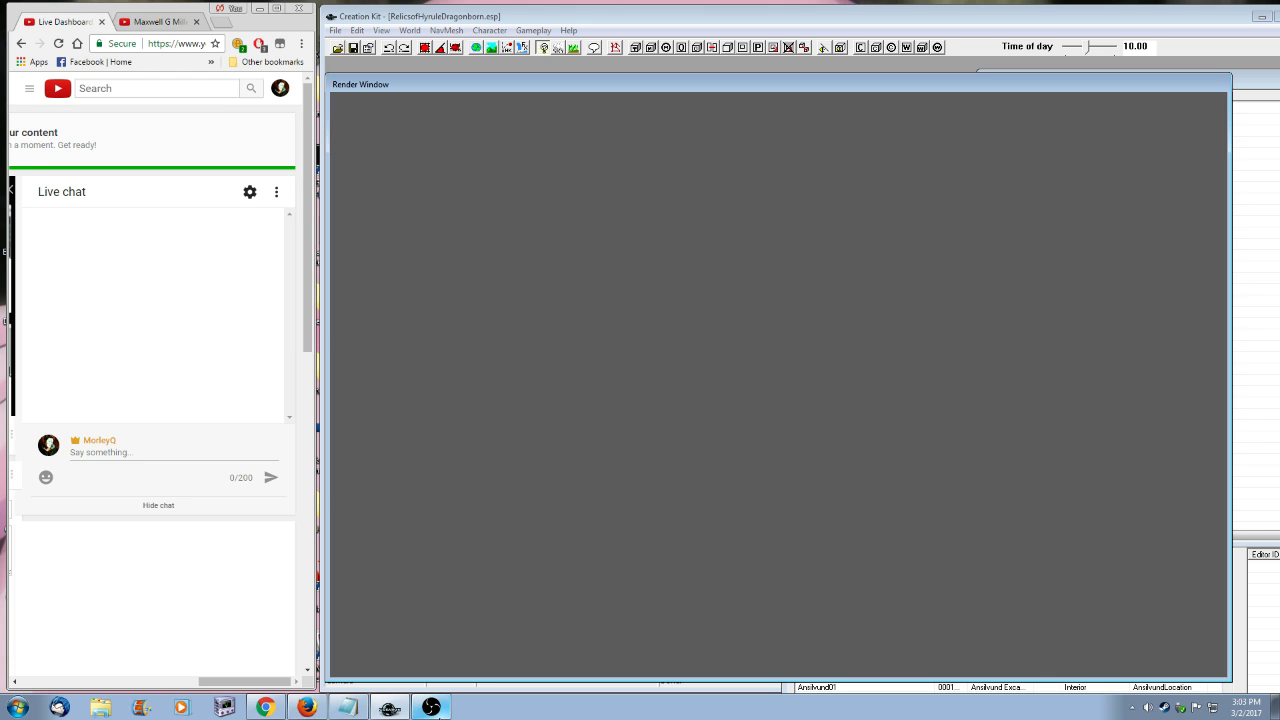
- Start the live stream in Open Broadcaster Software, check the YouTube live dashboard, and minimize the broadcasting window
{"action": "left_click", "coordinate": [431, 707]}
{"action": "left_click", "coordinate": [812, 452]}
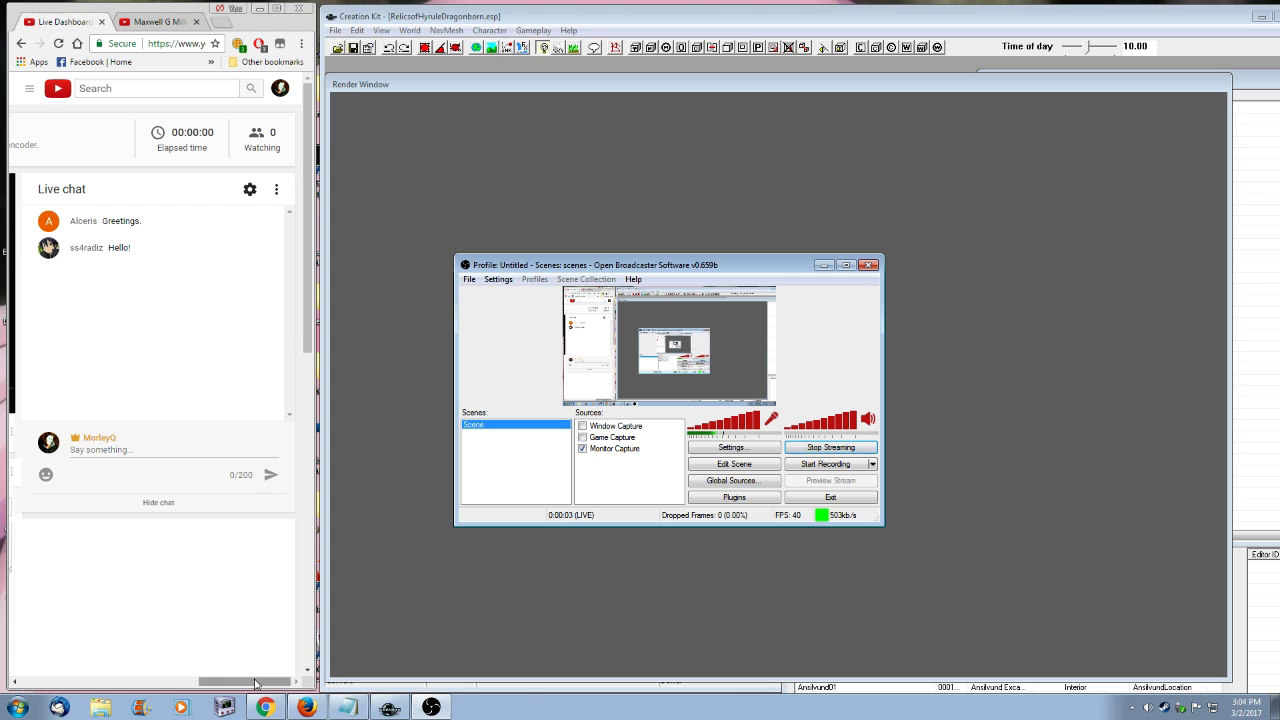
{"action": "left_click_drag", "start_coordinate": [255, 682], "coordinate": [126, 678]}
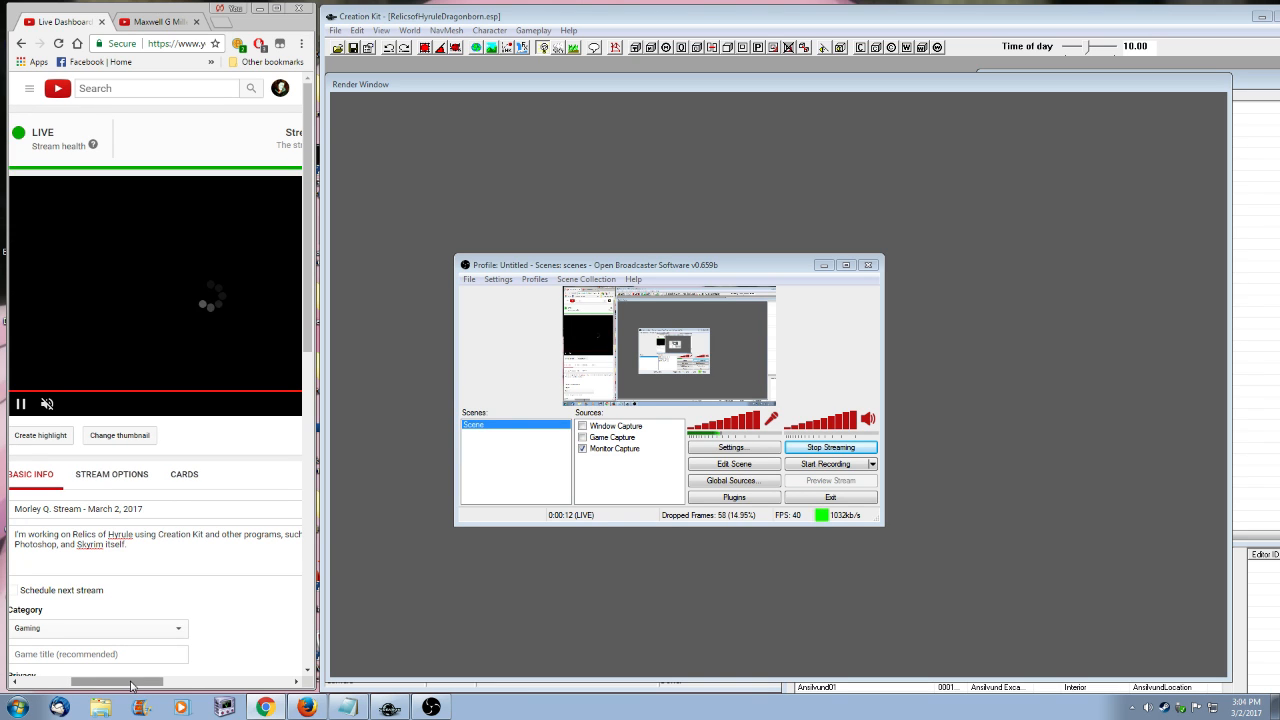
{"action": "left_click_drag", "start_coordinate": [133, 685], "coordinate": [265, 677]}
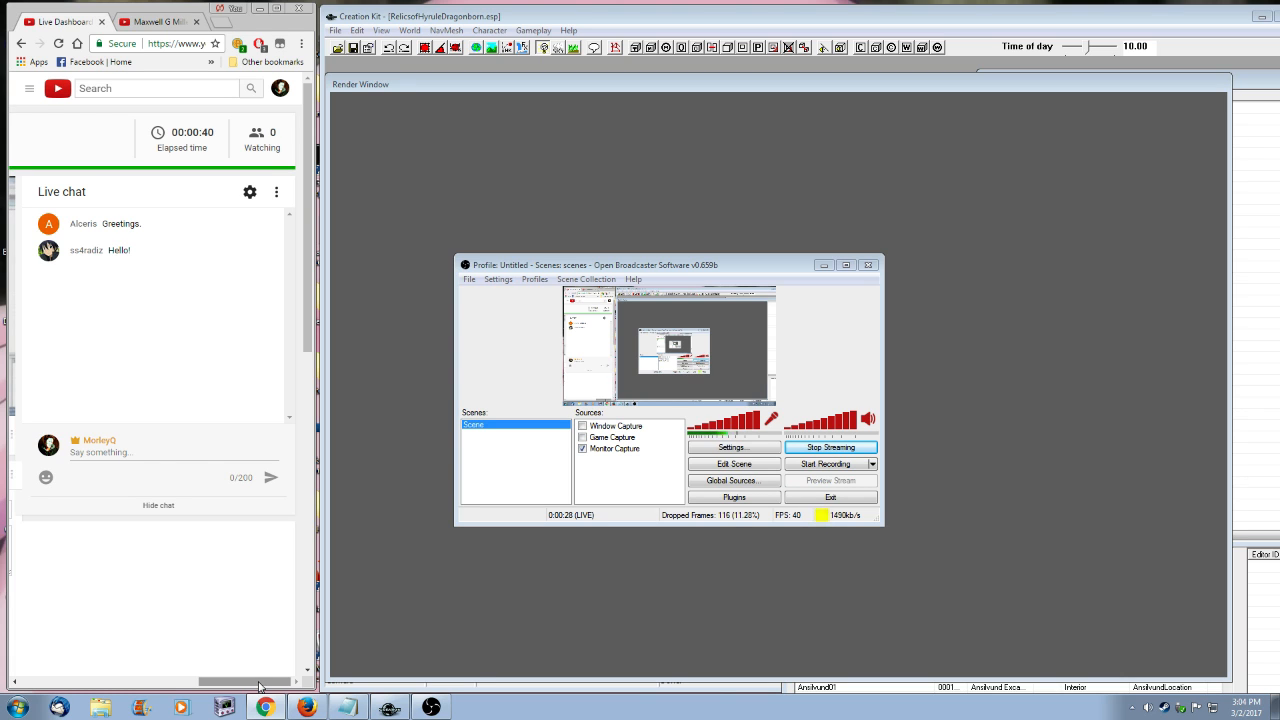
{"action": "mouse_move", "coordinate": [258, 686]}
{"action": "left_mouse_down"}
{"action": "mouse_move", "coordinate": [155, 682]}
{"action": "mouse_move", "coordinate": [270, 668]}
{"action": "left_mouse_up"}
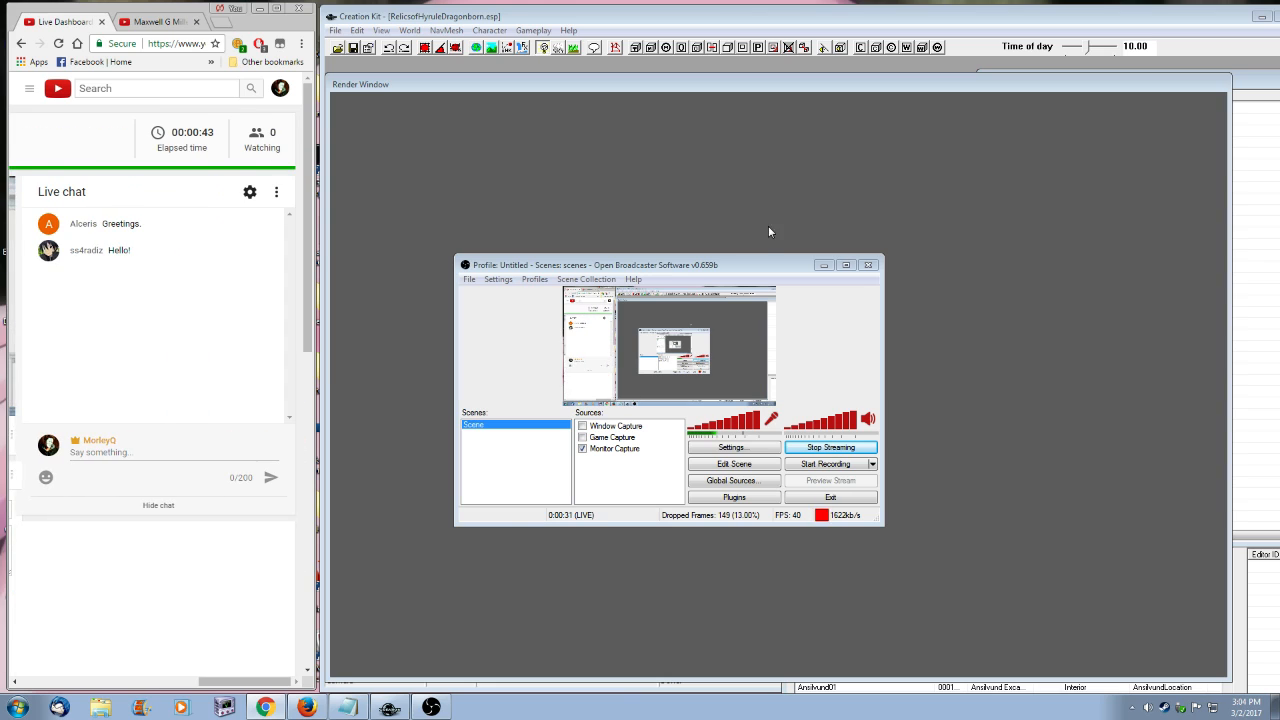
{"action": "left_click", "coordinate": [823, 265]}
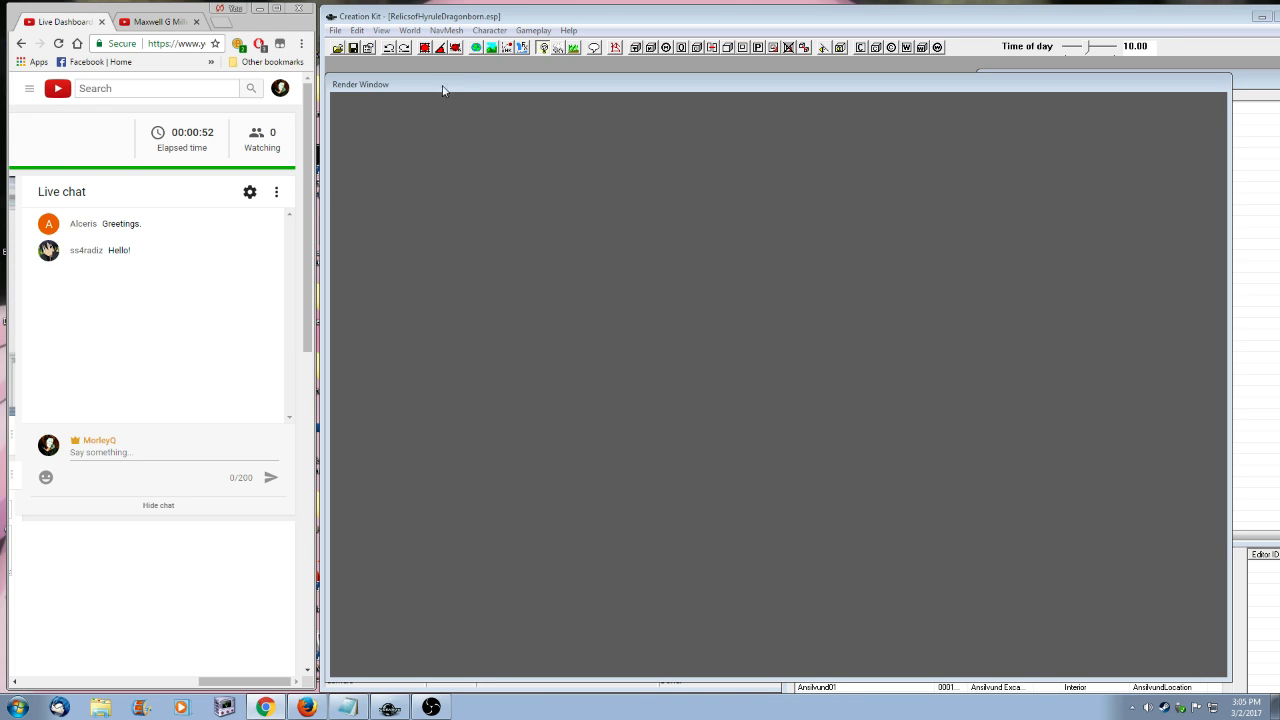
- Reposition the Render Window and Object Window in the Creation Kit workspace, moving the Object Window in from the edge
{"action": "left_click_drag", "start_coordinate": [443, 90], "coordinate": [502, 397]}
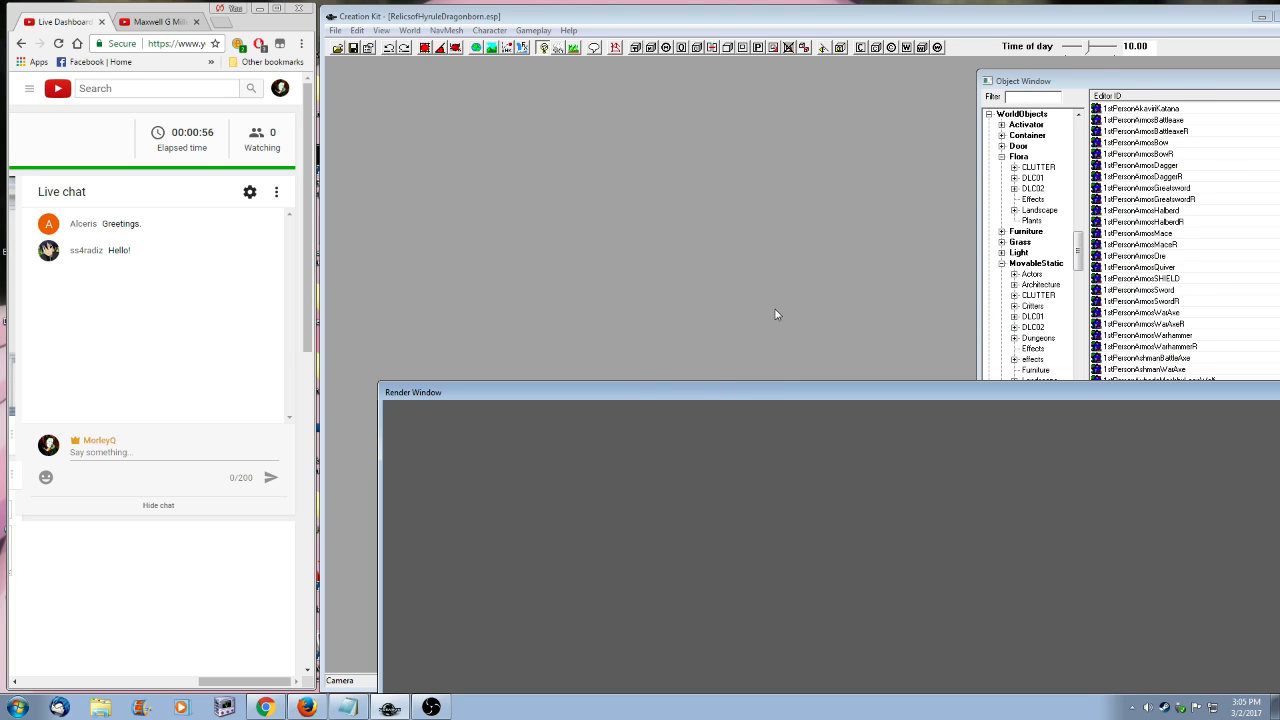
{"action": "left_click_drag", "start_coordinate": [643, 393], "coordinate": [602, 74]}
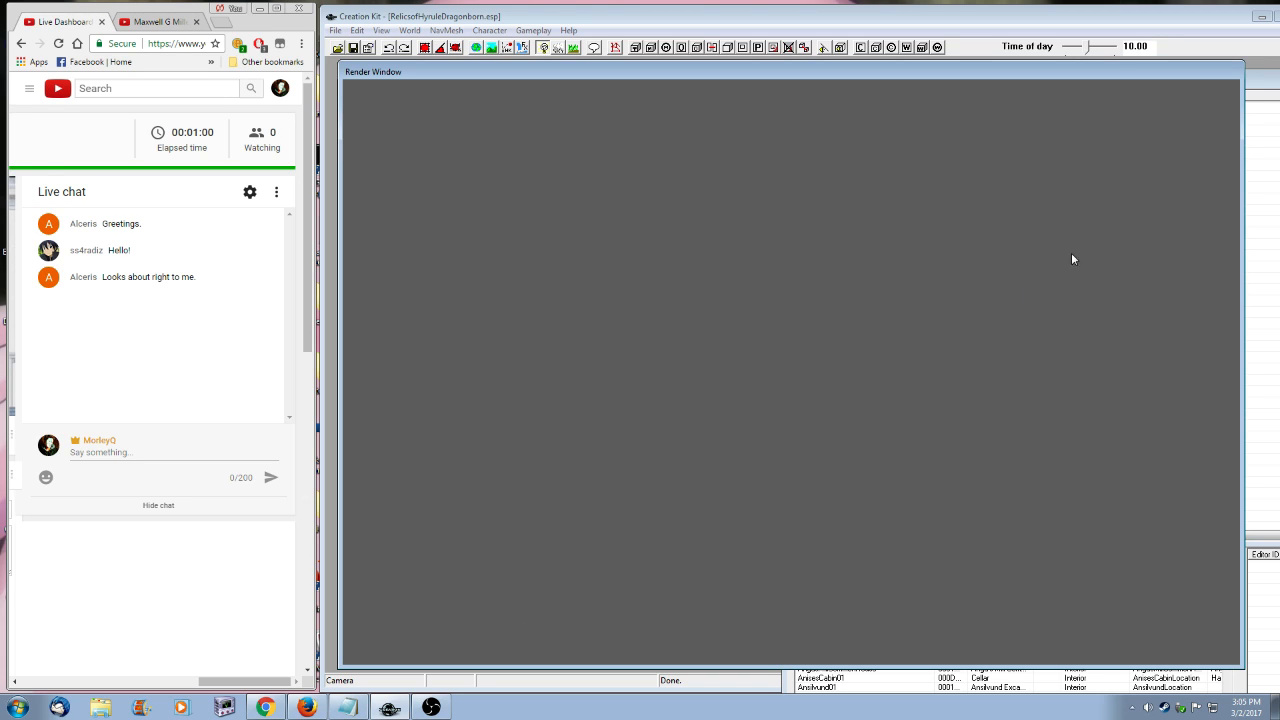
{"action": "left_click", "coordinate": [1260, 86]}
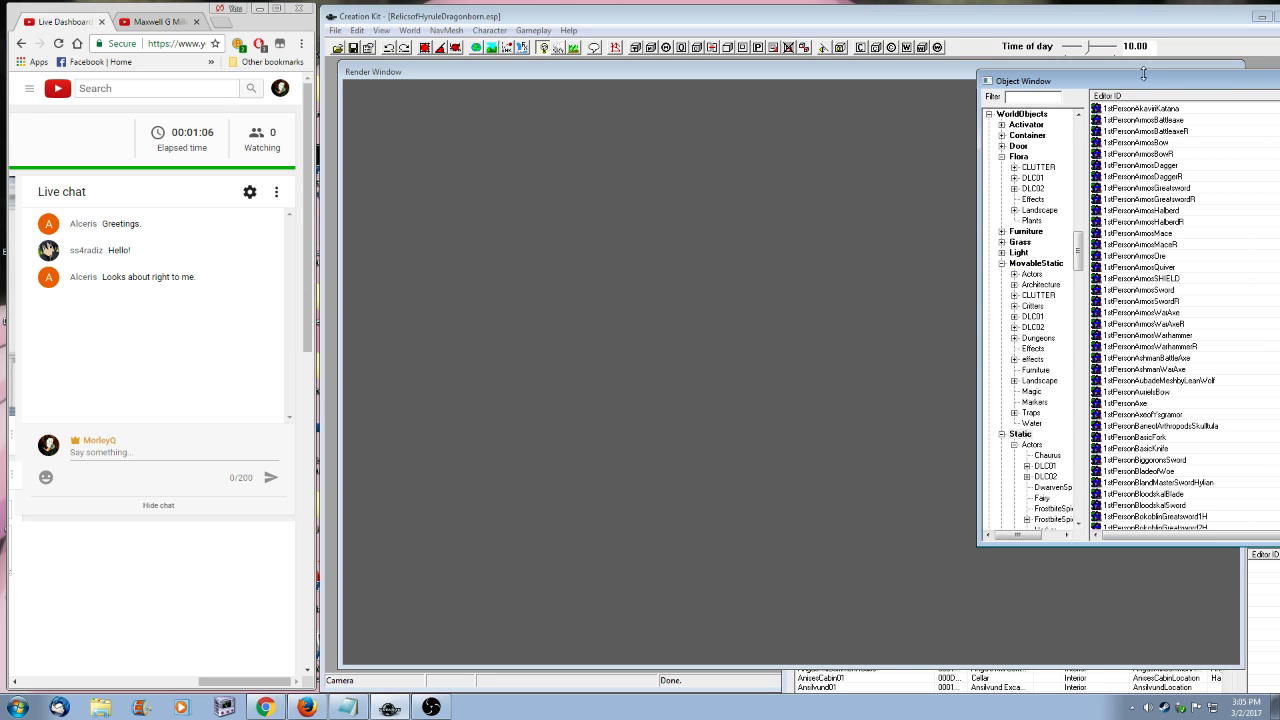
{"action": "left_click_drag", "start_coordinate": [1130, 92], "coordinate": [704, 221]}
{"action": "left_click_drag", "start_coordinate": [721, 74], "coordinate": [754, 273]}
{"action": "left_click_drag", "start_coordinate": [640, 271], "coordinate": [601, 106]}
- Open the Cell View and load the interior cell Ruptured10 into the Render Window, dismissing all texture warnings
{"action": "left_click", "coordinate": [382, 30]}
{"action": "mouse_move", "coordinate": [409, 32]}
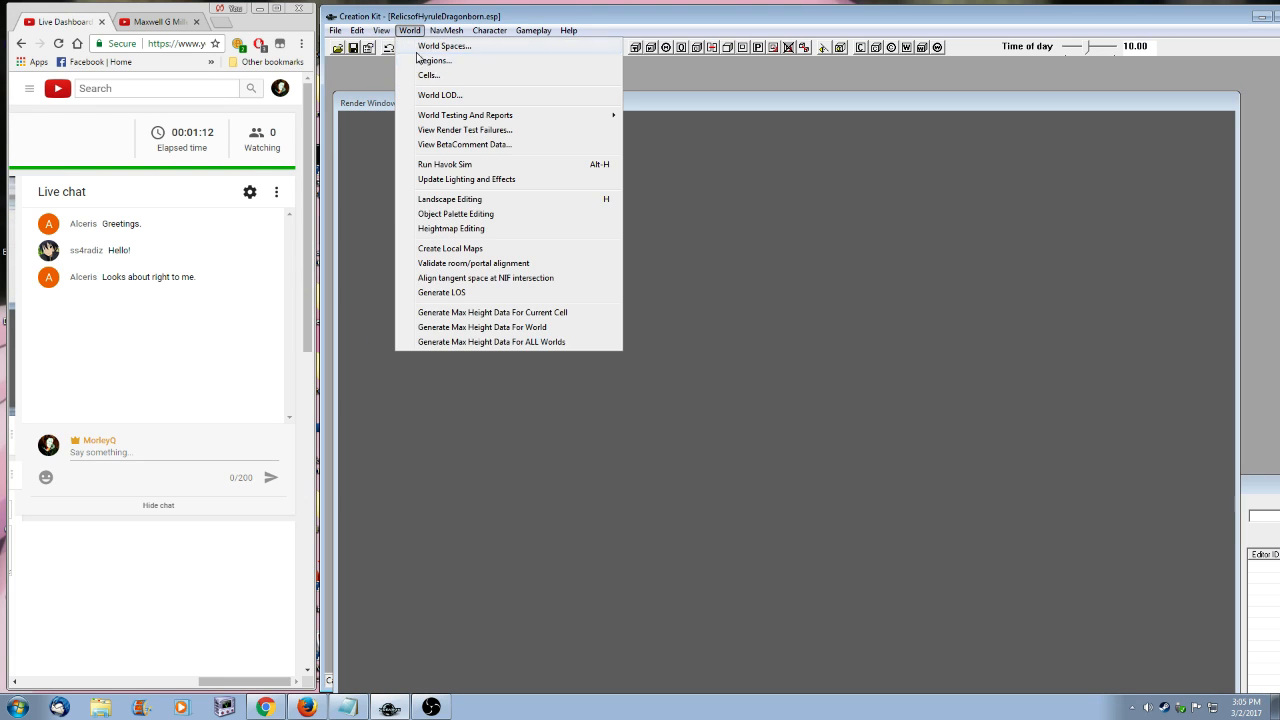
{"action": "left_click", "coordinate": [430, 74]}
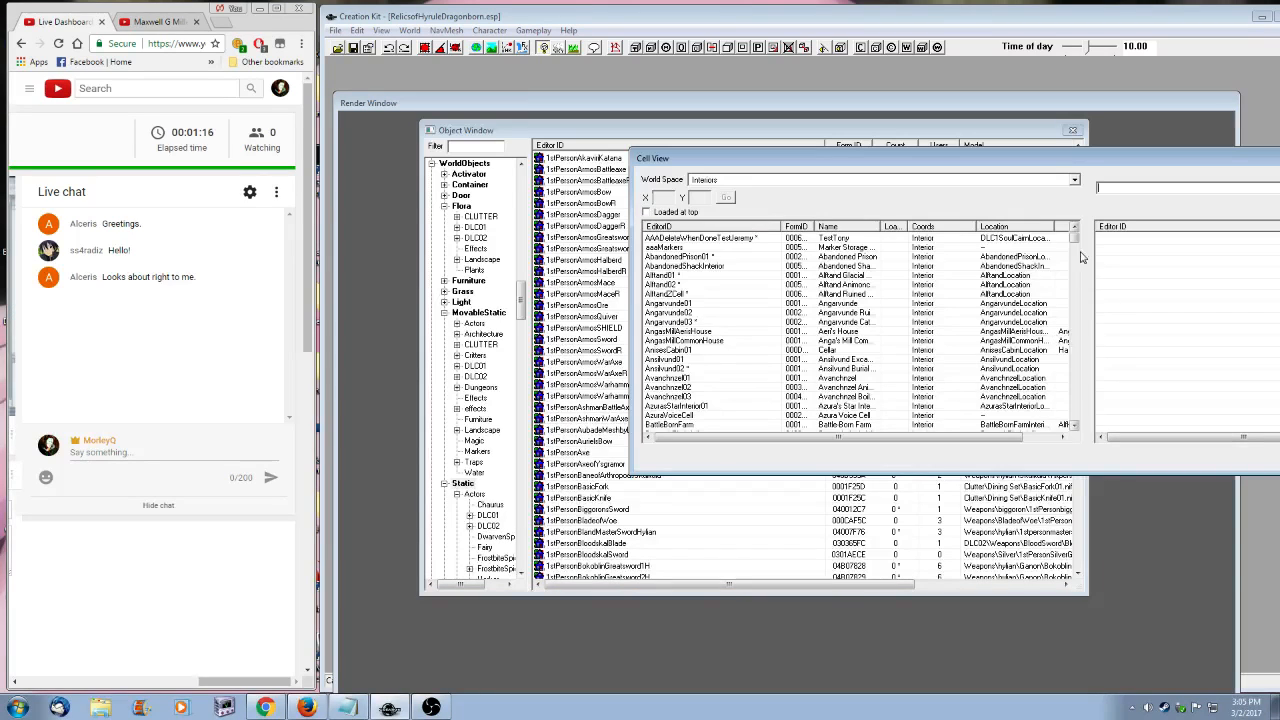
{"action": "left_click_drag", "start_coordinate": [1075, 238], "coordinate": [1077, 435]}
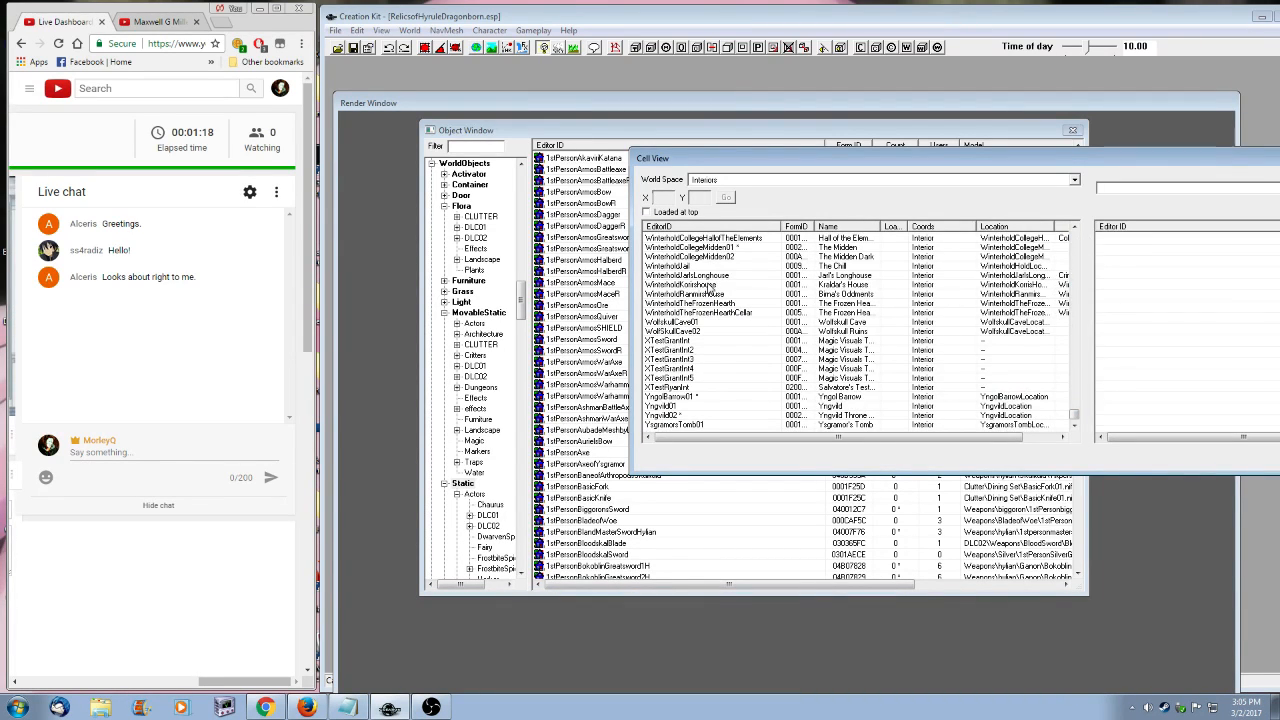
{"action": "left_click", "coordinate": [709, 288]}
{"action": "scroll", "coordinate": [745, 397], "scroll_direction": "up", "scroll_amount": 10}
{"action": "scroll", "coordinate": [745, 397], "scroll_direction": "up", "scroll_amount": 10}
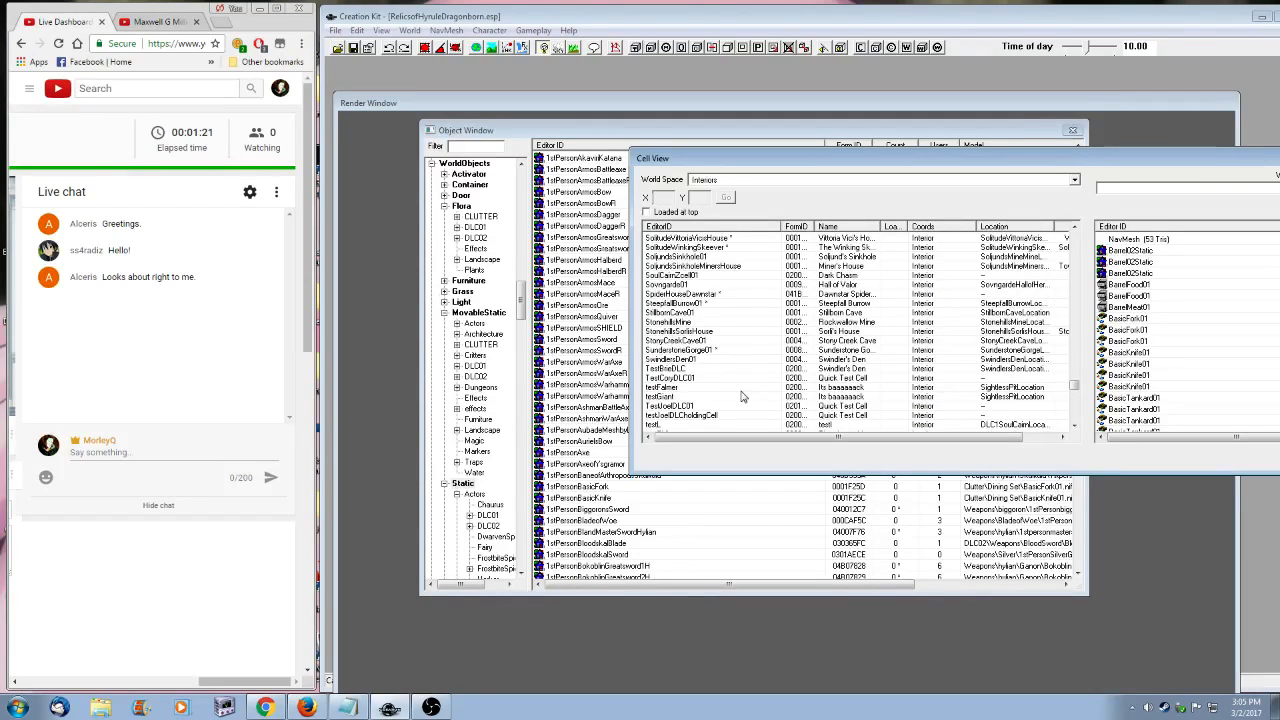
{"action": "scroll", "coordinate": [742, 397], "scroll_direction": "up", "scroll_amount": 5}
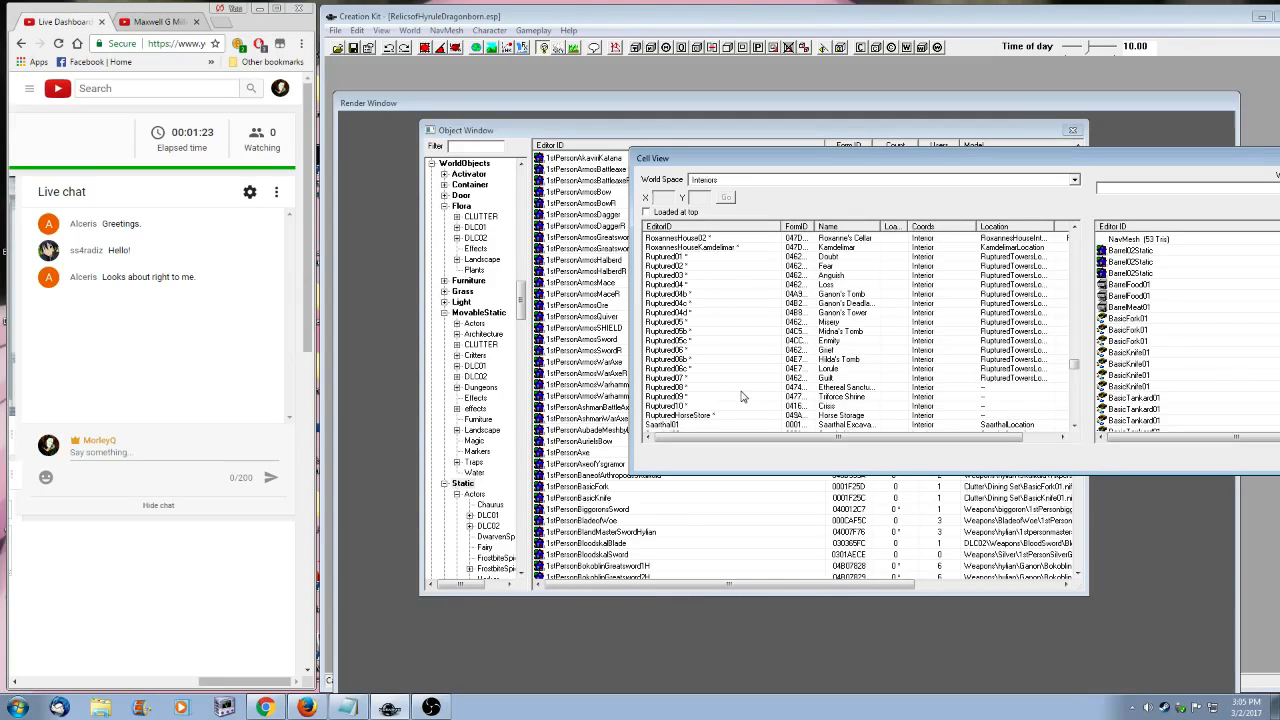
{"action": "left_click", "coordinate": [676, 408]}
{"action": "double_click", "coordinate": [834, 410]}
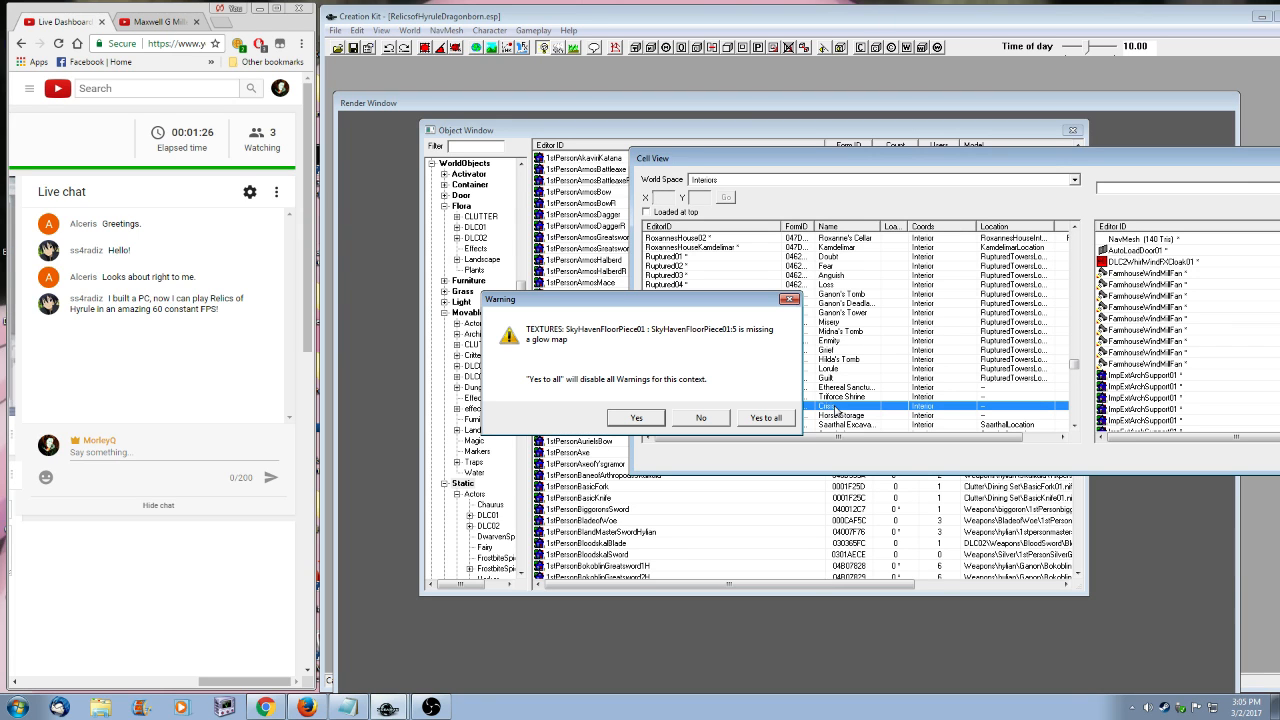
{"action": "left_click", "coordinate": [755, 419]}
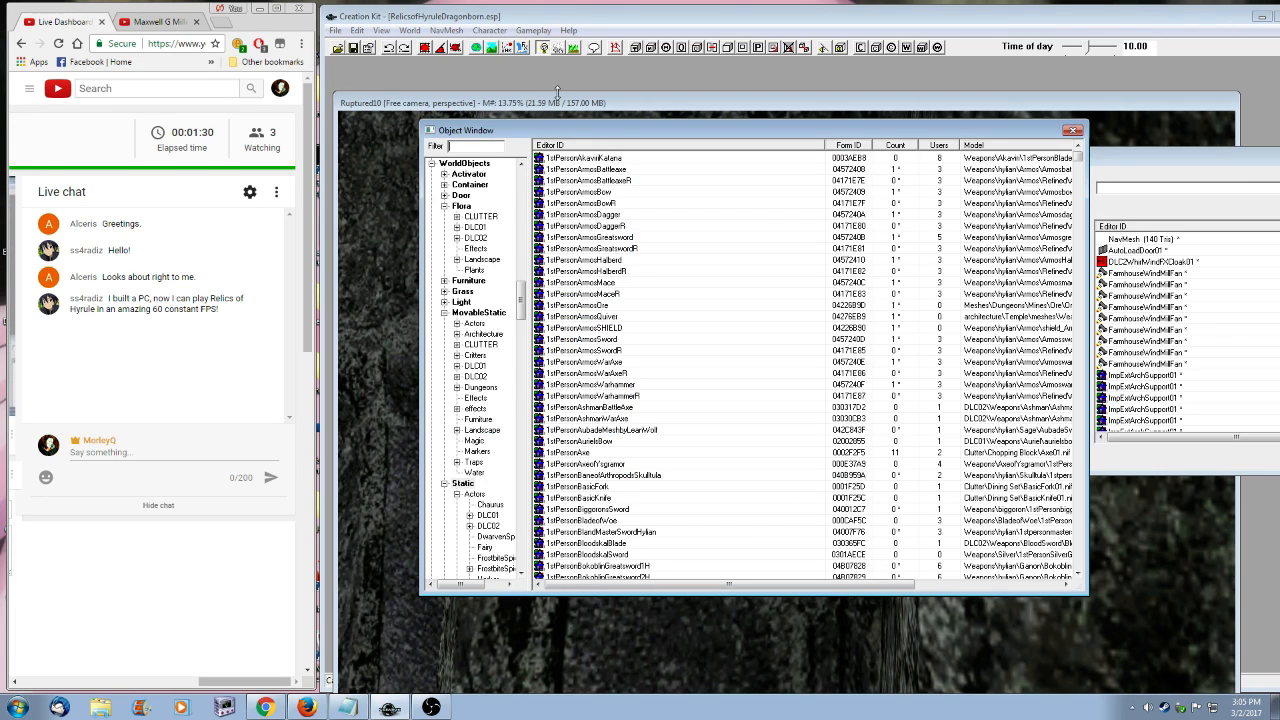
- Bring the Render Window to the front and inspect the stair piece beside the round windmill tower from above
{"action": "left_click", "coordinate": [556, 93]}
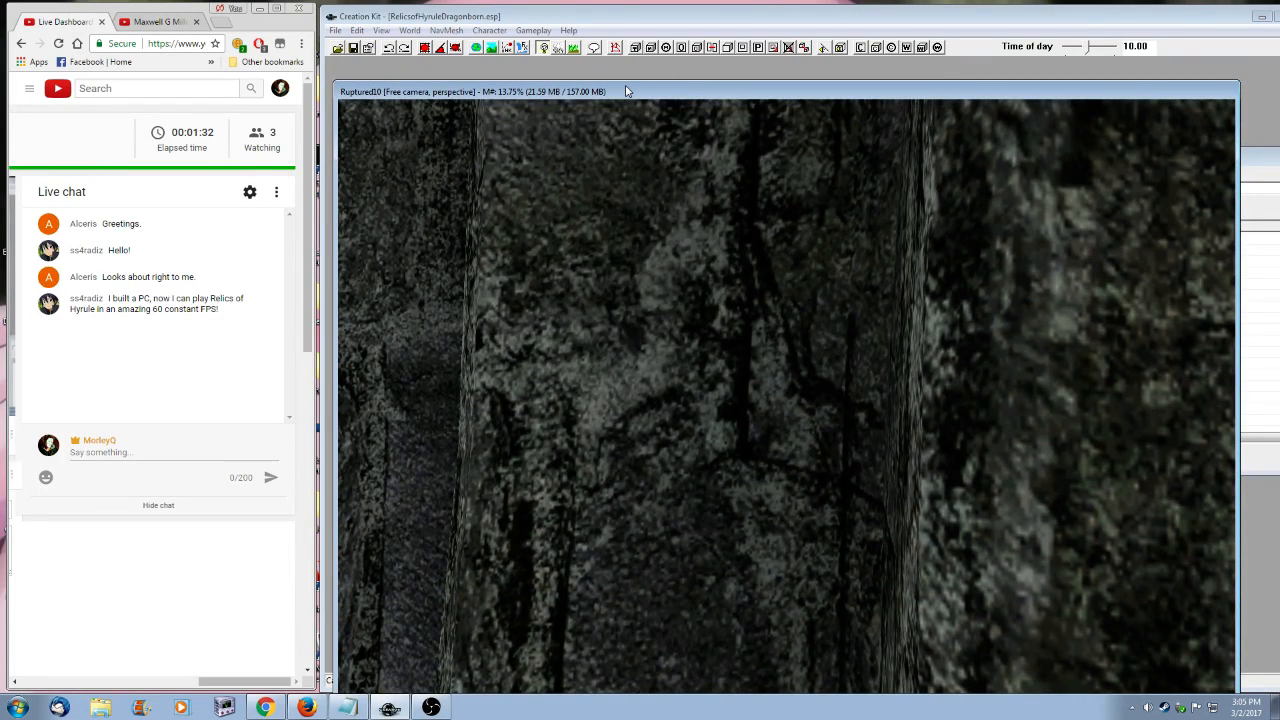
{"action": "left_click_drag", "start_coordinate": [642, 94], "coordinate": [672, 83]}
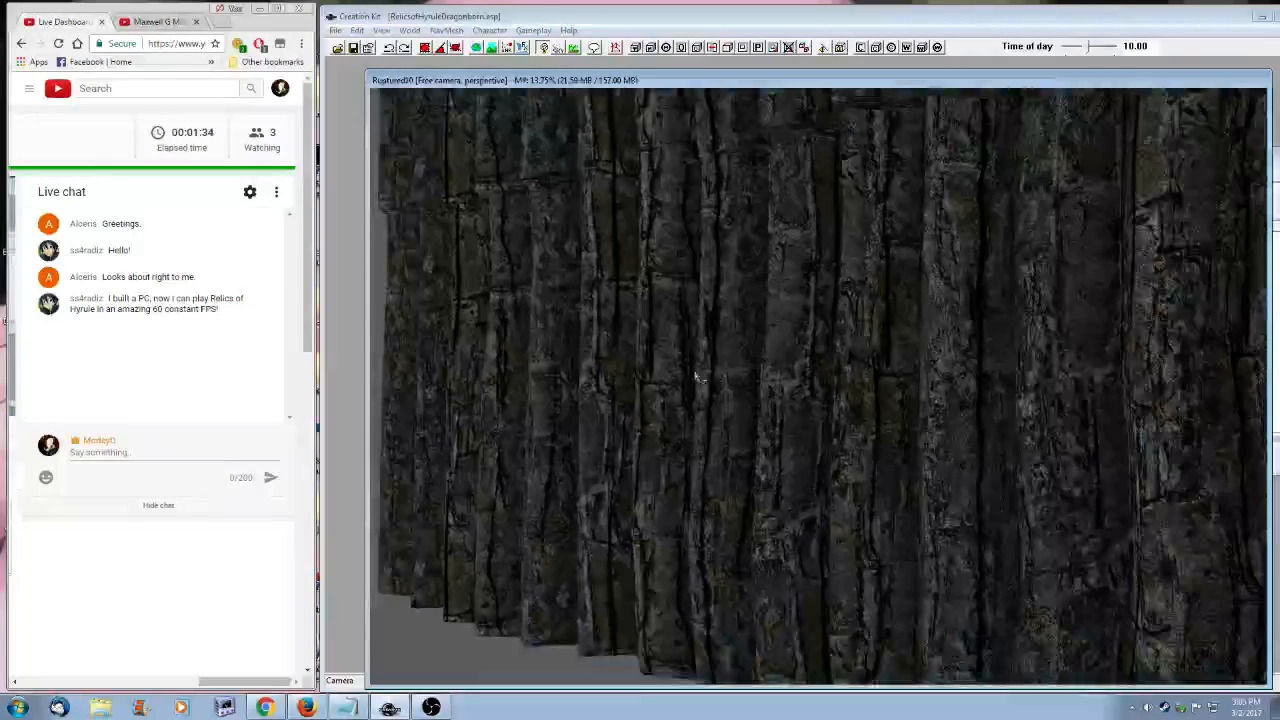
{"action": "scroll", "coordinate": [695, 376], "scroll_direction": "down", "scroll_amount": 5}
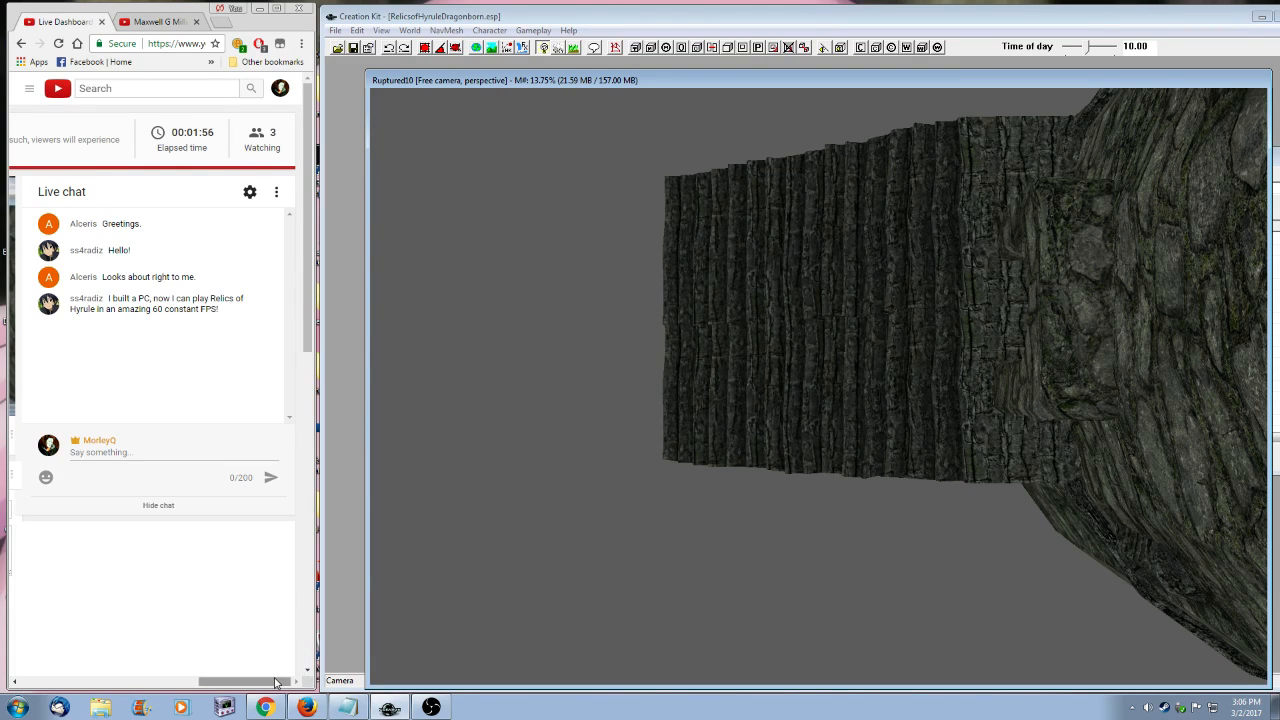
{"action": "mouse_move", "coordinate": [275, 682]}
{"action": "left_mouse_down"}
{"action": "mouse_move", "coordinate": [188, 678]}
{"action": "mouse_move", "coordinate": [275, 680]}
{"action": "left_mouse_up"}
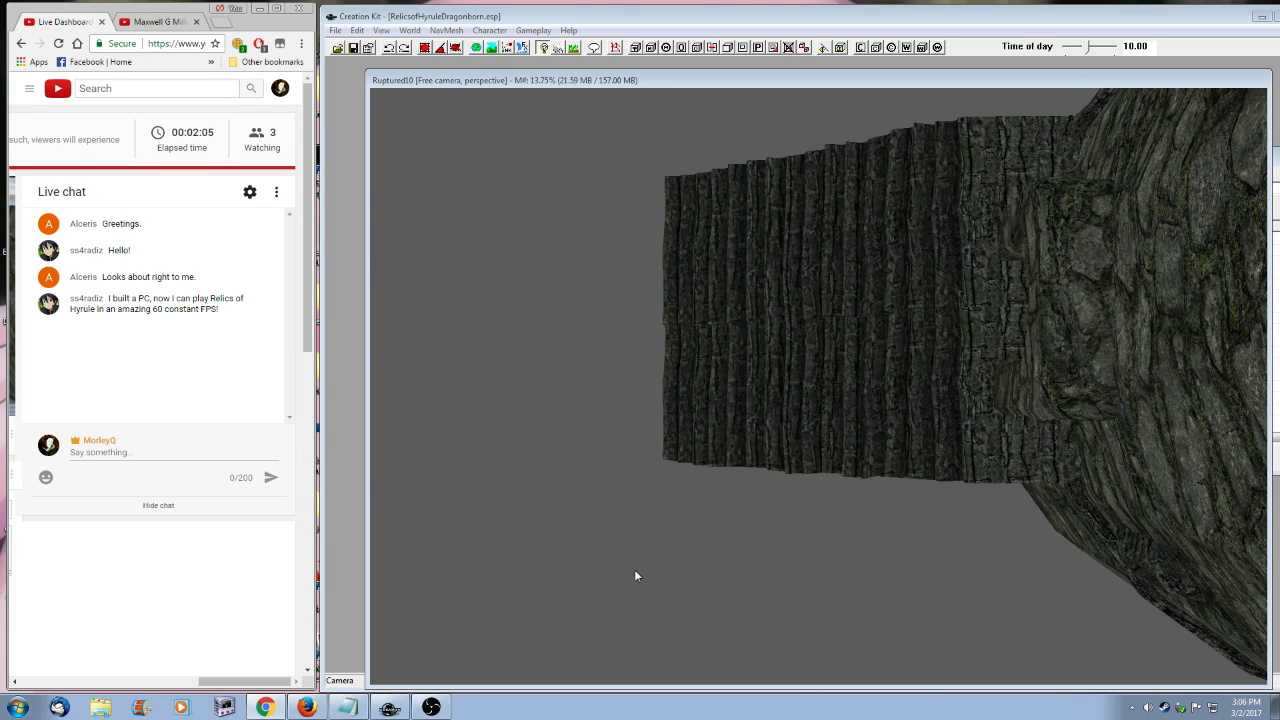
{"action": "left_click", "coordinate": [851, 414]}
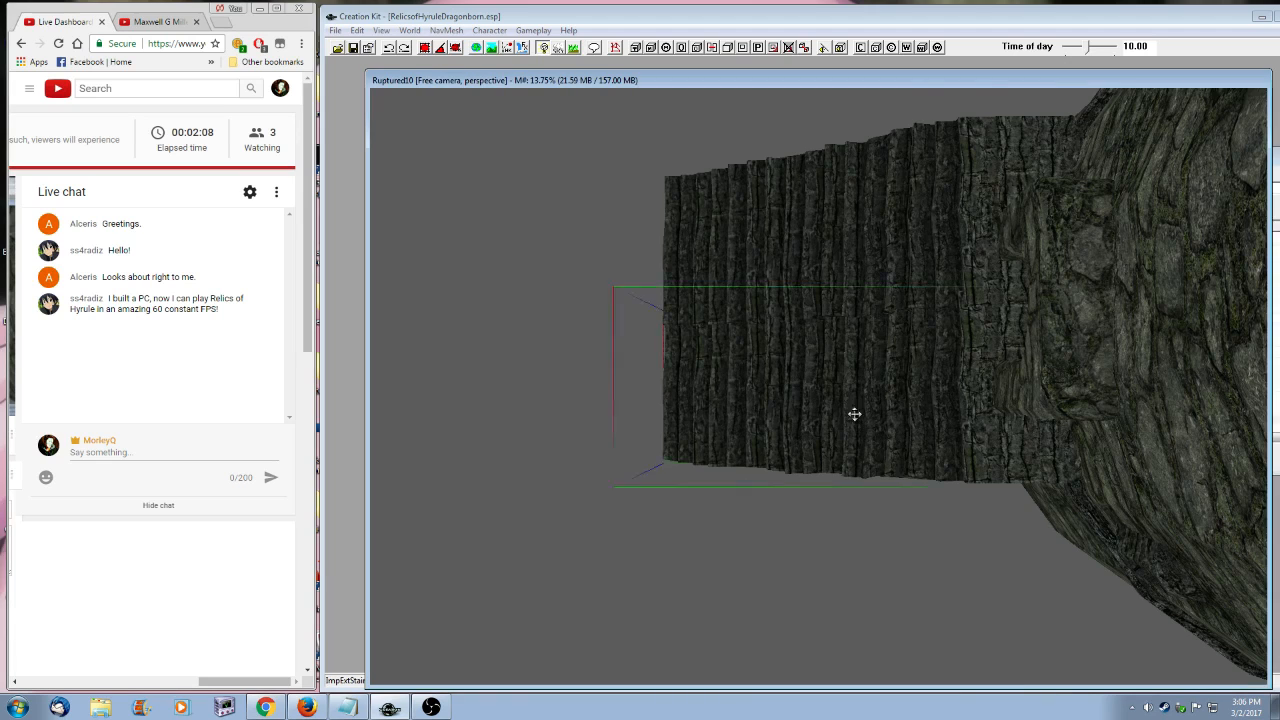
{"action": "scroll", "coordinate": [851, 414], "scroll_direction": "down", "scroll_amount": 5}
{"action": "scroll", "coordinate": [855, 419], "scroll_direction": "down", "scroll_amount": 5}
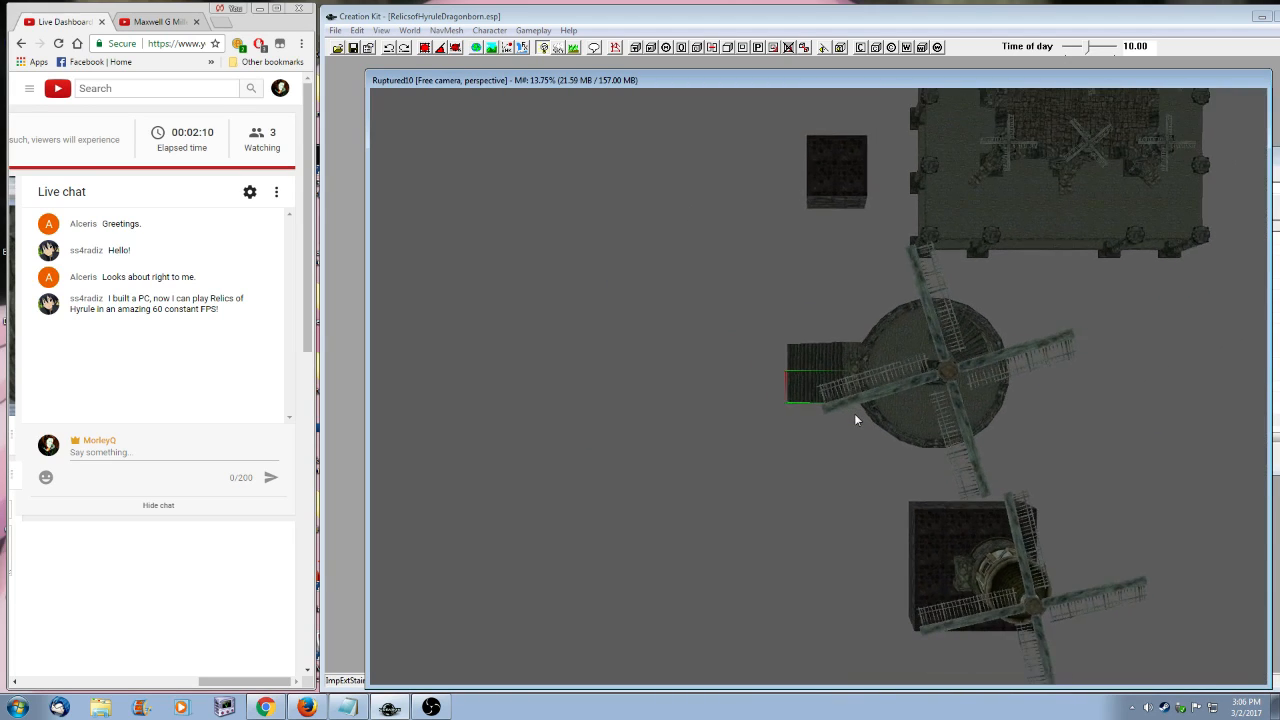
{"action": "middle_click_drag", "start_coordinate": [855, 419], "coordinate": [736, 472]}
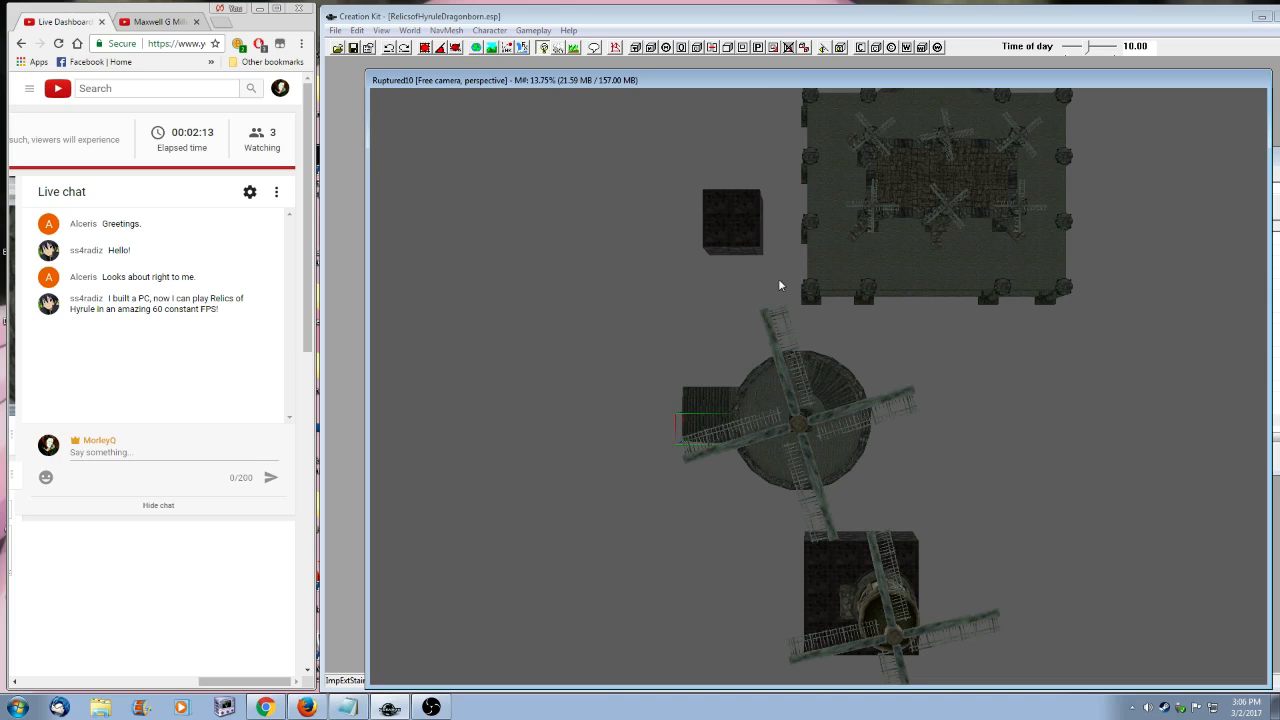
- Select the windmill fan on the round tower and examine the layout of windmill structures and floating blocks around it
{"action": "left_click", "coordinate": [795, 437]}
{"action": "middle_click_drag", "start_coordinate": [795, 437], "coordinate": [594, 503], "text": "shift"}
{"action": "scroll", "coordinate": [879, 481], "scroll_direction": "down", "scroll_amount": 3}
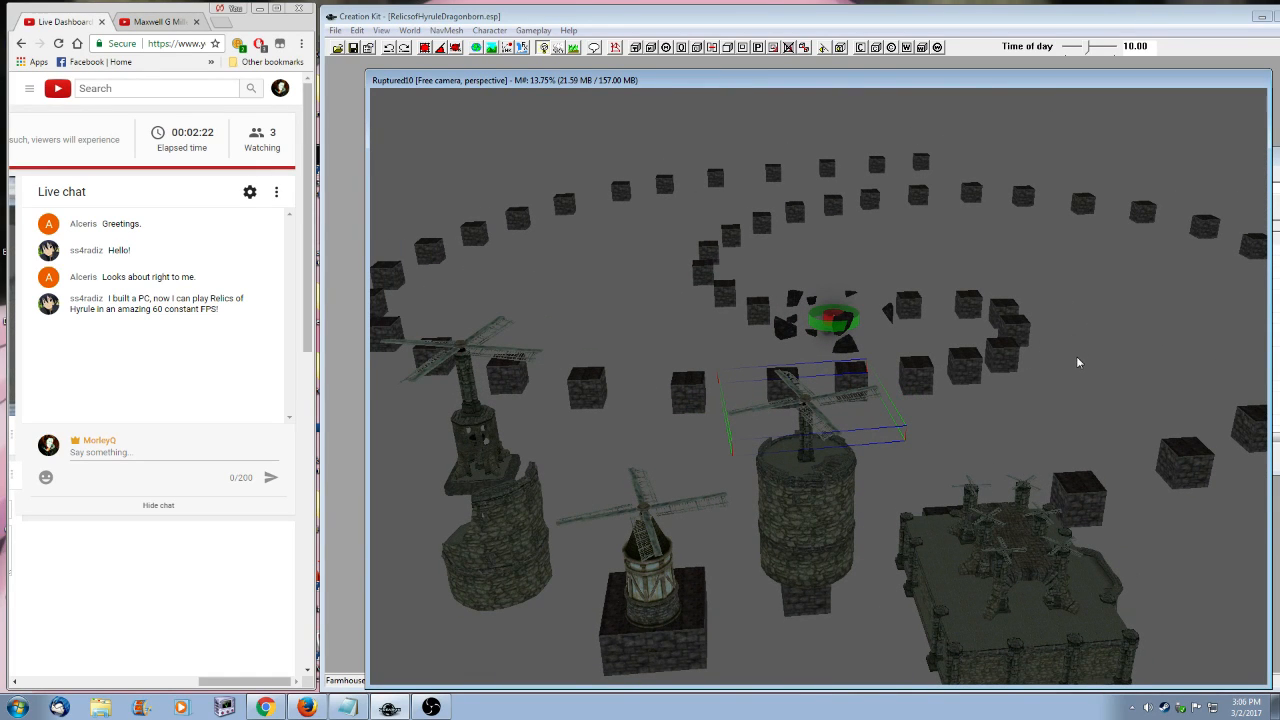
{"action": "middle_click_drag", "start_coordinate": [1078, 362], "coordinate": [1078, 371], "text": "shift"}
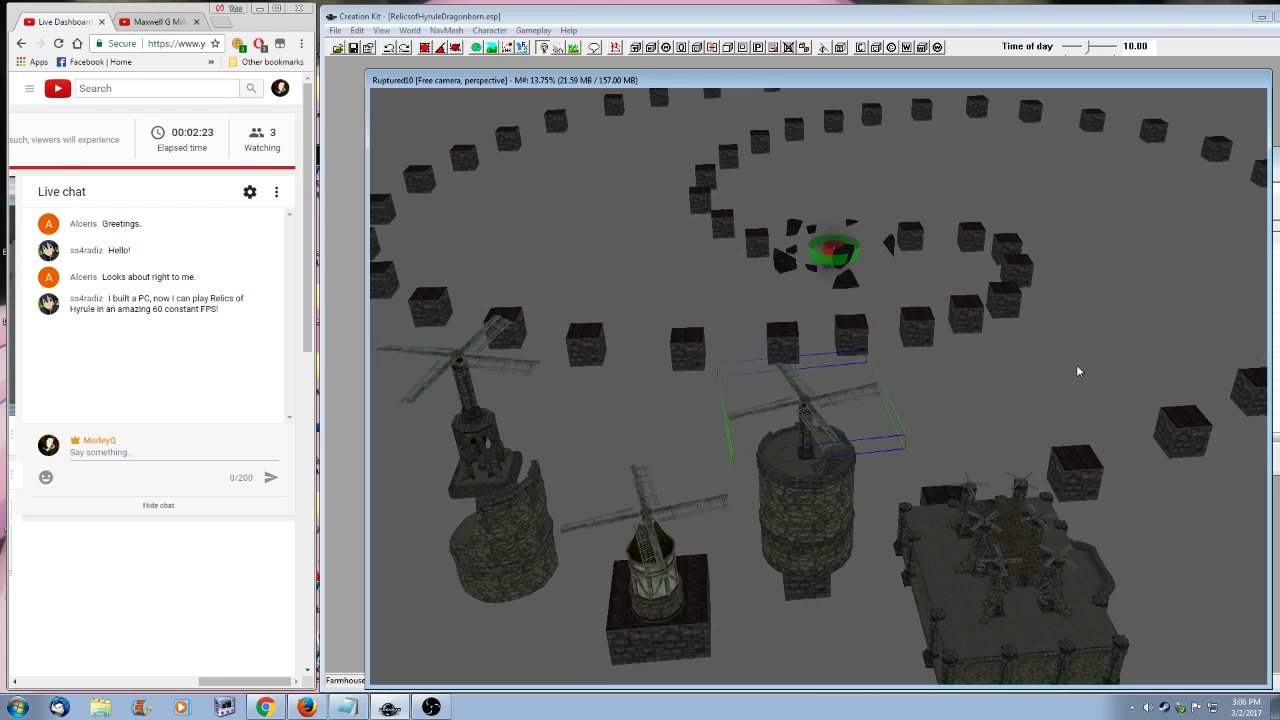
{"action": "scroll", "coordinate": [917, 536], "scroll_direction": "down", "scroll_amount": 3}
{"action": "mouse_move", "coordinate": [917, 536]}
{"action": "middle_mouse_down", "text": "shift"}
{"action": "mouse_move", "coordinate": [914, 523]}
{"action": "mouse_move", "coordinate": [920, 552]}
{"action": "mouse_move", "coordinate": [915, 533]}
{"action": "middle_mouse_up", "text": "shift"}
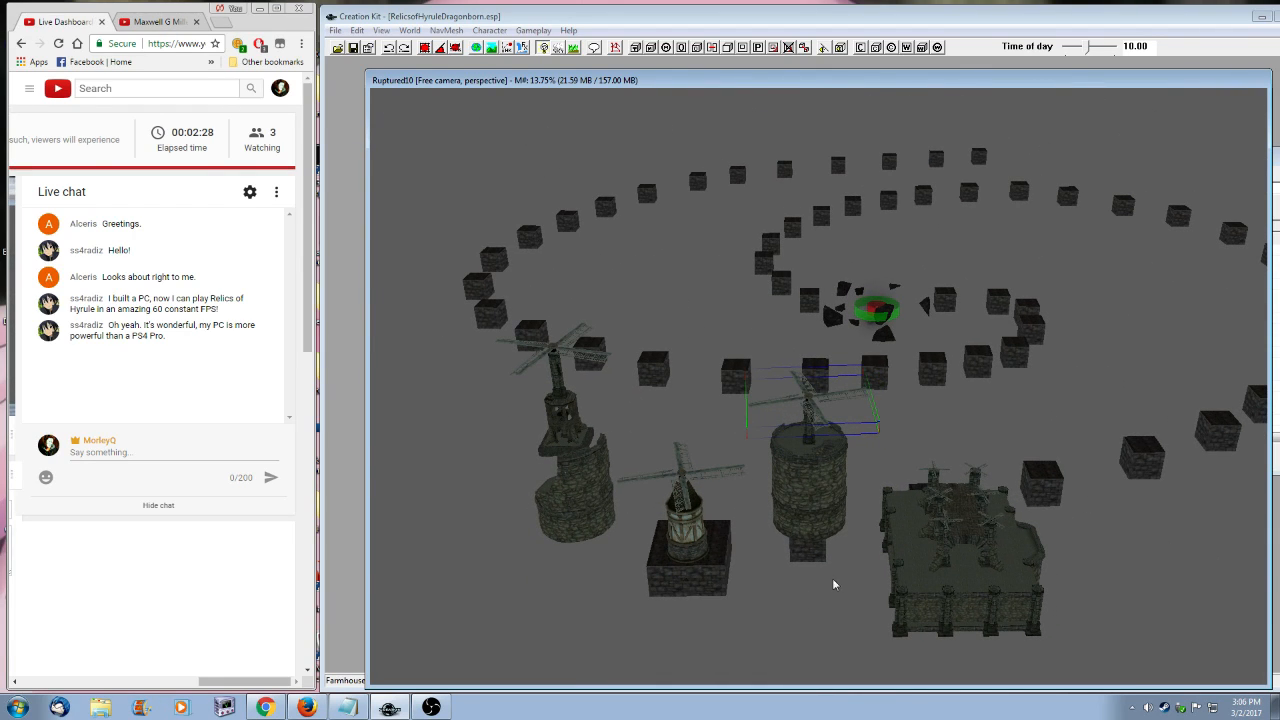
{"action": "middle_click_drag", "start_coordinate": [776, 563], "coordinate": [714, 537]}
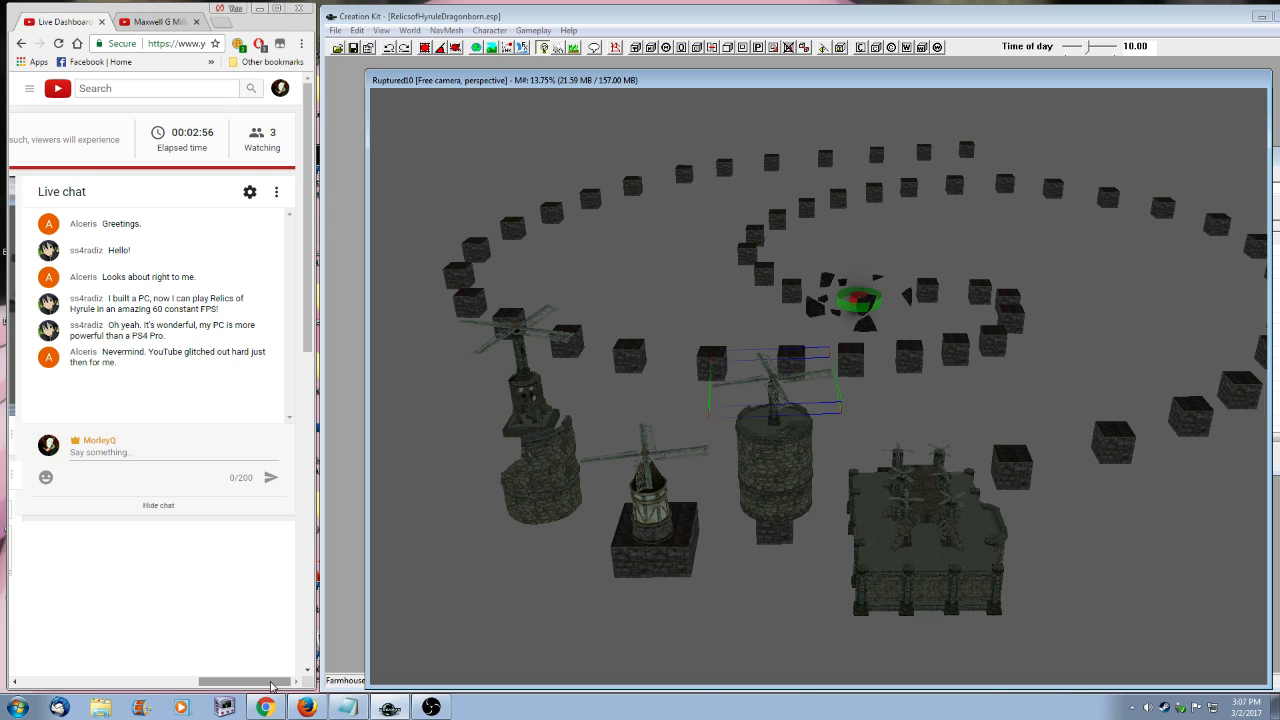
{"action": "mouse_move", "coordinate": [270, 685]}
{"action": "left_mouse_down"}
{"action": "mouse_move", "coordinate": [212, 685]}
{"action": "mouse_move", "coordinate": [270, 685]}
{"action": "left_mouse_up"}
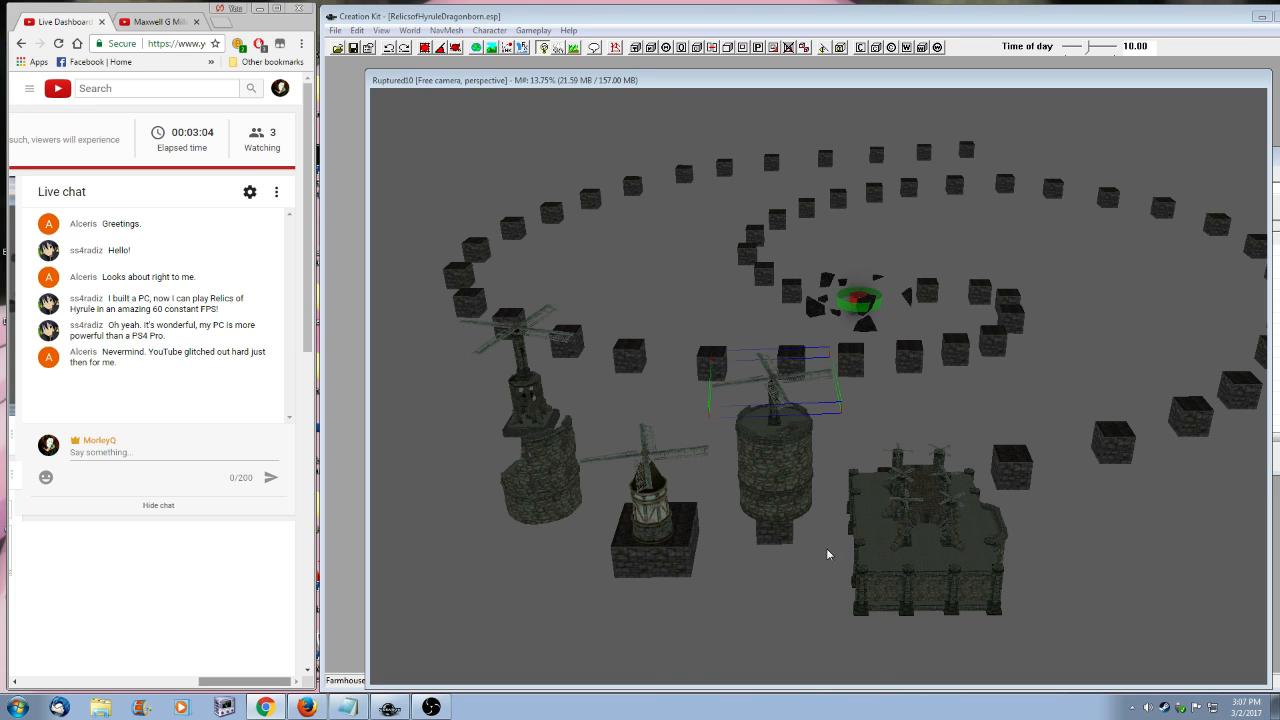
- Lower the Render Window and arrange the Object Window and Cell View above it so both lists are reachable
{"action": "left_click_drag", "start_coordinate": [740, 86], "coordinate": [728, 336]}
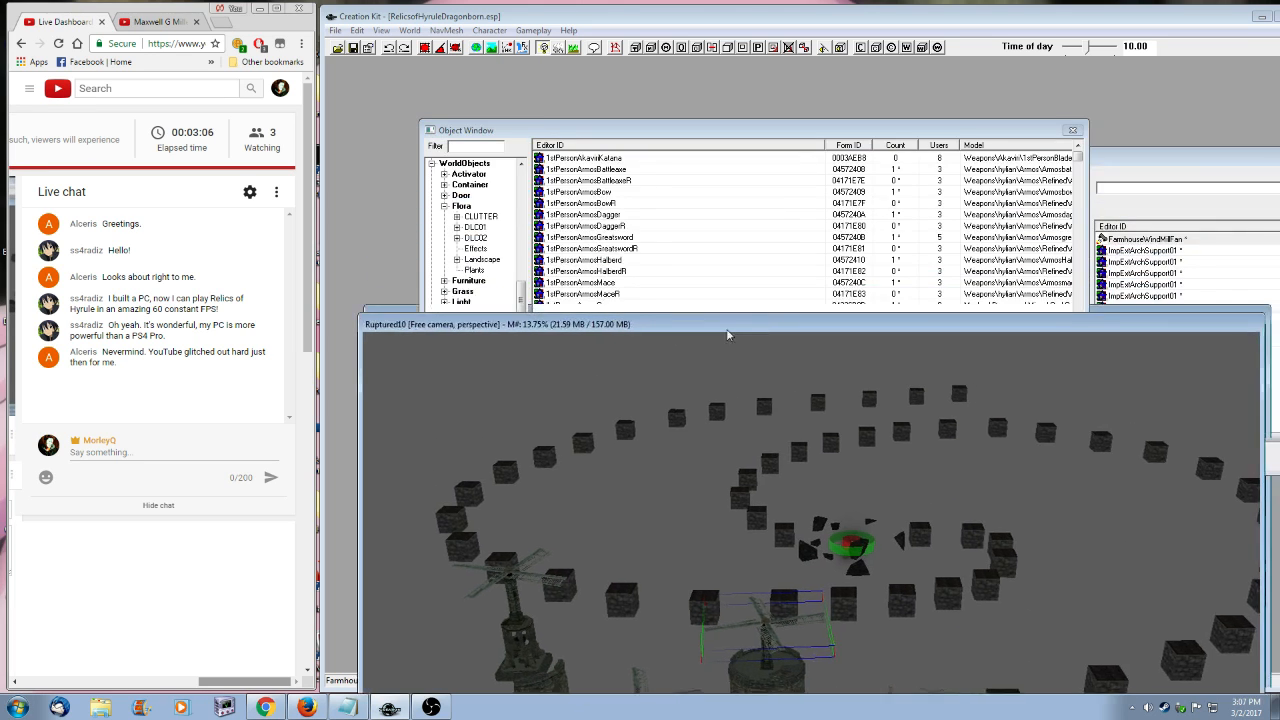
{"action": "left_click_drag", "start_coordinate": [730, 130], "coordinate": [674, 103]}
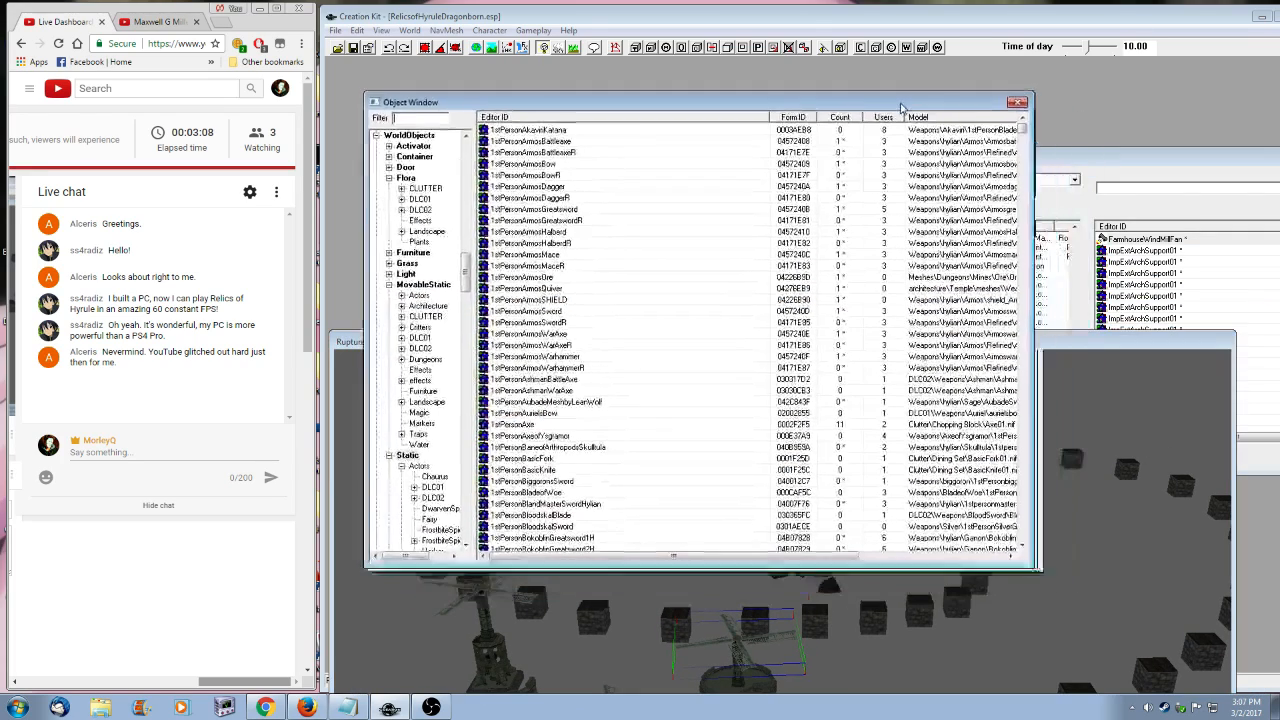
{"action": "left_click", "coordinate": [1095, 165]}
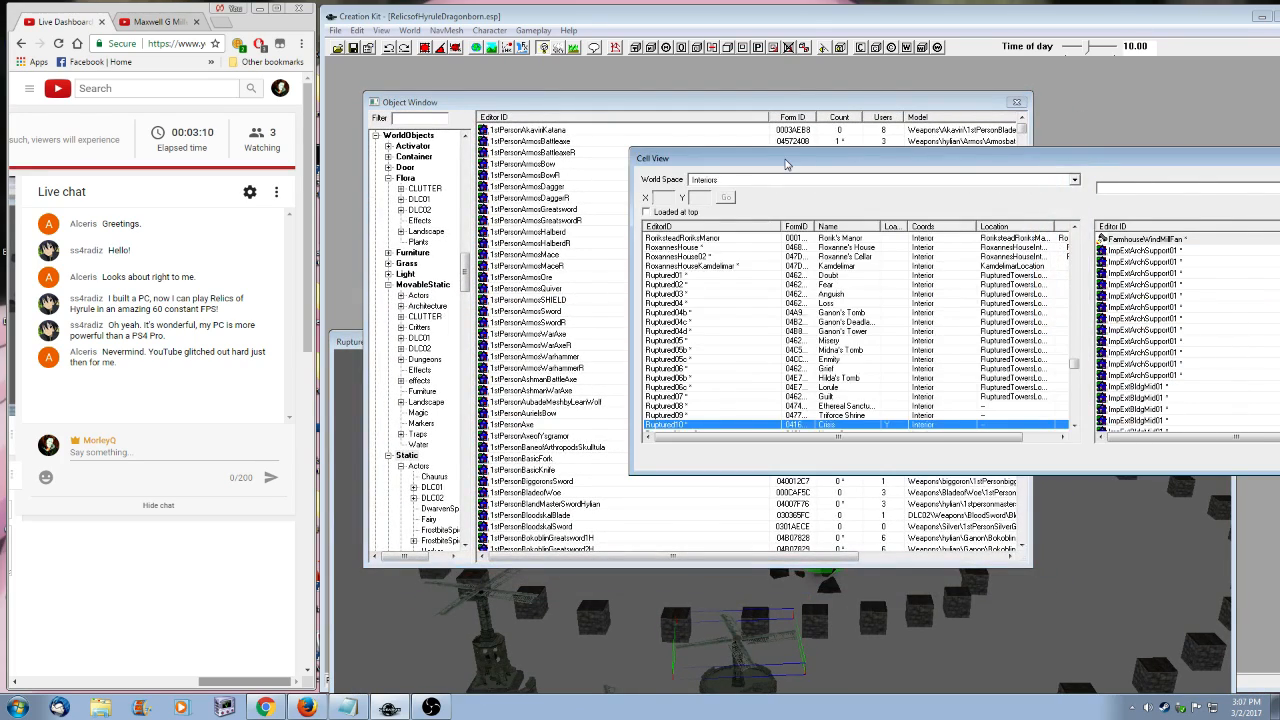
{"action": "left_click_drag", "start_coordinate": [786, 160], "coordinate": [946, 141]}
{"action": "left_click_drag", "start_coordinate": [554, 98], "coordinate": [623, 91]}
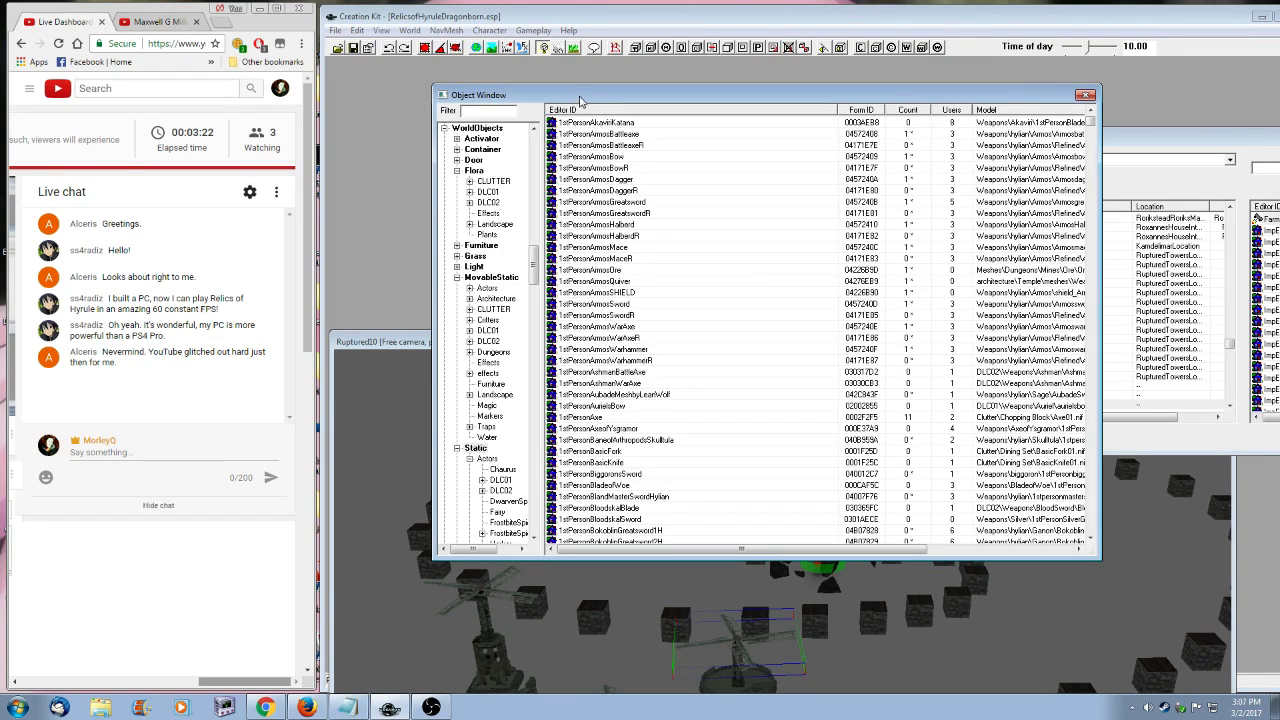
{"action": "left_click_drag", "start_coordinate": [579, 98], "coordinate": [610, 97]}
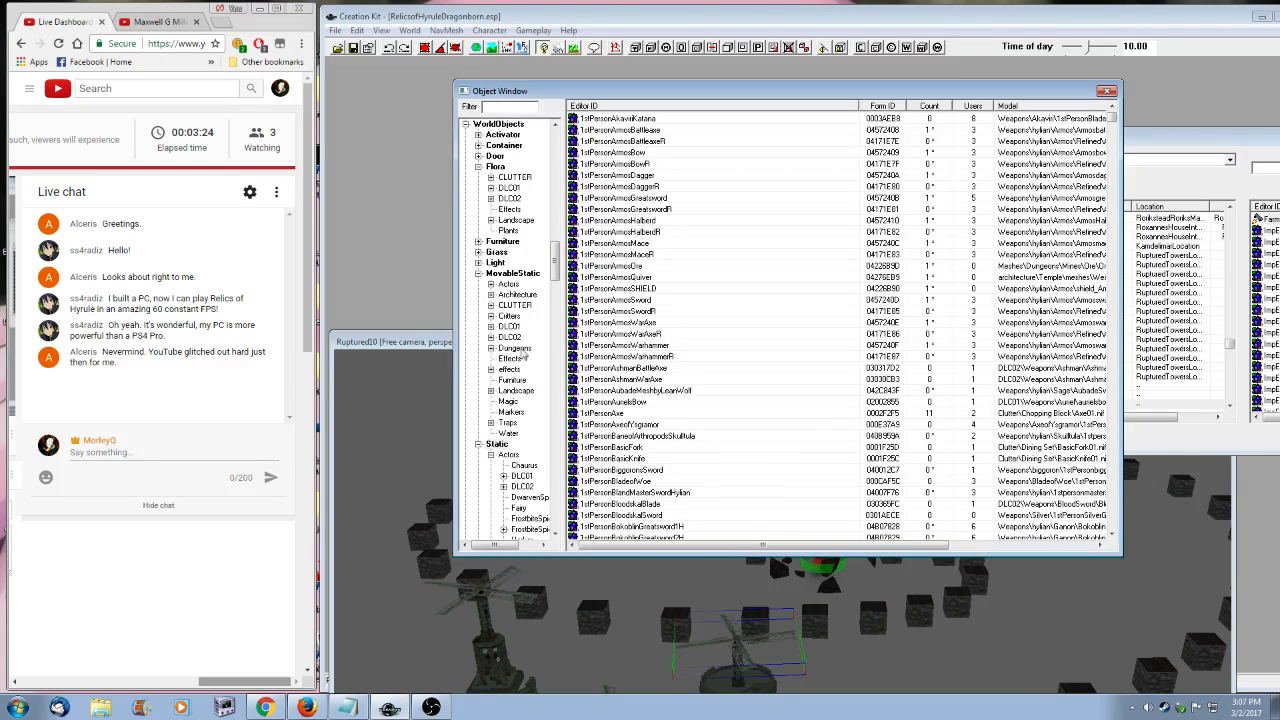
- Preview 1stPersonArmosBattleaxe with the ground plane turned off, and place the preview below the first rows of the object list
{"action": "left_click_drag", "start_coordinate": [555, 264], "coordinate": [561, 198]}
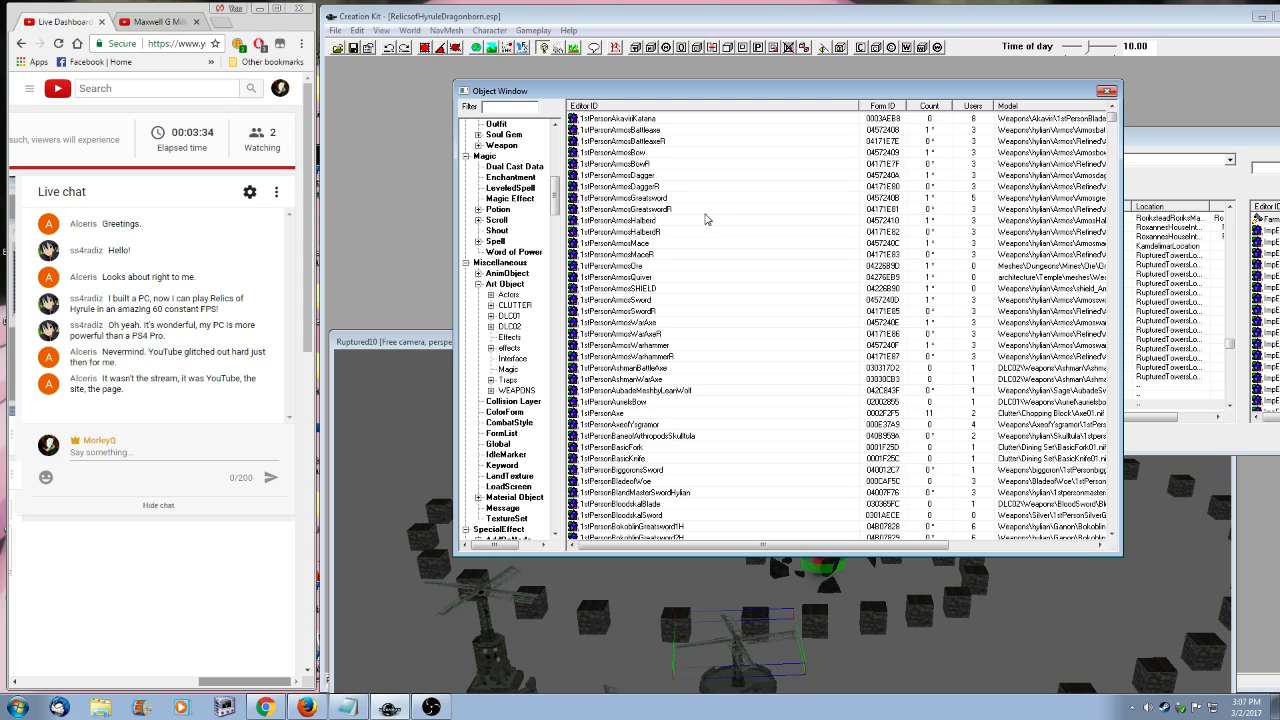
{"action": "left_click", "coordinate": [645, 142]}
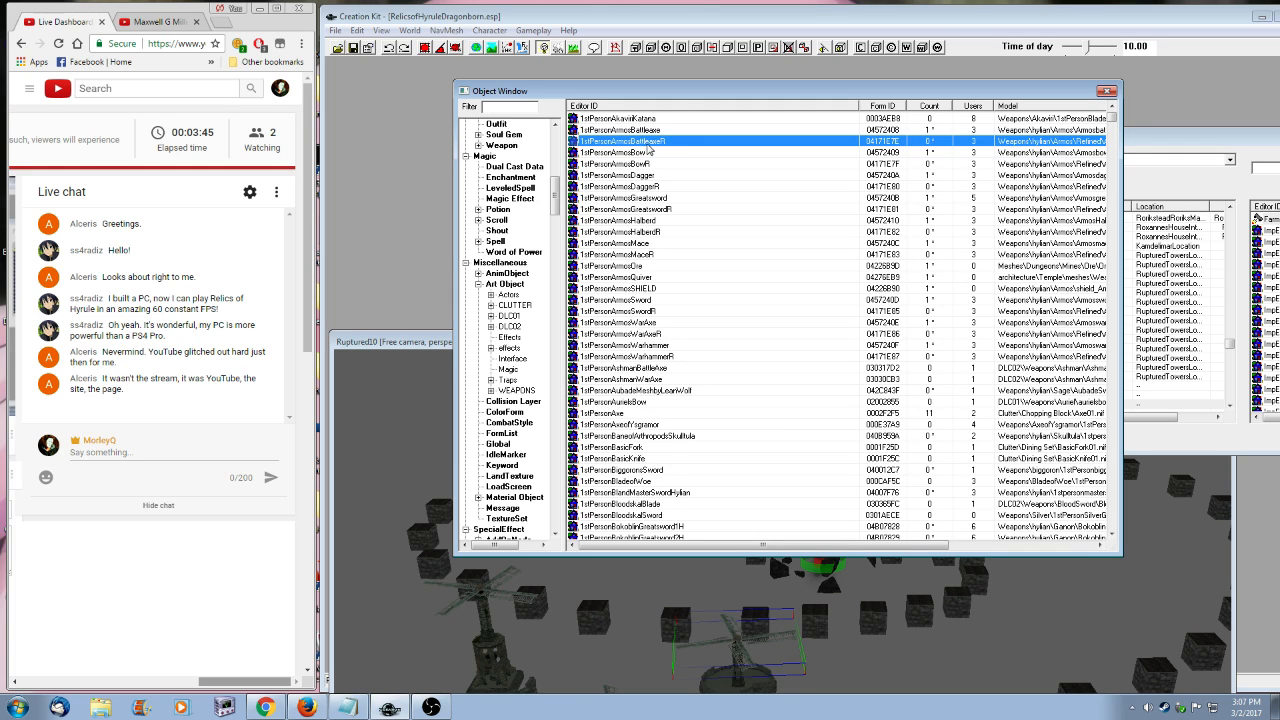
{"action": "right_click", "coordinate": [667, 131]}
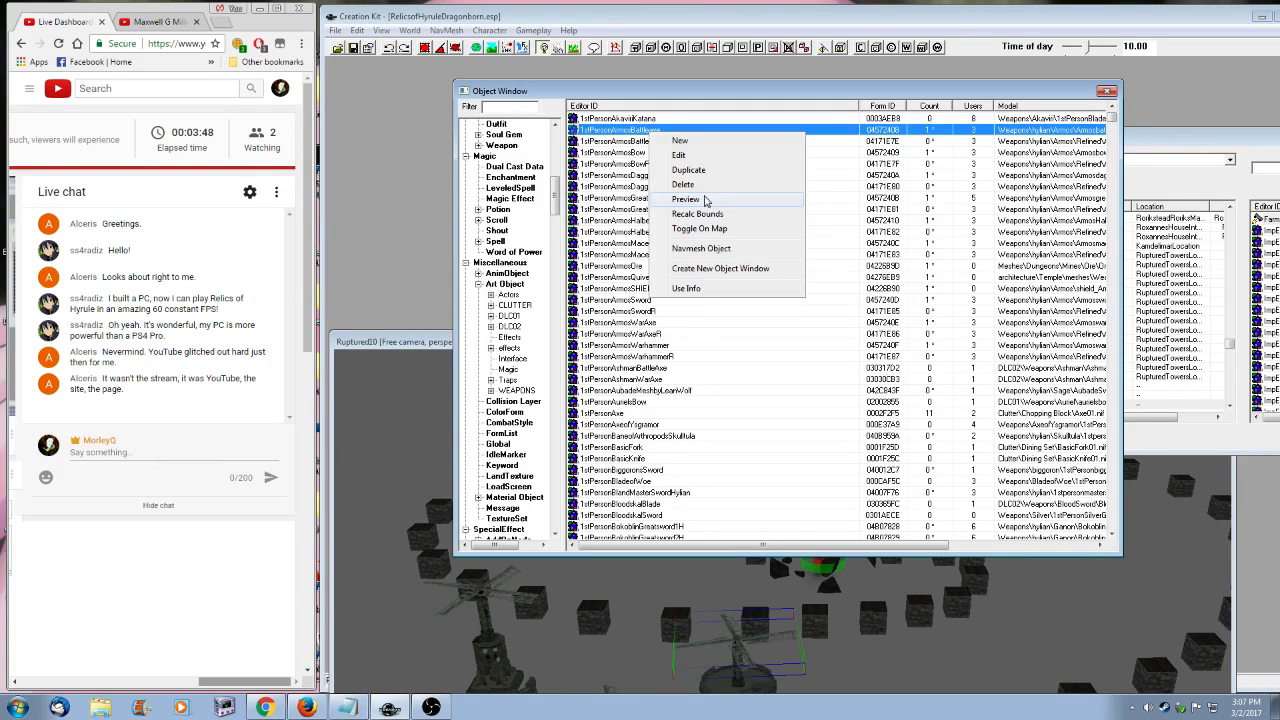
{"action": "left_click", "coordinate": [705, 200]}
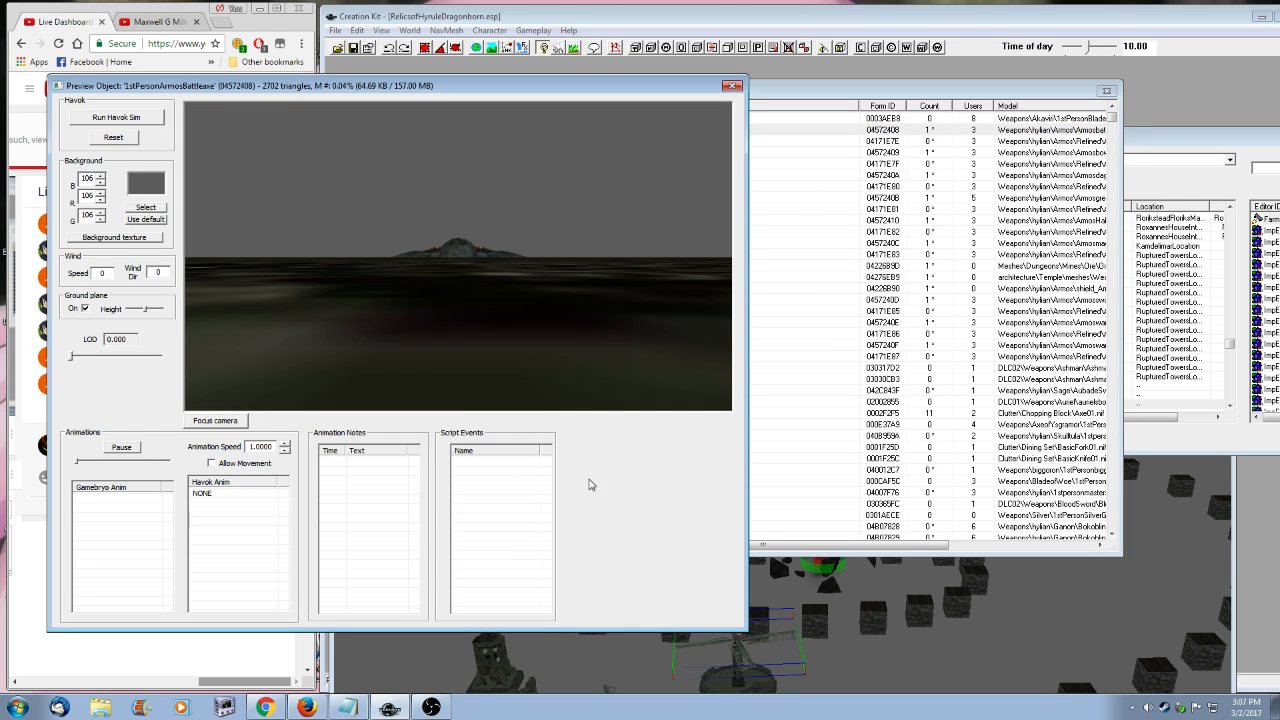
{"action": "left_click", "coordinate": [86, 309]}
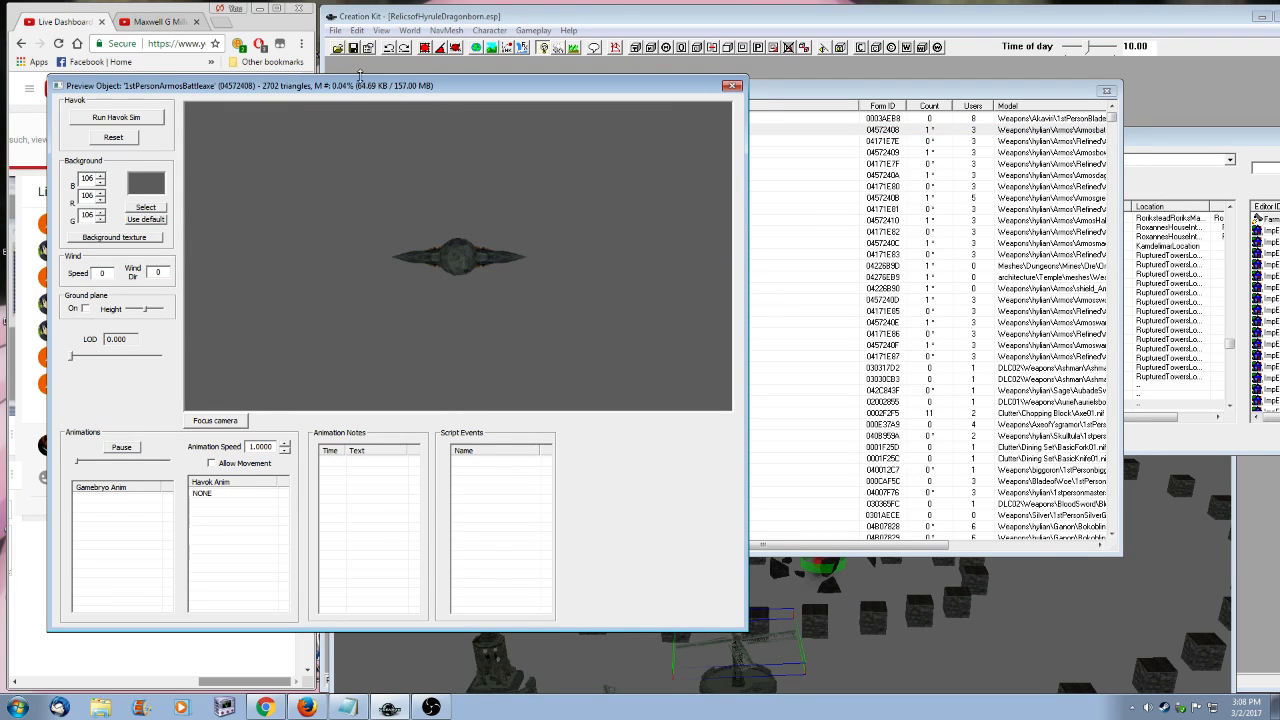
{"action": "left_click_drag", "start_coordinate": [375, 86], "coordinate": [707, 127]}
{"action": "mouse_move", "coordinate": [770, 335]}
{"action": "left_mouse_down"}
{"action": "mouse_move", "coordinate": [790, 353]}
{"action": "mouse_move", "coordinate": [876, 356]}
{"action": "mouse_move", "coordinate": [773, 356]}
{"action": "mouse_move", "coordinate": [750, 447]}
{"action": "mouse_move", "coordinate": [768, 347]}
{"action": "left_mouse_up"}
{"action": "left_click_drag", "start_coordinate": [705, 131], "coordinate": [681, 186]}
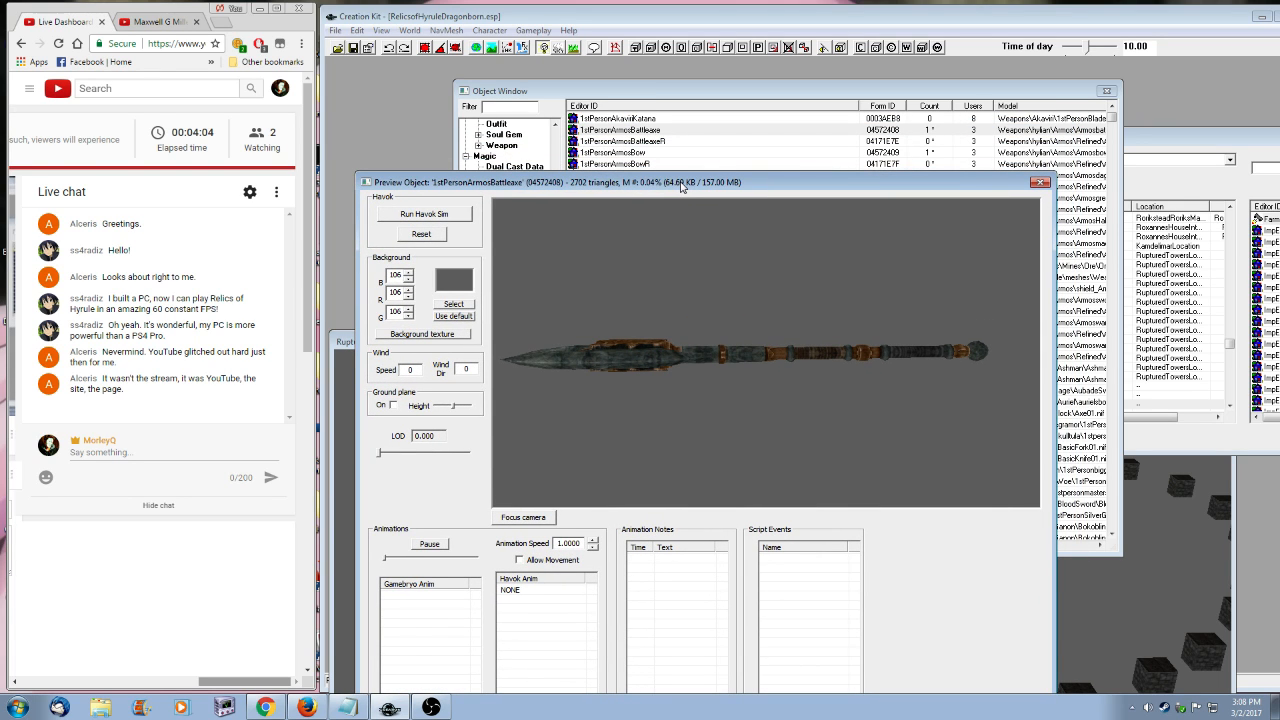
- Preview the refined Armos battleaxe, the Armos bow and the refined Armos bow, comparing each model with its variant
{"action": "left_click", "coordinate": [658, 141]}
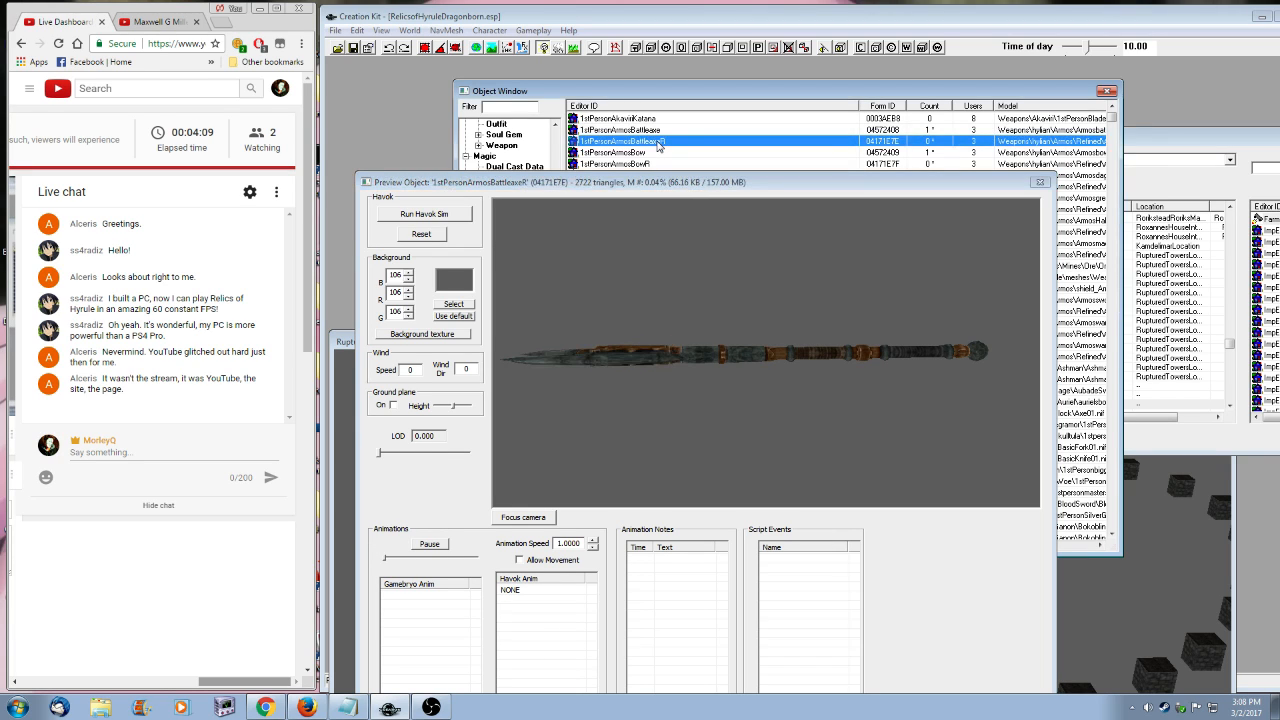
{"action": "mouse_move", "coordinate": [656, 383]}
{"action": "left_mouse_down"}
{"action": "mouse_move", "coordinate": [638, 453]}
{"action": "mouse_move", "coordinate": [642, 379]}
{"action": "left_mouse_up"}
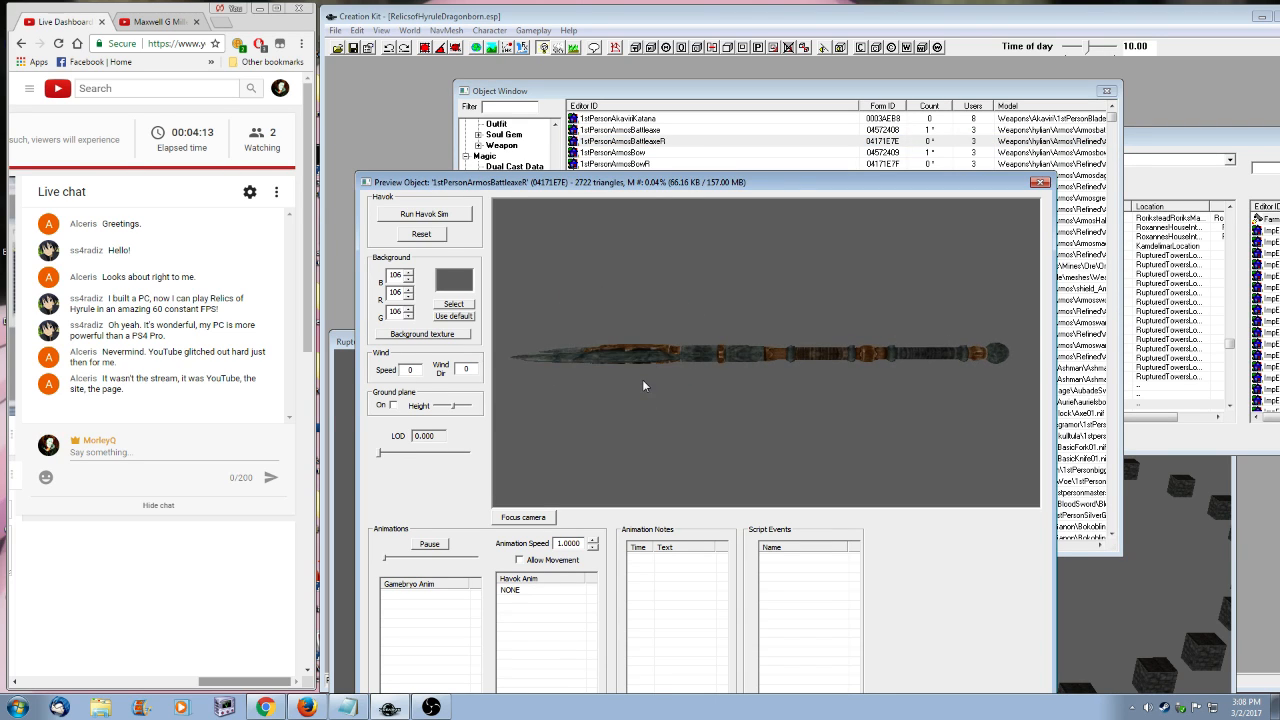
{"action": "left_click", "coordinate": [642, 152]}
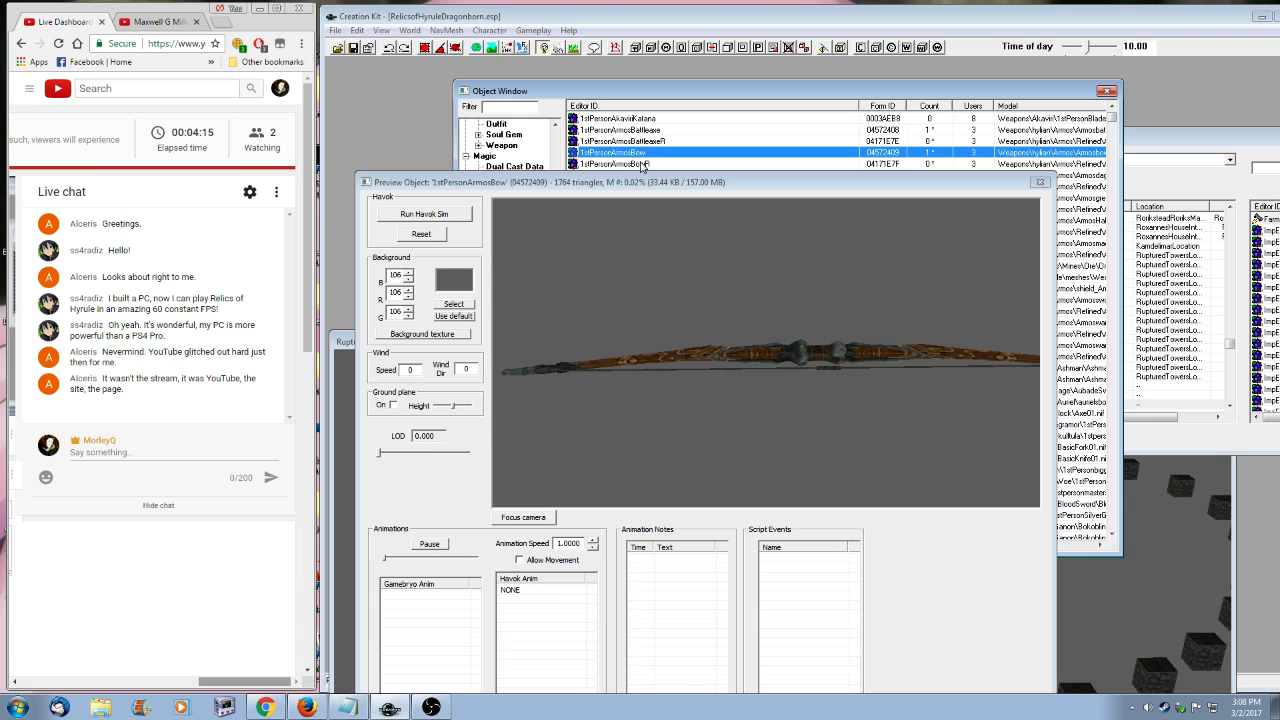
{"action": "left_click", "coordinate": [642, 164]}
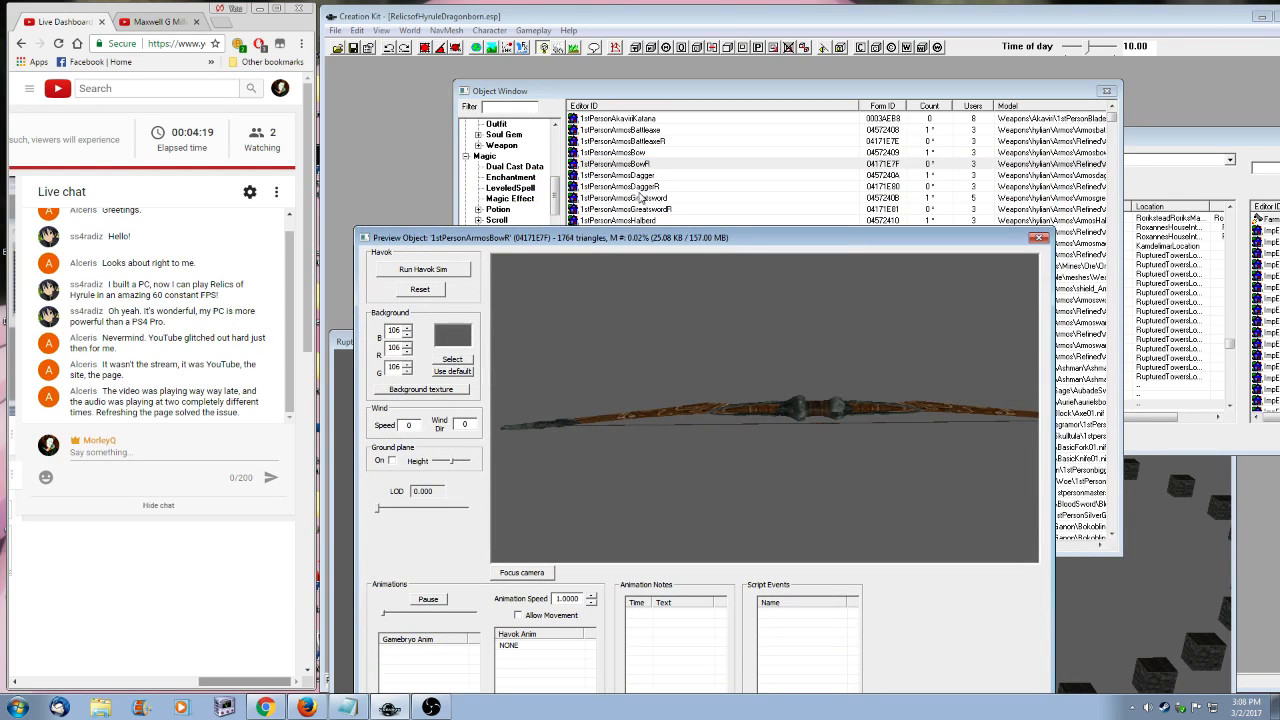
- Preview the regular and refined Armos dagger and greatsword models, followed by 1stPersonArmosHalberd
{"action": "left_click", "coordinate": [643, 190]}
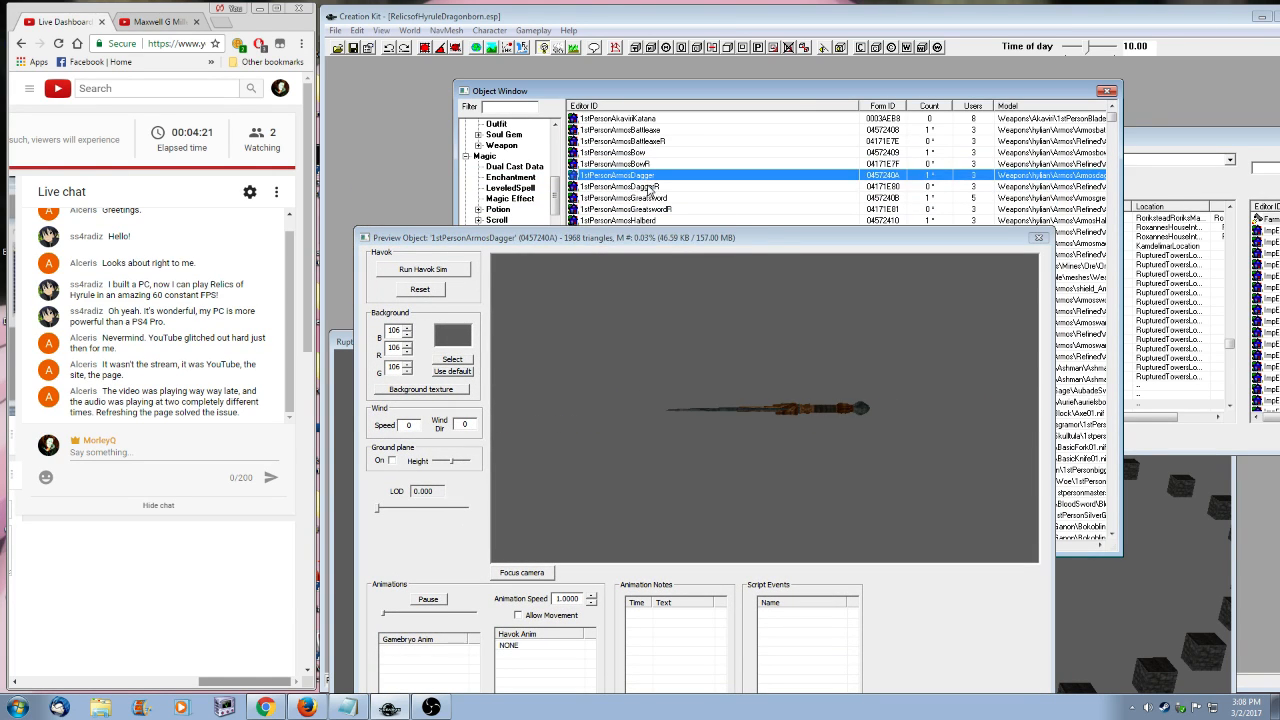
{"action": "left_click", "coordinate": [658, 189]}
{"action": "left_click", "coordinate": [642, 177]}
{"action": "left_click", "coordinate": [660, 198]}
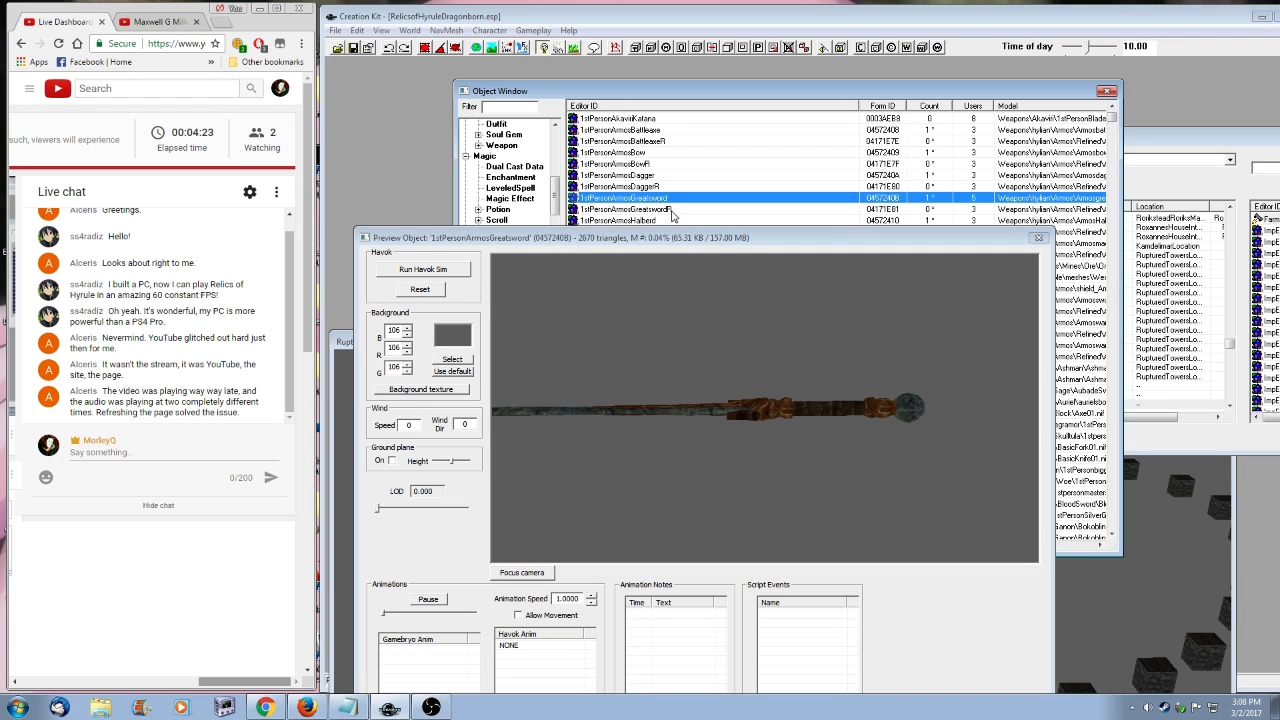
{"action": "left_click", "coordinate": [663, 210]}
{"action": "left_click", "coordinate": [647, 221]}
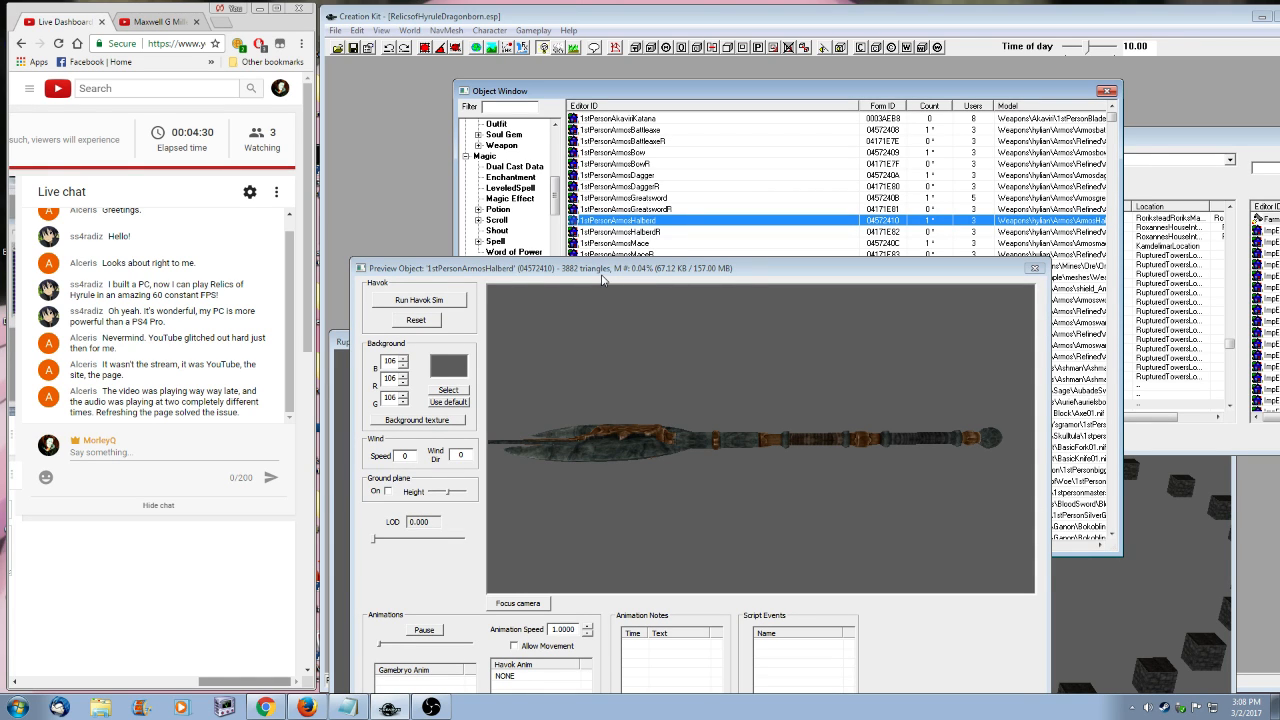
- Uncover more of the object list and preview 1stPersonArmosMace and 1stPersonArmosMaceR
{"action": "left_click_drag", "start_coordinate": [603, 280], "coordinate": [603, 308]}
{"action": "left_click", "coordinate": [622, 244]}
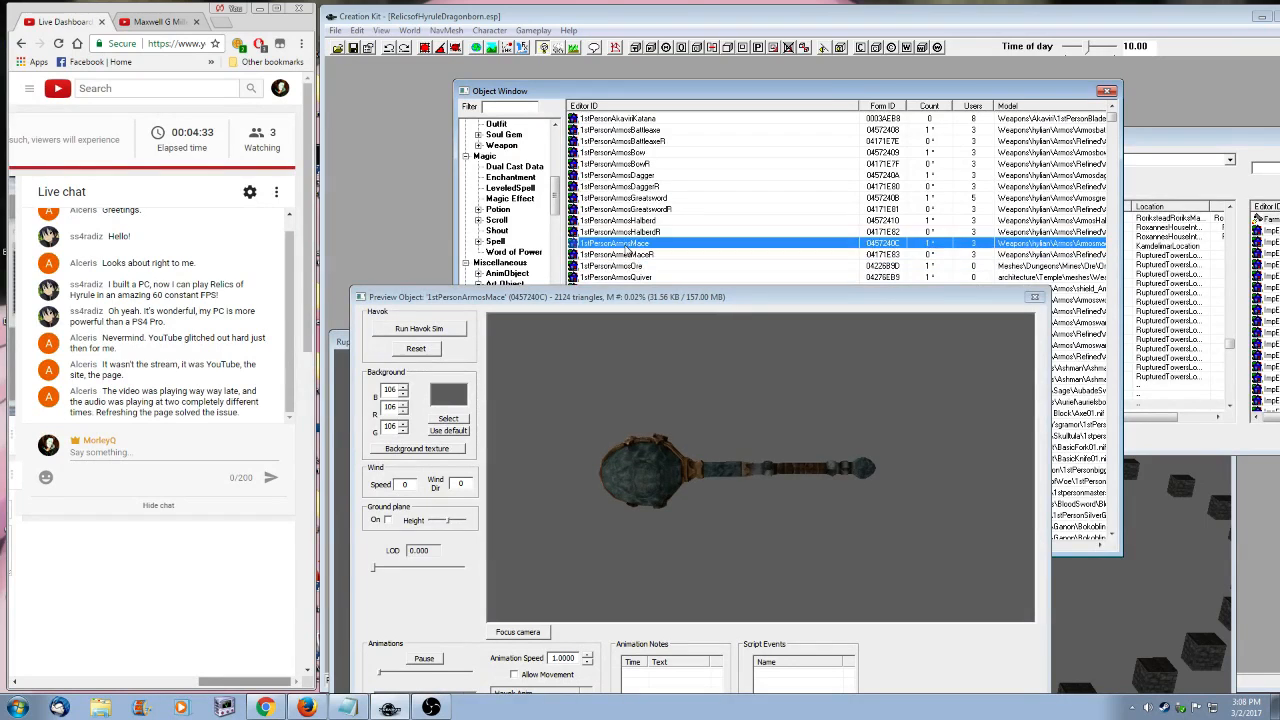
{"action": "left_click", "coordinate": [650, 255]}
{"action": "left_click_drag", "start_coordinate": [672, 297], "coordinate": [755, 320]}
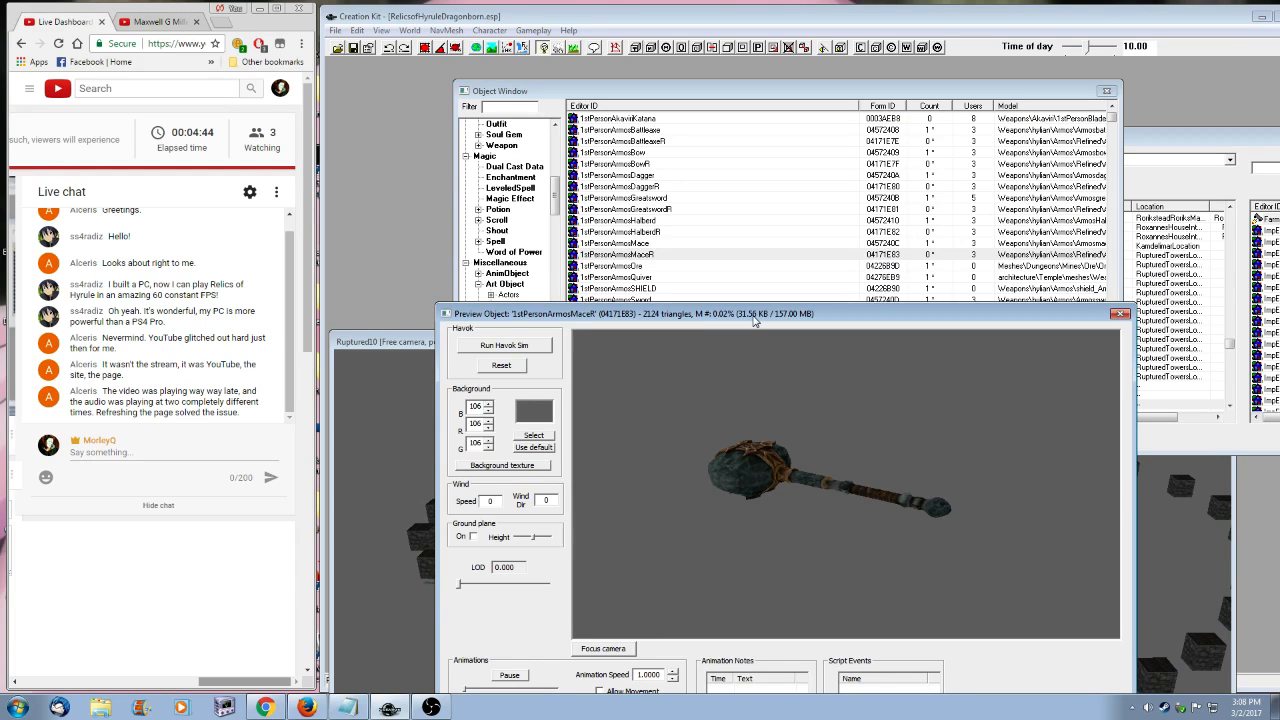
- Preview 1stPersonArmosGreatswordR again and examine its hilt and sheath from different angles
{"action": "left_click", "coordinate": [675, 210]}
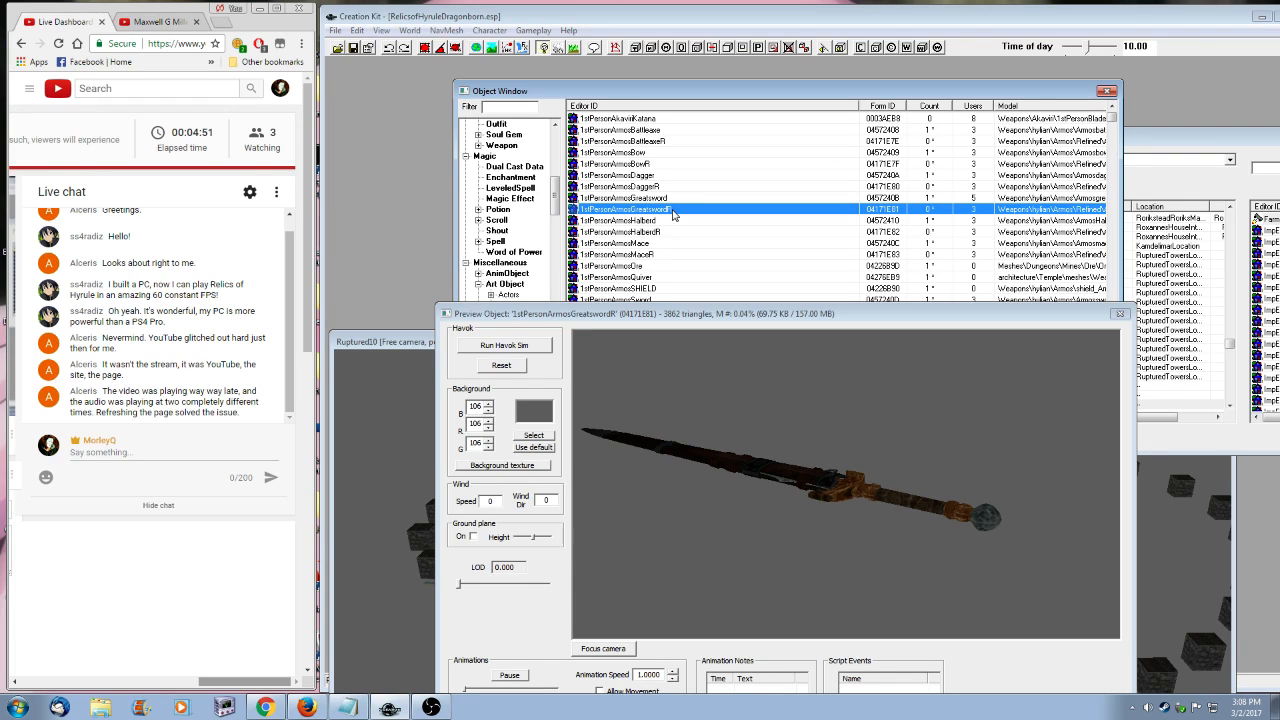
{"action": "left_click_drag", "start_coordinate": [724, 313], "coordinate": [702, 169]}
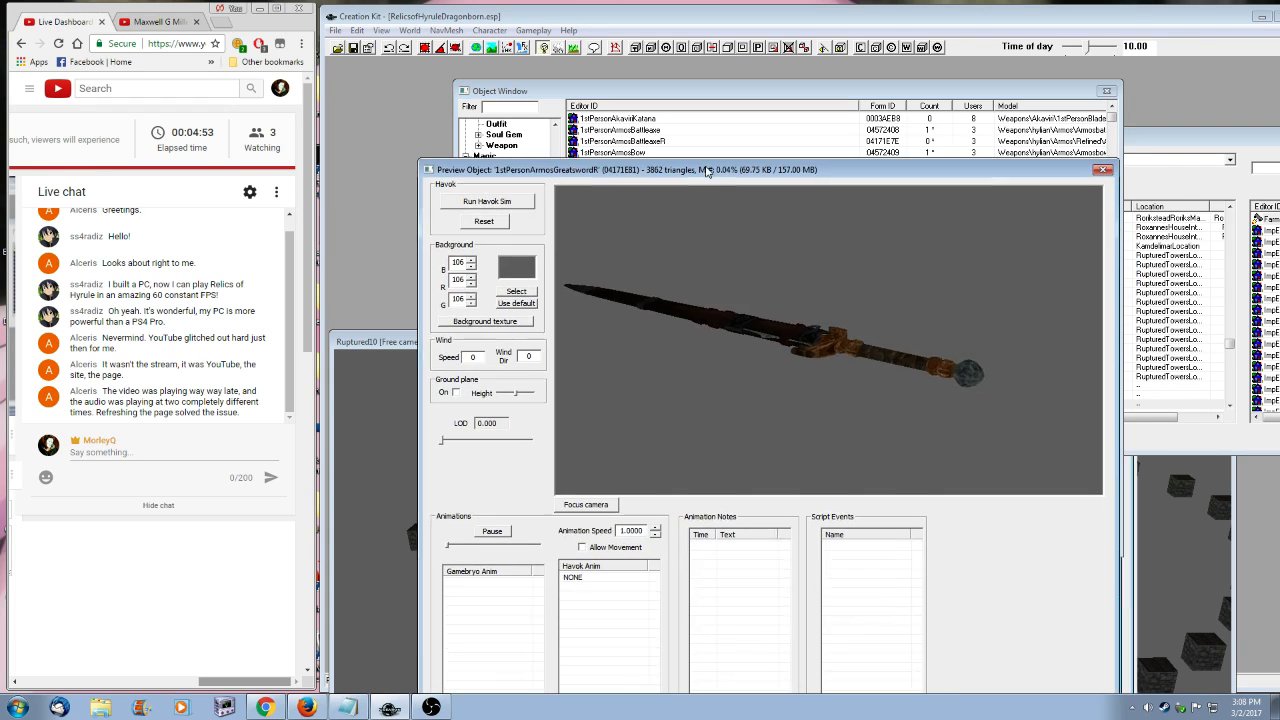
{"action": "left_click_drag", "start_coordinate": [790, 380], "coordinate": [830, 420]}
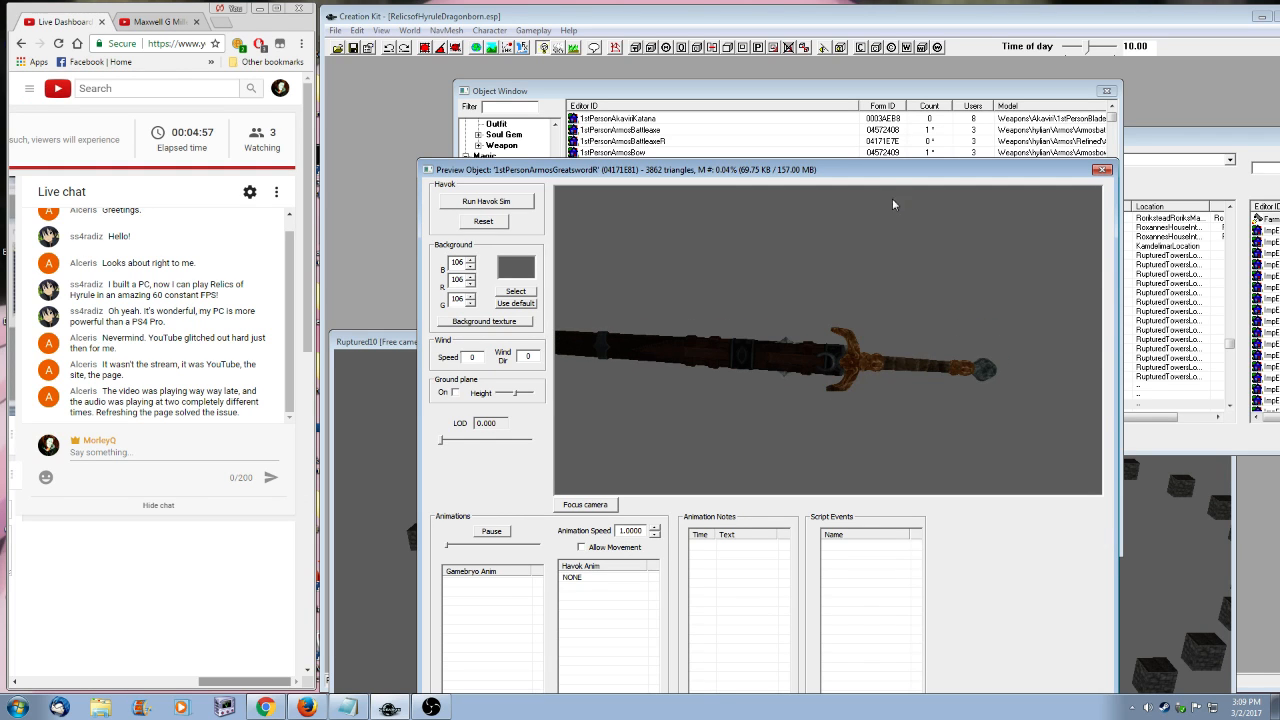
- Preview 1stPersonAubadeMeshbyLeanWolf, examine the sword from several angles, and close the preview
{"action": "left_click_drag", "start_coordinate": [884, 175], "coordinate": [767, 425]}
{"action": "left_click", "coordinate": [652, 391]}
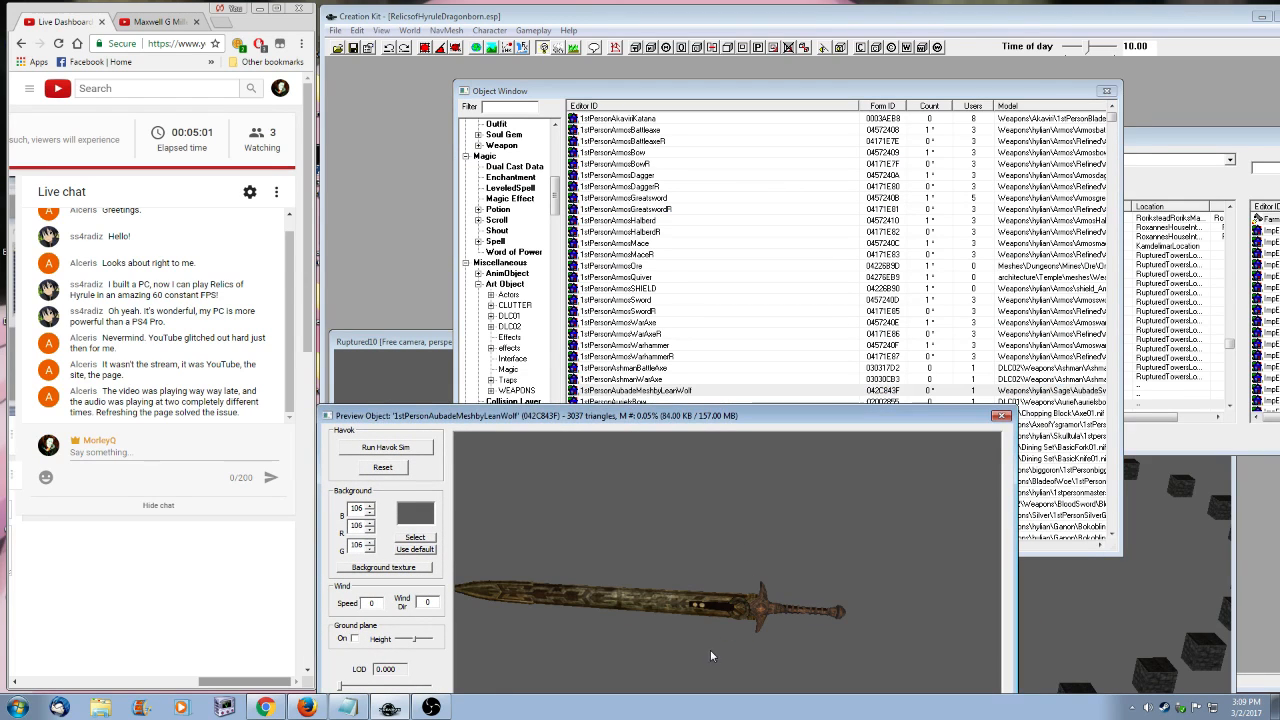
{"action": "left_click_drag", "start_coordinate": [710, 649], "coordinate": [674, 590]}
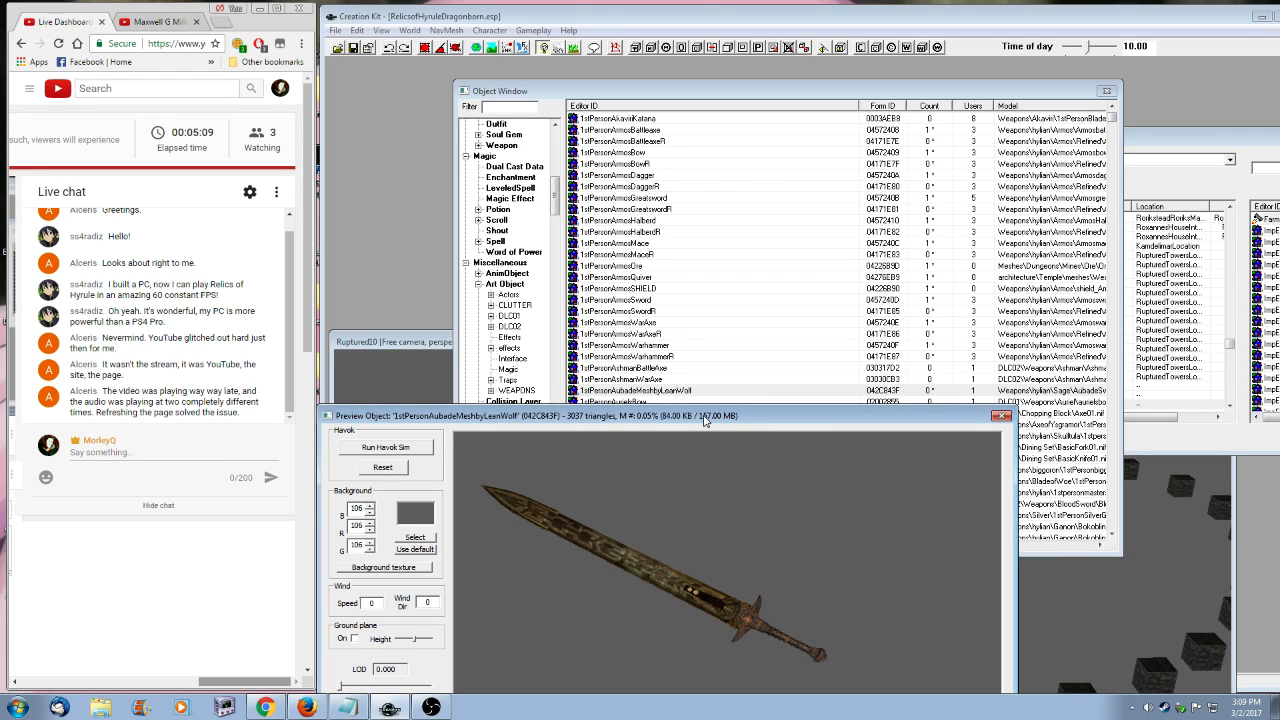
{"action": "left_click_drag", "start_coordinate": [710, 568], "coordinate": [662, 525]}
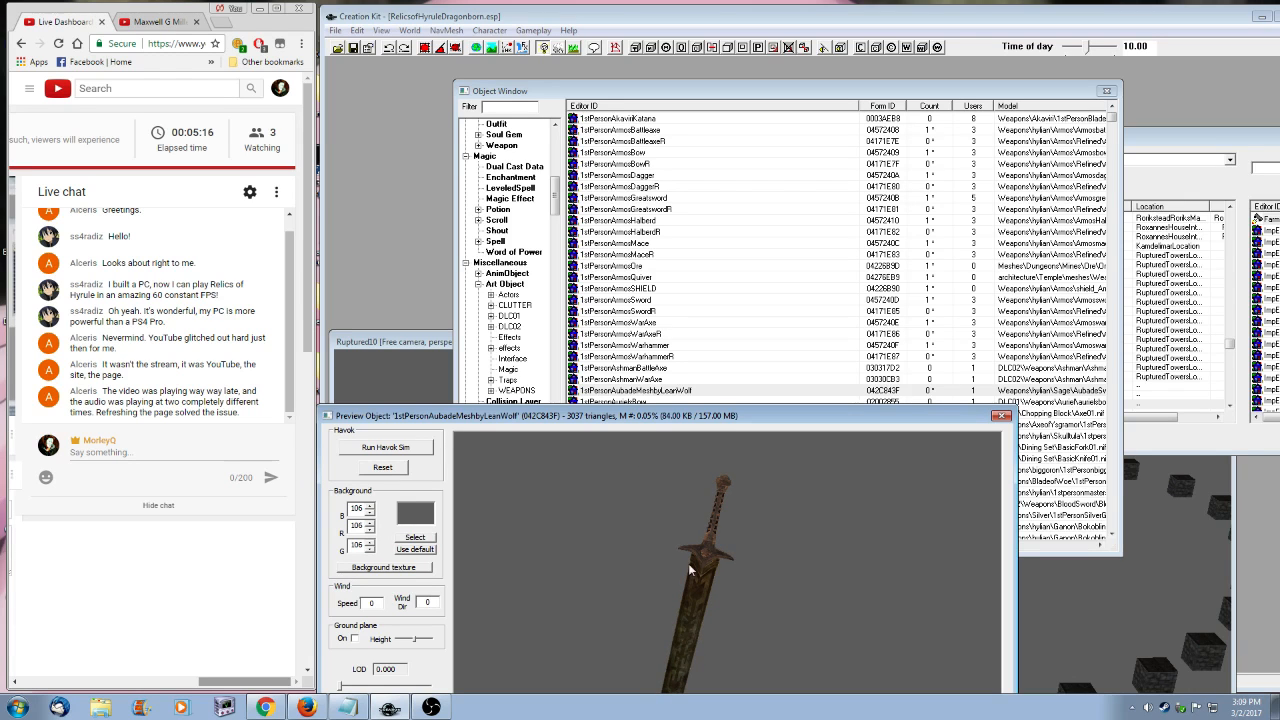
{"action": "left_click_drag", "start_coordinate": [689, 570], "coordinate": [824, 161]}
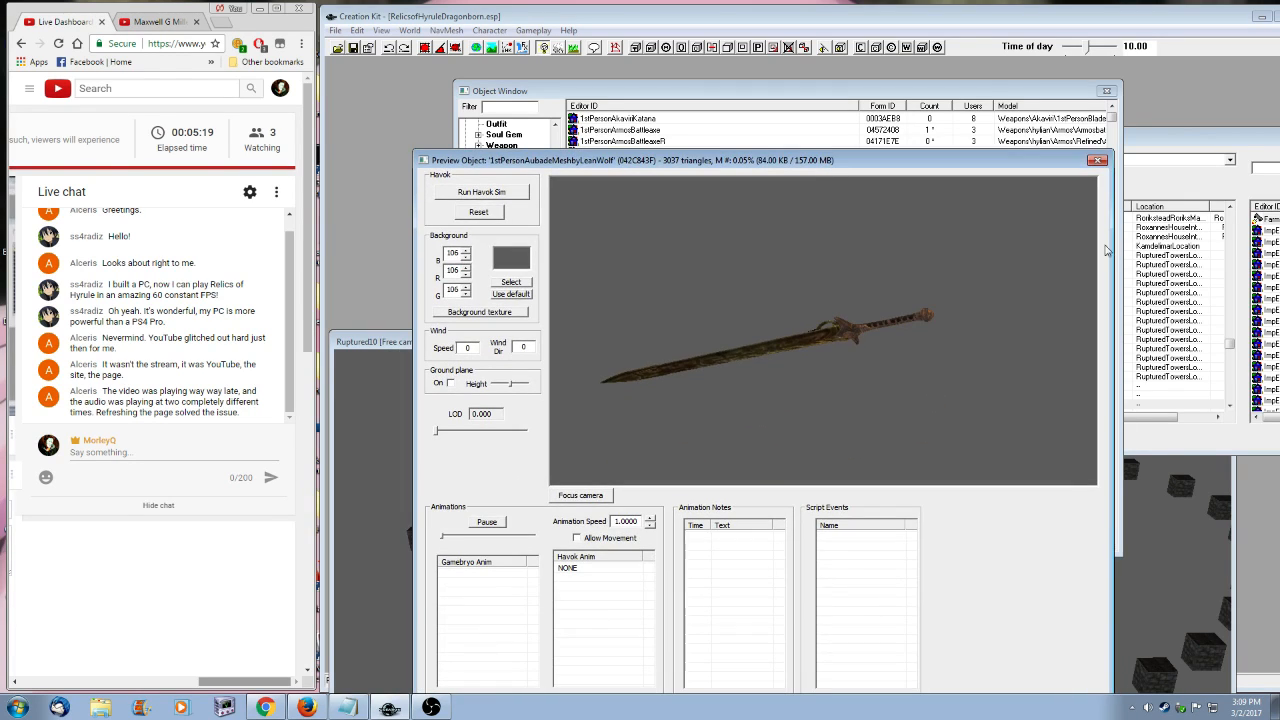
{"action": "left_click", "coordinate": [1097, 160]}
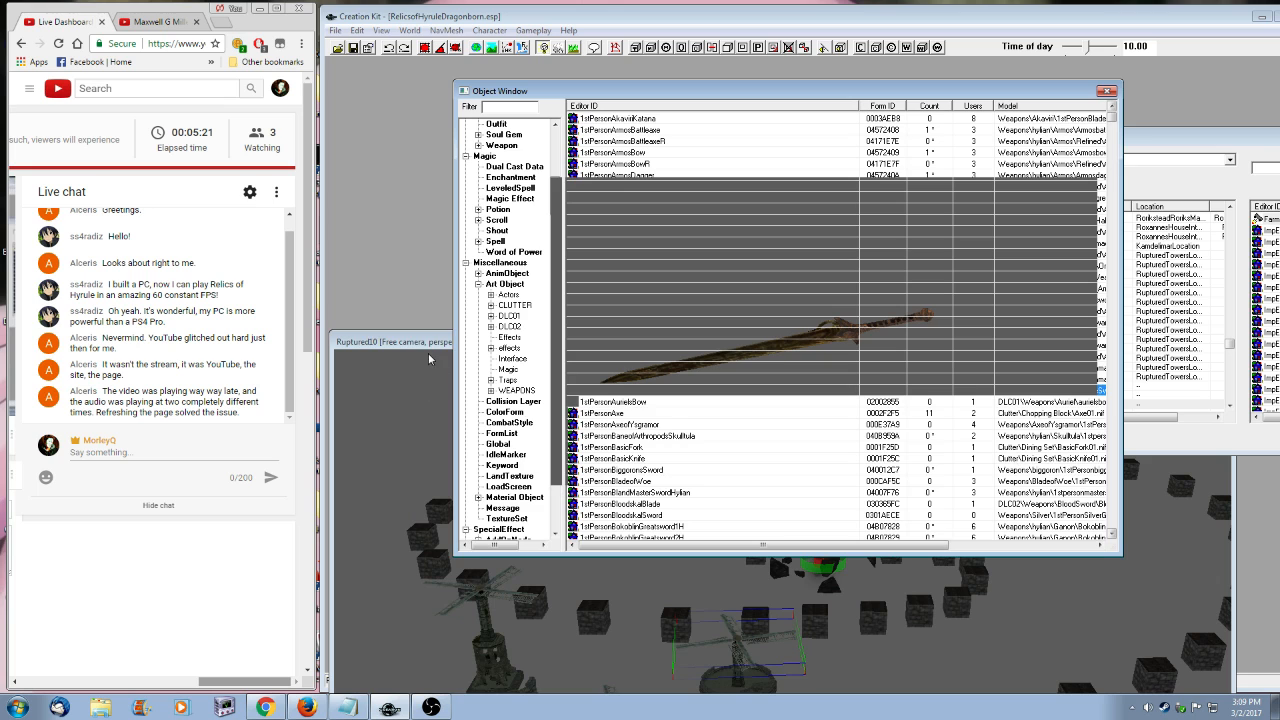
- Raise the Render Window and inspect the windmill towers and the walled stone building from different angles
{"action": "left_click_drag", "start_coordinate": [416, 346], "coordinate": [446, 139]}
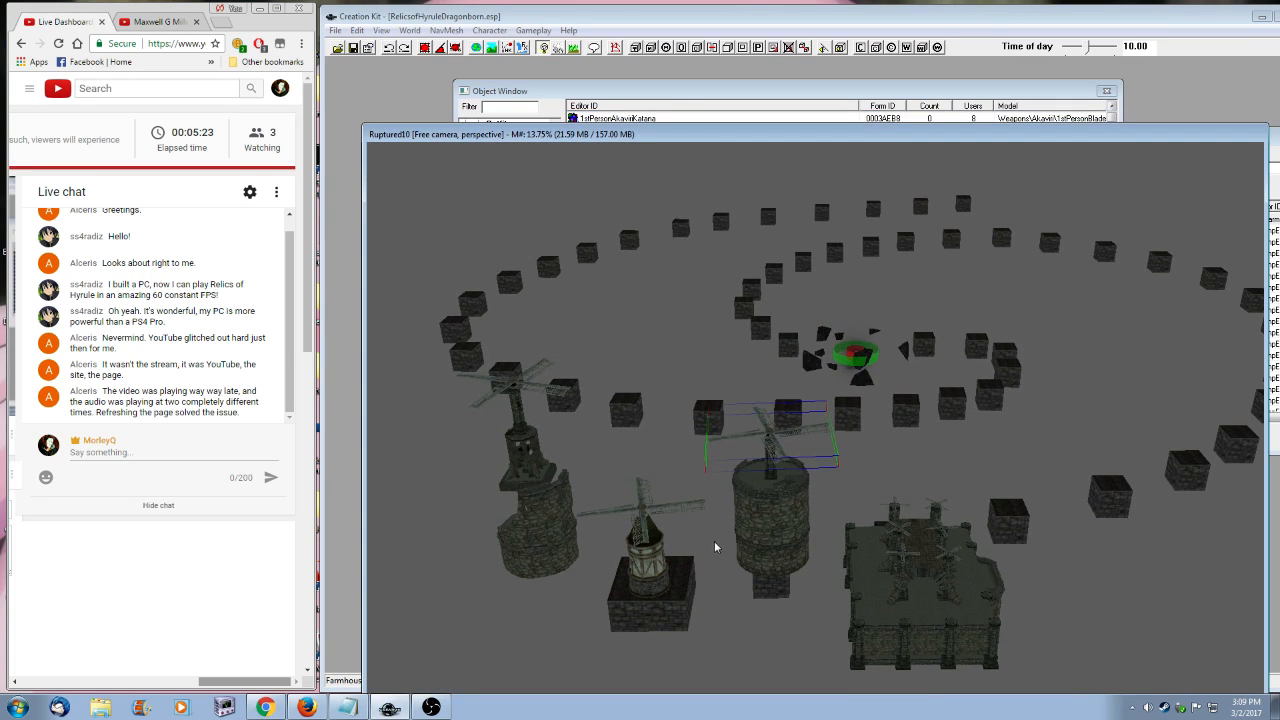
{"action": "middle_click_drag", "start_coordinate": [714, 547], "coordinate": [752, 478], "text": "shift"}
{"action": "middle_click_drag", "start_coordinate": [855, 516], "coordinate": [862, 561], "text": "shift"}
{"action": "left_click_drag", "start_coordinate": [752, 136], "coordinate": [715, 187]}
- Arrange the Render Window beside the Object Window and reframe the windmill towers and floating blocks
{"action": "left_click", "coordinate": [1143, 136]}
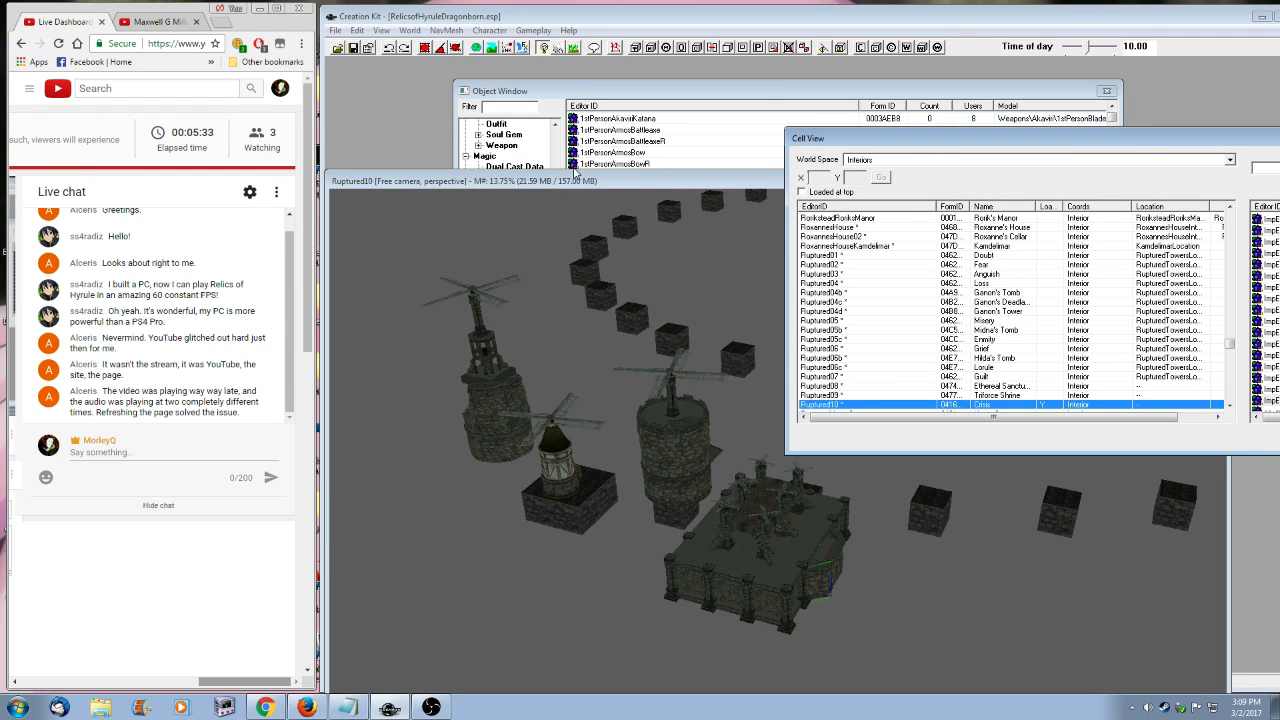
{"action": "left_click_drag", "start_coordinate": [554, 182], "coordinate": [798, 160]}
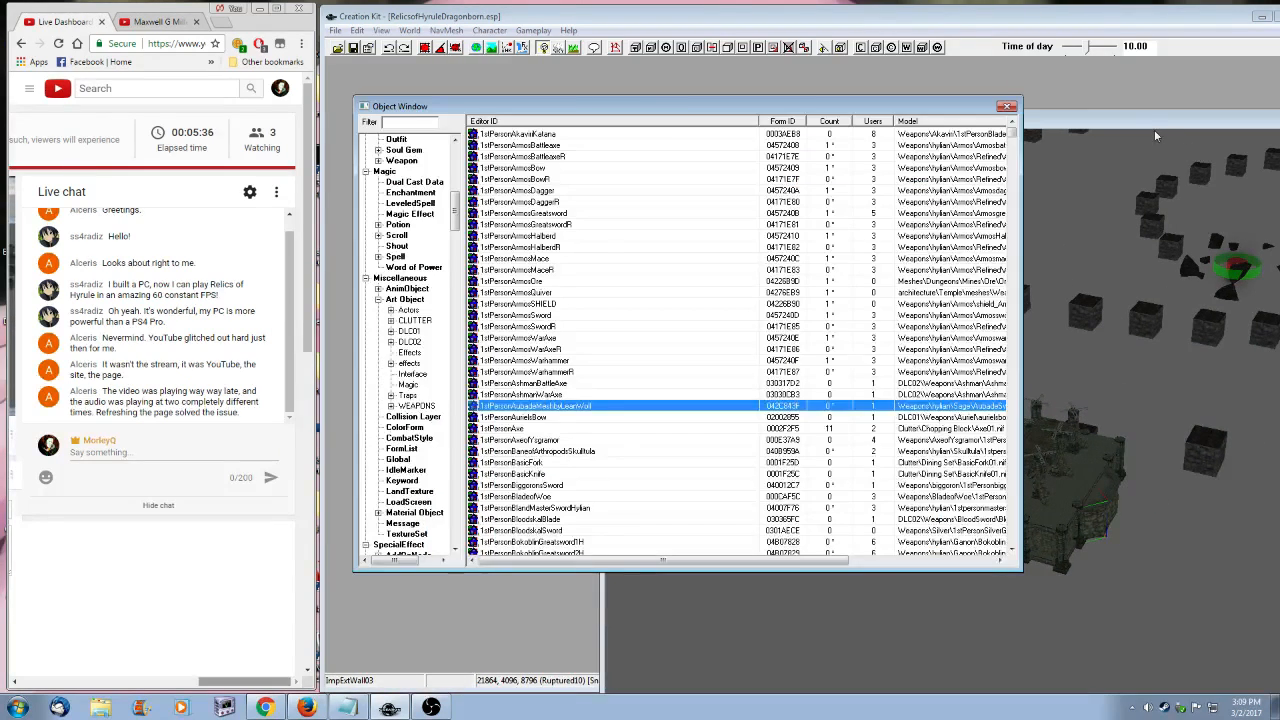
{"action": "left_click", "coordinate": [1154, 130]}
{"action": "middle_click_drag", "start_coordinate": [1139, 402], "coordinate": [1165, 395], "text": "shift"}
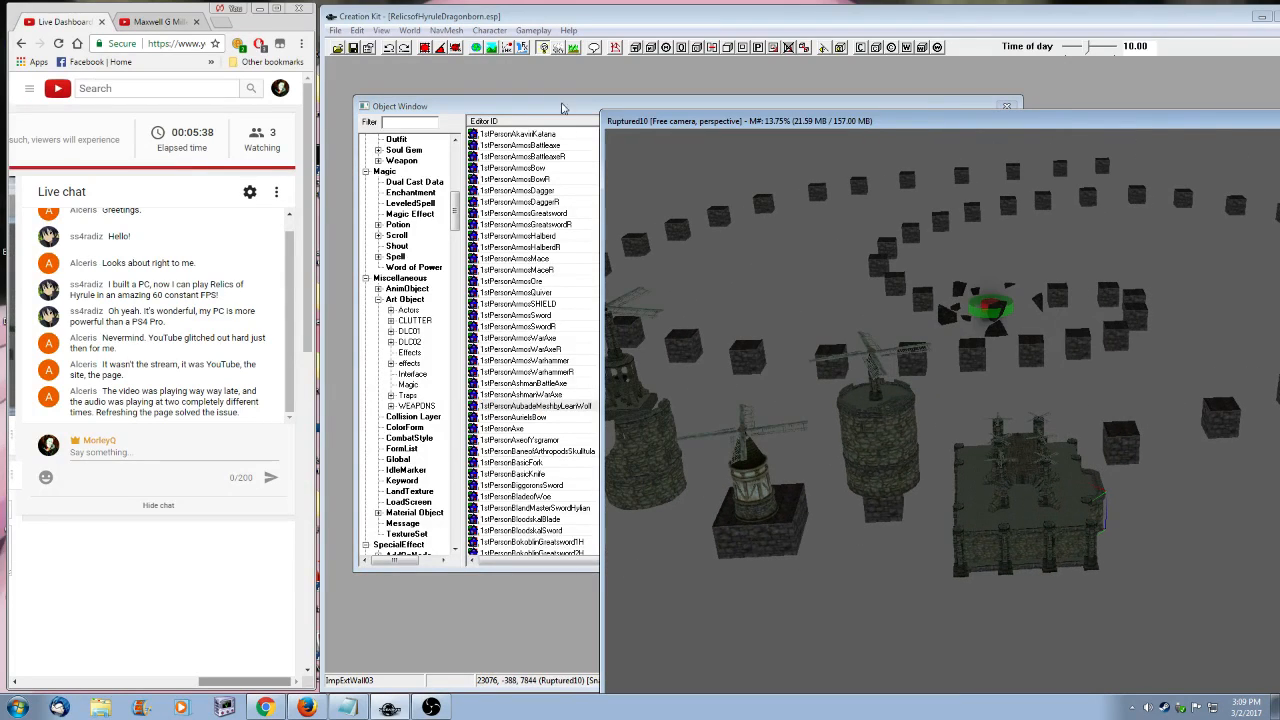
- Browse the Object Window's static architecture categories from WhiteRun to DLC01, checking a wall piece of the stone building in the Render Window
{"action": "left_click", "coordinate": [502, 111]}
{"action": "left_click_drag", "start_coordinate": [452, 212], "coordinate": [455, 323]}
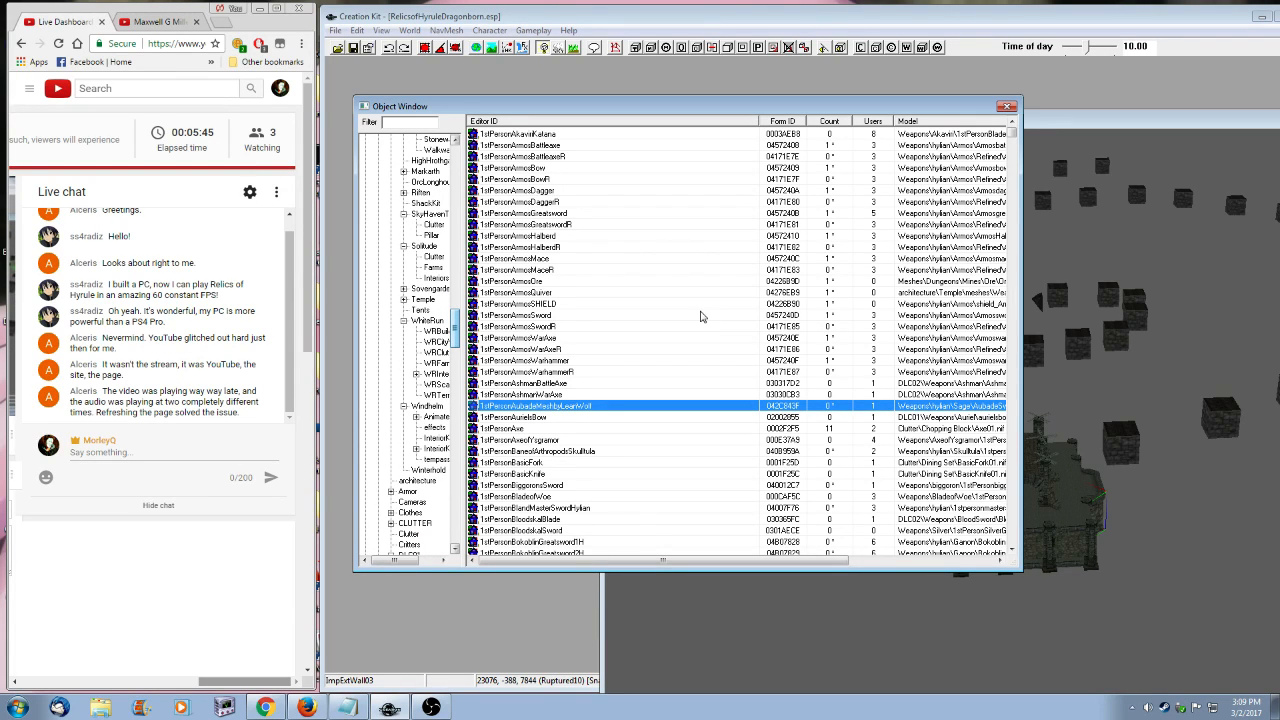
{"action": "left_click", "coordinate": [1060, 285]}
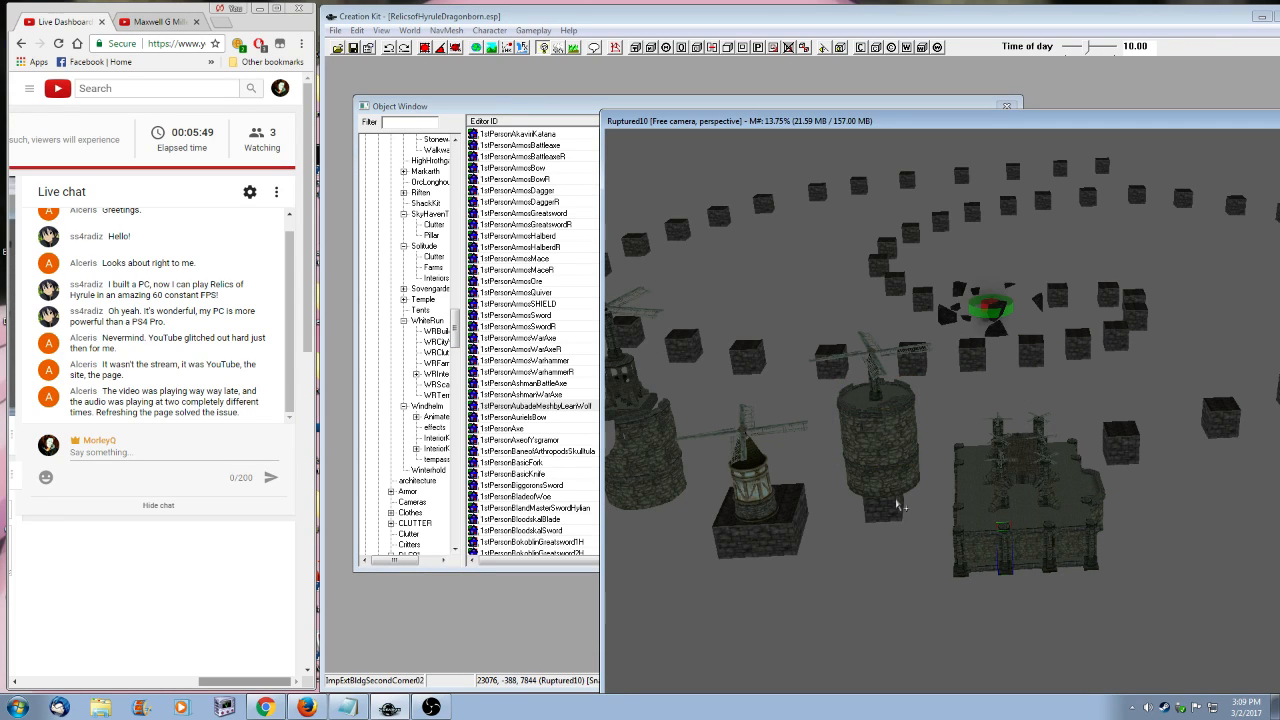
{"action": "left_click", "coordinate": [546, 108]}
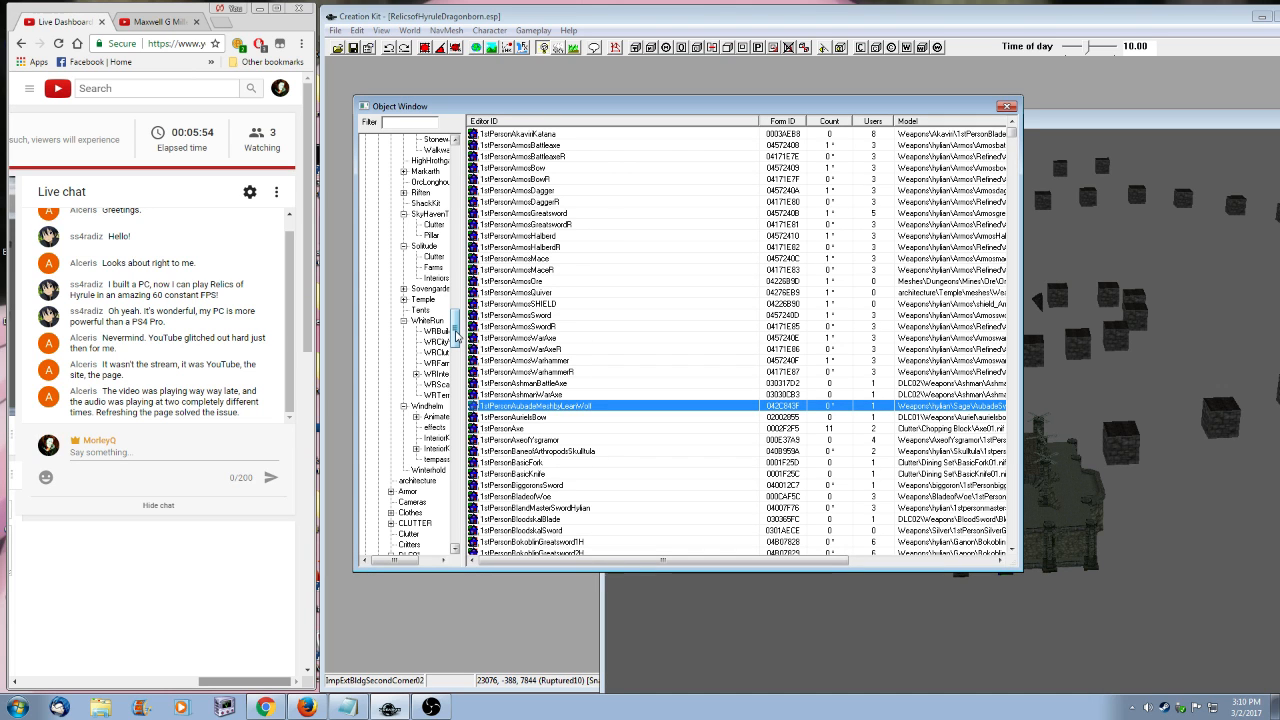
{"action": "left_click_drag", "start_coordinate": [455, 335], "coordinate": [455, 352]}
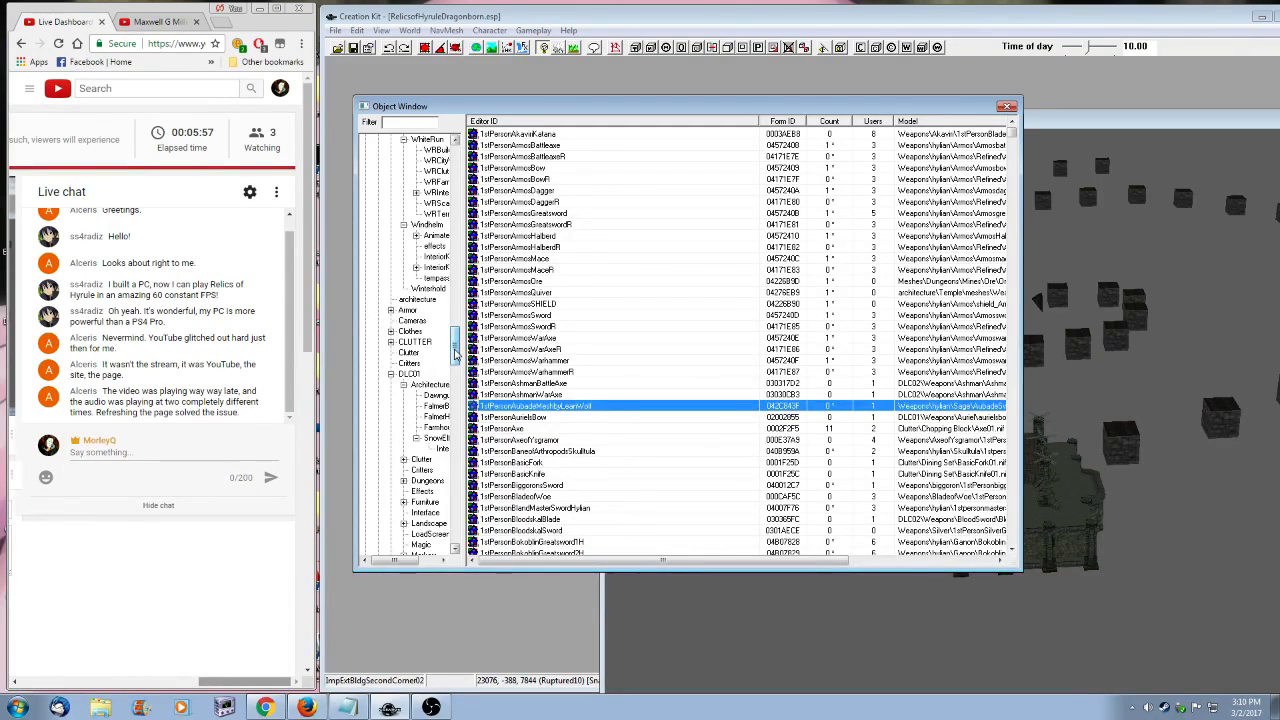
- Select the dirt base of the small windmill in the Render Window and return to the Object Window
{"action": "left_click", "coordinate": [1091, 144]}
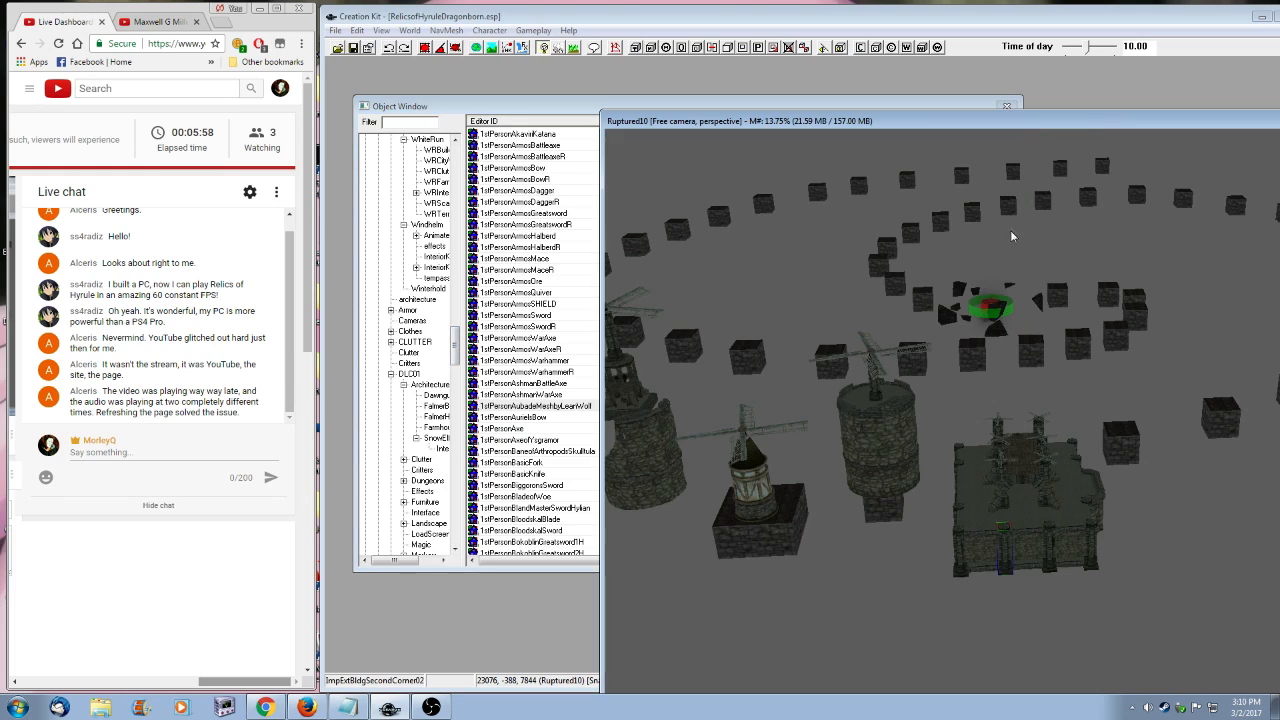
{"action": "left_click", "coordinate": [755, 497]}
{"action": "left_click", "coordinate": [483, 100]}
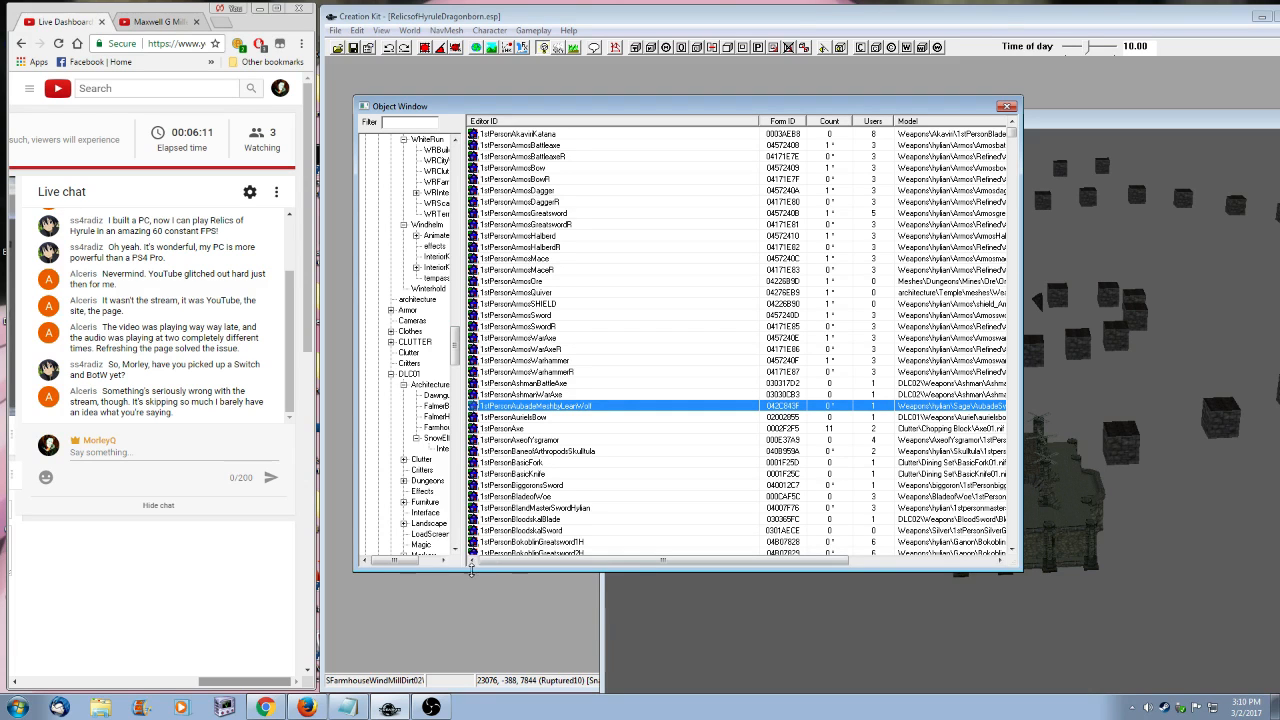
- Switch to Open Broadcaster Software to check the live stream's status
{"action": "mouse_move", "coordinate": [245, 682]}
{"action": "left_mouse_down"}
{"action": "mouse_move", "coordinate": [185, 688]}
{"action": "mouse_move", "coordinate": [245, 688]}
{"action": "left_mouse_up"}
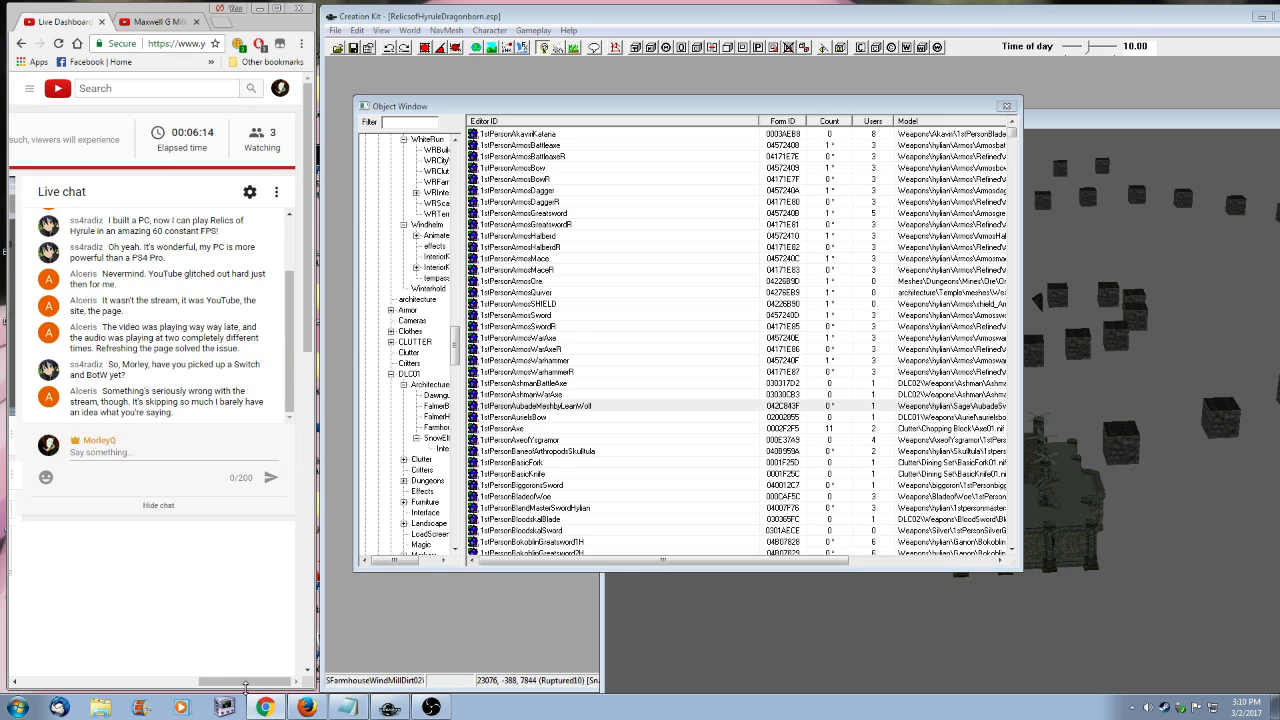
{"action": "left_click", "coordinate": [430, 708]}
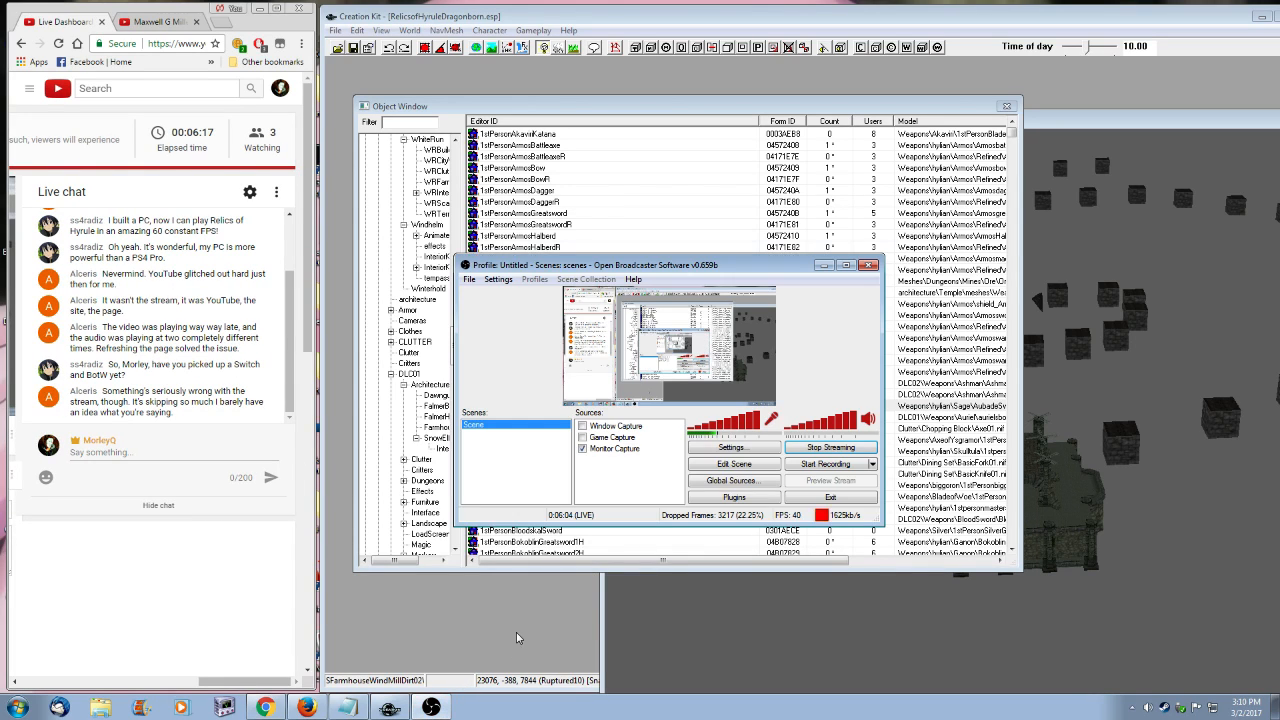
- Review the streaming software's broadcast, encoding and advanced settings, and close the second YouTube page in the browser
{"action": "left_click", "coordinate": [731, 450]}
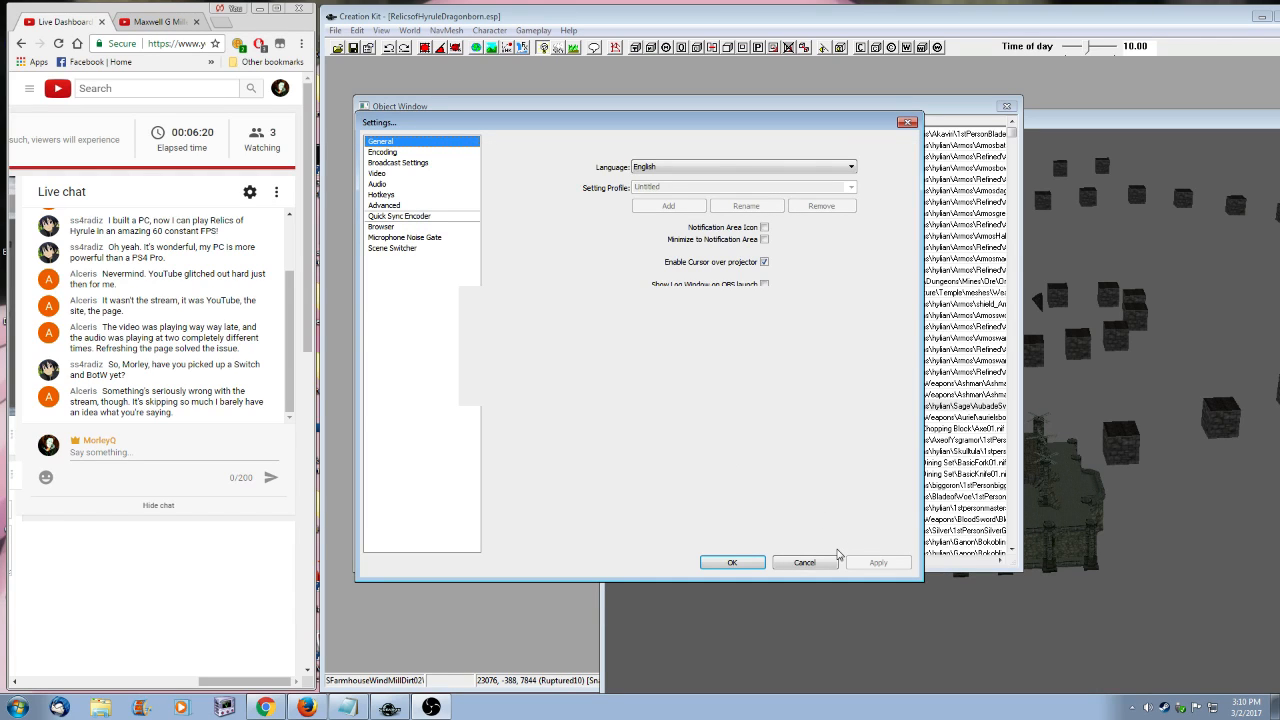
{"action": "left_click", "coordinate": [398, 162]}
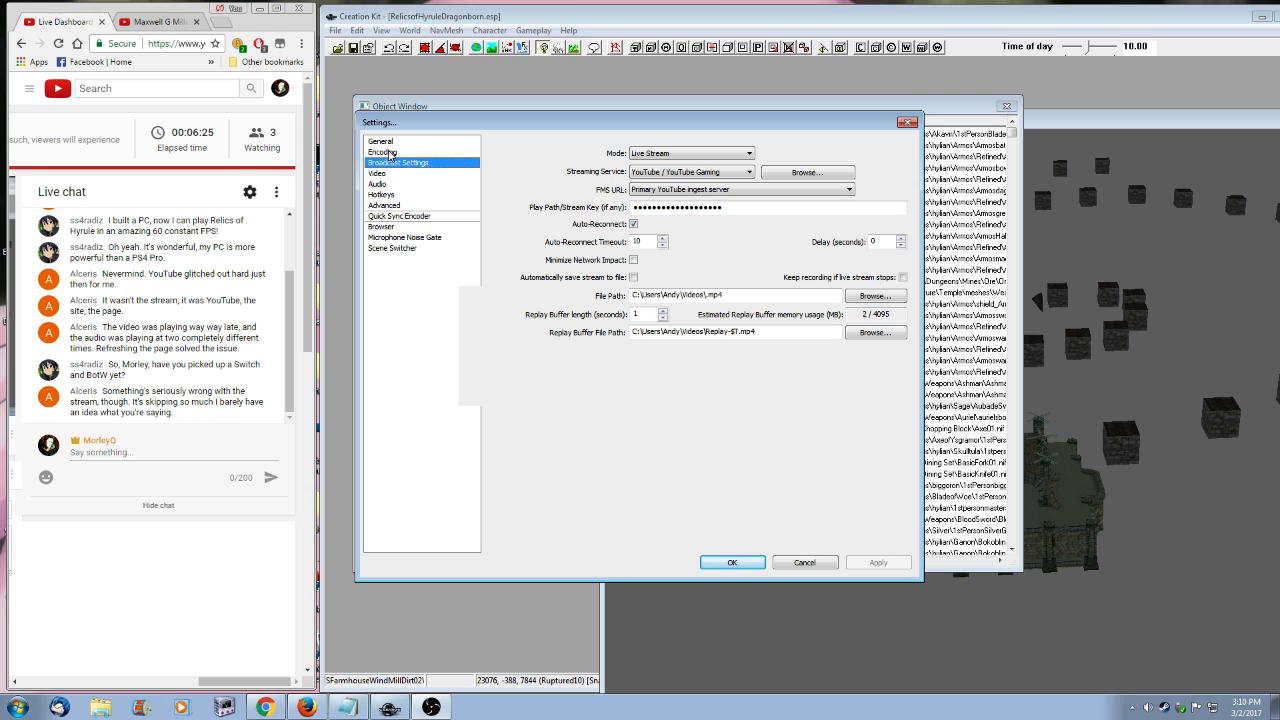
{"action": "left_click", "coordinate": [389, 153]}
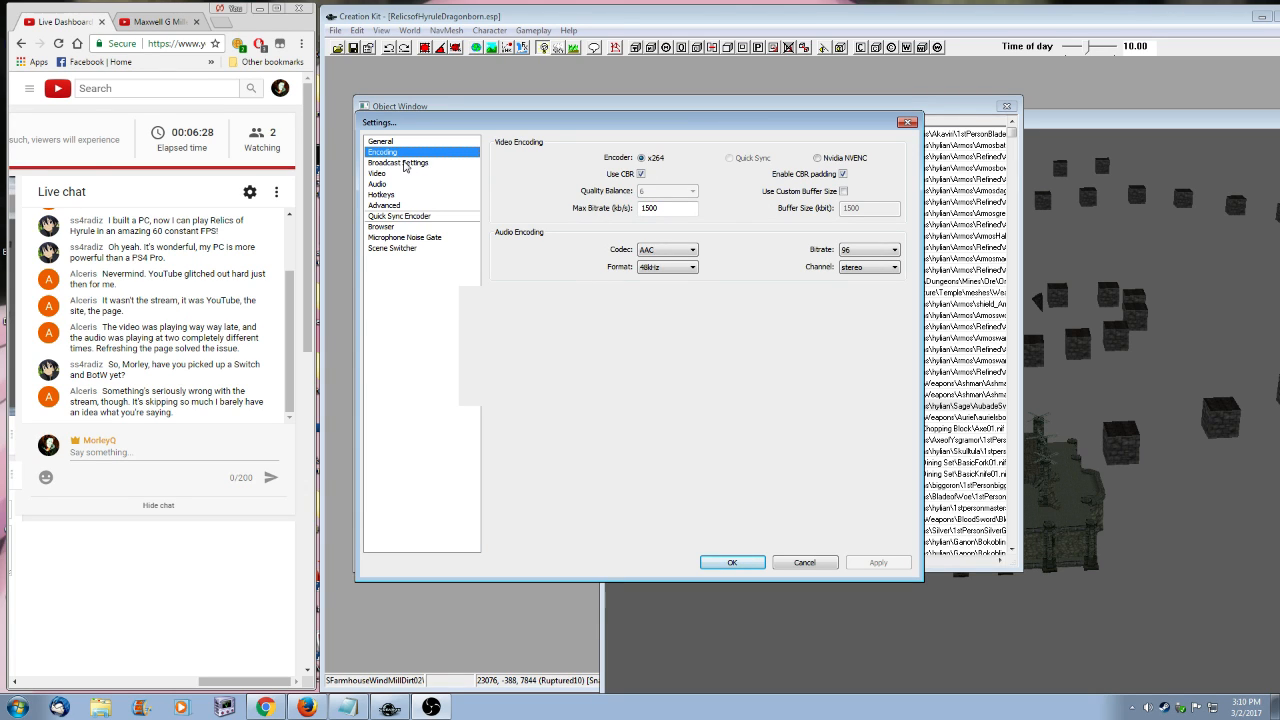
{"action": "left_click", "coordinate": [404, 163]}
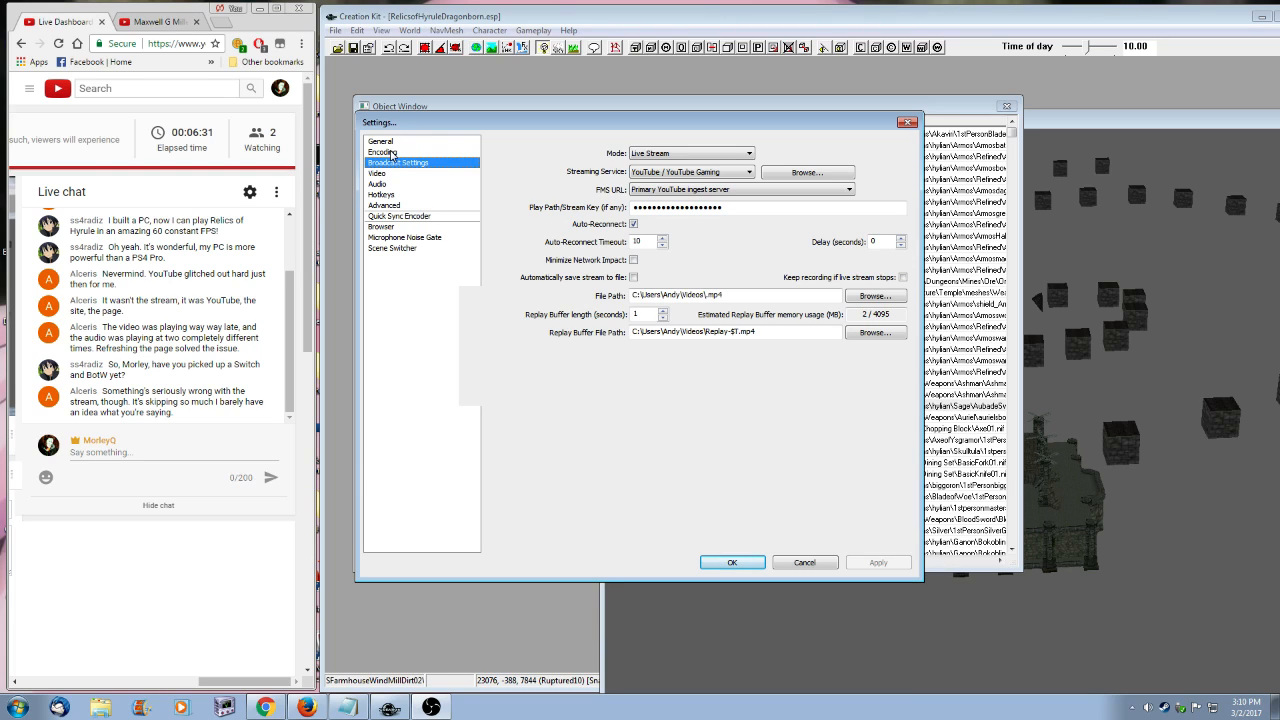
{"action": "left_click", "coordinate": [196, 21]}
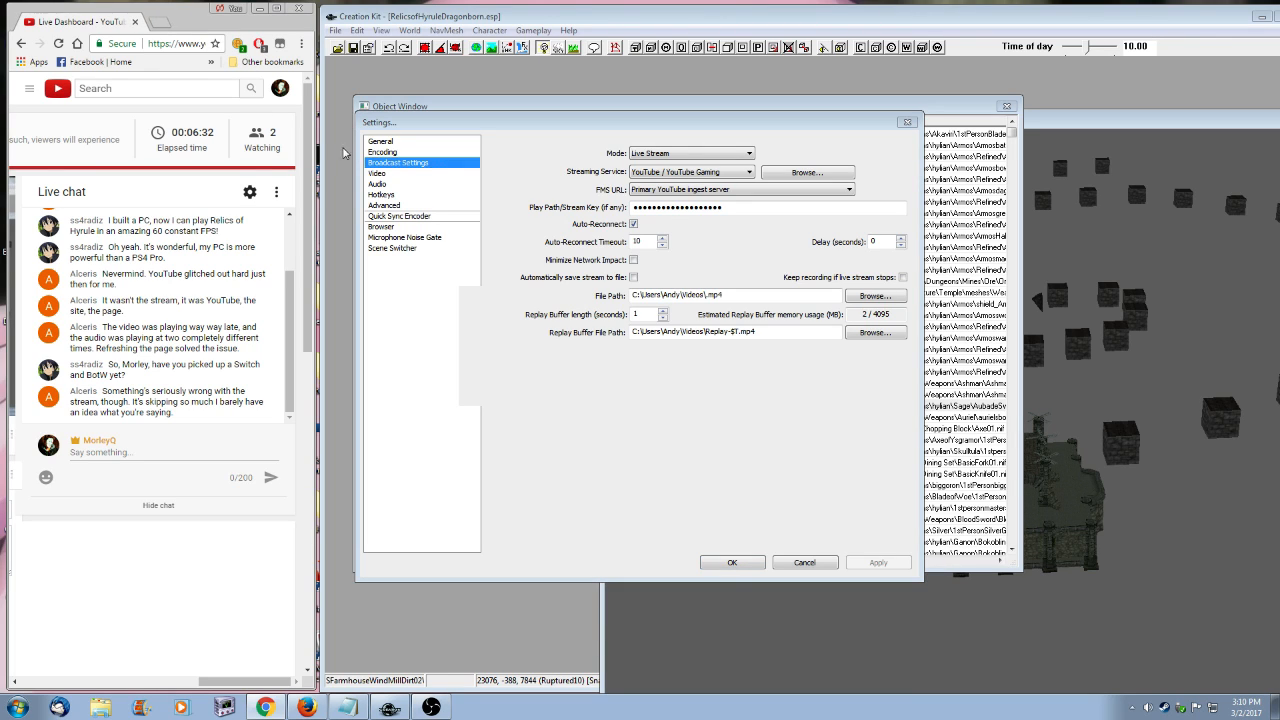
{"action": "left_click", "coordinate": [388, 205]}
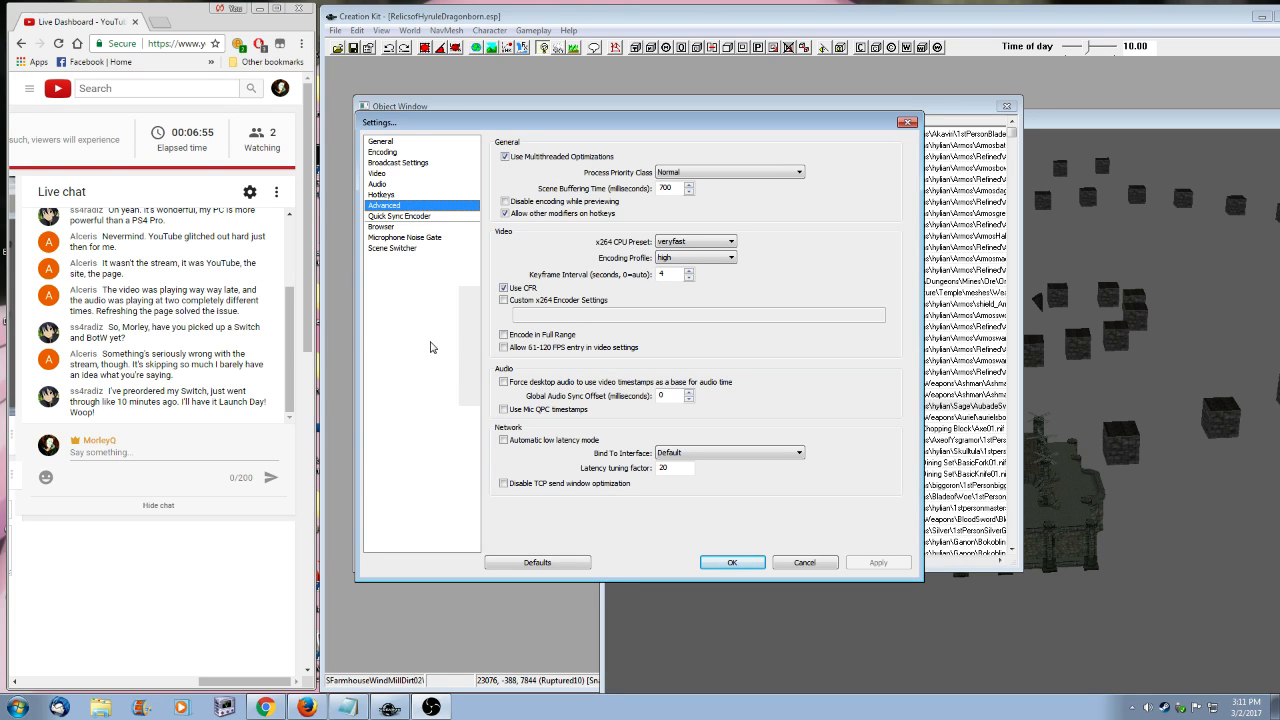
{"action": "left_click", "coordinate": [378, 141]}
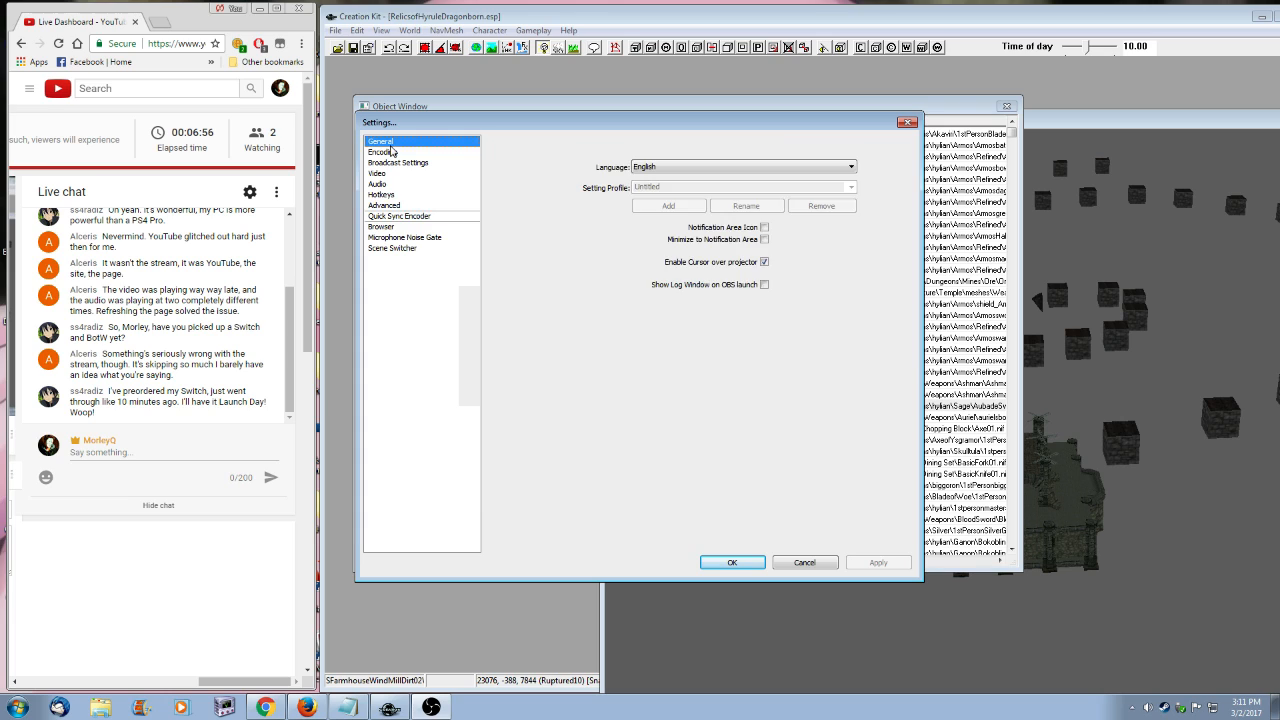
- Set the audio encoding bitrate to 80 and restart the live stream so the new setting applies
{"action": "left_click", "coordinate": [390, 152]}
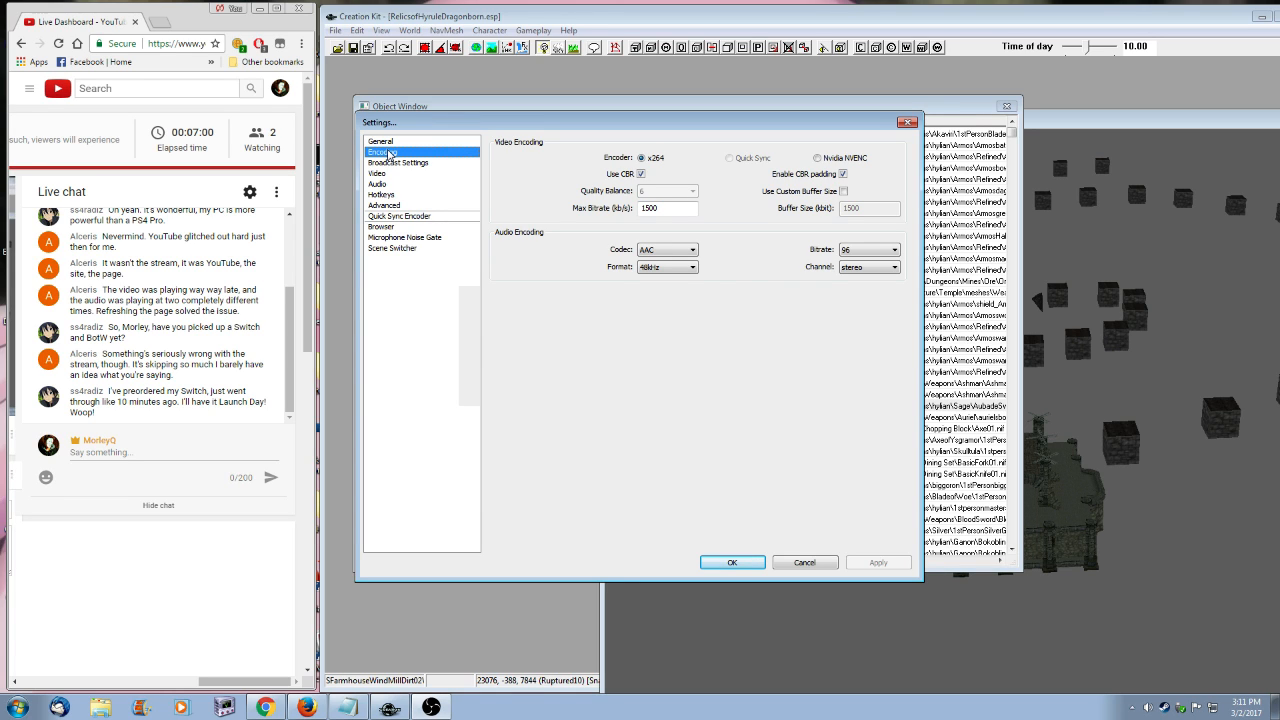
{"action": "left_click", "coordinate": [893, 250]}
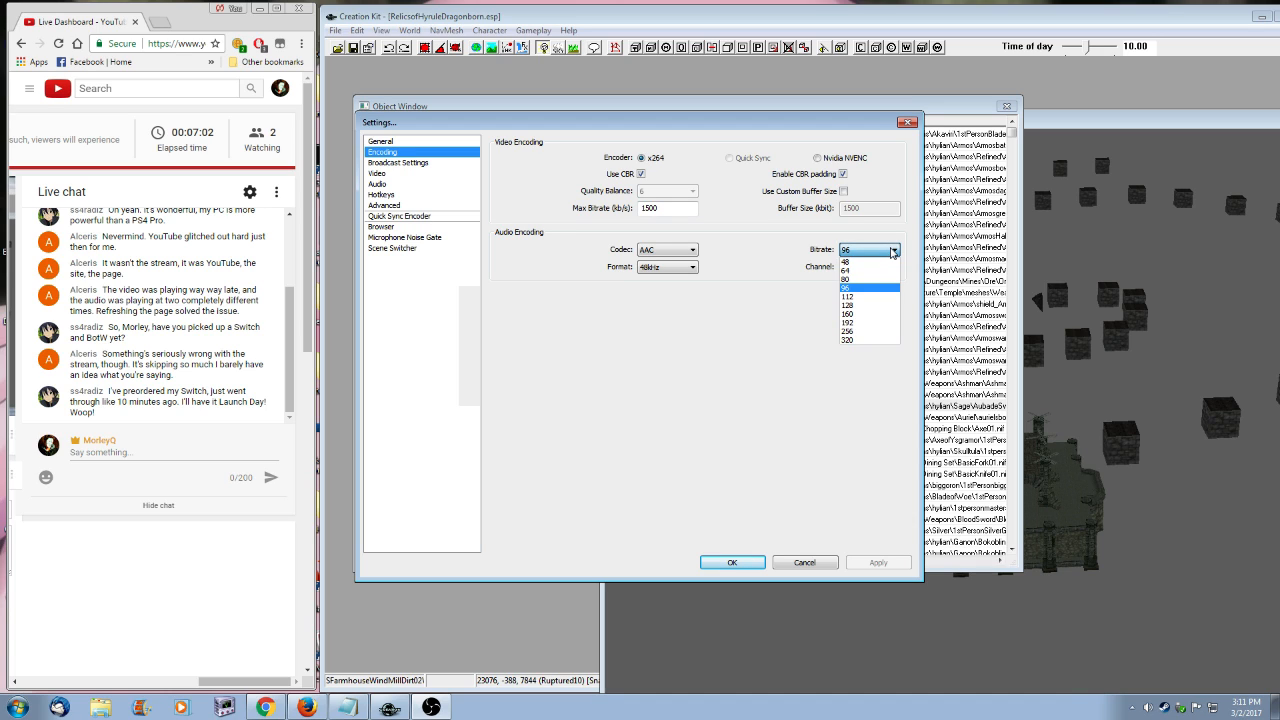
{"action": "left_click", "coordinate": [893, 250]}
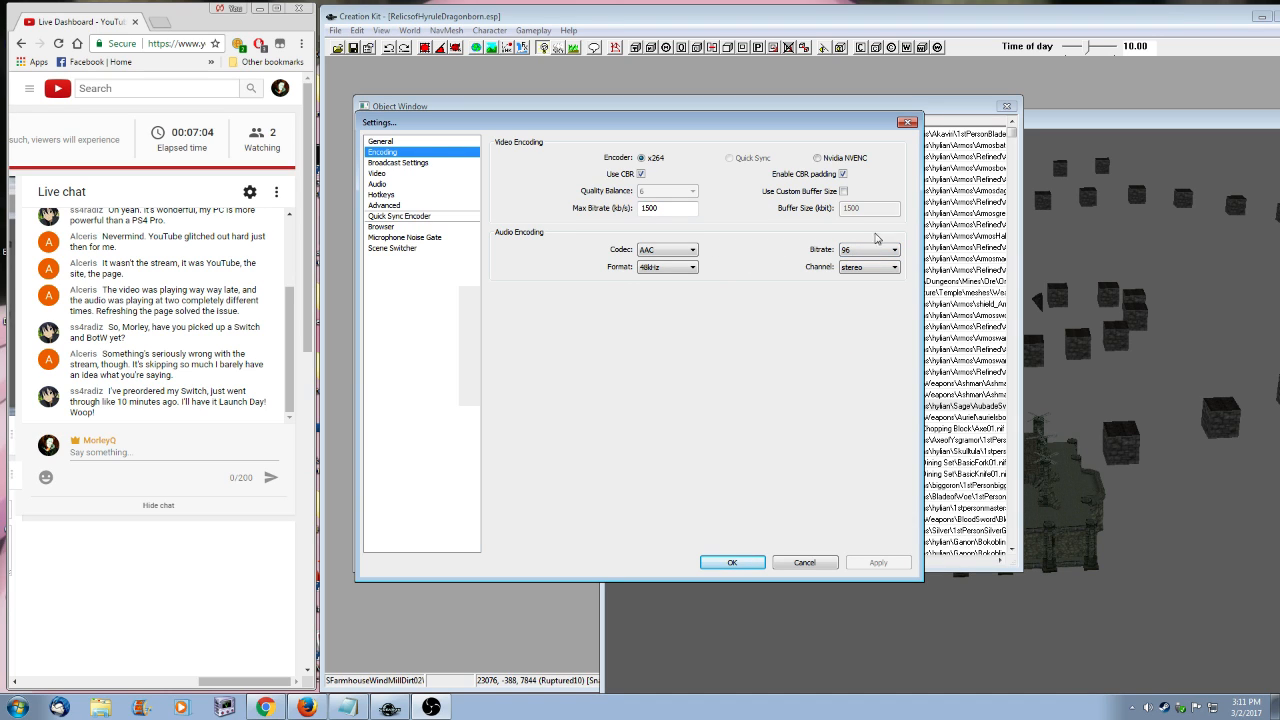
{"action": "left_click", "coordinate": [884, 251]}
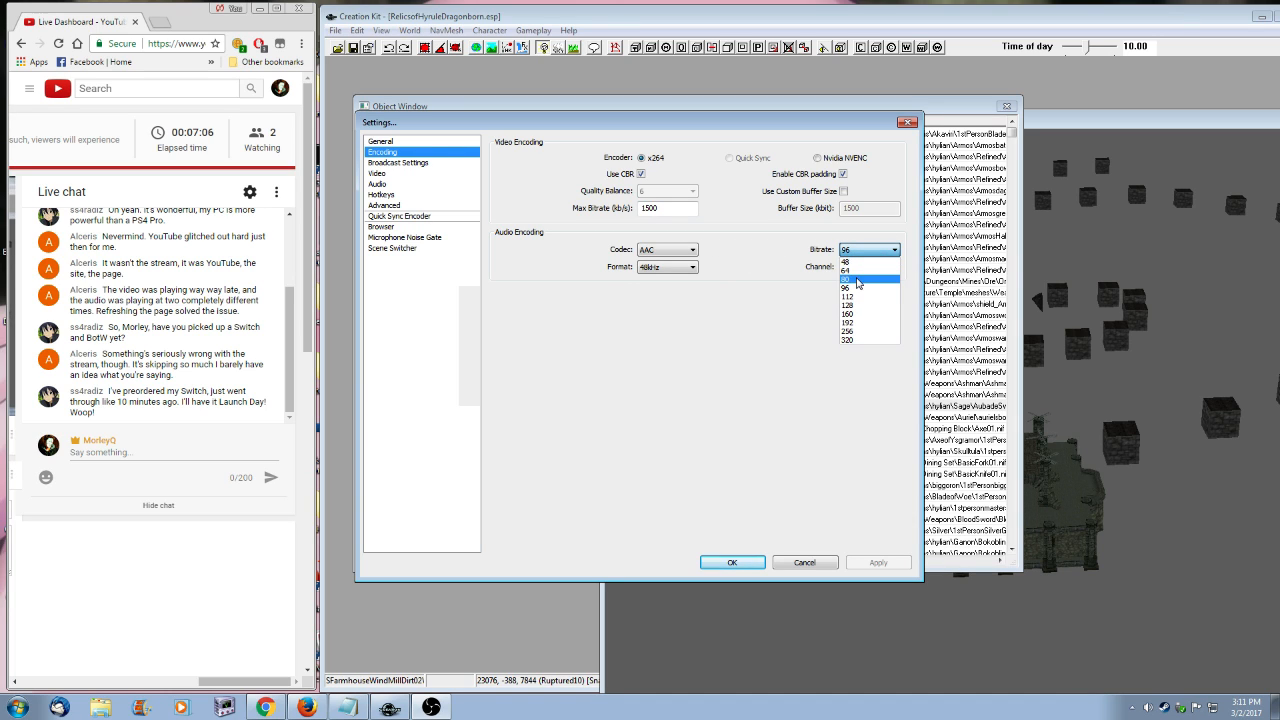
{"action": "left_click", "coordinate": [857, 280]}
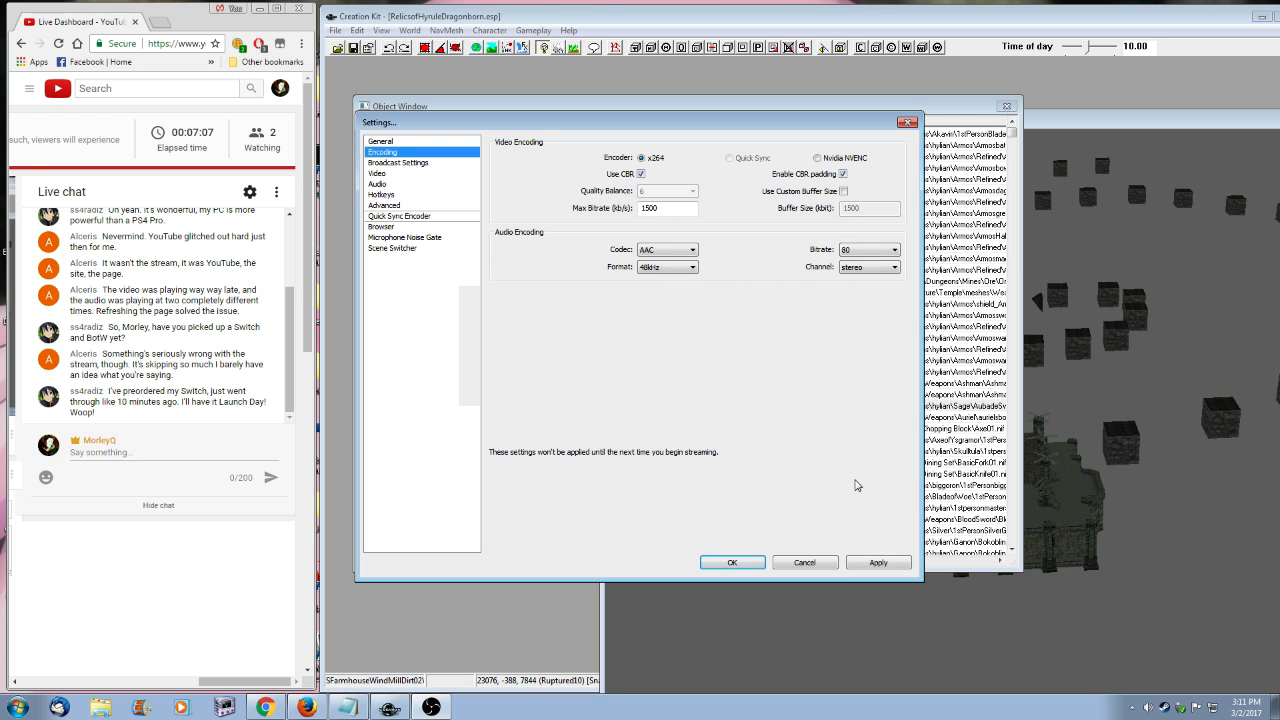
{"action": "left_click", "coordinate": [732, 562]}
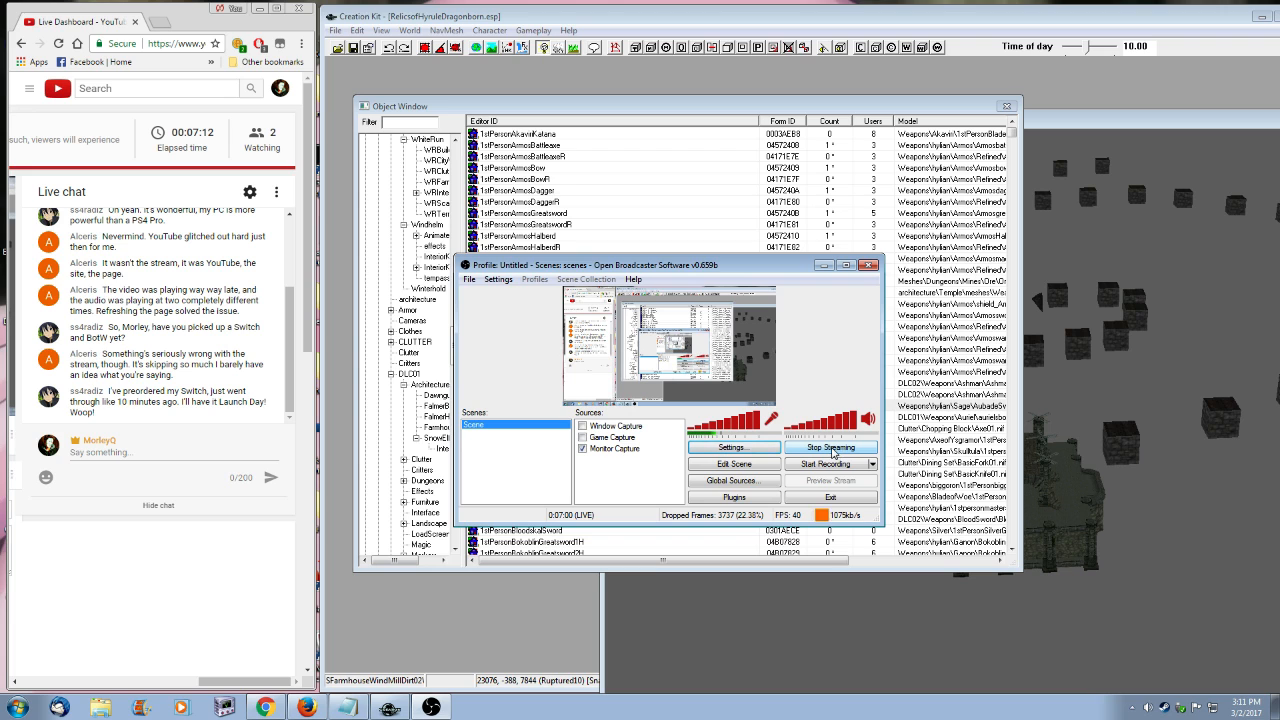
{"action": "left_click", "coordinate": [832, 448]}
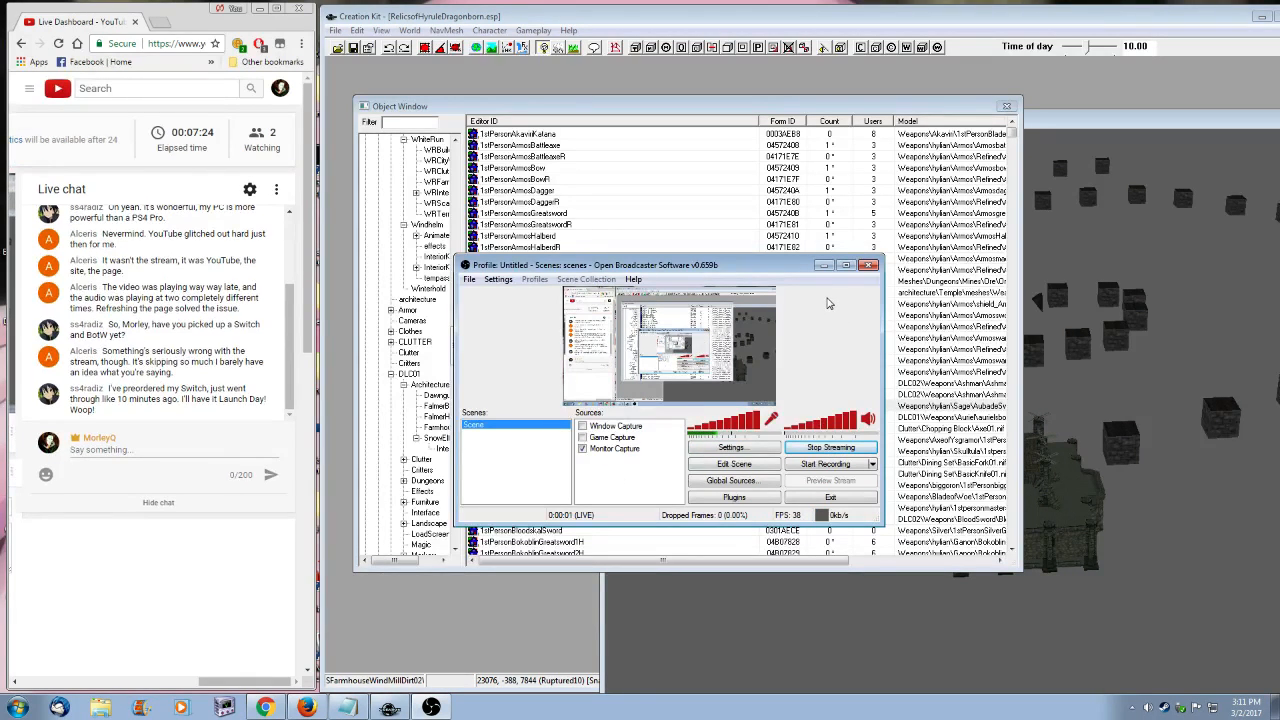
- Check the audio, broadcast and encoding settings again, including the audio bitrate, and minimize Open Broadcaster Software
{"action": "left_click", "coordinate": [735, 449]}
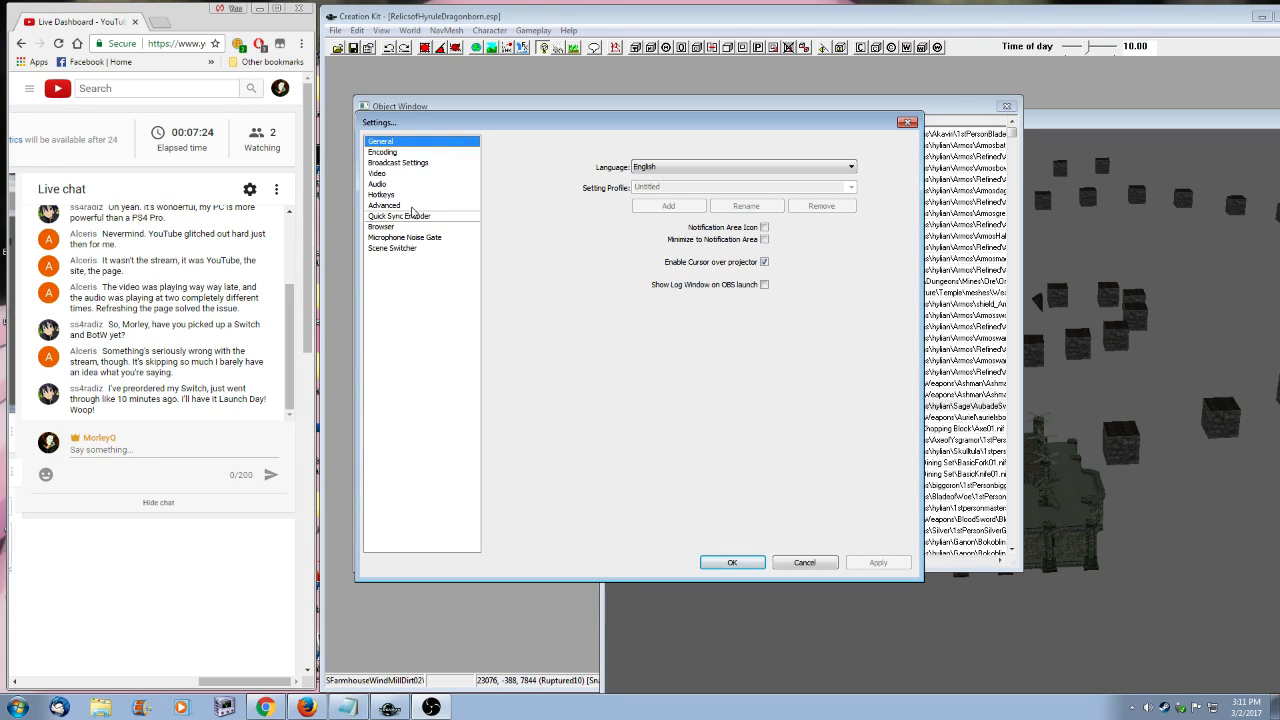
{"action": "left_click", "coordinate": [378, 184]}
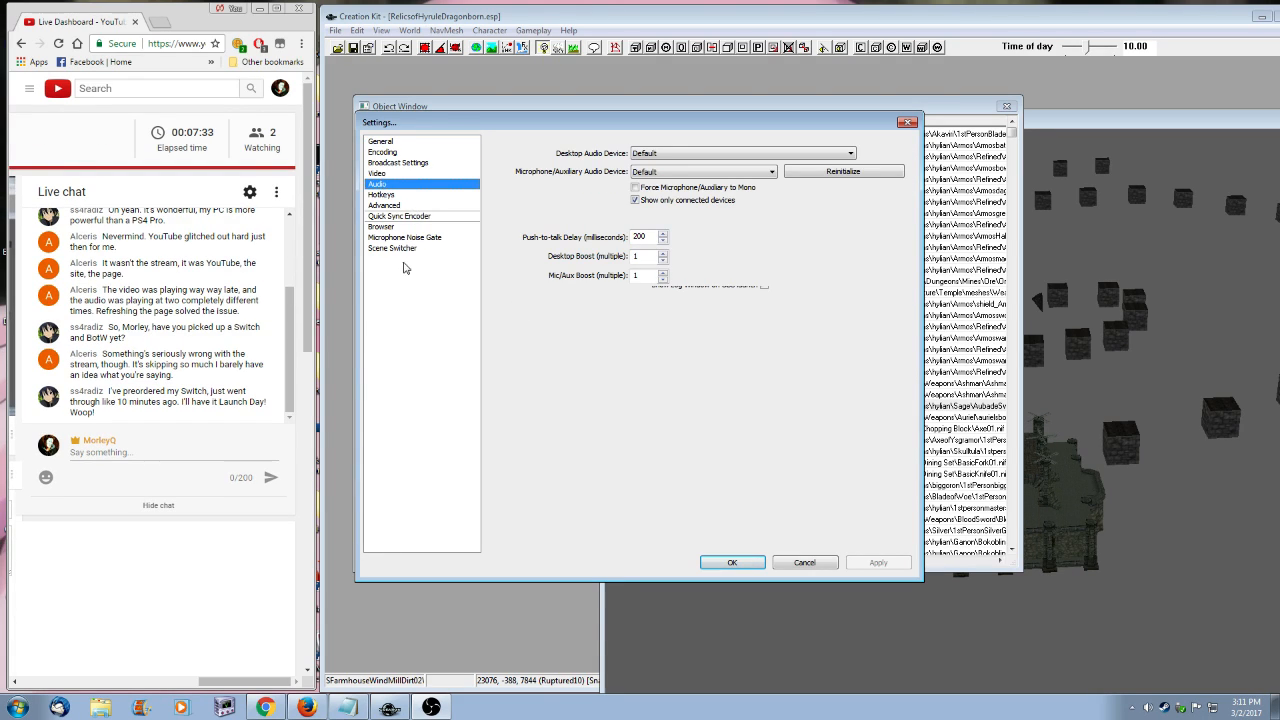
{"action": "left_click", "coordinate": [405, 164]}
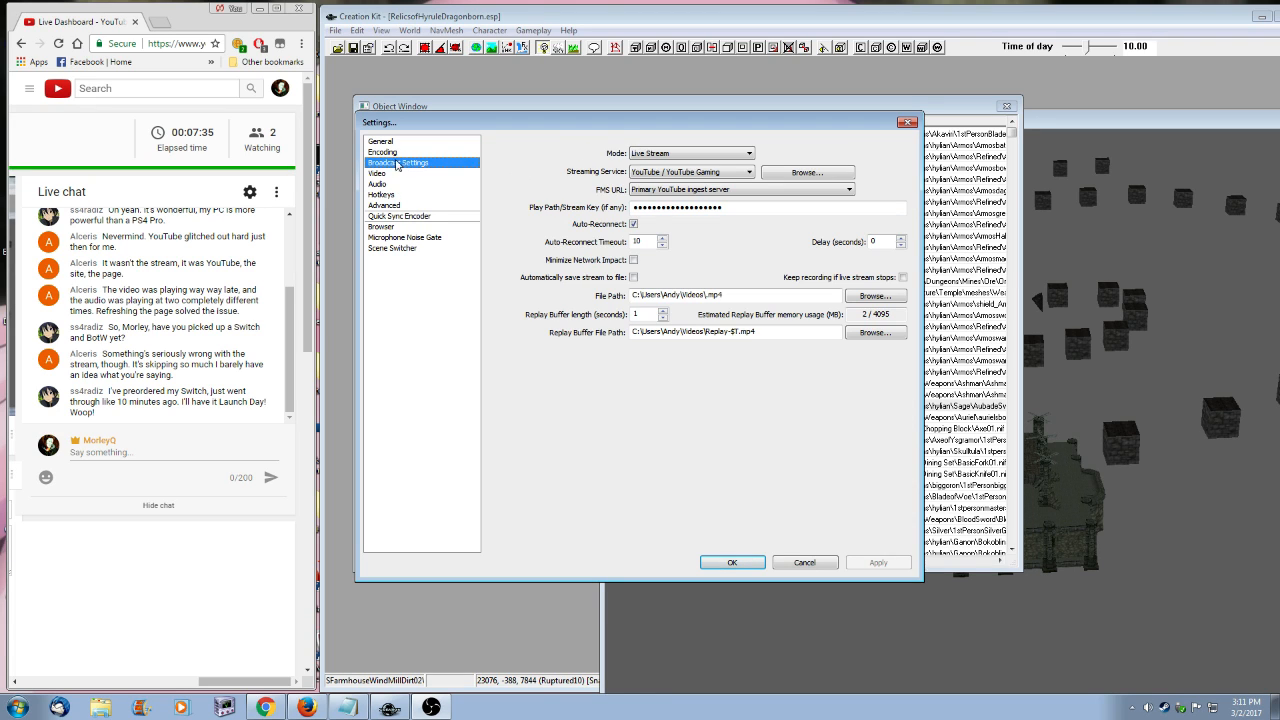
{"action": "left_click", "coordinate": [381, 153]}
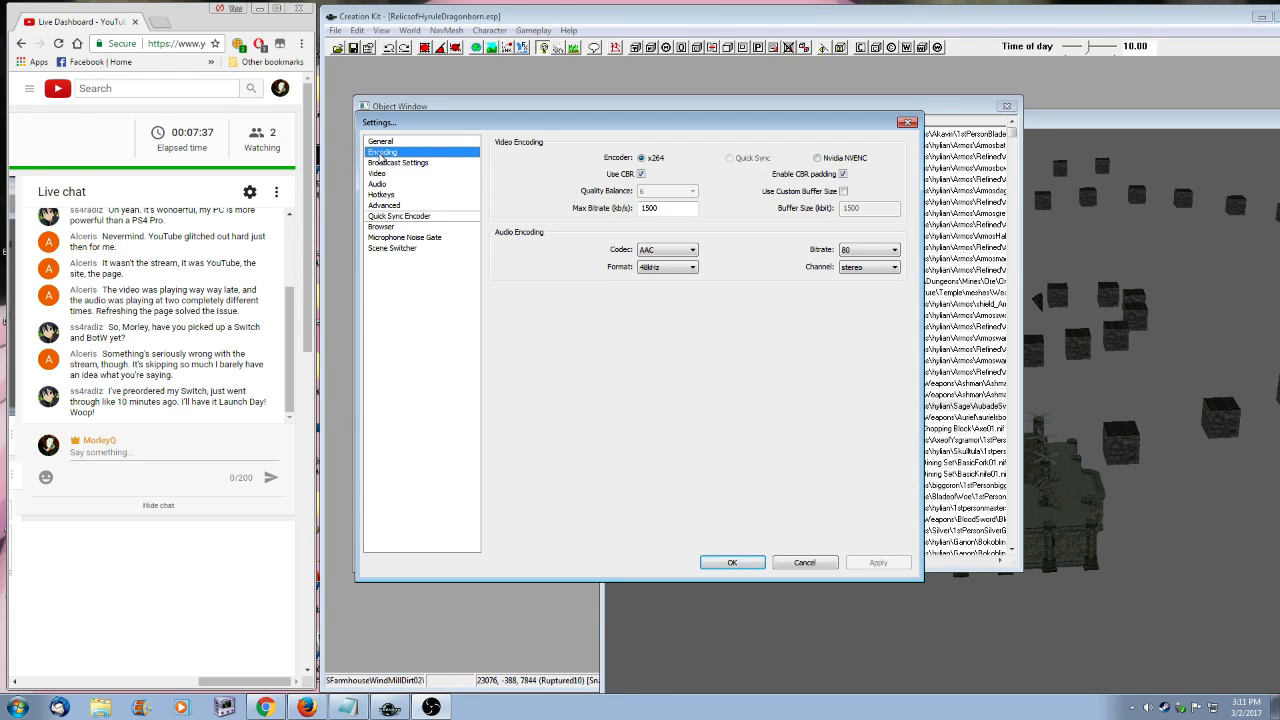
{"action": "left_click", "coordinate": [896, 250]}
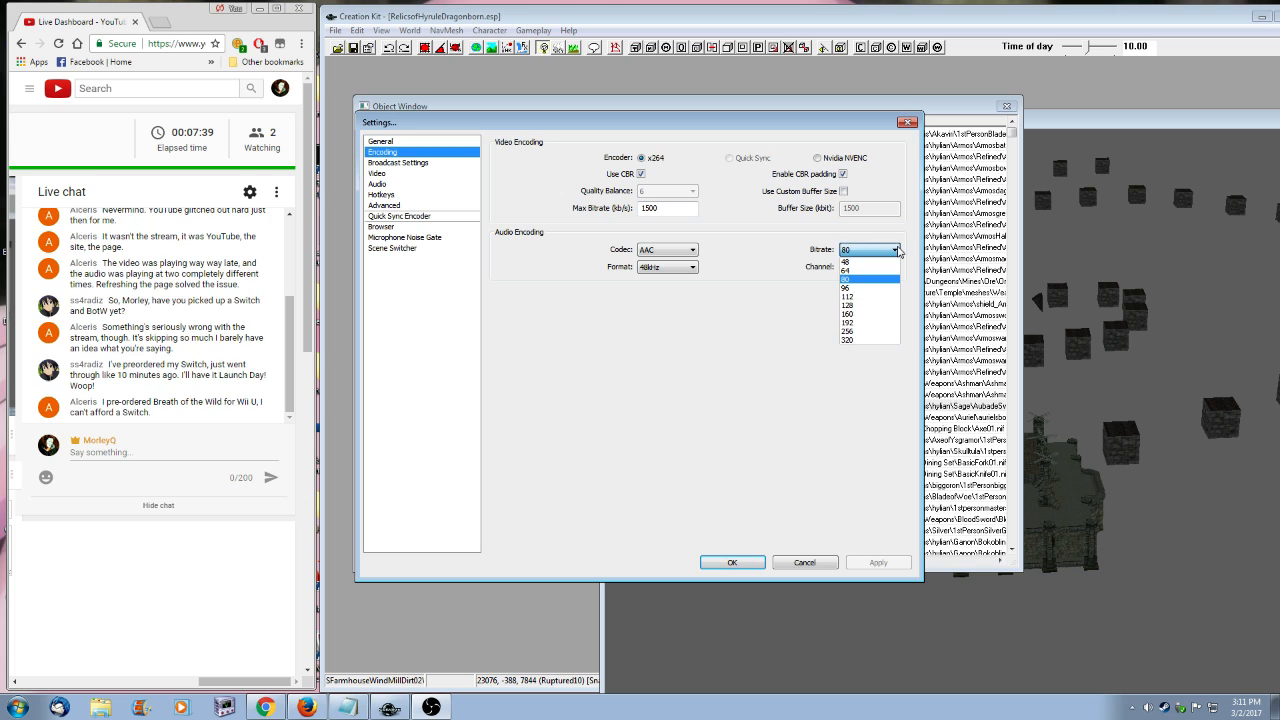
{"action": "left_click", "coordinate": [899, 251]}
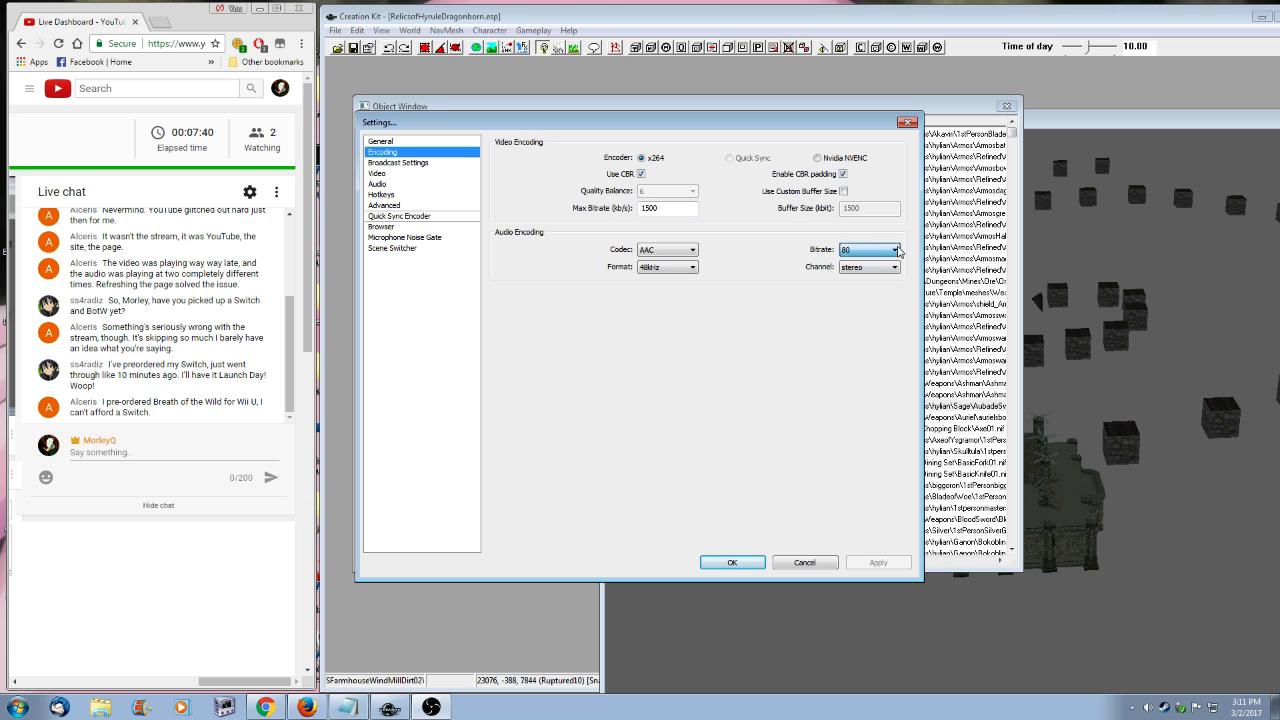
{"action": "left_click", "coordinate": [810, 562]}
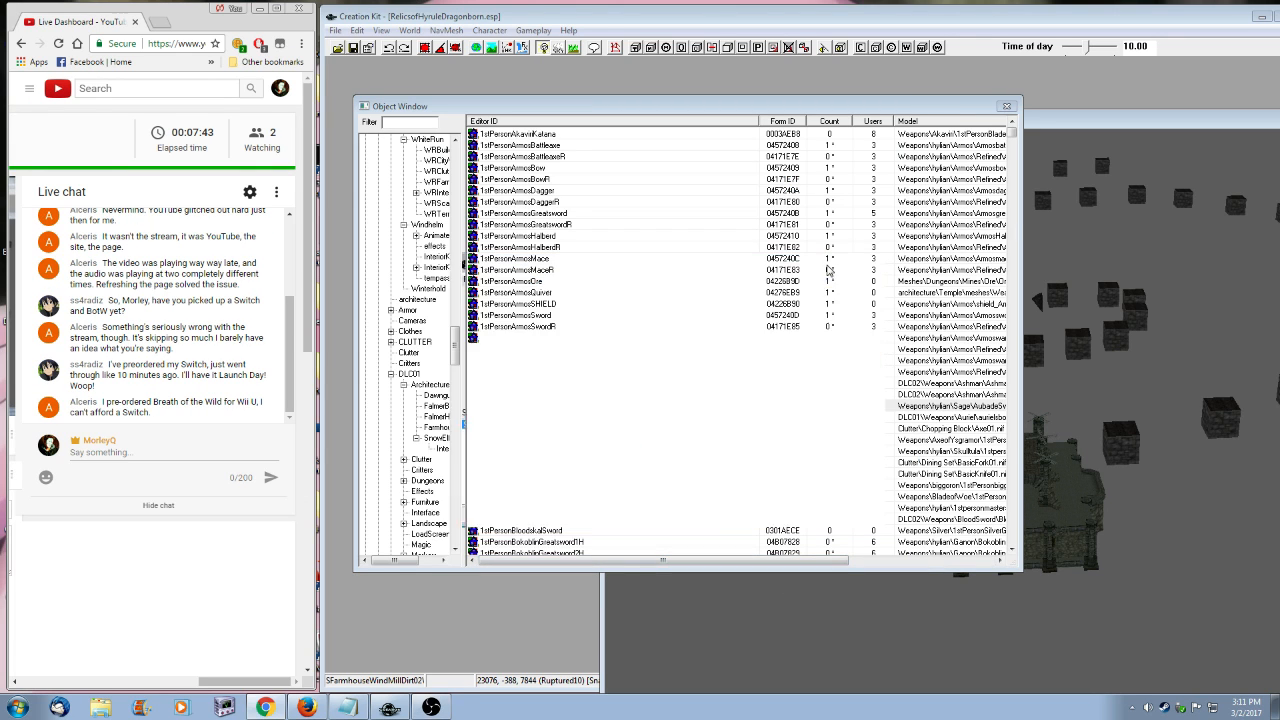
{"action": "left_click", "coordinate": [823, 265]}
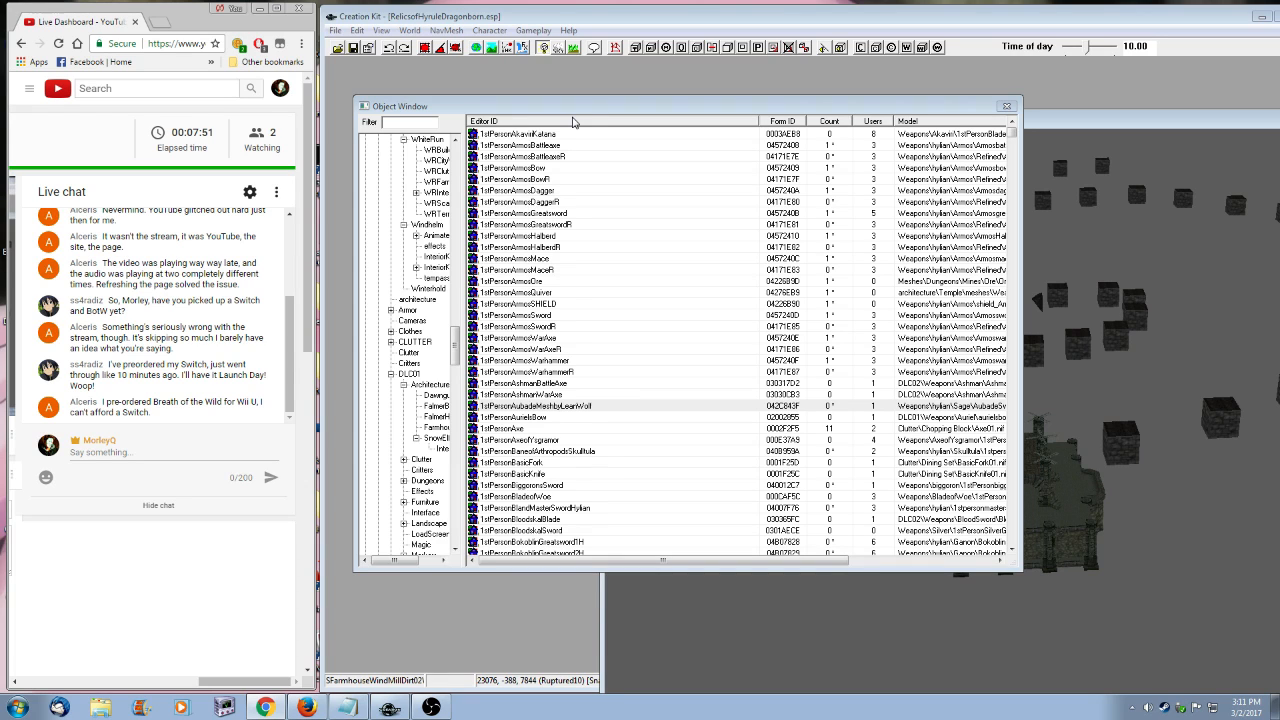
{"action": "mouse_move", "coordinate": [247, 681]}
{"action": "left_mouse_down"}
{"action": "mouse_move", "coordinate": [167, 681]}
{"action": "mouse_move", "coordinate": [253, 680]}
{"action": "left_mouse_up"}
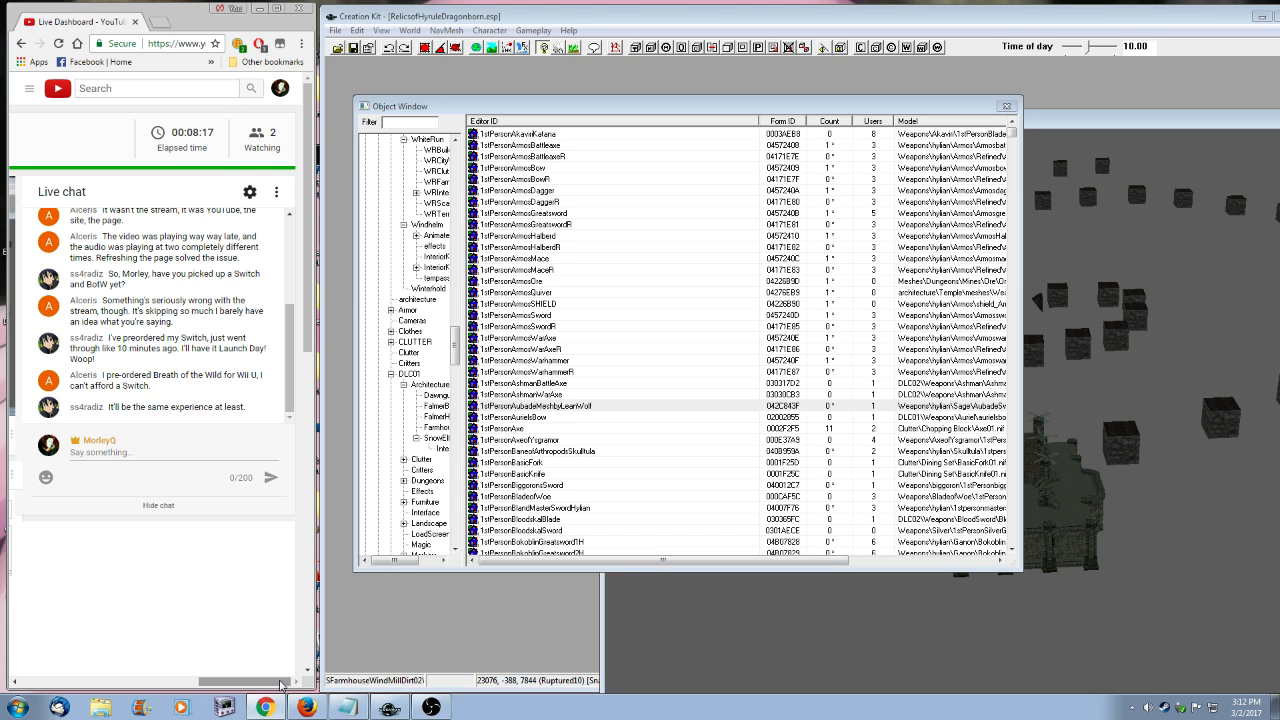
{"action": "mouse_move", "coordinate": [281, 684]}
{"action": "left_mouse_down"}
{"action": "mouse_move", "coordinate": [256, 684]}
{"action": "mouse_move", "coordinate": [279, 684]}
{"action": "left_mouse_up"}
- Reposition the Object and Render Windows, and select the stone building's front wall piece to inspect the windmill towers around it
{"action": "left_click_drag", "start_coordinate": [780, 107], "coordinate": [754, 89]}
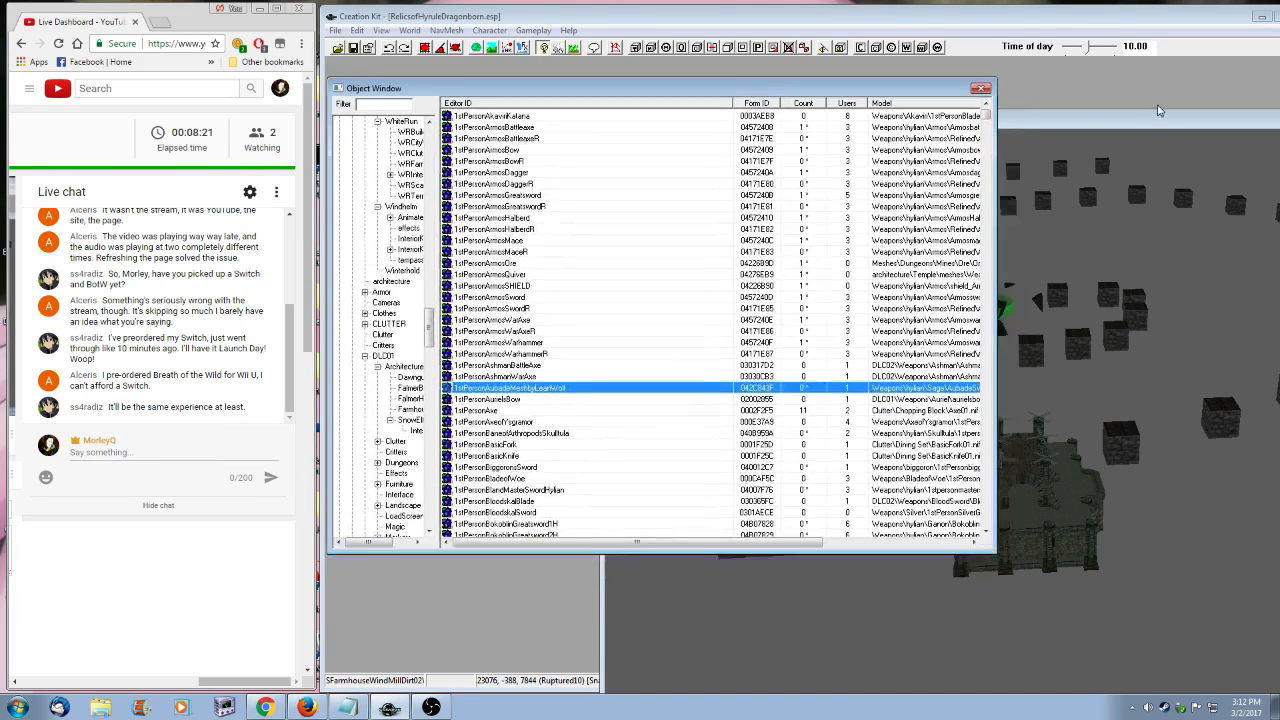
{"action": "left_click_drag", "start_coordinate": [1086, 120], "coordinate": [1005, 101]}
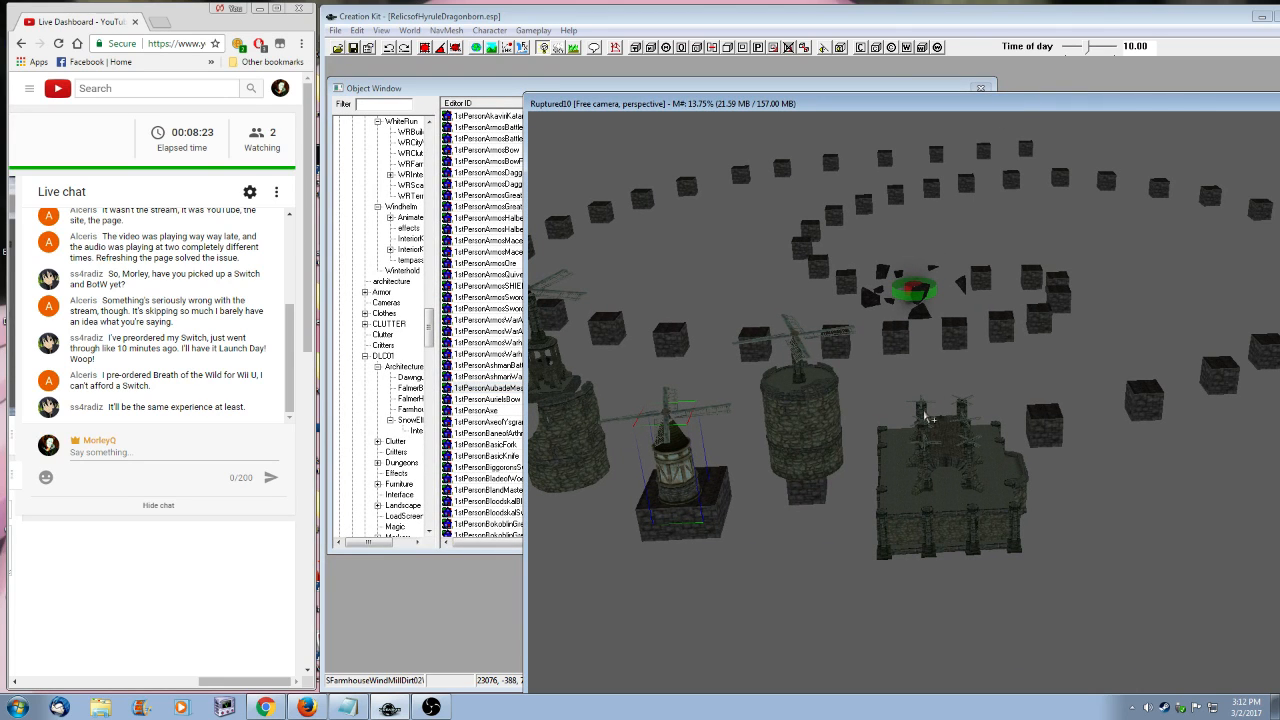
{"action": "left_click", "coordinate": [968, 530]}
{"action": "key", "text": "shift"}
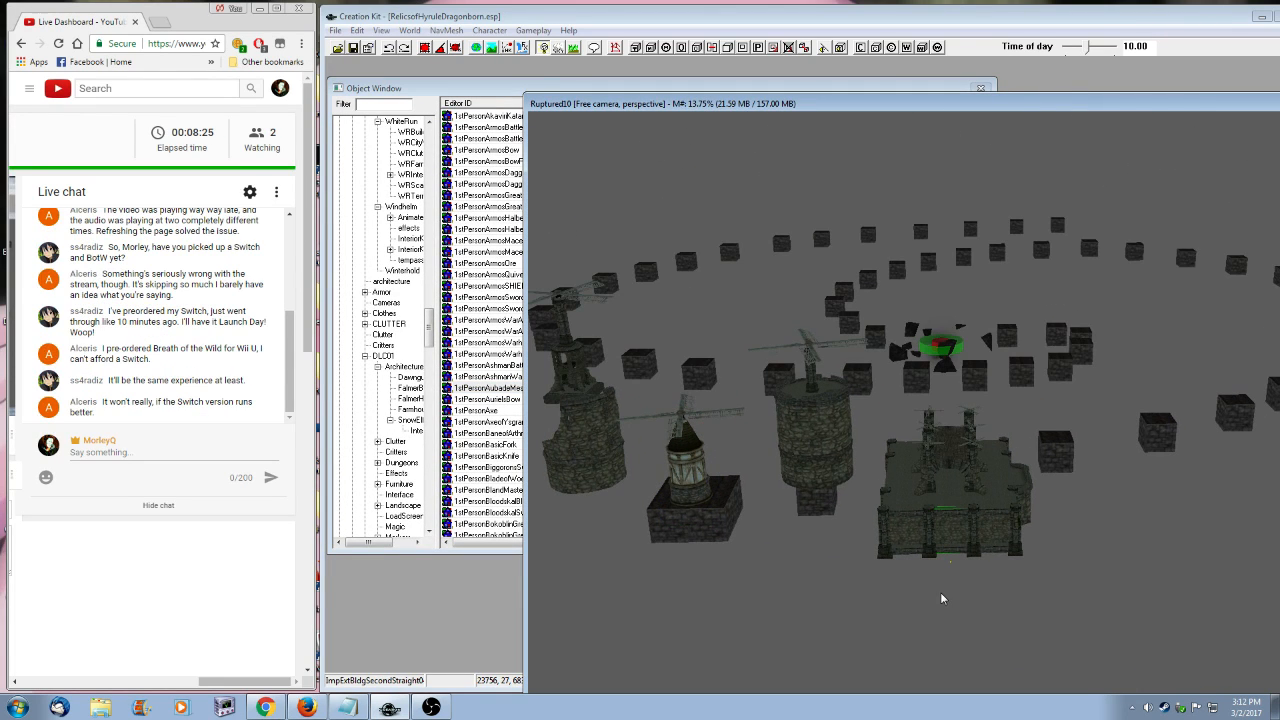
{"action": "key", "text": "shift"}
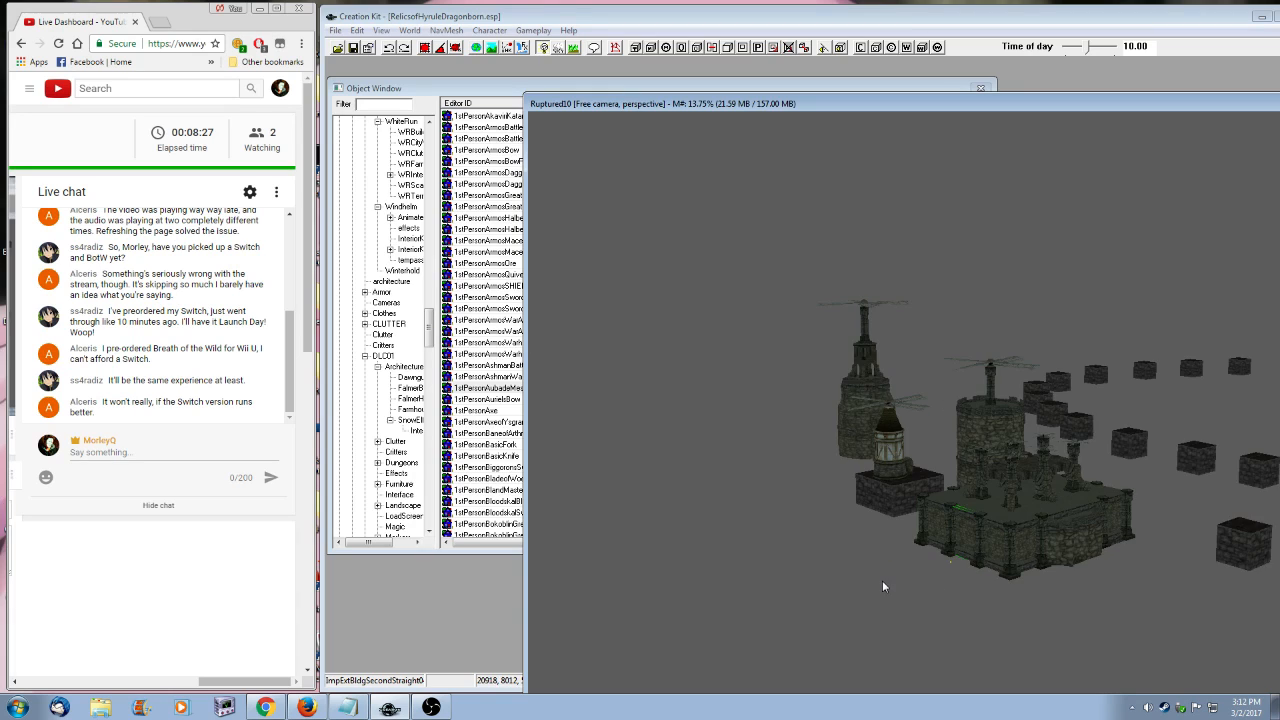
{"action": "key", "text": "shift"}
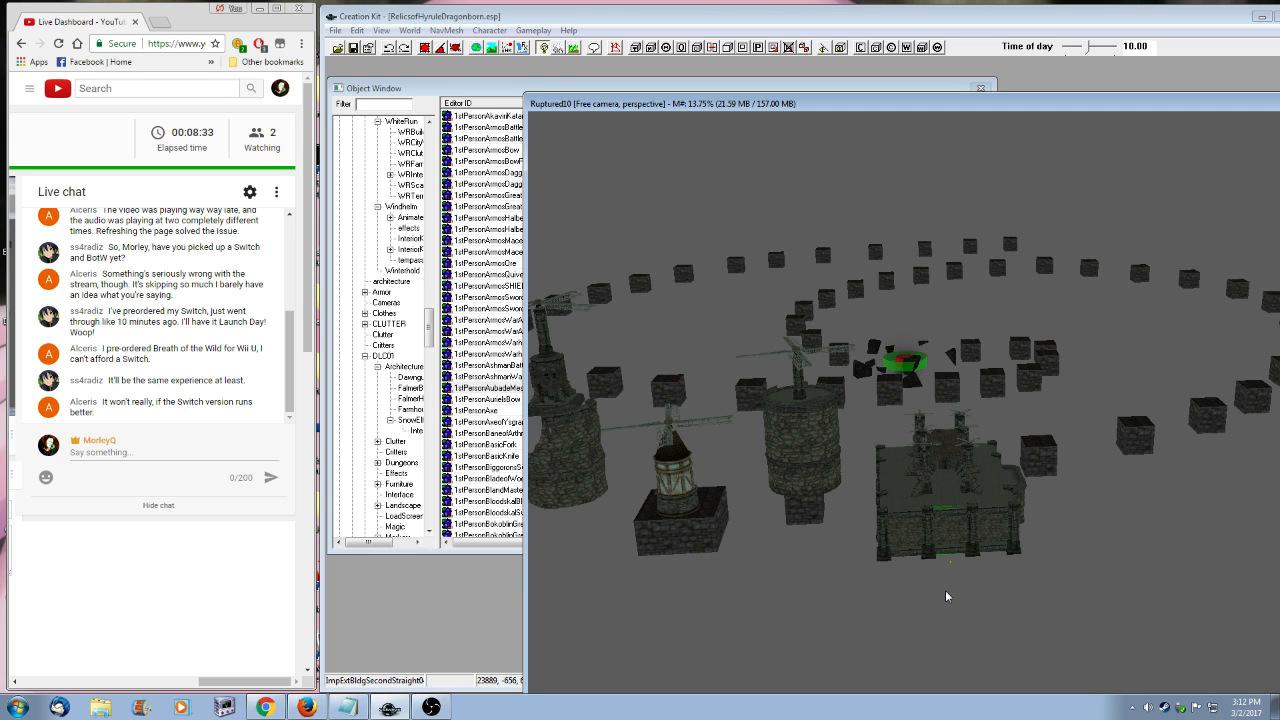
{"action": "key", "text": "shift"}
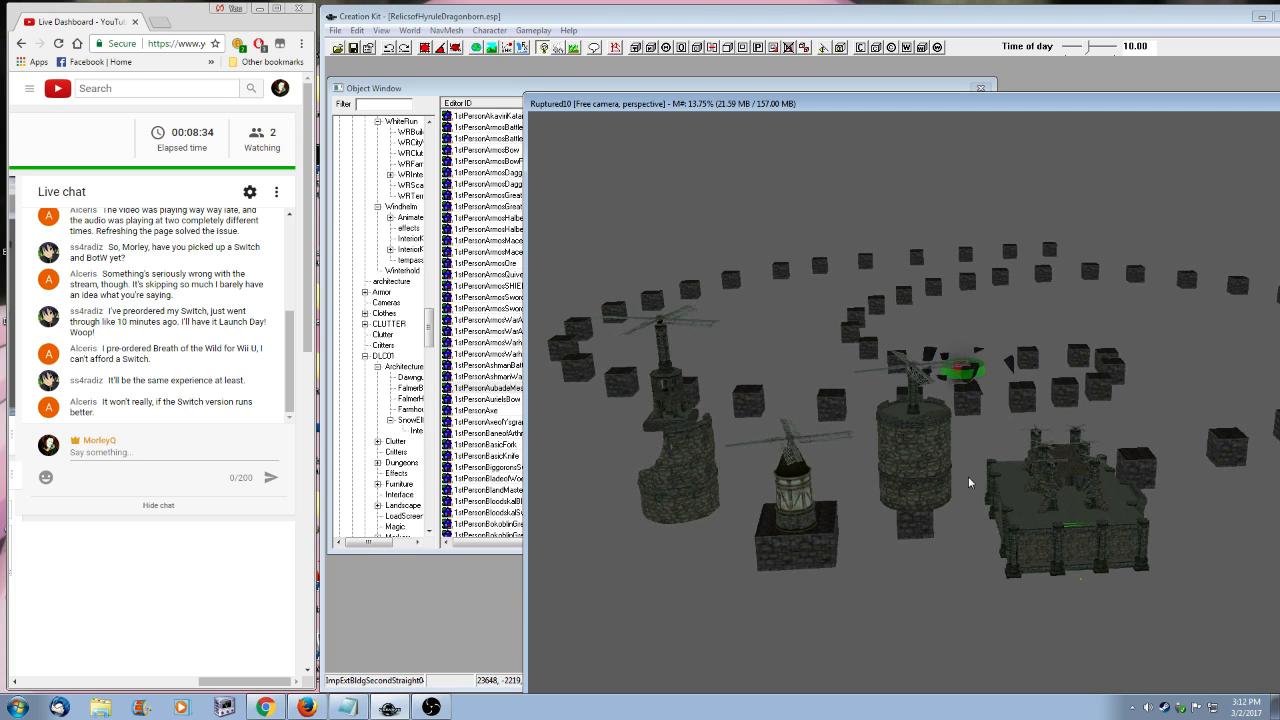
{"action": "key", "text": "shift"}
- Browse the Imperial dungeon category in the Object Window for circular tower pieces
{"action": "left_click_drag", "start_coordinate": [430, 323], "coordinate": [464, 440]}
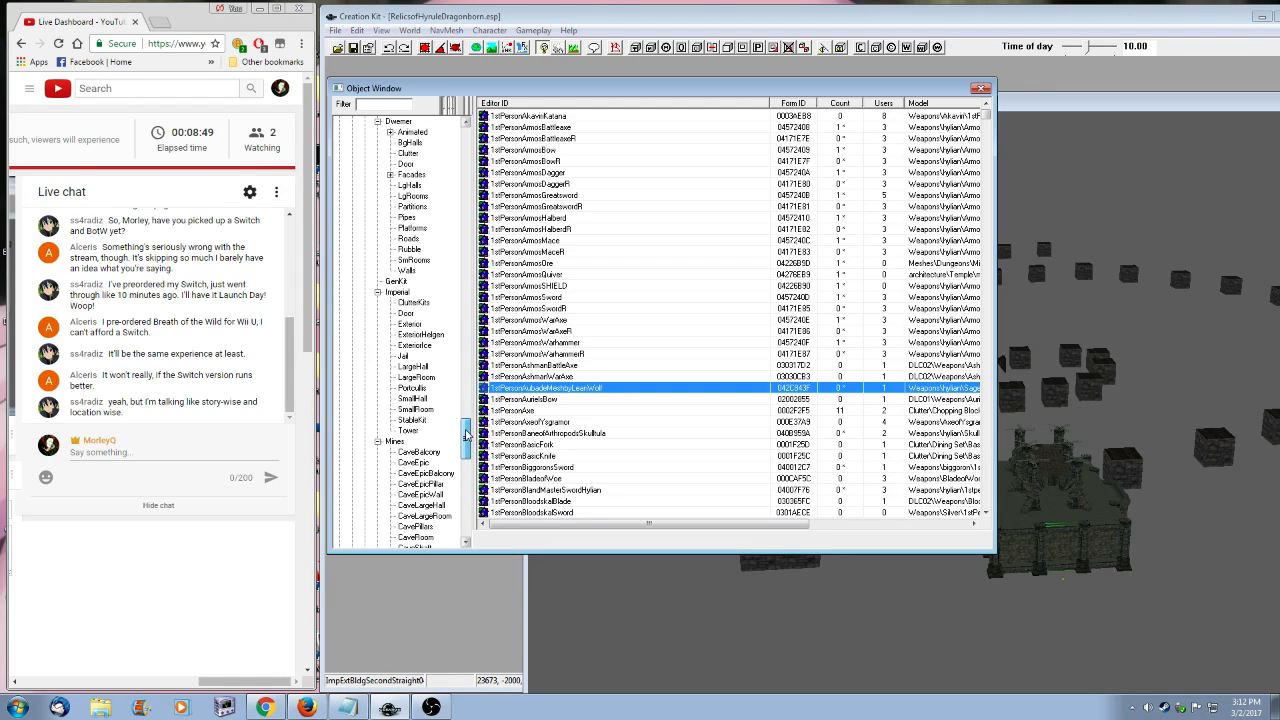
{"action": "left_click", "coordinate": [397, 292]}
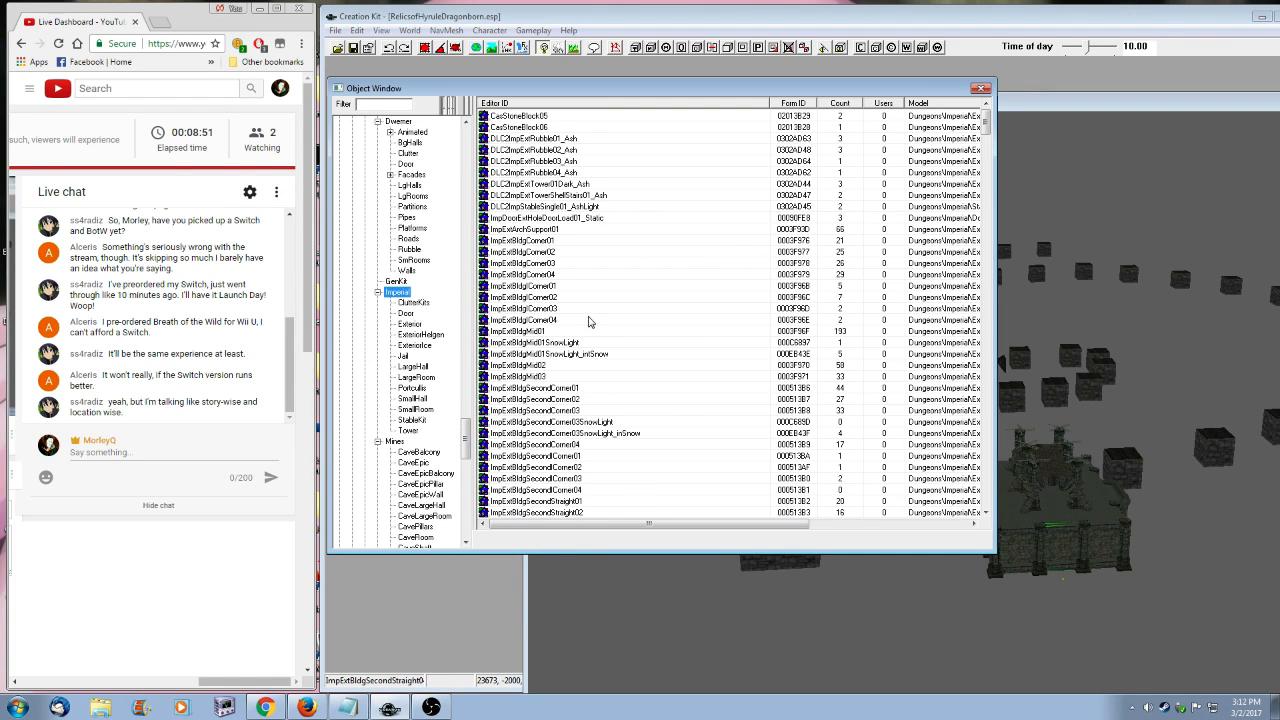
{"action": "scroll", "coordinate": [610, 400], "scroll_direction": "down", "scroll_amount": 15}
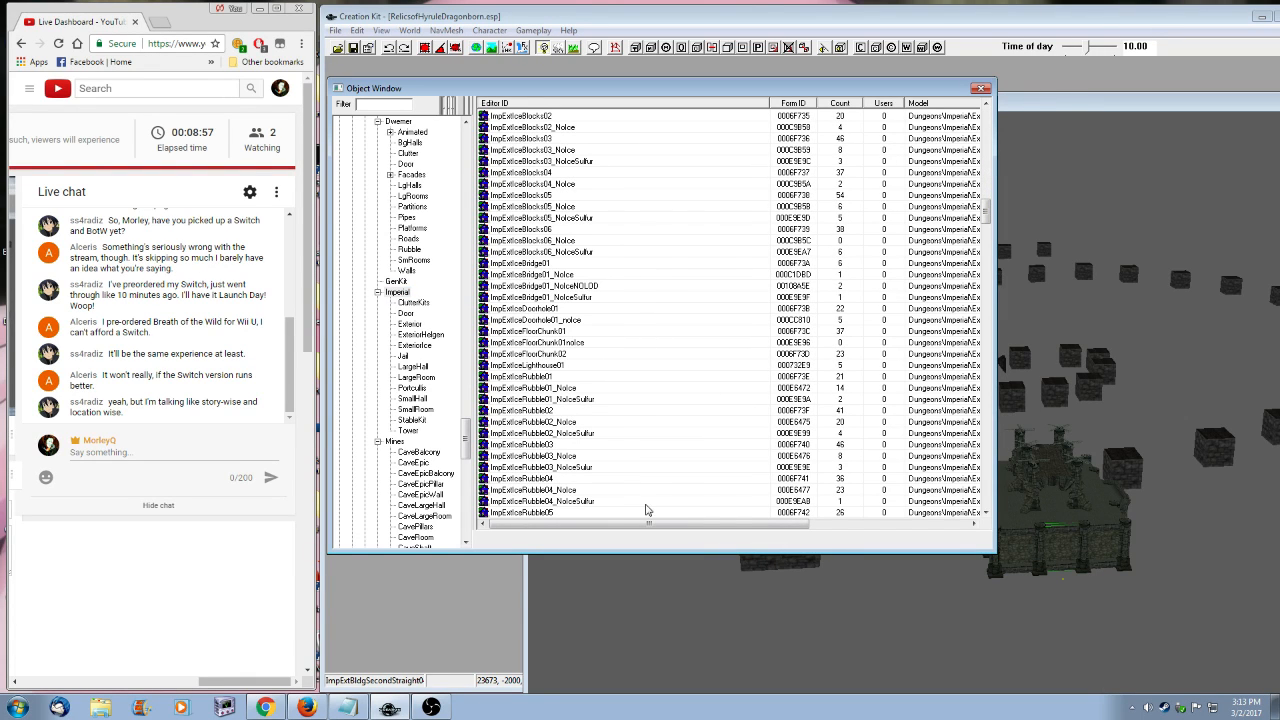
{"action": "scroll", "coordinate": [578, 360], "scroll_direction": "up", "scroll_amount": 8}
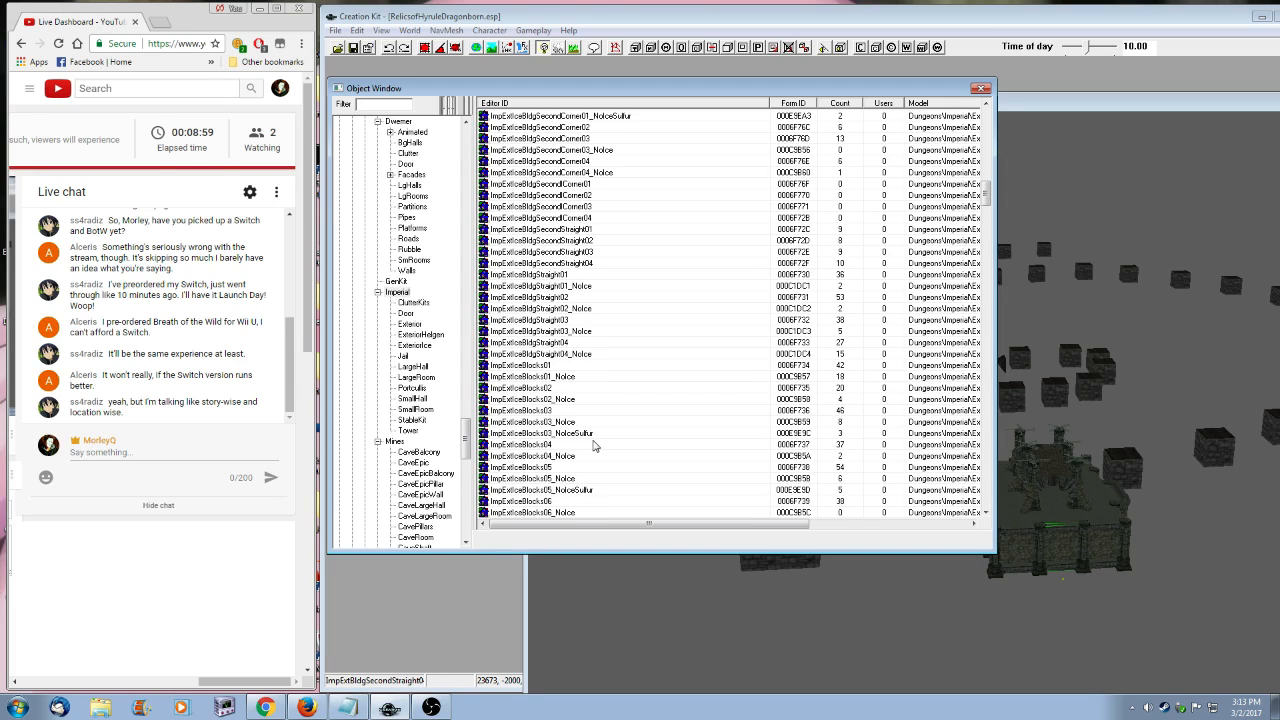
{"action": "scroll", "coordinate": [593, 445], "scroll_direction": "down", "scroll_amount": 20}
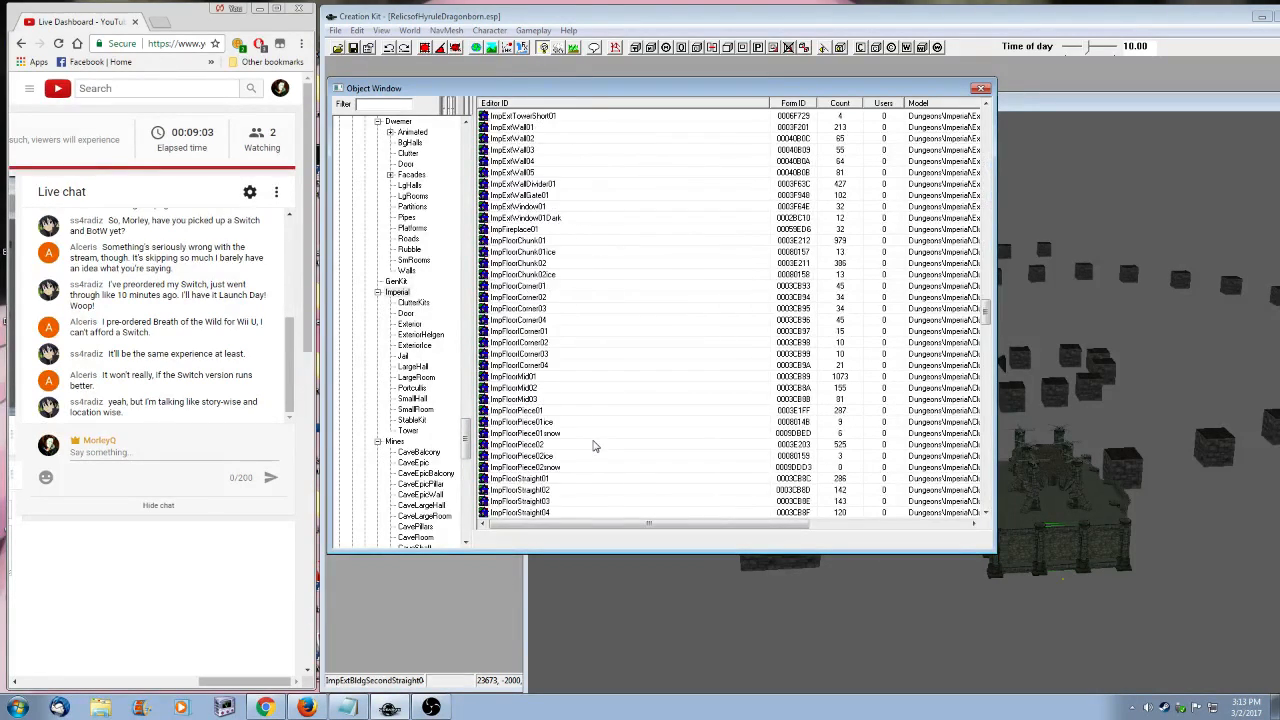
{"action": "scroll", "coordinate": [593, 445], "scroll_direction": "down", "scroll_amount": 15}
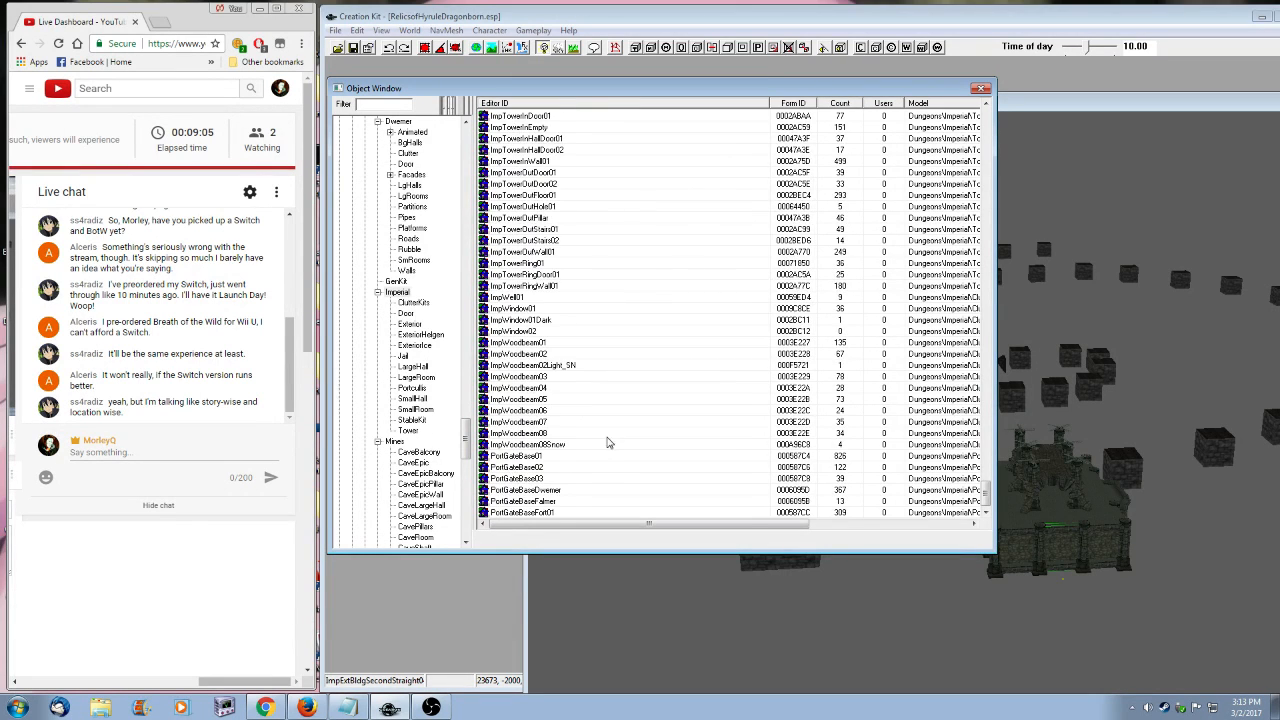
{"action": "scroll", "coordinate": [593, 450], "scroll_direction": "up", "scroll_amount": 3}
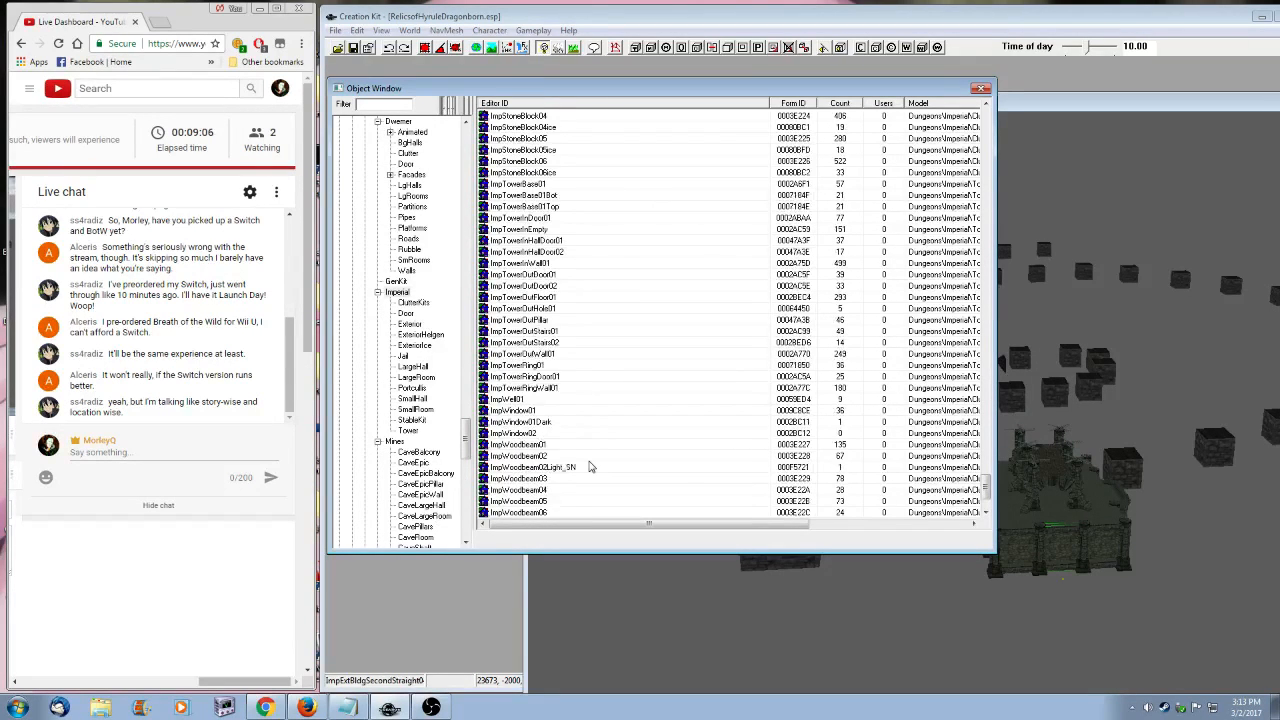
{"action": "scroll", "coordinate": [590, 467], "scroll_direction": "down", "scroll_amount": 1}
- Preview ImpTowerRing01 with the ground plane turned off, and preview the ImpTowerRingDoor01 piece
{"action": "right_click", "coordinate": [527, 331]}
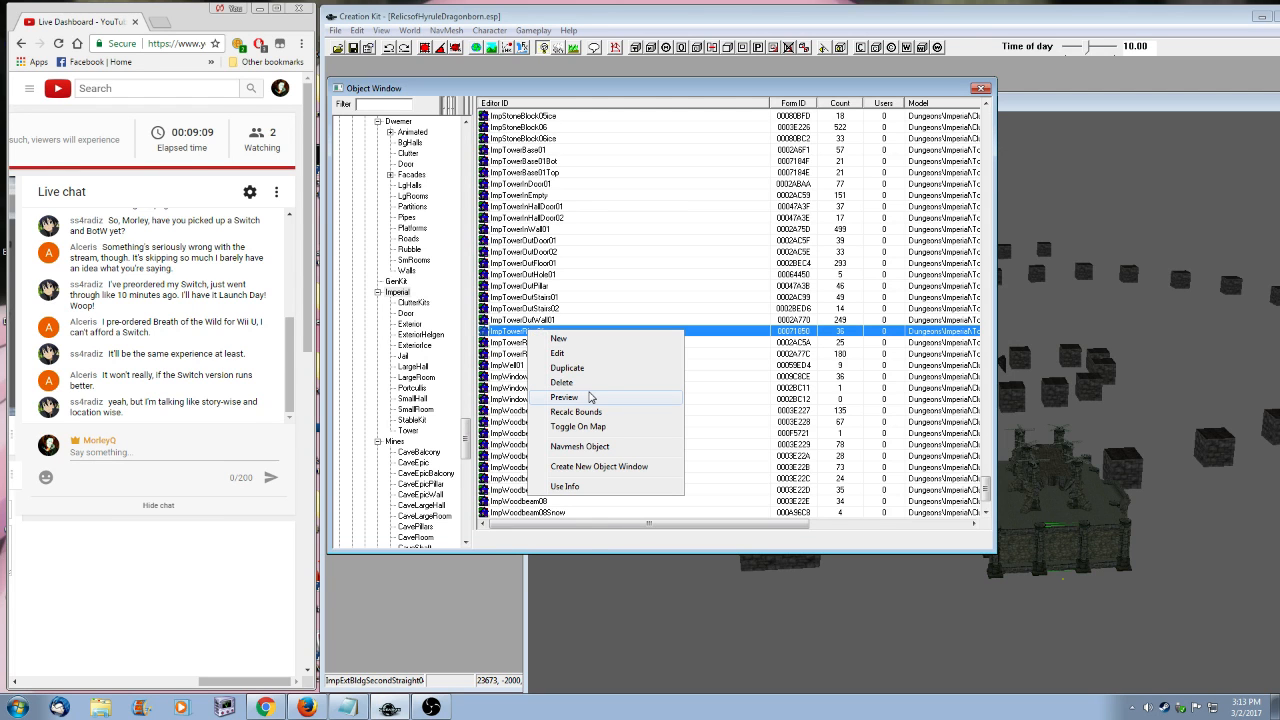
{"action": "left_click", "coordinate": [564, 397]}
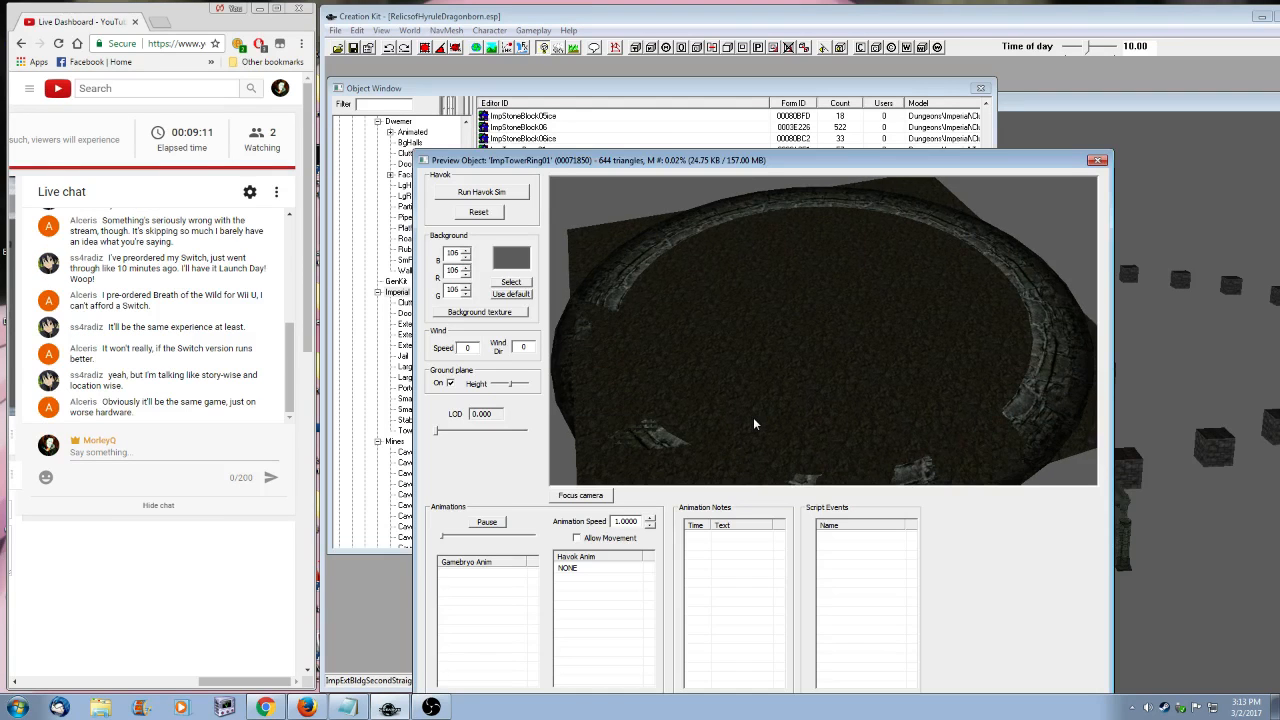
{"action": "left_click", "coordinate": [450, 383]}
{"action": "left_click_drag", "start_coordinate": [710, 393], "coordinate": [686, 324]}
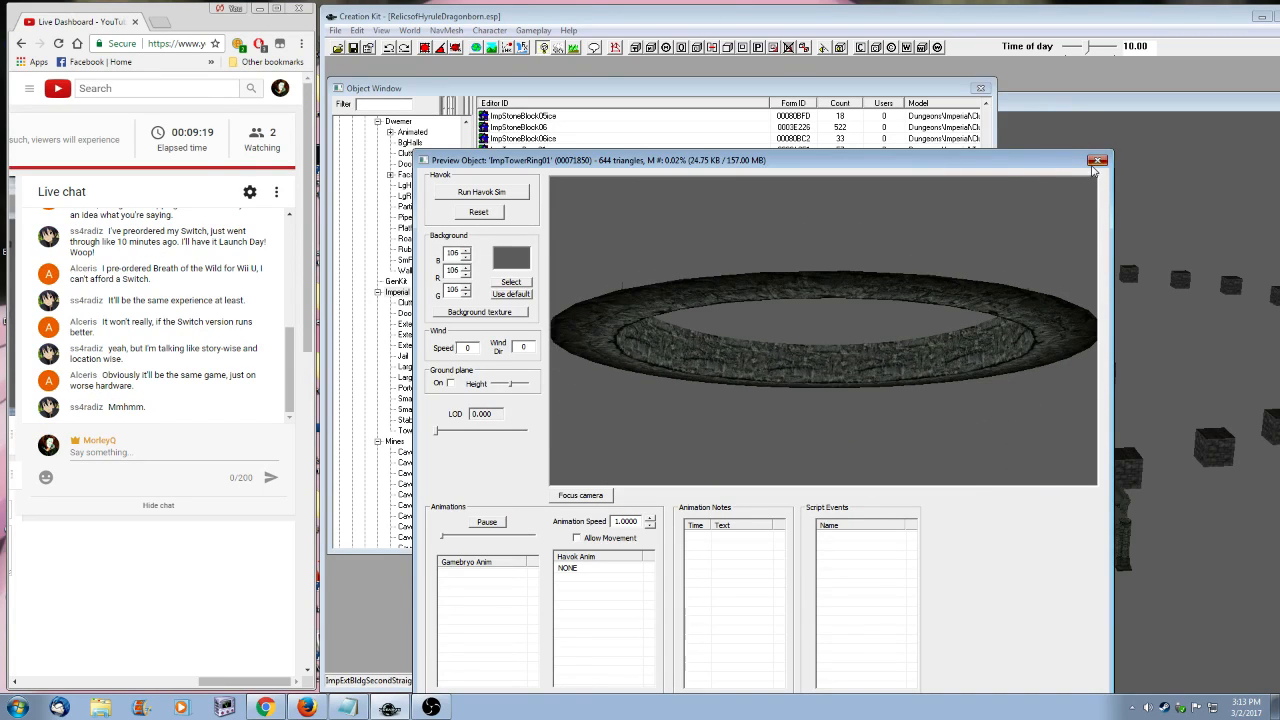
{"action": "left_click", "coordinate": [1097, 161]}
{"action": "right_click", "coordinate": [558, 343]}
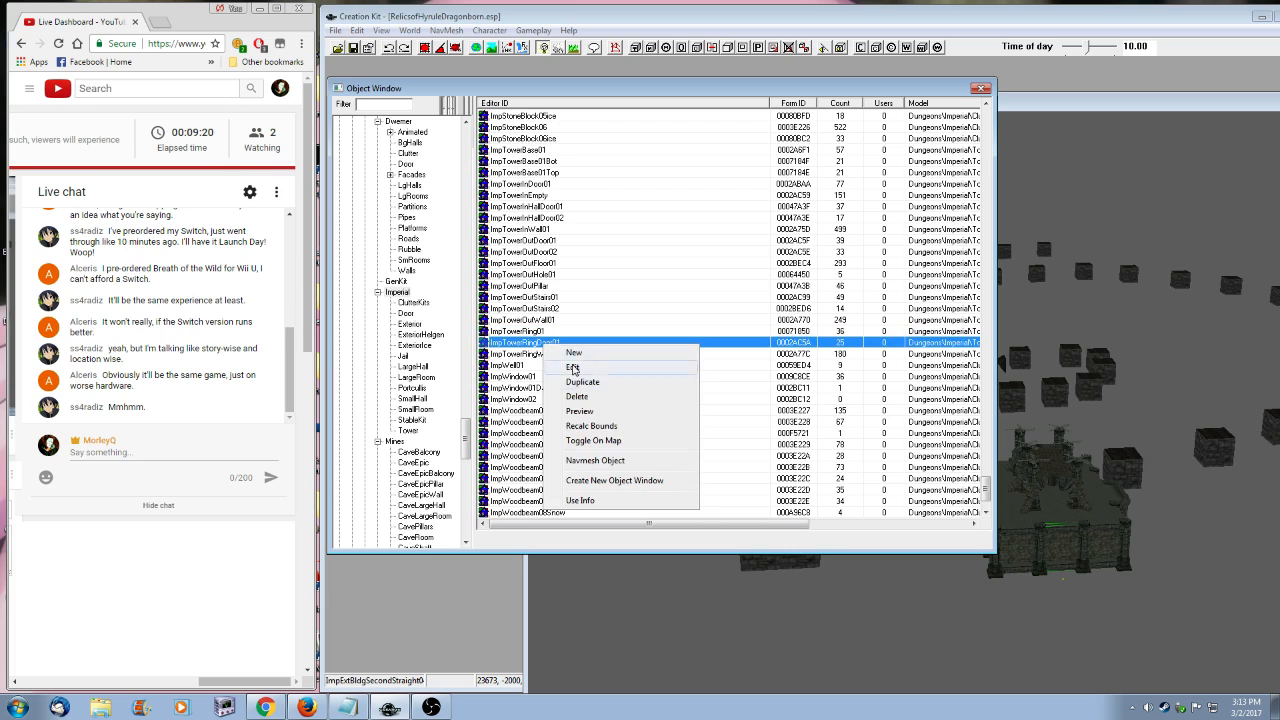
{"action": "left_click", "coordinate": [605, 408]}
{"action": "left_click_drag", "start_coordinate": [740, 367], "coordinate": [646, 360]}
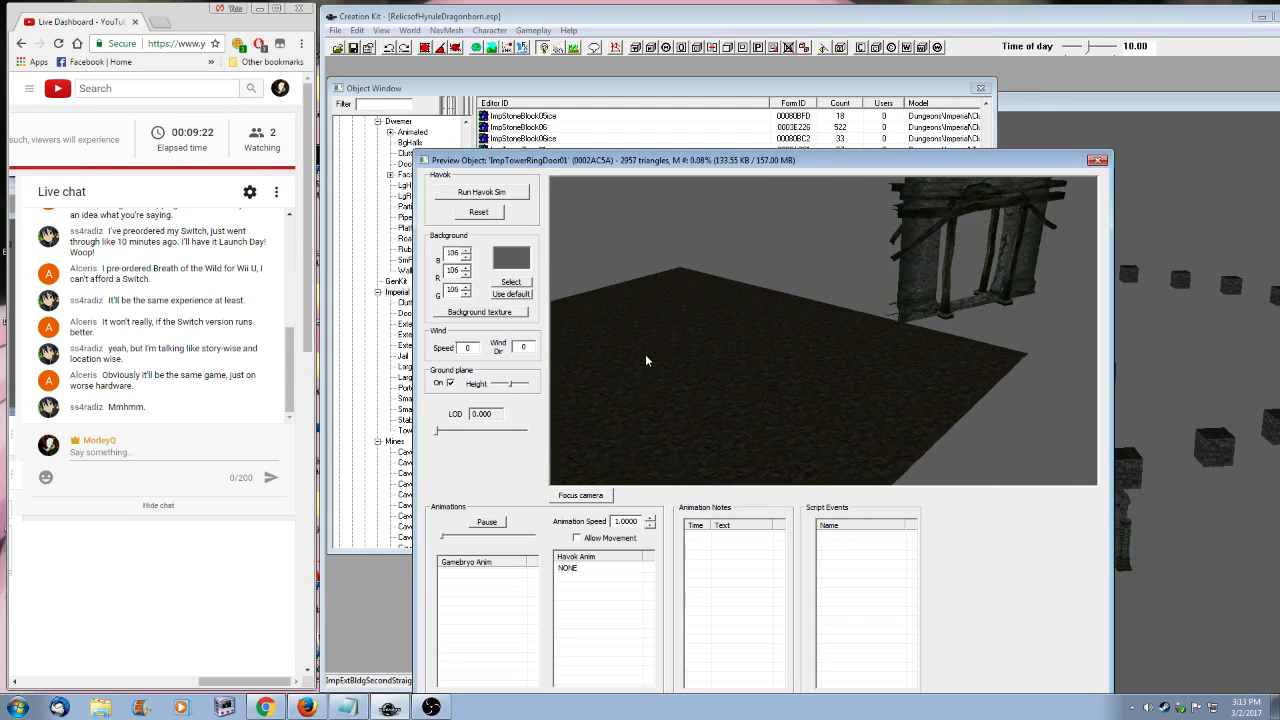
{"action": "left_click", "coordinate": [1097, 161]}
- Preview the ImpTowerRingWall01 piece and examine its shape
{"action": "right_click", "coordinate": [558, 350]}
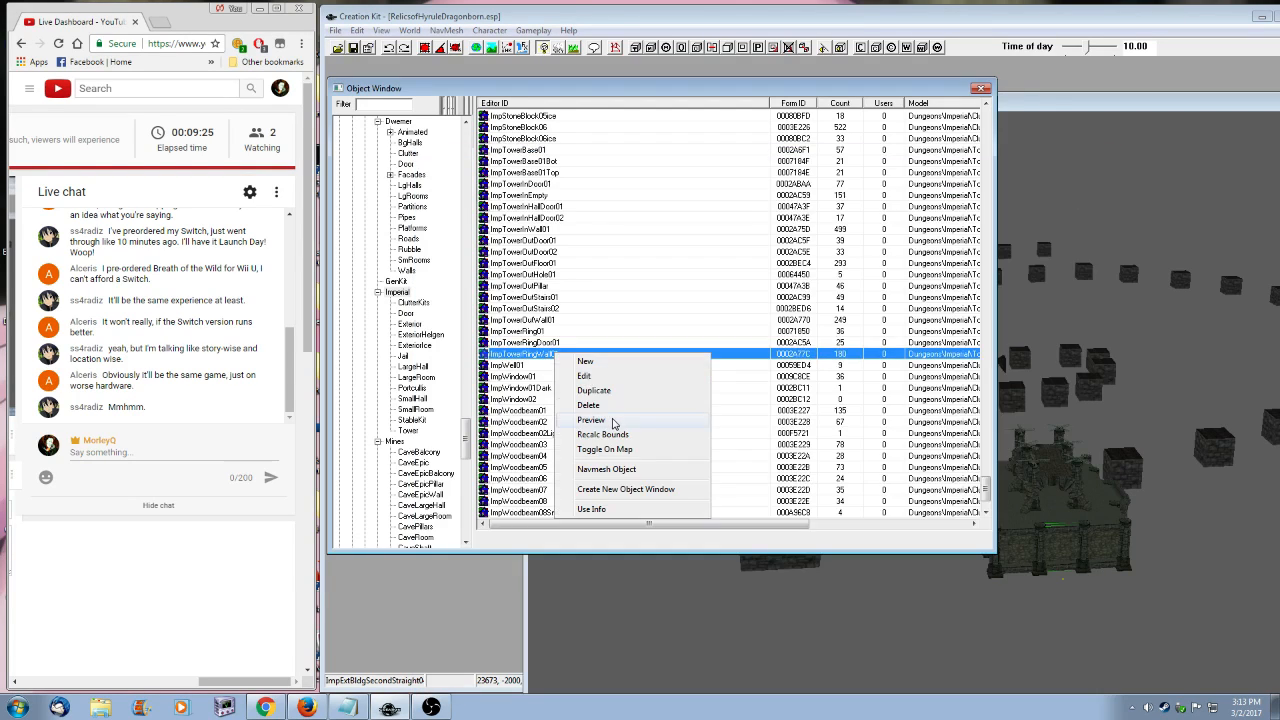
{"action": "left_click", "coordinate": [614, 420]}
{"action": "left_click_drag", "start_coordinate": [848, 350], "coordinate": [1000, 260]}
{"action": "left_click", "coordinate": [1097, 161]}
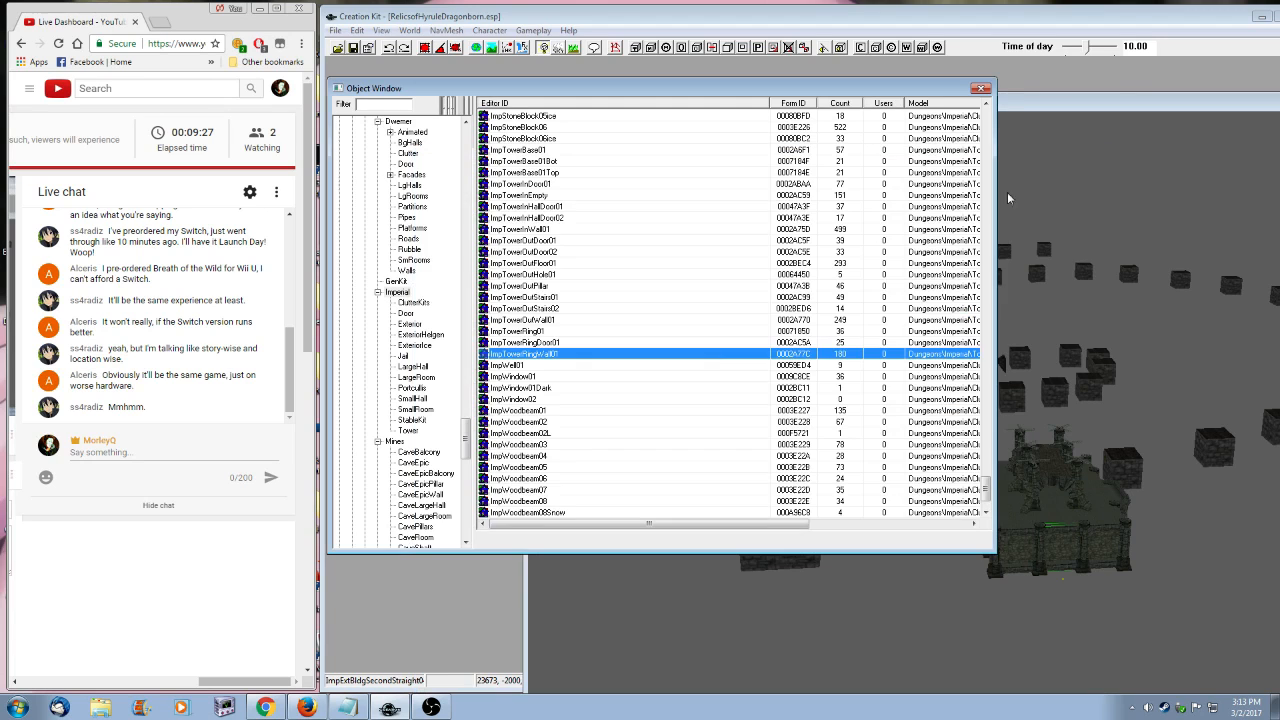
{"action": "right_click", "coordinate": [540, 357]}
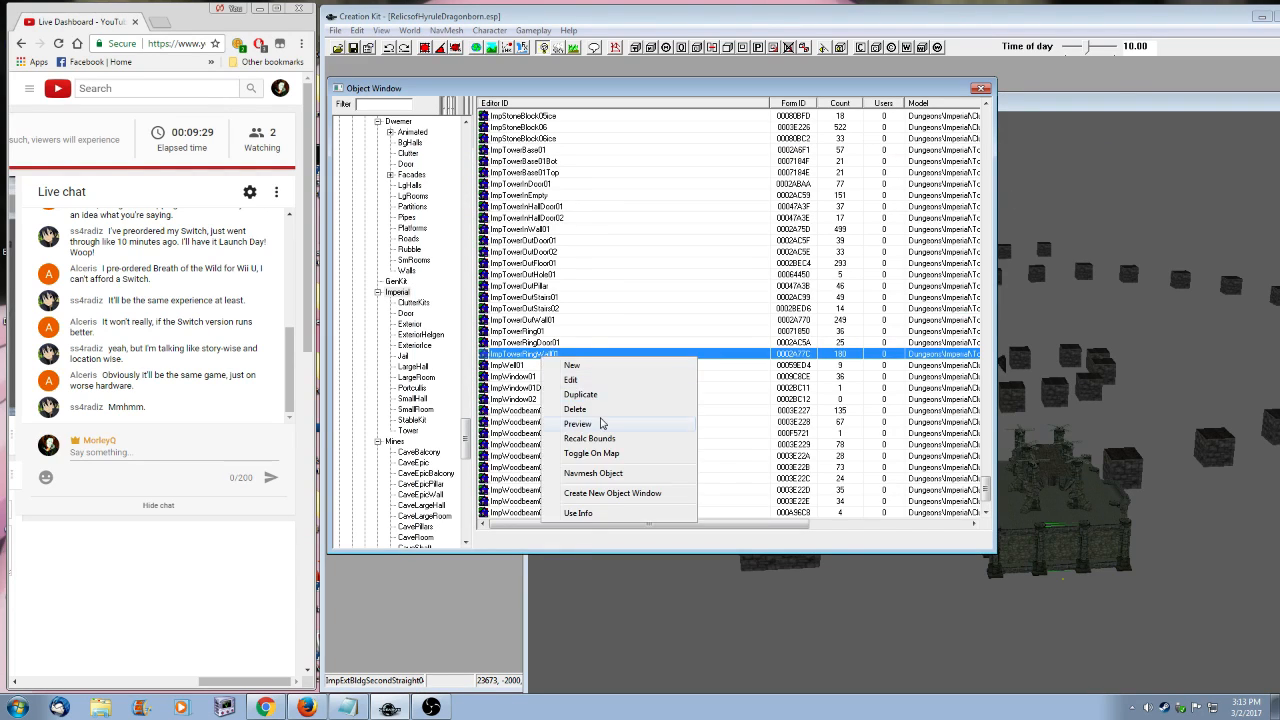
{"action": "left_click", "coordinate": [606, 420]}
{"action": "left_click_drag", "start_coordinate": [805, 423], "coordinate": [1136, 163]}
{"action": "left_click", "coordinate": [1097, 161]}
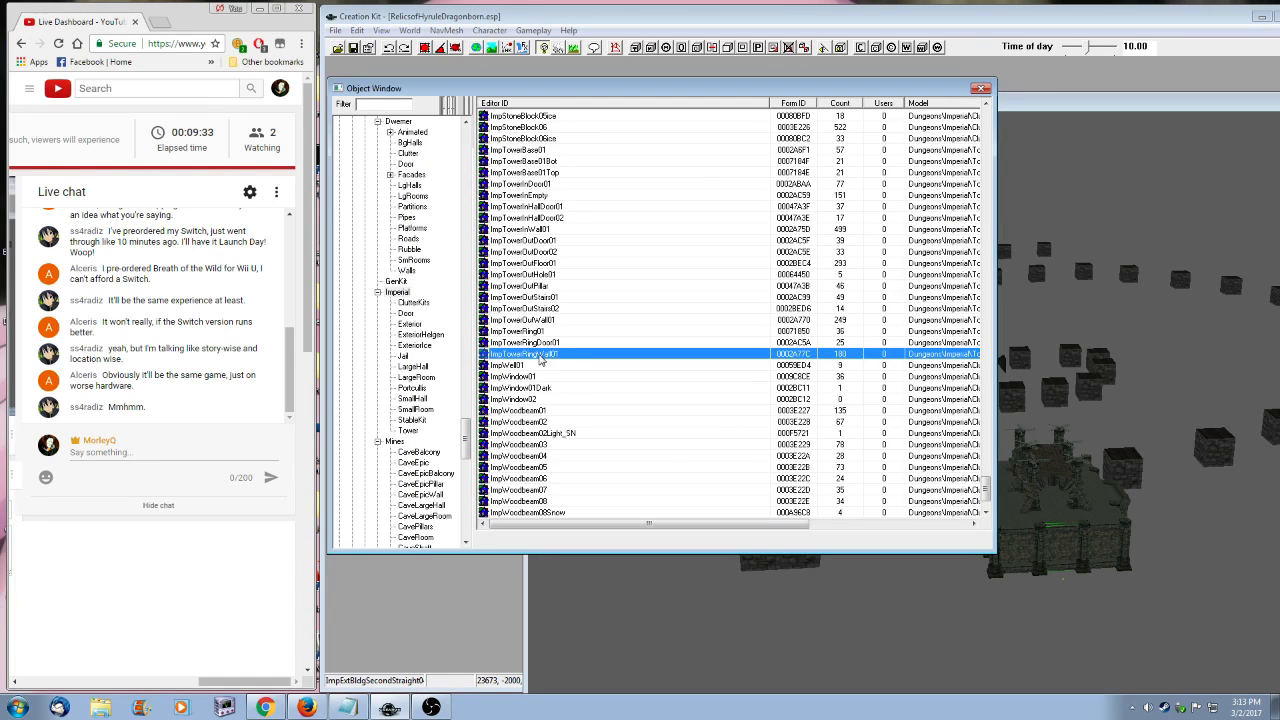
- Try ImpTowerRingWall01 in the cell near the stone building, moving it clear of the blocks and rotating a duplicate
{"action": "left_click_drag", "start_coordinate": [540, 357], "coordinate": [1204, 453]}
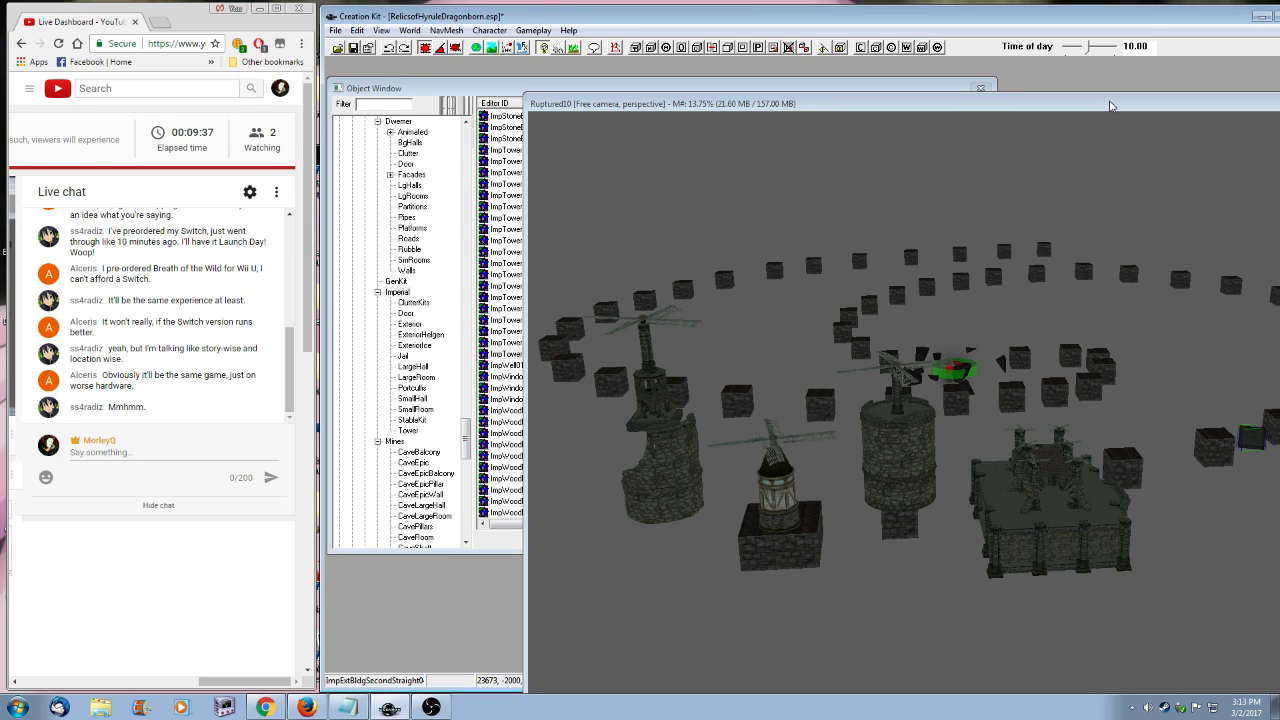
{"action": "middle_click_drag", "start_coordinate": [885, 430], "coordinate": [636, 418]}
{"action": "key", "text": "z"}
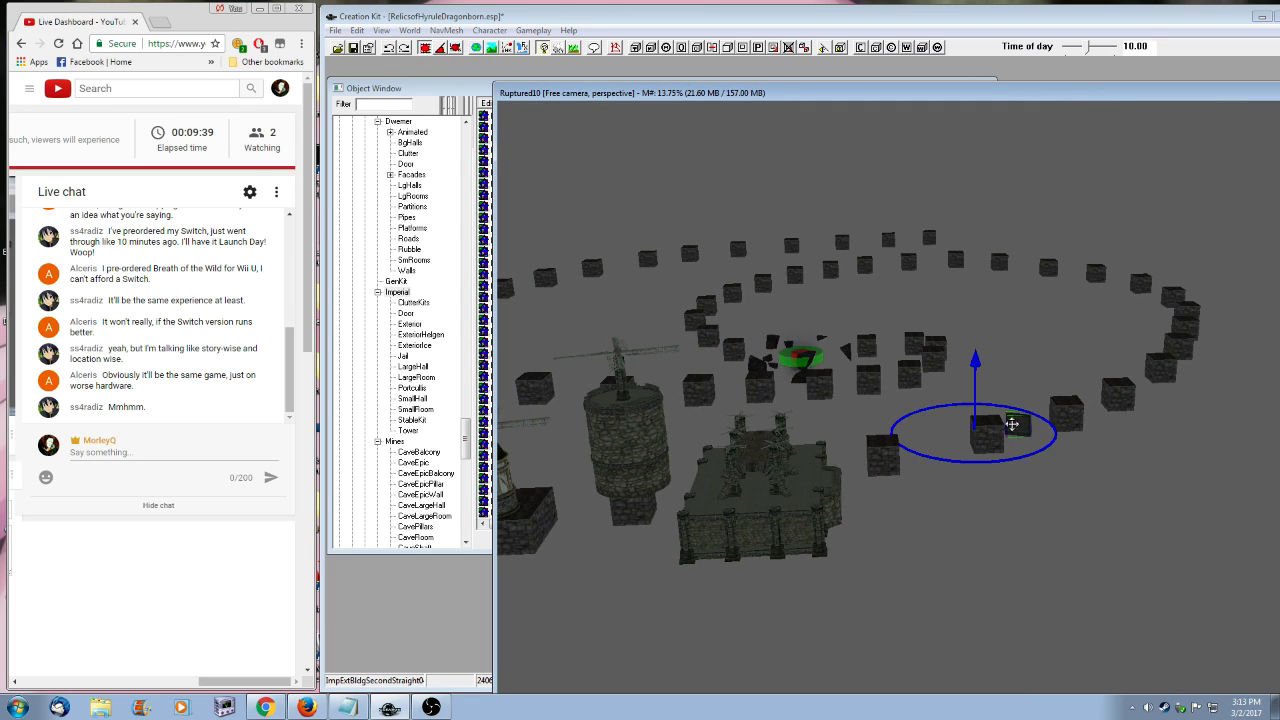
{"action": "left_click_drag", "start_coordinate": [1012, 423], "coordinate": [1015, 453]}
{"action": "middle_click_drag", "start_coordinate": [1013, 491], "coordinate": [1002, 542], "text": "shift"}
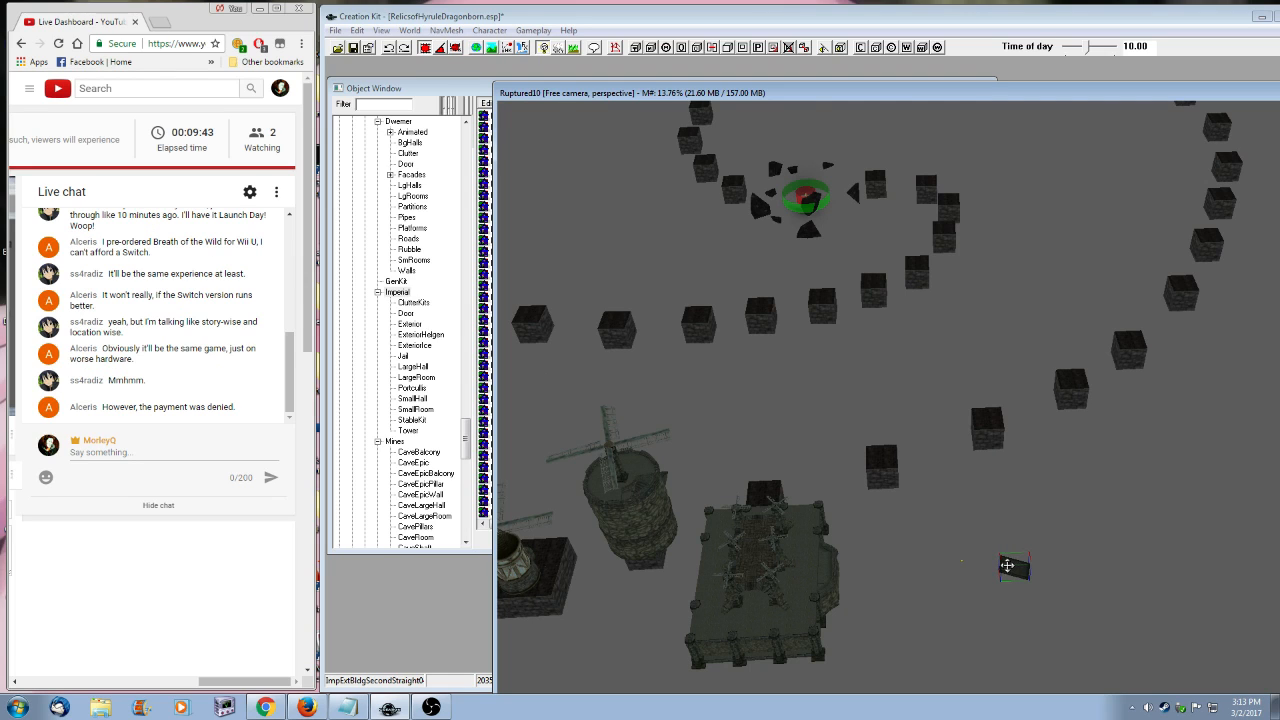
{"action": "key", "text": "ctrl+d"}
{"action": "right_click_drag", "start_coordinate": [1006, 563], "coordinate": [1004, 512]}
- Preview the ImpTowerOutWall01, ImpTowerOutPillar and ImpTowerInWall01 pieces to compare their shapes
{"action": "left_click", "coordinate": [462, 89]}
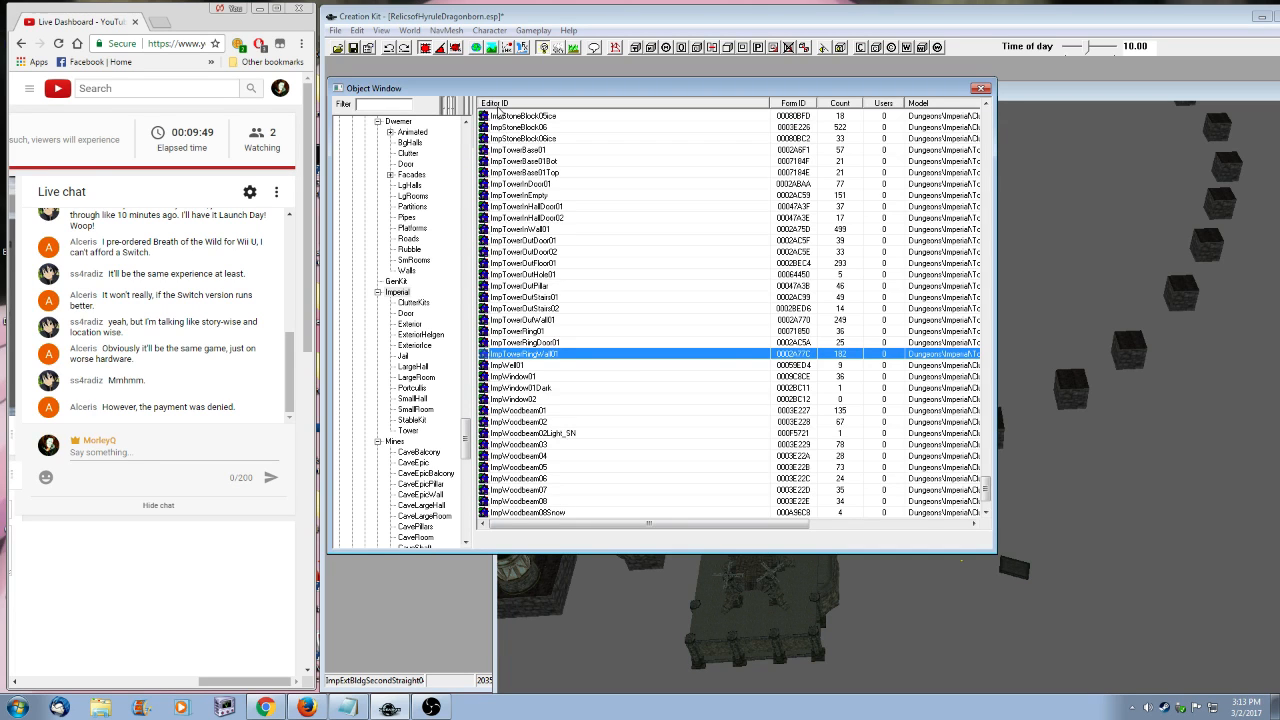
{"action": "right_click", "coordinate": [553, 321]}
{"action": "left_click", "coordinate": [620, 390]}
{"action": "left_click_drag", "start_coordinate": [817, 377], "coordinate": [1047, 139]}
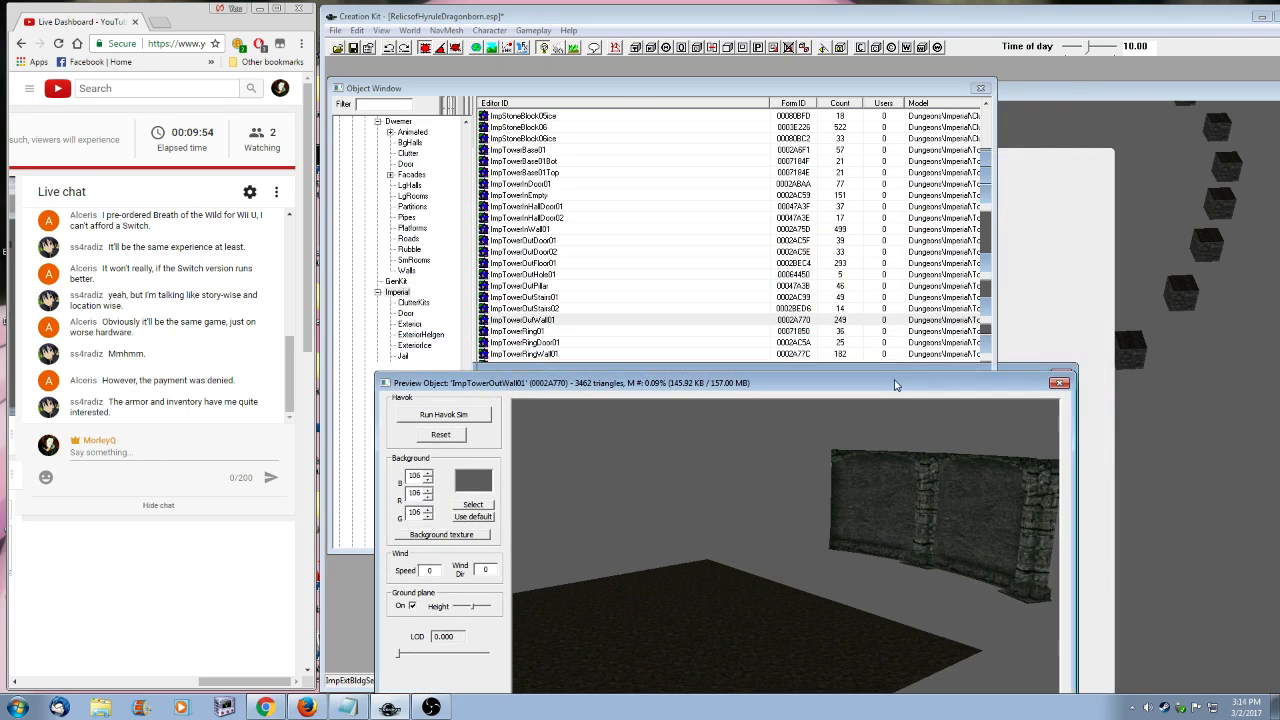
{"action": "left_click", "coordinate": [533, 287]}
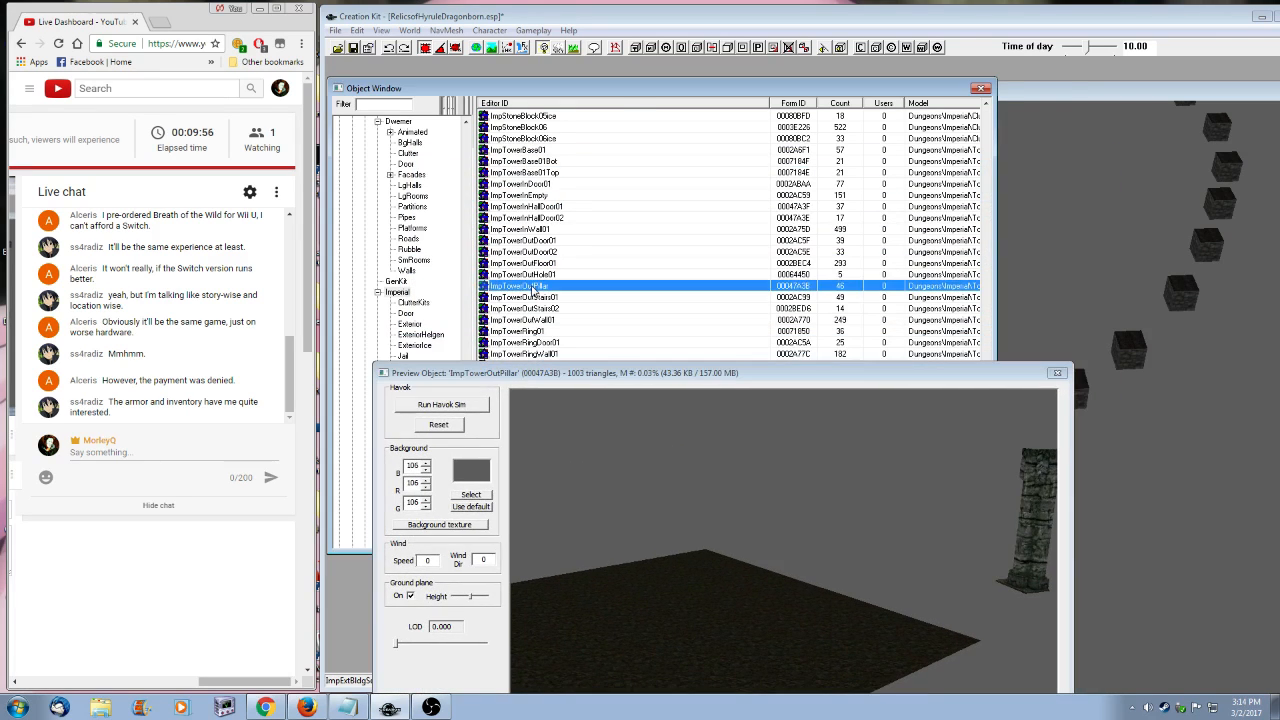
{"action": "left_click", "coordinate": [520, 229]}
{"action": "left_click_drag", "start_coordinate": [850, 455], "coordinate": [687, 518]}
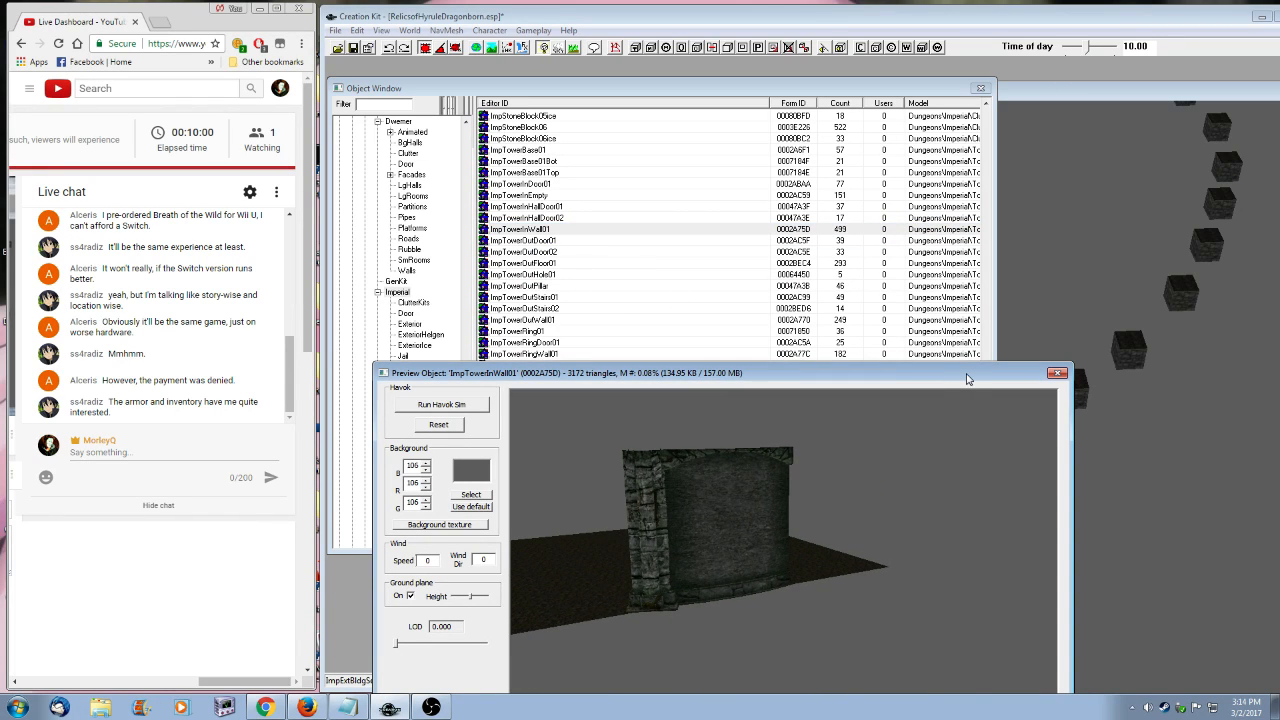
{"action": "key", "text": "Escape"}
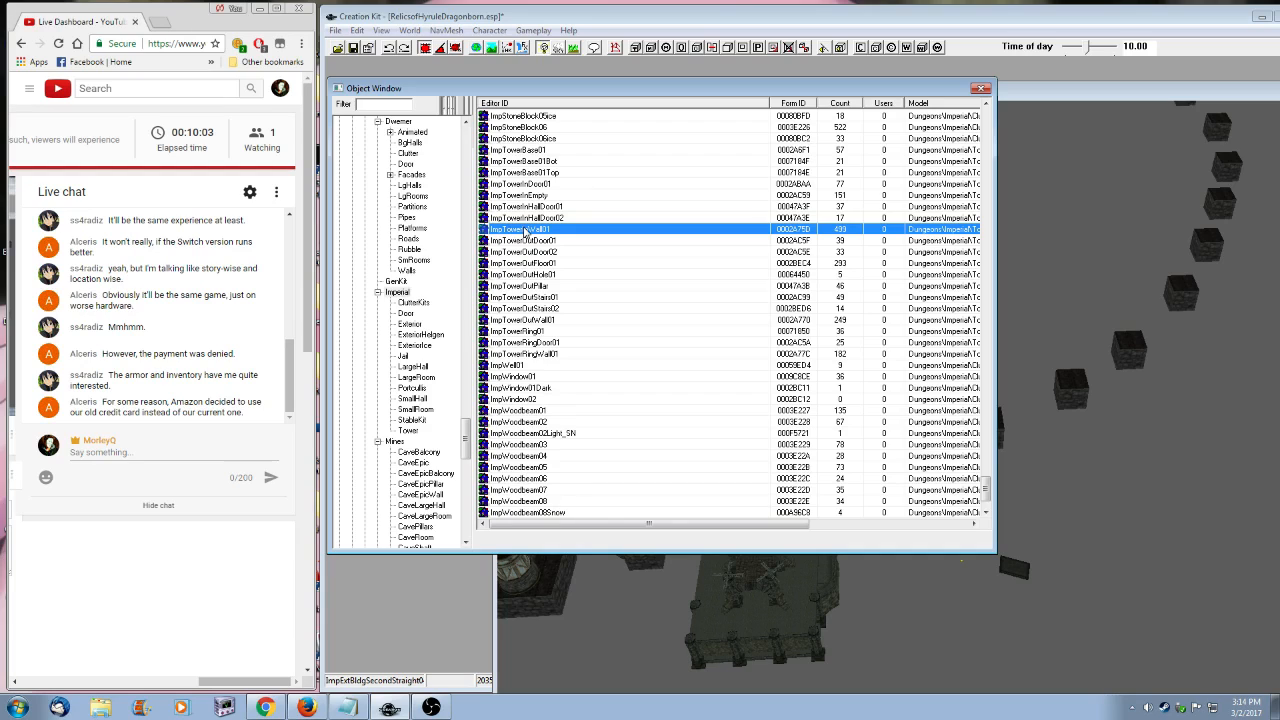
- Place an ImpTowerInWall01 piece in the cell and delete the two ring wall pieces beside it
{"action": "left_click", "coordinate": [1025, 572]}
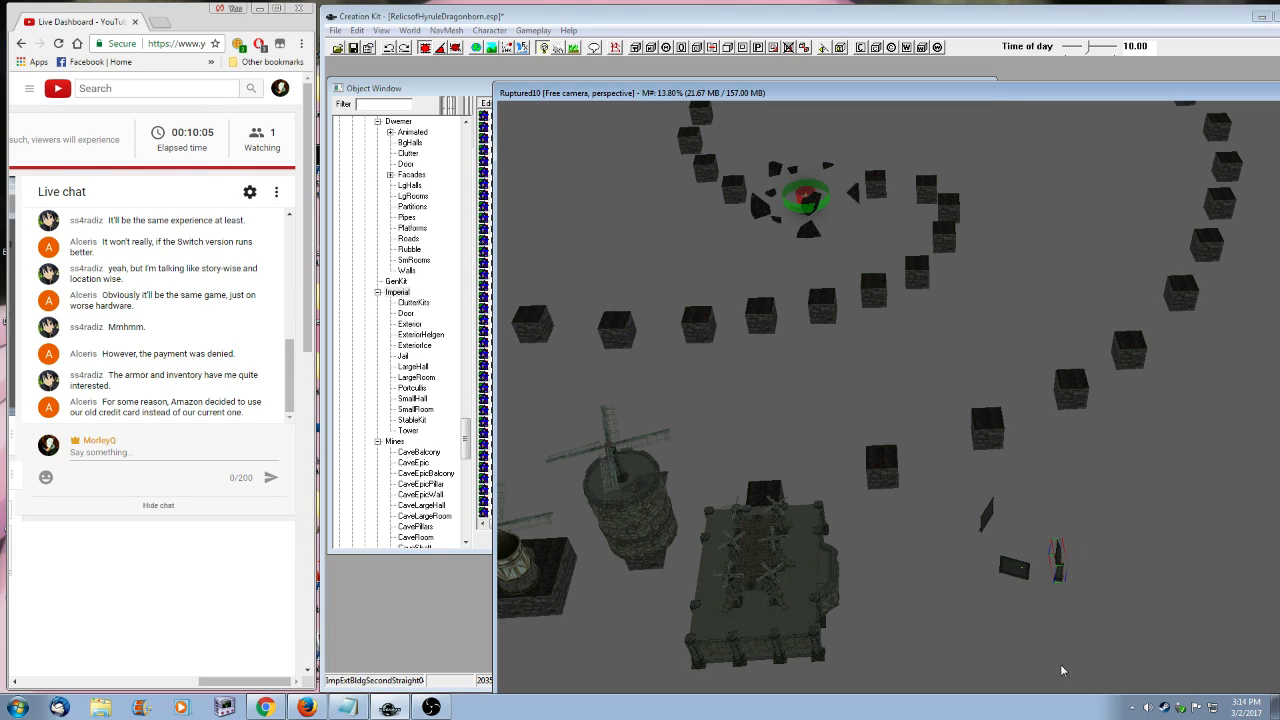
{"action": "left_click", "coordinate": [1012, 576]}
{"action": "key", "text": "Delete"}
{"action": "left_click", "coordinate": [987, 520]}
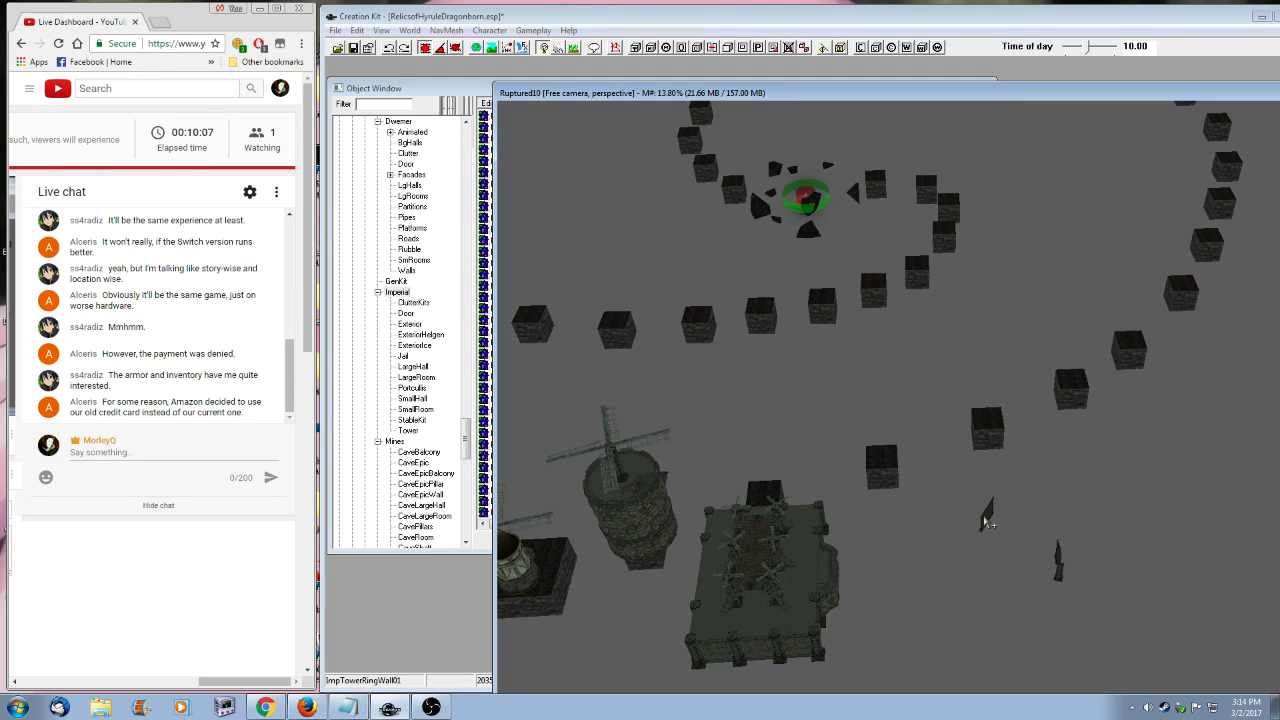
{"action": "key", "text": "Delete"}
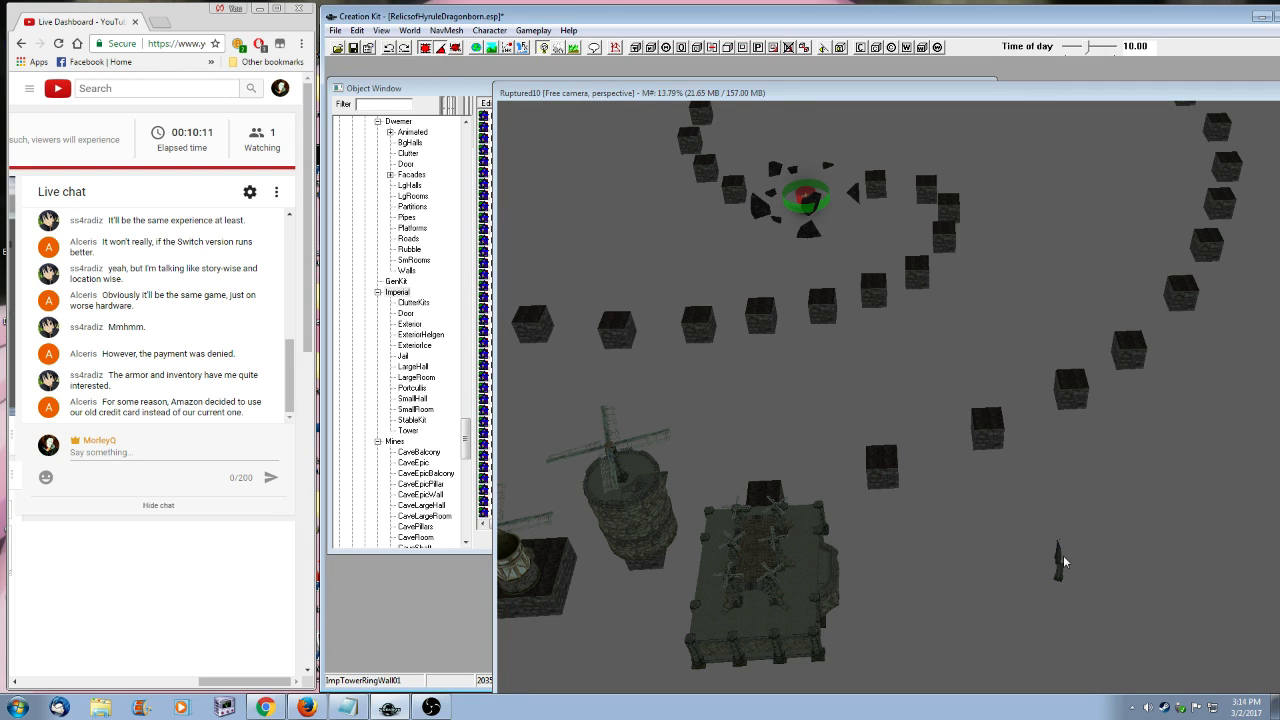
- Reposition the ImpTowerInWall01 piece, and duplicate and rotate copies of it to form an open ring beside the stone building
{"action": "left_click_drag", "start_coordinate": [1057, 570], "coordinate": [1050, 546]}
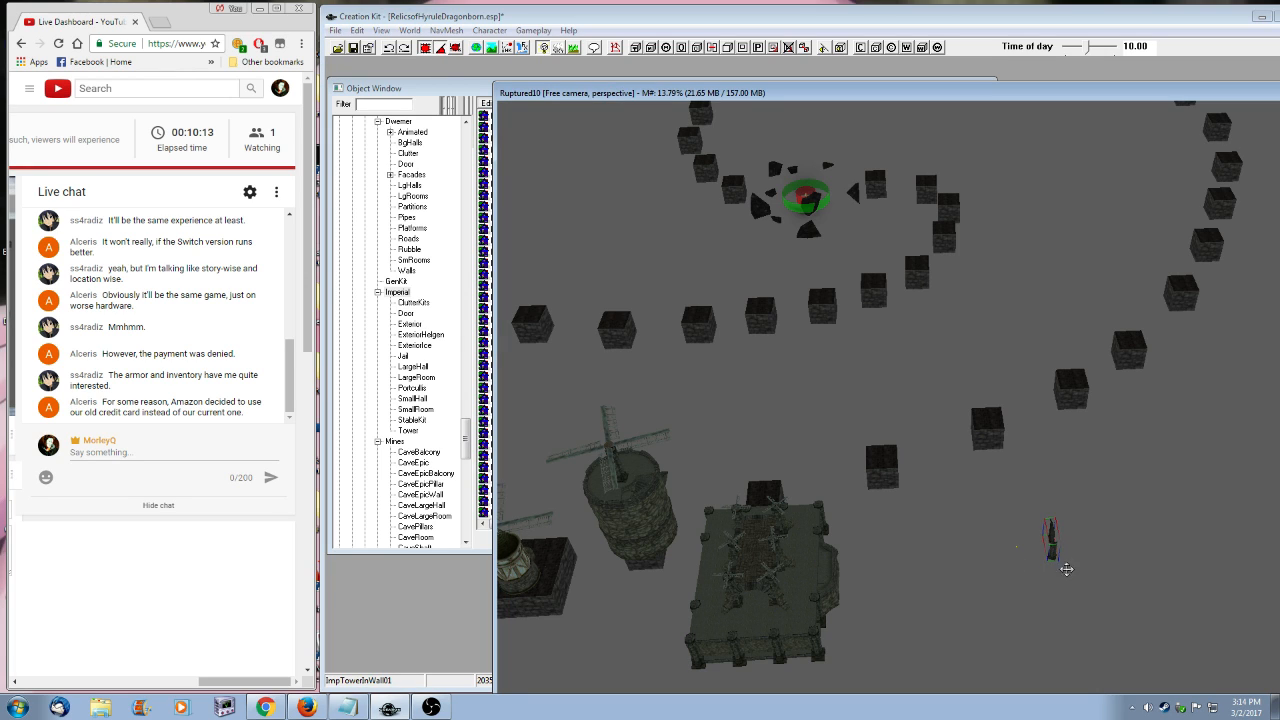
{"action": "right_click_drag", "start_coordinate": [1050, 542], "coordinate": [1040, 550]}
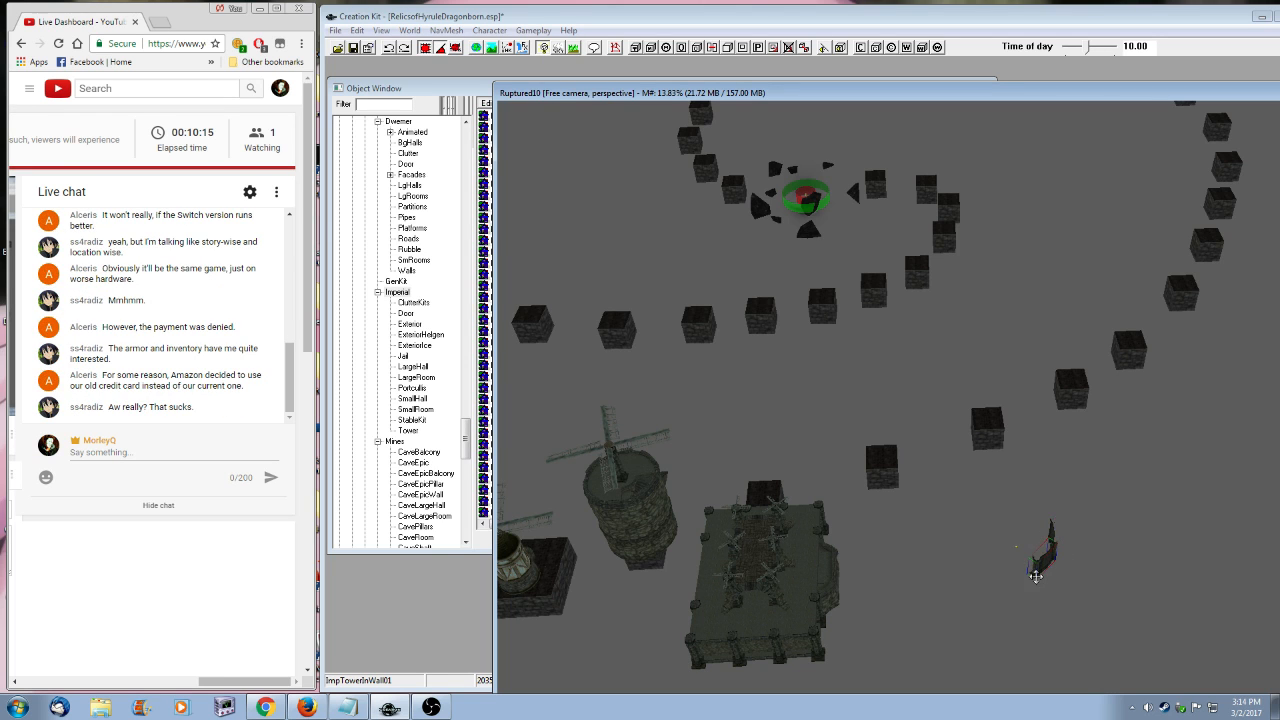
{"action": "middle_click_drag", "start_coordinate": [1036, 576], "coordinate": [997, 560], "text": "shift"}
{"action": "key", "text": "ctrl+d"}
{"action": "right_click_drag", "start_coordinate": [997, 560], "coordinate": [1002, 522]}
{"action": "key", "text": "ctrl+d"}
{"action": "key", "text": "ctrl+d"}
{"action": "key", "text": "ctrl+d"}
- Duplicate two more ImpTowerInWall01 segments and rotate them into the gap to close the circular wall
{"action": "middle_click_drag", "start_coordinate": [1076, 590], "coordinate": [869, 350]}
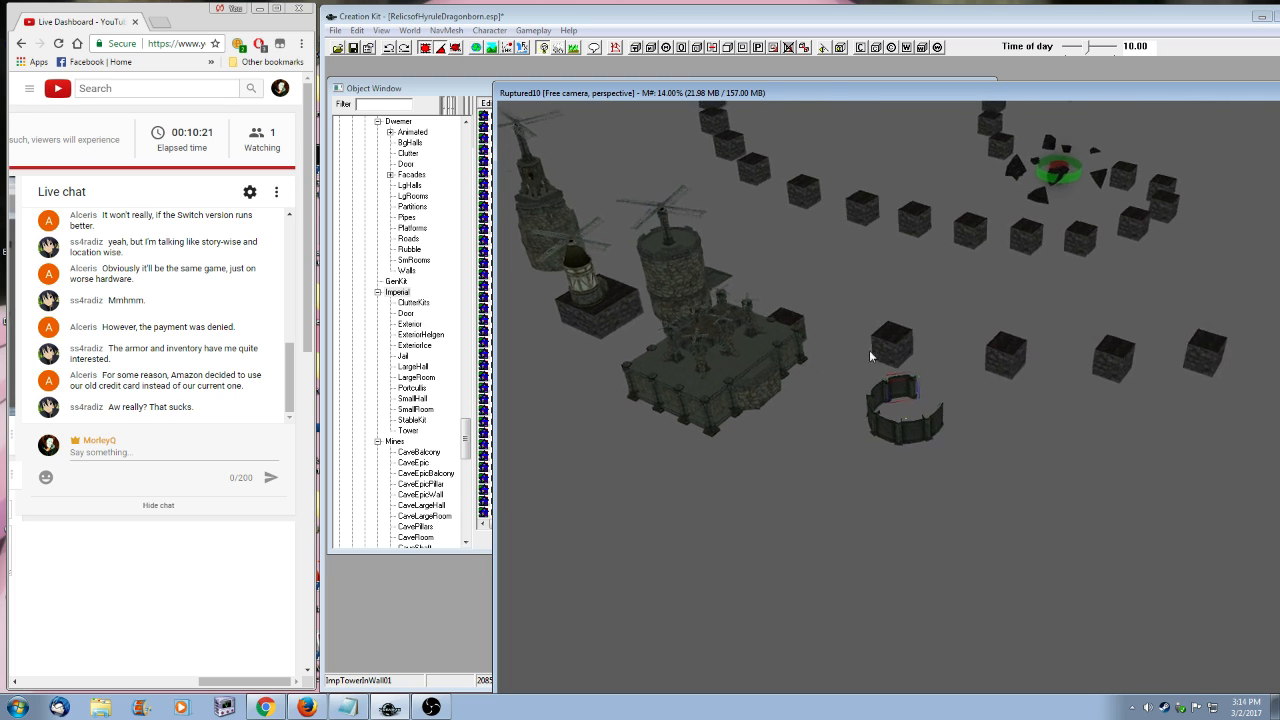
{"action": "key", "text": "t"}
{"action": "scroll", "coordinate": [943, 532], "scroll_direction": "down", "scroll_amount": 3}
{"action": "middle_click_drag", "start_coordinate": [943, 532], "coordinate": [1086, 350], "text": "shift"}
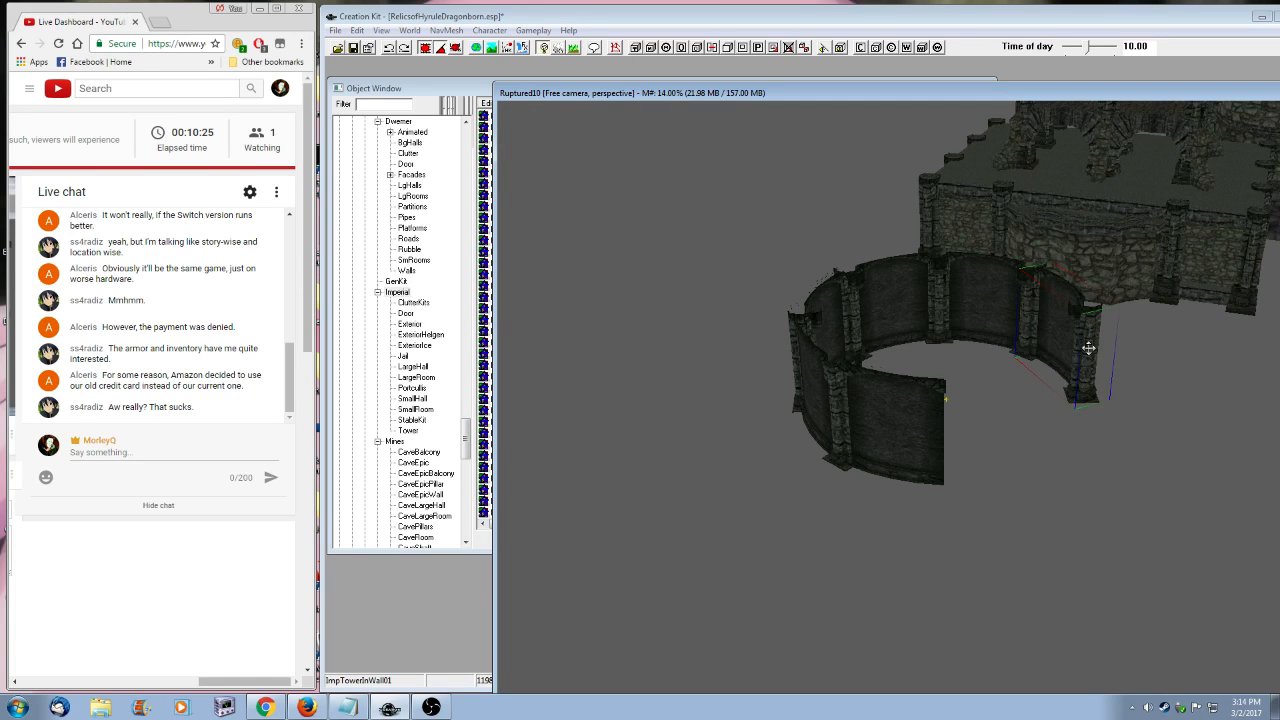
{"action": "left_click", "coordinate": [1090, 355]}
{"action": "key", "text": "ctrl+d"}
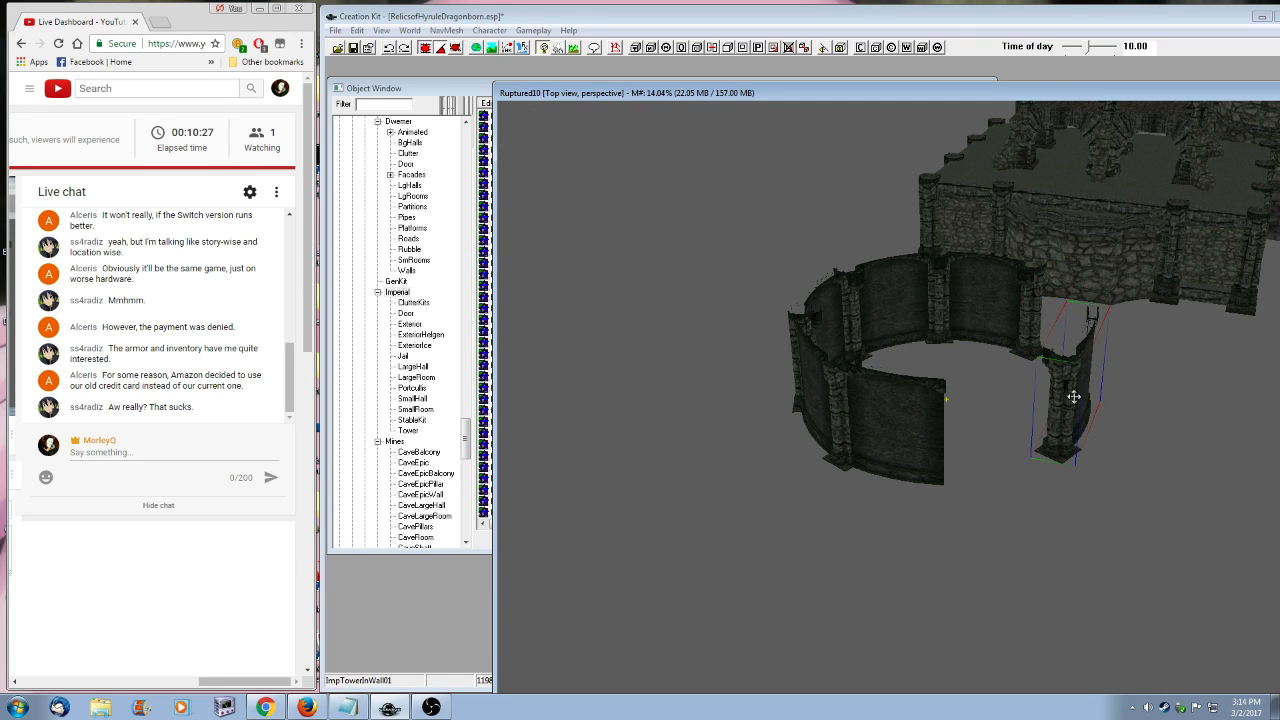
{"action": "right_click_drag", "start_coordinate": [1074, 398], "coordinate": [1108, 447]}
{"action": "middle_click_drag", "start_coordinate": [1108, 447], "coordinate": [954, 455], "text": "shift"}
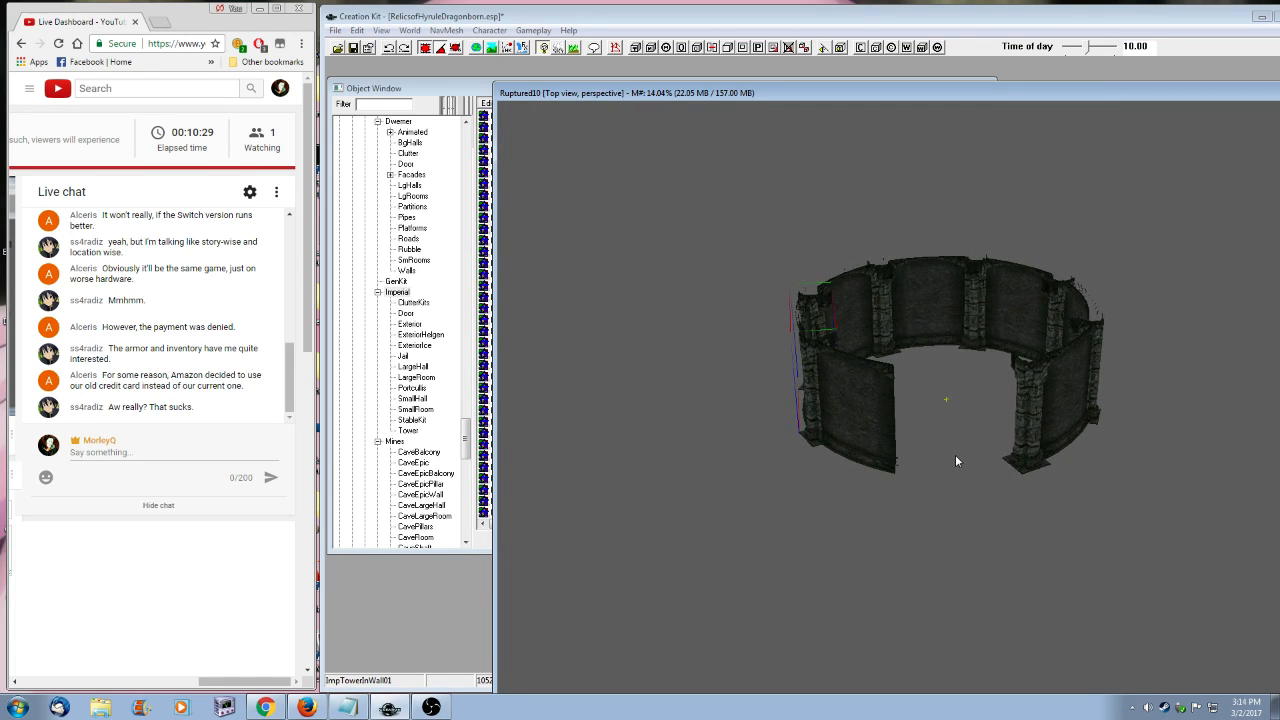
{"action": "left_click", "coordinate": [864, 430]}
{"action": "key", "text": "ctrl+d"}
{"action": "right_click_drag", "start_coordinate": [854, 414], "coordinate": [857, 419]}
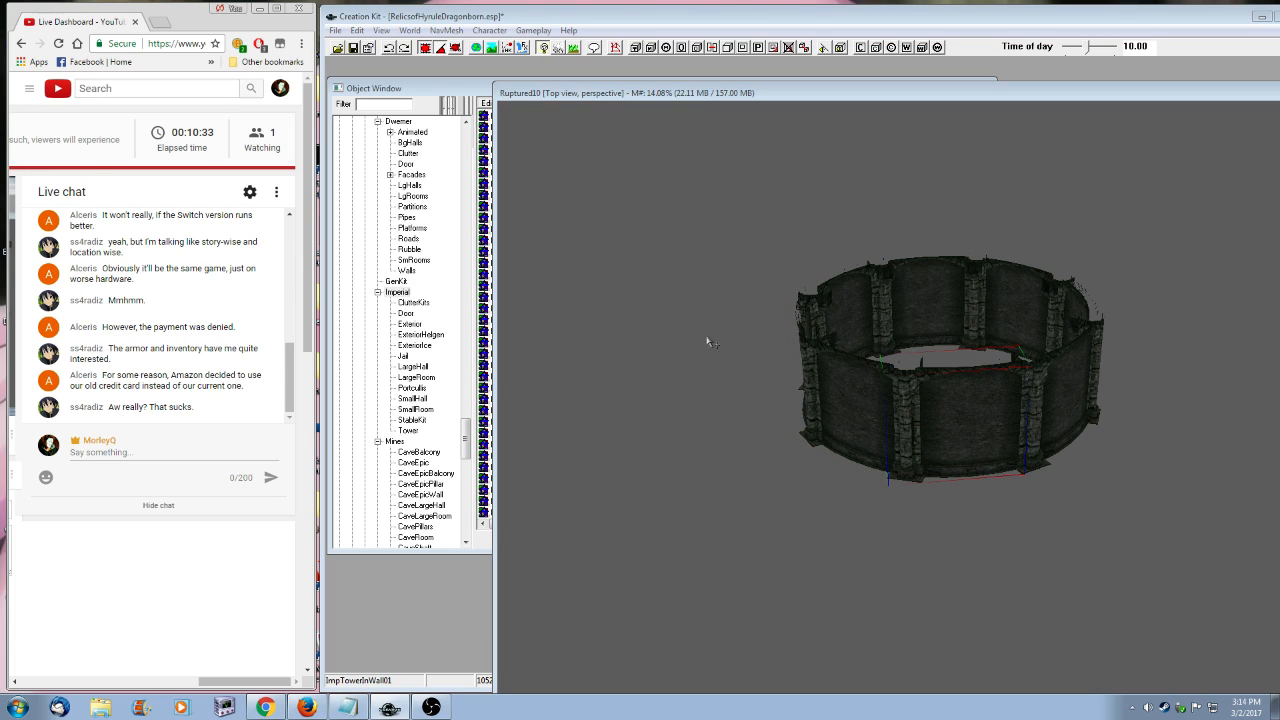
- Replace the selected ImpTowerInWall01 segment with ImpTowerOutDoor01, limiting the replacement to the selection
{"action": "key", "text": "ctrl+f"}
{"action": "key", "text": "Return"}
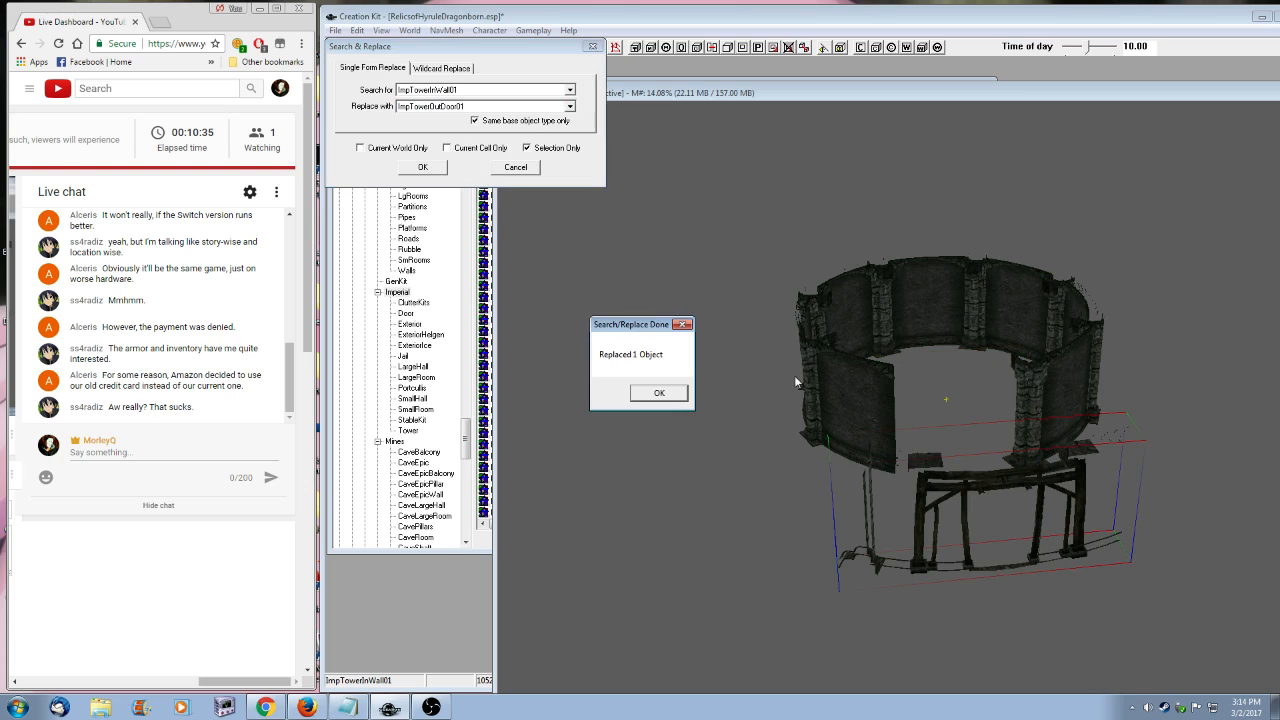
- Replace the selected ImpTowerOutDoor01 segment with ImpTowerInDoor01, limiting the replacement to the selection
{"action": "left_click", "coordinate": [649, 399]}
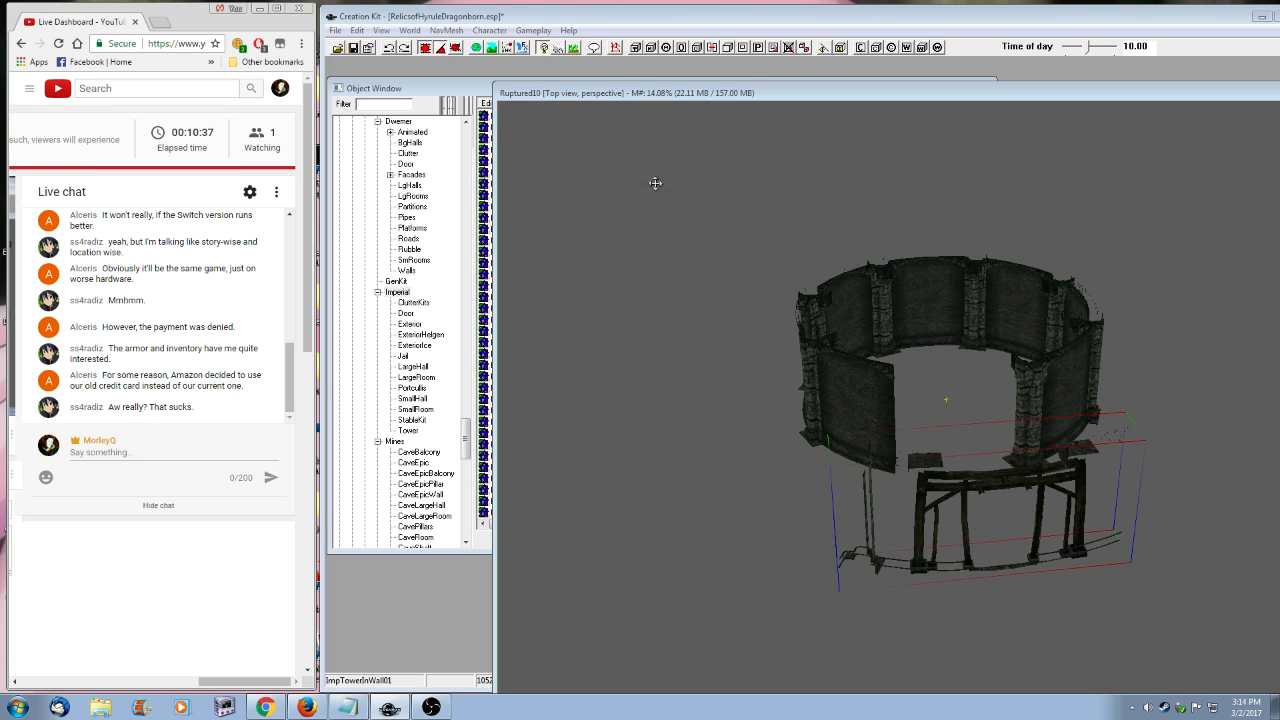
{"action": "key", "text": "ctrl+f"}
{"action": "left_click", "coordinate": [470, 91]}
{"action": "left_click", "coordinate": [476, 91]}
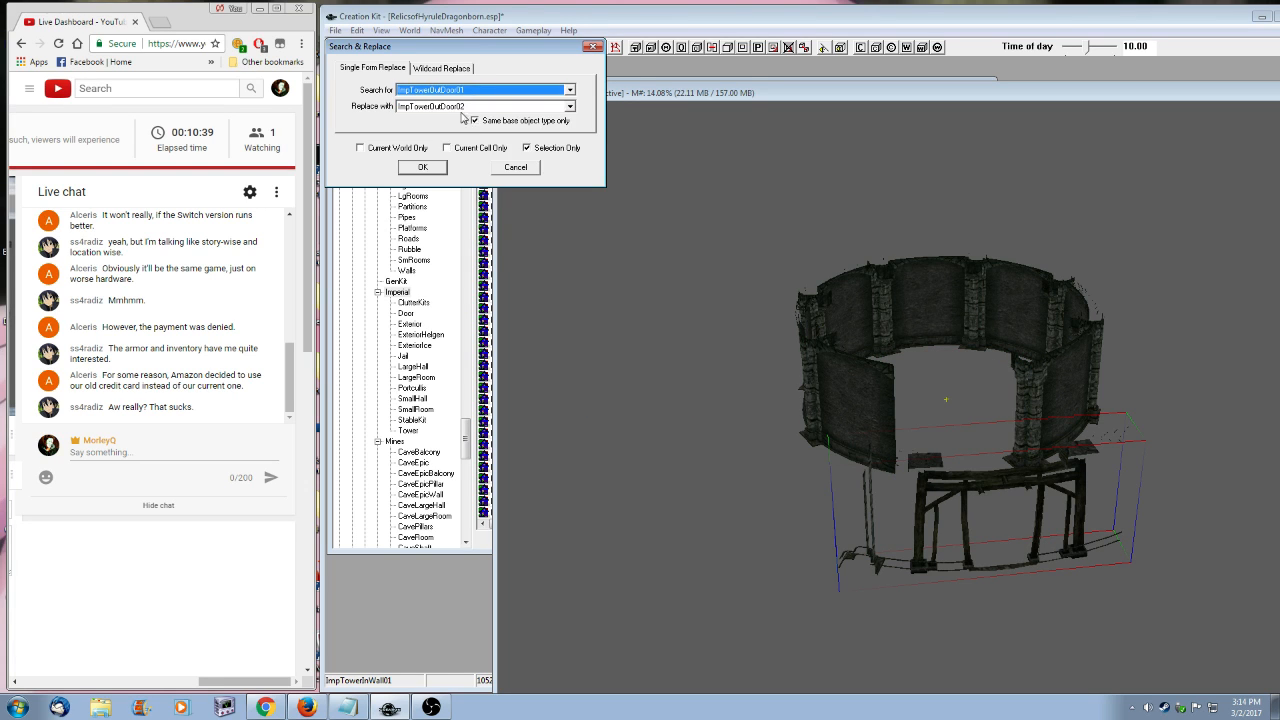
{"action": "left_click", "coordinate": [470, 106]}
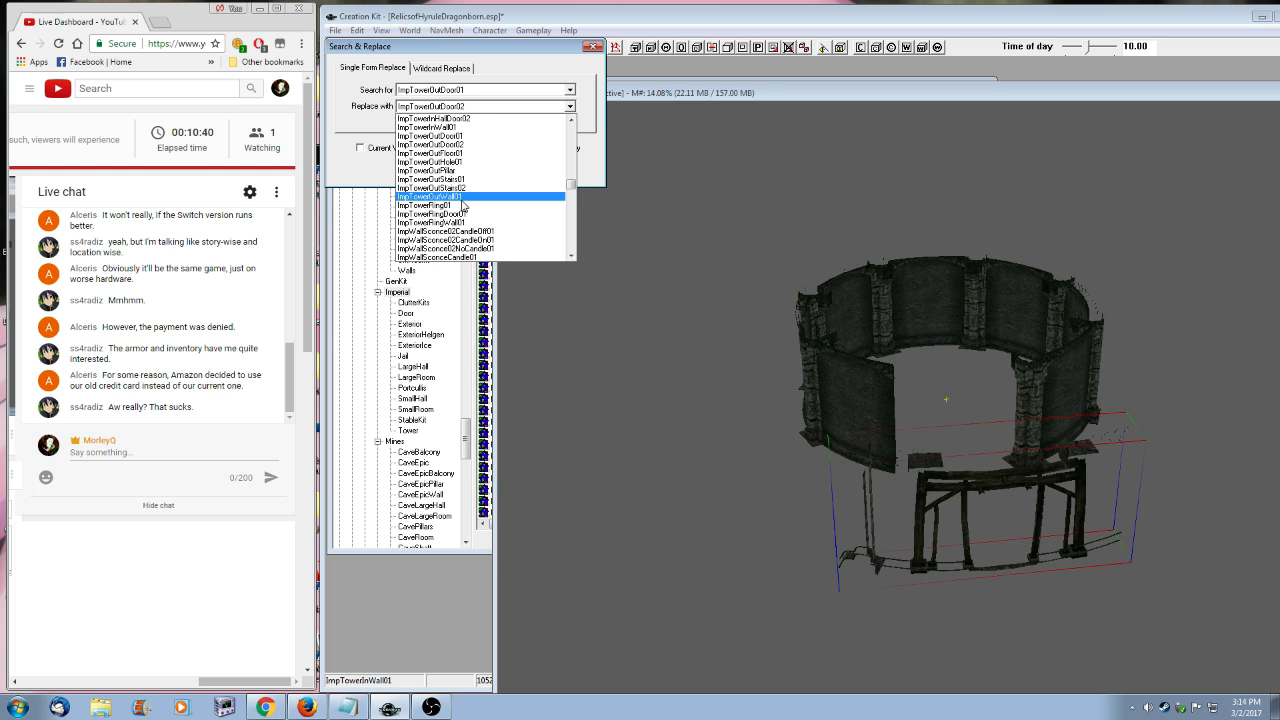
{"action": "left_click", "coordinate": [463, 205]}
{"action": "key", "text": "Return"}
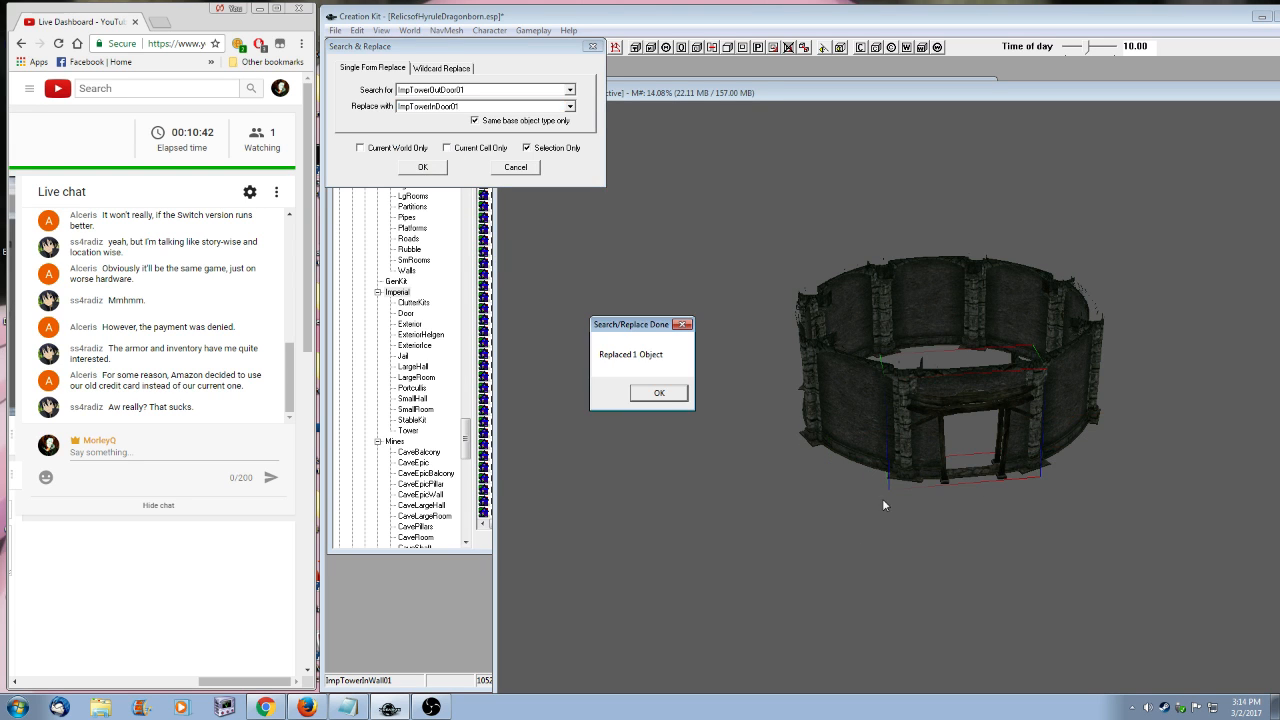
{"action": "left_click", "coordinate": [672, 396]}
- Place an ImpTowerBase01 piece in the cell over the circular tower wall
{"action": "middle_click_drag", "start_coordinate": [968, 540], "coordinate": [890, 543], "text": "shift"}
{"action": "left_click", "coordinate": [460, 90]}
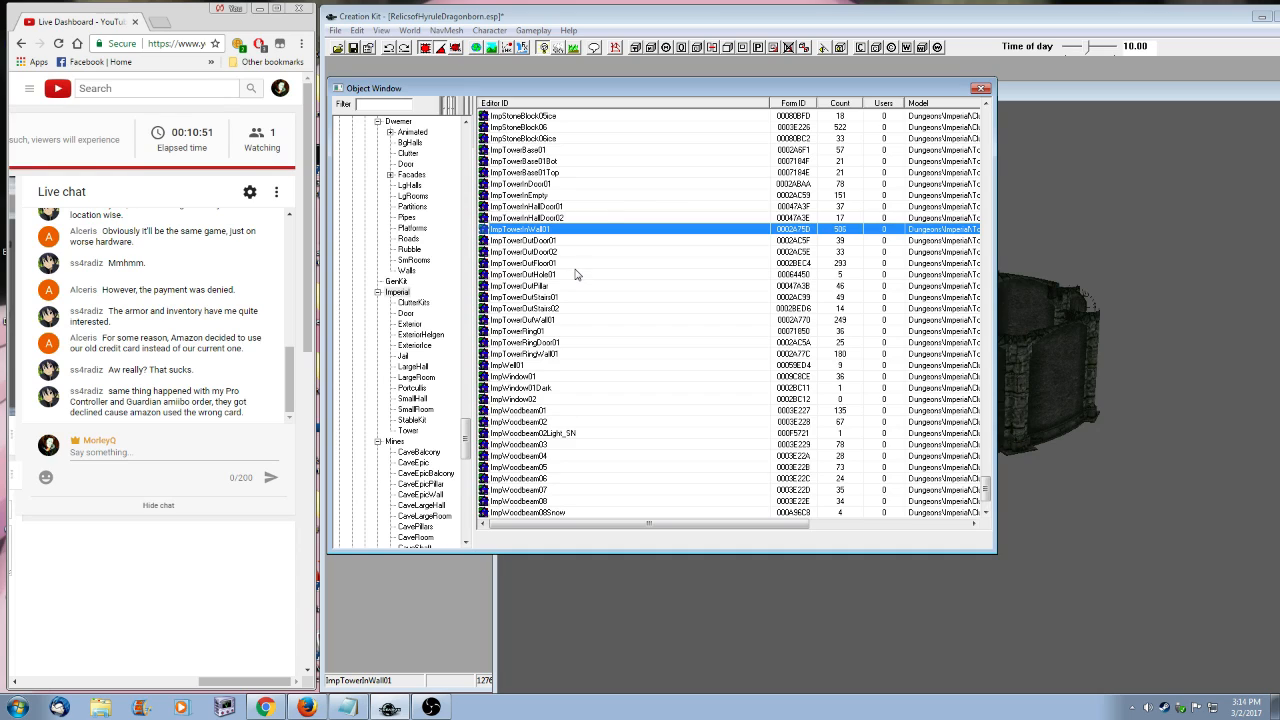
{"action": "right_click", "coordinate": [546, 151]}
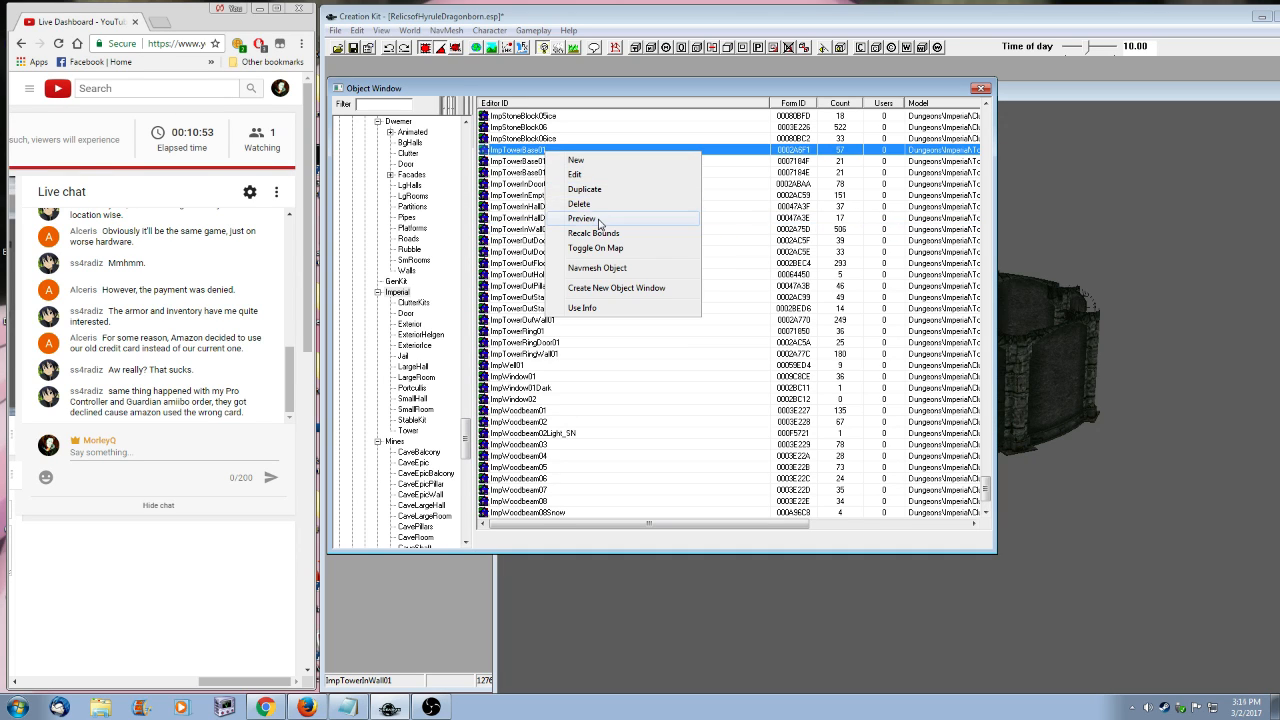
{"action": "left_click", "coordinate": [536, 195]}
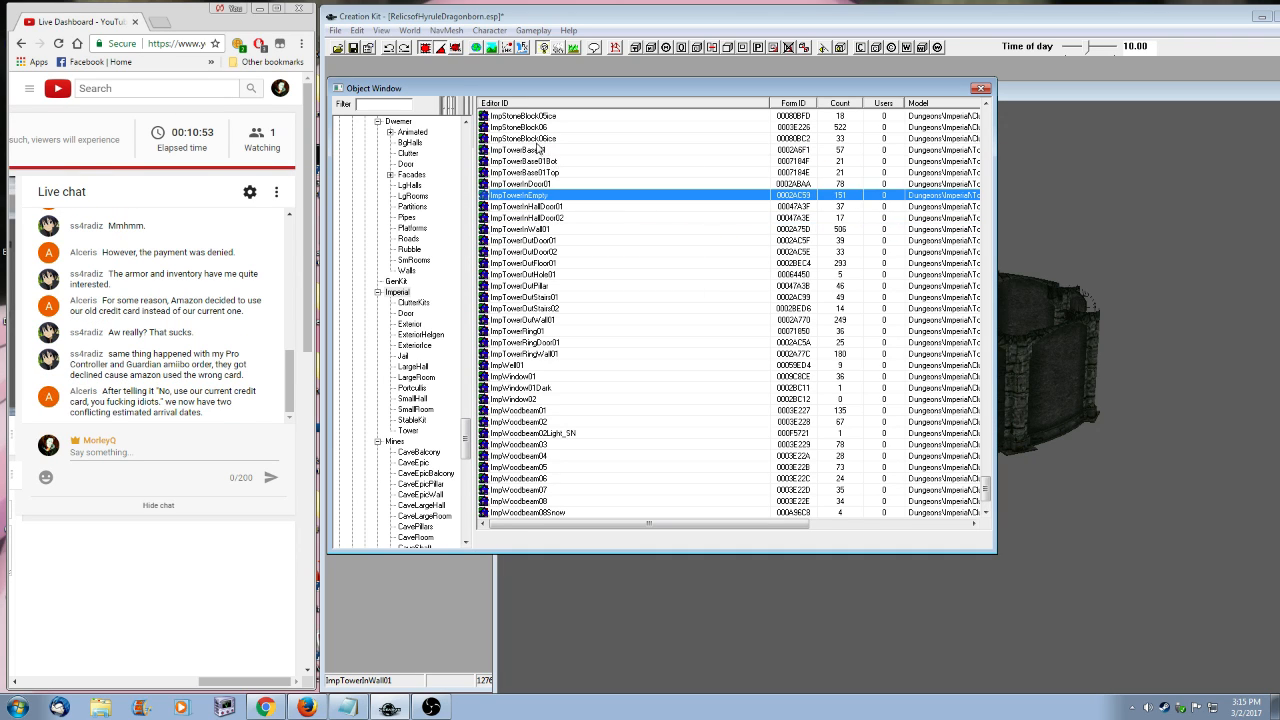
{"action": "left_click_drag", "start_coordinate": [538, 148], "coordinate": [1062, 462]}
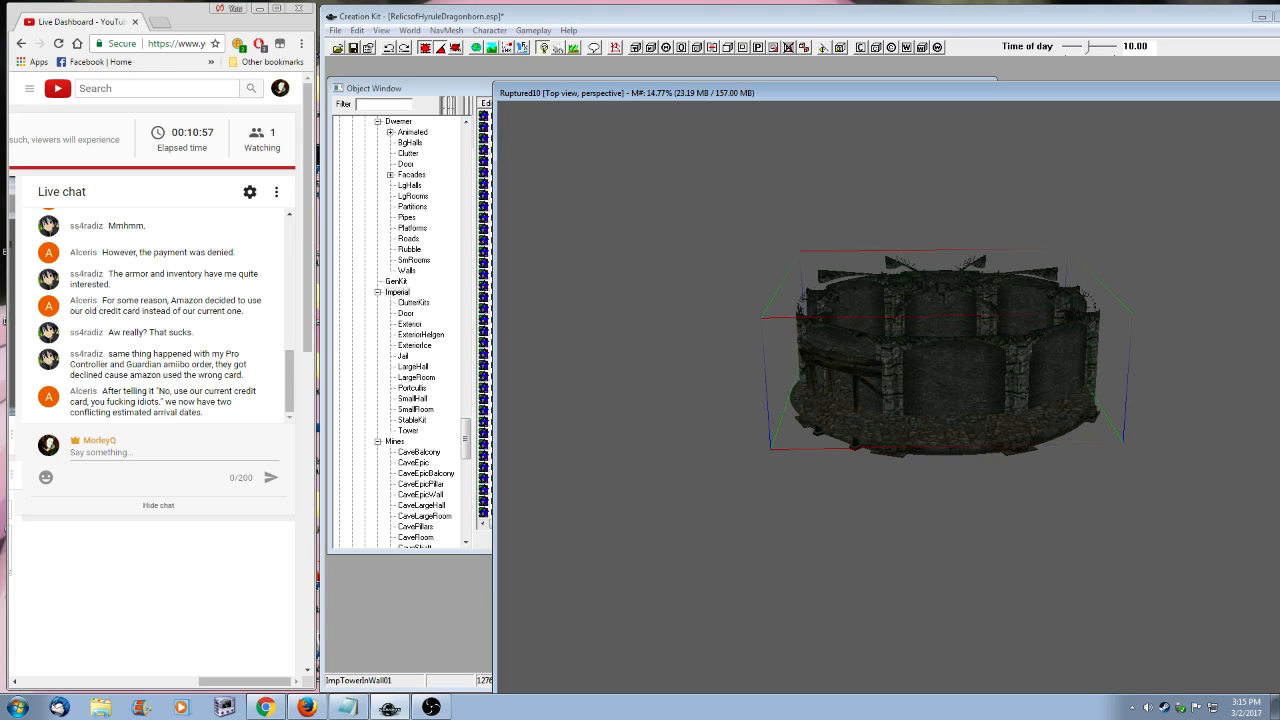
{"action": "left_click_drag", "start_coordinate": [947, 400], "coordinate": [943, 380]}
{"action": "middle_click_drag", "start_coordinate": [941, 481], "coordinate": [943, 516], "text": "shift"}
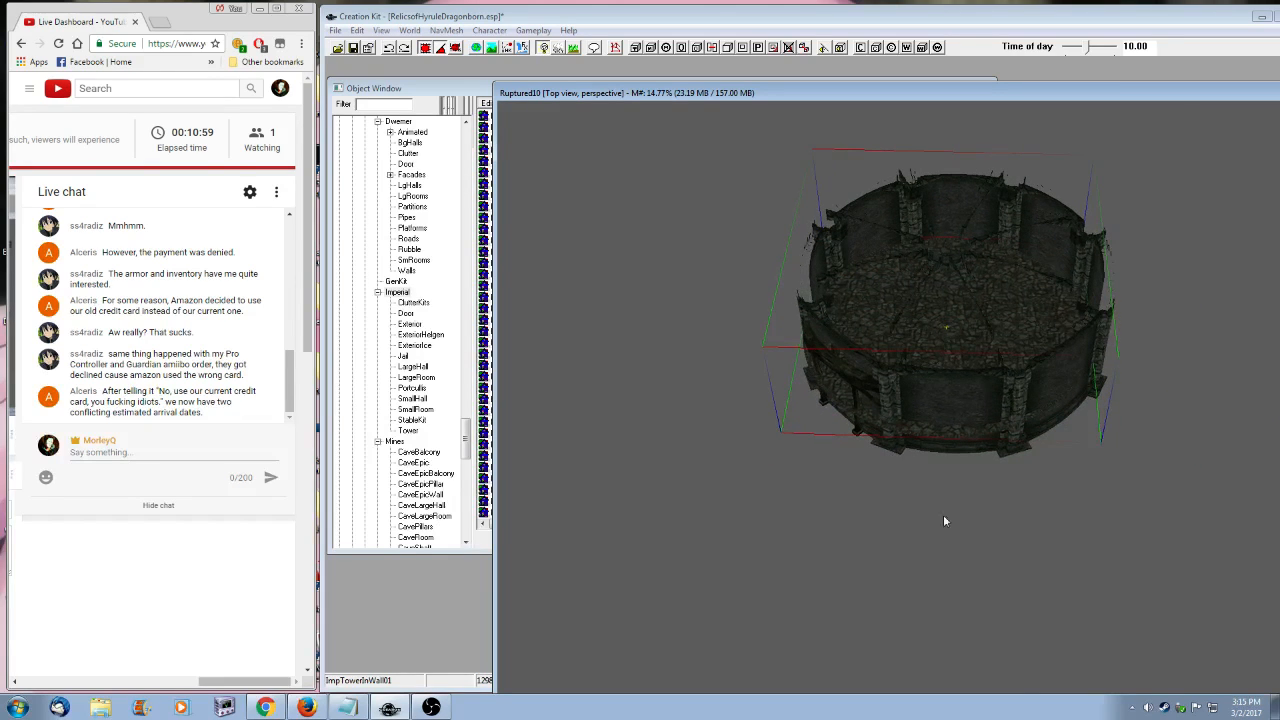
- Align the ImpTowerBase01 piece horizontally and vertically with the ring of walls so it forms the tower's floor and ceiling
{"action": "scroll", "coordinate": [943, 517], "scroll_direction": "up", "scroll_amount": 3}
{"action": "middle_click_drag", "start_coordinate": [857, 447], "coordinate": [843, 509], "text": "shift"}
{"action": "middle_click_drag", "start_coordinate": [846, 395], "coordinate": [897, 408]}
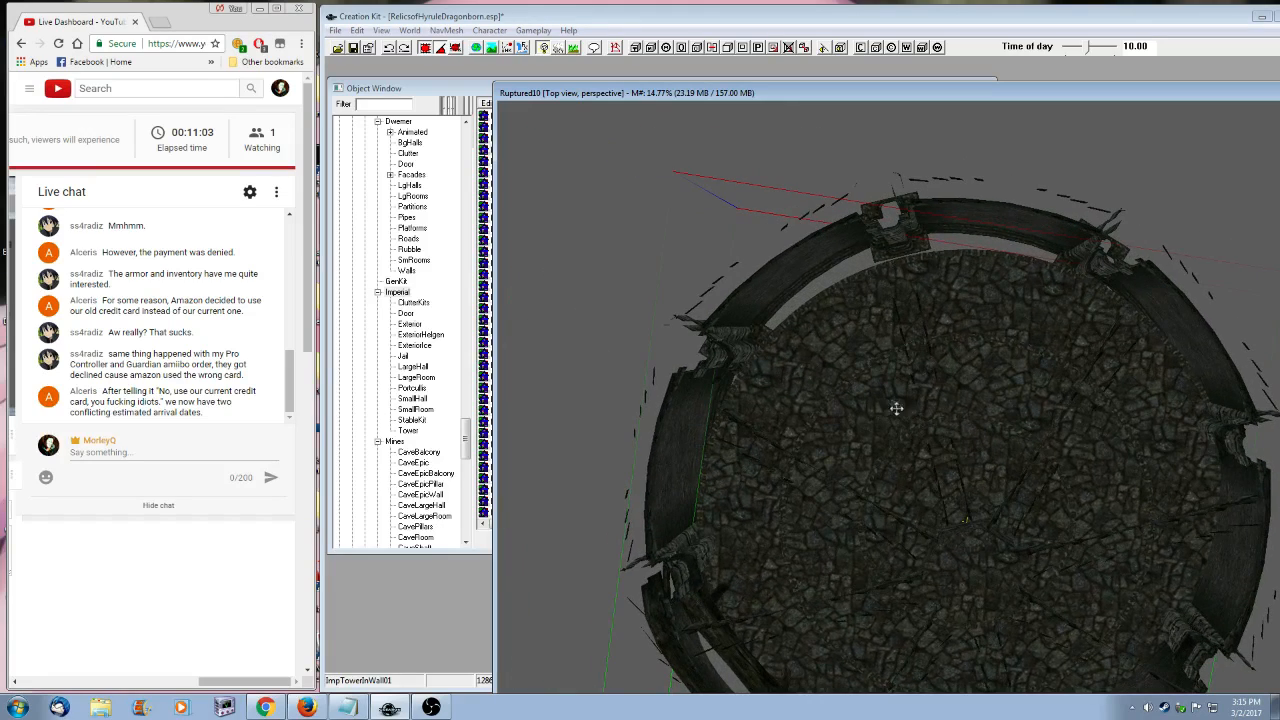
{"action": "left_click_drag", "start_coordinate": [996, 340], "coordinate": [996, 321]}
{"action": "middle_click_drag", "start_coordinate": [996, 321], "coordinate": [966, 480], "text": "shift"}
{"action": "left_click_drag", "start_coordinate": [954, 466], "coordinate": [942, 466]}
{"action": "key", "text": "z"}
{"action": "left_click_drag", "start_coordinate": [942, 565], "coordinate": [943, 601]}
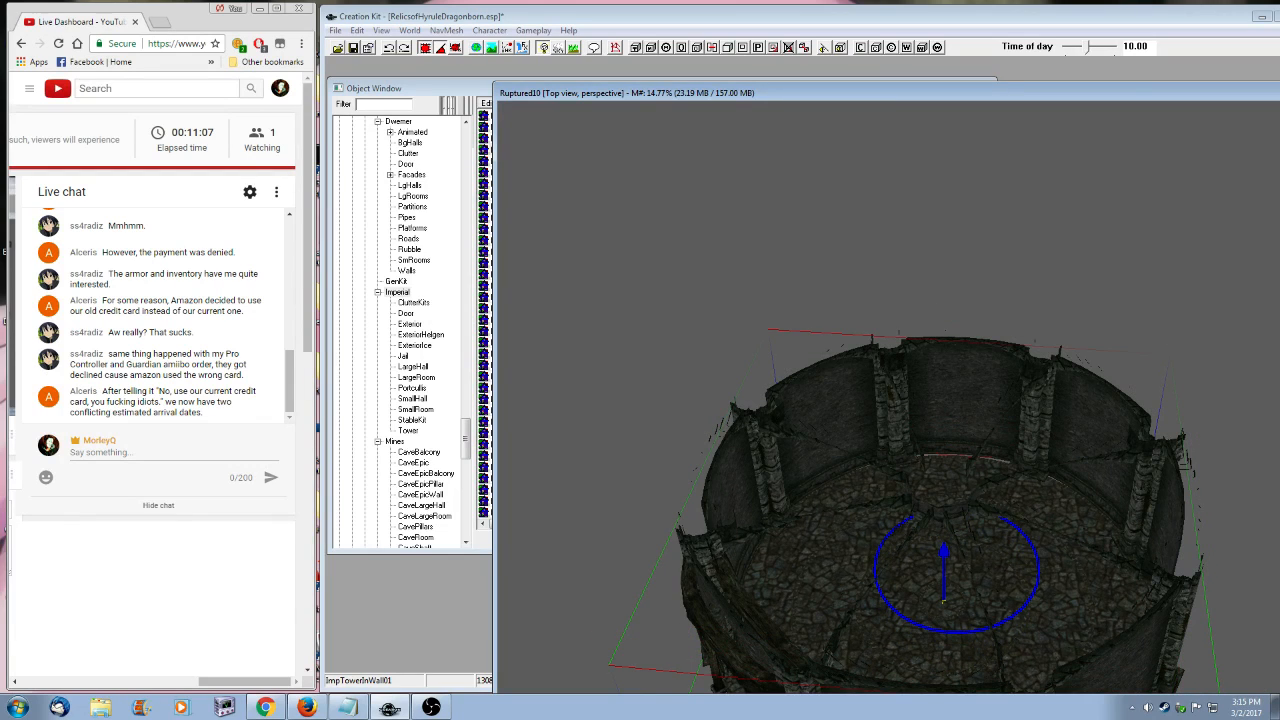
- Inspect the tower's interior through the doorway, checking how the wall segments meet the floor and ceiling
{"action": "middle_click_drag", "start_coordinate": [943, 601], "coordinate": [1027, 574], "text": "shift"}
{"action": "middle_click_drag", "start_coordinate": [1052, 400], "coordinate": [1028, 451], "text": "shift"}
{"action": "middle_click_drag", "start_coordinate": [1083, 243], "coordinate": [1035, 332], "text": "shift"}
{"action": "scroll", "coordinate": [1054, 297], "scroll_direction": "up", "scroll_amount": 10}
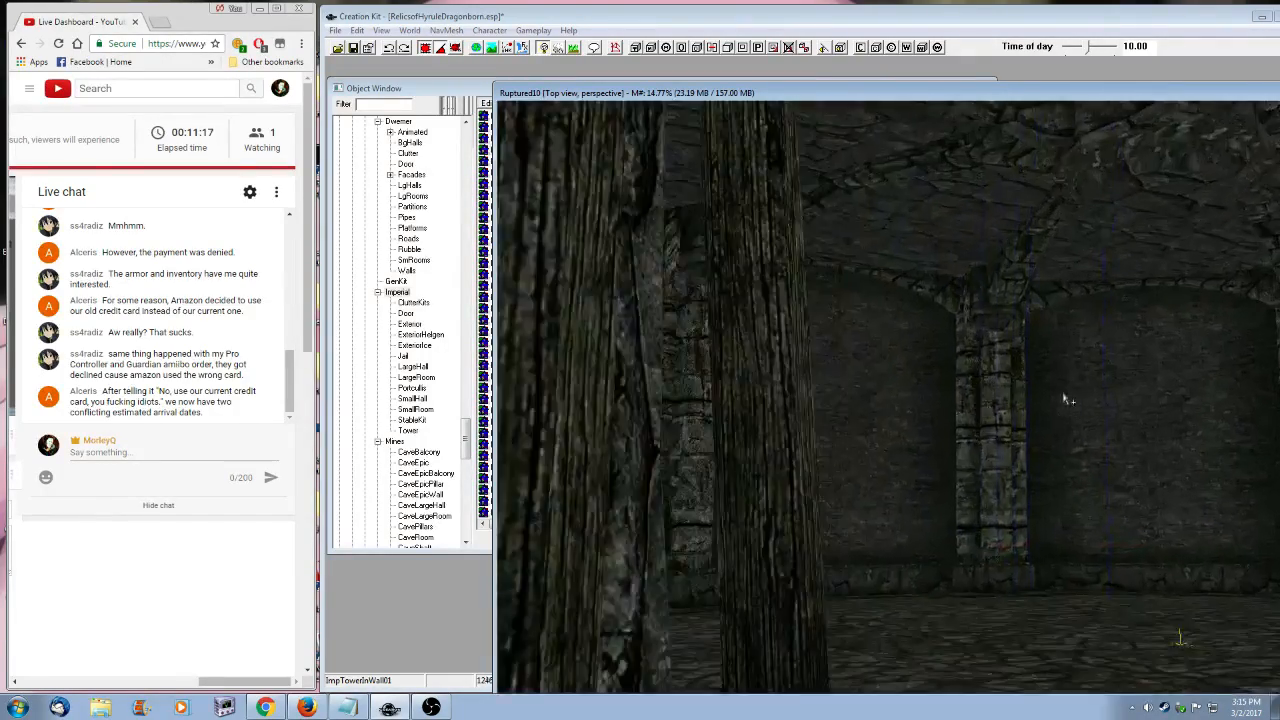
{"action": "middle_click_drag", "start_coordinate": [1067, 393], "coordinate": [967, 418], "text": "shift"}
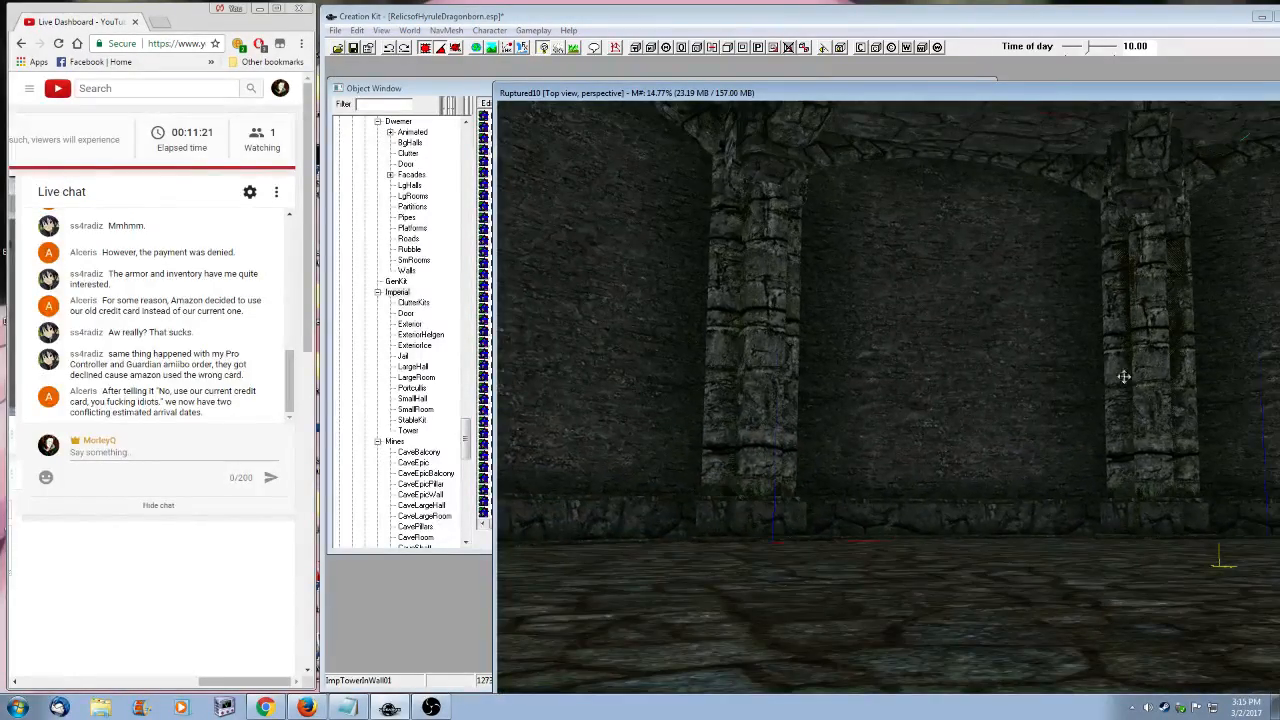
{"action": "middle_click_drag", "start_coordinate": [1124, 377], "coordinate": [1050, 580], "text": "shift"}
{"action": "scroll", "coordinate": [1077, 413], "scroll_direction": "down", "scroll_amount": 5}
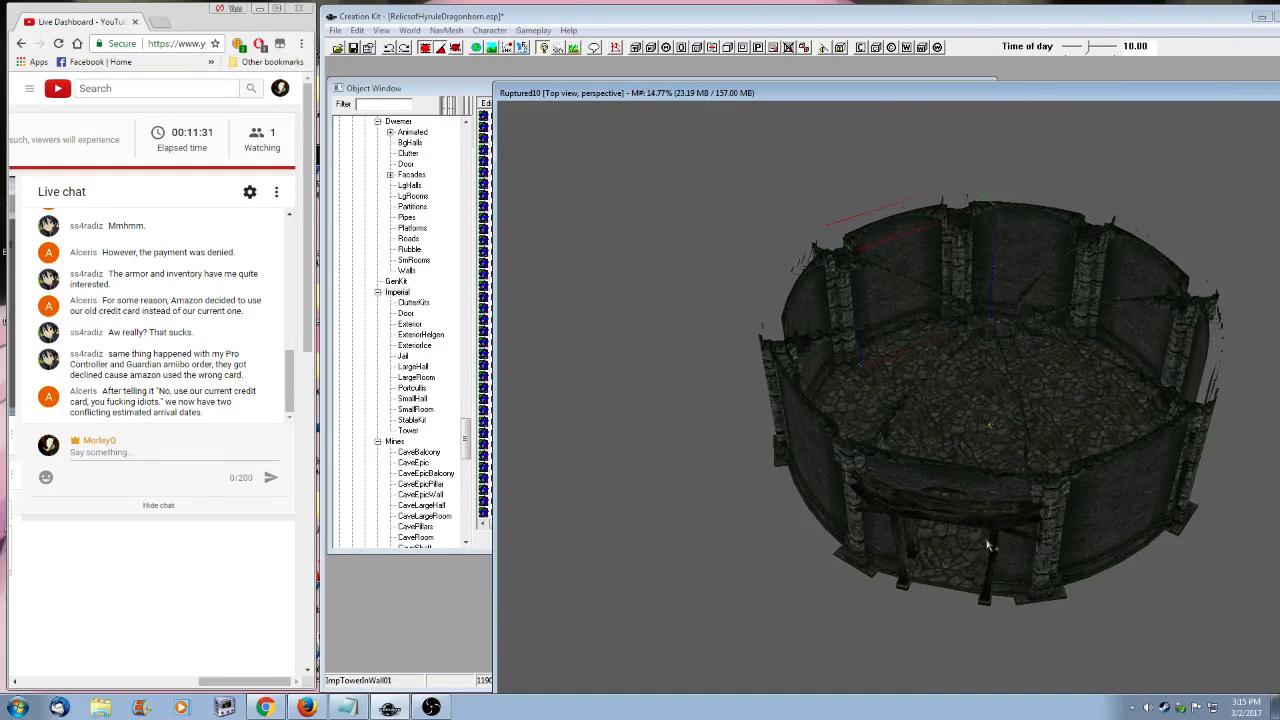
- Preview the ImpTowerBase01Top and ImpTowerBase01Bot models
{"action": "left_click", "coordinate": [427, 95]}
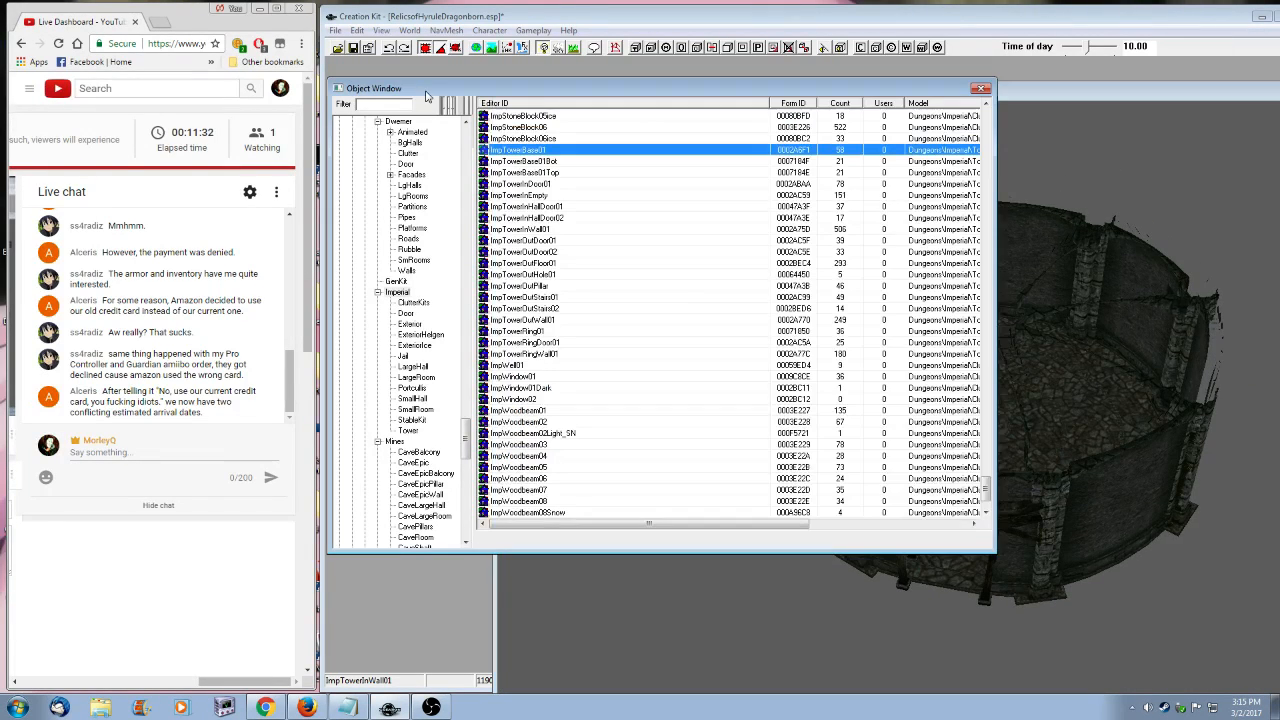
{"action": "right_click", "coordinate": [554, 170]}
{"action": "left_click", "coordinate": [598, 238]}
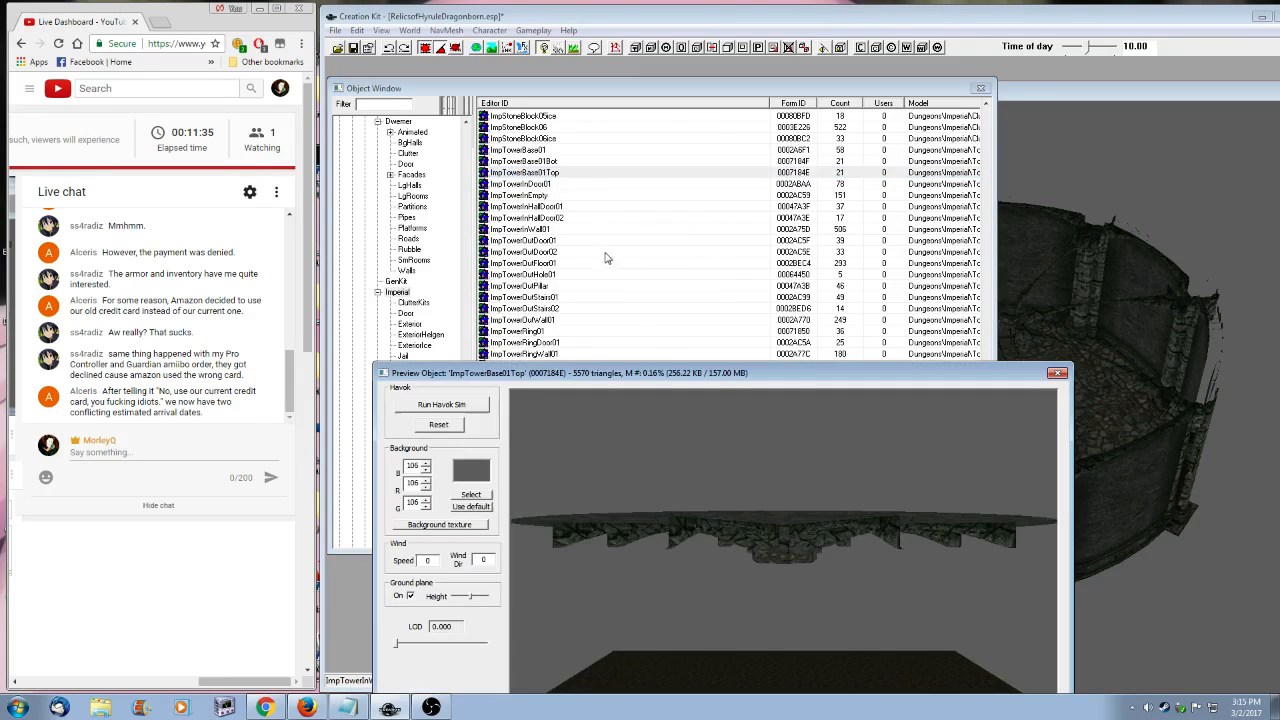
{"action": "scroll", "coordinate": [705, 500], "scroll_direction": "down", "scroll_amount": 2}
{"action": "middle_click_drag", "start_coordinate": [705, 500], "coordinate": [710, 470], "text": "shift"}
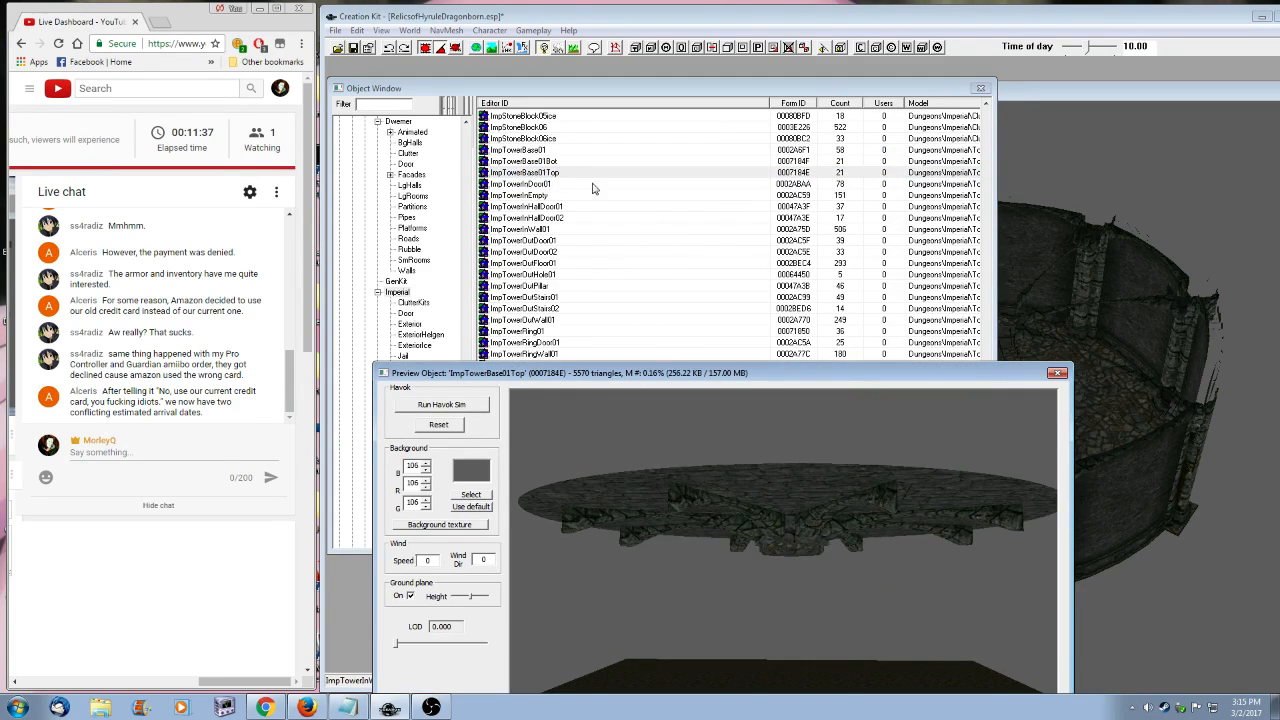
{"action": "left_click", "coordinate": [547, 163]}
{"action": "middle_click_drag", "start_coordinate": [720, 540], "coordinate": [727, 620], "text": "shift"}
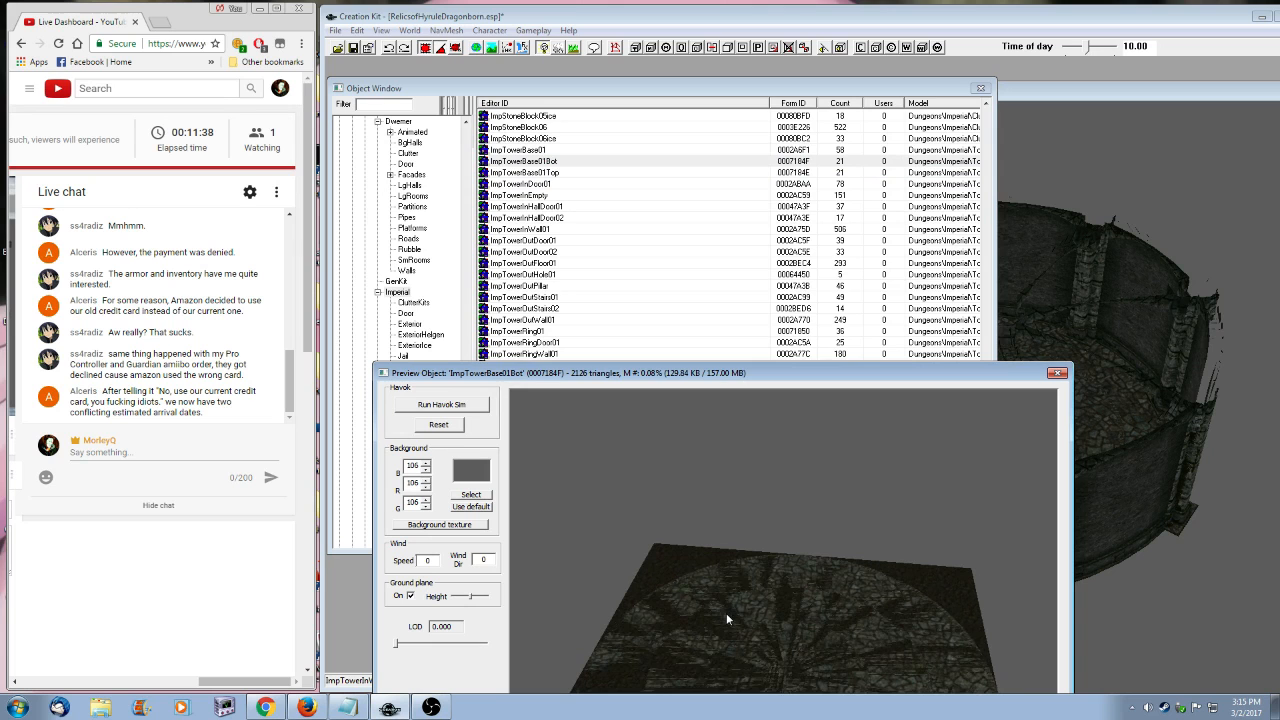
{"action": "key", "text": "Escape"}
- Cover the top of the circular walls with a flat round floor piece and adjust the ImpTowerBase01 piece vertically
{"action": "left_click_drag", "start_coordinate": [1131, 300], "coordinate": [1005, 310]}
{"action": "middle_click_drag", "start_coordinate": [1040, 392], "coordinate": [1020, 290], "text": "shift"}
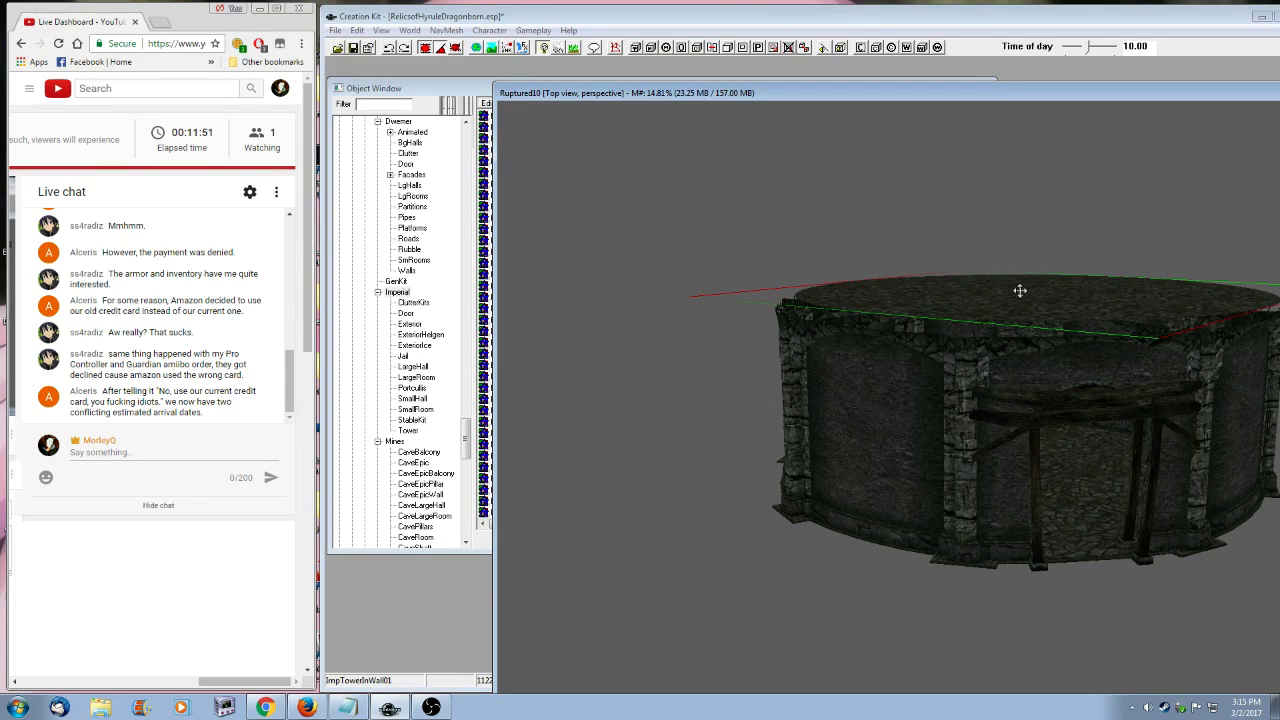
{"action": "left_click", "coordinate": [427, 94]}
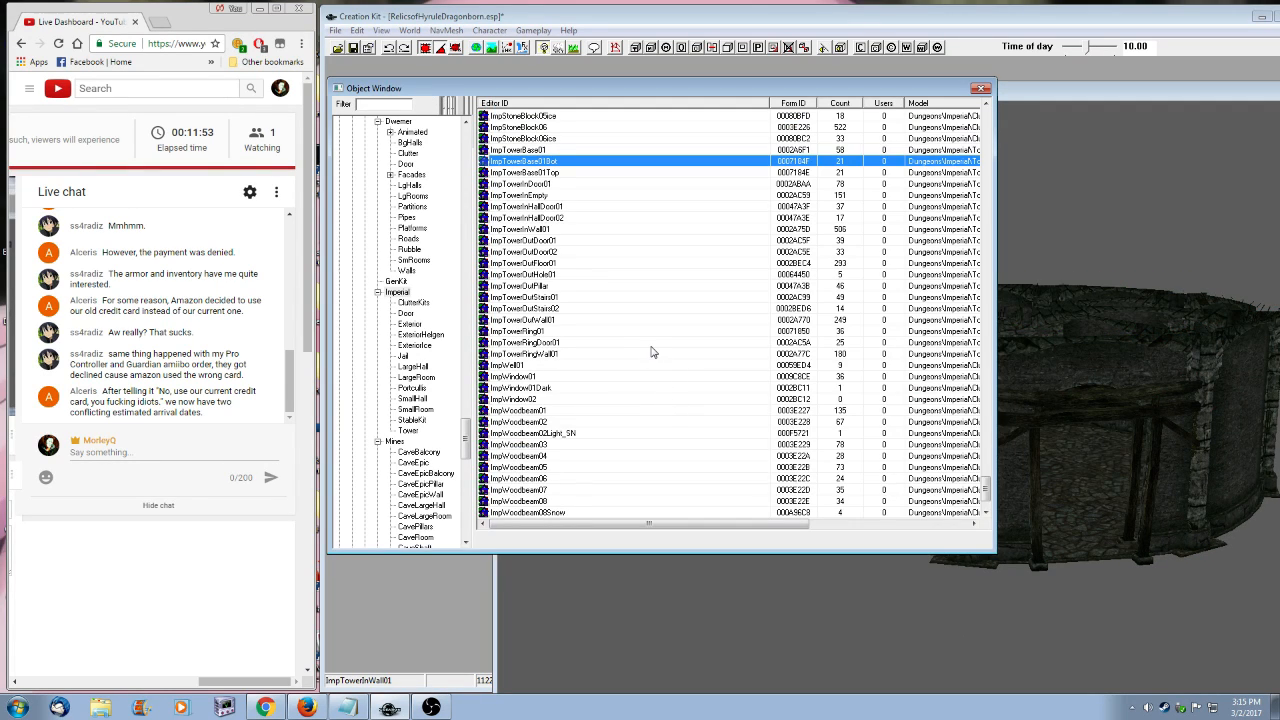
{"action": "left_click", "coordinate": [1037, 498]}
{"action": "middle_click_drag", "start_coordinate": [1037, 498], "coordinate": [1051, 560], "text": "shift"}
{"action": "key", "text": "z"}
{"action": "left_click_drag", "start_coordinate": [1051, 560], "coordinate": [1063, 401]}
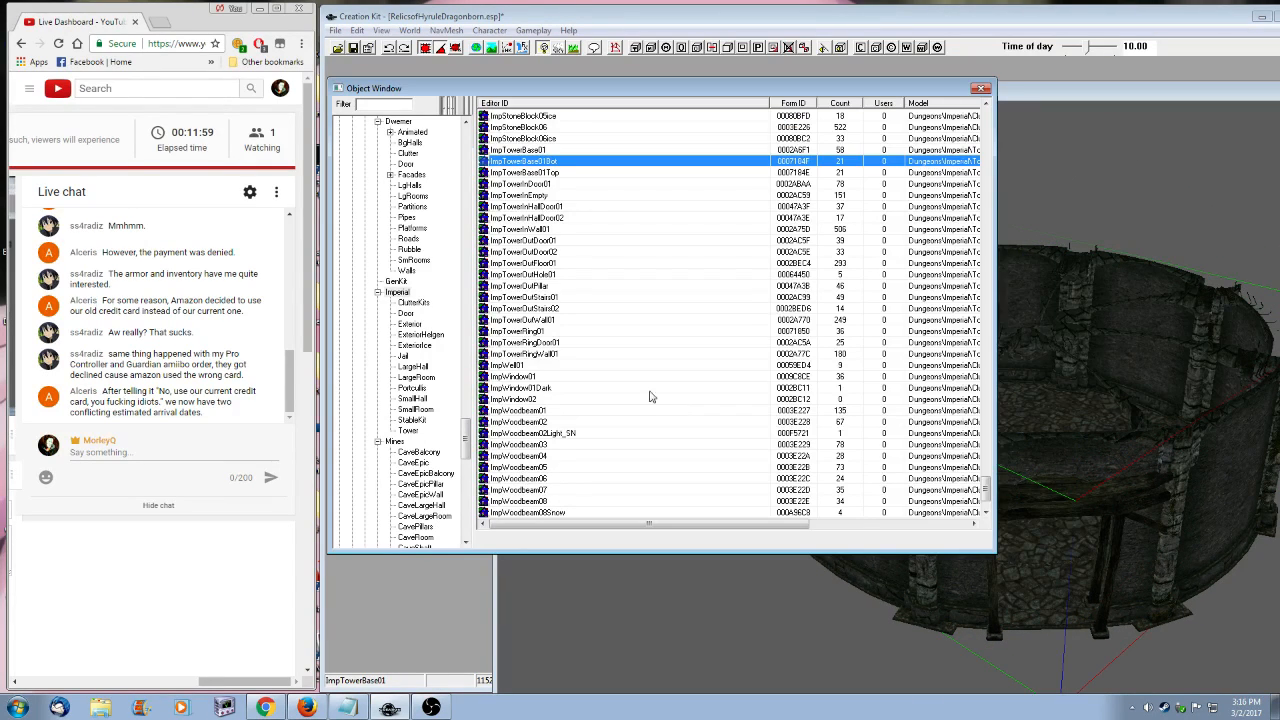
- Check the ImpTowerRingDoor01 entry and preview the ImpTowerRingWall01 and ImpTowerOutStairs02 models
{"action": "right_click", "coordinate": [552, 343]}
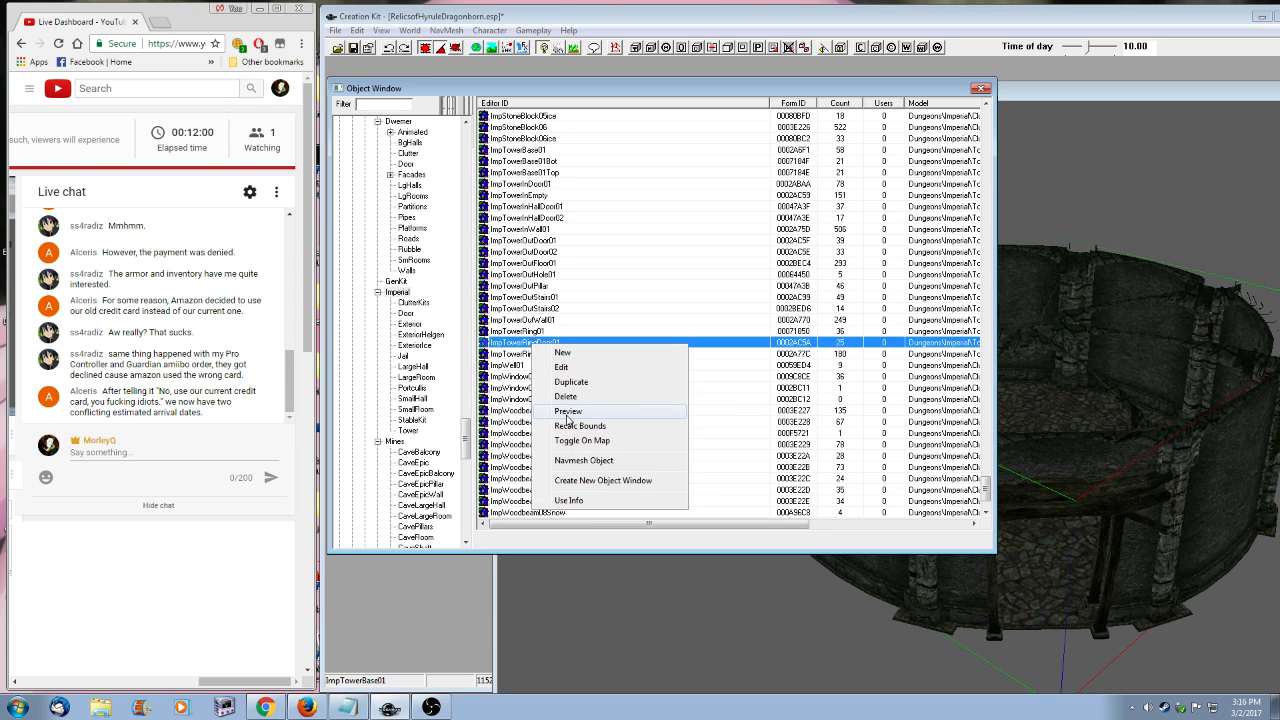
{"action": "right_click", "coordinate": [559, 354]}
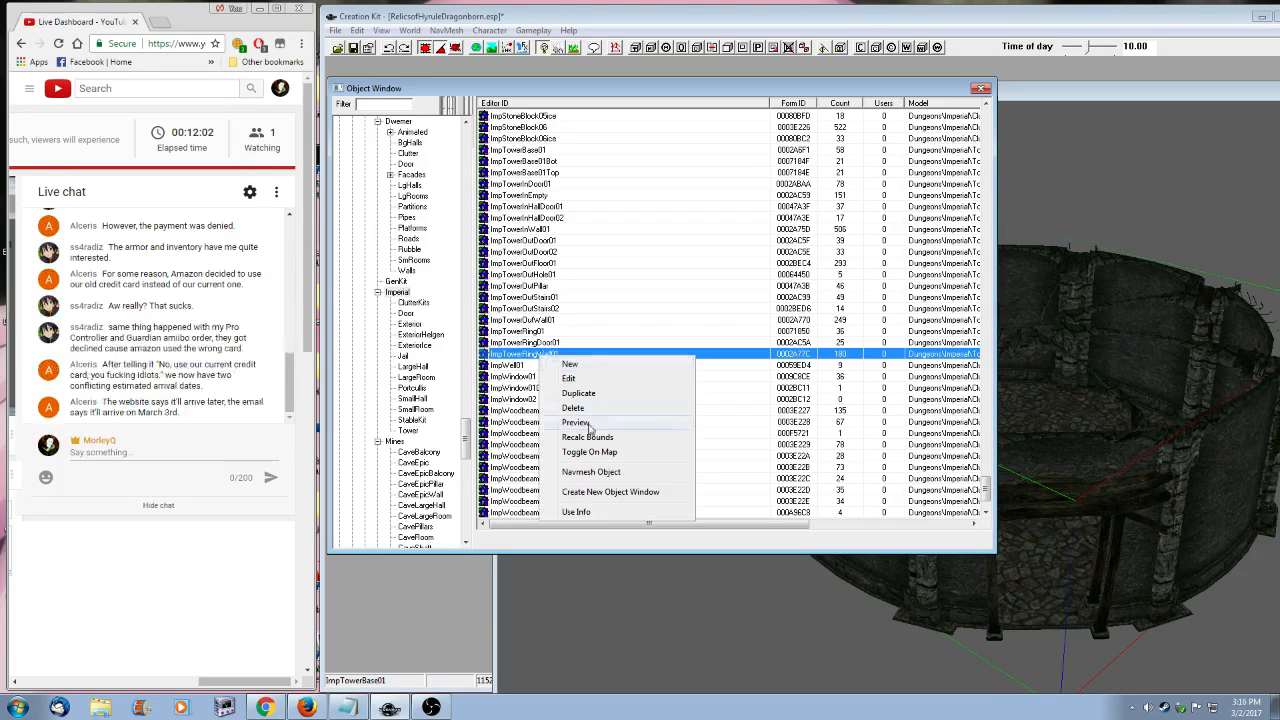
{"action": "left_click", "coordinate": [590, 428]}
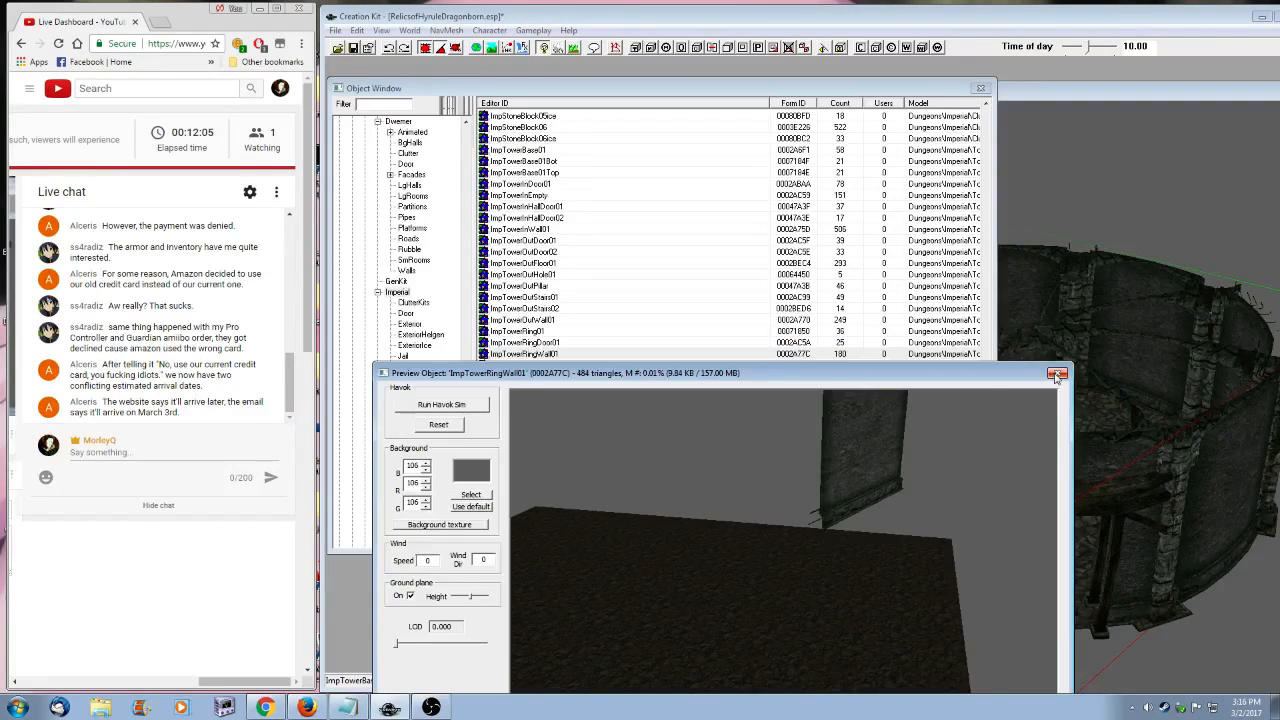
{"action": "key", "text": "Escape"}
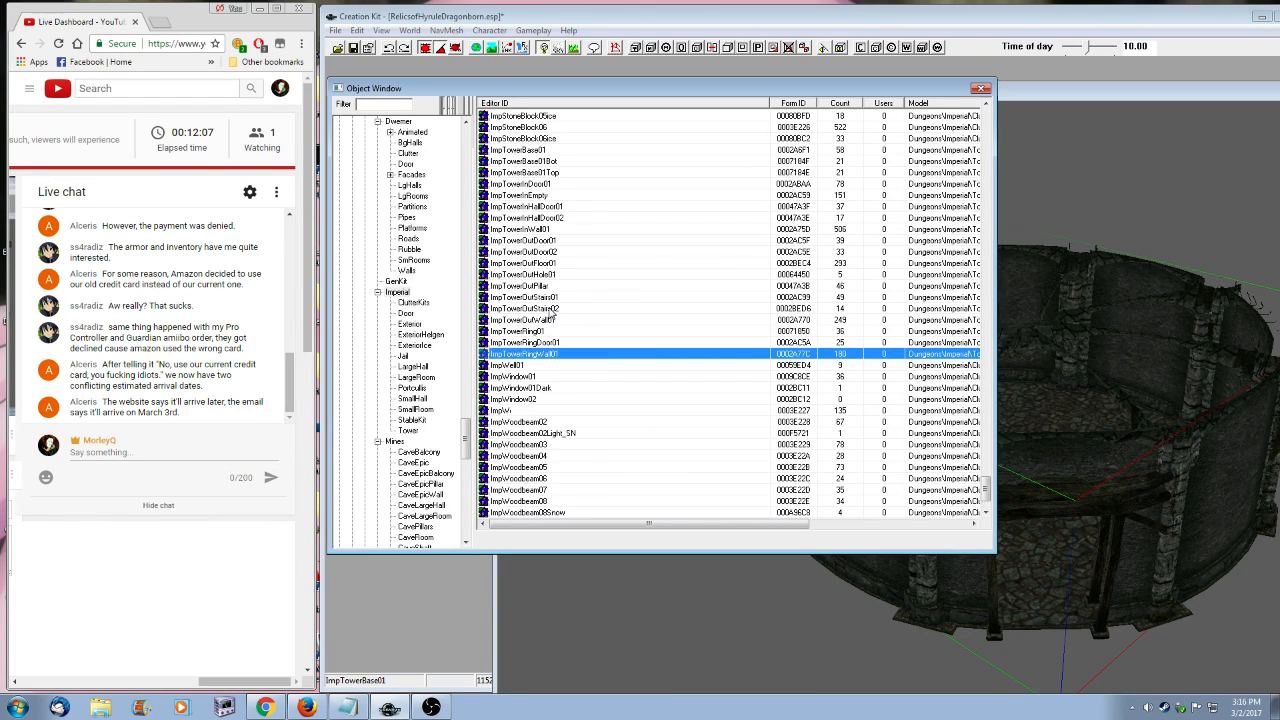
{"action": "right_click", "coordinate": [557, 309]}
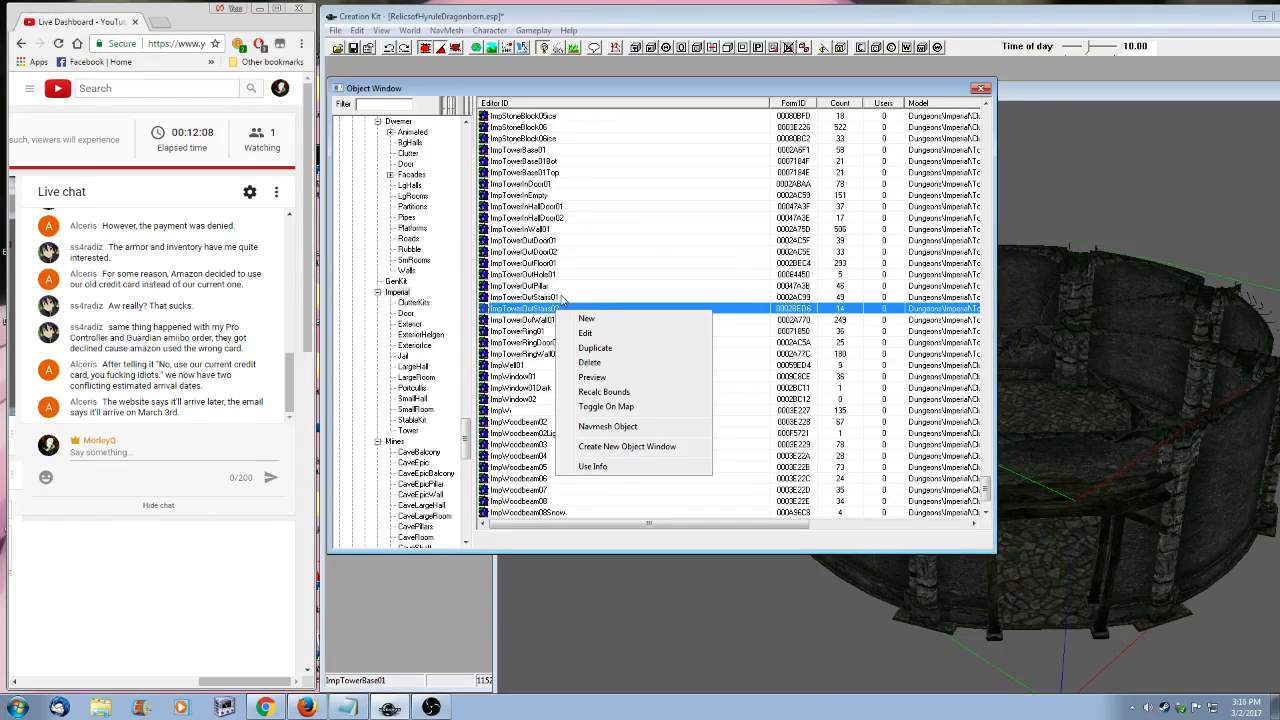
{"action": "left_click", "coordinate": [616, 377]}
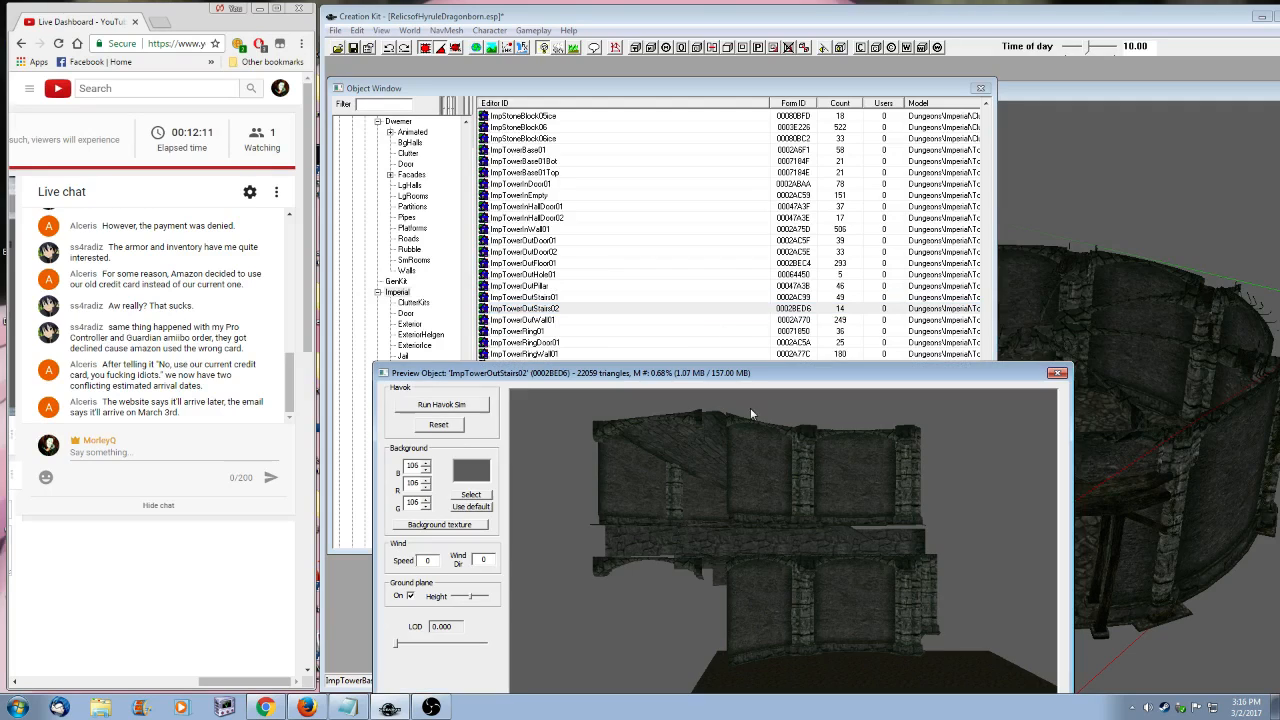
{"action": "left_click_drag", "start_coordinate": [1015, 440], "coordinate": [973, 496]}
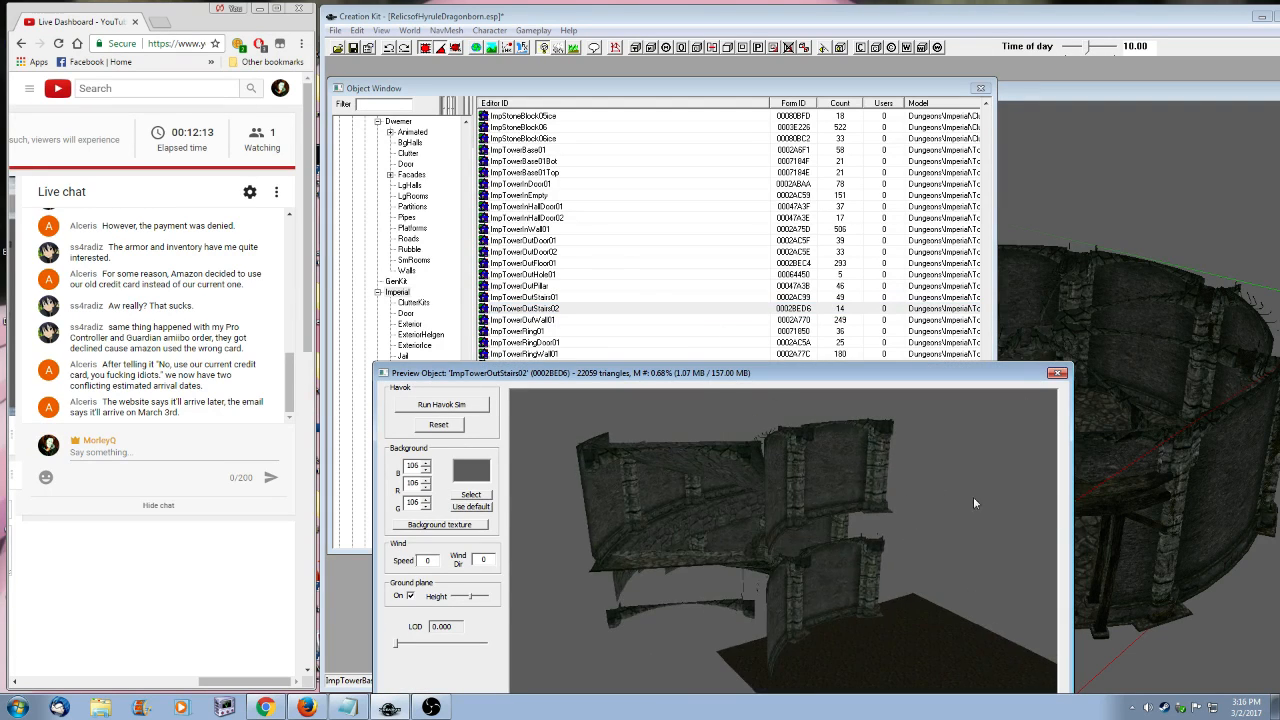
{"action": "left_click", "coordinate": [1056, 374]}
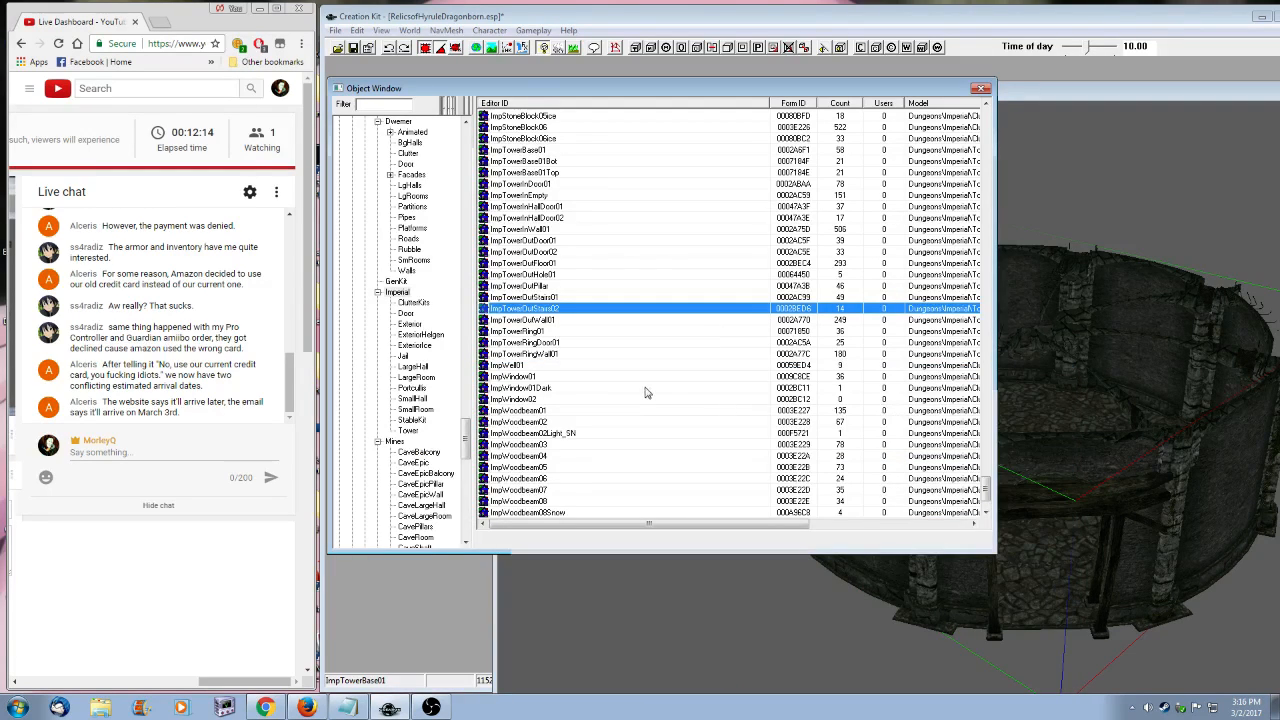
- Preview the full ImpTowerBase01 model and select ImpTowerOutHole01 in the object list
{"action": "key", "text": "Up"}
{"action": "key", "text": "Up"}
{"action": "key", "text": "Up"}
{"action": "scroll", "coordinate": [600, 392], "scroll_direction": "up", "scroll_amount": 4}
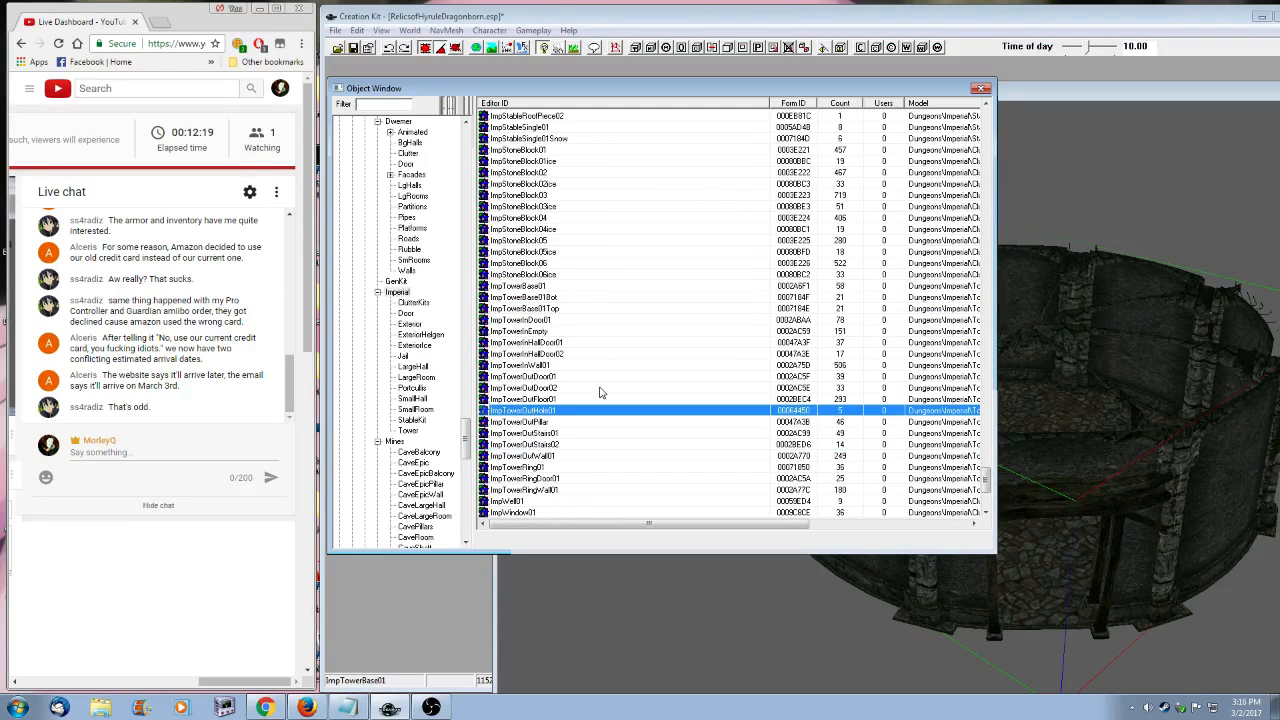
{"action": "scroll", "coordinate": [600, 392], "scroll_direction": "down", "scroll_amount": 2}
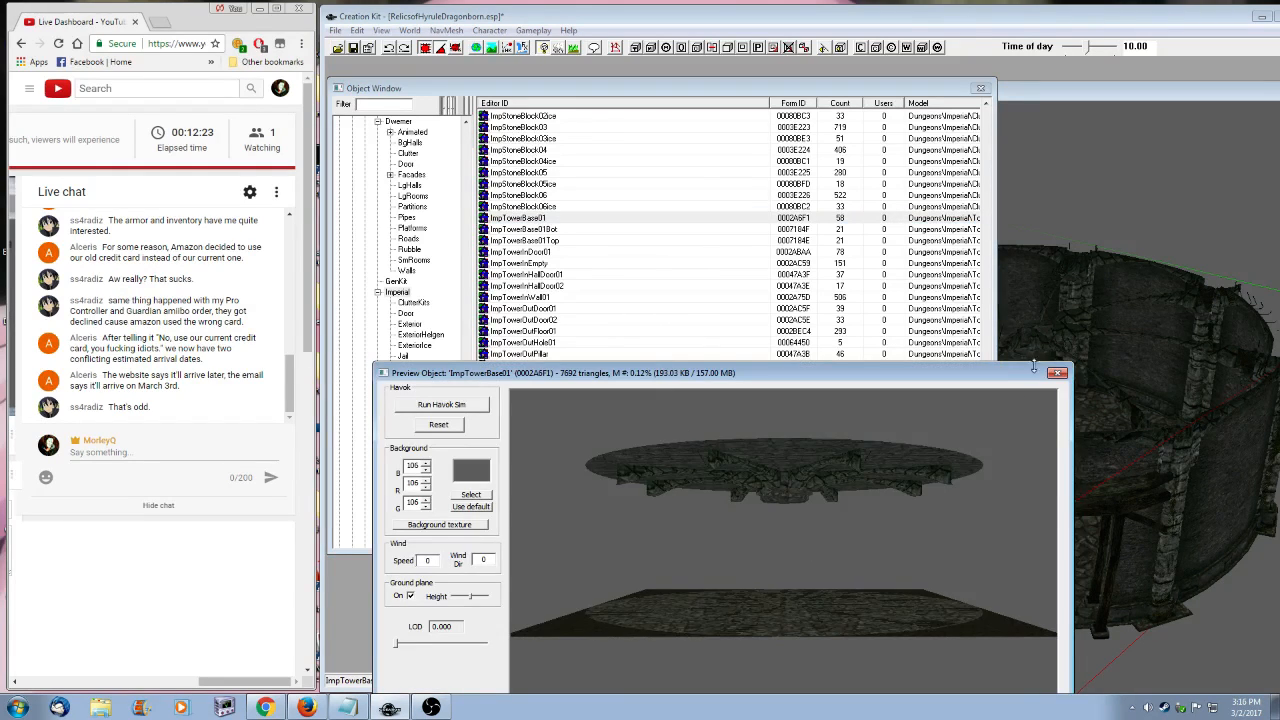
{"action": "left_click", "coordinate": [1056, 373]}
{"action": "left_click", "coordinate": [594, 343]}
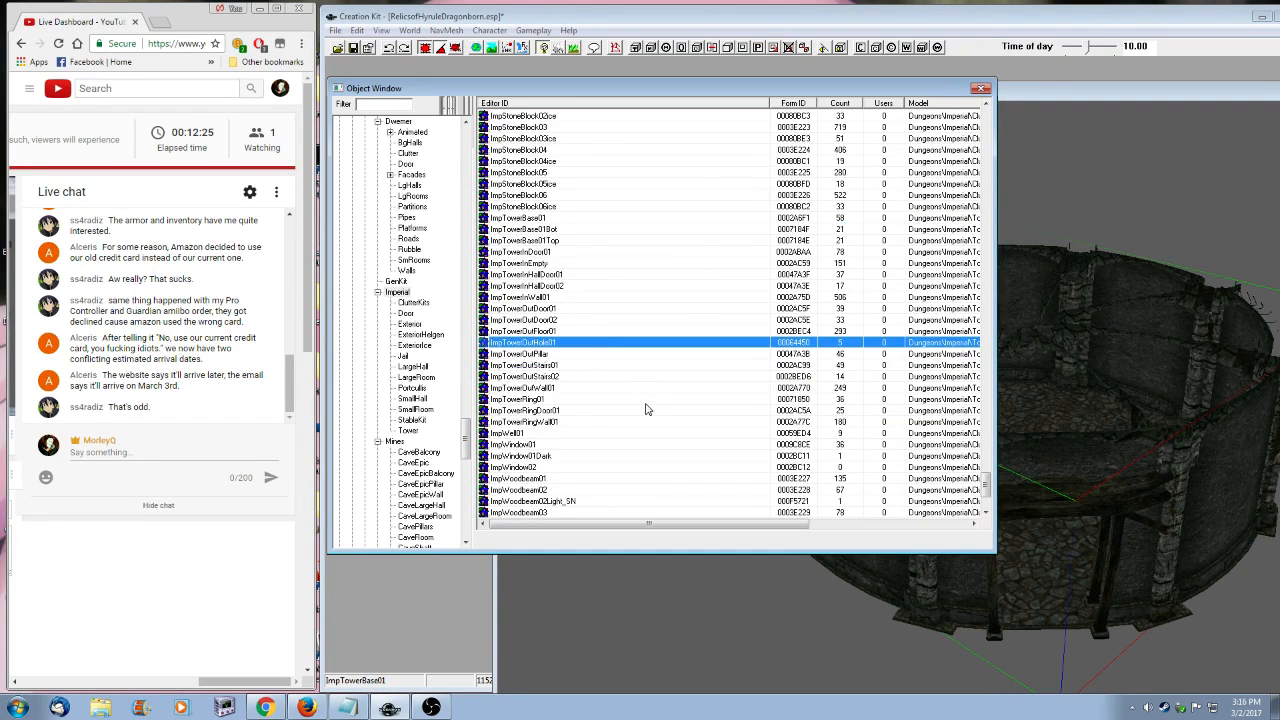
- Browse back through the Imperial static pieces and list the Imperial Exterior category
{"action": "scroll", "coordinate": [594, 416], "scroll_direction": "up", "scroll_amount": 8}
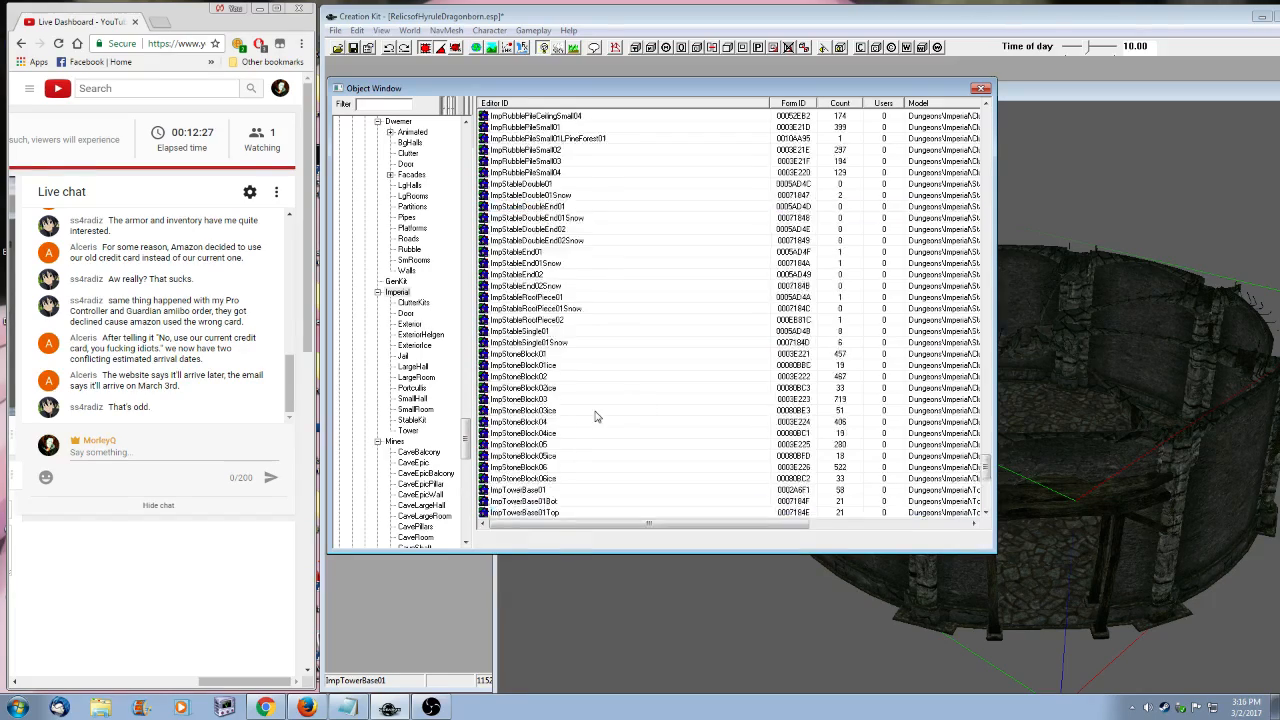
{"action": "scroll", "coordinate": [596, 418], "scroll_direction": "up", "scroll_amount": 15}
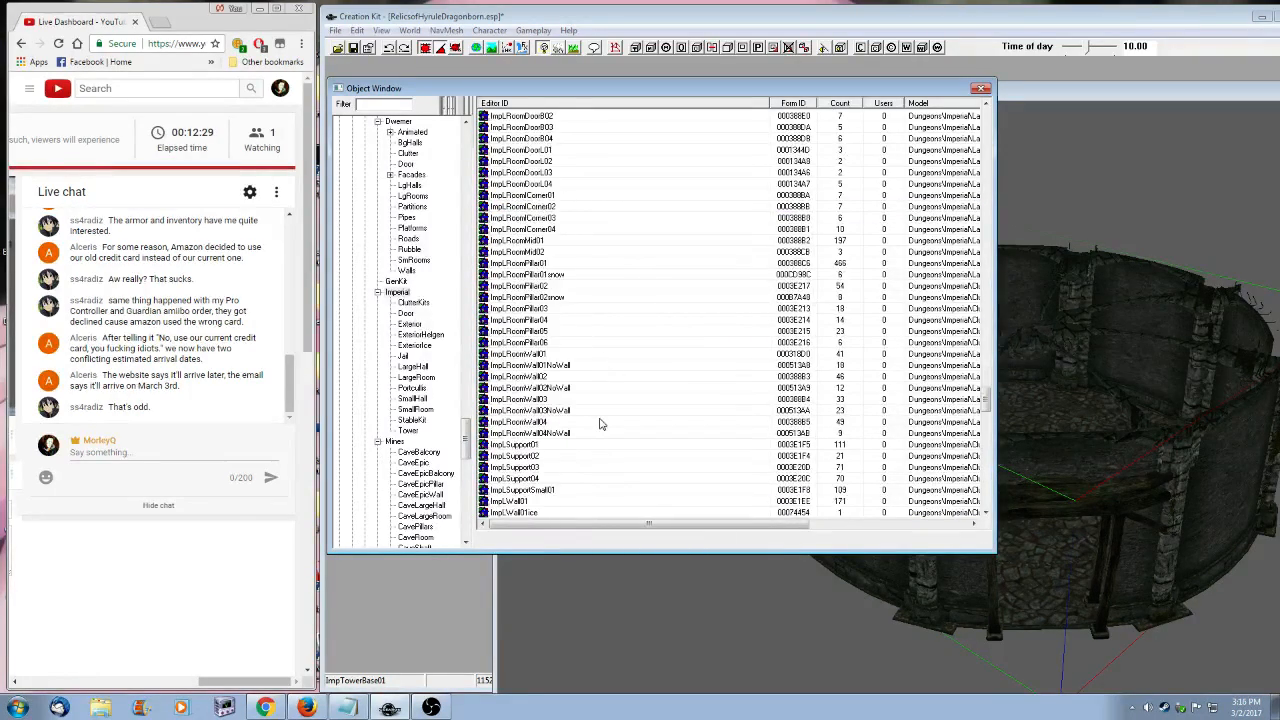
{"action": "scroll", "coordinate": [600, 423], "scroll_direction": "up", "scroll_amount": 4}
{"action": "left_click", "coordinate": [411, 324]}
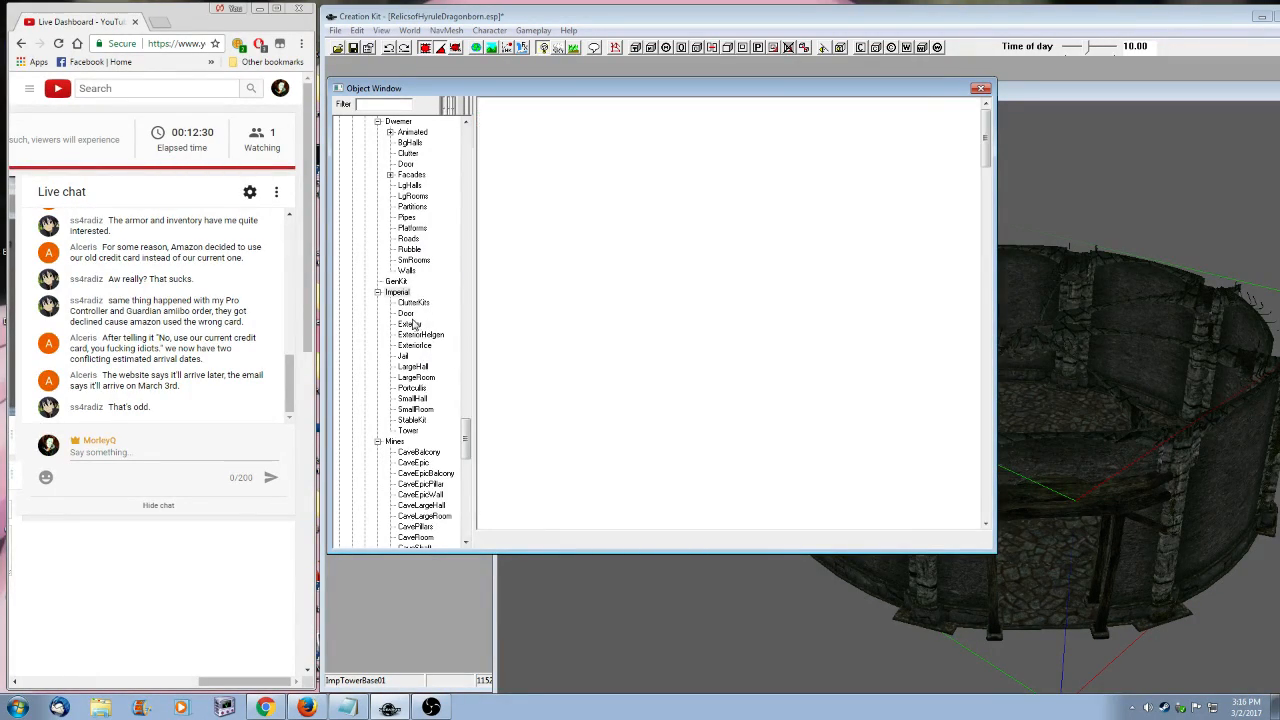
- Browse the Imperial Exterior pieces and preview the ImpExtTower01 and ImpExtTowerShellTop01 models
{"action": "scroll", "coordinate": [630, 395], "scroll_direction": "down", "scroll_amount": 5}
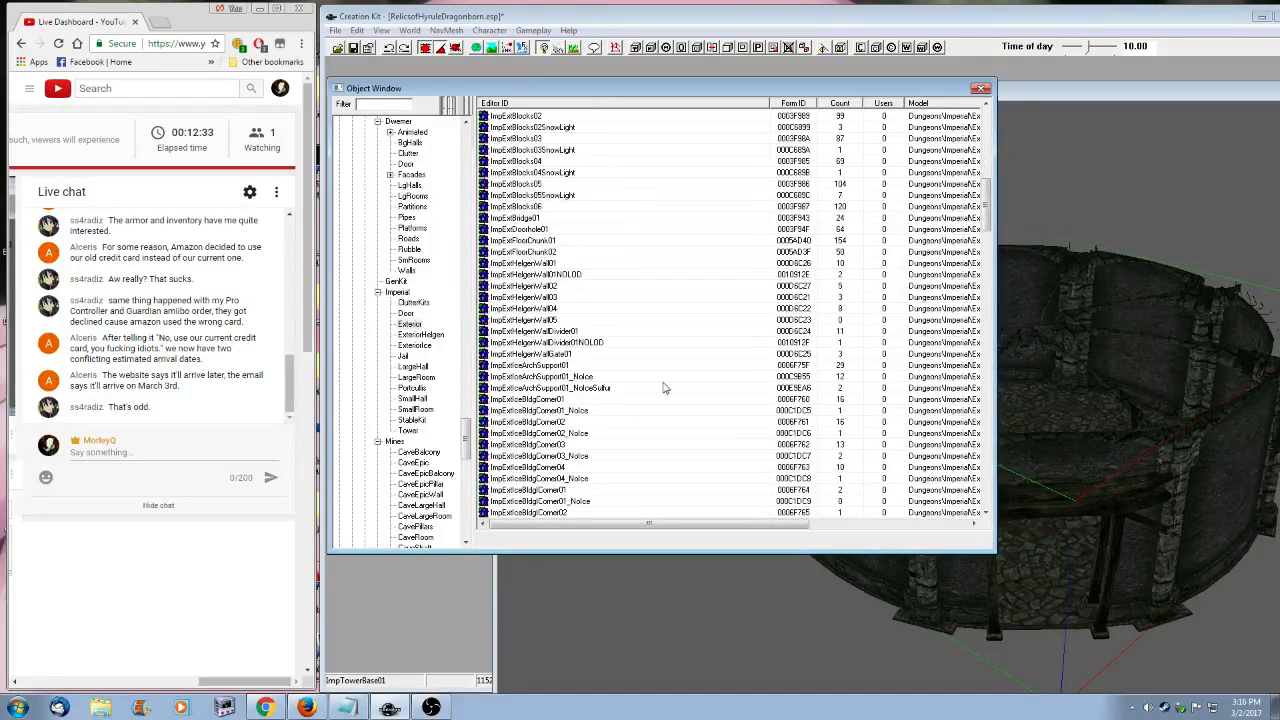
{"action": "scroll", "coordinate": [665, 388], "scroll_direction": "down", "scroll_amount": 15}
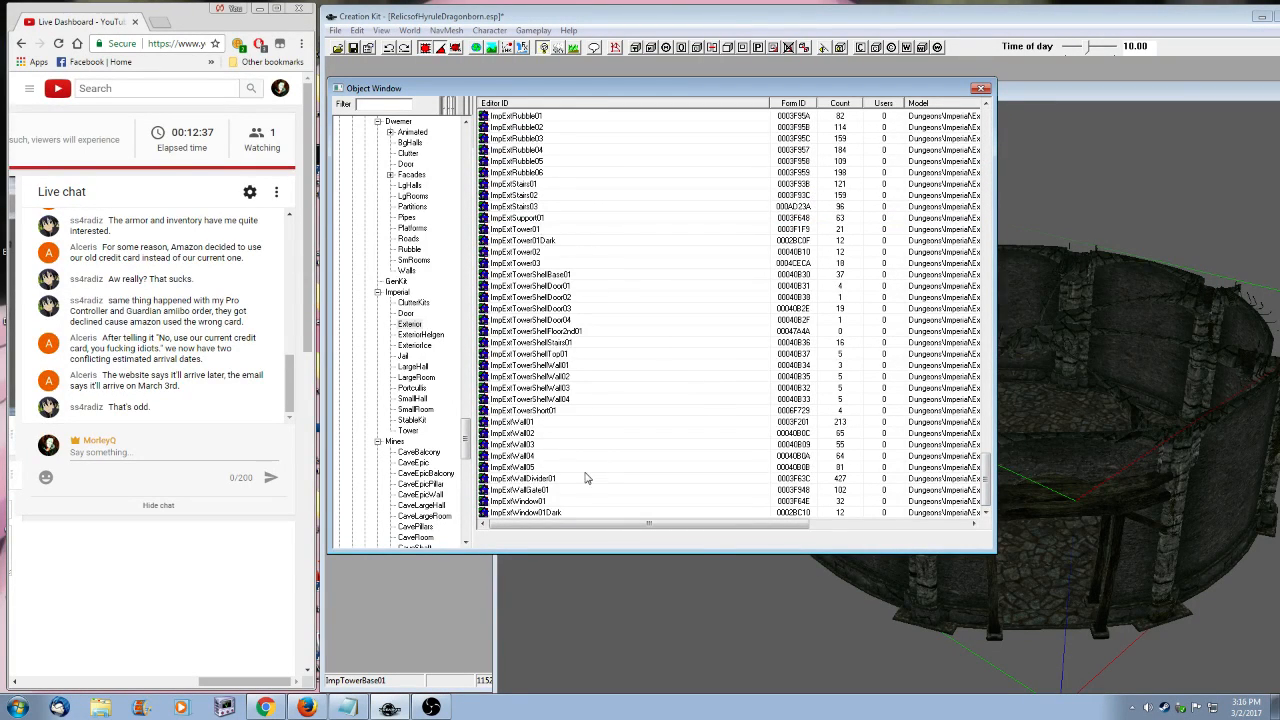
{"action": "left_click", "coordinate": [520, 229]}
{"action": "right_click", "coordinate": [537, 231]}
{"action": "left_click", "coordinate": [575, 300]}
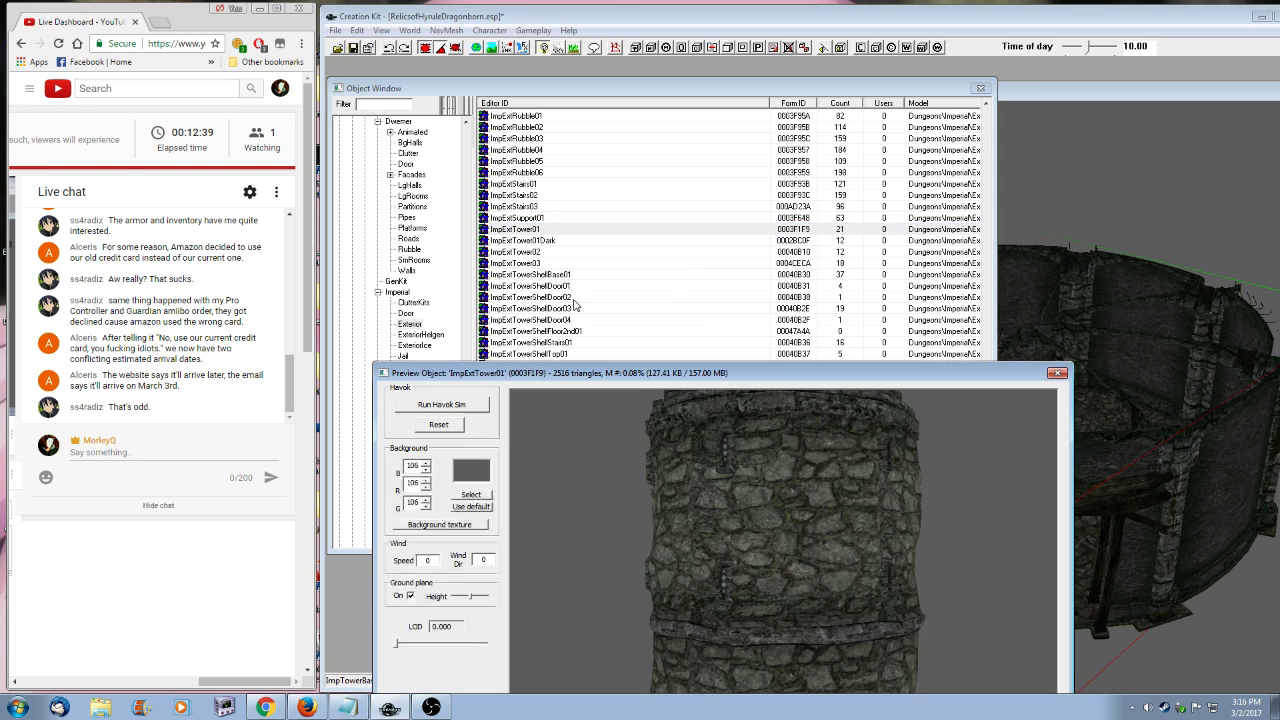
{"action": "left_click_drag", "start_coordinate": [783, 381], "coordinate": [1026, 158]}
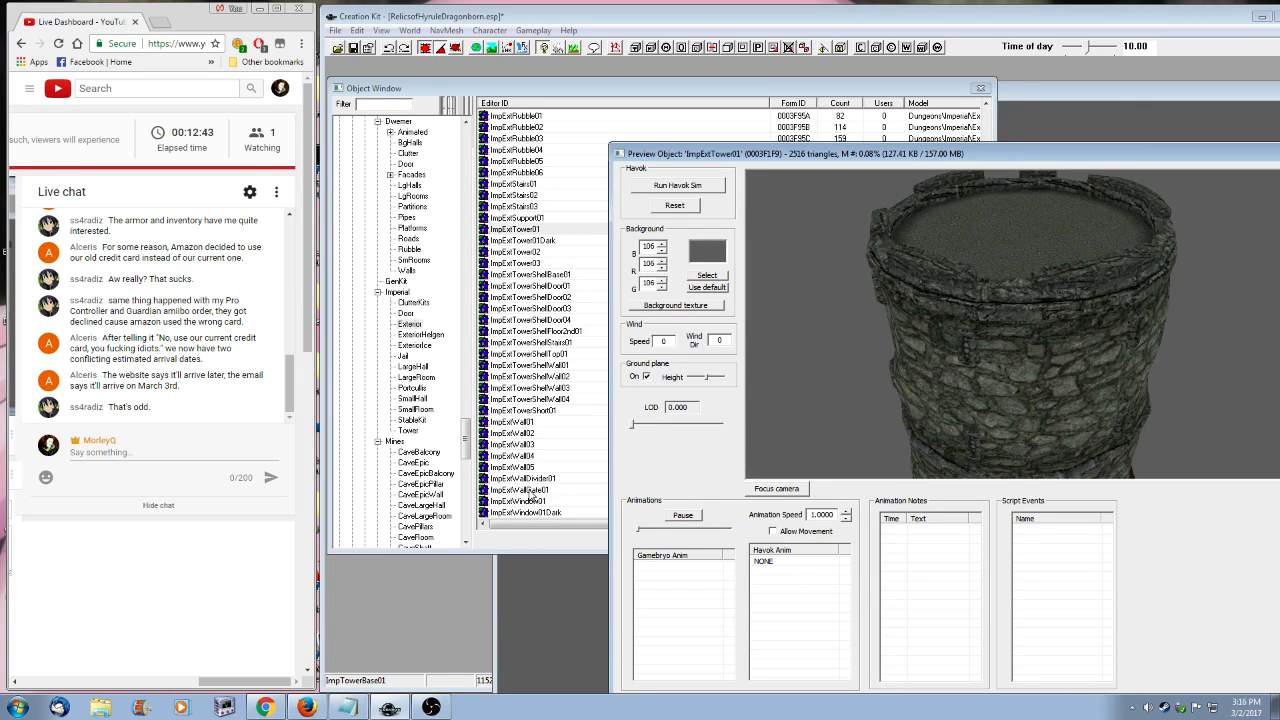
{"action": "left_click", "coordinate": [529, 353]}
{"action": "left_click_drag", "start_coordinate": [1199, 152], "coordinate": [811, 149]}
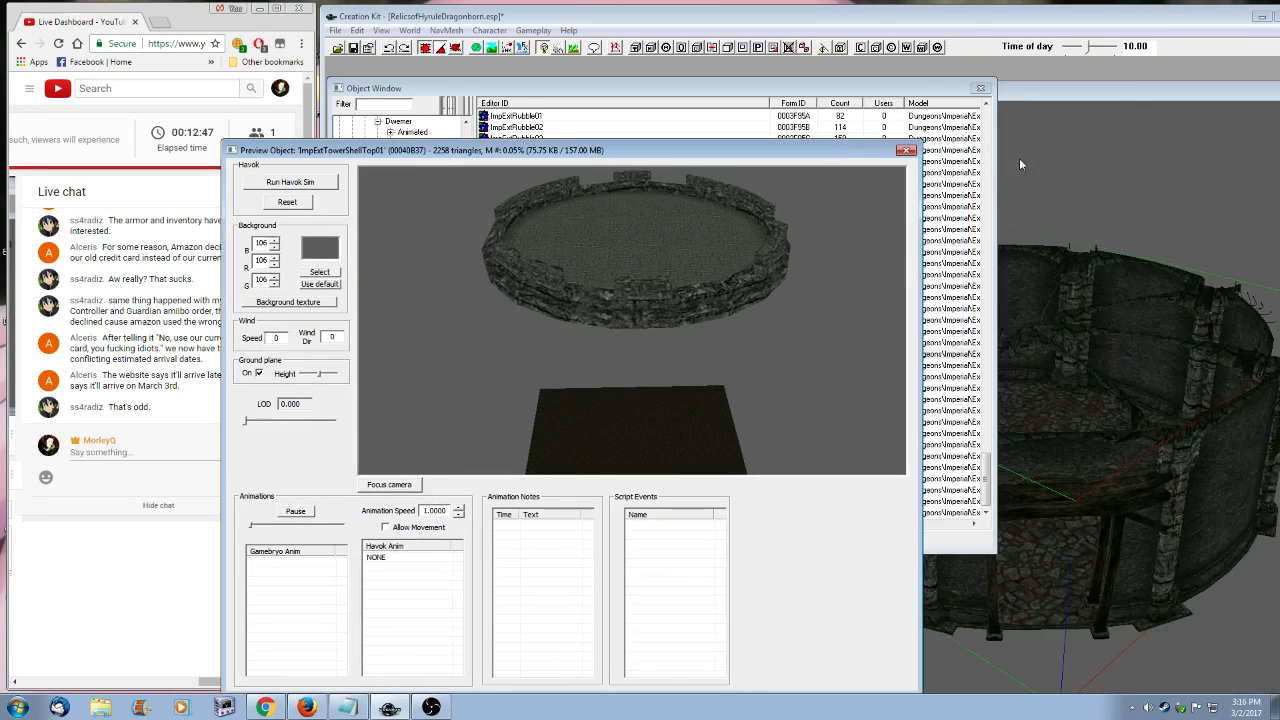
{"action": "left_click", "coordinate": [906, 150]}
- Place ImpExtTowerShellTop01 in the scene and align it as a battlement roof on top of the circular walls
{"action": "left_click_drag", "start_coordinate": [590, 92], "coordinate": [604, 98]}
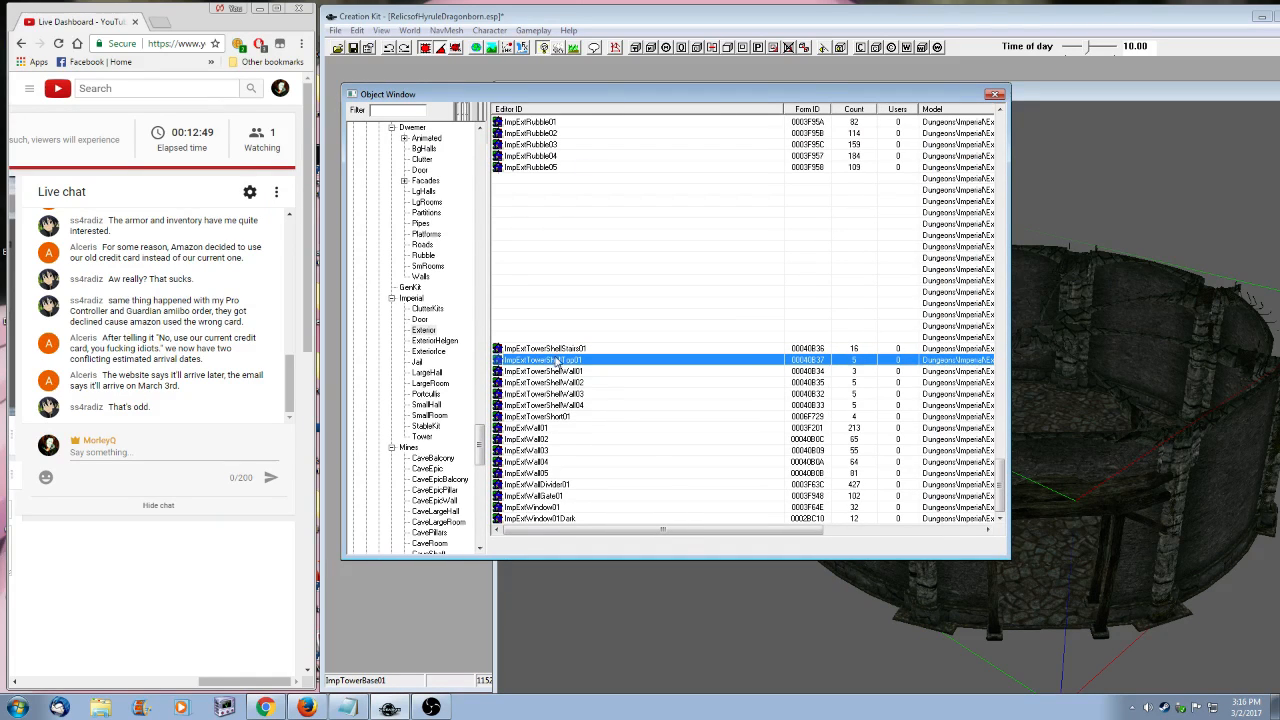
{"action": "left_click_drag", "start_coordinate": [557, 361], "coordinate": [1226, 326]}
{"action": "scroll", "coordinate": [1224, 308], "scroll_direction": "down", "scroll_amount": 3}
{"action": "key", "text": "z"}
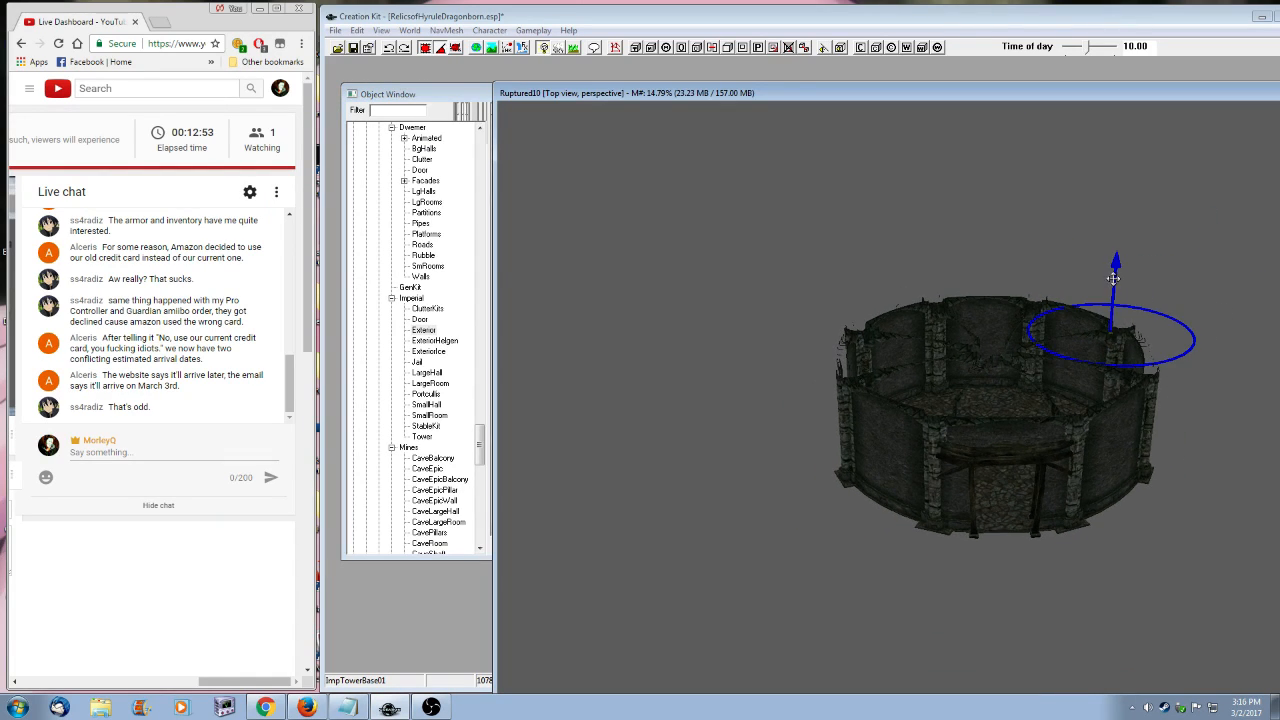
{"action": "left_click_drag", "start_coordinate": [1114, 278], "coordinate": [984, 664]}
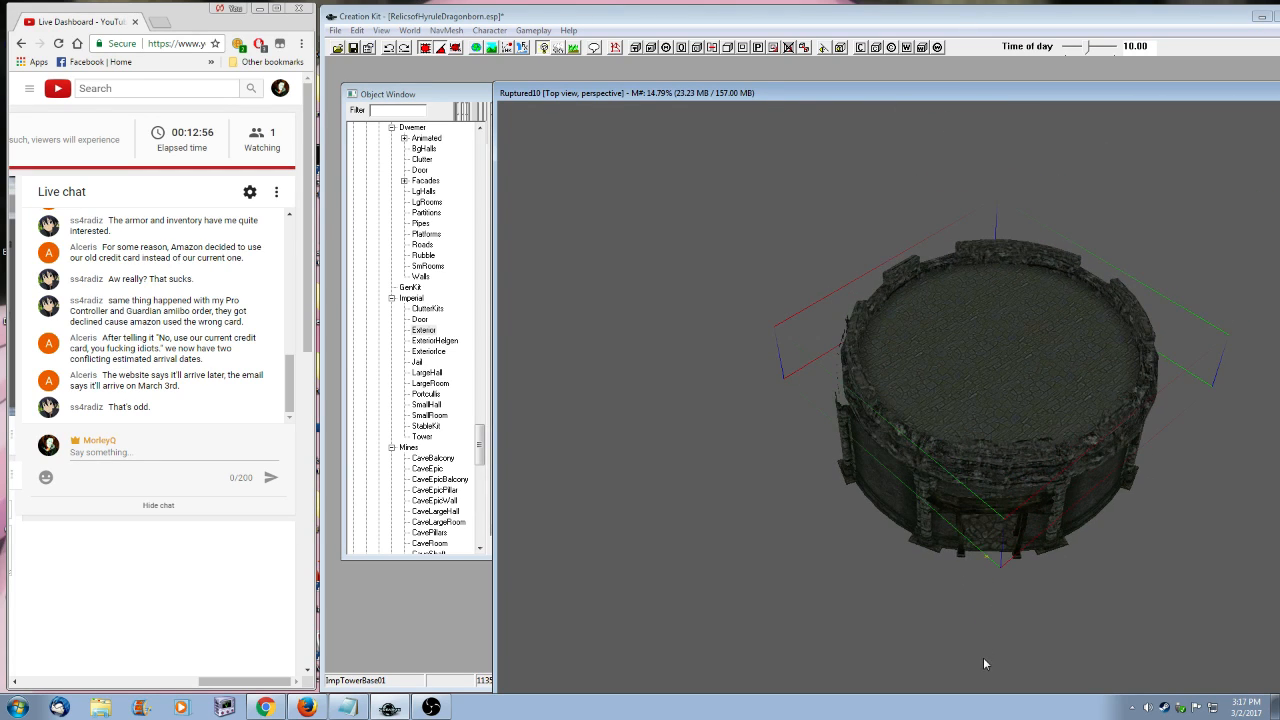
{"action": "middle_click_drag", "start_coordinate": [984, 664], "coordinate": [1134, 291], "text": "shift"}
{"action": "left_click_drag", "start_coordinate": [1133, 294], "coordinate": [1115, 294]}
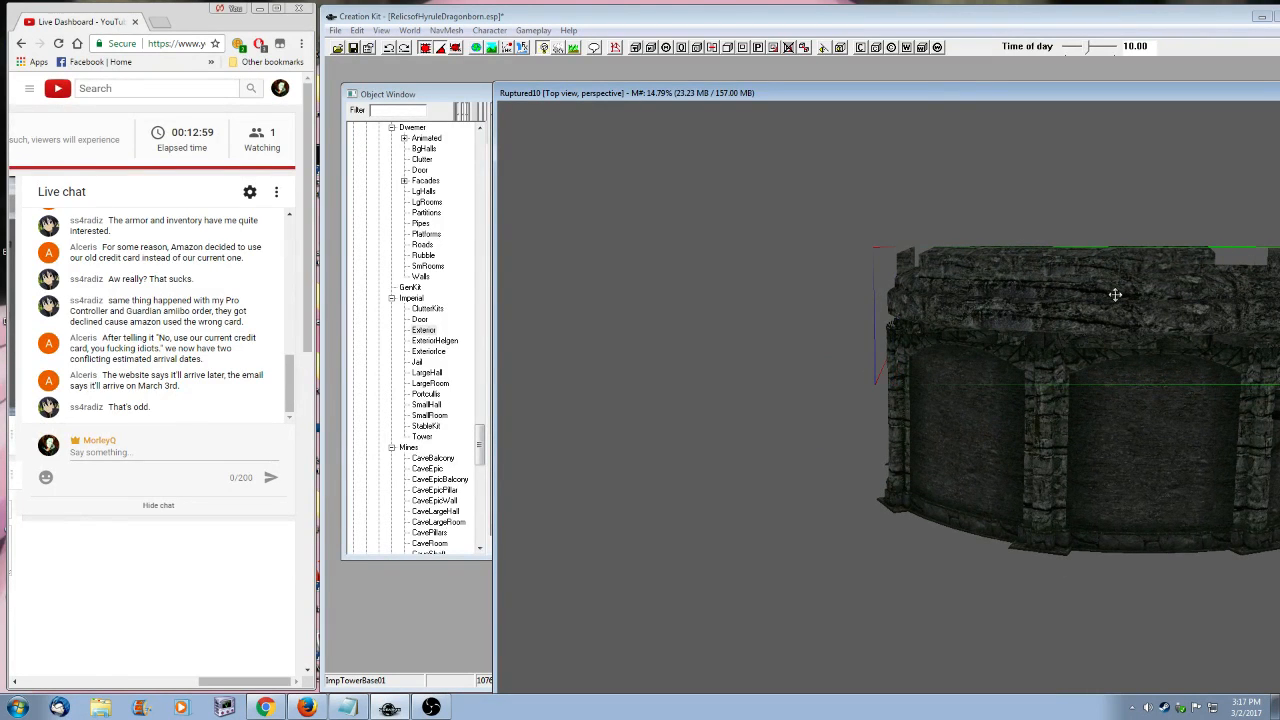
{"action": "middle_click_drag", "start_coordinate": [1115, 294], "coordinate": [1037, 314], "text": "shift"}
{"action": "scroll", "coordinate": [957, 449], "scroll_direction": "up", "scroll_amount": 4}
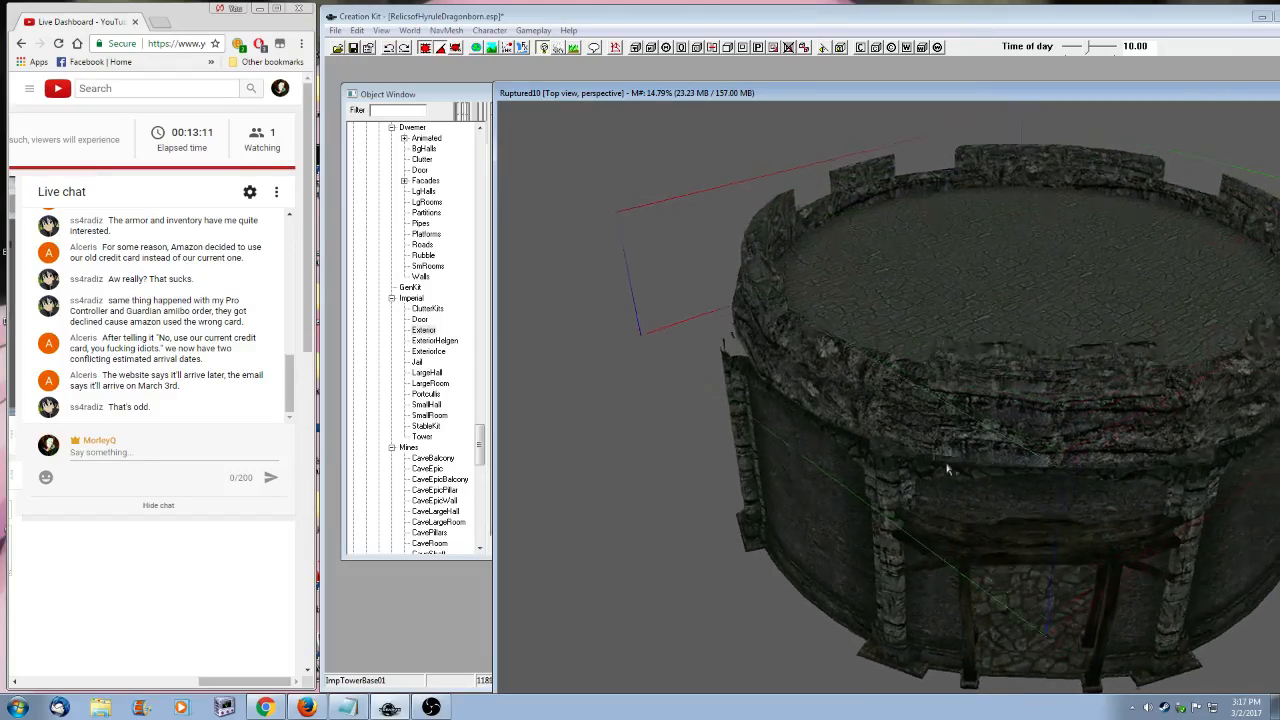
{"action": "middle_click_drag", "start_coordinate": [947, 469], "coordinate": [618, 319], "text": "shift"}
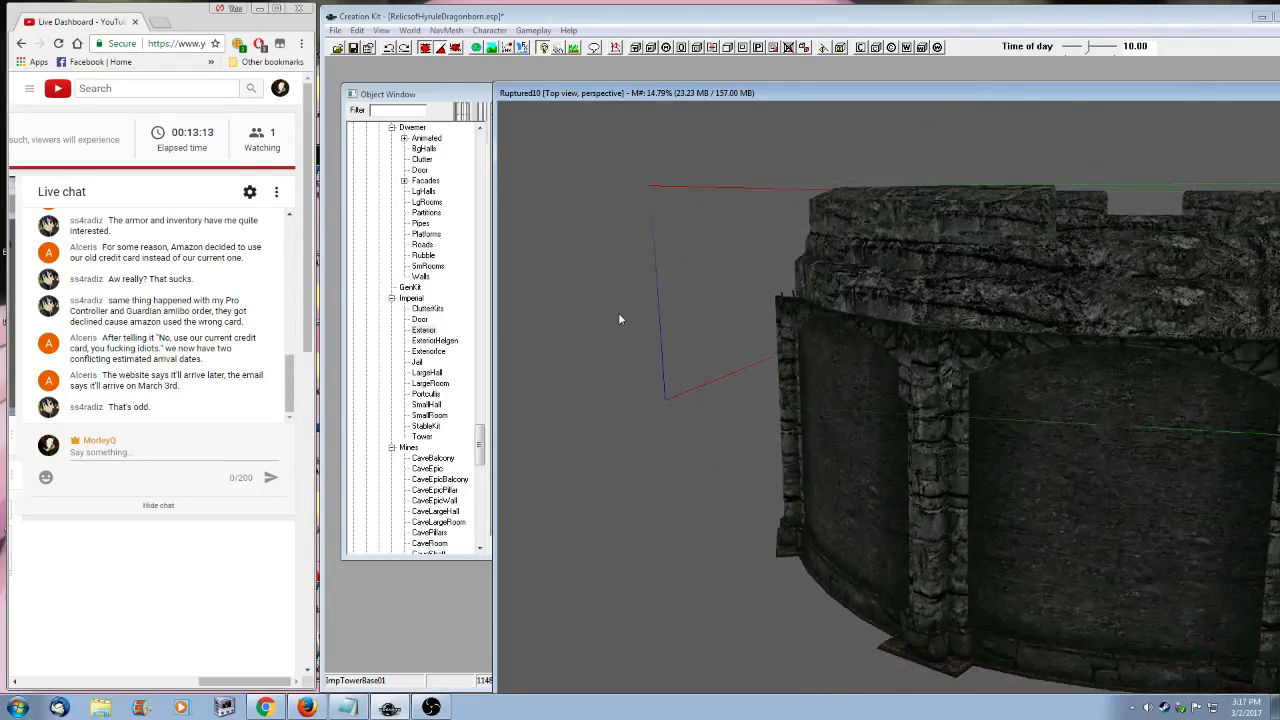
{"action": "scroll", "coordinate": [846, 429], "scroll_direction": "up", "scroll_amount": 2}
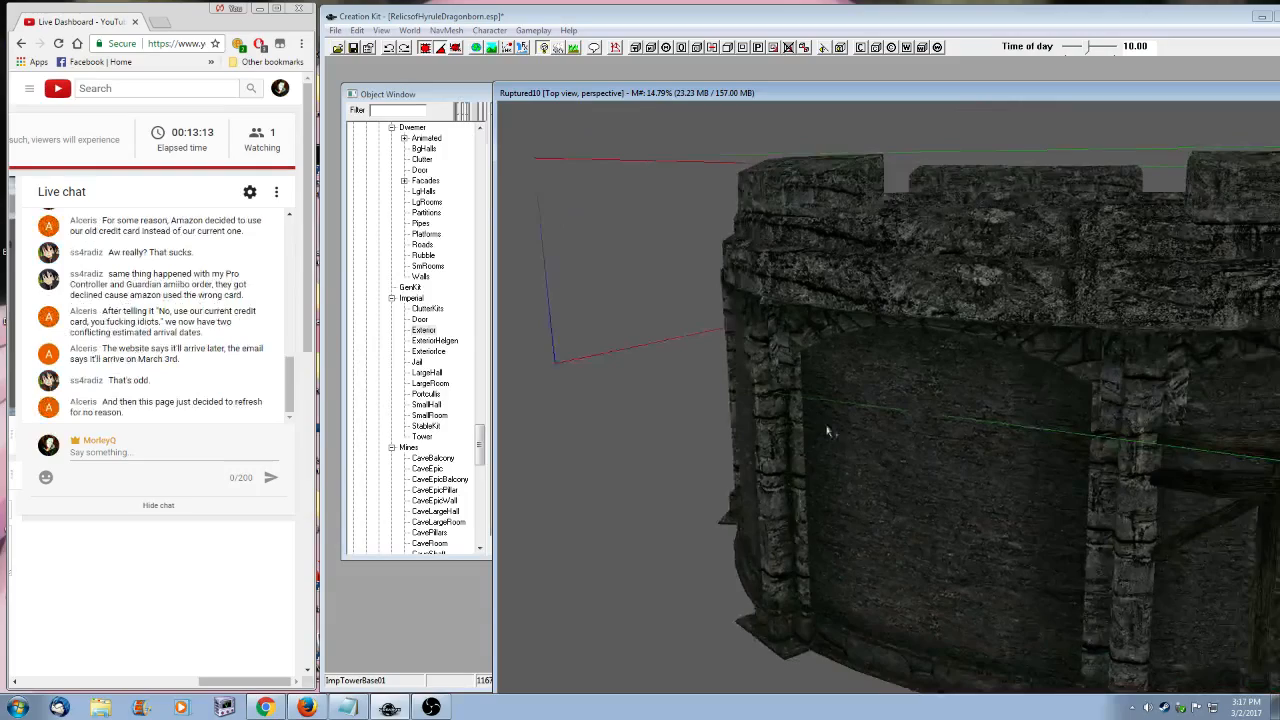
{"action": "middle_click_drag", "start_coordinate": [827, 426], "coordinate": [838, 504], "text": "shift"}
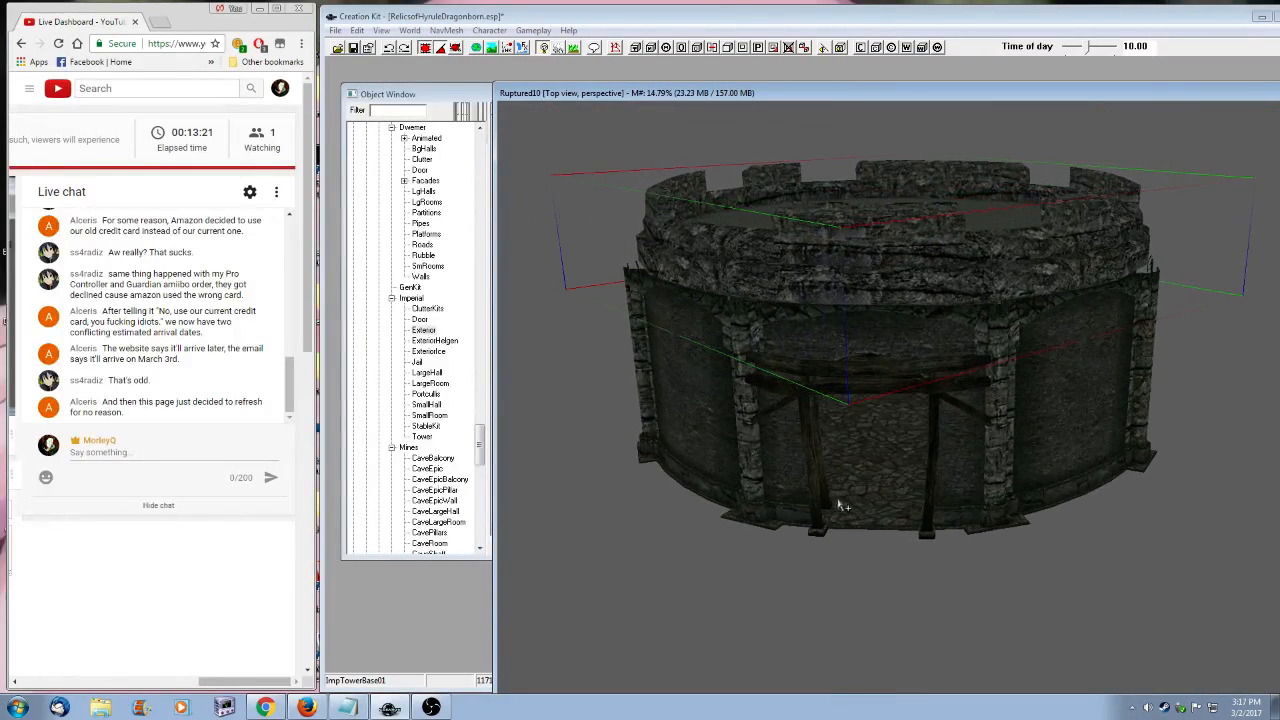
- Preview the ImpExtTowerShellBase01 model from the Imperial Exterior pieces
{"action": "left_click", "coordinate": [436, 96]}
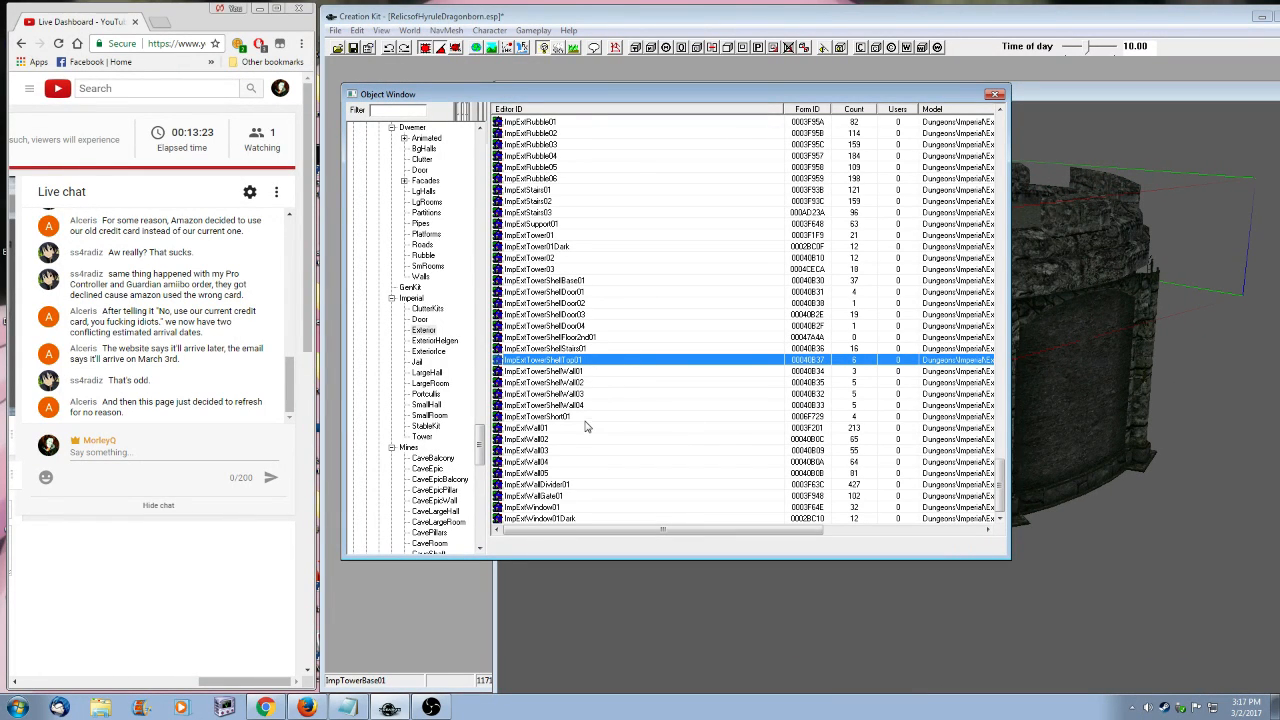
{"action": "right_click", "coordinate": [590, 281]}
{"action": "left_click", "coordinate": [604, 349]}
{"action": "middle_click_drag", "start_coordinate": [604, 349], "coordinate": [650, 420], "text": "shift"}
{"action": "left_click", "coordinate": [900, 155]}
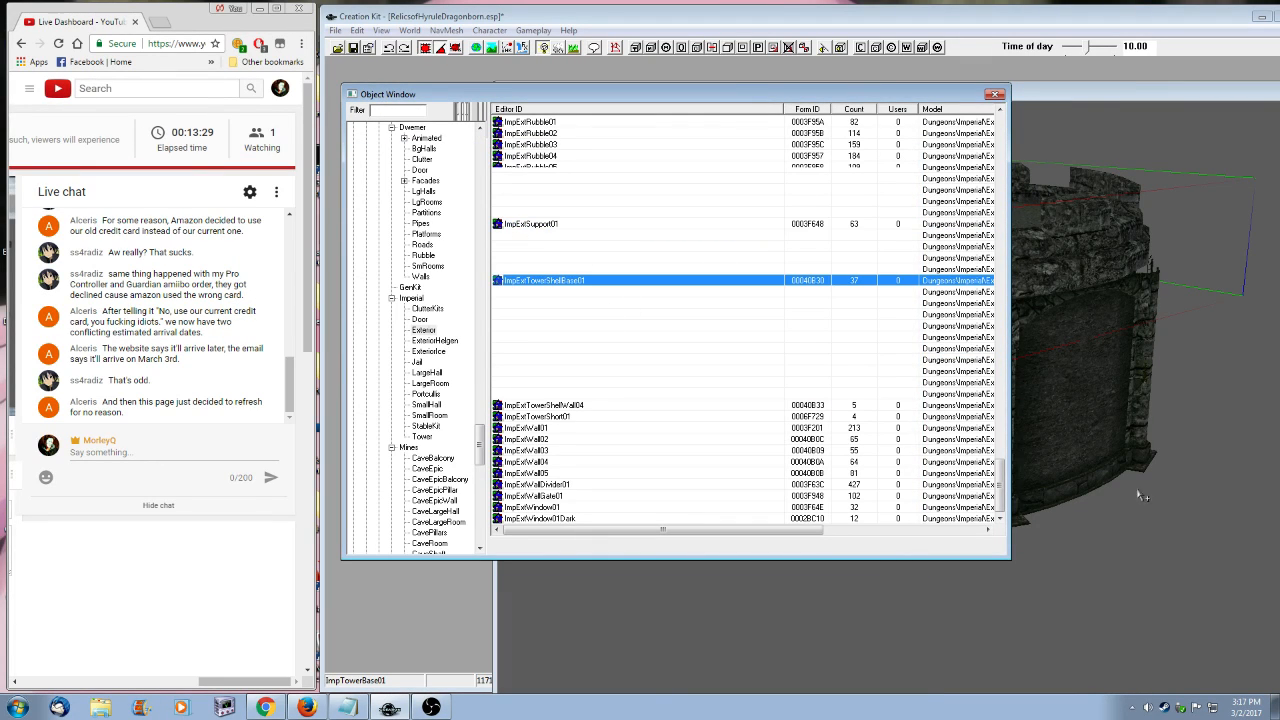
- Place ImpExtTowerShellBase01 at the tower and lower it until it sits beneath the circular walls
{"action": "left_click", "coordinate": [1094, 534]}
{"action": "middle_click_drag", "start_coordinate": [1094, 534], "coordinate": [1079, 480], "text": "shift"}
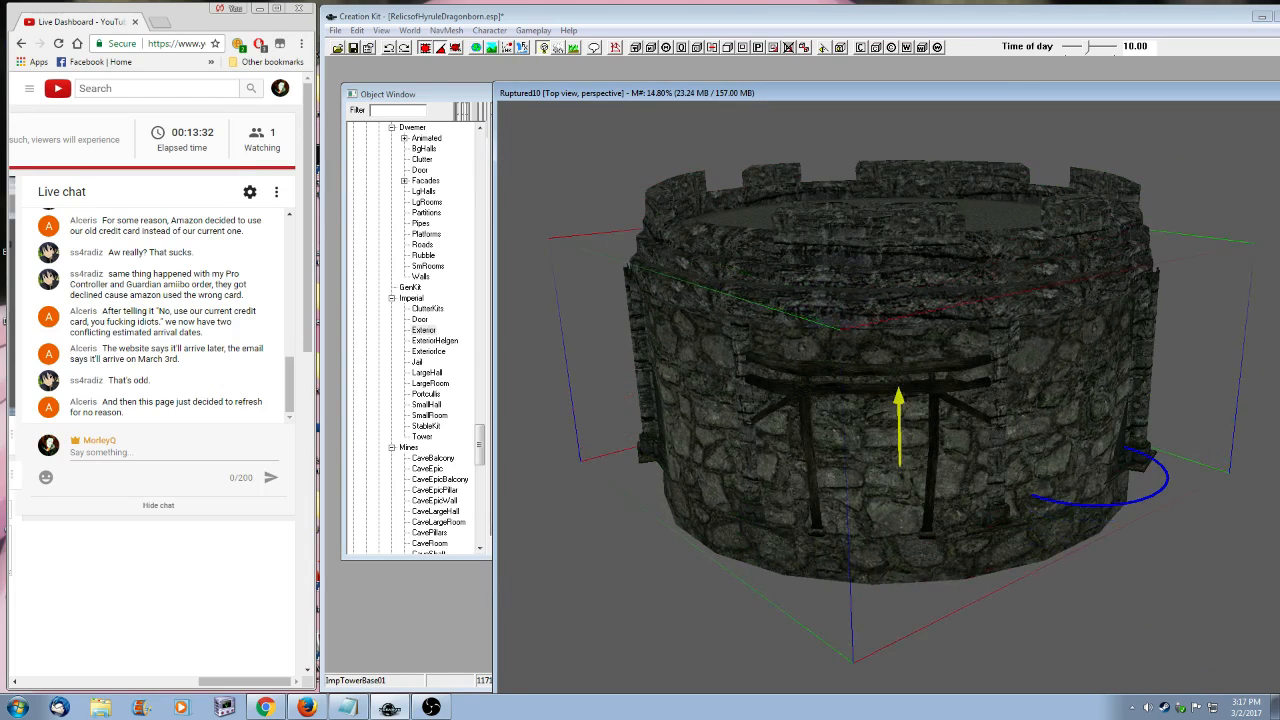
{"action": "left_click_drag", "start_coordinate": [899, 428], "coordinate": [902, 576]}
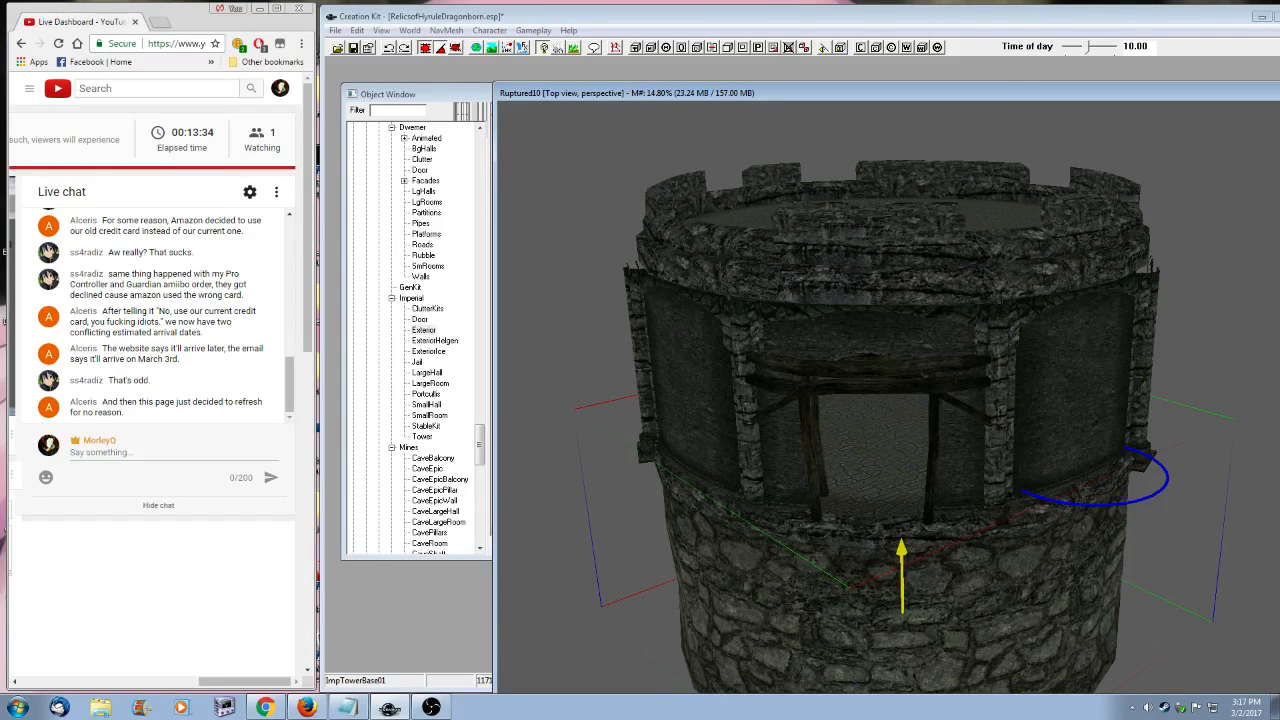
{"action": "middle_click_drag", "start_coordinate": [902, 576], "coordinate": [812, 624], "text": "shift"}
- Increase the scale of the ImpExtTowerShellBase01 reference by one 0.1 increment and inspect its fit around the tower
{"action": "right_click", "coordinate": [856, 438]}
{"action": "left_click", "coordinate": [935, 541]}
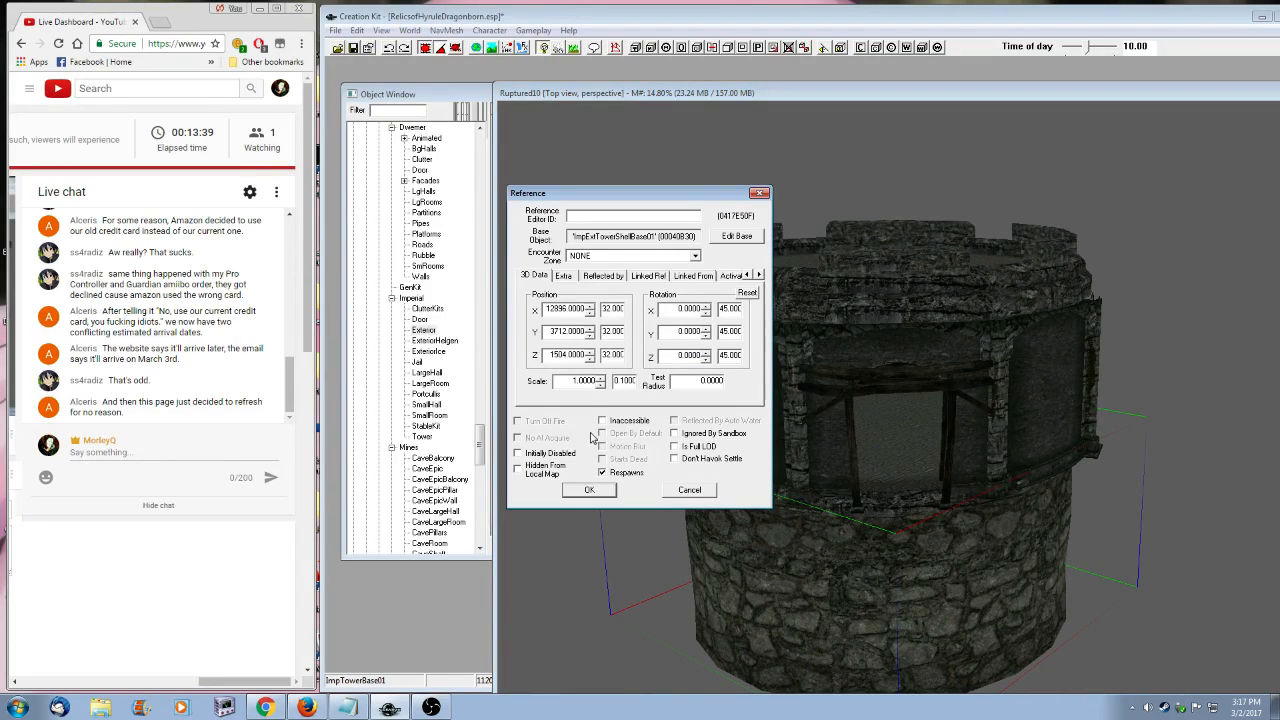
{"action": "left_click", "coordinate": [600, 377]}
{"action": "left_click", "coordinate": [589, 490]}
{"action": "middle_click_drag", "start_coordinate": [842, 545], "coordinate": [289, 591], "text": "shift"}
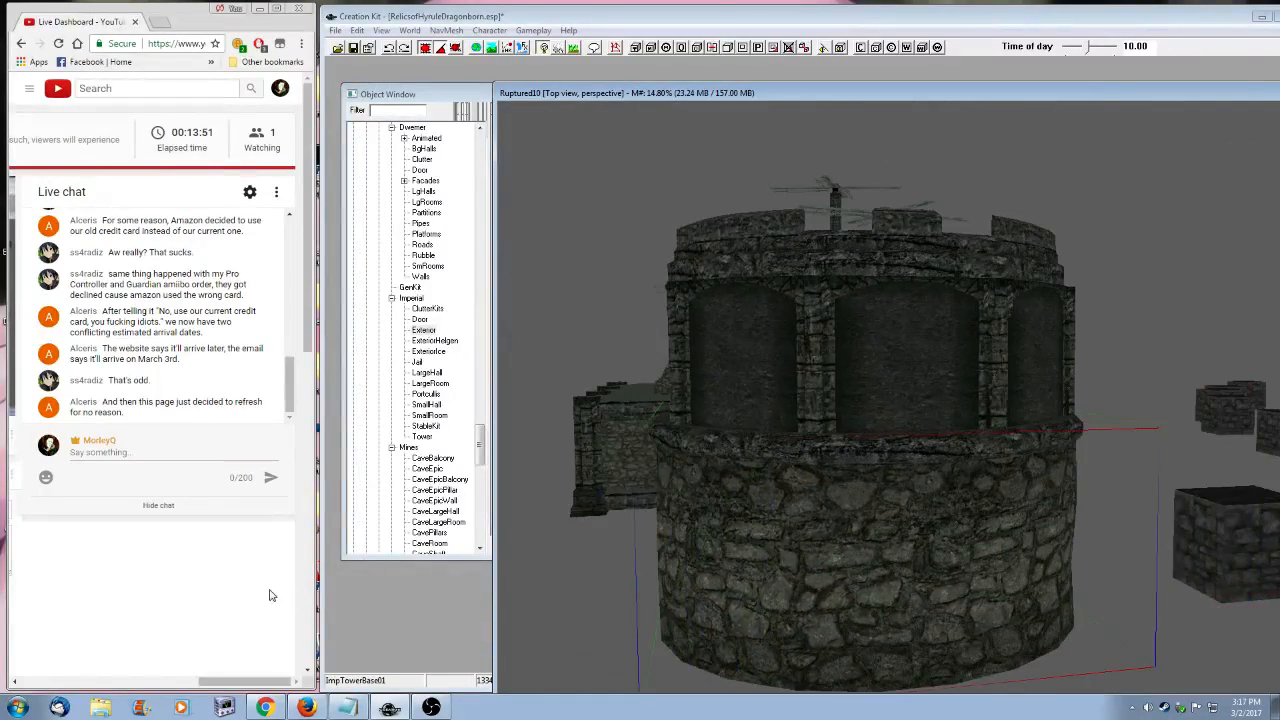
{"action": "middle_click_drag", "start_coordinate": [520, 557], "coordinate": [797, 568], "text": "shift"}
{"action": "left_click", "coordinate": [780, 399]}
{"action": "right_click", "coordinate": [775, 389]}
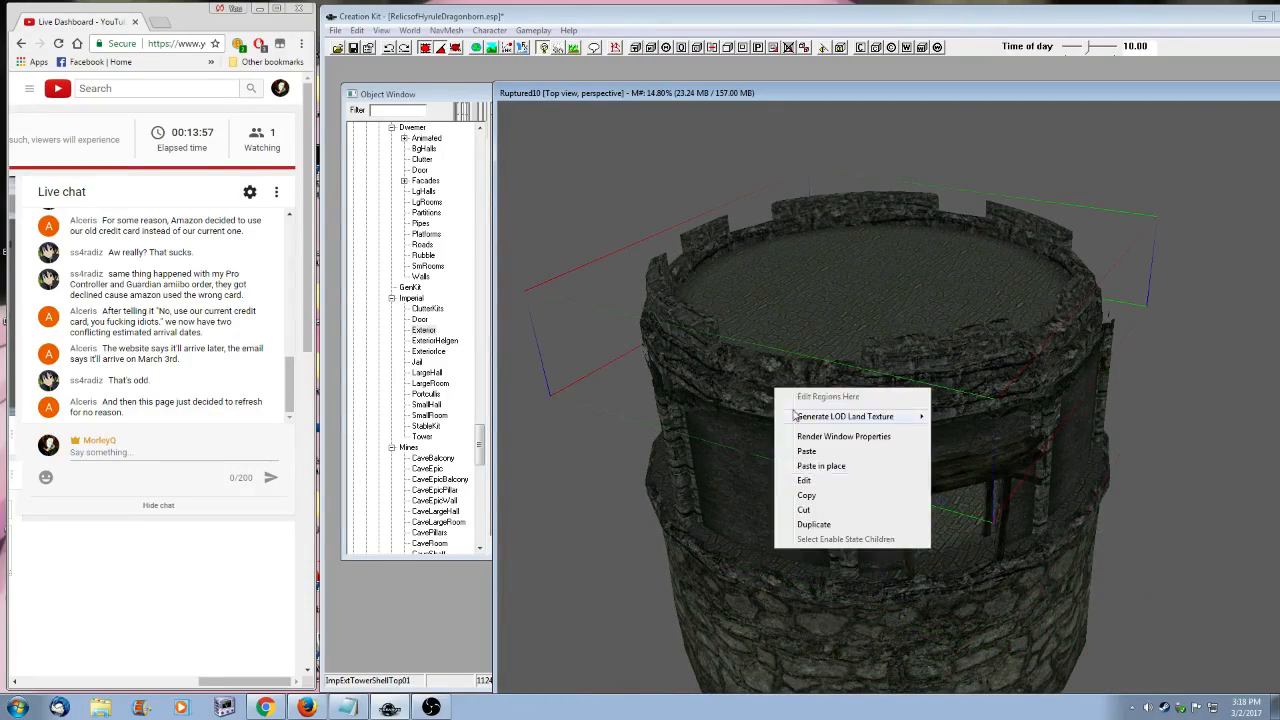
{"action": "left_click", "coordinate": [806, 481]}
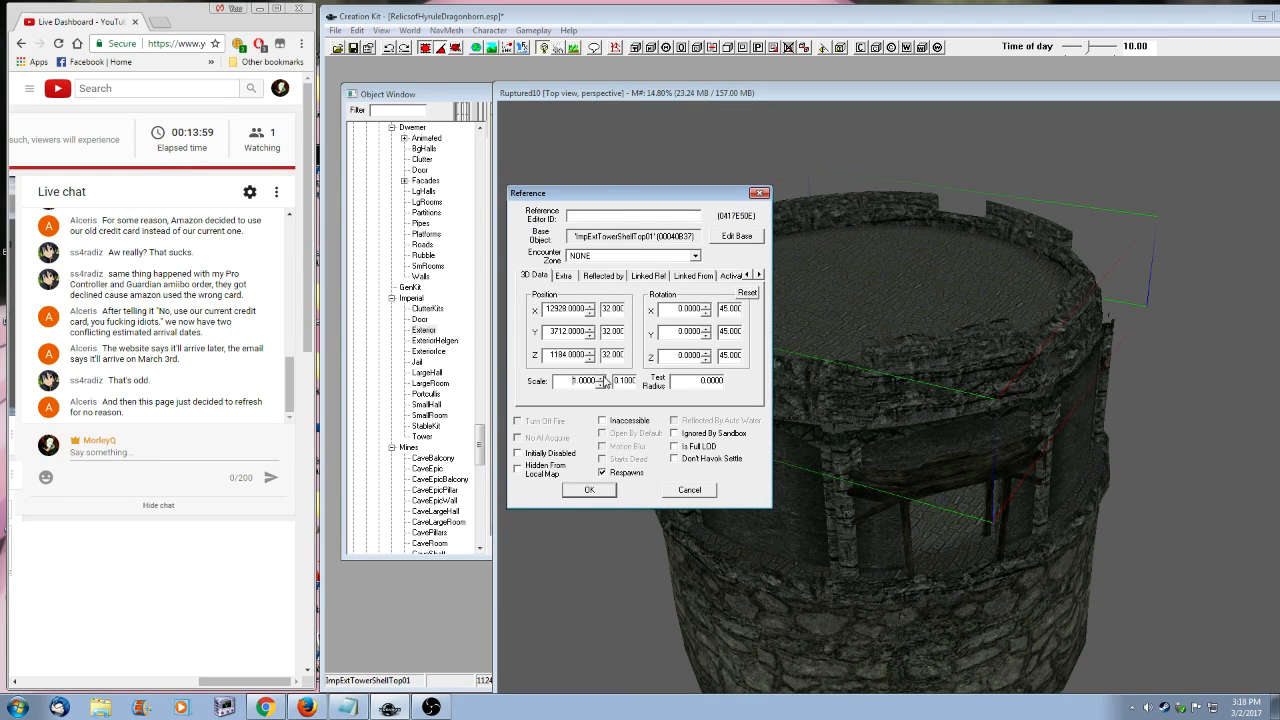
{"action": "left_click", "coordinate": [601, 378]}
{"action": "left_click", "coordinate": [690, 491]}
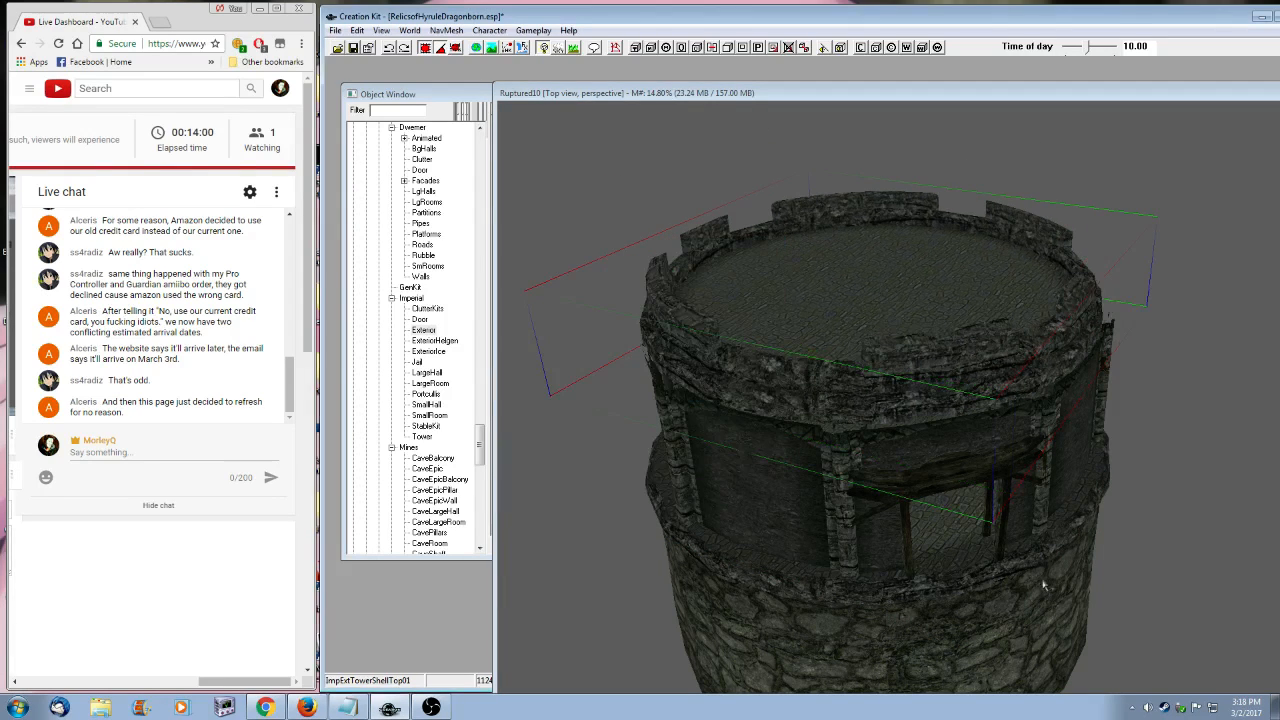
- Find ImpExtBridge01 among the Imperial Exterior pieces and place it beside the tower's battlement
{"action": "left_click", "coordinate": [452, 94]}
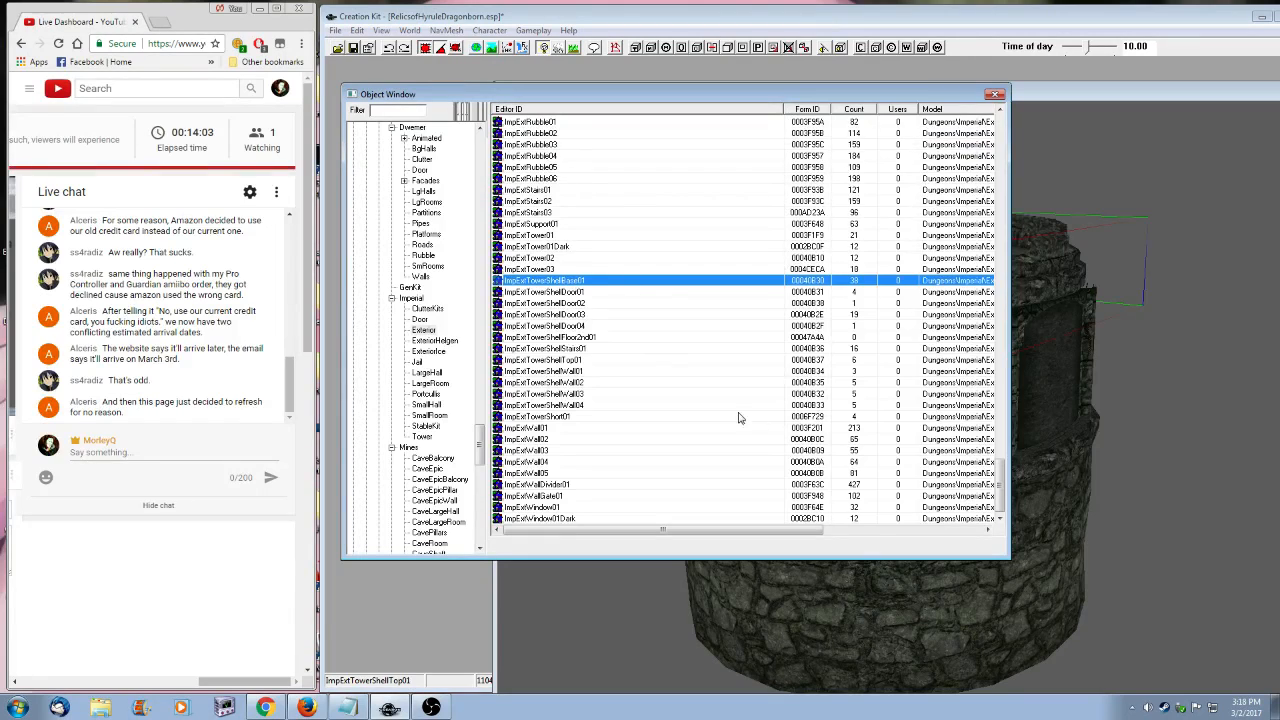
{"action": "scroll", "coordinate": [593, 334], "scroll_direction": "up", "scroll_amount": 3}
{"action": "scroll", "coordinate": [592, 345], "scroll_direction": "down", "scroll_amount": 3}
{"action": "scroll", "coordinate": [601, 474], "scroll_direction": "up", "scroll_amount": 2}
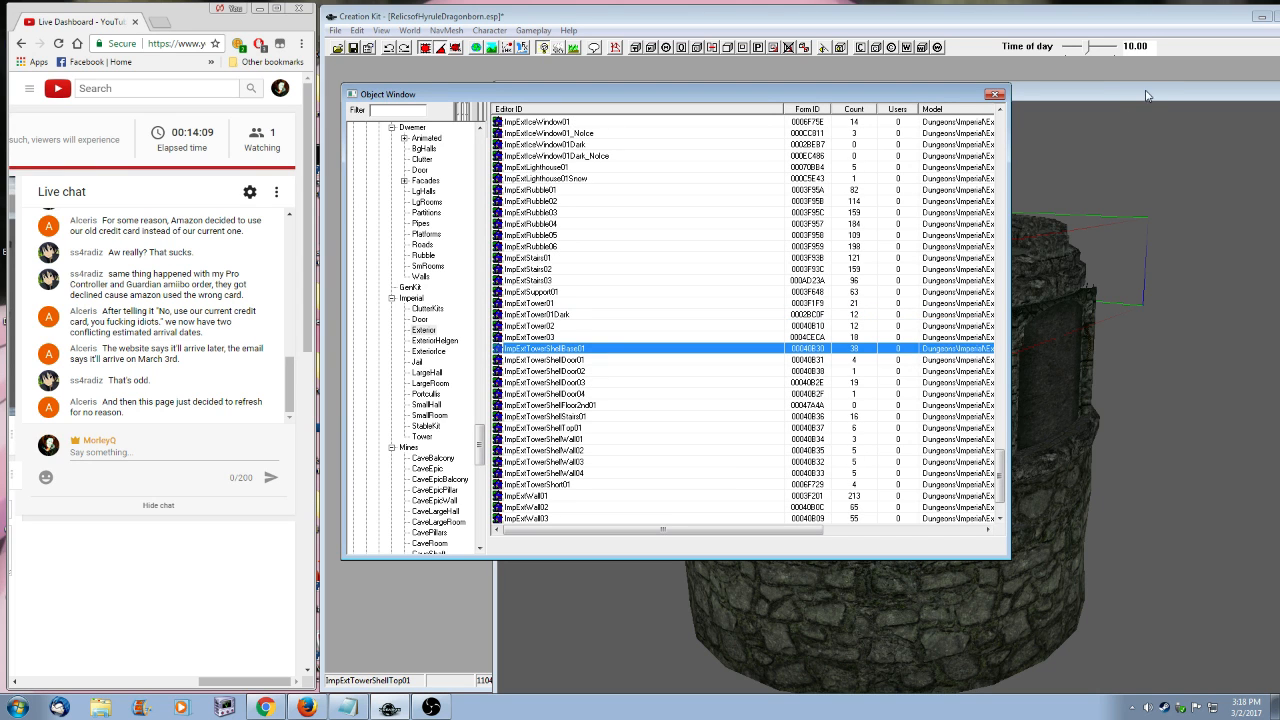
{"action": "scroll", "coordinate": [650, 463], "scroll_direction": "up", "scroll_amount": 1}
{"action": "scroll", "coordinate": [650, 463], "scroll_direction": "up", "scroll_amount": 15}
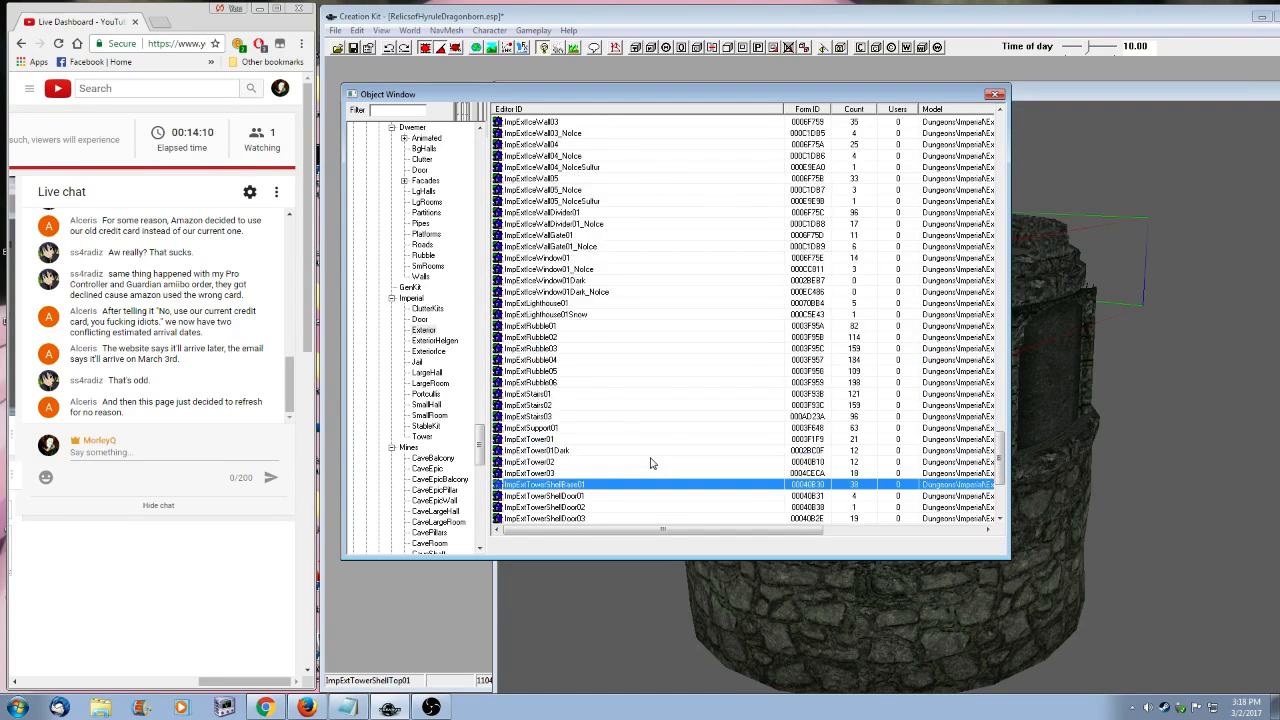
{"action": "scroll", "coordinate": [650, 463], "scroll_direction": "up", "scroll_amount": 15}
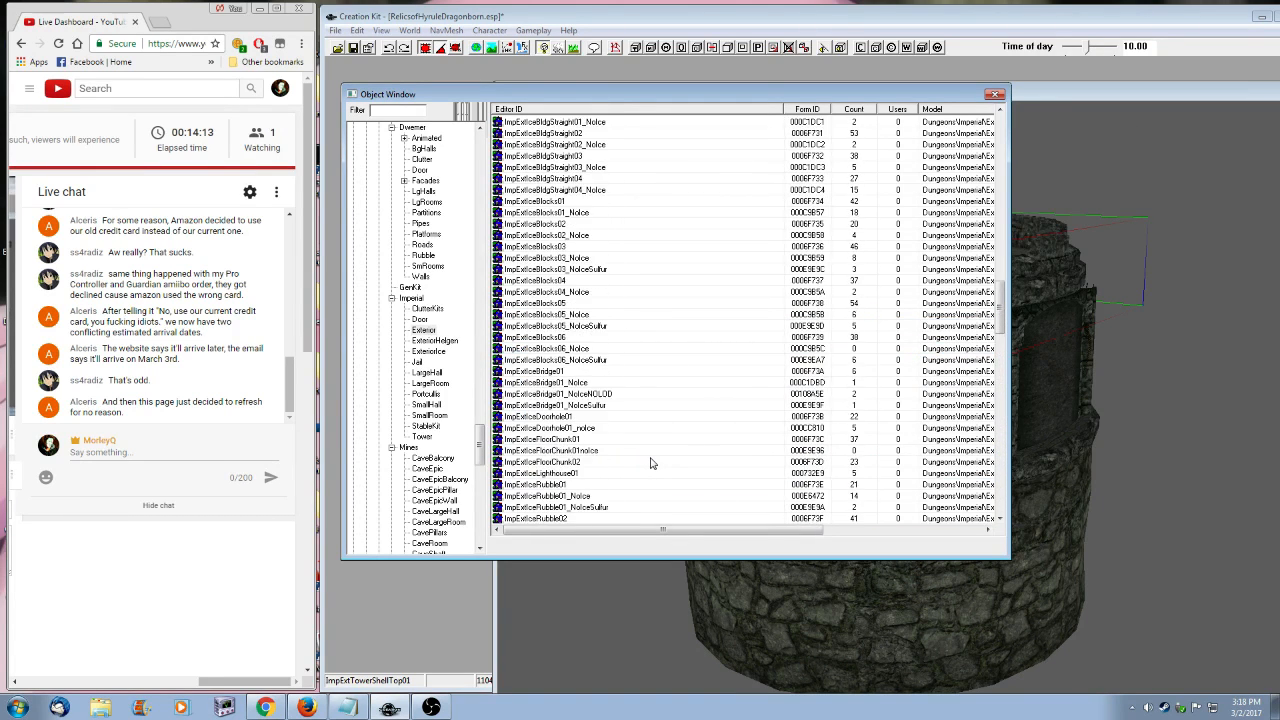
{"action": "scroll", "coordinate": [650, 463], "scroll_direction": "up", "scroll_amount": 2}
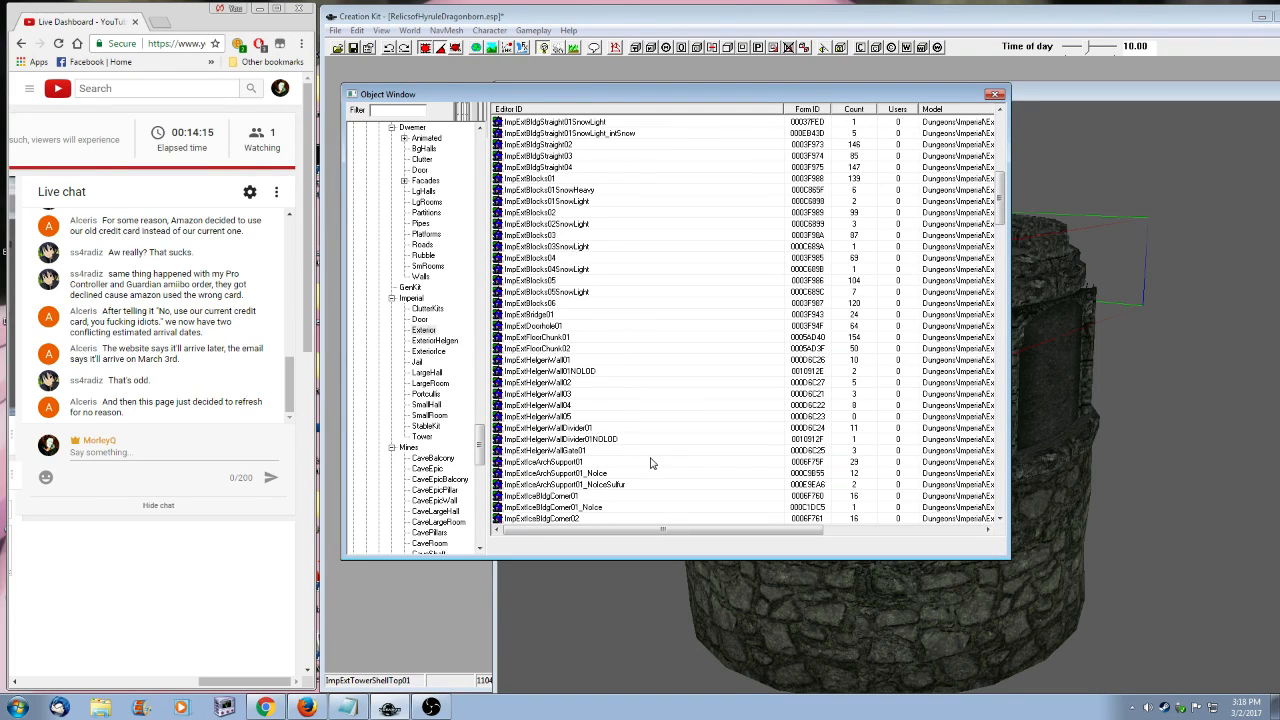
{"action": "right_click", "coordinate": [544, 318]}
{"action": "key", "text": "Escape"}
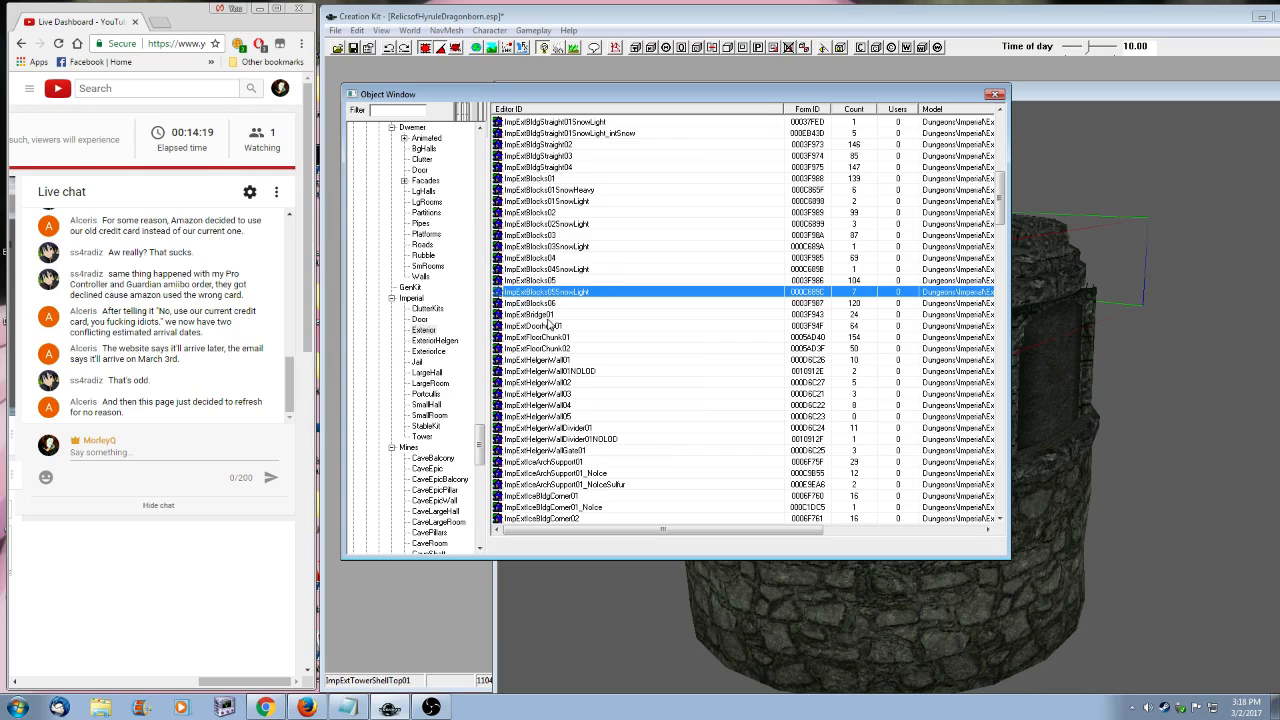
{"action": "left_click", "coordinate": [538, 318]}
{"action": "left_click", "coordinate": [1049, 357]}
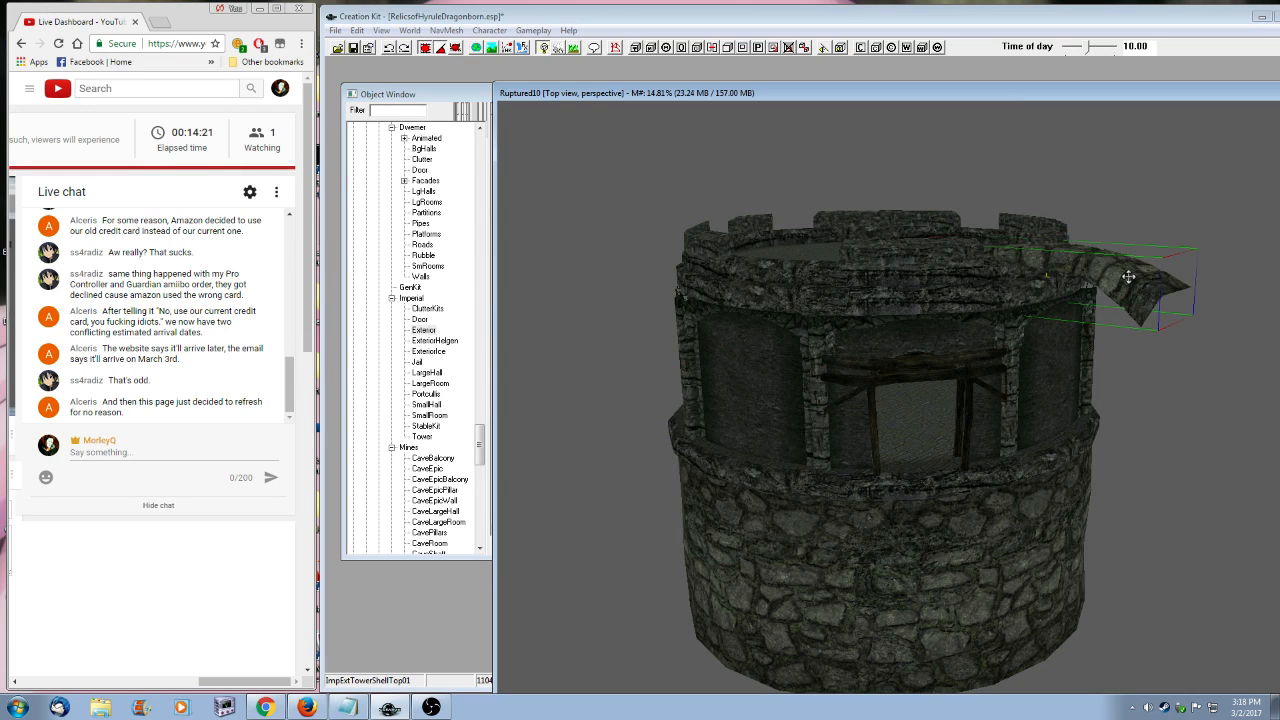
- Rotate and move the ImpExtBridge01 piece so it lies on its side against the outer wall just below the battlement
{"action": "middle_click_drag", "start_coordinate": [1064, 373], "coordinate": [1040, 450], "text": "shift"}
{"action": "right_click_drag", "start_coordinate": [1040, 450], "coordinate": [494, 706]}
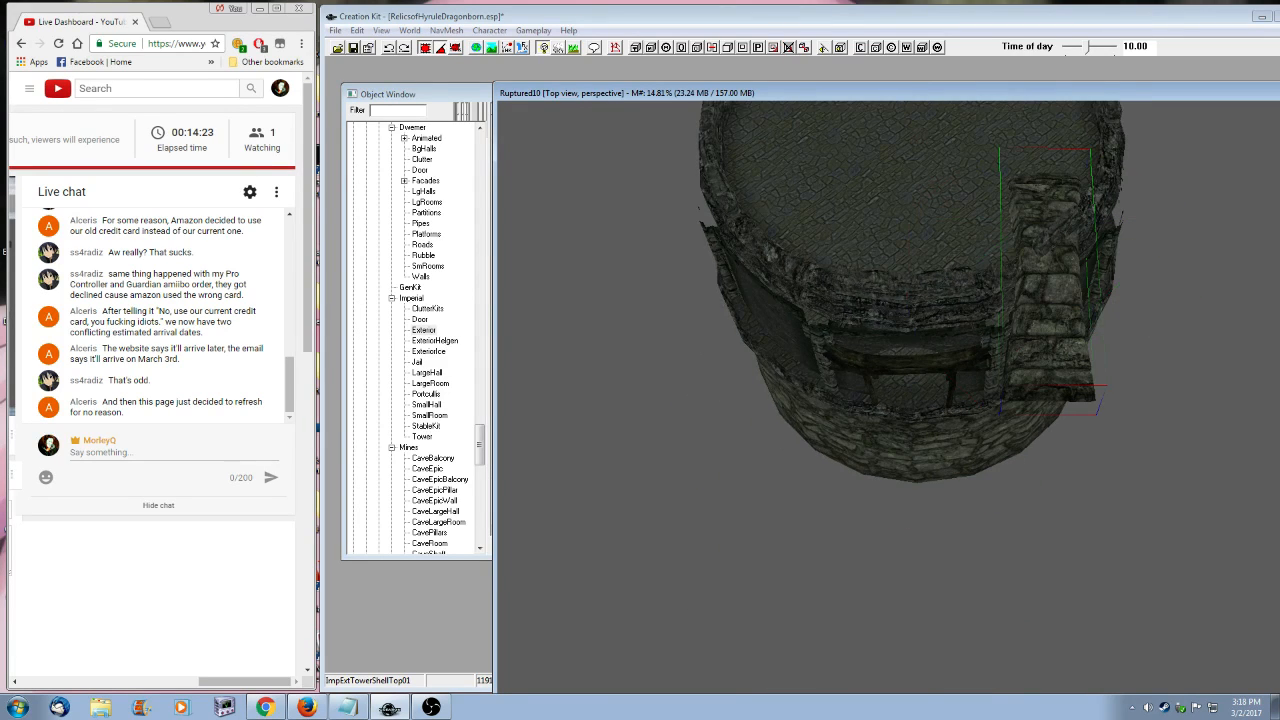
{"action": "right_click", "coordinate": [480, 714]}
{"action": "left_click", "coordinate": [1034, 340]}
{"action": "right_click_drag", "start_coordinate": [1033, 322], "coordinate": [1049, 298]}
{"action": "middle_click_drag", "start_coordinate": [1049, 298], "coordinate": [1032, 278], "text": "shift"}
{"action": "key", "text": "z"}
{"action": "mouse_move", "coordinate": [1032, 278]}
{"action": "left_mouse_down"}
{"action": "mouse_move", "coordinate": [1031, 305]}
{"action": "mouse_move", "coordinate": [1049, 294]}
{"action": "left_mouse_up"}
{"action": "key", "text": "ctrl+z"}
{"action": "middle_click_drag", "start_coordinate": [1049, 294], "coordinate": [1026, 358], "text": "shift"}
{"action": "left_click_drag", "start_coordinate": [1052, 320], "coordinate": [1078, 296]}
{"action": "middle_click_drag", "start_coordinate": [1078, 296], "coordinate": [862, 468], "text": "shift"}
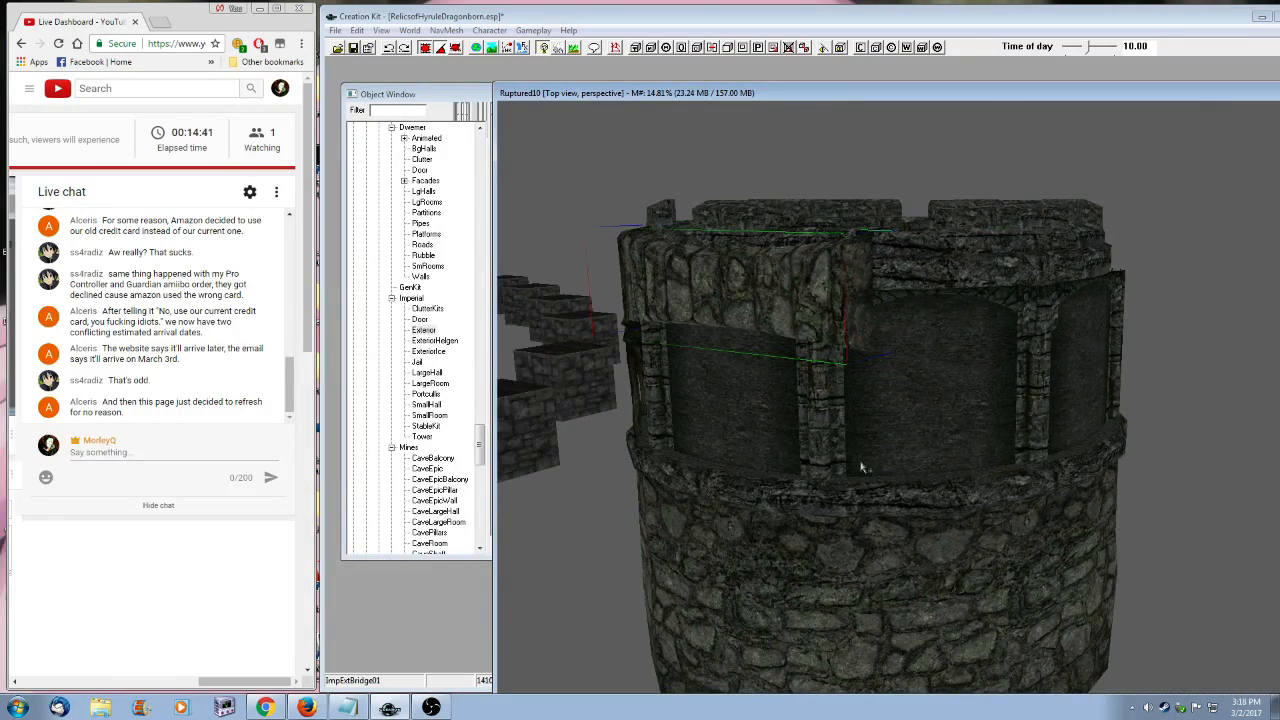
- Duplicate the bridge piece, then rotate and position the copy along the next section of the tower's upper rim
{"action": "right_click_drag", "start_coordinate": [763, 305], "coordinate": [750, 305]}
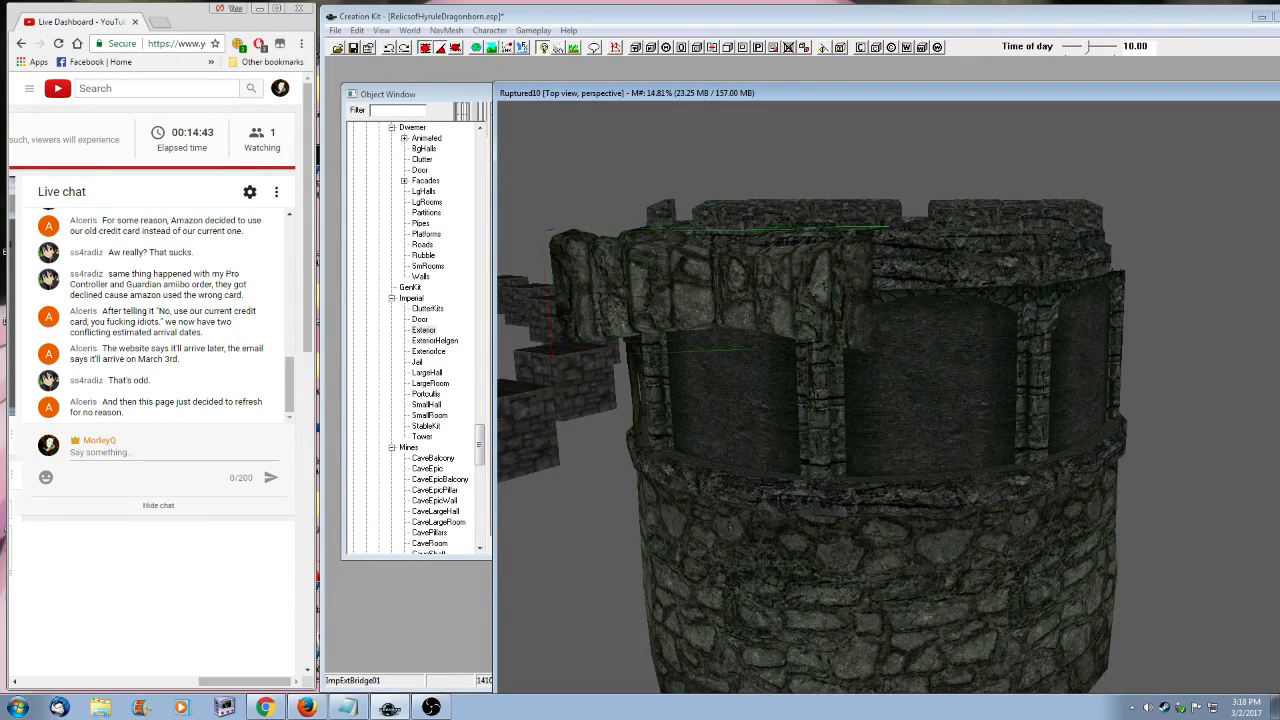
{"action": "middle_click_drag", "start_coordinate": [750, 305], "coordinate": [645, 301], "text": "shift"}
{"action": "left_click_drag", "start_coordinate": [645, 301], "coordinate": [898, 351]}
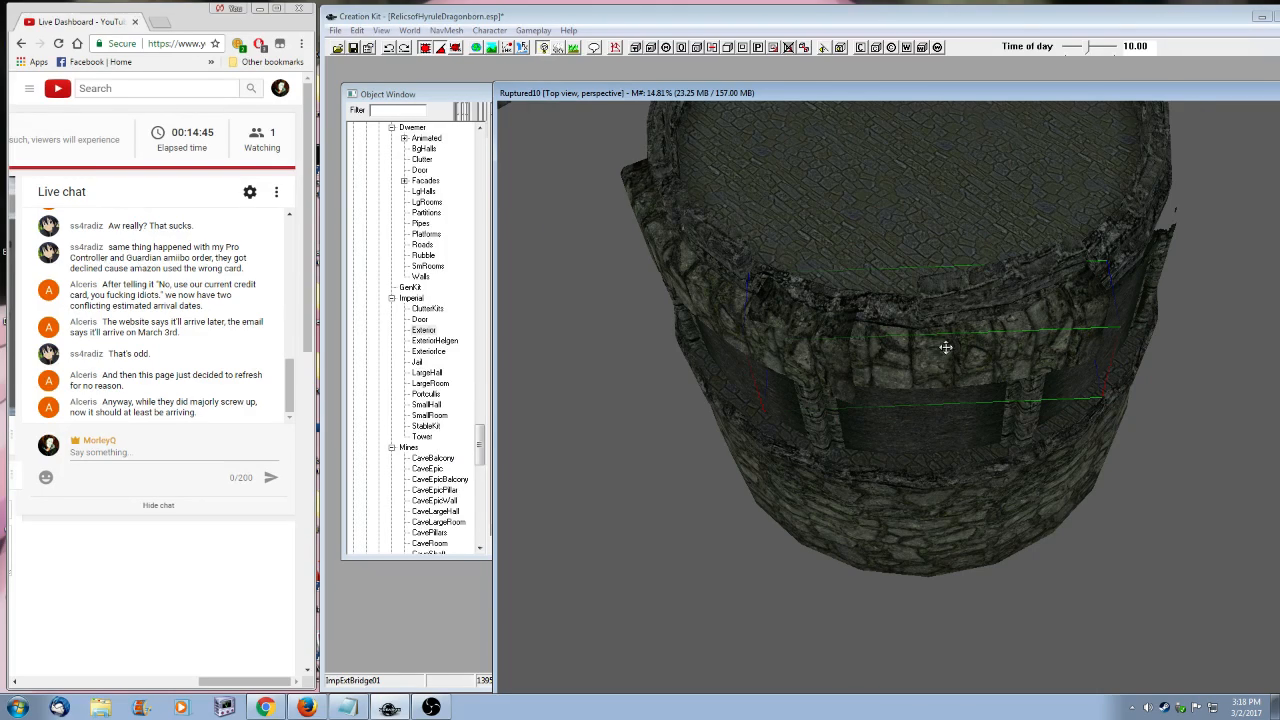
{"action": "left_click_drag", "start_coordinate": [944, 347], "coordinate": [1075, 466], "text": "shift"}
{"action": "key", "text": "ctrl+z"}
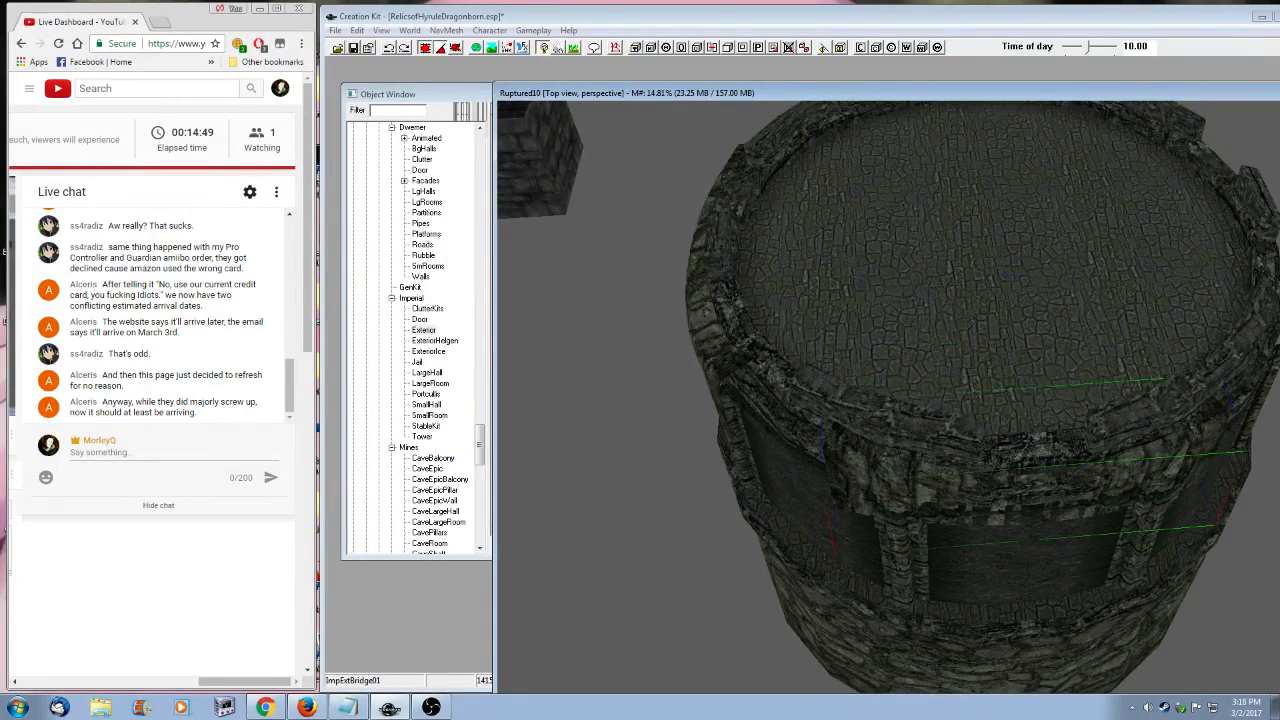
{"action": "key", "text": "ctrl+y"}
{"action": "middle_click_drag", "start_coordinate": [1014, 532], "coordinate": [934, 530], "text": "shift"}
{"action": "scroll", "coordinate": [934, 532], "scroll_direction": "down", "scroll_amount": 1}
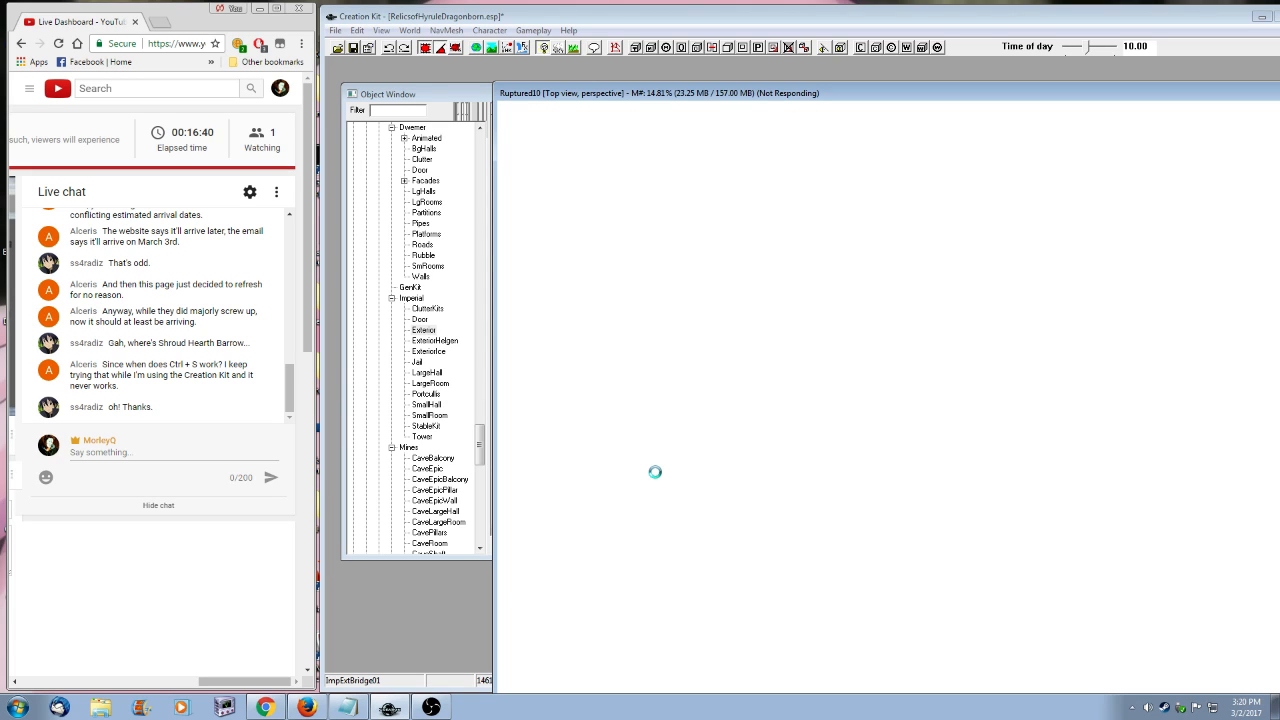
- Switch to Notepad and read through the pending entries in the "Every Tiny Little stupid change to RoH" change list
{"action": "left_click", "coordinate": [345, 714]}
{"action": "left_click_drag", "start_coordinate": [640, 60], "coordinate": [506, 93]}
{"action": "scroll", "coordinate": [545, 467], "scroll_direction": "down", "scroll_amount": 11}
{"action": "scroll", "coordinate": [545, 467], "scroll_direction": "up", "scroll_amount": 6}
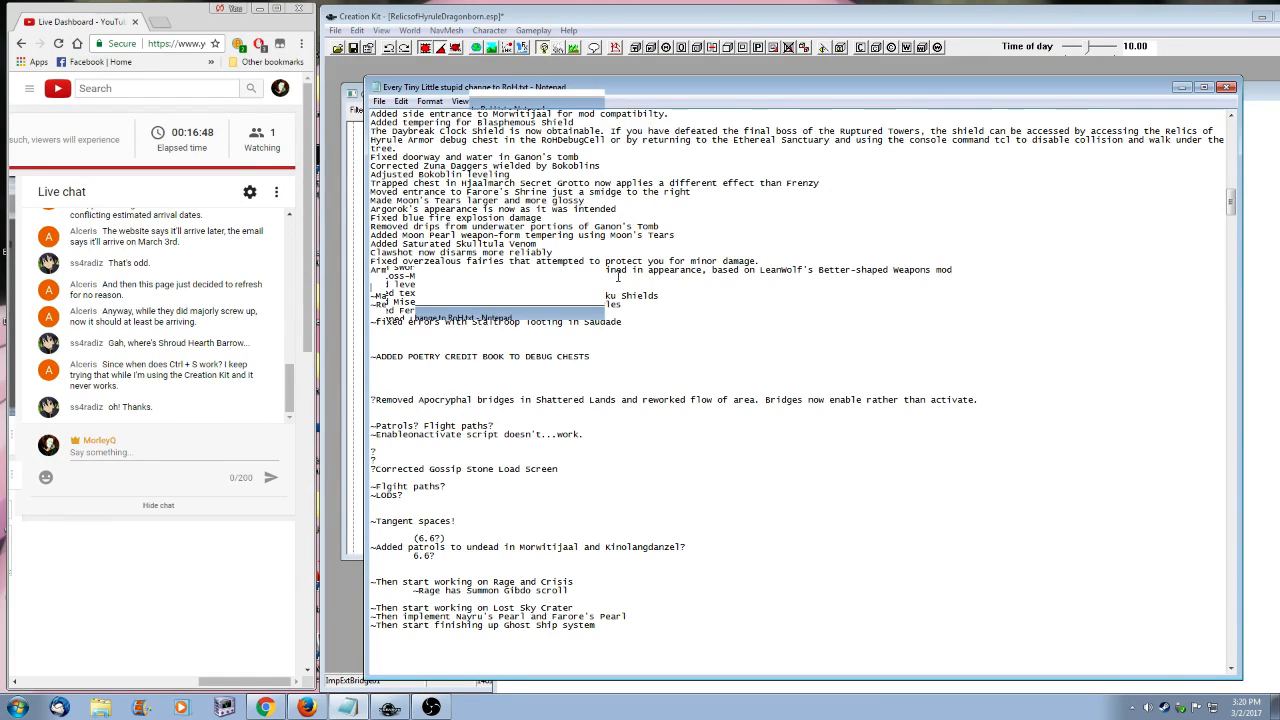
{"action": "scroll", "coordinate": [662, 489], "scroll_direction": "up", "scroll_amount": 2}
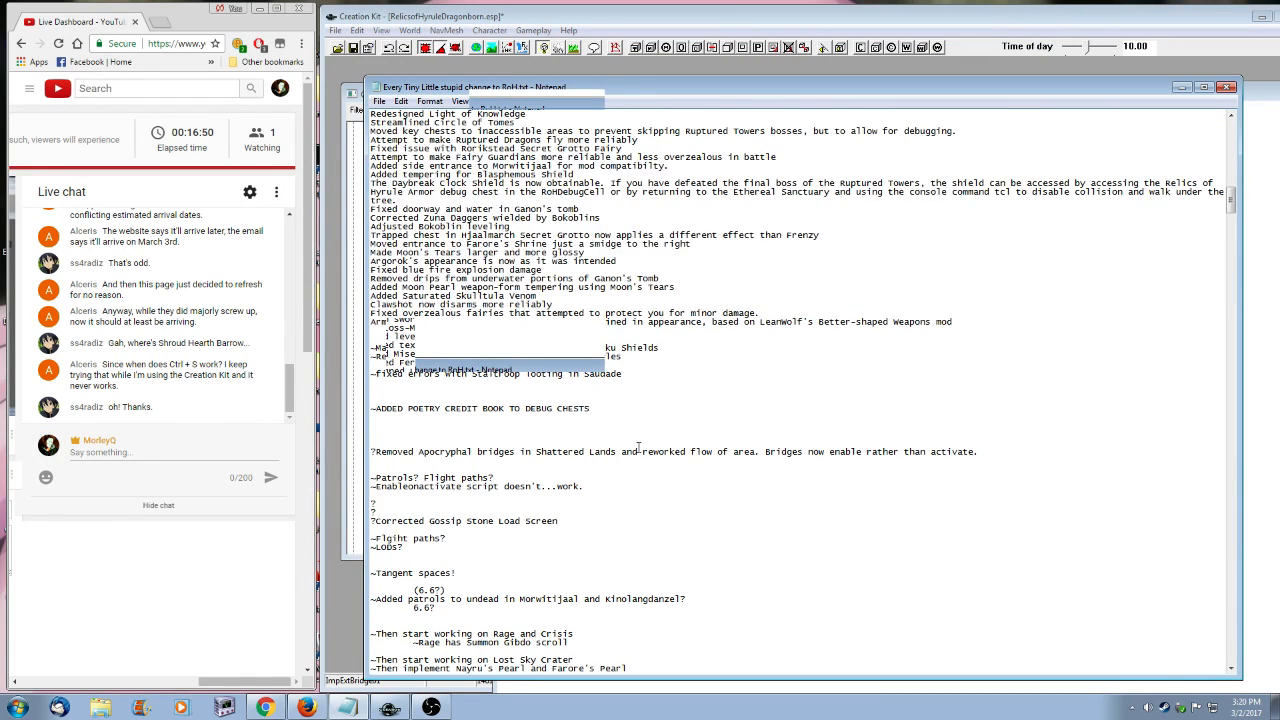
{"action": "left_click_drag", "start_coordinate": [657, 376], "coordinate": [394, 322]}
{"action": "left_click", "coordinate": [568, 332]}
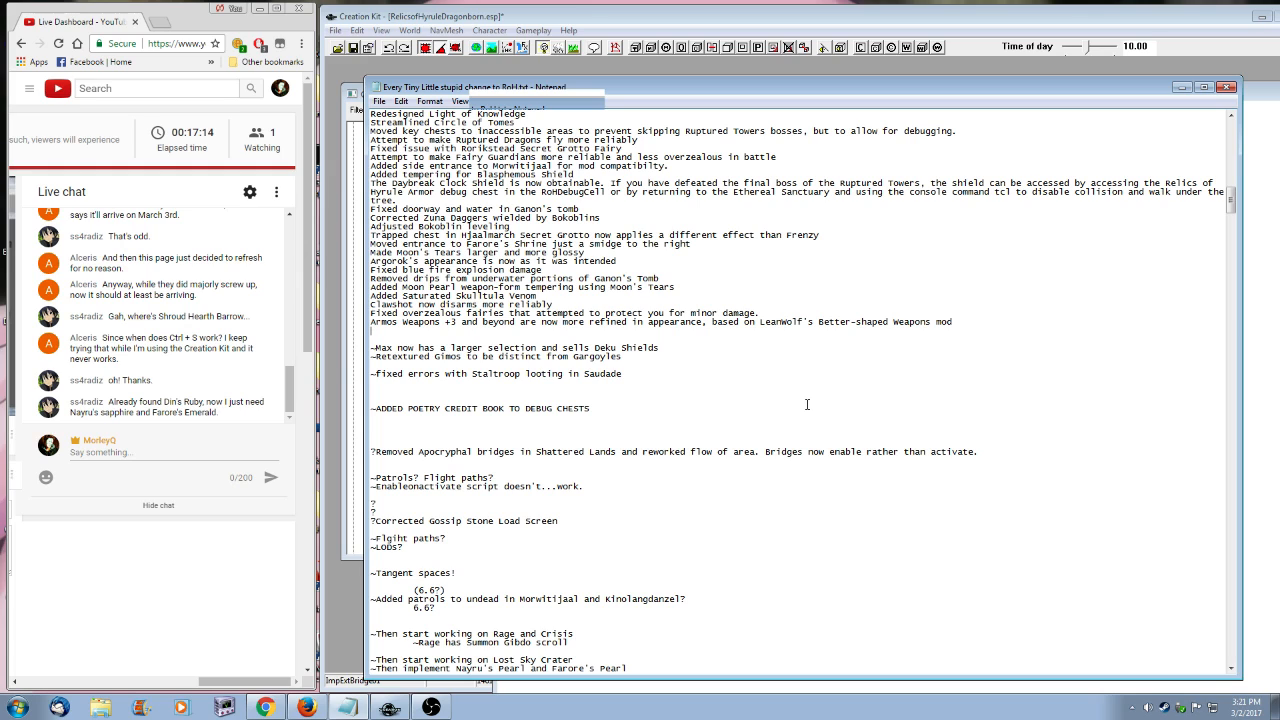
- Delete the two stray question marks above the "Corrected Gossip Stone Load Screen" entry, save the change list and put it away
{"action": "left_click", "coordinate": [424, 382]}
{"action": "left_click_drag", "start_coordinate": [382, 520], "coordinate": [394, 520]}
{"action": "key", "text": "BackSpace"}
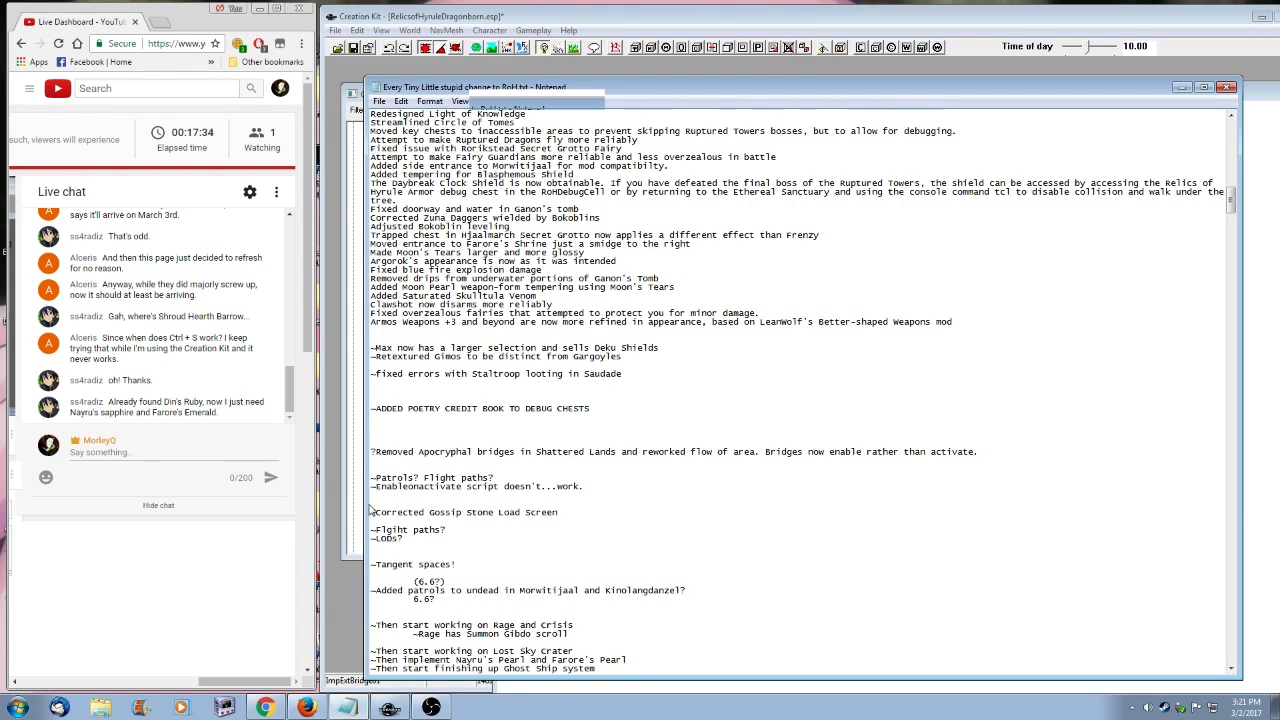
{"action": "left_click", "coordinate": [379, 101]}
{"action": "left_click", "coordinate": [407, 146]}
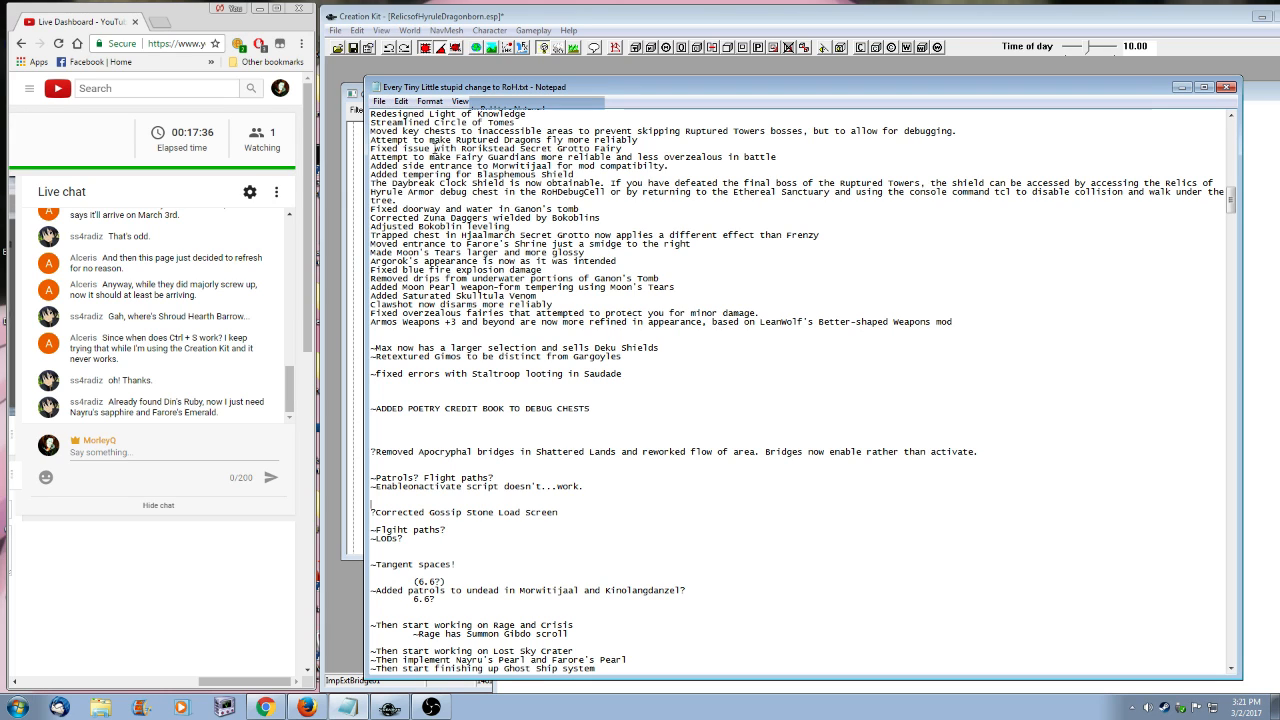
{"action": "left_click", "coordinate": [1181, 87]}
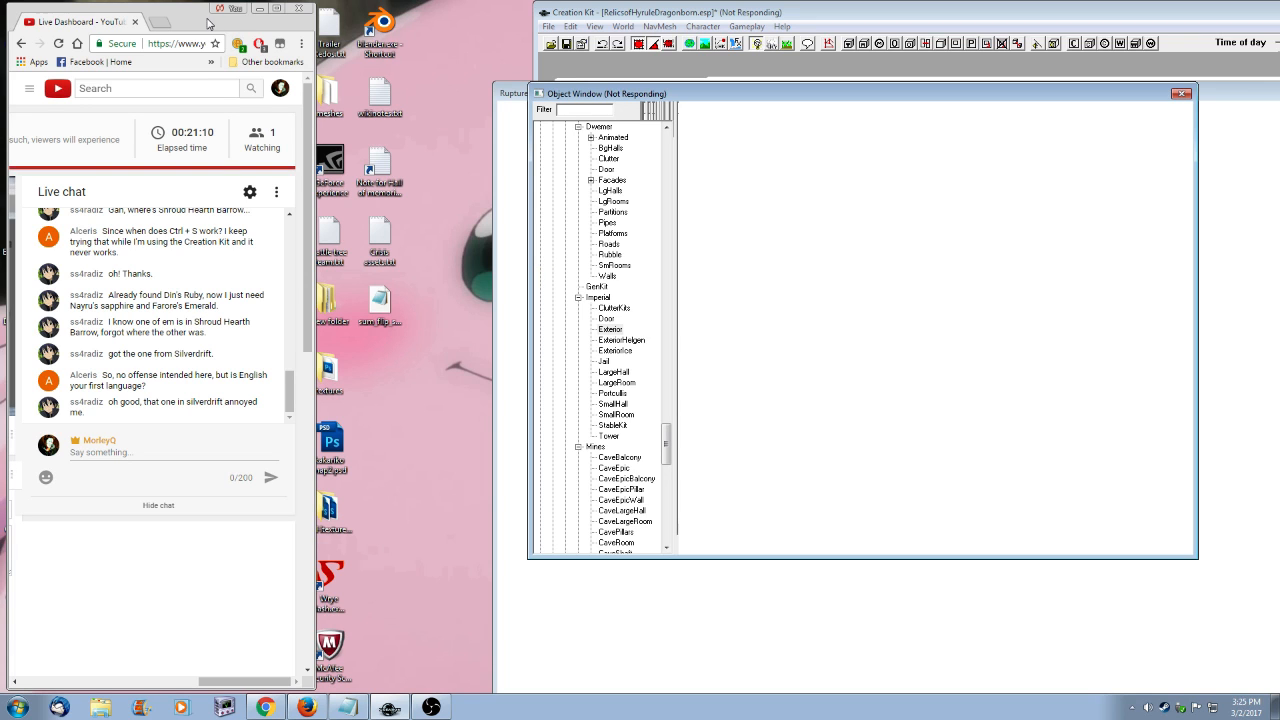
- Look through the trailer and dungeon notes in RoH Concise Ideas.txt, then put the notes away and uncover the desktop
{"action": "left_click_drag", "start_coordinate": [197, 24], "coordinate": [107, 23]}
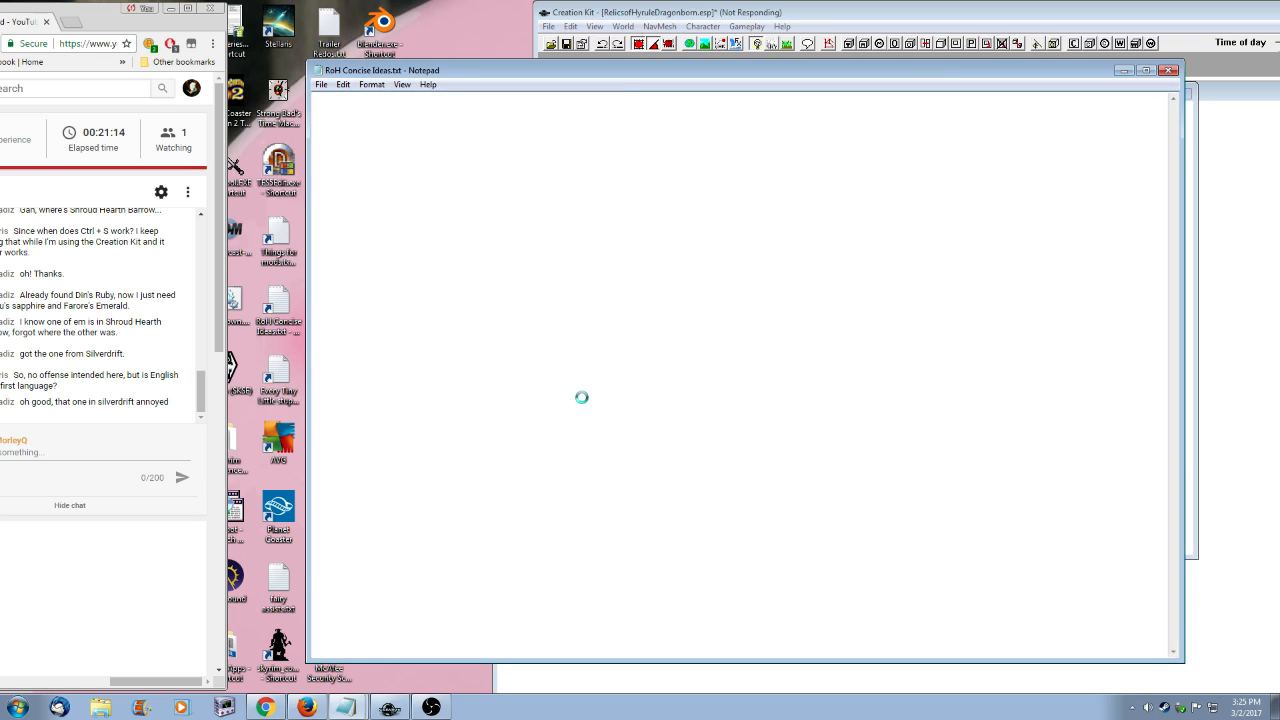
{"action": "scroll", "coordinate": [631, 441], "scroll_direction": "down", "scroll_amount": 5}
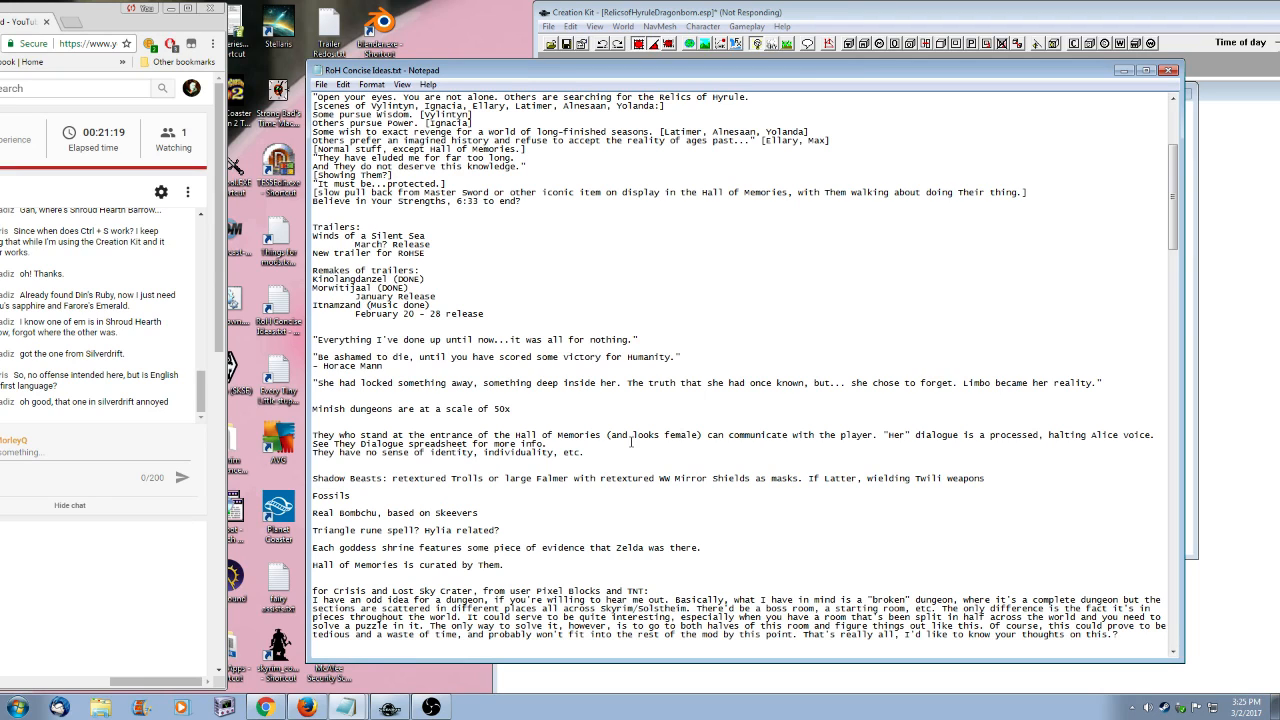
{"action": "left_click", "coordinate": [1123, 70]}
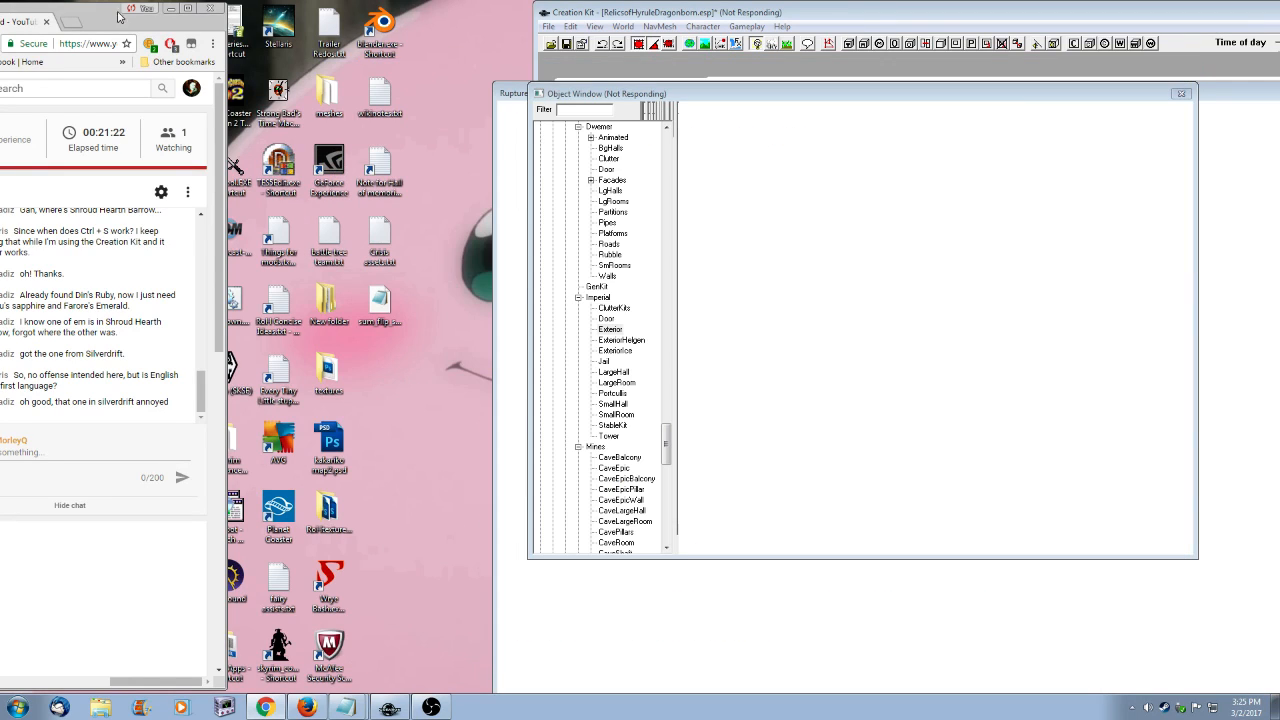
{"action": "left_click_drag", "start_coordinate": [111, 22], "coordinate": [194, 22]}
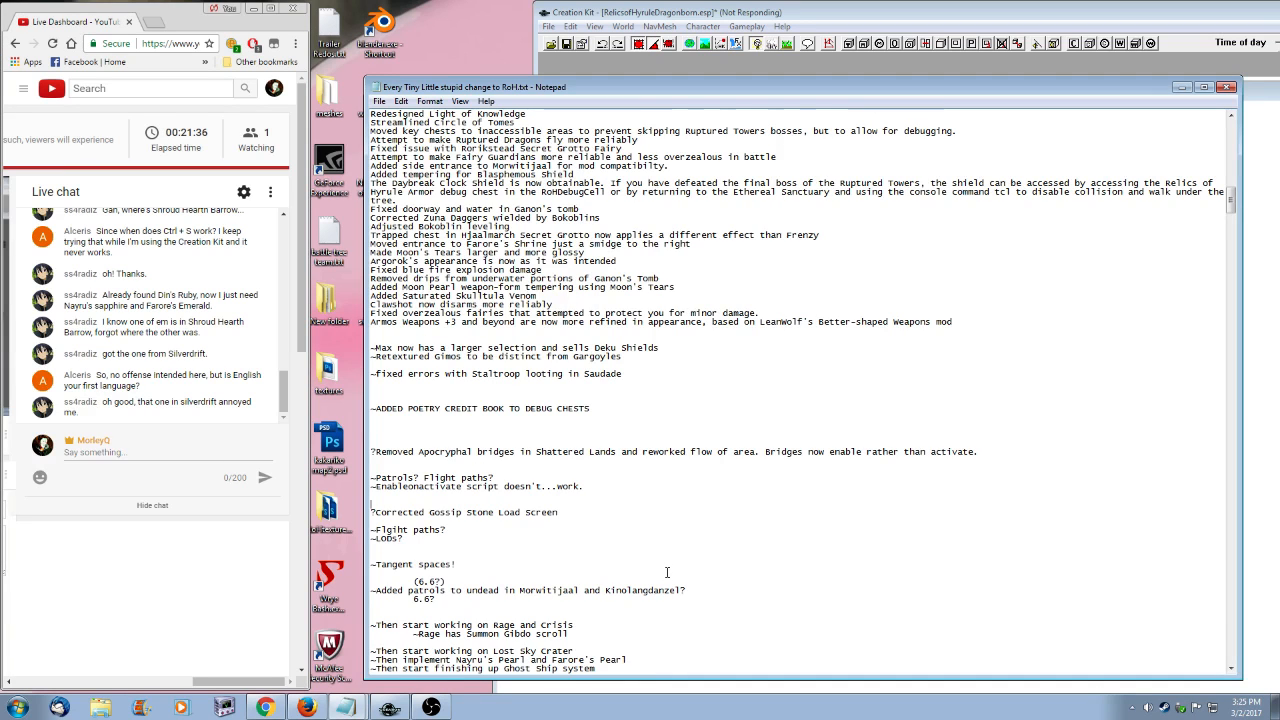
{"action": "left_click", "coordinate": [1181, 87]}
{"action": "left_click_drag", "start_coordinate": [183, 19], "coordinate": [521, 31]}
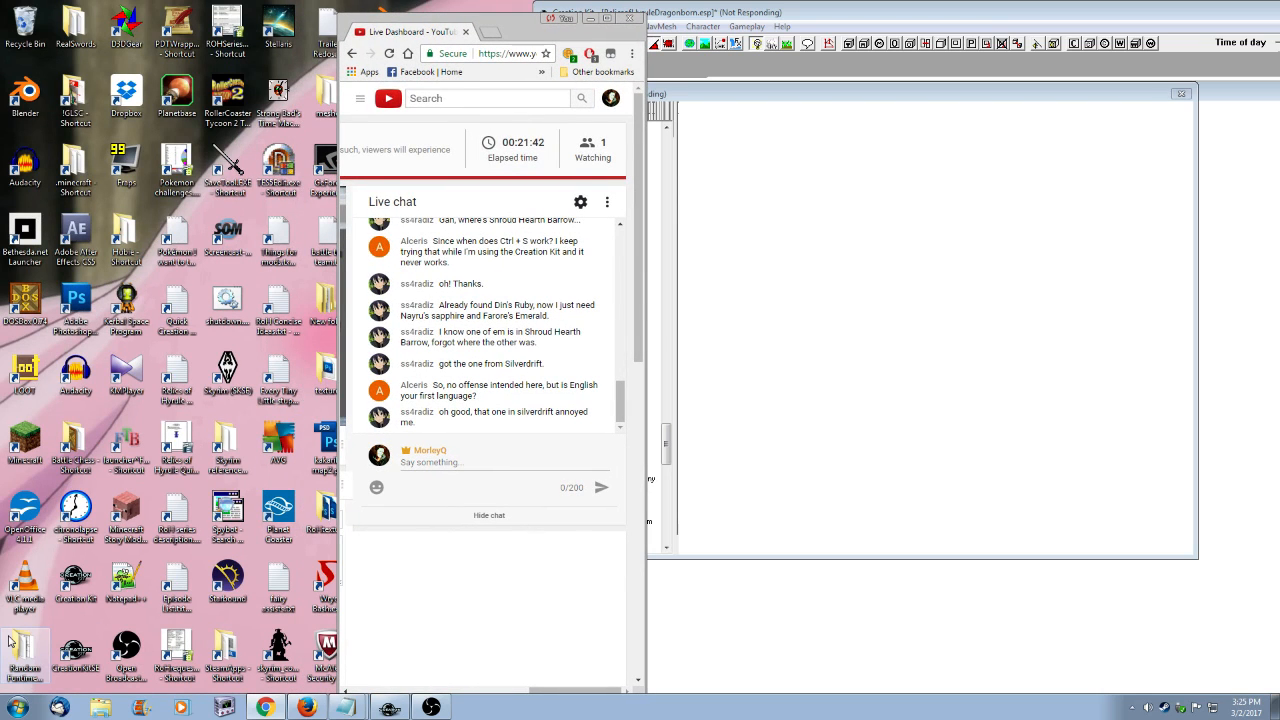
- Switch to Windows Explorer, restore its window to a smaller size and place it beside the live chat
{"action": "left_click", "coordinate": [102, 708]}
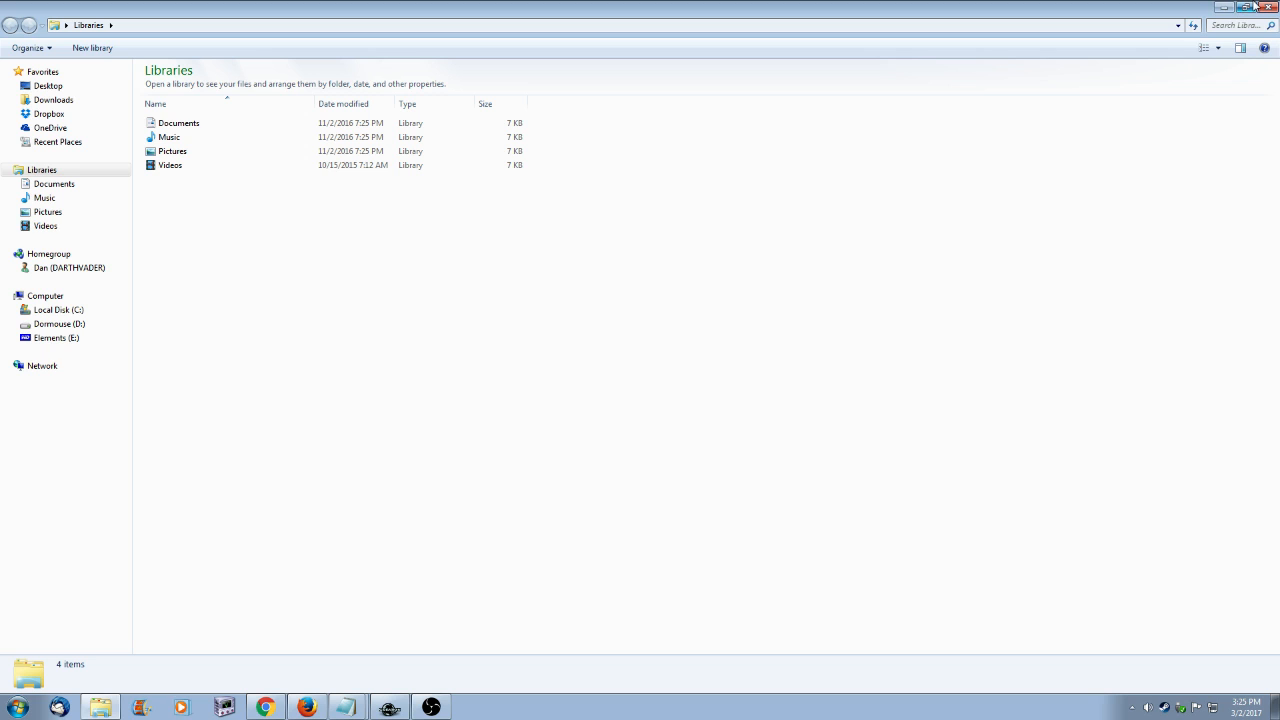
{"action": "left_click", "coordinate": [1250, 7]}
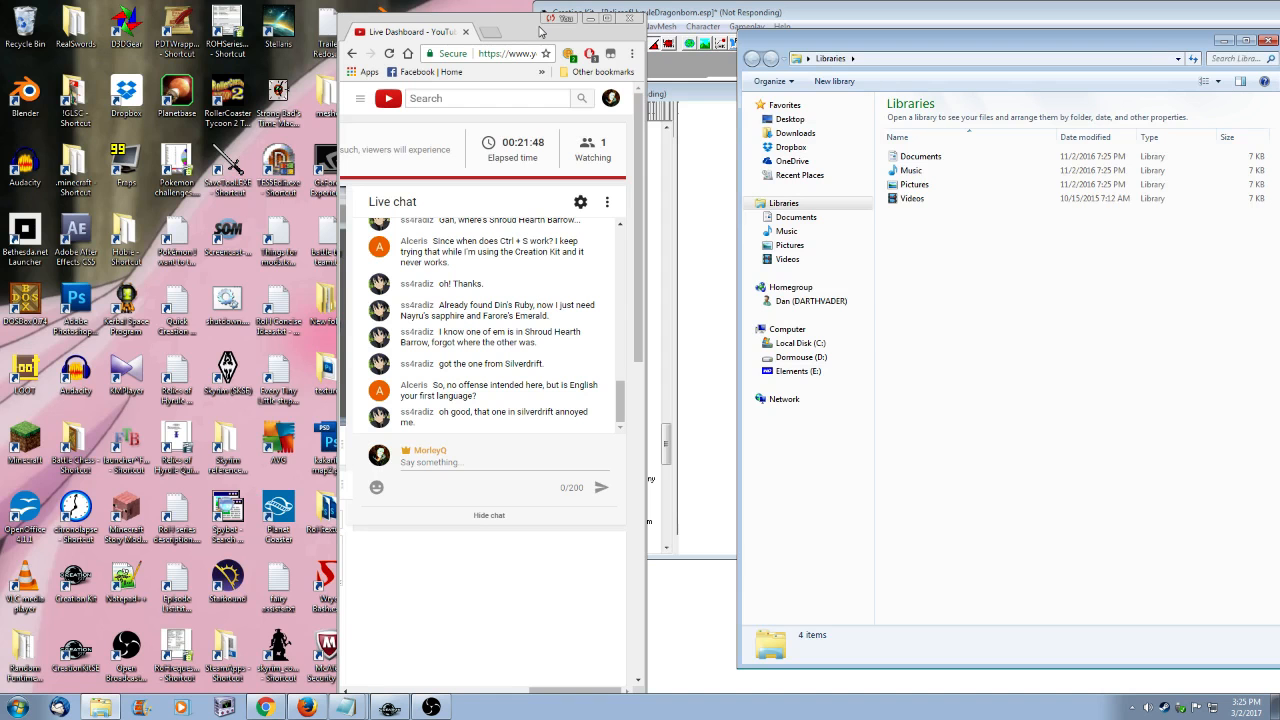
{"action": "left_click_drag", "start_coordinate": [537, 33], "coordinate": [201, 26]}
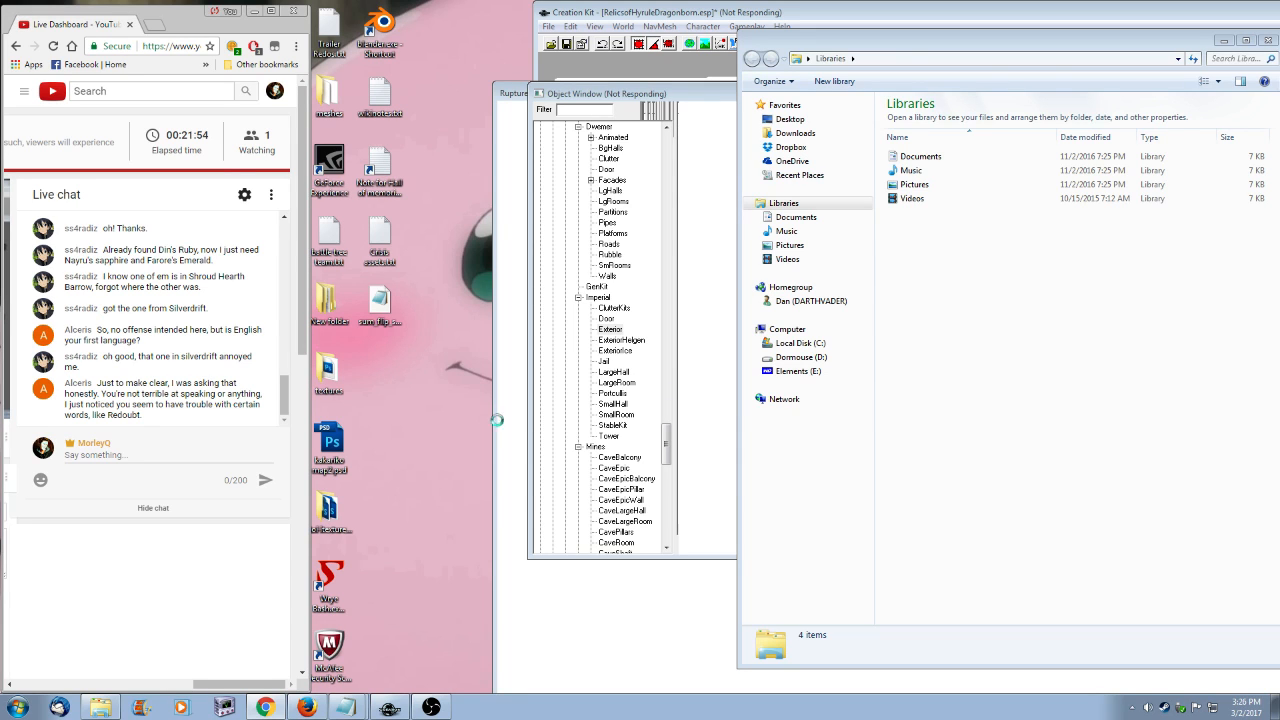
{"action": "left_click_drag", "start_coordinate": [922, 48], "coordinate": [570, 50]}
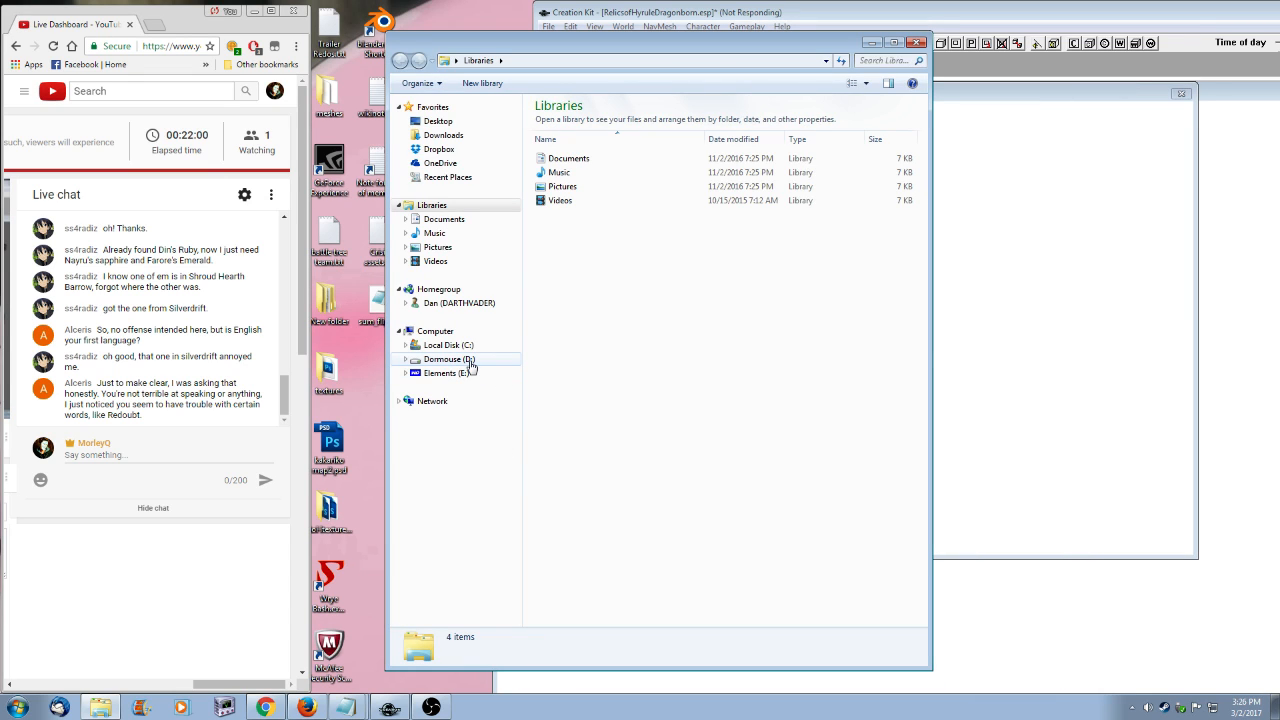
- Browse from the Dormouse (D:) drive through SteamApps to the skyrim Data folder and check its Meshes architecture folder
{"action": "left_click", "coordinate": [447, 359]}
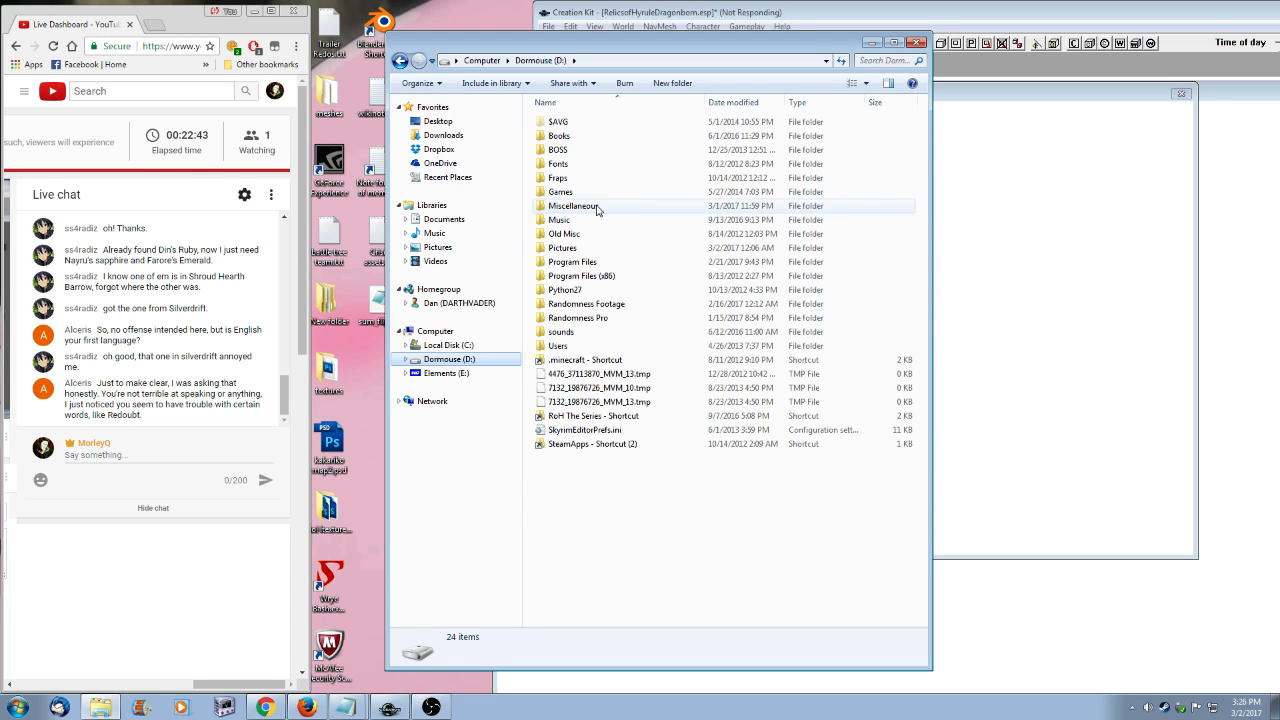
{"action": "double_click", "coordinate": [592, 443]}
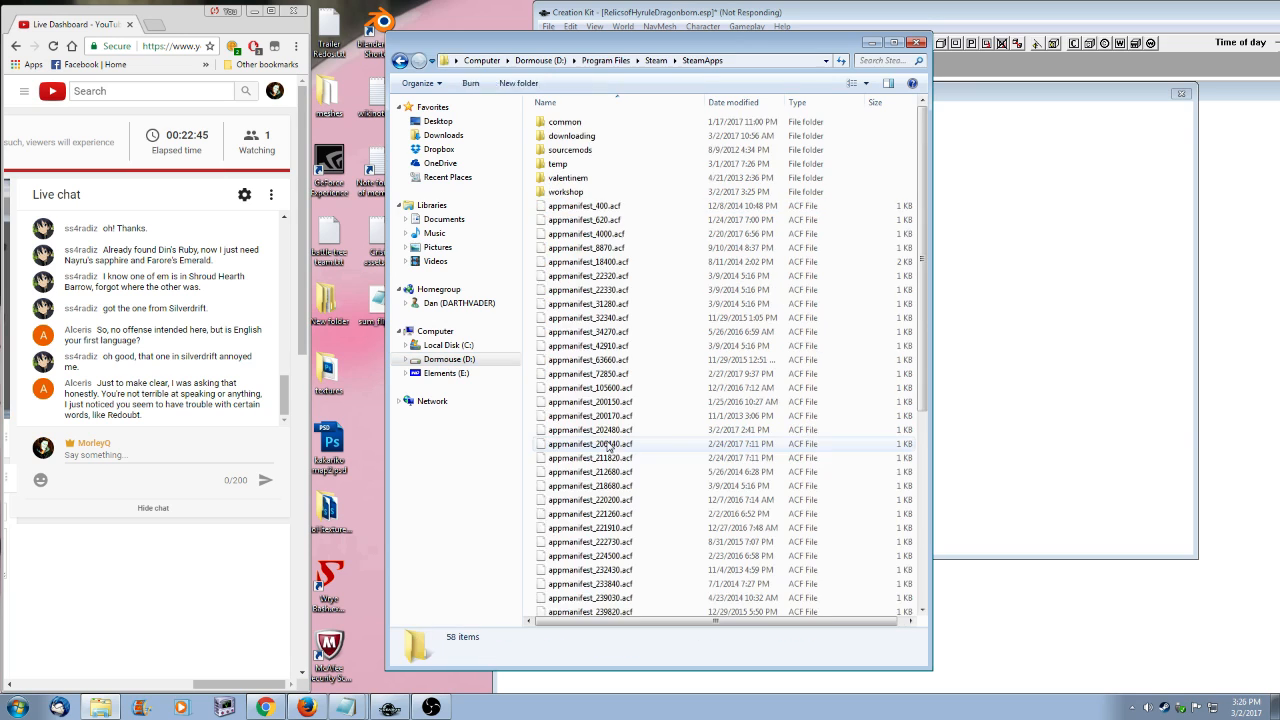
{"action": "double_click", "coordinate": [589, 123]}
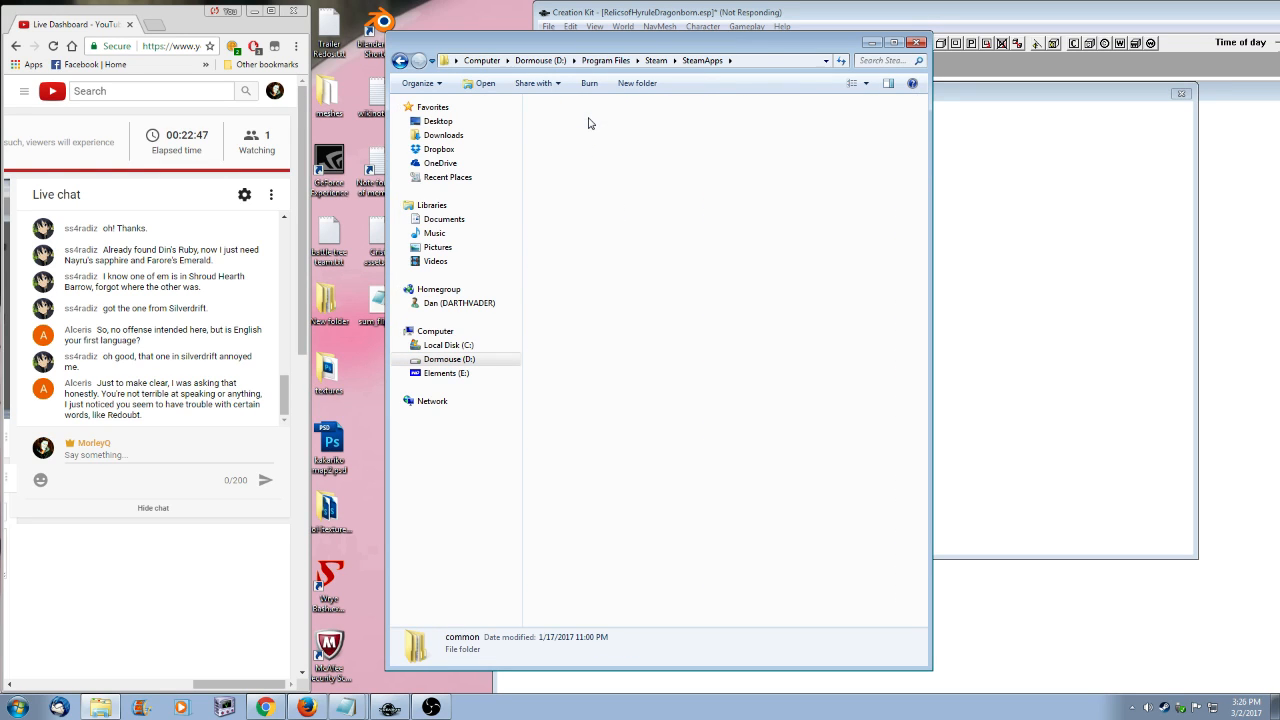
{"action": "double_click", "coordinate": [601, 578]}
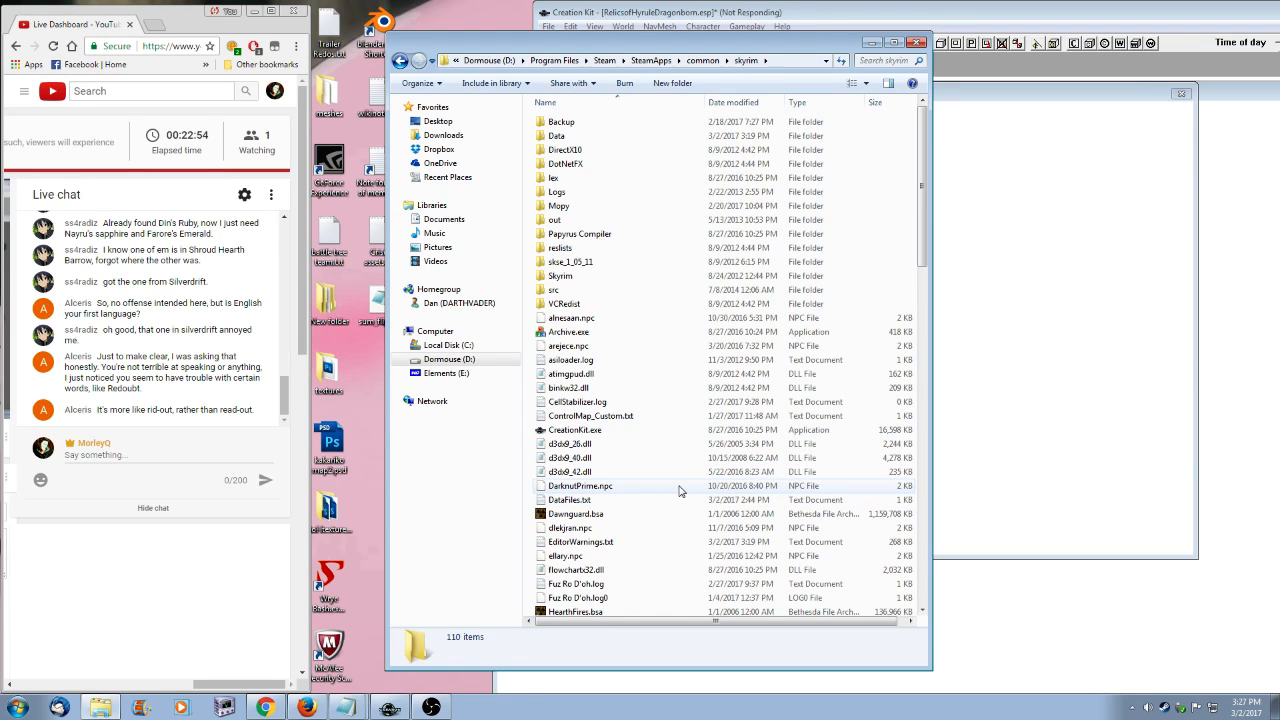
{"action": "double_click", "coordinate": [652, 139]}
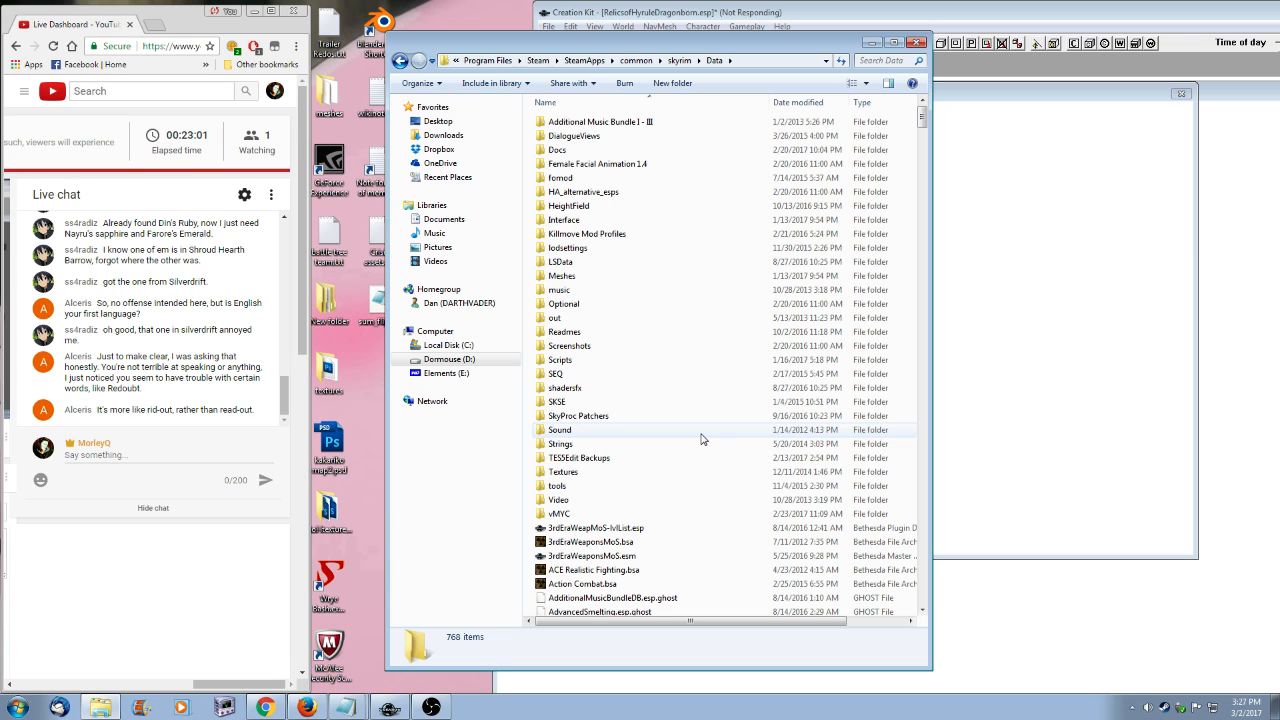
{"action": "double_click", "coordinate": [631, 277]}
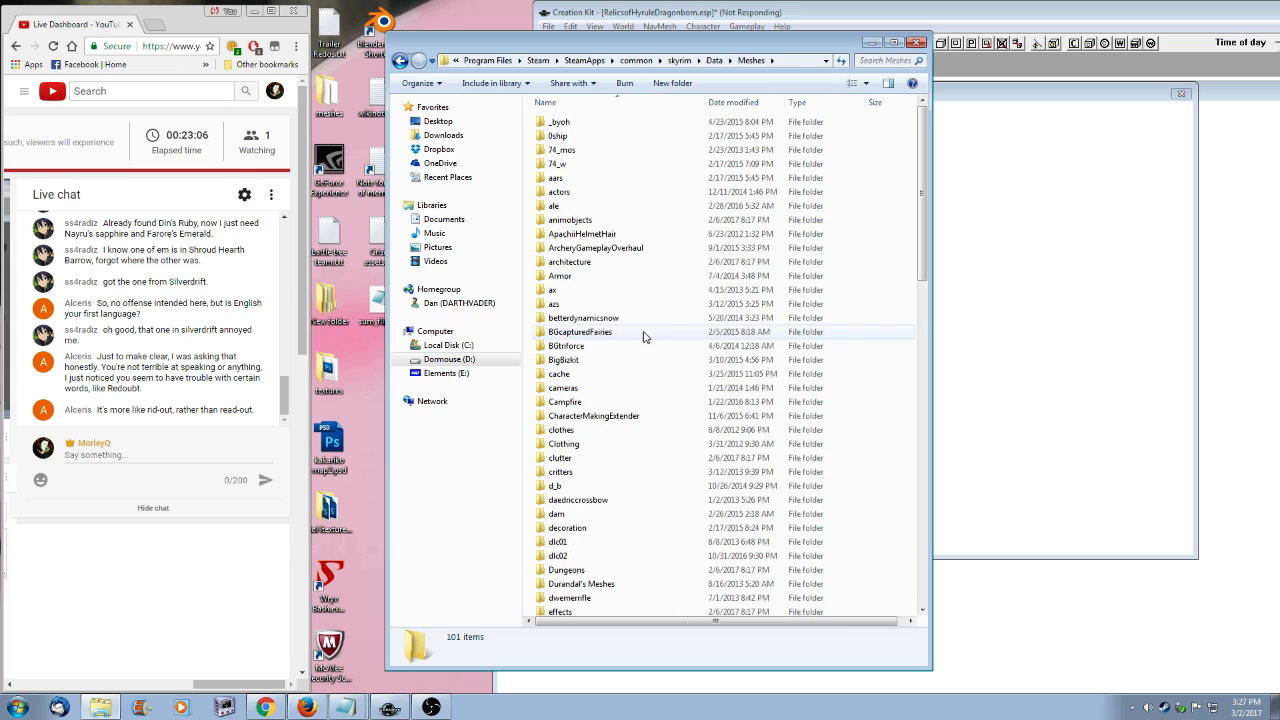
{"action": "double_click", "coordinate": [625, 262]}
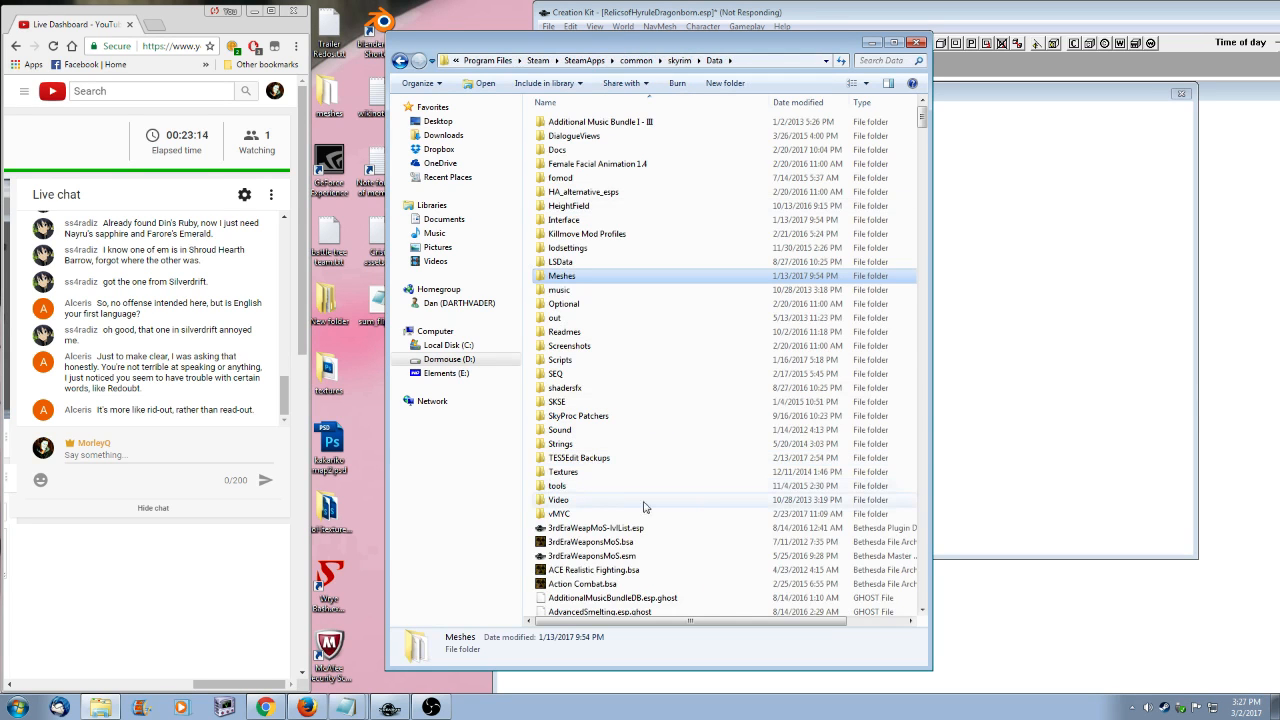
- Find Skyrim - Meshes.bsa in the skyrim Data folder and open it in BSA Browser
{"action": "scroll", "coordinate": [645, 507], "scroll_direction": "down", "scroll_amount": 20}
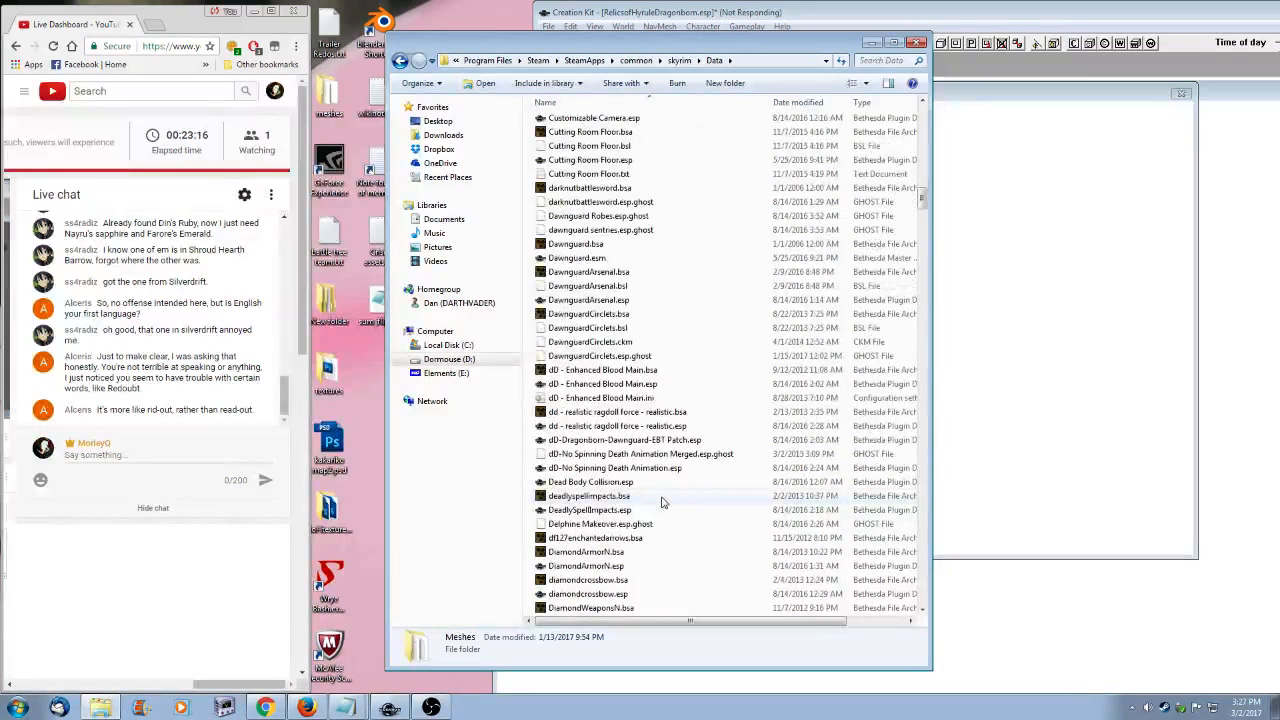
{"action": "scroll", "coordinate": [661, 502], "scroll_direction": "down", "scroll_amount": 2}
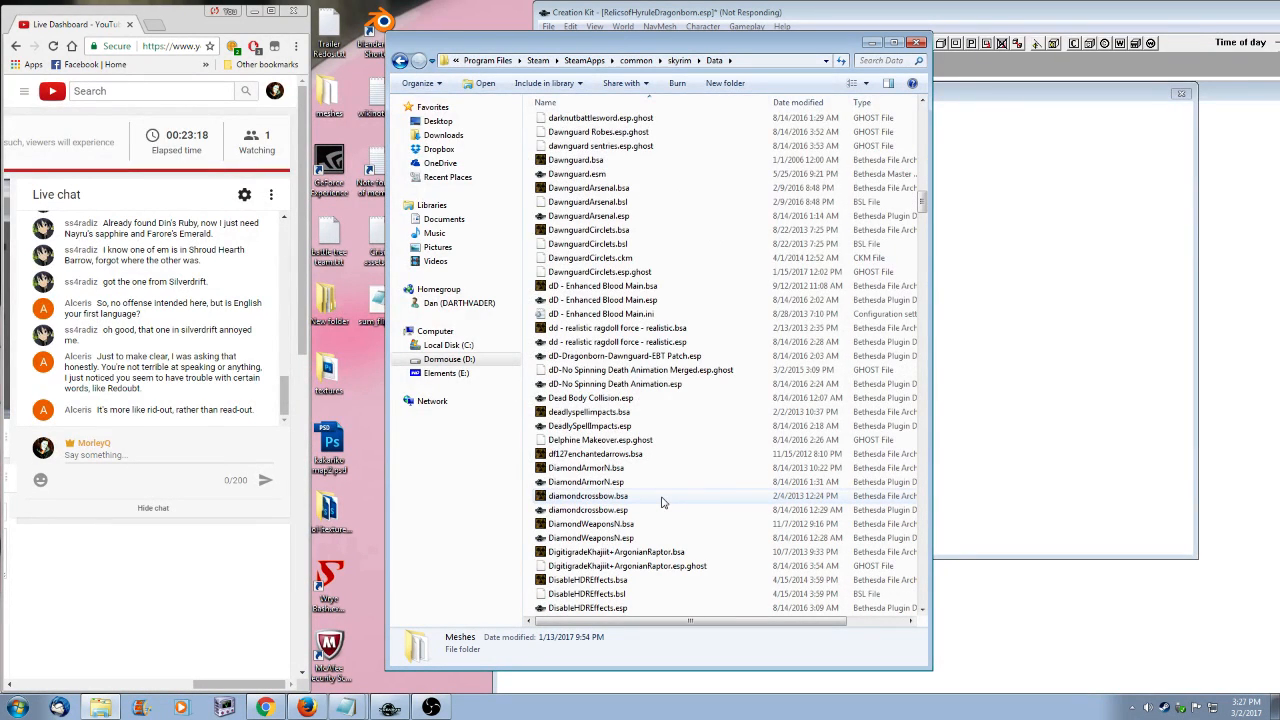
{"action": "scroll", "coordinate": [661, 502], "scroll_direction": "down", "scroll_amount": 8}
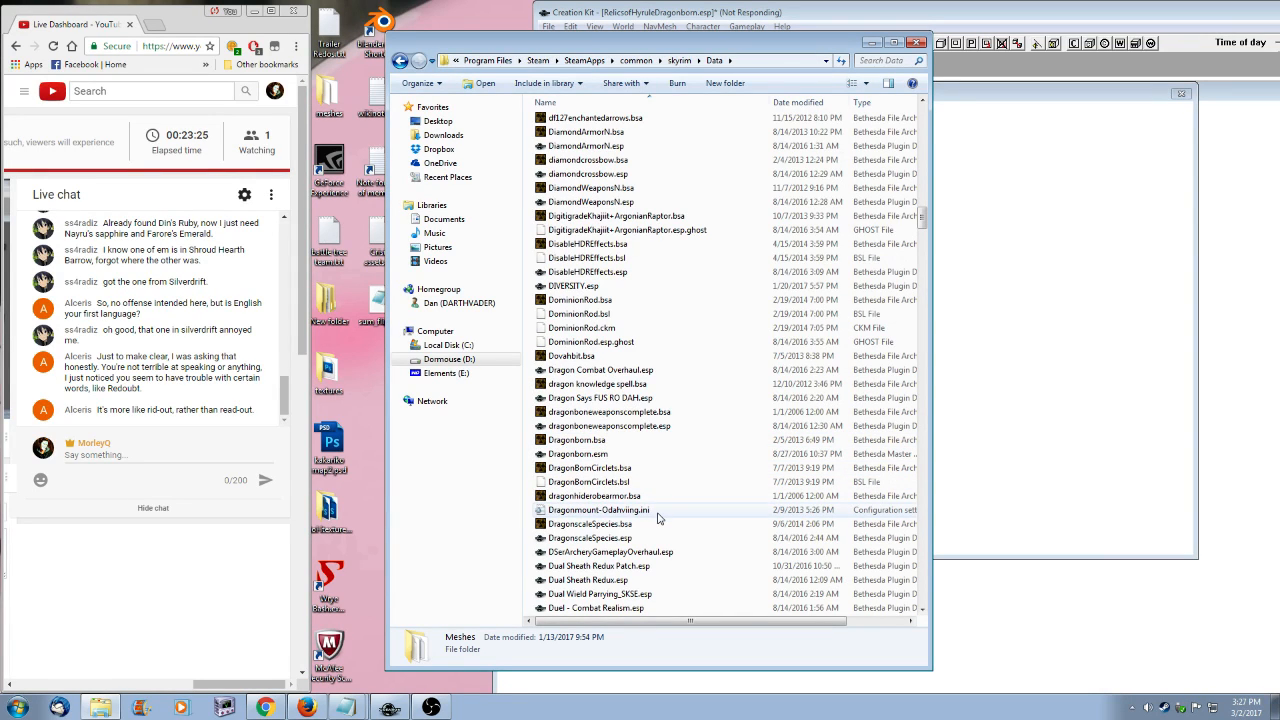
{"action": "scroll", "coordinate": [658, 517], "scroll_direction": "down", "scroll_amount": 20}
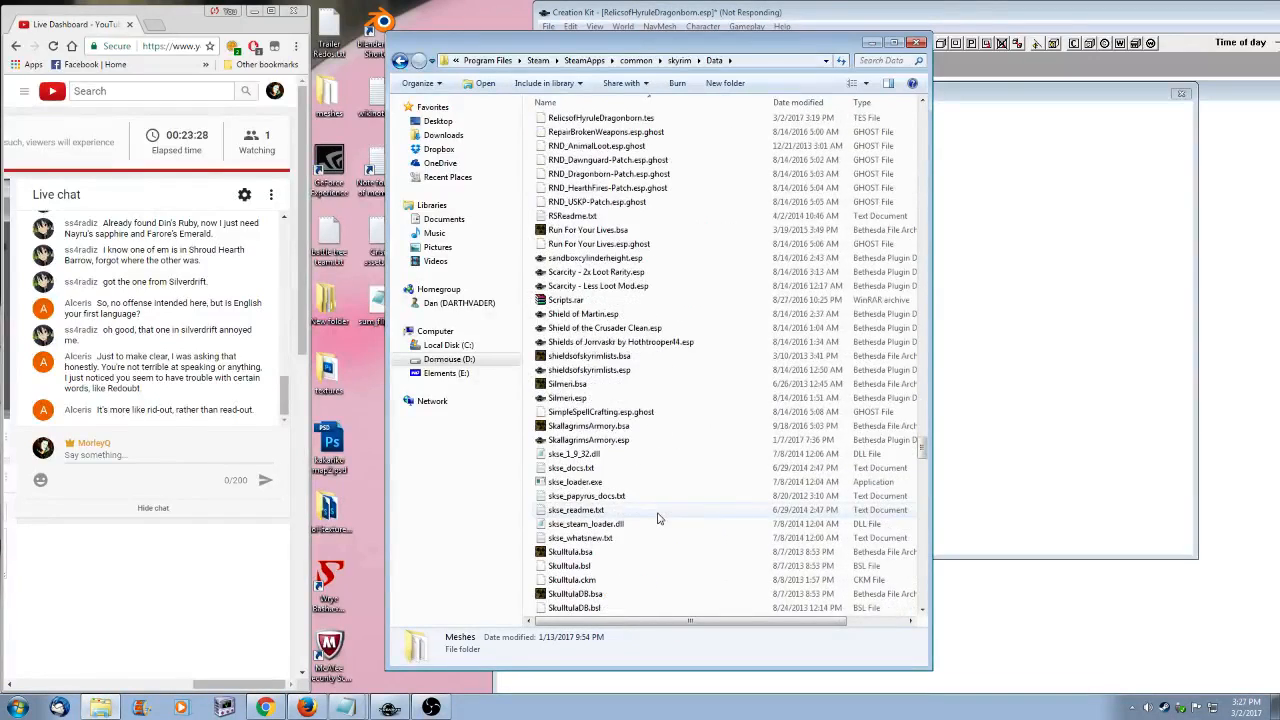
{"action": "scroll", "coordinate": [658, 517], "scroll_direction": "down", "scroll_amount": 5}
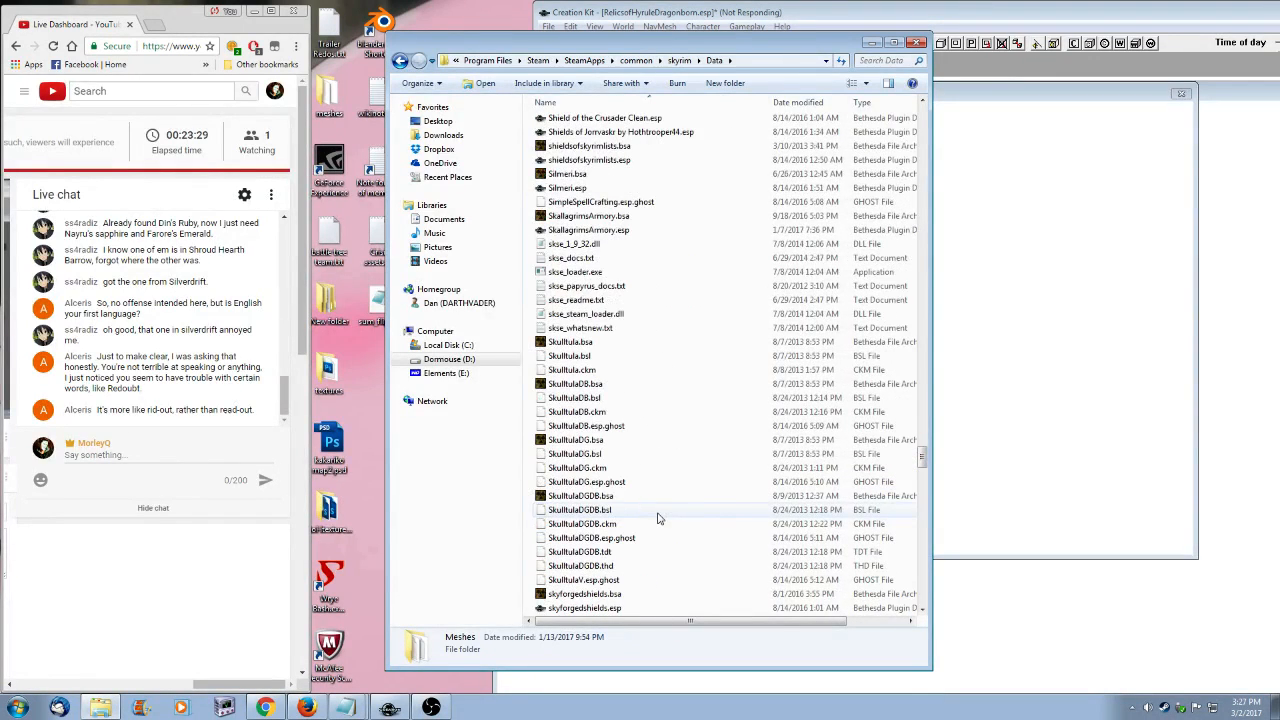
{"action": "scroll", "coordinate": [658, 517], "scroll_direction": "down", "scroll_amount": 9}
{"action": "left_click", "coordinate": [620, 300]}
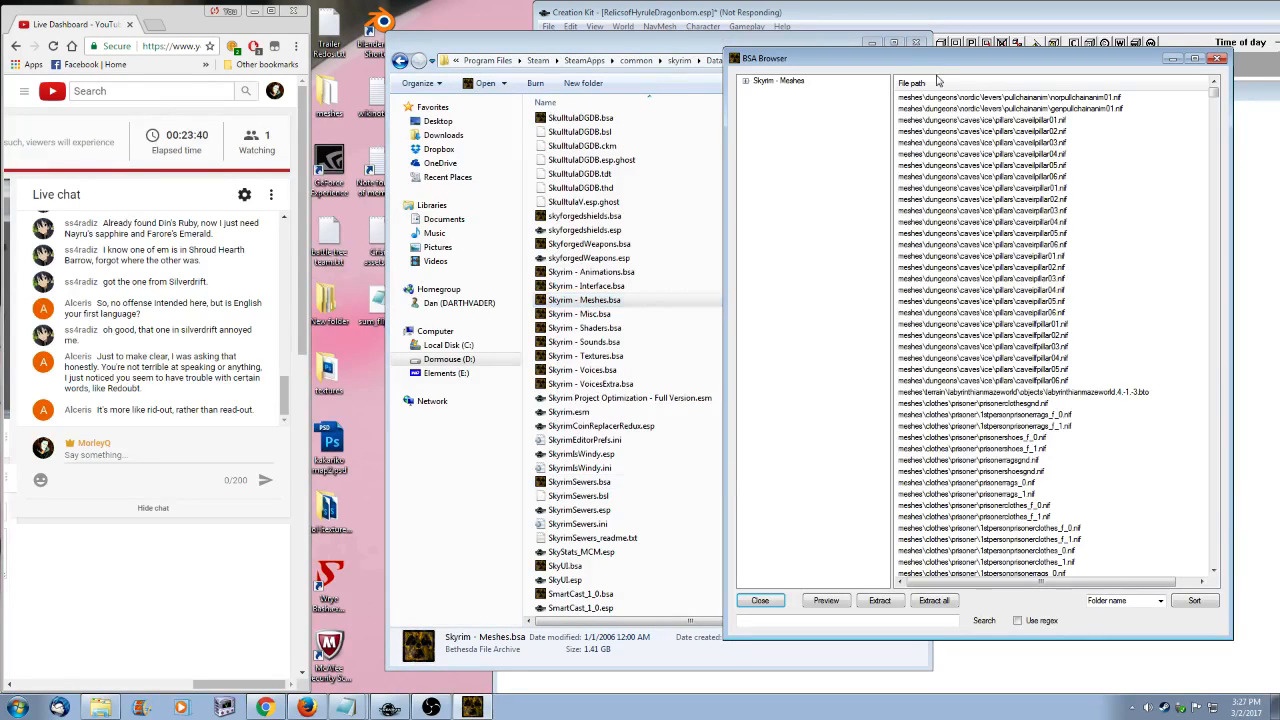
- Browse the archive to meshes\dungeons\dwemer\facades and select the dwefacadetowerroof01.nif mesh
{"action": "left_click", "coordinate": [745, 80]}
{"action": "left_click", "coordinate": [758, 92]}
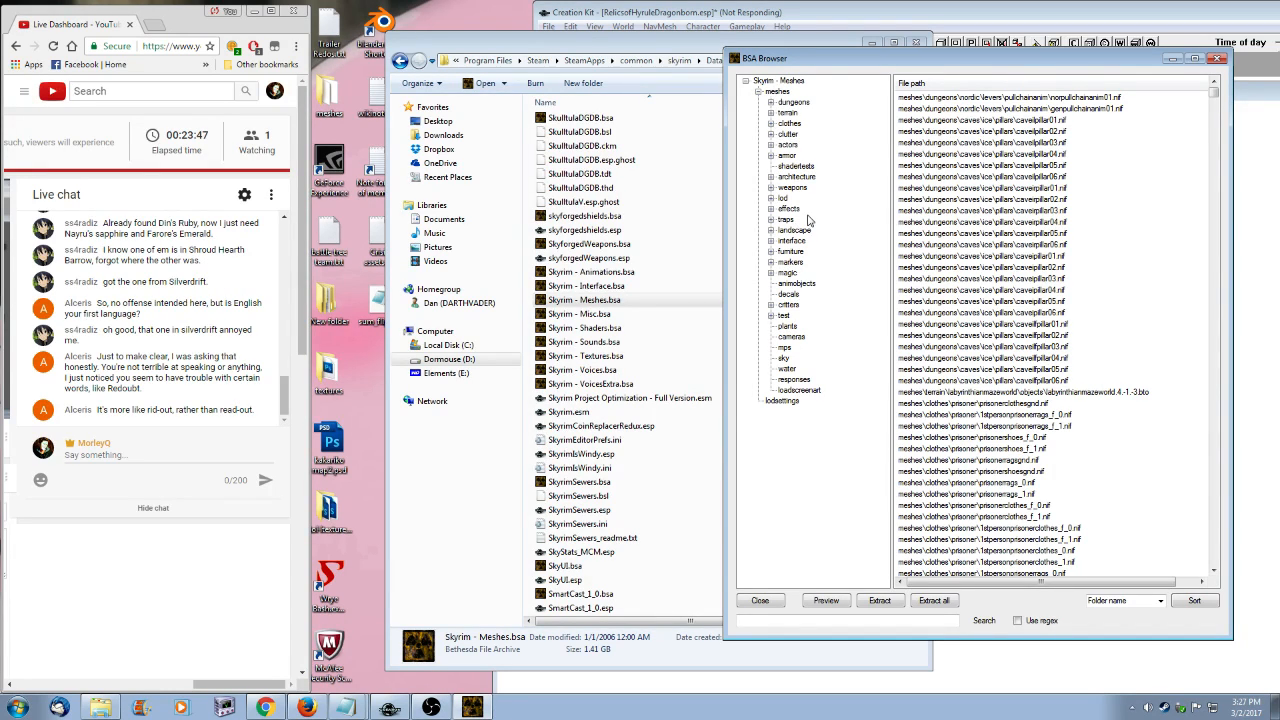
{"action": "left_click_drag", "start_coordinate": [897, 58], "coordinate": [849, 113]}
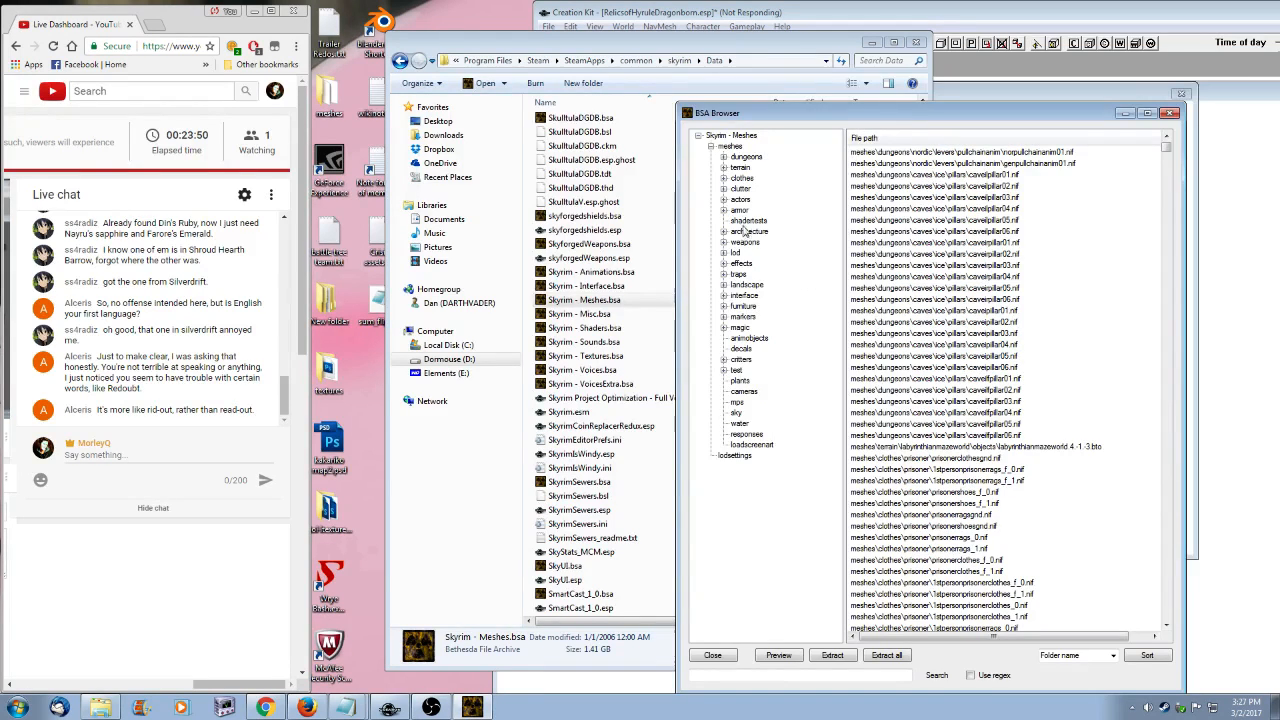
{"action": "left_click", "coordinate": [724, 157]}
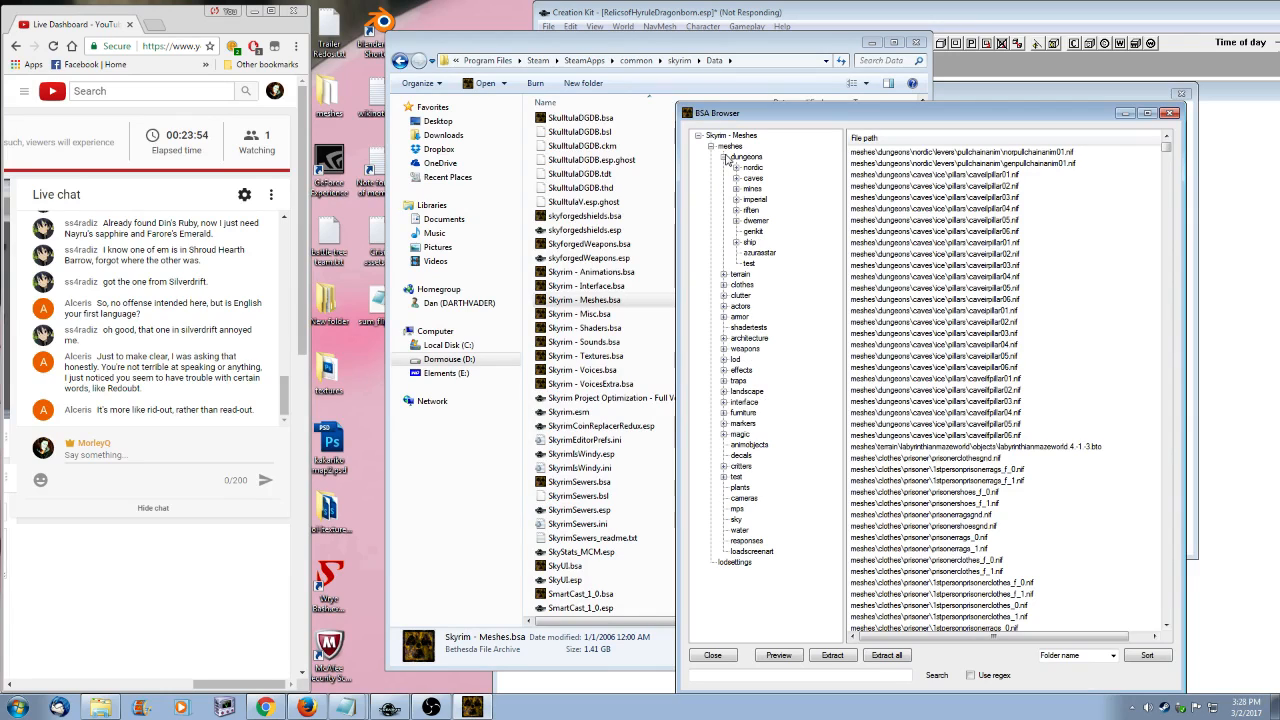
{"action": "left_click", "coordinate": [760, 220]}
{"action": "left_click", "coordinate": [737, 220]}
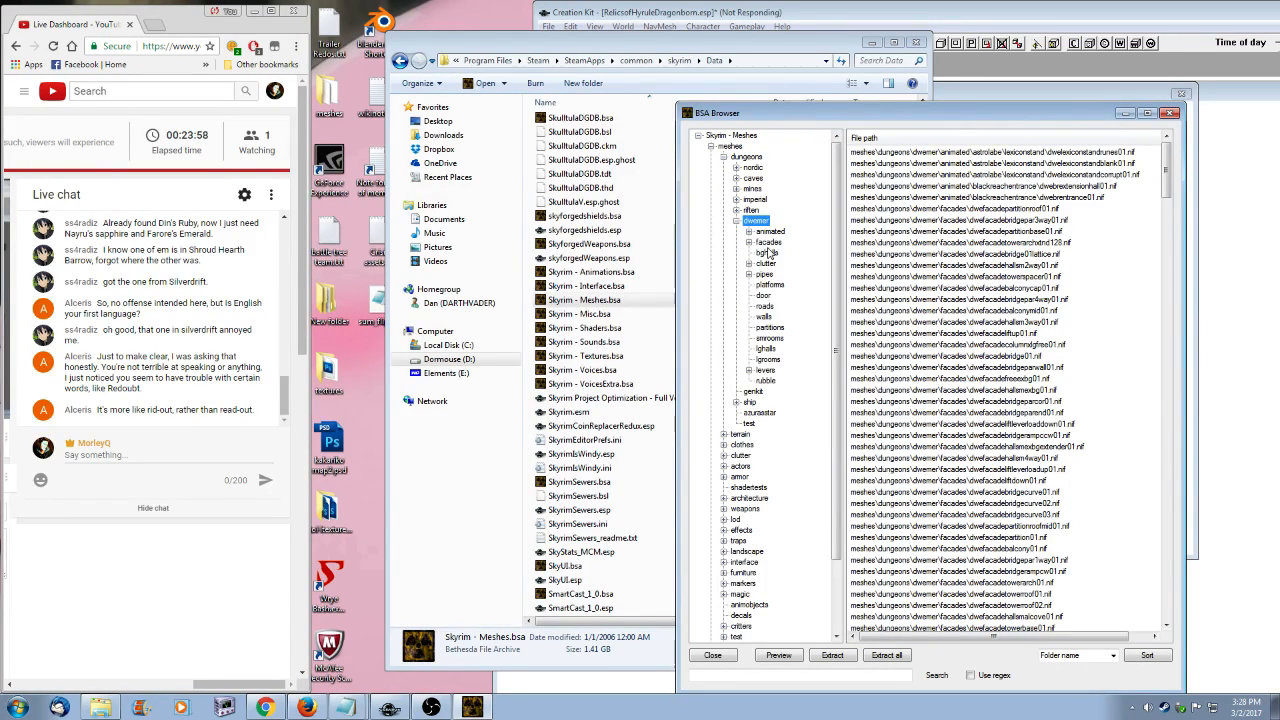
{"action": "left_click", "coordinate": [749, 242]}
{"action": "left_click", "coordinate": [768, 242]}
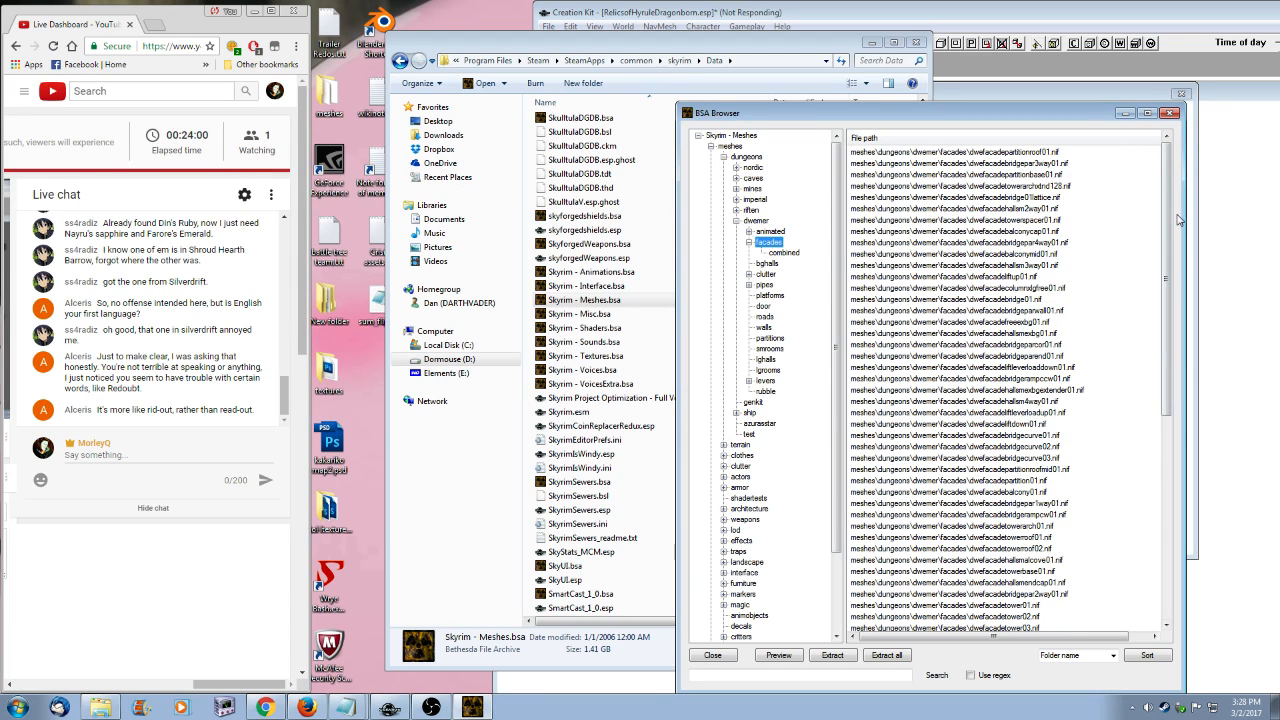
{"action": "left_click_drag", "start_coordinate": [1174, 226], "coordinate": [1165, 397]}
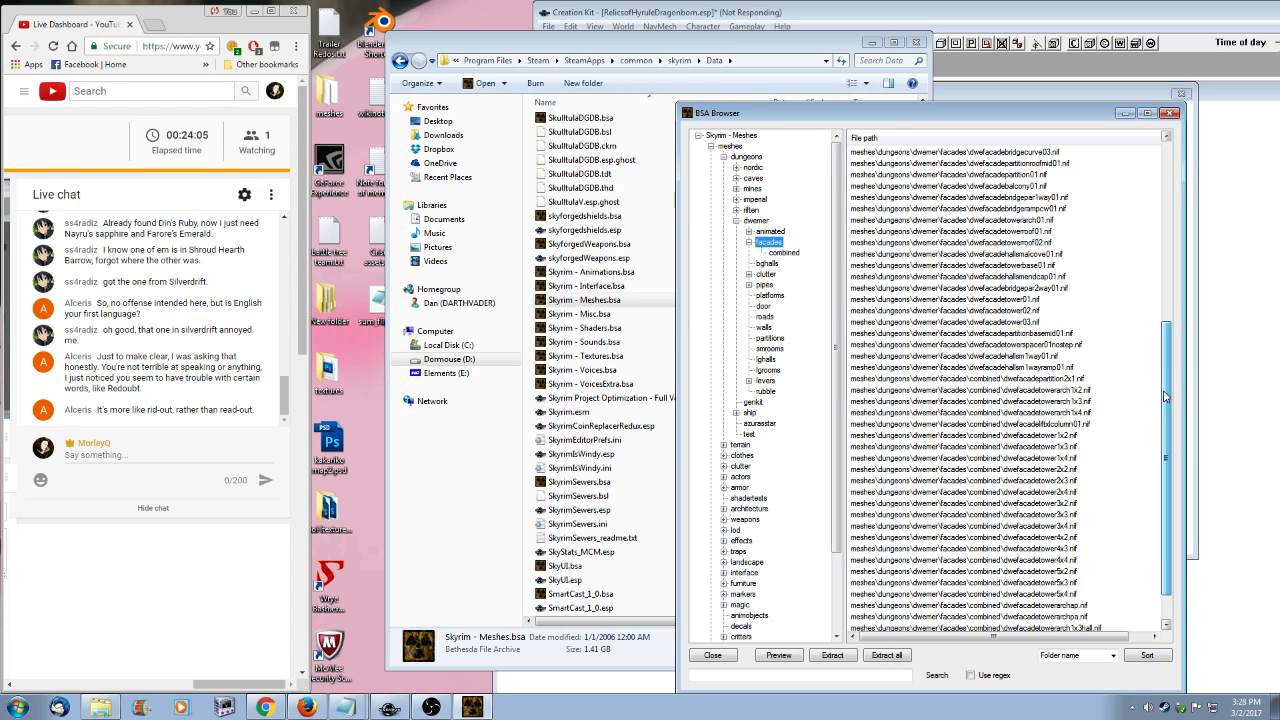
{"action": "left_click", "coordinate": [1035, 231]}
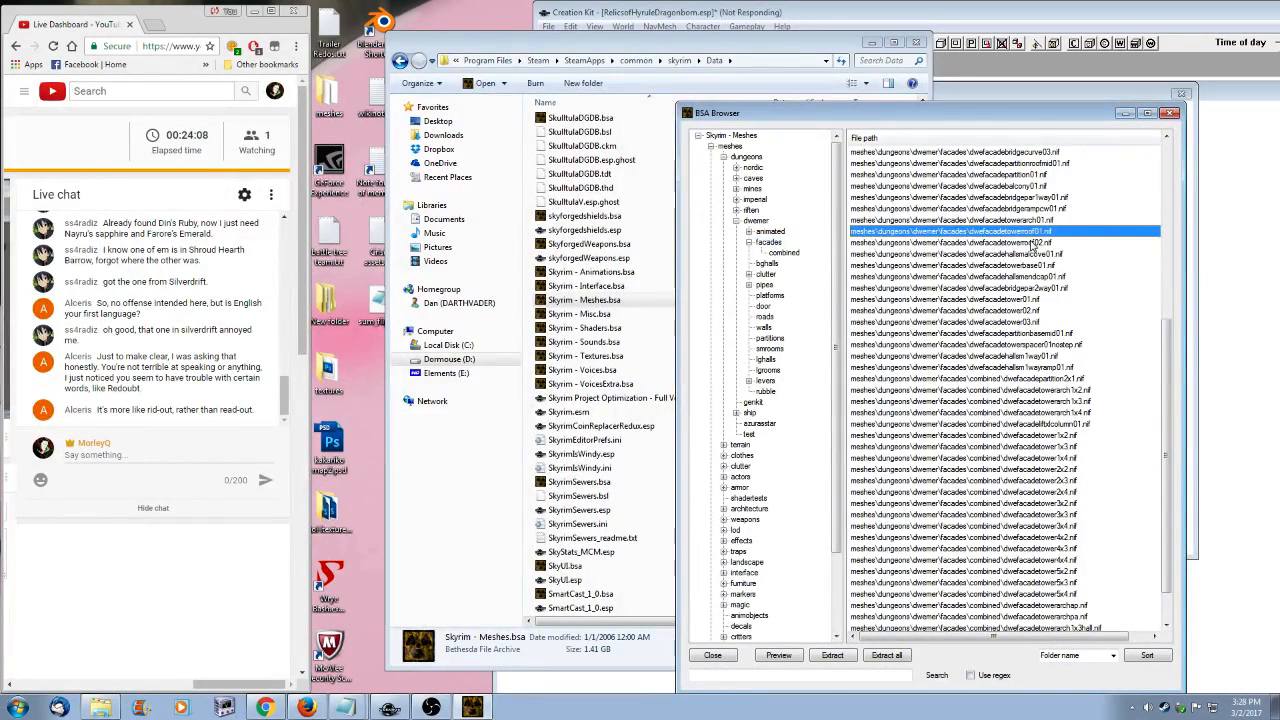
- Extract the selected Dwemer facade tower roof meshes to the Desktop
{"action": "left_click", "coordinate": [838, 655]}
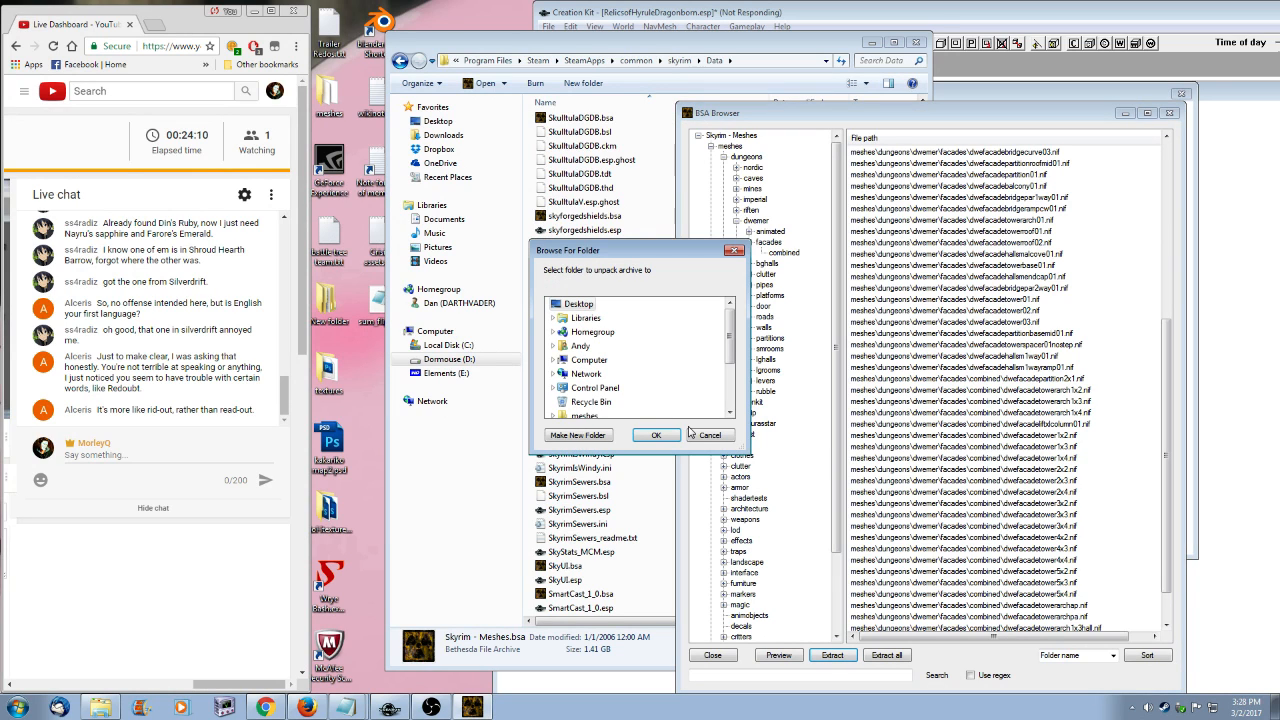
{"action": "left_click", "coordinate": [668, 434]}
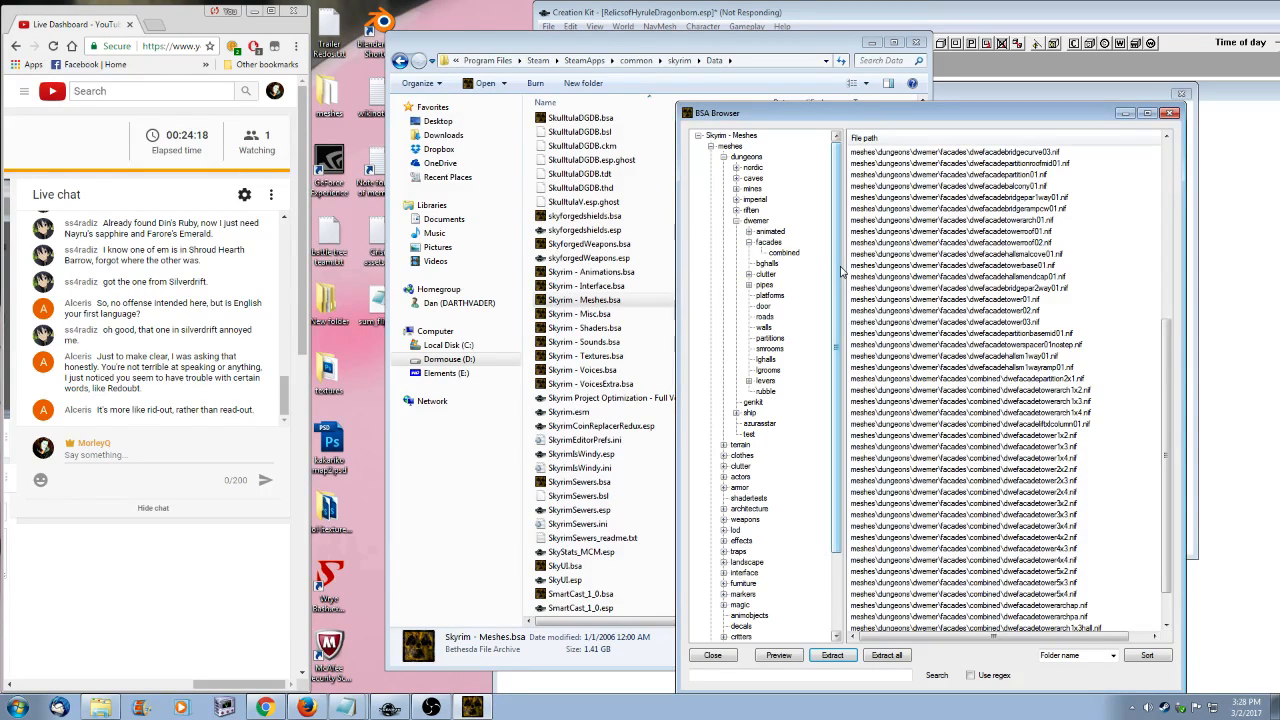
- Look through the meshes in the archive's architecture\solitude folder and expand its subfolders
{"action": "mouse_move", "coordinate": [842, 270]}
{"action": "left_mouse_down"}
{"action": "mouse_move", "coordinate": [842, 298]}
{"action": "mouse_move", "coordinate": [841, 210]}
{"action": "mouse_move", "coordinate": [841, 270]}
{"action": "left_mouse_up"}
{"action": "left_click", "coordinate": [749, 412]}
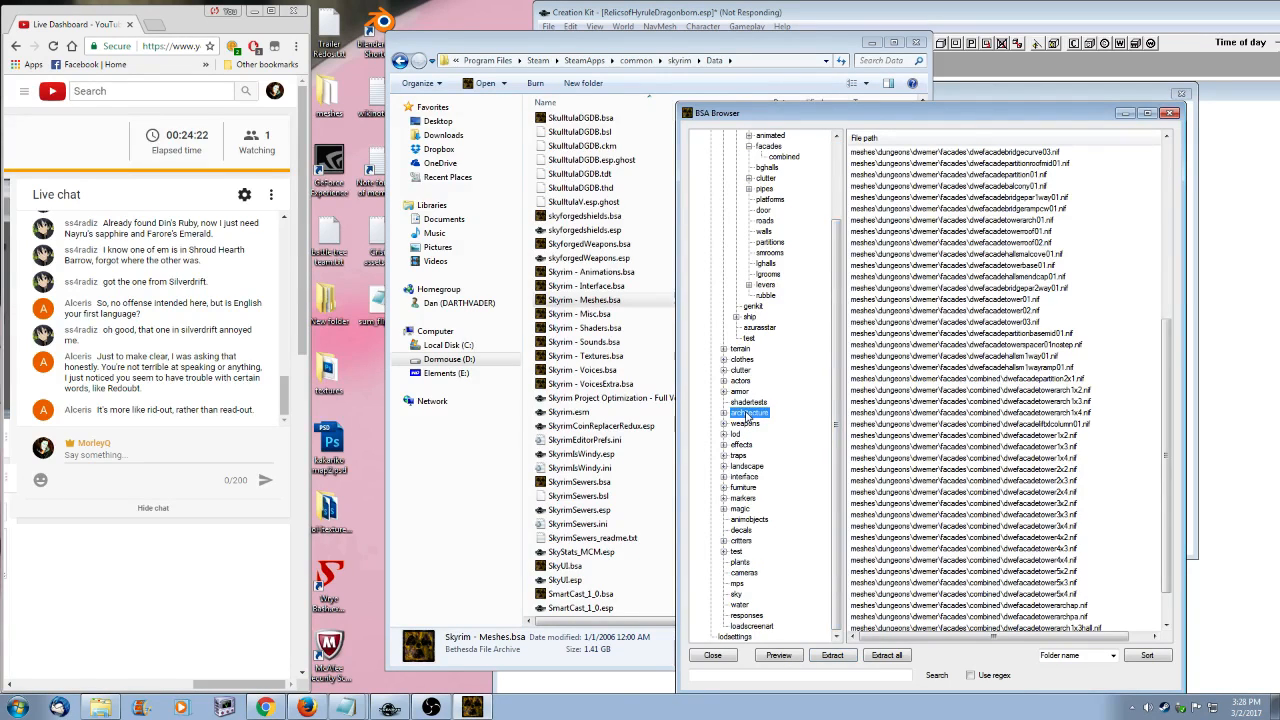
{"action": "left_click", "coordinate": [723, 413]}
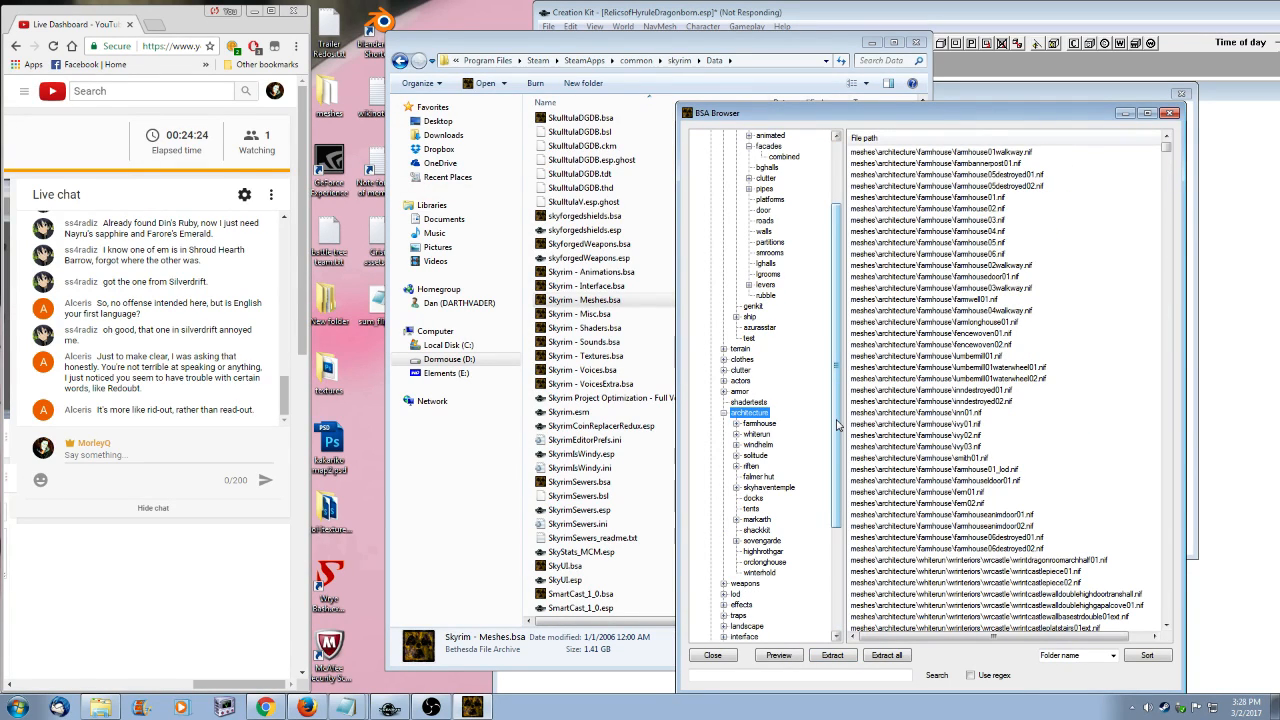
{"action": "left_click", "coordinate": [757, 456]}
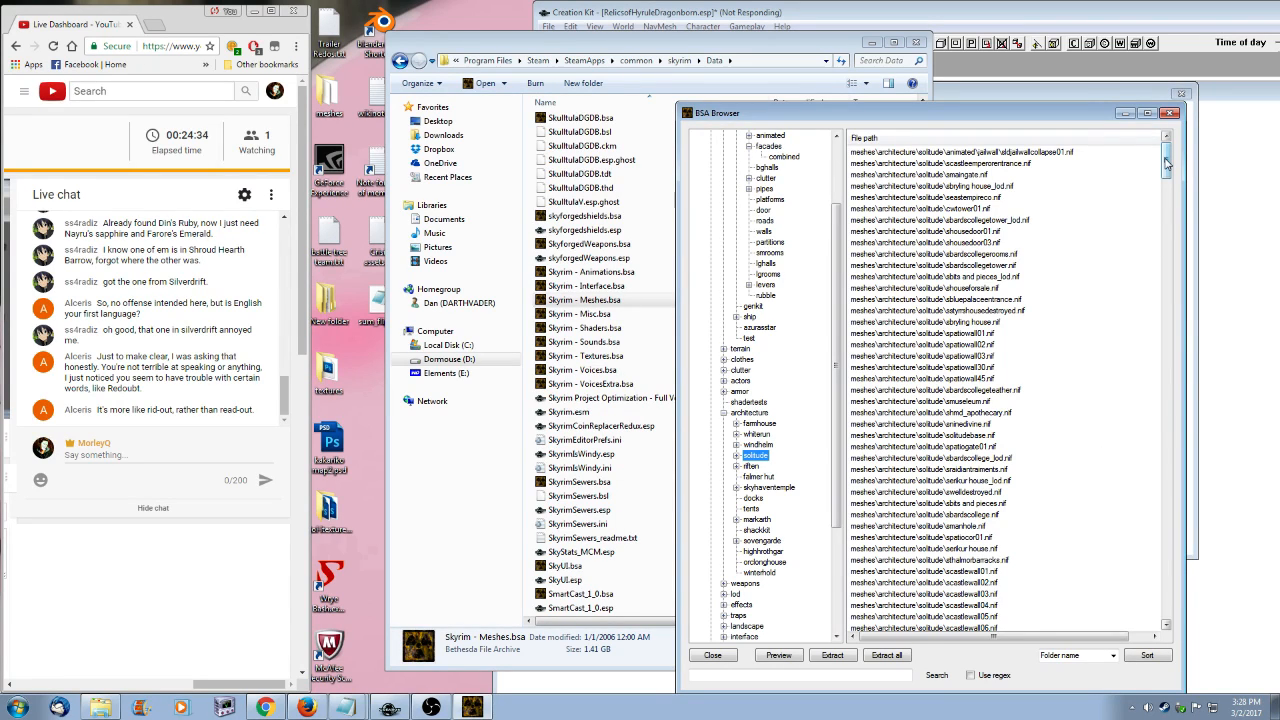
{"action": "scroll", "coordinate": [1166, 165], "scroll_direction": "down", "scroll_amount": 1}
{"action": "left_click_drag", "start_coordinate": [1166, 165], "coordinate": [1163, 228]}
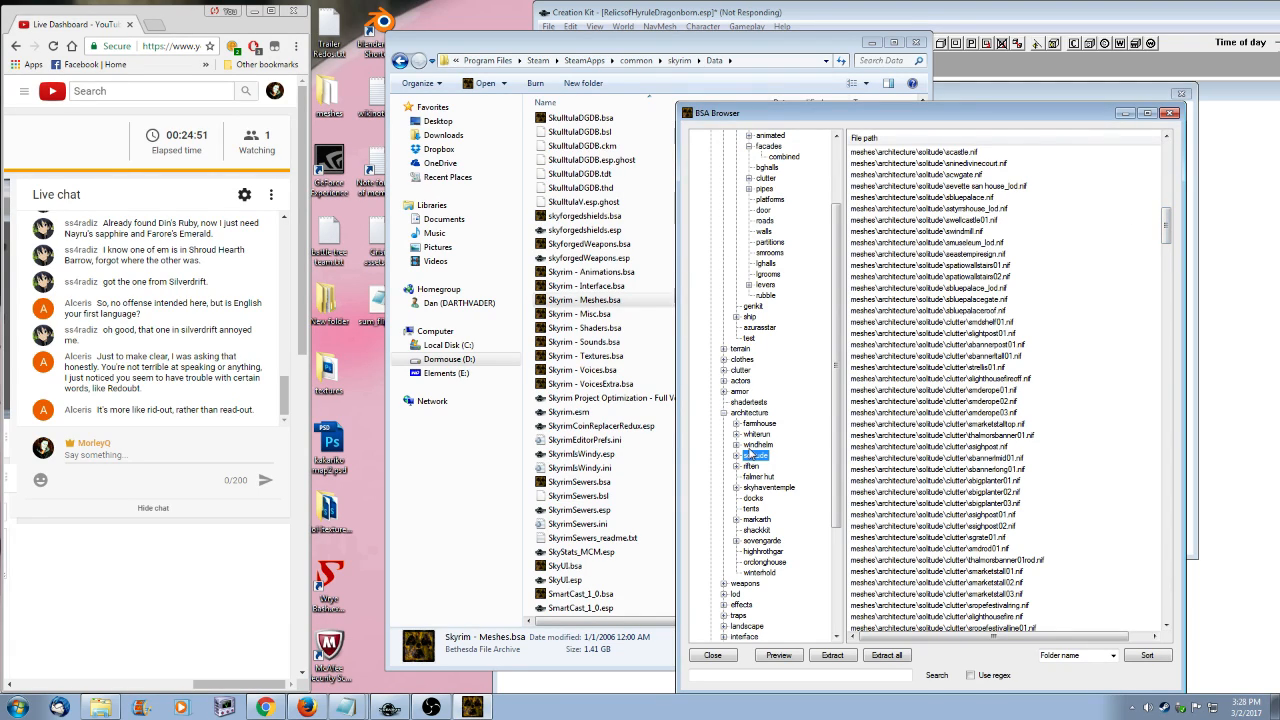
{"action": "double_click", "coordinate": [753, 455]}
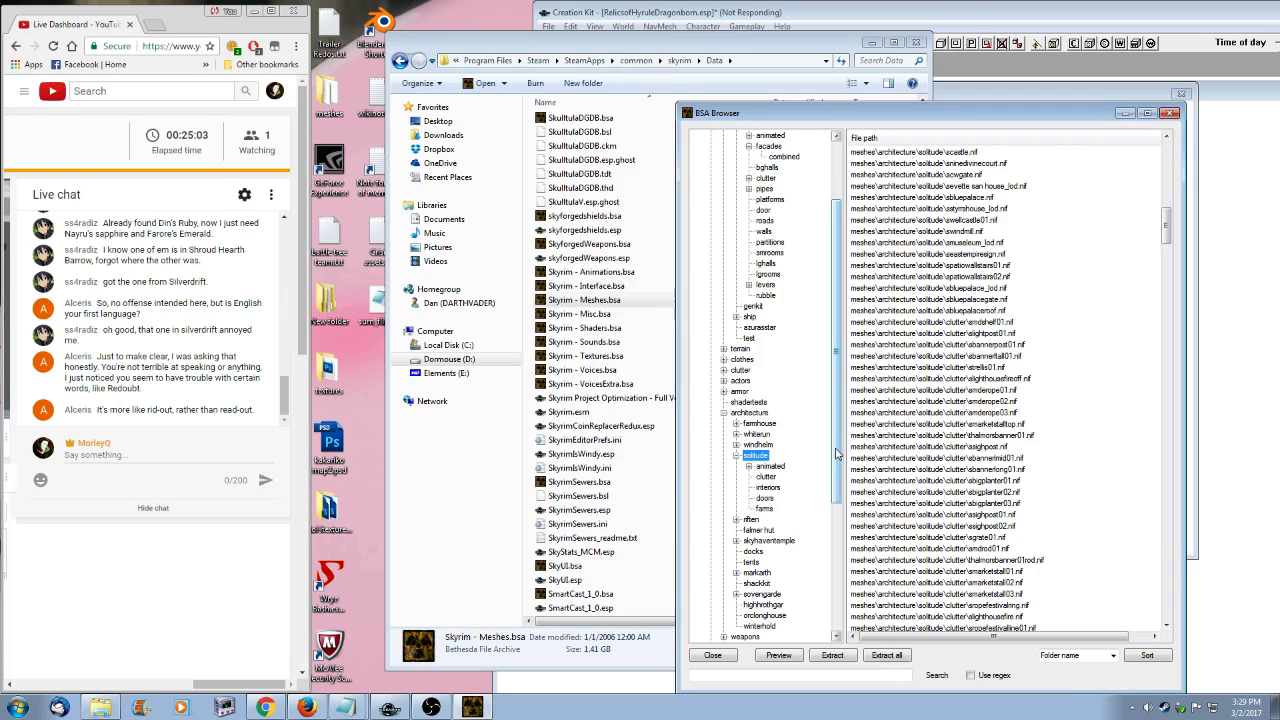
- Examine the full list of meshes in the archive's architecture\skyhaventemple folder
{"action": "left_click", "coordinate": [769, 540]}
{"action": "left_click_drag", "start_coordinate": [1164, 270], "coordinate": [1162, 523]}
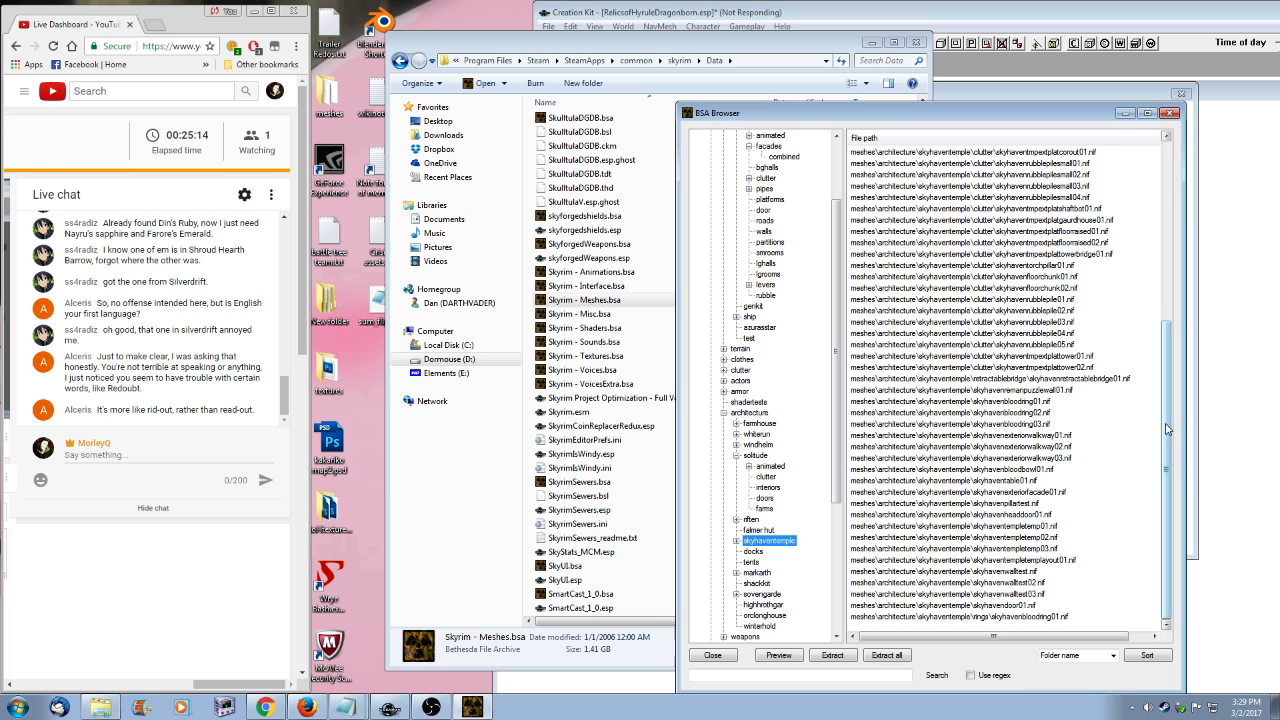
{"action": "left_click_drag", "start_coordinate": [1168, 422], "coordinate": [1170, 424]}
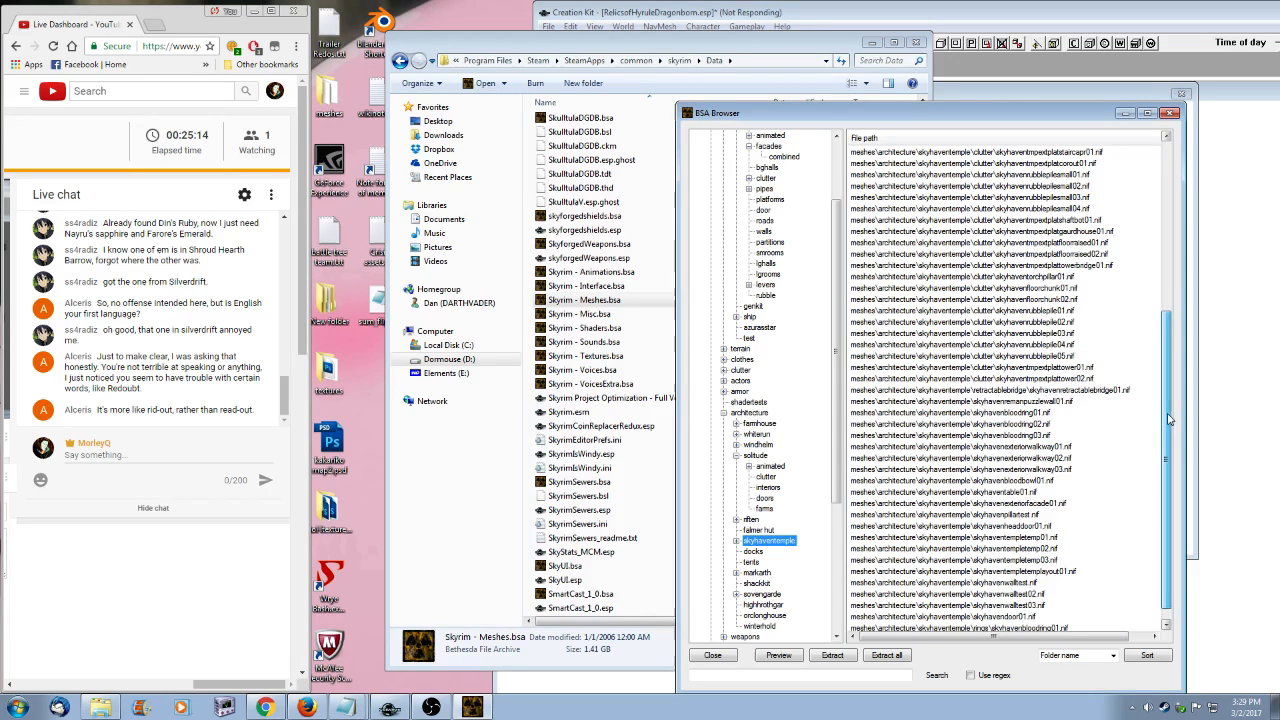
{"action": "left_click_drag", "start_coordinate": [1170, 420], "coordinate": [1172, 208]}
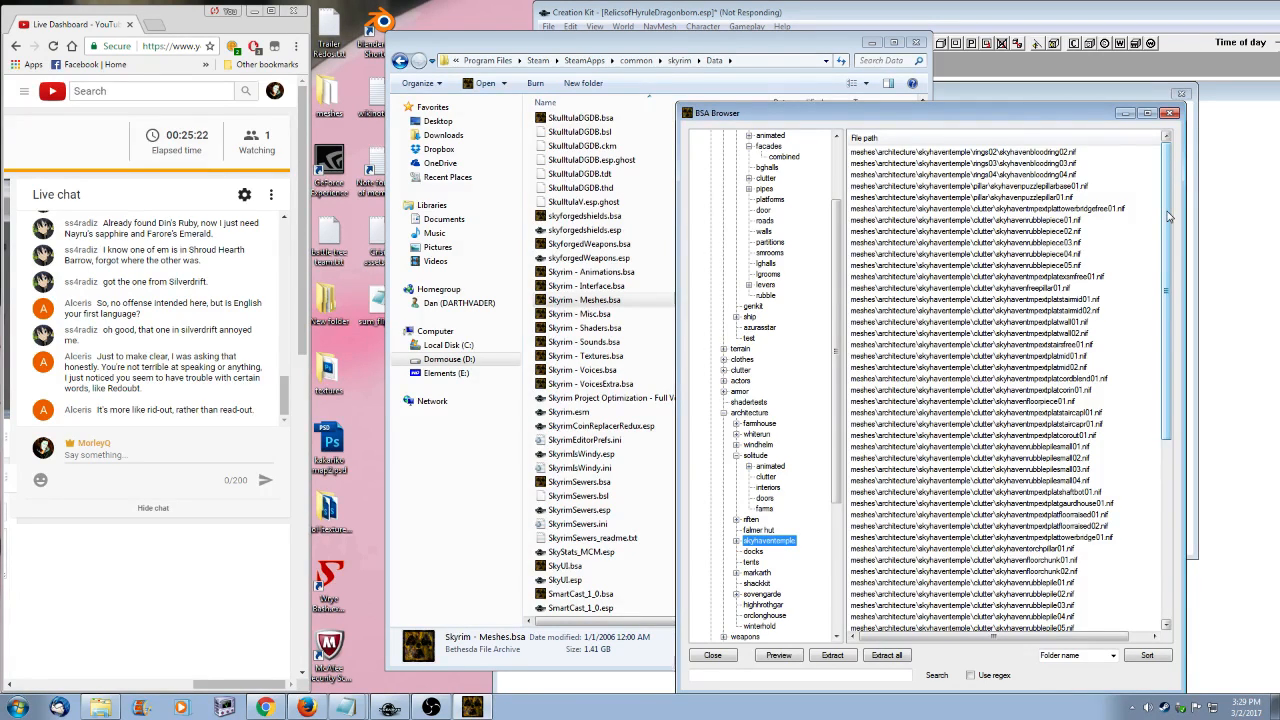
{"action": "left_click_drag", "start_coordinate": [1168, 217], "coordinate": [1164, 437]}
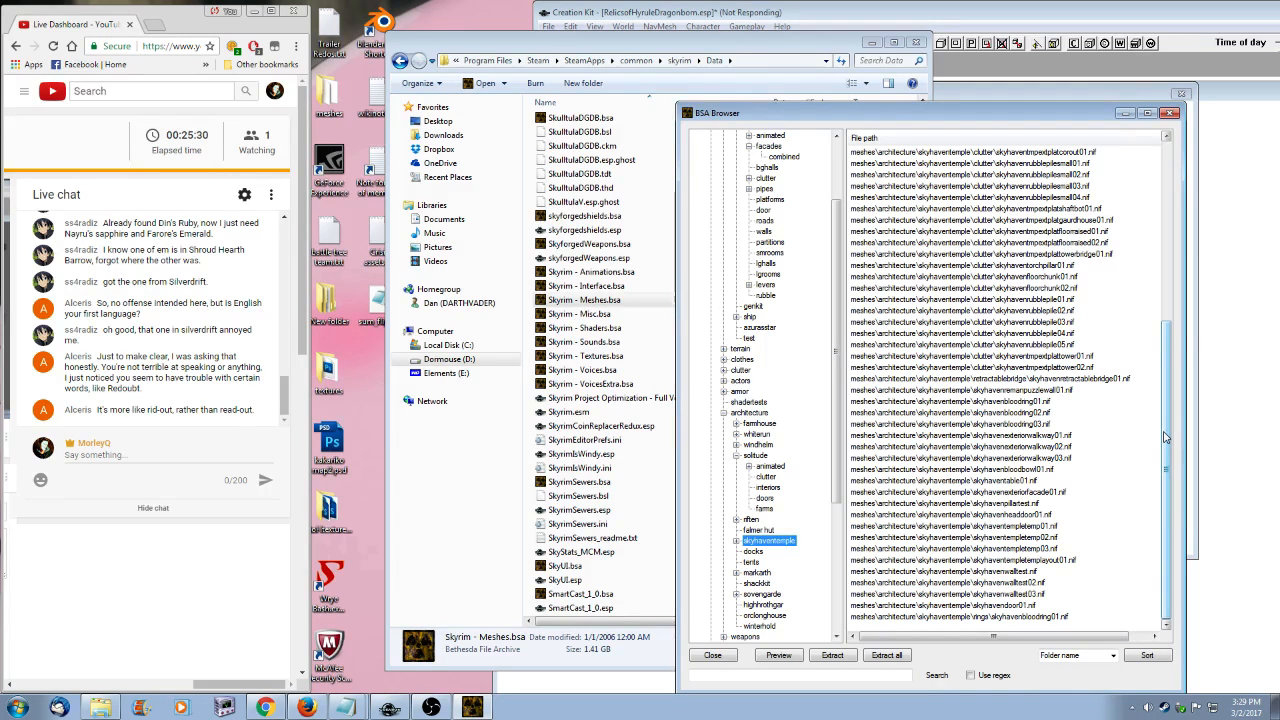
- Move the skyrim Data folder window aside and browse the desktop's meshes folder to dungeons\dwemer\facades
{"action": "left_click", "coordinate": [550, 48]}
{"action": "left_click_drag", "start_coordinate": [550, 50], "coordinate": [845, 66]}
{"action": "double_click", "coordinate": [850, 314]}
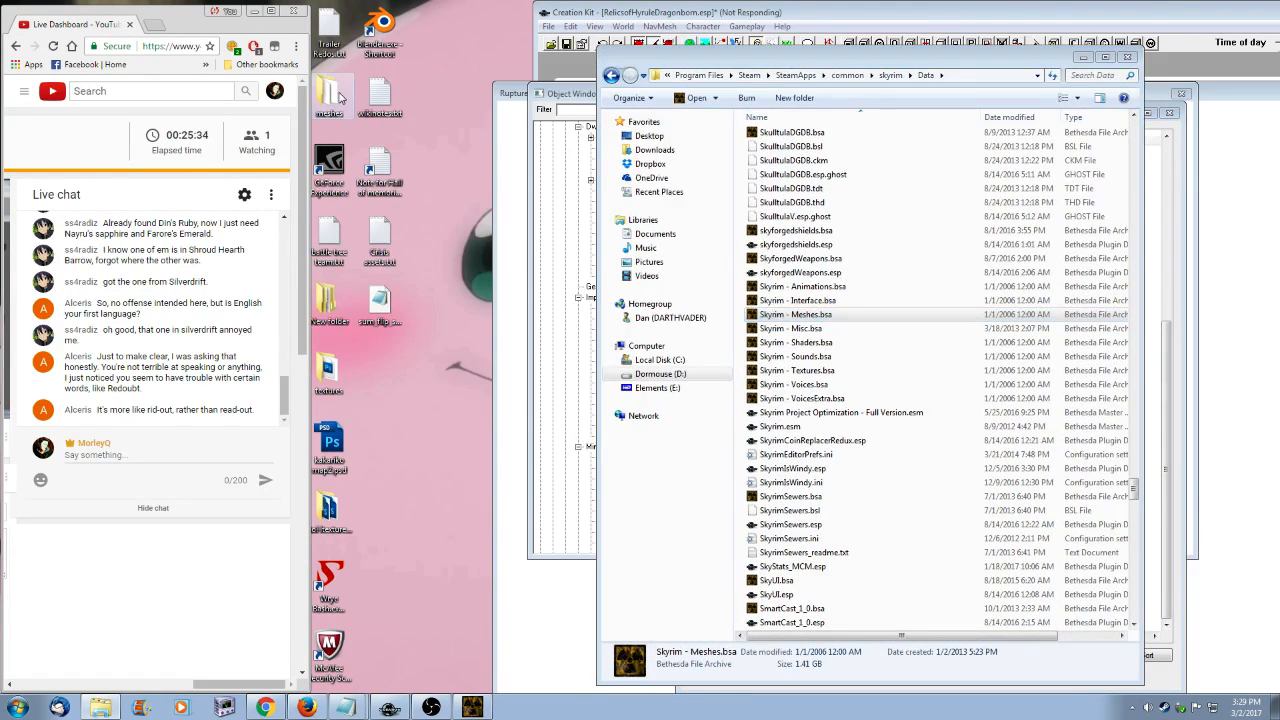
{"action": "left_click_drag", "start_coordinate": [1148, 141], "coordinate": [1164, 221]}
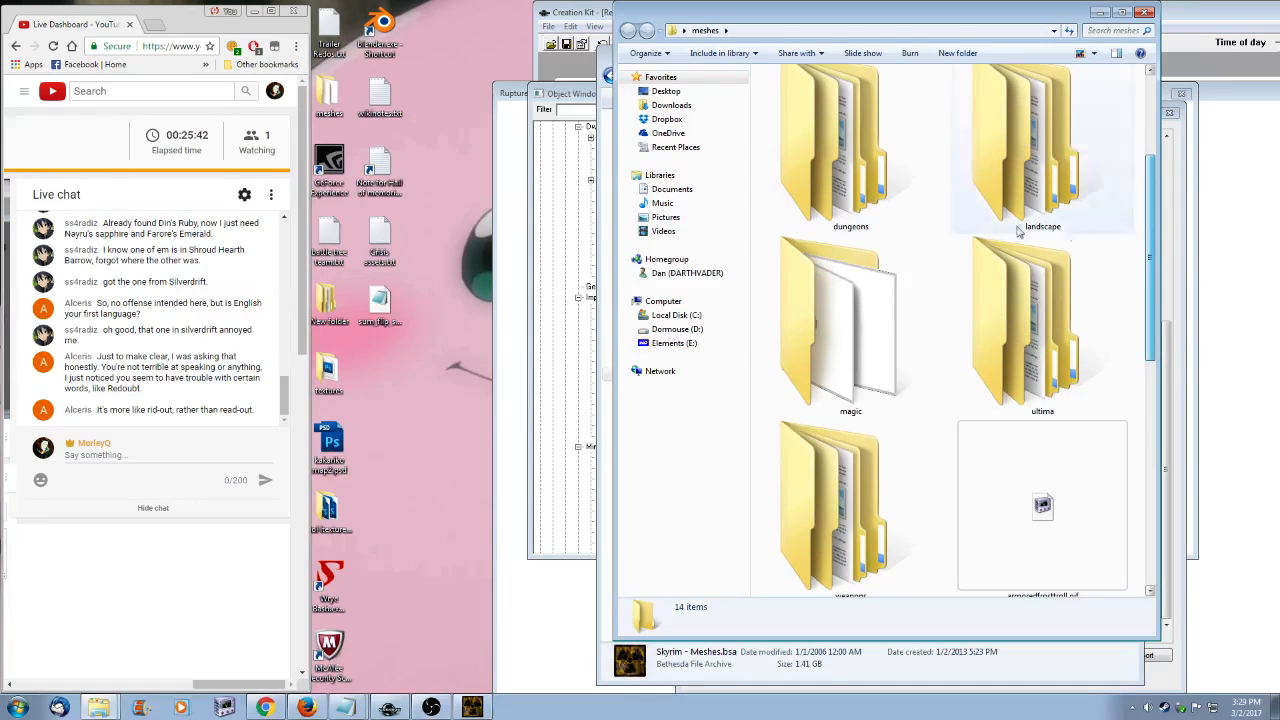
{"action": "double_click", "coordinate": [872, 150]}
{"action": "double_click", "coordinate": [794, 108]}
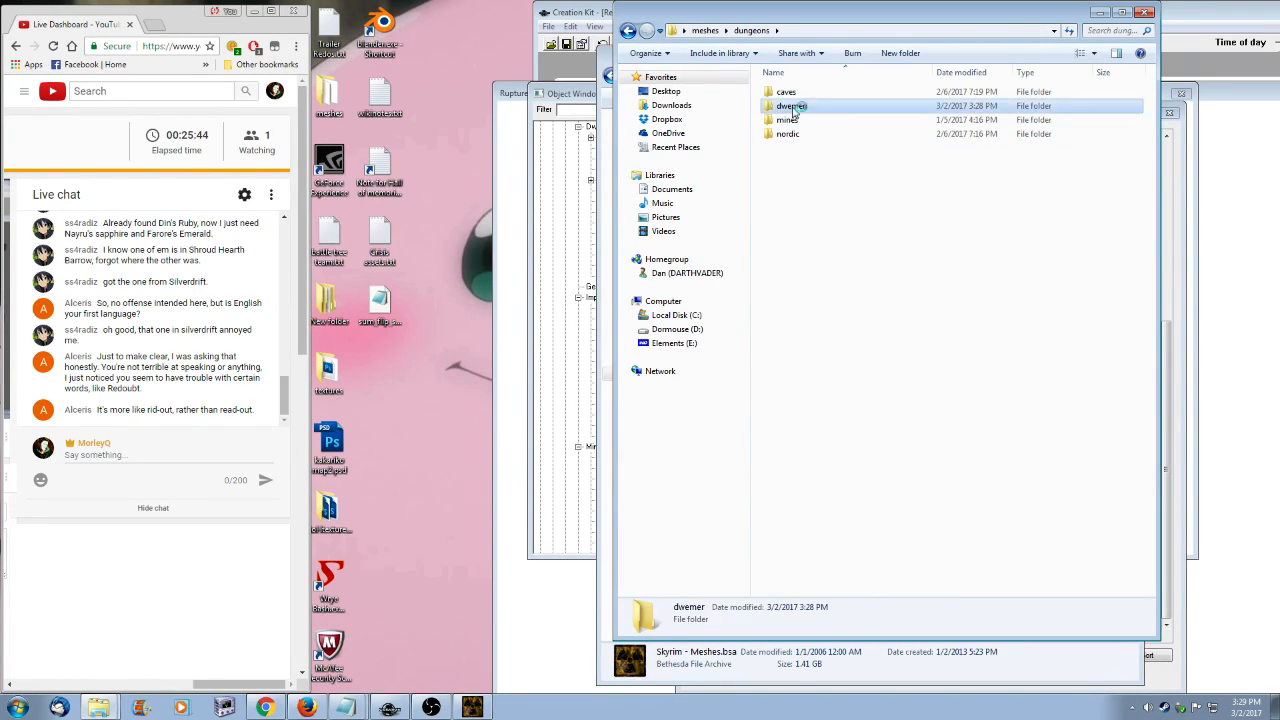
{"action": "double_click", "coordinate": [826, 95]}
- Open dwefacadetowerroof01.nif in NifSkope, restore its window to a smaller size and move it
{"action": "double_click", "coordinate": [847, 95]}
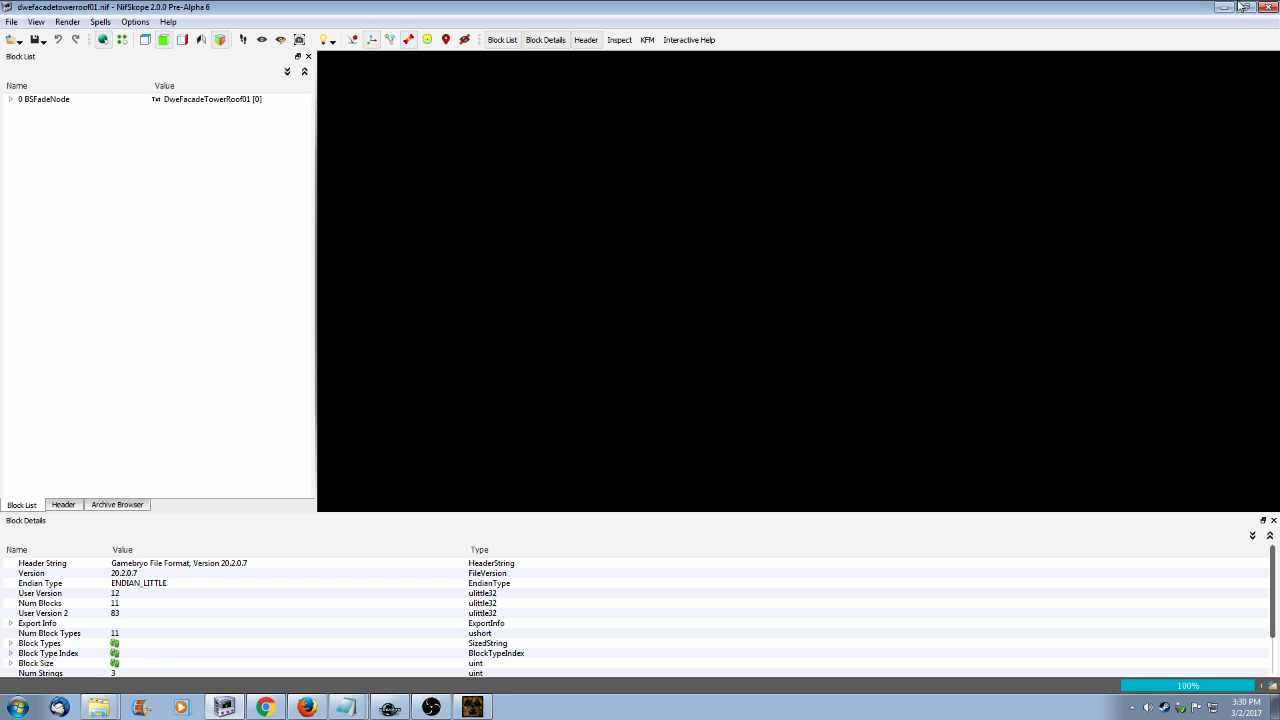
{"action": "left_click", "coordinate": [1244, 7]}
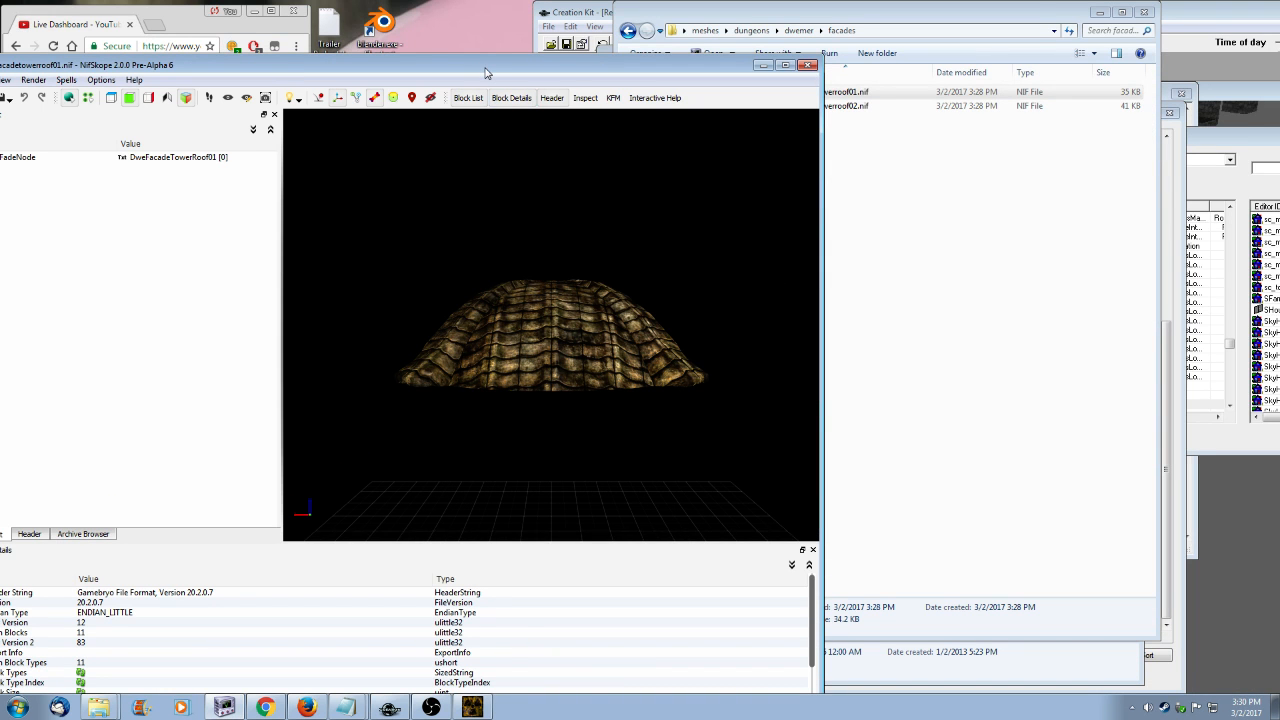
{"action": "left_click_drag", "start_coordinate": [485, 73], "coordinate": [800, 212]}
- Open dwefacadetowerroof02.nif in NifSkope, minimise the facades folder window and restore NifSkope to a smaller size
{"action": "double_click", "coordinate": [822, 105]}
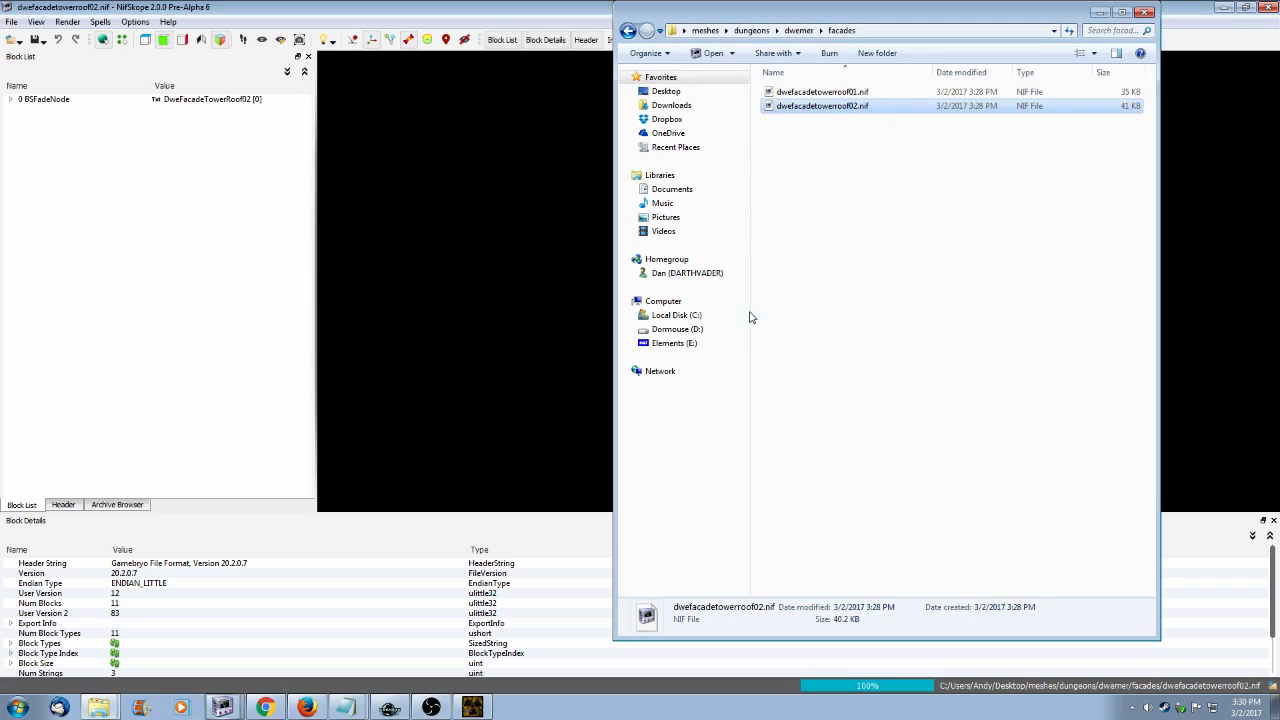
{"action": "left_click", "coordinate": [1100, 12]}
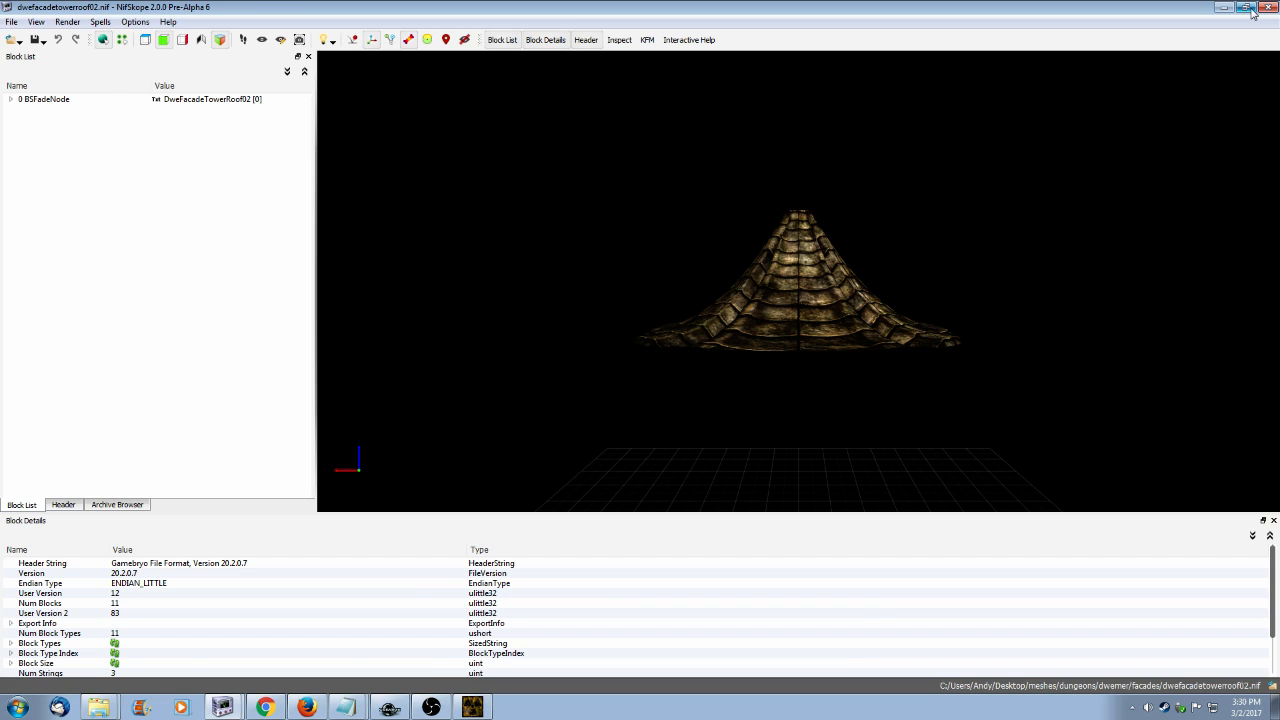
{"action": "left_click", "coordinate": [1248, 8]}
- Scale the NiTriShape of dwefacadetowerroof02.nif by 2 along Z, check the stretched roof and minimise its window
{"action": "left_click", "coordinate": [928, 315]}
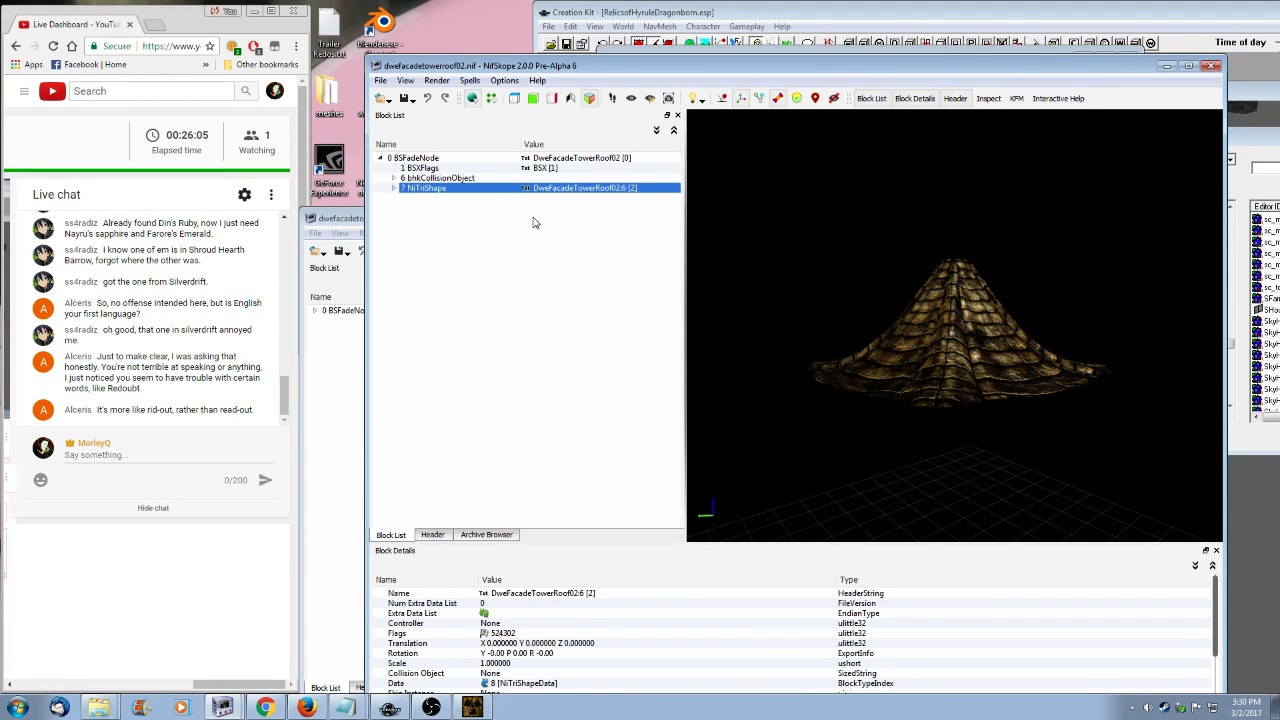
{"action": "right_click", "coordinate": [432, 186]}
{"action": "mouse_move", "coordinate": [478, 180]}
{"action": "left_click", "coordinate": [590, 246]}
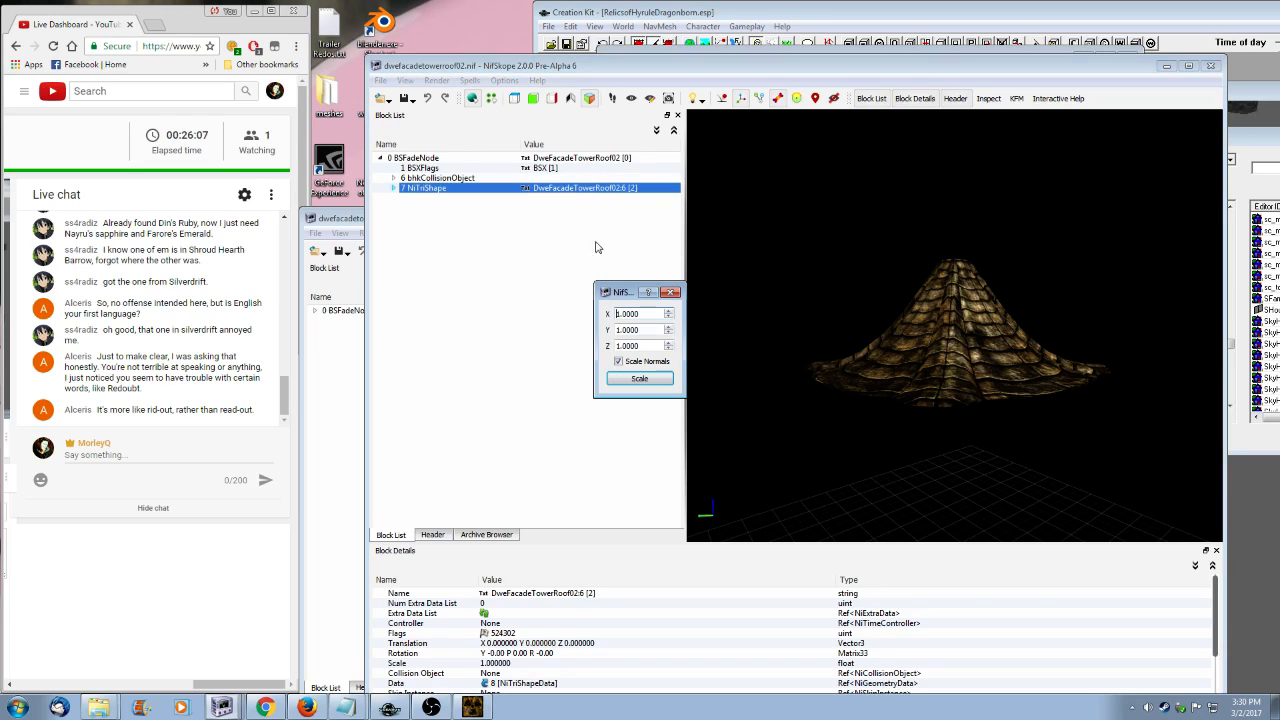
{"action": "double_click", "coordinate": [630, 345]}
{"action": "type", "text": "2"}
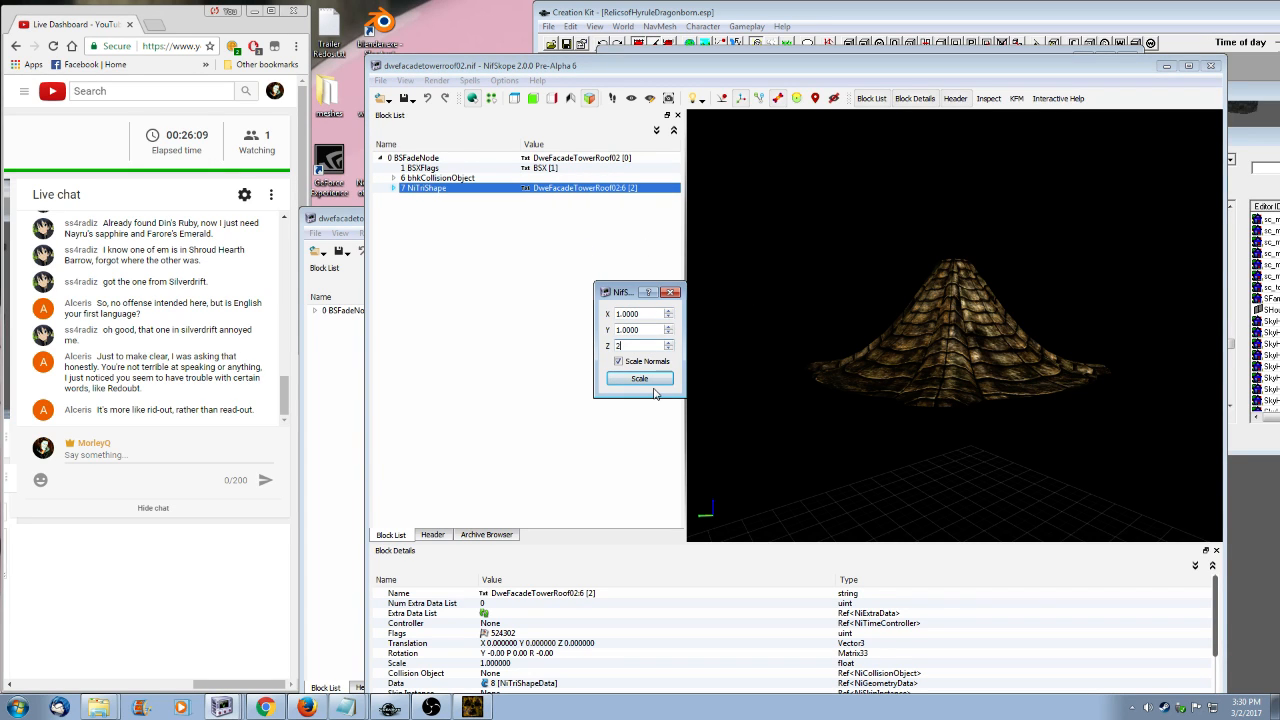
{"action": "left_click", "coordinate": [650, 380]}
{"action": "scroll", "coordinate": [814, 371], "scroll_direction": "up", "scroll_amount": 5}
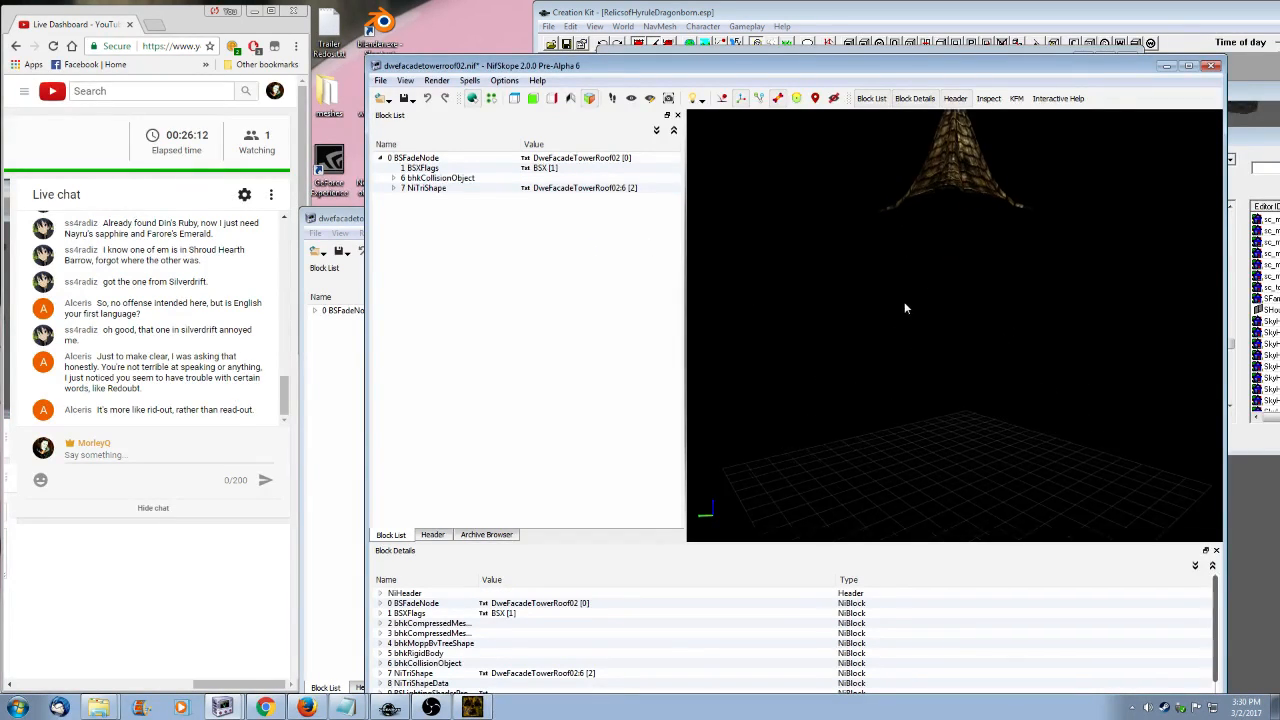
{"action": "left_click_drag", "start_coordinate": [895, 436], "coordinate": [958, 398]}
{"action": "left_click", "coordinate": [1166, 65]}
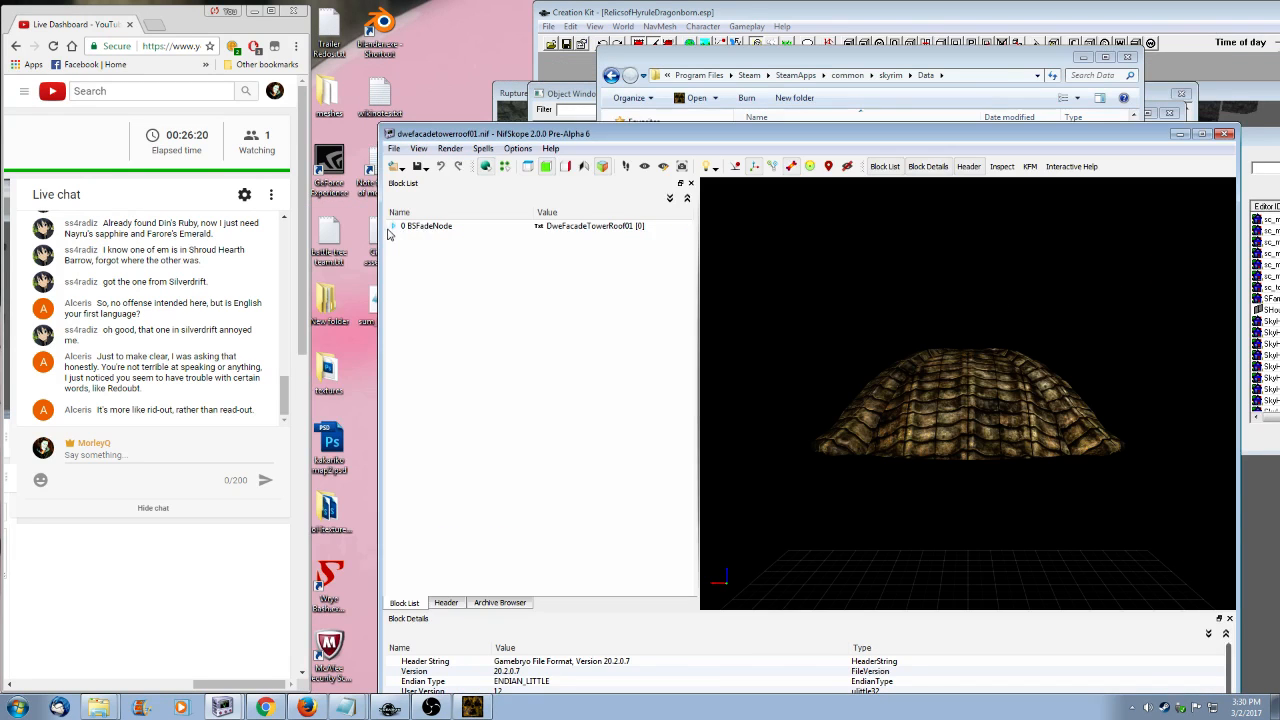
- Try scaling the NiTriShape of dwefacadetowerroof01.nif by 2 along Z
{"action": "left_click", "coordinate": [393, 226]}
{"action": "right_click", "coordinate": [430, 259]}
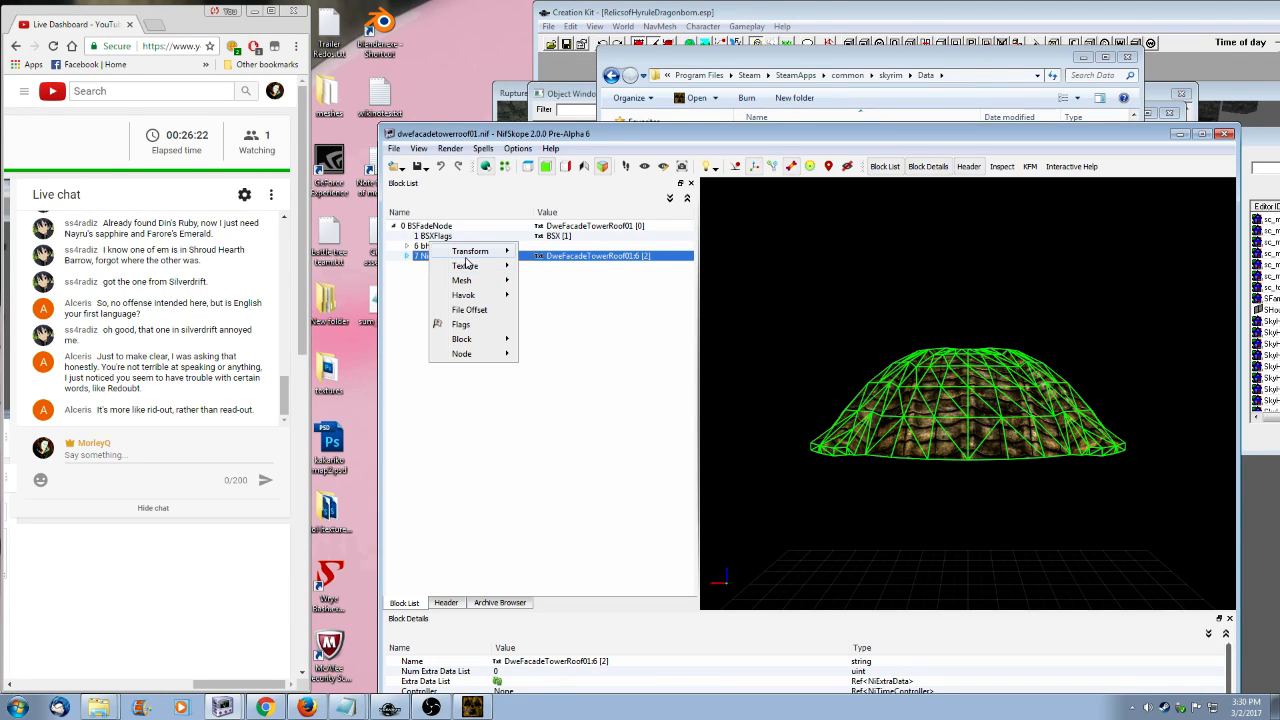
{"action": "mouse_move", "coordinate": [468, 258]}
{"action": "left_click", "coordinate": [570, 313]}
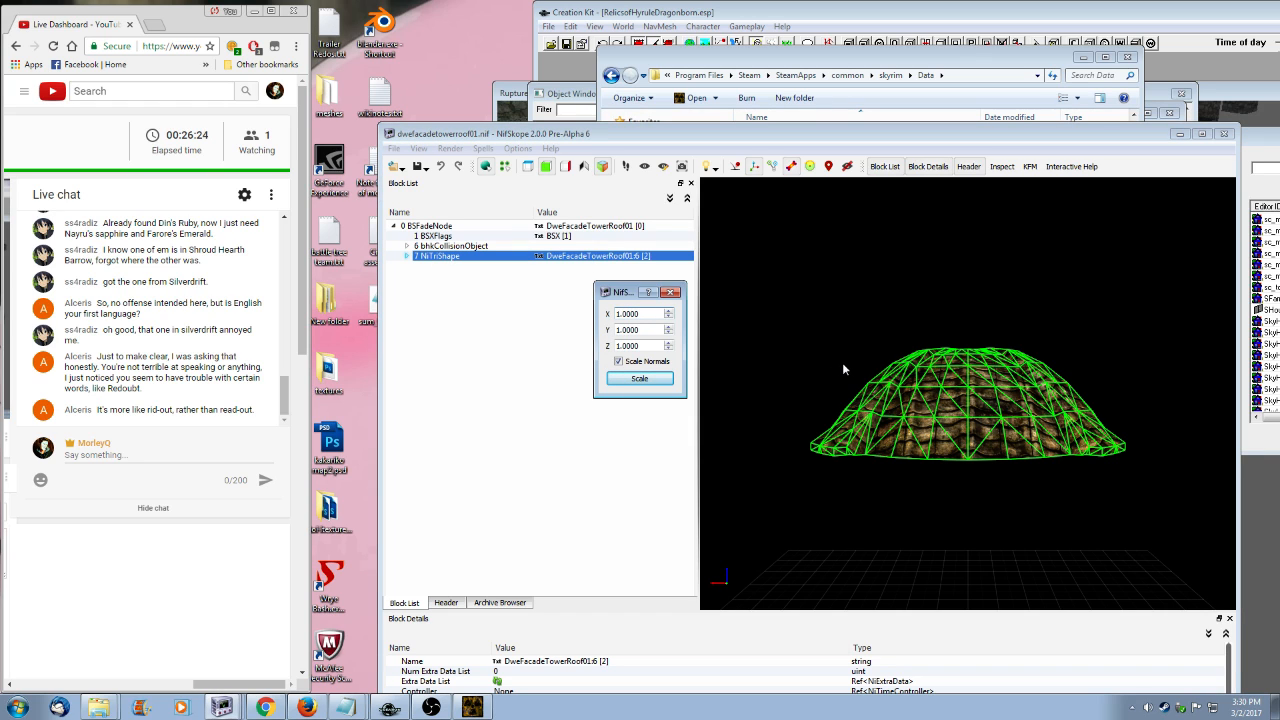
{"action": "key", "text": "Tab"}
{"action": "key", "text": "Tab"}
{"action": "type", "text": "2"}
{"action": "left_click", "coordinate": [640, 383]}
- Inspect the stretched dome roof from several angles, and close dwefacadetowerroof01.nif without saving
{"action": "scroll", "coordinate": [960, 354], "scroll_direction": "down", "scroll_amount": 5}
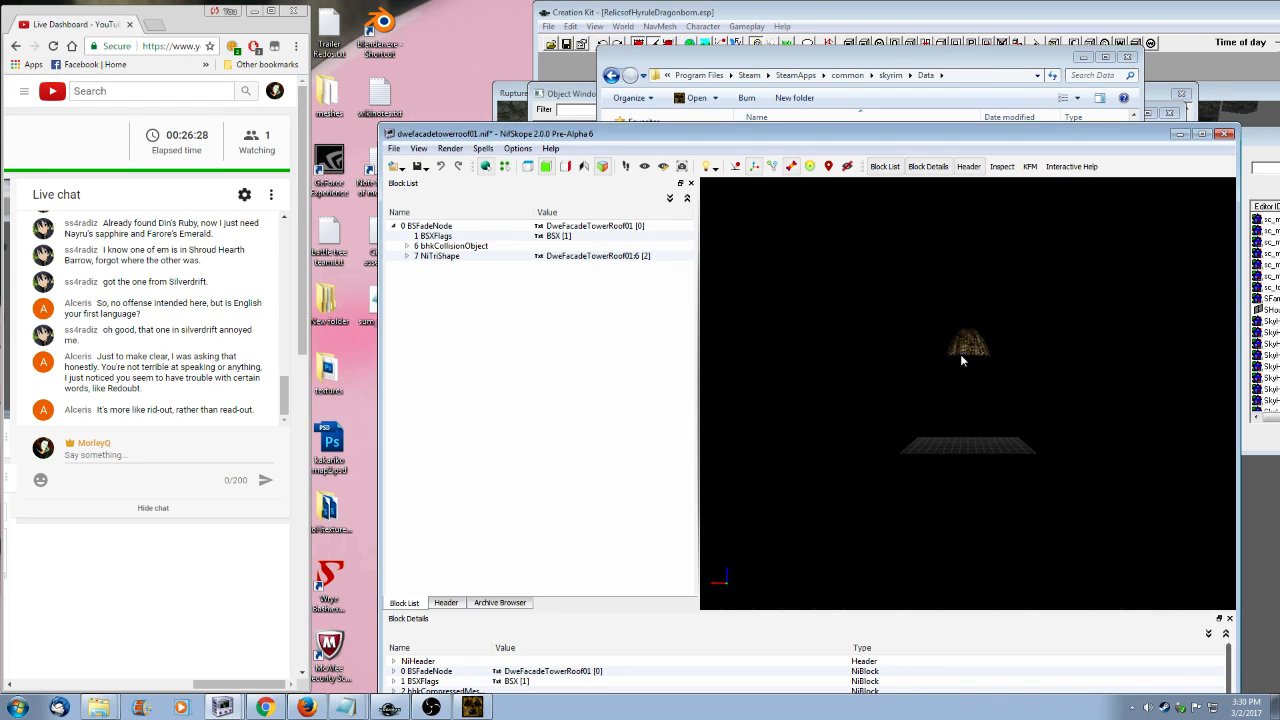
{"action": "left_click_drag", "start_coordinate": [960, 354], "coordinate": [949, 384]}
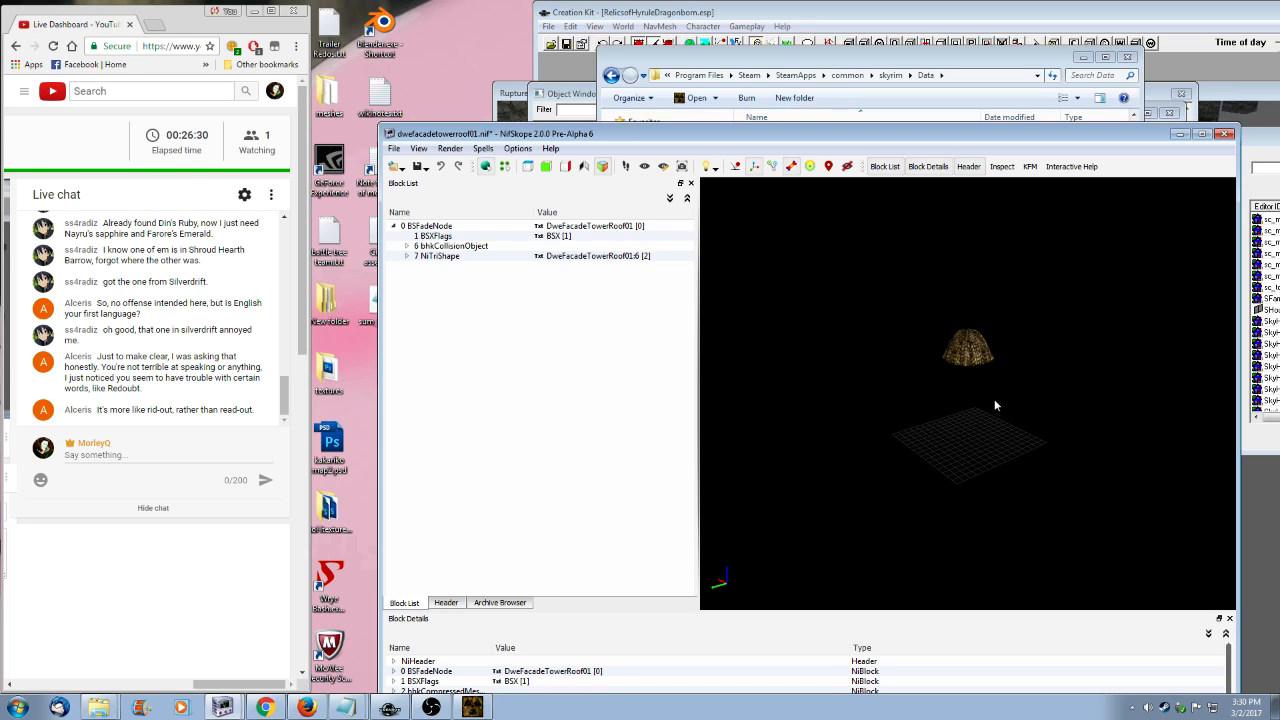
{"action": "scroll", "coordinate": [1030, 341], "scroll_direction": "up", "scroll_amount": 6}
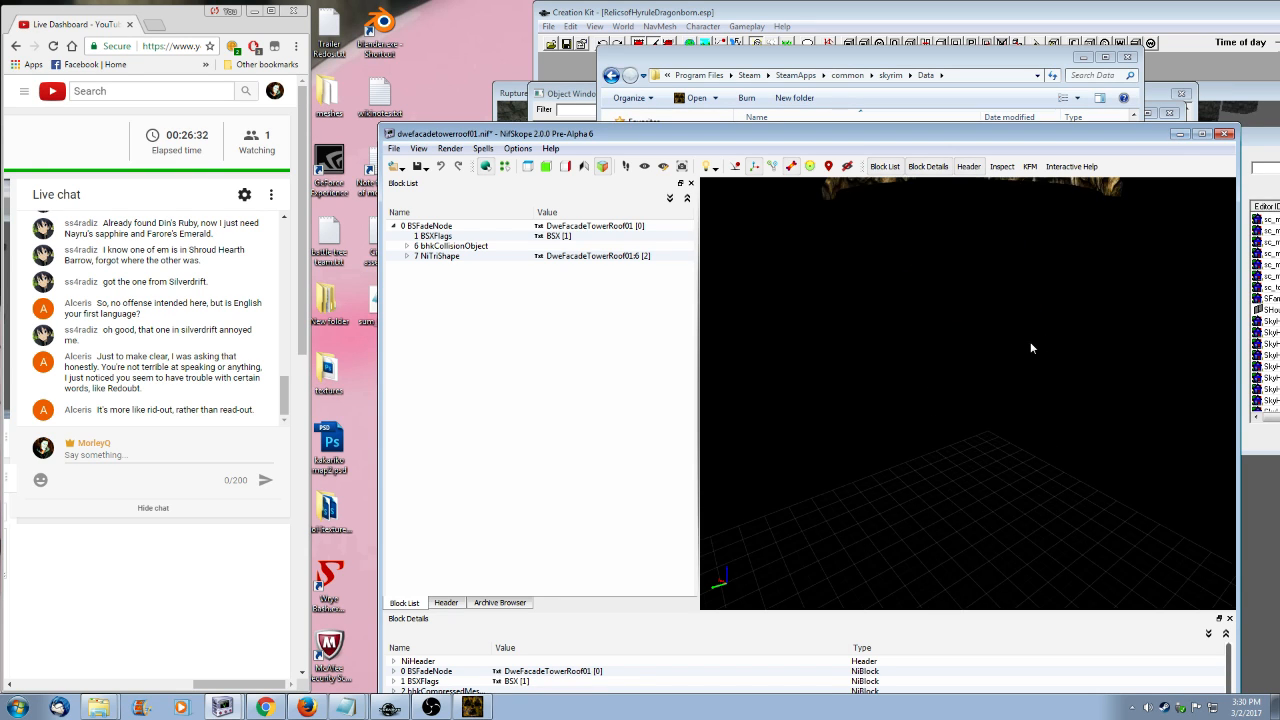
{"action": "scroll", "coordinate": [1030, 341], "scroll_direction": "down", "scroll_amount": 3}
{"action": "left_click_drag", "start_coordinate": [1030, 341], "coordinate": [999, 349]}
{"action": "scroll", "coordinate": [999, 349], "scroll_direction": "up", "scroll_amount": 1}
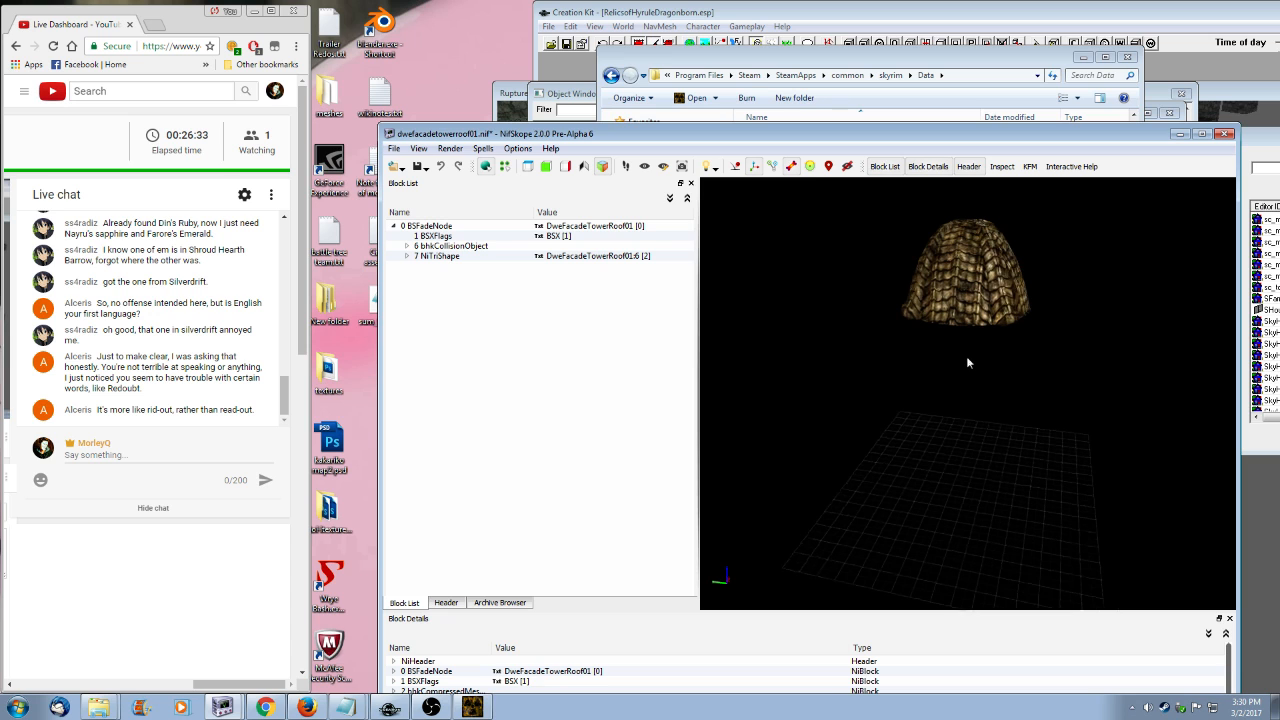
{"action": "left_click", "coordinate": [1222, 134]}
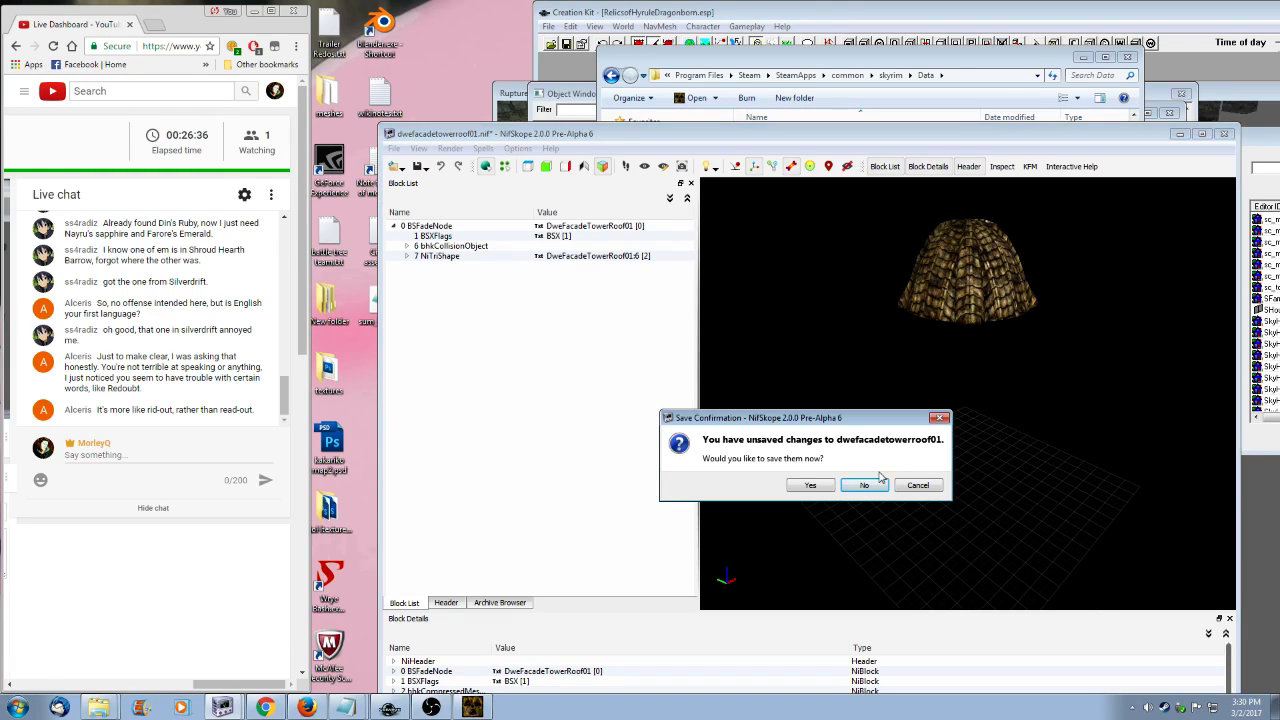
{"action": "left_click", "coordinate": [877, 482]}
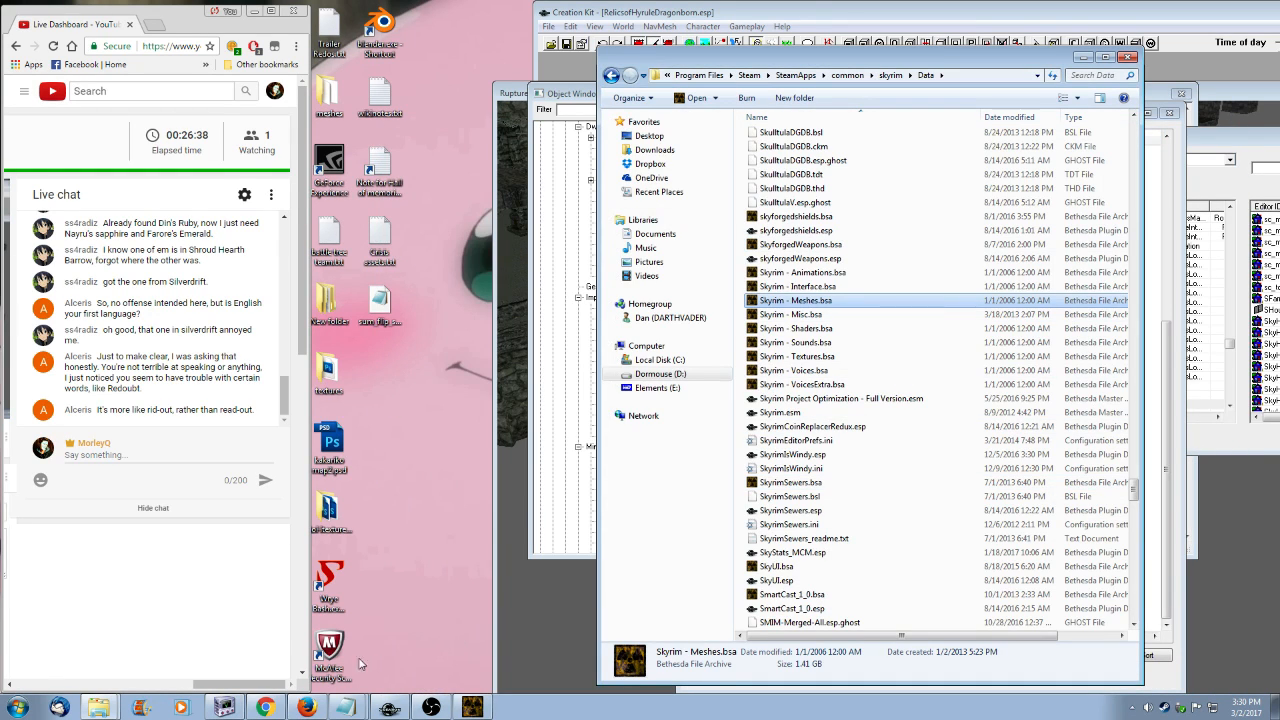
- Minimise the skyrim Data folder window, close BSA Browser and switch to the round tower in the Creation Kit's Ruptured10 render window
{"action": "left_click", "coordinate": [226, 709]}
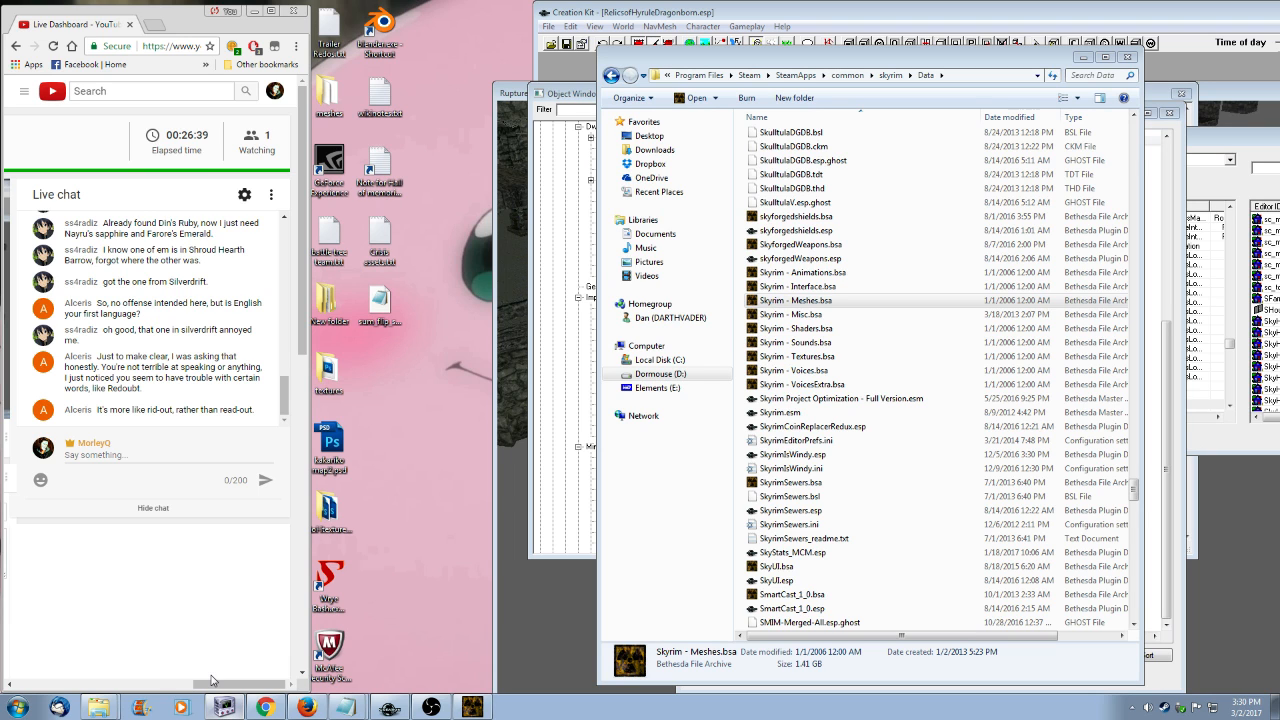
{"action": "left_click", "coordinate": [1083, 57]}
{"action": "left_click", "coordinate": [1125, 113]}
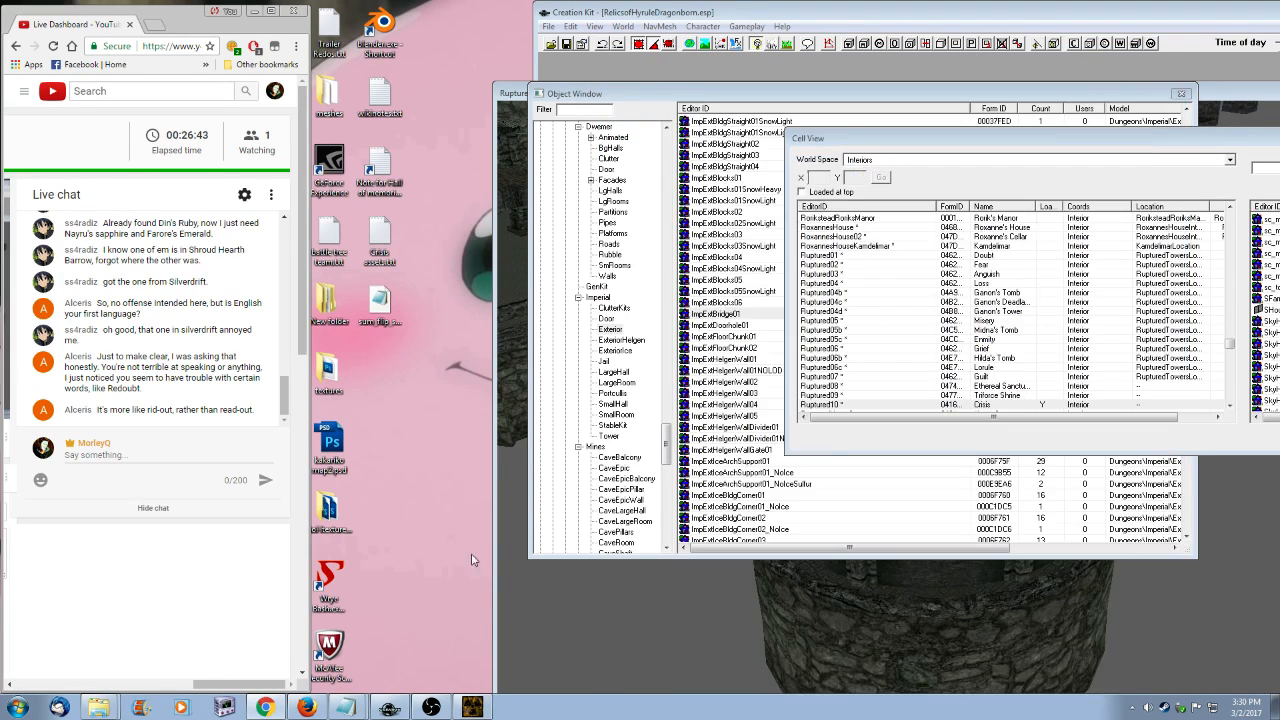
{"action": "left_click", "coordinate": [470, 704]}
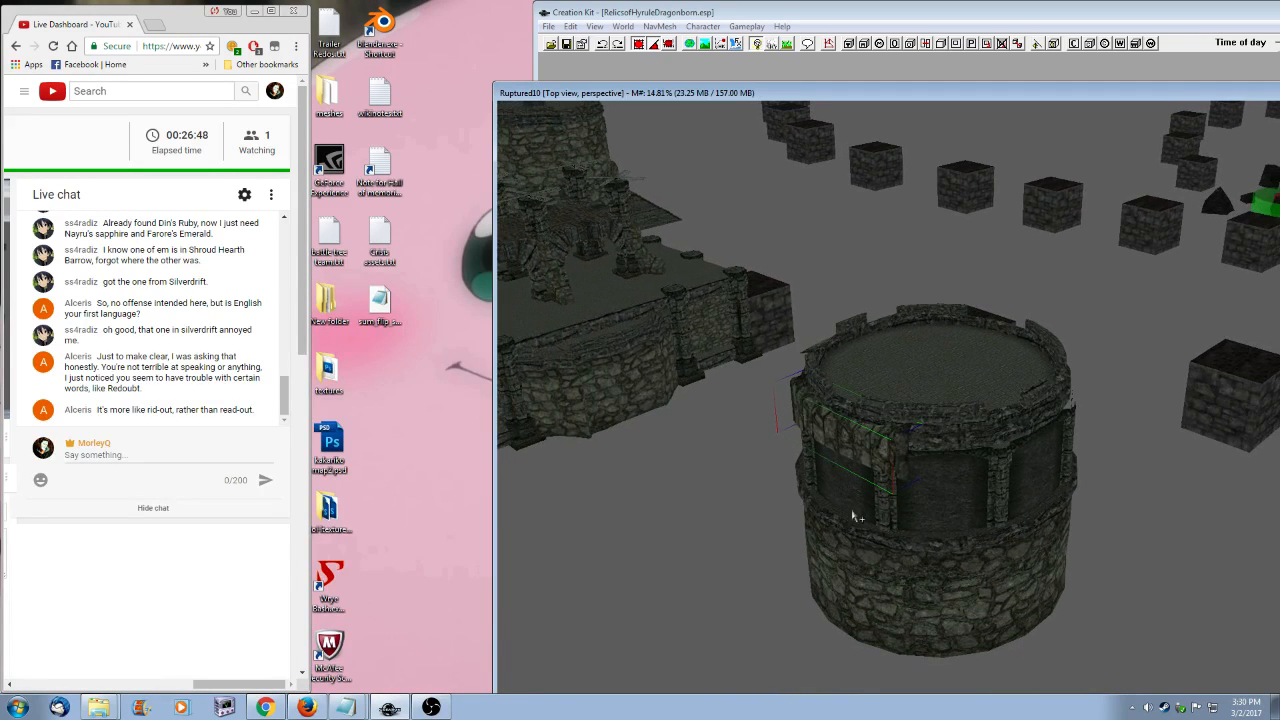
{"action": "middle_click_drag", "start_coordinate": [942, 520], "coordinate": [877, 529], "text": "shift"}
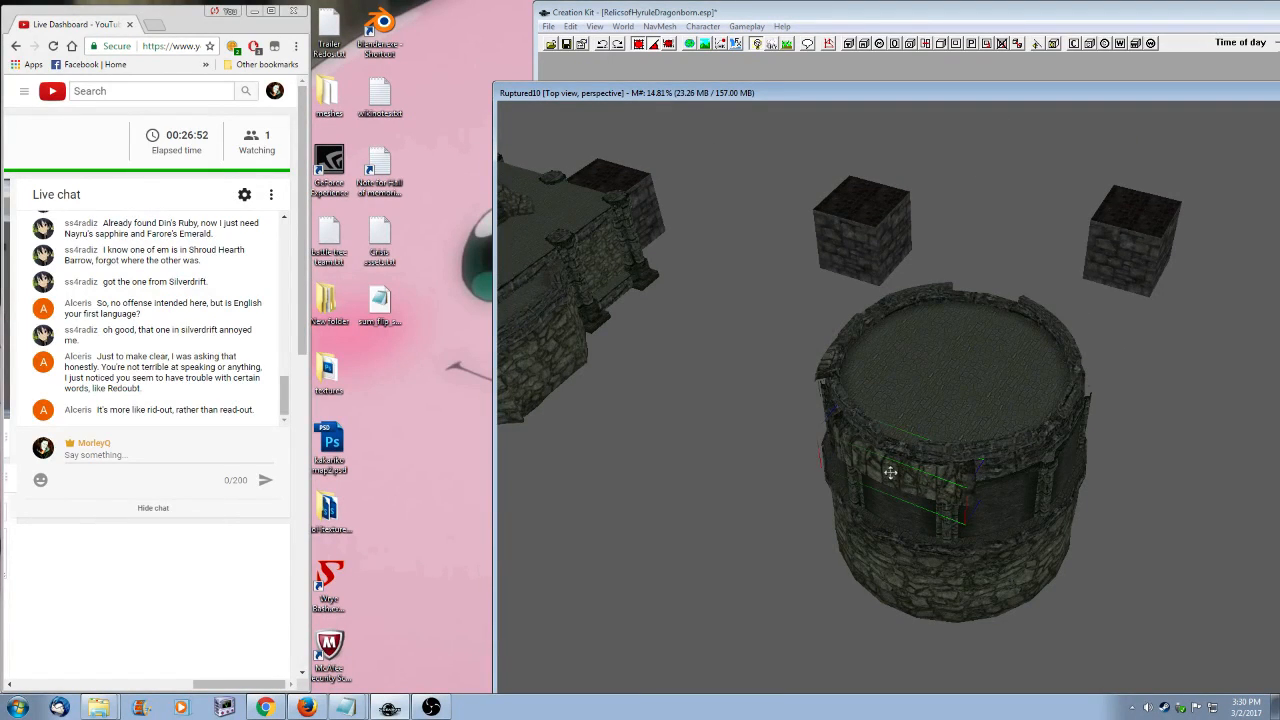
- Rotate the selected parapet wall segment and slide it along the tower's upper rim, checking its fit from above
{"action": "mouse_move", "coordinate": [890, 472]}
{"action": "right_mouse_down"}
{"action": "mouse_move", "coordinate": [925, 472]}
{"action": "mouse_move", "coordinate": [890, 472]}
{"action": "mouse_move", "coordinate": [920, 472]}
{"action": "mouse_move", "coordinate": [903, 469]}
{"action": "right_mouse_up"}
{"action": "key", "text": "x"}
{"action": "left_click_drag", "start_coordinate": [891, 494], "coordinate": [1045, 490]}
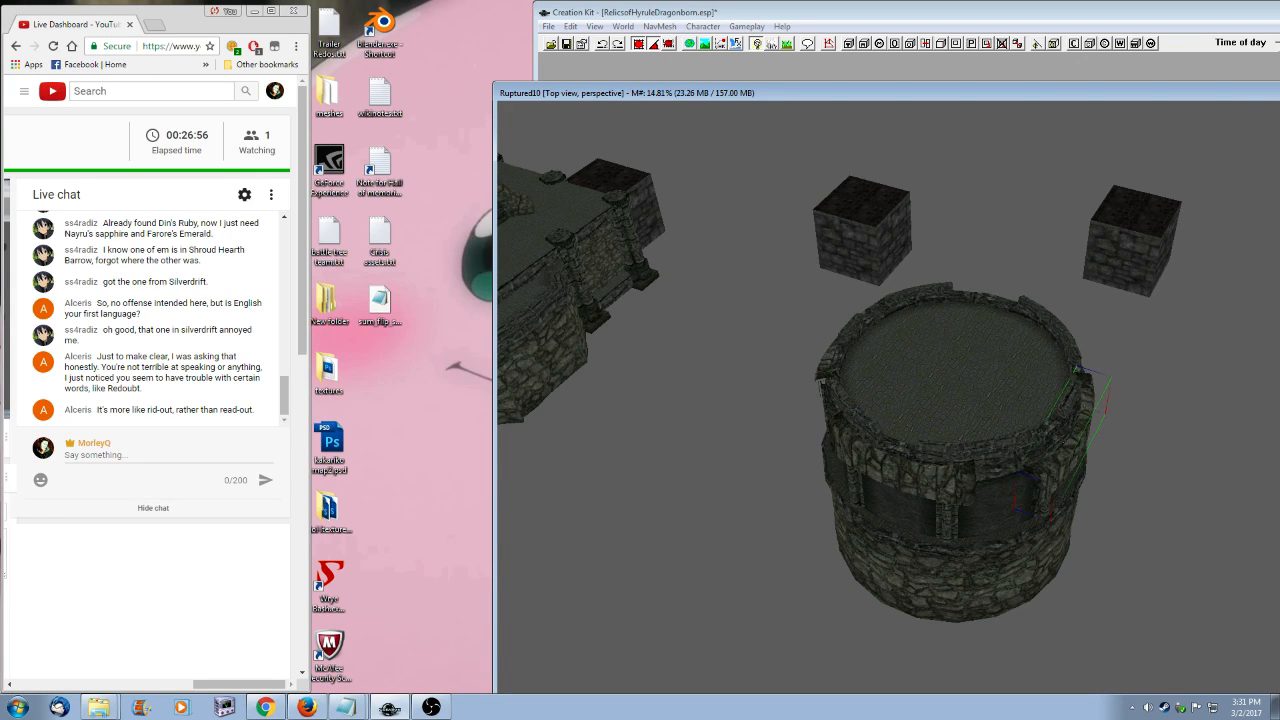
{"action": "middle_click_drag", "start_coordinate": [1029, 510], "coordinate": [937, 531], "text": "shift"}
{"action": "left_click_drag", "start_coordinate": [995, 612], "coordinate": [1012, 608]}
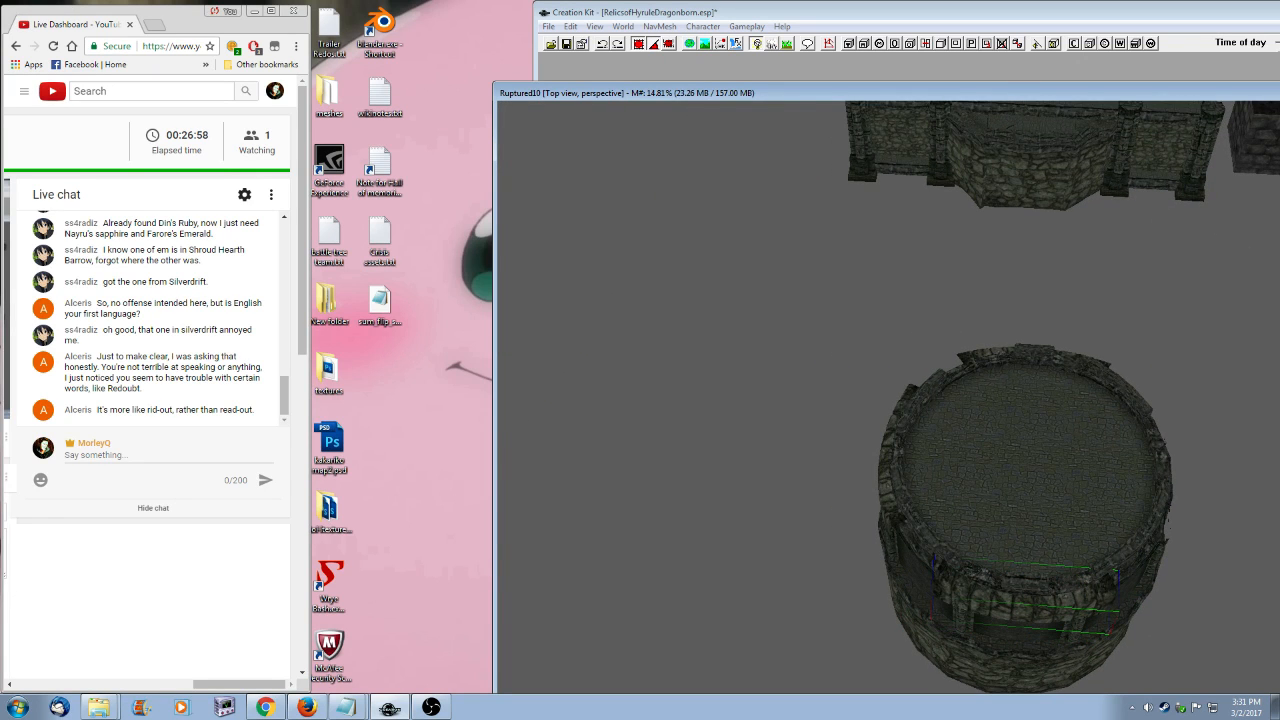
{"action": "middle_click_drag", "start_coordinate": [1012, 608], "coordinate": [966, 521], "text": "shift"}
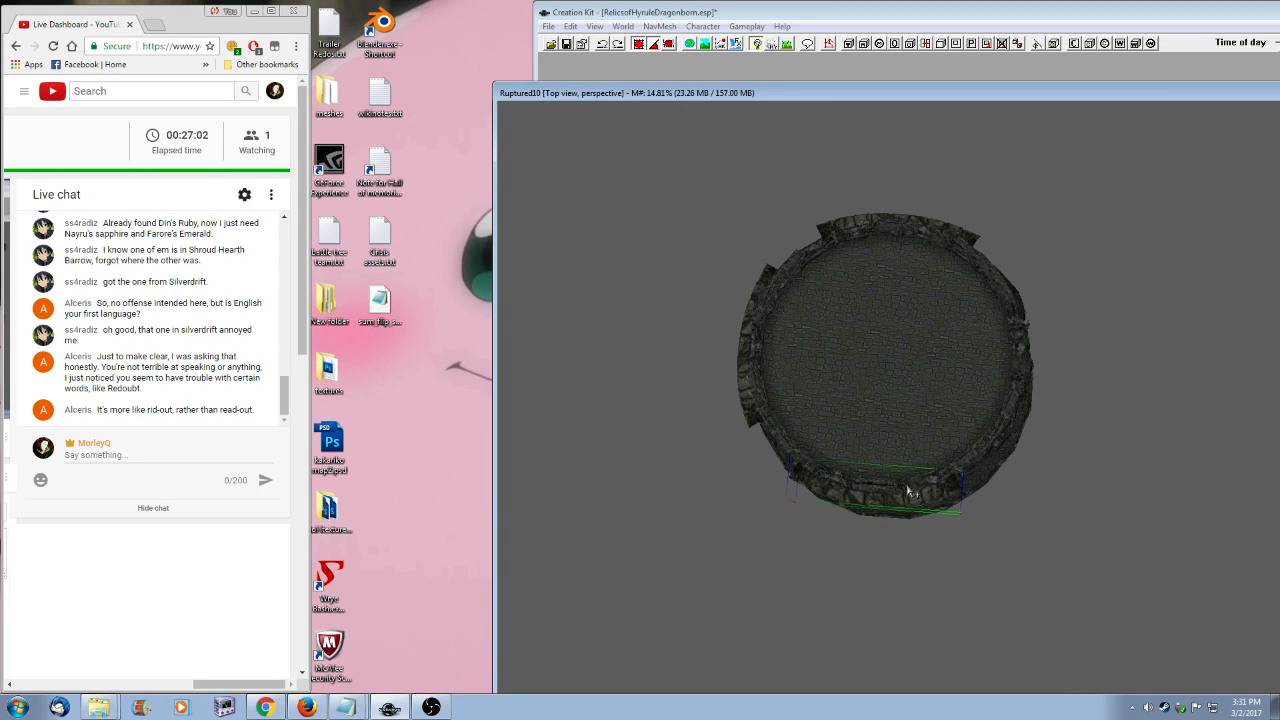
- Place the projecting parapet piece on the open side of the tower's rim, undoing stray deletions and edits
{"action": "key", "text": "Delete"}
{"action": "key", "text": "ctrl+z"}
{"action": "left_click", "coordinate": [942, 252]}
{"action": "left_click", "coordinate": [962, 231]}
{"action": "left_click", "coordinate": [893, 500], "text": "ctrl"}
{"action": "key", "text": "ctrl+z"}
{"action": "left_click", "coordinate": [766, 279]}
{"action": "left_click", "coordinate": [1052, 393]}
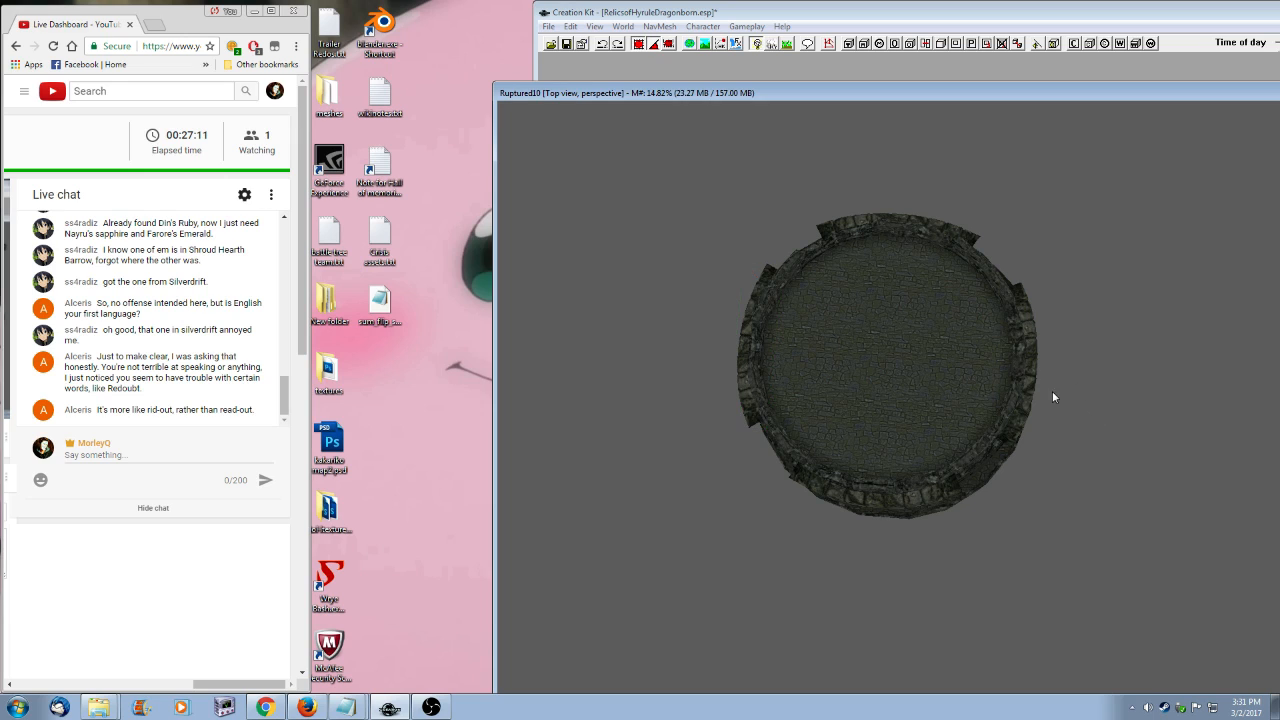
- Select the four projecting parapet pieces around the rim and inspect the crenellations from the side
{"action": "left_click", "coordinate": [946, 233]}
{"action": "left_click", "coordinate": [1018, 322], "text": "ctrl"}
{"action": "left_click", "coordinate": [762, 356], "text": "ctrl"}
{"action": "left_click", "coordinate": [829, 490], "text": "ctrl"}
{"action": "middle_click_drag", "start_coordinate": [795, 551], "coordinate": [930, 582], "text": "shift"}
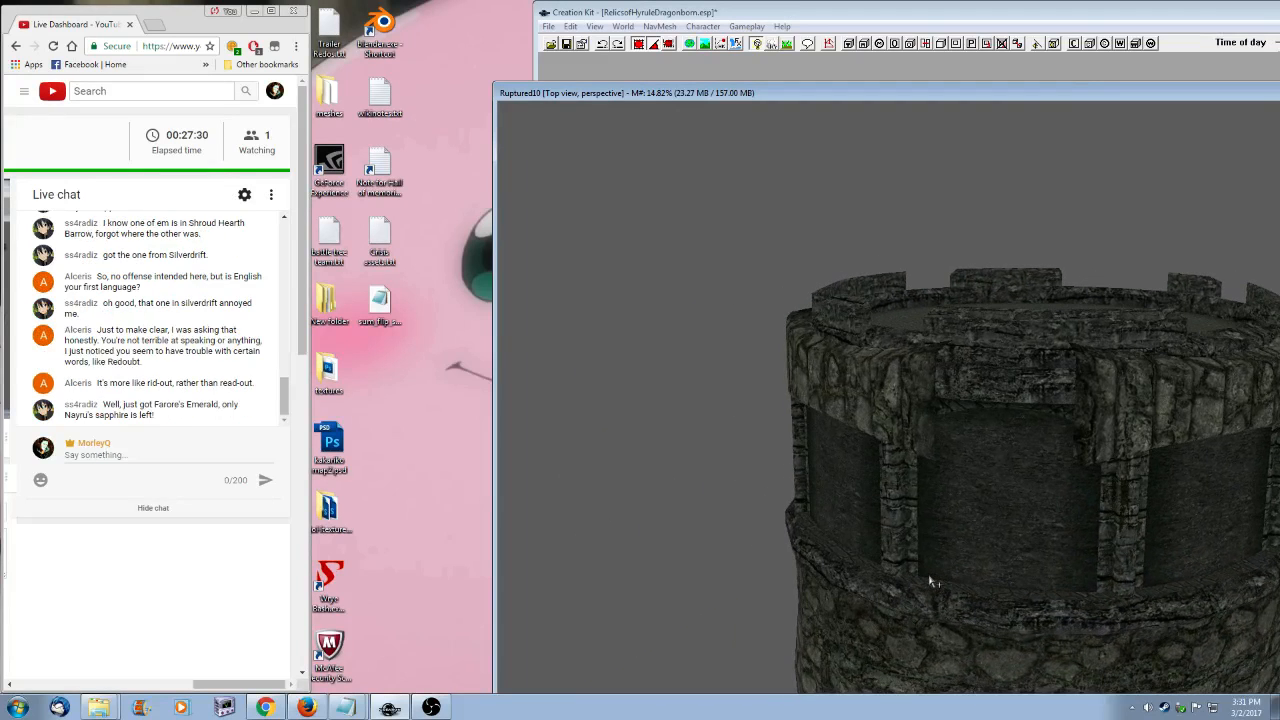
- Bring up the Object Window beside the render window, preview ImpExtFloorChunk01 and close the preview
{"action": "left_click_drag", "start_coordinate": [840, 97], "coordinate": [790, 131]}
{"action": "left_click", "coordinate": [749, 100]}
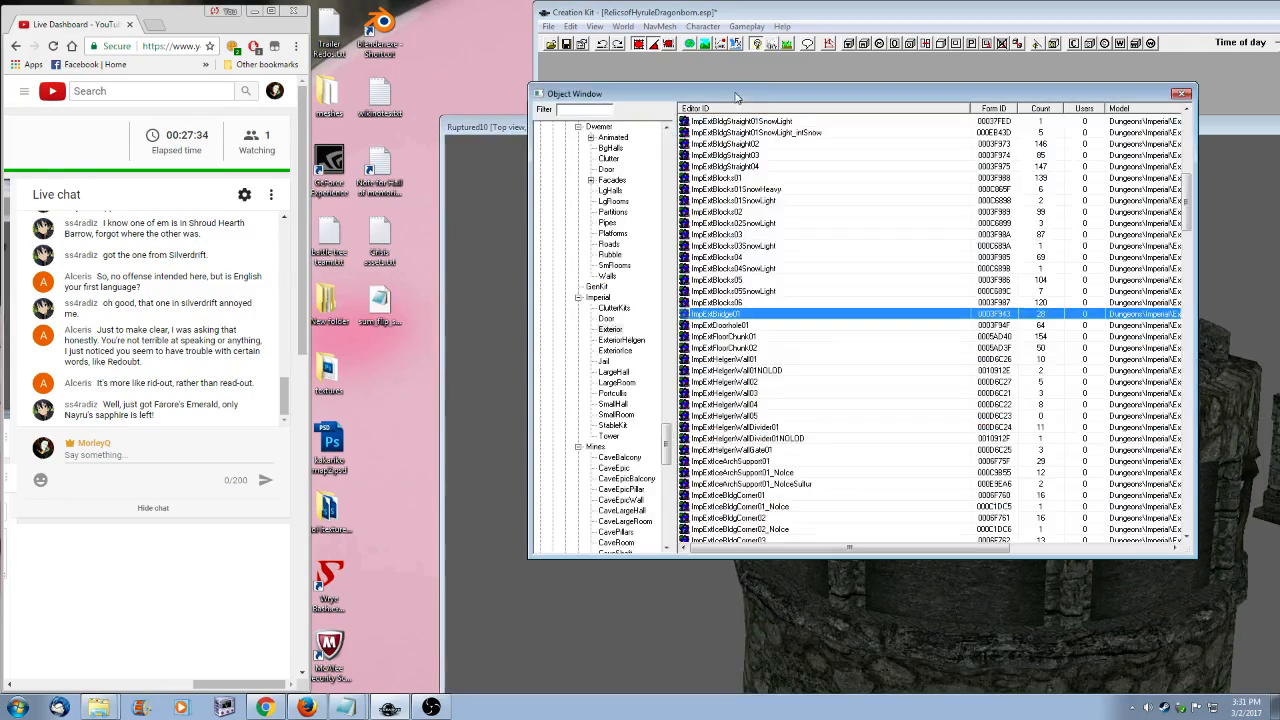
{"action": "left_click_drag", "start_coordinate": [725, 97], "coordinate": [518, 40]}
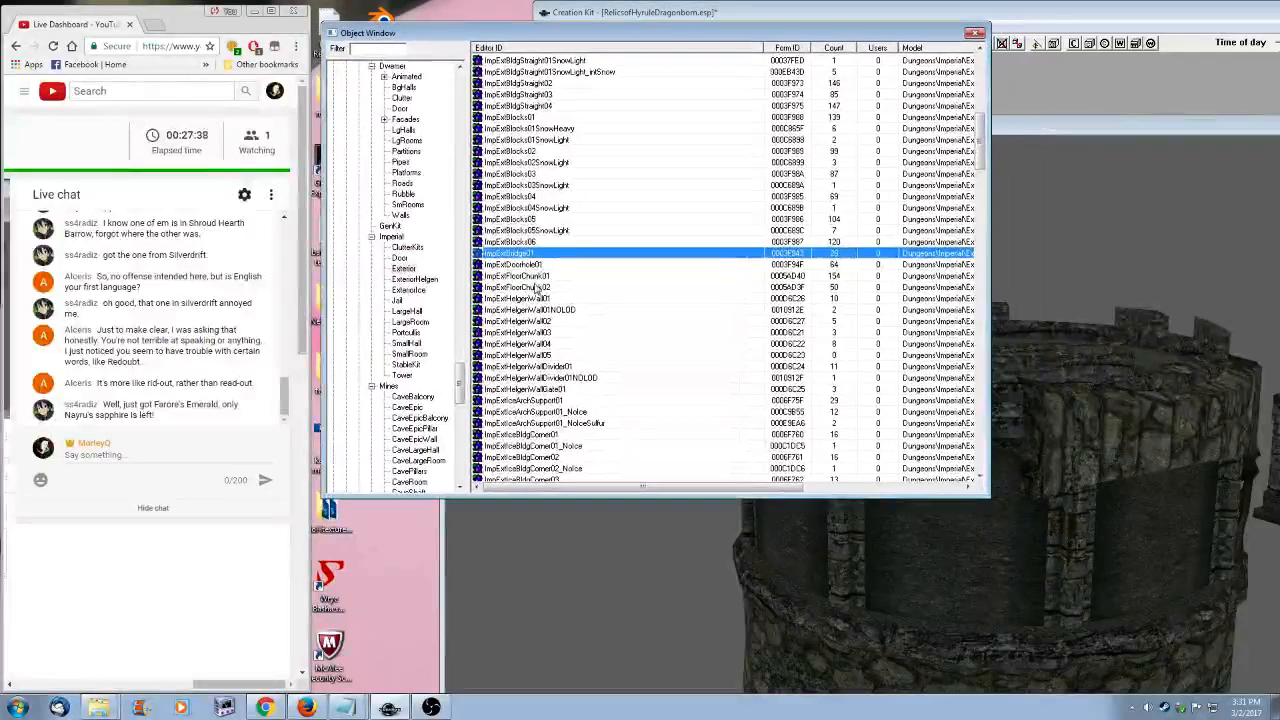
{"action": "right_click", "coordinate": [555, 275]}
{"action": "left_click", "coordinate": [585, 340]}
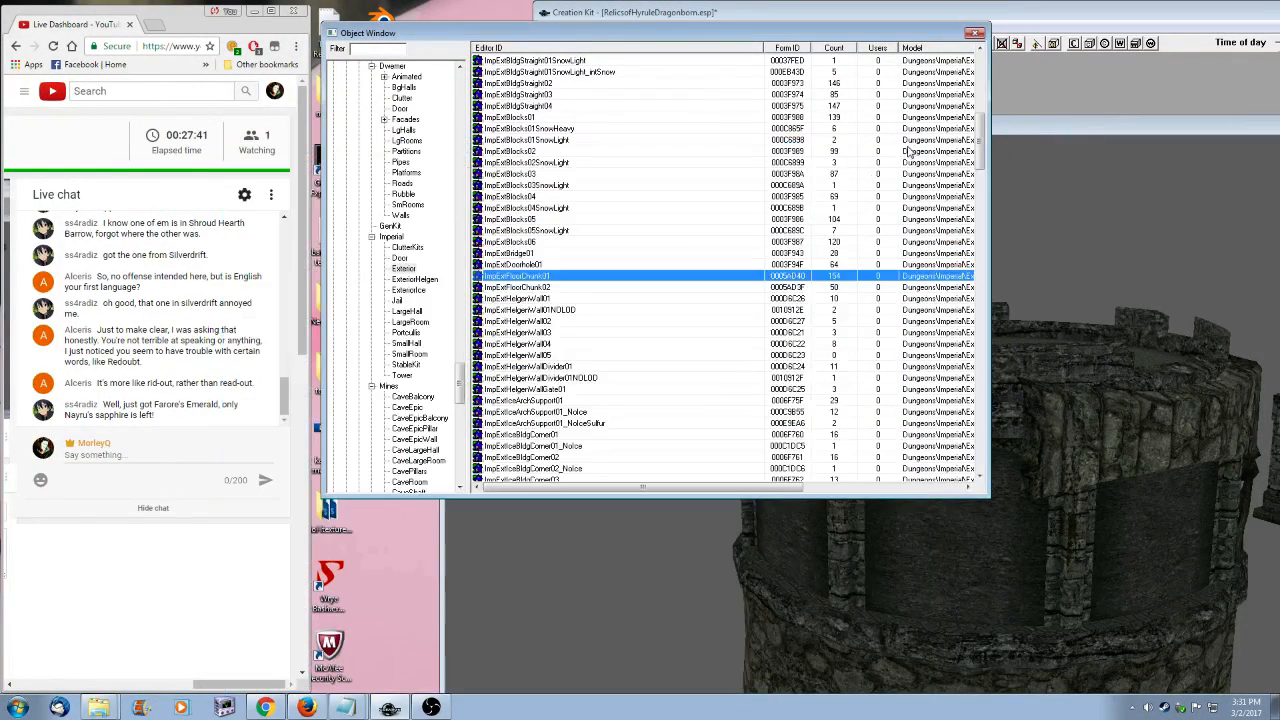
{"action": "left_click", "coordinate": [906, 150]}
- Place ImpExtFloorChunk01 on the tower's roof floor near the rim and rotate it
{"action": "left_click", "coordinate": [1090, 142]}
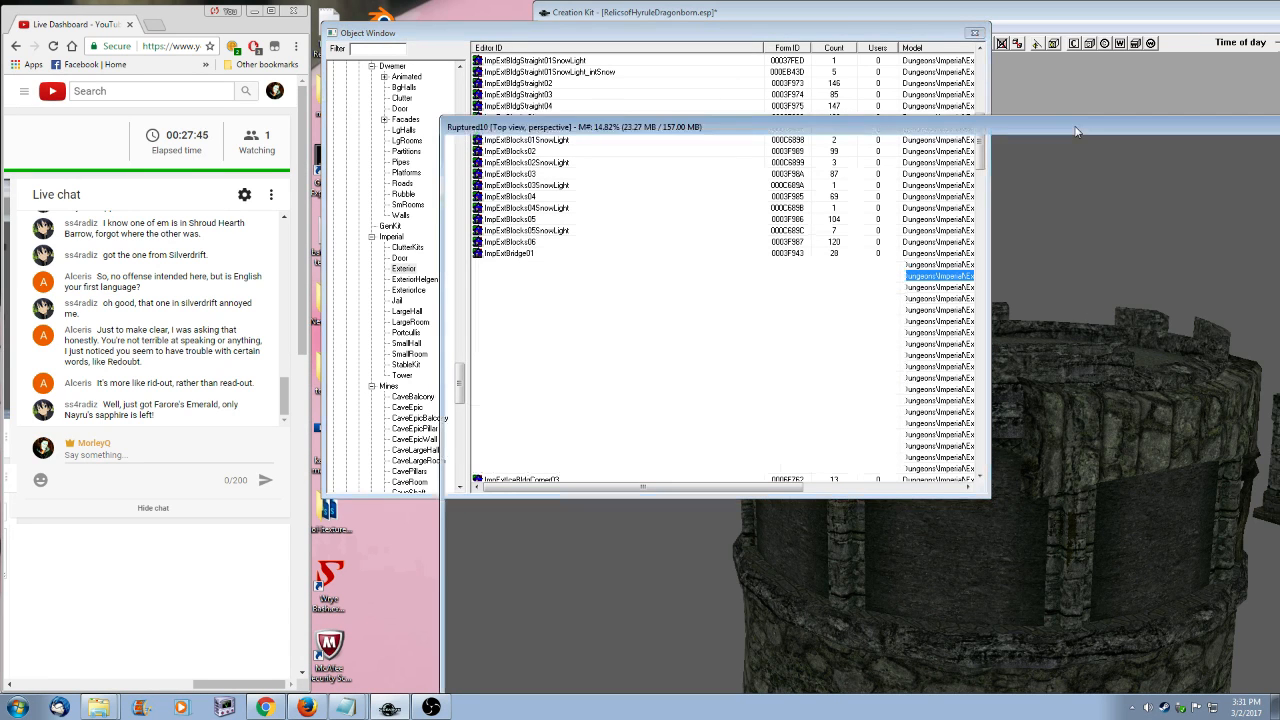
{"action": "left_click", "coordinate": [648, 36]}
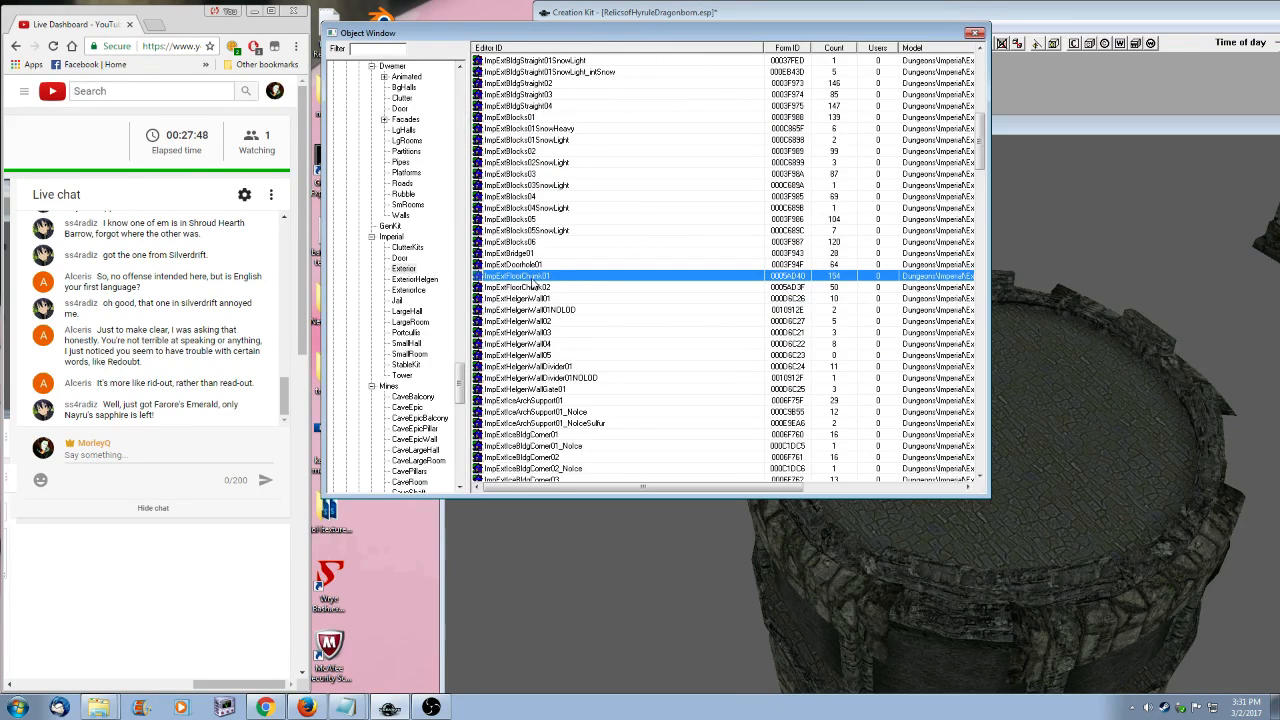
{"action": "left_click", "coordinate": [1120, 437]}
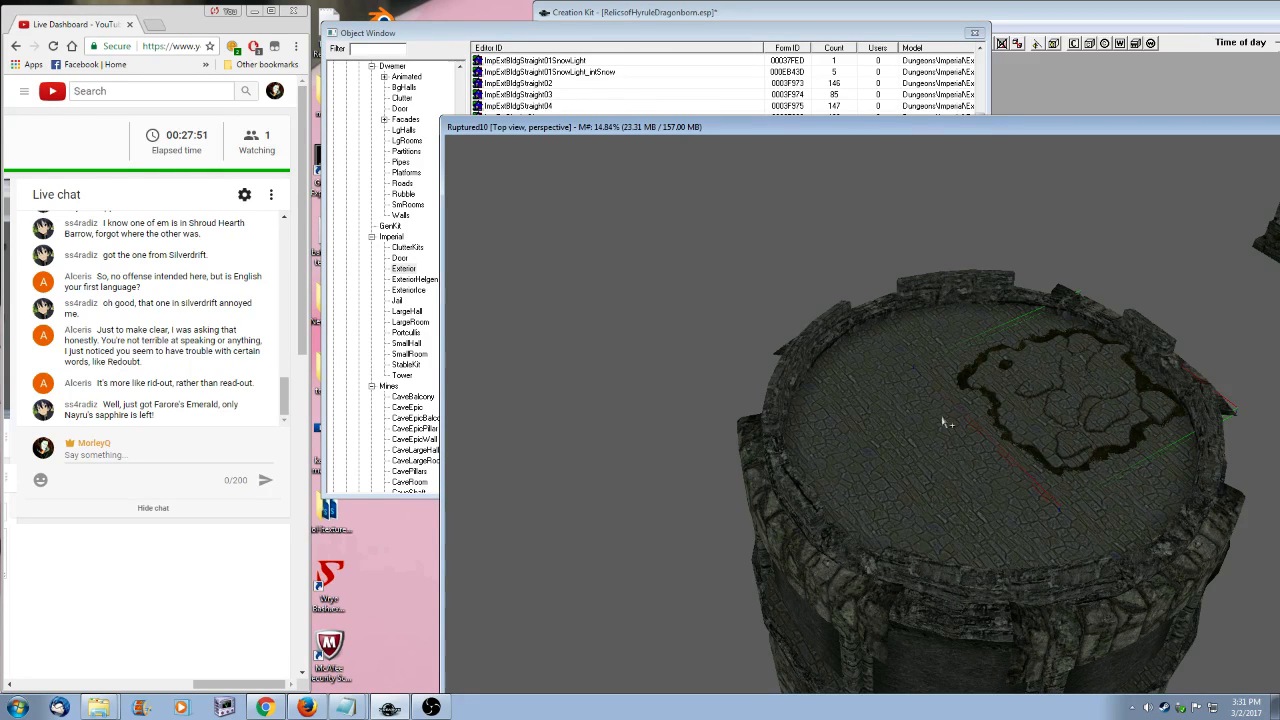
{"action": "left_click_drag", "start_coordinate": [700, 33], "coordinate": [700, 57]}
{"action": "right_click_drag", "start_coordinate": [1072, 400], "coordinate": [1120, 400]}
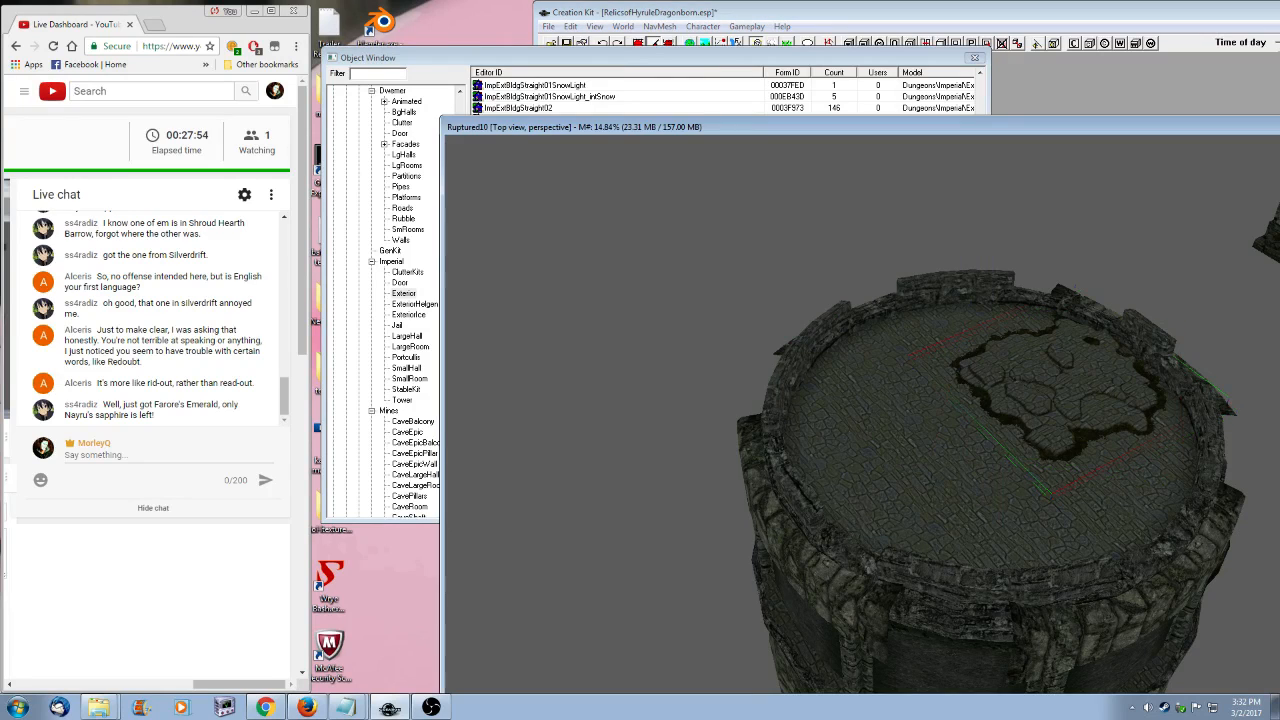
{"action": "left_click", "coordinate": [650, 43]}
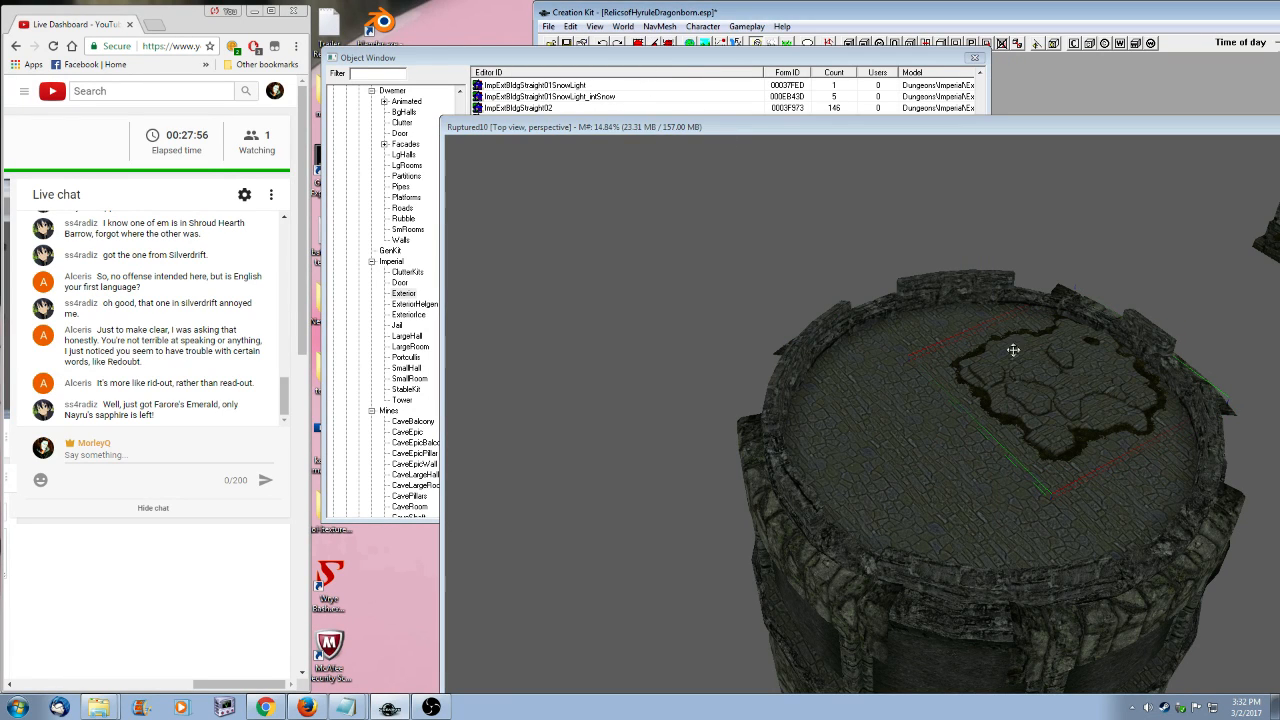
- Duplicate the floor chunk, then move and rotate the copies so the three pieces overlap across the tower's roof floor
{"action": "right_click_drag", "start_coordinate": [1013, 351], "coordinate": [1090, 359]}
{"action": "left_click_drag", "start_coordinate": [1078, 374], "coordinate": [940, 430]}
{"action": "right_click_drag", "start_coordinate": [940, 430], "coordinate": [985, 425]}
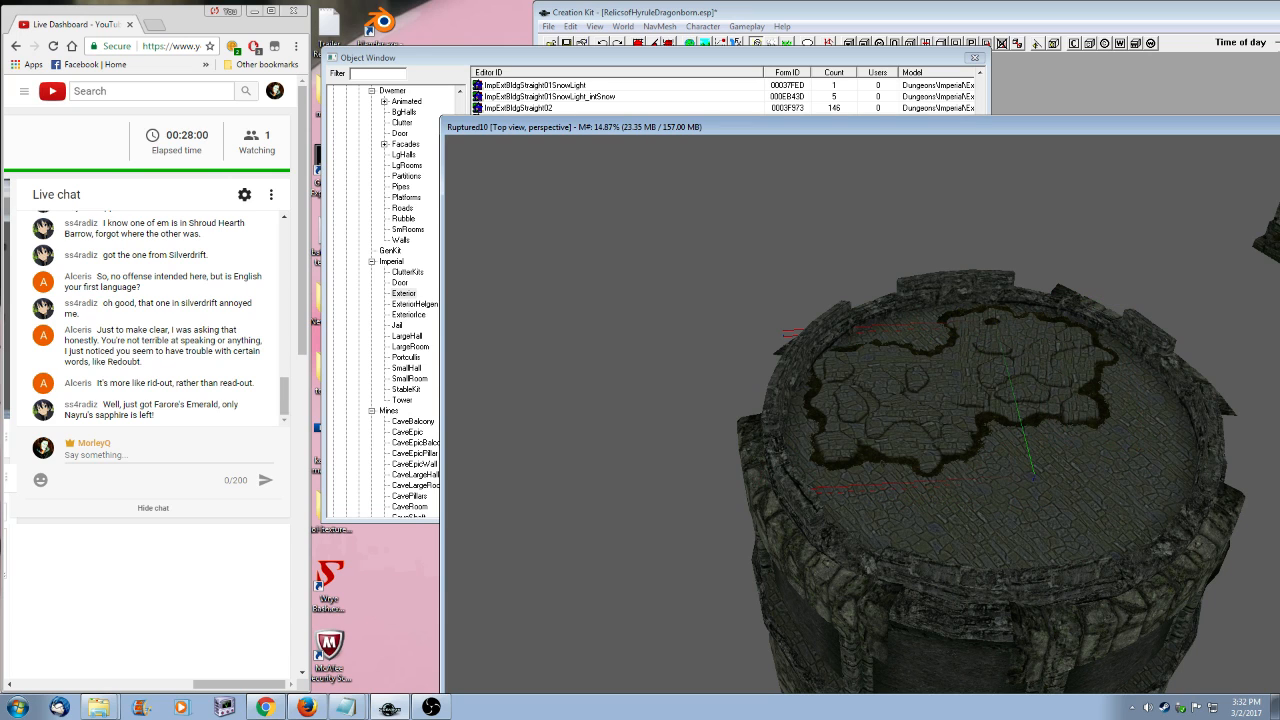
{"action": "left_click_drag", "start_coordinate": [915, 376], "coordinate": [1016, 472]}
{"action": "key", "text": "ctrl+d"}
{"action": "right_click_drag", "start_coordinate": [1040, 448], "coordinate": [1060, 445]}
{"action": "middle_click_drag", "start_coordinate": [1046, 480], "coordinate": [1042, 534], "text": "shift"}
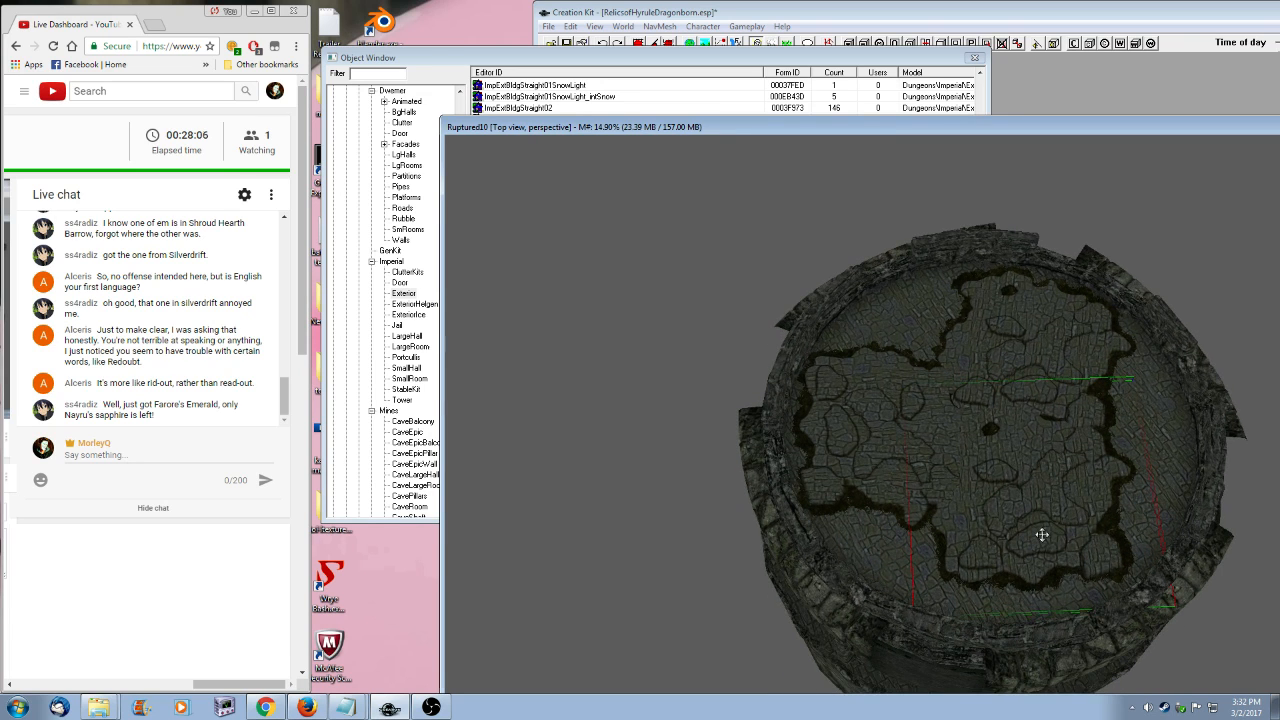
- Replace the selected ImpExtFloorChunk01 with ImpExtFloorChunk02 using Search & Replace limited to the selection
{"action": "key", "text": "ctrl+f"}
{"action": "key", "text": "Return"}
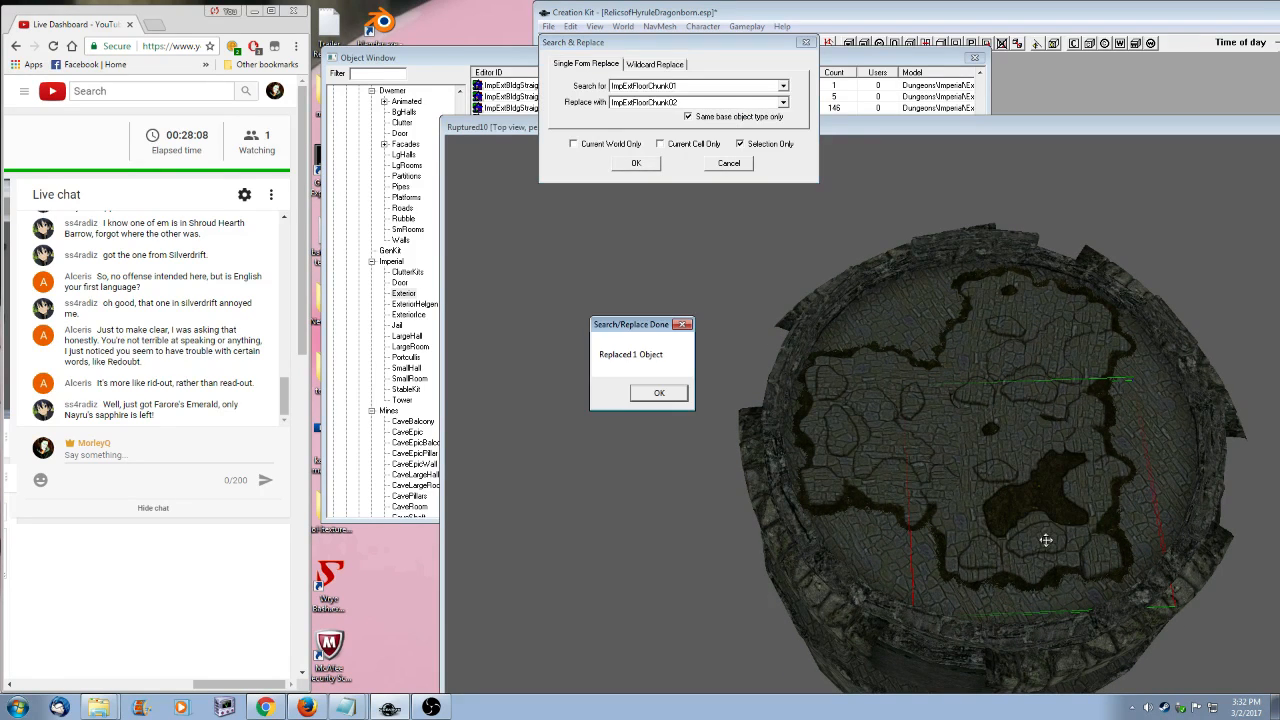
{"action": "left_click", "coordinate": [661, 395]}
{"action": "middle_click_drag", "start_coordinate": [893, 570], "coordinate": [894, 506], "text": "shift"}
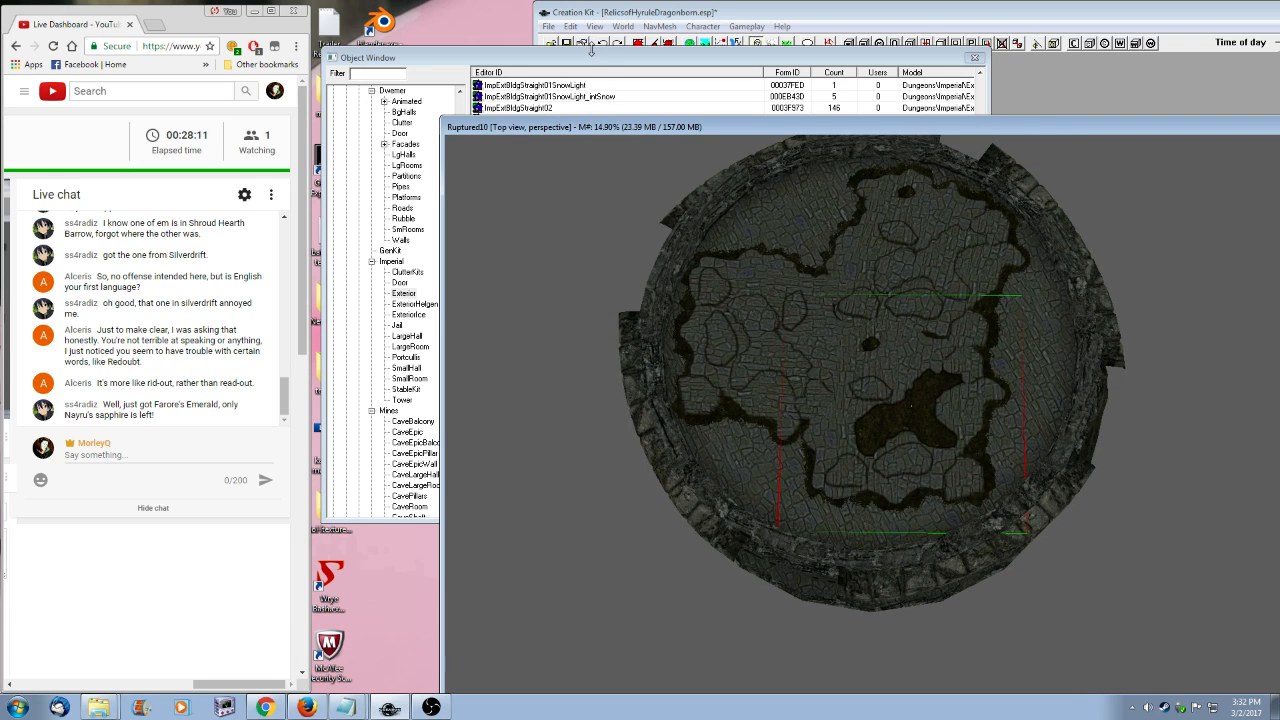
- Preview the Imperial exterior blocks ImpExtBlocks03, ImpExtBlocks02 and ImpExtBlocks06 as possible roof debris
{"action": "left_click", "coordinate": [591, 52]}
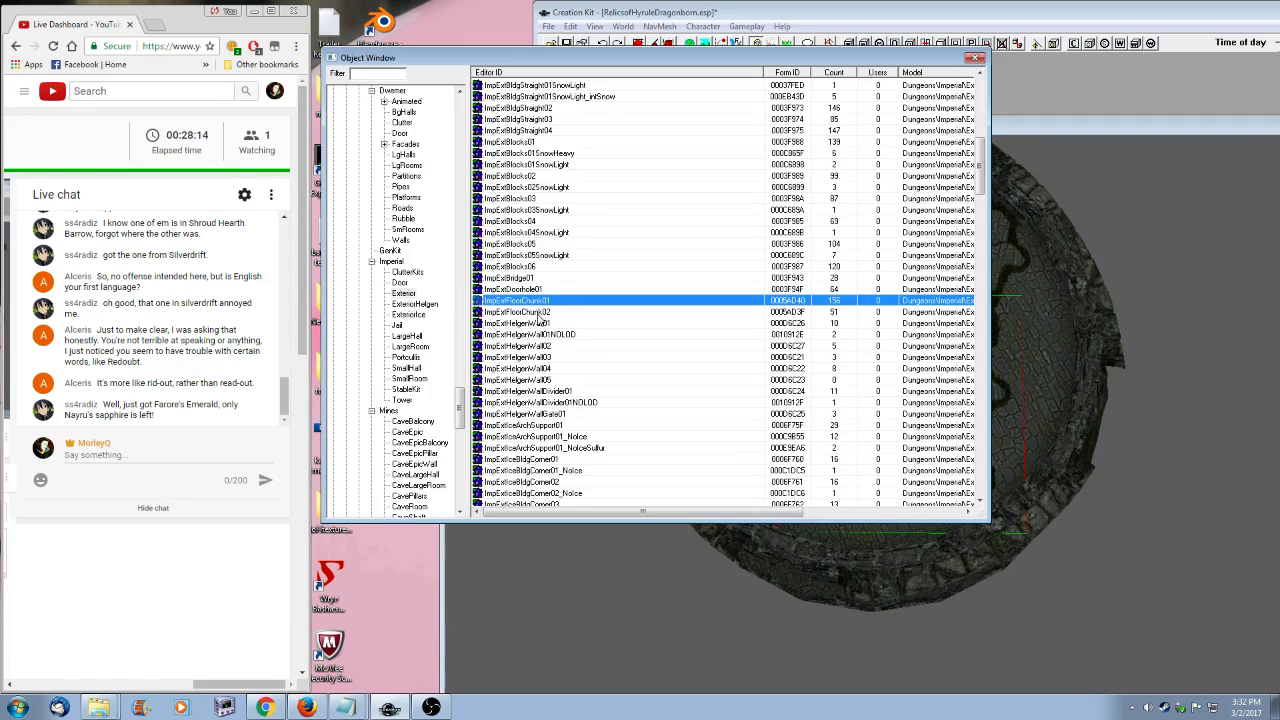
{"action": "left_click", "coordinate": [553, 383]}
{"action": "left_click", "coordinate": [521, 200]}
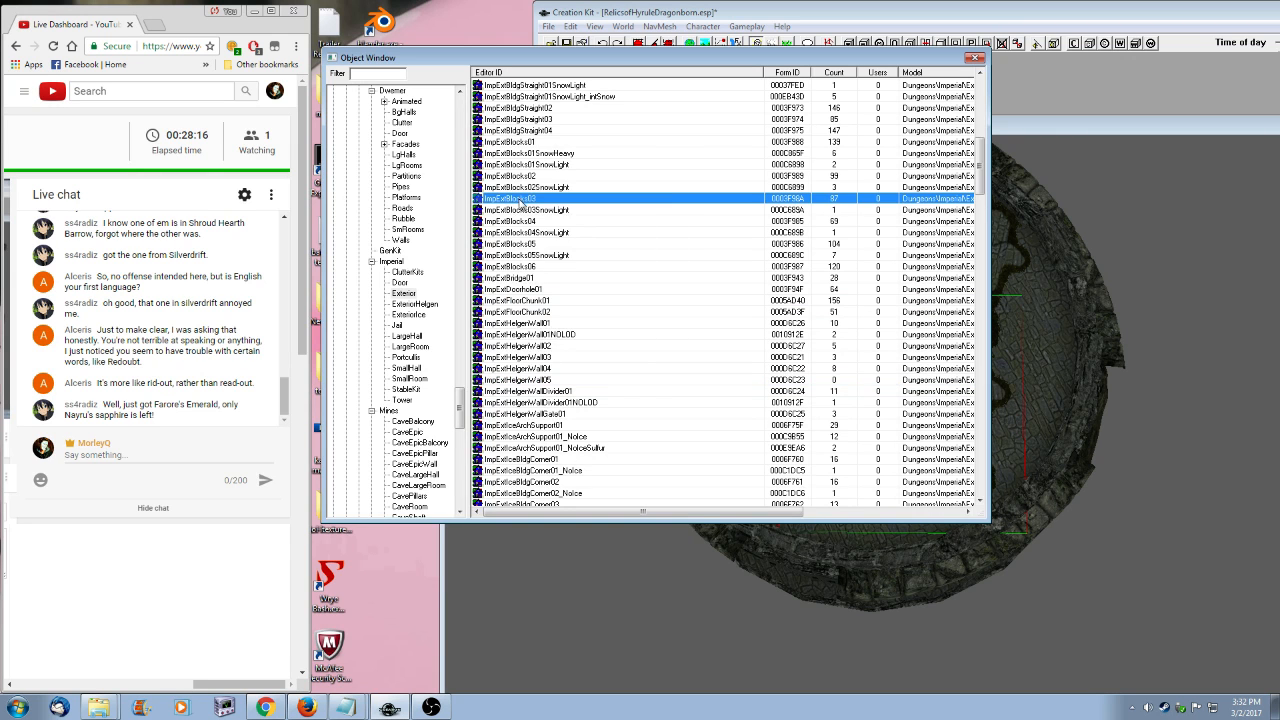
{"action": "double_click", "coordinate": [520, 201]}
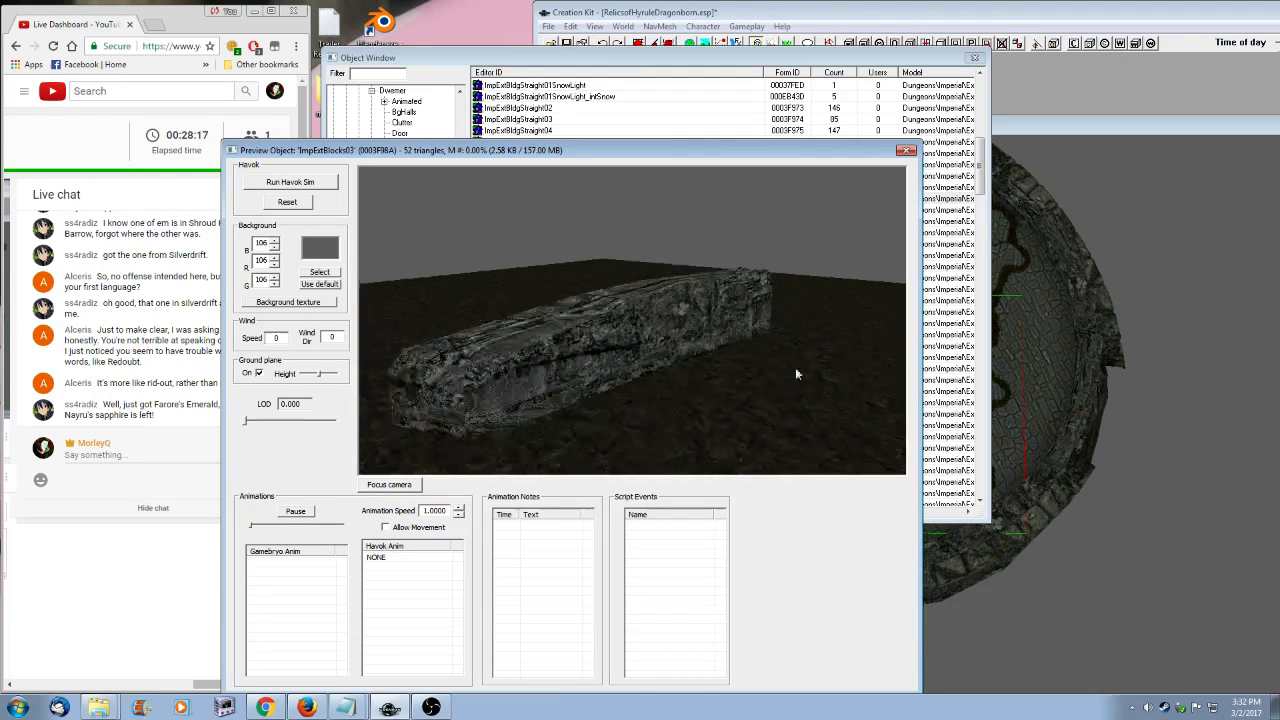
{"action": "left_click_drag", "start_coordinate": [656, 152], "coordinate": [1040, 115]}
{"action": "left_click", "coordinate": [535, 177]}
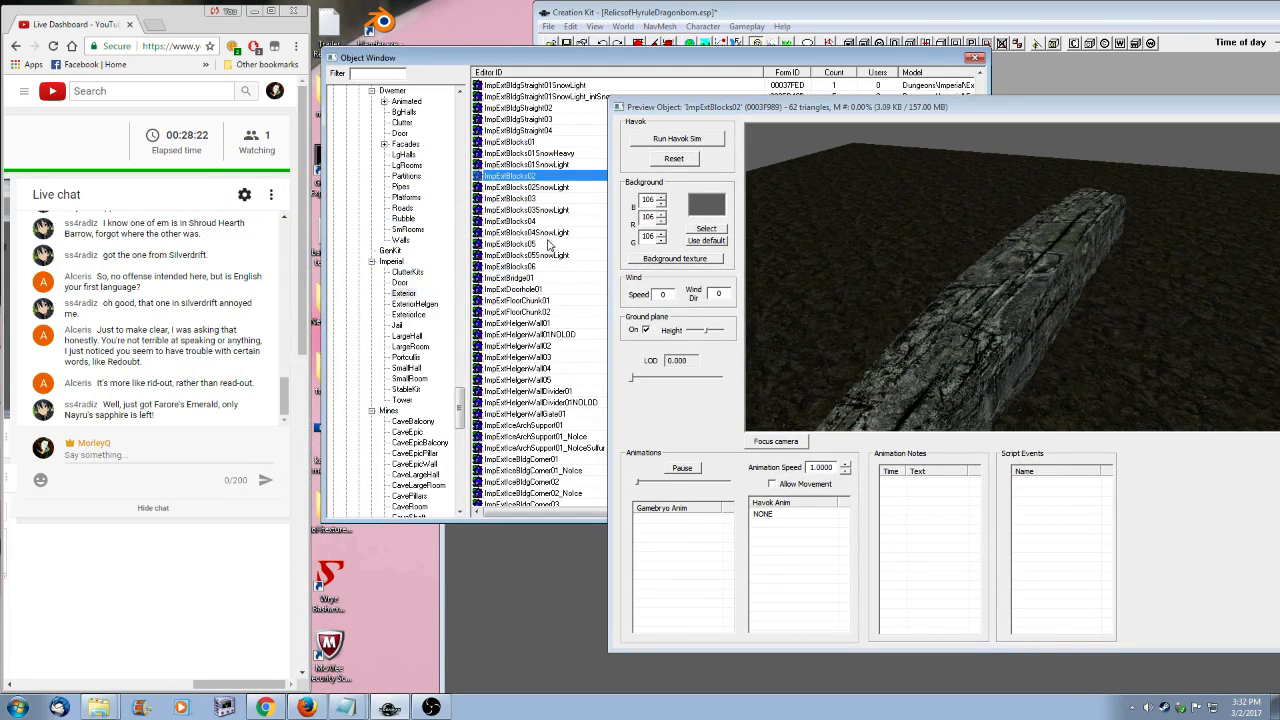
{"action": "left_click", "coordinate": [527, 267]}
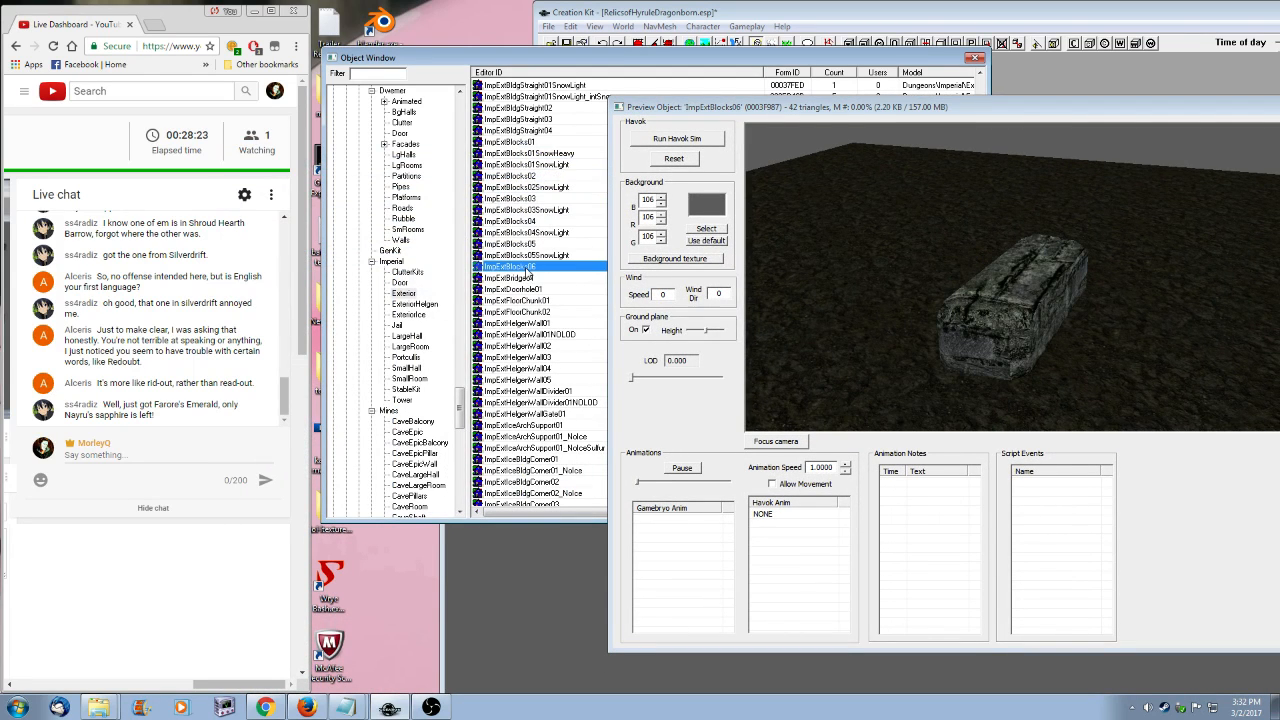
- Compare previews of ImpExtBridge01, ImpExtFloorChunk01, ImpExtFloorChunk02, ImpExtHelgenWall01, ImpExtBlocks01 and ImpExtBlocks06
{"action": "left_click", "coordinate": [522, 279]}
{"action": "left_click", "coordinate": [526, 268]}
{"action": "left_click", "coordinate": [520, 279]}
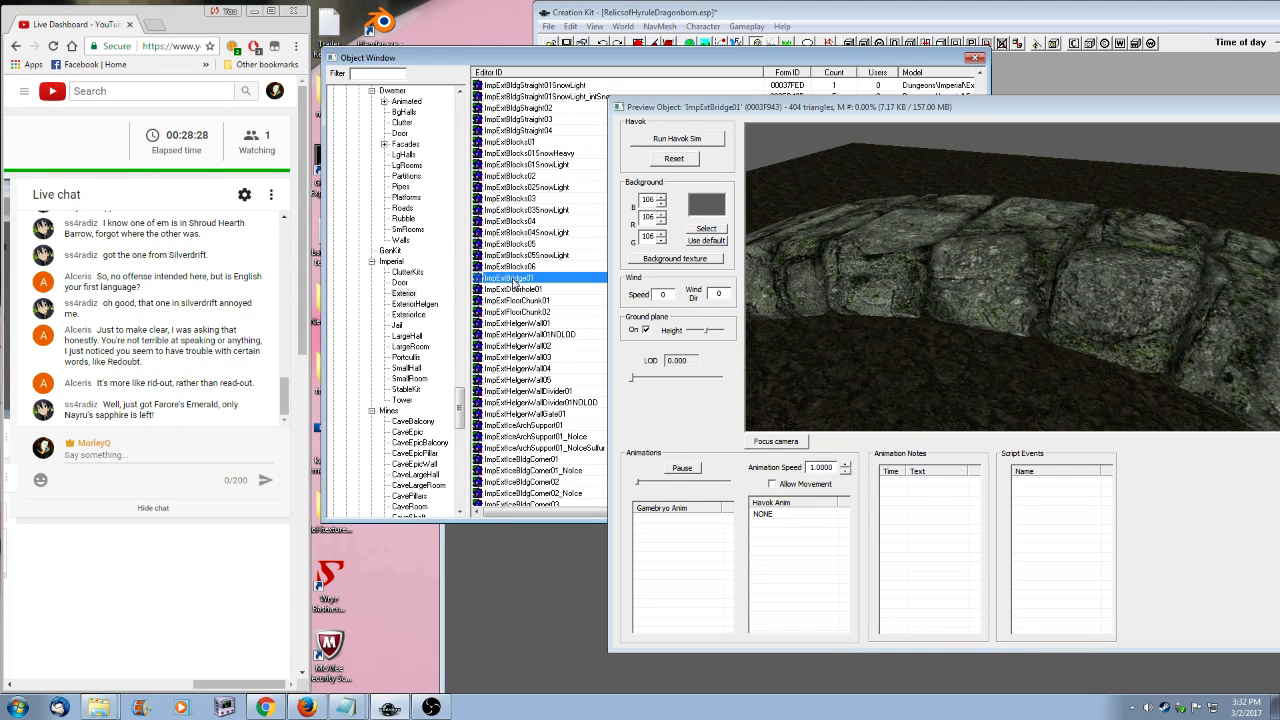
{"action": "left_click", "coordinate": [543, 301]}
{"action": "left_click", "coordinate": [541, 313]}
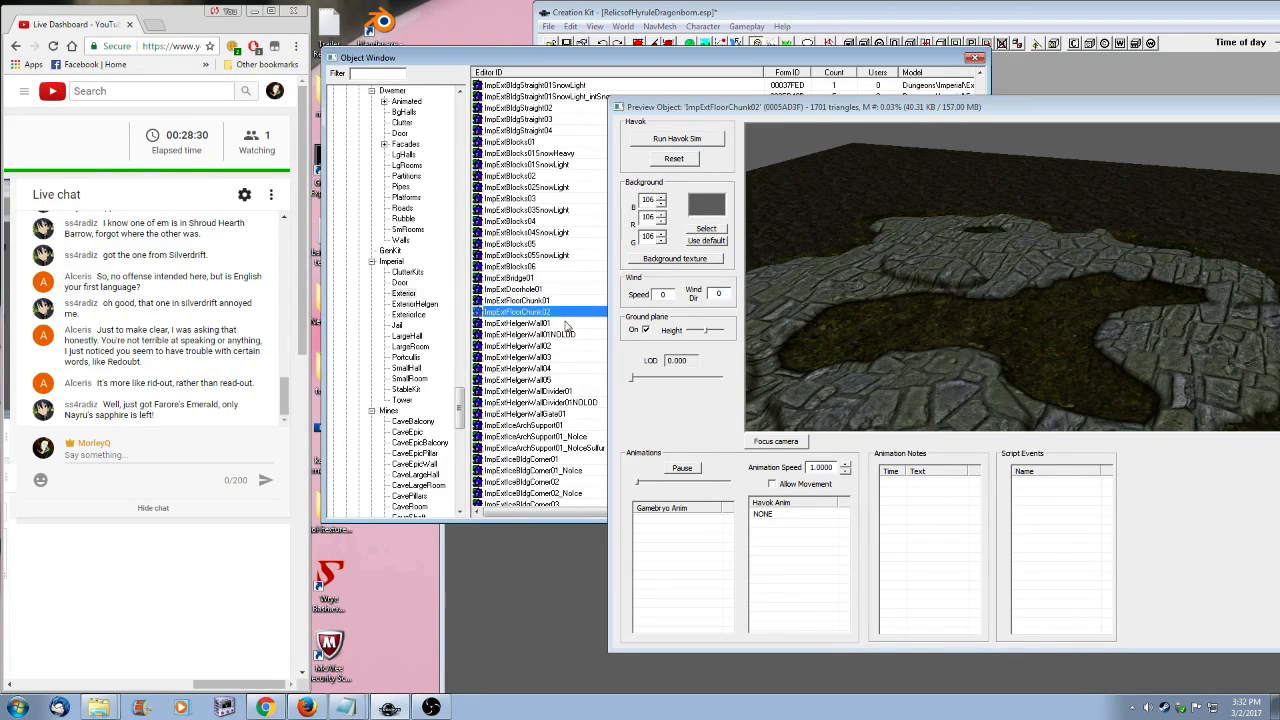
{"action": "left_click", "coordinate": [541, 324]}
{"action": "left_click", "coordinate": [527, 143]}
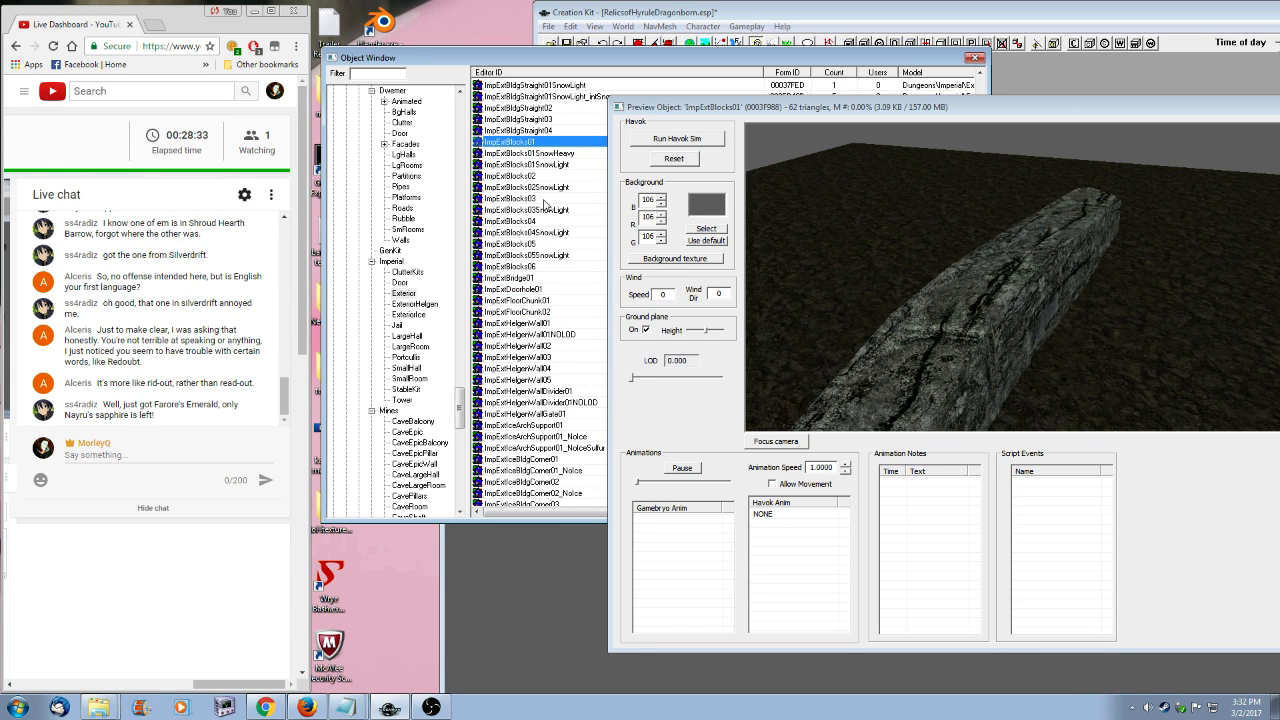
{"action": "left_click", "coordinate": [510, 266]}
- Find ImpExtRubble04 among the Imperial exterior statics and place it on the roof floor against the tower's rim
{"action": "left_click_drag", "start_coordinate": [650, 107], "coordinate": [632, 194]}
{"action": "scroll", "coordinate": [560, 300], "scroll_direction": "up", "scroll_amount": 11}
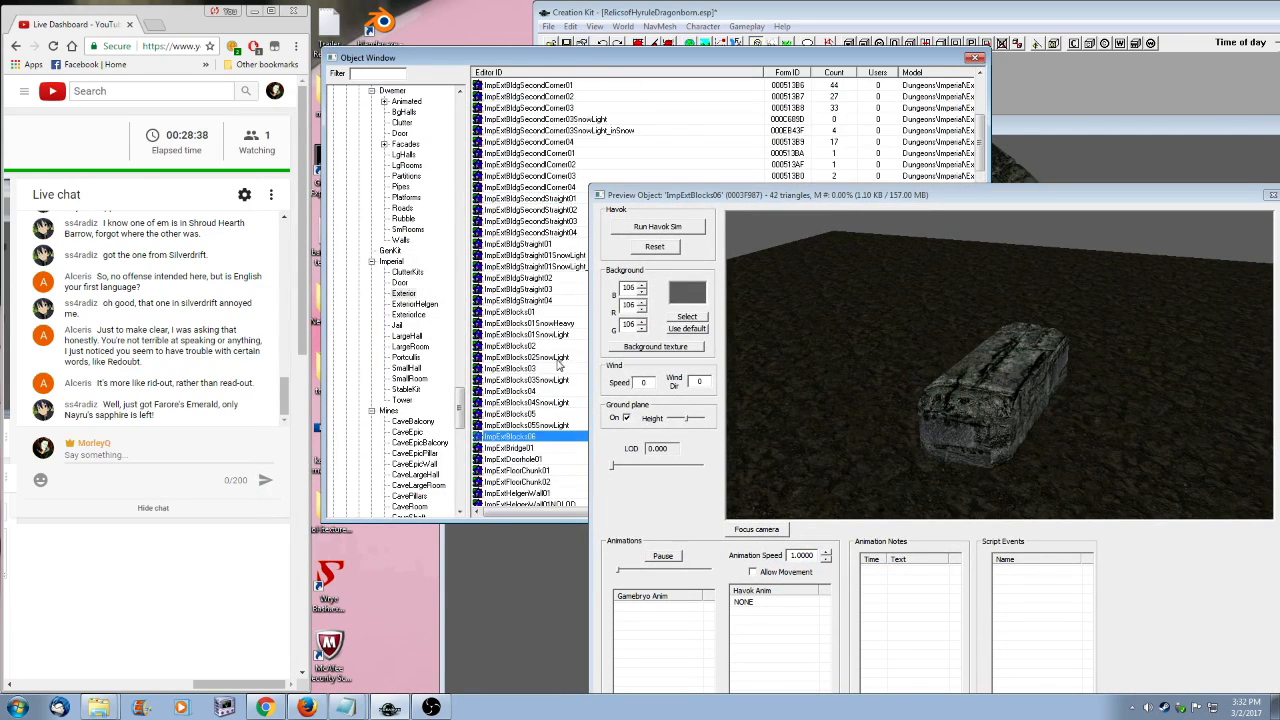
{"action": "scroll", "coordinate": [557, 374], "scroll_direction": "up", "scroll_amount": 1}
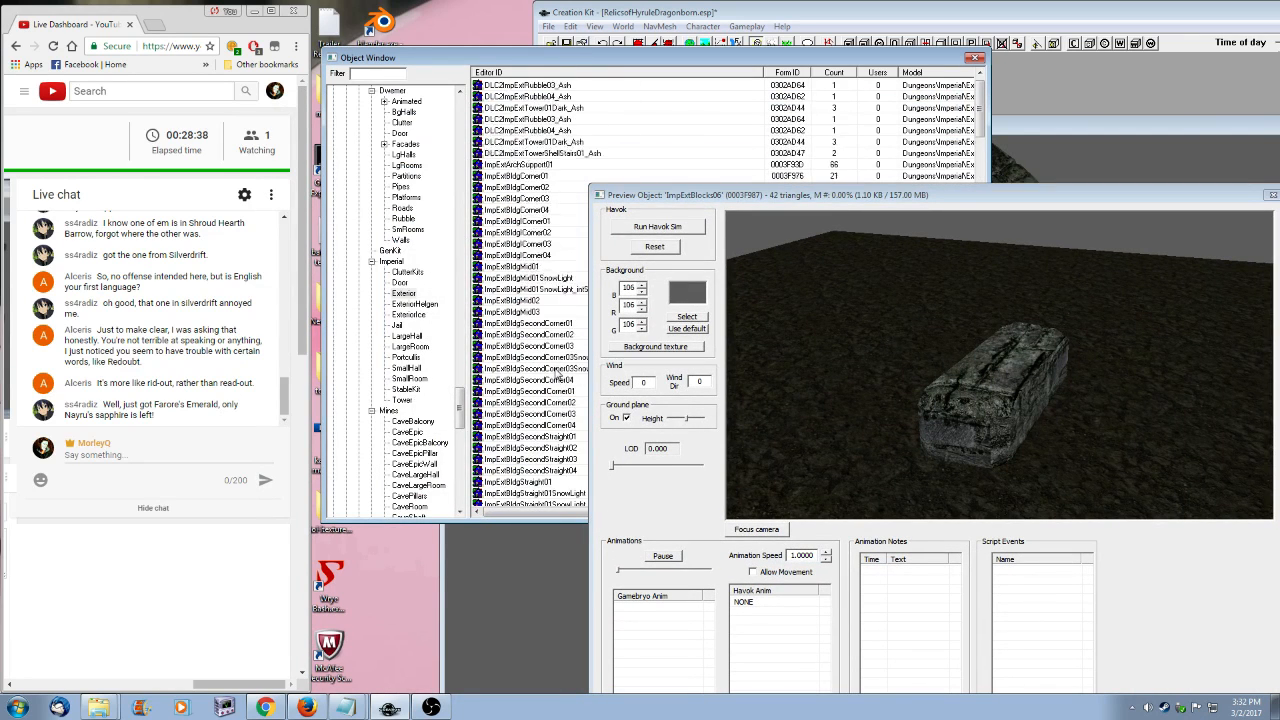
{"action": "scroll", "coordinate": [557, 372], "scroll_direction": "down", "scroll_amount": 15}
{"action": "left_click_drag", "start_coordinate": [766, 199], "coordinate": [1189, 217]}
{"action": "left_click", "coordinate": [519, 234]}
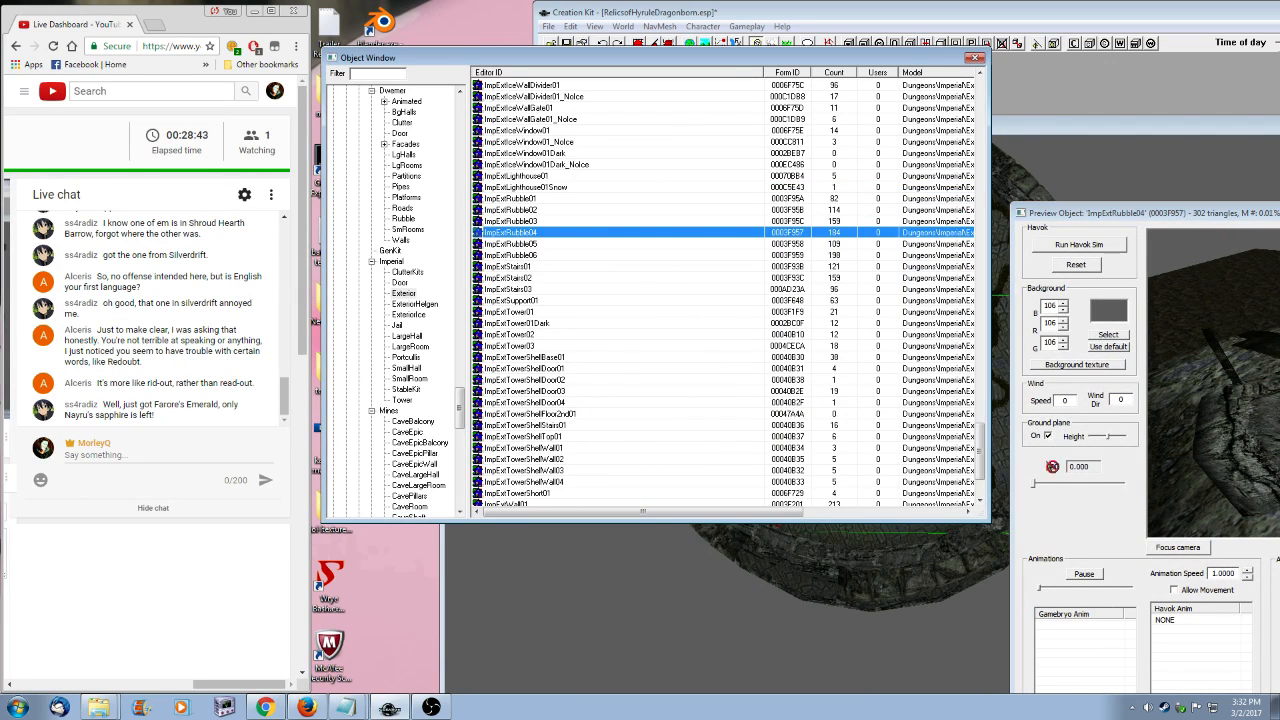
{"action": "left_click", "coordinate": [1002, 430]}
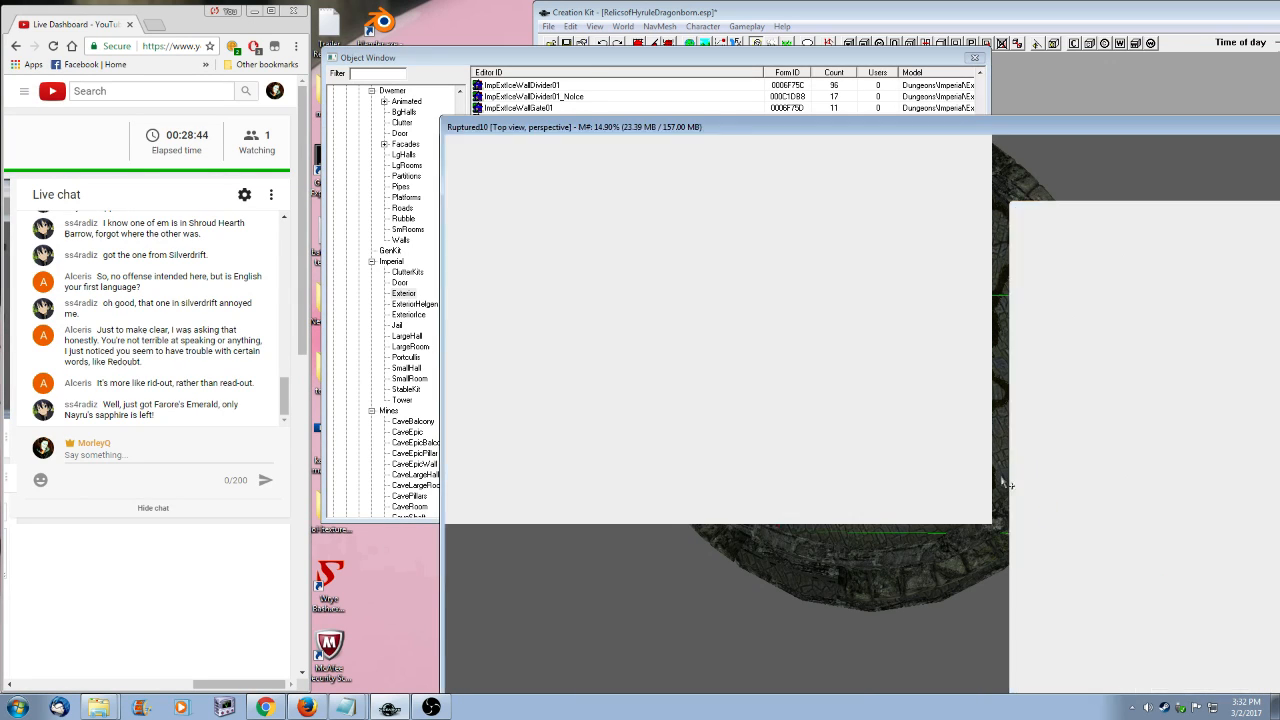
{"action": "left_click_drag", "start_coordinate": [1002, 430], "coordinate": [1016, 412]}
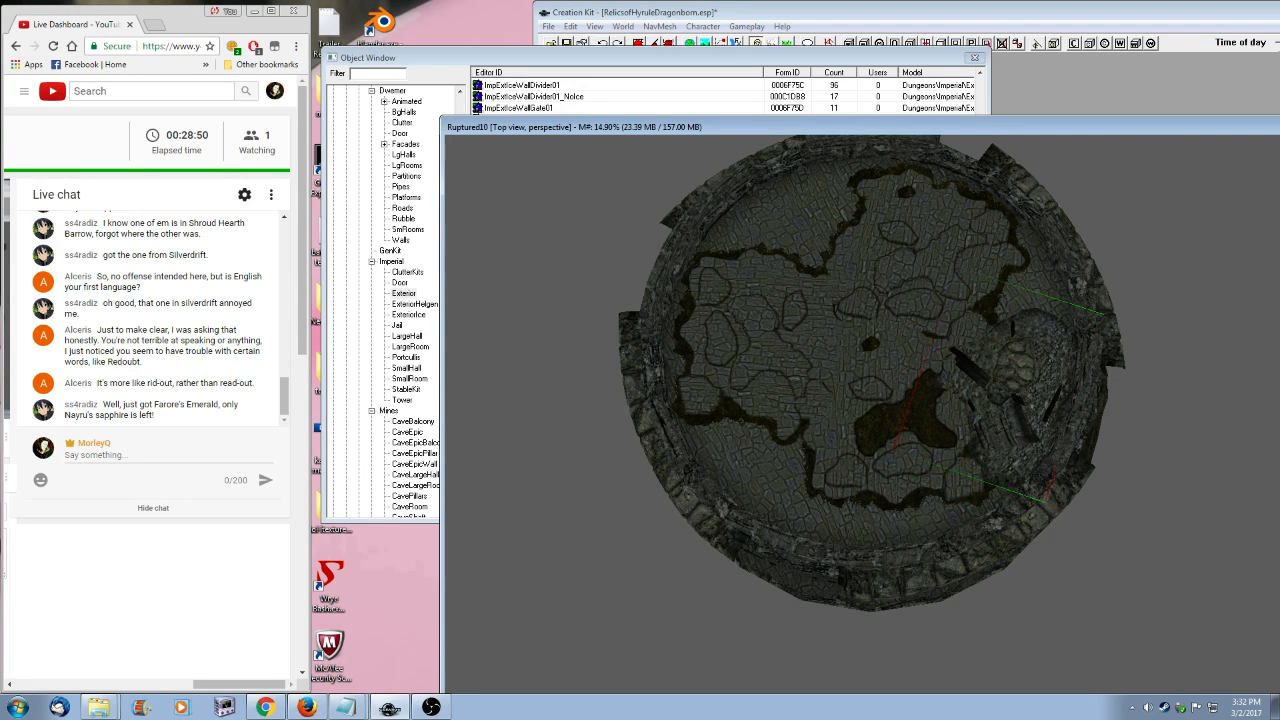
{"action": "mouse_move", "coordinate": [1013, 388]}
{"action": "middle_mouse_down"}
{"action": "mouse_move", "coordinate": [1009, 471]}
{"action": "mouse_move", "coordinate": [1032, 413]}
{"action": "mouse_move", "coordinate": [960, 385]}
{"action": "mouse_move", "coordinate": [1010, 360]}
{"action": "mouse_move", "coordinate": [1000, 396]}
{"action": "middle_mouse_up"}
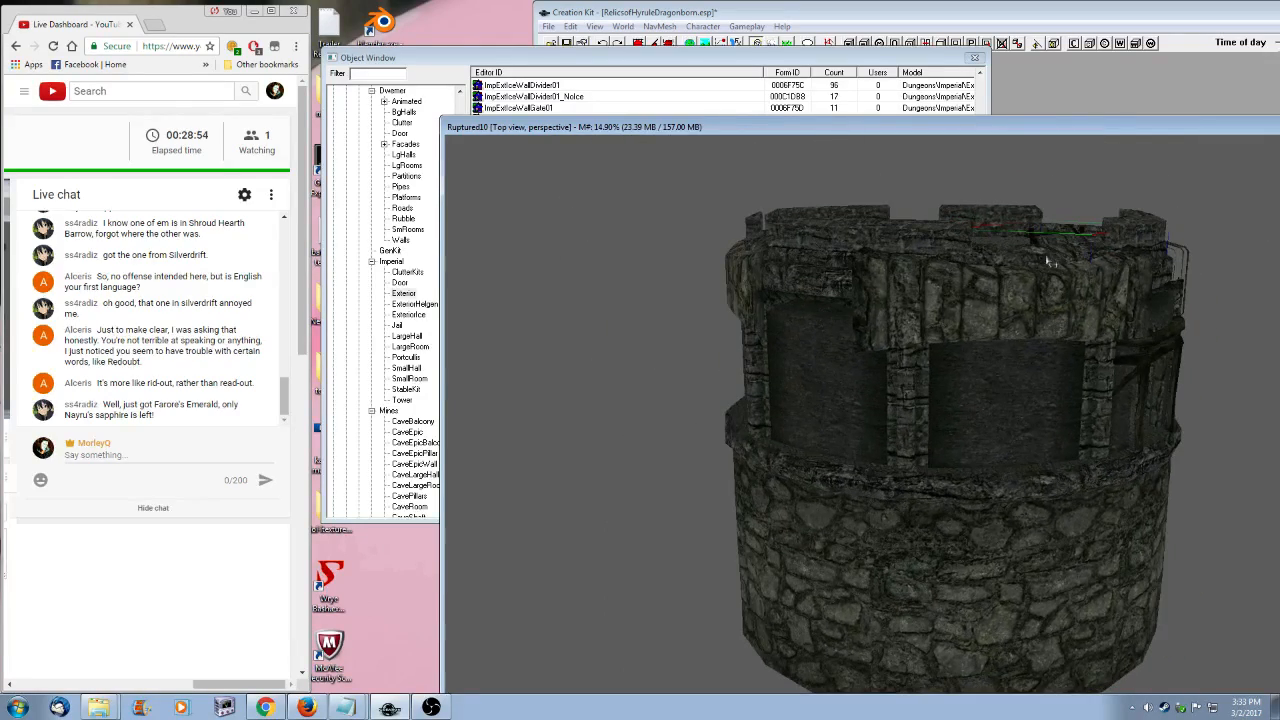
- Move the render window aside and close the ImpExtRubble04 preview
{"action": "left_click_drag", "start_coordinate": [1008, 133], "coordinate": [820, 212]}
{"action": "left_click", "coordinate": [1270, 147]}
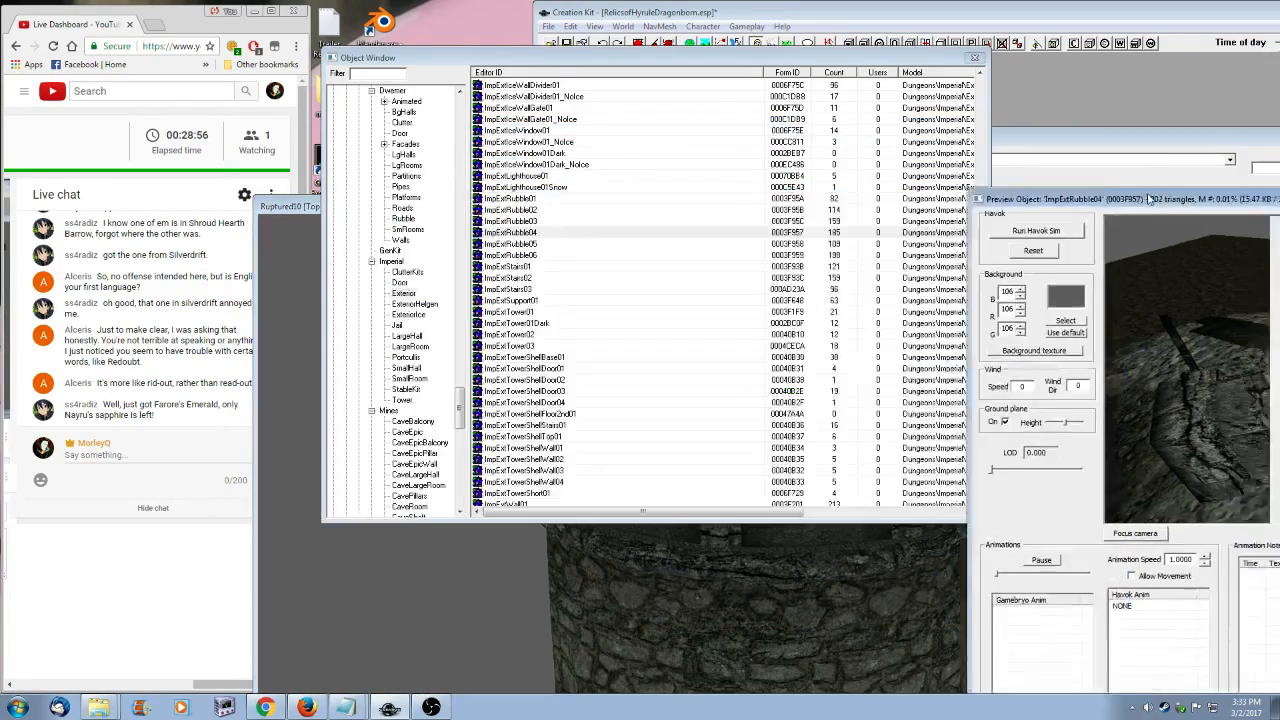
{"action": "left_click_drag", "start_coordinate": [1270, 147], "coordinate": [1170, 145]}
{"action": "left_click", "coordinate": [1199, 143]}
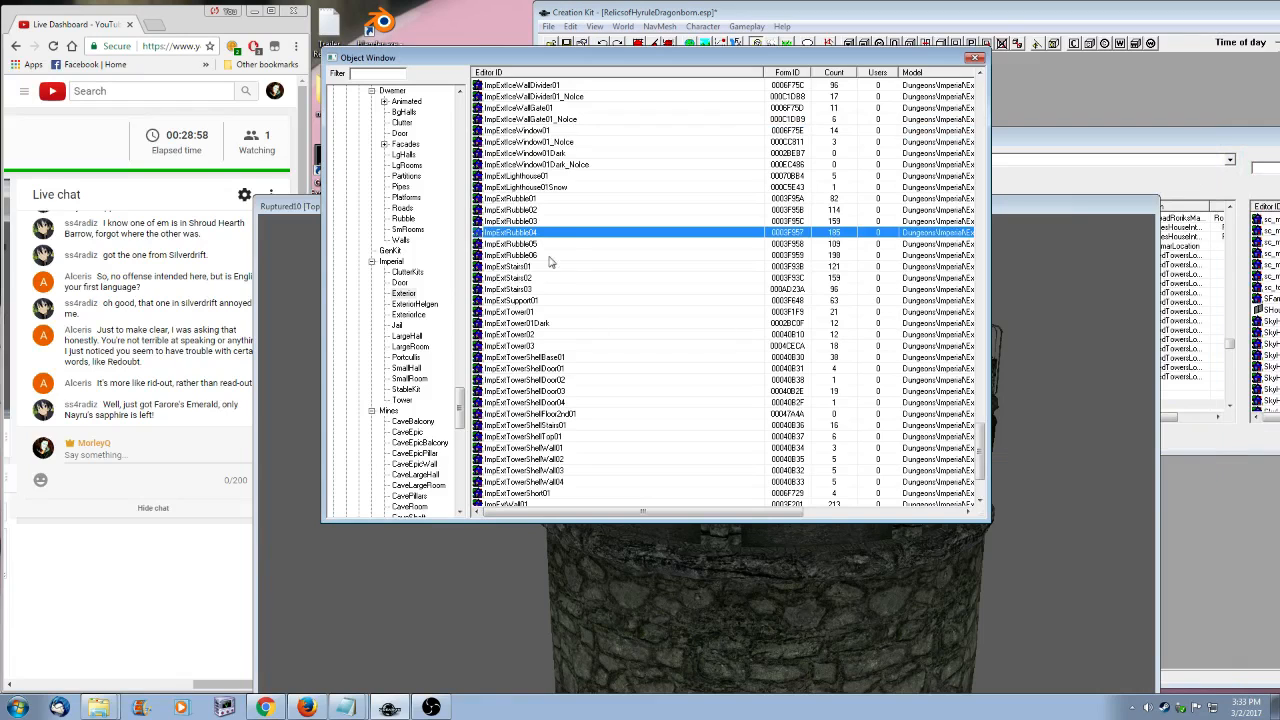
- Select the round tower piece around its timber-framed opening and reposition the render window beside the Object Window list
{"action": "left_click_drag", "start_coordinate": [1029, 210], "coordinate": [1113, 384]}
{"action": "middle_click_drag", "start_coordinate": [802, 626], "coordinate": [848, 590]}
{"action": "left_click", "coordinate": [876, 532]}
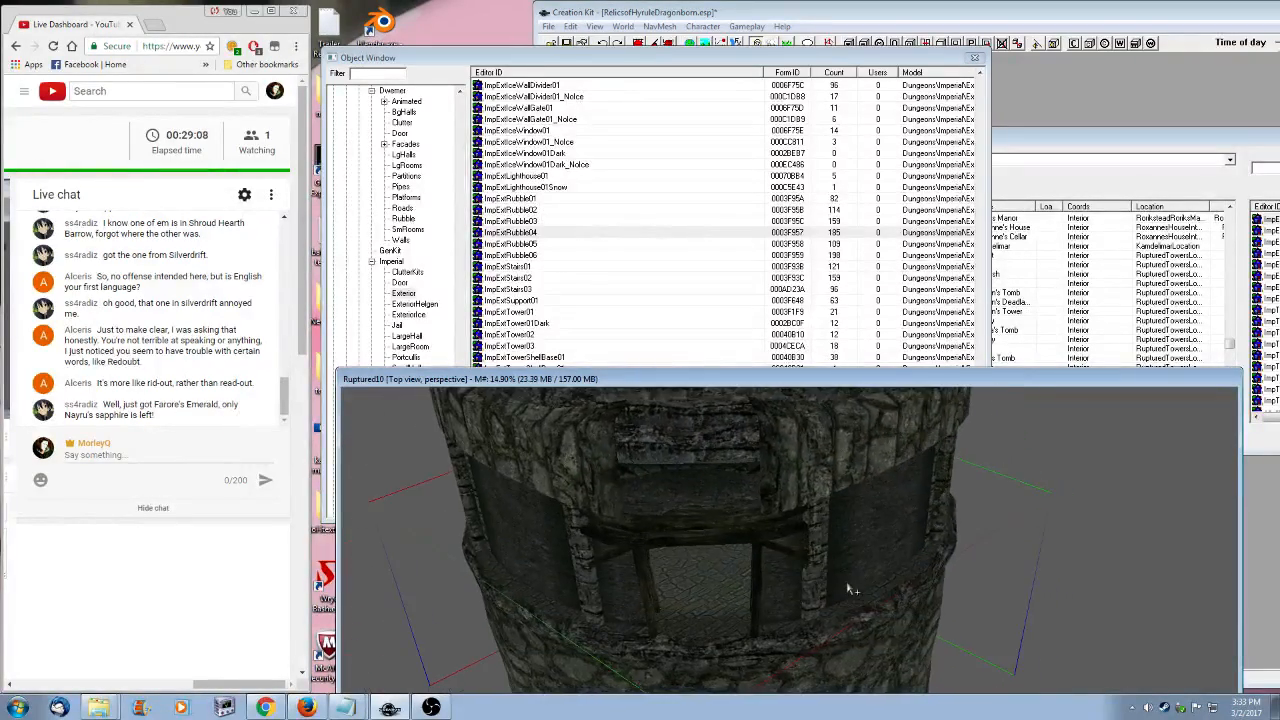
{"action": "left_click_drag", "start_coordinate": [532, 382], "coordinate": [777, 176]}
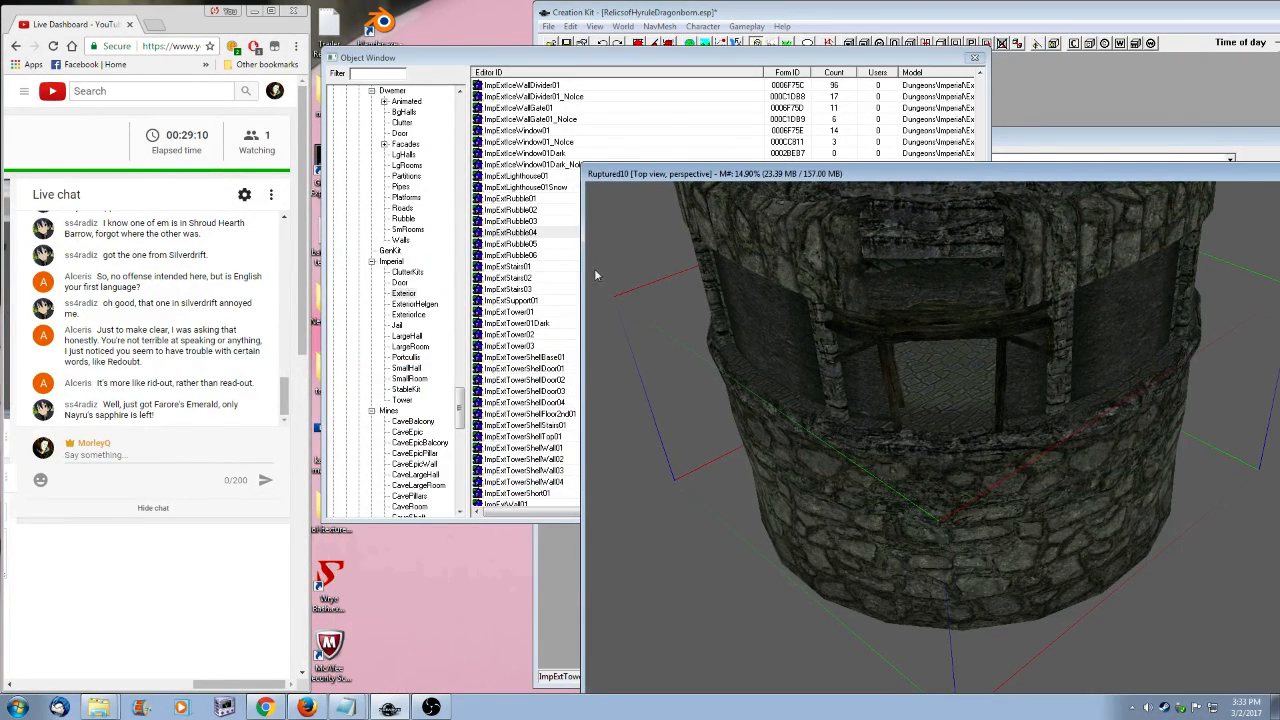
- Preview ImpExtSupport01, then examine the tower's upper wall and window bays from several sides in the render window
{"action": "double_click", "coordinate": [526, 303]}
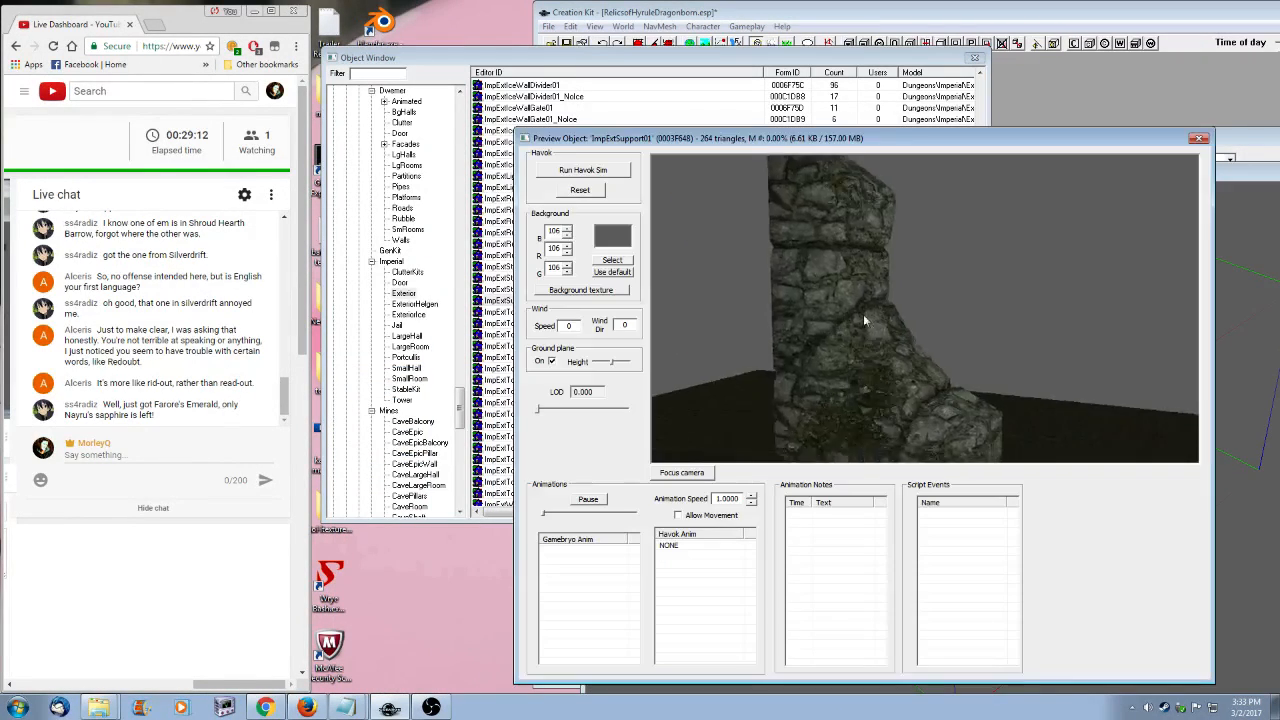
{"action": "left_click", "coordinate": [1202, 137]}
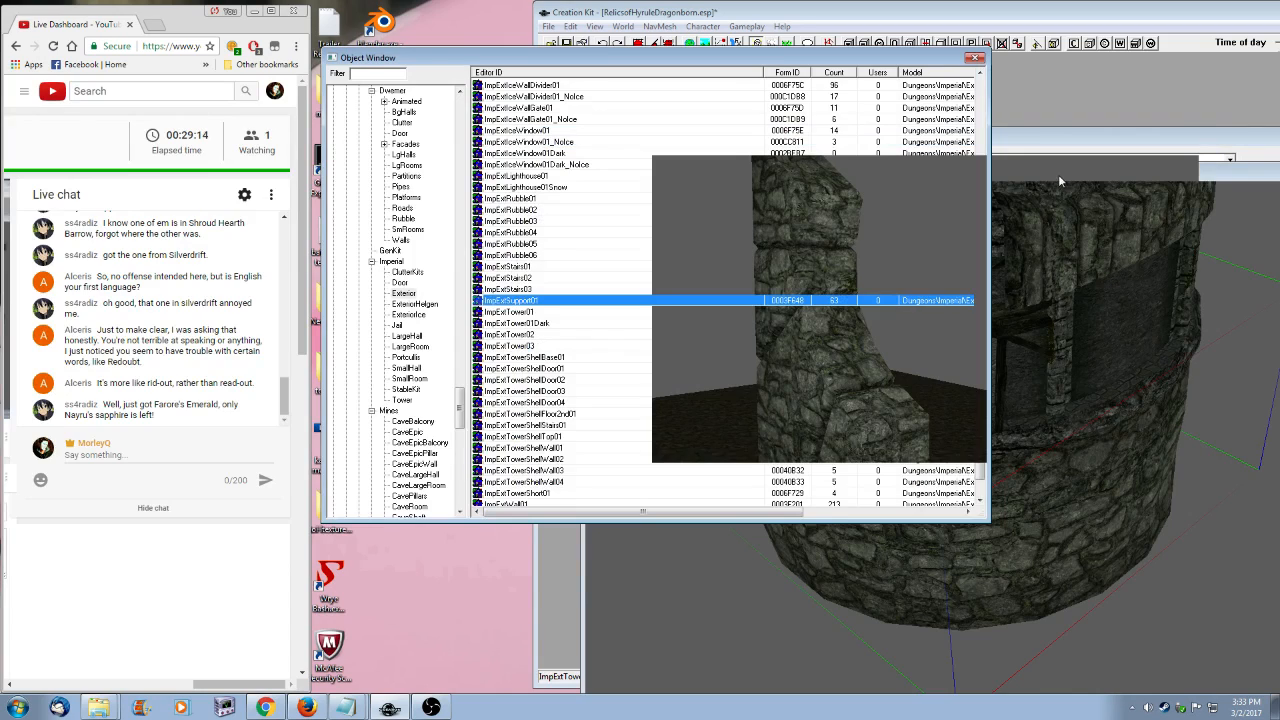
{"action": "left_click", "coordinate": [1237, 180]}
{"action": "left_click_drag", "start_coordinate": [1243, 168], "coordinate": [1243, 159]}
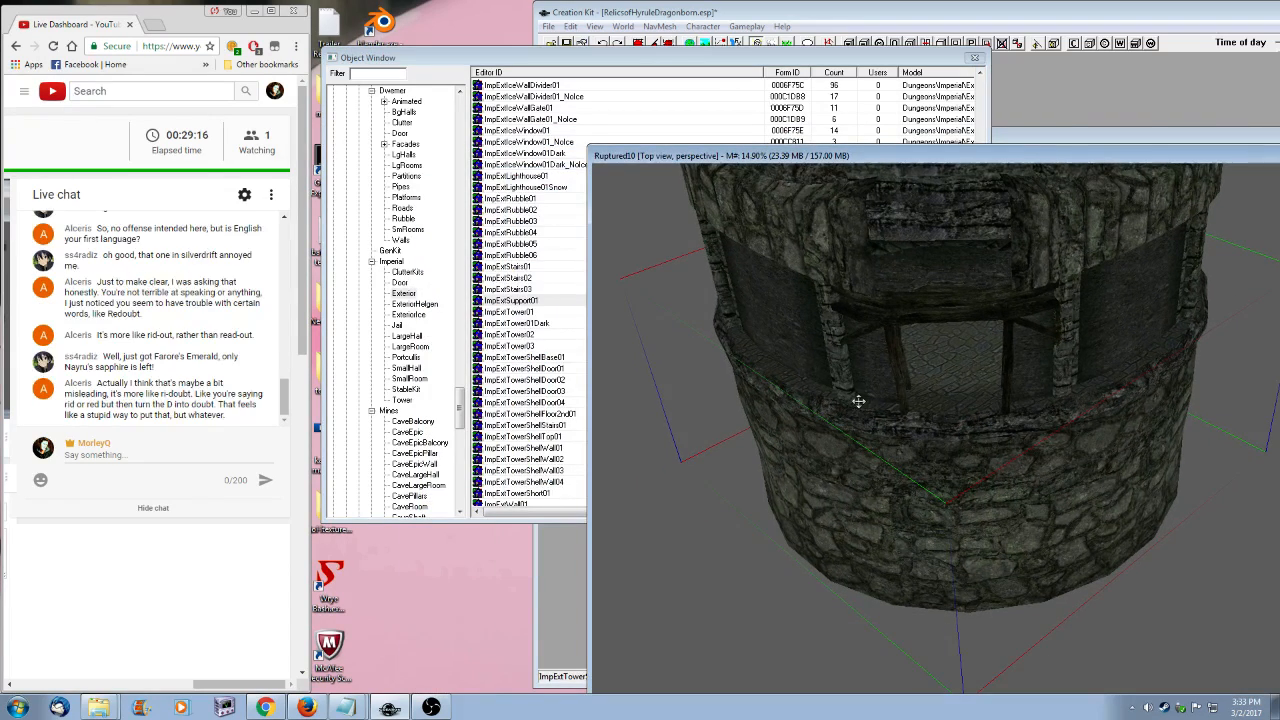
{"action": "middle_click_drag", "start_coordinate": [811, 360], "coordinate": [827, 403]}
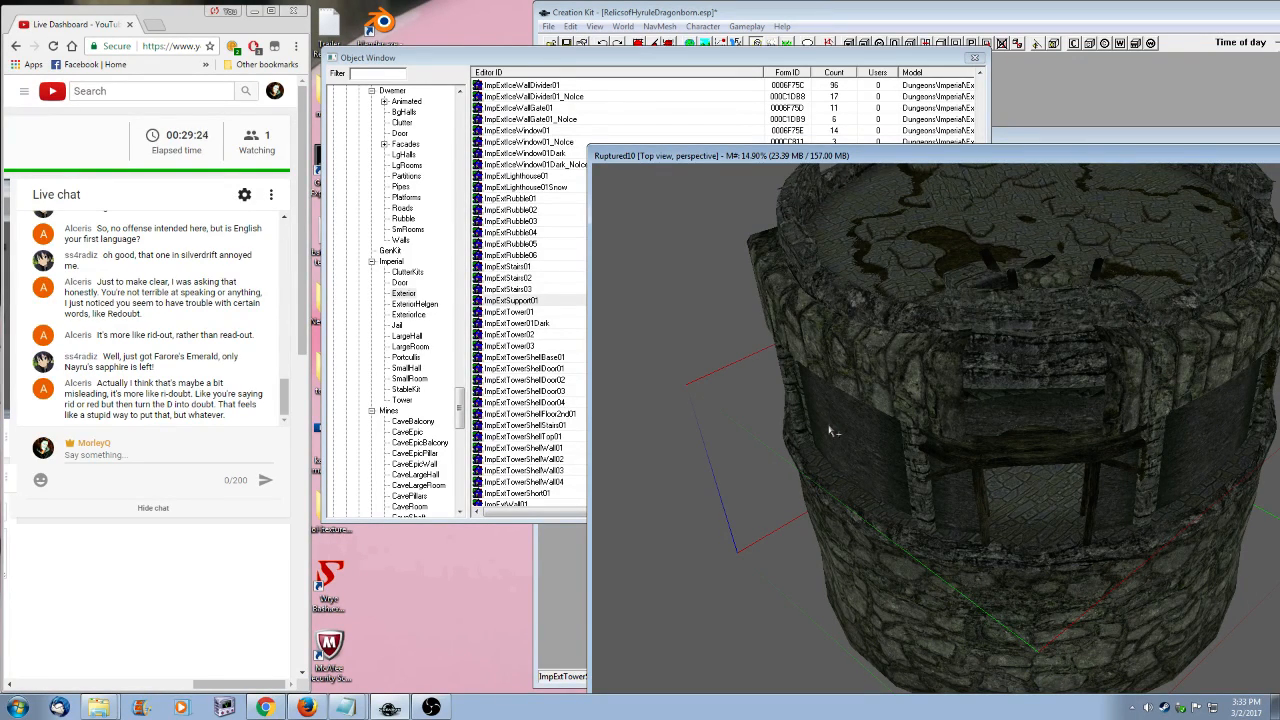
{"action": "middle_click_drag", "start_coordinate": [876, 360], "coordinate": [880, 440], "text": "shift"}
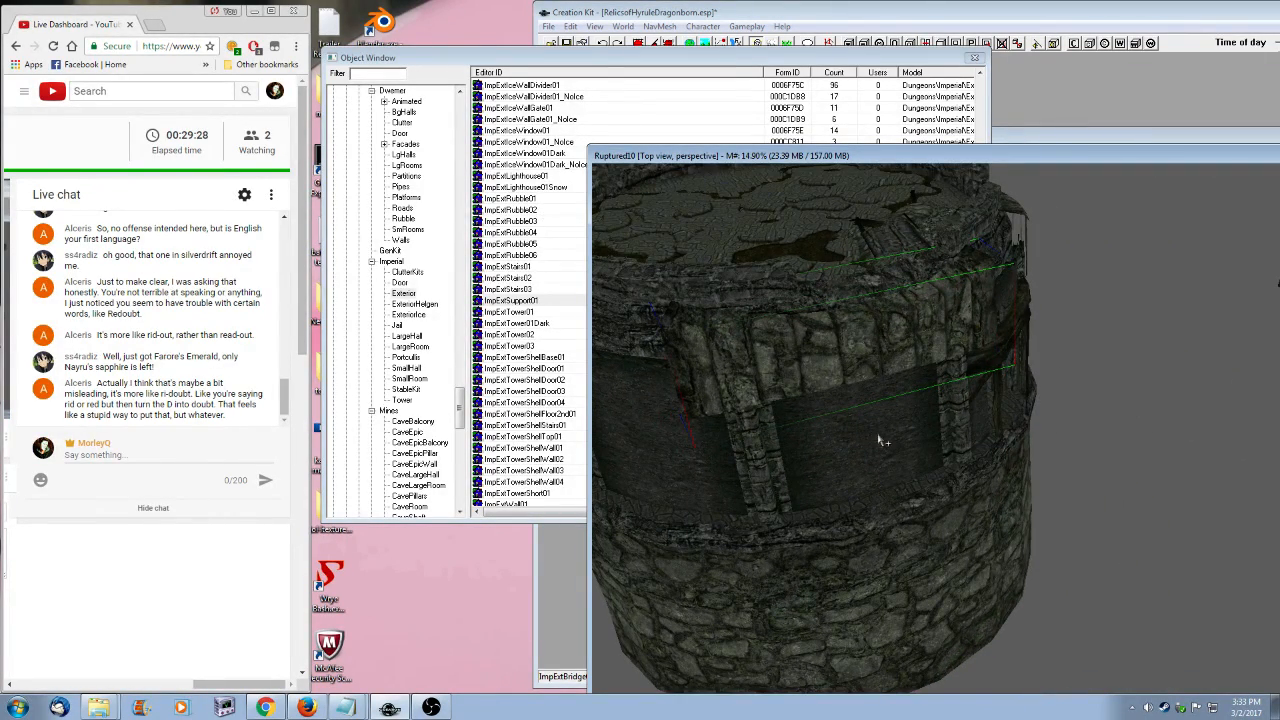
{"action": "middle_click_drag", "start_coordinate": [838, 446], "coordinate": [881, 493], "text": "shift"}
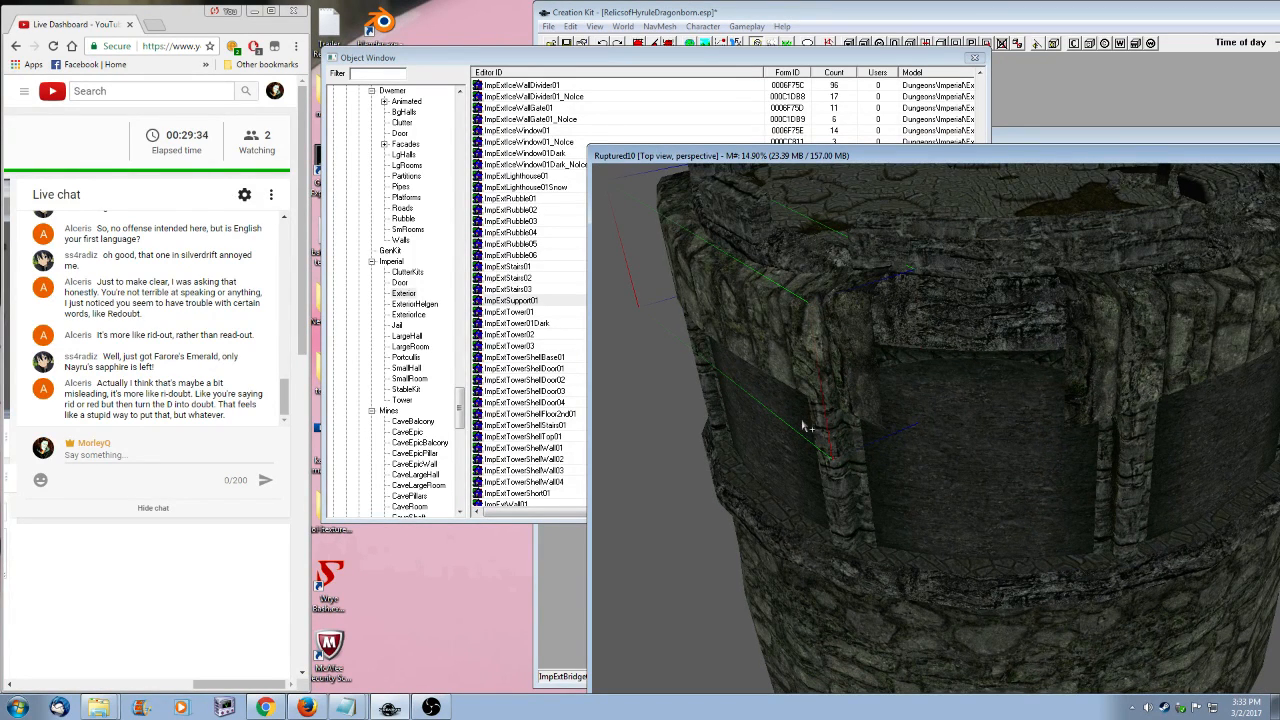
- Find ImpExtWallDivider01 among the Imperial exterior statics and preview it
{"action": "left_click_drag", "start_coordinate": [545, 58], "coordinate": [535, 38]}
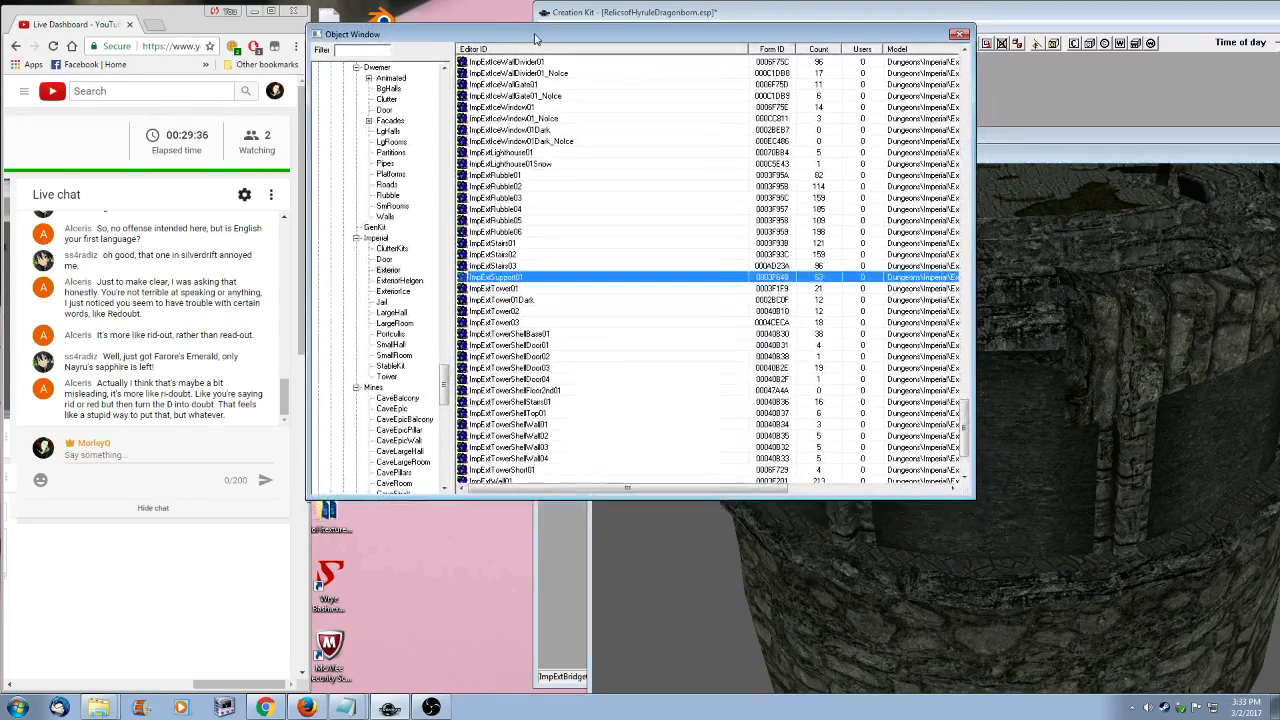
{"action": "left_click", "coordinate": [645, 363]}
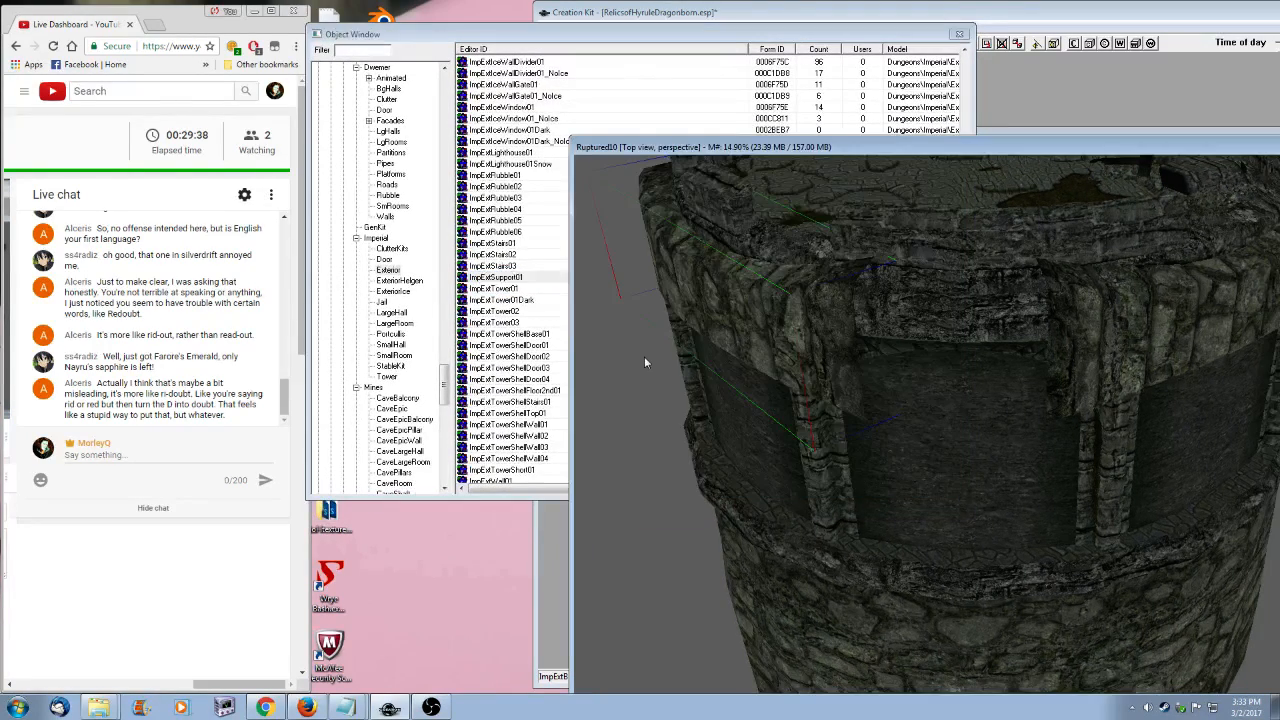
{"action": "middle_click_drag", "start_coordinate": [645, 363], "coordinate": [609, 360], "text": "shift"}
{"action": "left_click", "coordinate": [512, 270]}
{"action": "scroll", "coordinate": [512, 270], "scroll_direction": "down", "scroll_amount": 3}
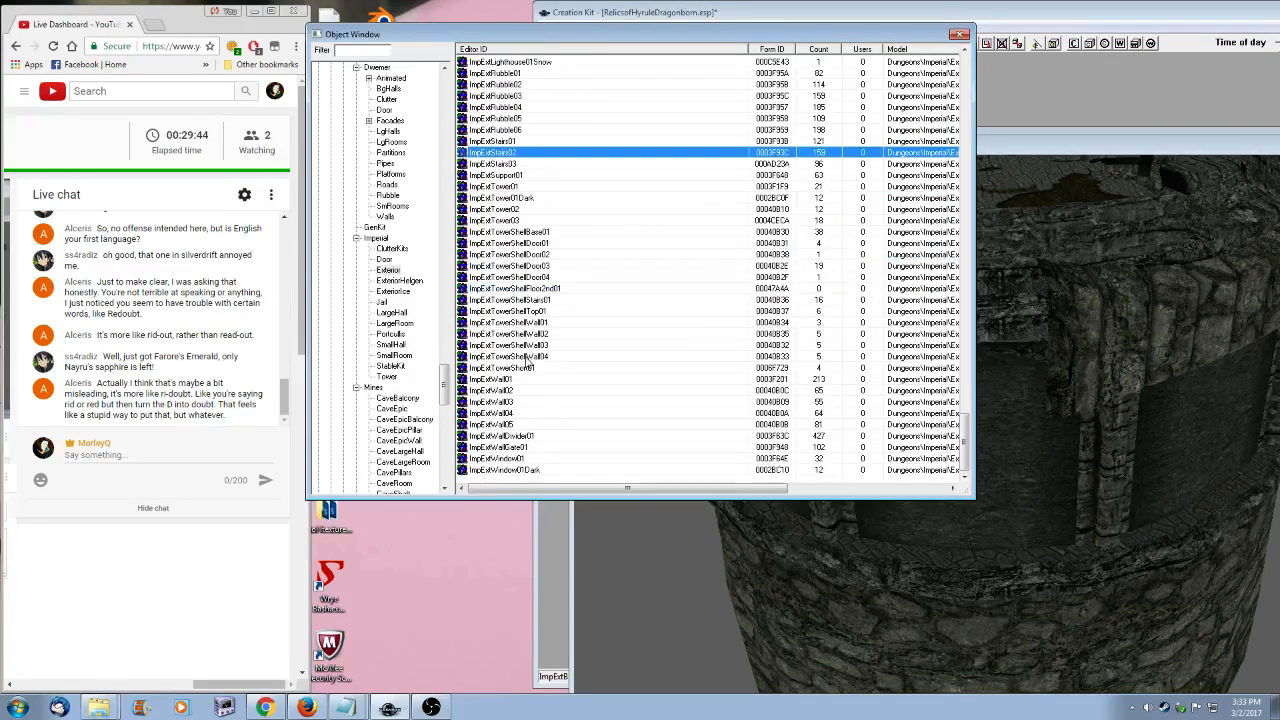
{"action": "right_click", "coordinate": [522, 437]}
{"action": "left_click", "coordinate": [556, 506]}
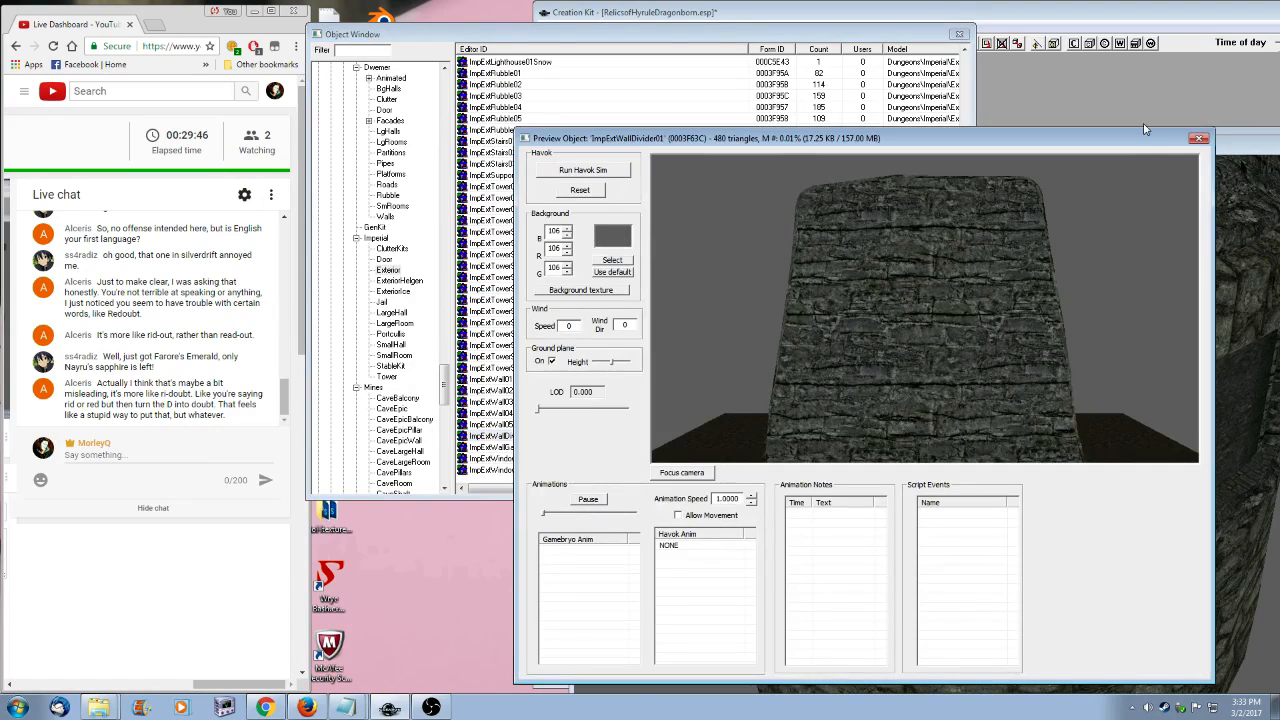
{"action": "left_click", "coordinate": [1199, 138]}
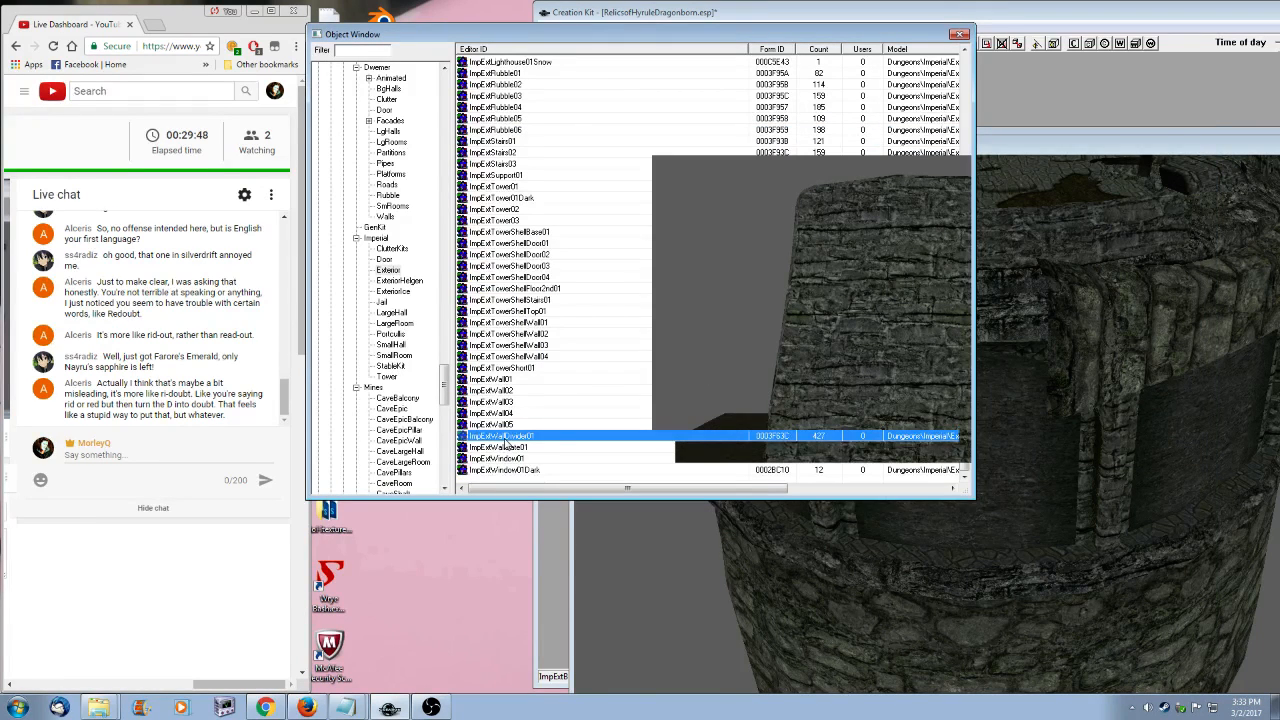
- Place ImpExtWallDivider01 beside the tower's window bay and rotate it onto its side
{"action": "left_click", "coordinate": [1048, 472]}
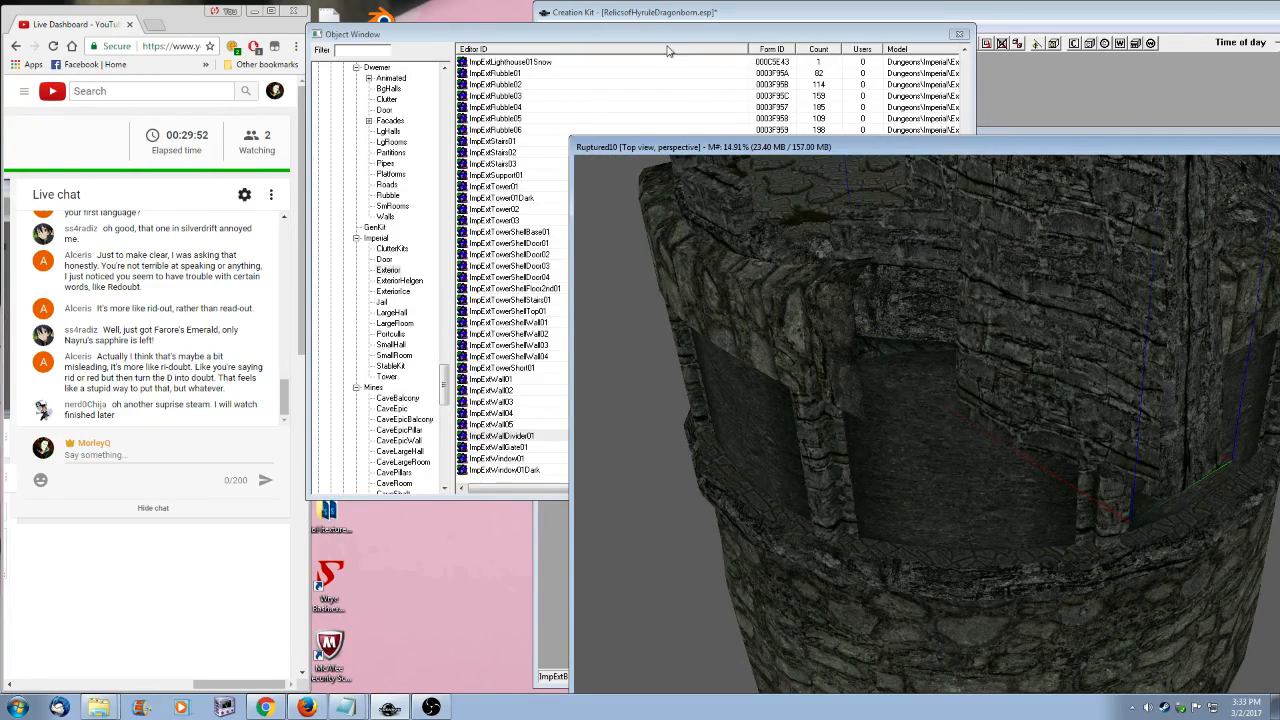
{"action": "left_click_drag", "start_coordinate": [643, 40], "coordinate": [645, 101]}
{"action": "left_click", "coordinate": [1102, 395]}
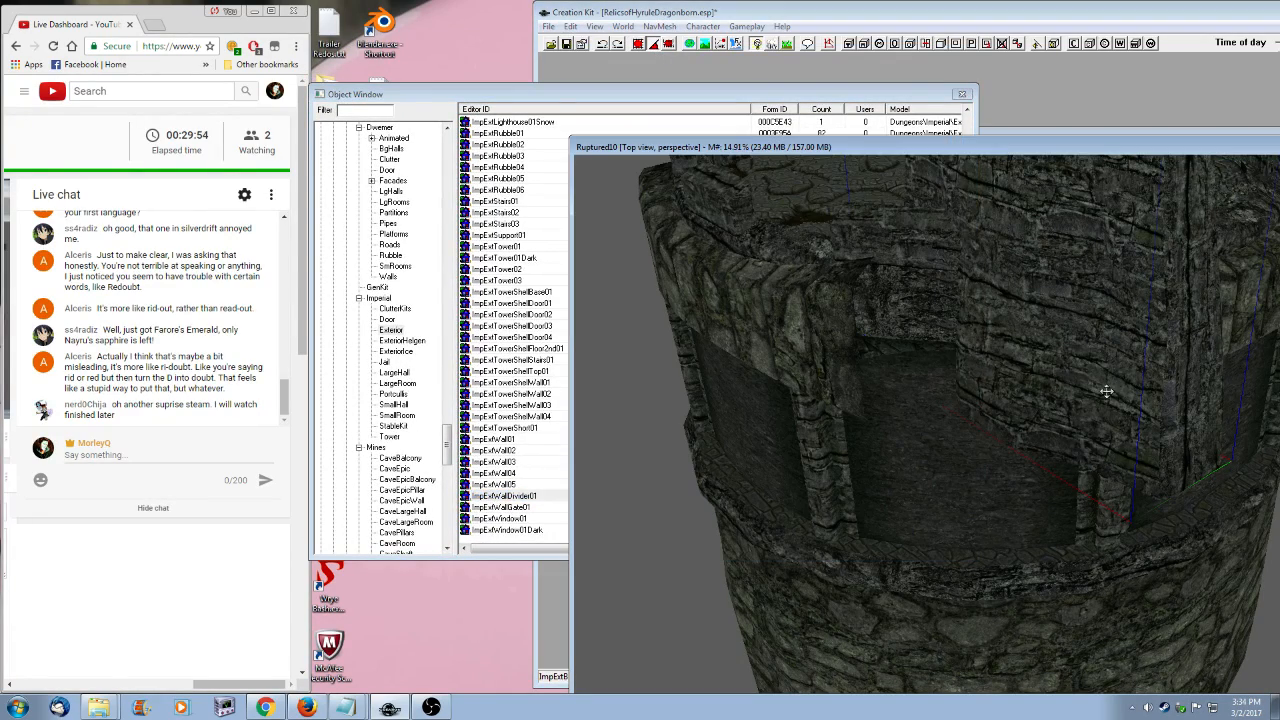
{"action": "key", "text": "y"}
{"action": "right_click_drag", "start_coordinate": [1102, 395], "coordinate": [1180, 395]}
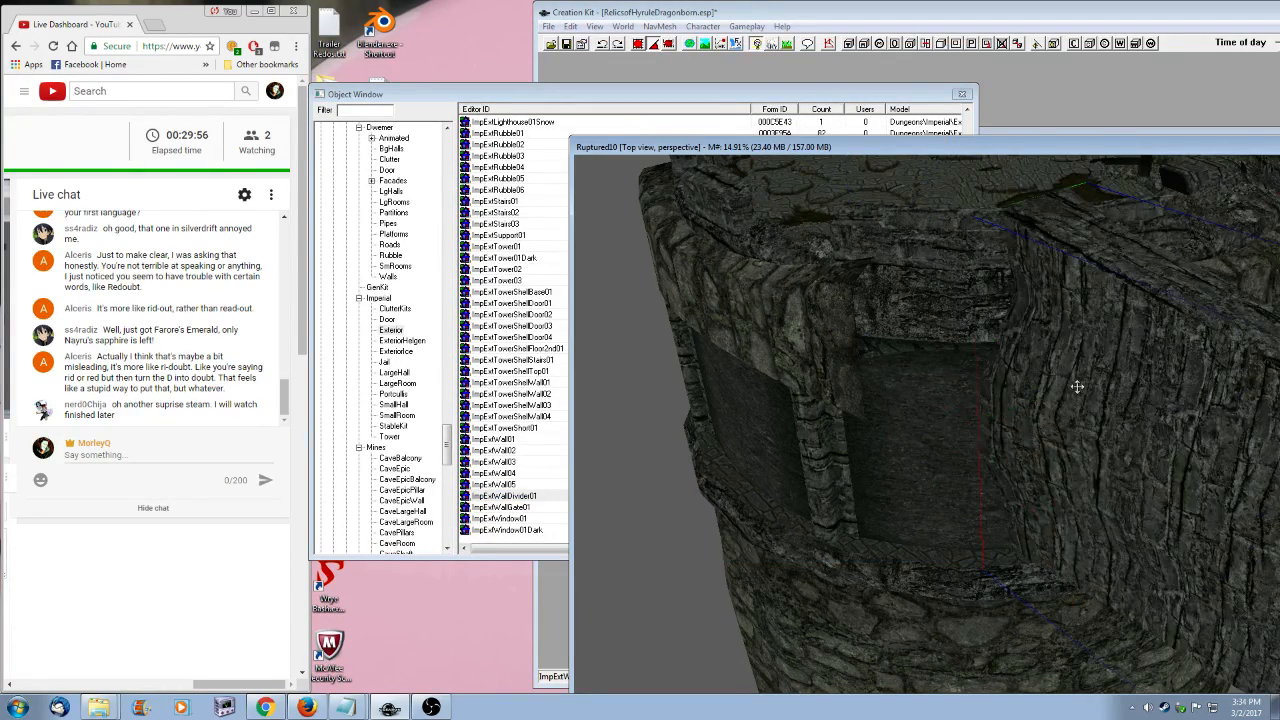
- Undo the last change and raise the wall divider to the height of the tower's upper wall band
{"action": "key", "text": "ctrl+z"}
{"action": "key", "text": "z"}
{"action": "left_click_drag", "start_coordinate": [1040, 403], "coordinate": [1022, 330]}
{"action": "key", "text": "z"}
{"action": "key", "text": "z"}
{"action": "key", "text": "shift"}
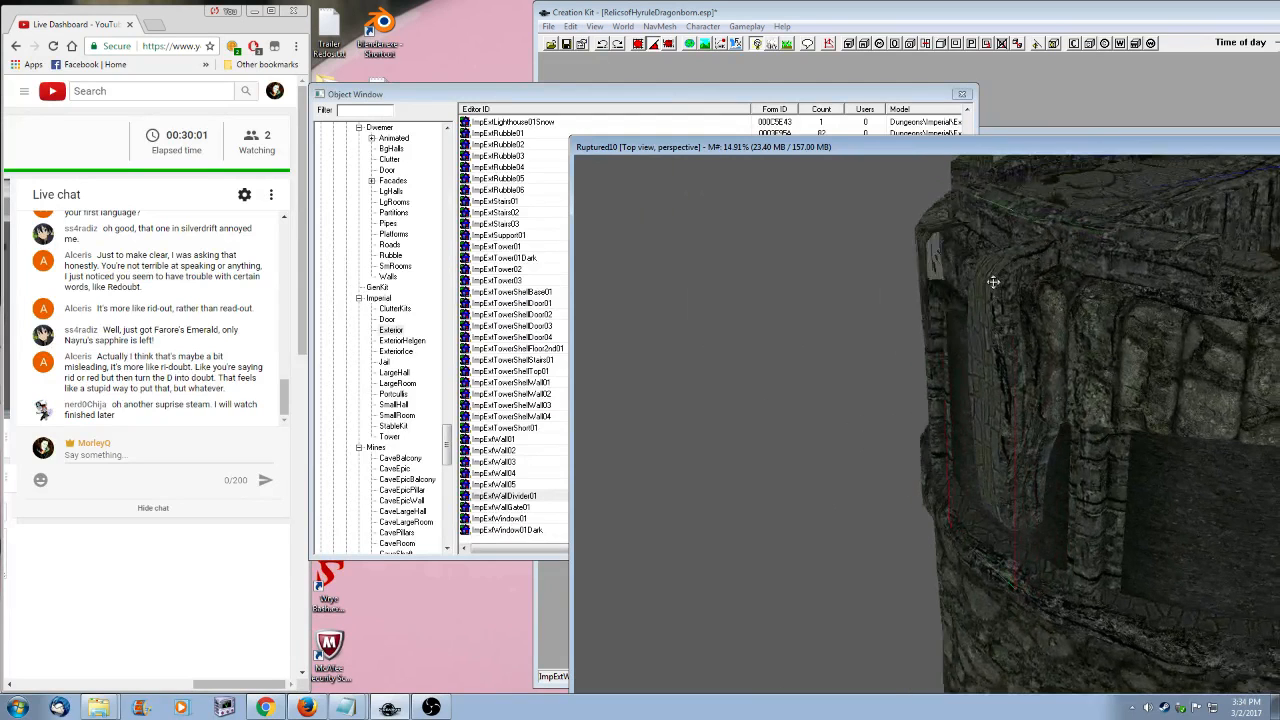
{"action": "key", "text": "shift"}
{"action": "left_click_drag", "start_coordinate": [1140, 305], "coordinate": [822, 328]}
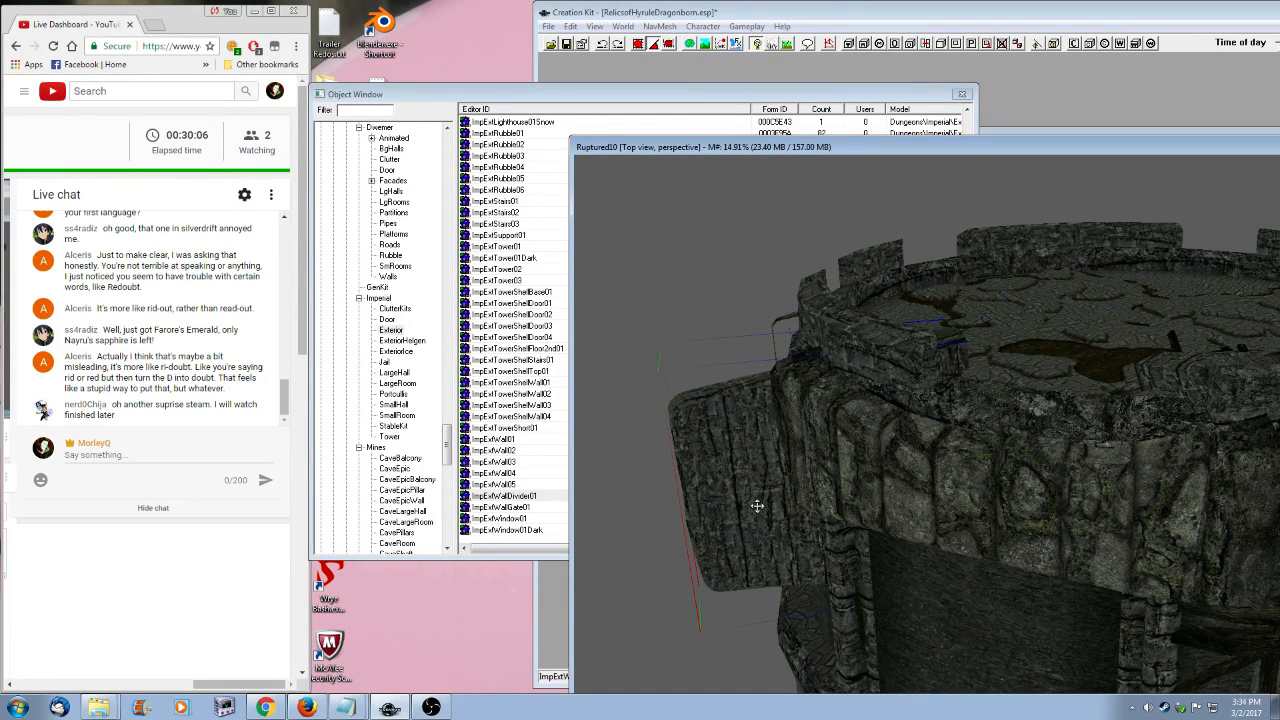
- Tilt the wall divider about its X axis and lower it so it slopes down from the tower's rim
{"action": "key", "text": "x"}
{"action": "right_click_drag", "start_coordinate": [743, 494], "coordinate": [860, 531]}
{"action": "key", "text": "y"}
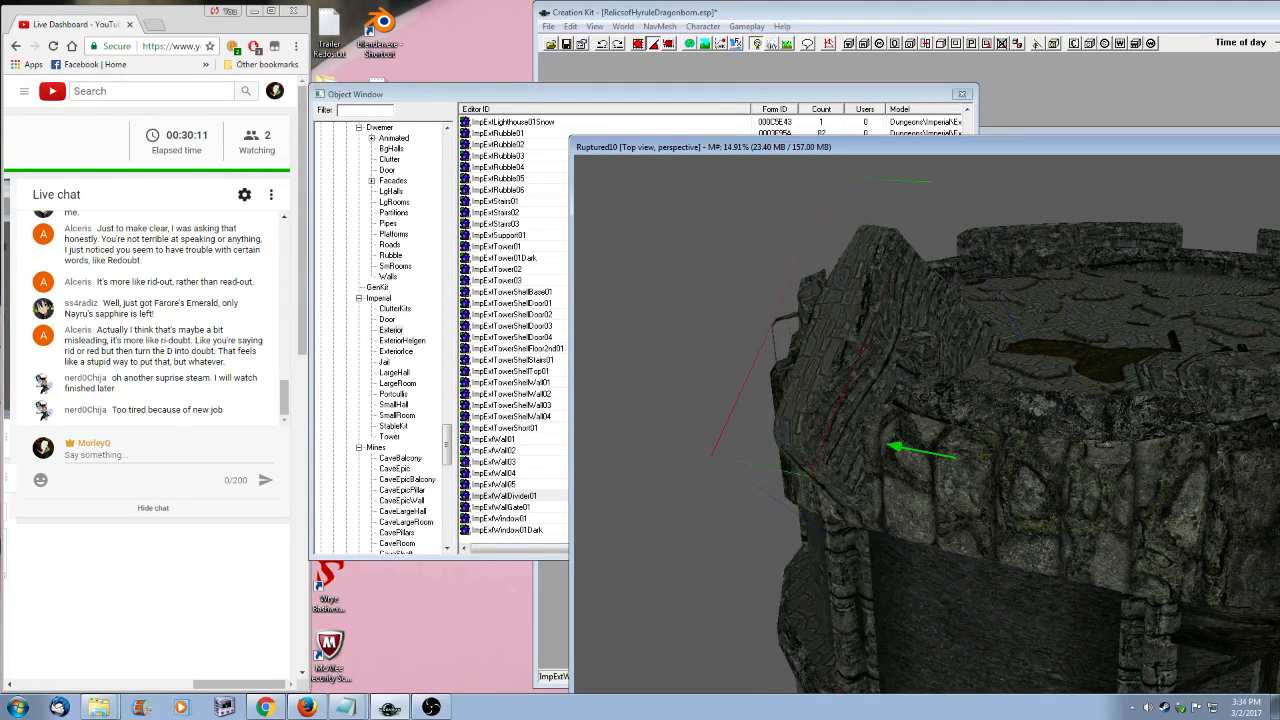
{"action": "key", "text": "ctrl+z"}
{"action": "key", "text": "ctrl+z"}
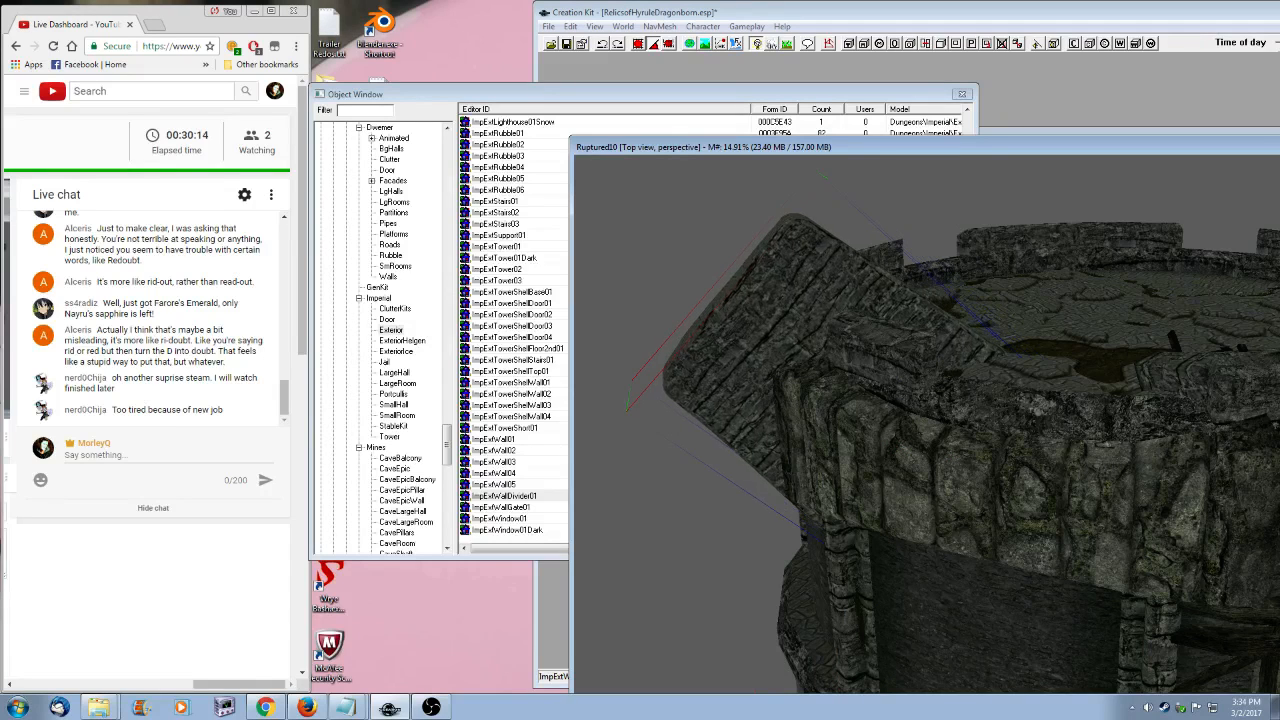
{"action": "key", "text": "z"}
{"action": "left_click_drag", "start_coordinate": [808, 295], "coordinate": [814, 421]}
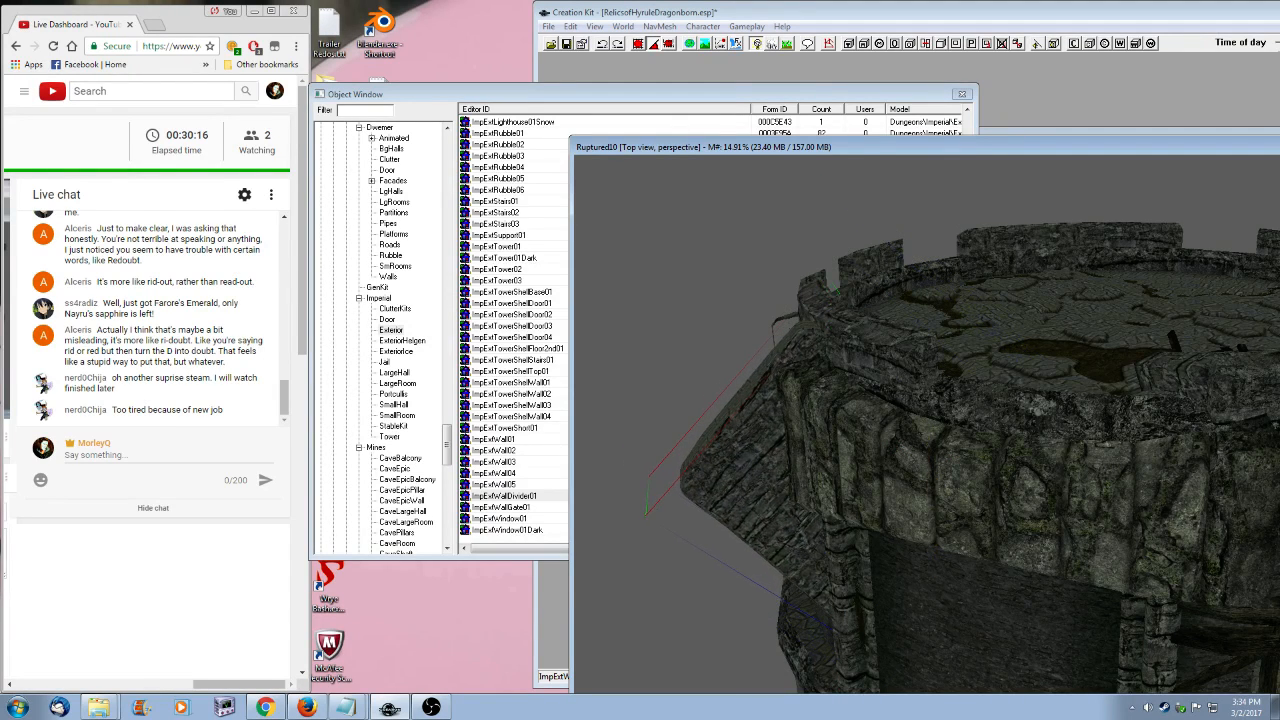
- Shift the tilted wall divider against the tower as a buttress along one side of the dark window bay
{"action": "middle_click_drag", "start_coordinate": [814, 421], "coordinate": [911, 425], "text": "shift"}
{"action": "middle_click_drag", "start_coordinate": [815, 438], "coordinate": [726, 463], "text": "shift"}
{"action": "left_click_drag", "start_coordinate": [784, 464], "coordinate": [774, 461]}
{"action": "key", "text": "z"}
{"action": "middle_click_drag", "start_coordinate": [788, 543], "coordinate": [903, 440], "text": "shift"}
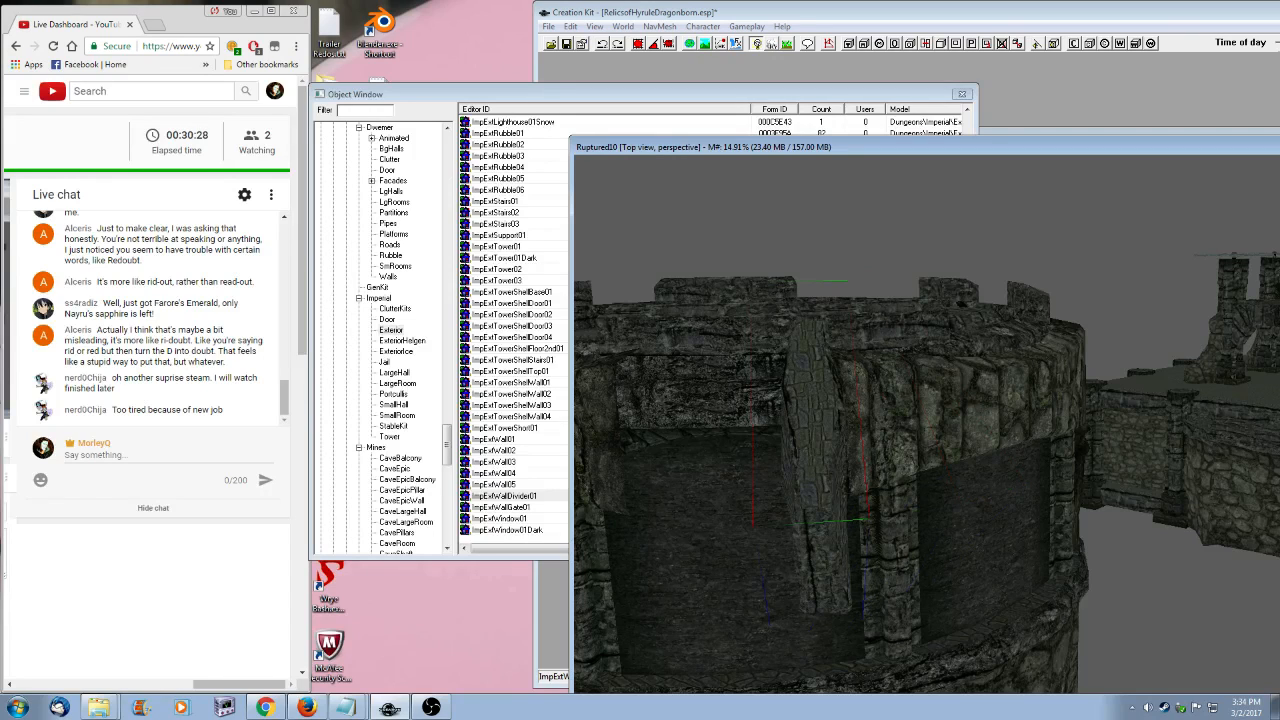
{"action": "middle_click_drag", "start_coordinate": [845, 498], "coordinate": [770, 545], "text": "shift"}
{"action": "middle_click_drag", "start_coordinate": [797, 449], "coordinate": [926, 496], "text": "shift"}
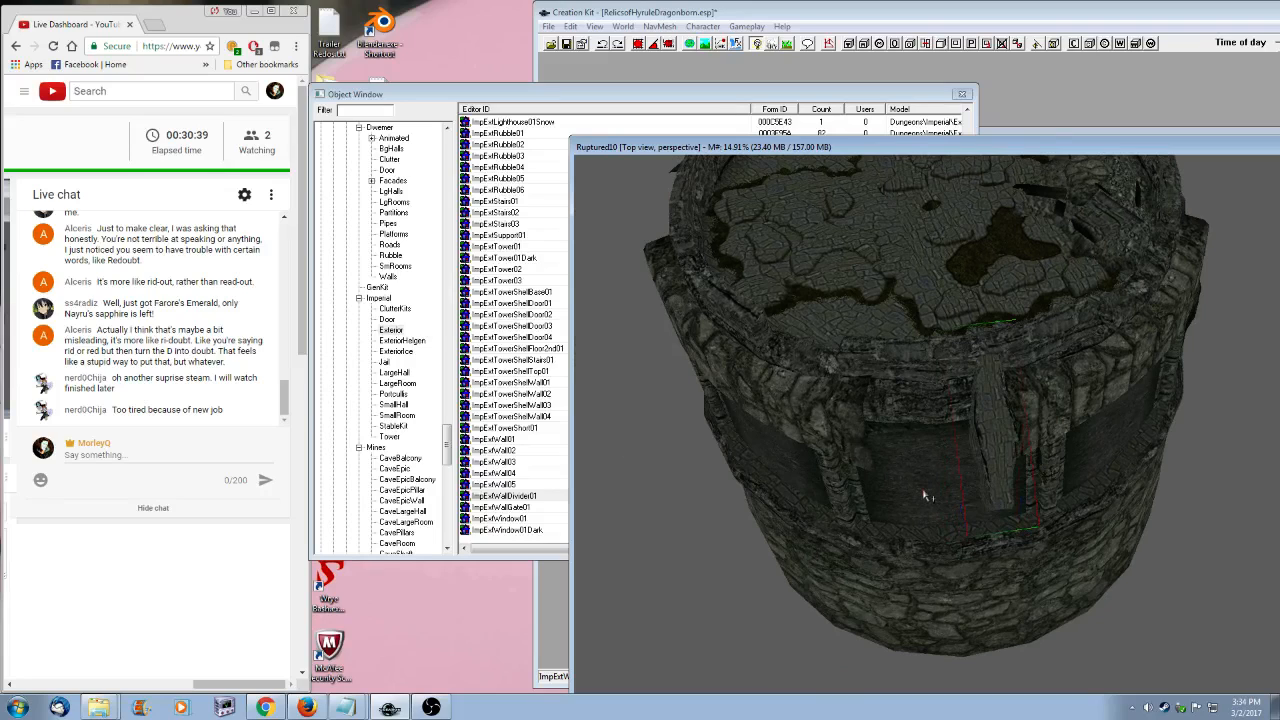
- Duplicate the buttress to the opposite side of the window bay and select both dividers as a pair
{"action": "left_click", "coordinate": [854, 446]}
{"action": "left_click_drag", "start_coordinate": [854, 446], "coordinate": [874, 448]}
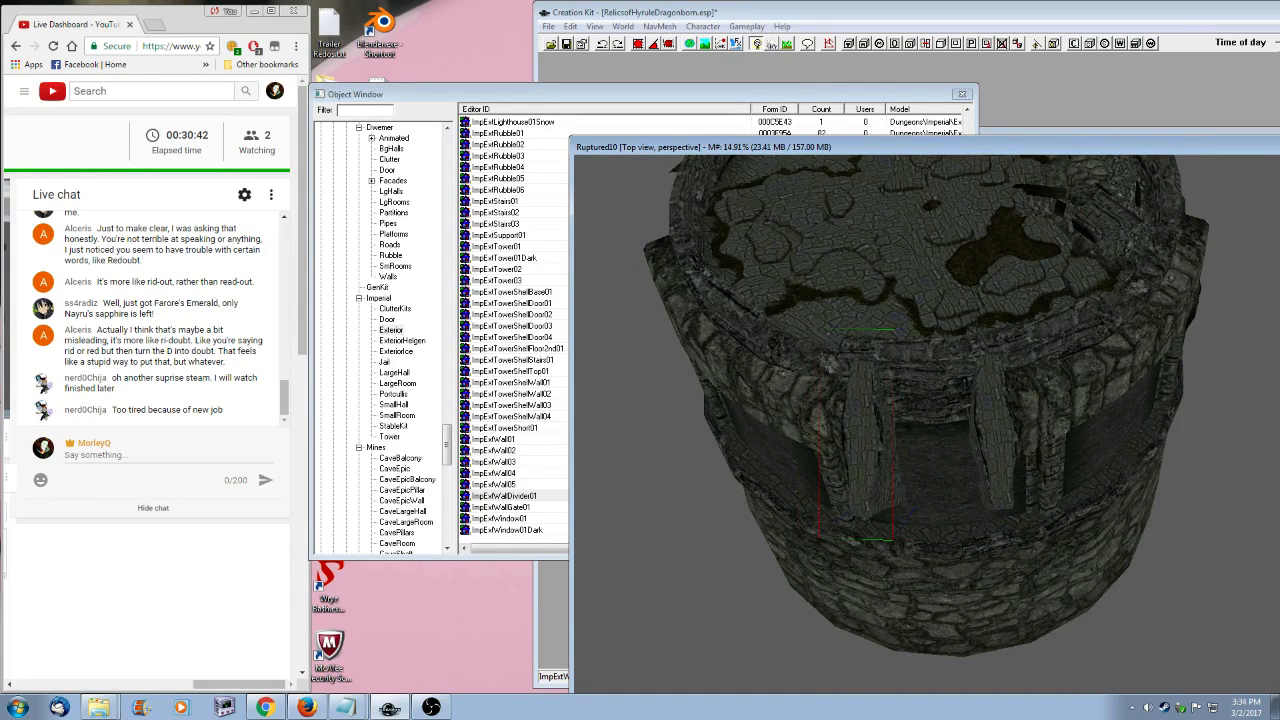
{"action": "middle_click_drag", "start_coordinate": [926, 476], "coordinate": [1006, 429], "text": "shift"}
{"action": "left_click", "coordinate": [991, 460], "text": "ctrl"}
{"action": "scroll", "coordinate": [987, 470], "scroll_direction": "down", "scroll_amount": 2}
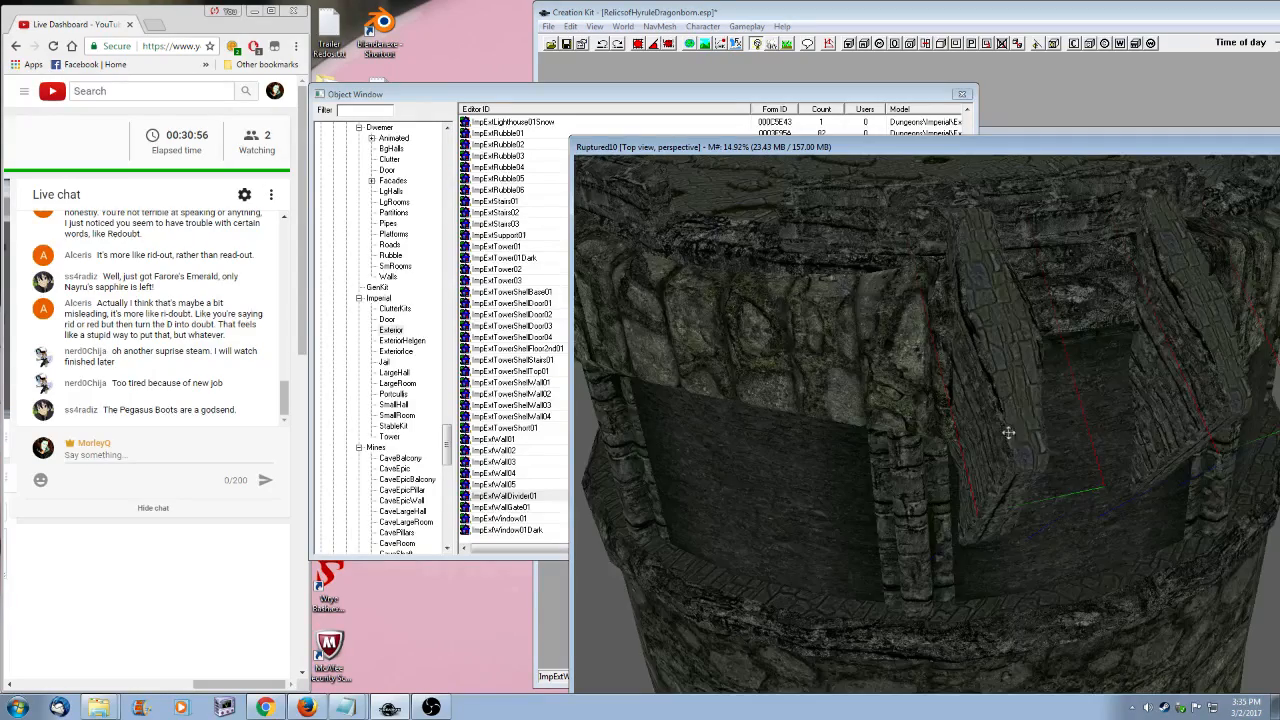
- Select a single buttress of the window bay and fit buttresses around the adjoining bay of the tower
{"action": "middle_click_drag", "start_coordinate": [1020, 371], "coordinate": [971, 349], "text": "shift"}
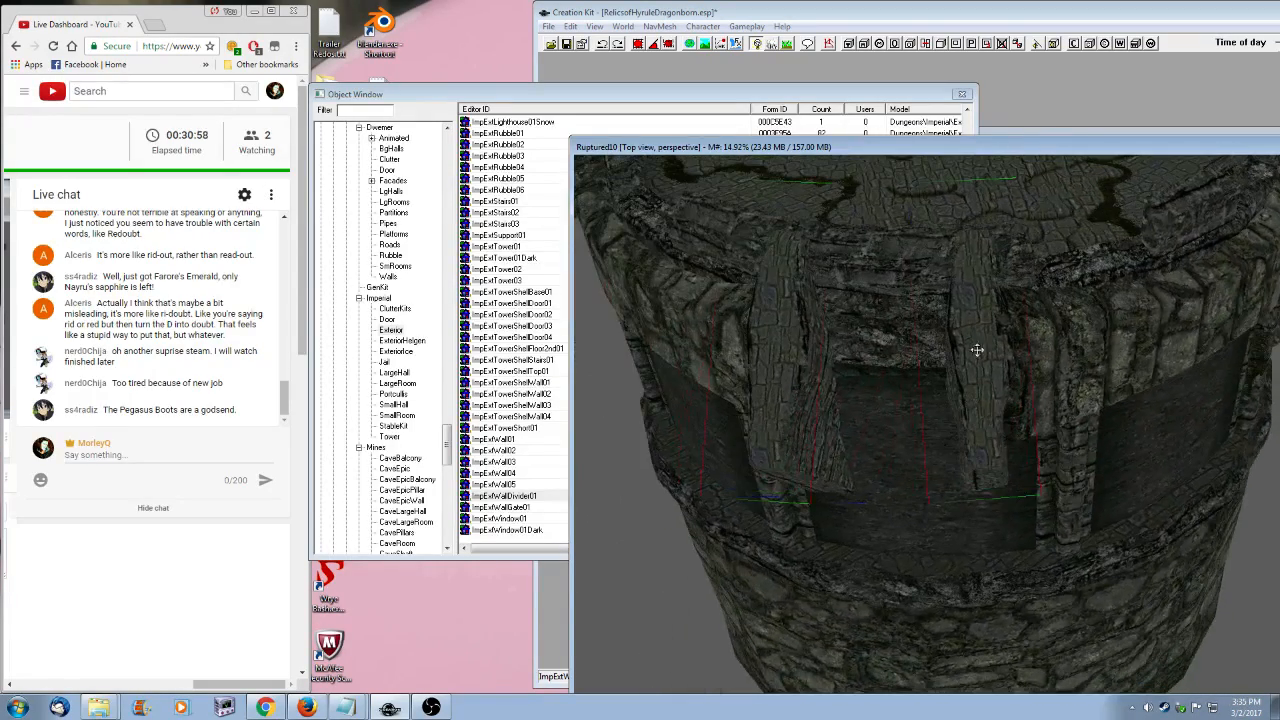
{"action": "double_click", "coordinate": [980, 353]}
{"action": "left_click", "coordinate": [689, 490]}
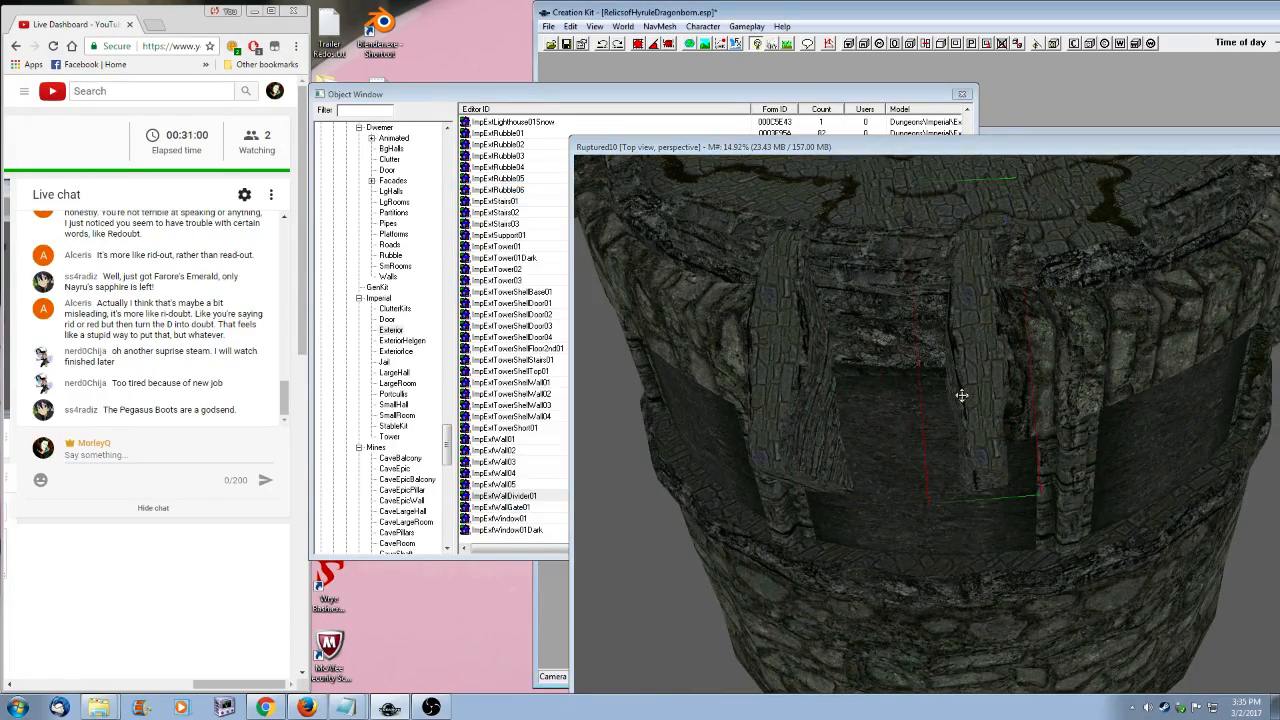
{"action": "middle_click_drag", "start_coordinate": [962, 395], "coordinate": [969, 491], "text": "shift"}
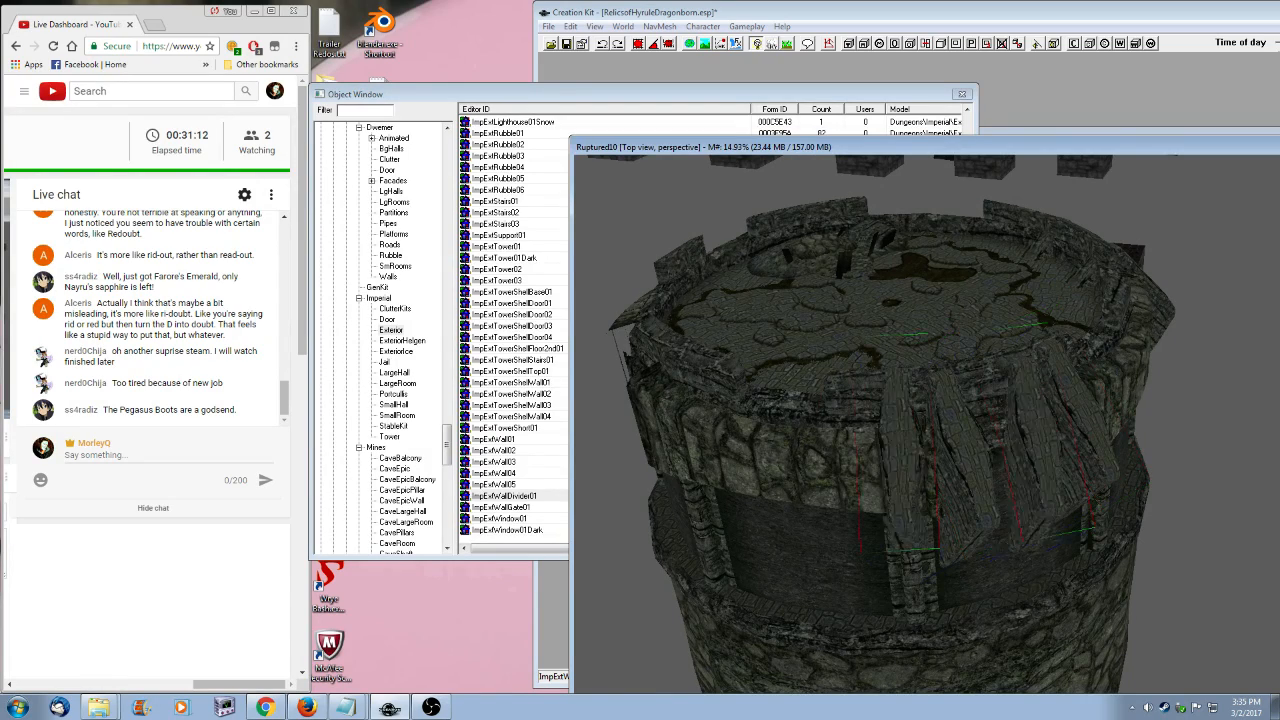
- Nudge the selected buttress pair into place around its window bay and check it from around the tower
{"action": "middle_click_drag", "start_coordinate": [1100, 438], "coordinate": [986, 427], "text": "shift"}
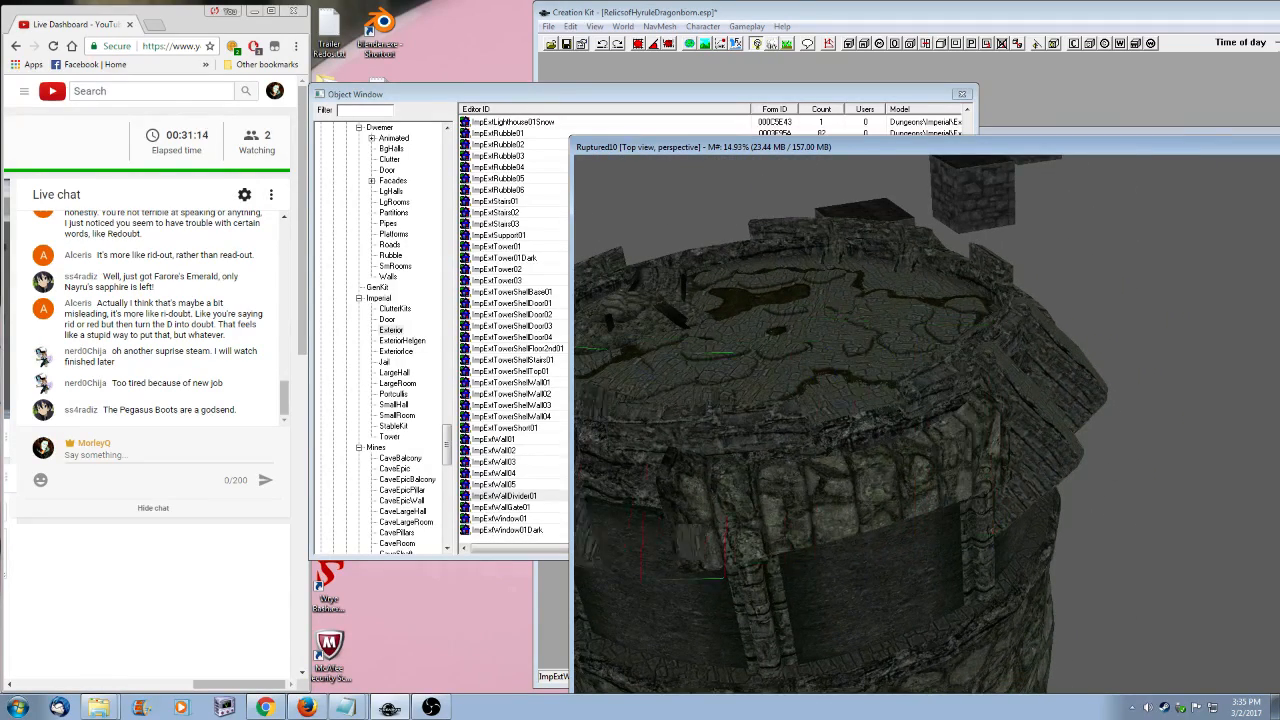
{"action": "middle_click_drag", "start_coordinate": [660, 521], "coordinate": [812, 514], "text": "shift"}
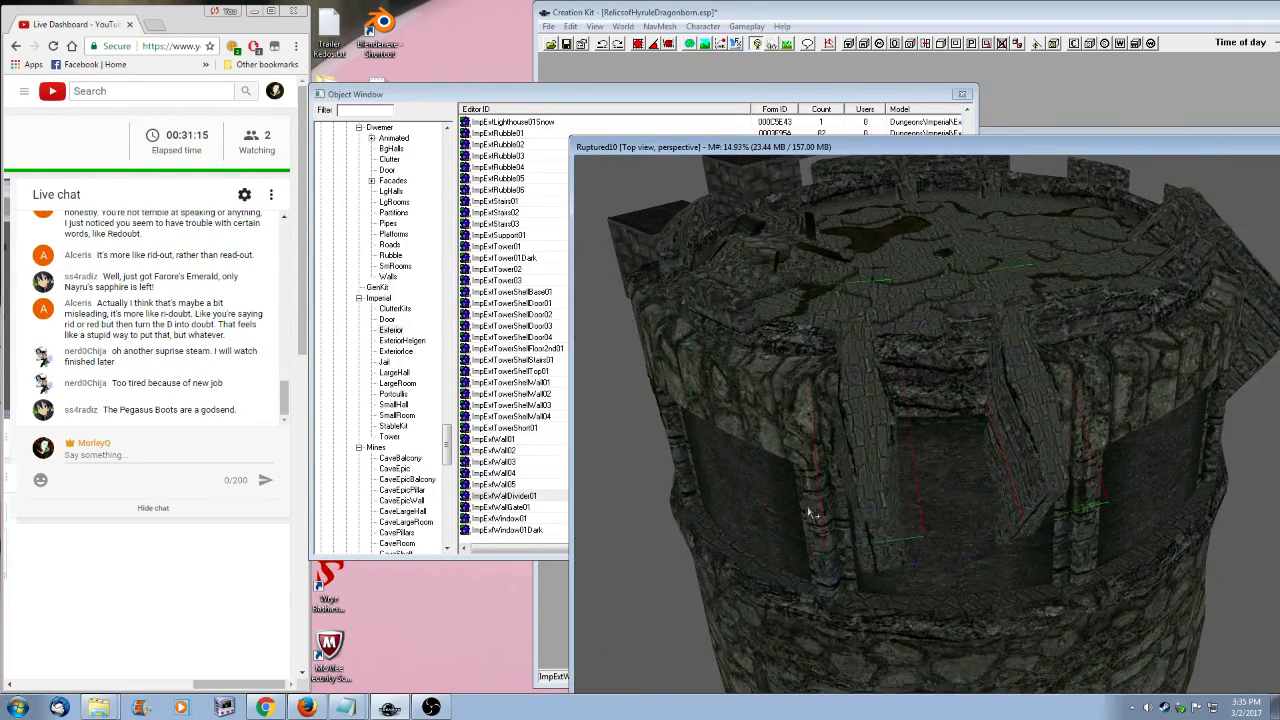
{"action": "scroll", "coordinate": [812, 514], "scroll_direction": "up", "scroll_amount": 3}
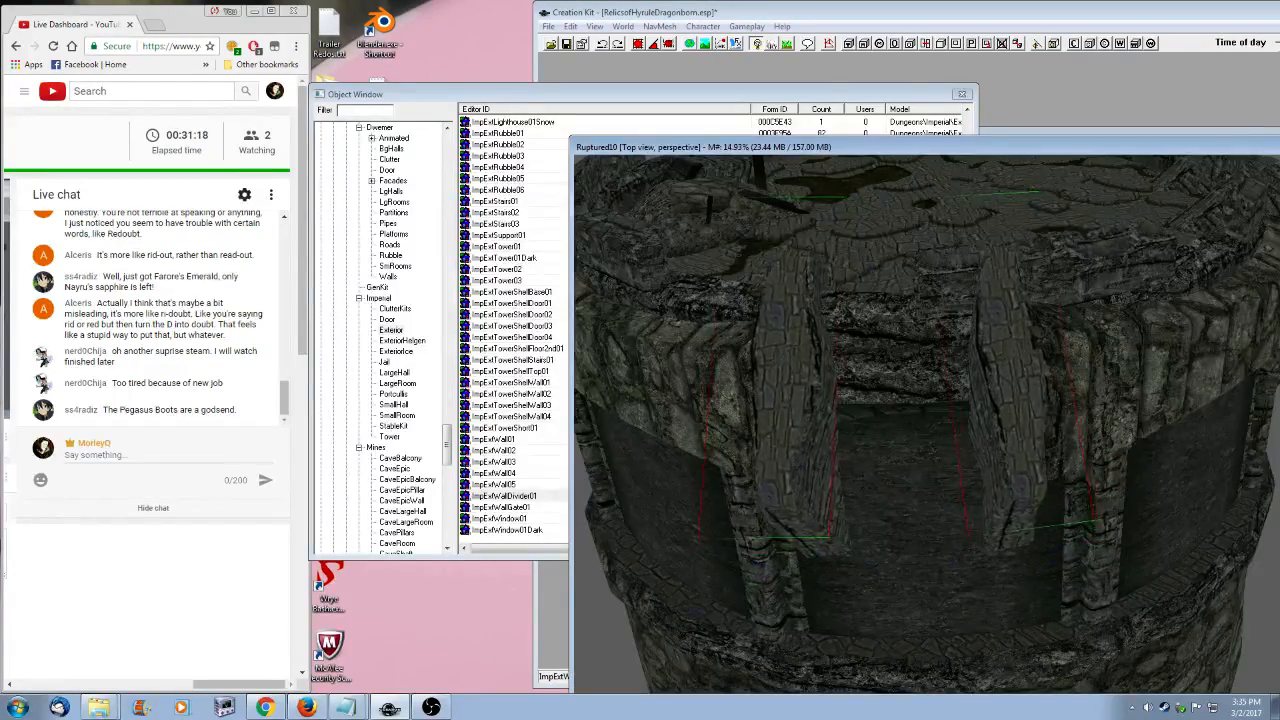
{"action": "middle_click_drag", "start_coordinate": [812, 514], "coordinate": [1082, 411], "text": "shift"}
{"action": "mouse_move", "coordinate": [1082, 411]}
{"action": "left_mouse_down"}
{"action": "mouse_move", "coordinate": [1083, 448]}
{"action": "mouse_move", "coordinate": [1084, 420]}
{"action": "left_mouse_up"}
{"action": "middle_click_drag", "start_coordinate": [1084, 420], "coordinate": [1053, 492], "text": "shift"}
{"action": "scroll", "coordinate": [1036, 437], "scroll_direction": "down", "scroll_amount": 5}
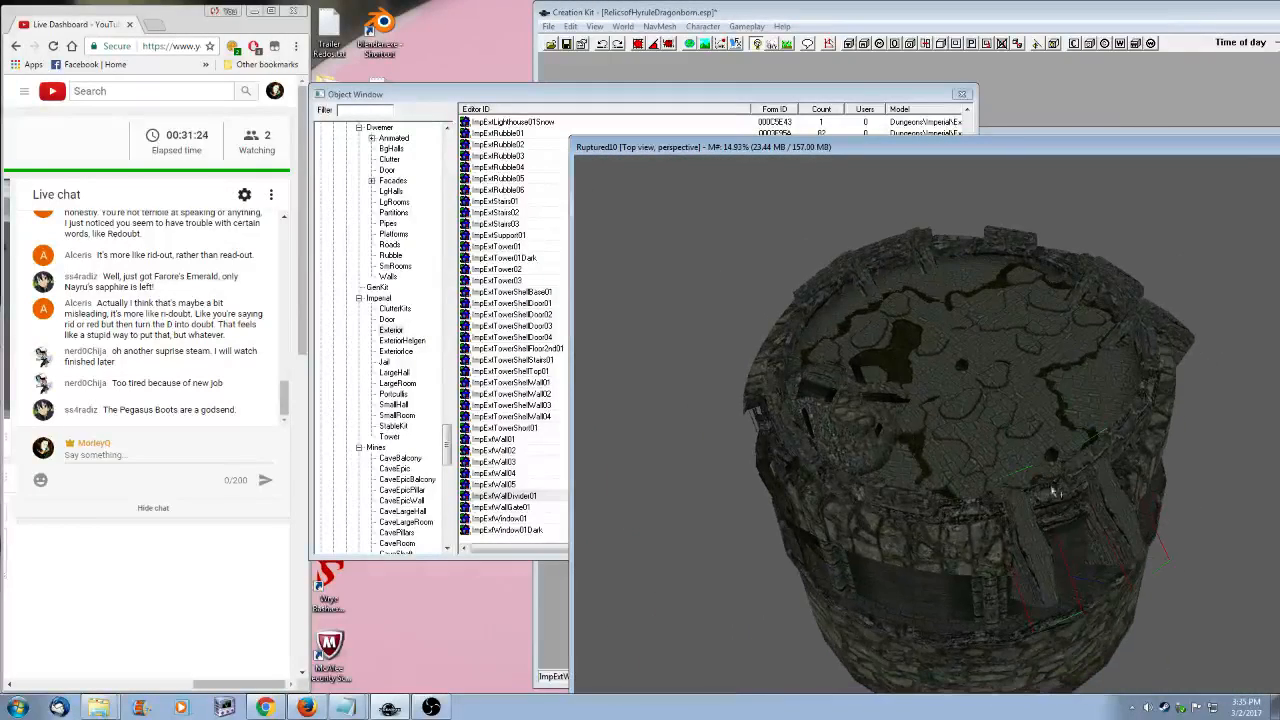
- Try duplicating the buttress pair and rotating and moving the copies to flank the timber-framed opening
{"action": "key", "text": "ctrl+d"}
{"action": "right_click_drag", "start_coordinate": [1054, 516], "coordinate": [858, 474]}
{"action": "middle_click_drag", "start_coordinate": [858, 474], "coordinate": [906, 516], "text": "shift"}
{"action": "right_click_drag", "start_coordinate": [893, 532], "coordinate": [836, 530]}
{"action": "scroll", "coordinate": [914, 569], "scroll_direction": "up", "scroll_amount": 8}
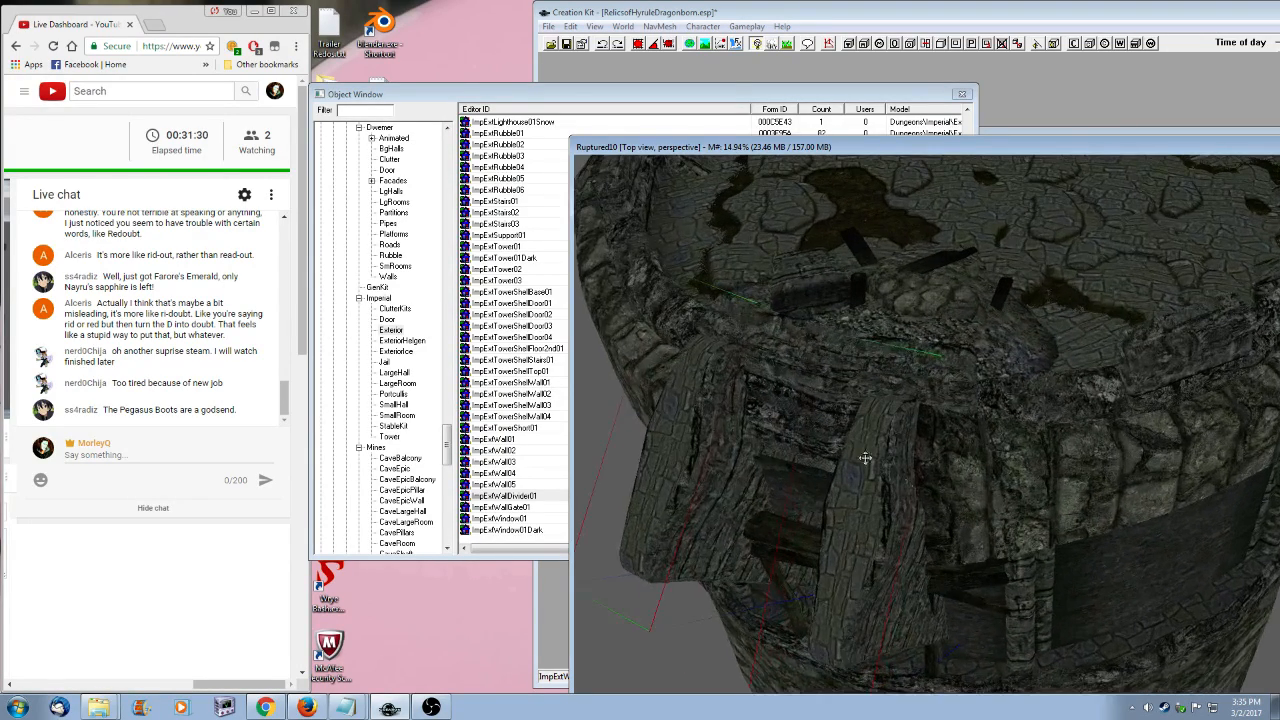
{"action": "left_click_drag", "start_coordinate": [908, 488], "coordinate": [943, 469]}
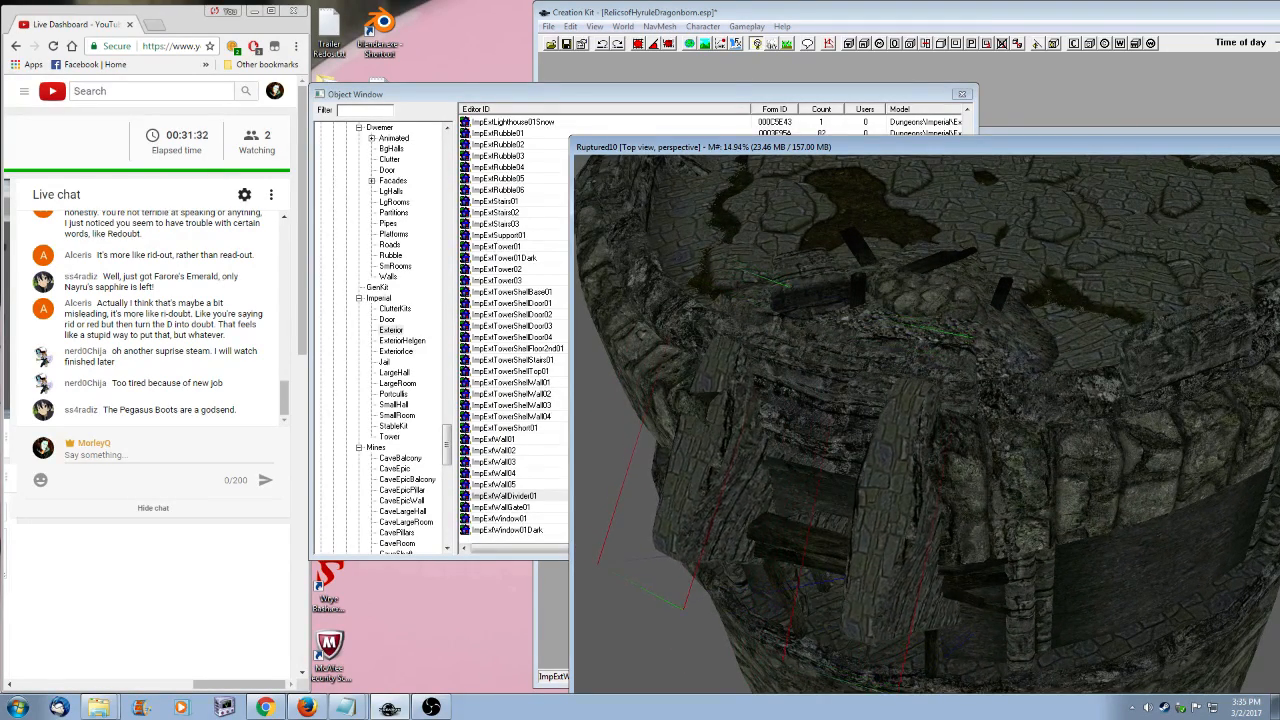
{"action": "mouse_move", "coordinate": [943, 469]}
{"action": "right_mouse_down"}
{"action": "mouse_move", "coordinate": [975, 487]}
{"action": "mouse_move", "coordinate": [955, 487]}
{"action": "right_mouse_up"}
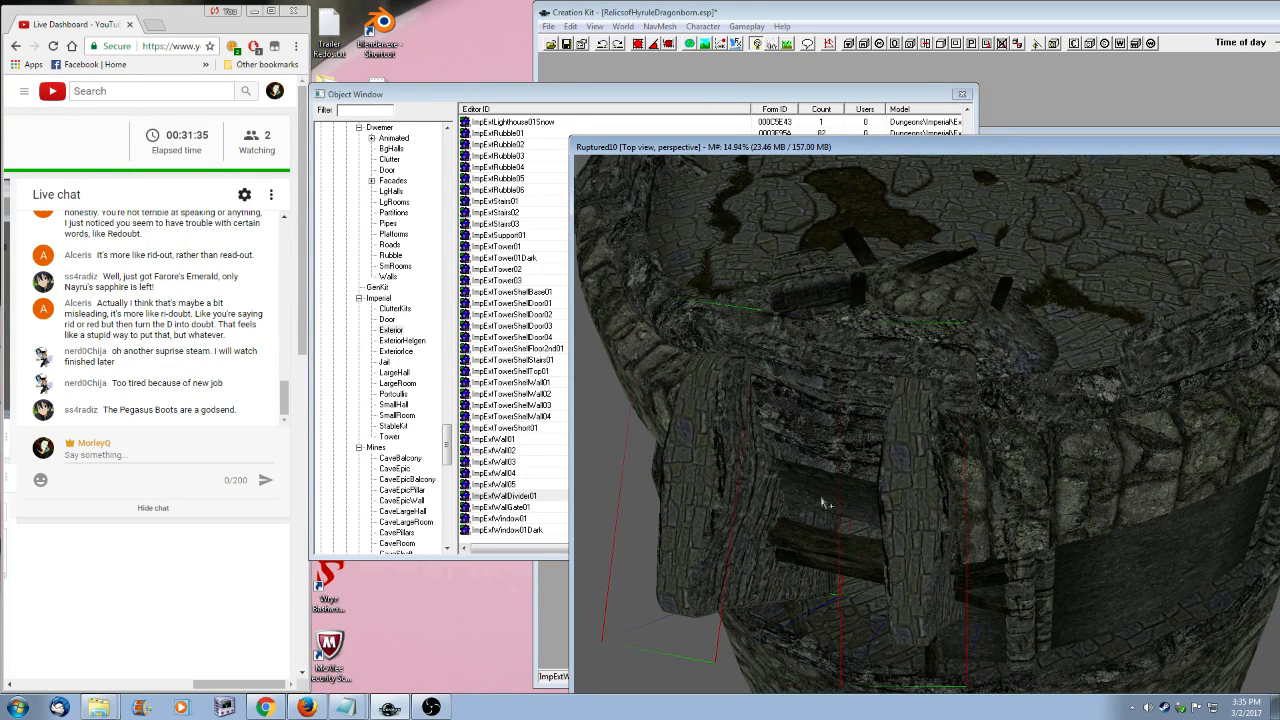
{"action": "middle_click_drag", "start_coordinate": [806, 491], "coordinate": [926, 465], "text": "shift"}
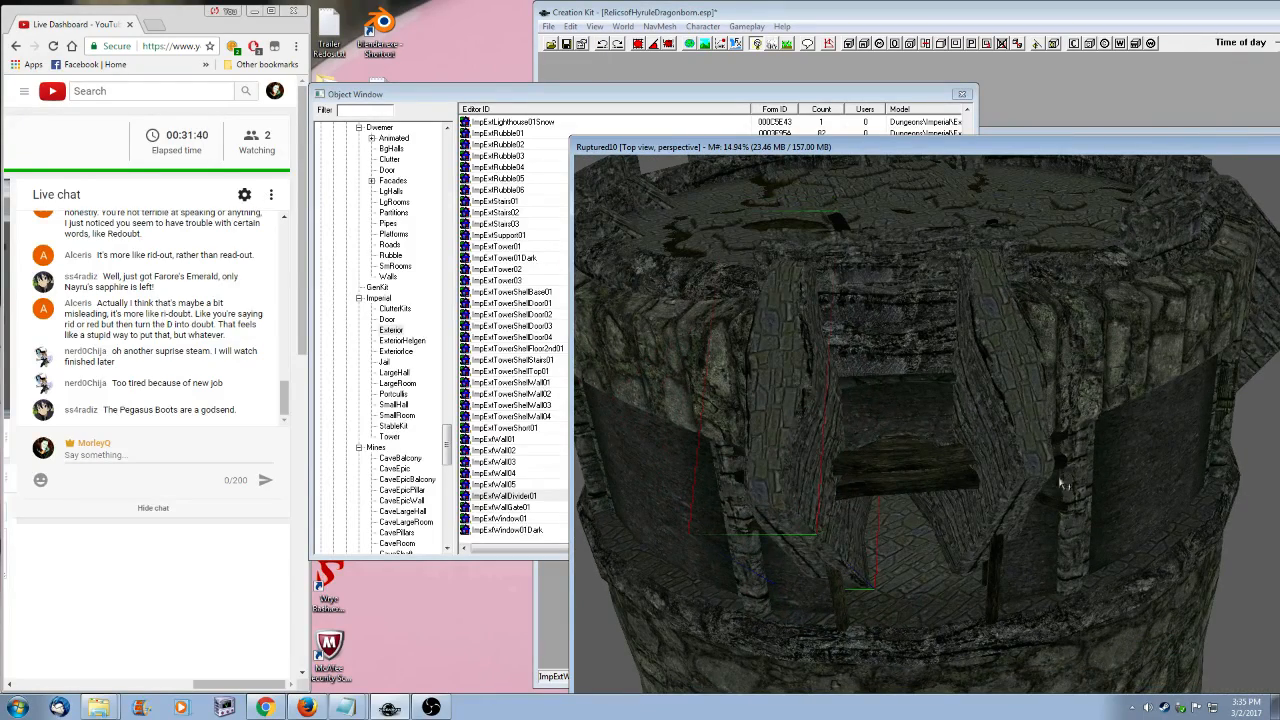
- Delete both buttress copies flanking the tower's timber-framed opening
{"action": "key", "text": "Delete"}
{"action": "left_click", "coordinate": [1032, 450]}
{"action": "key", "text": "Delete"}
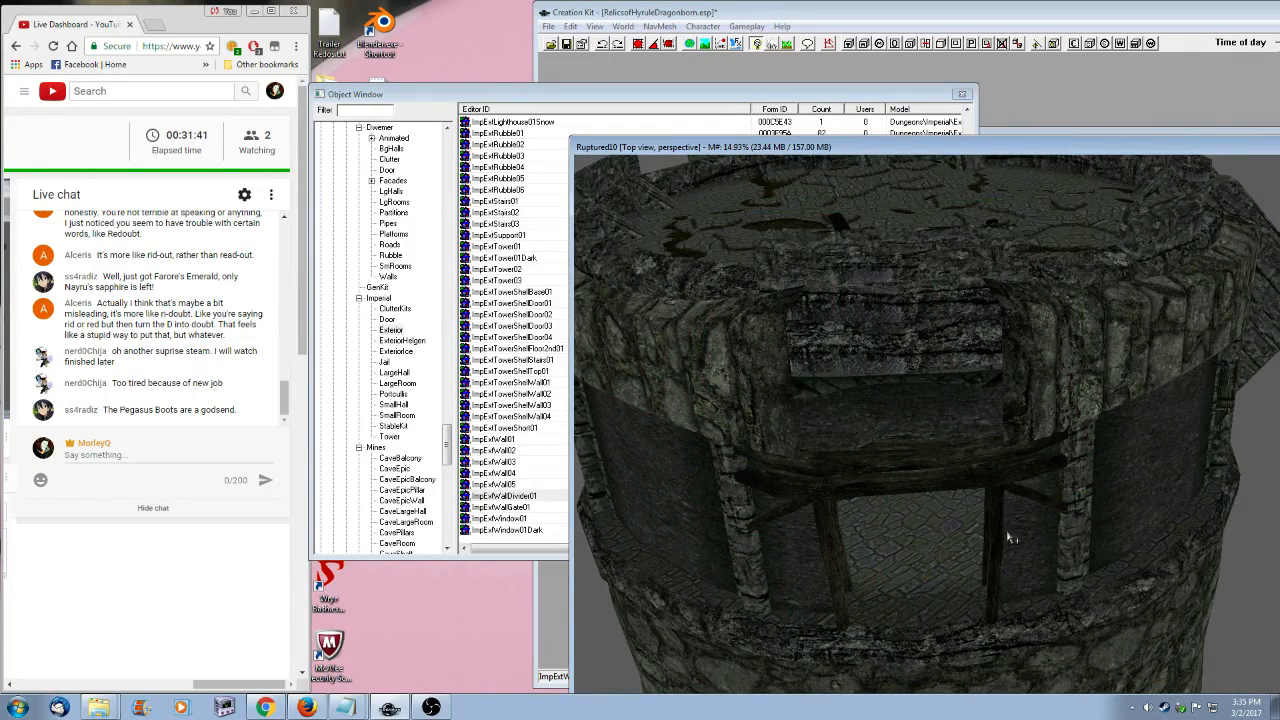
- Preview the ImpExtSupport01 model and inspect the timber-framed opening where it might fit
{"action": "middle_click_drag", "start_coordinate": [1008, 538], "coordinate": [1000, 480], "text": "shift"}
{"action": "left_click", "coordinate": [742, 94]}
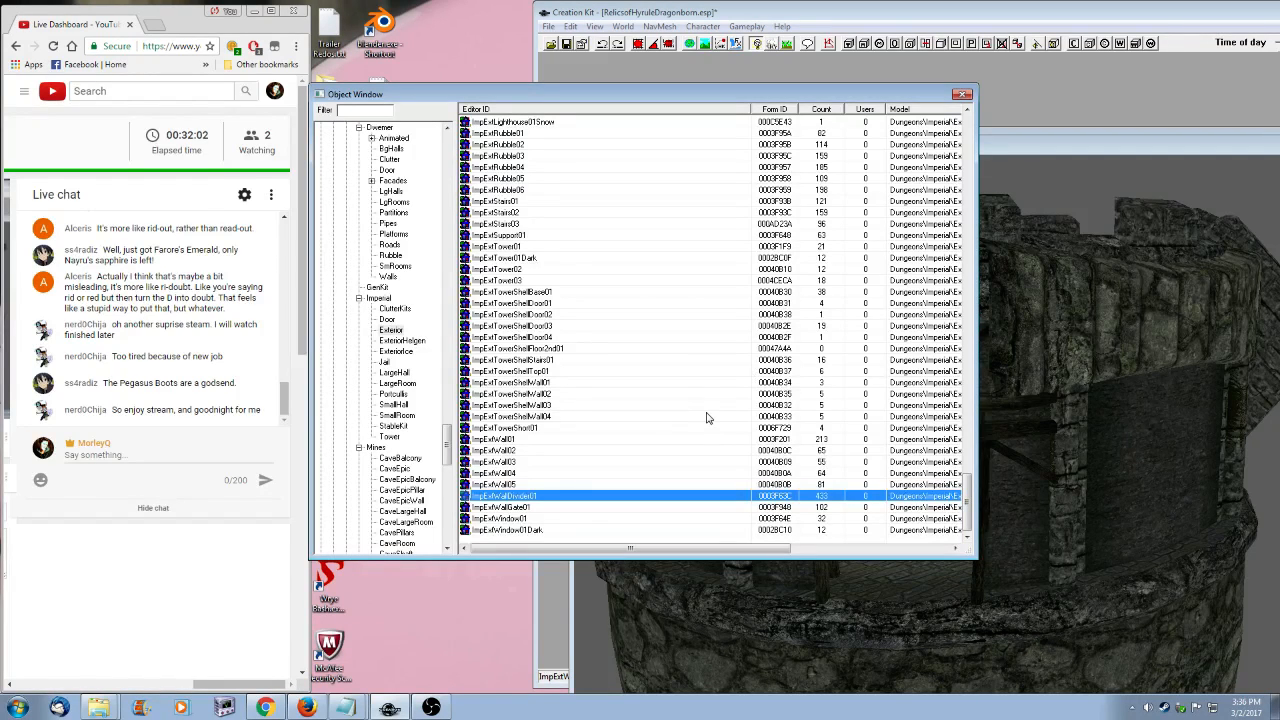
{"action": "left_click", "coordinate": [1043, 150]}
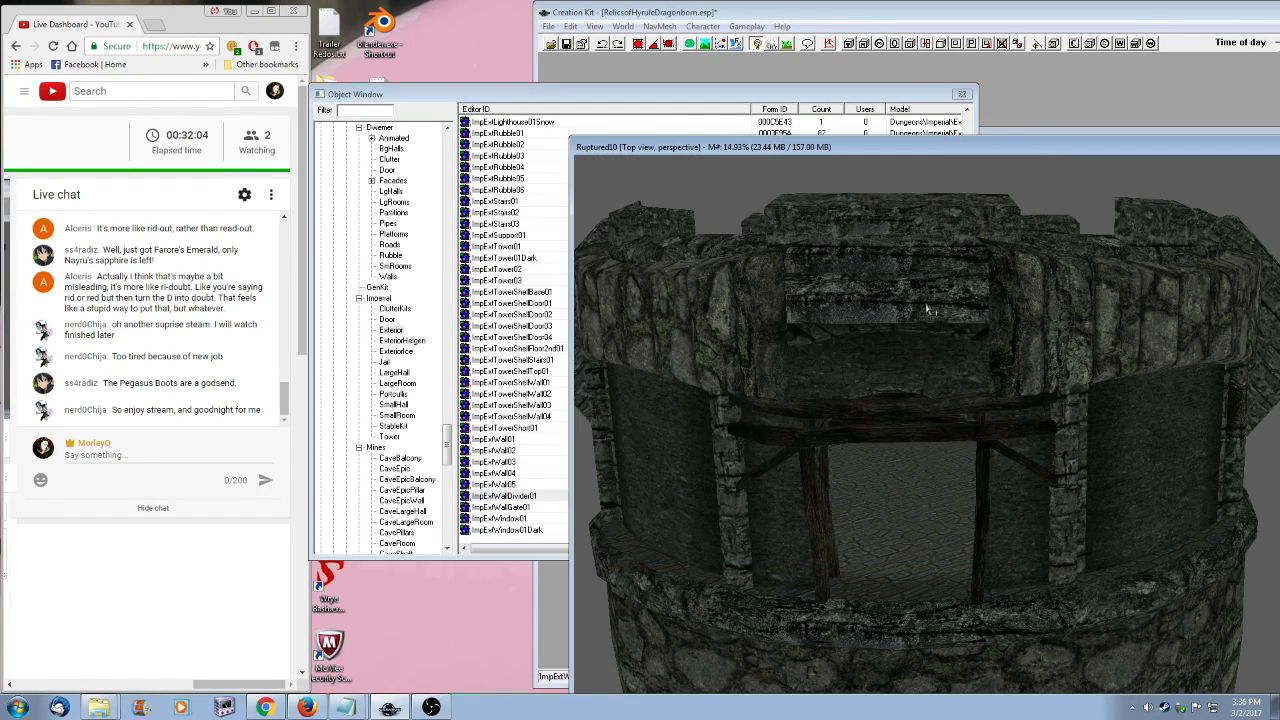
{"action": "left_click", "coordinate": [521, 238]}
{"action": "right_click", "coordinate": [512, 236]}
{"action": "left_click", "coordinate": [571, 308]}
{"action": "middle_click_drag", "start_coordinate": [700, 325], "coordinate": [1255, 222], "text": "shift"}
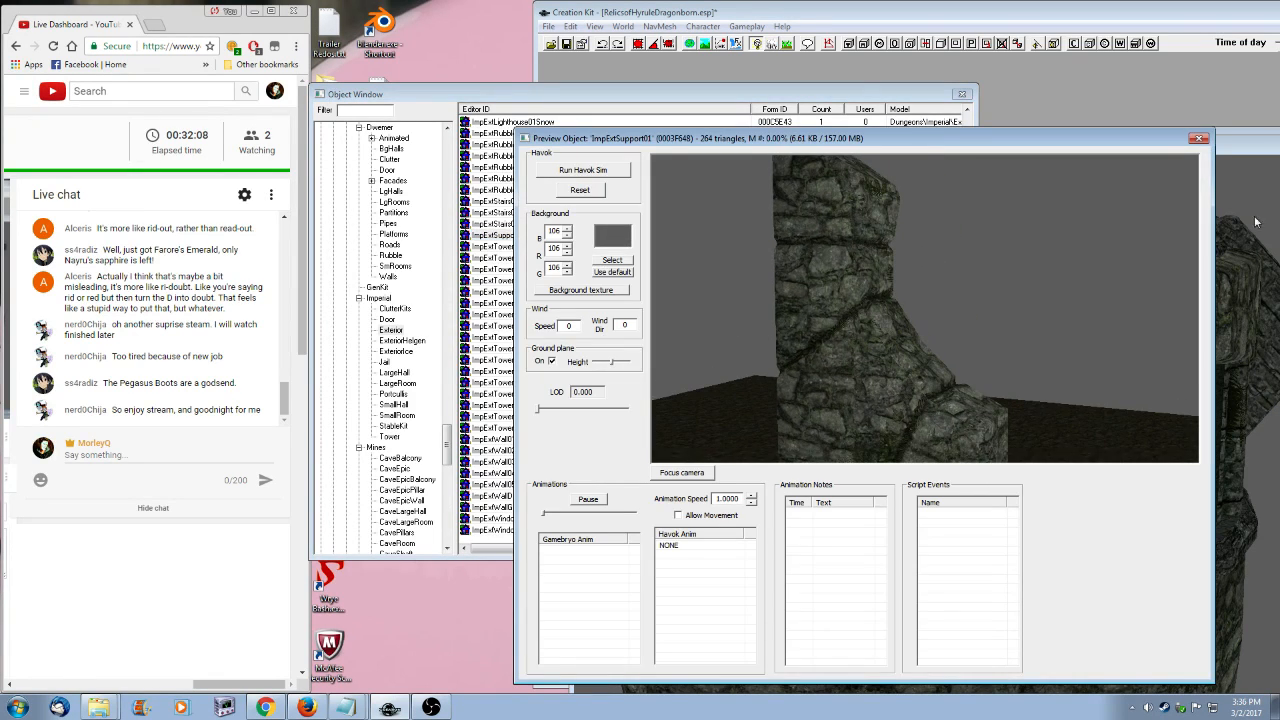
{"action": "left_click", "coordinate": [1200, 138]}
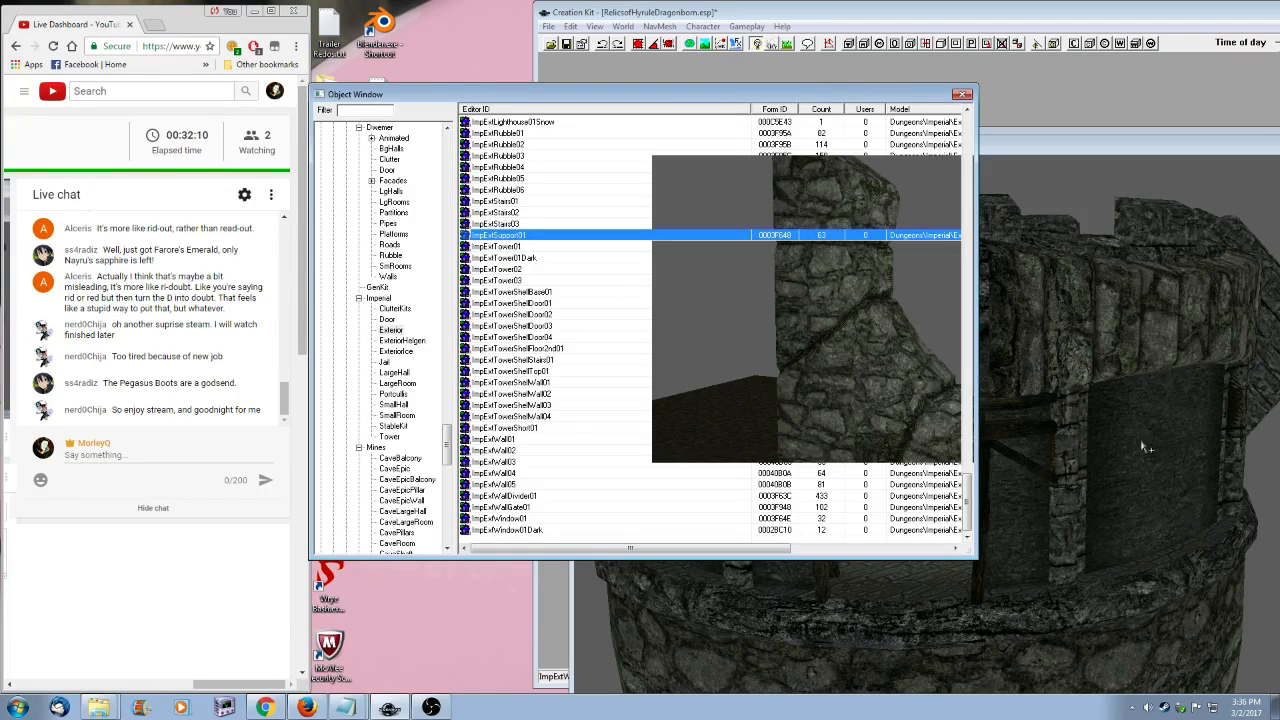
{"action": "left_click_drag", "start_coordinate": [1147, 447], "coordinate": [995, 460]}
{"action": "left_click_drag", "start_coordinate": [1019, 387], "coordinate": [613, 465]}
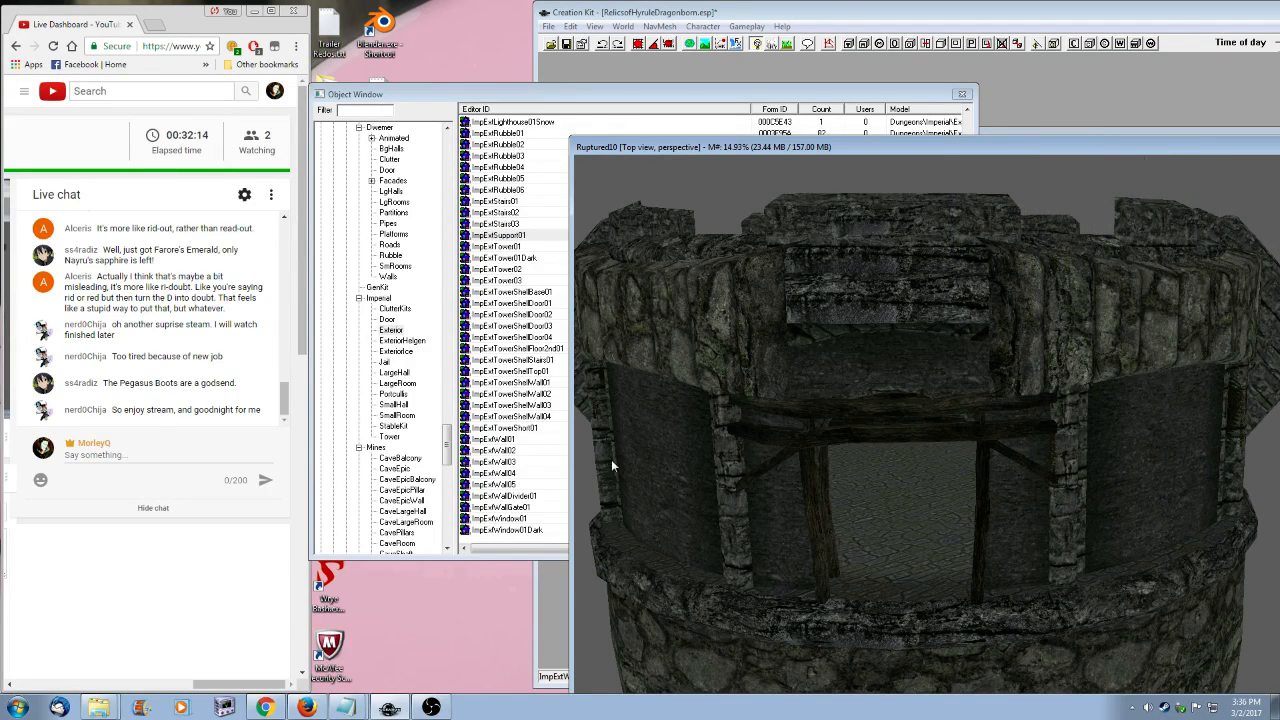
- Preview the ImpExtWindow01 model from the Imperial exterior pieces
{"action": "left_click", "coordinate": [523, 94]}
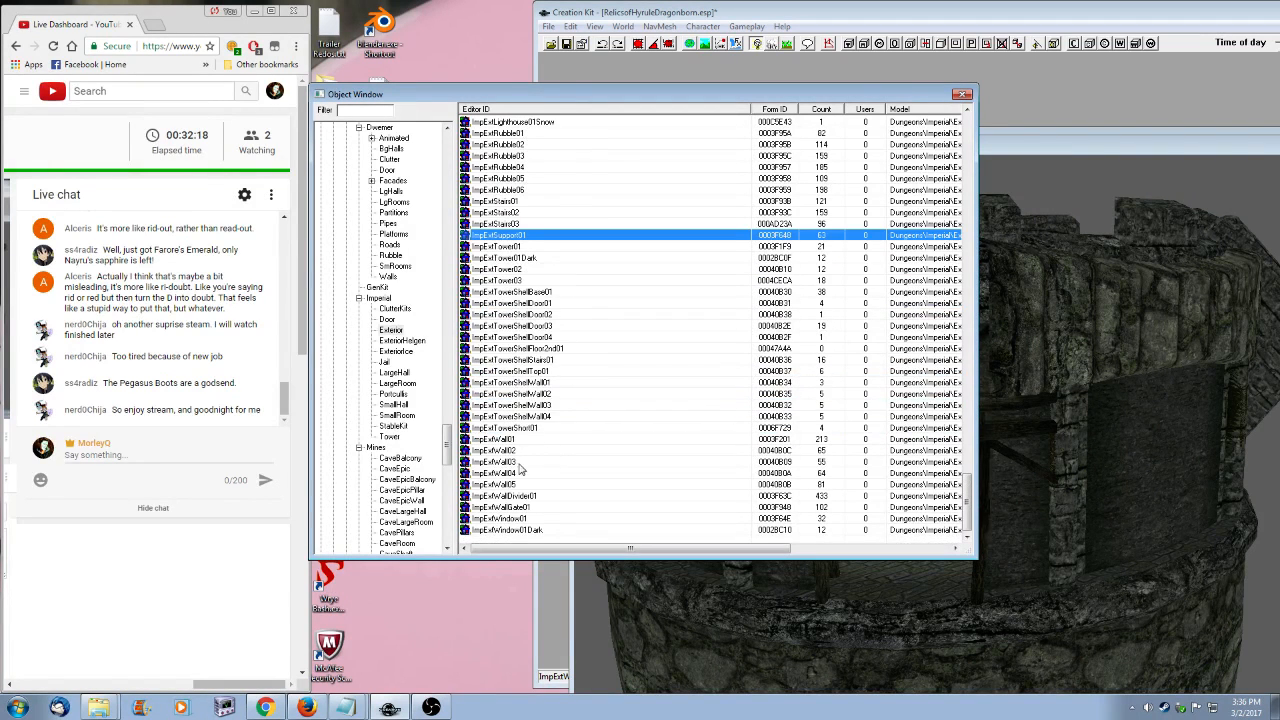
{"action": "left_click", "coordinate": [535, 517]}
{"action": "right_click", "coordinate": [535, 517]}
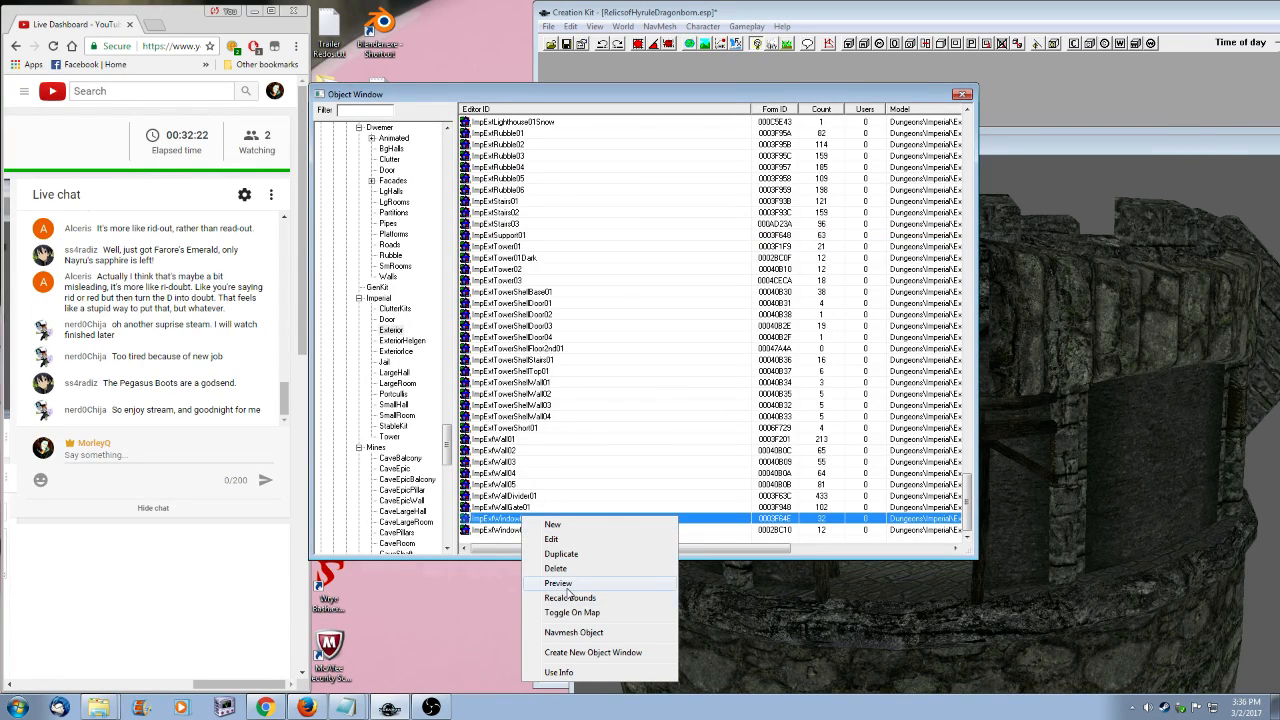
{"action": "left_click", "coordinate": [572, 592]}
{"action": "left_click_drag", "start_coordinate": [844, 367], "coordinate": [713, 374]}
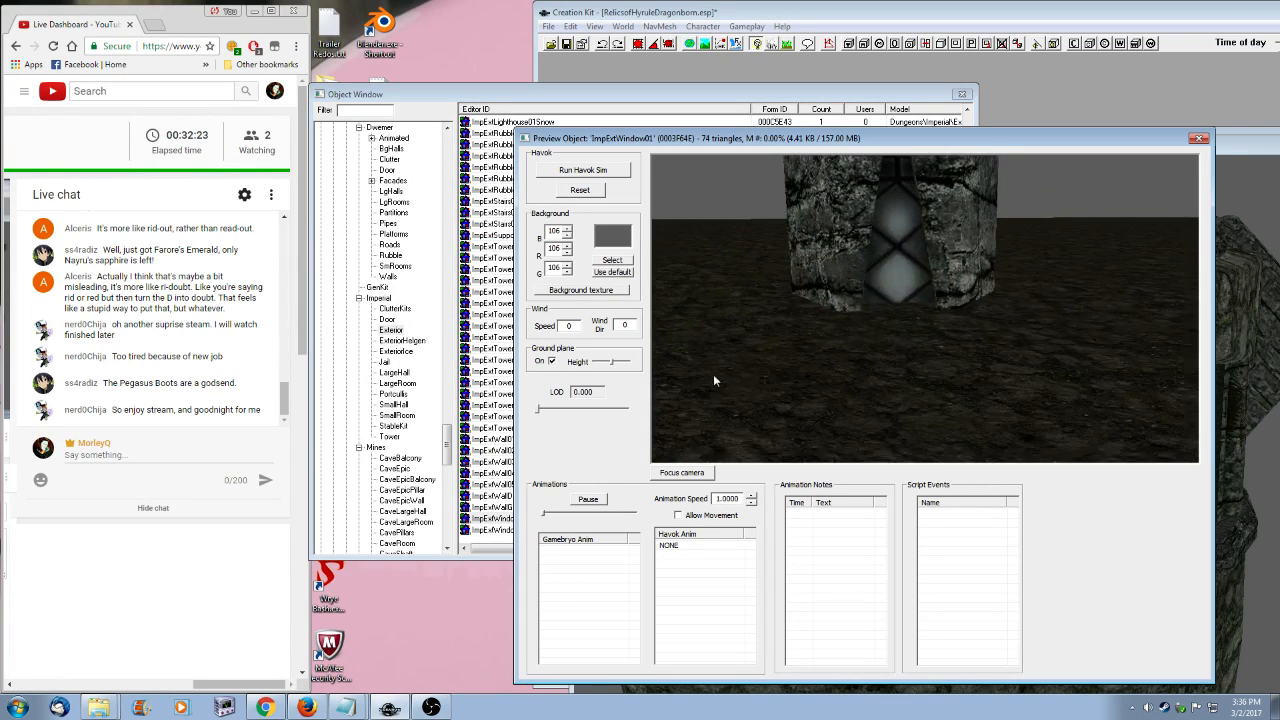
{"action": "left_click", "coordinate": [1199, 138]}
- Remove the wall-divider buttresses that stick out from the tower and inspect it from above and from the front
{"action": "left_click_drag", "start_coordinate": [1060, 147], "coordinate": [1095, 111]}
{"action": "scroll", "coordinate": [1083, 383], "scroll_direction": "down", "scroll_amount": 3}
{"action": "middle_click_drag", "start_coordinate": [1040, 482], "coordinate": [1016, 463], "text": "shift"}
{"action": "scroll", "coordinate": [1018, 466], "scroll_direction": "down", "scroll_amount": 2}
{"action": "middle_click_drag", "start_coordinate": [788, 395], "coordinate": [821, 352], "text": "shift"}
{"action": "middle_click_drag", "start_coordinate": [1040, 484], "coordinate": [1010, 565], "text": "shift"}
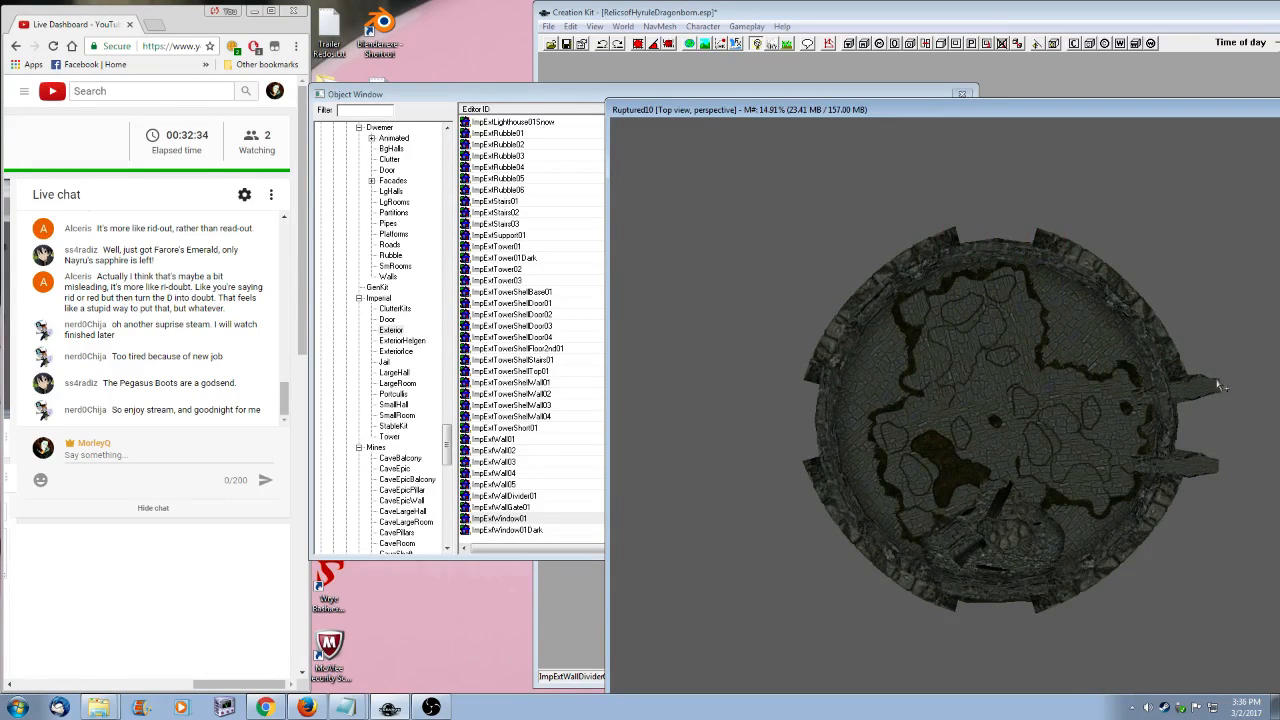
{"action": "middle_click_drag", "start_coordinate": [994, 650], "coordinate": [988, 585], "text": "shift"}
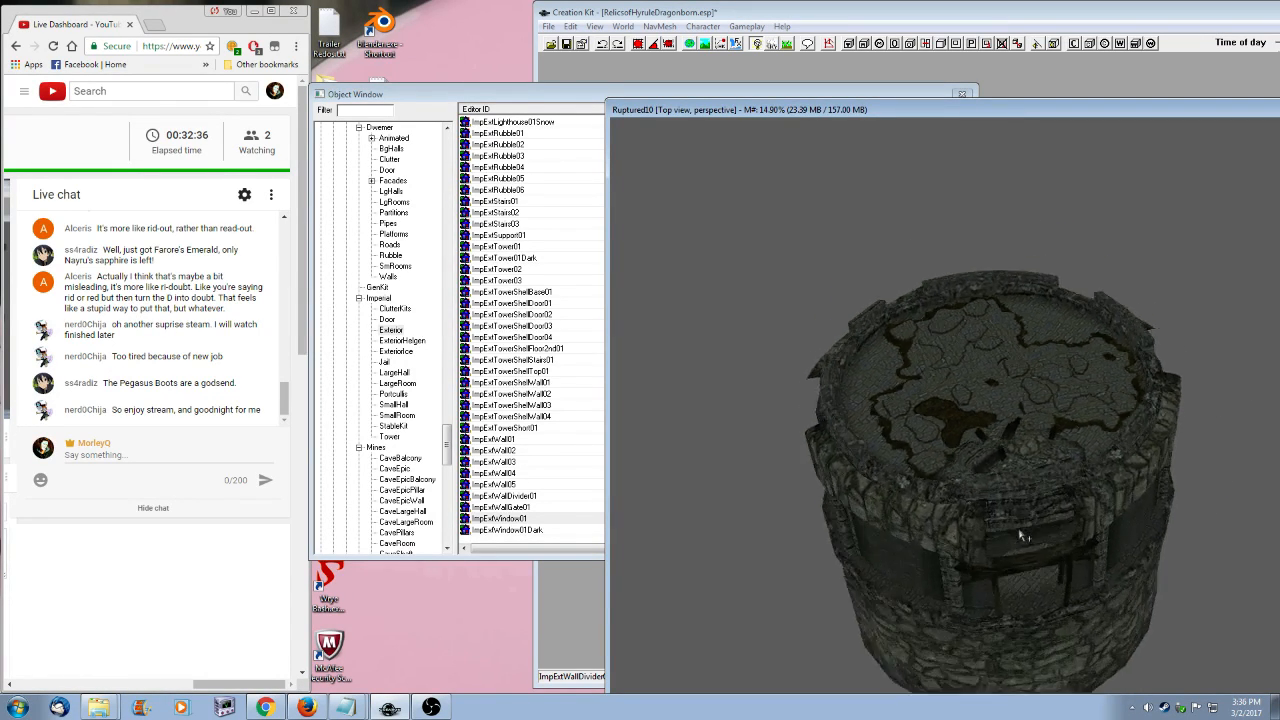
{"action": "scroll", "coordinate": [986, 577], "scroll_direction": "up", "scroll_amount": 6}
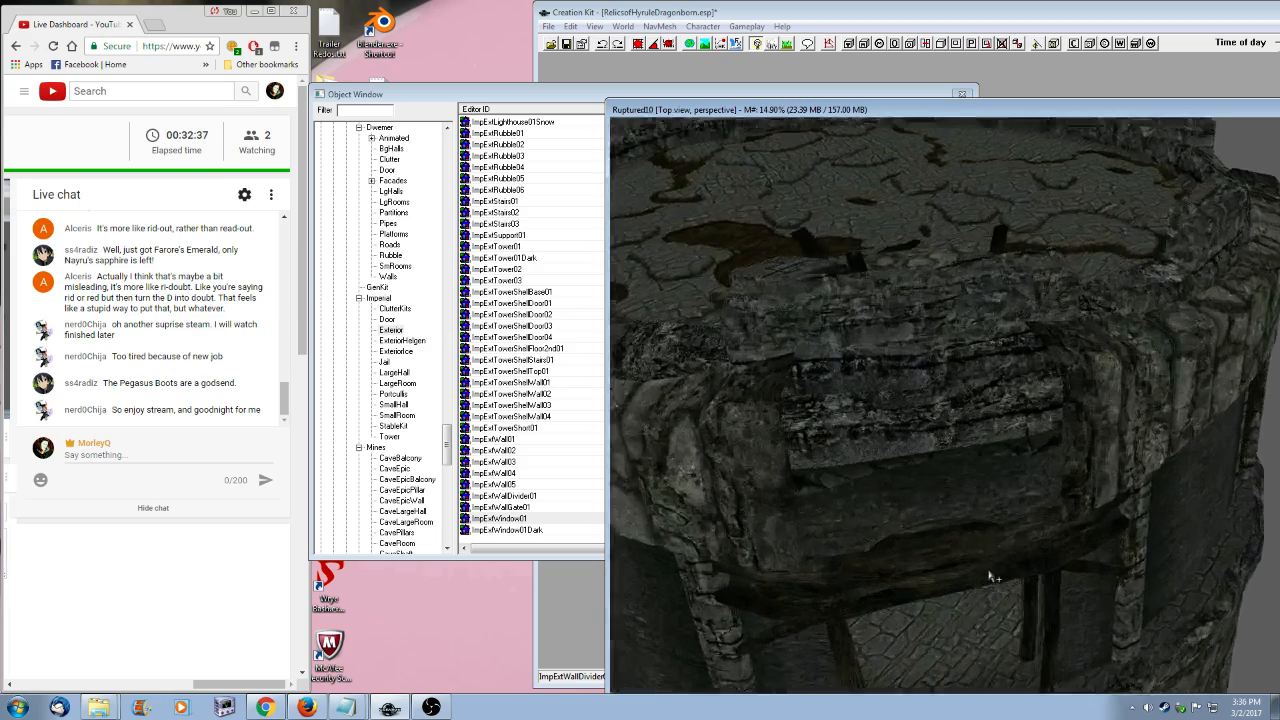
{"action": "middle_click_drag", "start_coordinate": [990, 577], "coordinate": [987, 433], "text": "shift"}
- Browse the Imperial exterior pieces and preview the ImpExtIceBlocks models, from ImpExtIceBlocks01 to ImpExtIceBlocks06
{"action": "left_click", "coordinate": [530, 93]}
{"action": "scroll", "coordinate": [527, 403], "scroll_direction": "up", "scroll_amount": 5}
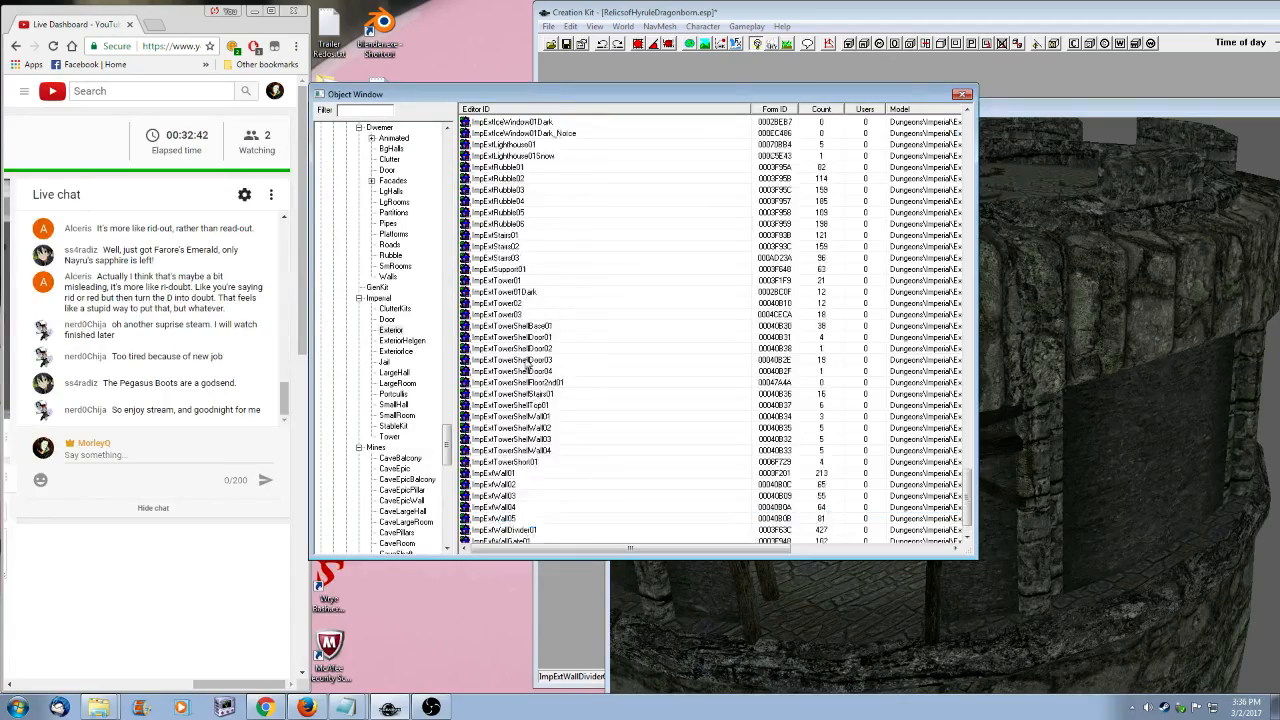
{"action": "scroll", "coordinate": [527, 403], "scroll_direction": "down", "scroll_amount": 5}
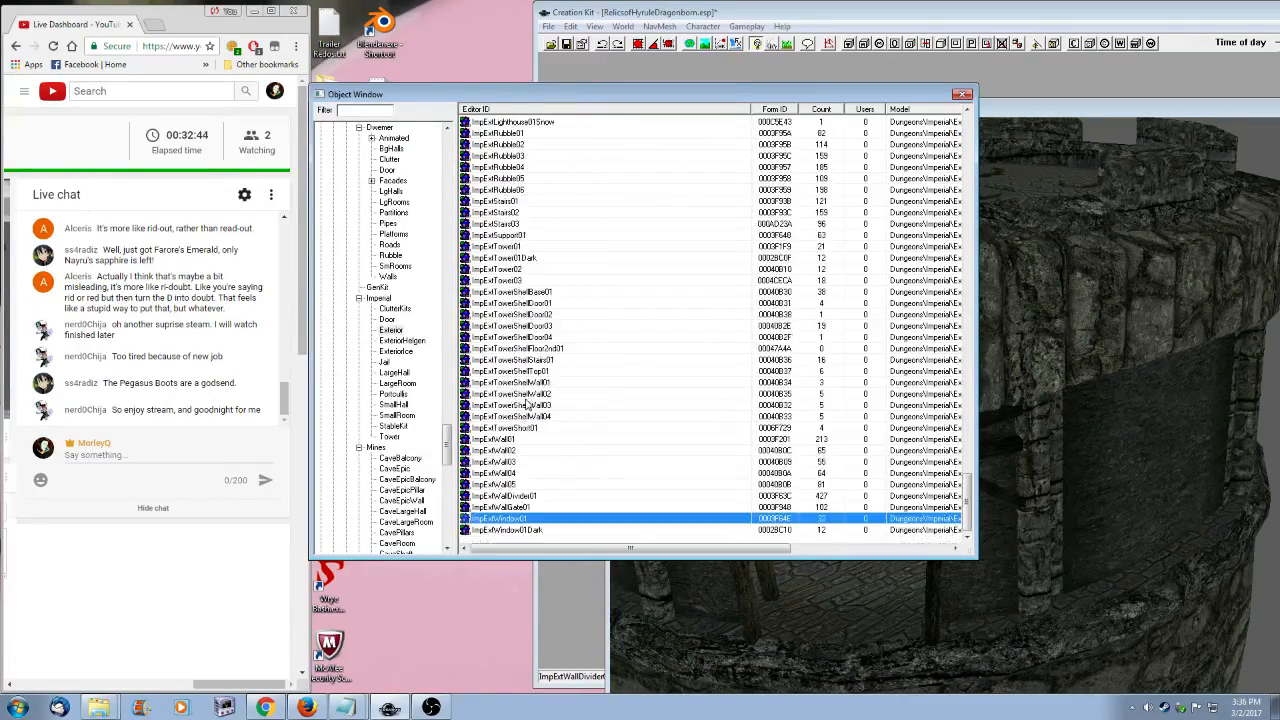
{"action": "scroll", "coordinate": [527, 403], "scroll_direction": "up", "scroll_amount": 5}
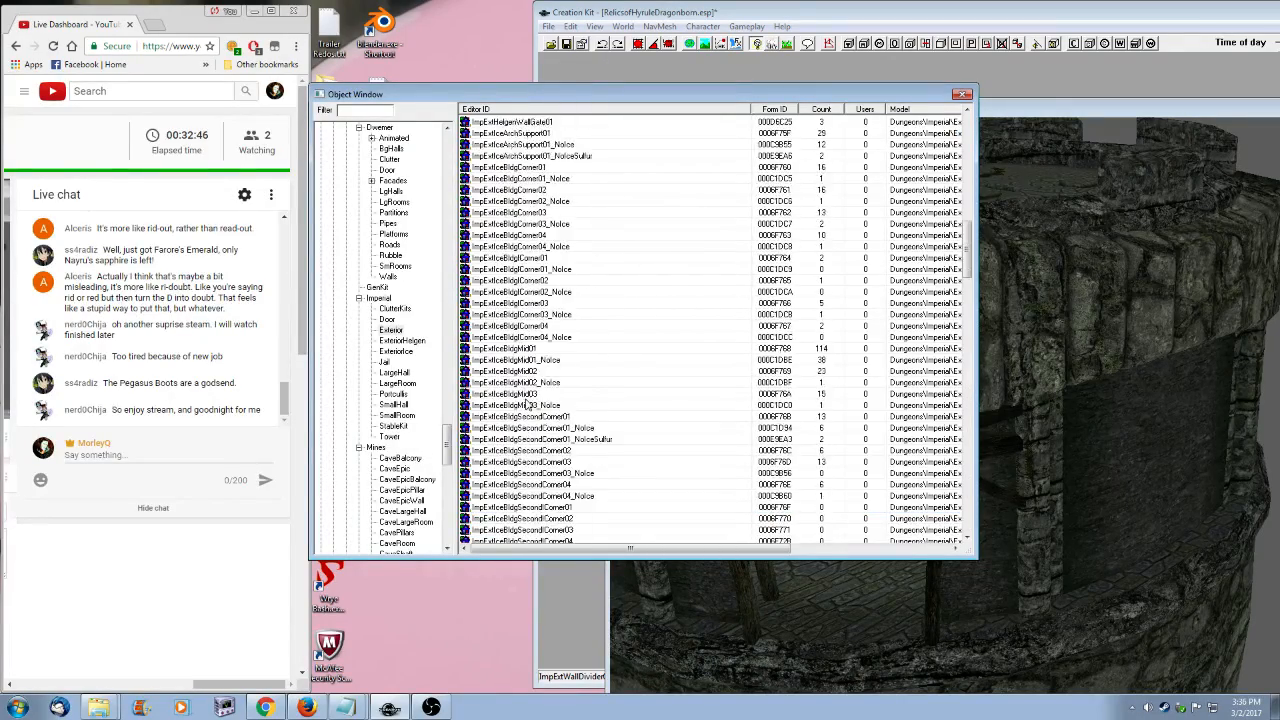
{"action": "right_click", "coordinate": [520, 351]}
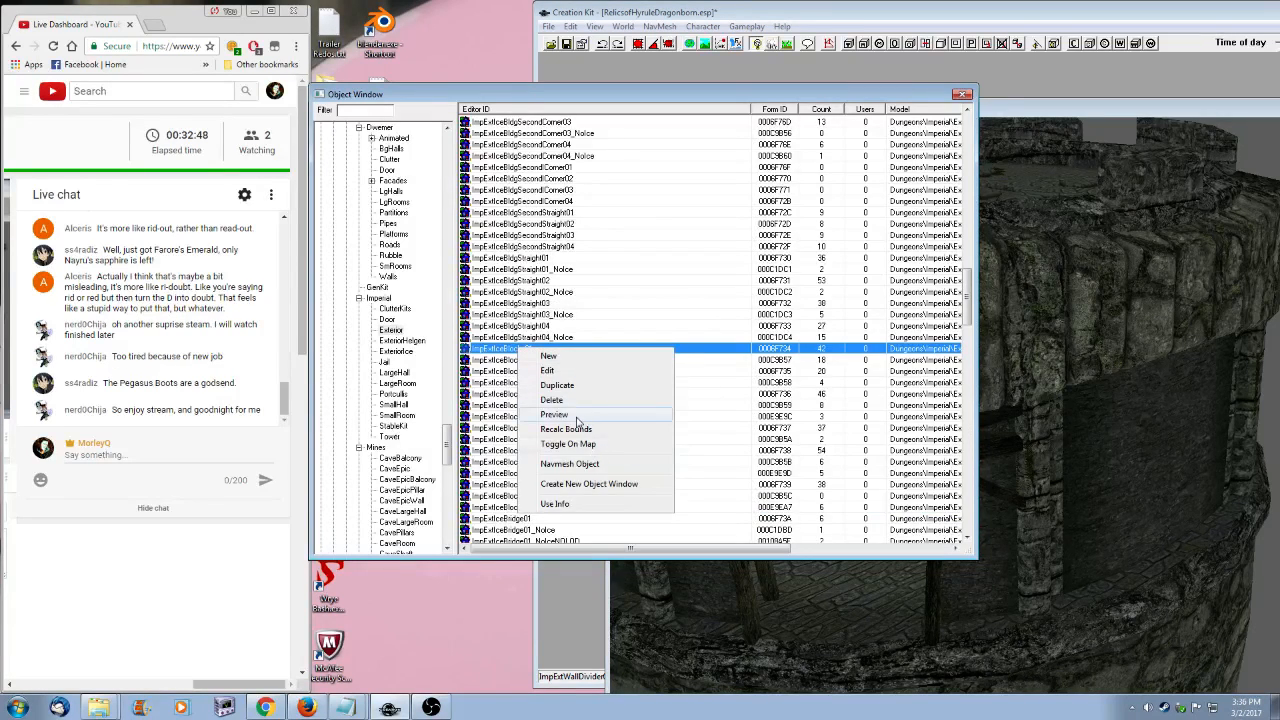
{"action": "left_click", "coordinate": [576, 422]}
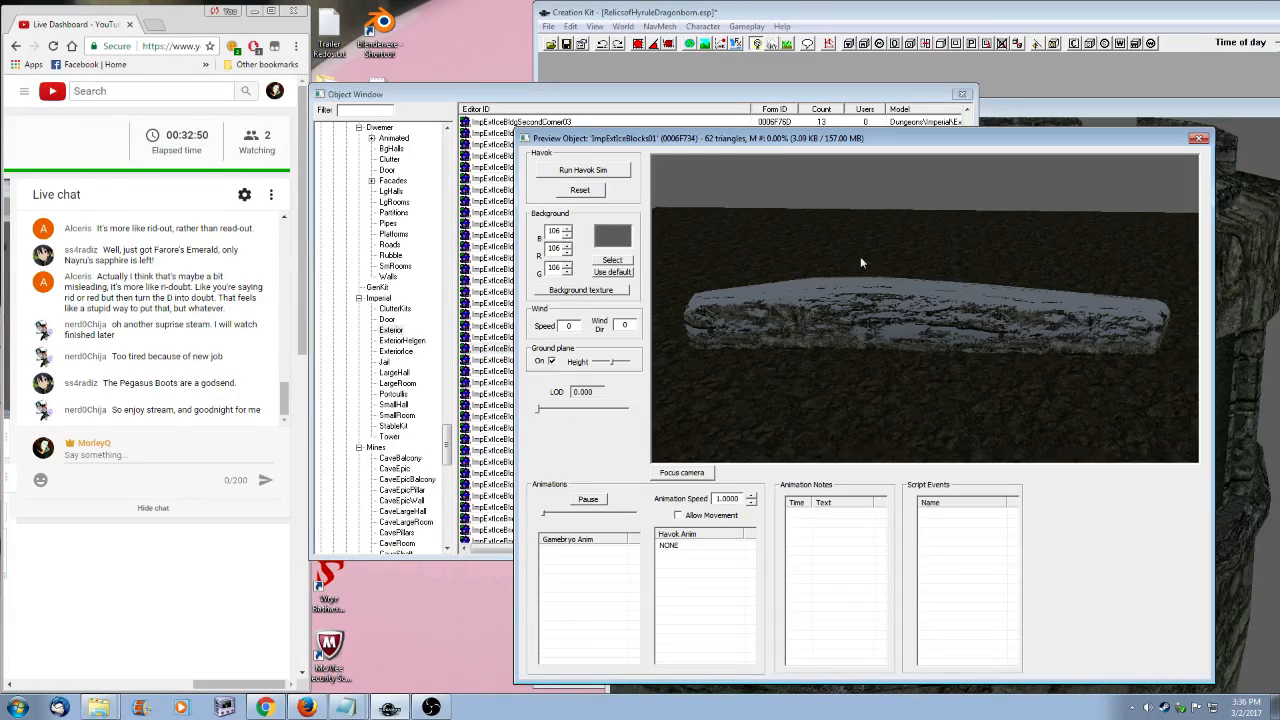
{"action": "left_click_drag", "start_coordinate": [760, 140], "coordinate": [859, 115]}
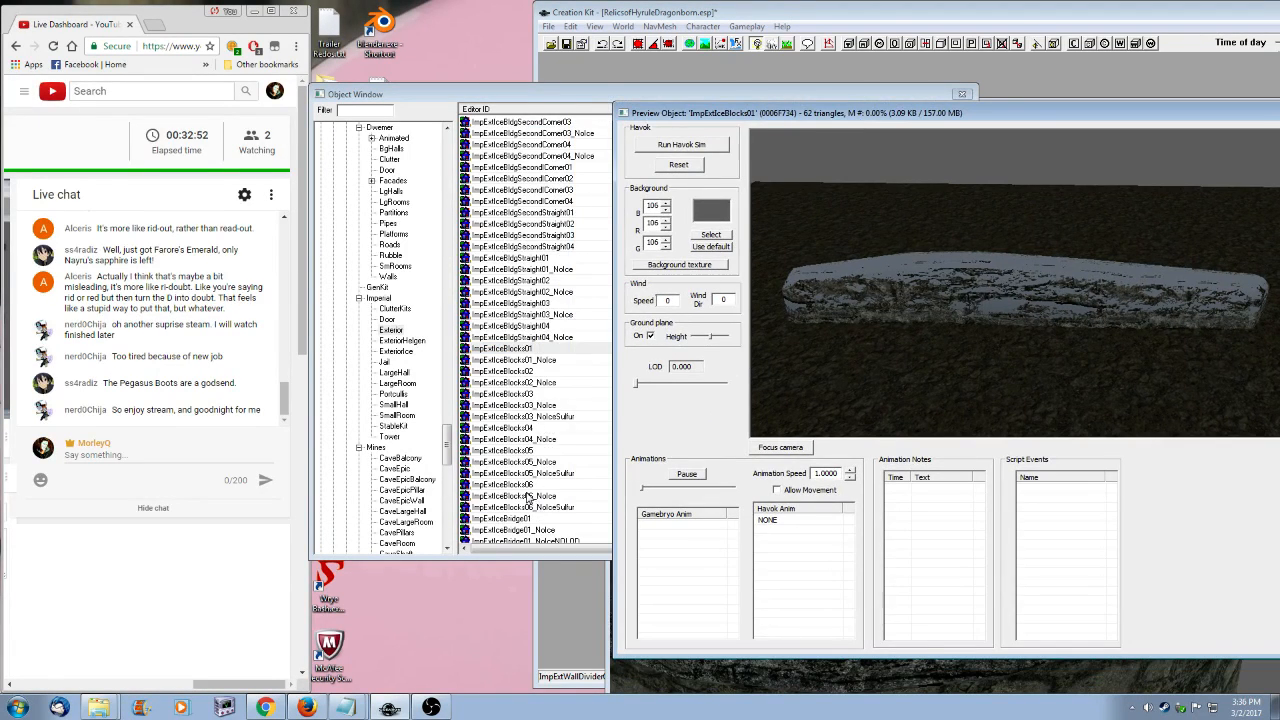
{"action": "left_click_drag", "start_coordinate": [1240, 115], "coordinate": [1089, 115]}
{"action": "left_click", "coordinate": [1143, 114]}
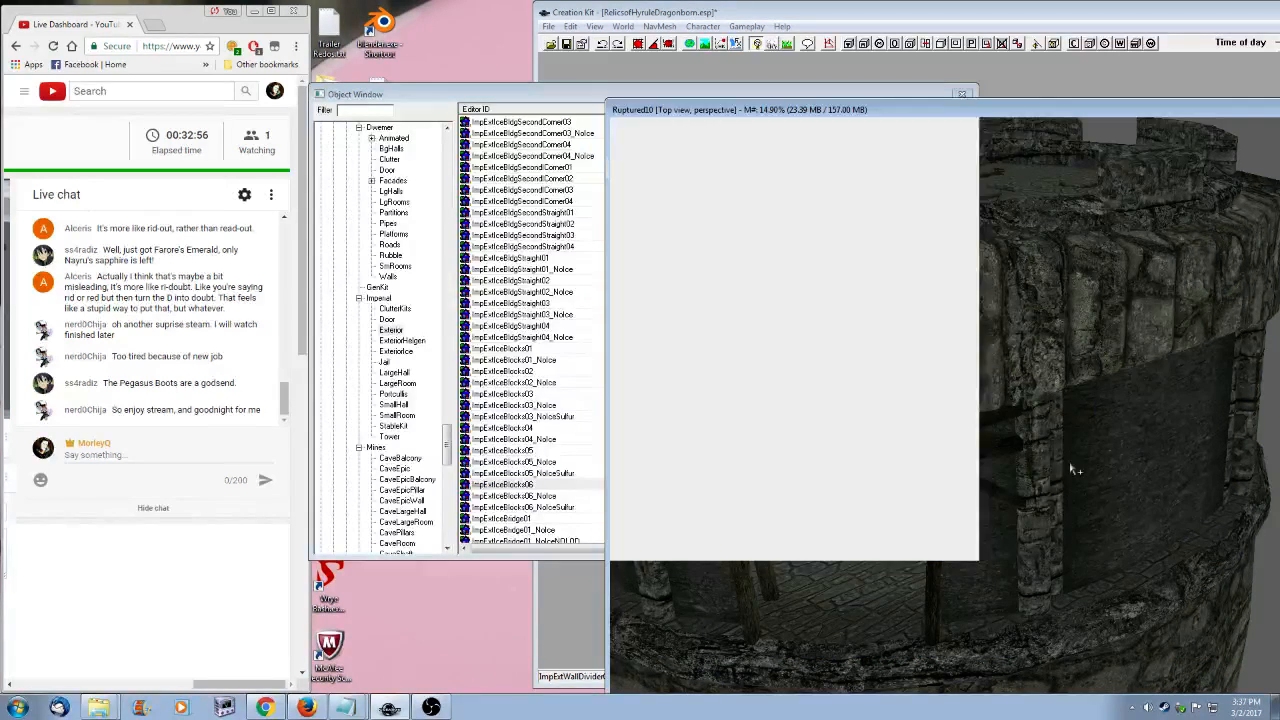
- Place an ImpExtIceBlocks06 block against the divider beside the timber-framed opening and rotate it upright
{"action": "left_click", "coordinate": [1076, 468]}
{"action": "left_click_drag", "start_coordinate": [1028, 438], "coordinate": [1036, 432]}
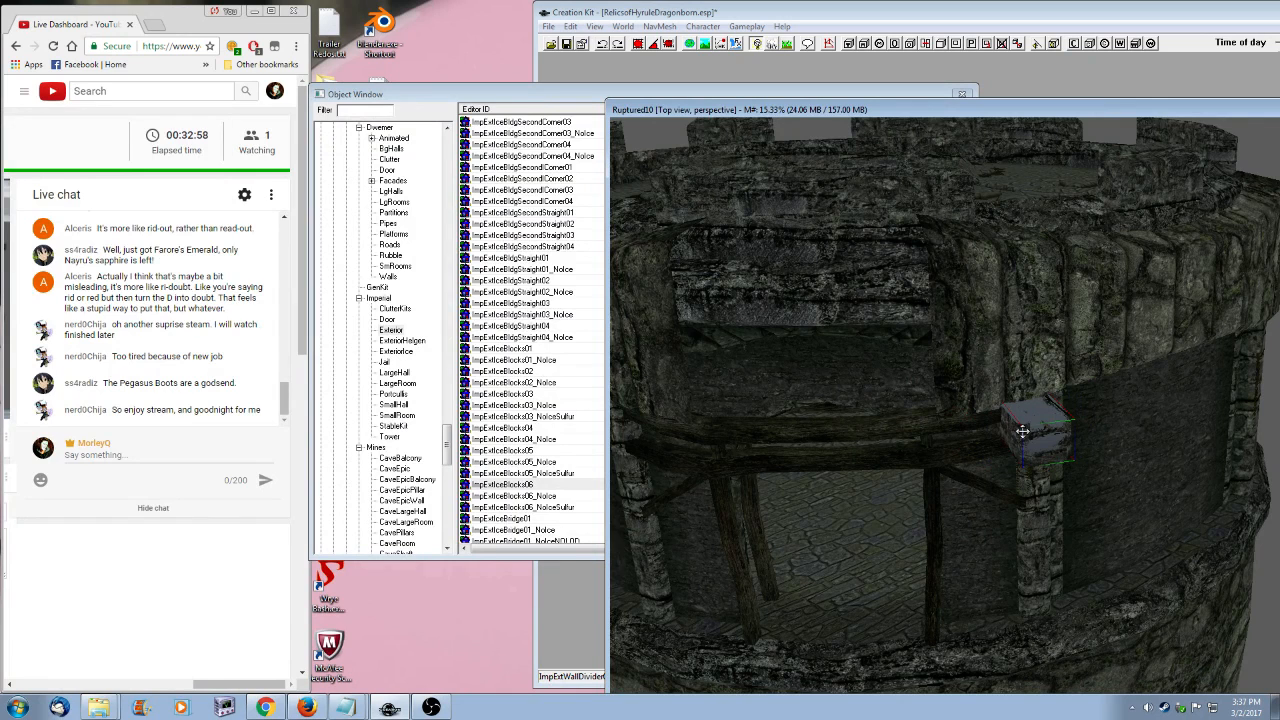
{"action": "mouse_move", "coordinate": [1022, 431]}
{"action": "right_mouse_down"}
{"action": "mouse_move", "coordinate": [1044, 431]}
{"action": "mouse_move", "coordinate": [1032, 434]}
{"action": "right_mouse_up"}
{"action": "key", "text": "ctrl+q"}
{"action": "middle_click_drag", "start_coordinate": [1032, 434], "coordinate": [969, 449], "text": "shift"}
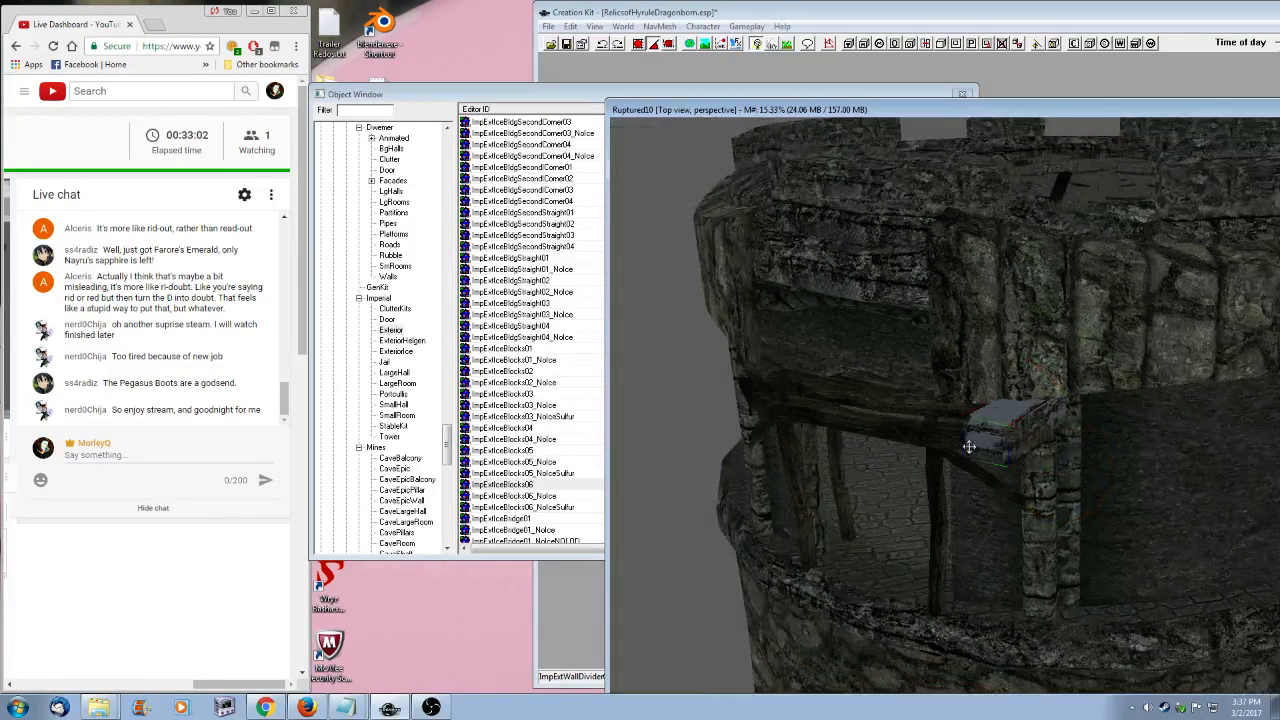
{"action": "right_click_drag", "start_coordinate": [1010, 437], "coordinate": [1046, 434]}
{"action": "middle_click_drag", "start_coordinate": [1046, 434], "coordinate": [1063, 474], "text": "shift"}
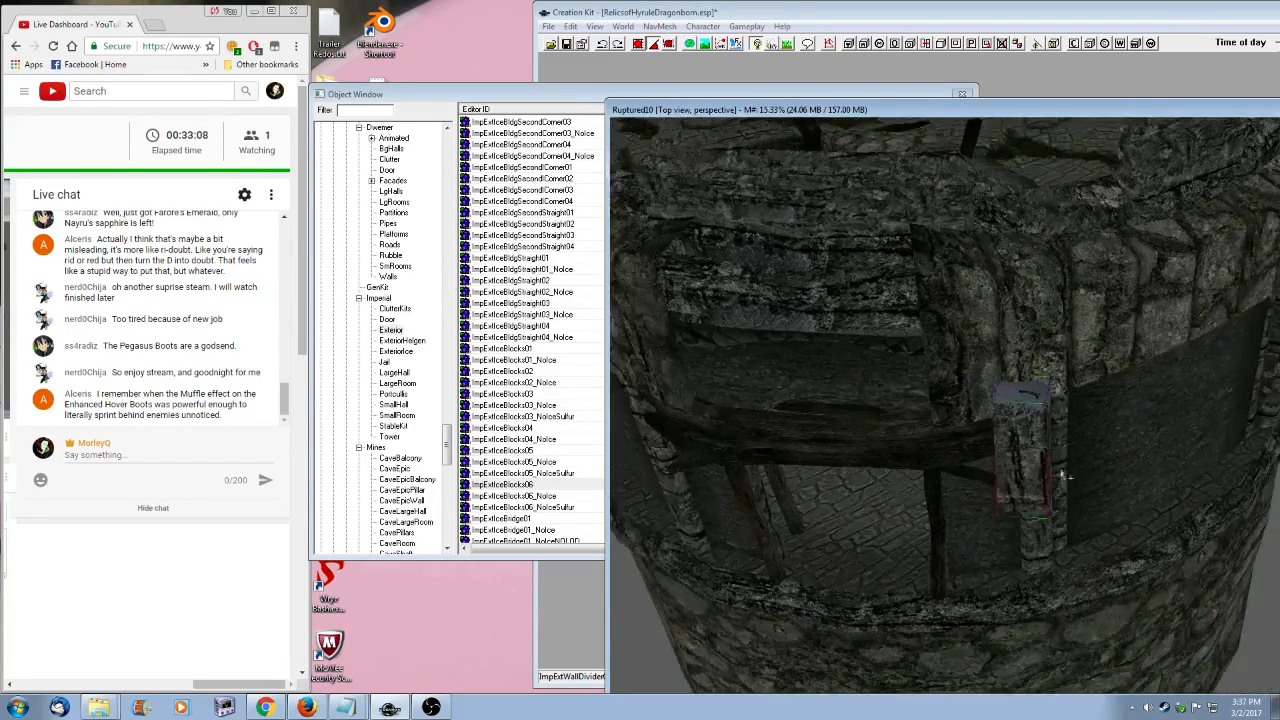
- Move the upright stone block onto the end of the beam above the opening, scale it up and raise it
{"action": "left_click_drag", "start_coordinate": [1063, 474], "coordinate": [969, 431]}
{"action": "key", "text": "z"}
{"action": "mouse_move", "coordinate": [969, 431]}
{"action": "middle_mouse_down", "text": "shift"}
{"action": "mouse_move", "coordinate": [1012, 369]}
{"action": "mouse_move", "coordinate": [969, 424]}
{"action": "middle_mouse_up", "text": "shift"}
{"action": "middle_click_drag", "start_coordinate": [959, 444], "coordinate": [963, 403], "text": "shift"}
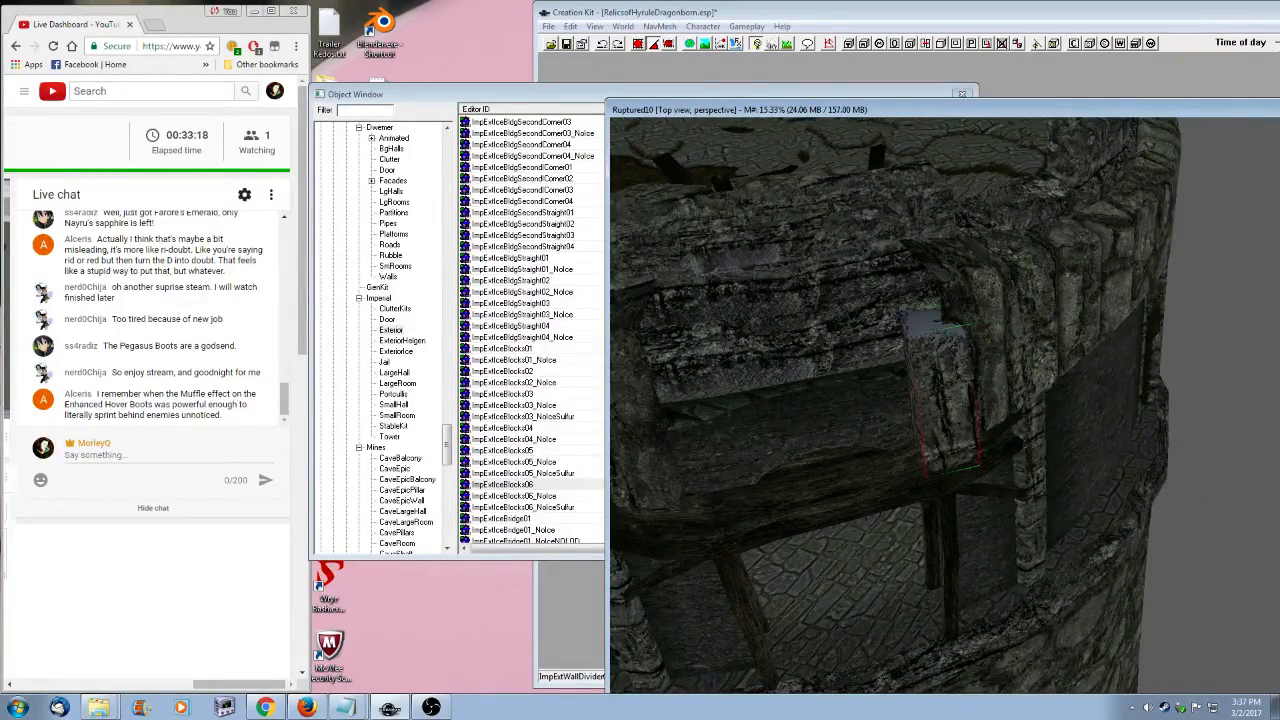
{"action": "key", "text": "s"}
{"action": "left_click_drag", "start_coordinate": [946, 400], "coordinate": [921, 359]}
{"action": "key", "text": "z"}
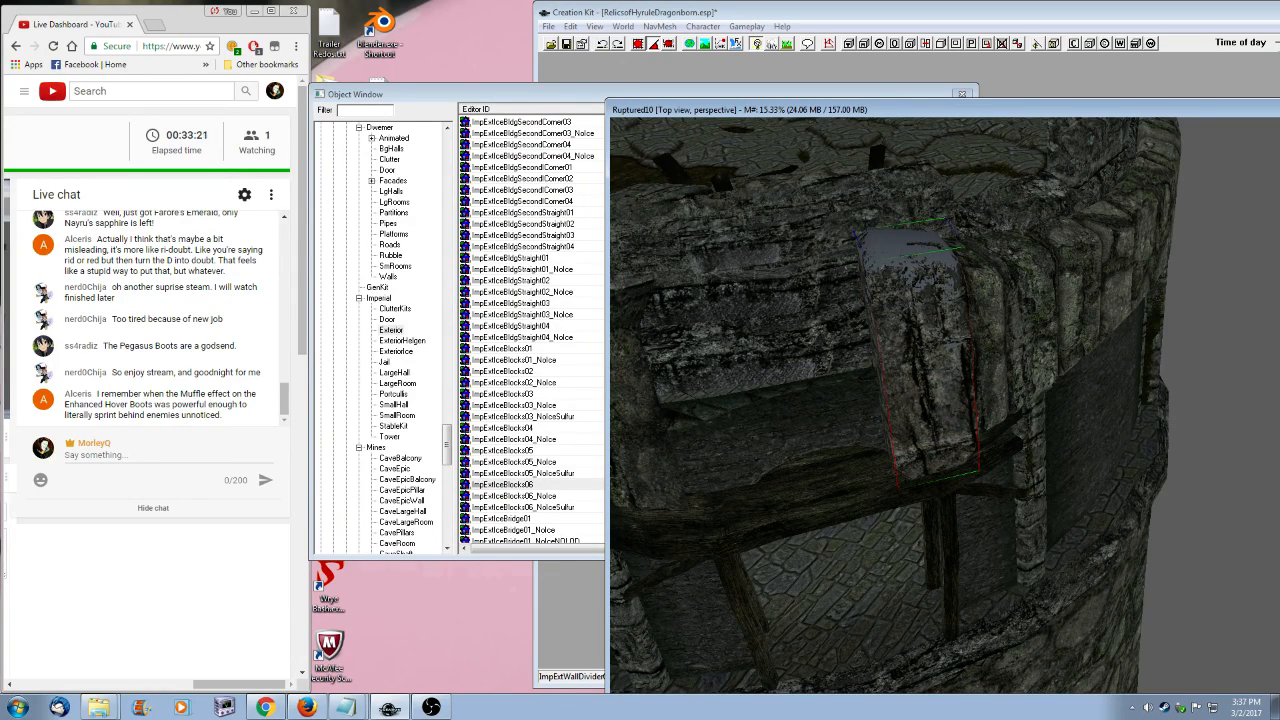
{"action": "middle_click_drag", "start_coordinate": [990, 430], "coordinate": [951, 429], "text": "shift"}
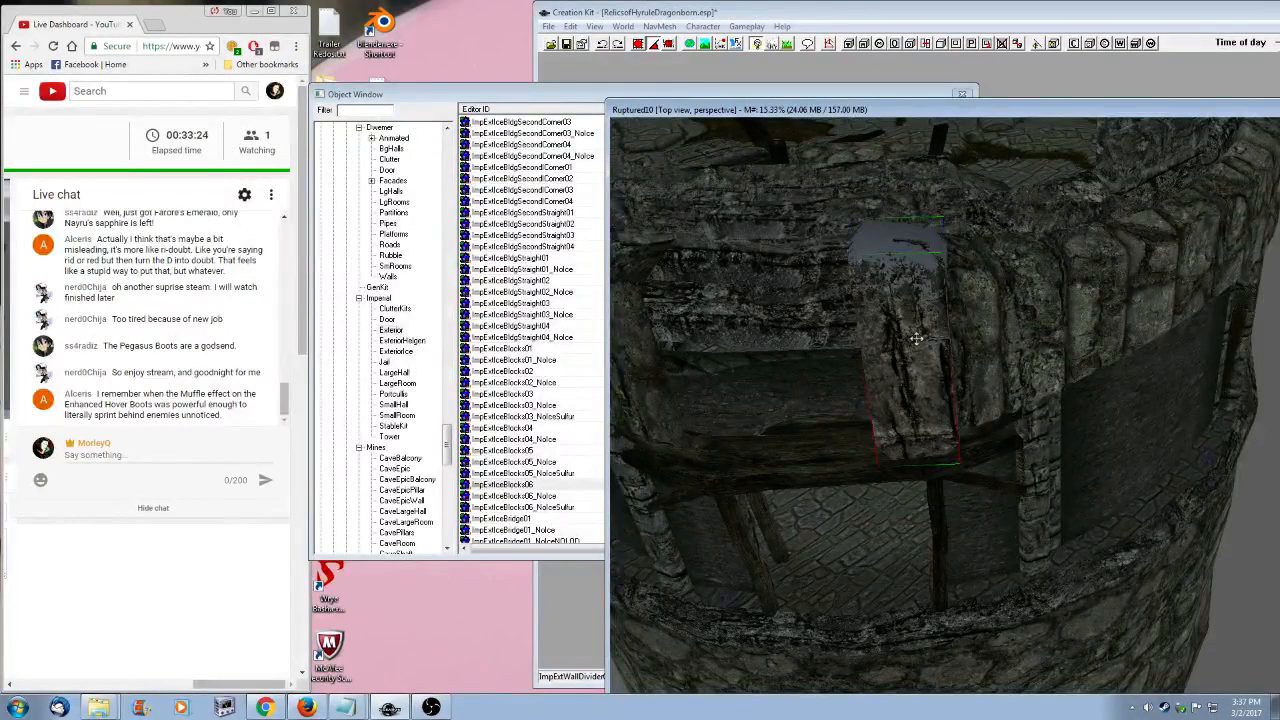
- Start a selection-only search and replace of ImpExtIceBlocks06 and look through the possible replacement forms
{"action": "key", "text": "ctrl+f"}
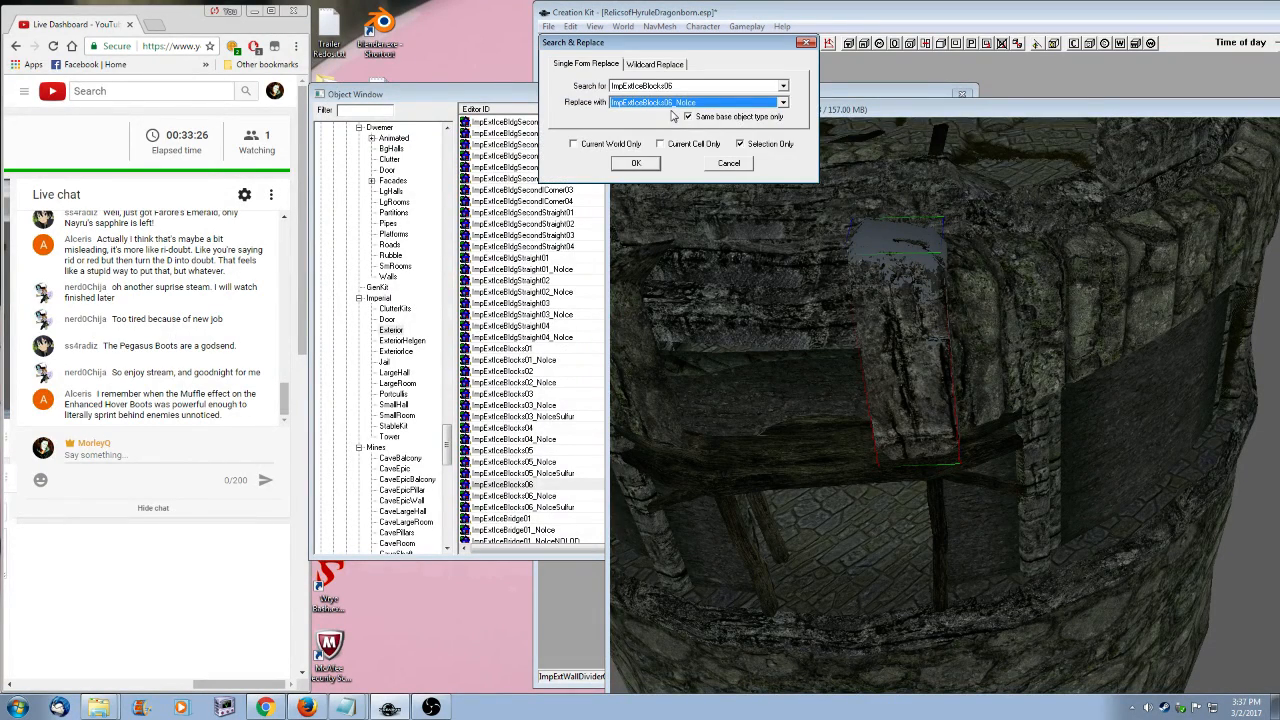
{"action": "left_click", "coordinate": [676, 104]}
{"action": "scroll", "coordinate": [690, 213], "scroll_direction": "up", "scroll_amount": 7}
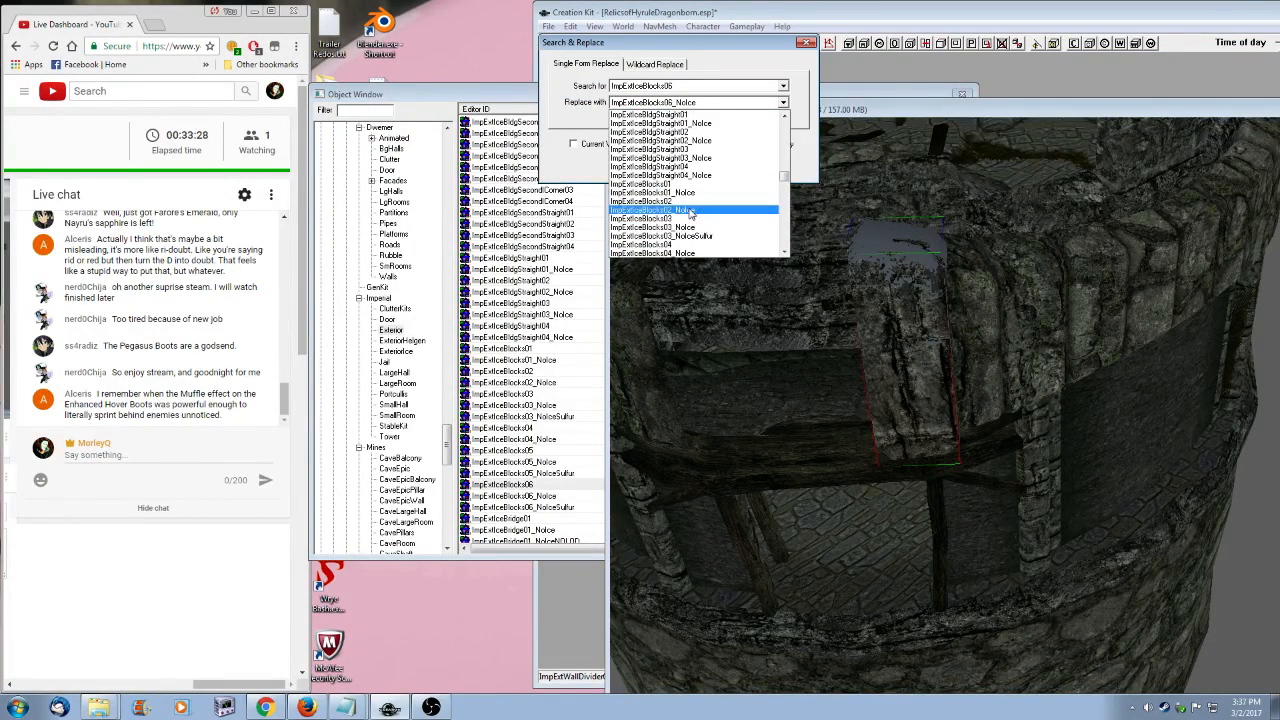
{"action": "scroll", "coordinate": [690, 213], "scroll_direction": "down", "scroll_amount": 15}
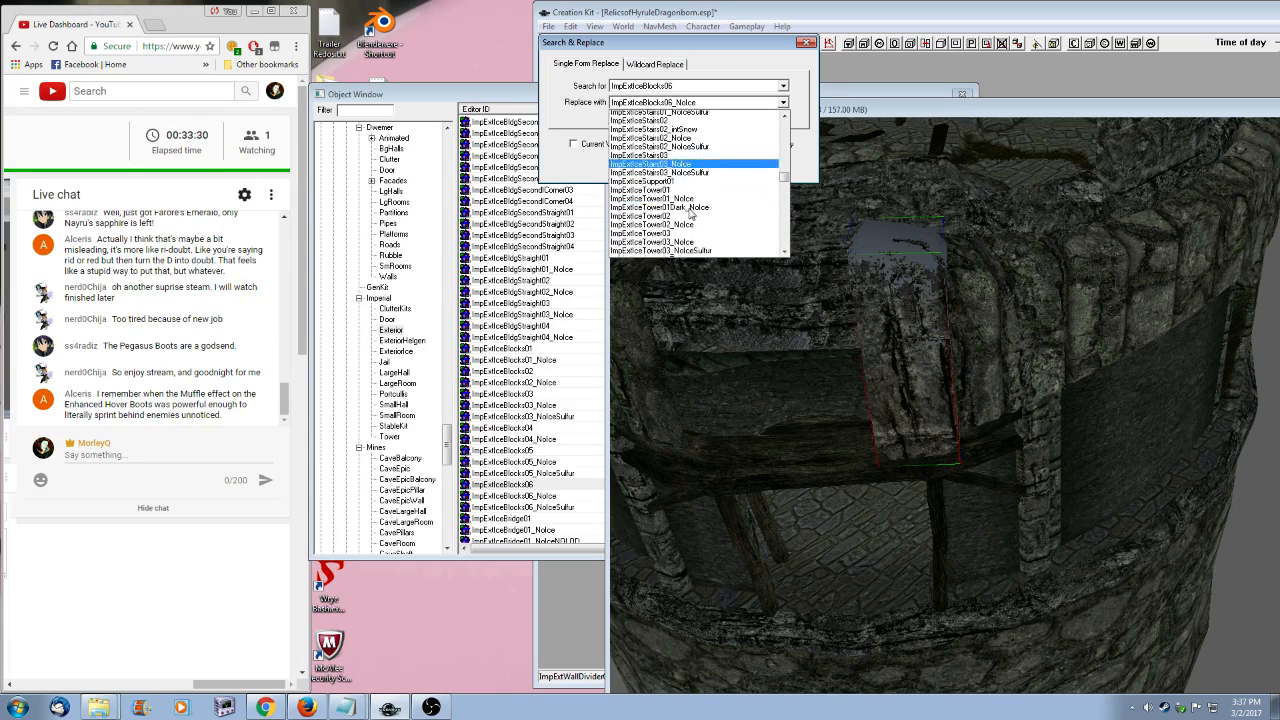
{"action": "scroll", "coordinate": [690, 213], "scroll_direction": "up", "scroll_amount": 3}
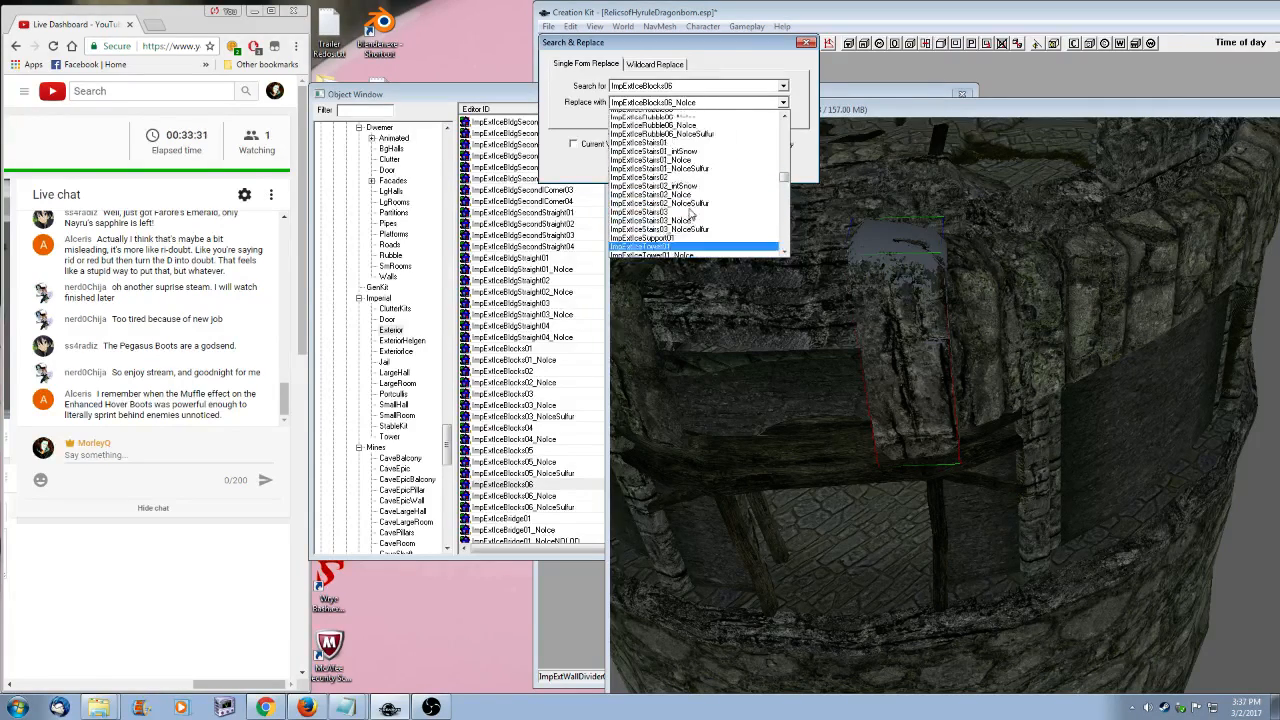
{"action": "scroll", "coordinate": [690, 213], "scroll_direction": "up", "scroll_amount": 10}
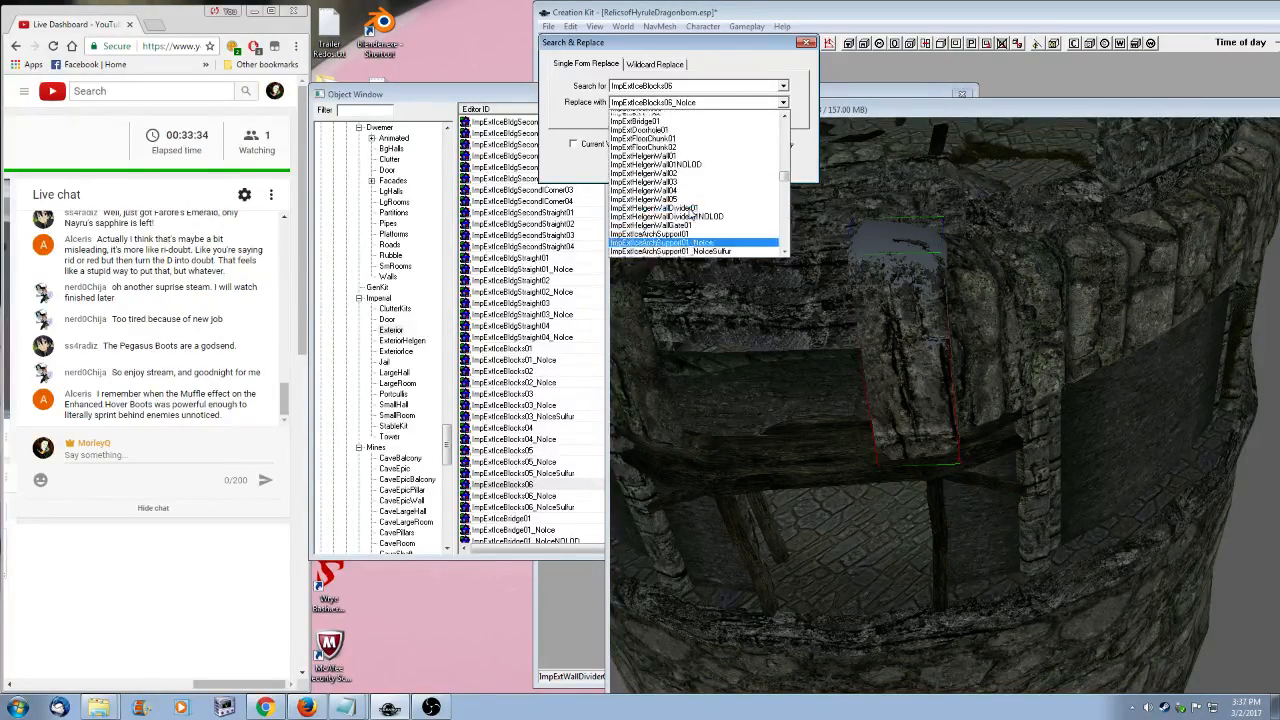
- Replace the selected ImpExtIceBlocks06 piece with ImpExtBlocks06, limiting the replacement to the selection
{"action": "scroll", "coordinate": [690, 213], "scroll_direction": "down", "scroll_amount": 2}
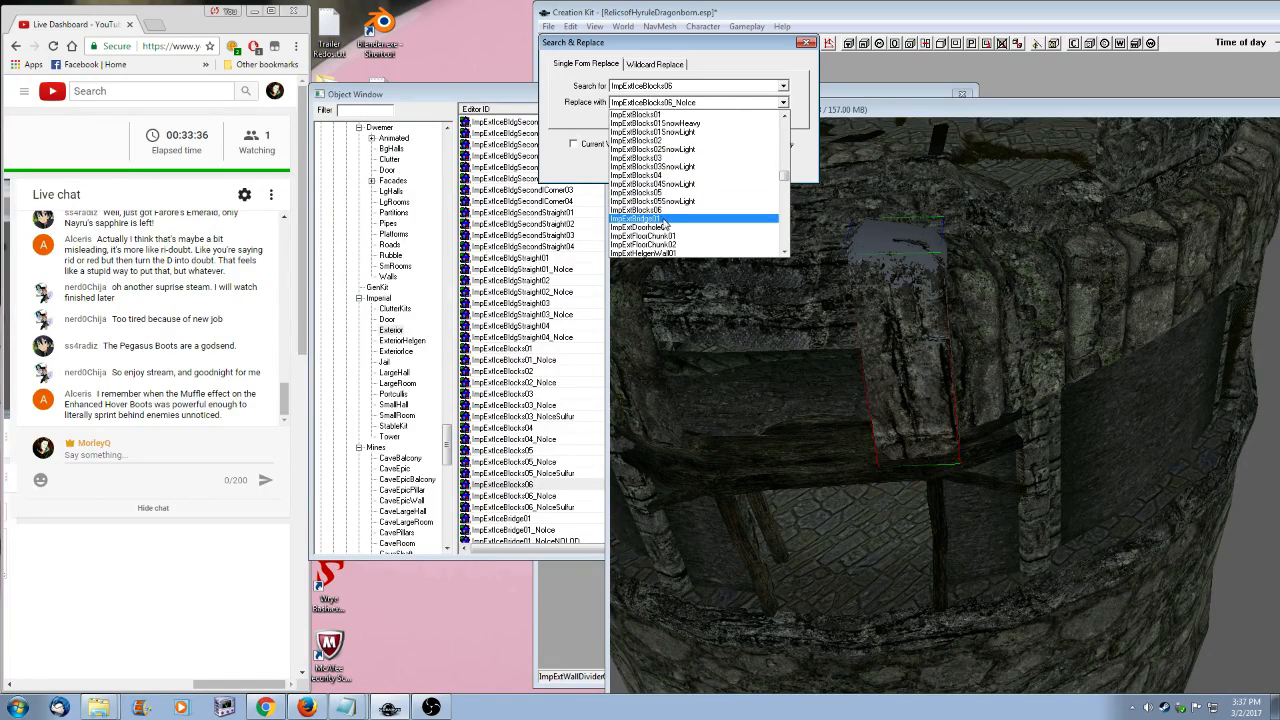
{"action": "left_click", "coordinate": [660, 205]}
{"action": "left_click", "coordinate": [636, 163]}
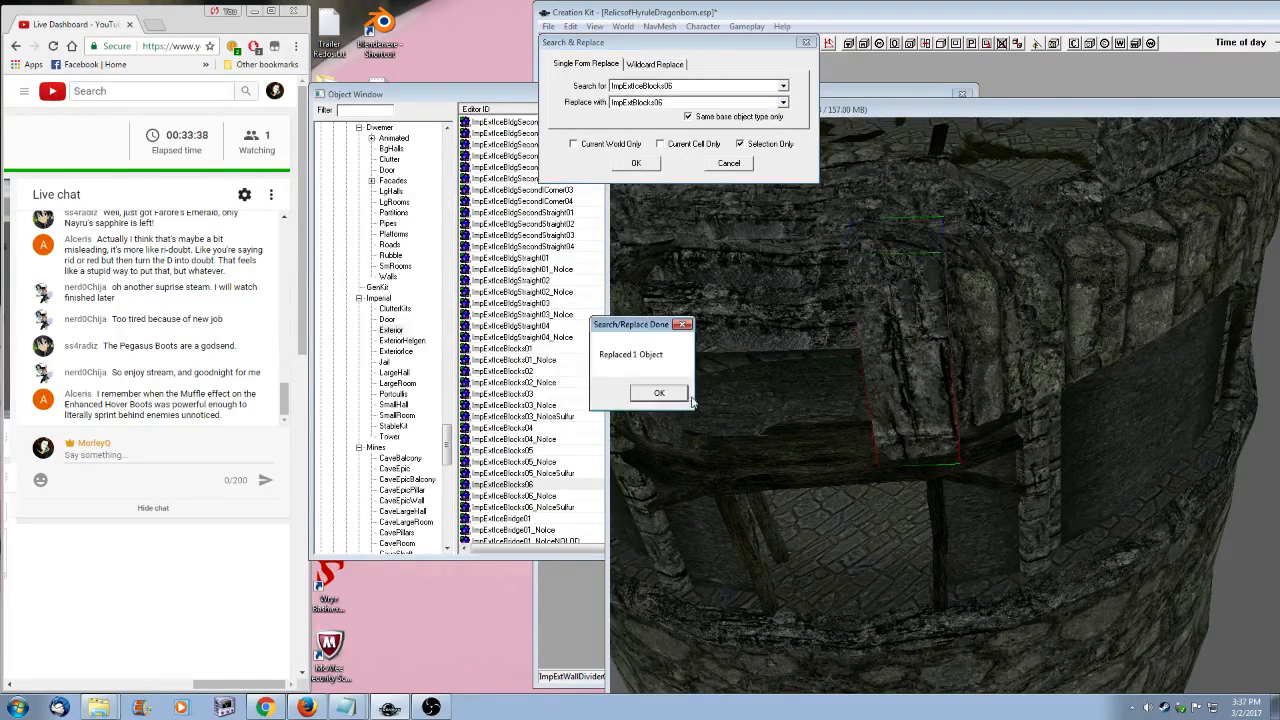
{"action": "left_click", "coordinate": [660, 392]}
- Nudge the replaced stone block into line with the curved tower wall and adjust its height
{"action": "middle_click_drag", "start_coordinate": [911, 447], "coordinate": [1003, 540], "text": "shift"}
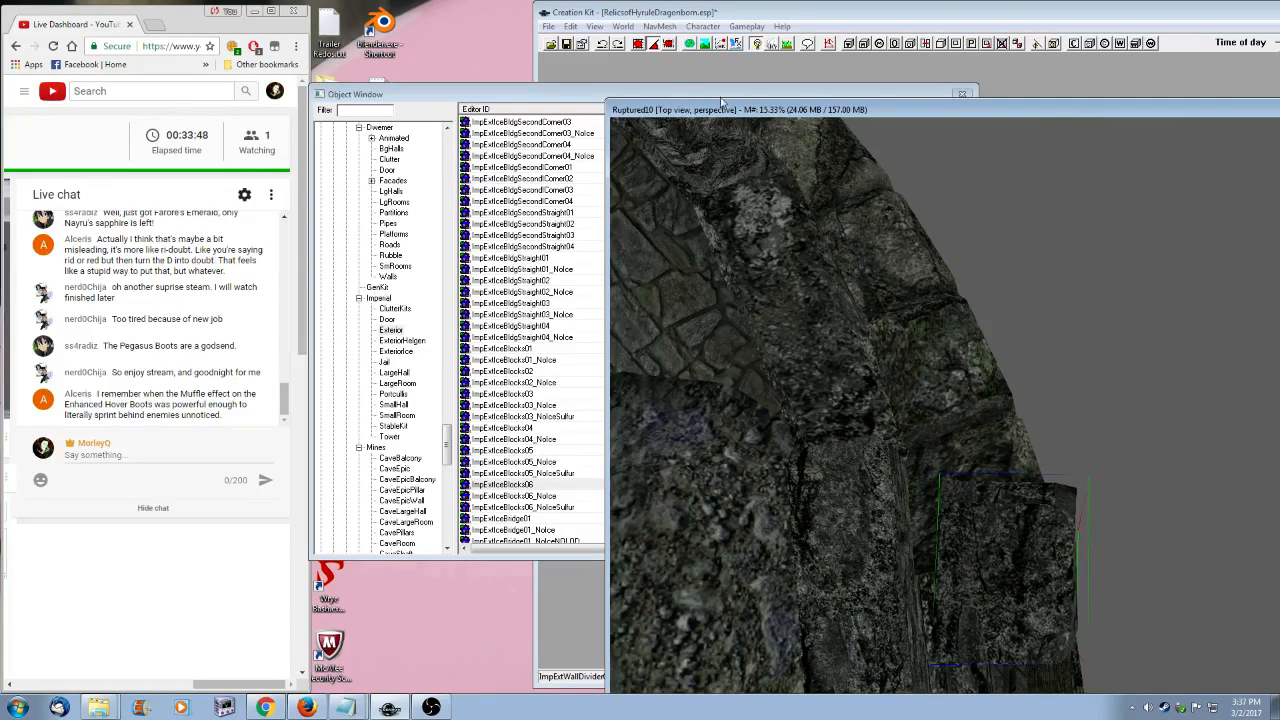
{"action": "left_click", "coordinate": [656, 45]}
{"action": "right_click_drag", "start_coordinate": [996, 576], "coordinate": [999, 574]}
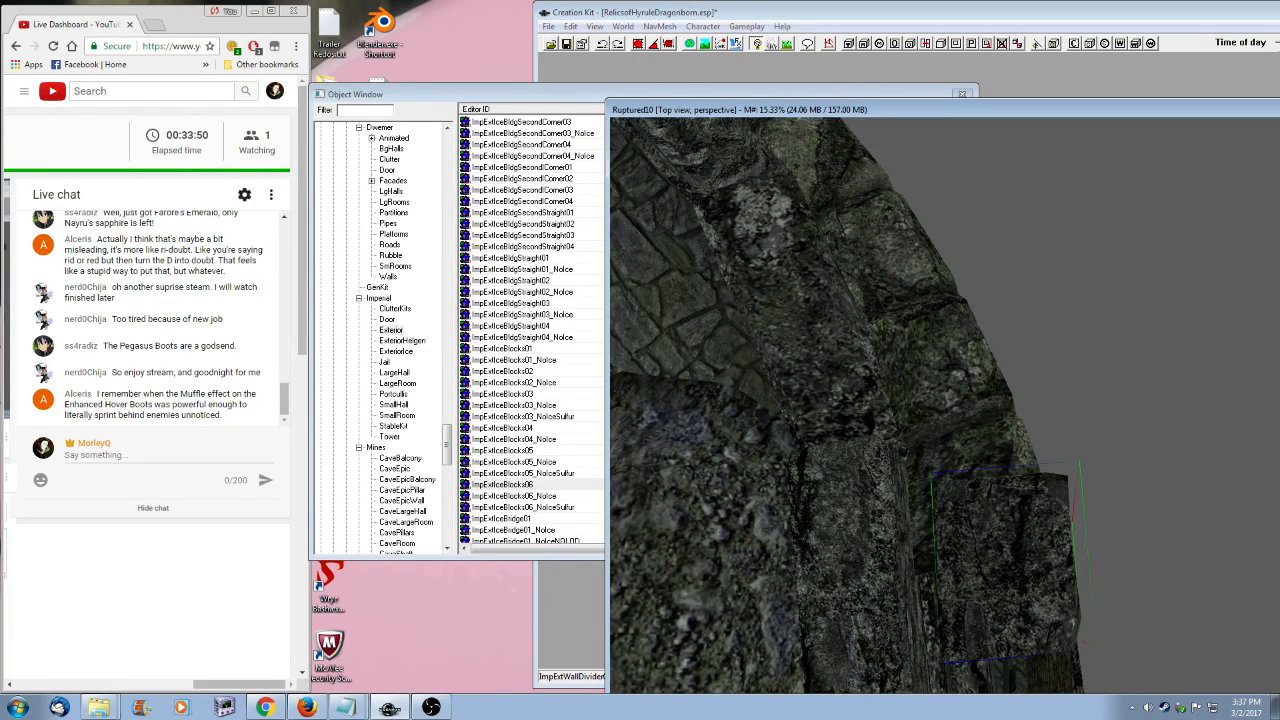
{"action": "left_click_drag", "start_coordinate": [999, 574], "coordinate": [996, 531]}
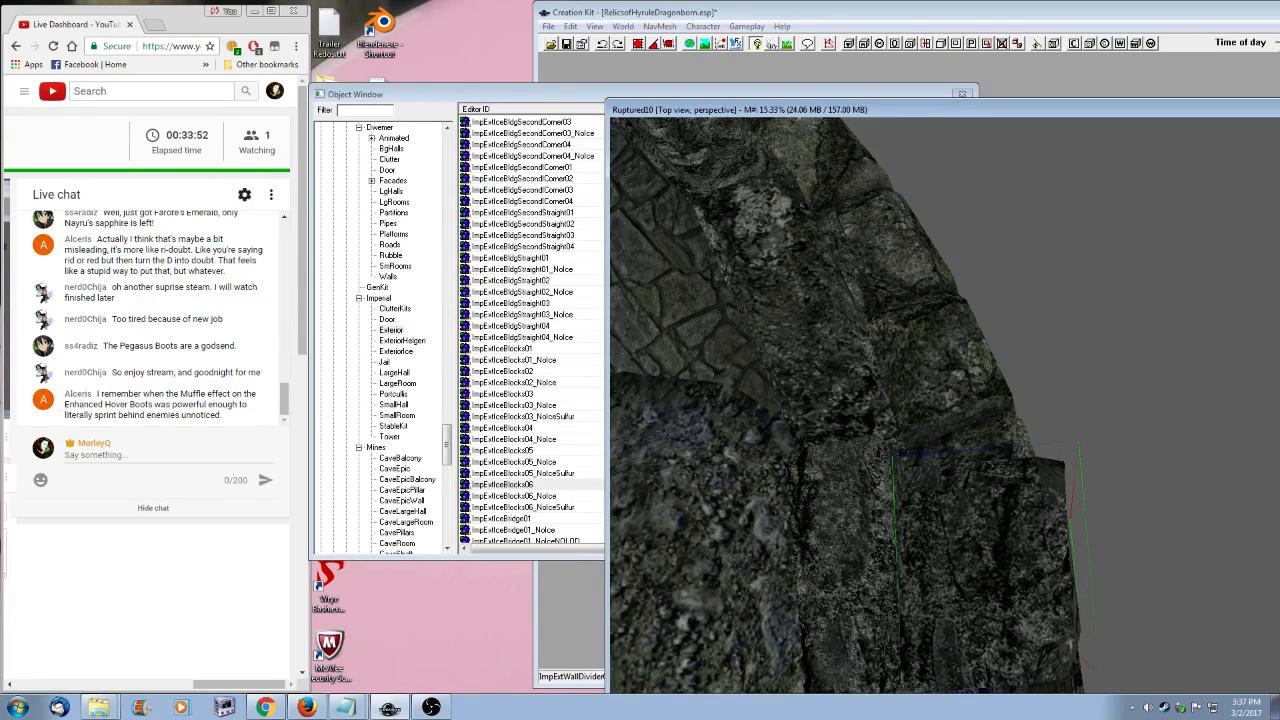
{"action": "key", "text": "shift"}
{"action": "left_click_drag", "start_coordinate": [860, 340], "coordinate": [834, 306]}
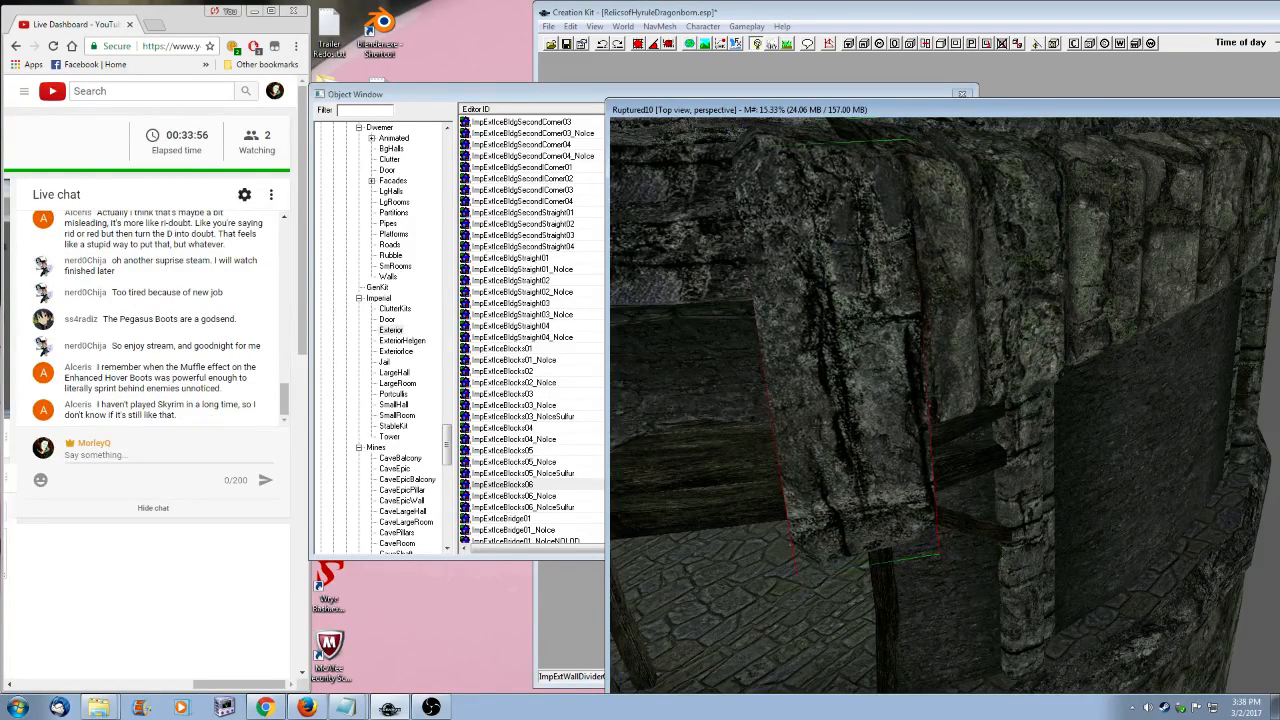
{"action": "scroll", "coordinate": [887, 409], "scroll_direction": "down", "scroll_amount": 3}
{"action": "key", "text": "z"}
{"action": "left_click_drag", "start_coordinate": [922, 336], "coordinate": [920, 308]}
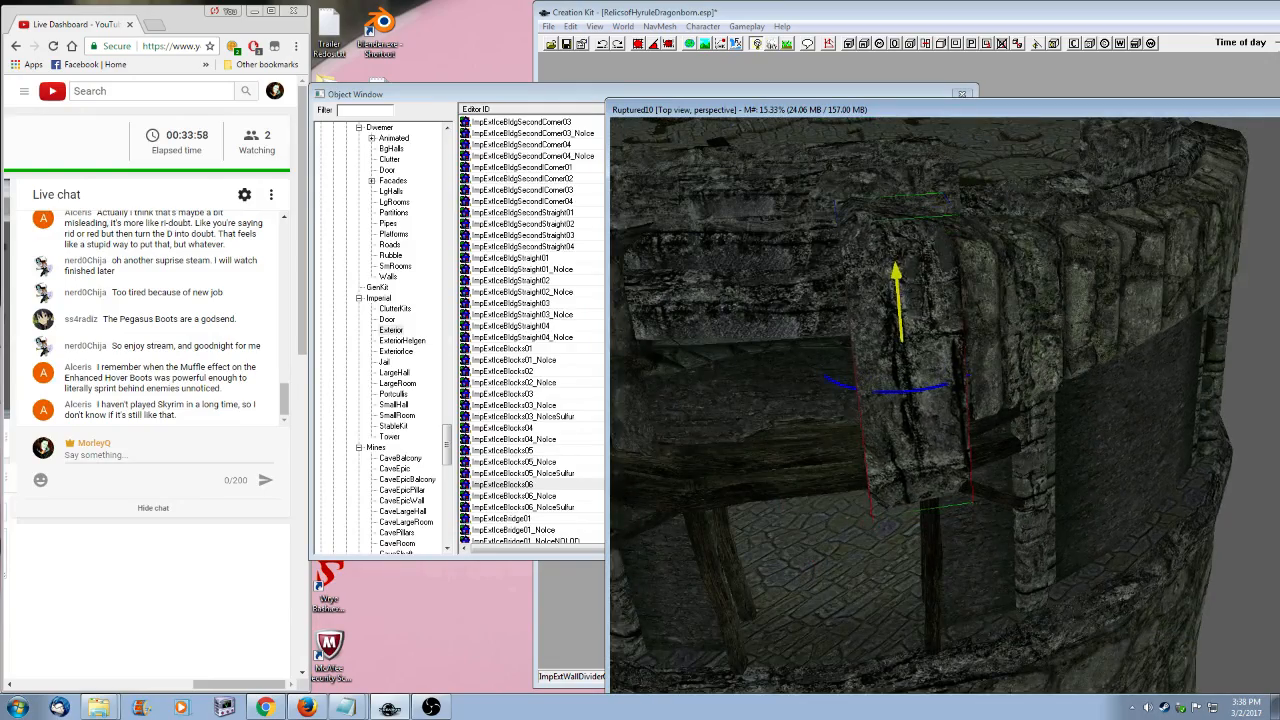
{"action": "key", "text": "shift"}
{"action": "key", "text": "shift"}
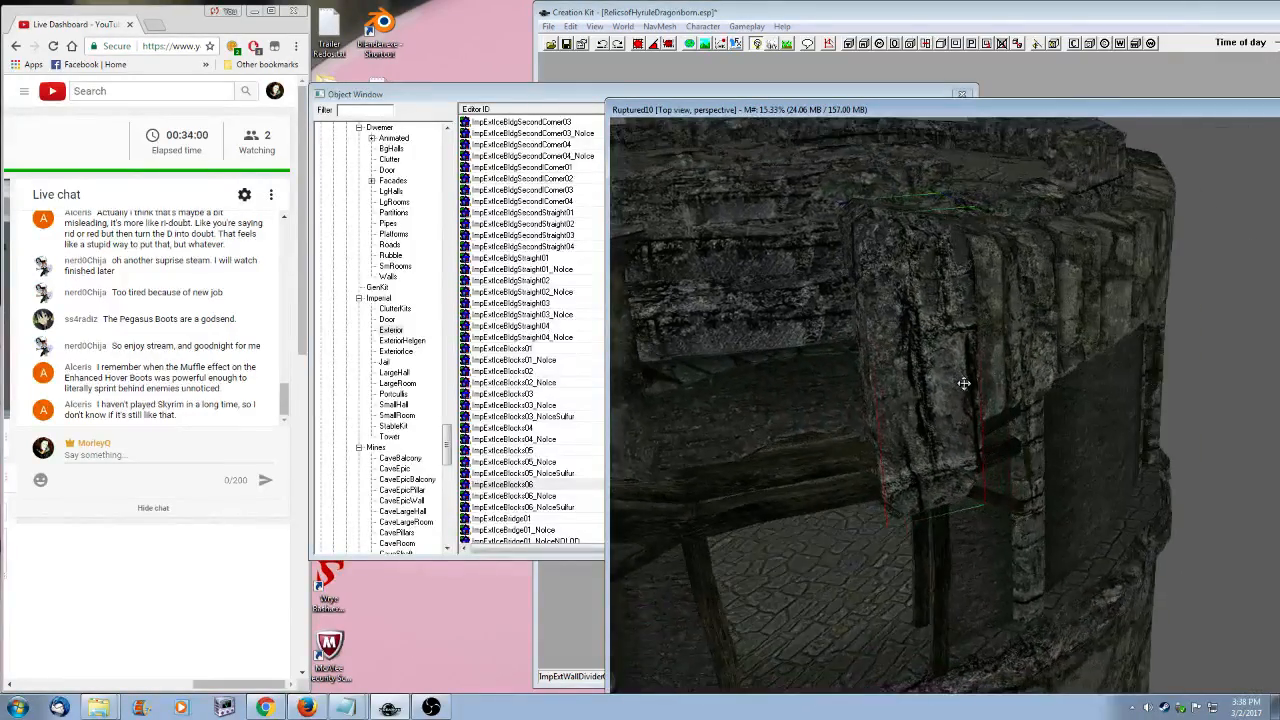
- List the enchantments in the Object Window and filter them by "hove"
{"action": "left_click", "coordinate": [497, 96]}
{"action": "left_click_drag", "start_coordinate": [449, 462], "coordinate": [446, 216]}
{"action": "left_click", "coordinate": [366, 181]}
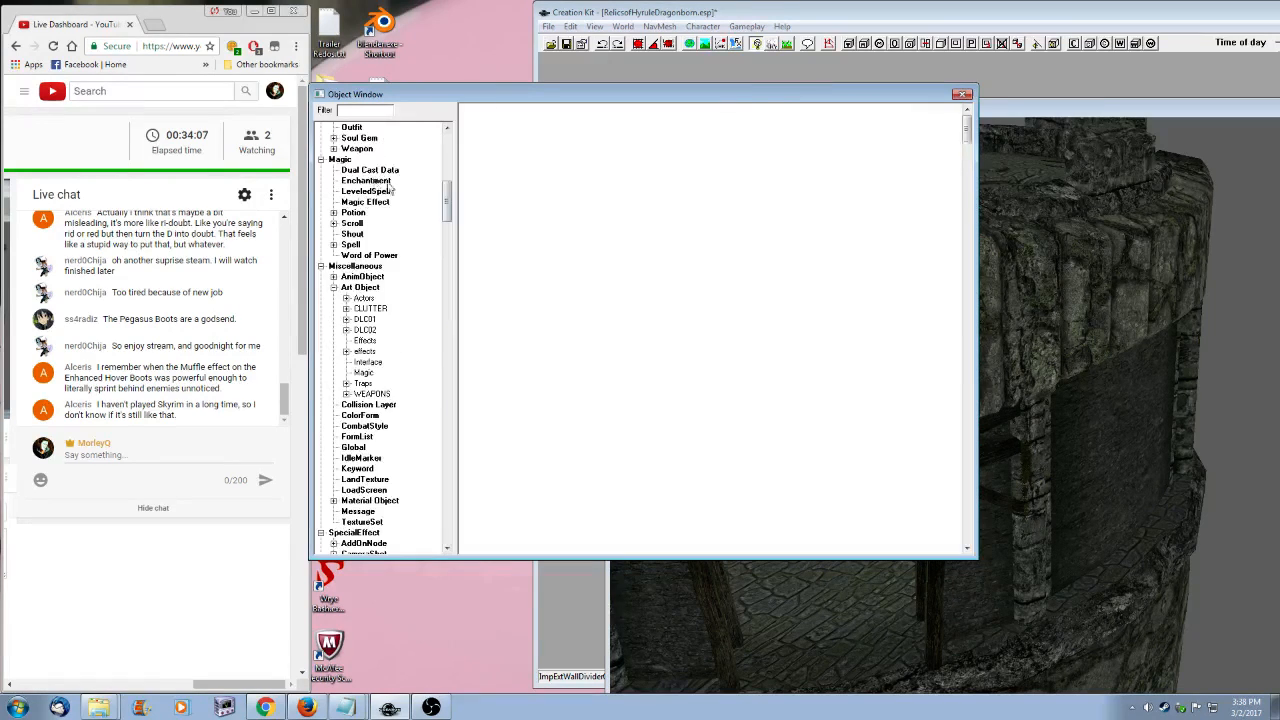
{"action": "left_click", "coordinate": [380, 114]}
{"action": "type", "text": "hove"}
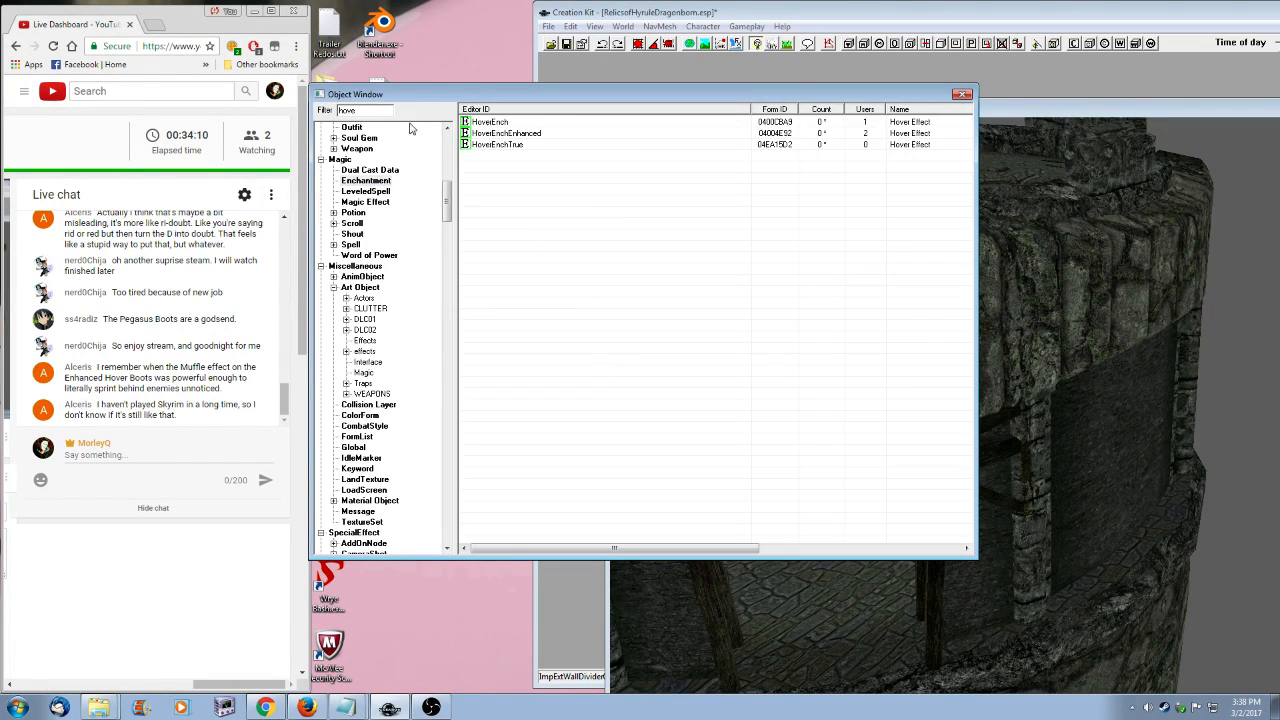
- Compare the Muffle effect settings of the HoverEnch, HoverEnchEnhanced and HoverEnchTrue enchantments
{"action": "double_click", "coordinate": [510, 133]}
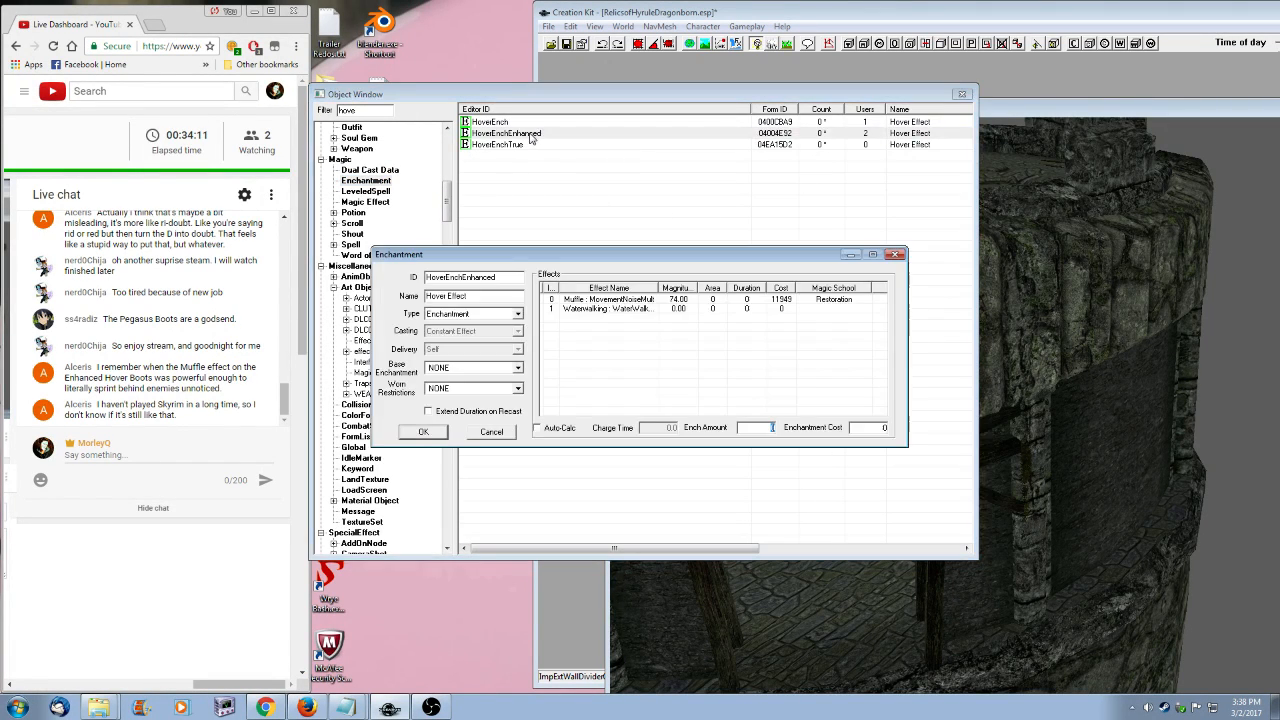
{"action": "left_click", "coordinate": [500, 433]}
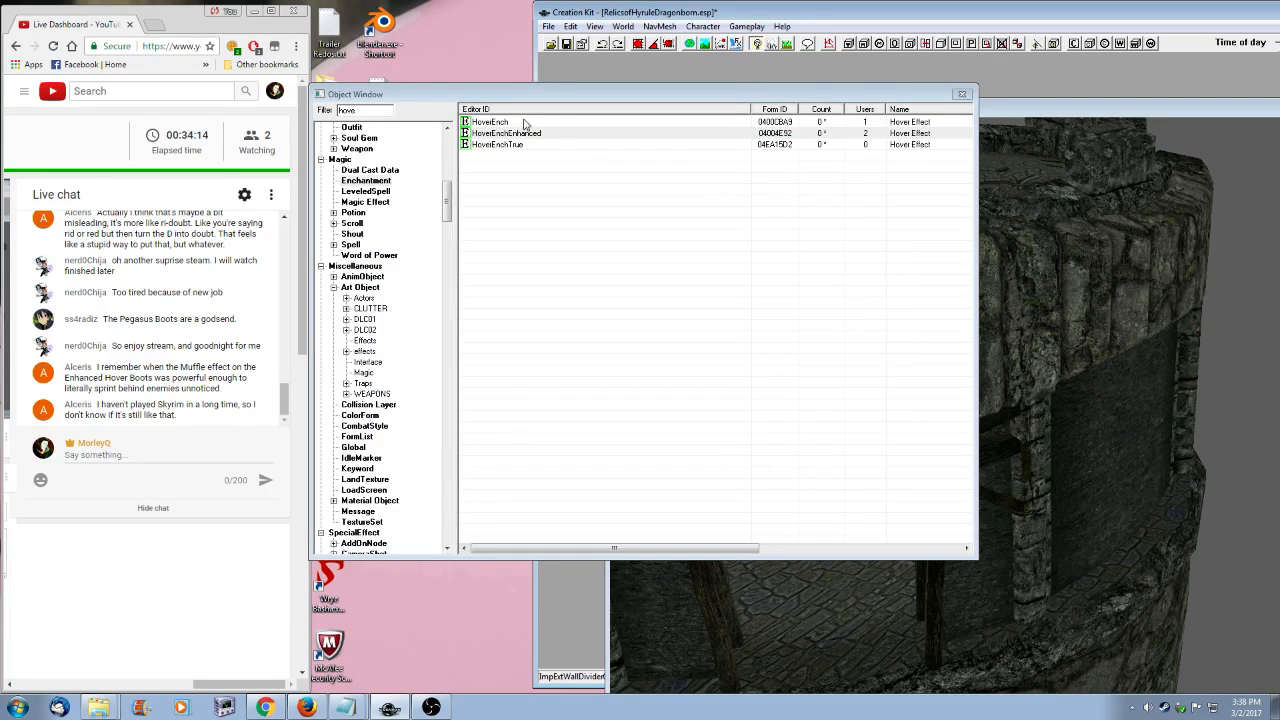
{"action": "double_click", "coordinate": [486, 123]}
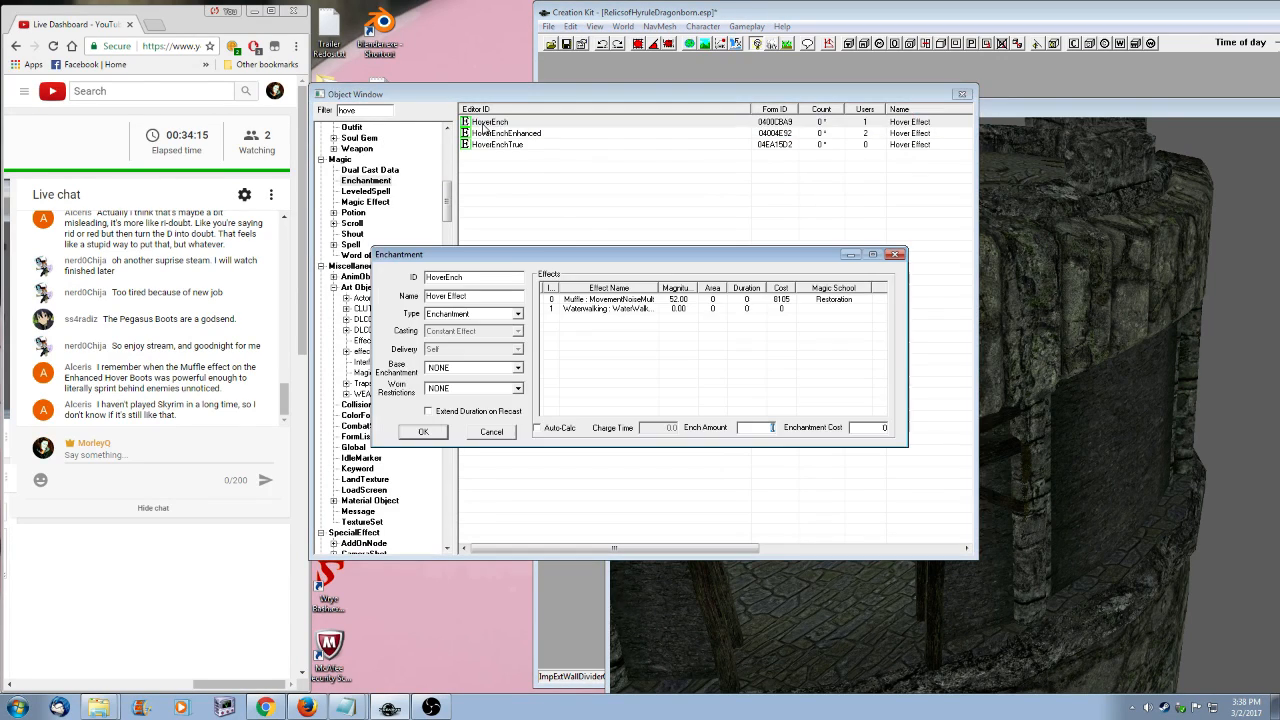
{"action": "left_click", "coordinate": [494, 432]}
{"action": "double_click", "coordinate": [505, 145]}
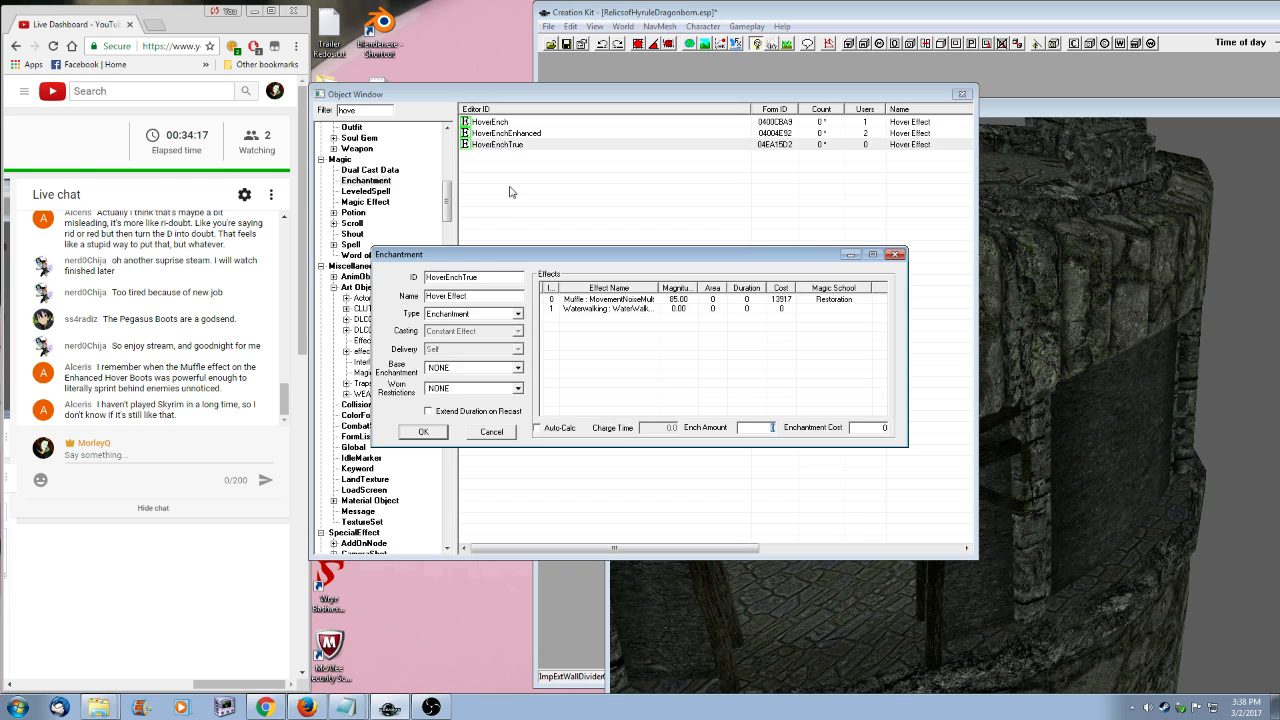
{"action": "left_click", "coordinate": [494, 432]}
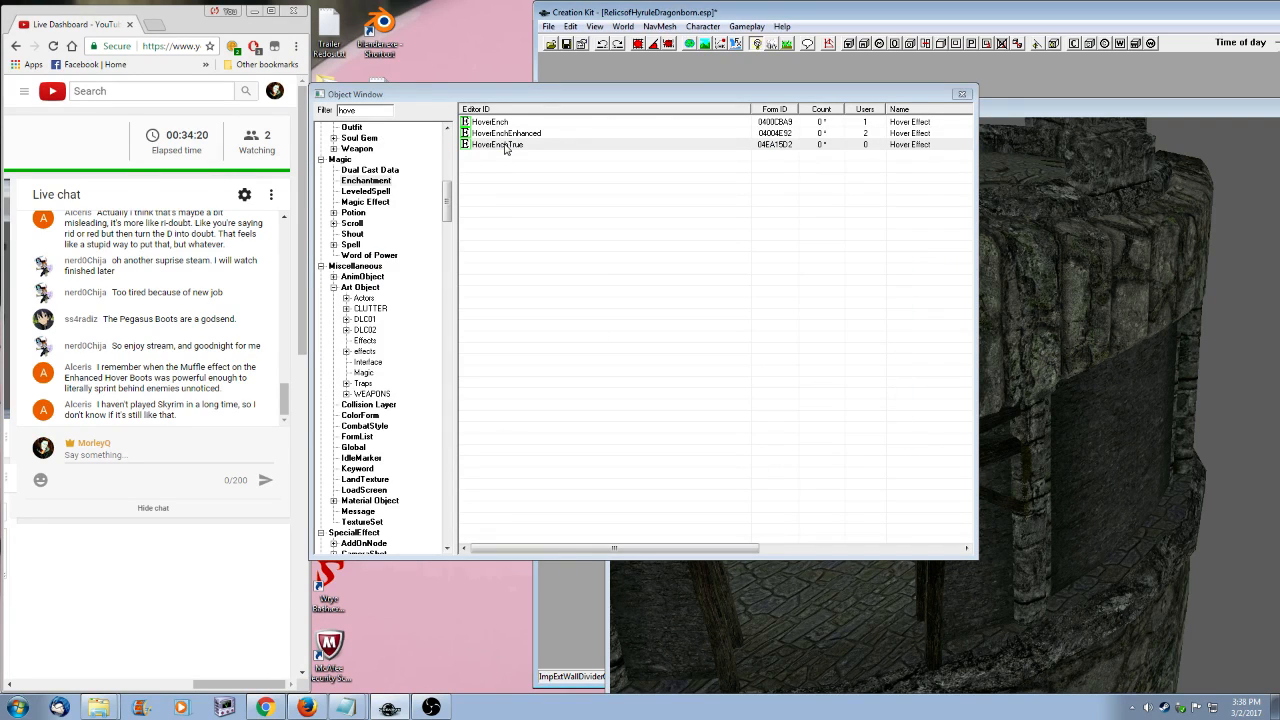
{"action": "double_click", "coordinate": [495, 122]}
{"action": "left_click", "coordinate": [494, 432]}
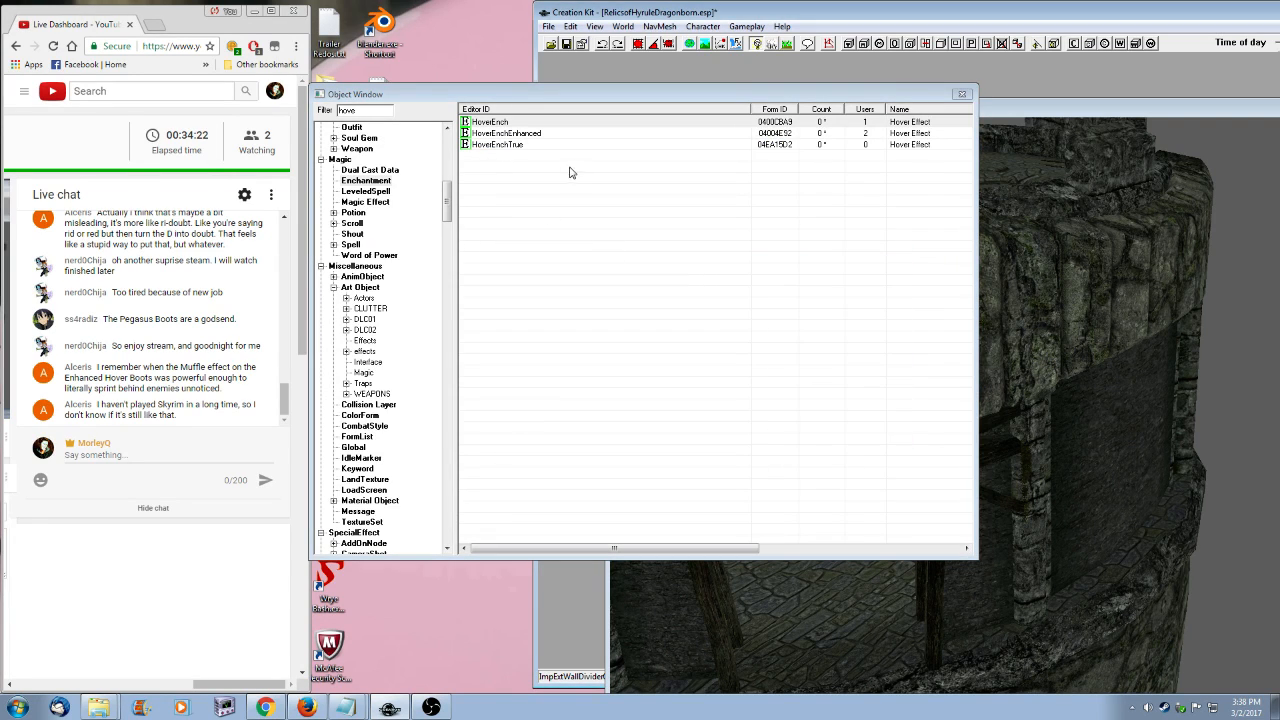
{"action": "double_click", "coordinate": [508, 136]}
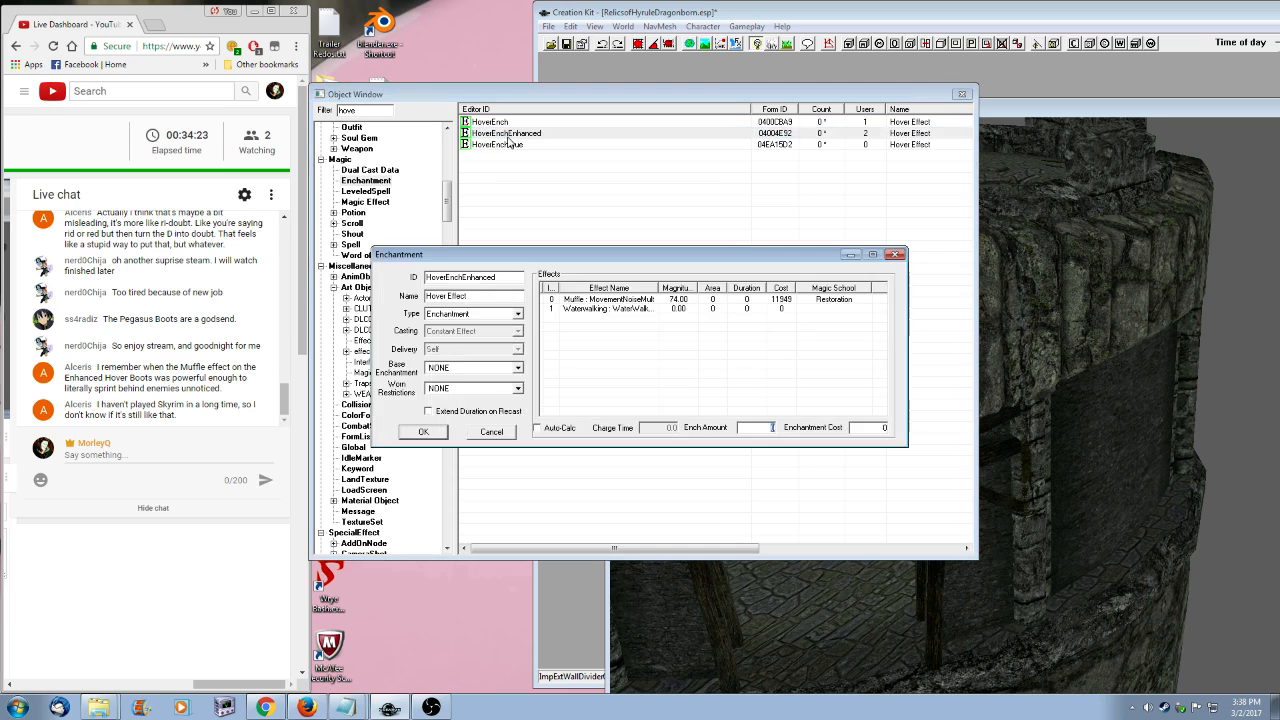
{"action": "double_click", "coordinate": [564, 299]}
{"action": "left_click", "coordinate": [384, 410]}
{"action": "left_click", "coordinate": [505, 434]}
- Set the Muffle effect's magnitude in the HoverEnch enchantment to 36 and save the enchantment
{"action": "double_click", "coordinate": [502, 122]}
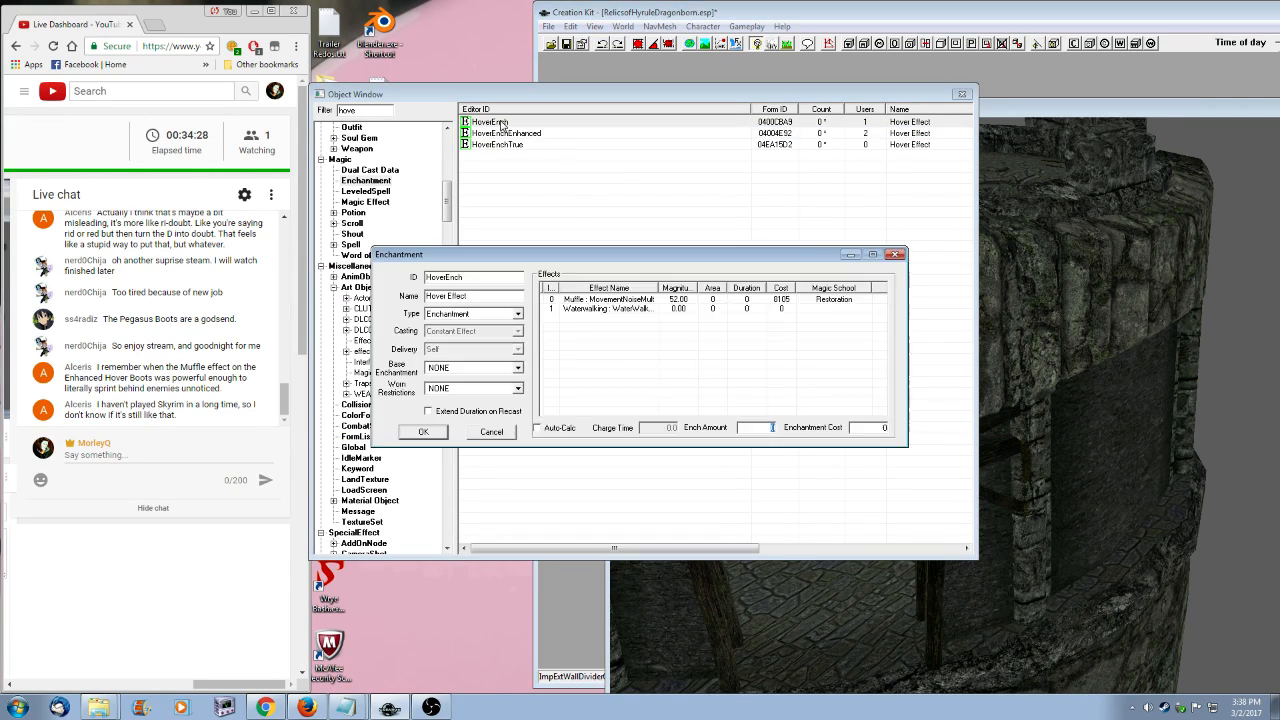
{"action": "double_click", "coordinate": [628, 299]}
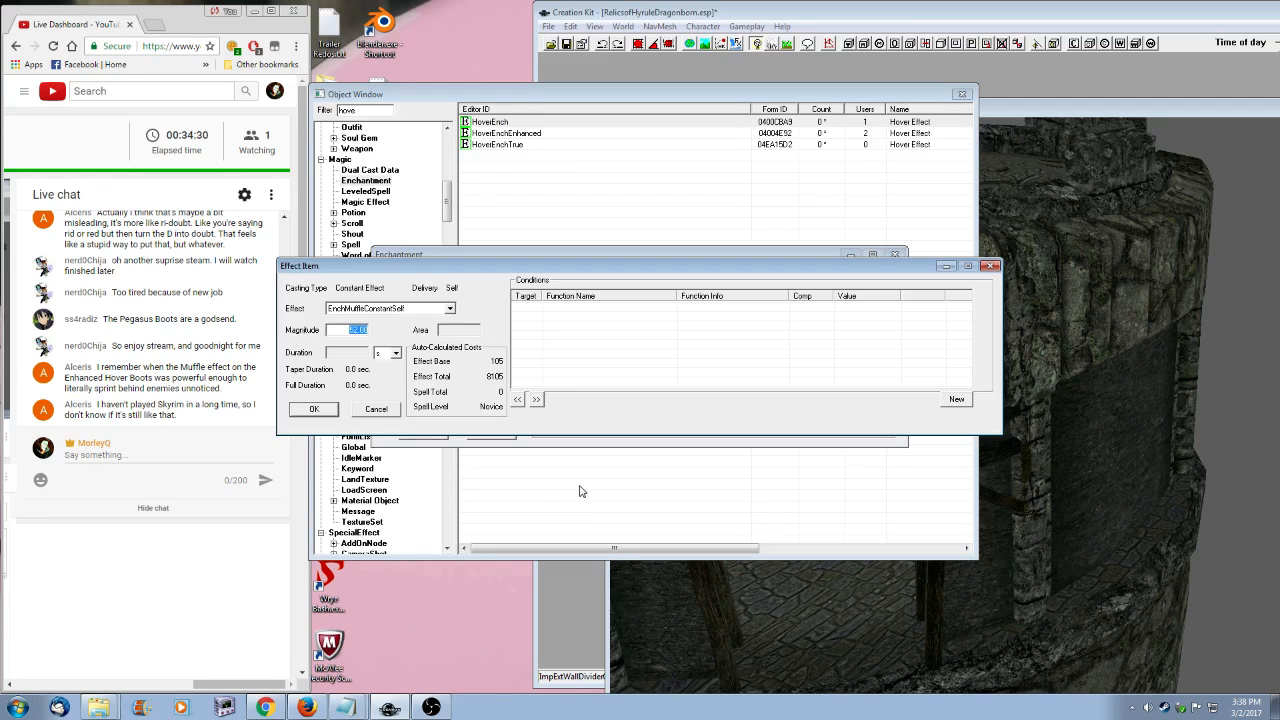
{"action": "type", "text": "36"}
{"action": "left_click", "coordinate": [314, 410]}
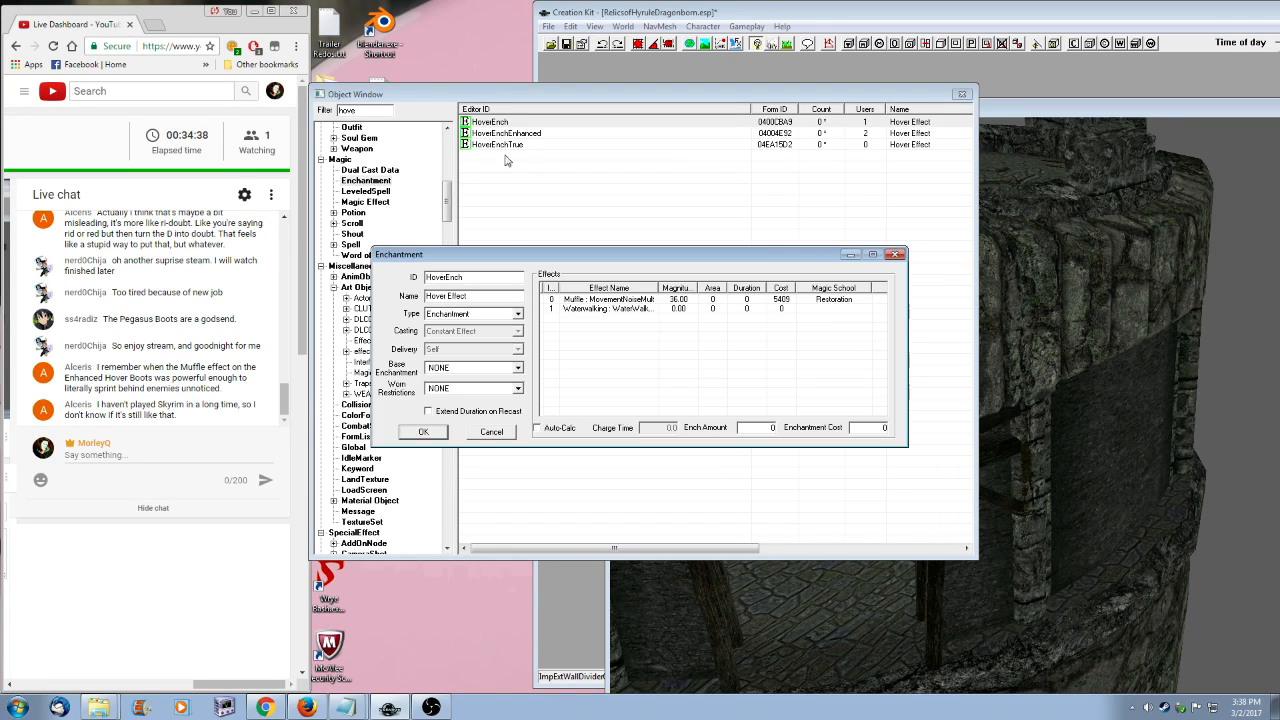
{"action": "left_click", "coordinate": [431, 432]}
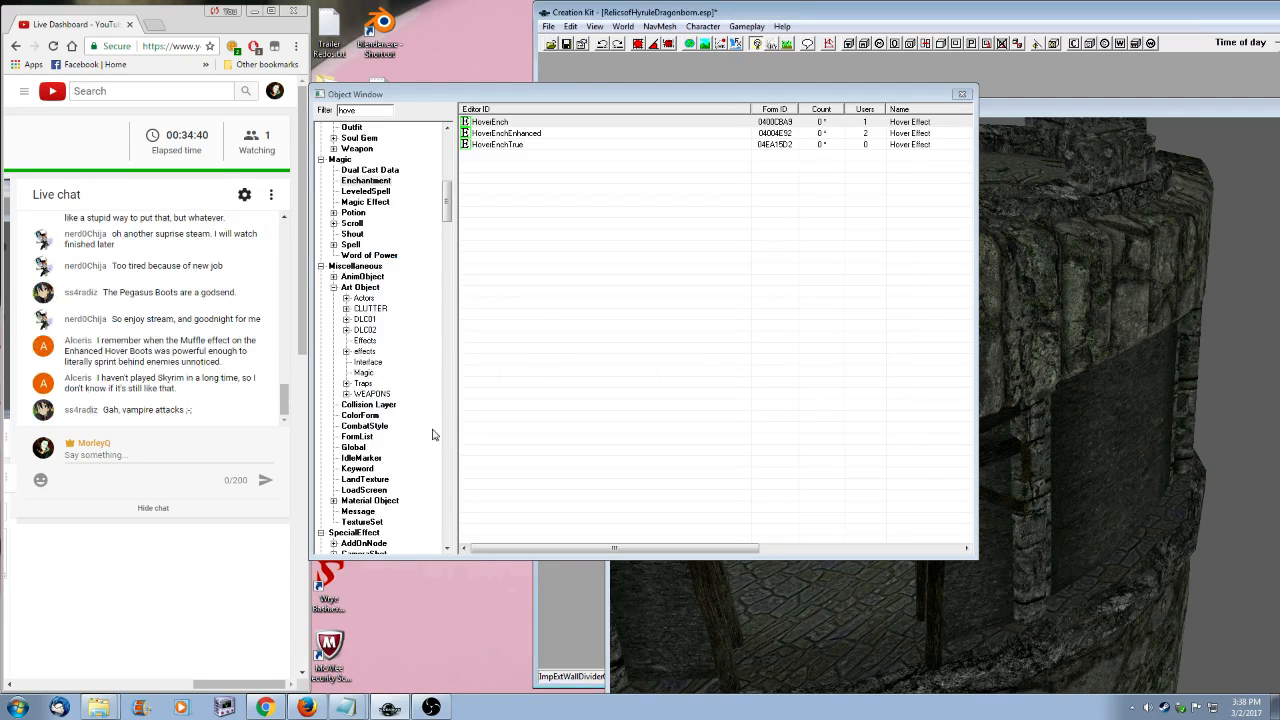
{"action": "double_click", "coordinate": [506, 133]}
{"action": "double_click", "coordinate": [627, 300]}
{"action": "left_click_drag", "start_coordinate": [345, 330], "coordinate": [525, 337]}
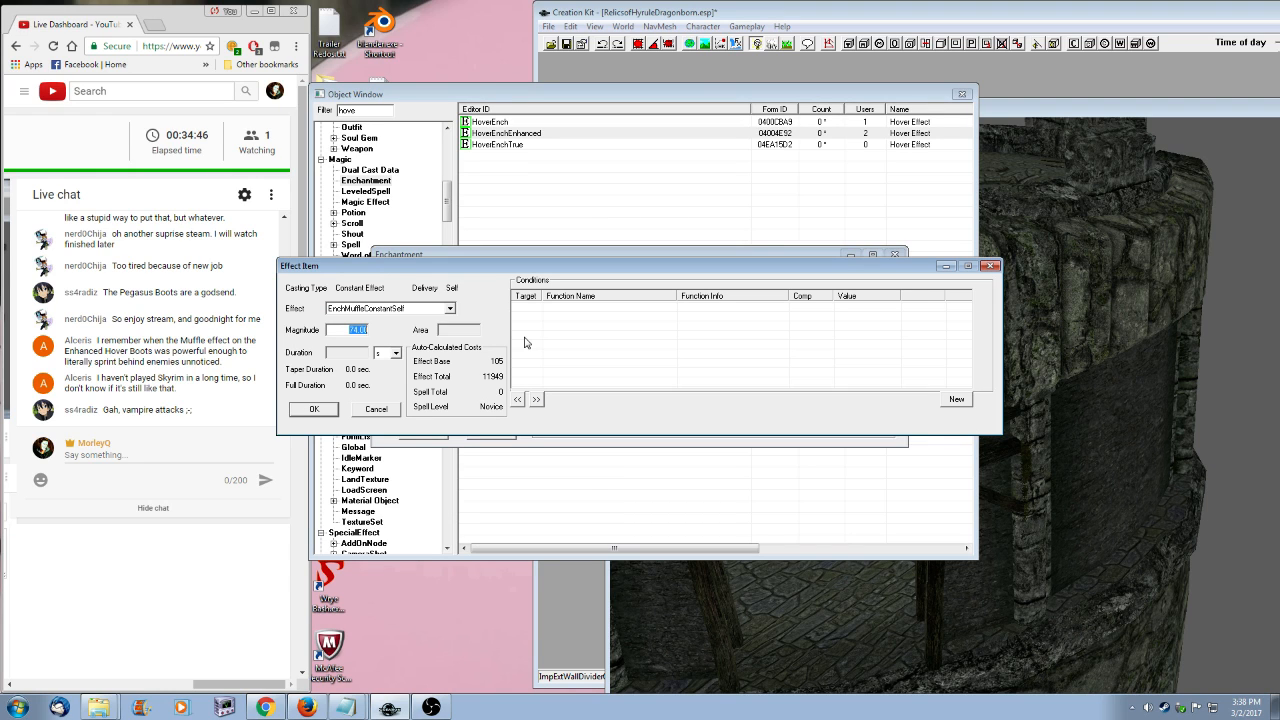
{"action": "type", "text": "38"}
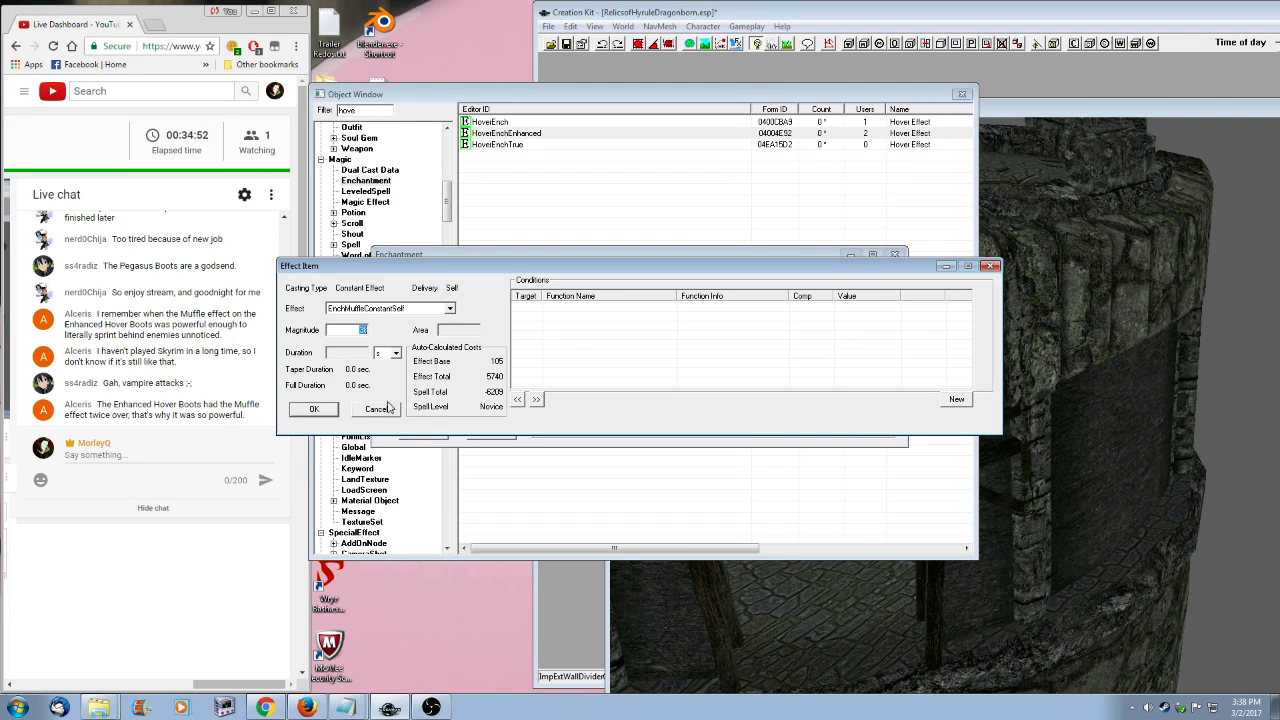
{"action": "left_click", "coordinate": [377, 409]}
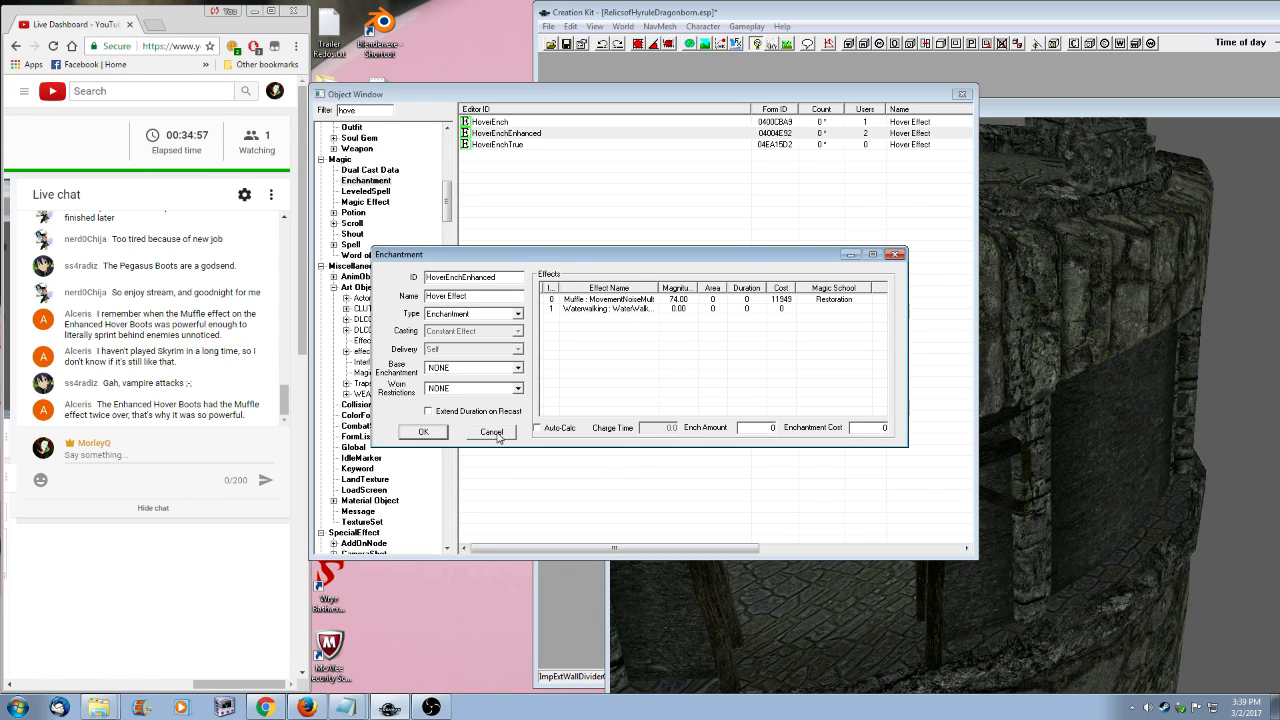
- Set the Muffle effect's magnitude in the HoverEnchEnhanced enchantment to 38 and save the enchantment
{"action": "double_click", "coordinate": [619, 300]}
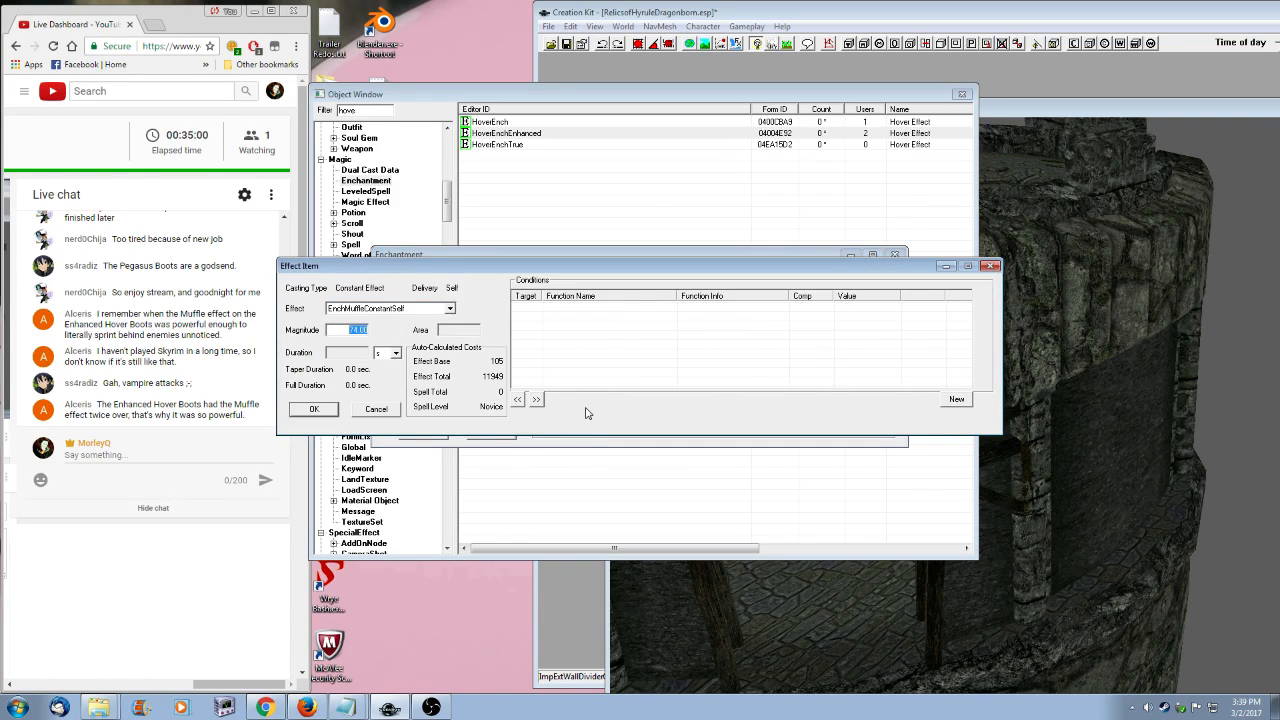
{"action": "key", "text": "BackSpace"}
{"action": "type", "text": "3"}
{"action": "key", "text": "Return"}
{"action": "left_click", "coordinate": [430, 438]}
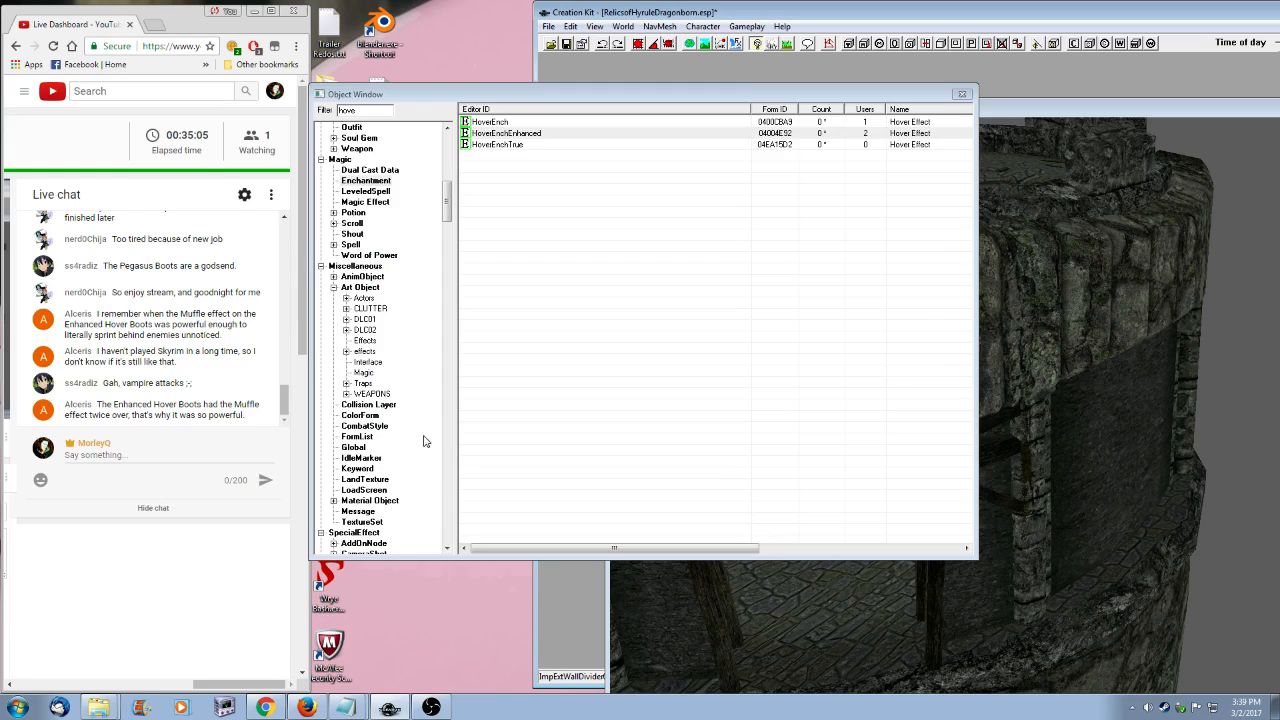
- Recheck the Muffle effect's magnitude in the HoverEnchEnhanced enchantment
{"action": "left_click", "coordinate": [500, 122]}
{"action": "double_click", "coordinate": [515, 133]}
{"action": "double_click", "coordinate": [630, 303]}
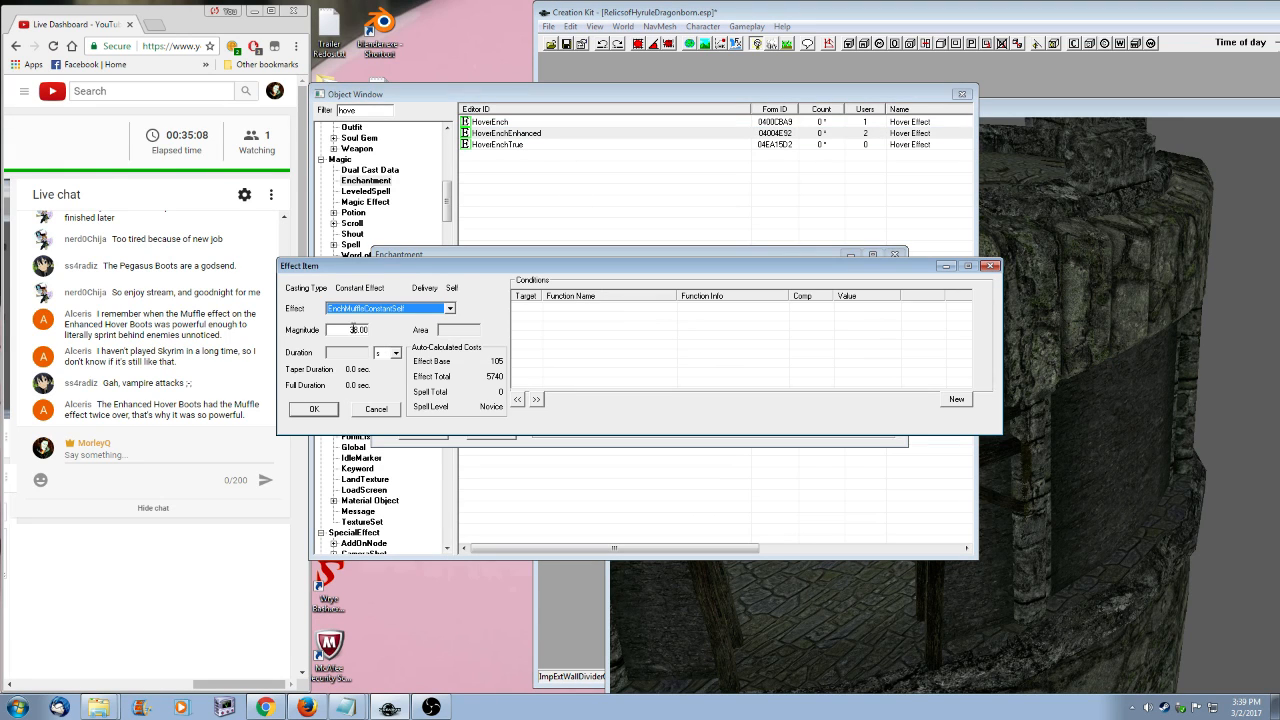
{"action": "key", "text": "Return"}
{"action": "left_click", "coordinate": [439, 432]}
- Try a Muffle magnitude of 25 in the HoverEnch enchantment and discard the enchantment edit
{"action": "double_click", "coordinate": [491, 125]}
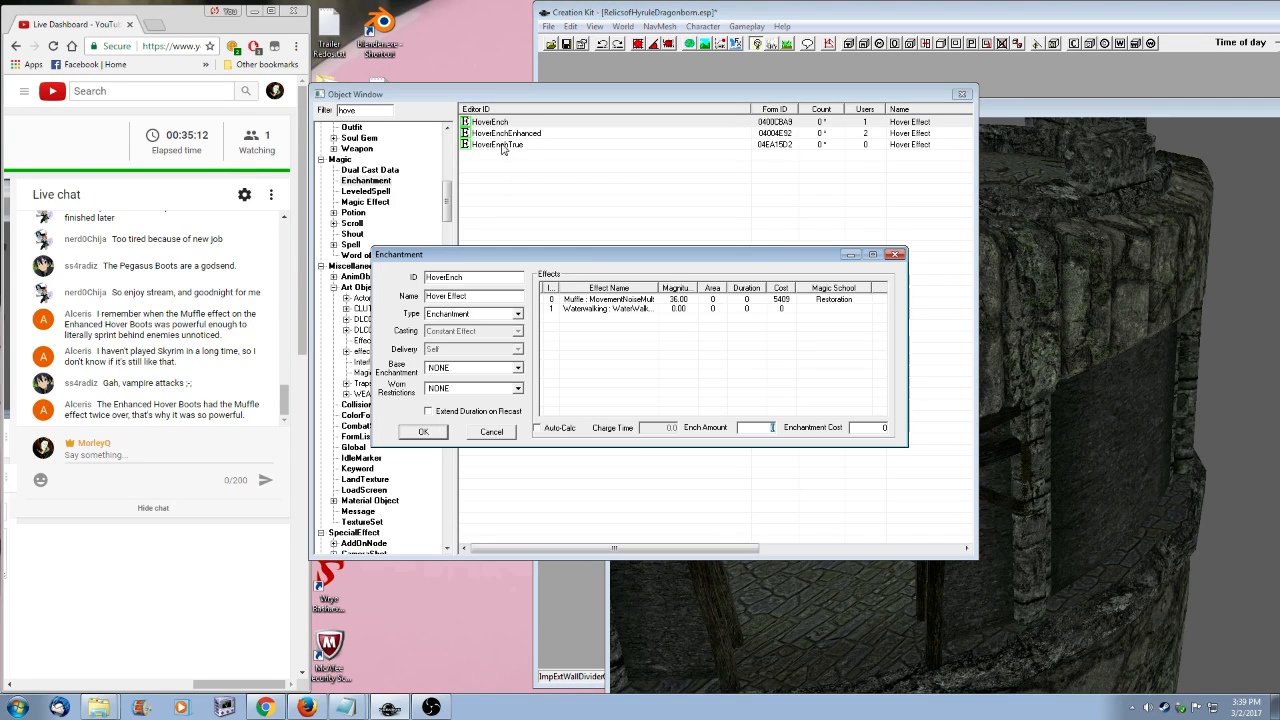
{"action": "left_click", "coordinate": [645, 299]}
{"action": "double_click", "coordinate": [648, 300]}
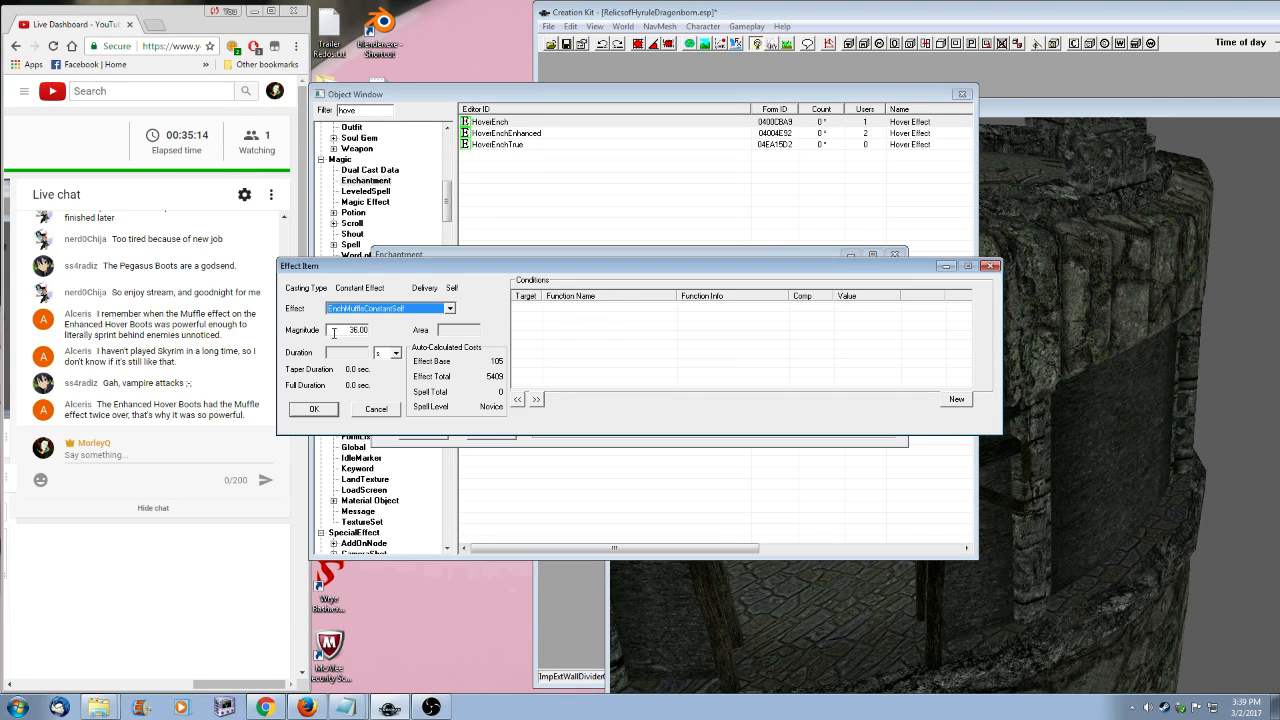
{"action": "key", "text": "Tab"}
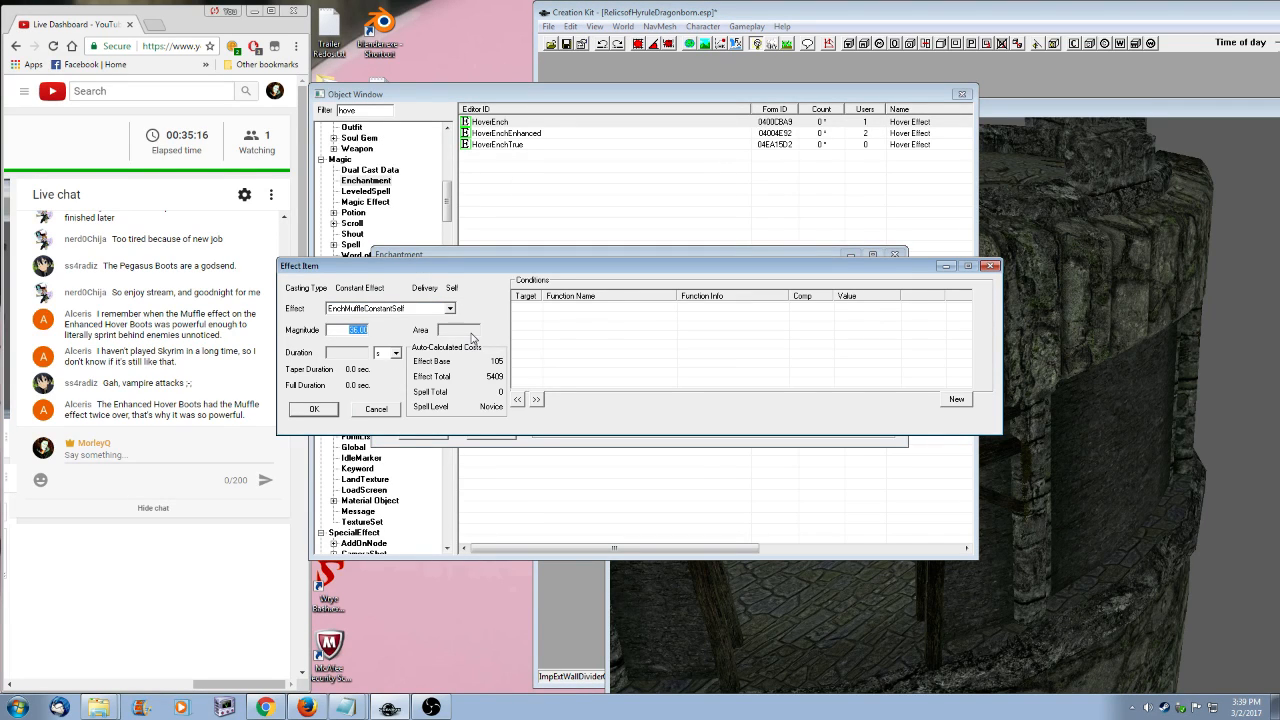
{"action": "type", "text": "25"}
{"action": "left_click", "coordinate": [326, 412]}
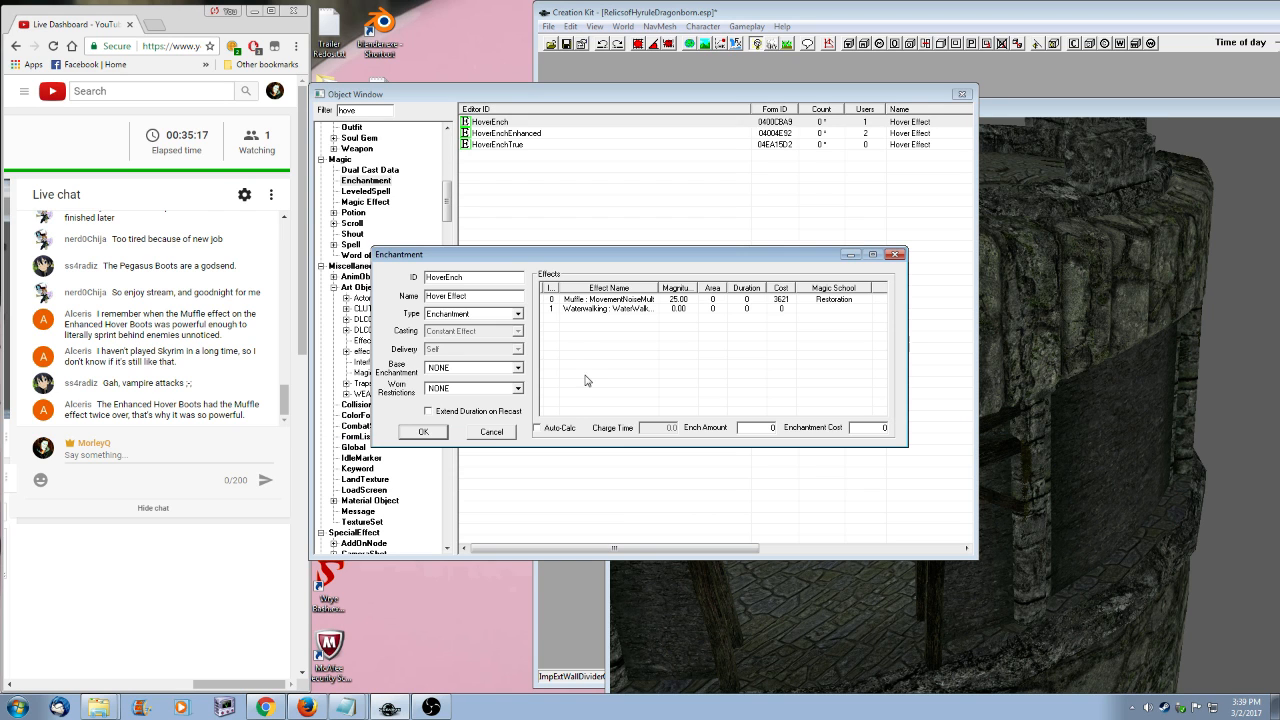
{"action": "left_click", "coordinate": [491, 431]}
- Try a Muffle magnitude of 75 in the HoverEnchTrue enchantment and discard the enchantment edit
{"action": "double_click", "coordinate": [495, 144]}
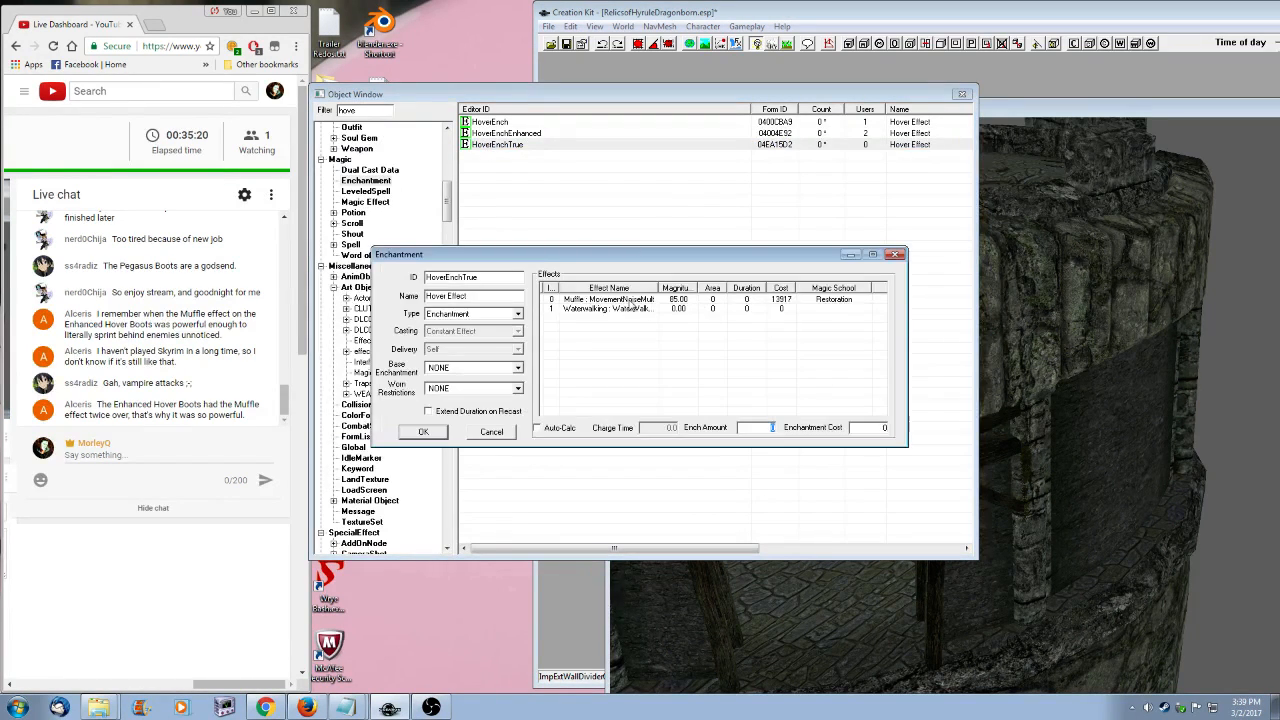
{"action": "double_click", "coordinate": [612, 300]}
{"action": "key", "text": "Tab"}
{"action": "type", "text": "75"}
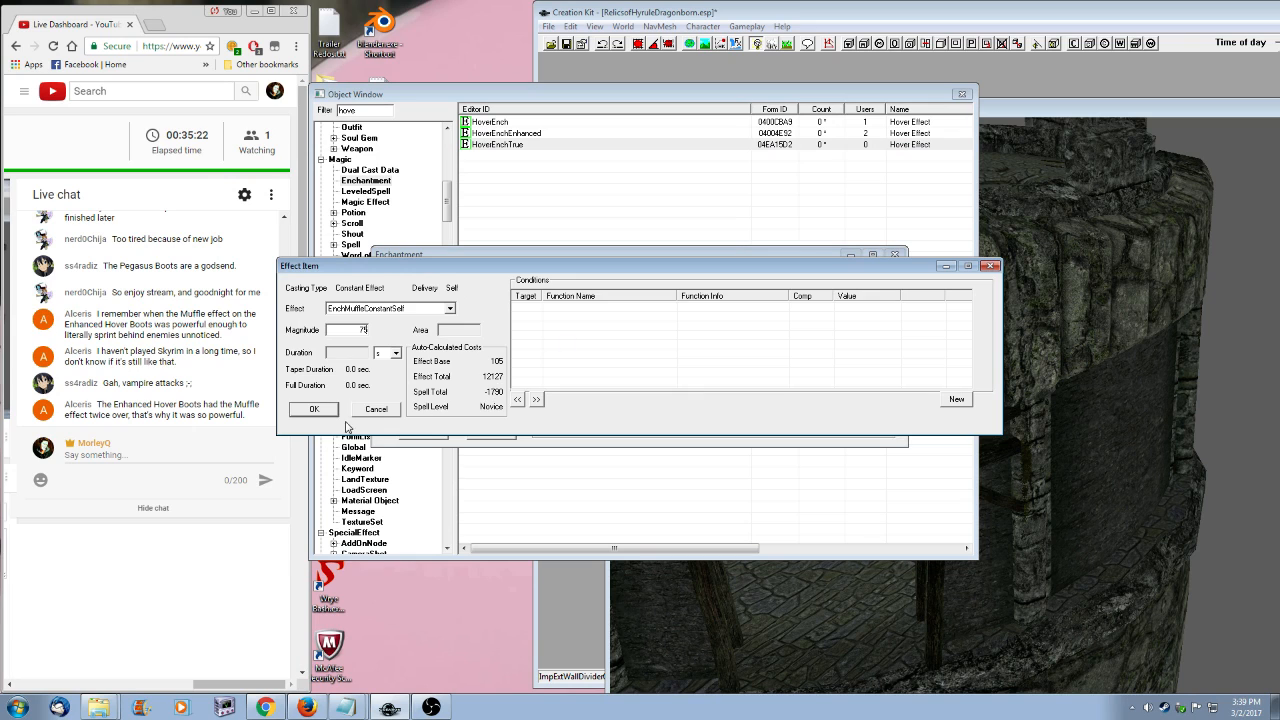
{"action": "left_click", "coordinate": [314, 412]}
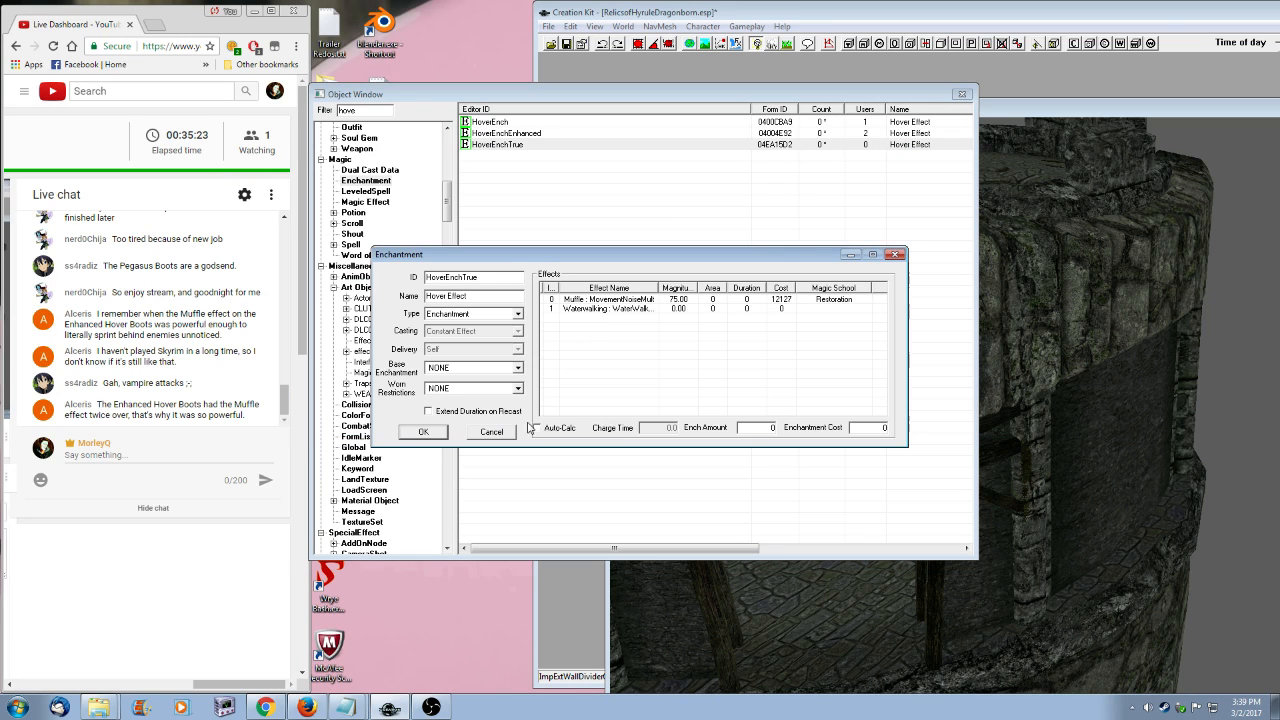
{"action": "left_click", "coordinate": [490, 430]}
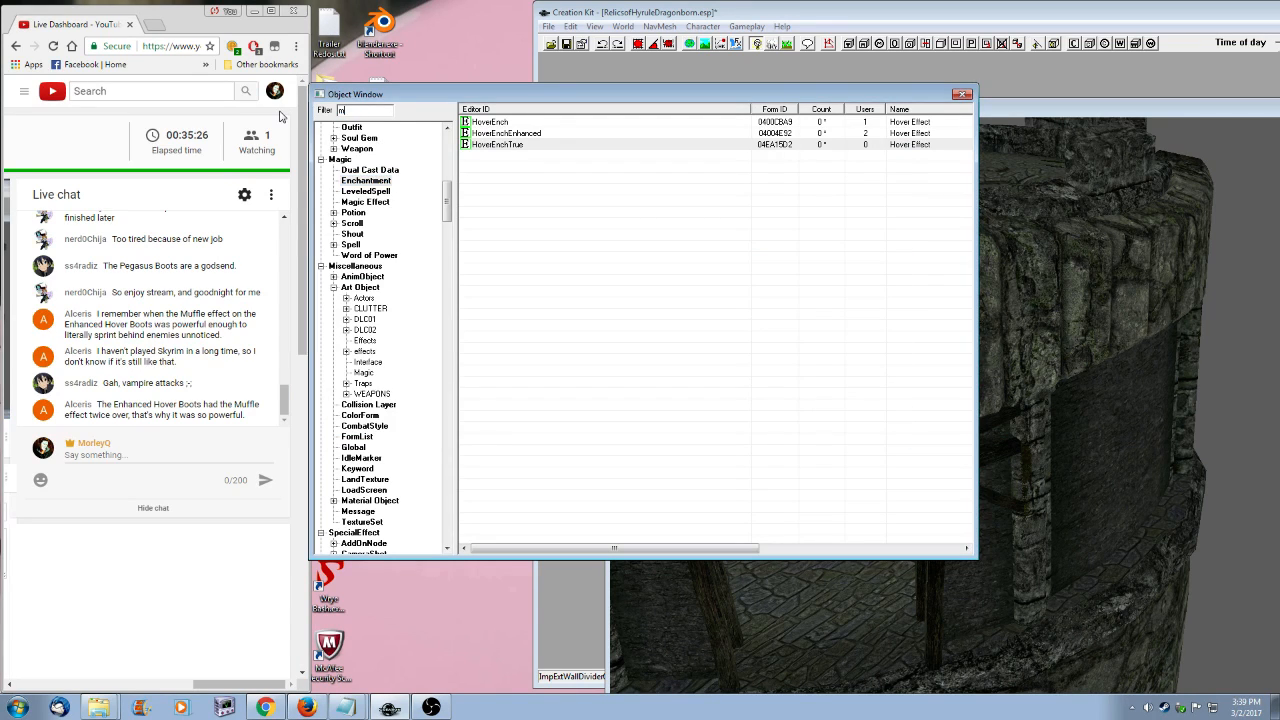
- Filter the enchantments by "muff" and inspect the Muffle magnitudes in EnchArmorMuffle and EnchArmorMuffleSheikDUPLICATE005
{"action": "double_click", "coordinate": [506, 133]}
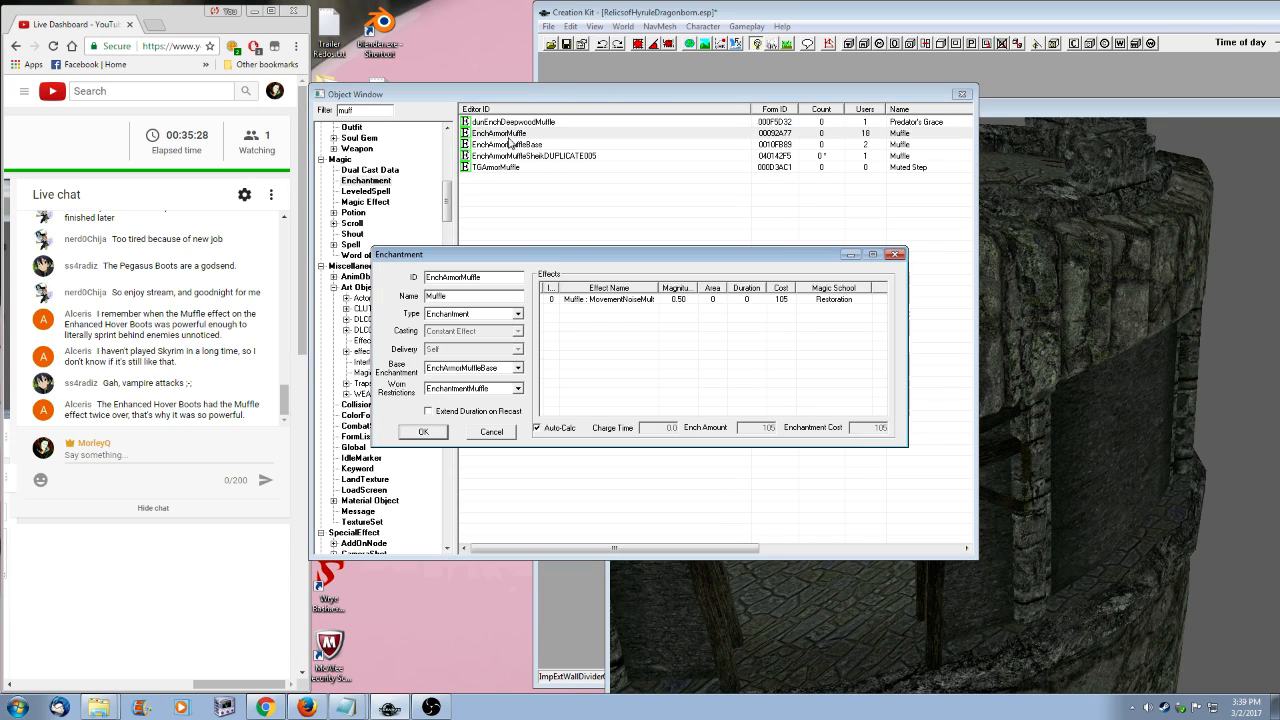
{"action": "left_click", "coordinate": [490, 432]}
{"action": "double_click", "coordinate": [566, 158]}
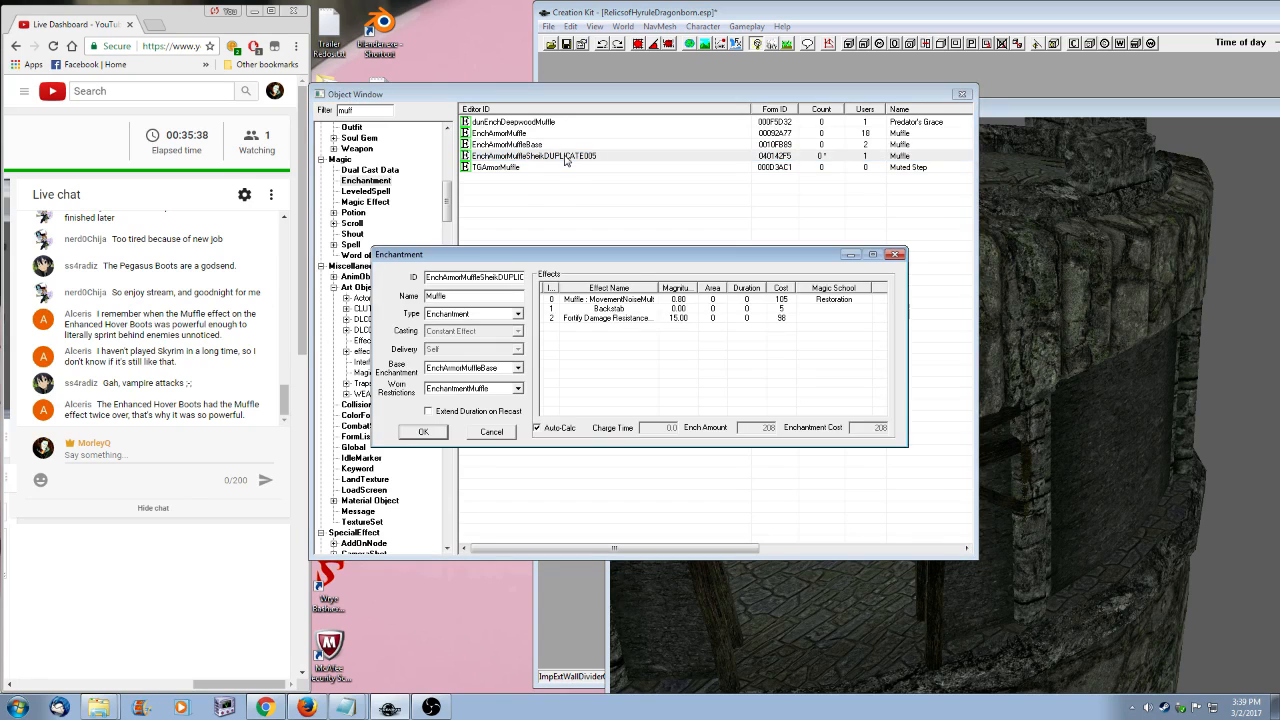
{"action": "left_click", "coordinate": [500, 434]}
- Filter the enchantments by "hover", set the Muffle effect's magnitude in HoverEnch to 0.5 and save the enchantment
{"action": "left_click", "coordinate": [386, 178]}
{"action": "double_click", "coordinate": [355, 110]}
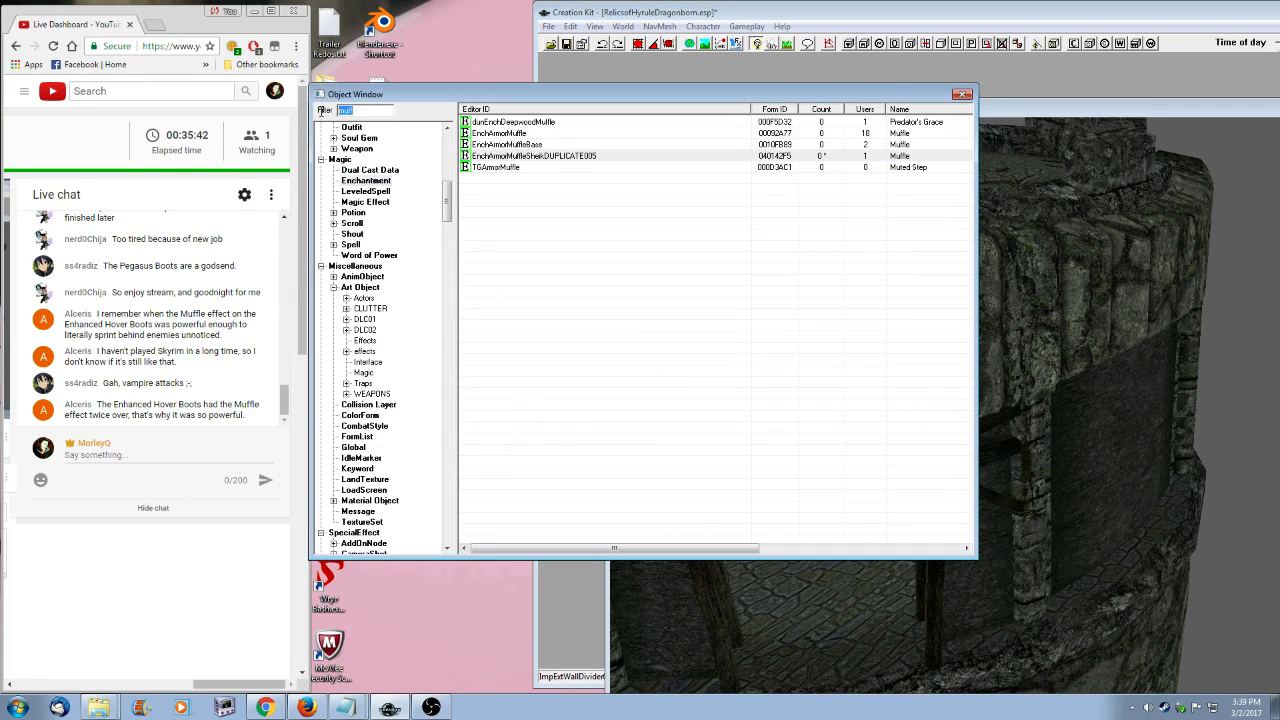
{"action": "type", "text": "hover"}
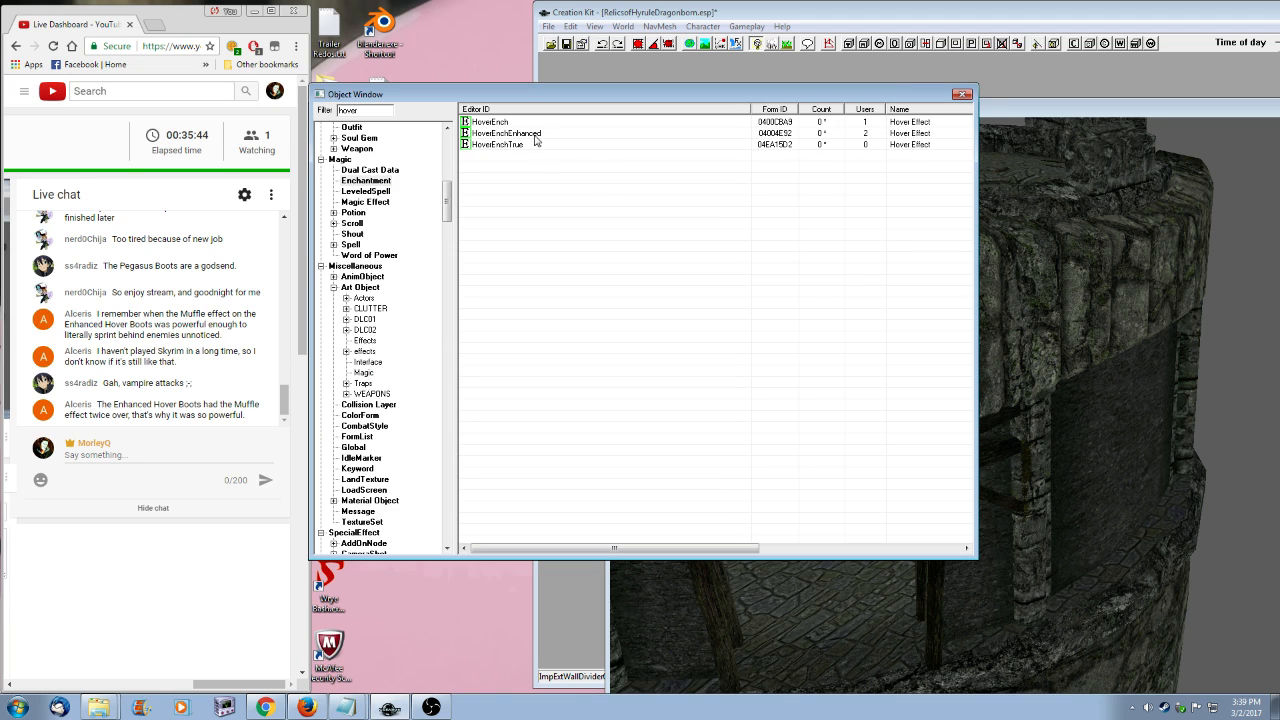
{"action": "double_click", "coordinate": [497, 123]}
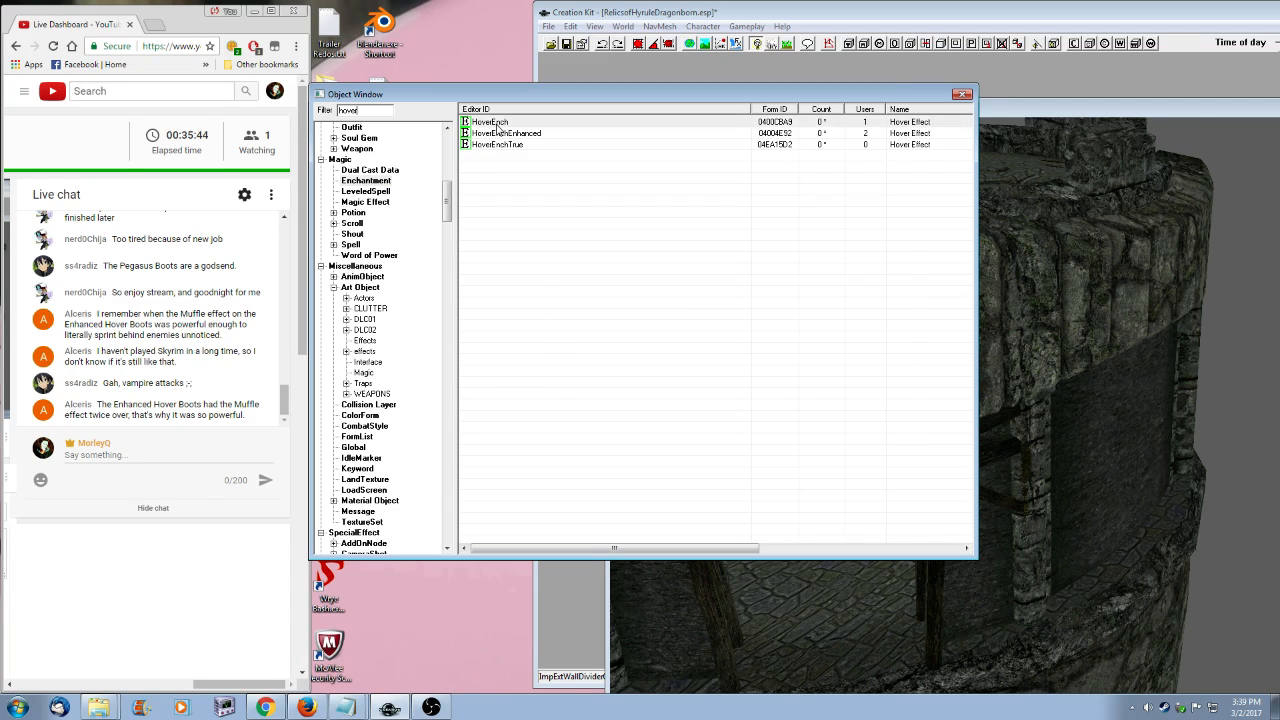
{"action": "double_click", "coordinate": [603, 305]}
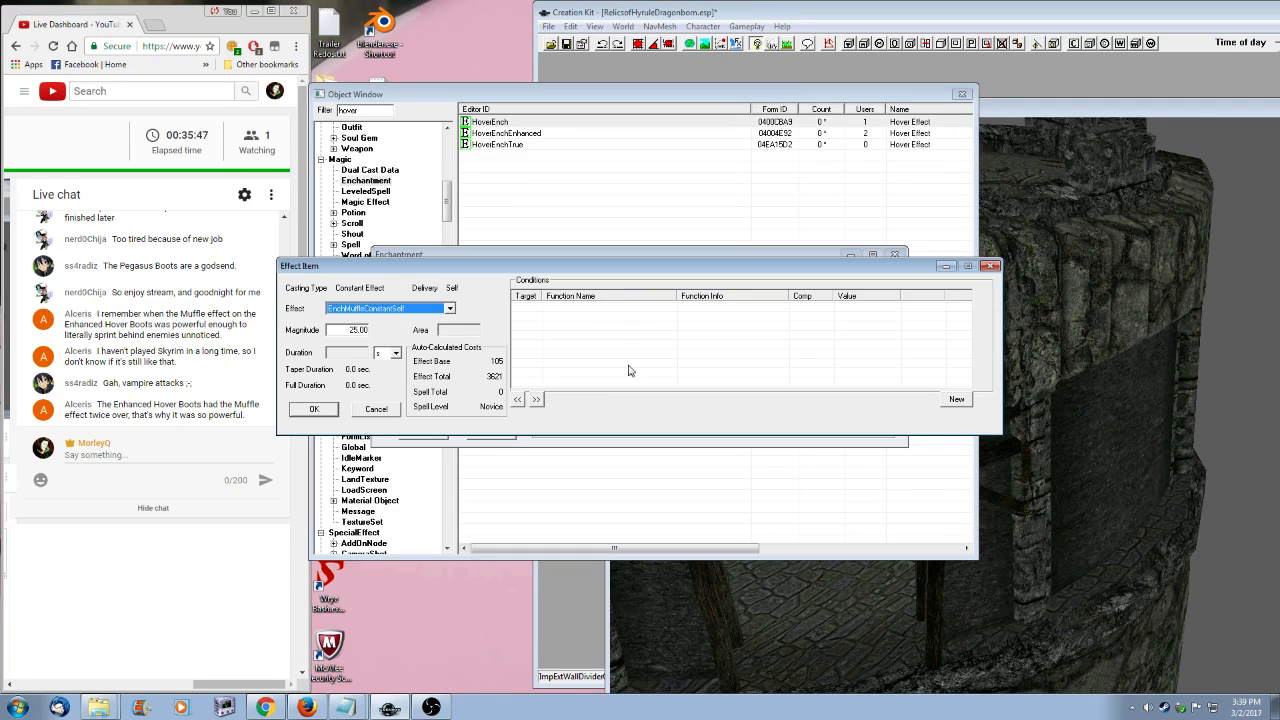
{"action": "double_click", "coordinate": [352, 330]}
{"action": "type", "text": ".5"}
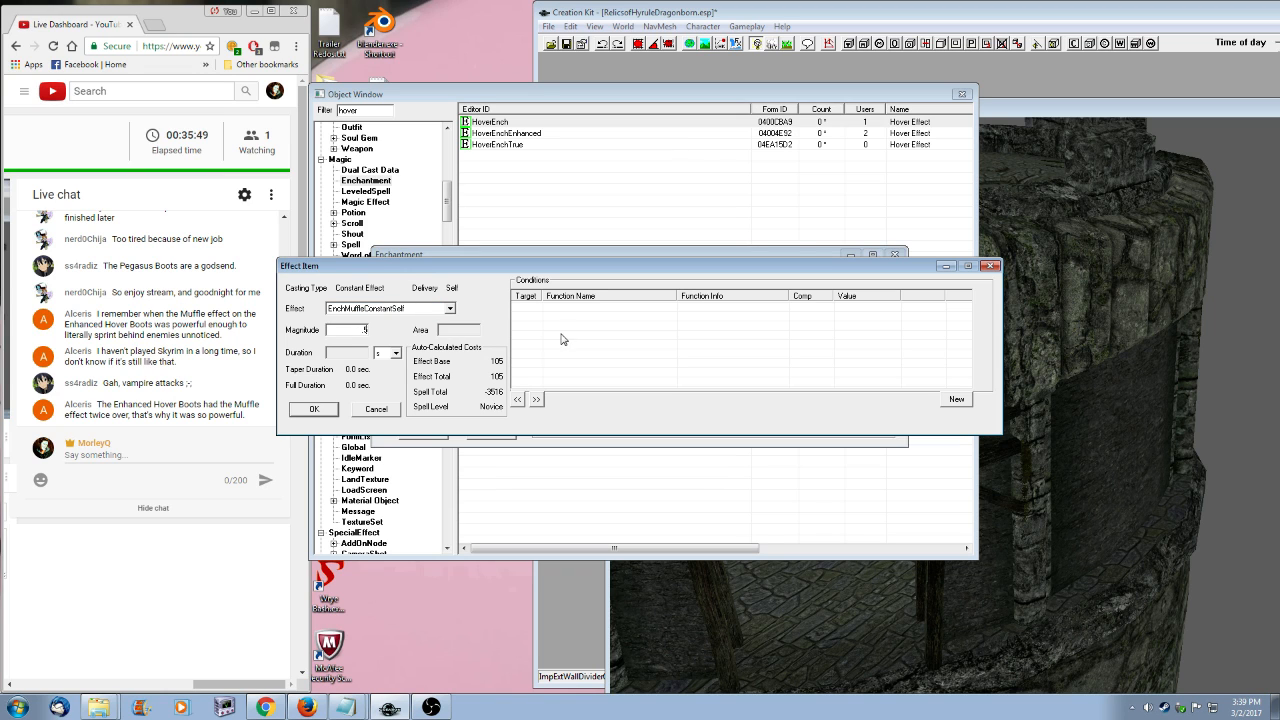
{"action": "left_click", "coordinate": [375, 408]}
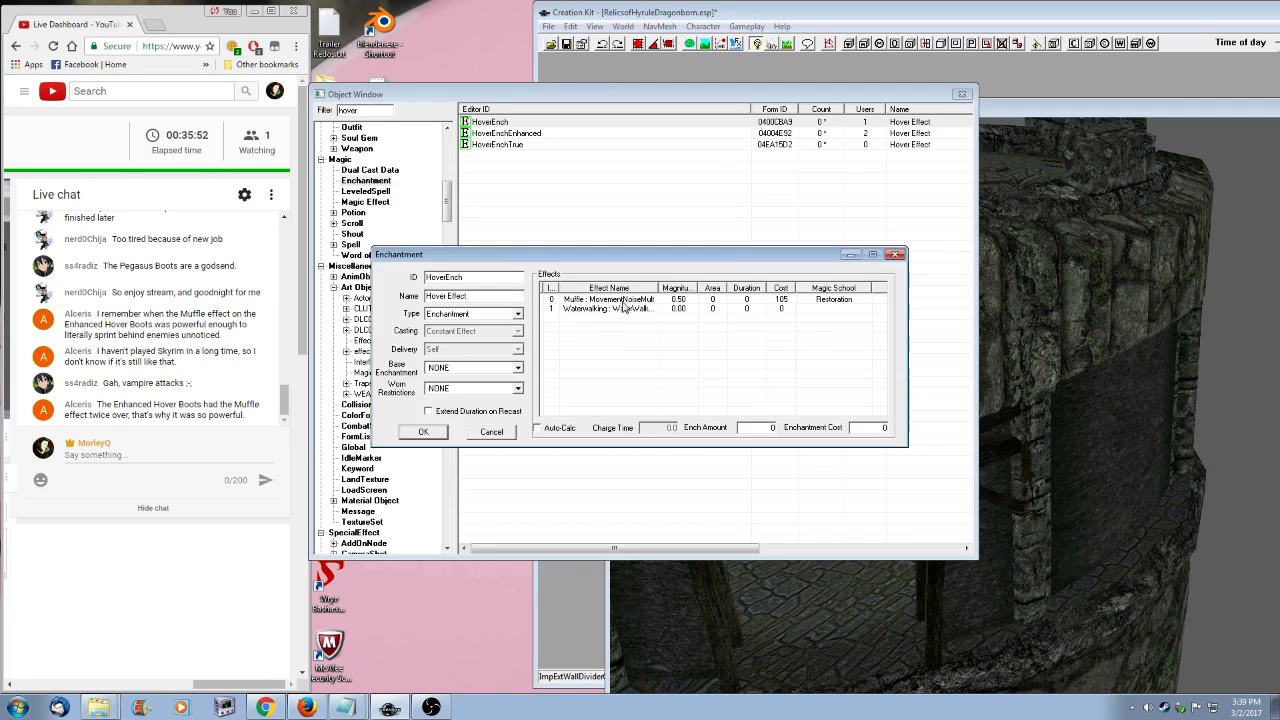
{"action": "left_click", "coordinate": [422, 436]}
- Set the Muffle effect's magnitude in the HoverEnchEnhanced enchantment to 0.65 and save it
{"action": "double_click", "coordinate": [505, 133]}
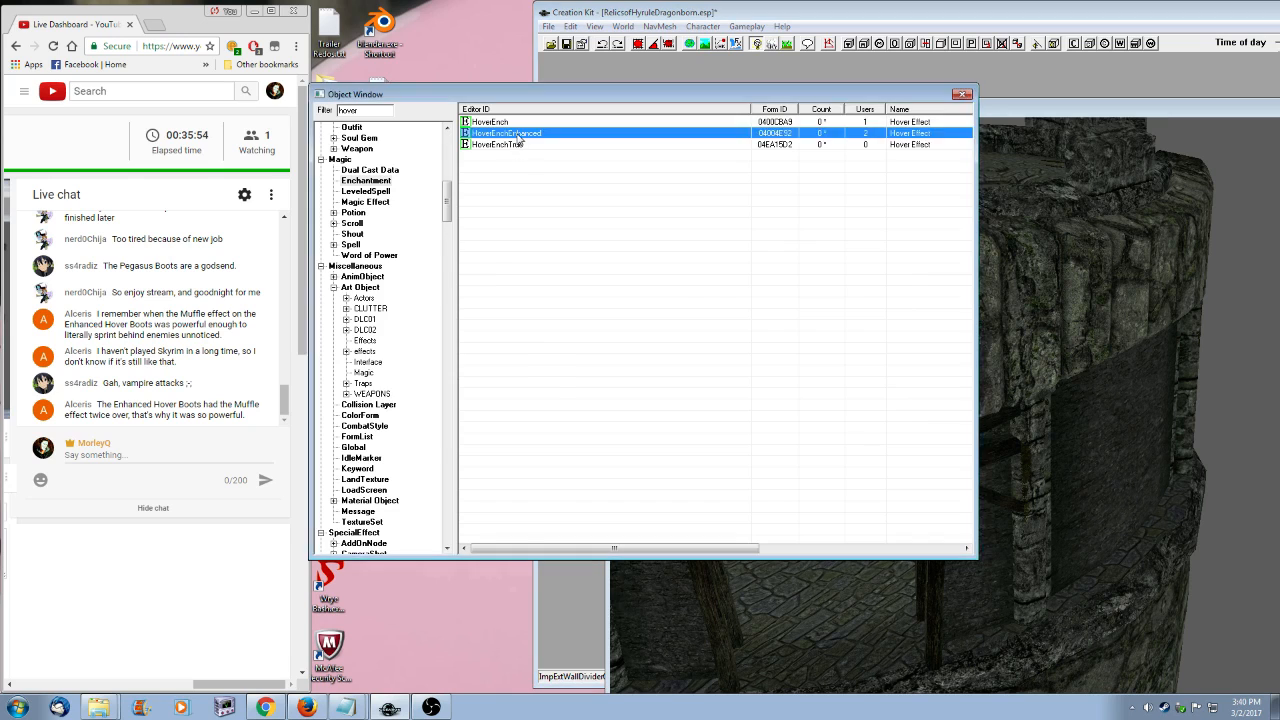
{"action": "double_click", "coordinate": [642, 303]}
{"action": "double_click", "coordinate": [340, 330]}
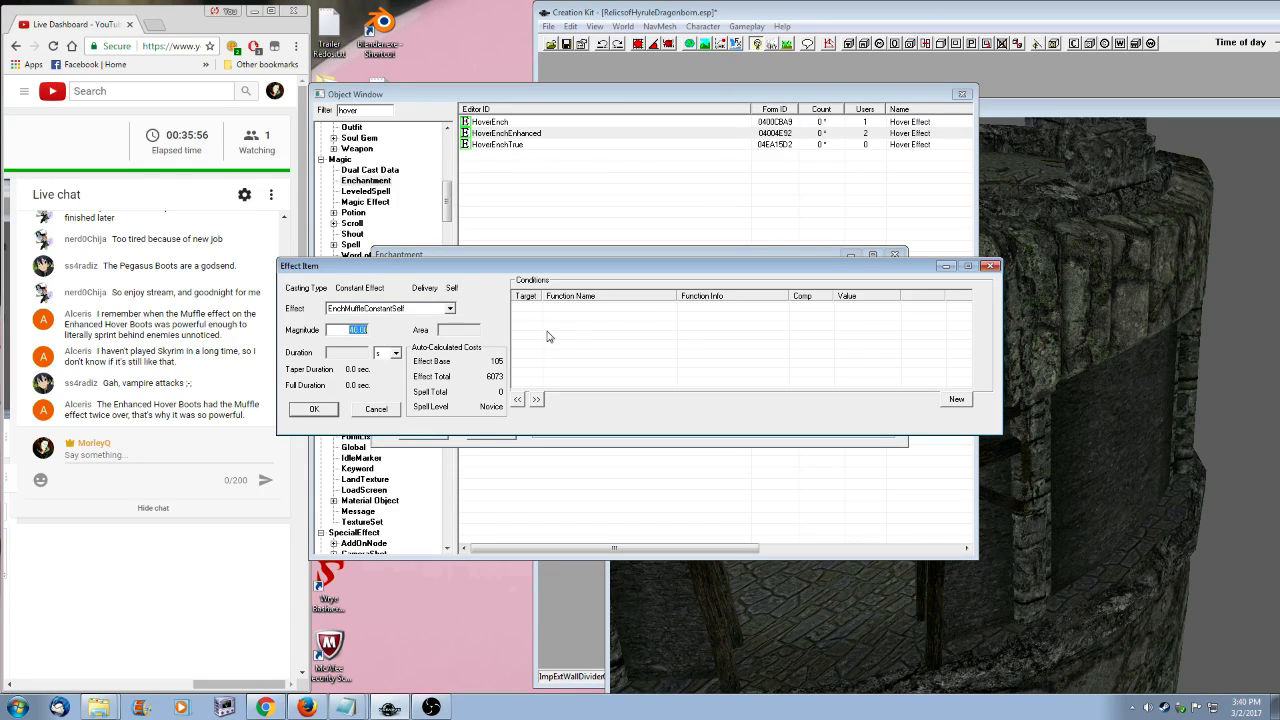
{"action": "key", "text": "BackSpace"}
{"action": "left_click", "coordinate": [324, 414]}
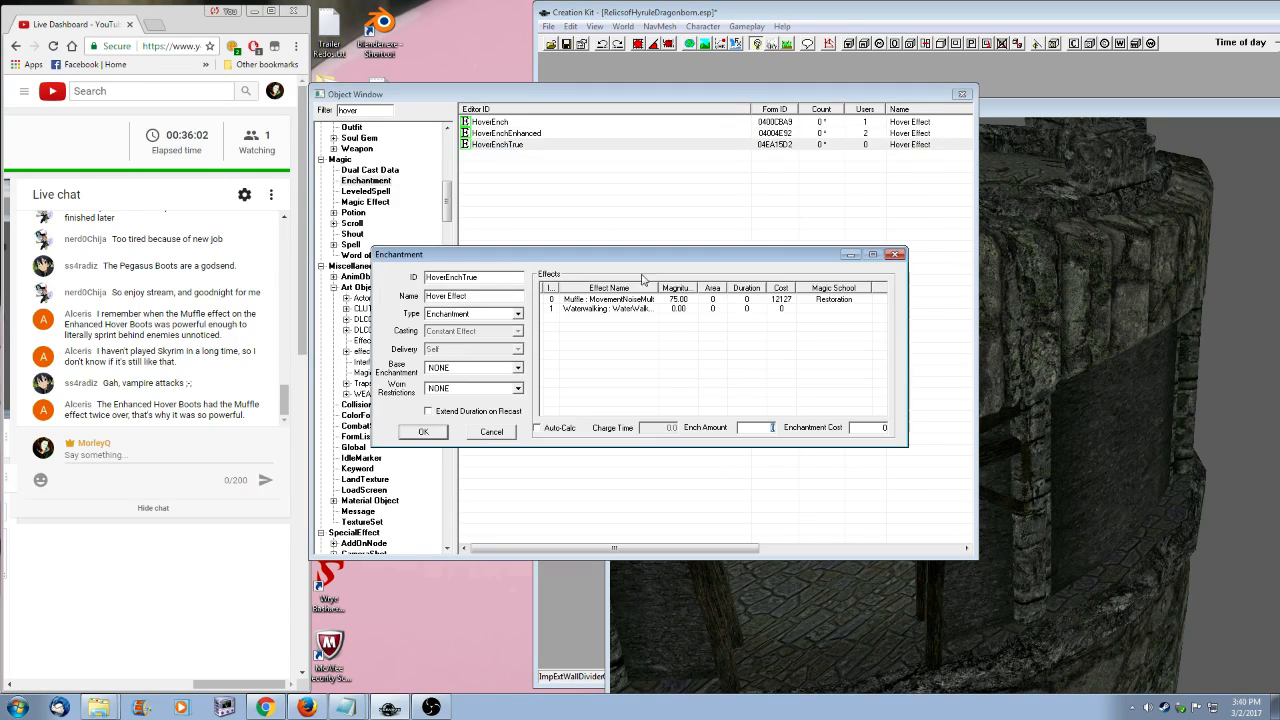
- Replace the Muffle effect's magnitude in the HoverEnchTrue enchantment and save the enchantment
{"action": "double_click", "coordinate": [636, 305]}
{"action": "key", "text": "Tab"}
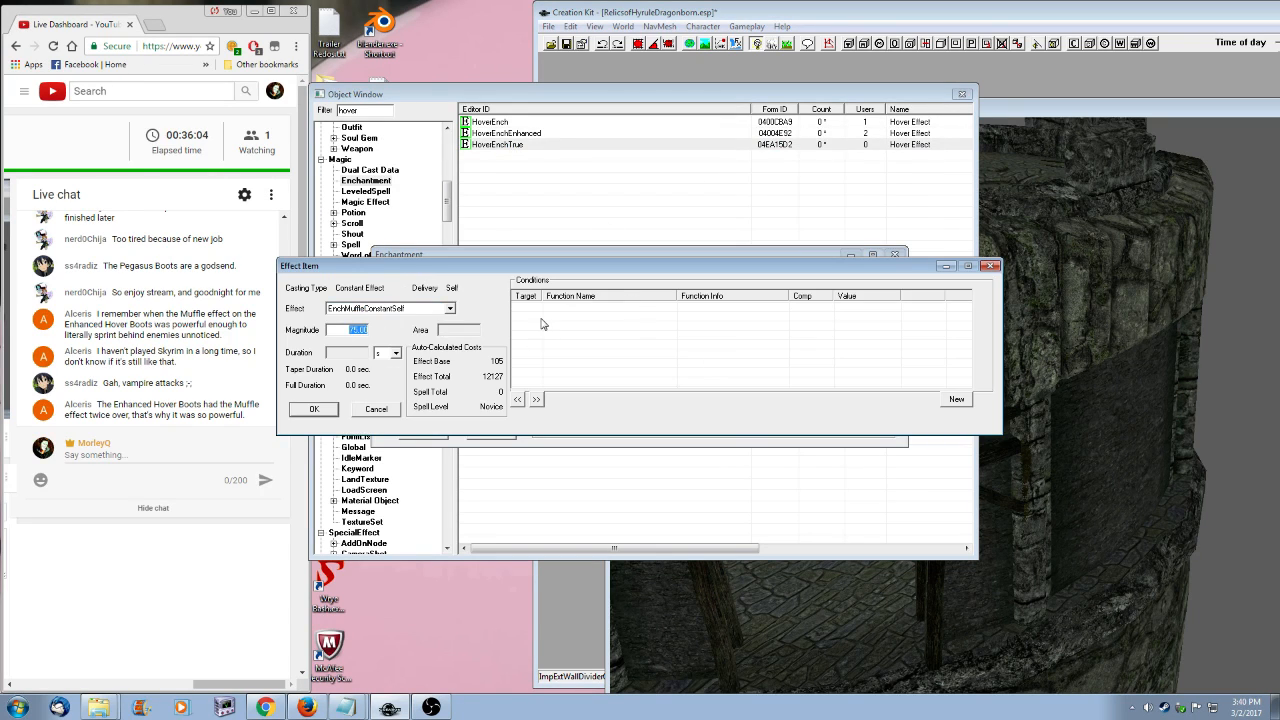
{"action": "key", "text": "BackSpace"}
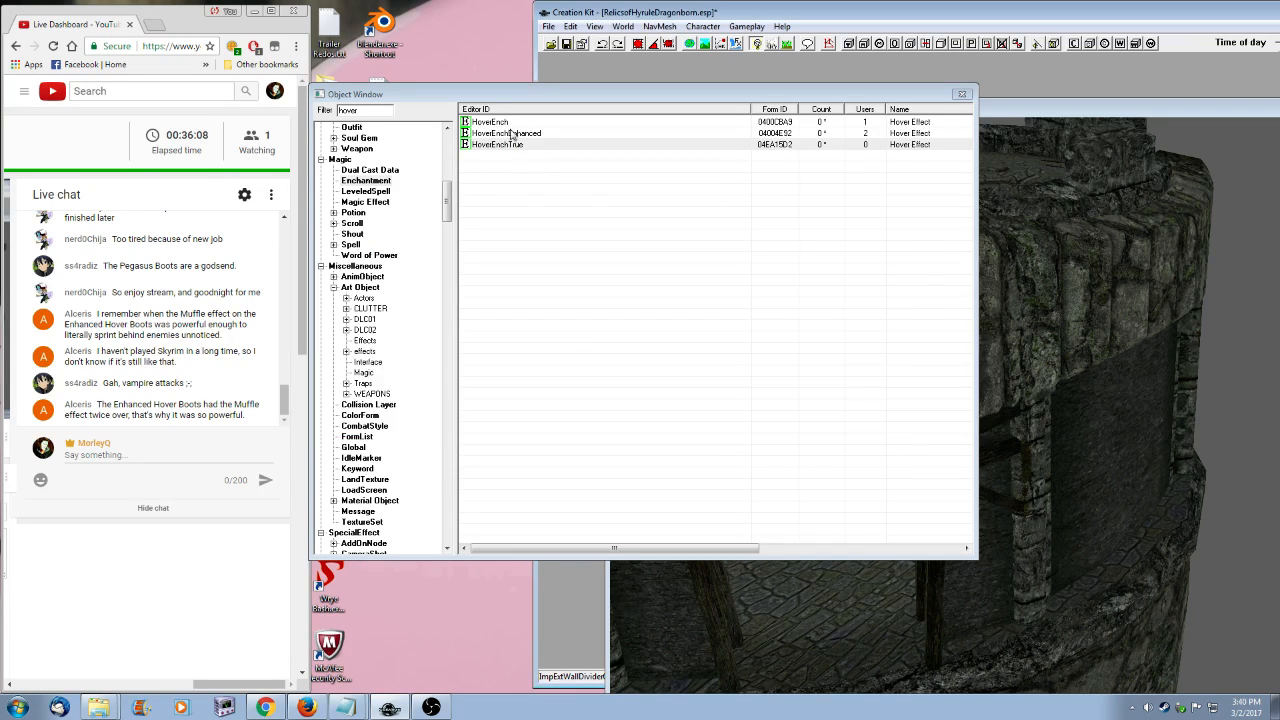
- Set the Muffle effect's magnitude in the HoverEnchEnhanced enchantment to 0.6 and save the enchantment
{"action": "double_click", "coordinate": [506, 134]}
{"action": "double_click", "coordinate": [623, 298]}
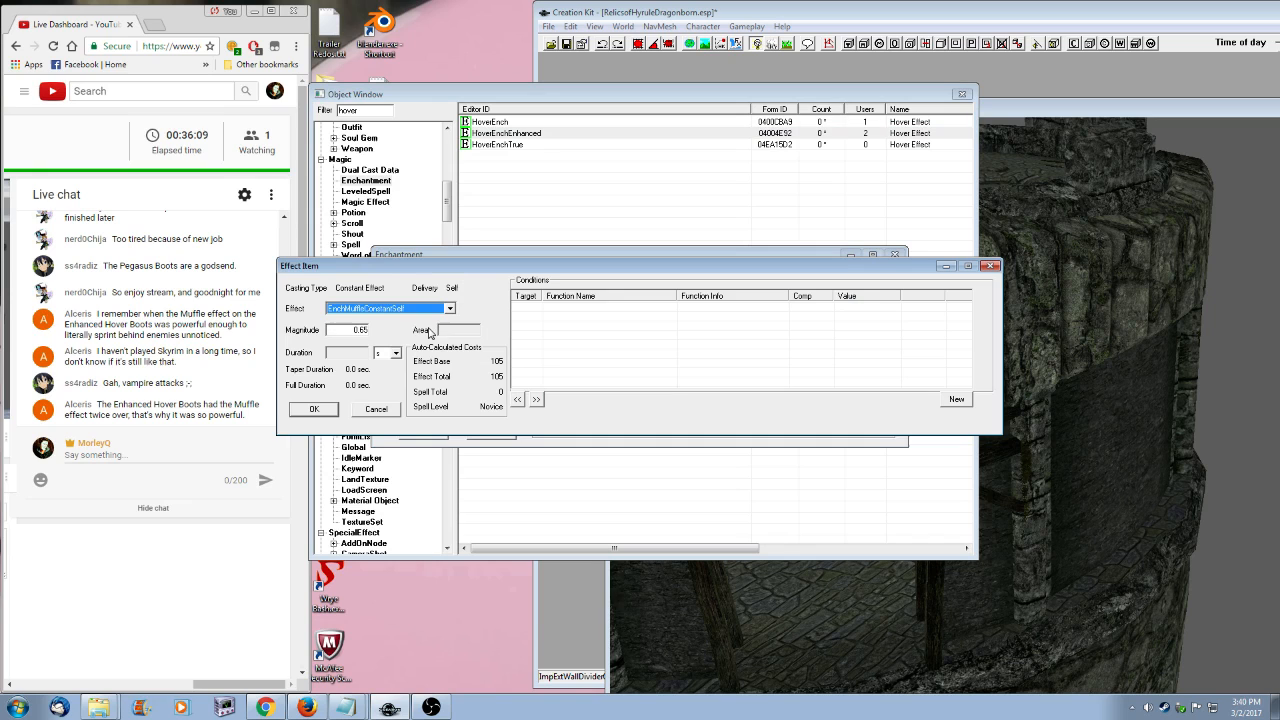
{"action": "left_click", "coordinate": [378, 331]}
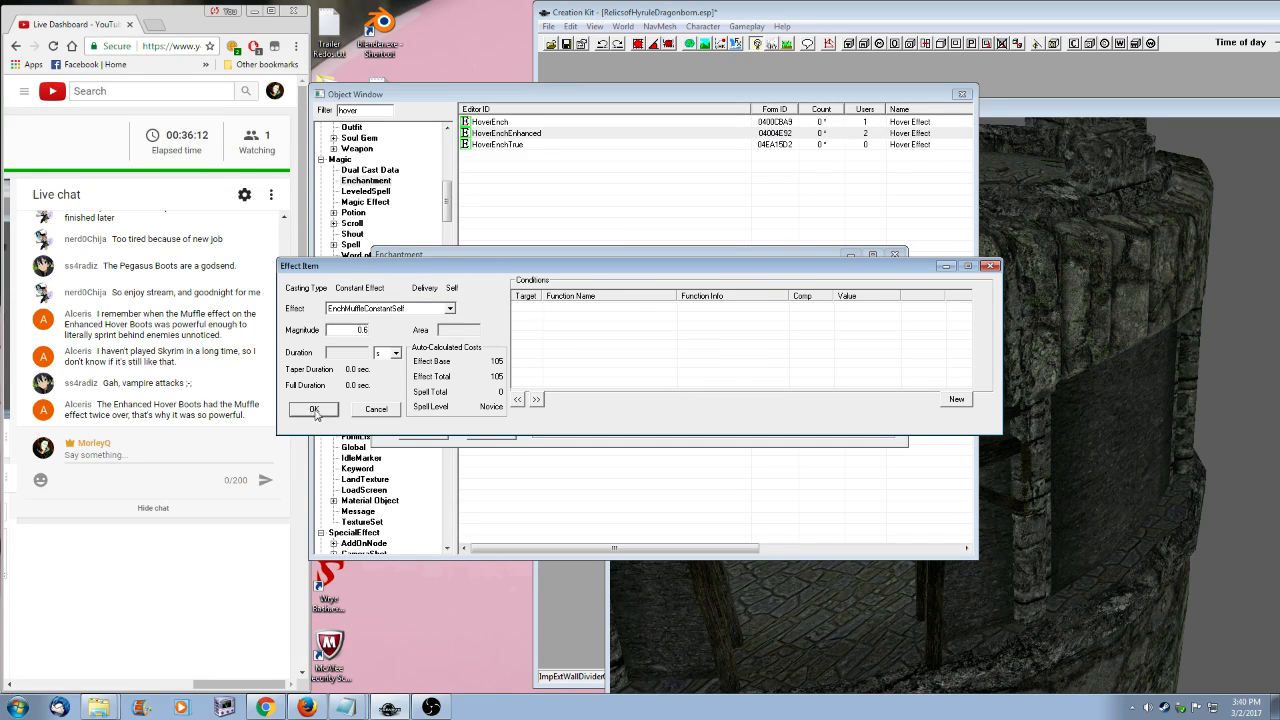
{"action": "left_click", "coordinate": [315, 410]}
{"action": "left_click", "coordinate": [423, 433]}
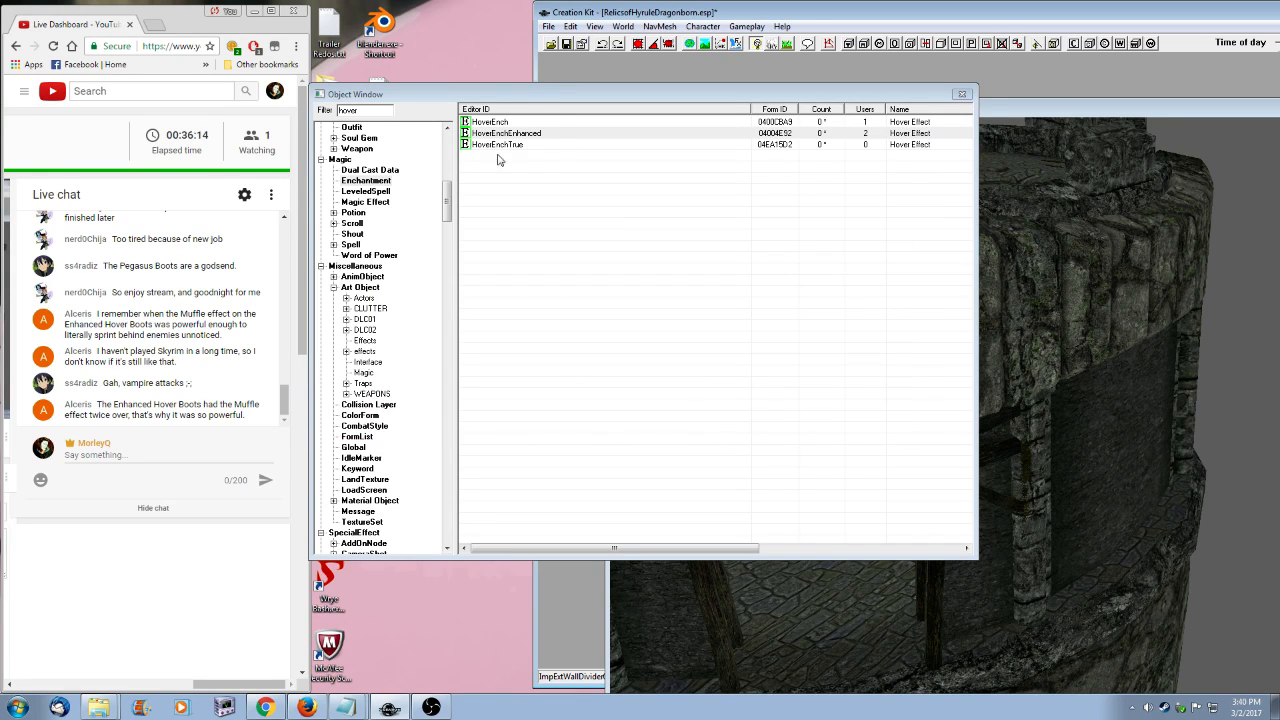
- Check the Muffle magnitudes in the HoverEnch, HoverEnchEnhanced and HoverEnchTrue enchantments without changing them
{"action": "double_click", "coordinate": [503, 122]}
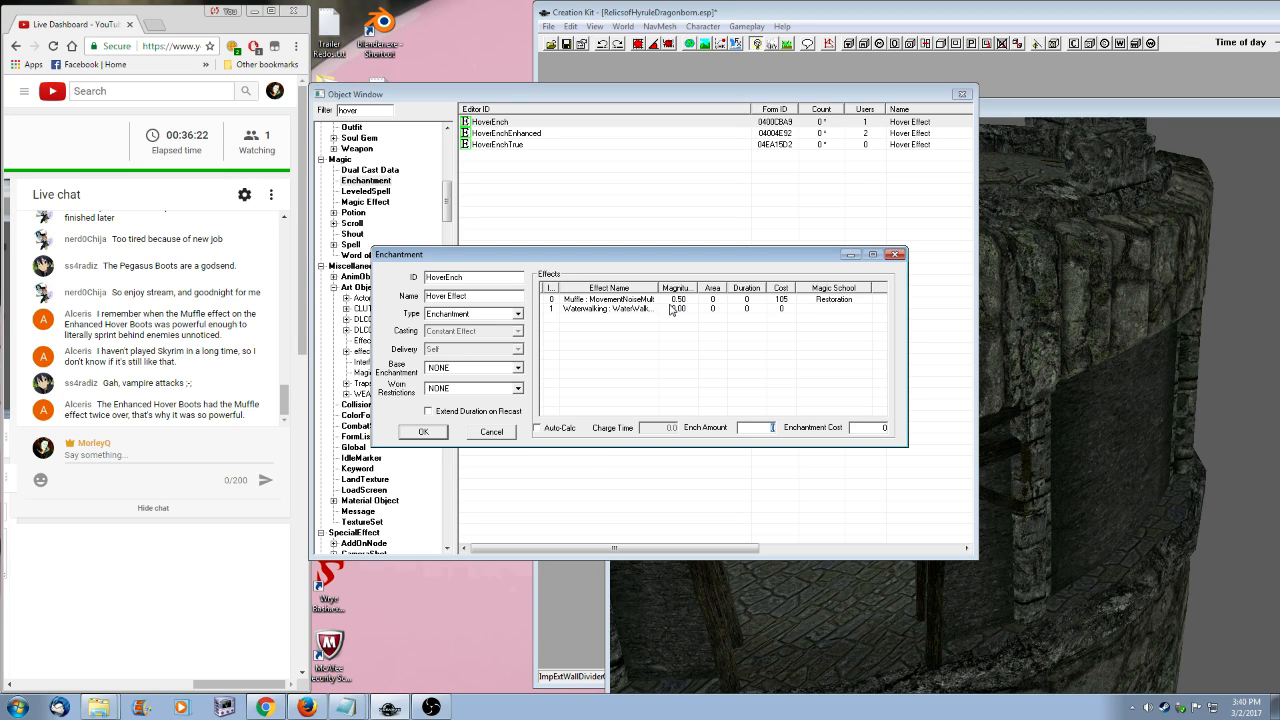
{"action": "left_click", "coordinate": [501, 433]}
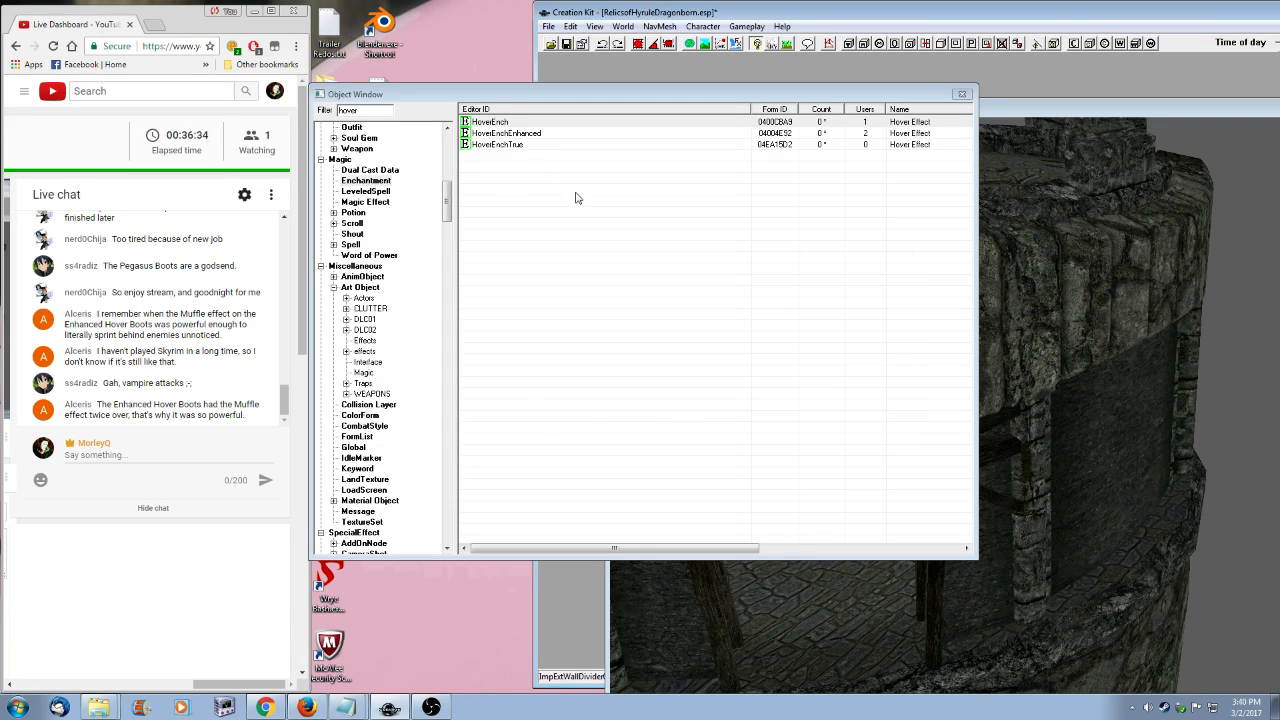
{"action": "double_click", "coordinate": [507, 133]}
{"action": "left_click", "coordinate": [491, 432]}
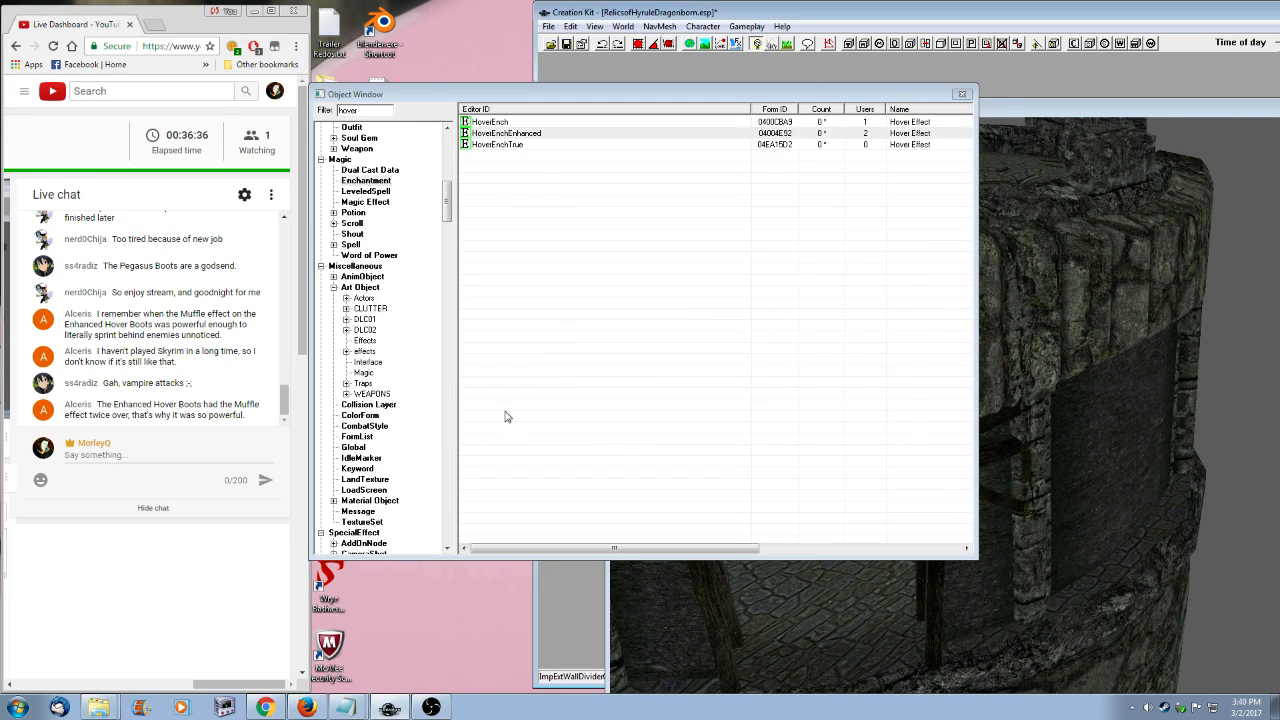
{"action": "double_click", "coordinate": [507, 145]}
{"action": "left_click", "coordinate": [483, 434]}
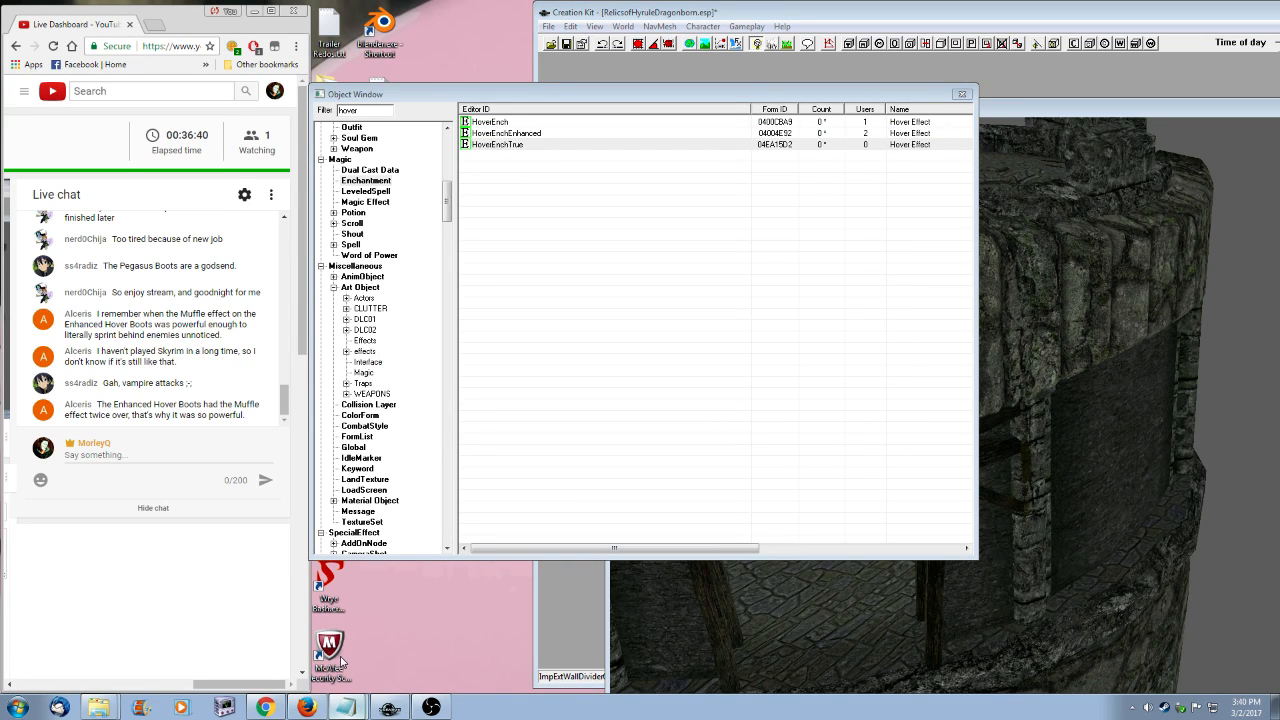
- Switch to the RoH change log in Notepad, add the line "Hover boots no longer silence movement" and save the file
{"action": "left_click", "coordinate": [346, 707]}
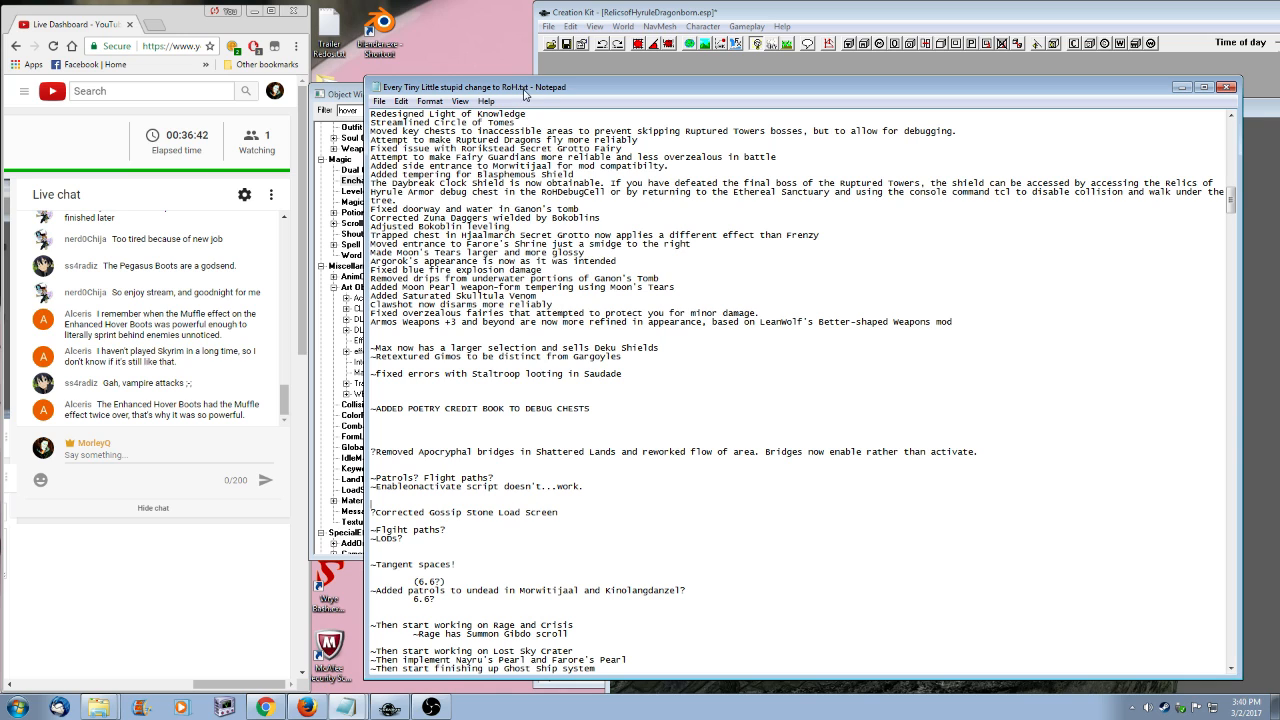
{"action": "left_click_drag", "start_coordinate": [523, 93], "coordinate": [881, 170]}
{"action": "left_click", "coordinate": [764, 409]}
{"action": "type", "text": "Hover boots no longer"}
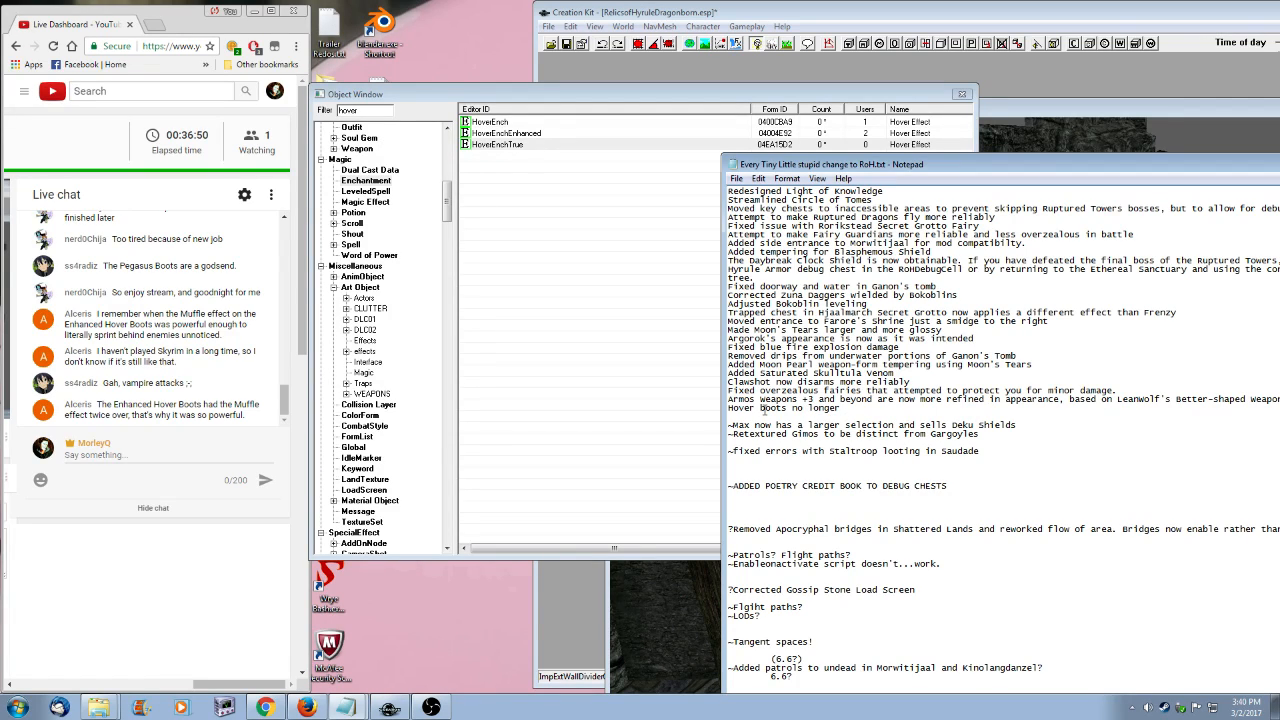
{"action": "type", "text": "silence st"}
{"action": "left_click", "coordinate": [736, 178]}
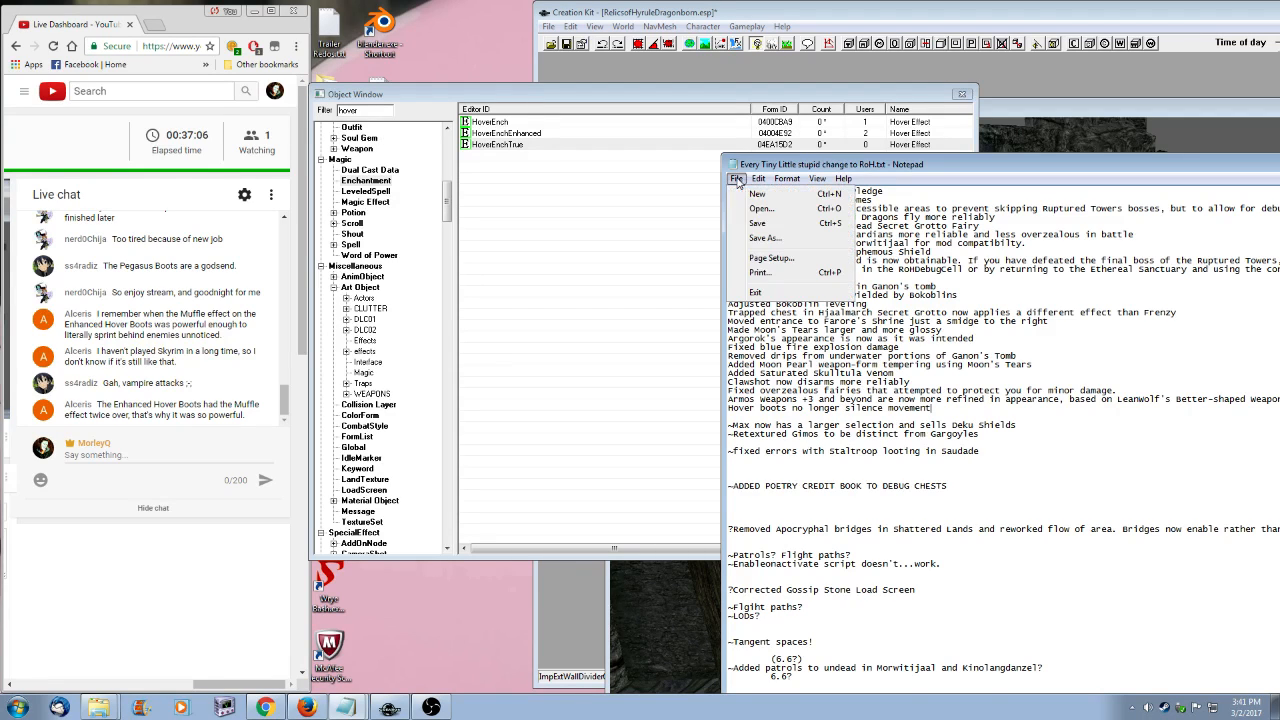
{"action": "left_click", "coordinate": [770, 224]}
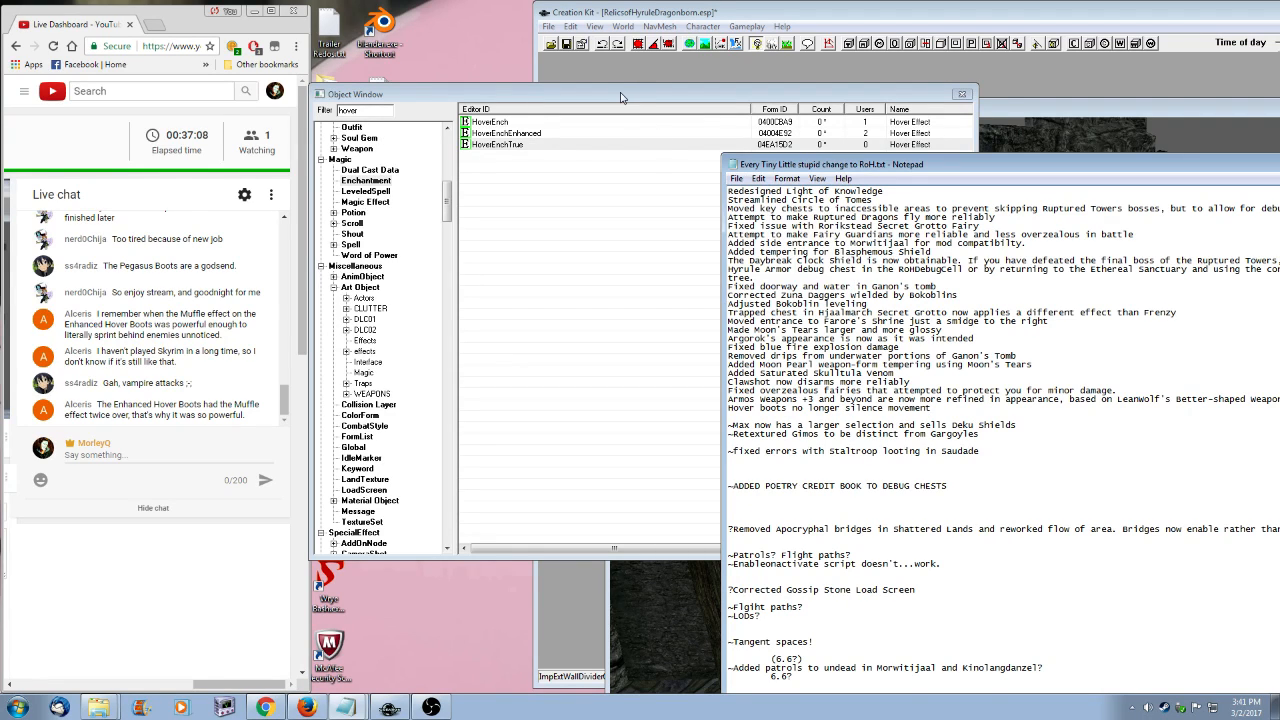
- Return to the Creation Kit and try raising the vertical stone wall piece in front of the tower's upper opening
{"action": "left_click", "coordinate": [621, 94]}
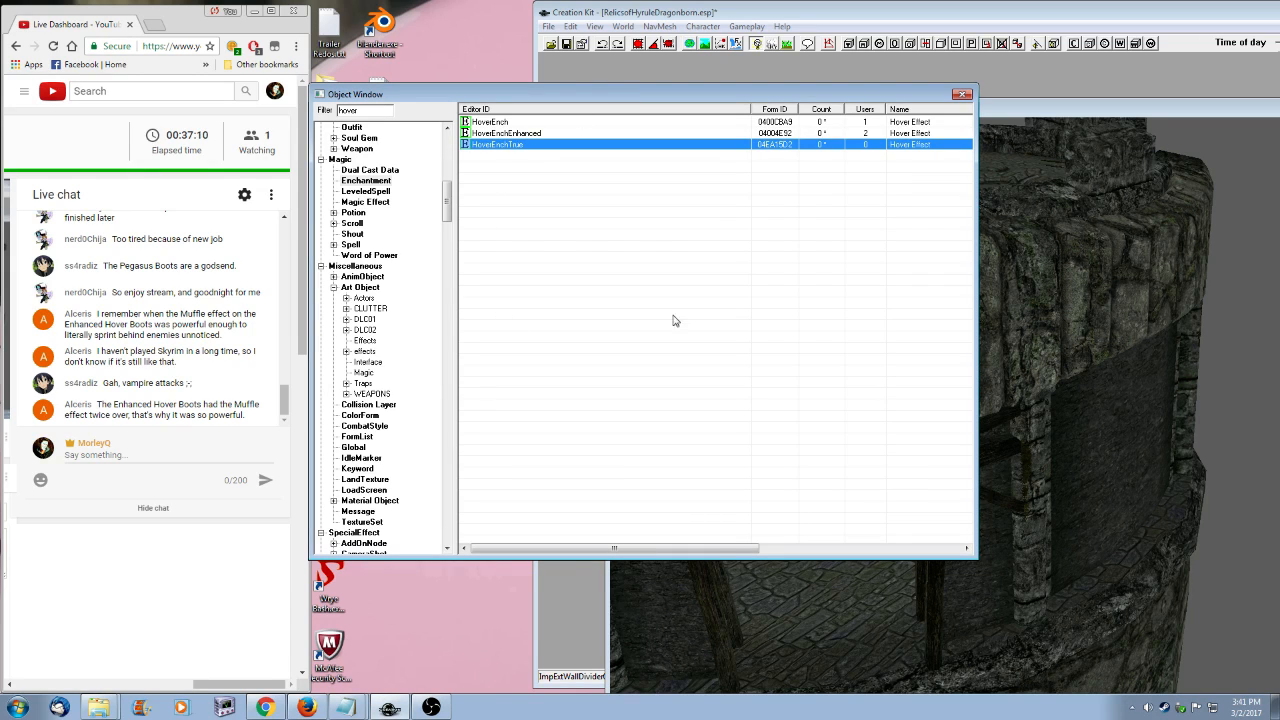
{"action": "left_click_drag", "start_coordinate": [1045, 109], "coordinate": [869, 93]}
{"action": "scroll", "coordinate": [829, 414], "scroll_direction": "down", "scroll_amount": 3}
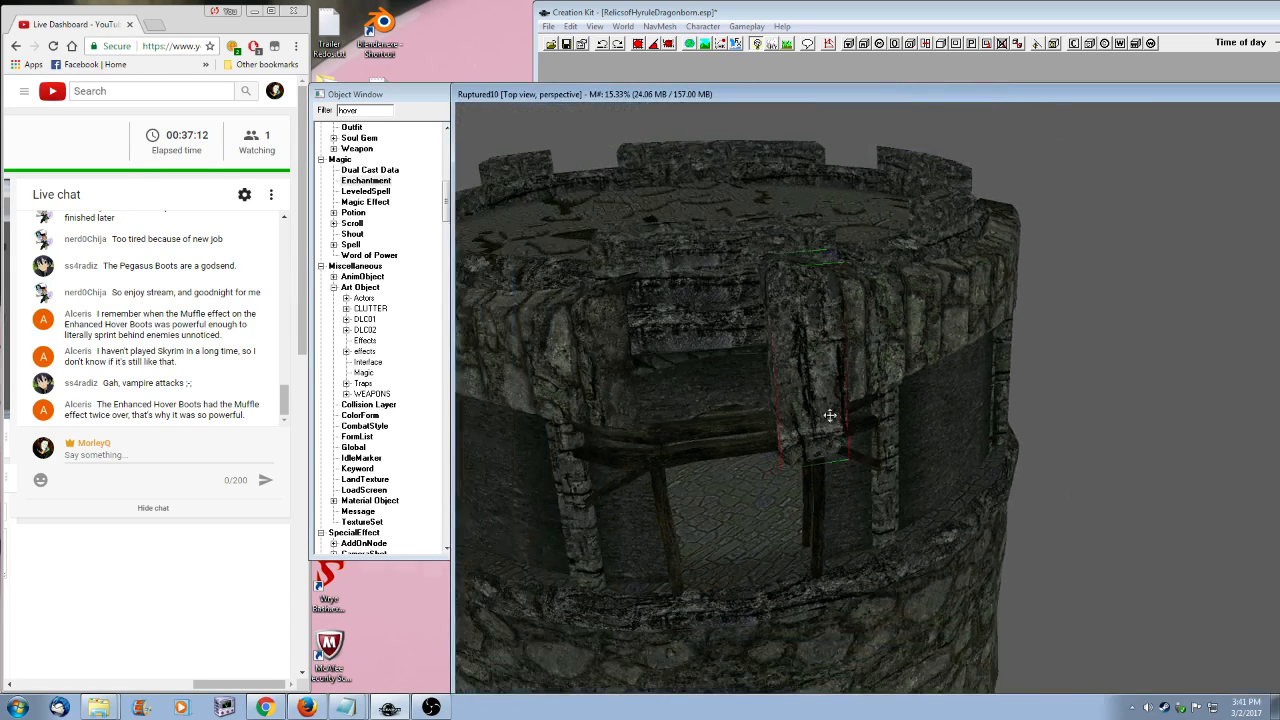
{"action": "middle_click_drag", "start_coordinate": [829, 414], "coordinate": [930, 456], "text": "shift"}
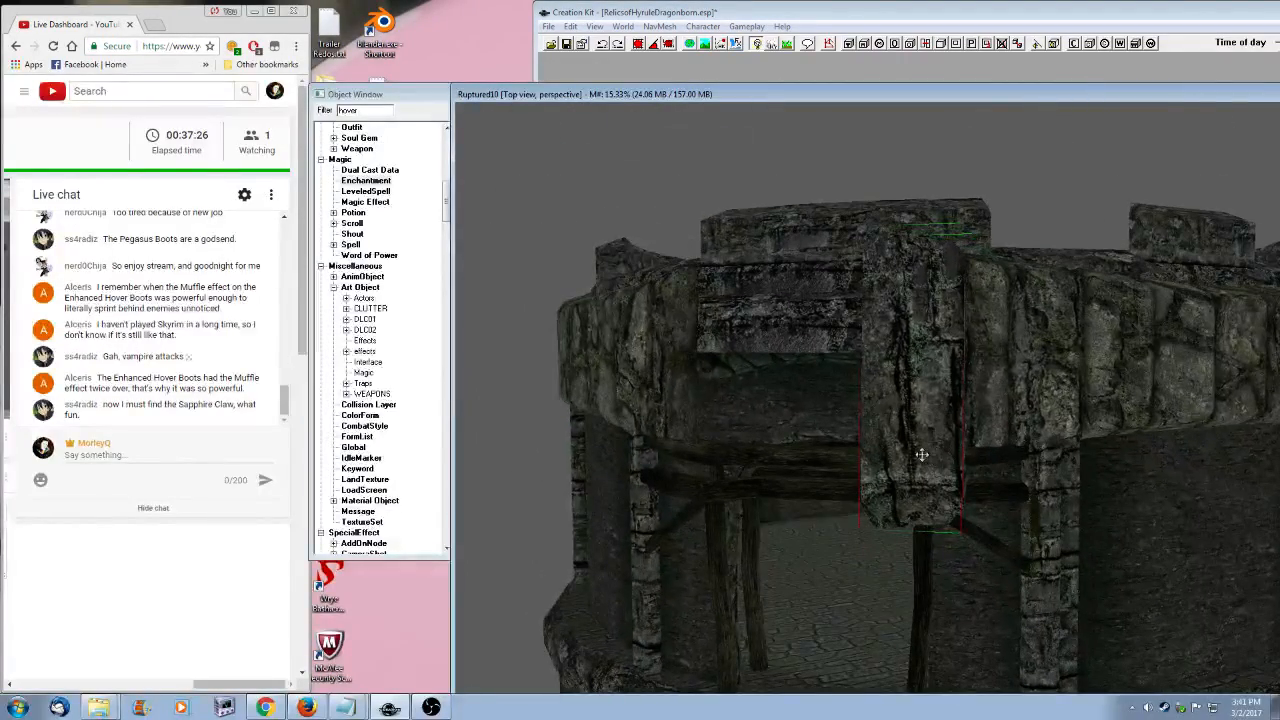
{"action": "left_click_drag", "start_coordinate": [922, 455], "coordinate": [945, 377]}
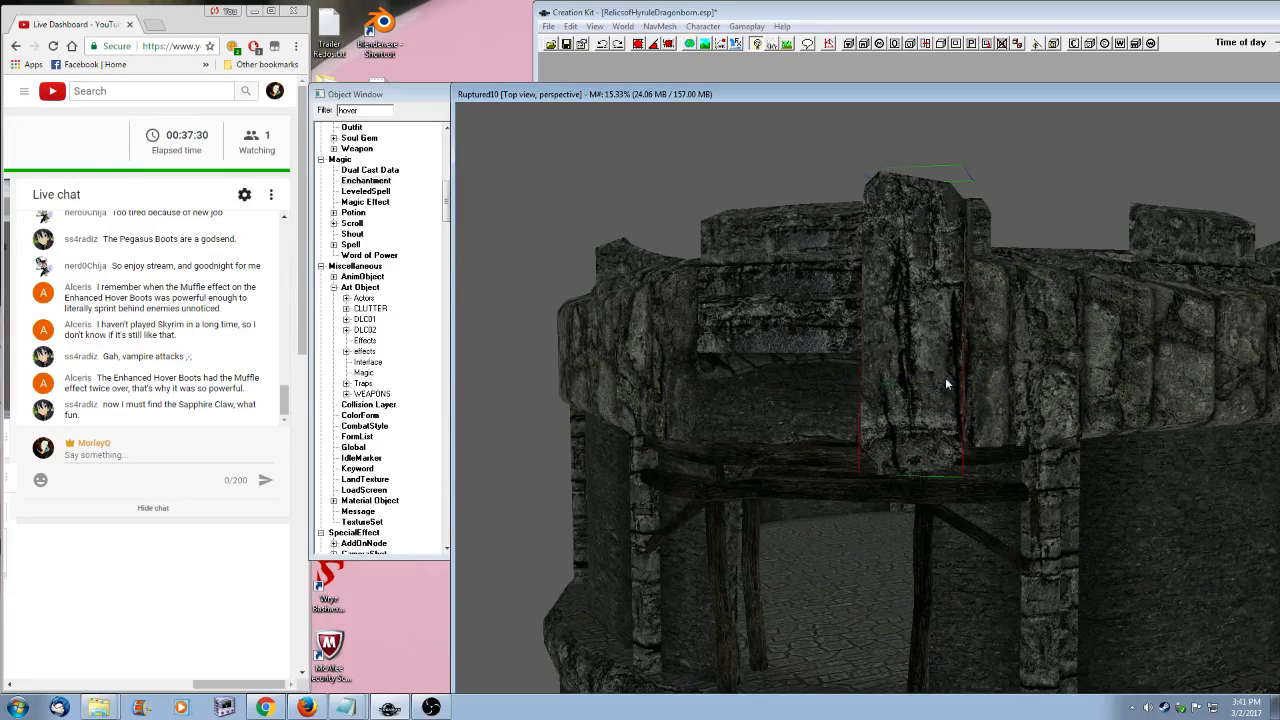
{"action": "middle_click_drag", "start_coordinate": [946, 379], "coordinate": [962, 468], "text": "shift"}
{"action": "scroll", "coordinate": [917, 437], "scroll_direction": "down", "scroll_amount": 10}
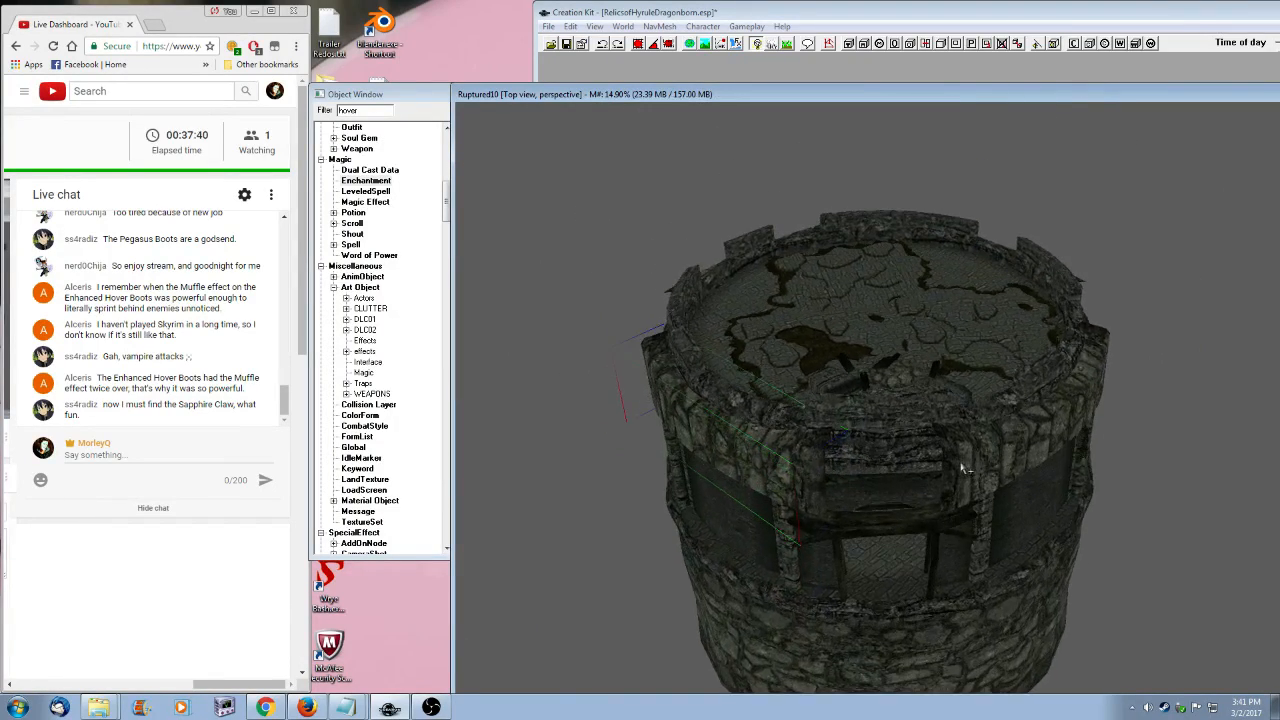
{"action": "scroll", "coordinate": [962, 468], "scroll_direction": "up", "scroll_amount": 10}
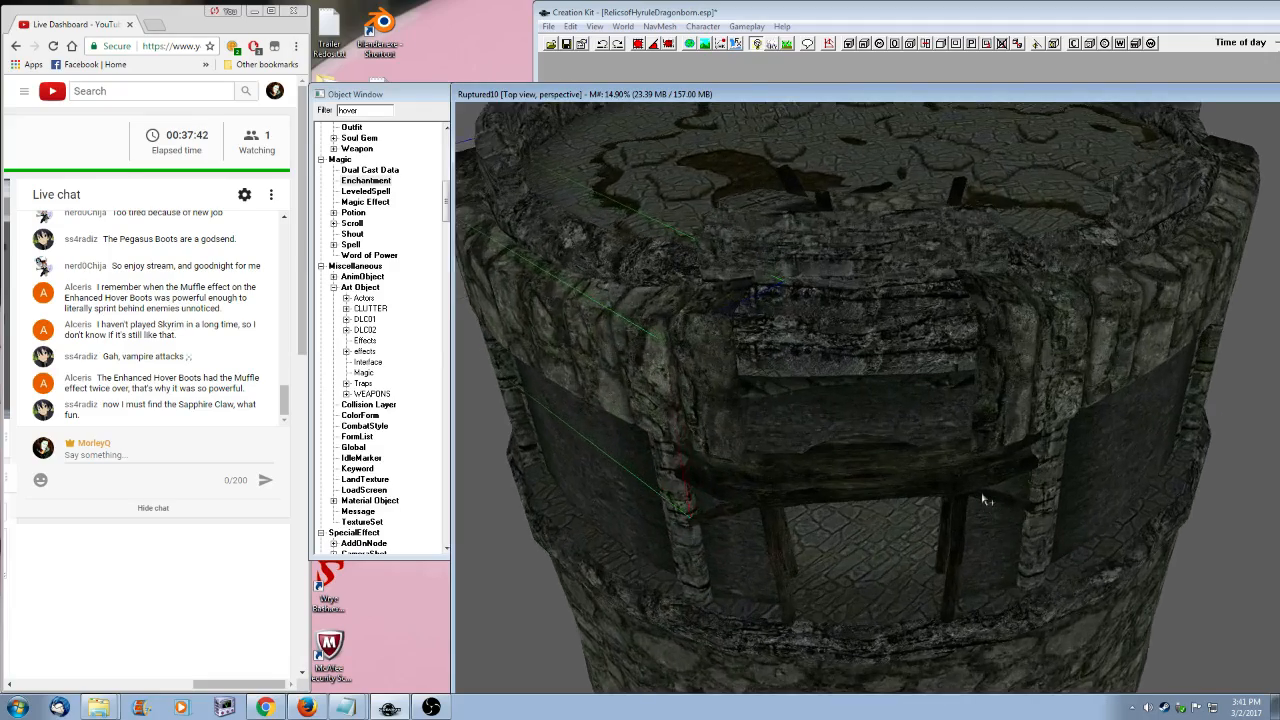
{"action": "scroll", "coordinate": [960, 465], "scroll_direction": "down", "scroll_amount": 5}
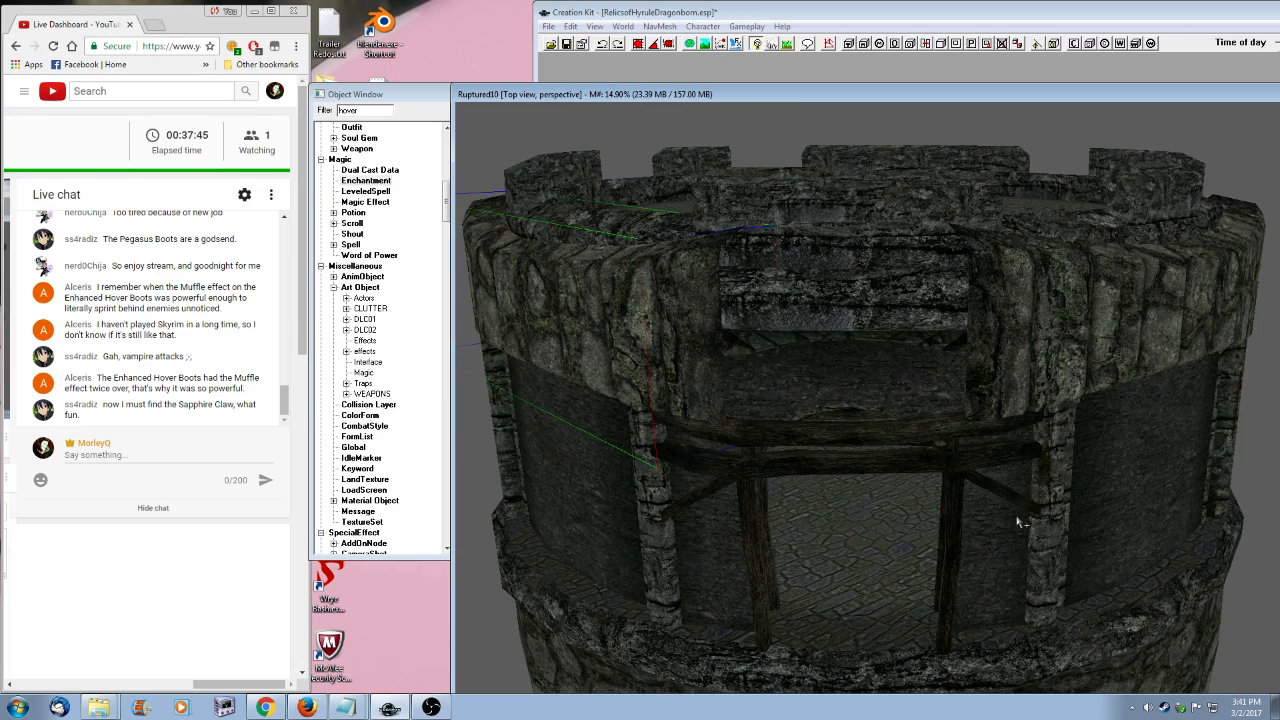
- Clear the object filter and list the static clutter objects of the Dwemer dungeon set
{"action": "left_click_drag", "start_coordinate": [466, 98], "coordinate": [544, 105]}
{"action": "left_click", "coordinate": [466, 98]}
{"action": "left_click_drag", "start_coordinate": [449, 212], "coordinate": [449, 295]}
{"action": "left_click", "coordinate": [352, 265]}
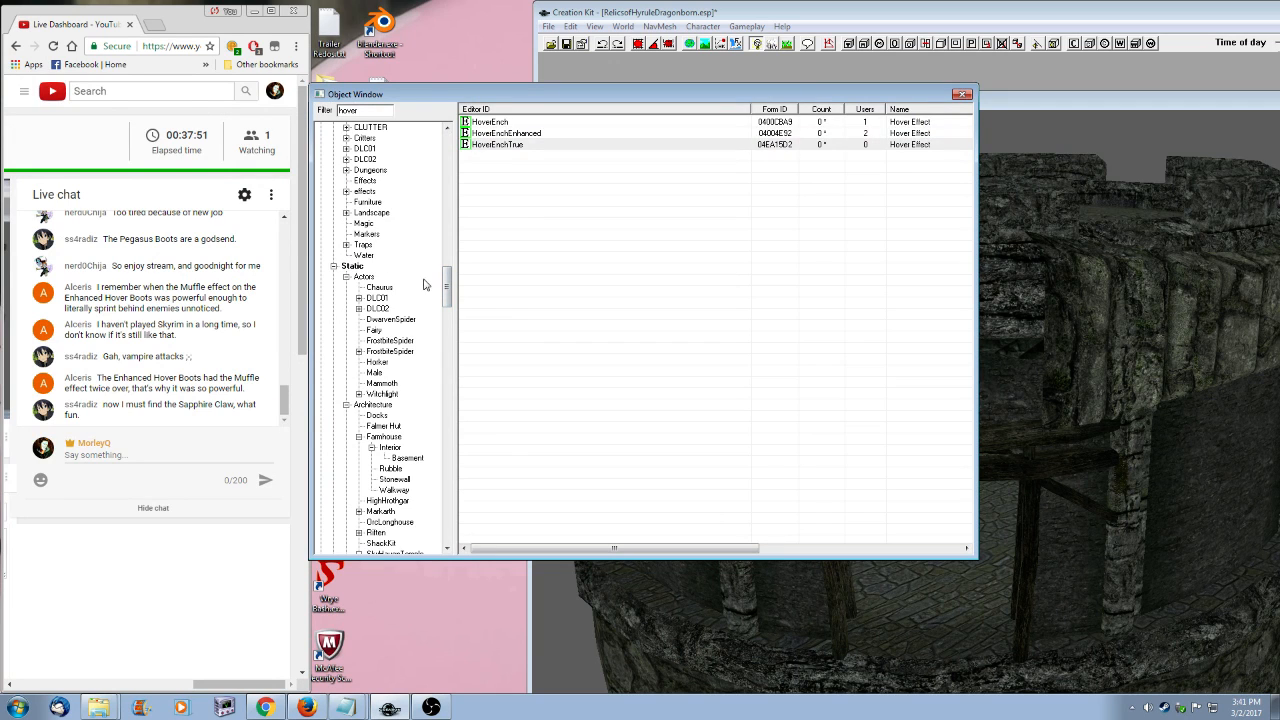
{"action": "left_click_drag", "start_coordinate": [446, 286], "coordinate": [446, 368]}
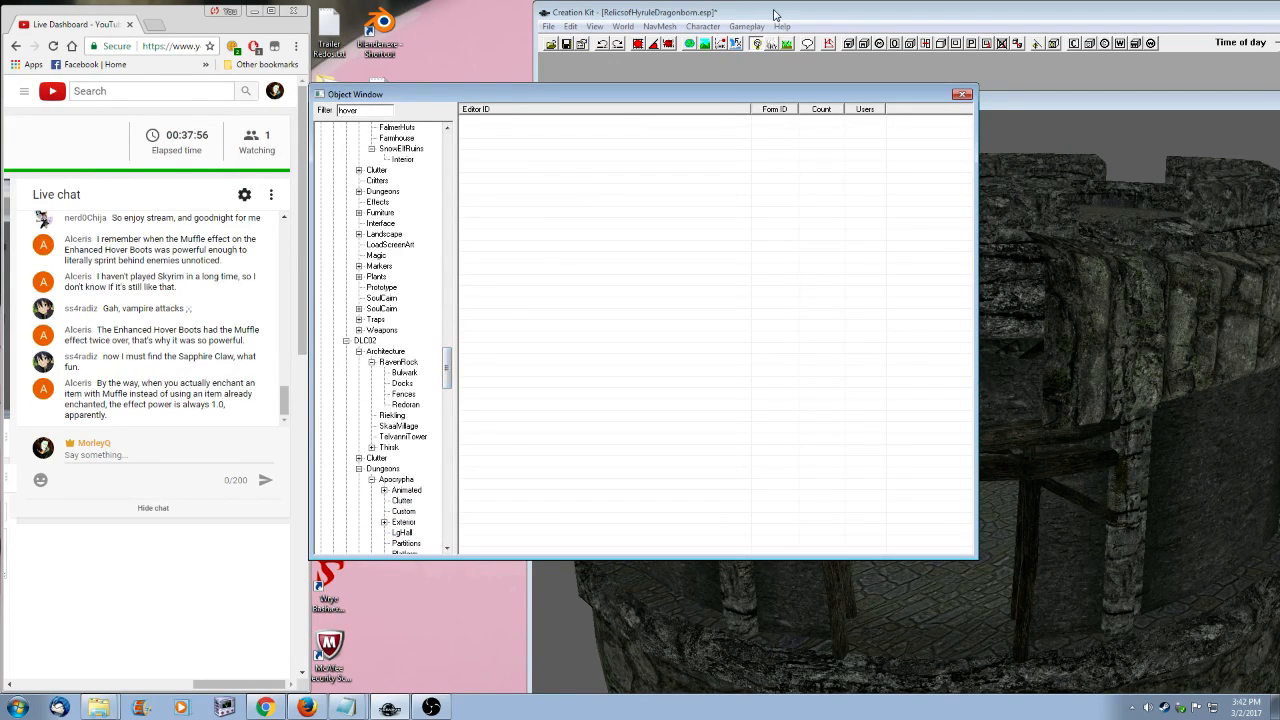
{"action": "double_click", "coordinate": [845, 20]}
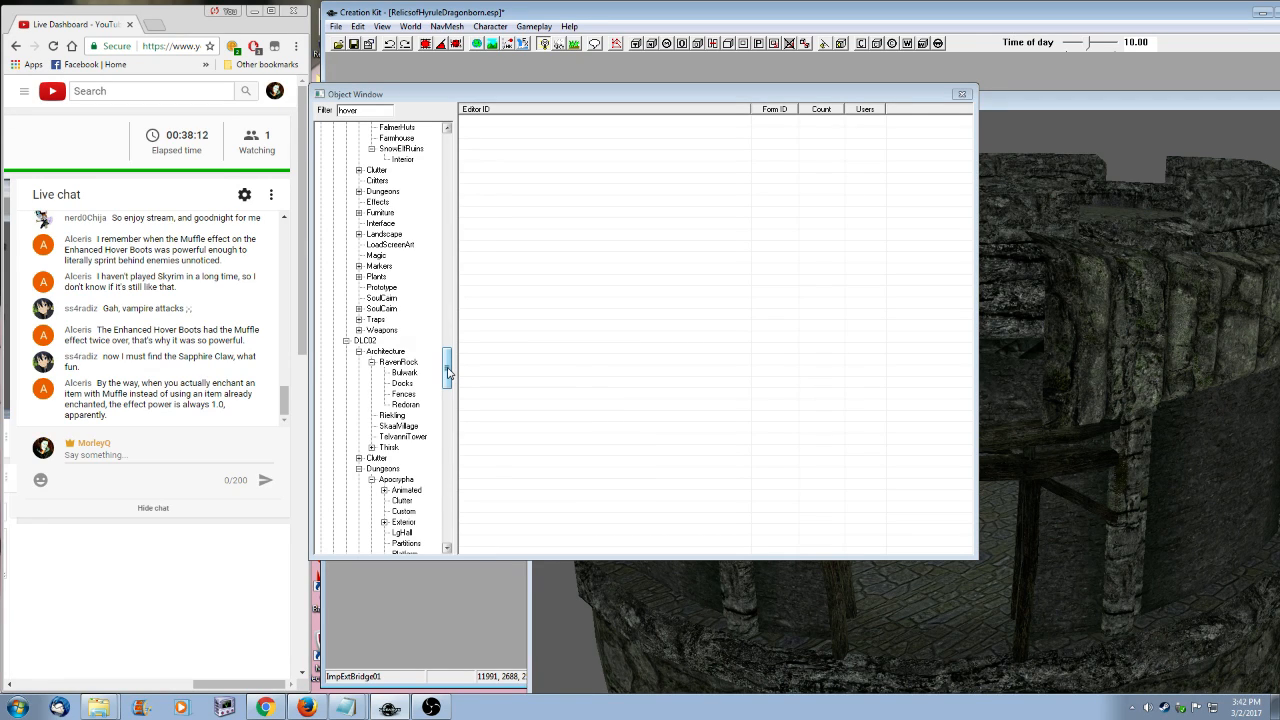
{"action": "left_click_drag", "start_coordinate": [447, 372], "coordinate": [450, 298]}
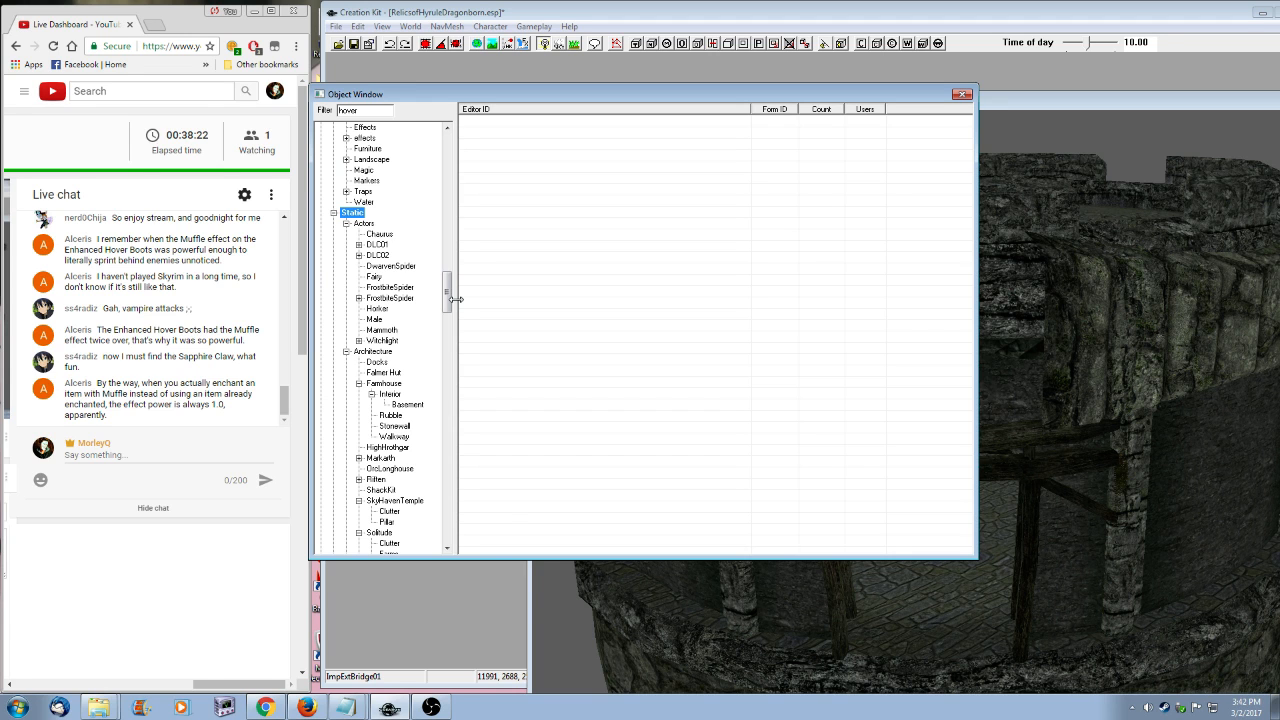
{"action": "left_click_drag", "start_coordinate": [450, 299], "coordinate": [450, 432]}
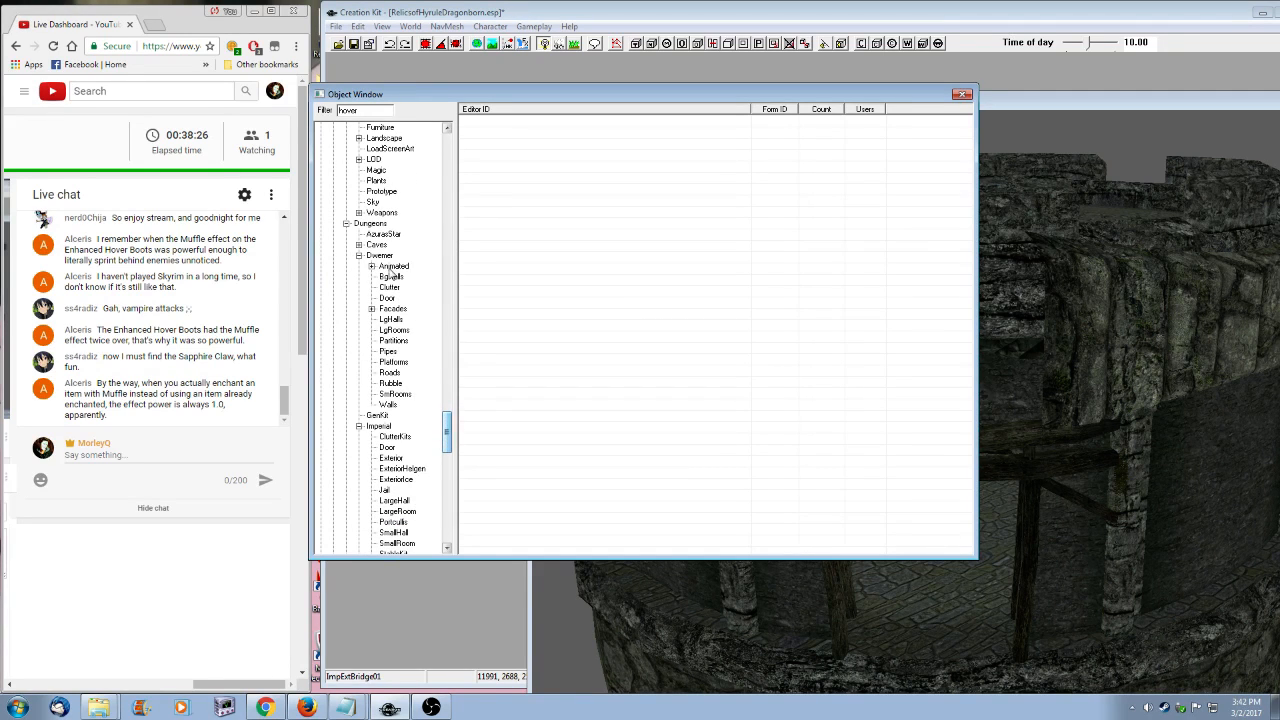
{"action": "left_click", "coordinate": [392, 287]}
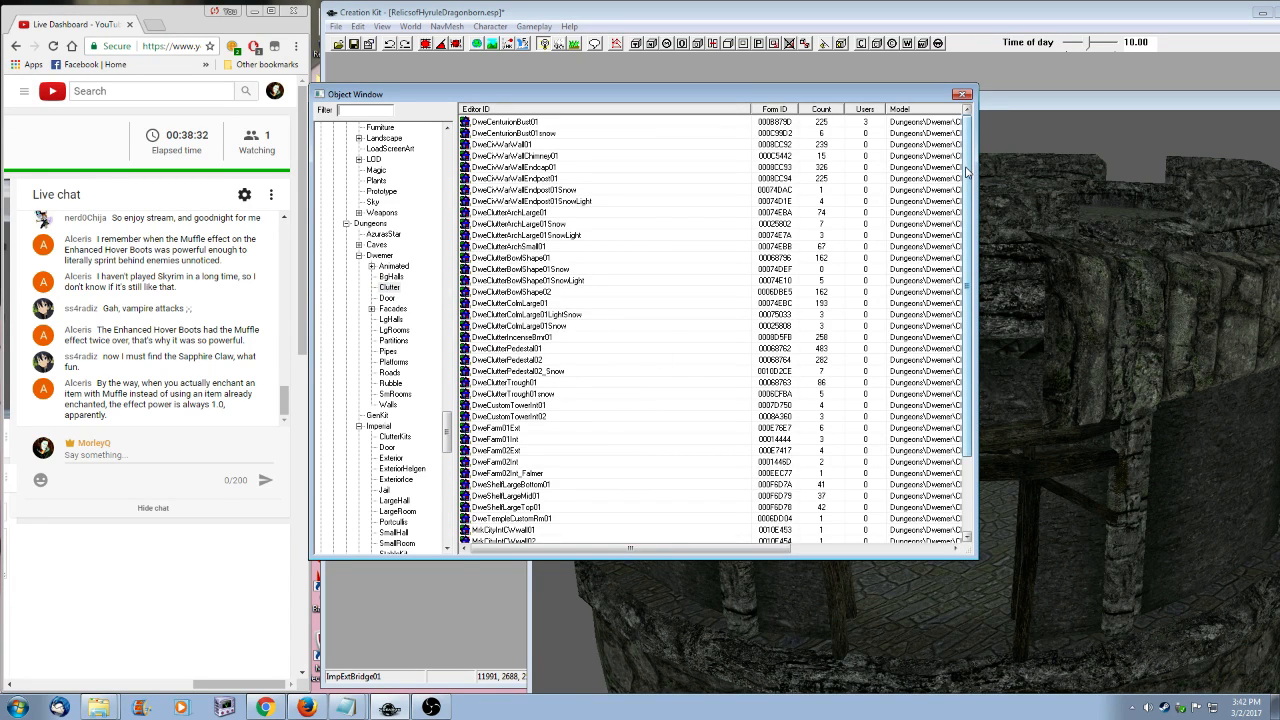
- Preview the DweClutterPedestal01 and DweClutterPedestal02 models
{"action": "left_click_drag", "start_coordinate": [966, 170], "coordinate": [958, 335]}
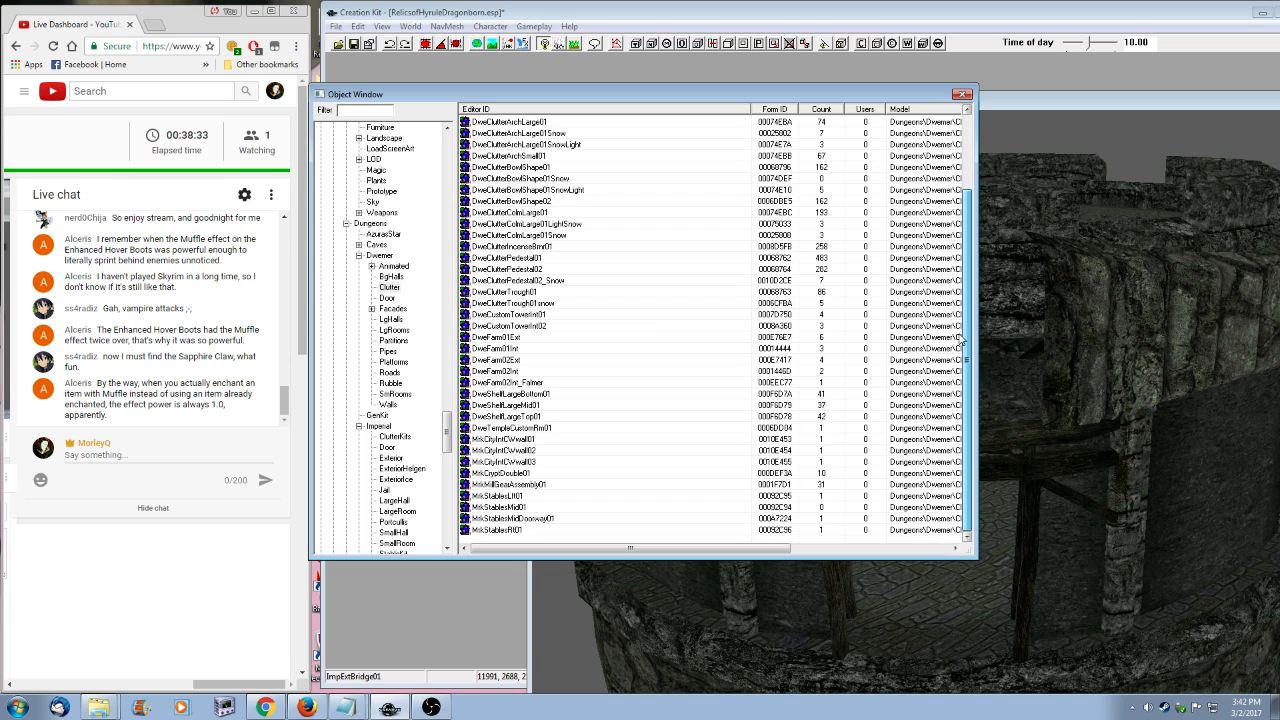
{"action": "right_click", "coordinate": [522, 262]}
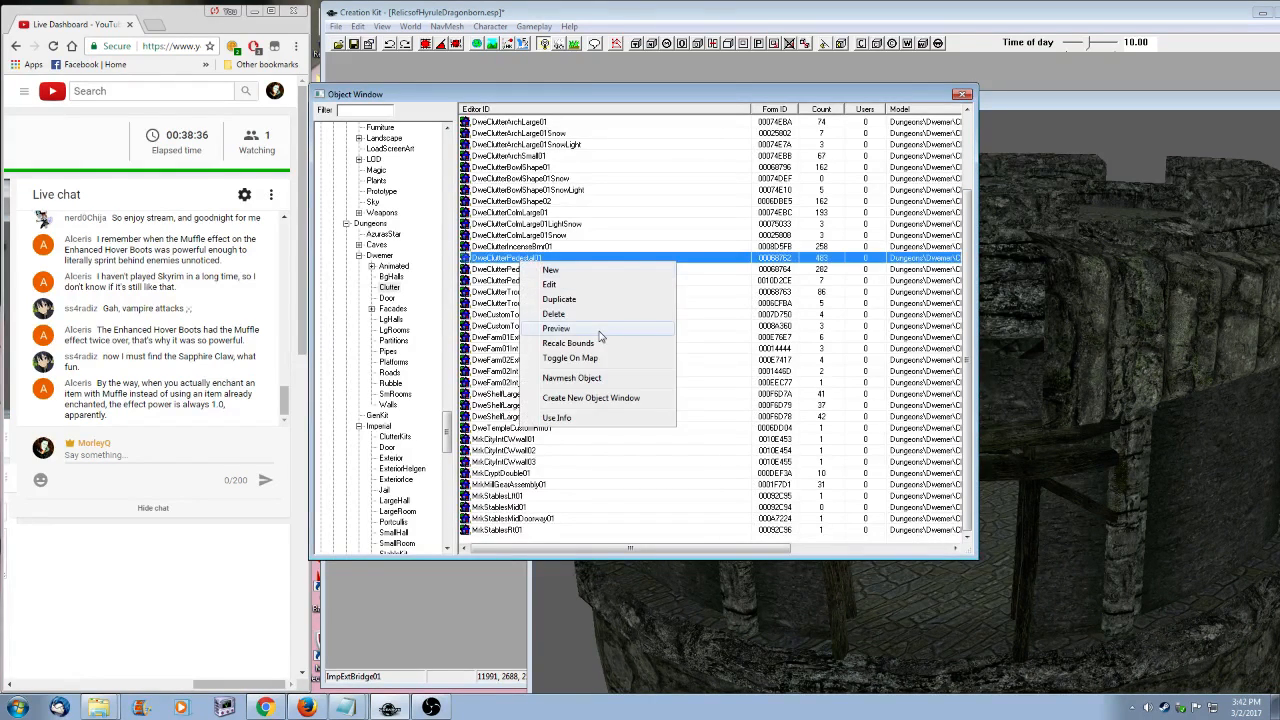
{"action": "left_click", "coordinate": [560, 338]}
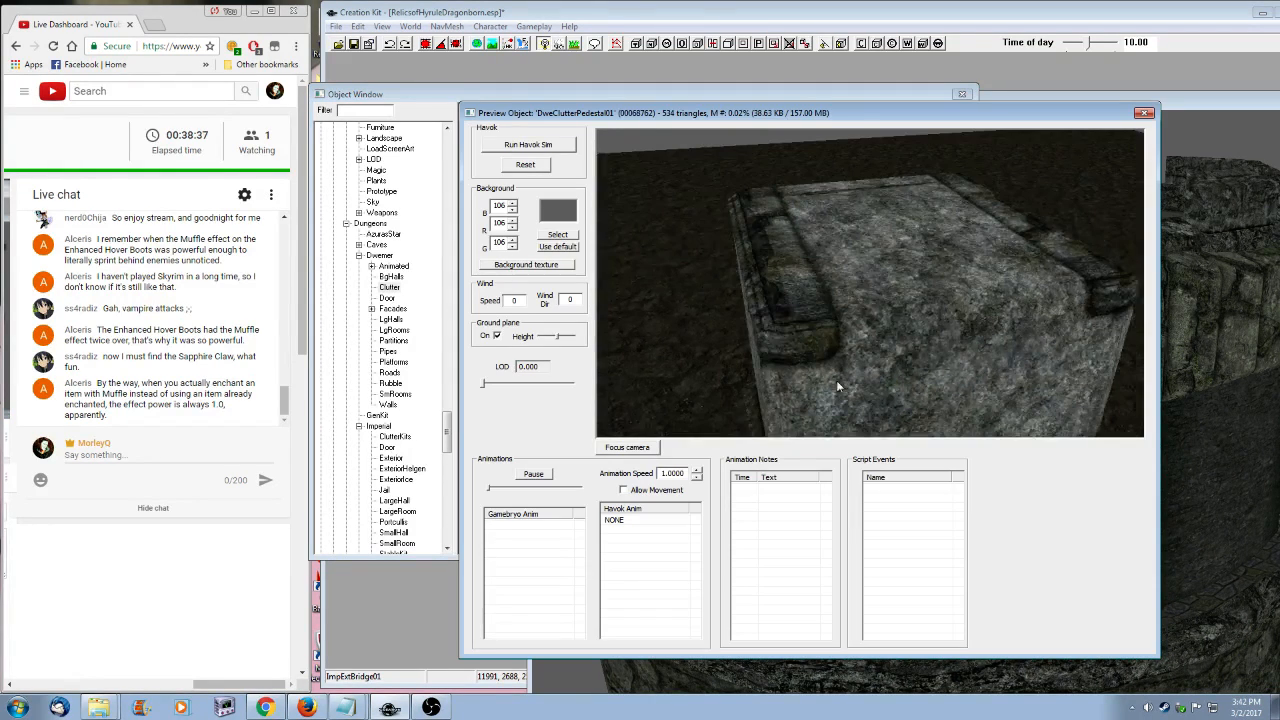
{"action": "left_click_drag", "start_coordinate": [690, 113], "coordinate": [531, 333]}
{"action": "left_click", "coordinate": [522, 269]}
{"action": "left_click", "coordinate": [954, 403]}
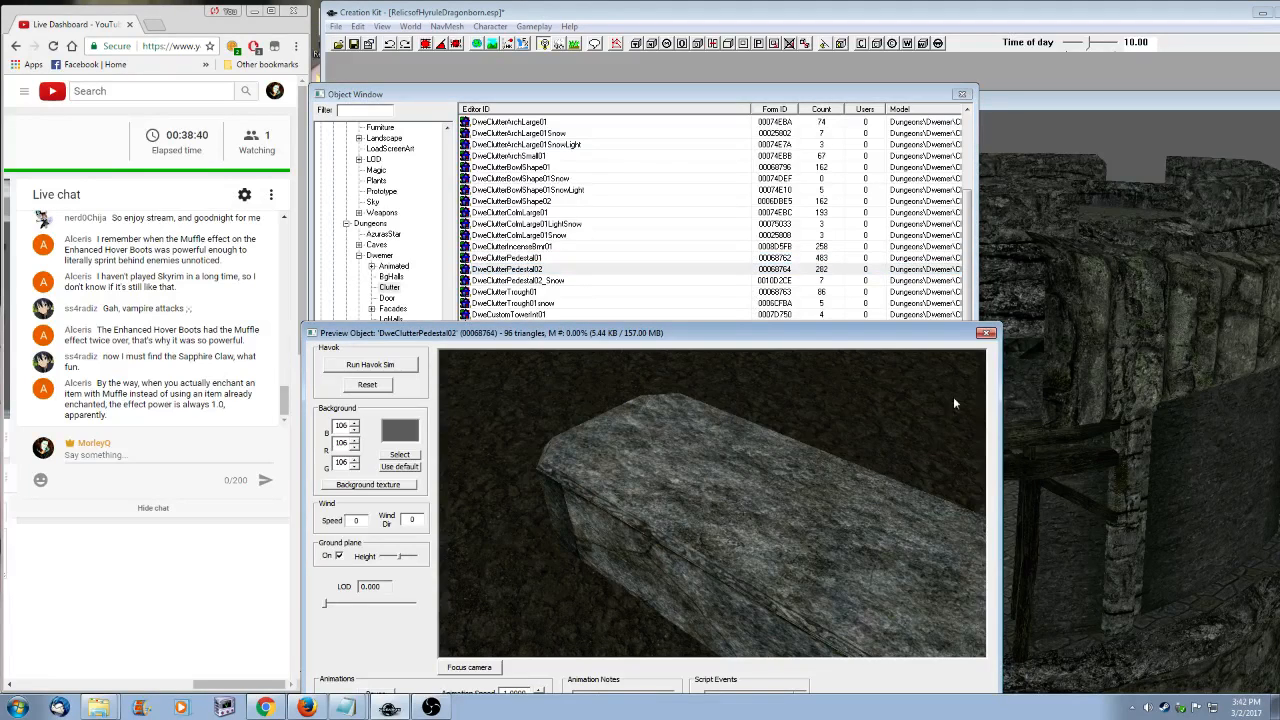
{"action": "left_click", "coordinate": [986, 332]}
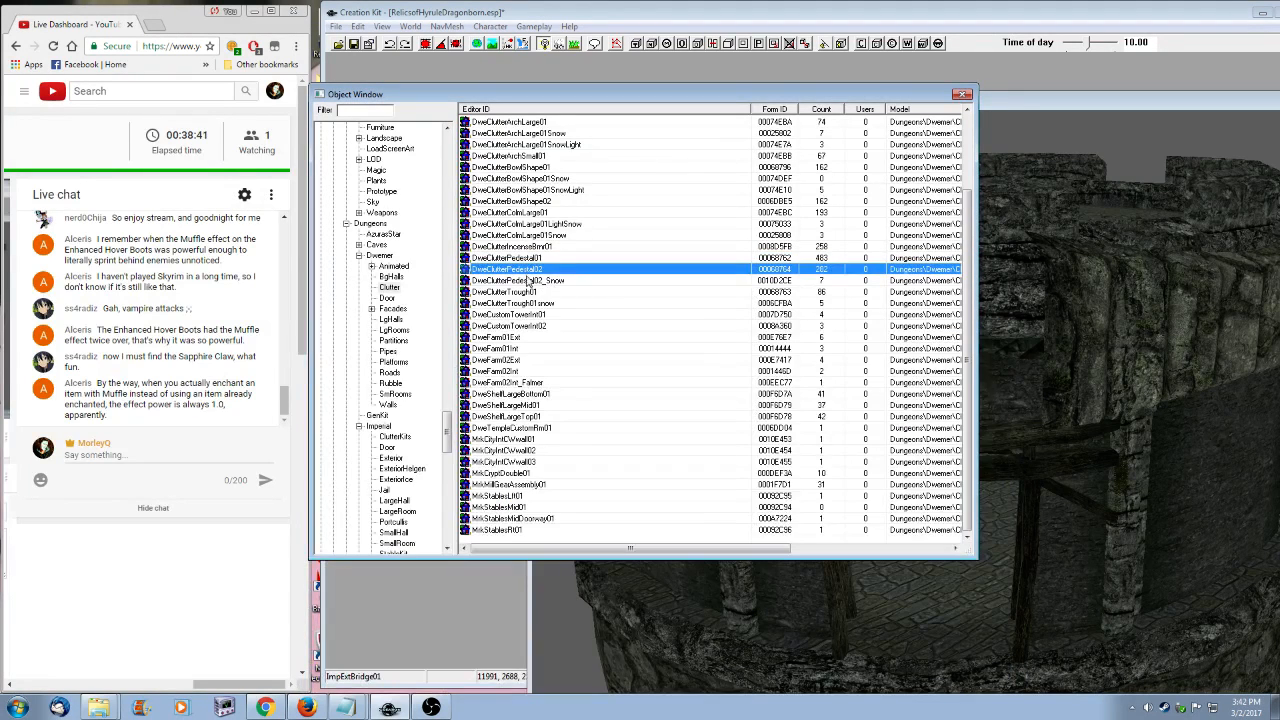
- Place a DweClutterPedestal02 at the tower's upper opening above the timber-framed doorway and rotate it freehand
{"action": "left_click", "coordinate": [1005, 393]}
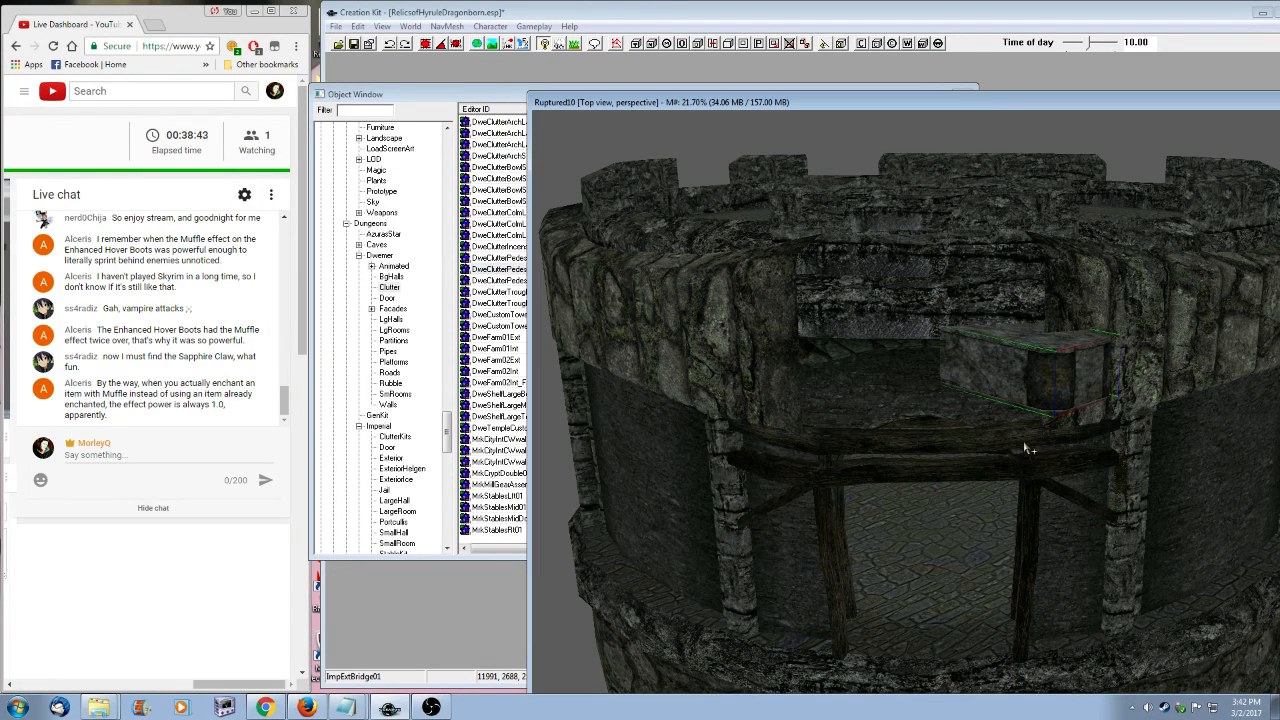
{"action": "middle_click_drag", "start_coordinate": [1027, 448], "coordinate": [1045, 350], "text": "shift"}
{"action": "right_click_drag", "start_coordinate": [1045, 350], "coordinate": [901, 355]}
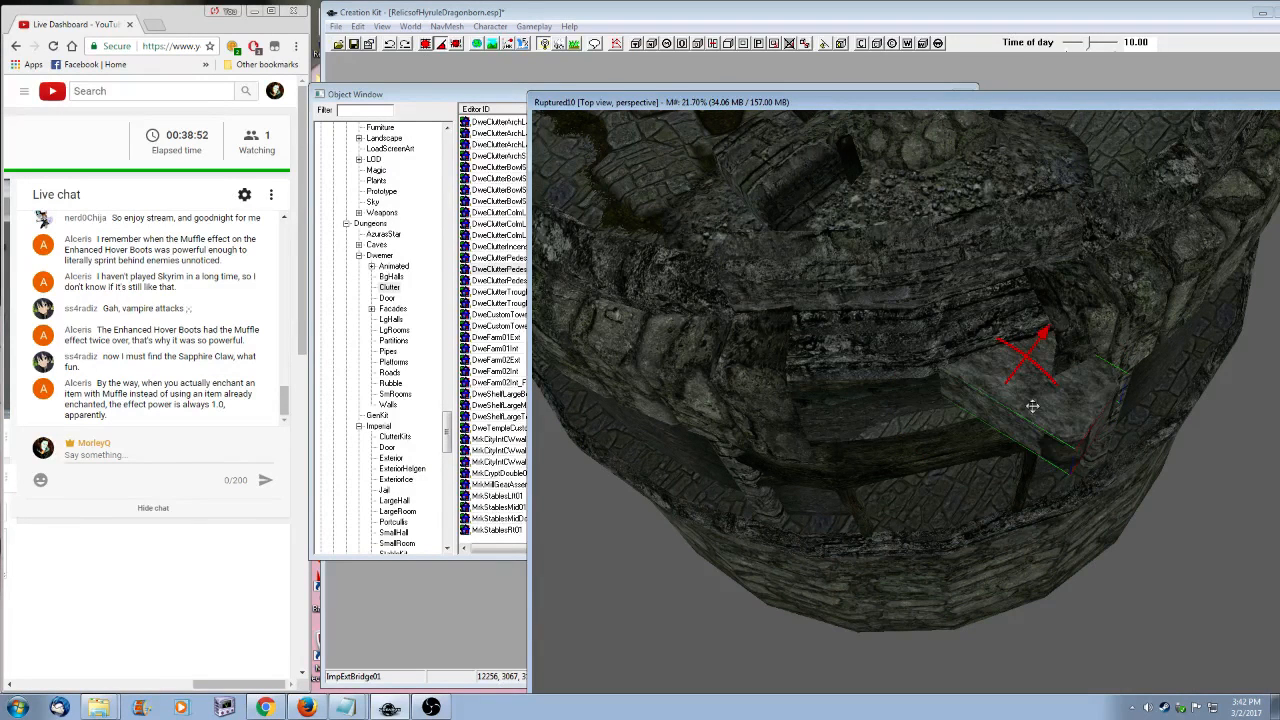
{"action": "right_click_drag", "start_coordinate": [1031, 406], "coordinate": [1046, 336]}
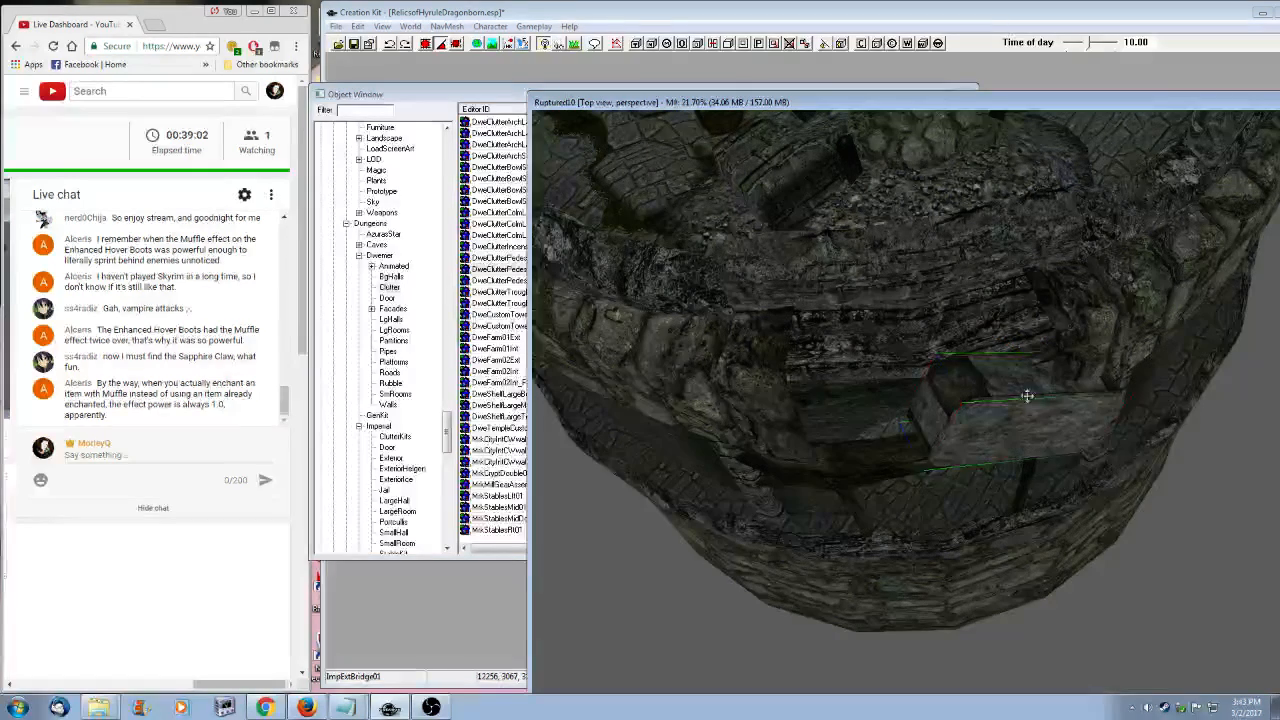
- Set the placed pedestal's X rotation to 0 in its reference properties
{"action": "right_click", "coordinate": [1046, 336]}
{"action": "left_click", "coordinate": [1075, 503]}
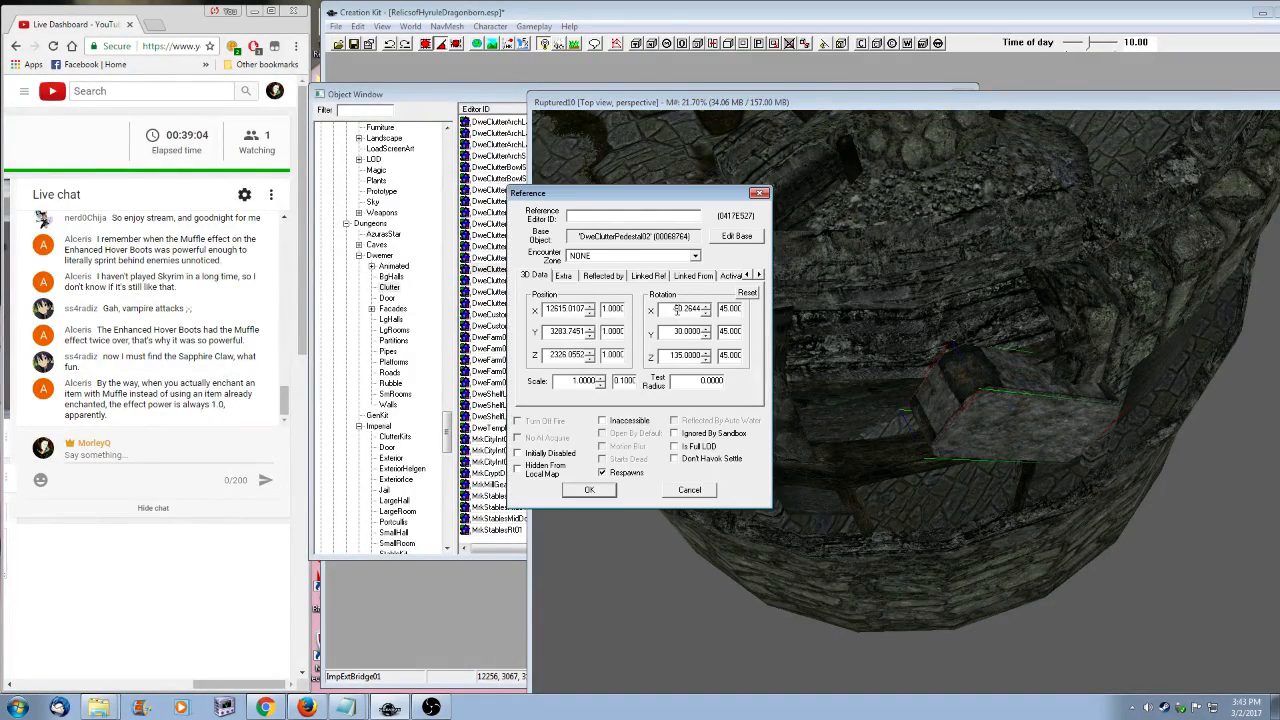
{"action": "double_click", "coordinate": [686, 309]}
{"action": "type", "text": "0"}
{"action": "left_click", "coordinate": [685, 332]}
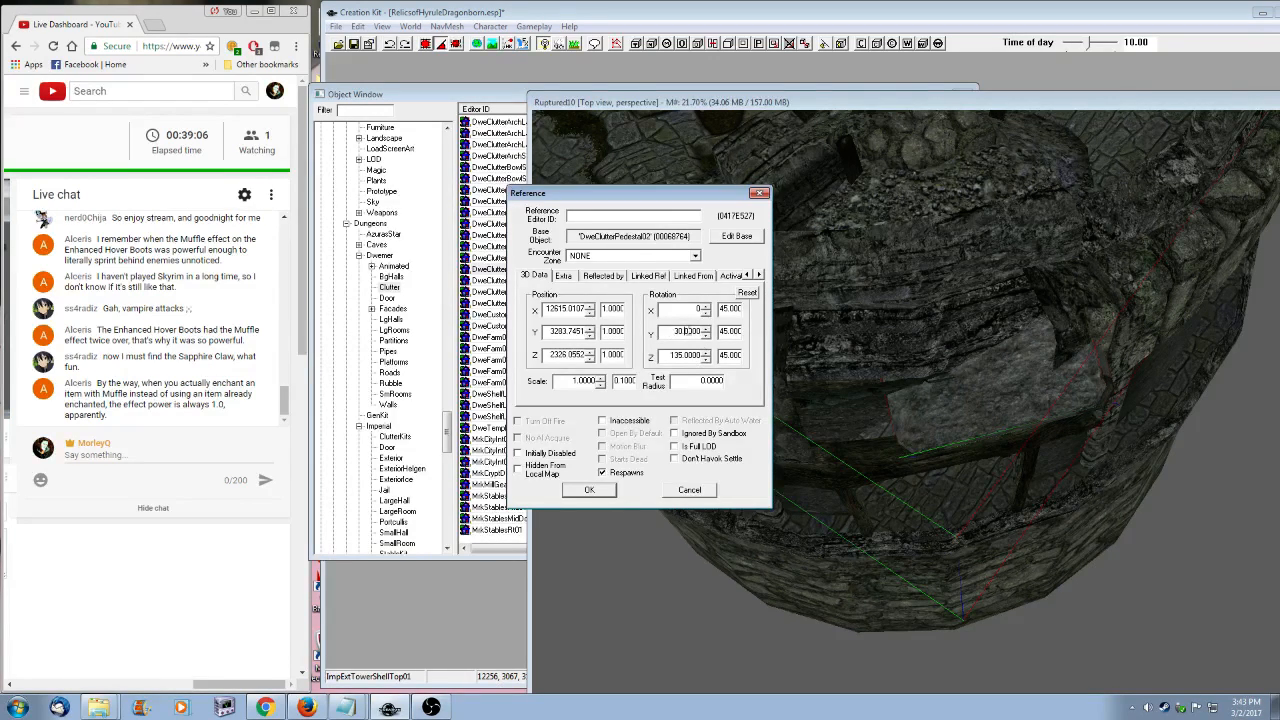
{"action": "key", "text": "Return"}
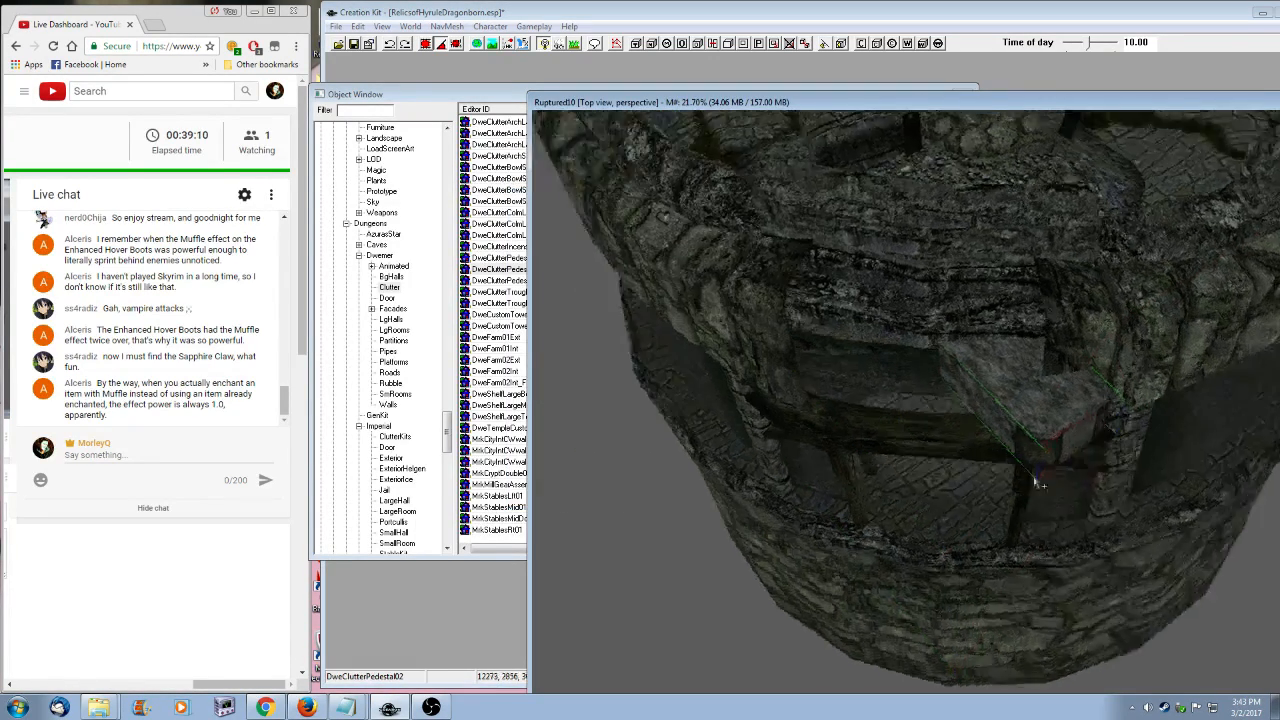
- Turn the pedestal parallel to the tower wall, enlarge it and fit it as a slab over the opening above the timber-framed doorway
{"action": "middle_click_drag", "start_coordinate": [1035, 482], "coordinate": [1026, 410], "text": "shift"}
{"action": "right_click_drag", "start_coordinate": [1026, 410], "coordinate": [1020, 380]}
{"action": "middle_click_drag", "start_coordinate": [1020, 380], "coordinate": [1006, 460], "text": "shift"}
{"action": "left_click_drag", "start_coordinate": [1020, 411], "coordinate": [894, 369]}
{"action": "key", "text": "z"}
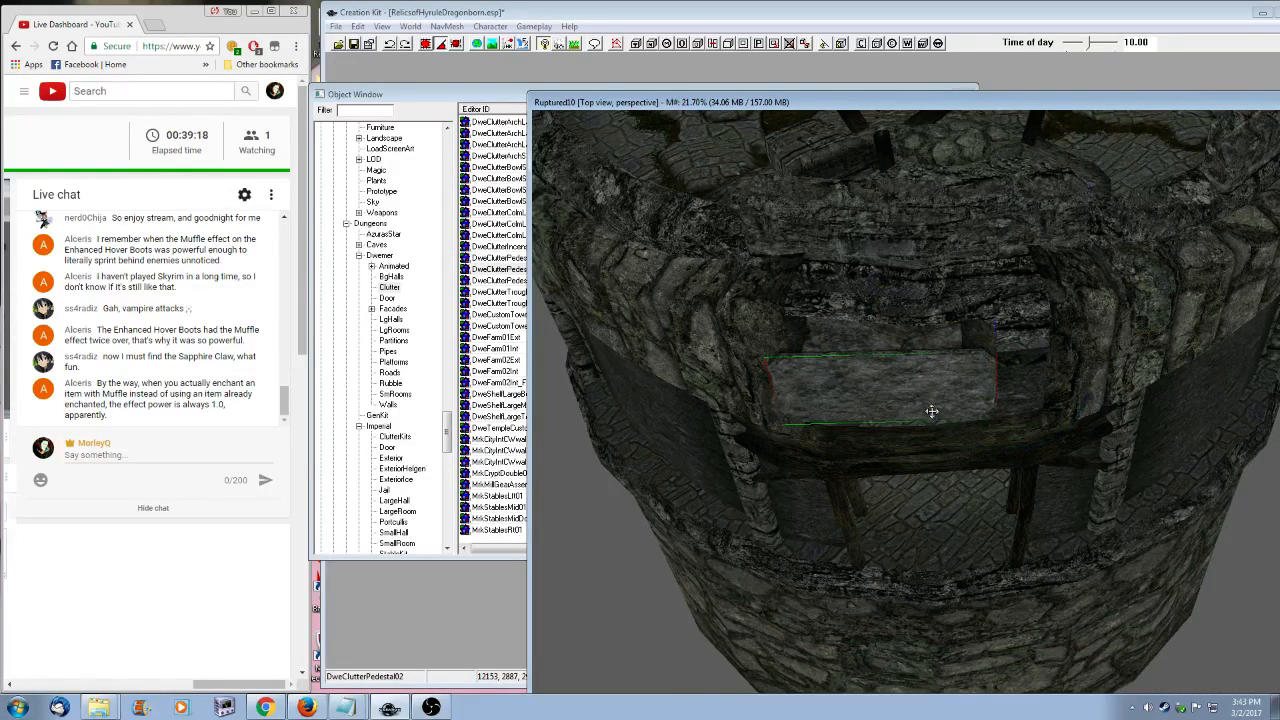
{"action": "middle_click_drag", "start_coordinate": [932, 411], "coordinate": [955, 331], "text": "shift"}
{"action": "key", "text": "s"}
{"action": "left_click_drag", "start_coordinate": [955, 331], "coordinate": [1012, 331]}
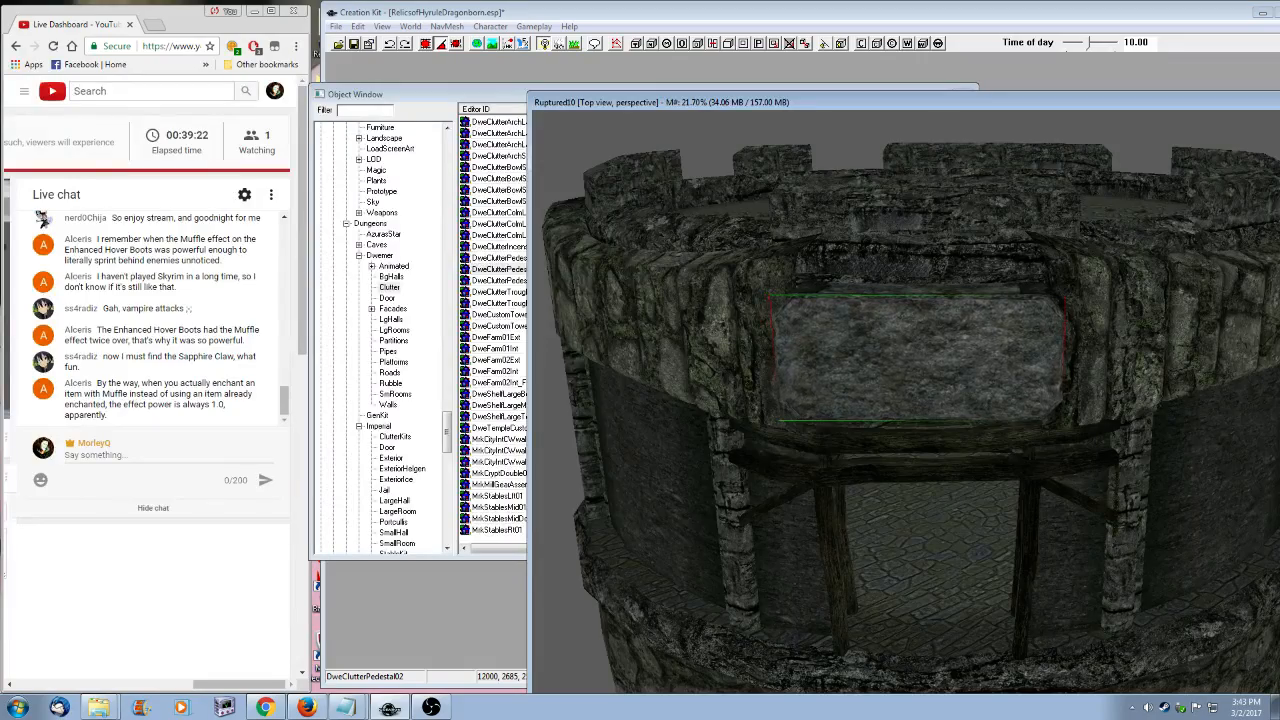
{"action": "middle_click_drag", "start_coordinate": [1012, 331], "coordinate": [977, 380], "text": "shift"}
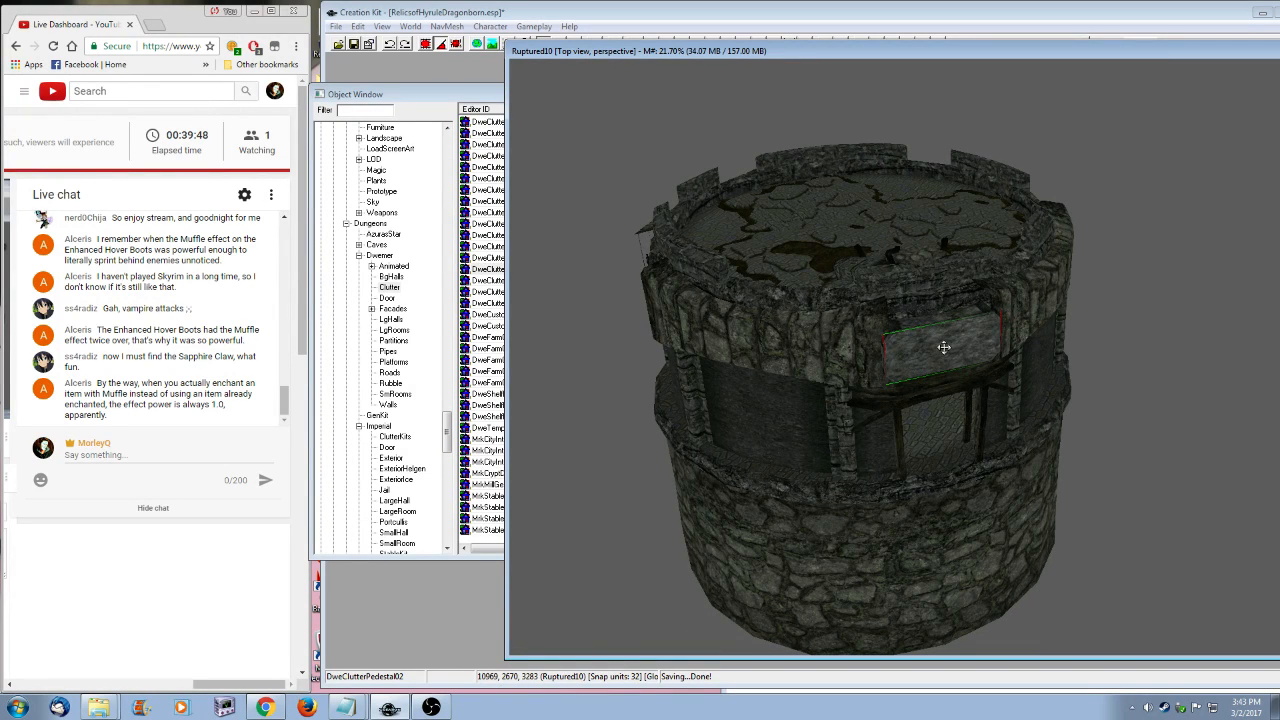
- Move a duplicate of the stone slab around the tower and align it with another upper wall opening
{"action": "left_click_drag", "start_coordinate": [944, 347], "coordinate": [690, 337]}
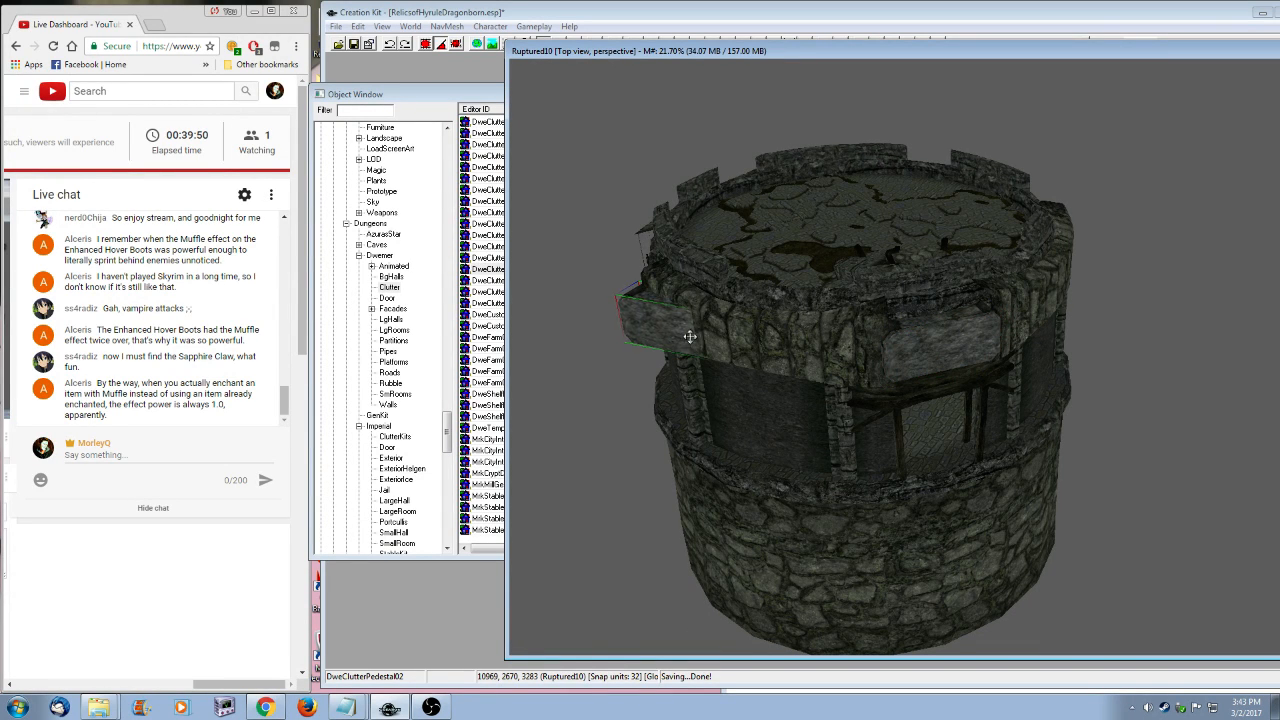
{"action": "scroll", "coordinate": [692, 345], "scroll_direction": "up", "scroll_amount": 4}
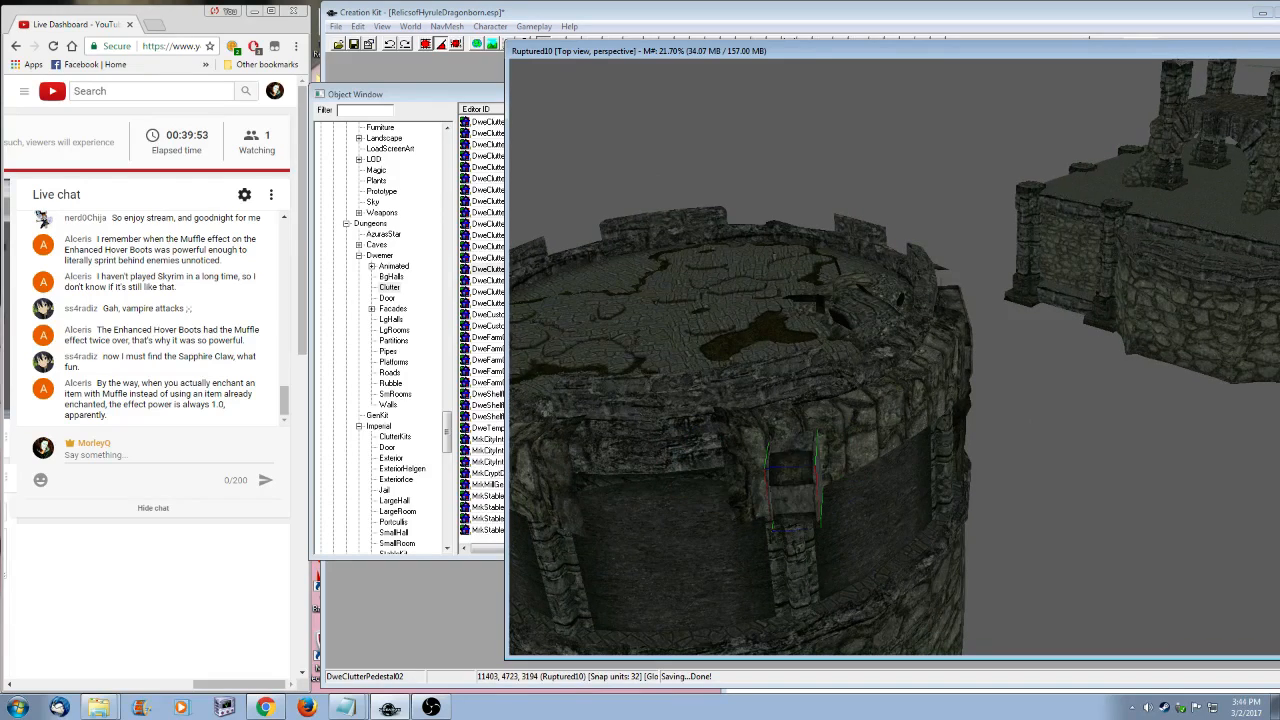
{"action": "left_click_drag", "start_coordinate": [820, 468], "coordinate": [706, 482]}
{"action": "middle_click_drag", "start_coordinate": [712, 494], "coordinate": [737, 480], "text": "shift"}
{"action": "left_click_drag", "start_coordinate": [712, 443], "coordinate": [690, 424]}
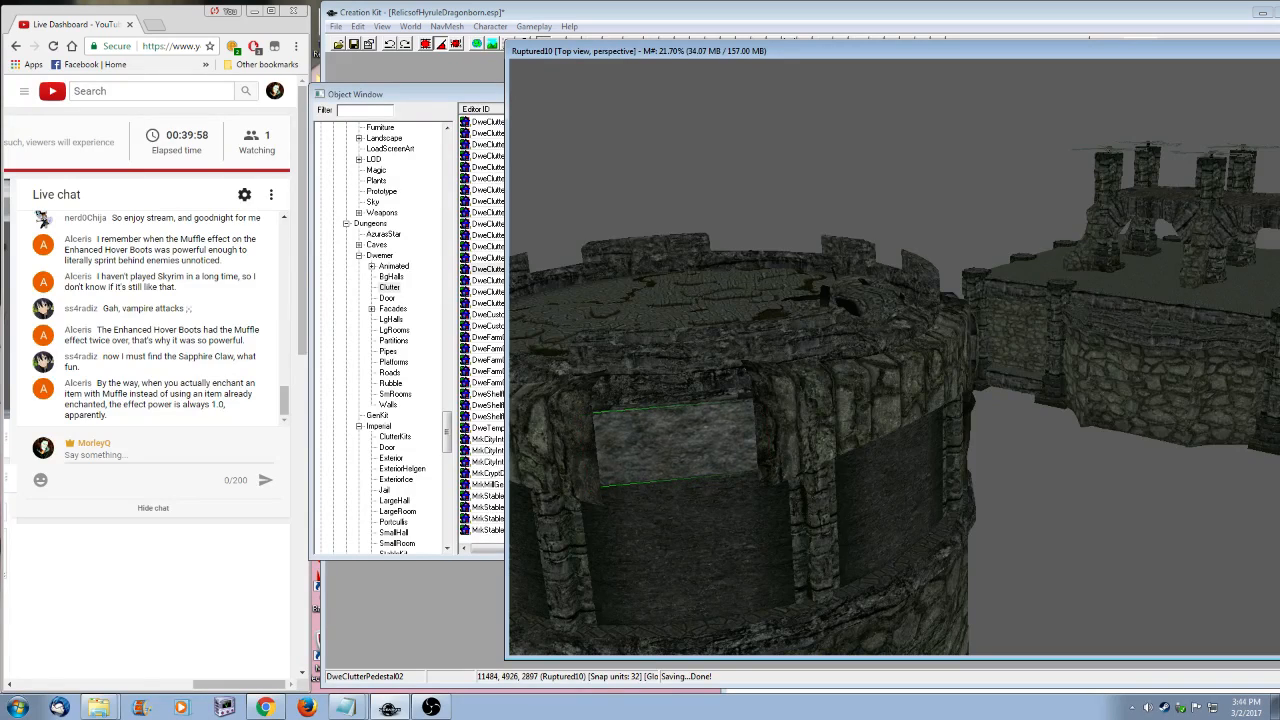
{"action": "middle_click_drag", "start_coordinate": [690, 424], "coordinate": [857, 535], "text": "shift"}
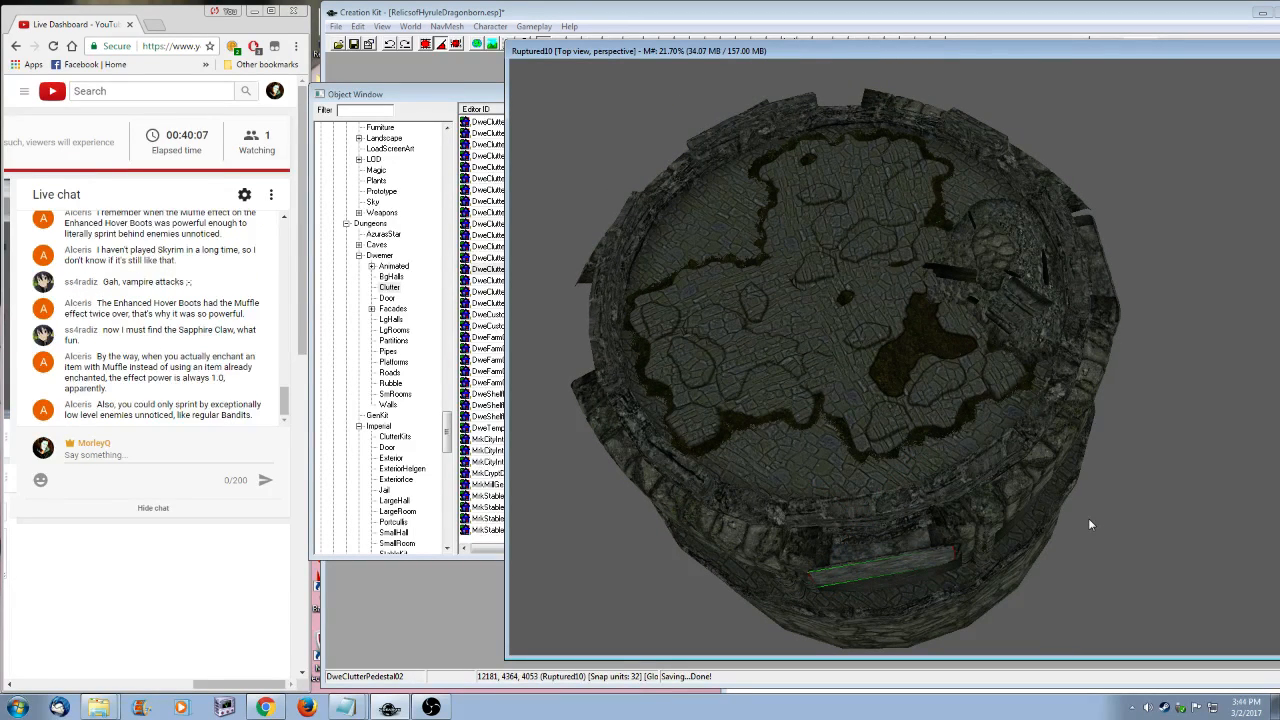
- Position a duplicated pair of slabs over two further upper openings around the tower
{"action": "middle_click_drag", "start_coordinate": [1088, 518], "coordinate": [888, 432], "text": "shift"}
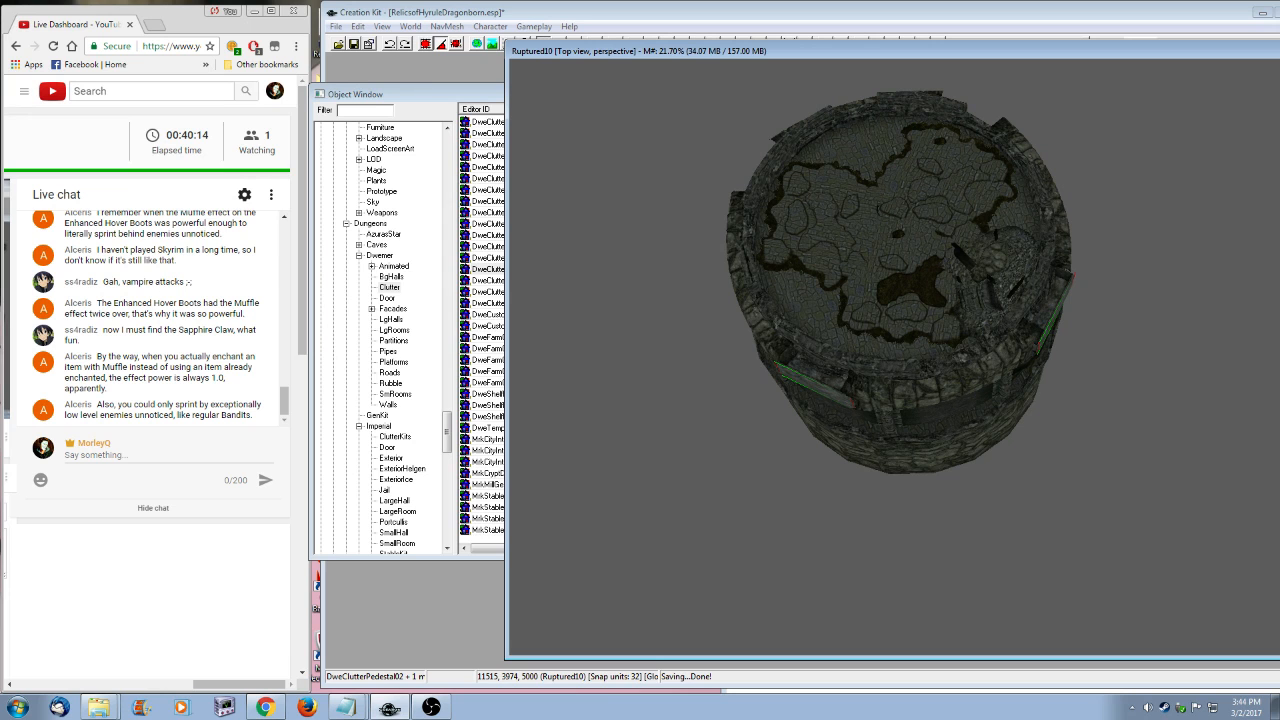
{"action": "left_click_drag", "start_coordinate": [816, 388], "coordinate": [960, 443]}
{"action": "key", "text": "Delete"}
{"action": "middle_click_drag", "start_coordinate": [960, 443], "coordinate": [895, 480], "text": "shift"}
{"action": "scroll", "coordinate": [895, 480], "scroll_direction": "up", "scroll_amount": 2}
{"action": "left_click", "coordinate": [845, 425]}
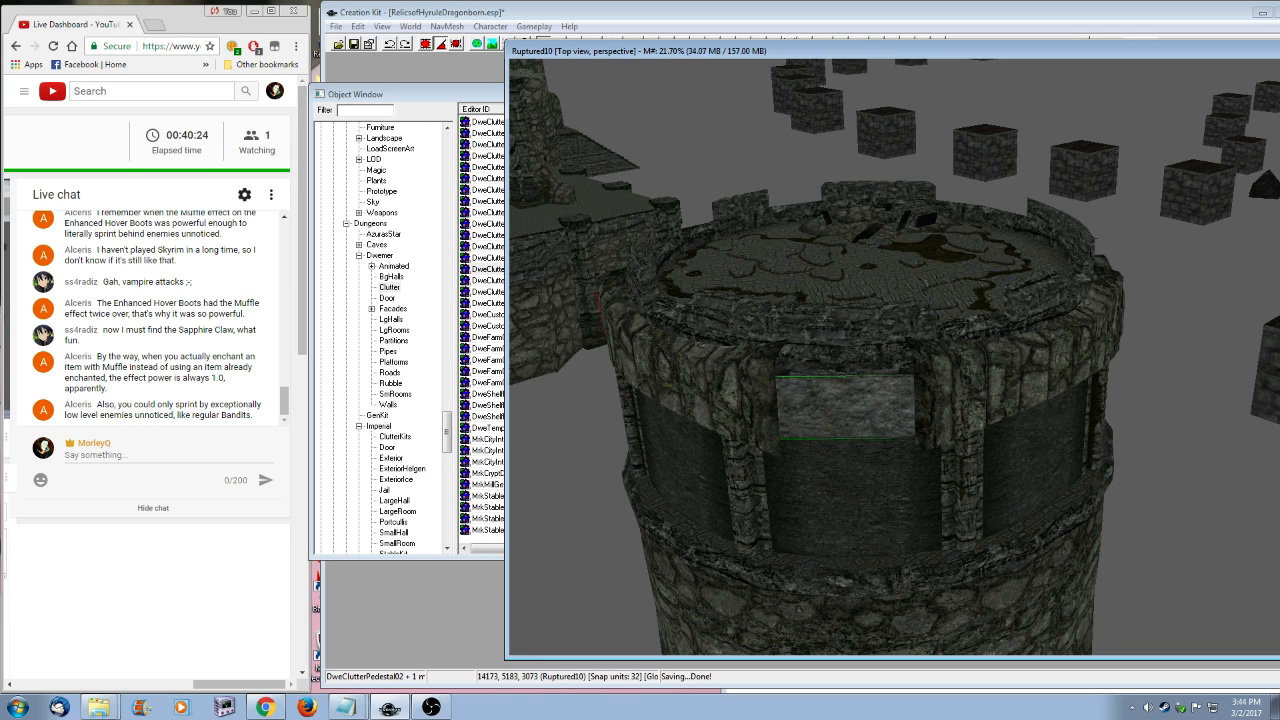
- Fine-tune the position of individual slabs so each one sits within its upper wall opening
{"action": "scroll", "coordinate": [890, 465], "scroll_direction": "up", "scroll_amount": 2}
{"action": "middle_click_drag", "start_coordinate": [845, 425], "coordinate": [978, 507], "text": "shift"}
{"action": "scroll", "coordinate": [1010, 481], "scroll_direction": "down", "scroll_amount": 1}
{"action": "left_click_drag", "start_coordinate": [968, 418], "coordinate": [972, 440]}
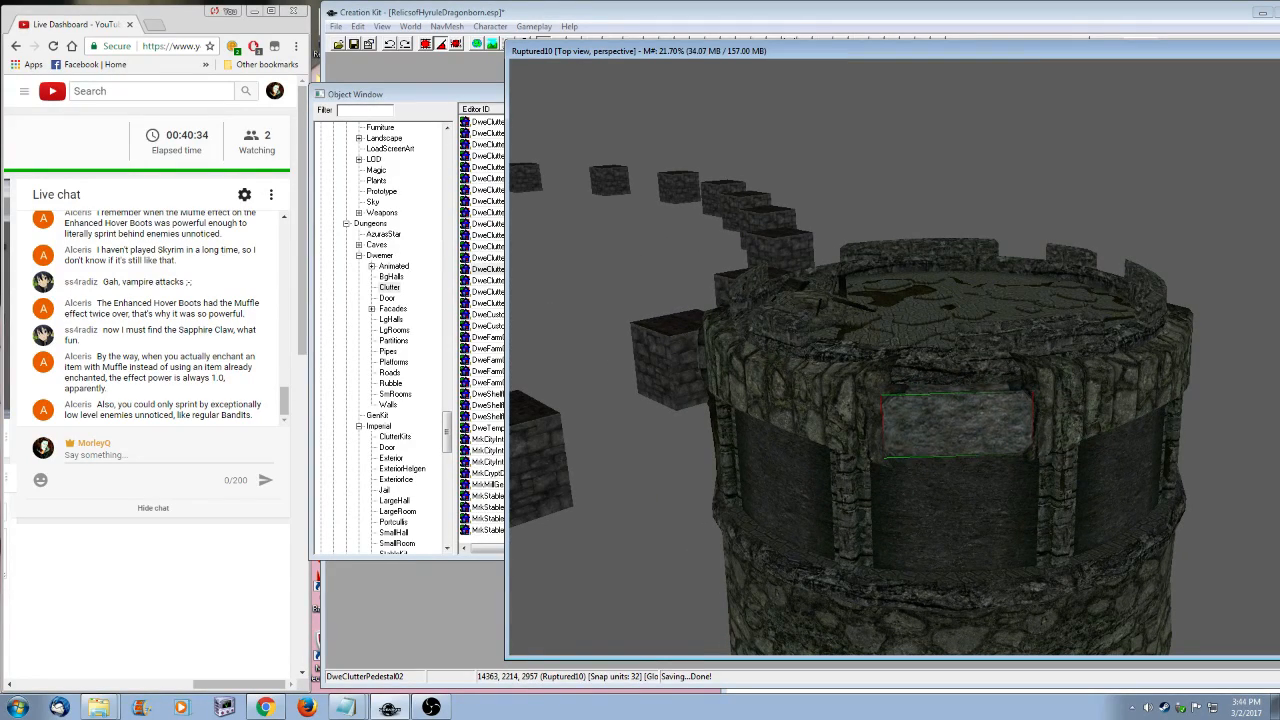
{"action": "middle_click_drag", "start_coordinate": [972, 440], "coordinate": [762, 510], "text": "shift"}
{"action": "left_click_drag", "start_coordinate": [762, 458], "coordinate": [752, 469]}
{"action": "middle_click_drag", "start_coordinate": [910, 505], "coordinate": [906, 445], "text": "shift"}
{"action": "middle_click_drag", "start_coordinate": [774, 446], "coordinate": [687, 418], "text": "shift"}
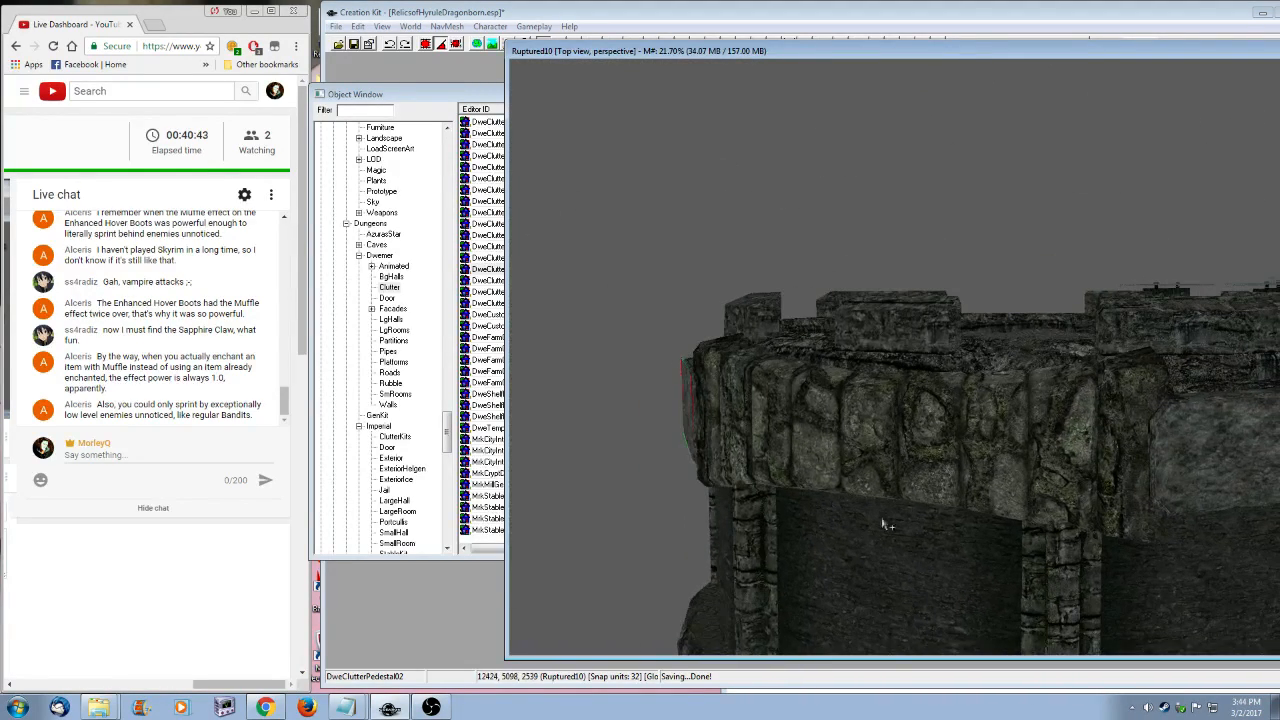
- Stack a duplicate slab directly above the one in the walled upper opening to cover its full height
{"action": "mouse_move", "coordinate": [885, 523]}
{"action": "middle_mouse_down", "text": "shift"}
{"action": "mouse_move", "coordinate": [900, 560]}
{"action": "mouse_move", "coordinate": [851, 469]}
{"action": "mouse_move", "coordinate": [863, 535]}
{"action": "middle_mouse_up", "text": "shift"}
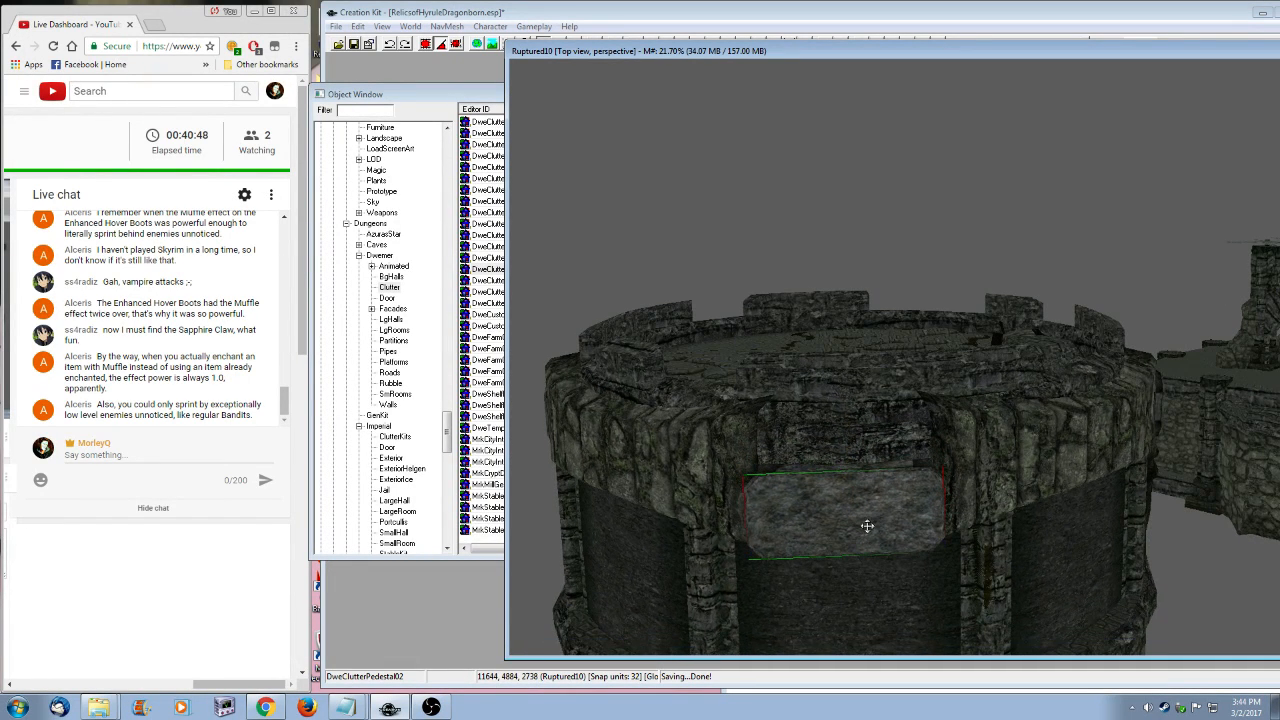
{"action": "left_click_drag", "start_coordinate": [880, 516], "coordinate": [866, 443]}
{"action": "middle_click_drag", "start_coordinate": [866, 443], "coordinate": [868, 492], "text": "shift"}
{"action": "left_click_drag", "start_coordinate": [841, 477], "coordinate": [841, 466]}
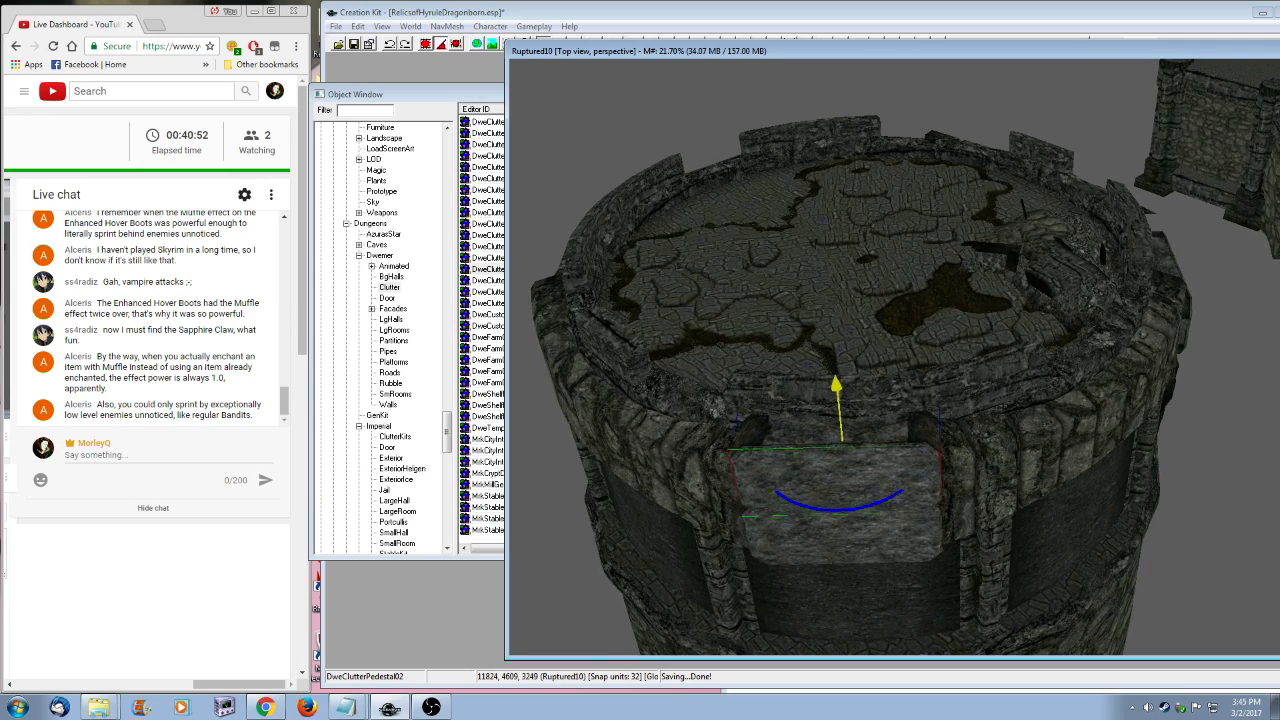
- Raise a second slab above the existing one at the next walled opening and align the two
{"action": "middle_click_drag", "start_coordinate": [846, 469], "coordinate": [1055, 483], "text": "shift"}
{"action": "left_click_drag", "start_coordinate": [1067, 466], "coordinate": [1067, 391]}
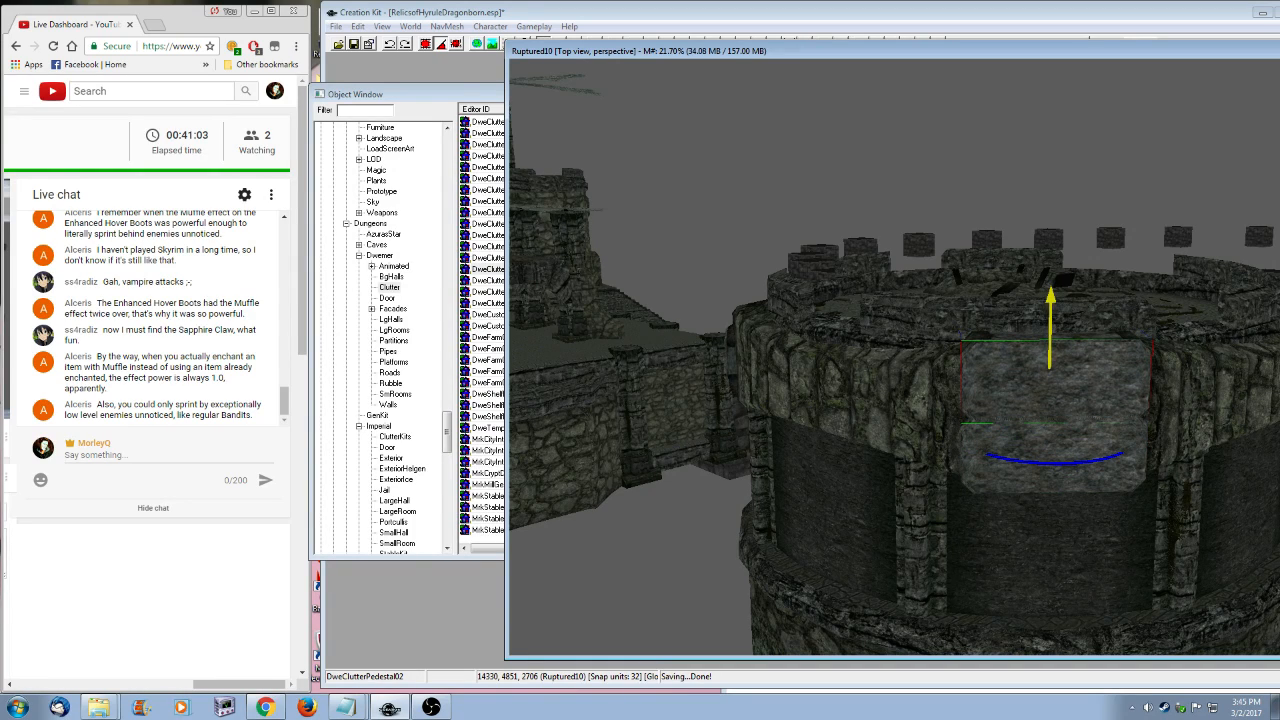
{"action": "middle_click_drag", "start_coordinate": [1067, 391], "coordinate": [1063, 447], "text": "shift"}
{"action": "left_click_drag", "start_coordinate": [1064, 447], "coordinate": [1064, 443]}
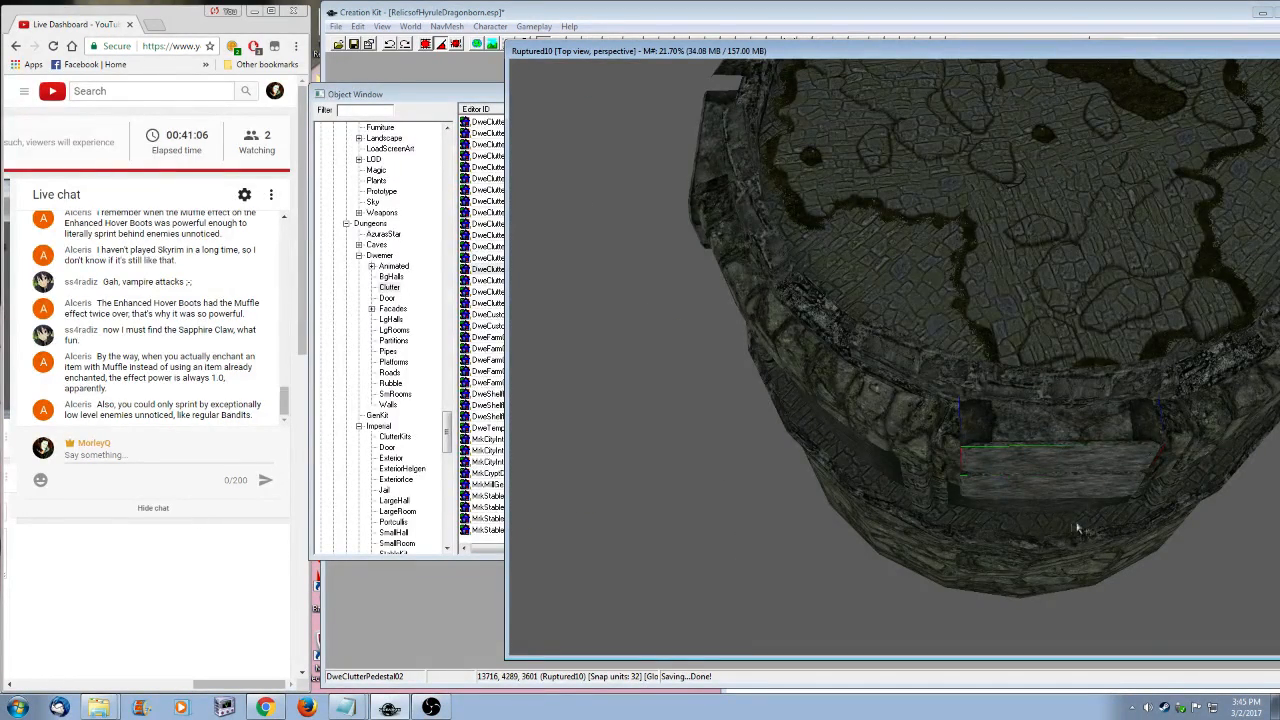
- Lower the slab at the remaining walled opening, duplicate it and raise the copy to close the gap above
{"action": "middle_click_drag", "start_coordinate": [1078, 530], "coordinate": [945, 511], "text": "shift"}
{"action": "mouse_move", "coordinate": [813, 422]}
{"action": "middle_mouse_down", "text": "shift"}
{"action": "mouse_move", "coordinate": [834, 437]}
{"action": "mouse_move", "coordinate": [822, 430]}
{"action": "middle_mouse_up", "text": "shift"}
{"action": "left_click_drag", "start_coordinate": [822, 430], "coordinate": [822, 512]}
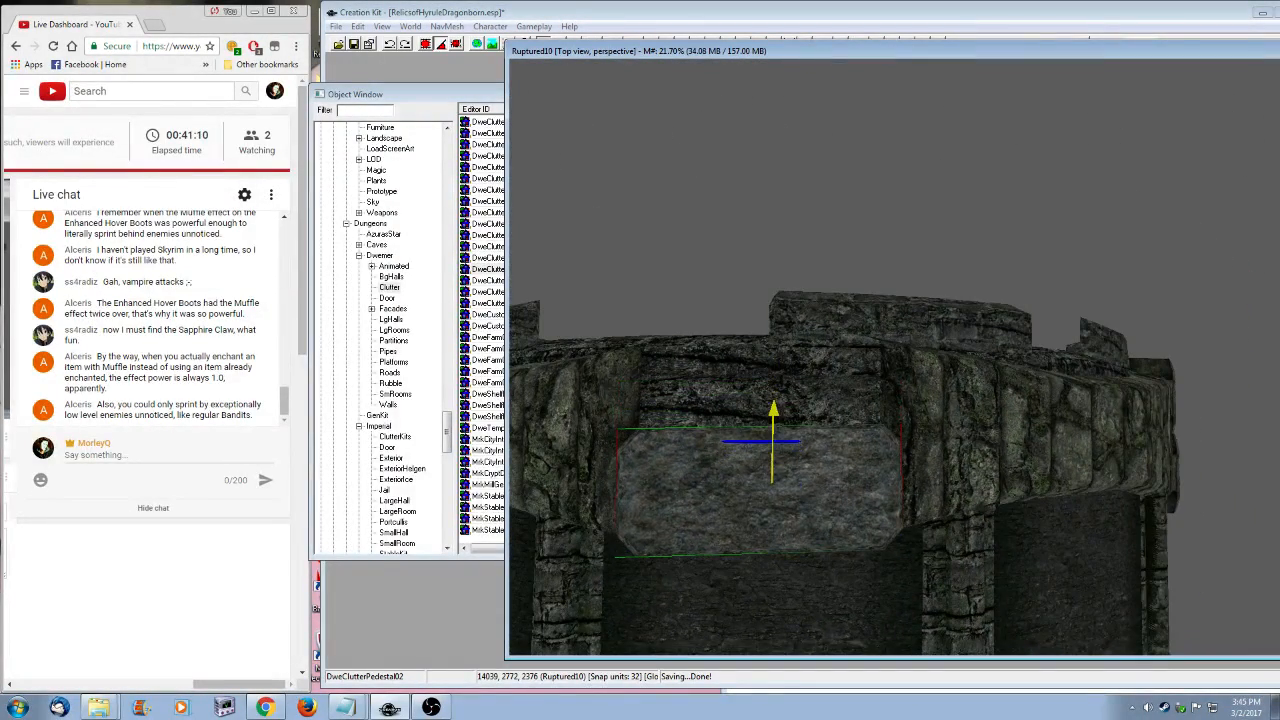
{"action": "middle_click_drag", "start_coordinate": [822, 512], "coordinate": [812, 518], "text": "shift"}
{"action": "key", "text": "ctrl+d"}
{"action": "left_click_drag", "start_coordinate": [815, 518], "coordinate": [815, 386]}
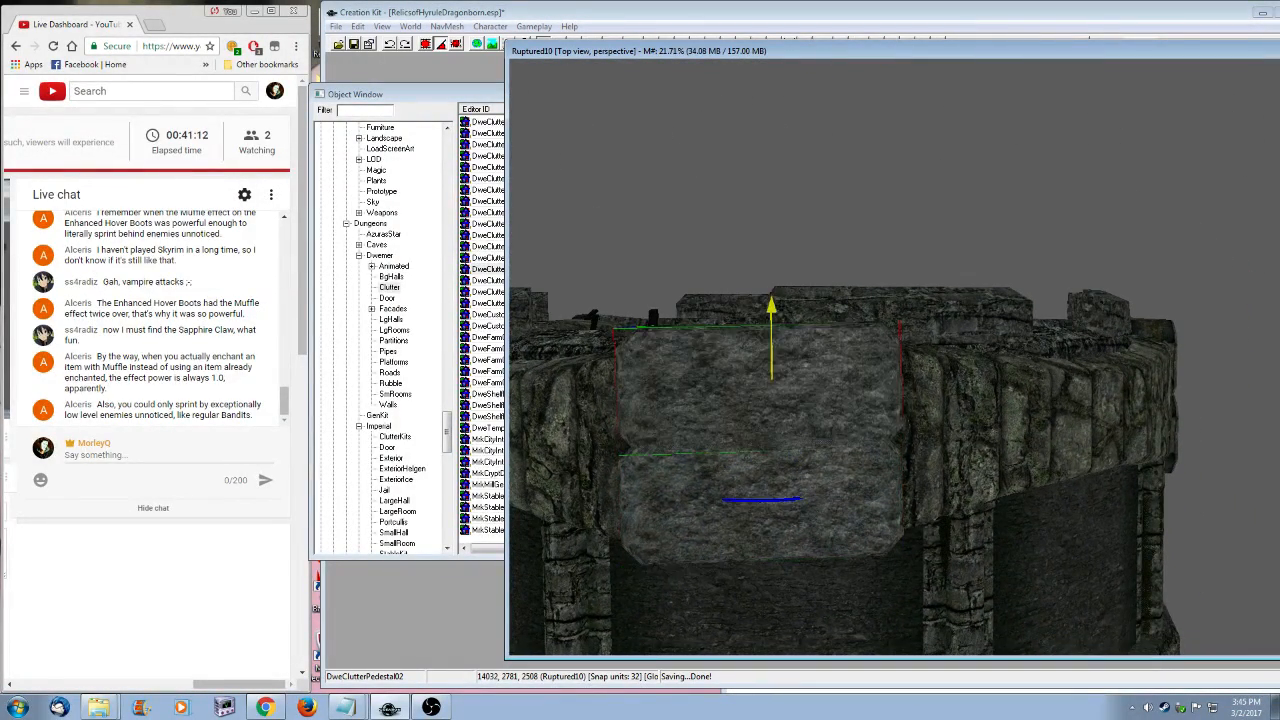
{"action": "middle_click_drag", "start_coordinate": [815, 386], "coordinate": [847, 429], "text": "shift"}
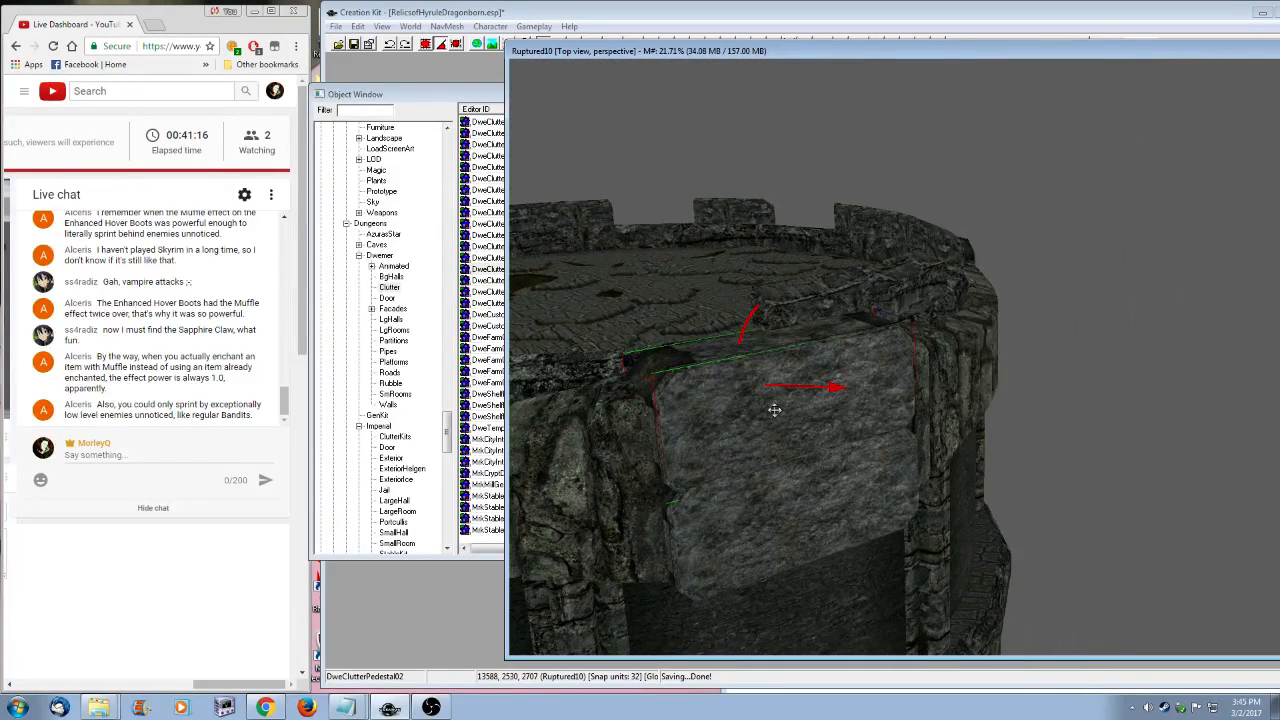
- Toggle angle snapping, rotate the upper slab slightly and shift it to line up with its walled opening
{"action": "left_click", "coordinate": [441, 43]}
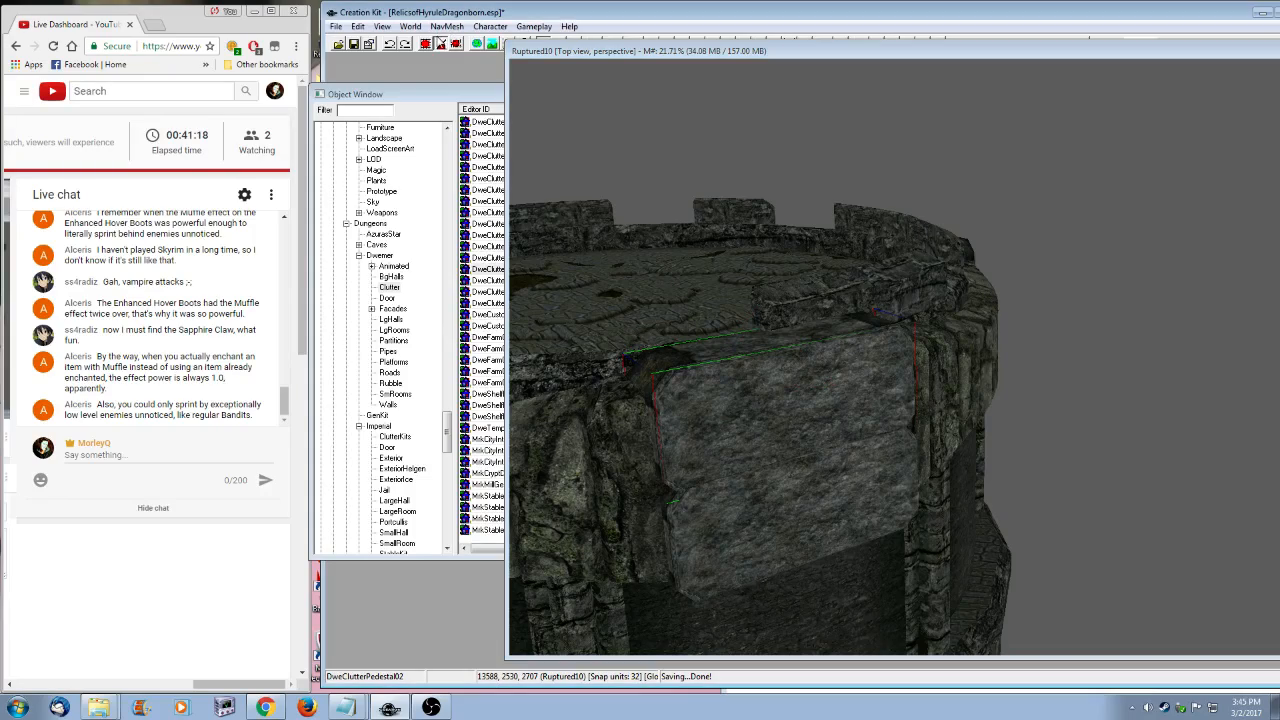
{"action": "right_click_drag", "start_coordinate": [766, 427], "coordinate": [786, 427]}
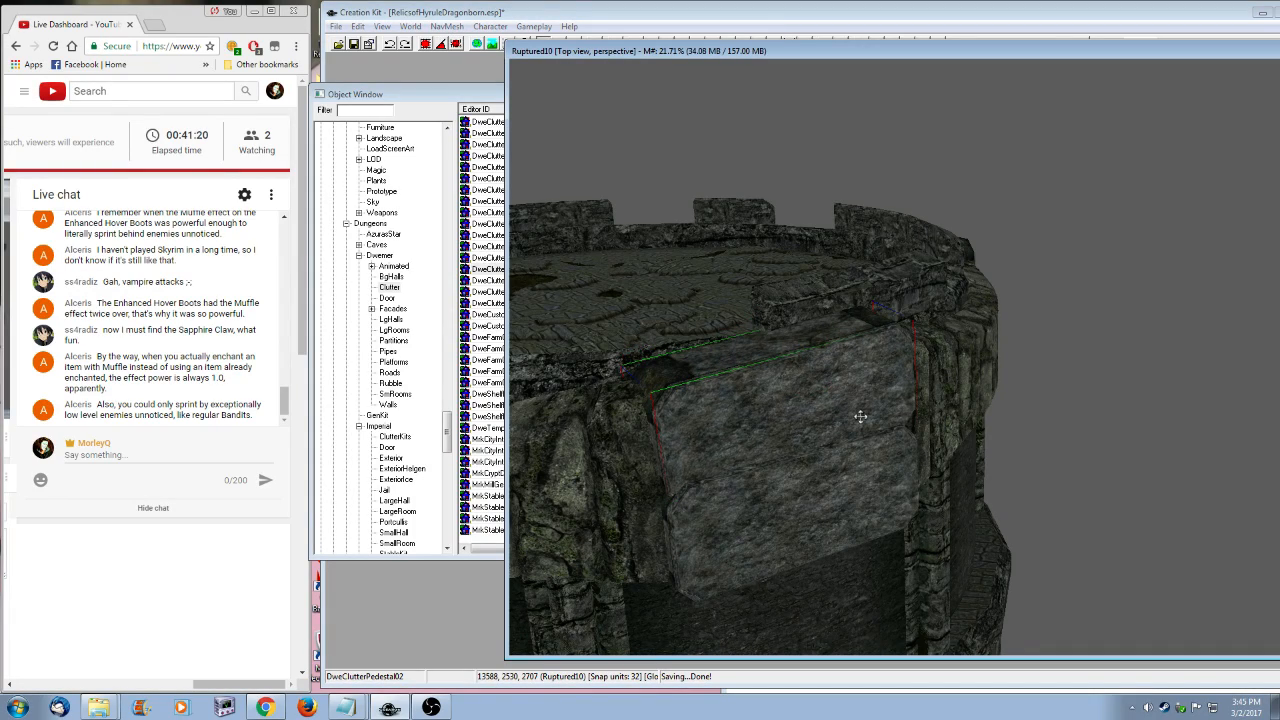
{"action": "middle_click_drag", "start_coordinate": [860, 416], "coordinate": [809, 432], "text": "shift"}
{"action": "key", "text": "z"}
{"action": "left_click_drag", "start_coordinate": [809, 432], "coordinate": [808, 418]}
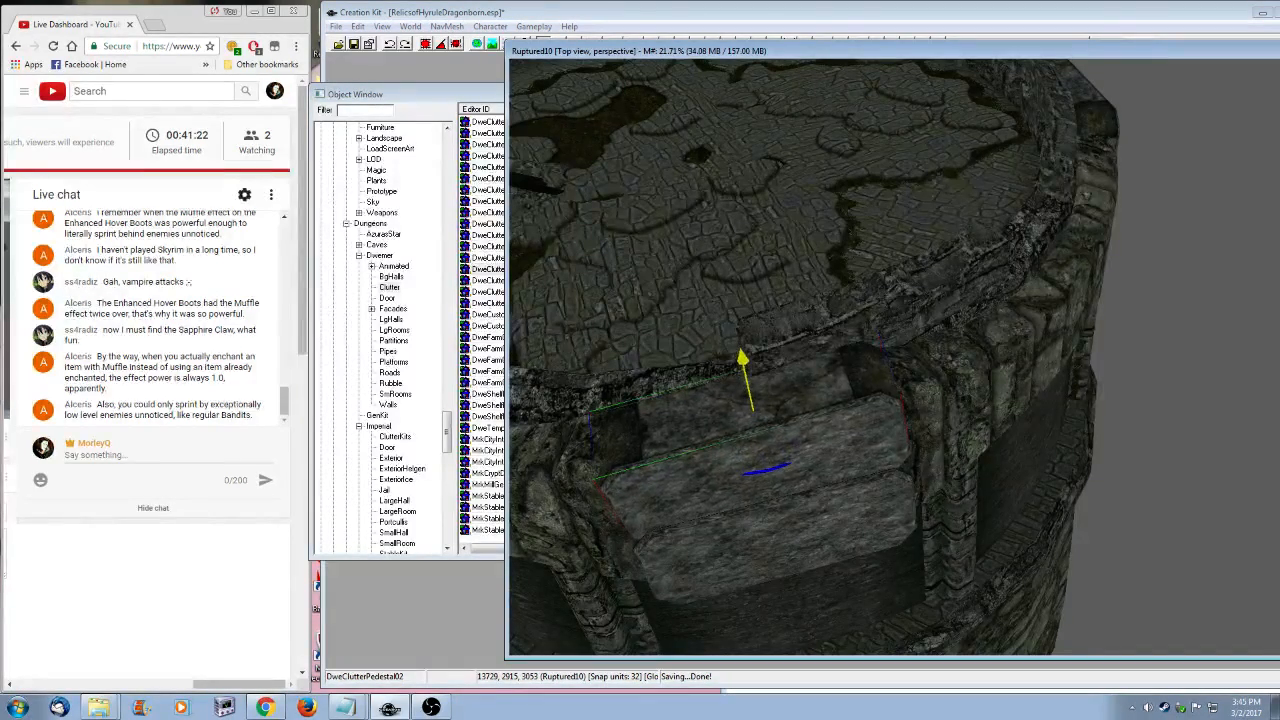
{"action": "middle_click_drag", "start_coordinate": [808, 418], "coordinate": [826, 505], "text": "shift"}
{"action": "left_click_drag", "start_coordinate": [826, 505], "coordinate": [824, 480]}
{"action": "middle_click_drag", "start_coordinate": [824, 480], "coordinate": [777, 529], "text": "shift"}
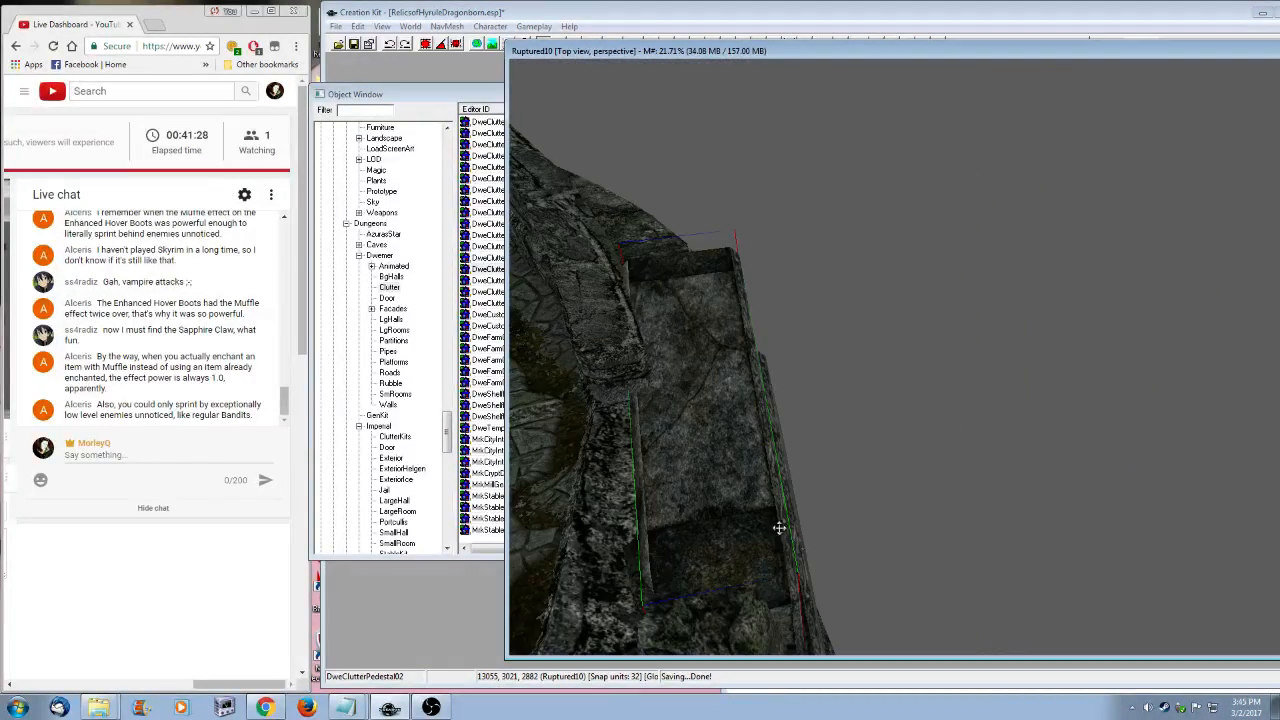
{"action": "left_click_drag", "start_coordinate": [744, 505], "coordinate": [726, 480]}
{"action": "middle_click_drag", "start_coordinate": [726, 480], "coordinate": [1035, 540], "text": "shift"}
{"action": "key", "text": "ctrl+z"}
- Lower the slab above the wood-framed doorway and stack a second one over it to cover the opening's full height
{"action": "middle_click_drag", "start_coordinate": [952, 428], "coordinate": [998, 436], "text": "shift"}
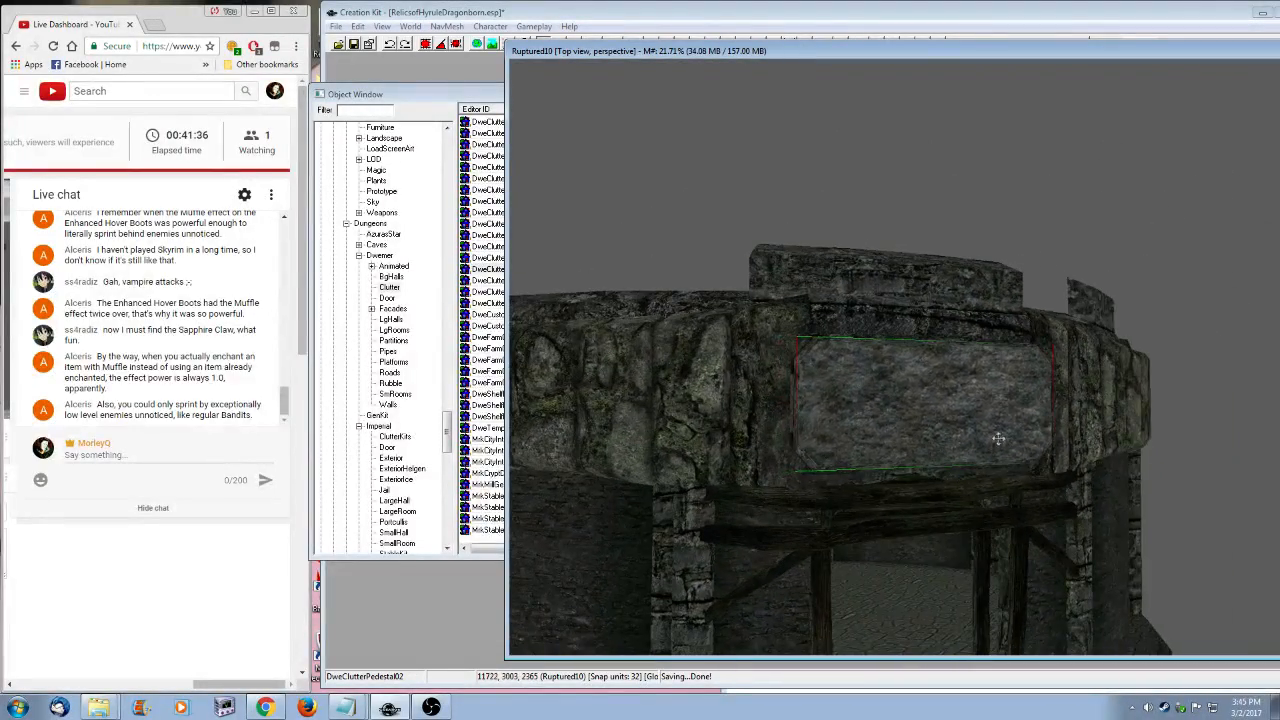
{"action": "left_click_drag", "start_coordinate": [915, 405], "coordinate": [915, 455]}
{"action": "middle_click_drag", "start_coordinate": [915, 455], "coordinate": [937, 498], "text": "shift"}
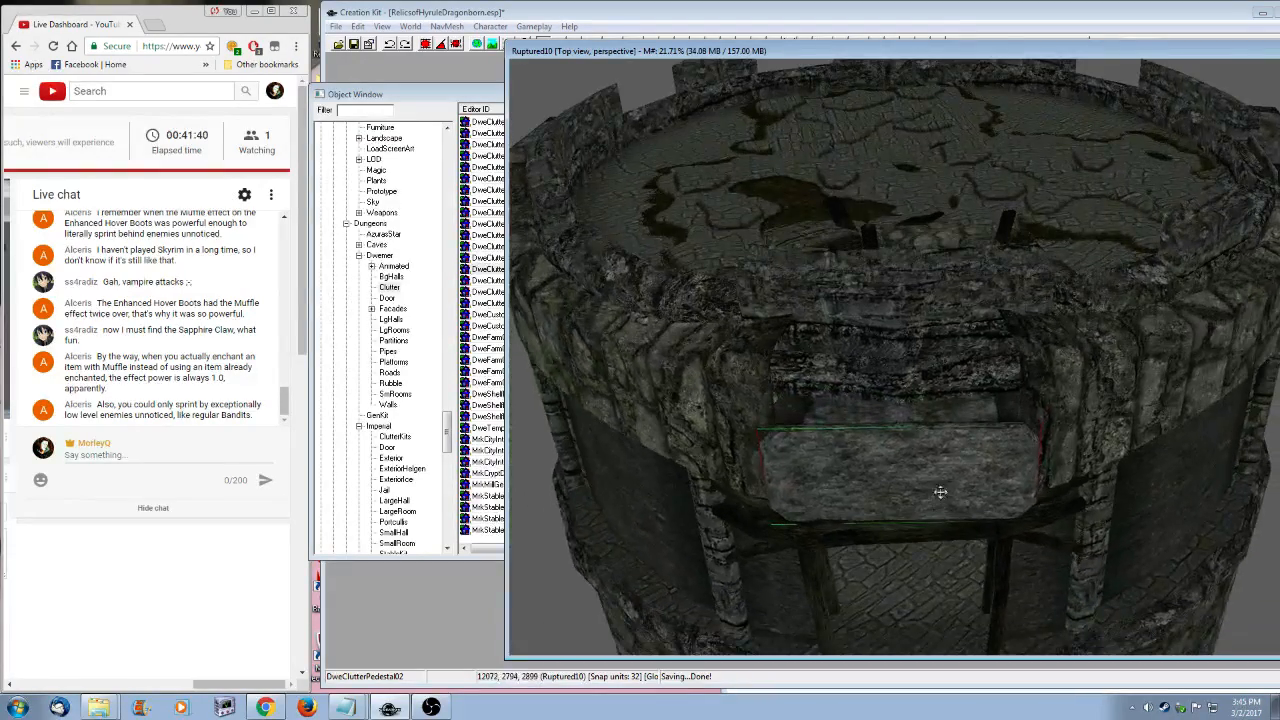
{"action": "left_click_drag", "start_coordinate": [956, 485], "coordinate": [955, 400]}
{"action": "middle_click_drag", "start_coordinate": [955, 400], "coordinate": [960, 458], "text": "shift"}
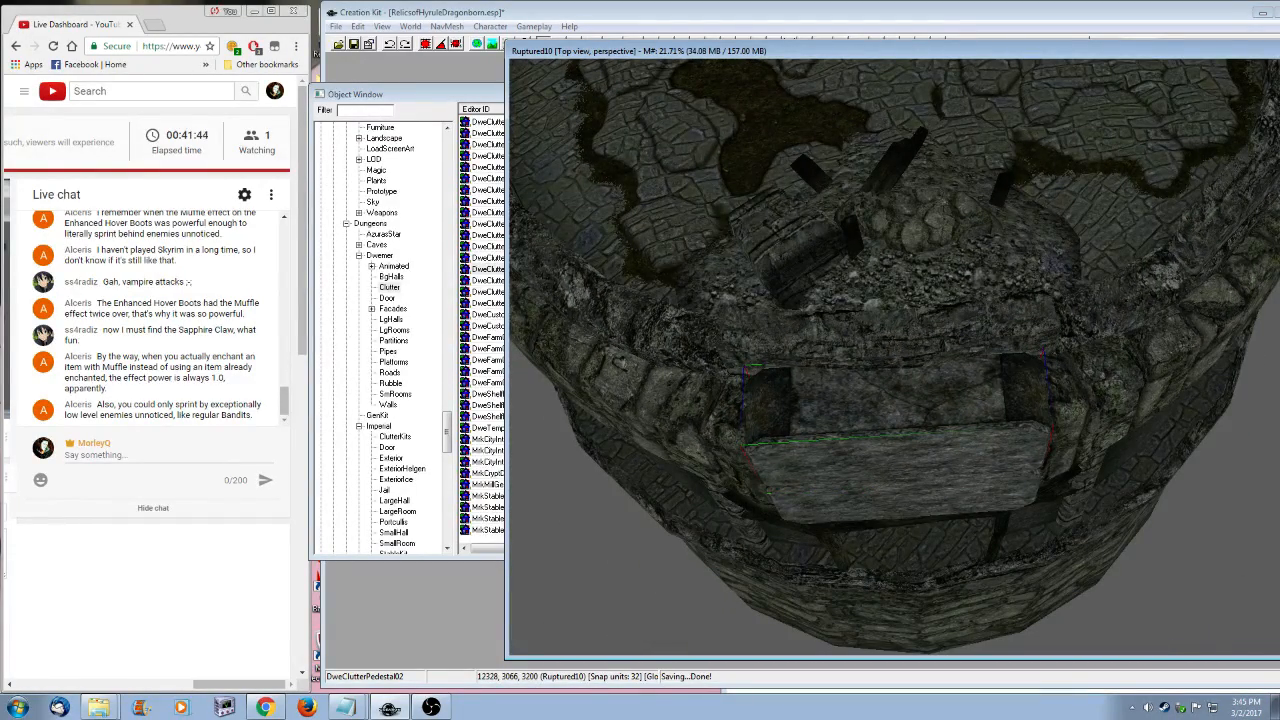
- Adjust the height of the slab above a walled opening, working from inside the tower
{"action": "middle_click_drag", "start_coordinate": [960, 458], "coordinate": [930, 535], "text": "shift"}
{"action": "scroll", "coordinate": [1026, 380], "scroll_direction": "down", "scroll_amount": 5}
{"action": "mouse_move", "coordinate": [922, 472]}
{"action": "middle_mouse_down", "text": "shift"}
{"action": "mouse_move", "coordinate": [1030, 483]}
{"action": "mouse_move", "coordinate": [993, 518]}
{"action": "mouse_move", "coordinate": [963, 485]}
{"action": "mouse_move", "coordinate": [966, 500]}
{"action": "mouse_move", "coordinate": [968, 476]}
{"action": "mouse_move", "coordinate": [929, 479]}
{"action": "middle_mouse_up", "text": "shift"}
{"action": "scroll", "coordinate": [940, 476], "scroll_direction": "up", "scroll_amount": 6}
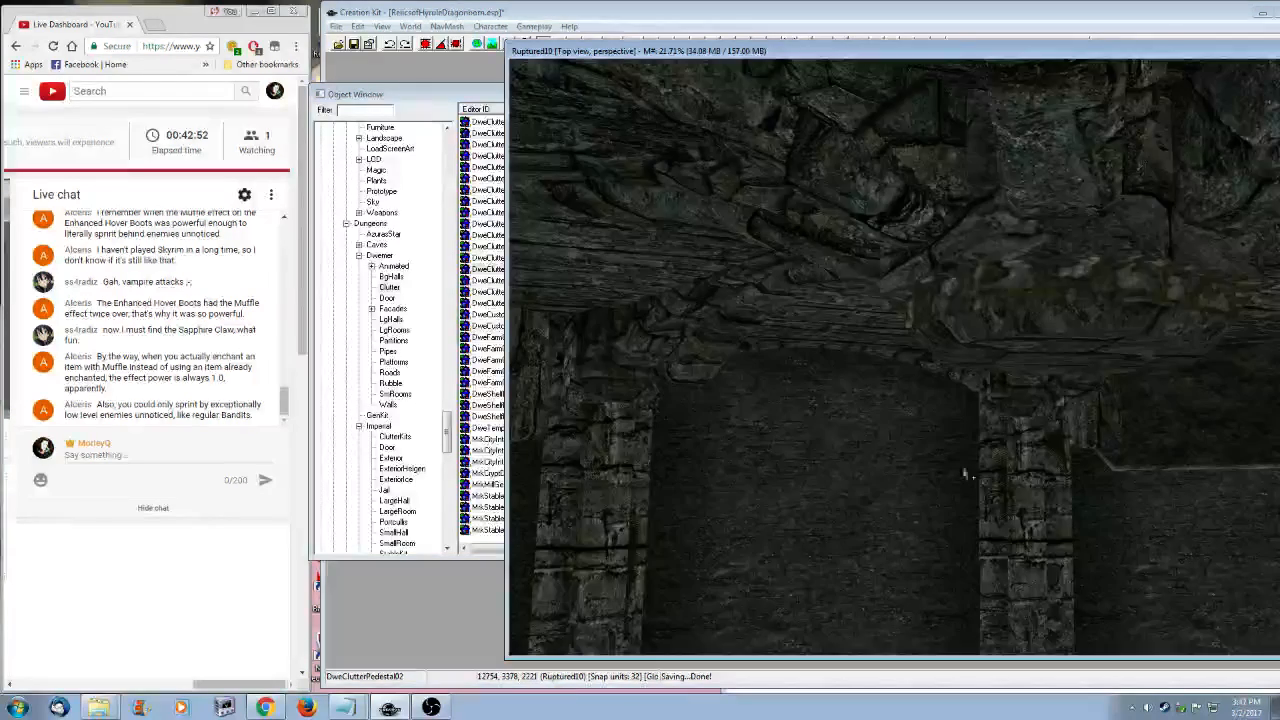
{"action": "middle_click_drag", "start_coordinate": [1223, 394], "coordinate": [938, 452], "text": "shift"}
{"action": "middle_click_drag", "start_coordinate": [808, 300], "coordinate": [866, 401], "text": "shift"}
{"action": "left_click_drag", "start_coordinate": [866, 401], "coordinate": [858, 430]}
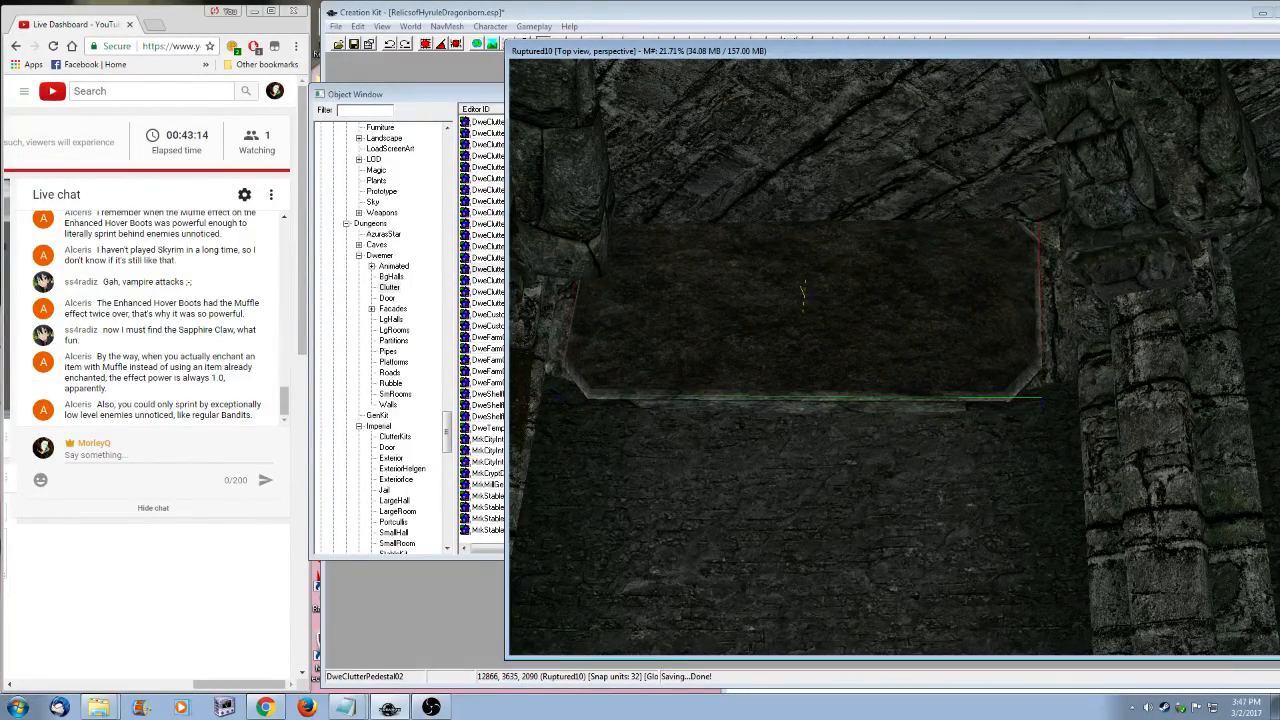
- Nudge the slab above the wood-framed doorway into place from inside the tower
{"action": "middle_click_drag", "start_coordinate": [908, 418], "coordinate": [985, 475], "text": "shift"}
{"action": "scroll", "coordinate": [871, 200], "scroll_direction": "up", "scroll_amount": 5}
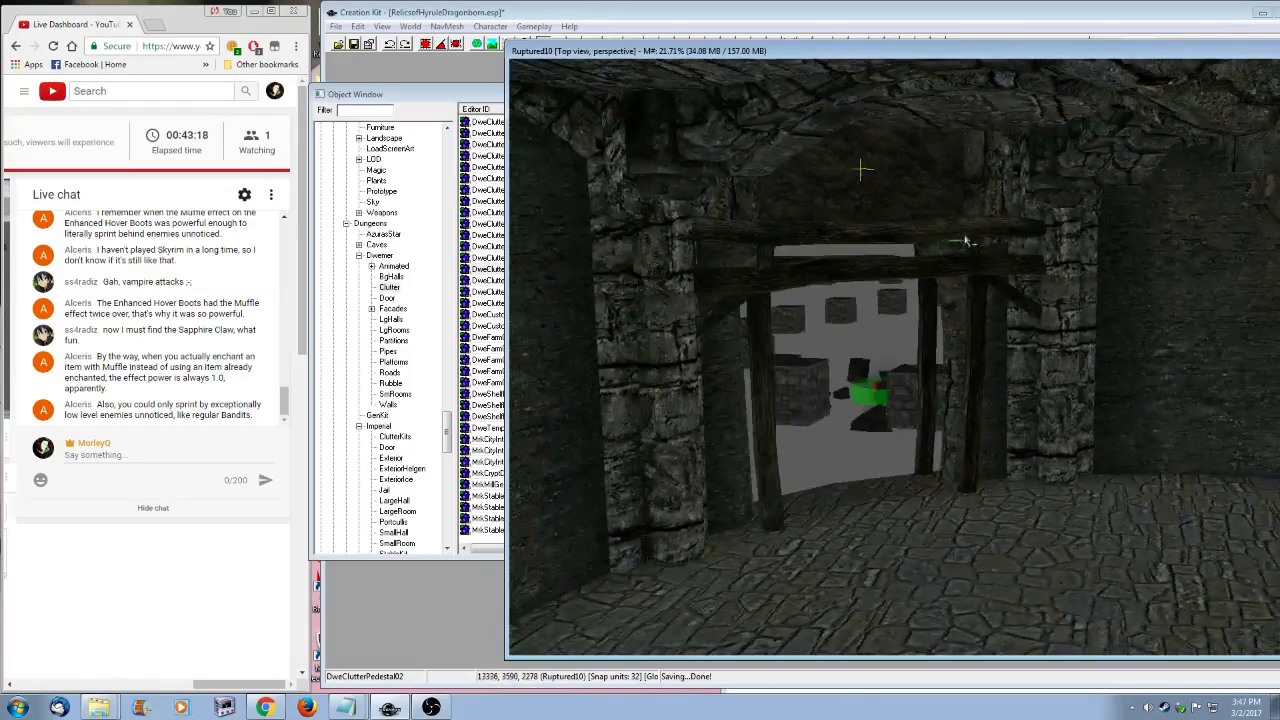
{"action": "left_click_drag", "start_coordinate": [806, 131], "coordinate": [810, 126]}
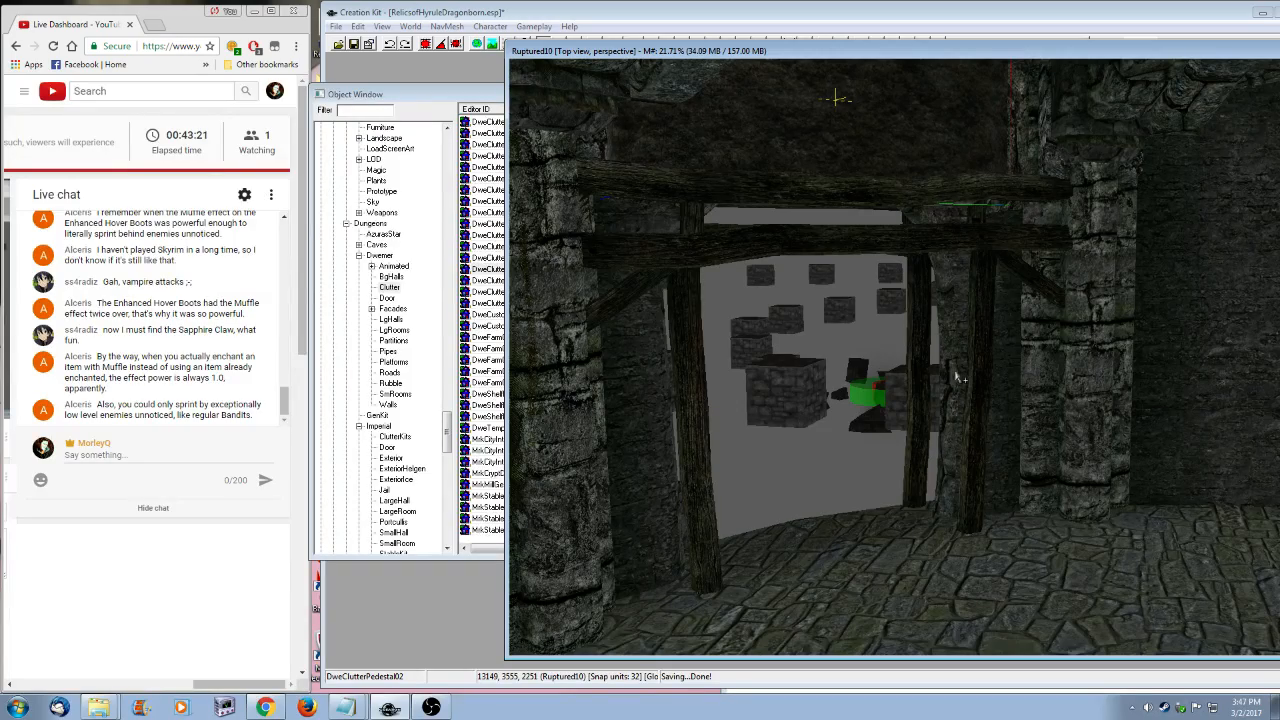
- Fine-tune the slab in the next walled opening from inside so it sits between the pillars, and check the tower's exterior
{"action": "middle_click_drag", "start_coordinate": [957, 377], "coordinate": [997, 303], "text": "shift"}
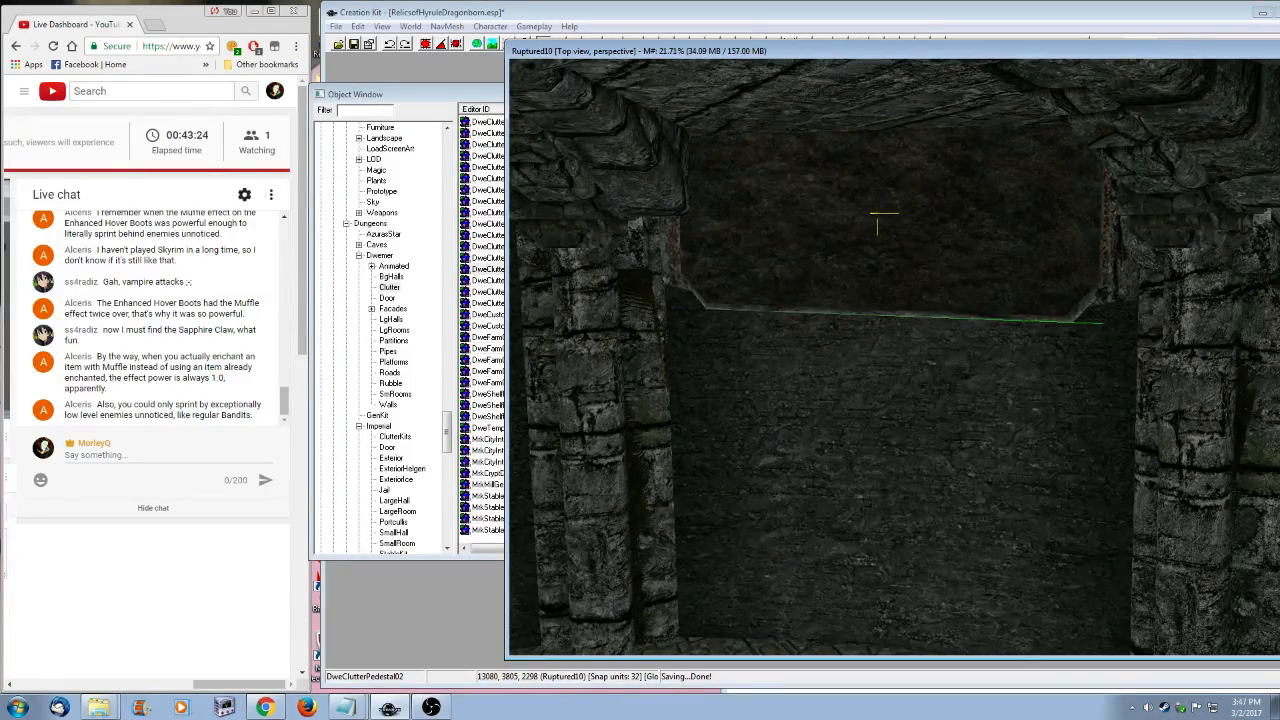
{"action": "middle_click_drag", "start_coordinate": [860, 309], "coordinate": [981, 400], "text": "shift"}
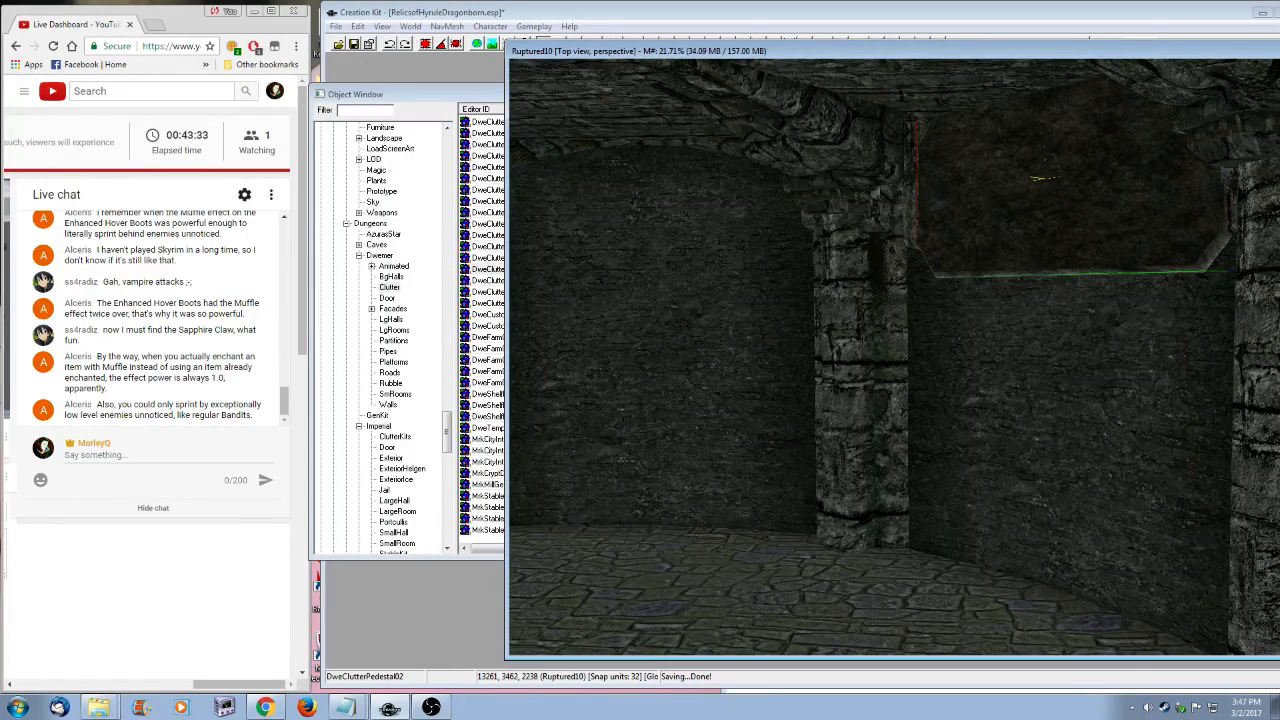
{"action": "left_click_drag", "start_coordinate": [1063, 301], "coordinate": [1080, 301]}
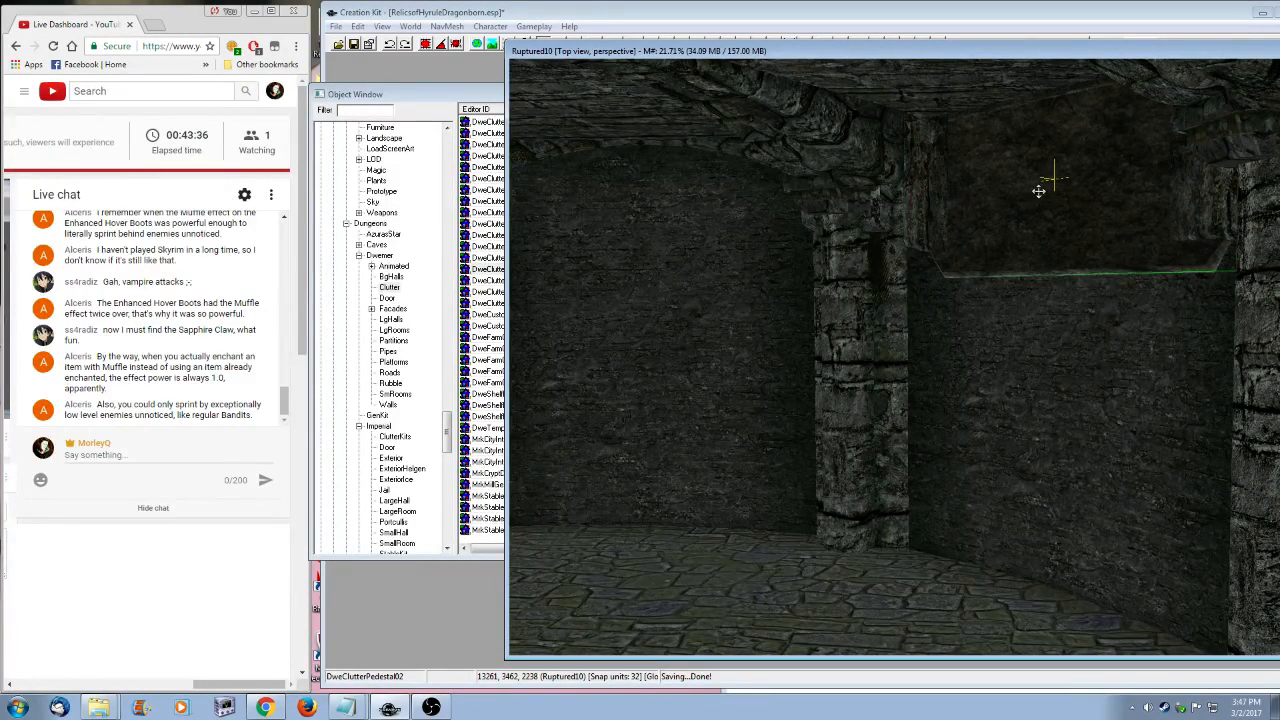
{"action": "left_click_drag", "start_coordinate": [1039, 191], "coordinate": [1035, 191]}
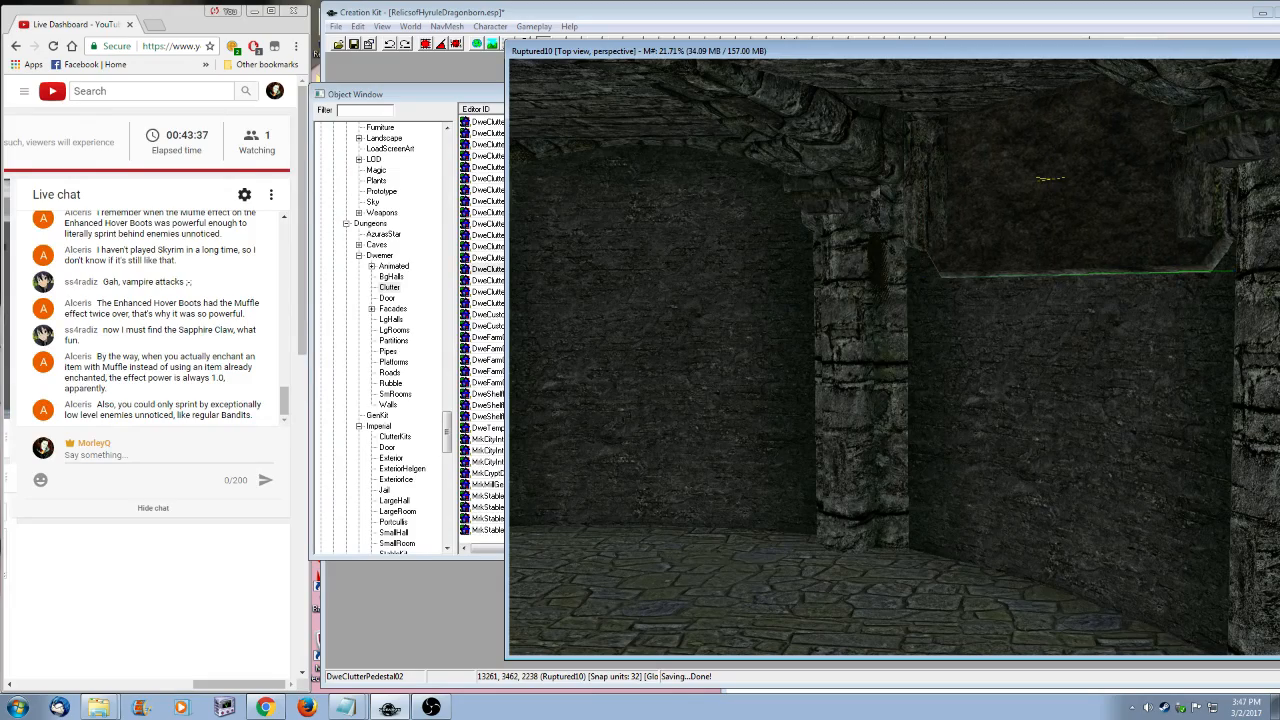
{"action": "middle_click_drag", "start_coordinate": [1063, 305], "coordinate": [1089, 309], "text": "shift"}
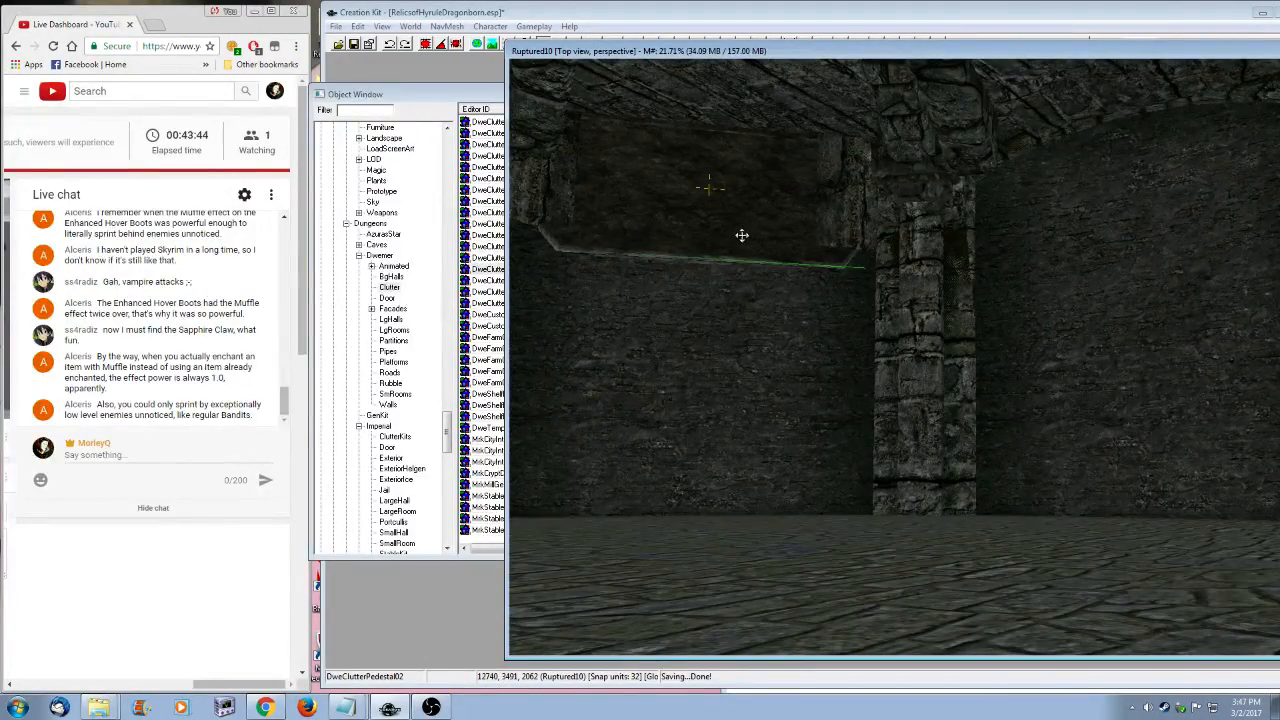
{"action": "left_click_drag", "start_coordinate": [742, 235], "coordinate": [742, 243]}
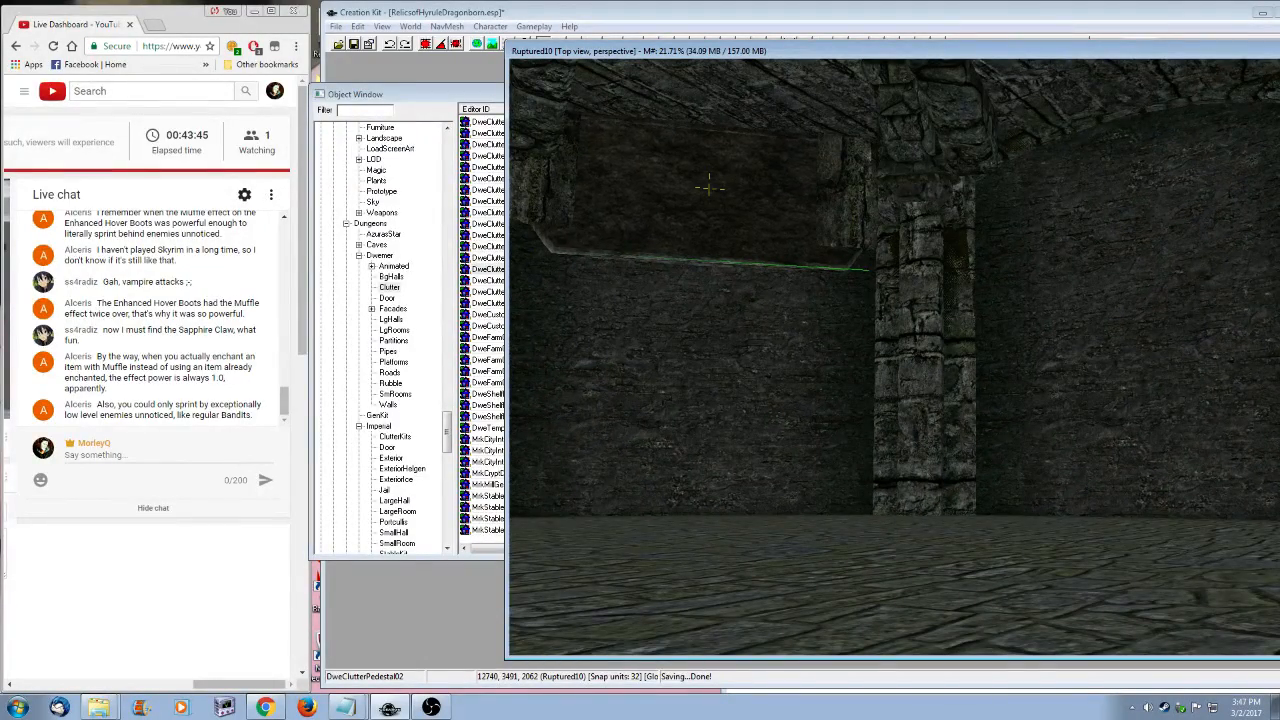
{"action": "middle_click_drag", "start_coordinate": [742, 243], "coordinate": [776, 240], "text": "shift"}
{"action": "left_click_drag", "start_coordinate": [738, 238], "coordinate": [742, 243]}
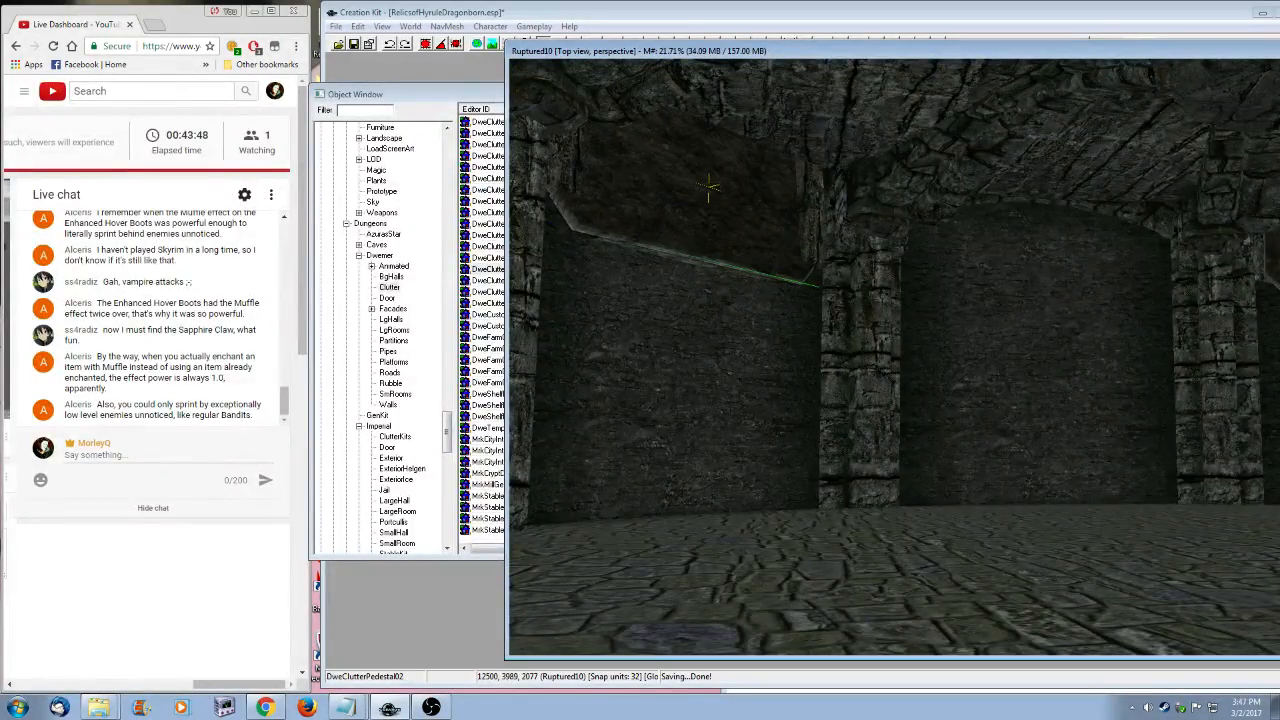
{"action": "middle_click_drag", "start_coordinate": [740, 231], "coordinate": [897, 266], "text": "shift"}
{"action": "scroll", "coordinate": [897, 266], "scroll_direction": "down", "scroll_amount": 5}
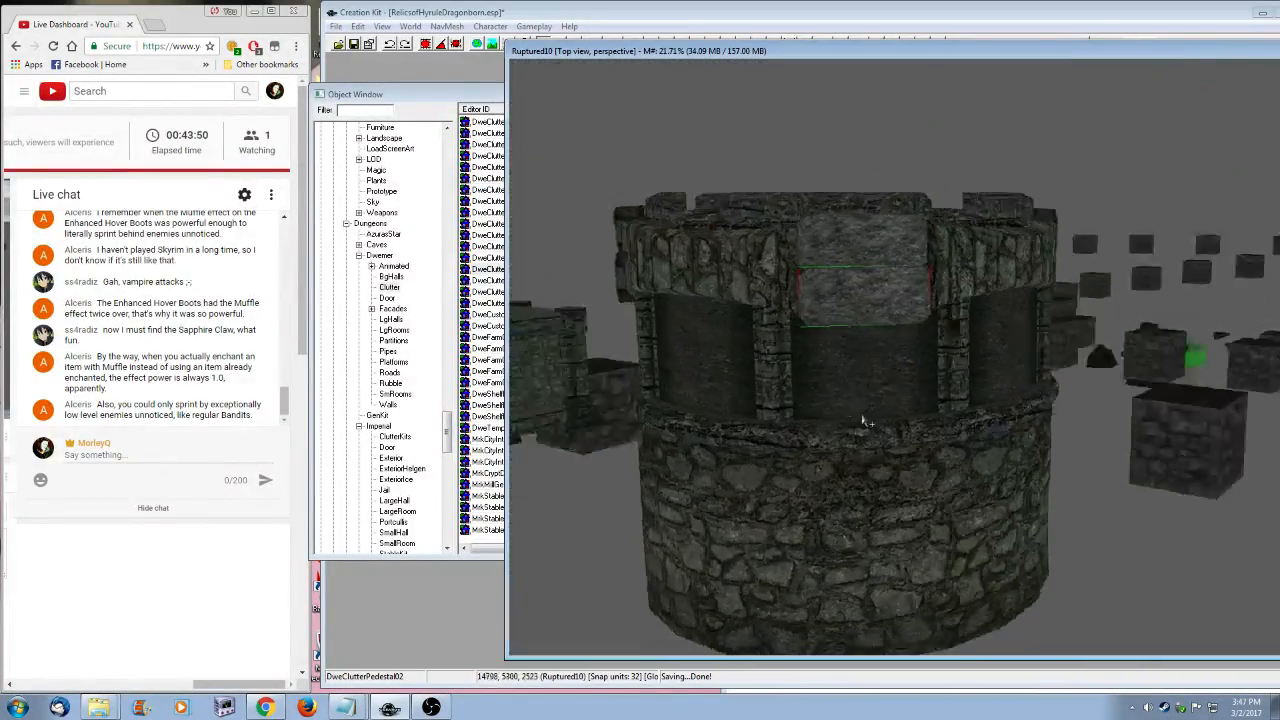
{"action": "middle_click_drag", "start_coordinate": [863, 421], "coordinate": [866, 471], "text": "shift"}
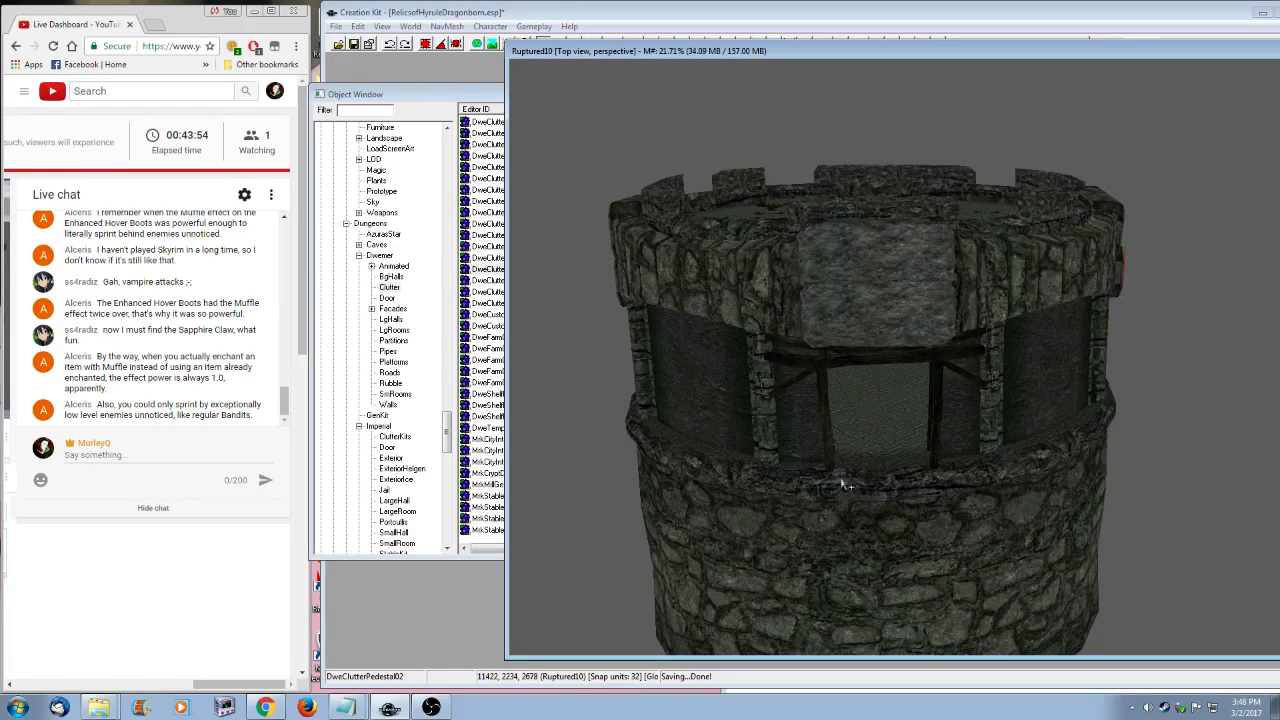
- Search the Static objects for "banner"
{"action": "left_click", "coordinate": [482, 96]}
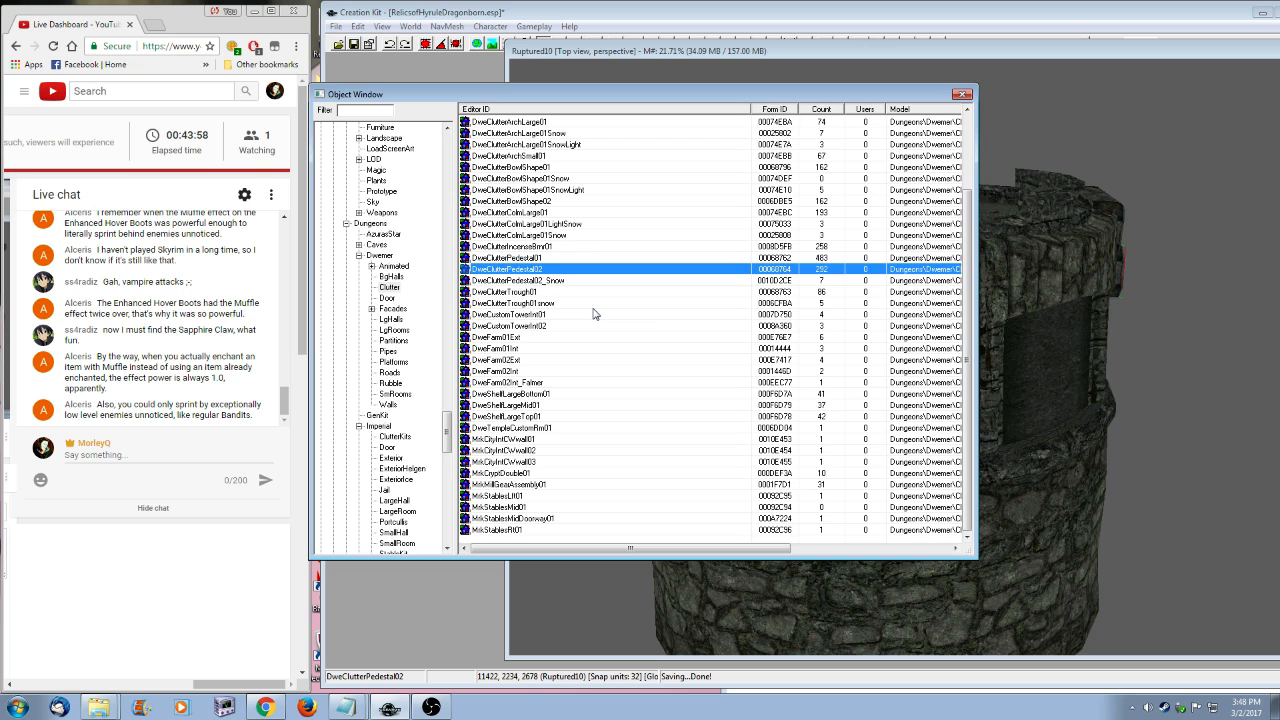
{"action": "left_click_drag", "start_coordinate": [447, 430], "coordinate": [446, 283]}
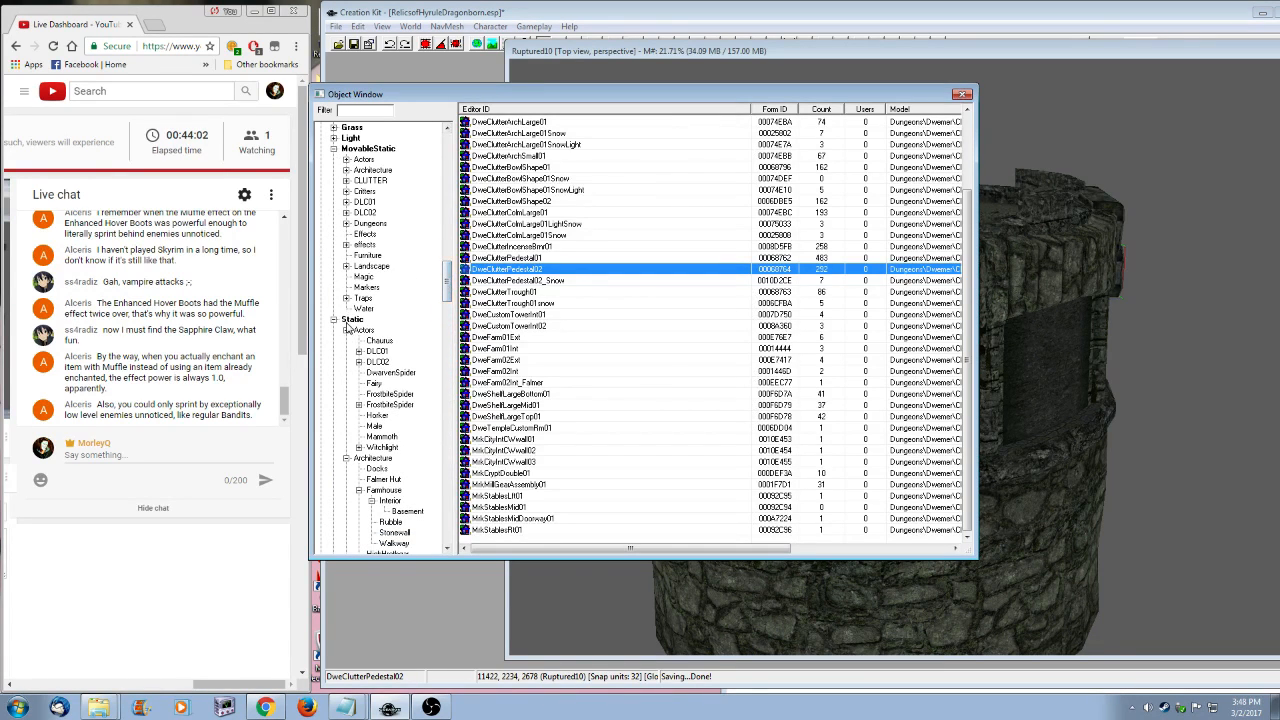
{"action": "left_click", "coordinate": [347, 321]}
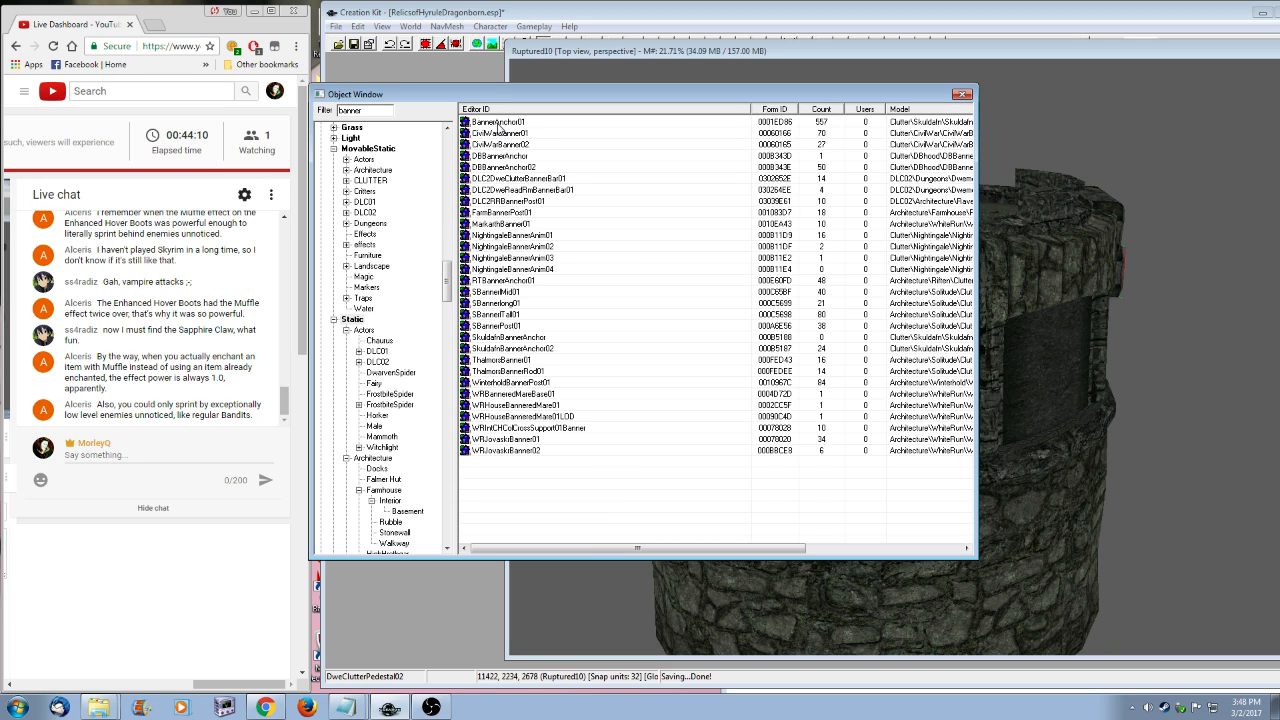
- Preview BannerAnchor01, CivilWarBanner01 and DBBannerAnchor, with the preview placed beside the object list
{"action": "left_click", "coordinate": [498, 123]}
{"action": "middle_click_drag", "start_coordinate": [709, 354], "coordinate": [762, 436], "text": "shift"}
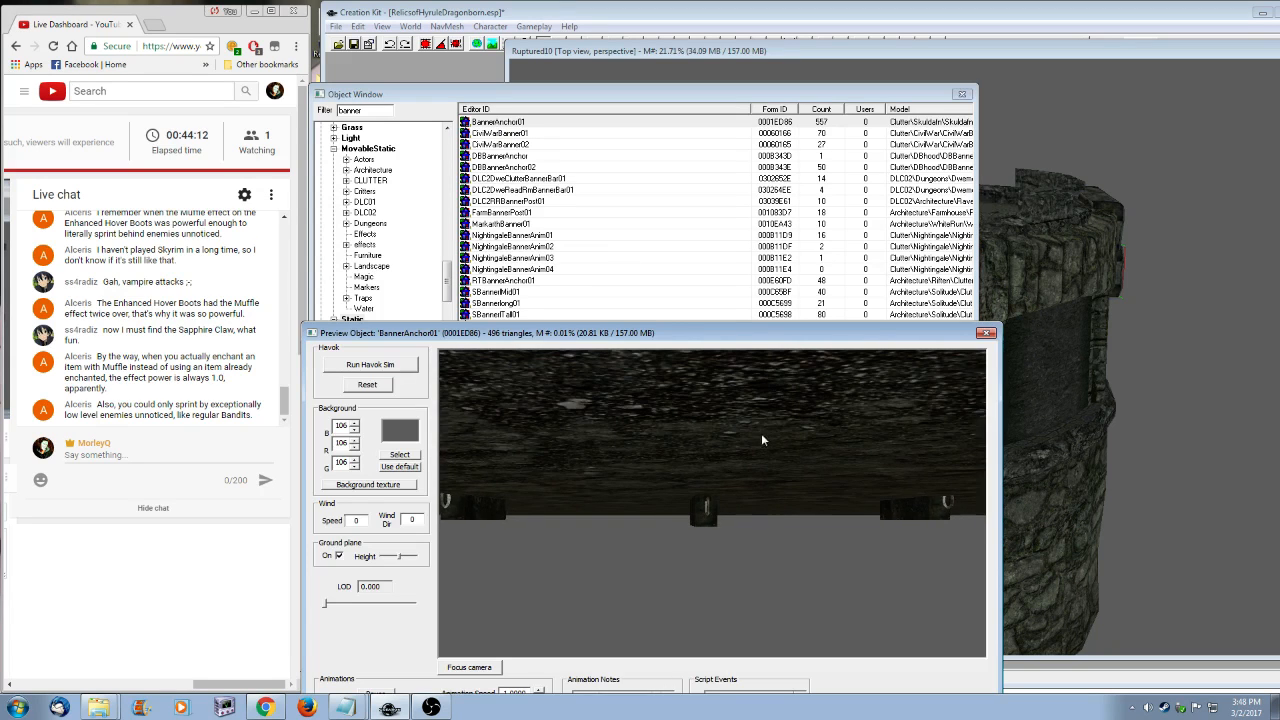
{"action": "left_click_drag", "start_coordinate": [519, 334], "coordinate": [804, 110]}
{"action": "left_click", "coordinate": [500, 133]}
{"action": "middle_click_drag", "start_coordinate": [955, 350], "coordinate": [970, 323], "text": "shift"}
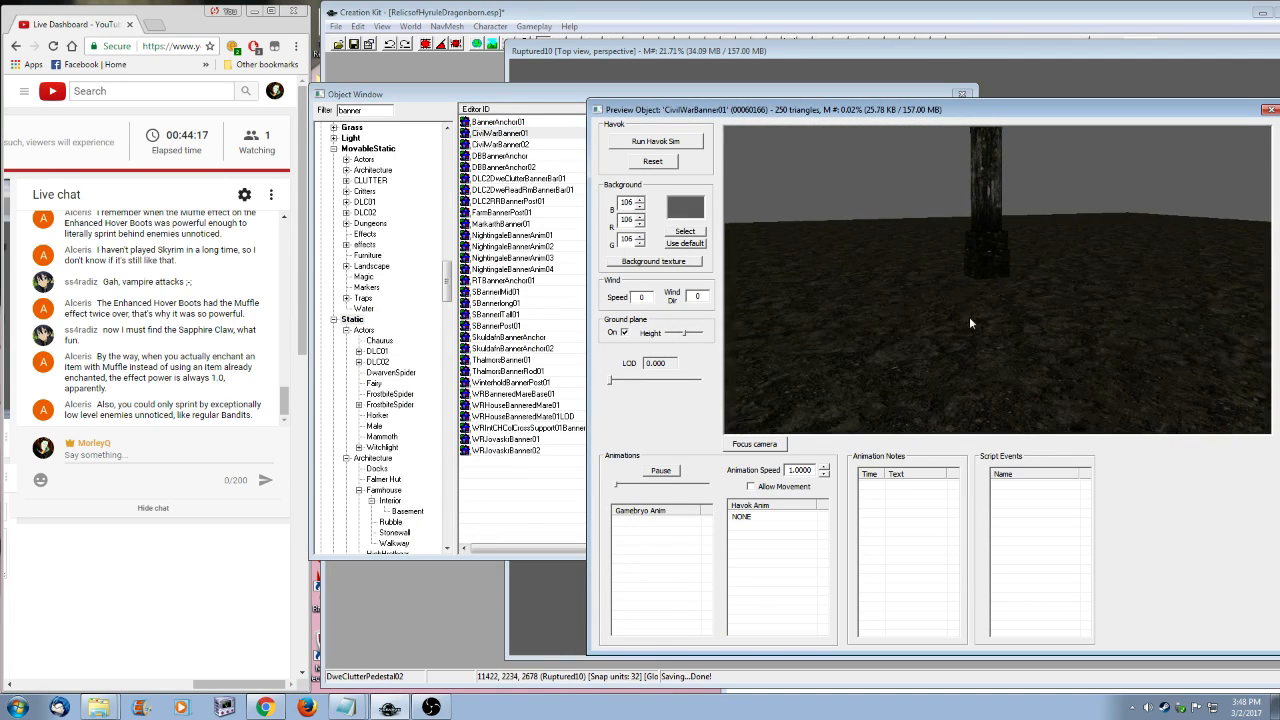
{"action": "left_click", "coordinate": [555, 160]}
{"action": "middle_click_drag", "start_coordinate": [1079, 351], "coordinate": [1022, 347], "text": "shift"}
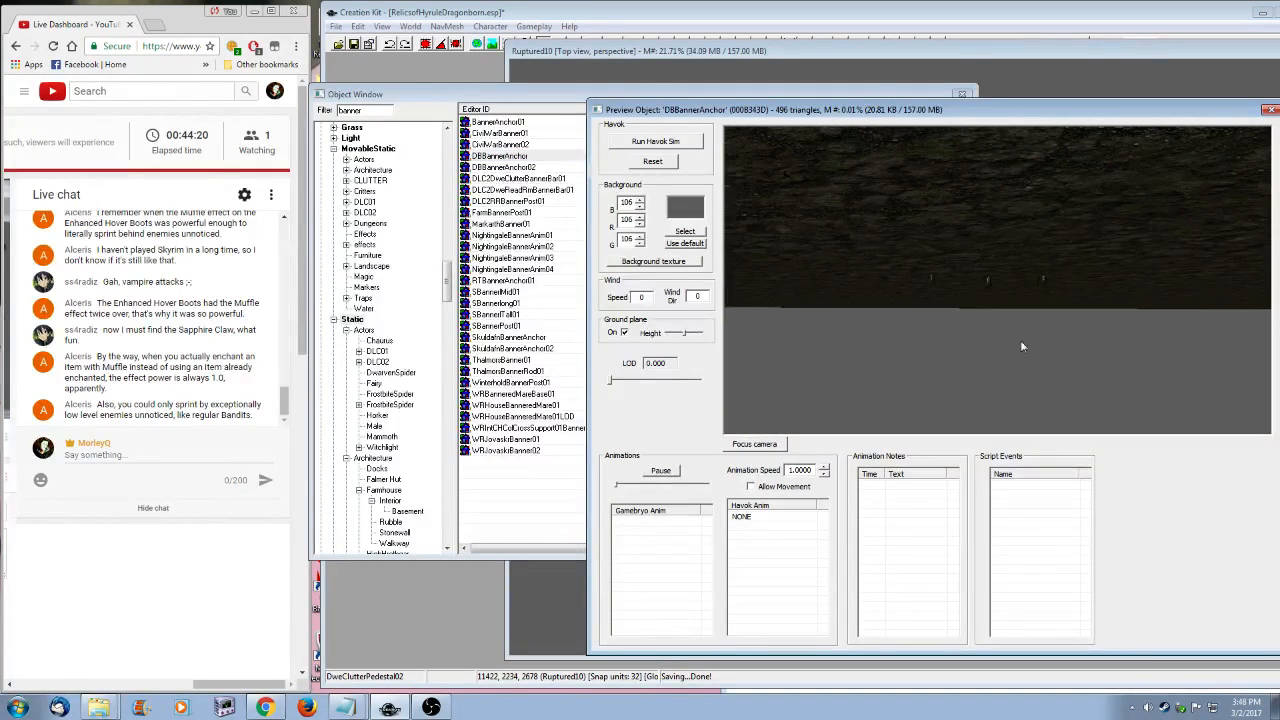
- Hide the preview's ground plane and look through the banner statics from DBBannerAnchor02 to NightingaleBannerAnim01
{"action": "left_click", "coordinate": [624, 333]}
{"action": "left_click", "coordinate": [521, 168]}
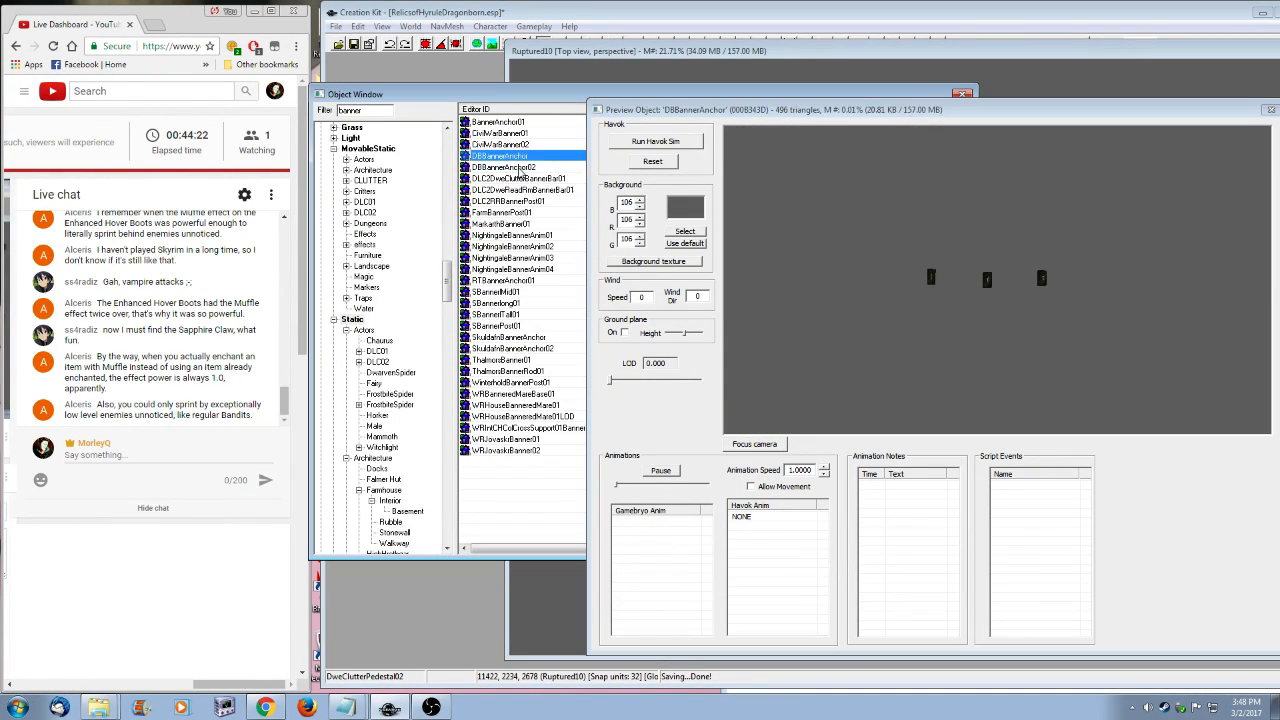
{"action": "left_click", "coordinate": [518, 213]}
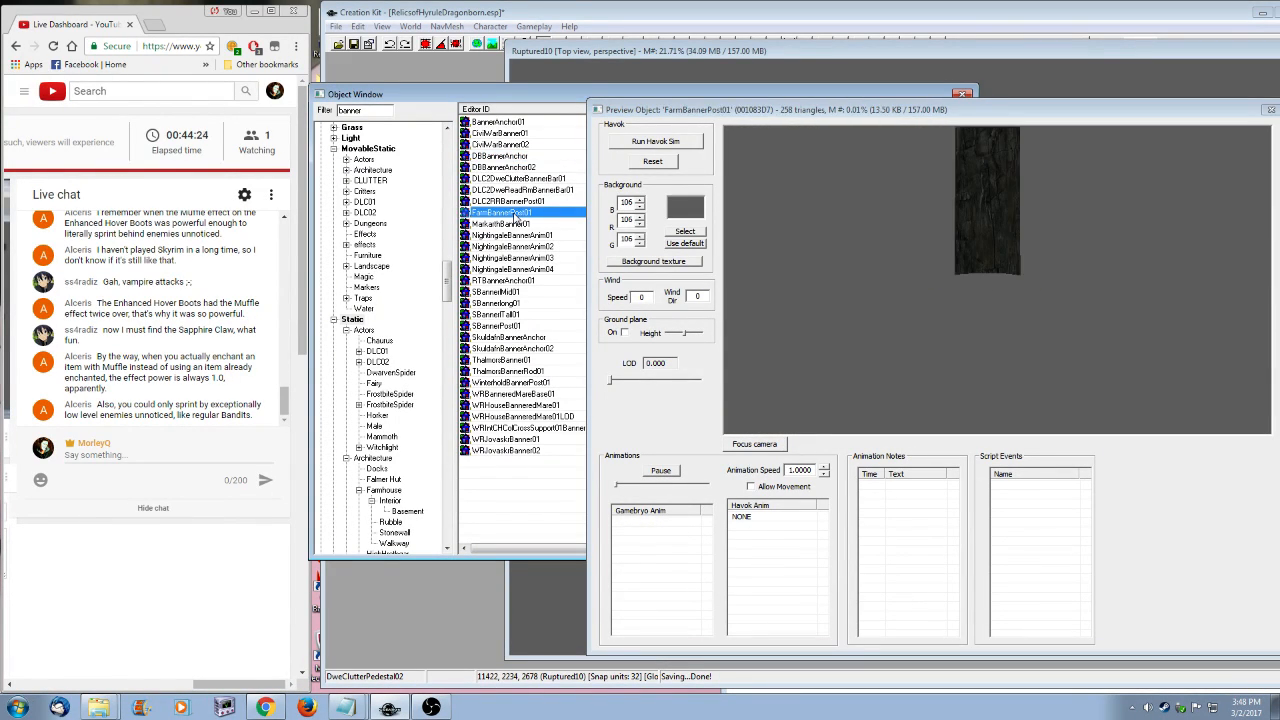
{"action": "key", "text": "Up"}
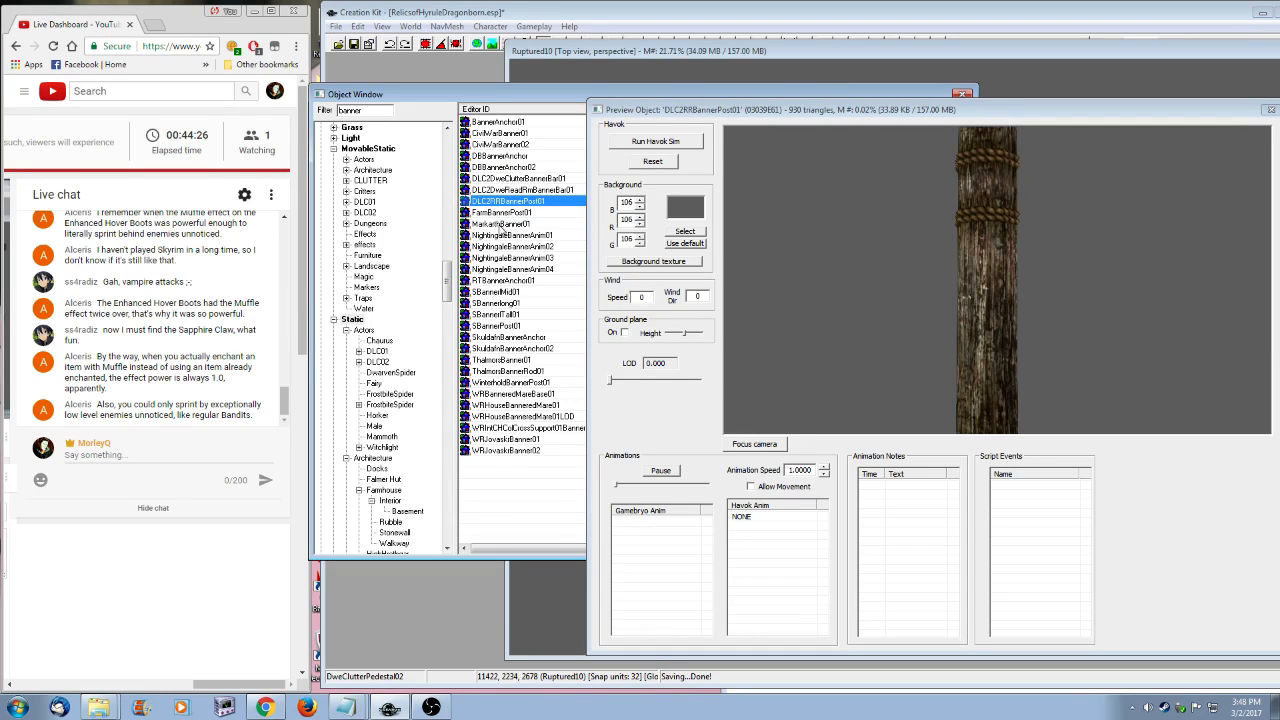
{"action": "left_click", "coordinate": [501, 225]}
{"action": "left_click", "coordinate": [510, 236]}
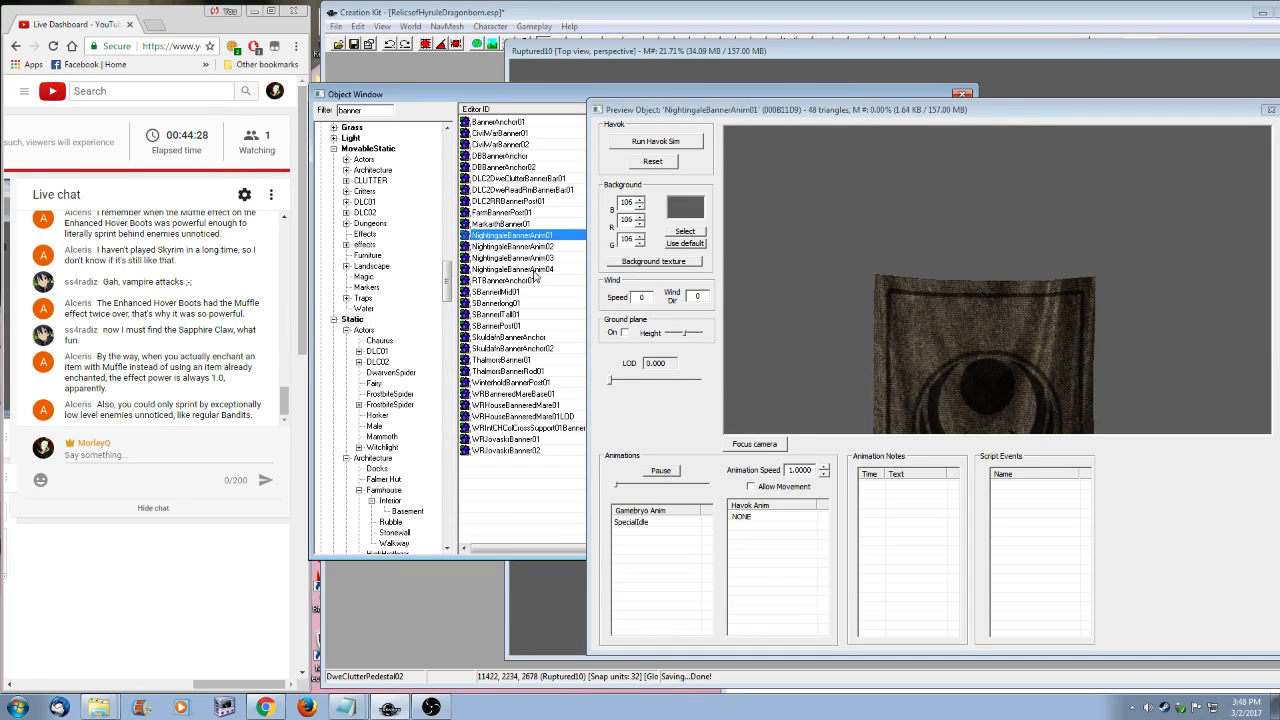
- Examine RTBannerAnchor01 from an angle in the preview and select ThalmorBanner01
{"action": "left_click", "coordinate": [510, 281]}
{"action": "left_click", "coordinate": [914, 324]}
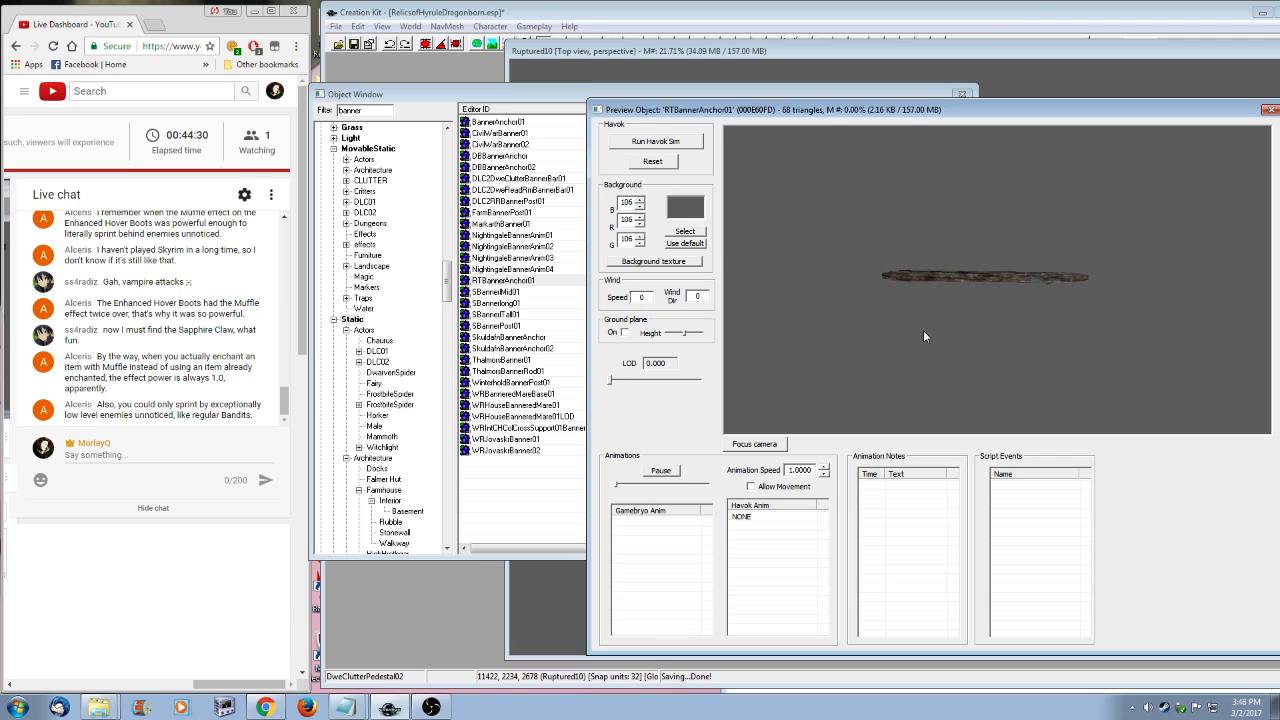
{"action": "key", "text": "shift"}
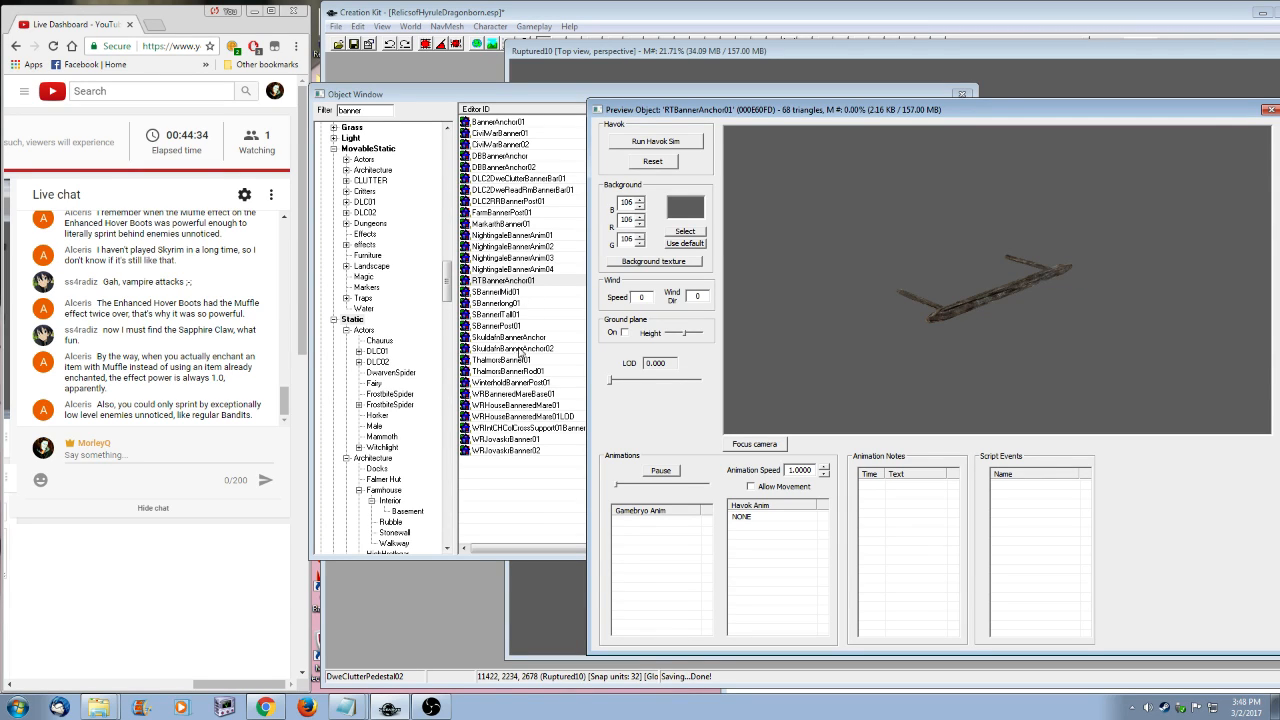
{"action": "left_click", "coordinate": [514, 361]}
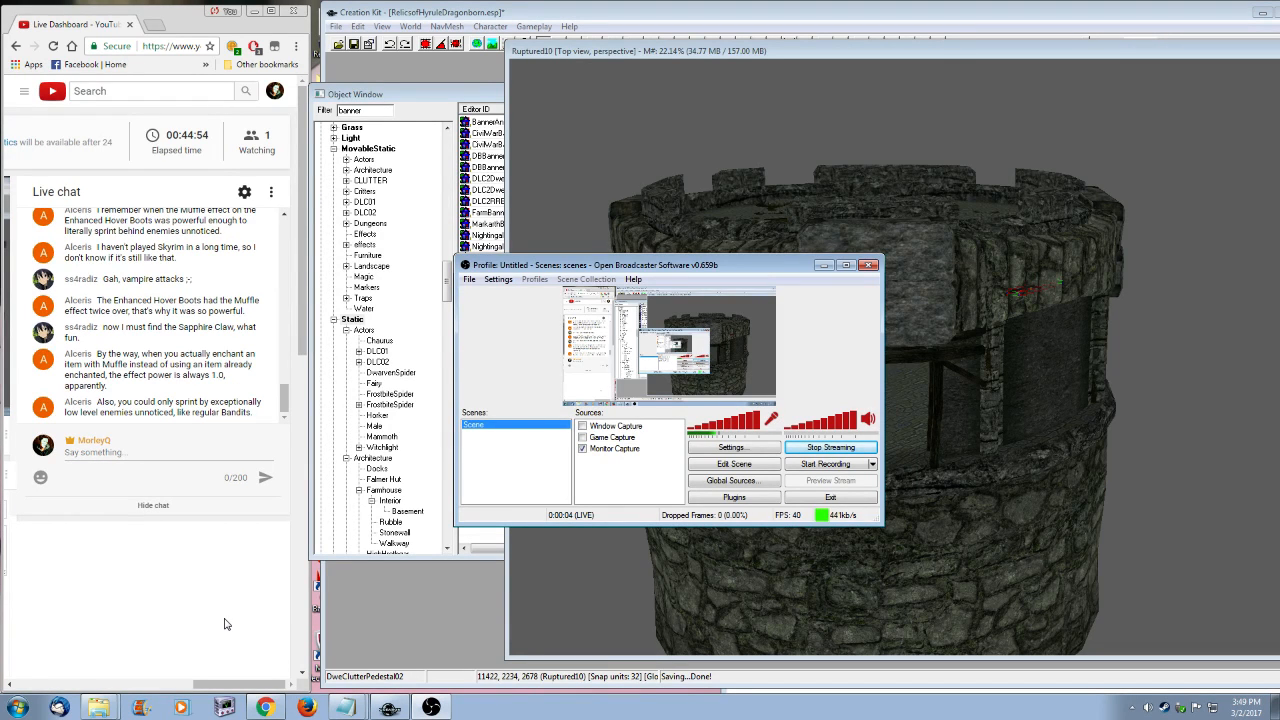
{"action": "mouse_move", "coordinate": [242, 686]}
{"action": "left_mouse_down"}
{"action": "mouse_move", "coordinate": [168, 689]}
{"action": "mouse_move", "coordinate": [251, 689]}
{"action": "left_mouse_up"}
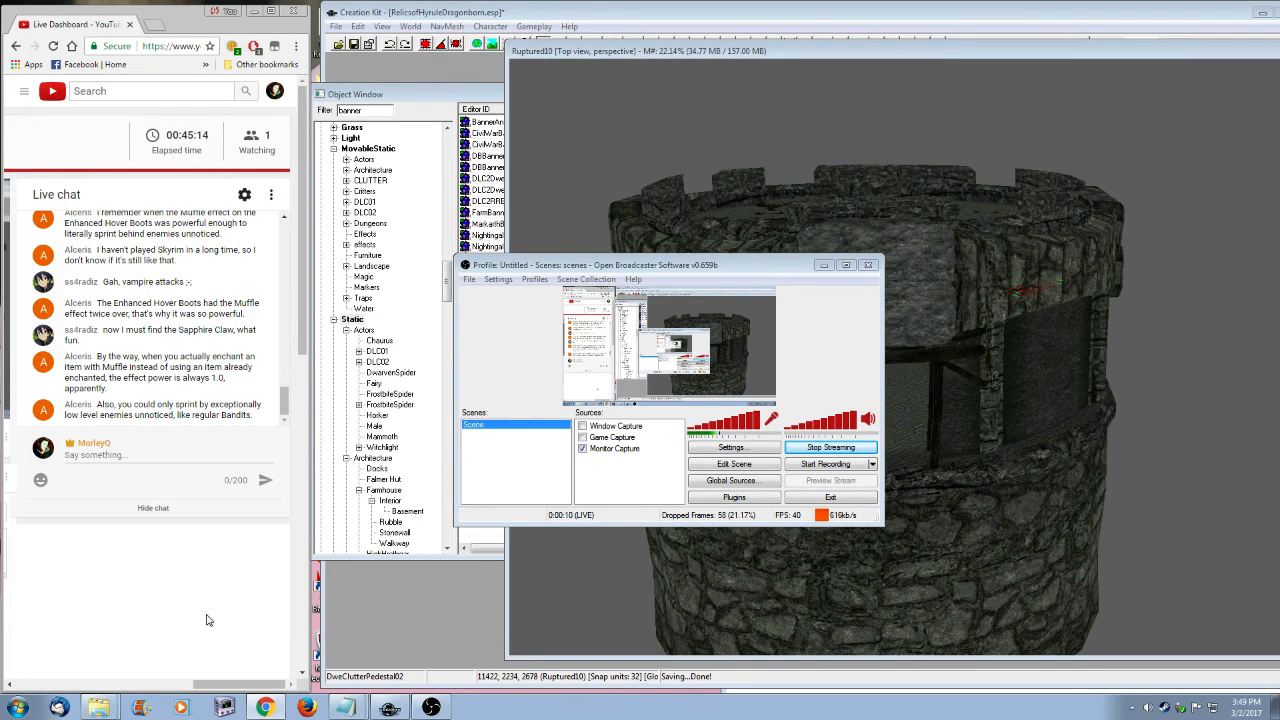
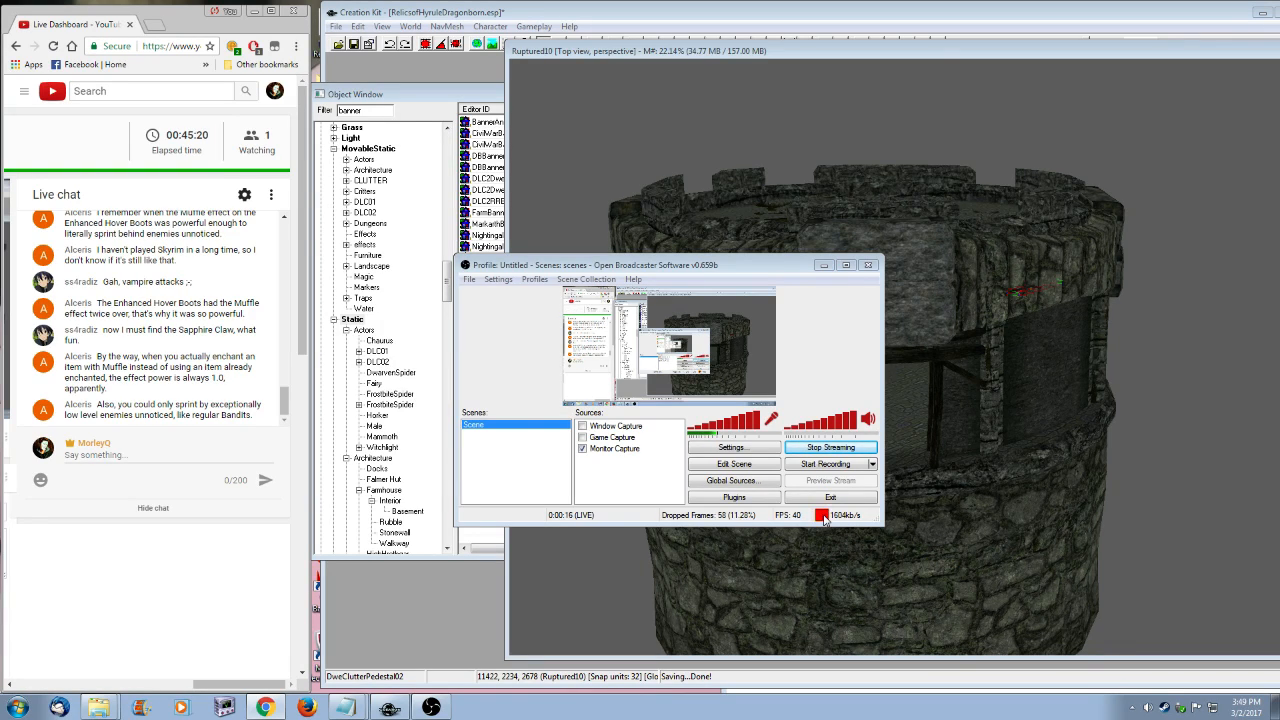
- Review the broadcast, encoding and advanced settings in Open Broadcaster Software
{"action": "left_click", "coordinate": [752, 449]}
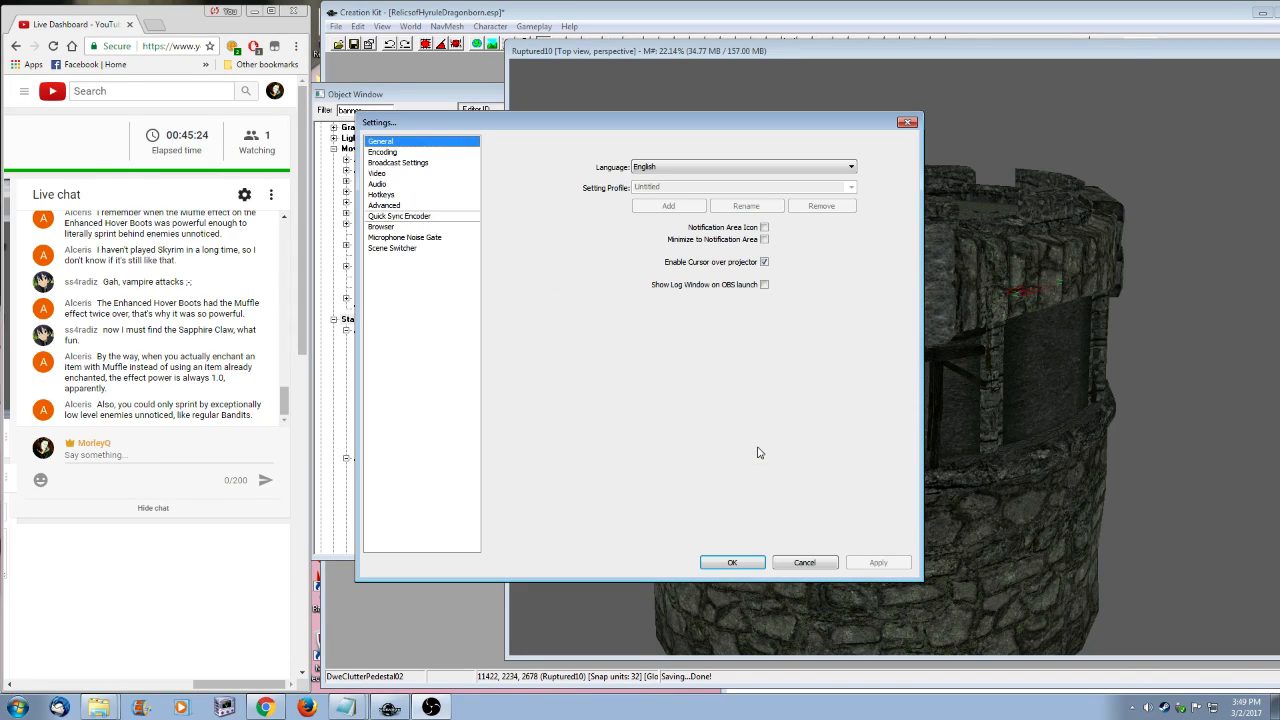
{"action": "left_click", "coordinate": [406, 166]}
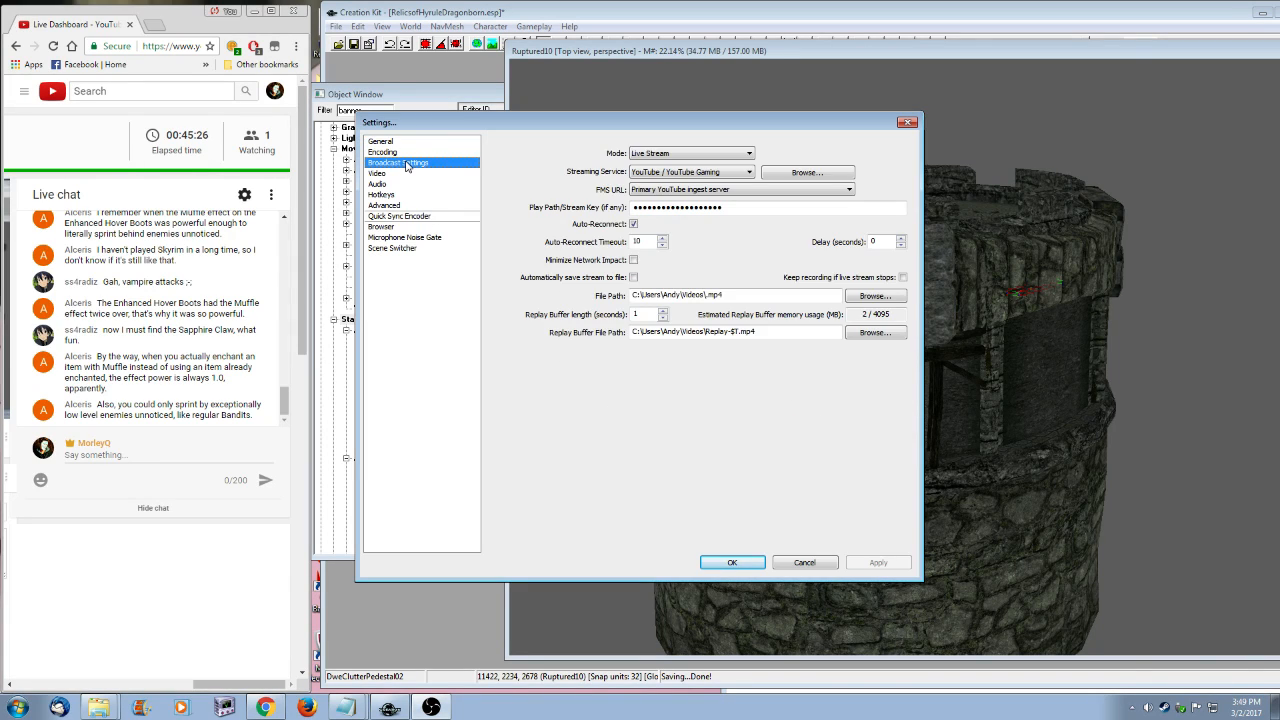
{"action": "left_click", "coordinate": [394, 154]}
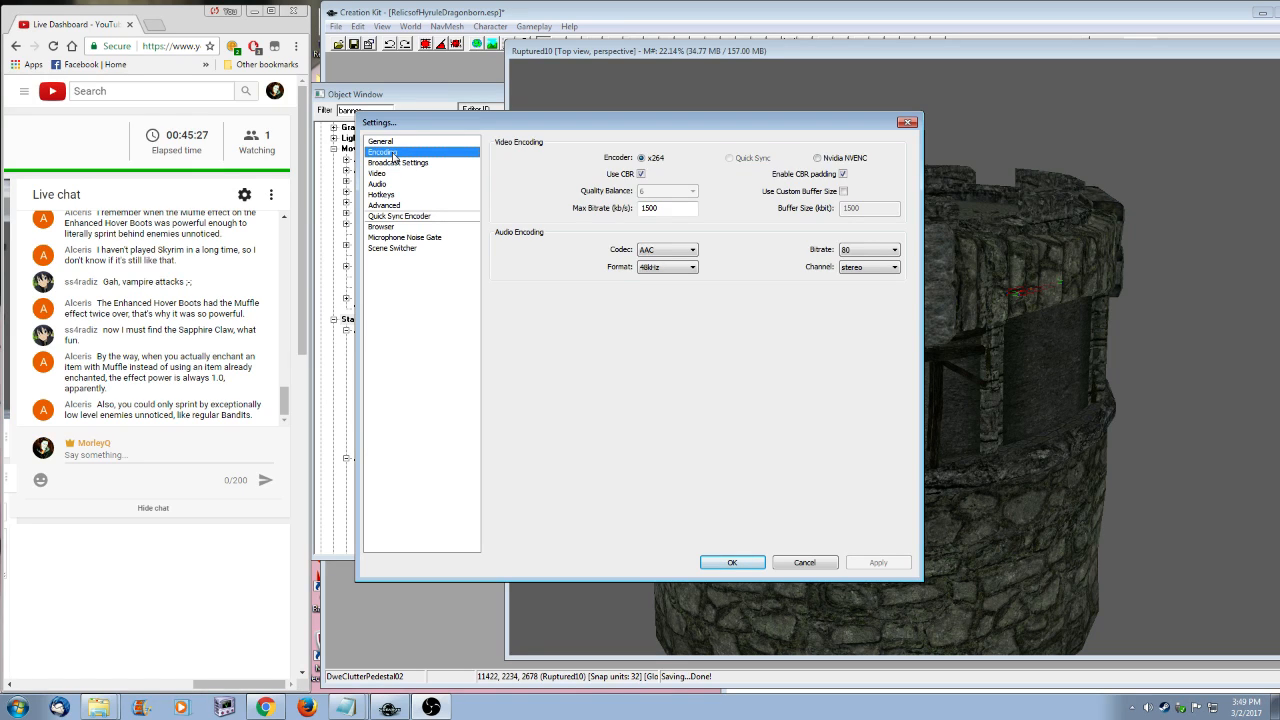
{"action": "left_click", "coordinate": [400, 205]}
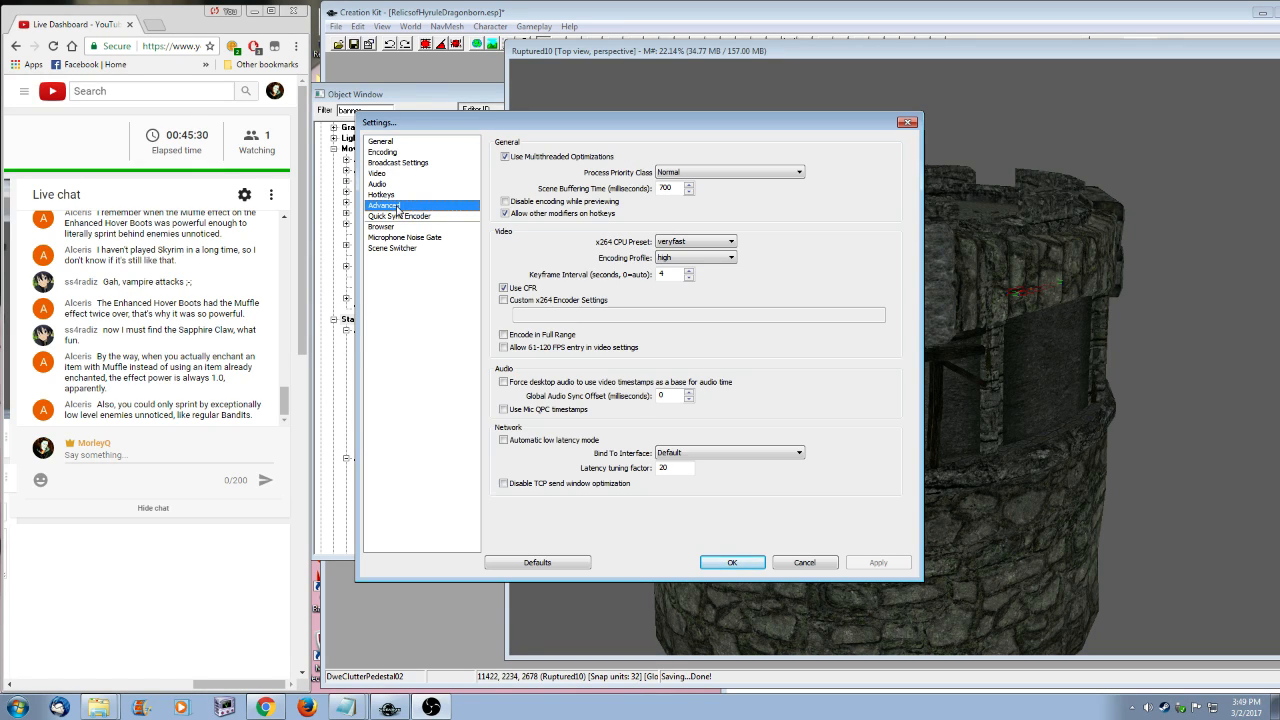
{"action": "left_click", "coordinate": [399, 164]}
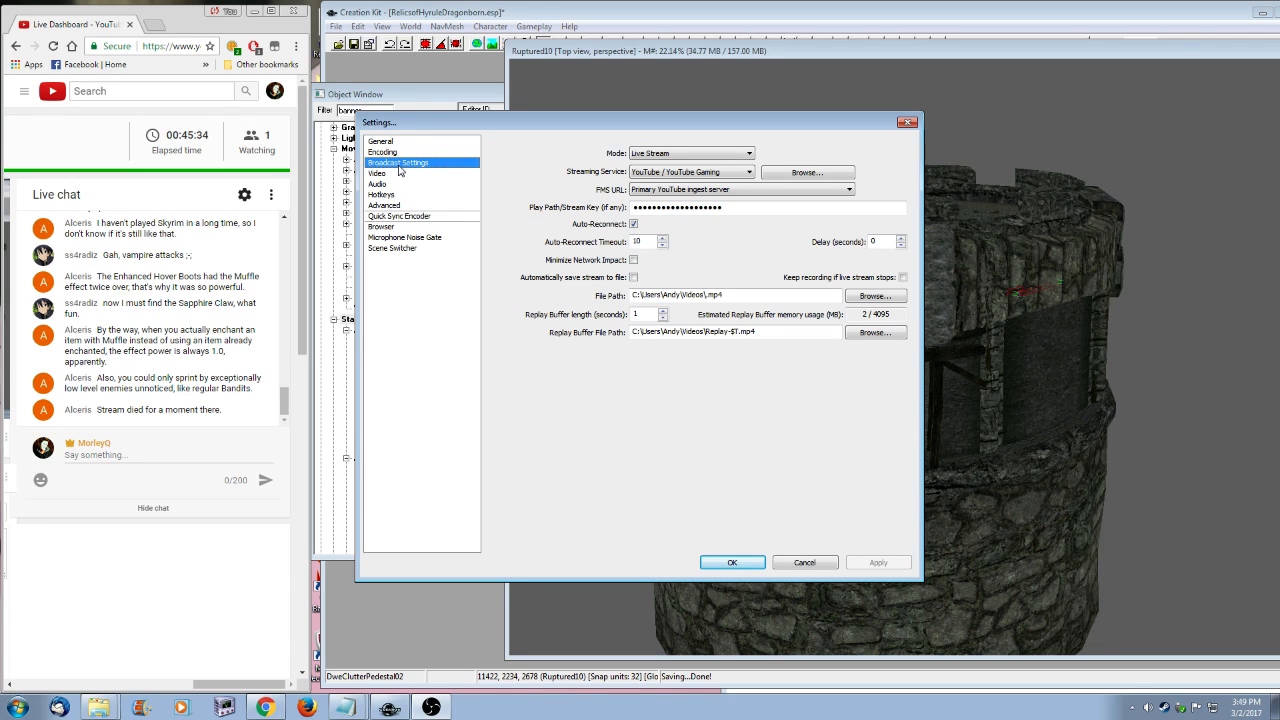
{"action": "left_click", "coordinate": [392, 153]}
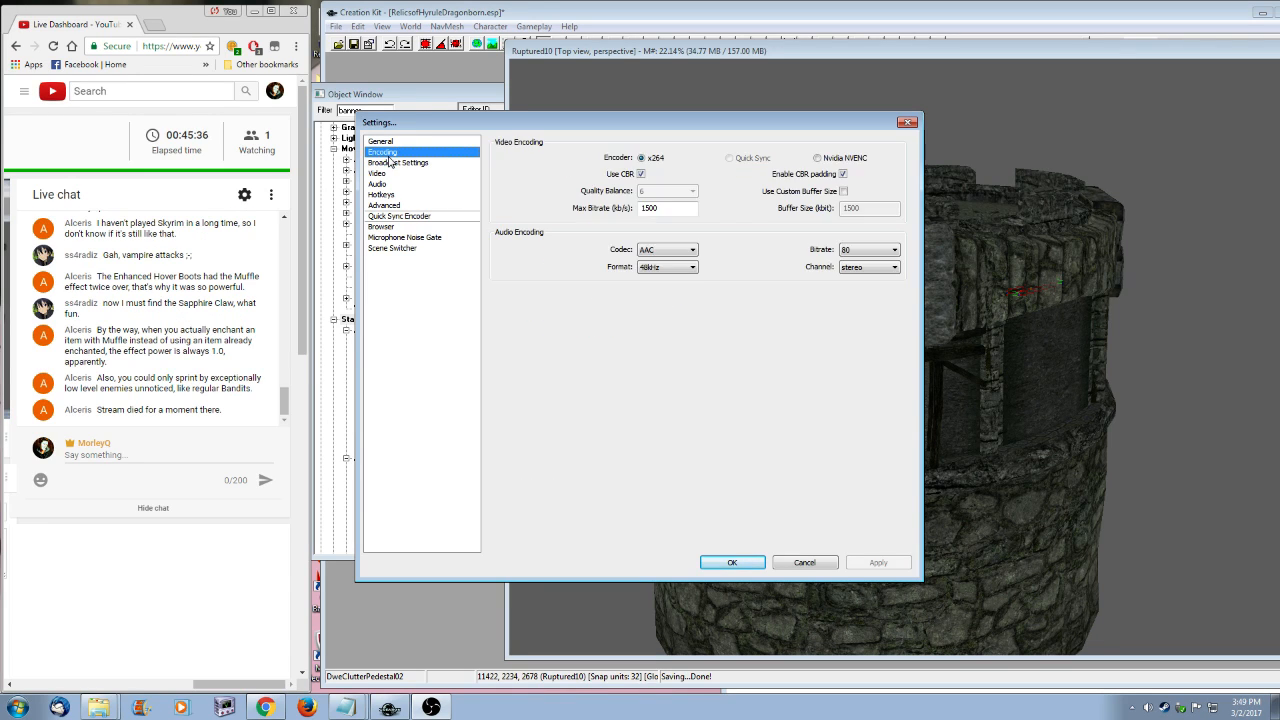
{"action": "left_click", "coordinate": [400, 162]}
- Set the stream's video frame rate to 30 FPS and apply the change
{"action": "left_click", "coordinate": [378, 174]}
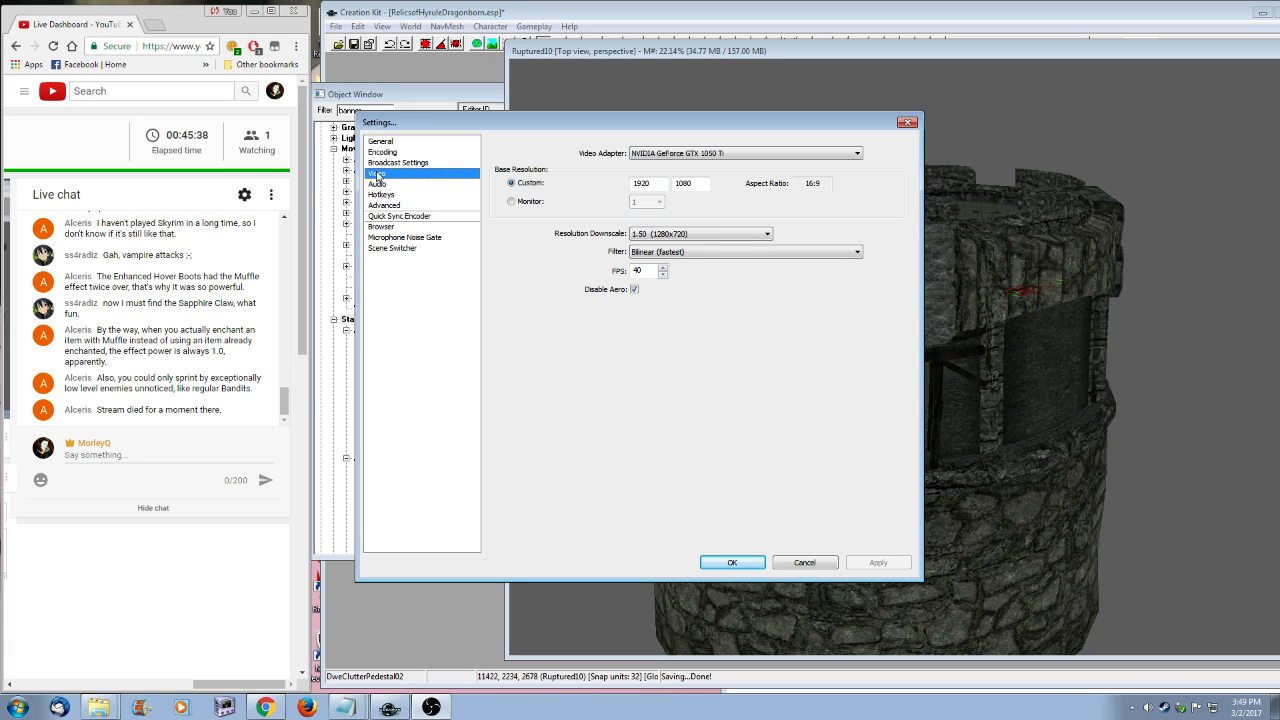
{"action": "left_click", "coordinate": [663, 275]}
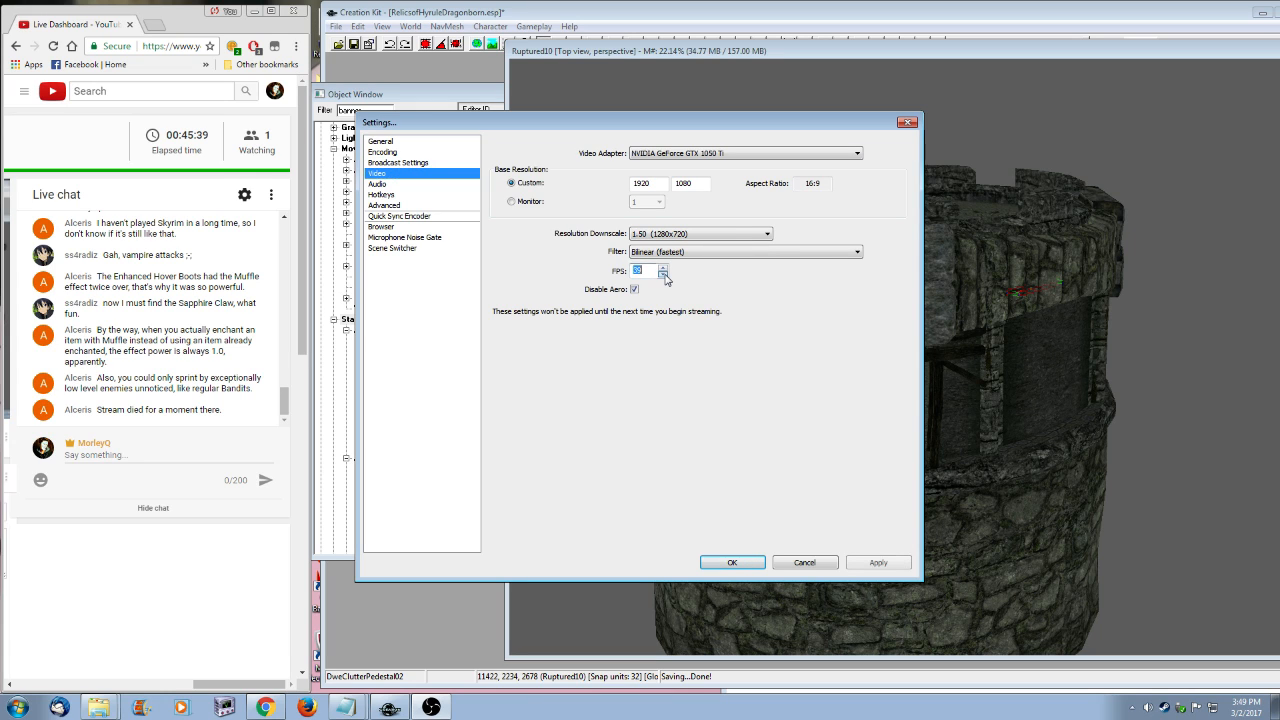
{"action": "left_click", "coordinate": [663, 275]}
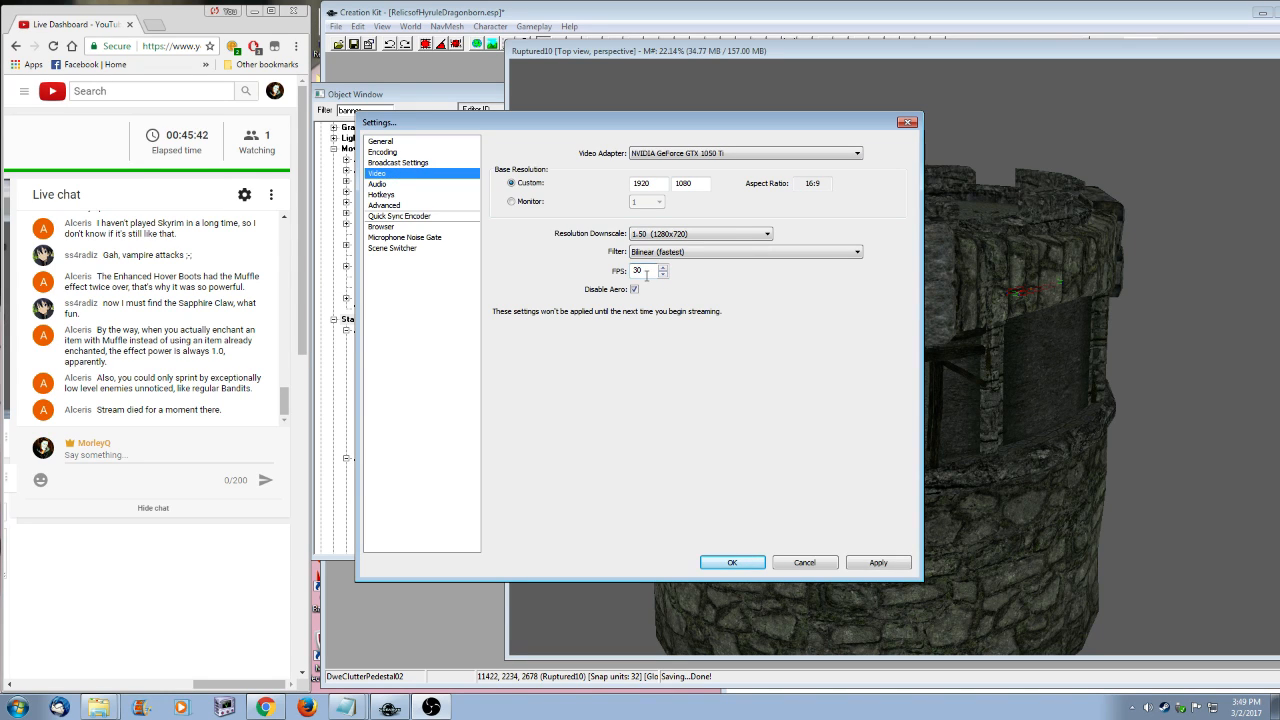
{"action": "left_click", "coordinate": [877, 563]}
- Check the audio, hotkey, advanced, Quick Sync encoder and browser settings, and close the settings
{"action": "left_click", "coordinate": [386, 186]}
{"action": "left_click", "coordinate": [393, 196]}
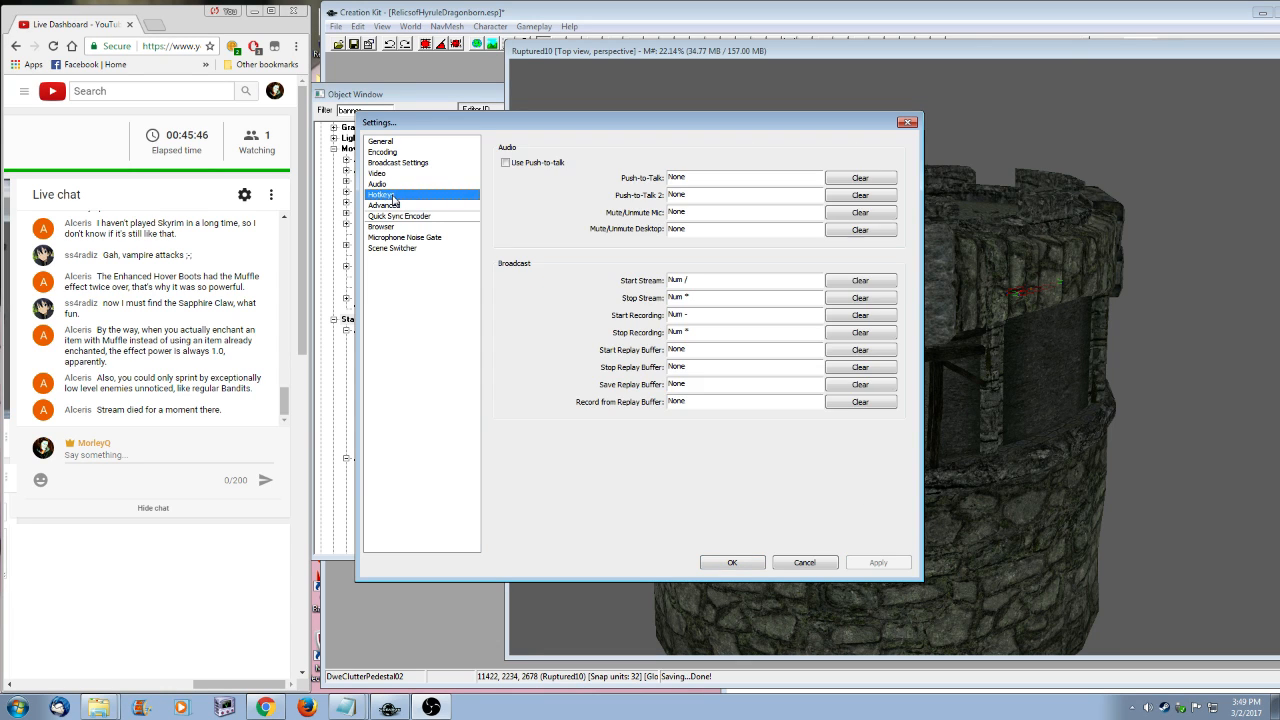
{"action": "left_click", "coordinate": [405, 206]}
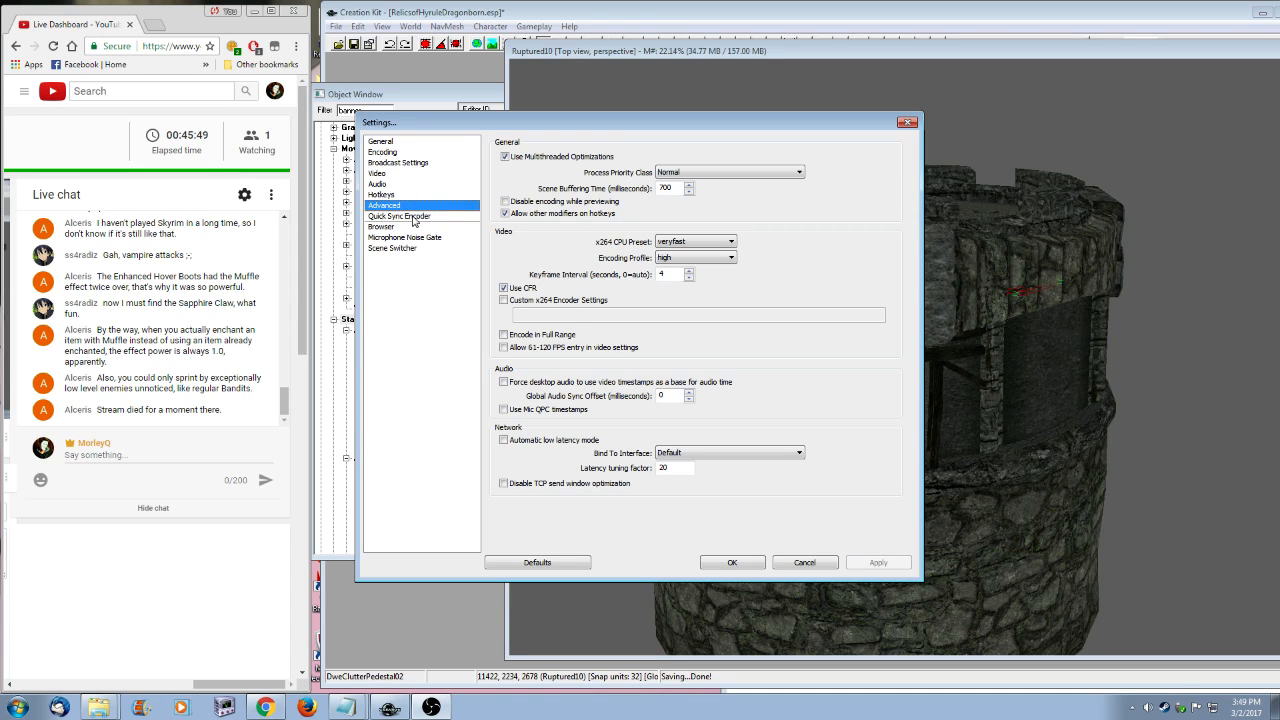
{"action": "left_click", "coordinate": [413, 217]}
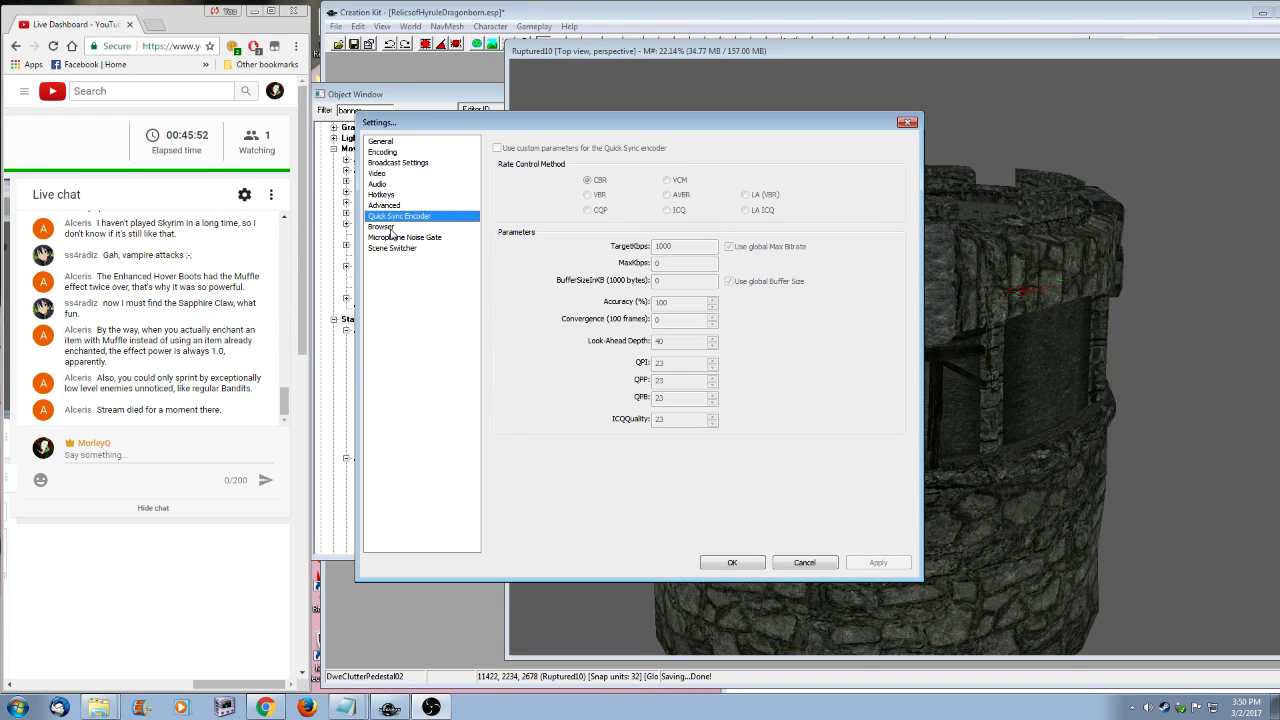
{"action": "left_click", "coordinate": [386, 228]}
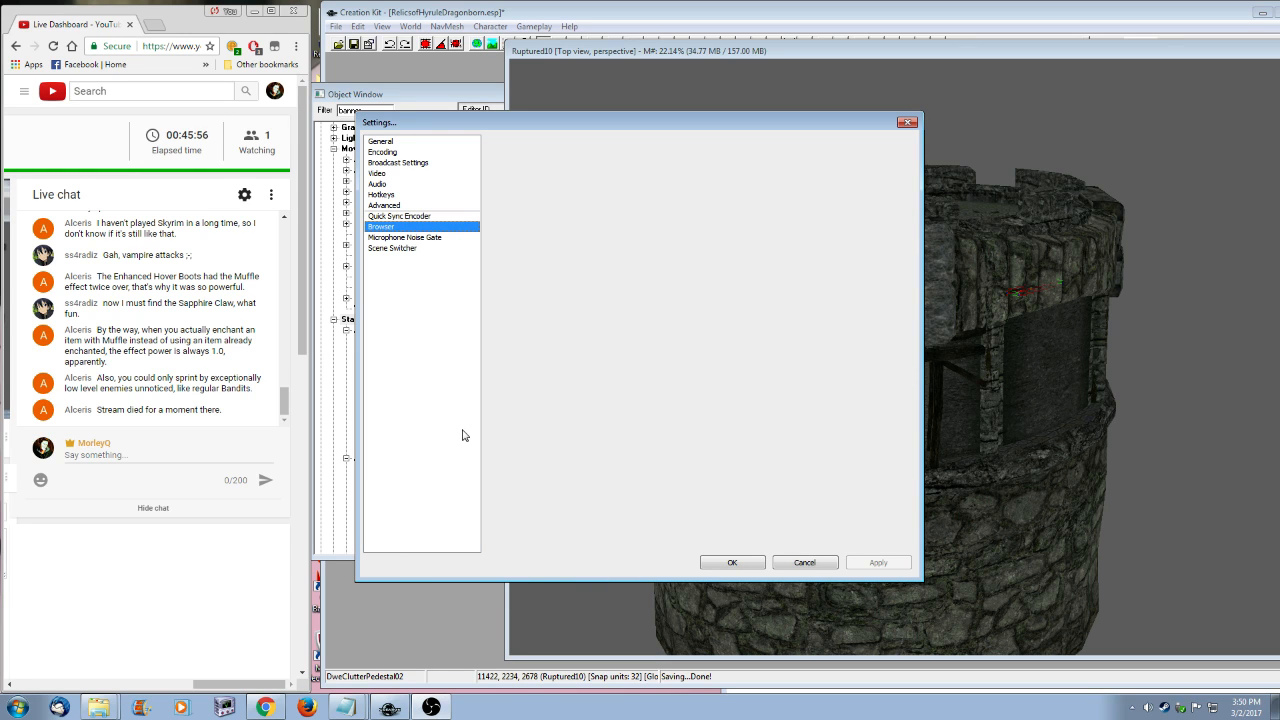
{"action": "left_click", "coordinate": [732, 563]}
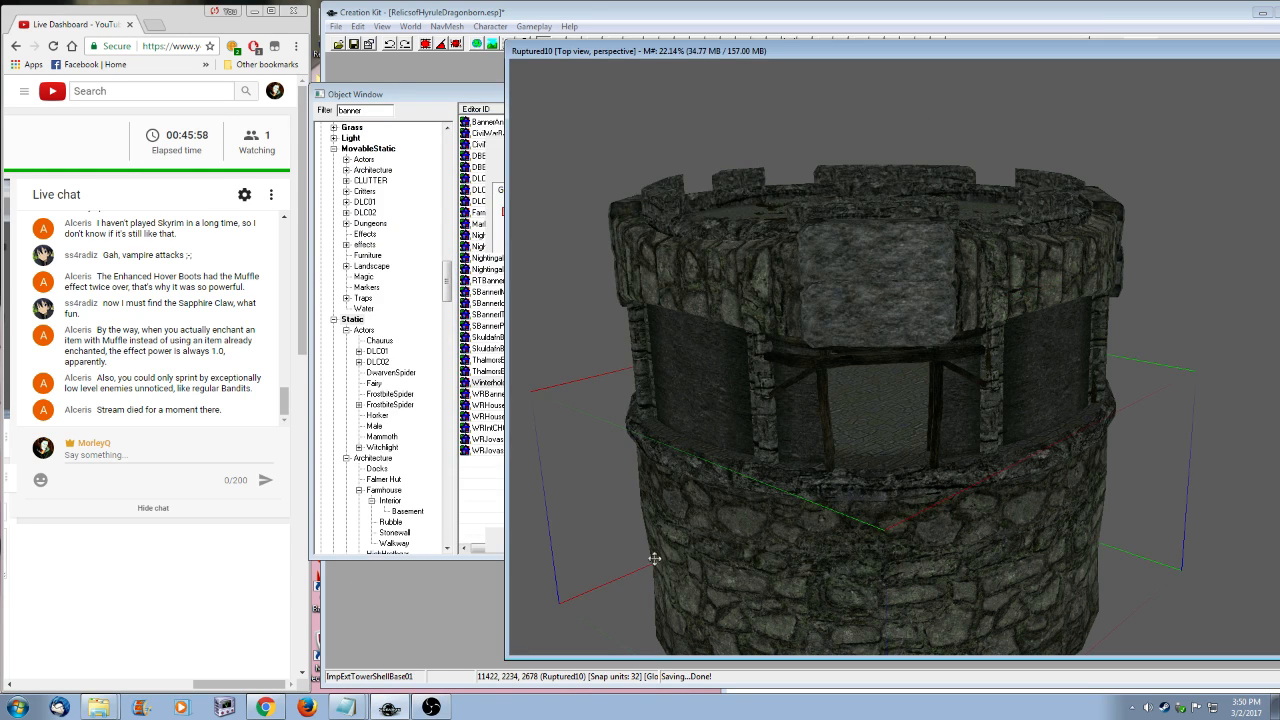
- Place the WinterholdBannerPost01 static in the Creation Kit scene, against the stone slab above the tower's doorway
{"action": "left_click", "coordinate": [872, 308]}
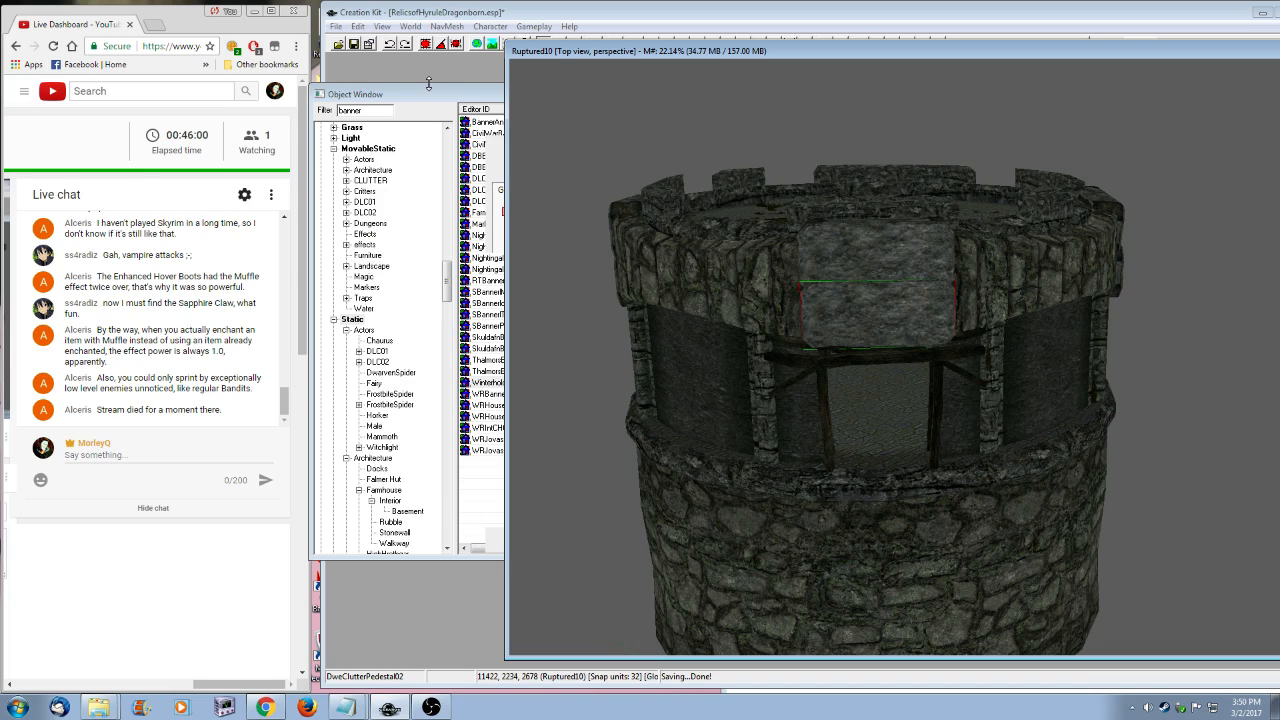
{"action": "left_click_drag", "start_coordinate": [428, 84], "coordinate": [435, 95]}
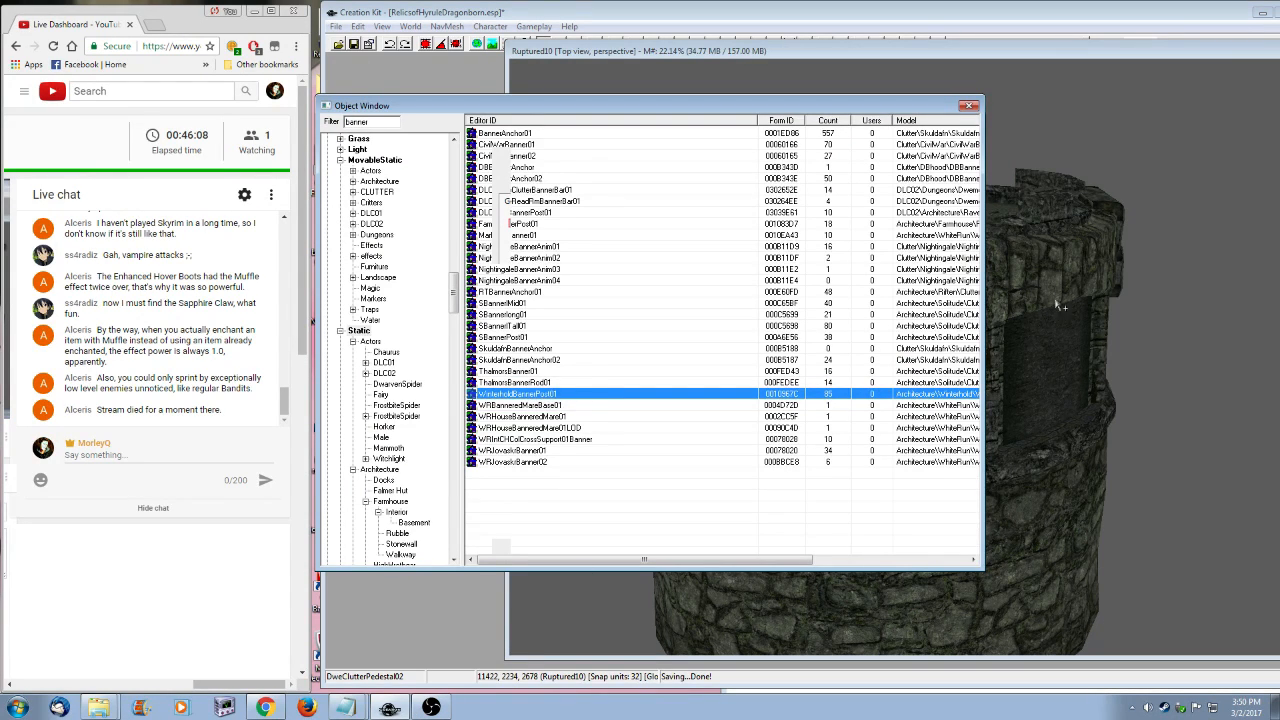
{"action": "left_click", "coordinate": [1022, 336]}
{"action": "middle_click_drag", "start_coordinate": [1023, 329], "coordinate": [1014, 400], "text": "shift"}
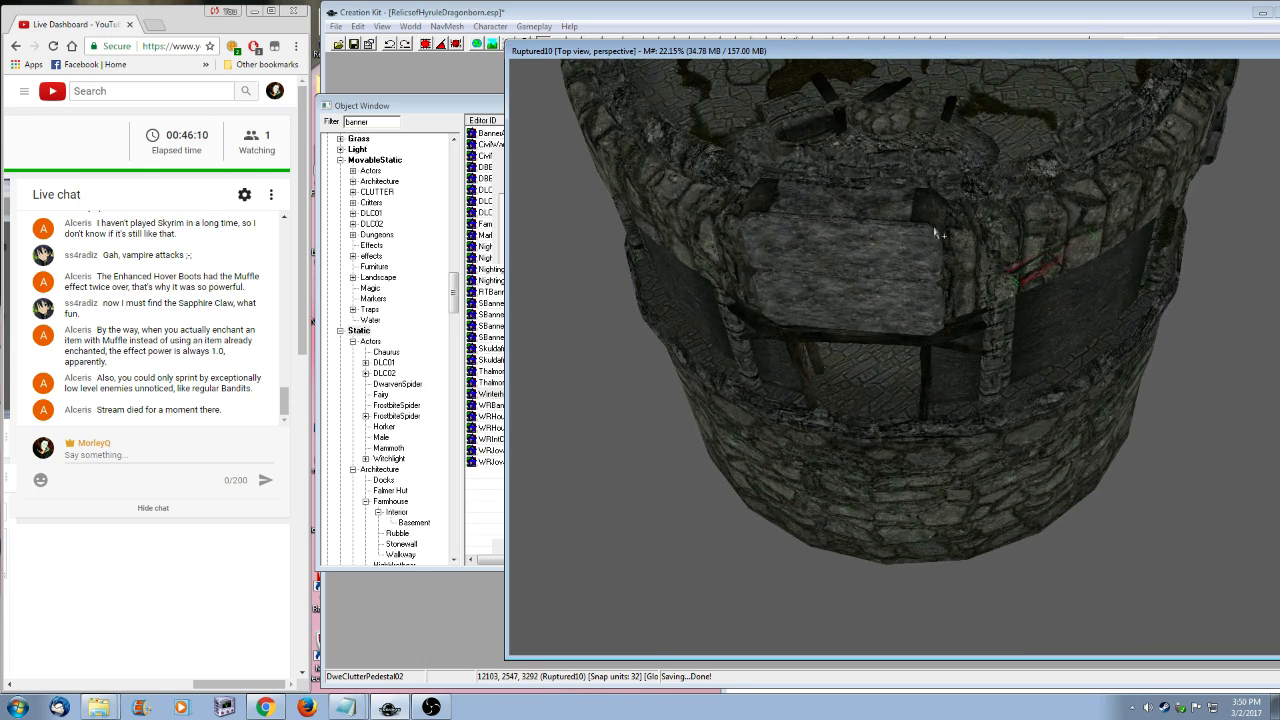
{"action": "mouse_move", "coordinate": [1029, 265]}
{"action": "left_mouse_down"}
{"action": "mouse_move", "coordinate": [1074, 249]}
{"action": "mouse_move", "coordinate": [1046, 250]}
{"action": "left_mouse_up"}
{"action": "middle_click_drag", "start_coordinate": [856, 415], "coordinate": [858, 440], "text": "shift"}
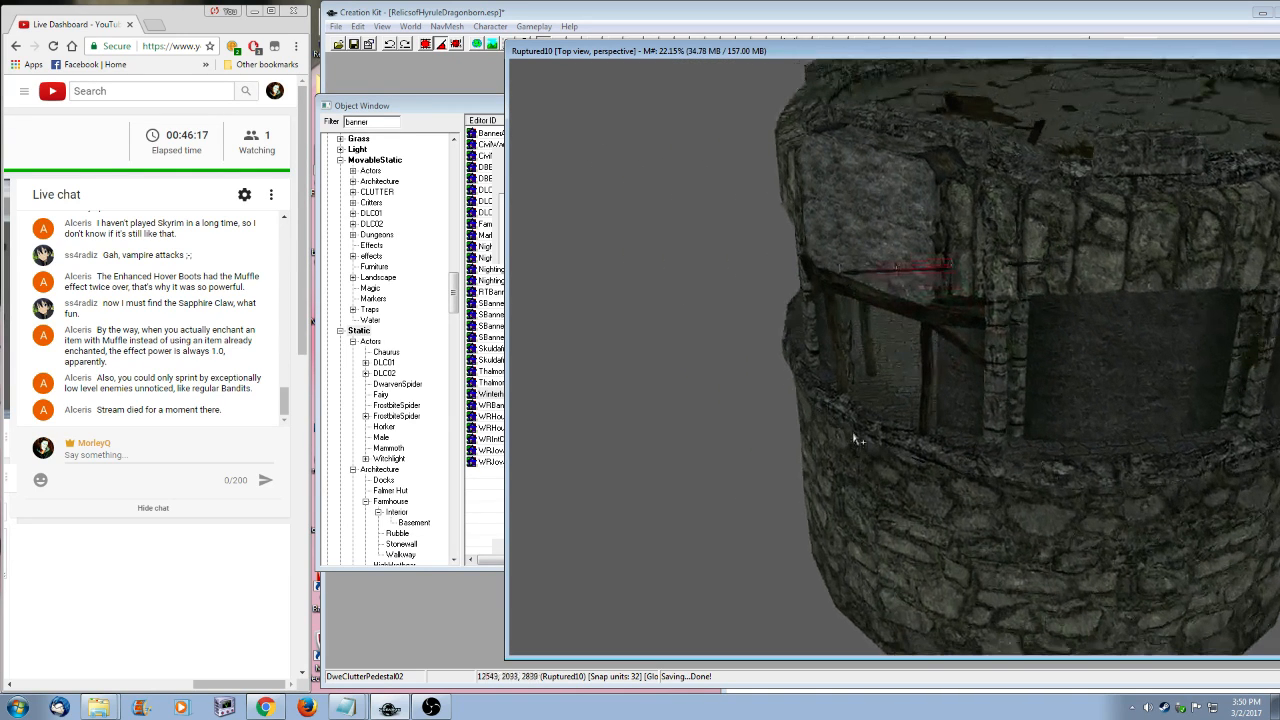
- Find TempleBannerBDesperation among the MovableStatic banners and place it beside the banner post on the tower
{"action": "left_click", "coordinate": [378, 160]}
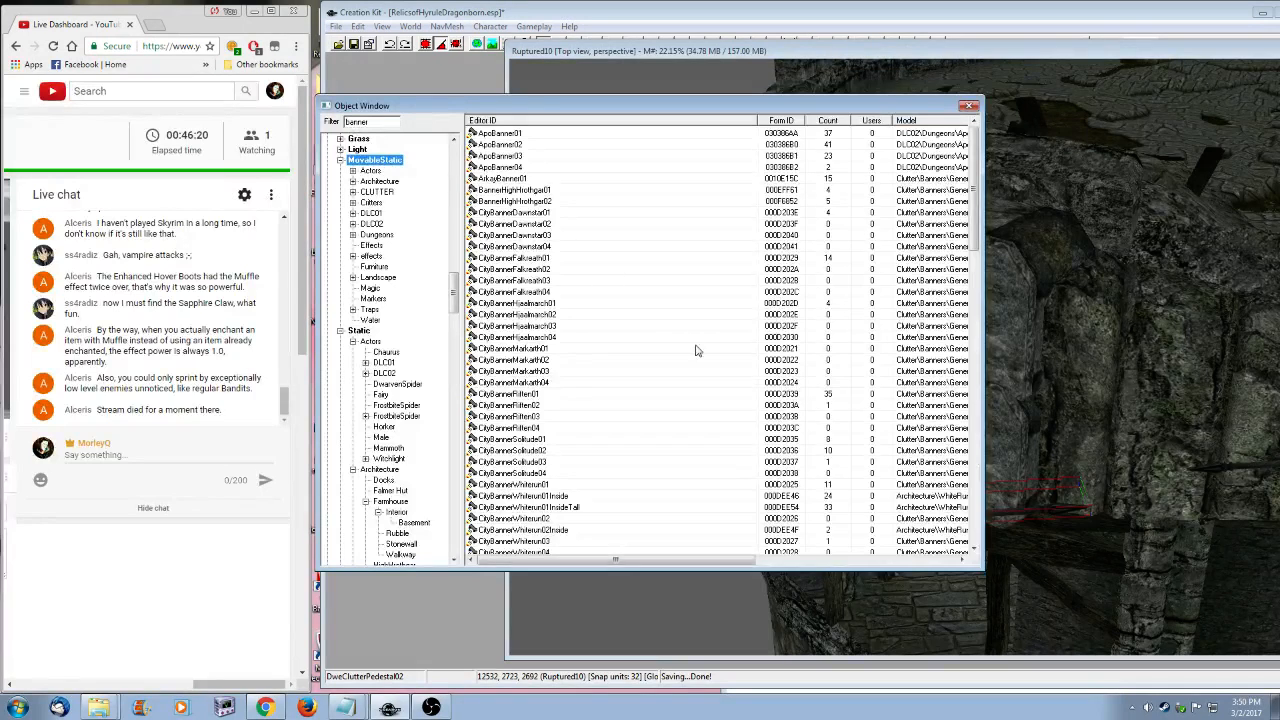
{"action": "left_click_drag", "start_coordinate": [973, 225], "coordinate": [973, 520]}
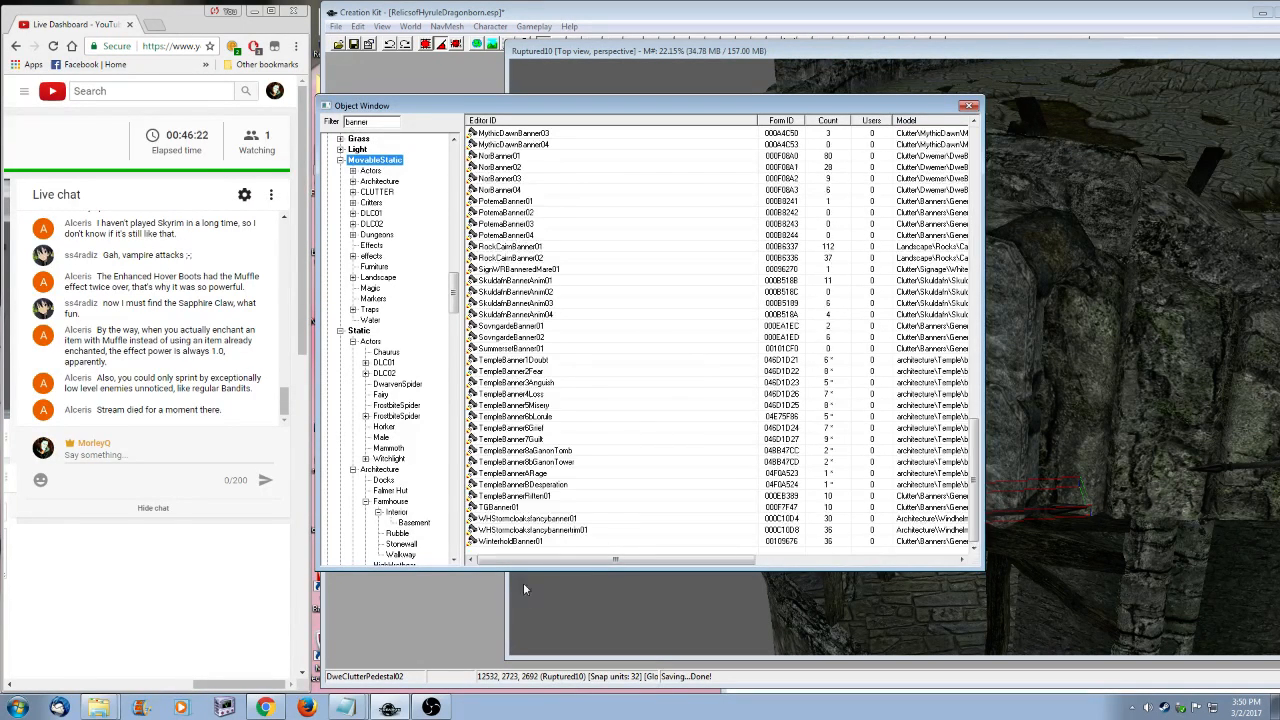
{"action": "left_click", "coordinate": [547, 486]}
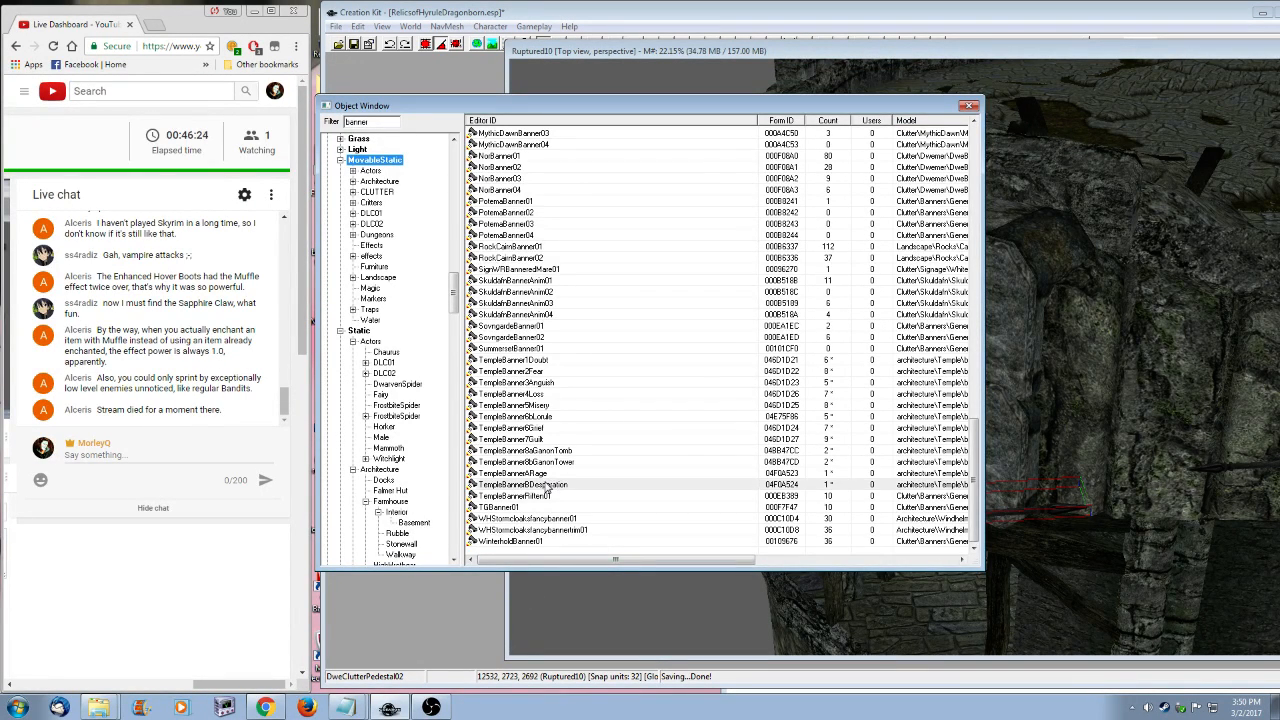
{"action": "left_click", "coordinate": [1025, 516]}
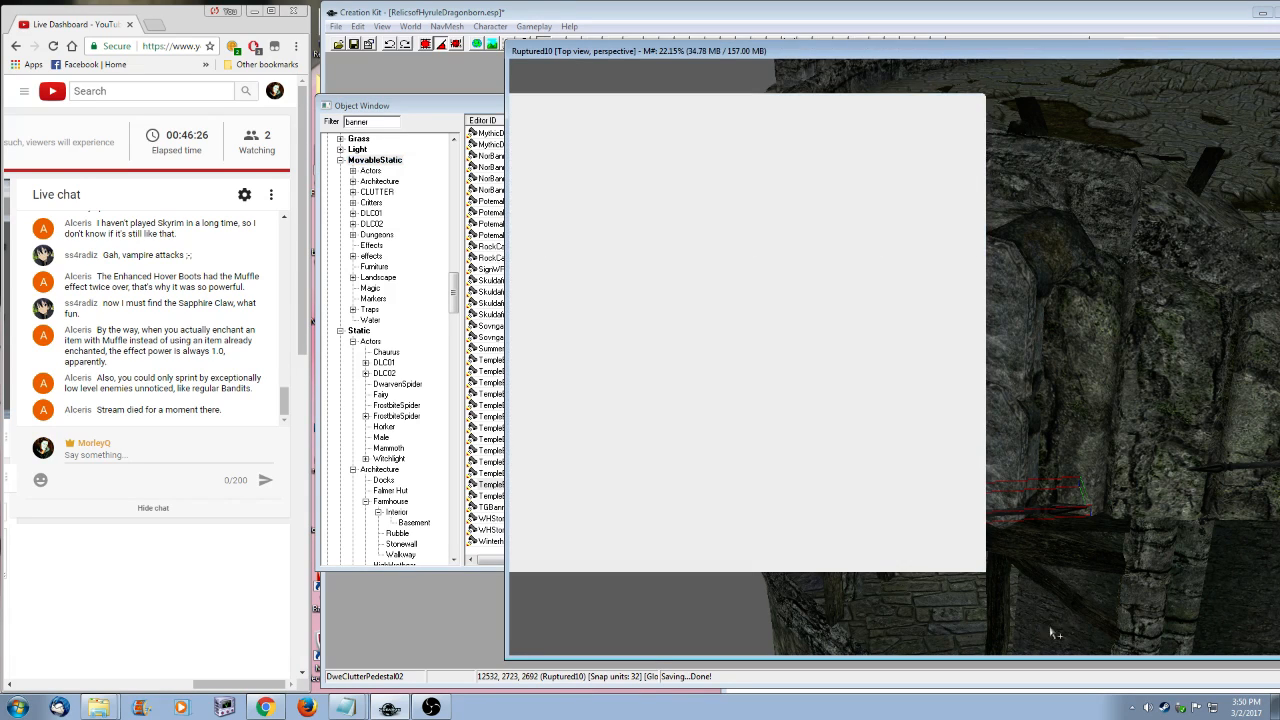
{"action": "scroll", "coordinate": [1030, 568], "scroll_direction": "down", "scroll_amount": 3}
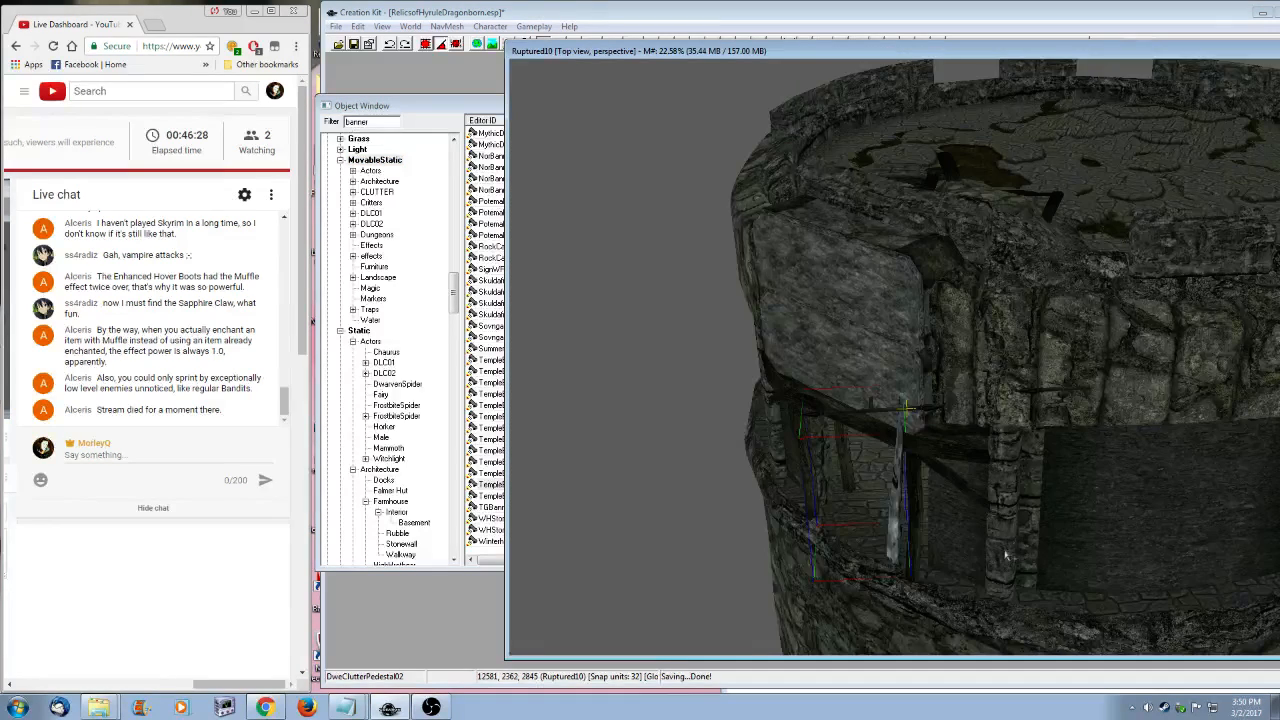
- Align the cloth banner so that it hangs centred from the banner post's rod
{"action": "right_click_drag", "start_coordinate": [886, 489], "coordinate": [893, 526]}
{"action": "middle_click_drag", "start_coordinate": [893, 526], "coordinate": [676, 505]}
{"action": "scroll", "coordinate": [881, 546], "scroll_direction": "up", "scroll_amount": 3}
{"action": "scroll", "coordinate": [676, 505], "scroll_direction": "up", "scroll_amount": 3}
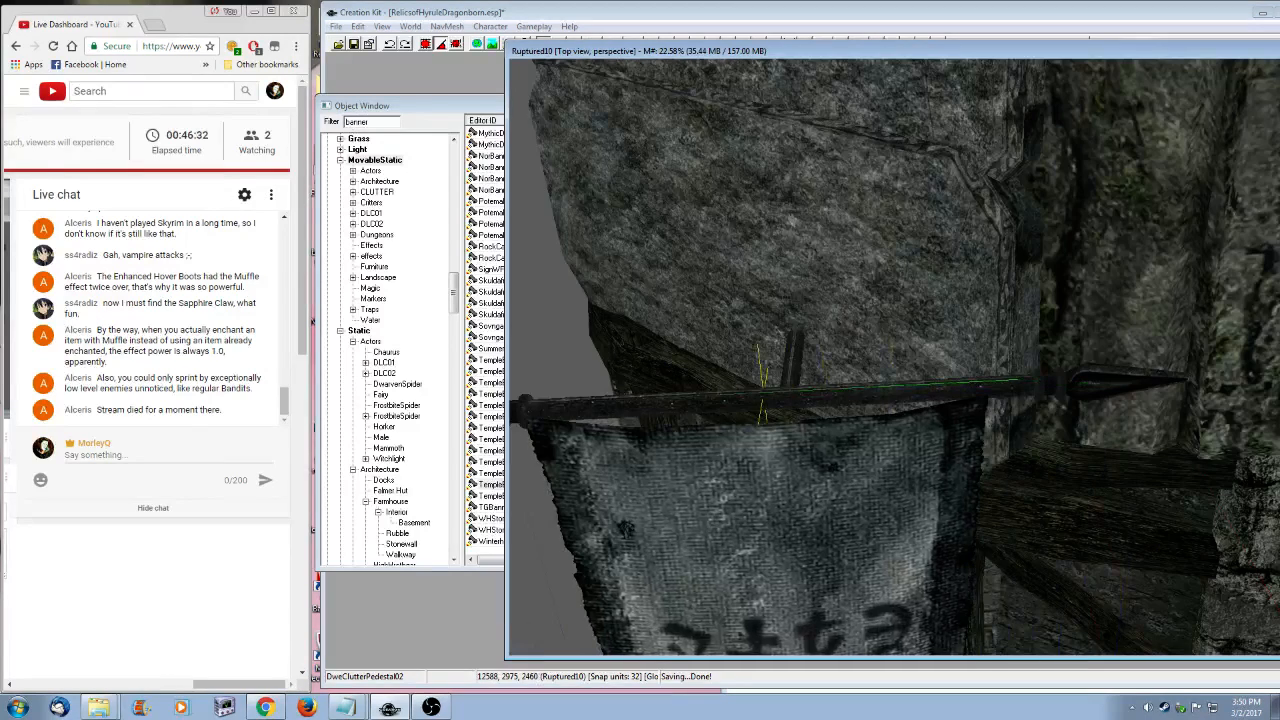
{"action": "left_click_drag", "start_coordinate": [626, 528], "coordinate": [655, 520]}
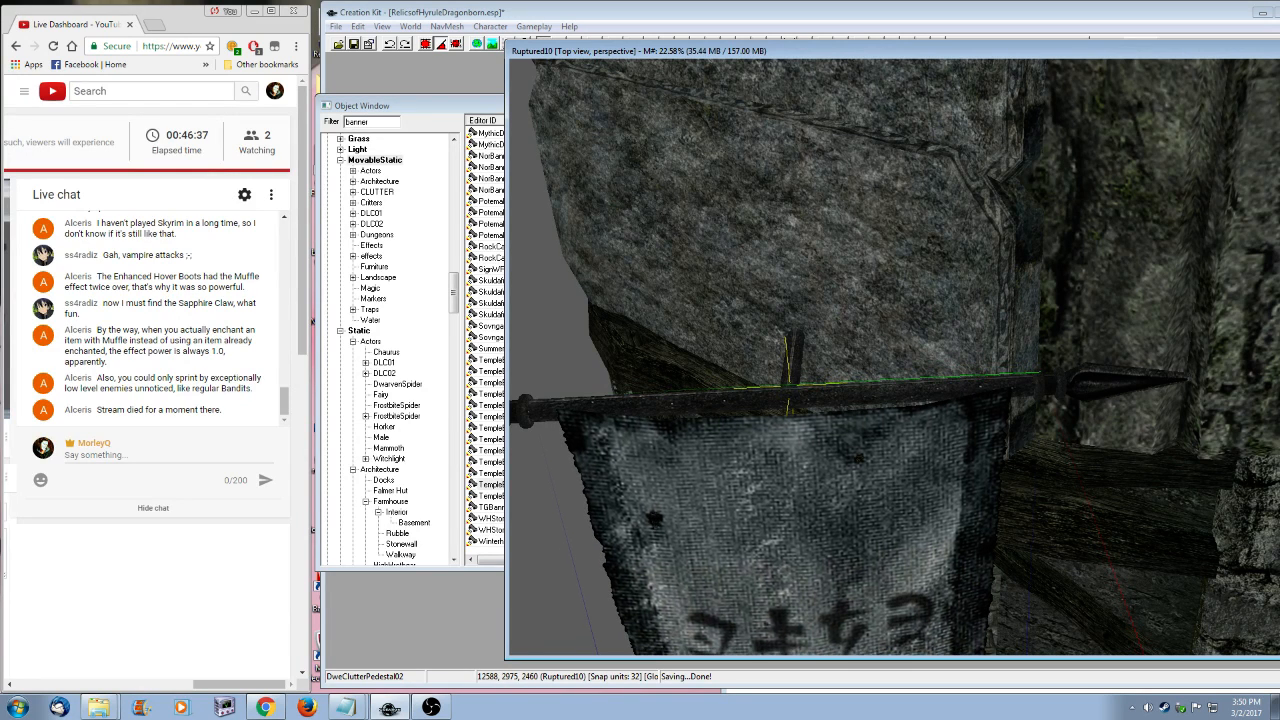
{"action": "left_click_drag", "start_coordinate": [655, 519], "coordinate": [645, 517]}
{"action": "scroll", "coordinate": [822, 472], "scroll_direction": "down", "scroll_amount": 3}
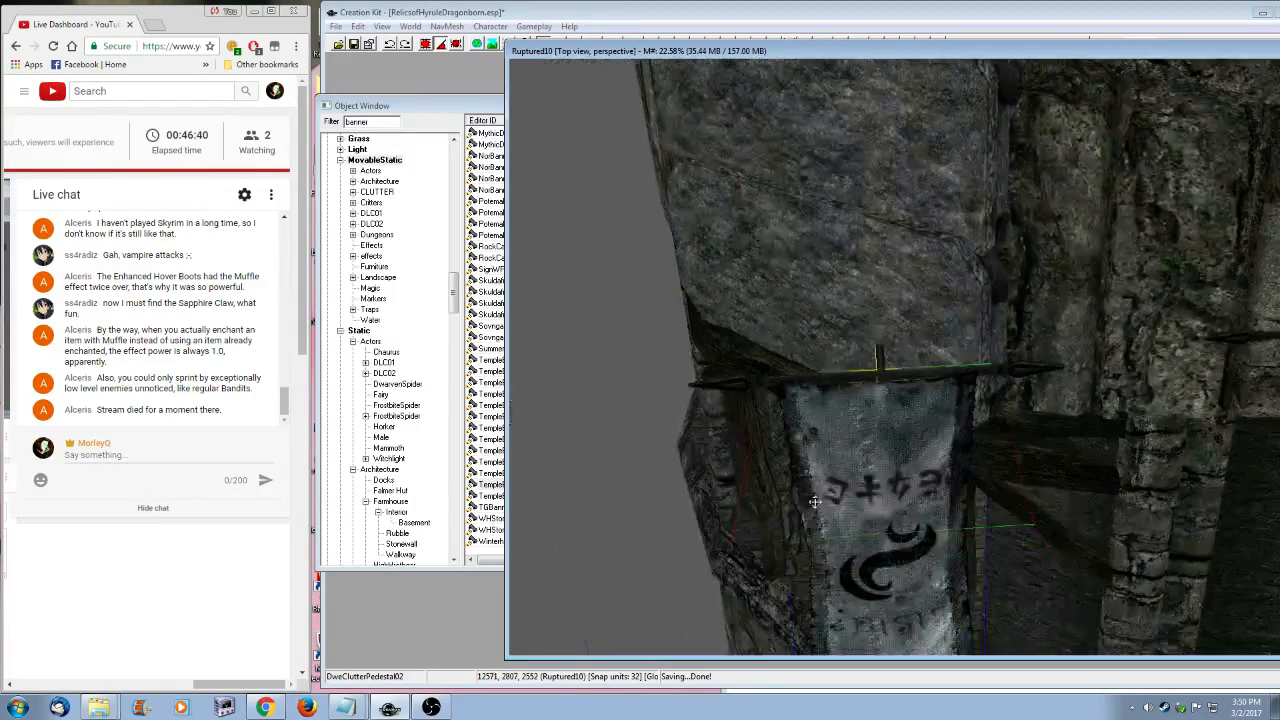
- Rename the TempleBannerBDesperation object as TempleBannerBCrisis and accept the rename
{"action": "left_click", "coordinate": [435, 108]}
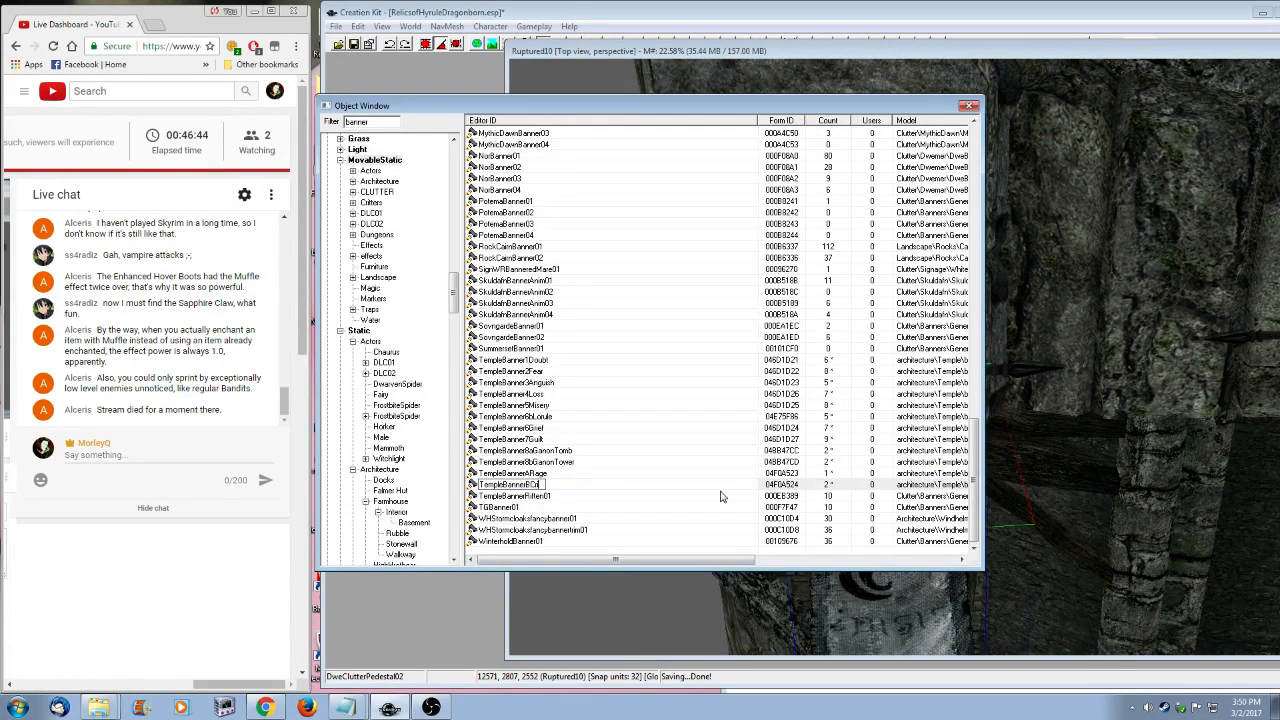
{"action": "key", "text": "Return"}
{"action": "left_click", "coordinate": [690, 398]}
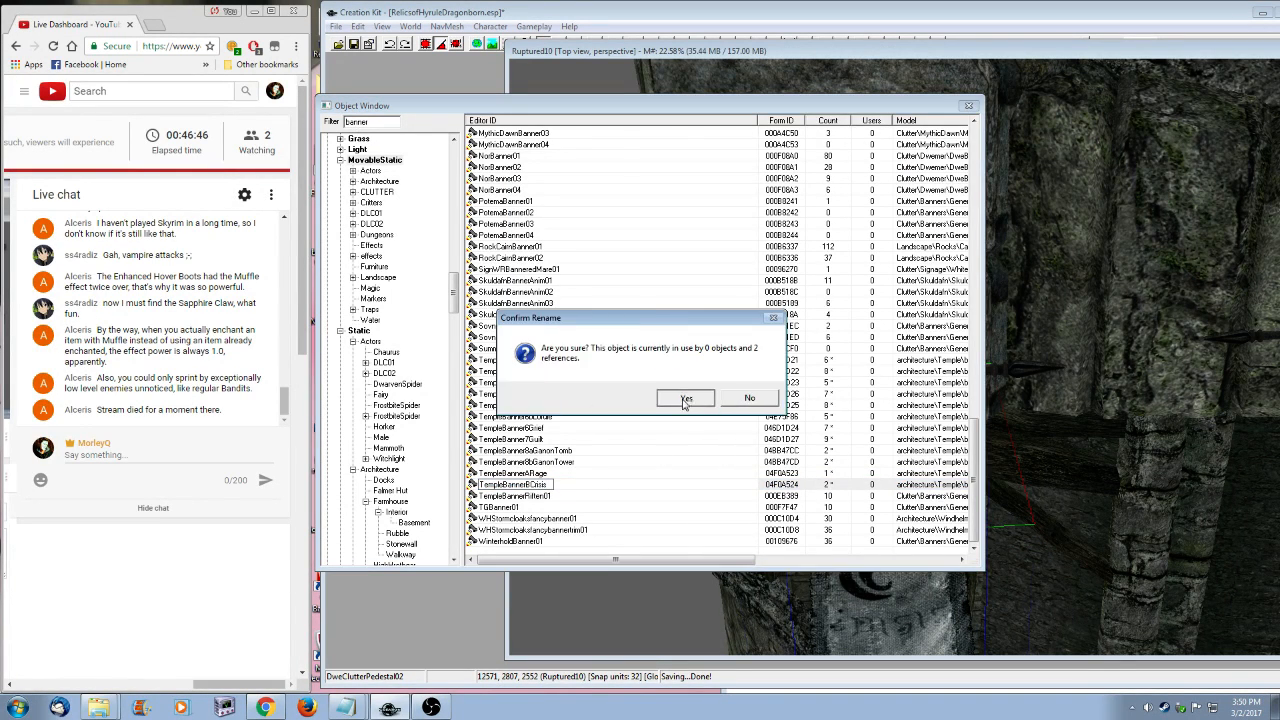
{"action": "left_click", "coordinate": [689, 398]}
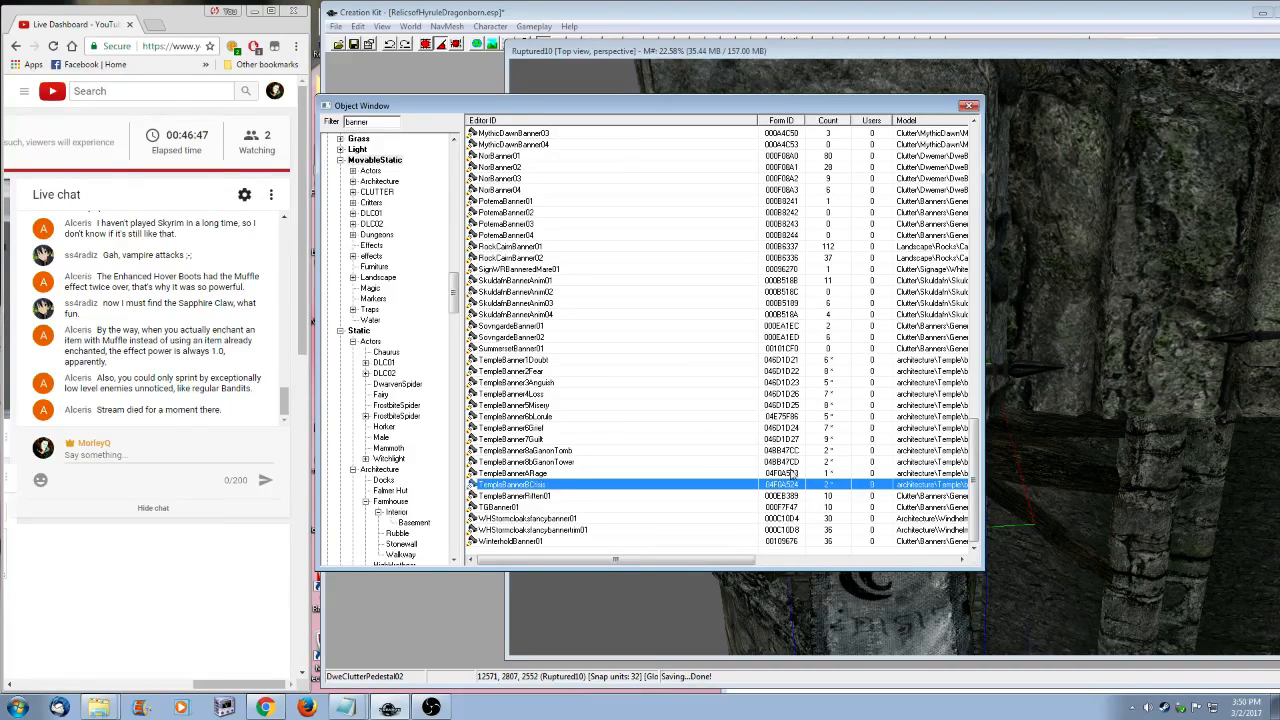
- Select the banner together with its post and move them to the middle of the stone slab above the doorway
{"action": "left_click", "coordinate": [1055, 56]}
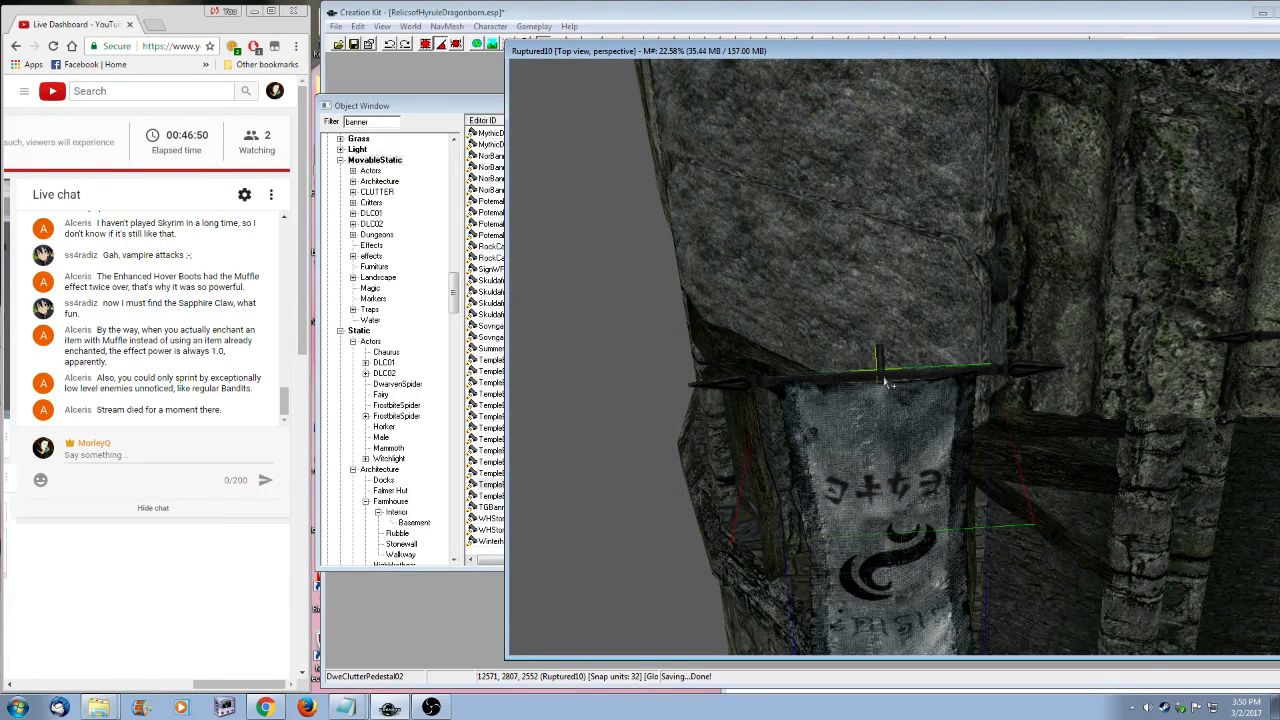
{"action": "scroll", "coordinate": [912, 374], "scroll_direction": "down", "scroll_amount": 5}
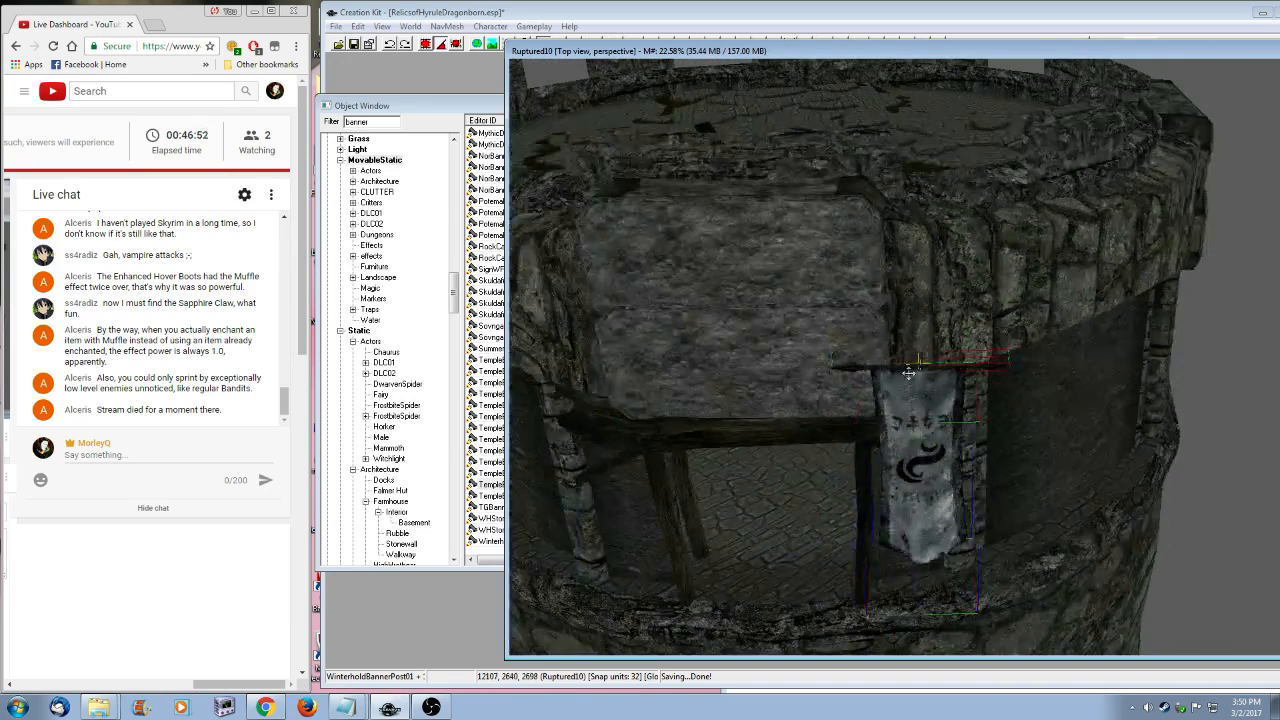
{"action": "middle_click_drag", "start_coordinate": [908, 372], "coordinate": [788, 443], "text": "shift"}
{"action": "key", "text": "c"}
{"action": "left_click", "coordinate": [813, 418]}
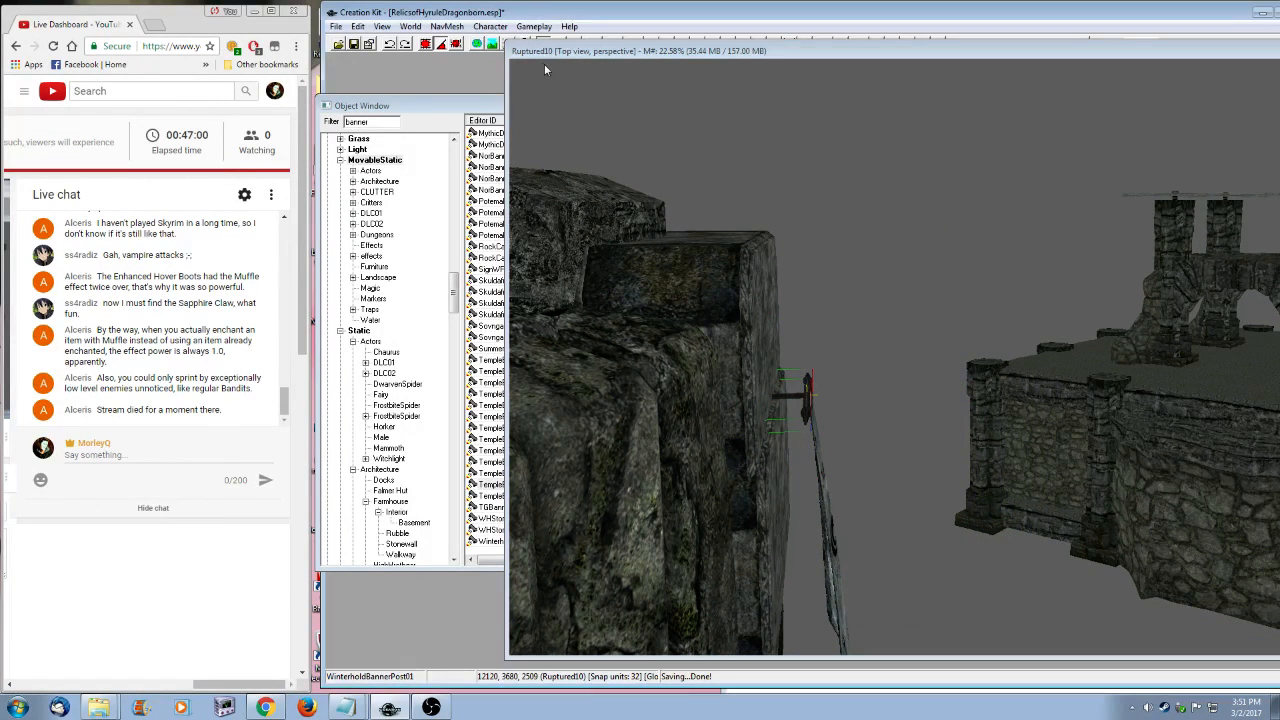
- Check from several angles and distances how the banner and its post sit on the slab above the tower doorway
{"action": "left_click_drag", "start_coordinate": [537, 50], "coordinate": [525, 65]}
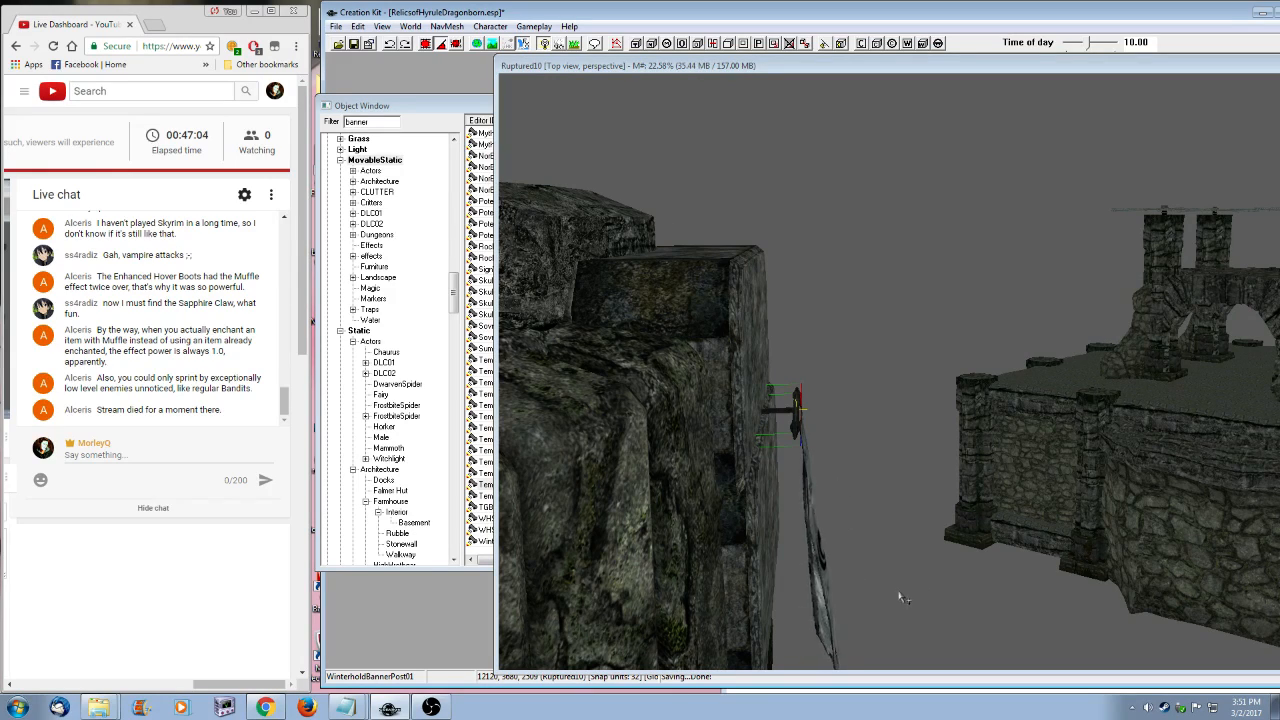
{"action": "middle_click_drag", "start_coordinate": [889, 600], "coordinate": [821, 618], "text": "shift"}
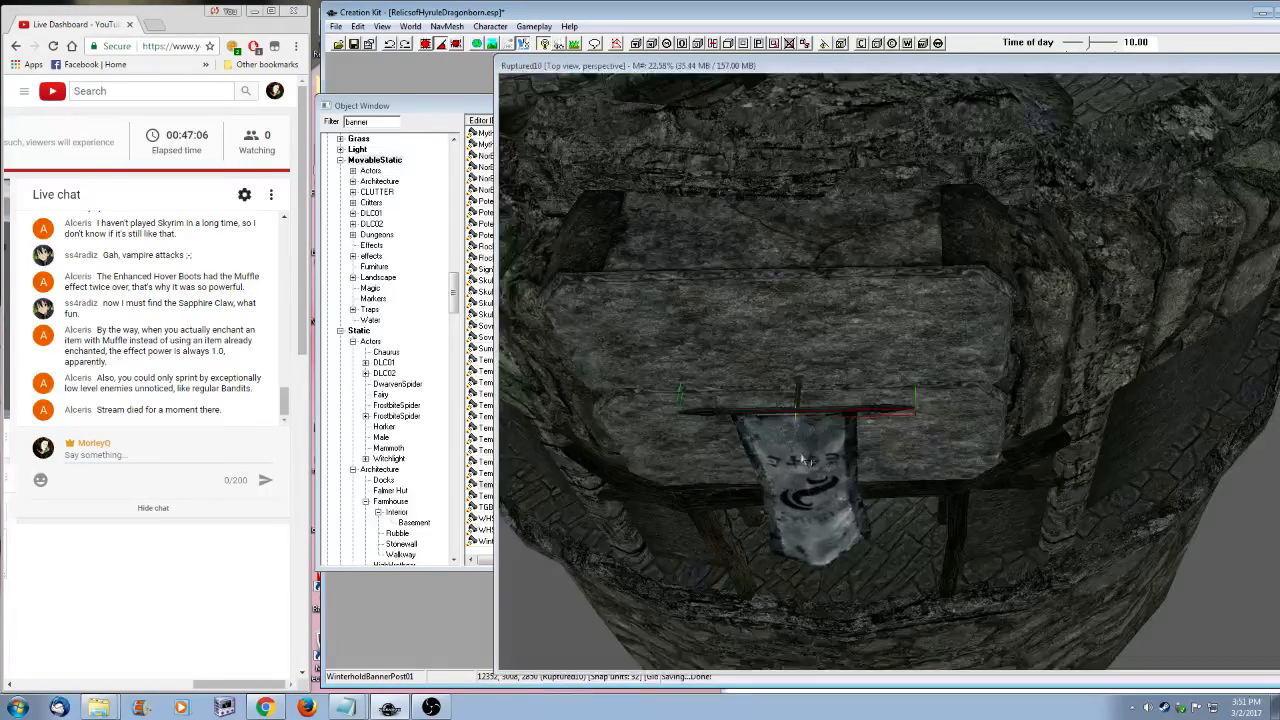
{"action": "left_click", "coordinate": [812, 490], "text": "ctrl"}
{"action": "scroll", "coordinate": [812, 490], "scroll_direction": "up", "scroll_amount": 5}
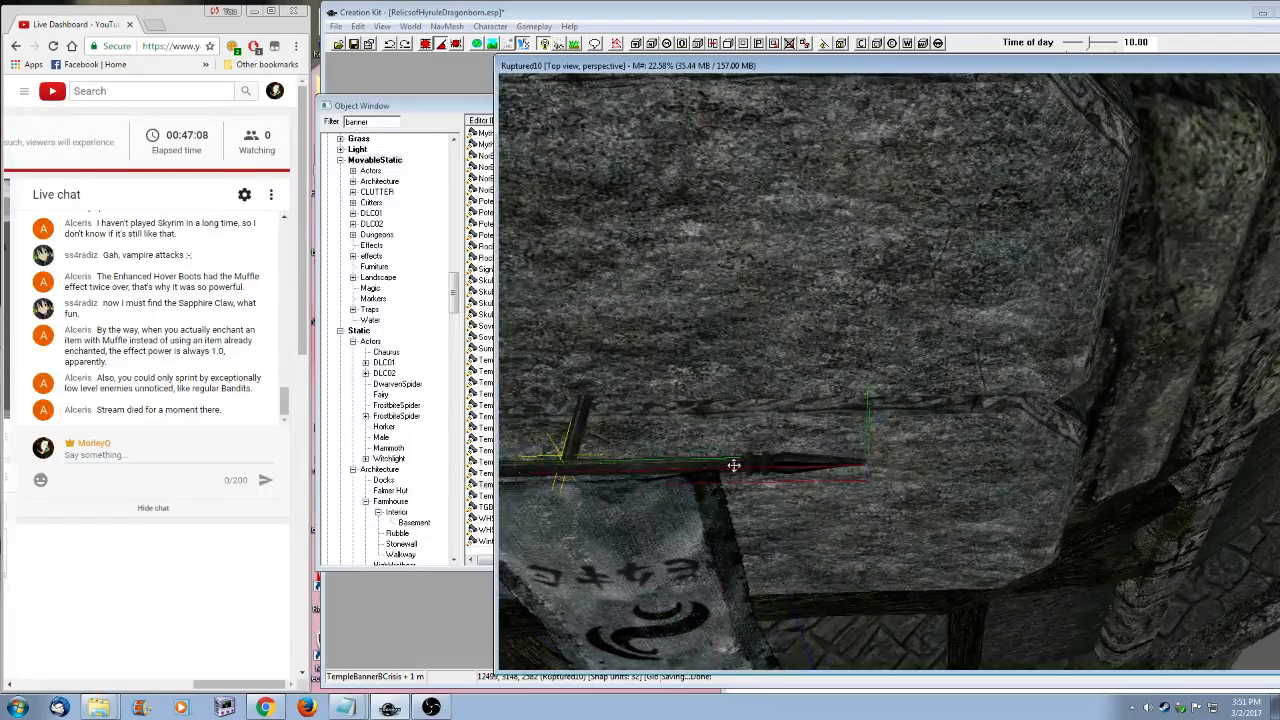
{"action": "middle_click_drag", "start_coordinate": [707, 468], "coordinate": [721, 406], "text": "shift"}
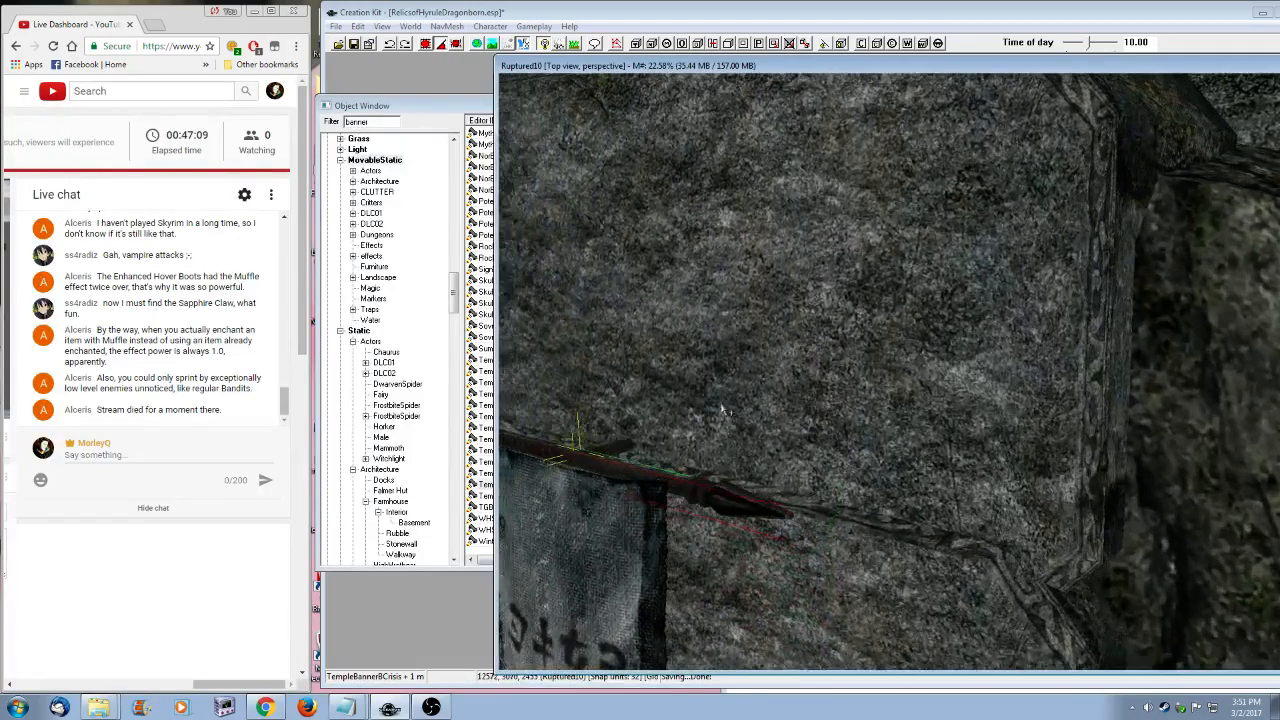
{"action": "scroll", "coordinate": [721, 407], "scroll_direction": "down", "scroll_amount": 10}
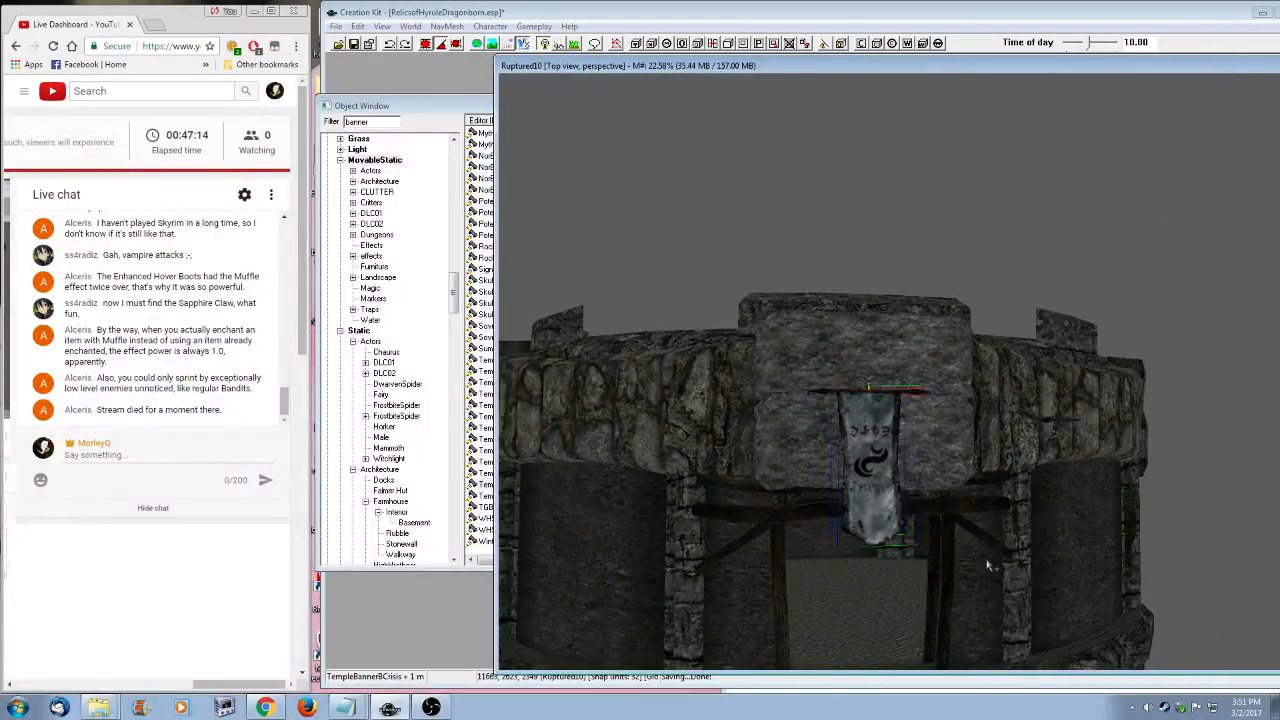
{"action": "middle_click_drag", "start_coordinate": [987, 566], "coordinate": [968, 594], "text": "shift"}
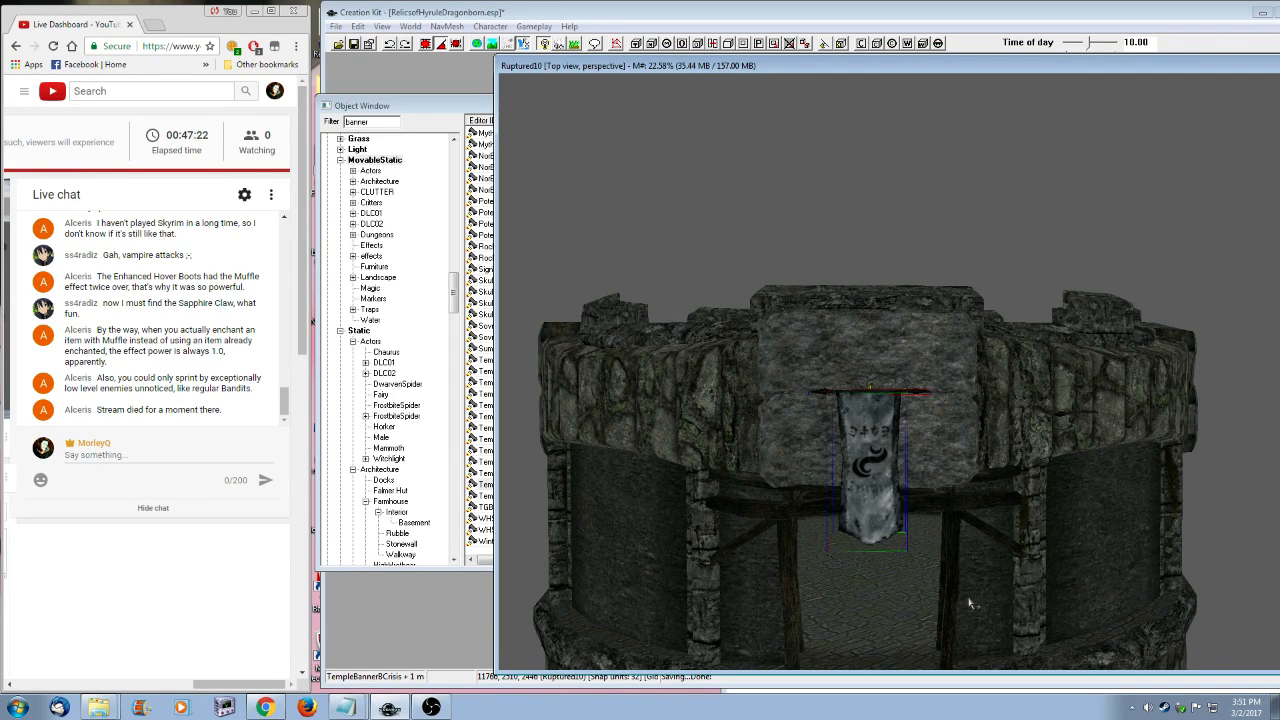
{"action": "scroll", "coordinate": [969, 603], "scroll_direction": "down", "scroll_amount": 4}
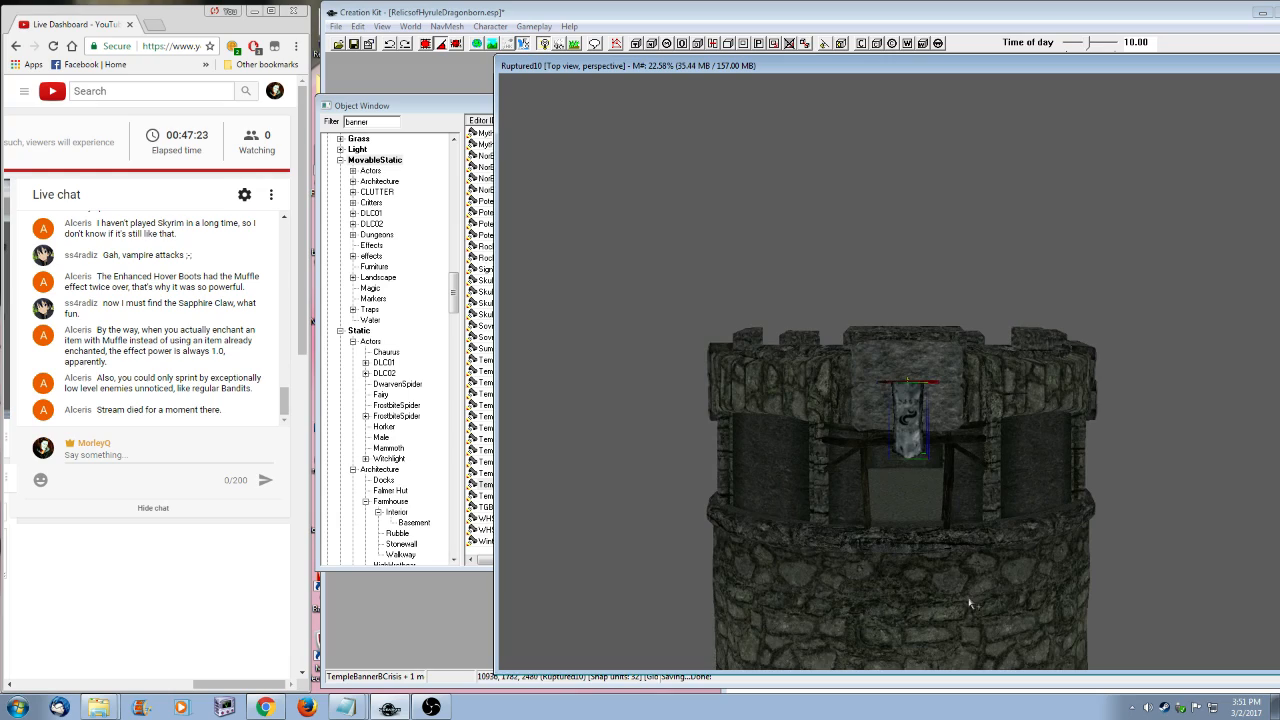
{"action": "mouse_move", "coordinate": [885, 582]}
{"action": "middle_mouse_down", "text": "shift"}
{"action": "mouse_move", "coordinate": [940, 606]}
{"action": "mouse_move", "coordinate": [1017, 606]}
{"action": "mouse_move", "coordinate": [880, 589]}
{"action": "middle_mouse_up", "text": "shift"}
{"action": "scroll", "coordinate": [881, 589], "scroll_direction": "up", "scroll_amount": 3}
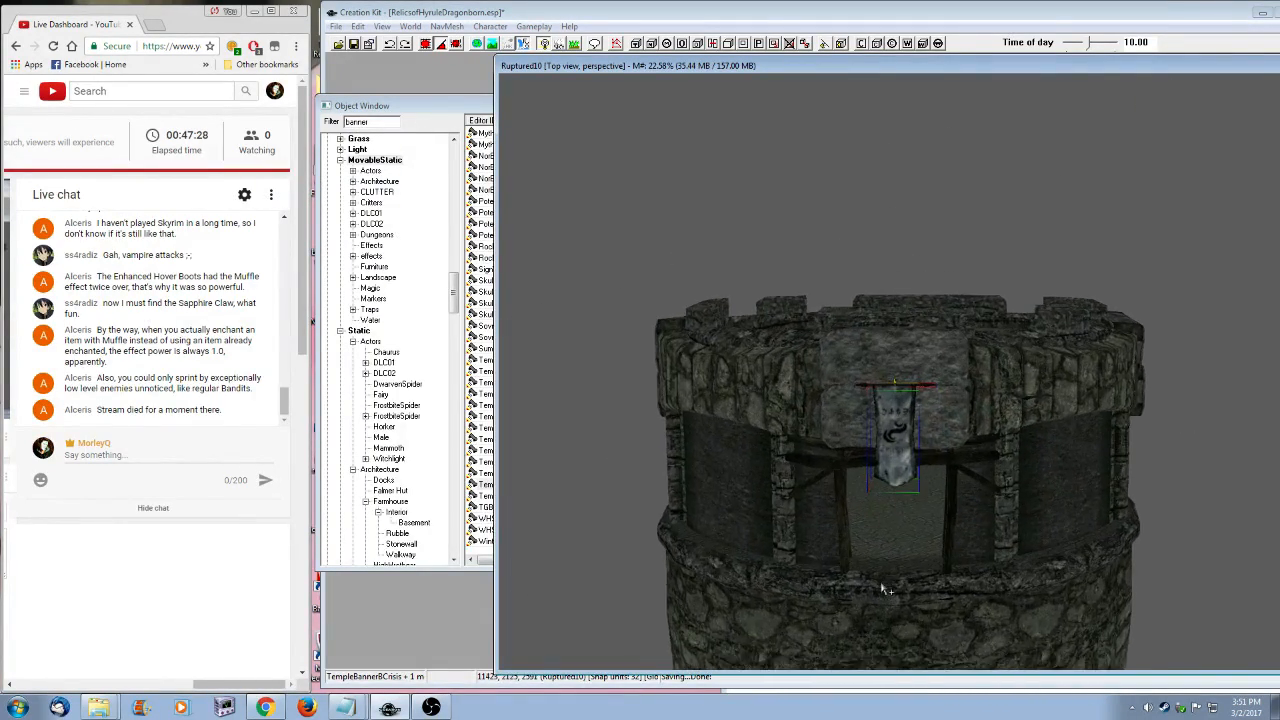
{"action": "scroll", "coordinate": [884, 590], "scroll_direction": "up", "scroll_amount": 4}
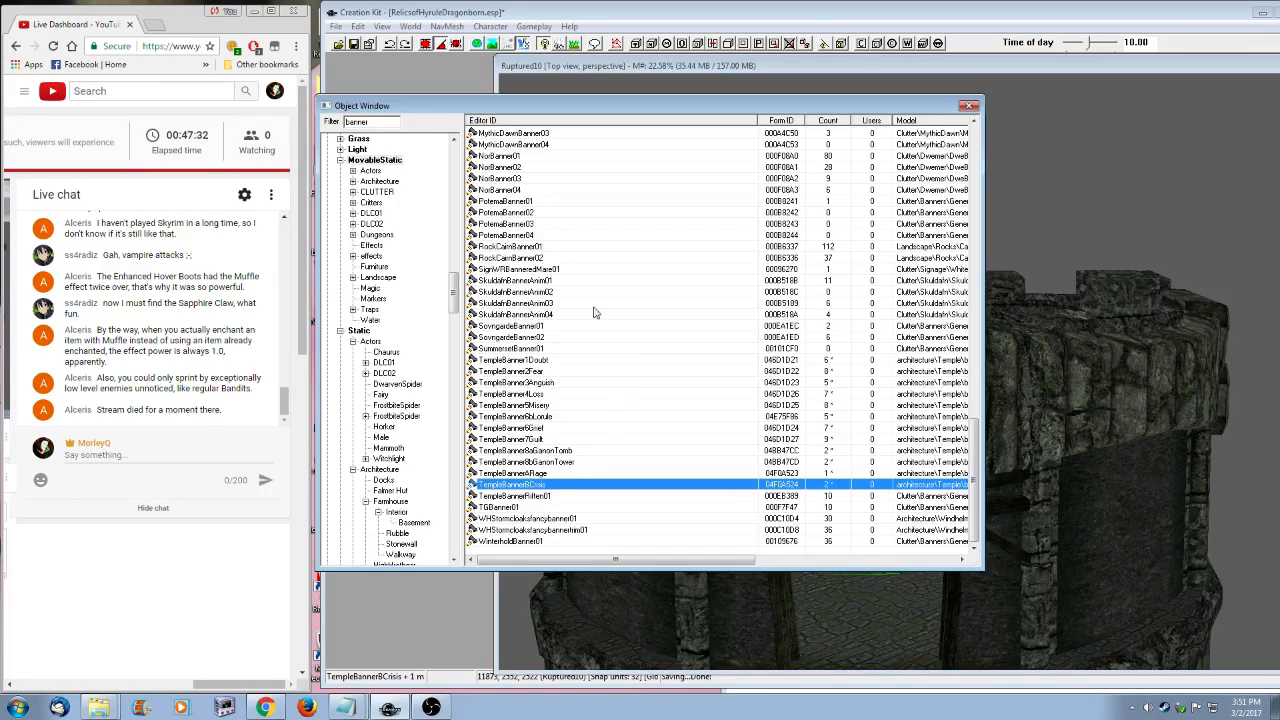
- Preview SkuldafnBannerAnim04 and the four PotemaBanner objects to compare their cloth shapes
{"action": "right_click", "coordinate": [547, 315]}
{"action": "left_click", "coordinate": [600, 387]}
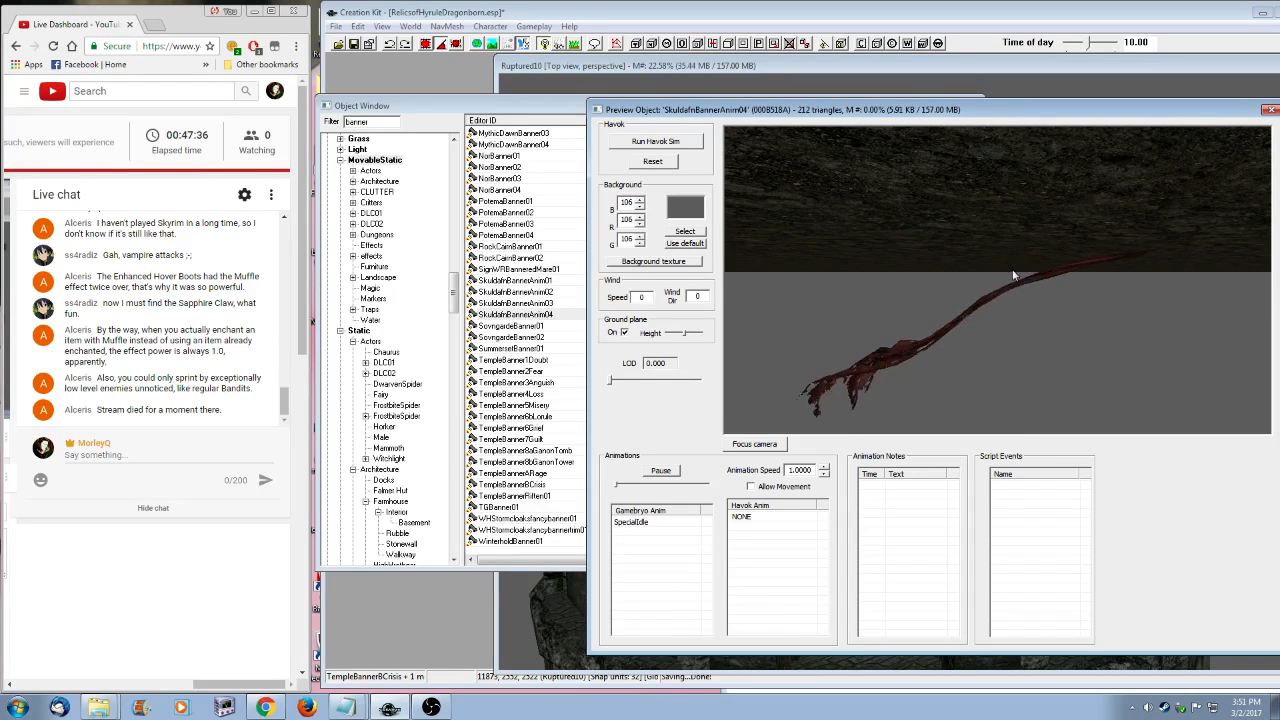
{"action": "left_click_drag", "start_coordinate": [1013, 109], "coordinate": [926, 108]}
{"action": "left_click", "coordinate": [1188, 108]}
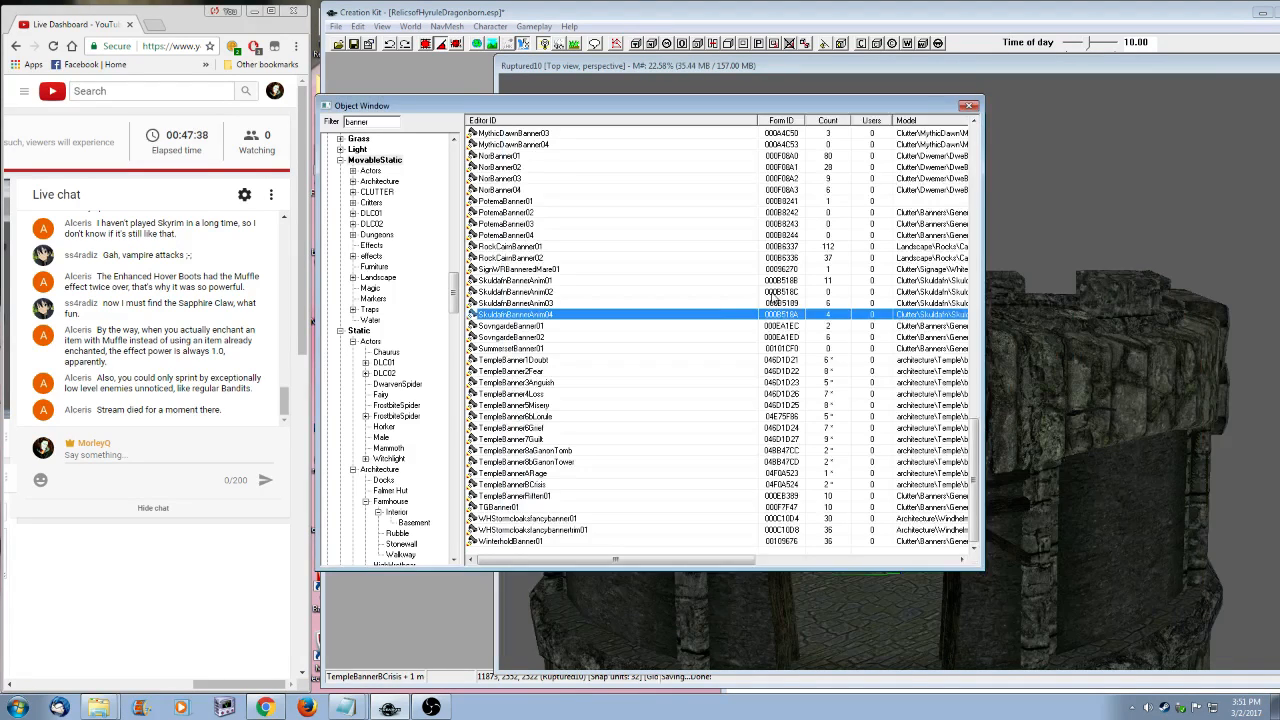
{"action": "right_click", "coordinate": [519, 236]}
{"action": "left_click", "coordinate": [567, 298]}
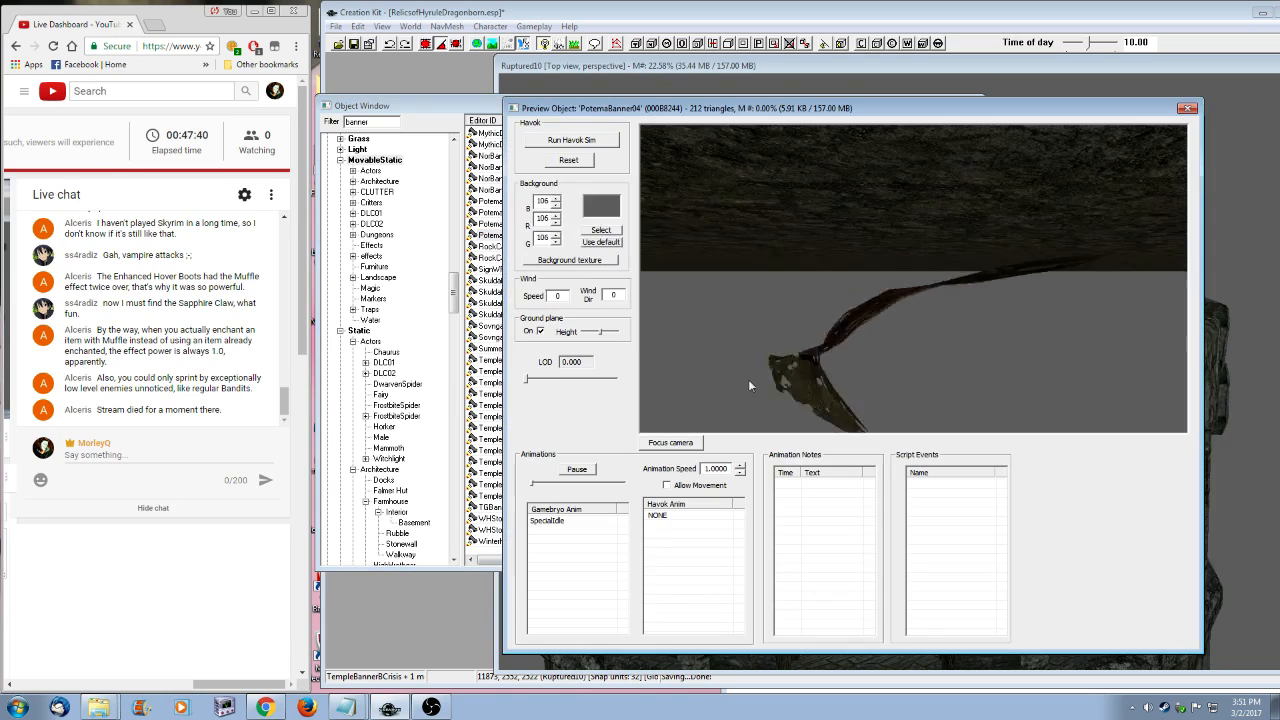
{"action": "left_click", "coordinate": [1186, 109]}
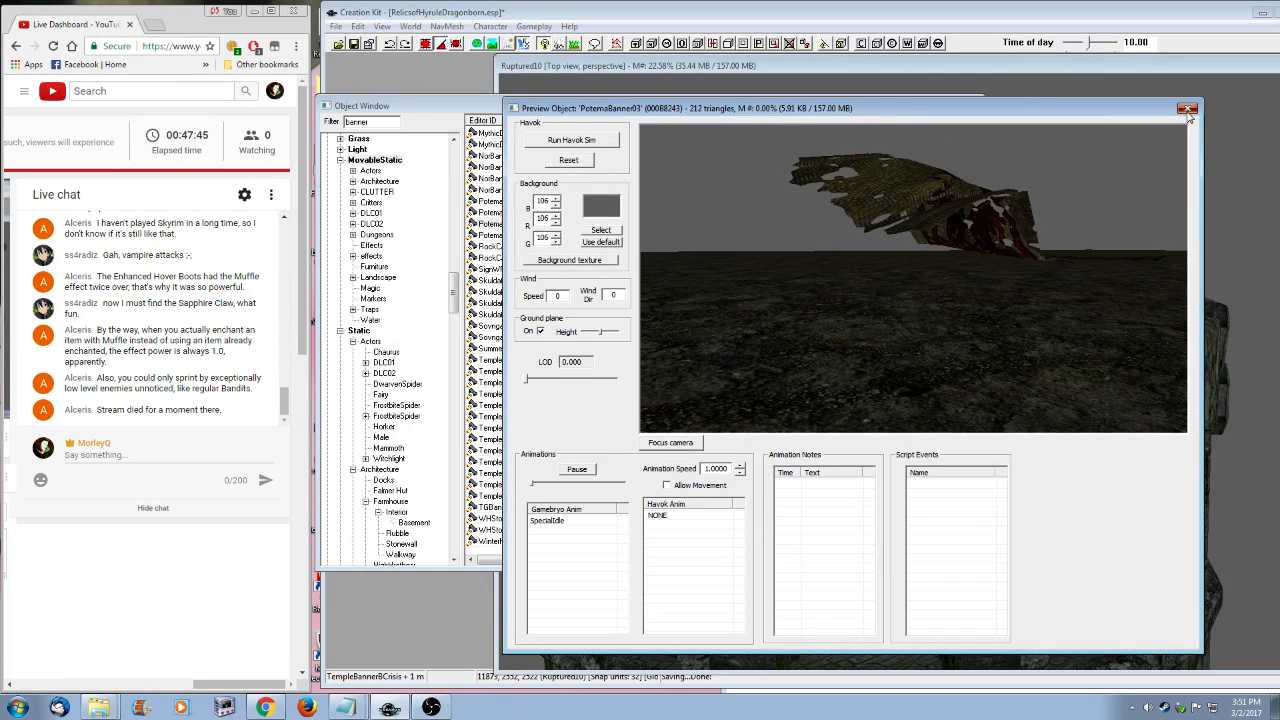
{"action": "left_click", "coordinate": [1186, 109]}
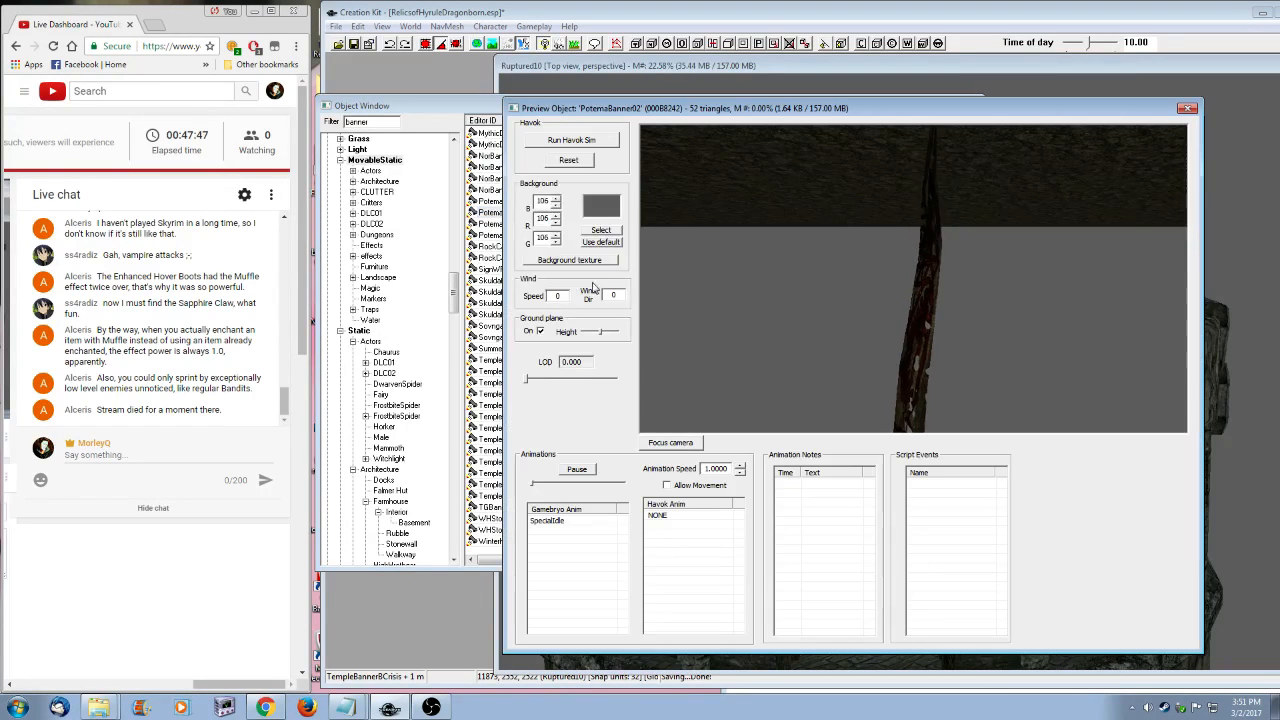
{"action": "left_click", "coordinate": [1186, 109]}
{"action": "right_click", "coordinate": [518, 202]}
{"action": "left_click", "coordinate": [572, 282]}
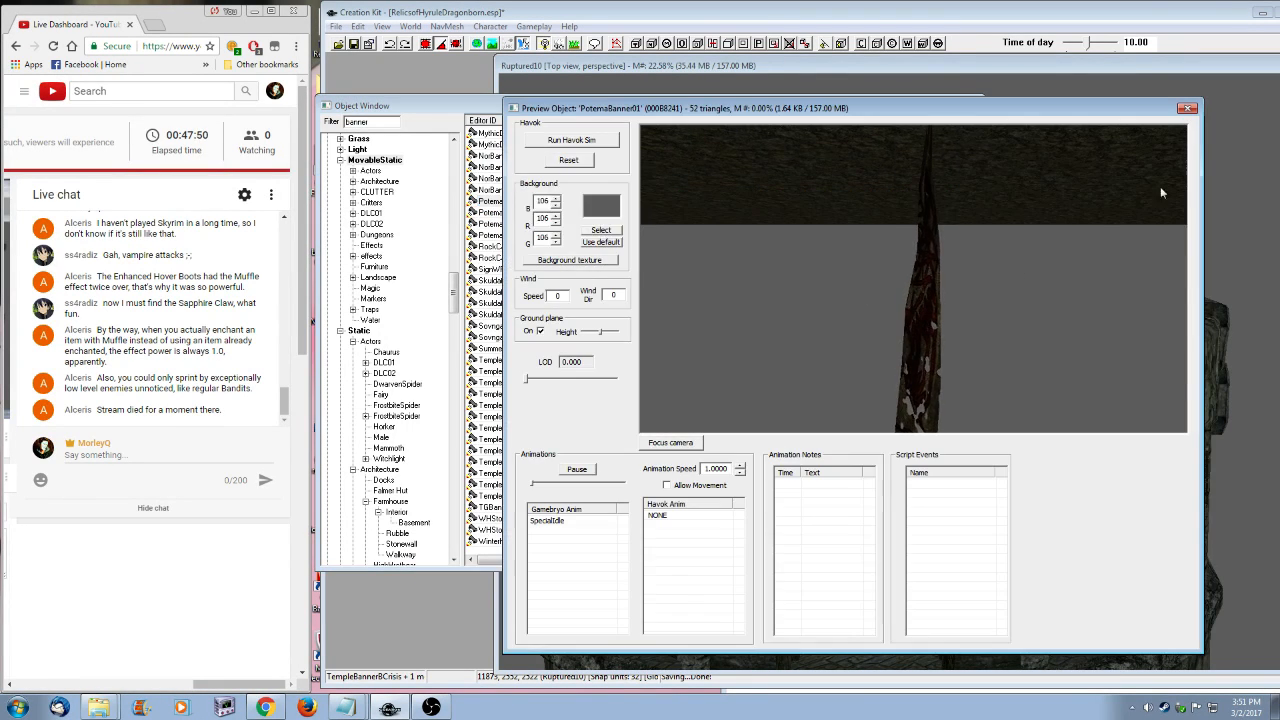
{"action": "left_click", "coordinate": [1186, 109]}
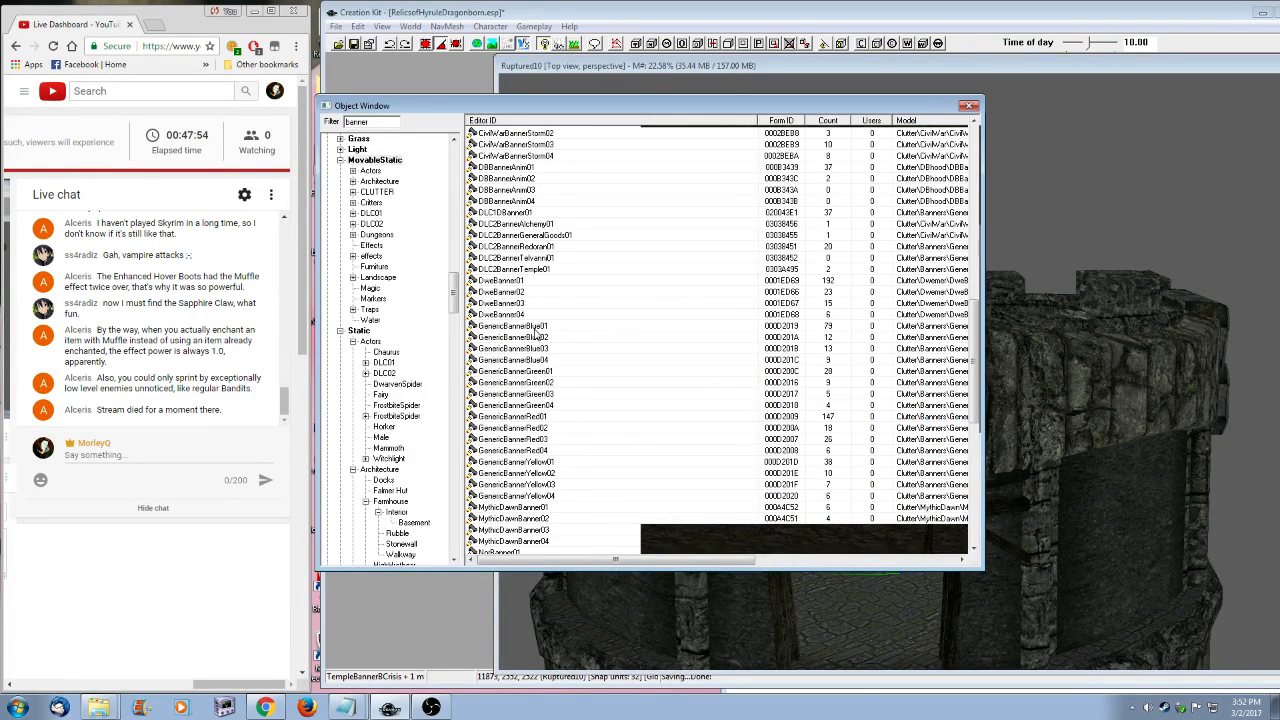
- Duplicate the GenericBannerBlue01, GenericBannerBlue03 and GenericBannerBlue04 objects
{"action": "right_click", "coordinate": [542, 336]}
{"action": "left_click", "coordinate": [565, 366]}
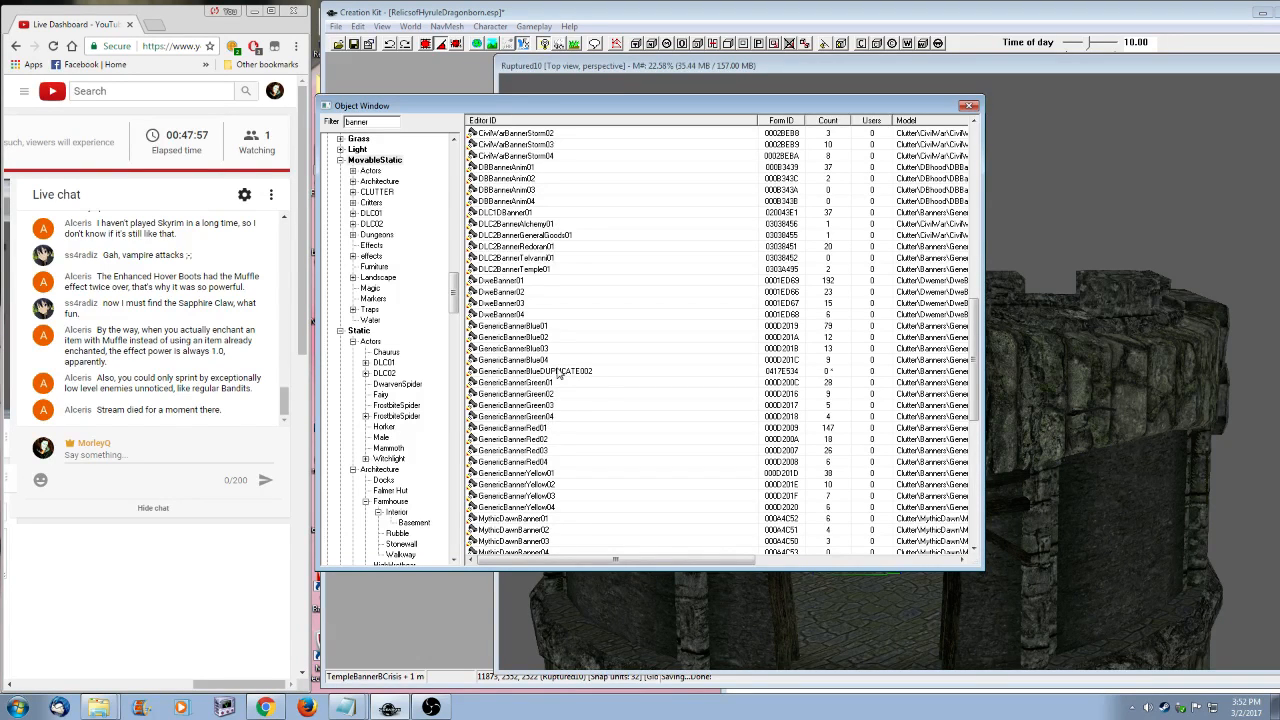
{"action": "right_click", "coordinate": [537, 362]}
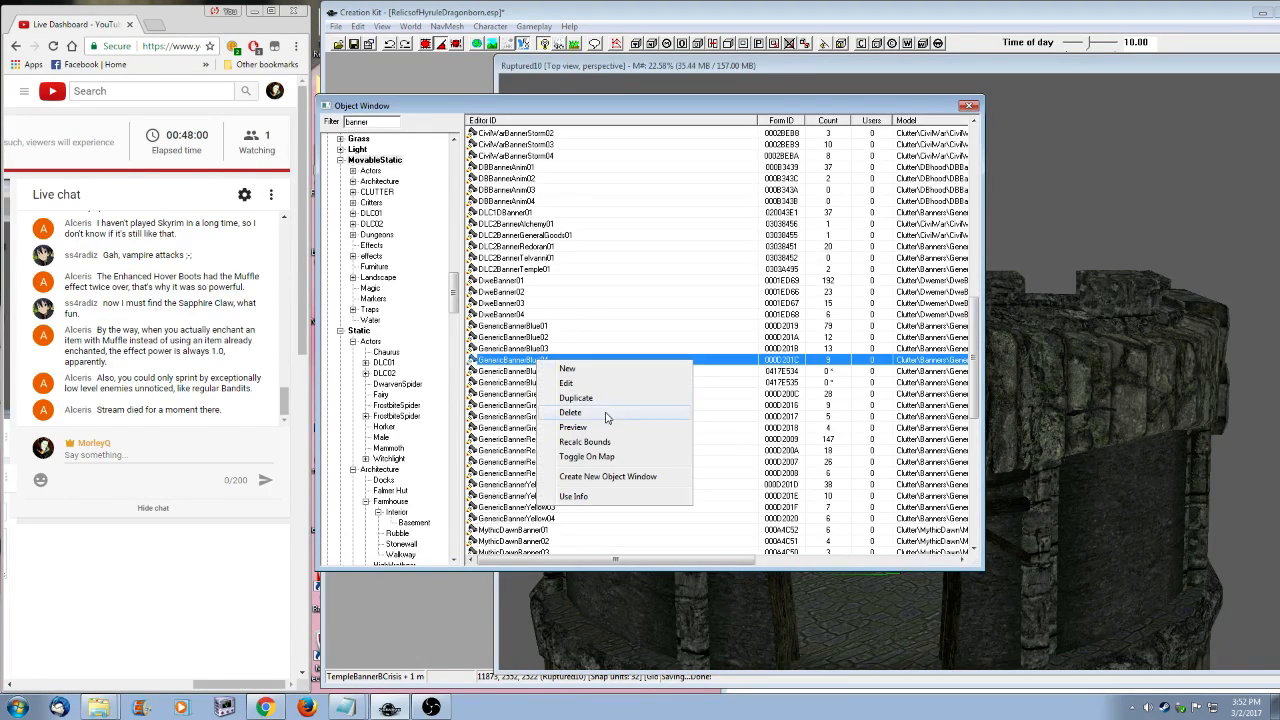
{"action": "left_click", "coordinate": [590, 406]}
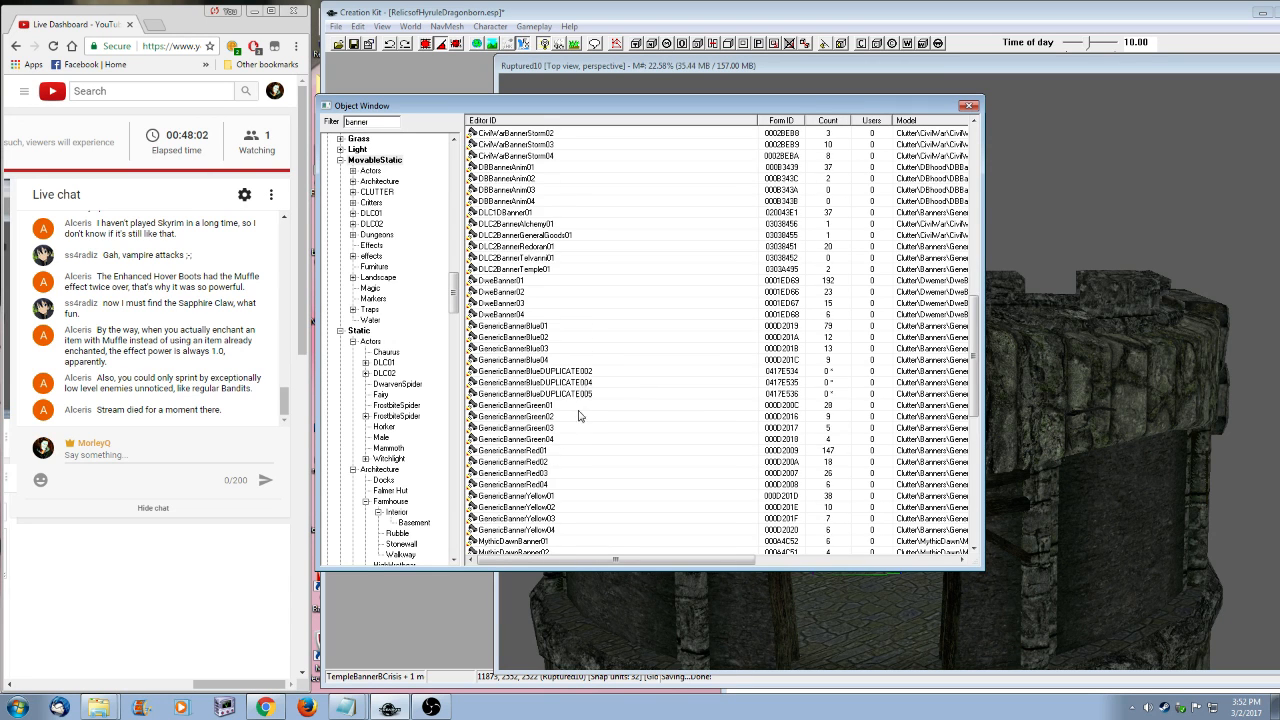
- Examine the model data and alternate texture of TempleBannerBCrisis, leaving the object unedited
{"action": "scroll", "coordinate": [575, 425], "scroll_direction": "down", "scroll_amount": 8}
{"action": "scroll", "coordinate": [575, 425], "scroll_direction": "down", "scroll_amount": 5}
{"action": "right_click", "coordinate": [568, 484]}
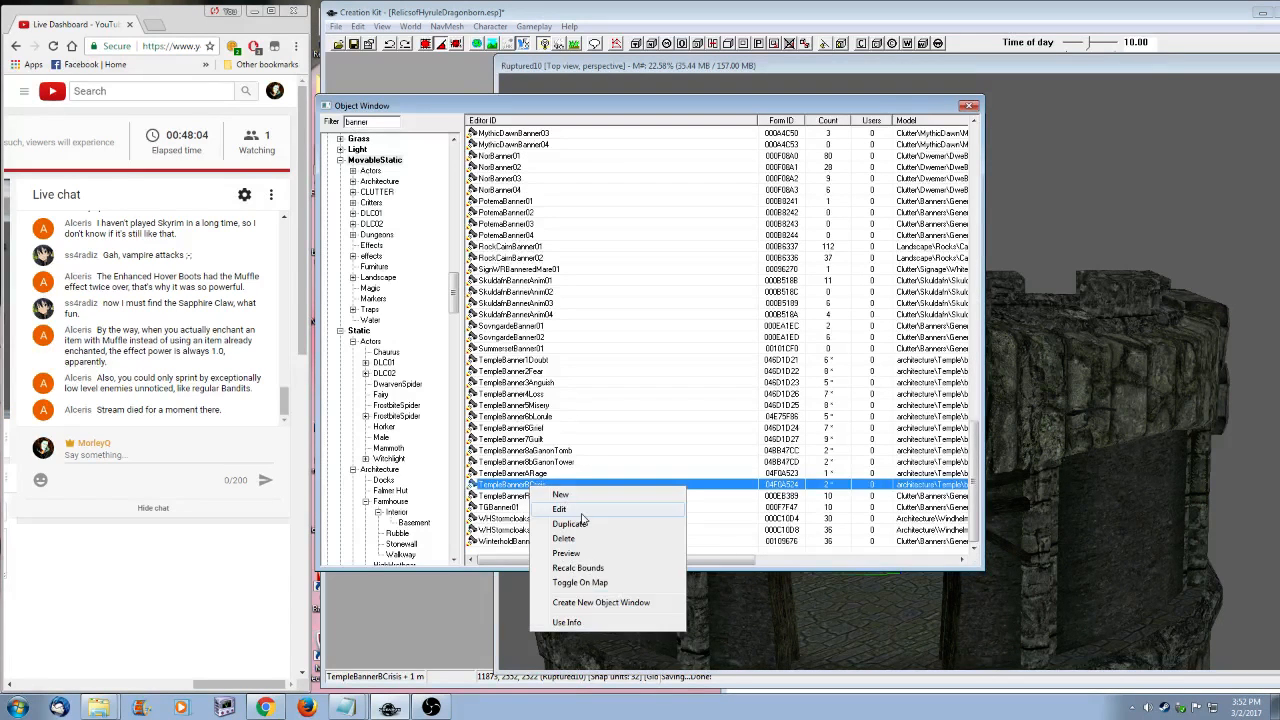
{"action": "left_click", "coordinate": [588, 511]}
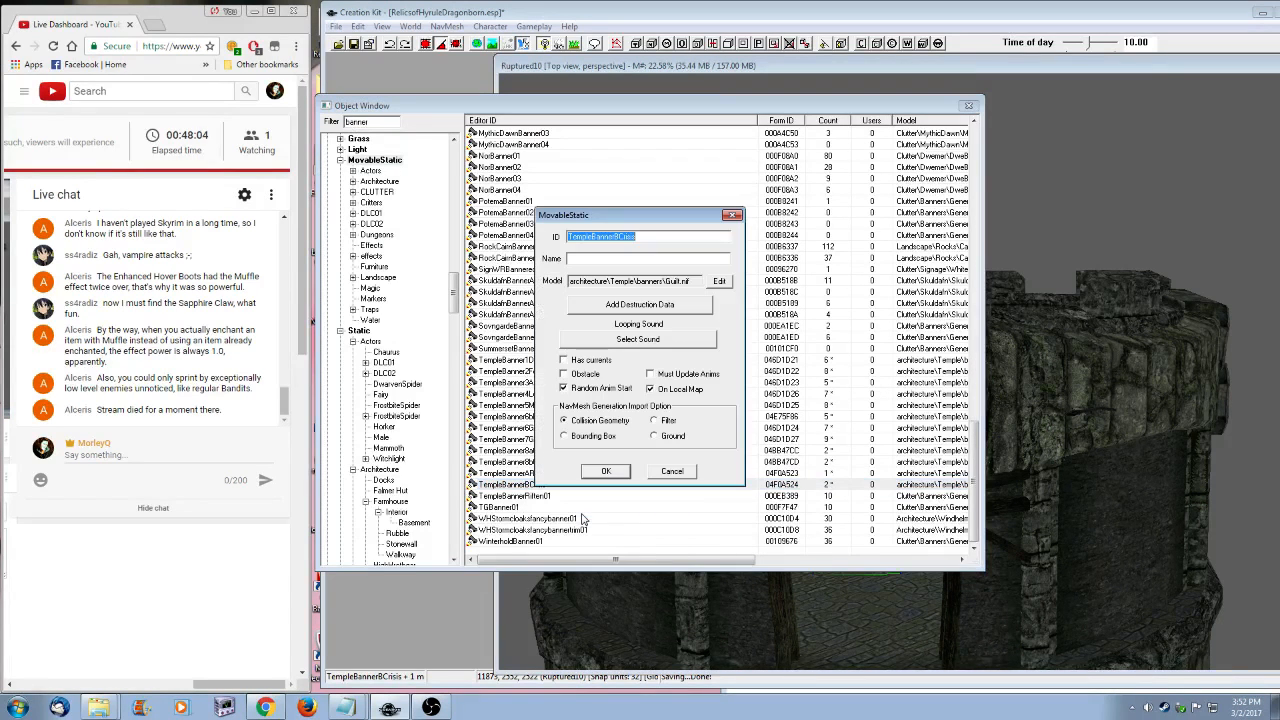
{"action": "left_click", "coordinate": [721, 281]}
{"action": "left_click_drag", "start_coordinate": [714, 302], "coordinate": [742, 372]}
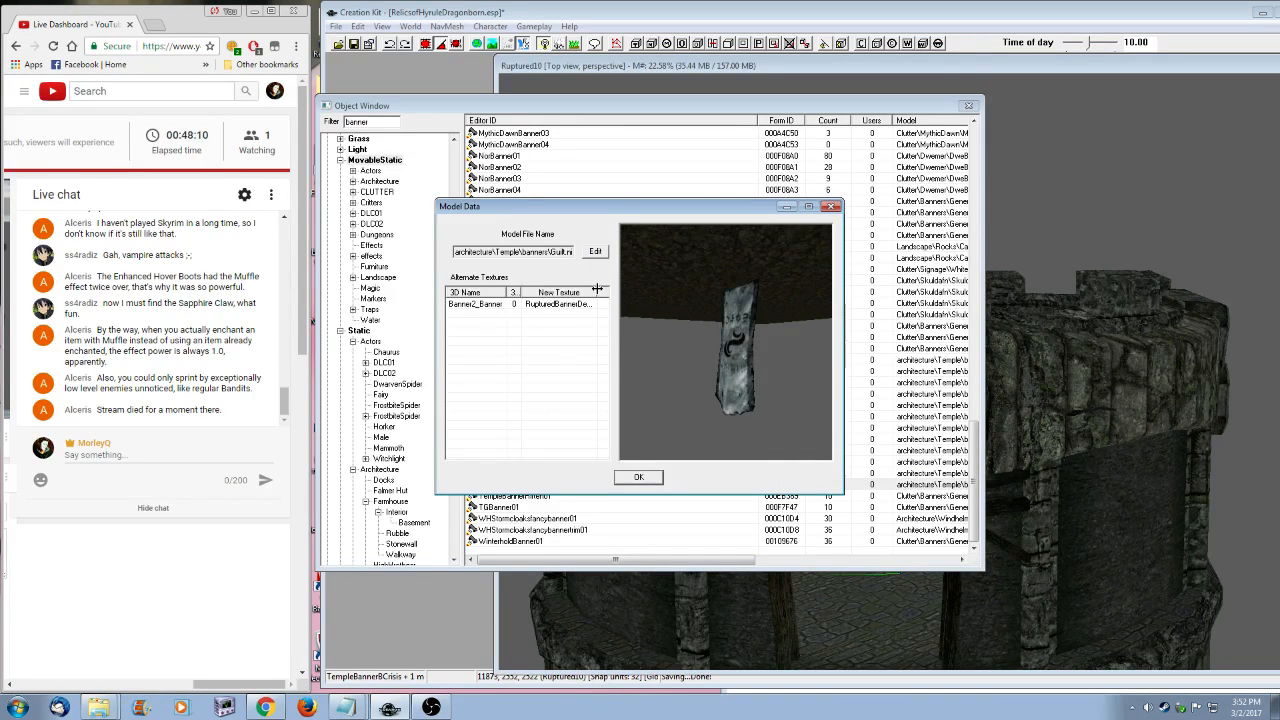
{"action": "left_click", "coordinate": [831, 206]}
{"action": "left_click", "coordinate": [672, 471]}
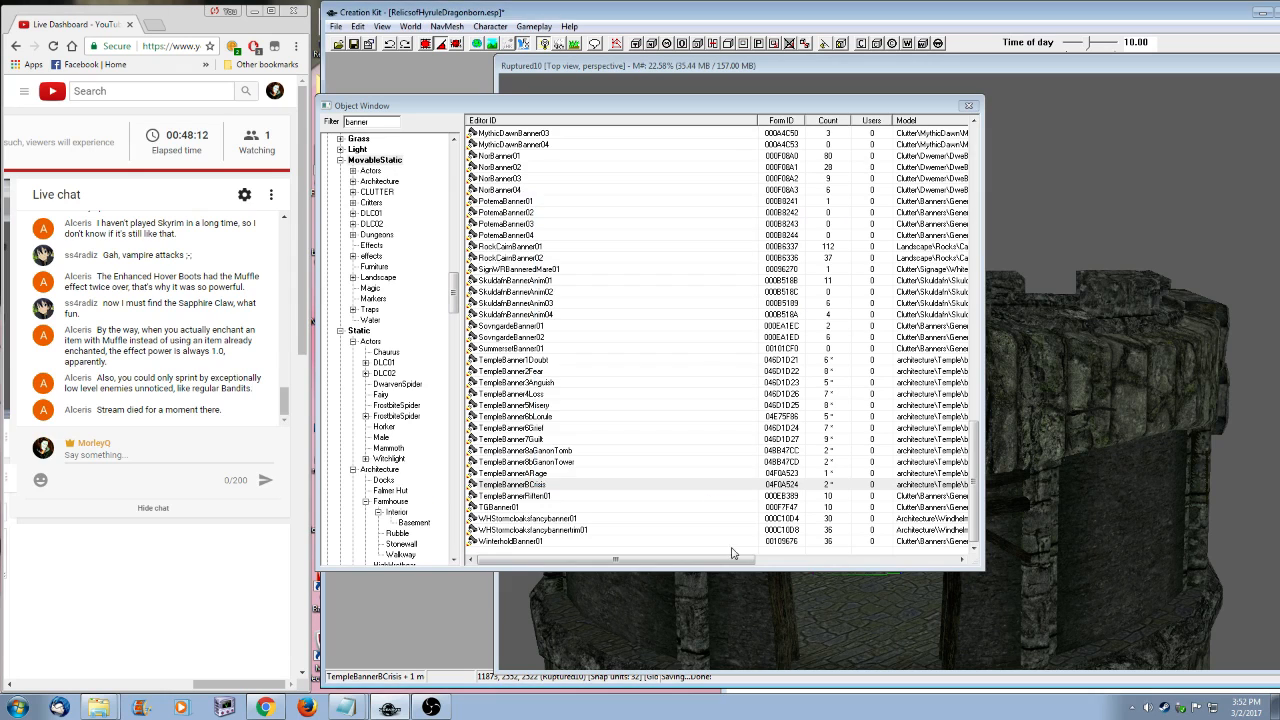
- Replace the alternate texture of GenericBannerBlueDUPLICATE002 with the ruptured banner texture set, filtering the forms by "rupt"
{"action": "scroll", "coordinate": [553, 425], "scroll_direction": "up", "scroll_amount": 5}
{"action": "scroll", "coordinate": [553, 425], "scroll_direction": "up", "scroll_amount": 1}
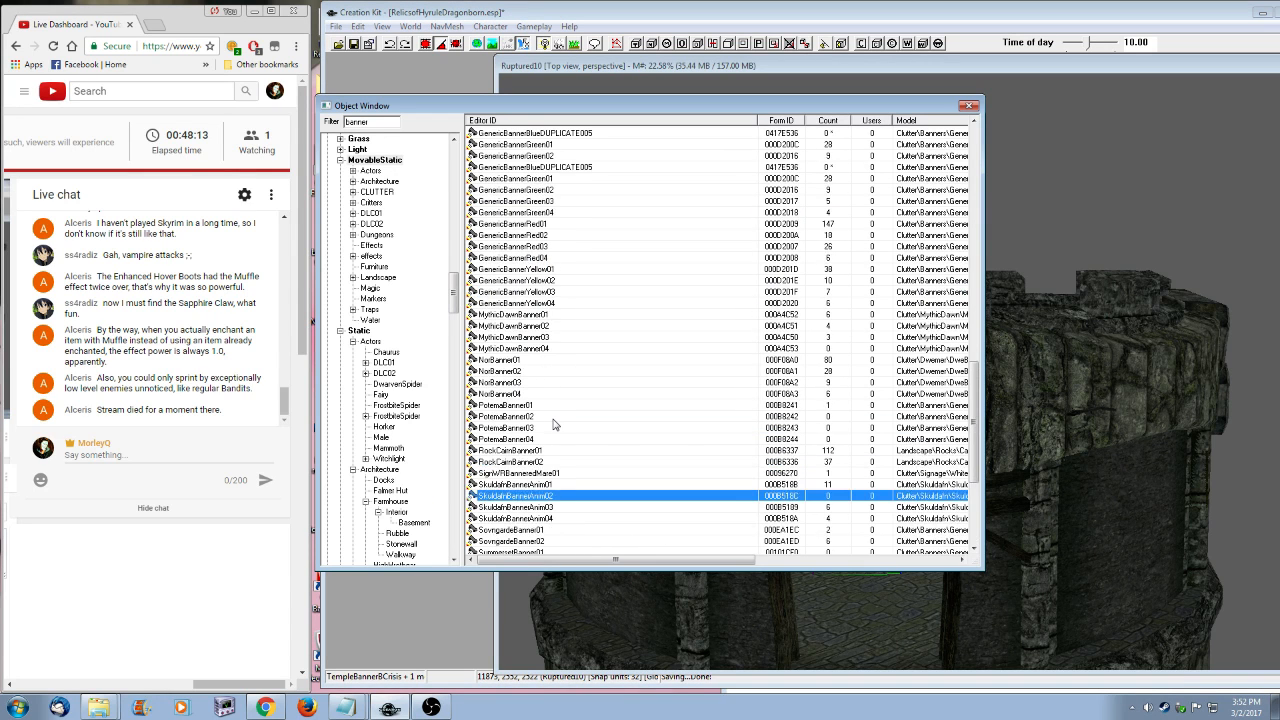
{"action": "scroll", "coordinate": [553, 425], "scroll_direction": "up", "scroll_amount": 1}
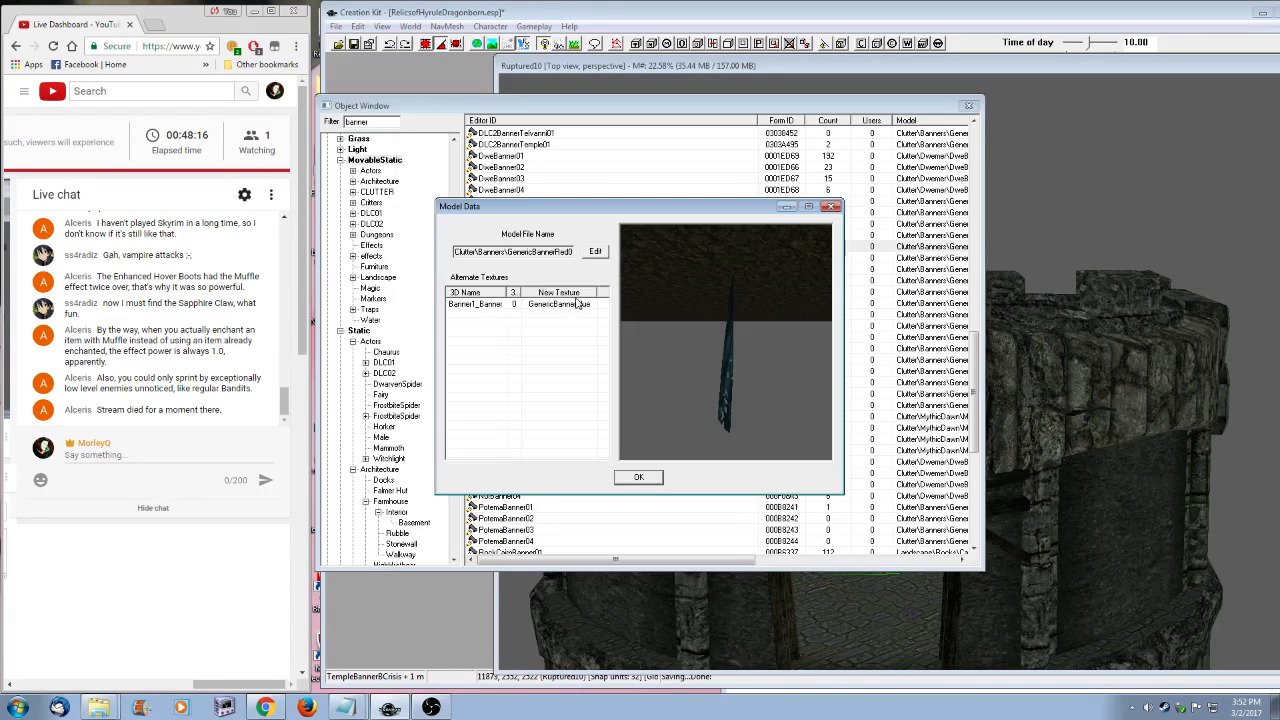
{"action": "right_click", "coordinate": [481, 305]}
{"action": "left_click", "coordinate": [511, 316]}
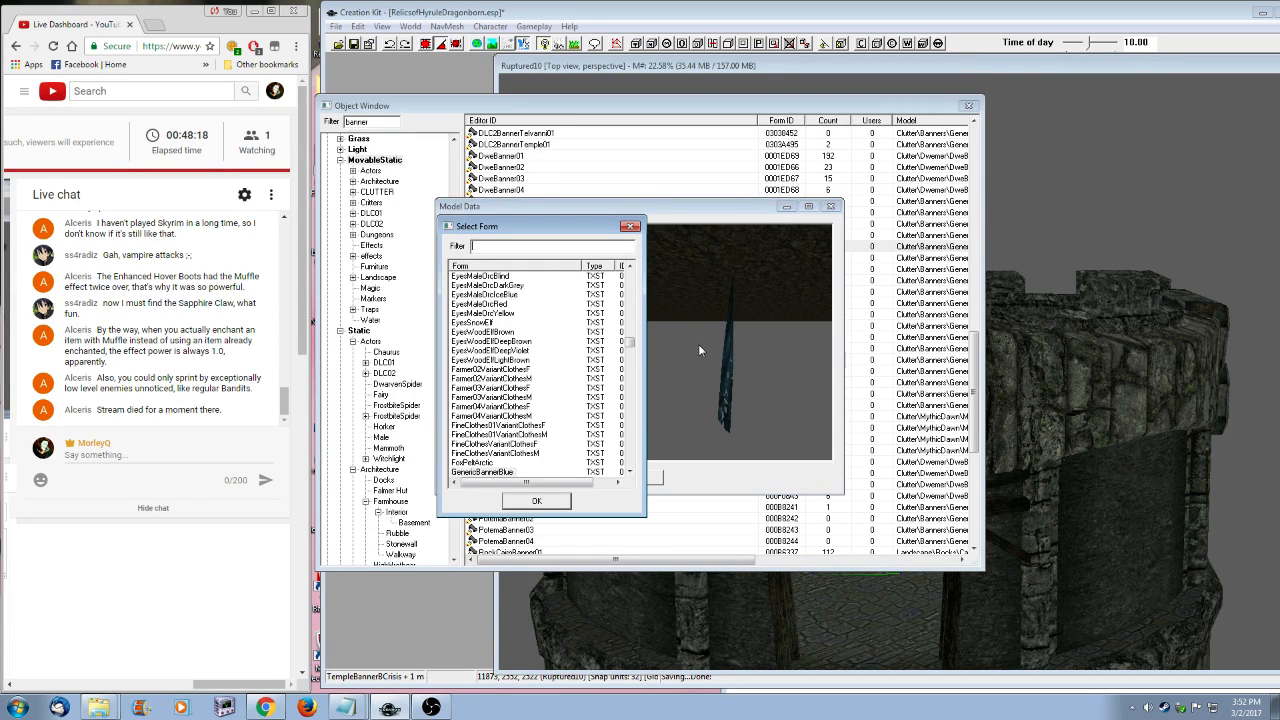
{"action": "type", "text": "rupt"}
{"action": "left_click", "coordinate": [490, 275]}
{"action": "left_click", "coordinate": [536, 500]}
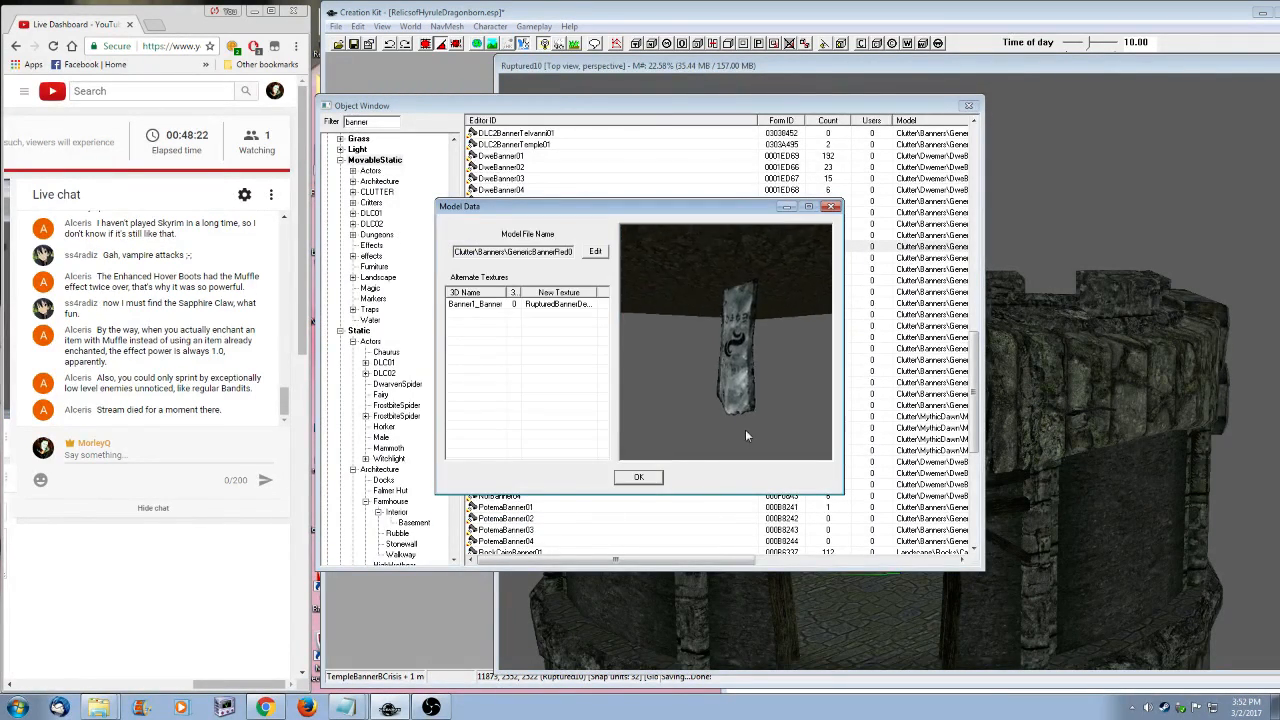
{"action": "left_click", "coordinate": [638, 477]}
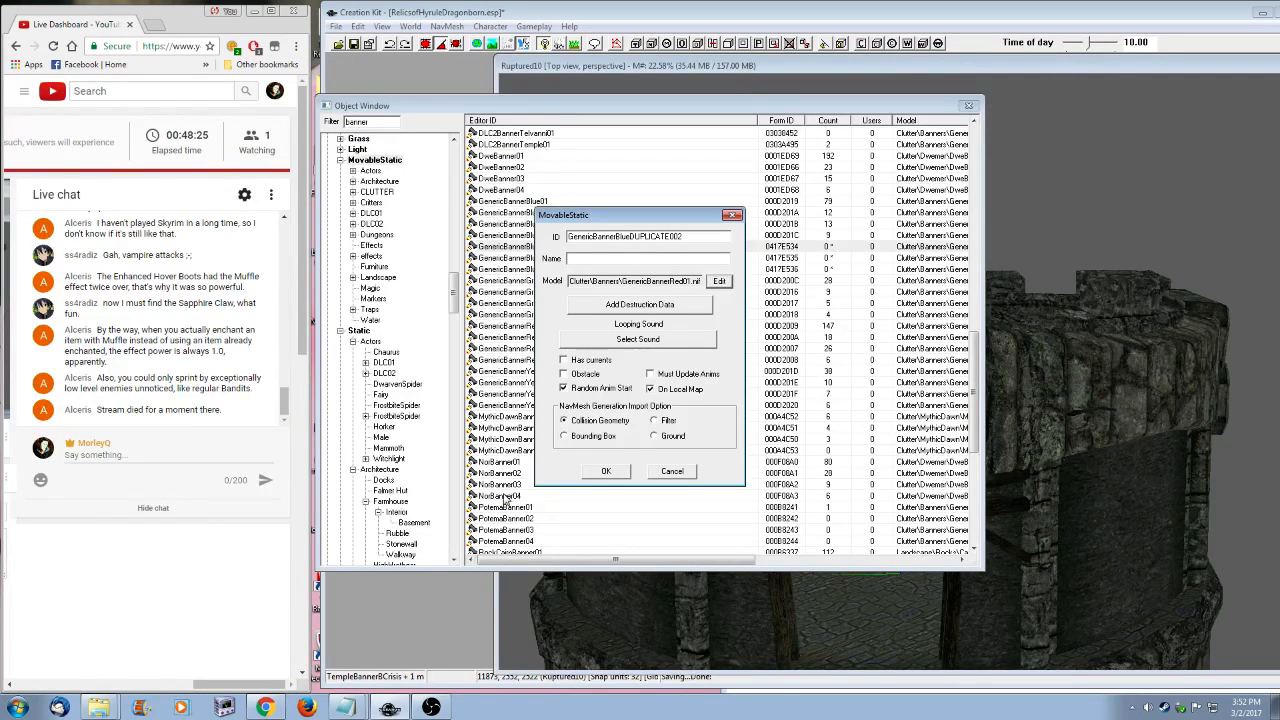
{"action": "left_click_drag", "start_coordinate": [706, 236], "coordinate": [484, 237]}
{"action": "type", "text": "Ruptured"}
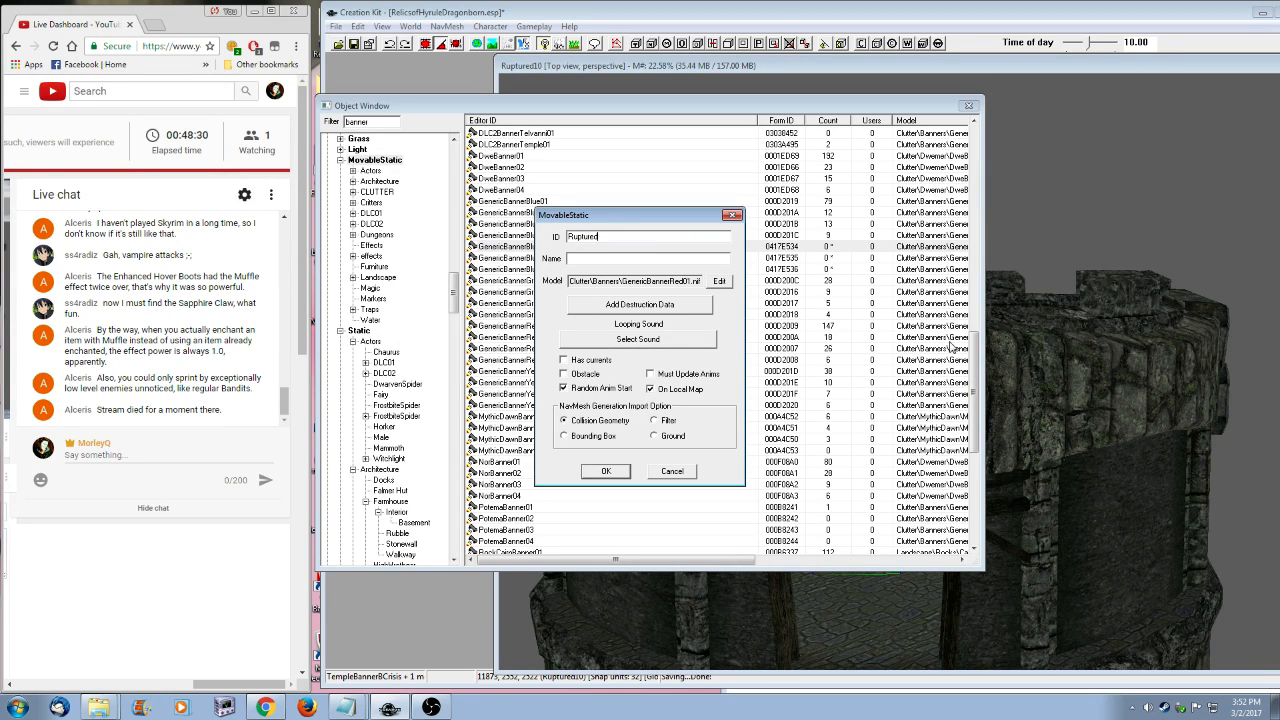
{"action": "key", "text": "Return"}
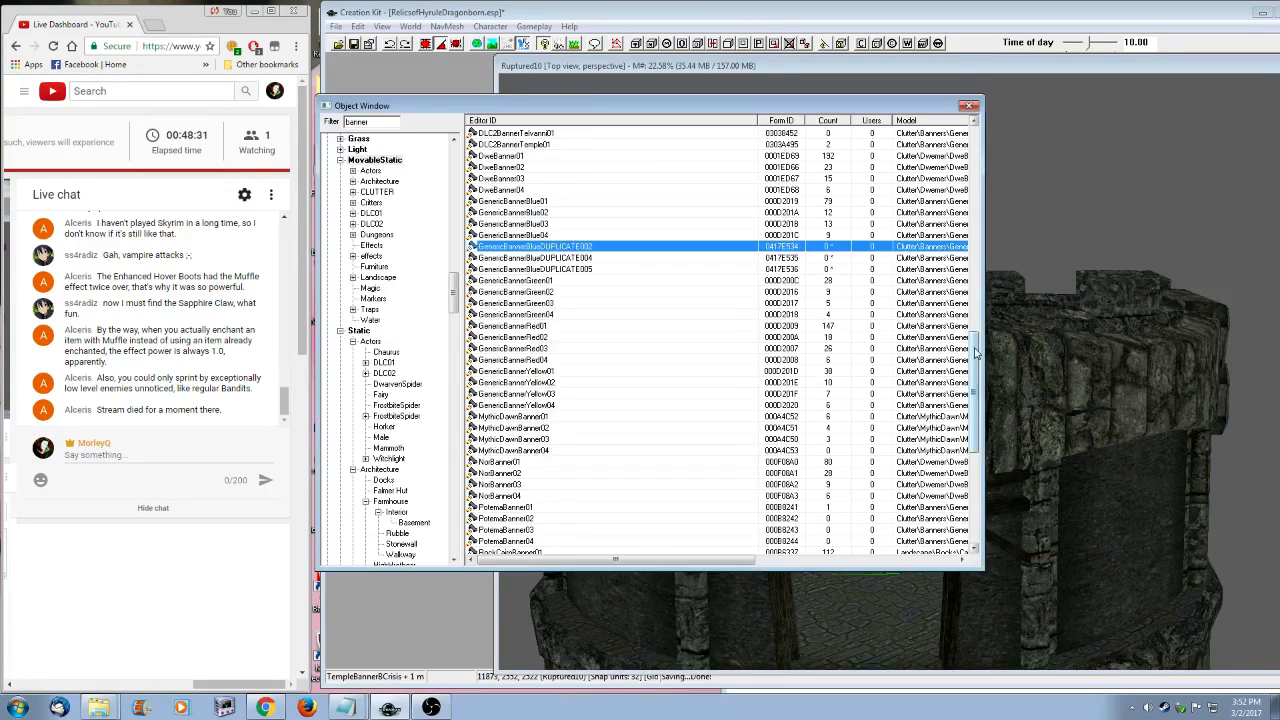
- Rename GenericBannerBlueDUPLICATE002 as TempleBannerBCrisis02, following the temple banners' naming, and decline creating a new form
{"action": "left_click_drag", "start_coordinate": [976, 352], "coordinate": [976, 434]}
{"action": "left_click_drag", "start_coordinate": [627, 106], "coordinate": [533, 237]}
{"action": "left_click", "coordinate": [617, 225]}
{"action": "type", "text": "Temple"}
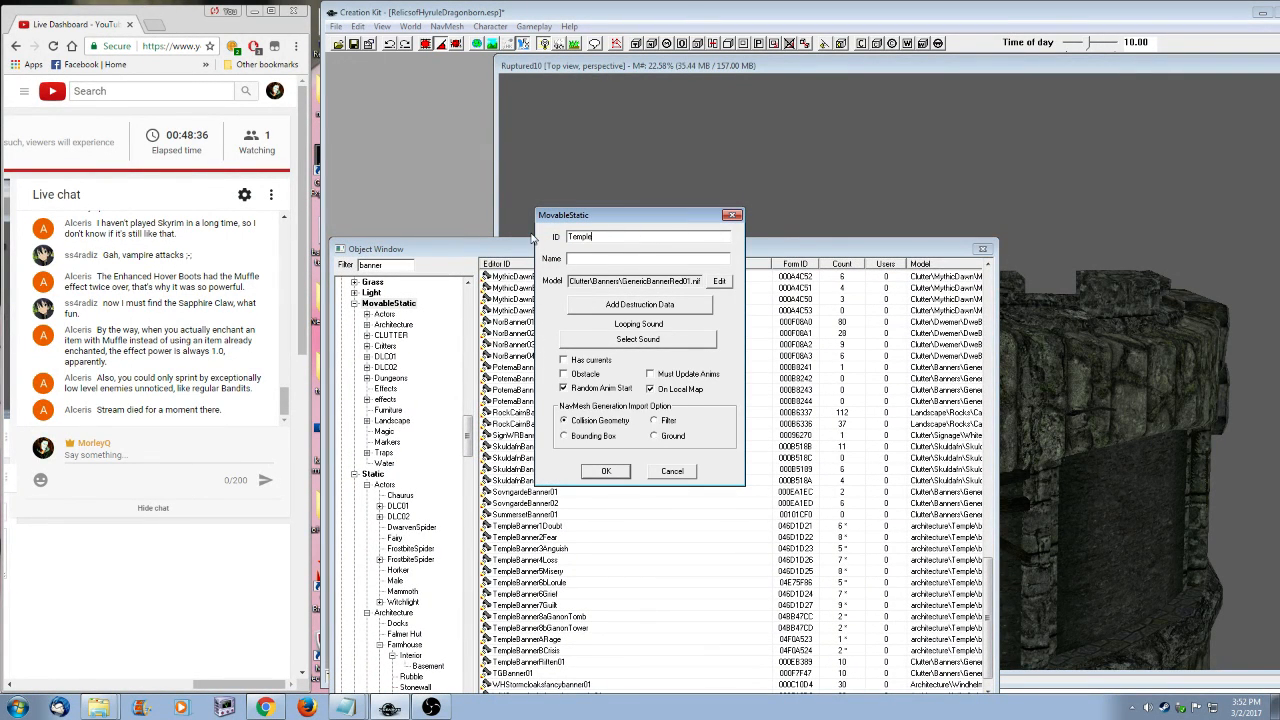
{"action": "type", "text": "Banner8Cisis02"}
{"action": "left_click", "coordinate": [607, 472]}
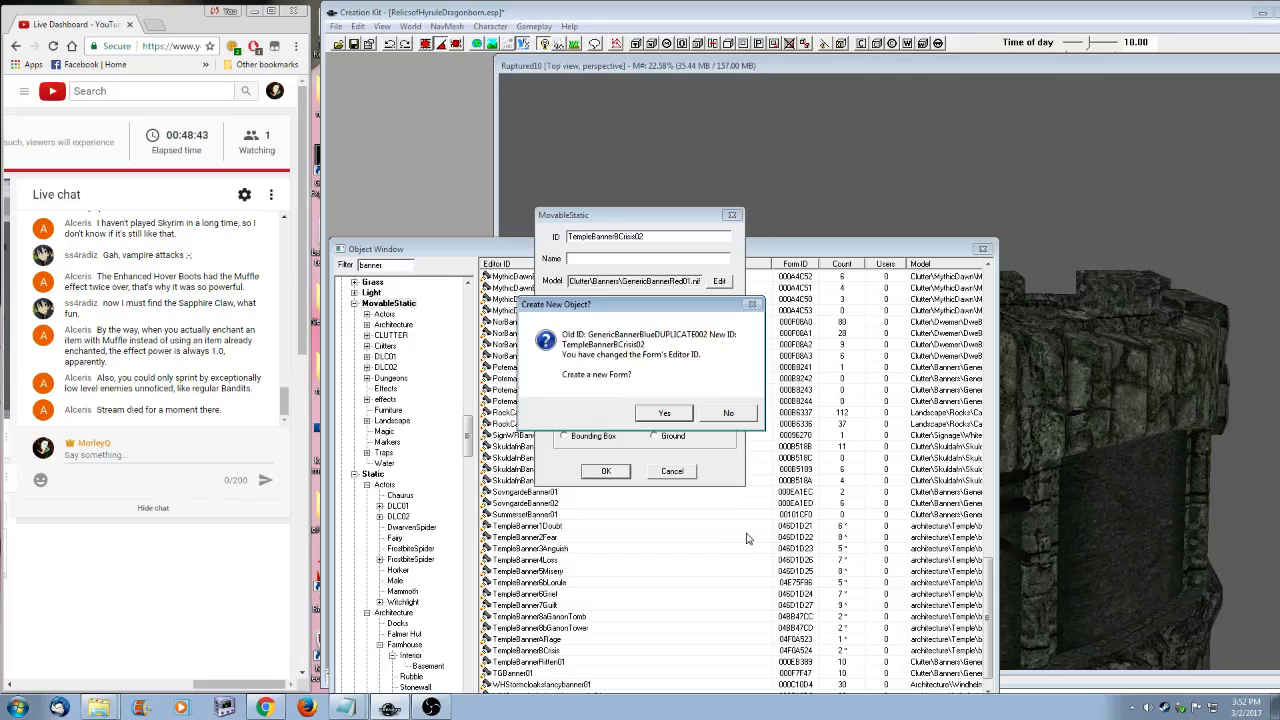
{"action": "left_click", "coordinate": [727, 413]}
- Open GenericBannerBlueDUPLICATE004 for editing and enter TempleBannerBCrisis03 as its ID, following the existing temple banner names
{"action": "left_click_drag", "start_coordinate": [666, 247], "coordinate": [686, 138]}
{"action": "scroll", "coordinate": [637, 436], "scroll_direction": "up", "scroll_amount": 6}
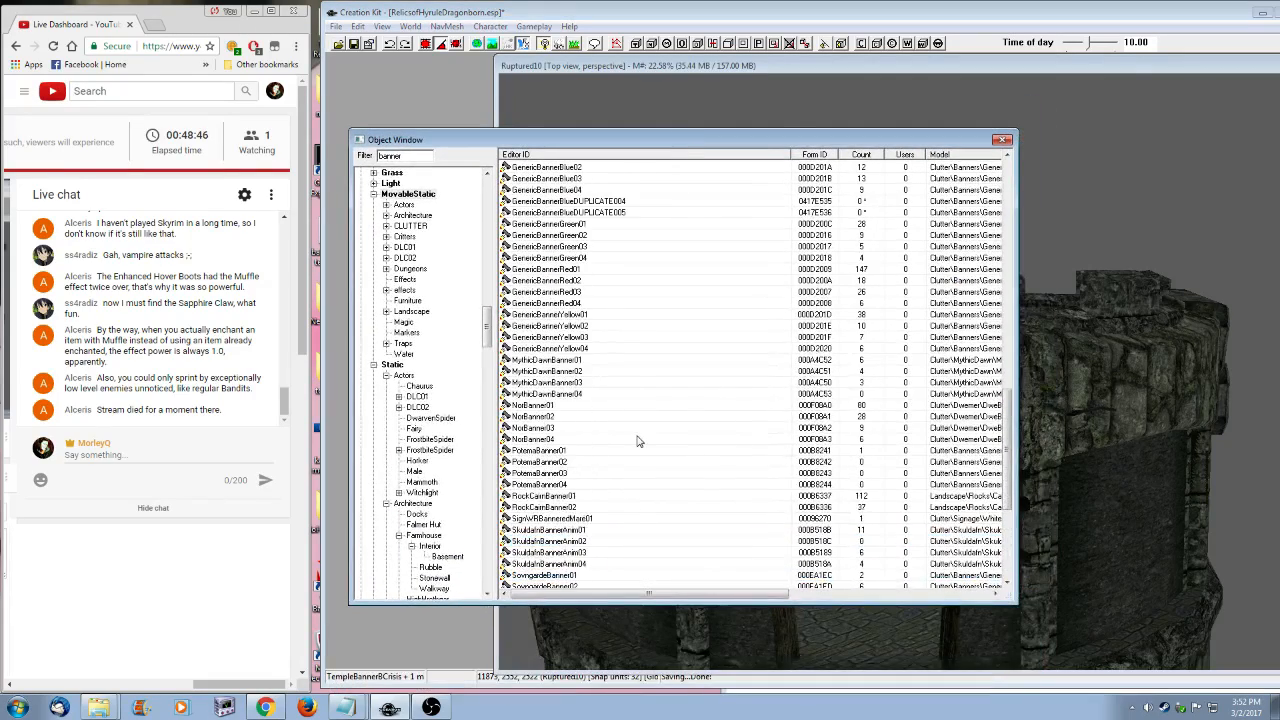
{"action": "right_click", "coordinate": [603, 203]}
{"action": "left_click", "coordinate": [651, 236]}
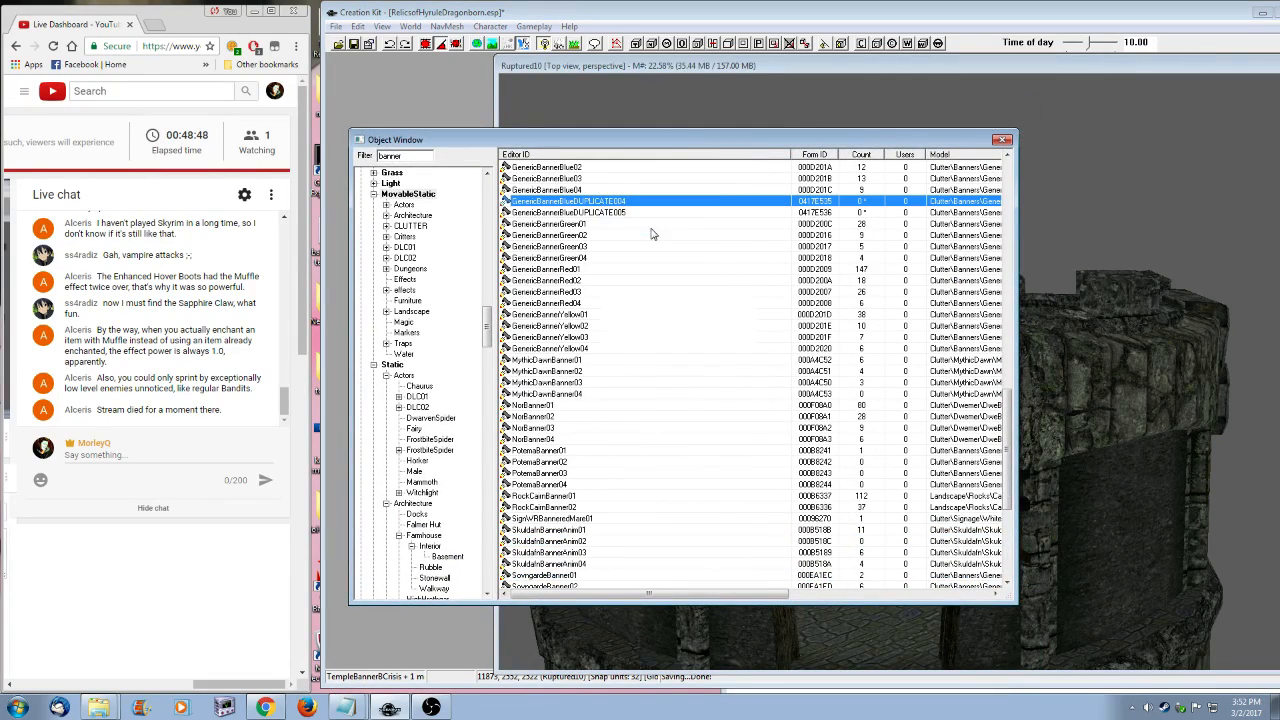
{"action": "left_click_drag", "start_coordinate": [630, 236], "coordinate": [779, 245]}
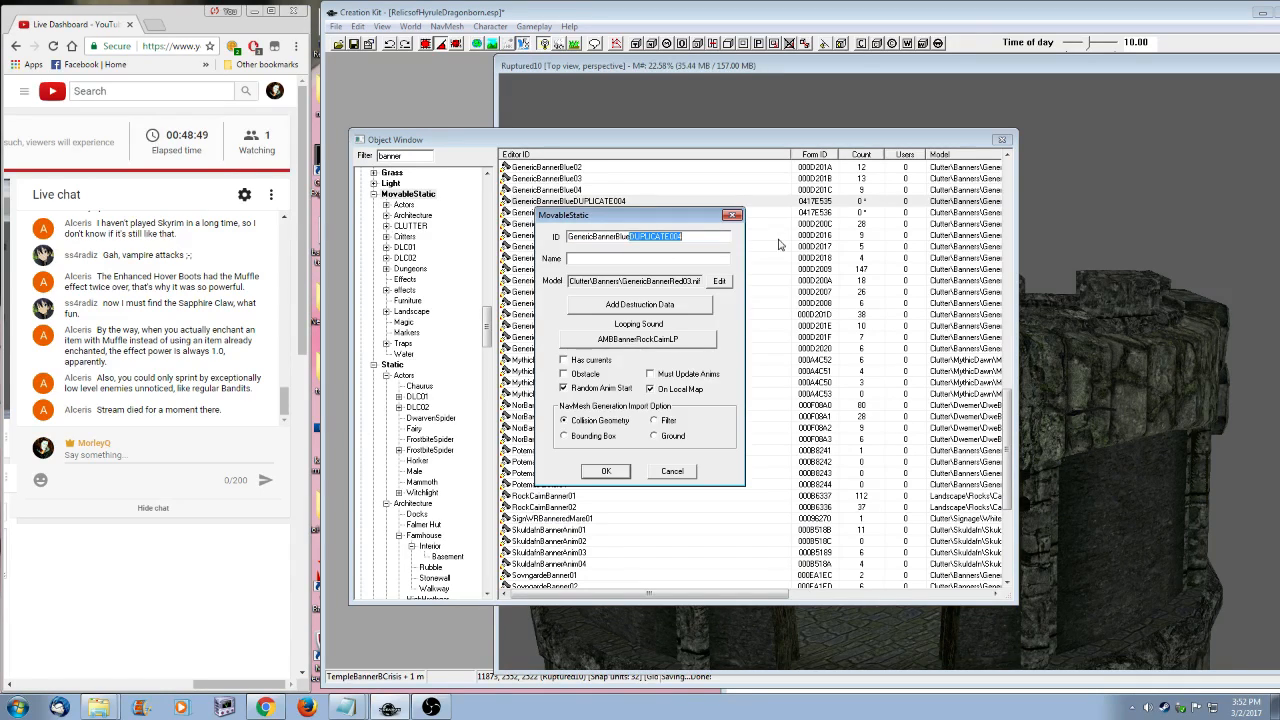
{"action": "double_click", "coordinate": [690, 237]}
{"action": "type", "text": "Te"}
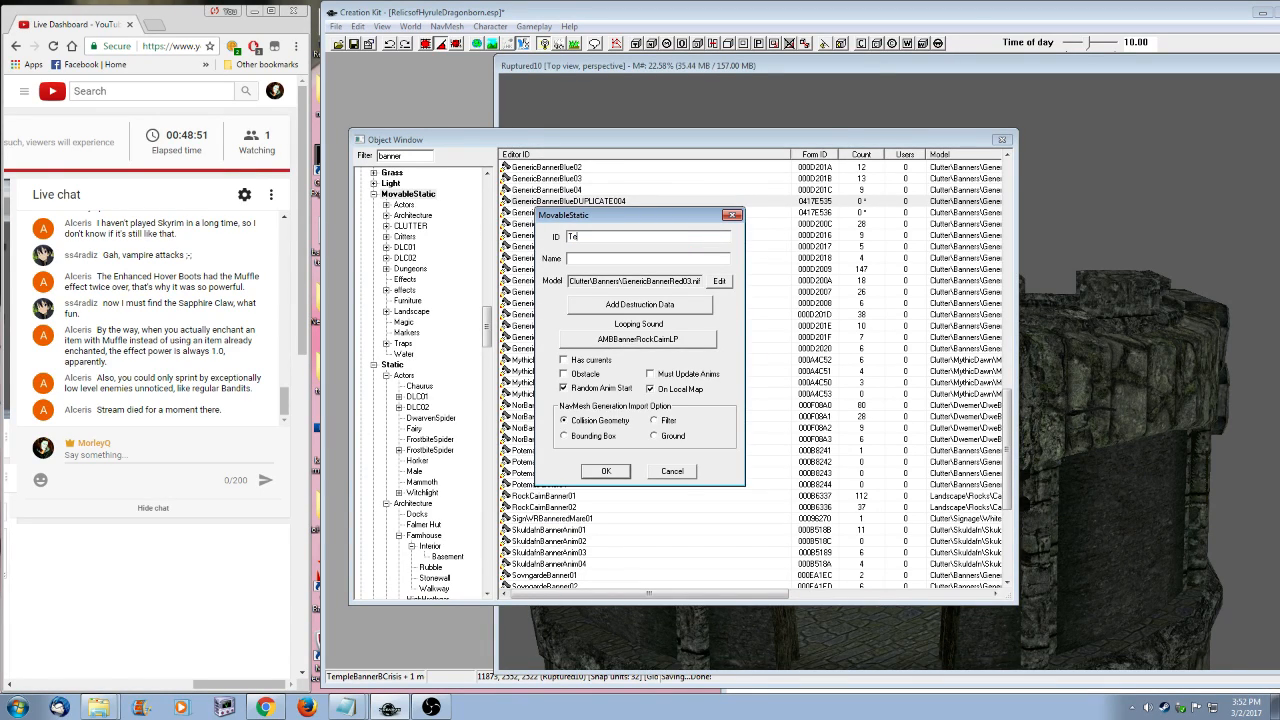
{"action": "type", "text": "mpleBanner"}
{"action": "left_click_drag", "start_coordinate": [1007, 432], "coordinate": [1007, 491]}
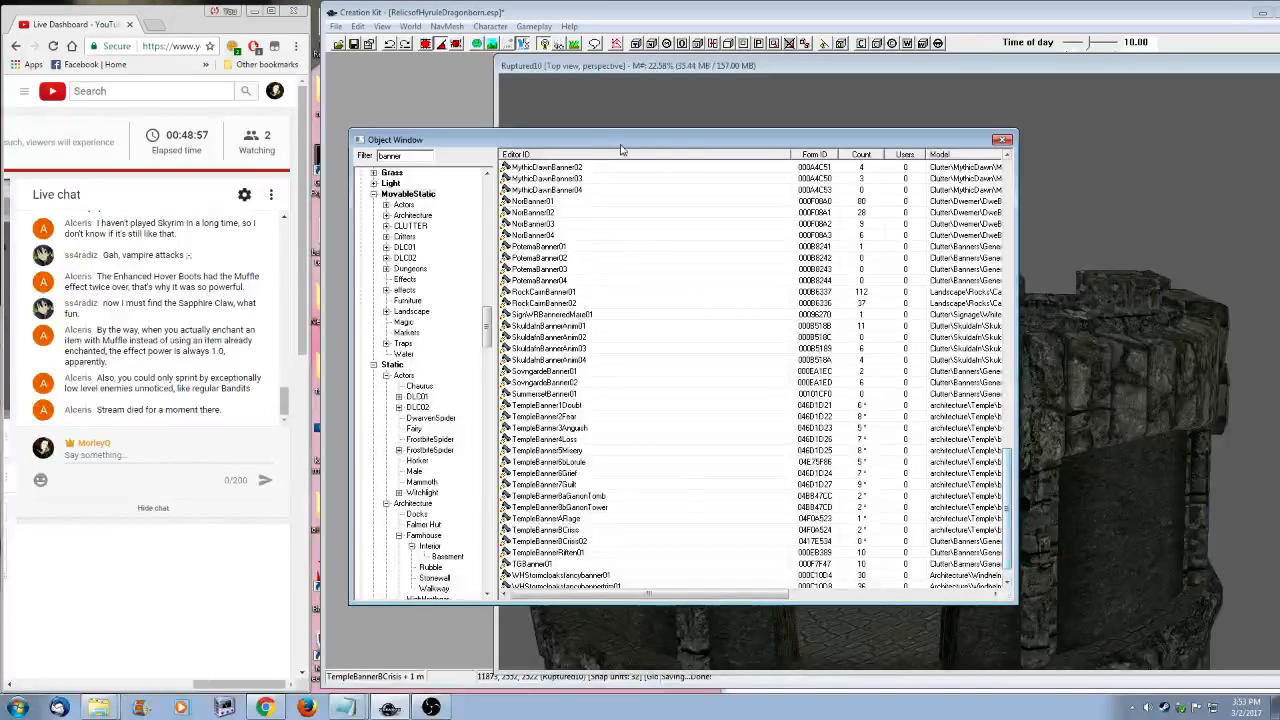
{"action": "left_click_drag", "start_coordinate": [650, 138], "coordinate": [656, 286]}
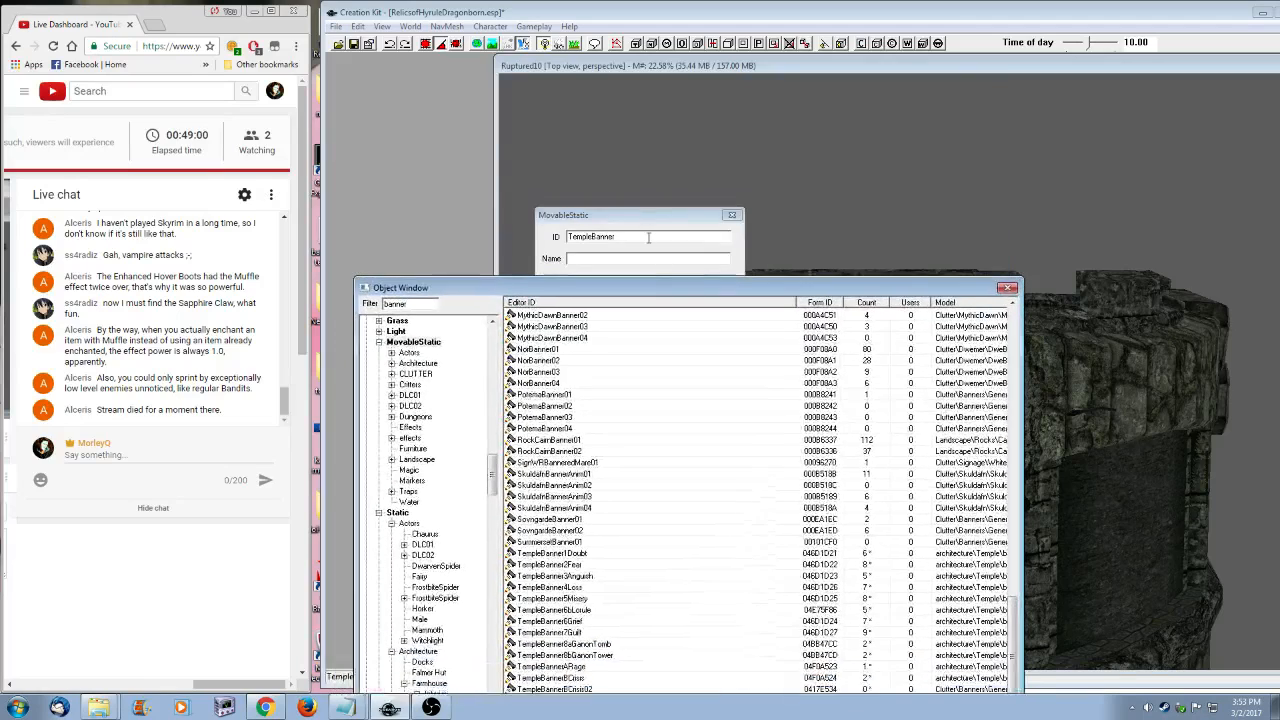
{"action": "left_click", "coordinate": [648, 243]}
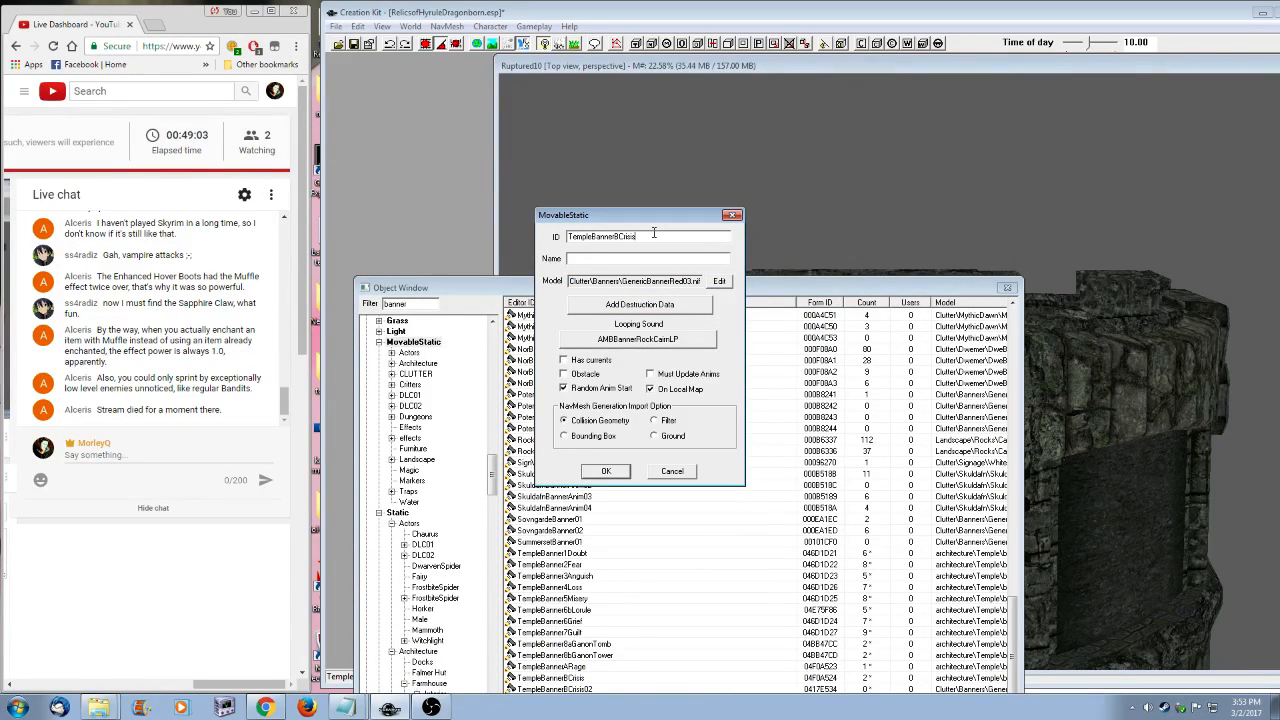
- Replace the banner's alternate texture with RupturedBannerDesperation, filtering the forms by "despe", and save the object without creating a new form
{"action": "left_click", "coordinate": [720, 283]}
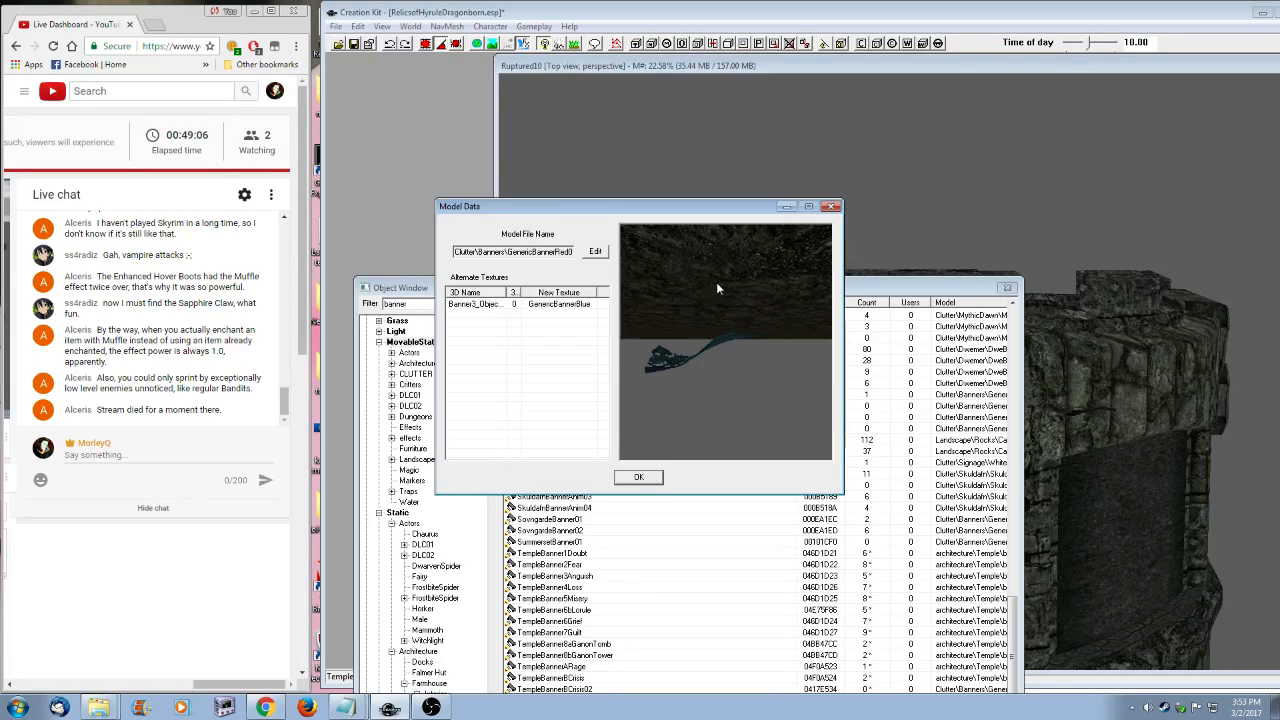
{"action": "right_click", "coordinate": [487, 314]}
{"action": "left_click", "coordinate": [500, 318]}
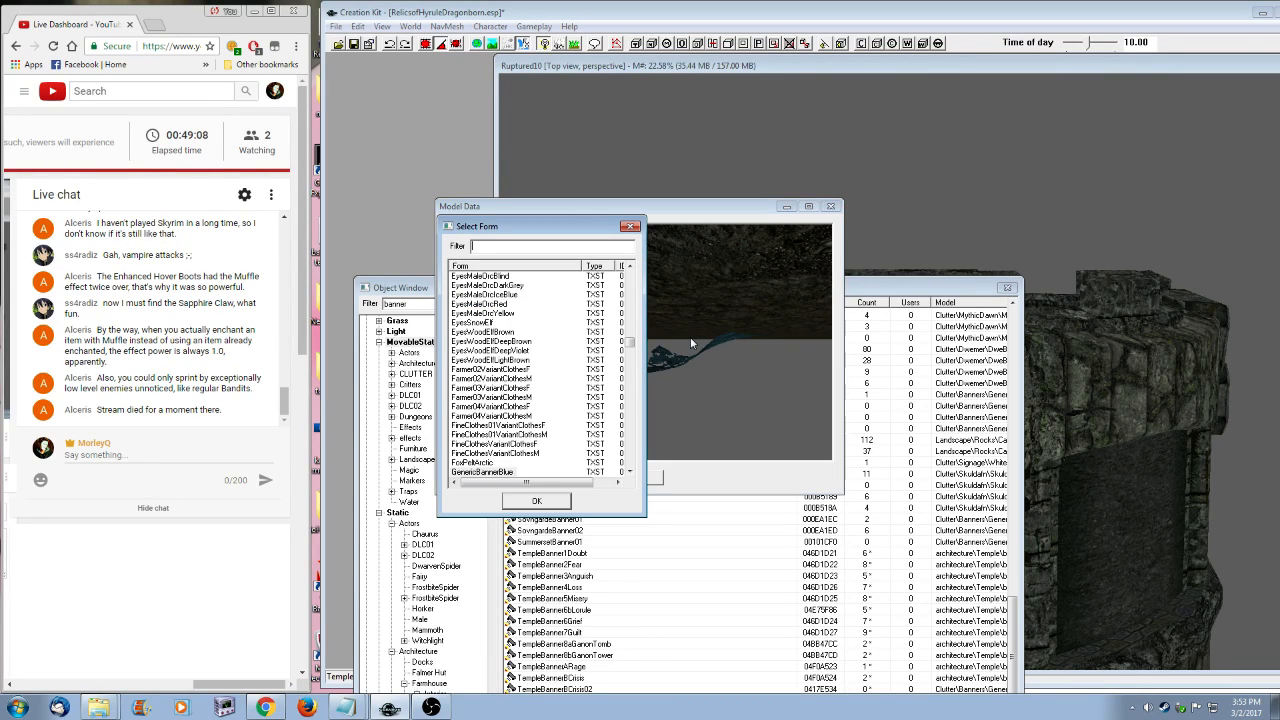
{"action": "type", "text": "despe"}
{"action": "left_click", "coordinate": [536, 501]}
{"action": "left_click", "coordinate": [640, 474]}
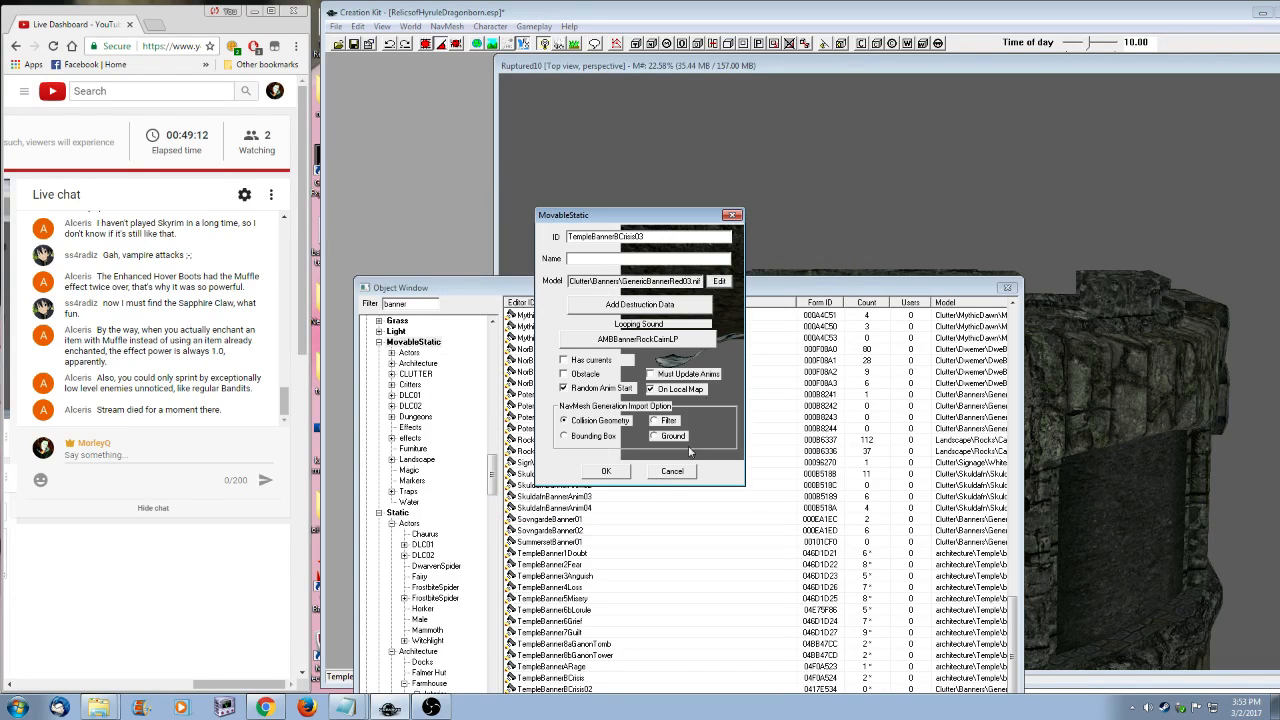
{"action": "left_click", "coordinate": [604, 472]}
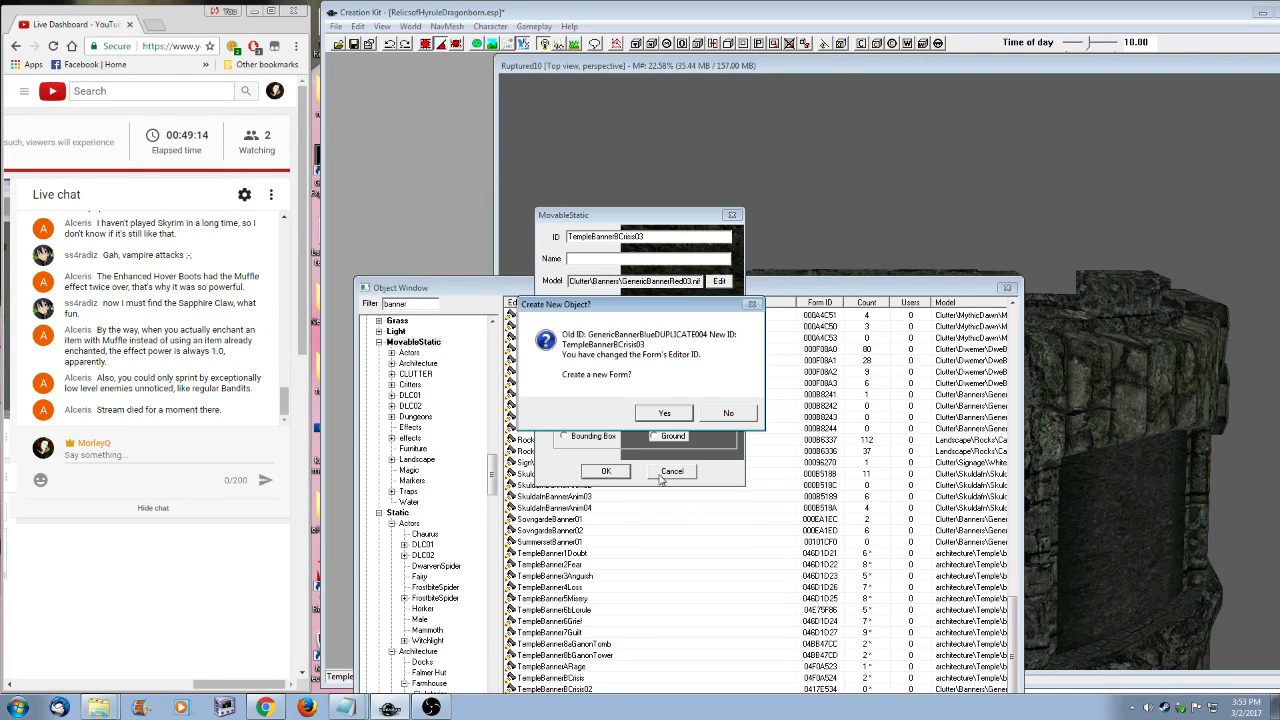
{"action": "left_click", "coordinate": [728, 416]}
{"action": "left_click", "coordinate": [694, 398]}
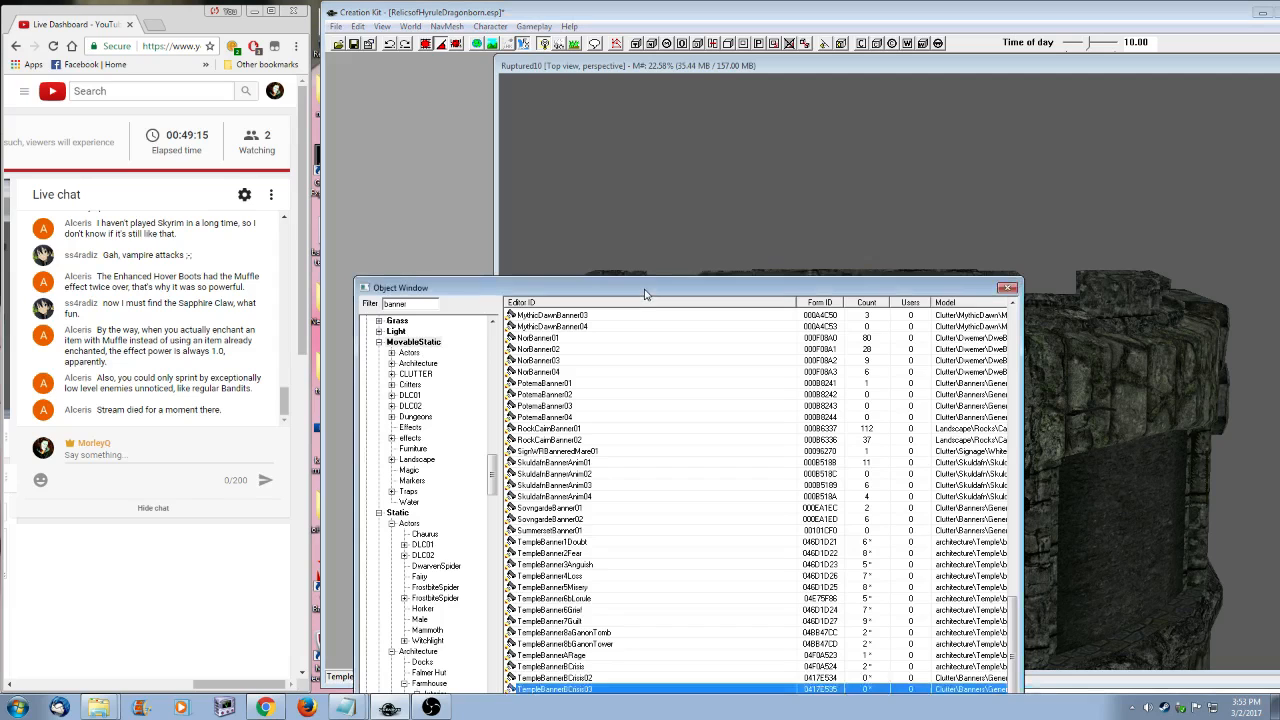
- Open GenericBannerBlueDUPLICATE005 for editing and enter TempleBannerBCrisis04 as its ID
{"action": "left_click_drag", "start_coordinate": [645, 290], "coordinate": [659, 200]}
{"action": "scroll", "coordinate": [659, 300], "scroll_direction": "up", "scroll_amount": 7}
{"action": "right_click", "coordinate": [603, 294]}
{"action": "left_click", "coordinate": [649, 321]}
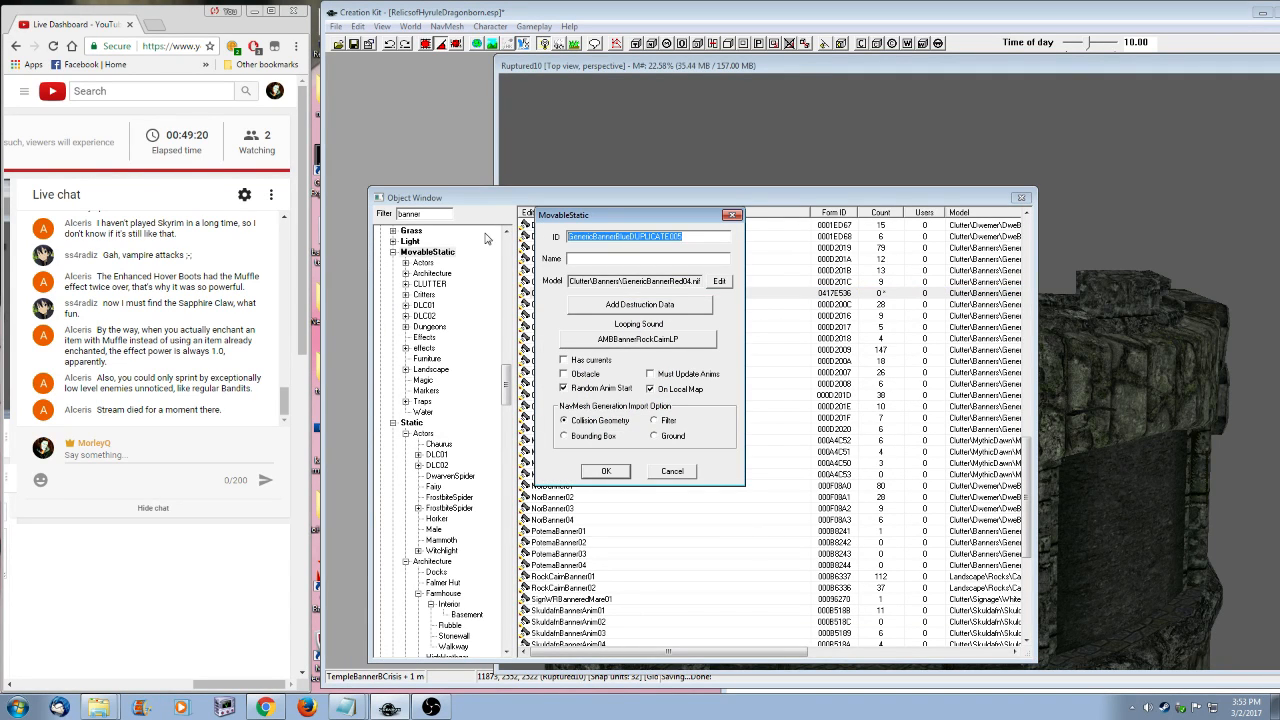
{"action": "type", "text": "TempleBannerBCrisis04"}
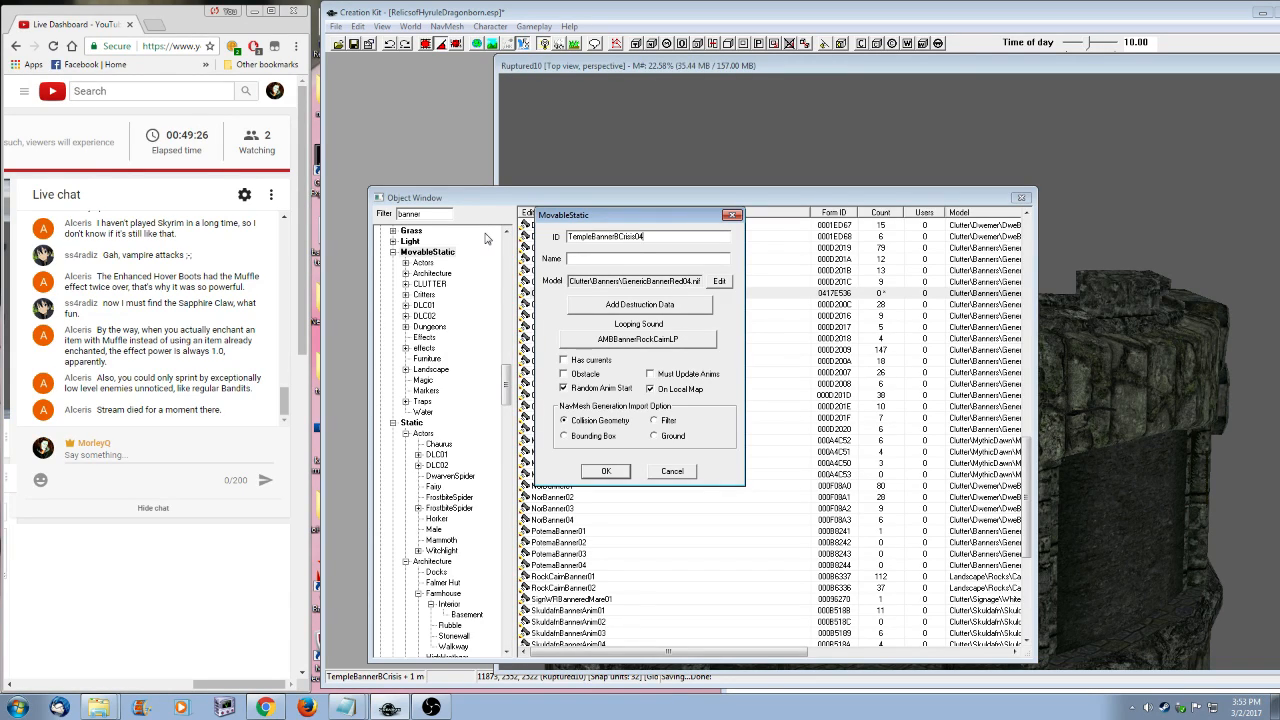
- Set TempleBannerBCrisis04's alternate texture to RupturedBannerDesperation, filtering by "desp", and save the object without creating a new form
{"action": "left_click", "coordinate": [719, 281]}
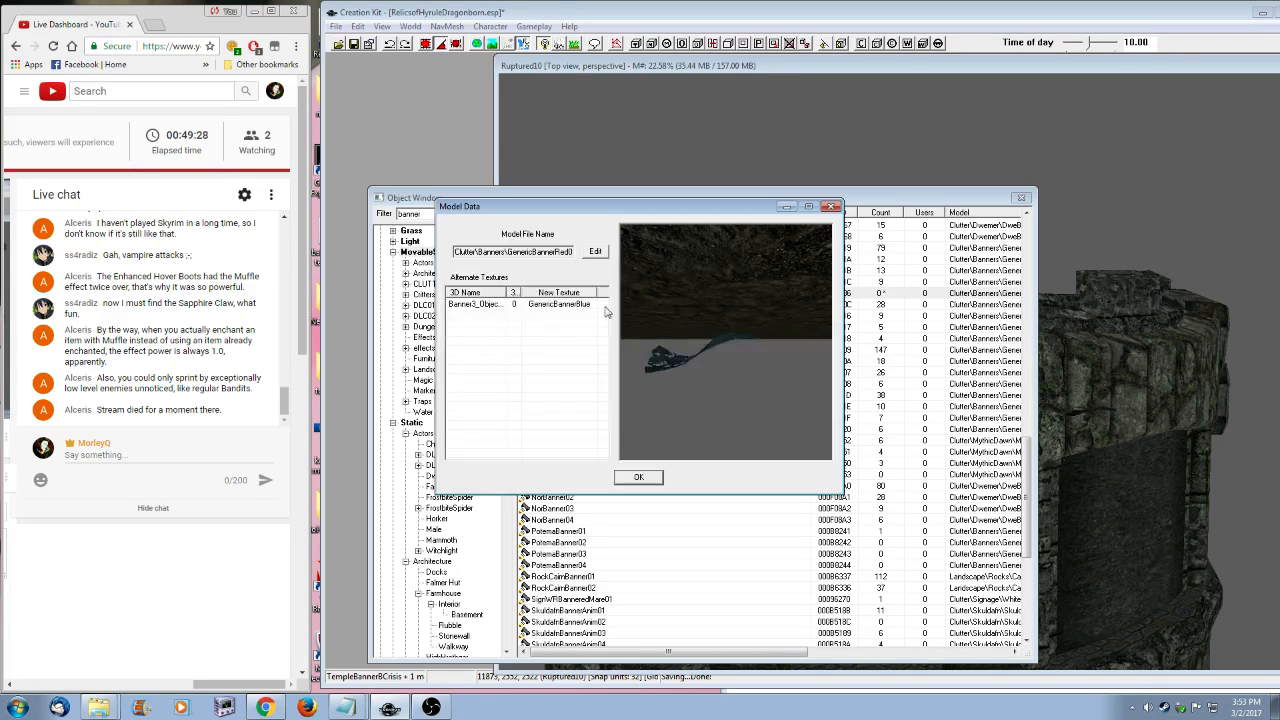
{"action": "double_click", "coordinate": [481, 308]}
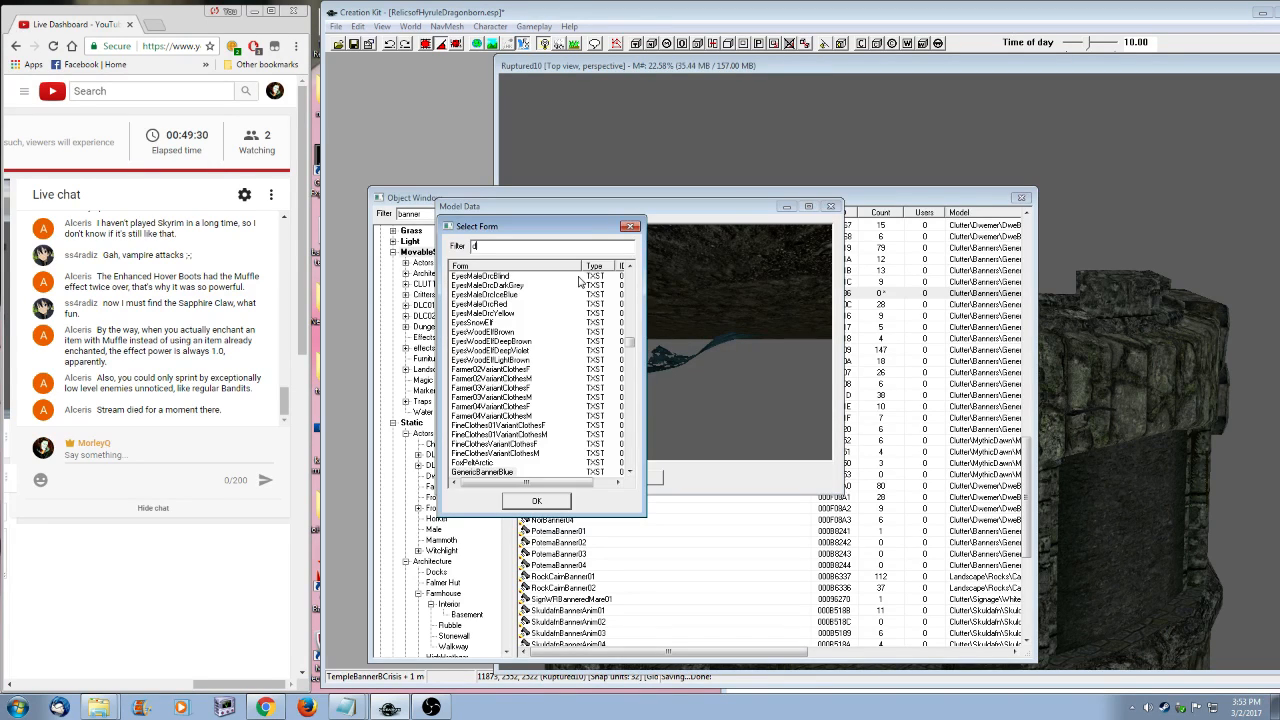
{"action": "type", "text": "desp"}
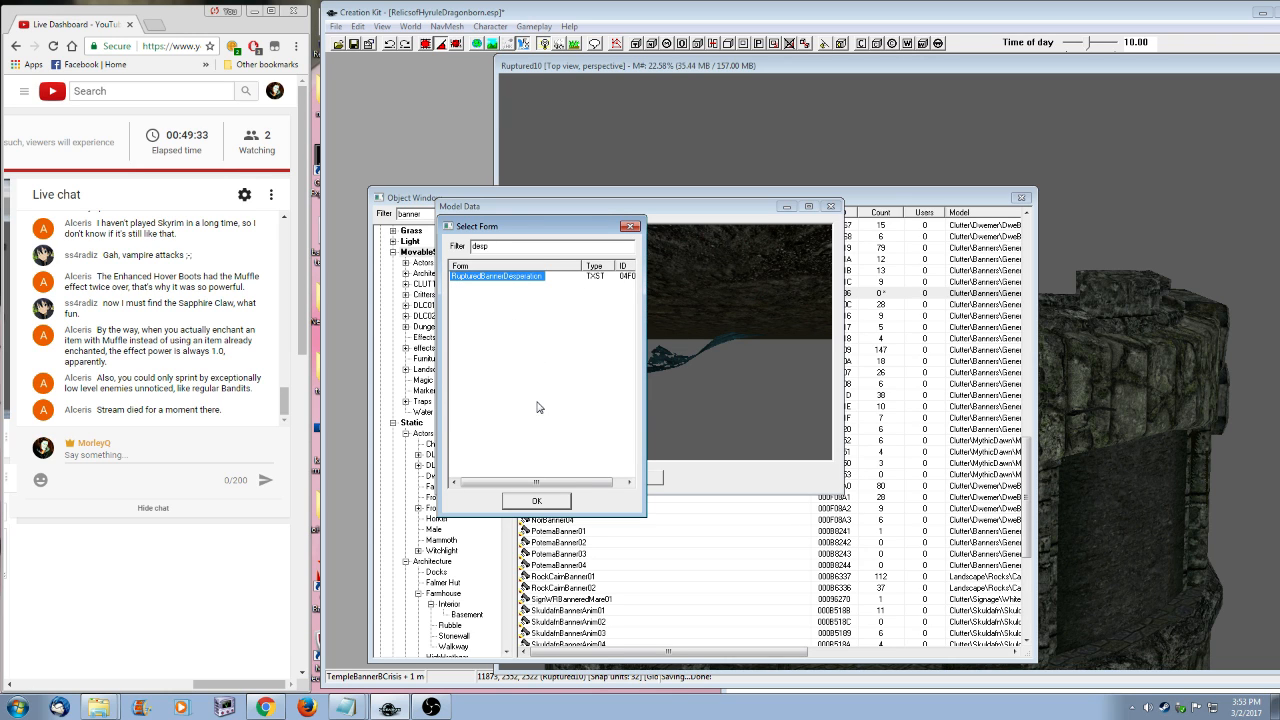
{"action": "left_click", "coordinate": [536, 500]}
{"action": "left_click", "coordinate": [606, 471]}
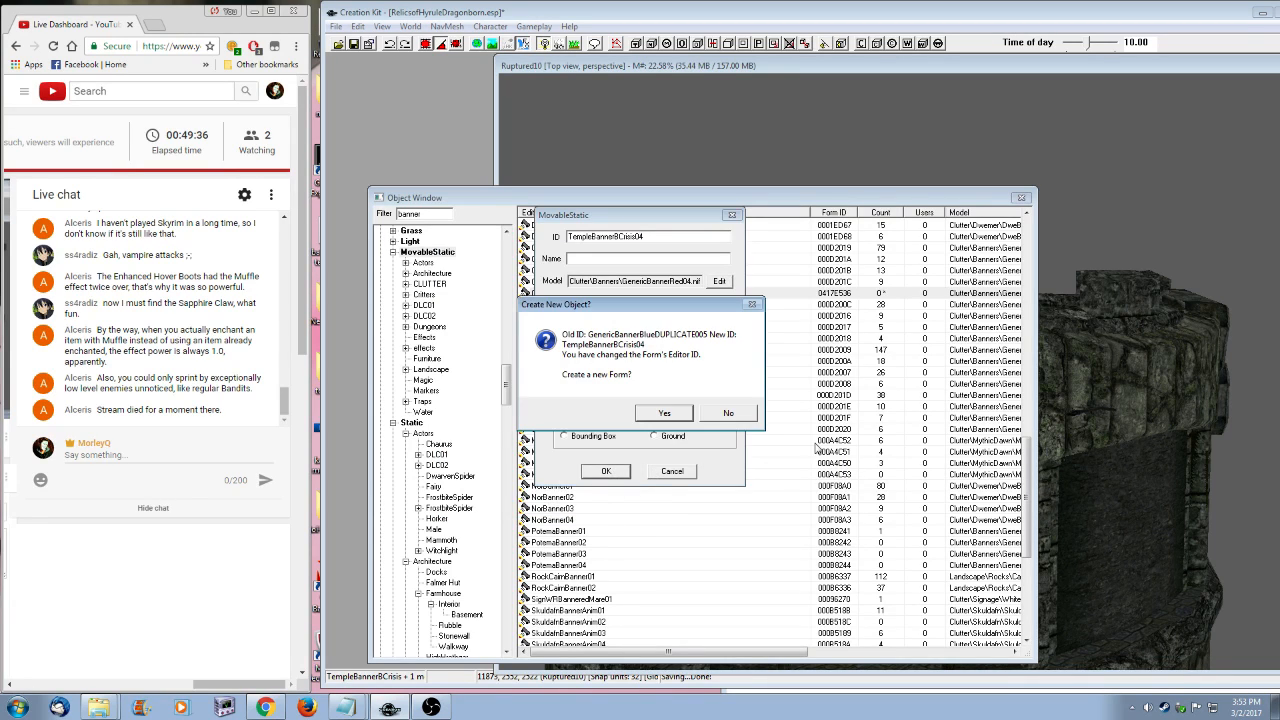
{"action": "key", "text": "Return"}
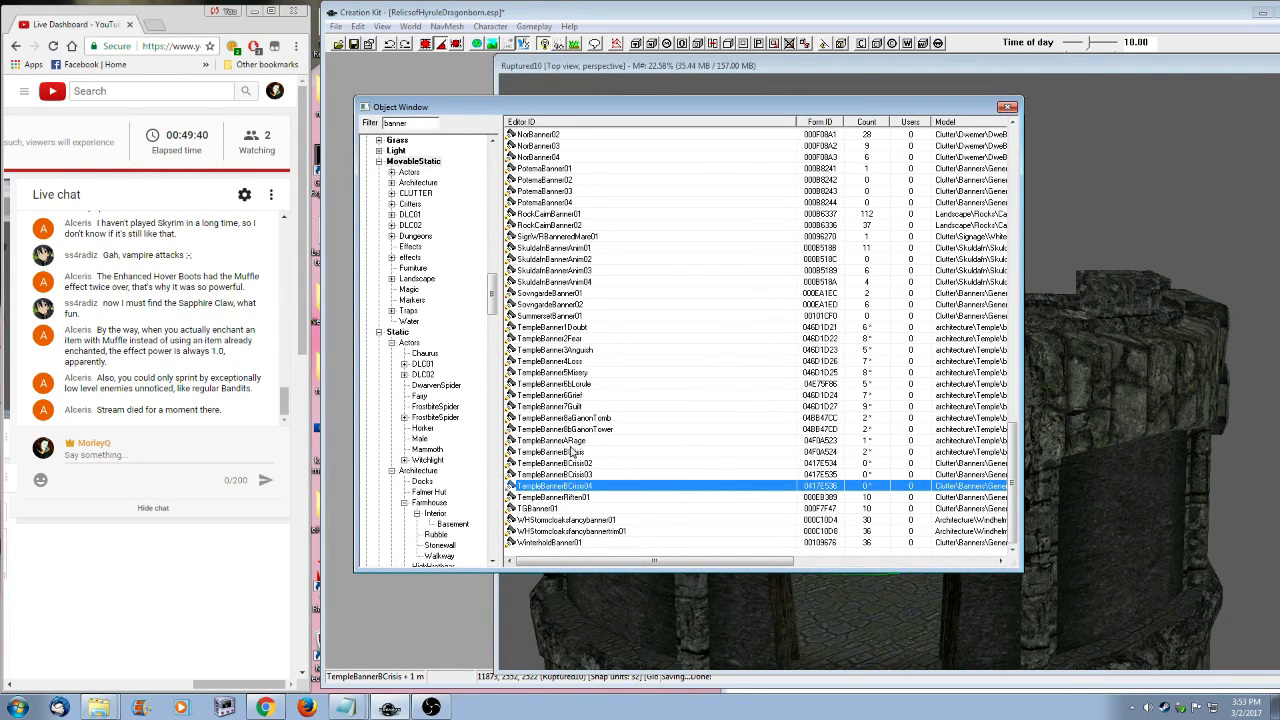
{"action": "left_click", "coordinate": [567, 452]}
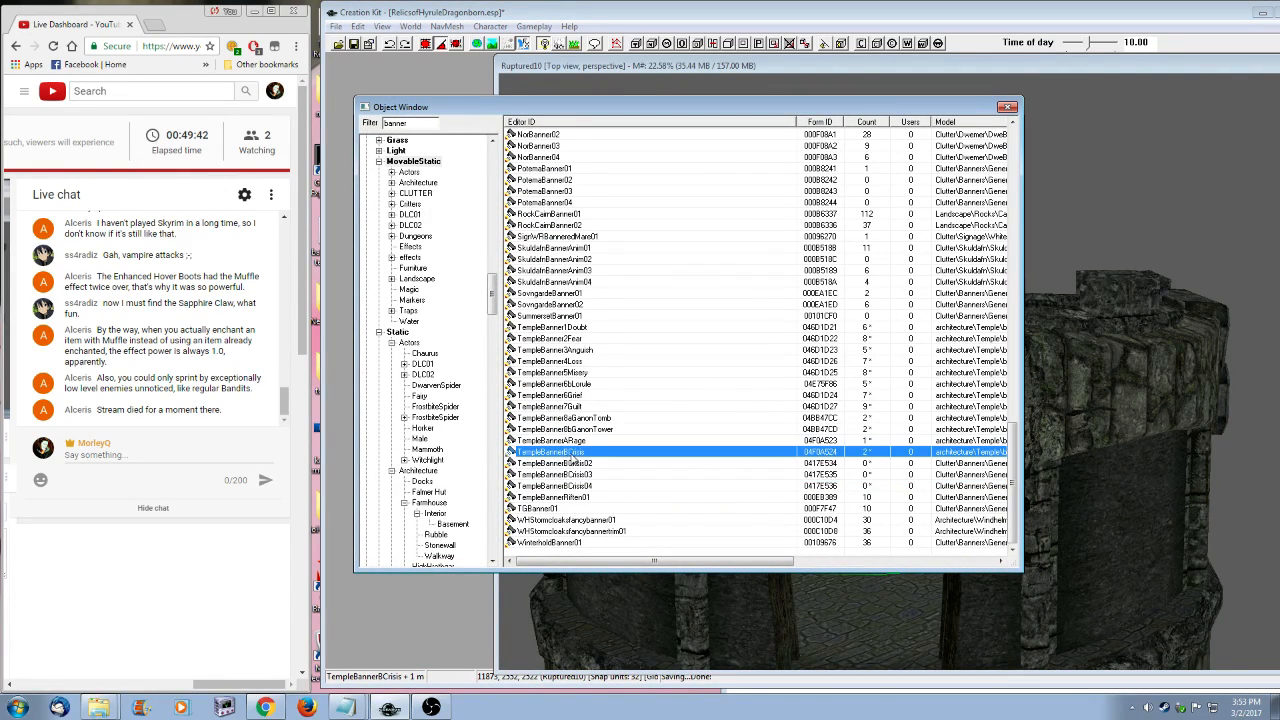
{"action": "right_click", "coordinate": [567, 452]}
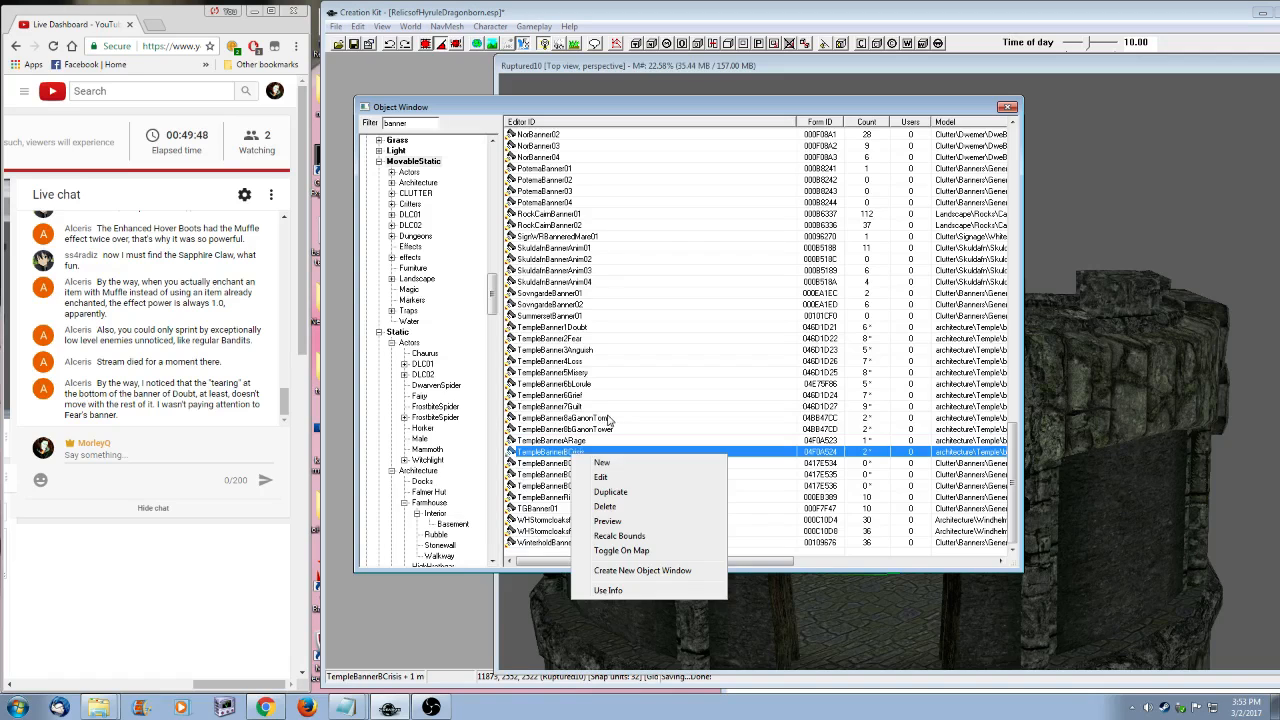
{"action": "left_click", "coordinate": [607, 419]}
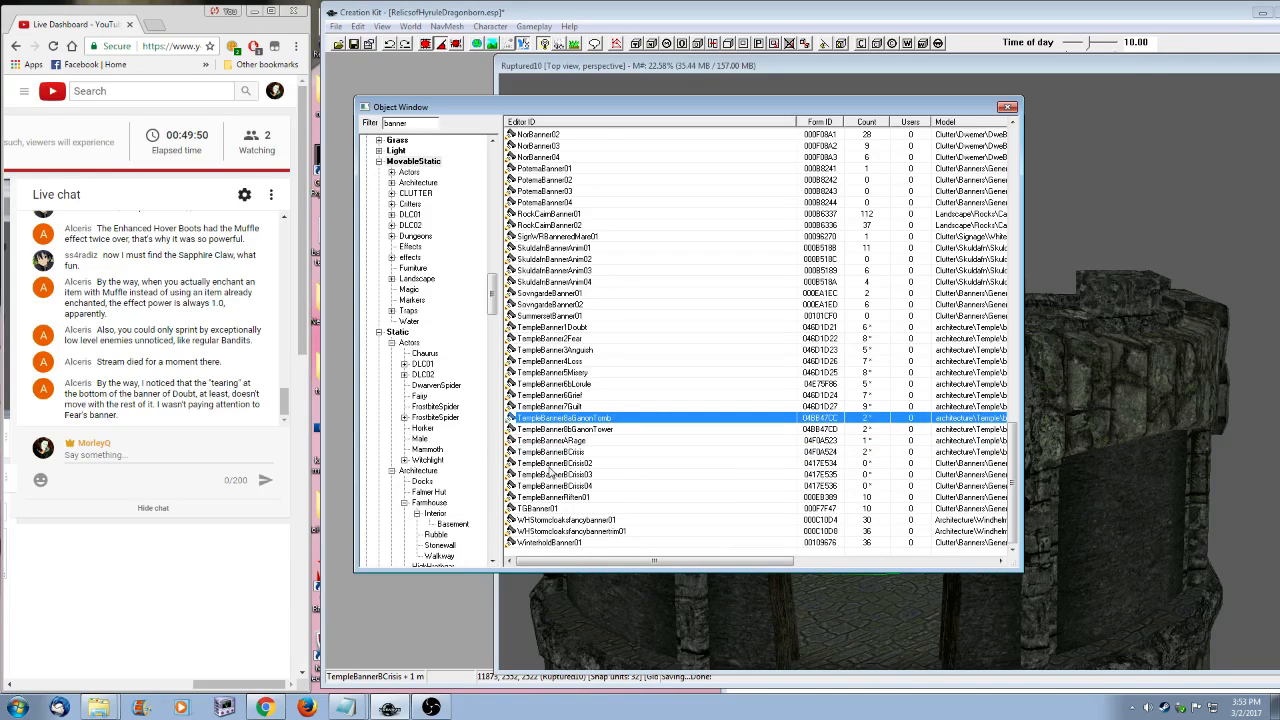
{"action": "scroll", "coordinate": [590, 481], "scroll_direction": "up", "scroll_amount": 6}
{"action": "scroll", "coordinate": [590, 481], "scroll_direction": "up", "scroll_amount": 6}
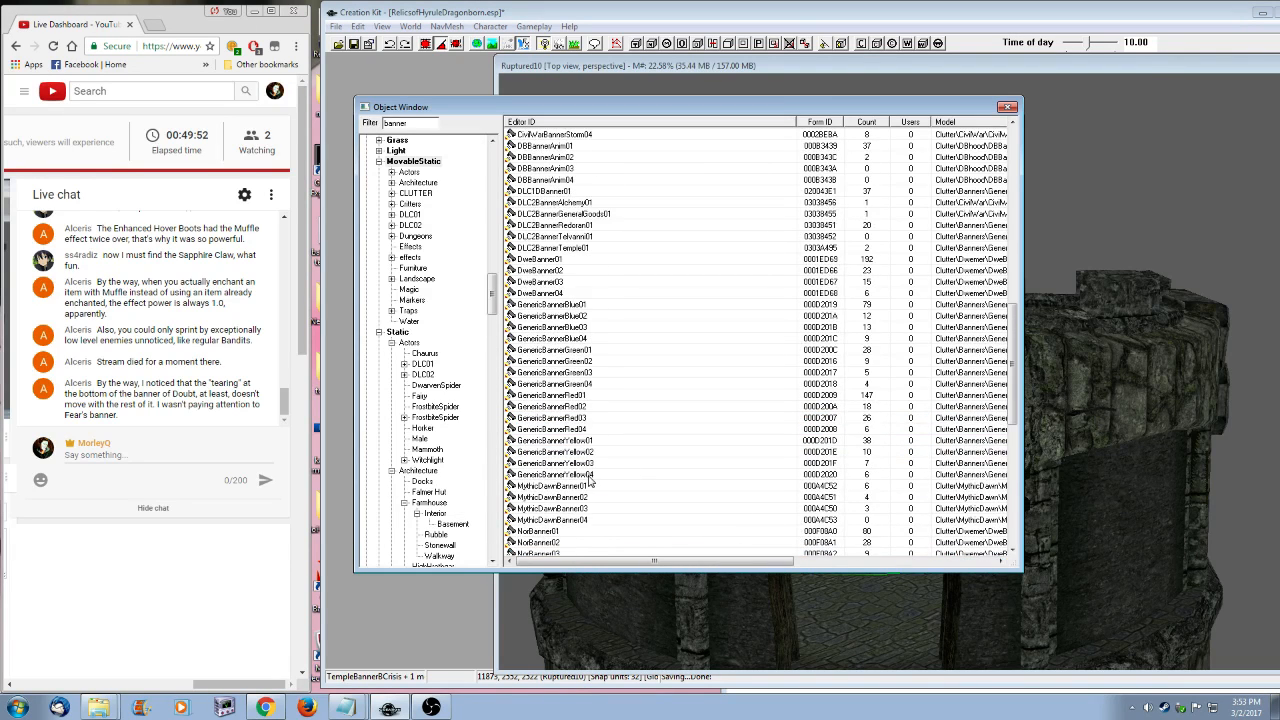
{"action": "scroll", "coordinate": [590, 481], "scroll_direction": "down", "scroll_amount": 12}
- Preview TempleBanner1Doubt and examine the movement of its torn lower edge from several angles
{"action": "right_click", "coordinate": [593, 328]}
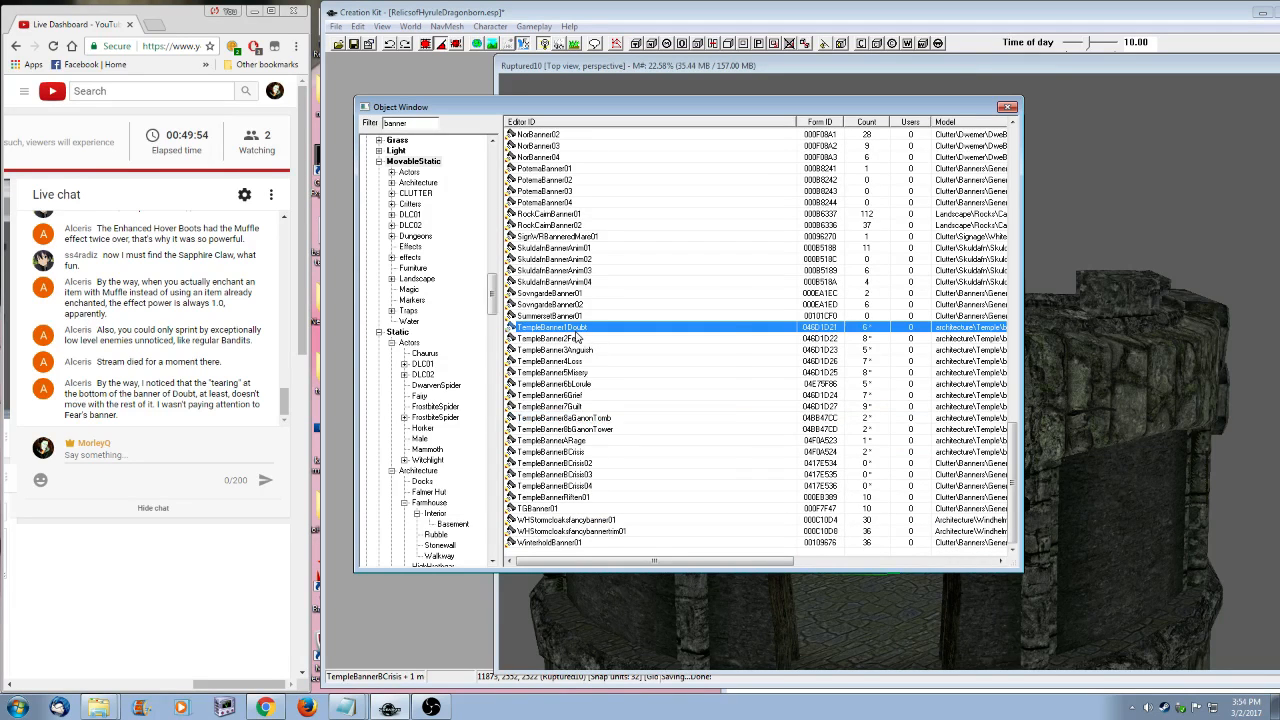
{"action": "left_click", "coordinate": [625, 399]}
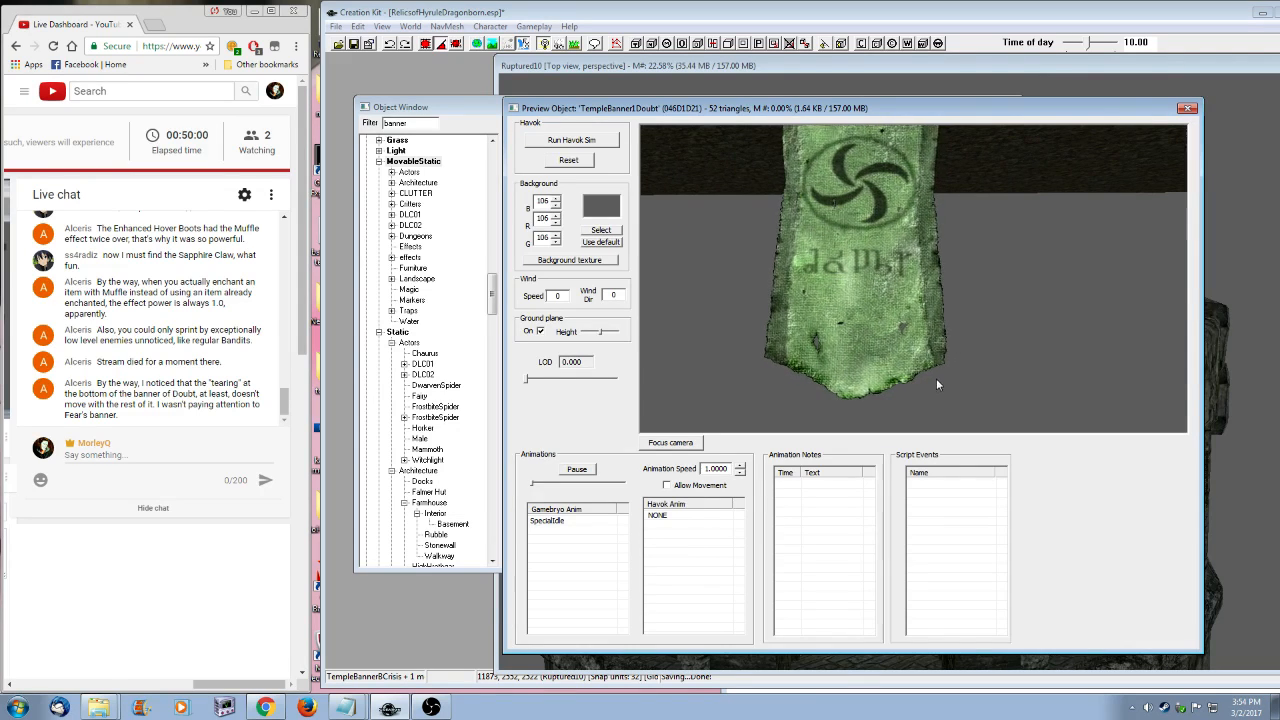
{"action": "left_click_drag", "start_coordinate": [907, 376], "coordinate": [950, 250]}
{"action": "left_click", "coordinate": [524, 44]}
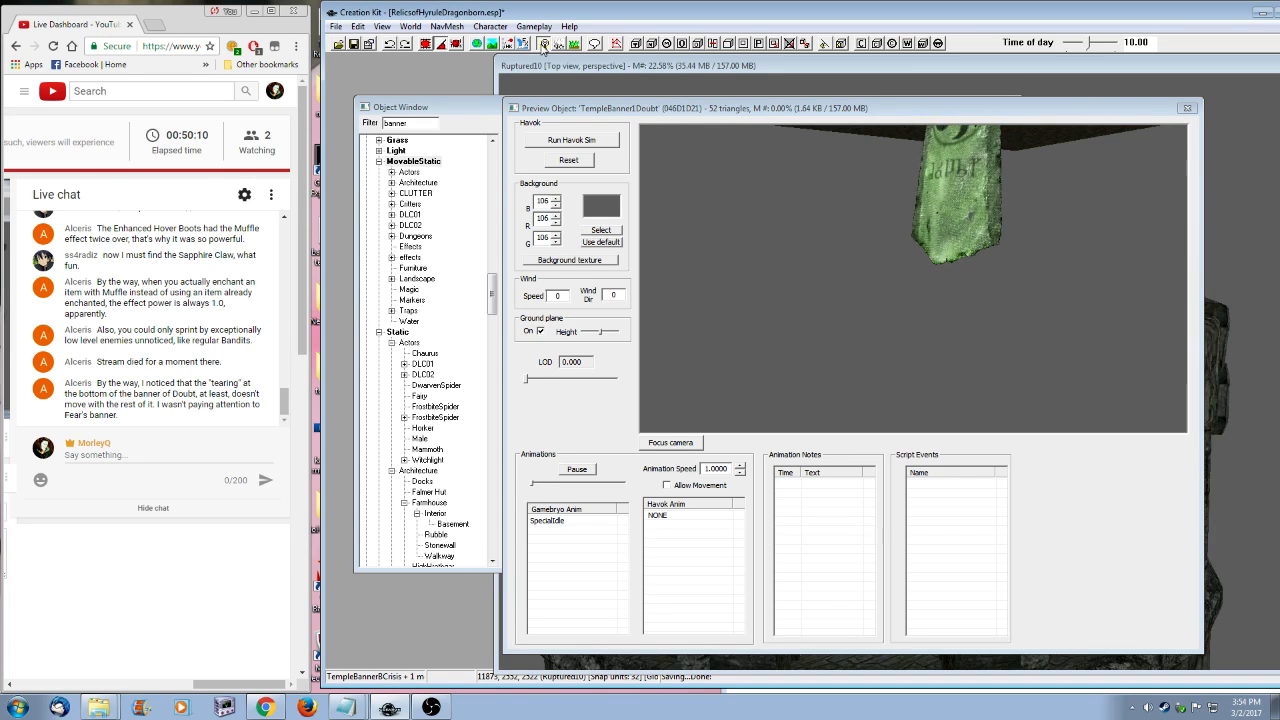
{"action": "left_click", "coordinate": [642, 207]}
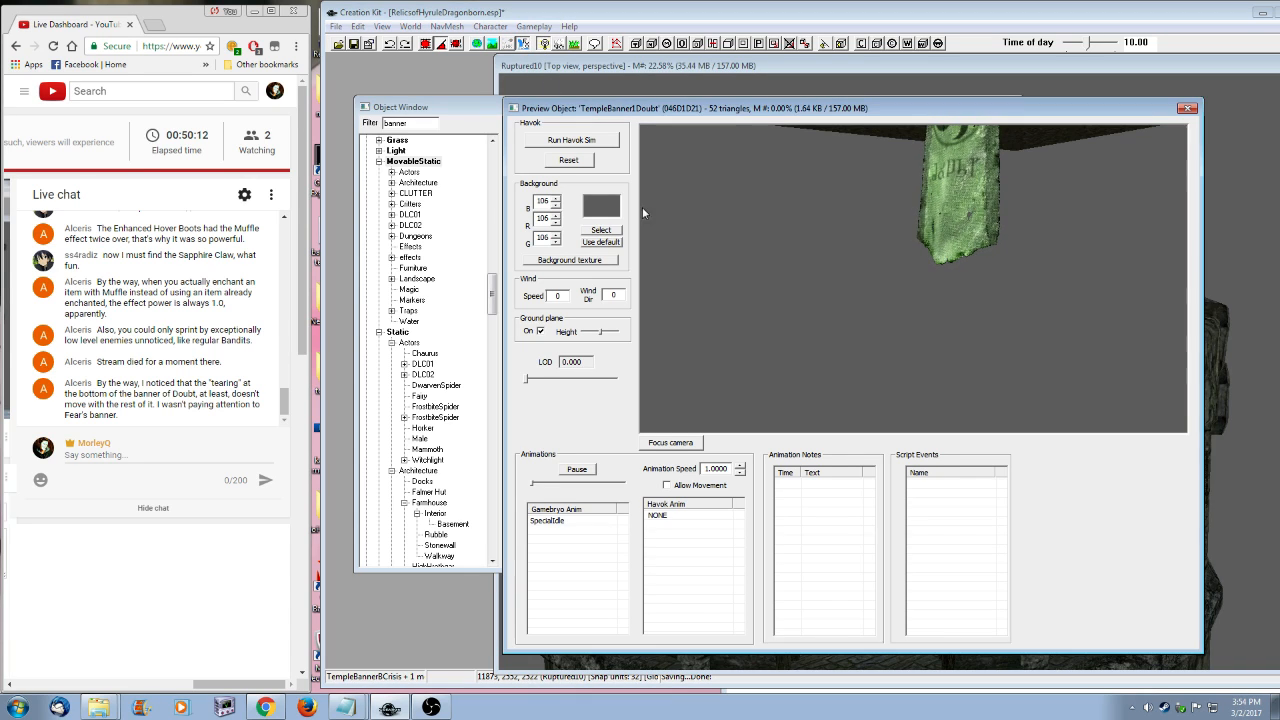
{"action": "left_click_drag", "start_coordinate": [844, 404], "coordinate": [966, 334]}
{"action": "scroll", "coordinate": [896, 378], "scroll_direction": "up", "scroll_amount": 3}
{"action": "scroll", "coordinate": [896, 378], "scroll_direction": "up", "scroll_amount": 2}
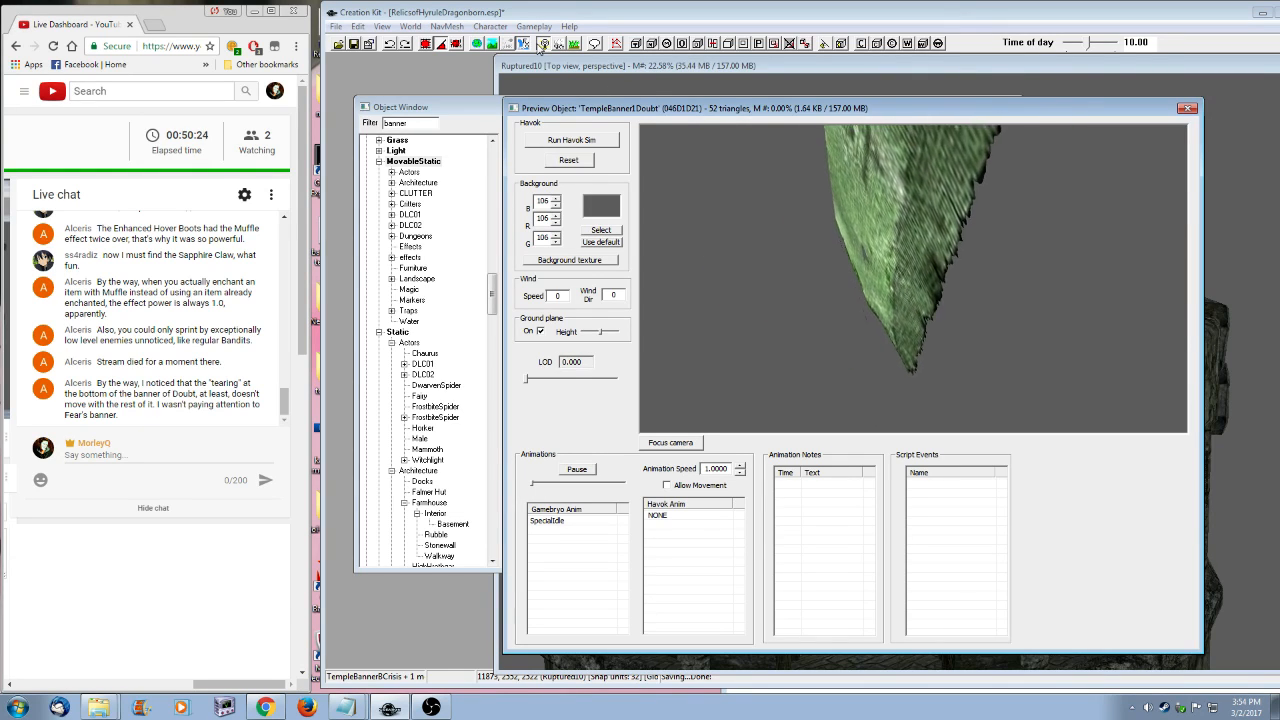
- Compare the Doubt banner preview with the sky on and off, hide the ground plane, and examine the holes and full banner
{"action": "left_click", "coordinate": [557, 44]}
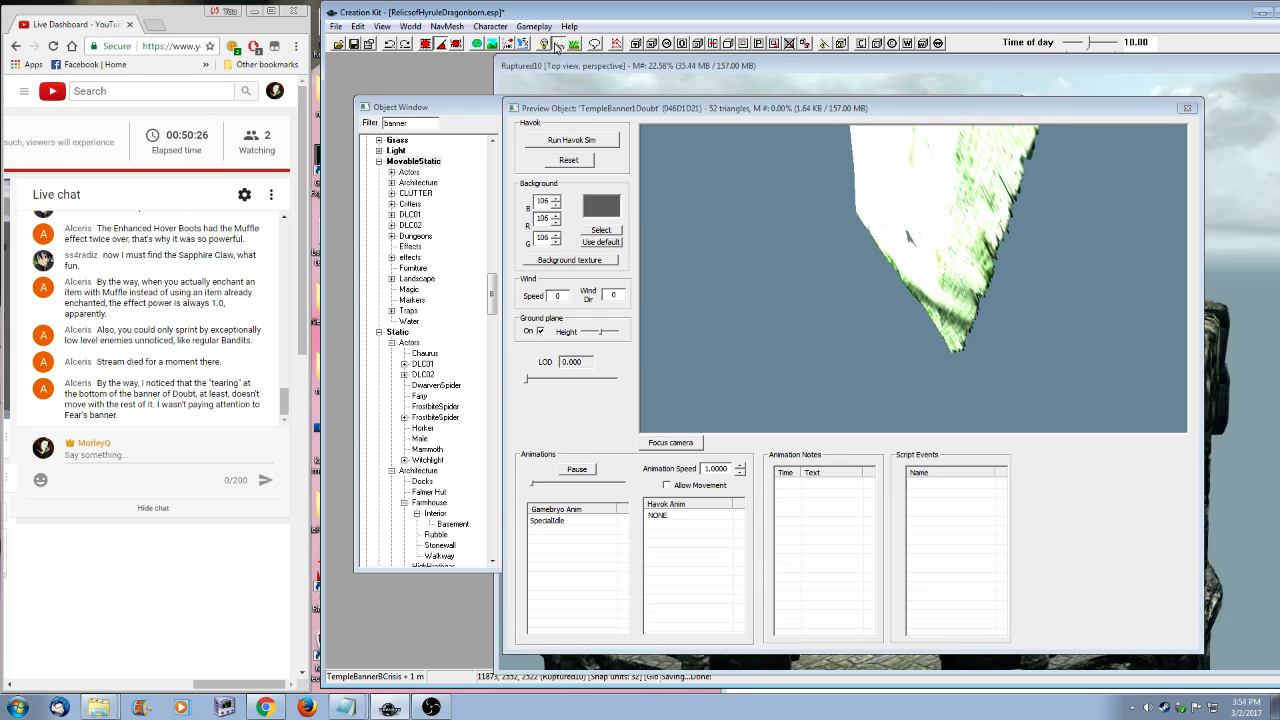
{"action": "left_click", "coordinate": [840, 320]}
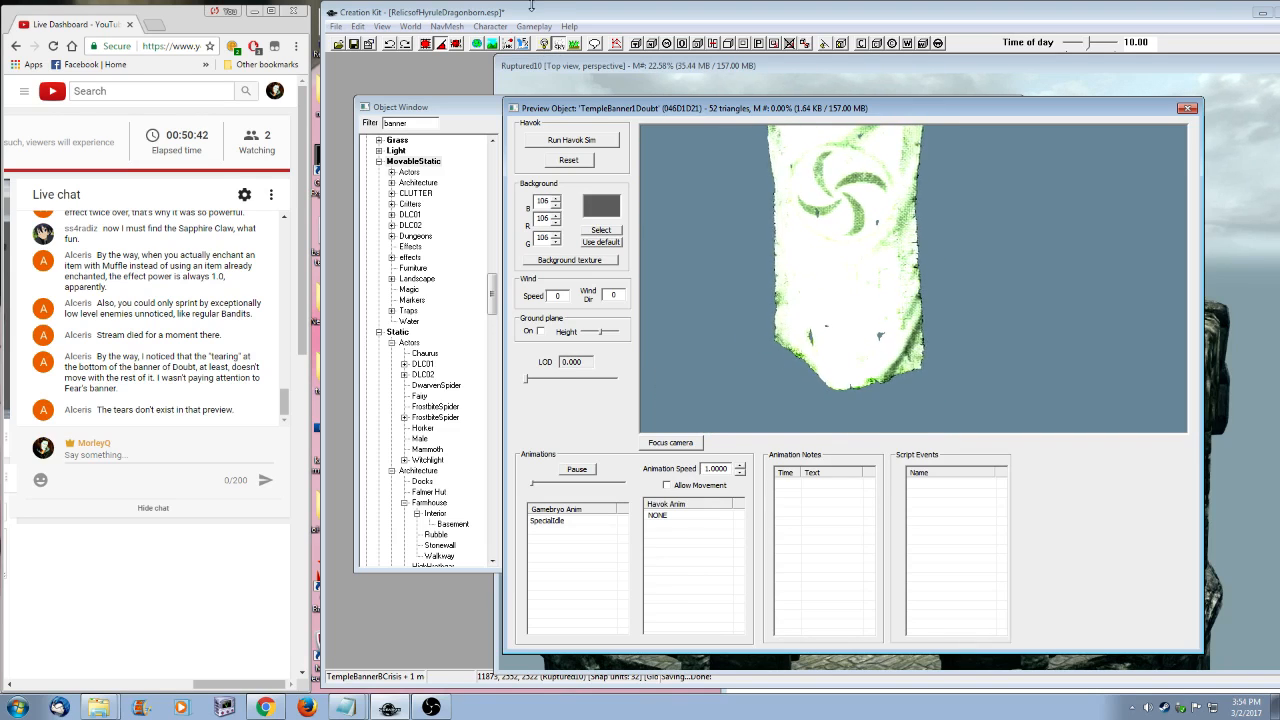
{"action": "left_click", "coordinate": [558, 68]}
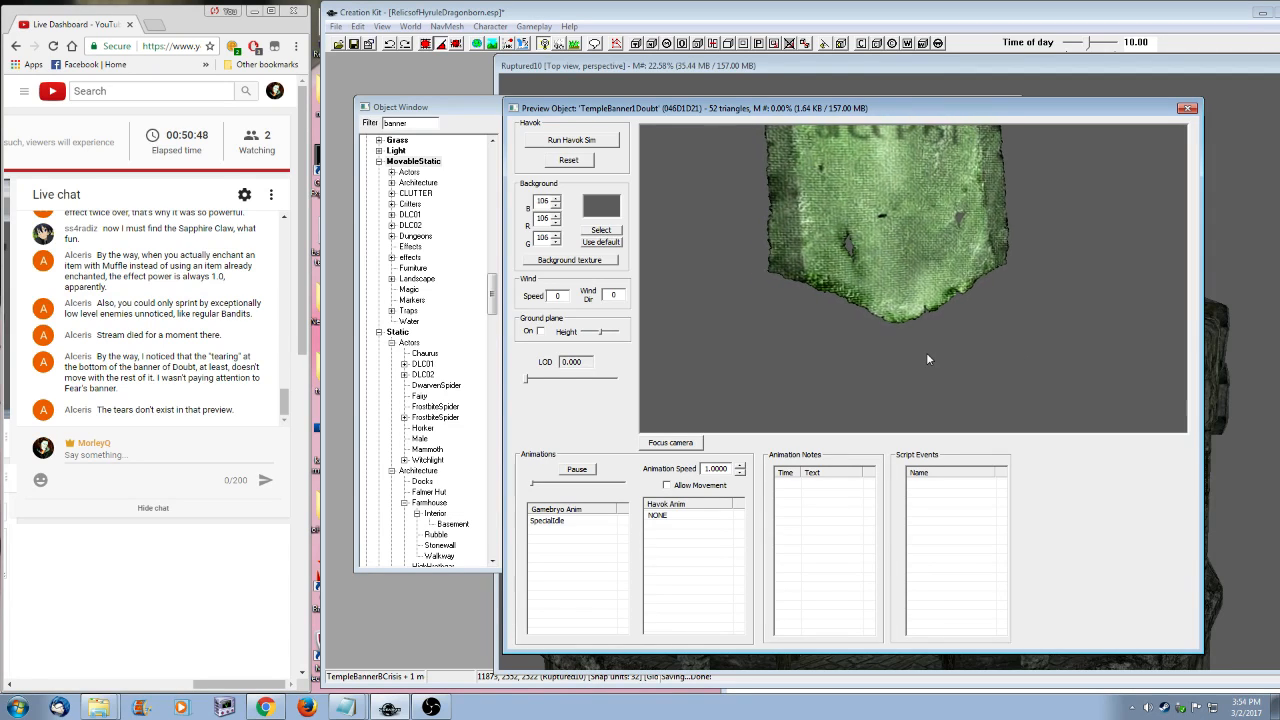
{"action": "middle_click_drag", "start_coordinate": [927, 354], "coordinate": [797, 350], "text": "shift"}
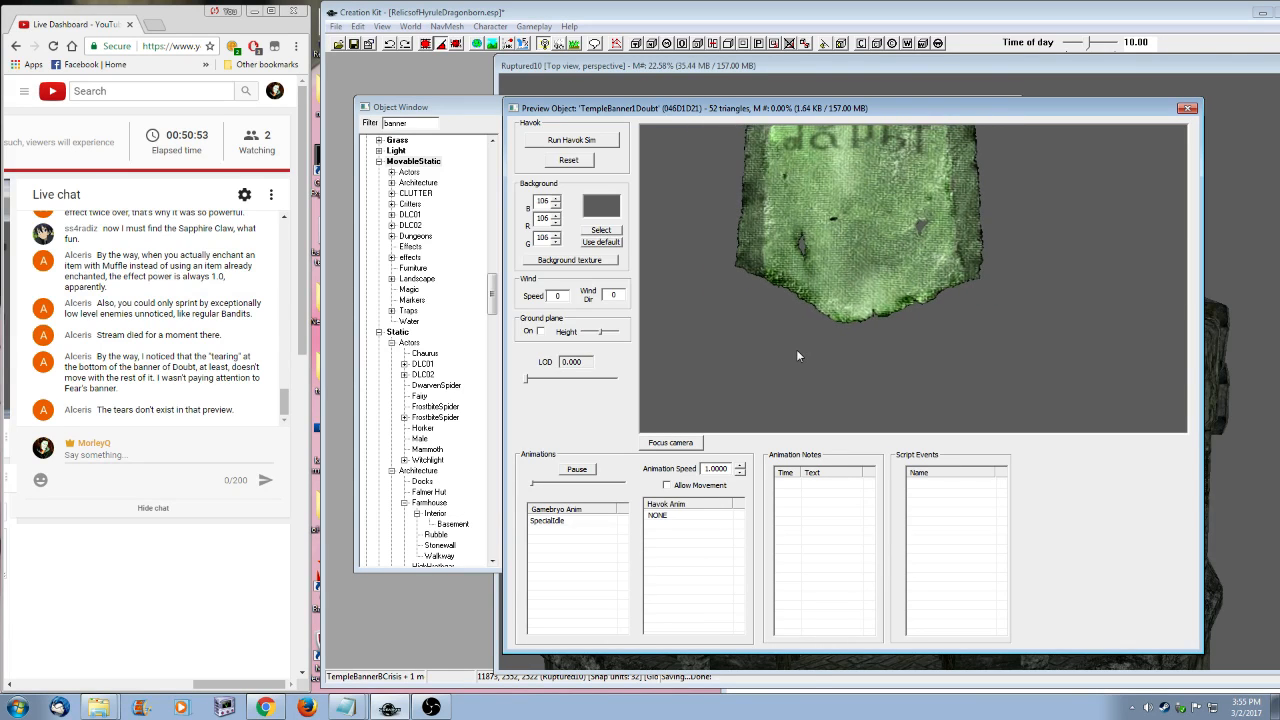
{"action": "scroll", "coordinate": [797, 352], "scroll_direction": "down", "scroll_amount": 4}
{"action": "middle_click_drag", "start_coordinate": [920, 271], "coordinate": [915, 329]}
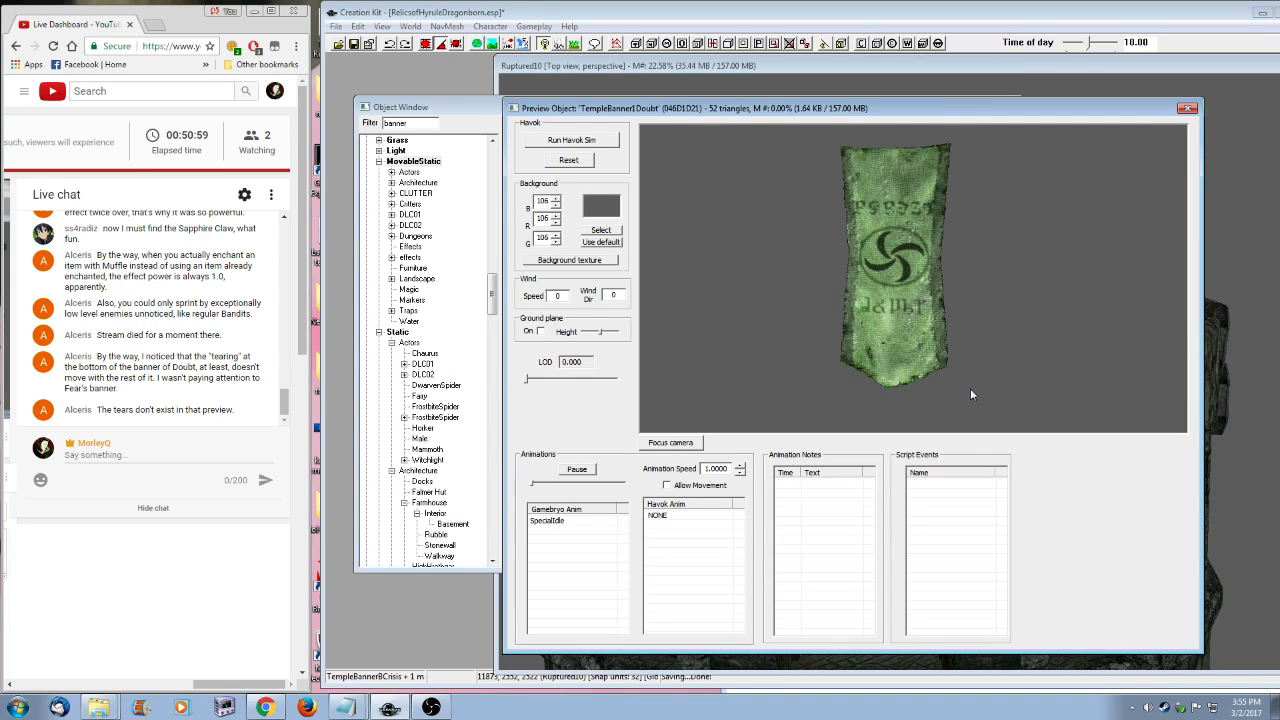
- Switch to the Notepad change list, add a note to check Ruptured towers banners in game for "tears" that don't move with the banner, and save it
{"action": "left_click", "coordinate": [347, 707]}
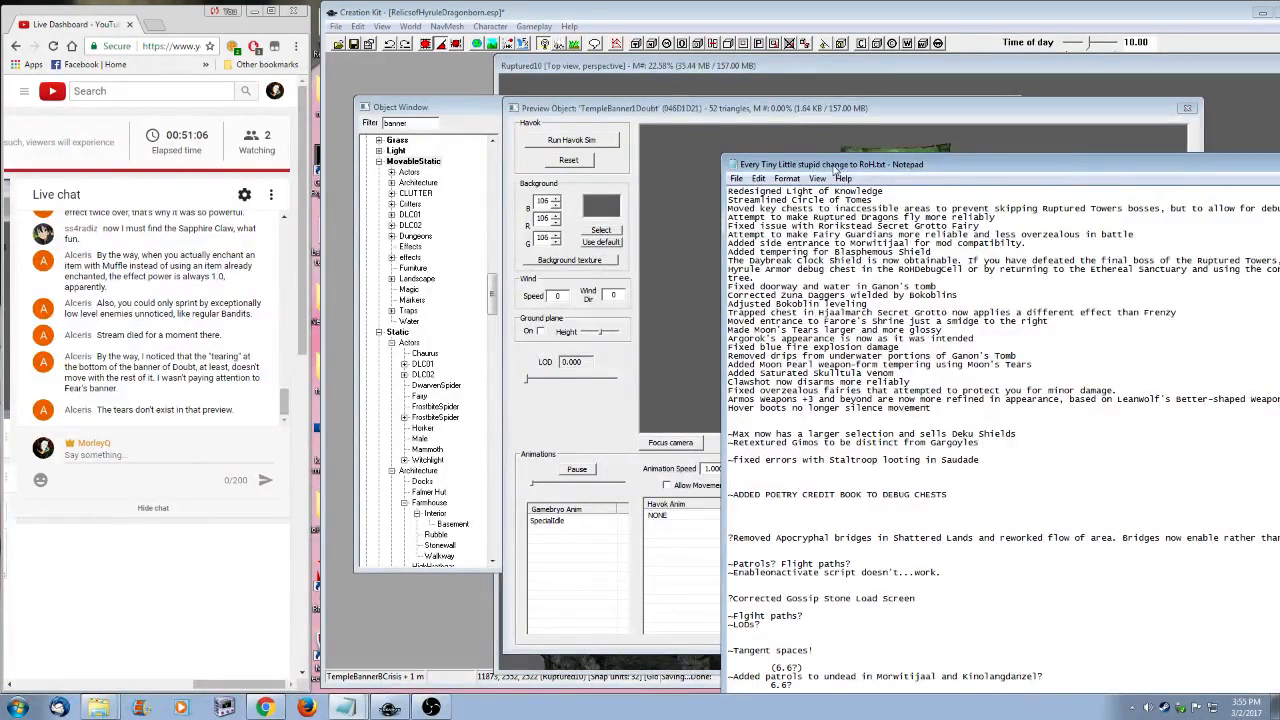
{"action": "left_click_drag", "start_coordinate": [828, 167], "coordinate": [1099, 172]}
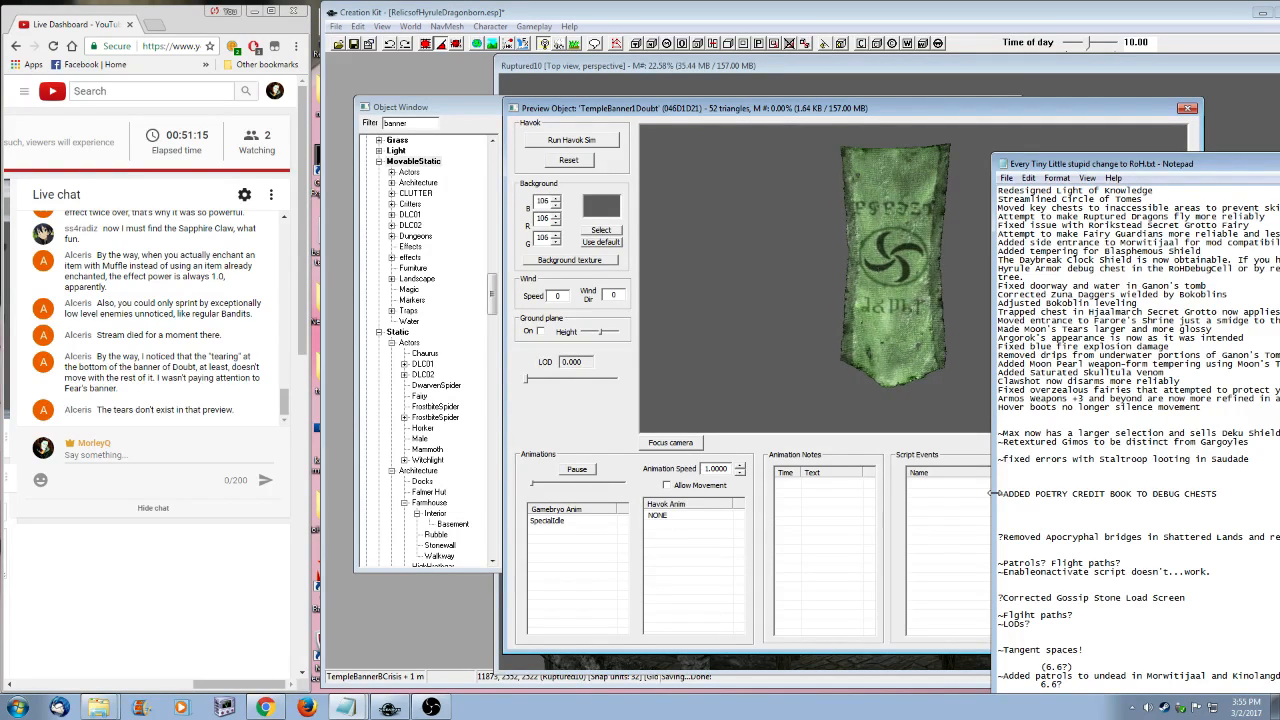
{"action": "key", "text": "Return"}
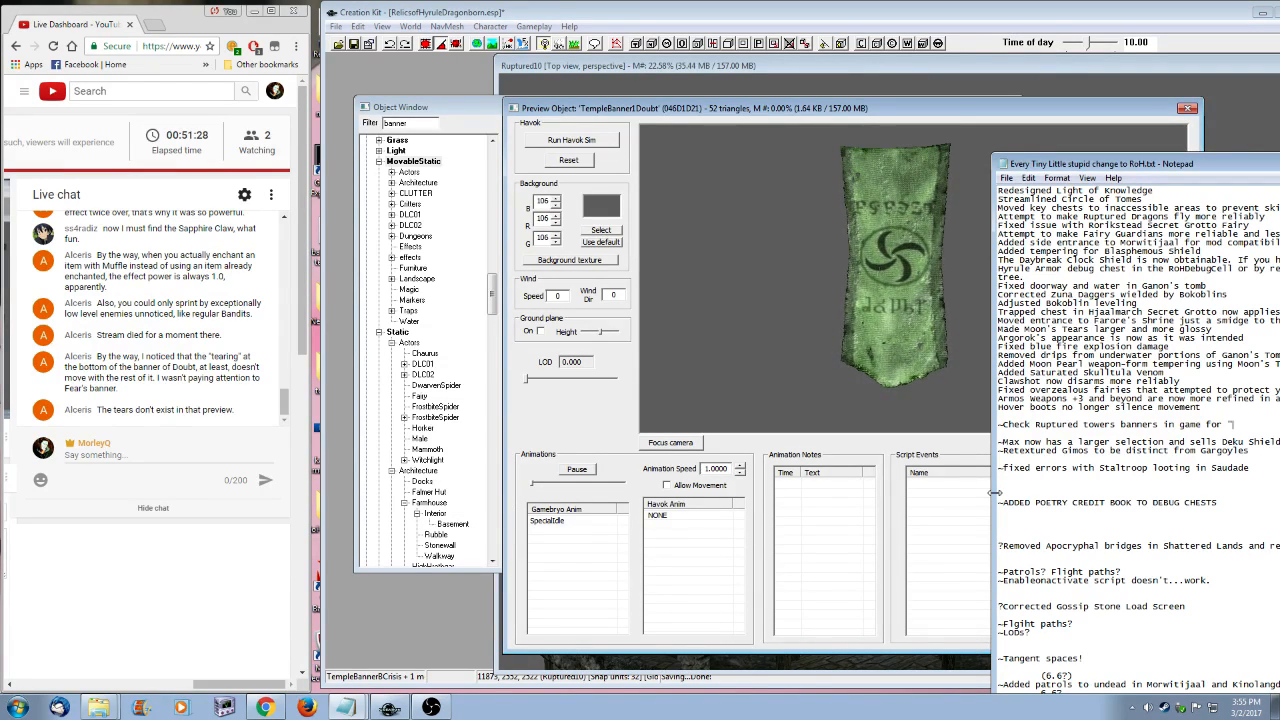
{"action": "type", "text": "tears\" in"}
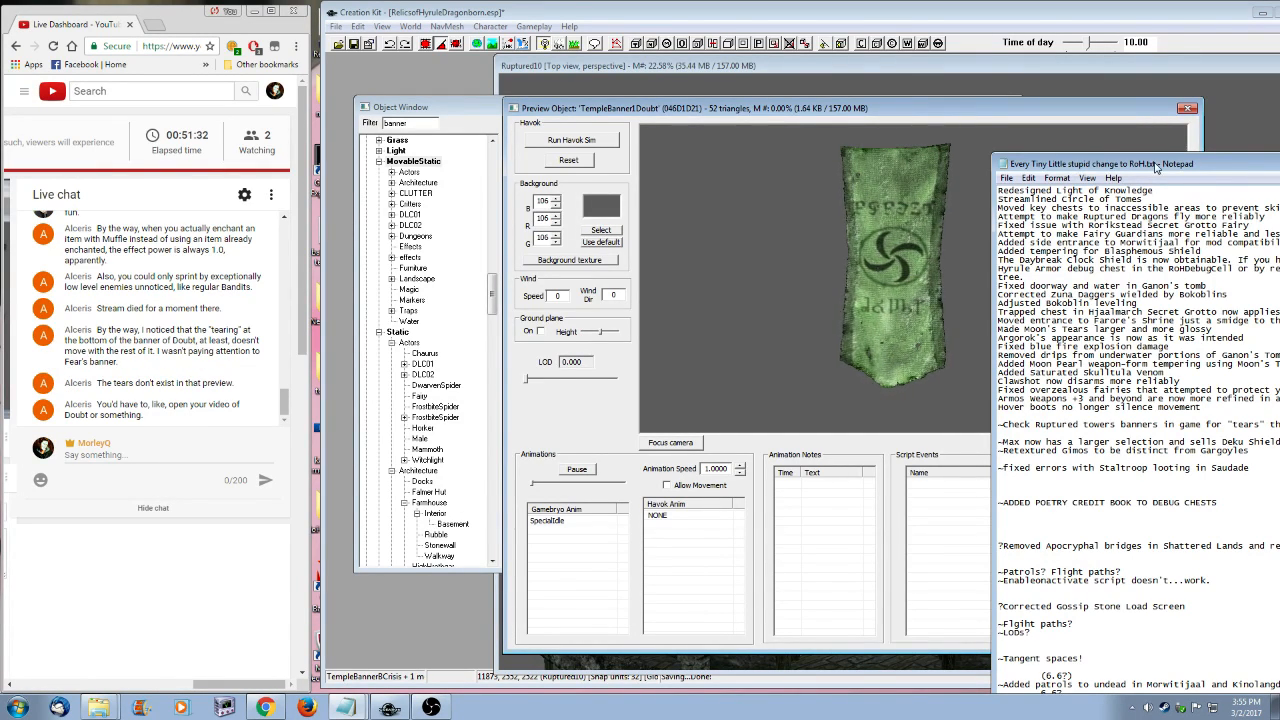
{"action": "left_click_drag", "start_coordinate": [1155, 167], "coordinate": [988, 148]}
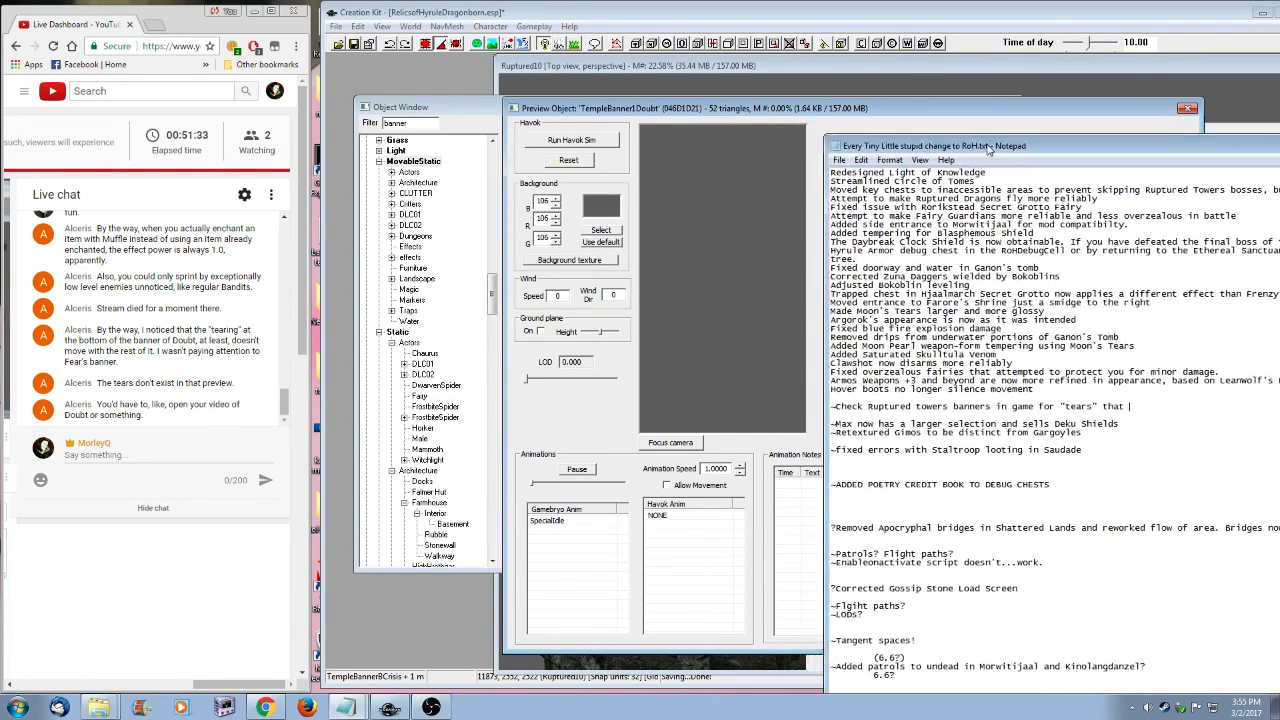
{"action": "left_click_drag", "start_coordinate": [988, 148], "coordinate": [1016, 150]}
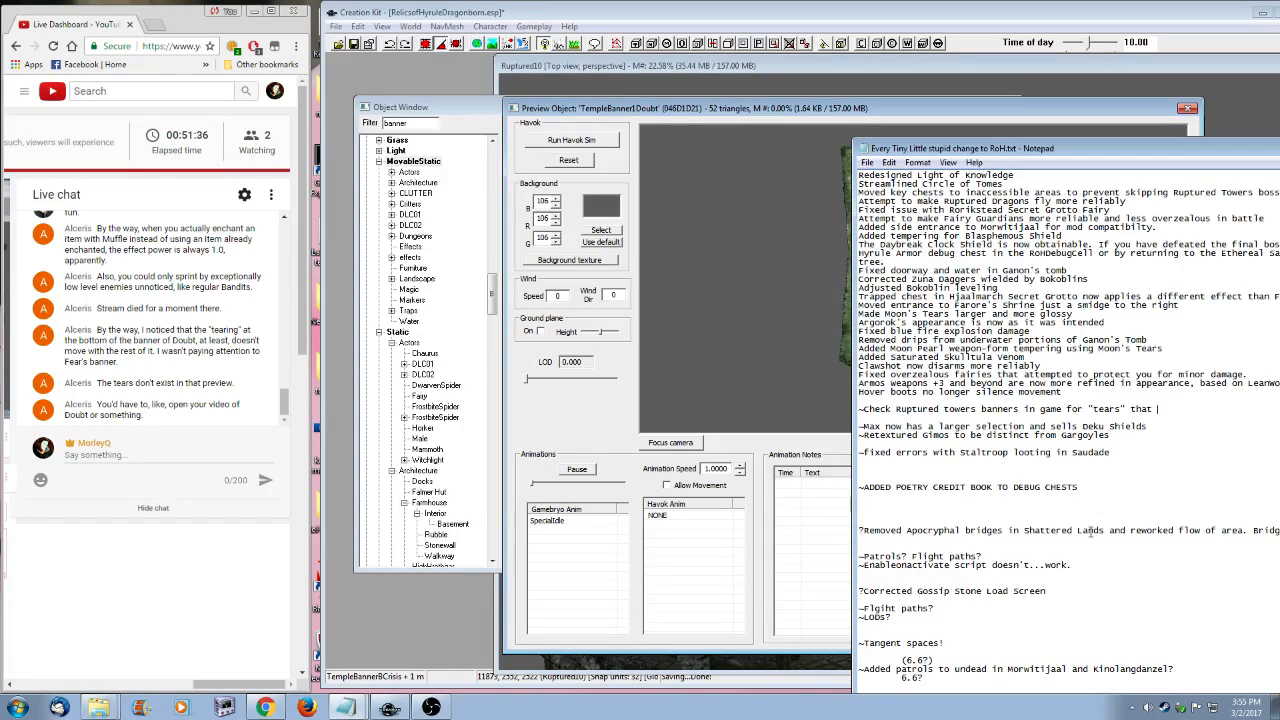
{"action": "type", "text": "ove w"}
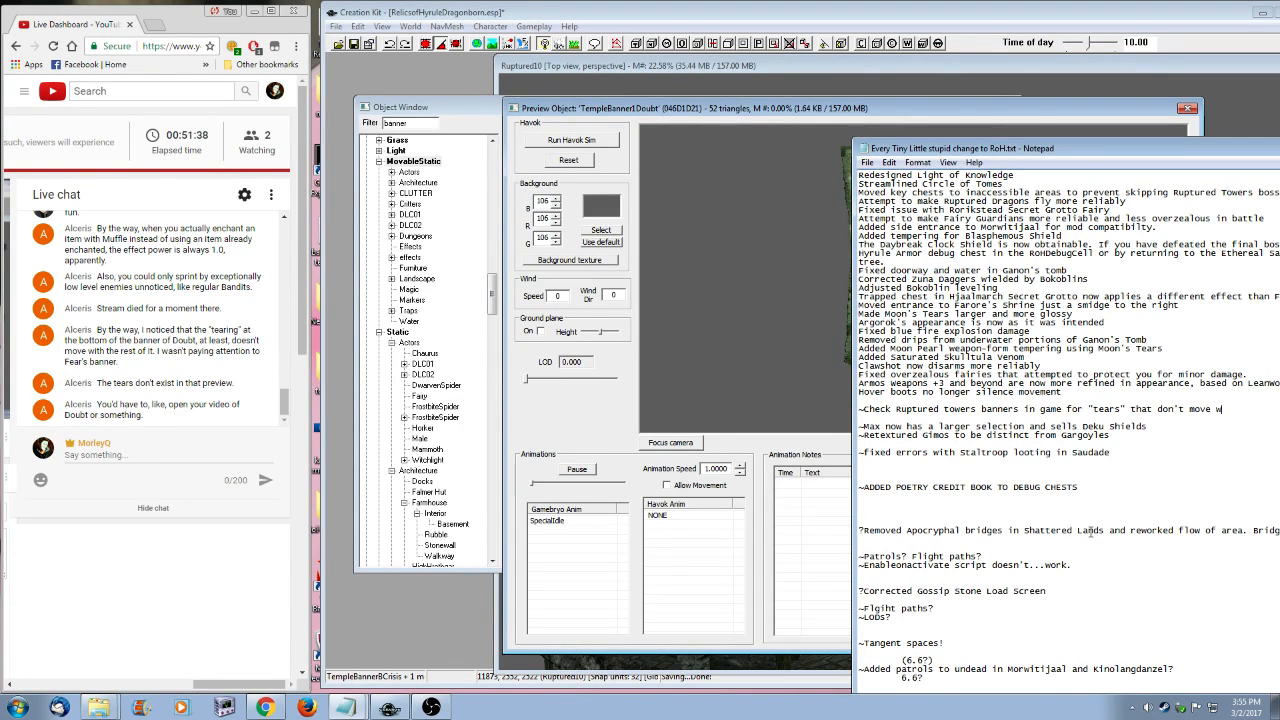
{"action": "type", "text": "ith the ban"}
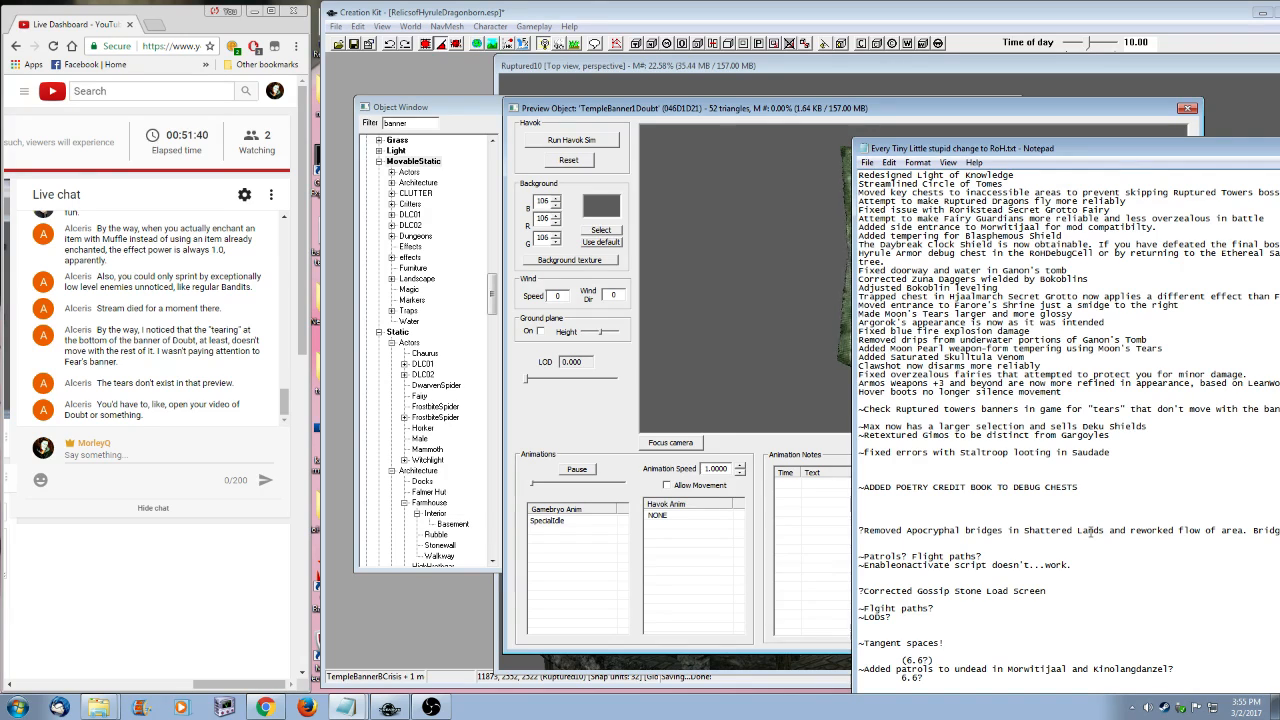
{"action": "left_click", "coordinate": [867, 163]}
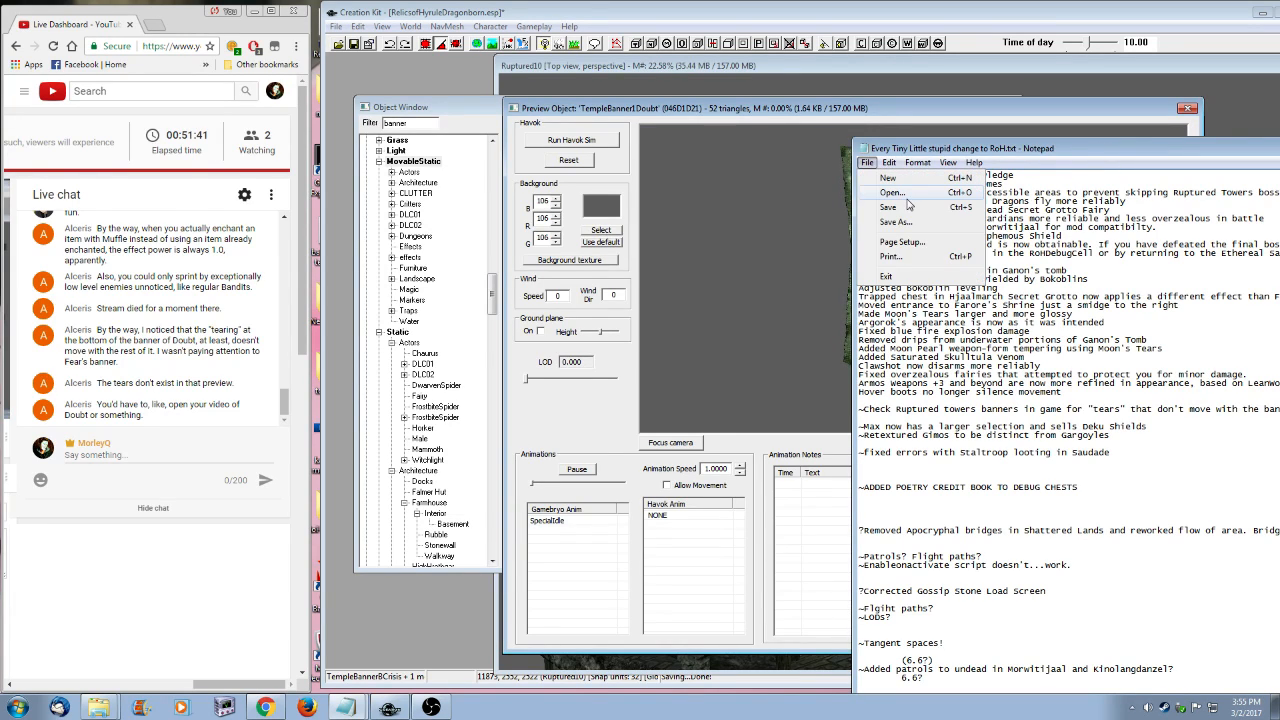
{"action": "left_click", "coordinate": [909, 206]}
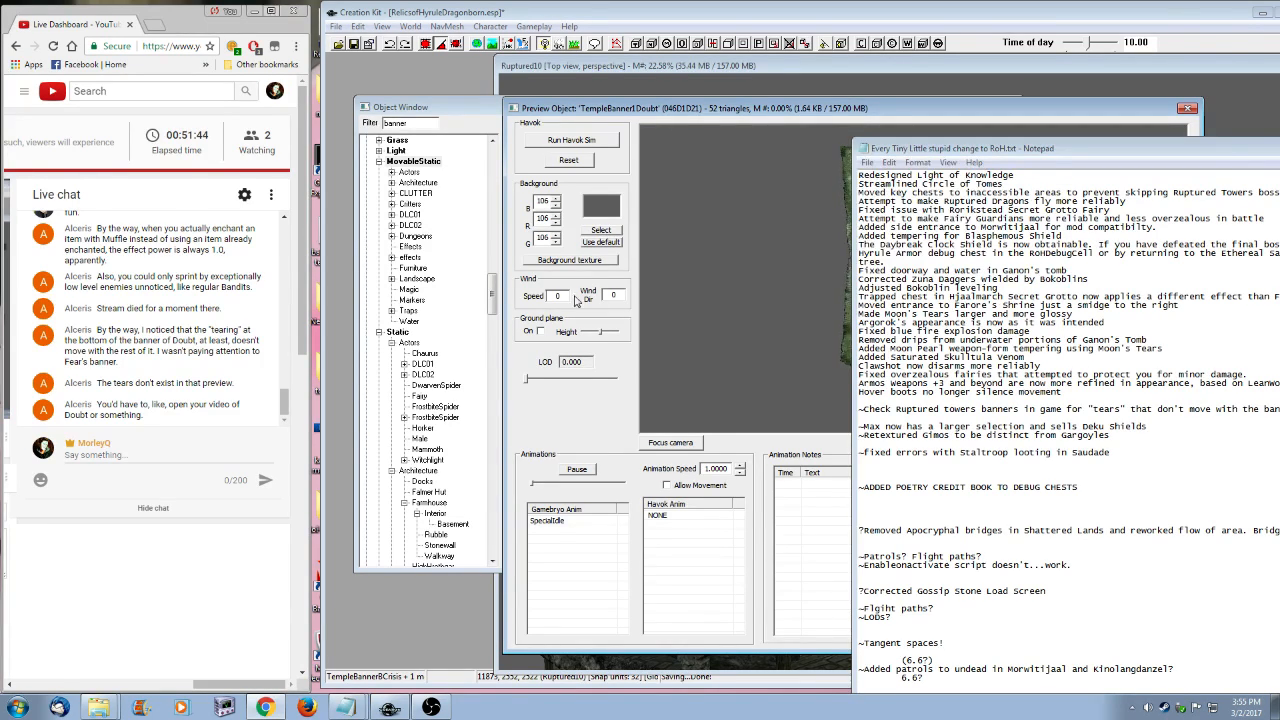
- Switch to YouTube in Chrome, find "Relics of Hyrule: The Series Episode 61 - Minuet of Forest" among the channel's uploads in a separate tab, and open it
{"action": "left_click", "coordinate": [270, 10]}
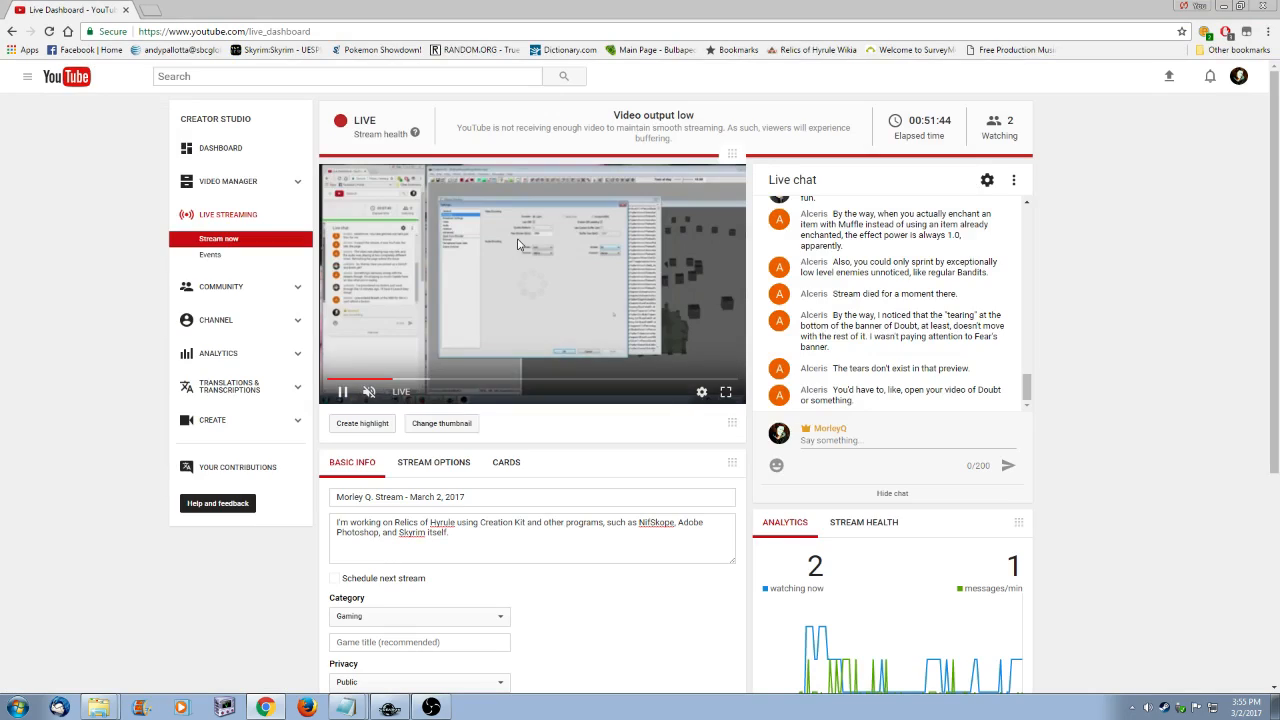
{"action": "left_click", "coordinate": [1239, 77]}
{"action": "middle_click", "coordinate": [1161, 162]}
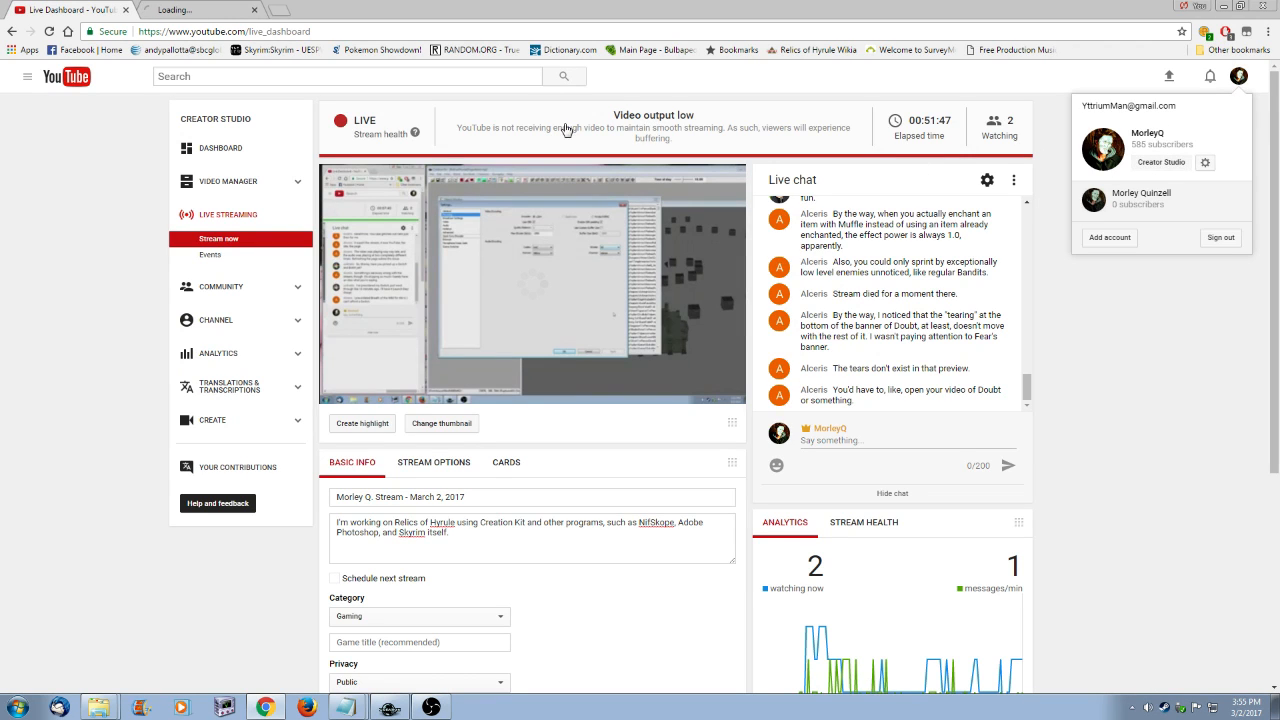
{"action": "key", "text": "ctrl+Tab"}
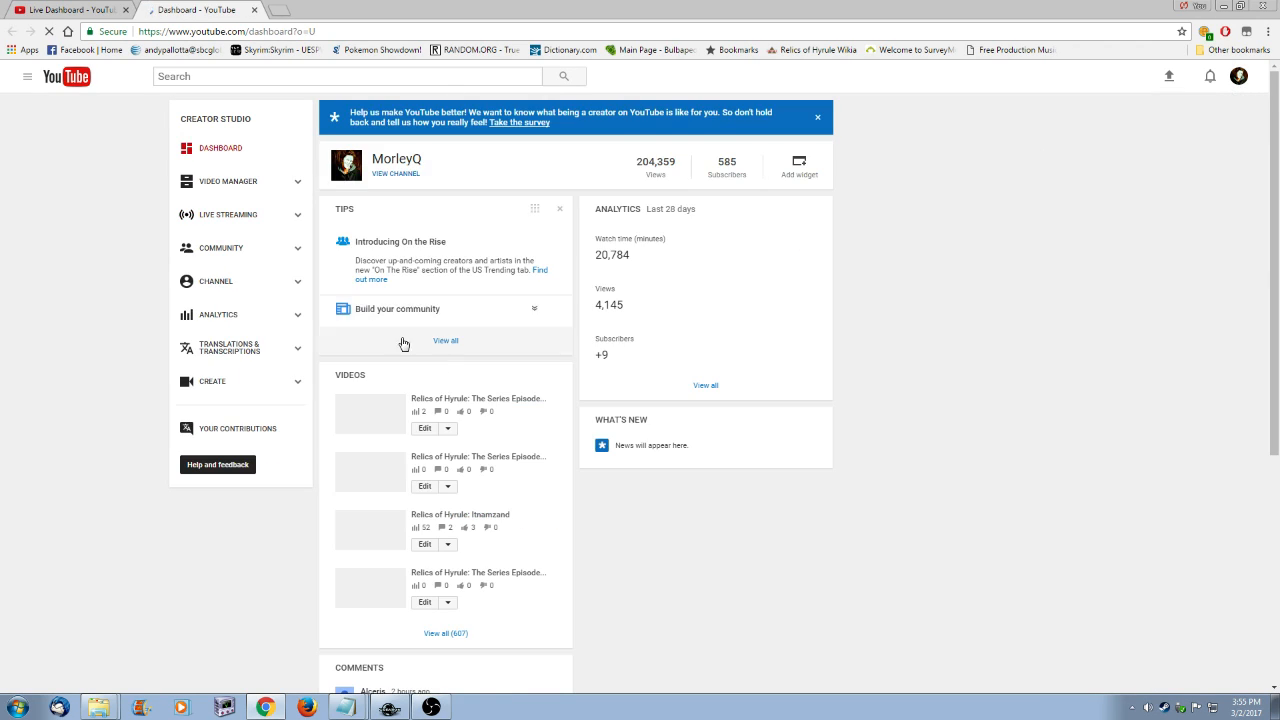
{"action": "scroll", "coordinate": [572, 565], "scroll_direction": "down", "scroll_amount": 1}
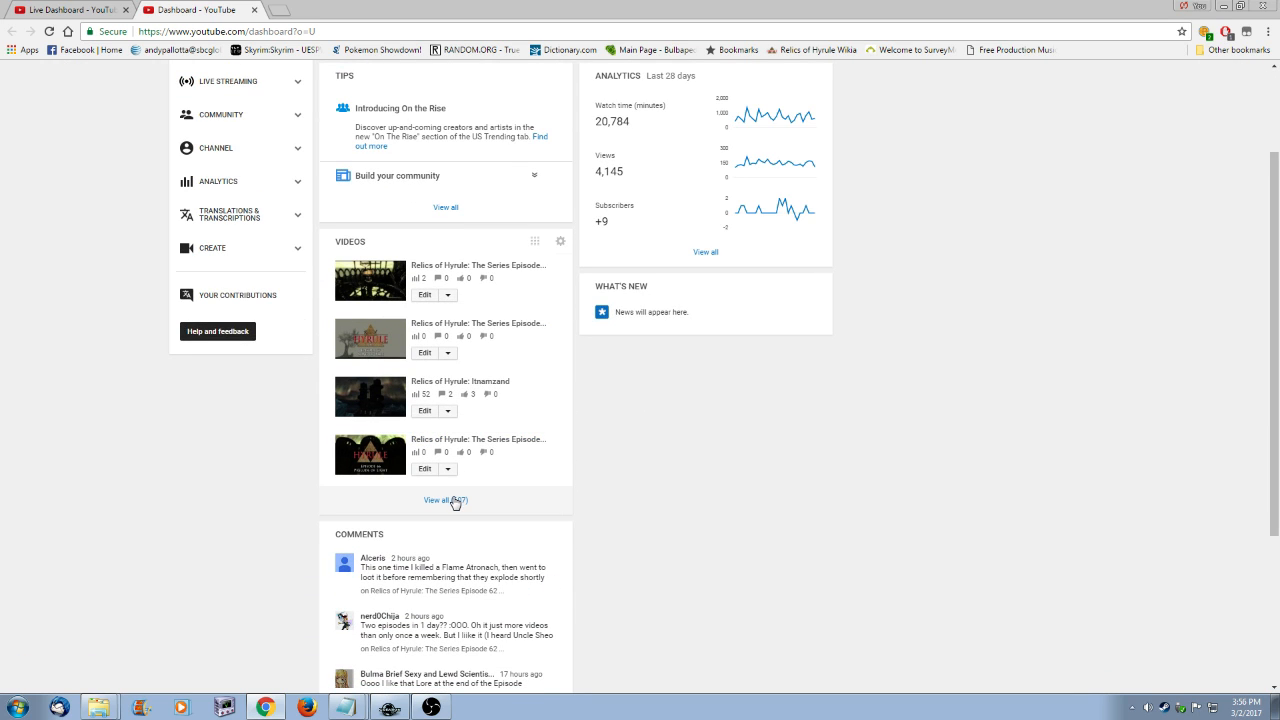
{"action": "left_click", "coordinate": [453, 500]}
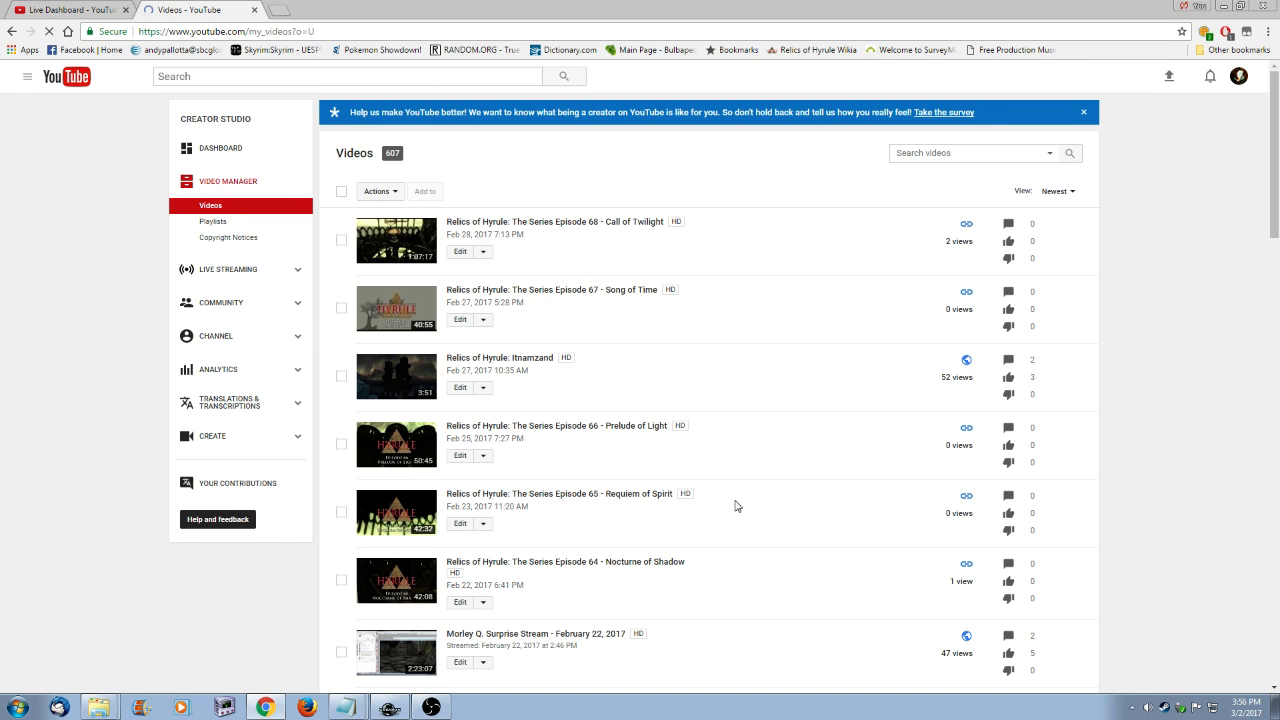
{"action": "scroll", "coordinate": [711, 513], "scroll_direction": "down", "scroll_amount": 2}
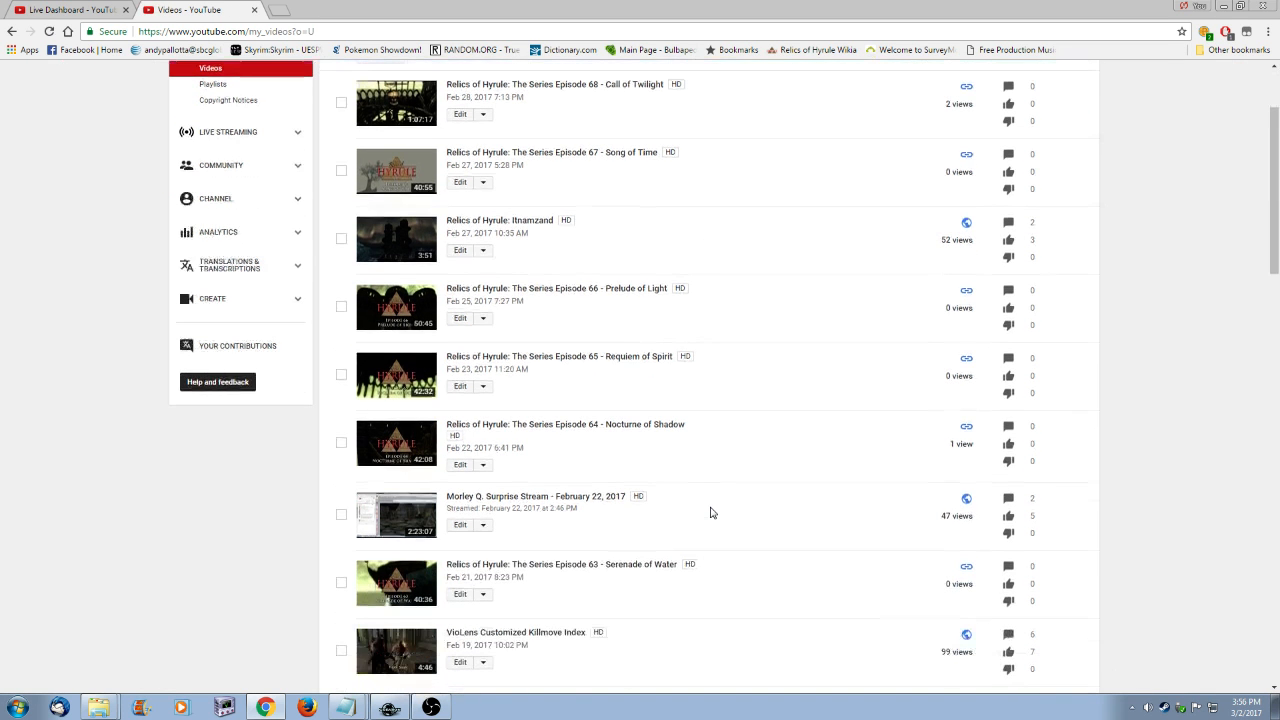
{"action": "scroll", "coordinate": [711, 513], "scroll_direction": "down", "scroll_amount": 8}
{"action": "left_click", "coordinate": [766, 523]}
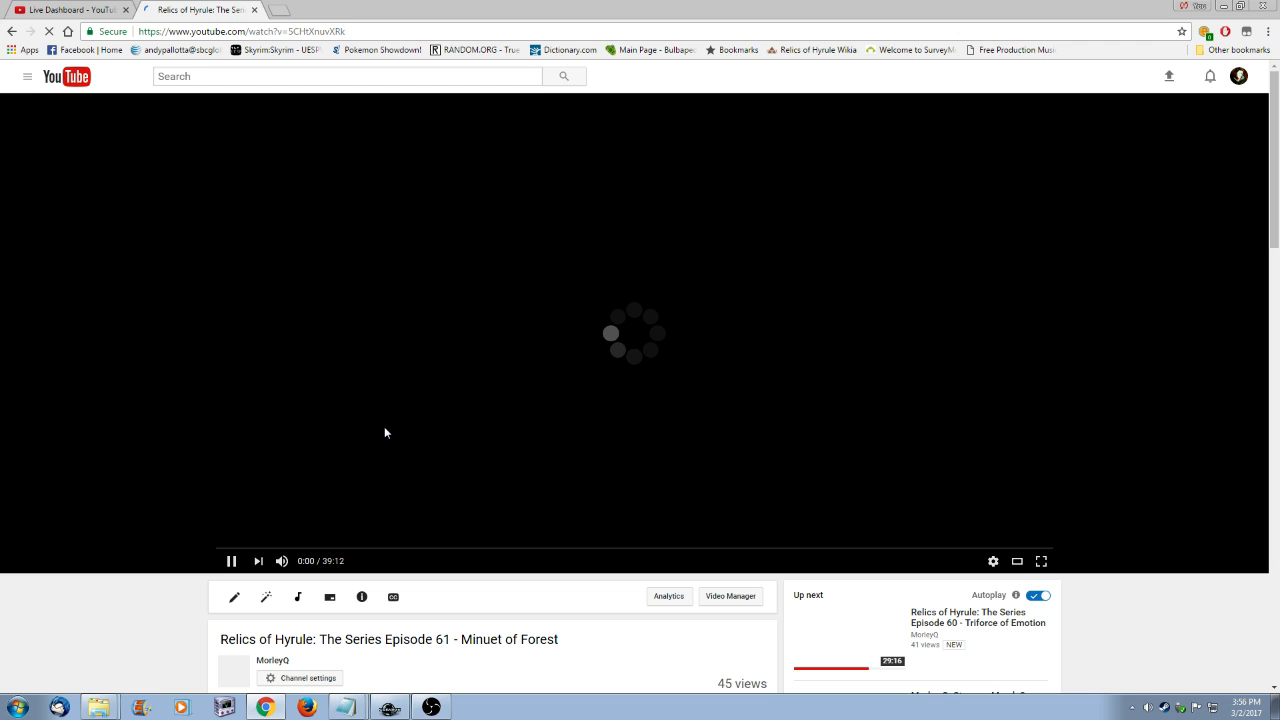
- Detach the Episode 61 video into its own browser window, shrink the live dashboard, and place the video over the Creation Kit
{"action": "left_click_drag", "start_coordinate": [200, 10], "coordinate": [530, 686]}
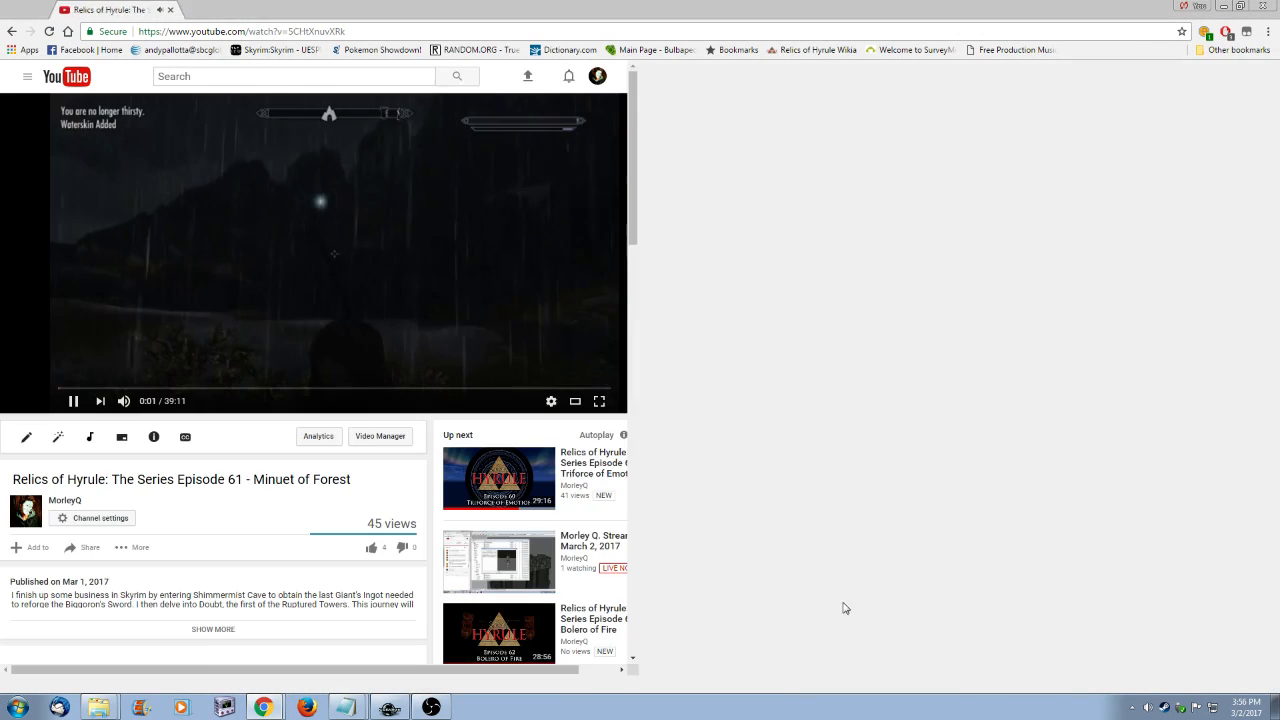
{"action": "left_click", "coordinate": [1240, 6]}
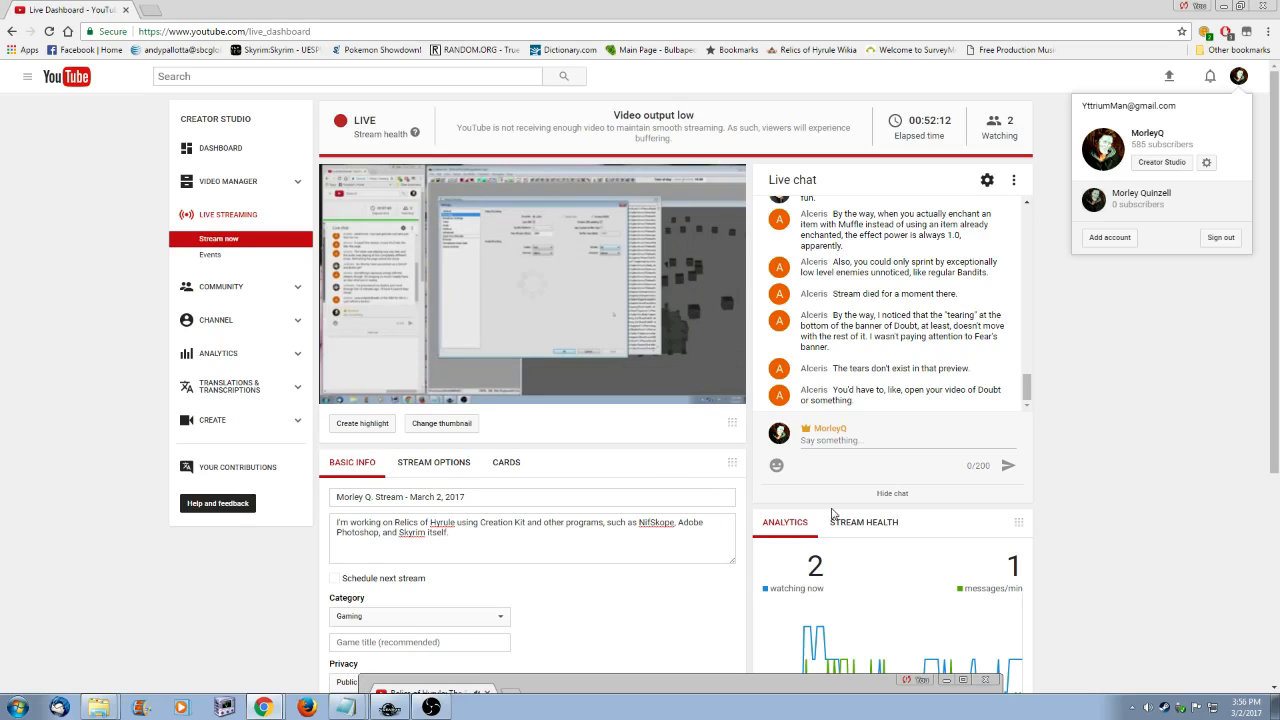
{"action": "left_click", "coordinate": [1240, 7]}
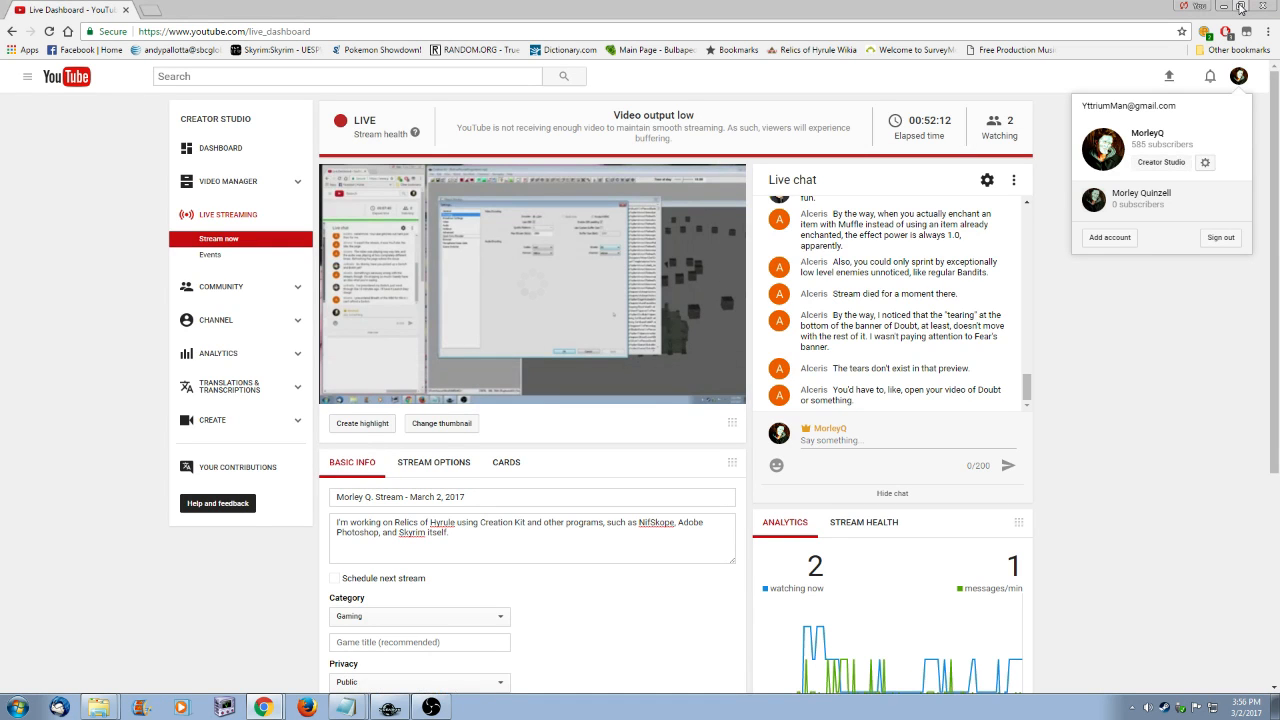
{"action": "left_click", "coordinate": [1240, 7]}
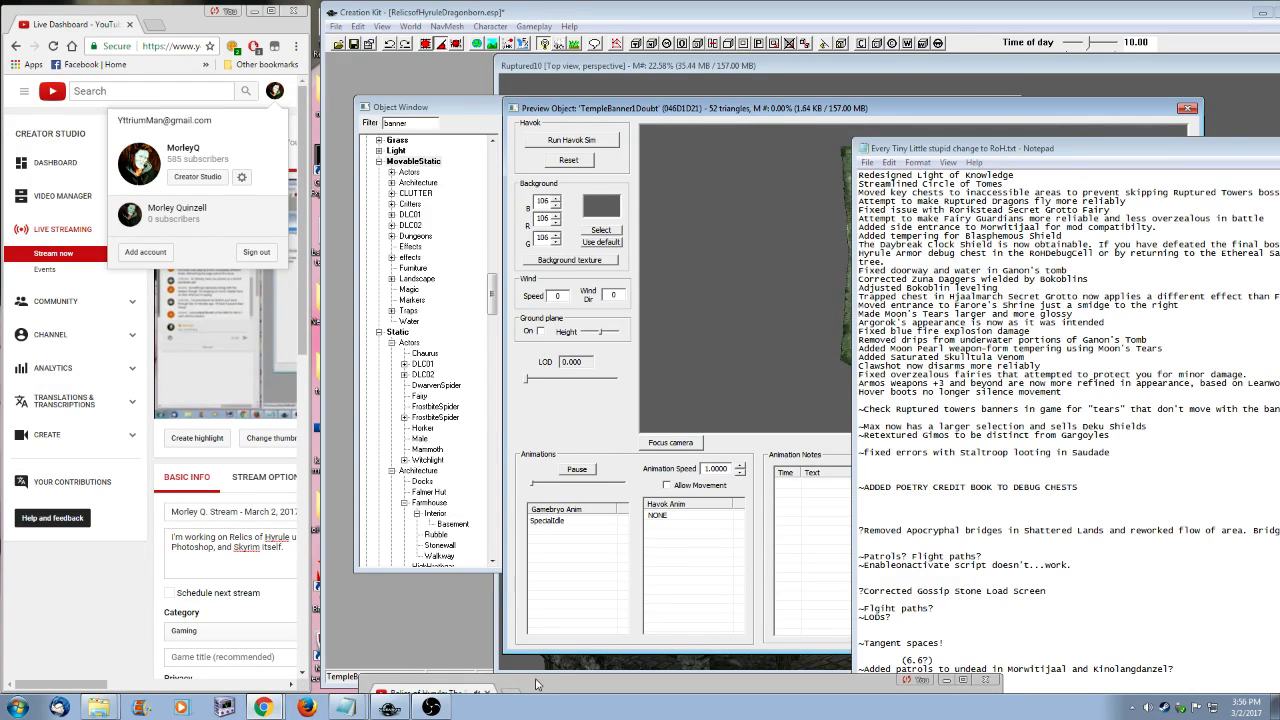
{"action": "left_click", "coordinate": [500, 691]}
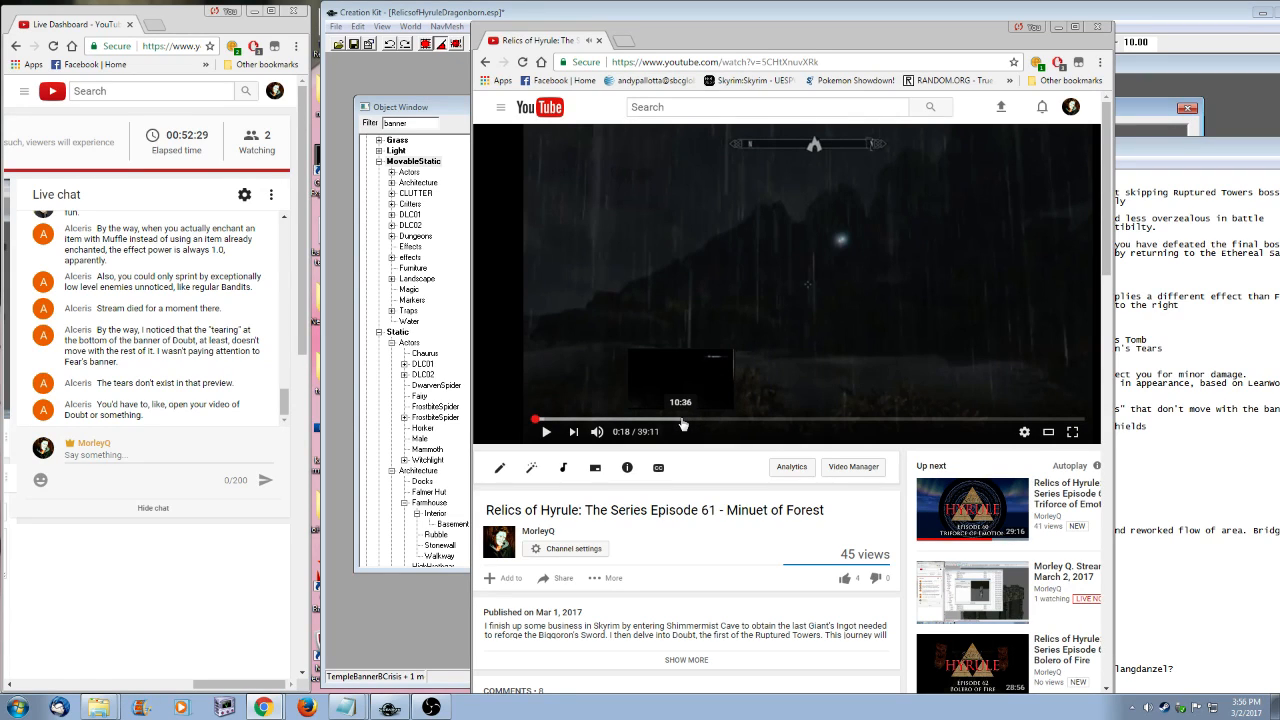
- Play Episode 61 from about 12:35 and examine the green banner above the door to Doubt
{"action": "left_click", "coordinate": [721, 419]}
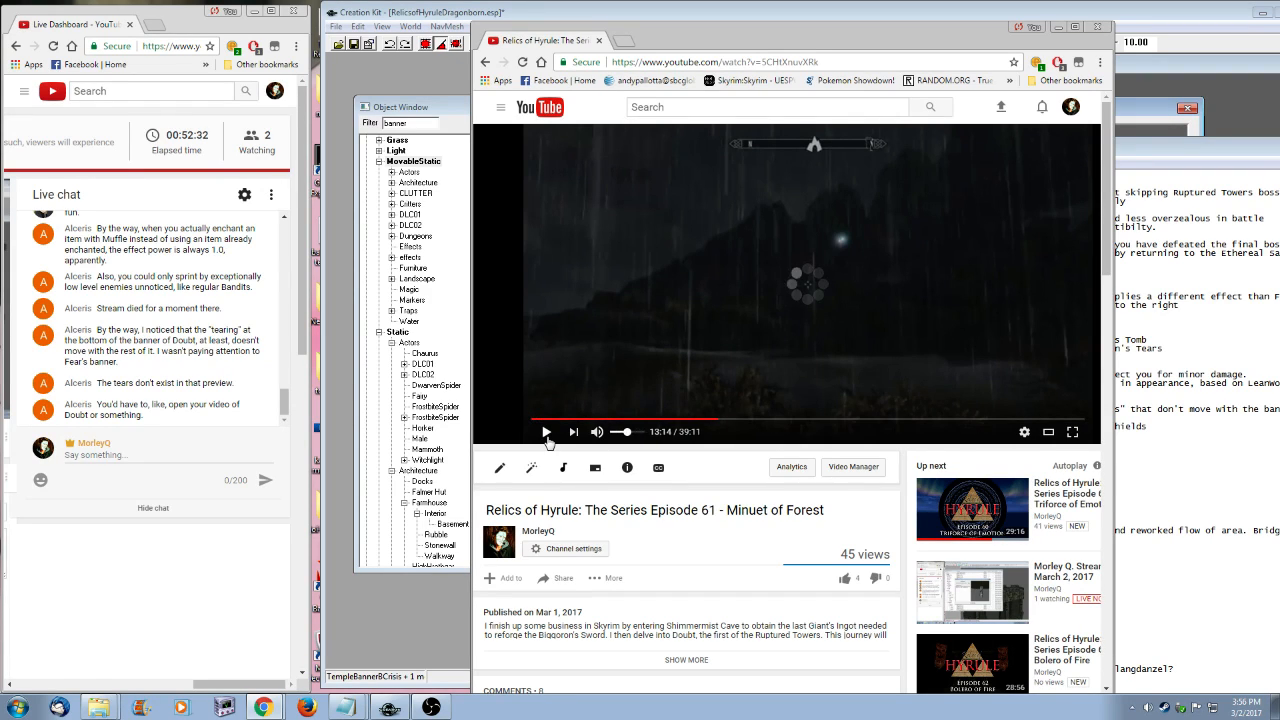
{"action": "left_click", "coordinate": [546, 432]}
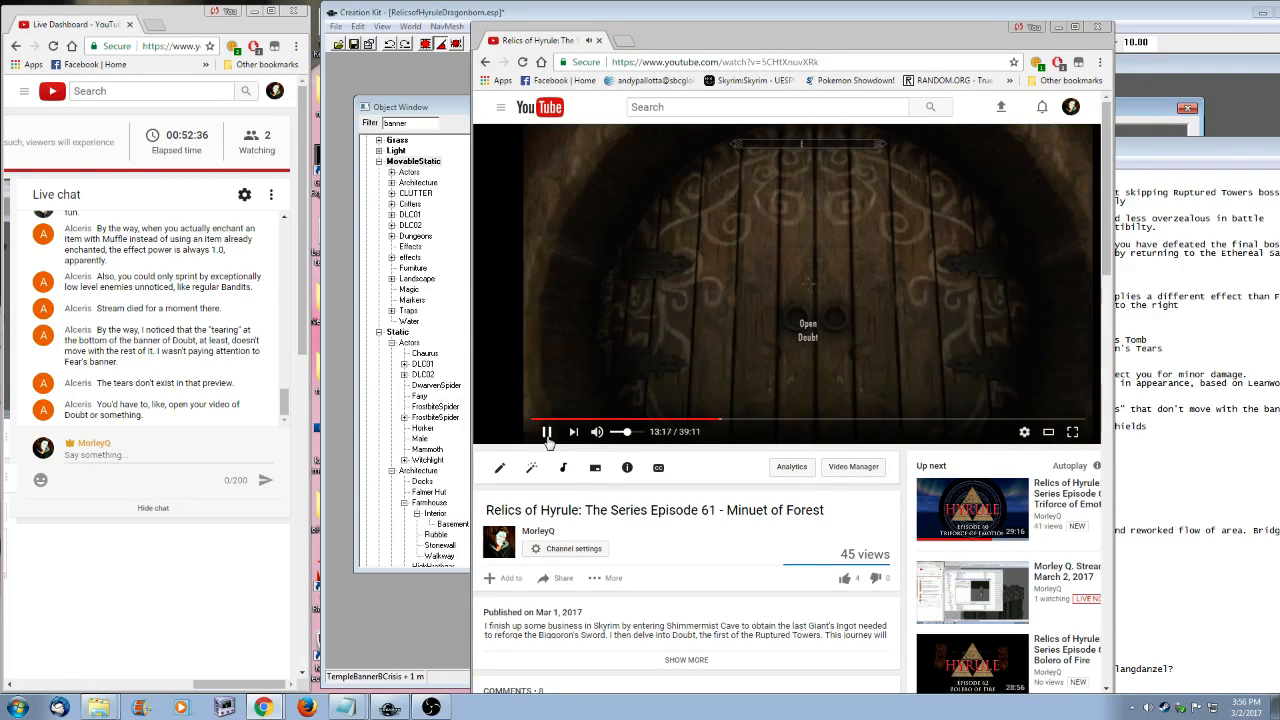
{"action": "left_click", "coordinate": [709, 419]}
{"action": "left_click", "coordinate": [546, 432]}
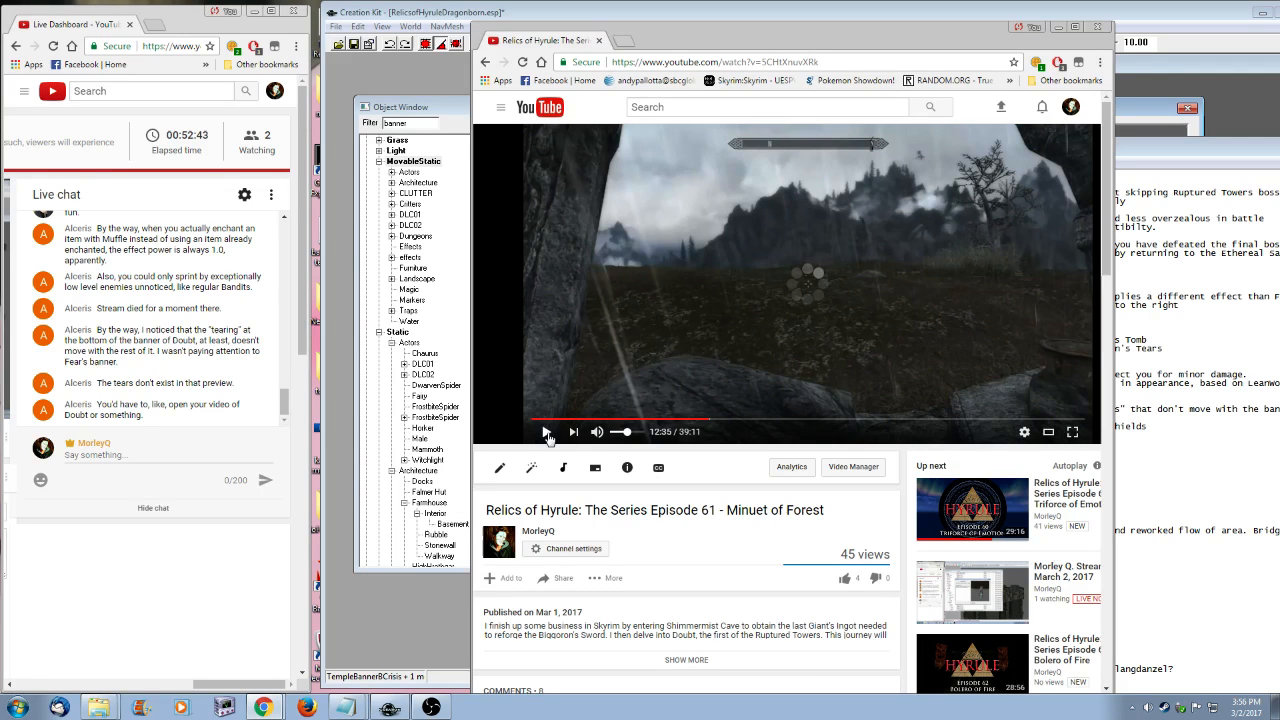
{"action": "left_click", "coordinate": [547, 432]}
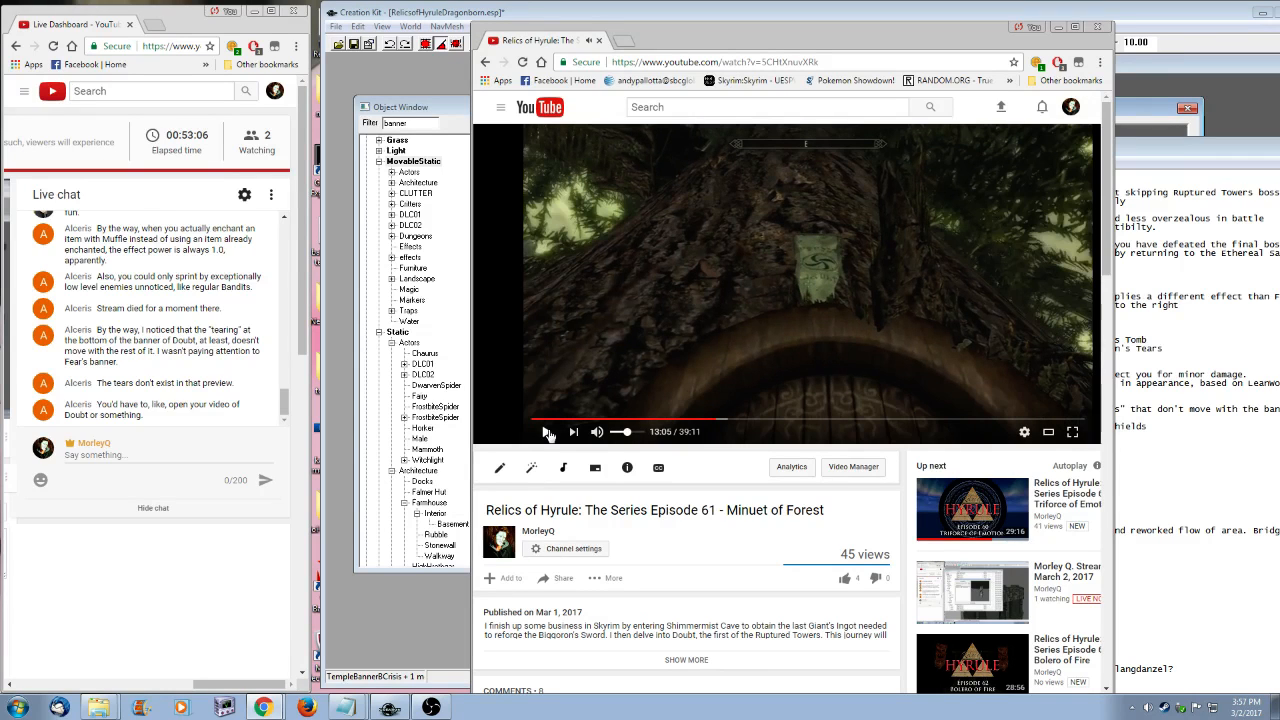
{"action": "left_click", "coordinate": [547, 432]}
{"action": "left_click", "coordinate": [934, 328]}
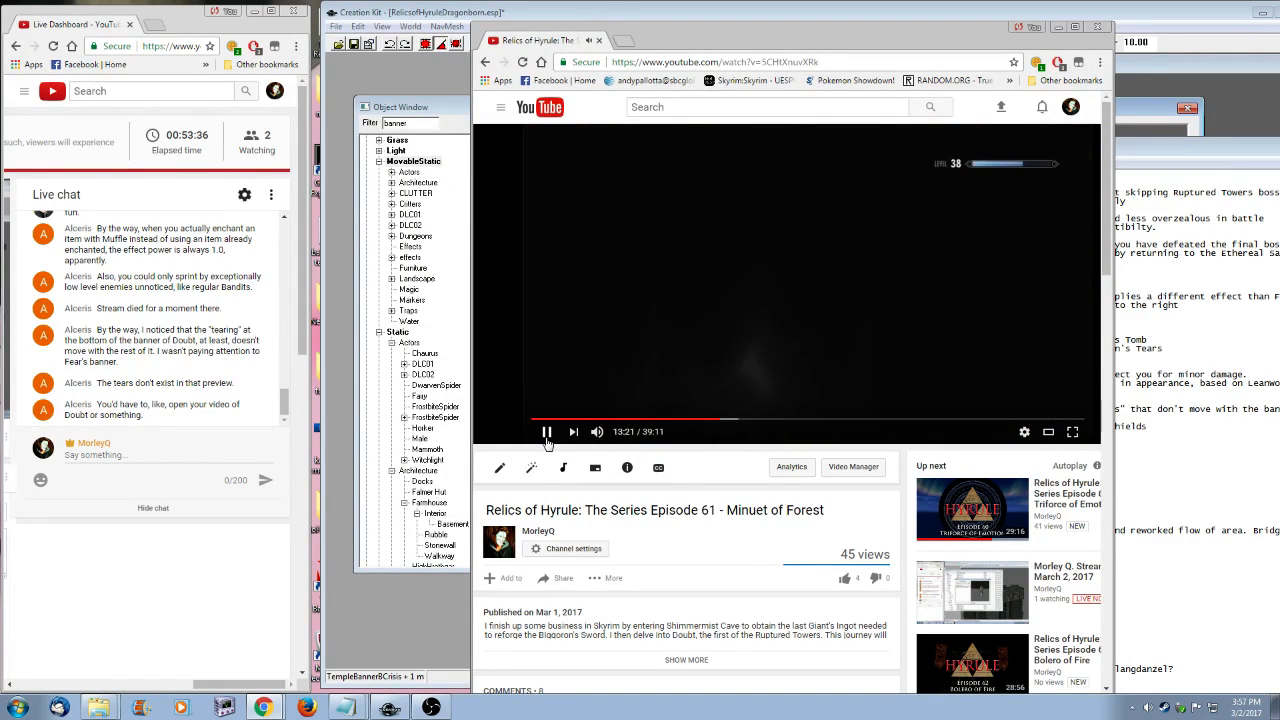
- Scan the inside of Doubt between about 13:34 and 14:02 for further banners, and pause the video
{"action": "left_click", "coordinate": [723, 421]}
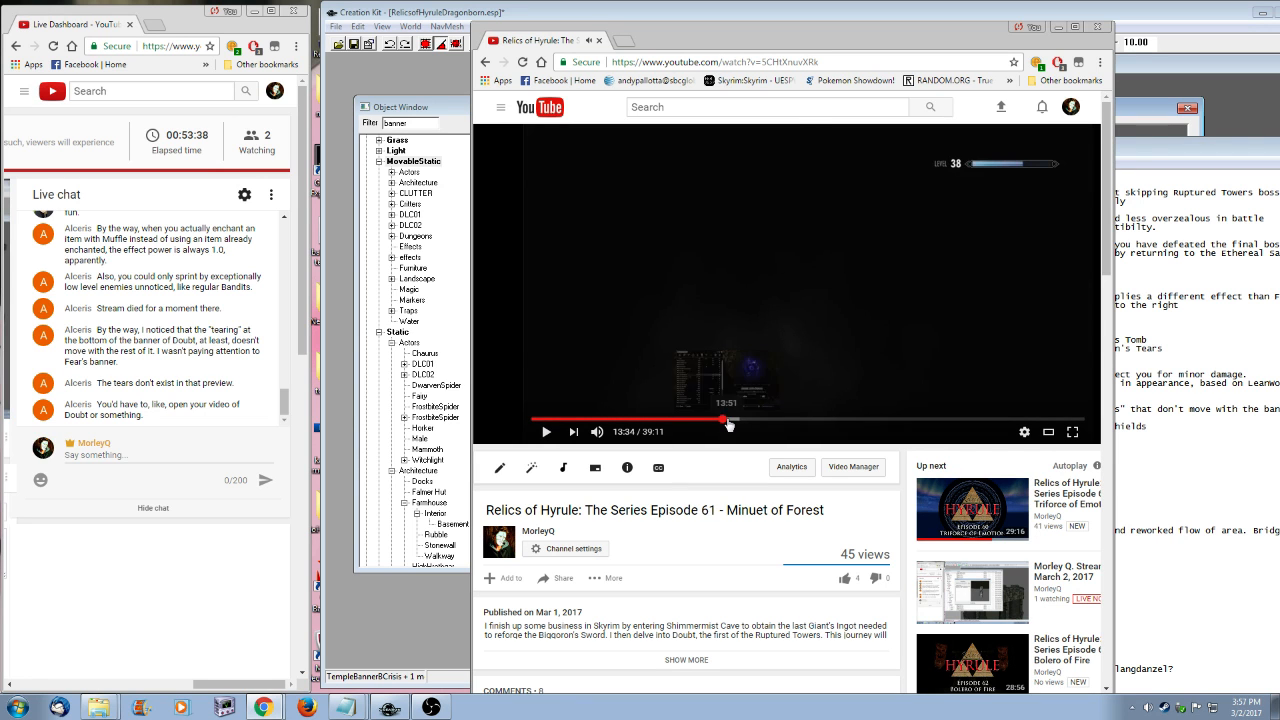
{"action": "left_click", "coordinate": [729, 421]}
{"action": "left_click", "coordinate": [733, 422]}
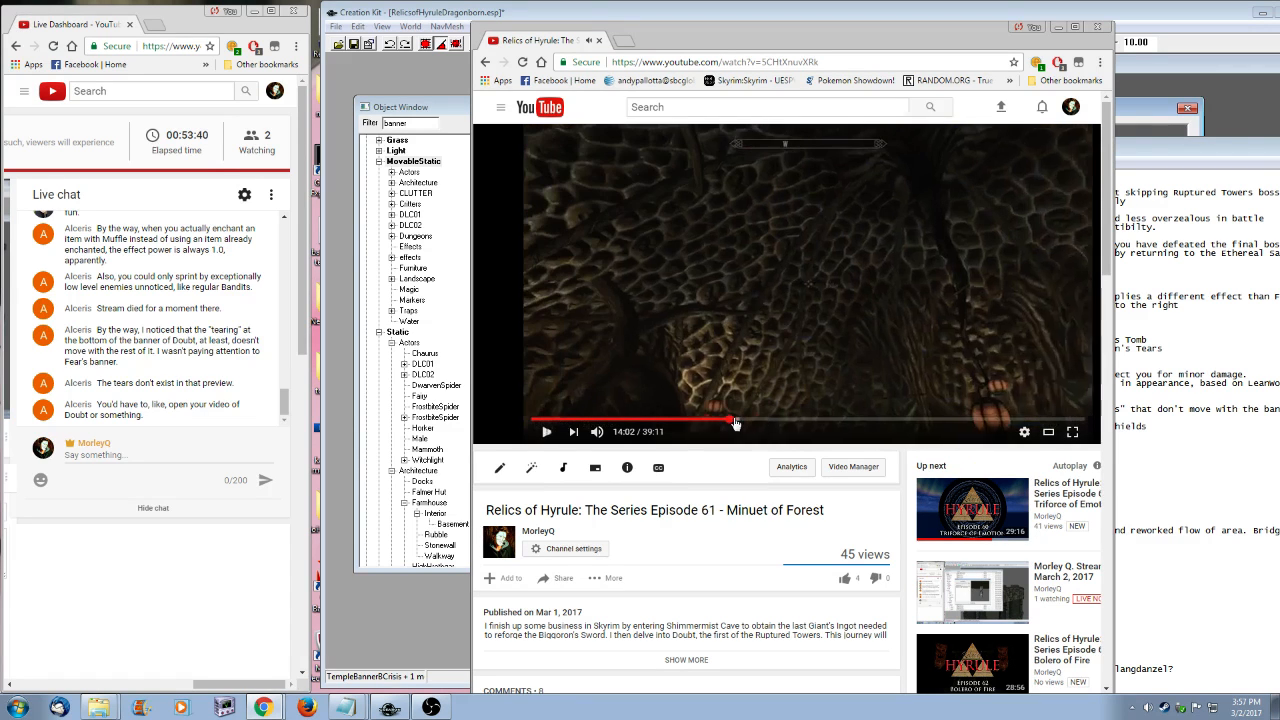
{"action": "left_click", "coordinate": [723, 421]}
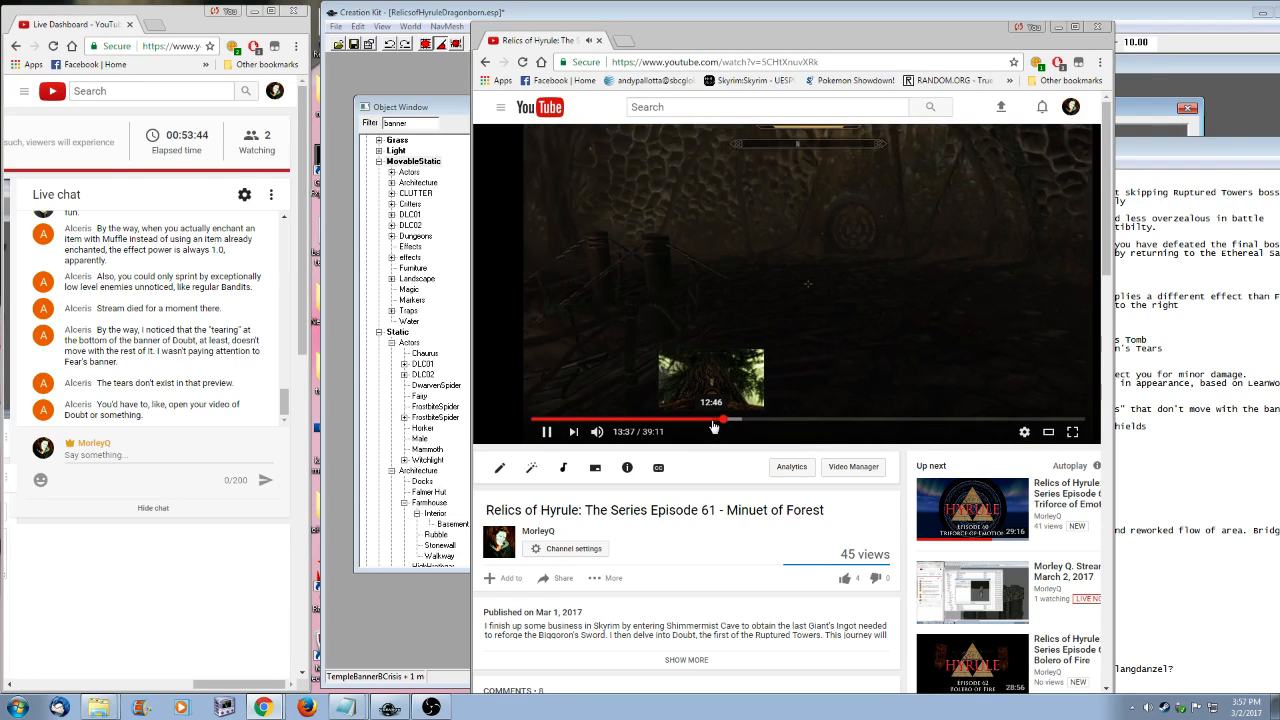
{"action": "left_click", "coordinate": [547, 432]}
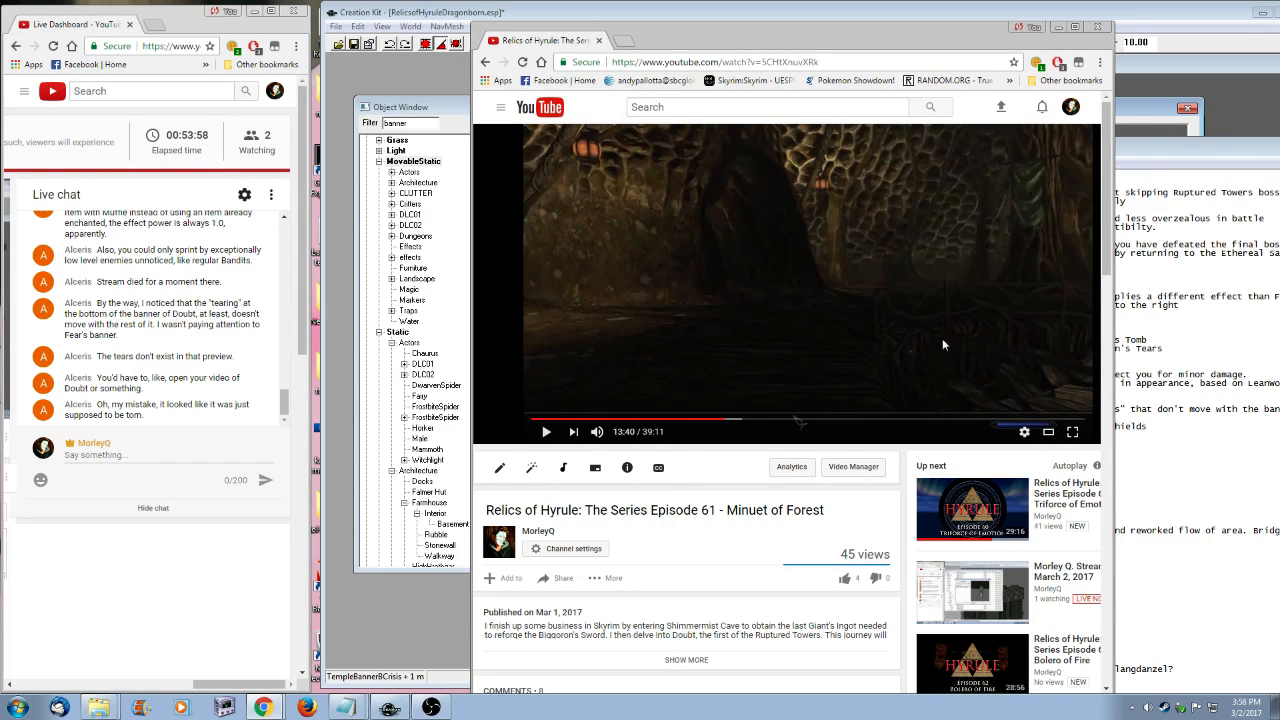
- Return the video to about 12:49 and briefly replay the exterior shot of the Doubt banner
{"action": "left_click", "coordinate": [713, 420]}
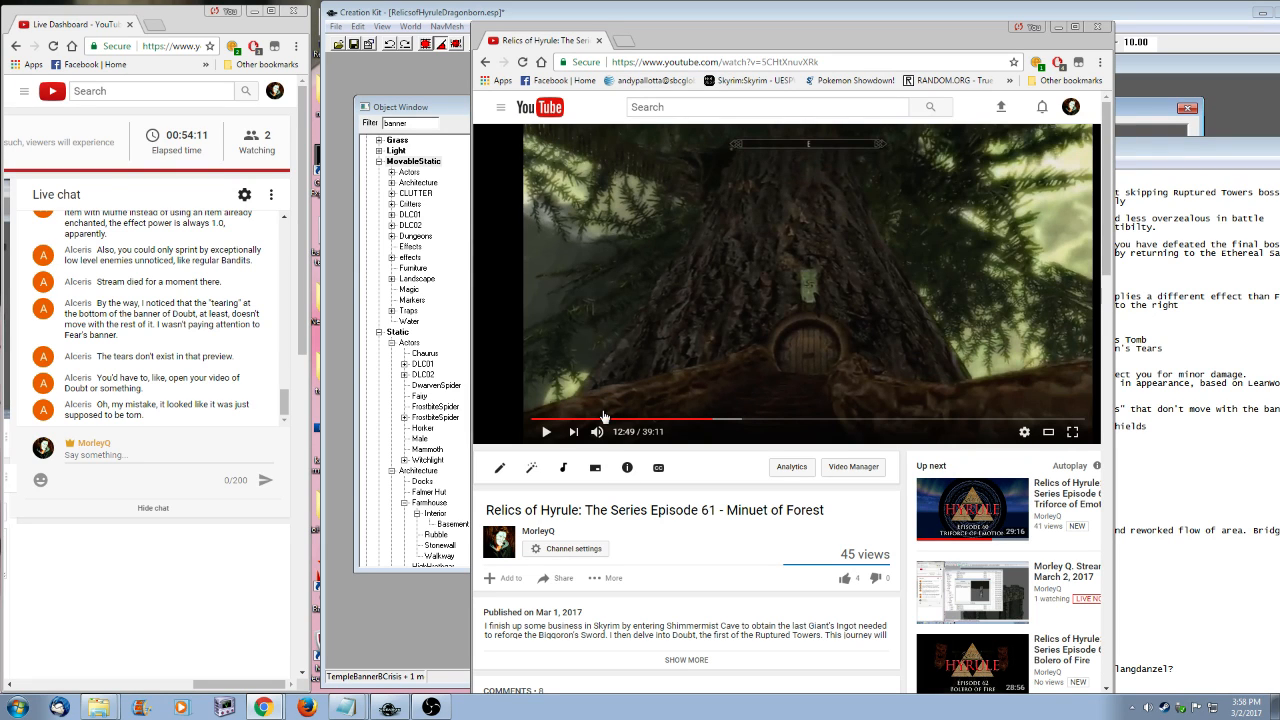
{"action": "left_click", "coordinate": [546, 431]}
{"action": "left_click", "coordinate": [546, 431]}
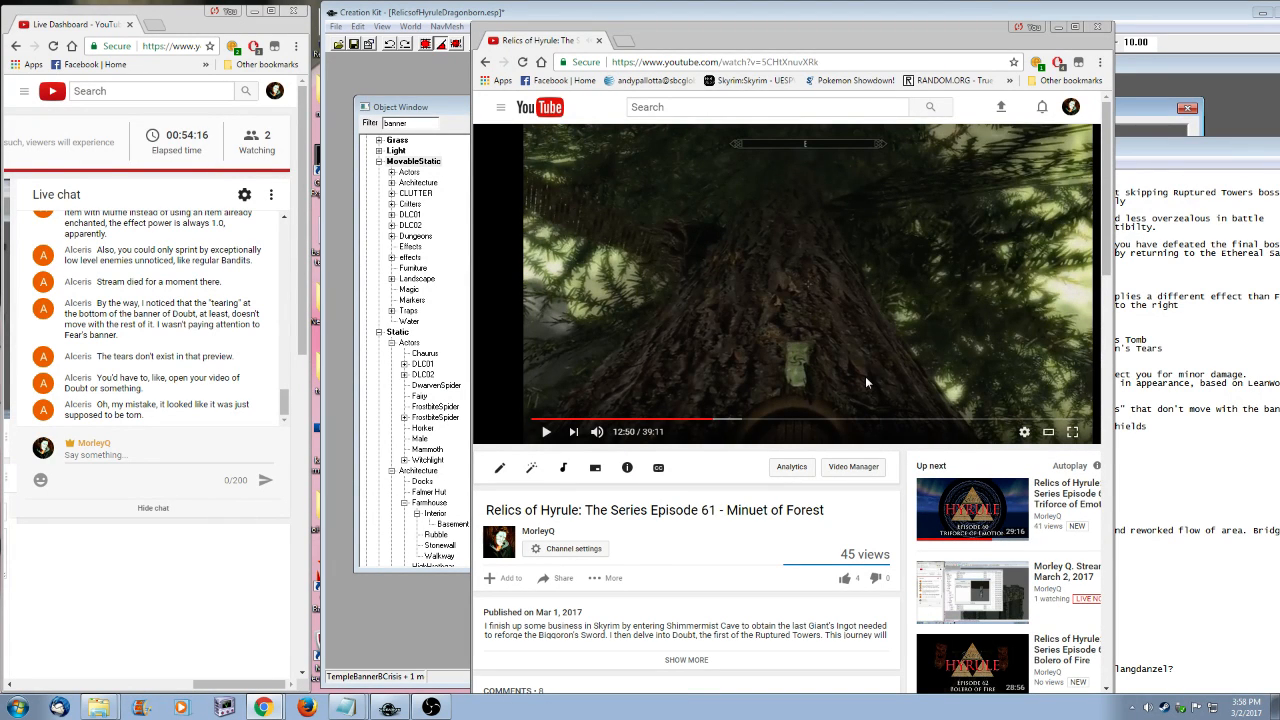
- Switch back to the Creation Kit and move the TempleBanner1Doubt preview aside to uncover the list of banner objects
{"action": "key", "text": "alt+Tab"}
{"action": "left_click", "coordinate": [459, 110]}
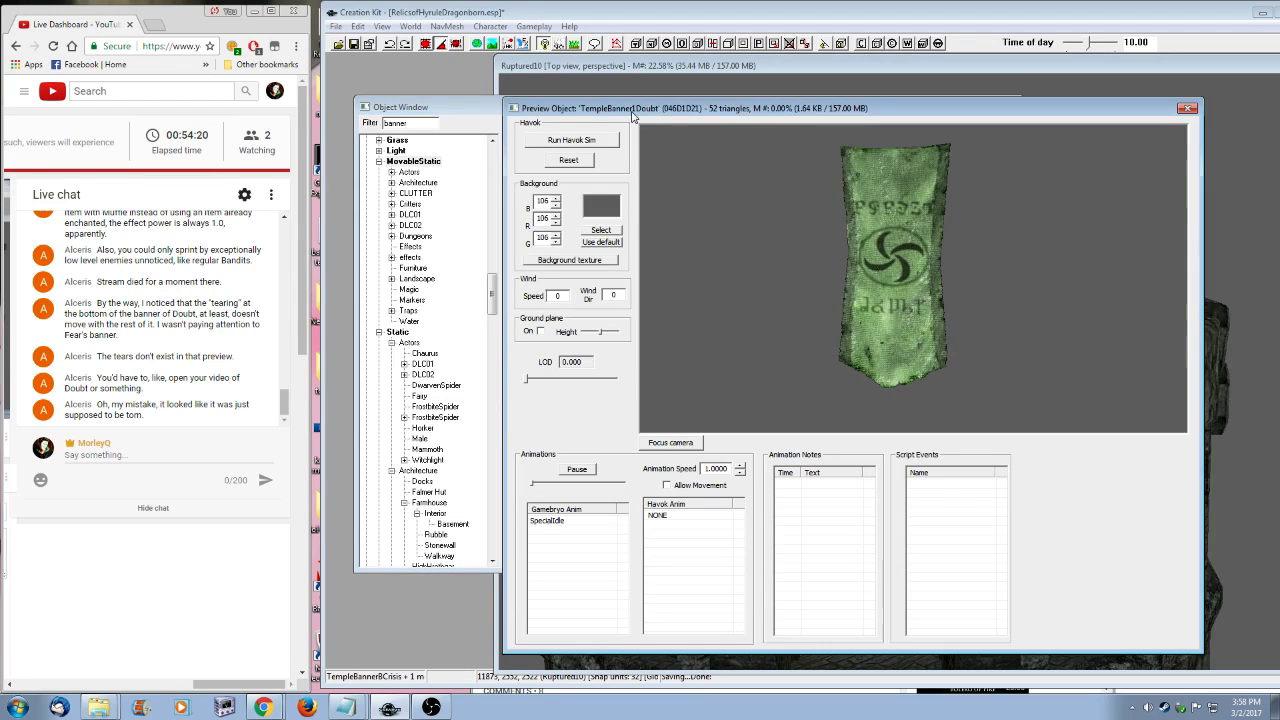
{"action": "left_click_drag", "start_coordinate": [621, 110], "coordinate": [920, 112]}
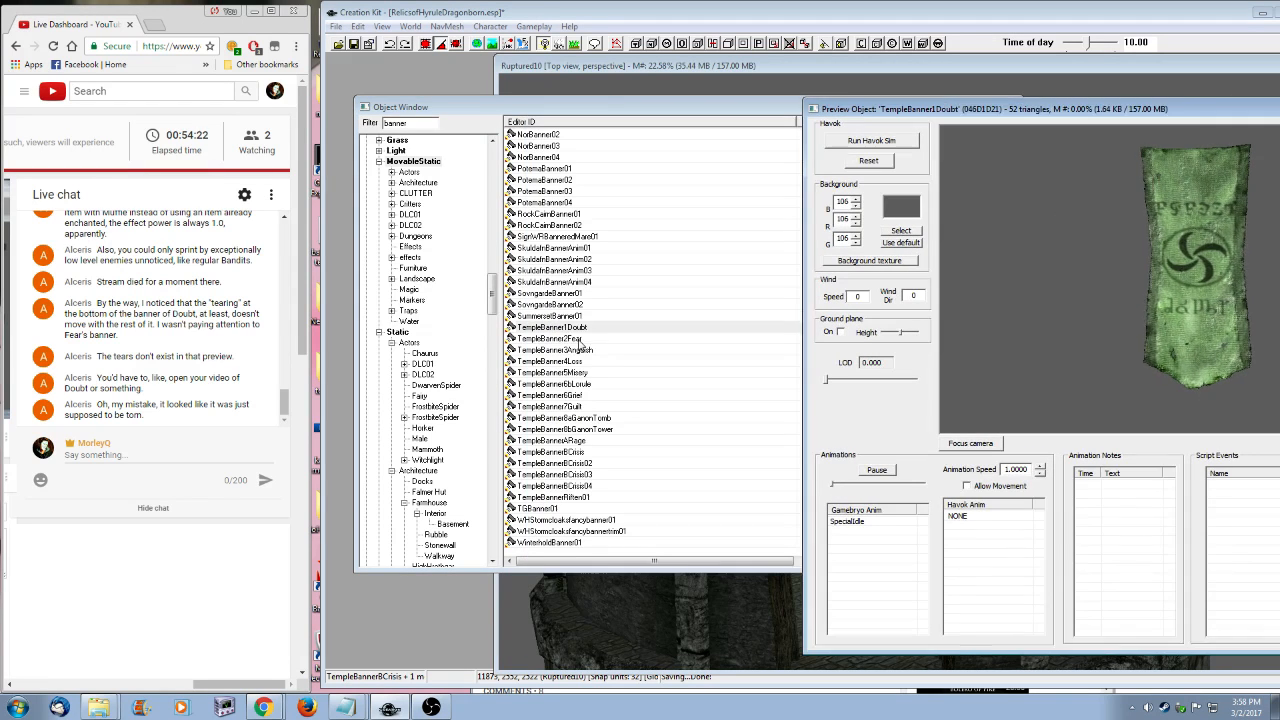
- Compare the previews of TempleBanner1Doubt and TempleBanner2Fear, turning the models to examine their lower edges
{"action": "left_click", "coordinate": [560, 338]}
{"action": "left_click", "coordinate": [567, 328]}
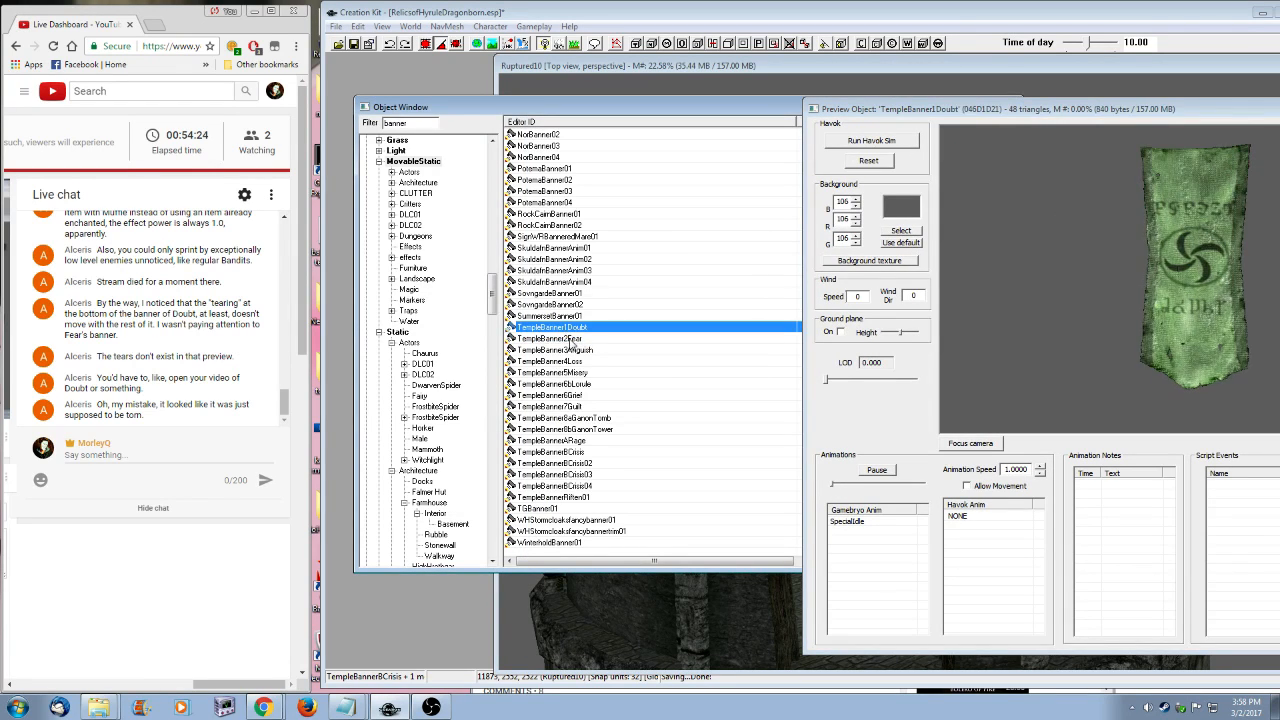
{"action": "left_click", "coordinate": [571, 338]}
{"action": "left_click", "coordinate": [1190, 358]}
{"action": "left_click_drag", "start_coordinate": [1220, 340], "coordinate": [1180, 382]}
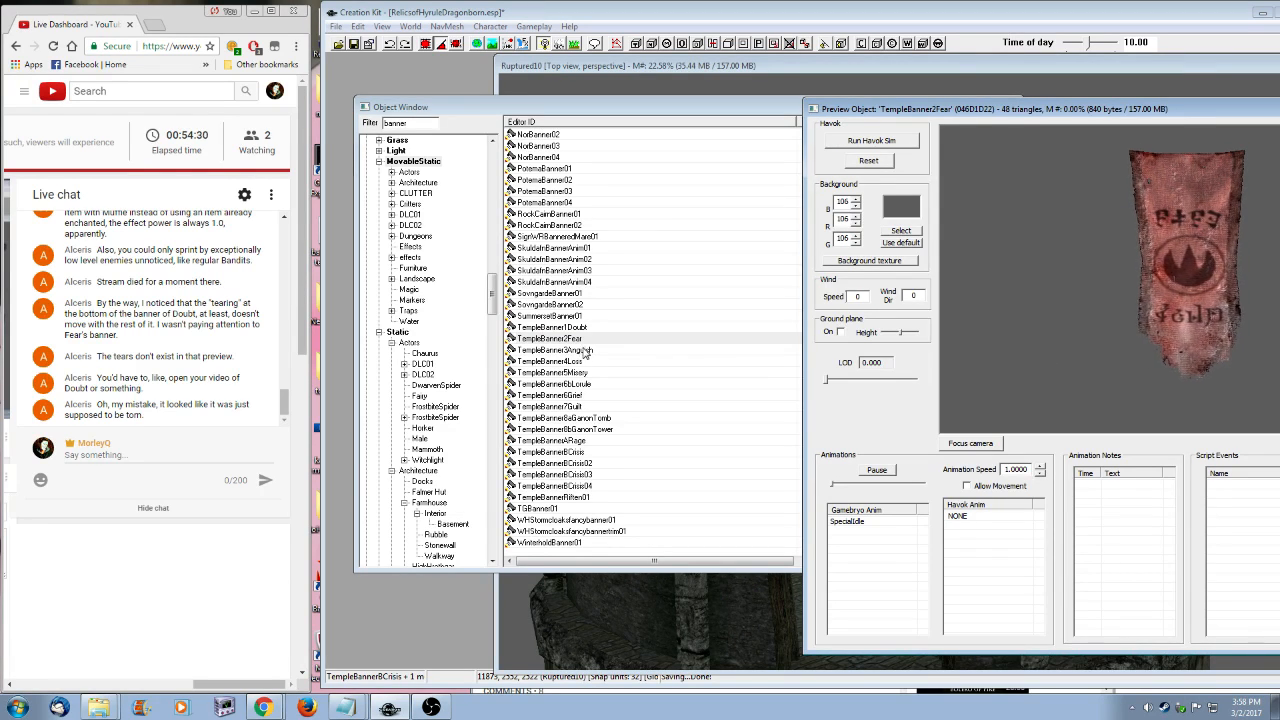
{"action": "left_click", "coordinate": [571, 349]}
{"action": "left_click", "coordinate": [567, 339]}
{"action": "left_click", "coordinate": [1252, 352]}
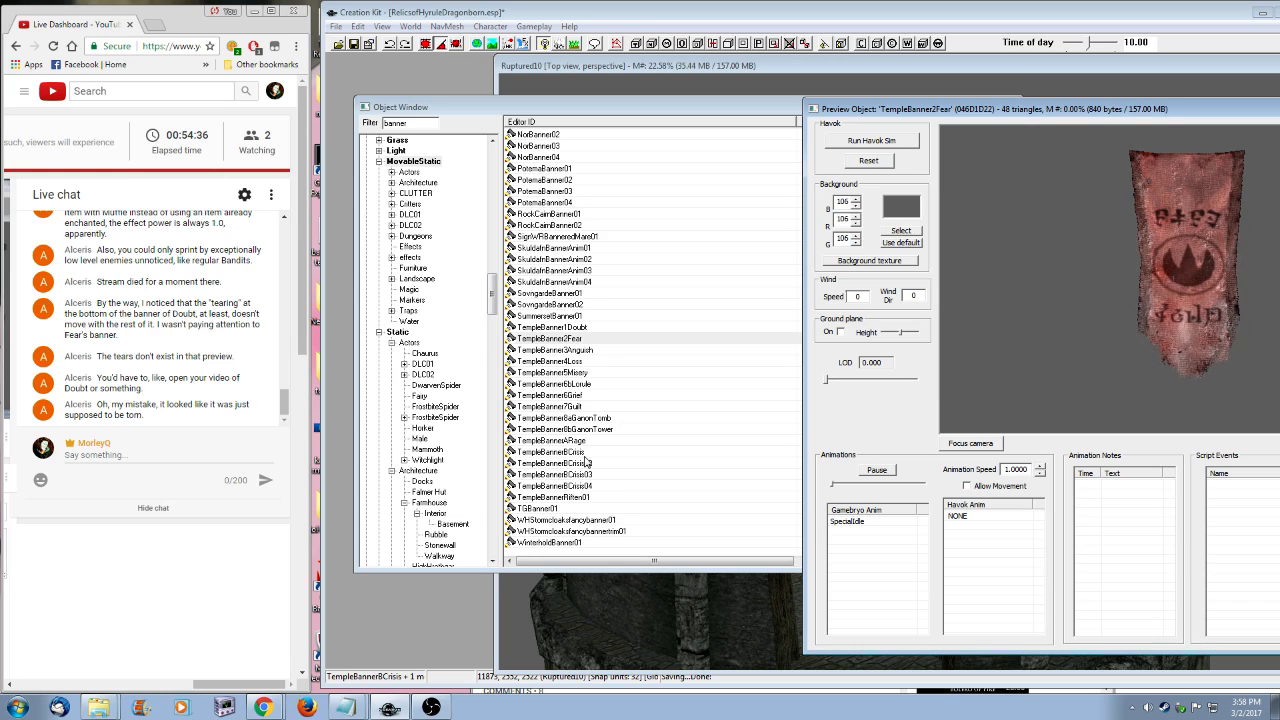
{"action": "left_click", "coordinate": [556, 328]}
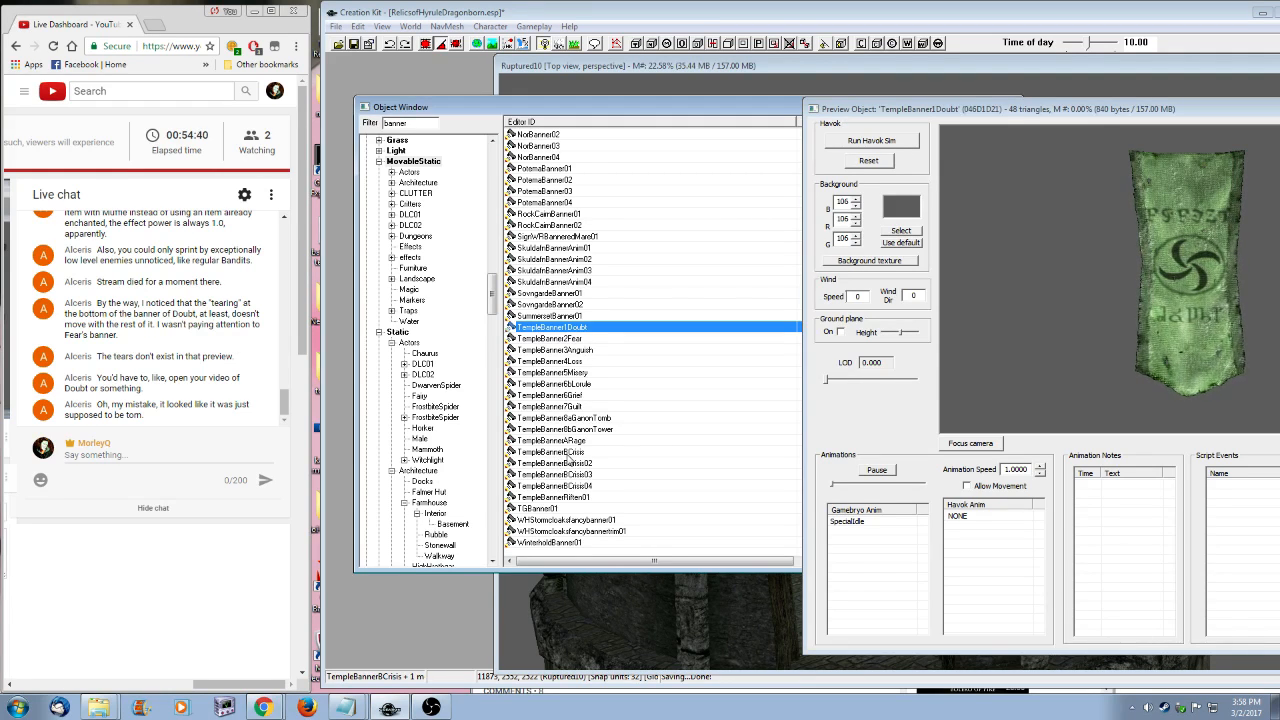
- Preview PotemaBanner02, PotemaBanner01 and TempleBannerBCrisis to compare their cloth shapes
{"action": "left_click", "coordinate": [547, 180]}
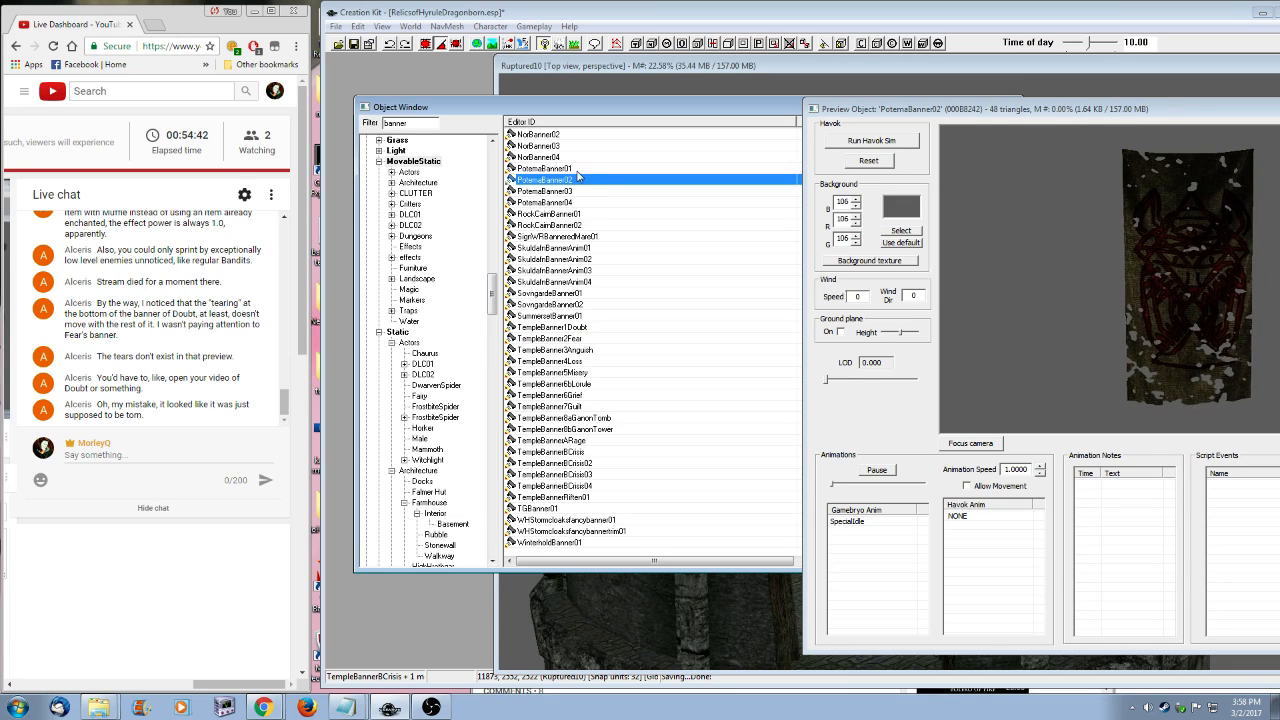
{"action": "left_click", "coordinate": [562, 170]}
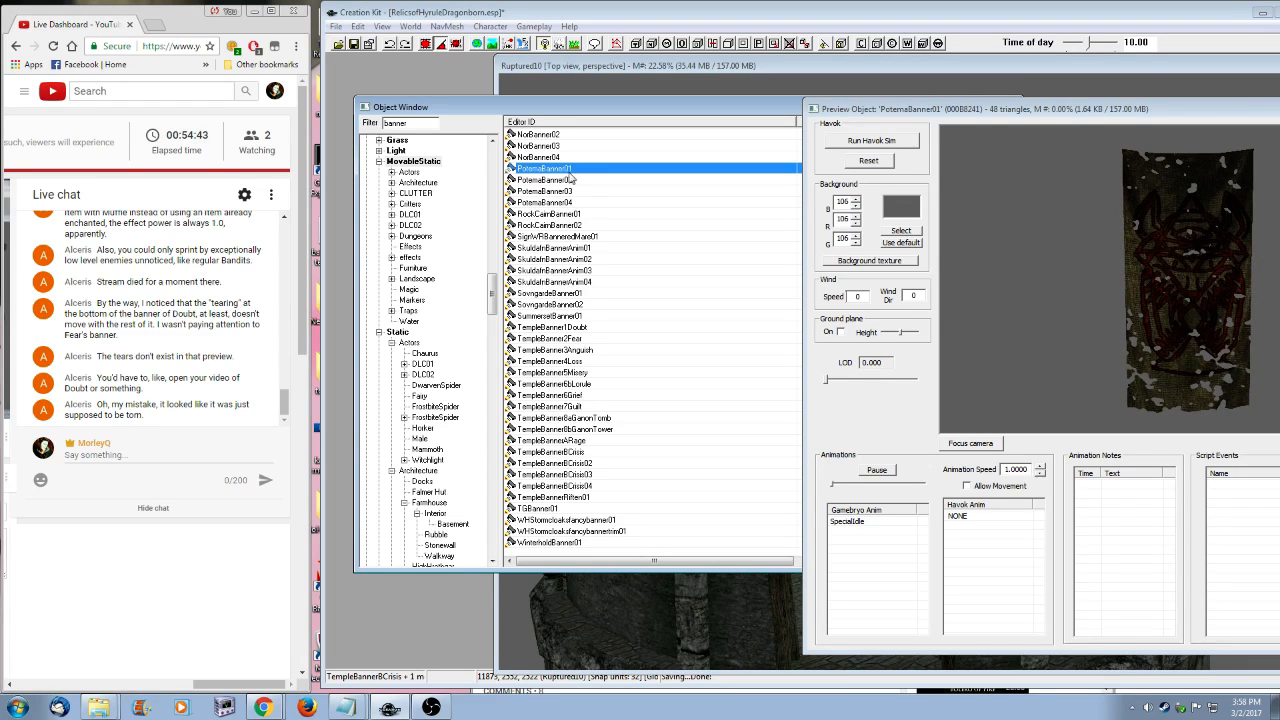
{"action": "left_click", "coordinate": [578, 451]}
- Rename TempleBannerBCrisis02 as TempleBannerBCrisis01 without creating a new object
{"action": "left_click", "coordinate": [584, 463]}
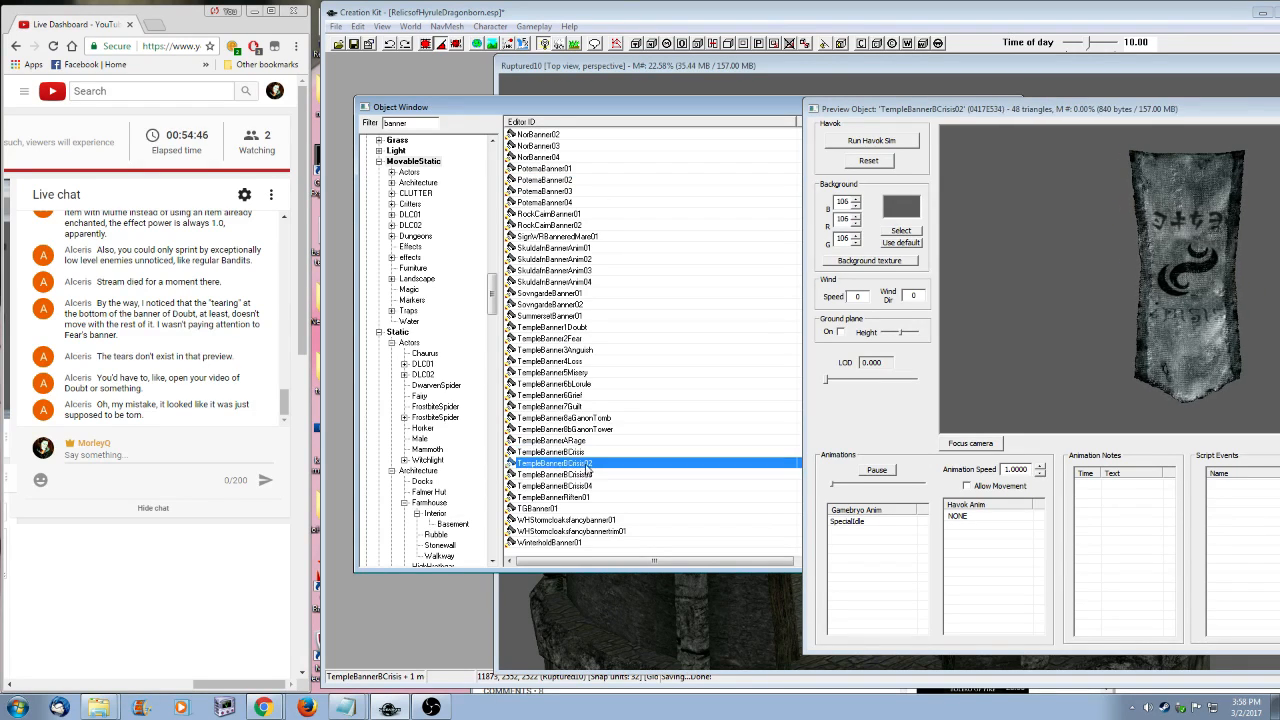
{"action": "left_click", "coordinate": [586, 466]}
{"action": "left_click", "coordinate": [593, 463]}
{"action": "key", "text": "BackSpace"}
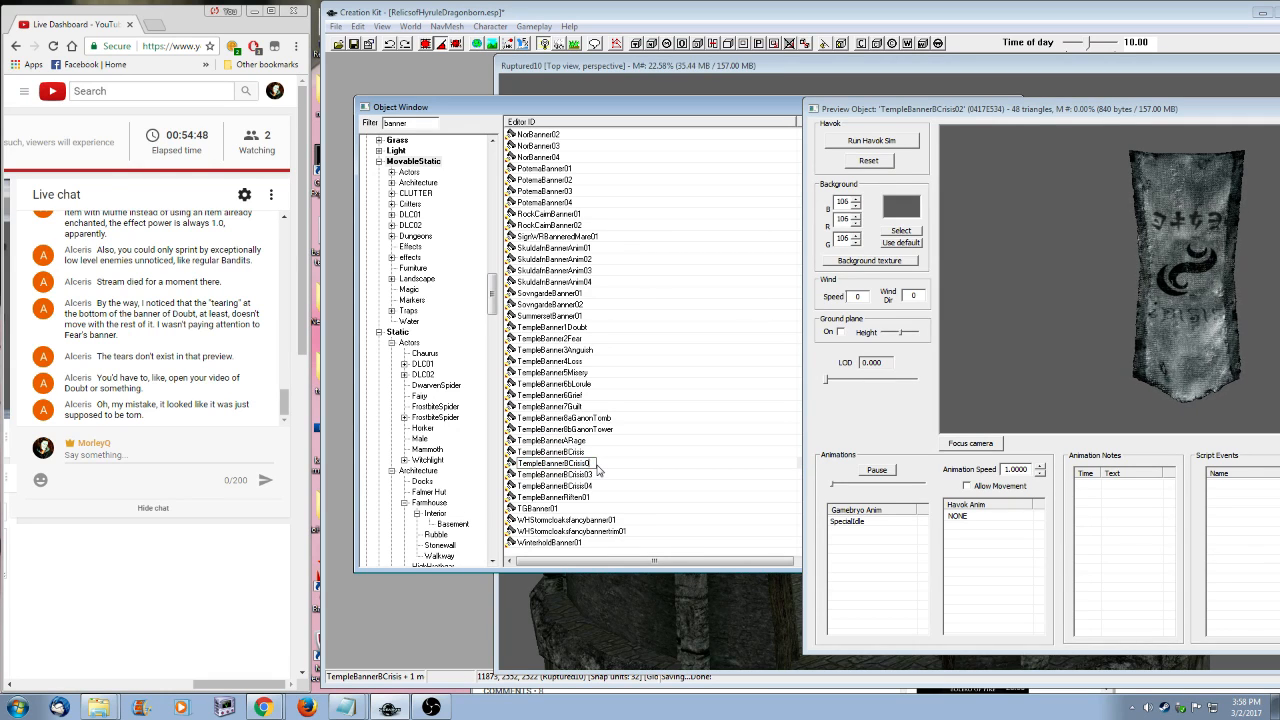
{"action": "type", "text": "1"}
{"action": "key", "text": "Return"}
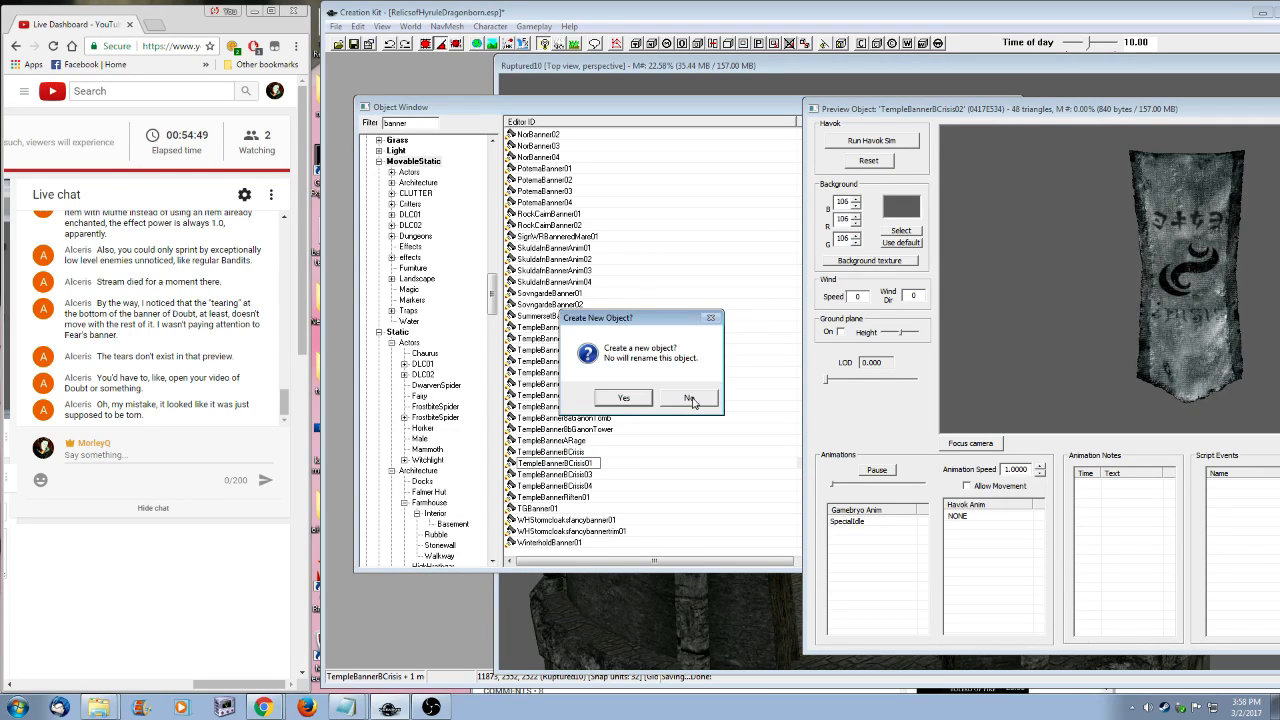
{"action": "left_click", "coordinate": [690, 398]}
- Rename TempleBannerBCrisis as TempleBannerBCrisis02 without creating a new object, and close the banner preview
{"action": "left_click", "coordinate": [583, 452]}
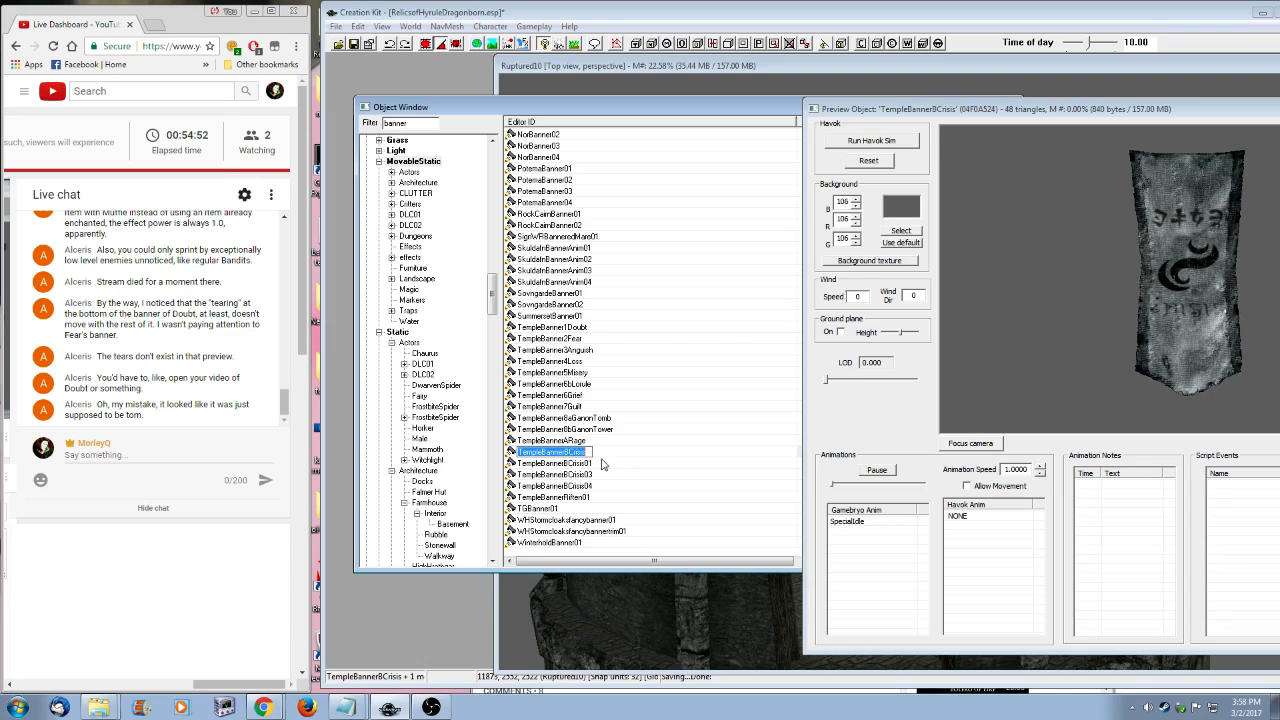
{"action": "left_click", "coordinate": [583, 452]}
{"action": "type", "text": "02"}
{"action": "key", "text": "Return"}
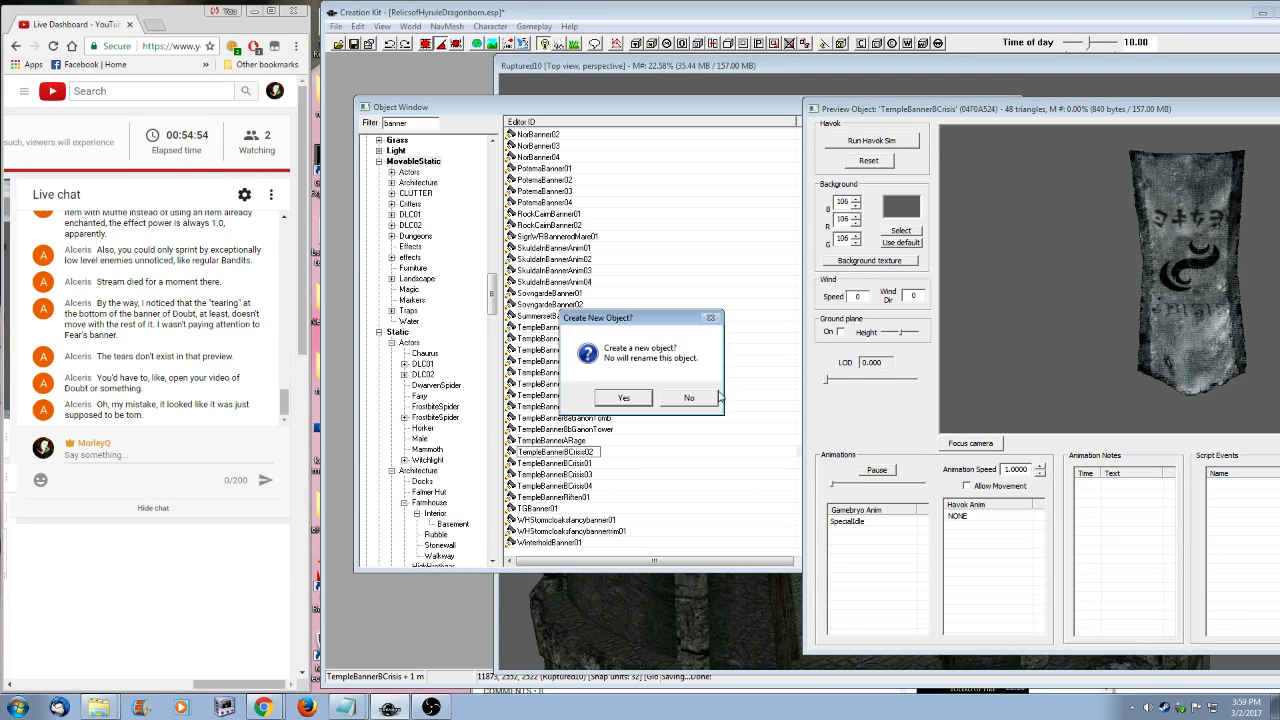
{"action": "left_click", "coordinate": [676, 403]}
{"action": "left_click", "coordinate": [685, 398]}
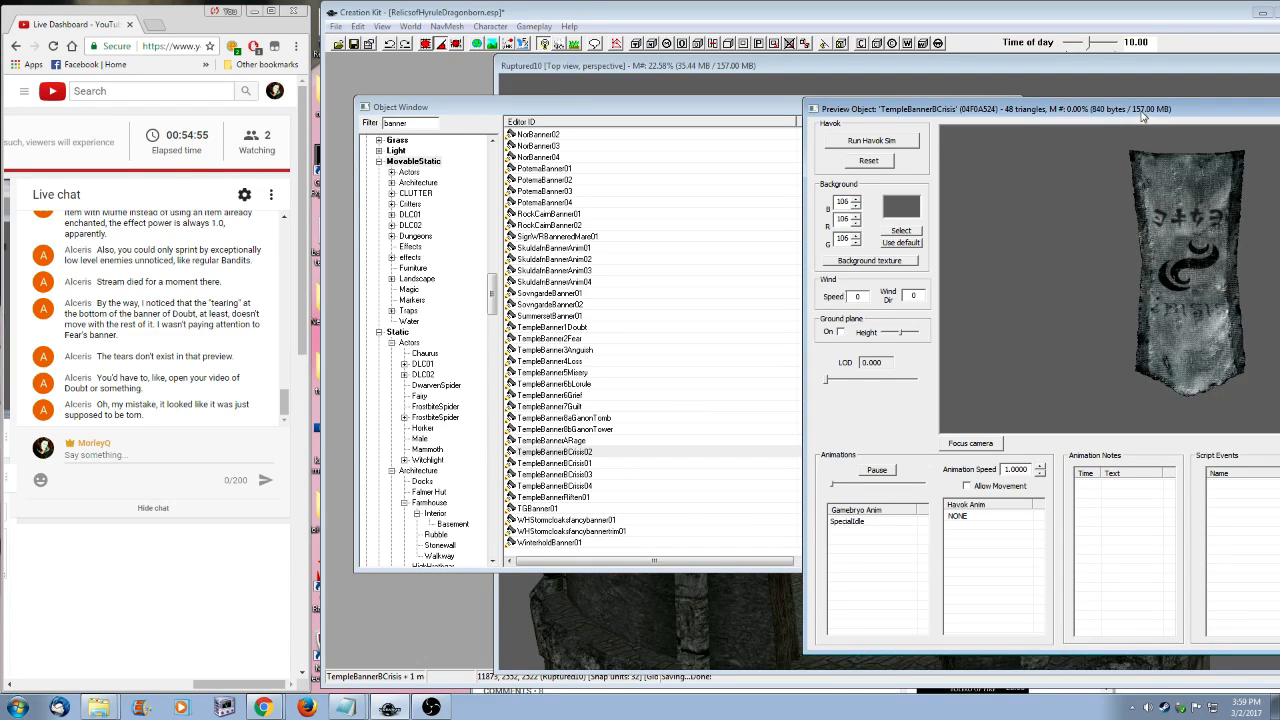
{"action": "key", "text": "Escape"}
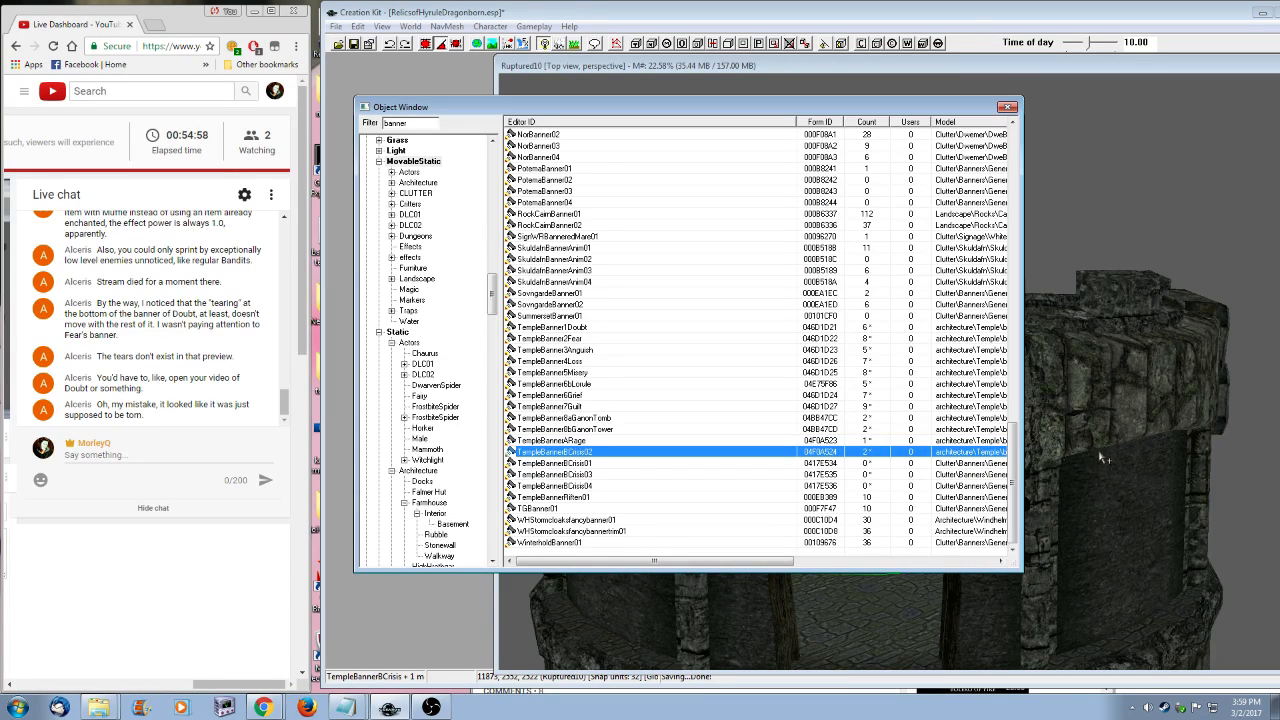
- Select the Crisis banner above the tower's opening and examine how it hangs on the tower
{"action": "left_click", "coordinate": [1103, 458]}
{"action": "left_click", "coordinate": [898, 446]}
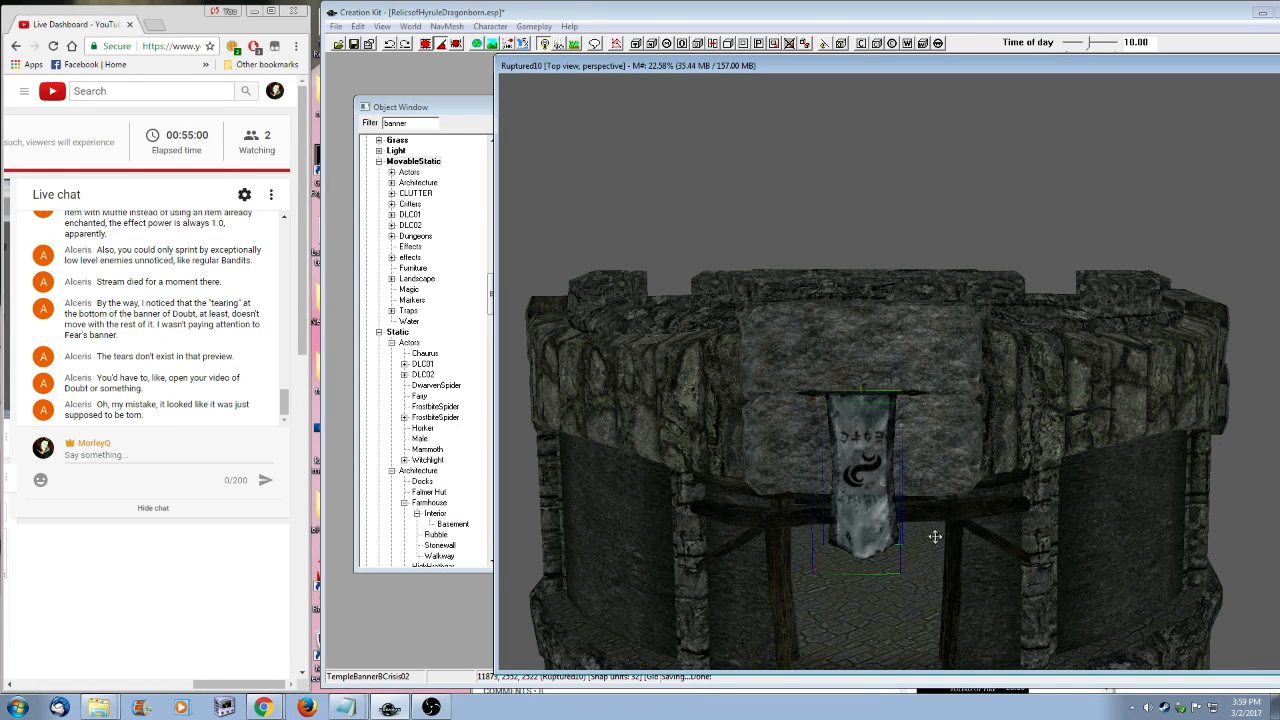
{"action": "key", "text": "f"}
{"action": "scroll", "coordinate": [957, 561], "scroll_direction": "down", "scroll_amount": 3}
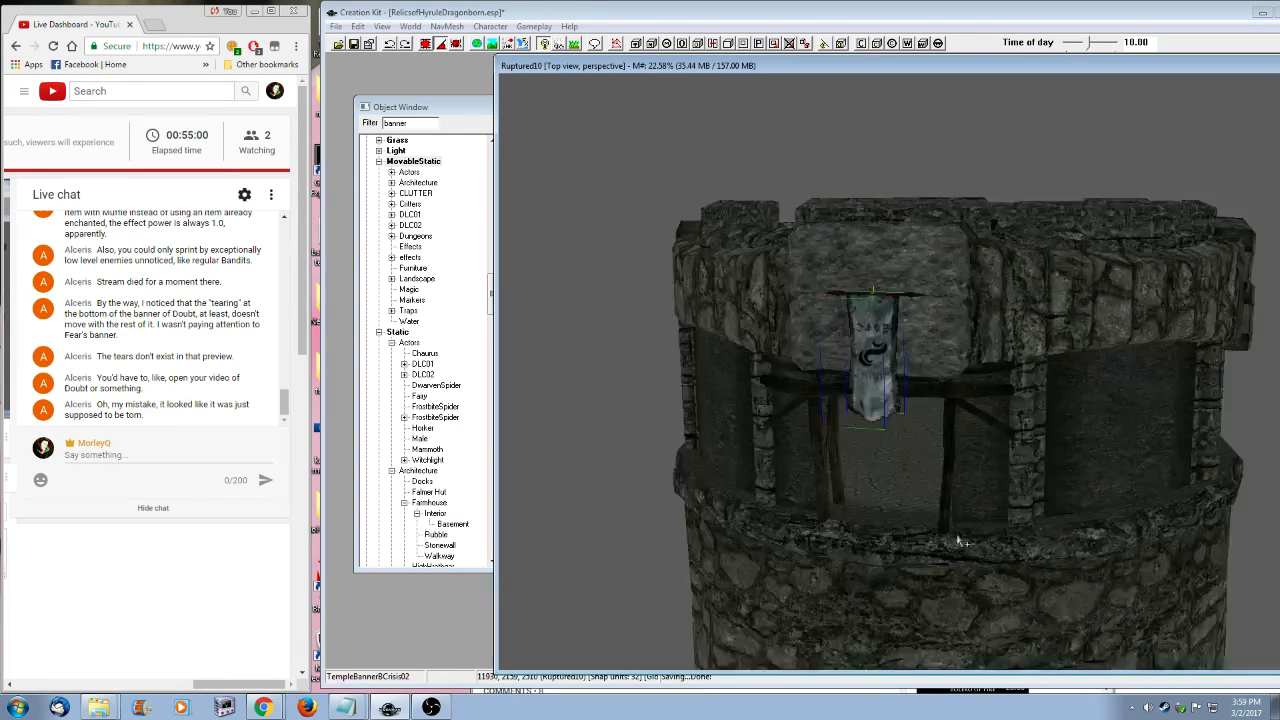
{"action": "middle_click_drag", "start_coordinate": [957, 537], "coordinate": [907, 506], "text": "shift"}
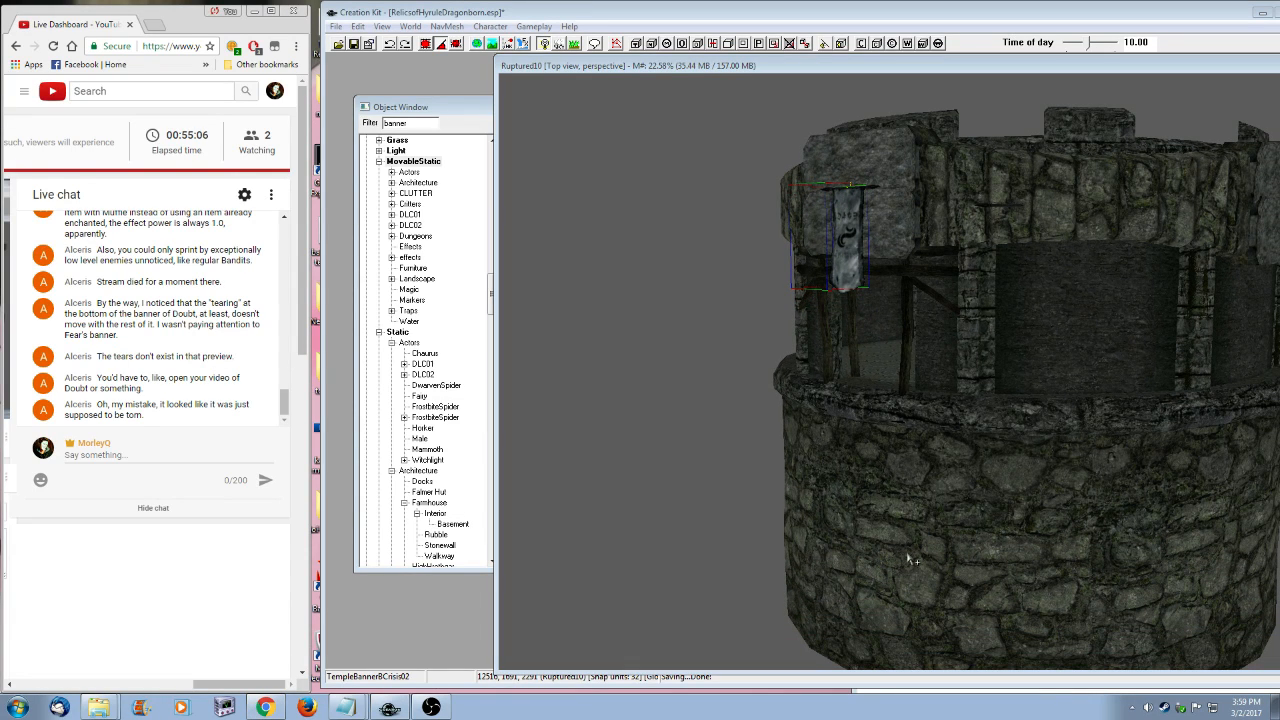
- Duplicate one of the temple's stone pillars together with its windmill fan for use on the tower
{"action": "middle_click_drag", "start_coordinate": [908, 558], "coordinate": [1091, 402], "text": "shift"}
{"action": "scroll", "coordinate": [912, 535], "scroll_direction": "down", "scroll_amount": 5}
{"action": "scroll", "coordinate": [836, 521], "scroll_direction": "down", "scroll_amount": 5}
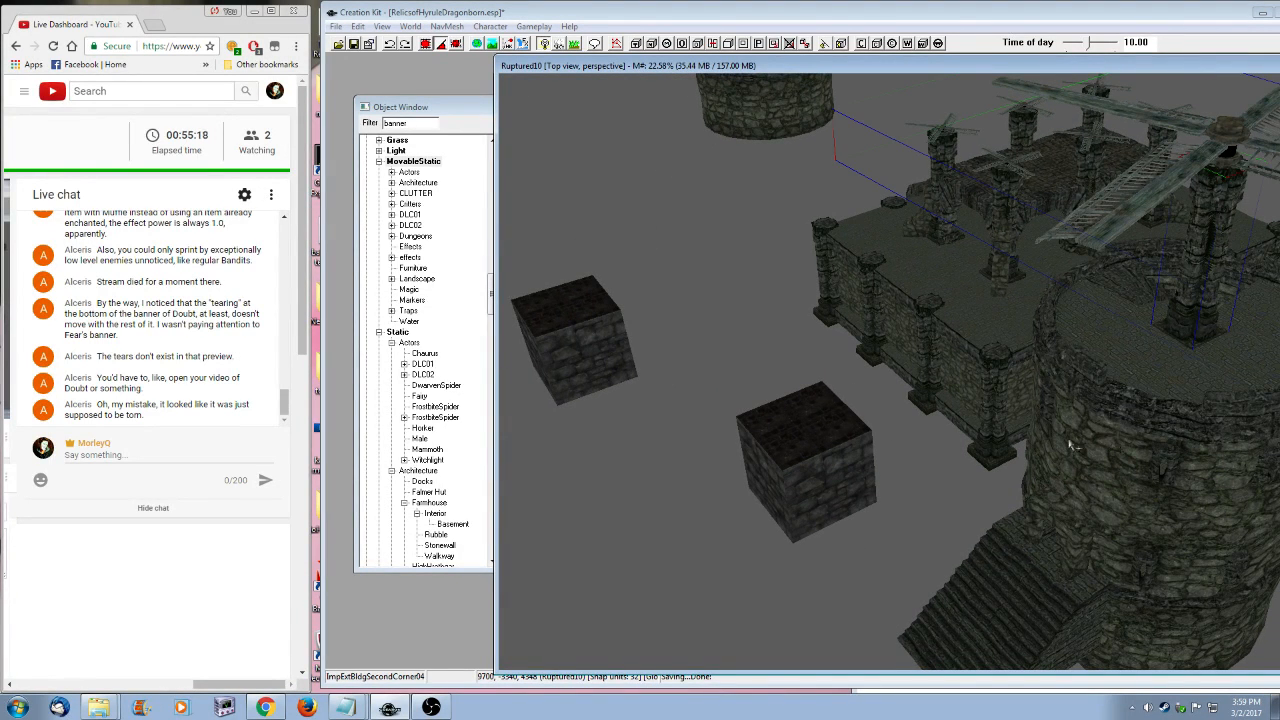
{"action": "middle_click_drag", "start_coordinate": [1068, 443], "coordinate": [874, 549], "text": "shift"}
{"action": "scroll", "coordinate": [874, 549], "scroll_direction": "up", "scroll_amount": 3}
{"action": "scroll", "coordinate": [874, 549], "scroll_direction": "down", "scroll_amount": 5}
{"action": "scroll", "coordinate": [874, 549], "scroll_direction": "down", "scroll_amount": 5}
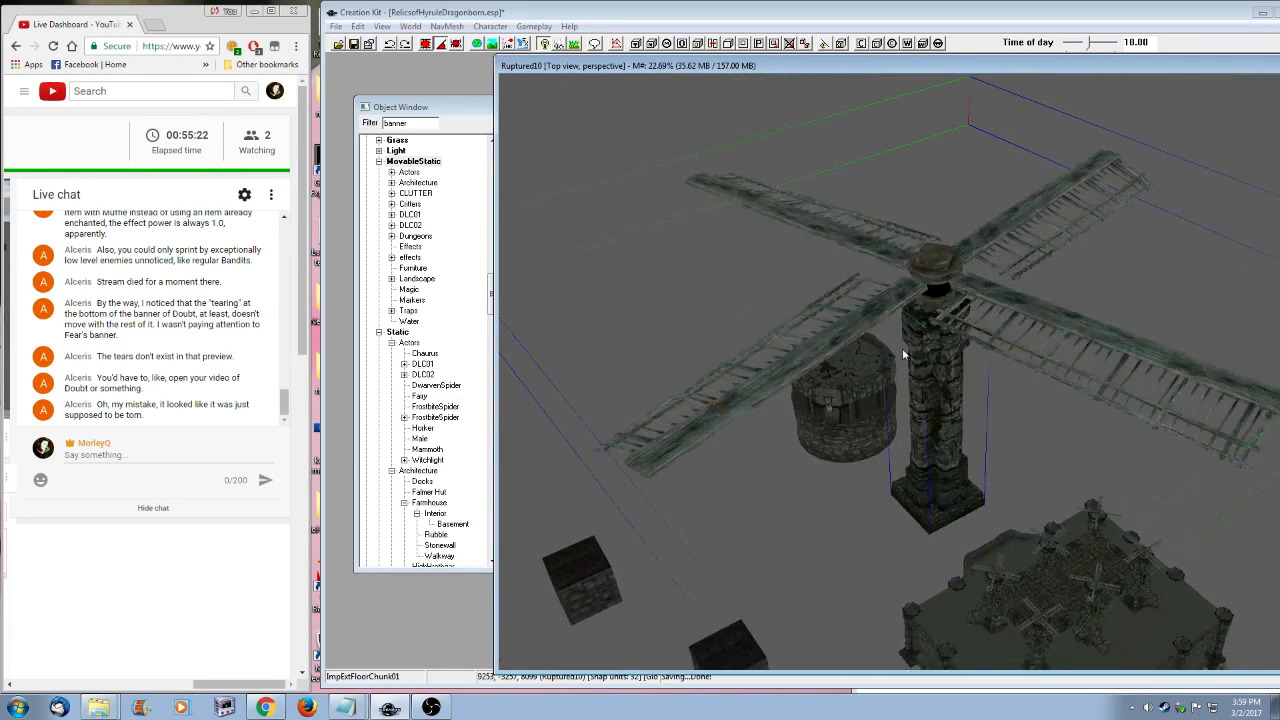
- Move the copied pillar and windmill fan onto the tower and raise them so the pillar stands on the roof
{"action": "left_click_drag", "start_coordinate": [902, 350], "coordinate": [829, 405]}
{"action": "left_click_drag", "start_coordinate": [848, 296], "coordinate": [943, 371]}
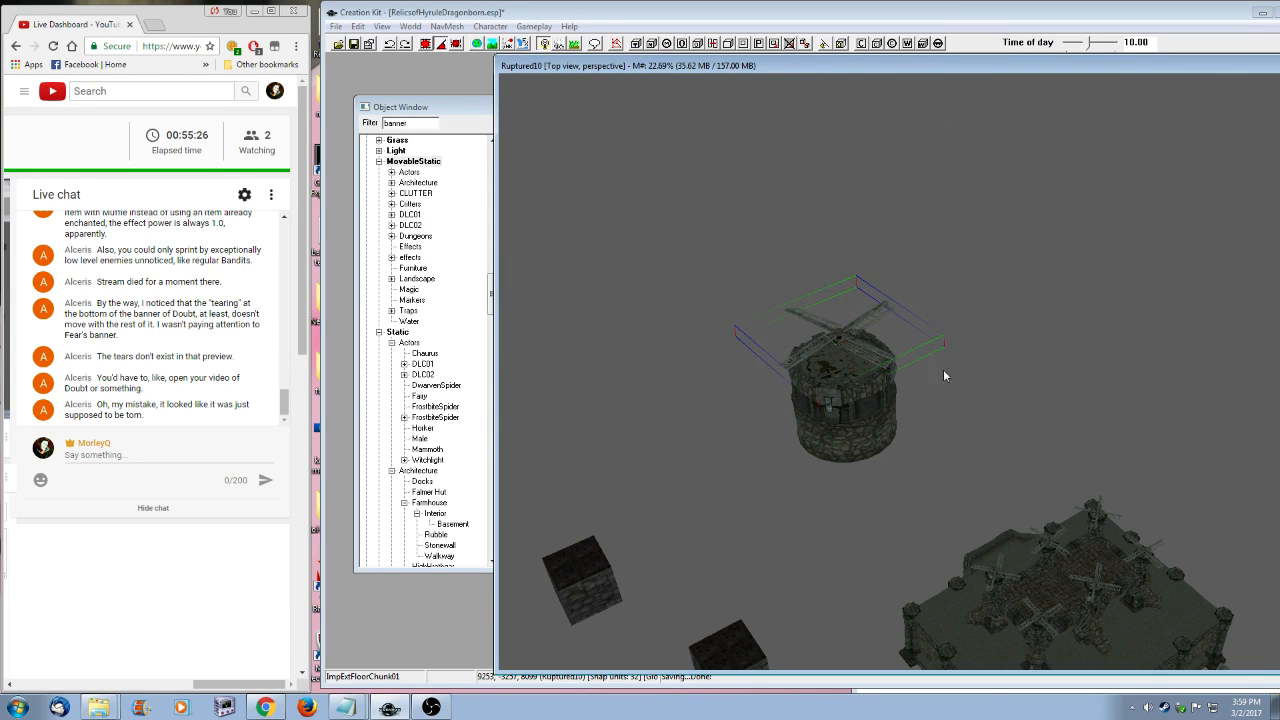
{"action": "middle_click_drag", "start_coordinate": [943, 371], "coordinate": [908, 534]}
{"action": "scroll", "coordinate": [908, 534], "scroll_direction": "up", "scroll_amount": 1}
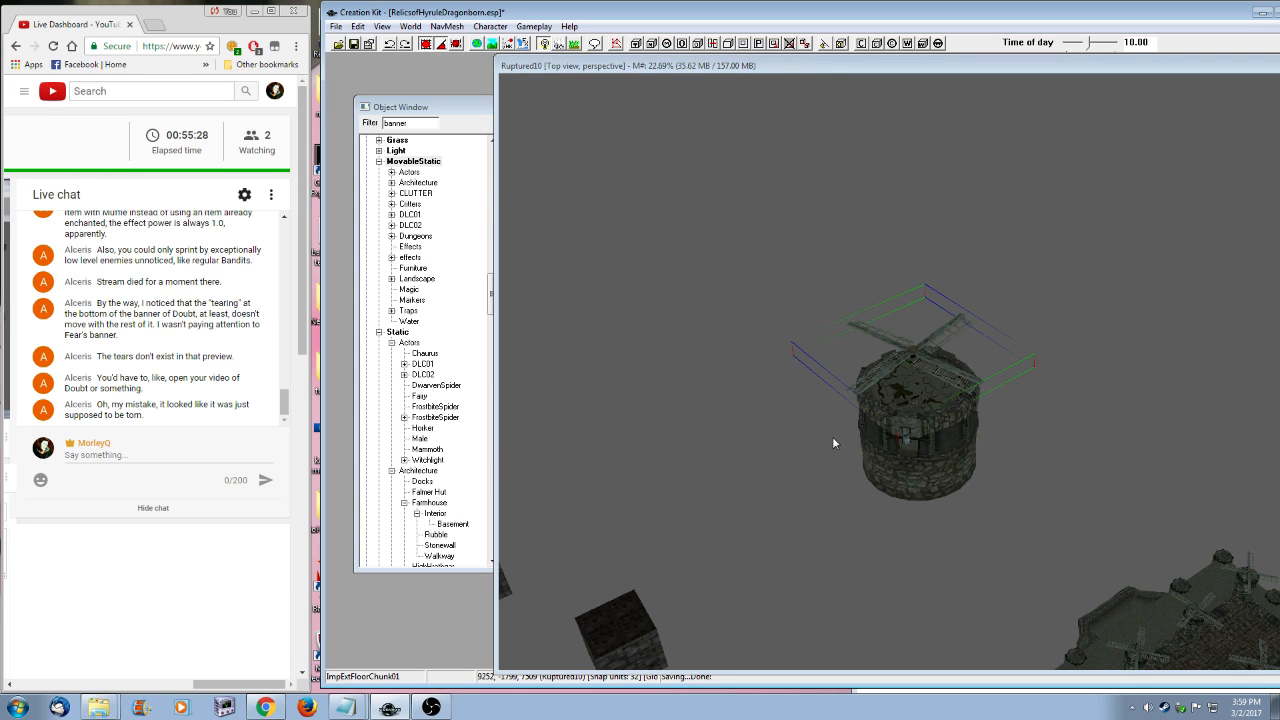
{"action": "scroll", "coordinate": [832, 441], "scroll_direction": "up", "scroll_amount": 5}
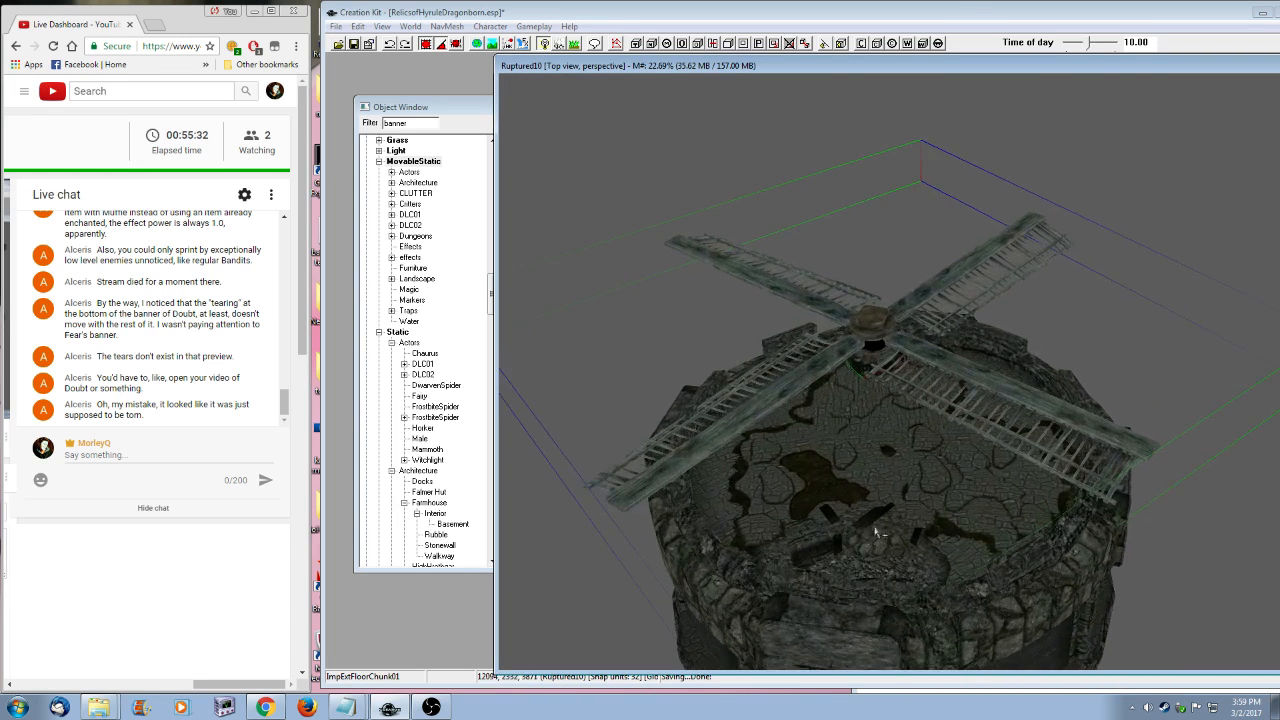
{"action": "middle_click_drag", "start_coordinate": [969, 468], "coordinate": [900, 590]}
{"action": "left_click_drag", "start_coordinate": [900, 520], "coordinate": [890, 128]}
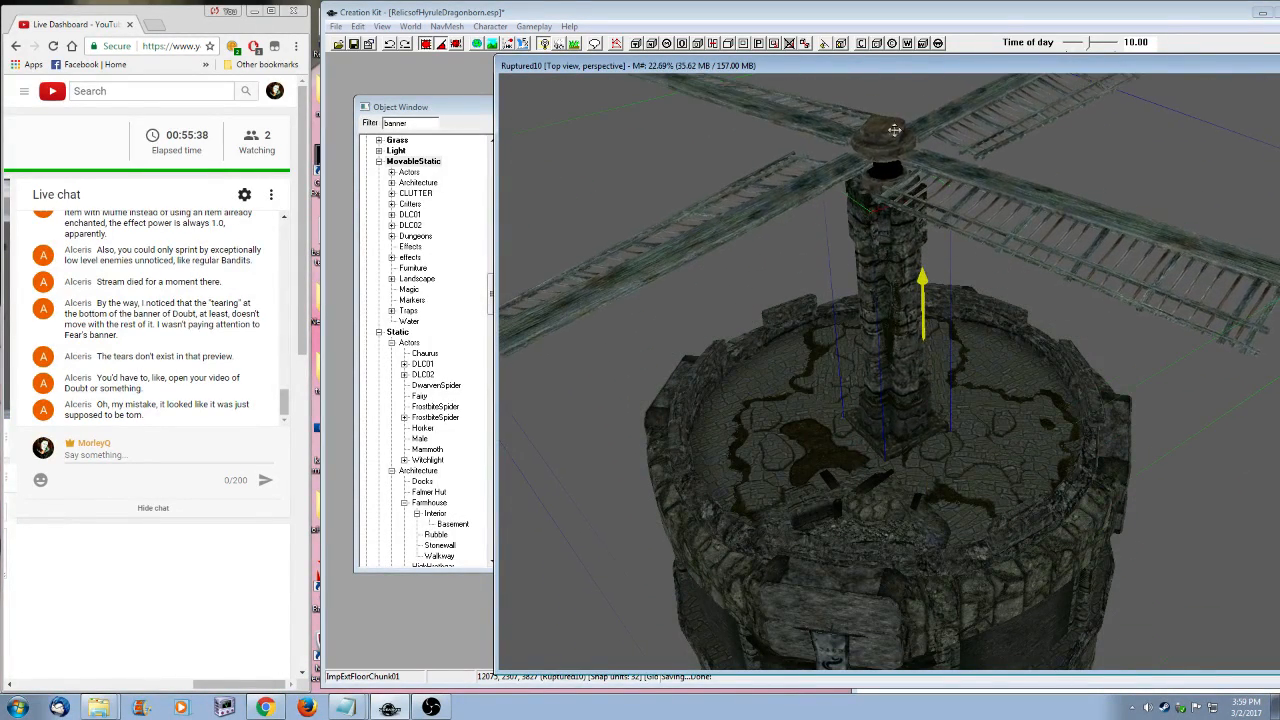
- Inspect the pillar and windmill fan on the tower from above, from the side and up close
{"action": "middle_click_drag", "start_coordinate": [890, 128], "coordinate": [1006, 318]}
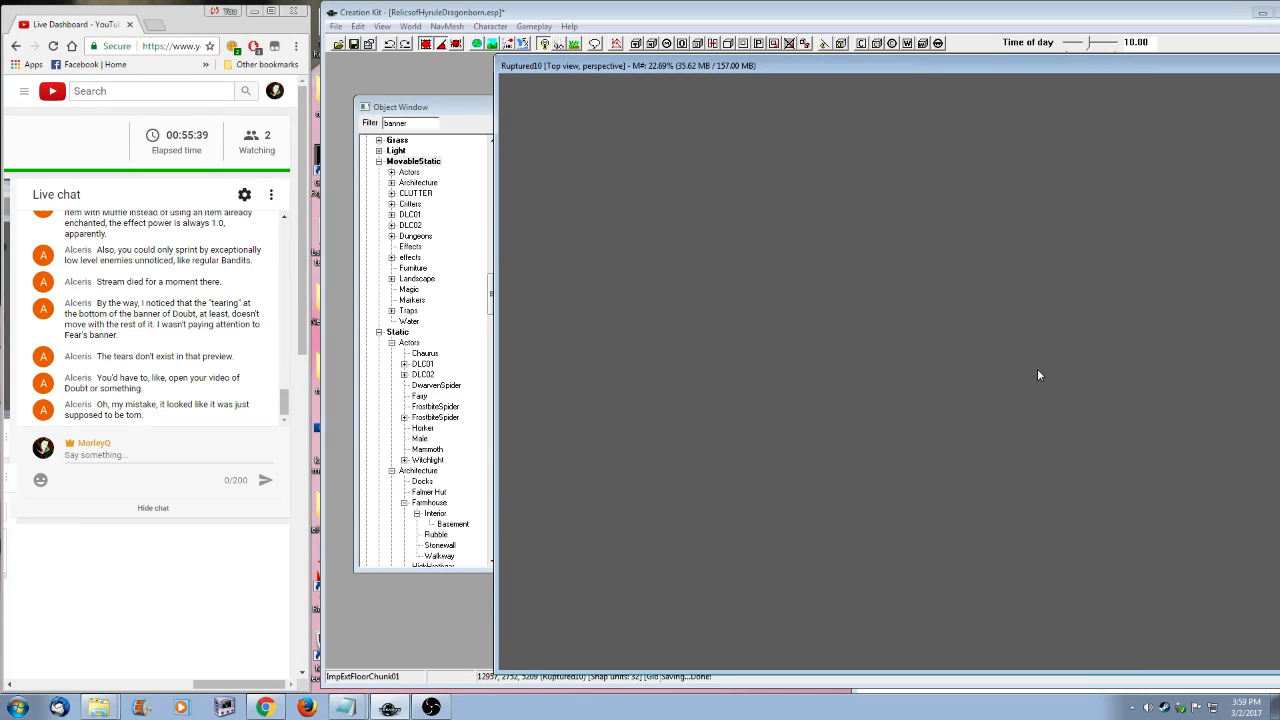
{"action": "middle_click_drag", "start_coordinate": [1038, 370], "coordinate": [894, 384]}
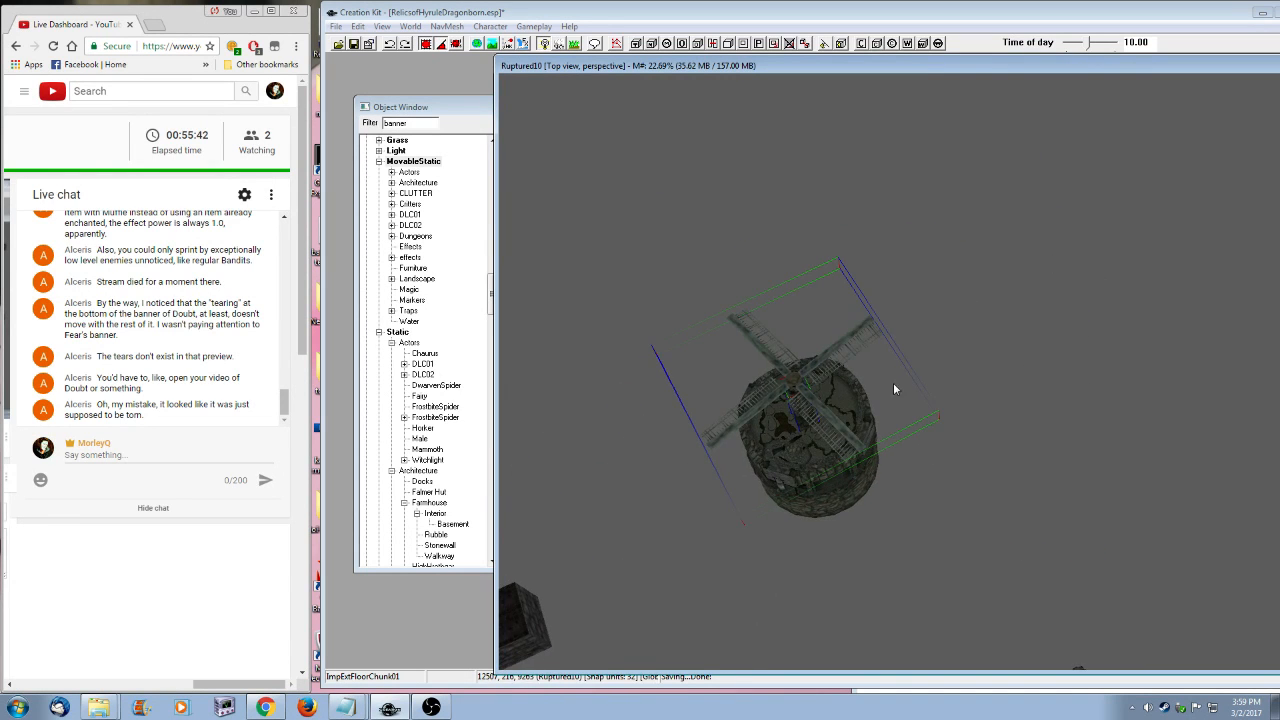
{"action": "middle_click_drag", "start_coordinate": [834, 506], "coordinate": [1025, 526], "text": "shift"}
{"action": "scroll", "coordinate": [1025, 526], "scroll_direction": "up", "scroll_amount": 3}
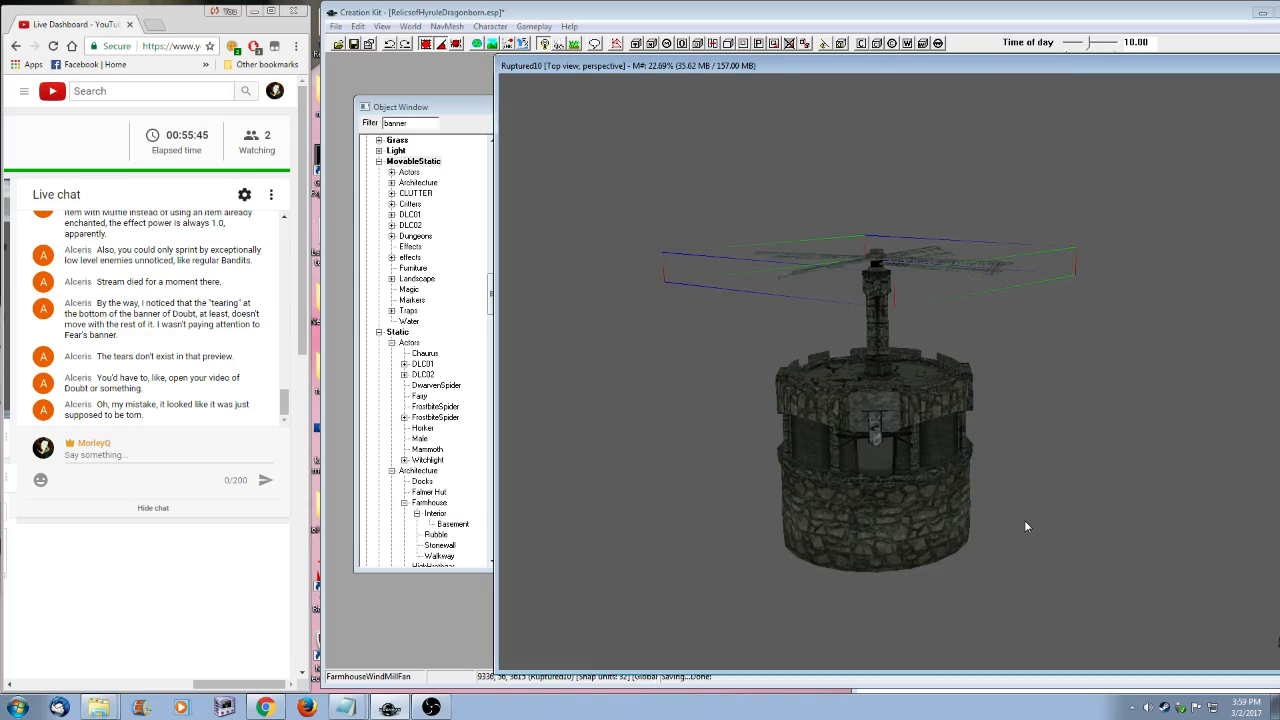
{"action": "scroll", "coordinate": [1025, 526], "scroll_direction": "up", "scroll_amount": 8}
{"action": "mouse_move", "coordinate": [1037, 466]}
{"action": "middle_mouse_down", "text": "shift"}
{"action": "mouse_move", "coordinate": [1029, 438]}
{"action": "mouse_move", "coordinate": [1011, 448]}
{"action": "mouse_move", "coordinate": [1031, 431]}
{"action": "mouse_move", "coordinate": [1023, 457]}
{"action": "middle_mouse_up", "text": "shift"}
{"action": "scroll", "coordinate": [1033, 438], "scroll_direction": "down", "scroll_amount": 8}
{"action": "scroll", "coordinate": [1025, 440], "scroll_direction": "up", "scroll_amount": 3}
- Try removing the pillar and placing the windmill fan low over the tower roof without it
{"action": "left_click", "coordinate": [1017, 449]}
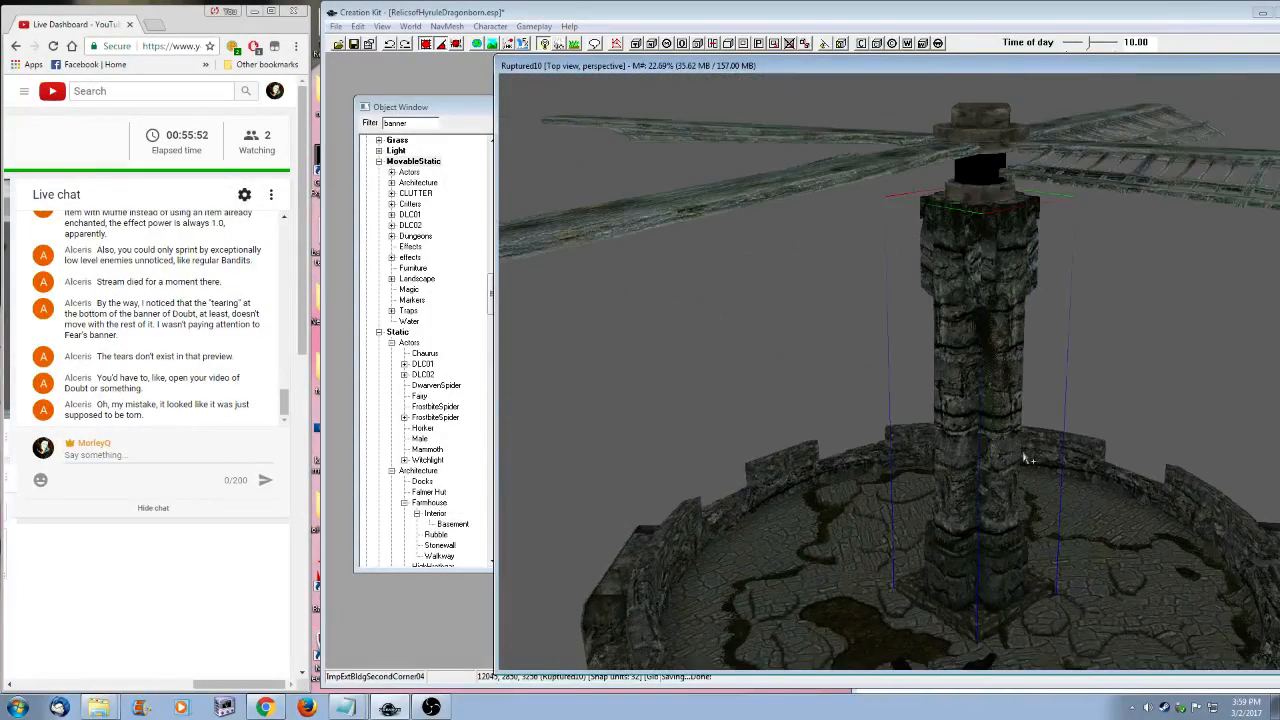
{"action": "key", "text": "1"}
{"action": "left_click", "coordinate": [1001, 179]}
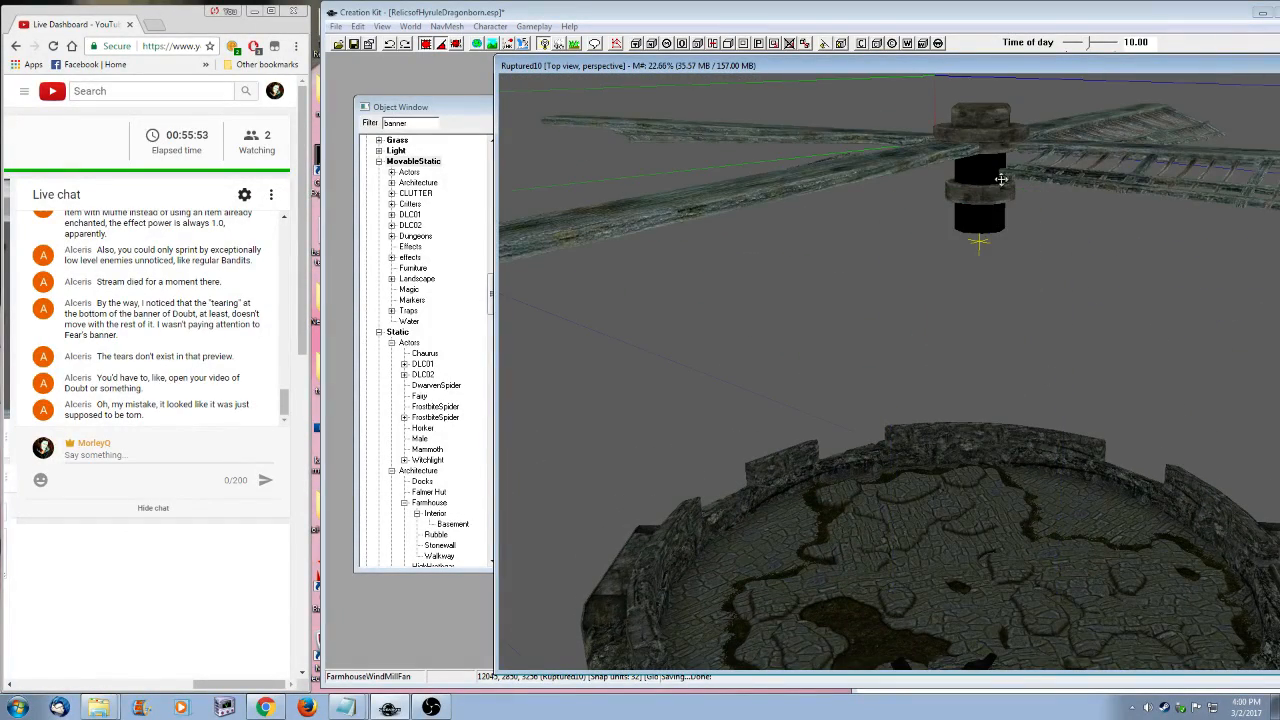
{"action": "left_click_drag", "start_coordinate": [1001, 179], "coordinate": [1010, 520]}
{"action": "middle_click_drag", "start_coordinate": [1010, 520], "coordinate": [1006, 543], "text": "shift"}
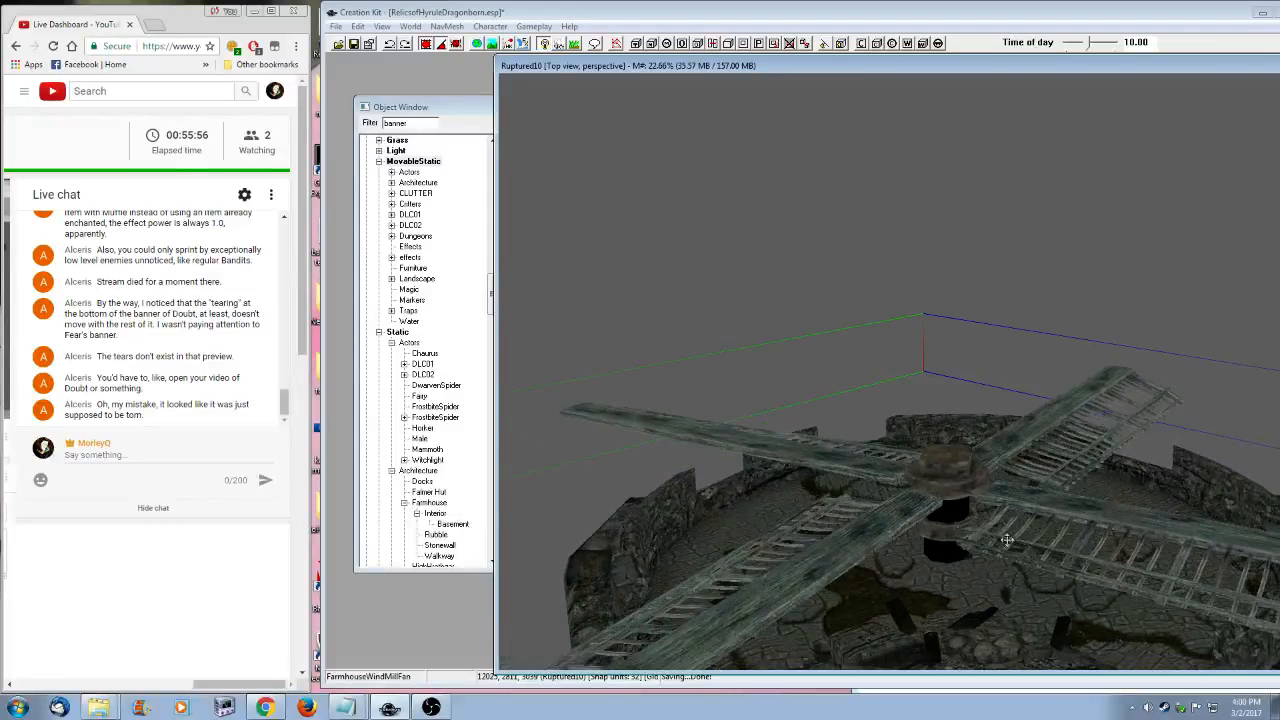
{"action": "left_click_drag", "start_coordinate": [949, 488], "coordinate": [949, 321]}
- Undo the windmill fan's moves and the removal of the pillar
{"action": "key", "text": "ctrl+z"}
{"action": "key", "text": "ctrl+z"}
{"action": "key", "text": "ctrl+z"}
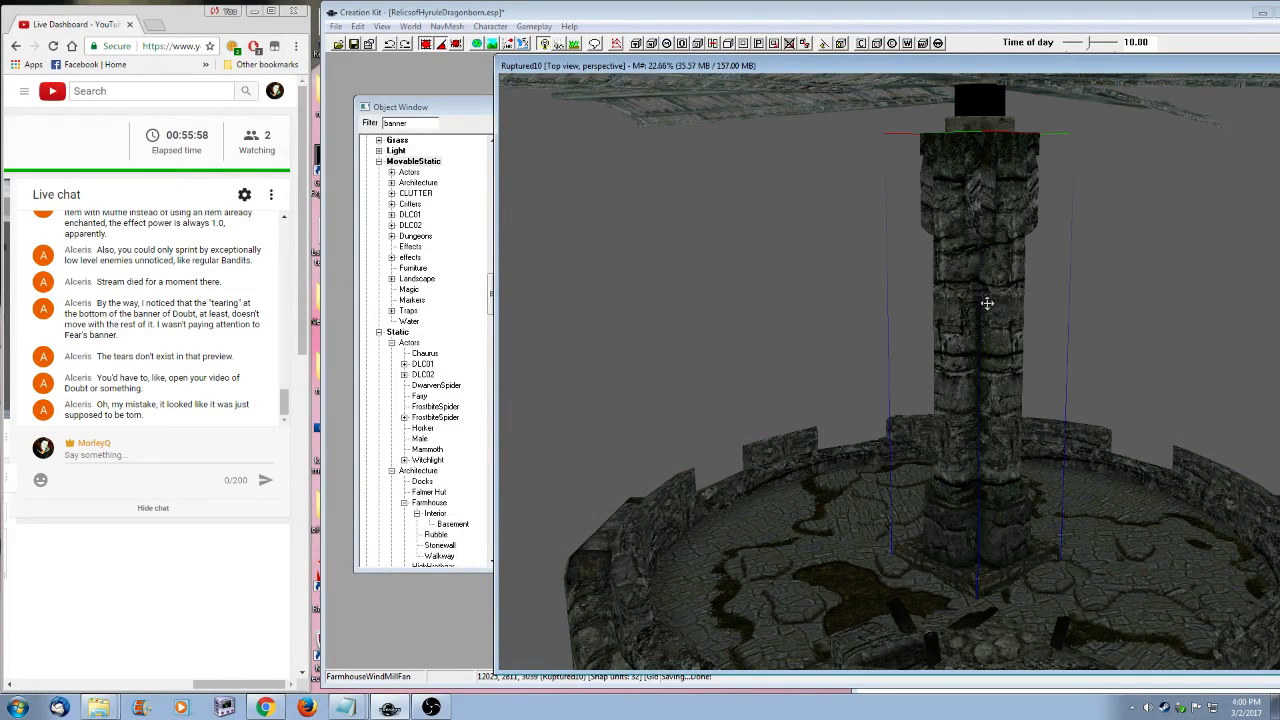
- Shift the pillar towards the middle of the tower roof, moving the windmill fan aside to see its position
{"action": "left_click_drag", "start_coordinate": [983, 404], "coordinate": [950, 405]}
{"action": "middle_click_drag", "start_coordinate": [950, 405], "coordinate": [972, 454], "text": "shift"}
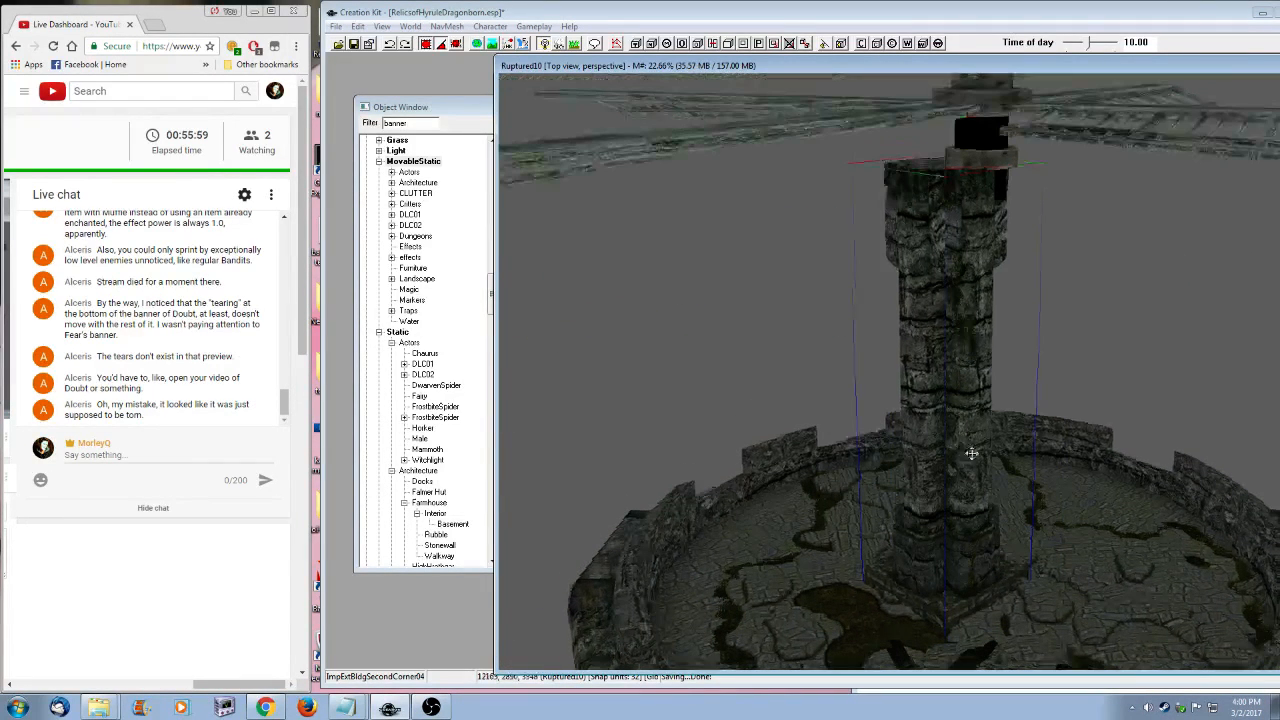
{"action": "key", "text": "t"}
{"action": "left_click_drag", "start_coordinate": [926, 512], "coordinate": [1056, 369]}
{"action": "middle_click_drag", "start_coordinate": [928, 605], "coordinate": [949, 494], "text": "shift"}
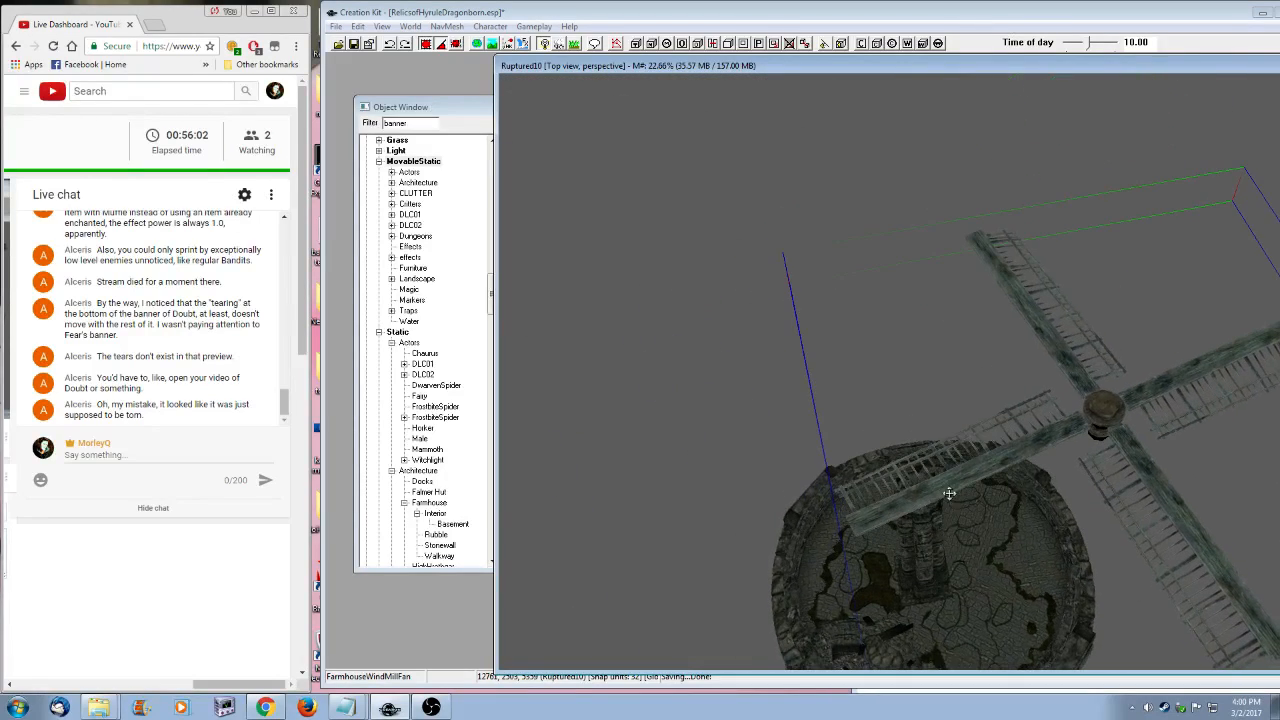
{"action": "left_click", "coordinate": [931, 565]}
{"action": "left_click_drag", "start_coordinate": [931, 565], "coordinate": [941, 561]}
- Move the windmill fan back over the top of the pillar
{"action": "middle_click_drag", "start_coordinate": [954, 595], "coordinate": [1168, 284], "text": "shift"}
{"action": "scroll", "coordinate": [982, 552], "scroll_direction": "up", "scroll_amount": 2}
{"action": "left_click", "coordinate": [1168, 284]}
{"action": "left_click_drag", "start_coordinate": [1168, 284], "coordinate": [866, 314]}
- Examine the tower's front, the torn edge of the hanging banner and the room behind it
{"action": "middle_click_drag", "start_coordinate": [866, 314], "coordinate": [1046, 486], "text": "shift"}
{"action": "scroll", "coordinate": [956, 323], "scroll_direction": "down", "scroll_amount": 3}
{"action": "scroll", "coordinate": [1046, 486], "scroll_direction": "up", "scroll_amount": 6}
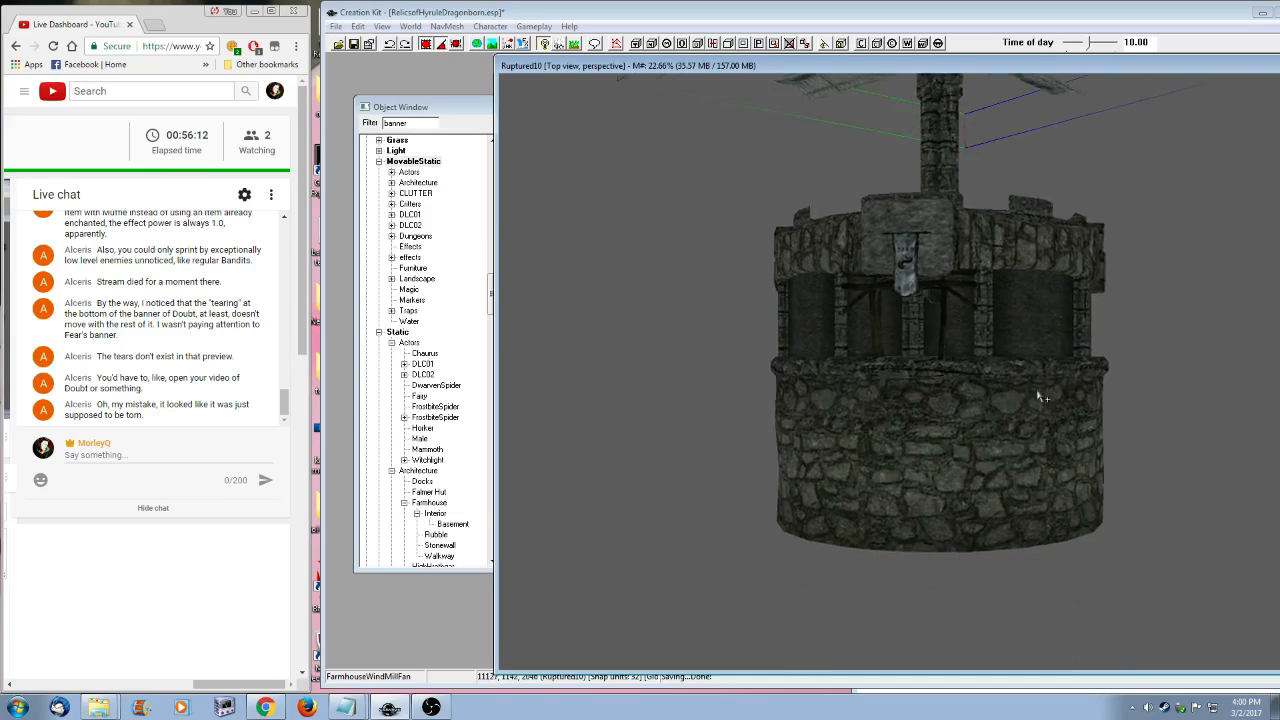
{"action": "scroll", "coordinate": [1020, 432], "scroll_direction": "up", "scroll_amount": 5}
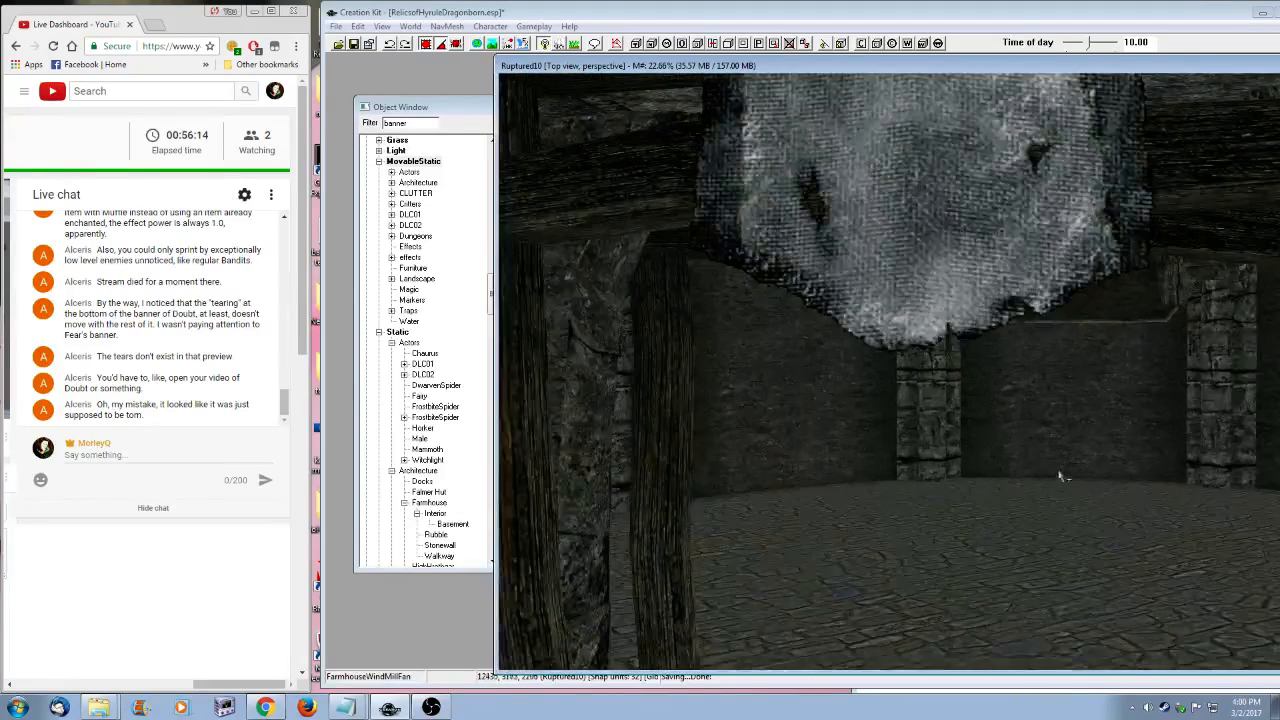
{"action": "middle_click_drag", "start_coordinate": [1060, 476], "coordinate": [990, 372], "text": "shift"}
- Filter the object list by "gear" and list the matching Static objects
{"action": "left_click", "coordinate": [450, 258]}
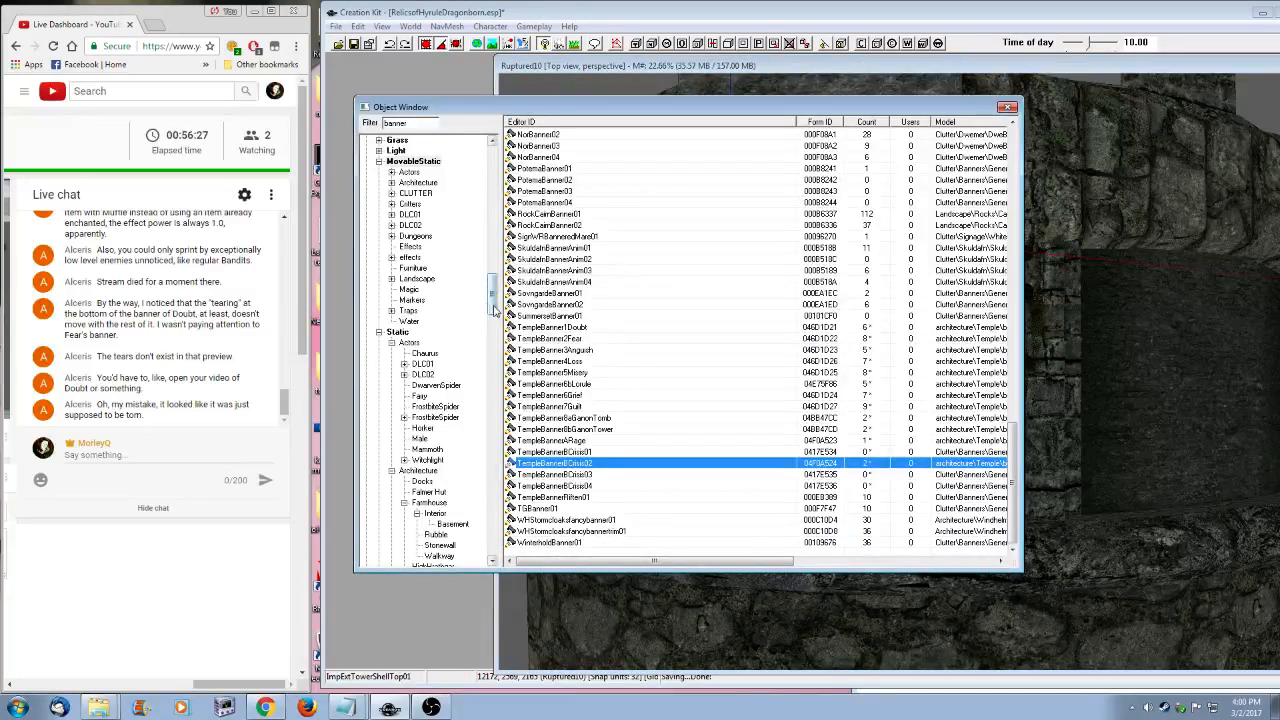
{"action": "key", "text": "Tab"}
{"action": "key", "text": "Tab"}
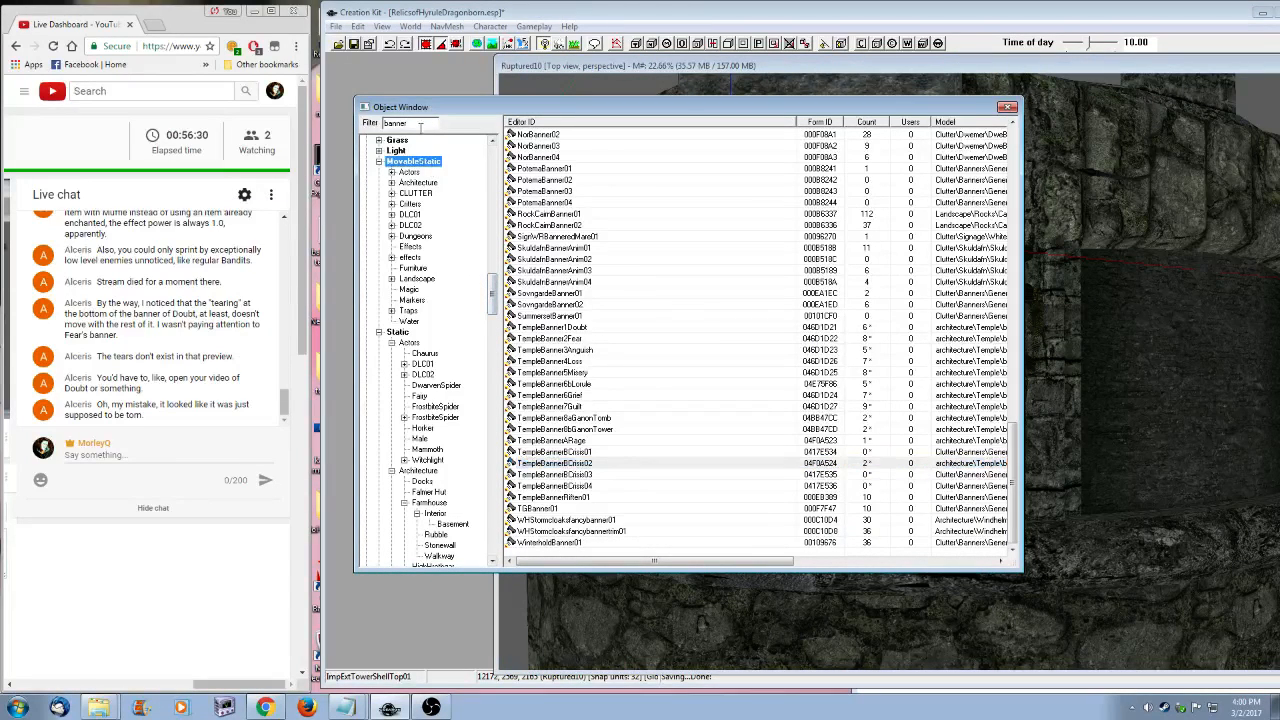
{"action": "type", "text": "gear"}
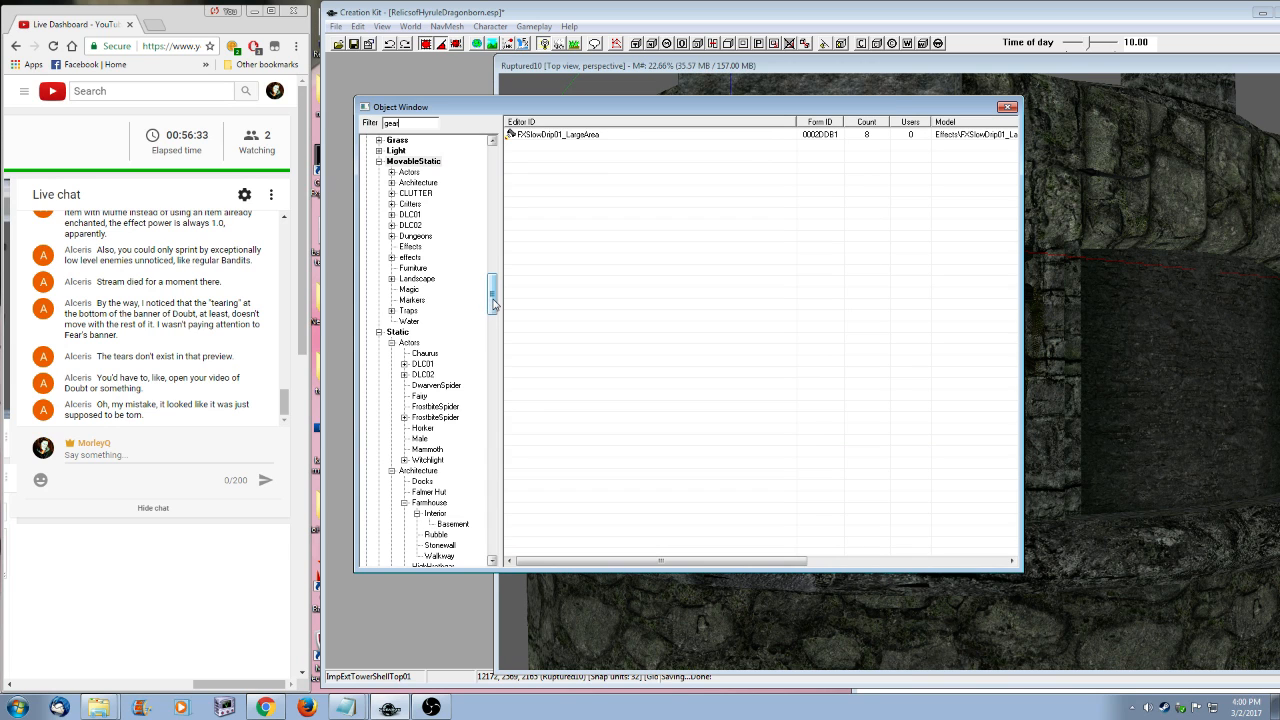
{"action": "scroll", "coordinate": [493, 305], "scroll_direction": "up", "scroll_amount": 1}
{"action": "left_click", "coordinate": [398, 354]}
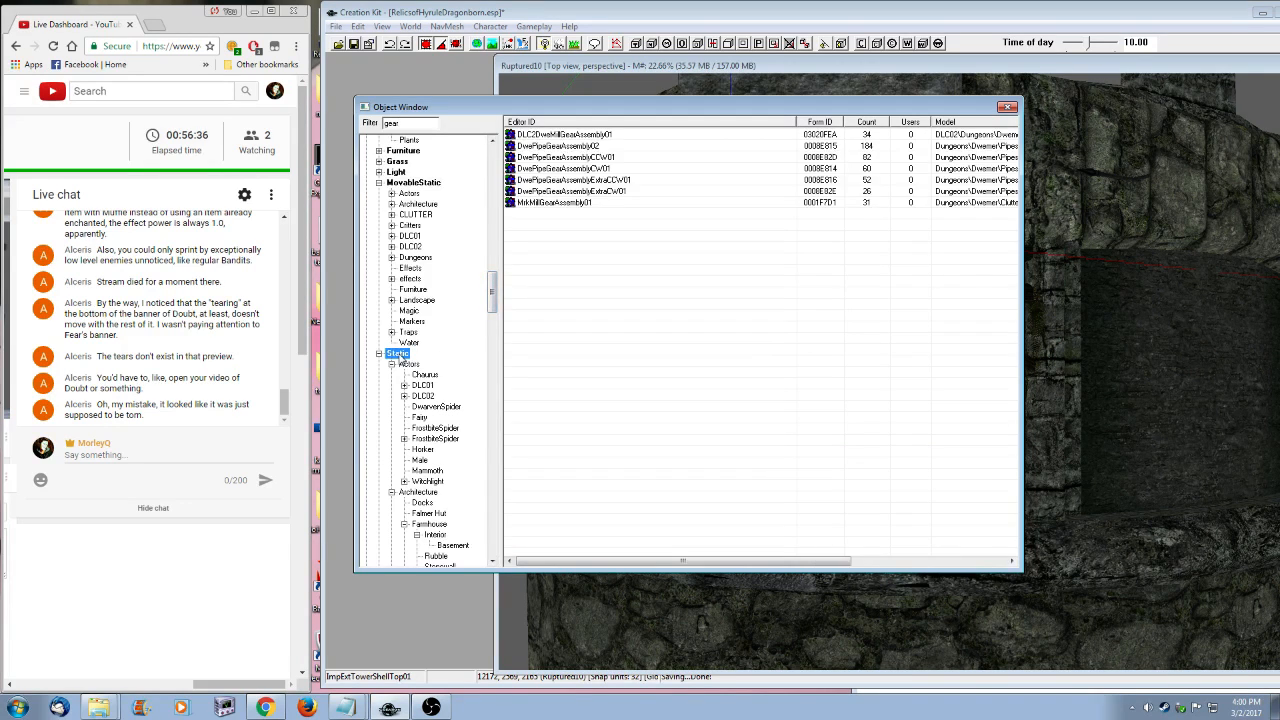
- Preview the static models DwePipeGearAssembly02, DwePipeGearAssemblyCCW01 and DwePipeGearAssemblyCW01 with the preview moved clear of the object list
{"action": "right_click", "coordinate": [560, 147]}
{"action": "left_click", "coordinate": [596, 216]}
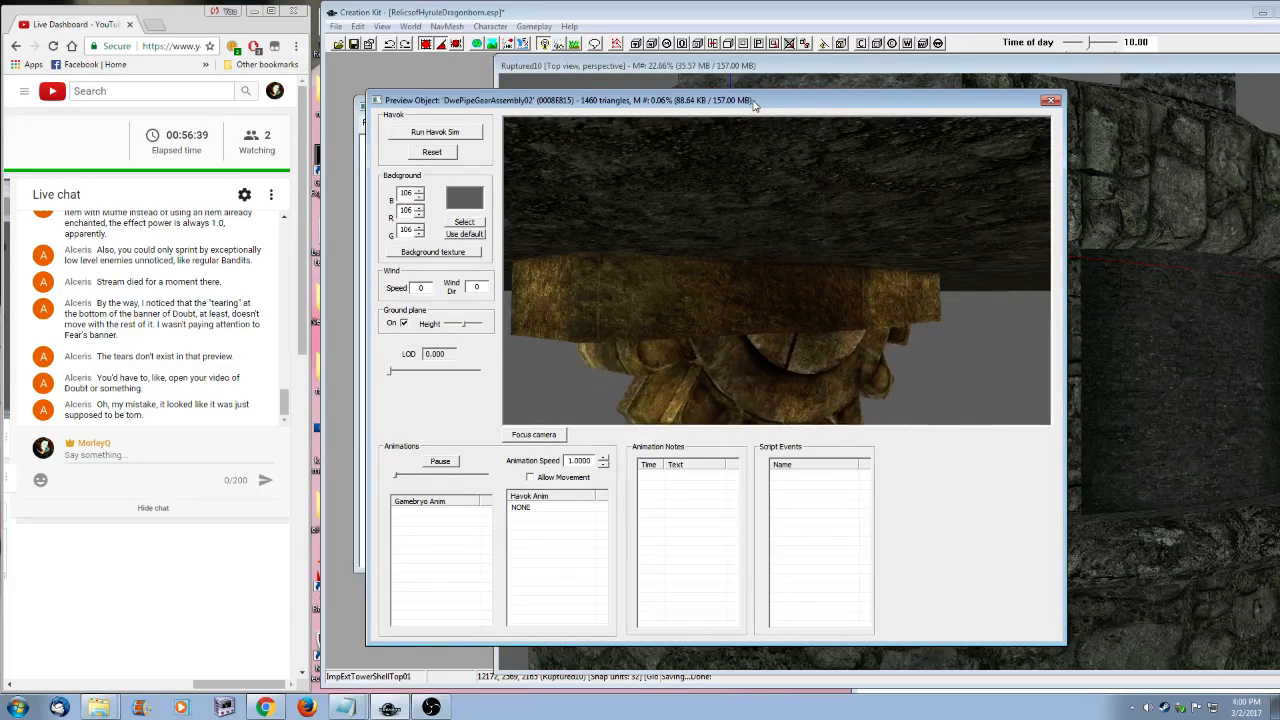
{"action": "left_click_drag", "start_coordinate": [755, 103], "coordinate": [1109, 124]}
{"action": "left_click", "coordinate": [566, 157]}
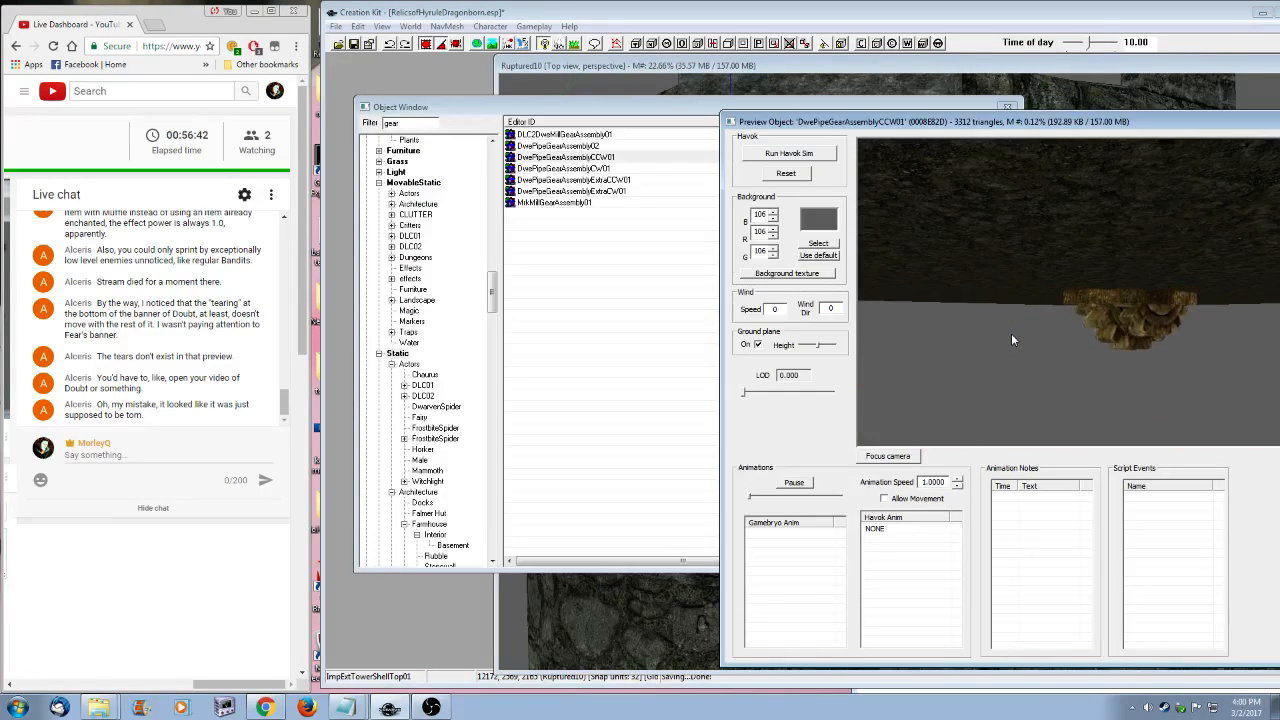
{"action": "left_click", "coordinate": [597, 169]}
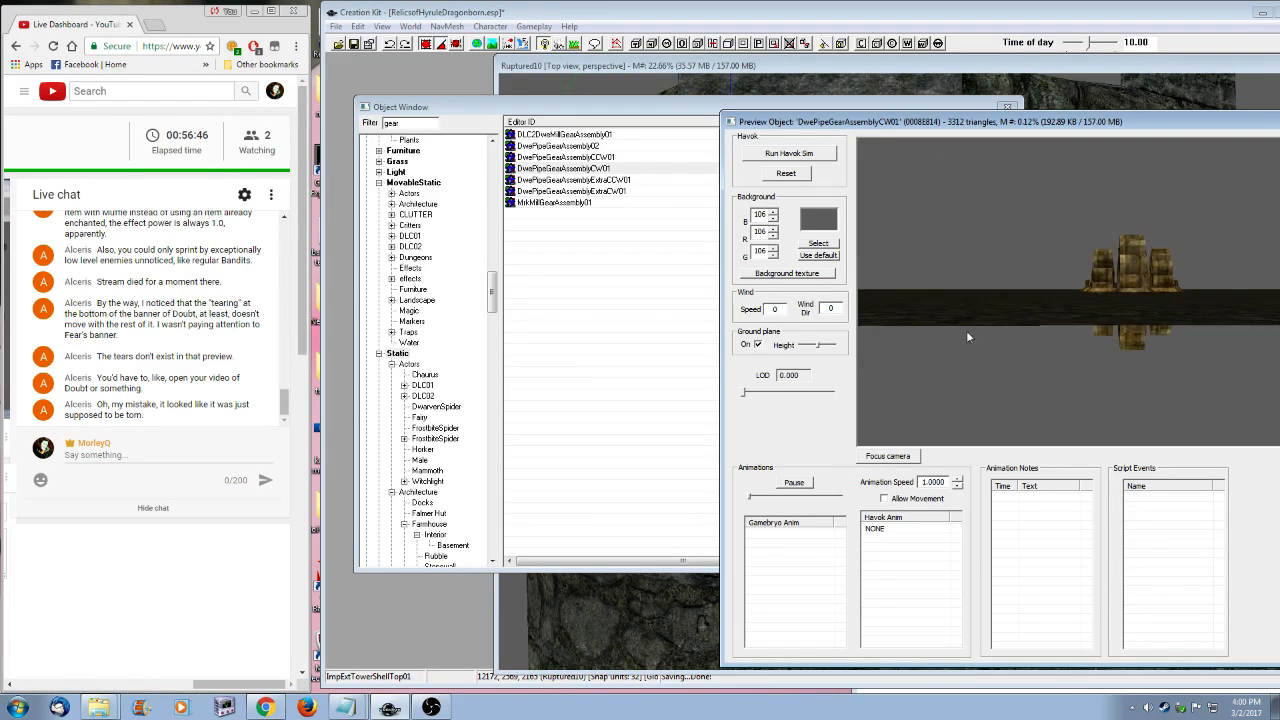
- Preview DwePipeGearAssemblyExtraCCW01 and DwePipeGearAssemblyExtraCW01 from an angle, and return to DwePipeGearAssemblyCCW01
{"action": "key", "text": "Down"}
{"action": "key", "text": "Down"}
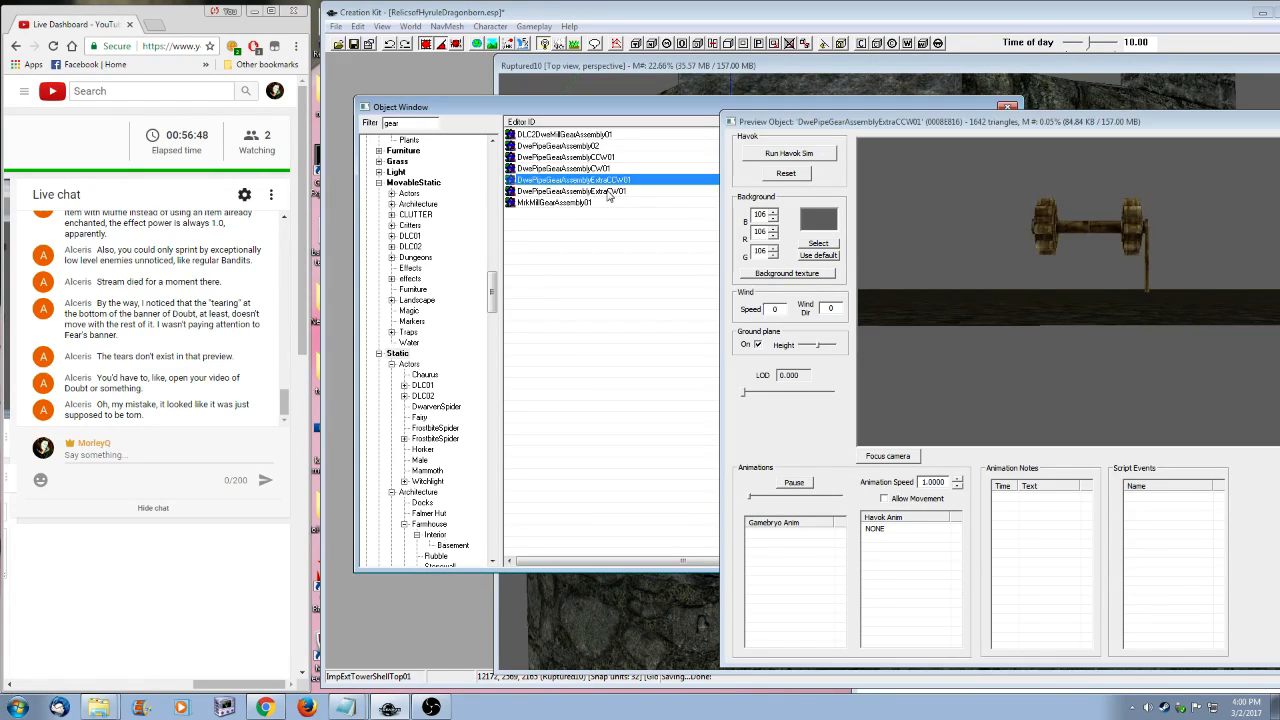
{"action": "left_click_drag", "start_coordinate": [985, 315], "coordinate": [1057, 316]}
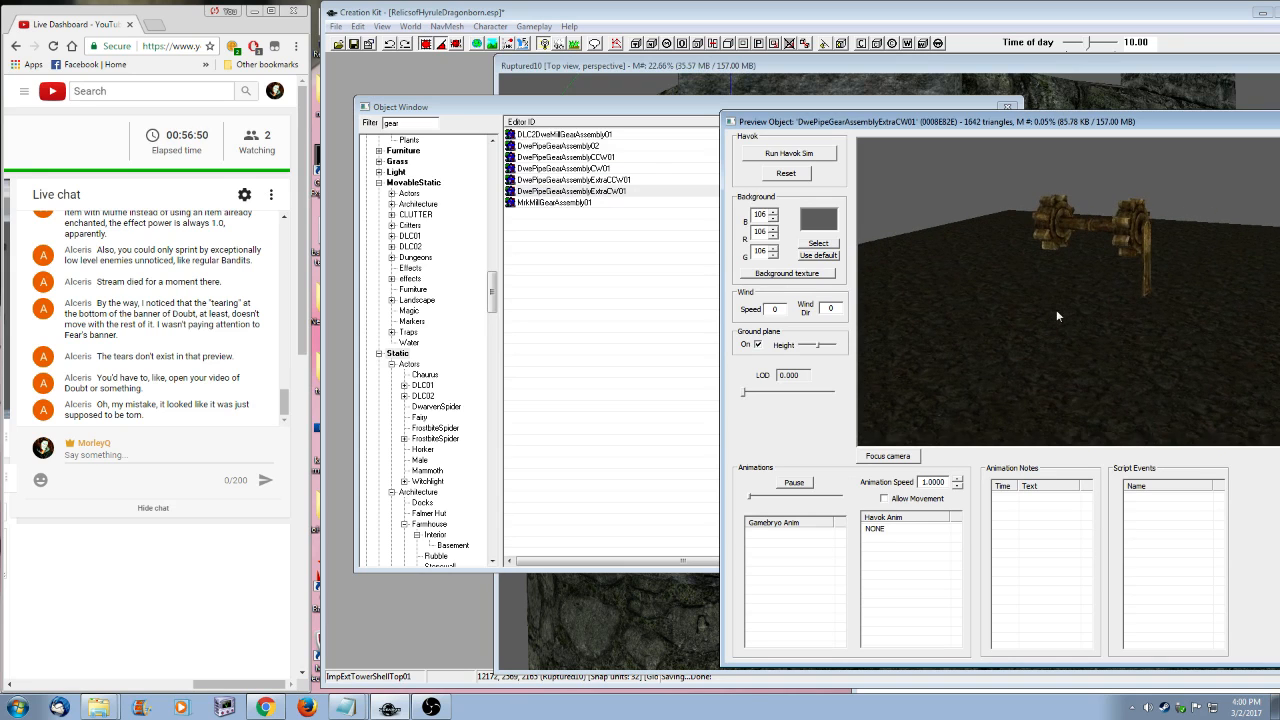
{"action": "key", "text": "Up"}
{"action": "key", "text": "Up"}
{"action": "key", "text": "Up"}
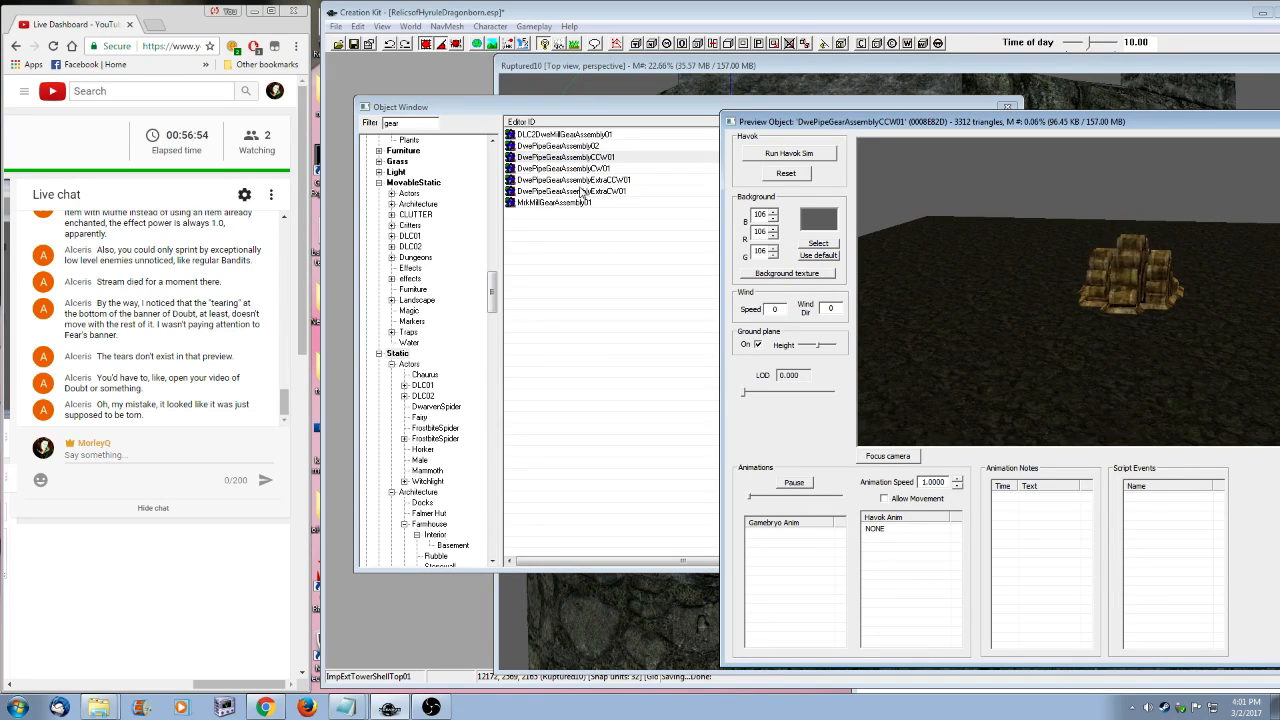
- Compare the previews of MrkMillGearAssembly01, DLC2DweMillGearAssembly01 and DwePipeGearAssembly02
{"action": "left_click", "coordinate": [550, 204]}
{"action": "left_click", "coordinate": [912, 287]}
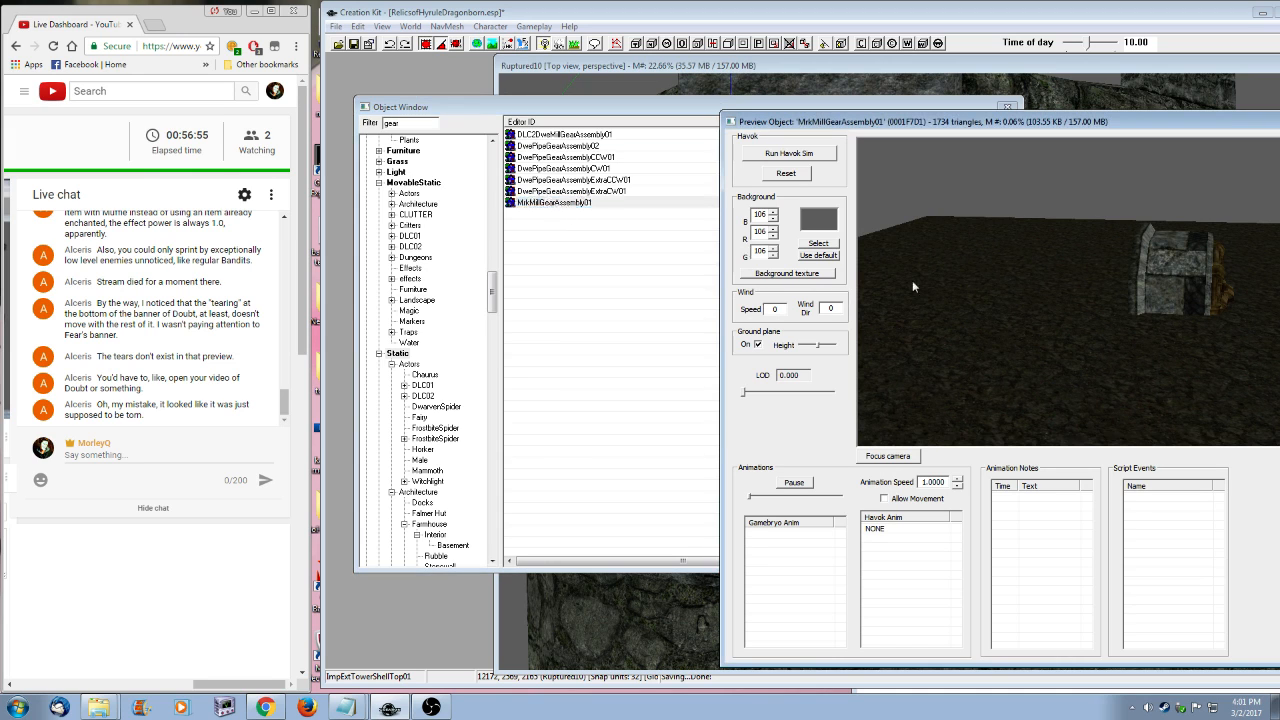
{"action": "left_click", "coordinate": [553, 136]}
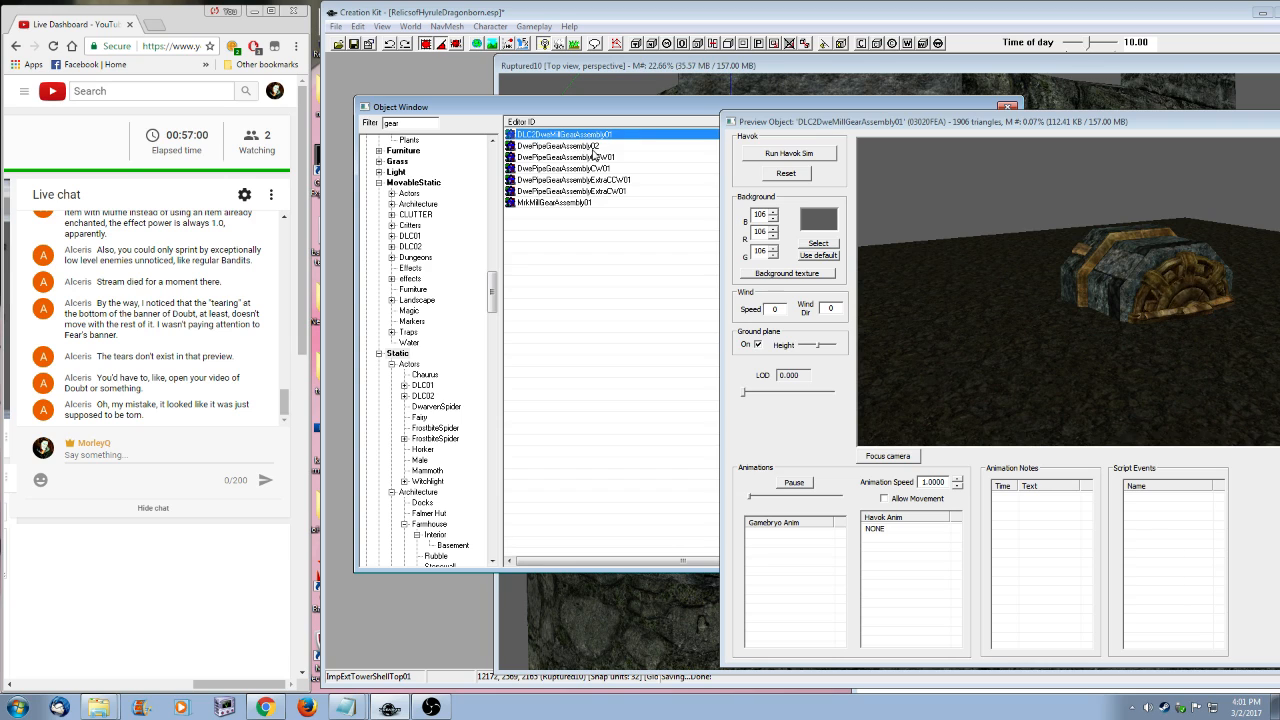
{"action": "left_click", "coordinate": [585, 146]}
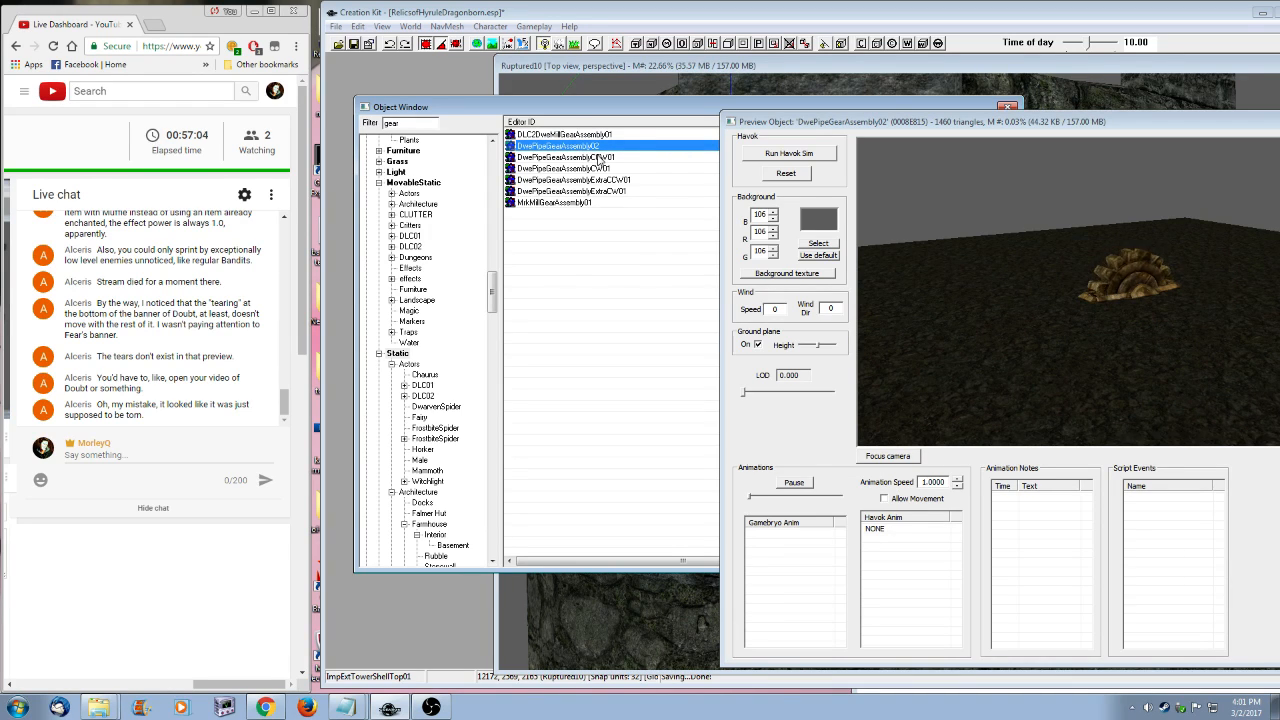
- List the Activator objects matching the gear filter and preview the whole DwePlatformGear01 model
{"action": "scroll", "coordinate": [489, 285], "scroll_direction": "up", "scroll_amount": 11}
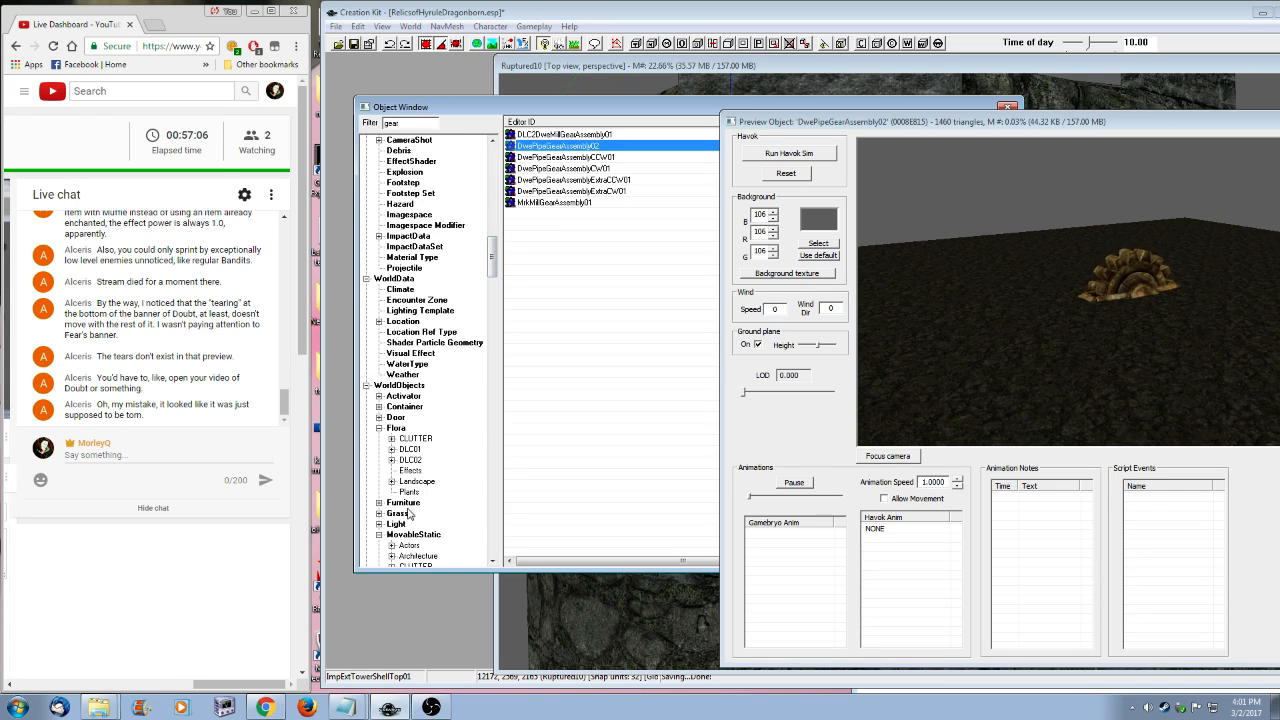
{"action": "left_click", "coordinate": [399, 385]}
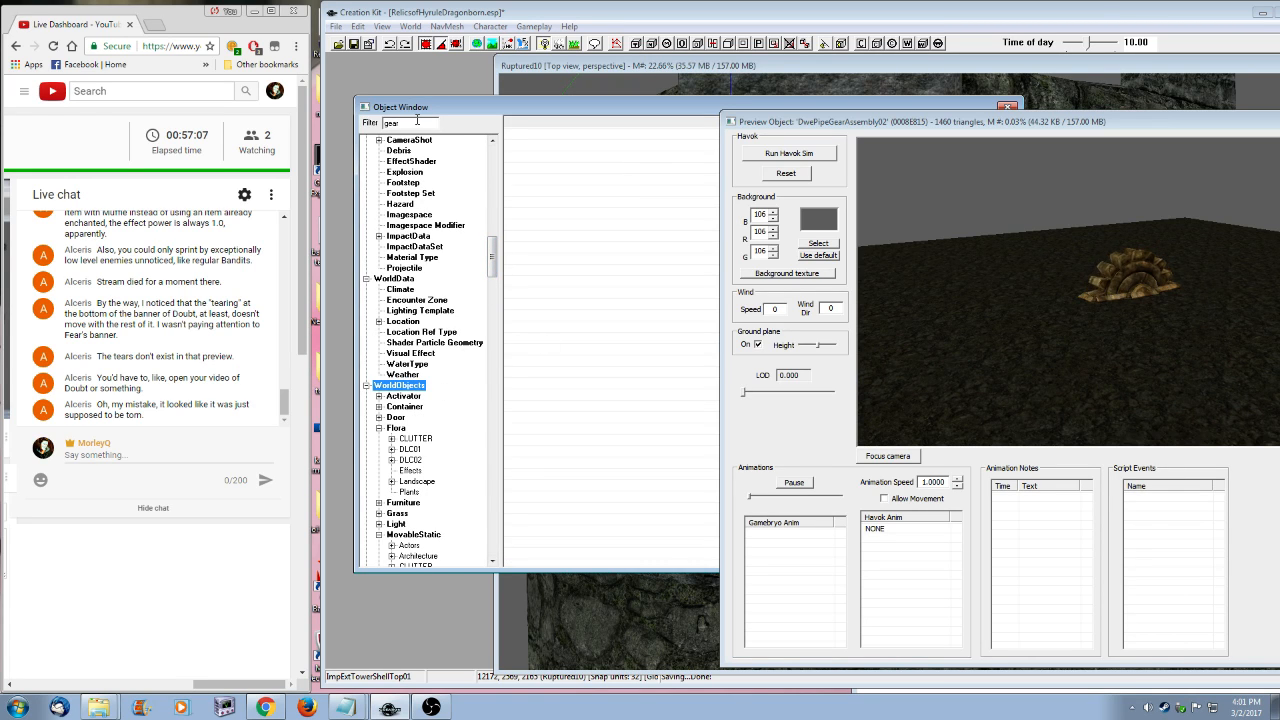
{"action": "left_click_drag", "start_coordinate": [417, 107], "coordinate": [408, 107]}
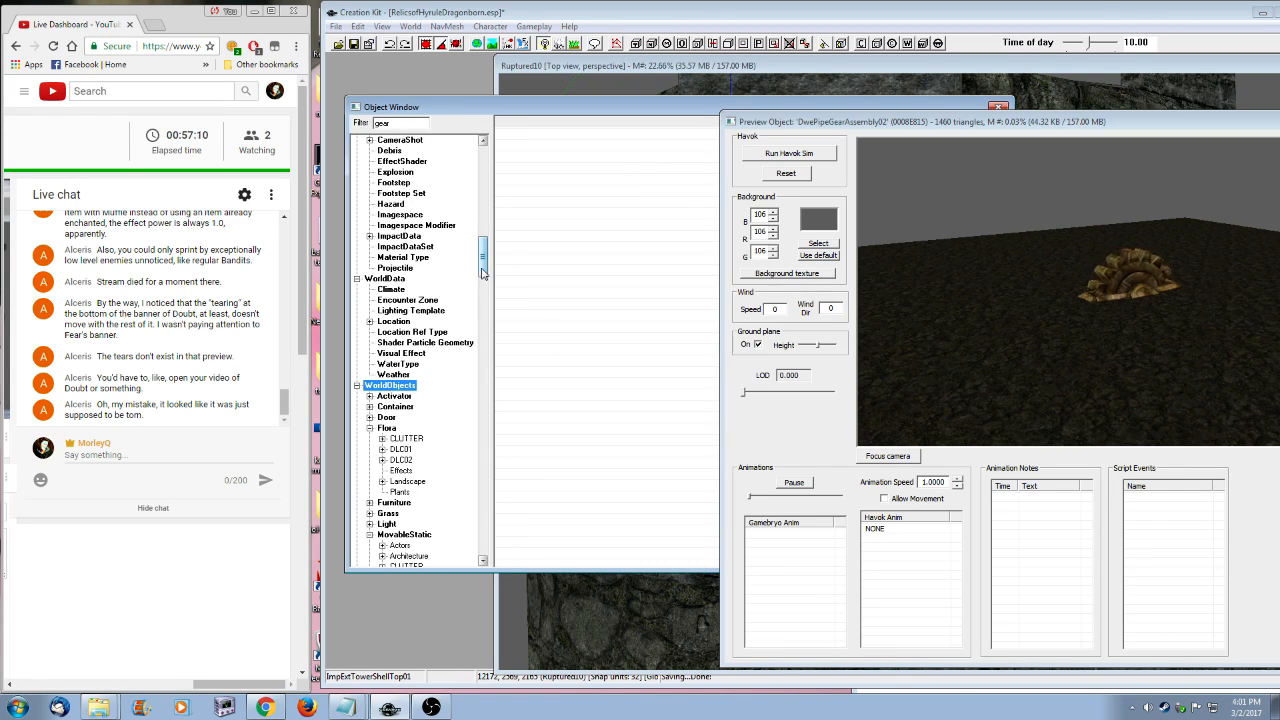
{"action": "left_click_drag", "start_coordinate": [480, 268], "coordinate": [480, 278]}
{"action": "left_click", "coordinate": [392, 269]}
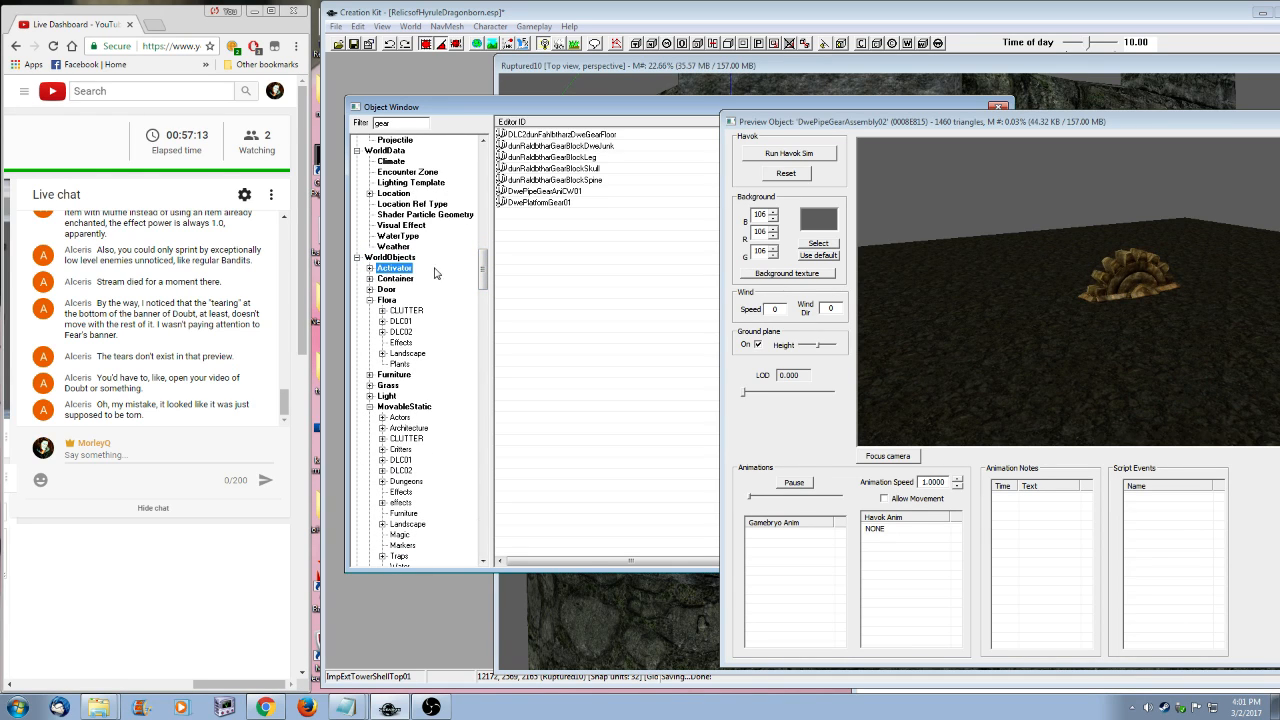
{"action": "left_click", "coordinate": [540, 203]}
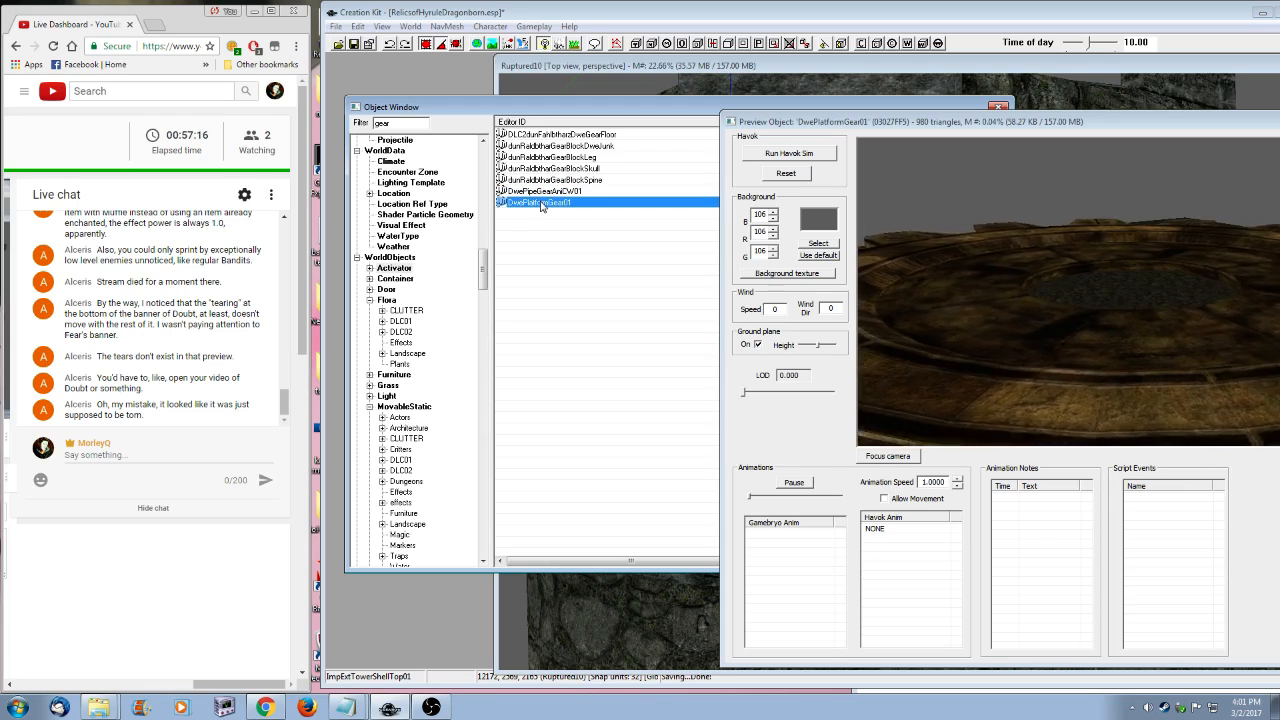
{"action": "scroll", "coordinate": [1155, 365], "scroll_direction": "down", "scroll_amount": 5}
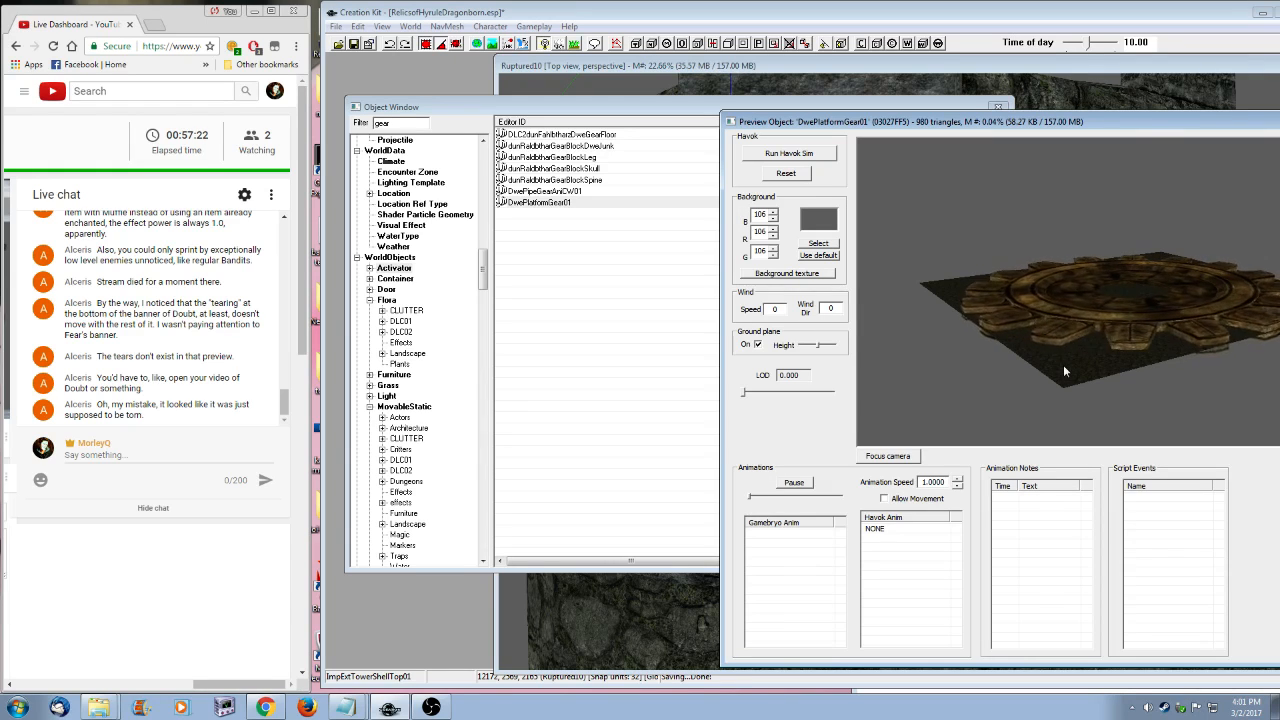
- Preview DLC2dunFahlbtharzDweGearFloor with all model warnings suppressed, and view DwePlatformGear01 again from above
{"action": "left_click", "coordinate": [600, 135]}
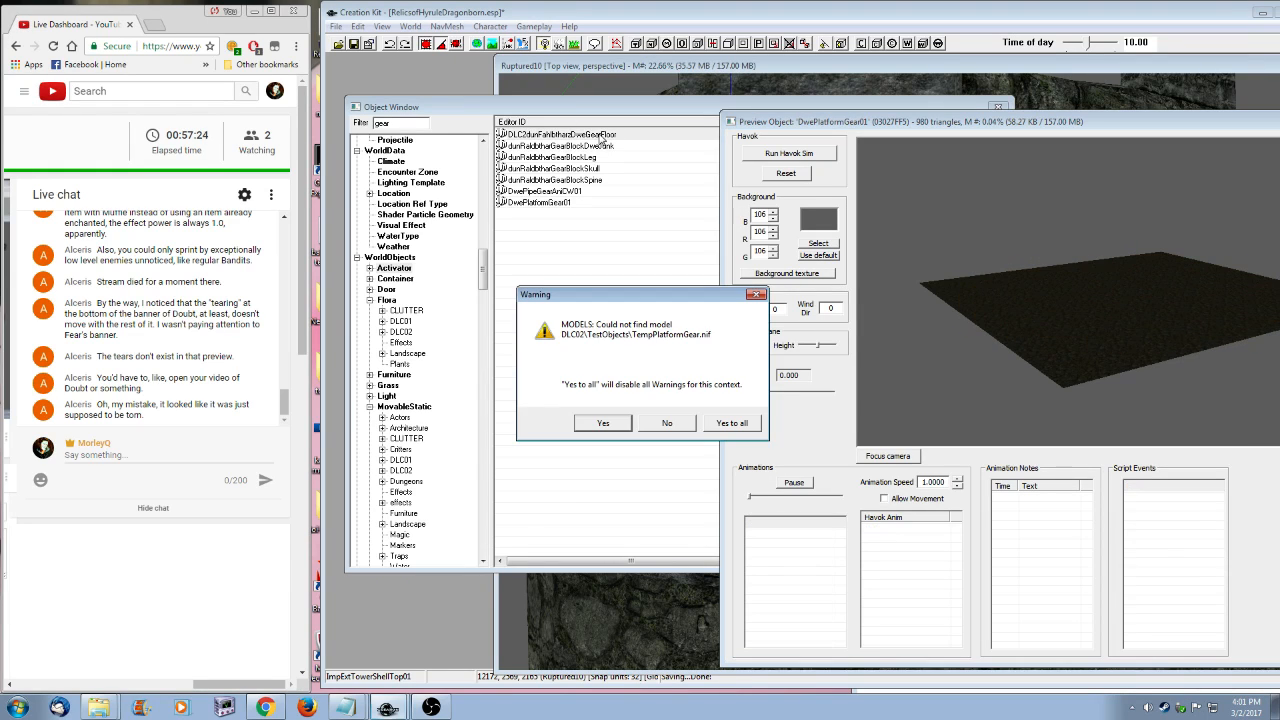
{"action": "left_click", "coordinate": [733, 424]}
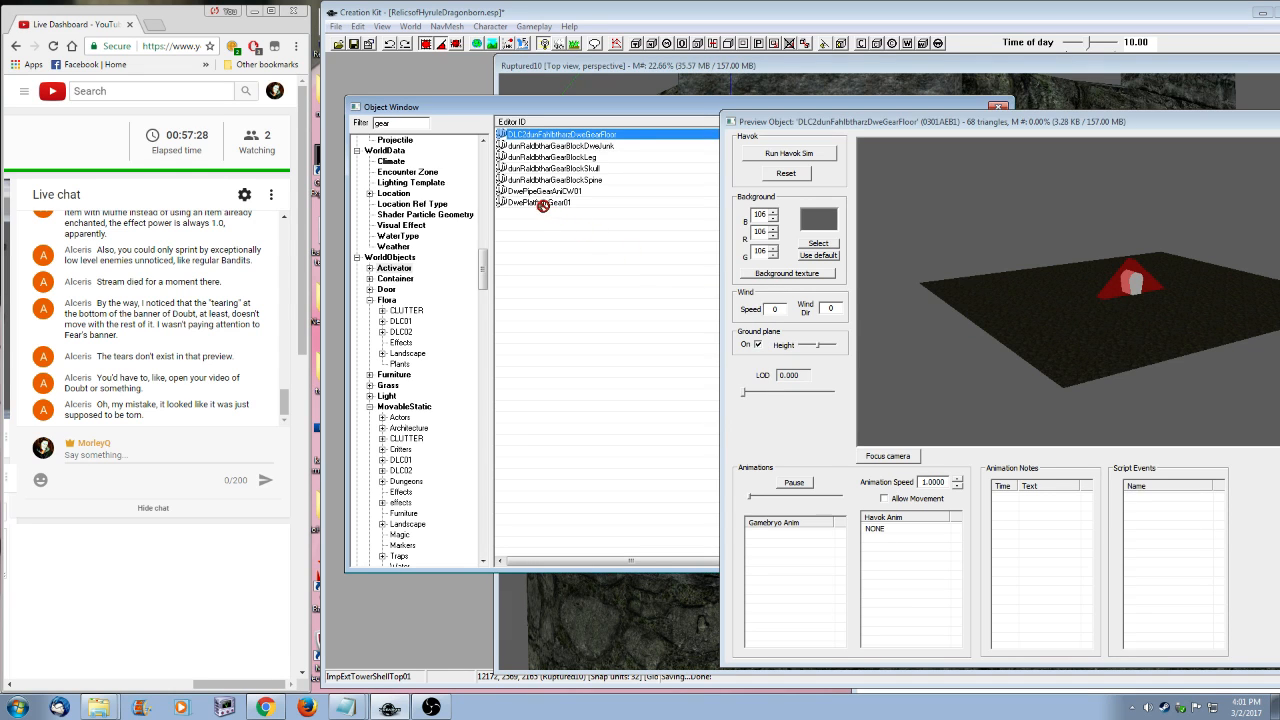
{"action": "left_click", "coordinate": [556, 202]}
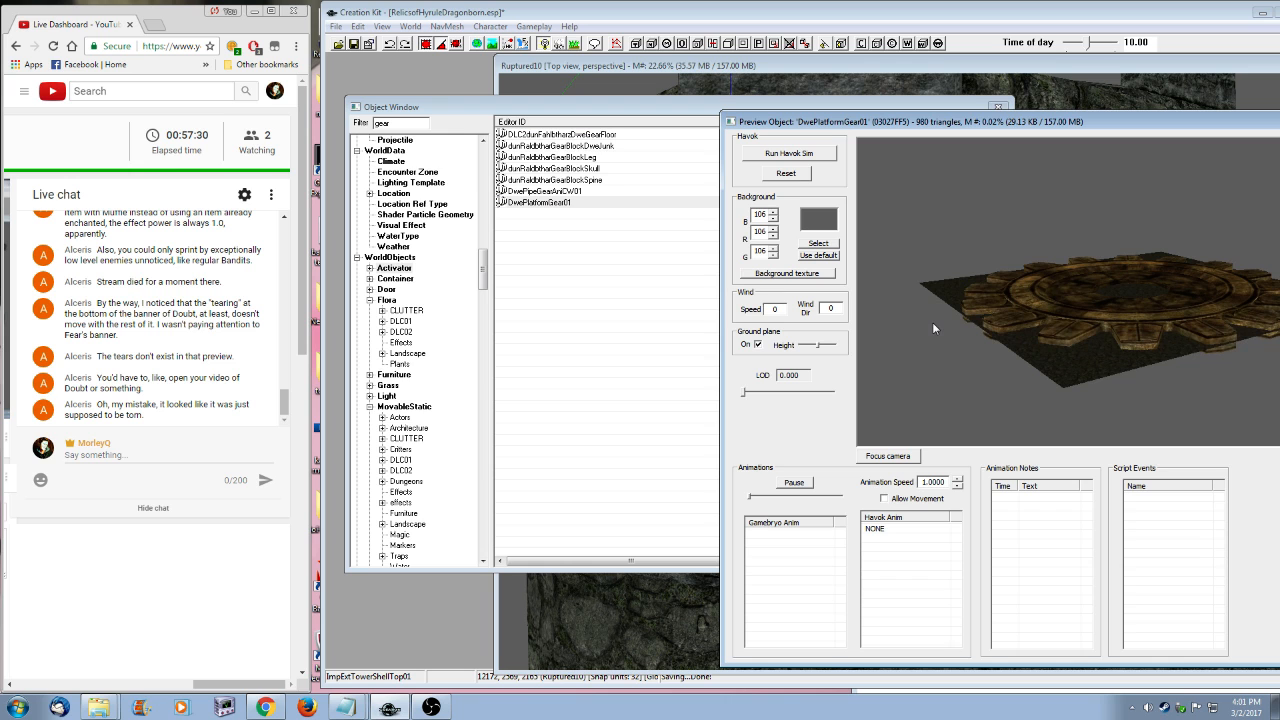
{"action": "left_click_drag", "start_coordinate": [1134, 123], "coordinate": [944, 153]}
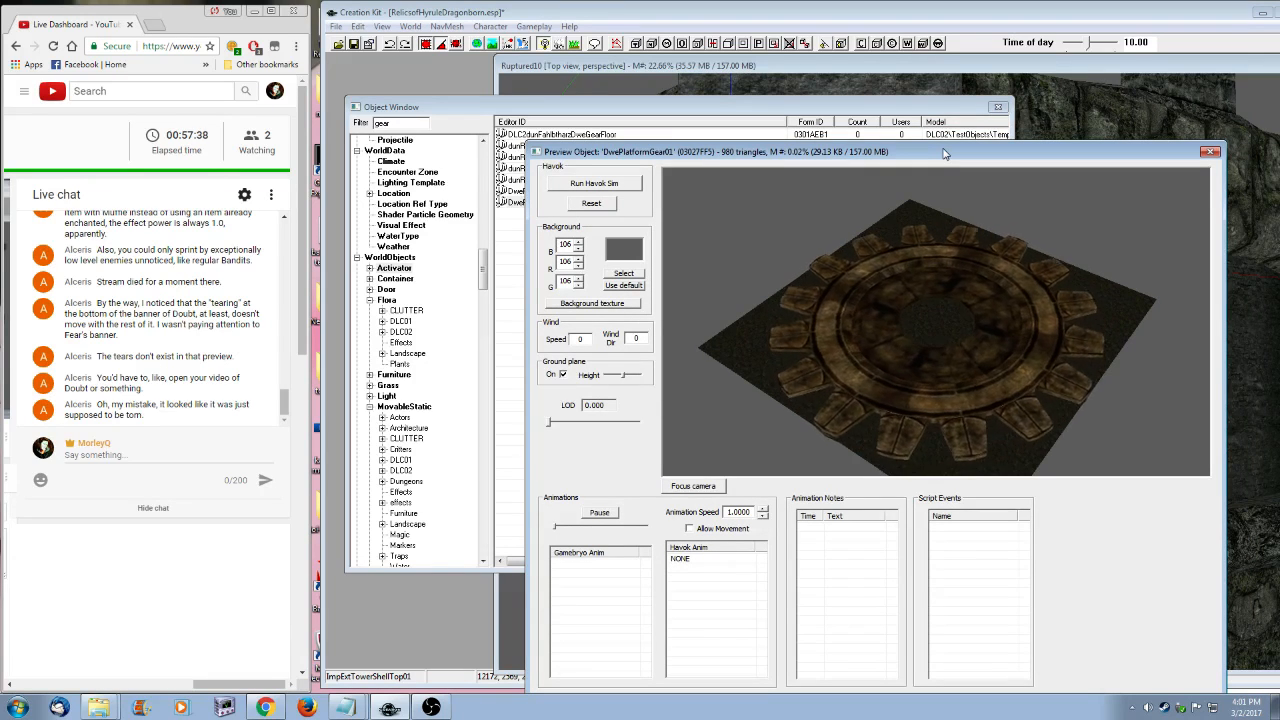
{"action": "left_click_drag", "start_coordinate": [944, 153], "coordinate": [1004, 147]}
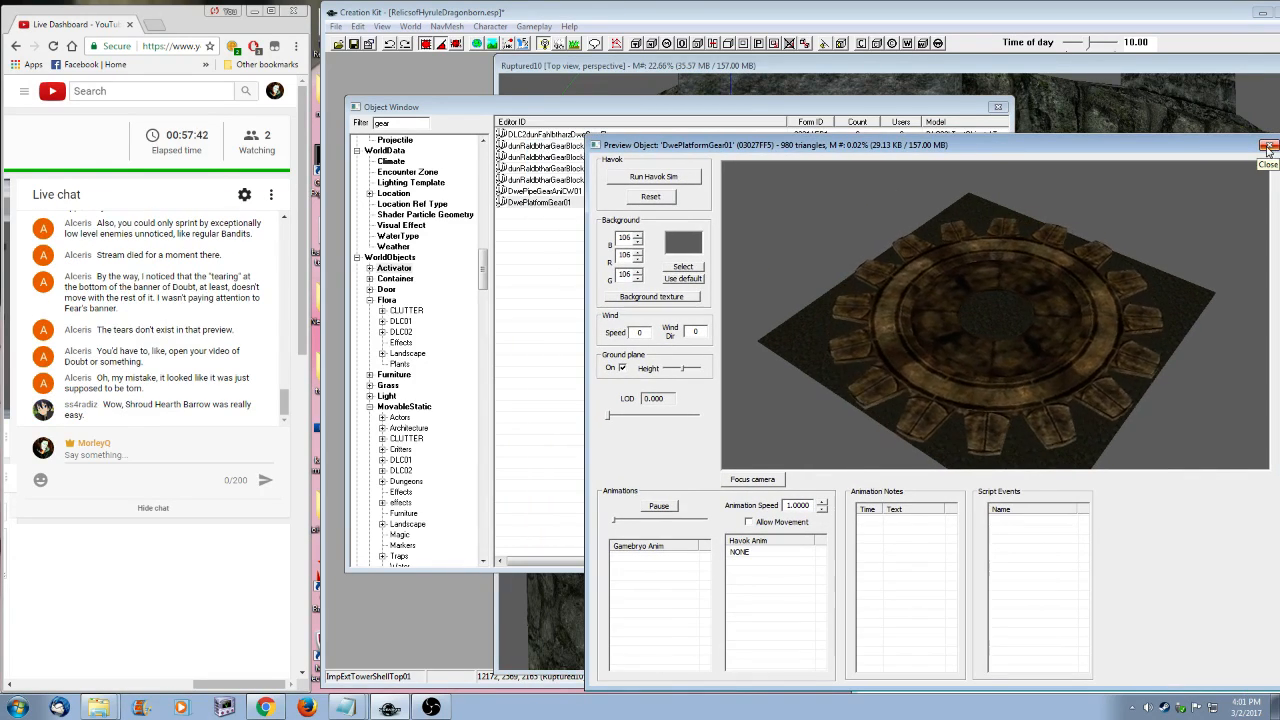
- Return to the list of Static gear objects and close the model preview
{"action": "left_click", "coordinate": [410, 406]}
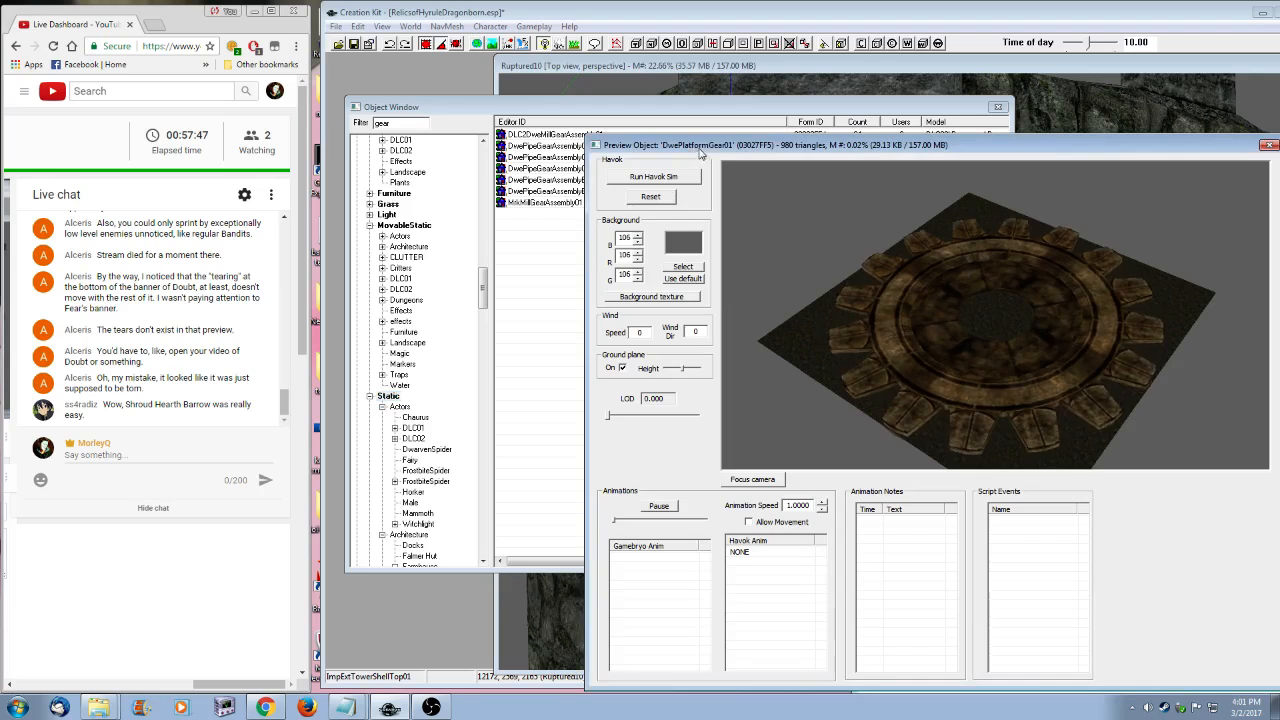
{"action": "left_click_drag", "start_coordinate": [700, 148], "coordinate": [725, 148]}
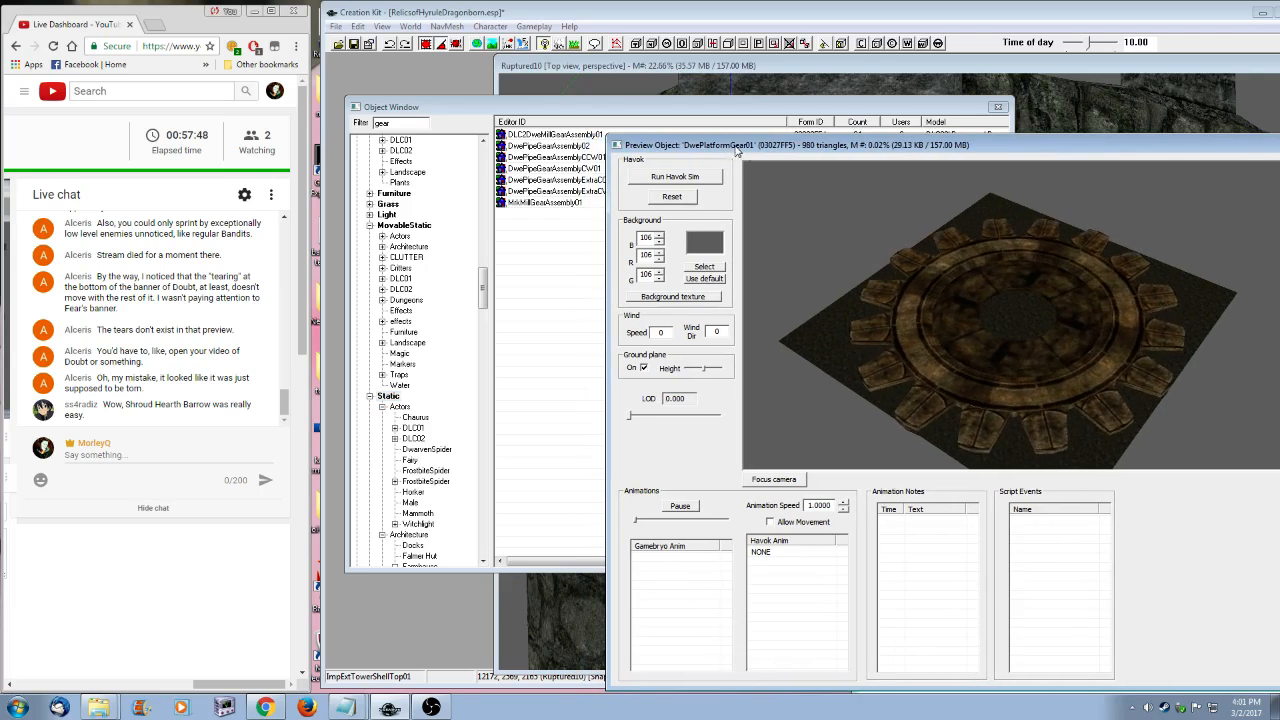
{"action": "left_click_drag", "start_coordinate": [1234, 150], "coordinate": [1191, 147]}
{"action": "left_click", "coordinate": [1253, 144]}
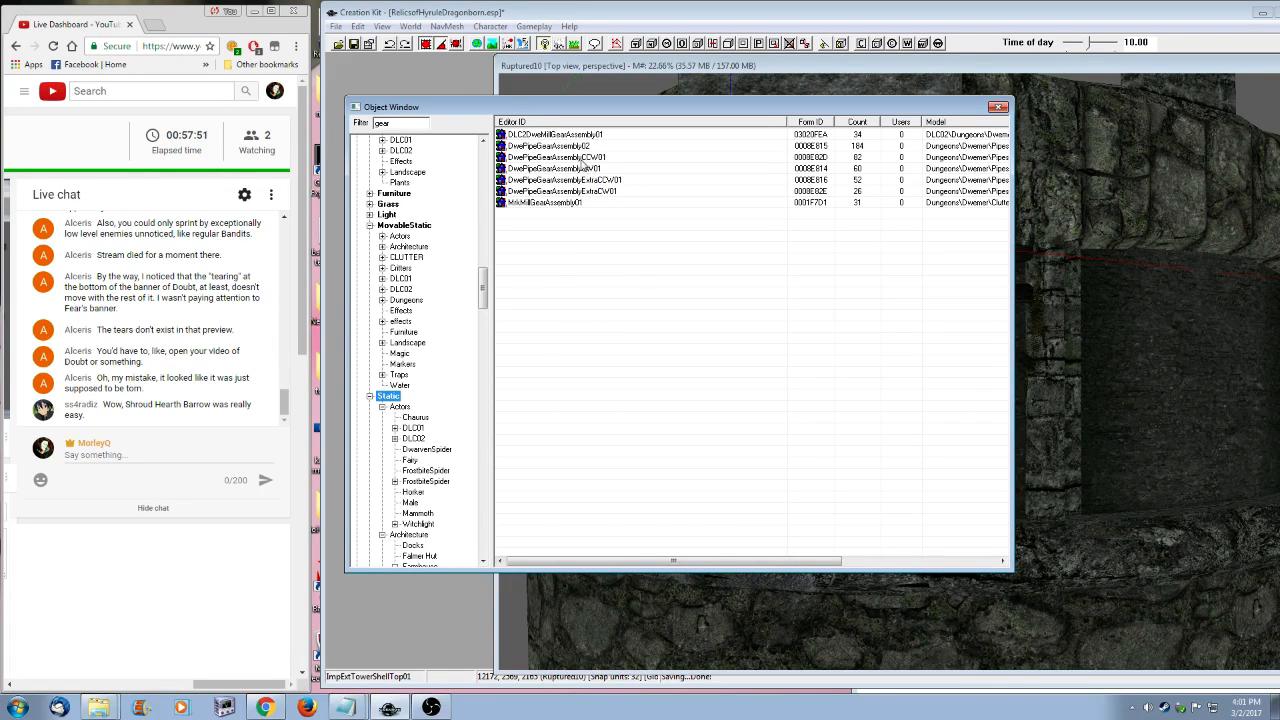
- Examine the tower roof with its pillar and windmill fan, and the room behind the hanging banner
{"action": "scroll", "coordinate": [966, 374], "scroll_direction": "down", "scroll_amount": 3}
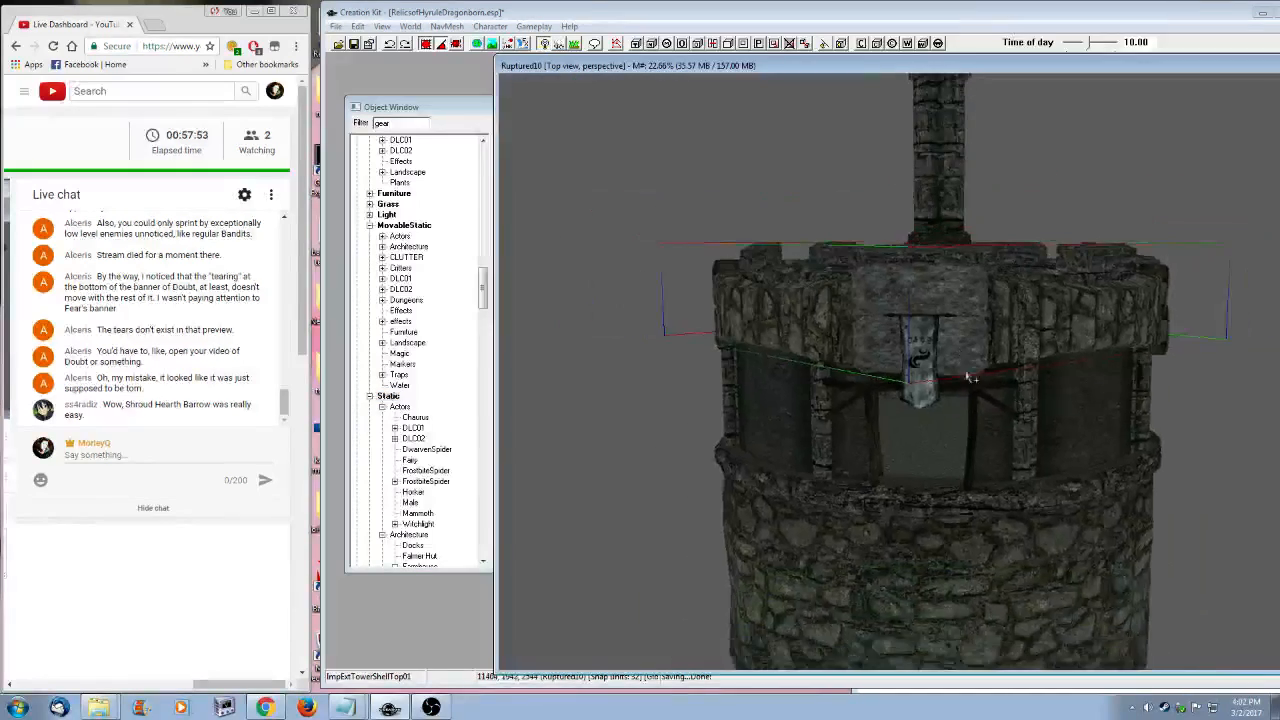
{"action": "middle_click_drag", "start_coordinate": [966, 374], "coordinate": [969, 409], "text": "shift"}
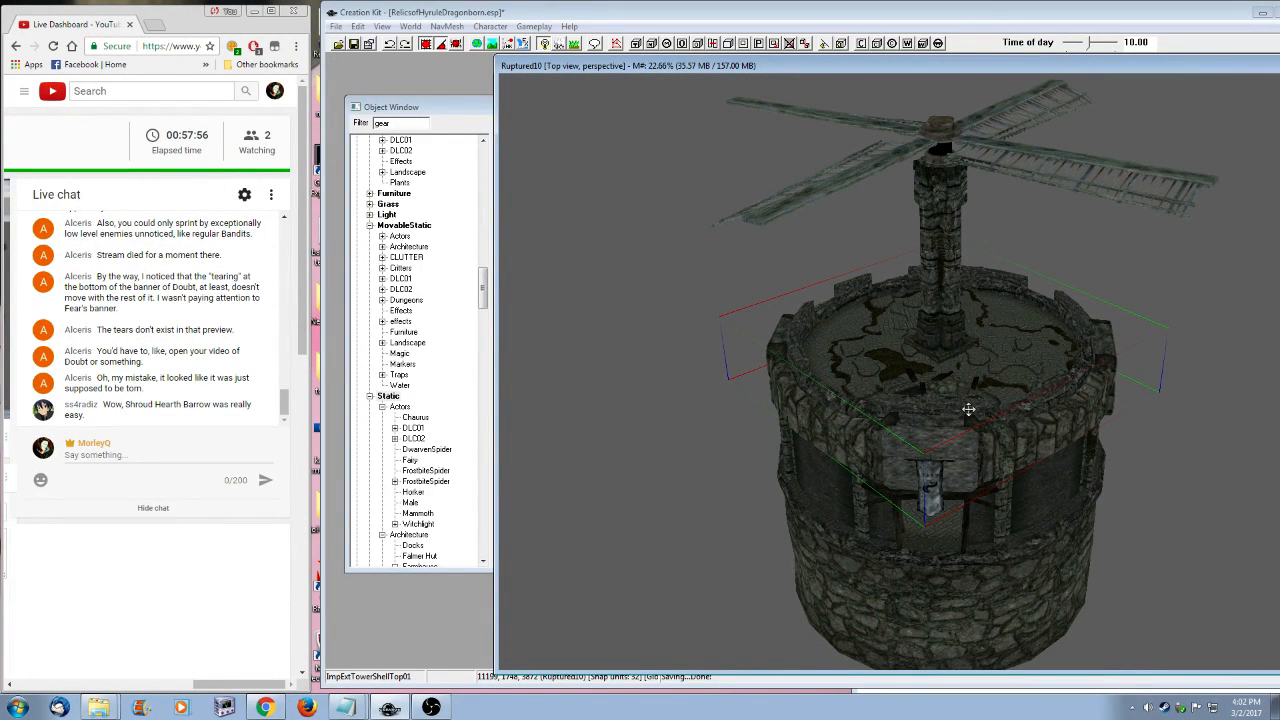
{"action": "middle_click_drag", "start_coordinate": [968, 409], "coordinate": [994, 451], "text": "shift"}
{"action": "scroll", "coordinate": [985, 460], "scroll_direction": "up", "scroll_amount": 3}
{"action": "scroll", "coordinate": [983, 470], "scroll_direction": "up", "scroll_amount": 3}
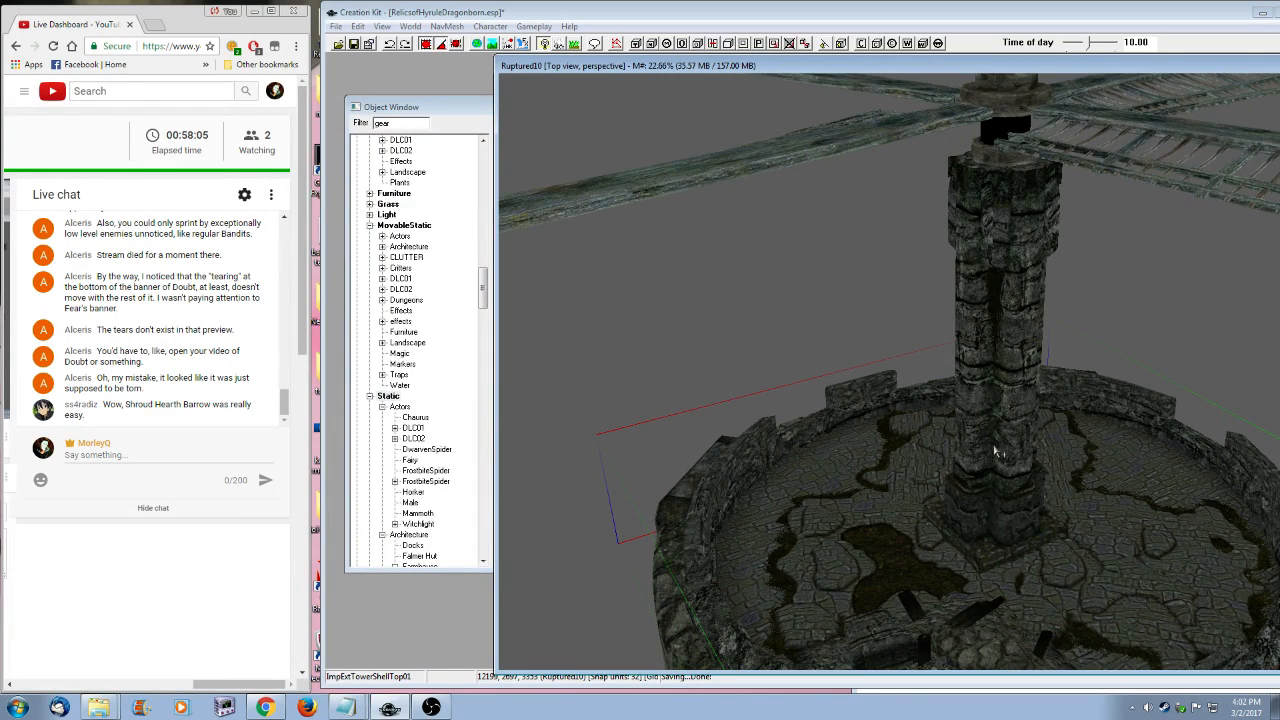
{"action": "scroll", "coordinate": [1080, 443], "scroll_direction": "up", "scroll_amount": 8}
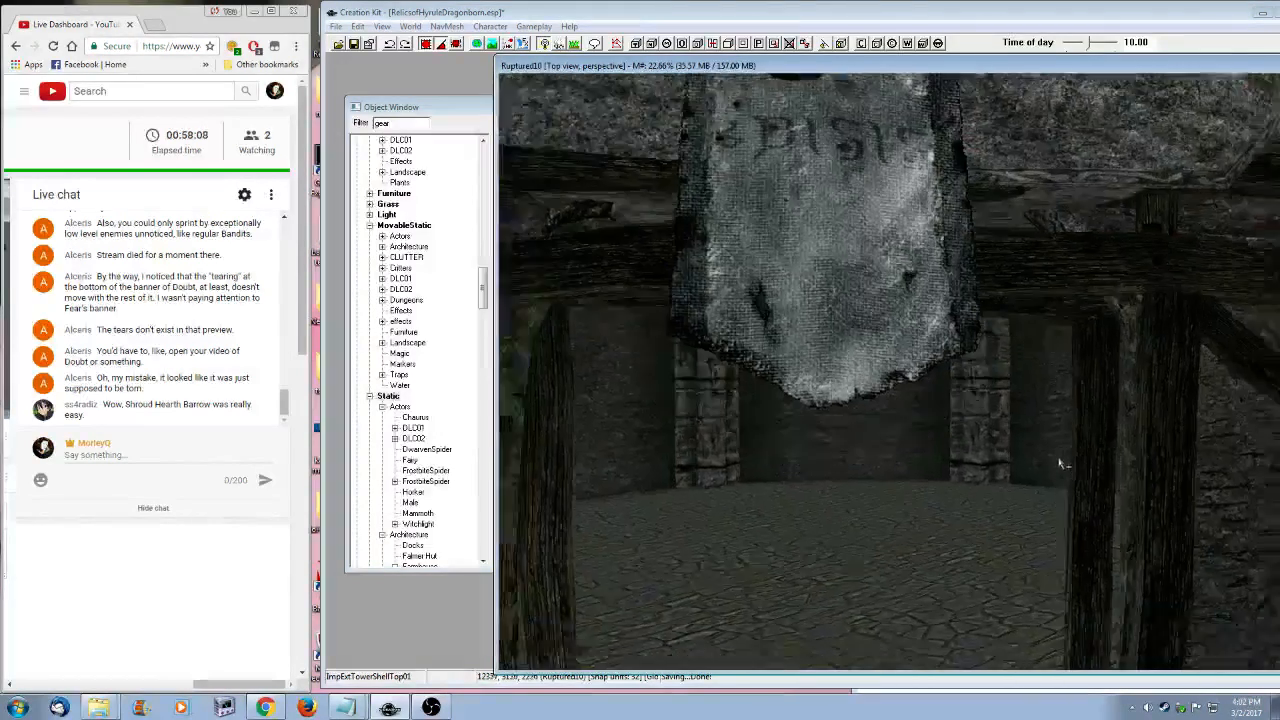
{"action": "scroll", "coordinate": [1060, 463], "scroll_direction": "down", "scroll_amount": 2}
- Preview the static DwePipeGearAssembly02 once more up close and close the preview
{"action": "left_click", "coordinate": [450, 110]}
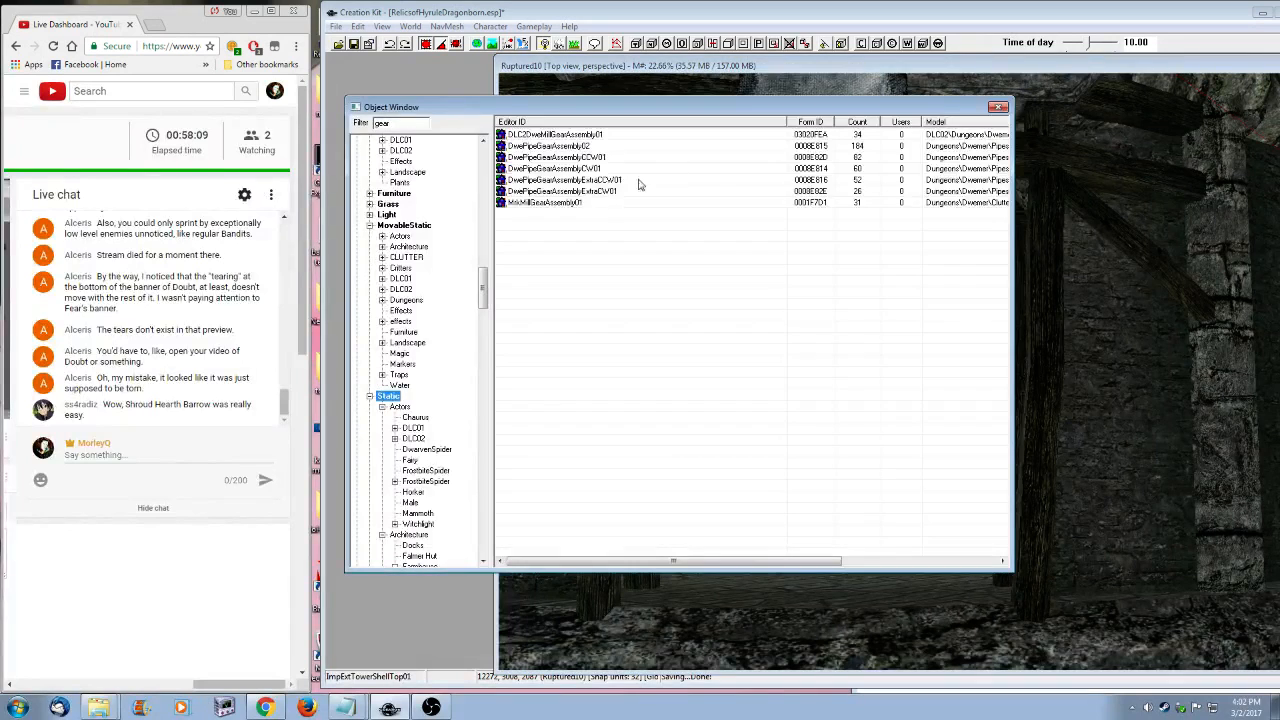
{"action": "right_click", "coordinate": [578, 148]}
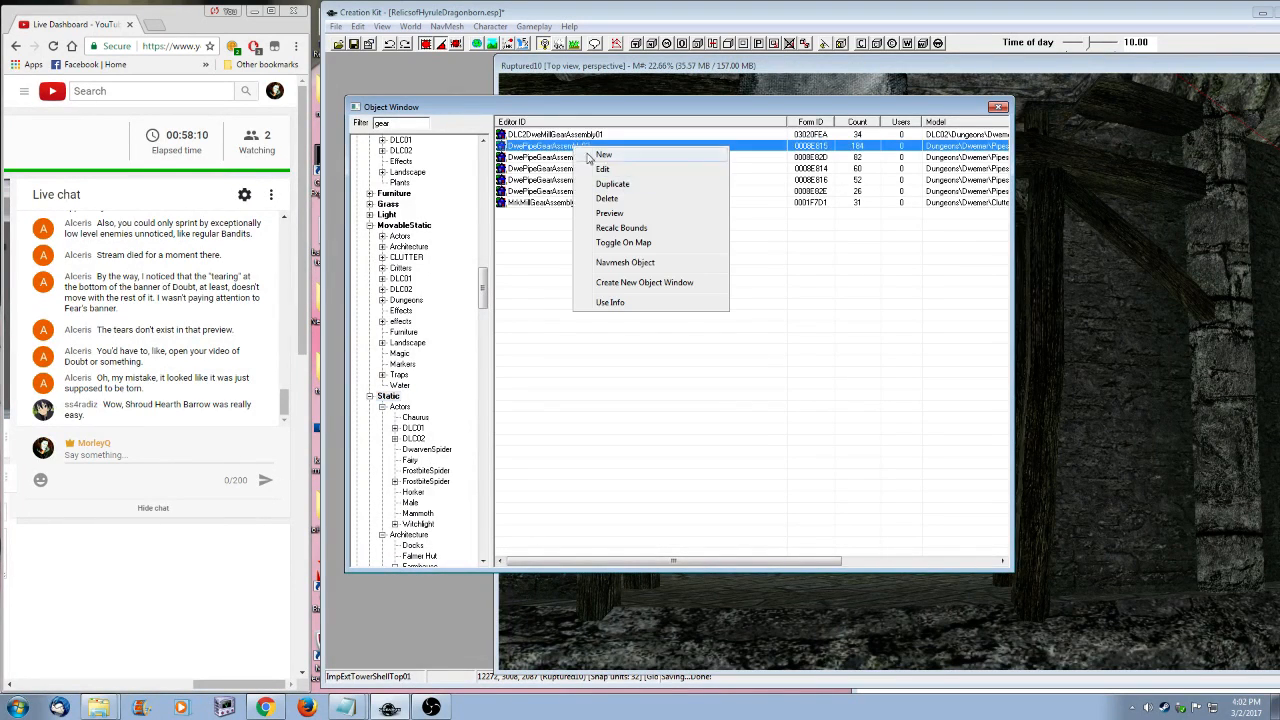
{"action": "left_click", "coordinate": [642, 215]}
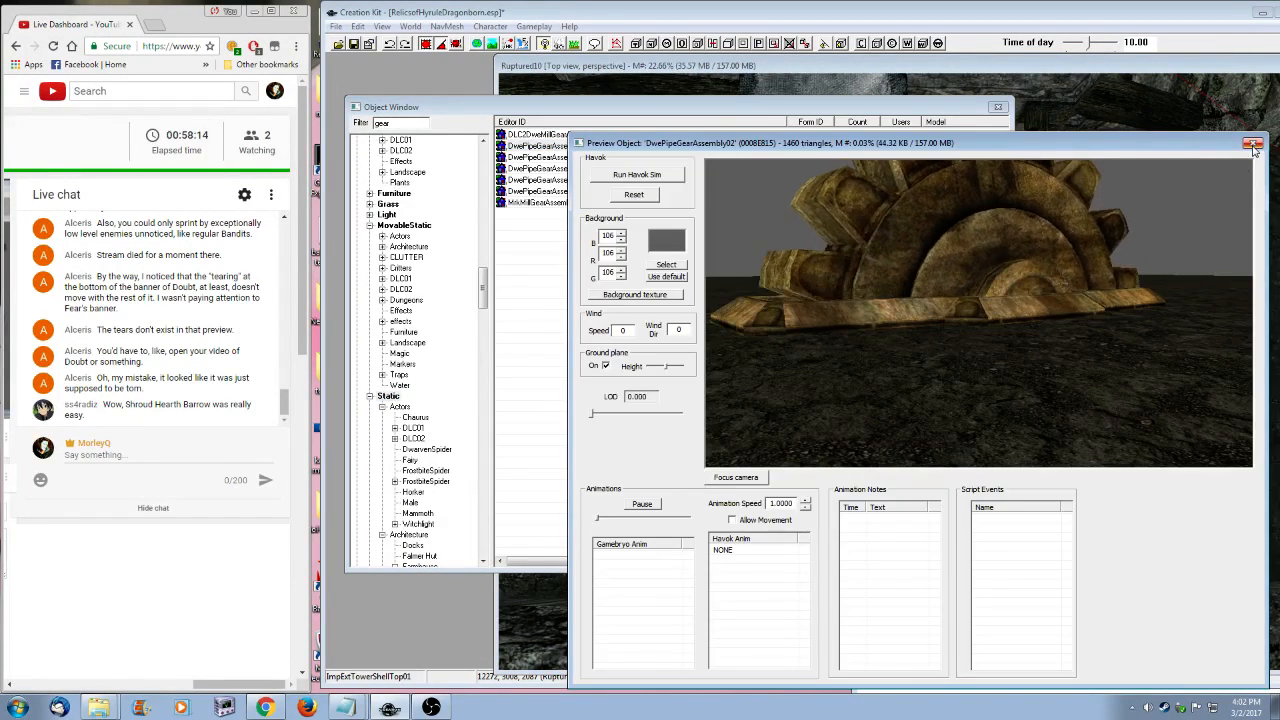
{"action": "left_click", "coordinate": [1254, 147]}
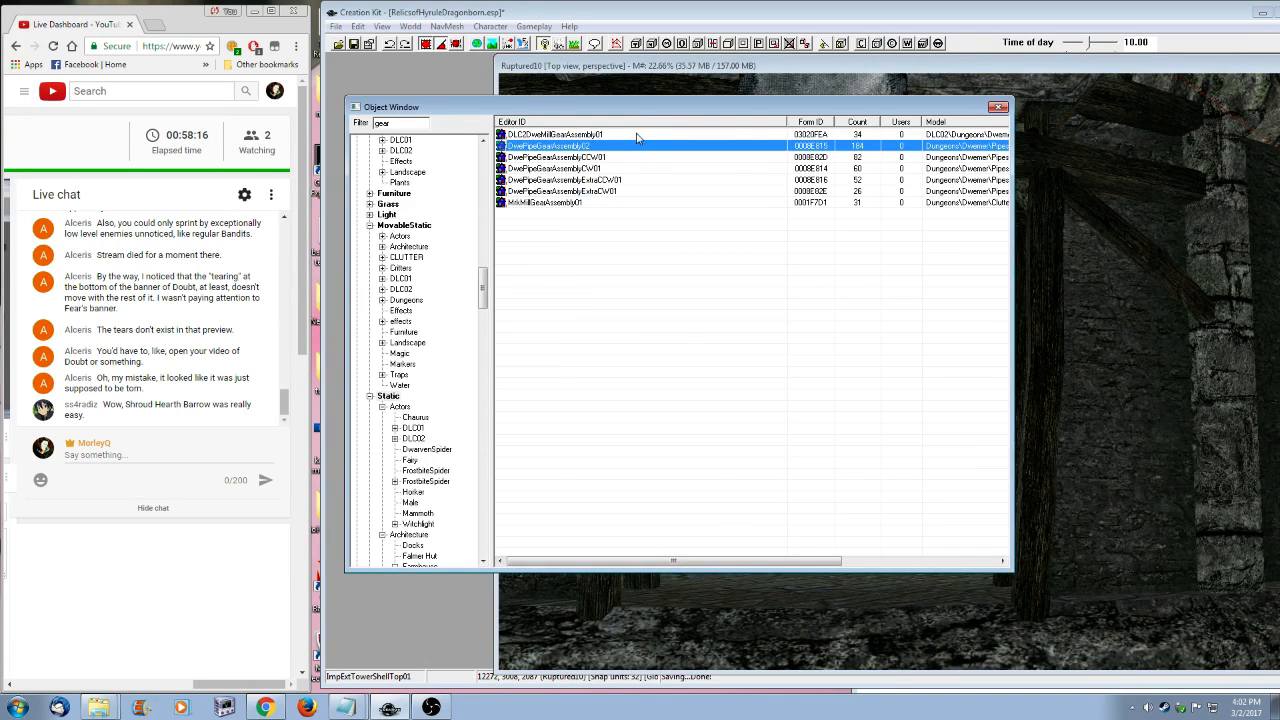
- Try out DwePipeGearAssembly02 beneath the tower room's ceiling and delete it
{"action": "left_click_drag", "start_coordinate": [636, 138], "coordinate": [951, 471]}
{"action": "key", "text": "x"}
{"action": "right_click_drag", "start_coordinate": [951, 471], "coordinate": [985, 471]}
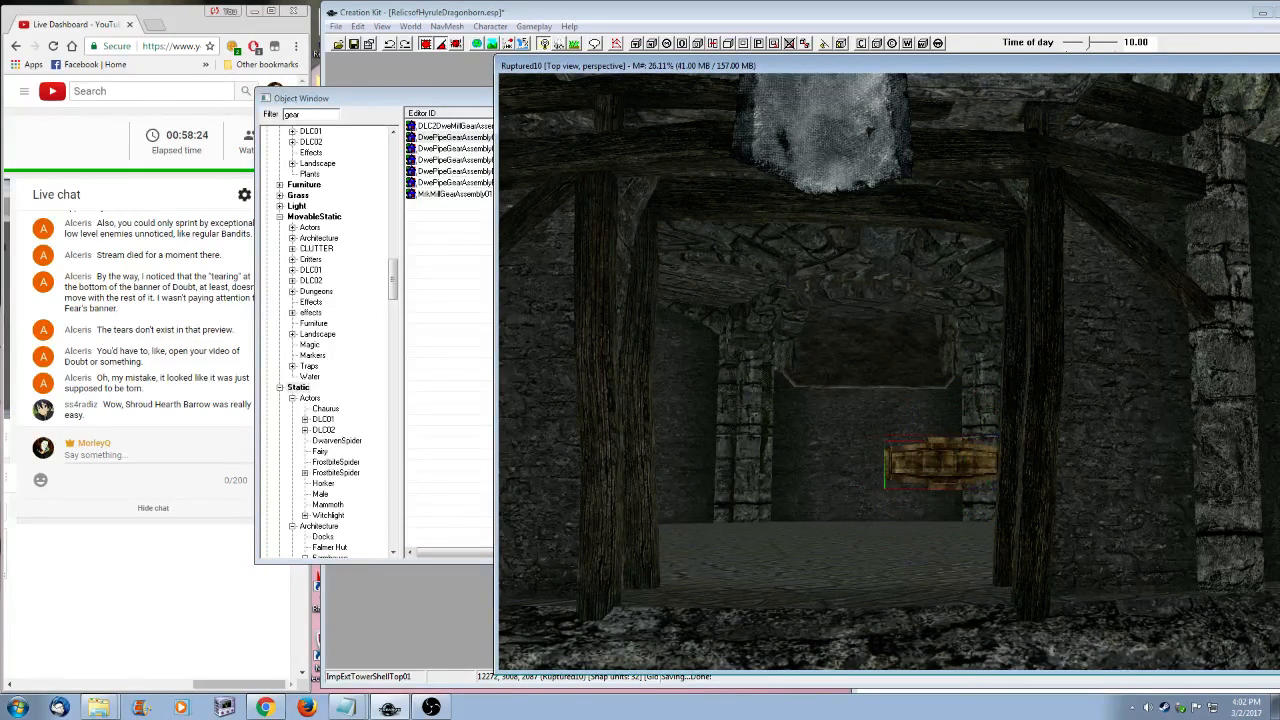
{"action": "scroll", "coordinate": [949, 480], "scroll_direction": "up", "scroll_amount": 5}
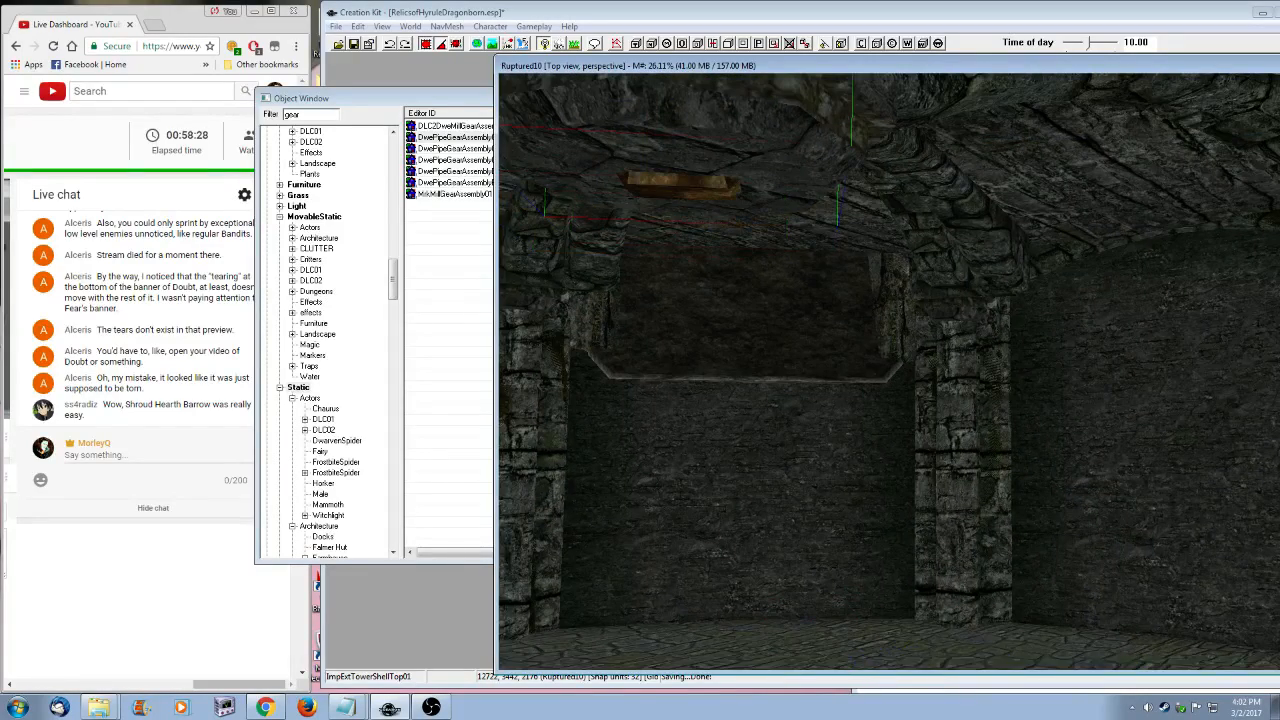
{"action": "left_click_drag", "start_coordinate": [689, 88], "coordinate": [691, 154]}
{"action": "key", "text": "shift"}
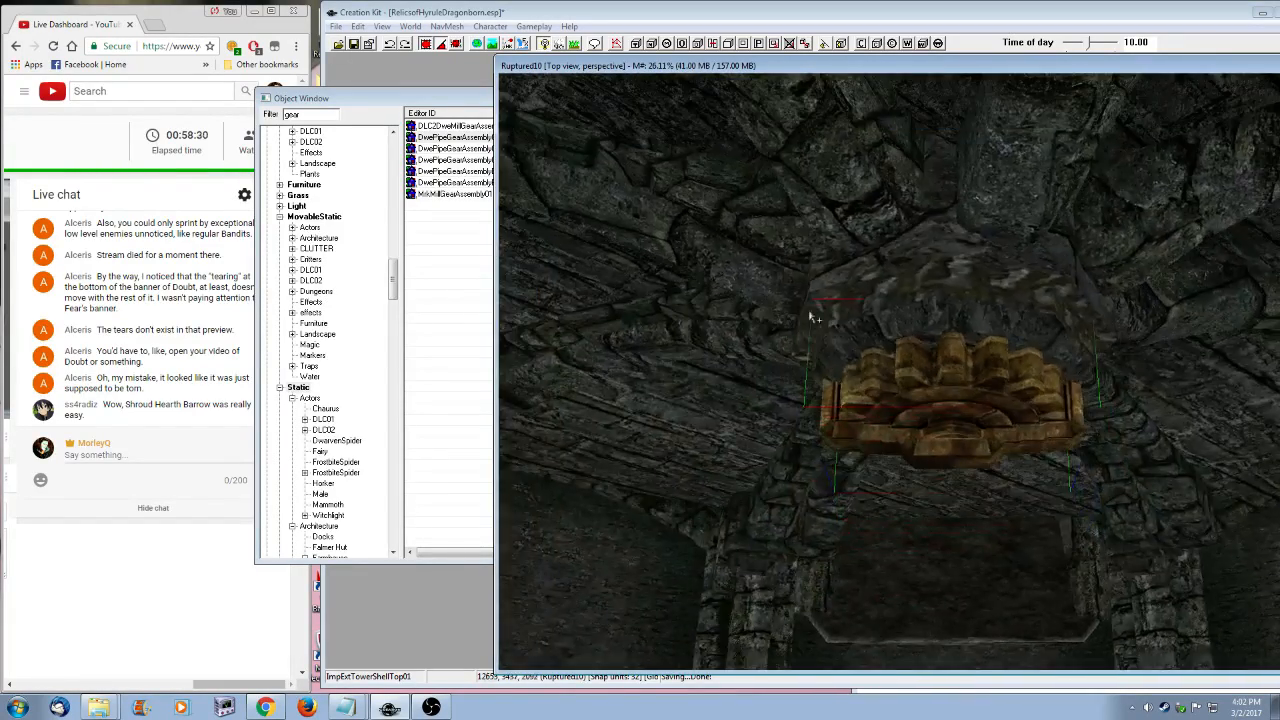
{"action": "key", "text": "Delete"}
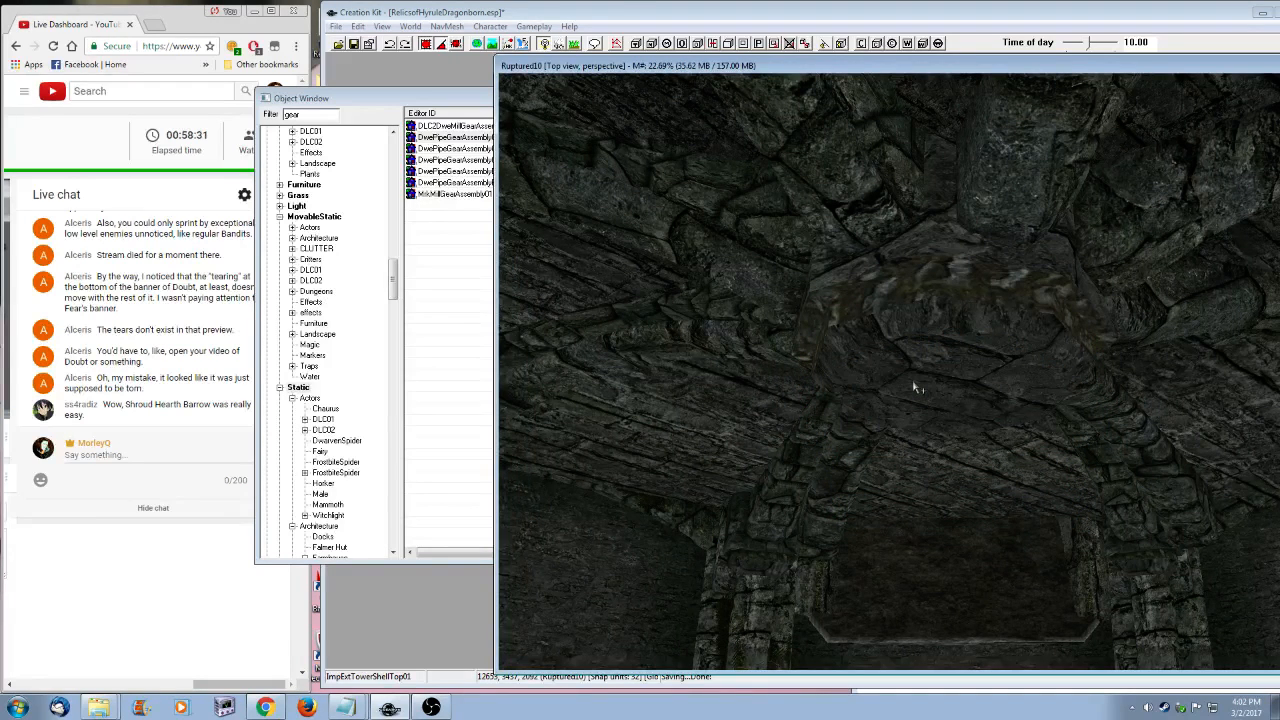
- Preview the DwePipeGearAssemblyExtraCCW01 model from several sides and close the preview
{"action": "left_click", "coordinate": [439, 98]}
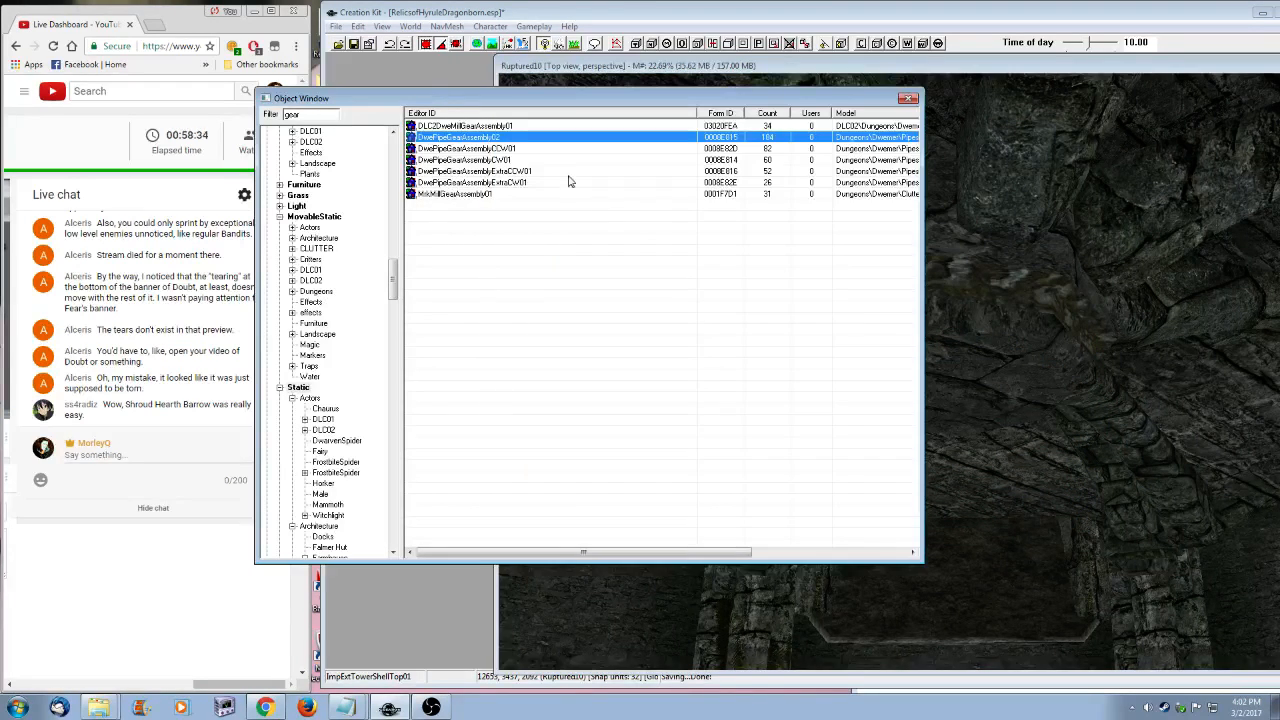
{"action": "left_click", "coordinate": [500, 171]}
{"action": "right_click", "coordinate": [500, 171]}
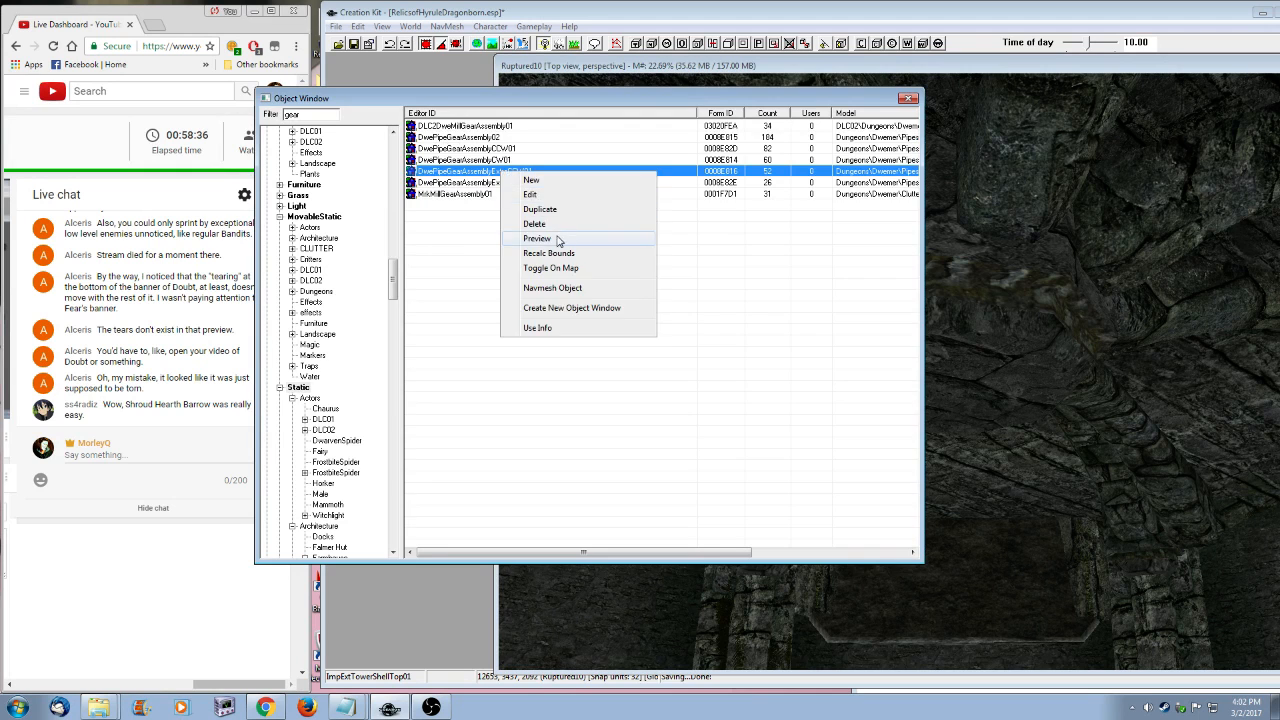
{"action": "left_click", "coordinate": [560, 240]}
{"action": "left_click_drag", "start_coordinate": [967, 316], "coordinate": [910, 348]}
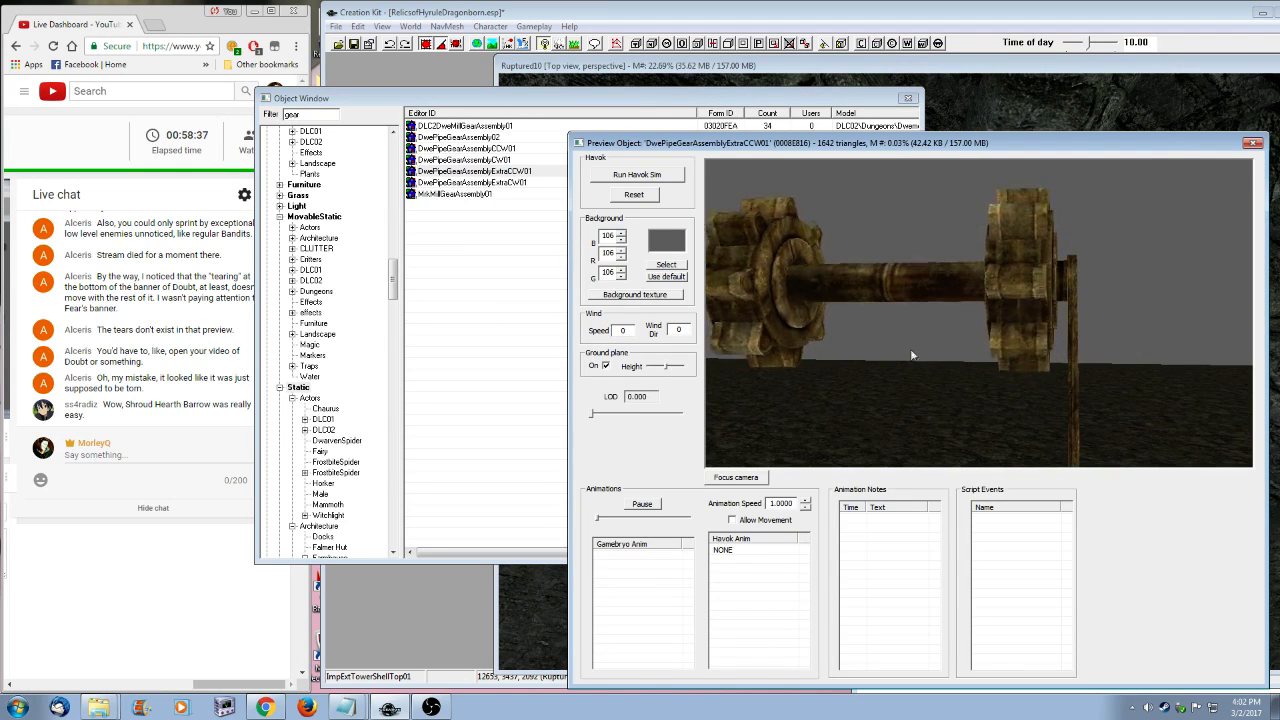
{"action": "left_click", "coordinate": [1251, 143]}
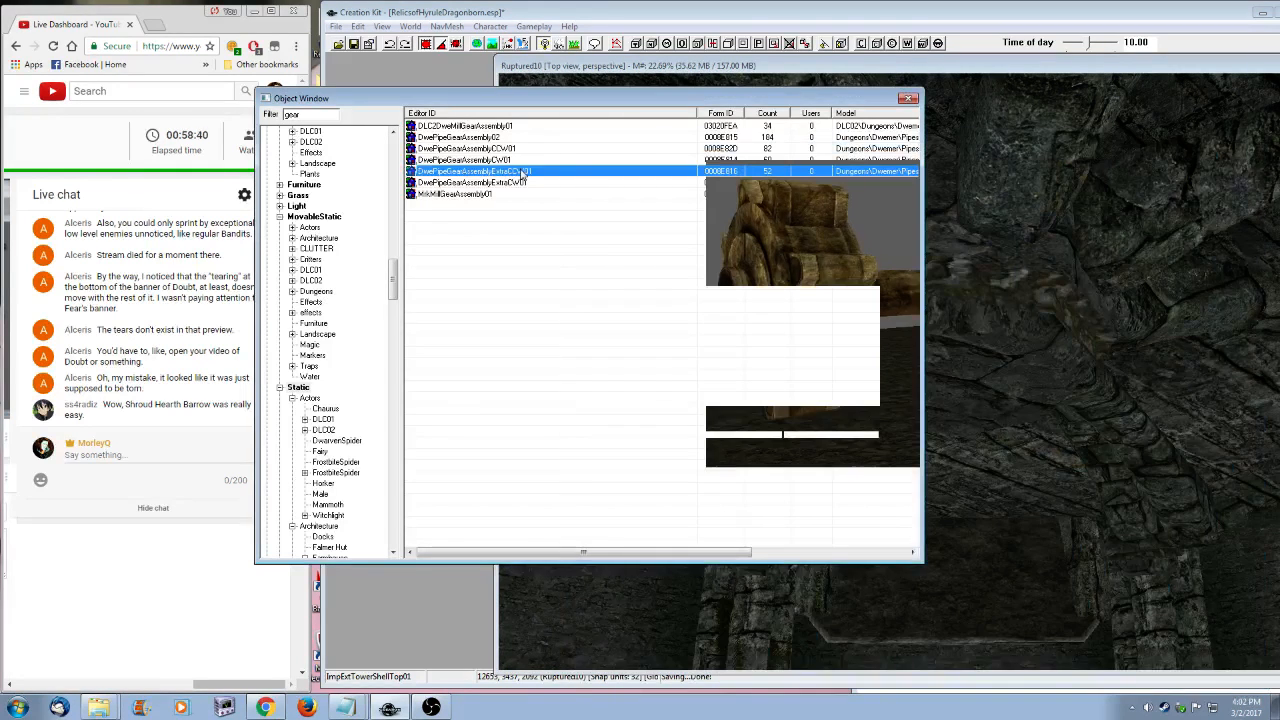
- Place DwePipeGearAssemblyExtraCCW01 in the tower room and rotate it so its shaft stands vertically
{"action": "left_click_drag", "start_coordinate": [598, 106], "coordinate": [590, 112]}
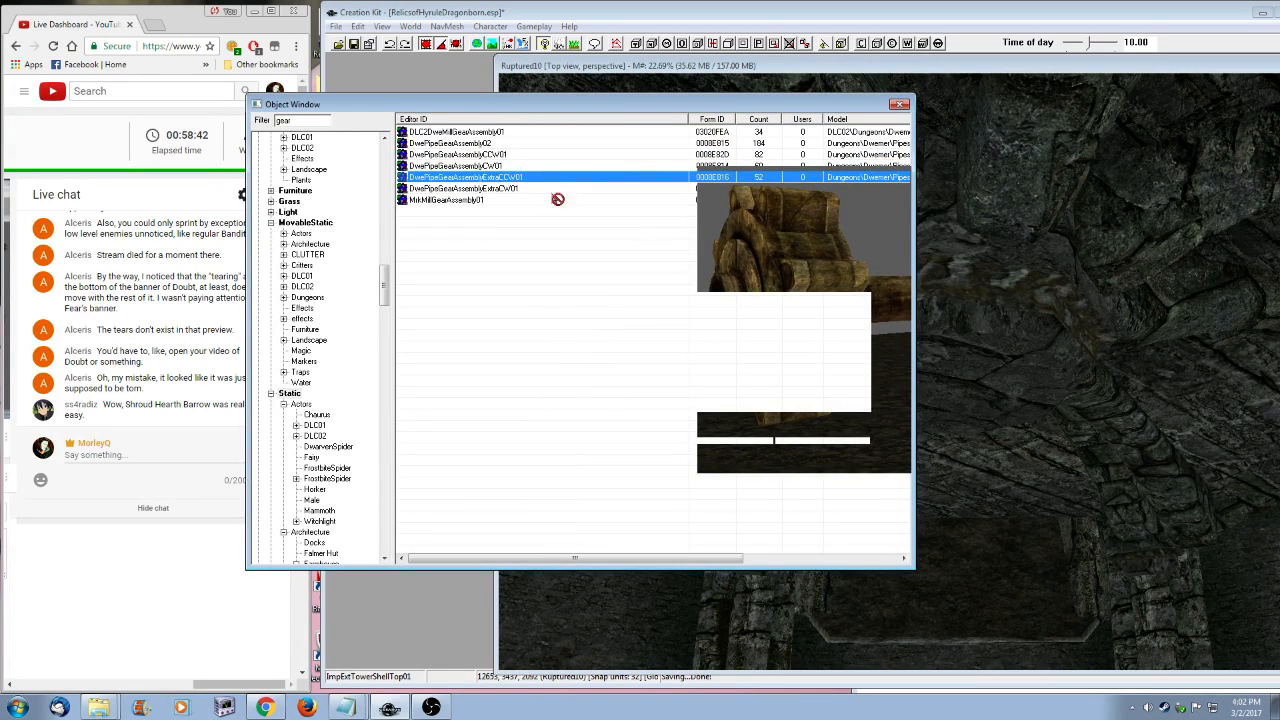
{"action": "left_click", "coordinate": [990, 368]}
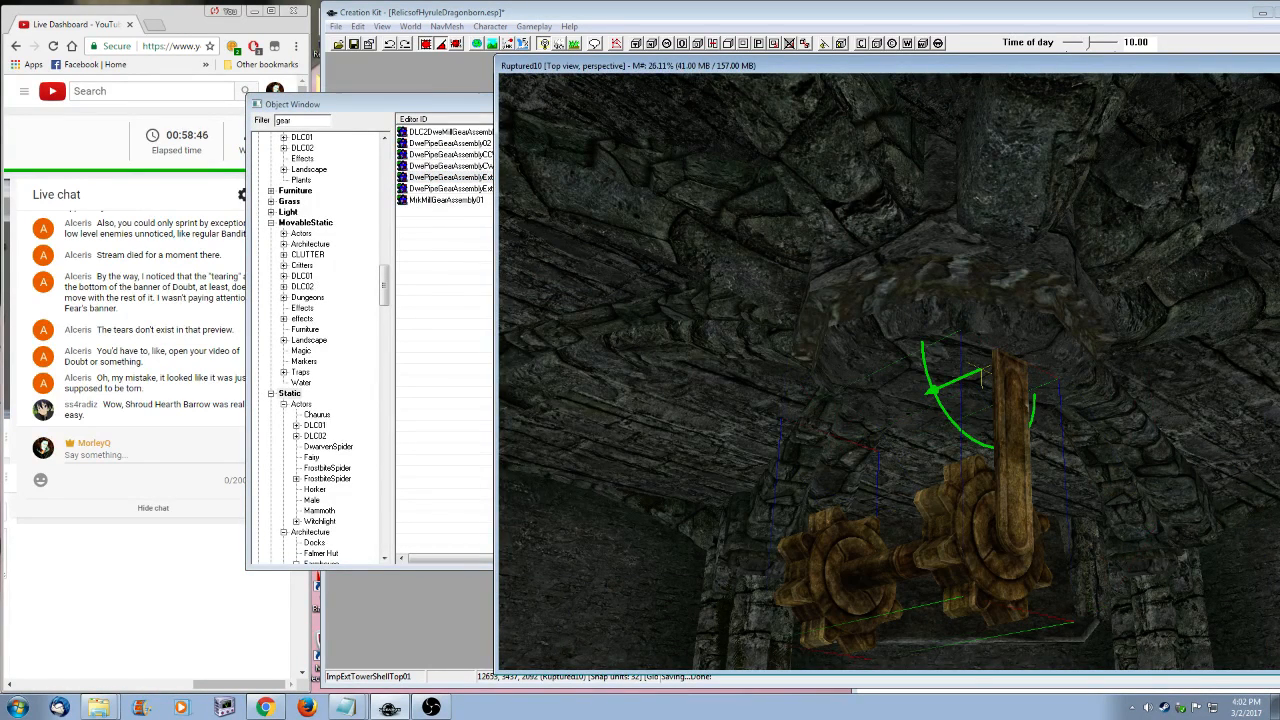
{"action": "key", "text": "x"}
{"action": "right_click_drag", "start_coordinate": [988, 369], "coordinate": [992, 434]}
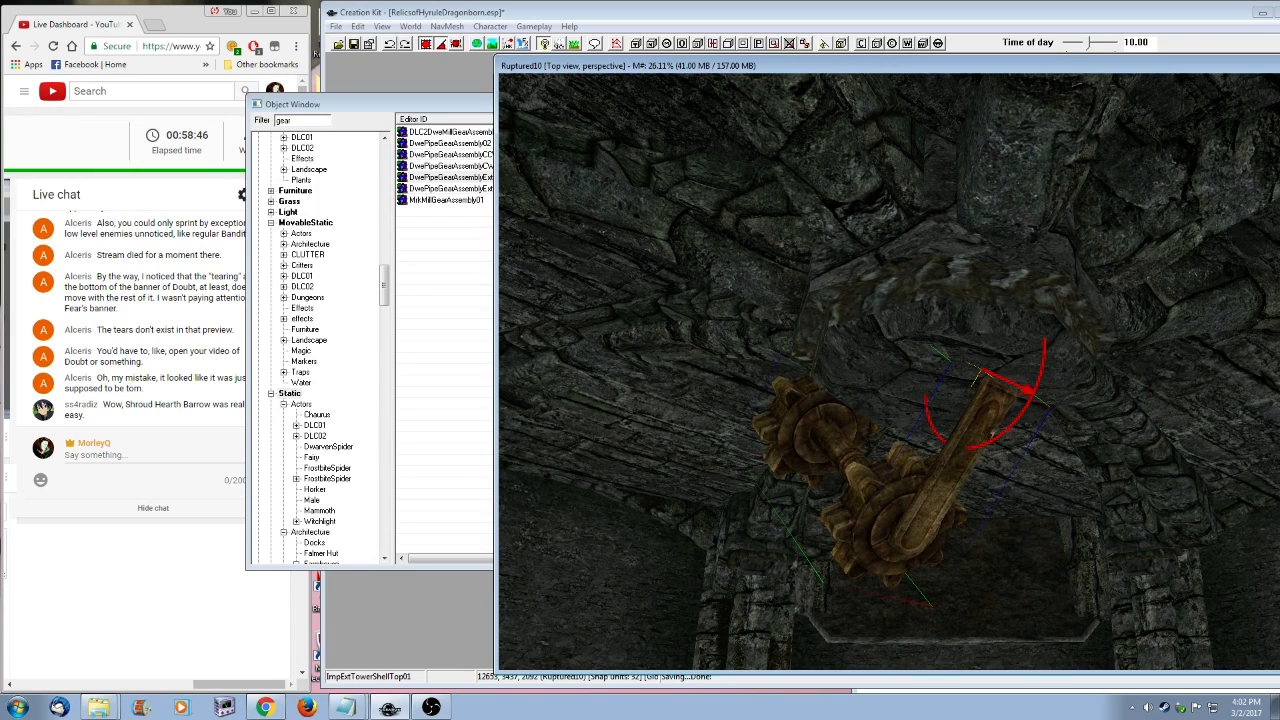
{"action": "right_click_drag", "start_coordinate": [983, 373], "coordinate": [983, 372]}
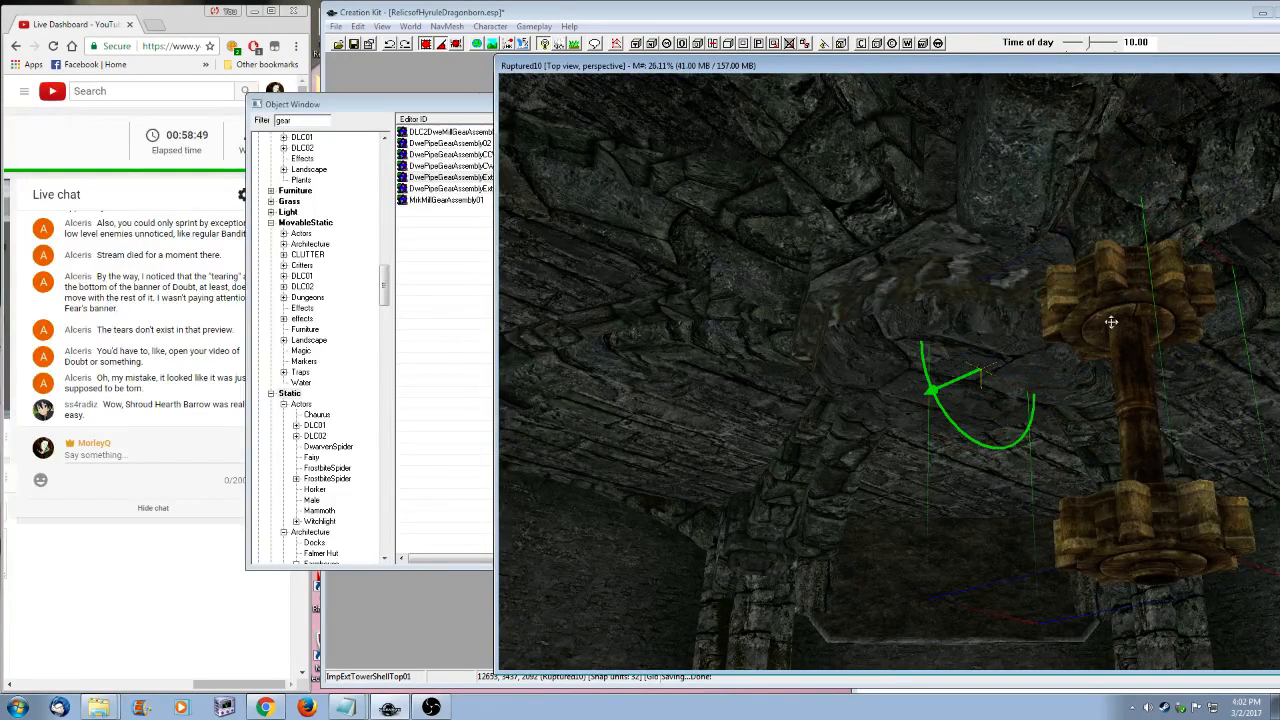
{"action": "middle_click_drag", "start_coordinate": [1111, 322], "coordinate": [1036, 402], "text": "shift"}
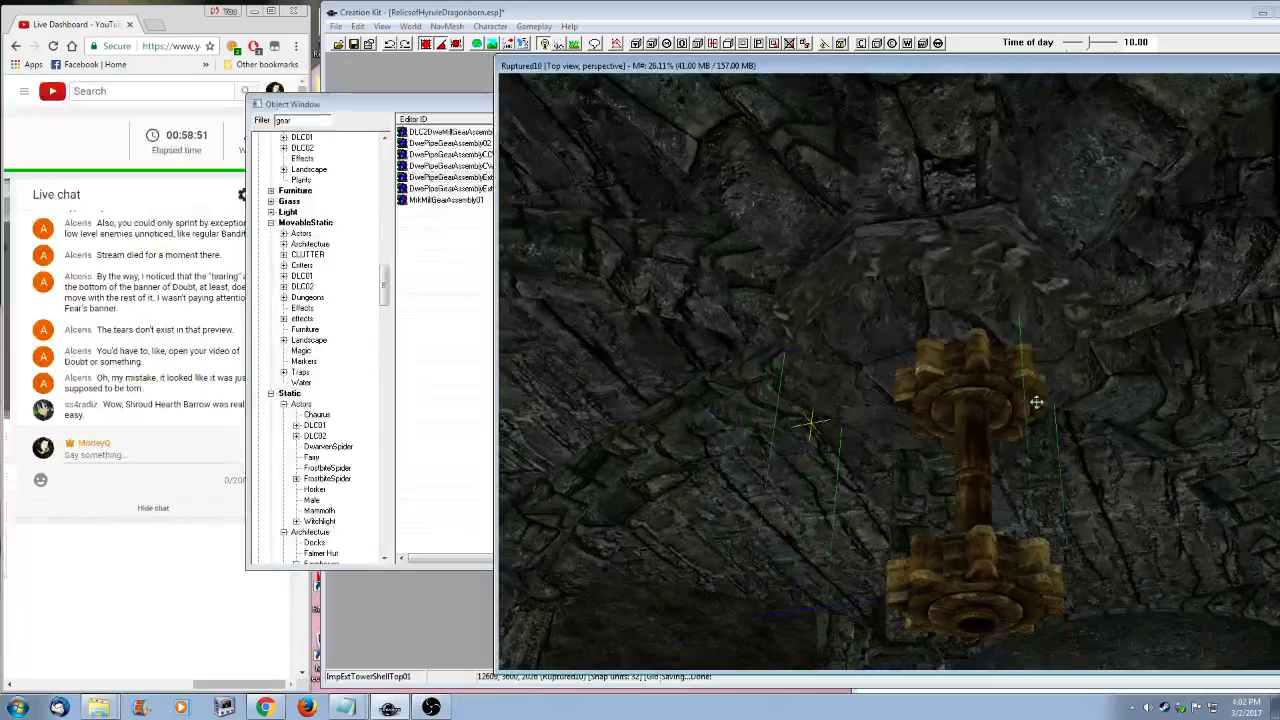
- Move the upright gear assembly below the round stone ceiling piece and raise it until its upper gear and shaft sink into the ceiling
{"action": "left_click", "coordinate": [427, 46]}
{"action": "left_click_drag", "start_coordinate": [967, 414], "coordinate": [928, 421]}
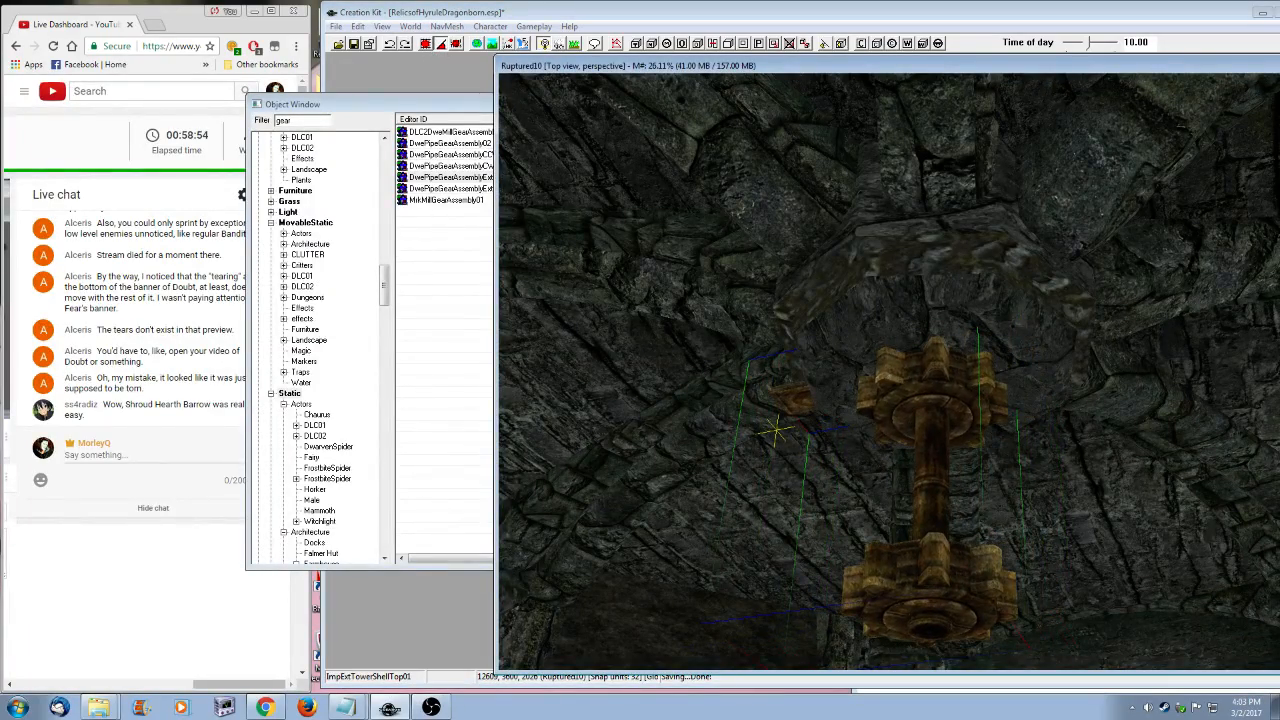
{"action": "middle_click_drag", "start_coordinate": [961, 408], "coordinate": [994, 408], "text": "shift"}
{"action": "key", "text": "z"}
{"action": "left_click_drag", "start_coordinate": [911, 391], "coordinate": [911, 322]}
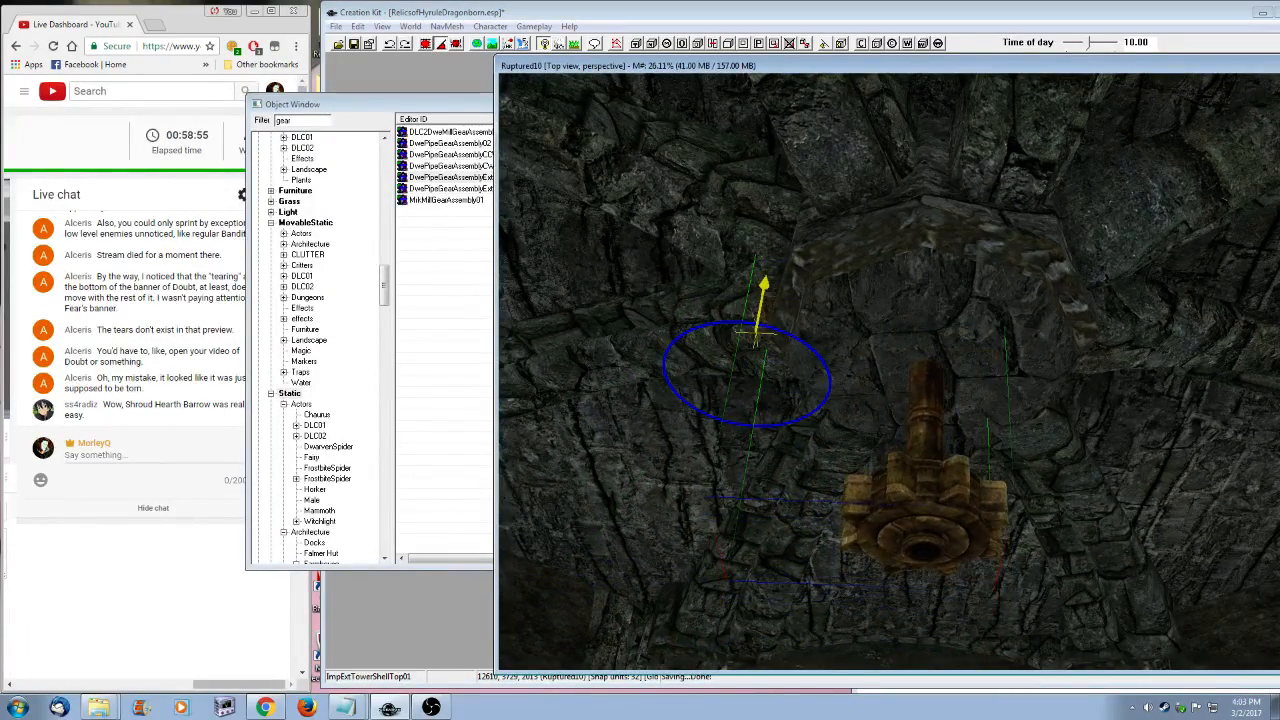
{"action": "middle_click_drag", "start_coordinate": [1000, 337], "coordinate": [1074, 335], "text": "shift"}
{"action": "left_click_drag", "start_coordinate": [1002, 428], "coordinate": [982, 338]}
{"action": "scroll", "coordinate": [943, 380], "scroll_direction": "up", "scroll_amount": 5}
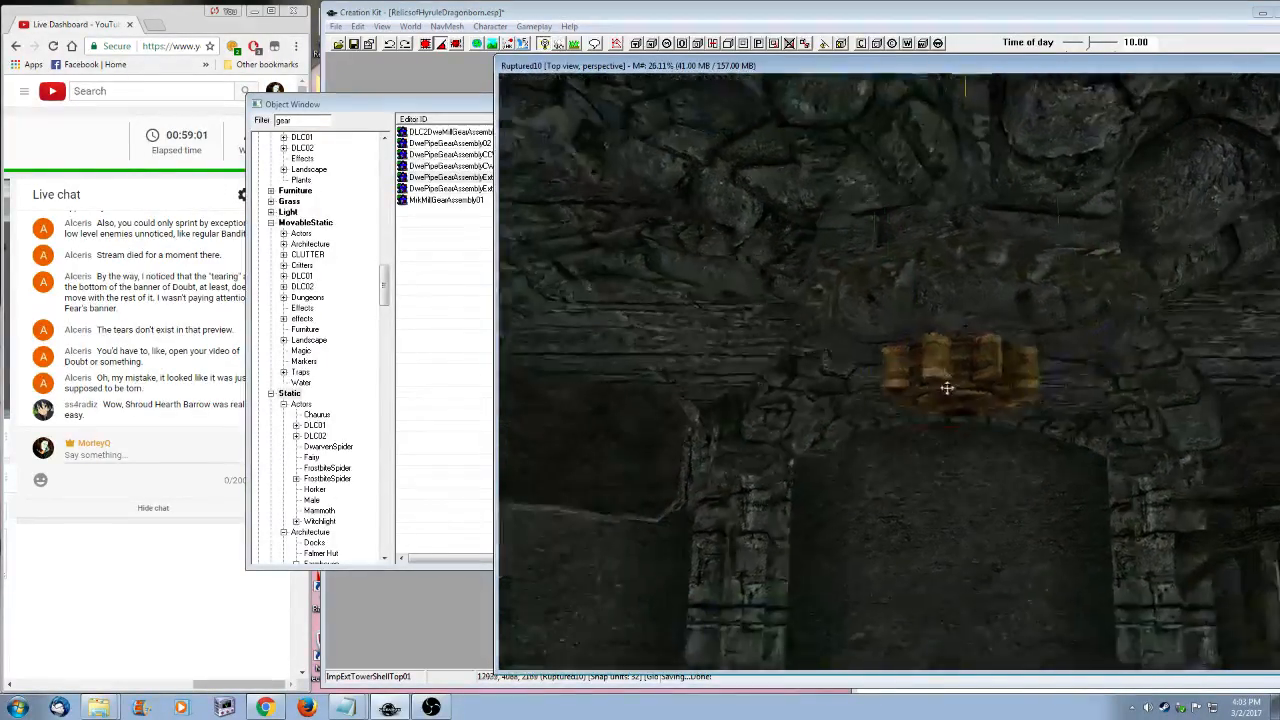
- Center the lower gear under the round stone piece in the tower room's ceiling
{"action": "scroll", "coordinate": [944, 391], "scroll_direction": "down", "scroll_amount": 5}
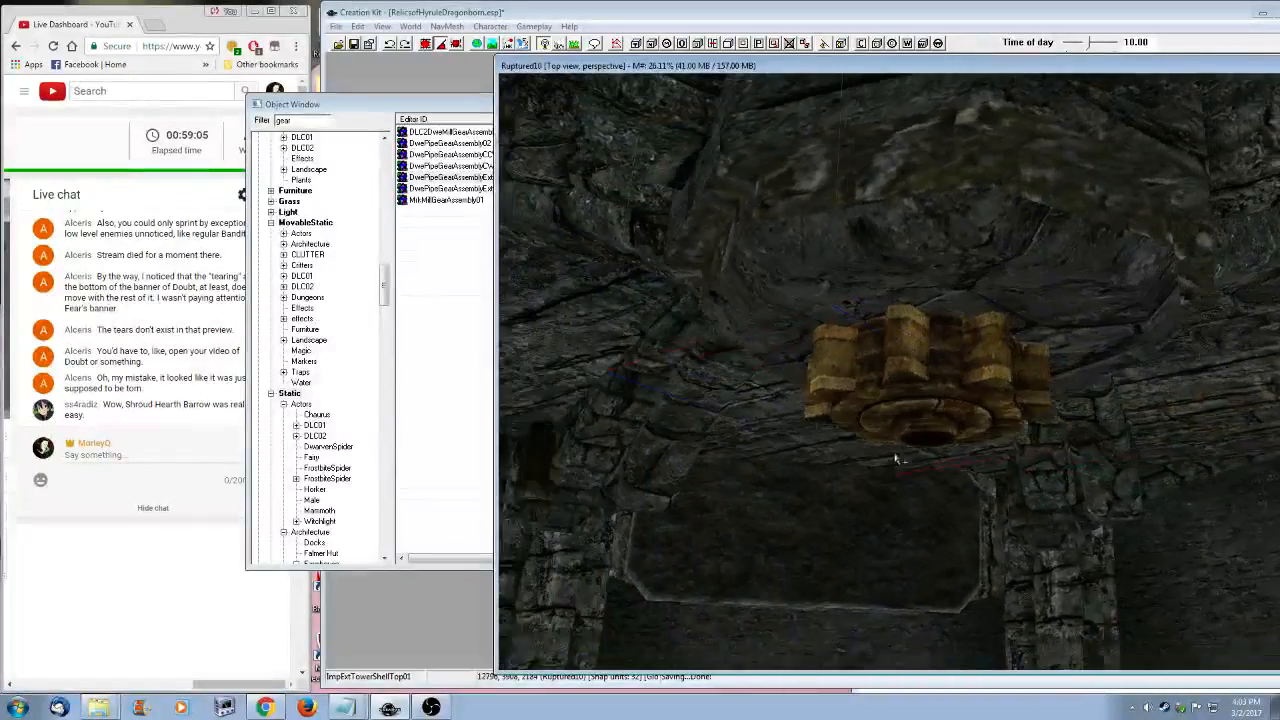
{"action": "middle_click_drag", "start_coordinate": [895, 458], "coordinate": [880, 456], "text": "shift"}
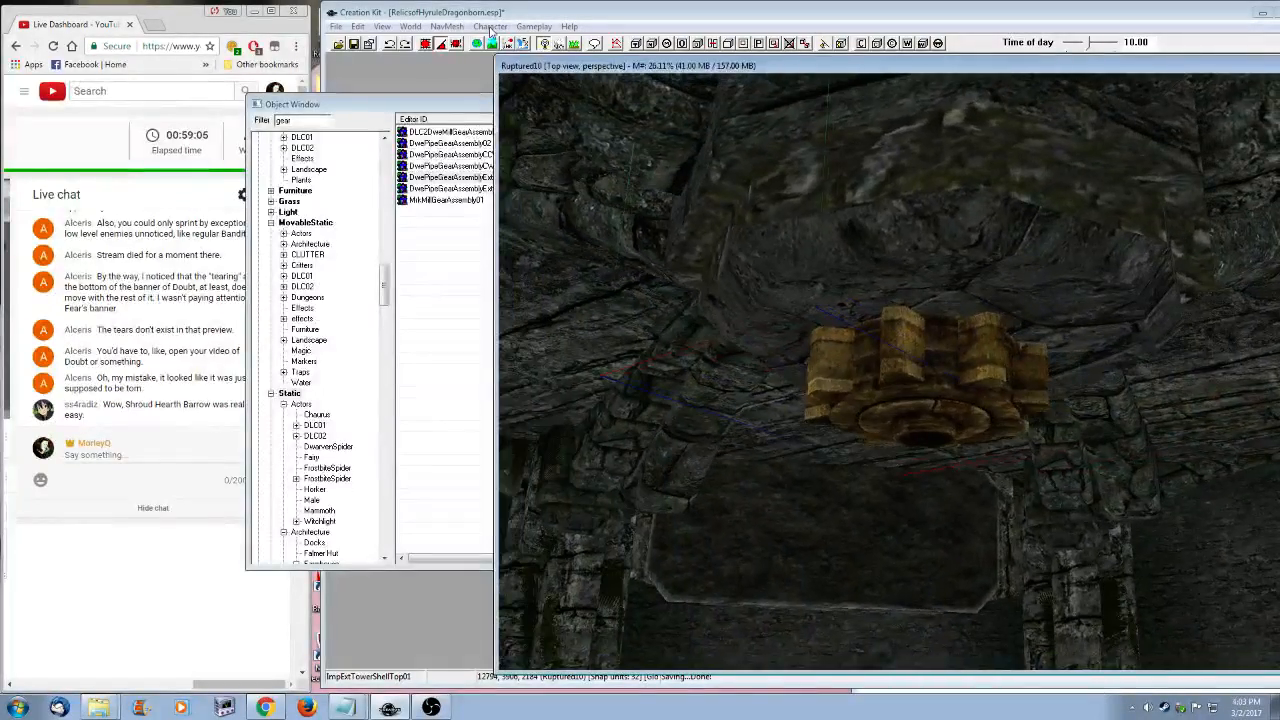
{"action": "key", "text": "t"}
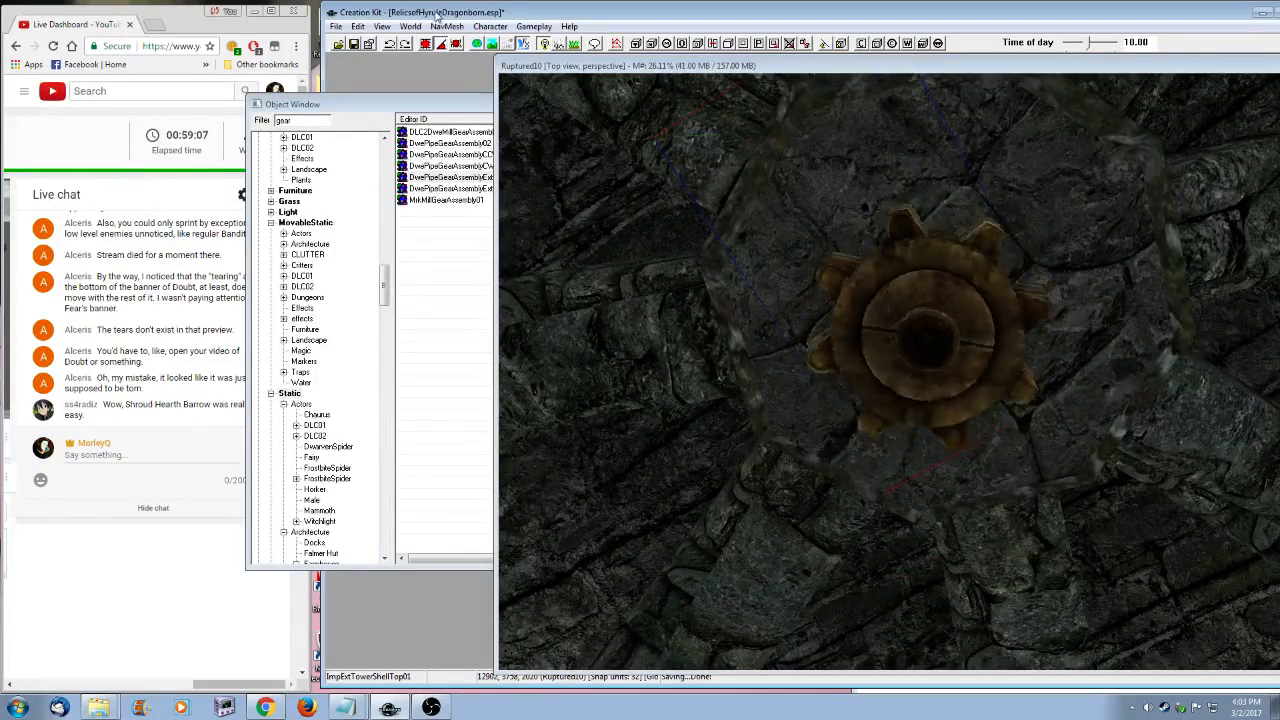
{"action": "middle_click_drag", "start_coordinate": [968, 329], "coordinate": [1107, 391], "text": "shift"}
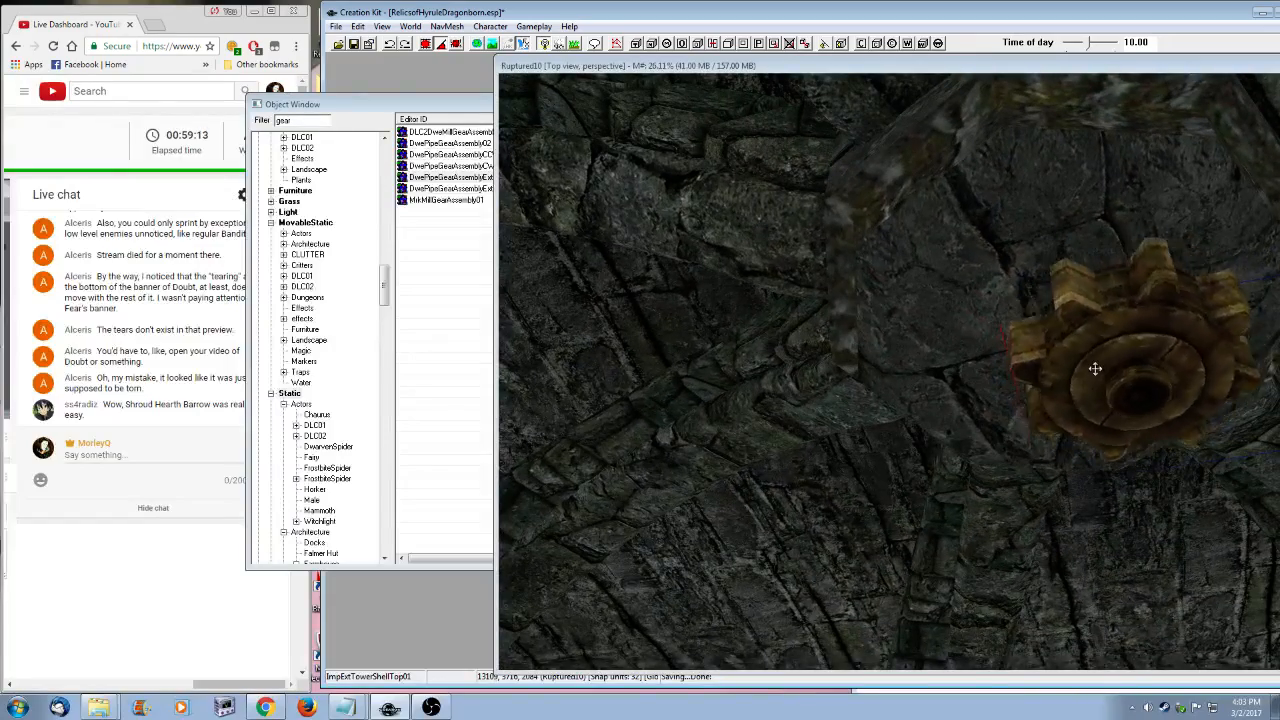
{"action": "left_click_drag", "start_coordinate": [1094, 369], "coordinate": [1040, 384]}
{"action": "middle_click_drag", "start_coordinate": [1040, 384], "coordinate": [1014, 342], "text": "shift"}
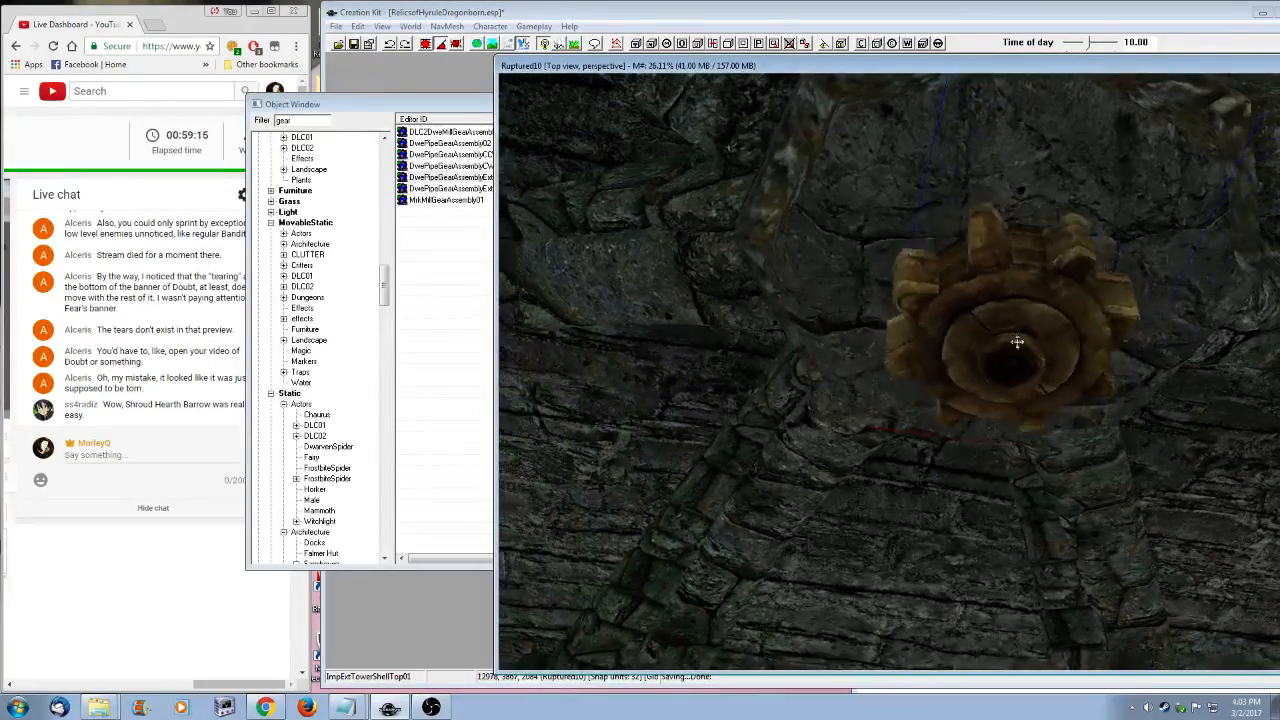
{"action": "left_click_drag", "start_coordinate": [1014, 342], "coordinate": [980, 336]}
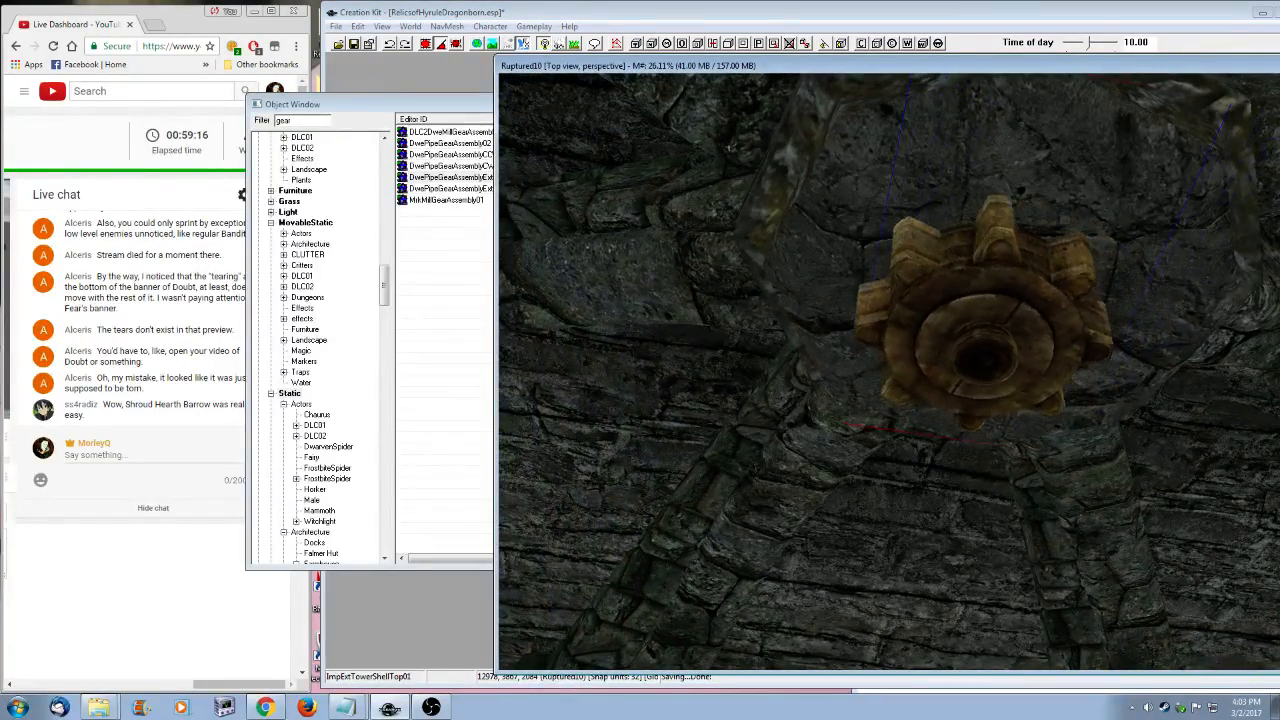
{"action": "middle_click_drag", "start_coordinate": [980, 336], "coordinate": [838, 474], "text": "shift"}
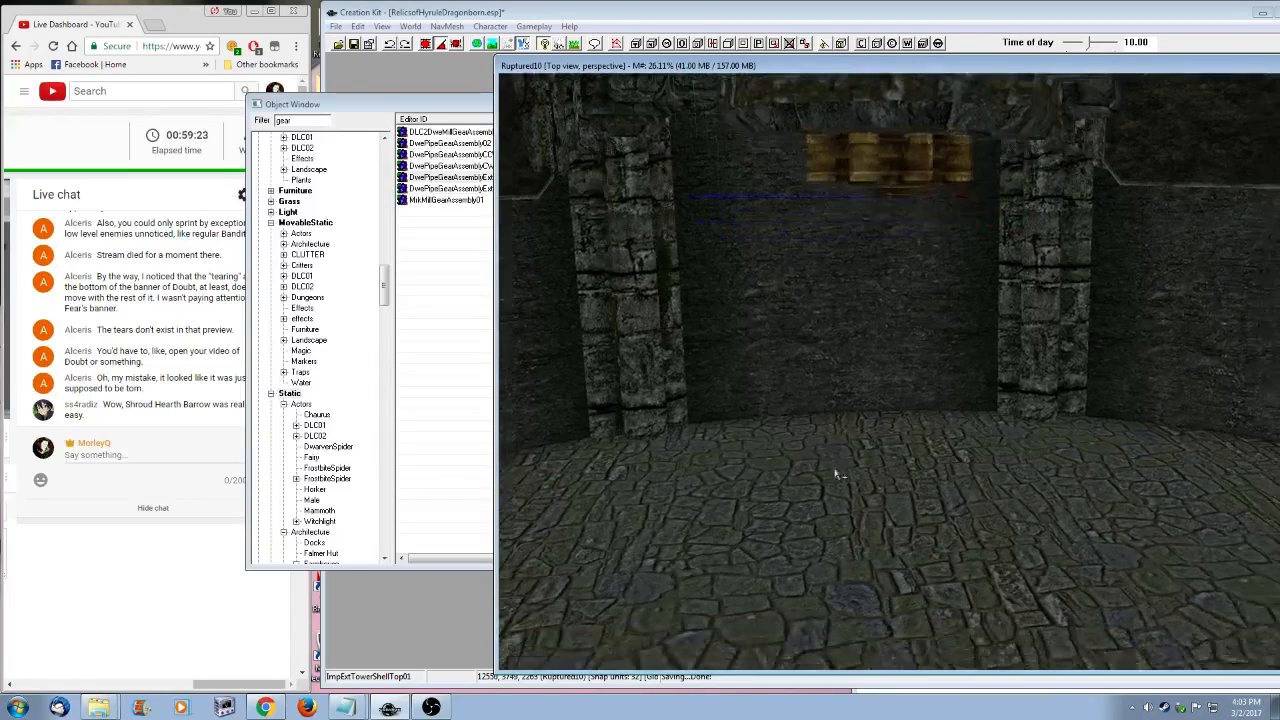
- Preview DwePipeGearAssemblyExtraCCW01 once more, then select the placed gear assembly in the tower room
{"action": "left_click", "coordinate": [461, 104]}
{"action": "right_click", "coordinate": [490, 178]}
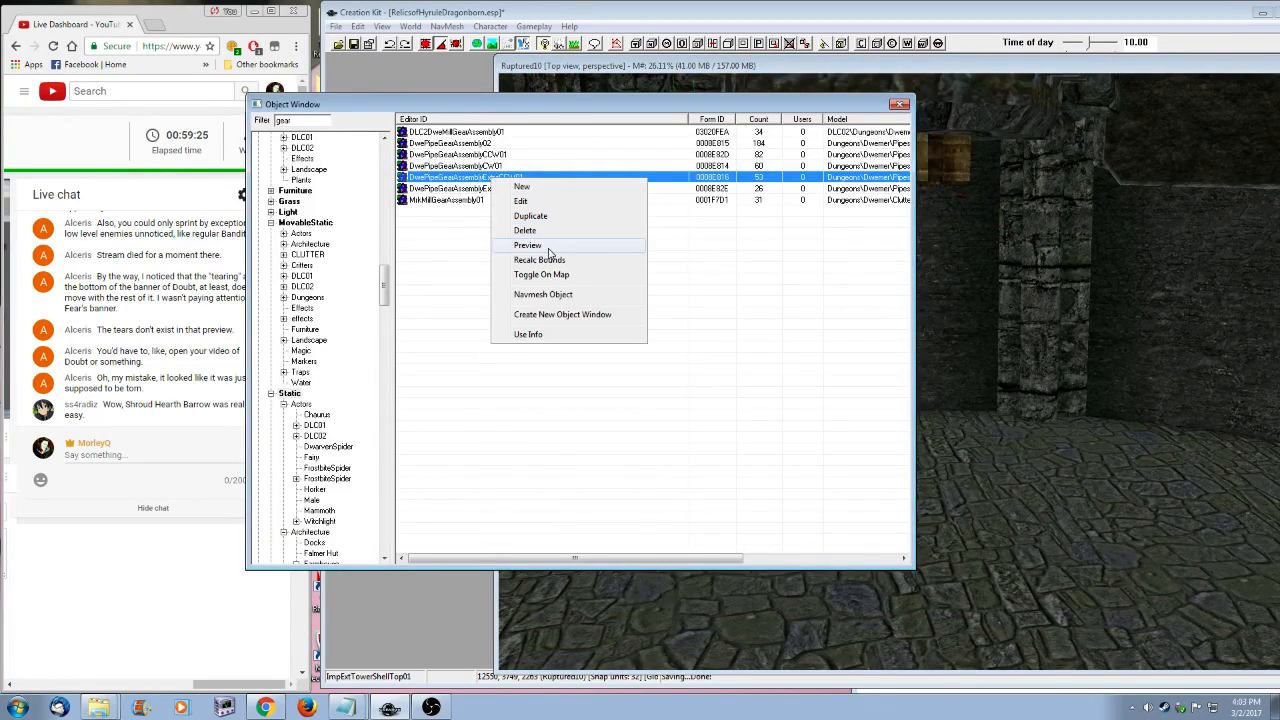
{"action": "left_click", "coordinate": [555, 253]}
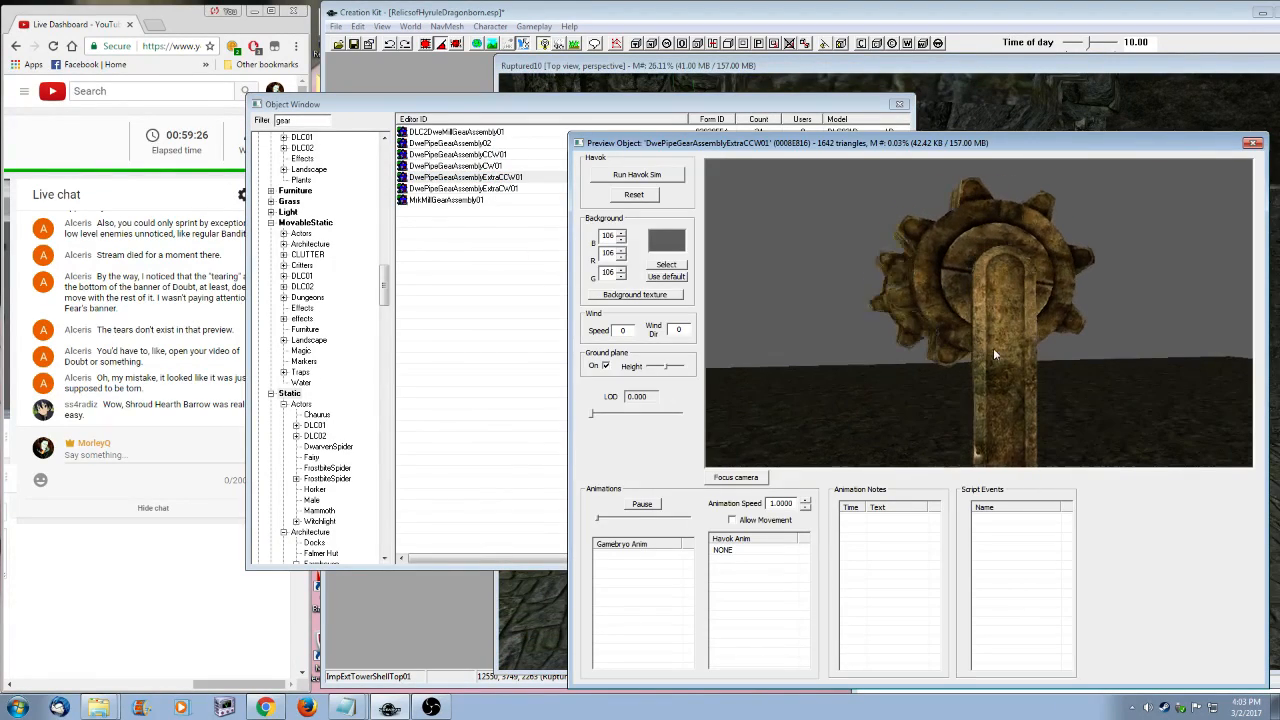
{"action": "left_click", "coordinate": [952, 72]}
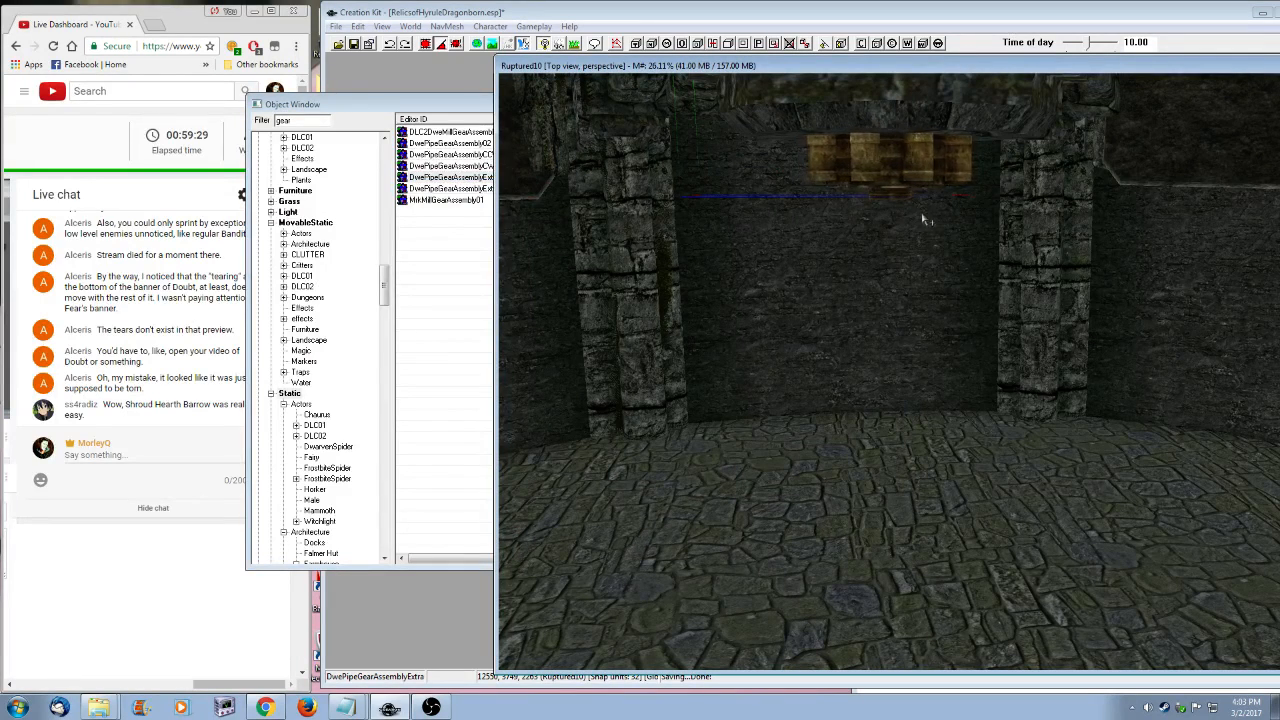
- Duplicate the ceiling gear assembly, flip the copy upside down, and position its upper gear to mesh with the ceiling gear
{"action": "left_click_drag", "start_coordinate": [909, 182], "coordinate": [892, 533]}
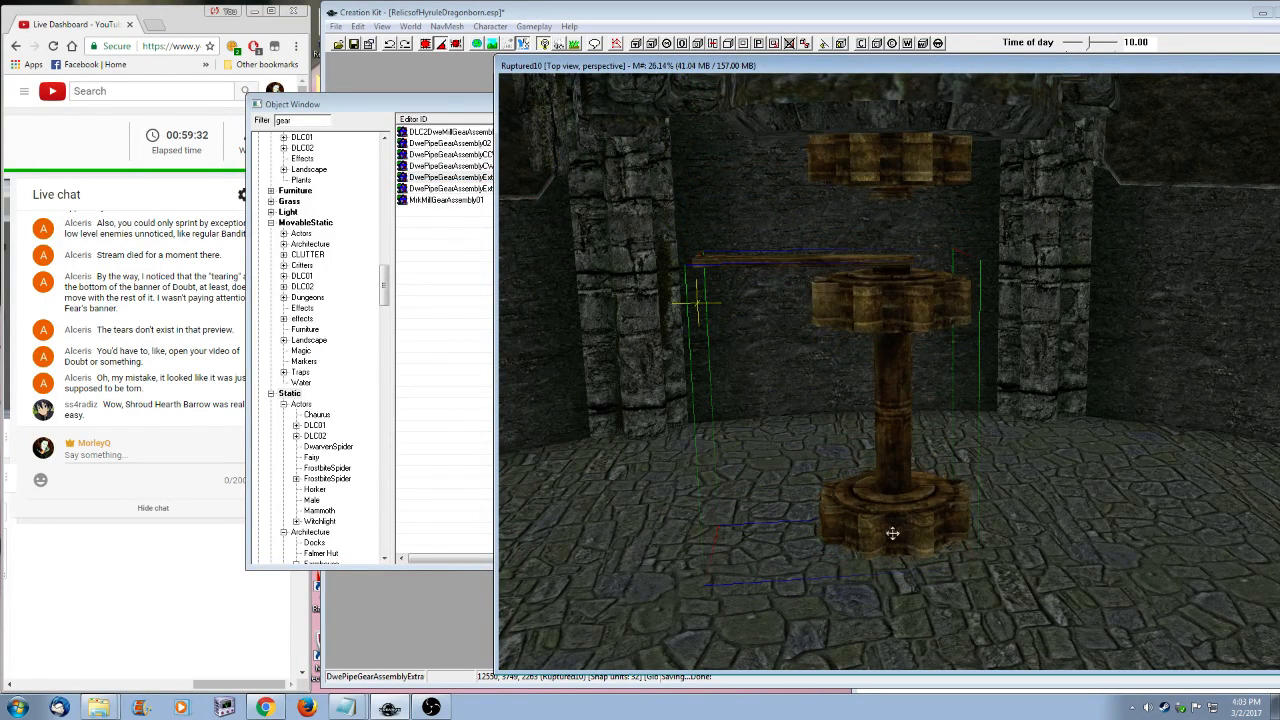
{"action": "right_click_drag", "start_coordinate": [697, 297], "coordinate": [700, 300]}
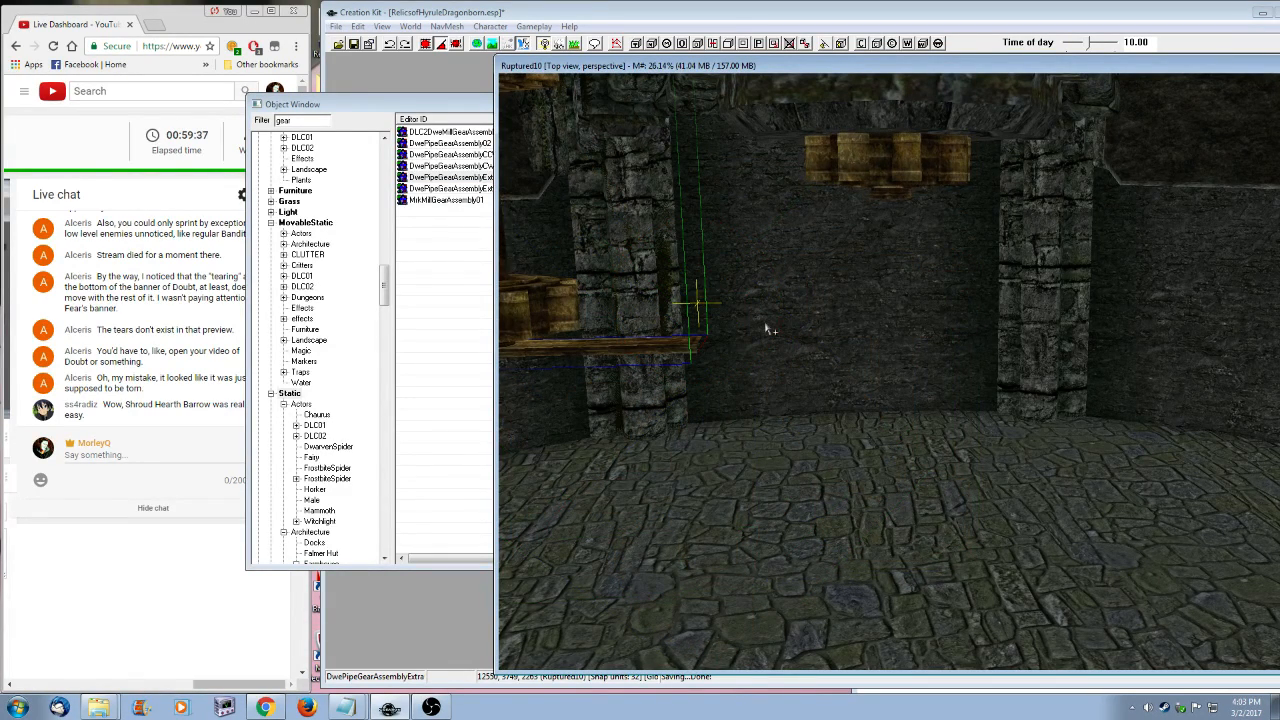
{"action": "left_click_drag", "start_coordinate": [690, 342], "coordinate": [940, 381]}
{"action": "key", "text": "y"}
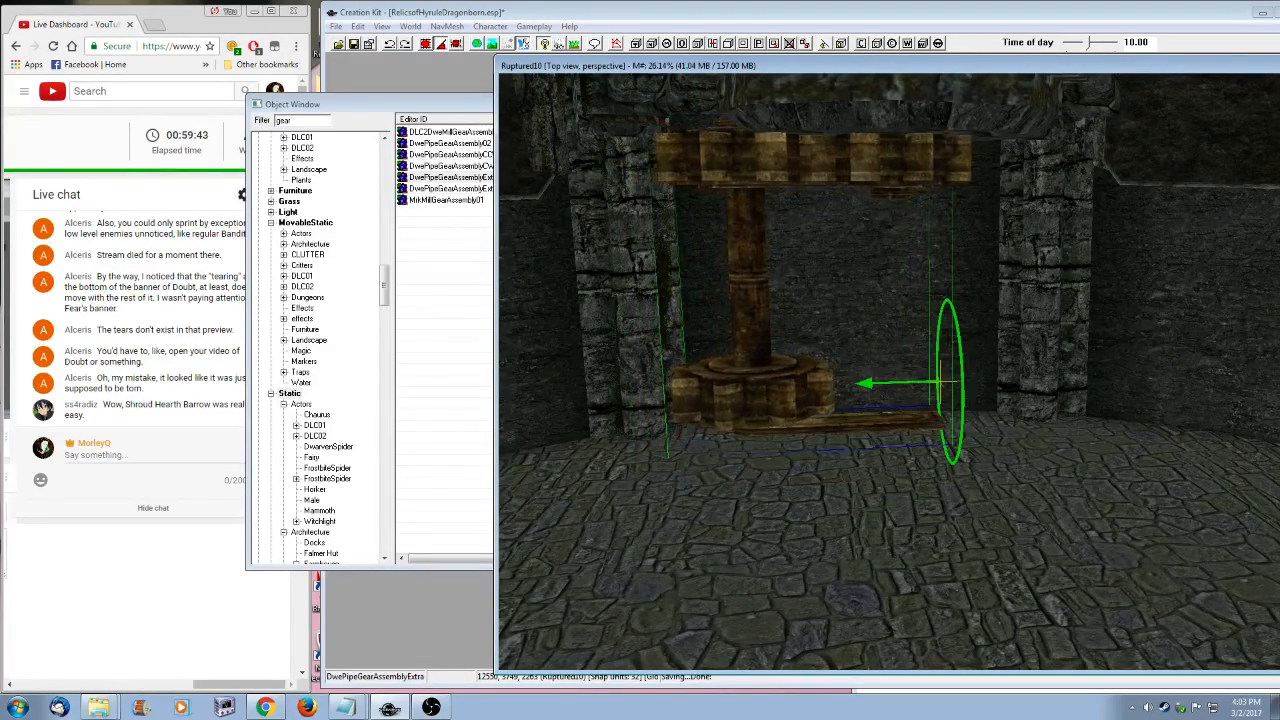
{"action": "key", "text": "shift"}
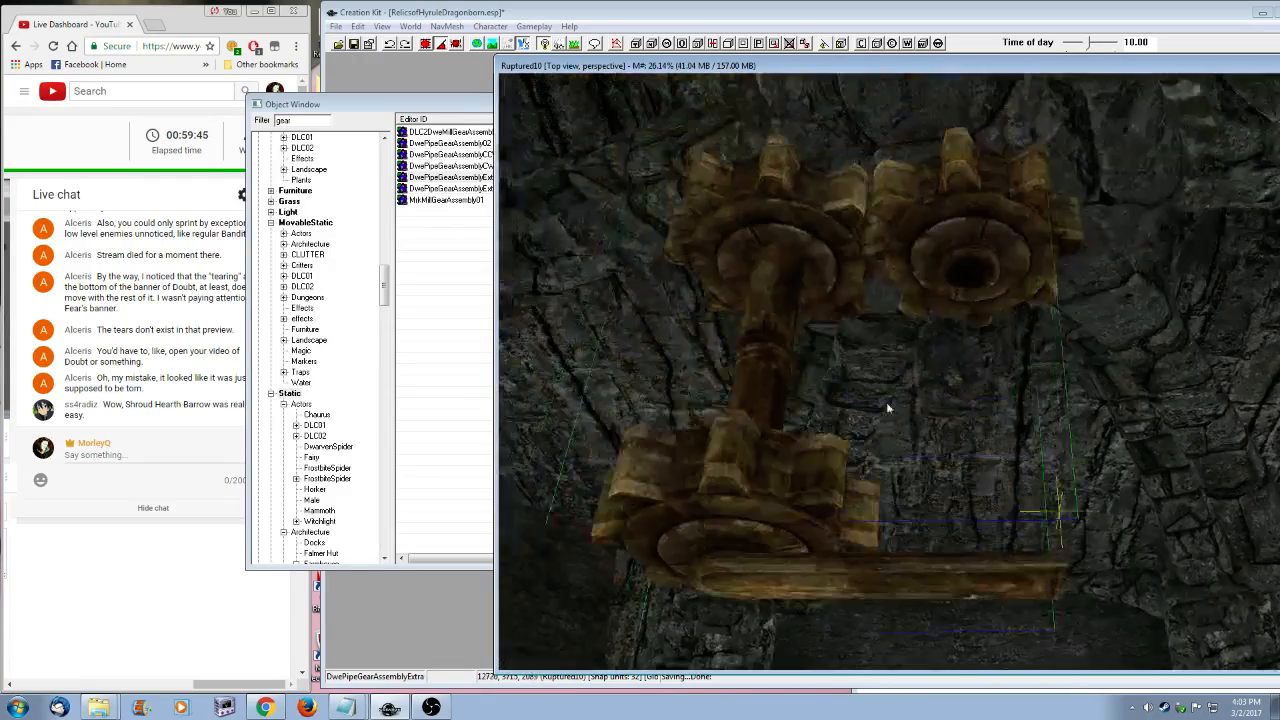
{"action": "key", "text": "shift"}
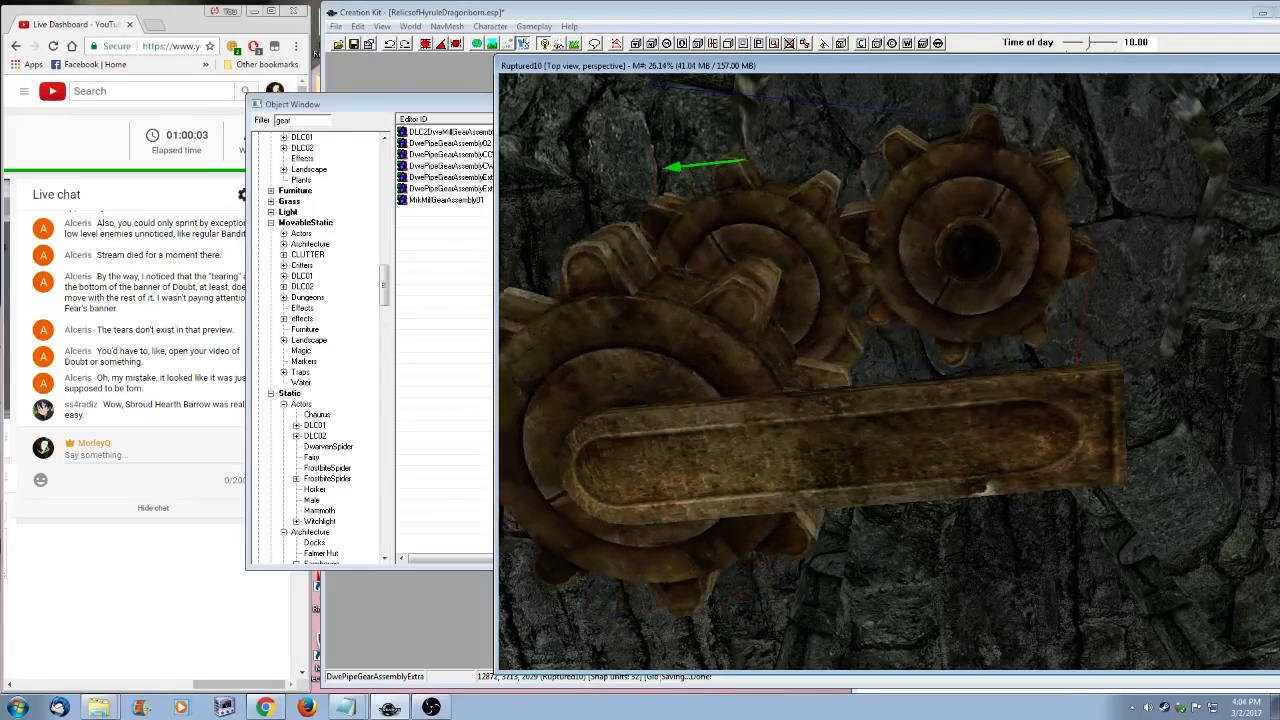
- Duplicate the flipped gear assembly and rotate the copy about its pivot to the opposite side of the ceiling gear
{"action": "scroll", "coordinate": [943, 500], "scroll_direction": "down", "scroll_amount": 3}
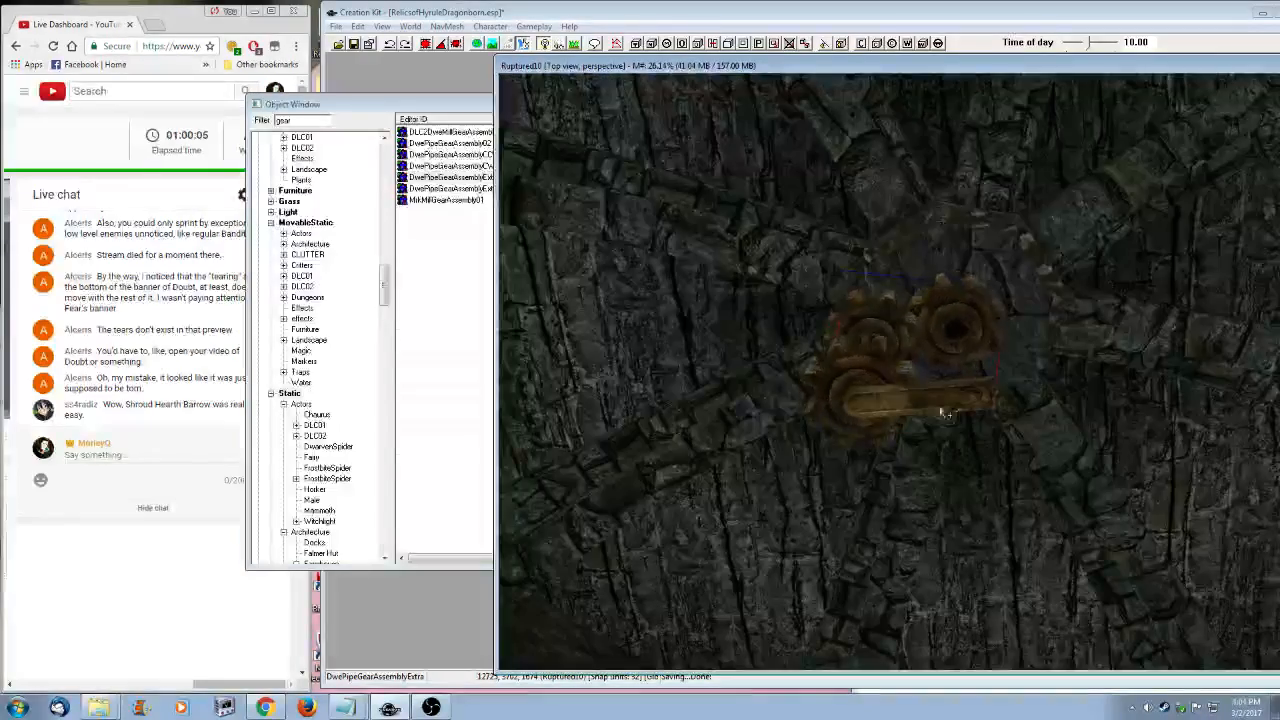
{"action": "scroll", "coordinate": [943, 500], "scroll_direction": "down", "scroll_amount": 4}
{"action": "scroll", "coordinate": [943, 500], "scroll_direction": "up", "scroll_amount": 7}
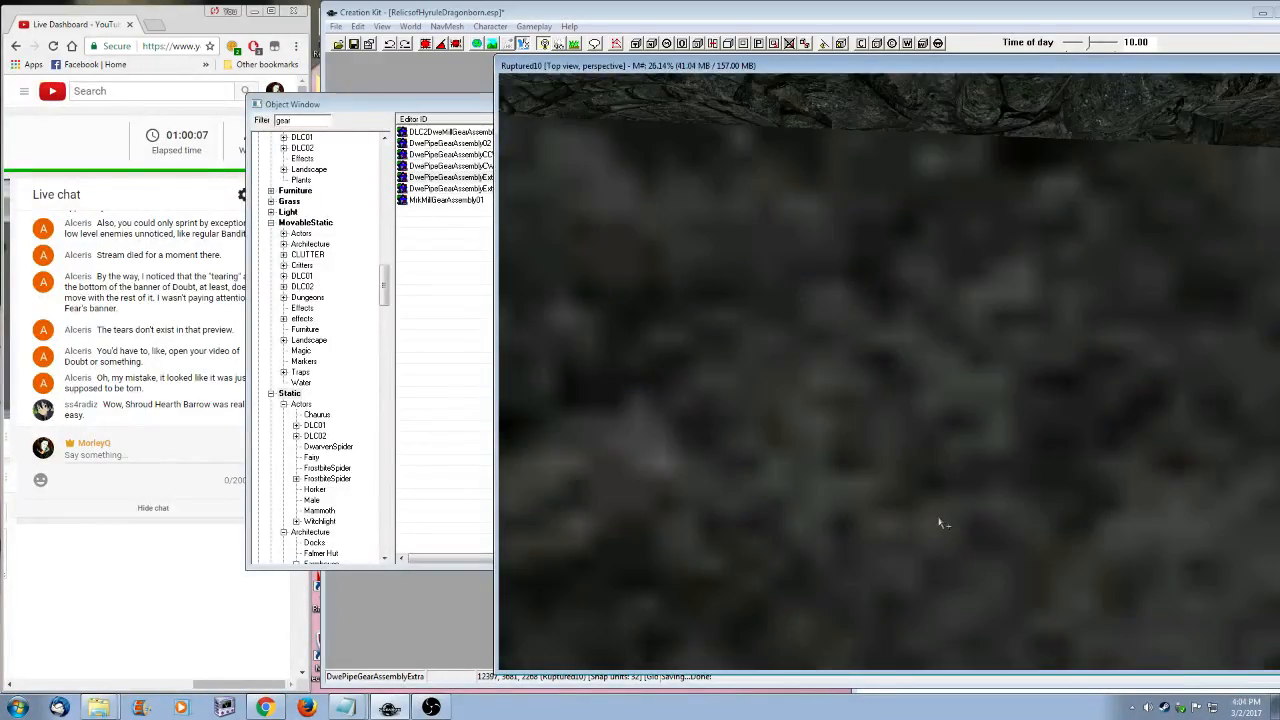
{"action": "scroll", "coordinate": [948, 522], "scroll_direction": "up", "scroll_amount": 3}
{"action": "scroll", "coordinate": [955, 522], "scroll_direction": "down", "scroll_amount": 4}
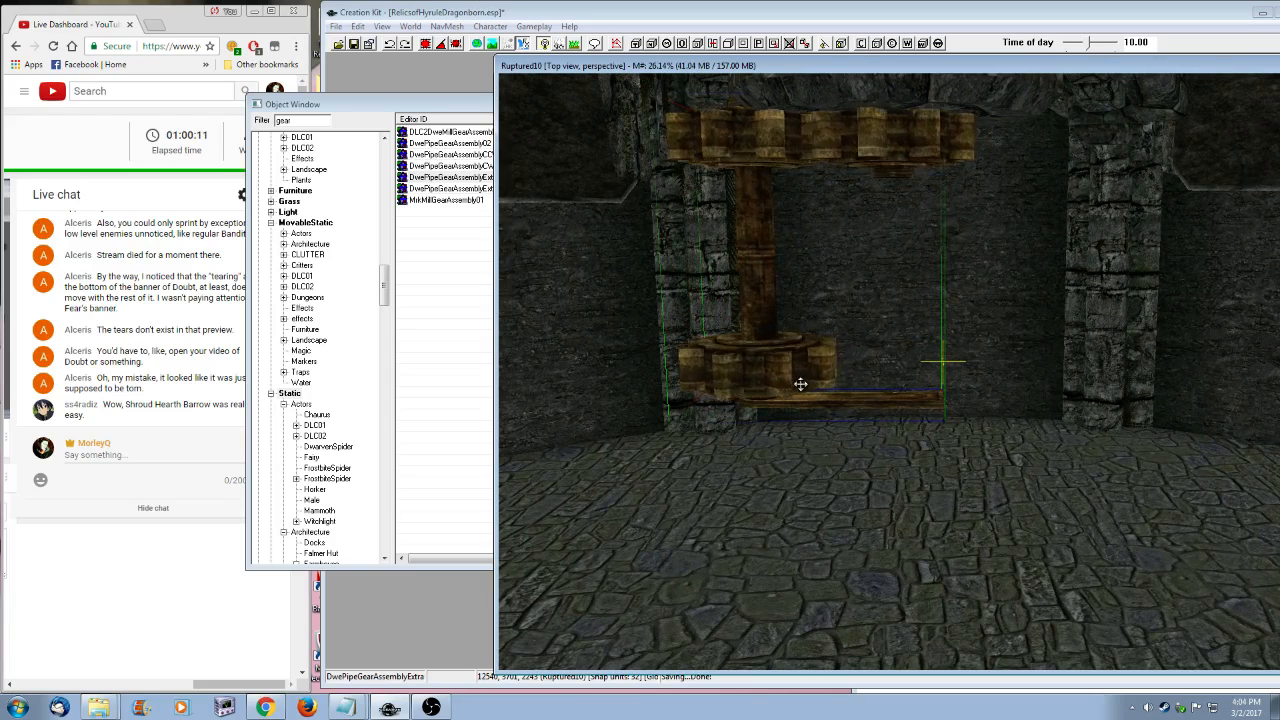
{"action": "right_click_drag", "start_coordinate": [942, 361], "coordinate": [1110, 361]}
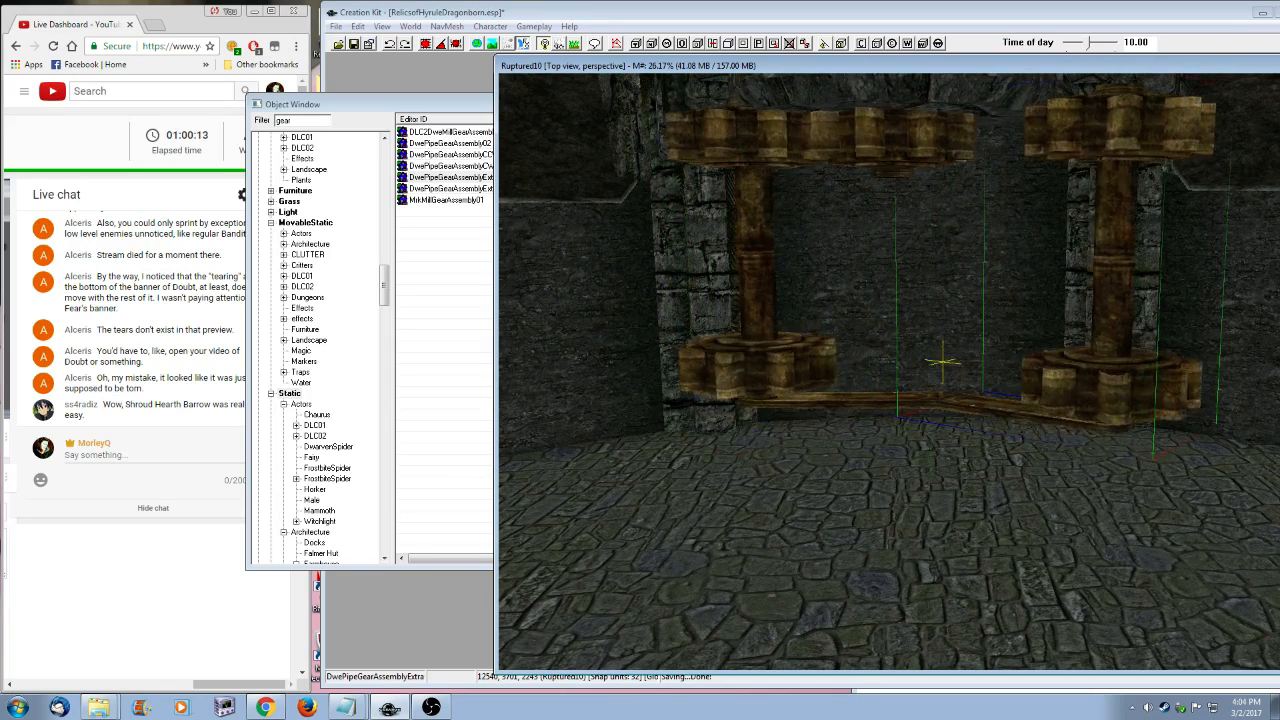
- Undo the last gear placement and position the second gear assembly opposite the first, at the other end of the connecting beam
{"action": "key", "text": "ctrl+z"}
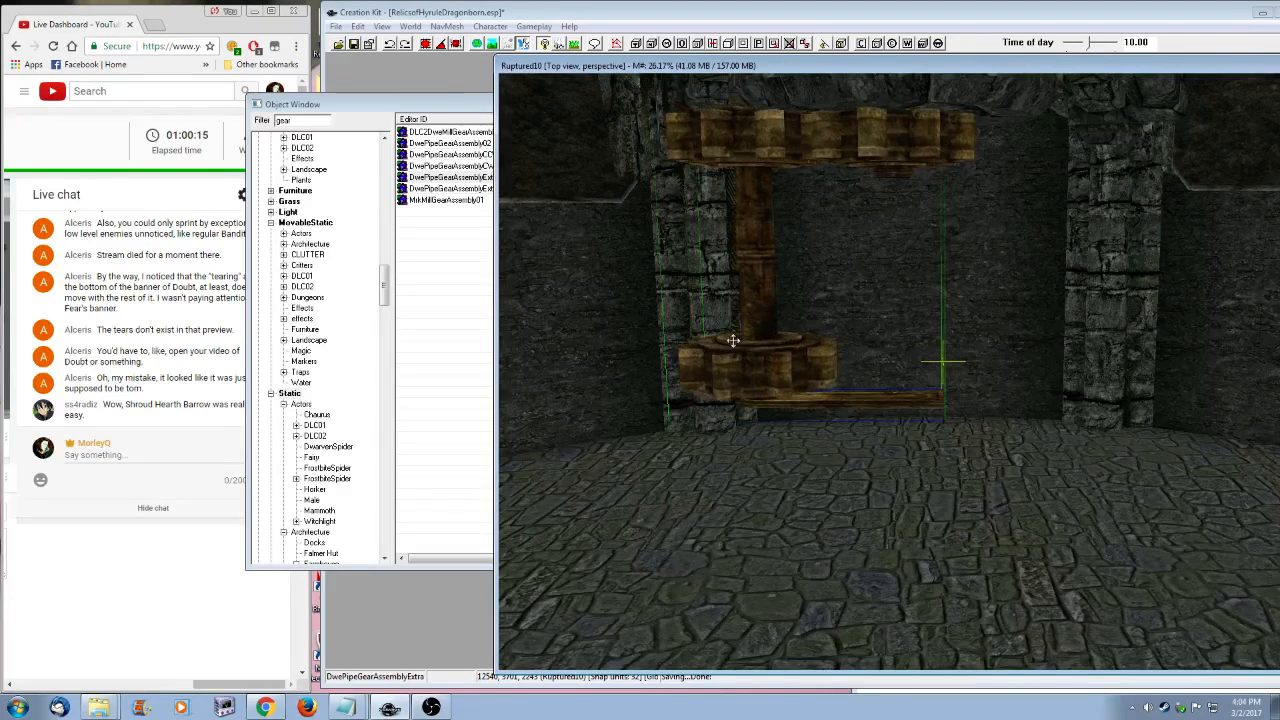
{"action": "key", "text": "ctrl+y"}
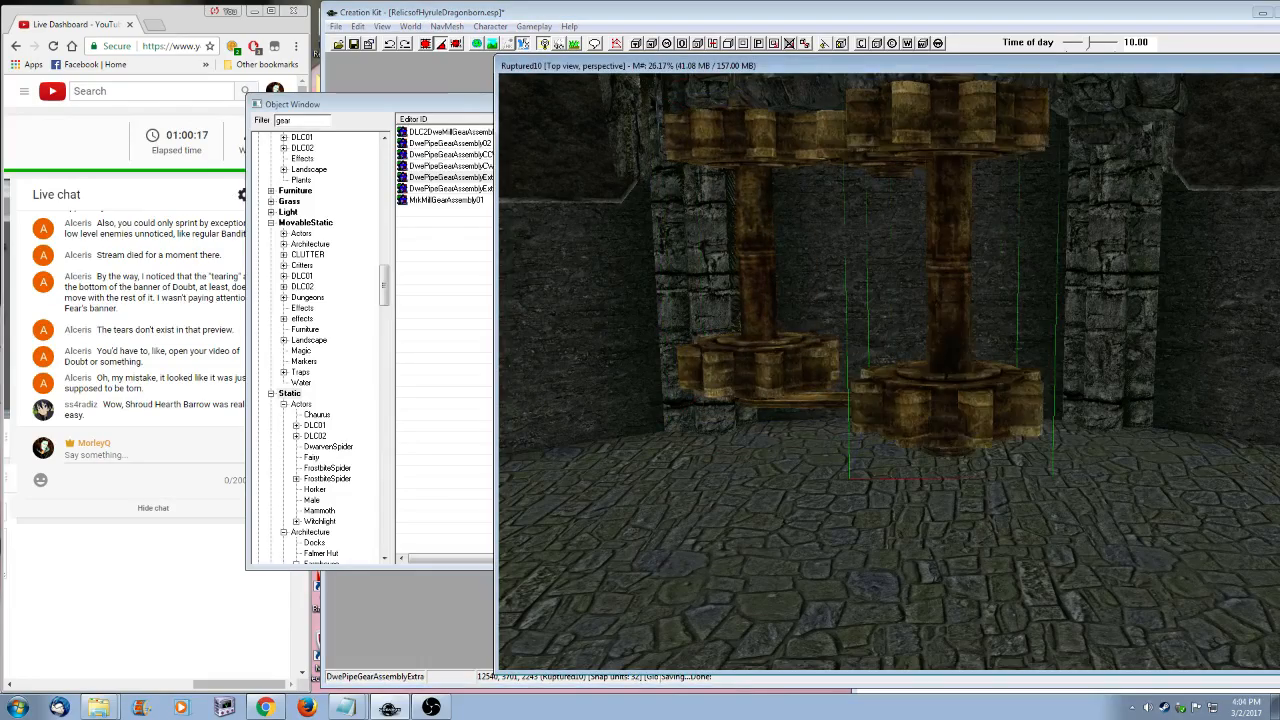
{"action": "right_click_drag", "start_coordinate": [942, 361], "coordinate": [840, 365]}
{"action": "middle_click_drag", "start_coordinate": [1011, 376], "coordinate": [1046, 386], "text": "shift"}
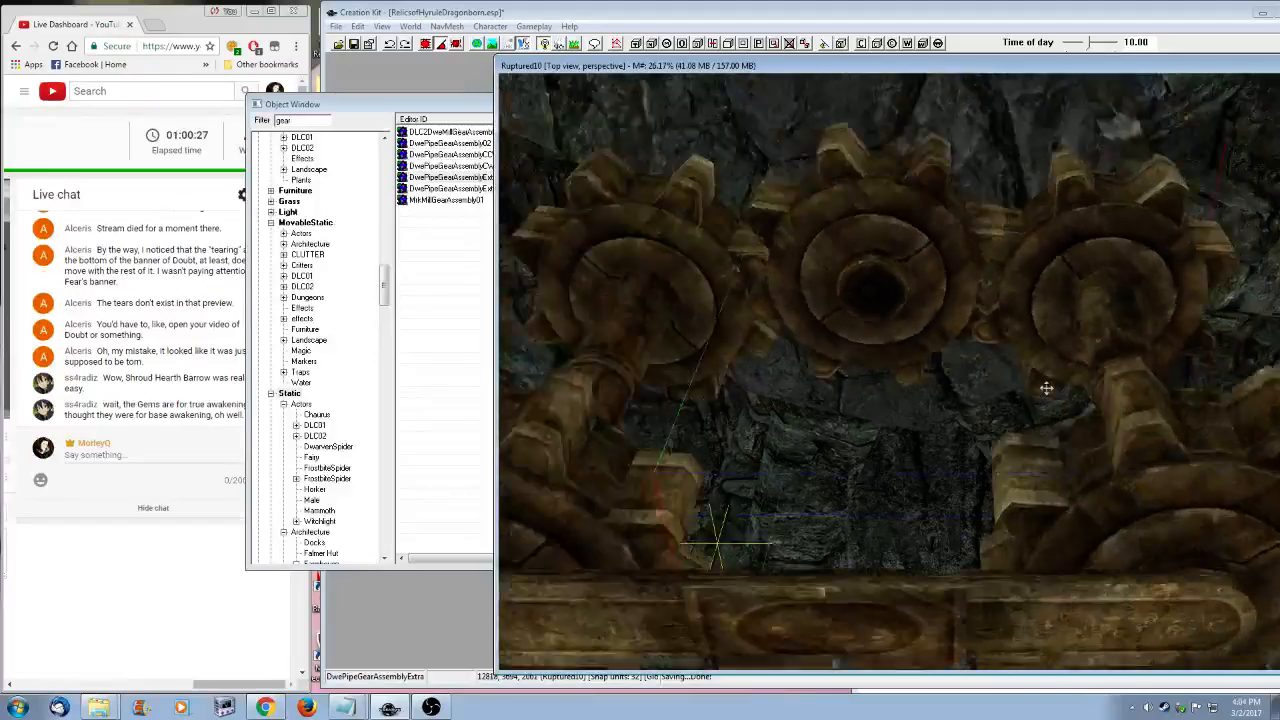
{"action": "scroll", "coordinate": [1046, 386], "scroll_direction": "down", "scroll_amount": 3}
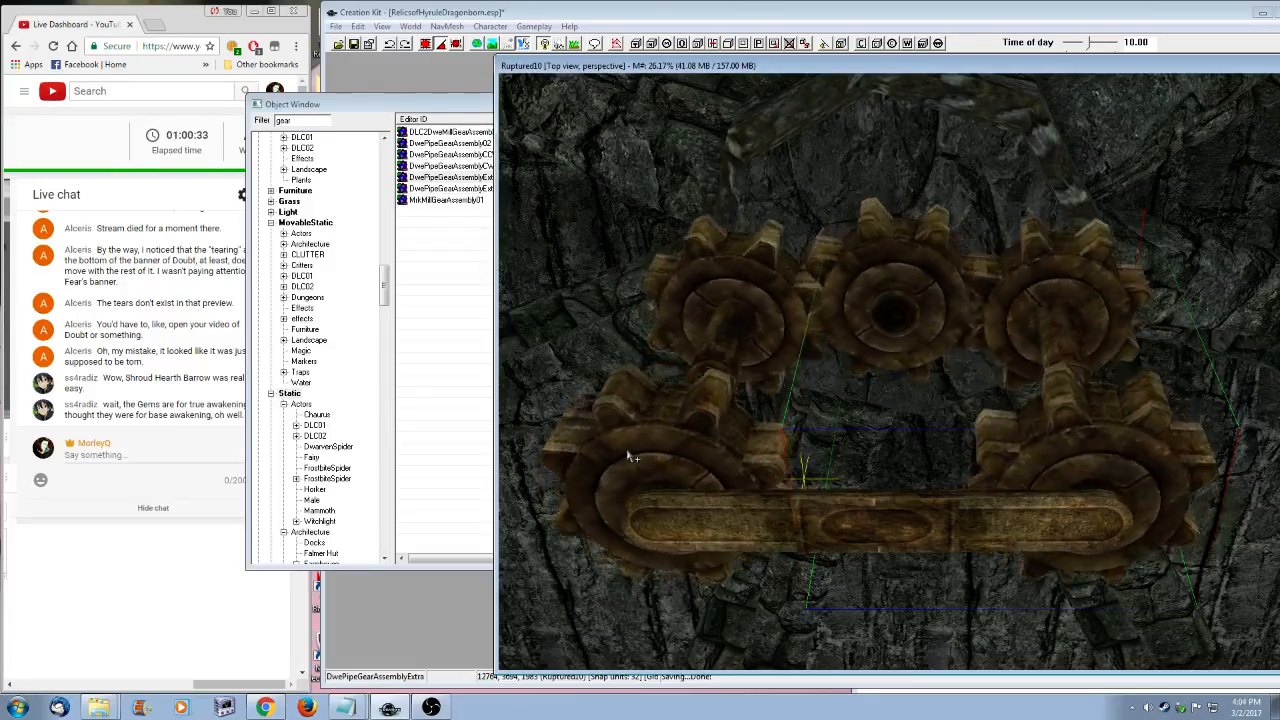
- Bring the Object Window forward and filter the Constructible Object records by "master"
{"action": "left_click_drag", "start_coordinate": [420, 104], "coordinate": [453, 102]}
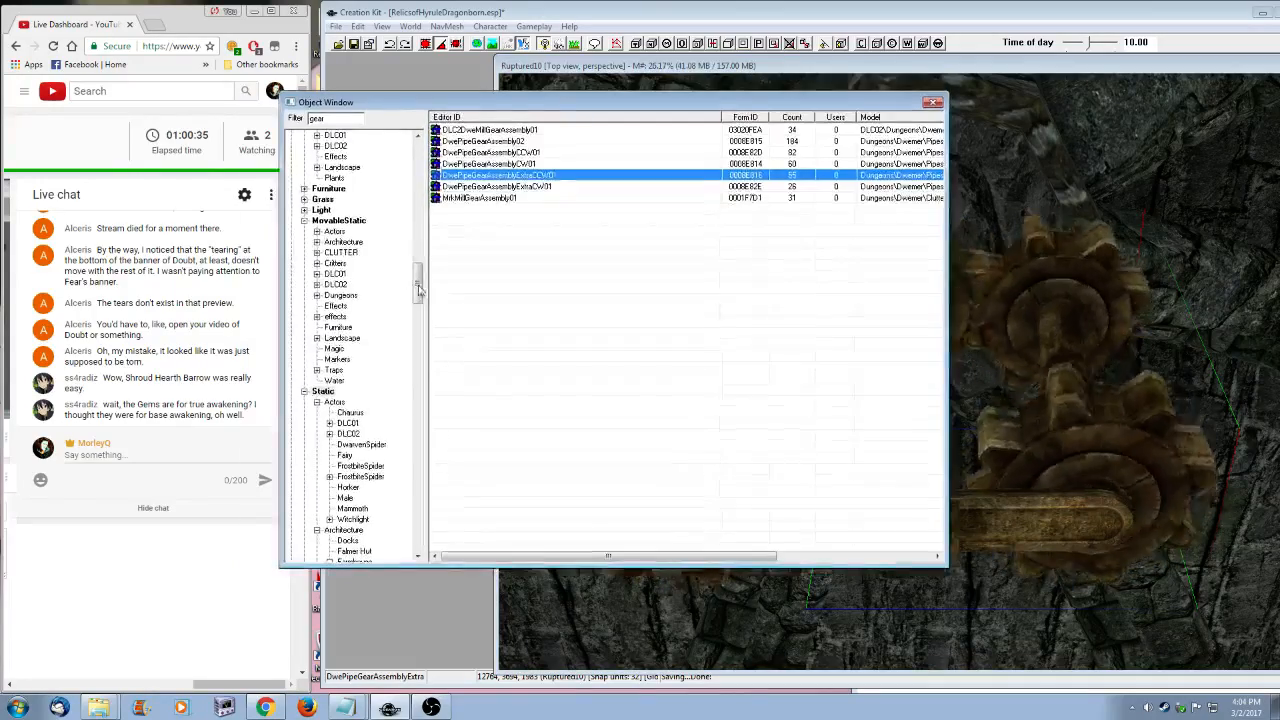
{"action": "left_click_drag", "start_coordinate": [420, 289], "coordinate": [418, 182]}
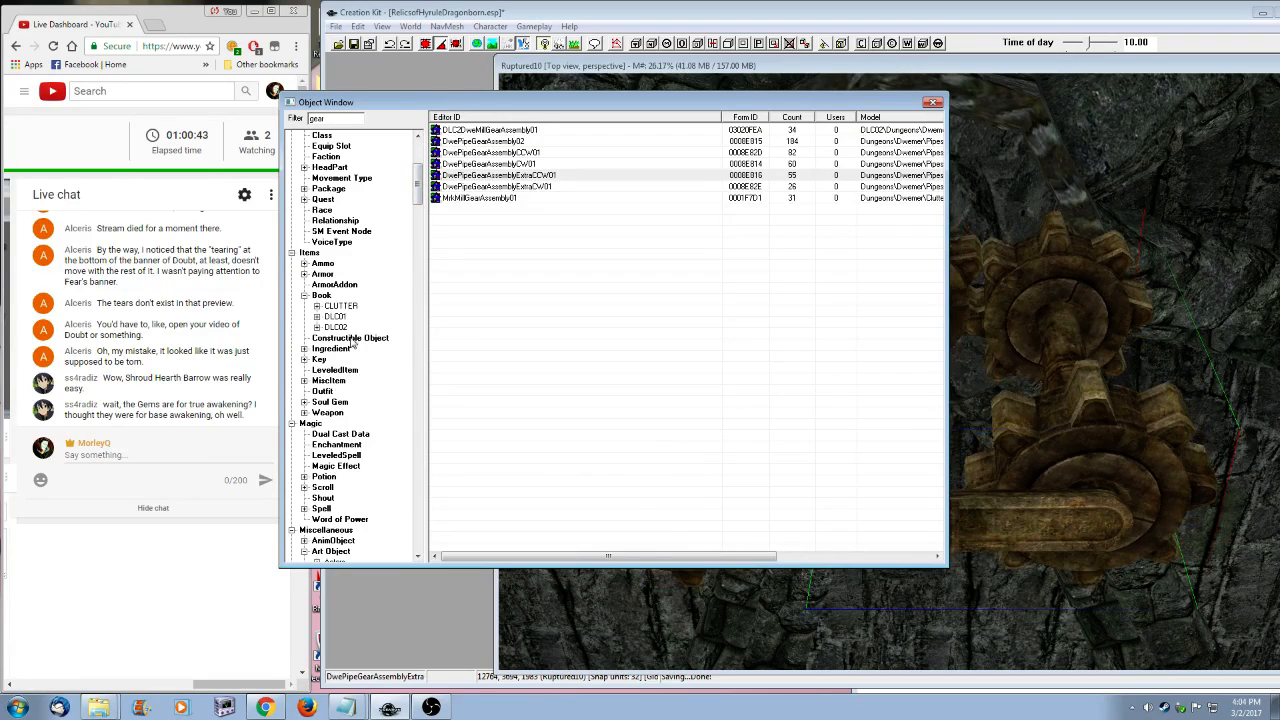
{"action": "type", "text": "master"}
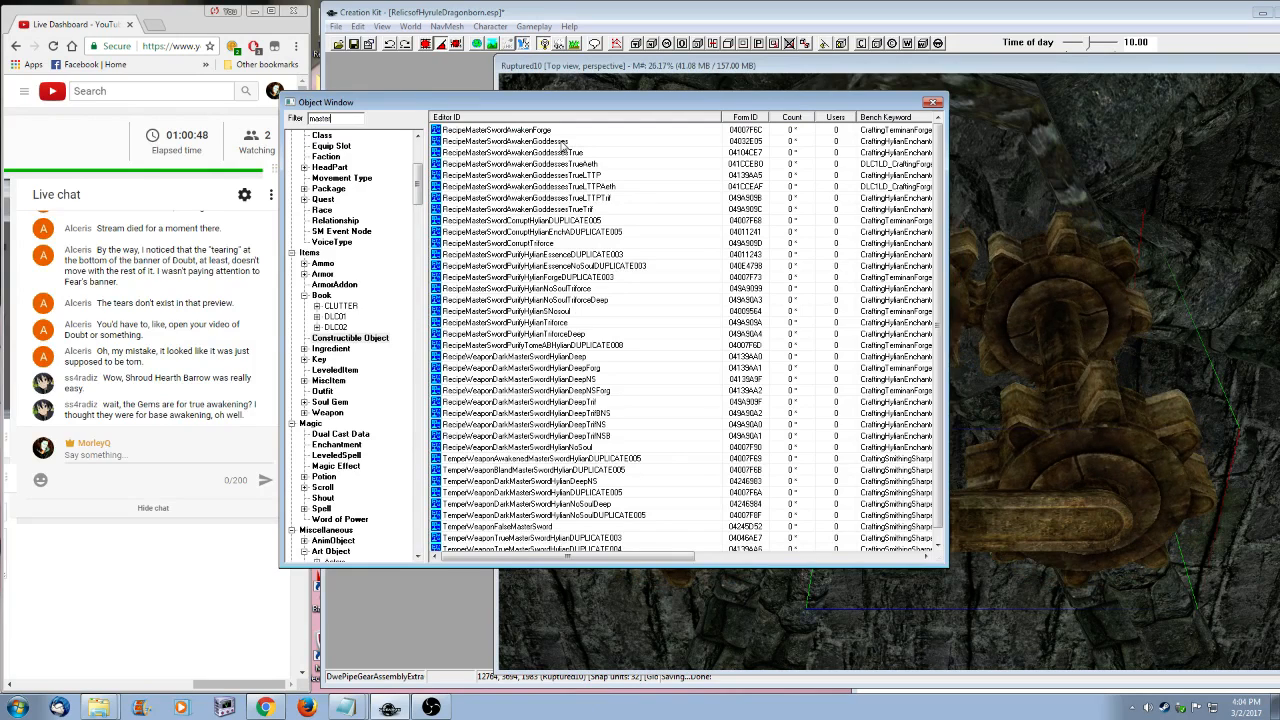
- Open the RecipeMasterSwordAwakenForge recipe, review its required items and match conditions, and close it without changes
{"action": "right_click", "coordinate": [562, 142]}
{"action": "left_click", "coordinate": [537, 163]}
{"action": "left_click", "coordinate": [557, 141]}
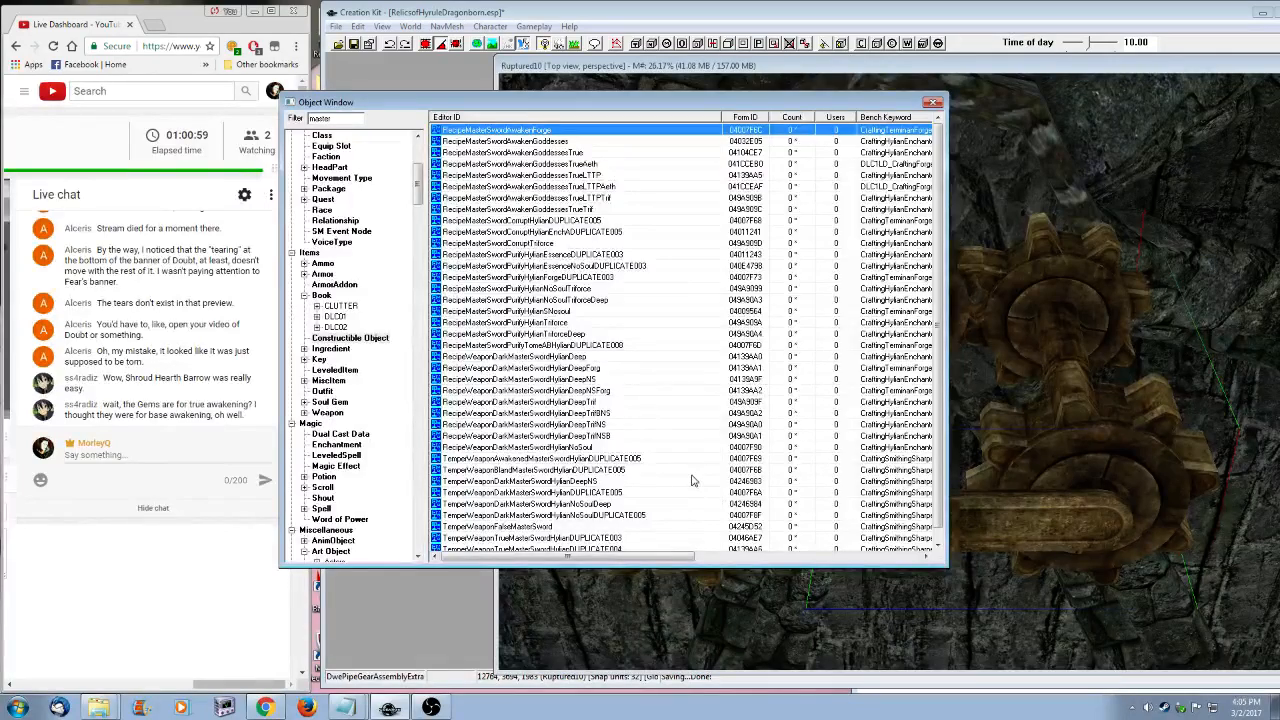
{"action": "key", "text": "Return"}
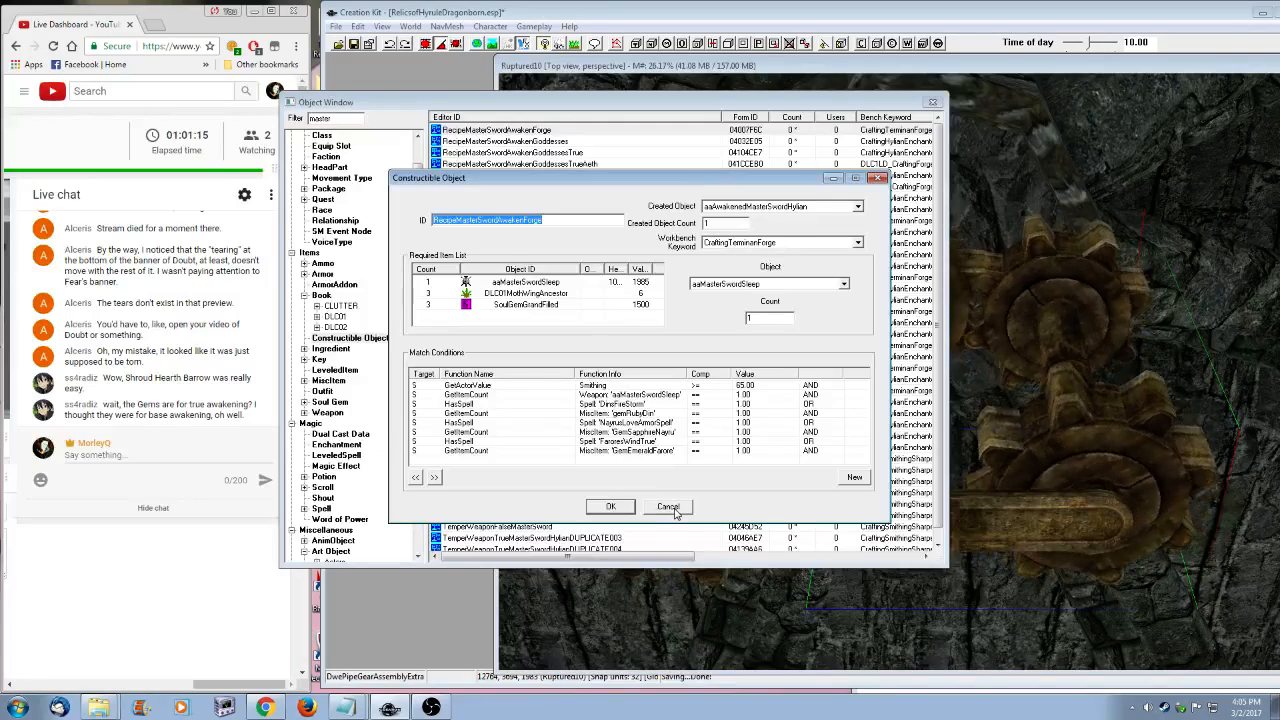
{"action": "left_click", "coordinate": [668, 507]}
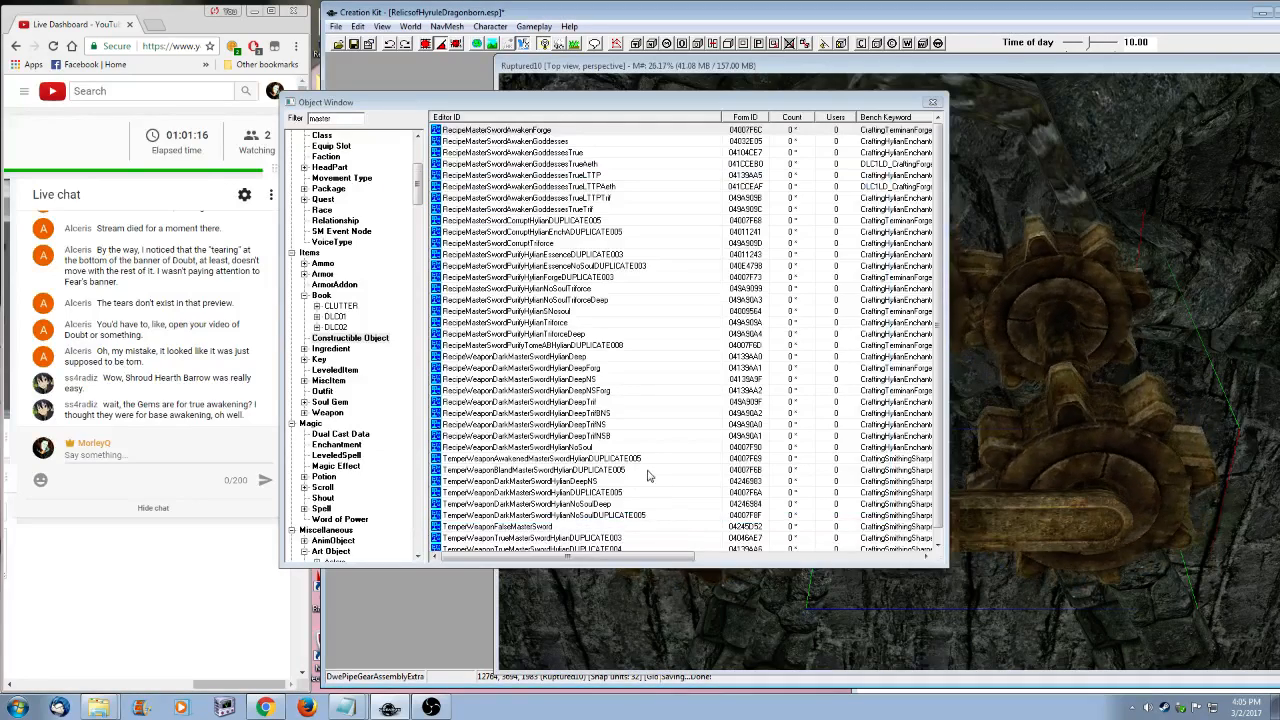
- Examine the match conditions of the RecipeMasterSwordAwakenGoddesses recipe one by one and close it without changes
{"action": "left_click", "coordinate": [577, 143]}
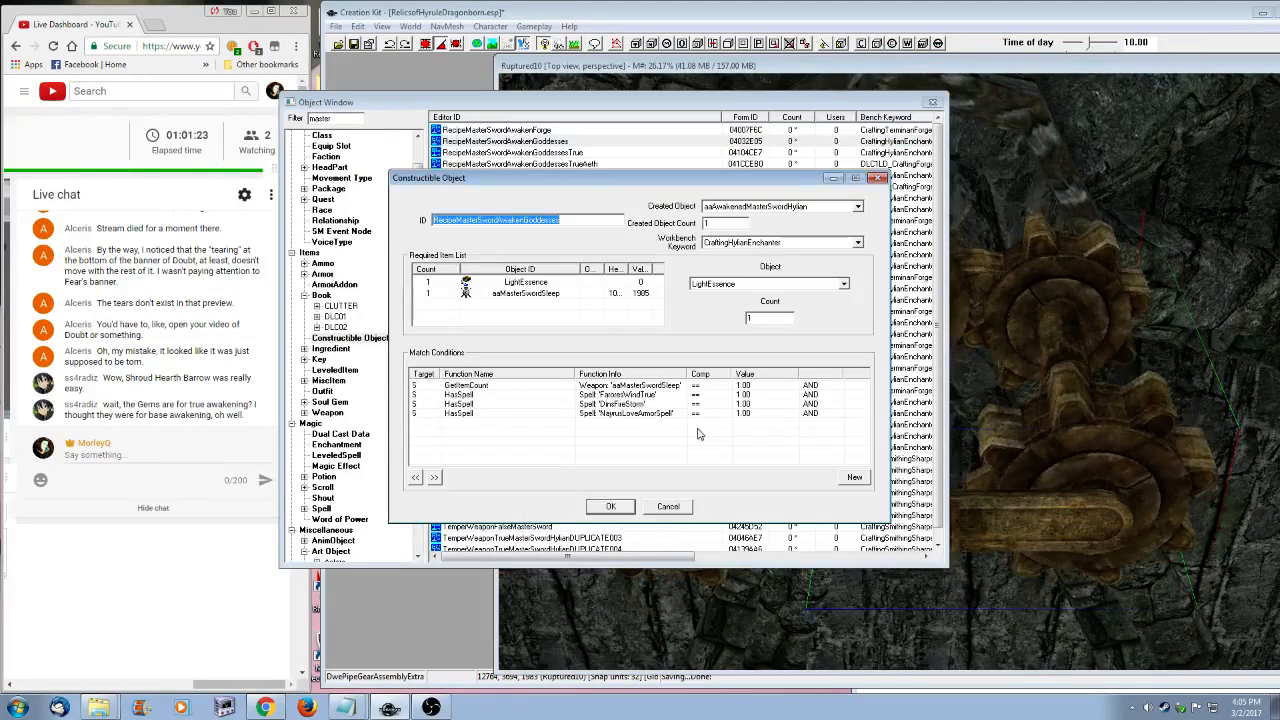
{"action": "left_click", "coordinate": [615, 396]}
{"action": "key", "text": "Down"}
{"action": "key", "text": "Down"}
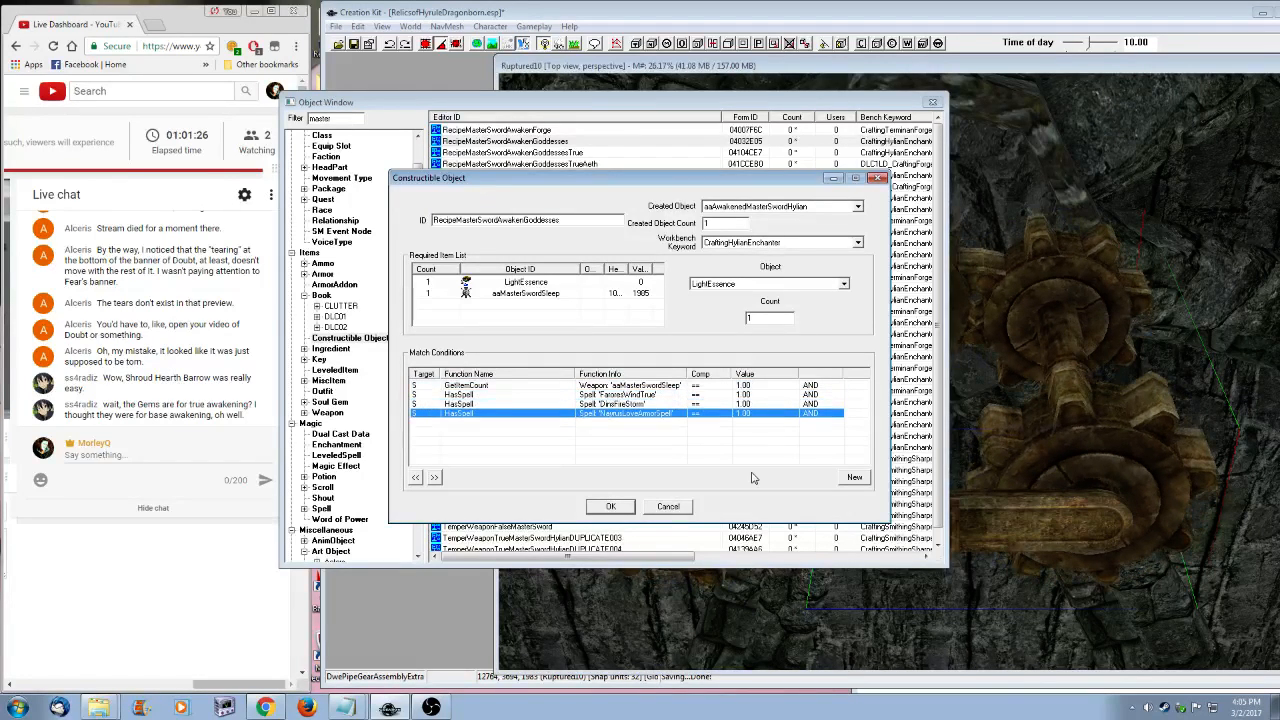
{"action": "key", "text": "Up"}
{"action": "key", "text": "Up"}
{"action": "key", "text": "Up"}
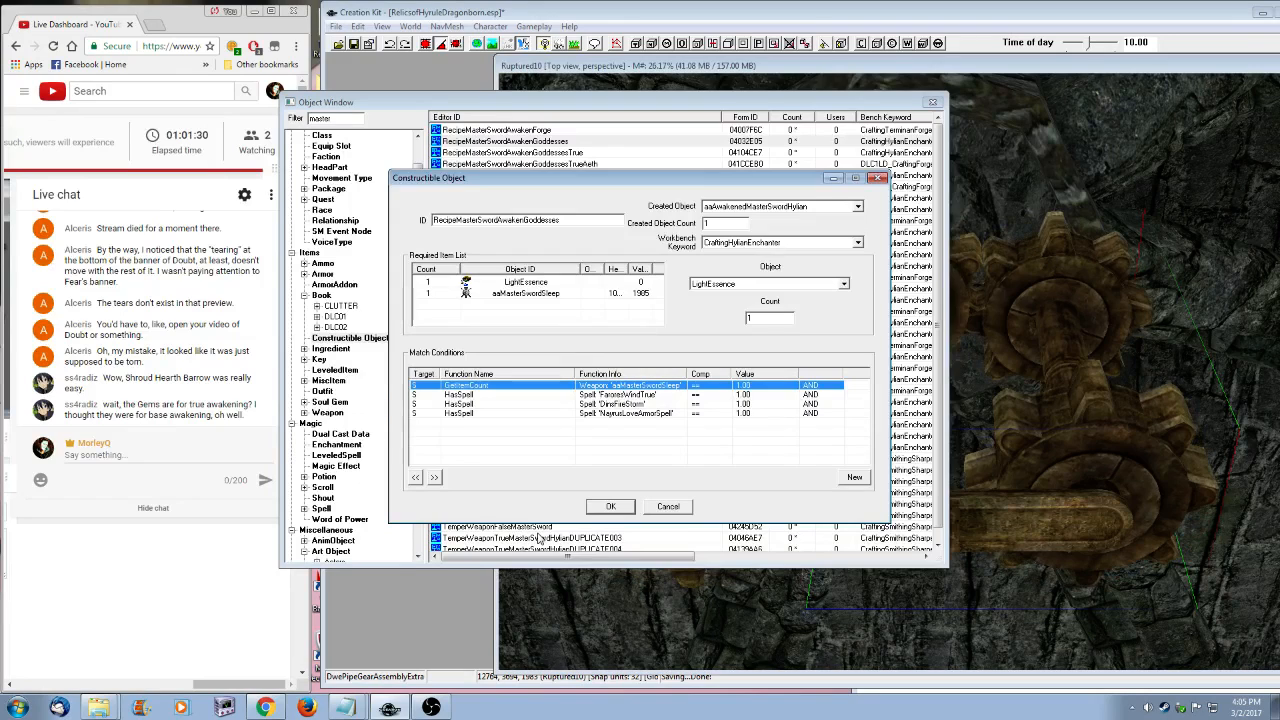
{"action": "left_click", "coordinate": [666, 507]}
- Check the RecipeMasterSwordAwakenForge conditions again and the required gems in RecipeMasterSwordAwakenGoddessesTrue, closing both without changes
{"action": "left_click", "coordinate": [522, 131]}
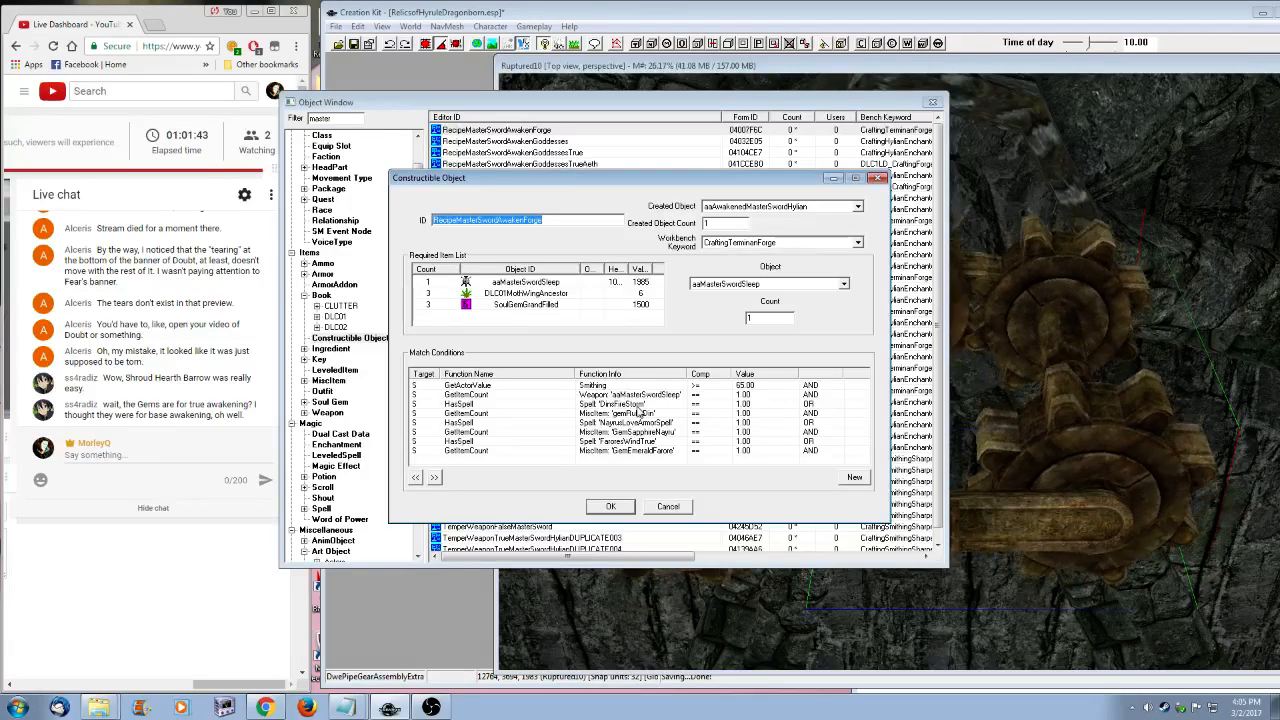
{"action": "left_click", "coordinate": [668, 507]}
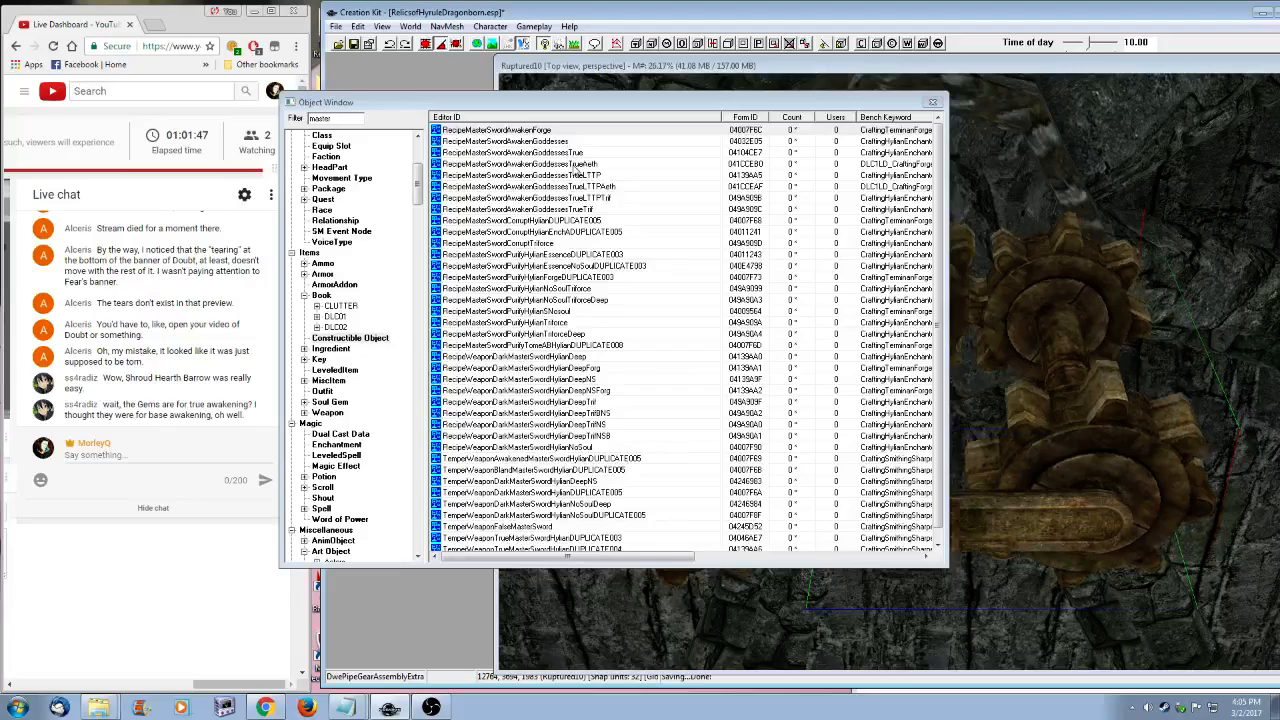
{"action": "right_click", "coordinate": [578, 174]}
{"action": "left_click", "coordinate": [560, 187]}
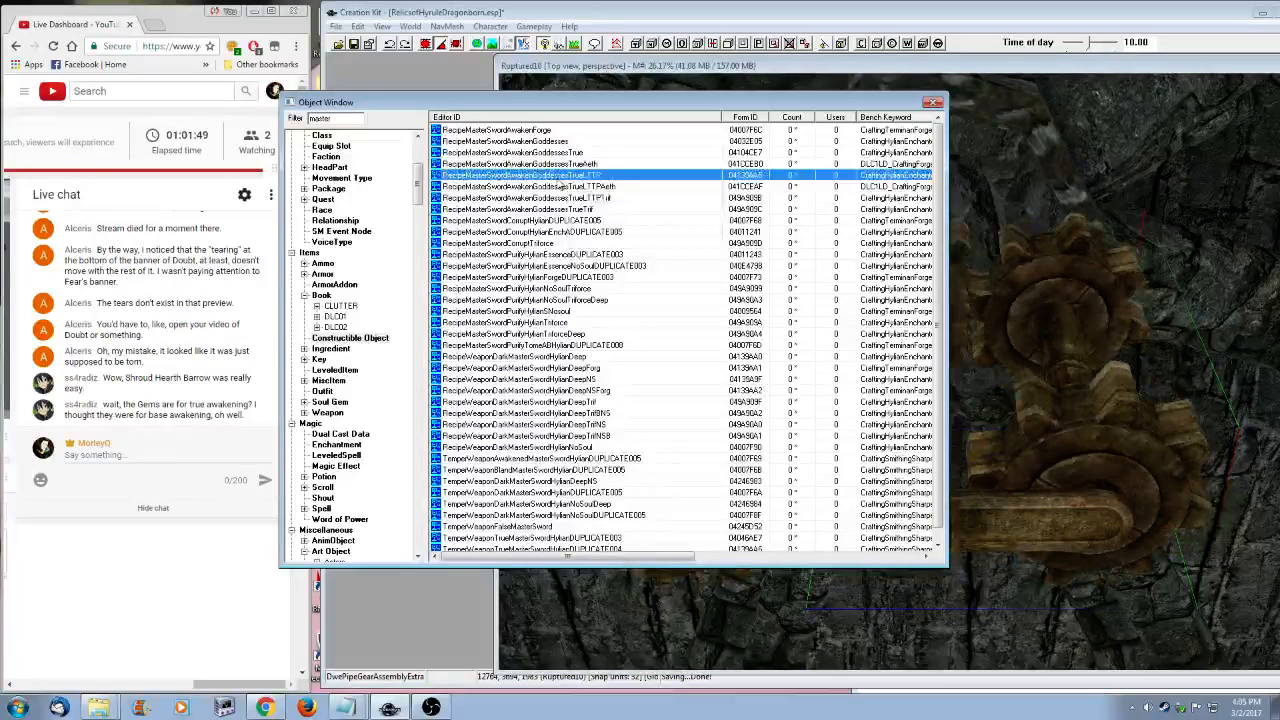
{"action": "double_click", "coordinate": [560, 152]}
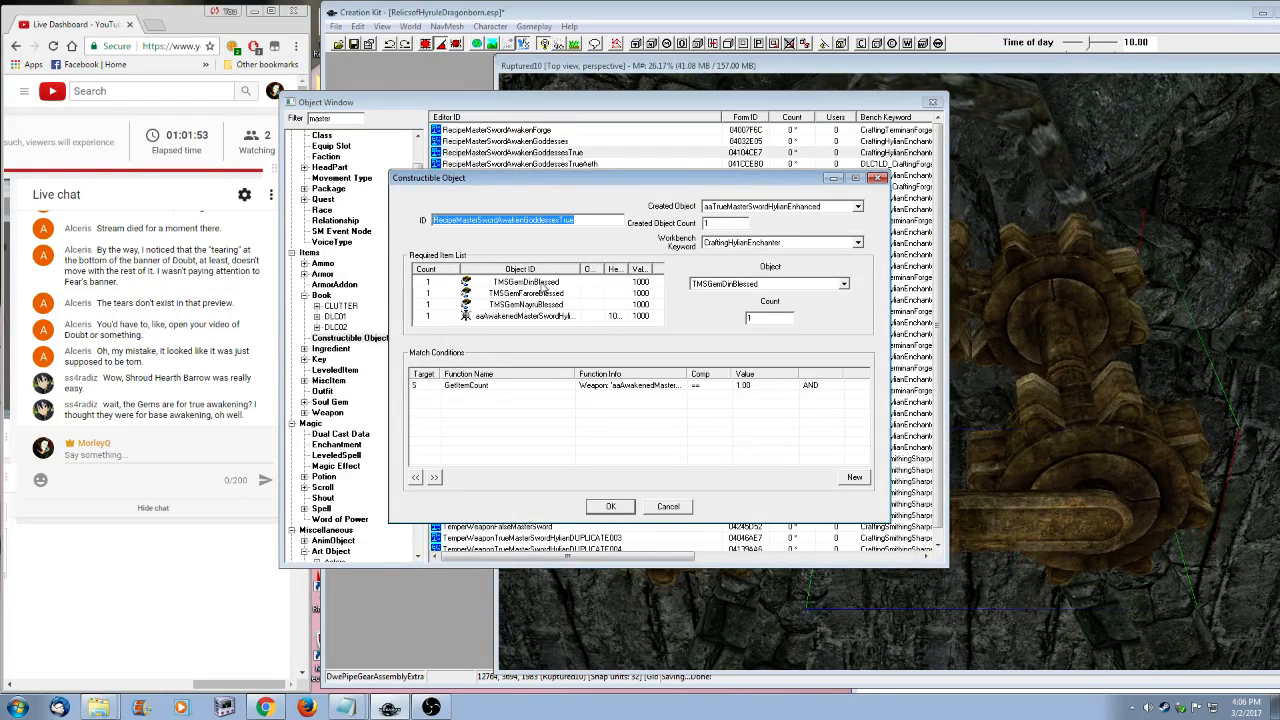
{"action": "left_click", "coordinate": [540, 304]}
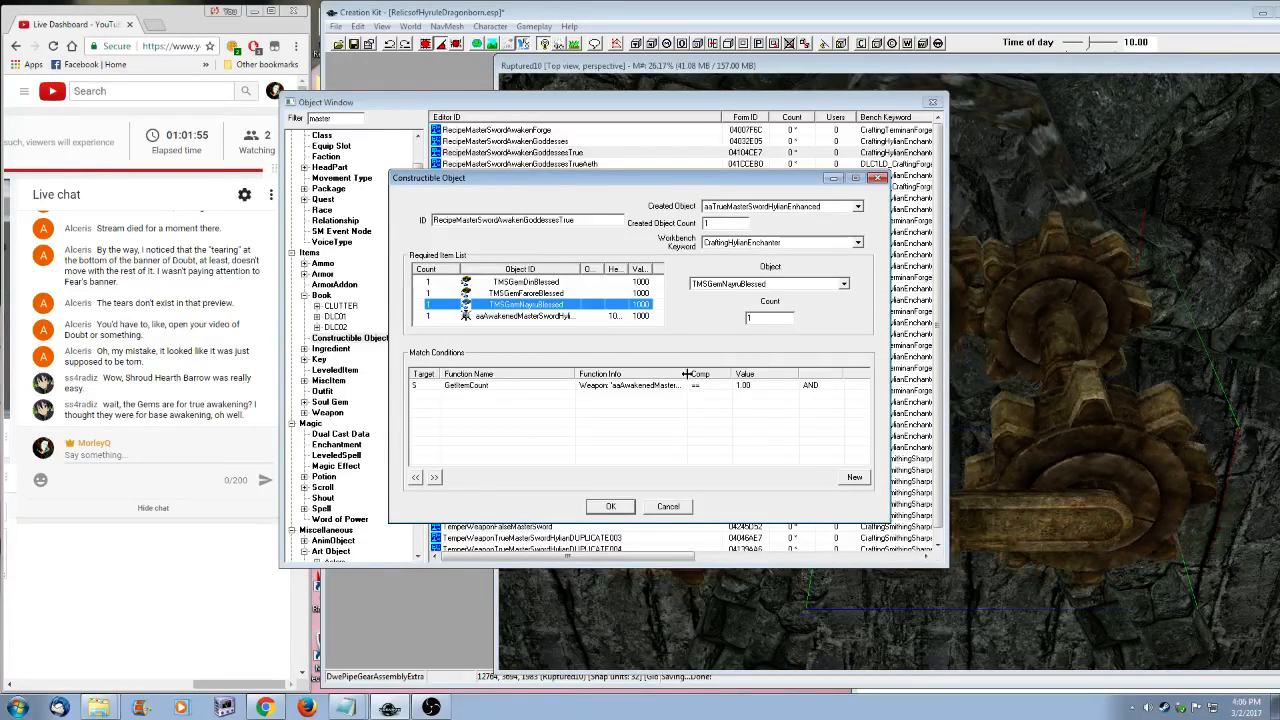
{"action": "left_click", "coordinate": [667, 506]}
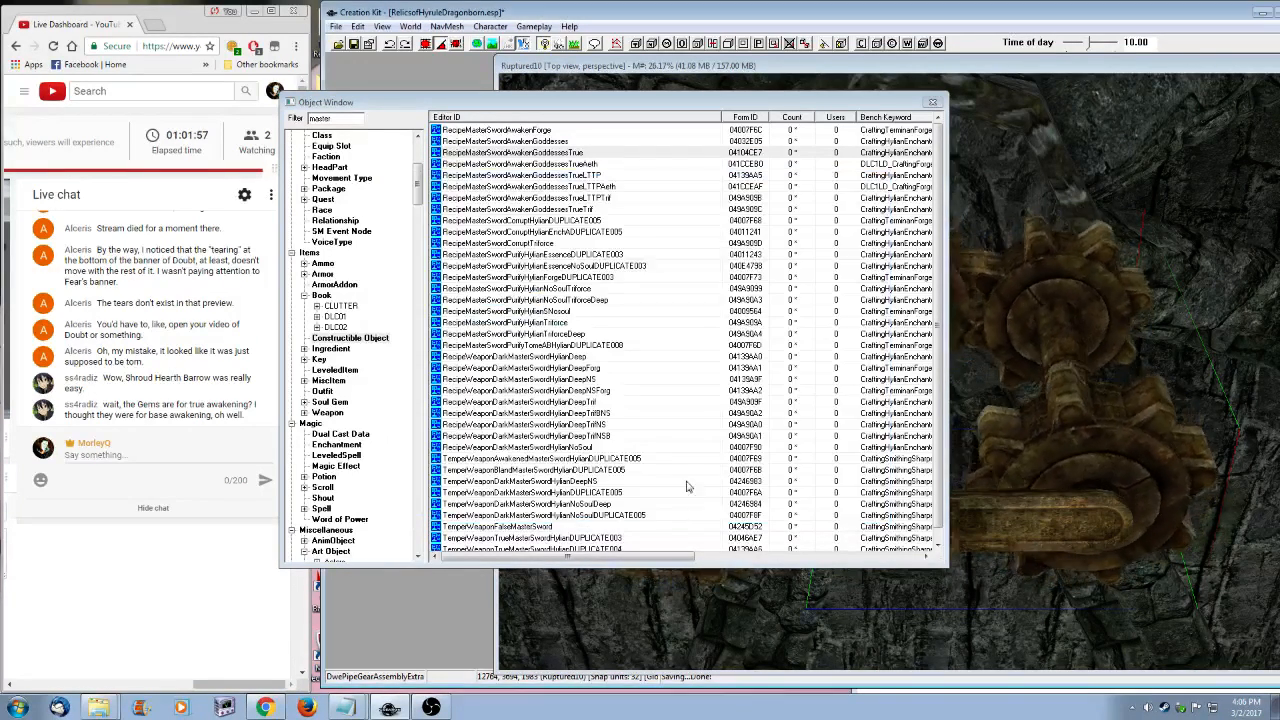
- Return to the RecipeMasterSwordAwakenGoddesses recipe for another look and close it without changes
{"action": "left_click", "coordinate": [605, 437]}
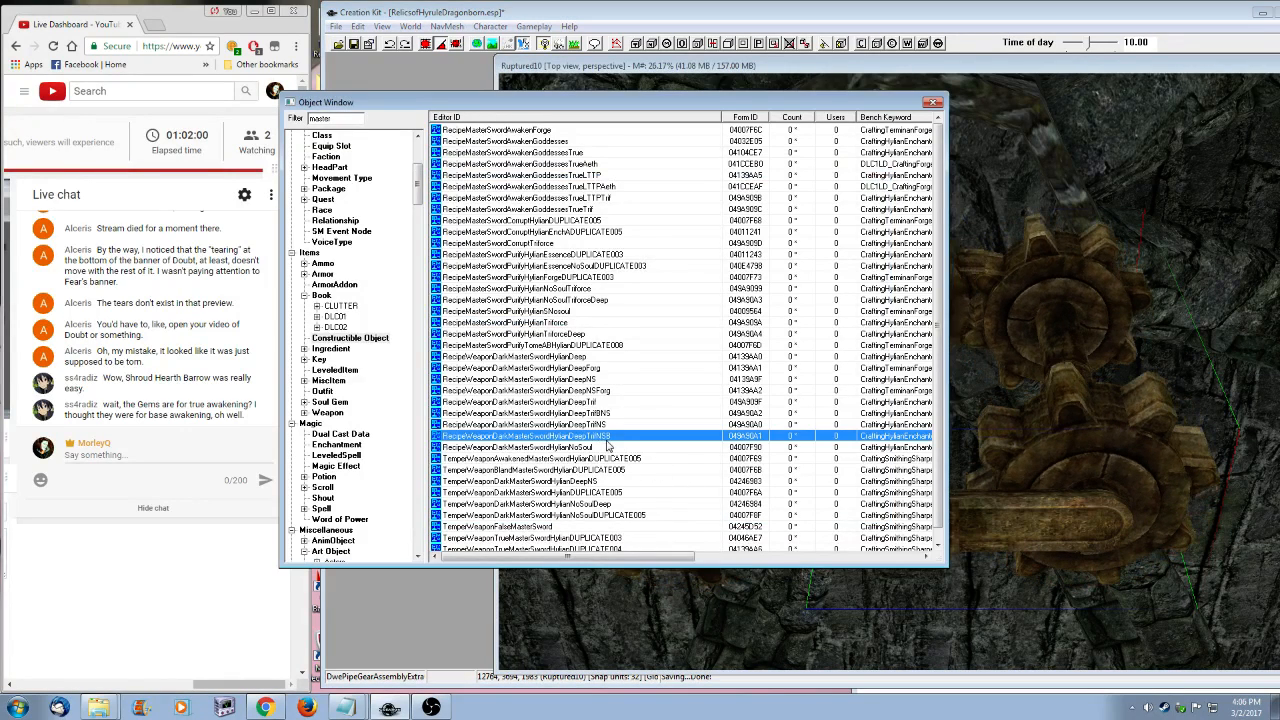
{"action": "scroll", "coordinate": [616, 447], "scroll_direction": "down", "scroll_amount": 1}
{"action": "key", "text": "Page_Up"}
{"action": "scroll", "coordinate": [694, 412], "scroll_direction": "up", "scroll_amount": 1}
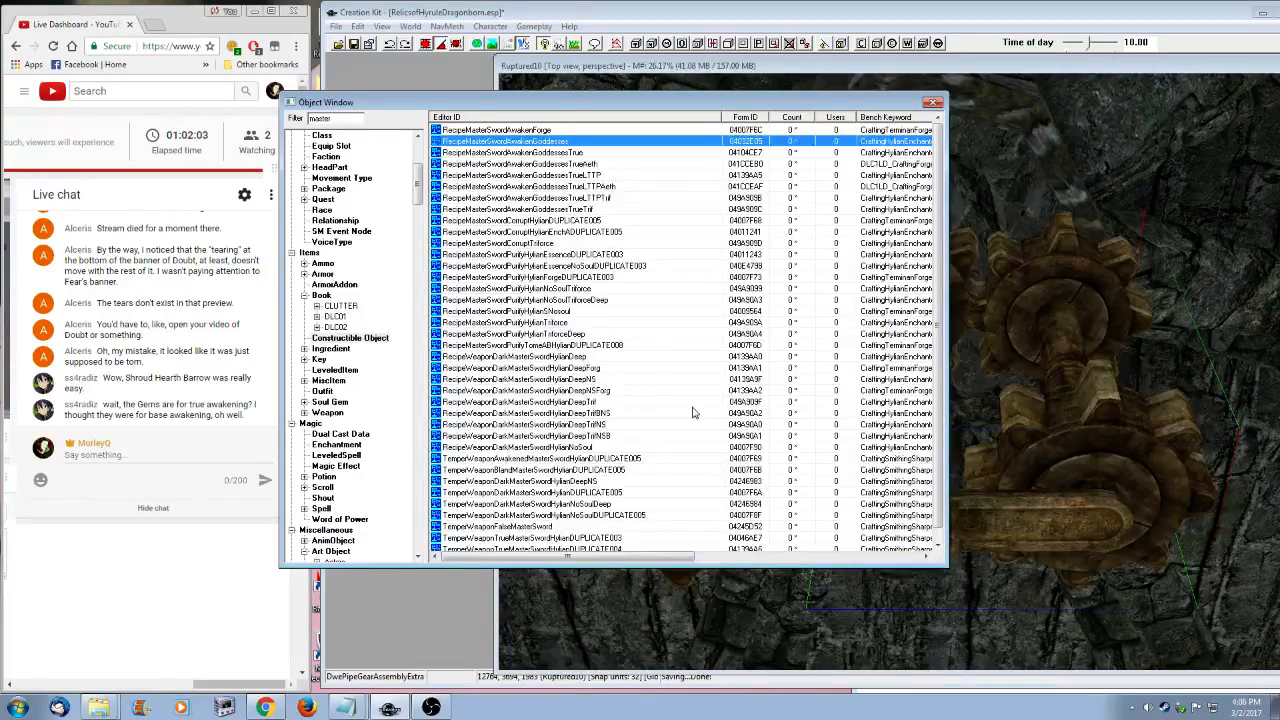
{"action": "key", "text": "Return"}
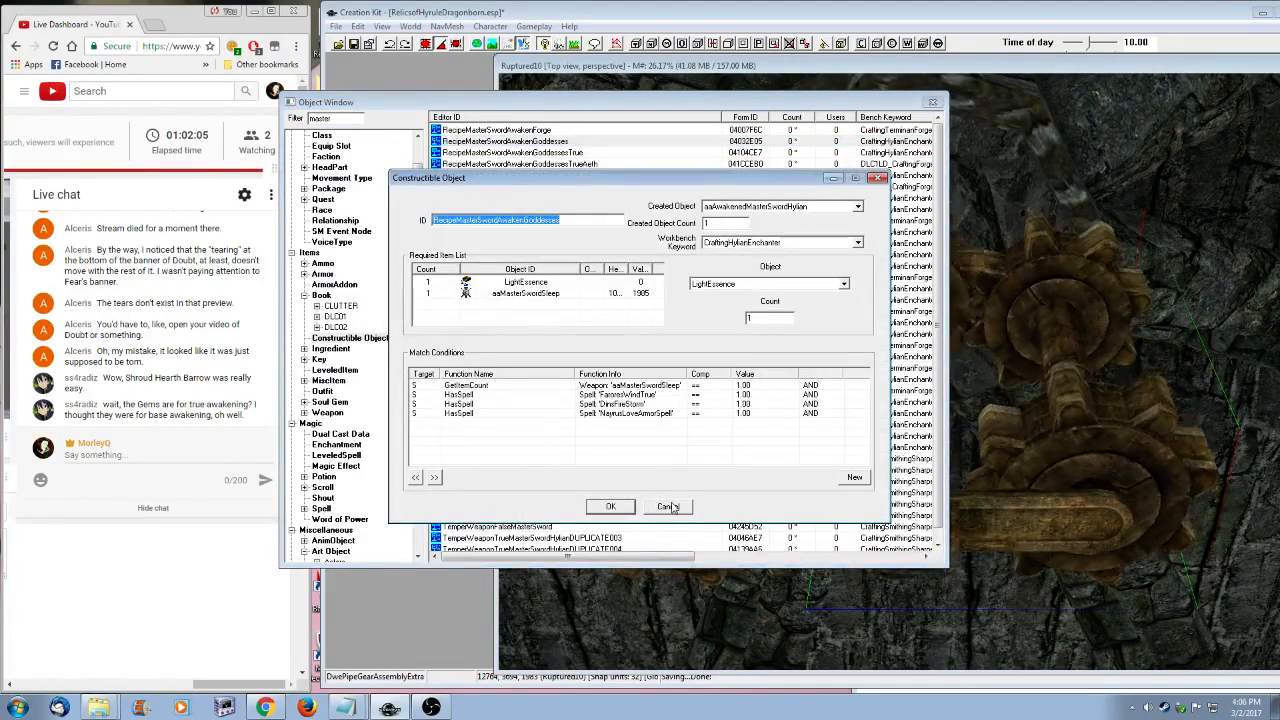
{"action": "left_click", "coordinate": [676, 508]}
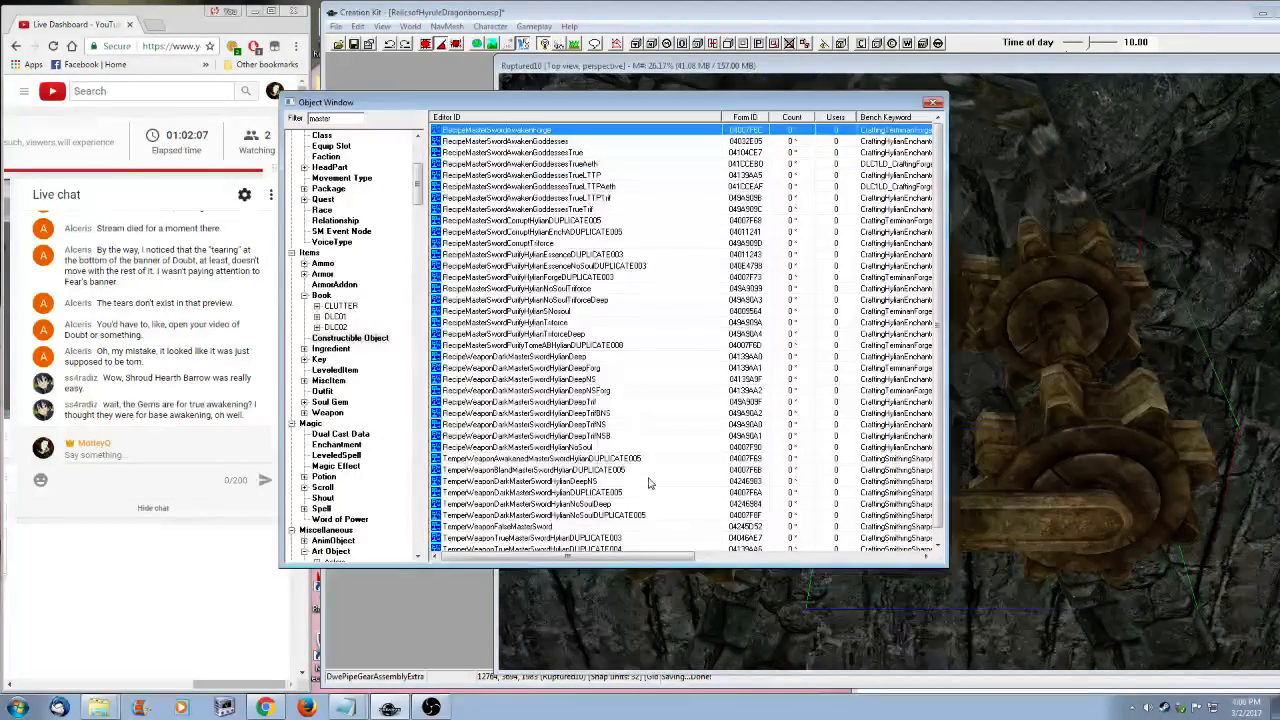
- In RecipeMasterSwordAwakenForge, move the gemRubyDin item-count condition directly below the aaMasterSwordSleep condition
{"action": "key", "text": "Up"}
{"action": "key", "text": "Return"}
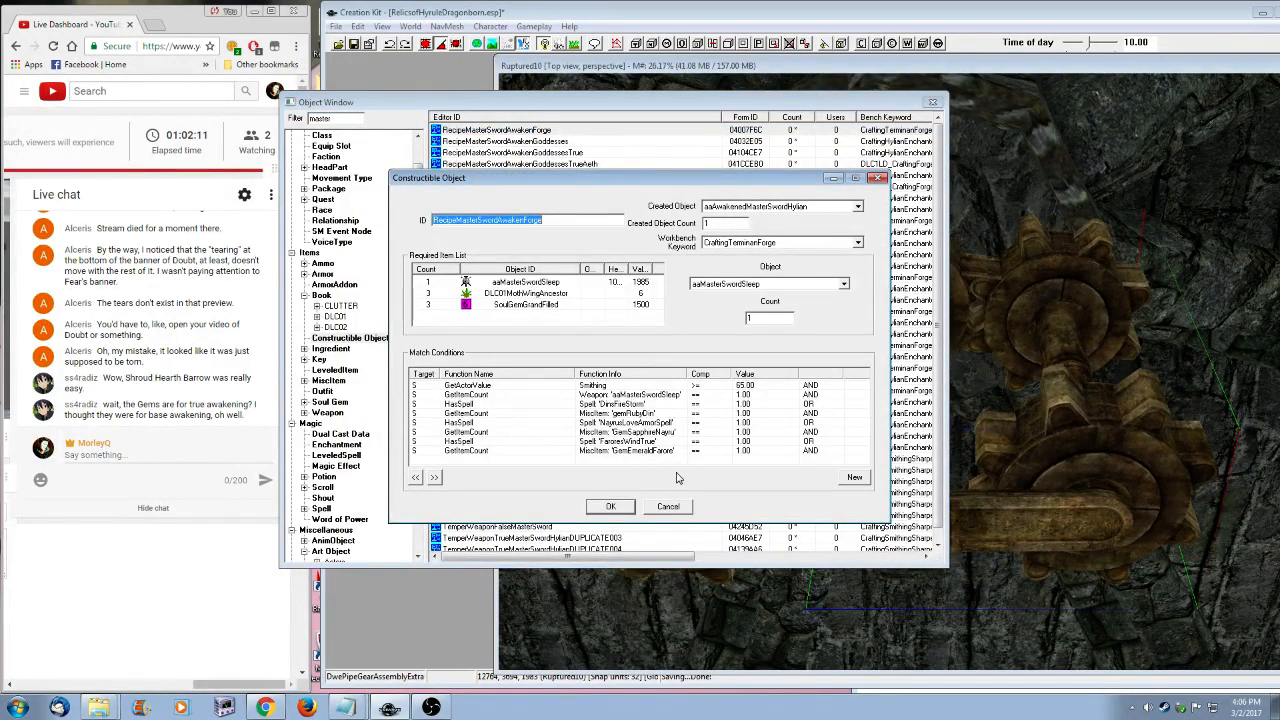
{"action": "left_click", "coordinate": [500, 413]}
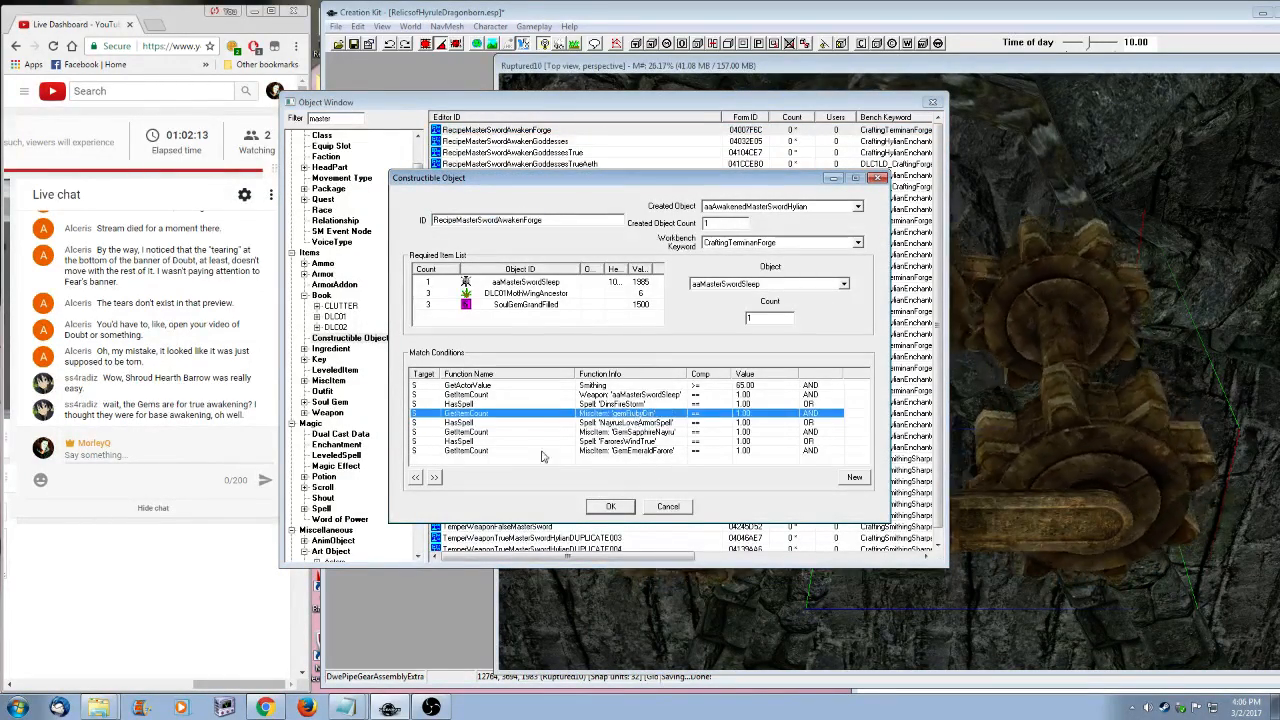
{"action": "left_click", "coordinate": [415, 477]}
{"action": "left_click", "coordinate": [415, 477]}
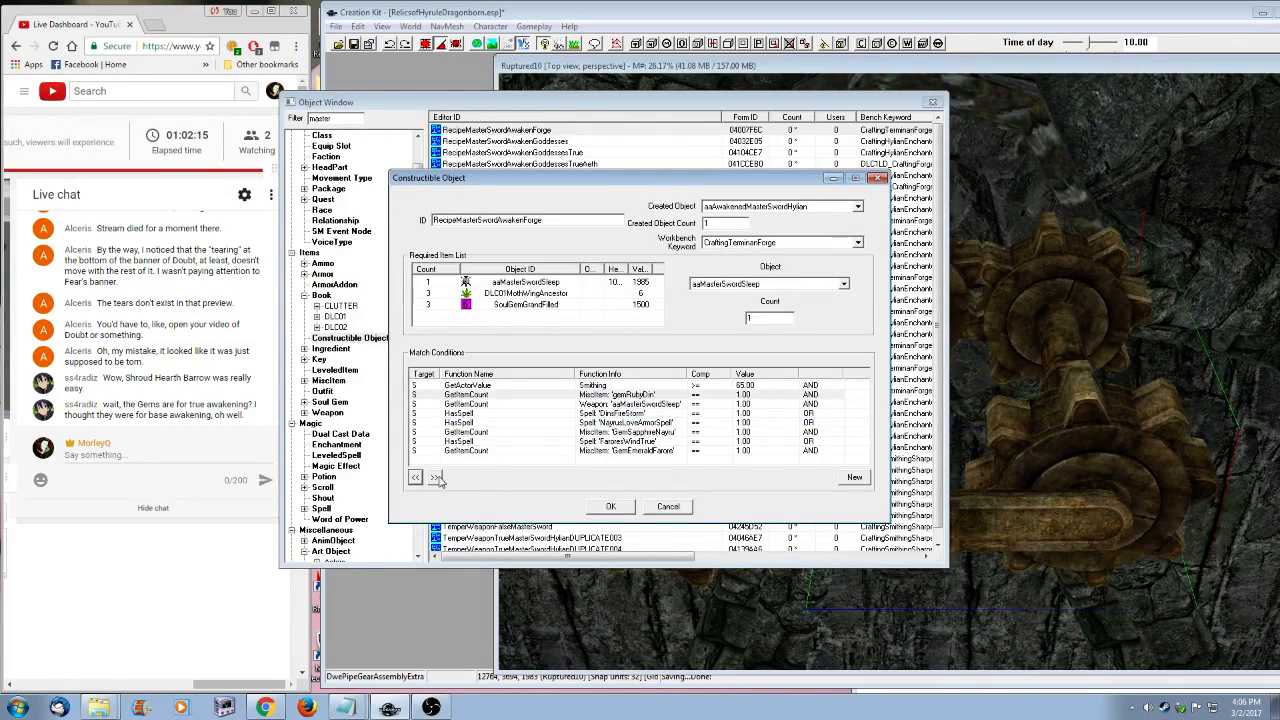
{"action": "left_click", "coordinate": [434, 477]}
- Move the GemSapphireNayru item-count condition up two places, directly below the gemRubyDin condition
{"action": "left_click", "coordinate": [466, 432]}
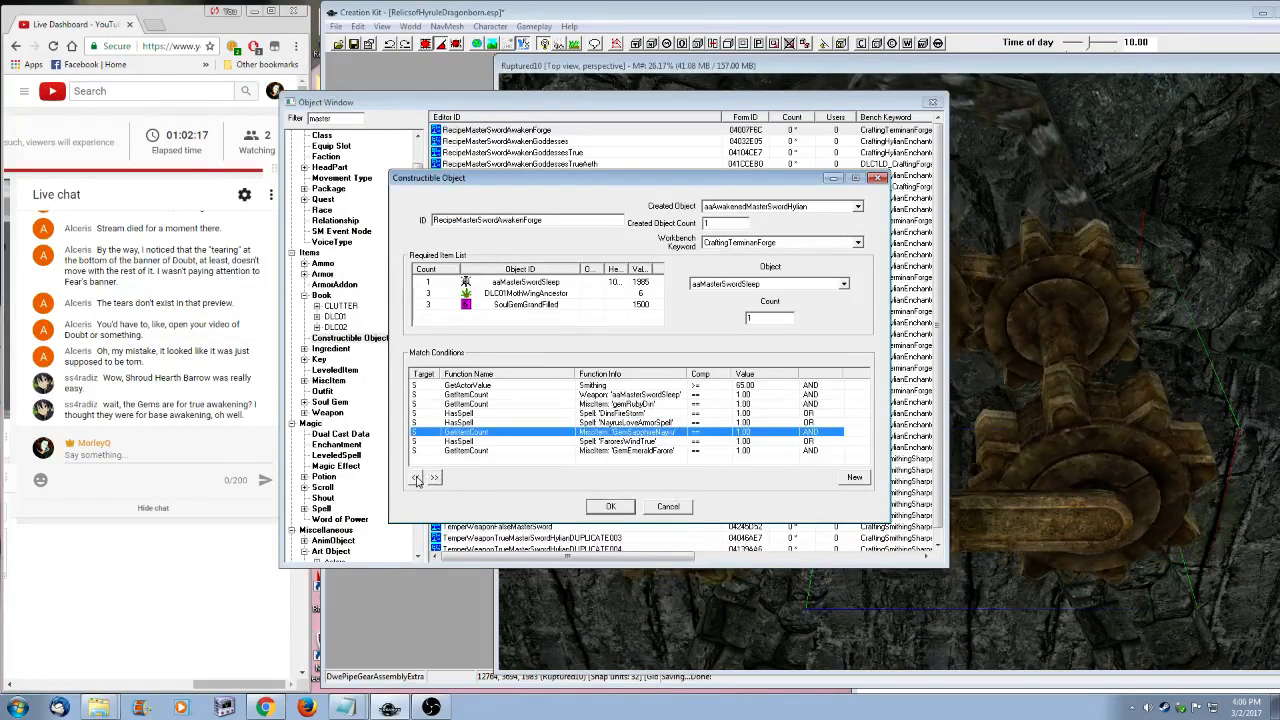
{"action": "left_click", "coordinate": [415, 477]}
{"action": "left_click", "coordinate": [415, 477]}
- Move the GemEmeraldFarore item-count condition up three places, above all the HasSpell conditions
{"action": "left_click", "coordinate": [627, 442]}
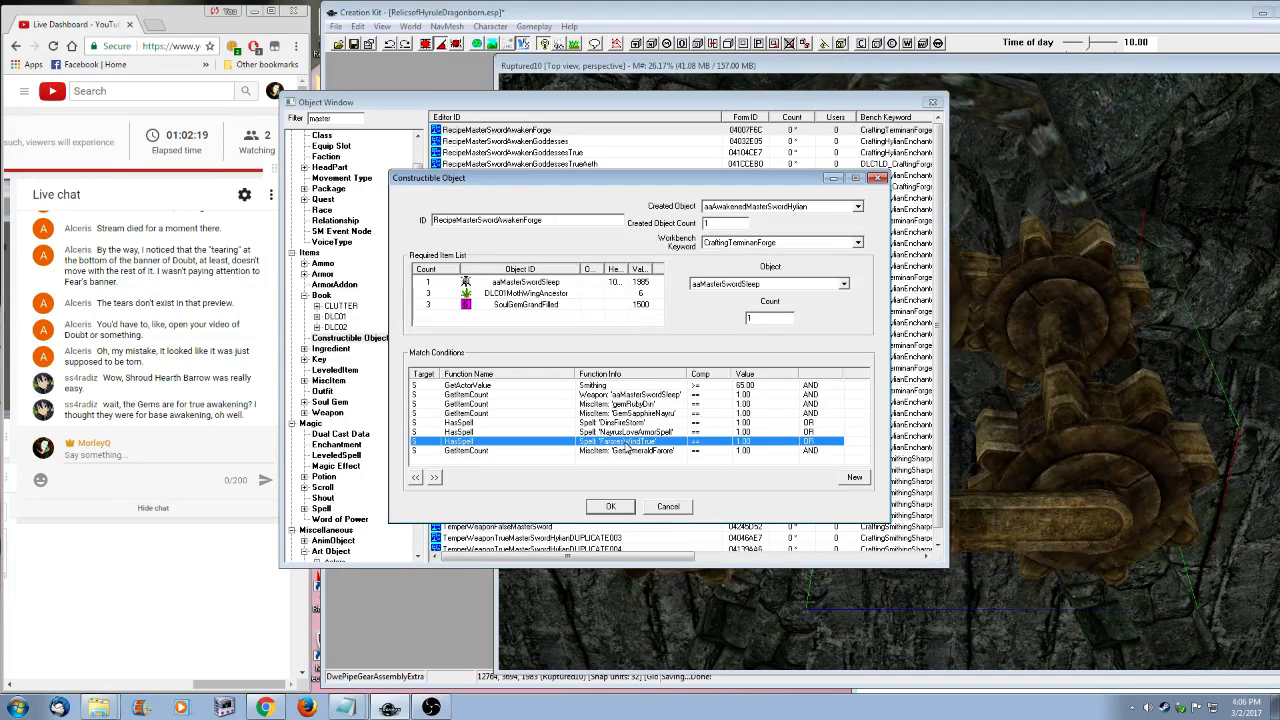
{"action": "left_click", "coordinate": [643, 452]}
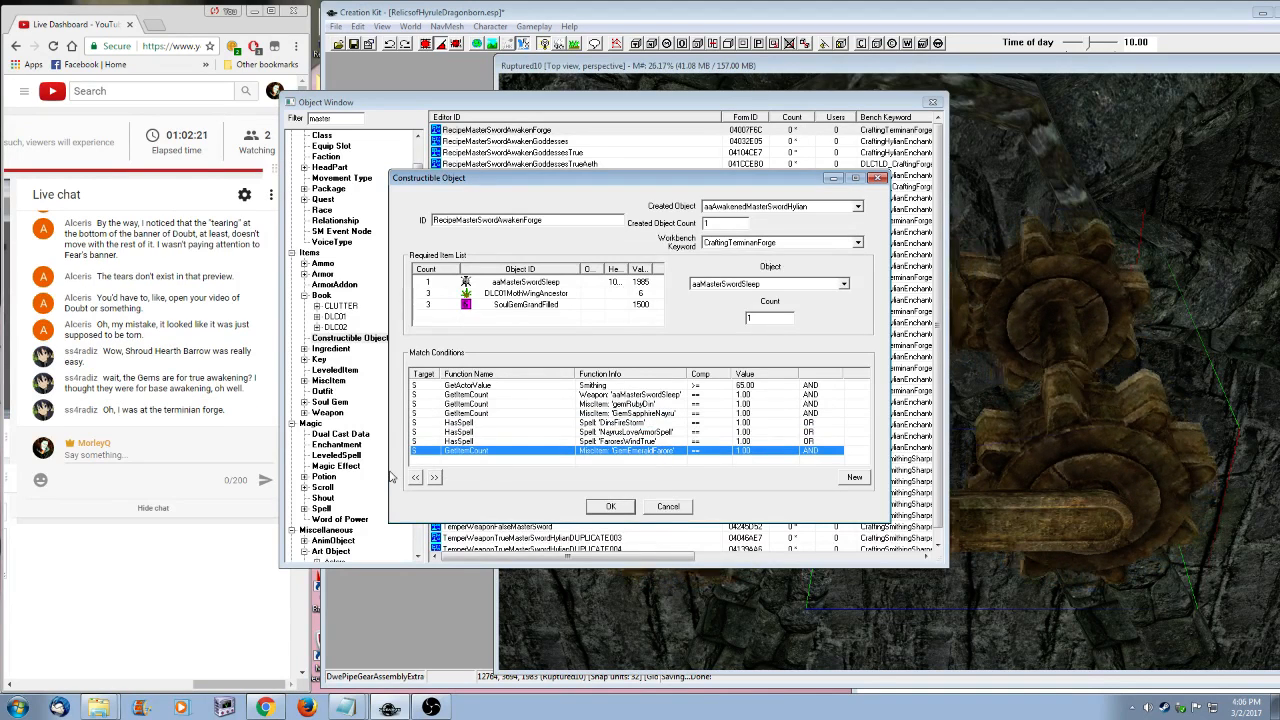
{"action": "left_click", "coordinate": [415, 477]}
{"action": "left_click", "coordinate": [415, 477]}
{"action": "left_click", "coordinate": [415, 477]}
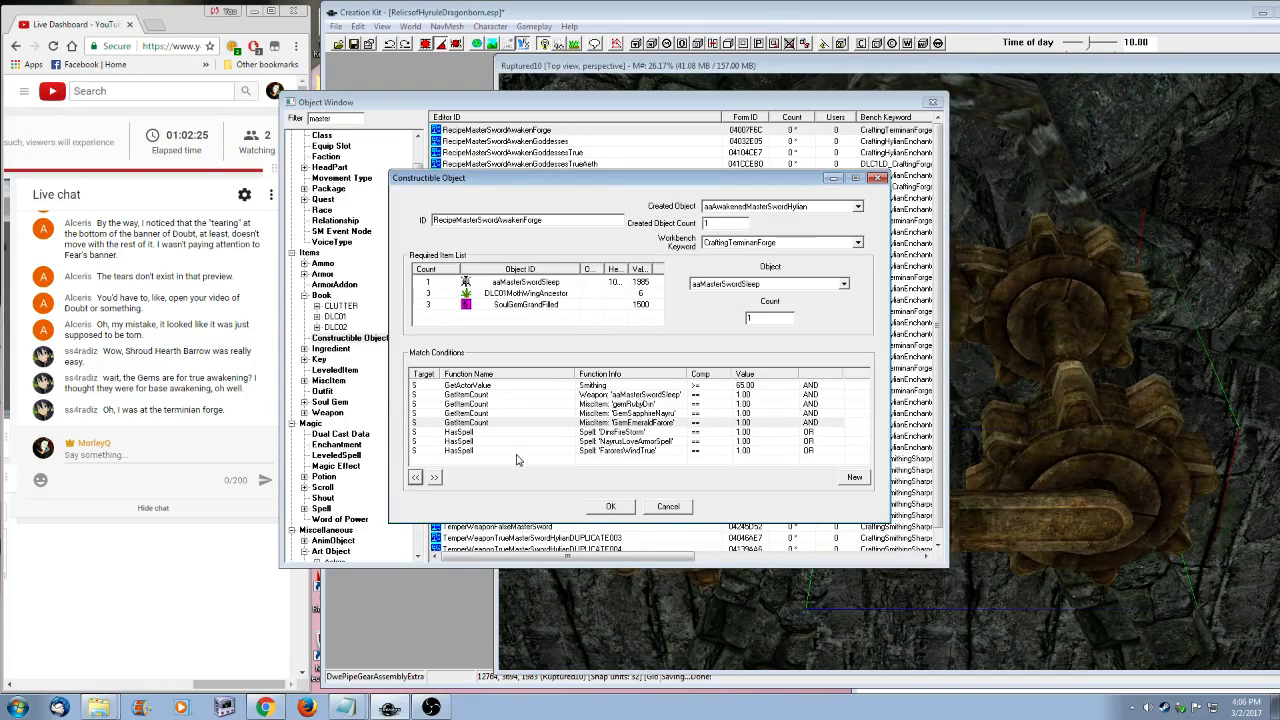
- Review the reordered match conditions from the Smithing requirement through the gem item counts, along with the moth wing ingredient
{"action": "left_click", "coordinate": [510, 385]}
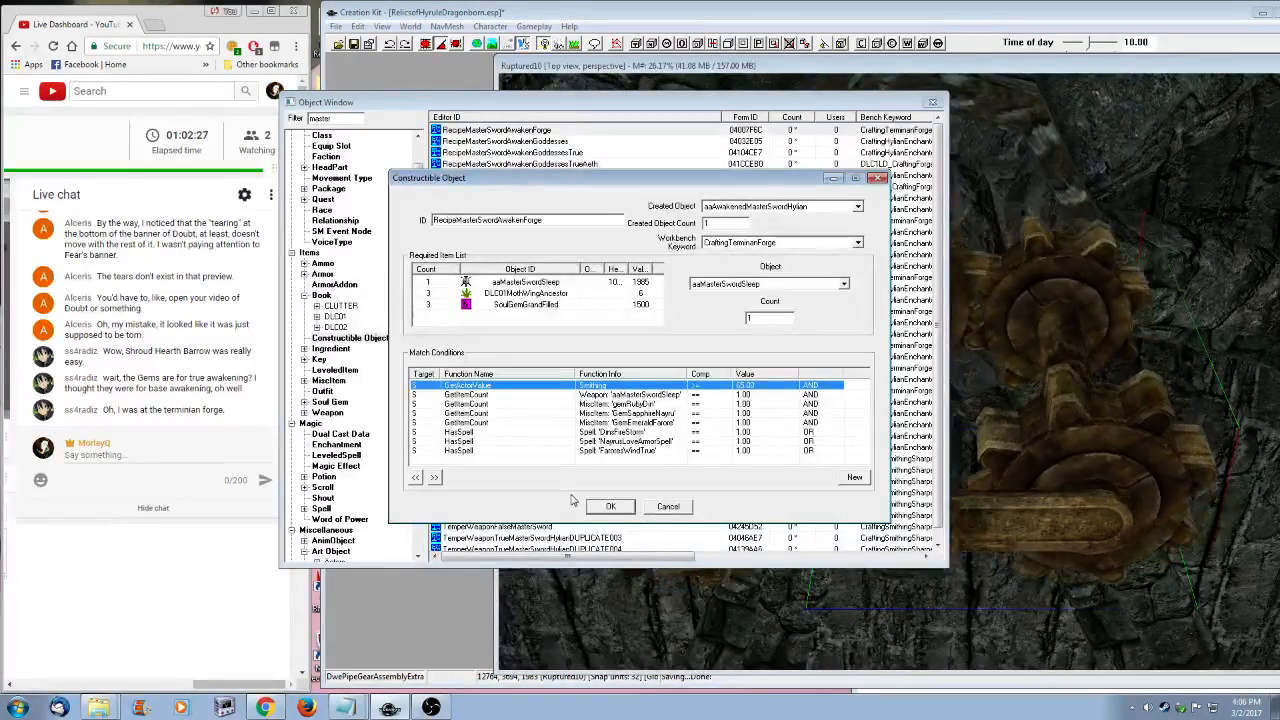
{"action": "left_click", "coordinate": [549, 295]}
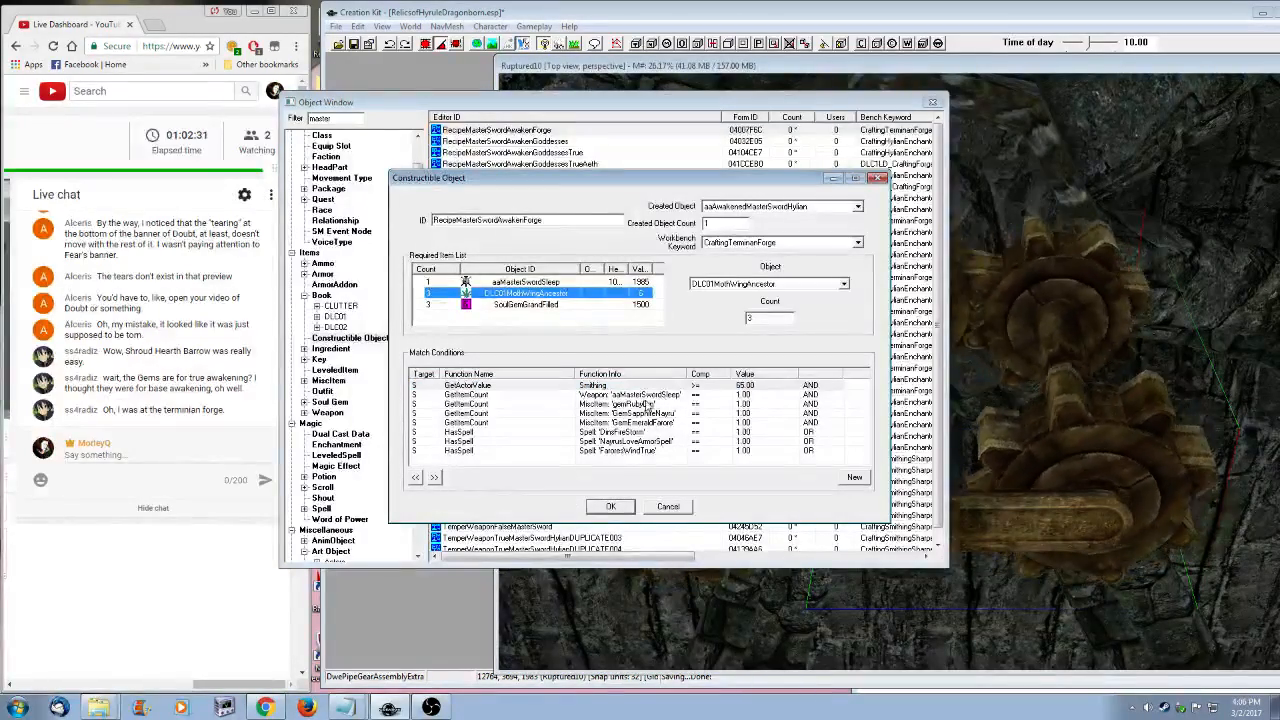
{"action": "left_click", "coordinate": [642, 396]}
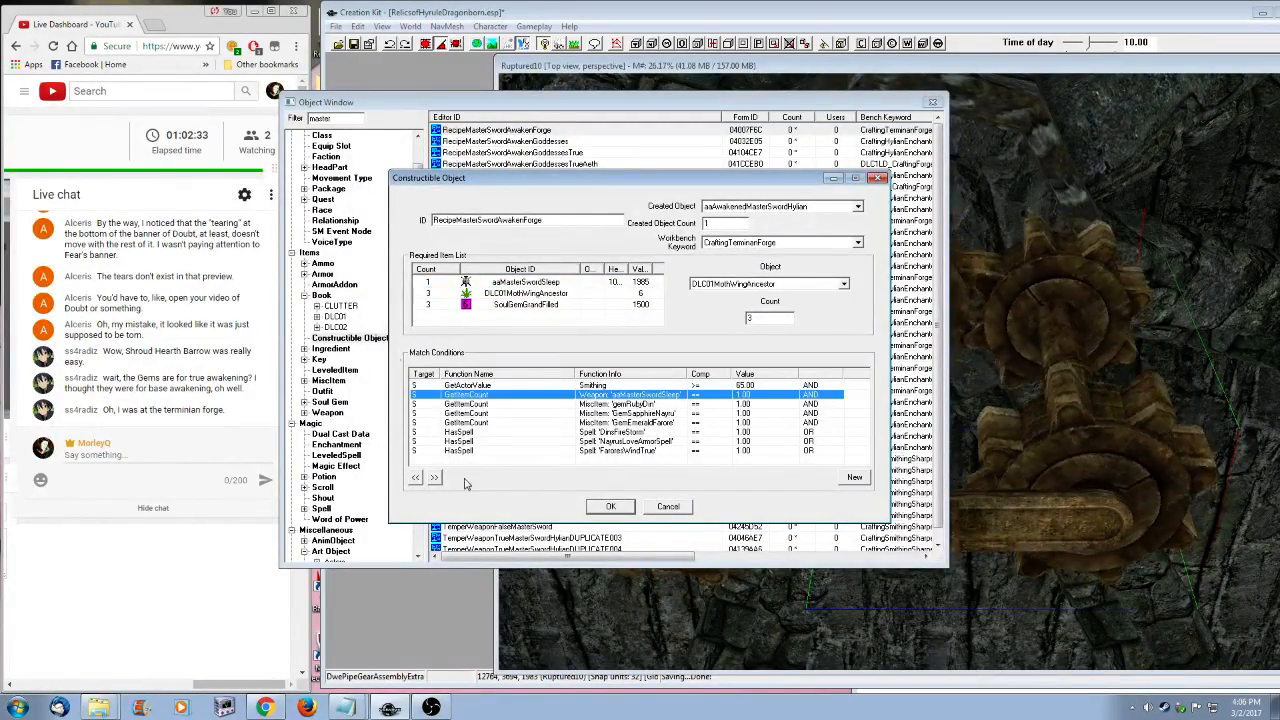
{"action": "left_click", "coordinate": [614, 387]}
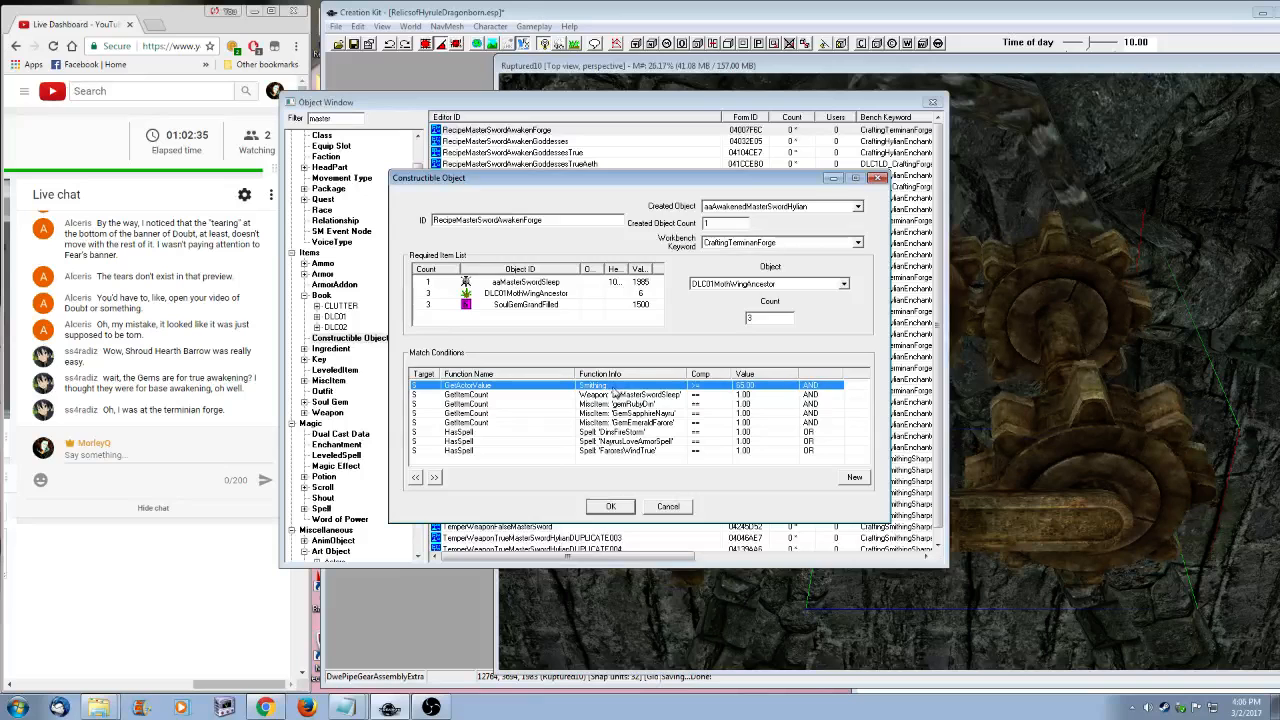
{"action": "key", "text": "Down"}
{"action": "key", "text": "Down"}
{"action": "key", "text": "Down"}
{"action": "key", "text": "Down"}
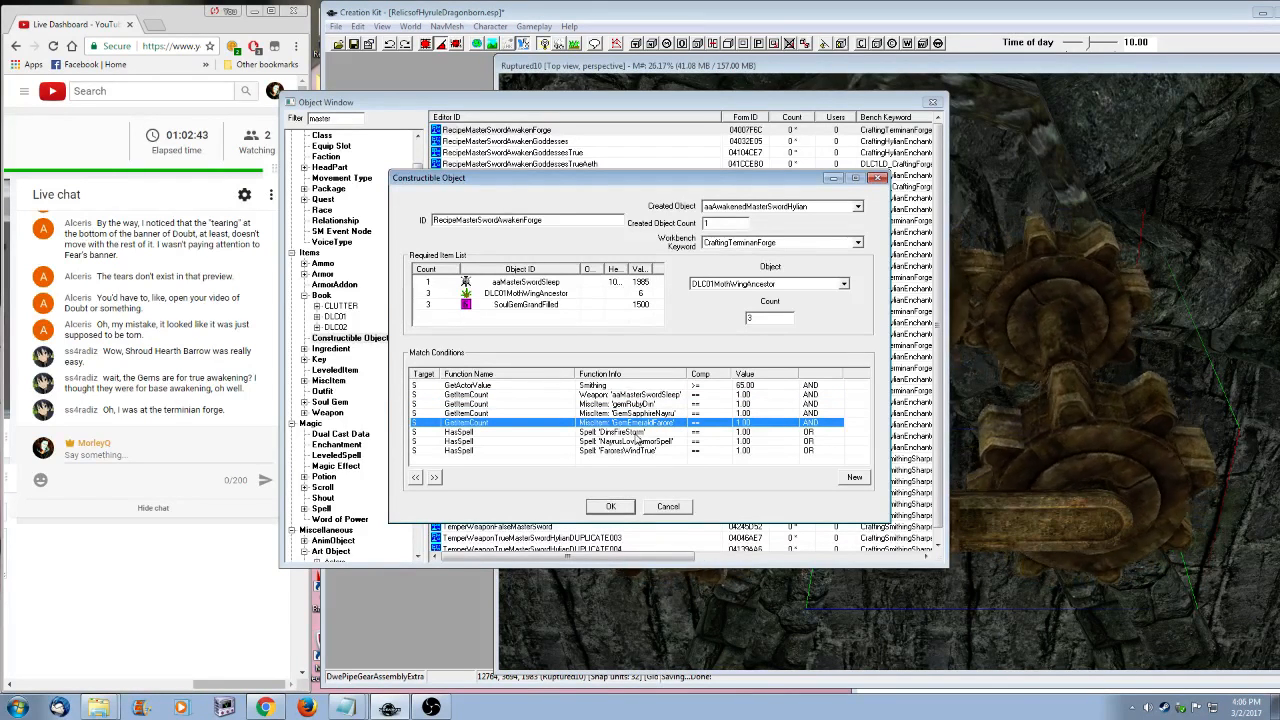
- Try switching the GemEmeraldFarore item-count condition to OR, matching the three HasSpell conditions below it
{"action": "left_click", "coordinate": [636, 432]}
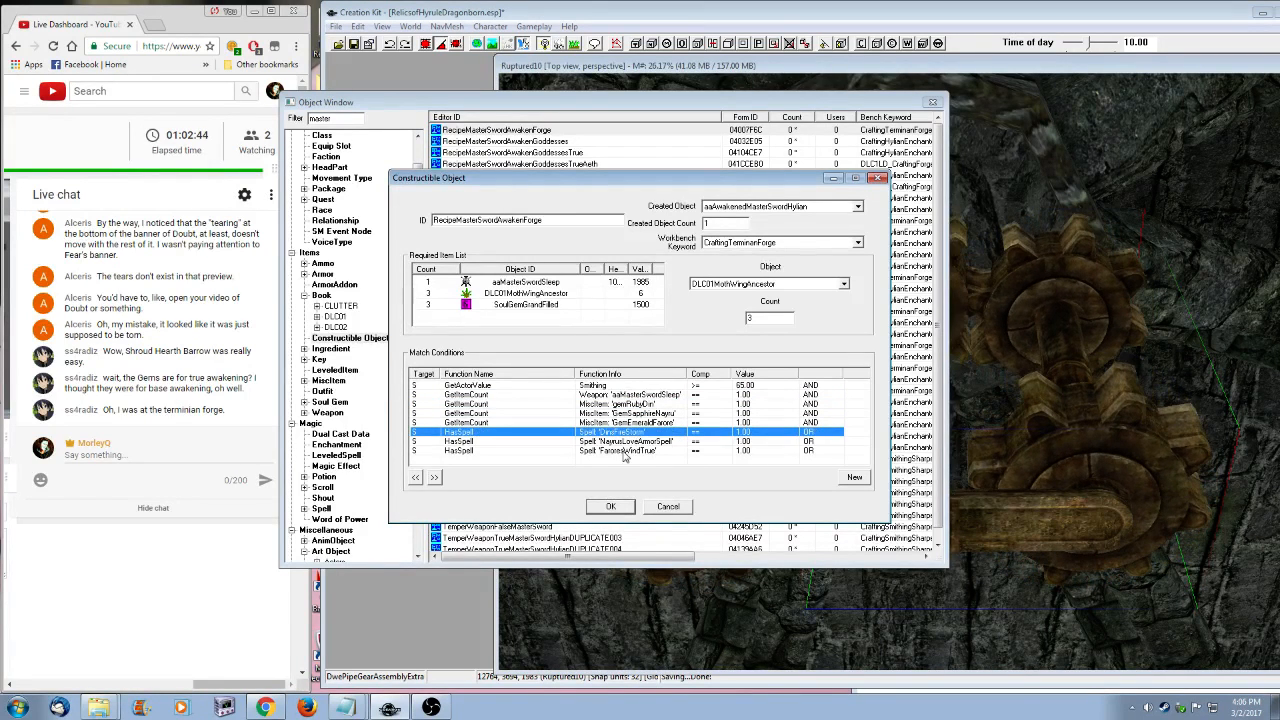
{"action": "double_click", "coordinate": [624, 456]}
{"action": "left_click", "coordinate": [903, 465]}
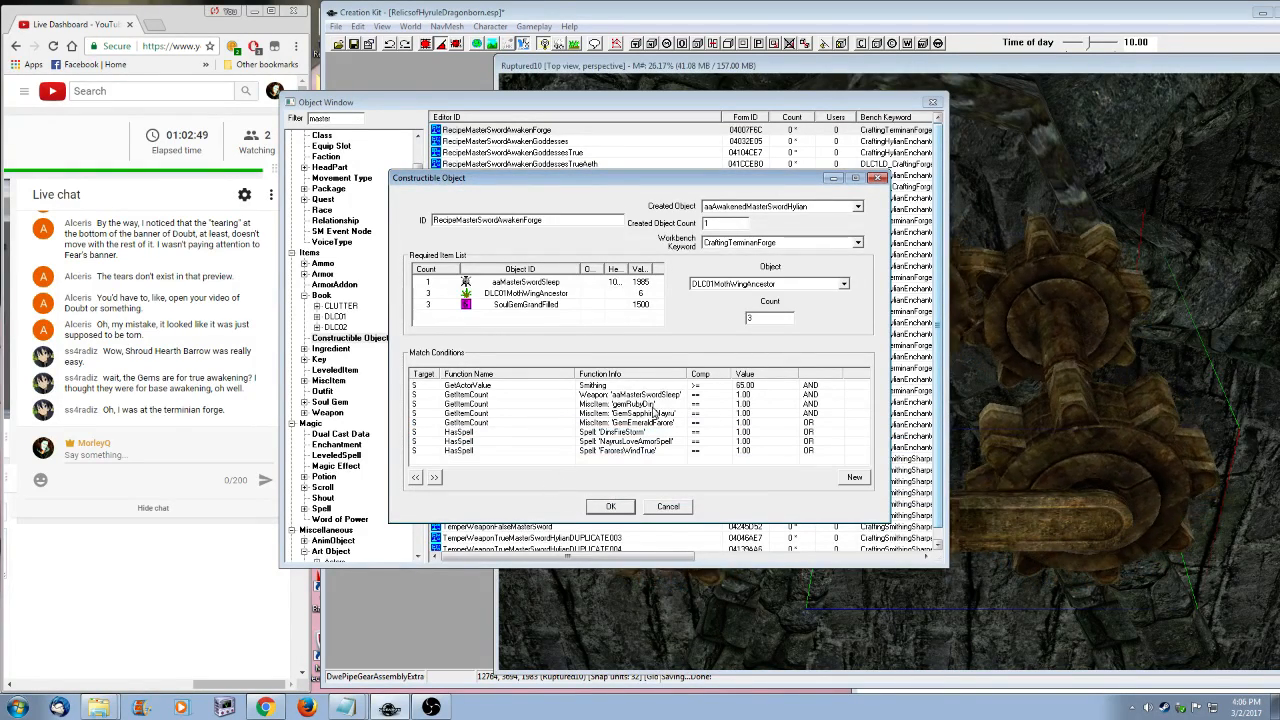
{"action": "left_click", "coordinate": [648, 422]}
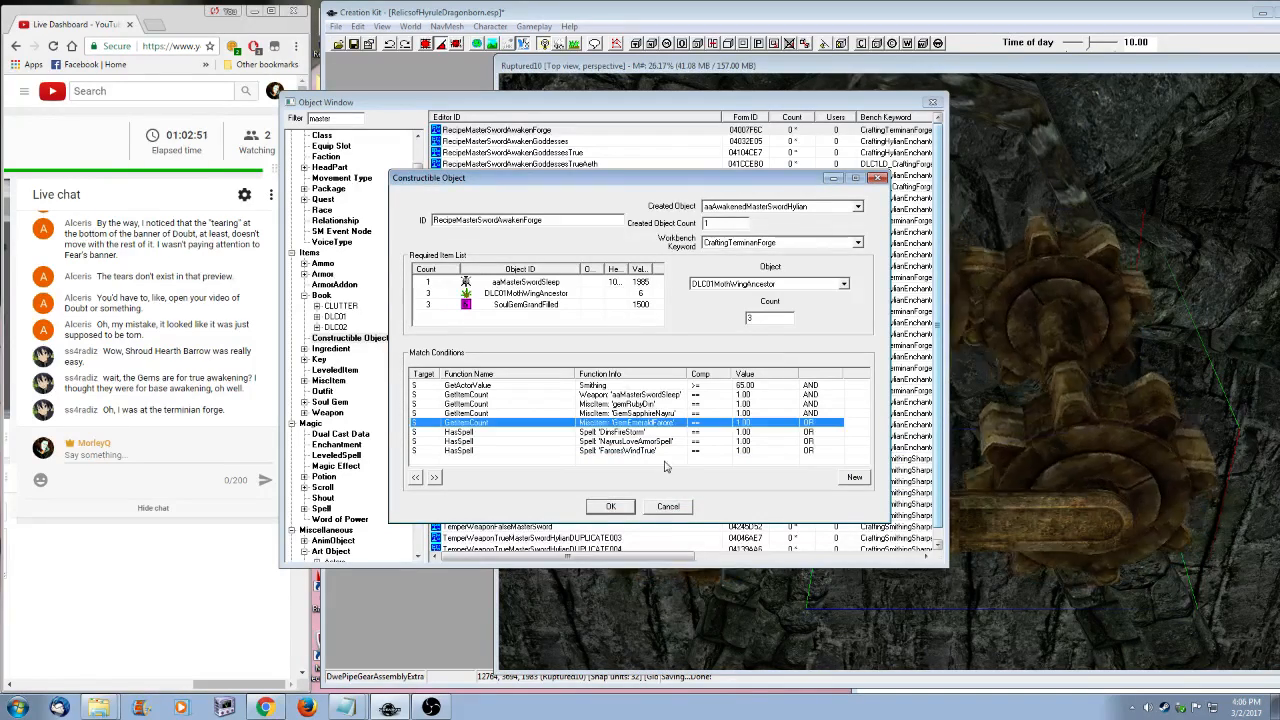
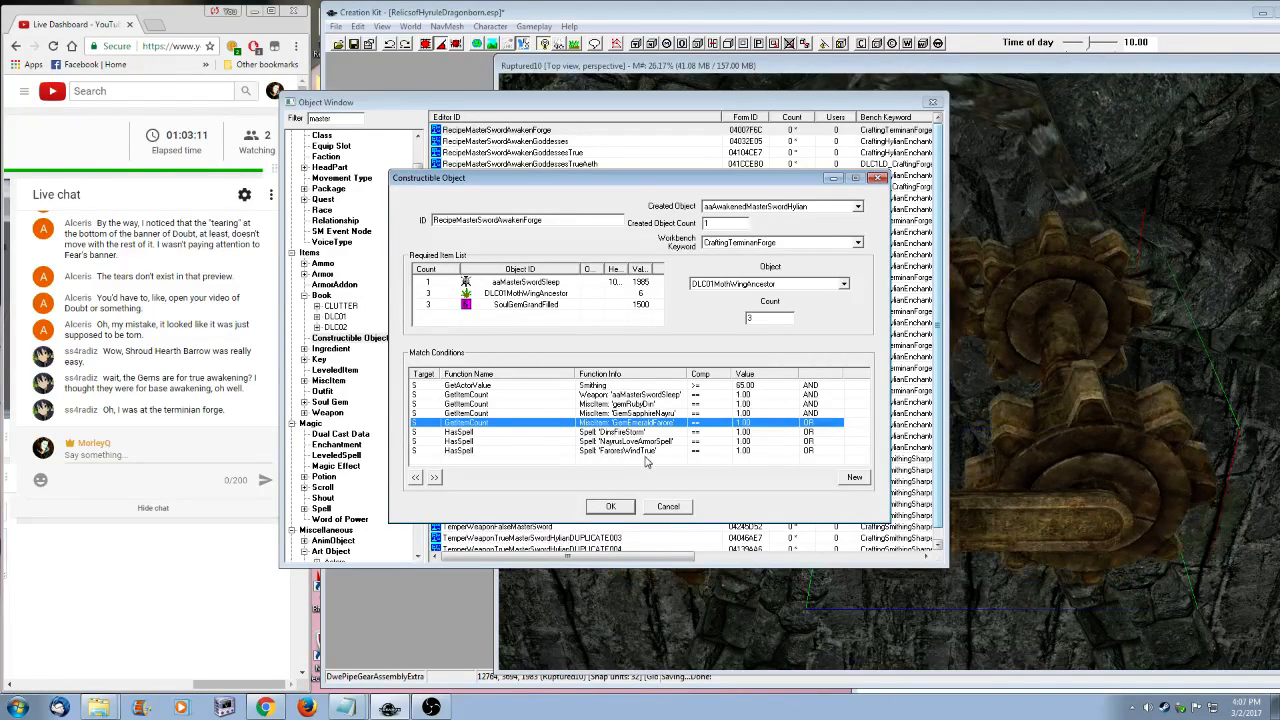
- Try deleting the three HasSpell conditions and switching the GemEmeraldFarore condition to AND, and discard the edits to this recipe
{"action": "left_click", "coordinate": [646, 451]}
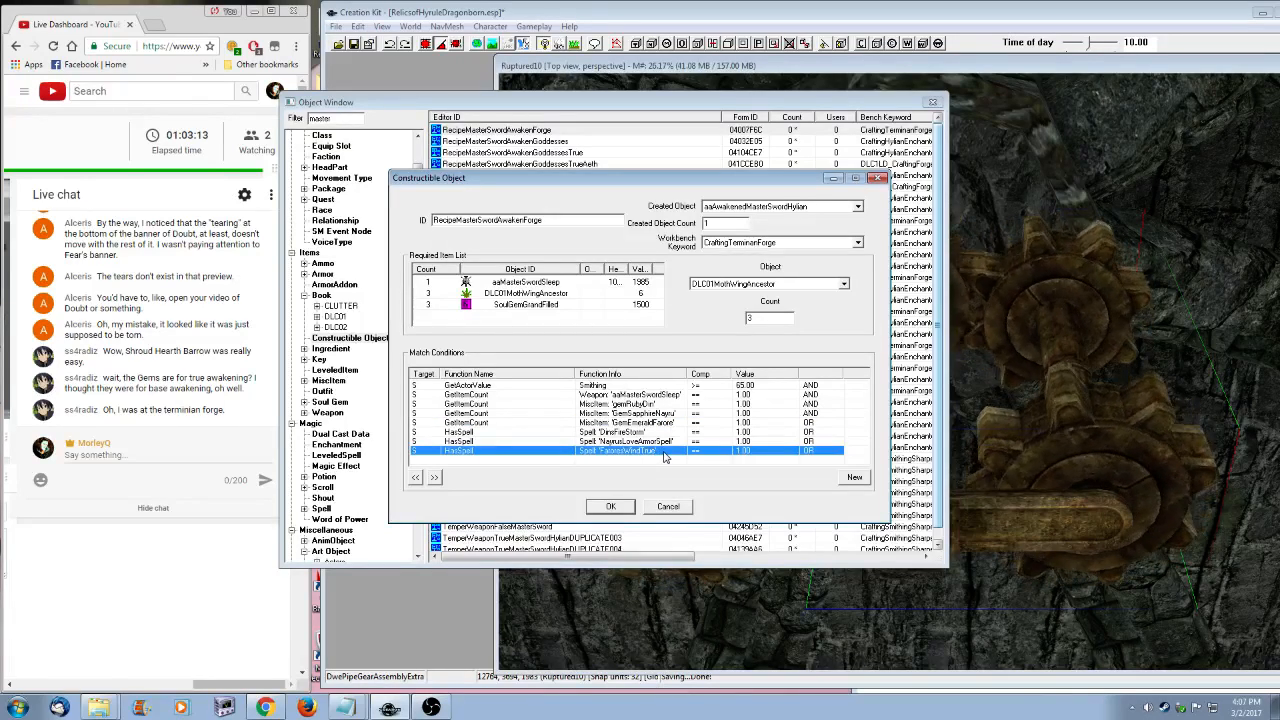
{"action": "key", "text": "Delete"}
{"action": "key", "text": "Delete"}
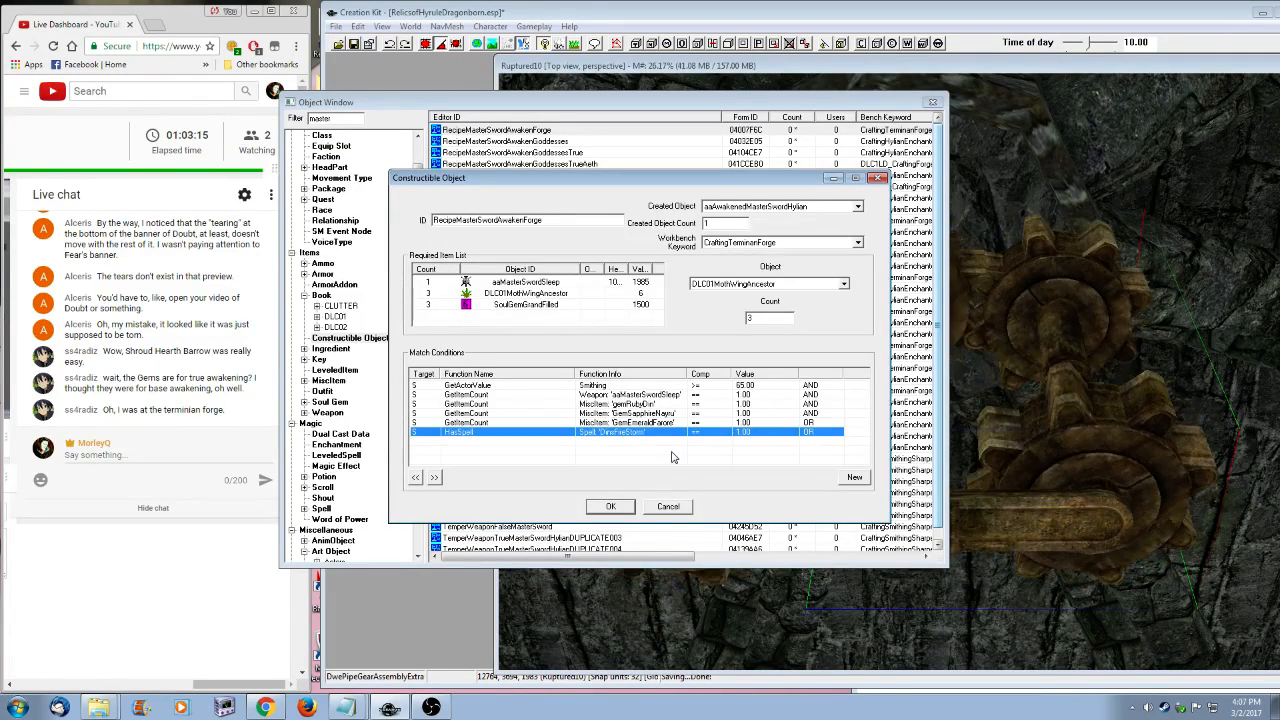
{"action": "key", "text": "Delete"}
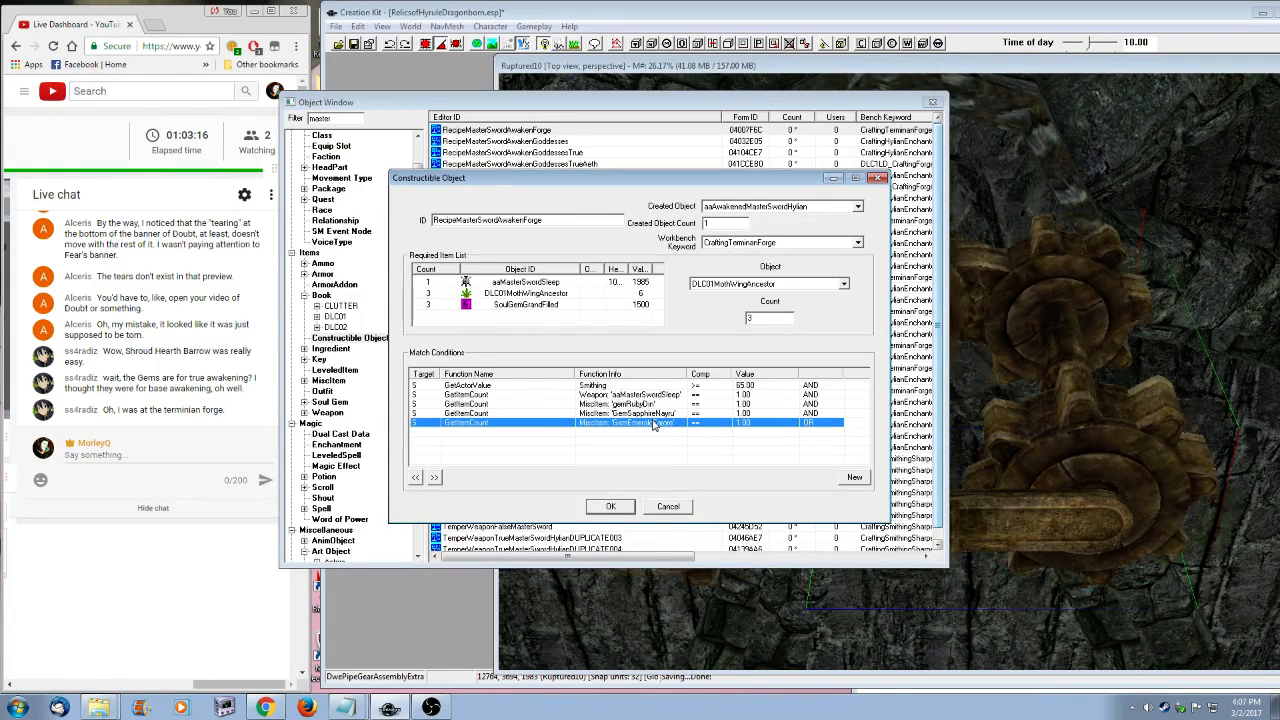
{"action": "left_click", "coordinate": [578, 462]}
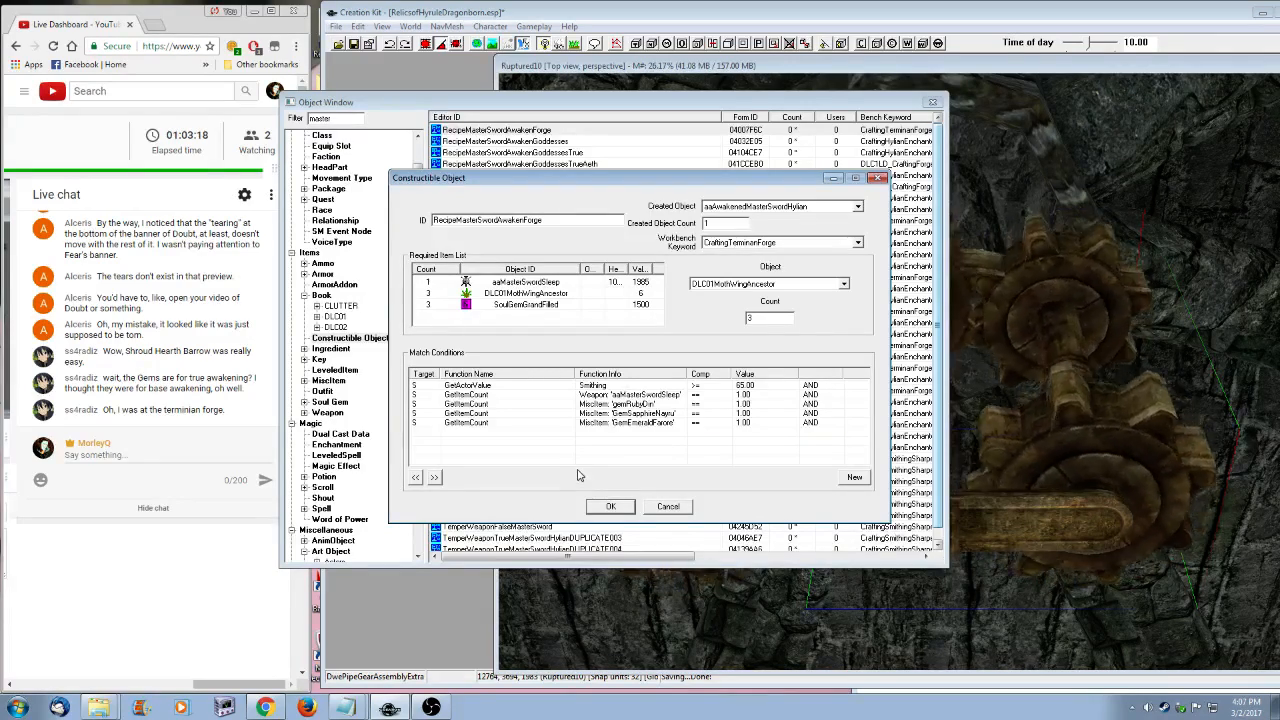
{"action": "left_click", "coordinate": [668, 508]}
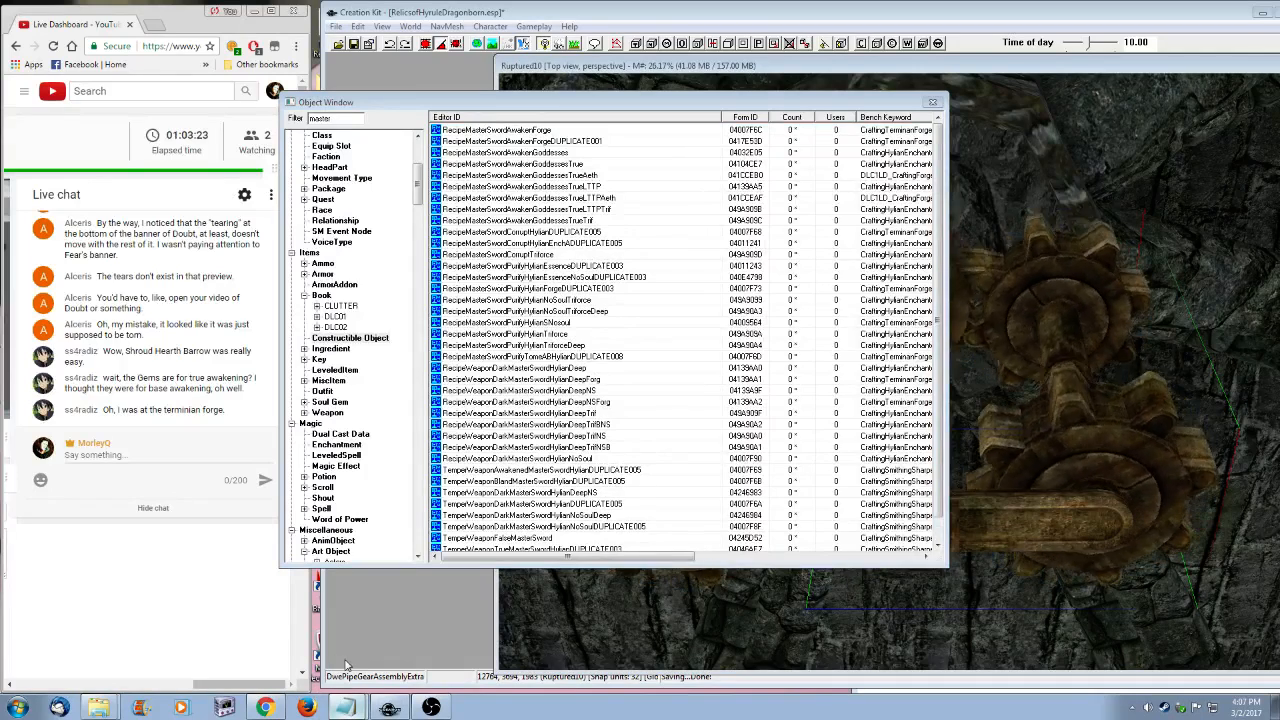
- Switch to Notepad and add the changelog line "Streamlined Master Sword Awakening for forge" below the hover boots entry
{"action": "key", "text": "alt+Tab"}
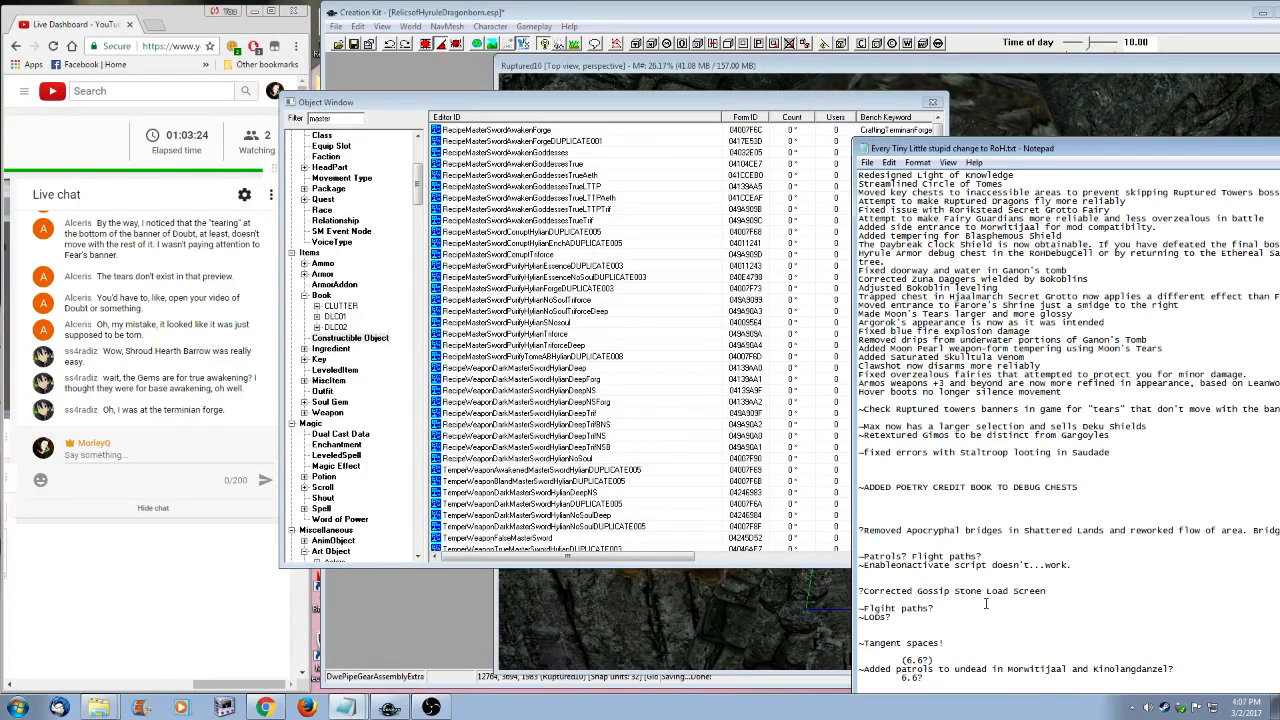
{"action": "left_click", "coordinate": [920, 401]}
{"action": "key", "text": "Return"}
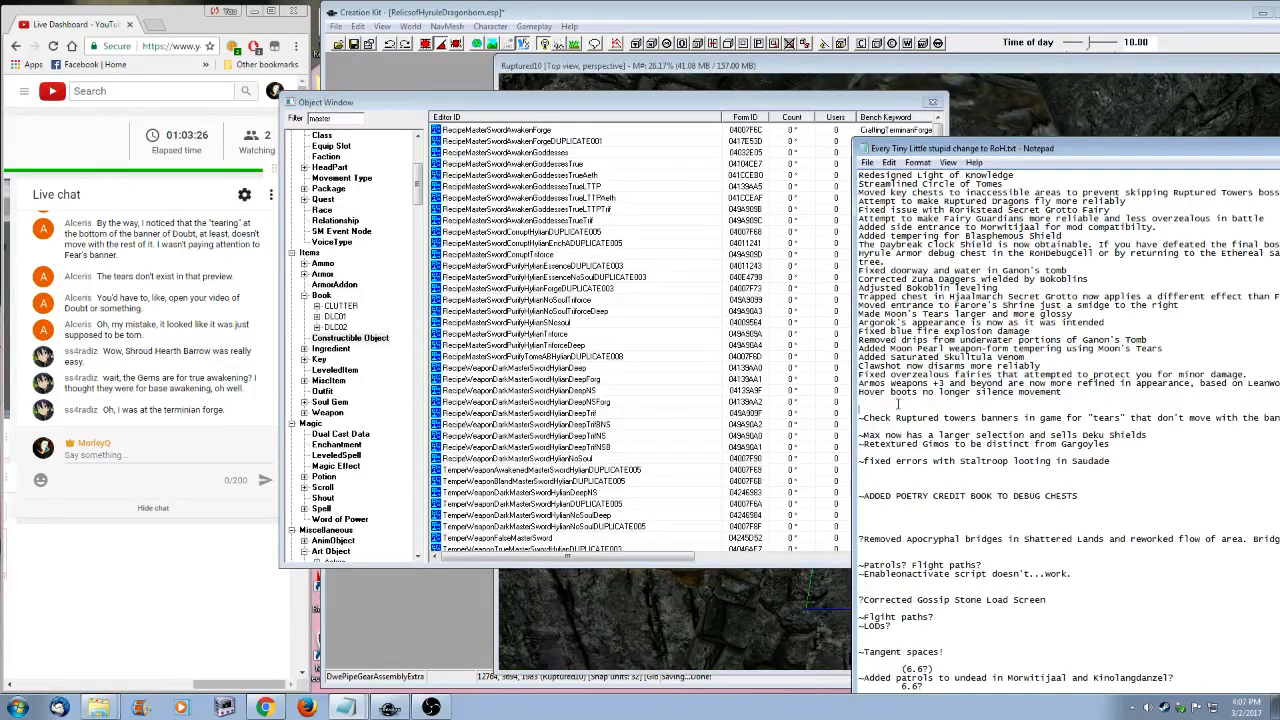
{"action": "type", "text": "Streamlined M"}
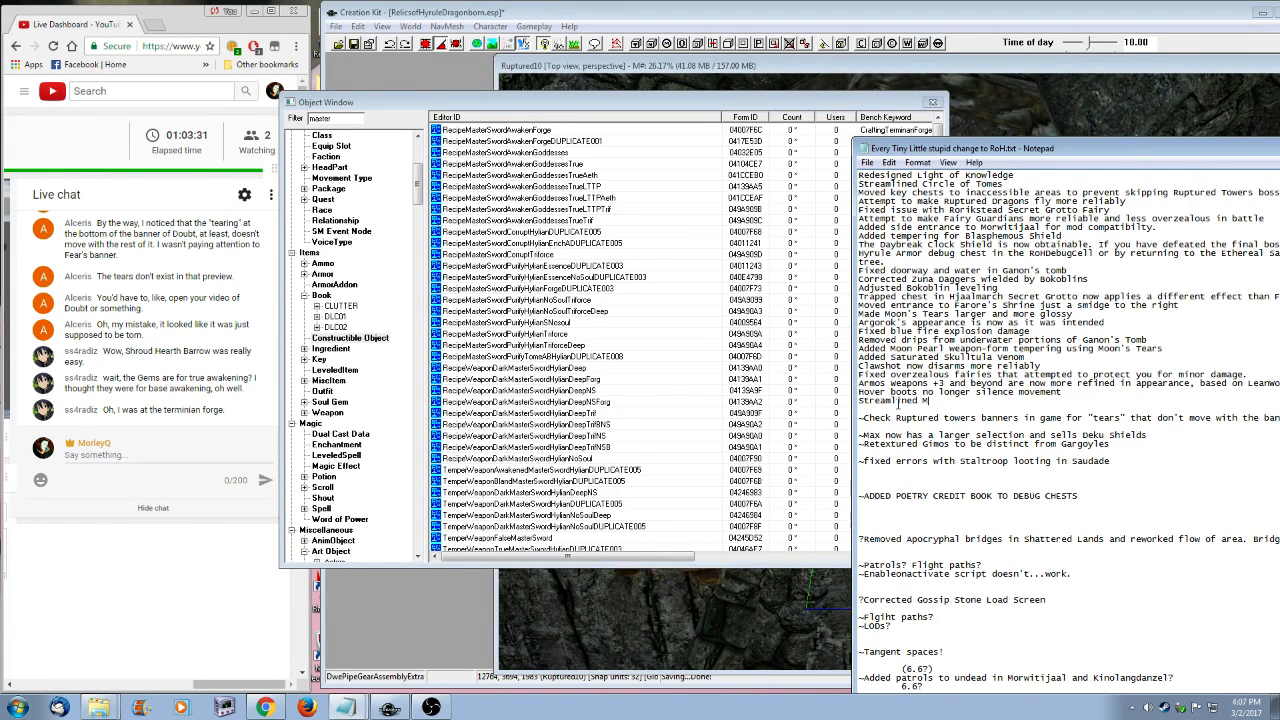
{"action": "type", "text": "aster Swo"}
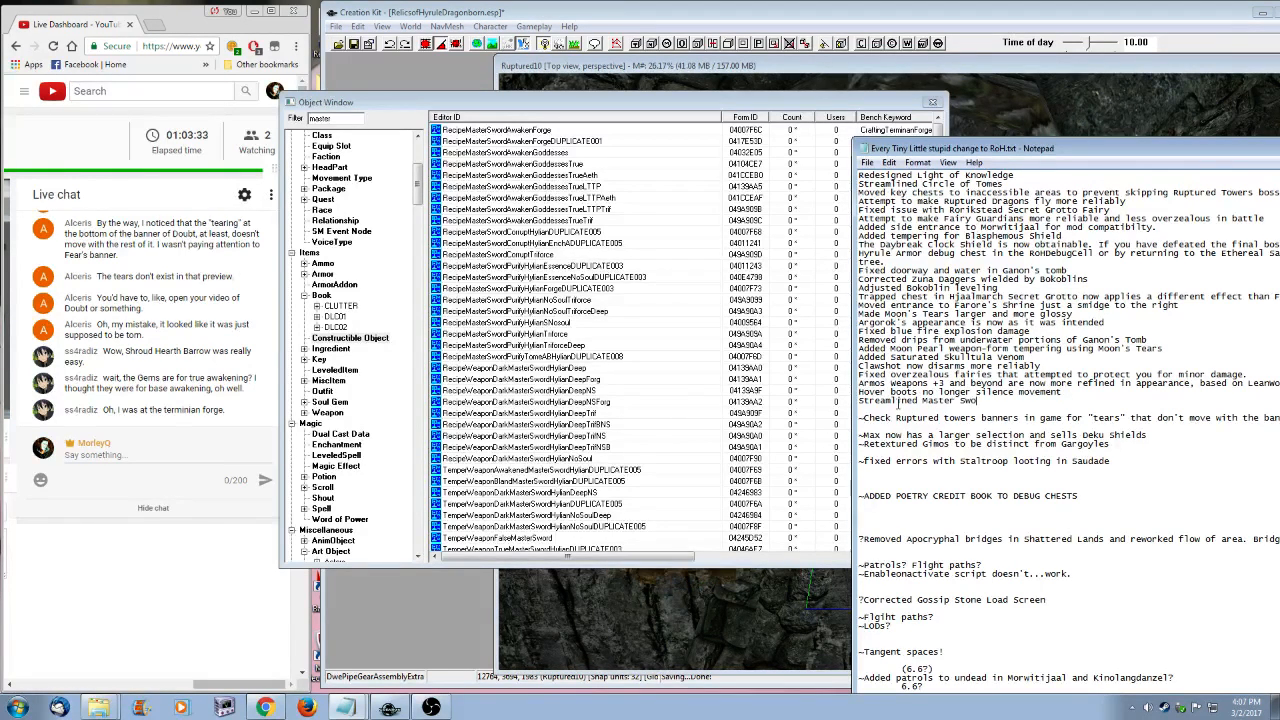
{"action": "type", "text": "rd Awakening for "}
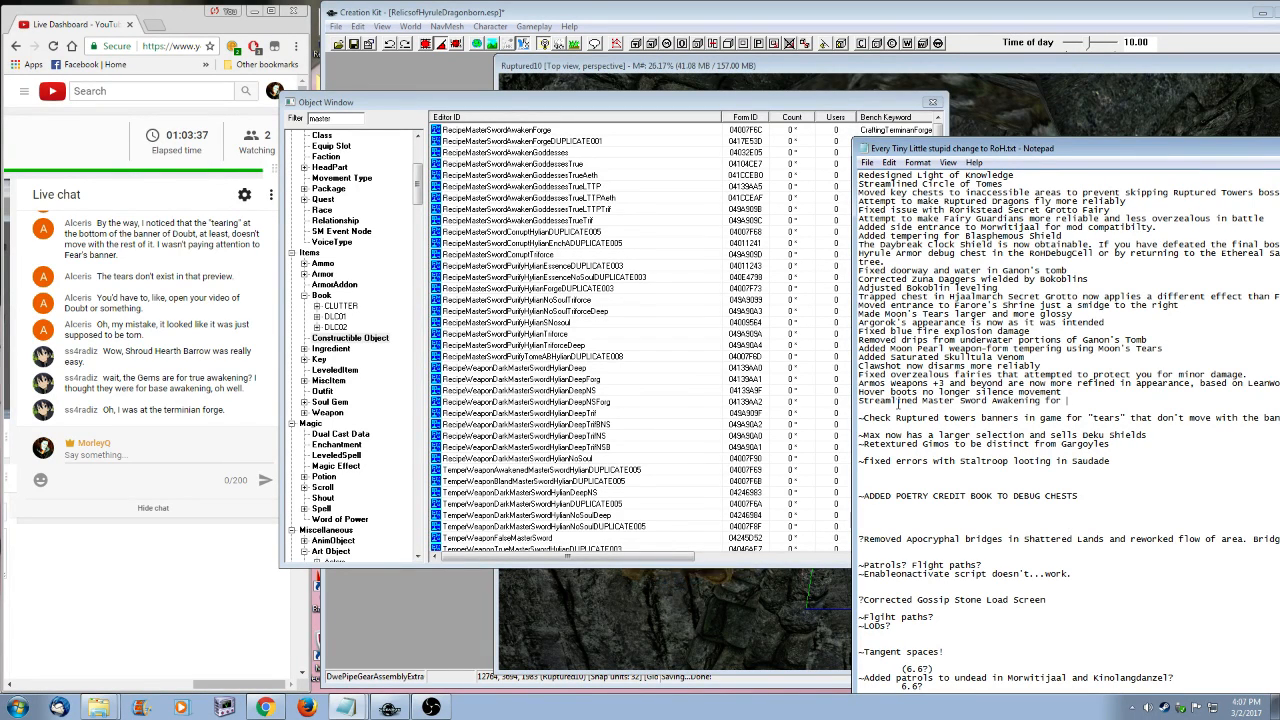
{"action": "type", "text": "forge"}
- Open RecipeMasterSwordAwakenForgeDUPLICATE001 in the Creation Kit and delete its gemRubyDin, GemSapphireNayru and GemEmeraldFarore item-count conditions
{"action": "left_click", "coordinate": [551, 143]}
{"action": "right_click", "coordinate": [551, 143]}
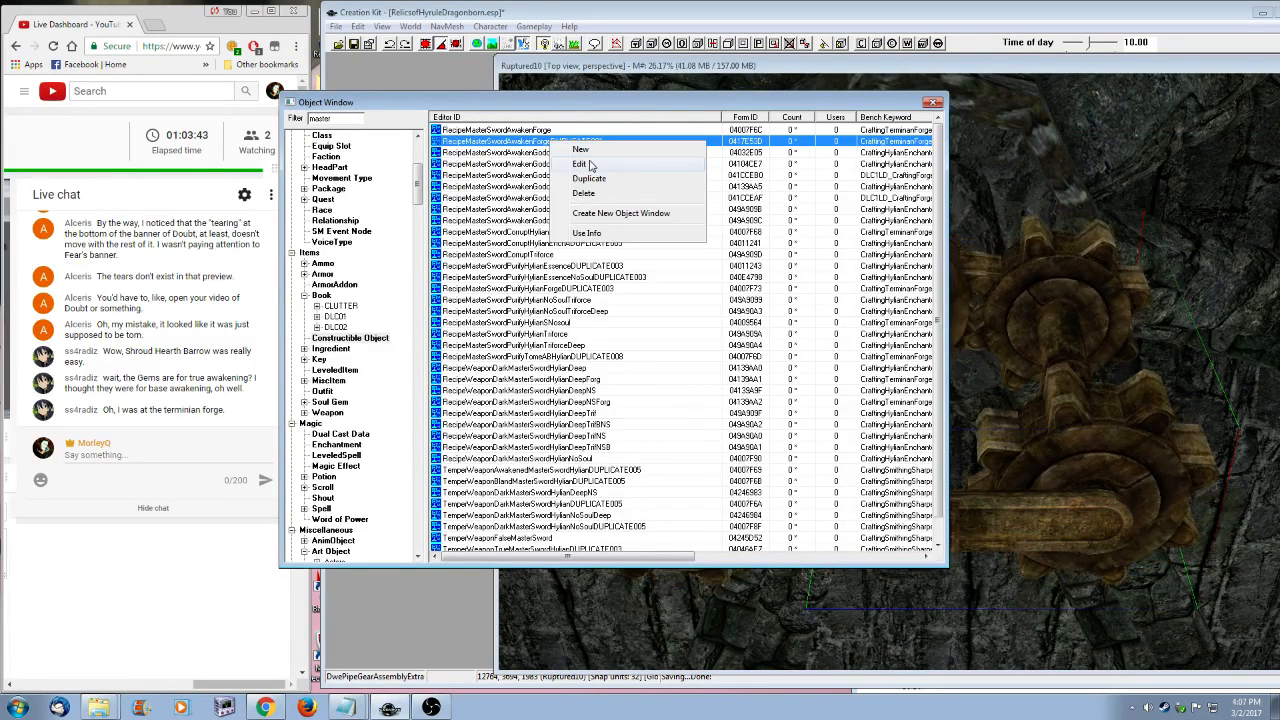
{"action": "left_click", "coordinate": [599, 169]}
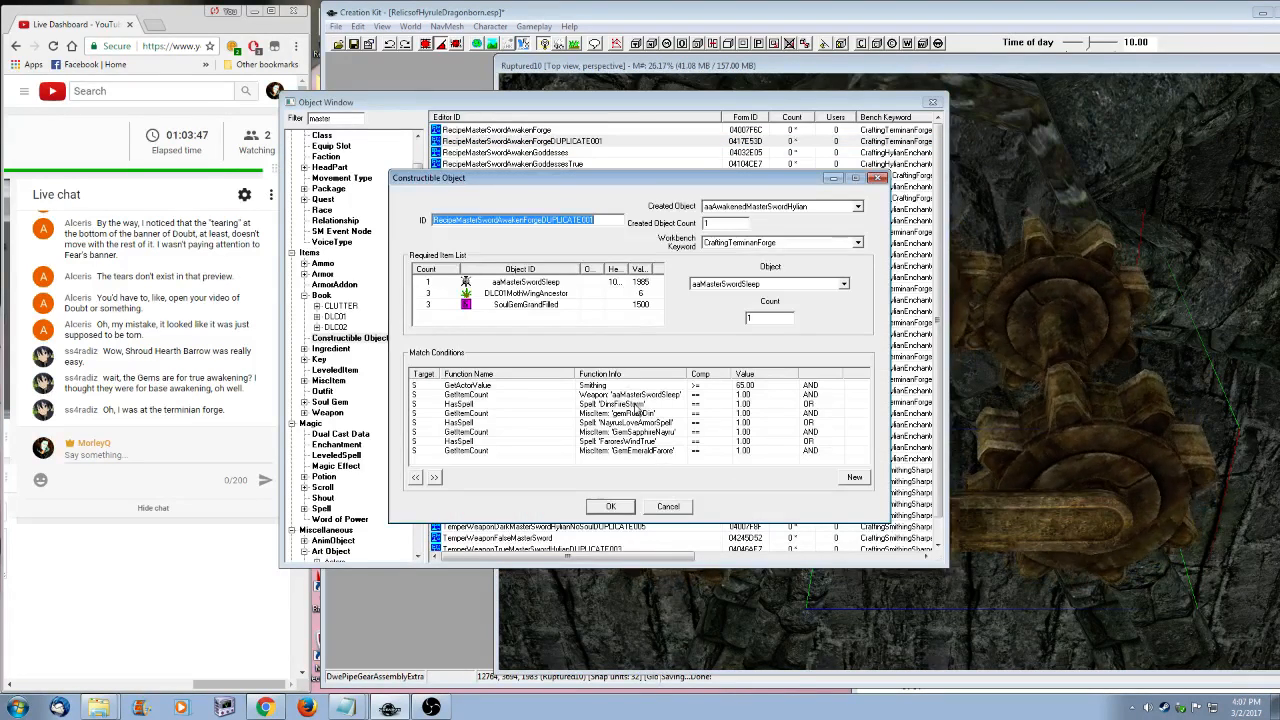
{"action": "left_click", "coordinate": [646, 411]}
{"action": "key", "text": "Delete"}
{"action": "left_click", "coordinate": [657, 423]}
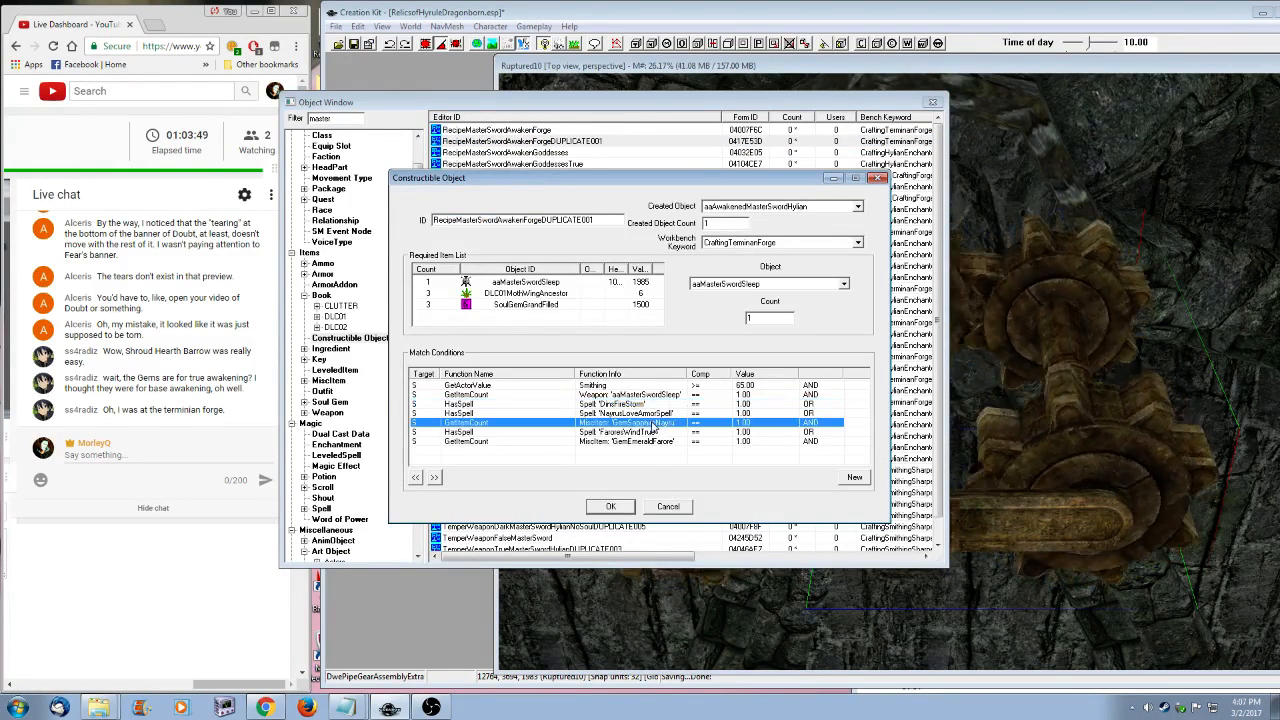
{"action": "key", "text": "Delete"}
{"action": "left_click", "coordinate": [647, 433]}
{"action": "key", "text": "Delete"}
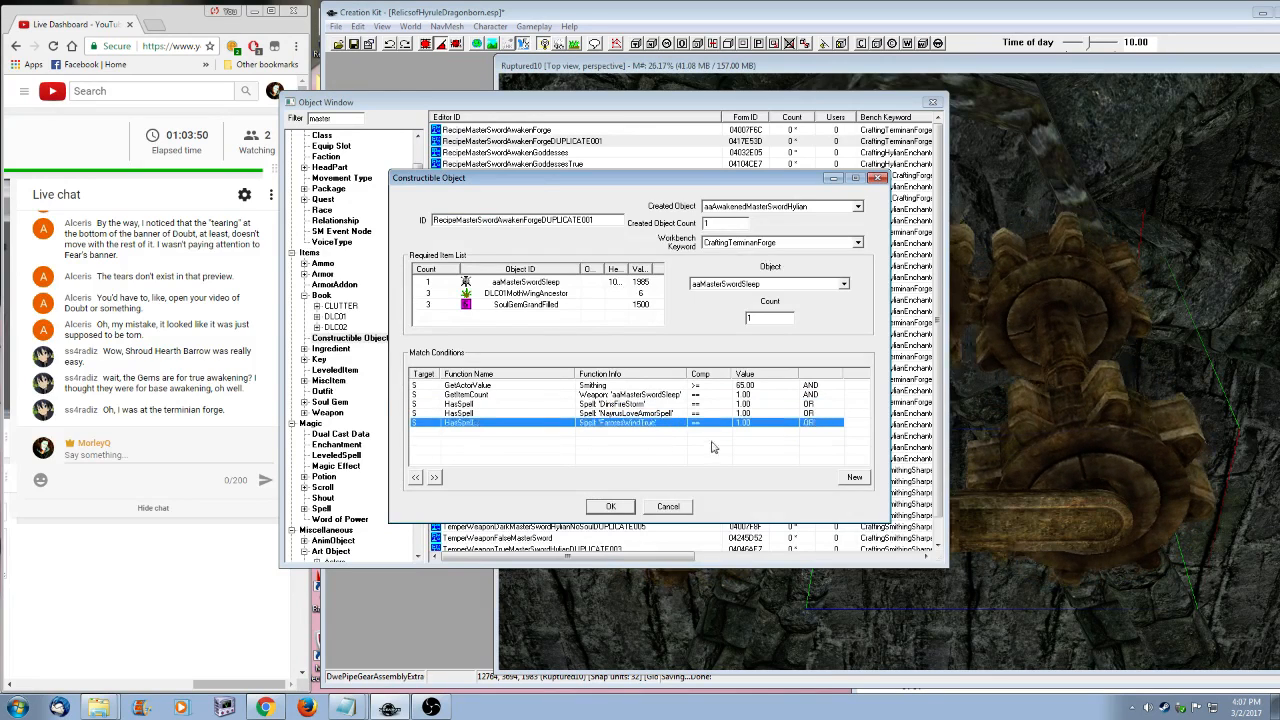
- Switch the DinsFireStorm, NayrusLoveArmorSpell and FaroresWindTrue HasSpell conditions from OR to AND and save the duplicate recipe
{"action": "double_click", "coordinate": [628, 403]}
{"action": "left_click", "coordinate": [862, 455]}
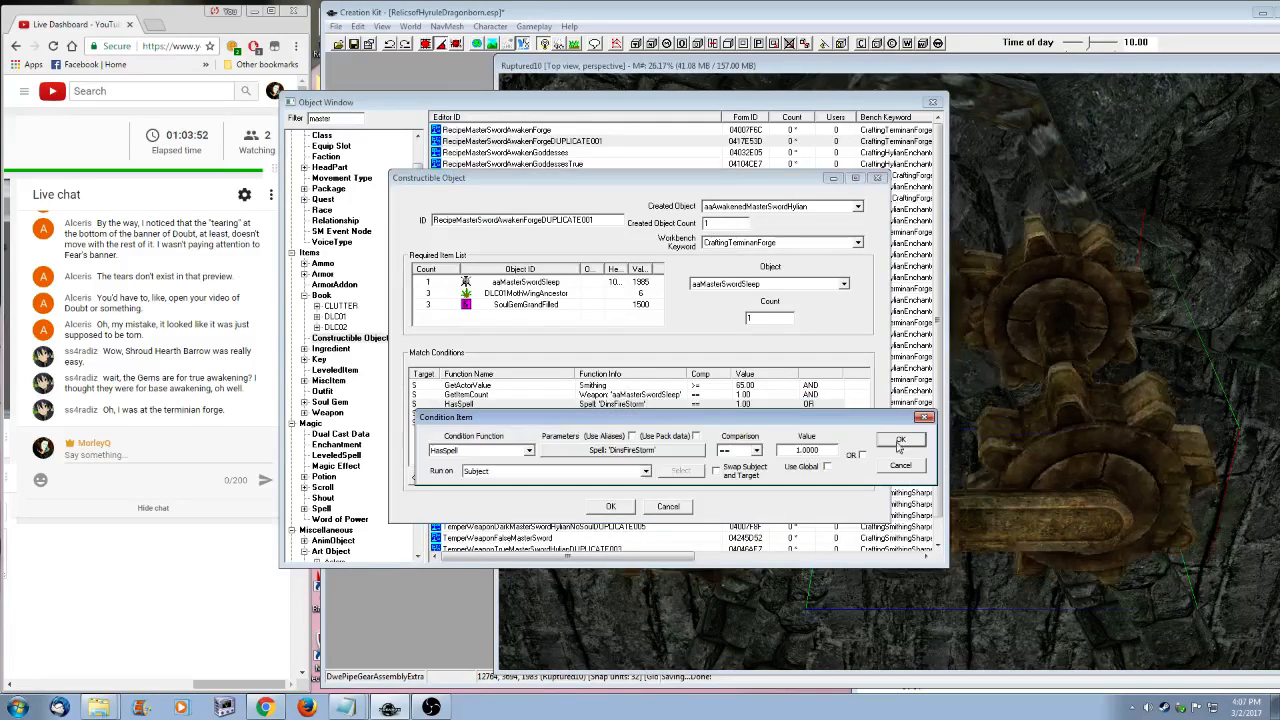
{"action": "left_click", "coordinate": [897, 444]}
{"action": "double_click", "coordinate": [631, 411]}
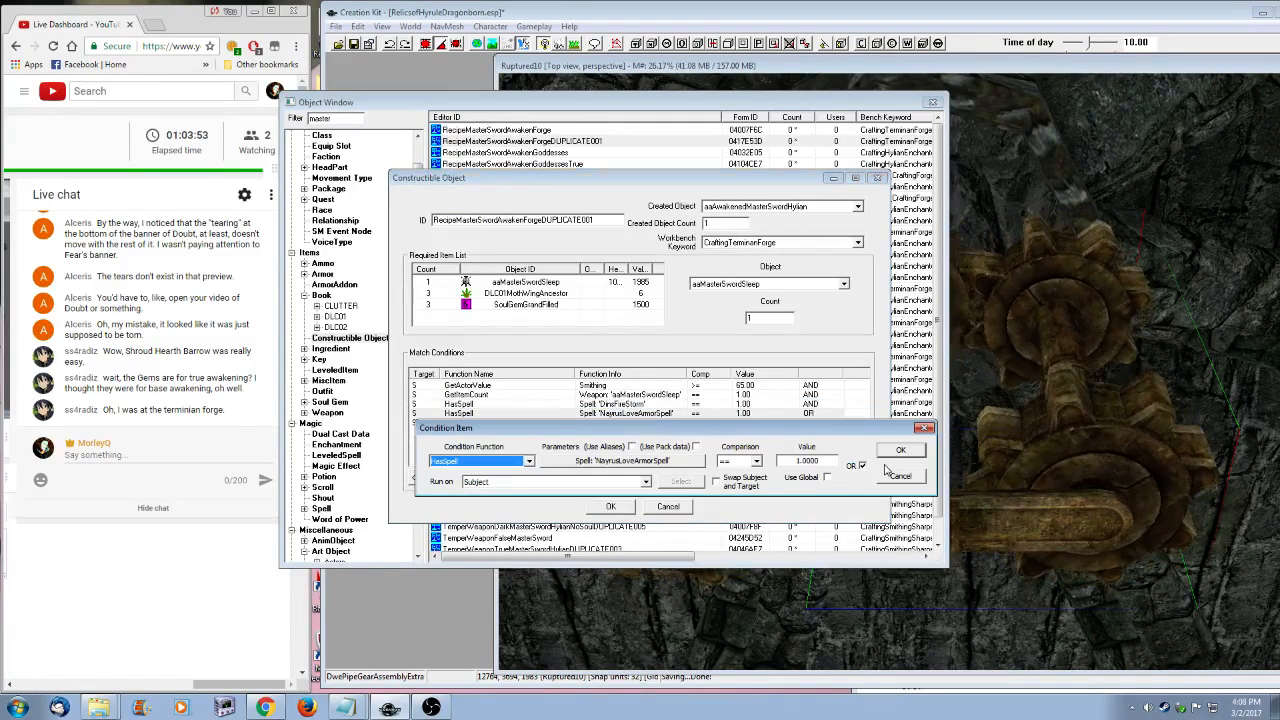
{"action": "left_click", "coordinate": [862, 466]}
{"action": "left_click", "coordinate": [900, 450]}
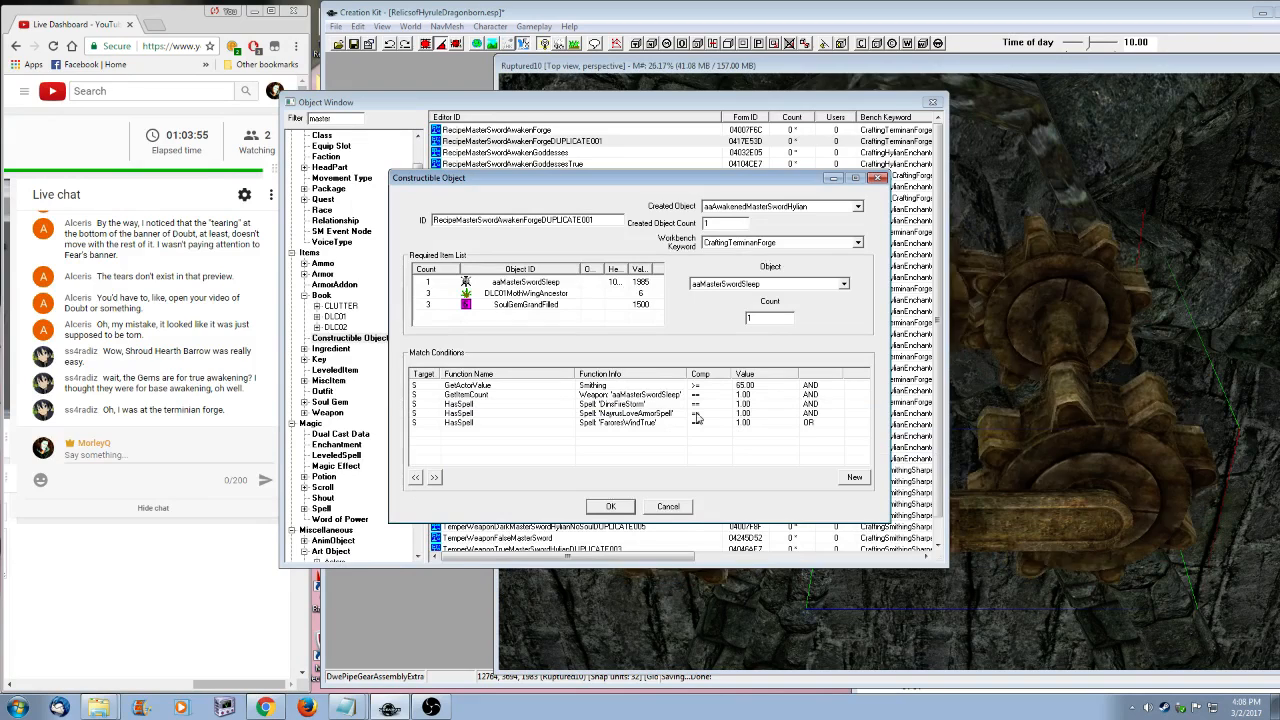
{"action": "double_click", "coordinate": [640, 422]}
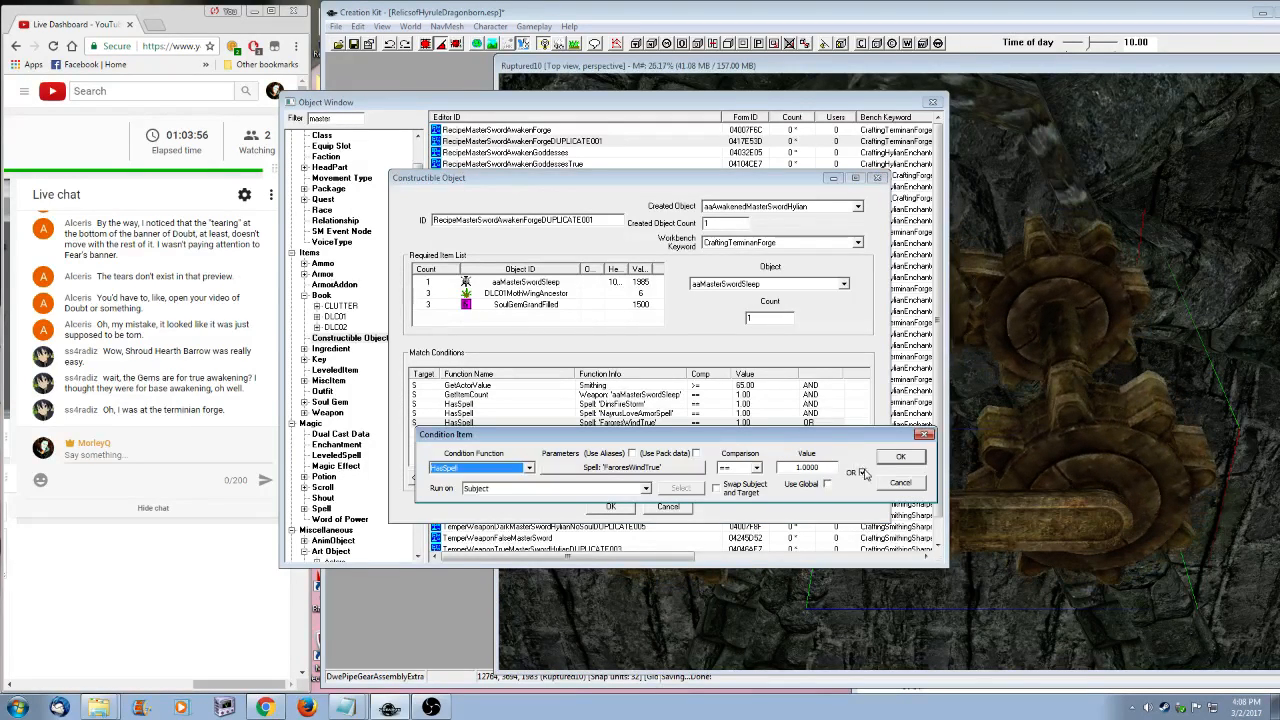
{"action": "left_click", "coordinate": [862, 472]}
{"action": "left_click", "coordinate": [899, 457]}
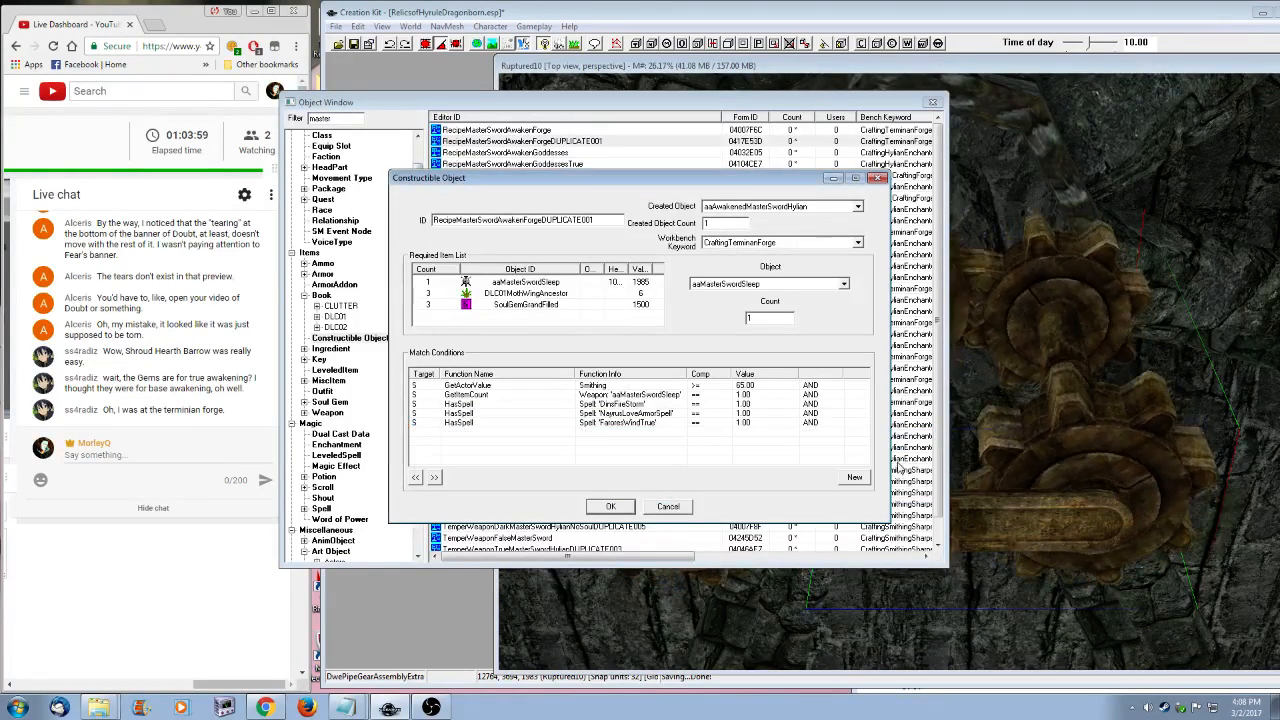
{"action": "left_click", "coordinate": [592, 507]}
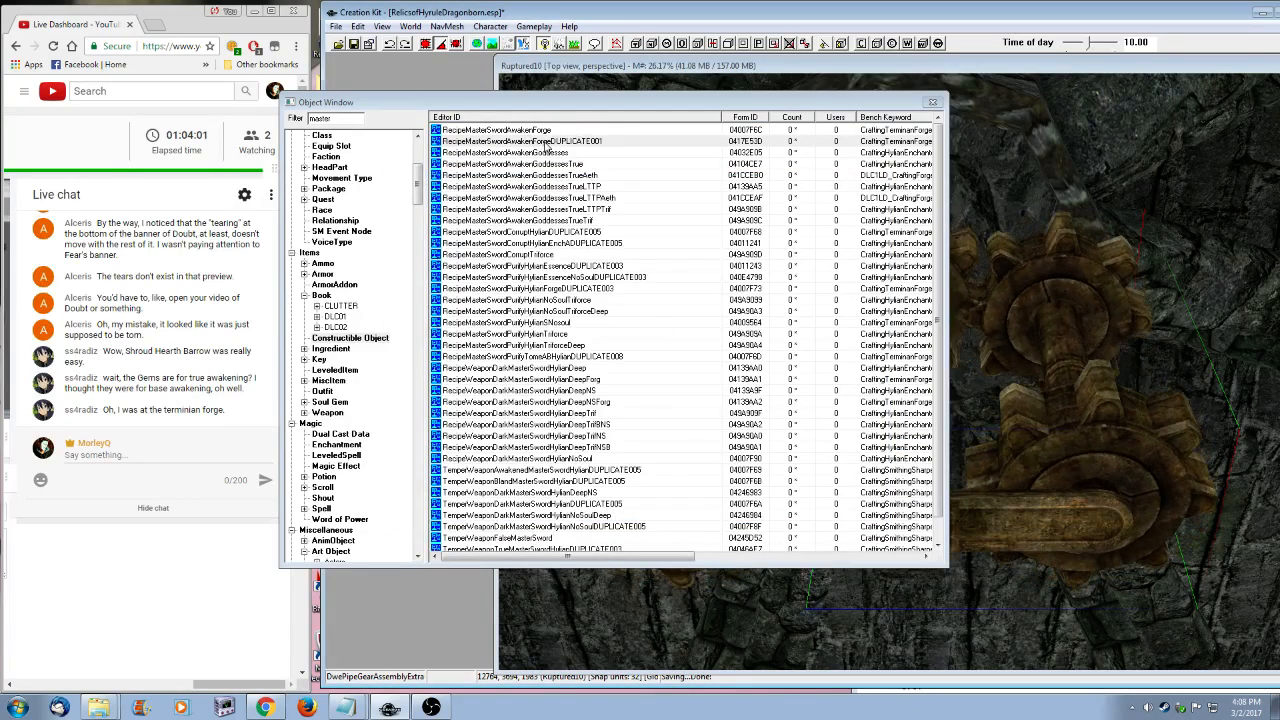
- Rename the duplicate recipe to RecipeMasterSwordAwakenForgeSpells without creating a new object
{"action": "left_click", "coordinate": [547, 145]}
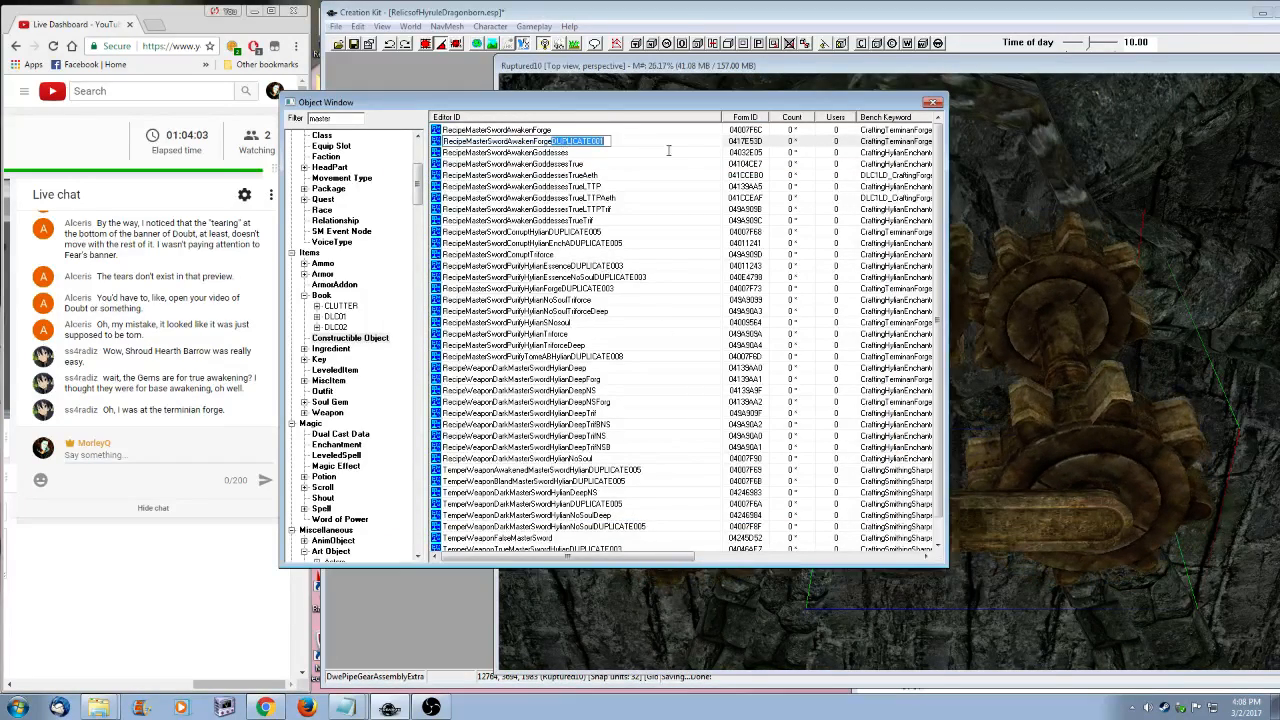
{"action": "type", "text": "Spells"}
{"action": "key", "text": "Return"}
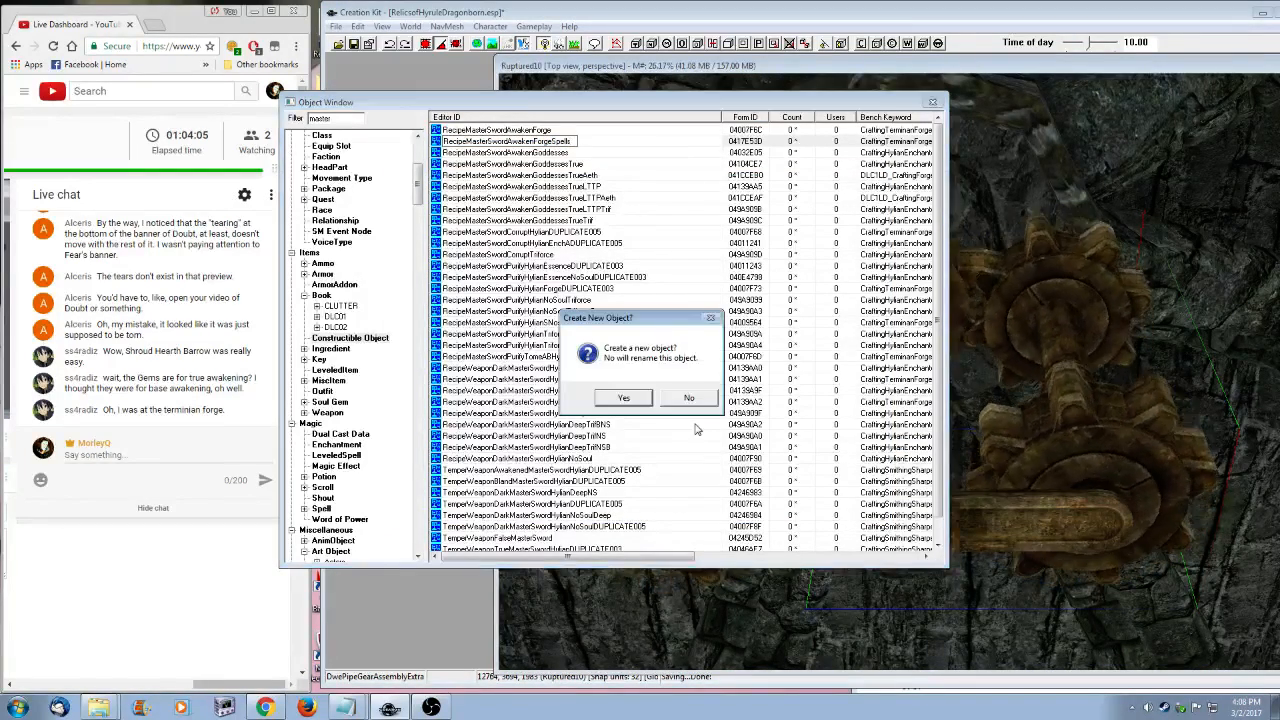
{"action": "left_click", "coordinate": [669, 400]}
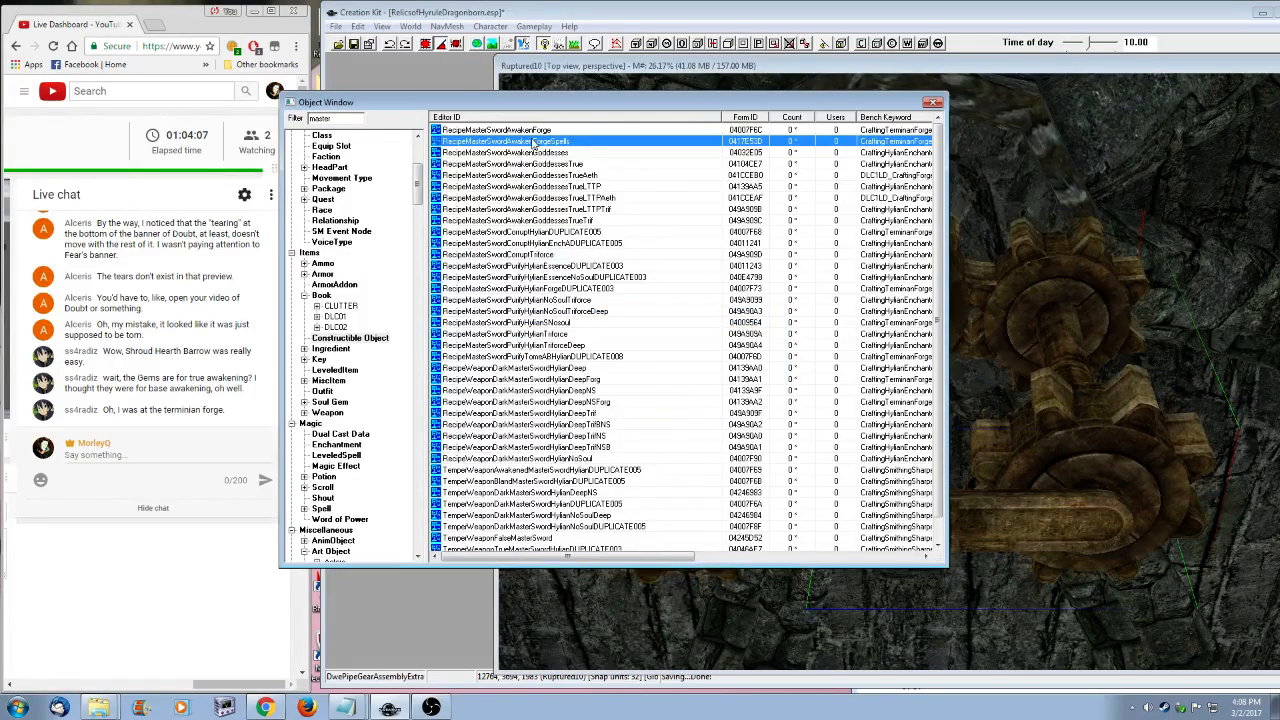
- Try to delete the three HasSpell conditions from RecipeMasterSwordAwakenForge, keeping only the Smithing, sword and gem conditions
{"action": "double_click", "coordinate": [530, 131]}
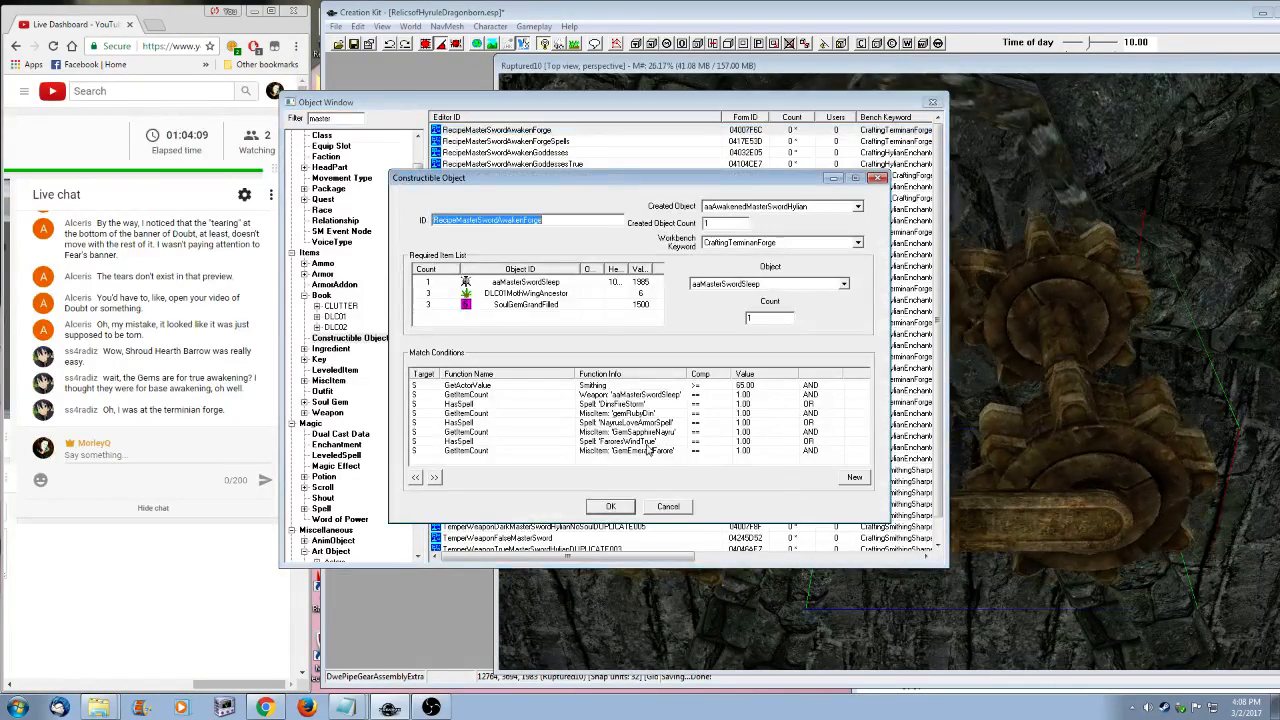
{"action": "left_click", "coordinate": [638, 413]}
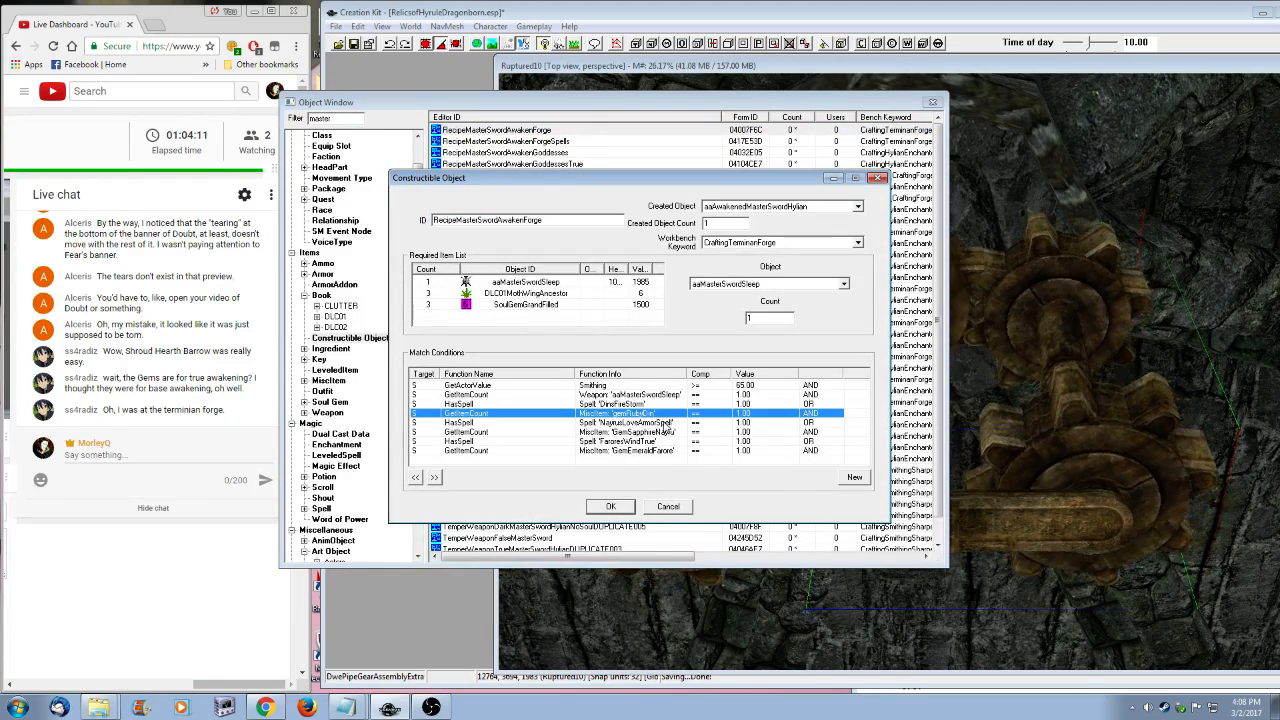
{"action": "left_click", "coordinate": [664, 424]}
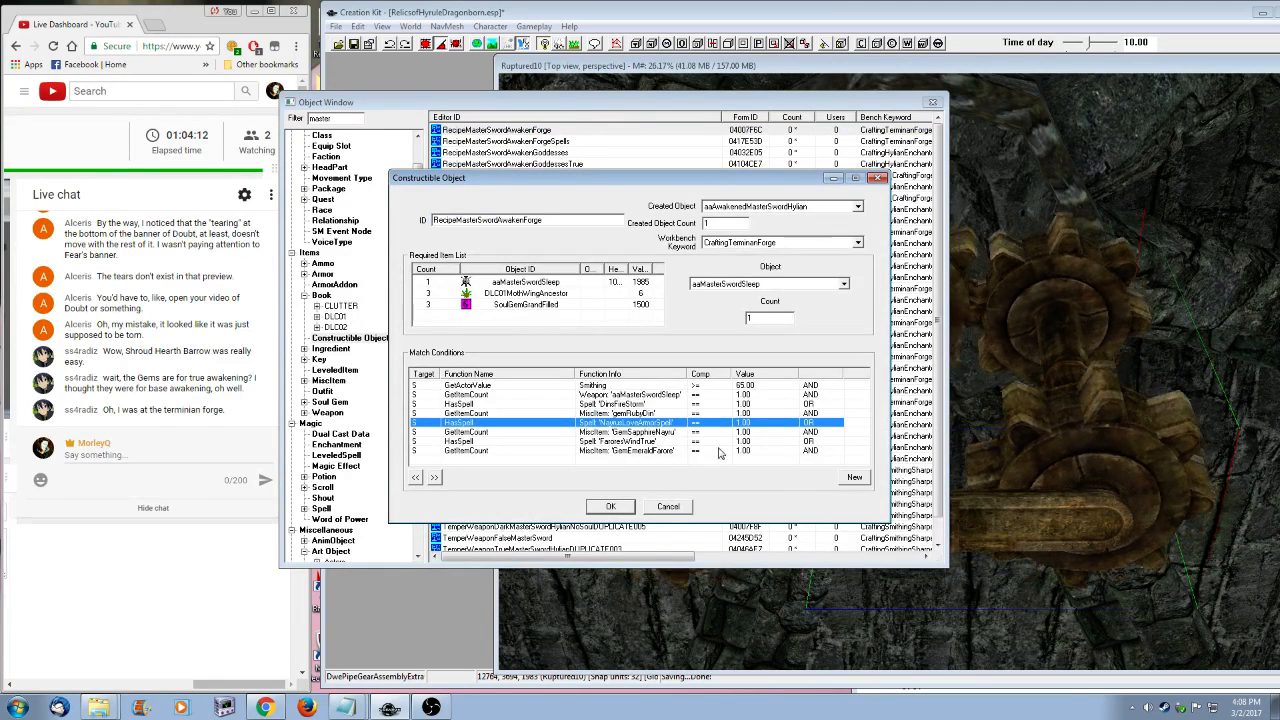
{"action": "key", "text": "Delete"}
{"action": "left_click", "coordinate": [660, 431]}
{"action": "key", "text": "Delete"}
{"action": "left_click", "coordinate": [660, 404]}
{"action": "key", "text": "Delete"}
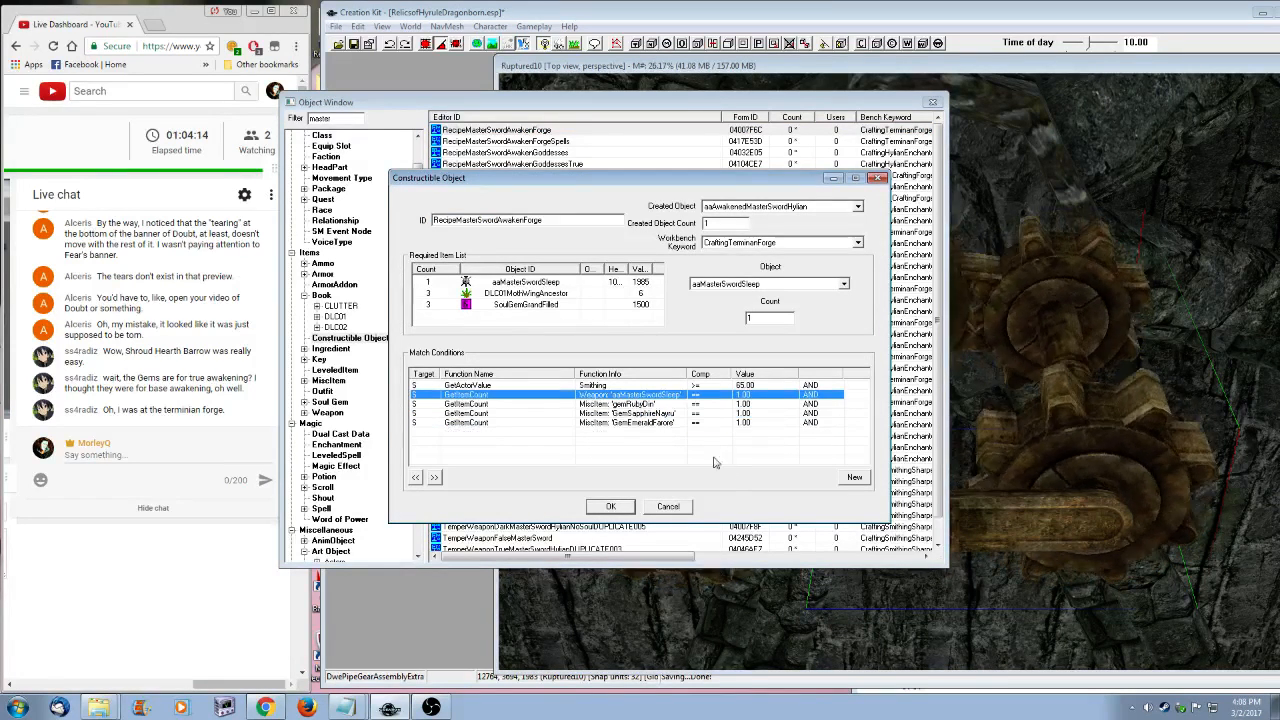
{"action": "left_click", "coordinate": [666, 423]}
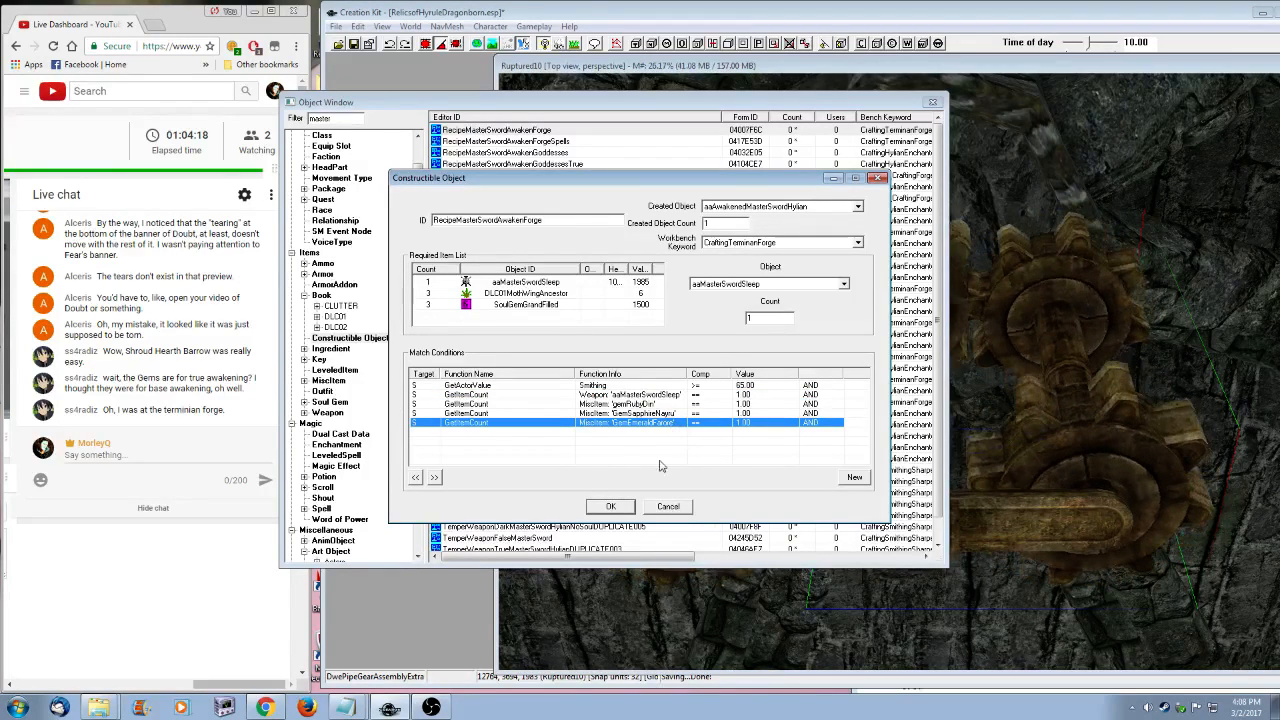
{"action": "left_click", "coordinate": [610, 506]}
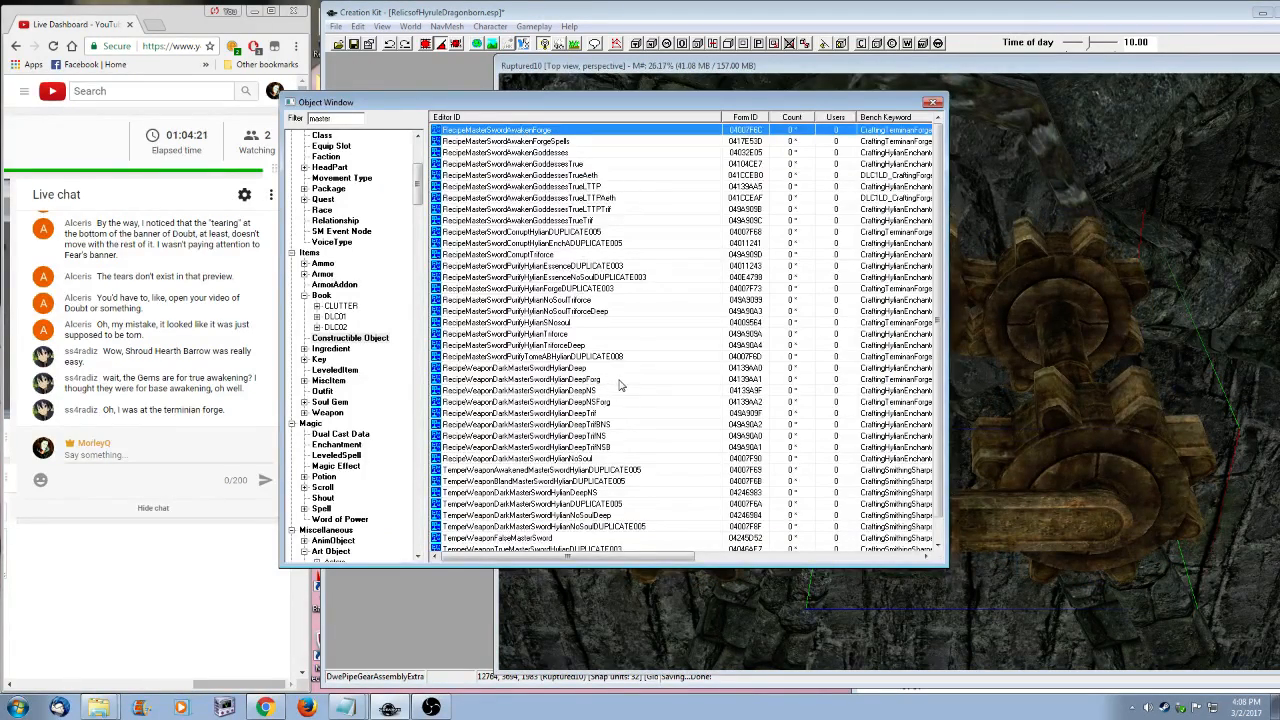
- Delete the DinsFireStorm, NayrusLoveArmorSpell and FaroresWindTrue HasSpell conditions from RecipeMasterSwordAwakenForge and save the recipe
{"action": "key", "text": "Return"}
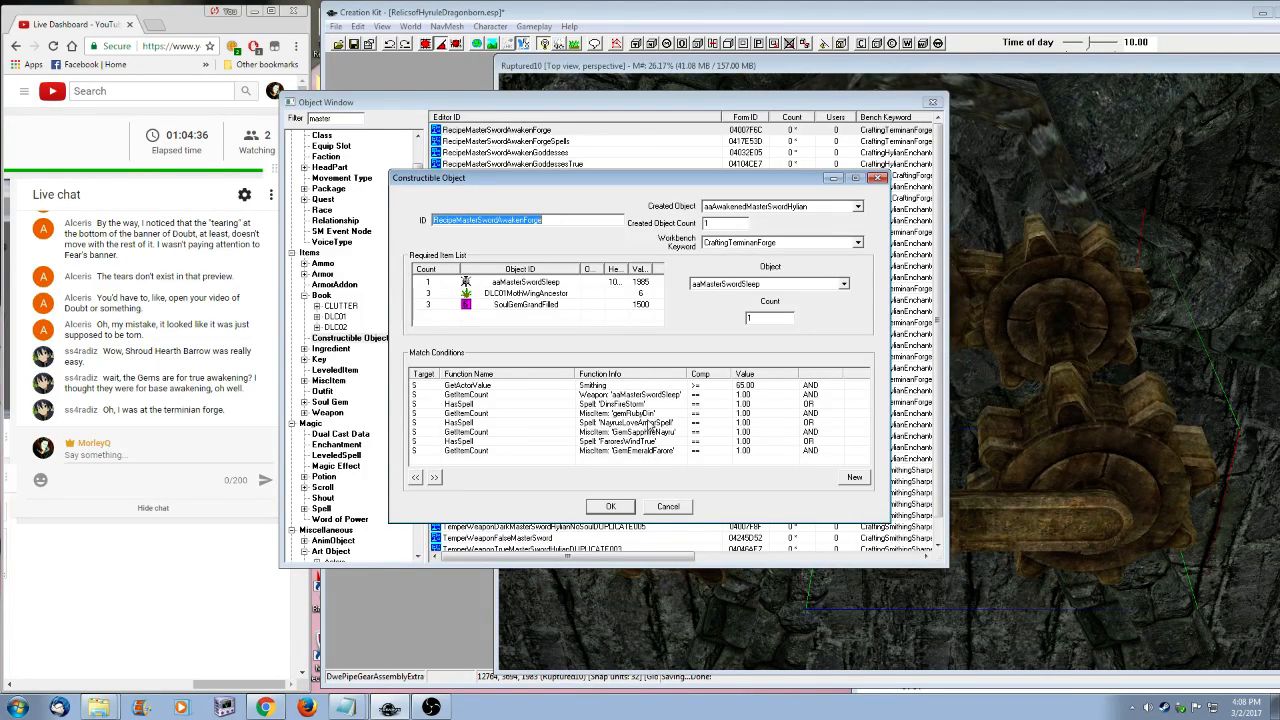
{"action": "left_click", "coordinate": [650, 414]}
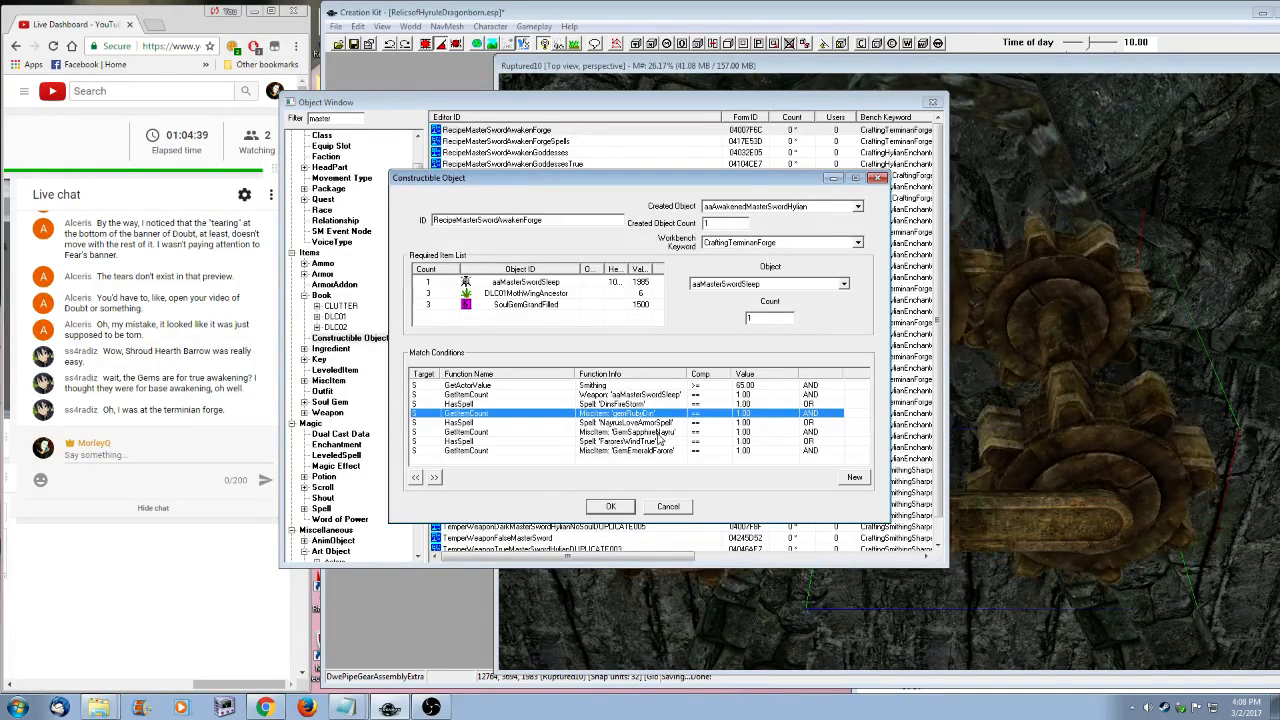
{"action": "left_click", "coordinate": [658, 433]}
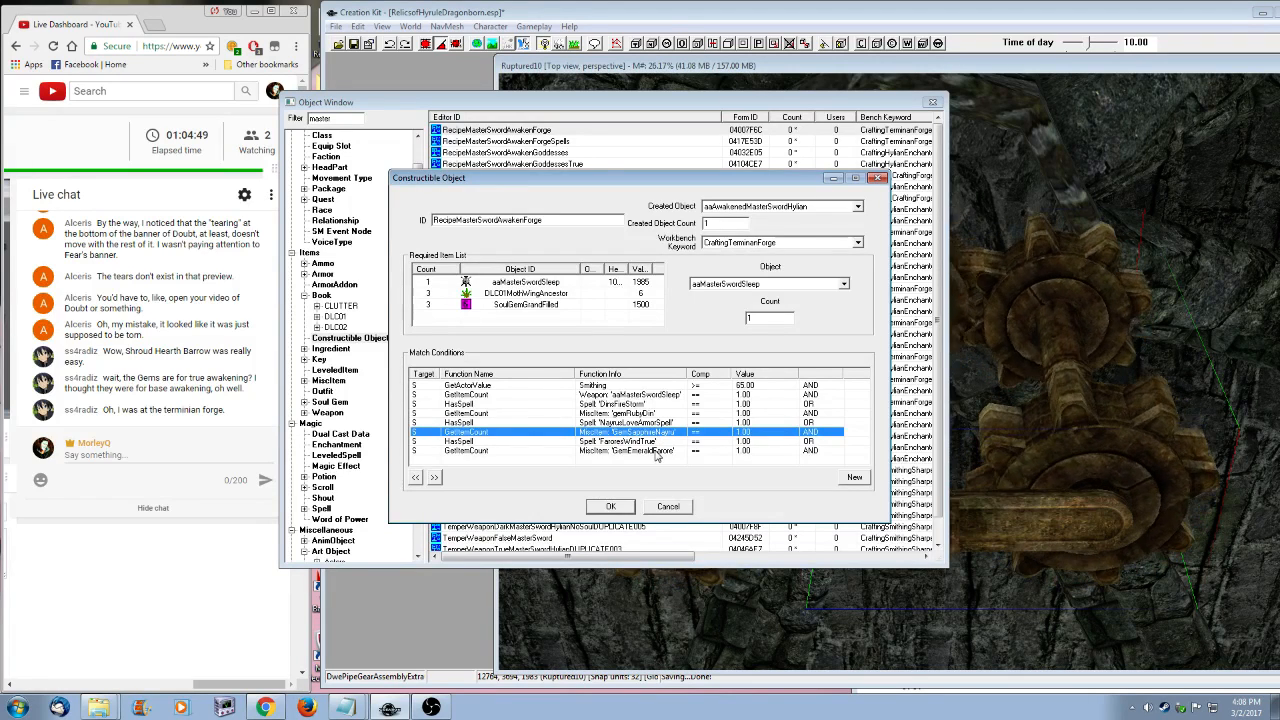
{"action": "key", "text": "Up"}
{"action": "key", "text": "Up"}
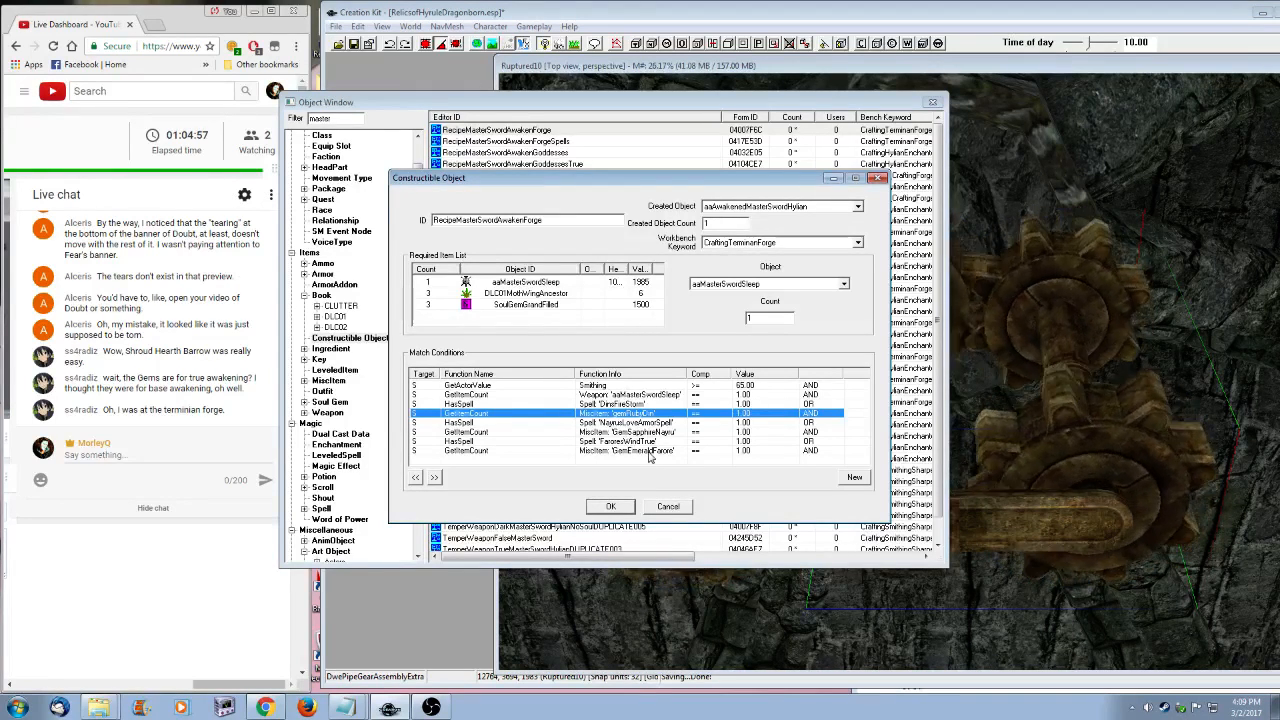
{"action": "key", "text": "Up"}
{"action": "key", "text": "Delete"}
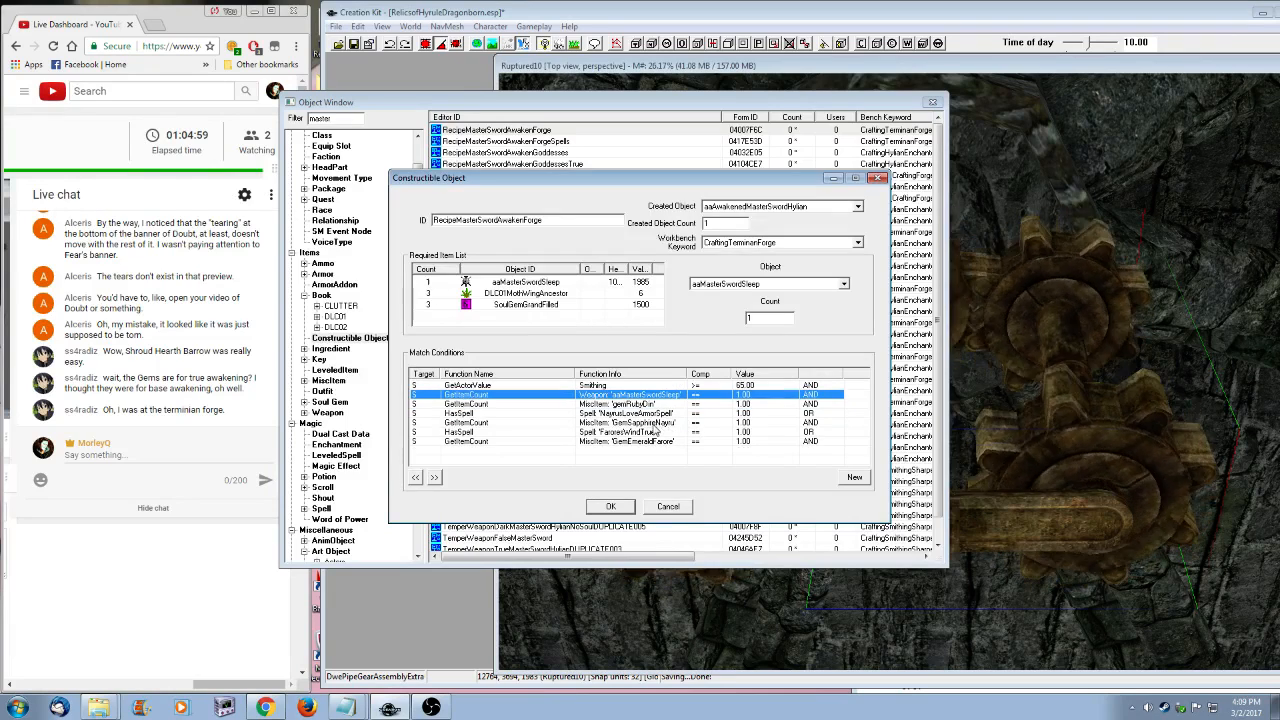
{"action": "key", "text": "Down"}
{"action": "key", "text": "Delete"}
{"action": "key", "text": "Down"}
{"action": "key", "text": "Down"}
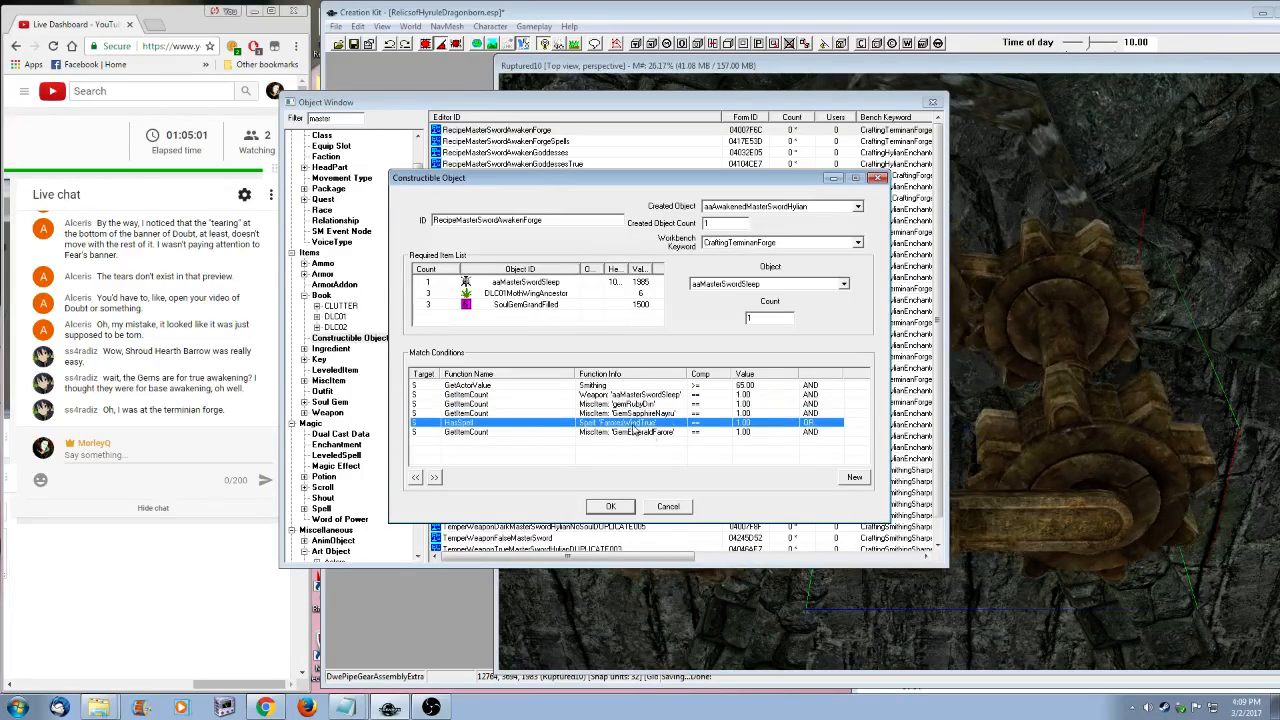
{"action": "key", "text": "Delete"}
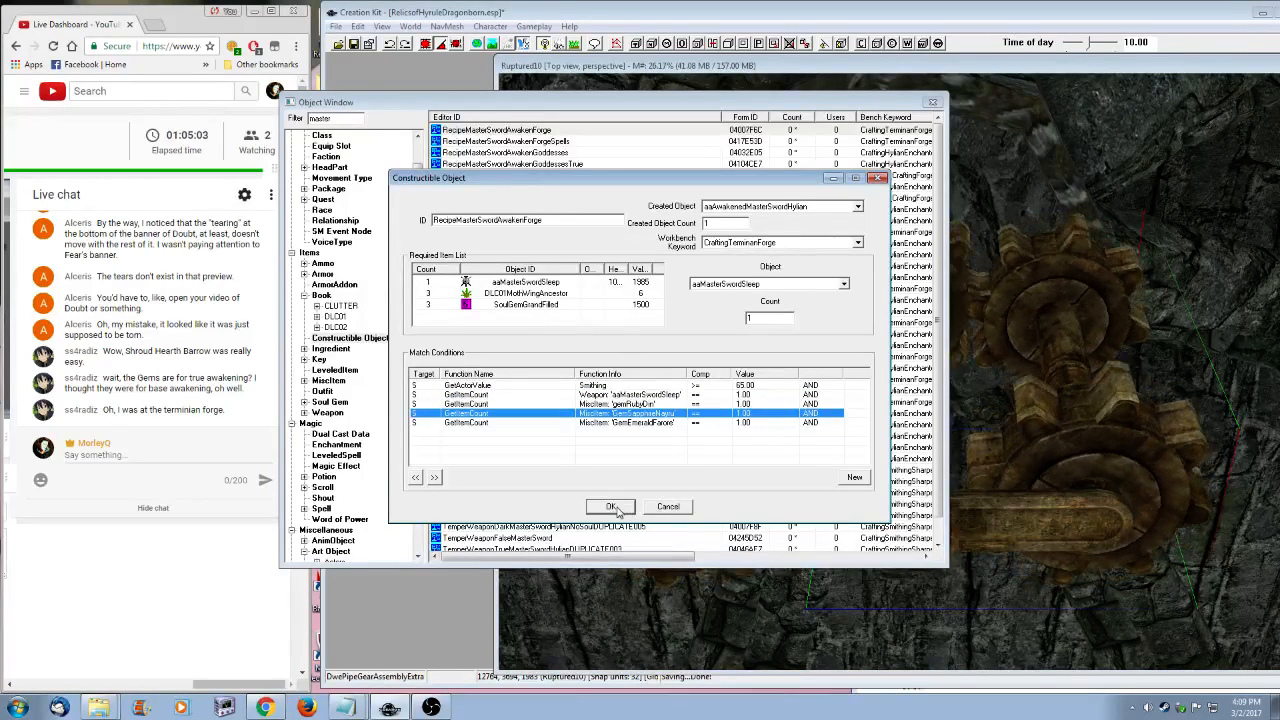
{"action": "left_click", "coordinate": [612, 507]}
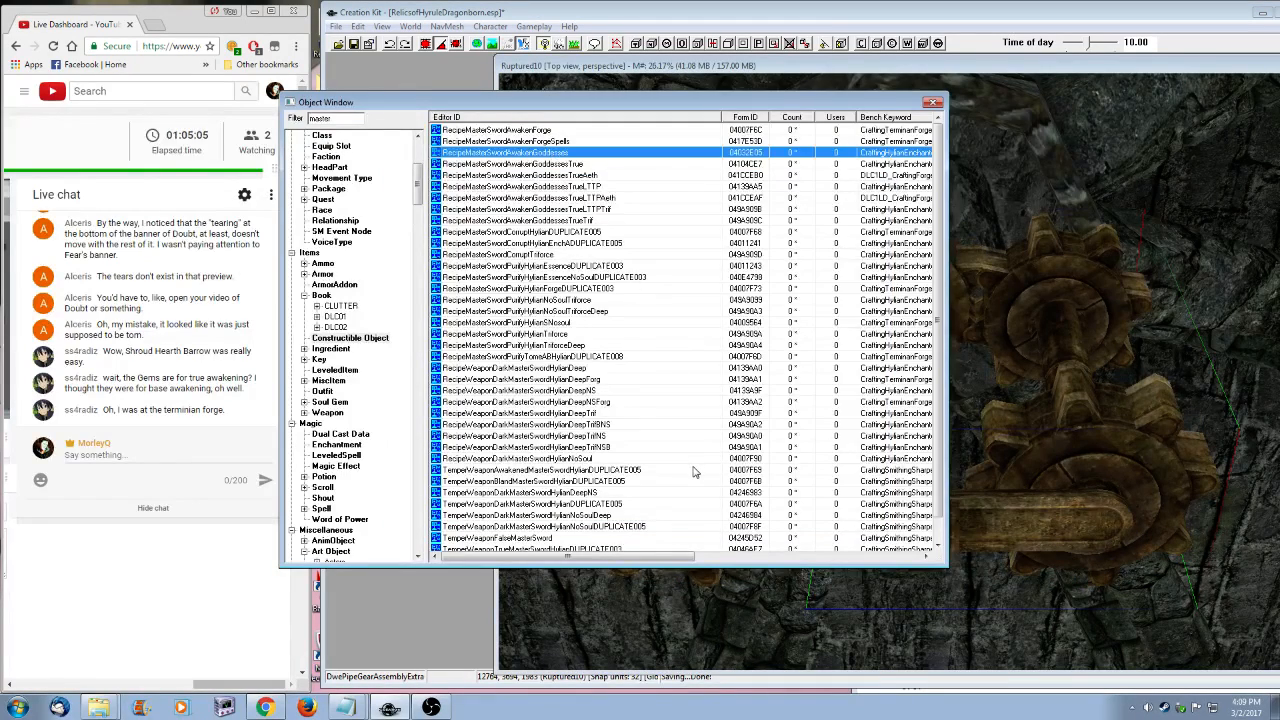
- Check the required items and match conditions of RecipeMasterSwordAwakenGoddesses
{"action": "key", "text": "Return"}
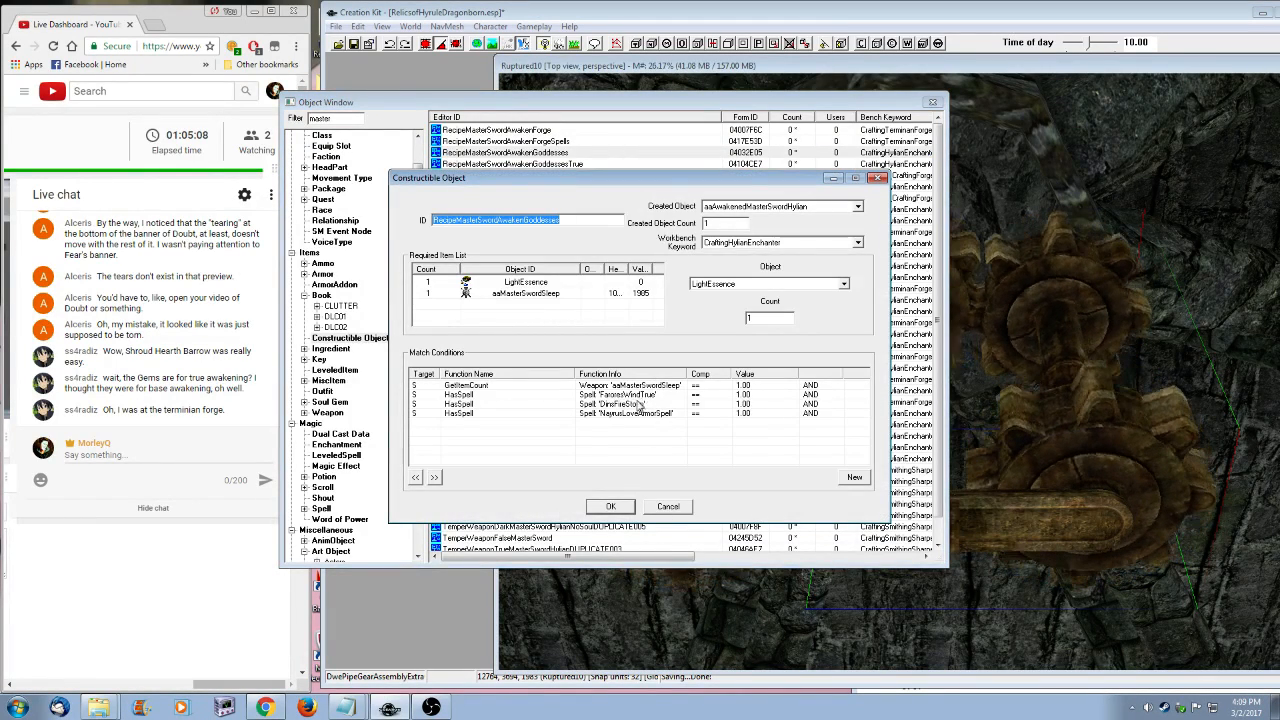
{"action": "left_click", "coordinate": [622, 507]}
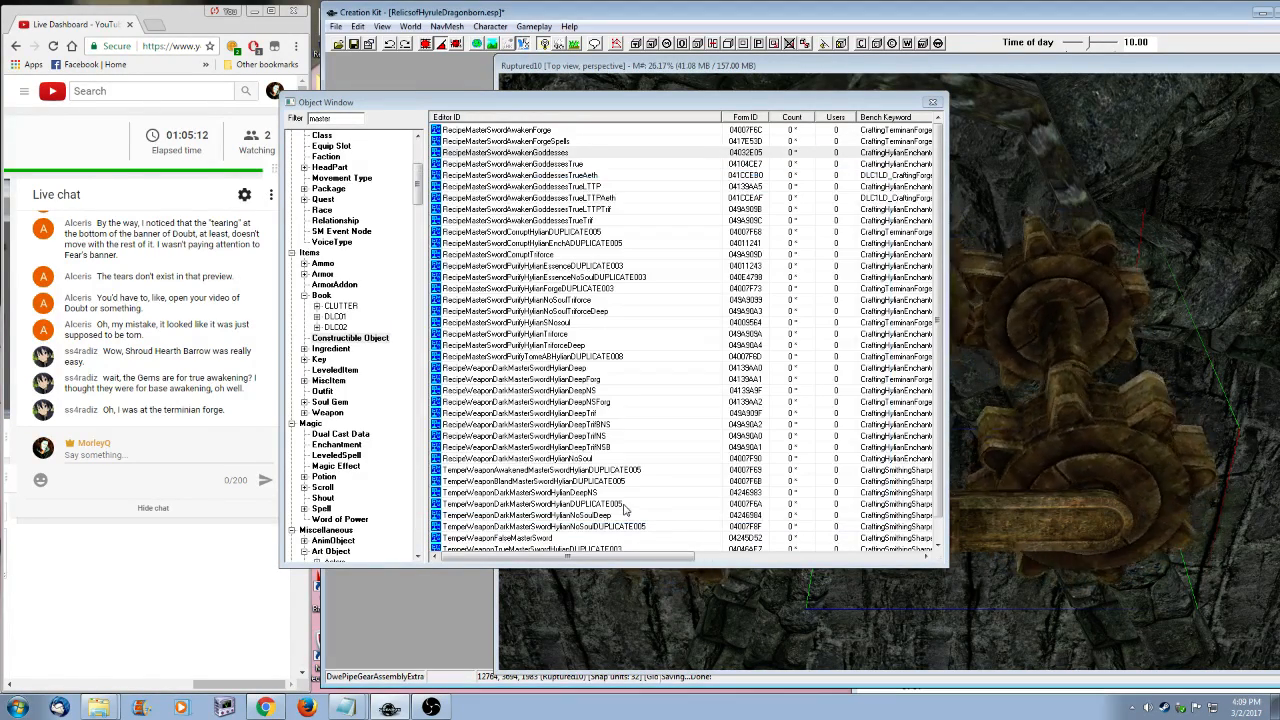
{"action": "left_click", "coordinate": [547, 153]}
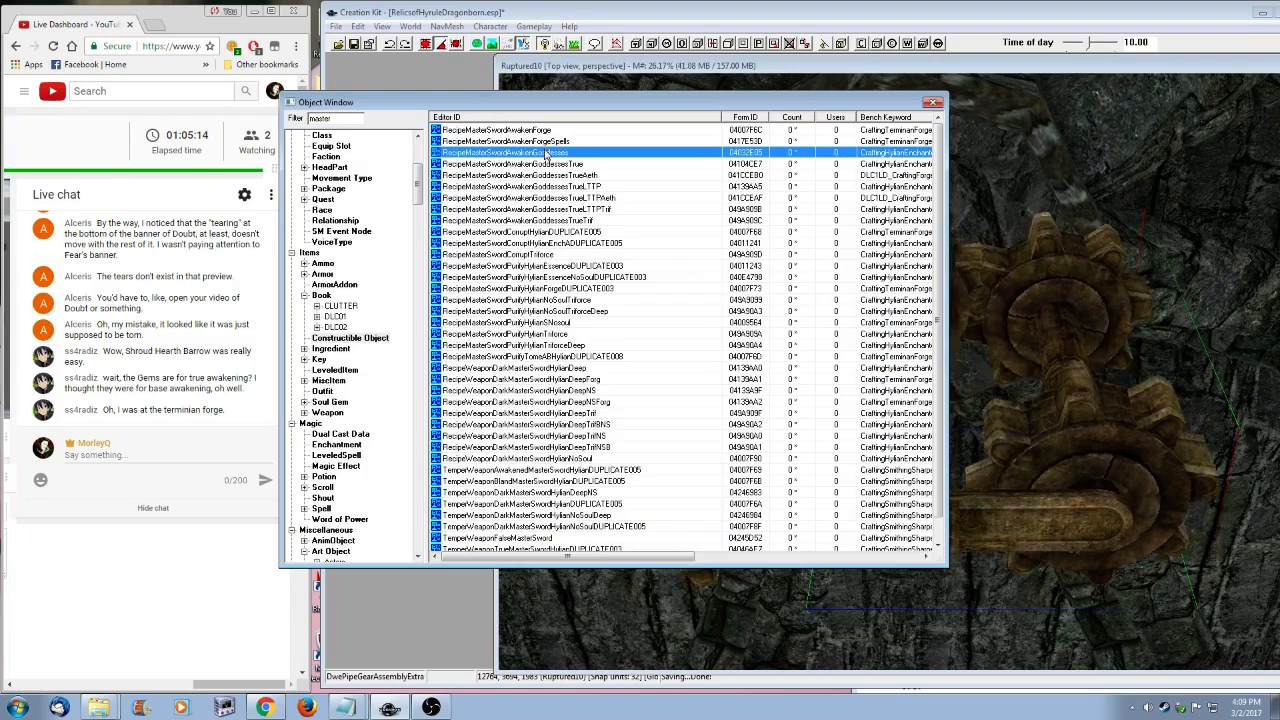
{"action": "double_click", "coordinate": [547, 153]}
{"action": "key", "text": "Escape"}
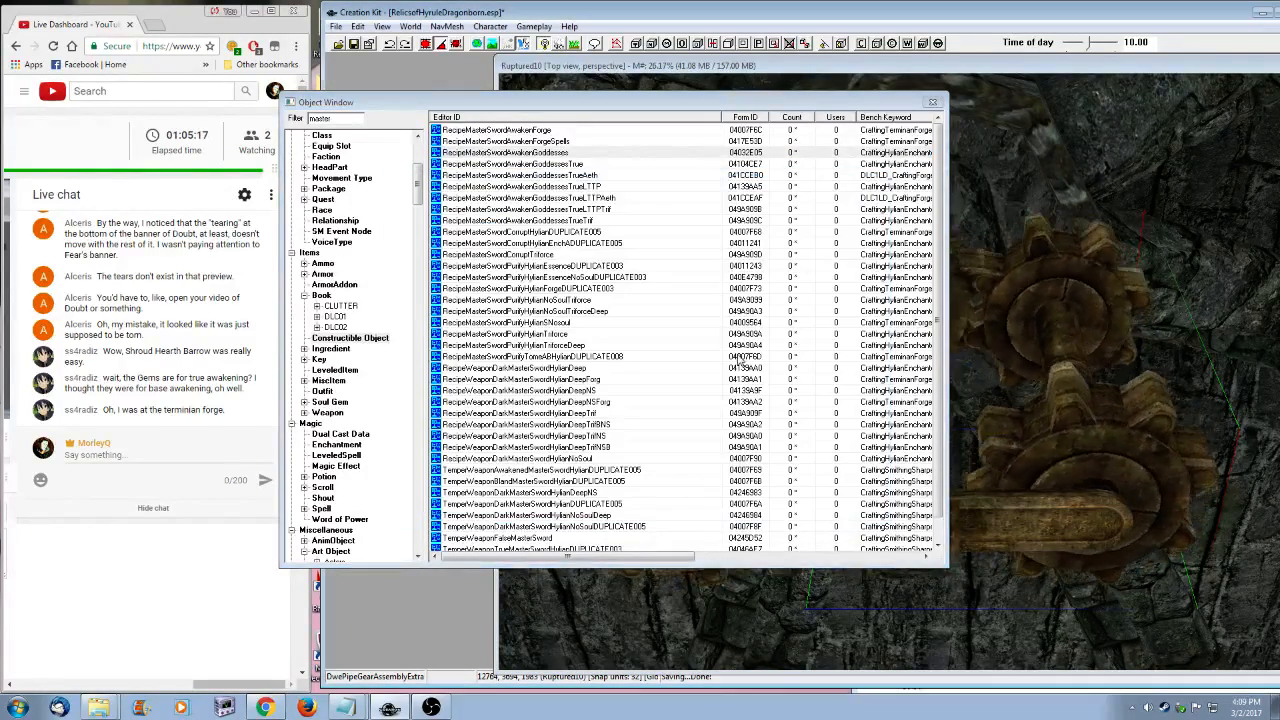
- Recheck the conditions of RecipeMasterSwordAwakenForgeSpells and RecipeMasterSwordAwakenForge, and save the plugin
{"action": "left_click", "coordinate": [539, 145]}
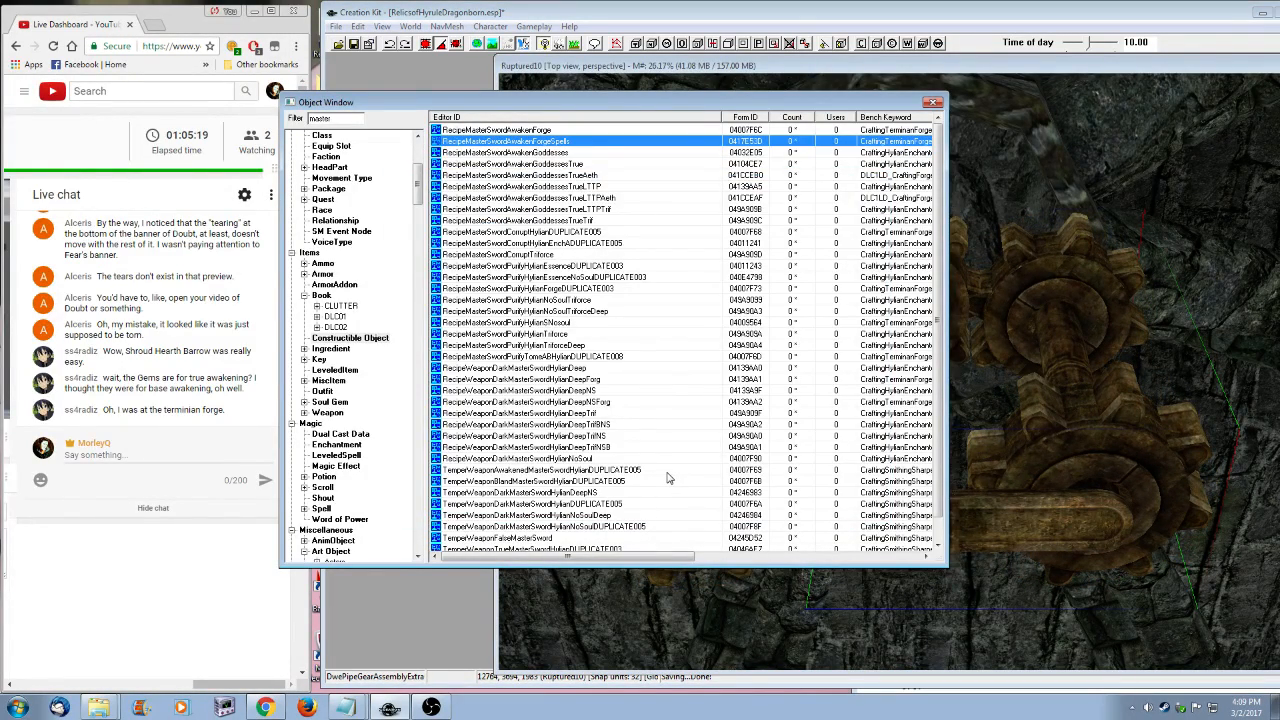
{"action": "key", "text": "Return"}
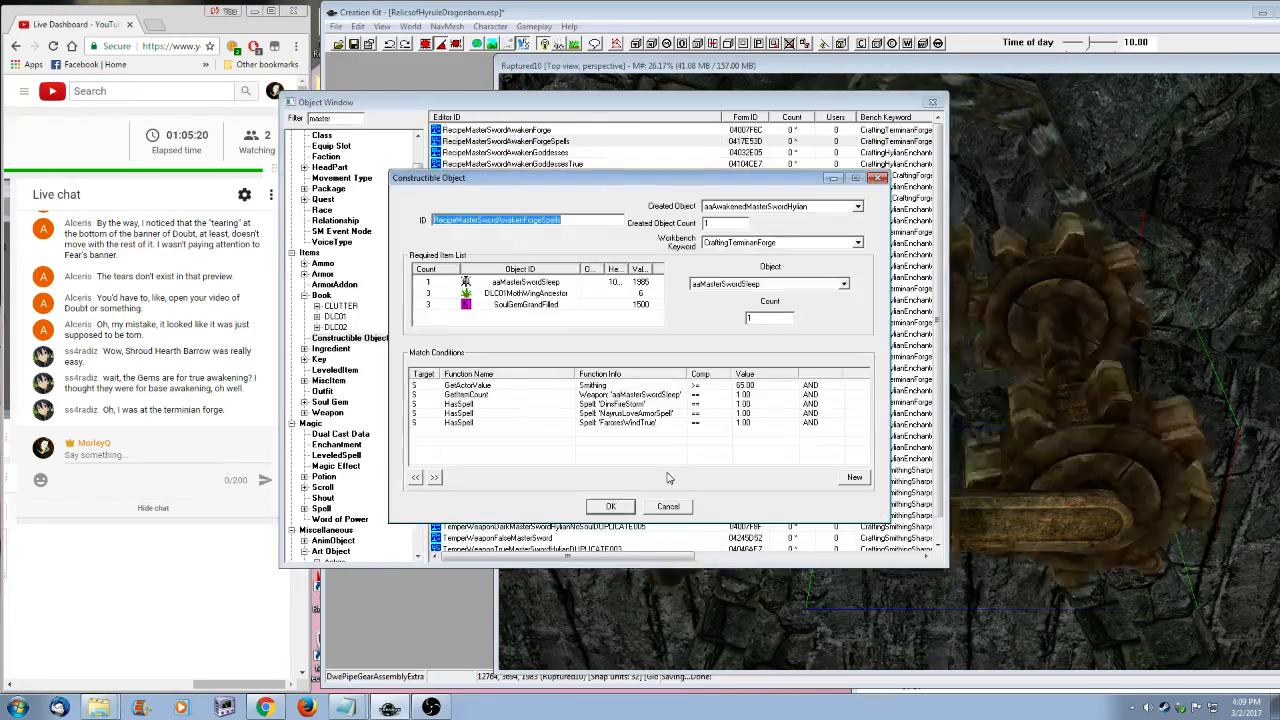
{"action": "left_click", "coordinate": [606, 507]}
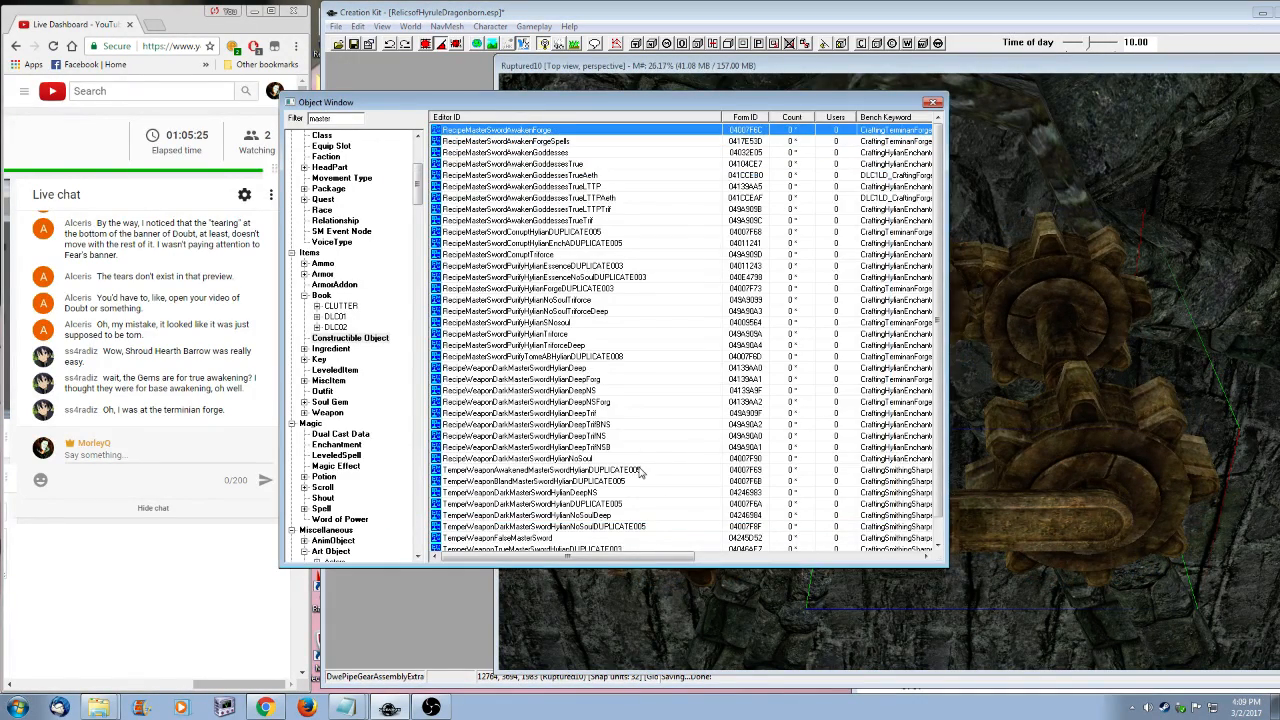
{"action": "key", "text": "Return"}
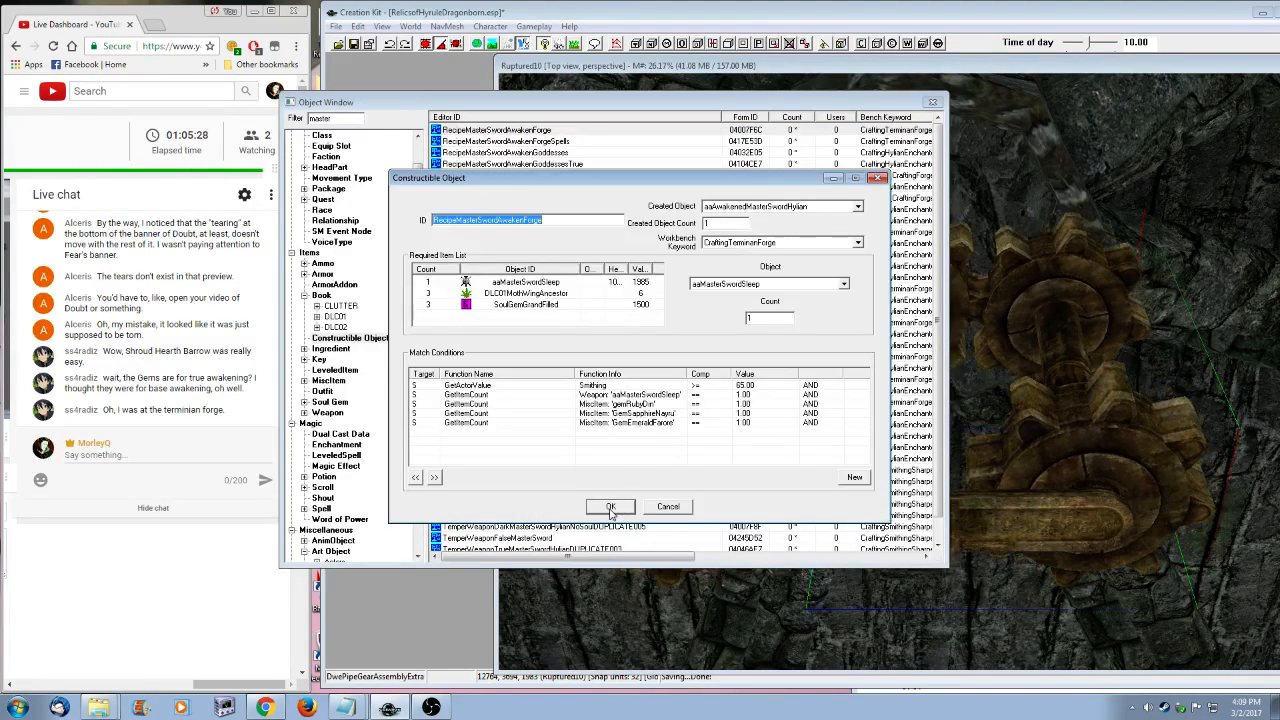
{"action": "left_click", "coordinate": [611, 507]}
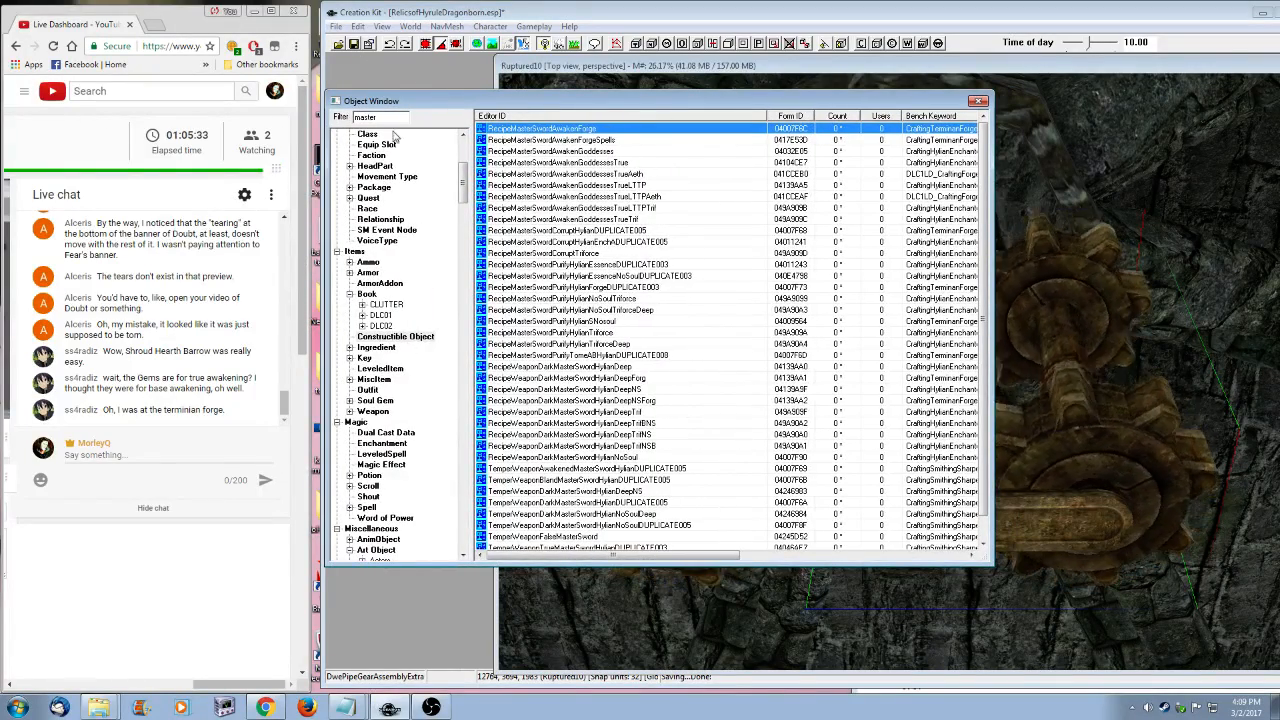
{"action": "left_click", "coordinate": [355, 47]}
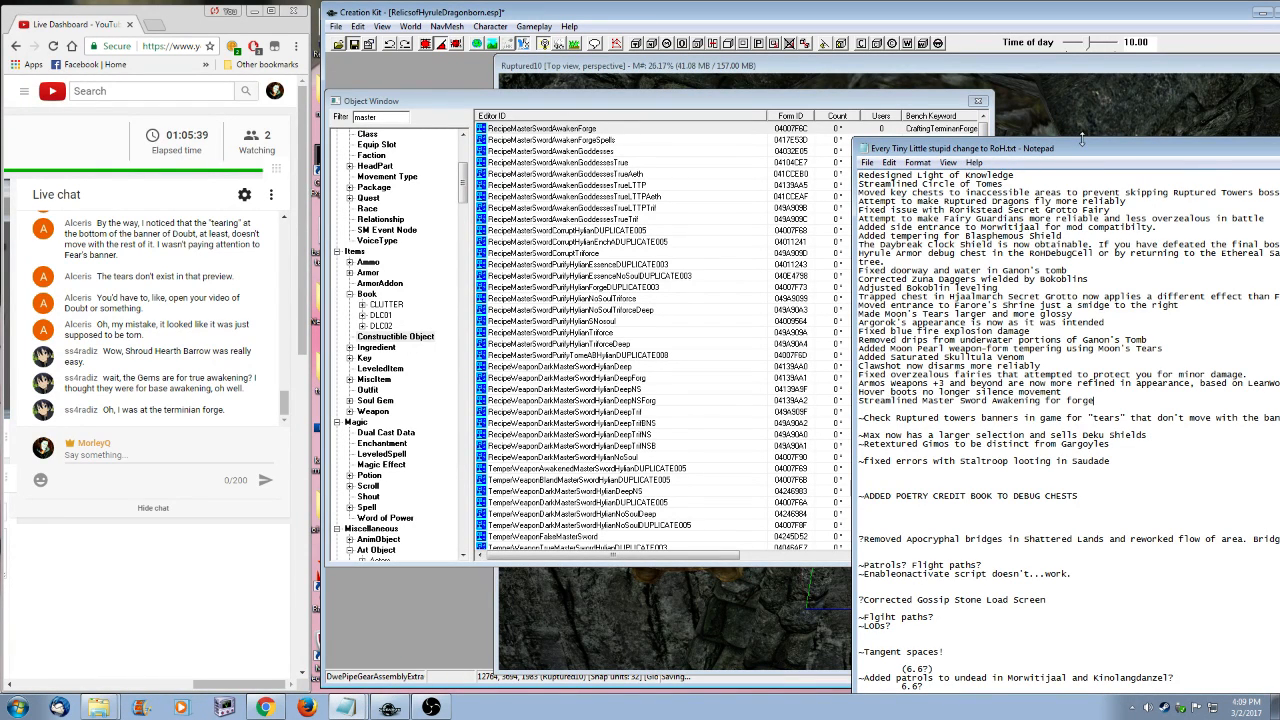
- Reword the end of the Master Sword change-log entry in Notepad to read "Streamlined Master Sword Awakening at Terminan Forge"
{"action": "left_click_drag", "start_coordinate": [1081, 140], "coordinate": [840, 125]}
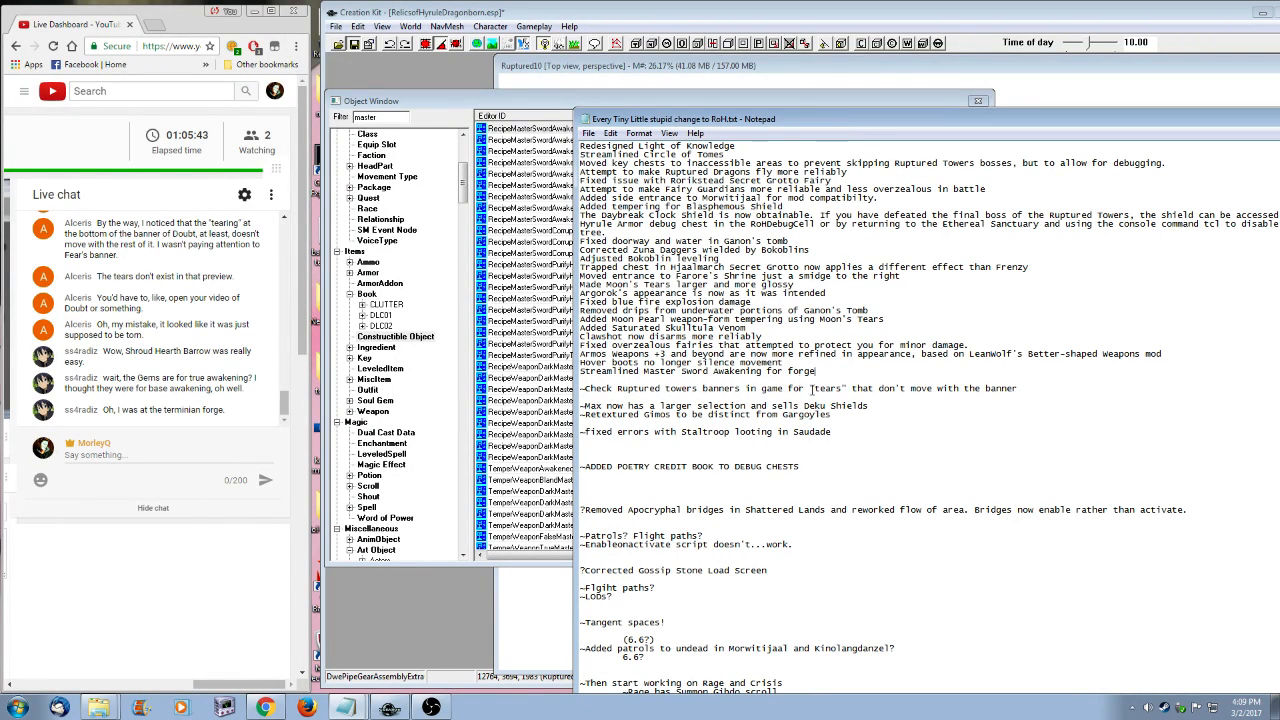
{"action": "left_click_drag", "start_coordinate": [766, 372], "coordinate": [818, 372]}
{"action": "type", "text": "at Terminan For"}
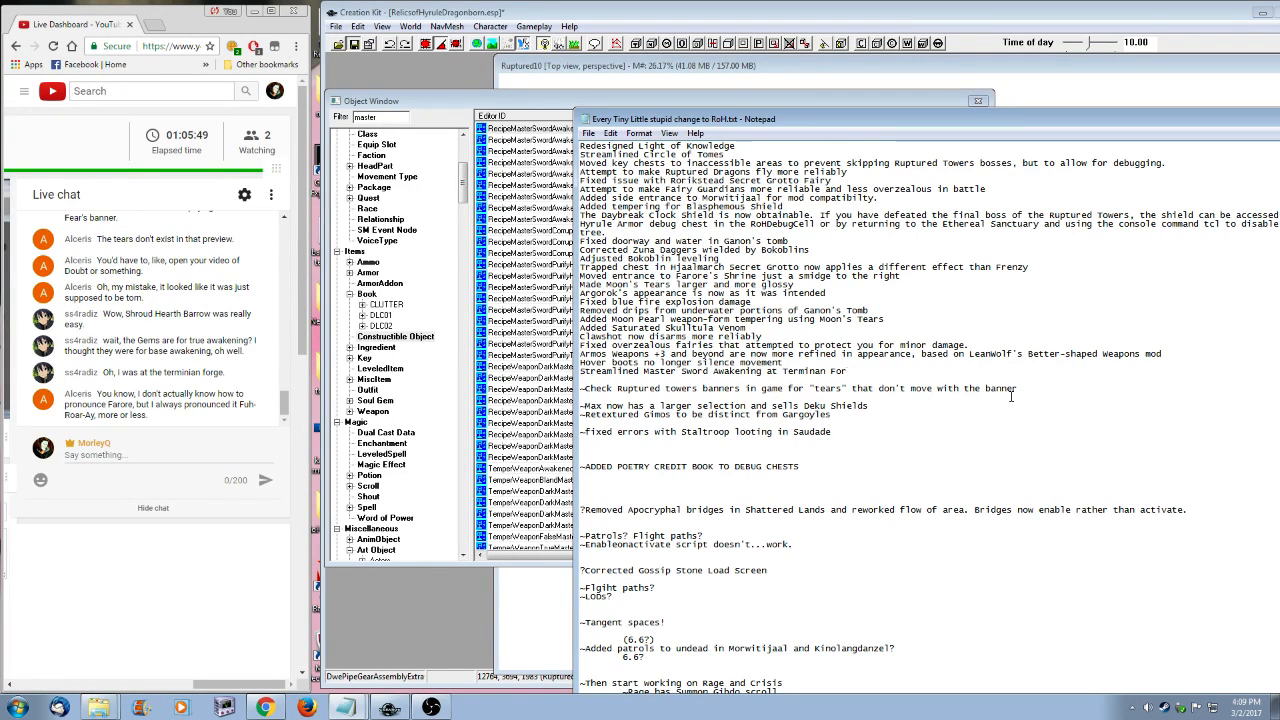
{"action": "type", "text": "ge"}
- Delete the note about checking the Ruptured towers banners for "tears" from the change log
{"action": "key", "text": "Down"}
{"action": "key", "text": "Down"}
{"action": "key", "text": "Home"}
{"action": "key", "text": "shift+End"}
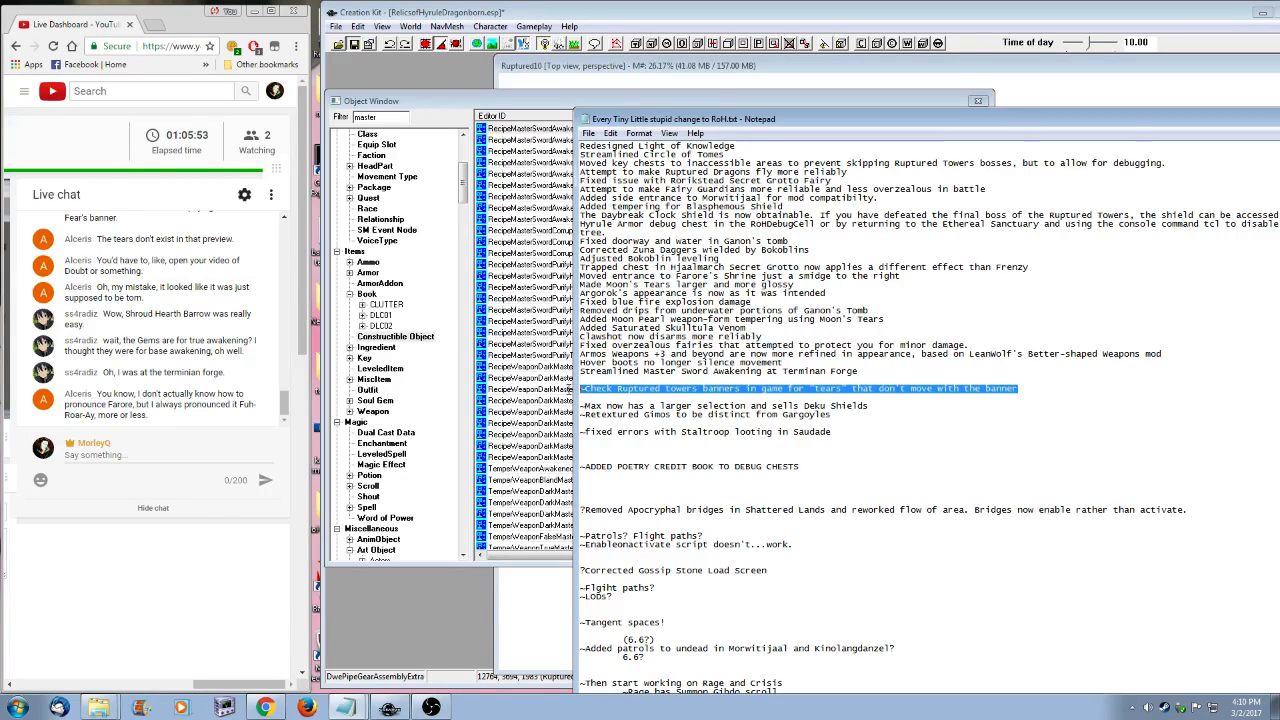
{"action": "key", "text": "Delete"}
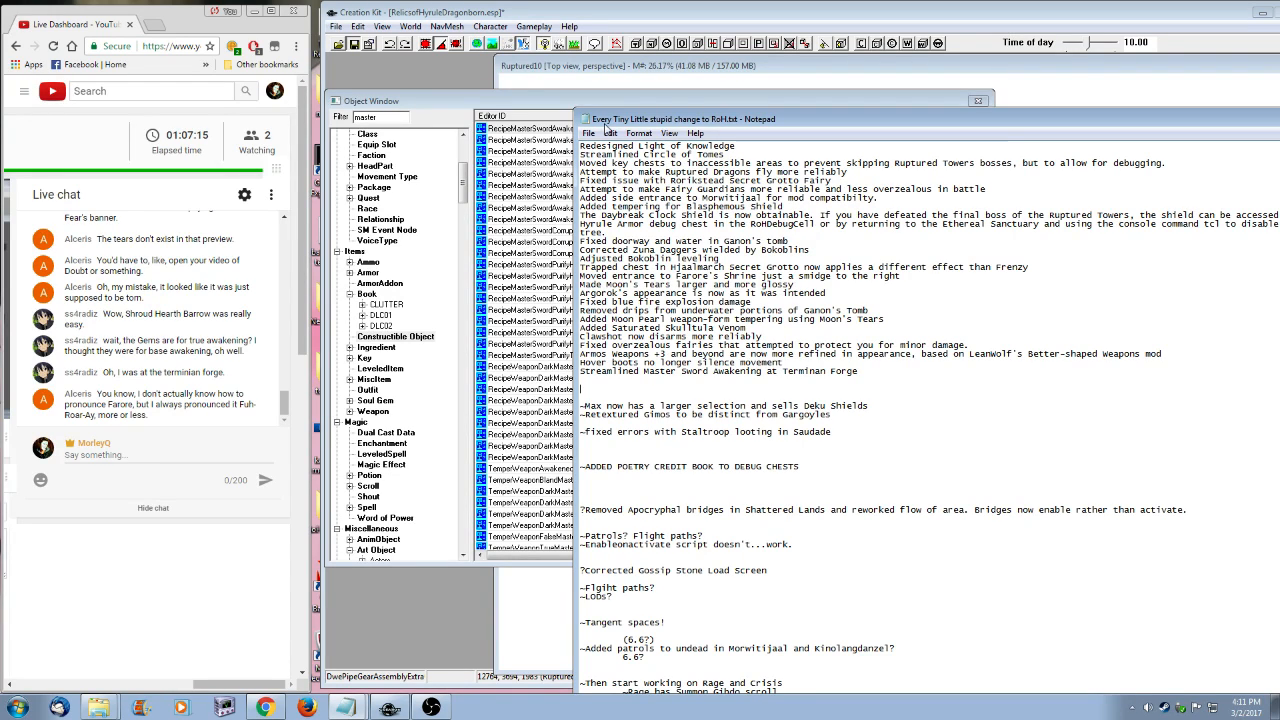
- Rearrange the Creation Kit windows and examine the gear assembly in the Ruptured10 render view
{"action": "left_click", "coordinate": [503, 102]}
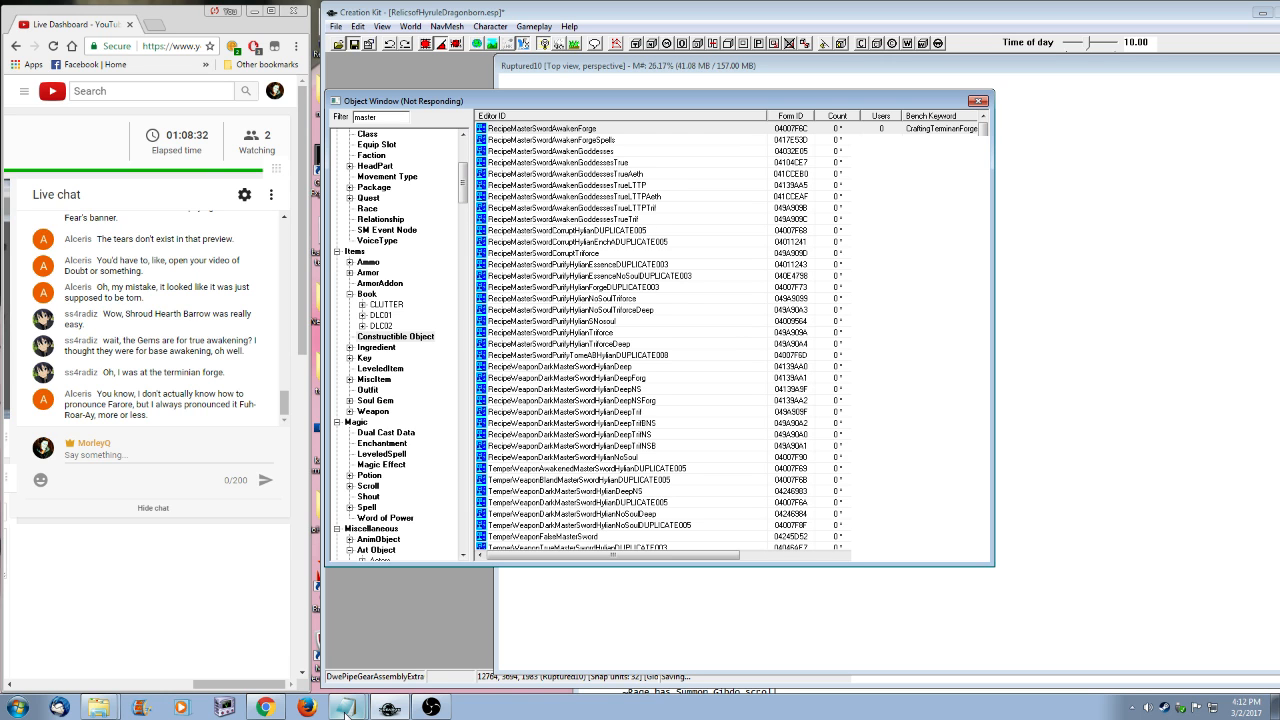
{"action": "left_click_drag", "start_coordinate": [495, 100], "coordinate": [812, 99]}
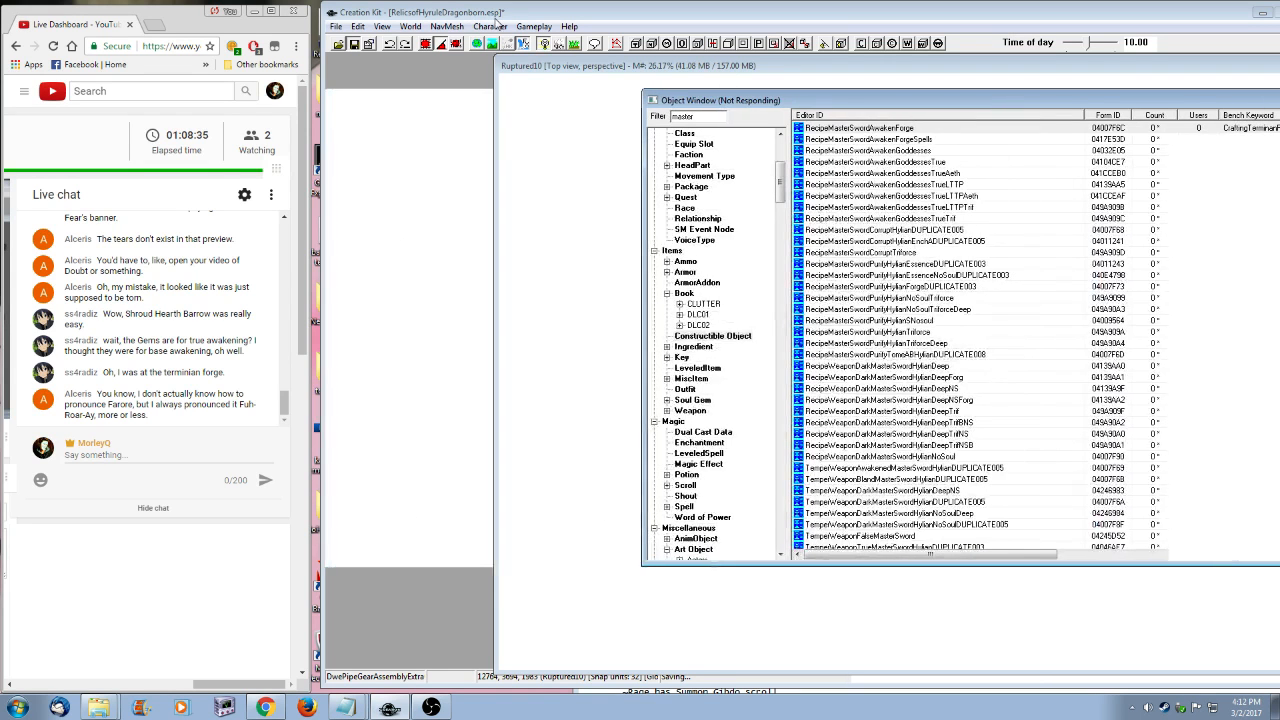
{"action": "left_click_drag", "start_coordinate": [493, 18], "coordinate": [780, 18]}
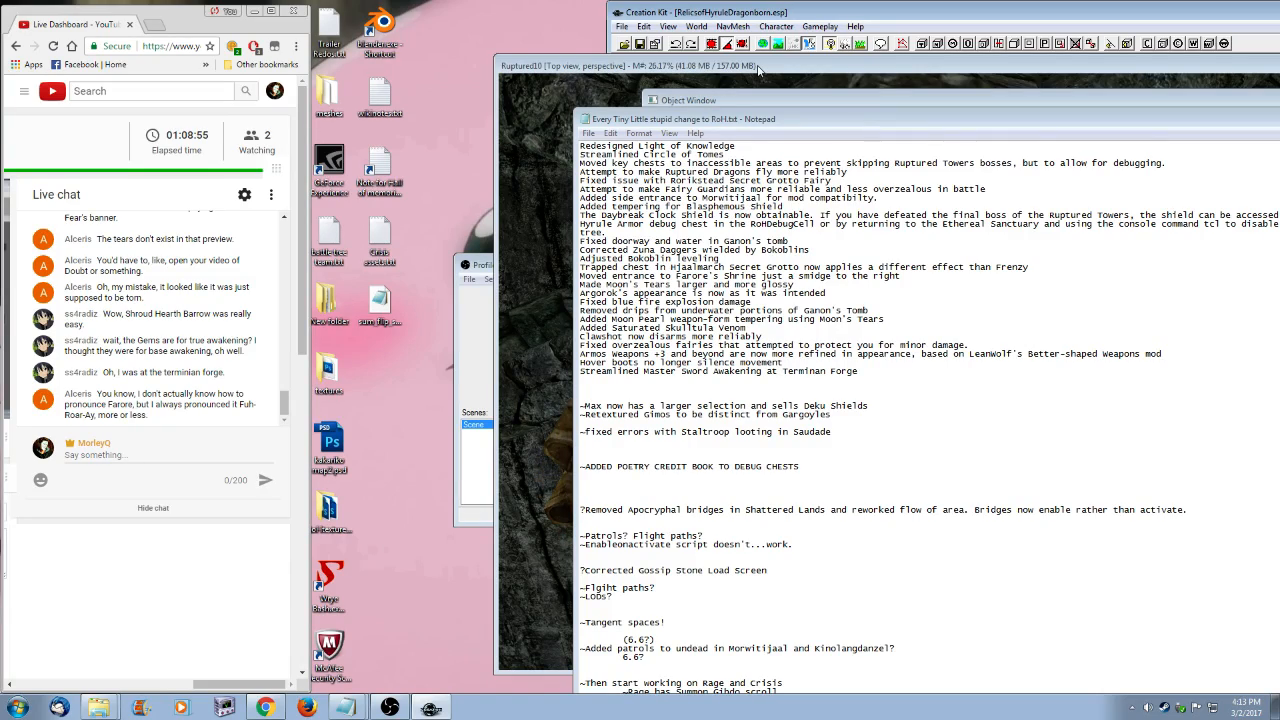
{"action": "left_click_drag", "start_coordinate": [758, 70], "coordinate": [613, 71]}
{"action": "middle_click_drag", "start_coordinate": [806, 449], "coordinate": [883, 520], "text": "shift"}
{"action": "scroll", "coordinate": [830, 530], "scroll_direction": "up", "scroll_amount": 3}
{"action": "scroll", "coordinate": [883, 520], "scroll_direction": "down", "scroll_amount": 2}
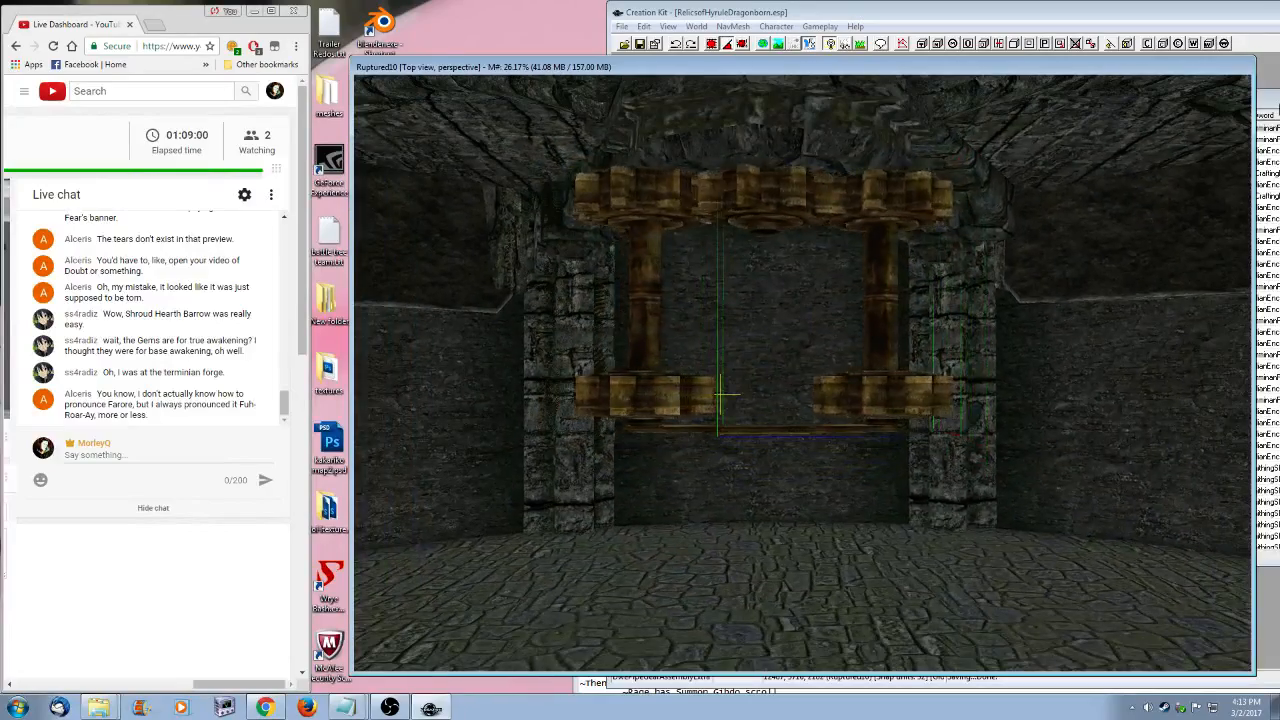
- Bring the Object Window forward and review the required items of RecipeMasterSwordCorruptHylianDUPLICATE005
{"action": "left_click", "coordinate": [1272, 102]}
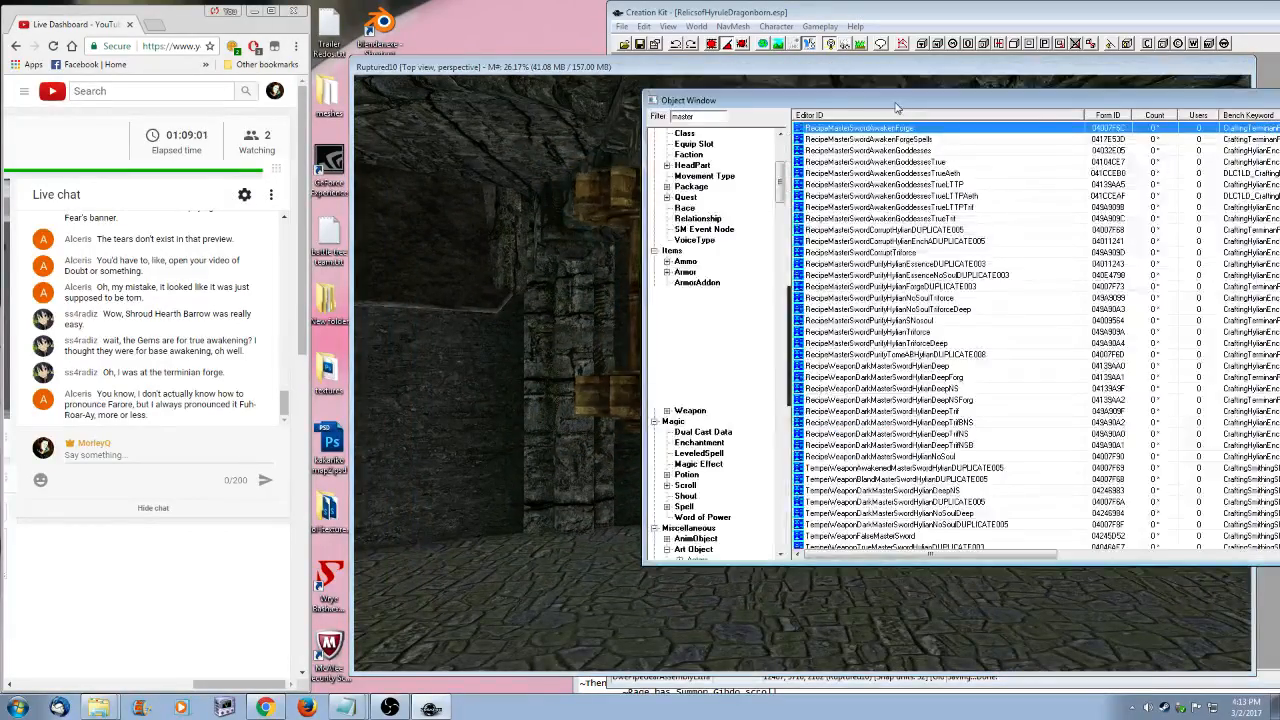
{"action": "left_click_drag", "start_coordinate": [898, 98], "coordinate": [1181, 139]}
{"action": "left_click_drag", "start_coordinate": [987, 220], "coordinate": [988, 401]}
{"action": "left_click_drag", "start_coordinate": [1199, 138], "coordinate": [909, 142]}
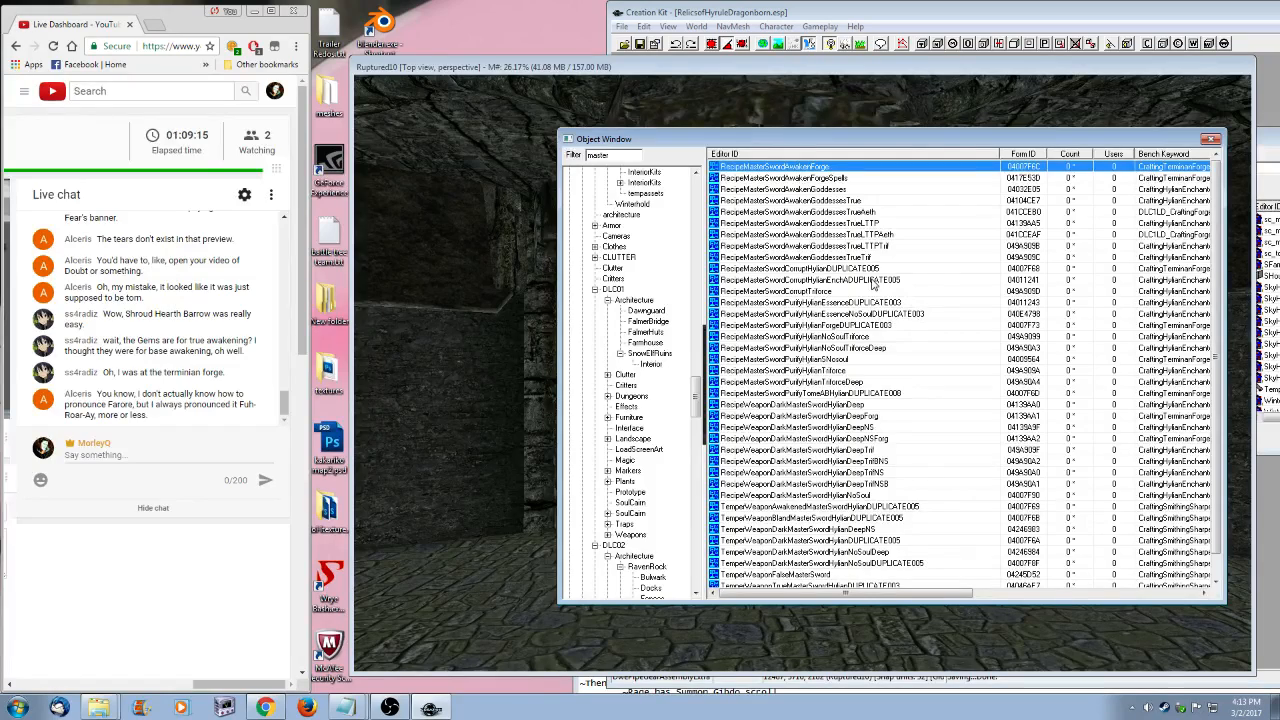
{"action": "left_click", "coordinate": [822, 270]}
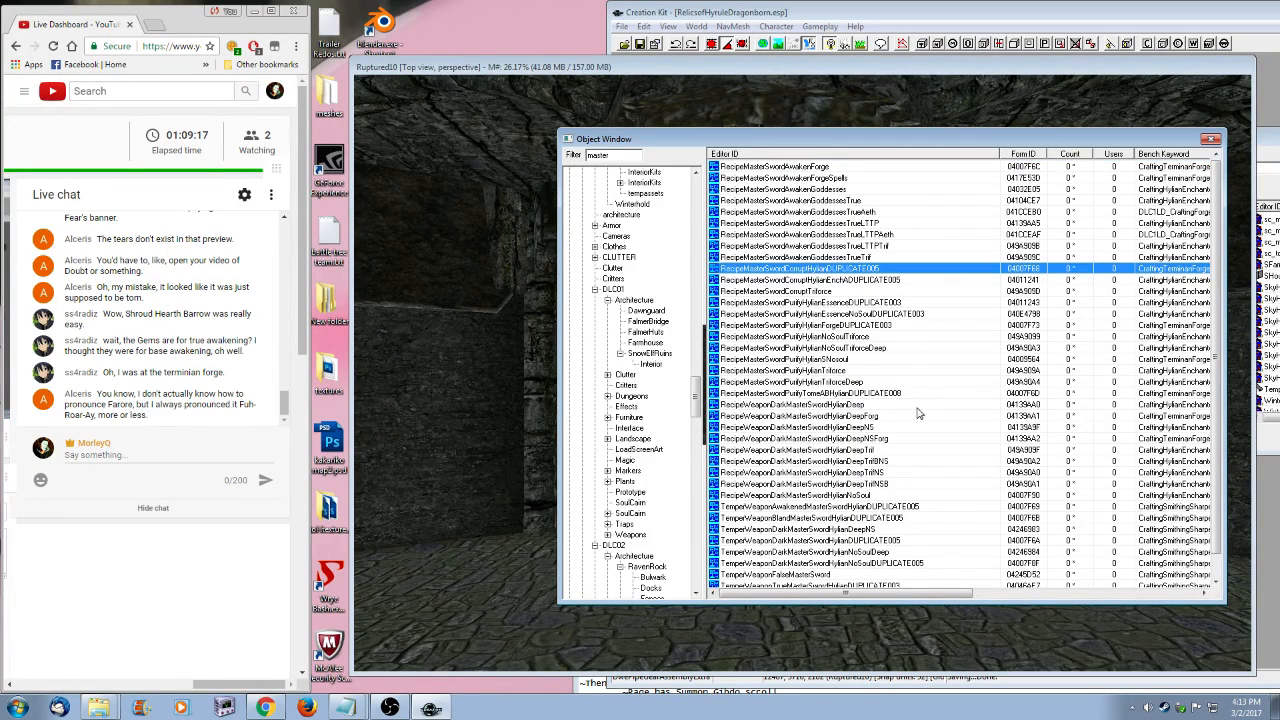
{"action": "key", "text": "Return"}
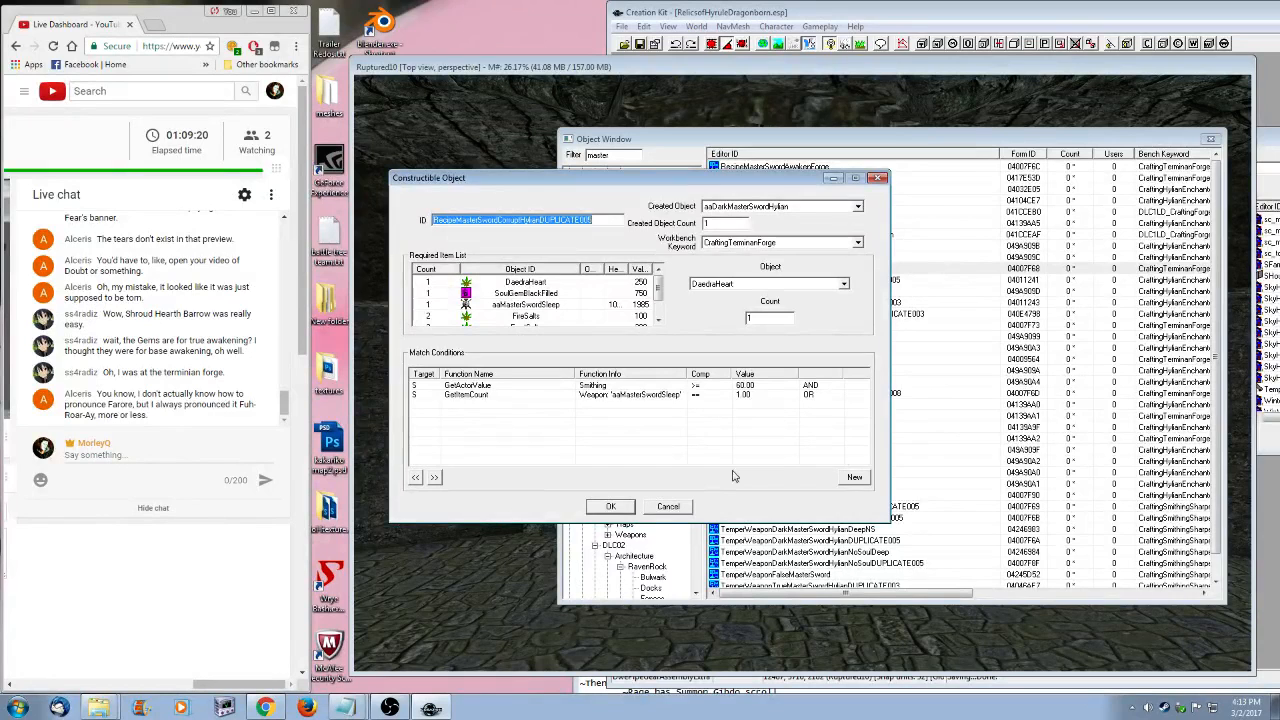
{"action": "left_click", "coordinate": [658, 318]}
{"action": "left_click", "coordinate": [658, 268]}
{"action": "left_click", "coordinate": [658, 318]}
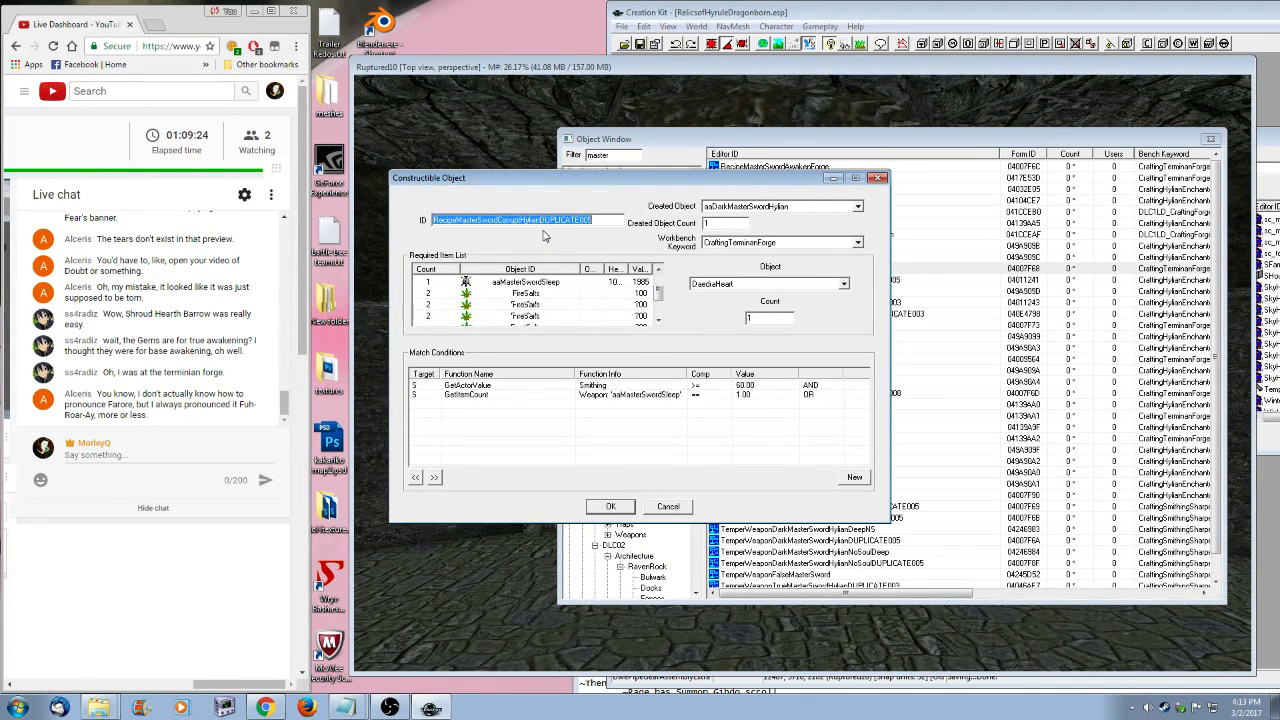
- Rename the recipe to RecipeMasterSwordCorruptHylian and save it without creating a new object
{"action": "left_click_drag", "start_coordinate": [540, 220], "coordinate": [720, 240]}
{"action": "key", "text": "BackSpace"}
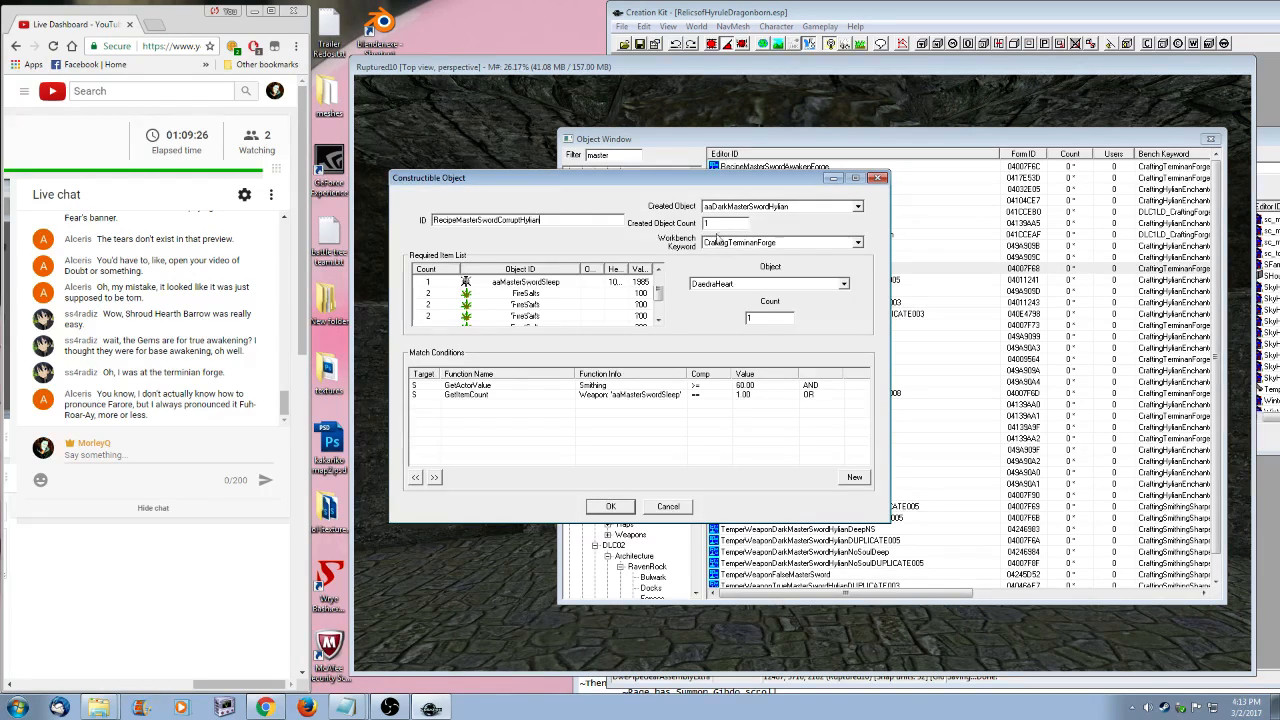
{"action": "left_click", "coordinate": [609, 507]}
{"action": "left_click", "coordinate": [703, 412]}
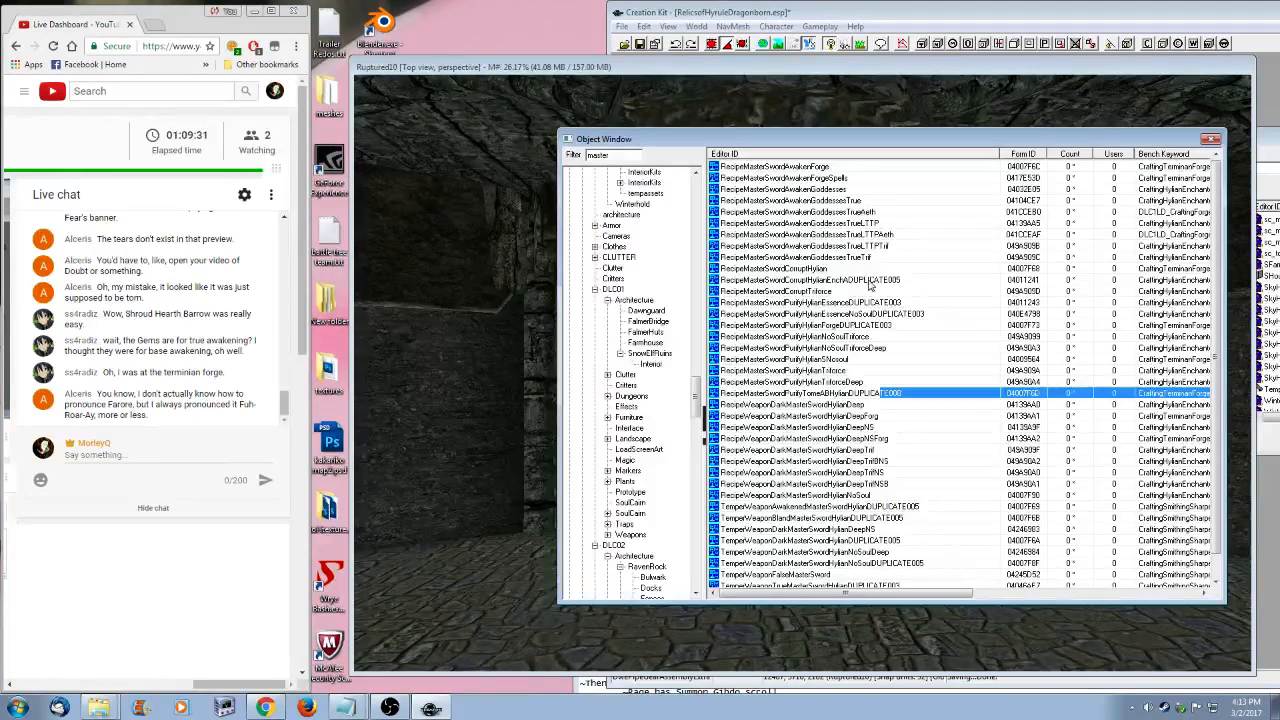
- Rename RecipeMasterSwordCorruptHylianEnchADUPLICATE005 to RecipeMasterSwordCorruptHylianEnchA
{"action": "left_click", "coordinate": [868, 282]}
{"action": "left_click", "coordinate": [852, 282]}
{"action": "left_click_drag", "start_coordinate": [840, 280], "coordinate": [982, 294]}
{"action": "key", "text": "BackSpace"}
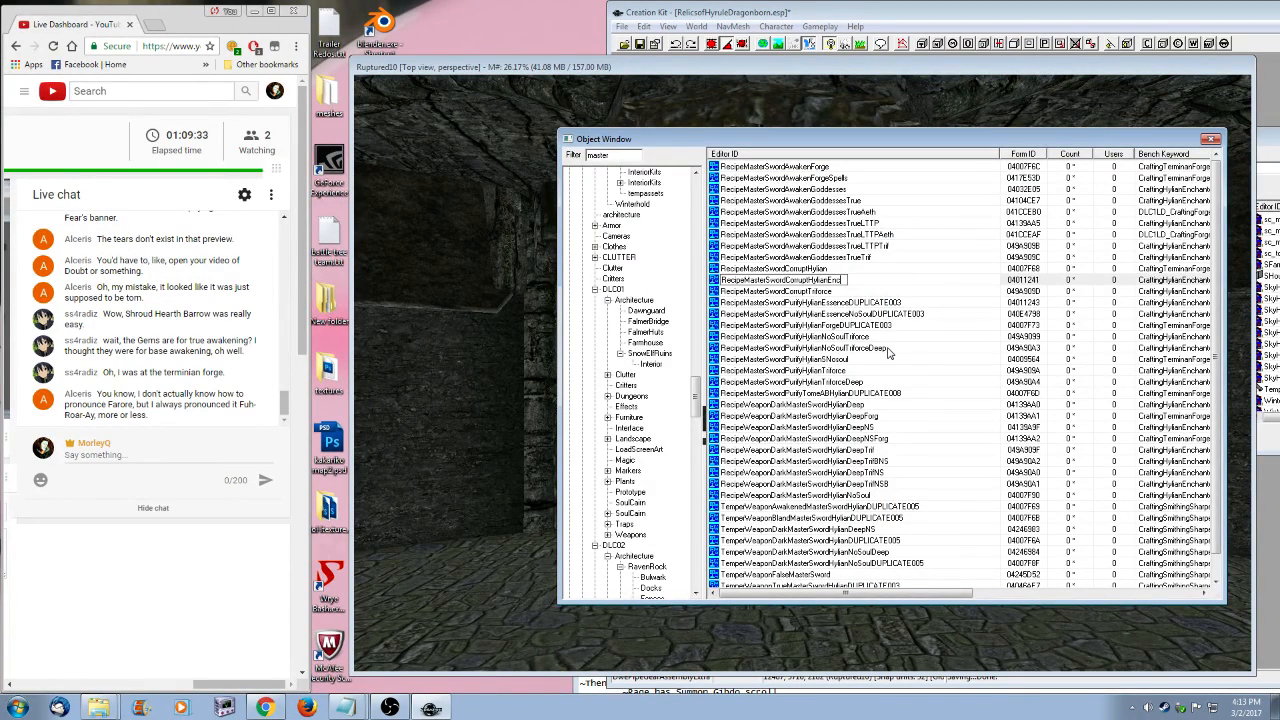
{"action": "type", "text": "hA"}
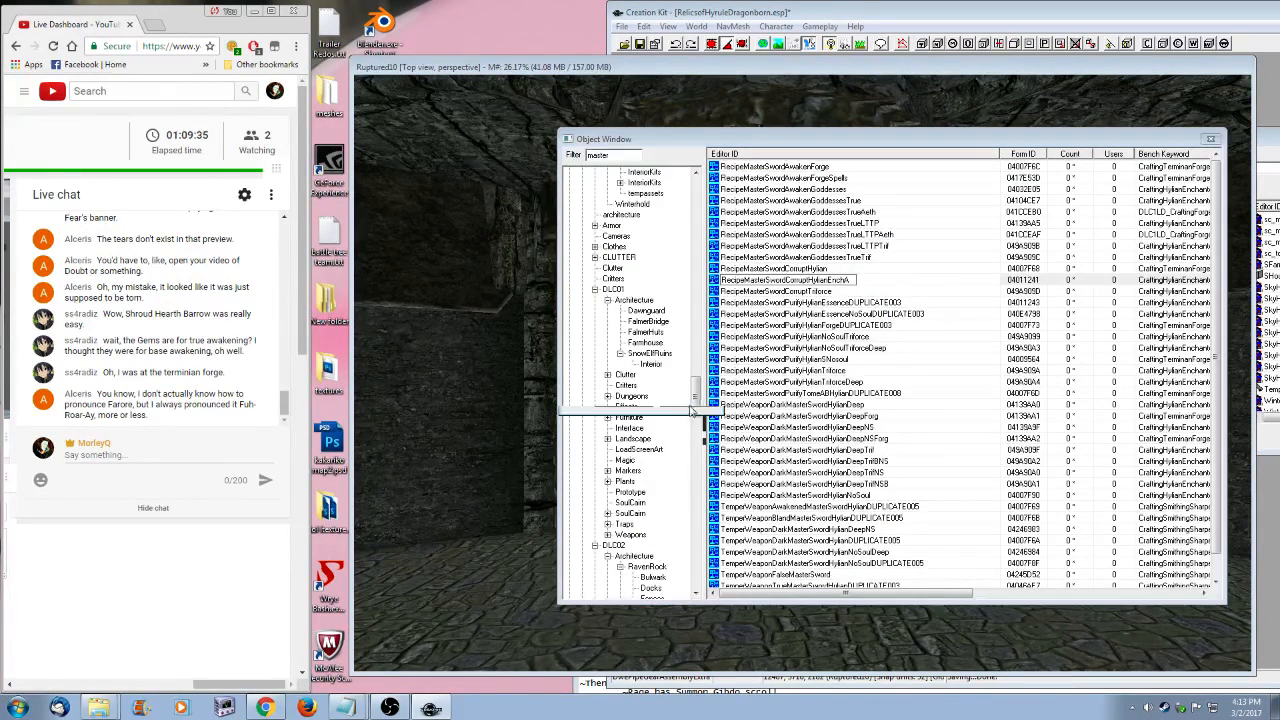
{"action": "key", "text": "Return"}
- List the Dwemer Pipes static objects in the Object Window and clear the "master" filter
{"action": "left_click", "coordinate": [684, 400]}
{"action": "left_click_drag", "start_coordinate": [782, 140], "coordinate": [820, 132]}
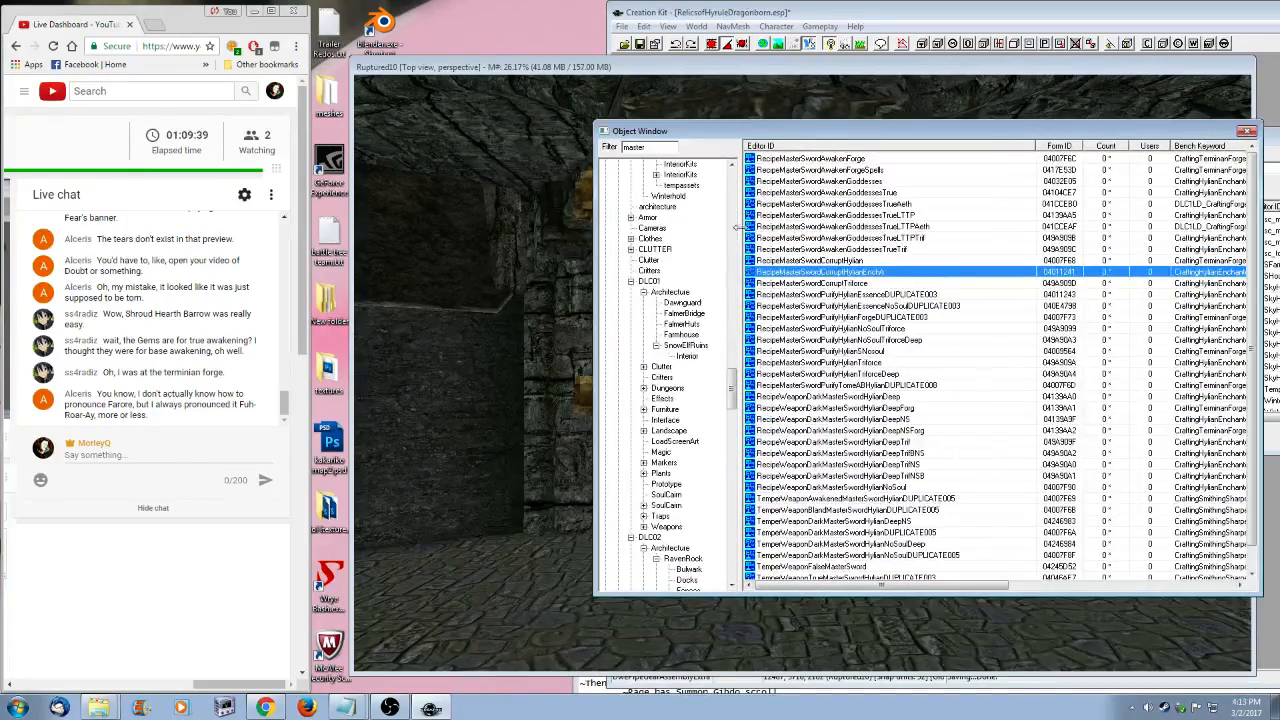
{"action": "left_click_drag", "start_coordinate": [731, 402], "coordinate": [731, 462]}
{"action": "left_click", "coordinate": [722, 258]}
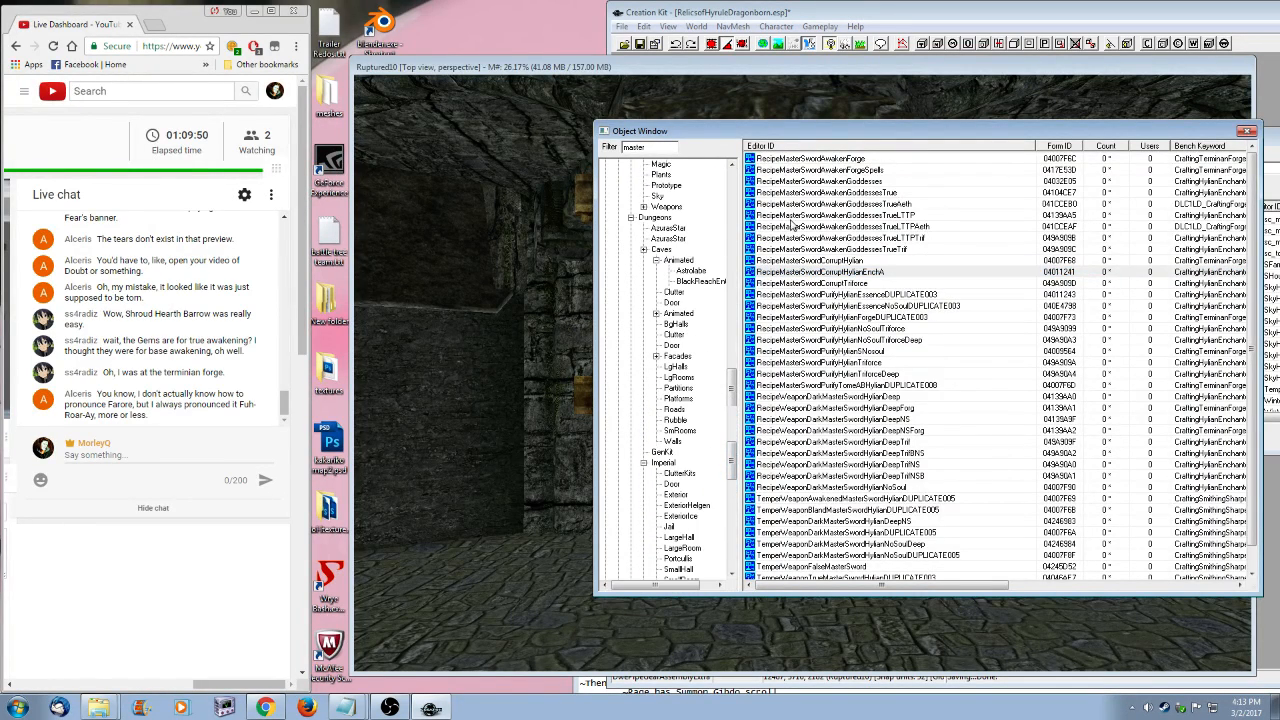
{"action": "left_click_drag", "start_coordinate": [731, 400], "coordinate": [736, 461]}
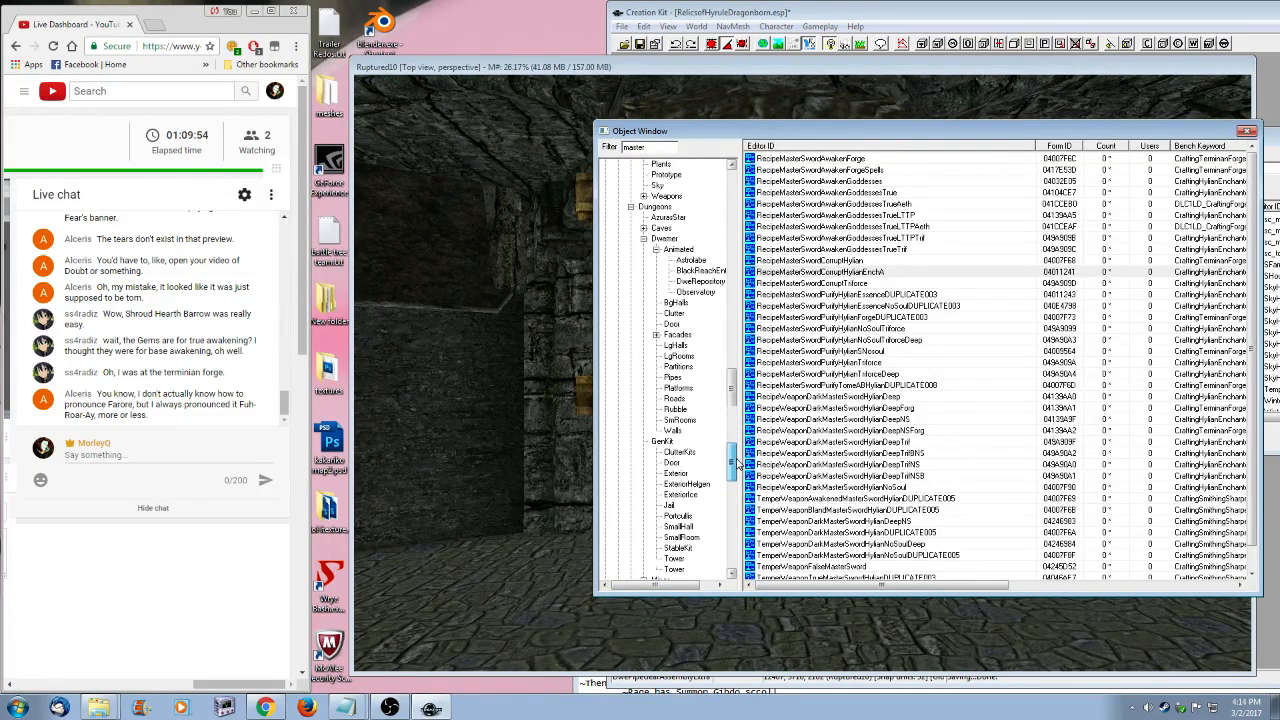
{"action": "left_click", "coordinate": [686, 399]}
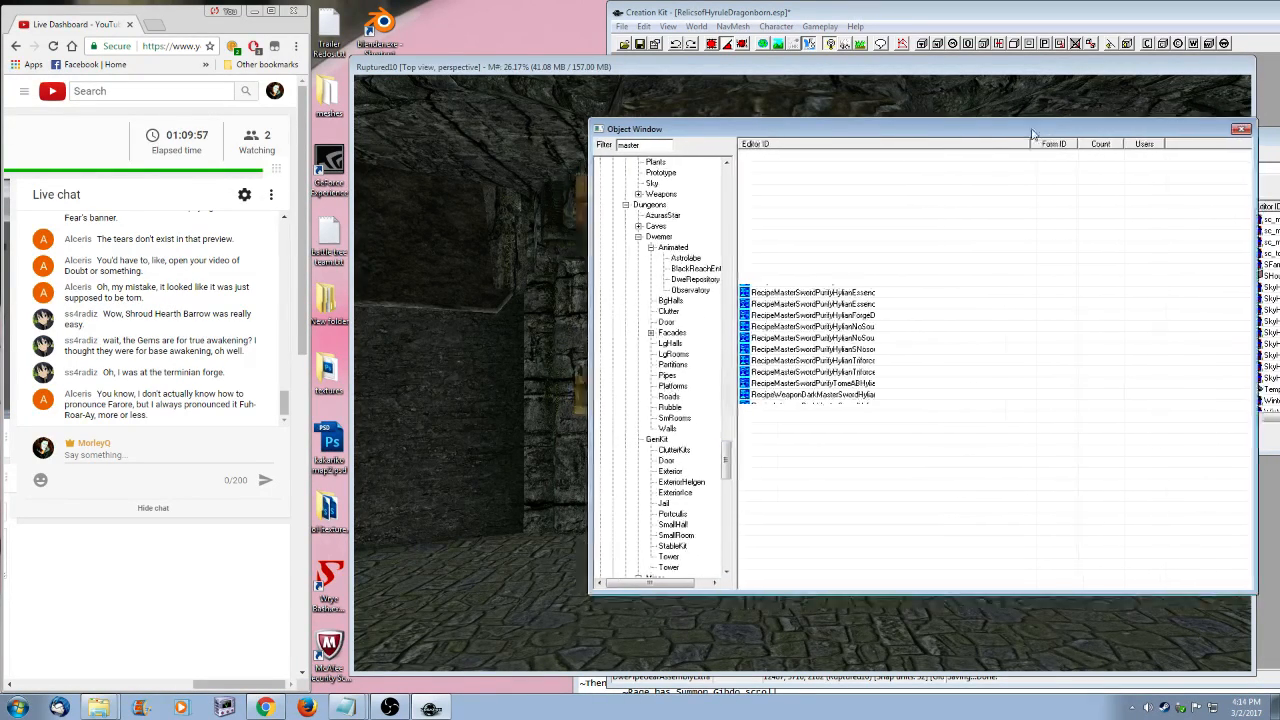
{"action": "mouse_move", "coordinate": [1056, 133]}
{"action": "left_mouse_down"}
{"action": "mouse_move", "coordinate": [880, 288]}
{"action": "mouse_move", "coordinate": [1076, 118]}
{"action": "left_mouse_up"}
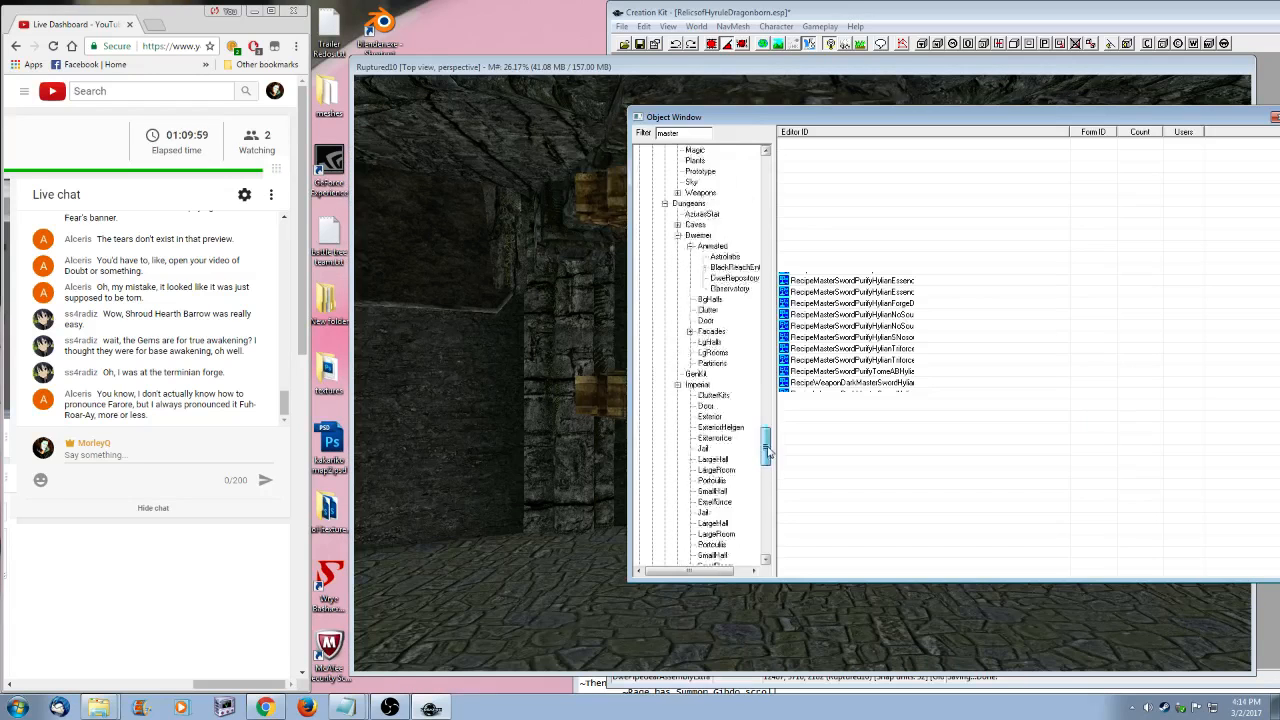
{"action": "left_click_drag", "start_coordinate": [766, 450], "coordinate": [766, 462]}
{"action": "key", "text": "BackSpace"}
{"action": "key", "text": "BackSpace"}
{"action": "key", "text": "BackSpace"}
{"action": "key", "text": "BackSpace"}
{"action": "key", "text": "BackSpace"}
{"action": "key", "text": "BackSpace"}
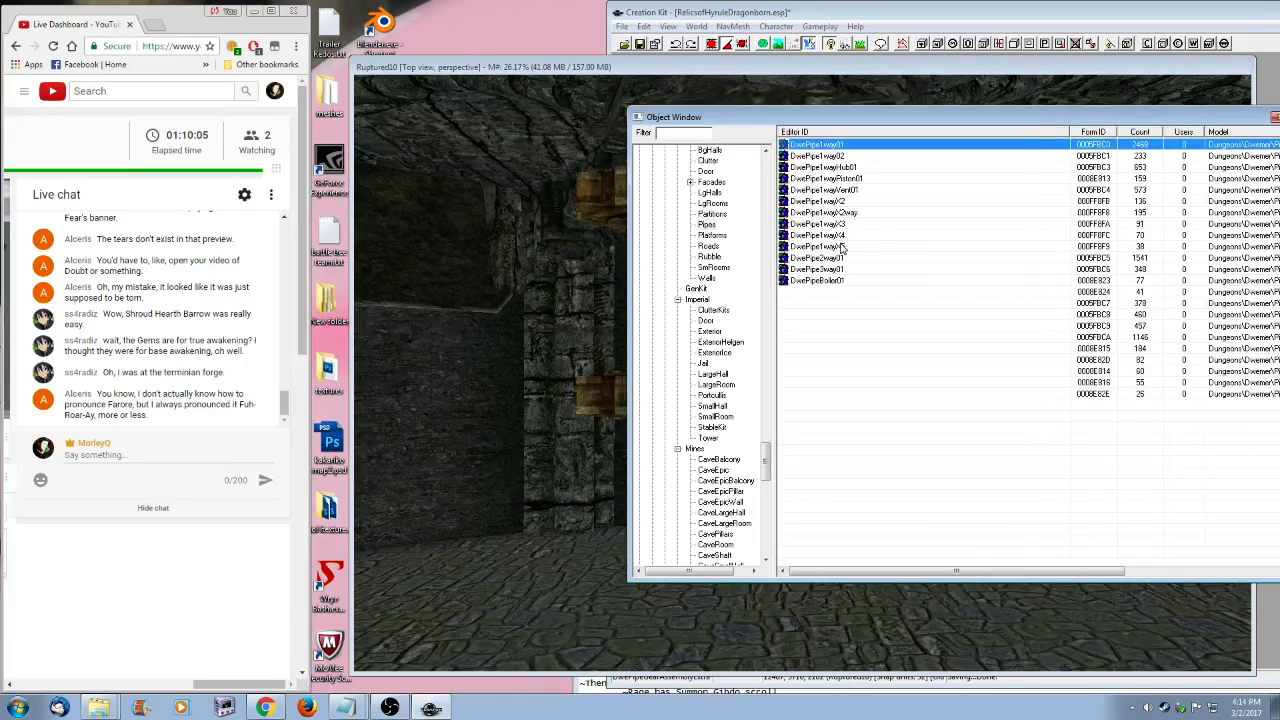
- Preview DwePipe1wayPiston01 and place a copy of it in the middle of the Ruptured10 gear assembly
{"action": "left_click_drag", "start_coordinate": [816, 121], "coordinate": [1015, 128]}
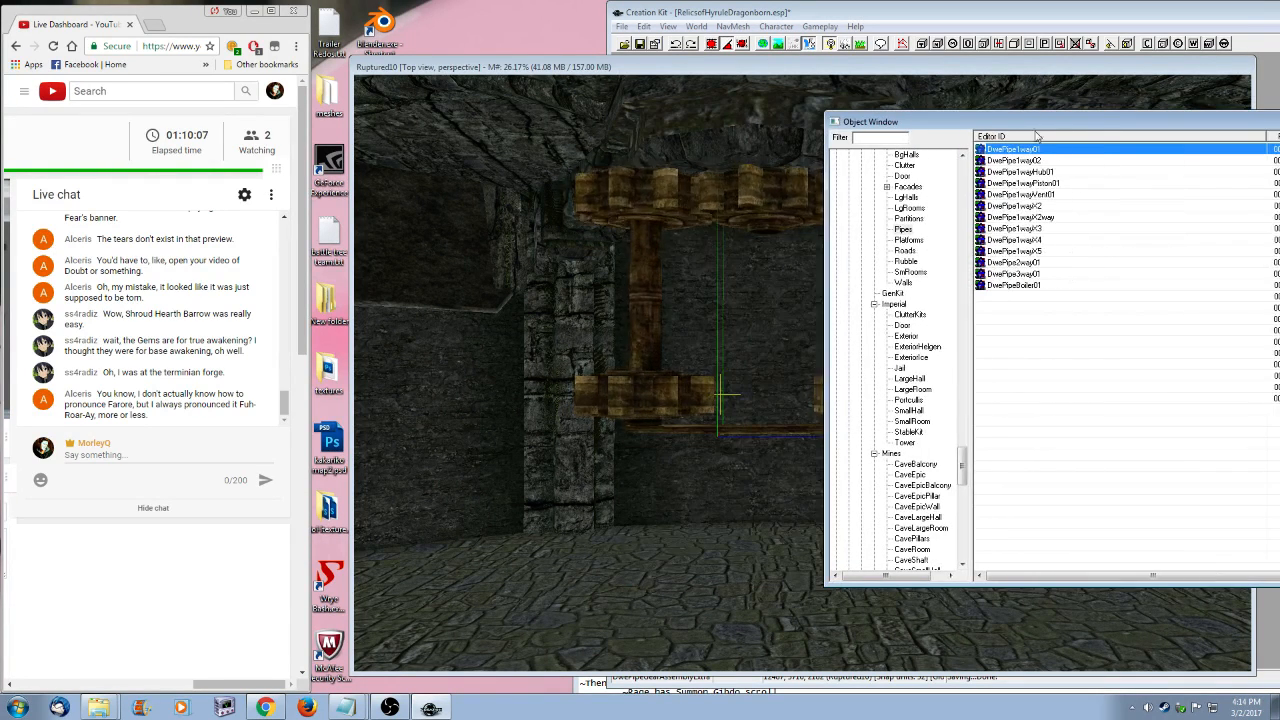
{"action": "right_click", "coordinate": [1046, 183]}
{"action": "left_click", "coordinate": [1065, 250]}
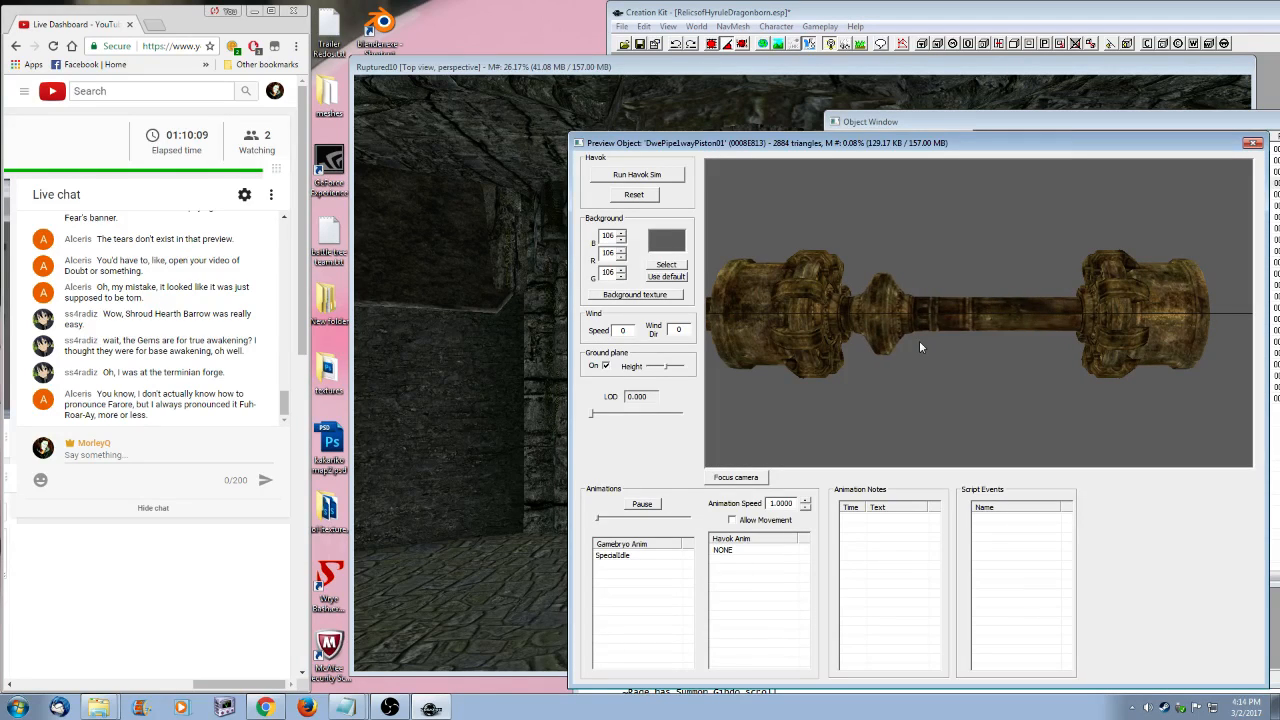
{"action": "left_click", "coordinate": [1251, 142]}
{"action": "left_click_drag", "start_coordinate": [1053, 184], "coordinate": [831, 372]}
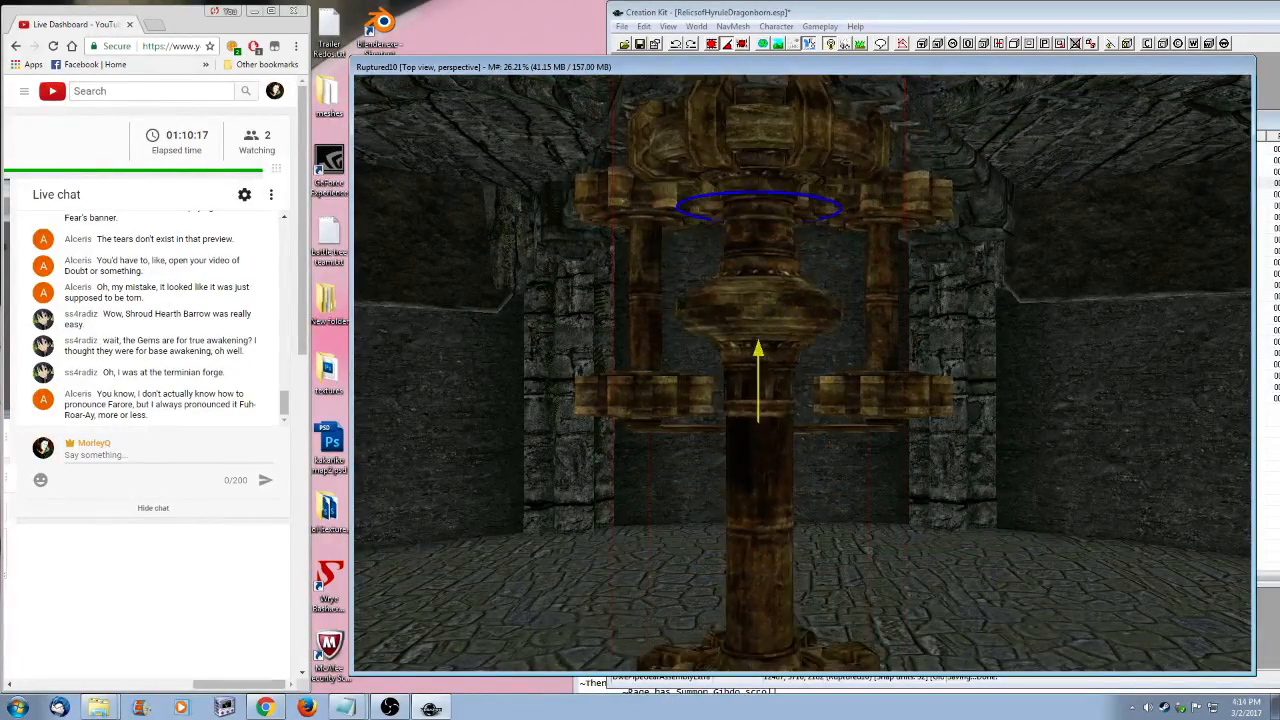
- Try the piston pipe as the central column between the gears, check it from several angles, and delete it
{"action": "middle_click_drag", "start_coordinate": [788, 614], "coordinate": [729, 80], "text": "shift"}
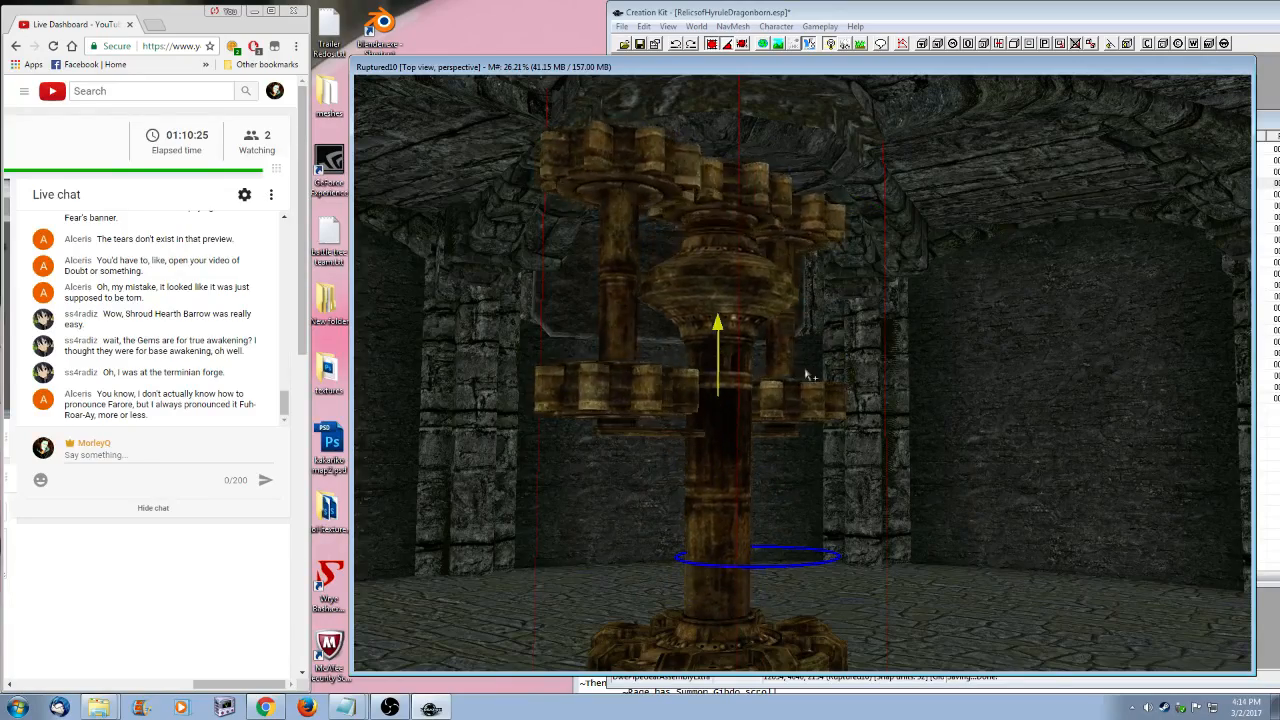
{"action": "middle_click_drag", "start_coordinate": [809, 374], "coordinate": [731, 457], "text": "shift"}
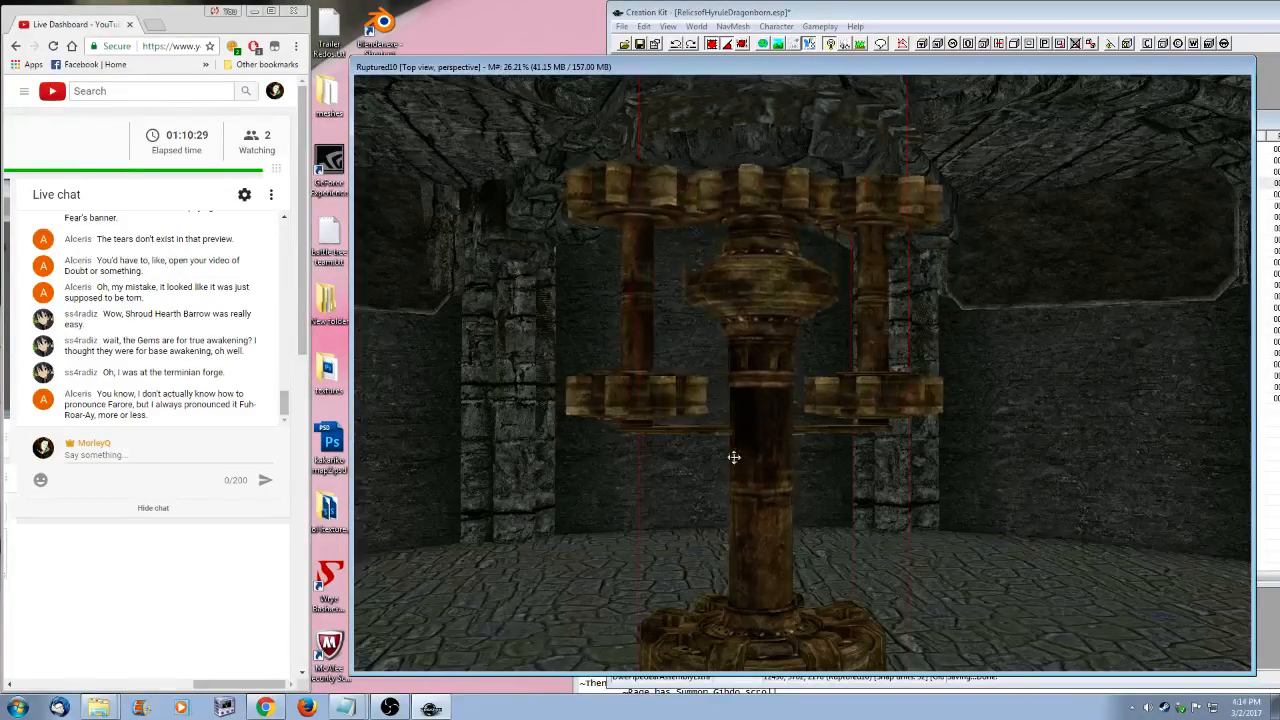
{"action": "middle_click_drag", "start_coordinate": [772, 611], "coordinate": [893, 585], "text": "shift"}
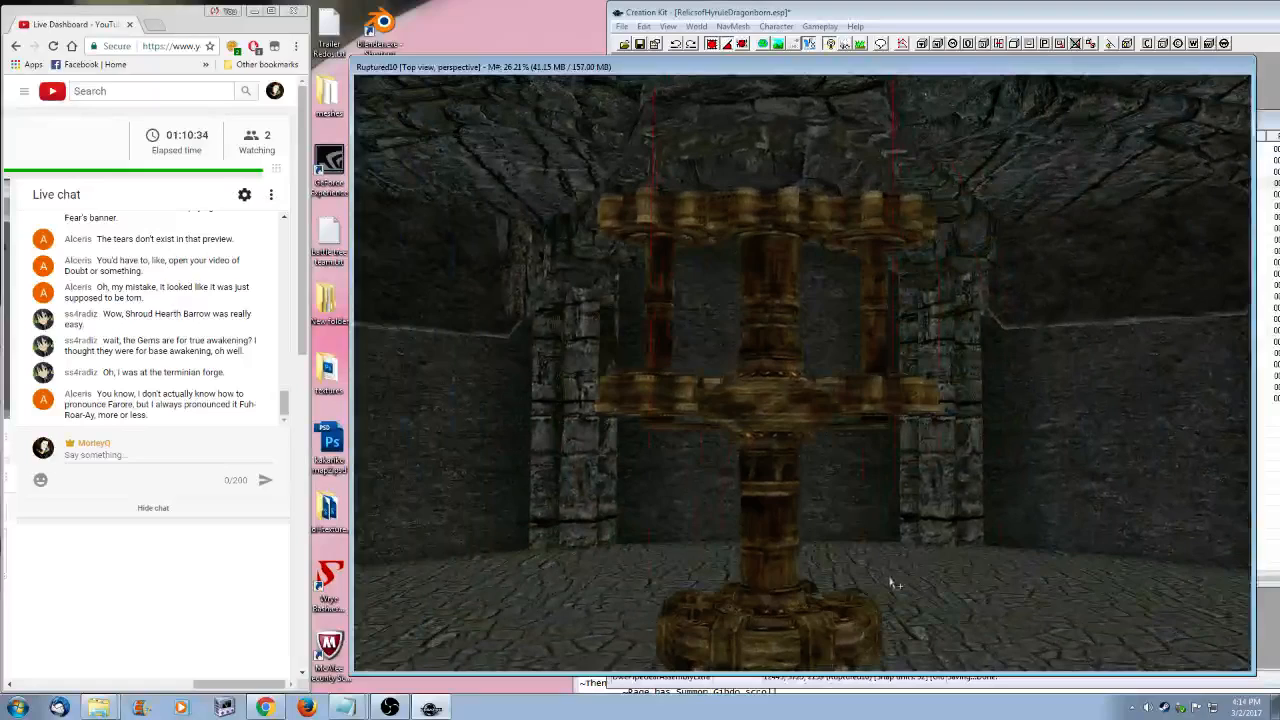
{"action": "key", "text": "Delete"}
- Preview DwePipe1way02 and try to bring DwePipe1wayHub01 into the Ruptured10 view
{"action": "left_click", "coordinate": [1265, 125]}
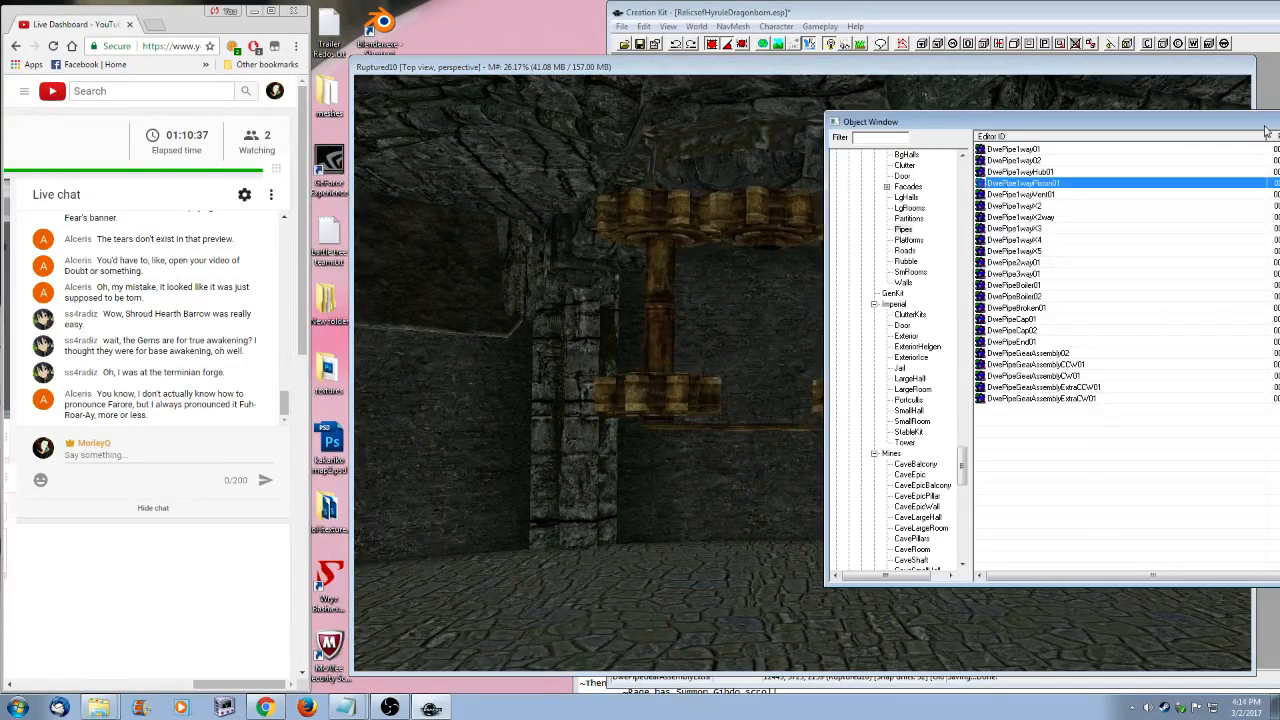
{"action": "right_click", "coordinate": [1053, 160]}
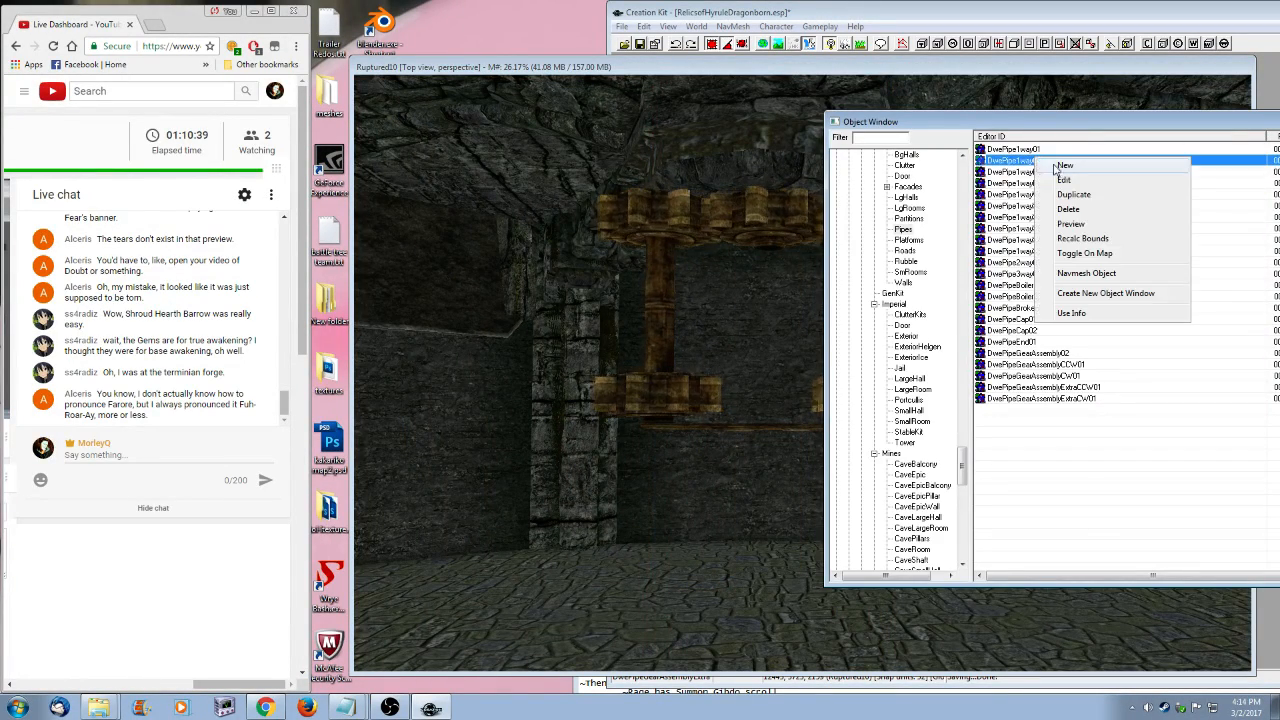
{"action": "left_click", "coordinate": [1071, 224]}
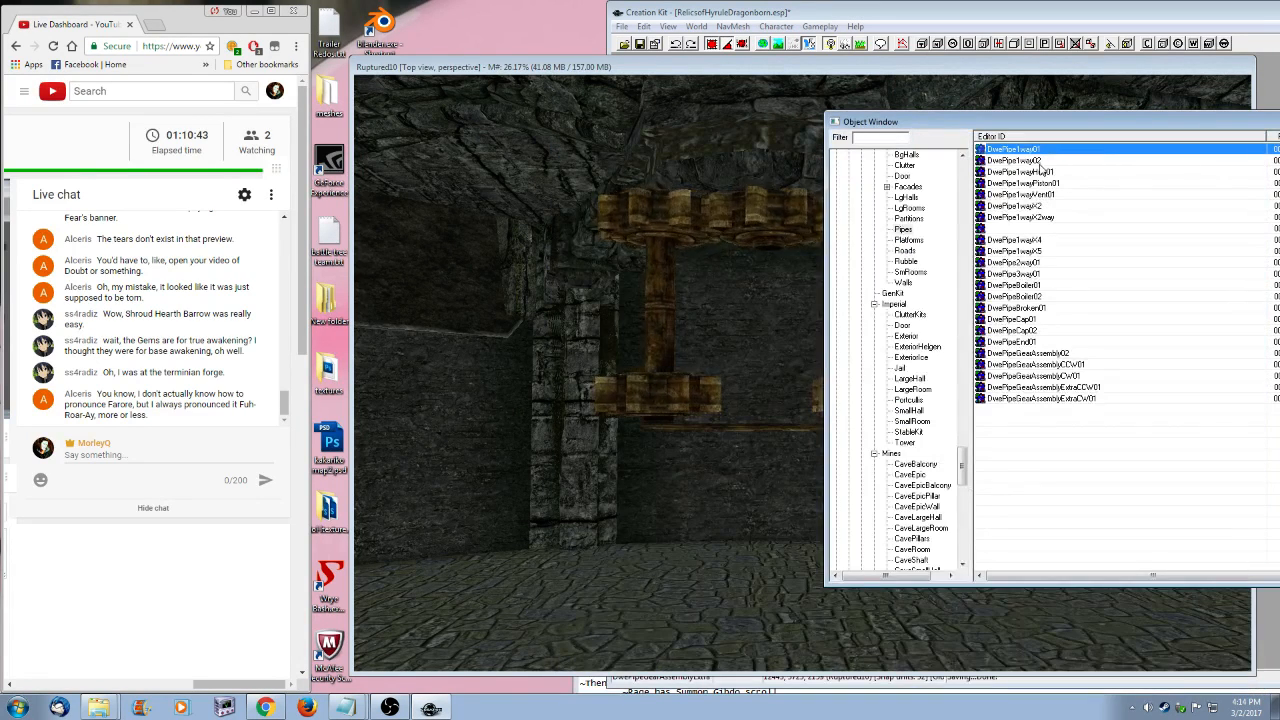
{"action": "left_click_drag", "start_coordinate": [1040, 173], "coordinate": [772, 248]}
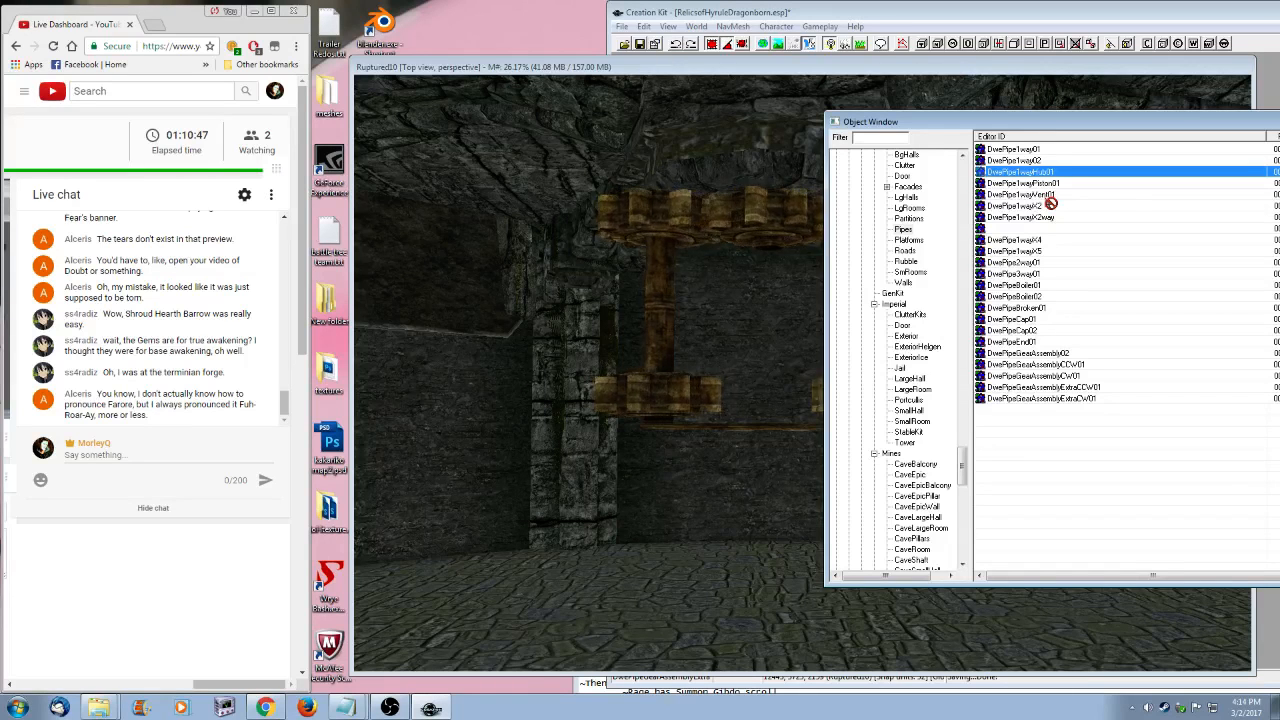
- Try DwePipeBoiler01 as the centrepiece of the gear assembly, adjust its position, and delete it
{"action": "left_click_drag", "start_coordinate": [1027, 289], "coordinate": [777, 326]}
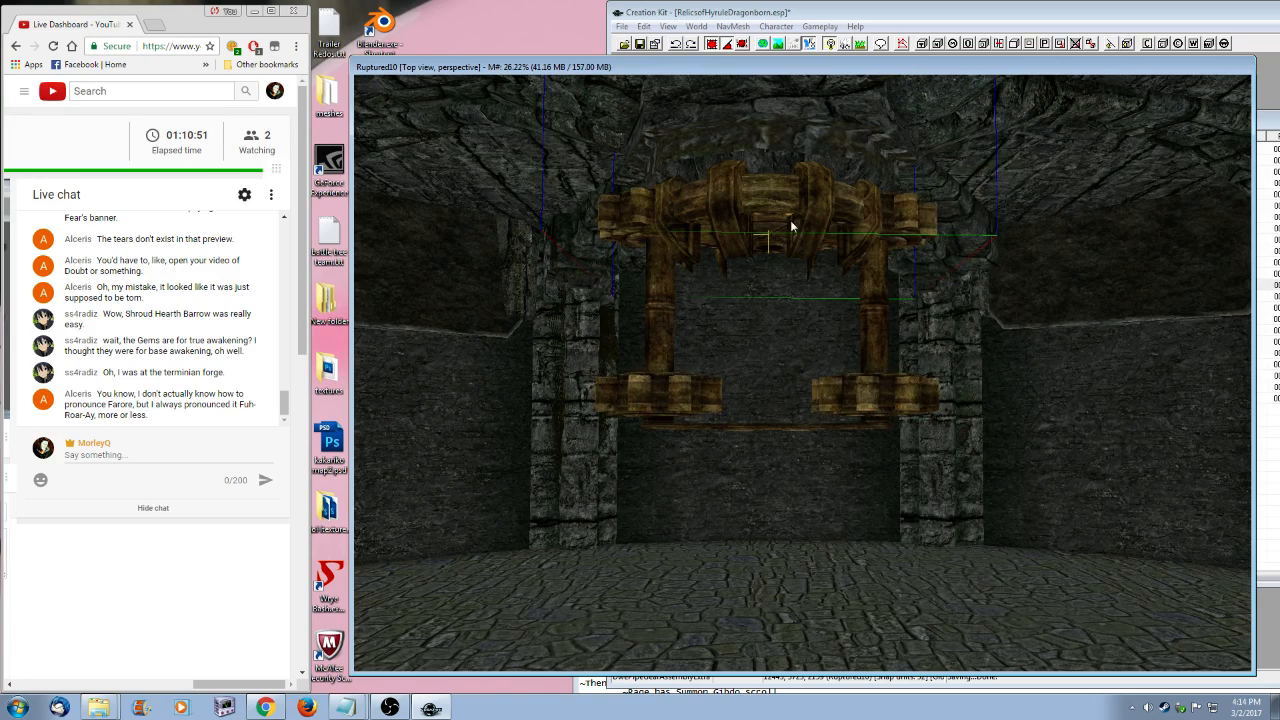
{"action": "mouse_move", "coordinate": [791, 221]}
{"action": "left_mouse_down"}
{"action": "mouse_move", "coordinate": [791, 668]}
{"action": "mouse_move", "coordinate": [791, 197]}
{"action": "left_mouse_up"}
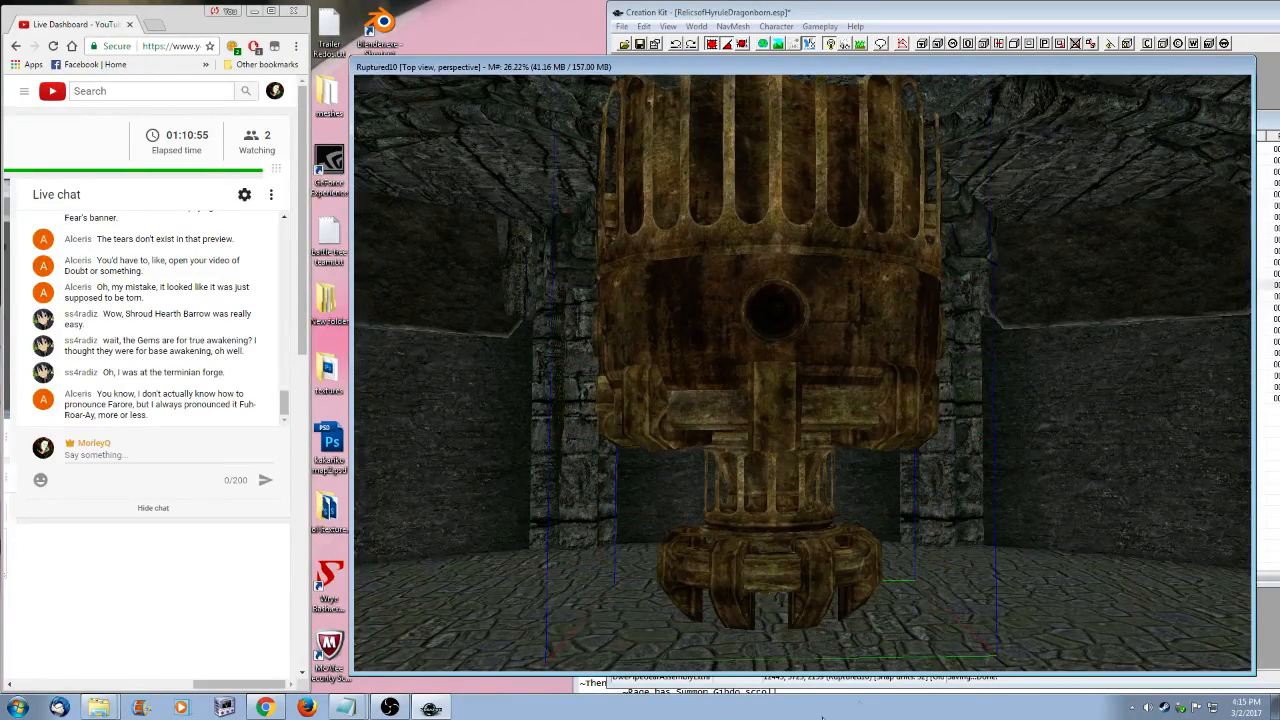
{"action": "key", "text": "Delete"}
- Try DwePipe1way01 as an upright column beneath the gears, rotating and lowering it, and delete it
{"action": "left_click", "coordinate": [1263, 127]}
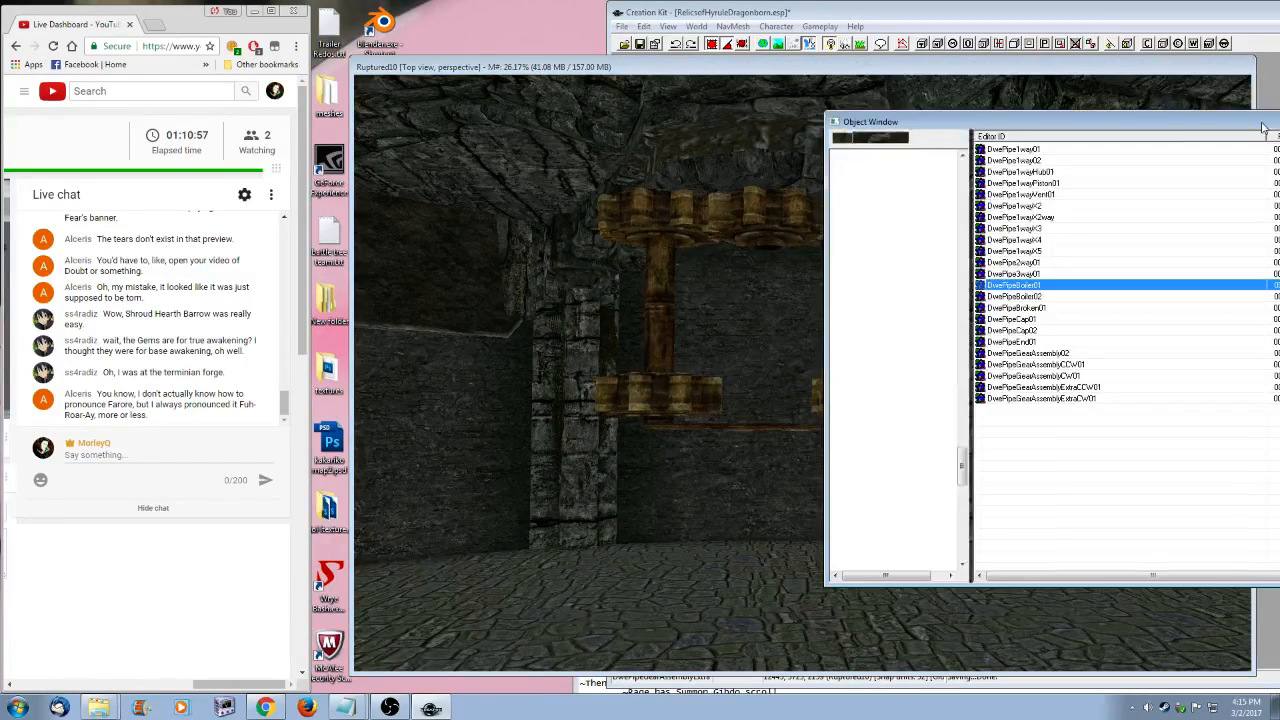
{"action": "left_click_drag", "start_coordinate": [1100, 126], "coordinate": [1176, 127]}
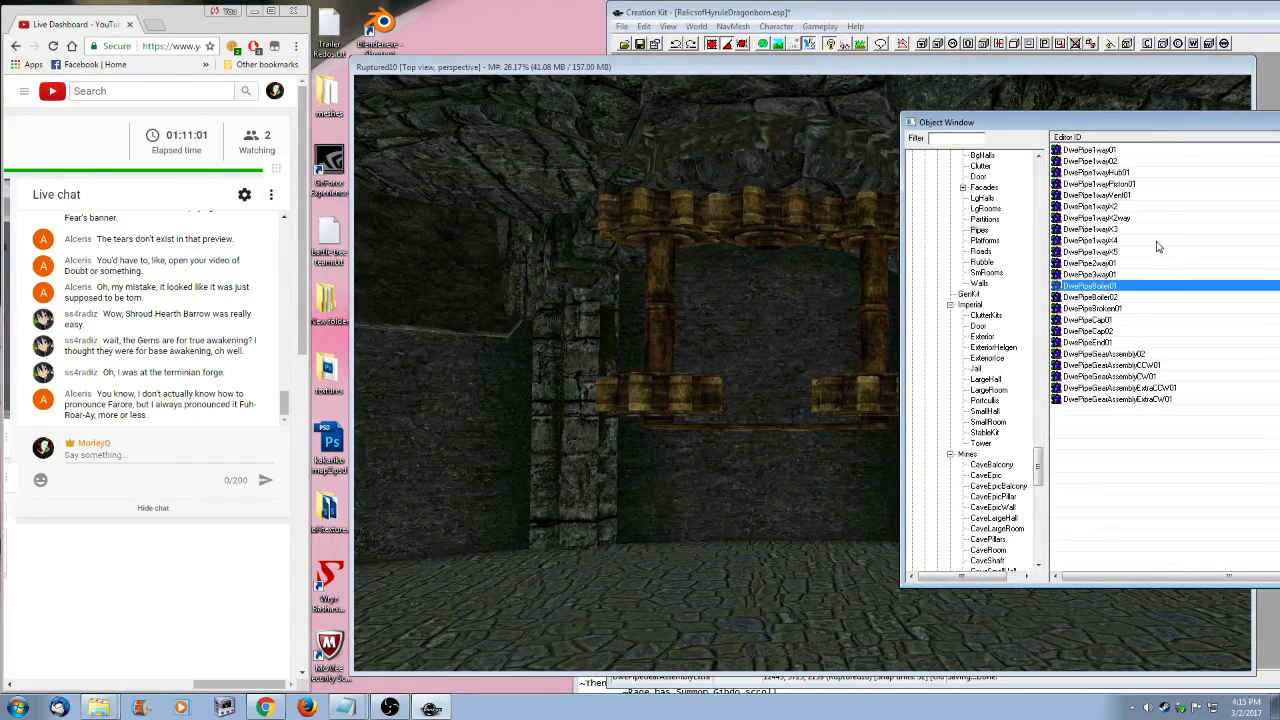
{"action": "left_click", "coordinate": [777, 266]}
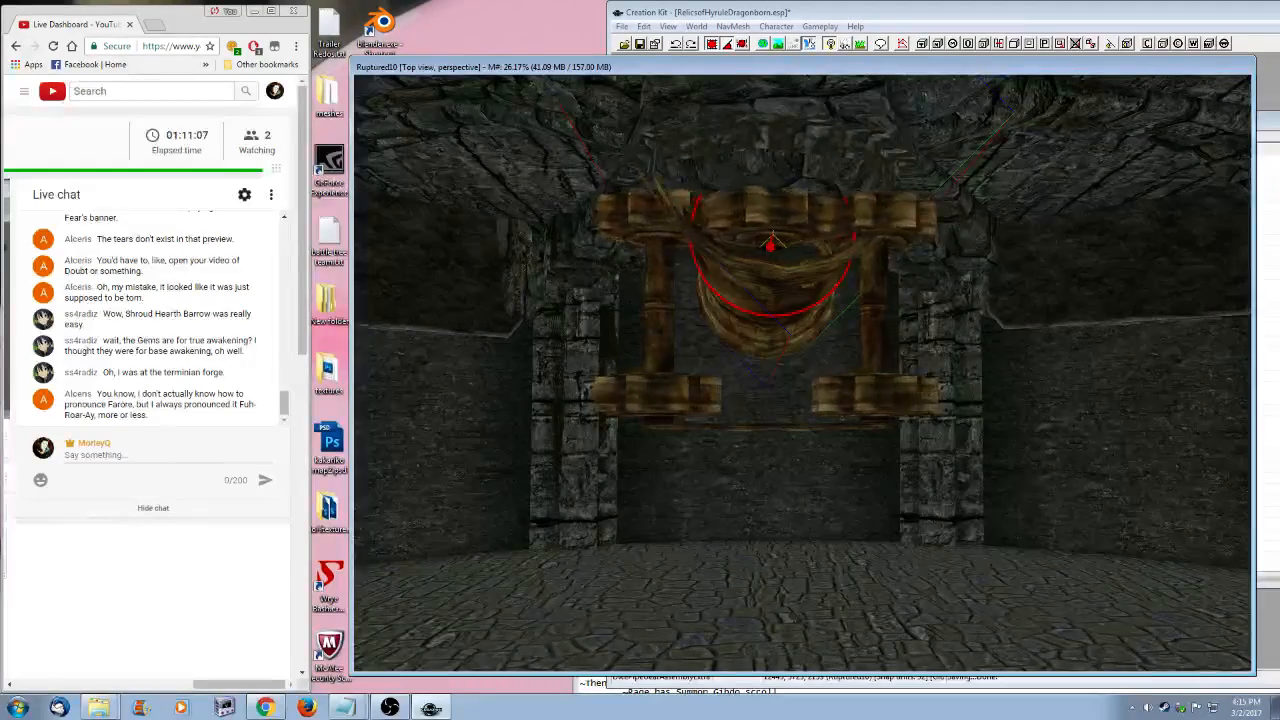
{"action": "key", "text": "ctrl+z"}
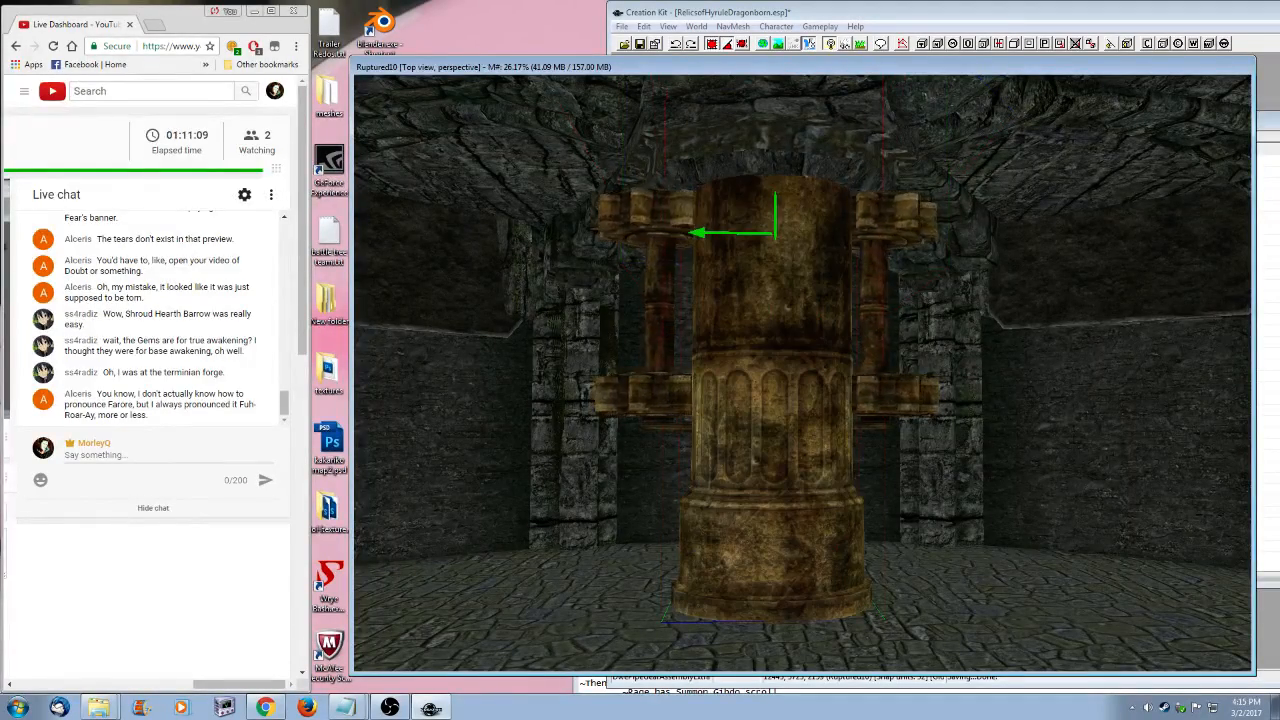
{"action": "left_click_drag", "start_coordinate": [773, 424], "coordinate": [768, 400]}
{"action": "key", "text": "z"}
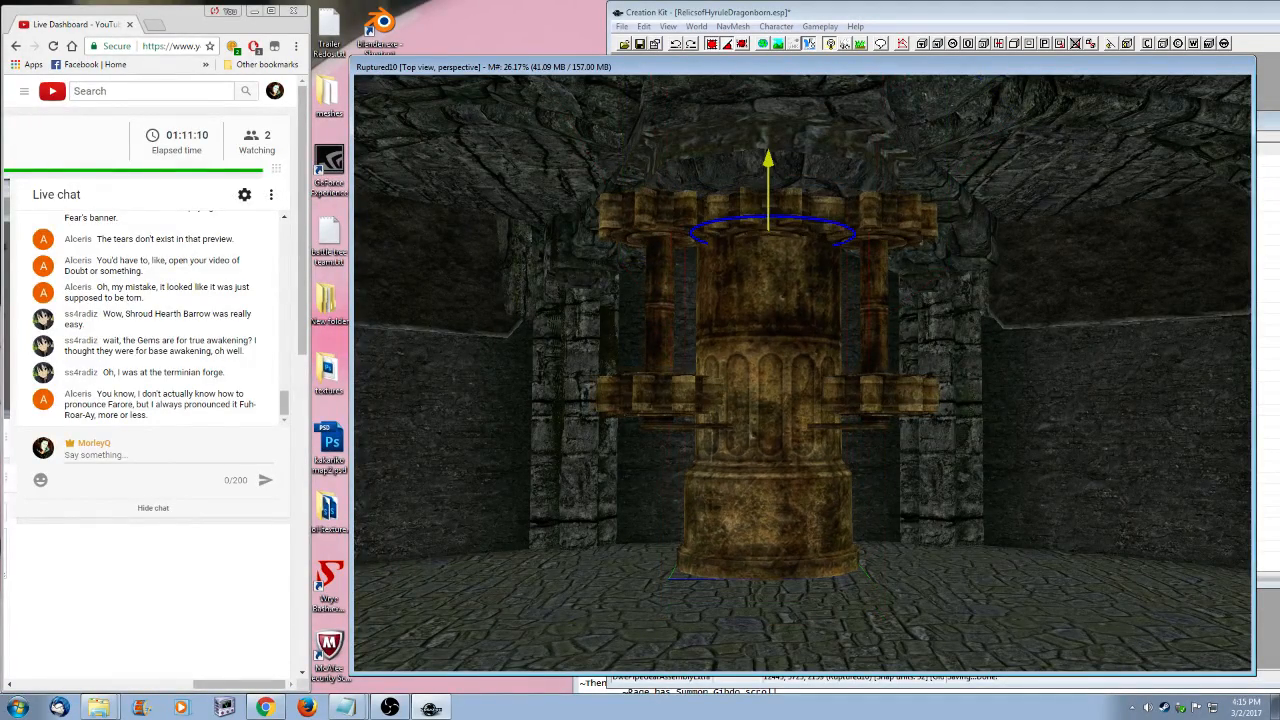
{"action": "left_click_drag", "start_coordinate": [768, 236], "coordinate": [832, 412]}
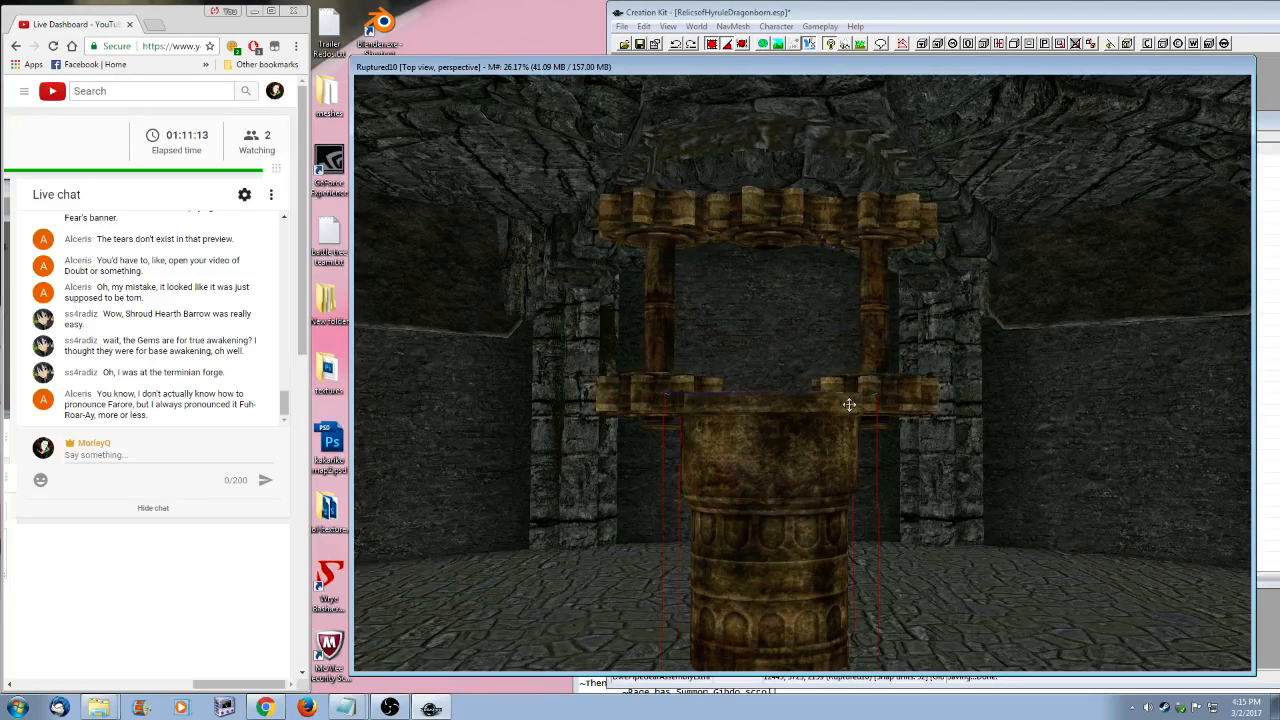
{"action": "key", "text": "Delete"}
- Preview the DwePipe1wayHub01 and DwePipe1wayVent01 models
{"action": "left_click", "coordinate": [1258, 150]}
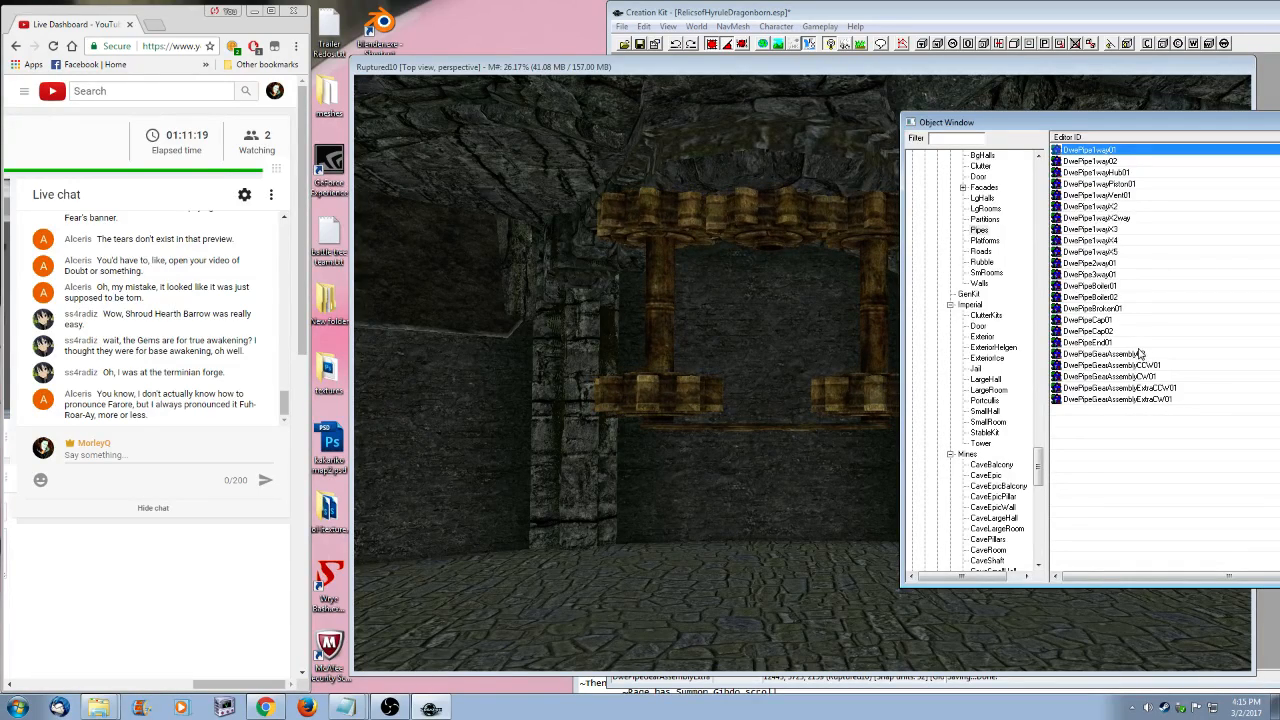
{"action": "right_click", "coordinate": [1100, 172]}
{"action": "left_click", "coordinate": [1140, 275]}
{"action": "key", "text": "shift"}
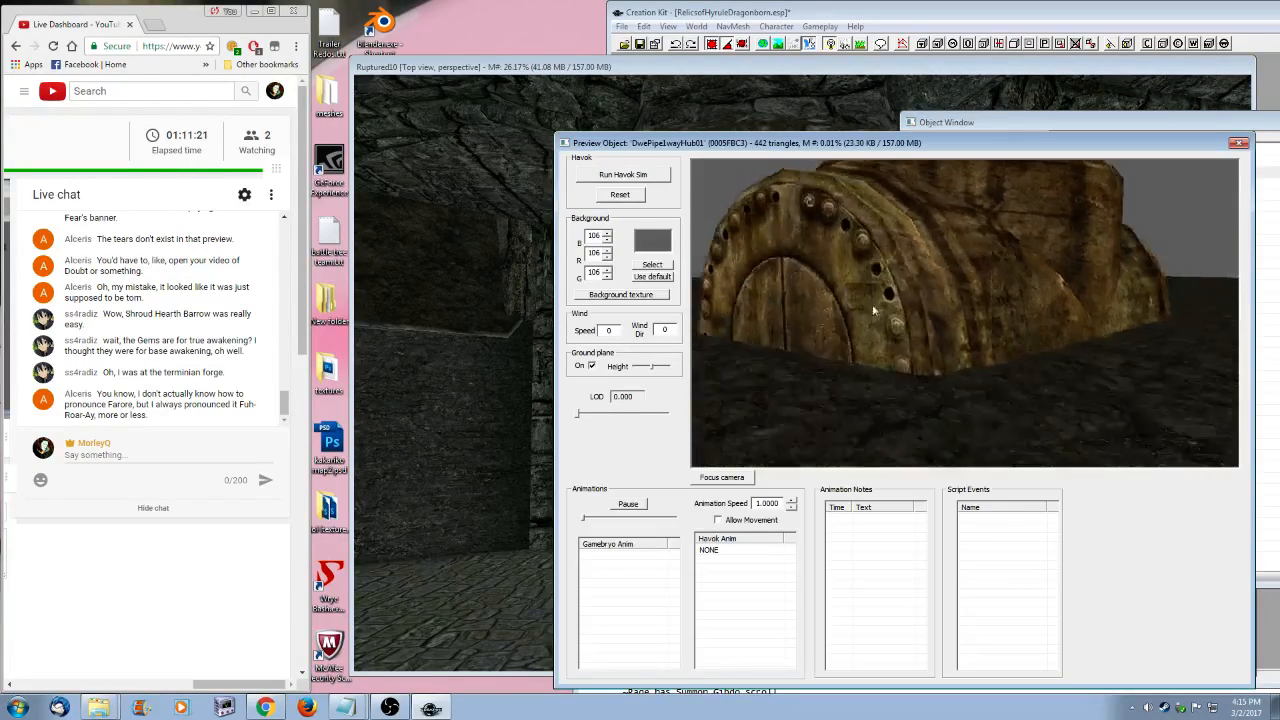
{"action": "left_click_drag", "start_coordinate": [1090, 154], "coordinate": [819, 59]}
{"action": "scroll", "coordinate": [762, 214], "scroll_direction": "down", "scroll_amount": 3}
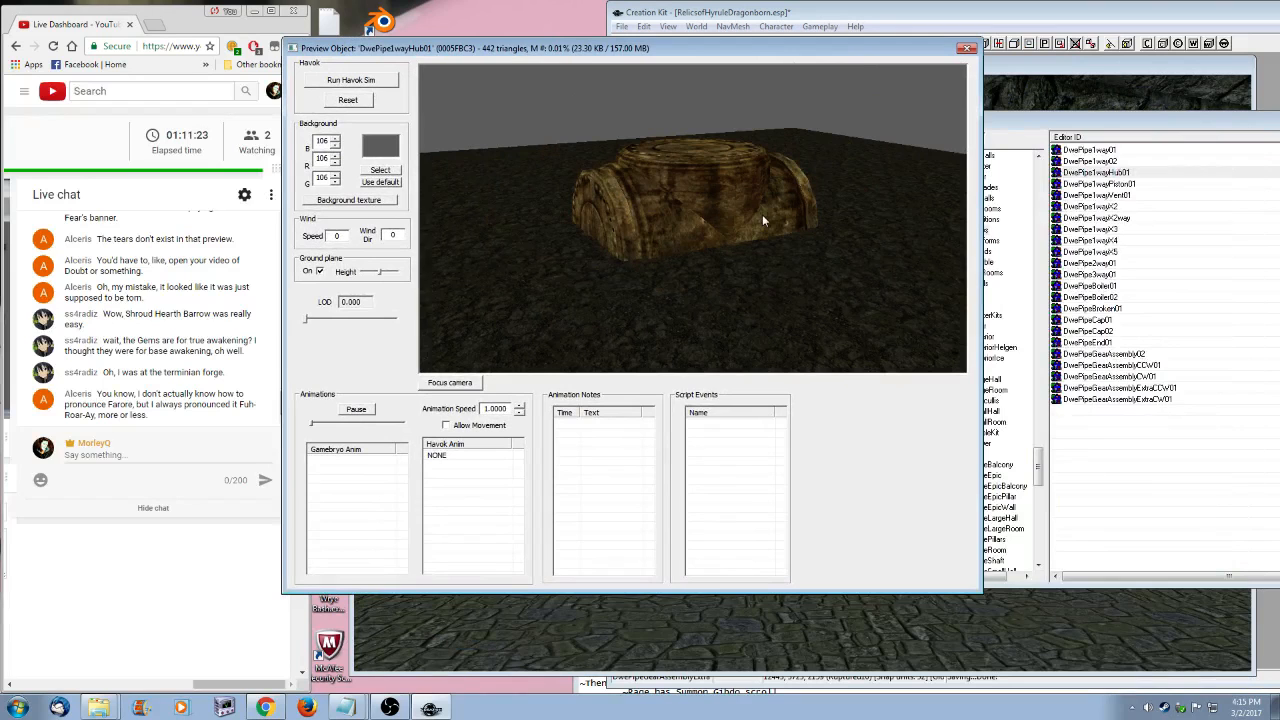
{"action": "left_click", "coordinate": [1130, 195]}
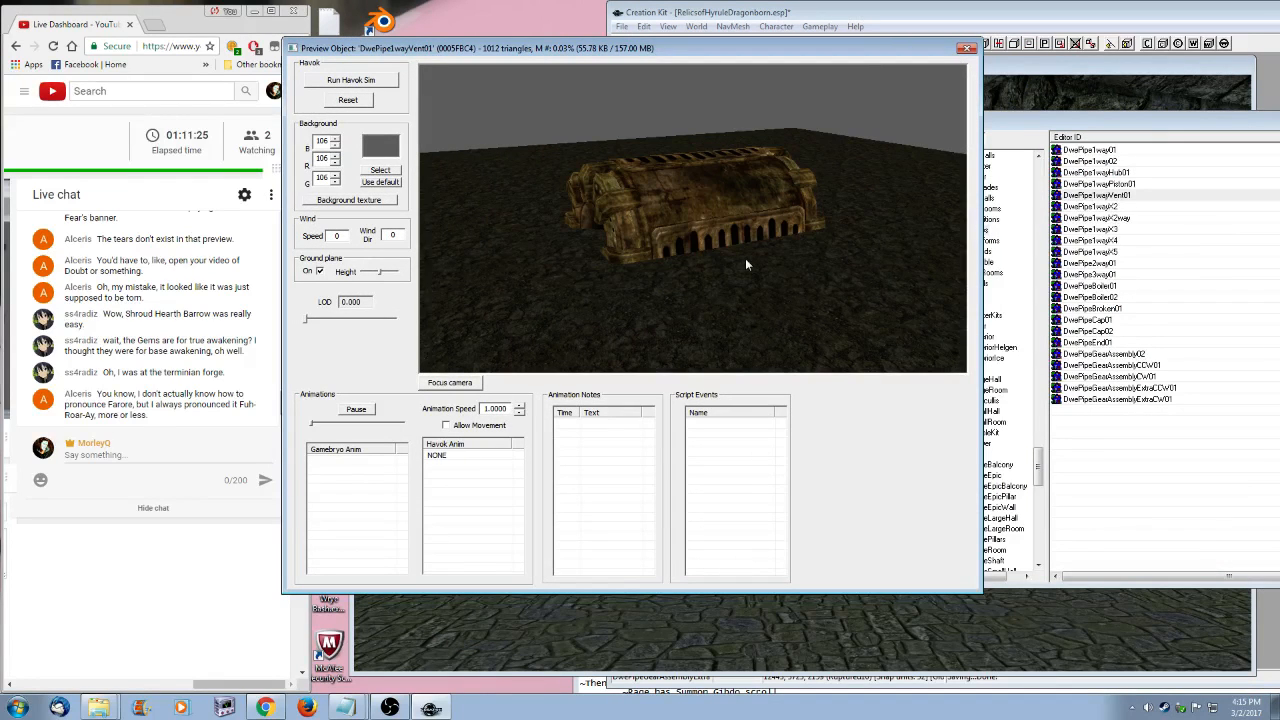
{"action": "left_click", "coordinate": [966, 48]}
- Place DwePipe1wayVent01 in the gear assembly, rotate it upright, lower it beneath the gears, and inspect the fit
{"action": "left_click_drag", "start_coordinate": [1108, 195], "coordinate": [806, 306]}
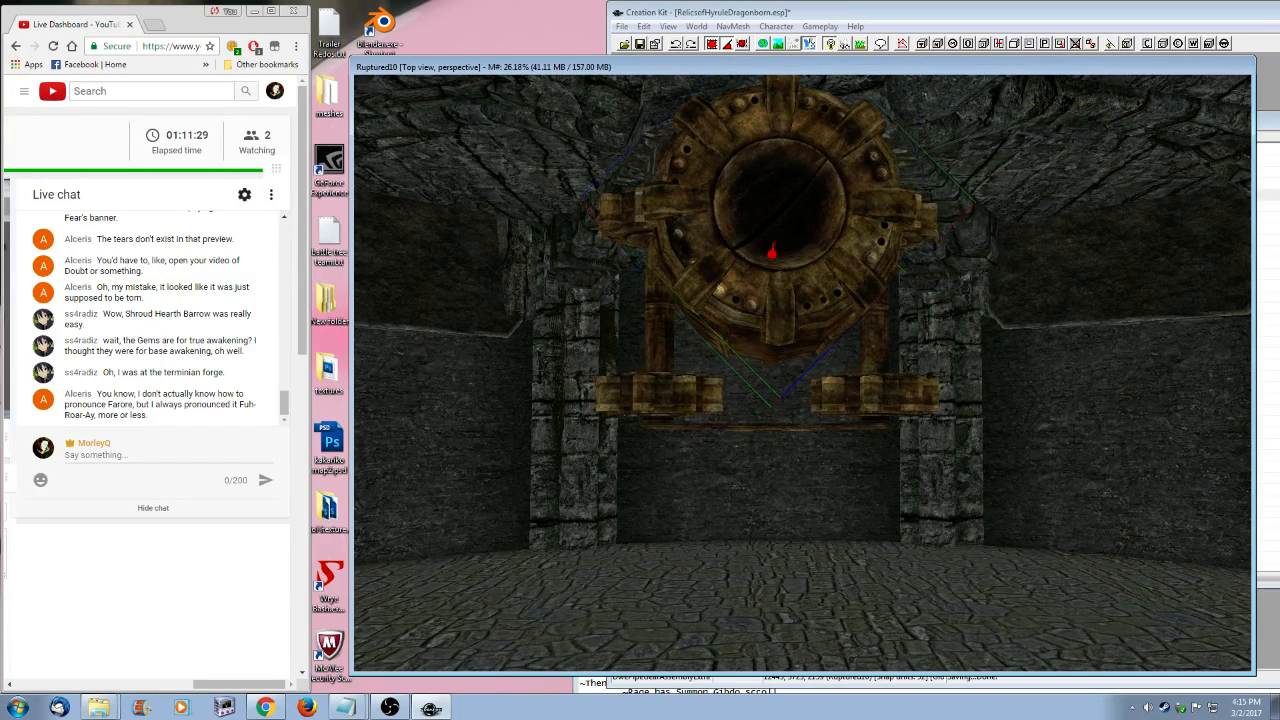
{"action": "right_click_drag", "start_coordinate": [772, 252], "coordinate": [797, 270]}
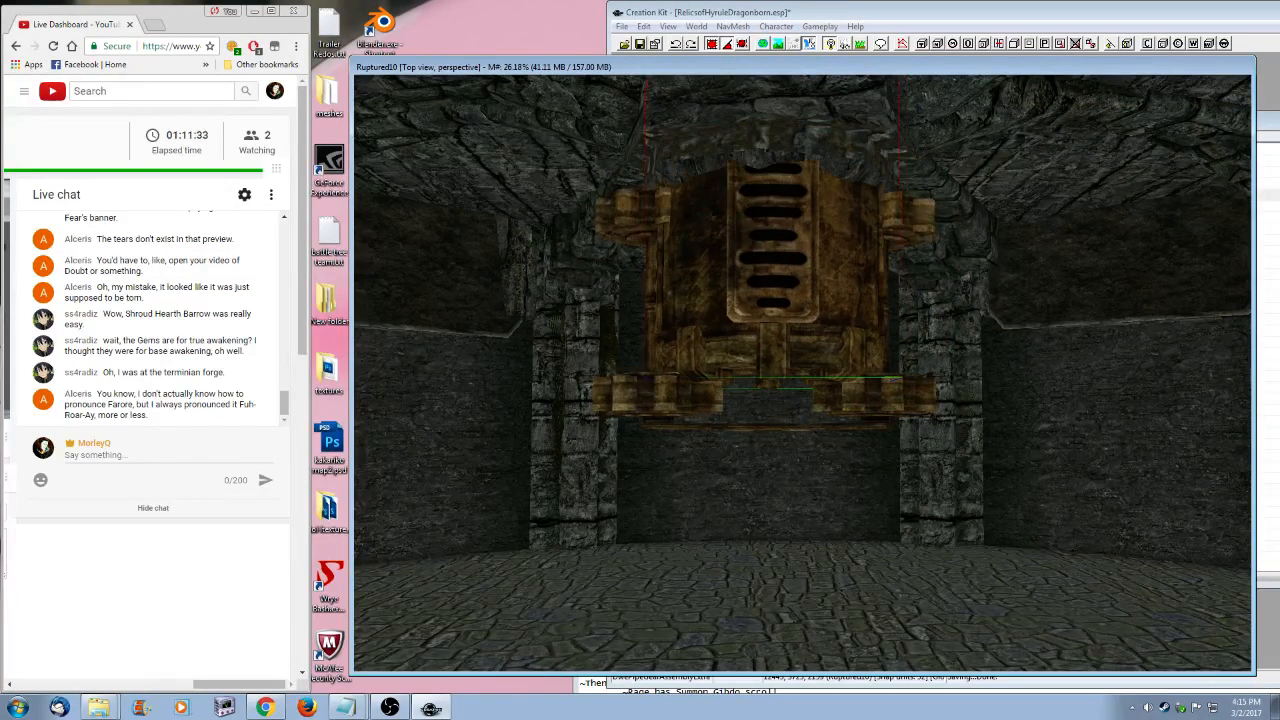
{"action": "left_click_drag", "start_coordinate": [785, 270], "coordinate": [785, 630]}
{"action": "key", "text": "shift"}
{"action": "scroll", "coordinate": [803, 566], "scroll_direction": "up", "scroll_amount": 5}
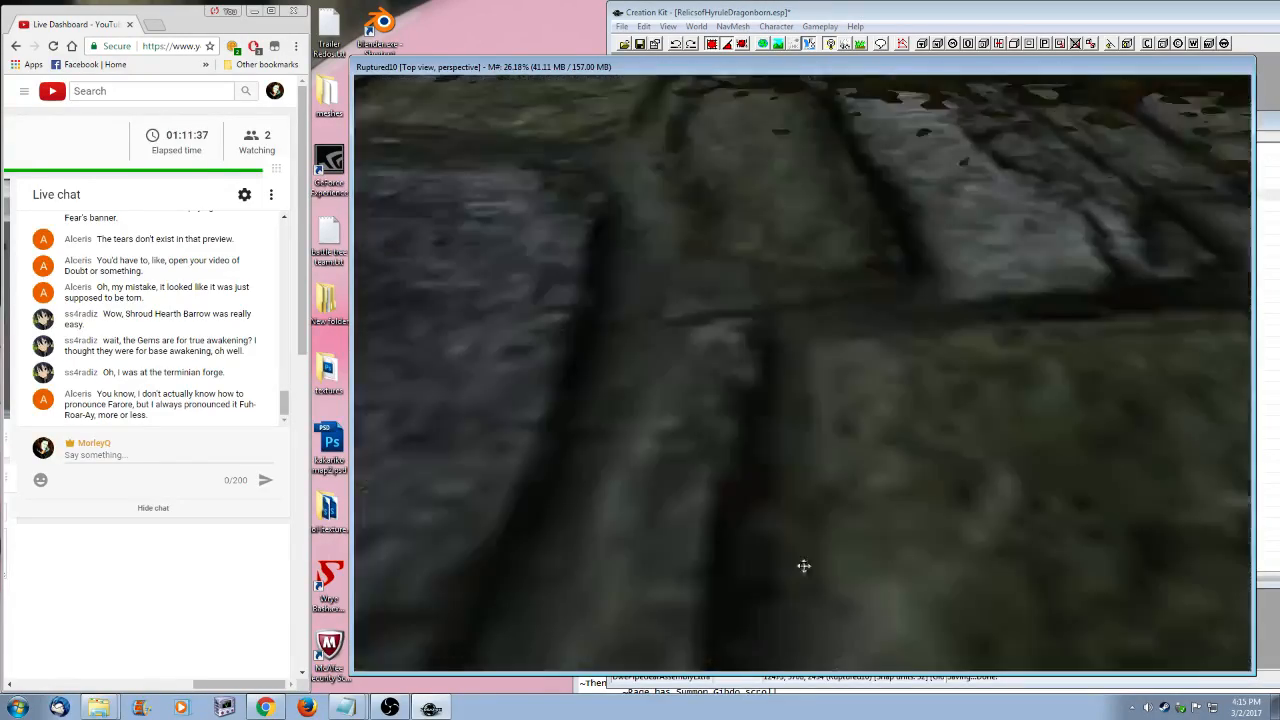
{"action": "scroll", "coordinate": [808, 563], "scroll_direction": "down", "scroll_amount": 5}
{"action": "scroll", "coordinate": [780, 555], "scroll_direction": "up", "scroll_amount": 4}
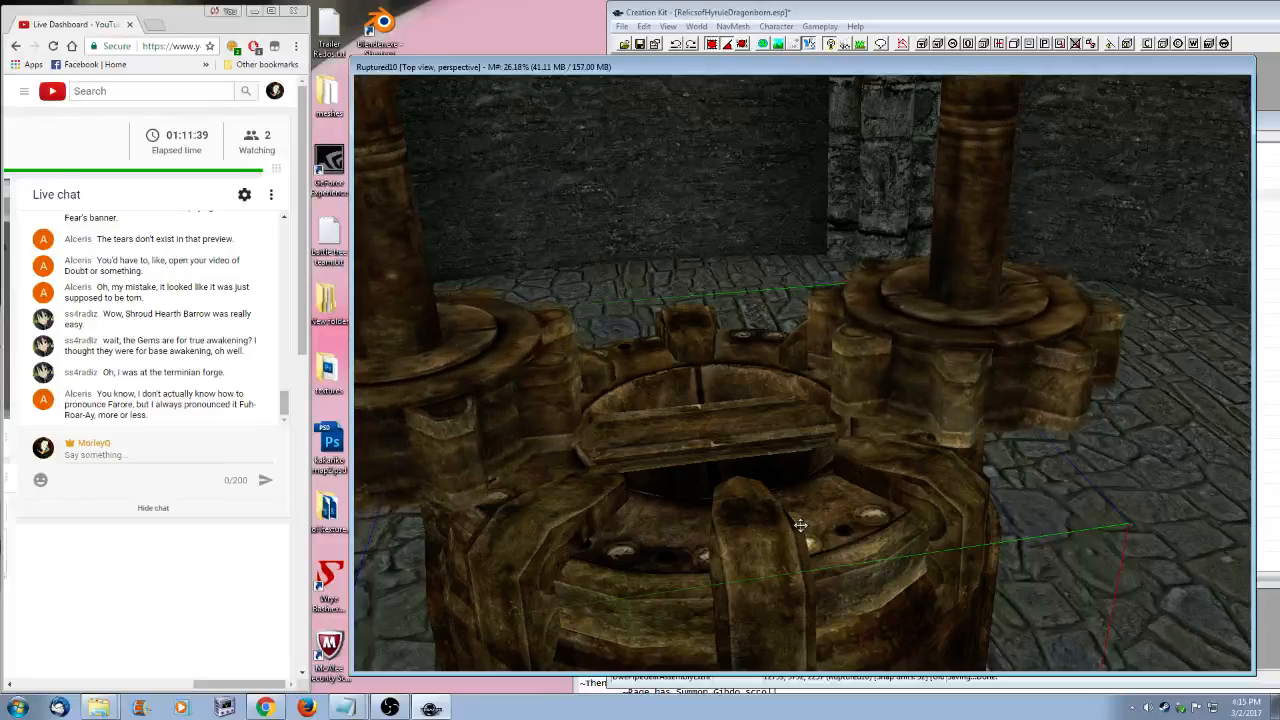
{"action": "key", "text": "shift"}
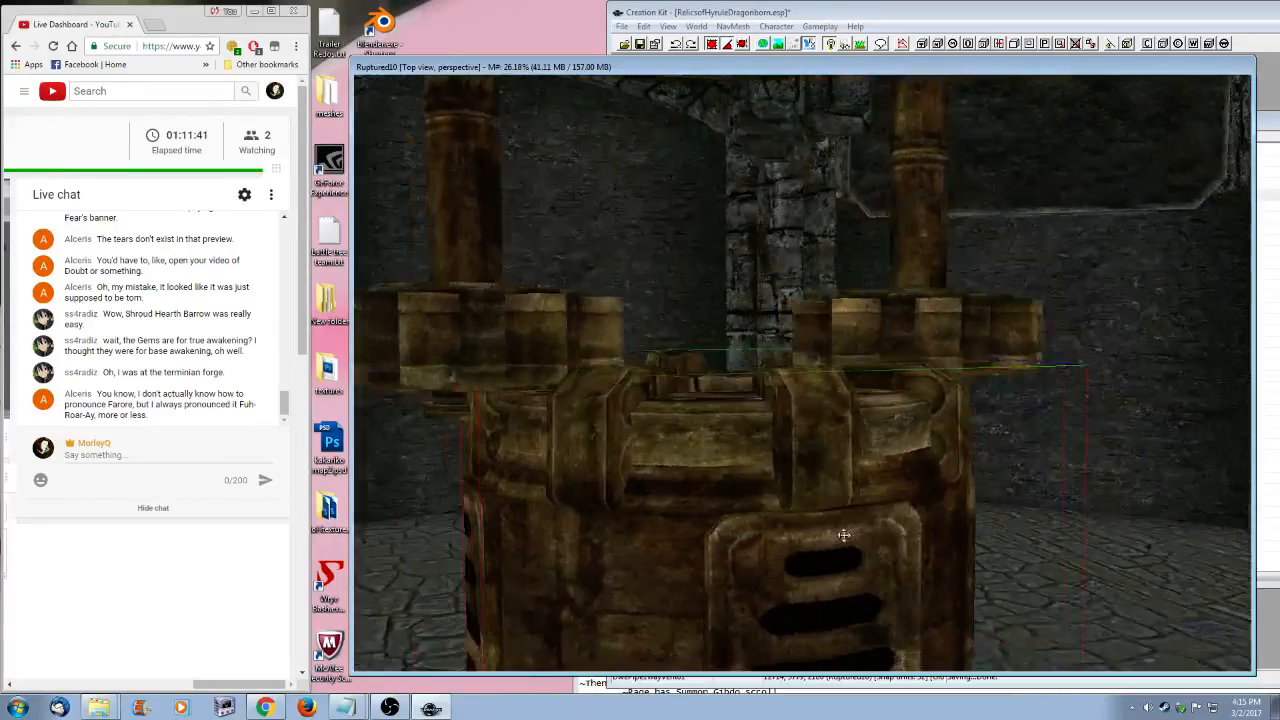
- Duplicate the DwePipe1wayVent01 drum beneath the gears, lower the copy, and scale it slightly larger than the original
{"action": "scroll", "coordinate": [870, 556], "scroll_direction": "down", "scroll_amount": 4}
{"action": "scroll", "coordinate": [897, 553], "scroll_direction": "up", "scroll_amount": 3}
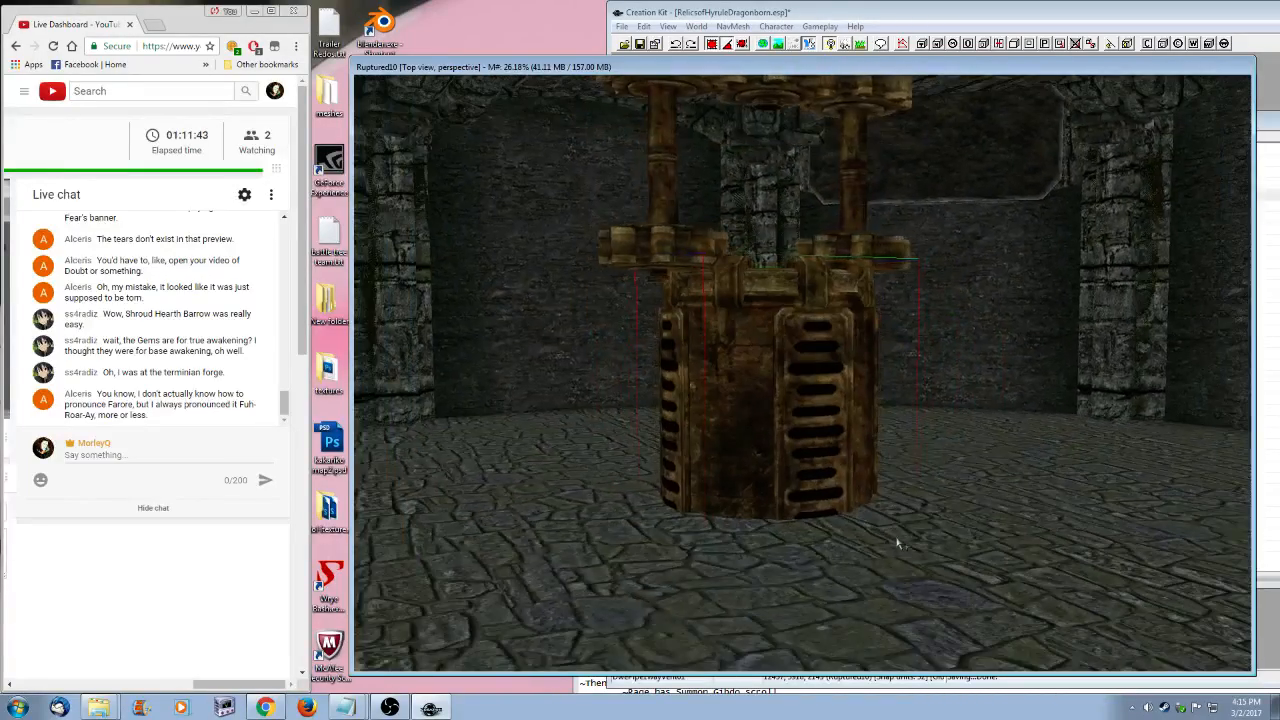
{"action": "scroll", "coordinate": [860, 480], "scroll_direction": "up", "scroll_amount": 3}
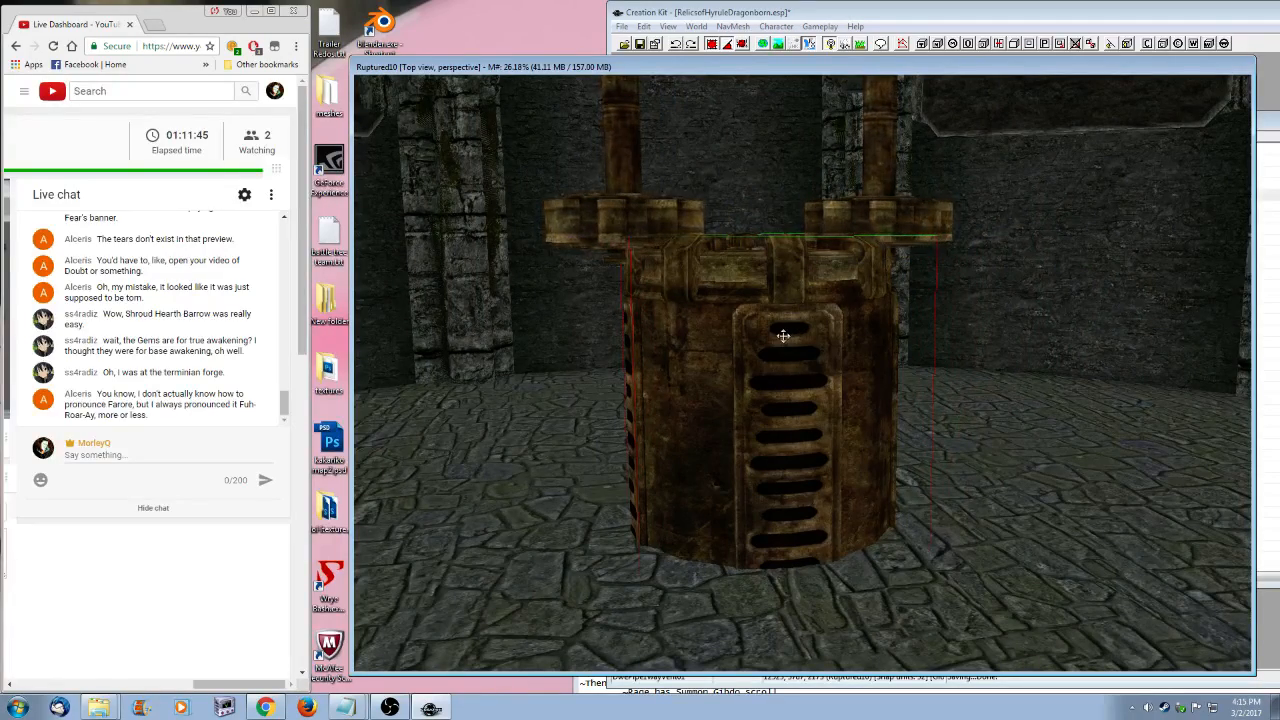
{"action": "key", "text": "shift"}
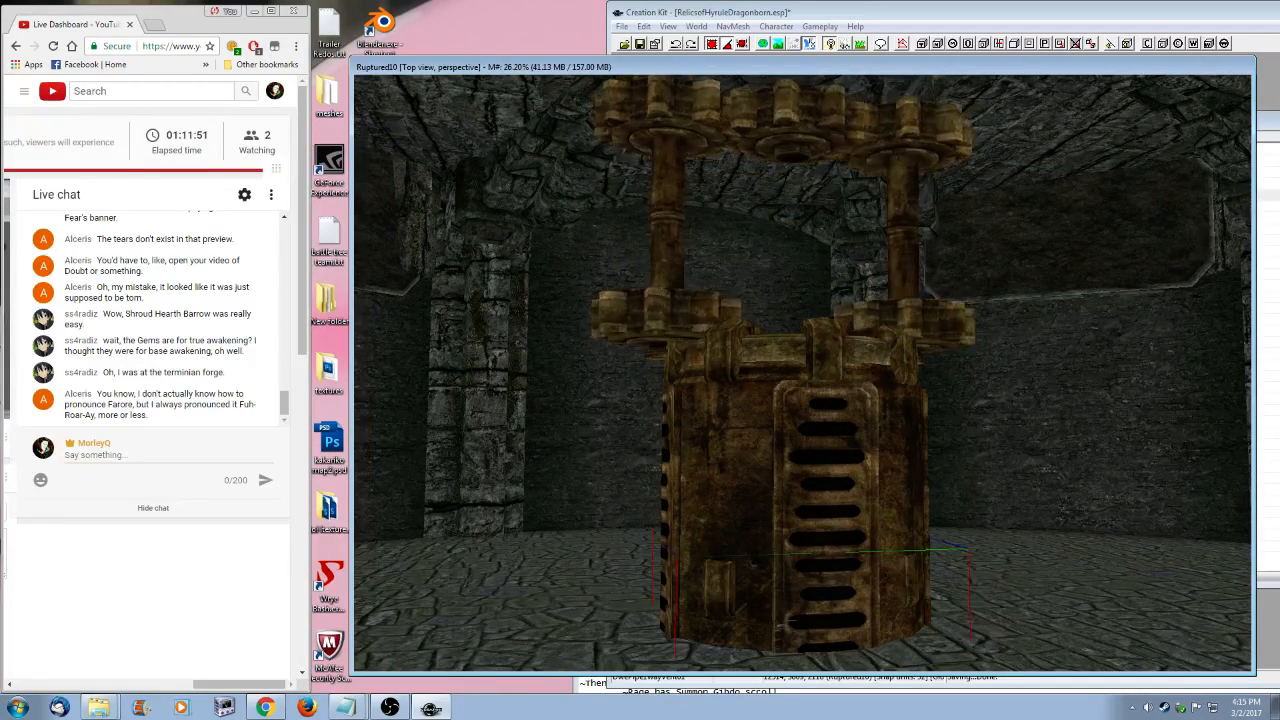
{"action": "key", "text": "s"}
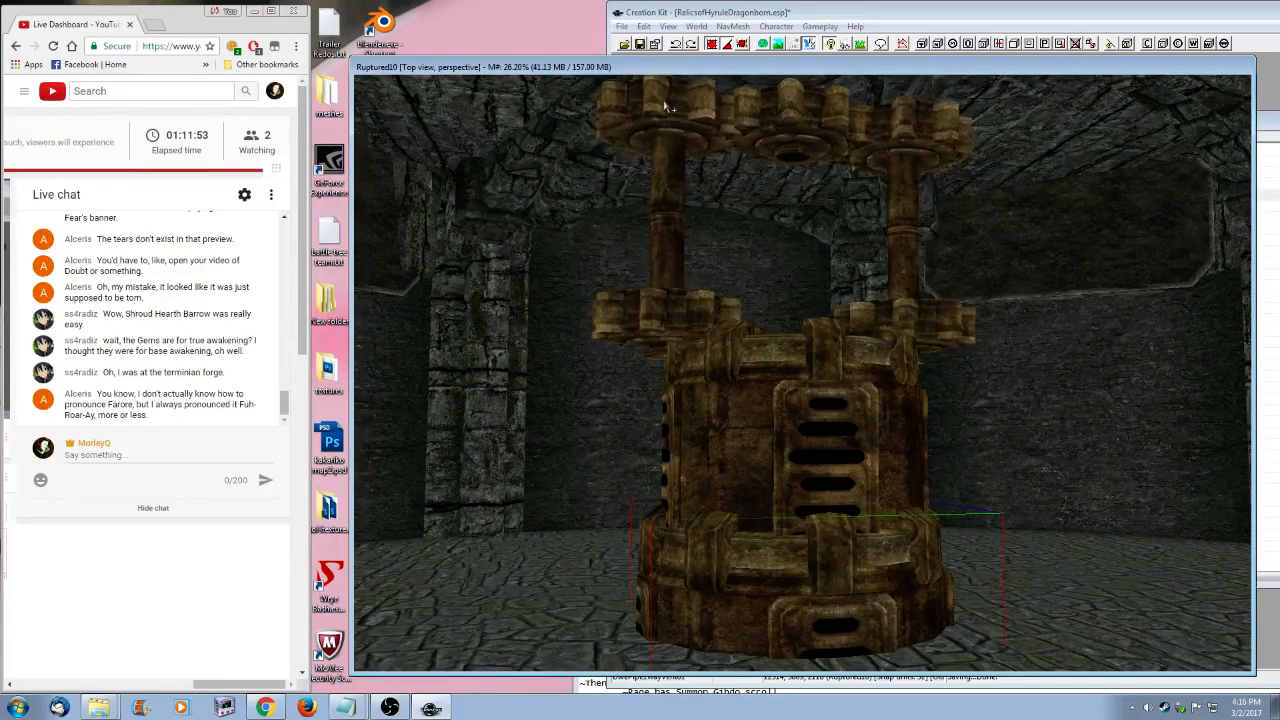
- Toggle grid snapping and sink the enlarged vent copy into the floor so its rim forms a collar around the drum's base
{"action": "left_click", "coordinate": [710, 46]}
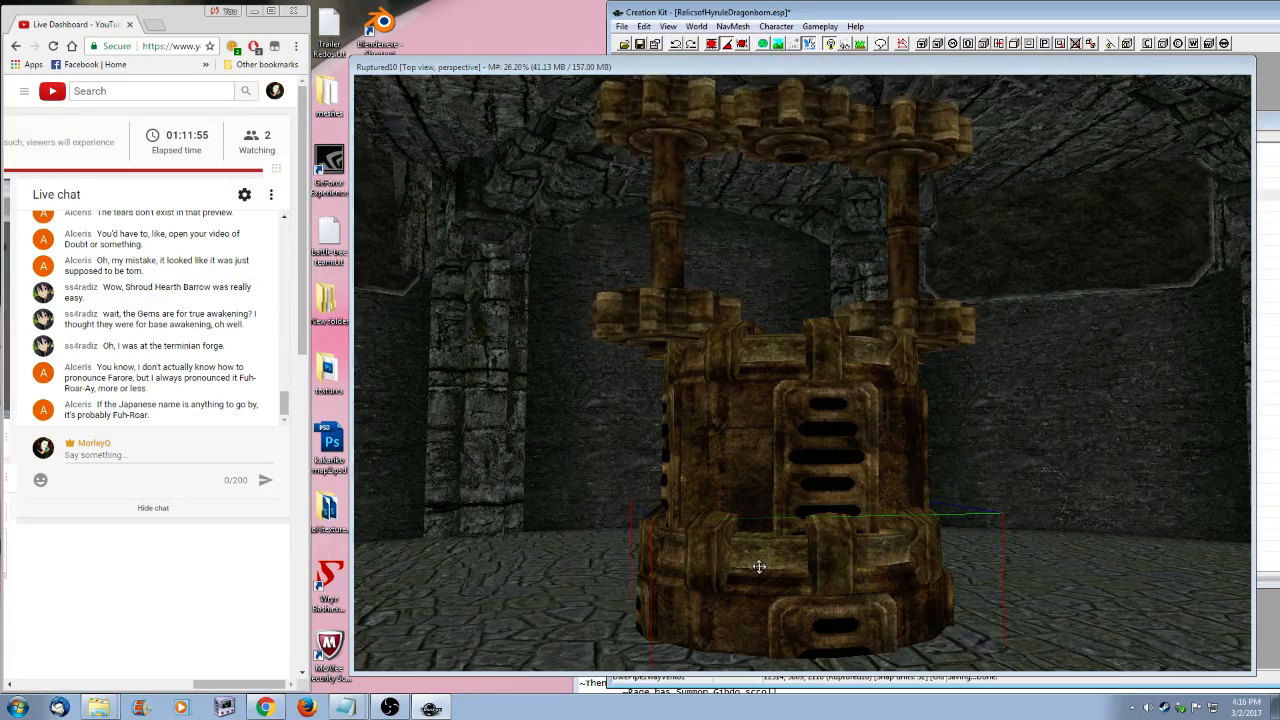
{"action": "left_click_drag", "start_coordinate": [759, 567], "coordinate": [790, 656]}
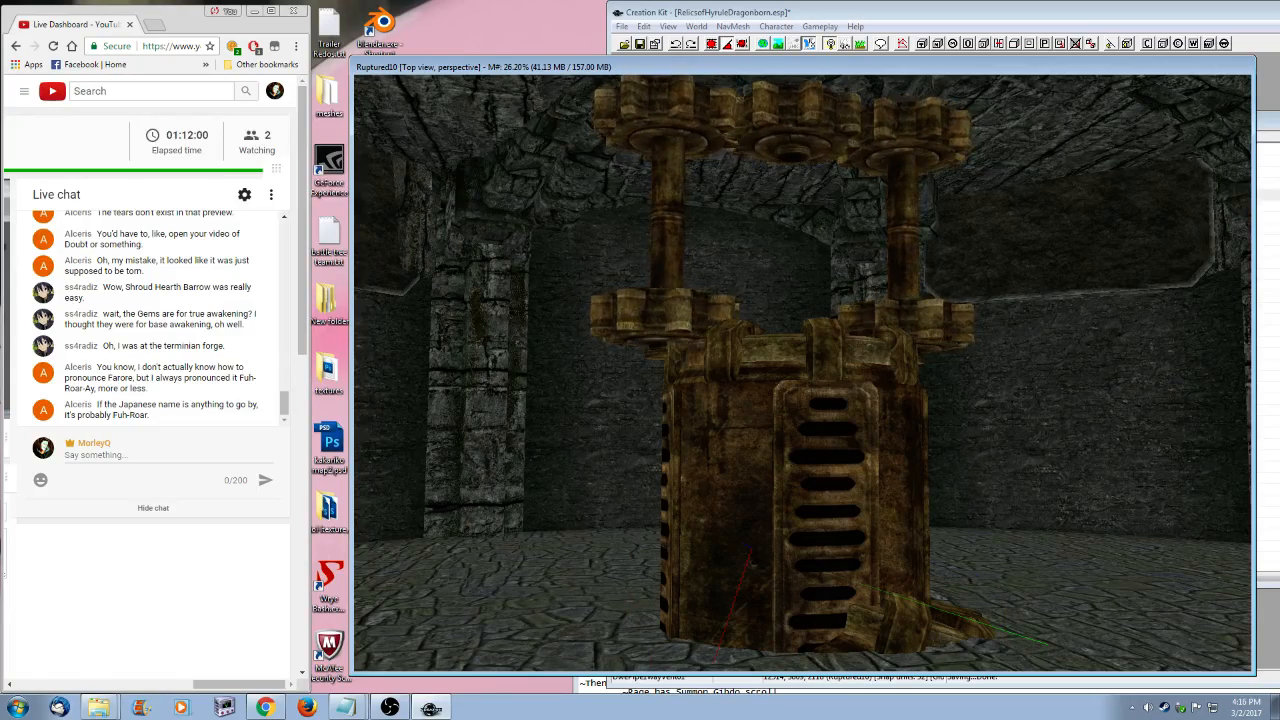
{"action": "left_click_drag", "start_coordinate": [752, 563], "coordinate": [756, 540]}
{"action": "middle_click_drag", "start_coordinate": [756, 540], "coordinate": [923, 600], "text": "shift"}
{"action": "scroll", "coordinate": [923, 606], "scroll_direction": "down", "scroll_amount": 1}
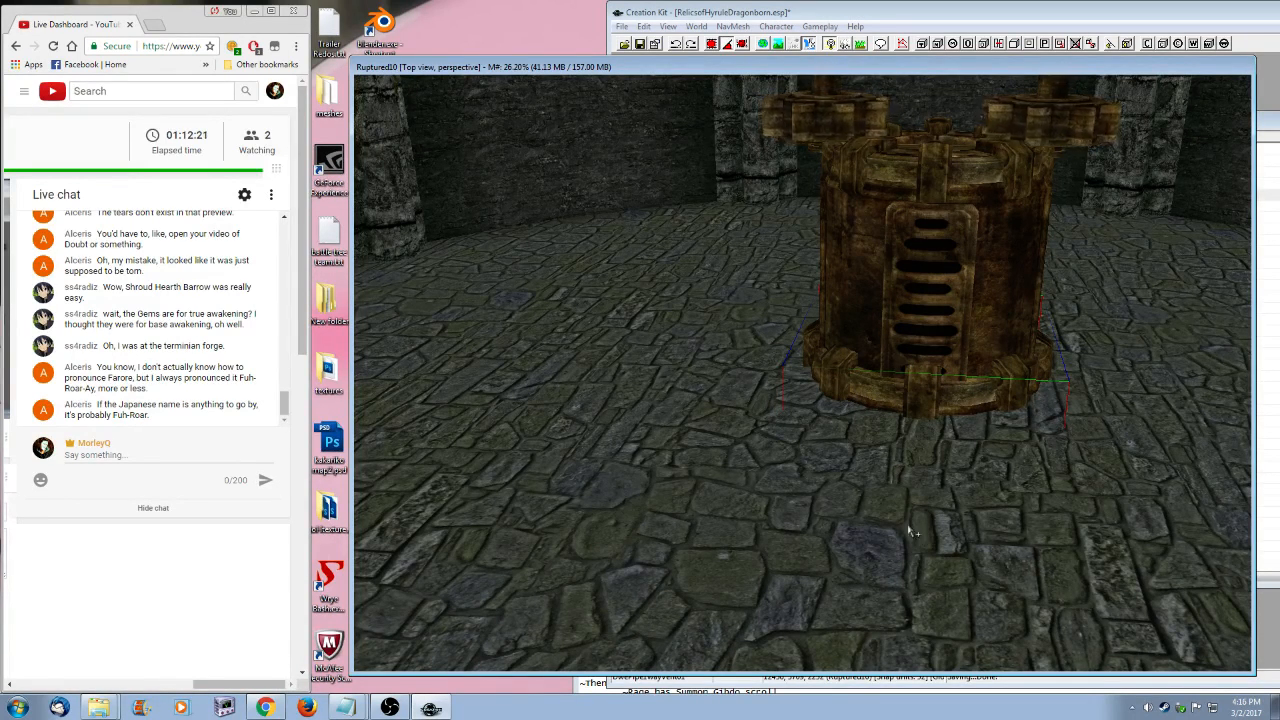
{"action": "mouse_move", "coordinate": [998, 512]}
{"action": "middle_mouse_down", "text": "shift"}
{"action": "mouse_move", "coordinate": [938, 530]}
{"action": "mouse_move", "coordinate": [995, 525]}
{"action": "middle_mouse_up", "text": "shift"}
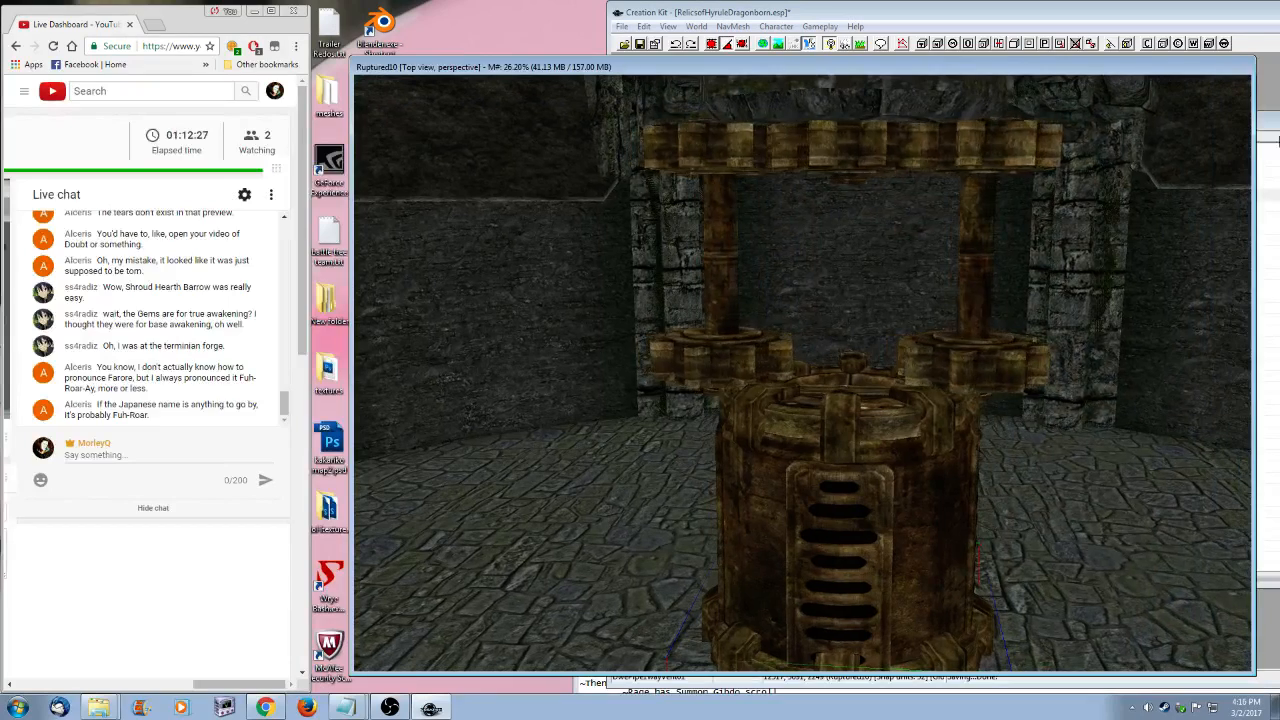
- Place DwePipe1way01 upright between the two gear columns, scale it down to fit, and toggle grid snapping
{"action": "left_click", "coordinate": [1275, 122]}
{"action": "left_click_drag", "start_coordinate": [1160, 127], "coordinate": [1148, 163]}
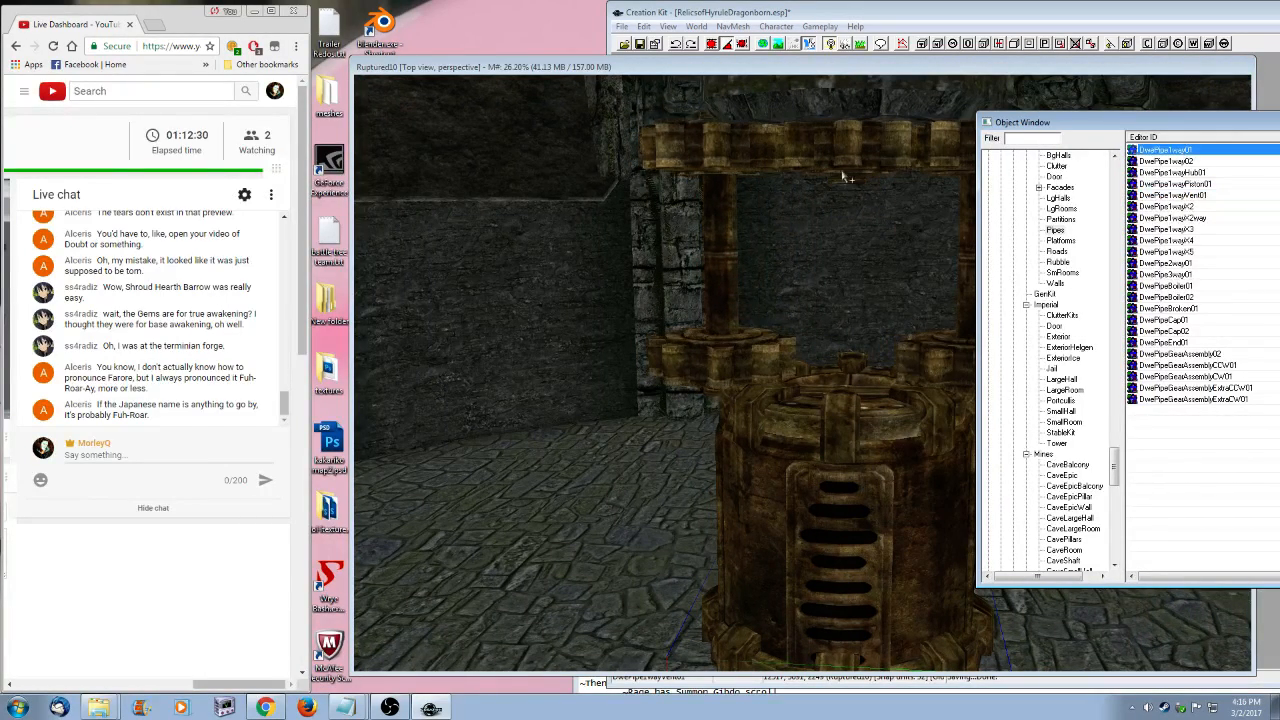
{"action": "left_click_drag", "start_coordinate": [843, 177], "coordinate": [872, 257]}
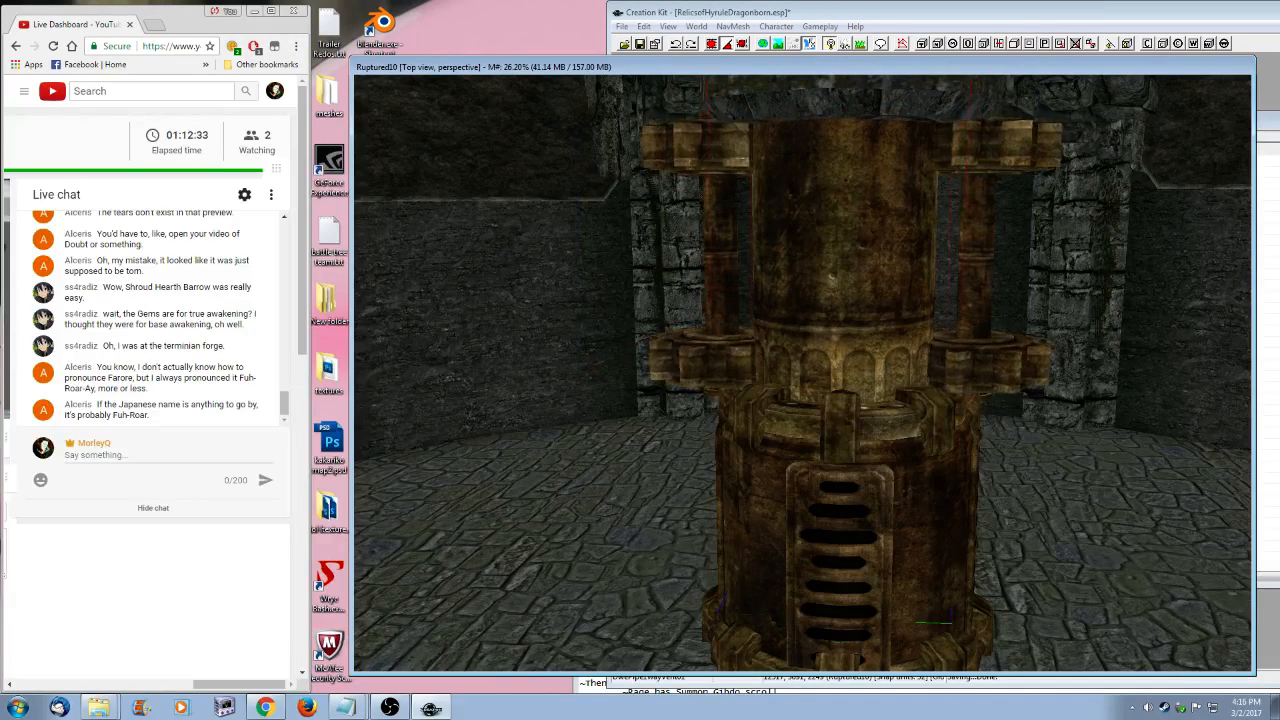
{"action": "left_click", "coordinate": [712, 44]}
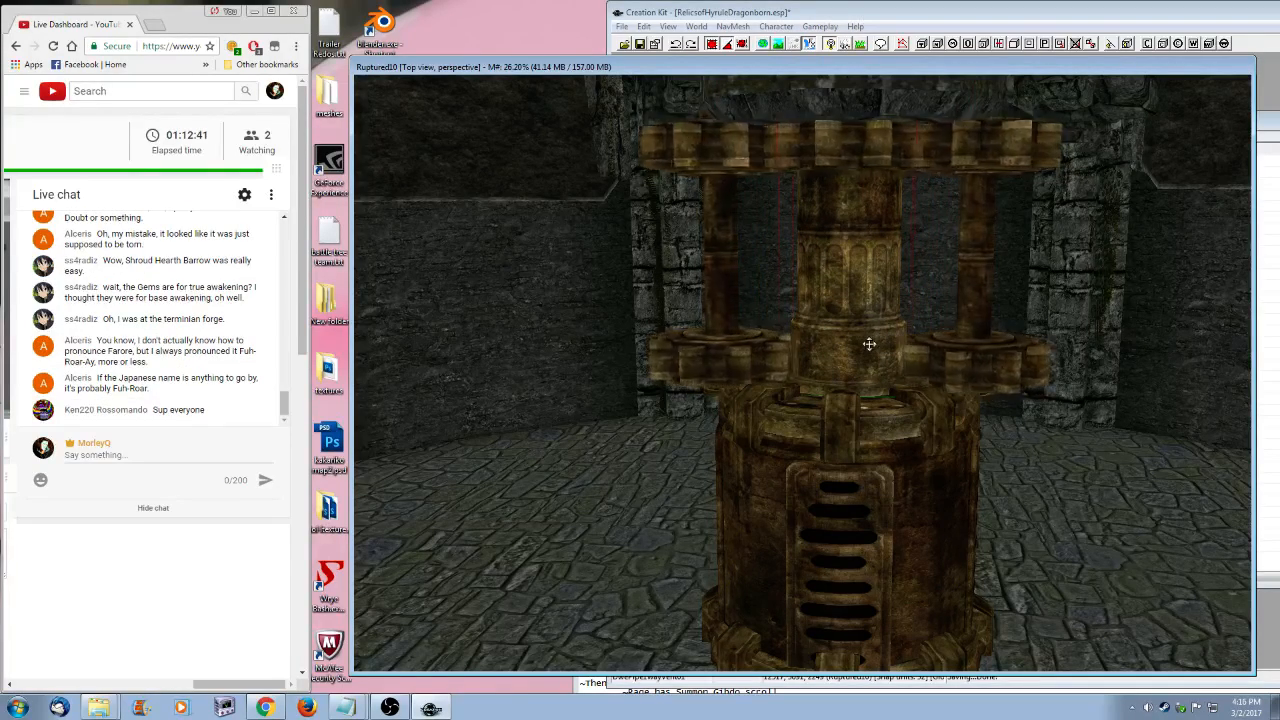
- Reposition the central pipe vertically between the drum's top and the middle gear, and align it between the gear columns
{"action": "middle_click_drag", "start_coordinate": [868, 346], "coordinate": [854, 289]}
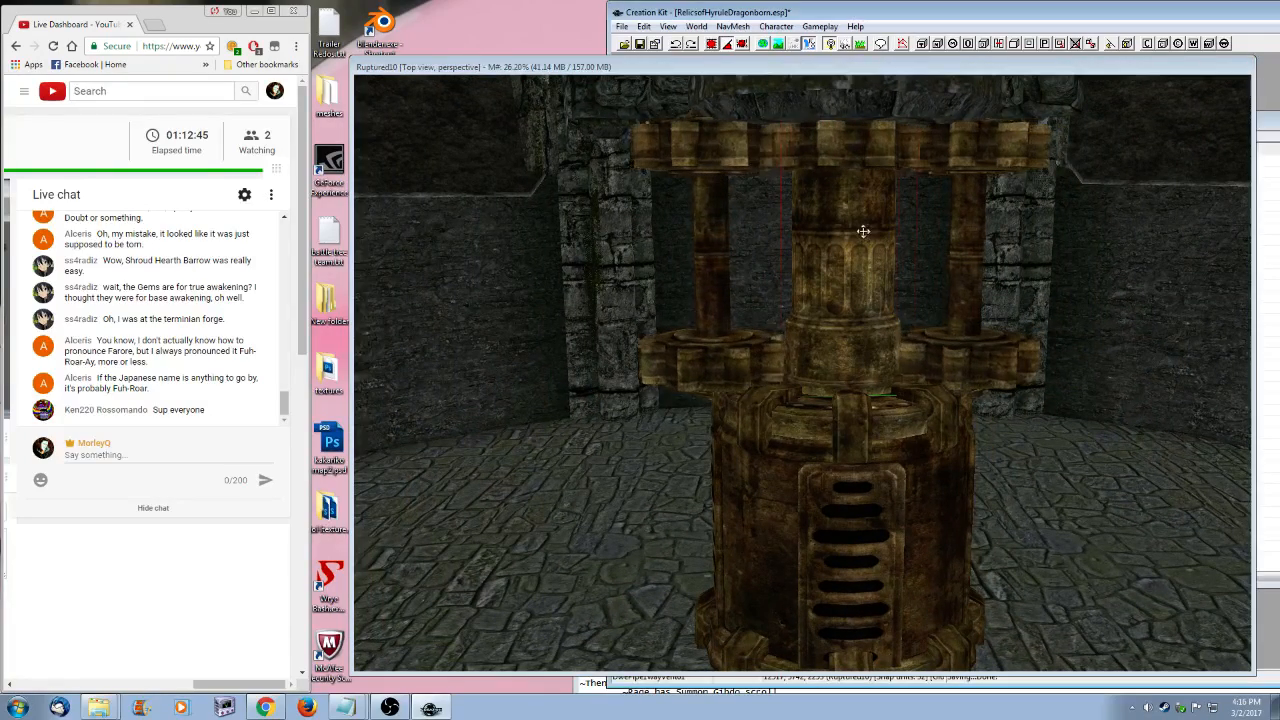
{"action": "key", "text": "z"}
{"action": "left_click_drag", "start_coordinate": [863, 231], "coordinate": [863, 134]}
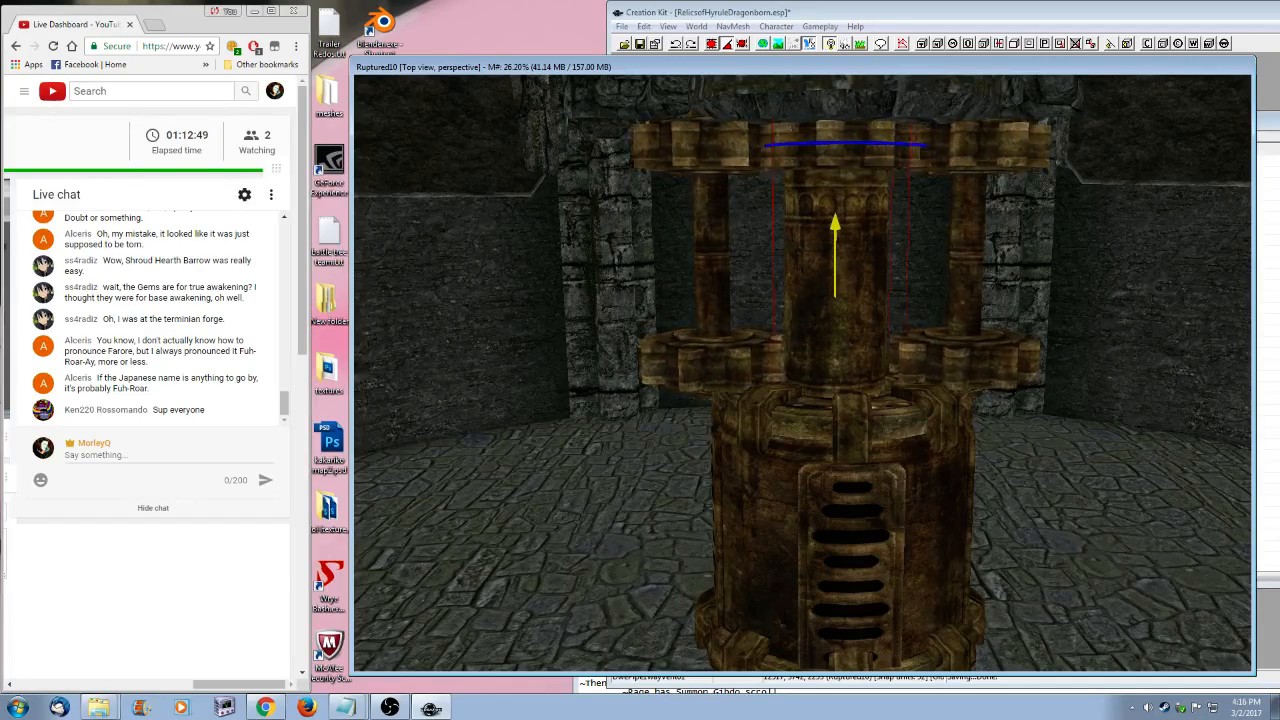
{"action": "scroll", "coordinate": [832, 357], "scroll_direction": "up", "scroll_amount": 5}
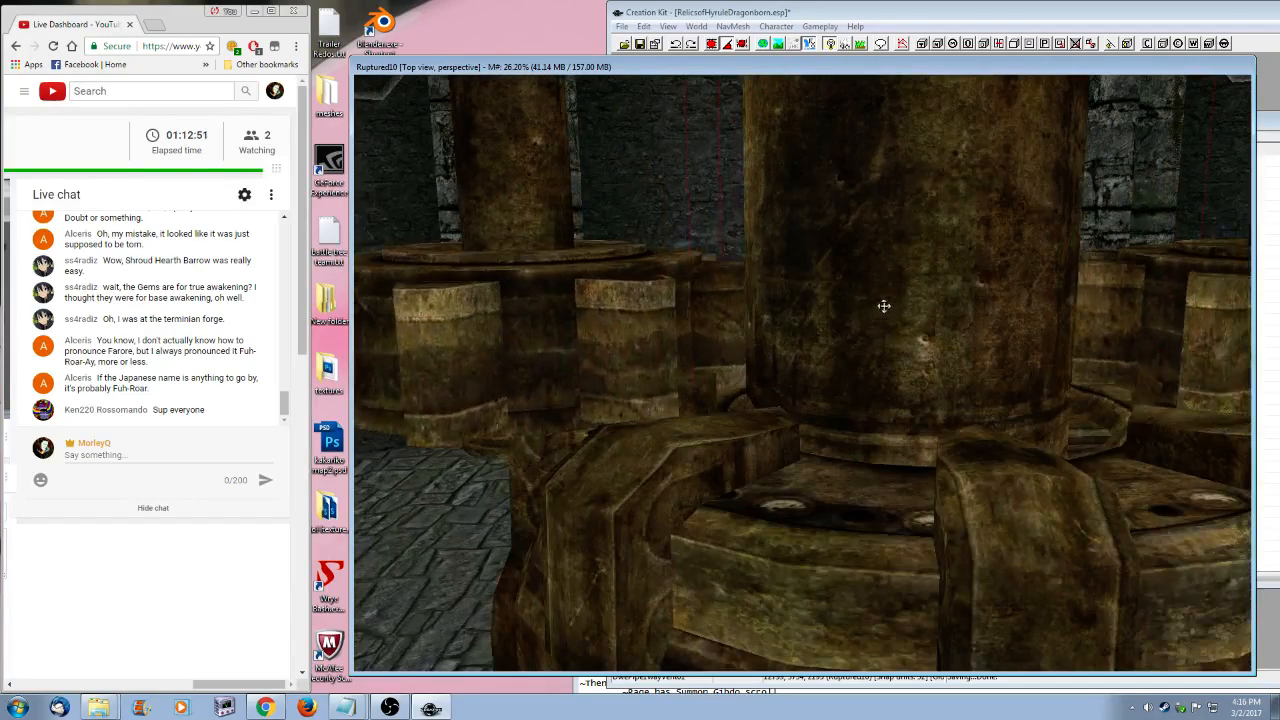
{"action": "scroll", "coordinate": [900, 280], "scroll_direction": "down", "scroll_amount": 5}
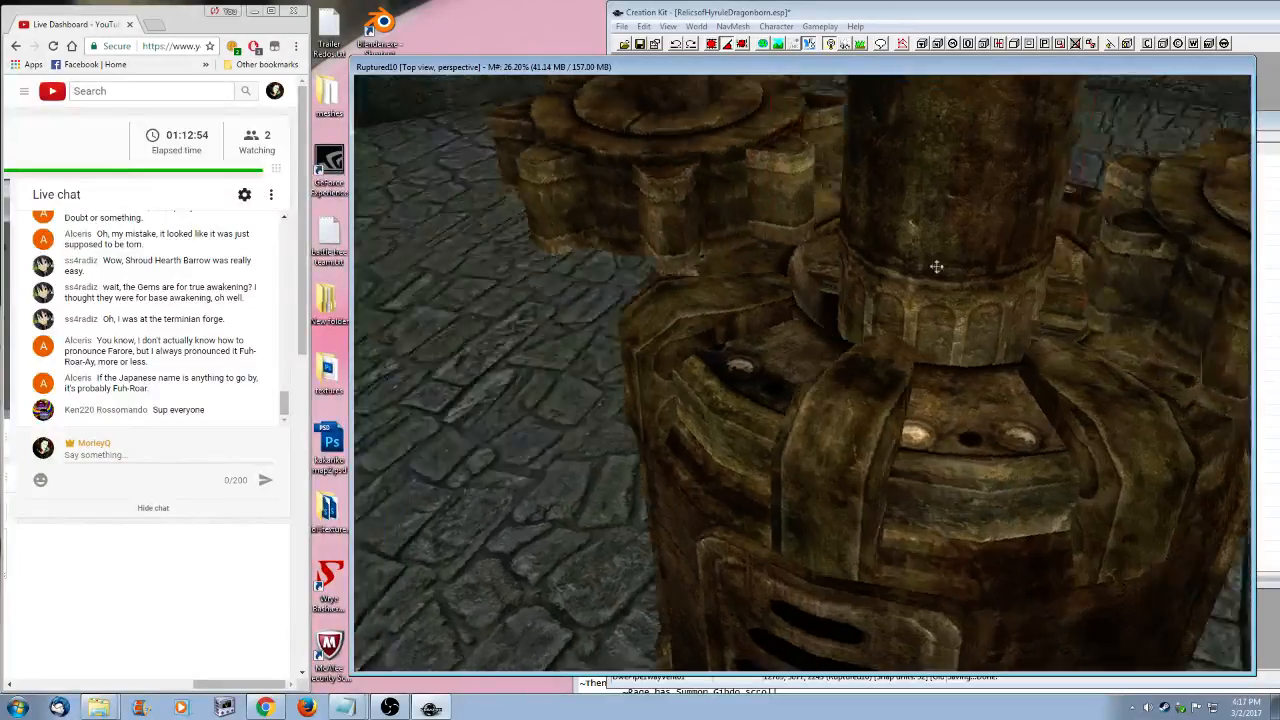
{"action": "middle_click_drag", "start_coordinate": [936, 266], "coordinate": [871, 223]}
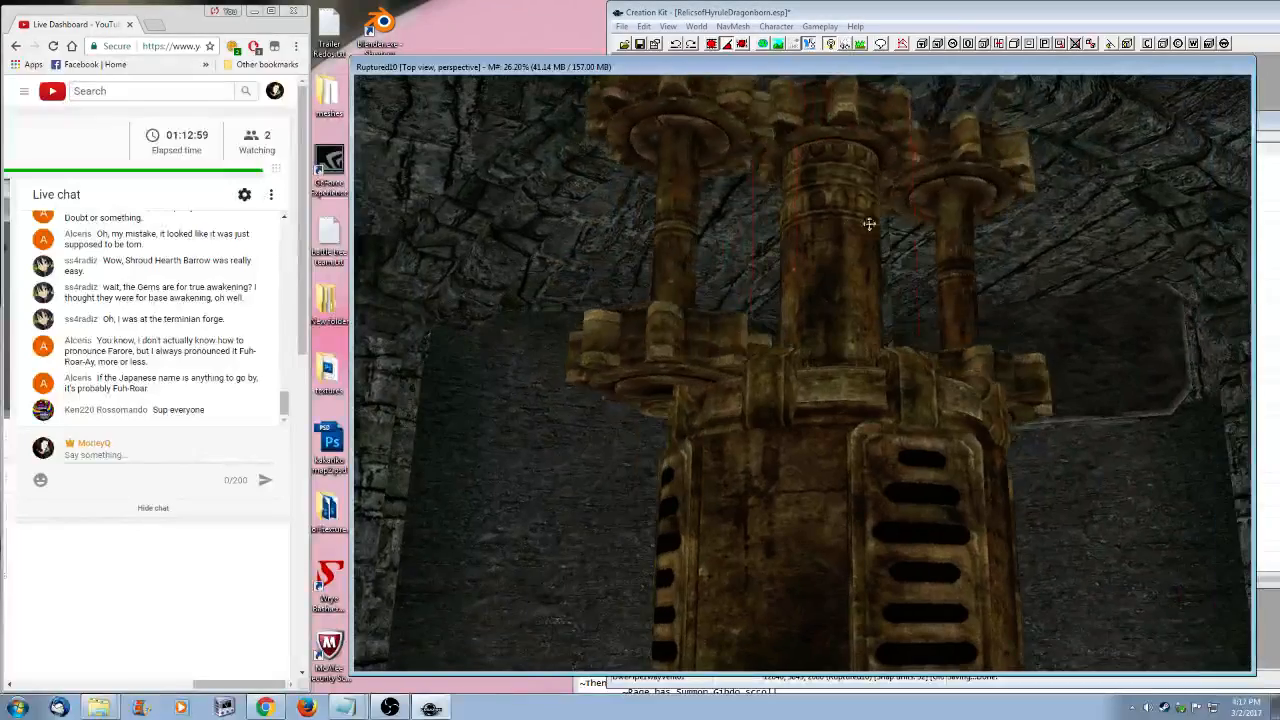
{"action": "left_click_drag", "start_coordinate": [846, 208], "coordinate": [842, 205]}
{"action": "middle_click_drag", "start_coordinate": [842, 205], "coordinate": [846, 312]}
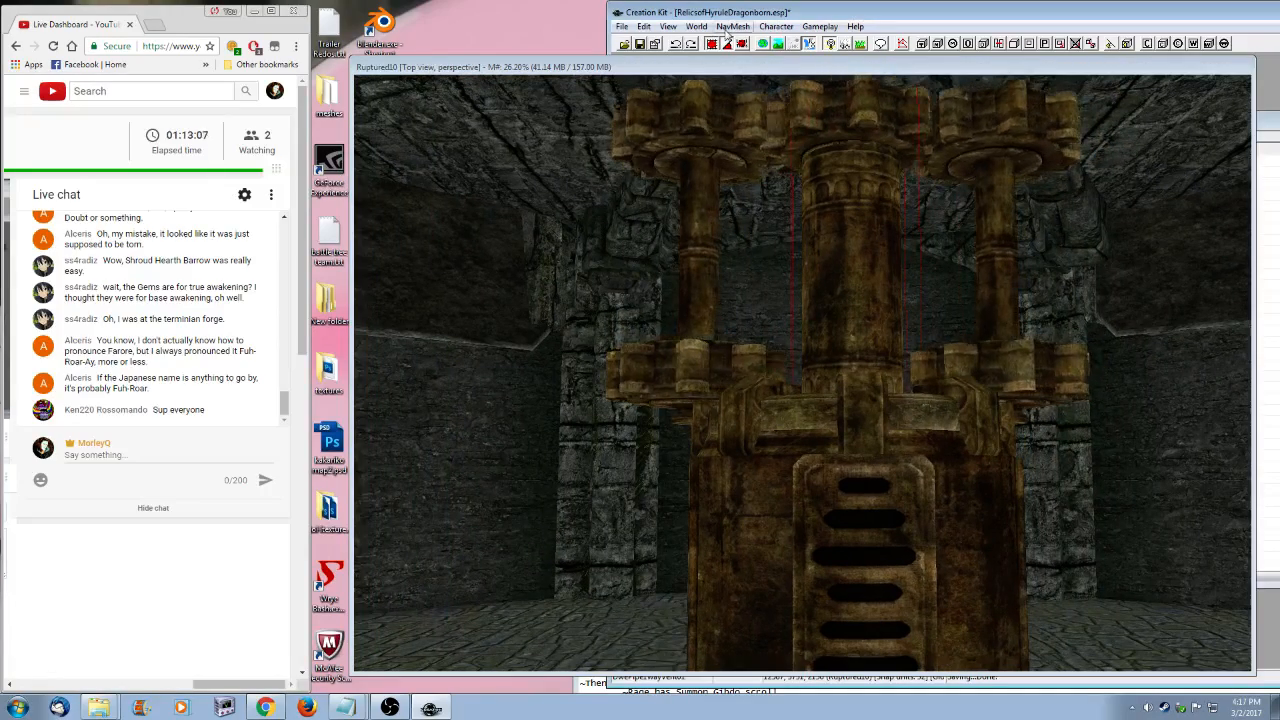
{"action": "middle_click_drag", "start_coordinate": [865, 310], "coordinate": [869, 223]}
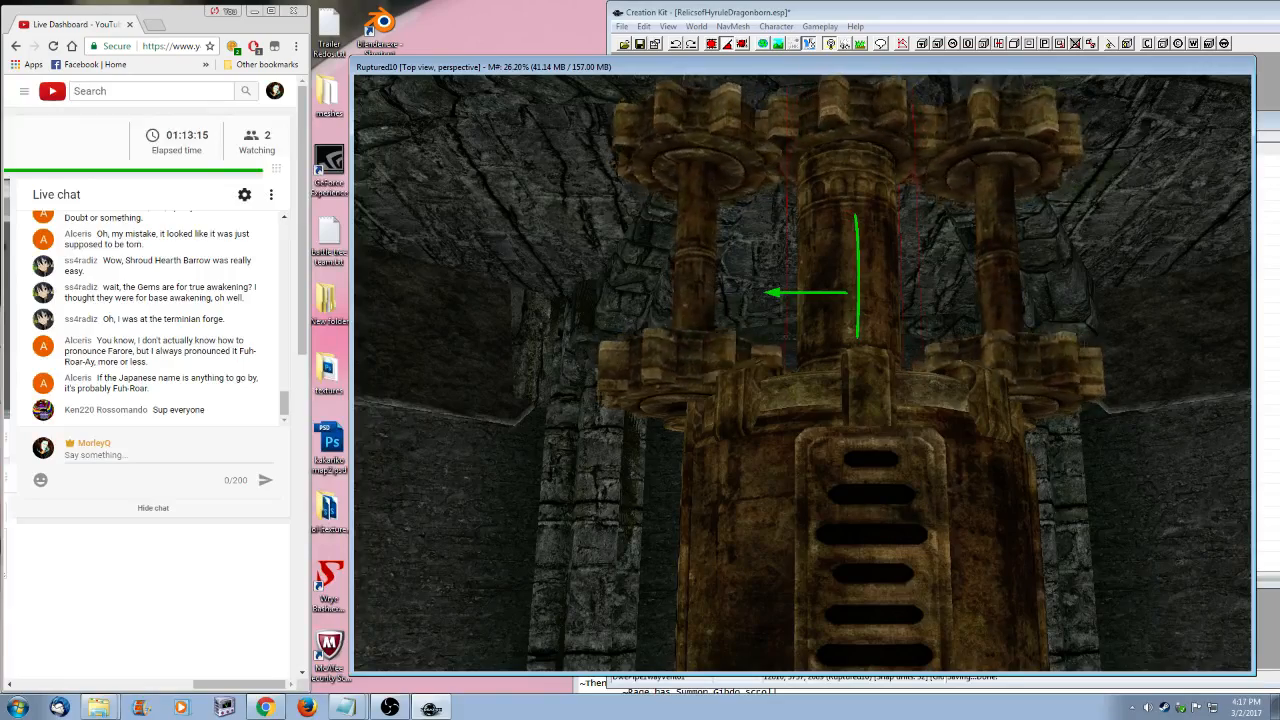
- Fine-tune the central pipe's scale in its reference properties and inspect its fit beneath the upper gear
{"action": "scroll", "coordinate": [934, 374], "scroll_direction": "up", "scroll_amount": 3}
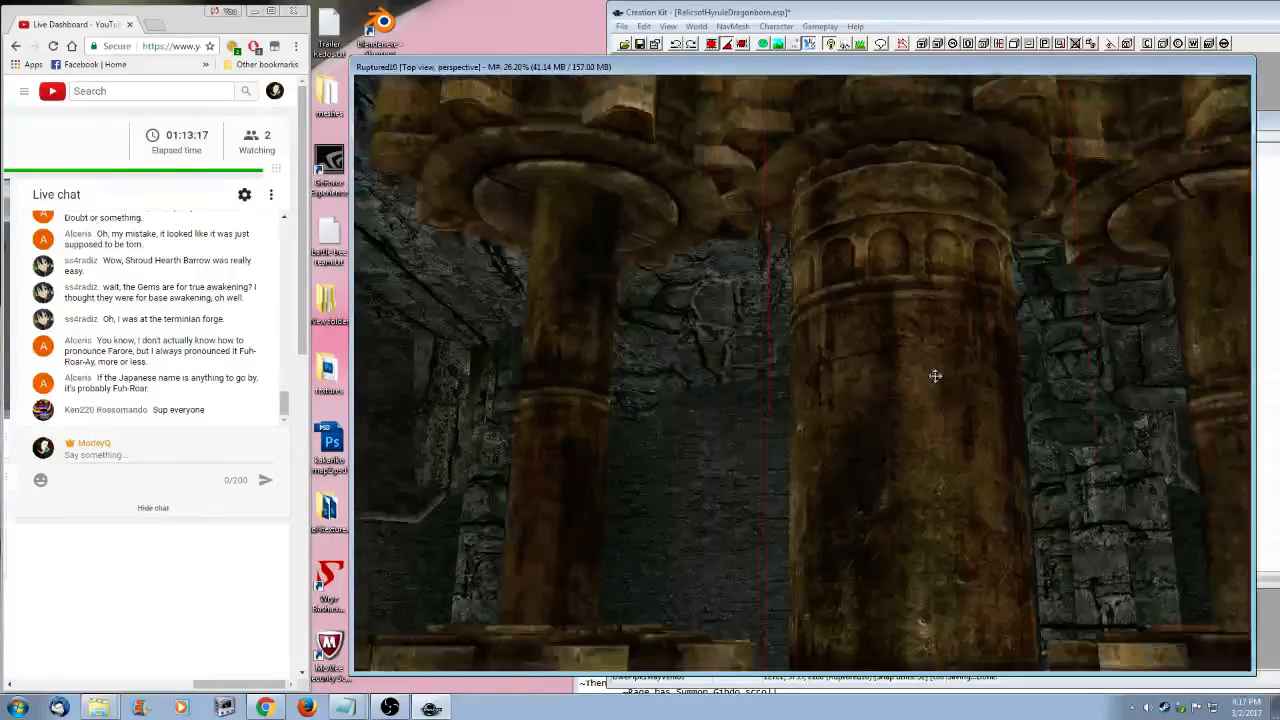
{"action": "middle_click_drag", "start_coordinate": [934, 374], "coordinate": [911, 394], "text": "shift"}
{"action": "key", "text": "z"}
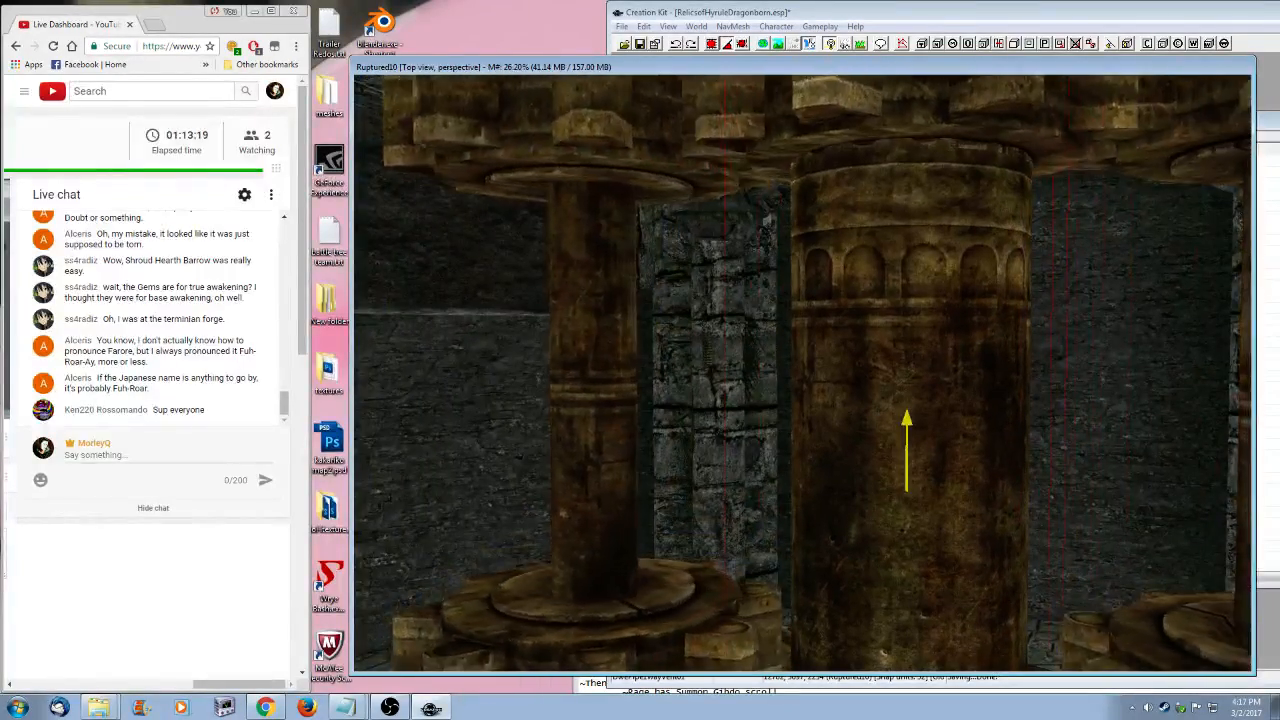
{"action": "right_click", "coordinate": [911, 330]}
{"action": "left_click", "coordinate": [941, 424]}
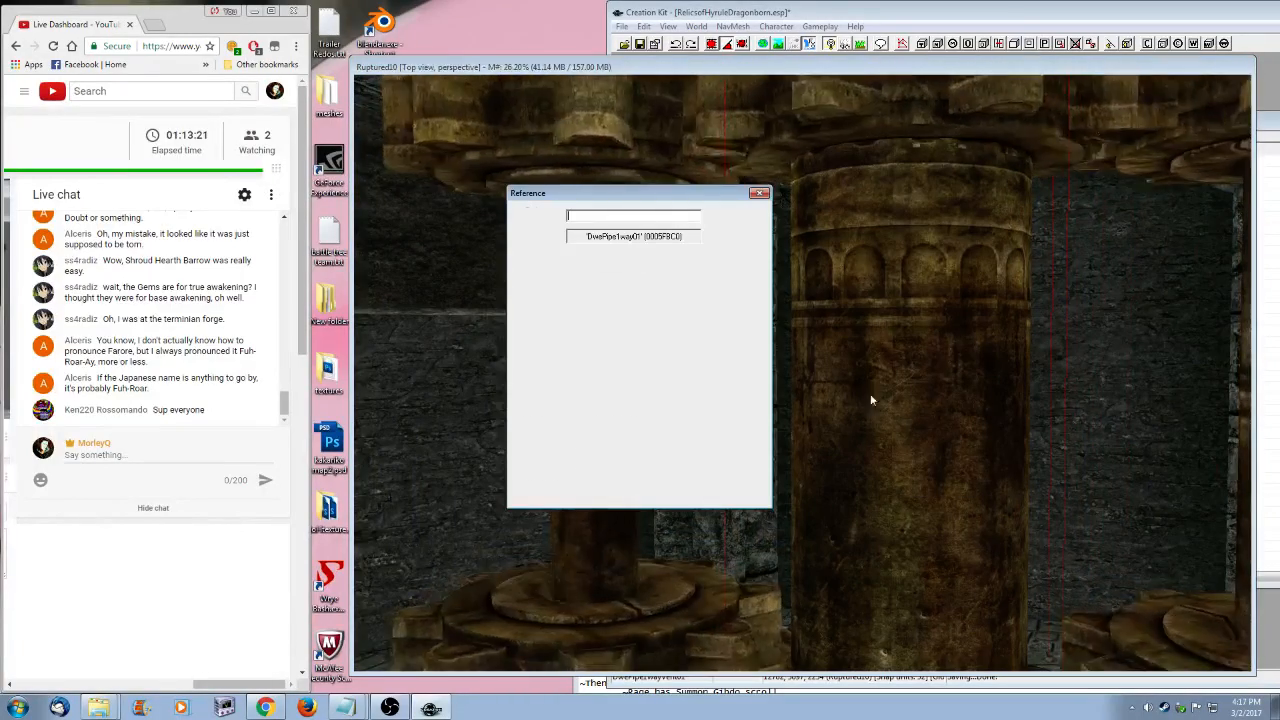
{"action": "left_click", "coordinate": [599, 384]}
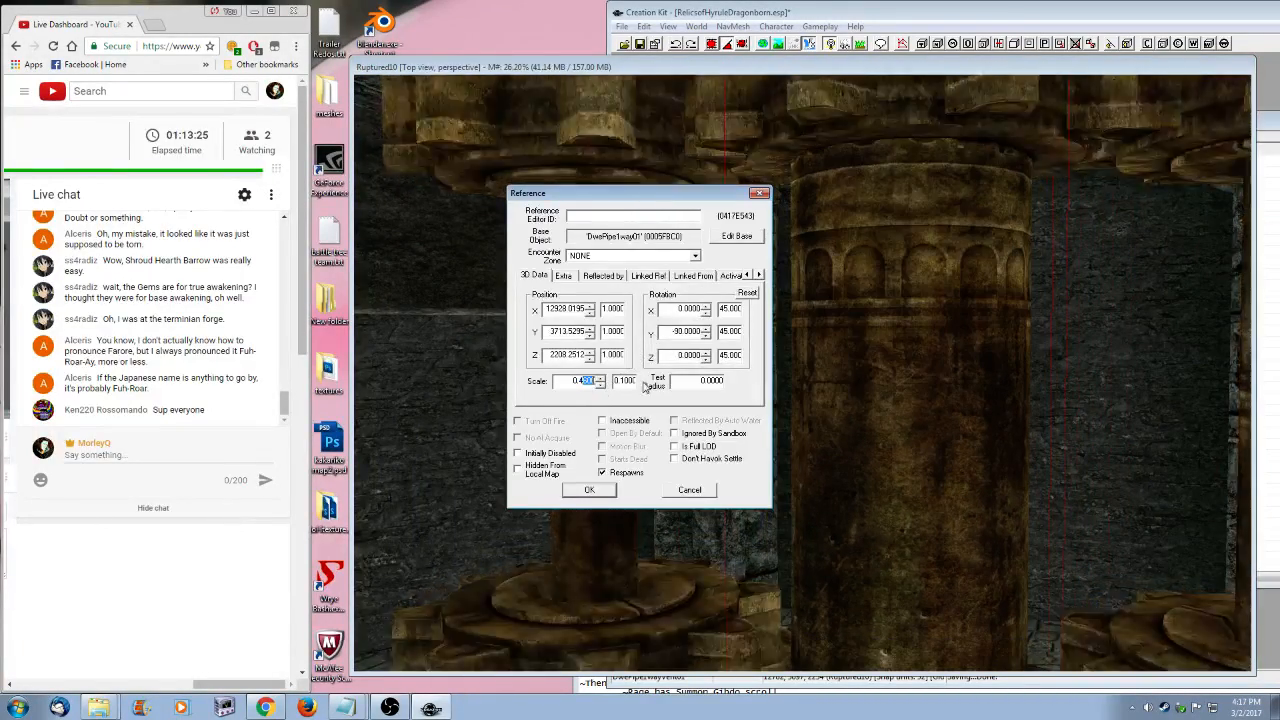
{"action": "left_click", "coordinate": [589, 489]}
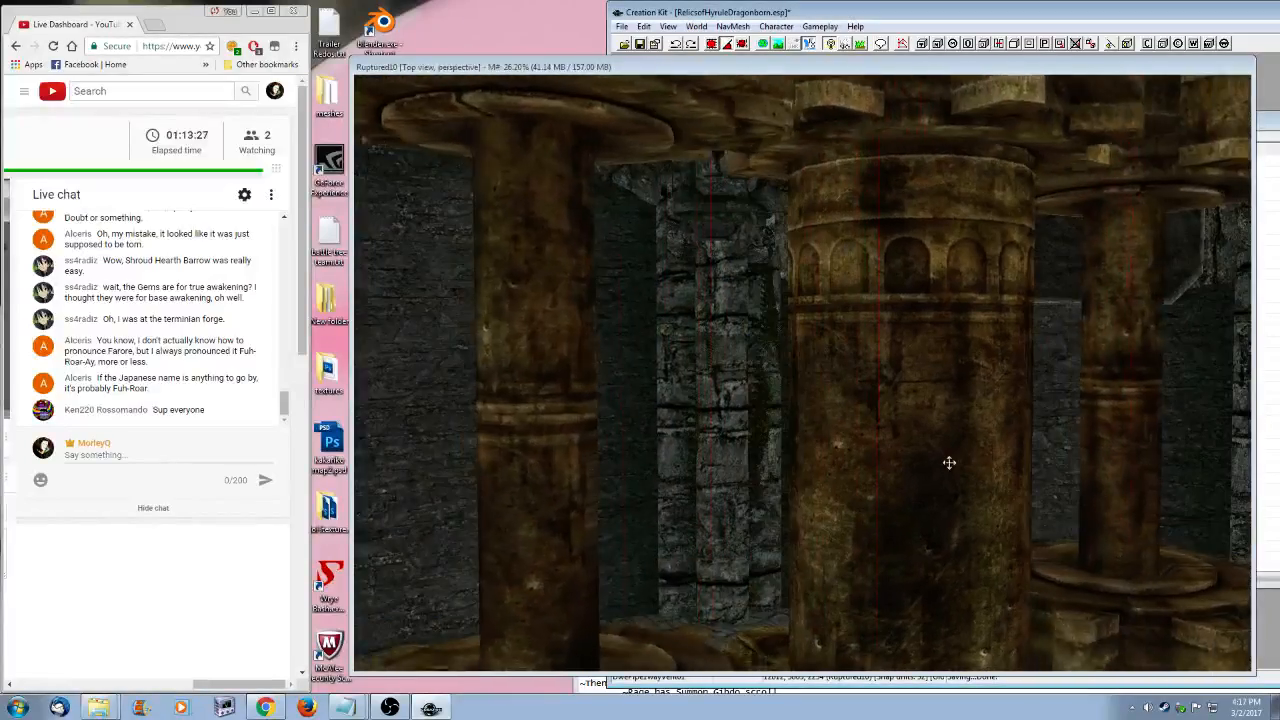
{"action": "middle_click_drag", "start_coordinate": [878, 472], "coordinate": [991, 469], "text": "shift"}
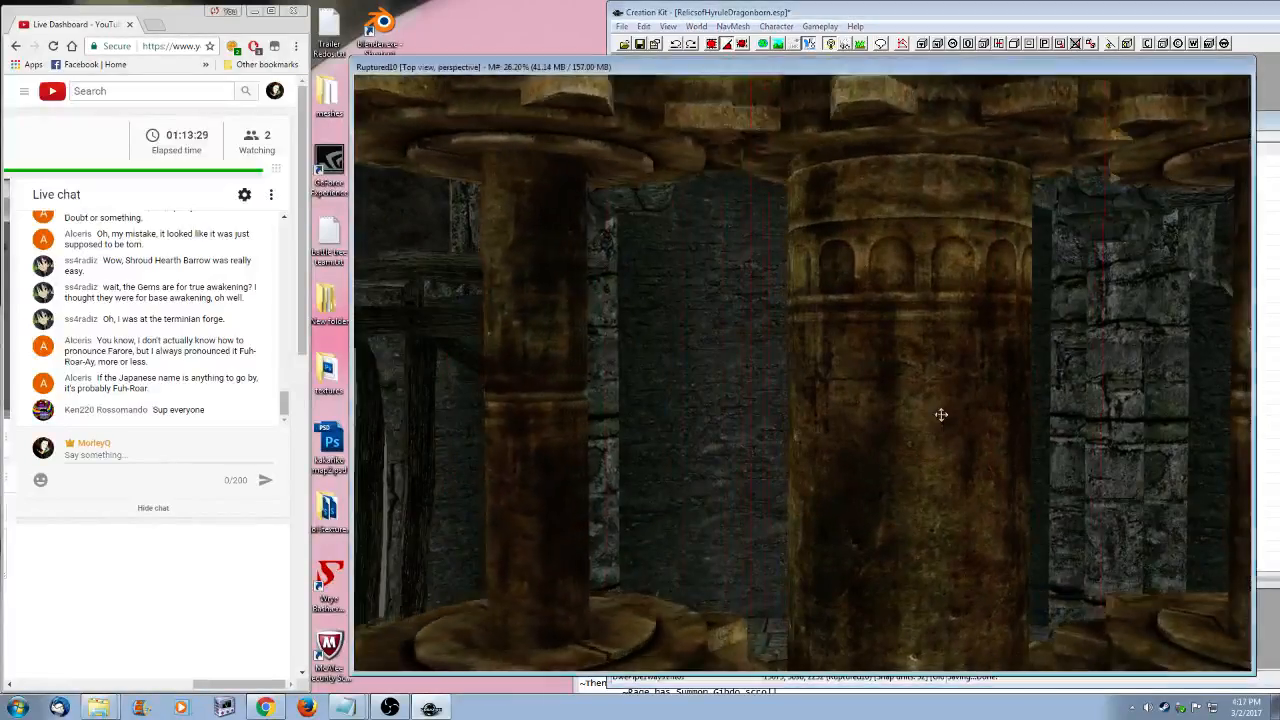
{"action": "middle_click_drag", "start_coordinate": [940, 414], "coordinate": [877, 509], "text": "shift"}
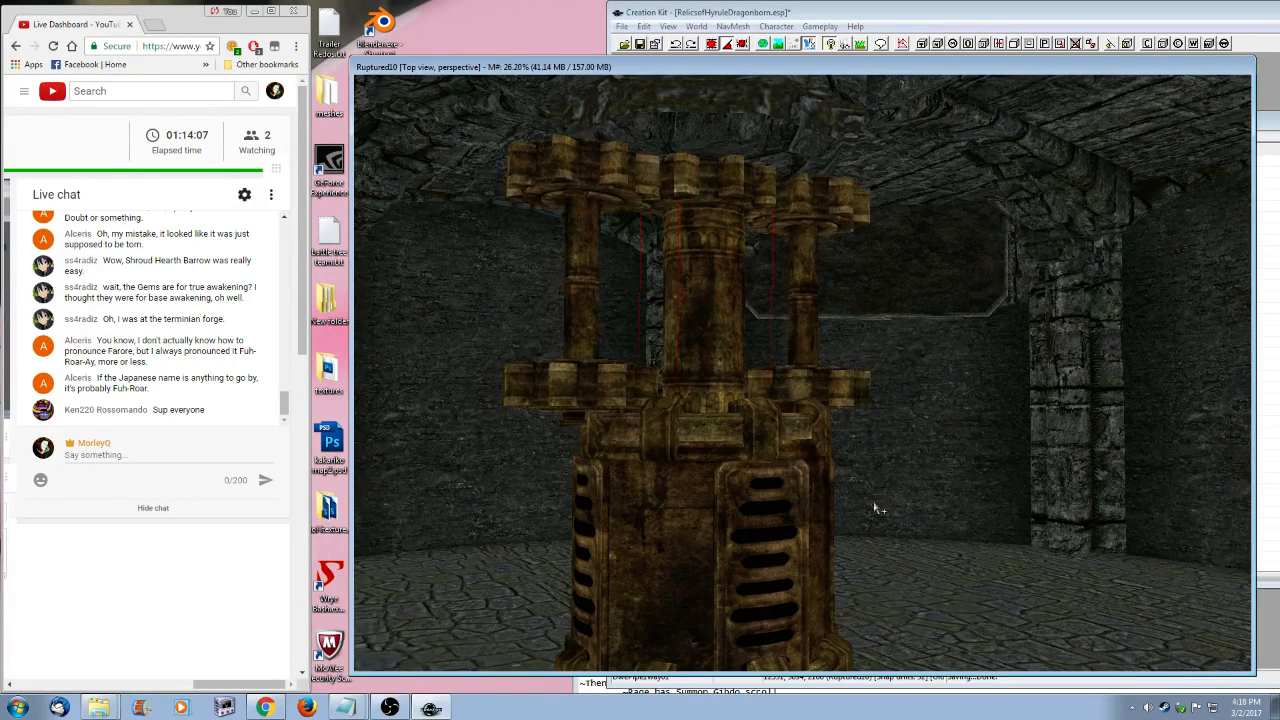
- Try removing one of the side gear assemblies from the decoration, and undo the deletion
{"action": "middle_click_drag", "start_coordinate": [880, 451], "coordinate": [866, 457]}
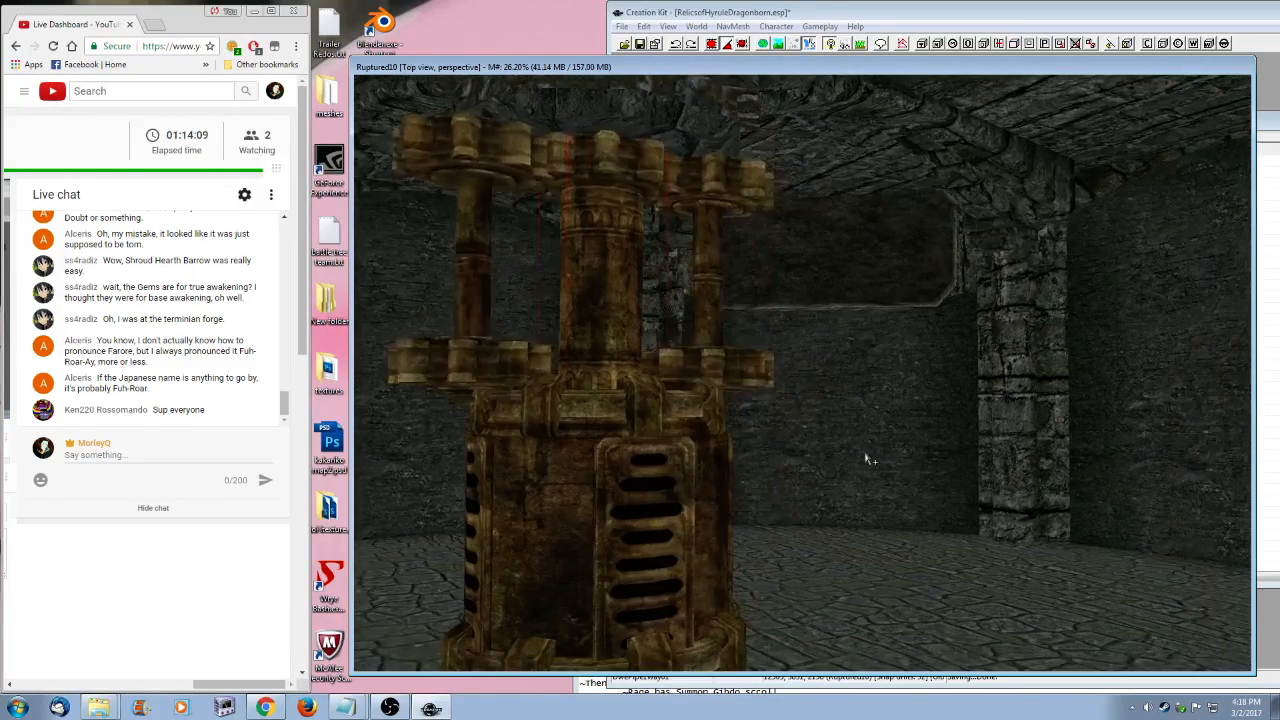
{"action": "left_click", "coordinate": [752, 372]}
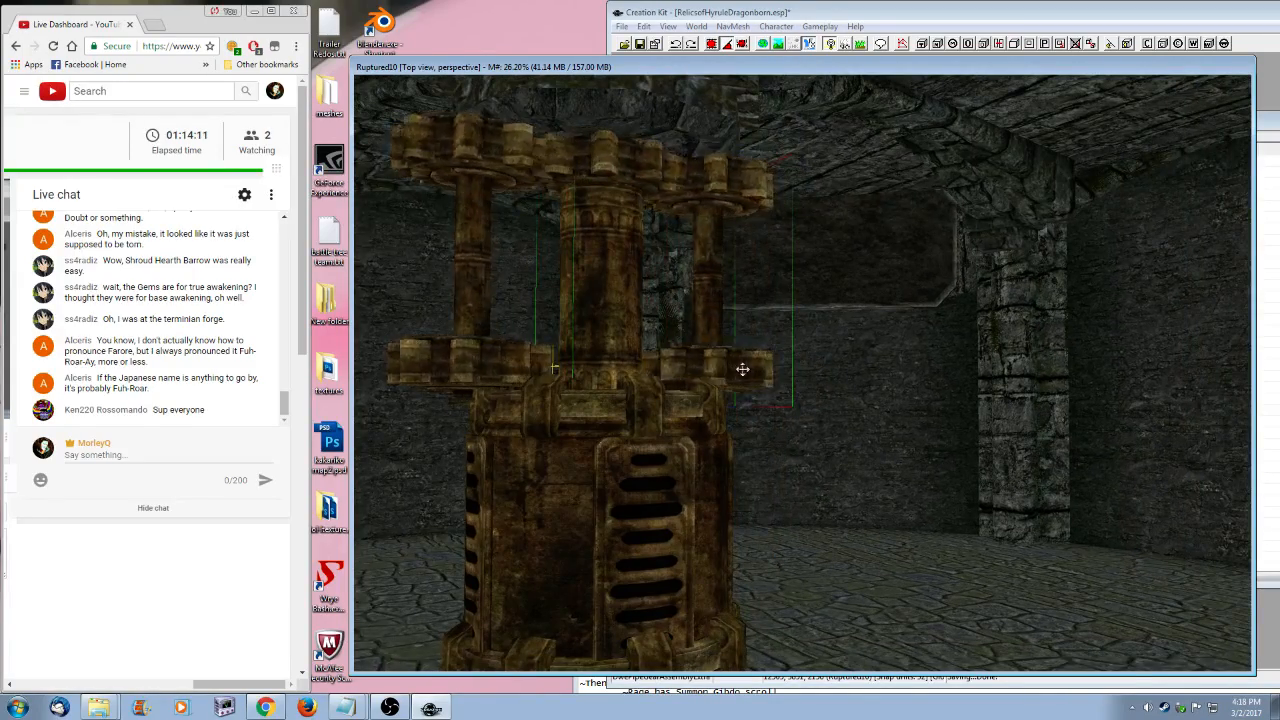
{"action": "middle_click_drag", "start_coordinate": [751, 374], "coordinate": [711, 386], "text": "shift"}
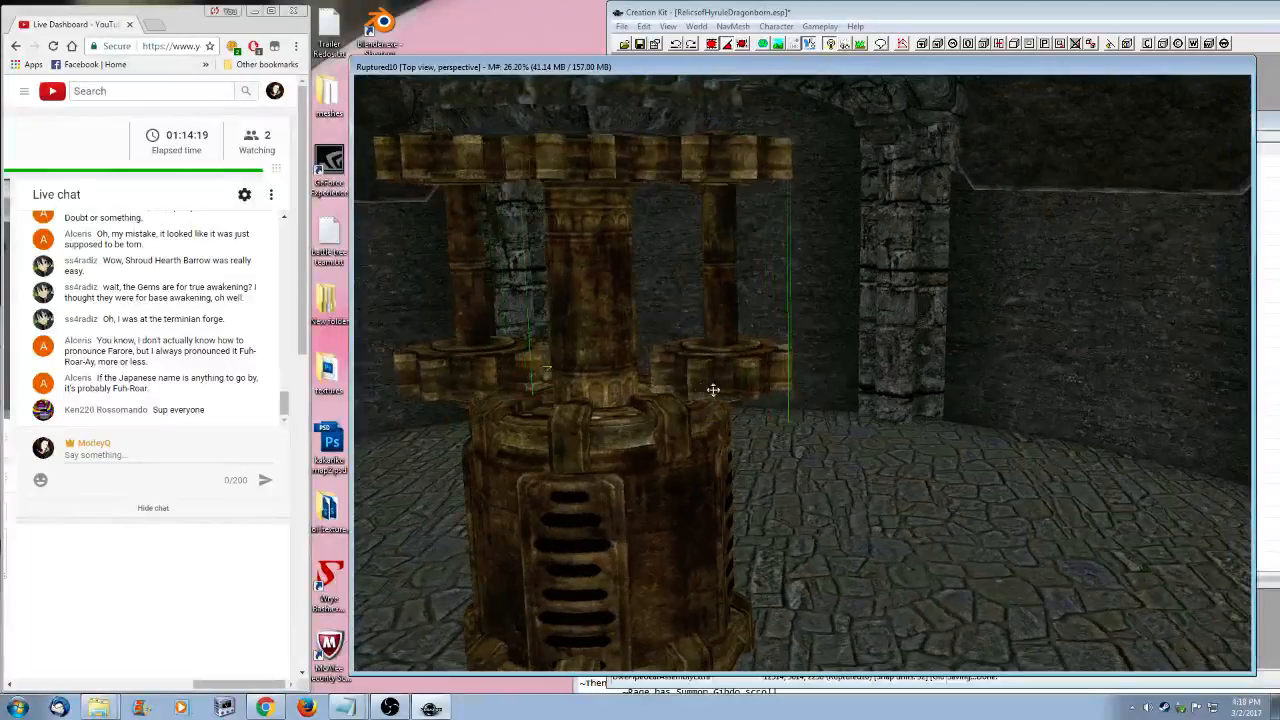
{"action": "middle_click_drag", "start_coordinate": [800, 421], "coordinate": [843, 486], "text": "shift"}
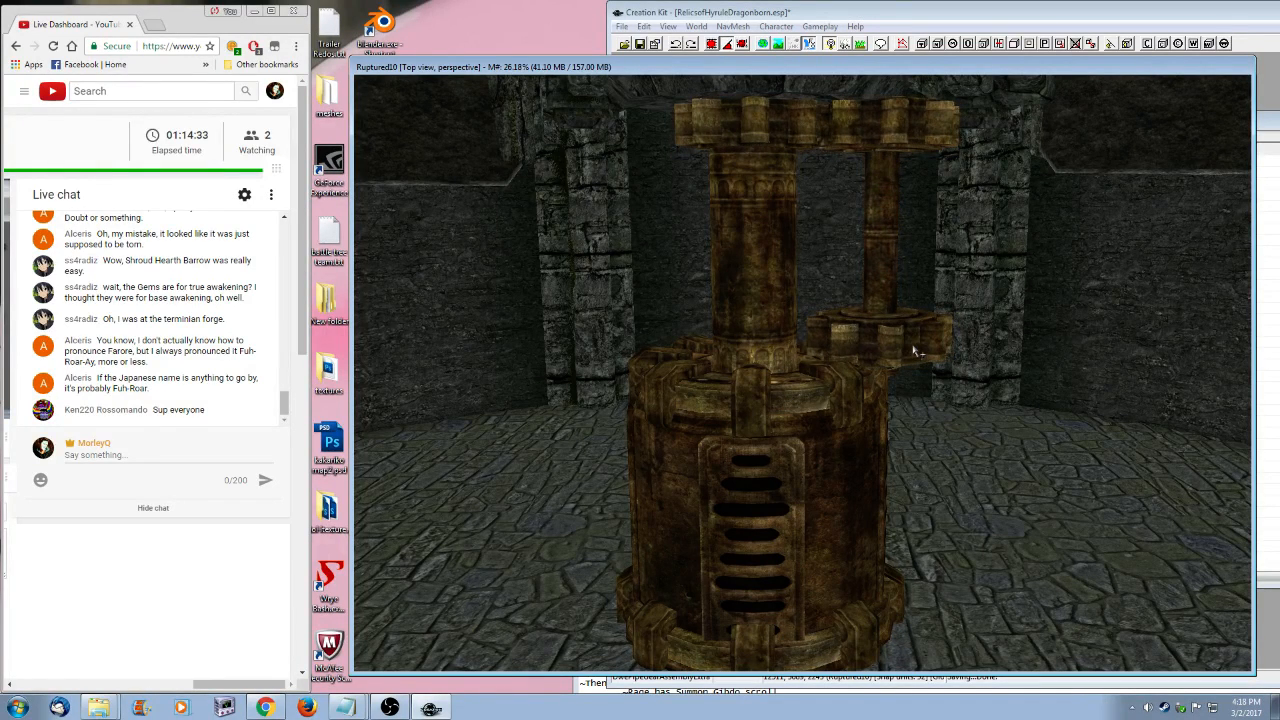
{"action": "mouse_move", "coordinate": [817, 494]}
{"action": "middle_mouse_down"}
{"action": "mouse_move", "coordinate": [766, 489]}
{"action": "mouse_move", "coordinate": [811, 494]}
{"action": "middle_mouse_up"}
{"action": "key", "text": "ctrl+z"}
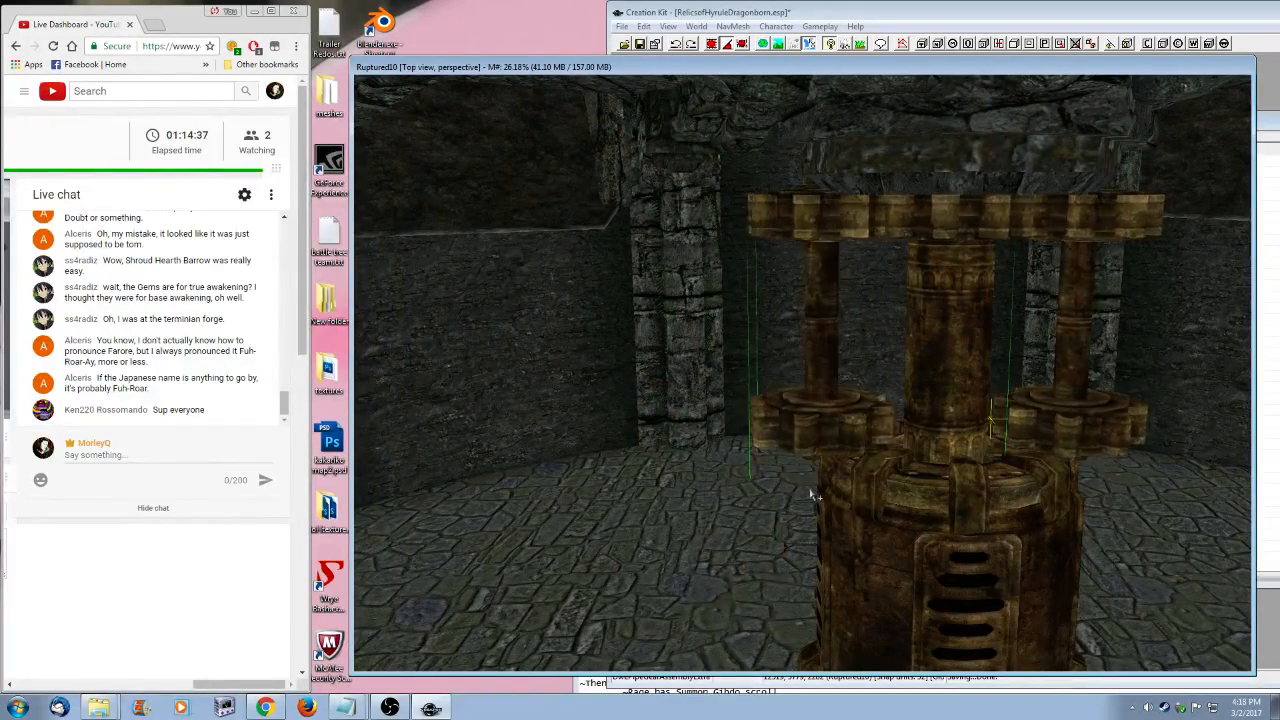
- Delete the side gear assembly on the opposite side of the central pipe, keeping the restored one
{"action": "left_click_drag", "start_coordinate": [950, 432], "coordinate": [1108, 418]}
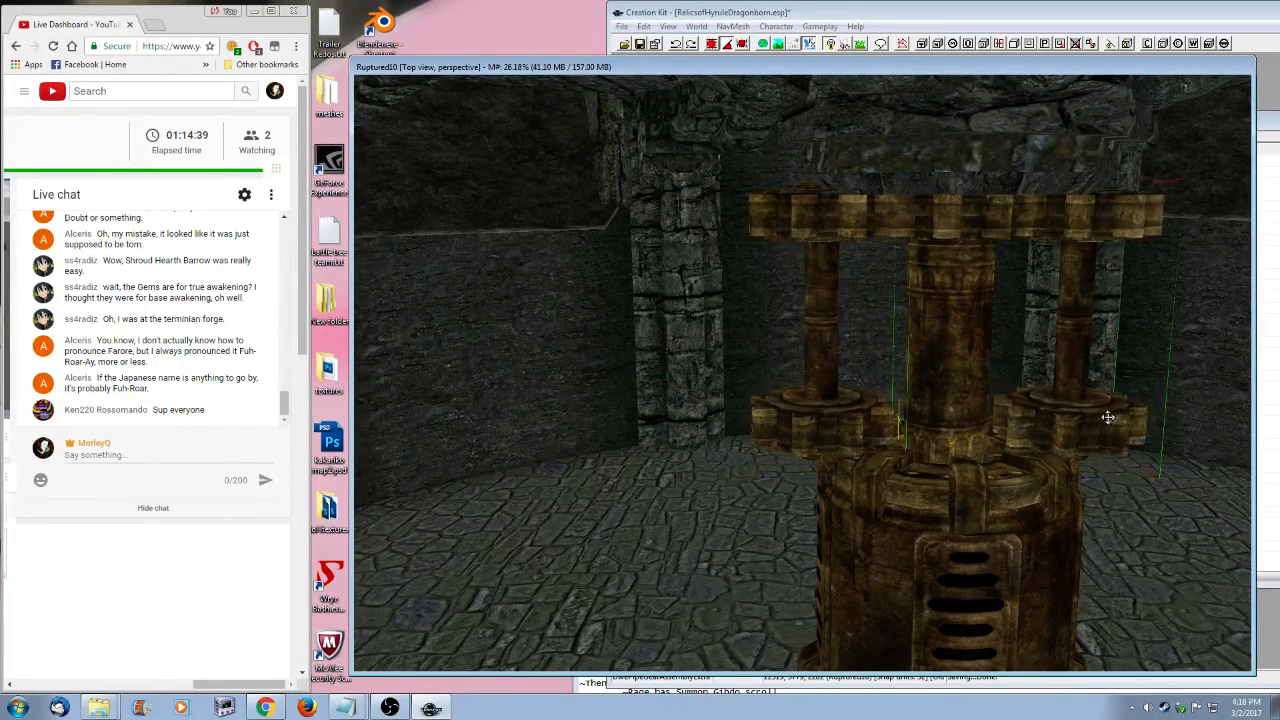
{"action": "middle_click_drag", "start_coordinate": [1108, 418], "coordinate": [771, 400], "text": "shift"}
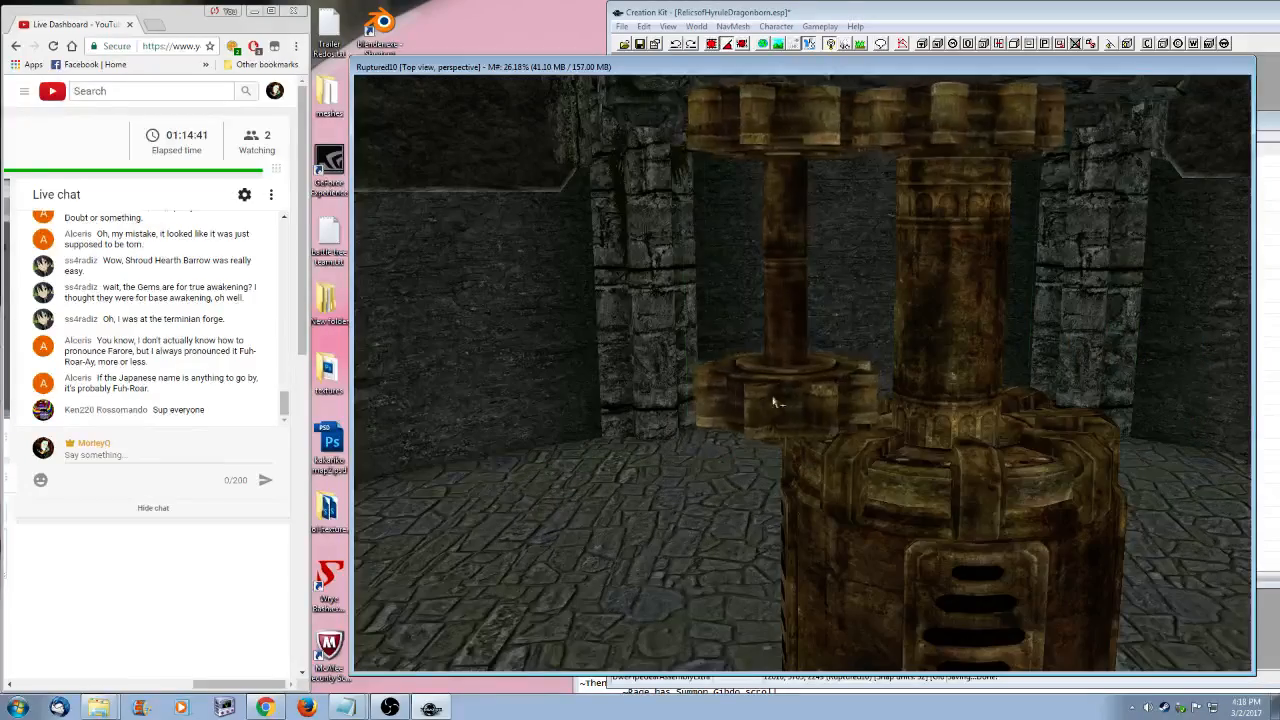
{"action": "middle_click_drag", "start_coordinate": [829, 497], "coordinate": [835, 562], "text": "shift"}
- Preview the DwePipeGearAssembly02 model, close the preview, and return to the gear decoration in the cell
{"action": "left_click", "coordinate": [1273, 116]}
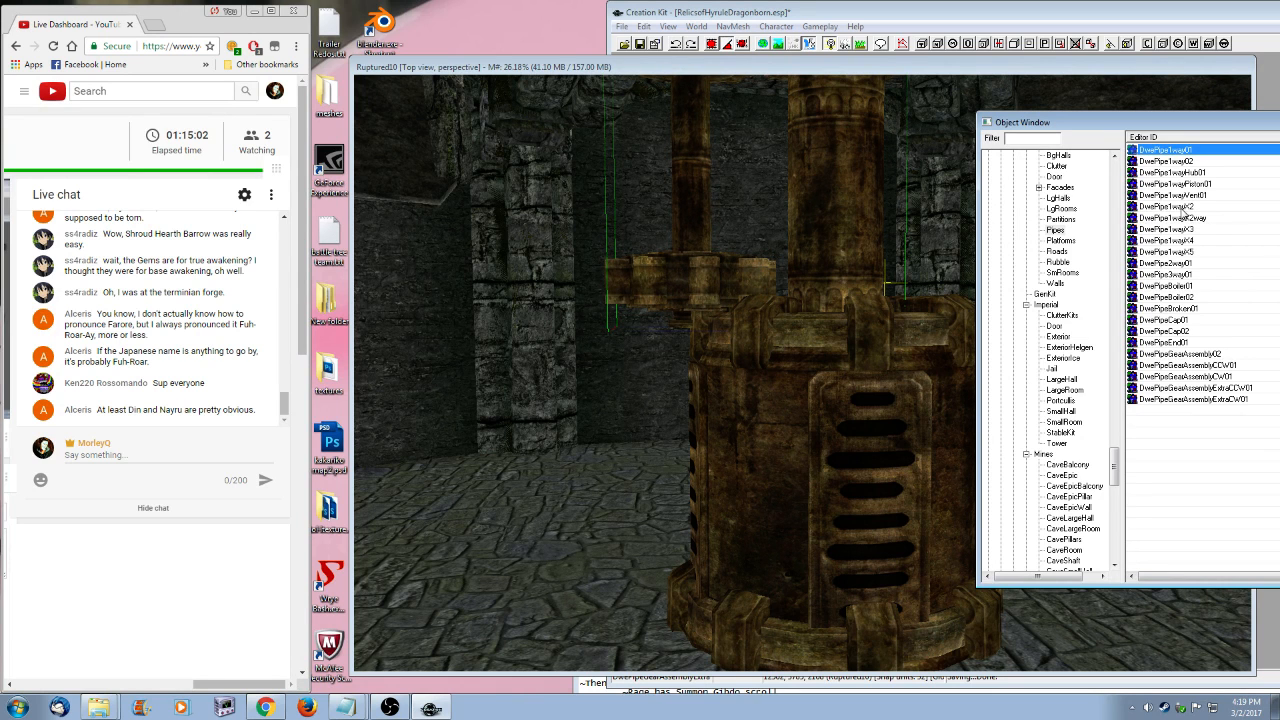
{"action": "double_click", "coordinate": [1180, 353]}
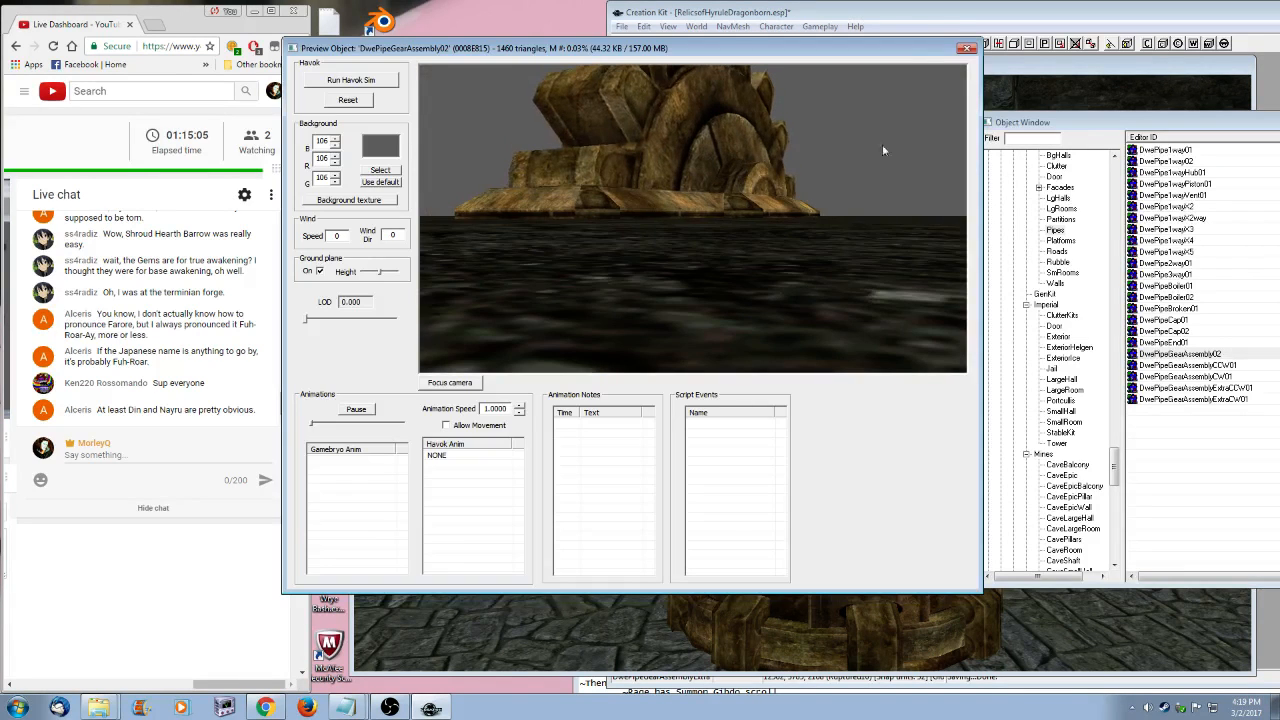
{"action": "left_click", "coordinate": [966, 48]}
{"action": "left_click", "coordinate": [777, 463]}
{"action": "scroll", "coordinate": [777, 463], "scroll_direction": "down", "scroll_amount": 5}
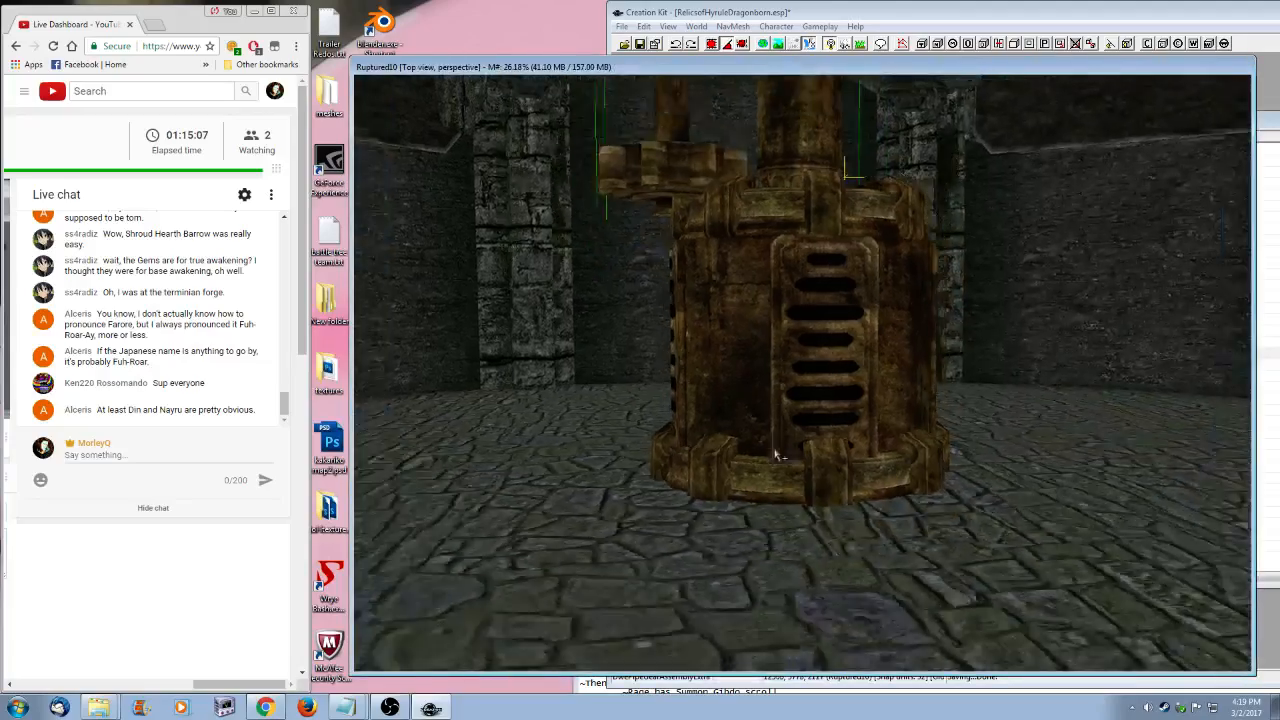
- Examine the vent base and side gear assembly of the gear decoration from several sides
{"action": "middle_click_drag", "start_coordinate": [781, 474], "coordinate": [851, 481], "text": "shift"}
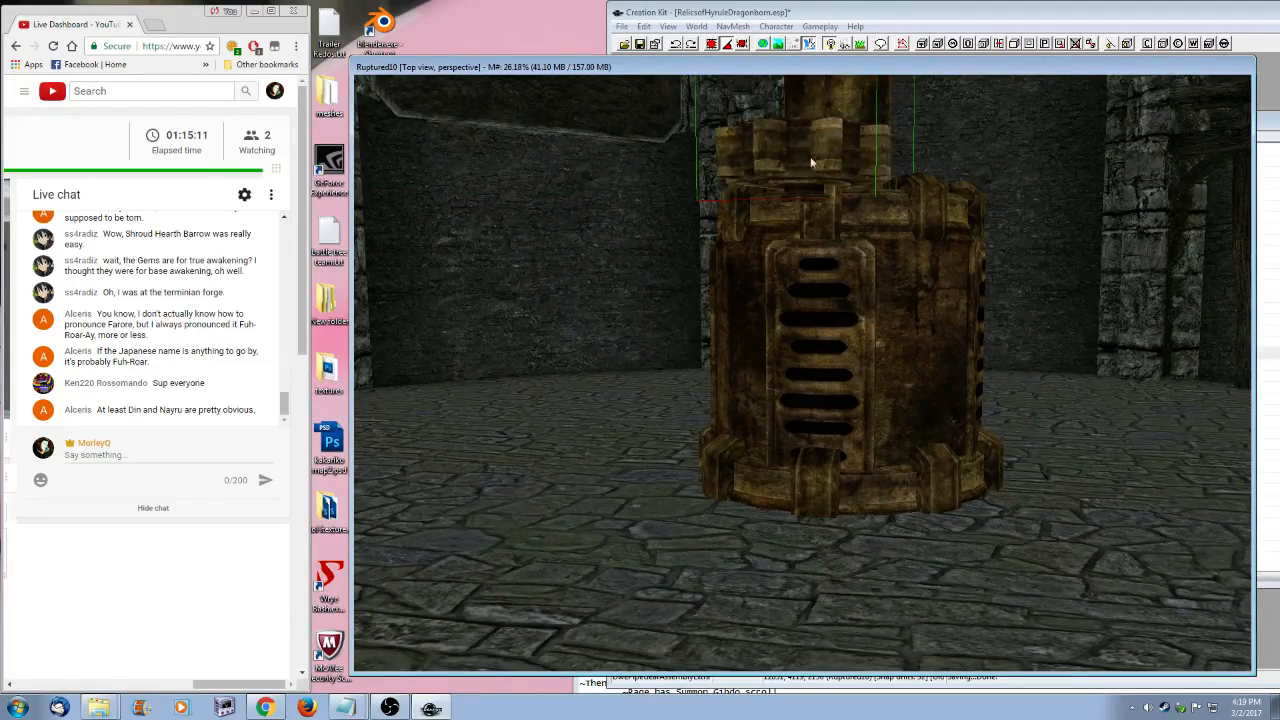
{"action": "left_click", "coordinate": [1272, 125]}
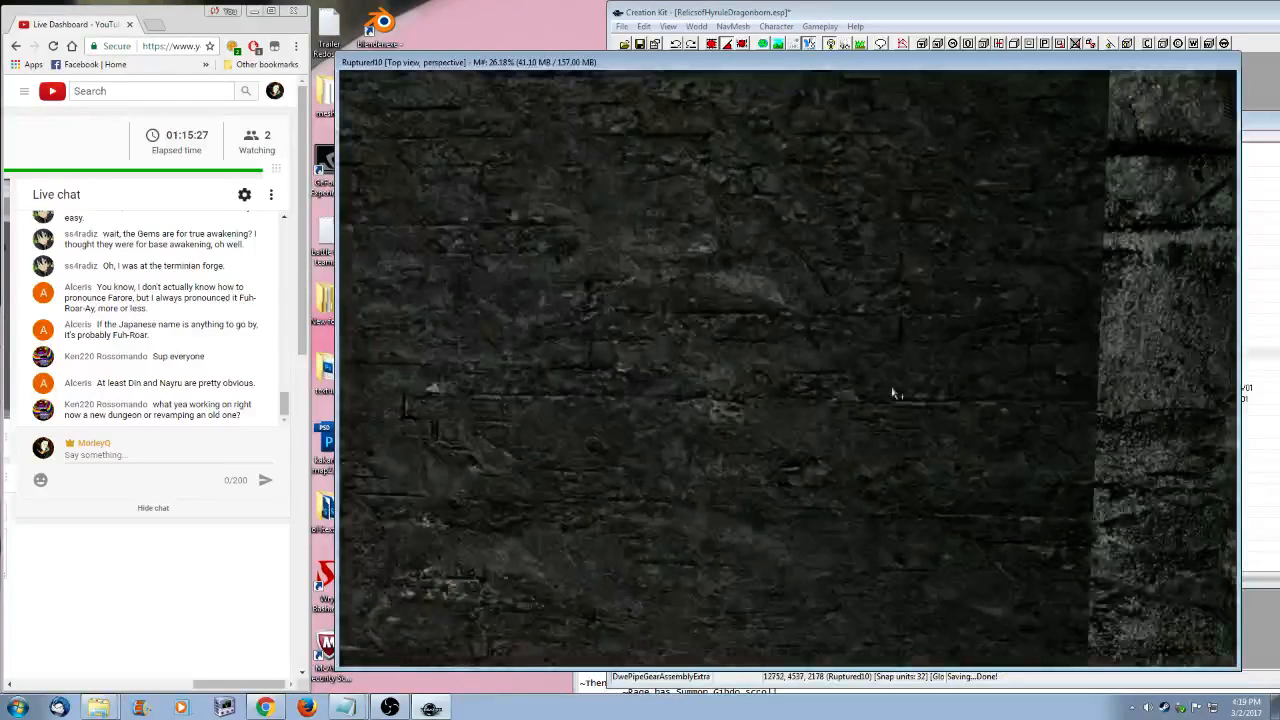
{"action": "key", "text": "shift"}
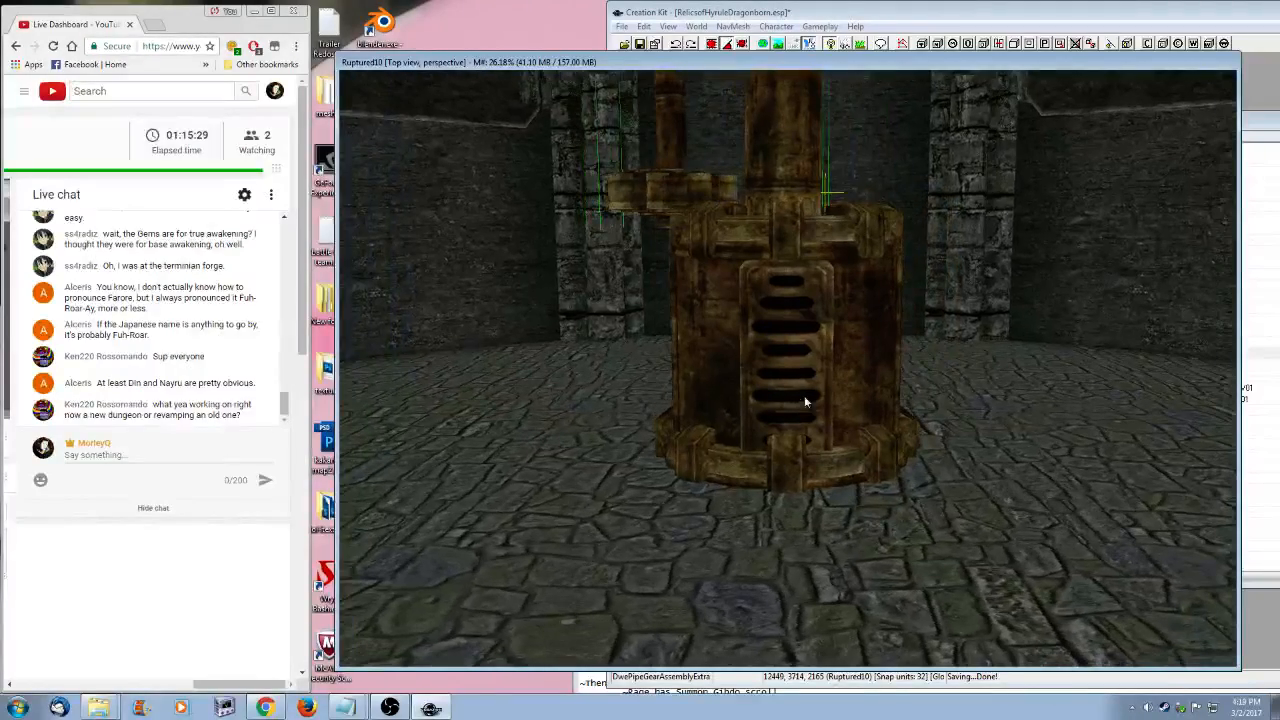
{"action": "key", "text": "shift"}
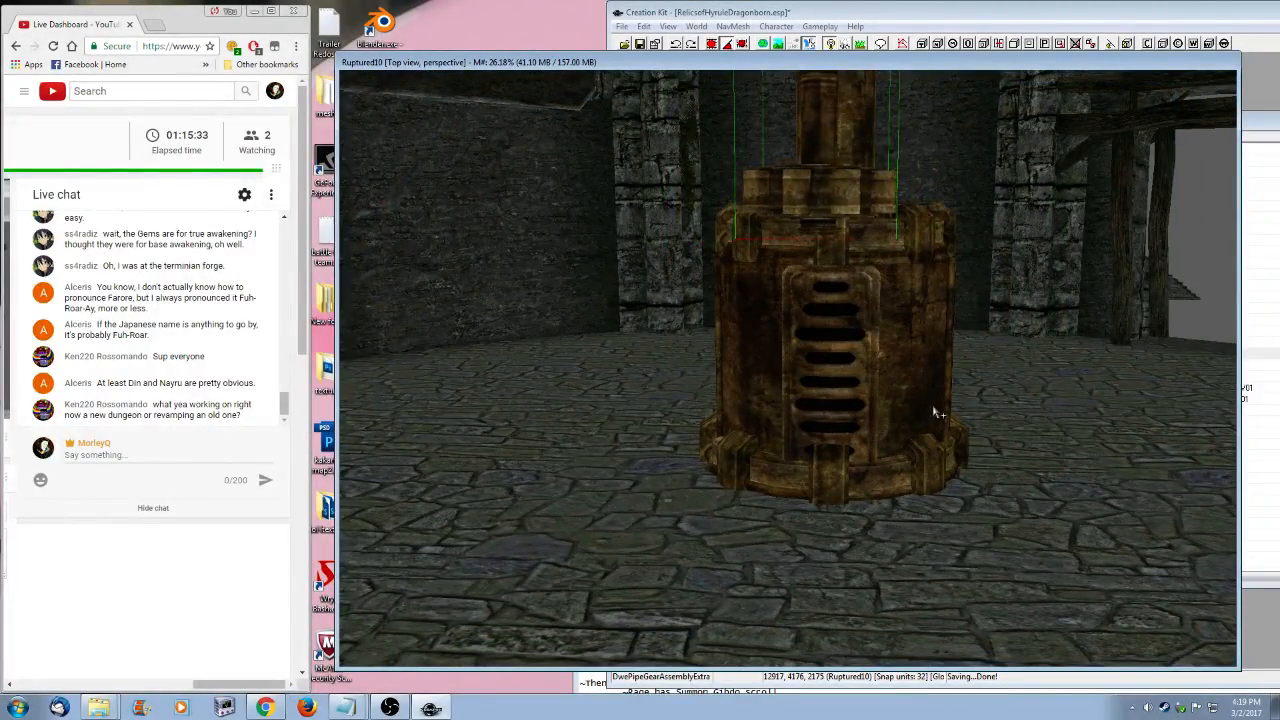
{"action": "scroll", "coordinate": [944, 416], "scroll_direction": "down", "scroll_amount": 1}
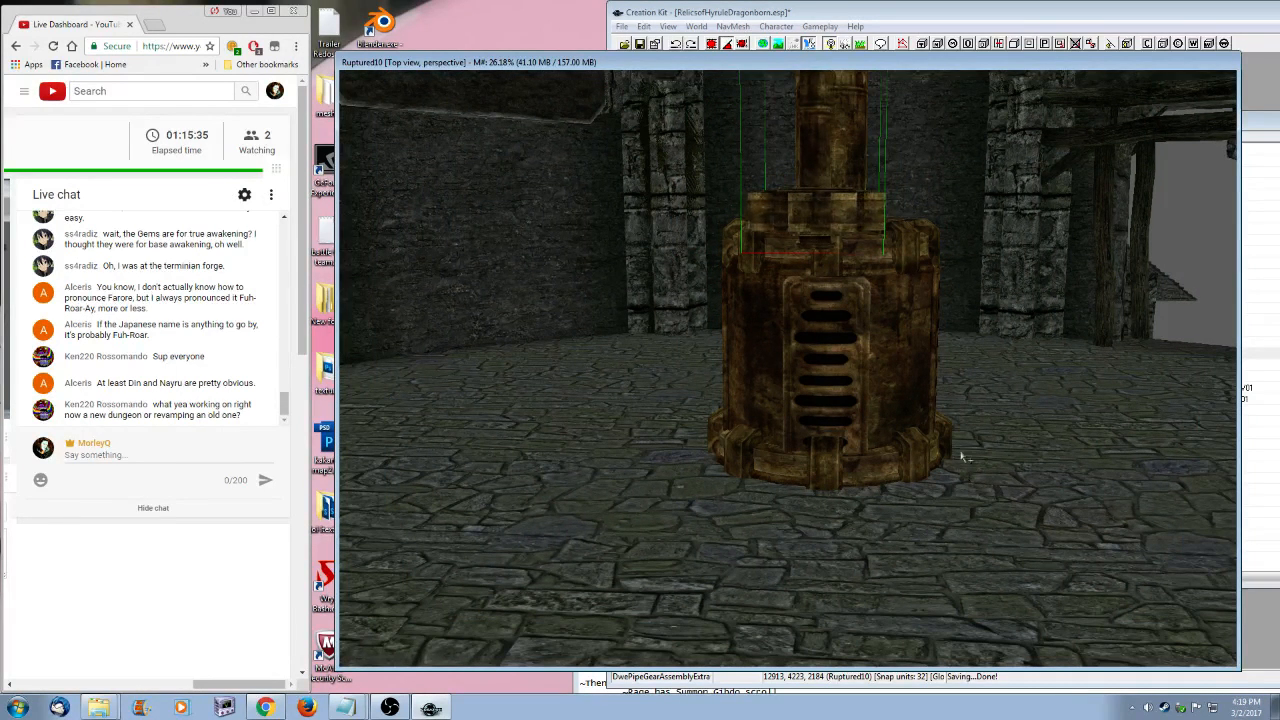
- Survey the full Ruptured10 layout of windmill towers and floating blocks, and return to the gear decoration inside the tower
{"action": "scroll", "coordinate": [970, 450], "scroll_direction": "down", "scroll_amount": 10}
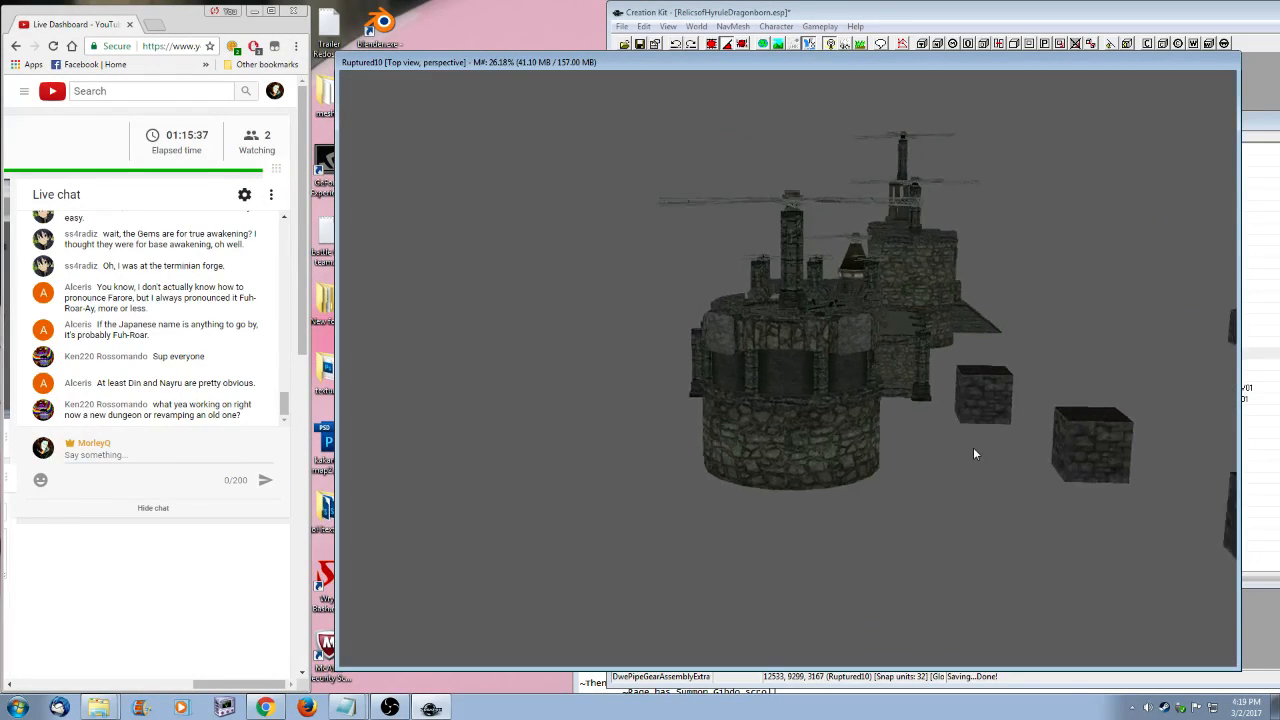
{"action": "mouse_move", "coordinate": [891, 414]}
{"action": "middle_mouse_down", "text": "shift"}
{"action": "mouse_move", "coordinate": [944, 412]}
{"action": "mouse_move", "coordinate": [653, 448]}
{"action": "mouse_move", "coordinate": [1110, 457]}
{"action": "middle_mouse_up", "text": "shift"}
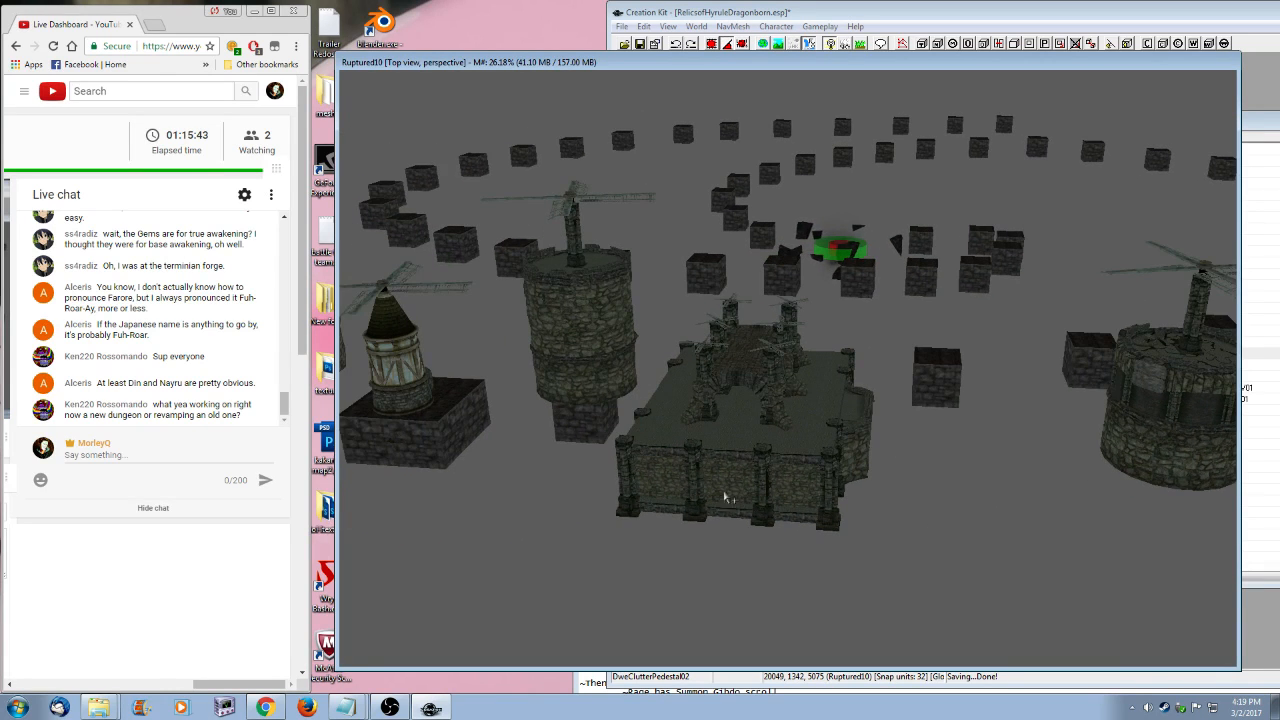
{"action": "mouse_move", "coordinate": [727, 497]}
{"action": "middle_mouse_down", "text": "shift"}
{"action": "mouse_move", "coordinate": [943, 491]}
{"action": "mouse_move", "coordinate": [906, 503]}
{"action": "middle_mouse_up", "text": "shift"}
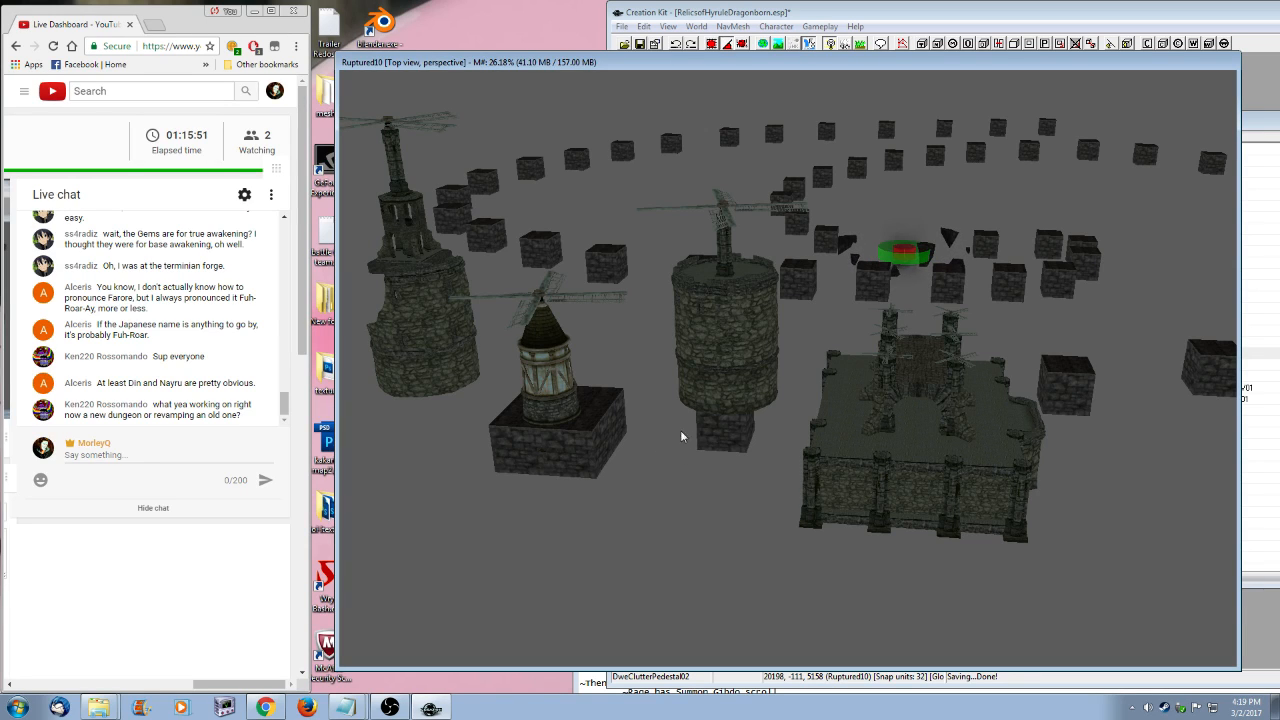
{"action": "middle_click_drag", "start_coordinate": [953, 481], "coordinate": [936, 244], "text": "shift"}
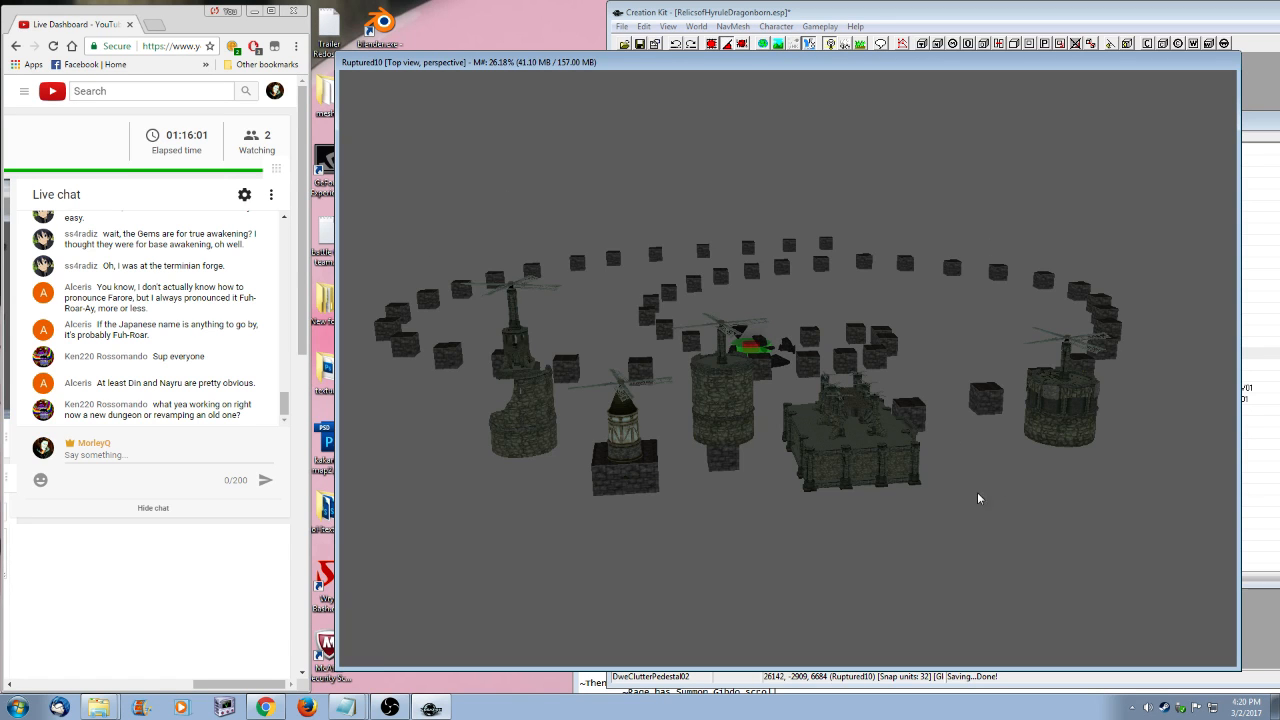
{"action": "middle_click_drag", "start_coordinate": [978, 497], "coordinate": [787, 524], "text": "shift"}
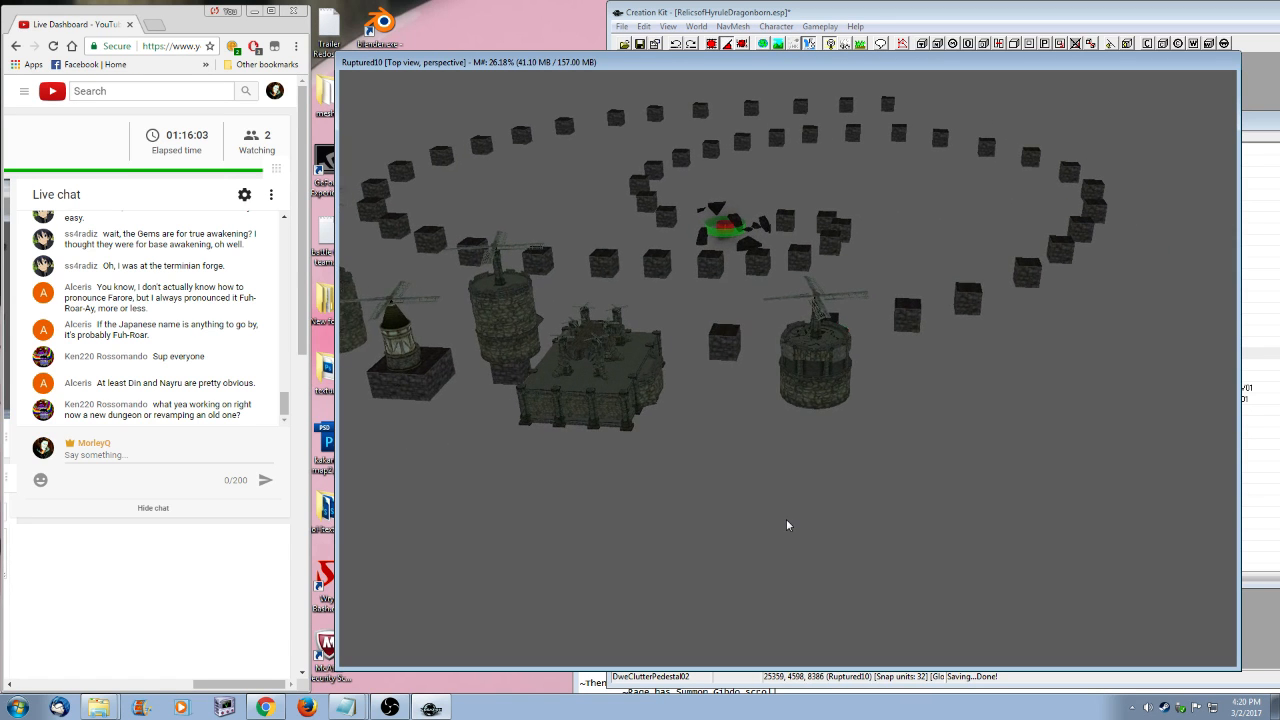
{"action": "scroll", "coordinate": [786, 525], "scroll_direction": "up", "scroll_amount": 6}
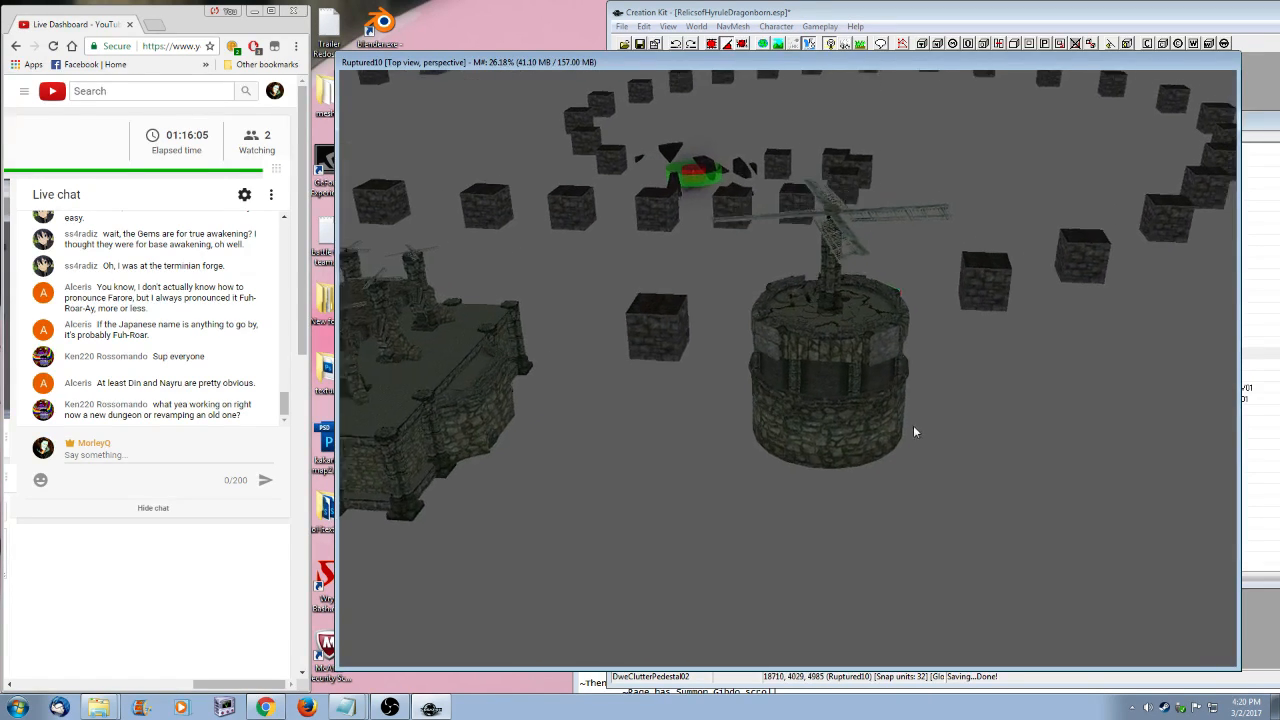
{"action": "middle_click_drag", "start_coordinate": [913, 432], "coordinate": [906, 472], "text": "shift"}
{"action": "scroll", "coordinate": [906, 472], "scroll_direction": "up", "scroll_amount": 8}
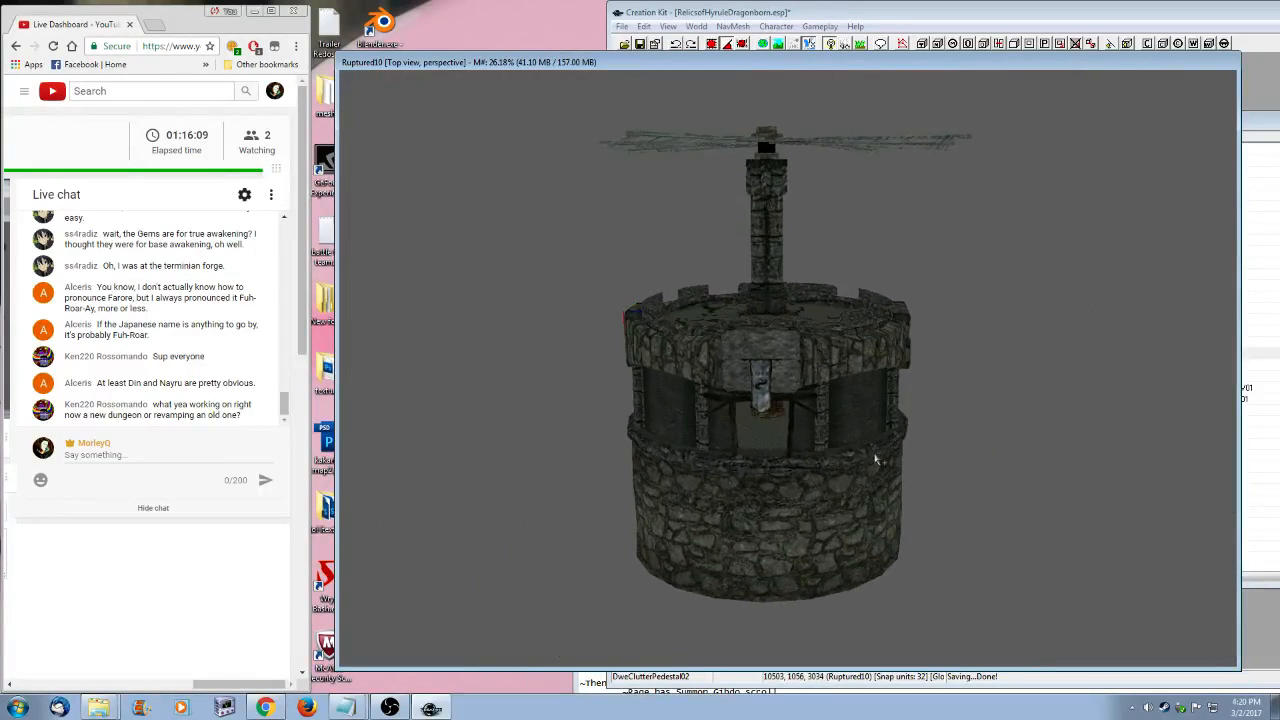
{"action": "scroll", "coordinate": [885, 417], "scroll_direction": "up", "scroll_amount": 5}
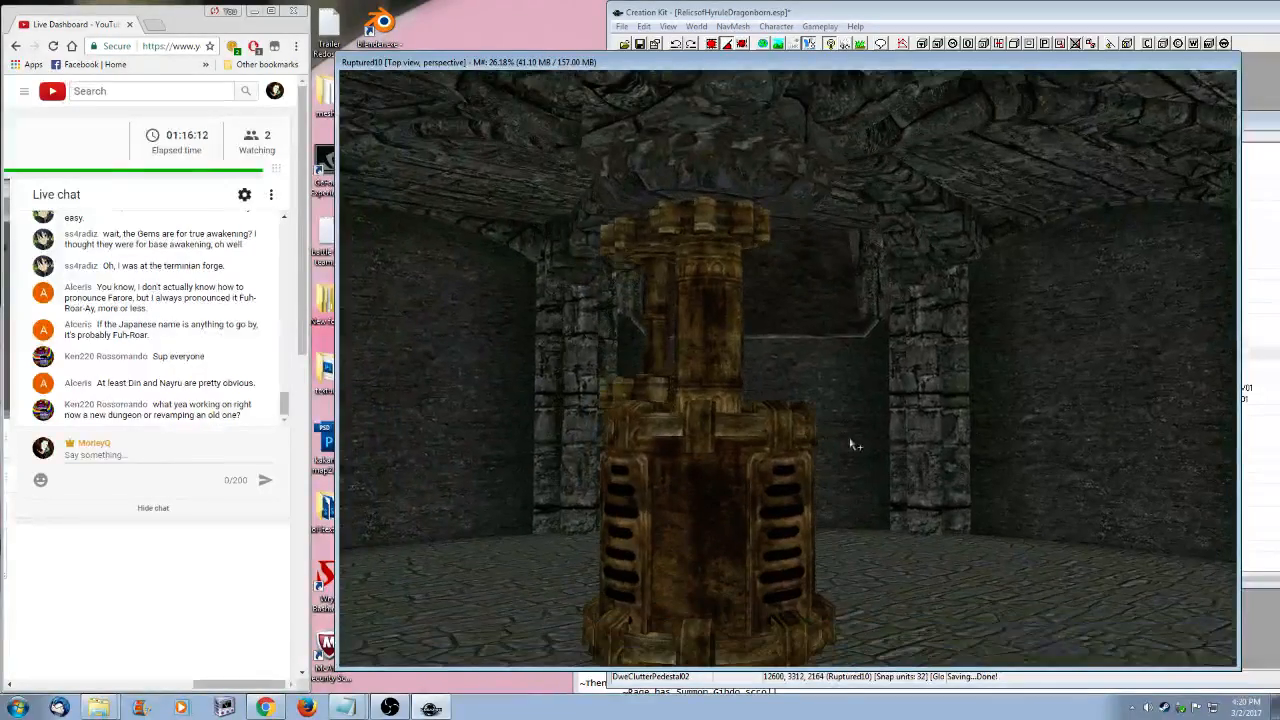
{"action": "left_click", "coordinate": [712, 350]}
{"action": "middle_click_drag", "start_coordinate": [712, 350], "coordinate": [926, 440], "text": "shift"}
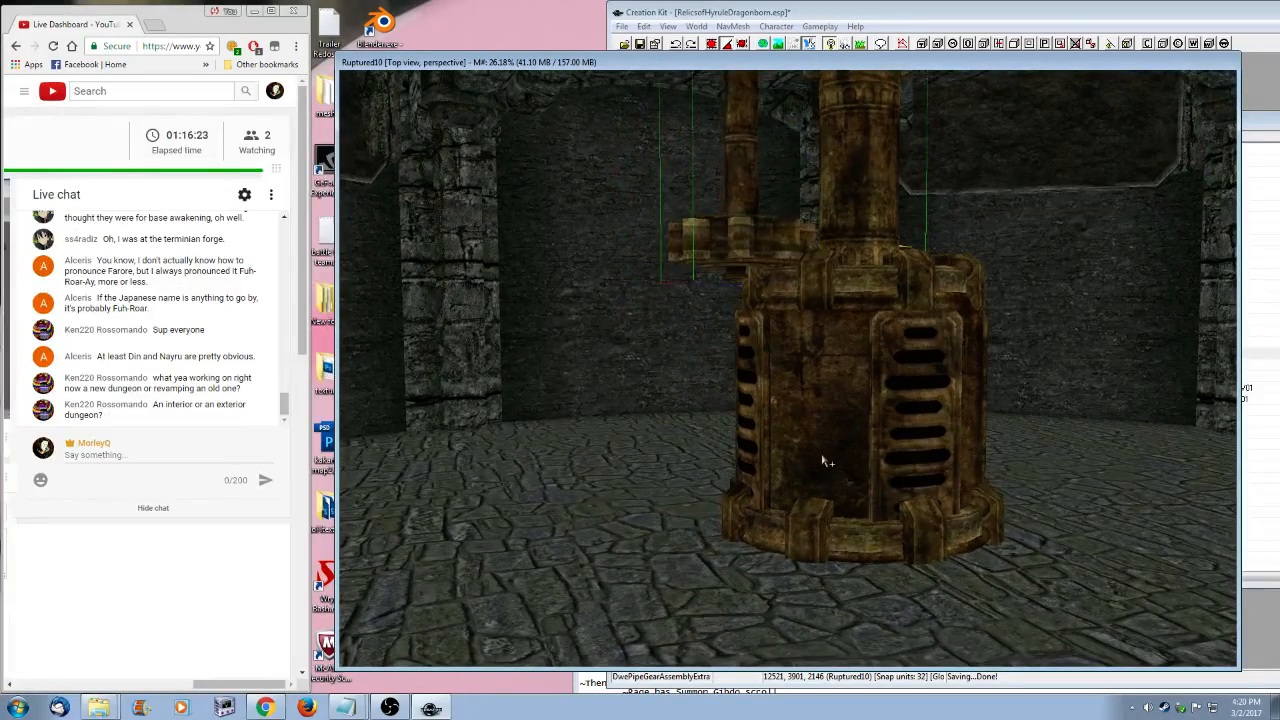
- View the whole Ruptured10 layout with the sky displayed, and turn the sky display back off
{"action": "scroll", "coordinate": [826, 461], "scroll_direction": "down", "scroll_amount": 15}
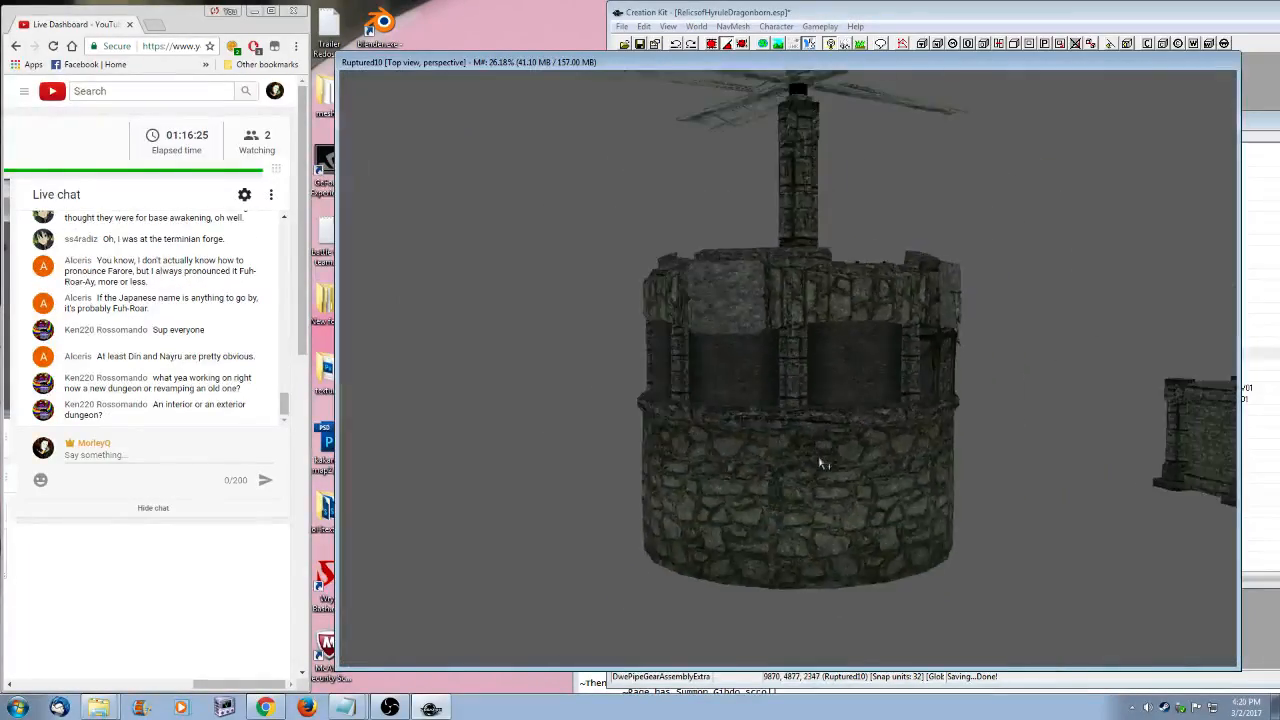
{"action": "scroll", "coordinate": [819, 462], "scroll_direction": "down", "scroll_amount": 5}
{"action": "middle_click_drag", "start_coordinate": [819, 462], "coordinate": [950, 551], "text": "shift"}
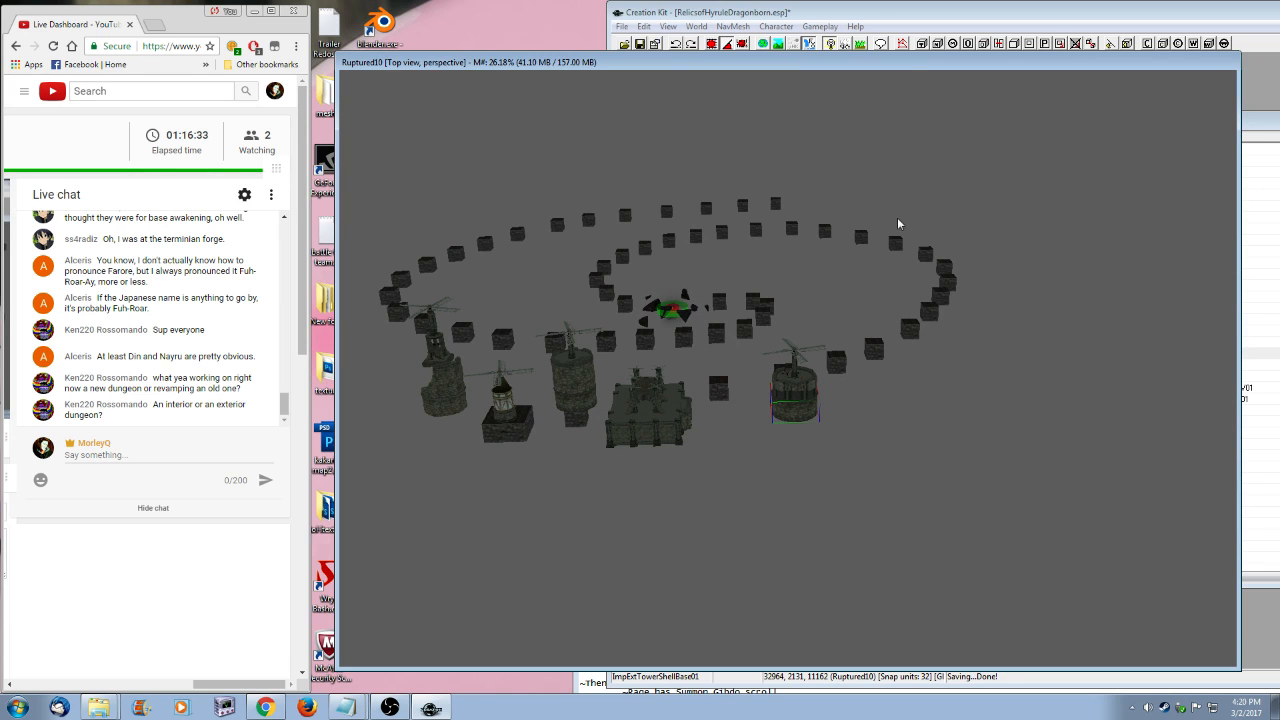
{"action": "left_click", "coordinate": [836, 47]}
{"action": "middle_click_drag", "start_coordinate": [977, 560], "coordinate": [923, 434], "text": "shift"}
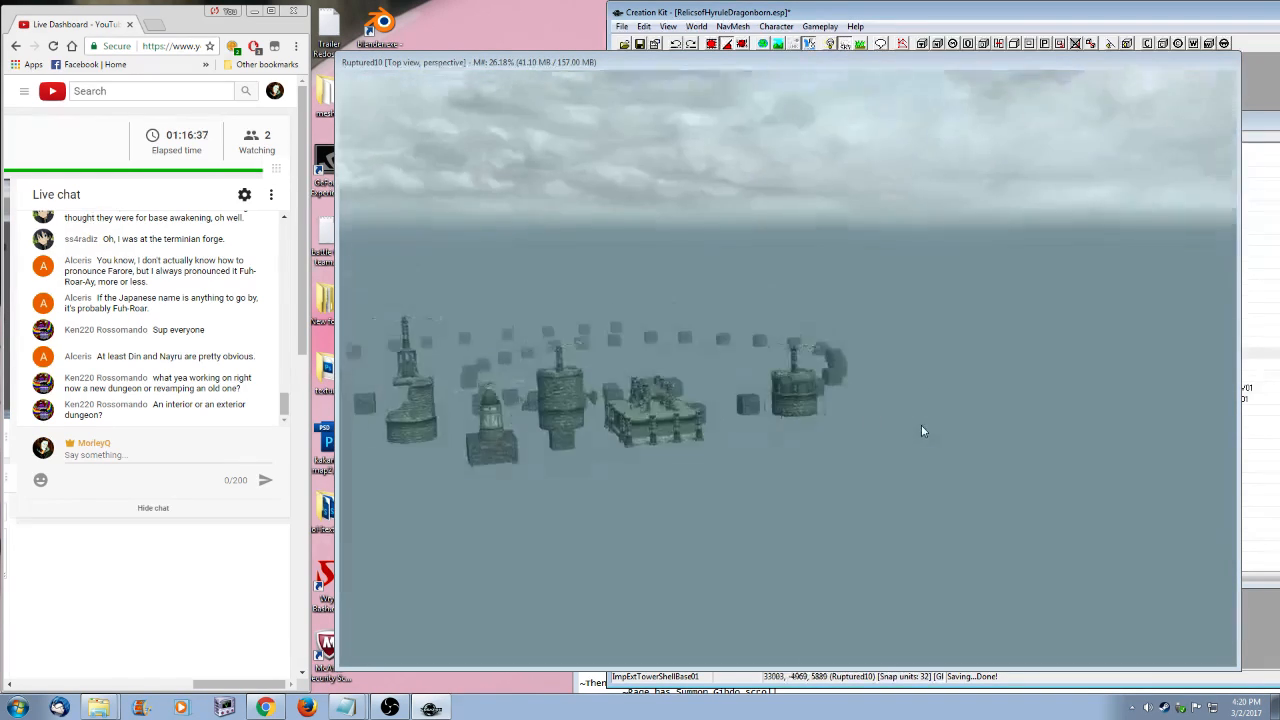
{"action": "left_click", "coordinate": [838, 47]}
{"action": "middle_click_drag", "start_coordinate": [896, 248], "coordinate": [838, 481], "text": "shift"}
- Return to the tower interior and inspect the gear decoration's central pipe, side gears and vent base from different angles
{"action": "scroll", "coordinate": [830, 479], "scroll_direction": "up", "scroll_amount": 5}
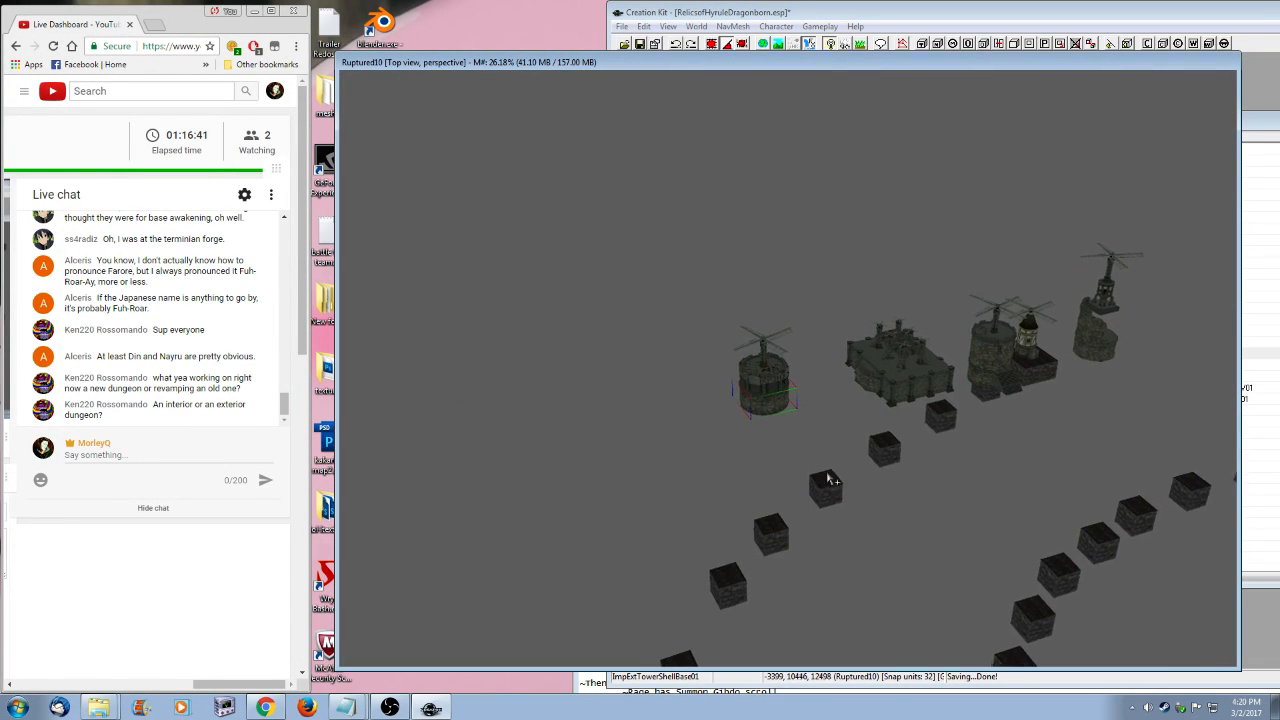
{"action": "scroll", "coordinate": [814, 464], "scroll_direction": "up", "scroll_amount": 5}
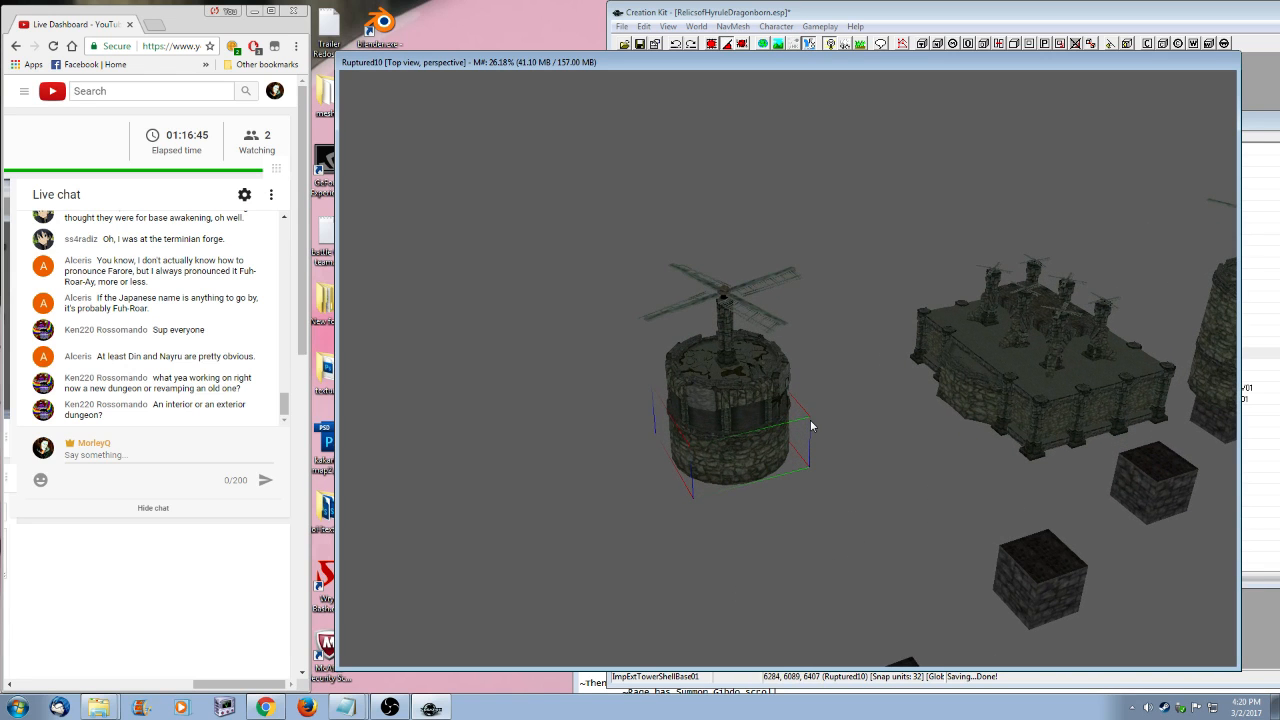
{"action": "middle_click_drag", "start_coordinate": [811, 426], "coordinate": [877, 463], "text": "shift"}
{"action": "scroll", "coordinate": [908, 410], "scroll_direction": "up", "scroll_amount": 2}
{"action": "scroll", "coordinate": [873, 456], "scroll_direction": "up", "scroll_amount": 8}
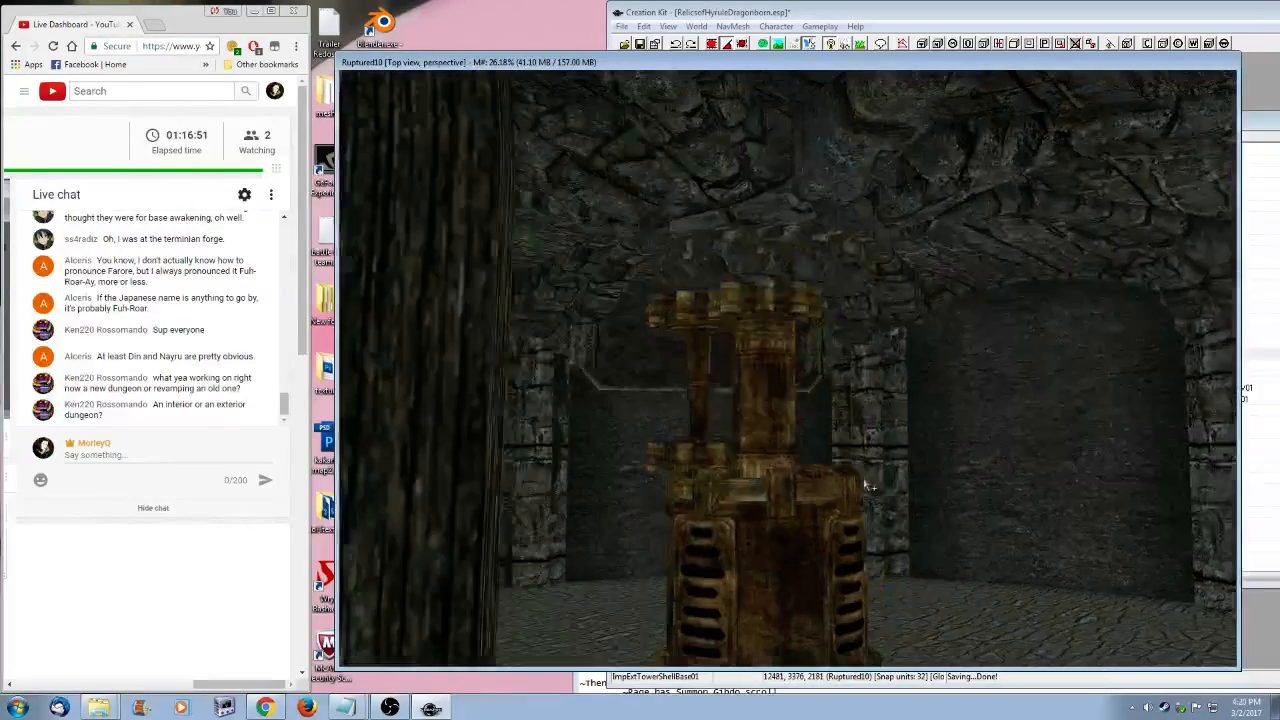
{"action": "middle_click_drag", "start_coordinate": [868, 487], "coordinate": [763, 546], "text": "shift"}
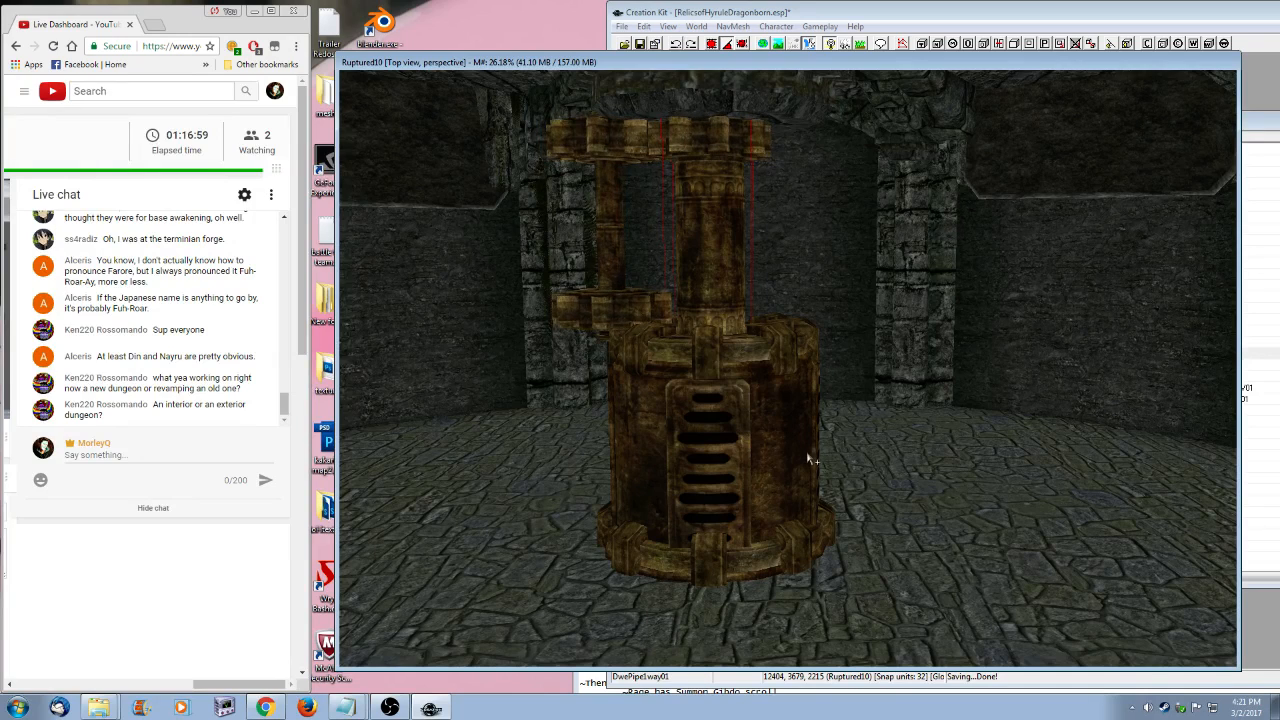
{"action": "middle_click_drag", "start_coordinate": [810, 460], "coordinate": [786, 497], "text": "shift"}
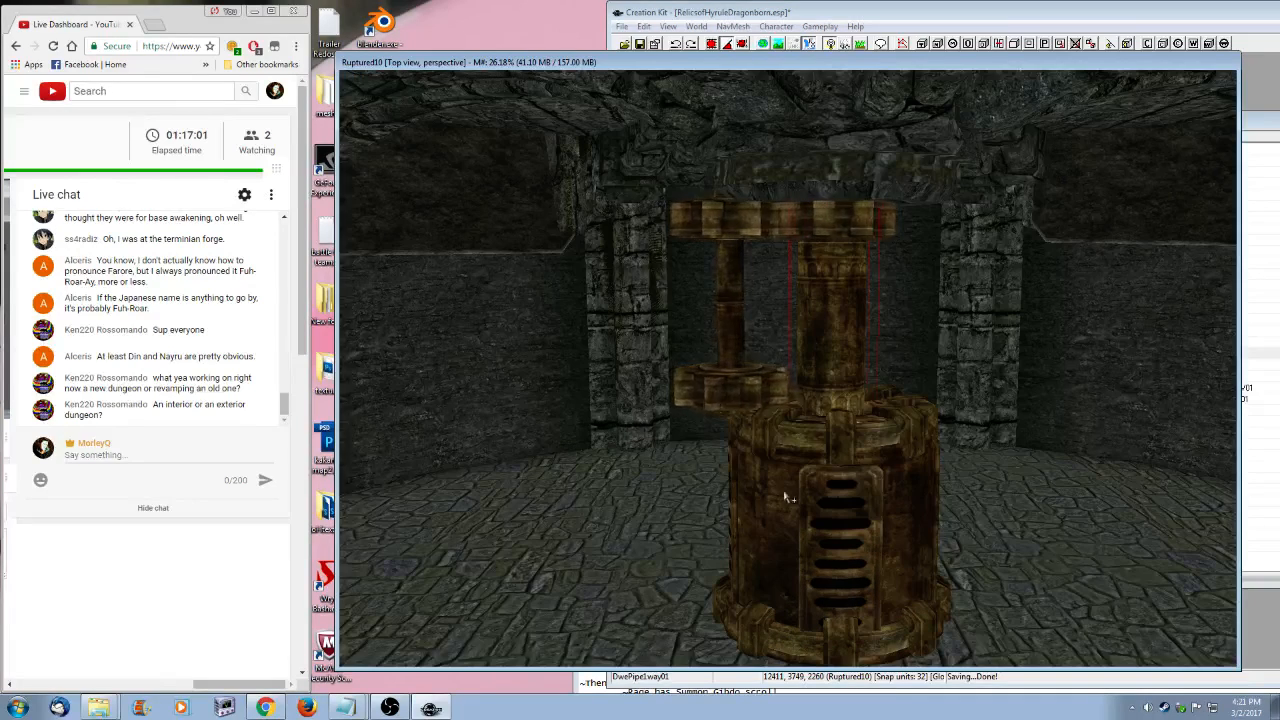
{"action": "left_click", "coordinate": [1275, 135]}
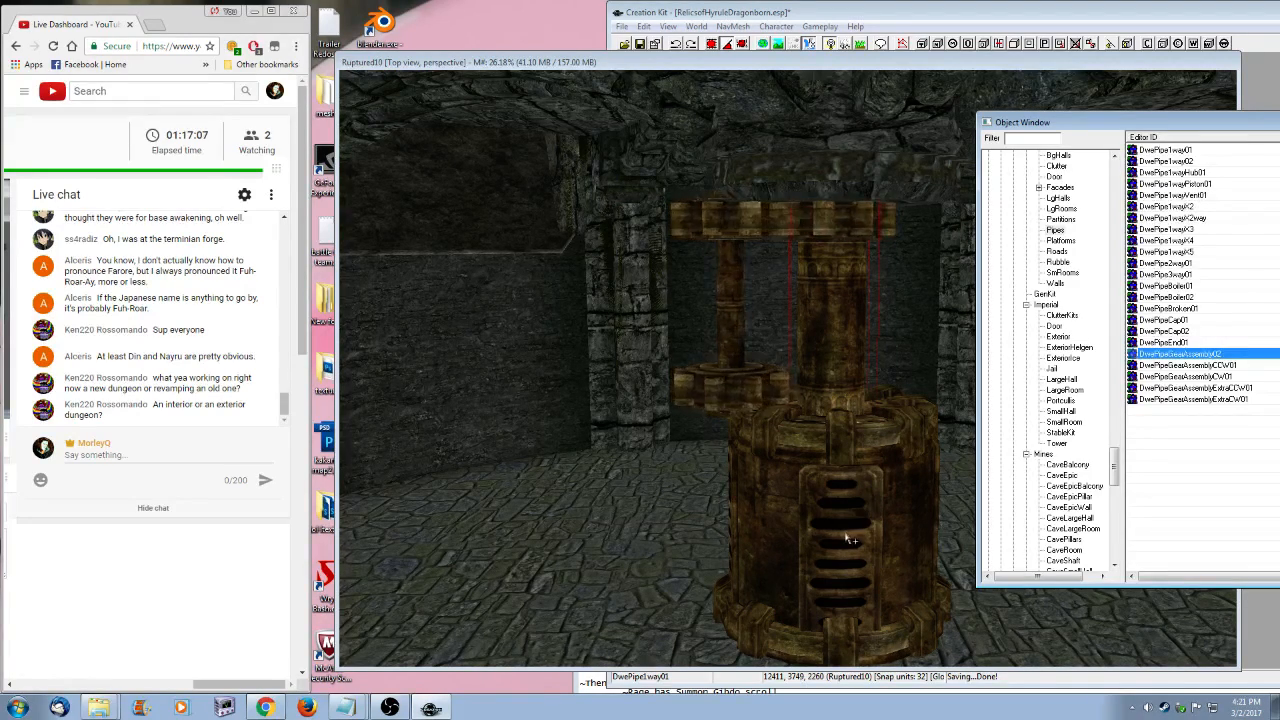
{"action": "middle_click_drag", "start_coordinate": [787, 575], "coordinate": [852, 550], "text": "shift"}
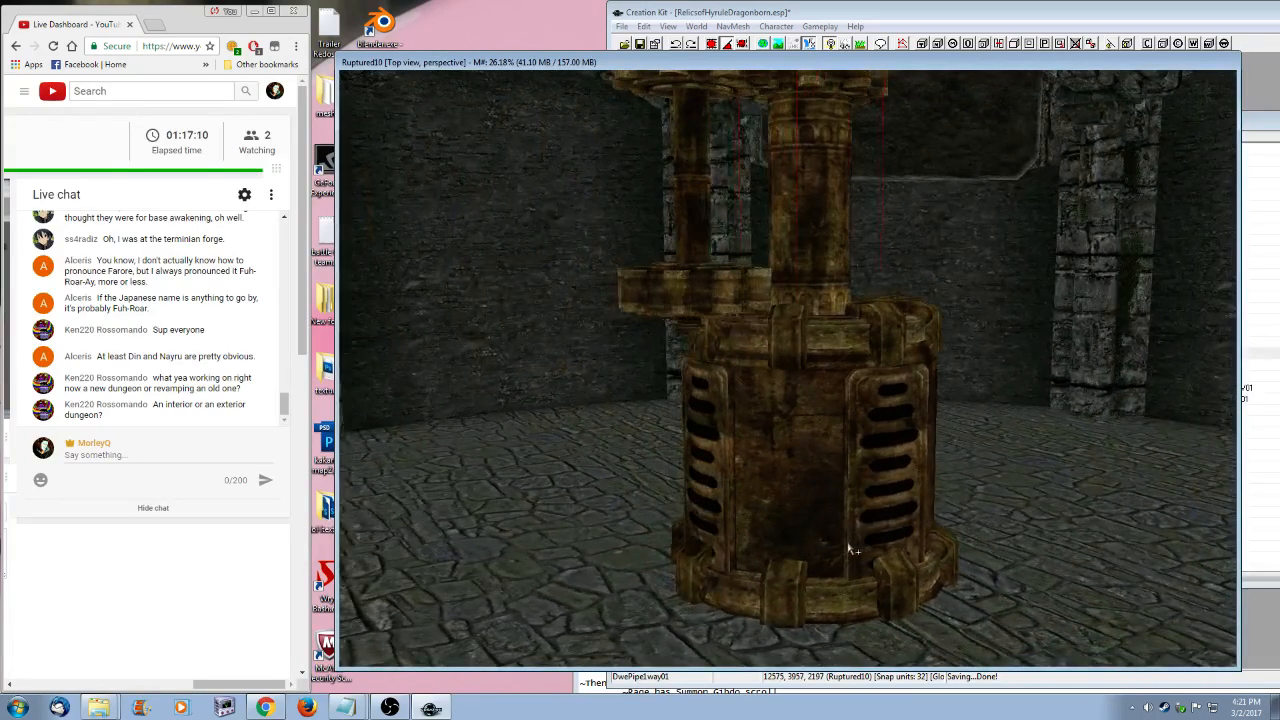
{"action": "middle_click_drag", "start_coordinate": [852, 550], "coordinate": [735, 495], "text": "shift"}
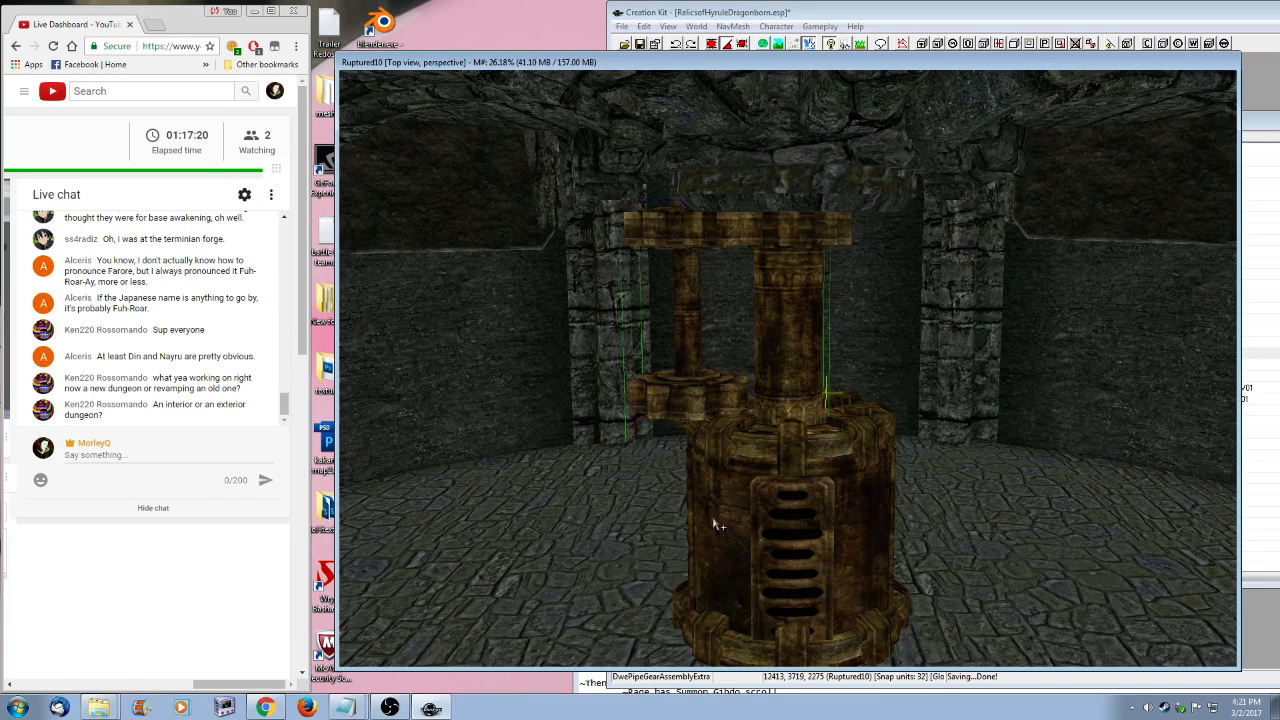
- Filter the activator objects by "gear", preview DwePlatformGear01, and try placing it in the cell around the vent base
{"action": "left_click", "coordinate": [1273, 124]}
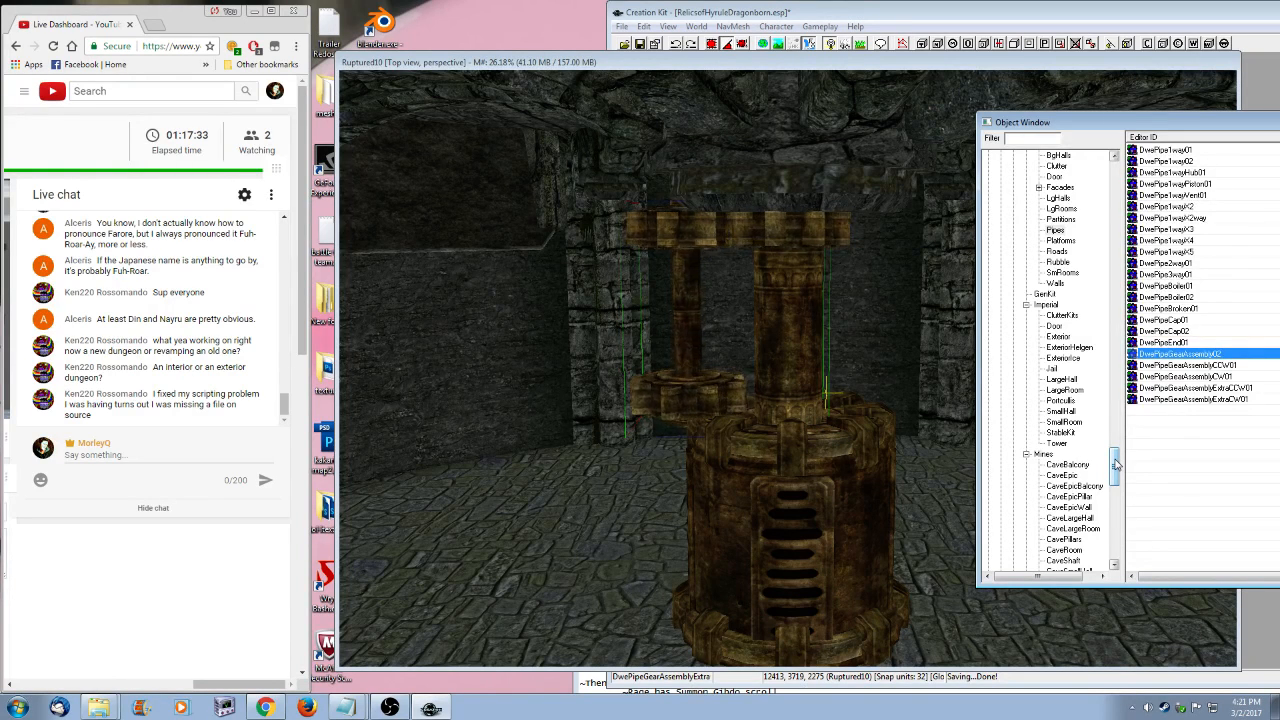
{"action": "left_click_drag", "start_coordinate": [1116, 464], "coordinate": [1116, 272]}
{"action": "left_click", "coordinate": [1025, 357]}
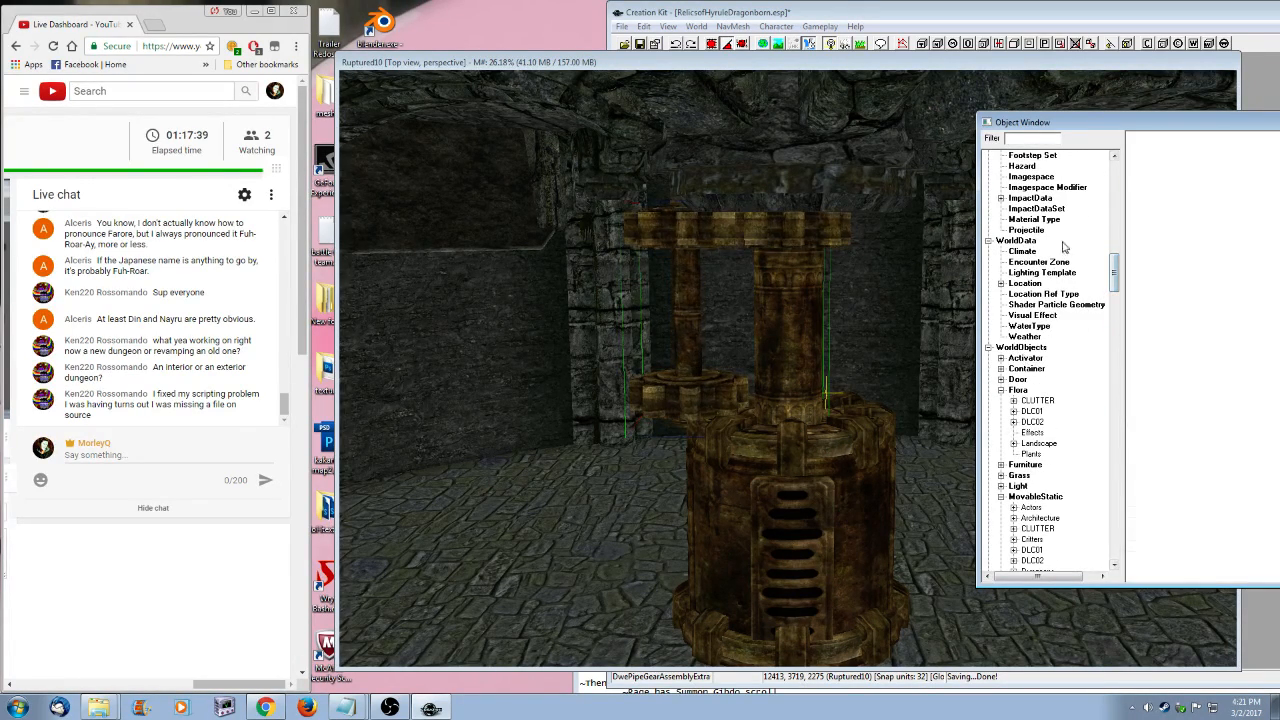
{"action": "left_click", "coordinate": [1038, 138]}
{"action": "type", "text": "gear"}
{"action": "right_click", "coordinate": [1168, 217]}
{"action": "left_click", "coordinate": [1170, 285]}
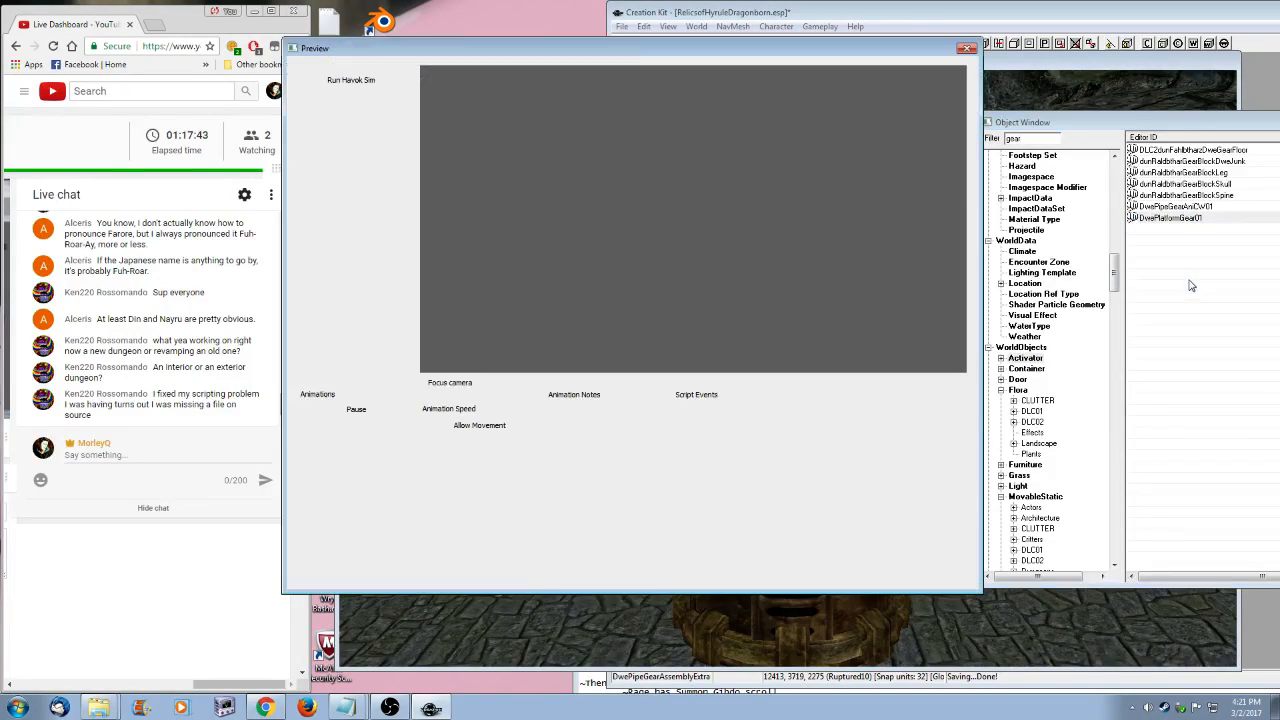
{"action": "left_click", "coordinate": [967, 48]}
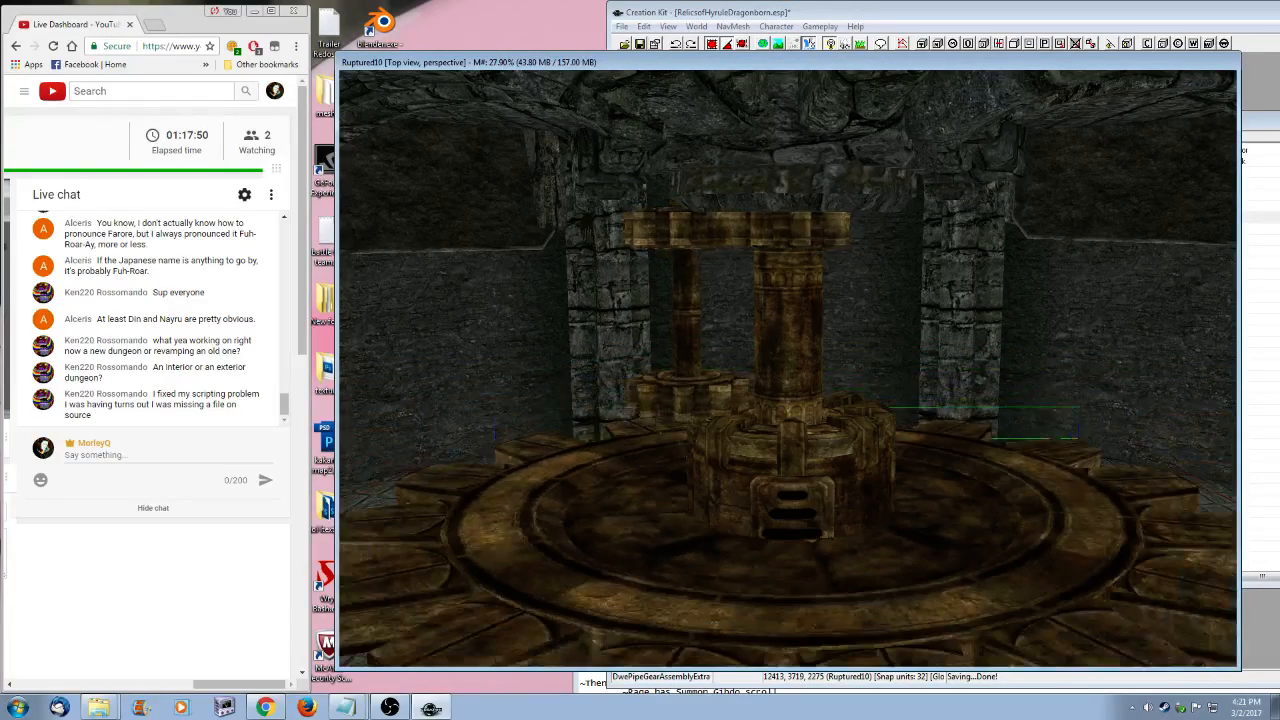
- Try scaling down the platform gear and raising it onto the top of the vent base around the central pipe
{"action": "middle_click_drag", "start_coordinate": [935, 450], "coordinate": [869, 448]}
{"action": "scroll", "coordinate": [869, 448], "scroll_direction": "up", "scroll_amount": 1}
{"action": "key", "text": "z"}
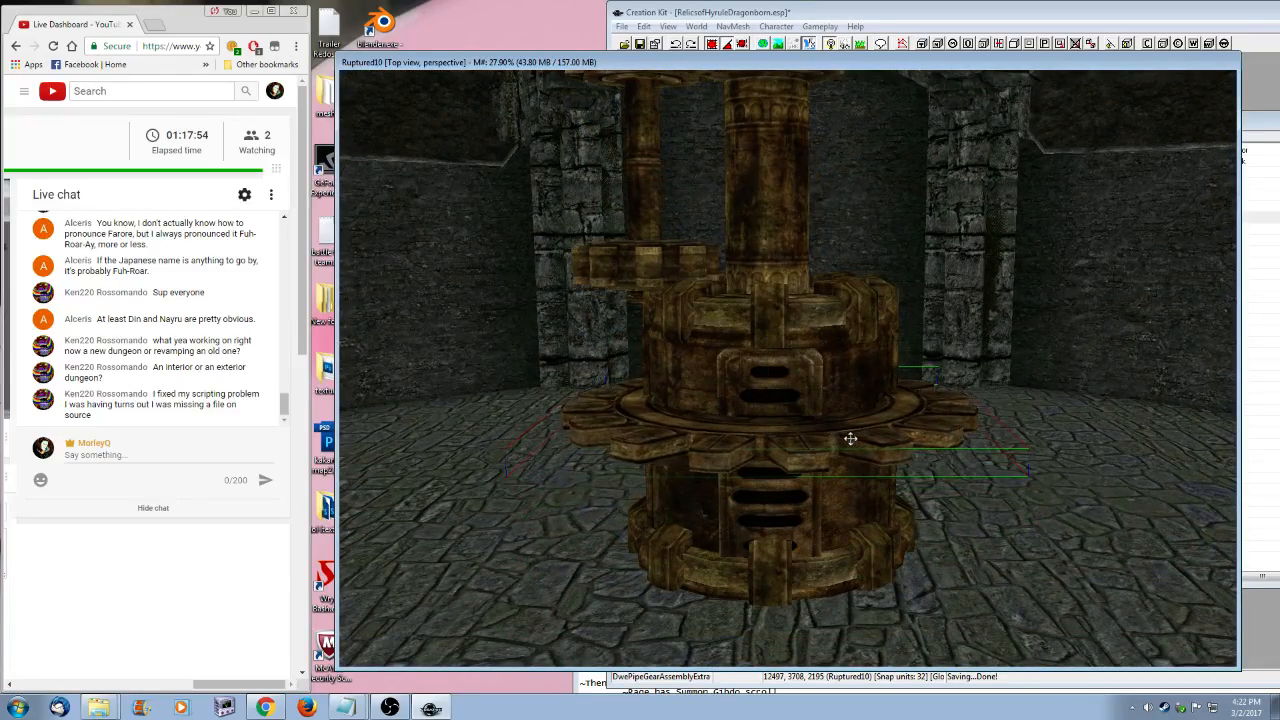
{"action": "key", "text": "z"}
{"action": "left_click_drag", "start_coordinate": [850, 438], "coordinate": [854, 263]}
{"action": "middle_click_drag", "start_coordinate": [854, 263], "coordinate": [855, 326], "text": "shift"}
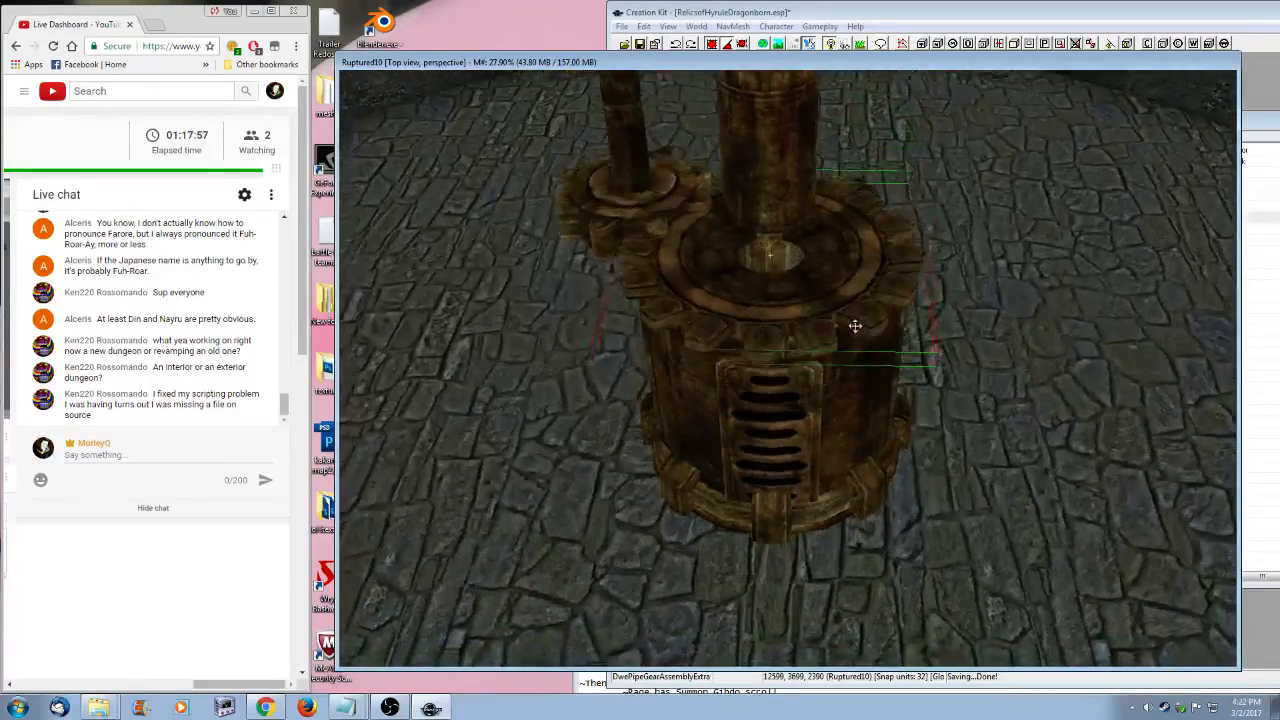
{"action": "scroll", "coordinate": [855, 326], "scroll_direction": "up", "scroll_amount": 1}
{"action": "left_click_drag", "start_coordinate": [855, 326], "coordinate": [855, 259]}
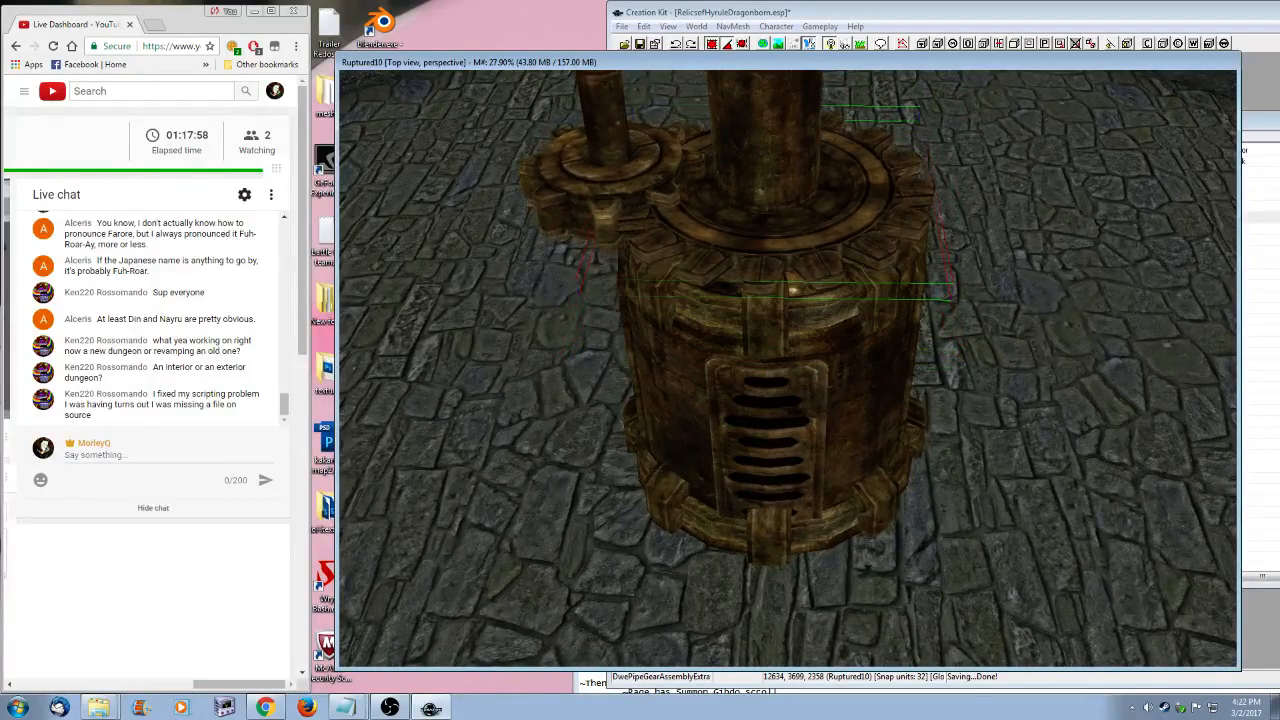
{"action": "middle_click_drag", "start_coordinate": [793, 289], "coordinate": [900, 376], "text": "shift"}
- Delete the platform gear from the top of the vent base
{"action": "key", "text": "Delete"}
{"action": "left_click_drag", "start_coordinate": [900, 376], "coordinate": [903, 377]}
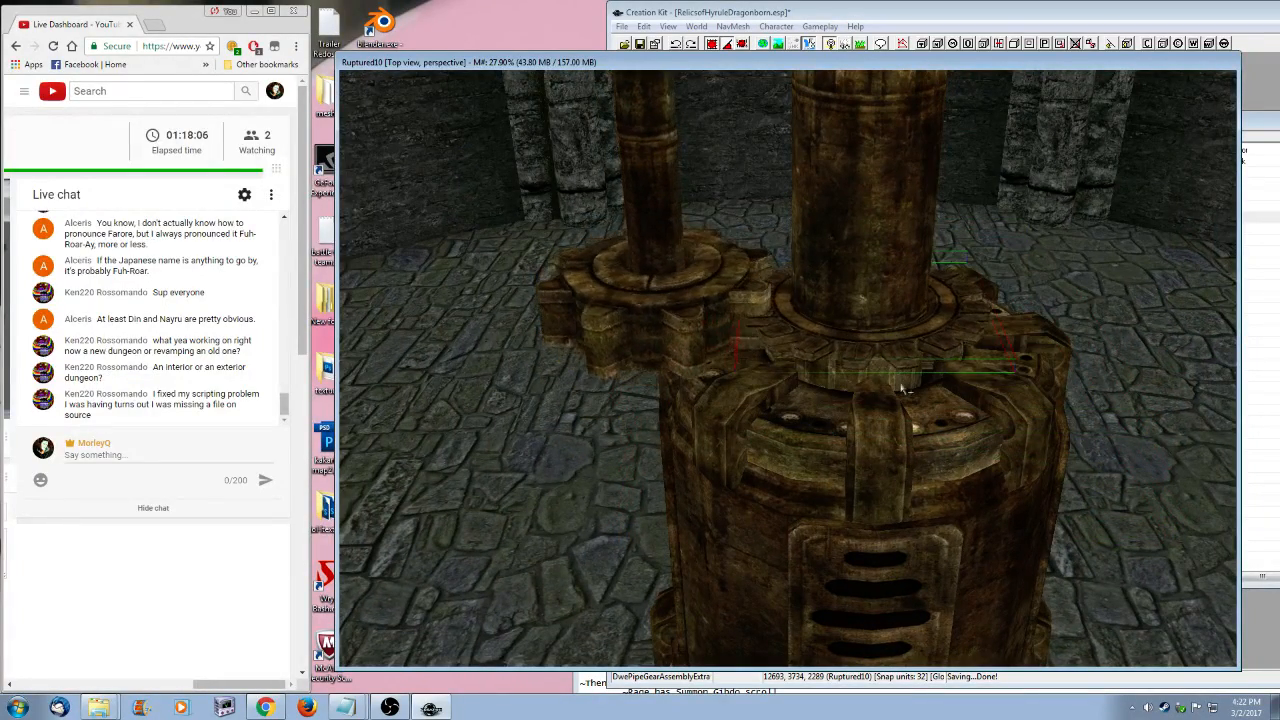
{"action": "scroll", "coordinate": [901, 388], "scroll_direction": "down", "scroll_amount": 5}
{"action": "scroll", "coordinate": [871, 494], "scroll_direction": "up", "scroll_amount": 3}
{"action": "middle_click_drag", "start_coordinate": [894, 526], "coordinate": [900, 491], "text": "shift"}
{"action": "scroll", "coordinate": [899, 490], "scroll_direction": "down", "scroll_amount": 3}
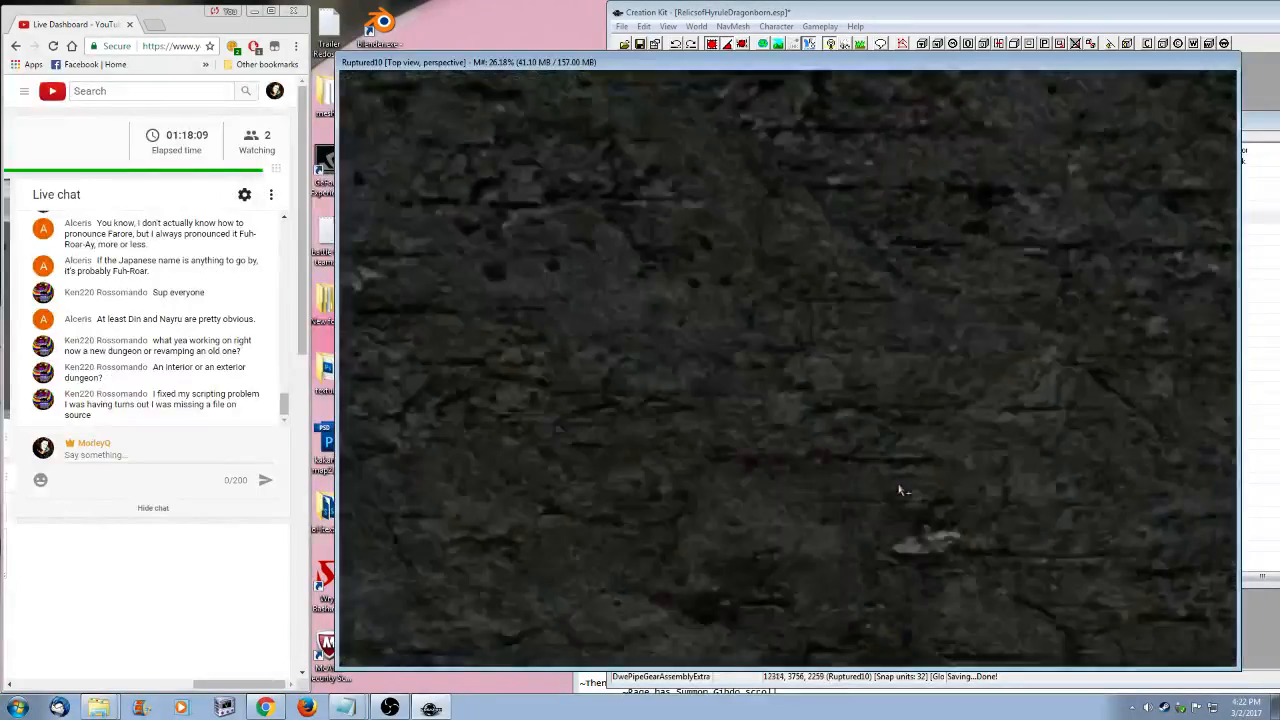
{"action": "scroll", "coordinate": [889, 411], "scroll_direction": "down", "scroll_amount": 6}
{"action": "middle_click_drag", "start_coordinate": [888, 540], "coordinate": [902, 424], "text": "shift"}
{"action": "scroll", "coordinate": [900, 428], "scroll_direction": "up", "scroll_amount": 3}
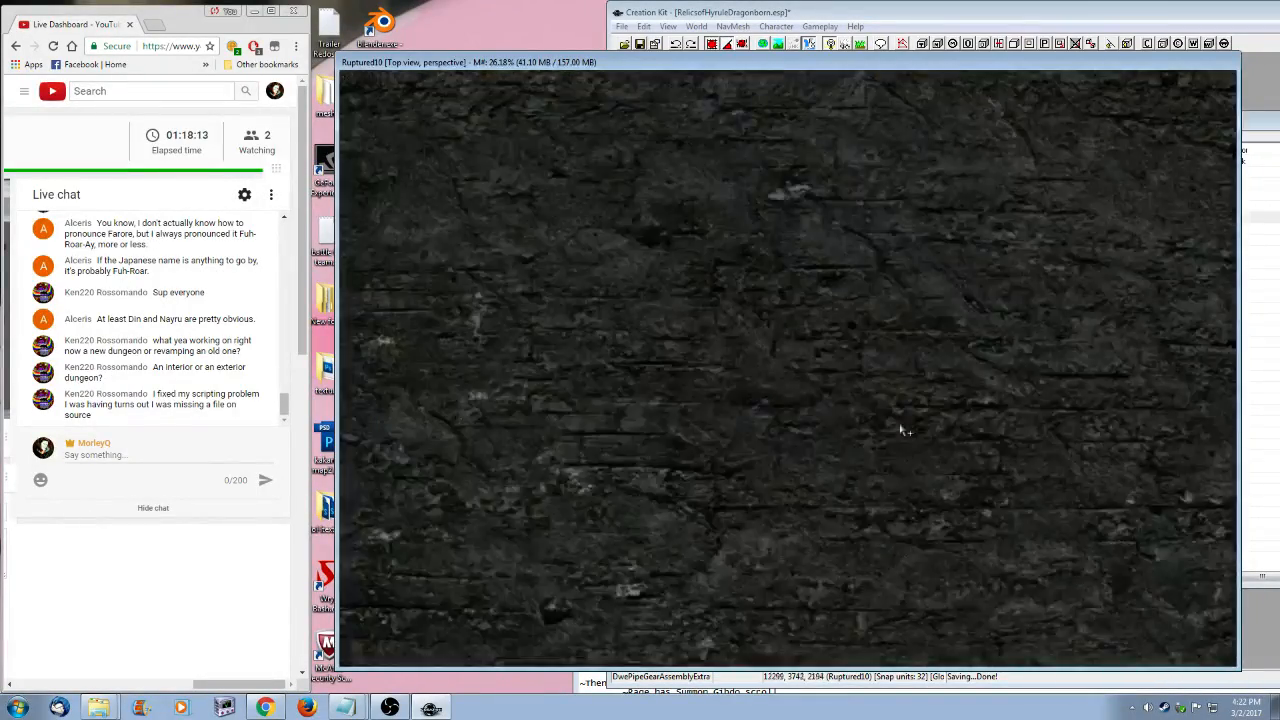
- Inspect the gear decoration, its vent base and the stone tower's exterior from different angles
{"action": "scroll", "coordinate": [903, 430], "scroll_direction": "down", "scroll_amount": 3}
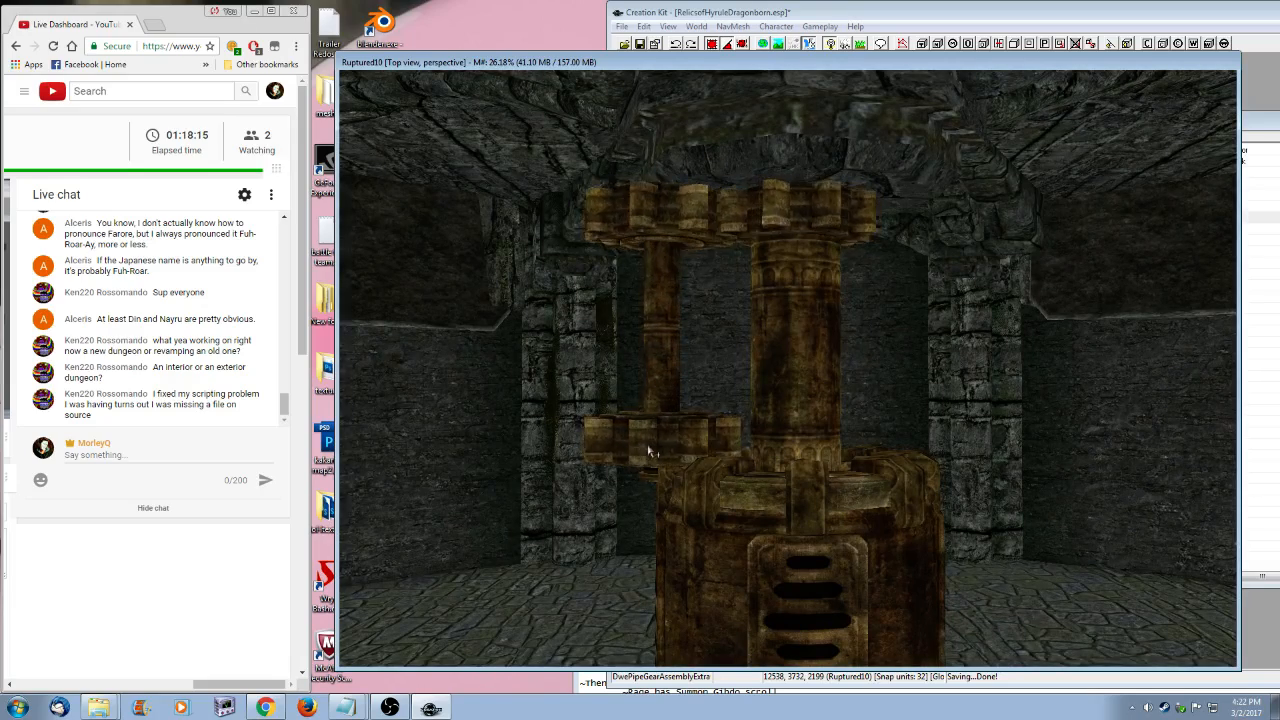
{"action": "middle_click_drag", "start_coordinate": [750, 523], "coordinate": [744, 453]}
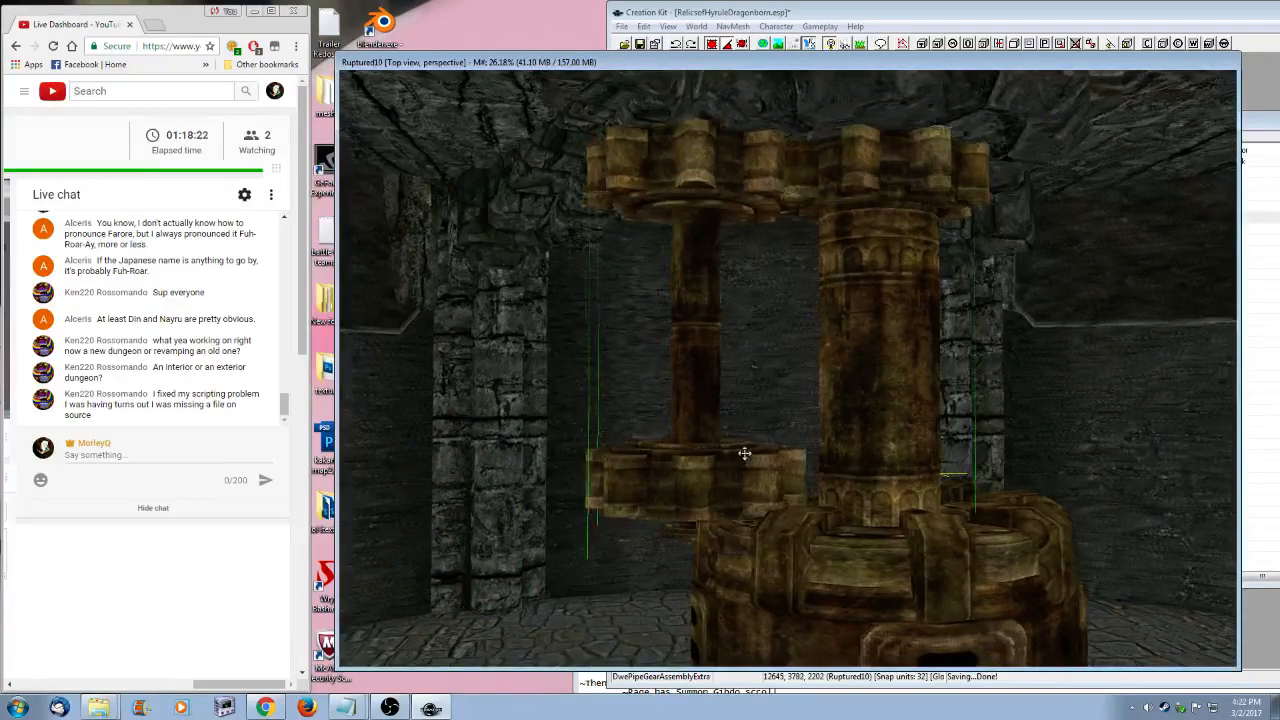
{"action": "key", "text": "Delete"}
{"action": "scroll", "coordinate": [890, 549], "scroll_direction": "down", "scroll_amount": 8}
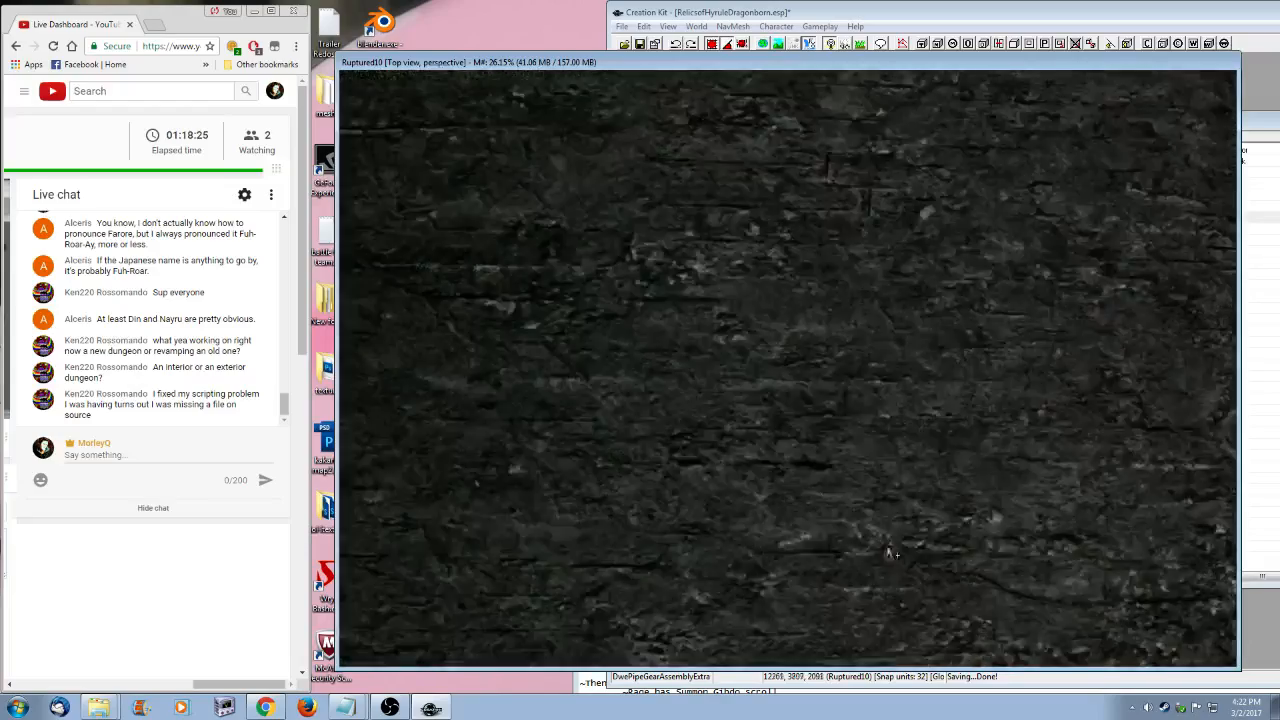
{"action": "scroll", "coordinate": [891, 543], "scroll_direction": "up", "scroll_amount": 8}
{"action": "scroll", "coordinate": [862, 521], "scroll_direction": "down", "scroll_amount": 5}
{"action": "middle_click_drag", "start_coordinate": [857, 523], "coordinate": [855, 547], "text": "shift"}
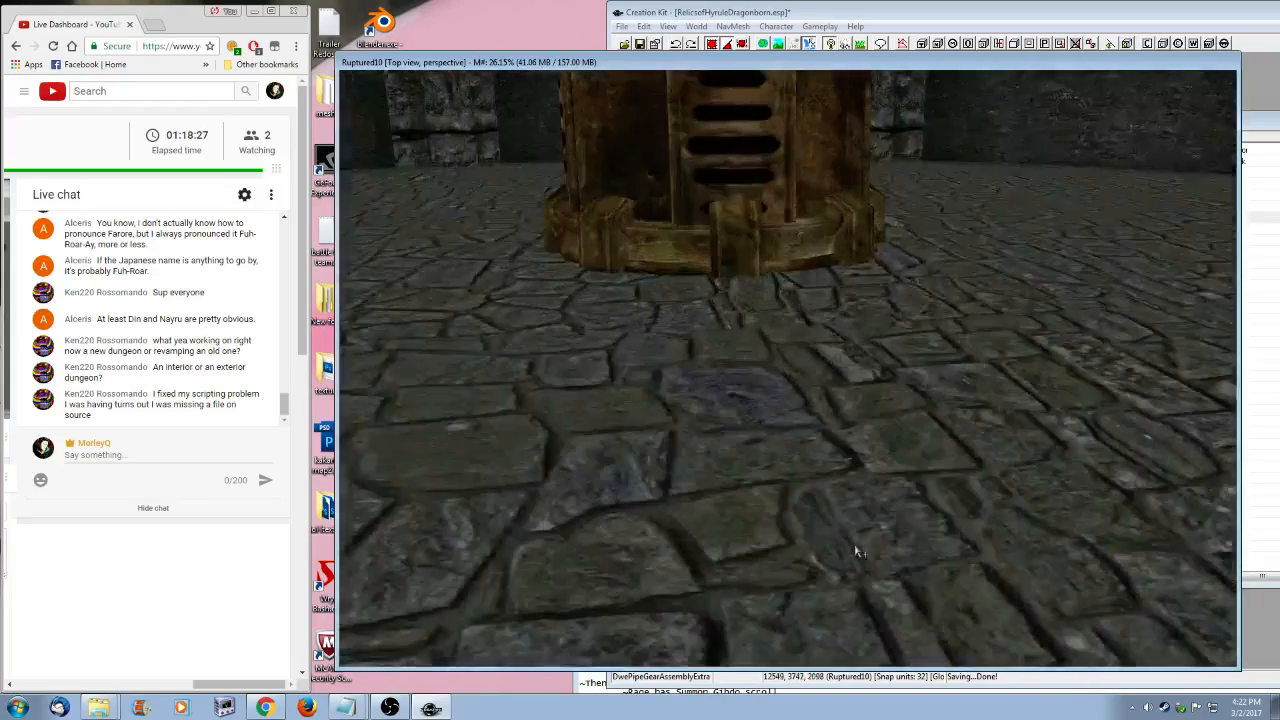
{"action": "scroll", "coordinate": [925, 470], "scroll_direction": "up", "scroll_amount": 8}
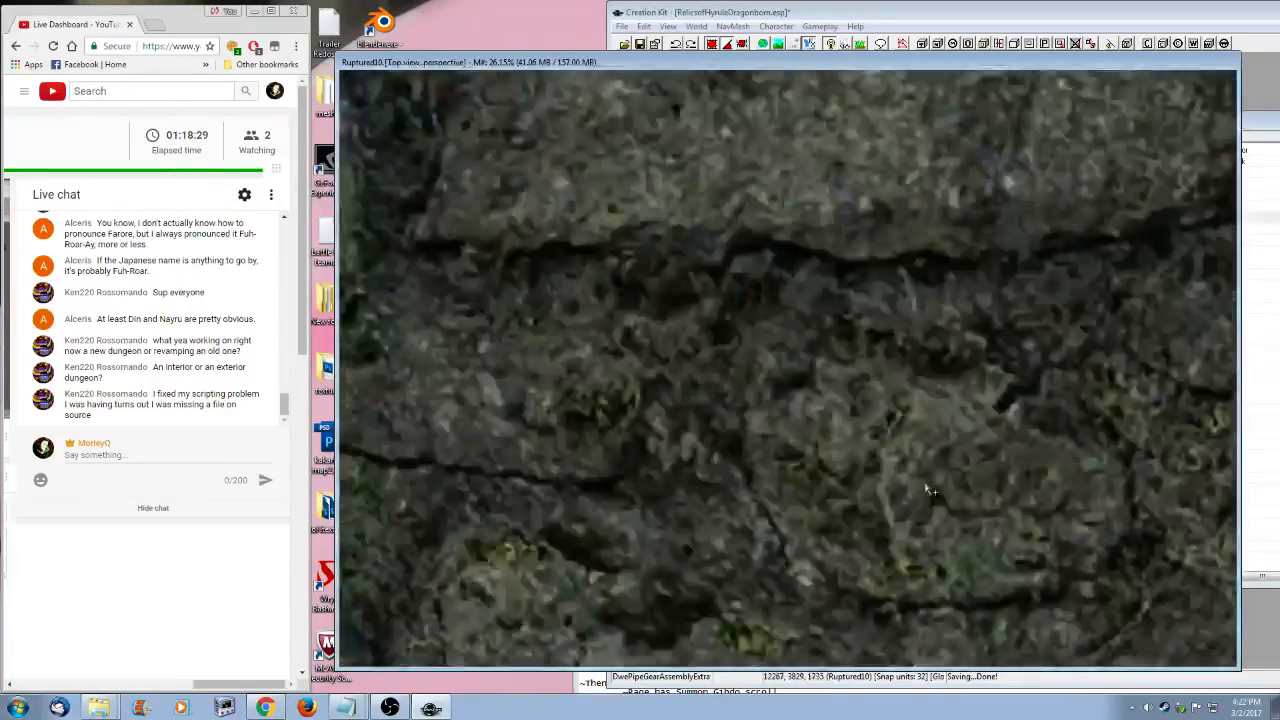
{"action": "left_click", "coordinate": [851, 208]}
{"action": "scroll", "coordinate": [876, 314], "scroll_direction": "down", "scroll_amount": 4}
{"action": "scroll", "coordinate": [876, 314], "scroll_direction": "down", "scroll_amount": 6}
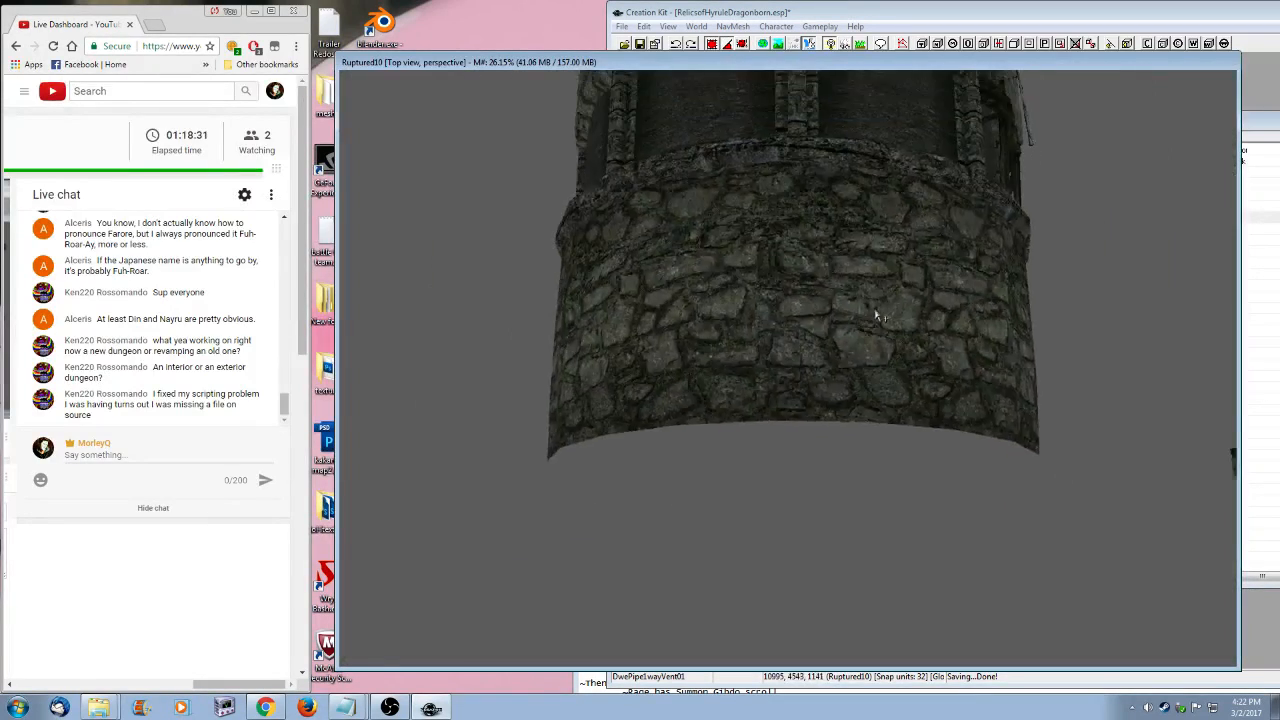
{"action": "middle_click_drag", "start_coordinate": [876, 314], "coordinate": [762, 470], "text": "shift"}
{"action": "middle_click_drag", "start_coordinate": [845, 490], "coordinate": [905, 410], "text": "shift"}
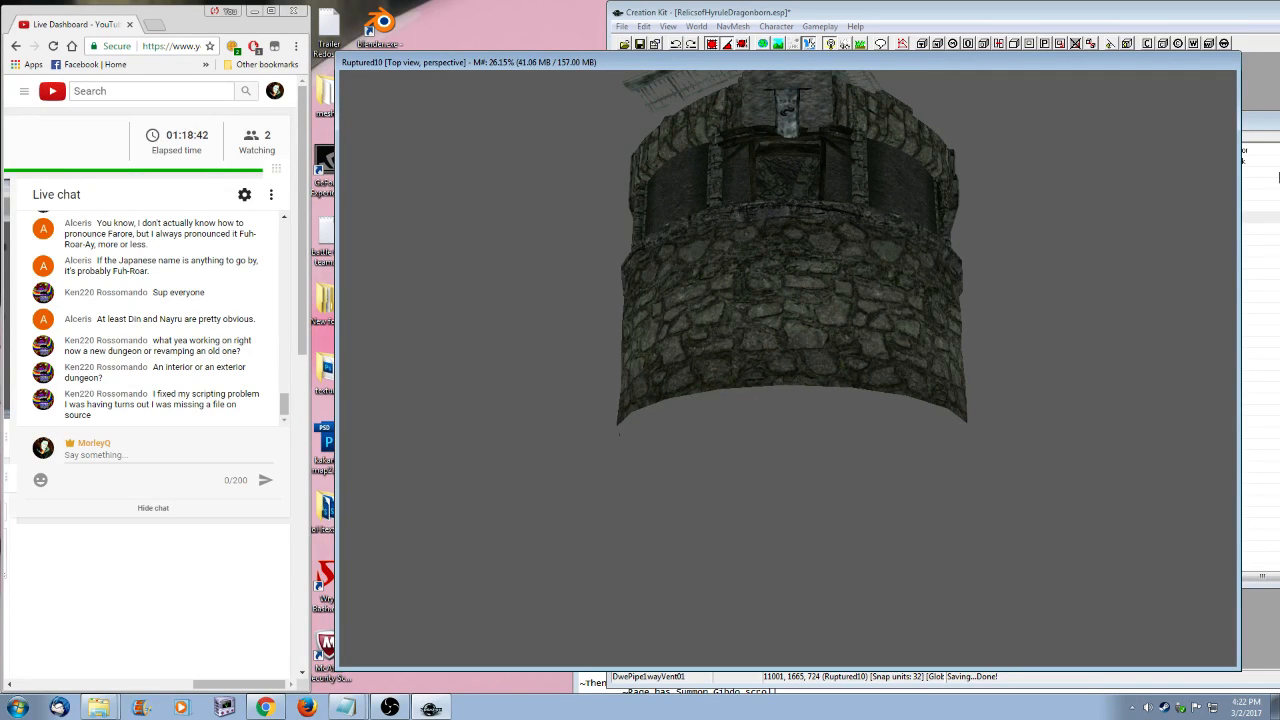
- Browse the MovableStatic and Static Dwemer object categories for more gear parts
{"action": "left_click", "coordinate": [1278, 177]}
{"action": "scroll", "coordinate": [1108, 296], "scroll_direction": "down", "scroll_amount": 5}
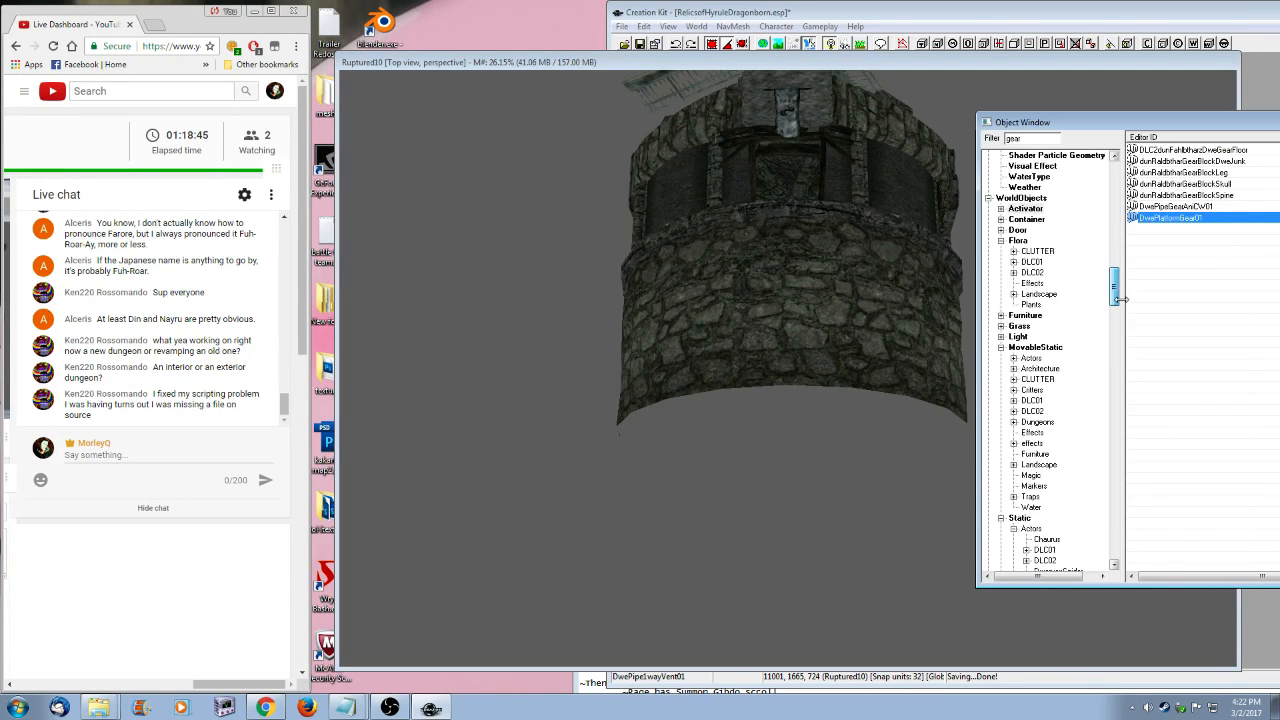
{"action": "left_click", "coordinate": [1036, 348]}
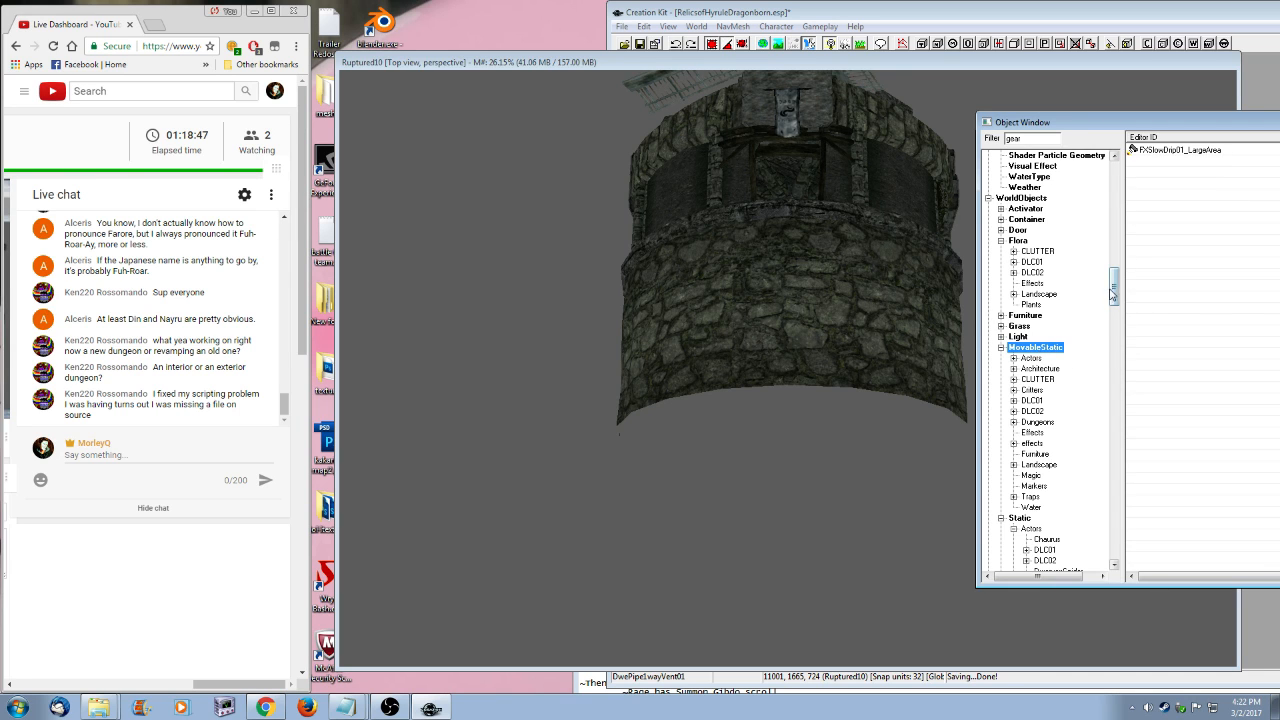
{"action": "left_click_drag", "start_coordinate": [1113, 292], "coordinate": [1109, 428]}
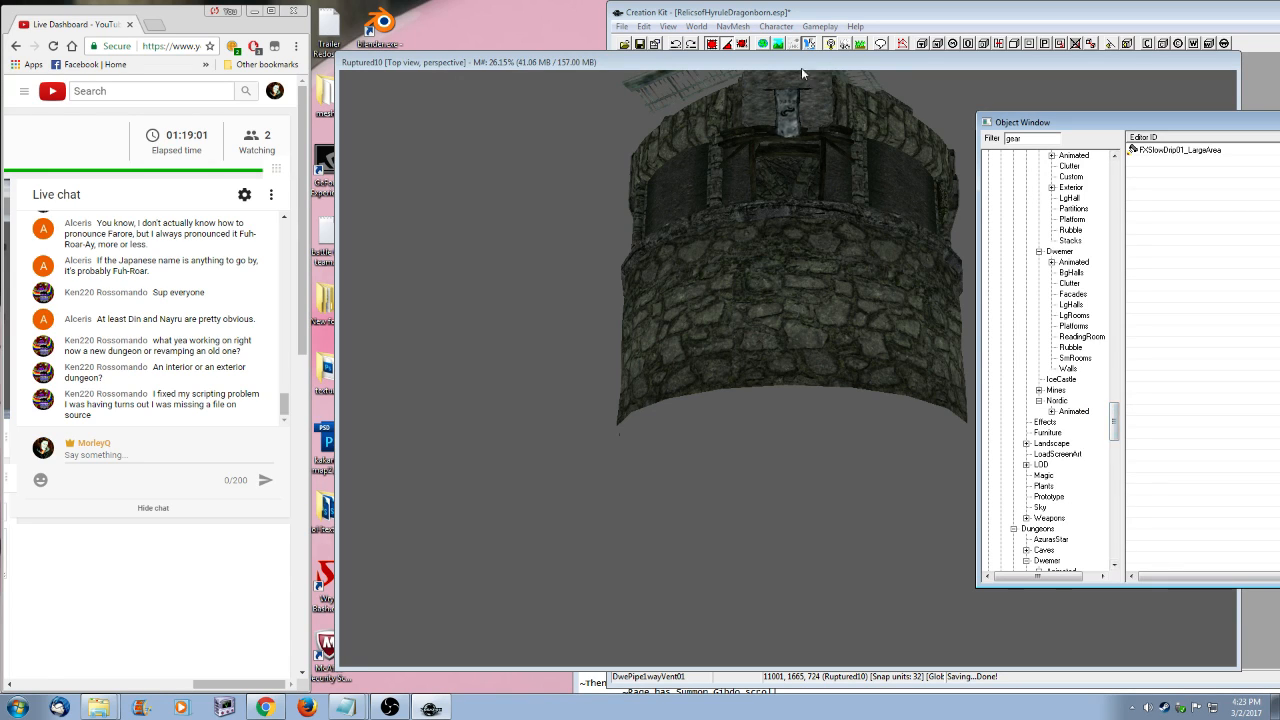
- Return to the tower interior and select the side gear assembly attached to the central pipe
{"action": "middle_click_drag", "start_coordinate": [822, 218], "coordinate": [826, 243], "text": "shift"}
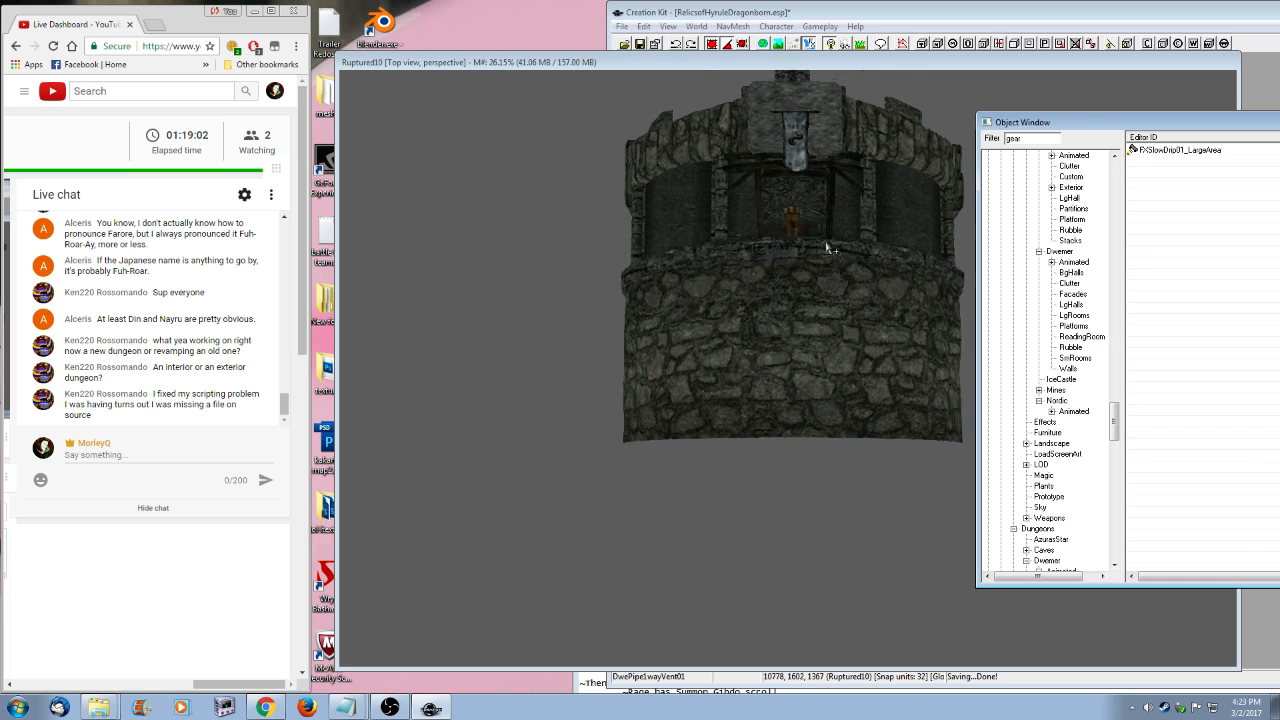
{"action": "left_click", "coordinate": [826, 247]}
{"action": "middle_click_drag", "start_coordinate": [846, 461], "coordinate": [838, 400], "text": "shift"}
{"action": "scroll", "coordinate": [830, 401], "scroll_direction": "up", "scroll_amount": 6}
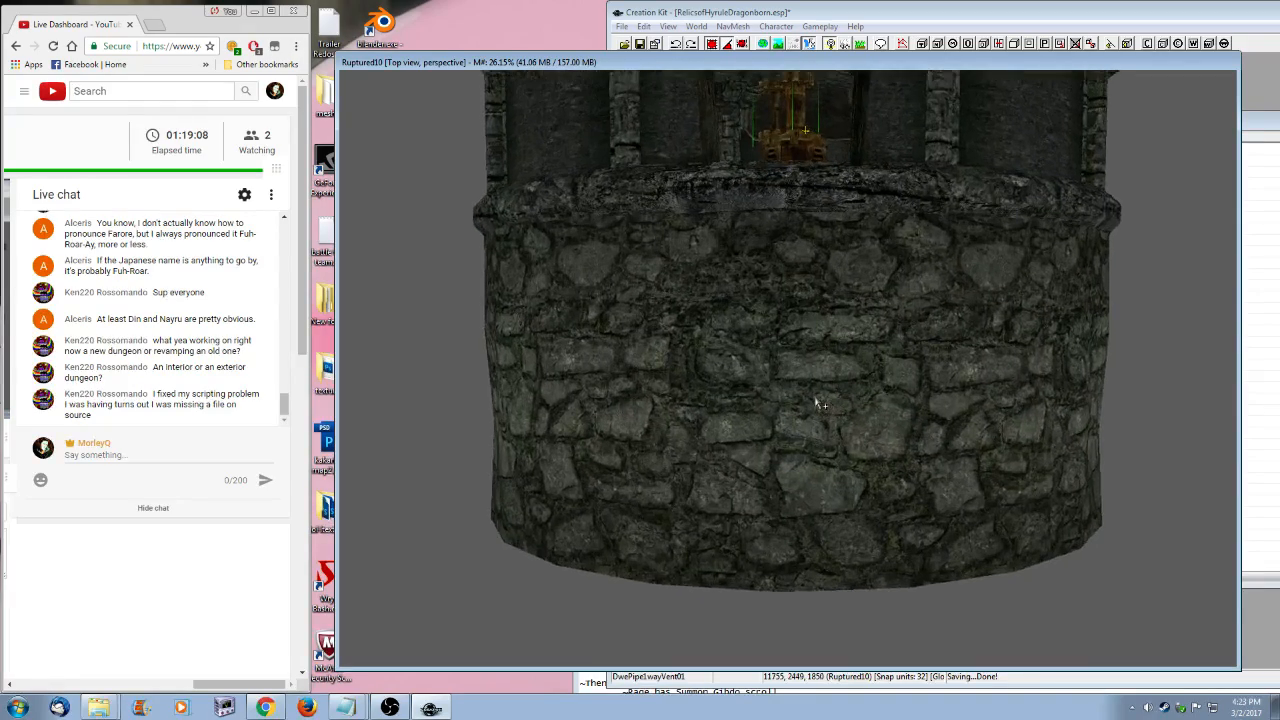
{"action": "key", "text": "c"}
{"action": "scroll", "coordinate": [863, 449], "scroll_direction": "up", "scroll_amount": 2}
{"action": "middle_click_drag", "start_coordinate": [863, 449], "coordinate": [820, 525], "text": "shift"}
{"action": "left_click", "coordinate": [907, 276]}
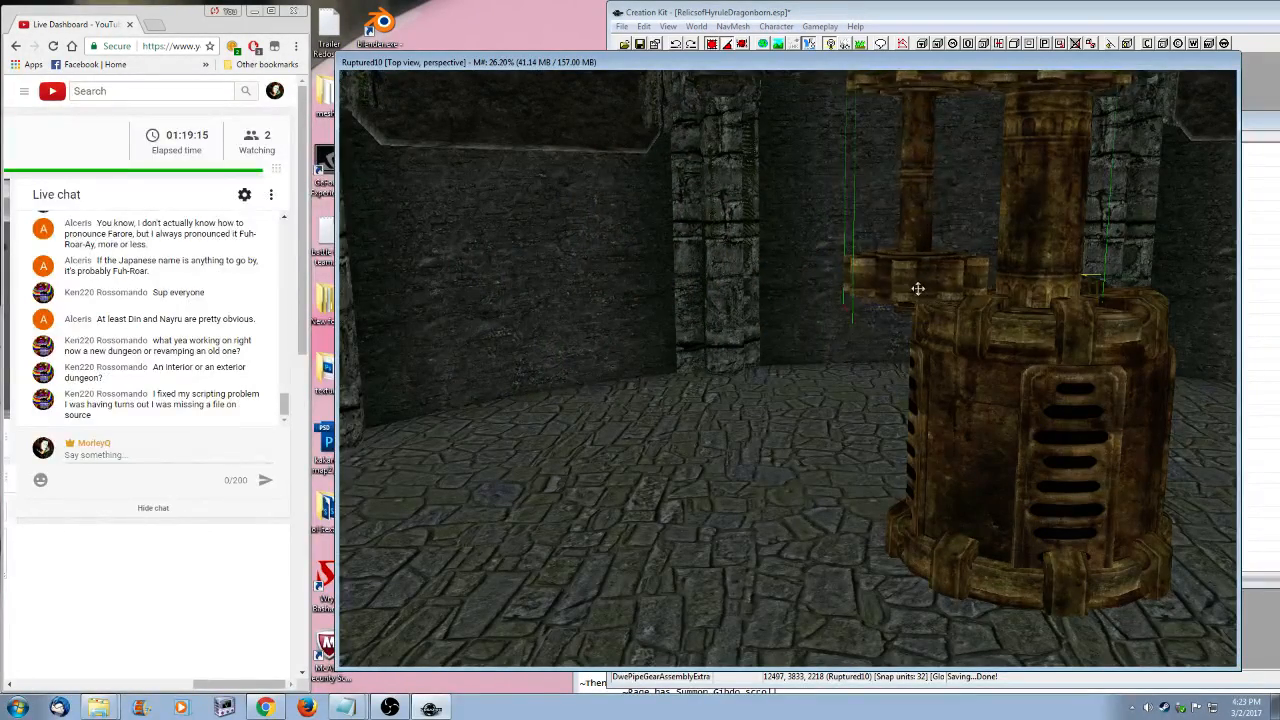
- Duplicate the side gear assembly and move the copy down onto the floor beside the vent base
{"action": "key", "text": "e"}
{"action": "key", "text": "w"}
{"action": "key", "text": "w"}
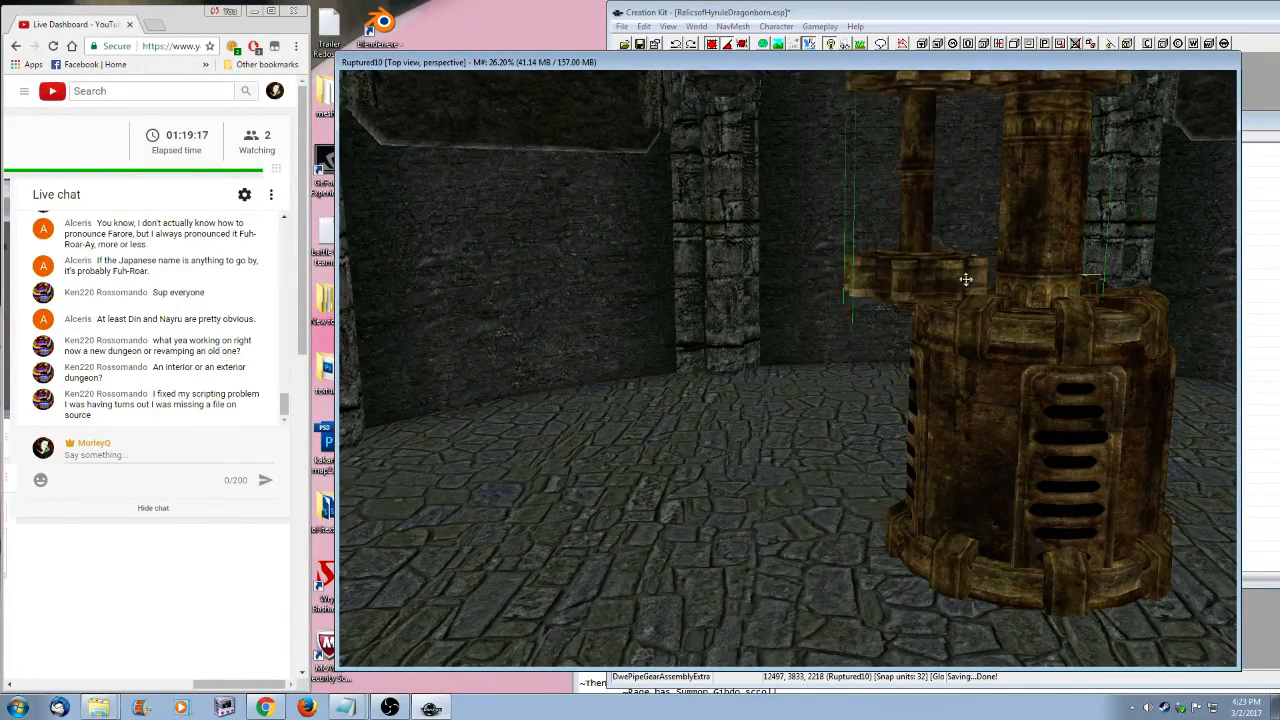
{"action": "key", "text": "ctrl+d"}
{"action": "key", "text": "y"}
{"action": "left_click_drag", "start_coordinate": [966, 279], "coordinate": [781, 538]}
{"action": "key", "text": "z"}
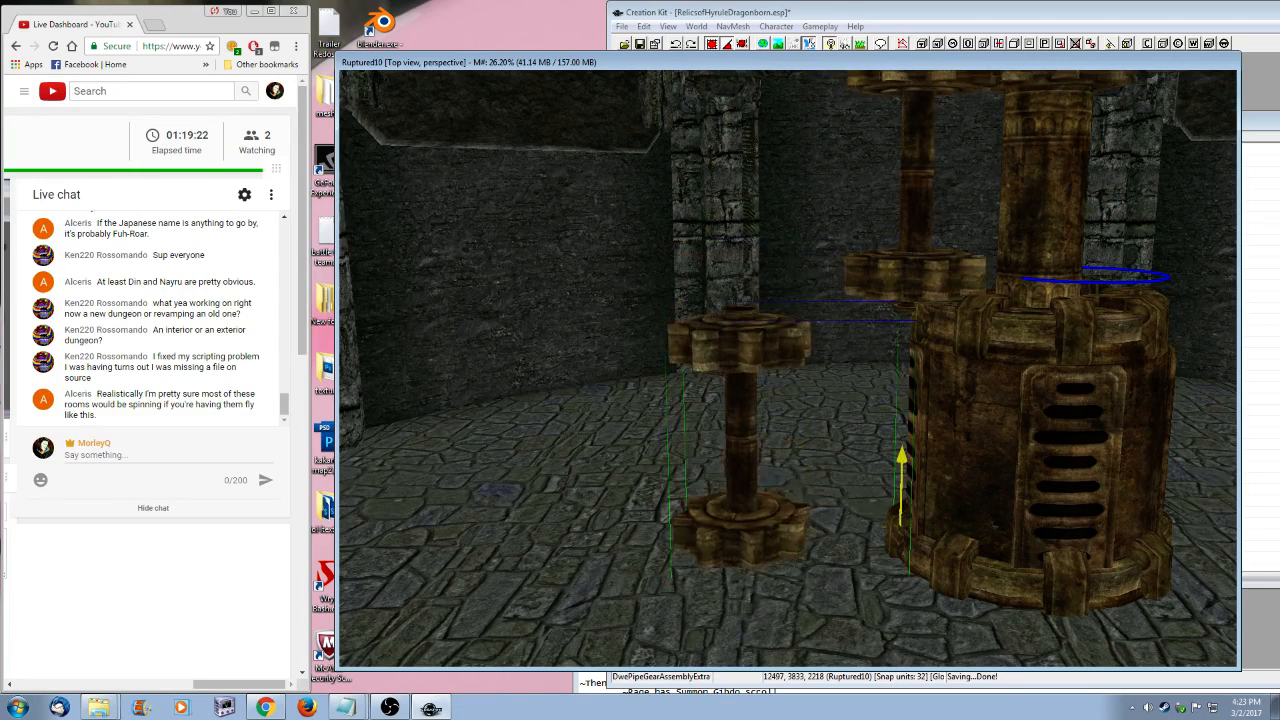
- Examine the tower's exterior from several sides, including the openings where the gear machinery shows, and return to the interior
{"action": "scroll", "coordinate": [727, 509], "scroll_direction": "down", "scroll_amount": 10}
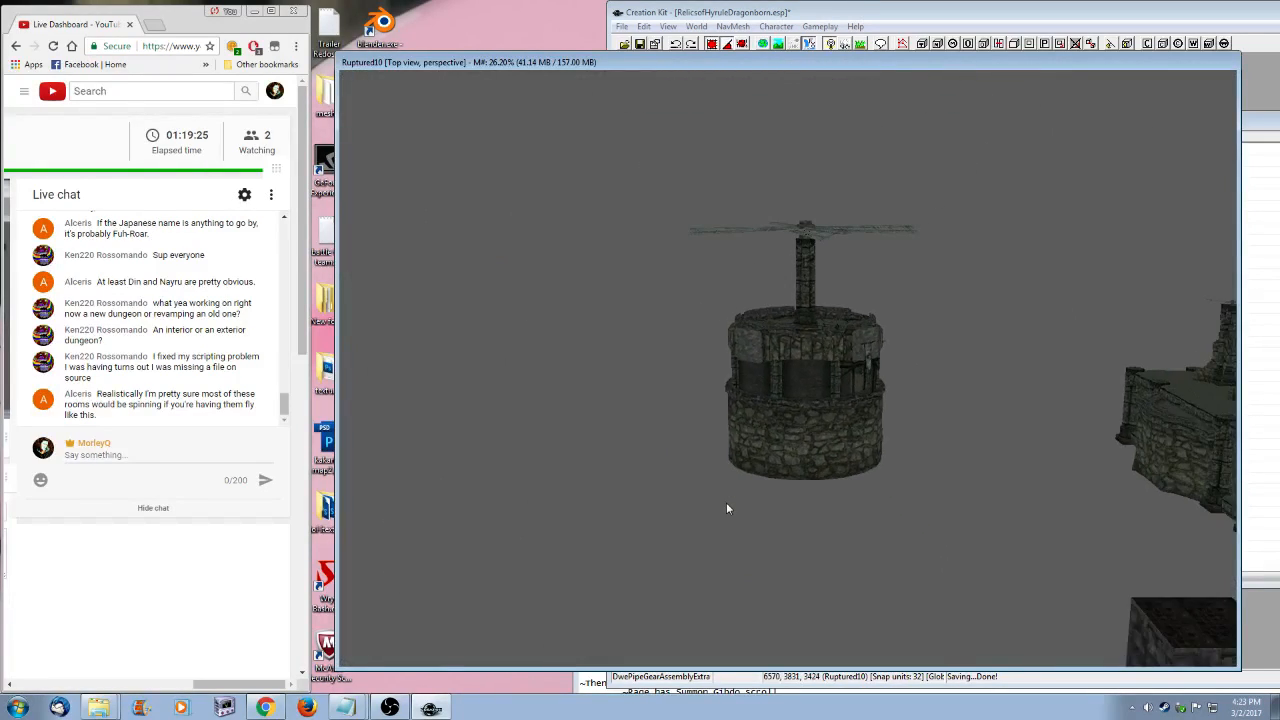
{"action": "scroll", "coordinate": [727, 509], "scroll_direction": "up", "scroll_amount": 4}
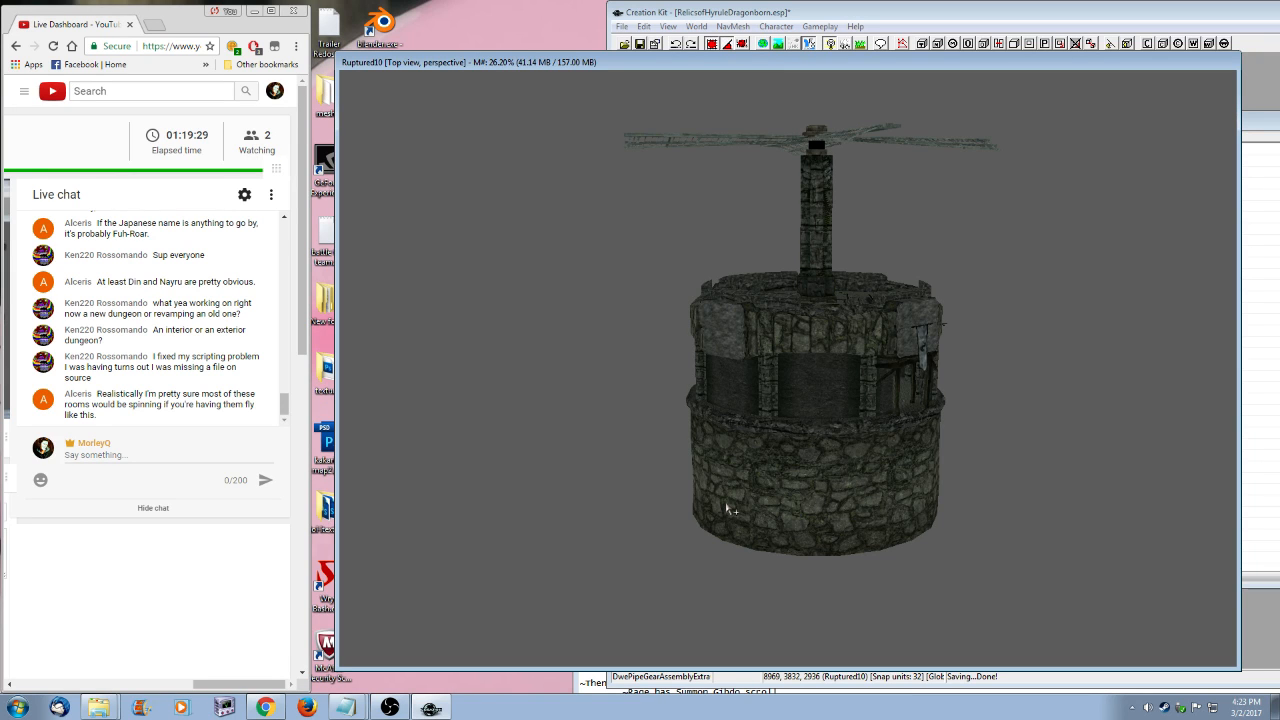
{"action": "middle_click_drag", "start_coordinate": [870, 464], "coordinate": [607, 289], "text": "shift"}
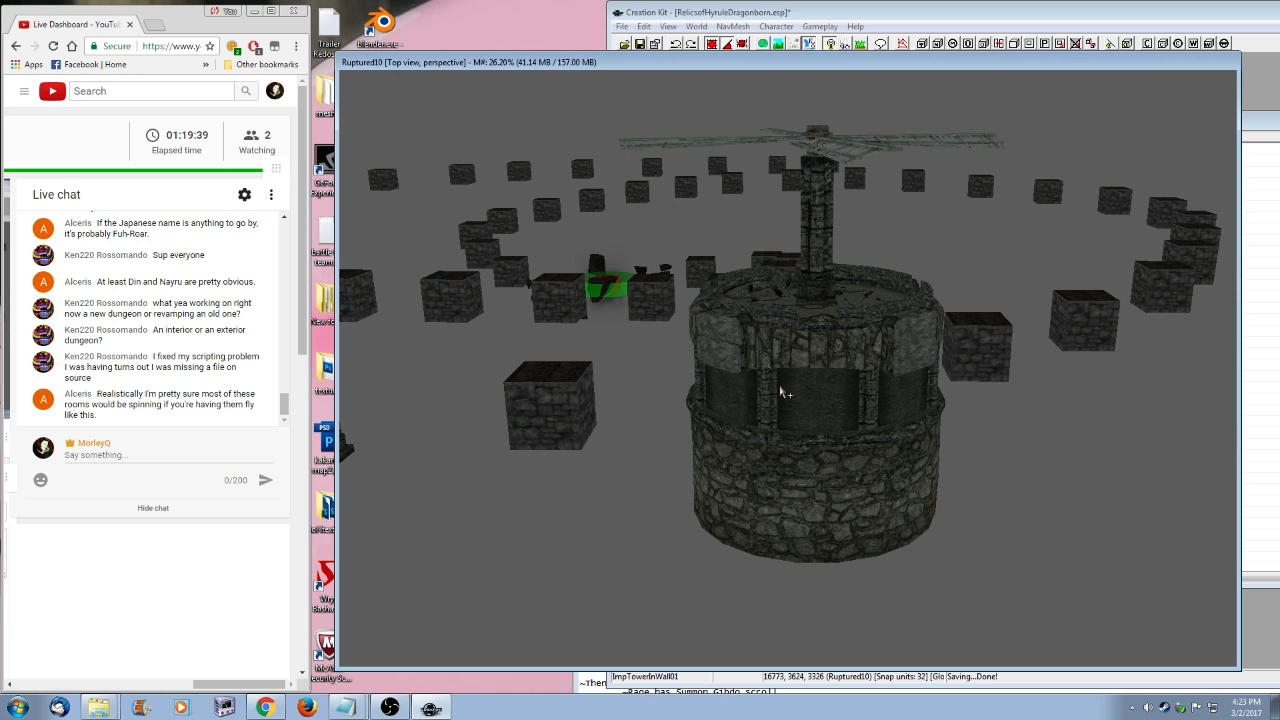
{"action": "middle_click_drag", "start_coordinate": [788, 378], "coordinate": [882, 414], "text": "shift"}
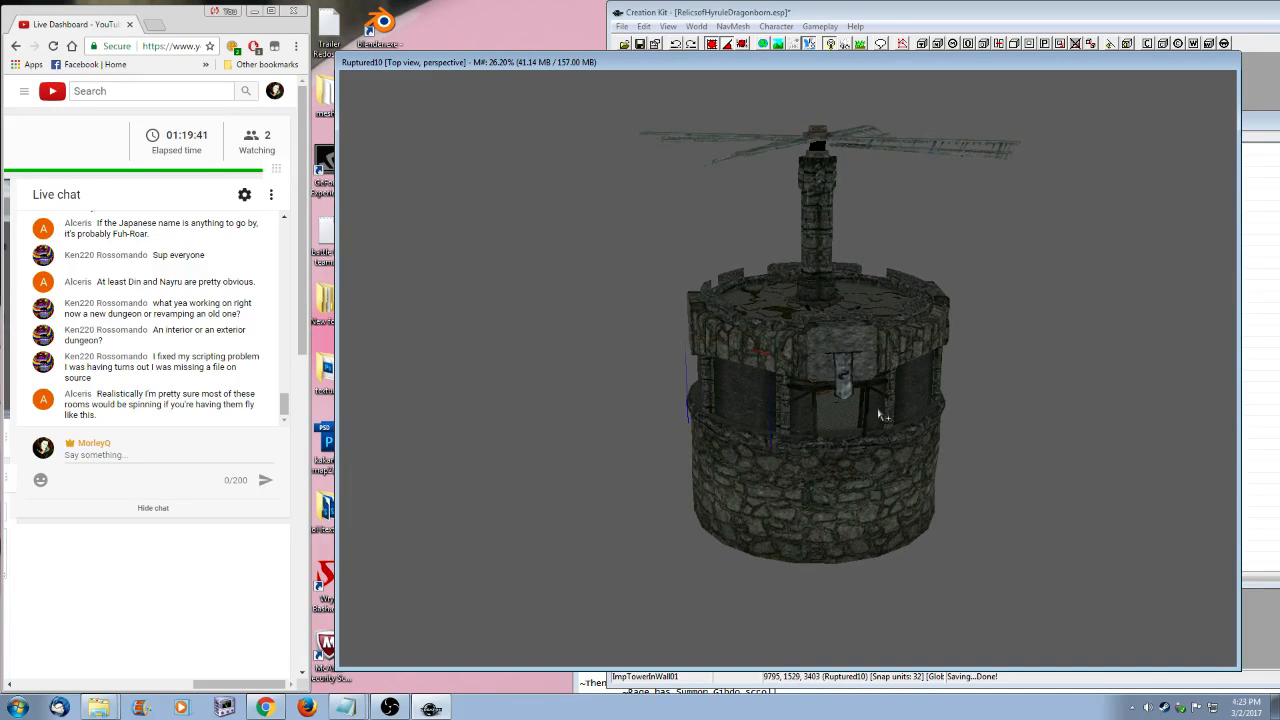
{"action": "scroll", "coordinate": [905, 500], "scroll_direction": "up", "scroll_amount": 5}
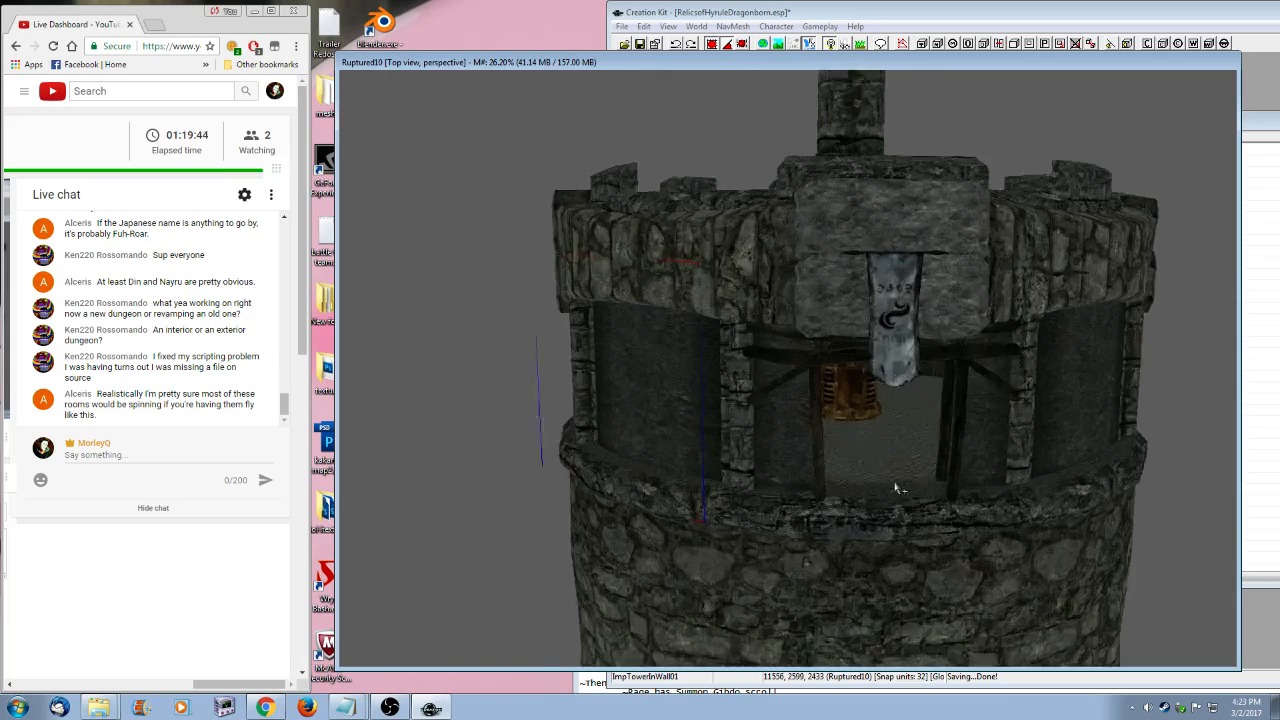
{"action": "scroll", "coordinate": [895, 488], "scroll_direction": "up", "scroll_amount": 2}
{"action": "left_click", "coordinate": [880, 480]}
{"action": "scroll", "coordinate": [894, 391], "scroll_direction": "up", "scroll_amount": 5}
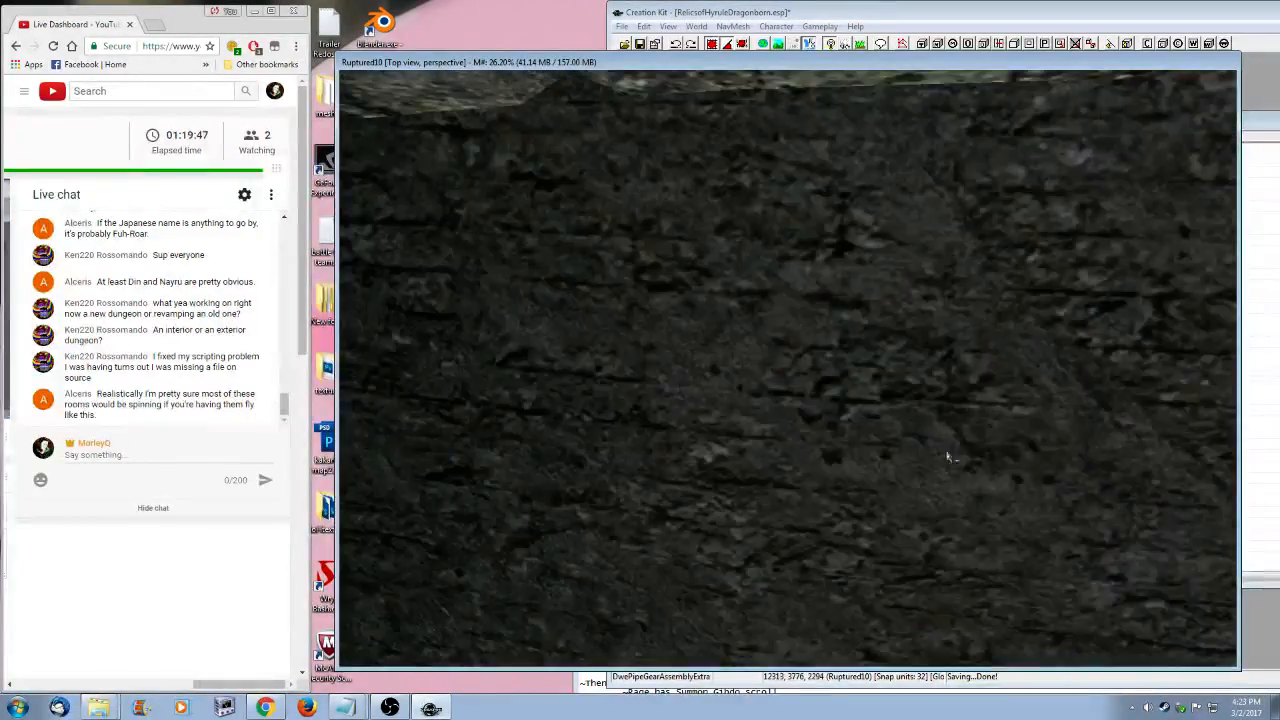
{"action": "scroll", "coordinate": [948, 457], "scroll_direction": "down", "scroll_amount": 6}
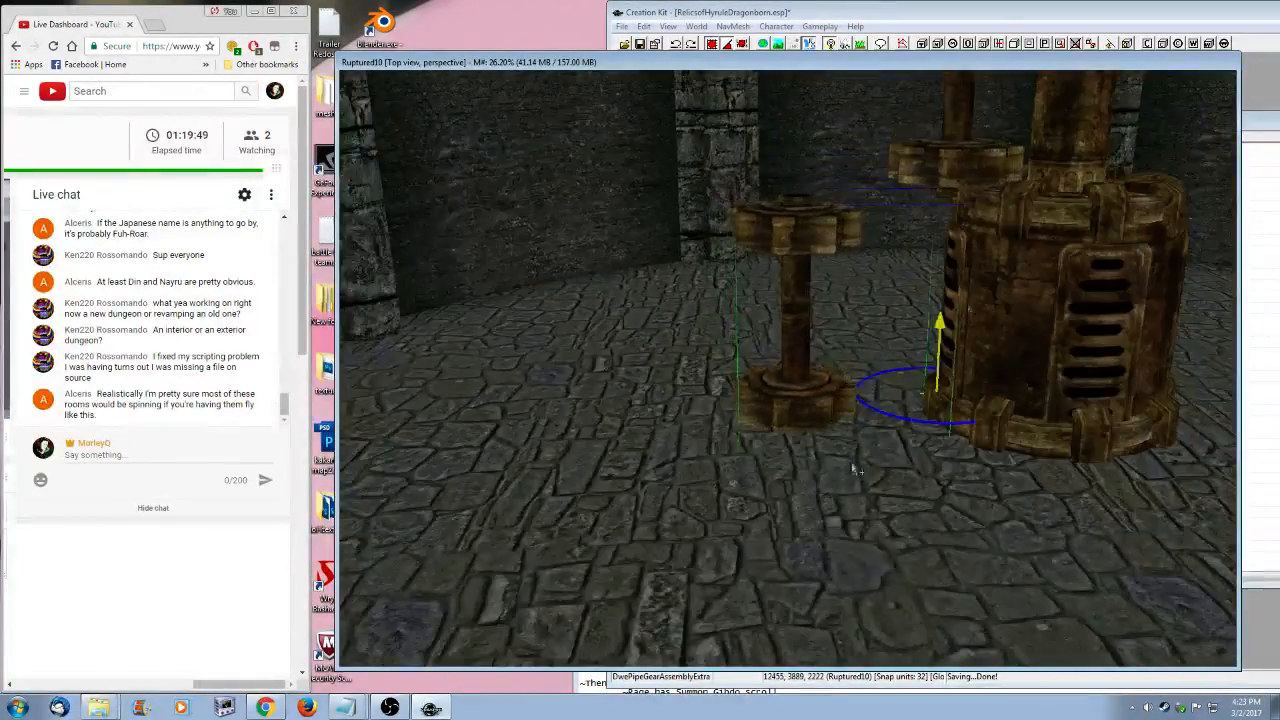
- Rotate the copied gear assembly onto its side beside the vent base
{"action": "scroll", "coordinate": [817, 376], "scroll_direction": "up", "scroll_amount": 2}
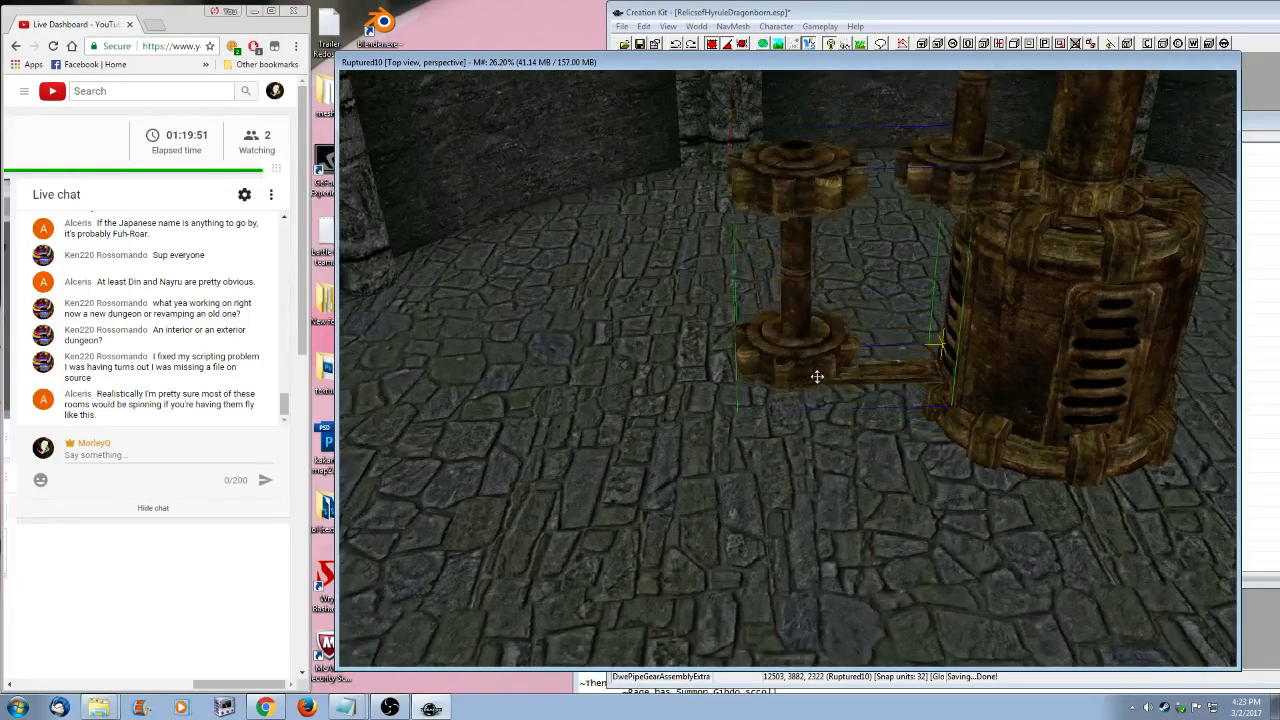
{"action": "scroll", "coordinate": [817, 376], "scroll_direction": "up", "scroll_amount": 1}
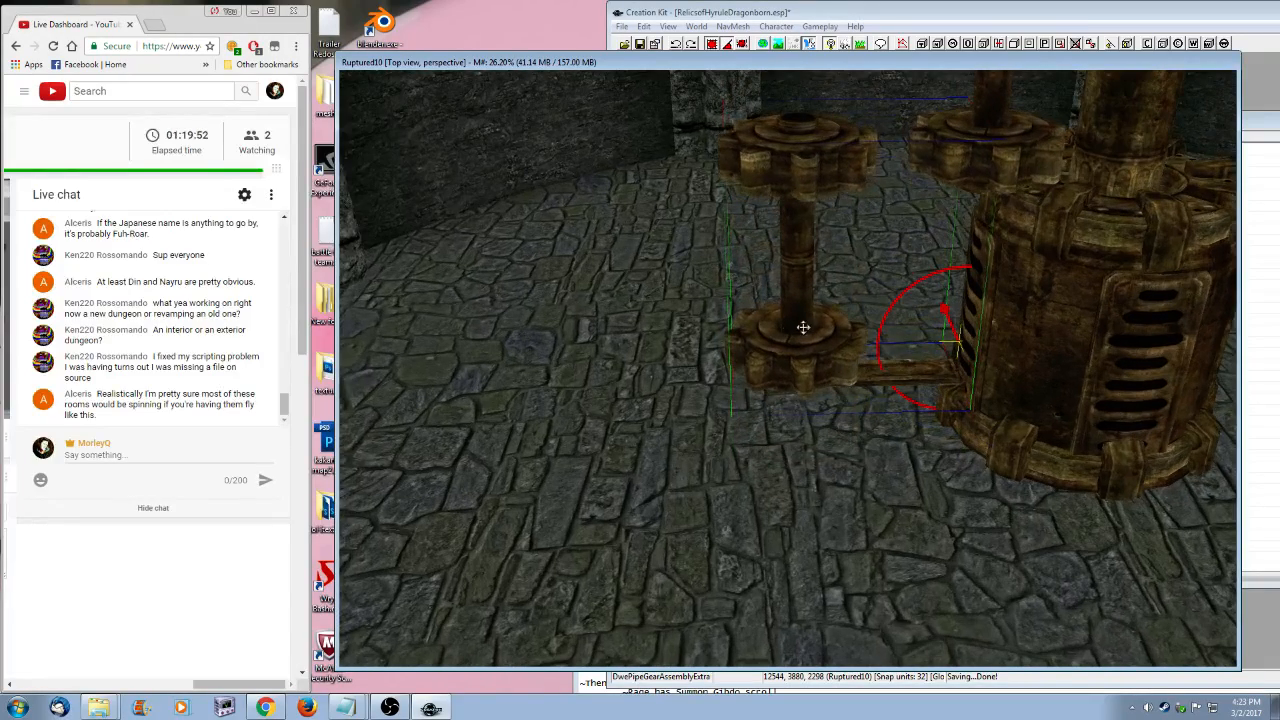
{"action": "right_click_drag", "start_coordinate": [803, 327], "coordinate": [831, 340]}
{"action": "key", "text": "x"}
{"action": "key", "text": "y"}
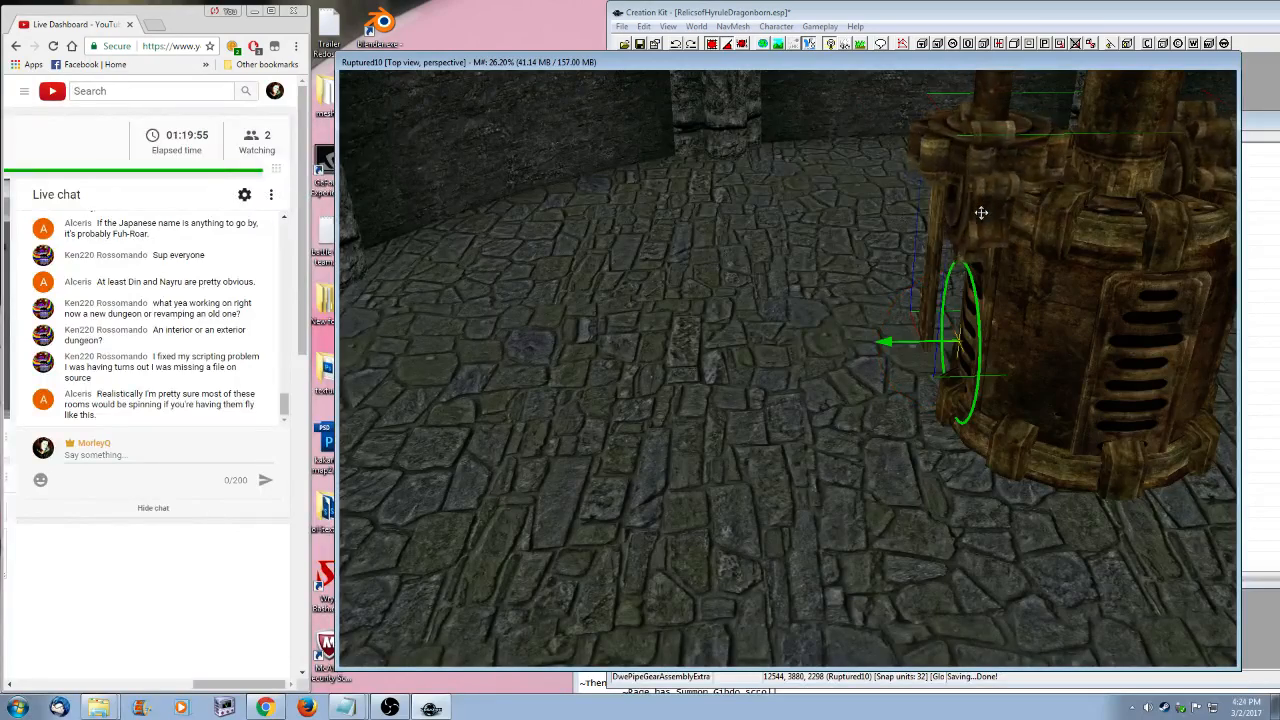
- Slide the horizontal gear assembly out from the vent base and line its inner gear up with the side vents
{"action": "left_click_drag", "start_coordinate": [981, 213], "coordinate": [908, 254]}
{"action": "key", "text": "z"}
{"action": "key", "text": "shift"}
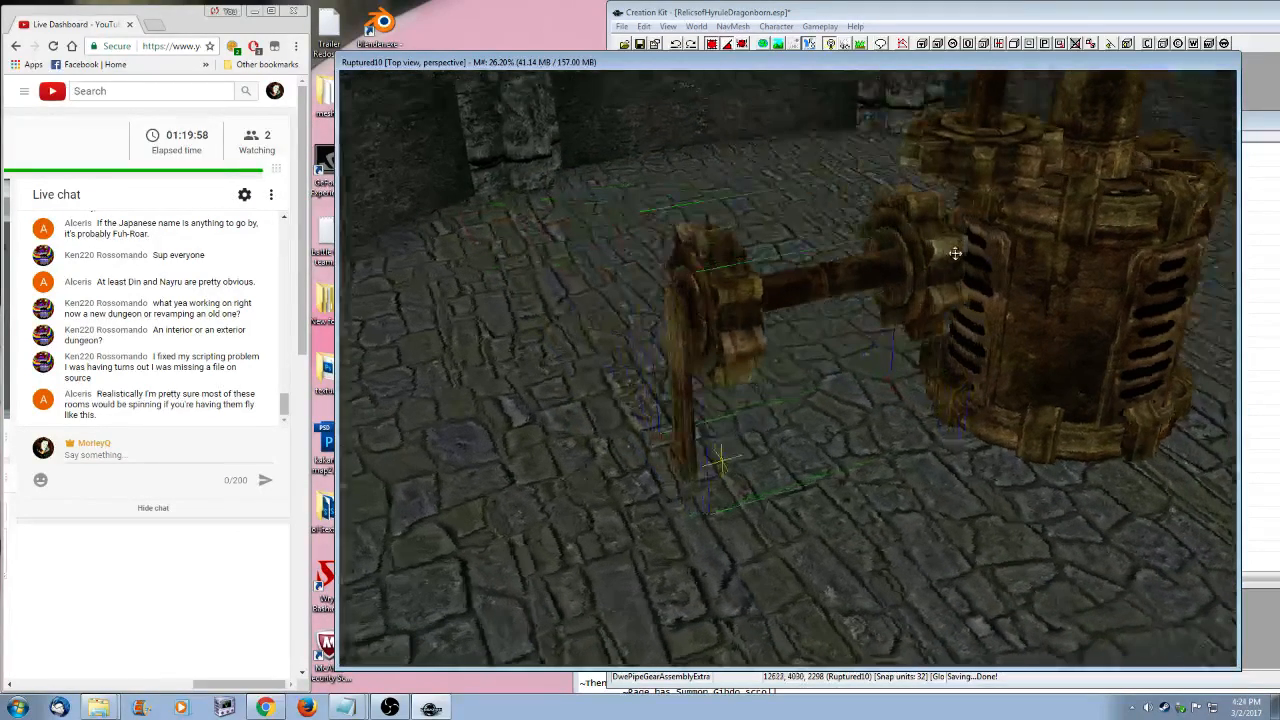
{"action": "key", "text": "shift"}
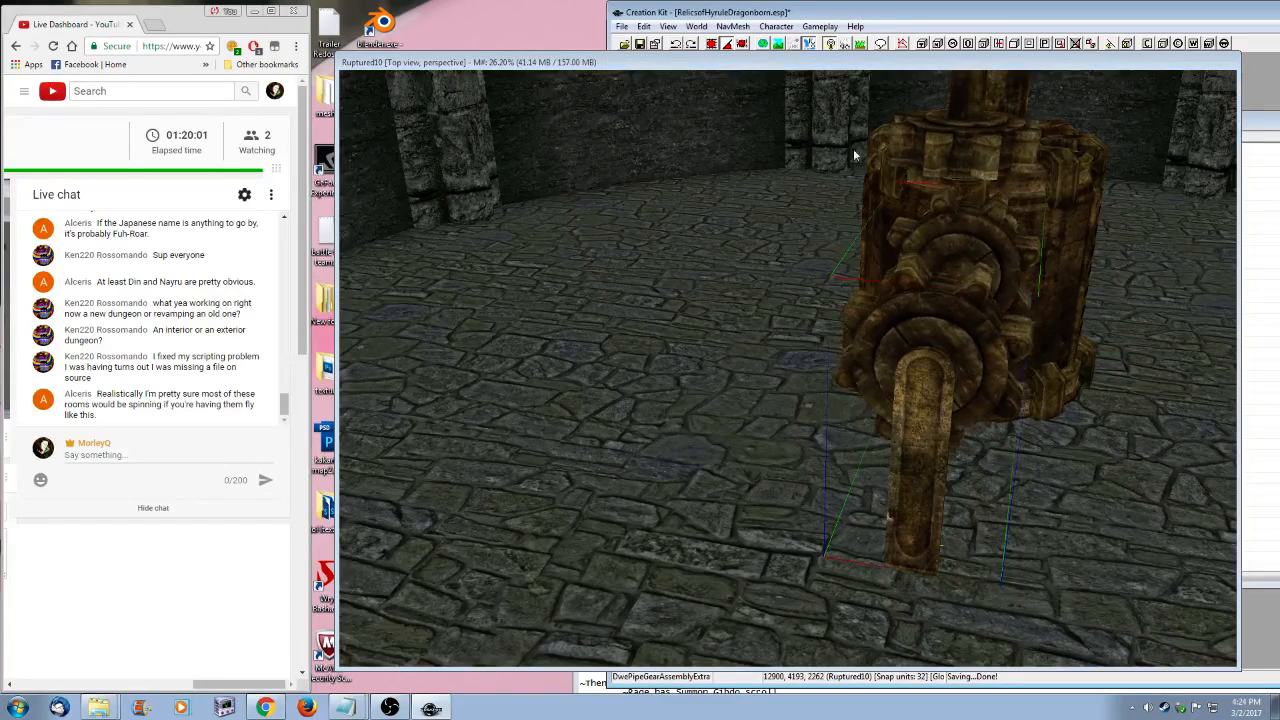
{"action": "left_click_drag", "start_coordinate": [951, 234], "coordinate": [932, 229]}
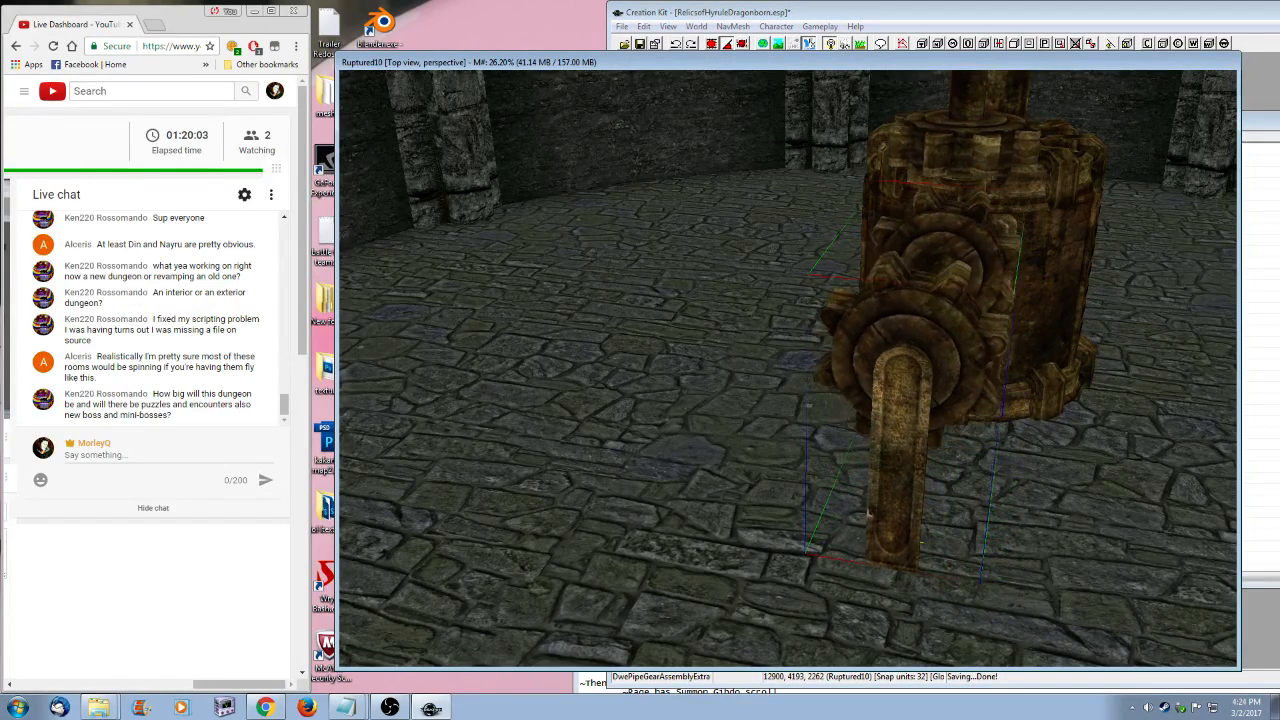
{"action": "left_click_drag", "start_coordinate": [868, 513], "coordinate": [880, 515]}
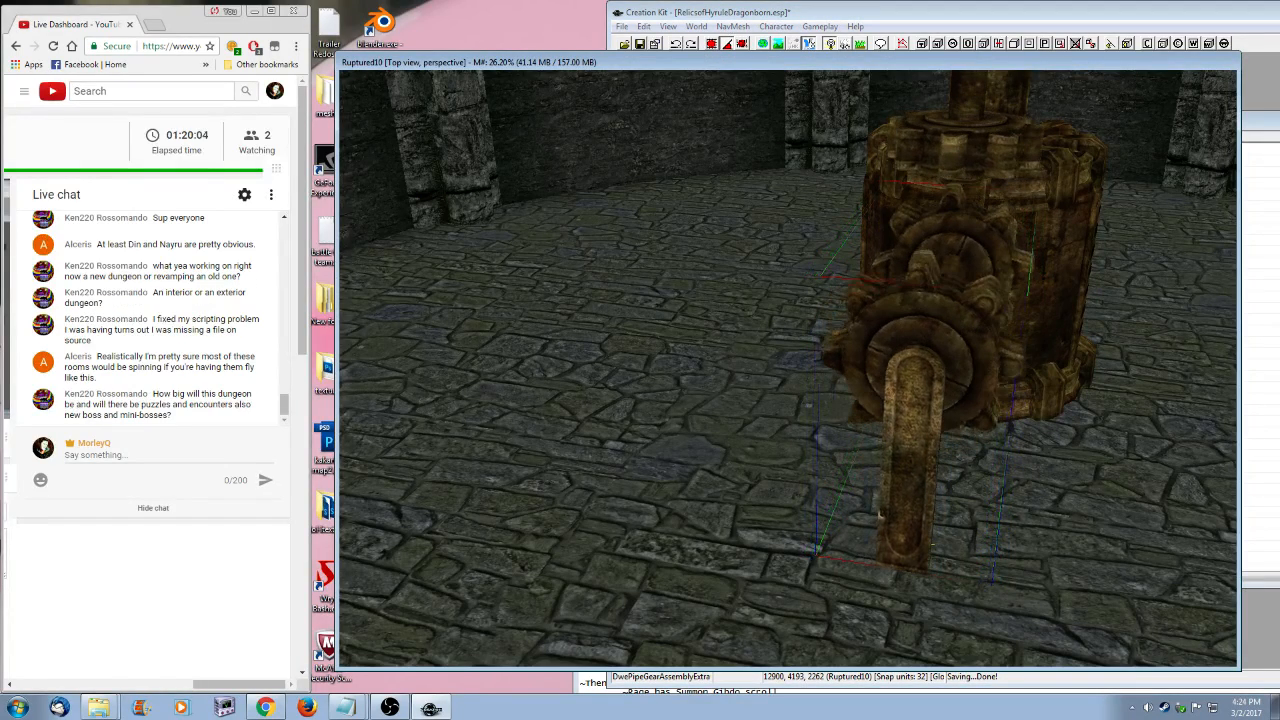
- Look over the whole dungeon layout, including the windmill towers, the central building and the ring of stone blocks
{"action": "scroll", "coordinate": [809, 449], "scroll_direction": "down", "scroll_amount": 10}
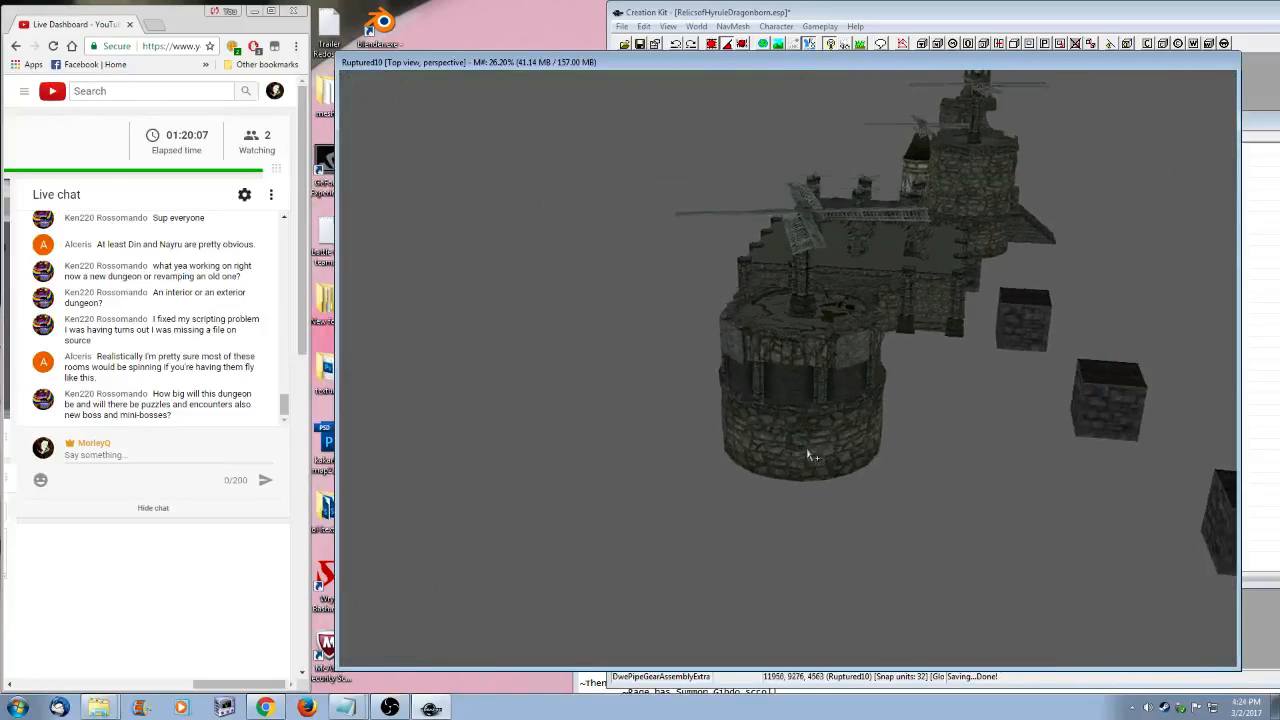
{"action": "scroll", "coordinate": [807, 448], "scroll_direction": "down", "scroll_amount": 8}
{"action": "middle_click_drag", "start_coordinate": [828, 449], "coordinate": [920, 449], "text": "shift"}
{"action": "middle_click_drag", "start_coordinate": [714, 449], "coordinate": [898, 519], "text": "shift"}
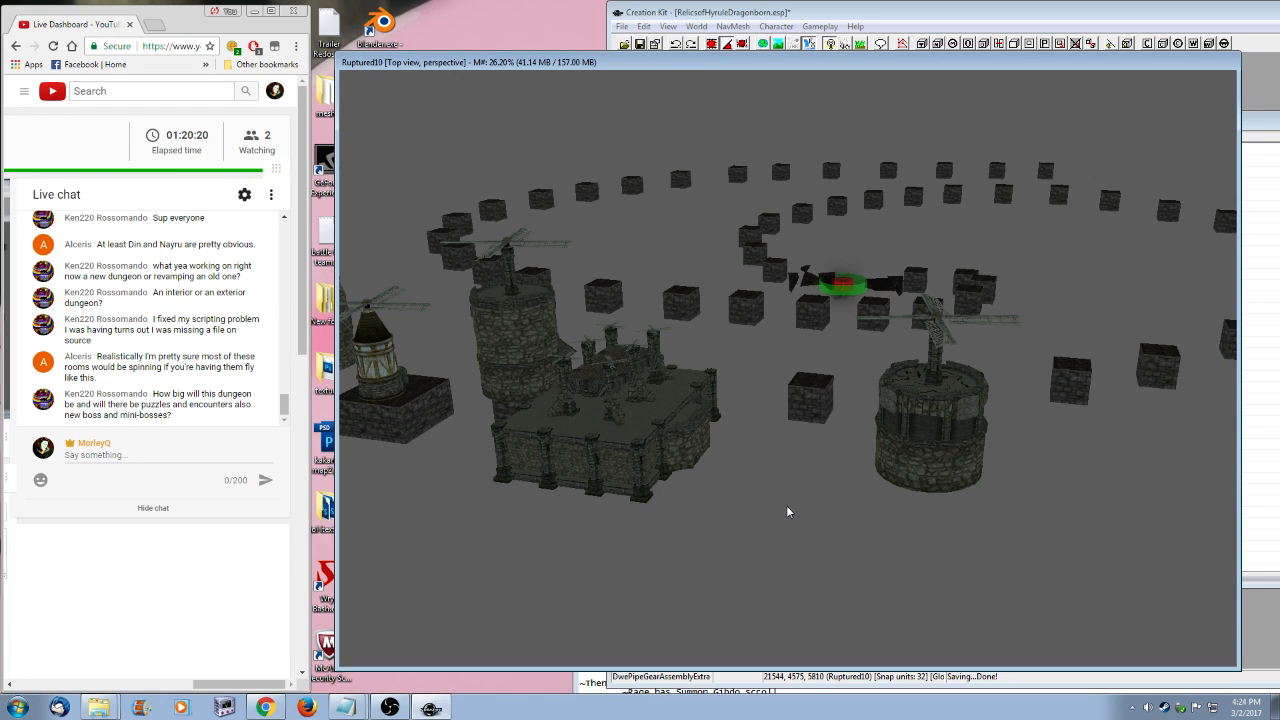
{"action": "middle_click_drag", "start_coordinate": [786, 512], "coordinate": [790, 418]}
- Return to the Actors categories in the object list and clear the "gear" filter
{"action": "left_click", "coordinate": [1266, 126]}
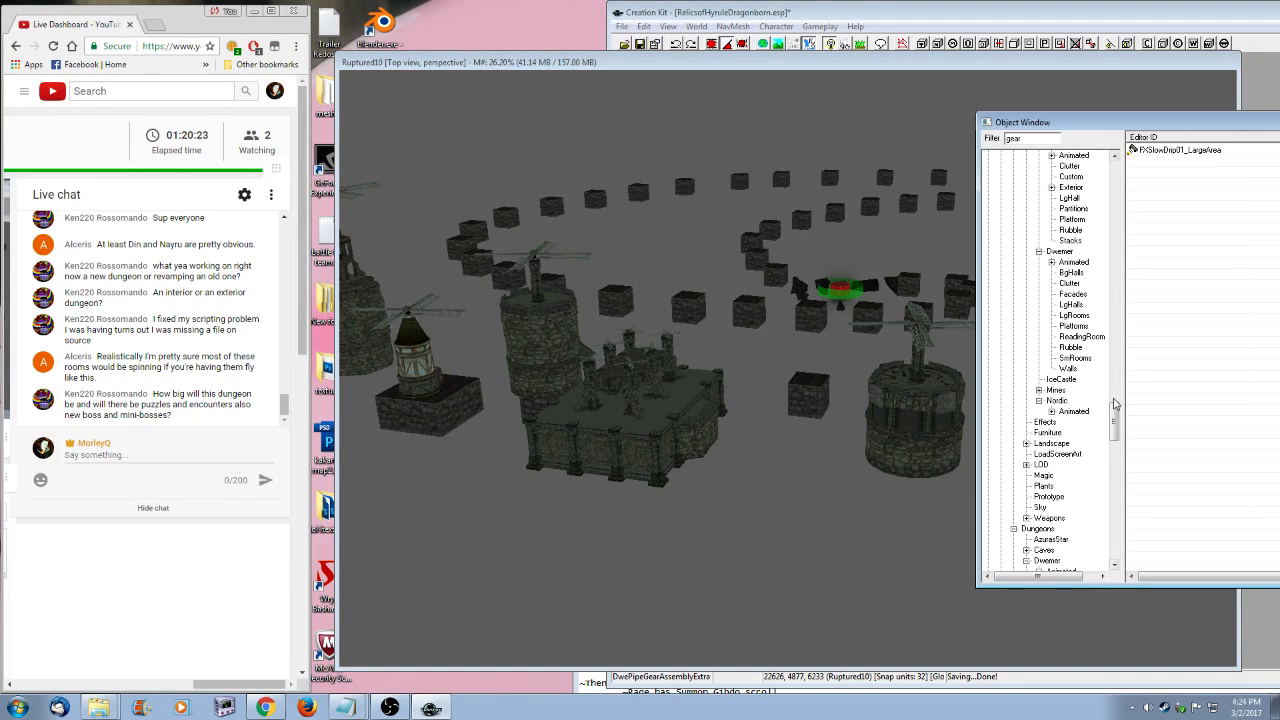
{"action": "left_click_drag", "start_coordinate": [1114, 404], "coordinate": [1119, 167]}
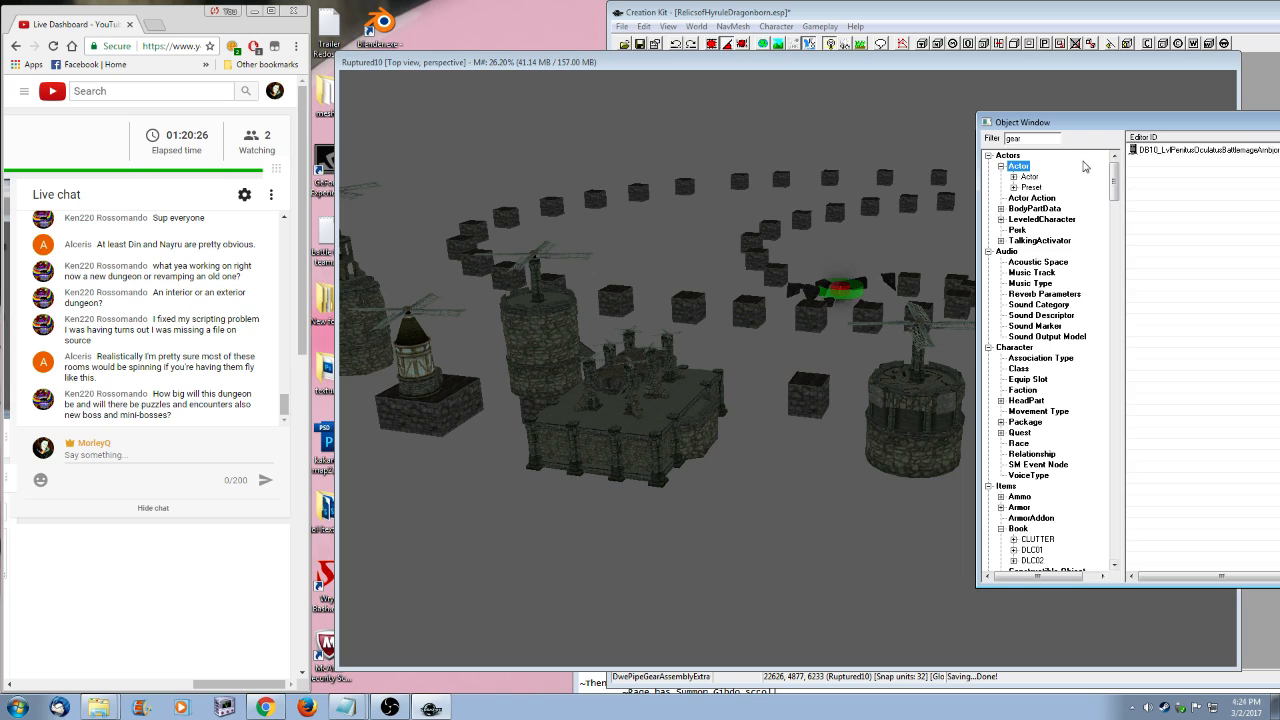
{"action": "left_click", "coordinate": [771, 523]}
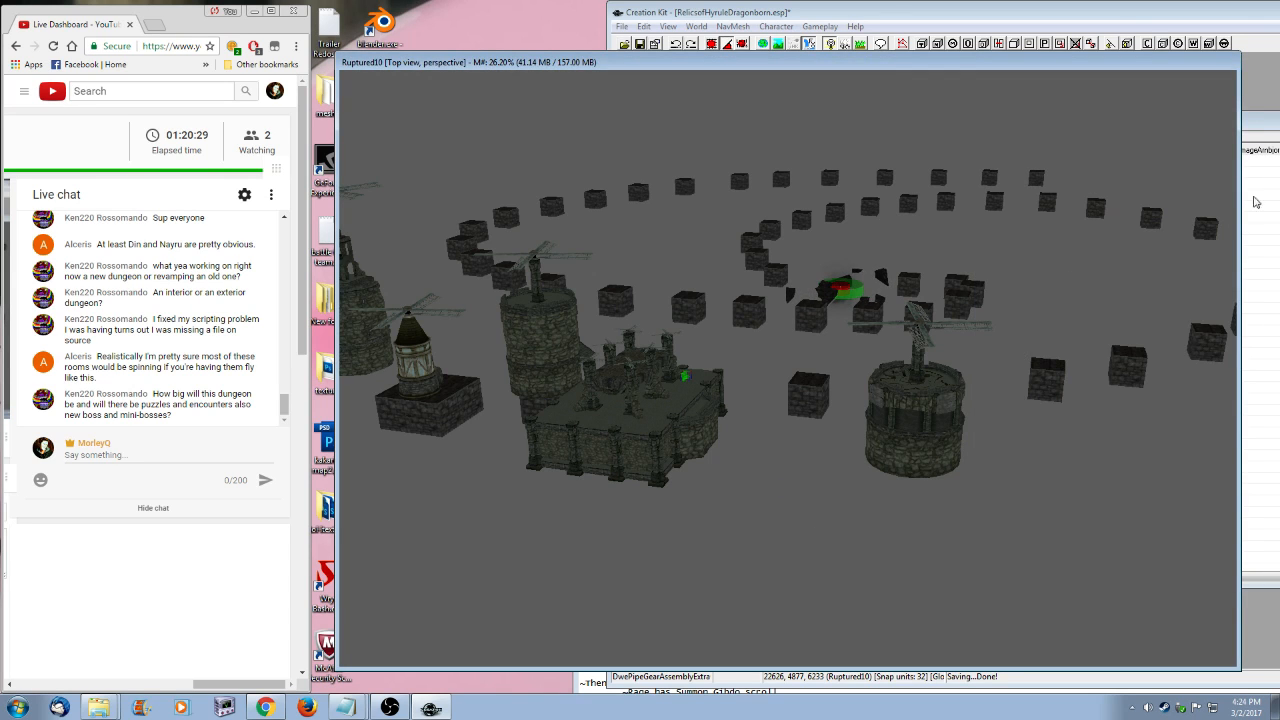
{"action": "left_click", "coordinate": [1256, 202]}
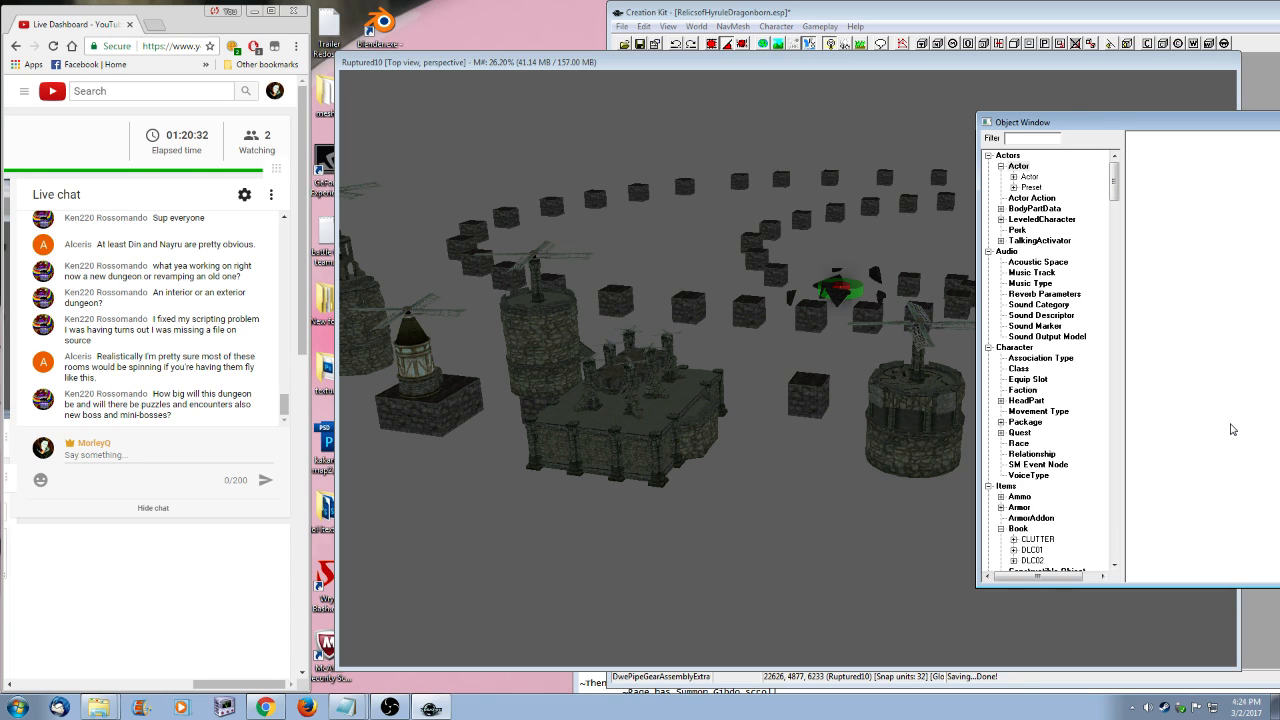
- Focus on the character on the central building's roof and examine the view from there toward the floating stone blocks
{"action": "left_click", "coordinate": [697, 387]}
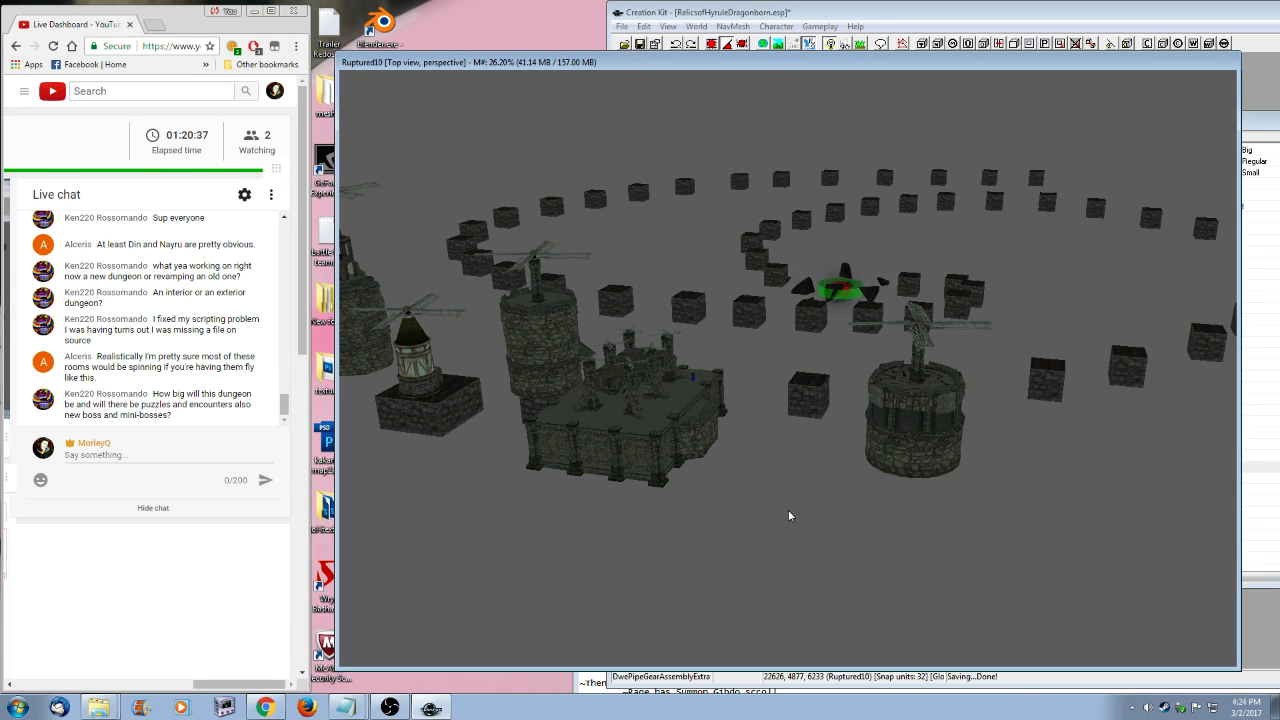
{"action": "key", "text": "shift+f"}
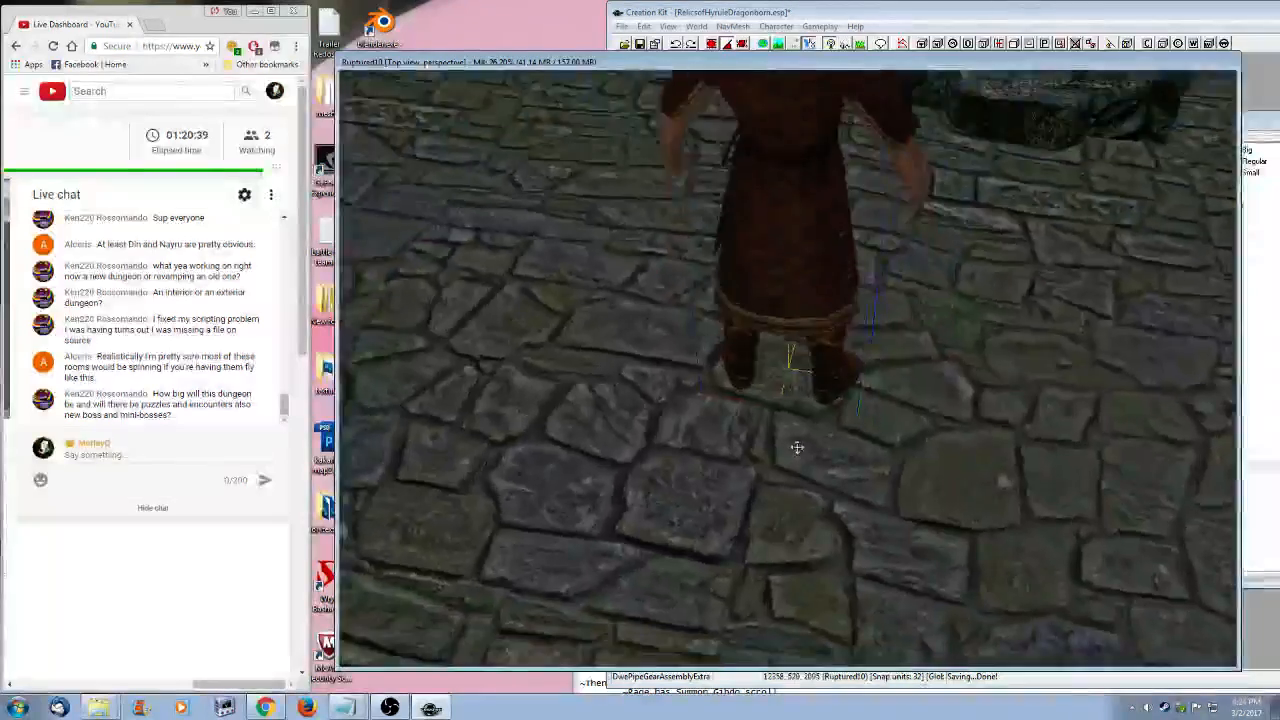
{"action": "middle_click_drag", "start_coordinate": [797, 449], "coordinate": [856, 421], "text": "shift"}
{"action": "scroll", "coordinate": [843, 440], "scroll_direction": "down", "scroll_amount": 10}
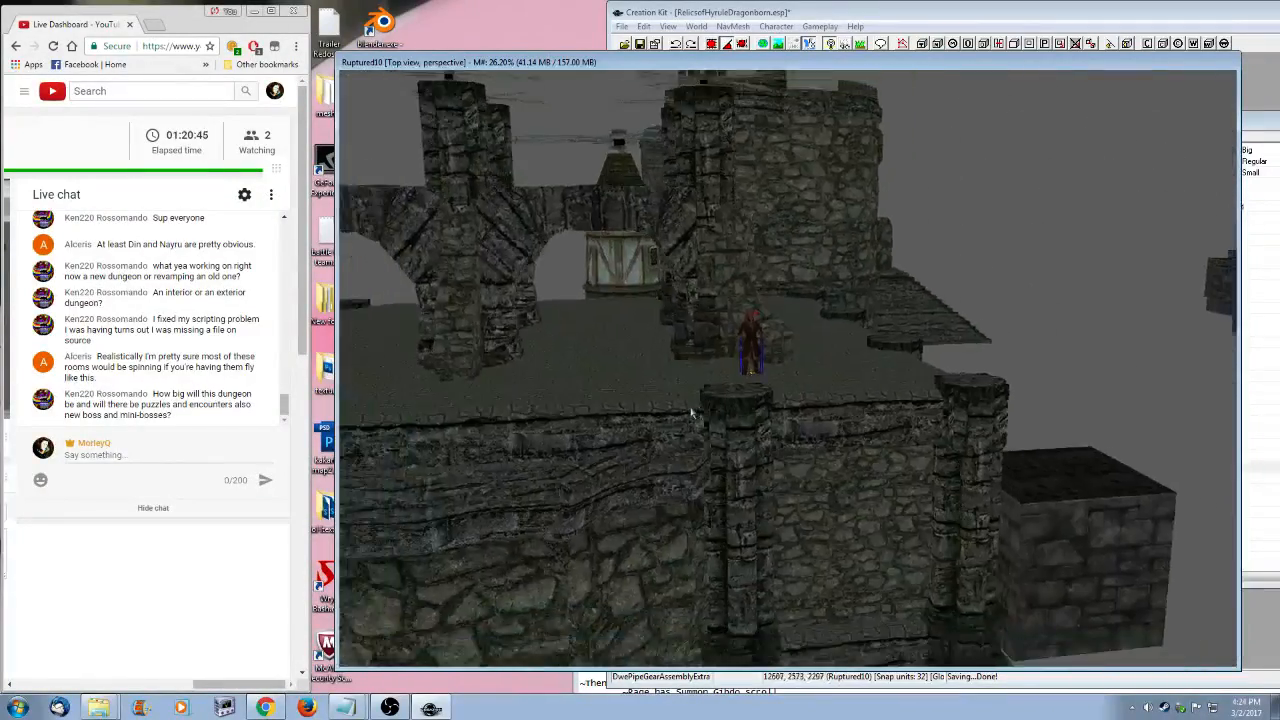
{"action": "middle_click_drag", "start_coordinate": [691, 412], "coordinate": [876, 519], "text": "shift"}
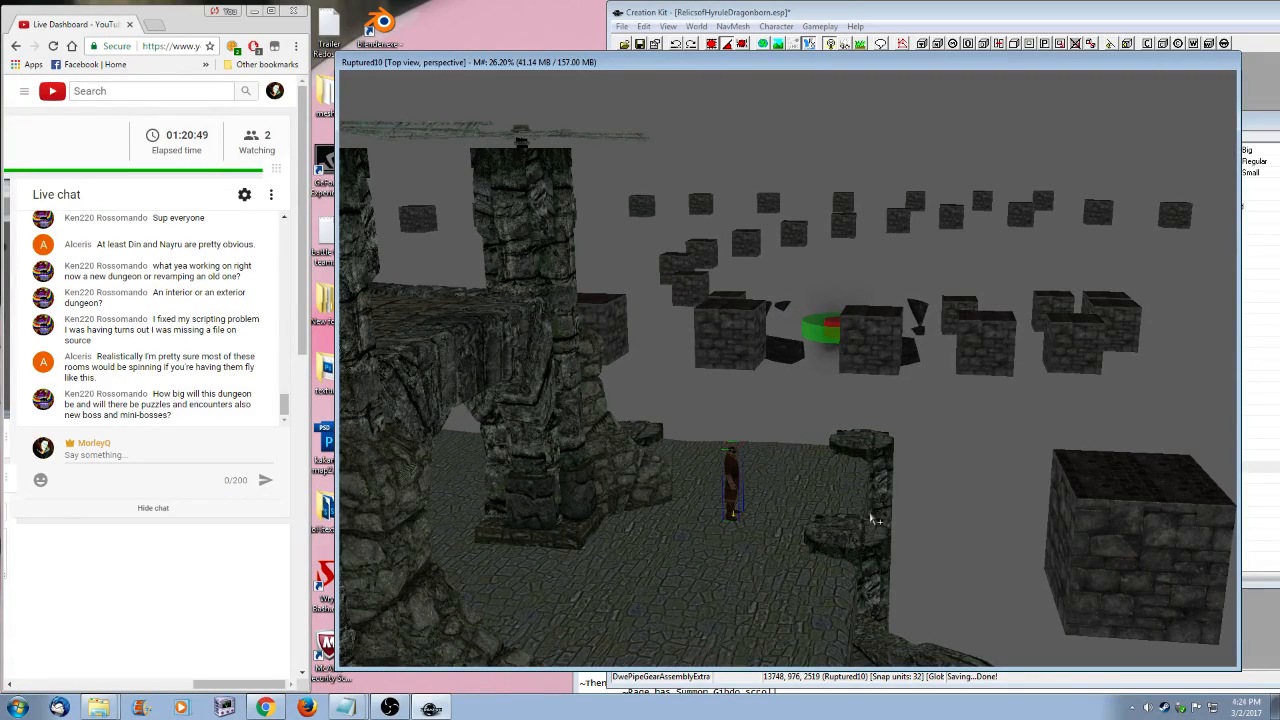
{"action": "middle_click_drag", "start_coordinate": [872, 433], "coordinate": [843, 455], "text": "shift"}
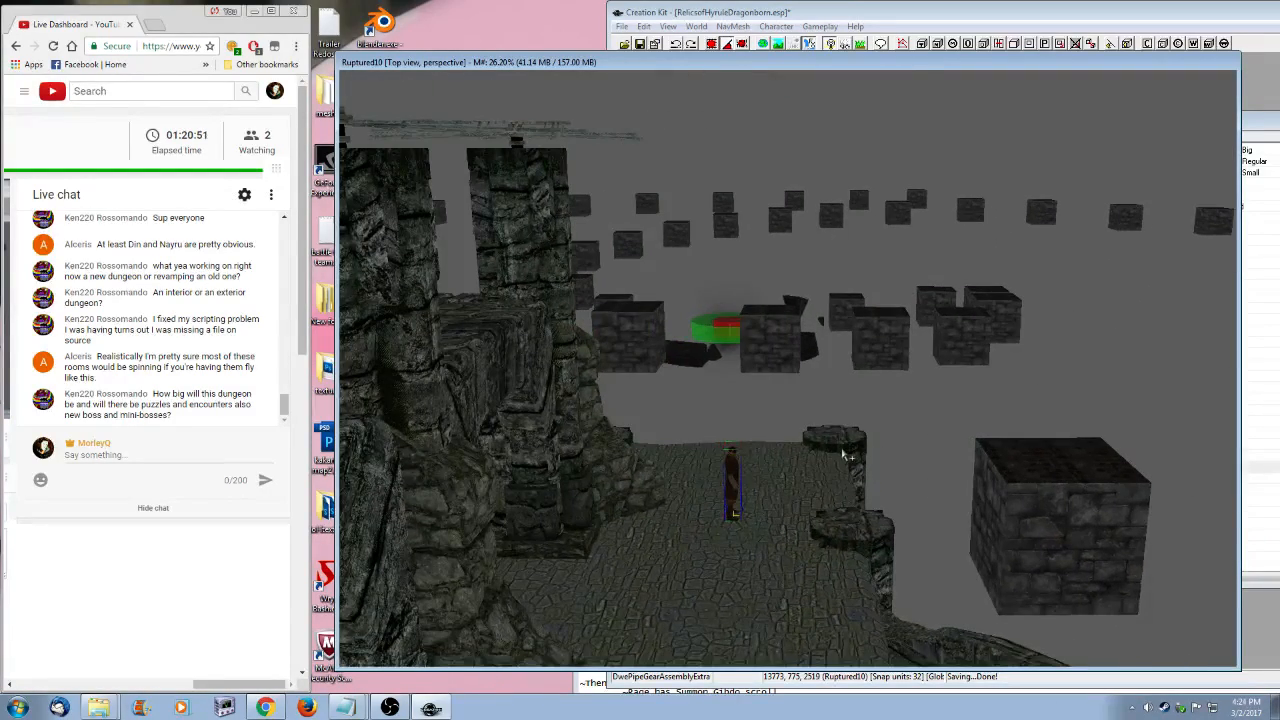
- Examine the dungeon's overall layout from above, including the spiral of stone blocks, the windmill towers and the central building
{"action": "scroll", "coordinate": [843, 455], "scroll_direction": "down", "scroll_amount": 10}
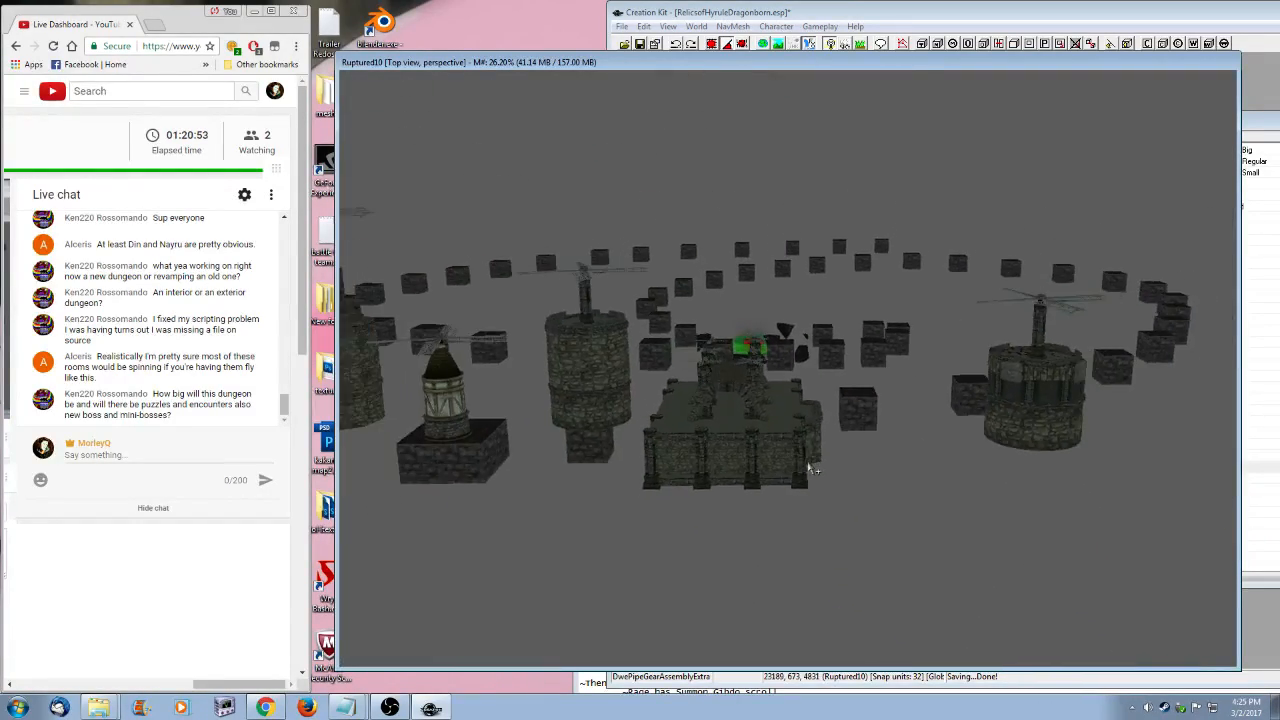
{"action": "middle_click_drag", "start_coordinate": [812, 468], "coordinate": [745, 557], "text": "shift"}
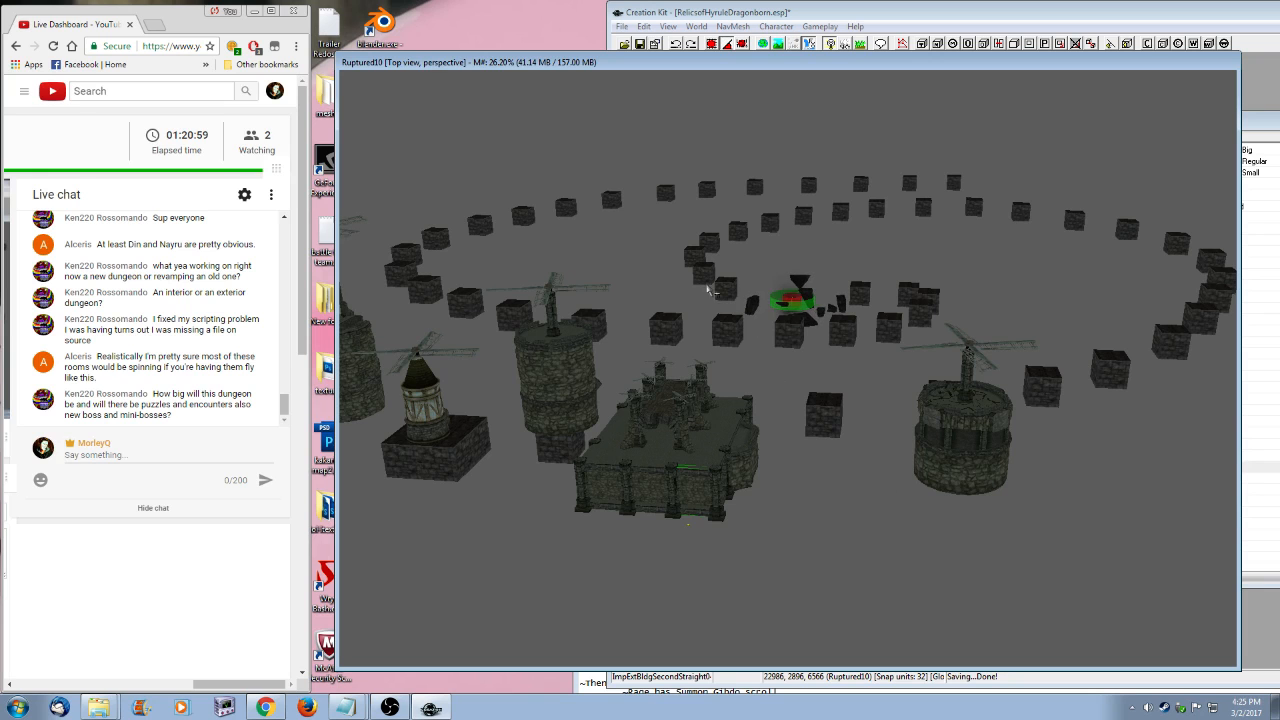
{"action": "middle_click_drag", "start_coordinate": [1117, 318], "coordinate": [768, 611], "text": "shift"}
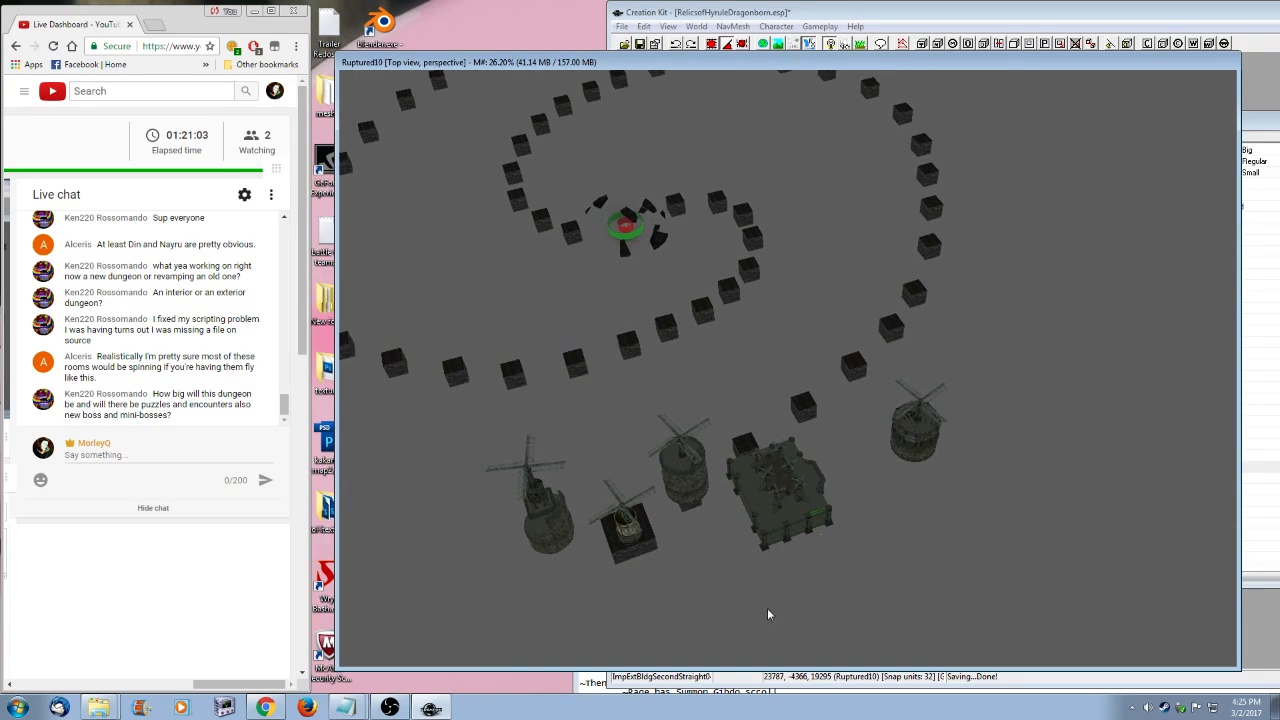
{"action": "middle_click_drag", "start_coordinate": [740, 204], "coordinate": [951, 396], "text": "shift"}
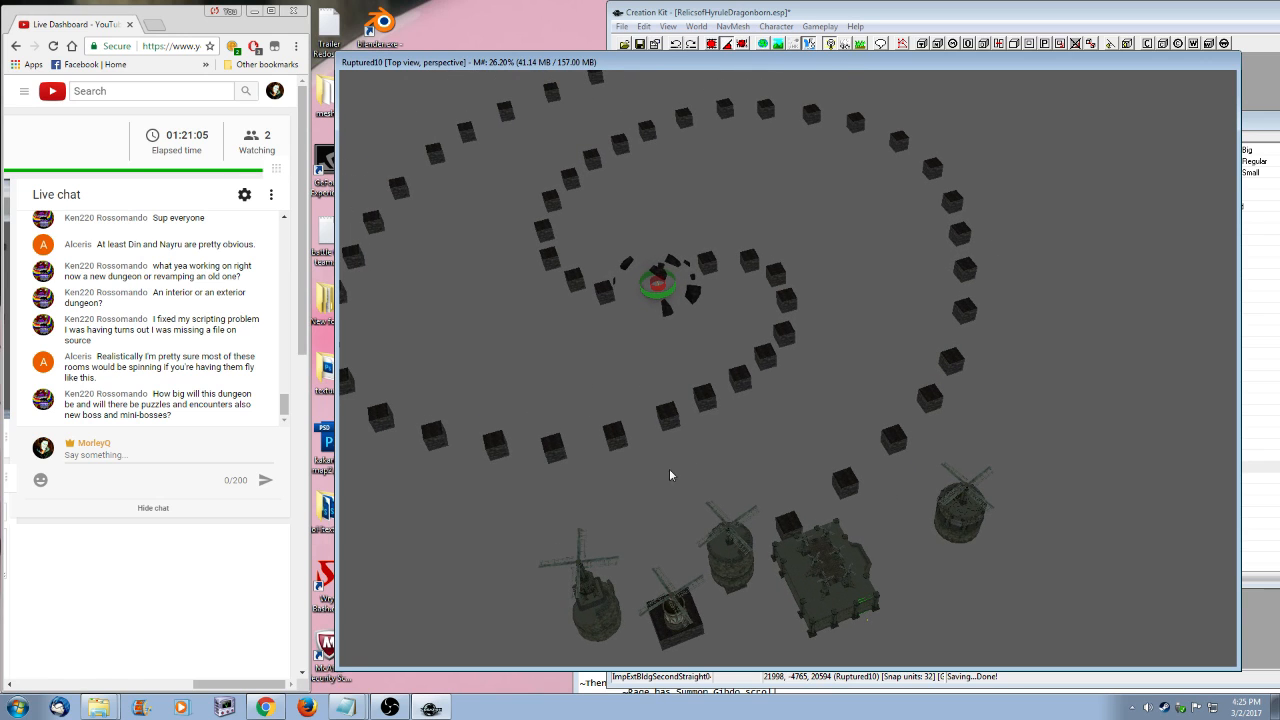
{"action": "middle_click_drag", "start_coordinate": [670, 475], "coordinate": [785, 586], "text": "shift"}
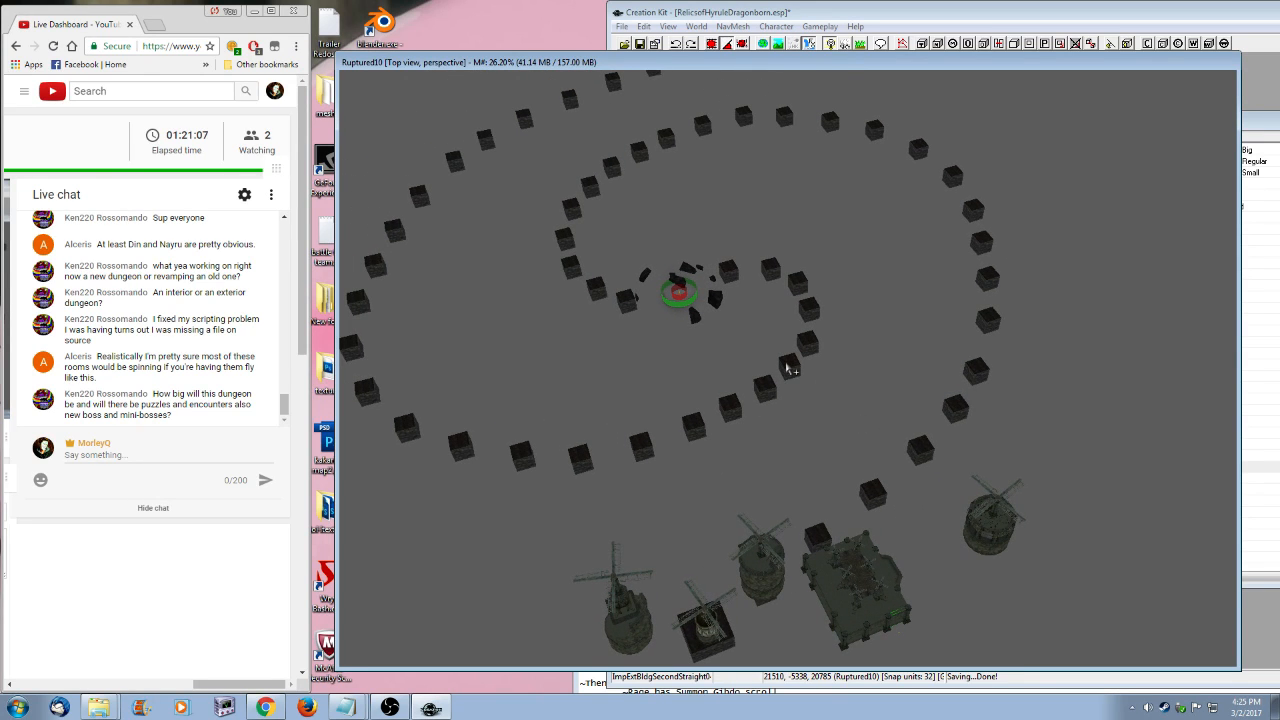
{"action": "middle_click_drag", "start_coordinate": [789, 369], "coordinate": [647, 97], "text": "shift"}
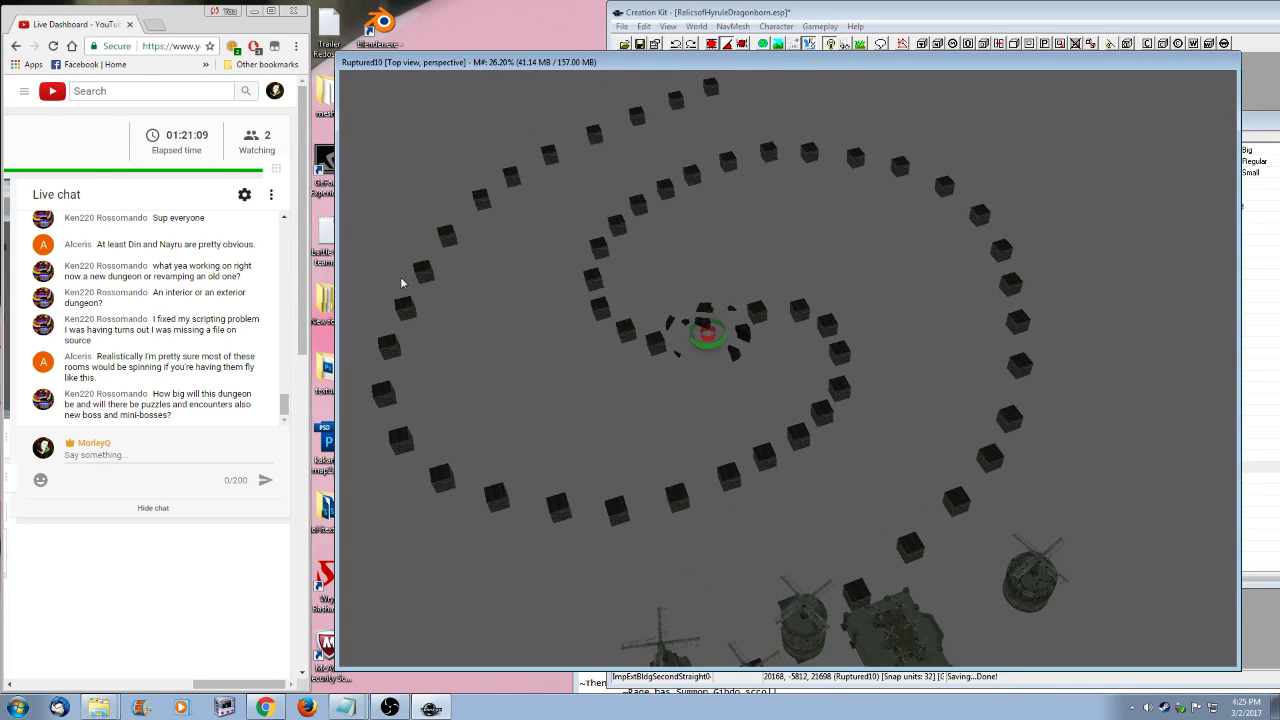
{"action": "middle_click_drag", "start_coordinate": [1078, 357], "coordinate": [820, 570], "text": "shift"}
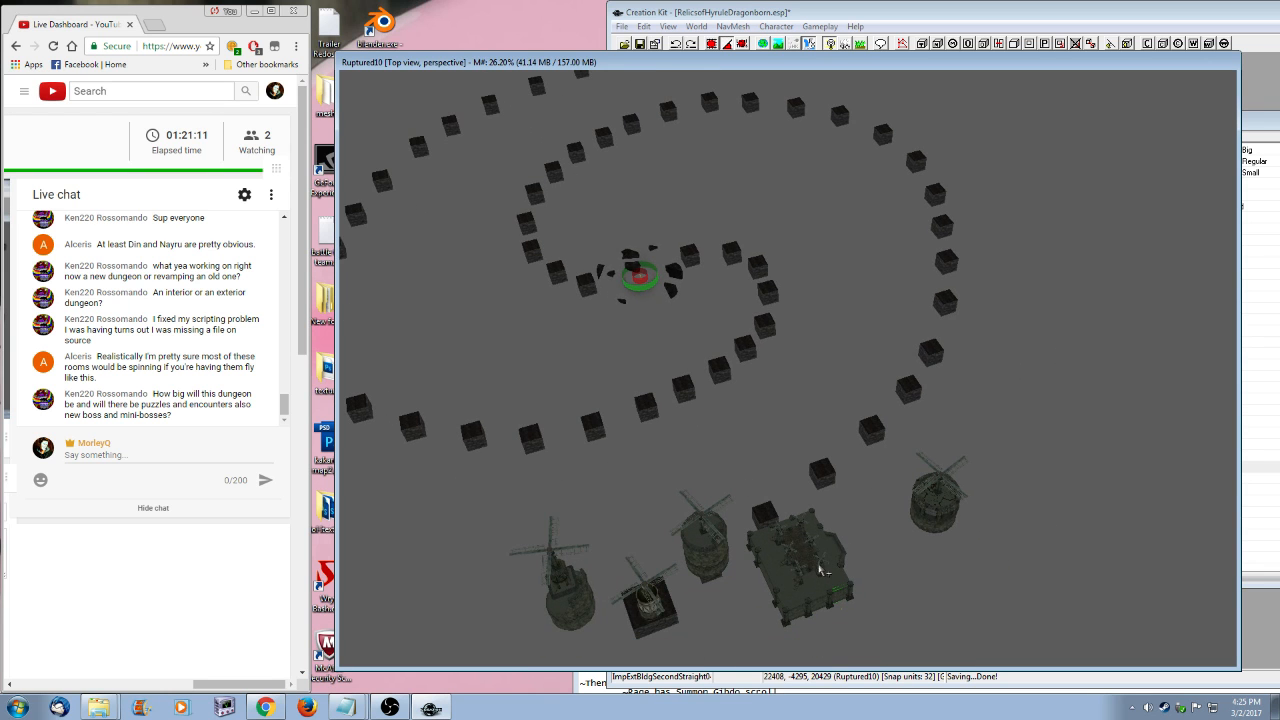
{"action": "middle_click_drag", "start_coordinate": [866, 609], "coordinate": [912, 514], "text": "shift"}
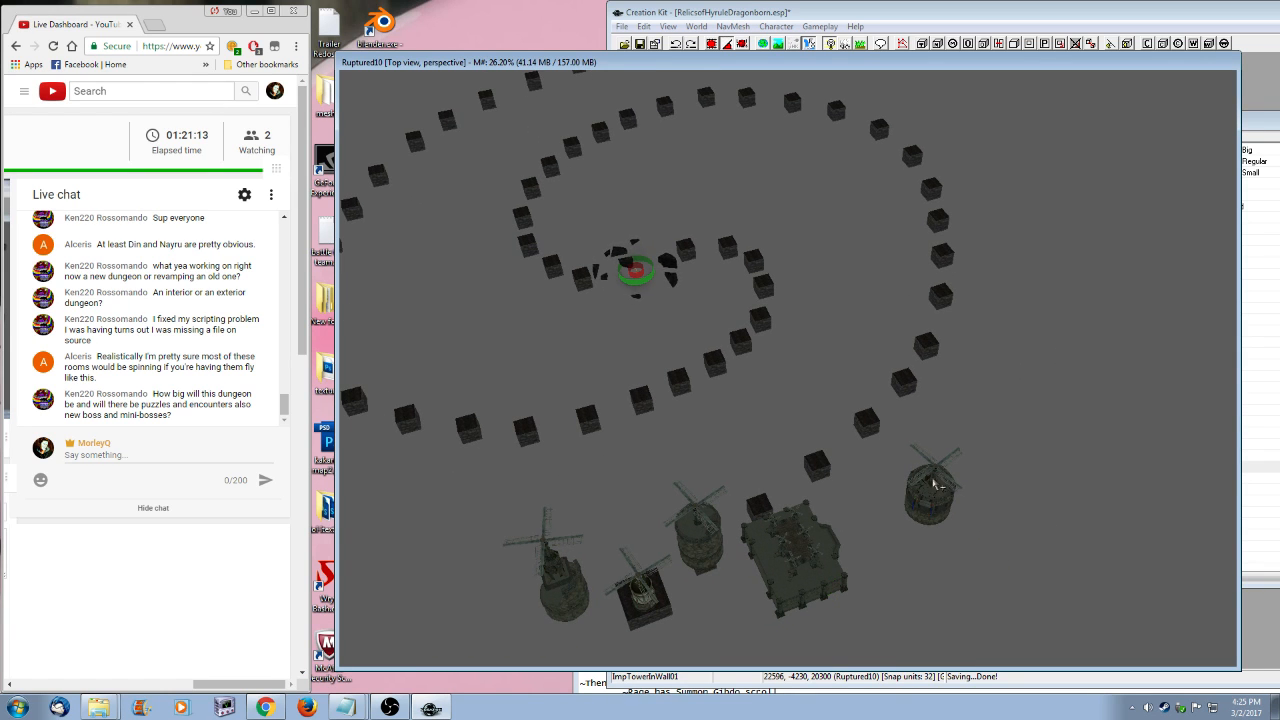
- Focus on the windmill tower beyond the central building and select the horizontal gear assembly inside it
{"action": "left_click", "coordinate": [933, 484]}
{"action": "key", "text": "f"}
{"action": "scroll", "coordinate": [918, 580], "scroll_direction": "down", "scroll_amount": 6}
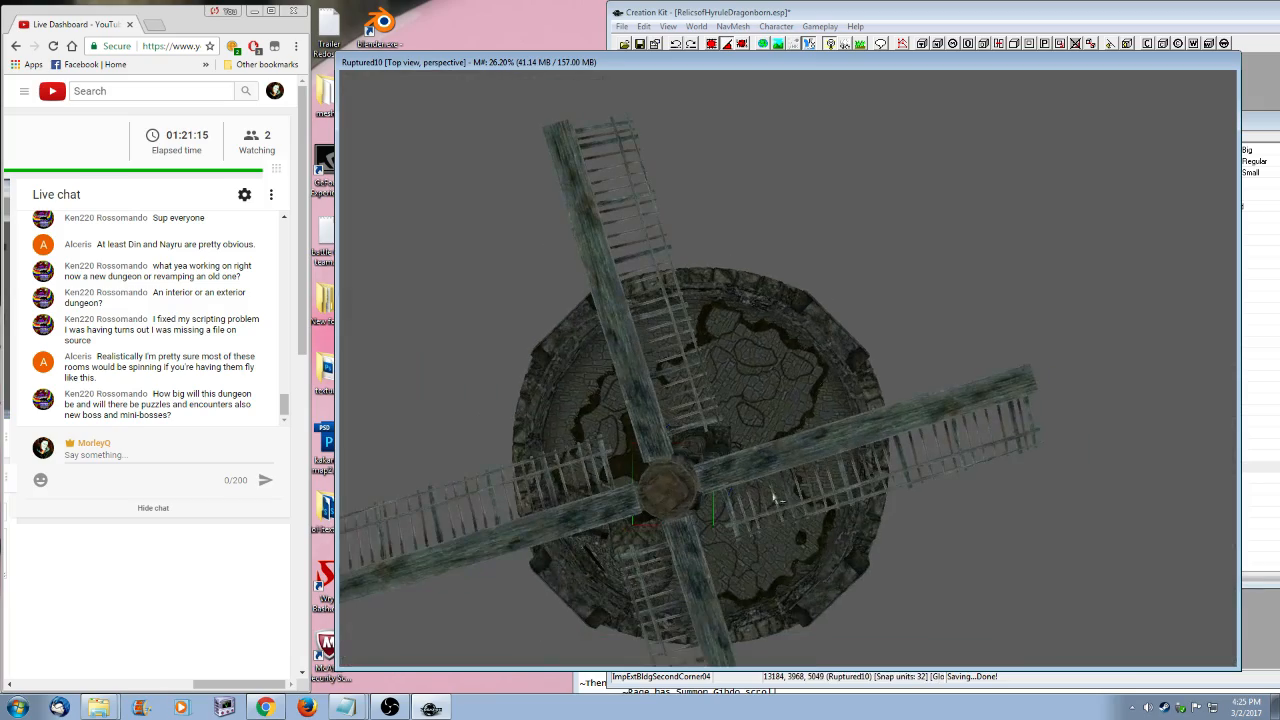
{"action": "middle_click_drag", "start_coordinate": [772, 497], "coordinate": [881, 434], "text": "shift"}
{"action": "scroll", "coordinate": [1015, 491], "scroll_direction": "up", "scroll_amount": 5}
{"action": "scroll", "coordinate": [905, 492], "scroll_direction": "up", "scroll_amount": 5}
{"action": "left_click", "coordinate": [838, 433]}
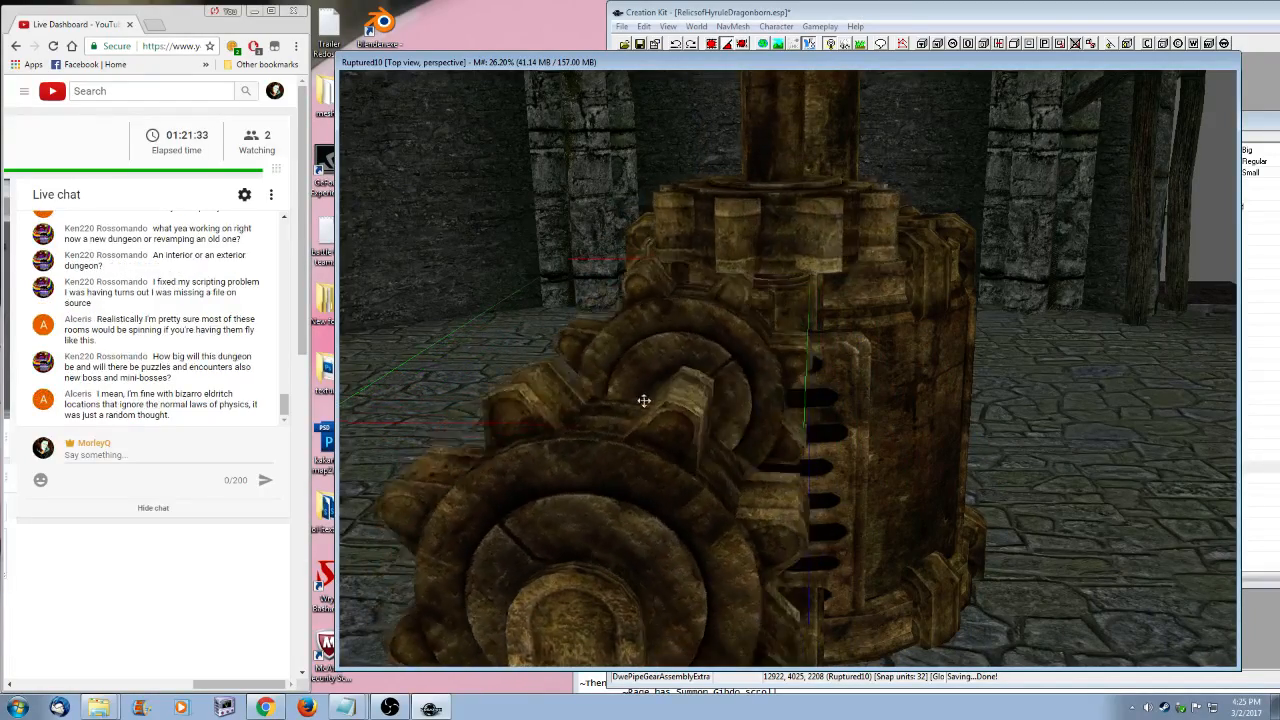
- Inspect from several sides and from above how the horizontal gear assembly meshes with the vertical one beside the vent base
{"action": "middle_click_drag", "start_coordinate": [638, 436], "coordinate": [894, 406], "text": "shift"}
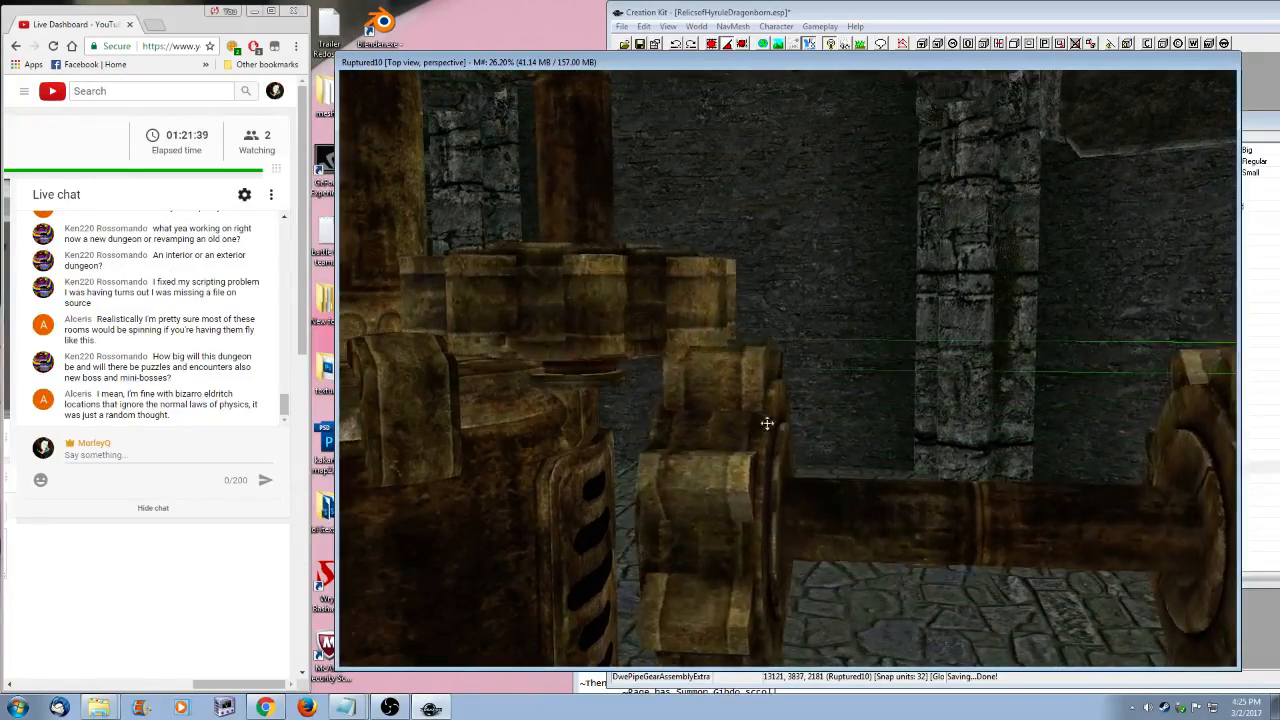
{"action": "middle_click_drag", "start_coordinate": [803, 427], "coordinate": [863, 486], "text": "shift"}
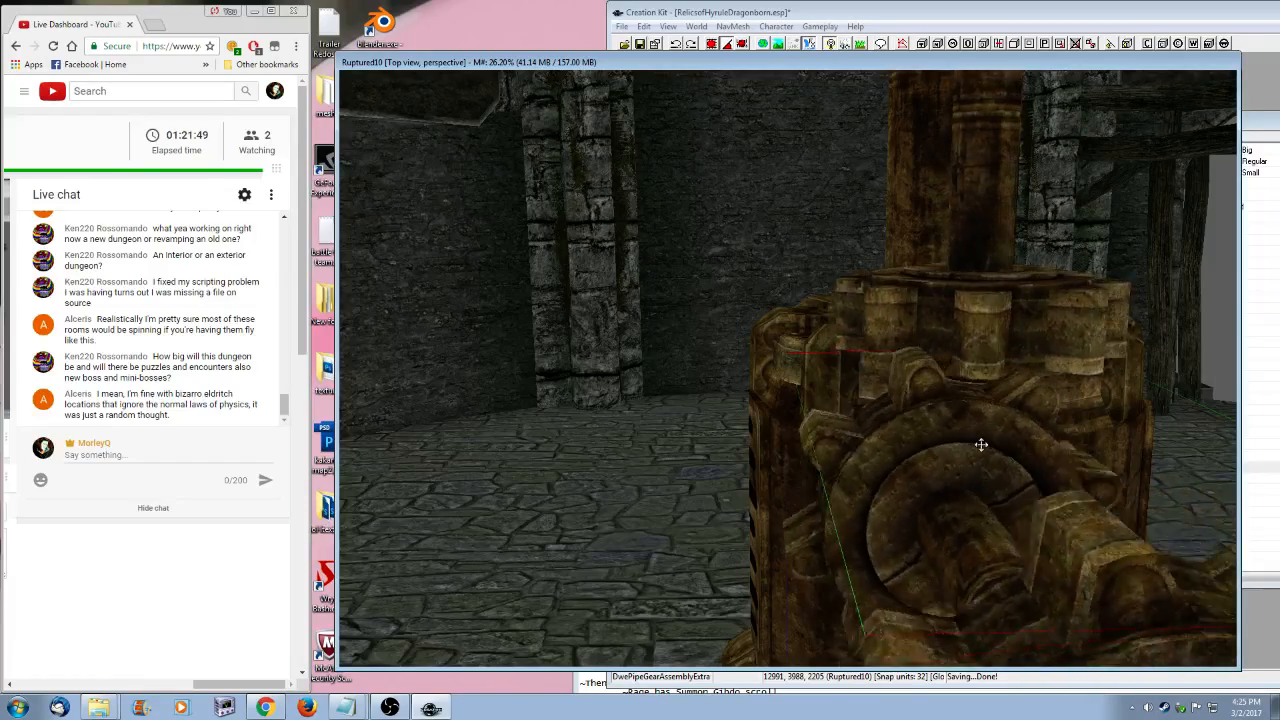
{"action": "middle_click_drag", "start_coordinate": [963, 449], "coordinate": [1051, 429], "text": "shift"}
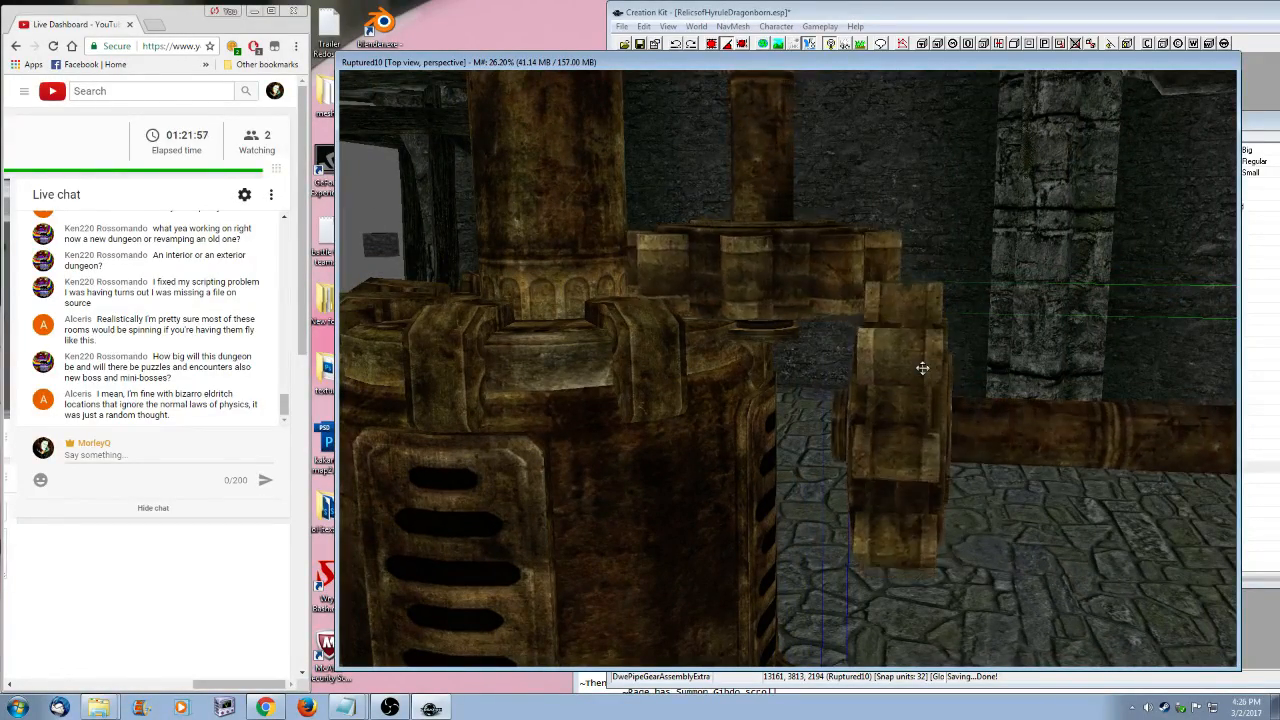
{"action": "middle_click_drag", "start_coordinate": [922, 368], "coordinate": [980, 506], "text": "shift"}
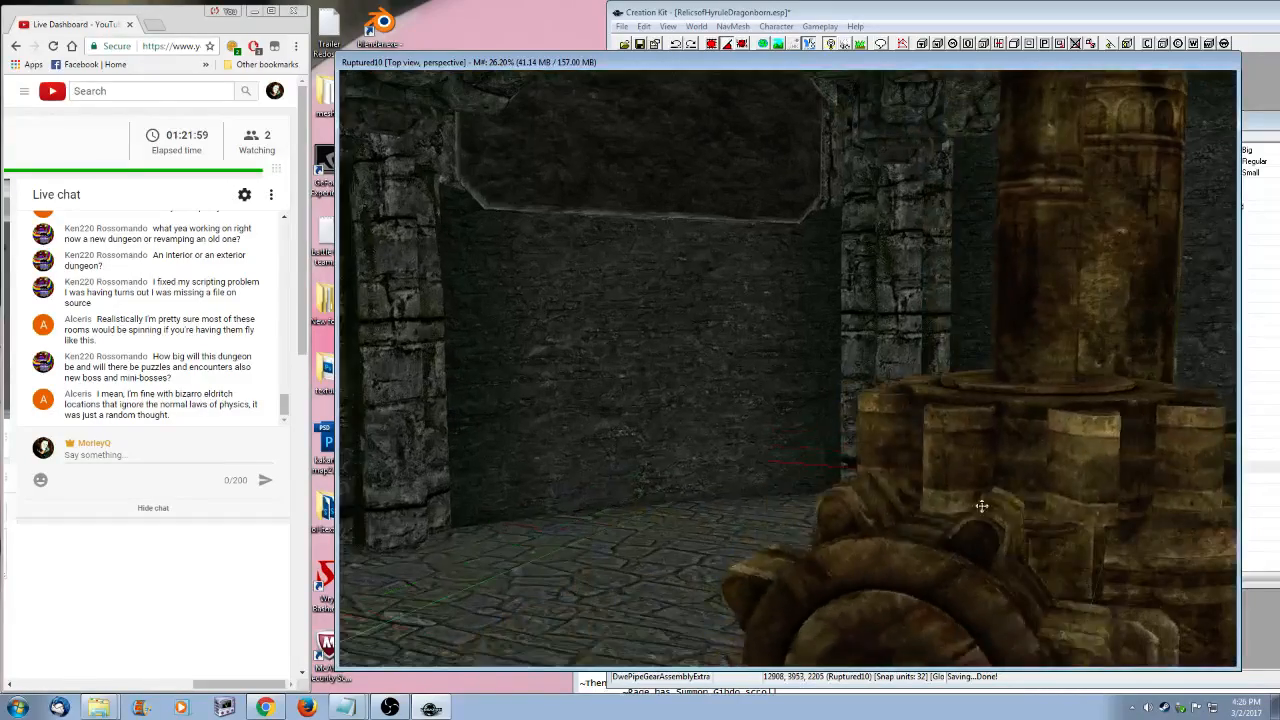
{"action": "middle_click_drag", "start_coordinate": [1043, 477], "coordinate": [1056, 487], "text": "shift"}
{"action": "scroll", "coordinate": [1056, 487], "scroll_direction": "up", "scroll_amount": 2}
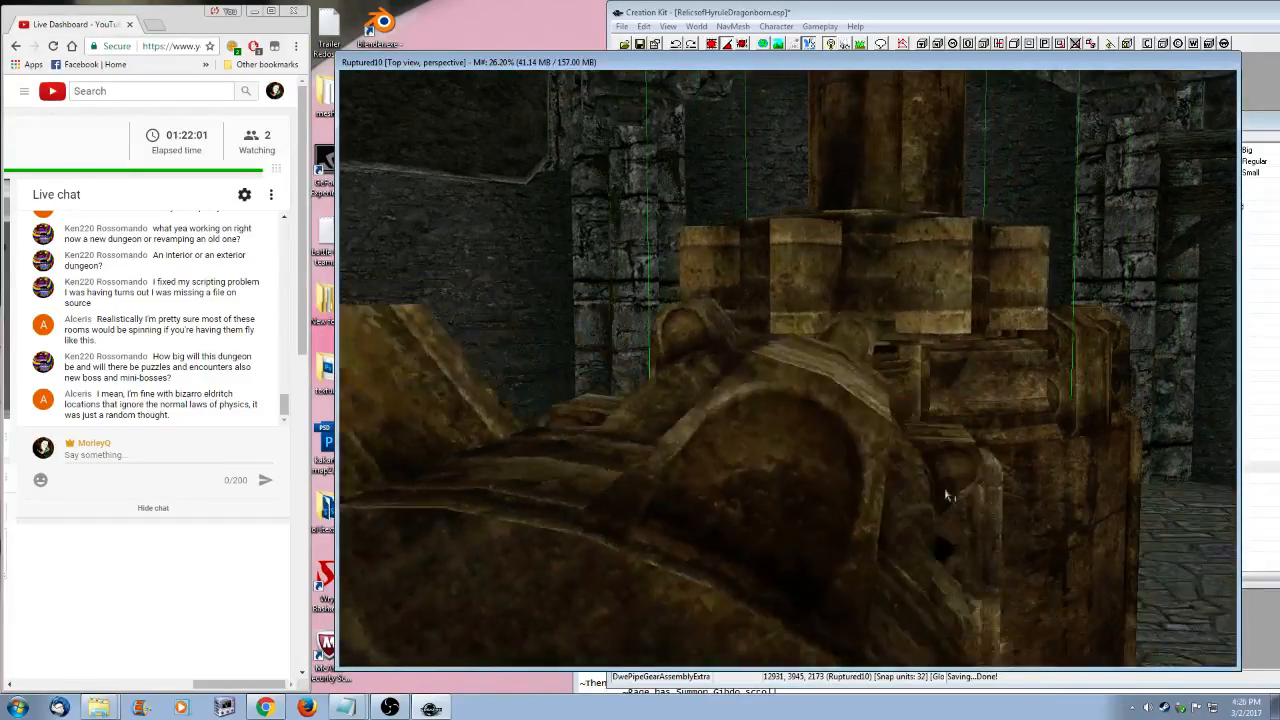
{"action": "middle_click_drag", "start_coordinate": [946, 494], "coordinate": [995, 561], "text": "shift"}
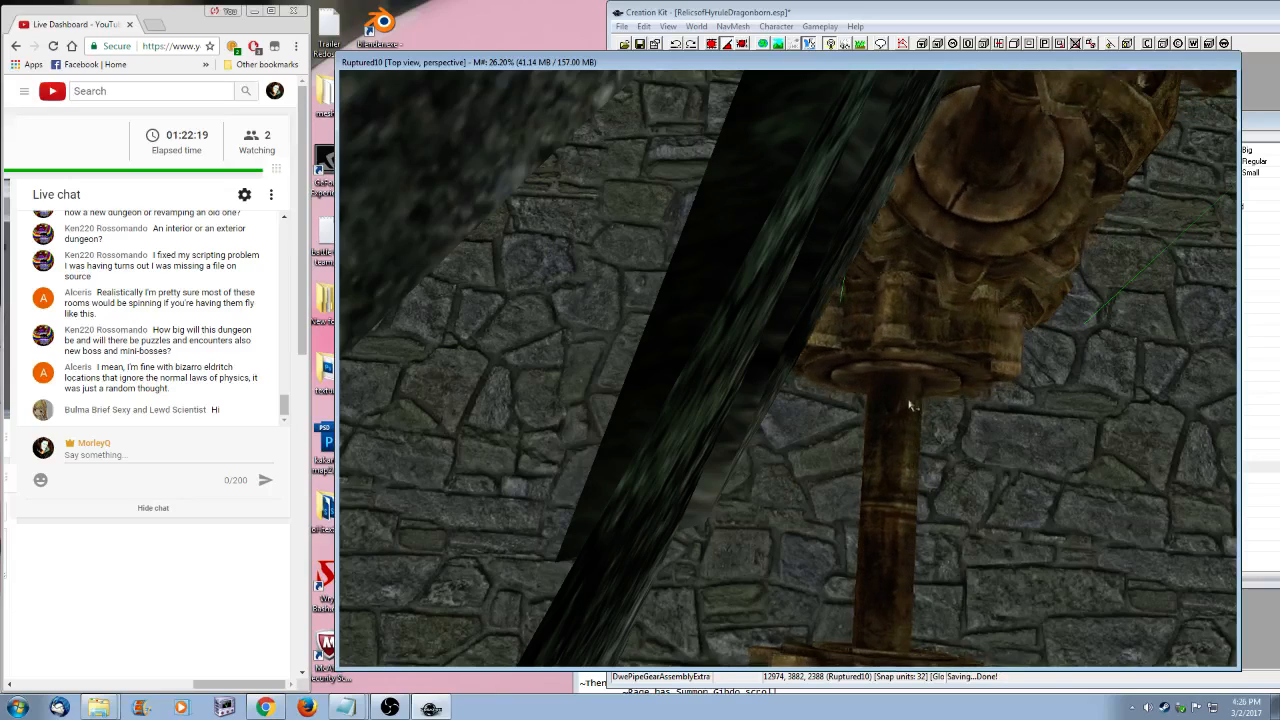
{"action": "middle_click_drag", "start_coordinate": [909, 404], "coordinate": [777, 397]}
{"action": "scroll", "coordinate": [777, 397], "scroll_direction": "up", "scroll_amount": 1}
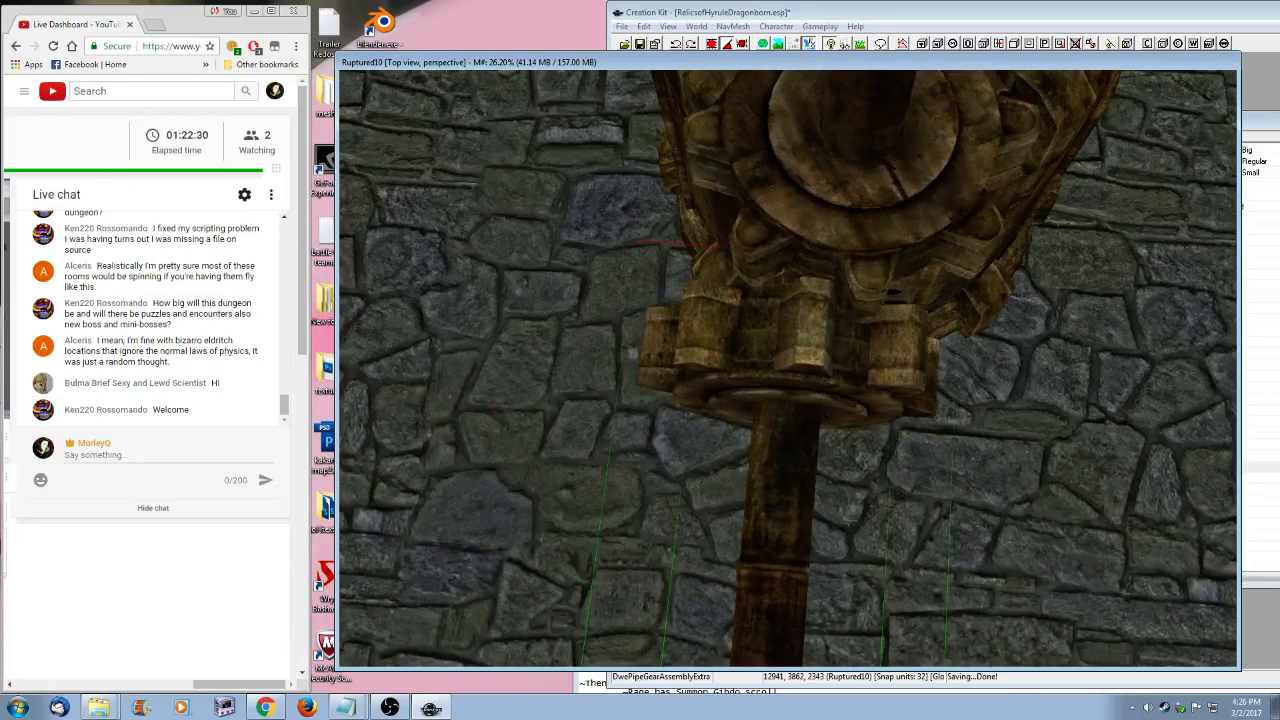
{"action": "middle_click_drag", "start_coordinate": [851, 451], "coordinate": [870, 562], "text": "shift"}
- List the Pipes objects of the Dwemer dungeon category in the object list
{"action": "left_click", "coordinate": [1272, 137]}
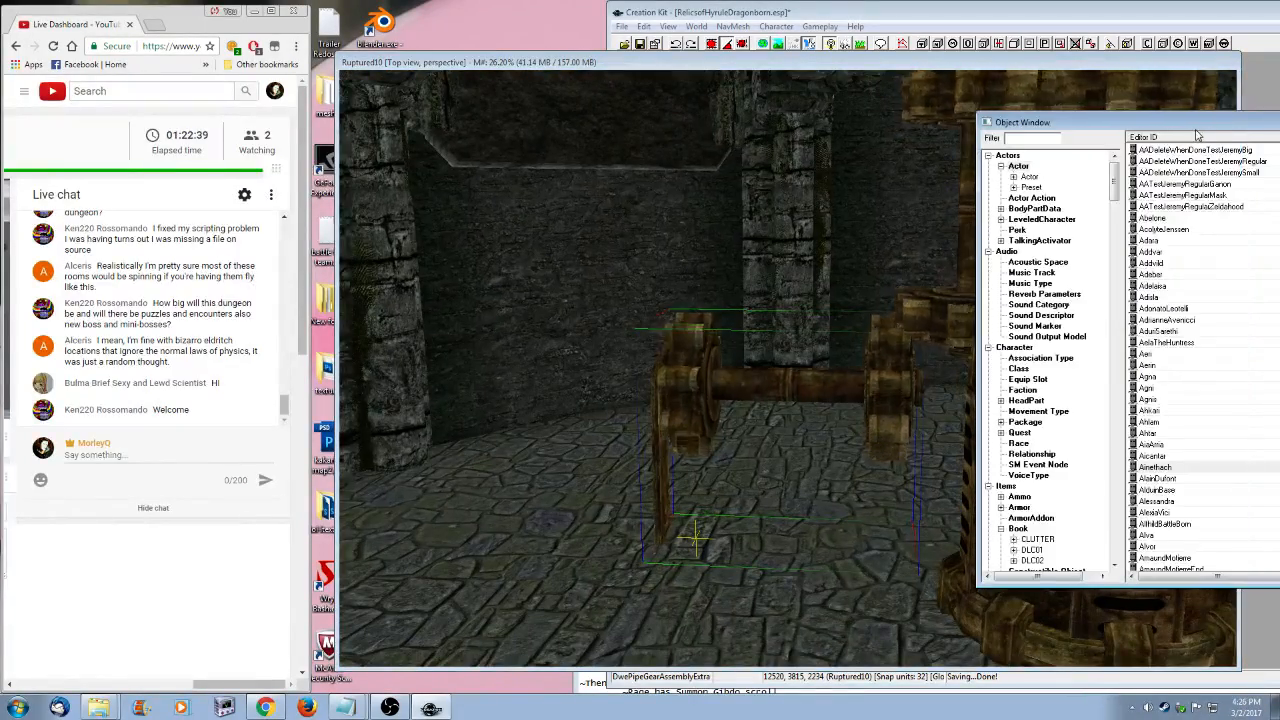
{"action": "left_click_drag", "start_coordinate": [1136, 175], "coordinate": [1133, 448]}
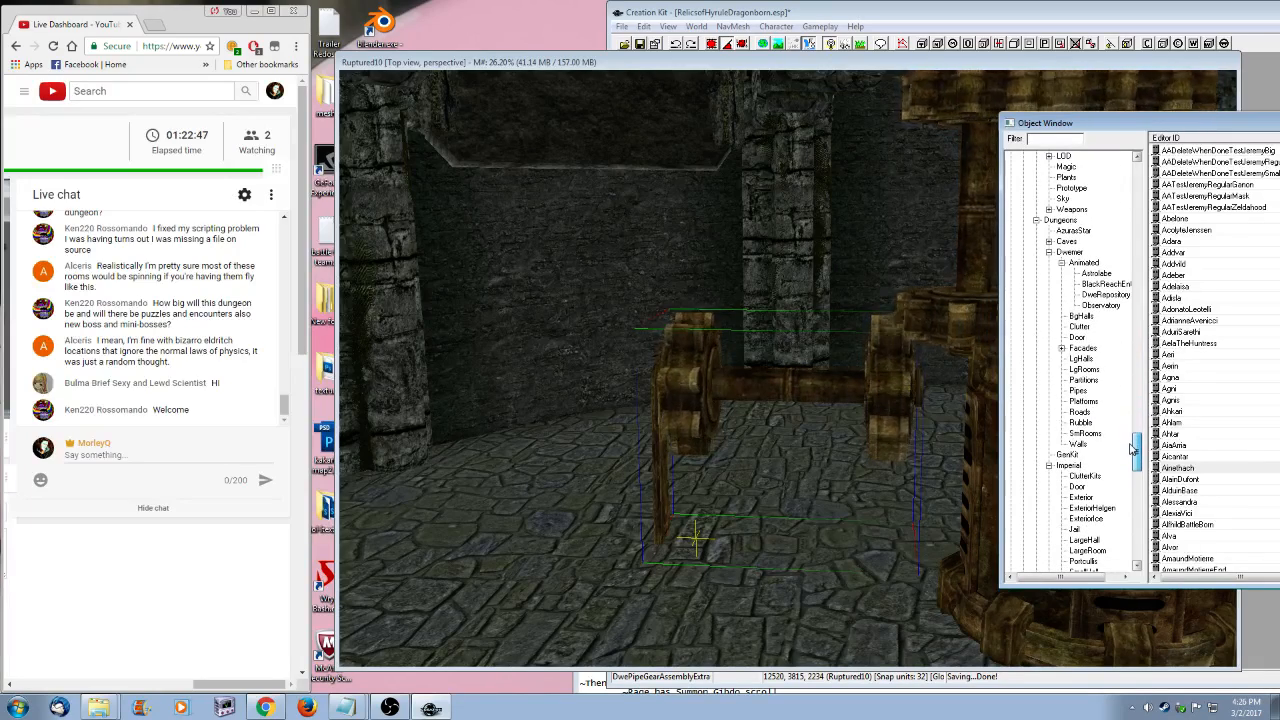
{"action": "left_click", "coordinate": [1090, 391]}
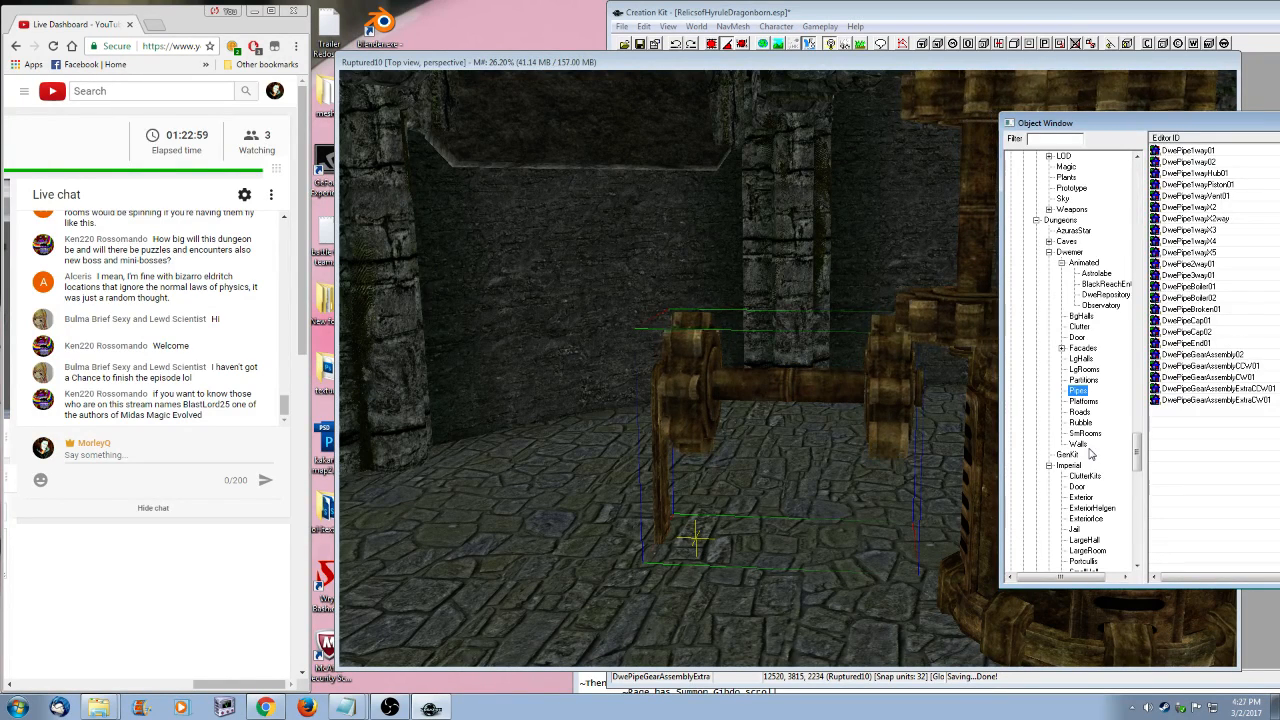
- Preview the DwePipeBoiler01 object and examine its whole shape, closing the preview when done
{"action": "left_click_drag", "start_coordinate": [1200, 123], "coordinate": [1186, 117]}
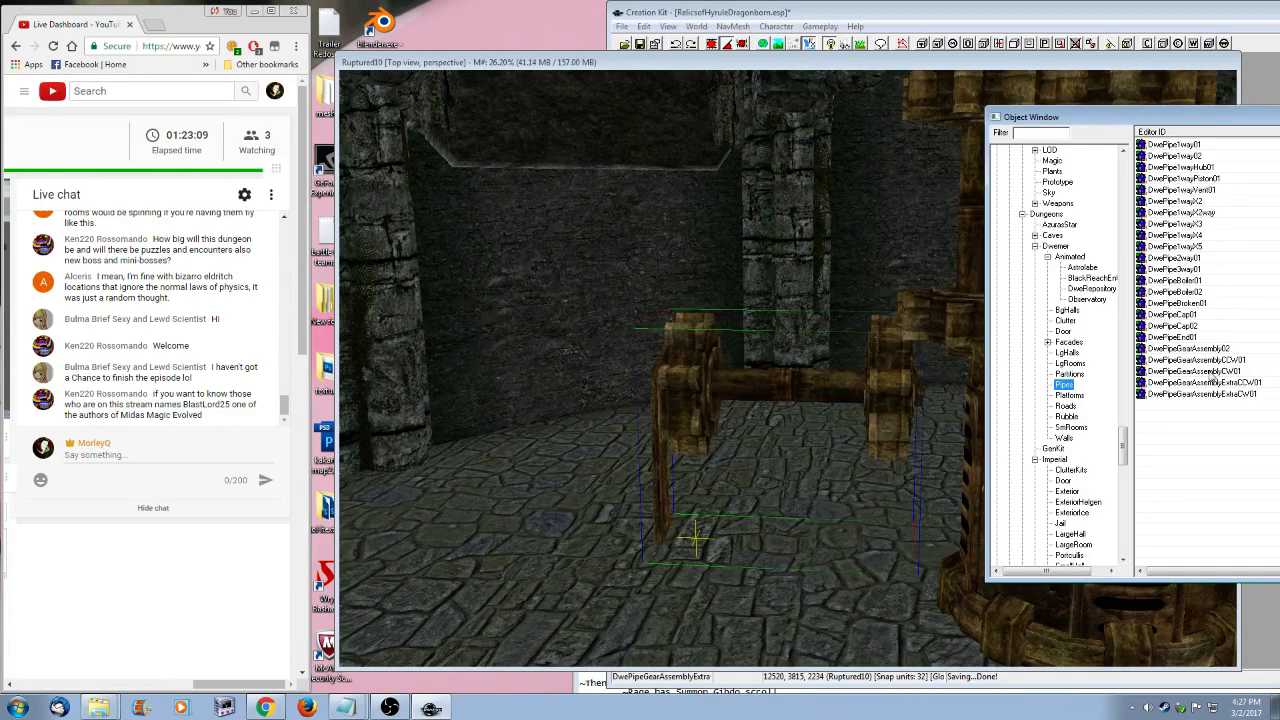
{"action": "right_click", "coordinate": [1180, 266]}
{"action": "key", "text": "Escape"}
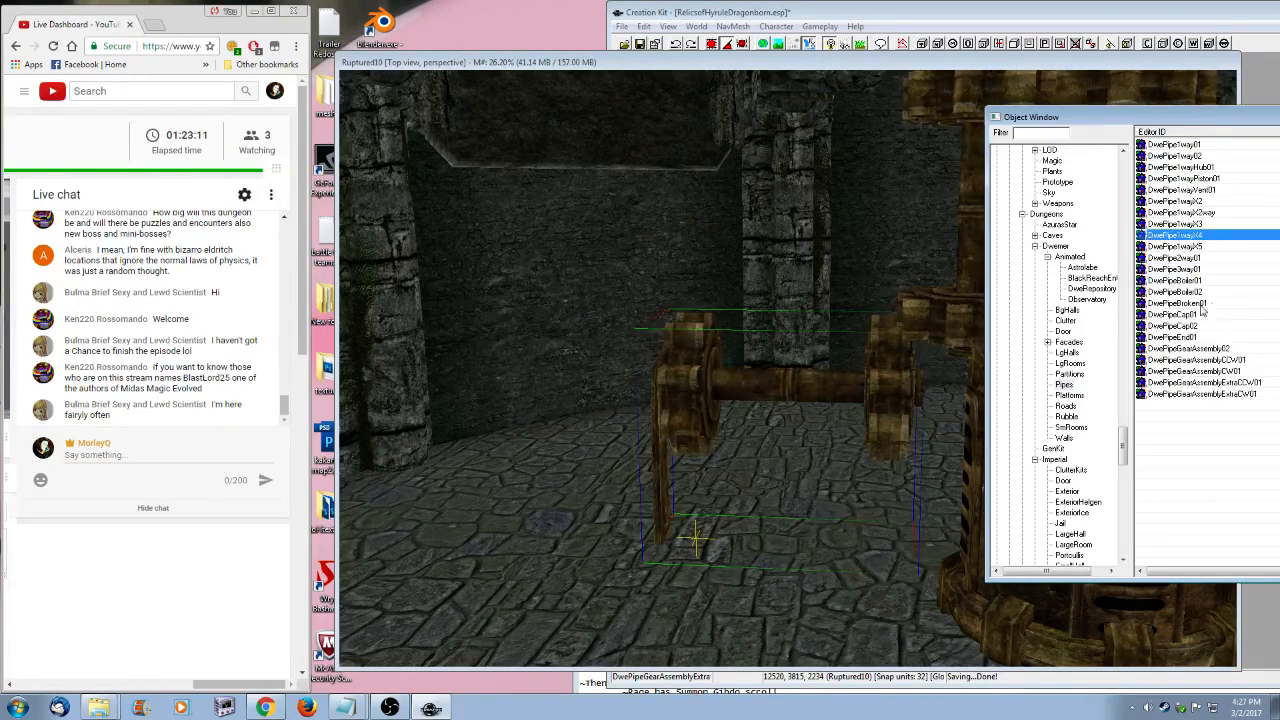
{"action": "right_click", "coordinate": [1190, 281]}
{"action": "left_click", "coordinate": [1172, 358]}
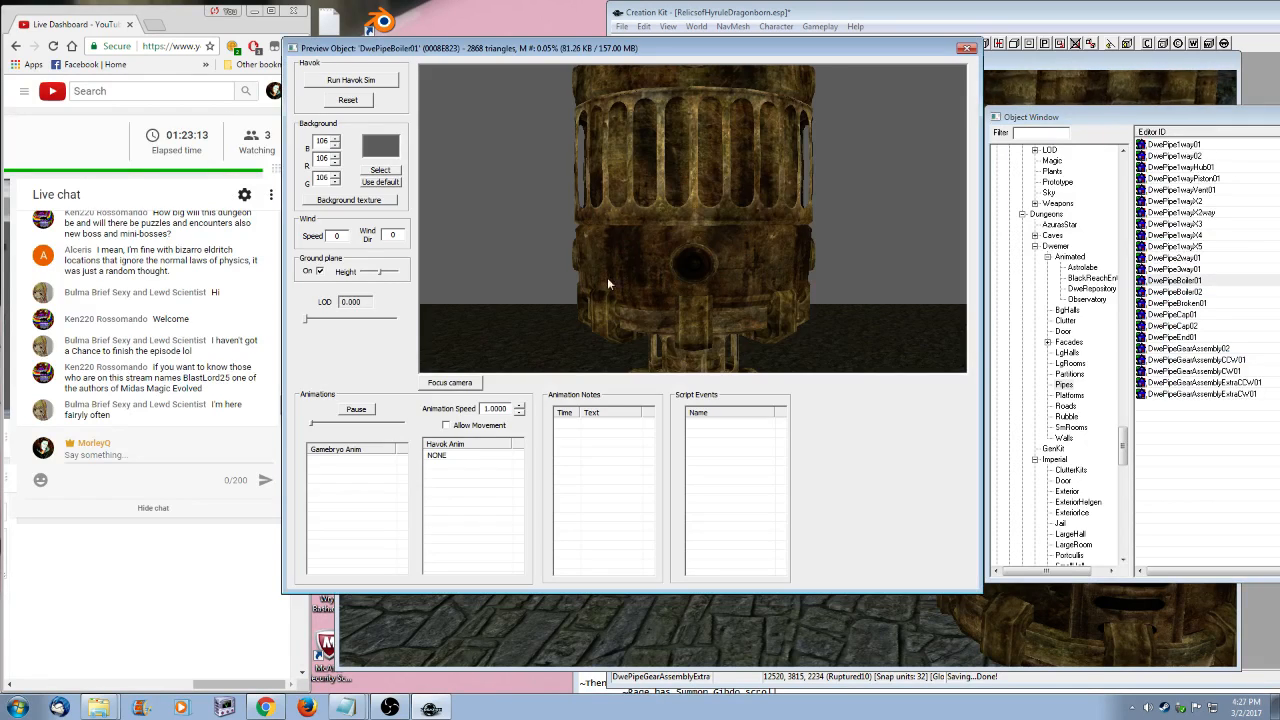
{"action": "scroll", "coordinate": [684, 268], "scroll_direction": "down", "scroll_amount": 3}
{"action": "mouse_move", "coordinate": [684, 268]}
{"action": "middle_mouse_down", "text": "shift"}
{"action": "mouse_move", "coordinate": [694, 299]}
{"action": "mouse_move", "coordinate": [677, 220]}
{"action": "mouse_move", "coordinate": [700, 255]}
{"action": "middle_mouse_up", "text": "shift"}
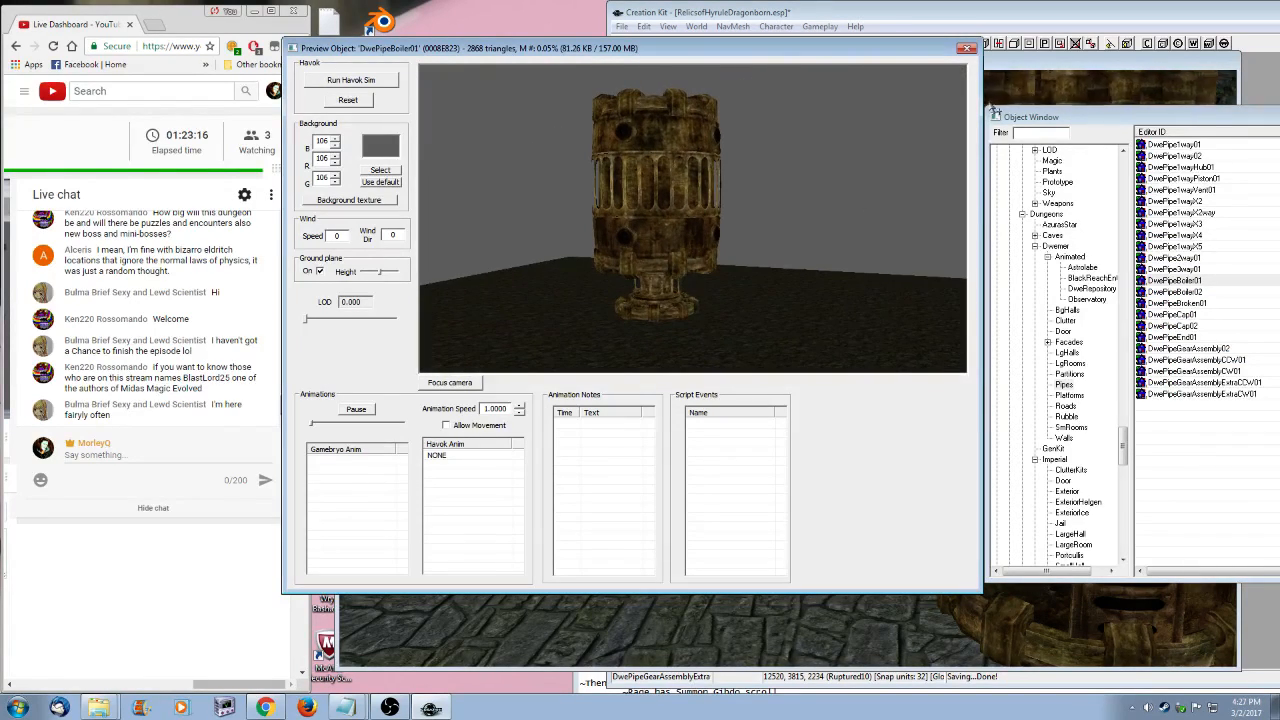
{"action": "left_click", "coordinate": [968, 50]}
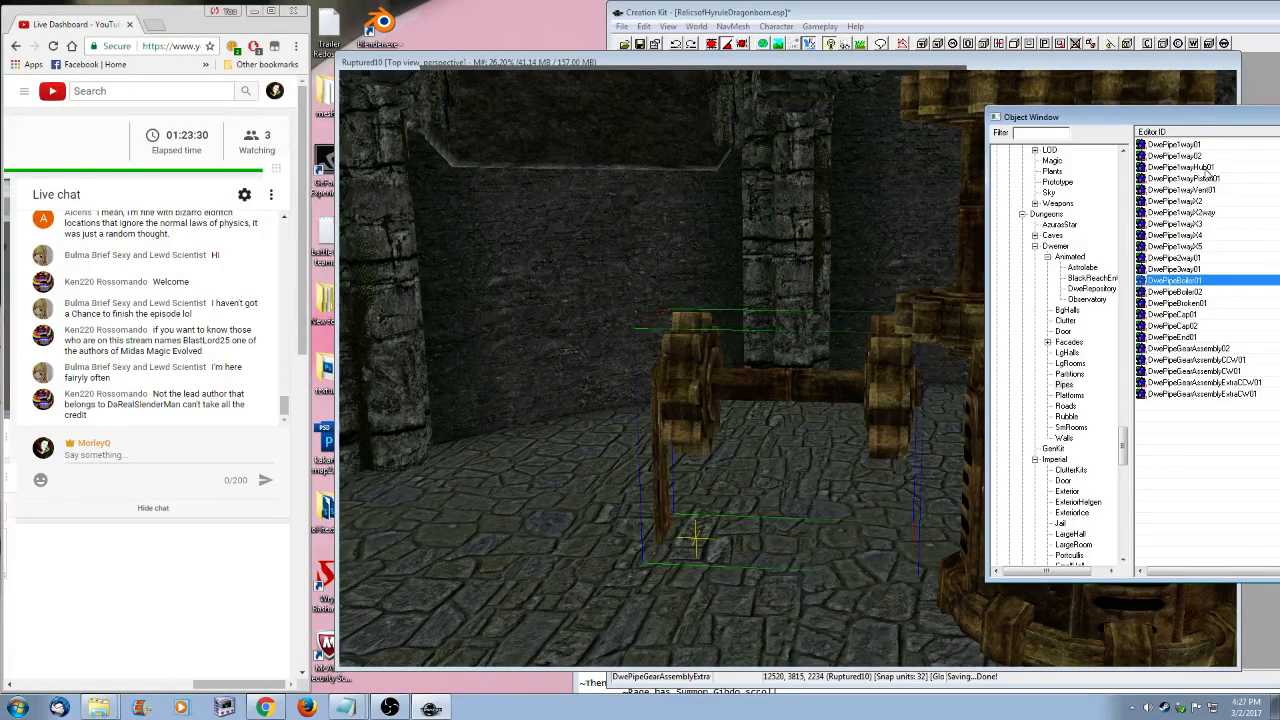
- Place DwePipeBoiler01 on the tower floor against the outer gear of the horizontal assembly and check its position from several sides
{"action": "left_click_drag", "start_coordinate": [1205, 173], "coordinate": [612, 570]}
{"action": "left_click_drag", "start_coordinate": [615, 470], "coordinate": [556, 437]}
{"action": "key", "text": "shift"}
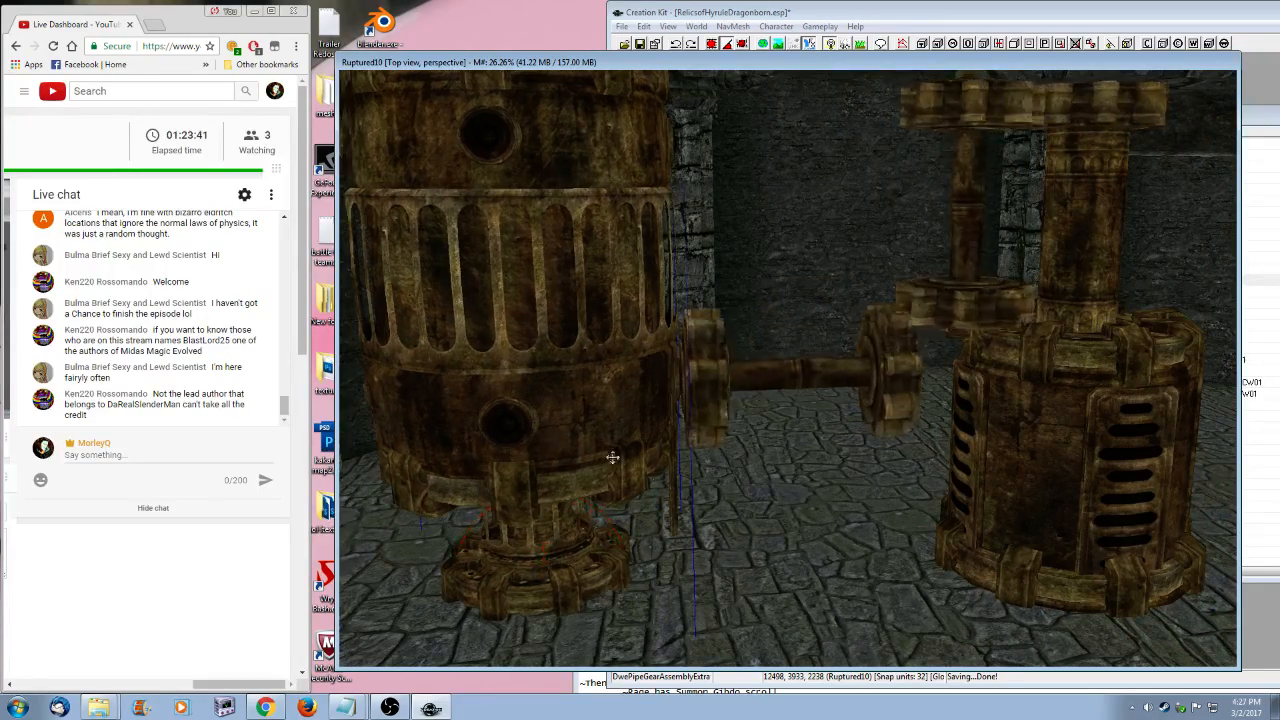
{"action": "key", "text": "shift"}
{"action": "key", "text": "shift"}
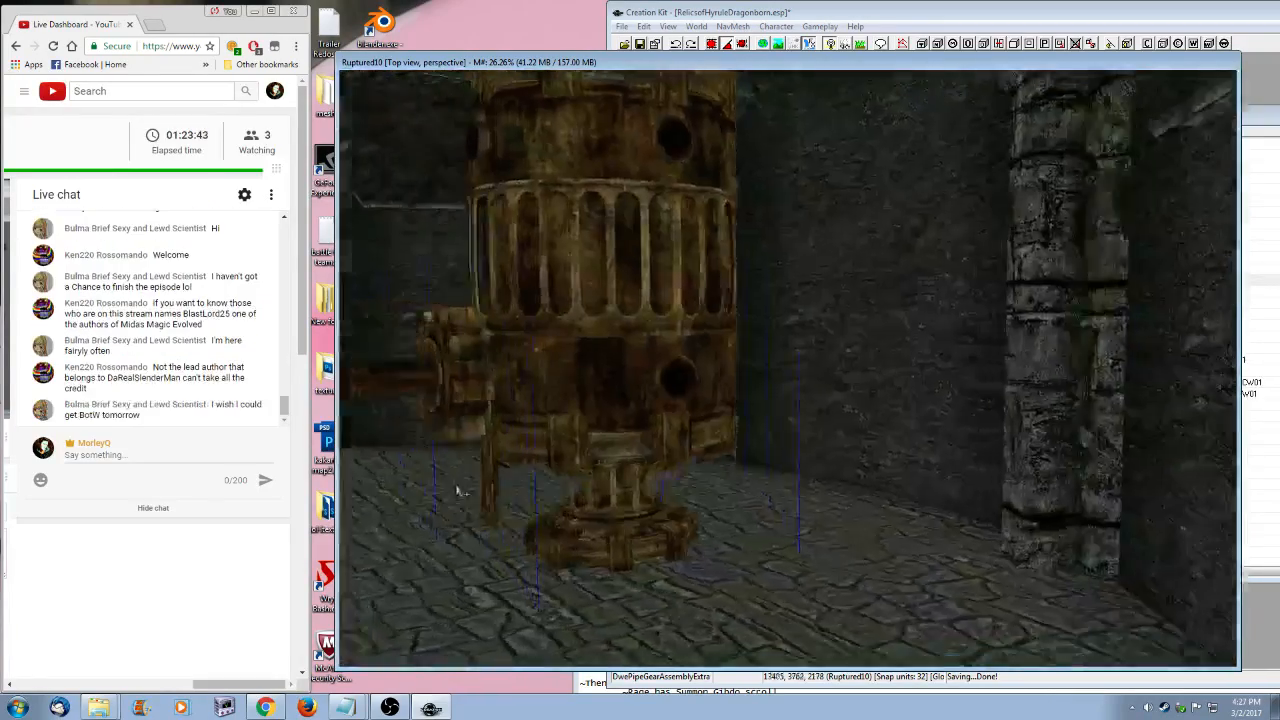
{"action": "scroll", "coordinate": [600, 497], "scroll_direction": "down", "scroll_amount": 3}
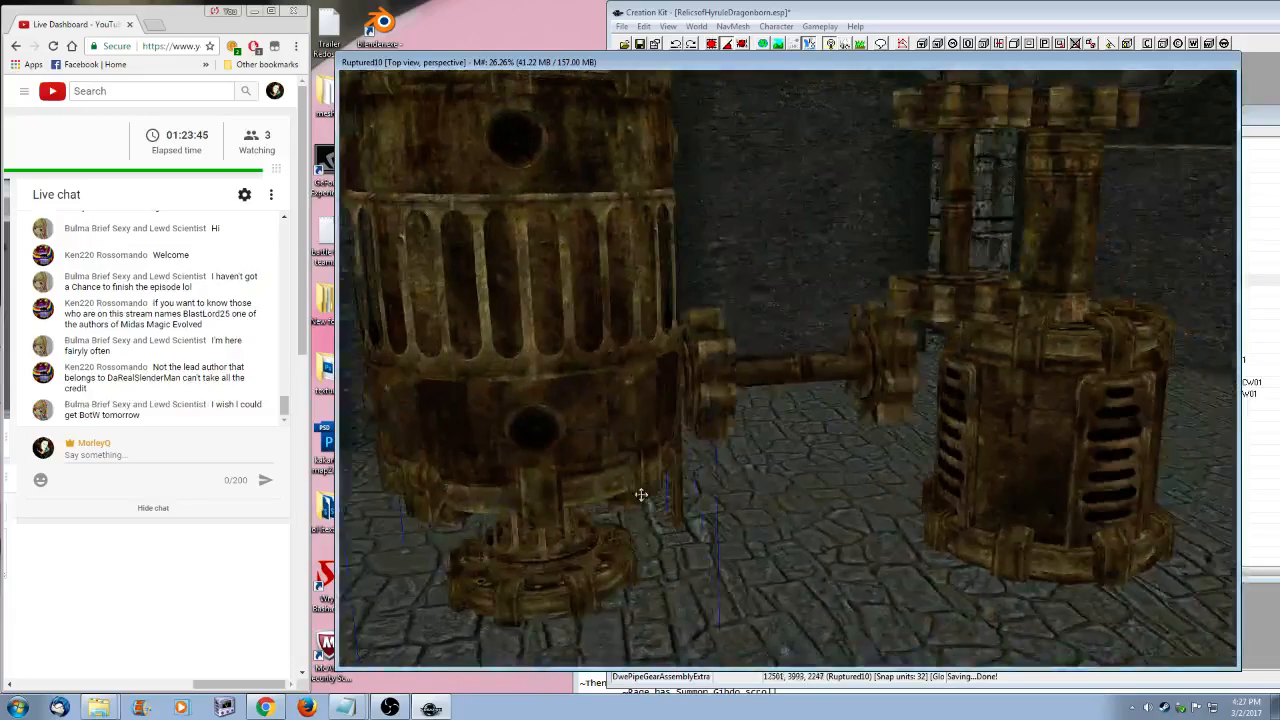
{"action": "key", "text": "shift"}
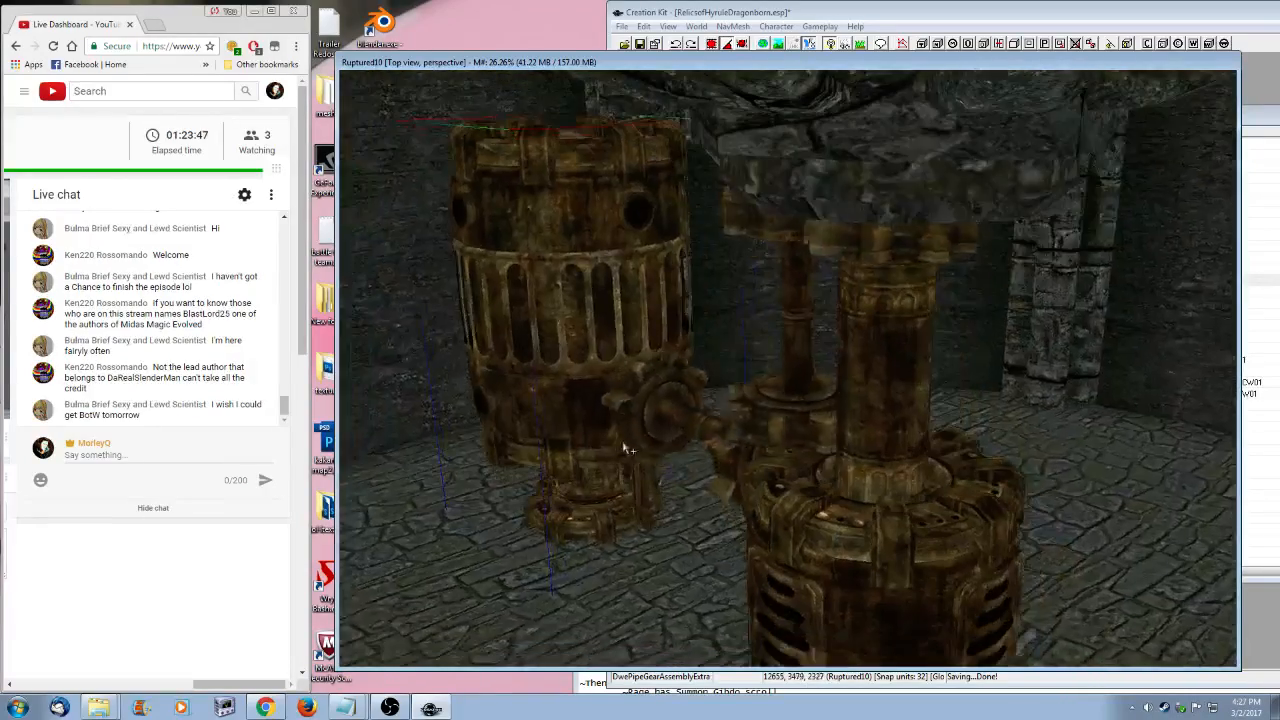
{"action": "scroll", "coordinate": [745, 445], "scroll_direction": "down", "scroll_amount": 3}
{"action": "key", "text": "shift"}
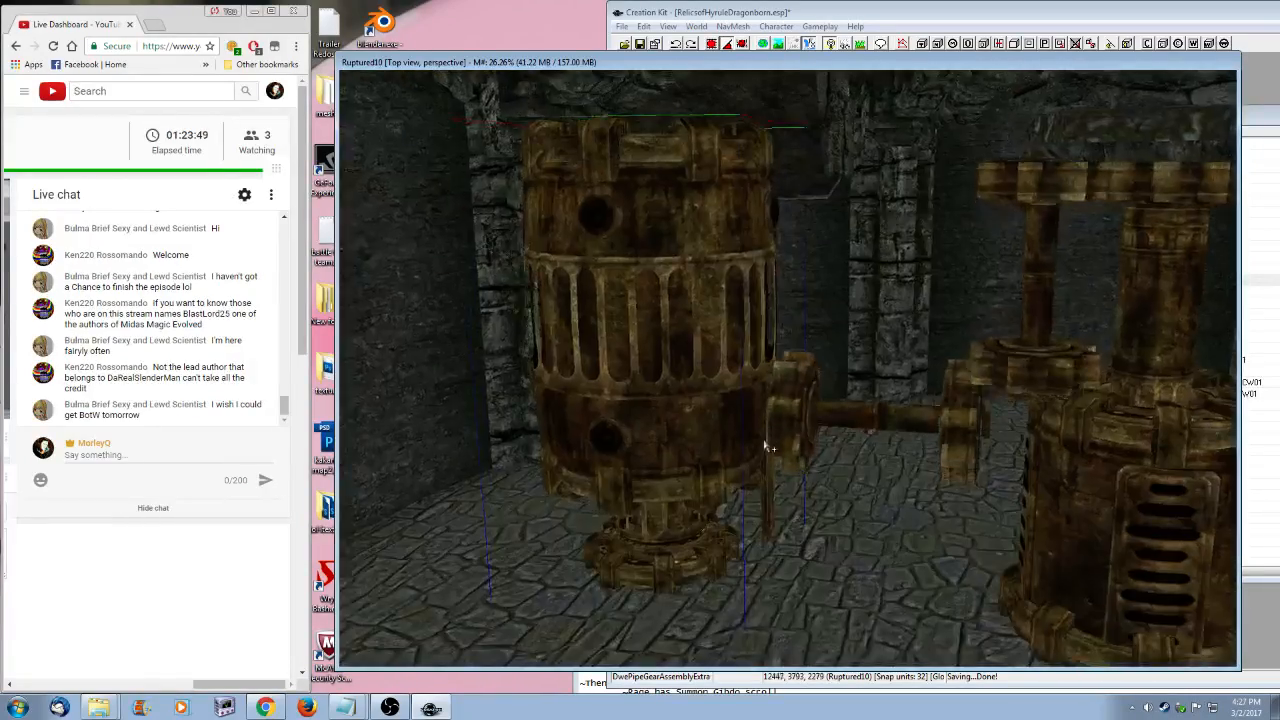
- Place DwePipeCap01 upright on the tower floor against the boiler's base beside the gear assembly
{"action": "key", "text": "shift"}
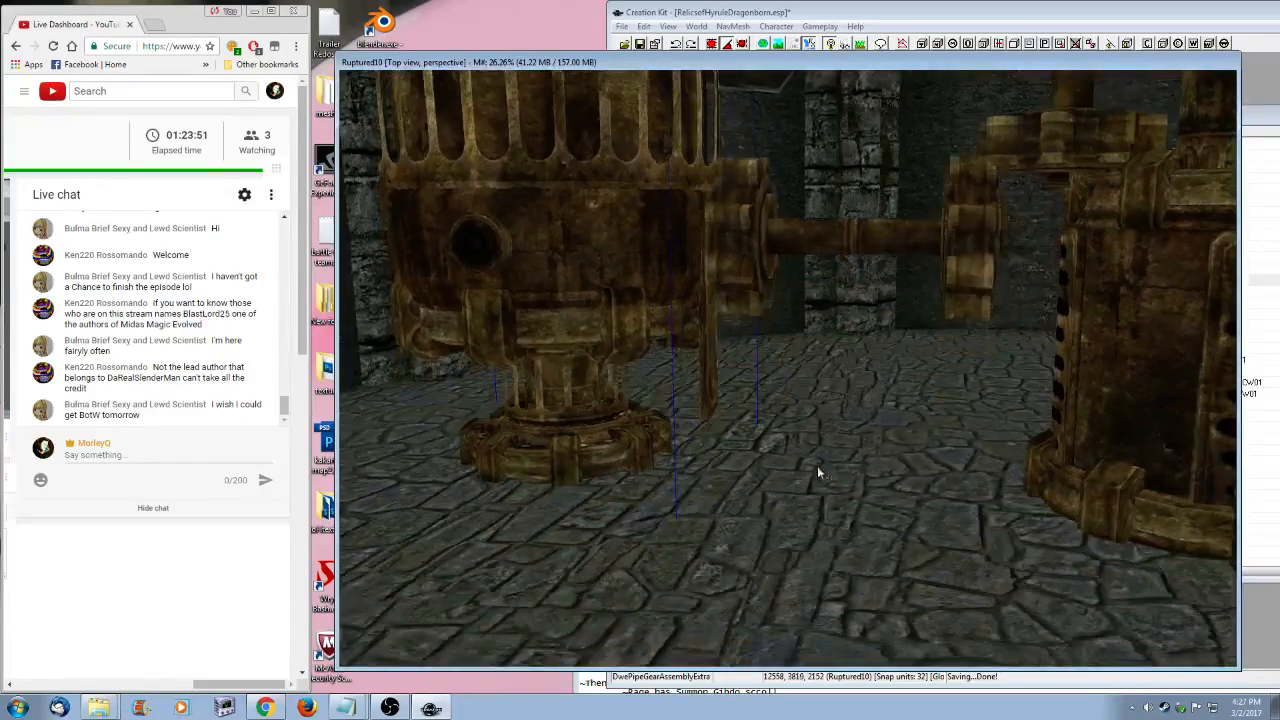
{"action": "key", "text": "shift"}
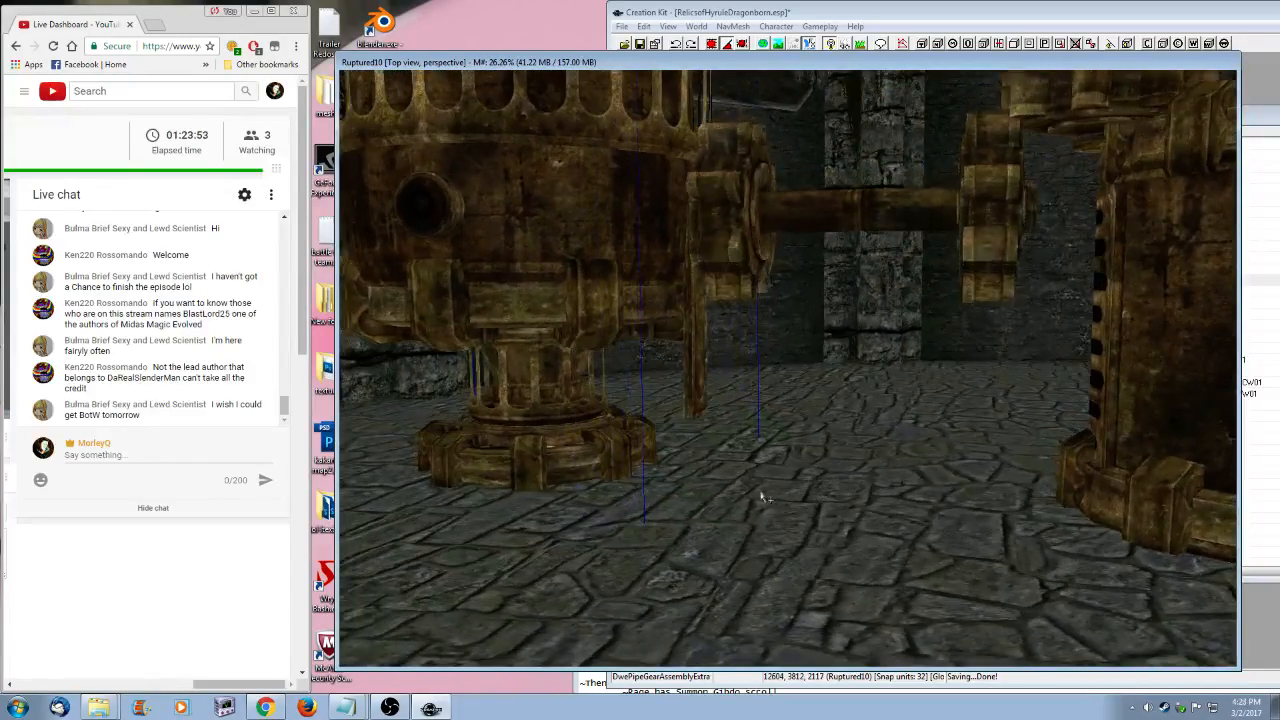
{"action": "left_click", "coordinate": [1266, 151]}
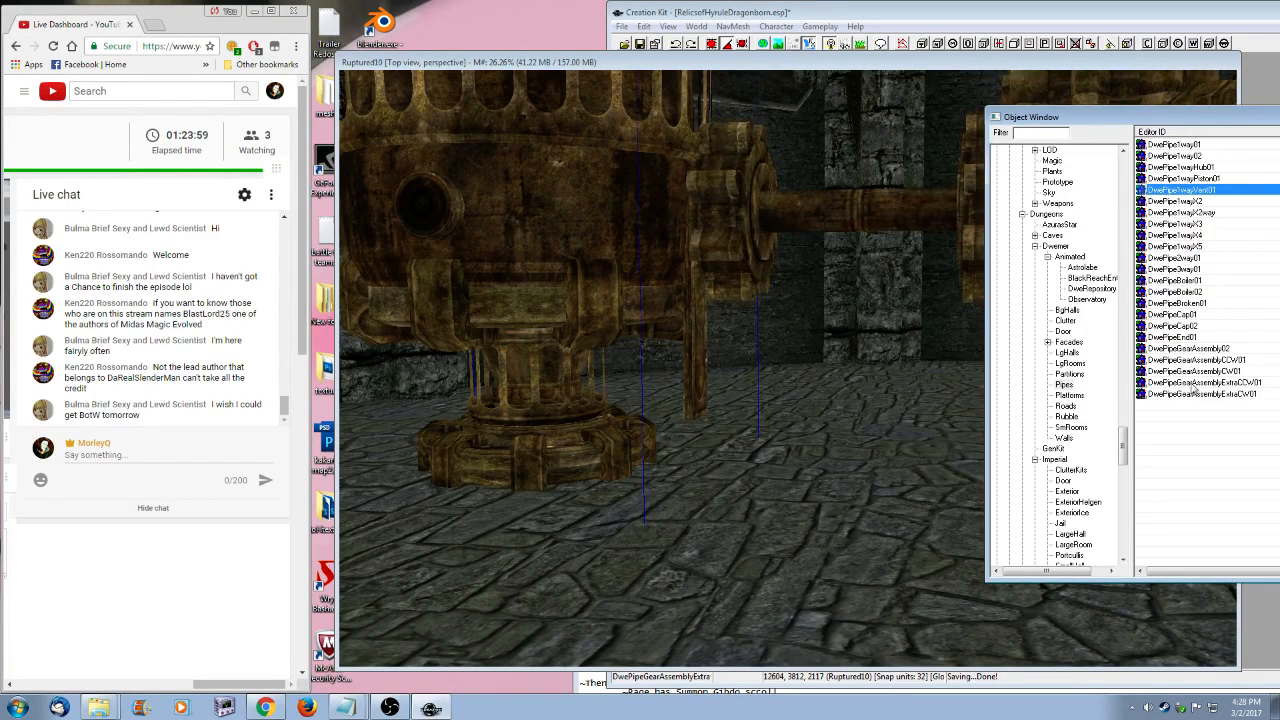
{"action": "left_click_drag", "start_coordinate": [1180, 315], "coordinate": [747, 507]}
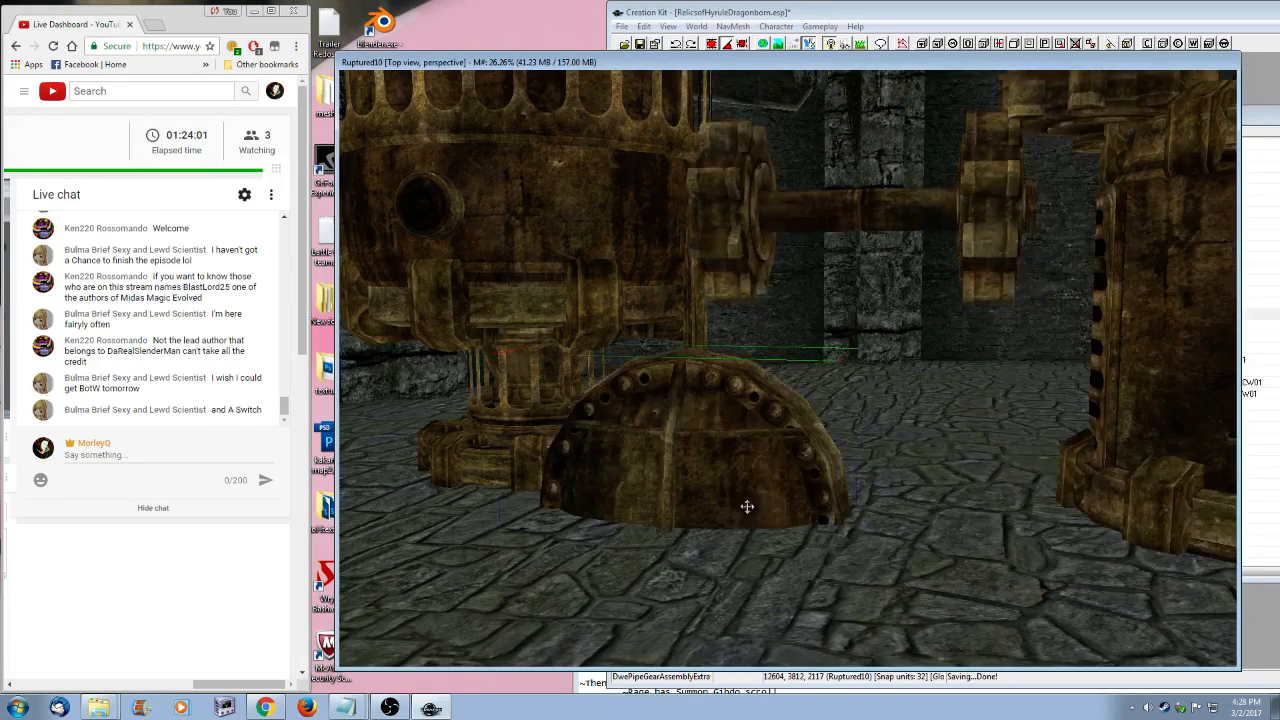
{"action": "scroll", "coordinate": [743, 498], "scroll_direction": "up", "scroll_amount": 1}
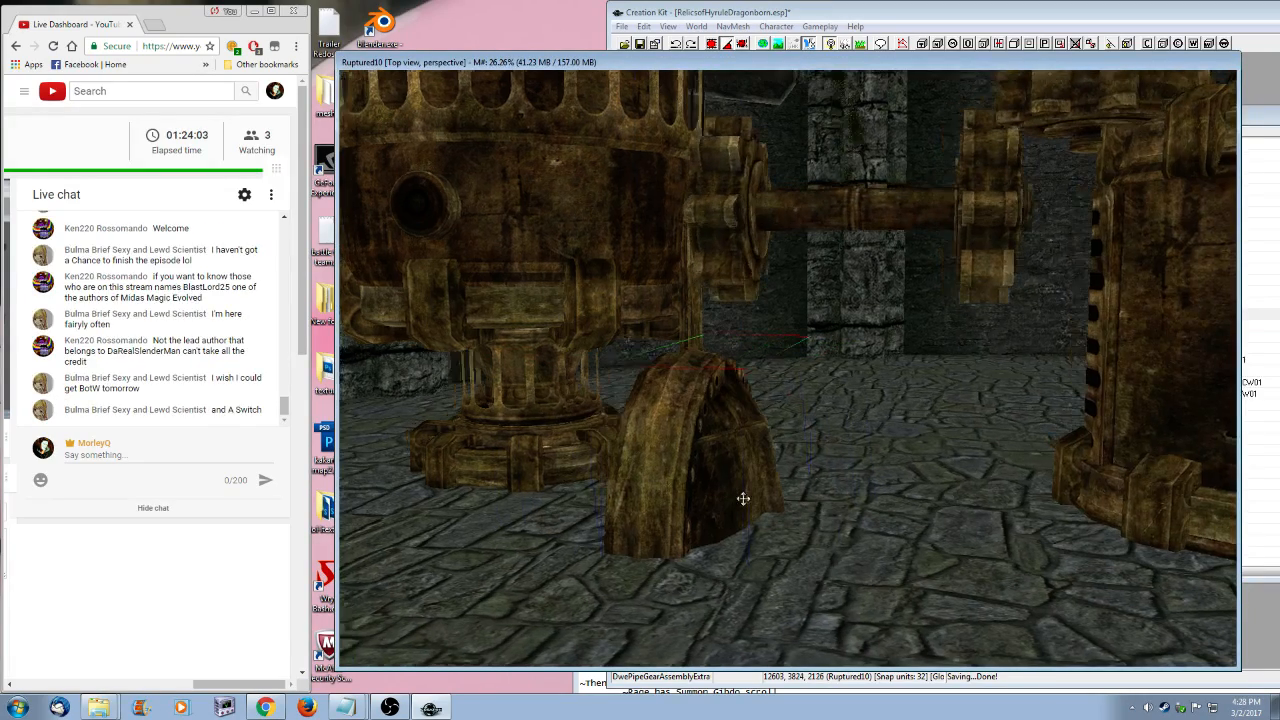
{"action": "middle_click_drag", "start_coordinate": [743, 498], "coordinate": [695, 465], "text": "shift"}
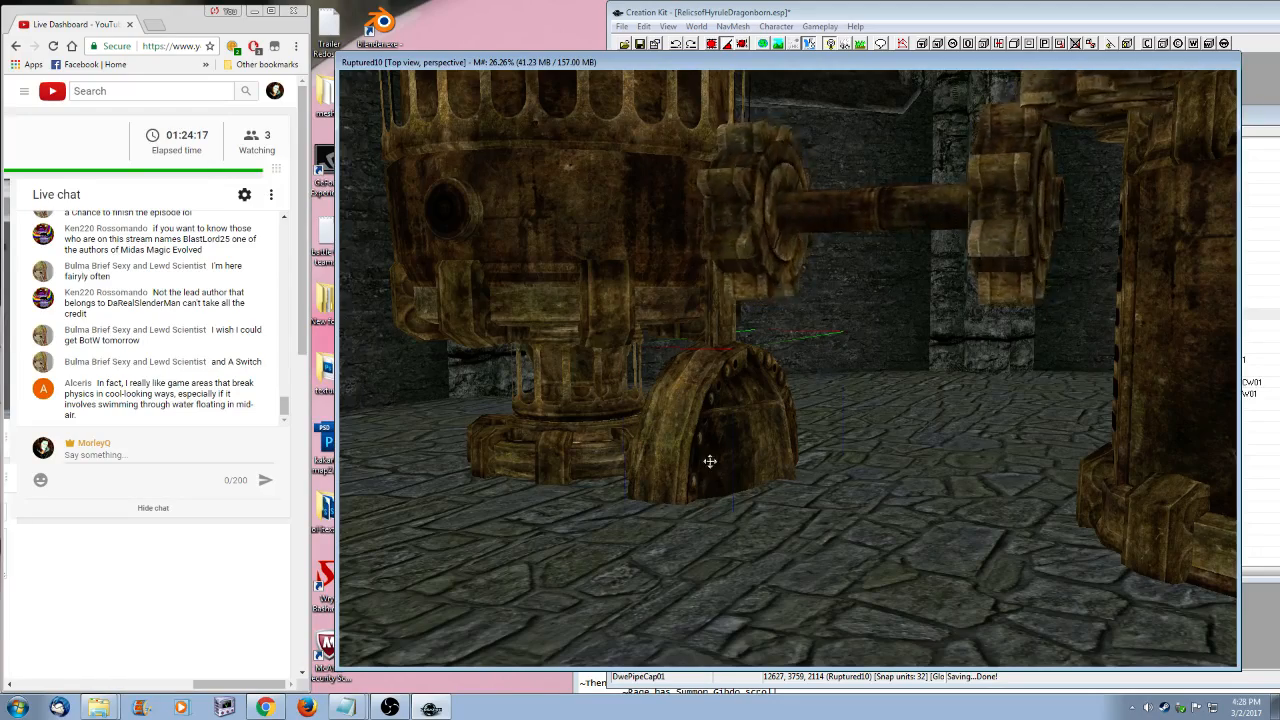
- Duplicate the vertical DwePipe1way01 pipe above the vent base and move the copy over to the boiler
{"action": "scroll", "coordinate": [708, 460], "scroll_direction": "up", "scroll_amount": 5}
{"action": "middle_click_drag", "start_coordinate": [719, 499], "coordinate": [943, 529], "text": "shift"}
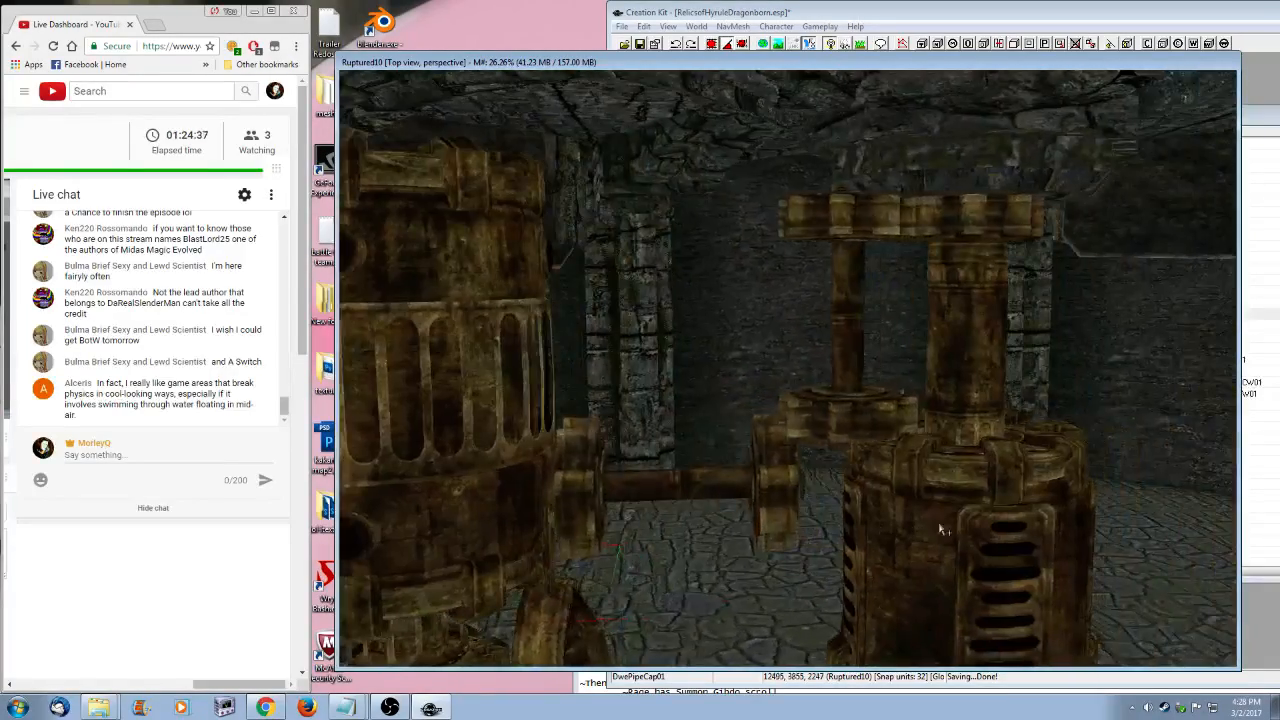
{"action": "key", "text": "c"}
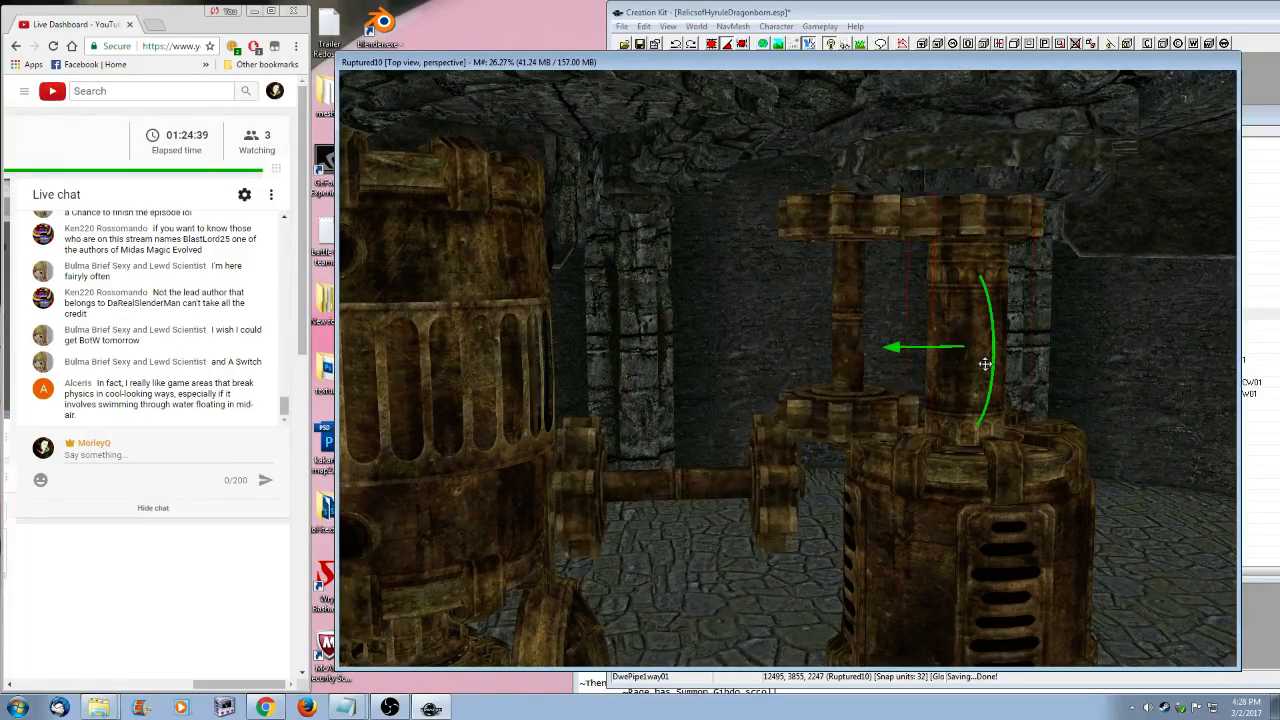
{"action": "left_click_drag", "start_coordinate": [983, 366], "coordinate": [448, 366]}
{"action": "key", "text": "f"}
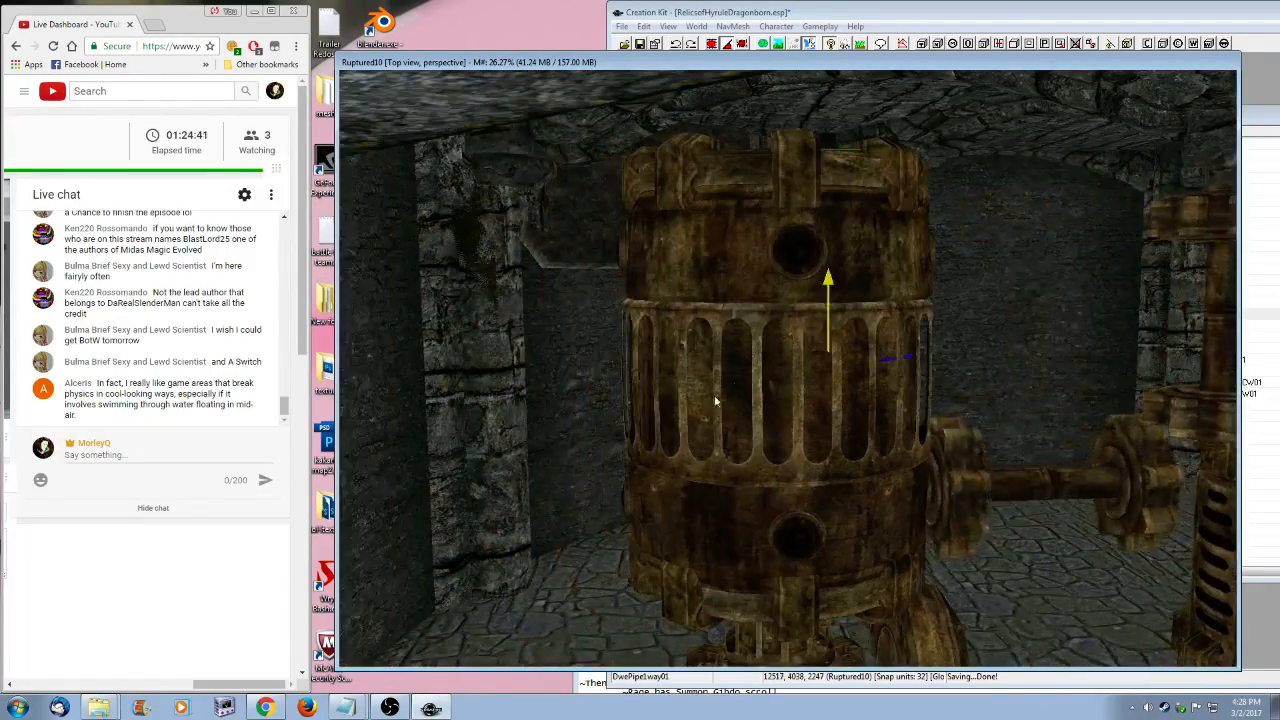
- Position the pipe copy over the boiler and adjust its height so it stands in the boiler's top opening
{"action": "middle_click_drag", "start_coordinate": [828, 228], "coordinate": [824, 314], "text": "shift"}
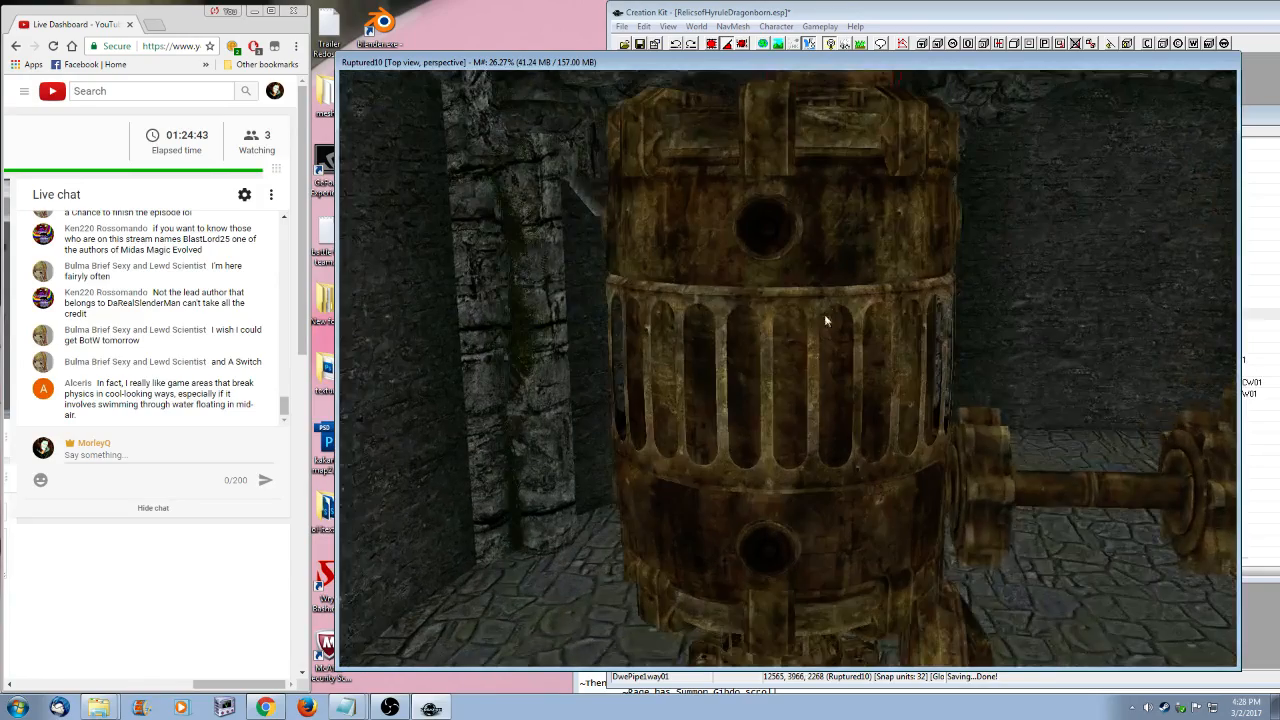
{"action": "key", "text": "c"}
{"action": "left_click_drag", "start_coordinate": [824, 314], "coordinate": [757, 154]}
{"action": "key", "text": "z"}
{"action": "middle_click_drag", "start_coordinate": [757, 154], "coordinate": [791, 350], "text": "shift"}
{"action": "scroll", "coordinate": [791, 368], "scroll_direction": "down", "scroll_amount": 3}
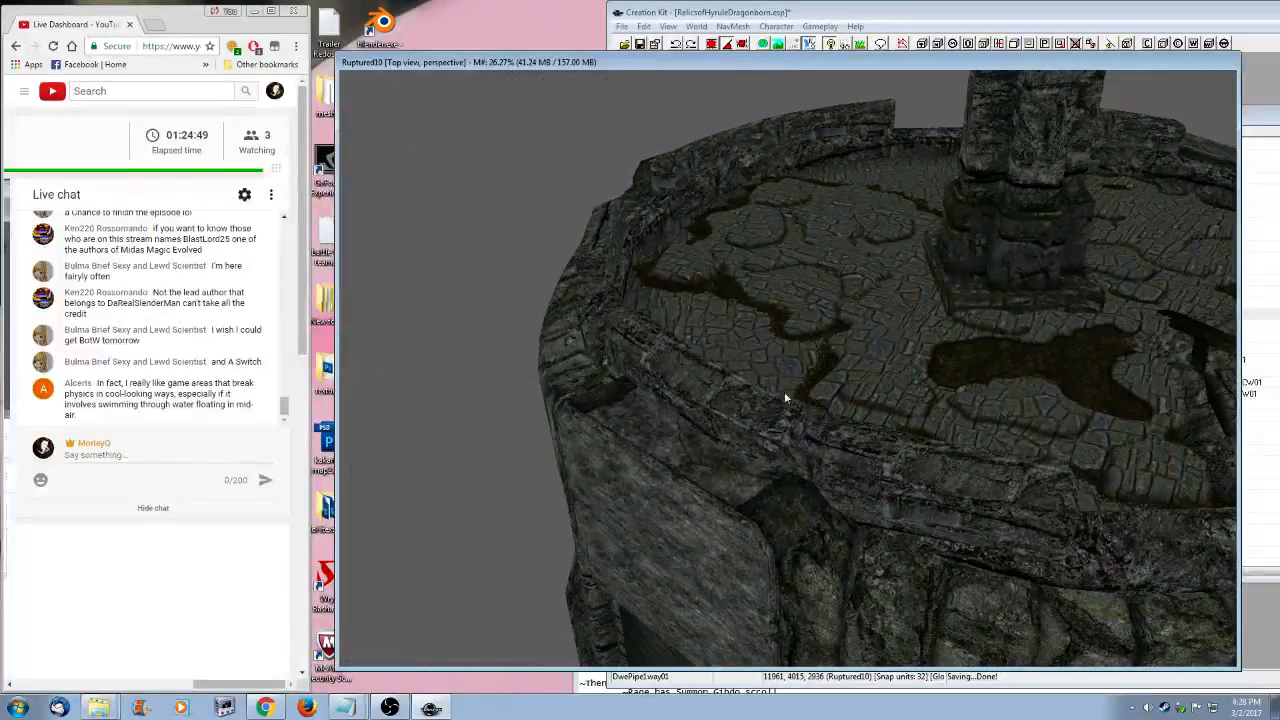
{"action": "key", "text": "z"}
{"action": "left_click_drag", "start_coordinate": [777, 337], "coordinate": [768, 130]}
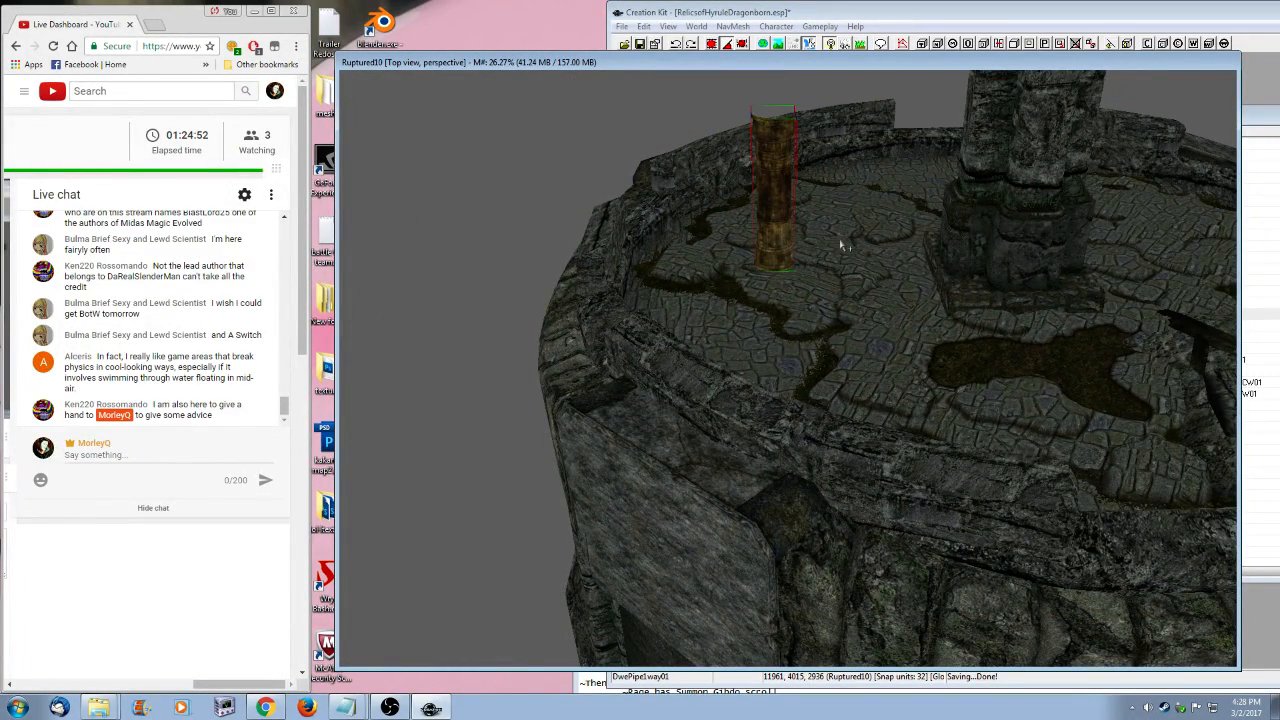
{"action": "scroll", "coordinate": [831, 376], "scroll_direction": "up", "scroll_amount": 8}
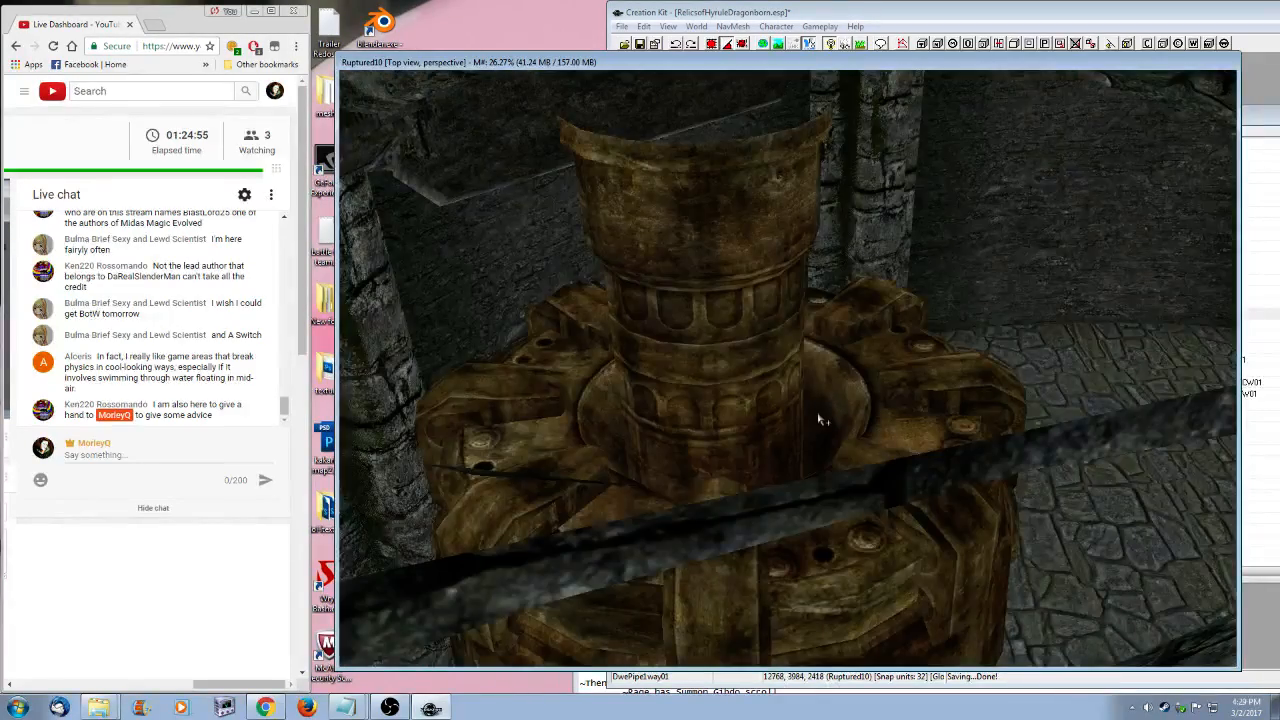
{"action": "mouse_move", "coordinate": [735, 285]}
{"action": "middle_mouse_down", "text": "shift"}
{"action": "mouse_move", "coordinate": [795, 440]}
{"action": "mouse_move", "coordinate": [751, 443]}
{"action": "middle_mouse_up", "text": "shift"}
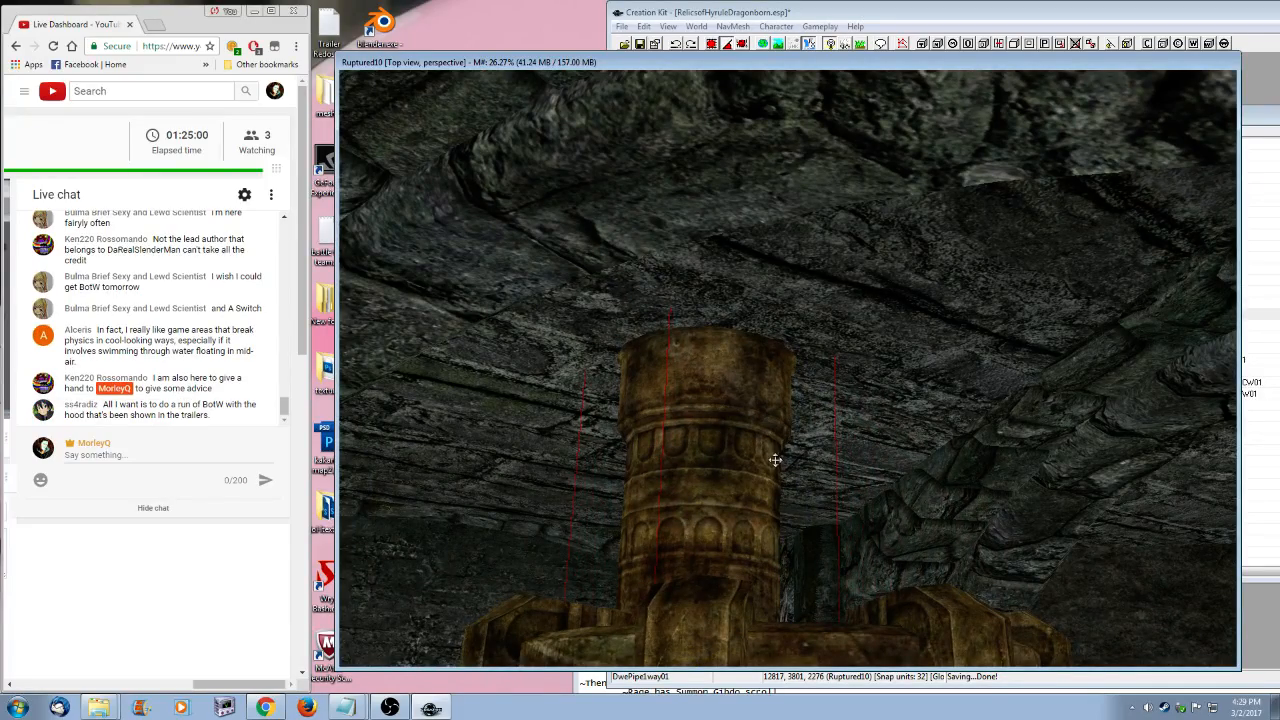
{"action": "middle_click_drag", "start_coordinate": [775, 460], "coordinate": [729, 523], "text": "shift"}
- Center the pipe in the boiler's top opening and check its fit from several sides
{"action": "left_click_drag", "start_coordinate": [603, 411], "coordinate": [683, 417]}
{"action": "middle_click_drag", "start_coordinate": [683, 417], "coordinate": [837, 530], "text": "shift"}
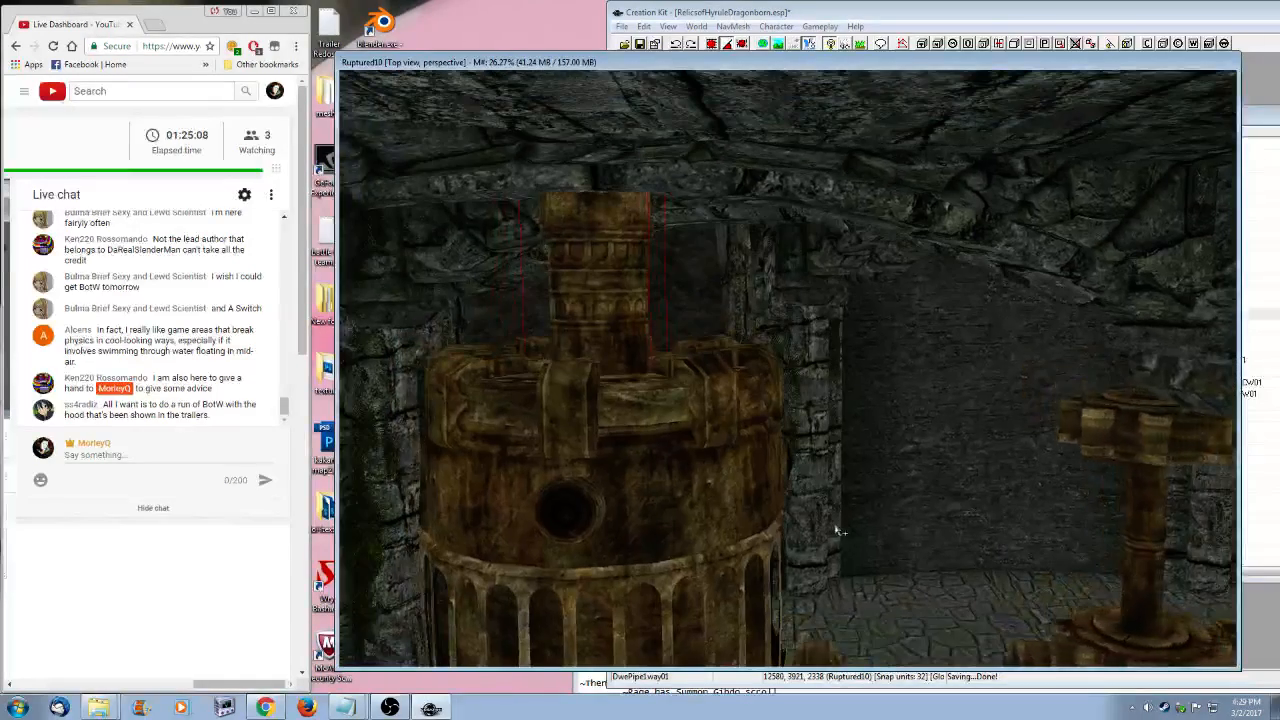
{"action": "left_click", "coordinate": [712, 44]}
{"action": "left_click", "coordinate": [620, 251]}
{"action": "middle_click_drag", "start_coordinate": [620, 251], "coordinate": [623, 357], "text": "shift"}
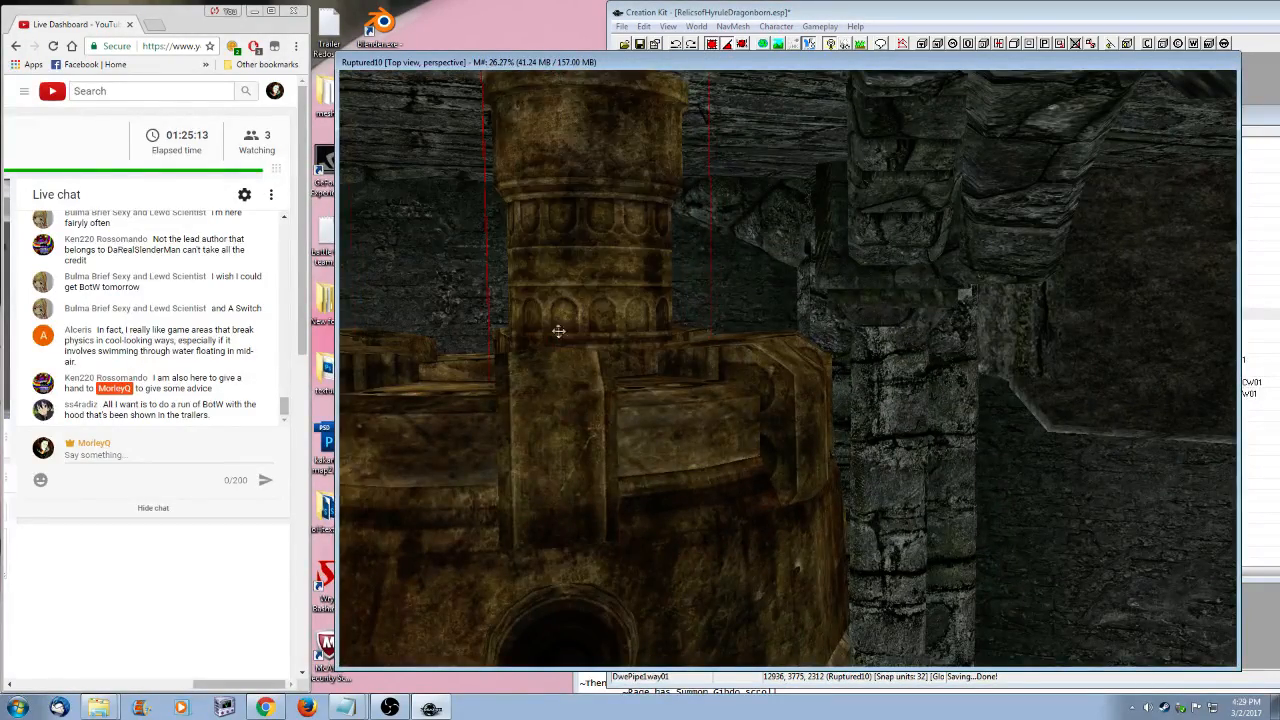
{"action": "middle_click_drag", "start_coordinate": [558, 331], "coordinate": [886, 528], "text": "shift"}
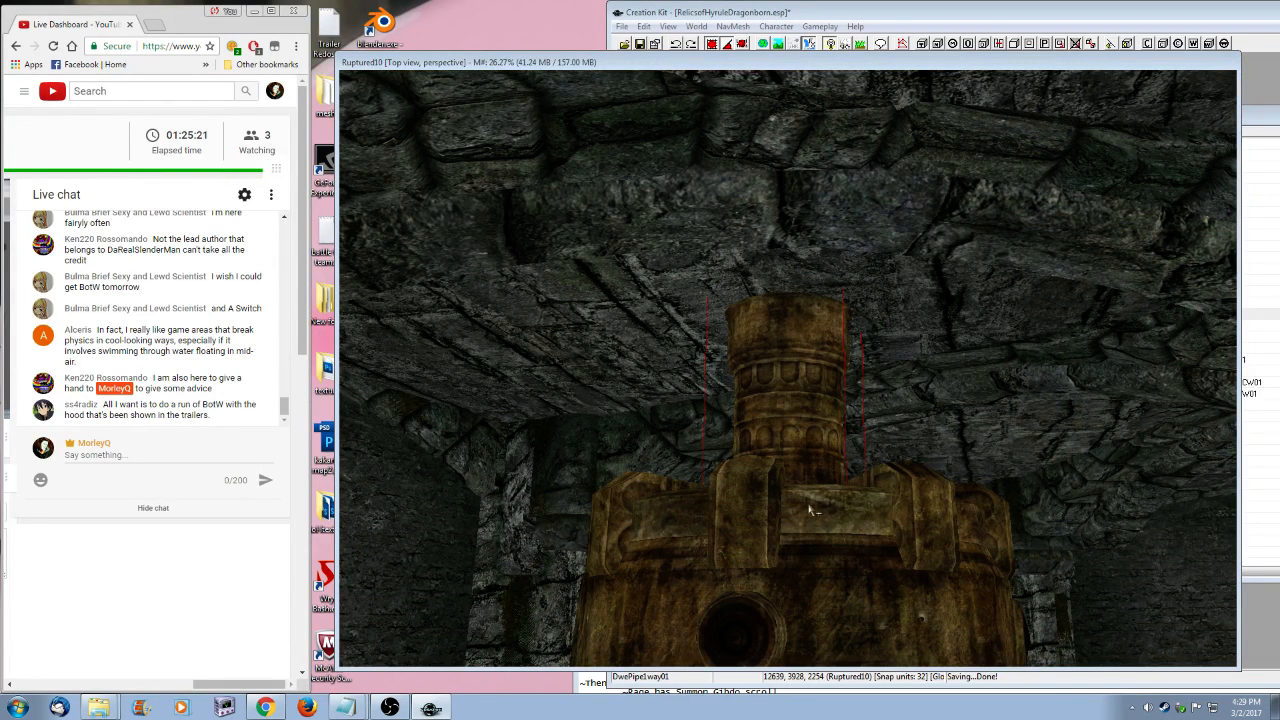
- Replace the selected DwePipe1way01 piece above the boiler with DwePipeCap01, limited to the selection, and review its reference properties
{"action": "key", "text": "ctrl+f"}
{"action": "left_click", "coordinate": [742, 104]}
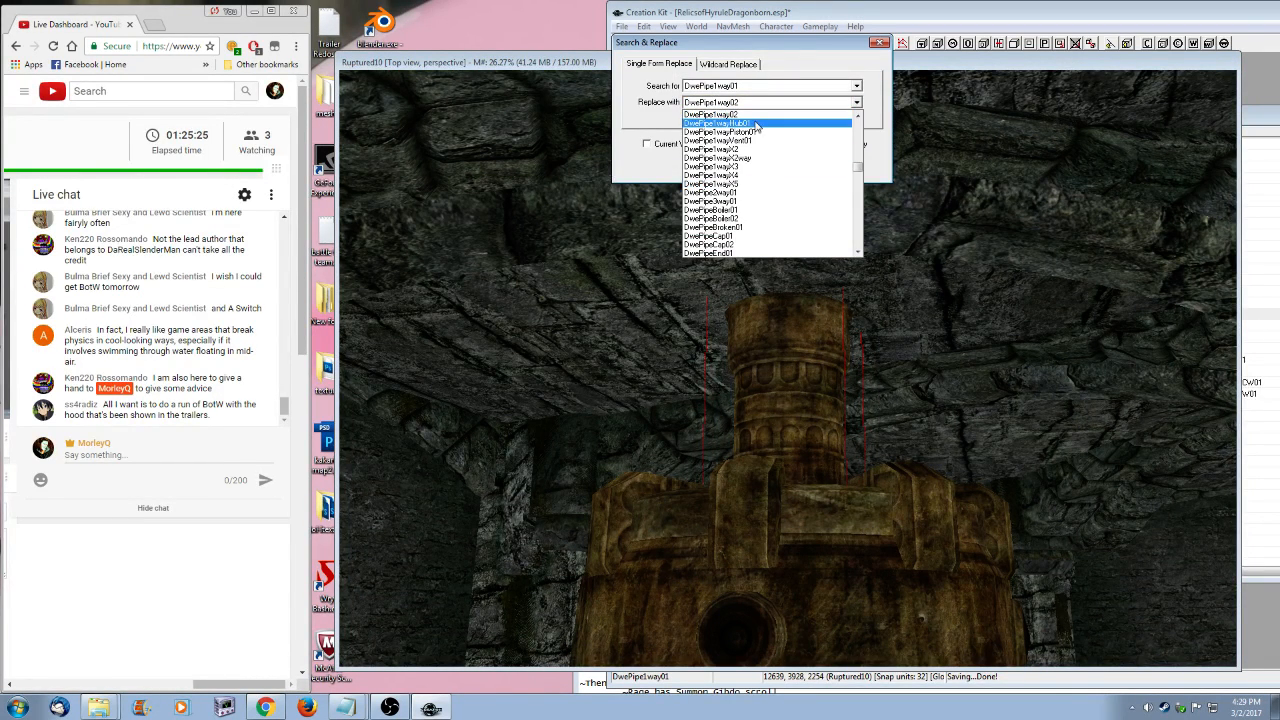
{"action": "left_click", "coordinate": [718, 236]}
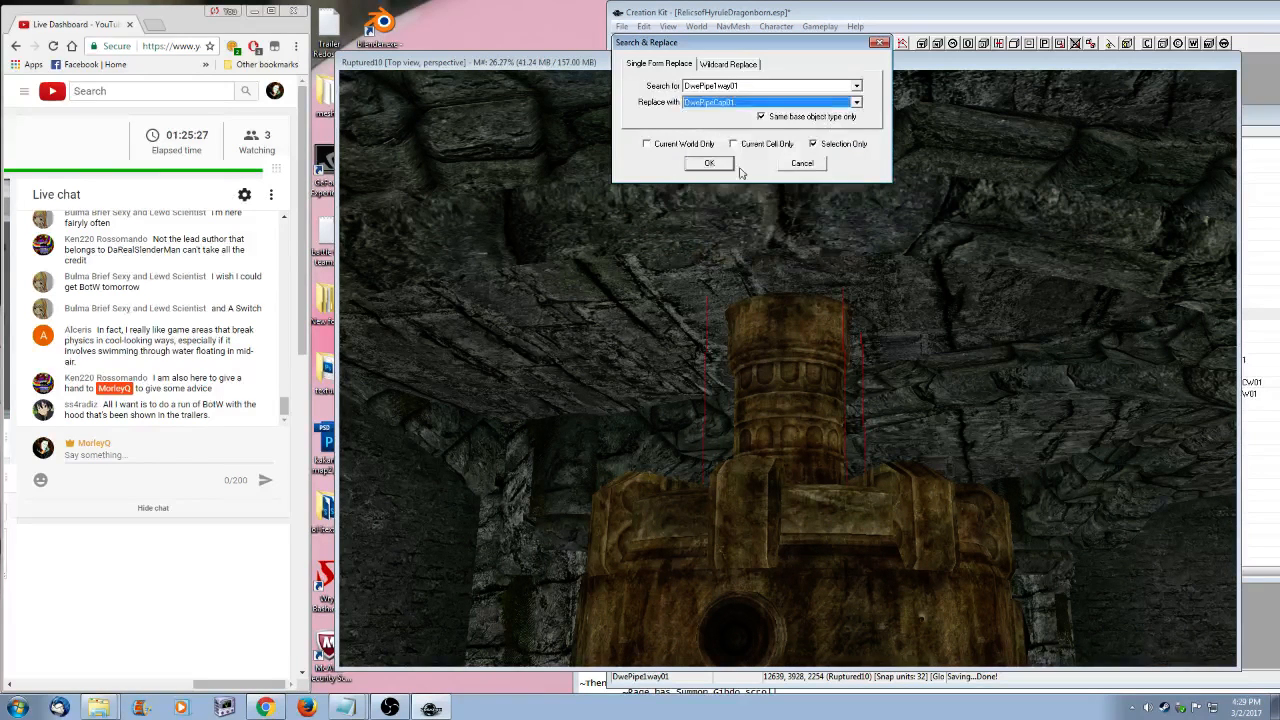
{"action": "left_click", "coordinate": [709, 163]}
{"action": "left_click", "coordinate": [682, 394]}
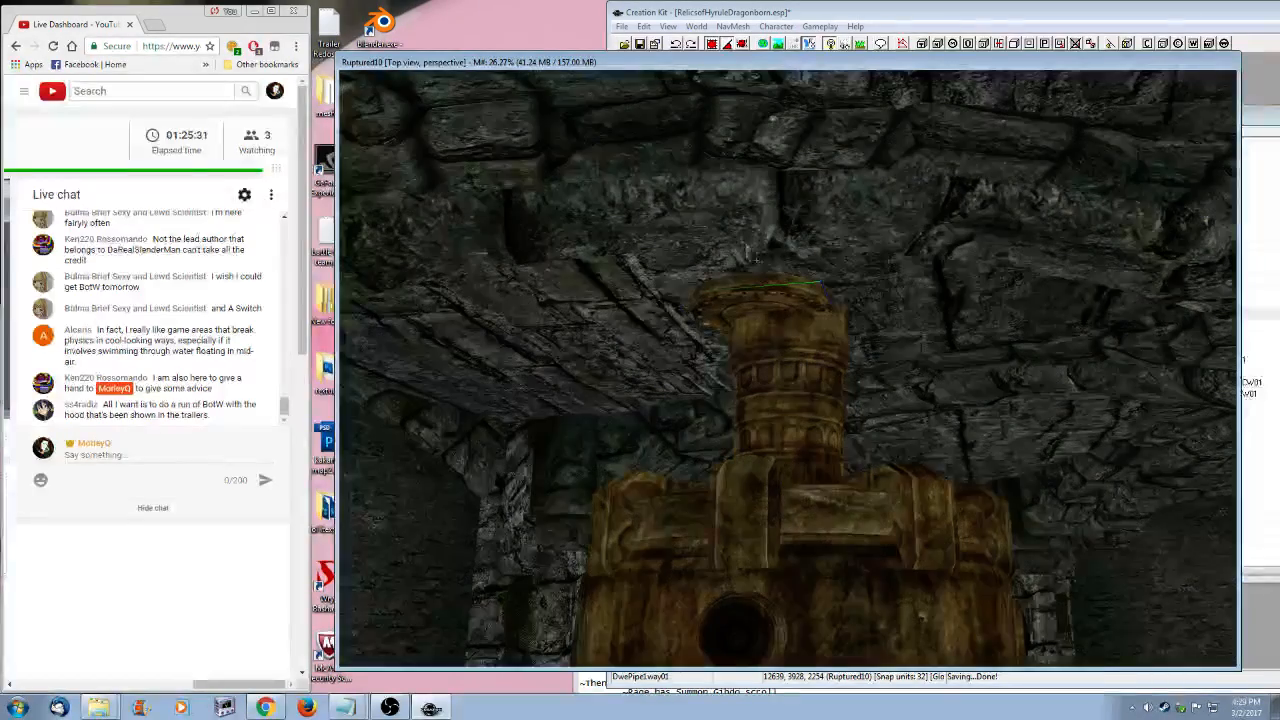
{"action": "right_click", "coordinate": [743, 289]}
{"action": "left_click", "coordinate": [770, 296]}
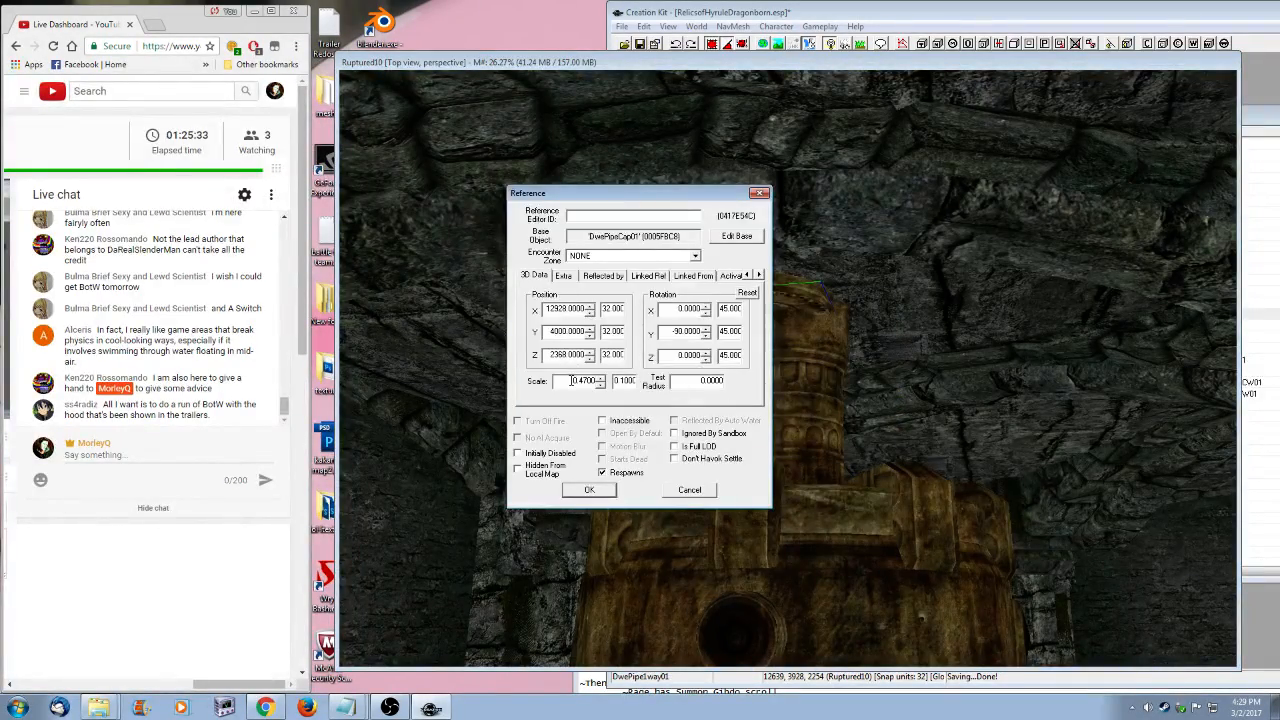
{"action": "left_click", "coordinate": [589, 489]}
- Move the cap over the boiler's pipe and scale it down to fit more closely around the pipe's top
{"action": "scroll", "coordinate": [694, 272], "scroll_direction": "up", "scroll_amount": 3}
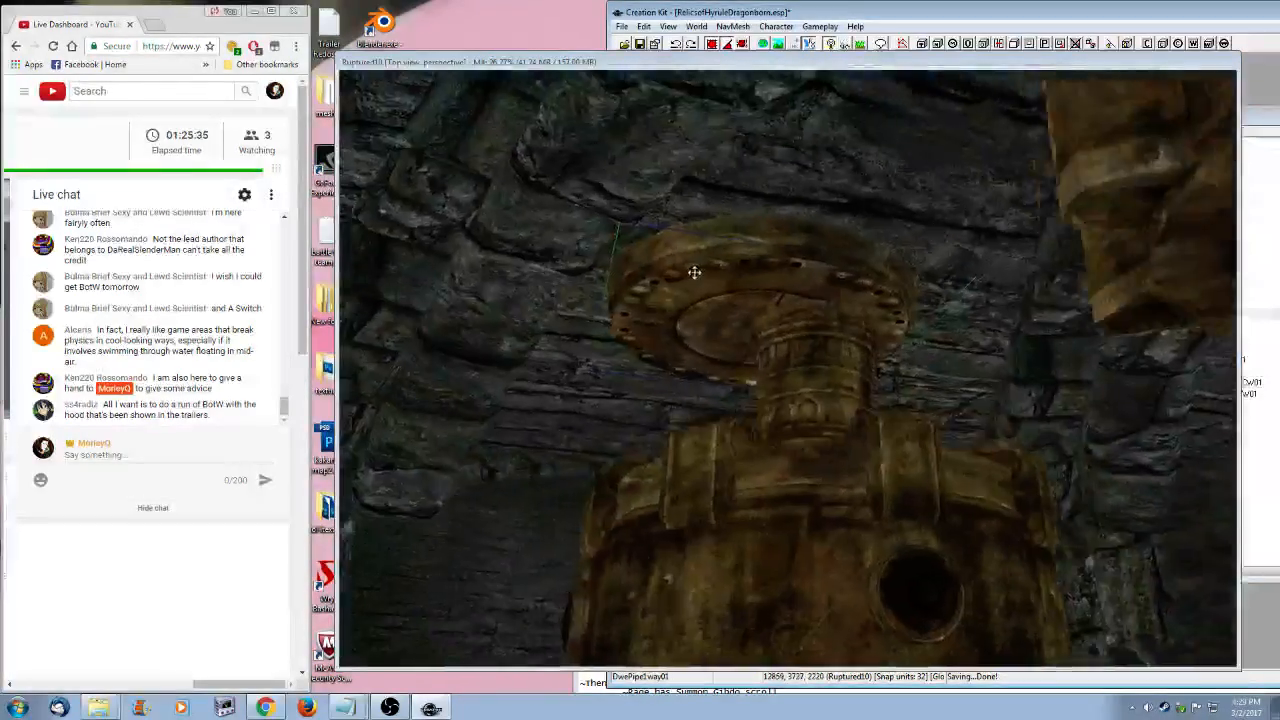
{"action": "middle_click_drag", "start_coordinate": [694, 272], "coordinate": [740, 294], "text": "shift"}
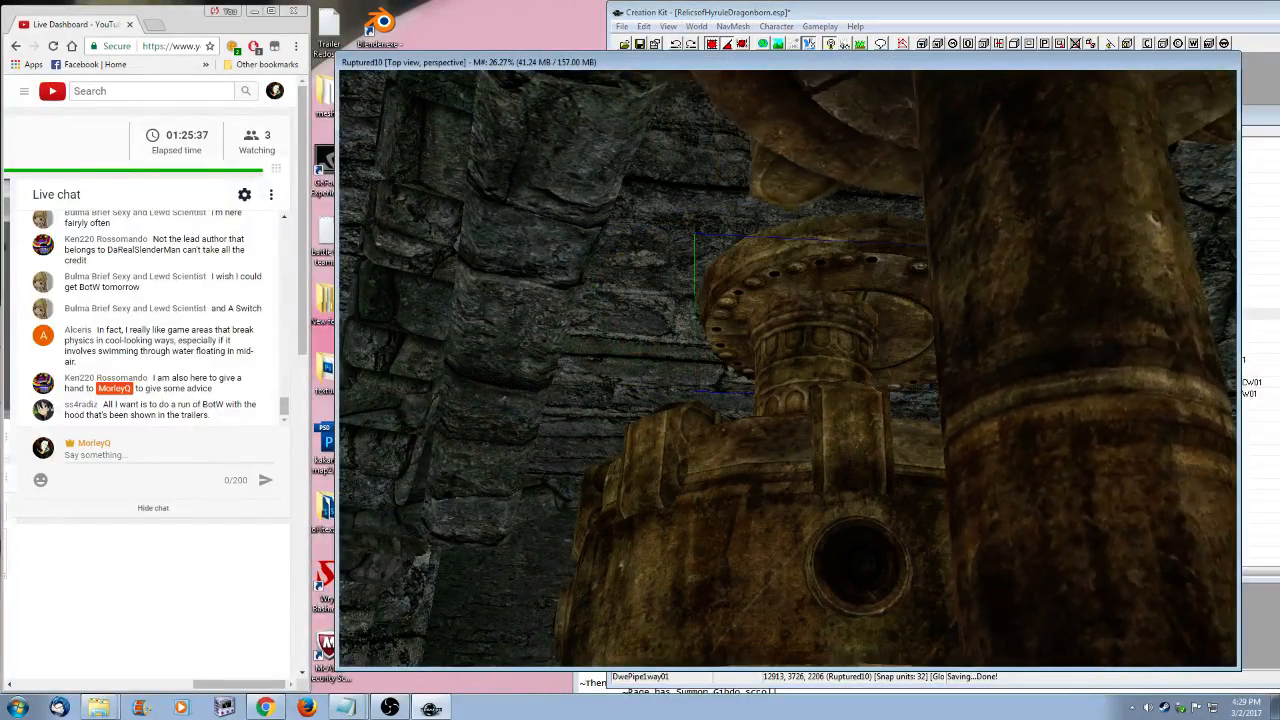
{"action": "left_click_drag", "start_coordinate": [809, 286], "coordinate": [758, 284]}
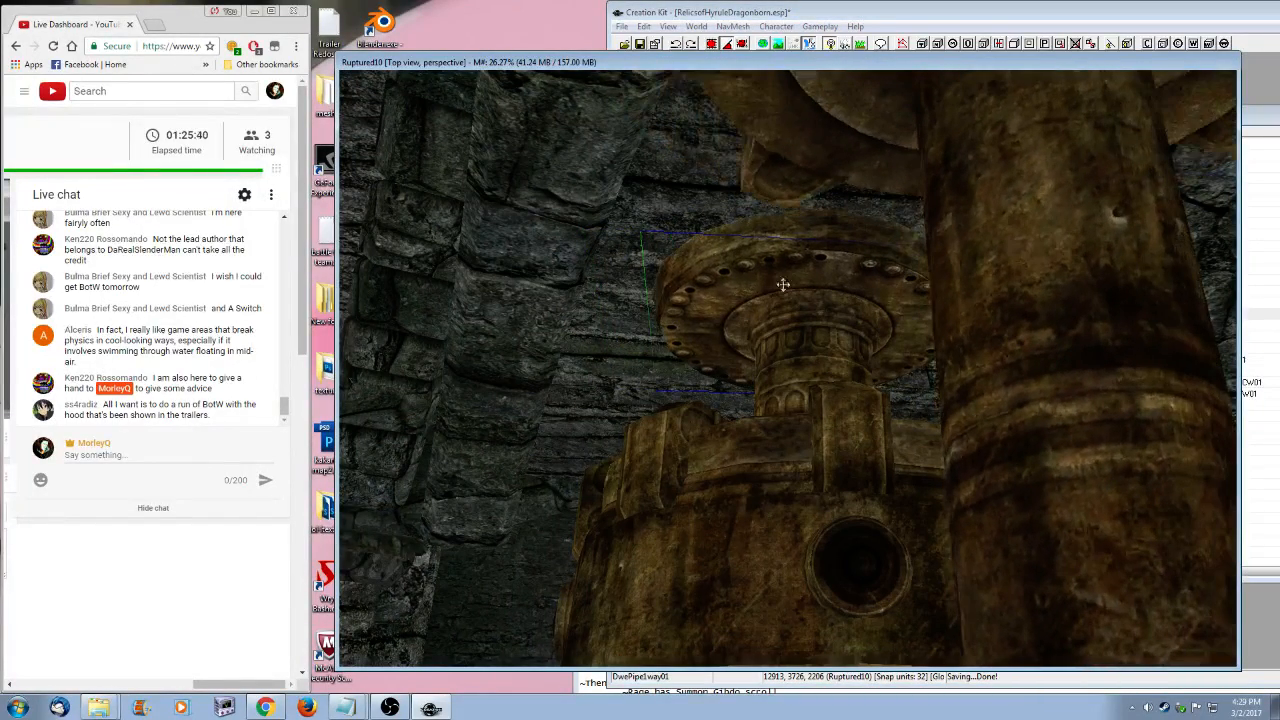
{"action": "middle_click_drag", "start_coordinate": [783, 285], "coordinate": [876, 336], "text": "shift"}
{"action": "scroll", "coordinate": [876, 336], "scroll_direction": "up", "scroll_amount": 2}
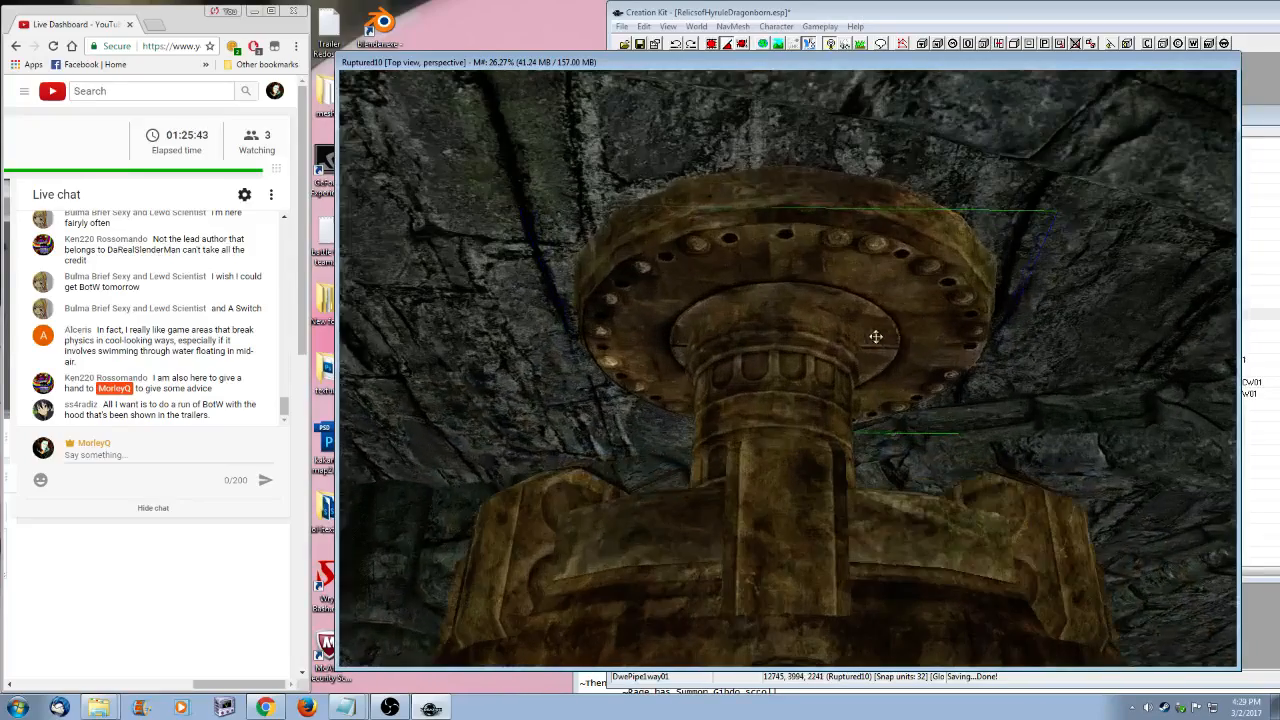
{"action": "left_click_drag", "start_coordinate": [894, 326], "coordinate": [873, 282]}
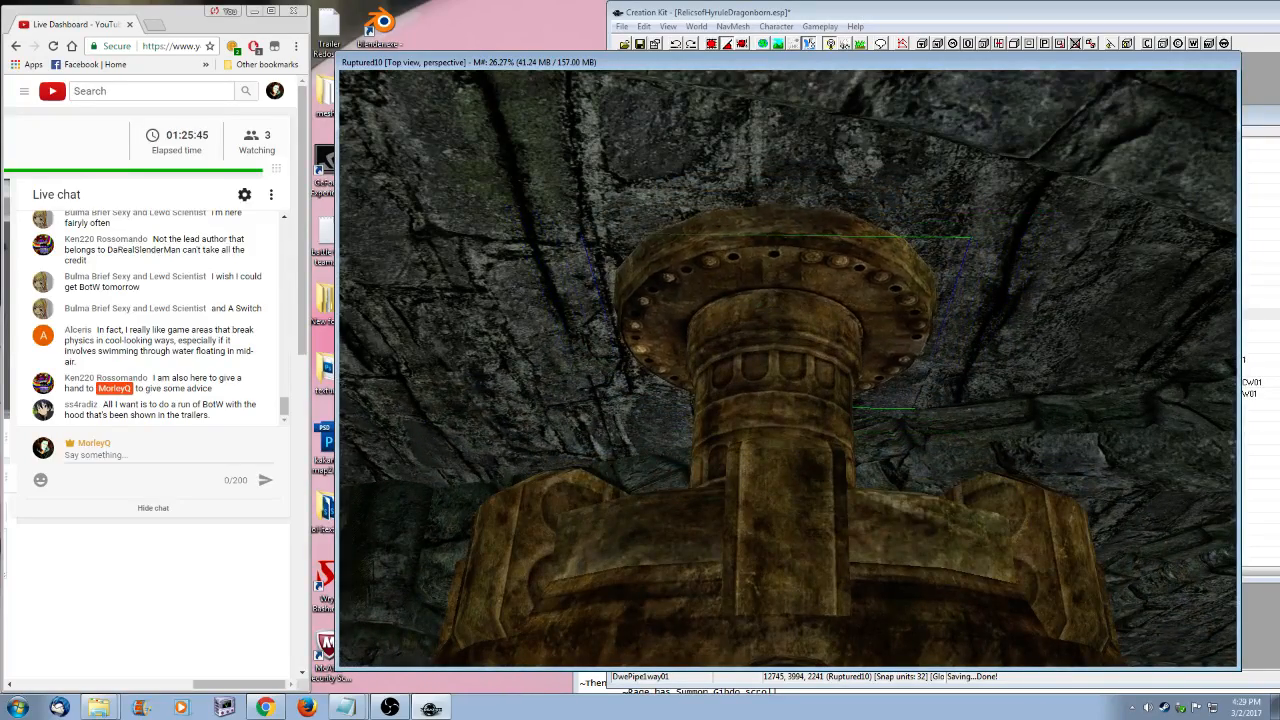
- Nudge the cap slightly along the X axis to center it on the pipe and check how it meets the ceiling
{"action": "middle_click_drag", "start_coordinate": [873, 282], "coordinate": [1036, 293], "text": "shift"}
{"action": "key", "text": "y"}
{"action": "key", "text": "x"}
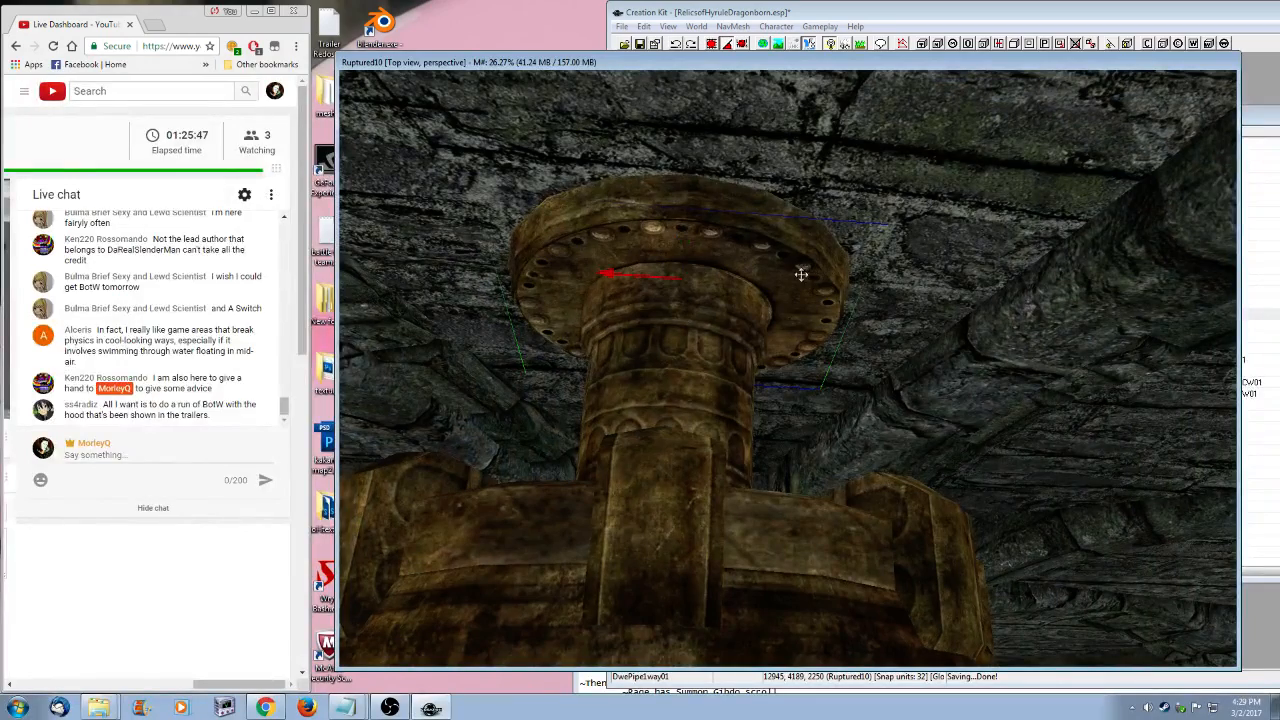
{"action": "left_click_drag", "start_coordinate": [801, 274], "coordinate": [794, 274]}
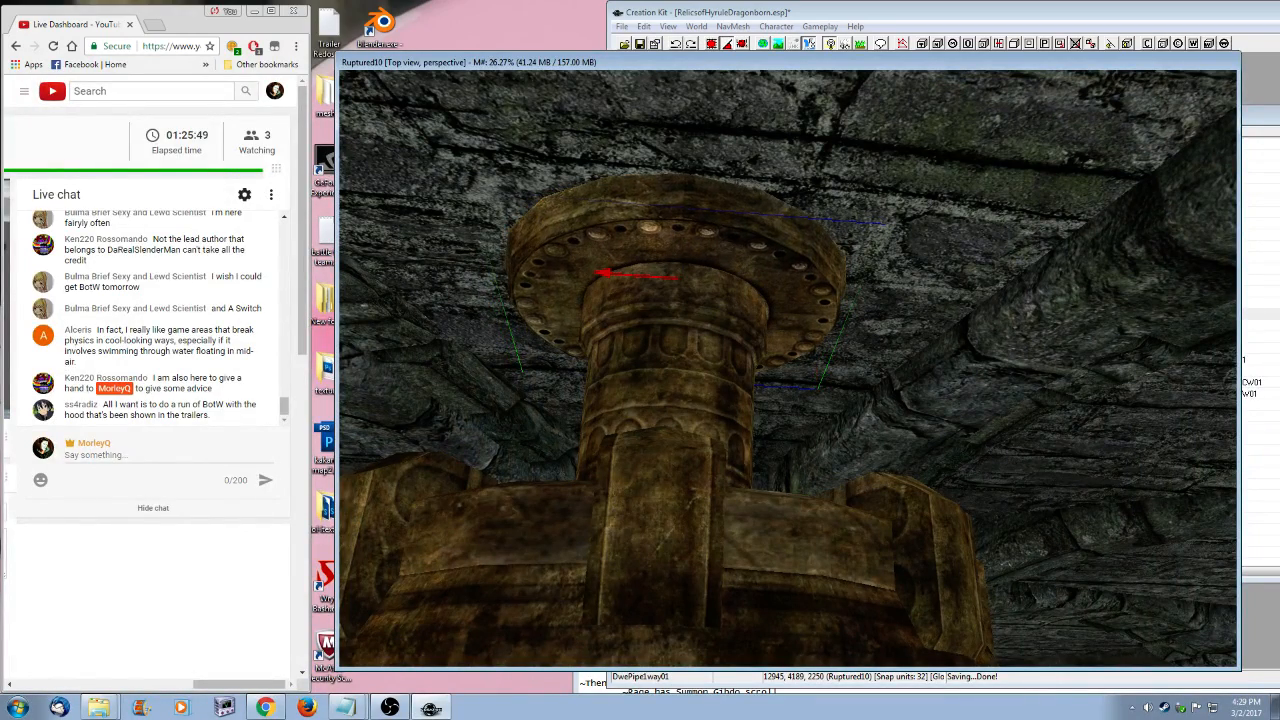
{"action": "middle_click_drag", "start_coordinate": [794, 274], "coordinate": [872, 487], "text": "shift"}
{"action": "key", "text": "f"}
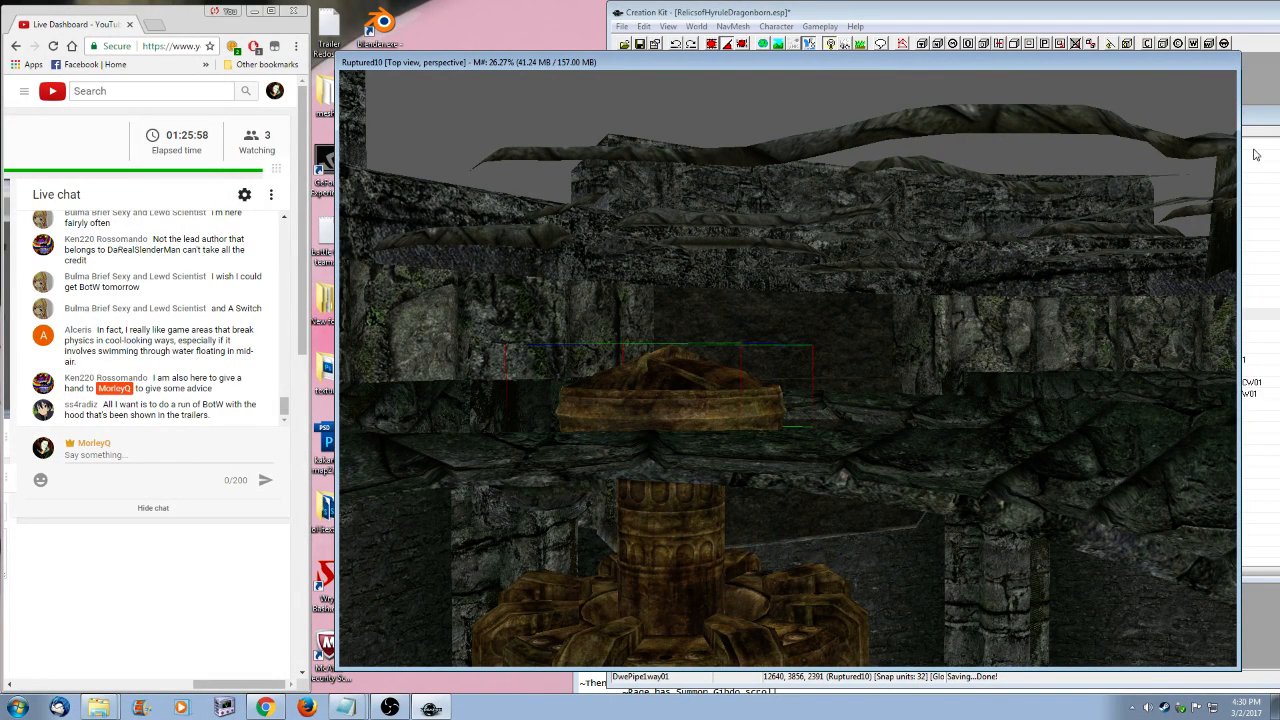
- Duplicate the cap above the ceiling and replace the copy with DwePipe1wayVent01, limited to the selection
{"action": "key", "text": "ctrl+d"}
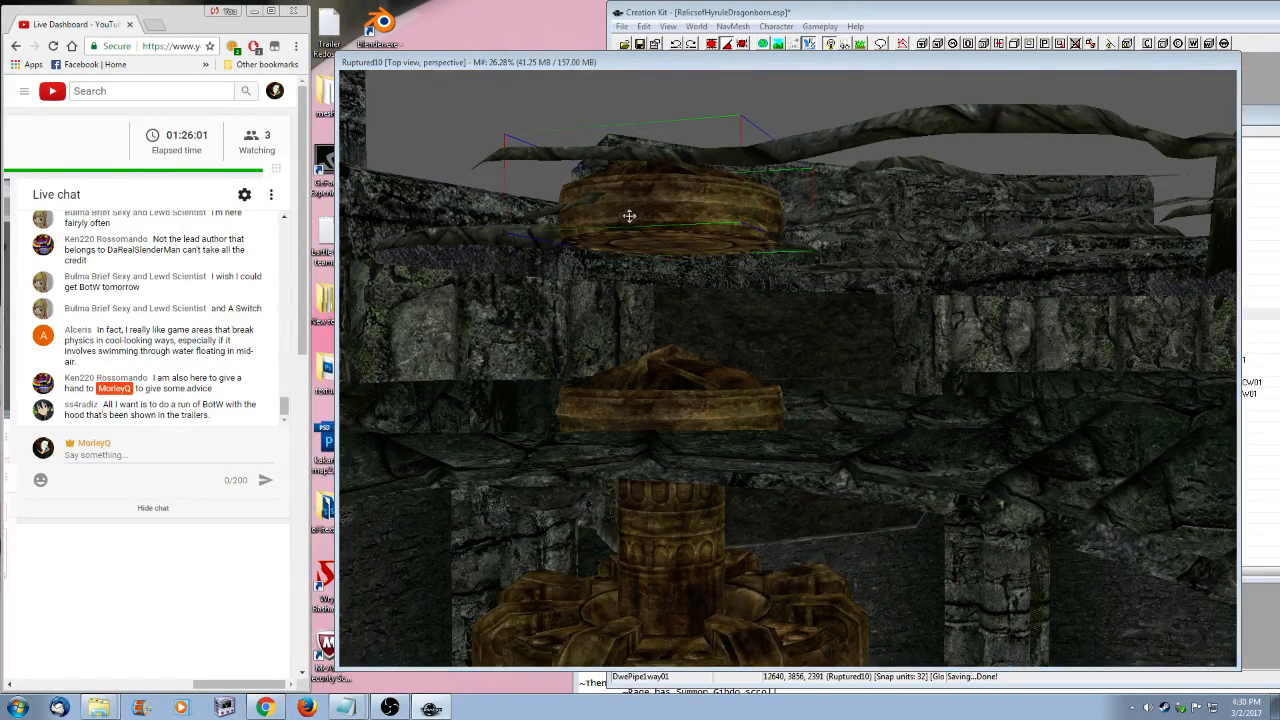
{"action": "key", "text": "ctrl+f"}
{"action": "left_click", "coordinate": [757, 104]}
{"action": "scroll", "coordinate": [759, 222], "scroll_direction": "up", "scroll_amount": 3}
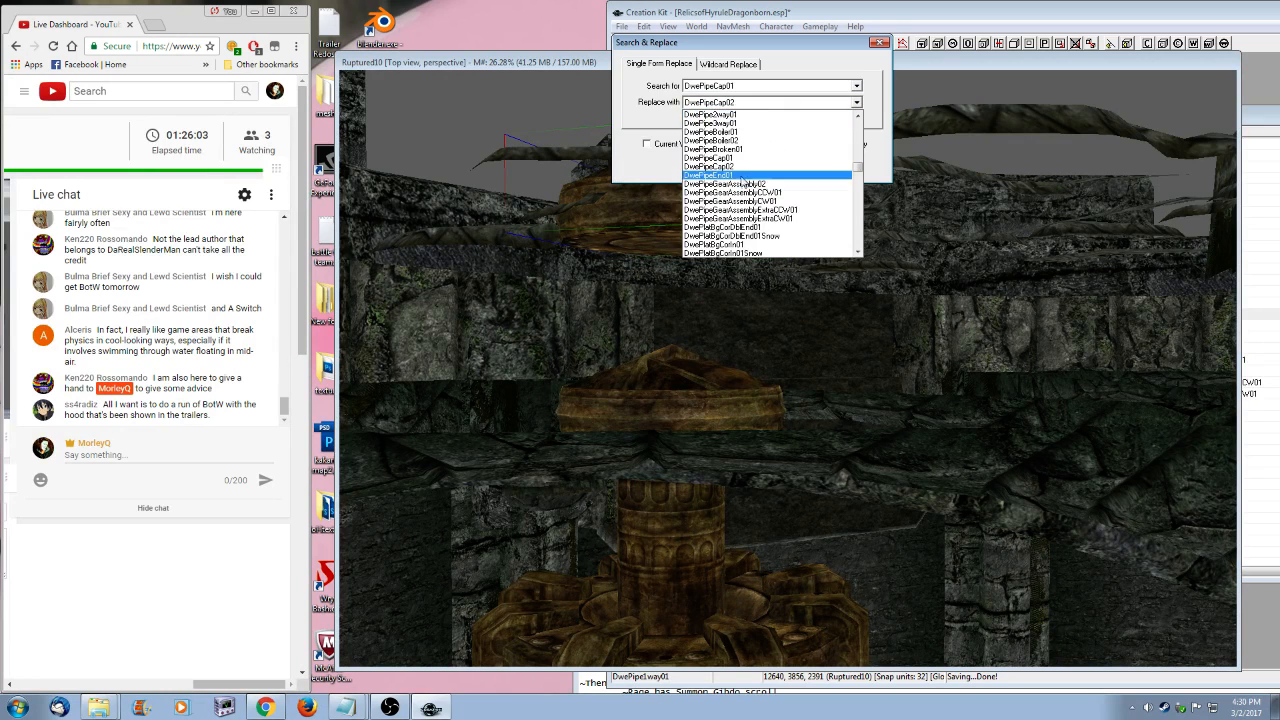
{"action": "scroll", "coordinate": [743, 184], "scroll_direction": "up", "scroll_amount": 2}
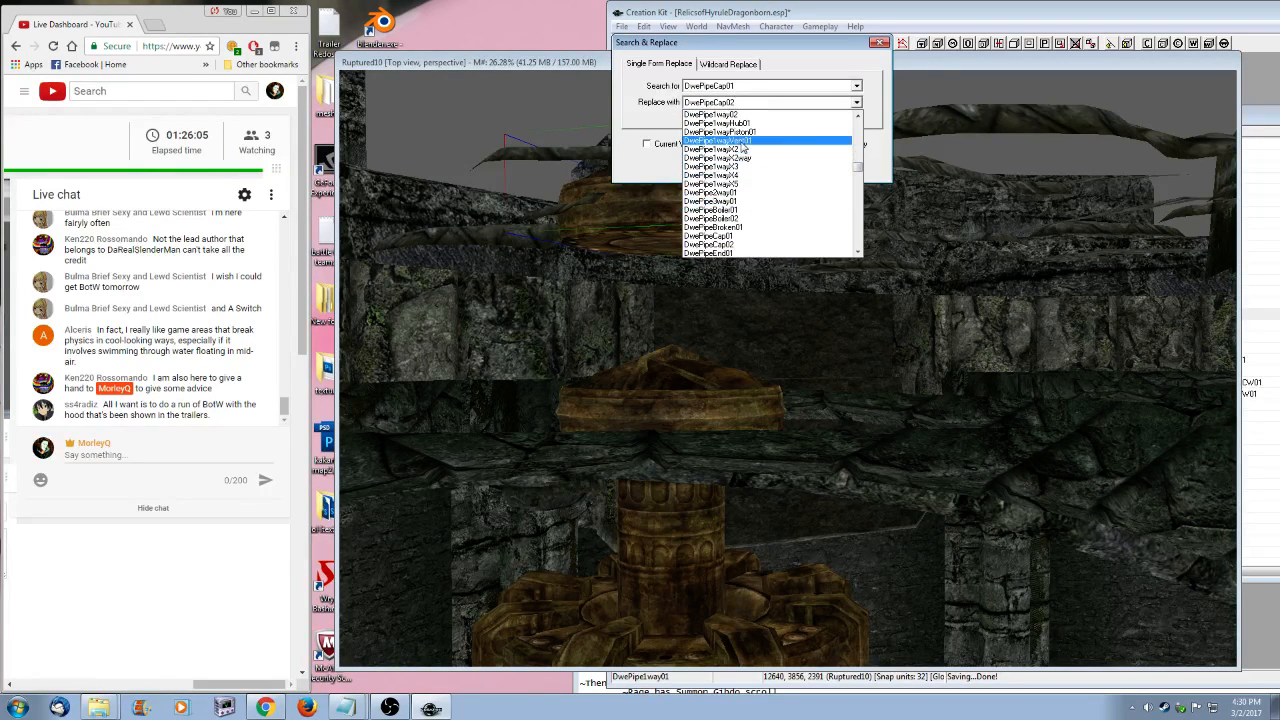
{"action": "left_click", "coordinate": [743, 141]}
{"action": "left_click", "coordinate": [711, 163]}
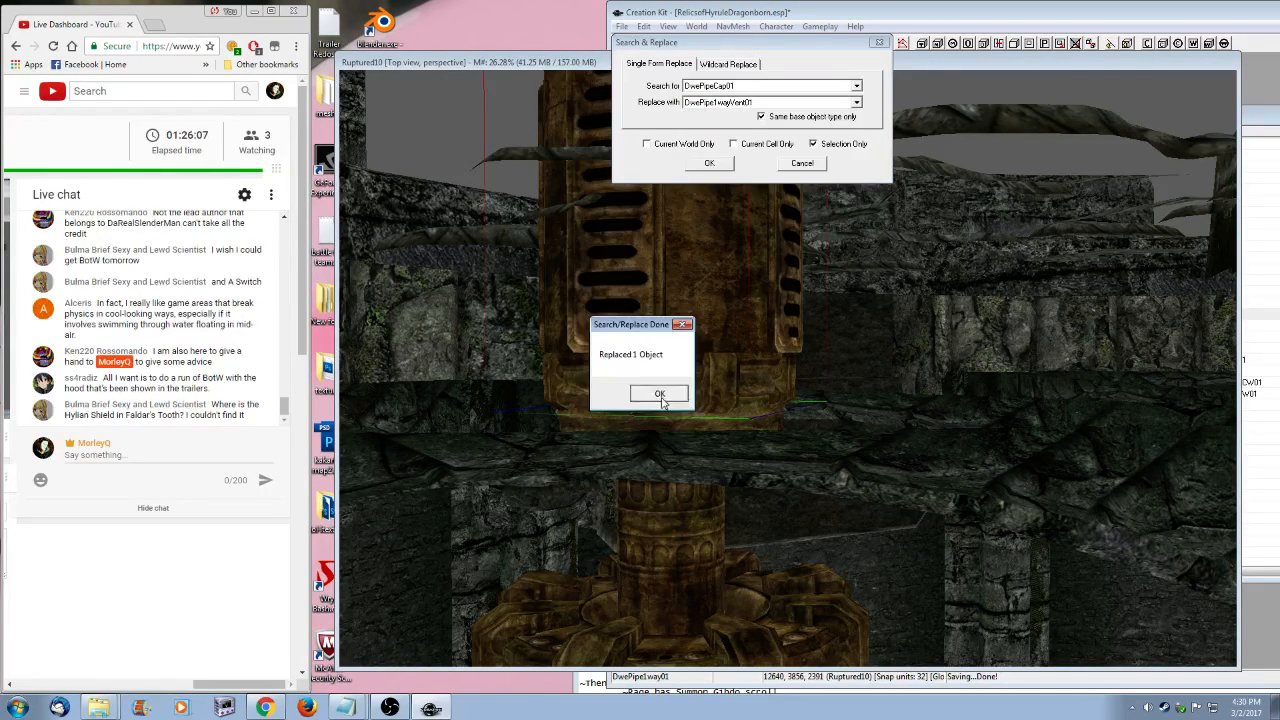
{"action": "left_click", "coordinate": [663, 397]}
- Adjust the height of the new vent so it stands on the tower's roof floor
{"action": "scroll", "coordinate": [694, 457], "scroll_direction": "down", "scroll_amount": 10}
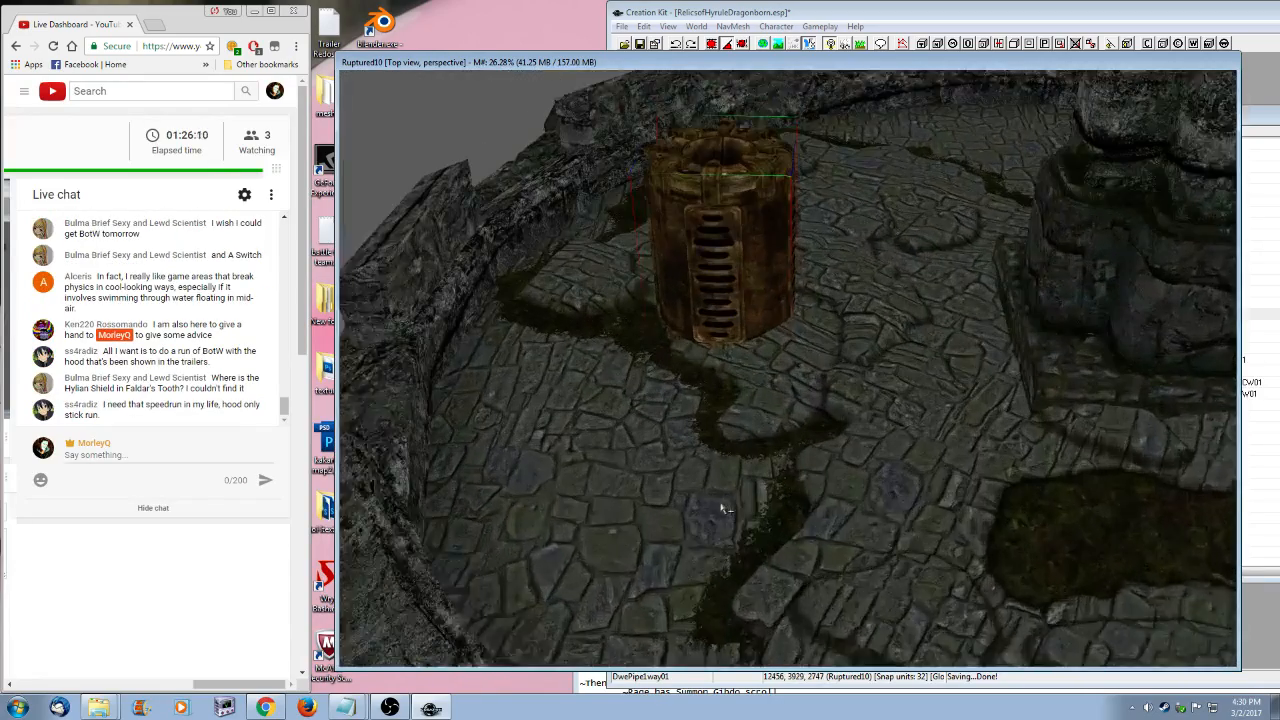
{"action": "scroll", "coordinate": [722, 508], "scroll_direction": "up", "scroll_amount": 1}
{"action": "key", "text": "z"}
{"action": "left_click_drag", "start_coordinate": [738, 338], "coordinate": [738, 310]}
{"action": "key", "text": "f"}
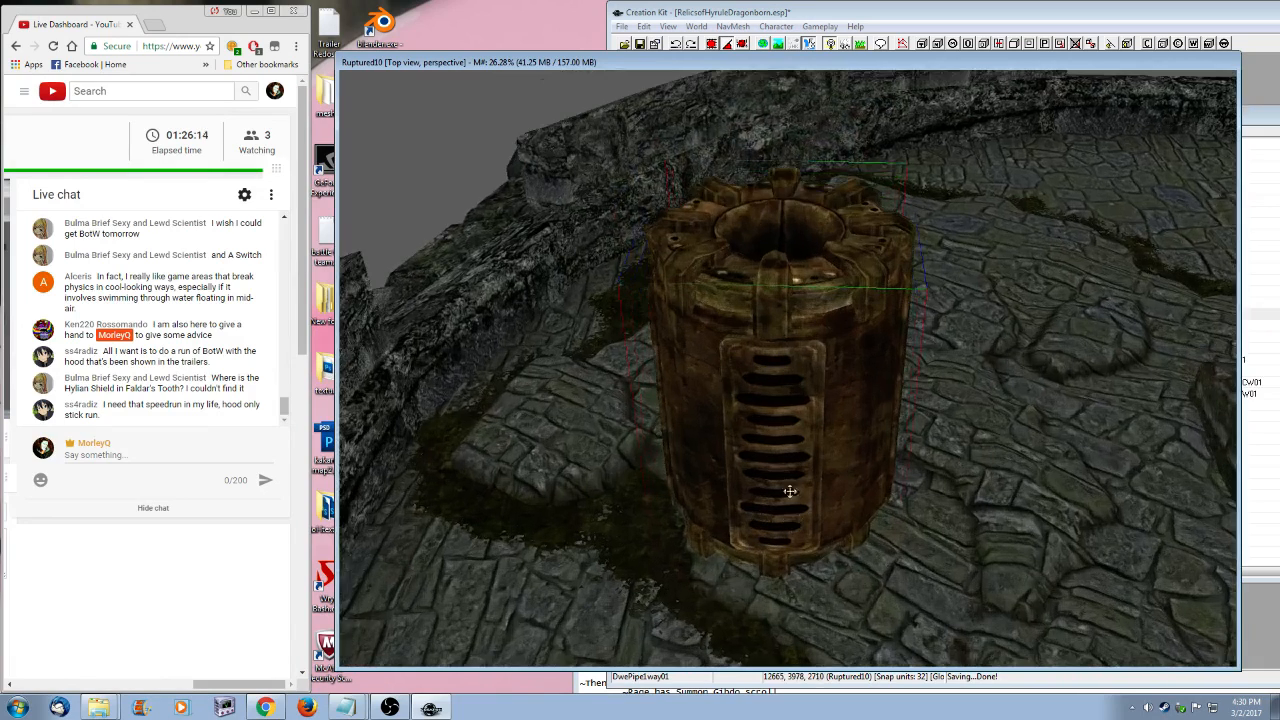
- Adjust the roof vent's X rotation slightly in its reference data and check how the vent stands on the roof
{"action": "middle_click_drag", "start_coordinate": [790, 491], "coordinate": [751, 246]}
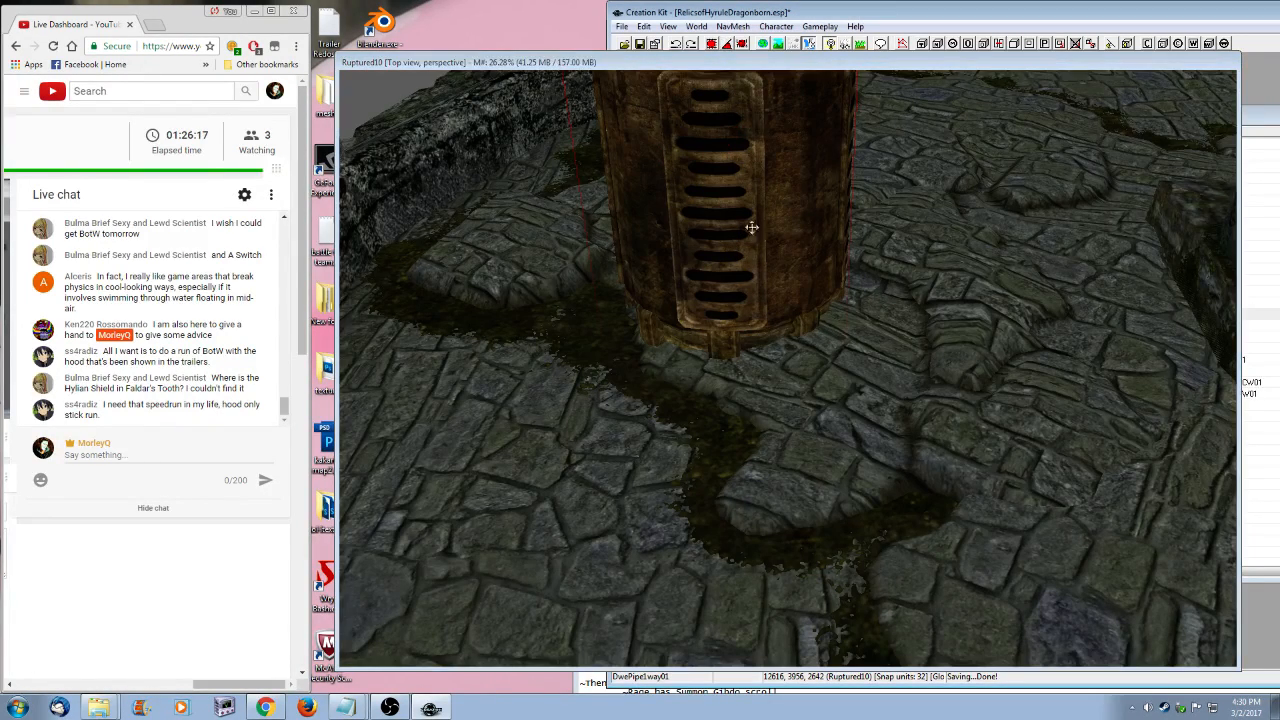
{"action": "right_click_drag", "start_coordinate": [755, 239], "coordinate": [806, 240]}
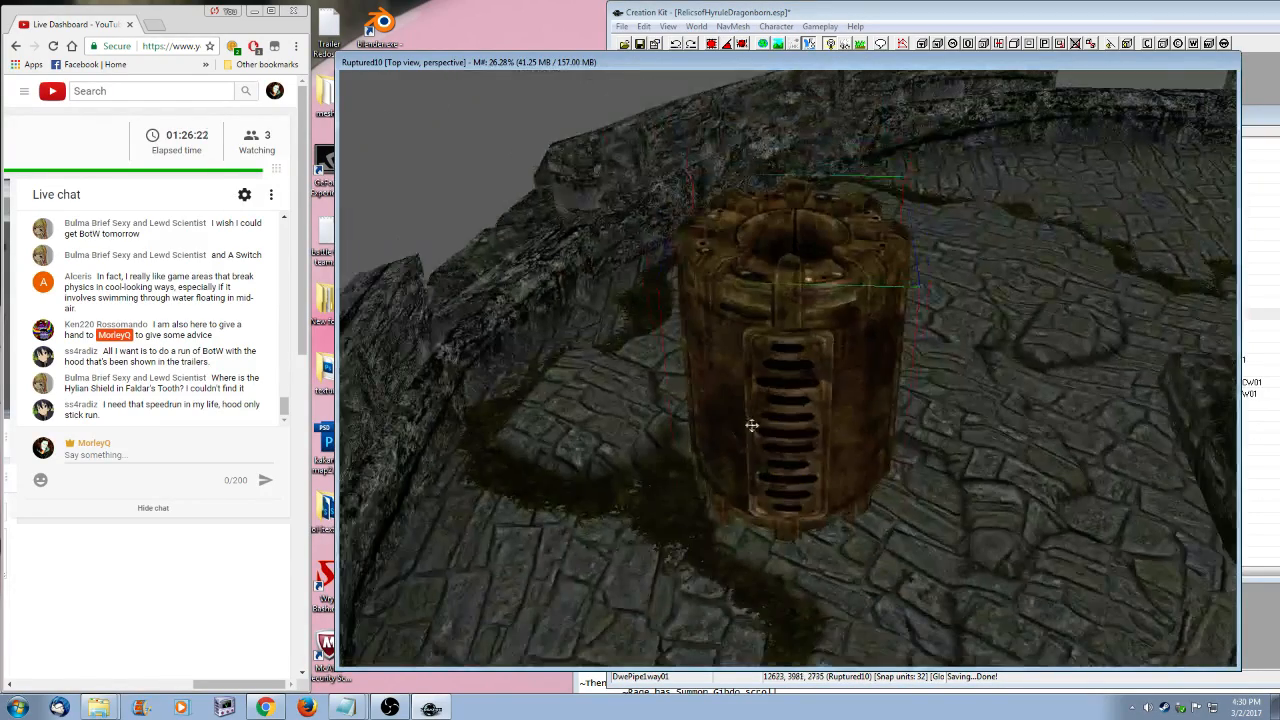
{"action": "right_click", "coordinate": [792, 360]}
{"action": "left_click", "coordinate": [846, 457]}
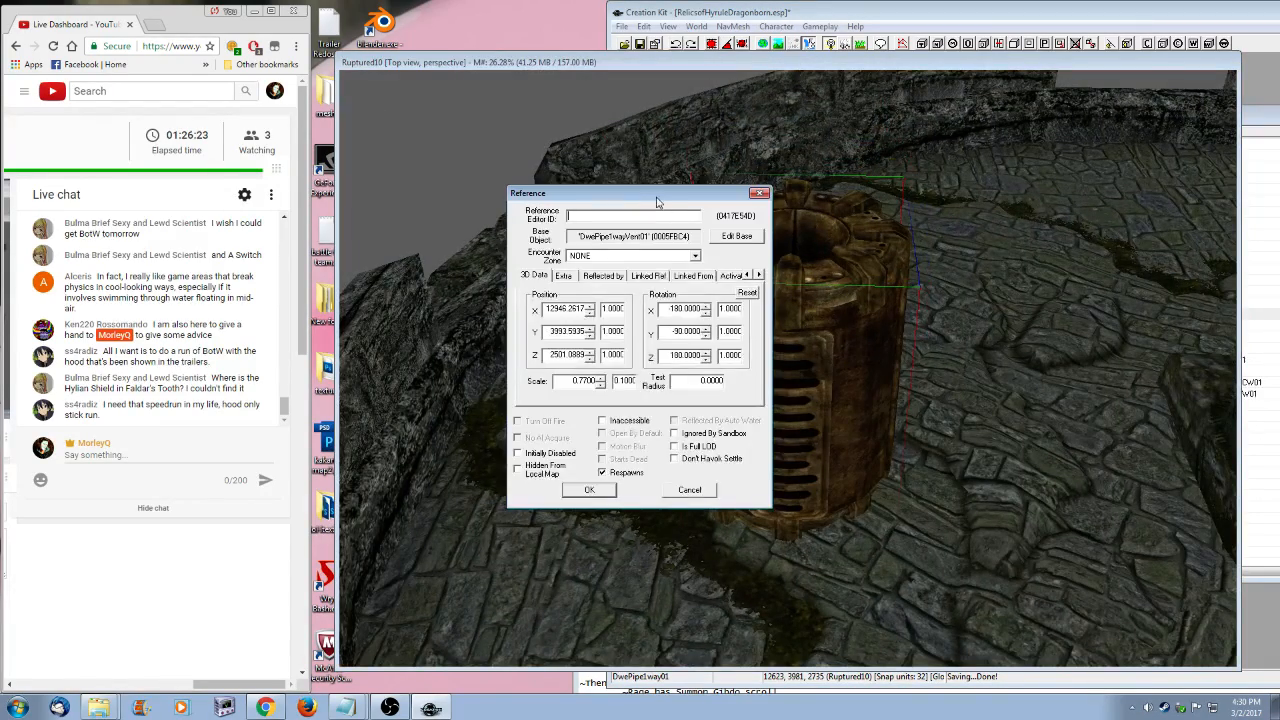
{"action": "left_click_drag", "start_coordinate": [656, 198], "coordinate": [556, 156]}
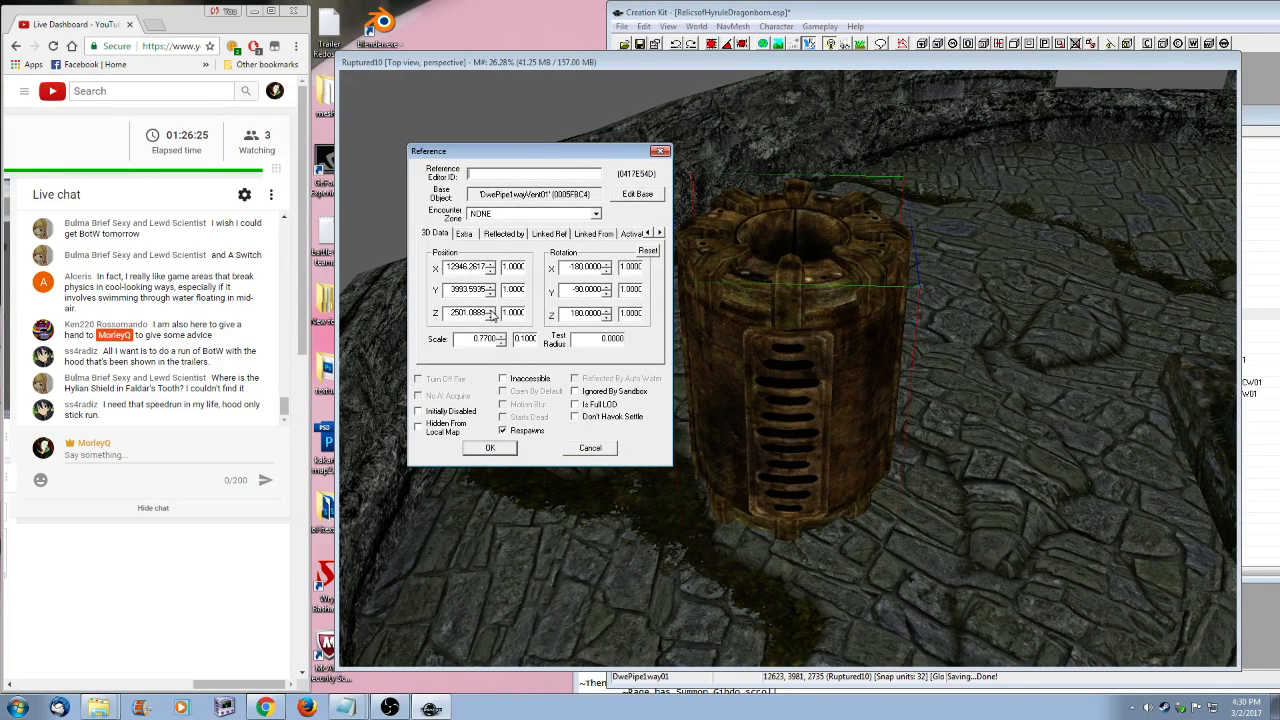
{"action": "left_click", "coordinate": [606, 265]}
{"action": "left_click", "coordinate": [606, 265]}
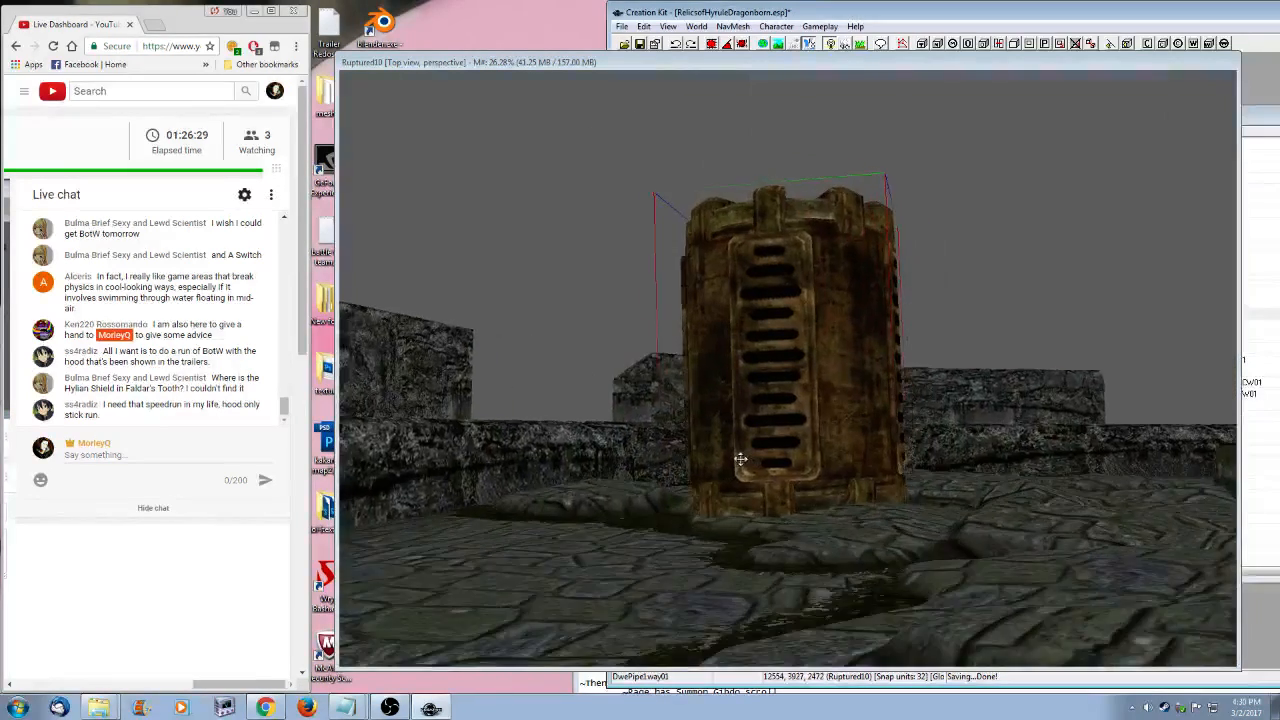
{"action": "scroll", "coordinate": [757, 494], "scroll_direction": "down", "scroll_amount": 5}
{"action": "mouse_move", "coordinate": [790, 539]}
{"action": "middle_mouse_down", "text": "shift"}
{"action": "mouse_move", "coordinate": [786, 610]}
{"action": "mouse_move", "coordinate": [800, 525]}
{"action": "middle_mouse_up", "text": "shift"}
{"action": "scroll", "coordinate": [800, 525], "scroll_direction": "up", "scroll_amount": 3}
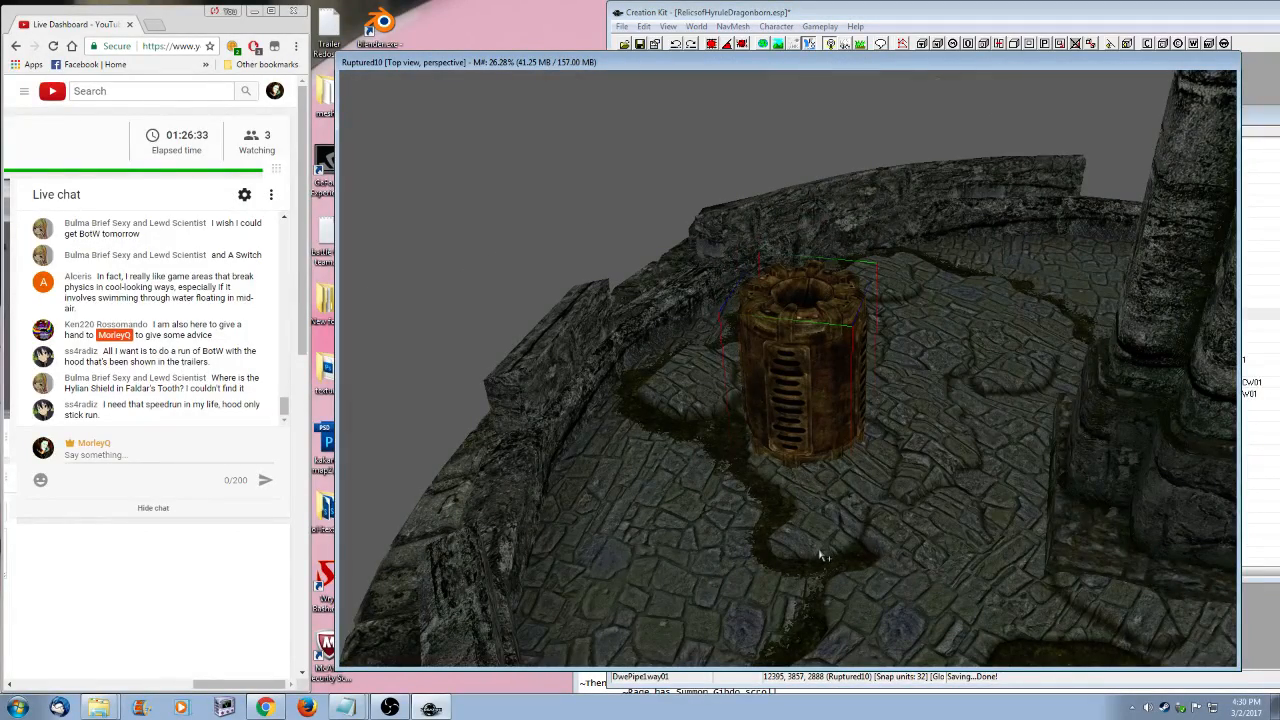
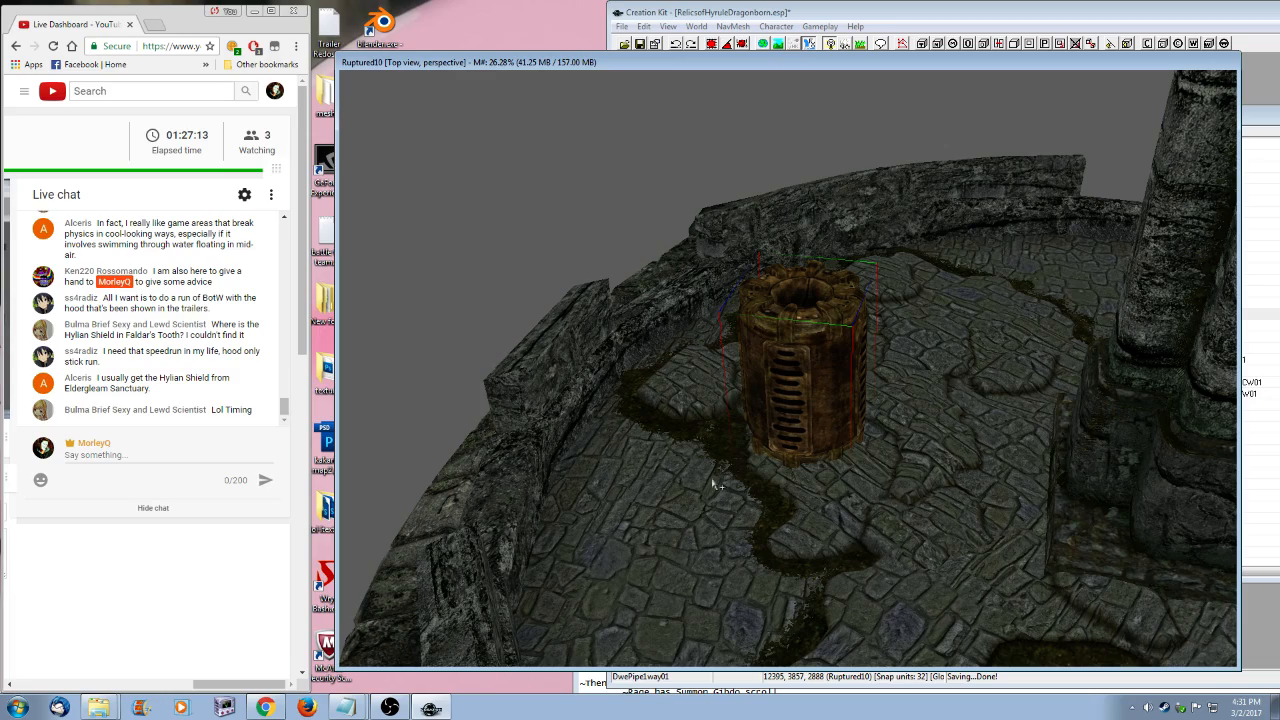
- Try a ring-shaped Dwemer pipe piece around the base of the roof vent
{"action": "middle_click_drag", "start_coordinate": [712, 484], "coordinate": [826, 513], "text": "shift"}
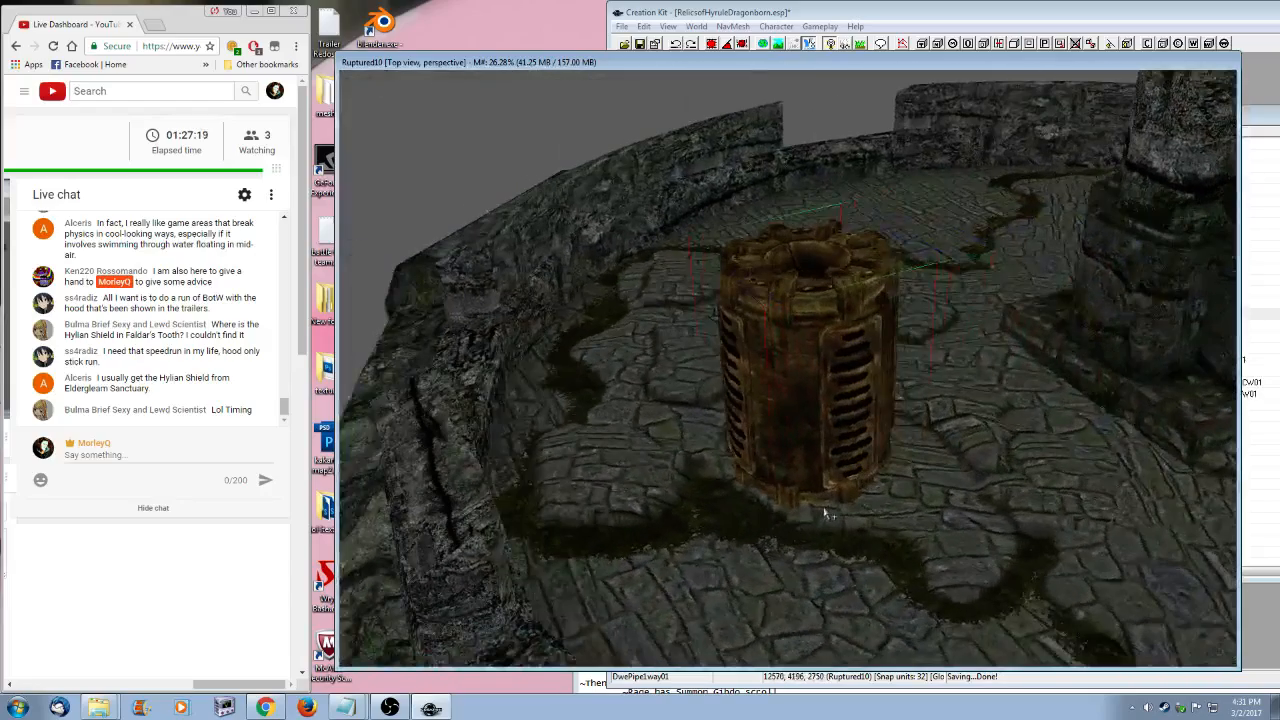
{"action": "left_click_drag", "start_coordinate": [812, 385], "coordinate": [770, 543]}
{"action": "scroll", "coordinate": [752, 540], "scroll_direction": "up", "scroll_amount": 3}
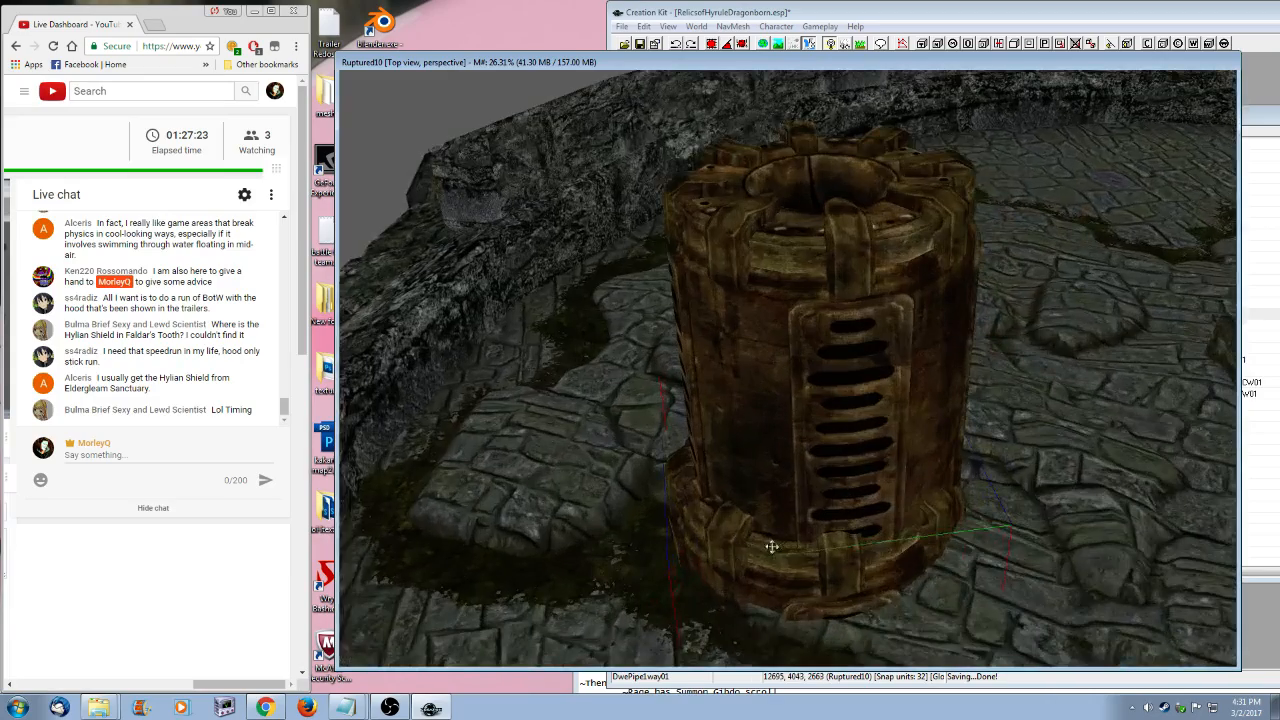
{"action": "middle_click_drag", "start_coordinate": [831, 590], "coordinate": [940, 600], "text": "shift"}
{"action": "left_click_drag", "start_coordinate": [940, 600], "coordinate": [962, 596]}
{"action": "middle_click_drag", "start_coordinate": [826, 600], "coordinate": [940, 642], "text": "shift"}
- Preview DwePipeEnd01 as a possible base piece for the roof vent
{"action": "left_click", "coordinate": [1256, 306]}
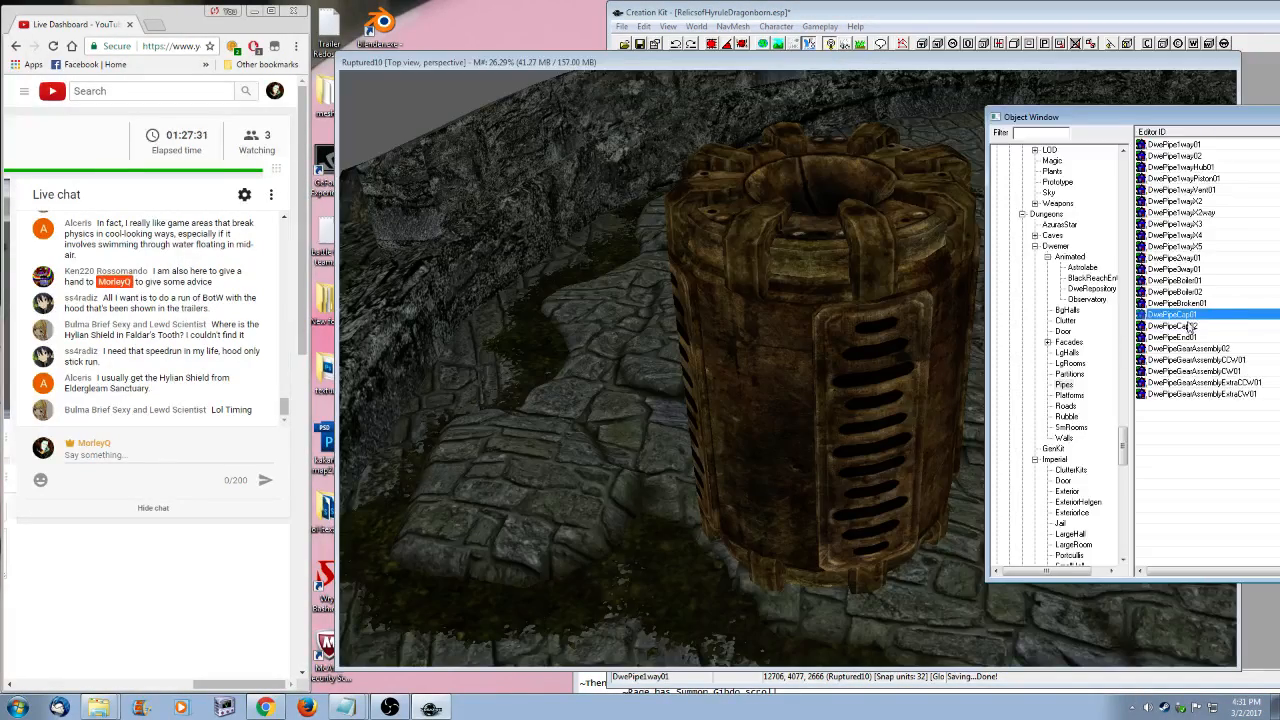
{"action": "middle_click_drag", "start_coordinate": [751, 449], "coordinate": [1083, 305], "text": "shift"}
{"action": "left_click", "coordinate": [1270, 122]}
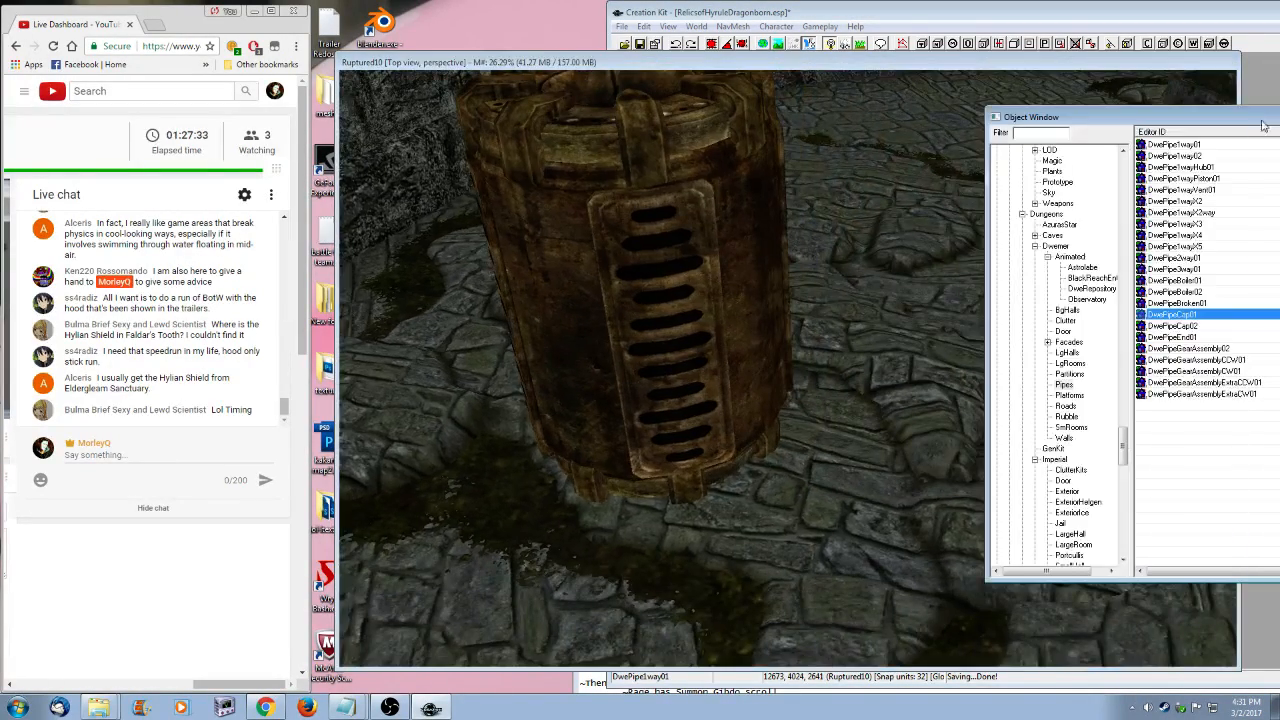
{"action": "right_click", "coordinate": [1194, 340]}
{"action": "left_click", "coordinate": [1184, 408]}
{"action": "middle_click_drag", "start_coordinate": [814, 366], "coordinate": [810, 280], "text": "shift"}
{"action": "scroll", "coordinate": [796, 263], "scroll_direction": "down", "scroll_amount": 4}
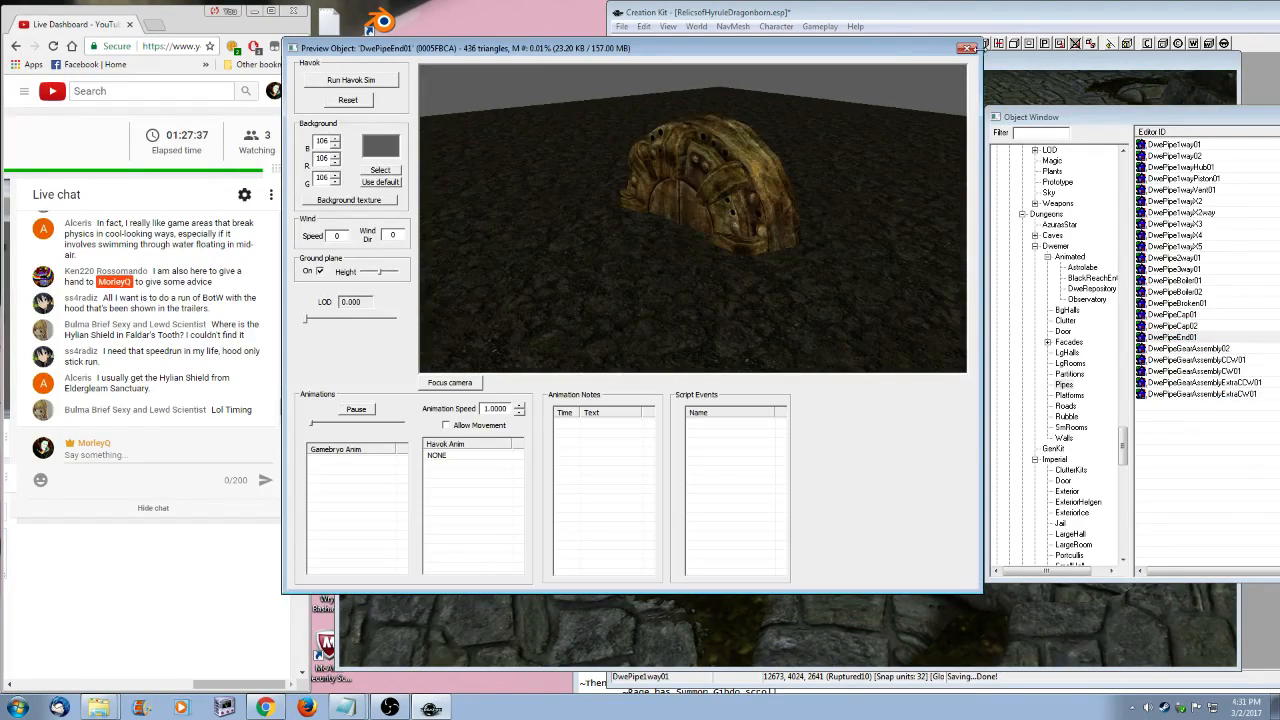
{"action": "left_click", "coordinate": [967, 48]}
- Place a DwePipeEnd01 at the foot of the roof vent and align it as a flange around the base
{"action": "left_click_drag", "start_coordinate": [1188, 340], "coordinate": [679, 502]}
{"action": "middle_click_drag", "start_coordinate": [680, 502], "coordinate": [806, 550], "text": "shift"}
{"action": "left_click_drag", "start_coordinate": [694, 524], "coordinate": [697, 514]}
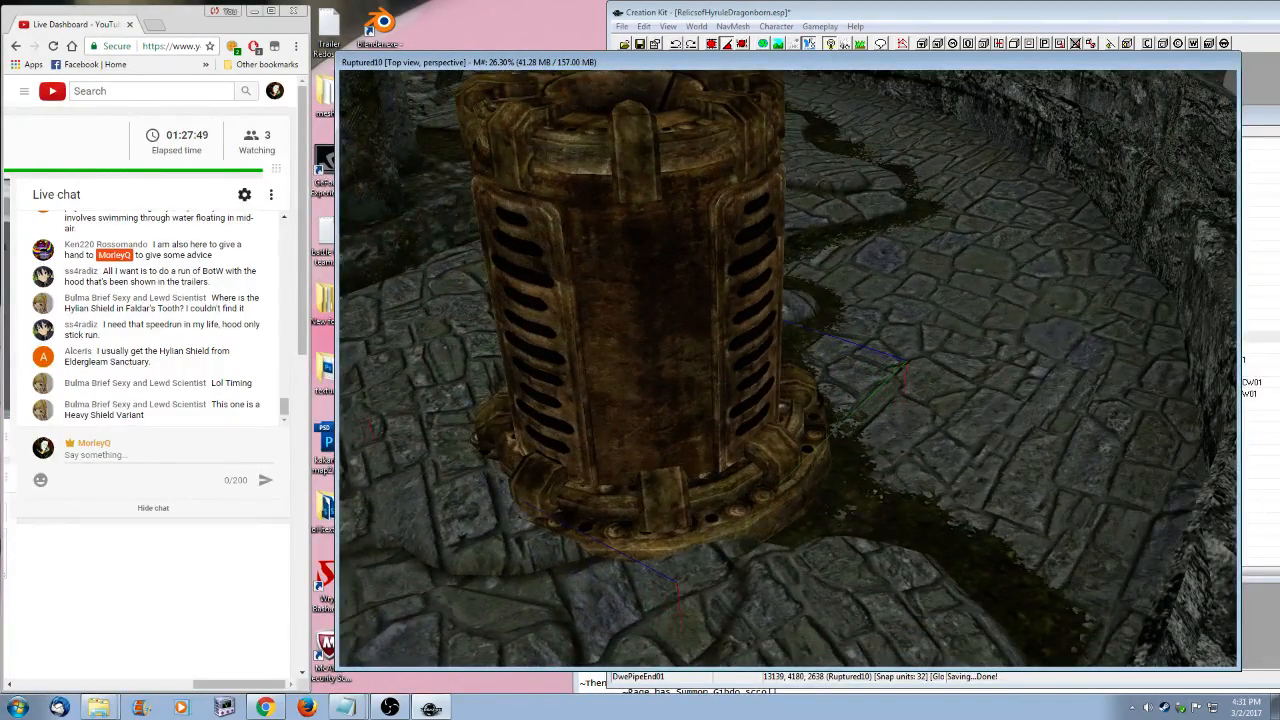
{"action": "key", "text": "z"}
{"action": "middle_click_drag", "start_coordinate": [697, 514], "coordinate": [789, 503], "text": "shift"}
{"action": "scroll", "coordinate": [734, 602], "scroll_direction": "down", "scroll_amount": 3}
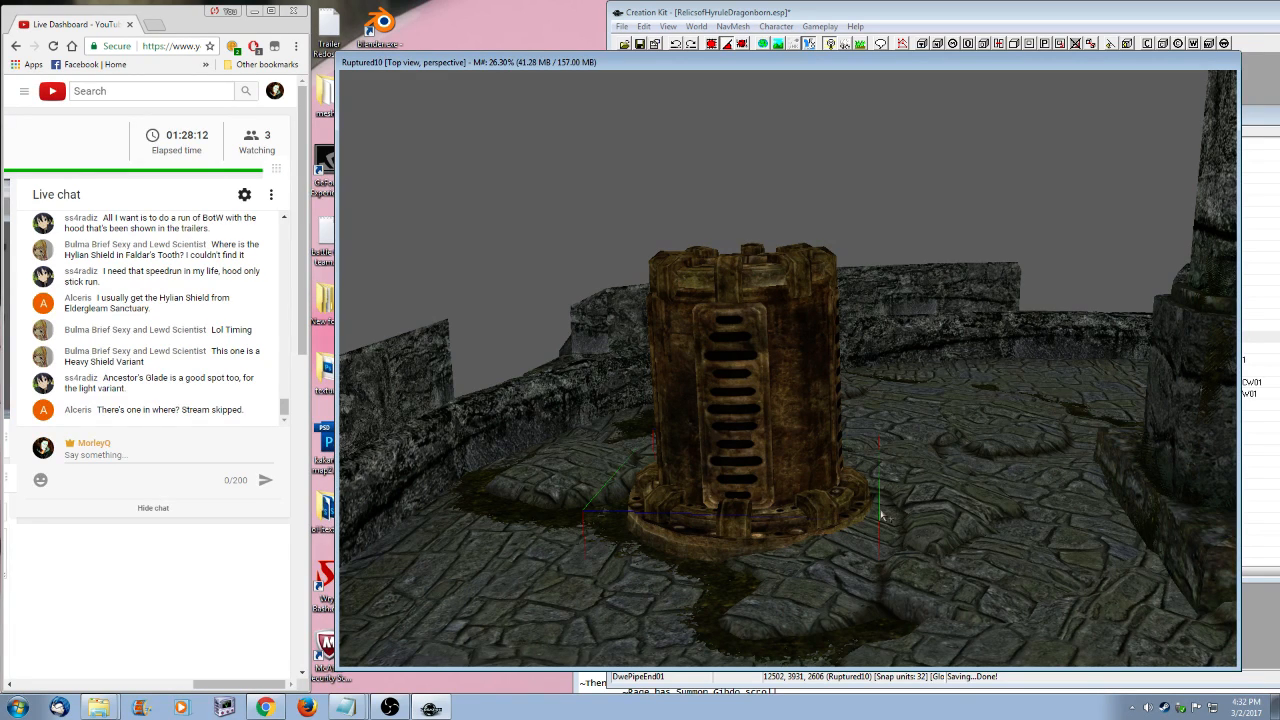
- List the Armor objects under Items and filter them by "hylian"
{"action": "left_click_drag", "start_coordinate": [1256, 108], "coordinate": [818, 120]}
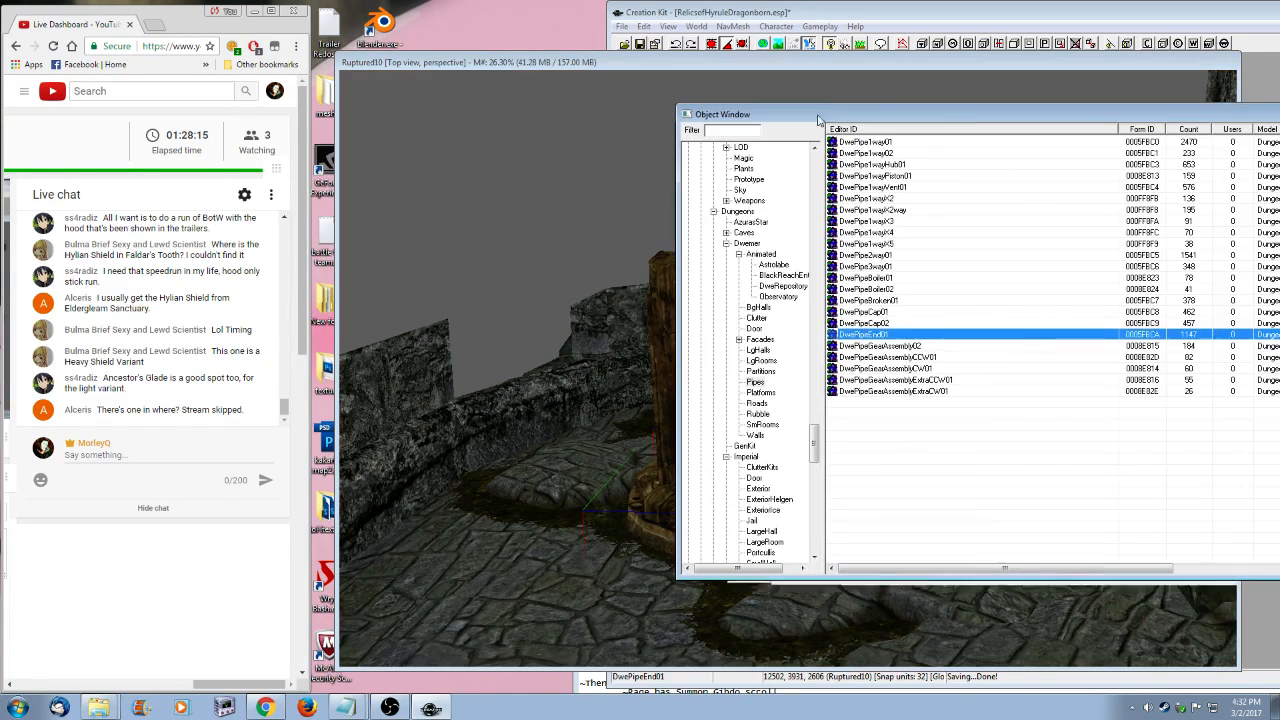
{"action": "left_click_drag", "start_coordinate": [814, 440], "coordinate": [805, 198]}
{"action": "scroll", "coordinate": [808, 198], "scroll_direction": "down", "scroll_amount": 2}
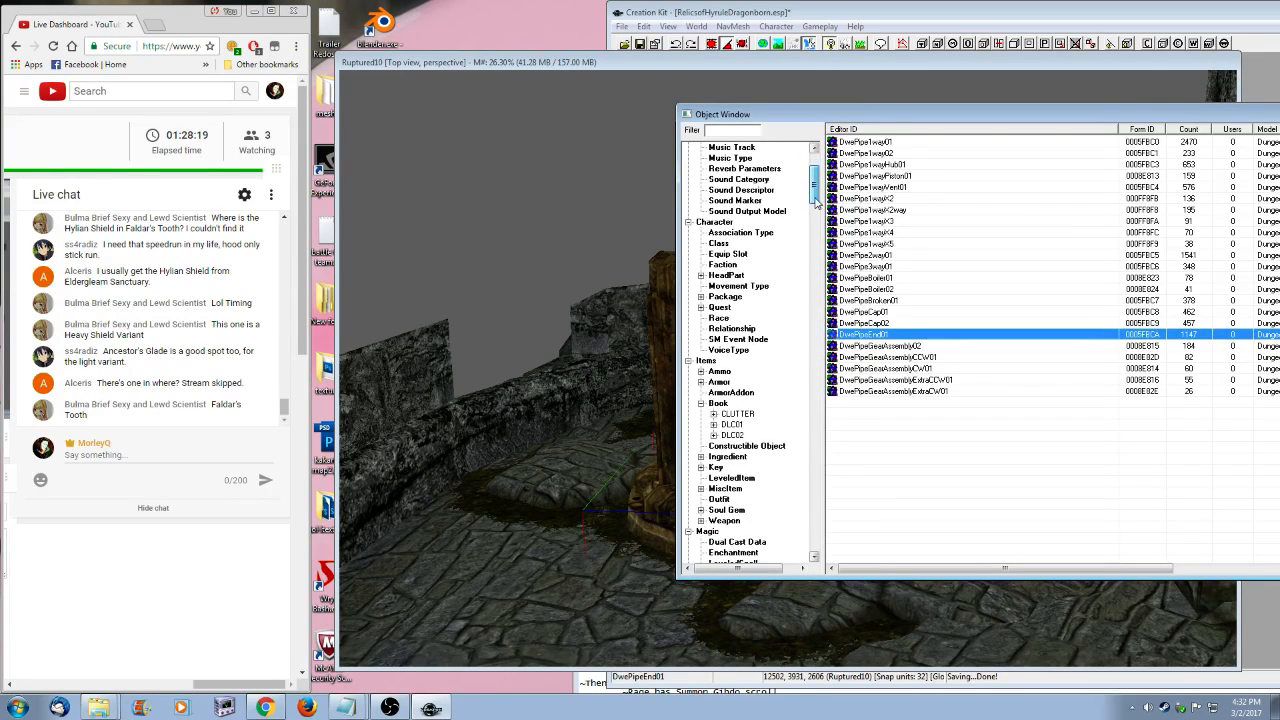
{"action": "left_click", "coordinate": [720, 371]}
{"action": "left_click", "coordinate": [746, 385]}
{"action": "left_click", "coordinate": [737, 131]}
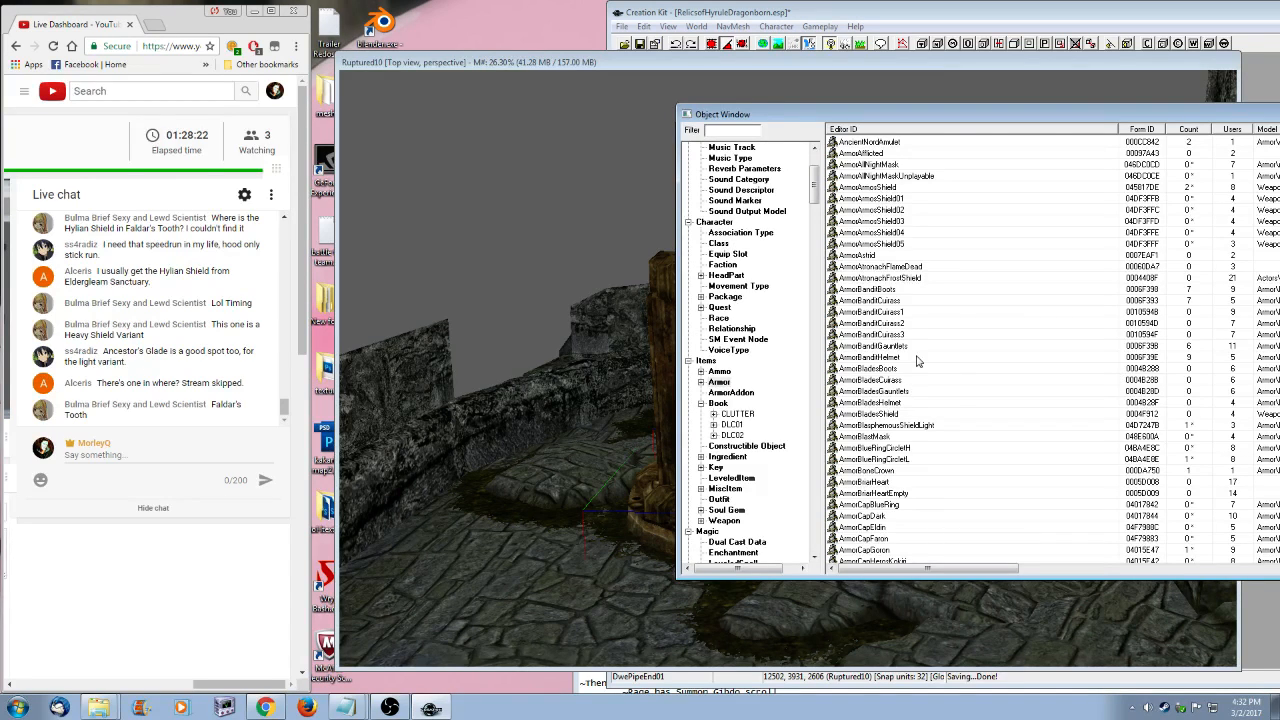
{"action": "type", "text": "hylian"}
{"action": "left_click_drag", "start_coordinate": [959, 117], "coordinate": [698, 119]}
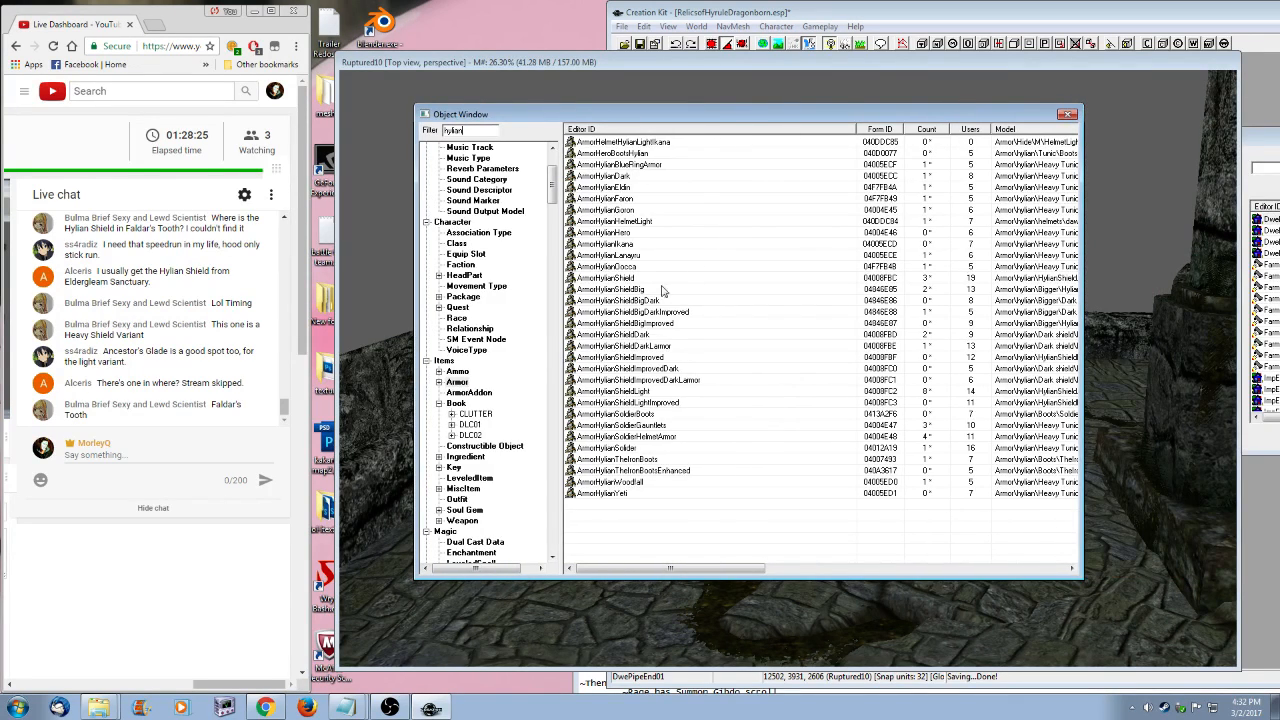
- Review the use report of ArmorHylianShield and go through the cells where the shield is placed
{"action": "right_click", "coordinate": [619, 280]}
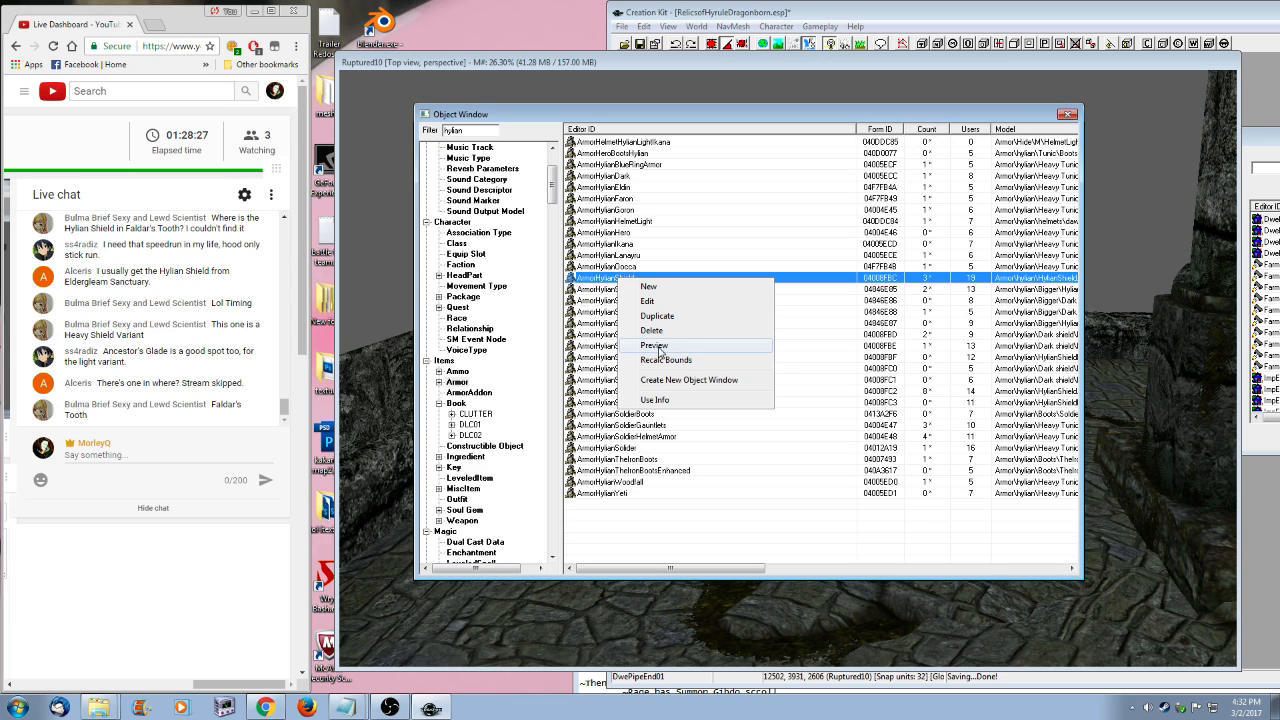
{"action": "left_click", "coordinate": [668, 402]}
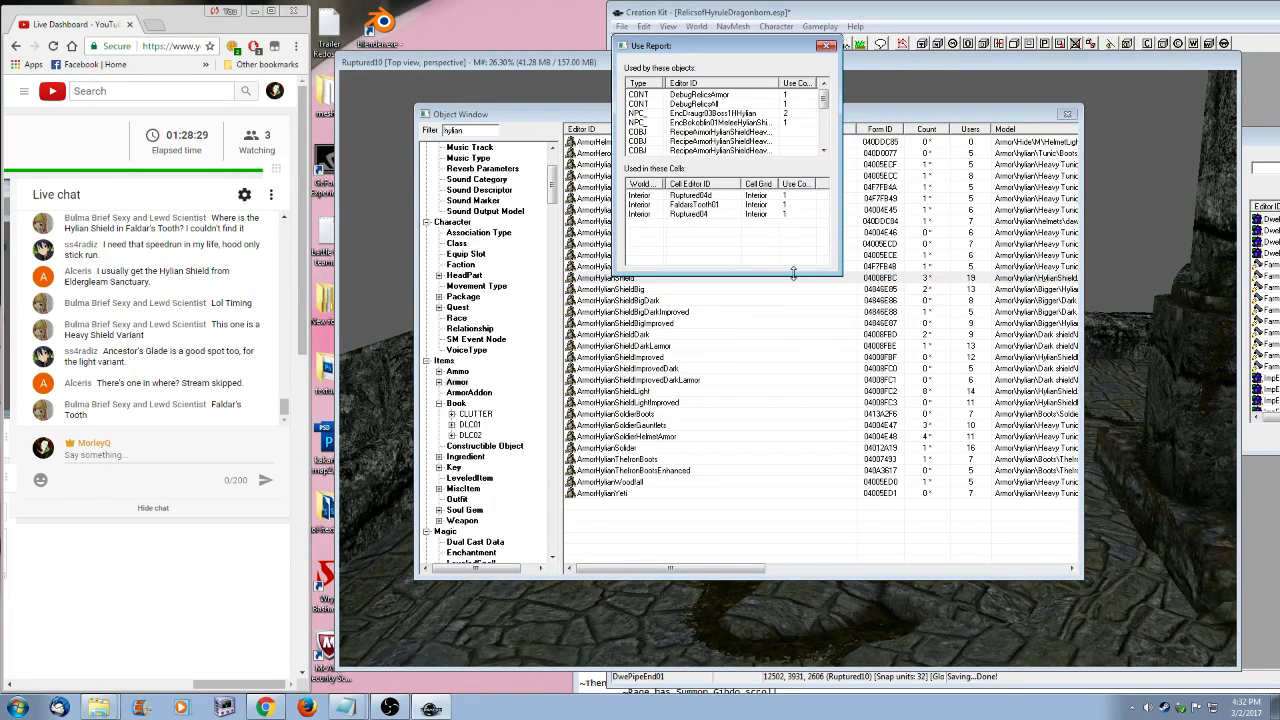
{"action": "left_click_drag", "start_coordinate": [793, 273], "coordinate": [793, 519]}
{"action": "left_click", "coordinate": [705, 318]}
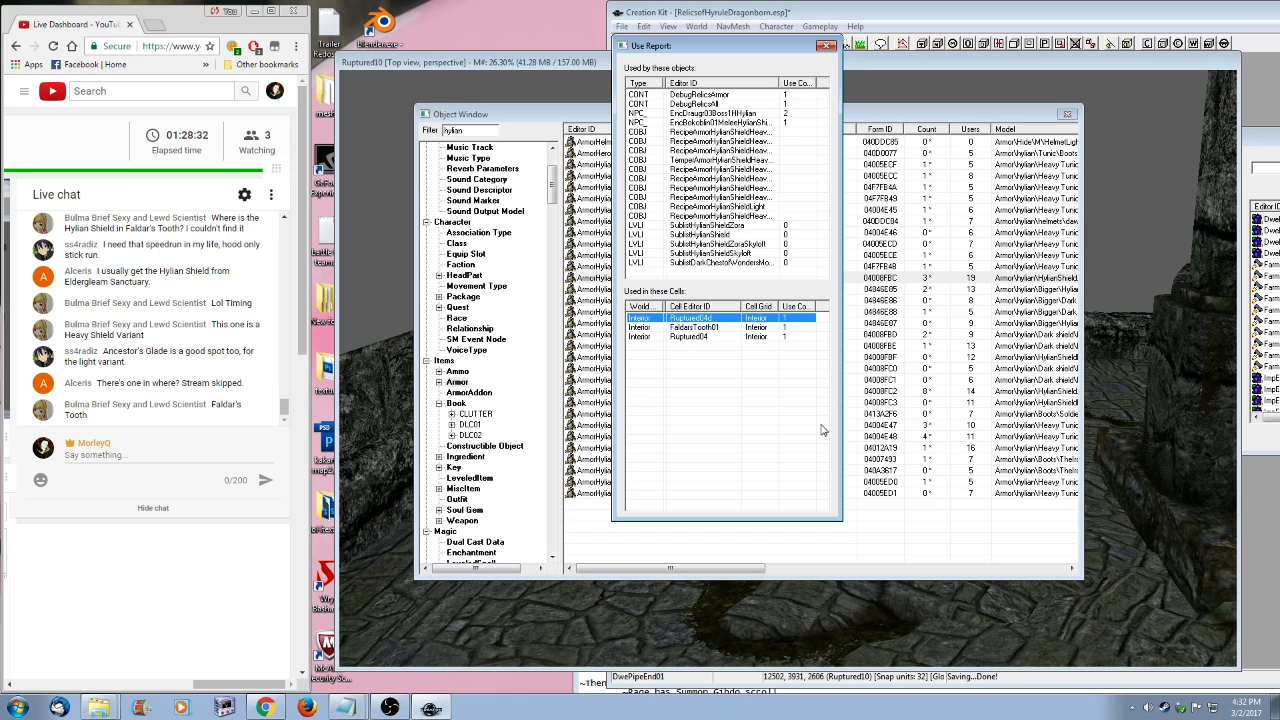
{"action": "key", "text": "Down"}
{"action": "key", "text": "Down"}
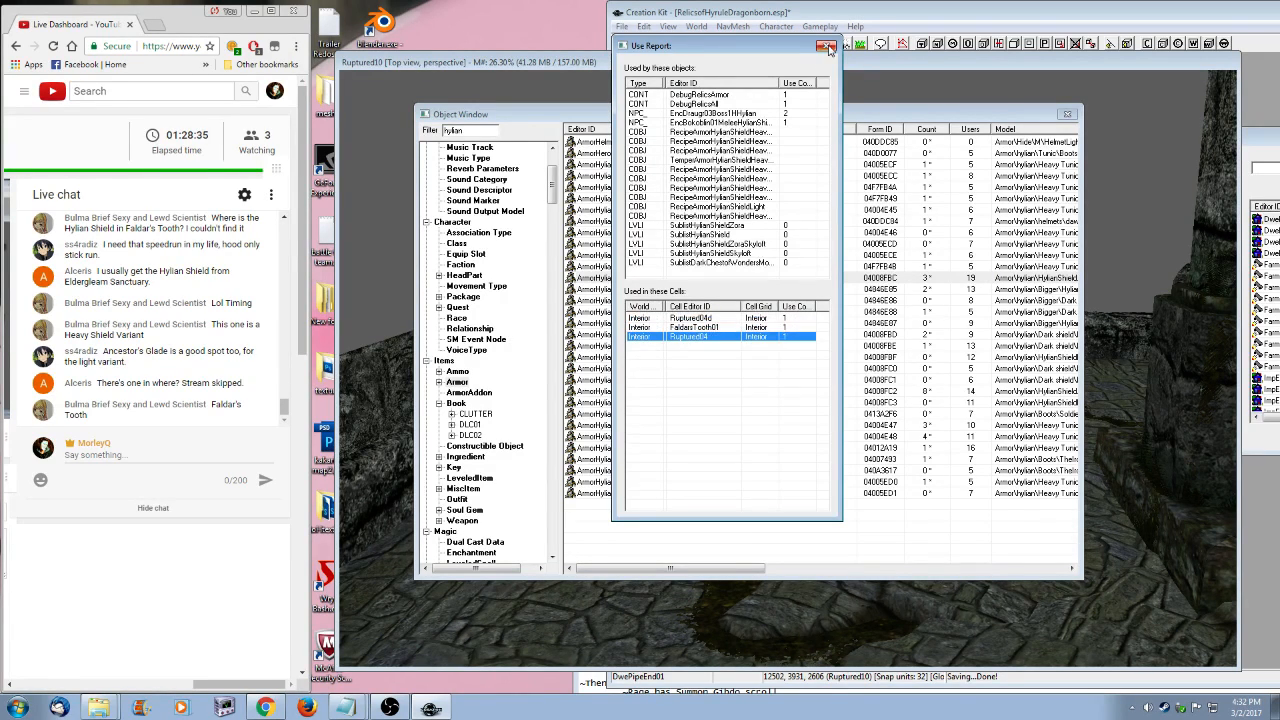
{"action": "left_click", "coordinate": [826, 46]}
- Check in which cells ArmorHylianShieldBig is used
{"action": "right_click", "coordinate": [645, 290]}
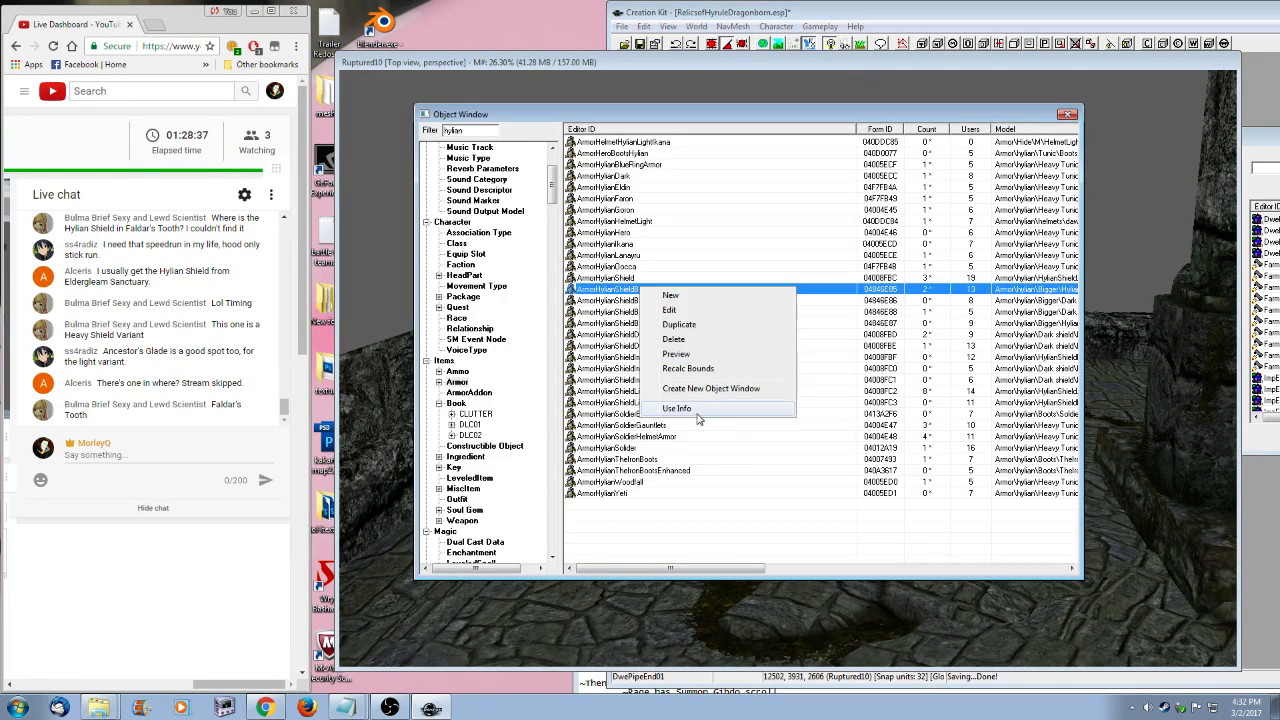
{"action": "left_click", "coordinate": [695, 408]}
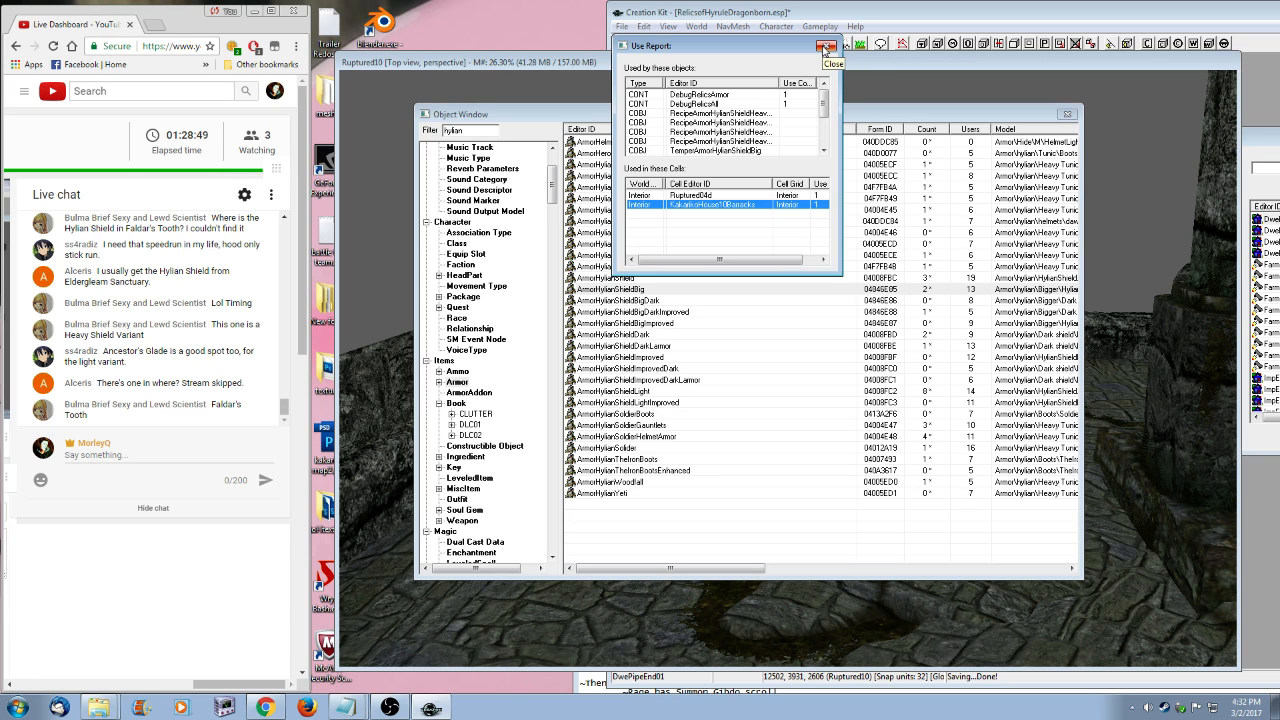
{"action": "left_click", "coordinate": [826, 48]}
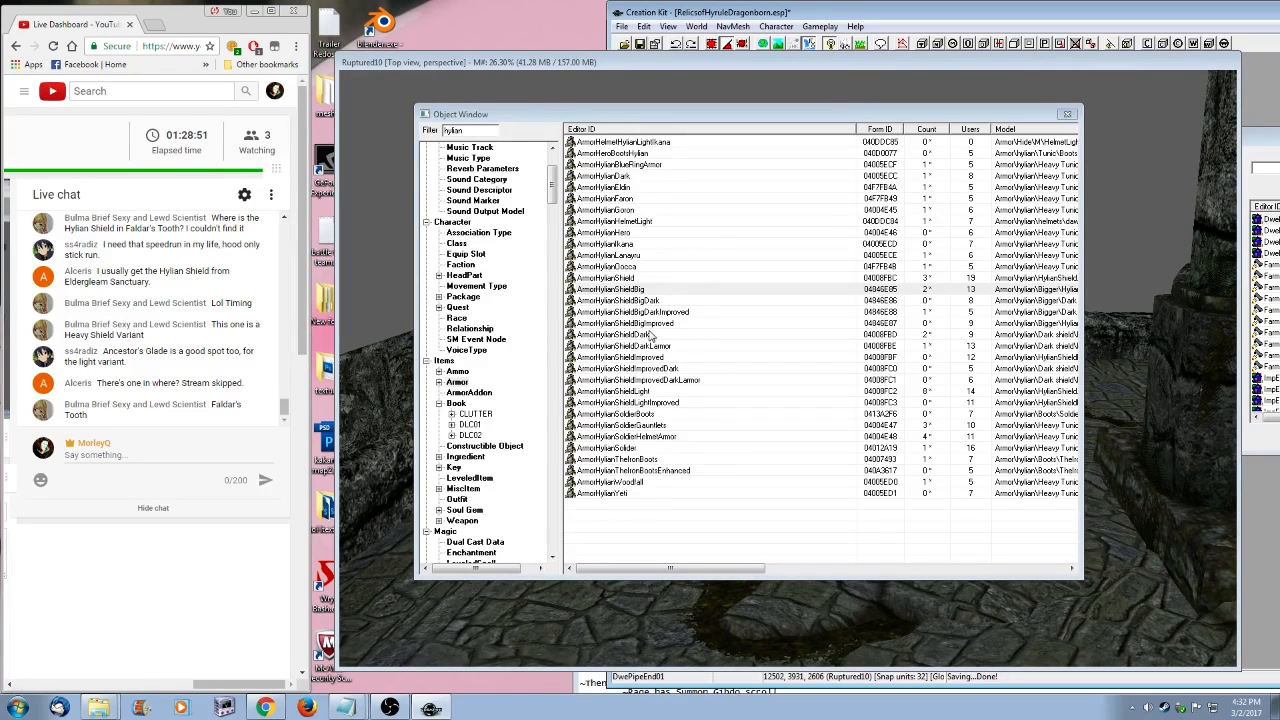
- Review the use report of ArmorHylianShieldLight and go through the worldspaces and interior cells that contain it
{"action": "right_click", "coordinate": [641, 396]}
{"action": "left_click", "coordinate": [690, 517]}
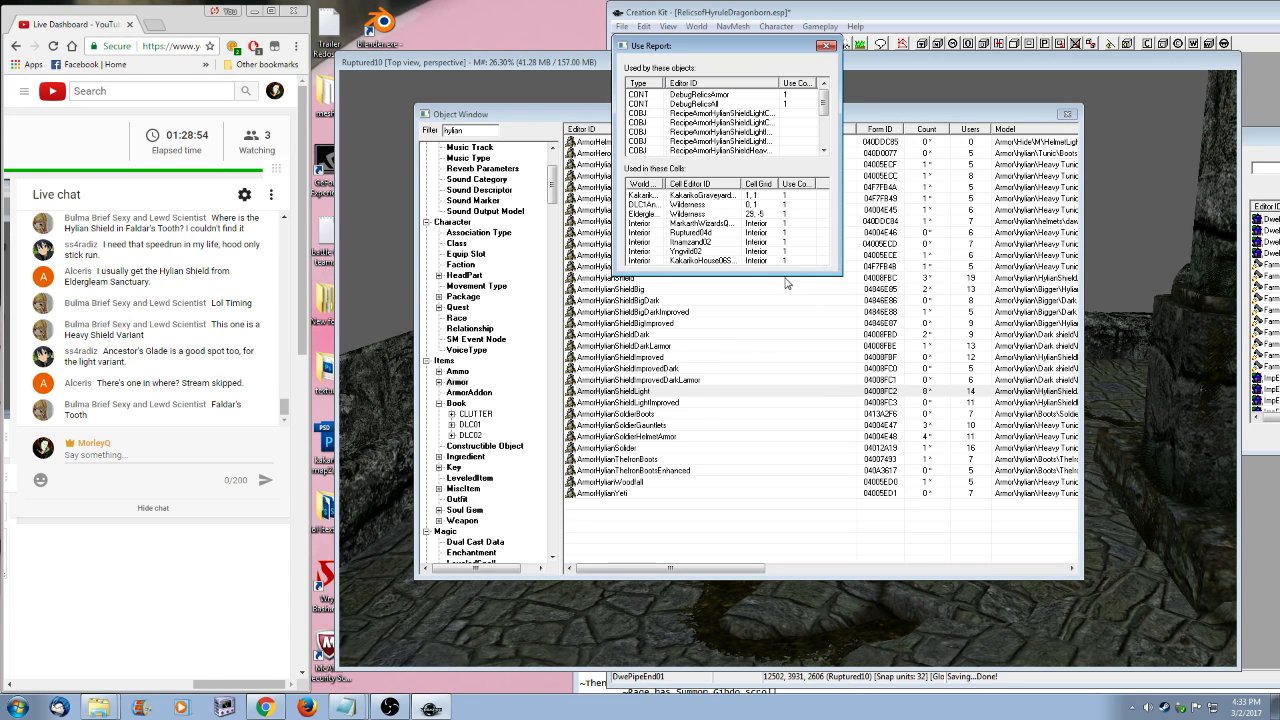
{"action": "left_click_drag", "start_coordinate": [786, 273], "coordinate": [786, 326]}
{"action": "left_click", "coordinate": [696, 240]}
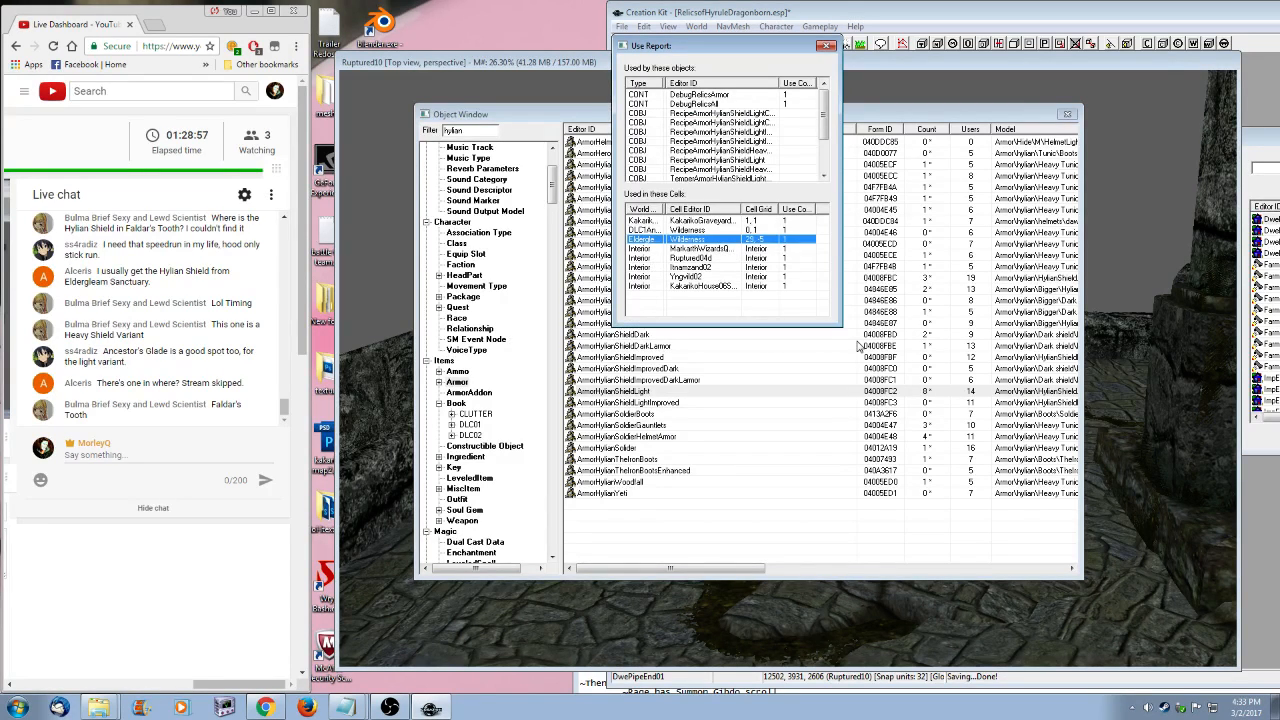
{"action": "key", "text": "Up"}
{"action": "key", "text": "Up"}
{"action": "key", "text": "Down"}
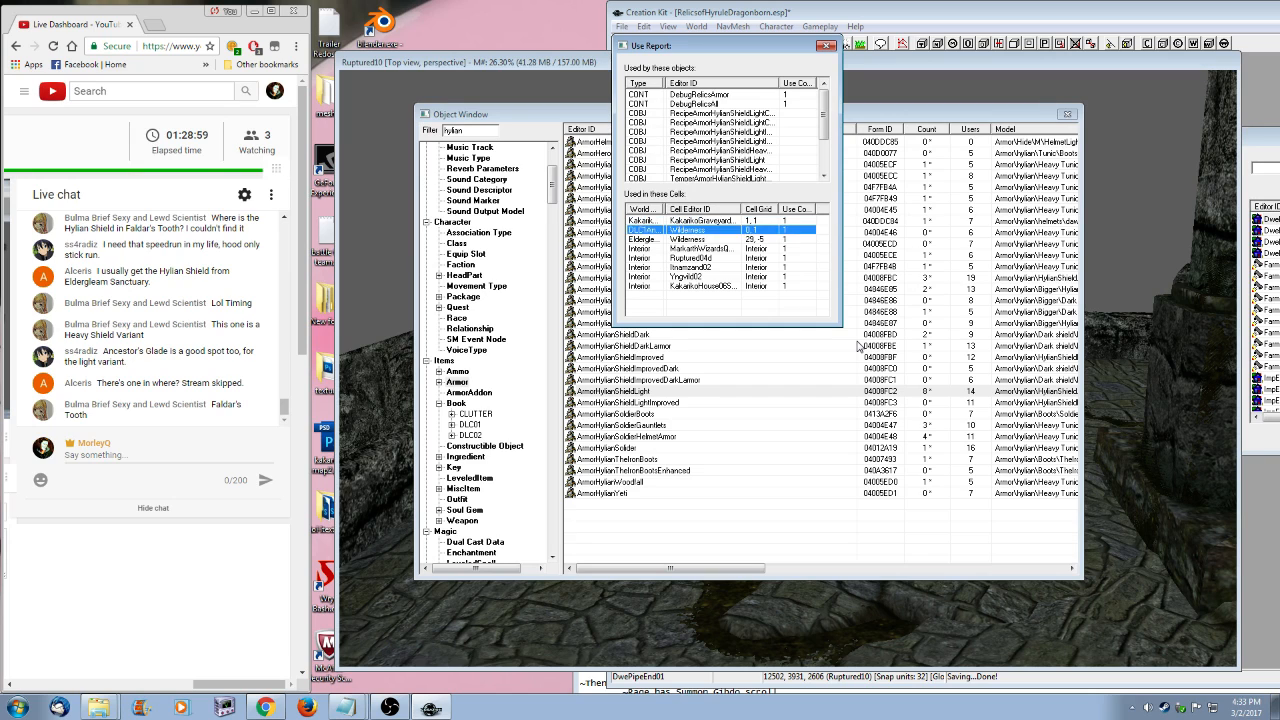
{"action": "key", "text": "Down"}
{"action": "key", "text": "Up"}
{"action": "left_click", "coordinate": [690, 277]}
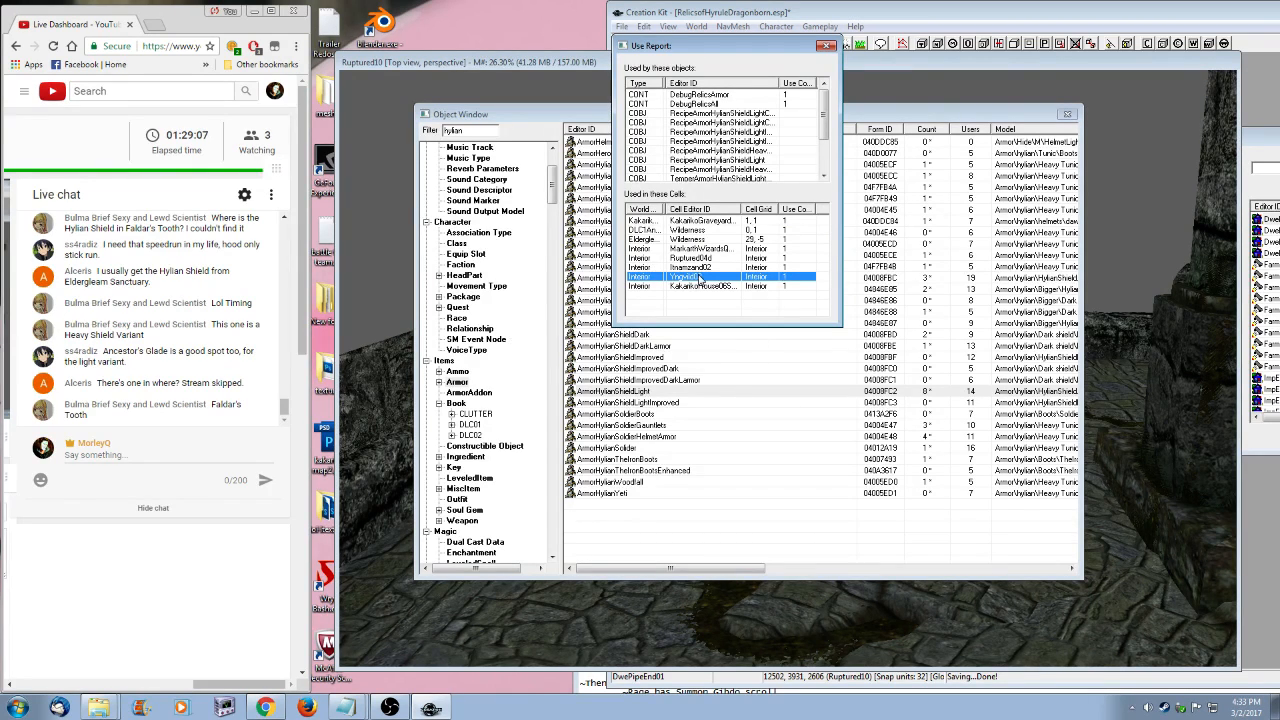
{"action": "left_click", "coordinate": [826, 46]}
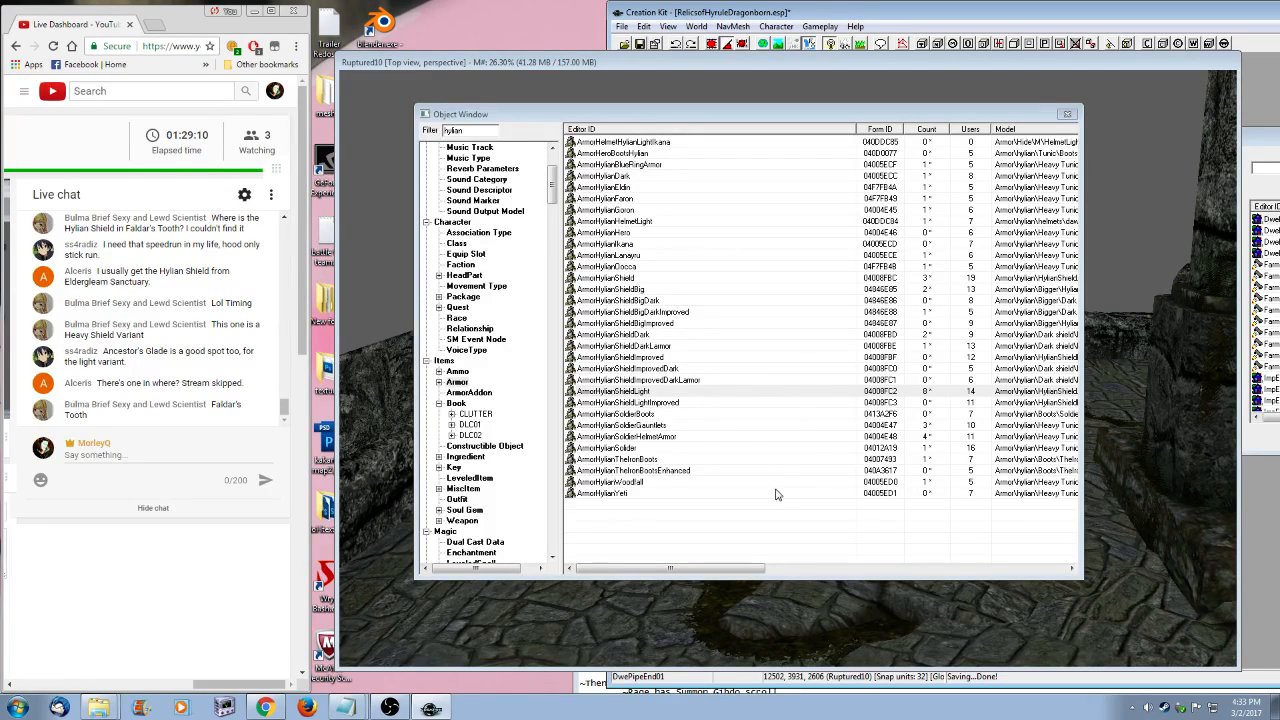
- Check in which cells ArmorHylianShieldDark is used
{"action": "left_click", "coordinate": [690, 403]}
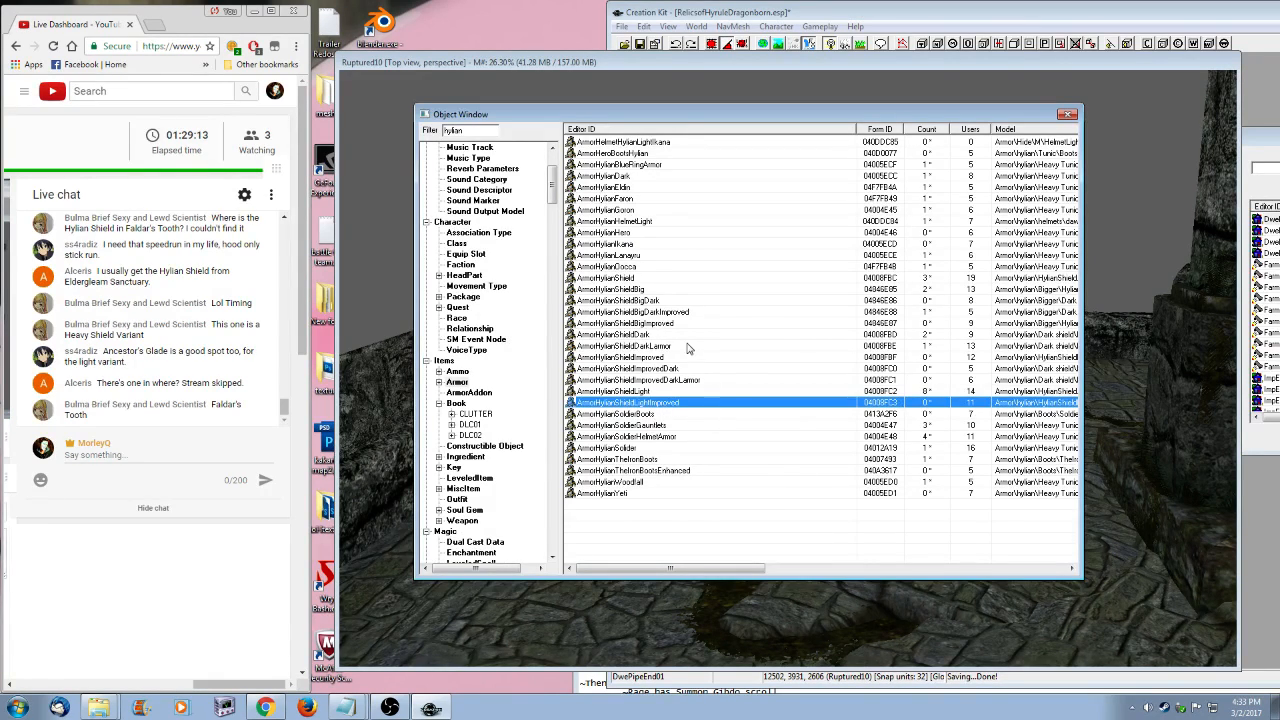
{"action": "right_click", "coordinate": [652, 334]}
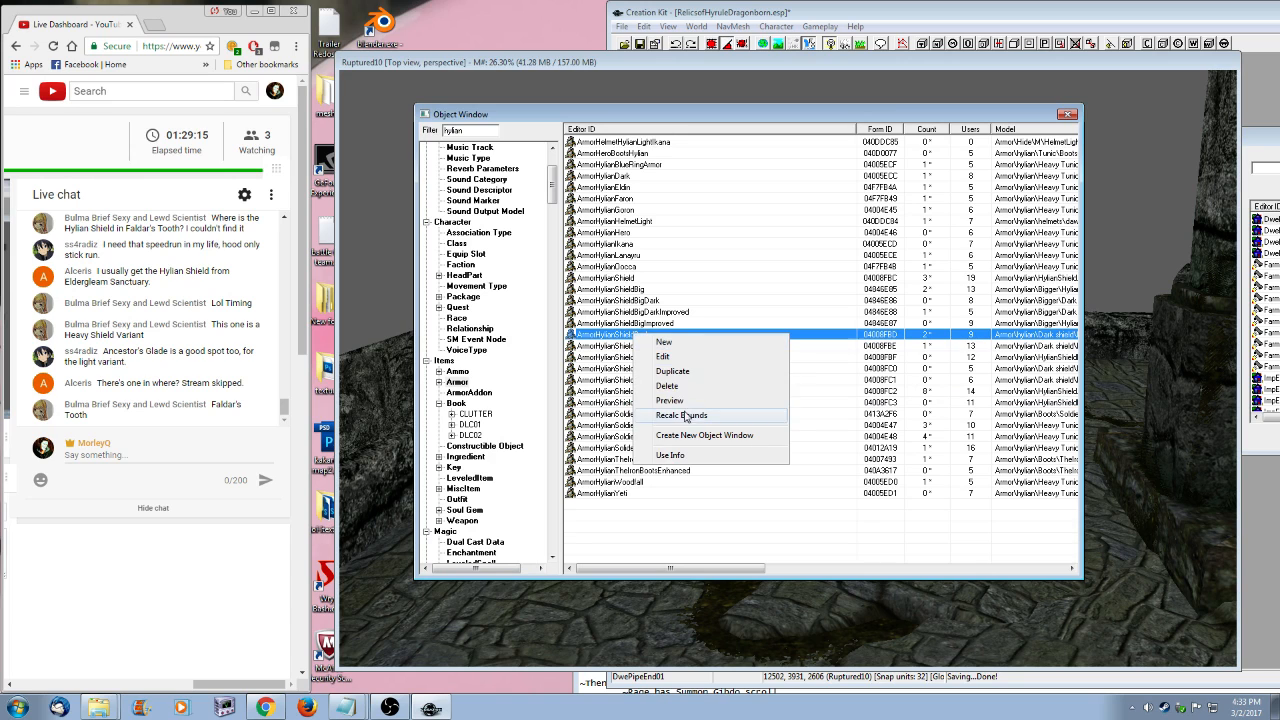
{"action": "left_click", "coordinate": [677, 455]}
{"action": "left_click", "coordinate": [690, 205]}
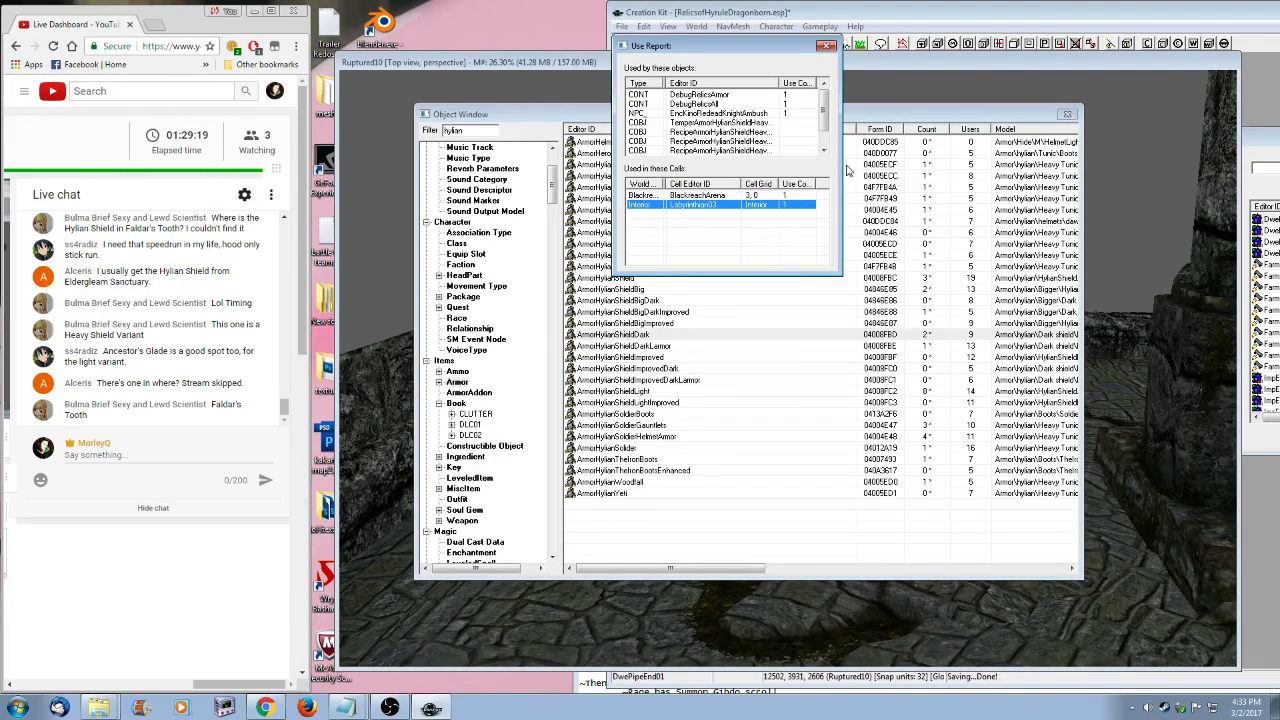
{"action": "left_click", "coordinate": [826, 46]}
- Check in which cells ArmorHylianShieldDarkLarmor is used
{"action": "right_click", "coordinate": [657, 346]}
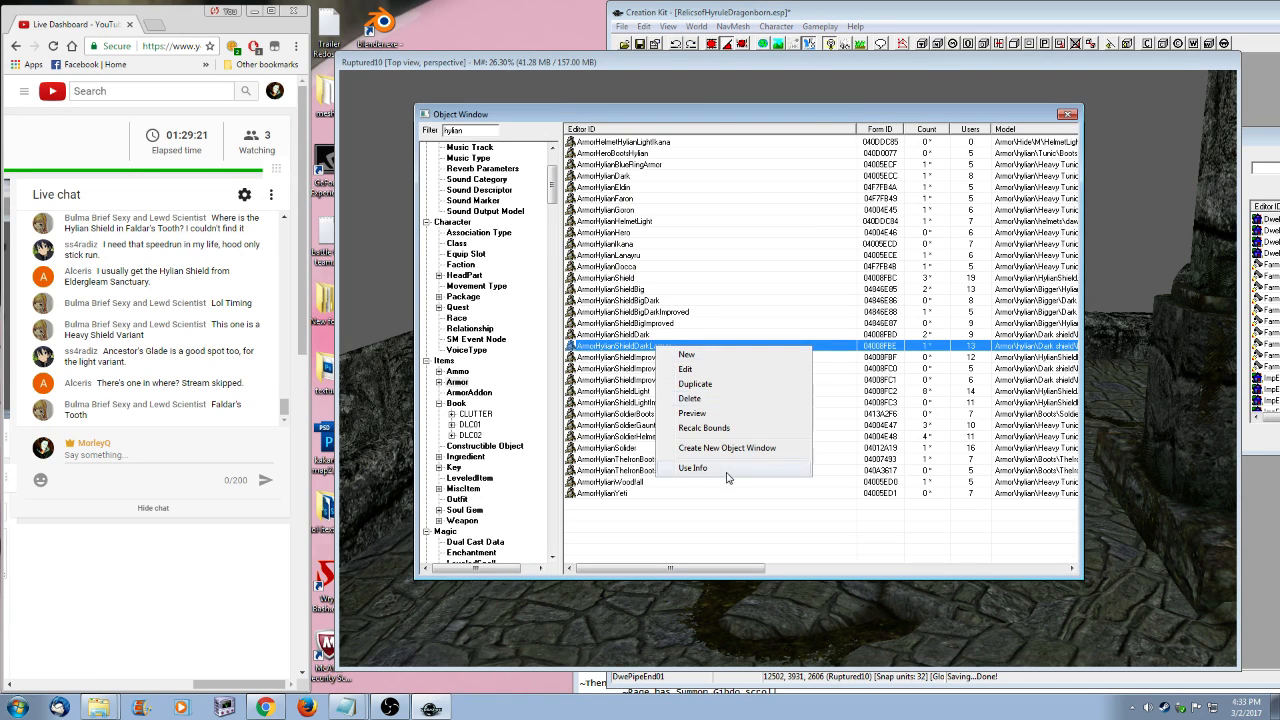
{"action": "left_click", "coordinate": [710, 472]}
{"action": "left_click", "coordinate": [696, 198]}
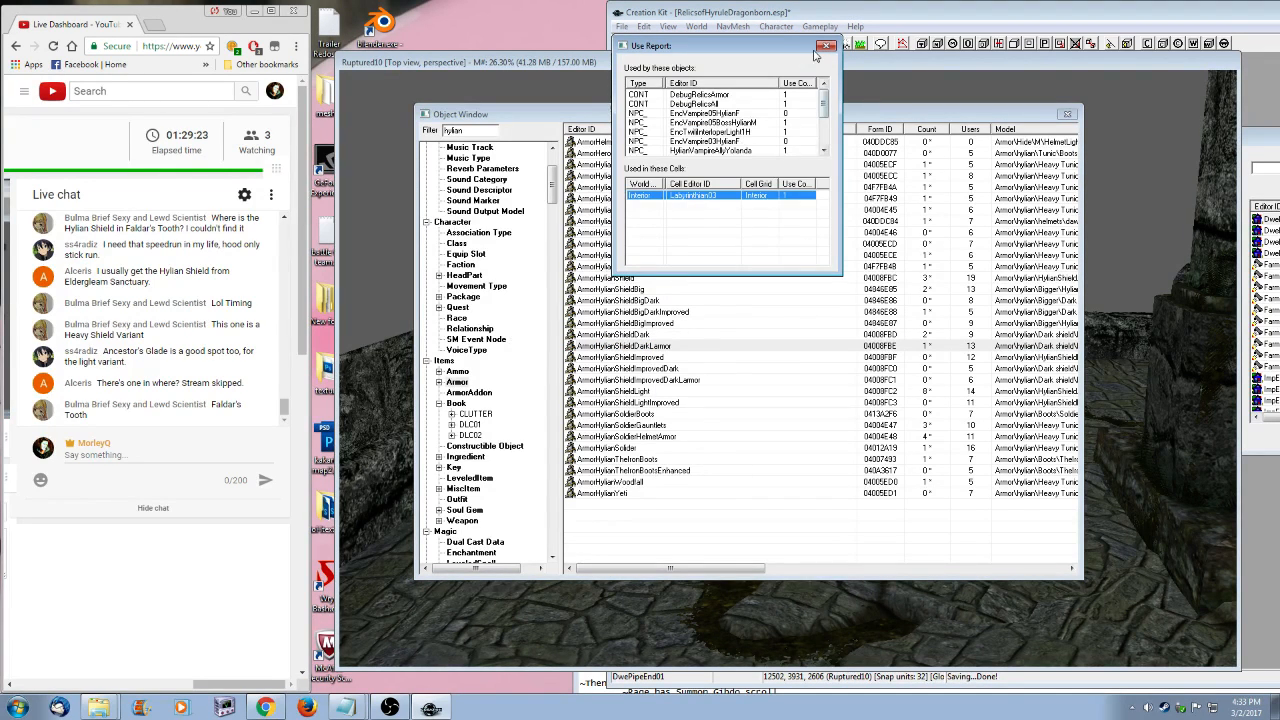
- Close the shield's use report and the Object Window
{"action": "left_click", "coordinate": [826, 46]}
{"action": "left_click", "coordinate": [770, 425]}
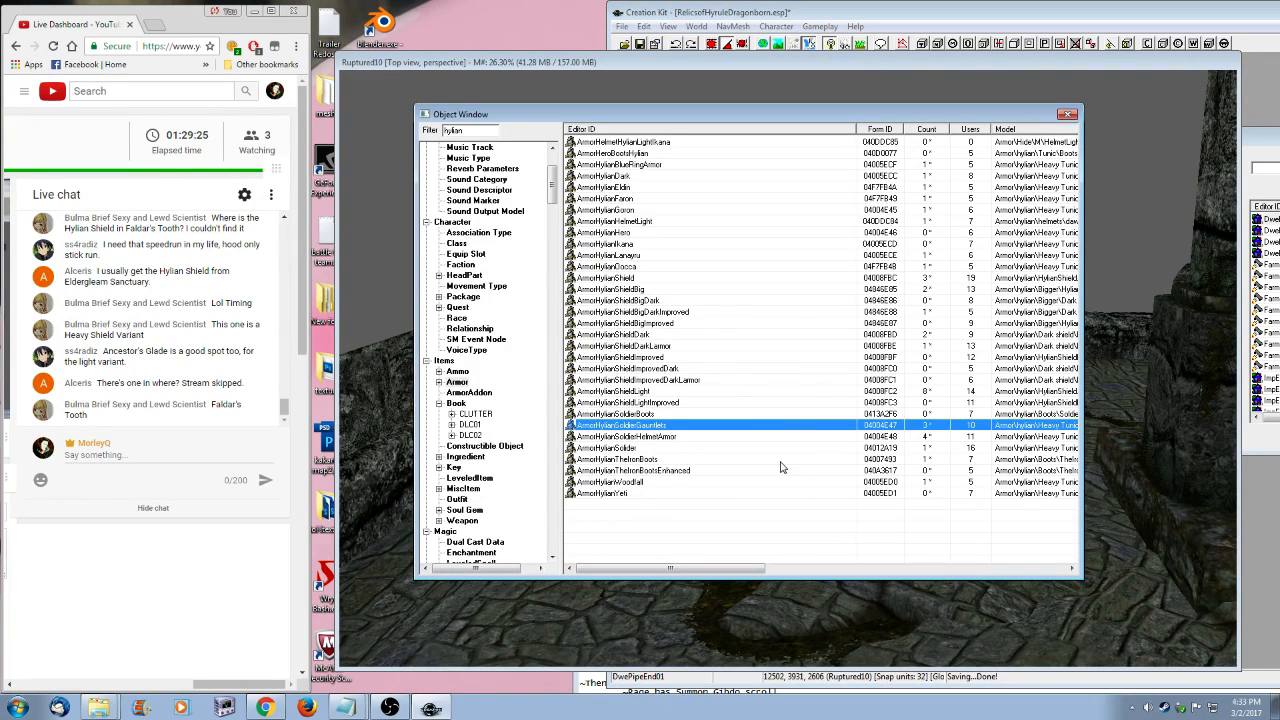
{"action": "left_click", "coordinate": [1067, 116]}
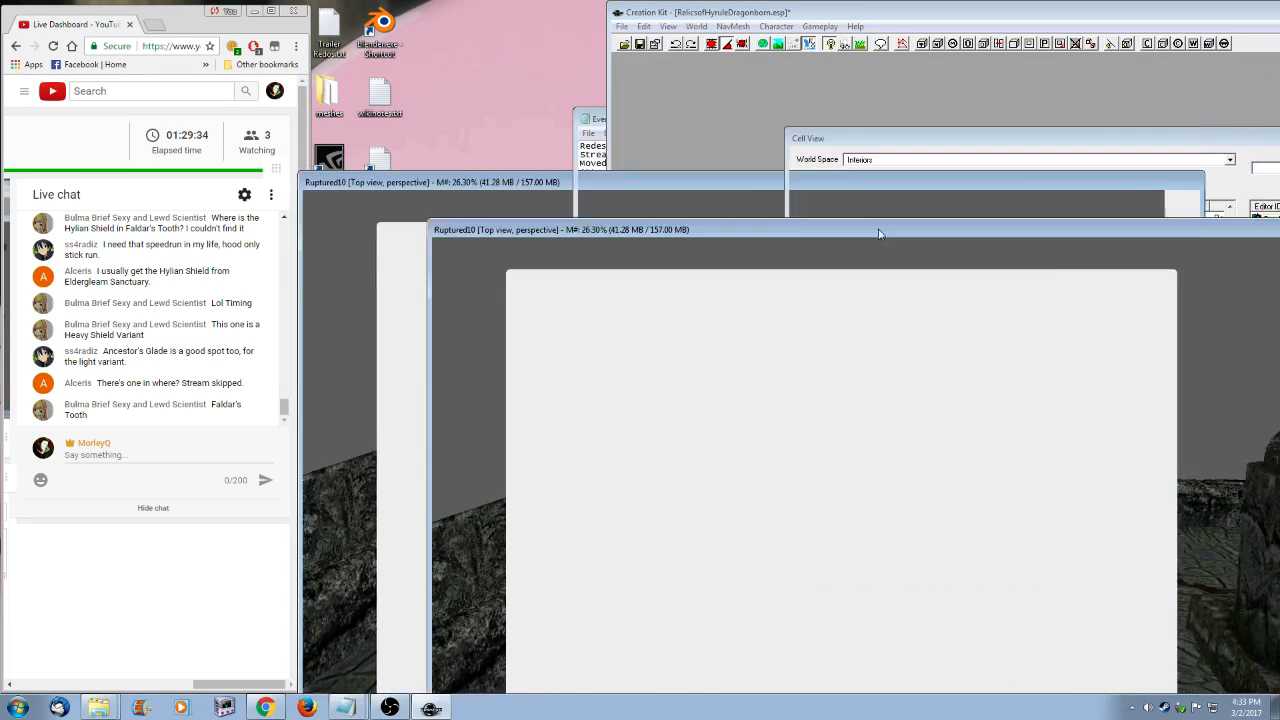
- Reposition the render window and Cell View, and put the change-notes text file out of the way
{"action": "left_click_drag", "start_coordinate": [879, 233], "coordinate": [746, 86]}
{"action": "left_click_drag", "start_coordinate": [1255, 136], "coordinate": [1250, 176]}
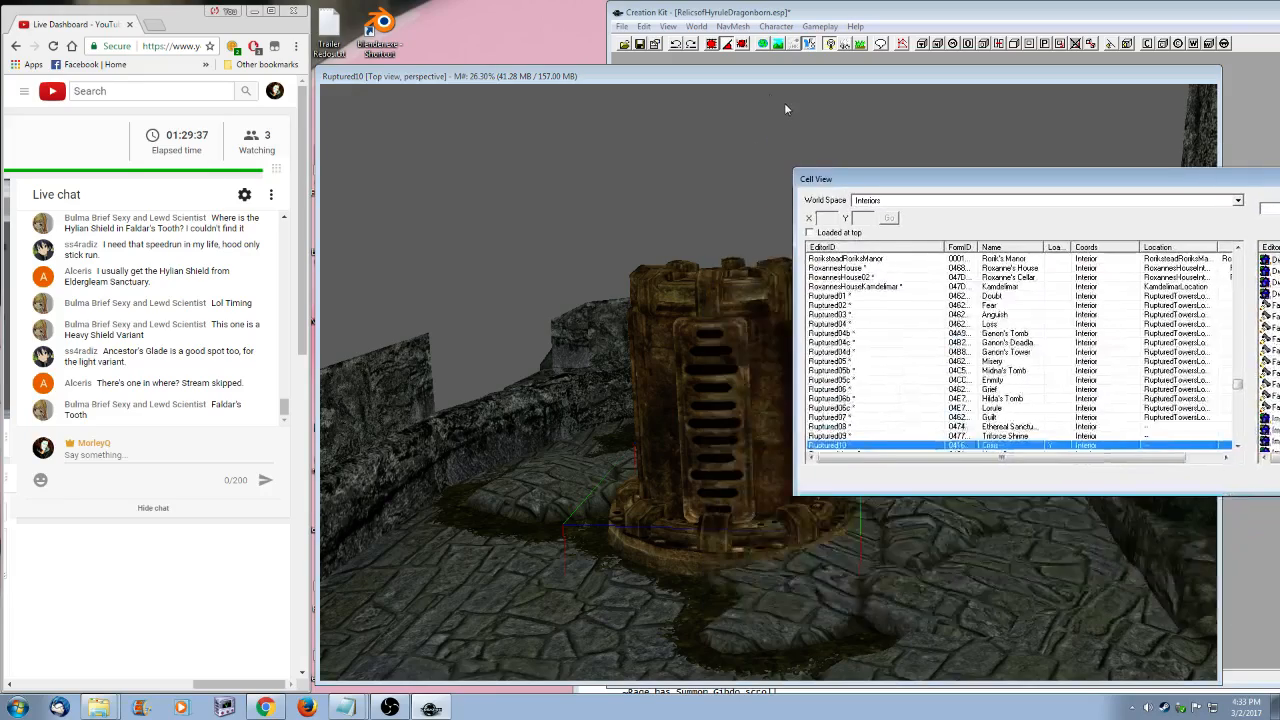
{"action": "left_click_drag", "start_coordinate": [750, 86], "coordinate": [757, 211]}
{"action": "left_click", "coordinate": [600, 118]}
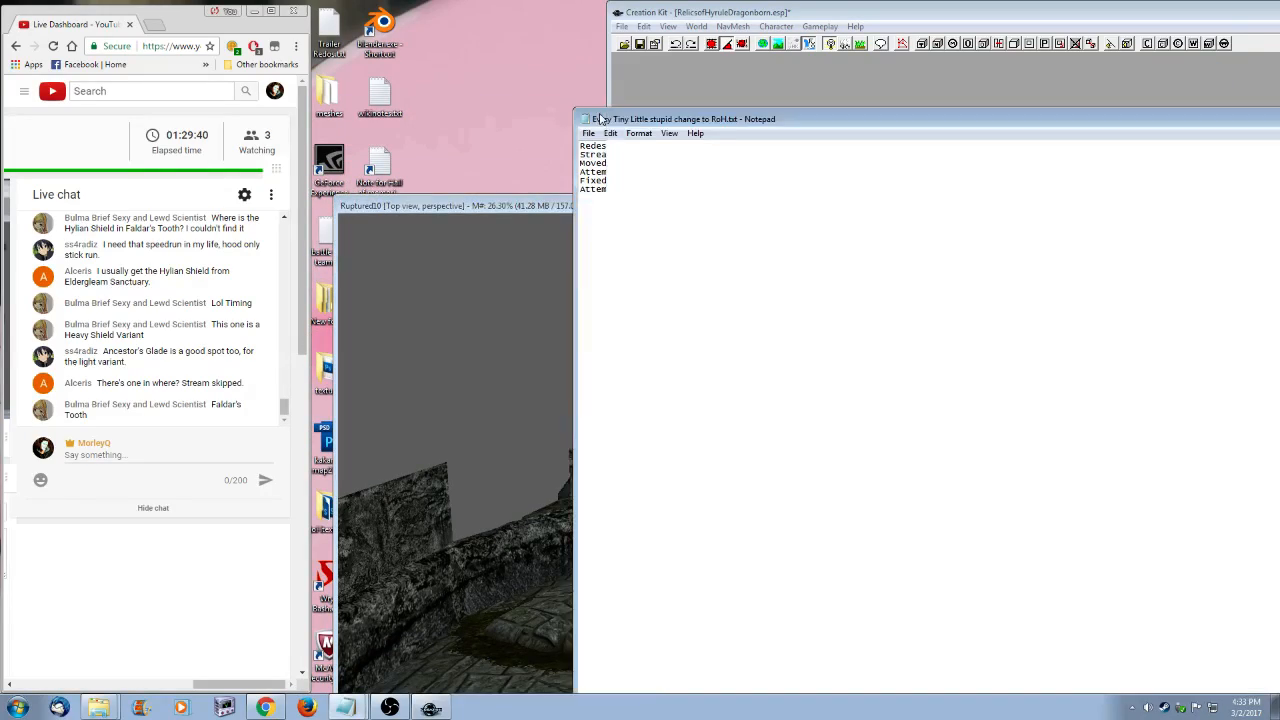
{"action": "left_click_drag", "start_coordinate": [600, 118], "coordinate": [393, 113]}
{"action": "left_click", "coordinate": [1182, 115]}
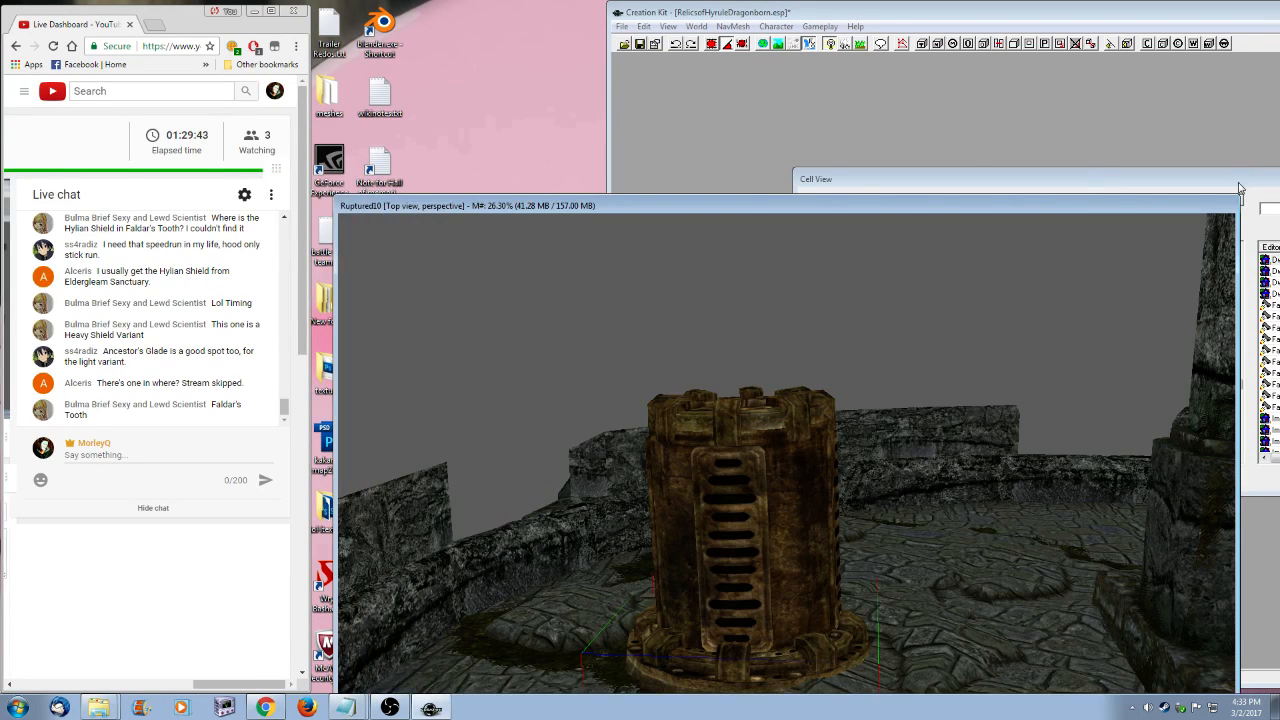
- Reopen the Object Window, list the MovableStatic objects and filter them by "steam"
{"action": "left_click", "coordinate": [730, 27]}
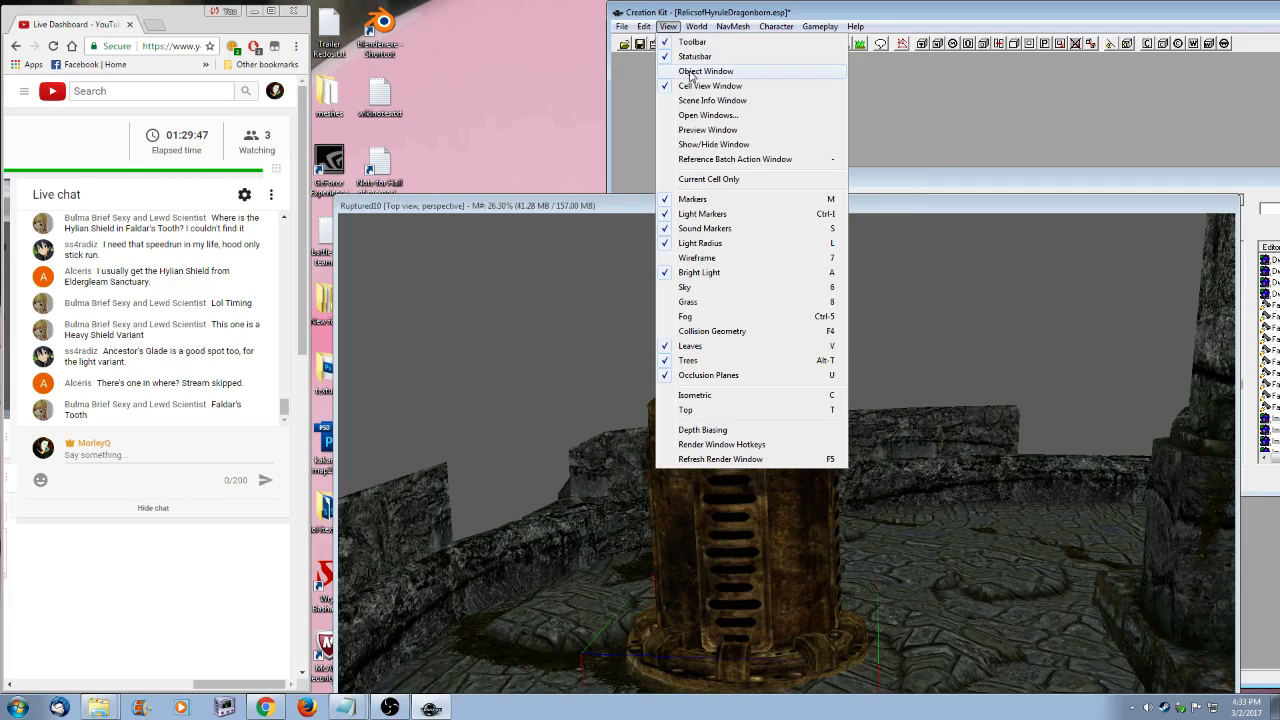
{"action": "left_click", "coordinate": [705, 74]}
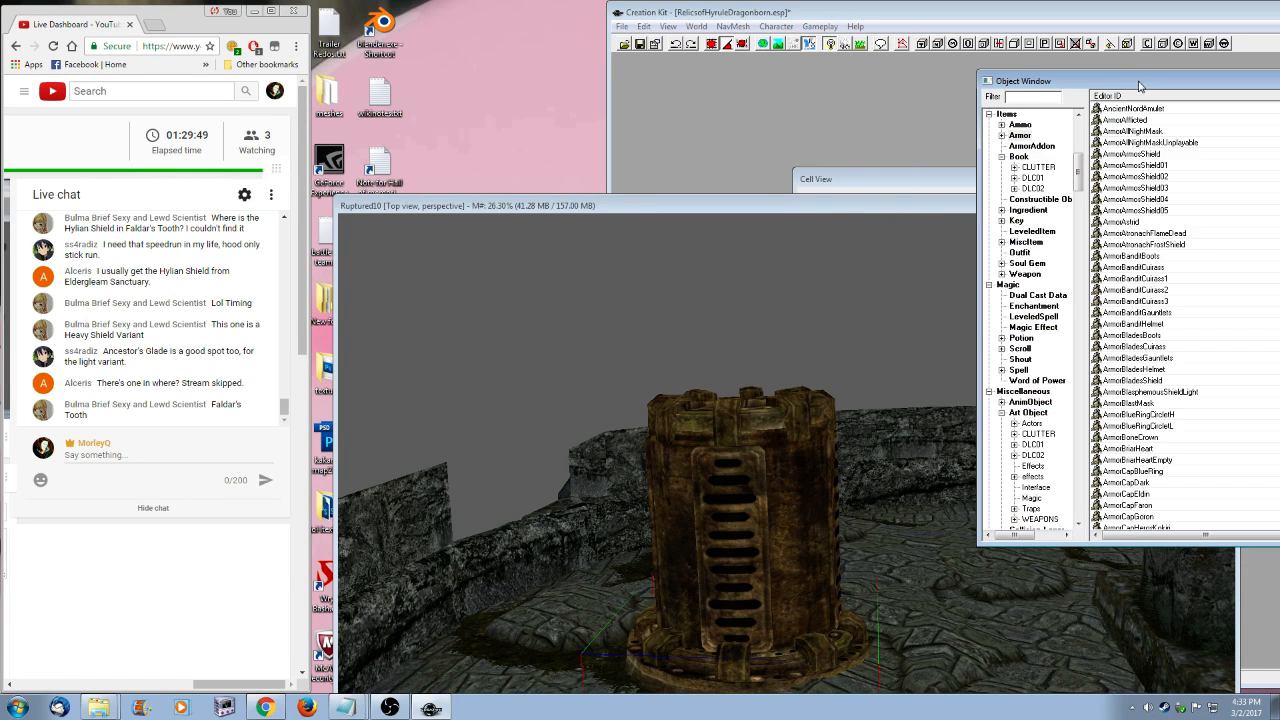
{"action": "left_click_drag", "start_coordinate": [1136, 86], "coordinate": [1059, 132]}
{"action": "left_click_drag", "start_coordinate": [1002, 228], "coordinate": [1003, 295]}
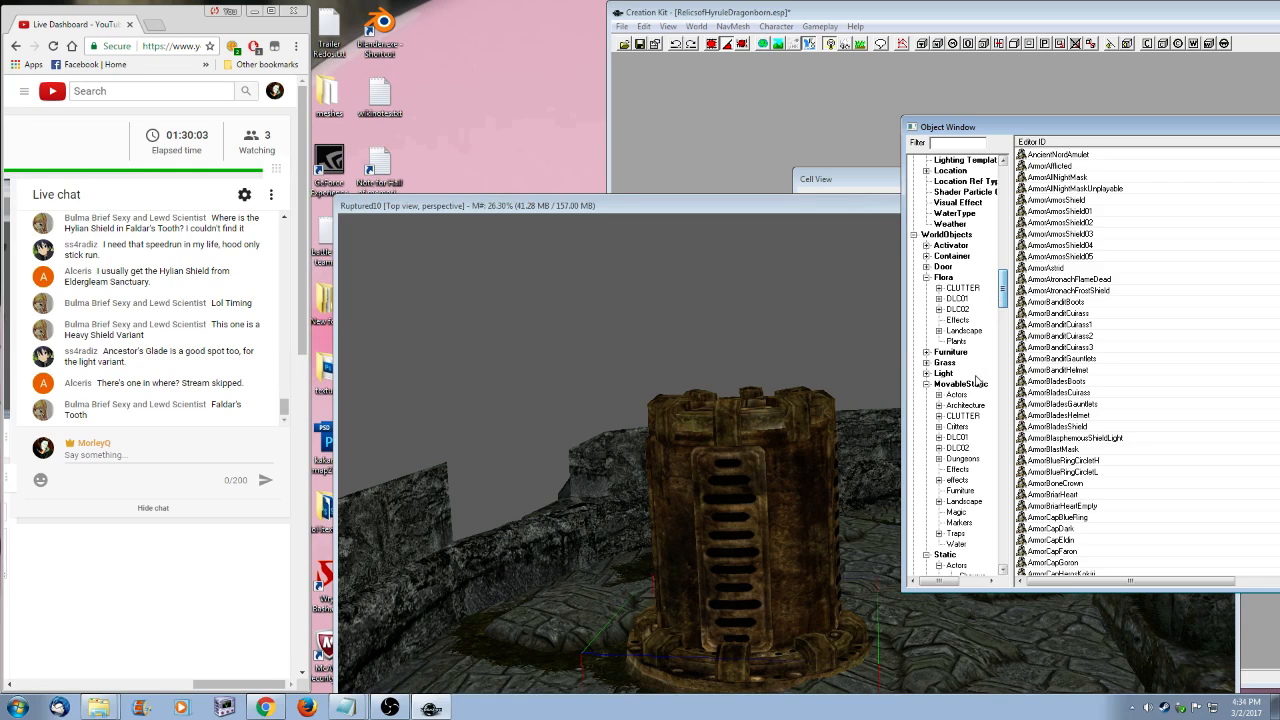
{"action": "left_click", "coordinate": [970, 384]}
{"action": "left_click", "coordinate": [1004, 143]}
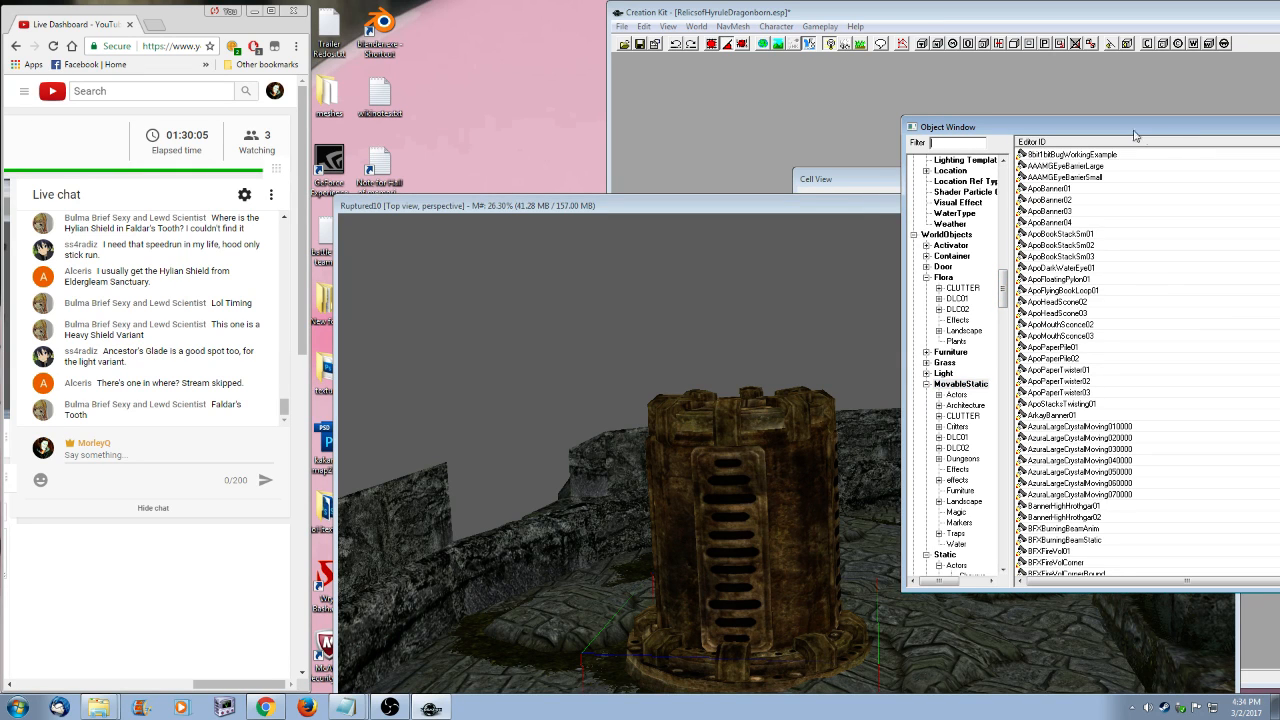
{"action": "left_click_drag", "start_coordinate": [1135, 135], "coordinate": [951, 127]}
{"action": "type", "text": "steam"}
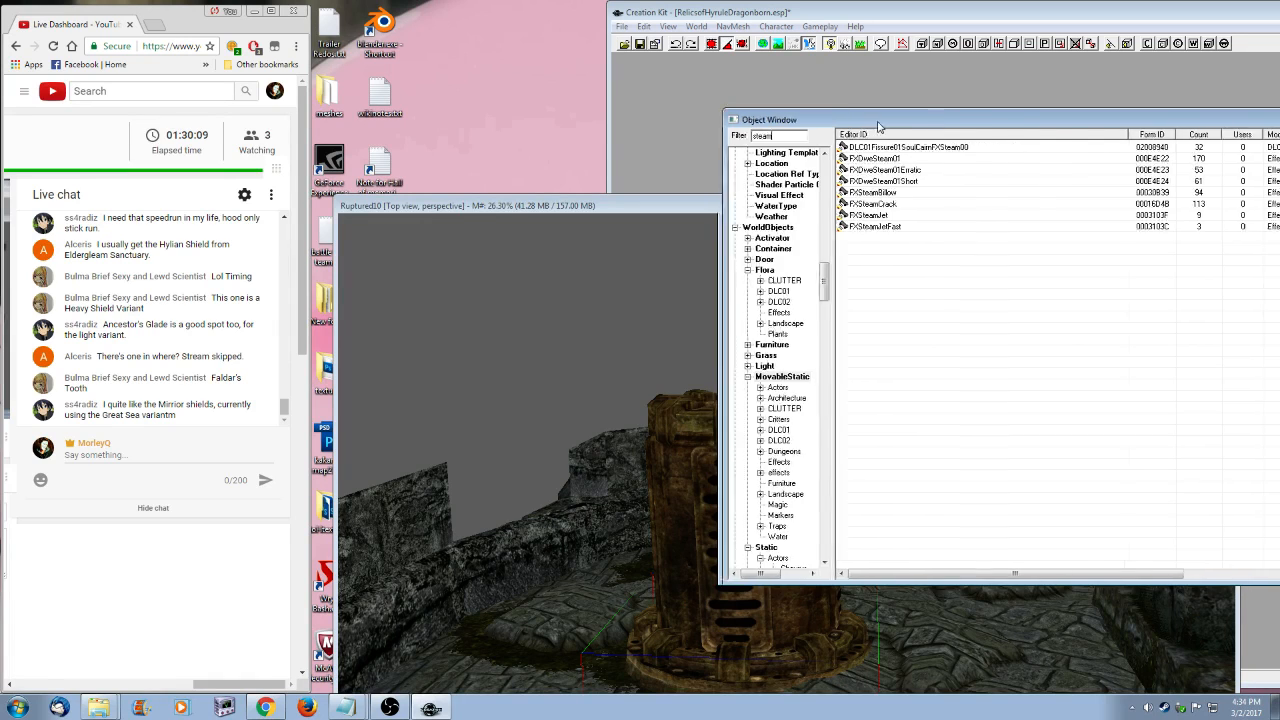
{"action": "left_click_drag", "start_coordinate": [862, 121], "coordinate": [1020, 129]}
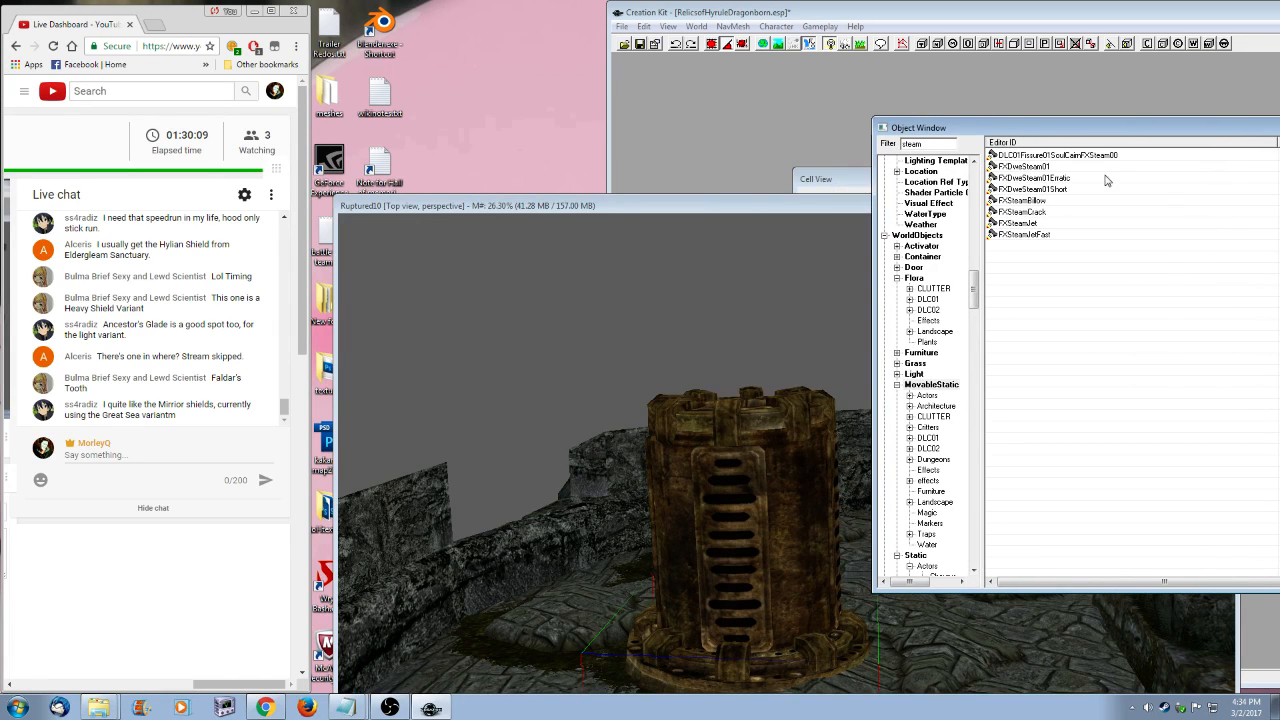
- Preview the FXDweSteam01 and FXSteamBillow effects
{"action": "right_click", "coordinate": [1033, 167]}
{"action": "left_click", "coordinate": [1090, 237]}
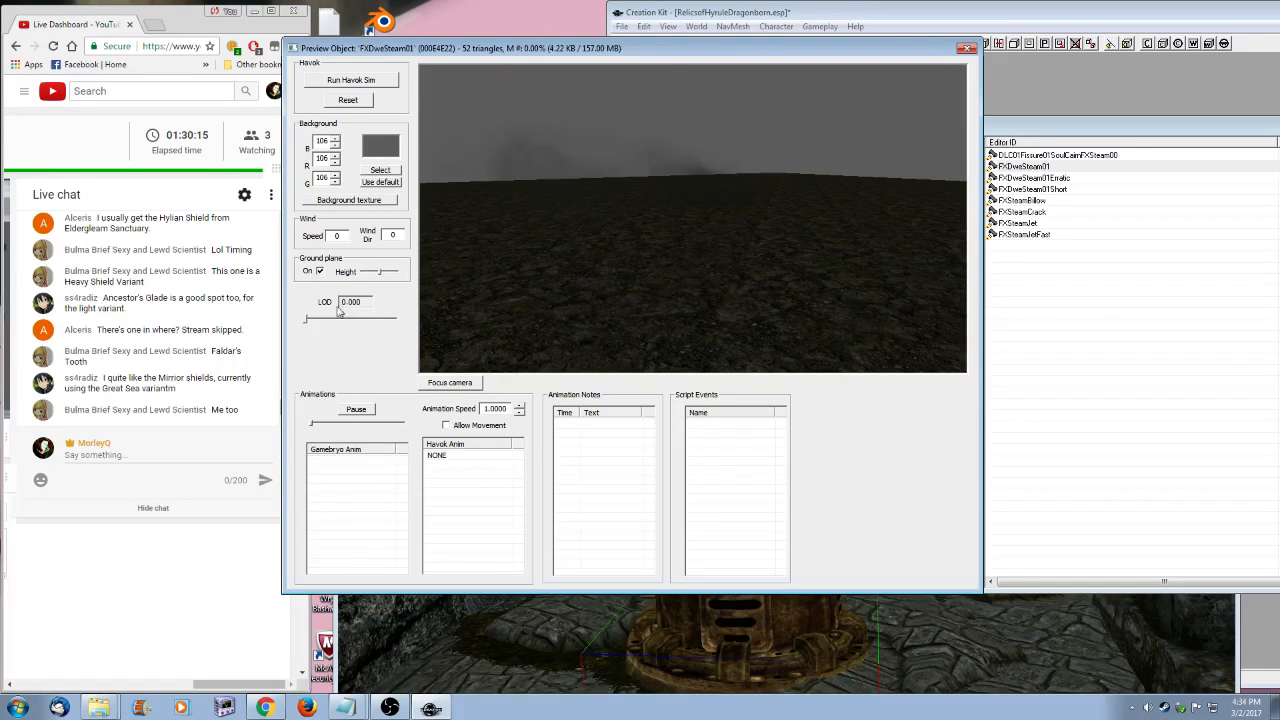
{"action": "left_click_drag", "start_coordinate": [734, 277], "coordinate": [683, 278]}
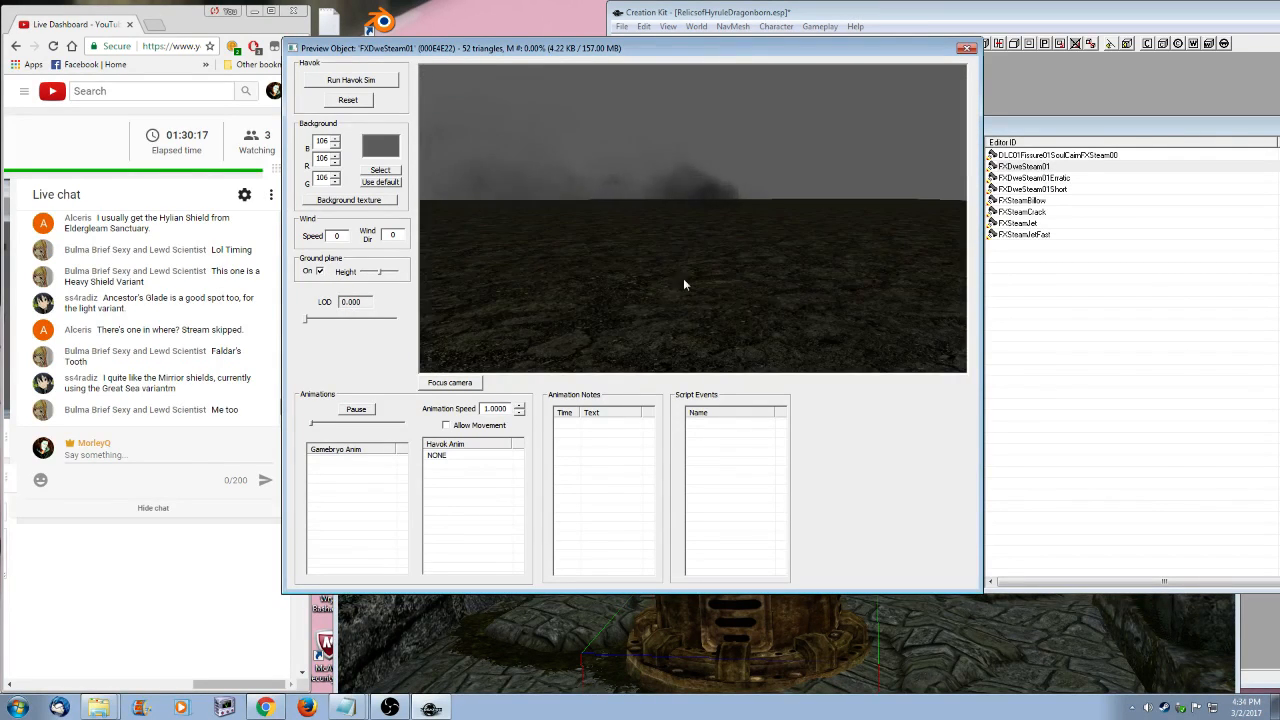
{"action": "left_click", "coordinate": [1036, 201]}
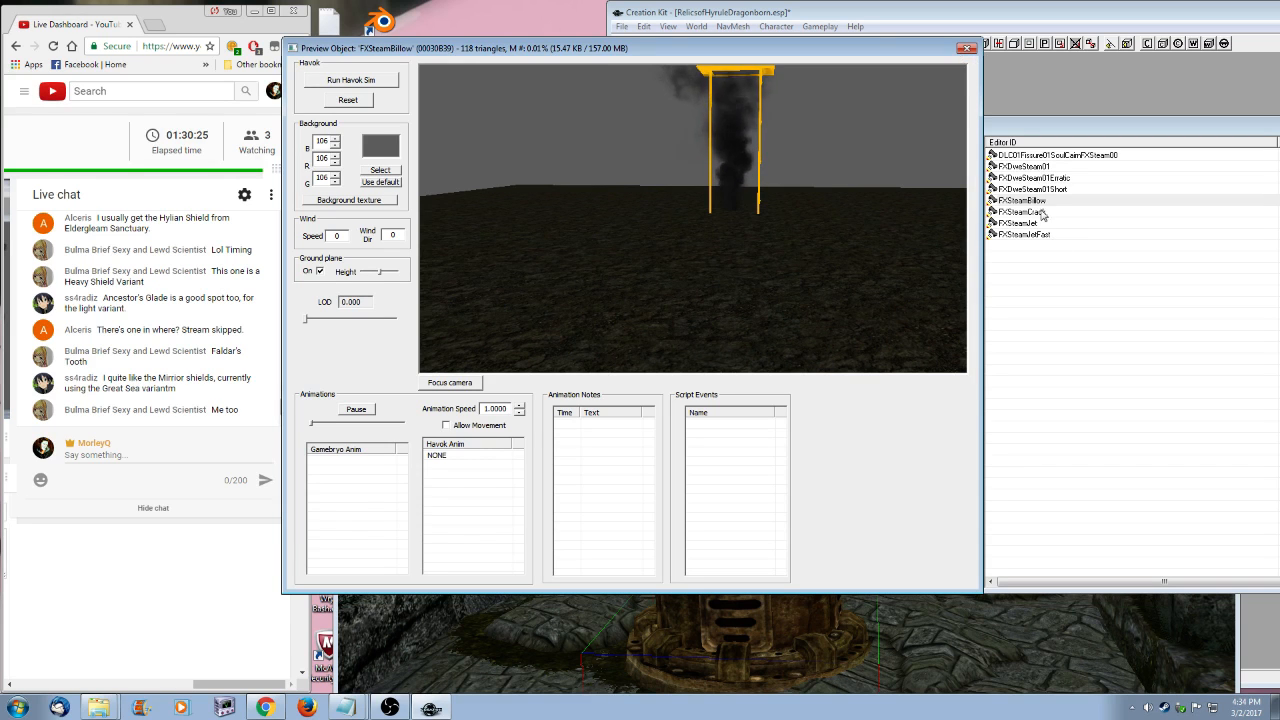
{"action": "left_click", "coordinate": [967, 49]}
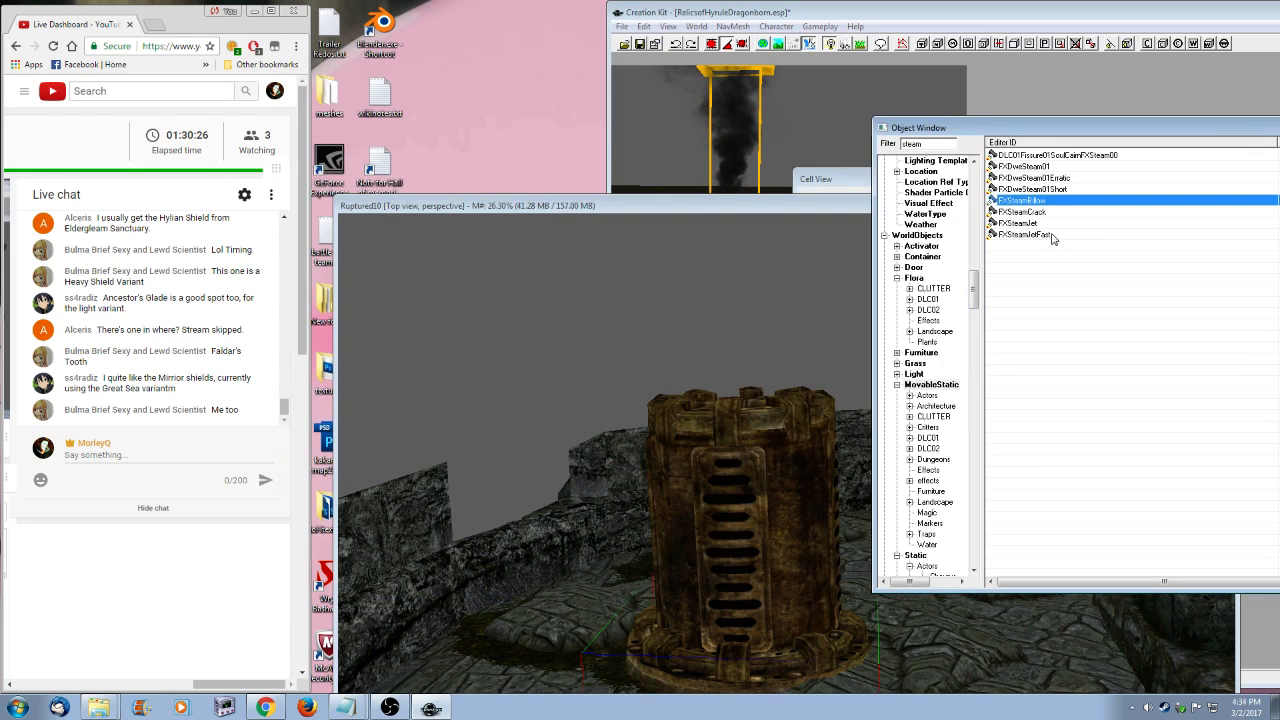
- Place the FXSteamBillow effect centred on top of the Dwemer vent on the tower roof
{"action": "left_click", "coordinate": [740, 427]}
{"action": "left_click_drag", "start_coordinate": [731, 375], "coordinate": [694, 305]}
{"action": "key", "text": "shift"}
{"action": "key", "text": "shift"}
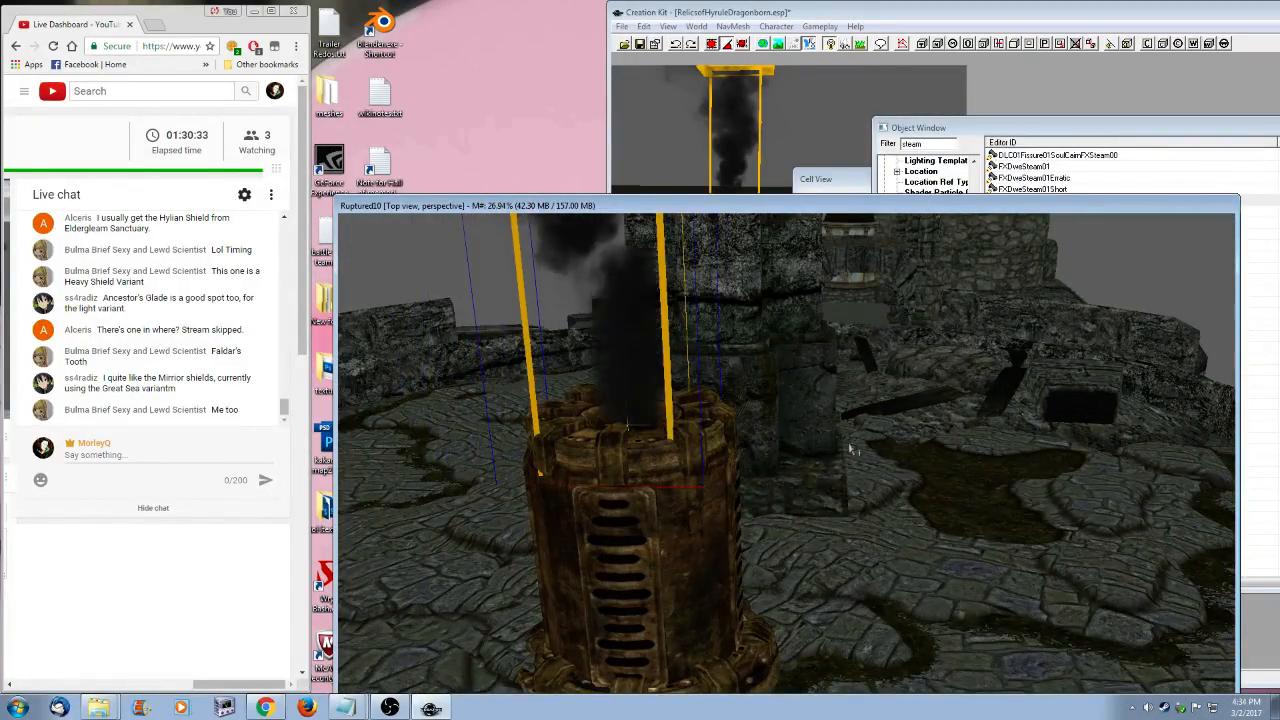
{"action": "key", "text": "shift"}
{"action": "key", "text": "shift"}
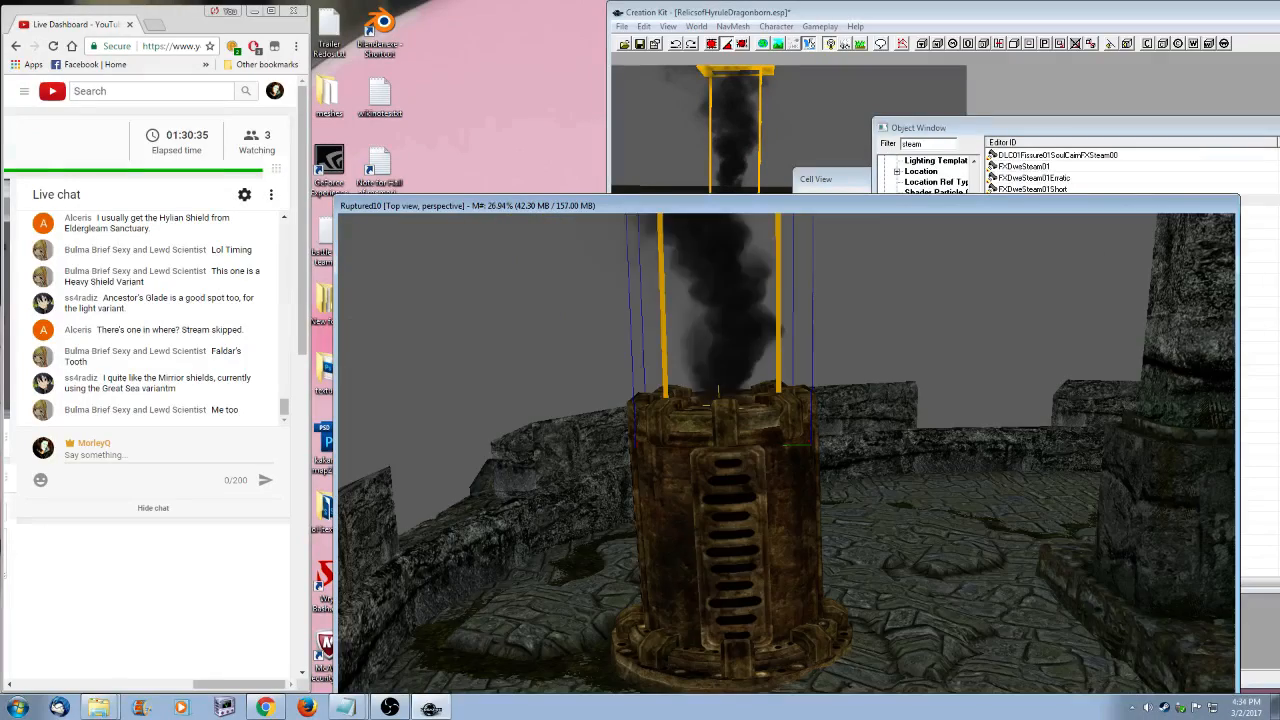
{"action": "scroll", "coordinate": [820, 510], "scroll_direction": "down", "scroll_amount": 5}
{"action": "key", "text": "shift"}
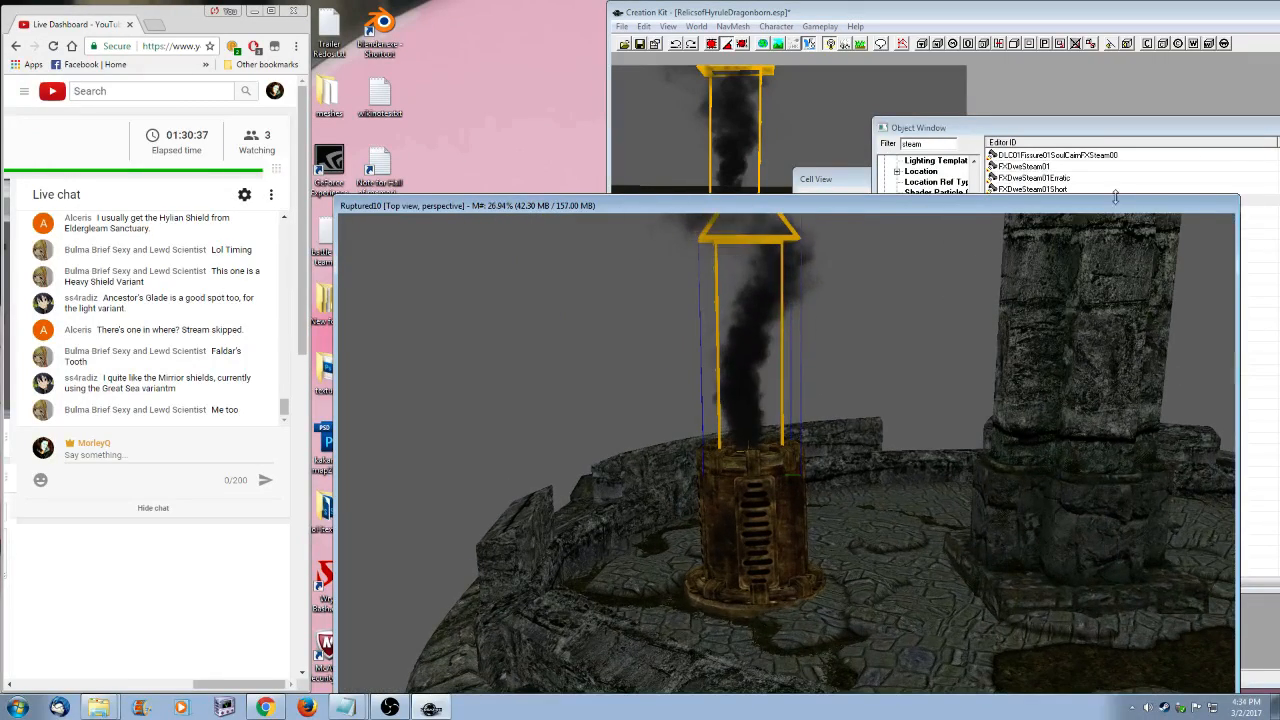
- Preview the FXDweSteam01 effect again to judge its shape and direction
{"action": "left_click", "coordinate": [1094, 391]}
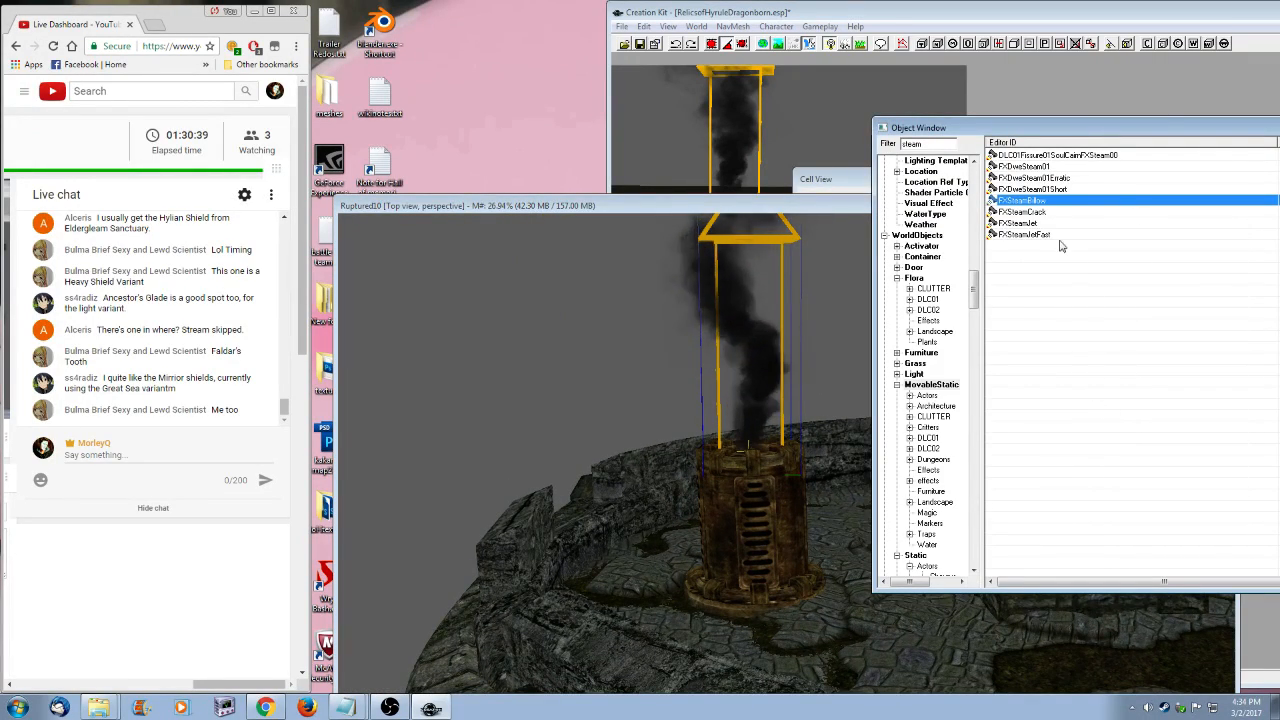
{"action": "right_click", "coordinate": [1026, 224]}
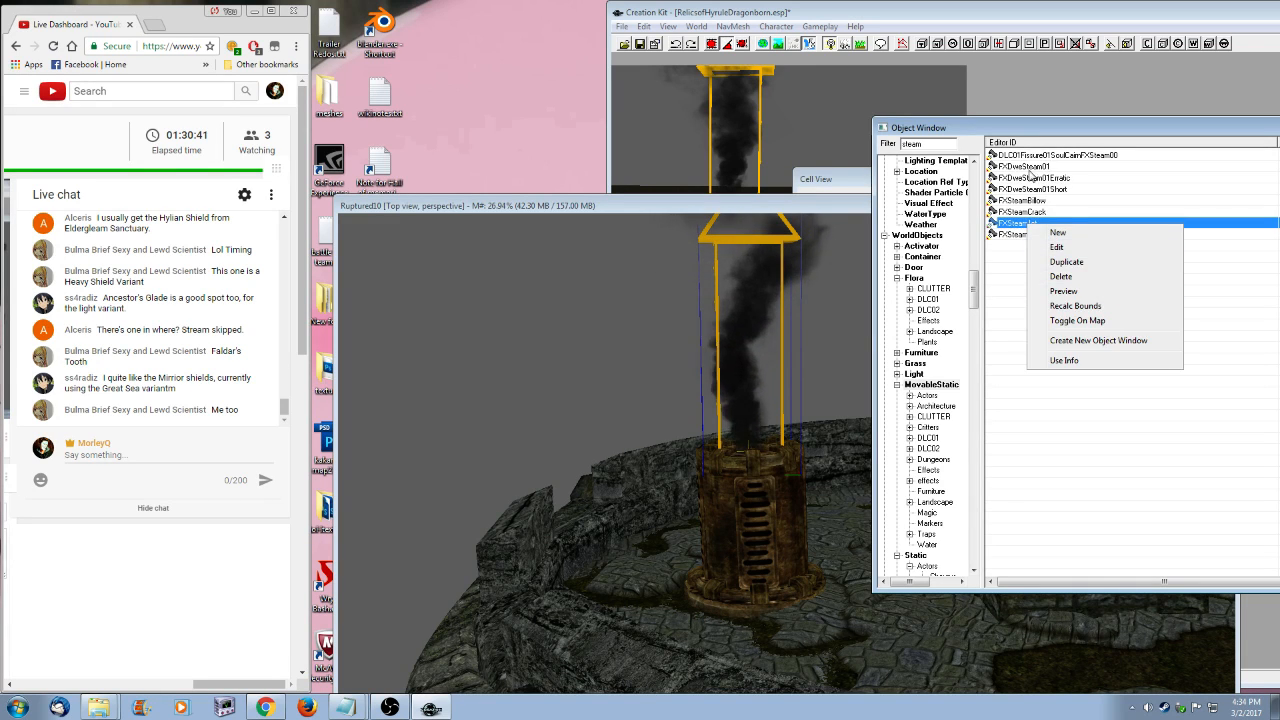
{"action": "right_click", "coordinate": [1016, 166]}
{"action": "left_click", "coordinate": [1062, 233]}
{"action": "left_click_drag", "start_coordinate": [683, 293], "coordinate": [842, 289]}
{"action": "left_click", "coordinate": [966, 49]}
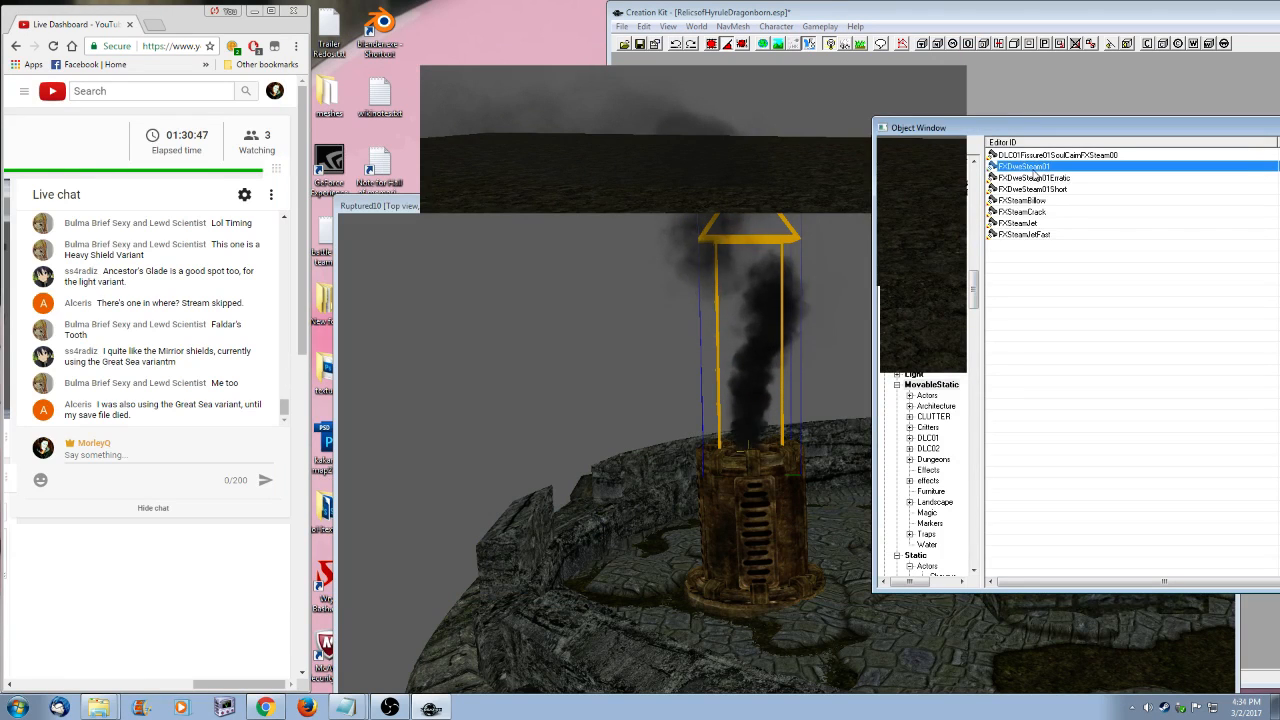
- Place the FXDweSteam01 effect at the roof vent's side grille so that it blows outward
{"action": "key", "text": "shift"}
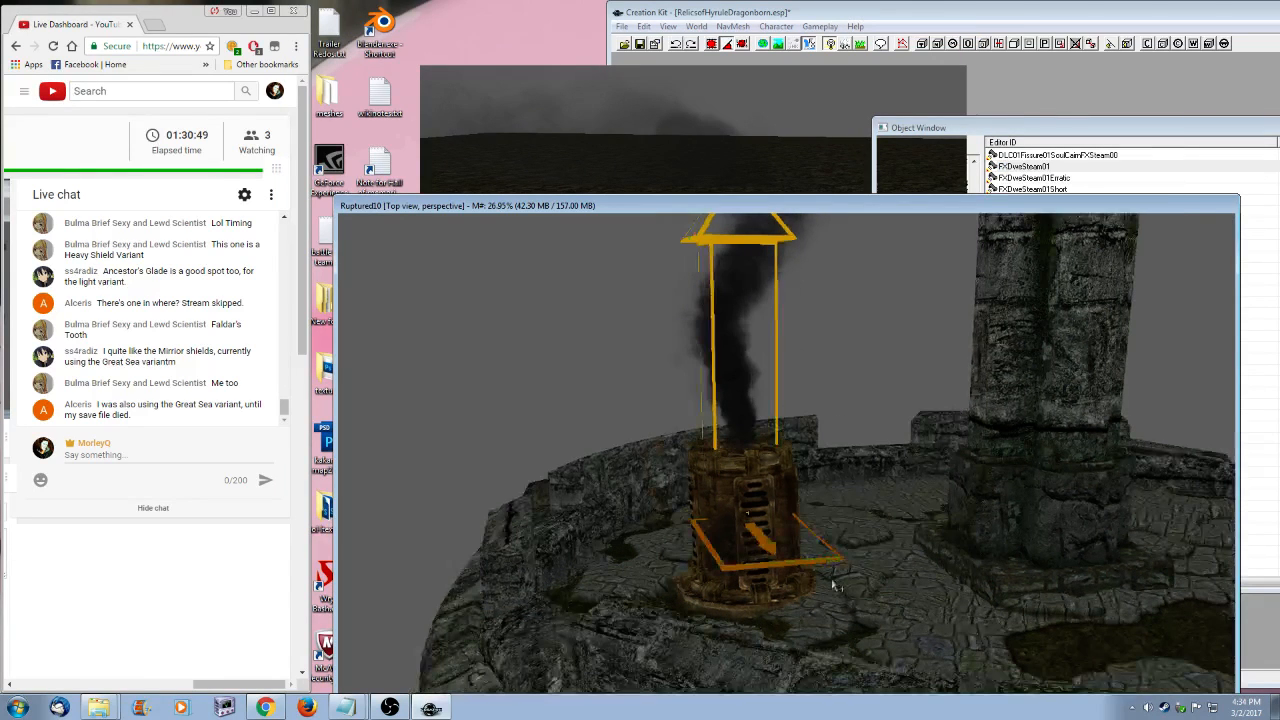
{"action": "key", "text": "shift"}
{"action": "scroll", "coordinate": [783, 583], "scroll_direction": "up", "scroll_amount": 3}
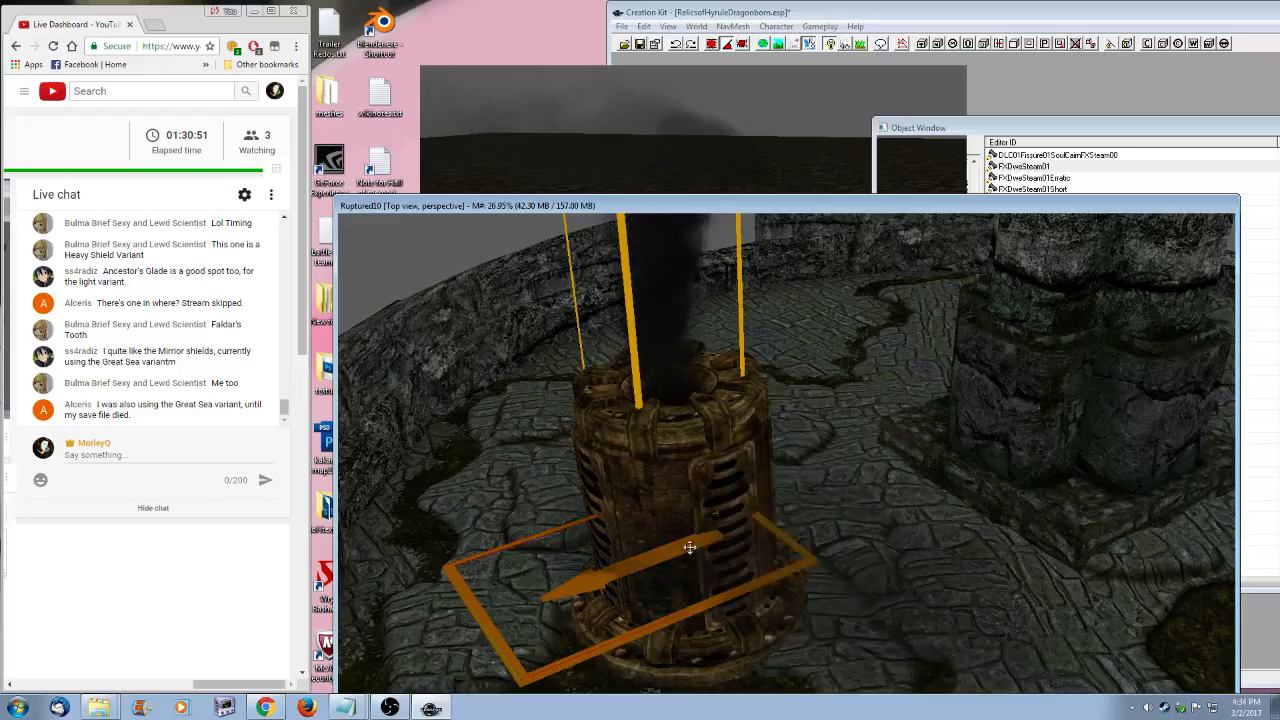
{"action": "mouse_move", "coordinate": [689, 546]}
{"action": "left_mouse_down"}
{"action": "mouse_move", "coordinate": [548, 519]}
{"action": "mouse_move", "coordinate": [580, 522]}
{"action": "left_mouse_up"}
{"action": "key", "text": "shift"}
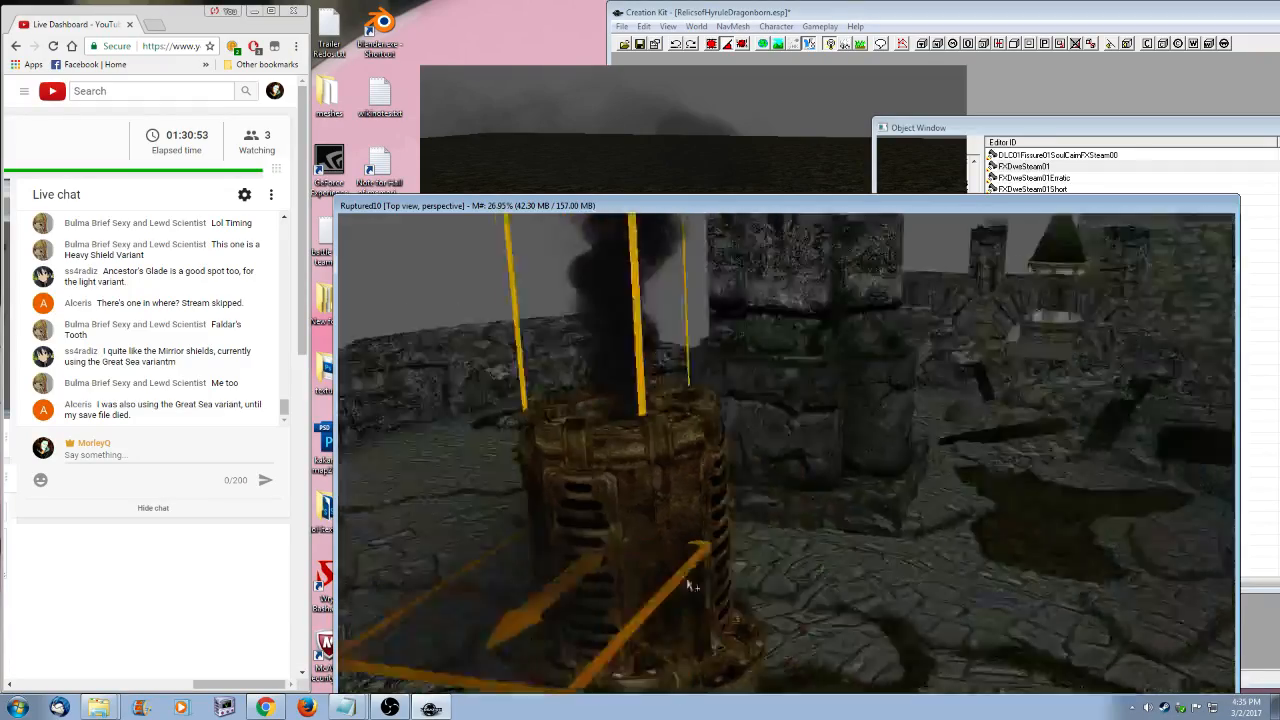
{"action": "scroll", "coordinate": [729, 634], "scroll_direction": "down", "scroll_amount": 3}
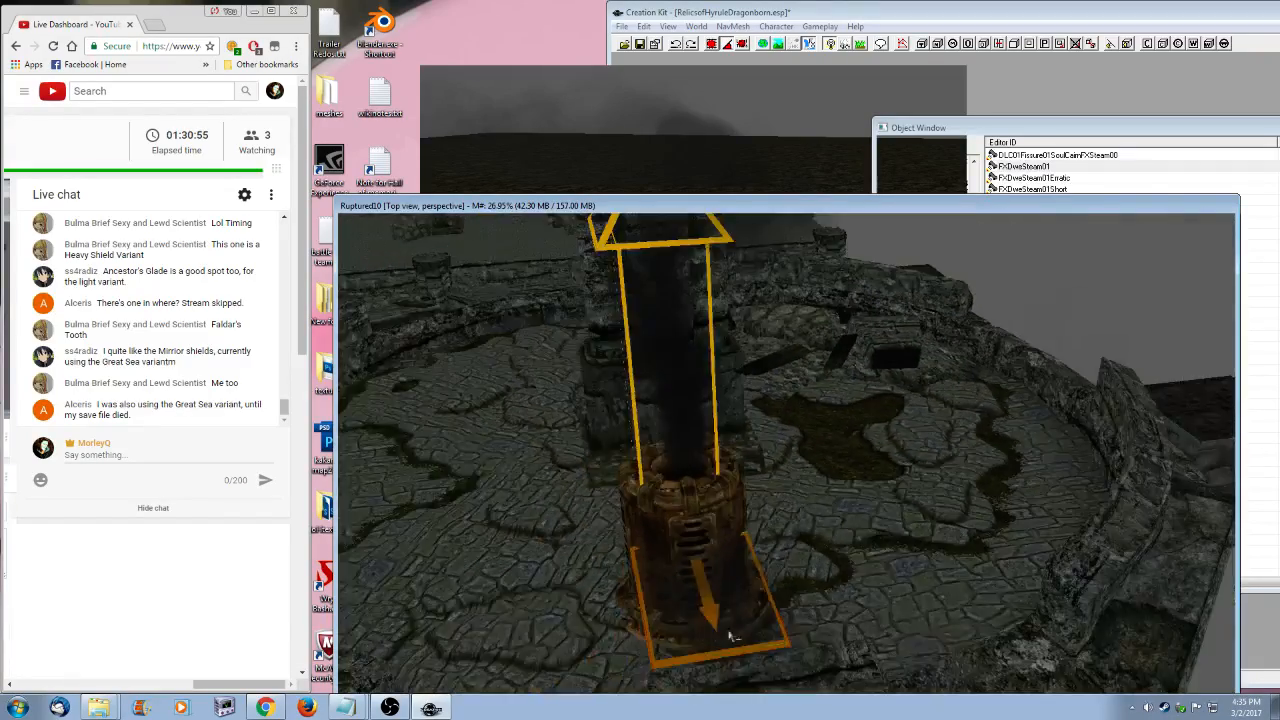
- Examine the smoking Dwemer chimney on the round windmill tower's roof and the tower walls below from several angles
{"action": "key", "text": "shift"}
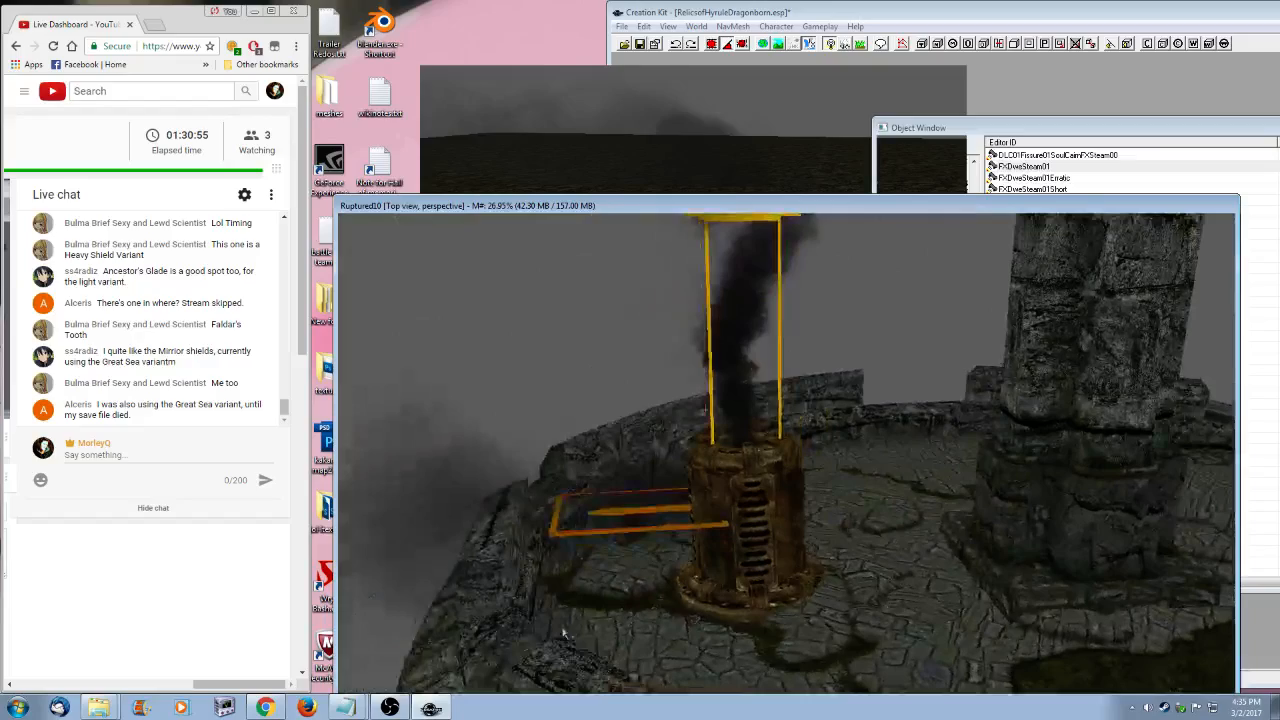
{"action": "scroll", "coordinate": [563, 634], "scroll_direction": "down", "scroll_amount": 3}
{"action": "key", "text": "shift"}
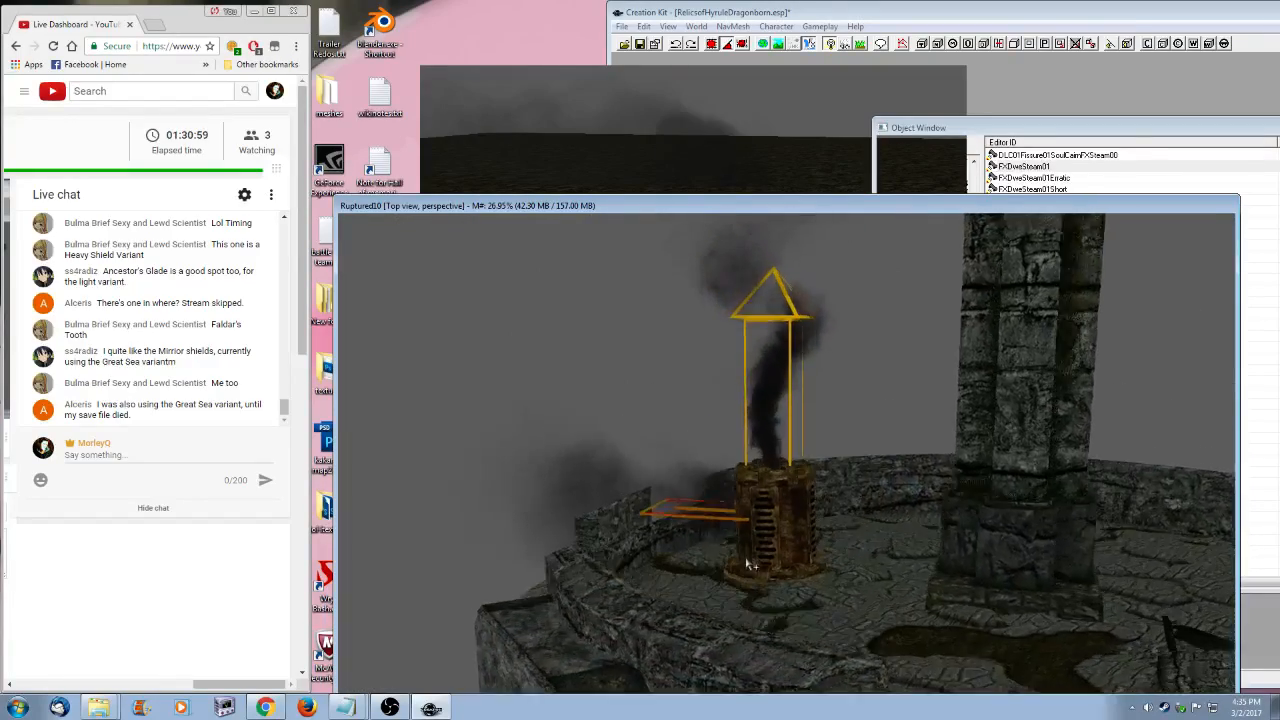
{"action": "key", "text": "shift"}
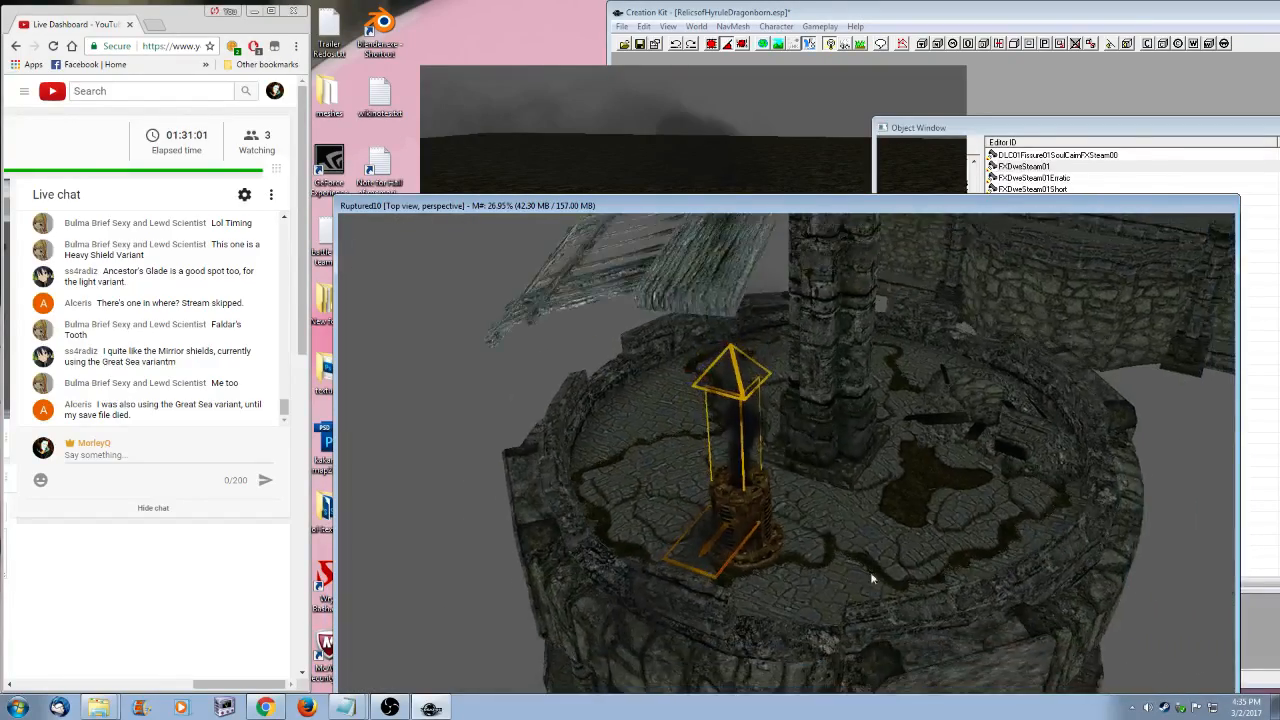
{"action": "scroll", "coordinate": [880, 575], "scroll_direction": "down", "scroll_amount": 3}
{"action": "key", "text": "shift"}
{"action": "scroll", "coordinate": [850, 515], "scroll_direction": "down", "scroll_amount": 3}
{"action": "middle_click_drag", "start_coordinate": [928, 607], "coordinate": [882, 554]}
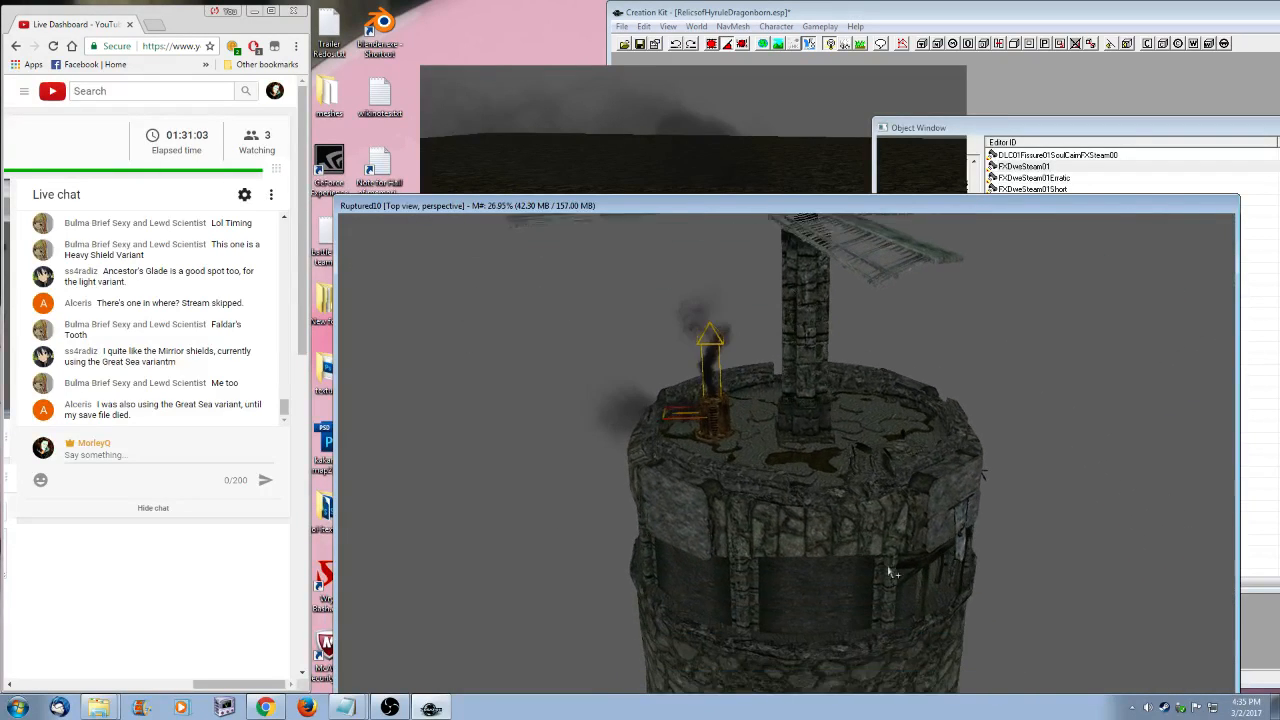
{"action": "middle_click_drag", "start_coordinate": [806, 508], "coordinate": [803, 554]}
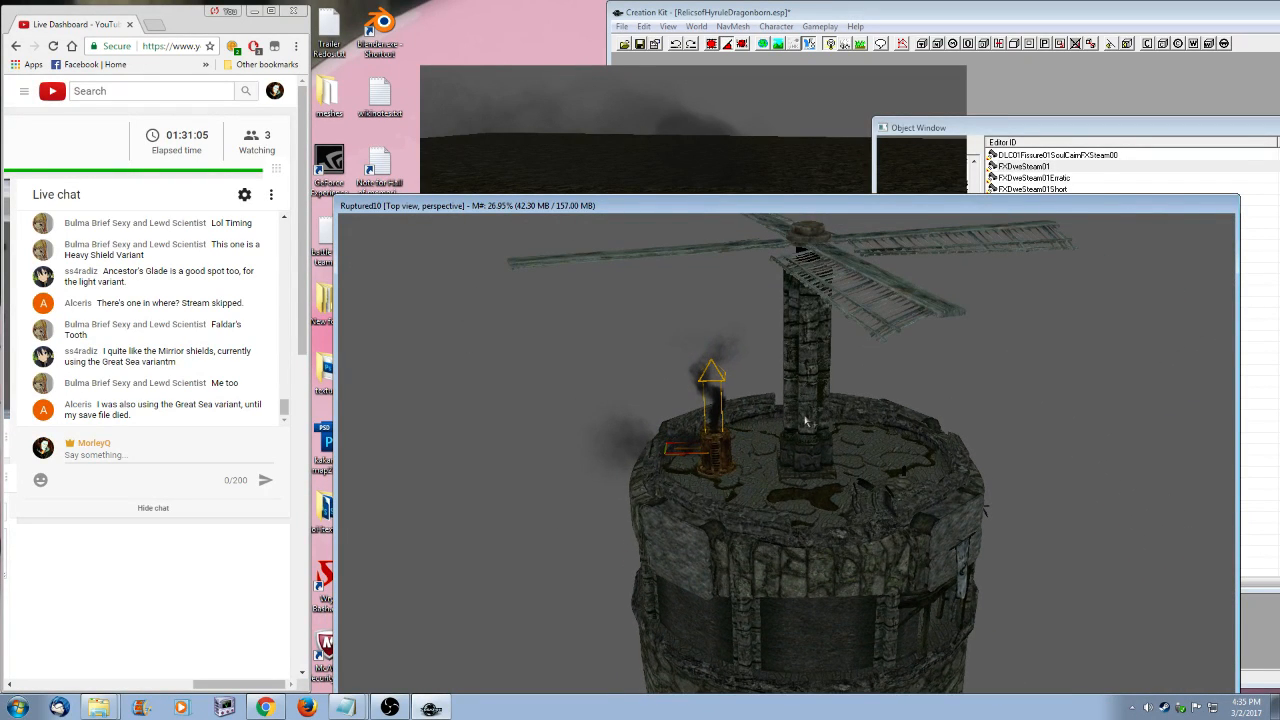
{"action": "key", "text": "shift"}
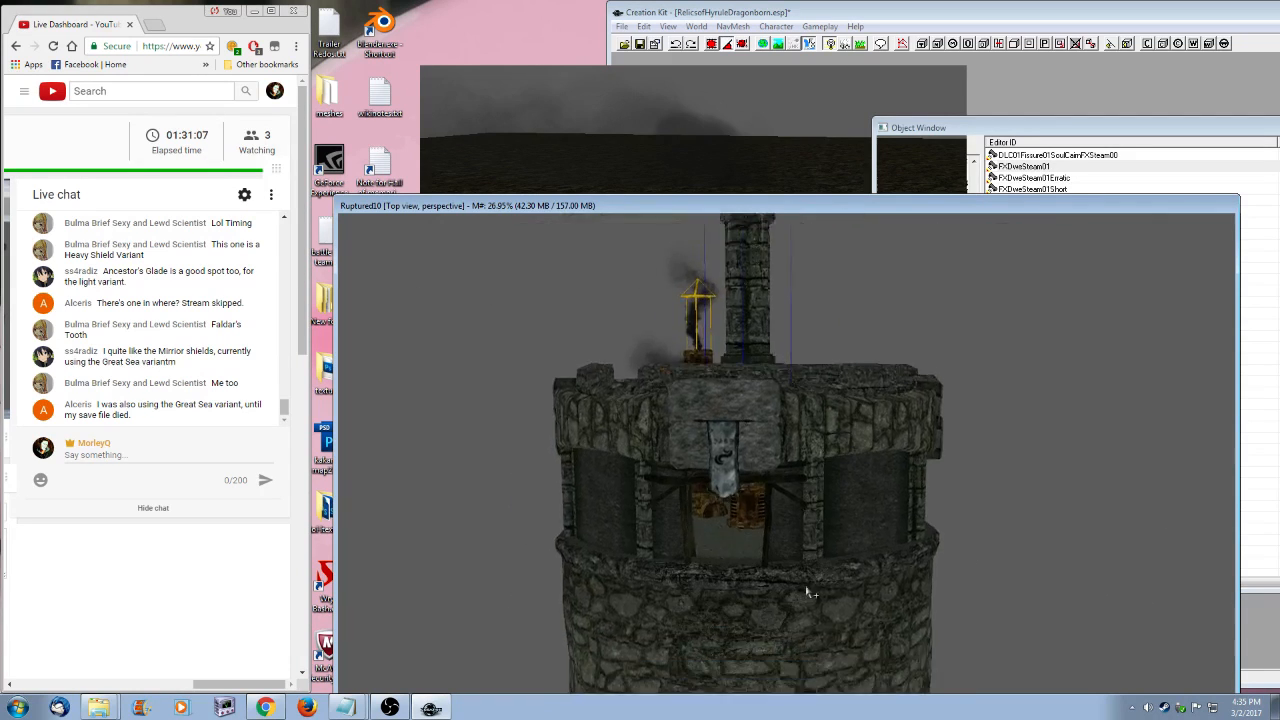
{"action": "key", "text": "shift"}
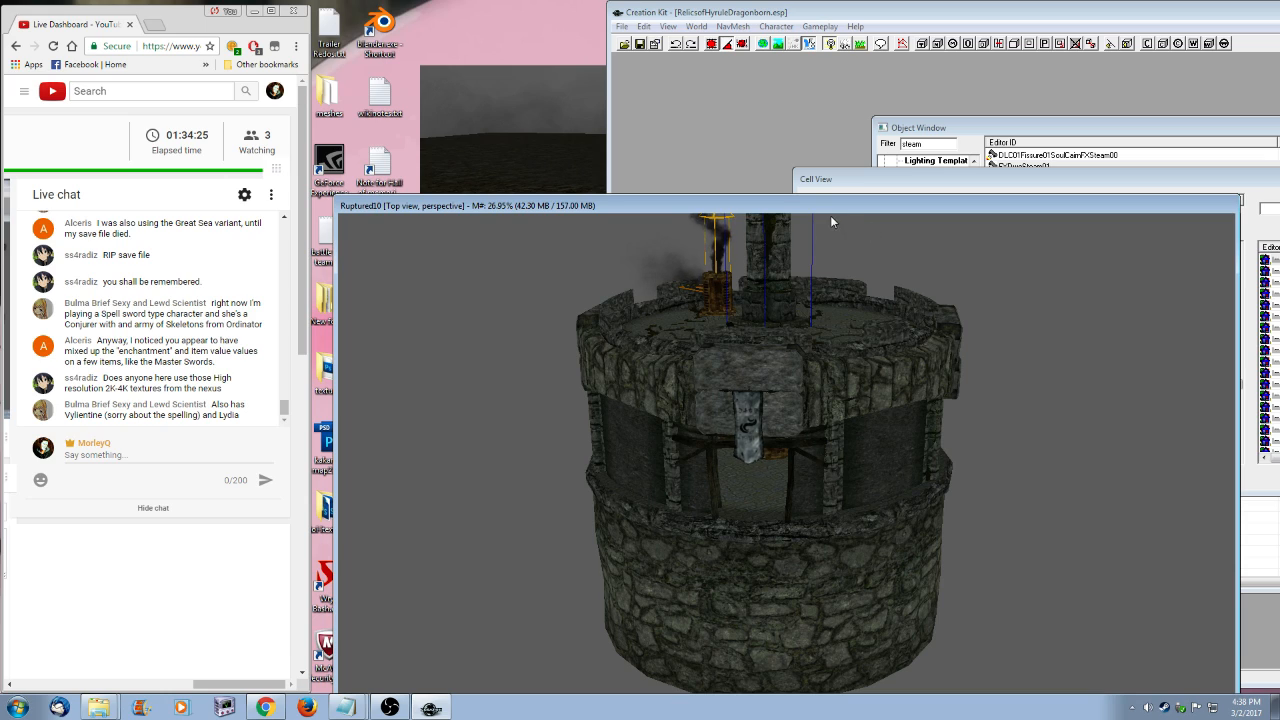
- Move the Cell View window lower to uncover the Object Window, and bring the Ruptured10 render window back in front
{"action": "left_click_drag", "start_coordinate": [803, 208], "coordinate": [783, 253]}
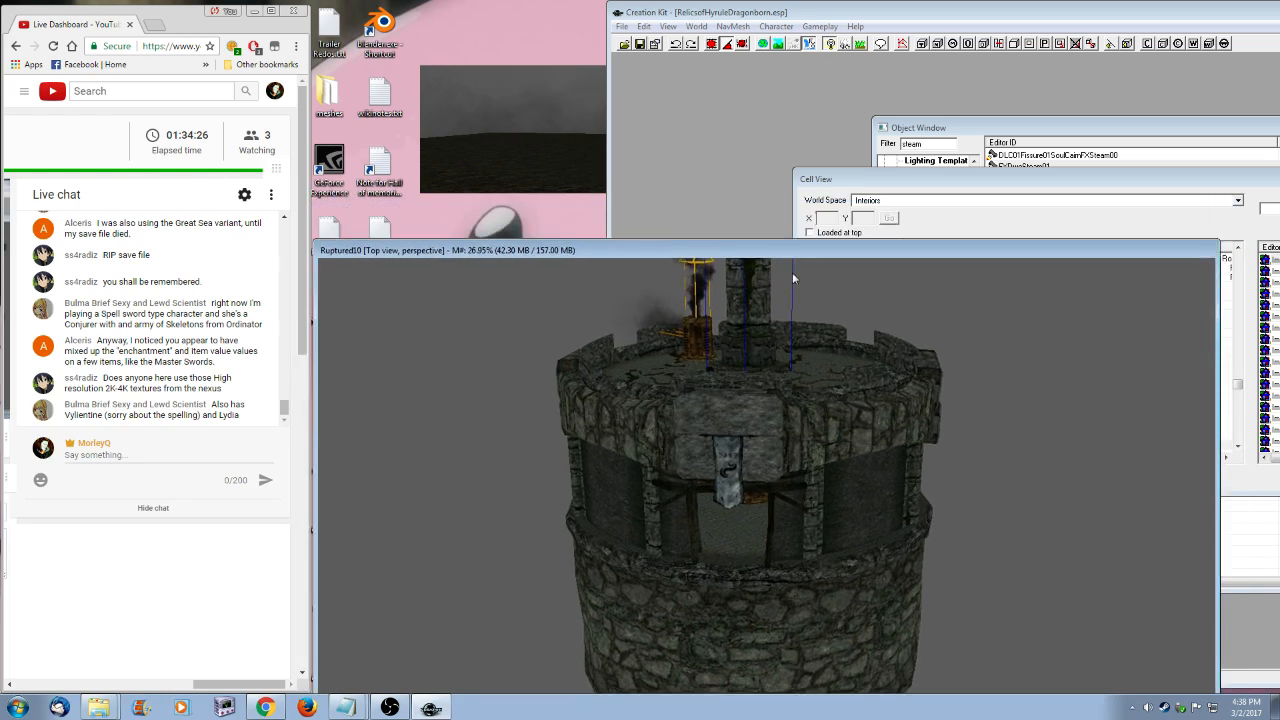
{"action": "left_click_drag", "start_coordinate": [987, 179], "coordinate": [1021, 269]}
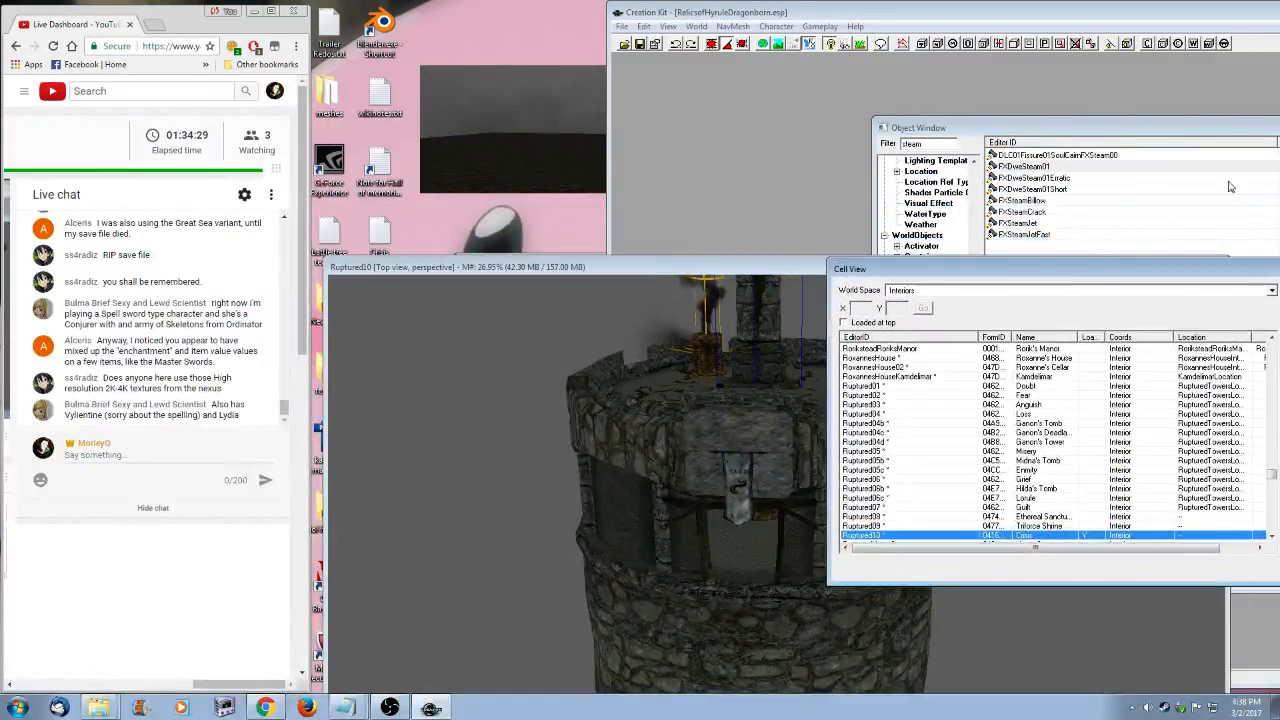
{"action": "left_click_drag", "start_coordinate": [768, 268], "coordinate": [799, 199]}
{"action": "scroll", "coordinate": [791, 234], "scroll_direction": "down", "scroll_amount": 5}
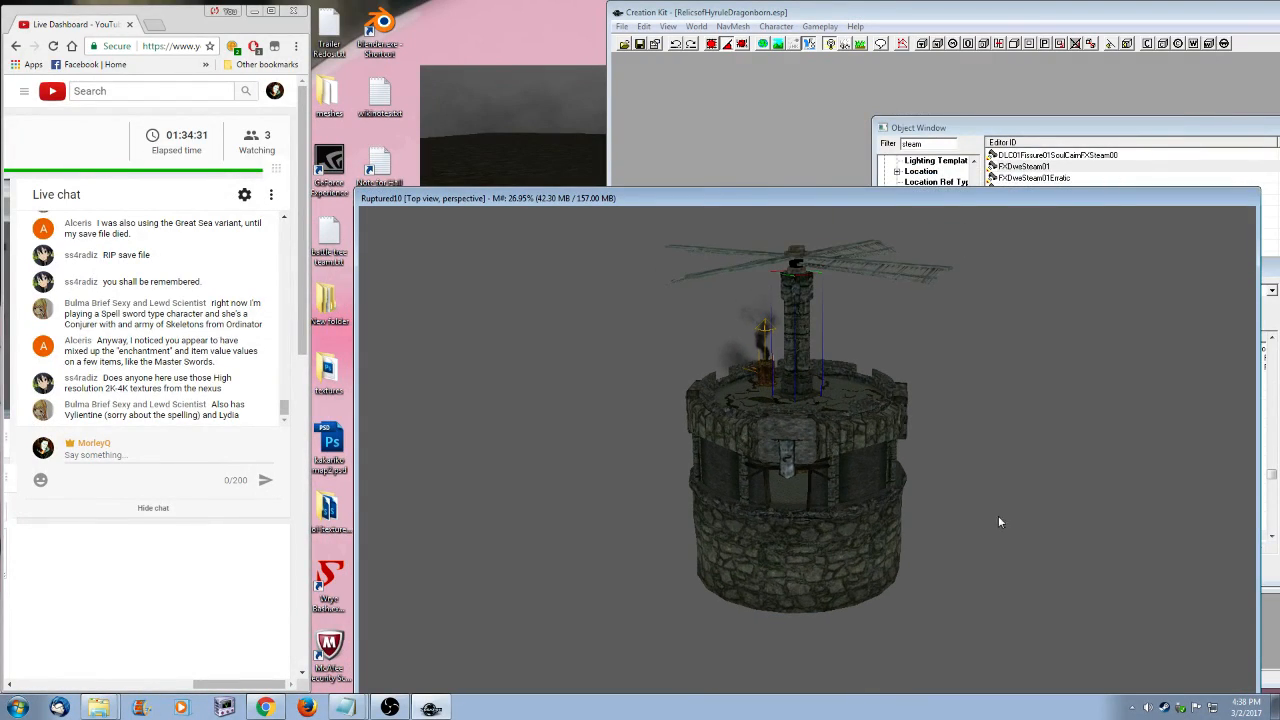
- Select the chimney on the round tower's roof together with its upright and sideways smoke effects
{"action": "scroll", "coordinate": [853, 578], "scroll_direction": "up", "scroll_amount": 8}
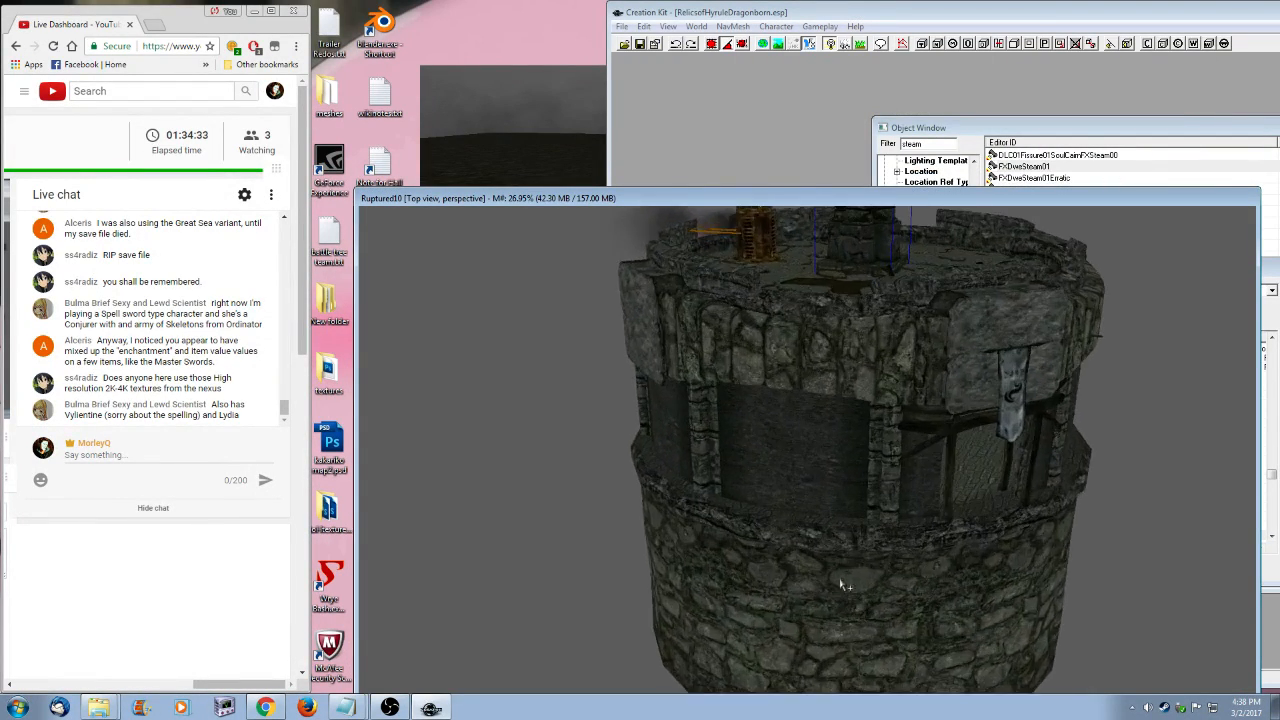
{"action": "scroll", "coordinate": [865, 625], "scroll_direction": "up", "scroll_amount": 5}
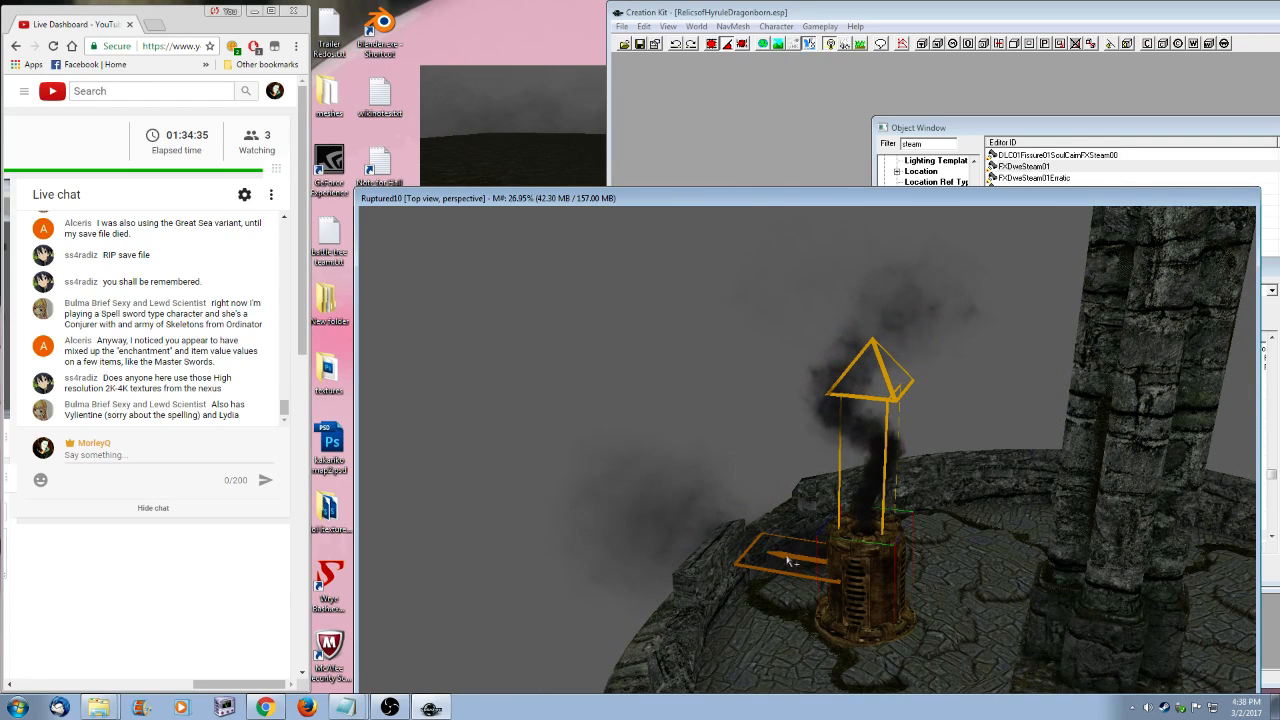
{"action": "left_click", "coordinate": [788, 560], "text": "ctrl"}
{"action": "left_click", "coordinate": [886, 636], "text": "ctrl"}
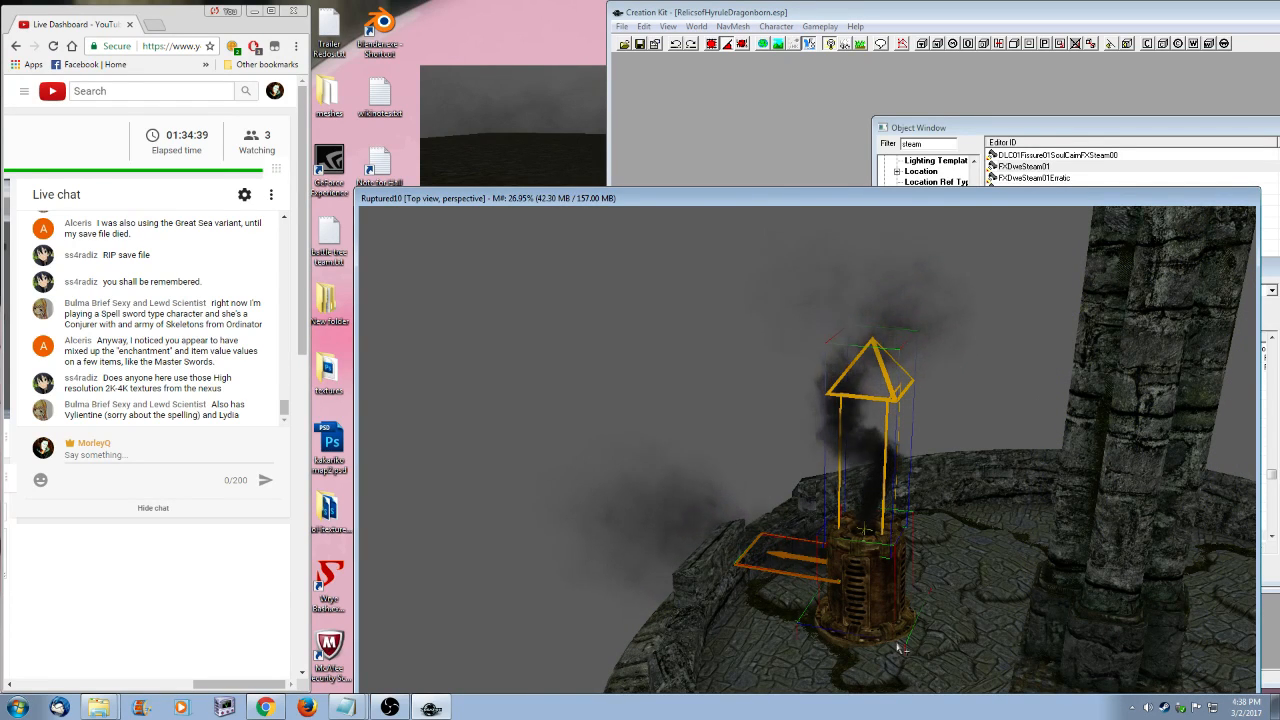
- Paste a copy of the chimney and its smoke effects into the open upper chamber of the octagonal windmill tower, at the stone bowl
{"action": "scroll", "coordinate": [737, 626], "scroll_direction": "down", "scroll_amount": 1}
{"action": "middle_click_drag", "start_coordinate": [737, 626], "coordinate": [1094, 578]}
{"action": "scroll", "coordinate": [559, 493], "scroll_direction": "down", "scroll_amount": 2}
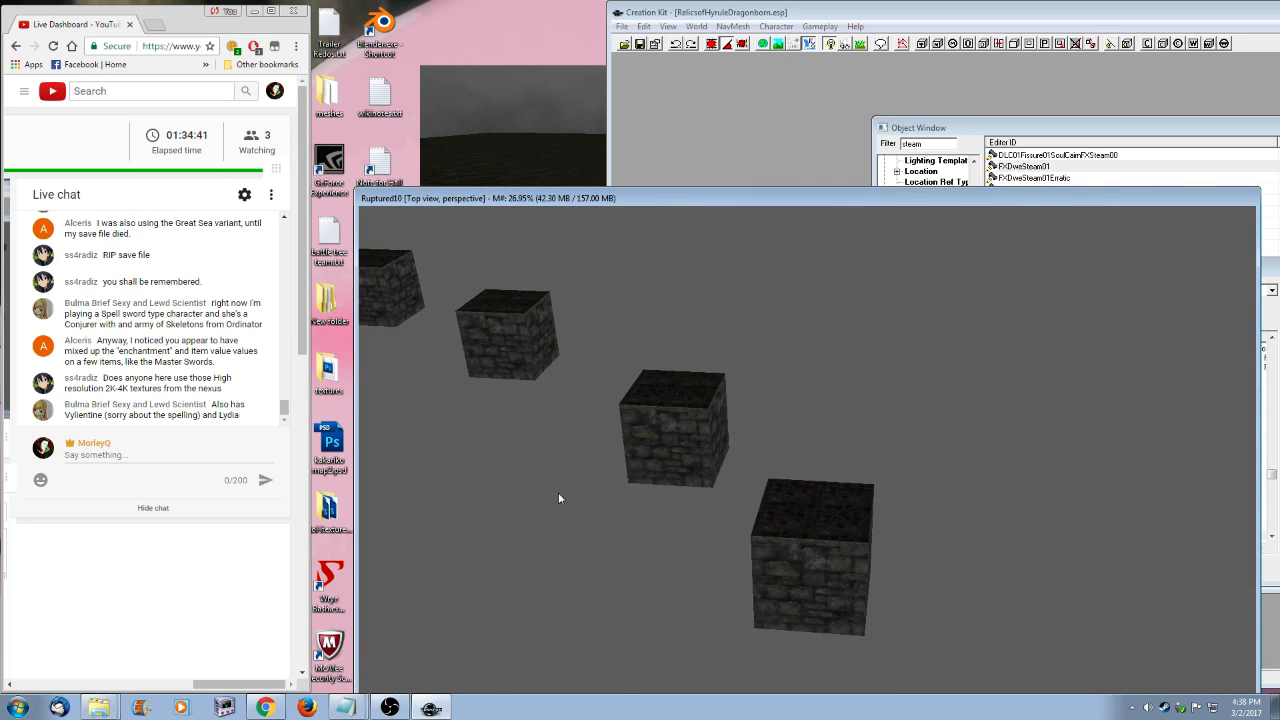
{"action": "middle_click_drag", "start_coordinate": [558, 492], "coordinate": [831, 377]}
{"action": "scroll", "coordinate": [1028, 494], "scroll_direction": "down", "scroll_amount": 5}
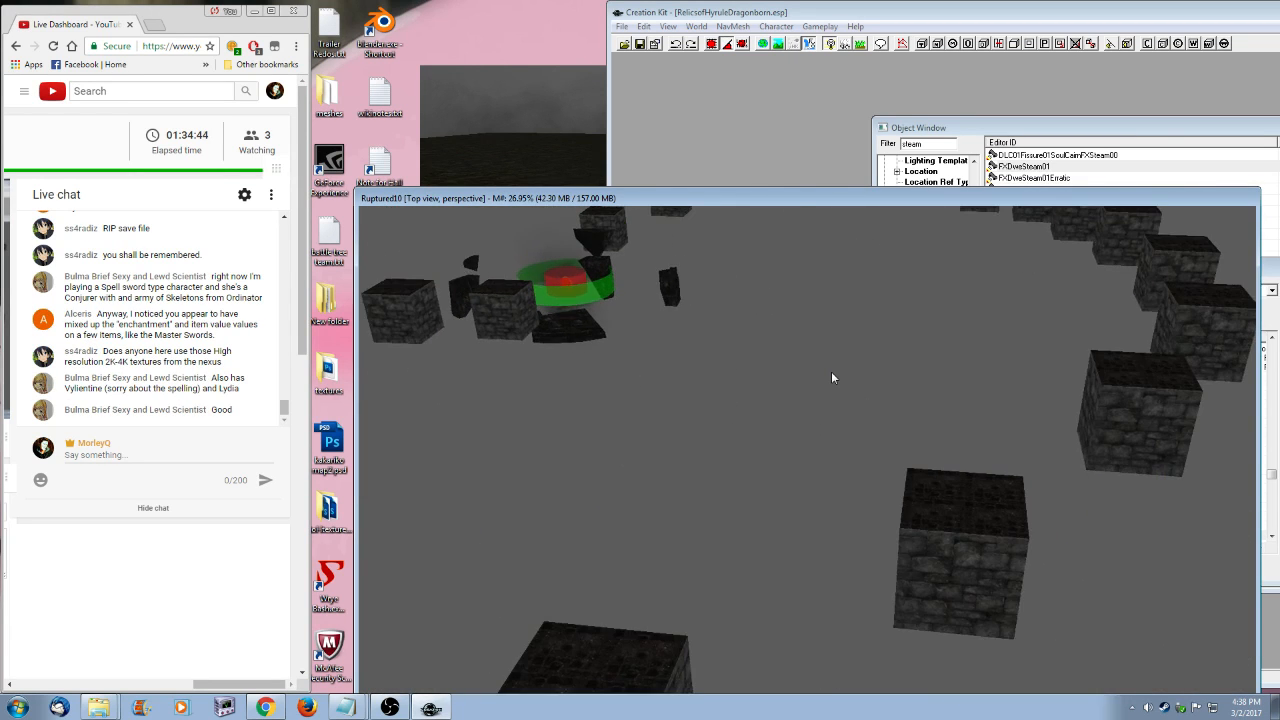
{"action": "scroll", "coordinate": [820, 451], "scroll_direction": "down", "scroll_amount": 3}
{"action": "middle_click_drag", "start_coordinate": [820, 451], "coordinate": [873, 503], "text": "shift"}
{"action": "middle_click_drag", "start_coordinate": [822, 436], "coordinate": [929, 614], "text": "shift"}
{"action": "scroll", "coordinate": [898, 485], "scroll_direction": "up", "scroll_amount": 3}
{"action": "scroll", "coordinate": [929, 609], "scroll_direction": "up", "scroll_amount": 3}
{"action": "left_click", "coordinate": [738, 508]}
{"action": "middle_click_drag", "start_coordinate": [738, 508], "coordinate": [941, 590], "text": "shift"}
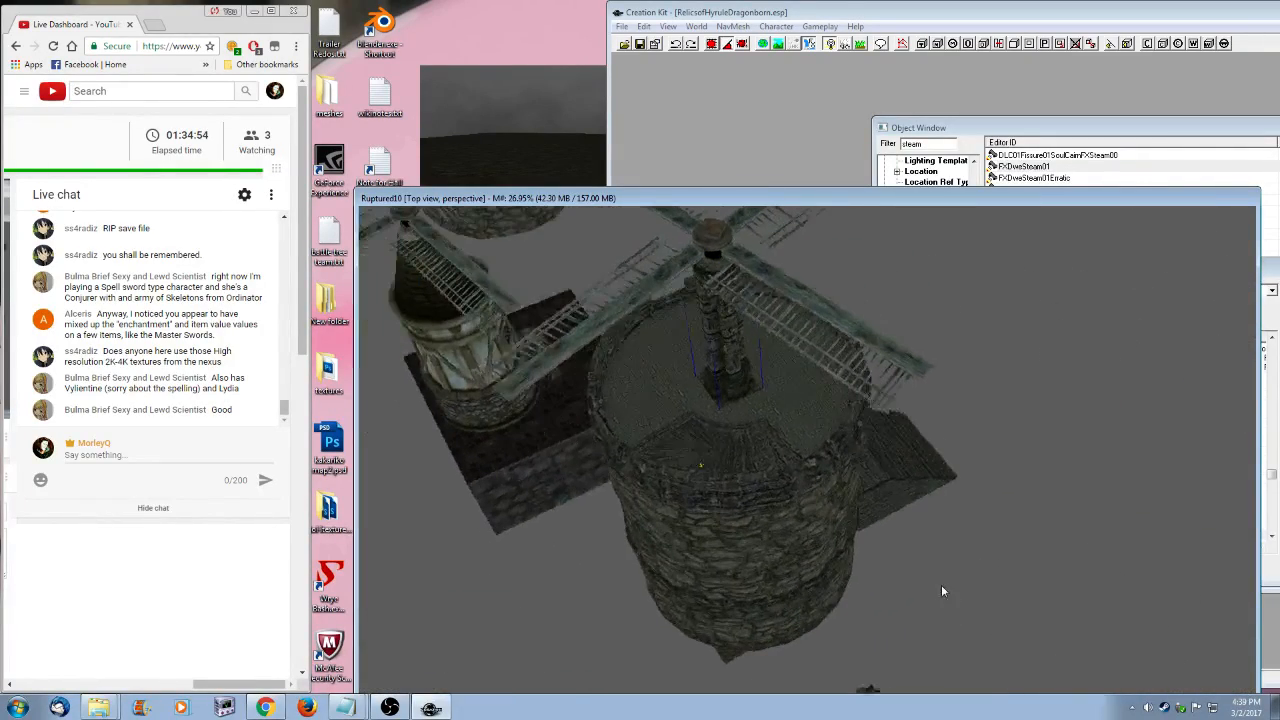
{"action": "scroll", "coordinate": [886, 589], "scroll_direction": "up", "scroll_amount": 5}
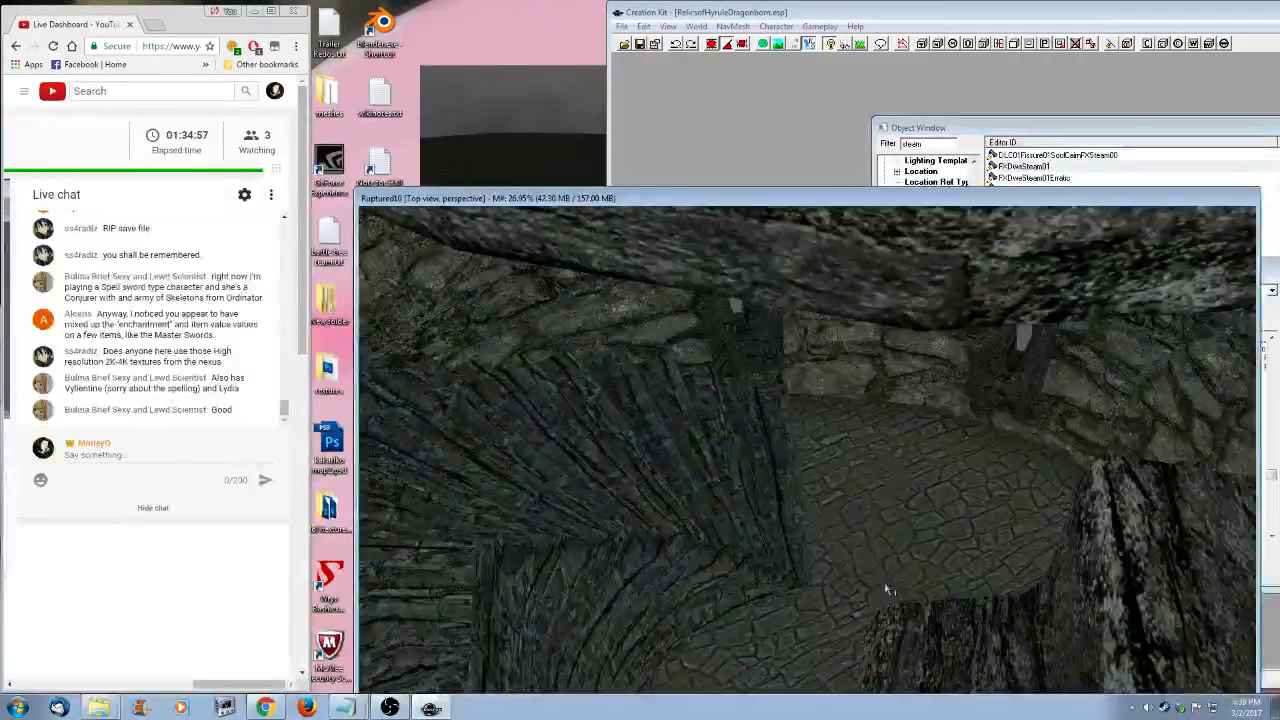
{"action": "scroll", "coordinate": [886, 589], "scroll_direction": "down", "scroll_amount": 4}
{"action": "middle_click_drag", "start_coordinate": [886, 589], "coordinate": [803, 481], "text": "shift"}
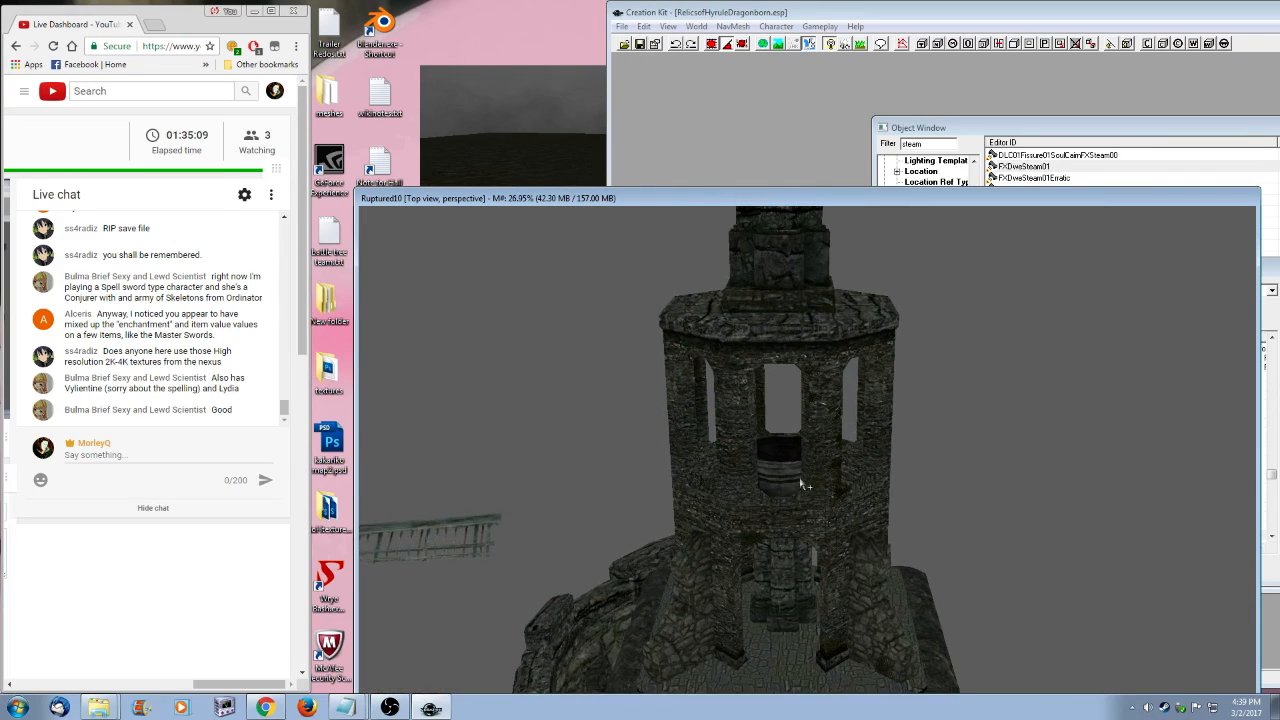
{"action": "left_click", "coordinate": [848, 534]}
{"action": "left_click", "coordinate": [848, 534]}
{"action": "left_click", "coordinate": [848, 534]}
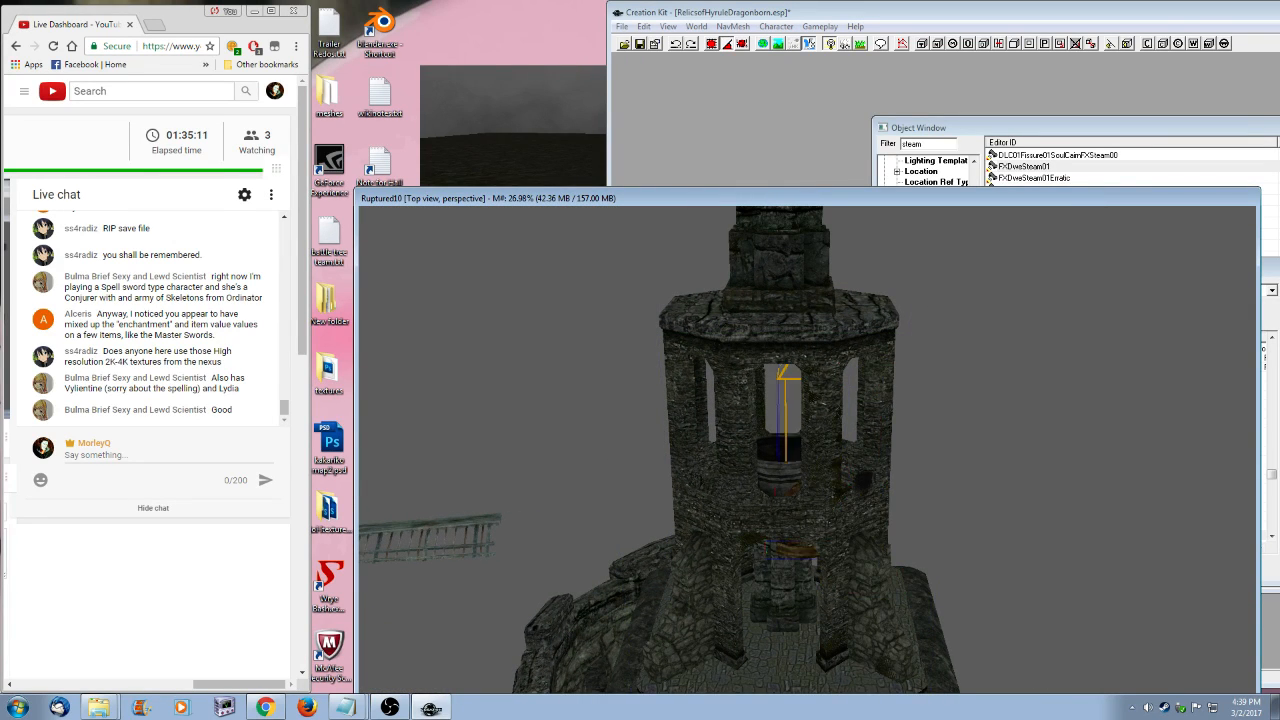
{"action": "scroll", "coordinate": [791, 486], "scroll_direction": "up", "scroll_amount": 5}
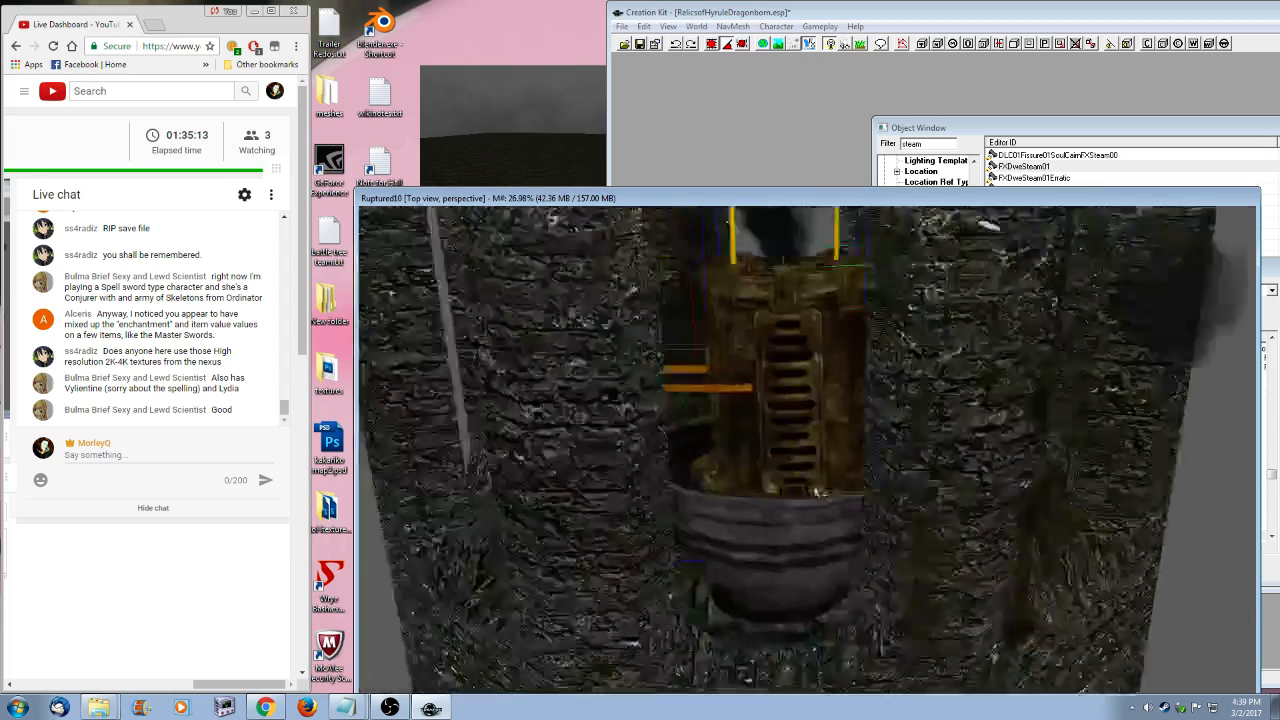
{"action": "middle_click_drag", "start_coordinate": [814, 491], "coordinate": [826, 514]}
- Switch to Open Broadcaster Software to check the stream status, and minimize it again
{"action": "left_click", "coordinate": [390, 707]}
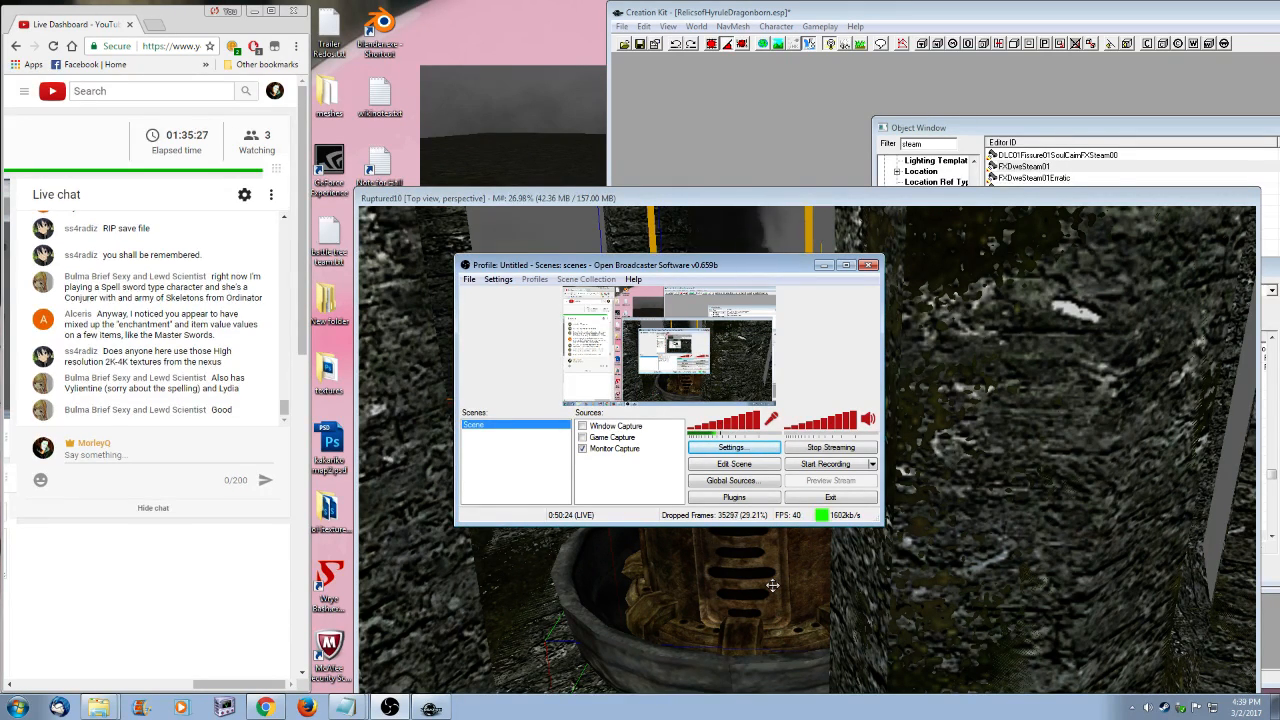
{"action": "left_click", "coordinate": [822, 266]}
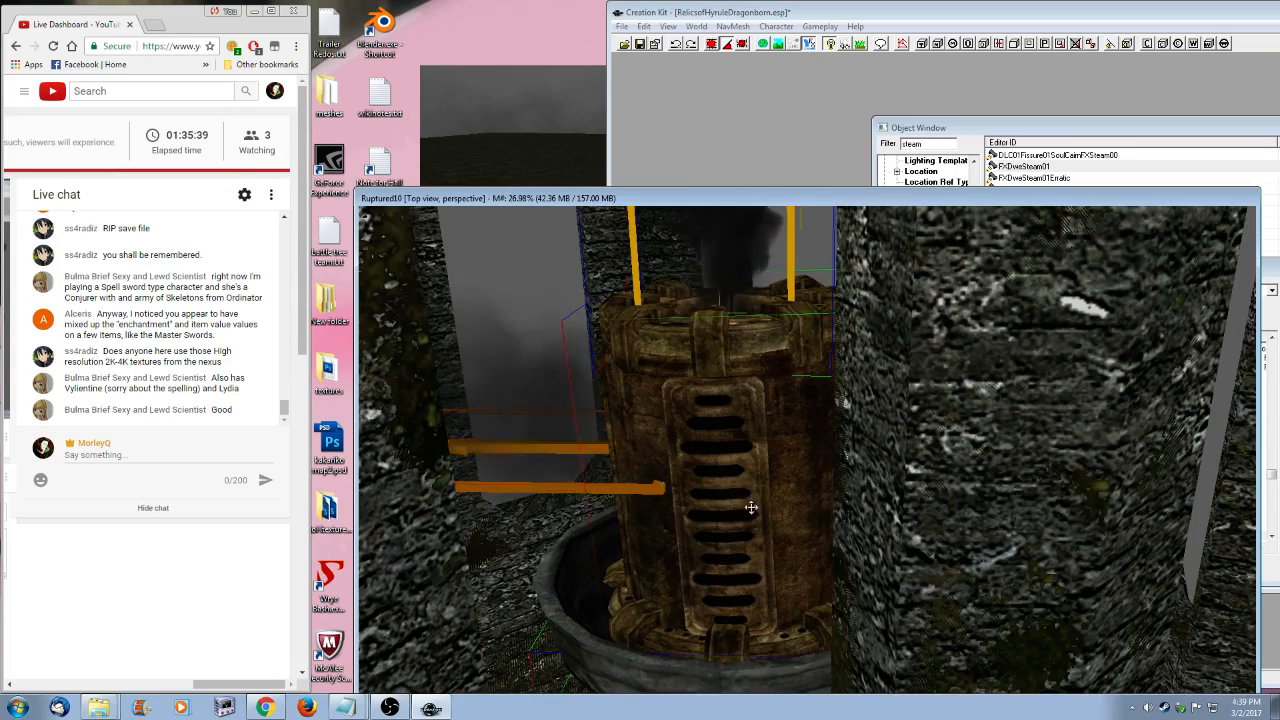
- Raise the pasted chimney and its effects vertically so the chimney's base sits inside the stone bowl
{"action": "scroll", "coordinate": [757, 451], "scroll_direction": "up", "scroll_amount": 5}
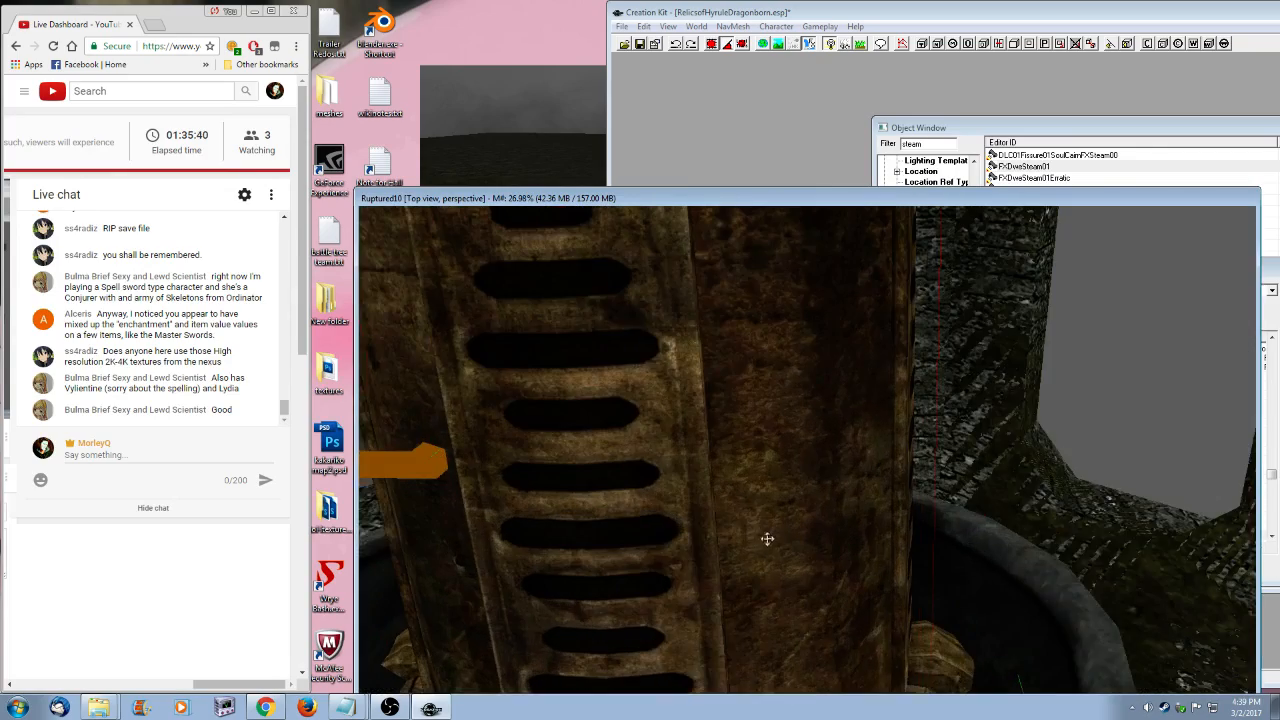
{"action": "scroll", "coordinate": [767, 539], "scroll_direction": "down", "scroll_amount": 3}
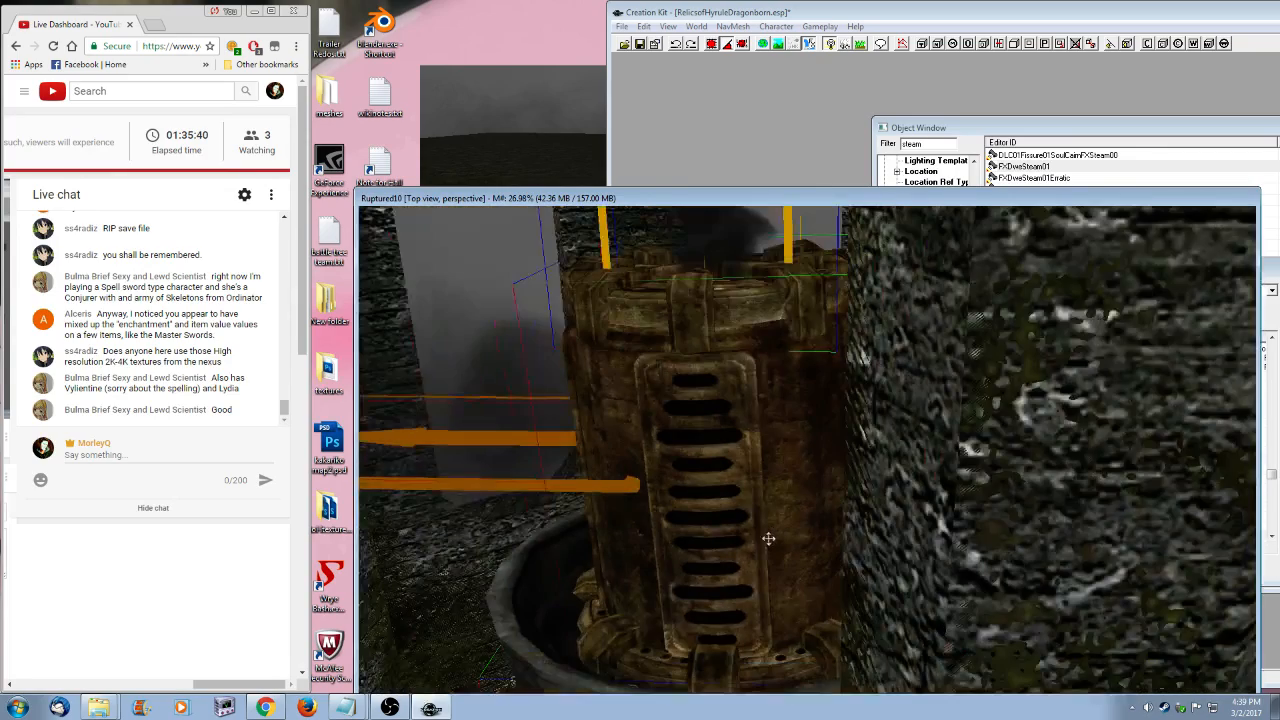
{"action": "middle_click_drag", "start_coordinate": [768, 539], "coordinate": [830, 589], "text": "shift"}
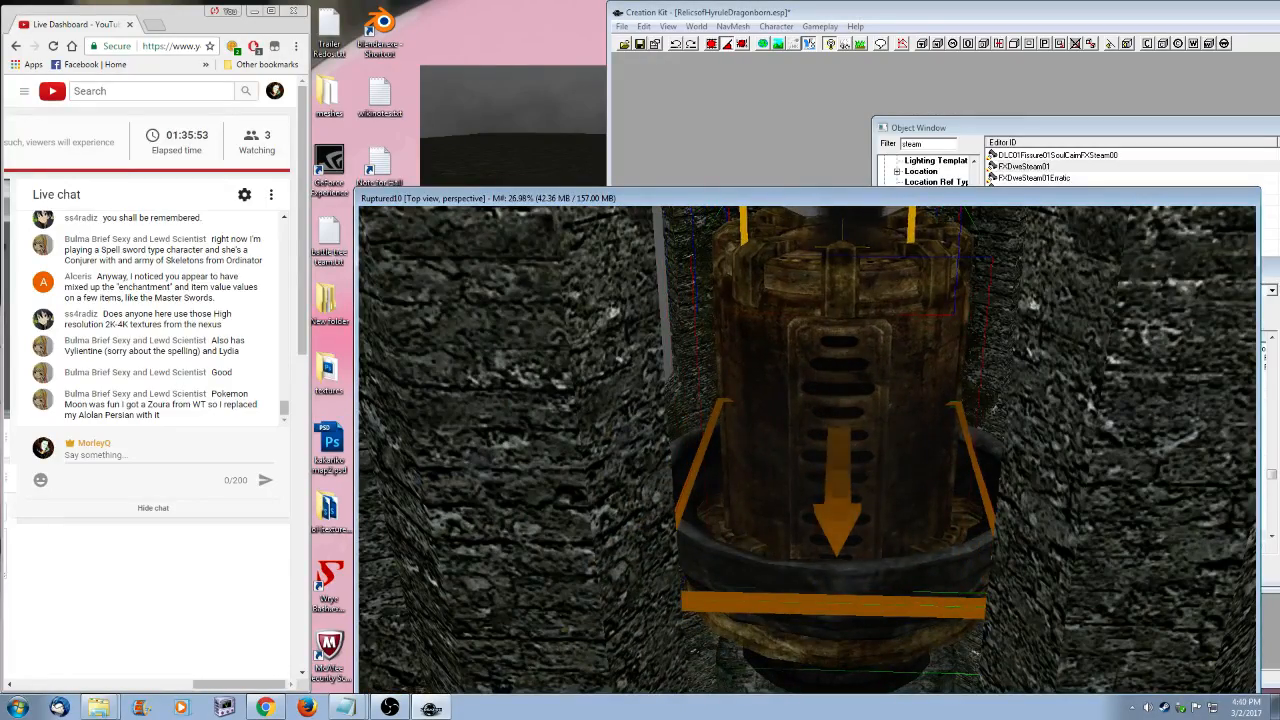
{"action": "left_click_drag", "start_coordinate": [830, 589], "coordinate": [833, 522]}
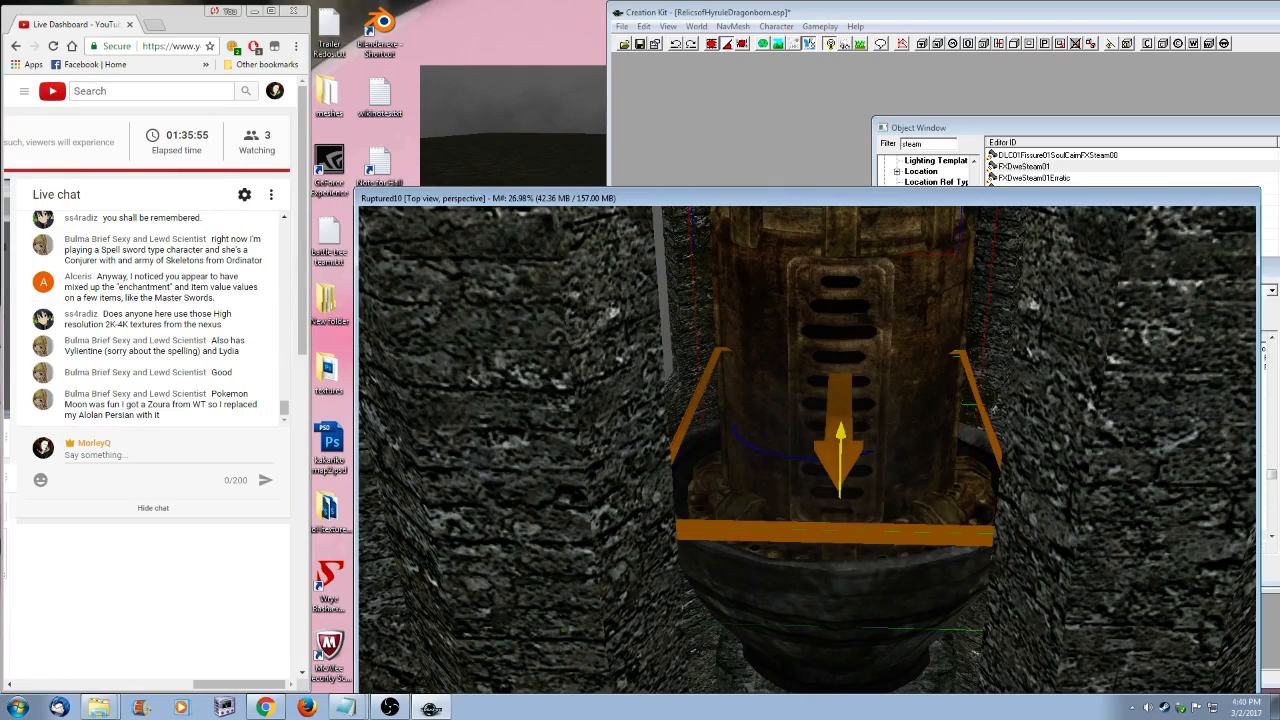
{"action": "mouse_move", "coordinate": [834, 500]}
{"action": "middle_mouse_down", "text": "shift"}
{"action": "mouse_move", "coordinate": [835, 451]}
{"action": "mouse_move", "coordinate": [868, 464]}
{"action": "mouse_move", "coordinate": [838, 500]}
{"action": "mouse_move", "coordinate": [826, 487]}
{"action": "middle_mouse_up", "text": "shift"}
- Try tilting the upright smoke effect above the octagonal tower's chimney, and undo the rotation
{"action": "scroll", "coordinate": [868, 464], "scroll_direction": "down", "scroll_amount": 5}
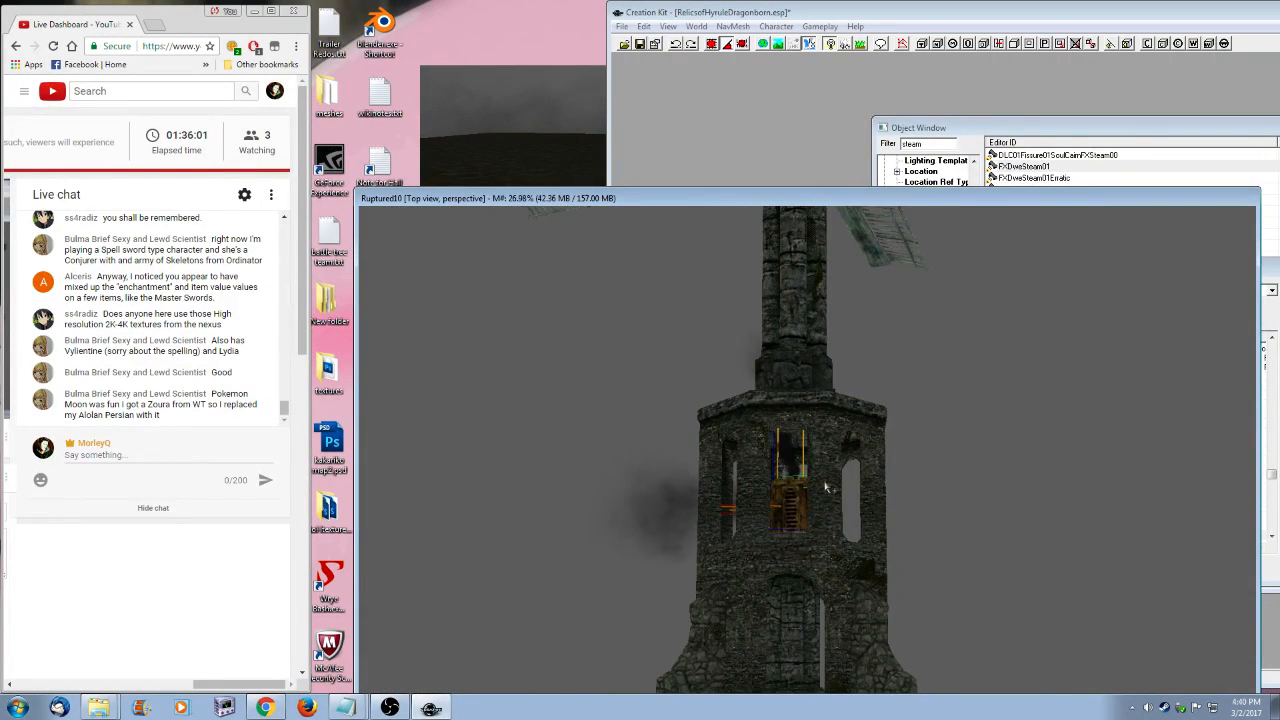
{"action": "scroll", "coordinate": [826, 487], "scroll_direction": "up", "scroll_amount": 4}
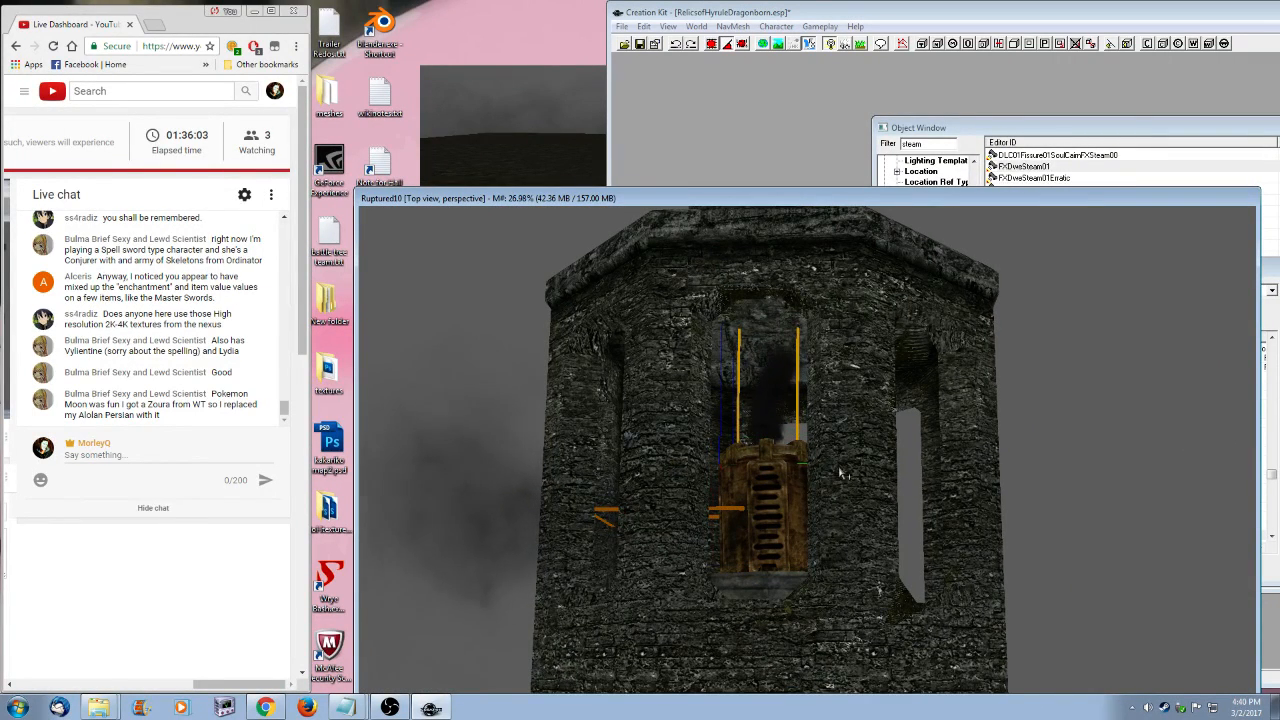
{"action": "middle_click_drag", "start_coordinate": [783, 516], "coordinate": [847, 499], "text": "shift"}
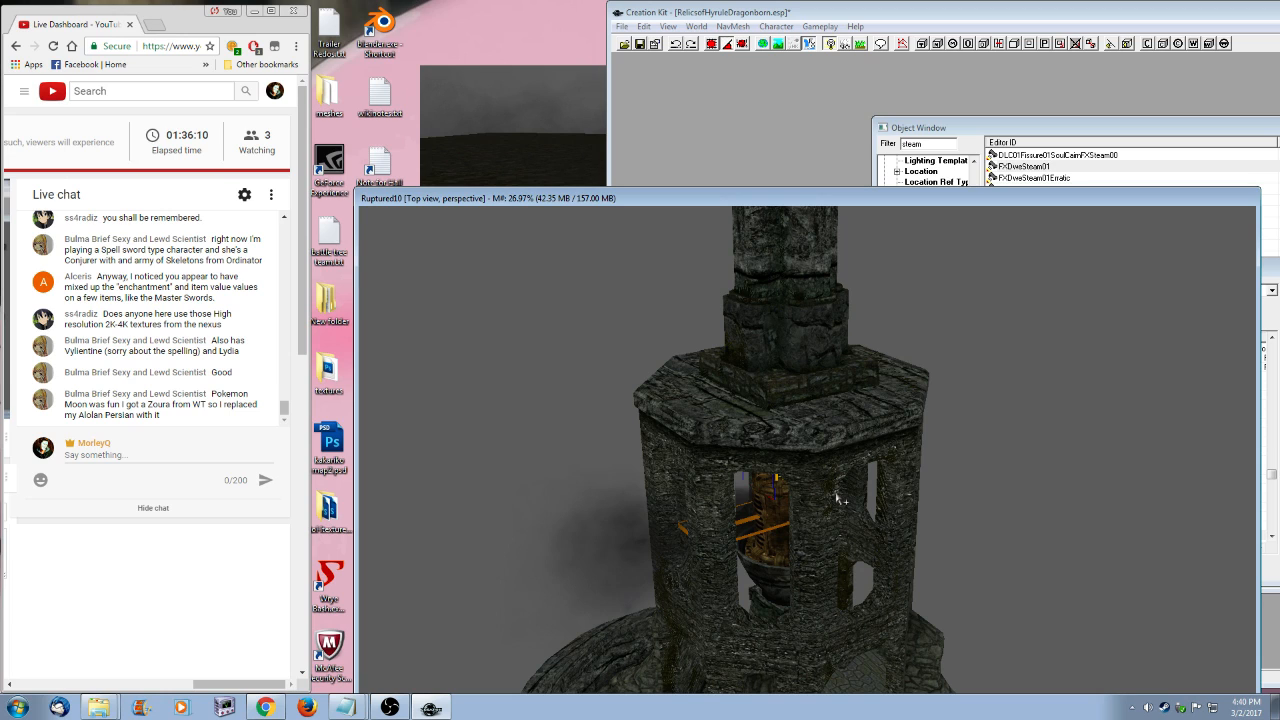
{"action": "middle_click_drag", "start_coordinate": [840, 500], "coordinate": [760, 505], "text": "shift"}
{"action": "scroll", "coordinate": [760, 507], "scroll_direction": "up", "scroll_amount": 3}
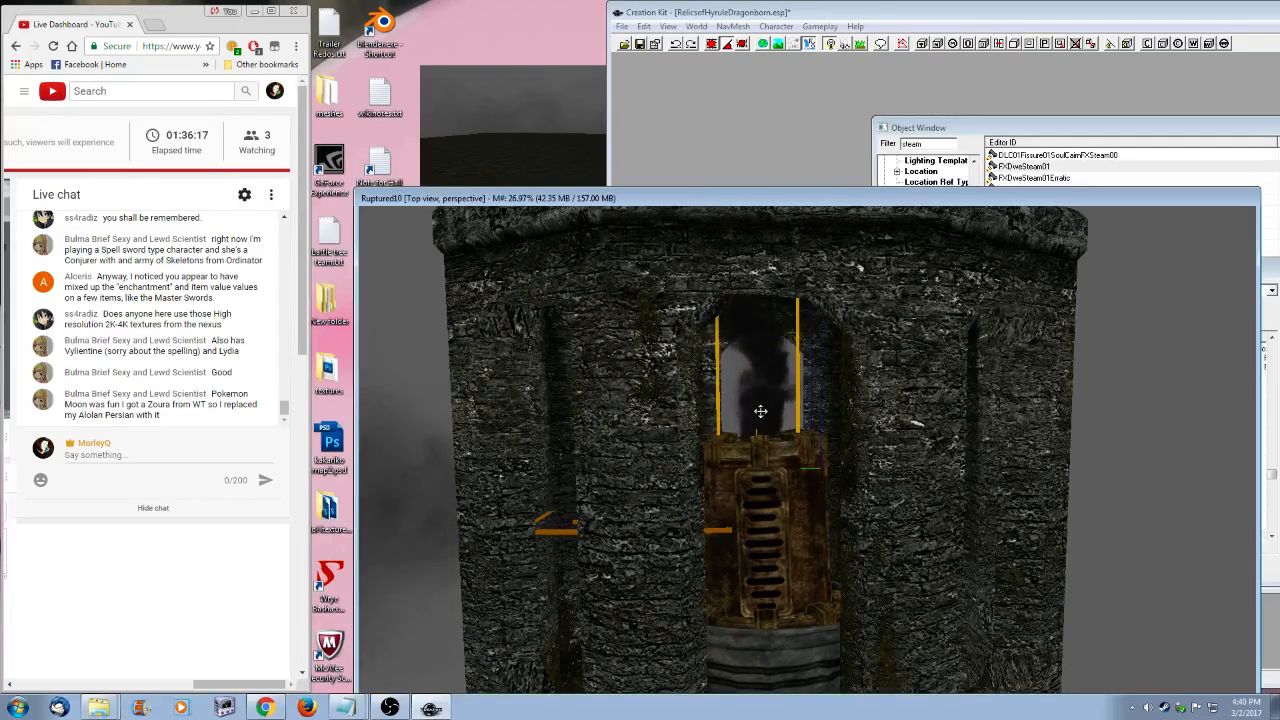
{"action": "left_click_drag", "start_coordinate": [812, 382], "coordinate": [837, 440]}
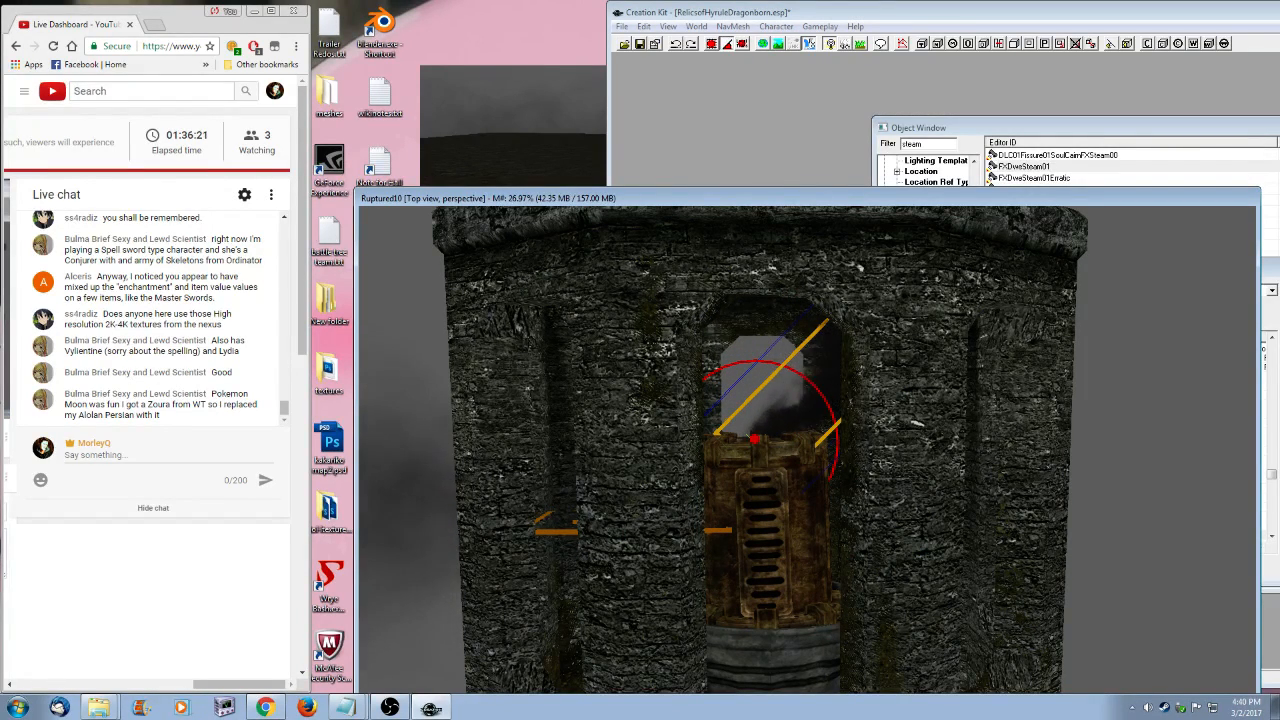
{"action": "key", "text": "ctrl+z"}
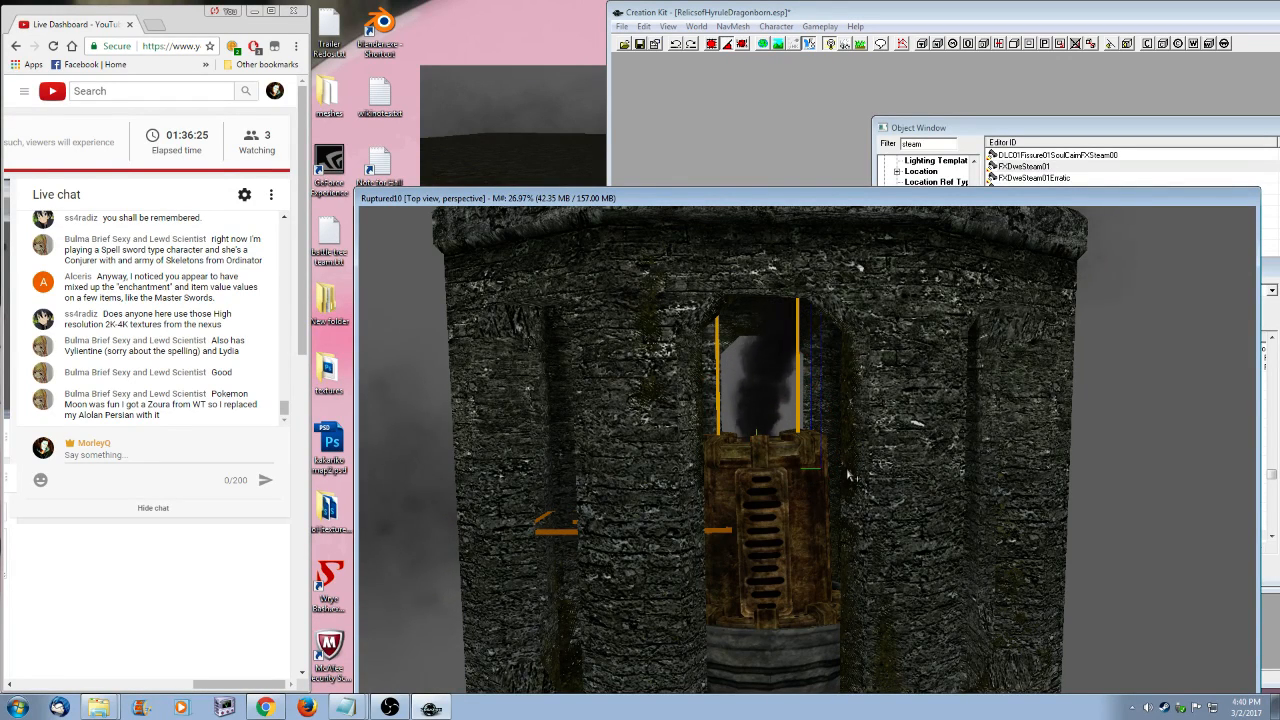
- Delete the upright smoke effect above the chimney in the octagonal tower
{"action": "key", "text": "Delete"}
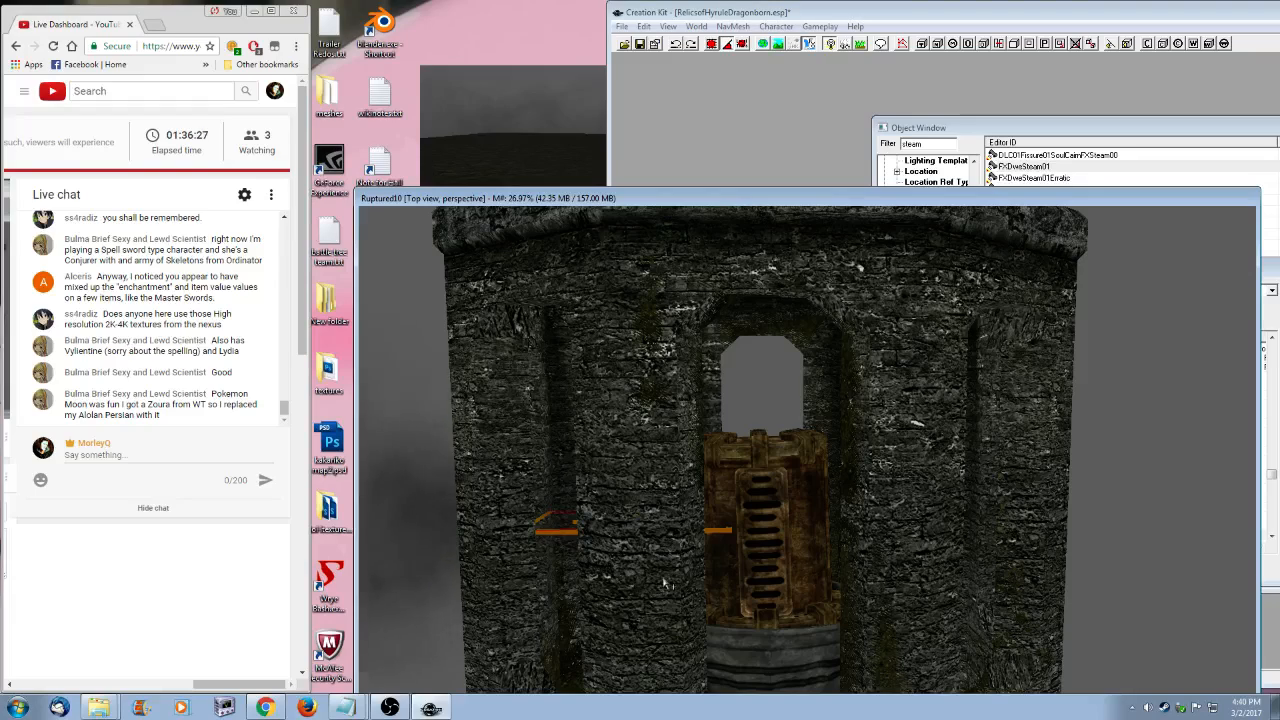
{"action": "middle_click_drag", "start_coordinate": [690, 603], "coordinate": [691, 642]}
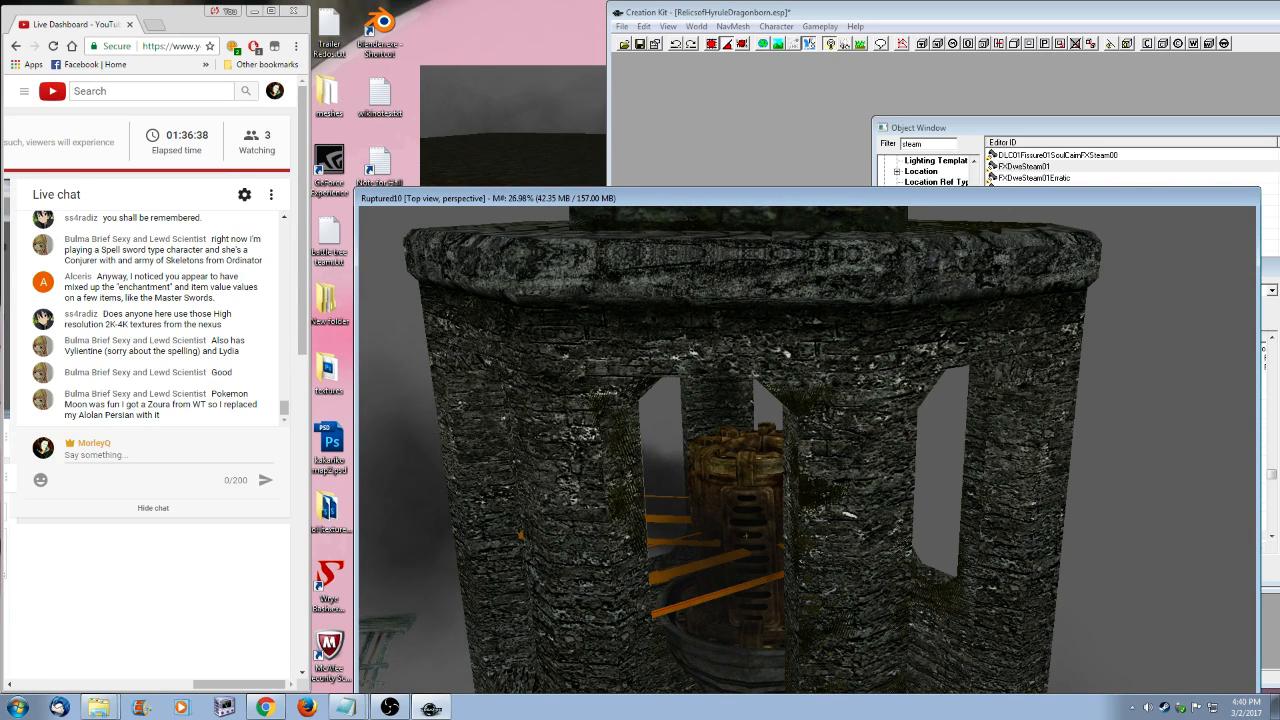
{"action": "scroll", "coordinate": [893, 636], "scroll_direction": "down", "scroll_amount": 5}
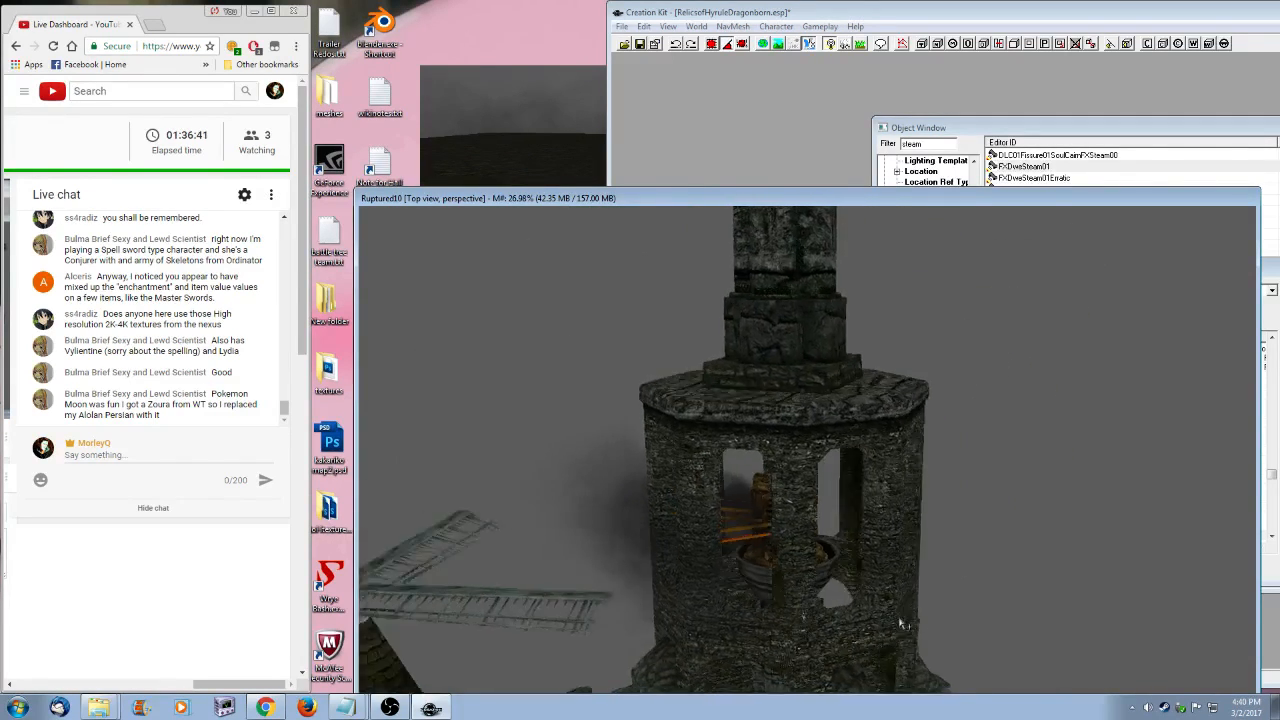
- List the Dwemer pipe statics in the Object Window, with the steam filter cleared
{"action": "middle_click_drag", "start_coordinate": [893, 636], "coordinate": [757, 566], "text": "shift"}
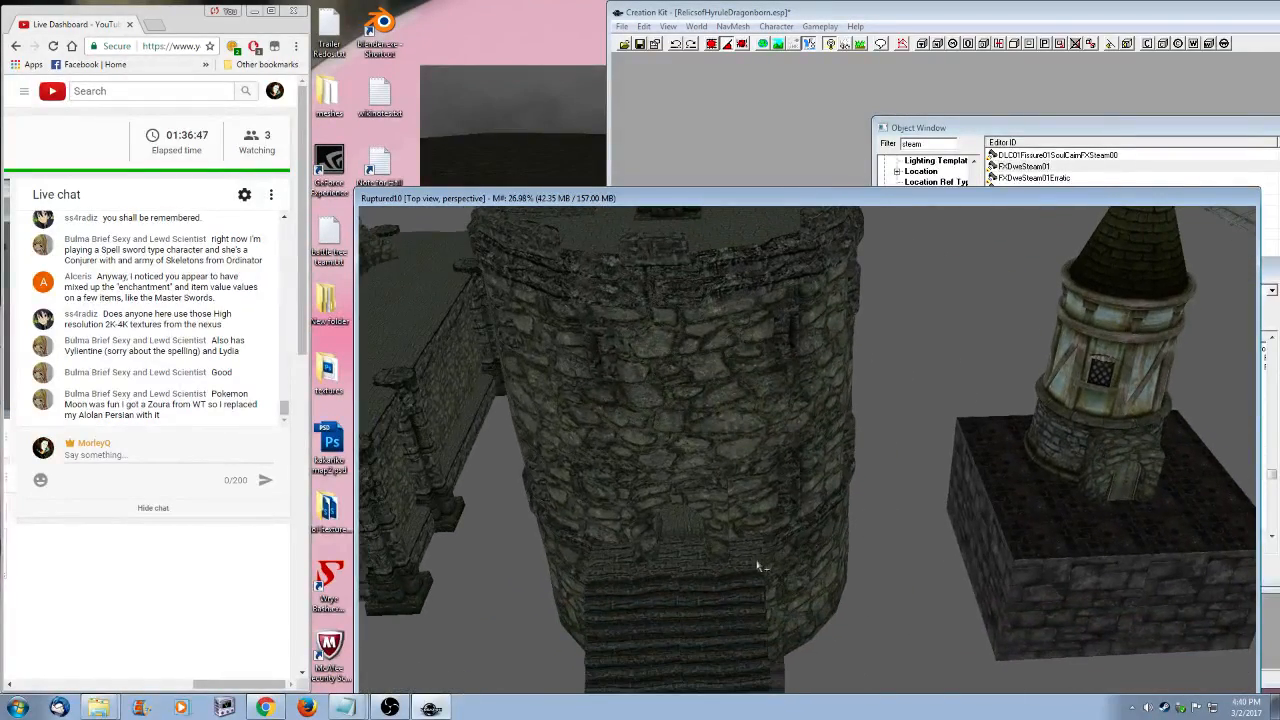
{"action": "scroll", "coordinate": [840, 585], "scroll_direction": "up", "scroll_amount": 10}
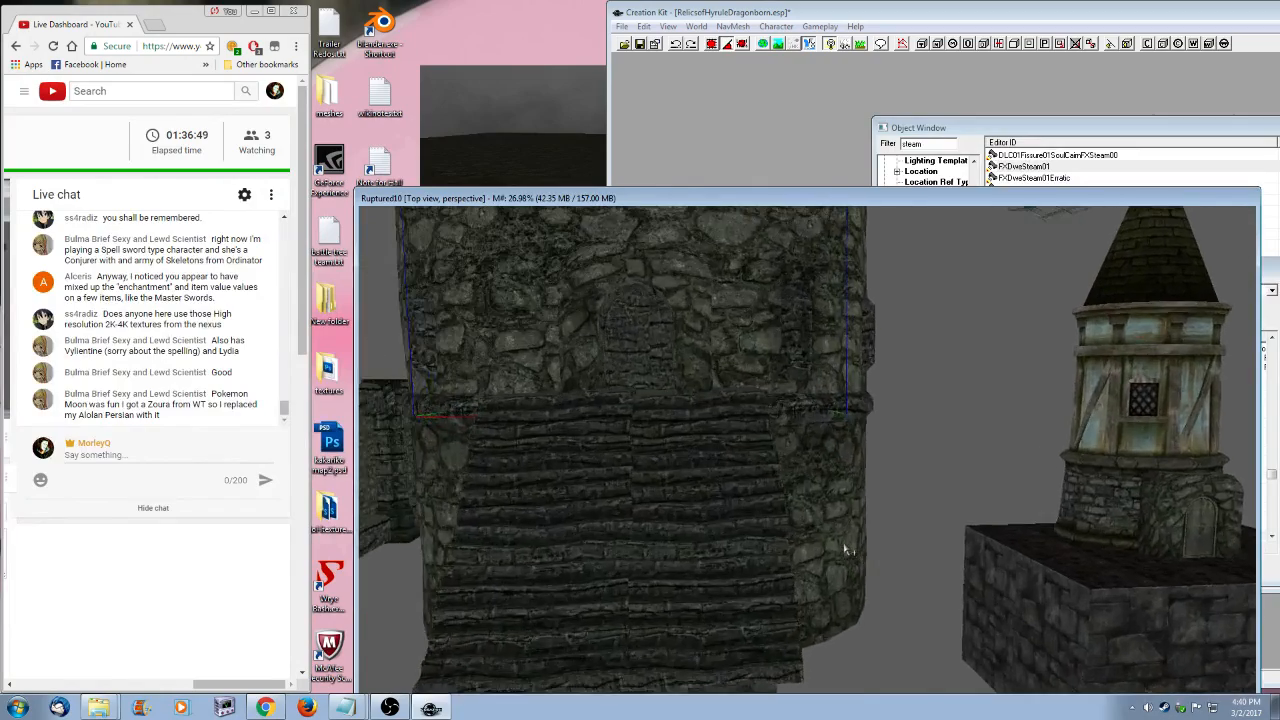
{"action": "scroll", "coordinate": [860, 560], "scroll_direction": "up", "scroll_amount": 10}
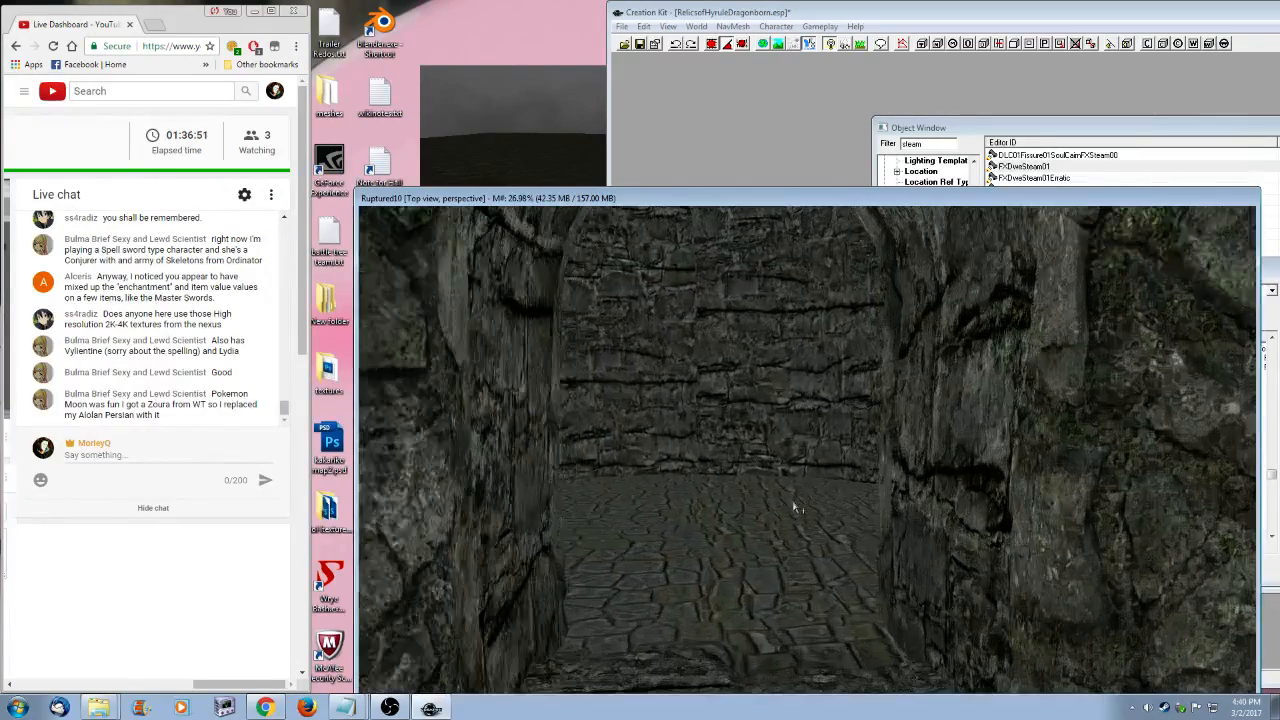
{"action": "scroll", "coordinate": [793, 506], "scroll_direction": "up", "scroll_amount": 3}
{"action": "left_click", "coordinate": [983, 128]}
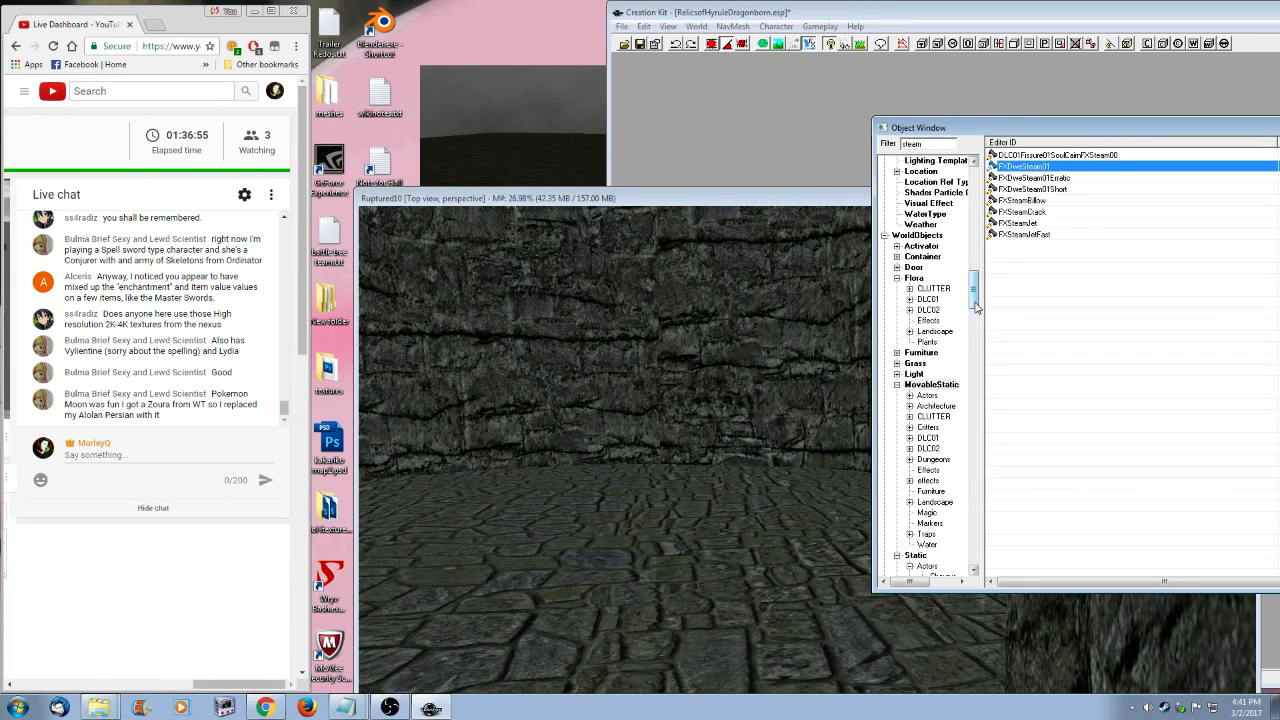
{"action": "left_click_drag", "start_coordinate": [973, 293], "coordinate": [975, 462]}
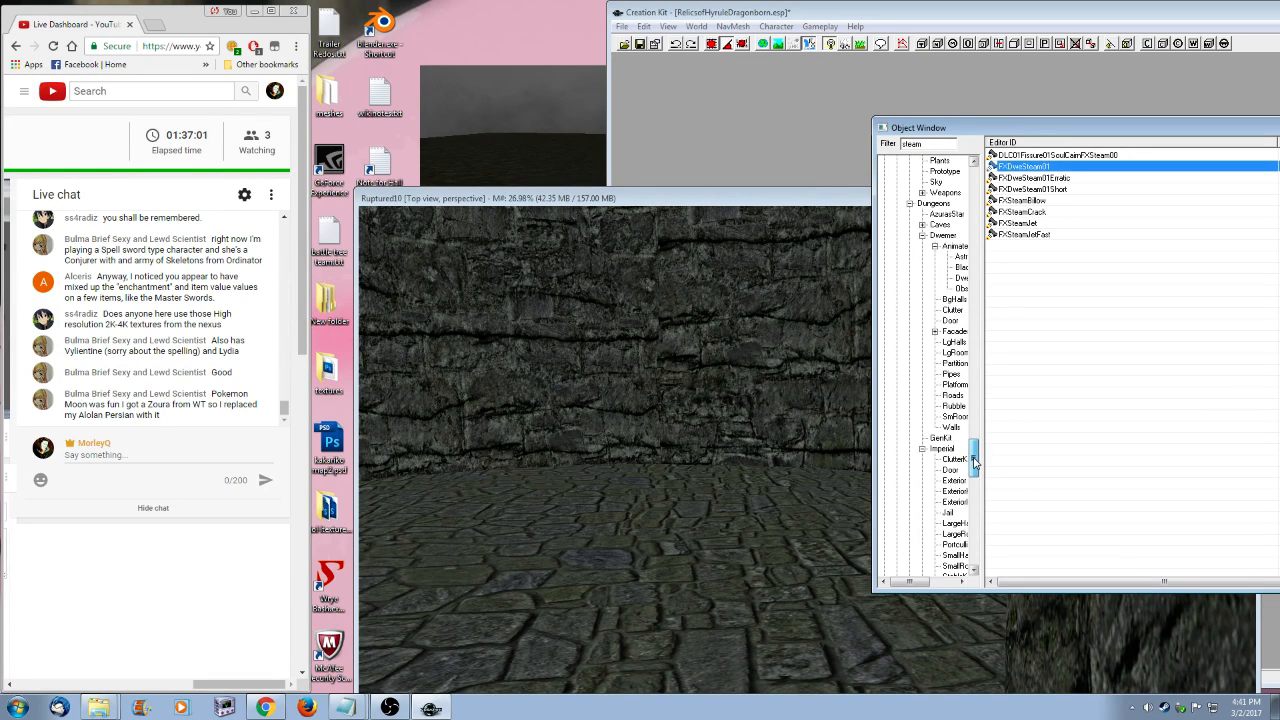
{"action": "left_click", "coordinate": [949, 374]}
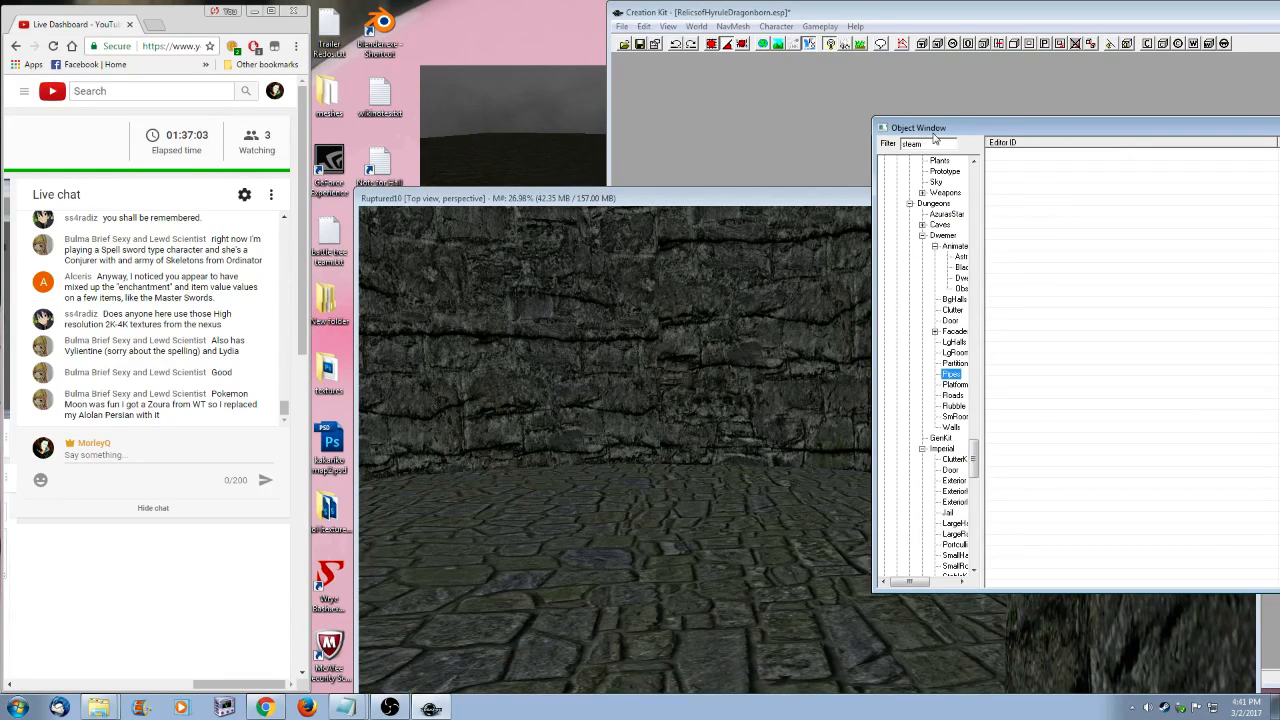
{"action": "left_click_drag", "start_coordinate": [935, 130], "coordinate": [940, 138]}
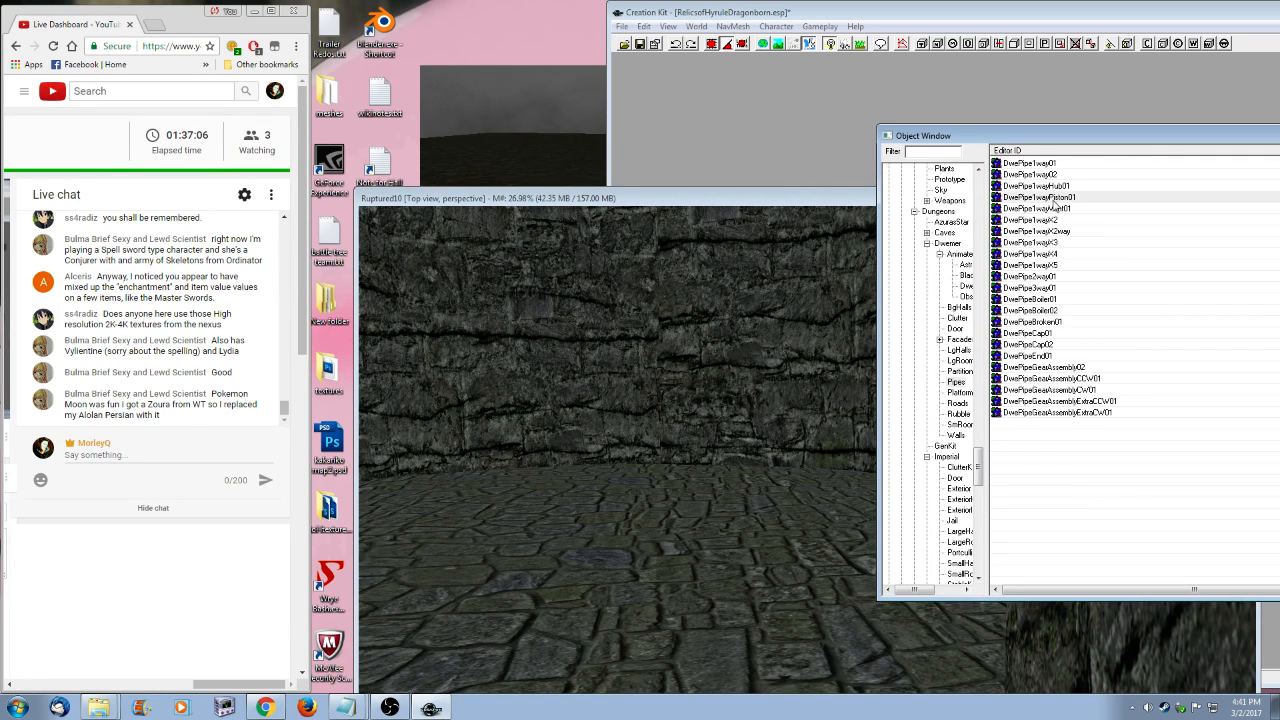
- Place DwePipe1wayPiston01 upright on the stone floor inside the round tower
{"action": "left_click_drag", "start_coordinate": [1055, 205], "coordinate": [743, 534]}
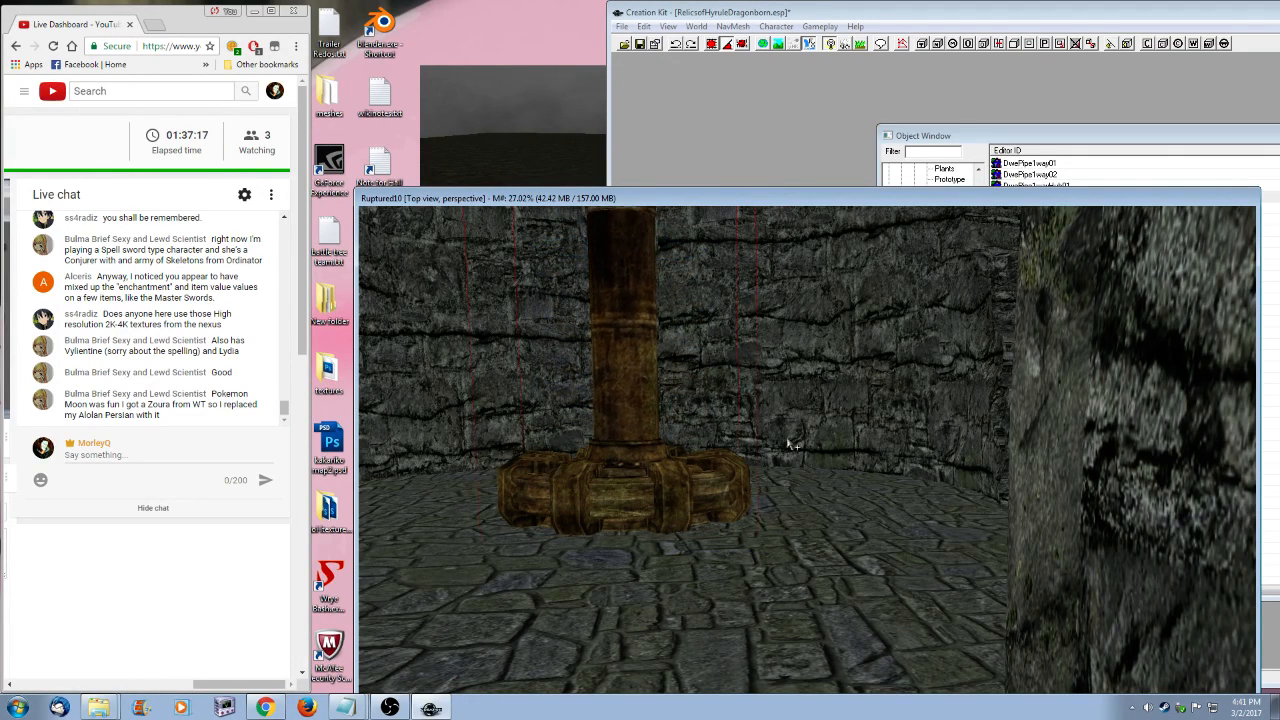
{"action": "left_click", "coordinate": [1087, 150]}
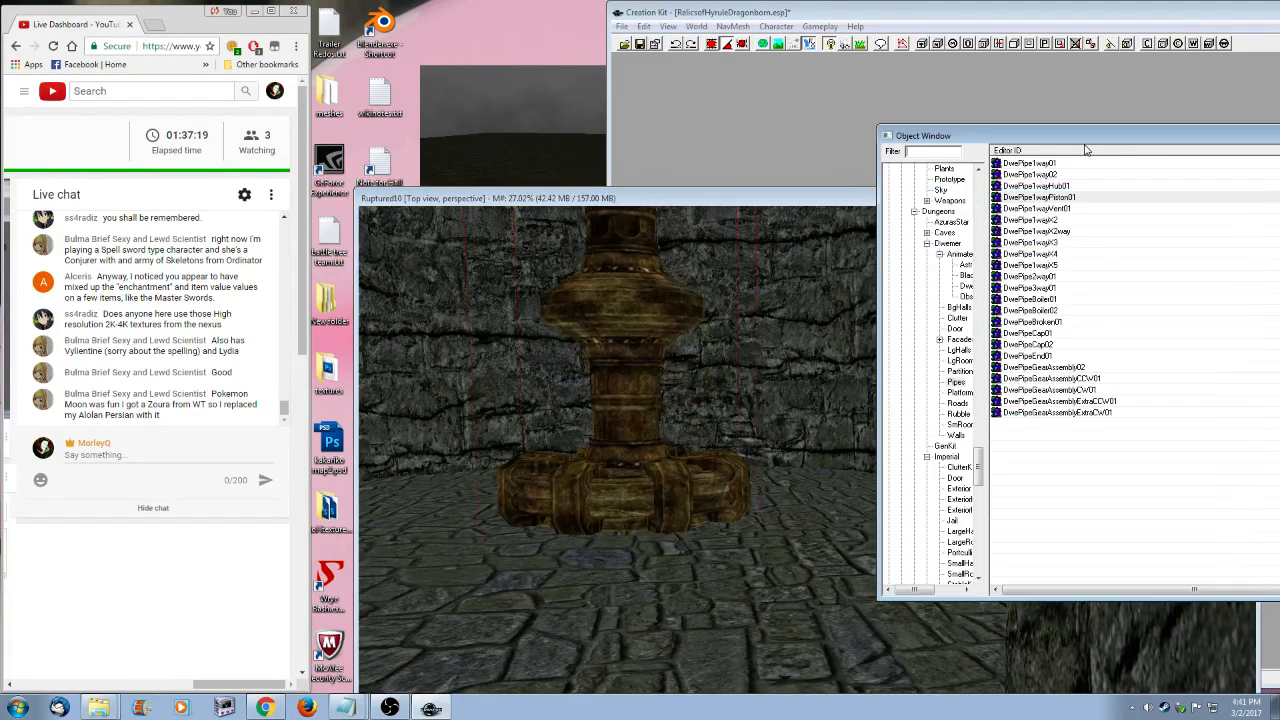
{"action": "left_click", "coordinate": [767, 268]}
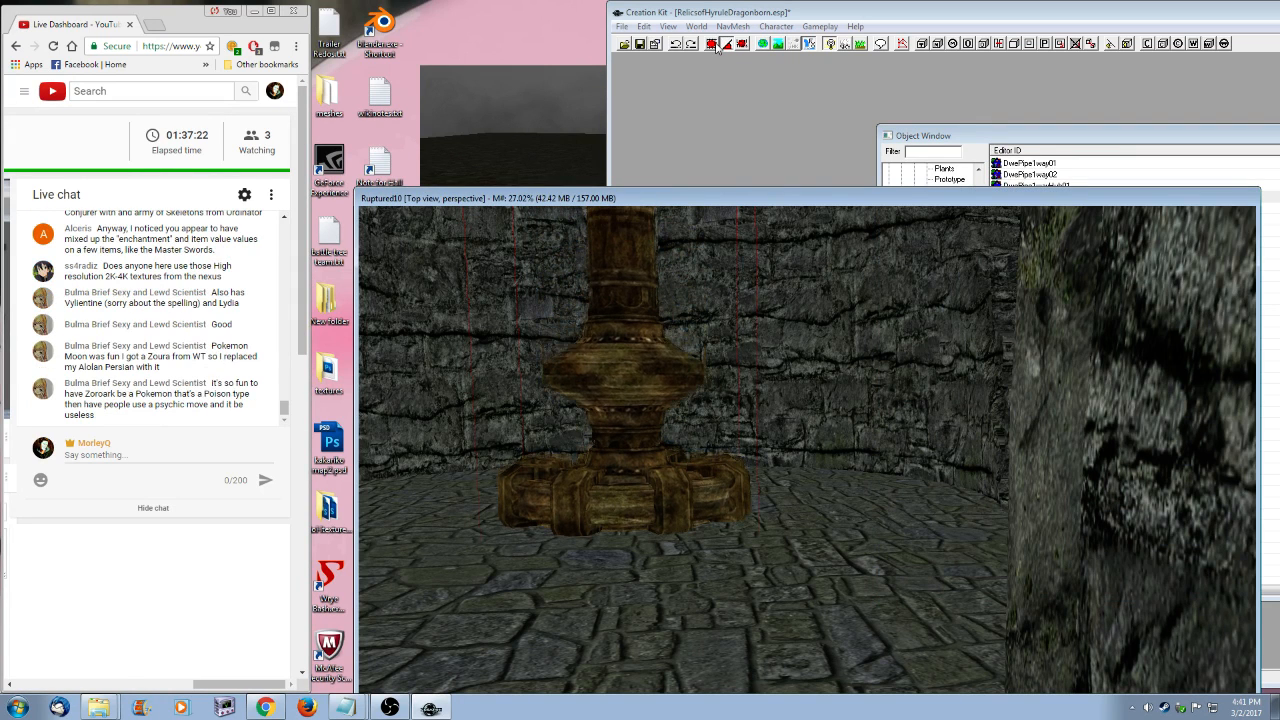
{"action": "middle_click_drag", "start_coordinate": [686, 540], "coordinate": [714, 558], "text": "shift"}
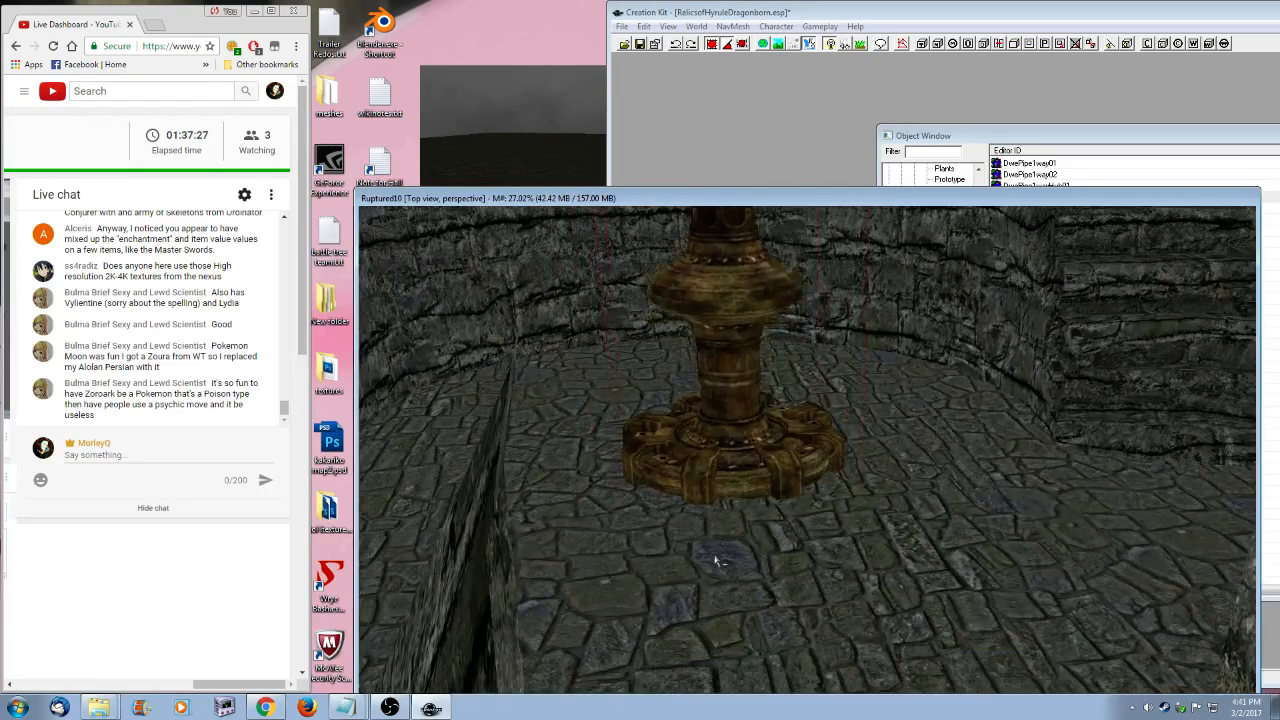
{"action": "scroll", "coordinate": [714, 558], "scroll_direction": "up", "scroll_amount": 2}
- Preview the Dwemer pipe cap models, inspect DwePipeCap01 from several angles, and close the preview
{"action": "left_click", "coordinate": [1113, 131]}
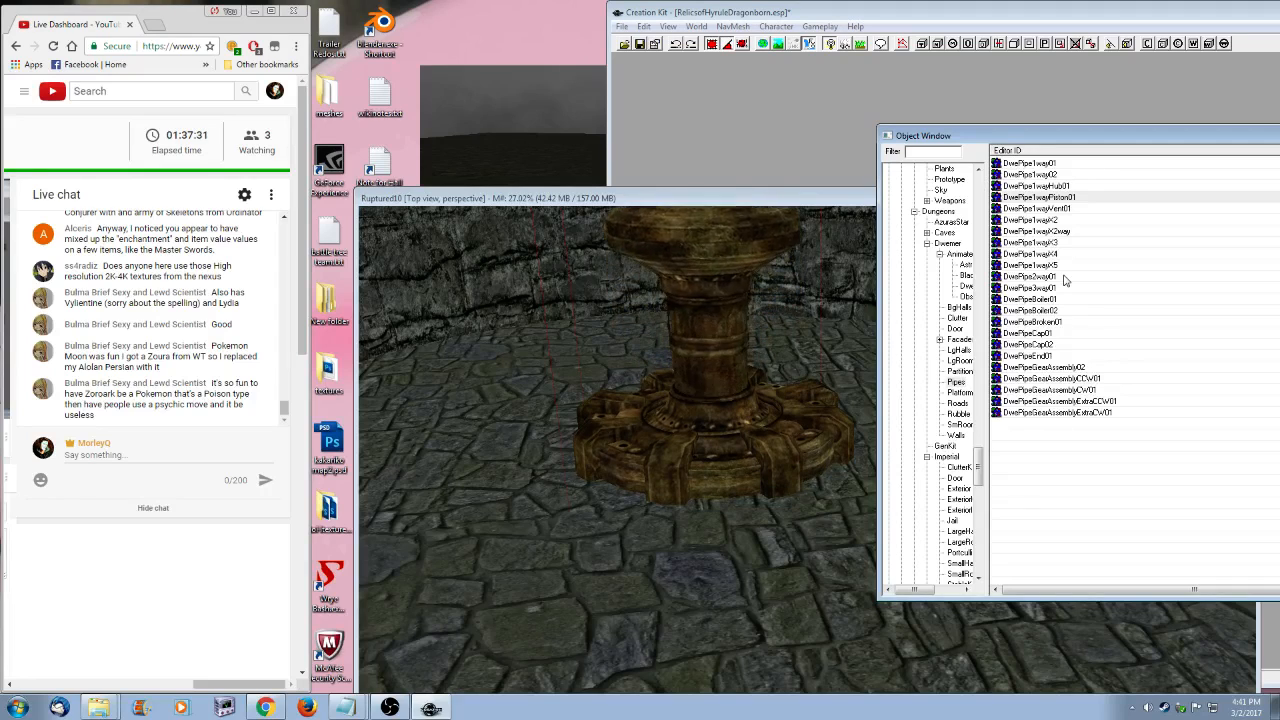
{"action": "right_click", "coordinate": [1041, 348]}
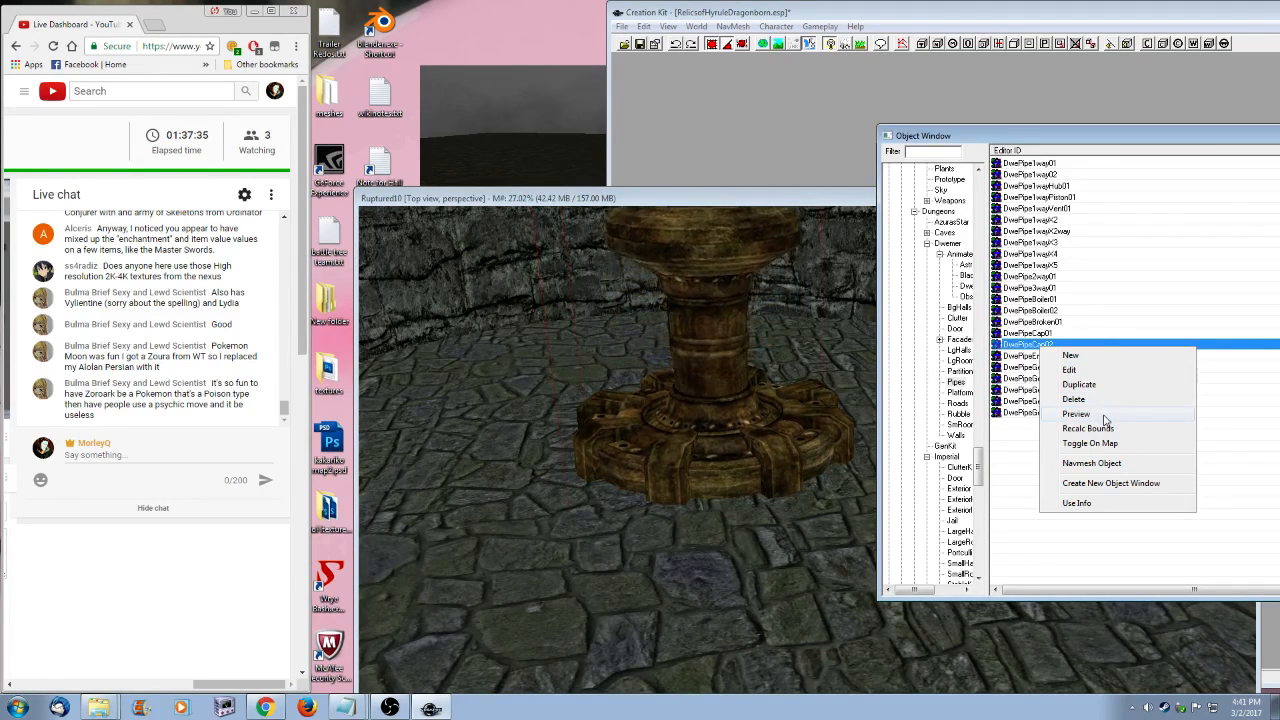
{"action": "left_click", "coordinate": [1068, 421]}
{"action": "middle_click_drag", "start_coordinate": [771, 372], "coordinate": [1029, 326], "text": "shift"}
{"action": "left_click", "coordinate": [1029, 333]}
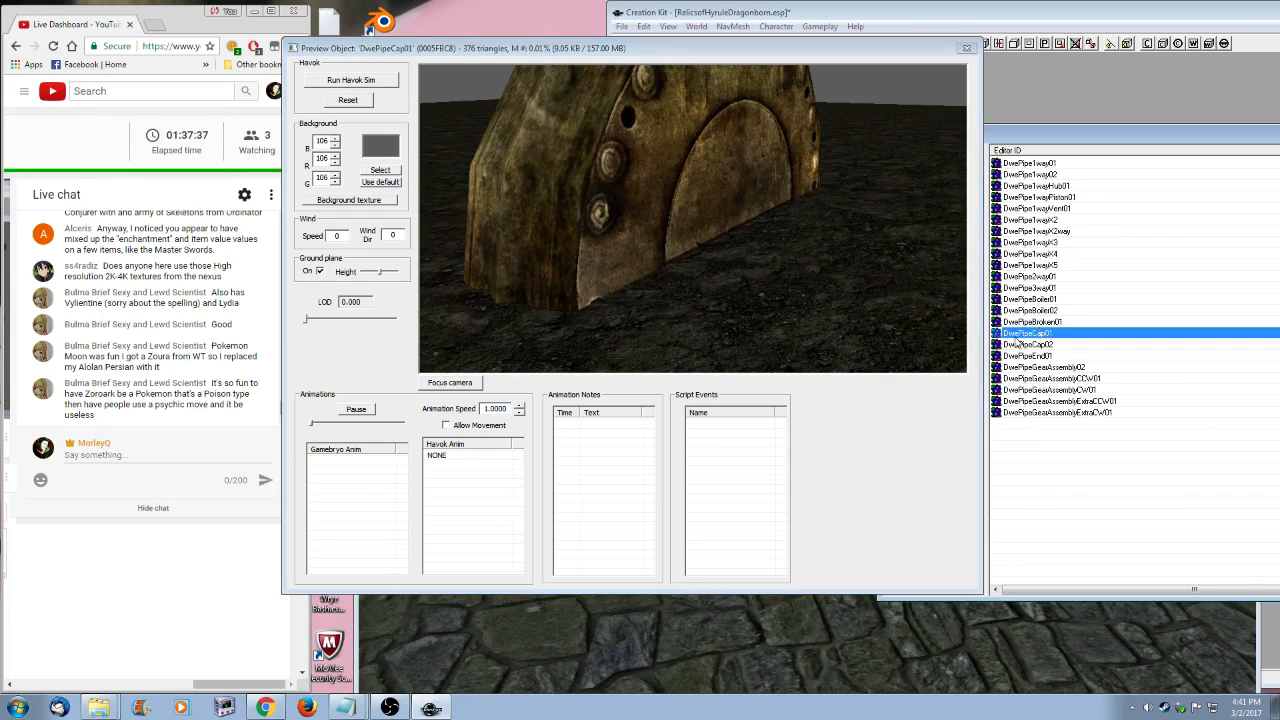
{"action": "middle_click_drag", "start_coordinate": [955, 310], "coordinate": [841, 278], "text": "shift"}
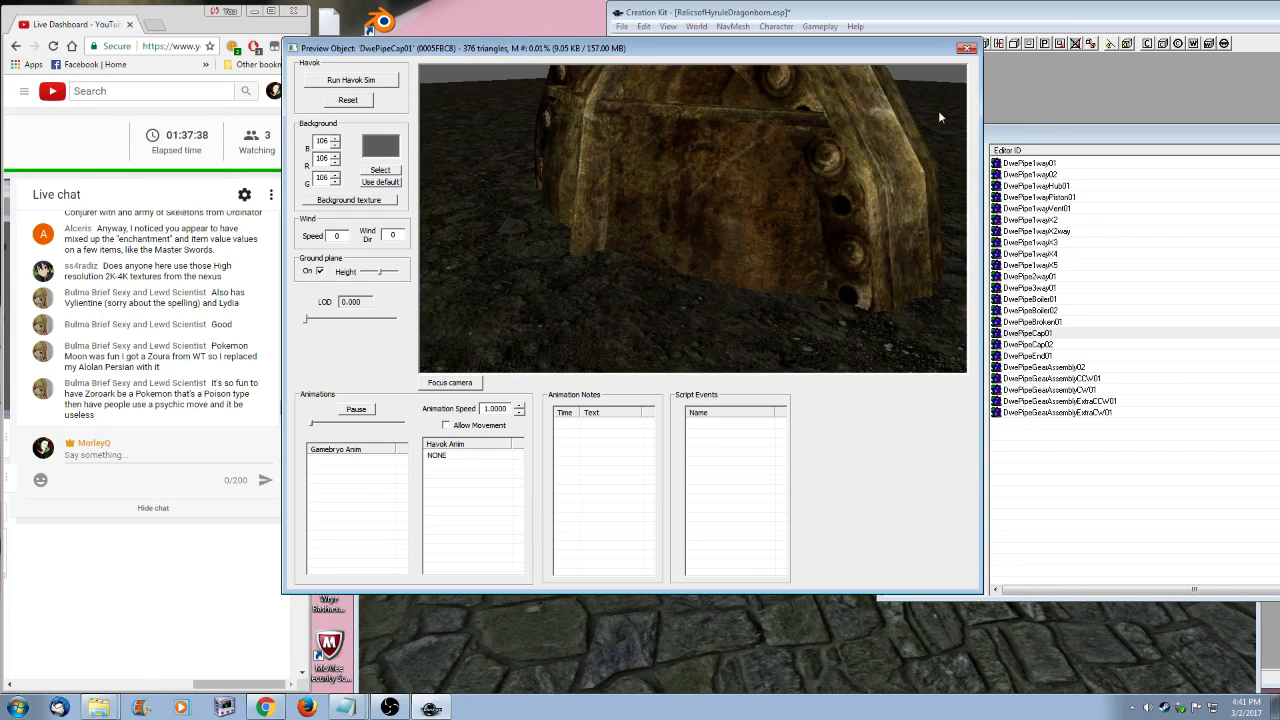
{"action": "left_click", "coordinate": [966, 48]}
- Add DwePipeEnd01 to the tower floor and centre it beneath the piston's base
{"action": "left_click_drag", "start_coordinate": [1032, 356], "coordinate": [763, 522]}
{"action": "key", "text": "c"}
{"action": "right_click_drag", "start_coordinate": [744, 522], "coordinate": [690, 520]}
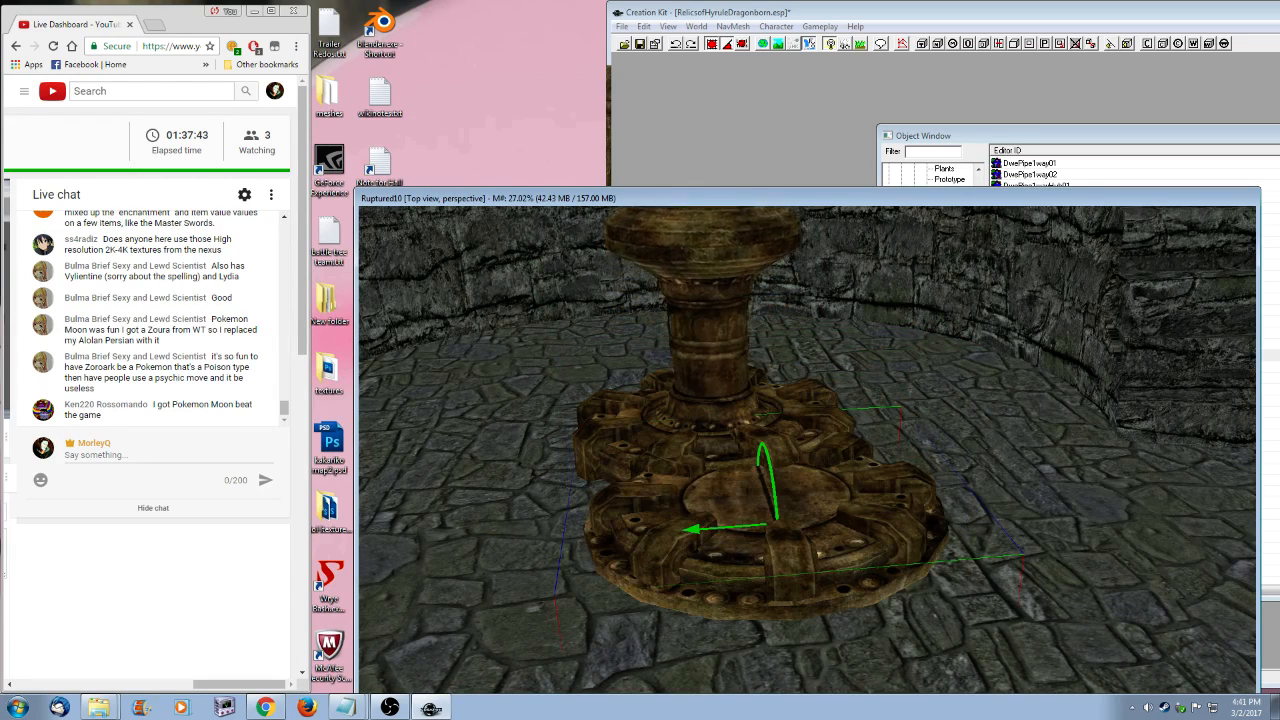
{"action": "left_click_drag", "start_coordinate": [690, 520], "coordinate": [638, 430]}
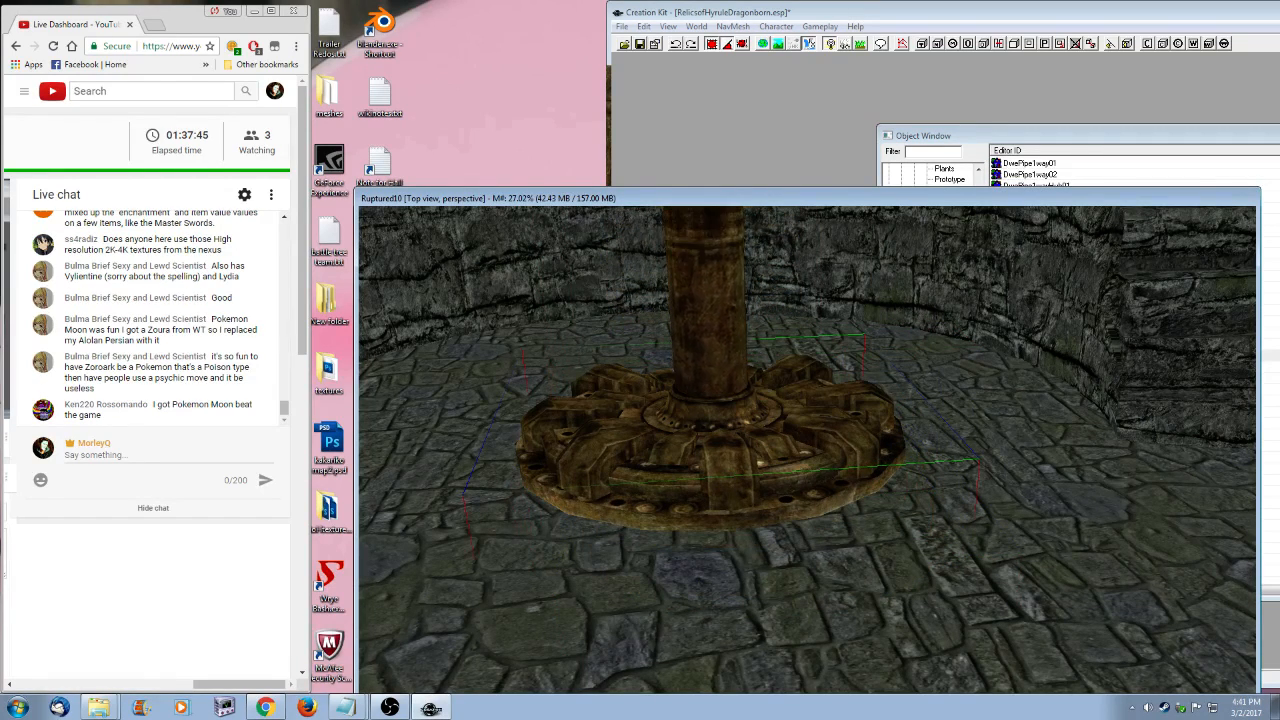
- Scale up the pipe end piece so it forms a wider base around the piston's foot, and adjust its height
{"action": "key", "text": "s"}
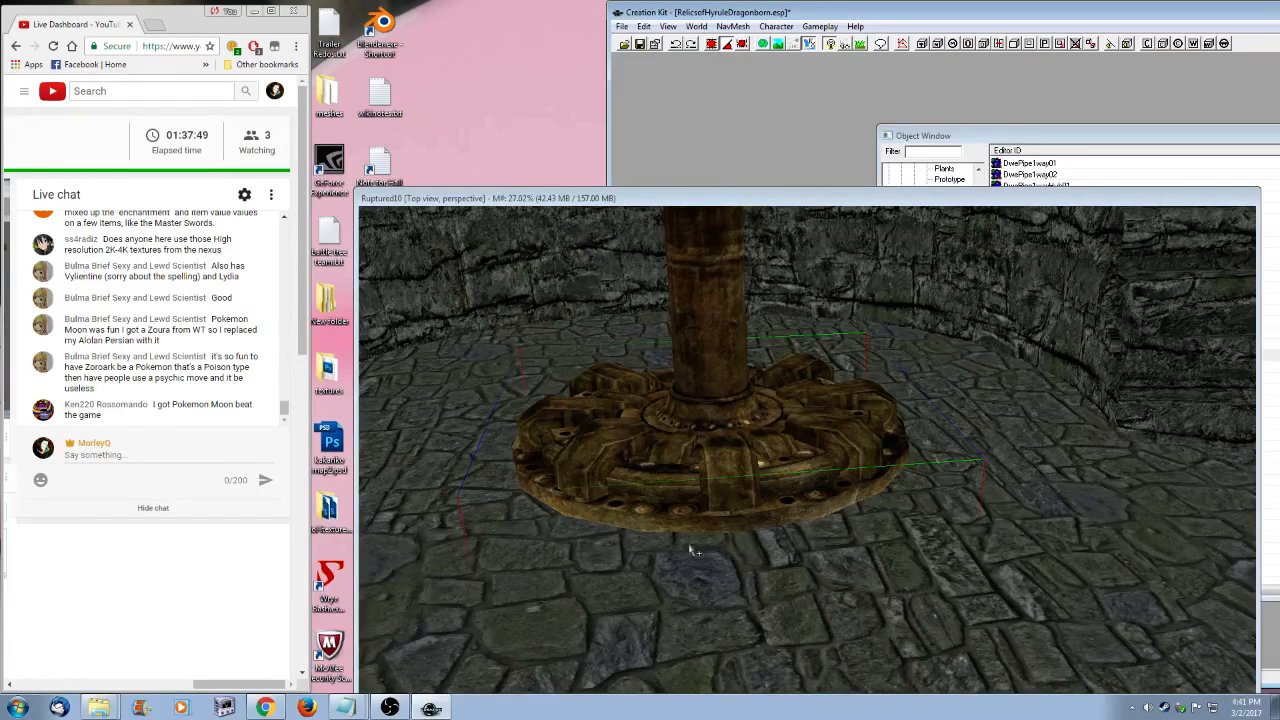
{"action": "left_click_drag", "start_coordinate": [702, 494], "coordinate": [702, 520]}
{"action": "key", "text": "s"}
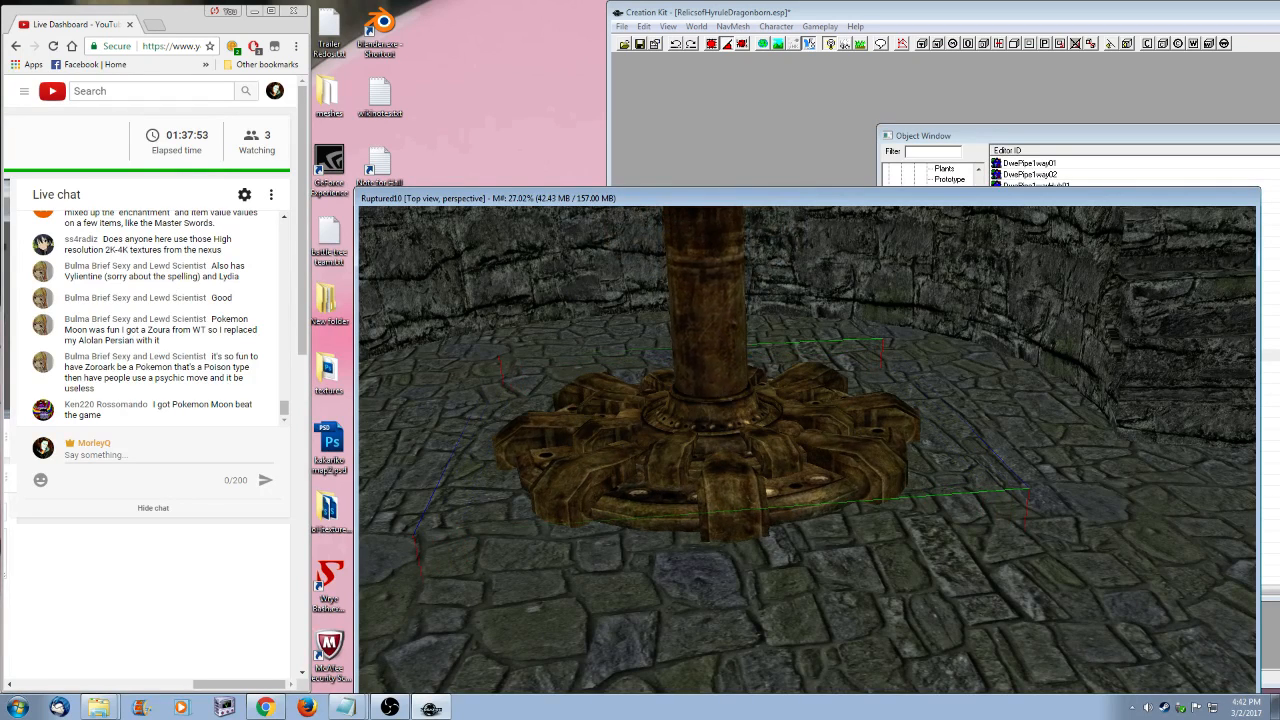
{"action": "key", "text": "z"}
{"action": "left_click_drag", "start_coordinate": [711, 450], "coordinate": [722, 564]}
{"action": "key", "text": "s"}
{"action": "key", "text": "z"}
{"action": "key", "text": "s"}
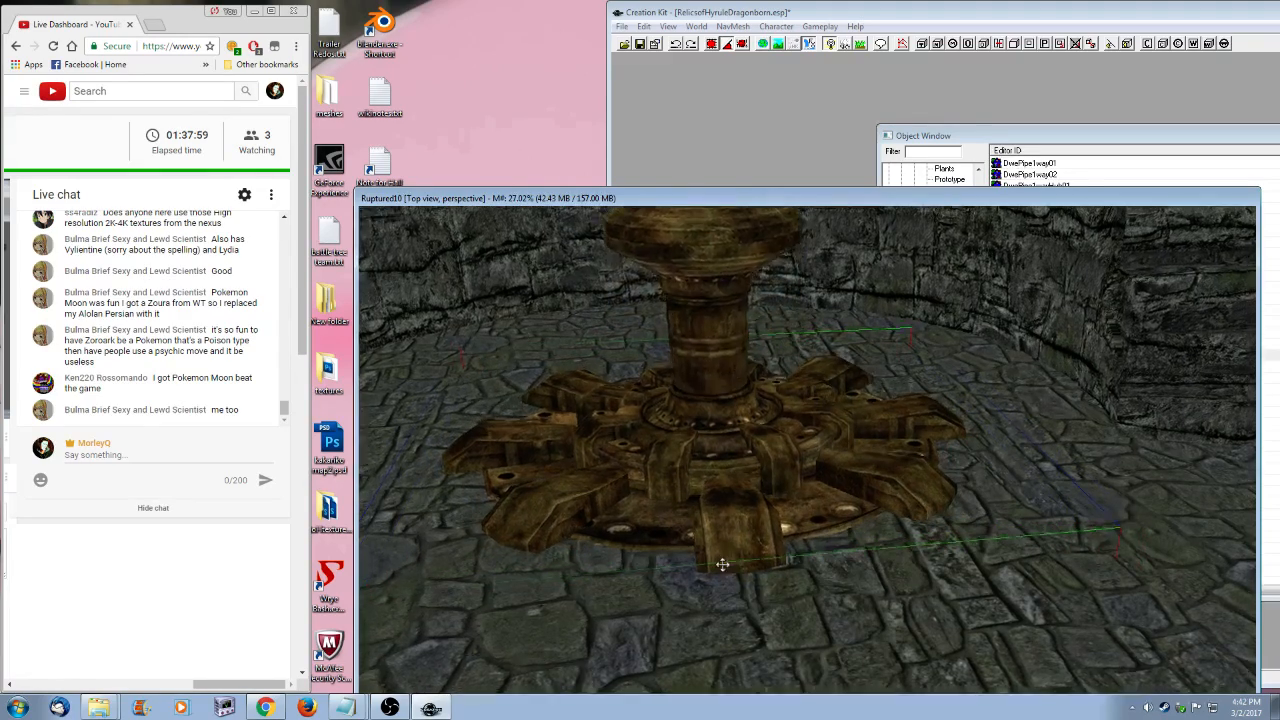
- Stack a second DwePipe1wayPiston01 on top of the first piston inside the tower
{"action": "middle_click_drag", "start_coordinate": [722, 564], "coordinate": [905, 455], "text": "shift"}
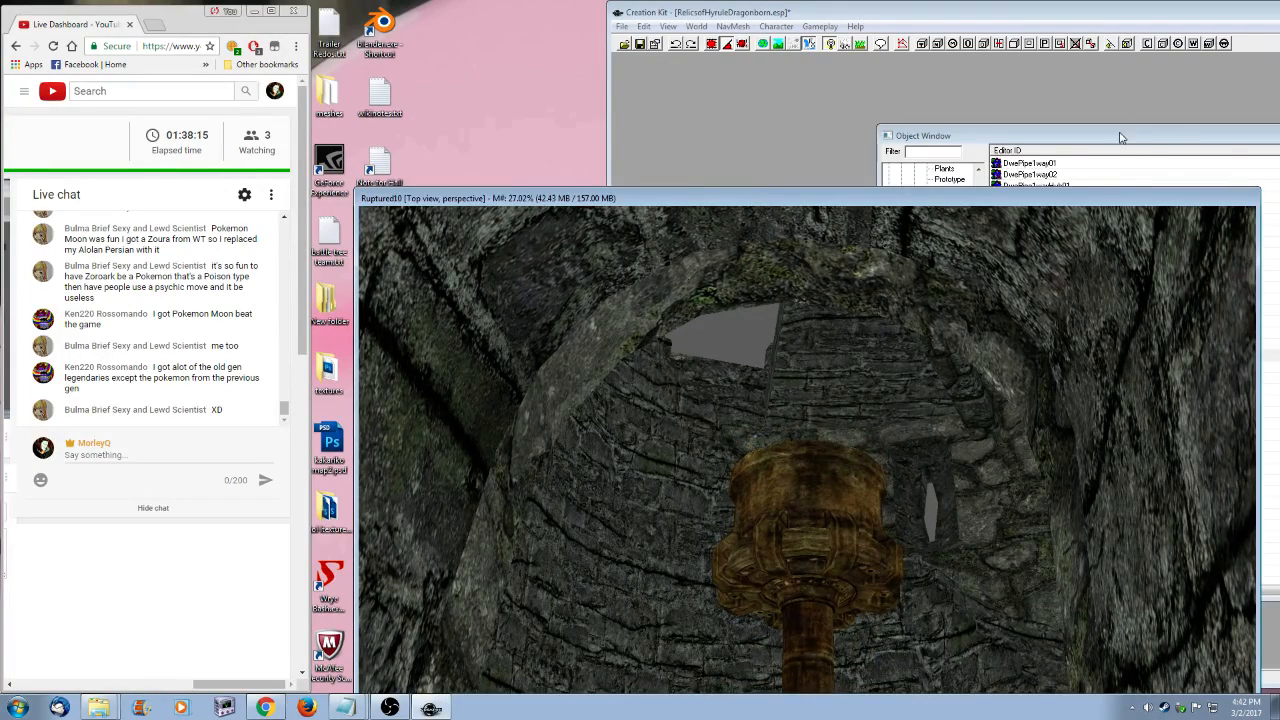
{"action": "left_click_drag", "start_coordinate": [1122, 137], "coordinate": [1153, 134]}
{"action": "left_click_drag", "start_coordinate": [842, 198], "coordinate": [840, 162]}
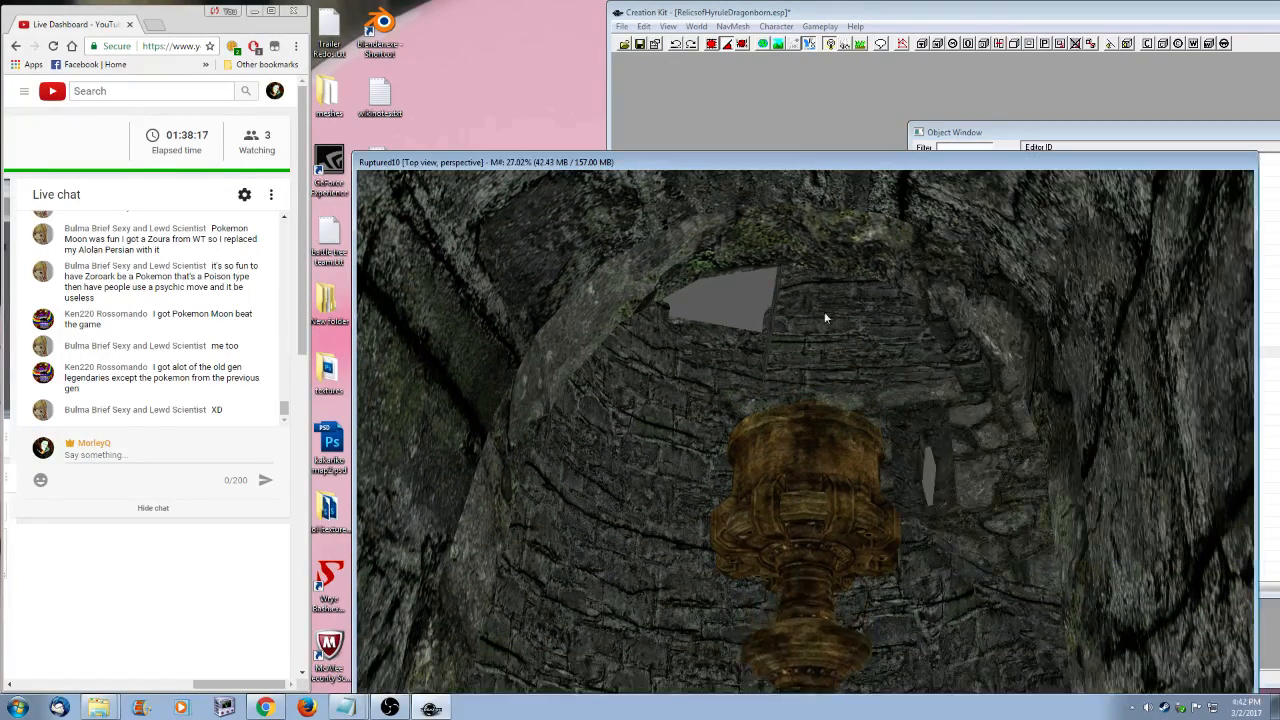
{"action": "left_click", "coordinate": [1141, 142]}
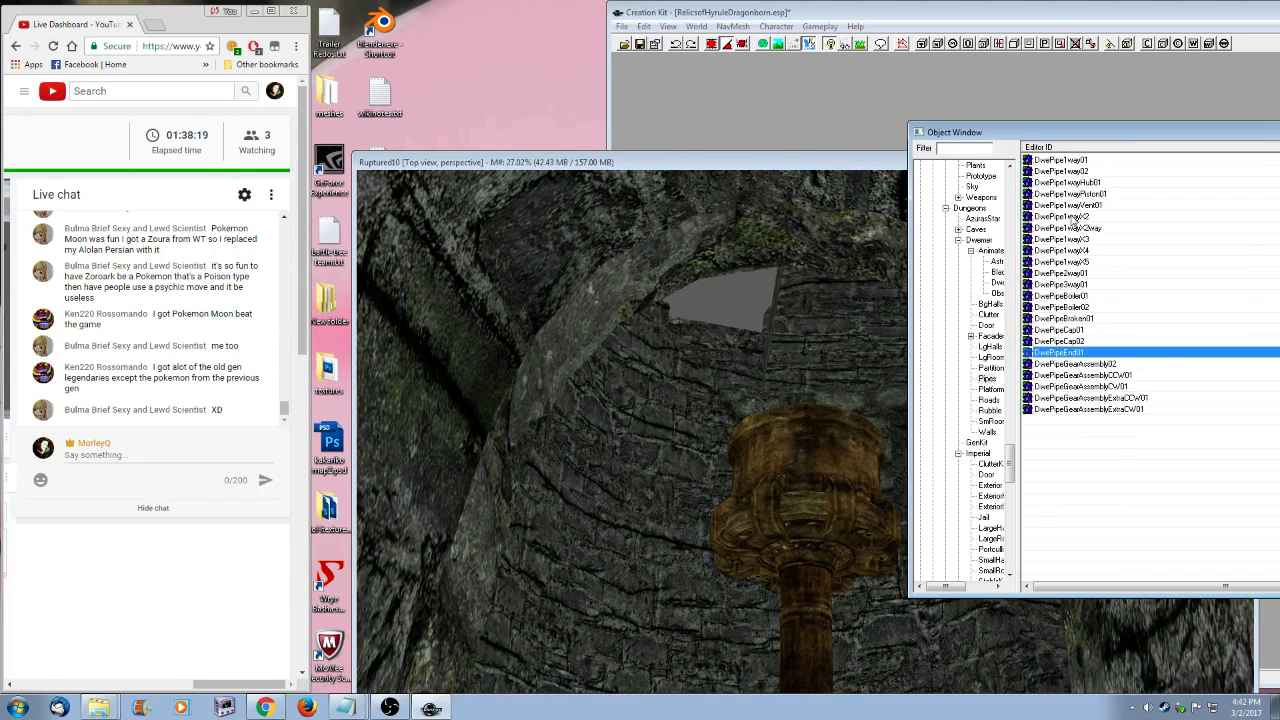
{"action": "left_click", "coordinate": [829, 472]}
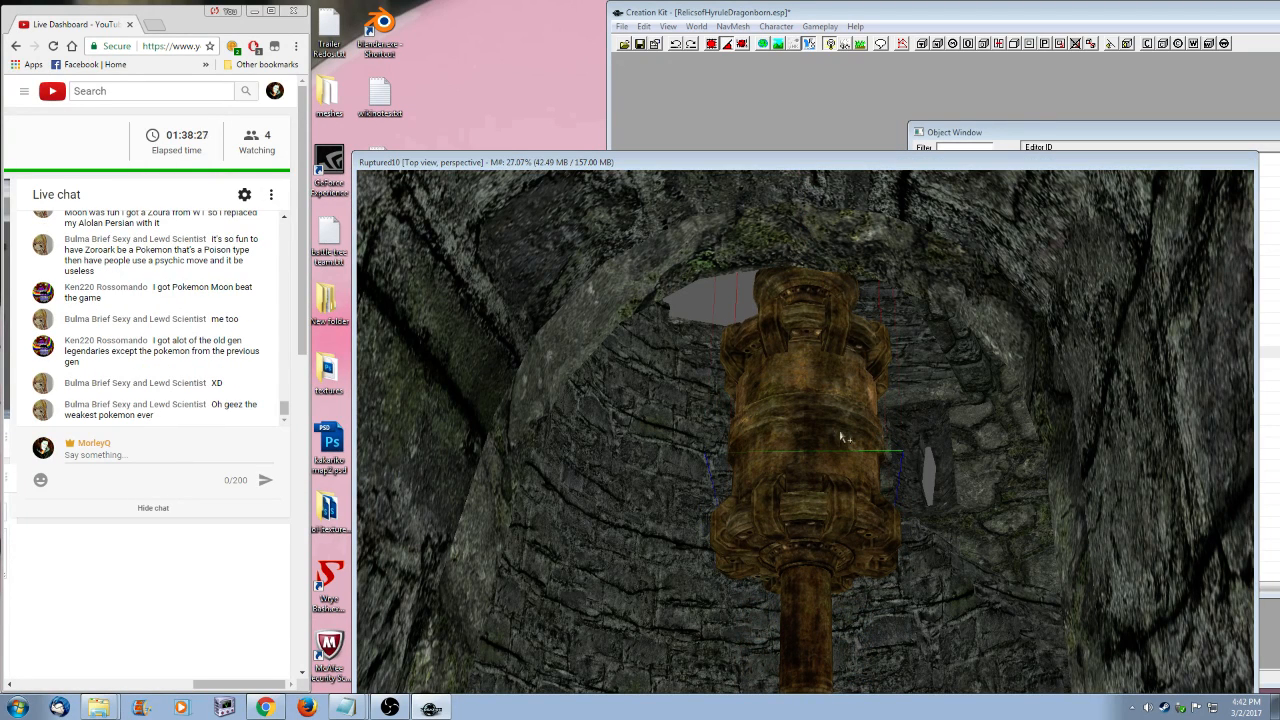
- Replace the selected upper DwePipe1wayPiston01 with DwePipe1way01 through Search & Replace, limited to the selection
{"action": "key", "text": "ctrl+f"}
{"action": "left_click", "coordinate": [770, 102]}
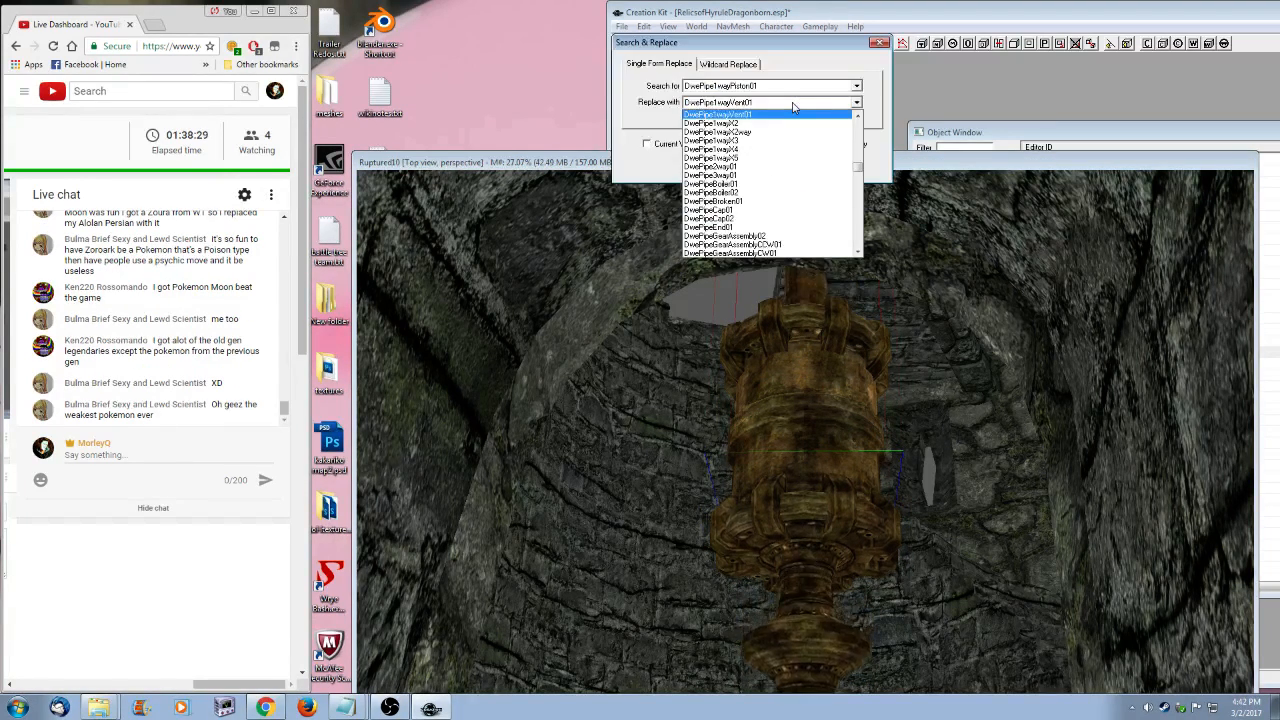
{"action": "scroll", "coordinate": [764, 158], "scroll_direction": "up", "scroll_amount": 2}
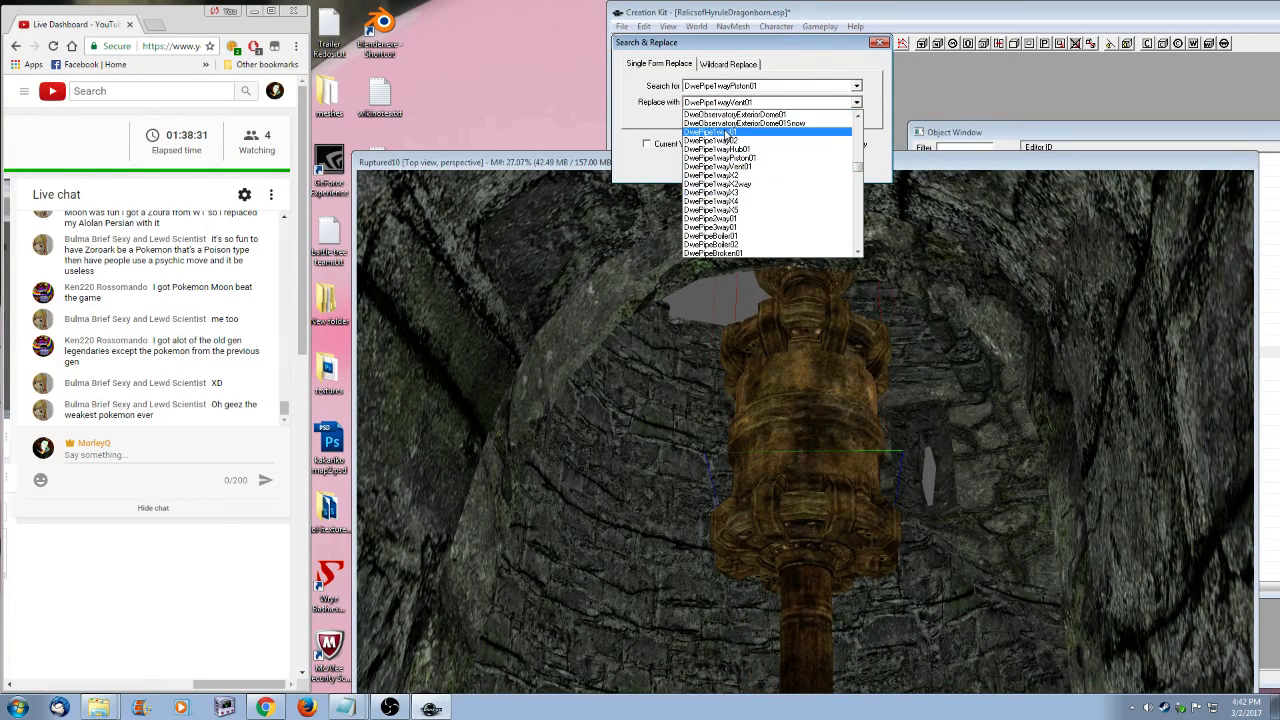
{"action": "left_click", "coordinate": [758, 132]}
{"action": "left_click", "coordinate": [717, 164]}
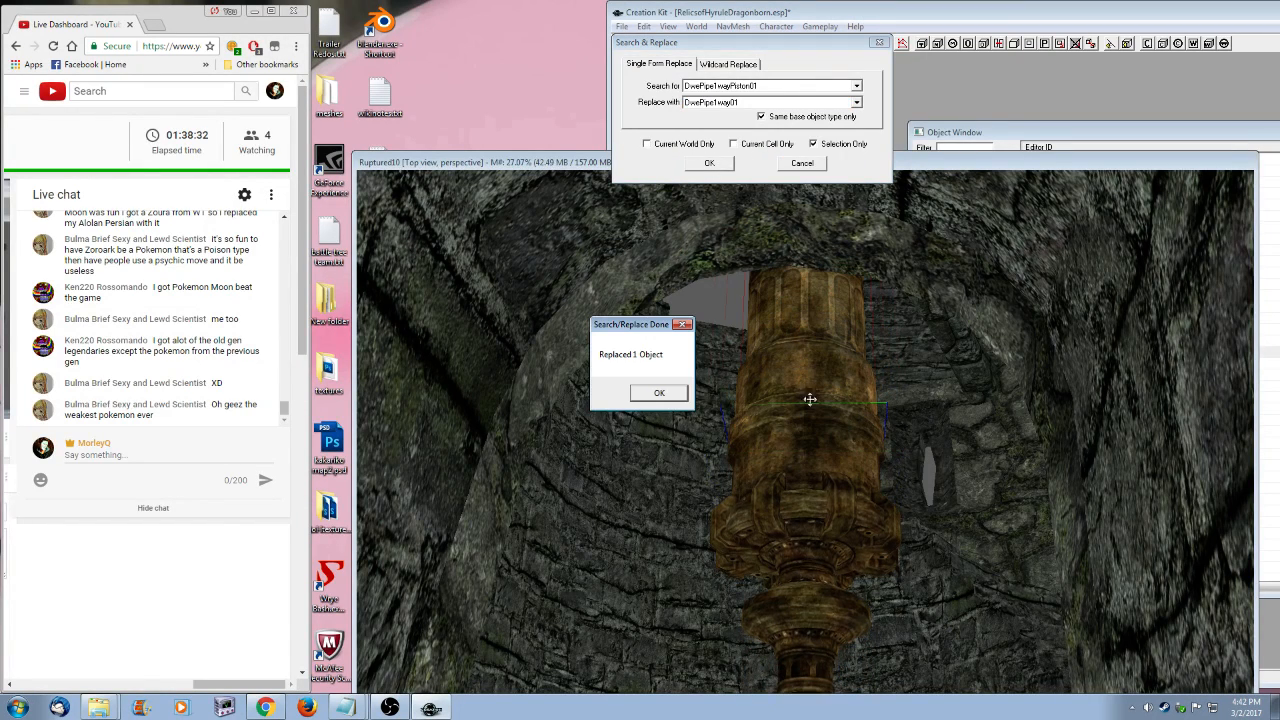
{"action": "left_click", "coordinate": [659, 393]}
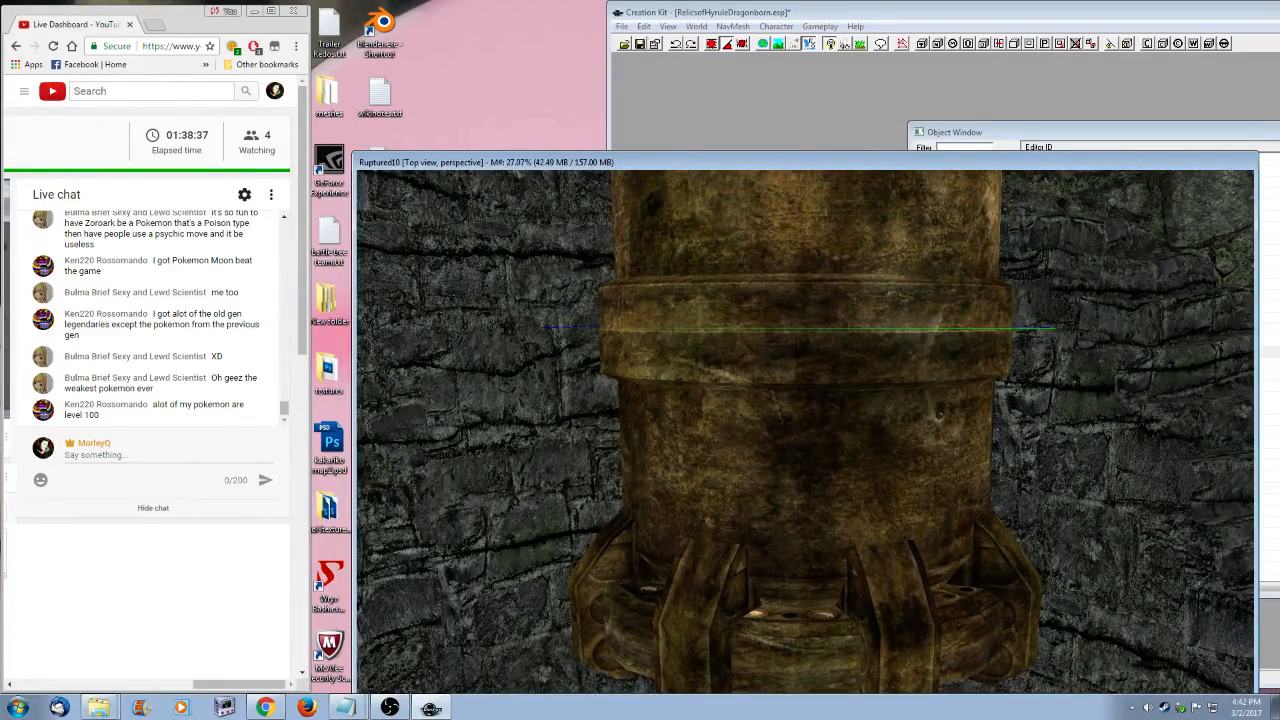
- Nudge the Dwemer pipe column sideways in small moves to line it up beneath the stone fitting in the tower ceiling
{"action": "middle_click_drag", "start_coordinate": [854, 438], "coordinate": [919, 348], "text": "shift"}
{"action": "middle_click_drag", "start_coordinate": [957, 506], "coordinate": [880, 497], "text": "shift"}
{"action": "scroll", "coordinate": [955, 513], "scroll_direction": "down", "scroll_amount": 3}
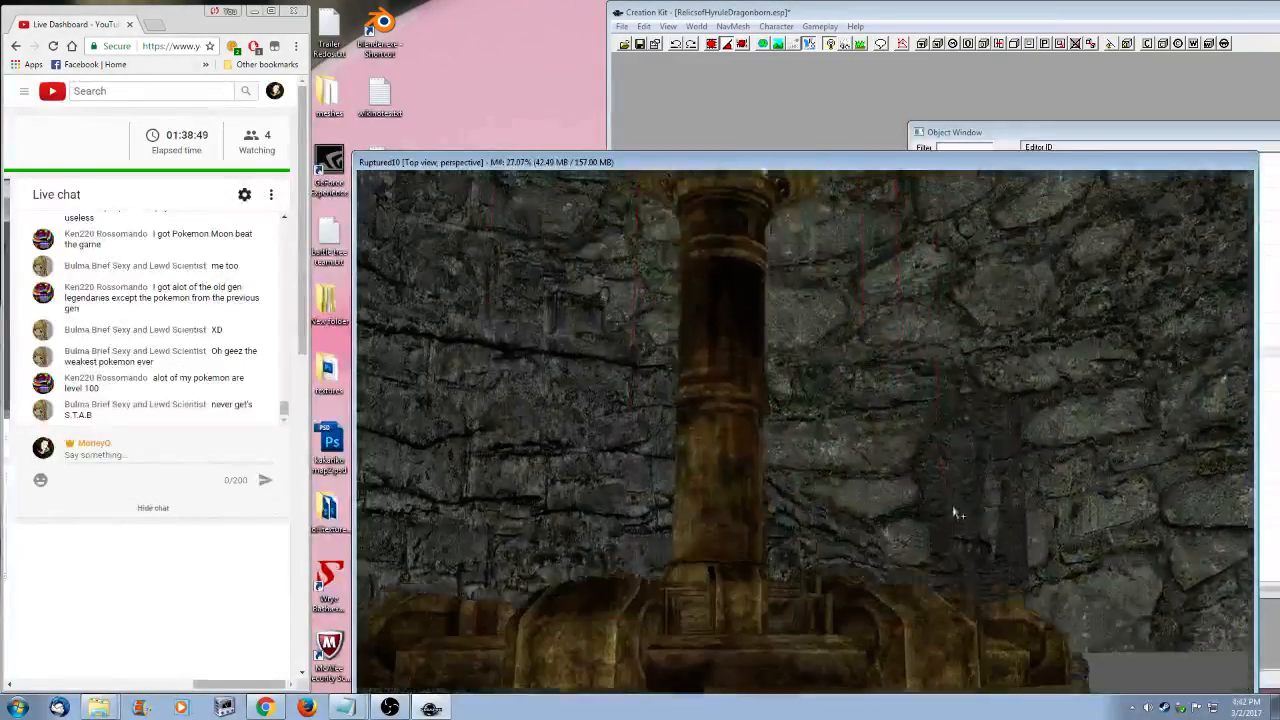
{"action": "middle_click_drag", "start_coordinate": [955, 513], "coordinate": [859, 566], "text": "shift"}
{"action": "scroll", "coordinate": [774, 594], "scroll_direction": "down", "scroll_amount": 3}
{"action": "scroll", "coordinate": [859, 564], "scroll_direction": "up", "scroll_amount": 5}
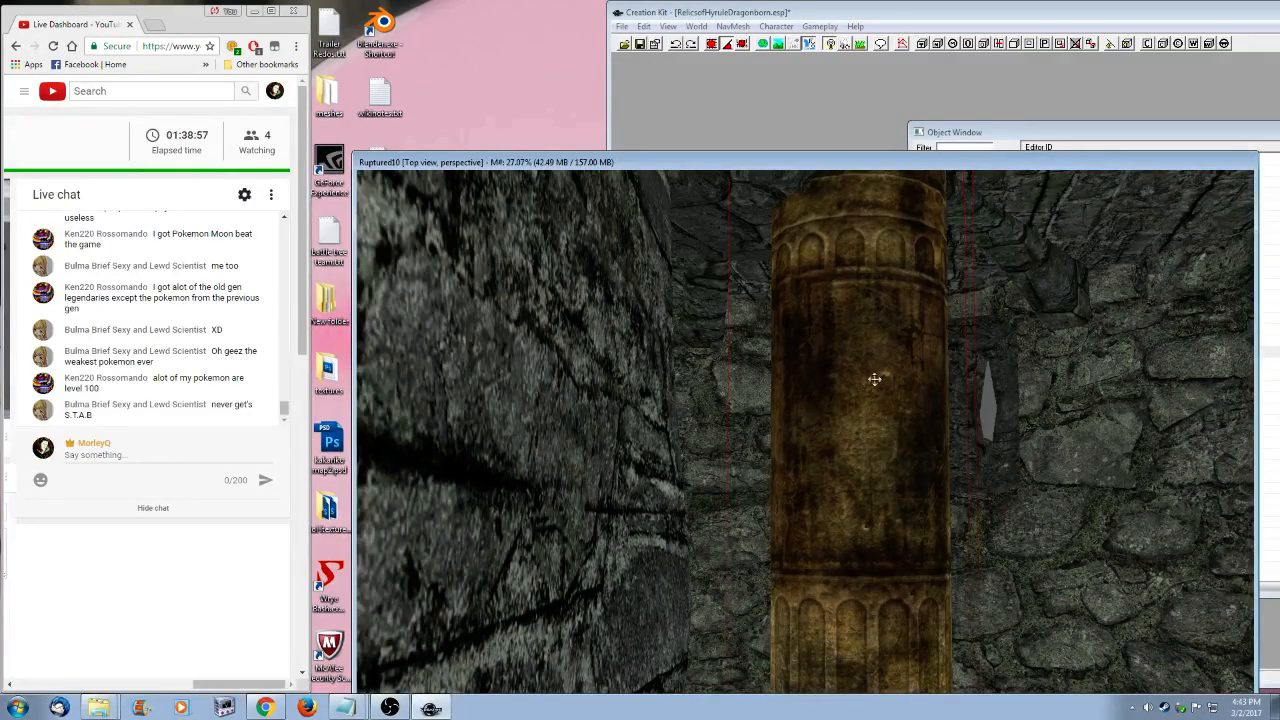
{"action": "left_click_drag", "start_coordinate": [885, 380], "coordinate": [849, 380]}
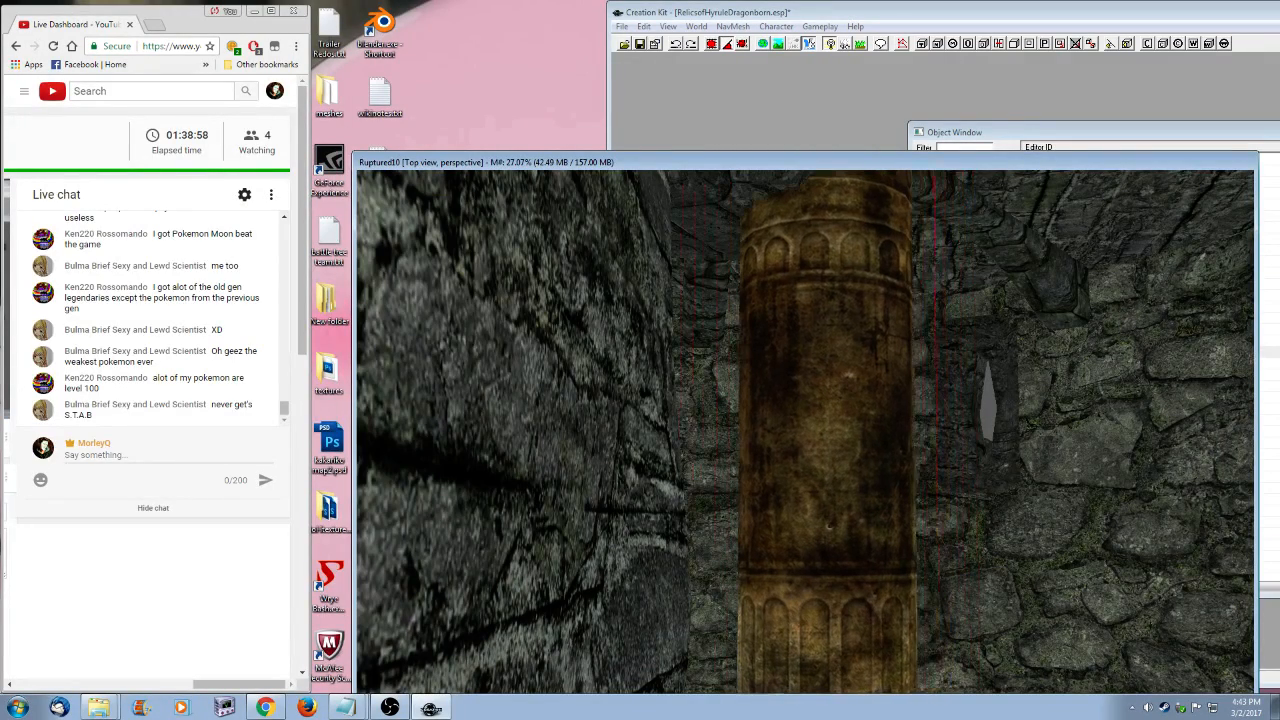
{"action": "middle_click_drag", "start_coordinate": [849, 380], "coordinate": [629, 440], "text": "shift"}
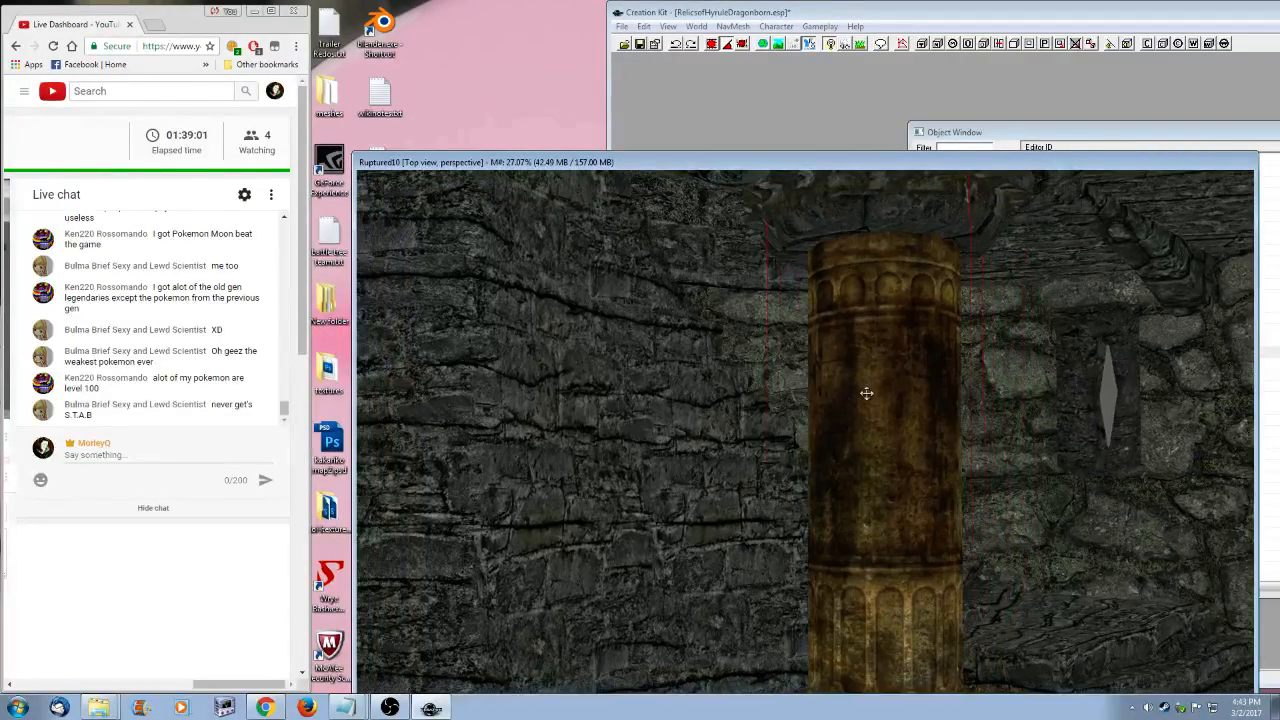
{"action": "left_click_drag", "start_coordinate": [868, 382], "coordinate": [858, 382]}
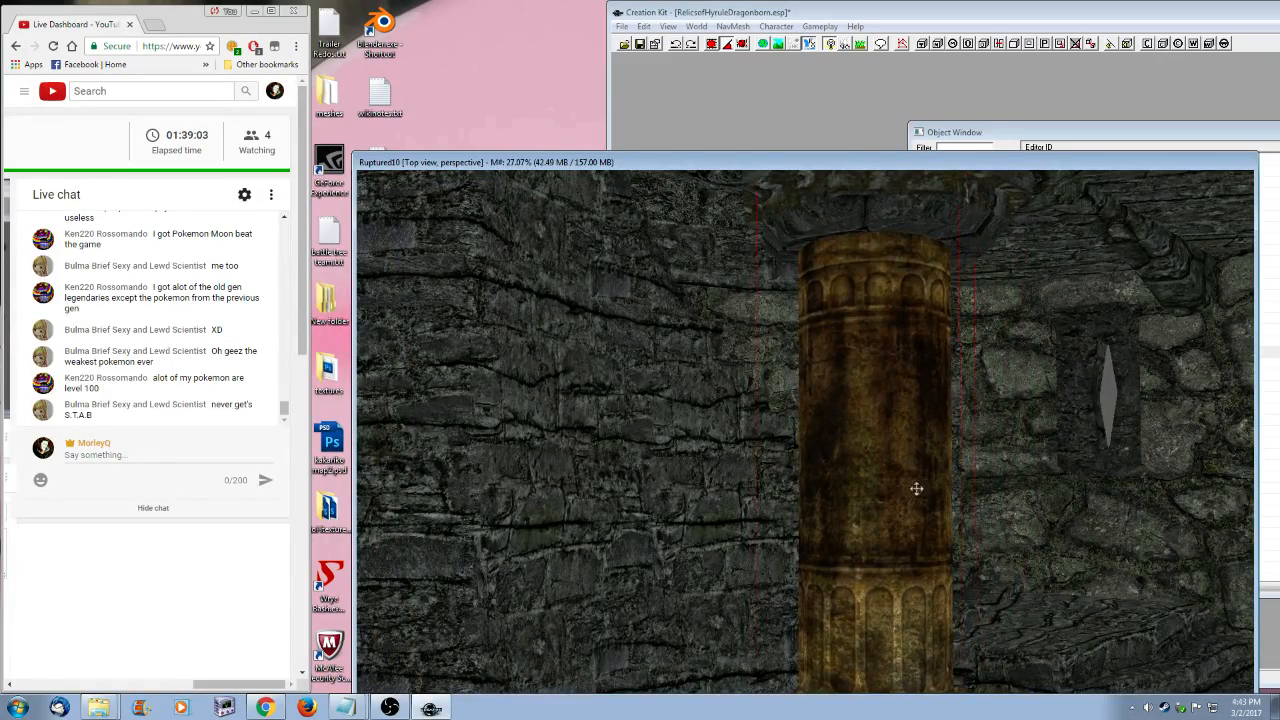
{"action": "middle_click_drag", "start_coordinate": [916, 488], "coordinate": [808, 500], "text": "shift"}
{"action": "left_click_drag", "start_coordinate": [994, 419], "coordinate": [986, 419]}
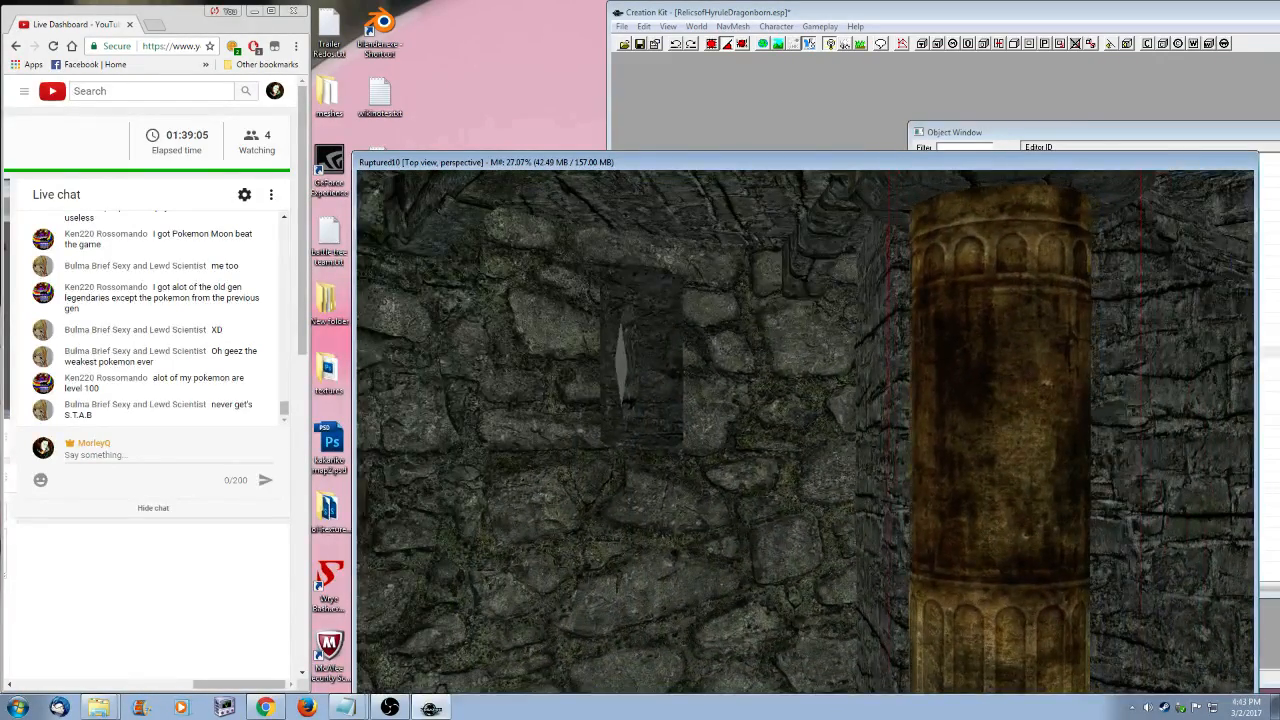
{"action": "middle_click_drag", "start_coordinate": [874, 506], "coordinate": [916, 544]}
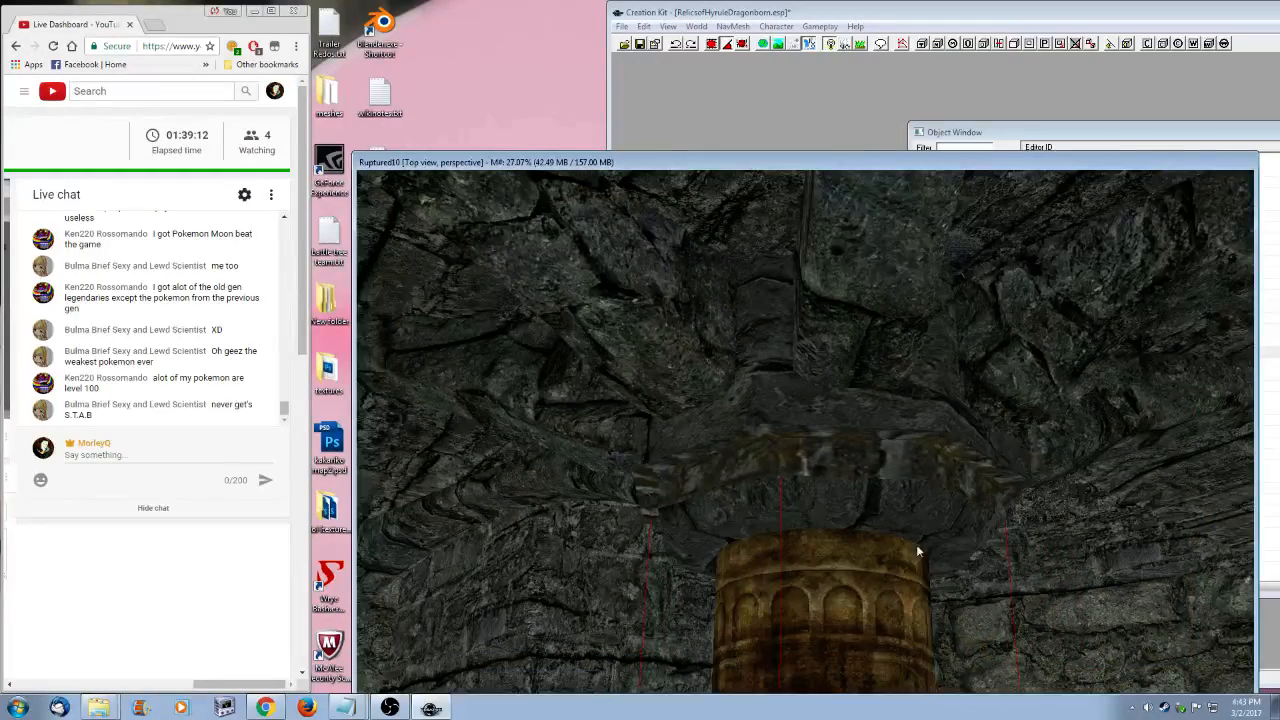
- Preview the DwePipeCap01 and DwePipeEnd01 models to compare them as a top piece for the pipe column
{"action": "left_click", "coordinate": [1115, 128]}
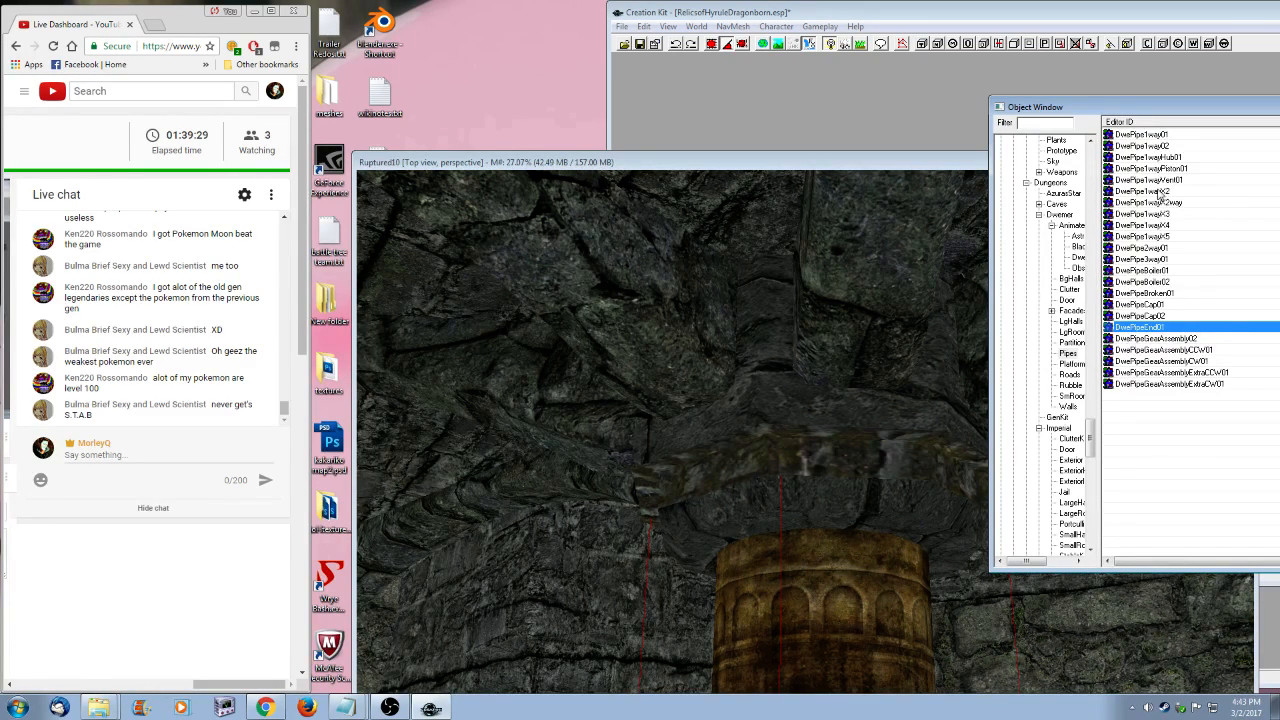
{"action": "right_click", "coordinate": [1172, 304]}
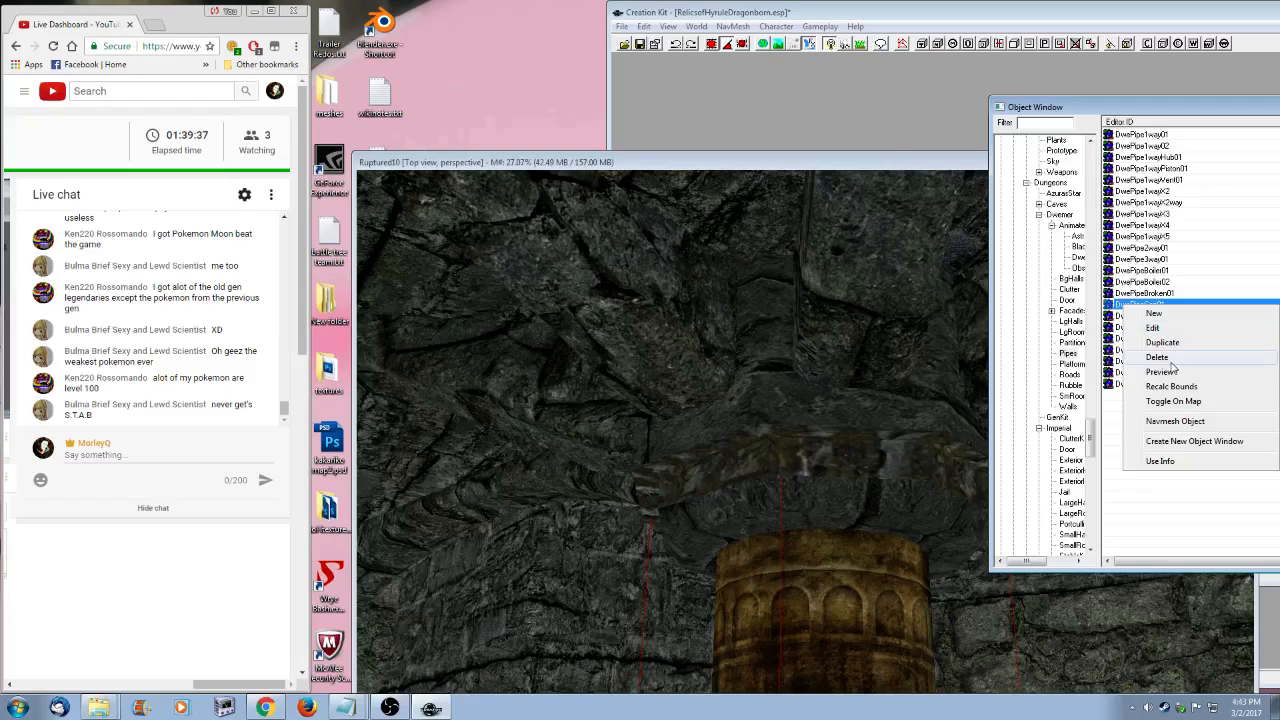
{"action": "left_click", "coordinate": [1163, 371]}
{"action": "left_click", "coordinate": [964, 56]}
{"action": "right_click", "coordinate": [1140, 327]}
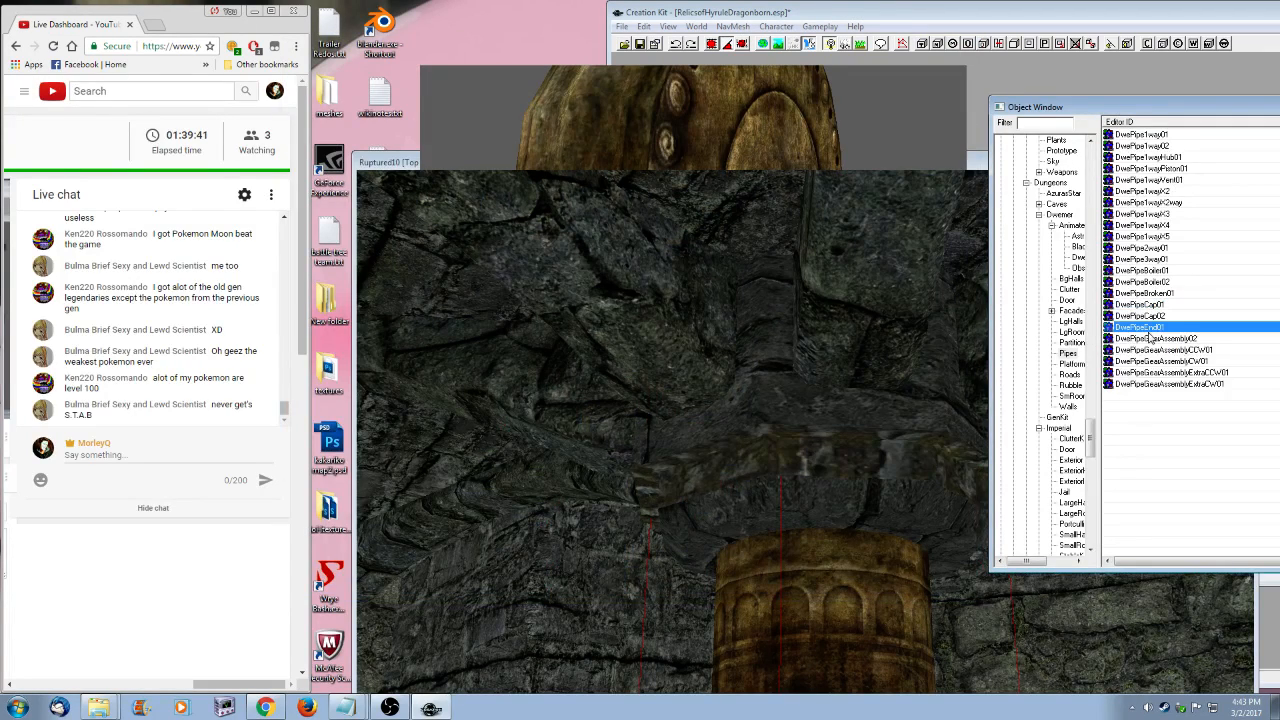
{"action": "left_click", "coordinate": [1168, 400]}
{"action": "left_click_drag", "start_coordinate": [743, 317], "coordinate": [884, 239]}
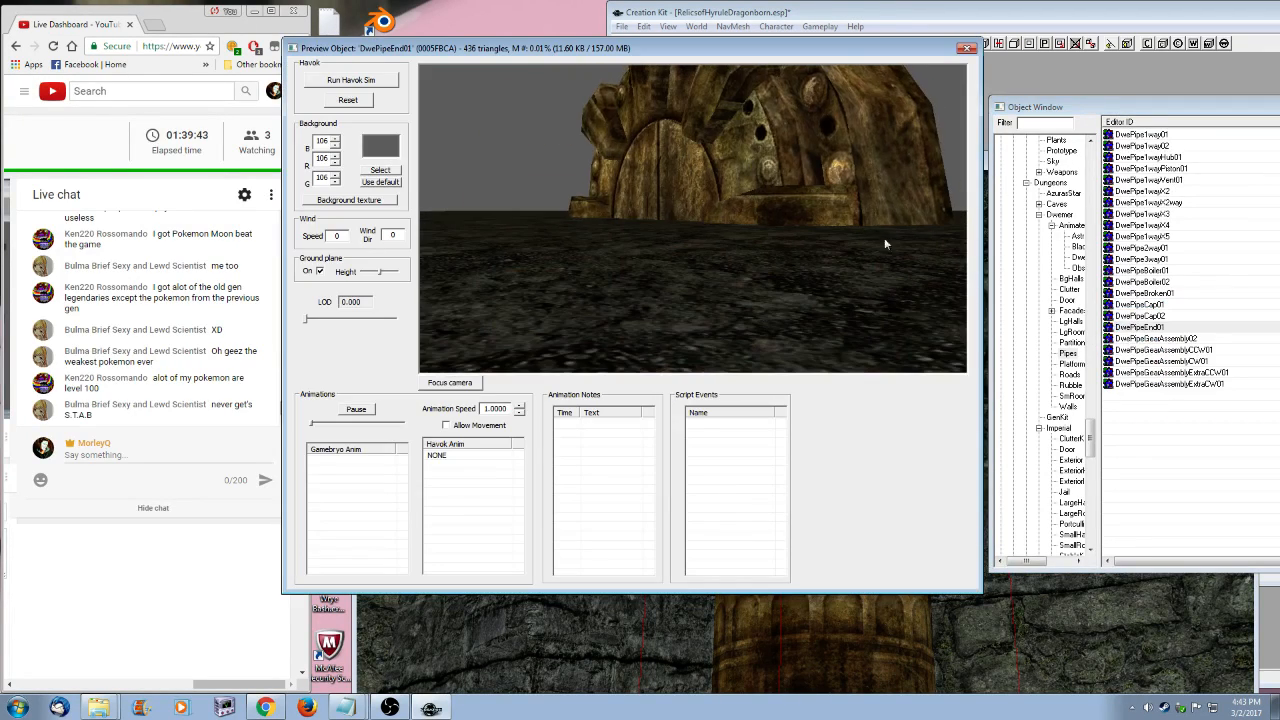
{"action": "left_click", "coordinate": [966, 50]}
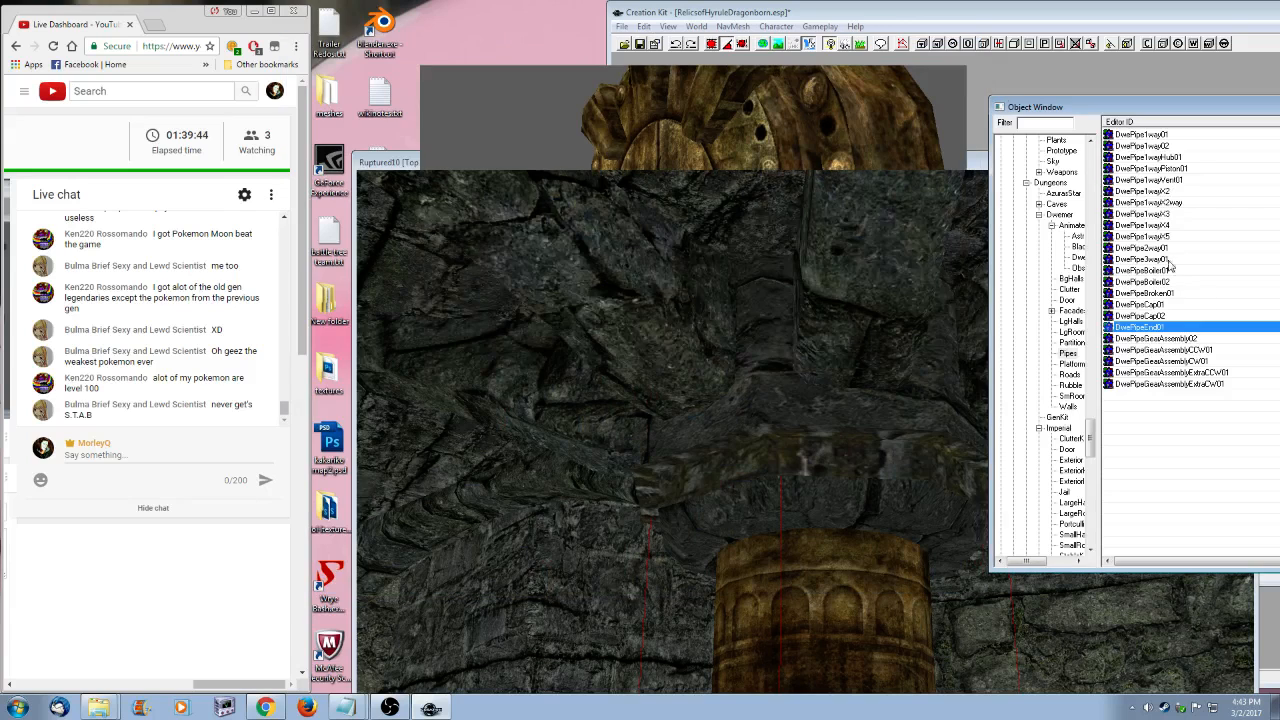
- Place DwePipeCap01 at the top of the Dwemer column and orient it level beneath the stone ceiling fitting
{"action": "left_click", "coordinate": [1146, 304]}
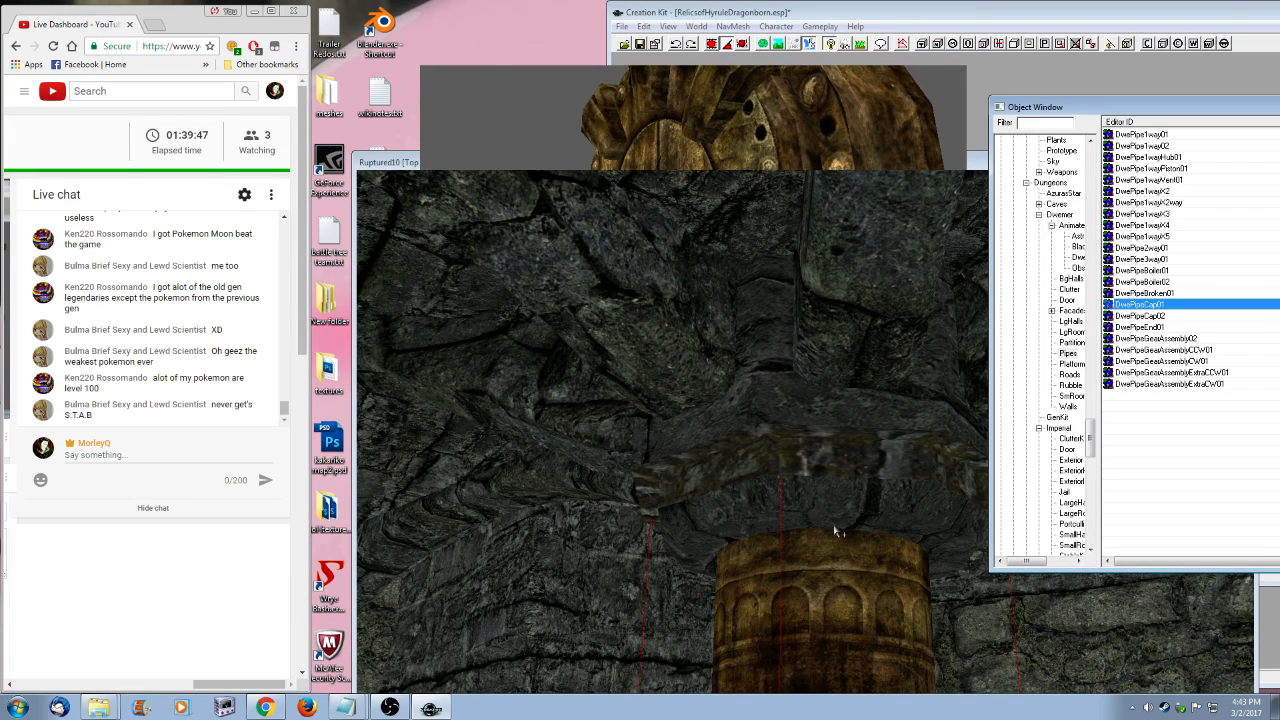
{"action": "left_click", "coordinate": [866, 560]}
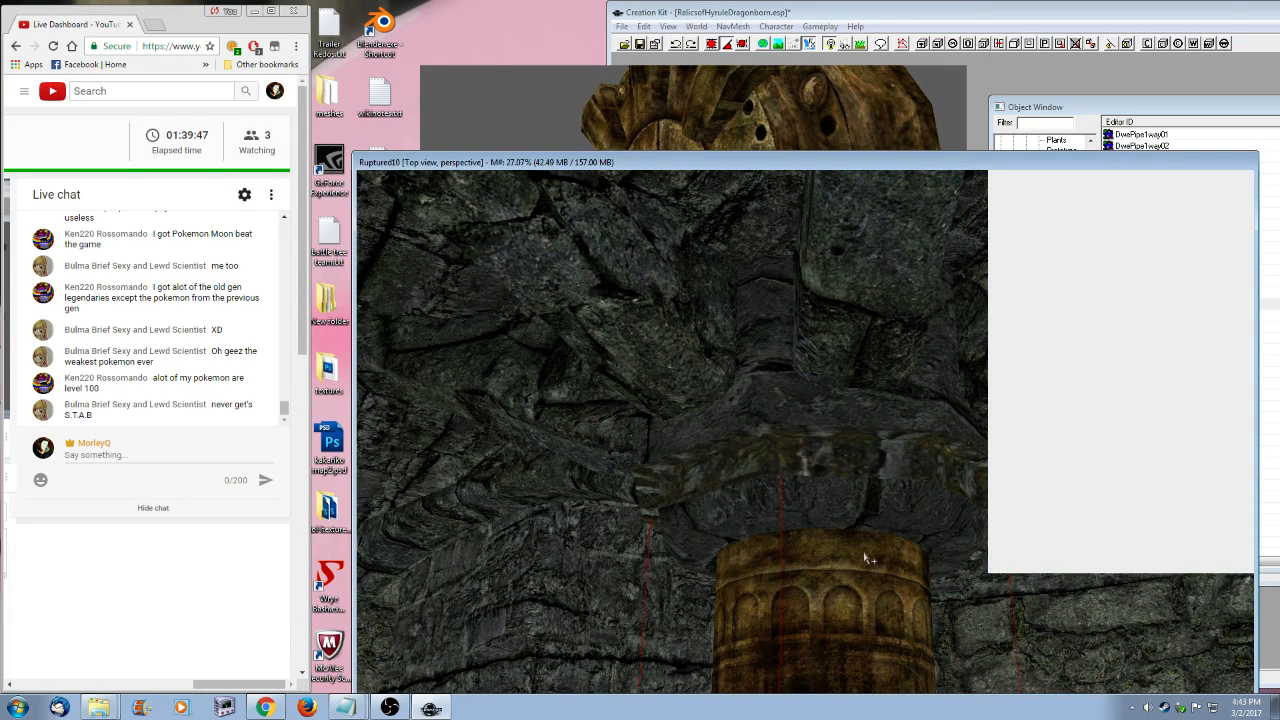
{"action": "left_click", "coordinate": [893, 537]}
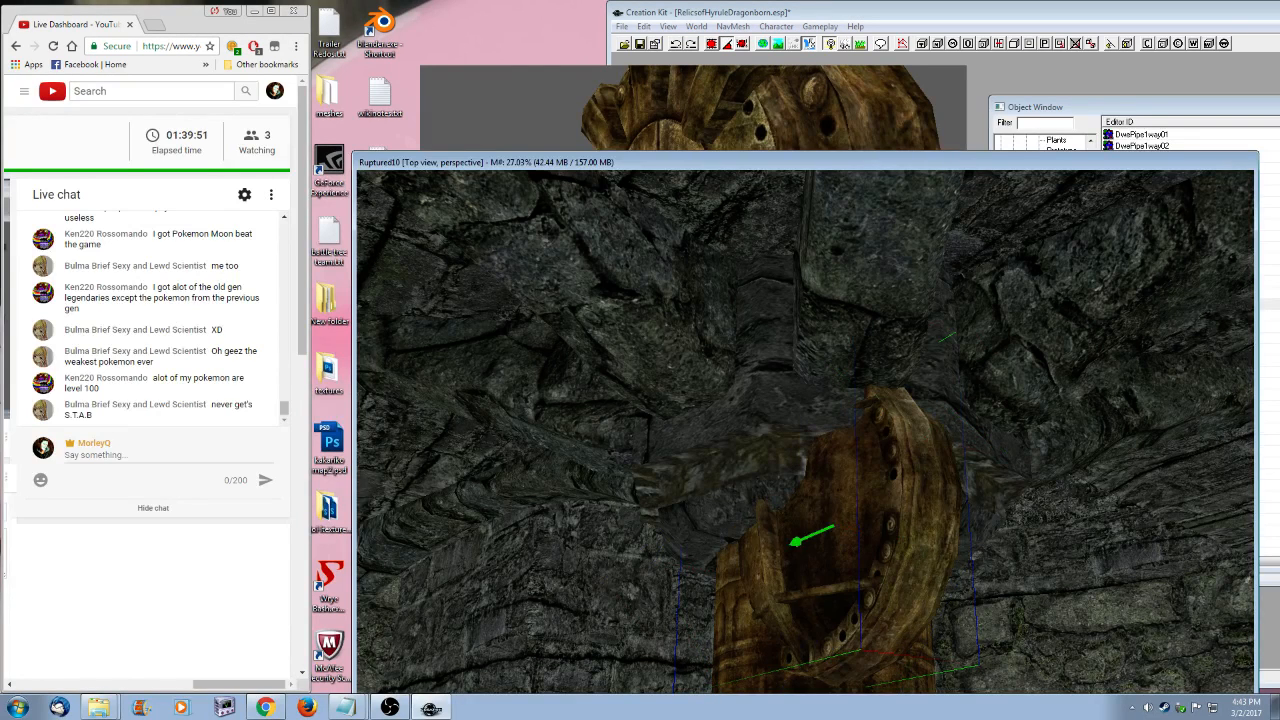
{"action": "mouse_move", "coordinate": [793, 541]}
{"action": "right_mouse_down"}
{"action": "mouse_move", "coordinate": [800, 531]}
{"action": "mouse_move", "coordinate": [793, 541]}
{"action": "right_mouse_up"}
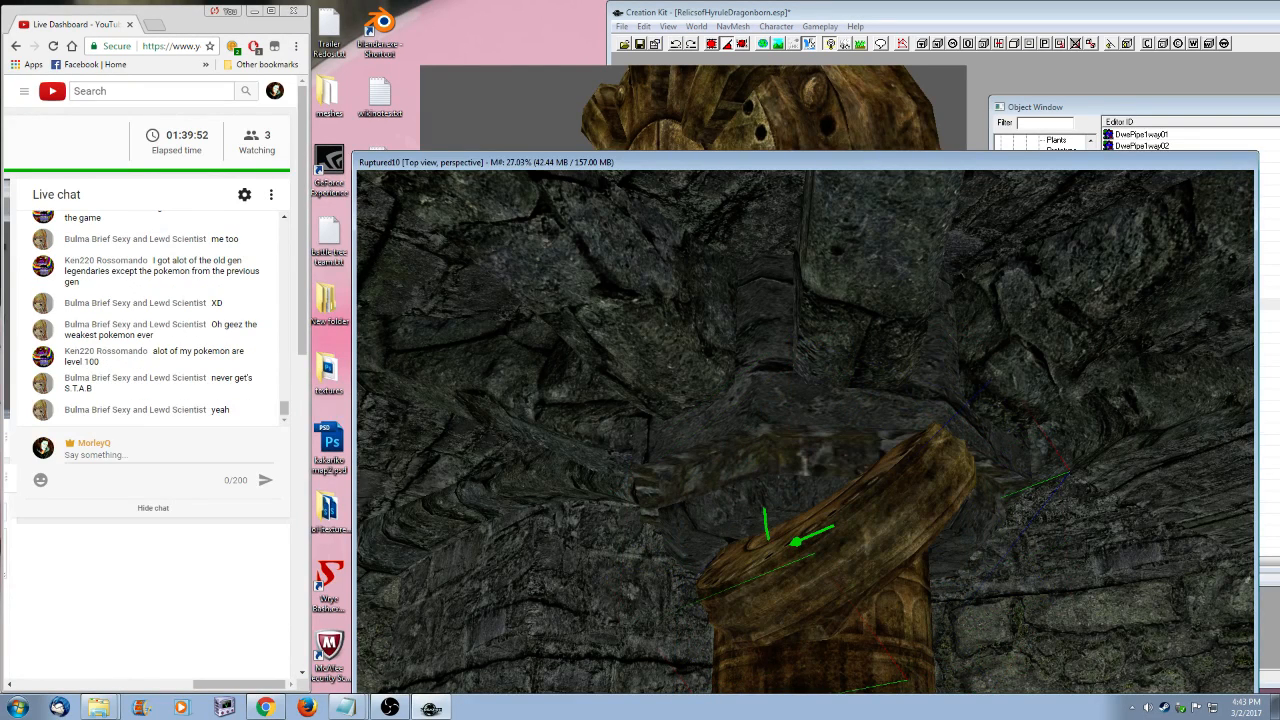
{"action": "key", "text": "ctrl+z"}
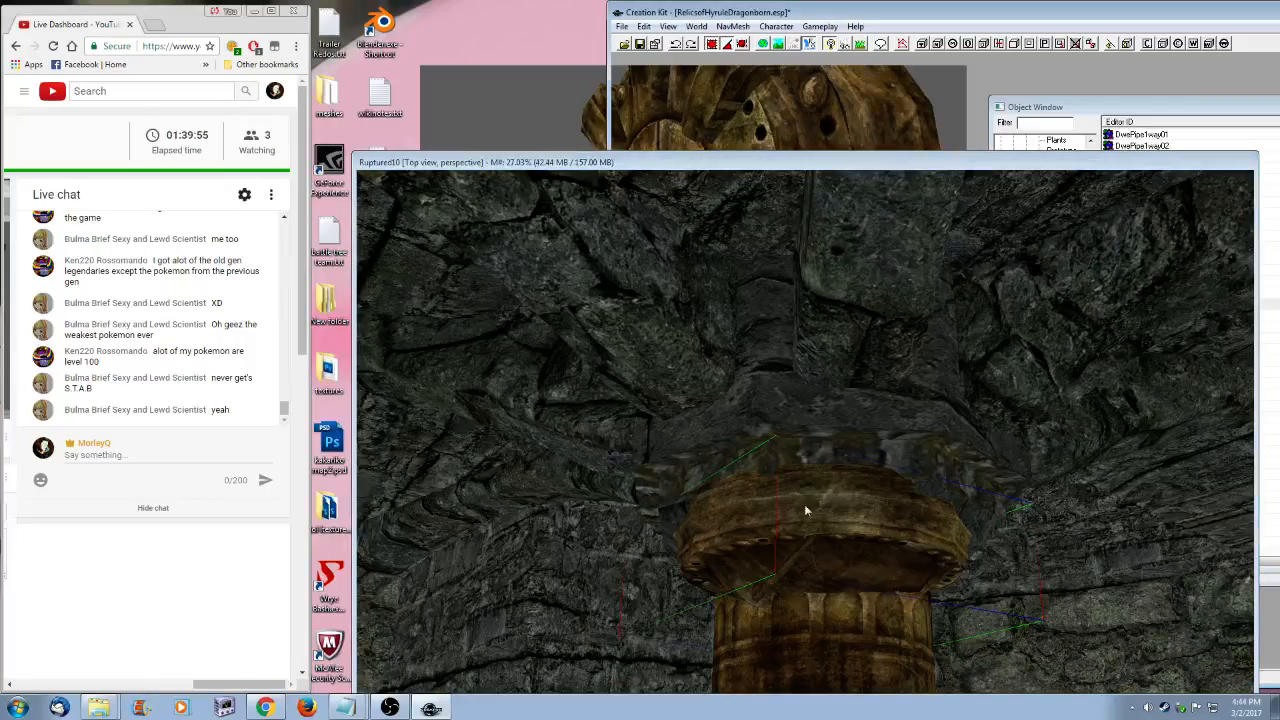
{"action": "key", "text": "ctrl+z"}
{"action": "middle_click_drag", "start_coordinate": [806, 511], "coordinate": [913, 576], "text": "shift"}
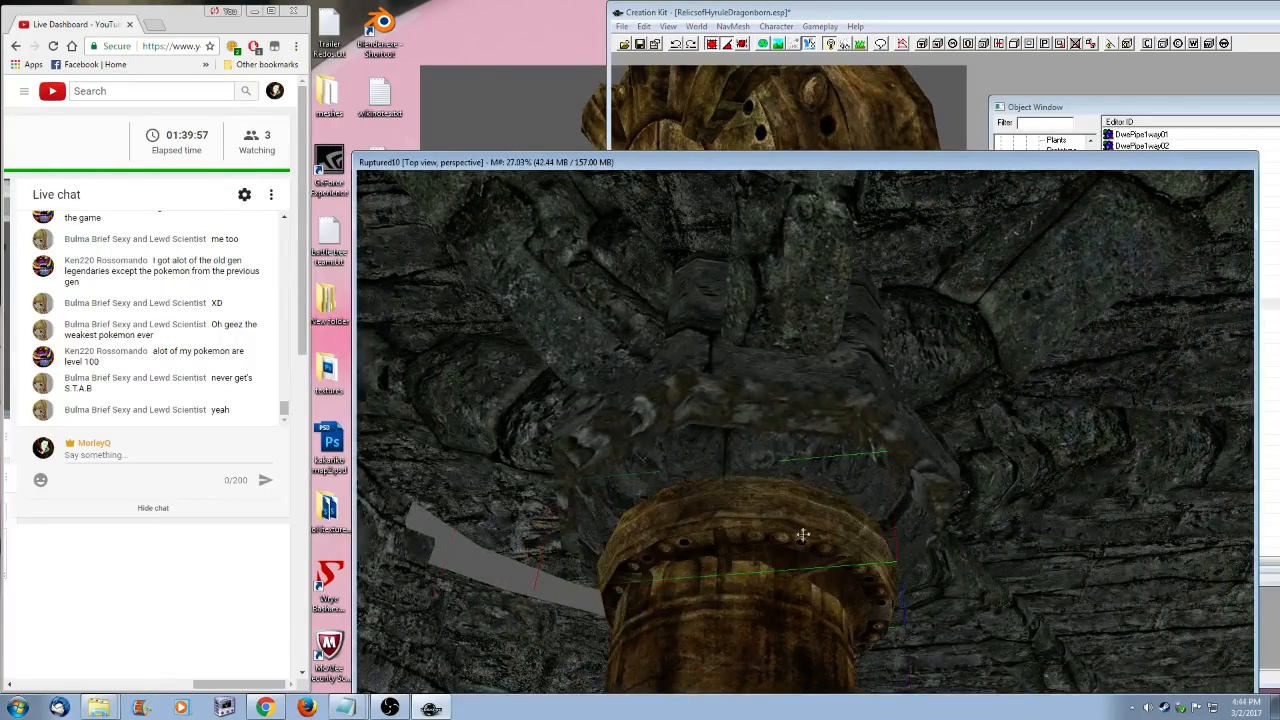
{"action": "middle_click_drag", "start_coordinate": [803, 534], "coordinate": [752, 538], "text": "shift"}
- Select the Dwemer pipe column and shift it sideways to line it up beneath the cap
{"action": "left_click", "coordinate": [680, 523]}
{"action": "middle_click_drag", "start_coordinate": [695, 585], "coordinate": [707, 548], "text": "shift"}
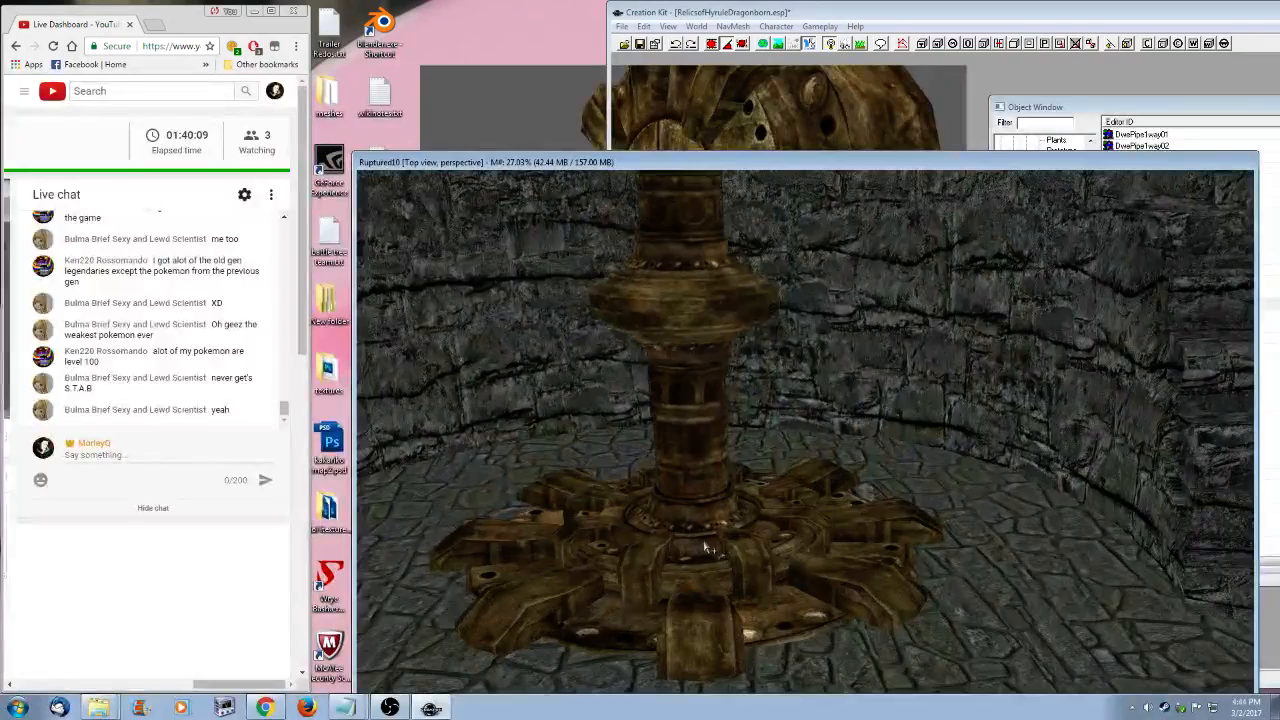
{"action": "scroll", "coordinate": [707, 548], "scroll_direction": "up", "scroll_amount": 5}
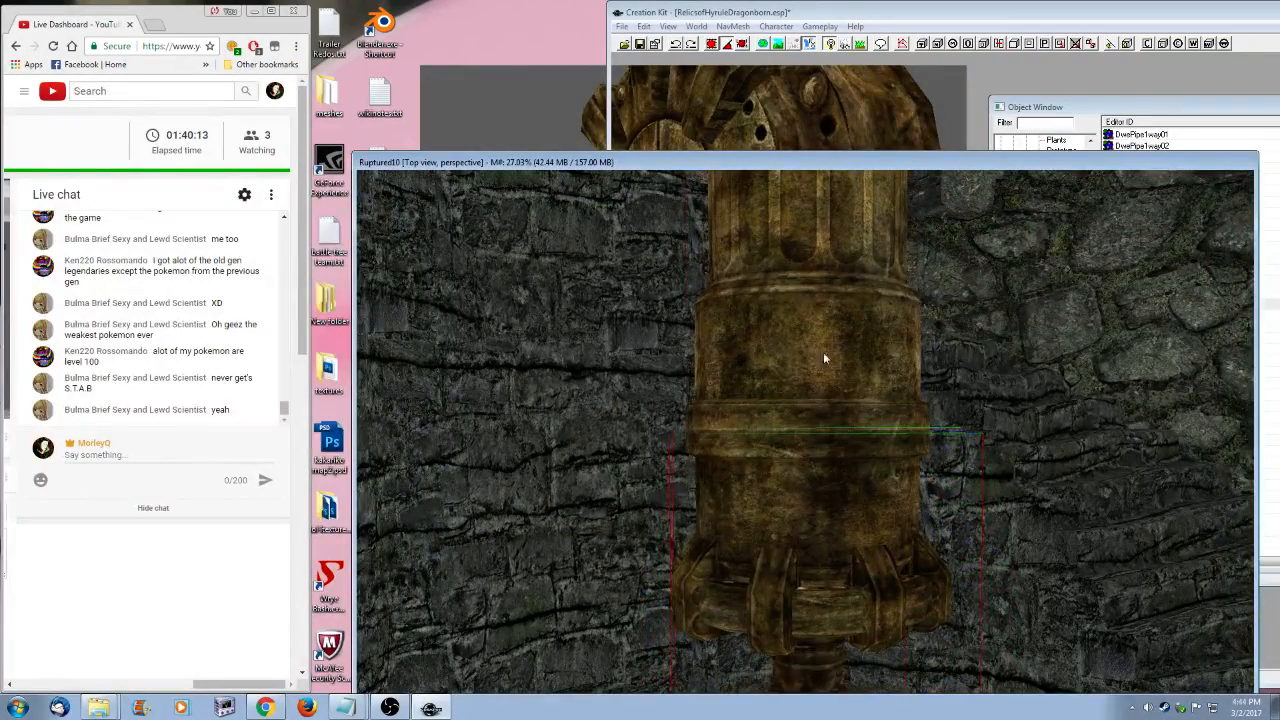
{"action": "middle_click_drag", "start_coordinate": [844, 416], "coordinate": [848, 476], "text": "shift"}
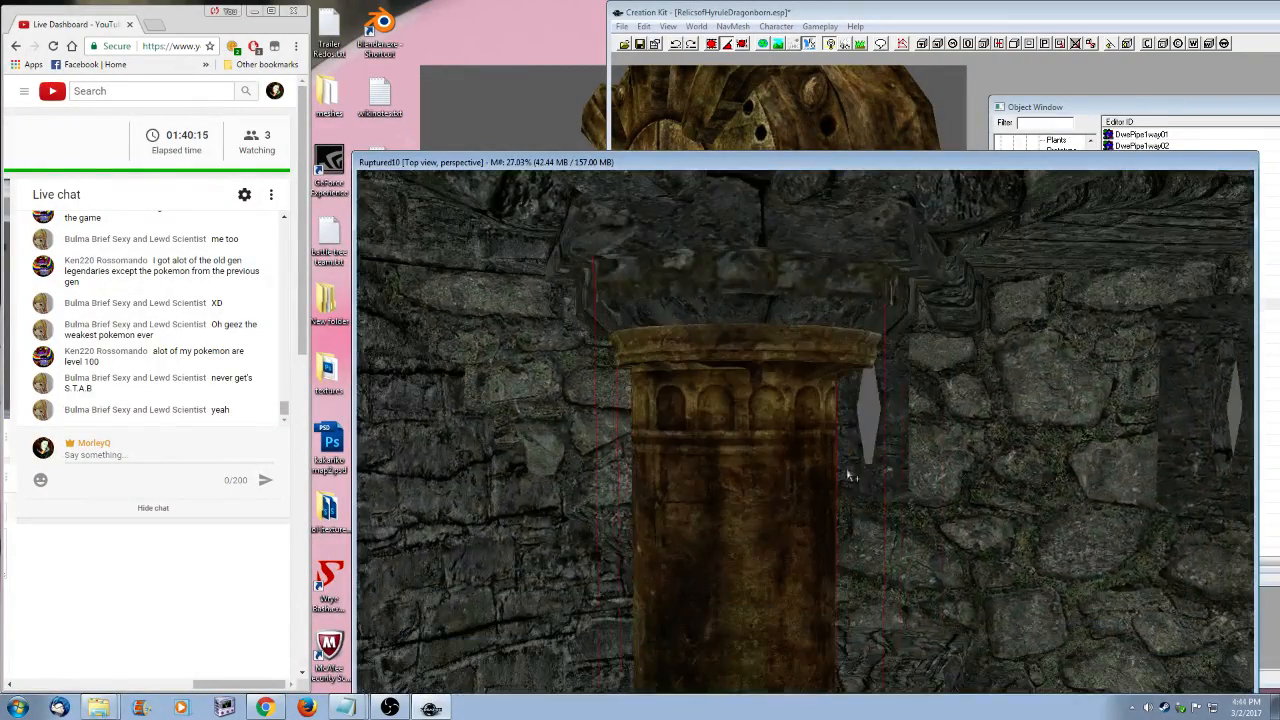
{"action": "left_click_drag", "start_coordinate": [740, 441], "coordinate": [756, 441]}
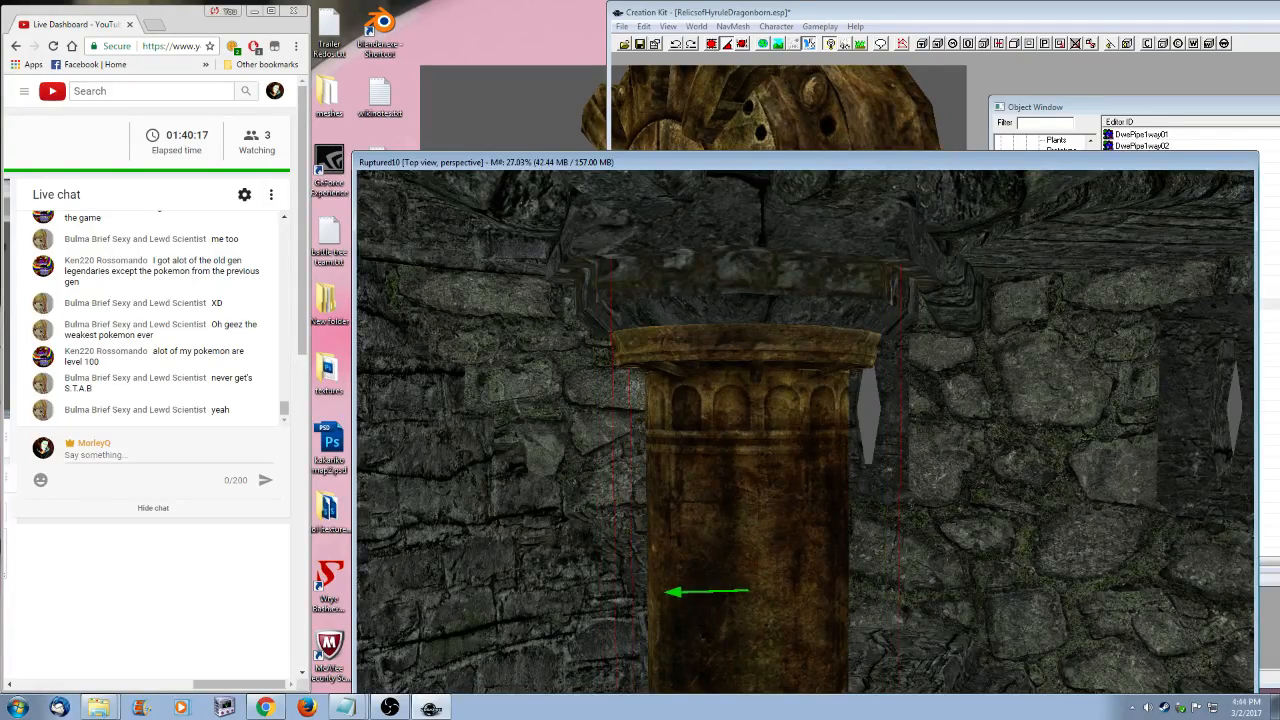
{"action": "middle_click_drag", "start_coordinate": [756, 441], "coordinate": [773, 551], "text": "shift"}
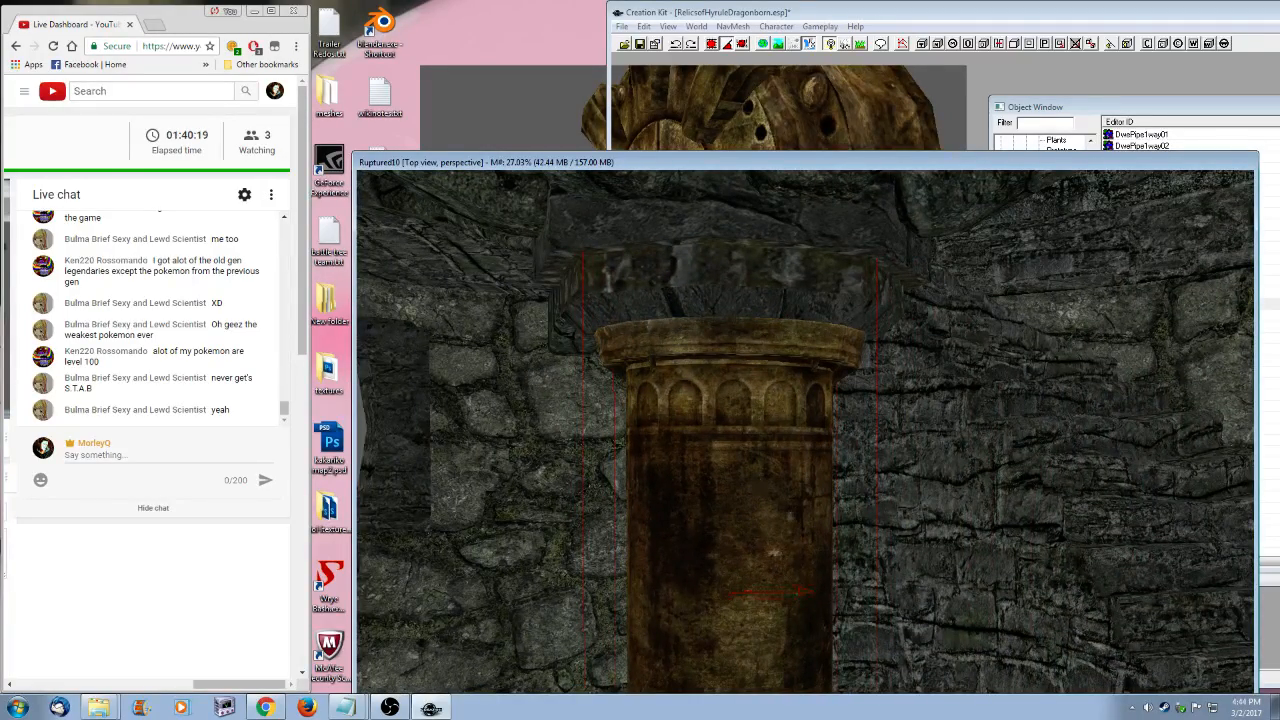
{"action": "middle_click_drag", "start_coordinate": [773, 551], "coordinate": [718, 504], "text": "shift"}
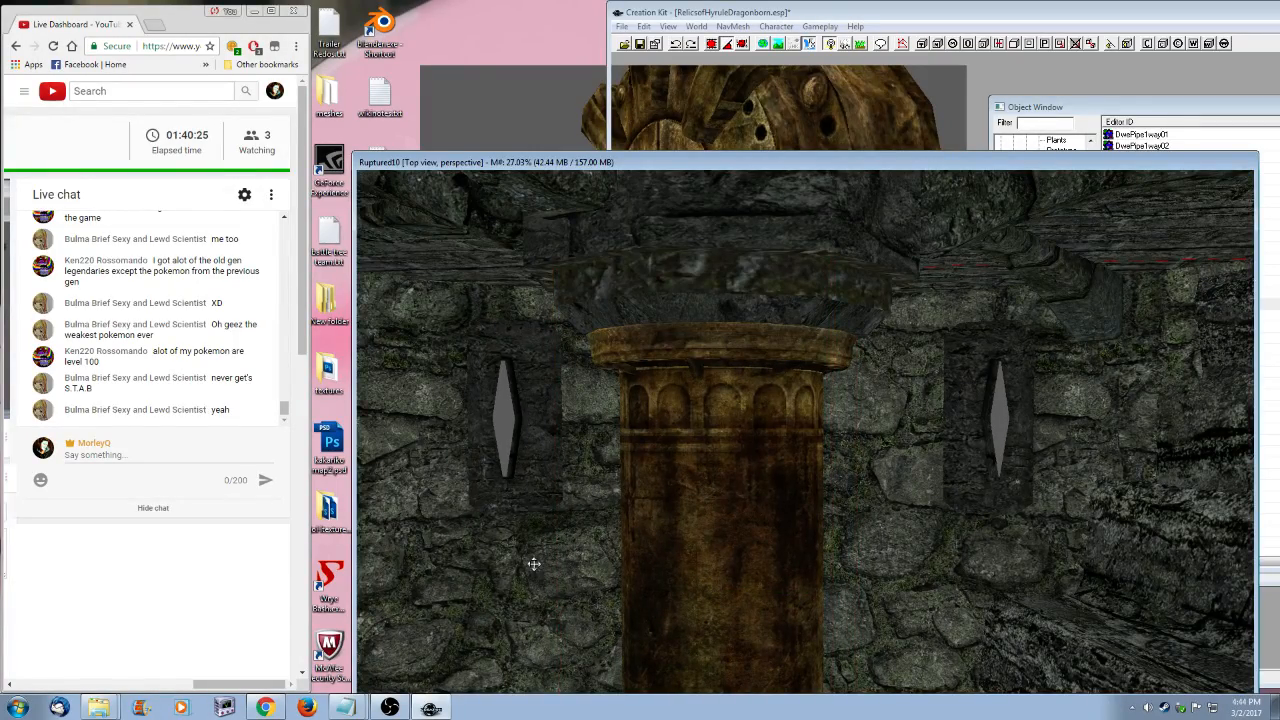
- Select the piston column together with its base pieces and shift the assembly along the Y axis beneath the cap
{"action": "middle_click_drag", "start_coordinate": [534, 564], "coordinate": [668, 556], "text": "shift"}
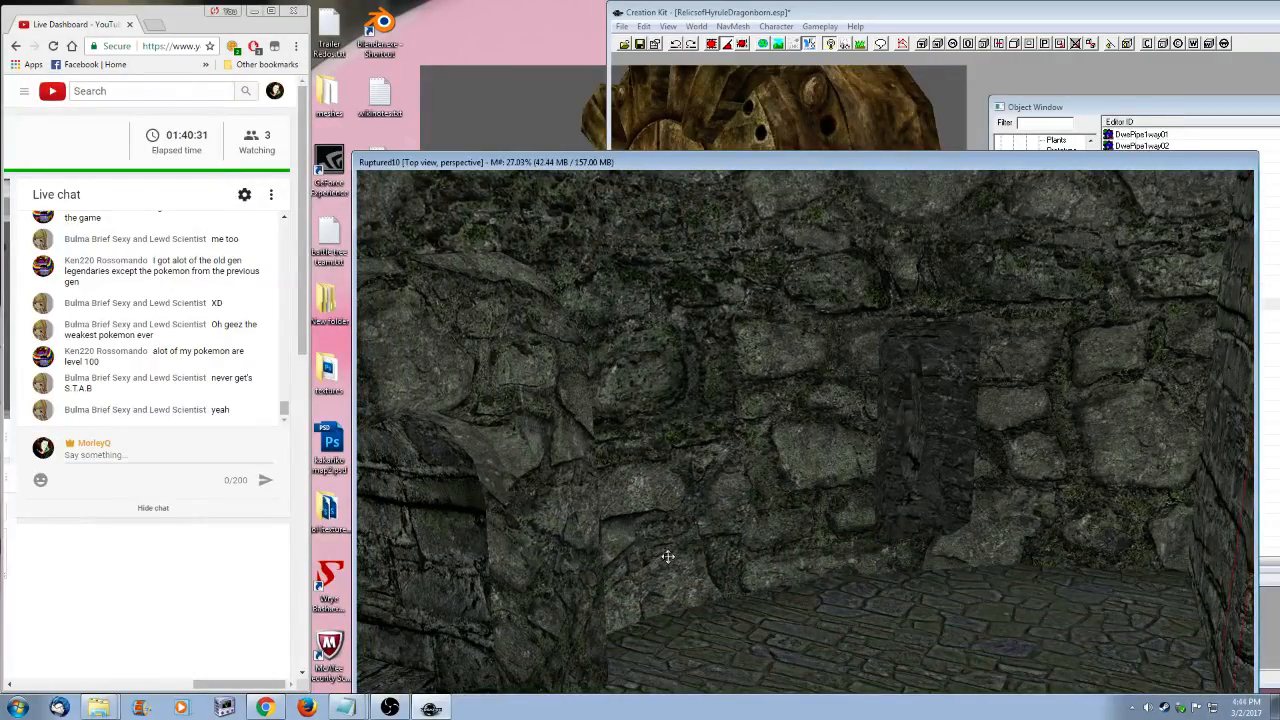
{"action": "middle_click_drag", "start_coordinate": [952, 570], "coordinate": [717, 484], "text": "shift"}
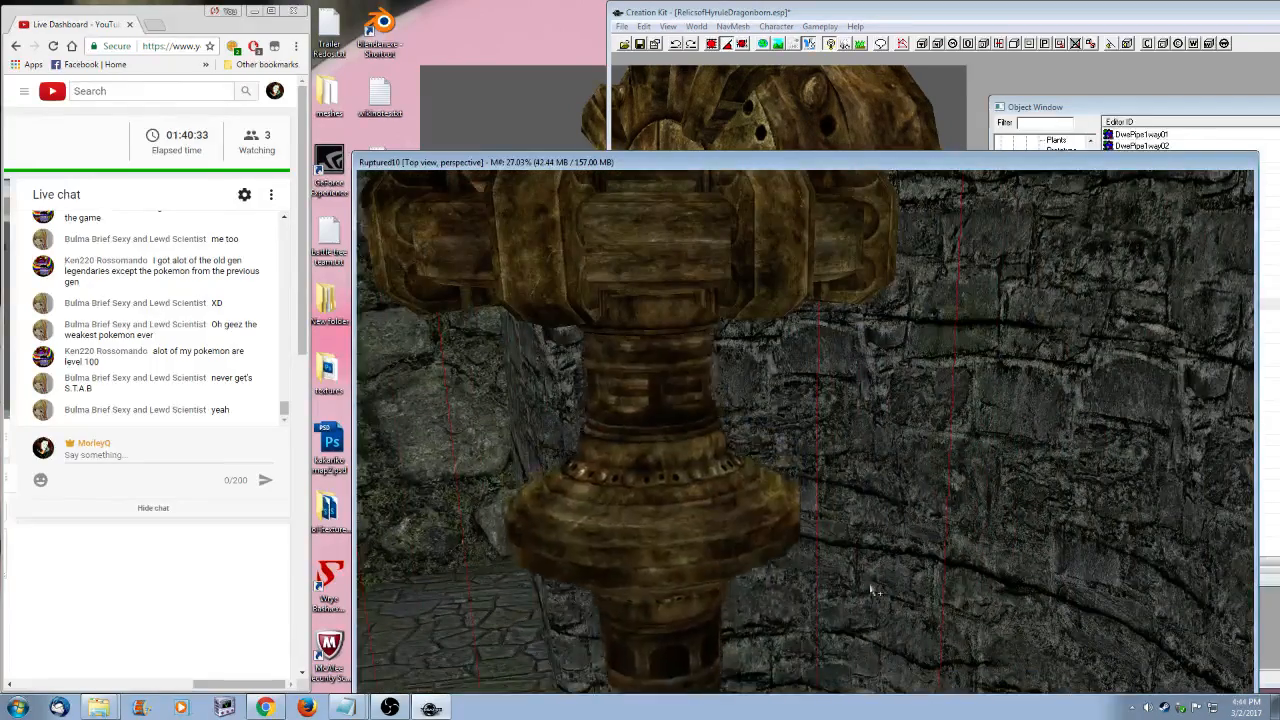
{"action": "middle_click_drag", "start_coordinate": [639, 455], "coordinate": [807, 510], "text": "shift"}
{"action": "left_click_drag", "start_coordinate": [637, 586], "coordinate": [778, 545]}
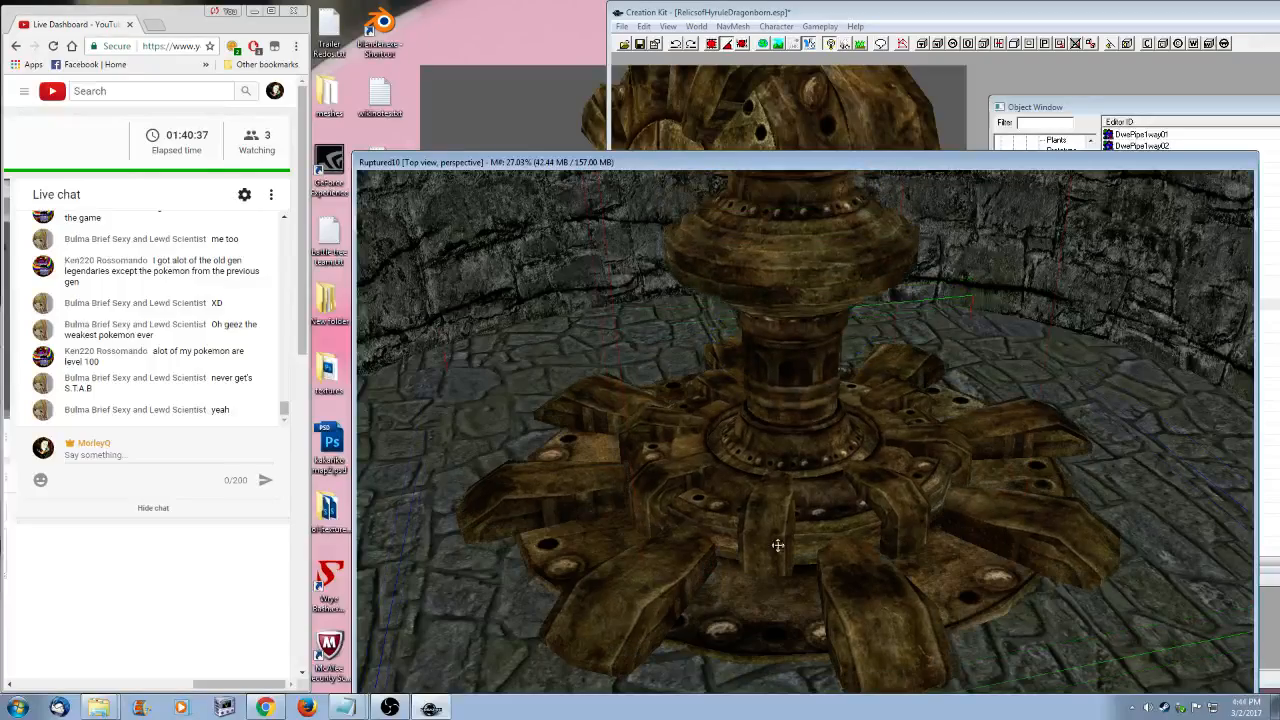
{"action": "middle_click_drag", "start_coordinate": [778, 545], "coordinate": [801, 351], "text": "shift"}
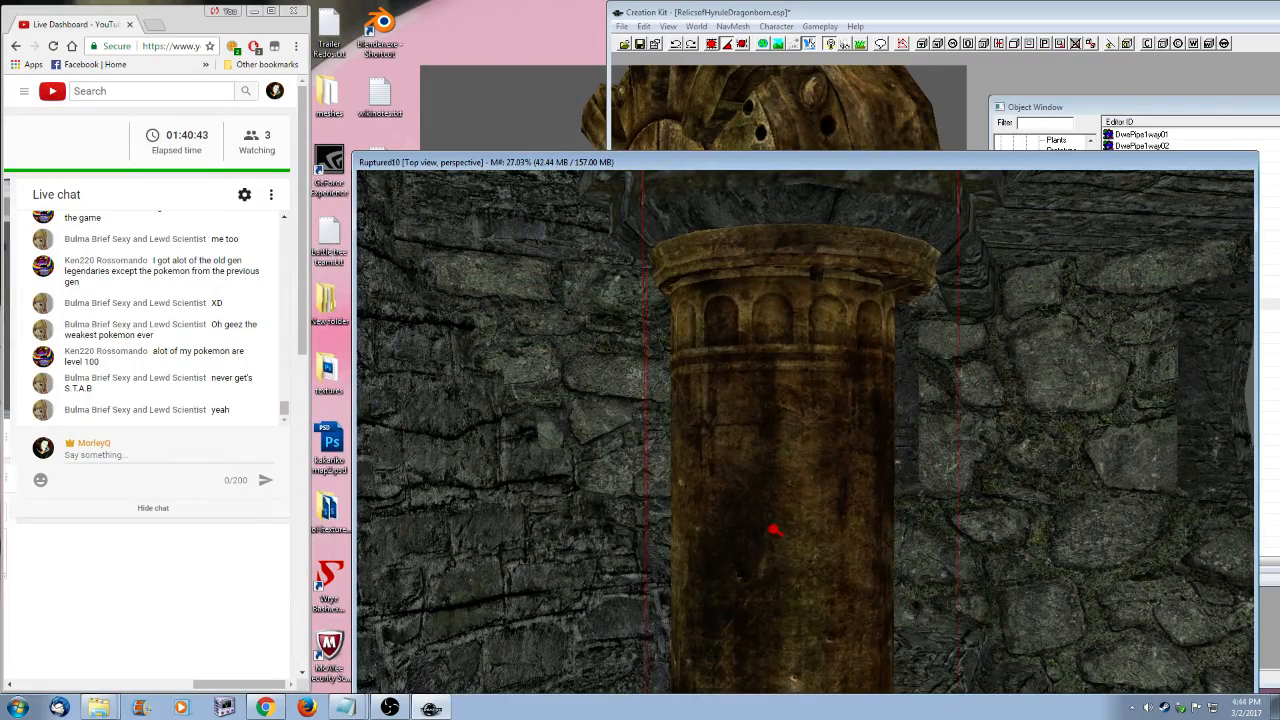
{"action": "key", "text": "y"}
{"action": "left_click_drag", "start_coordinate": [772, 529], "coordinate": [803, 535]}
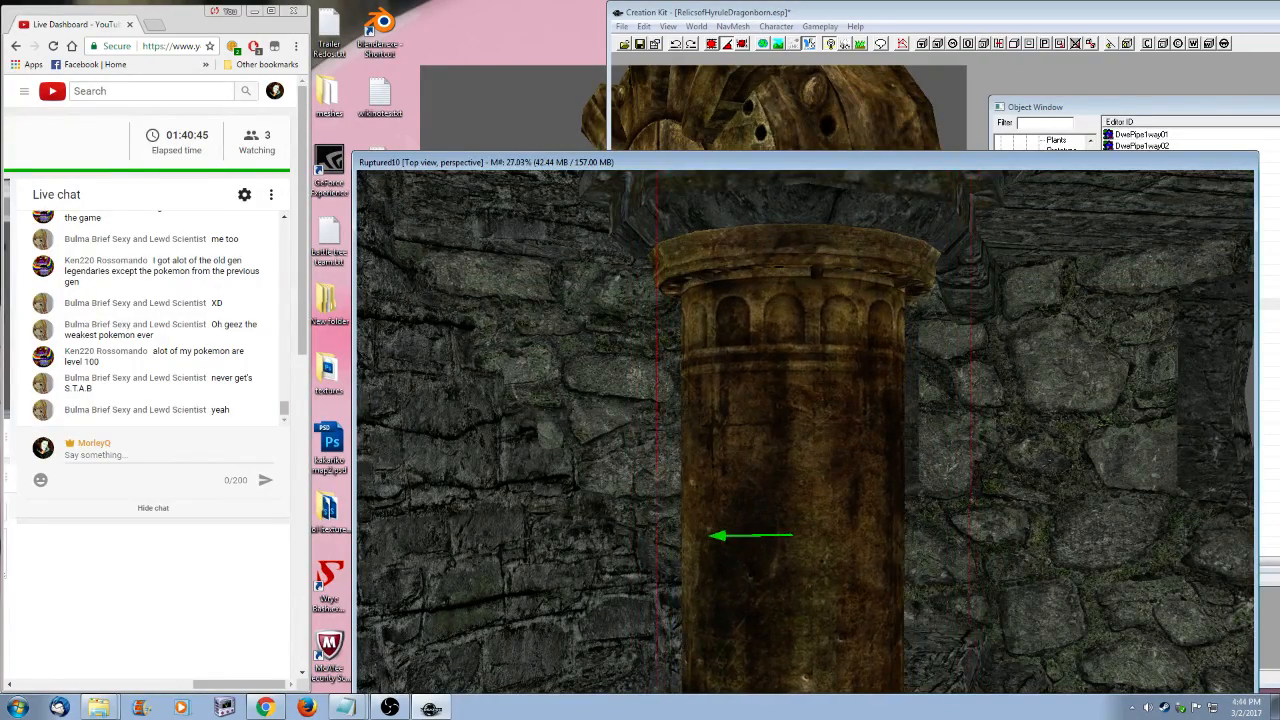
- Fine-tune the assembly's position along the X and Y axes, centring it under the cap from several sides
{"action": "middle_click_drag", "start_coordinate": [857, 457], "coordinate": [697, 465], "text": "shift"}
{"action": "key", "text": "x"}
{"action": "left_click_drag", "start_coordinate": [734, 451], "coordinate": [748, 452]}
{"action": "left_click_drag", "start_coordinate": [826, 453], "coordinate": [817, 453]}
{"action": "middle_click_drag", "start_coordinate": [817, 453], "coordinate": [757, 460], "text": "shift"}
{"action": "key", "text": "x"}
{"action": "key", "text": "y"}
{"action": "left_click_drag", "start_coordinate": [802, 457], "coordinate": [812, 457]}
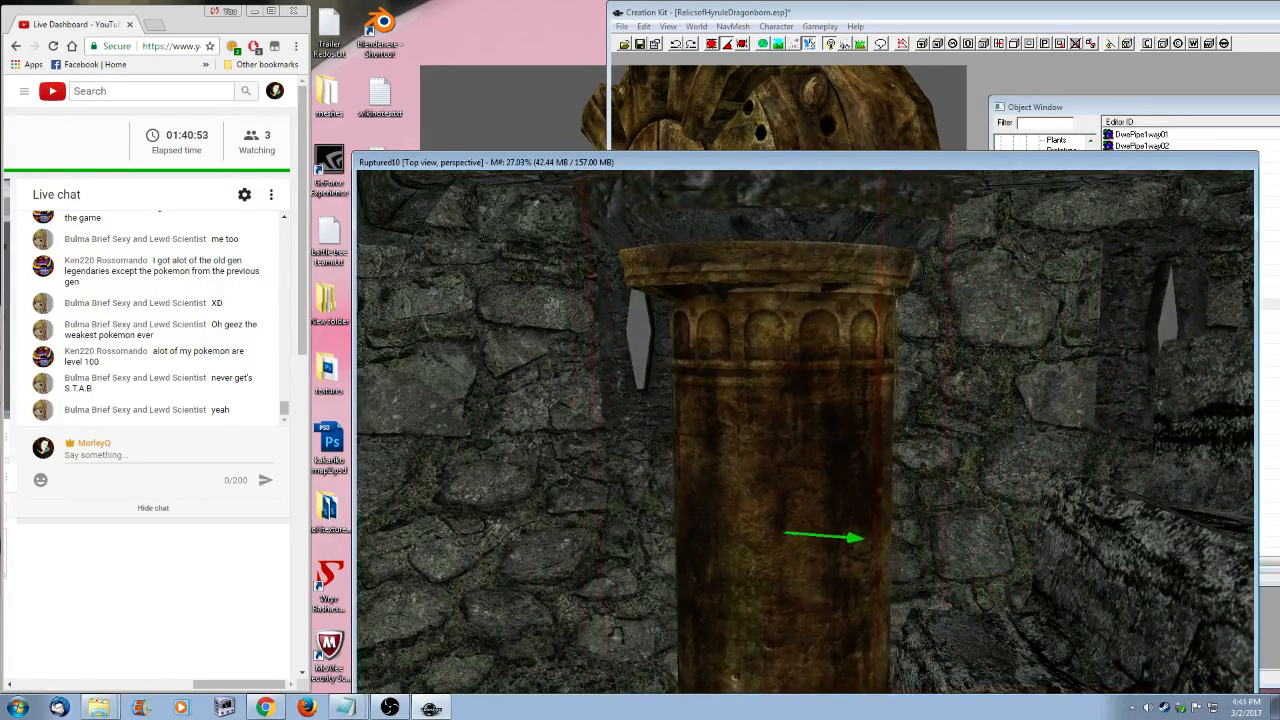
{"action": "middle_click_drag", "start_coordinate": [812, 457], "coordinate": [720, 444], "text": "shift"}
{"action": "key", "text": "x"}
{"action": "key", "text": "x"}
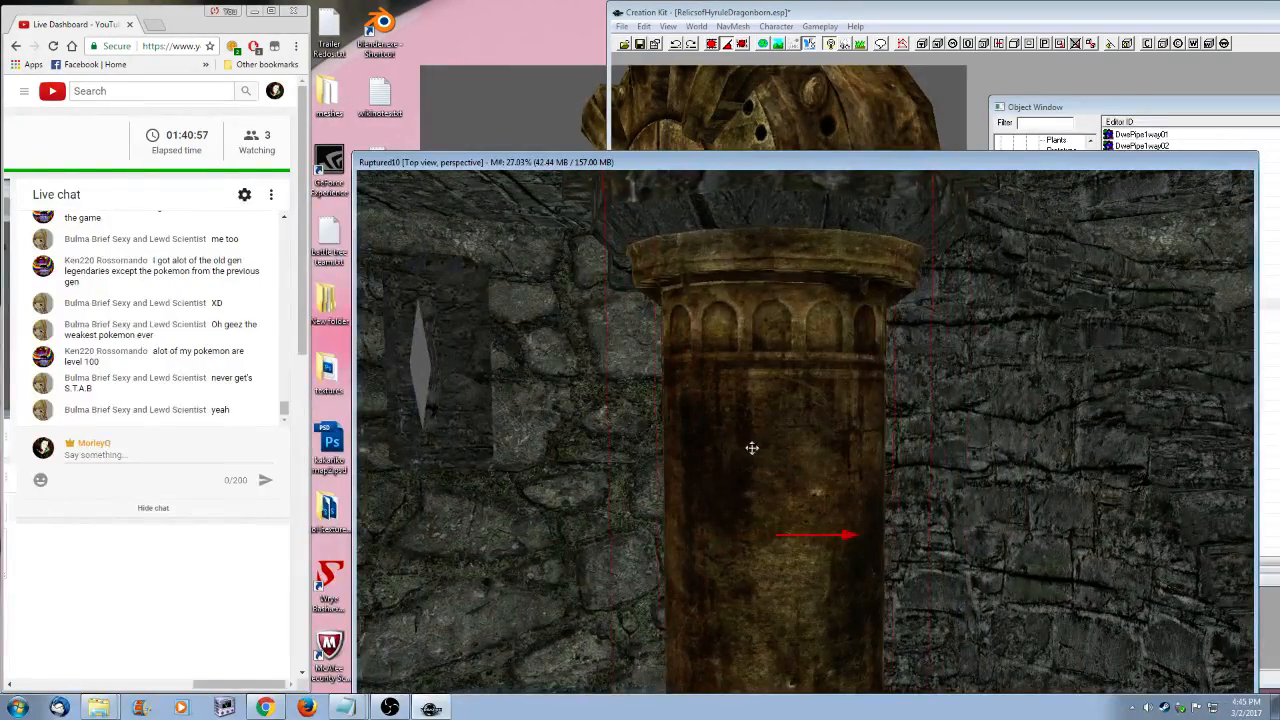
{"action": "left_click_drag", "start_coordinate": [751, 448], "coordinate": [755, 448]}
{"action": "middle_click_drag", "start_coordinate": [755, 448], "coordinate": [1005, 522], "text": "shift"}
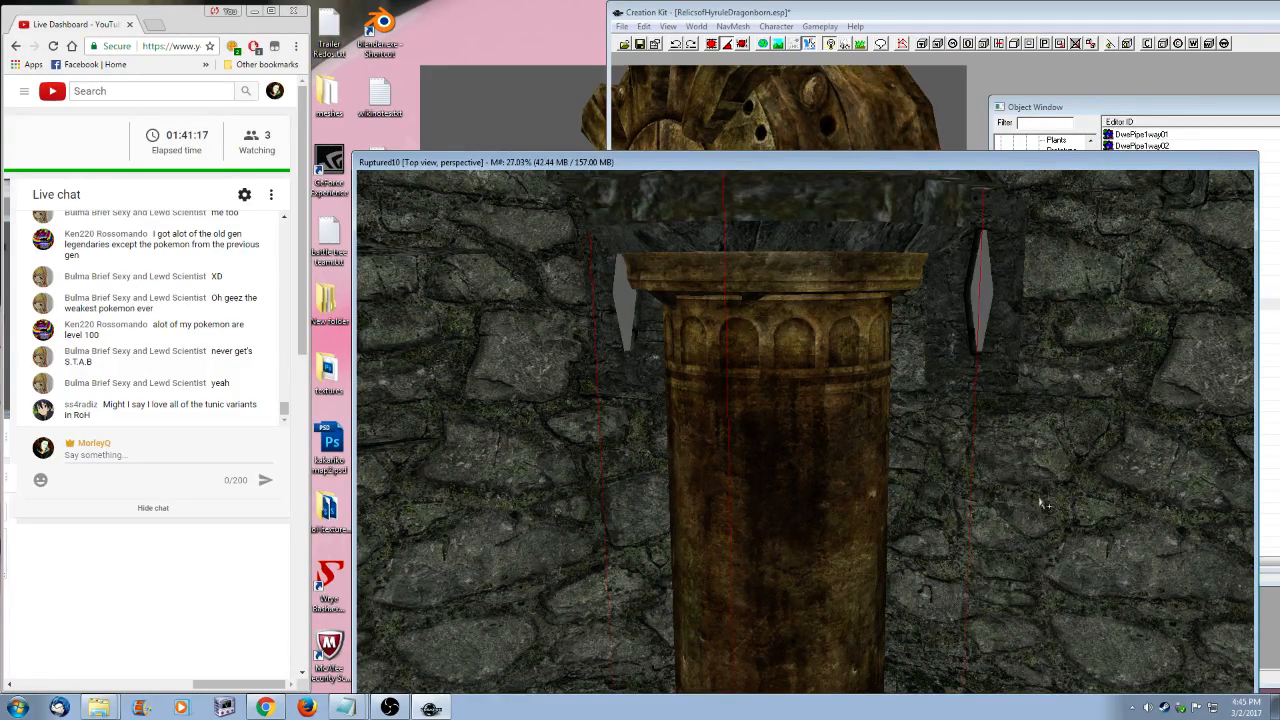
- Inspect the Dwemer column down to the tower floor, and examine the tower's roof terrace around its central pillar
{"action": "scroll", "coordinate": [840, 474], "scroll_direction": "up", "scroll_amount": 5}
{"action": "middle_click_drag", "start_coordinate": [915, 583], "coordinate": [896, 552]}
{"action": "scroll", "coordinate": [896, 552], "scroll_direction": "down", "scroll_amount": 5}
{"action": "scroll", "coordinate": [896, 552], "scroll_direction": "up", "scroll_amount": 1}
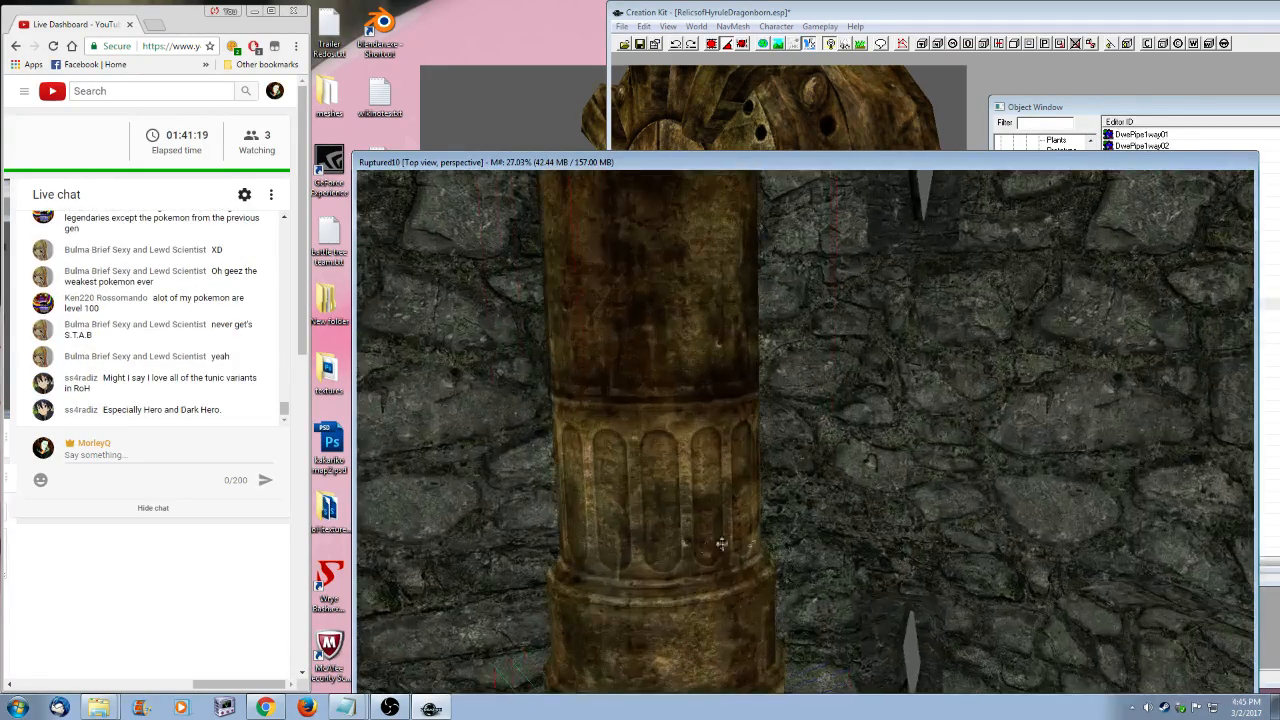
{"action": "middle_click_drag", "start_coordinate": [722, 544], "coordinate": [784, 496], "text": "shift"}
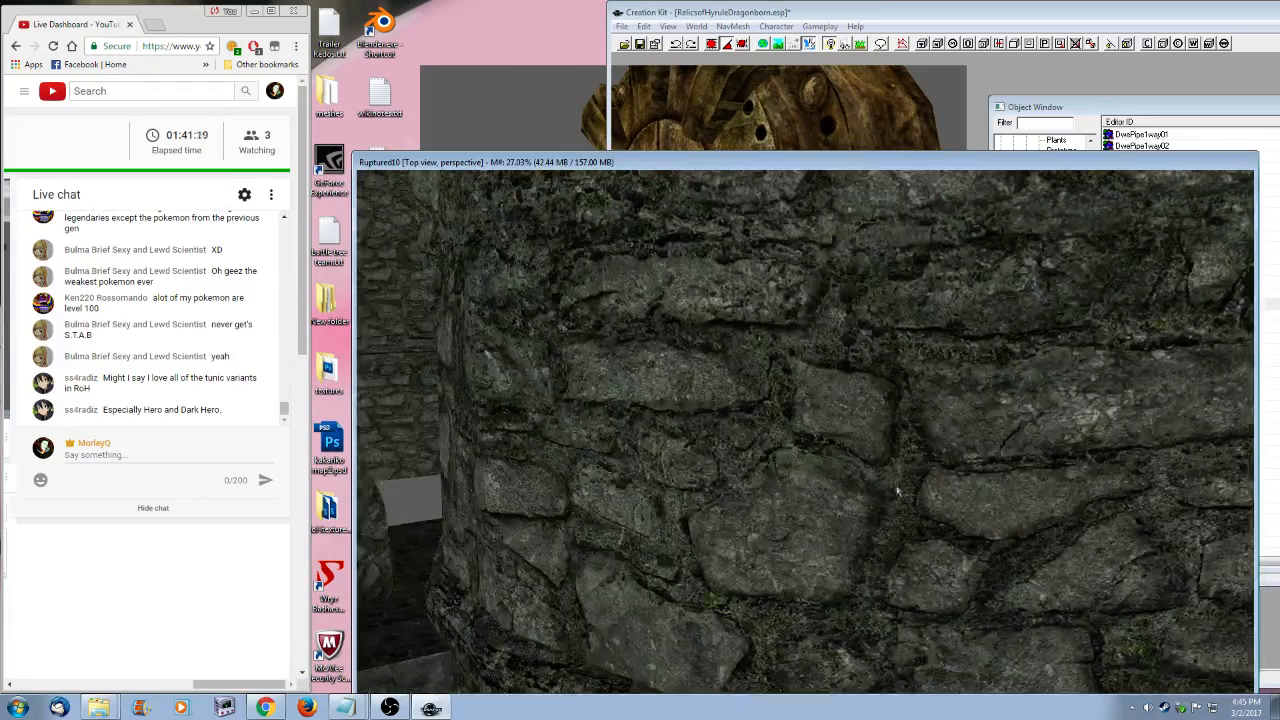
{"action": "scroll", "coordinate": [897, 492], "scroll_direction": "down", "scroll_amount": 5}
{"action": "scroll", "coordinate": [915, 600], "scroll_direction": "up", "scroll_amount": 6}
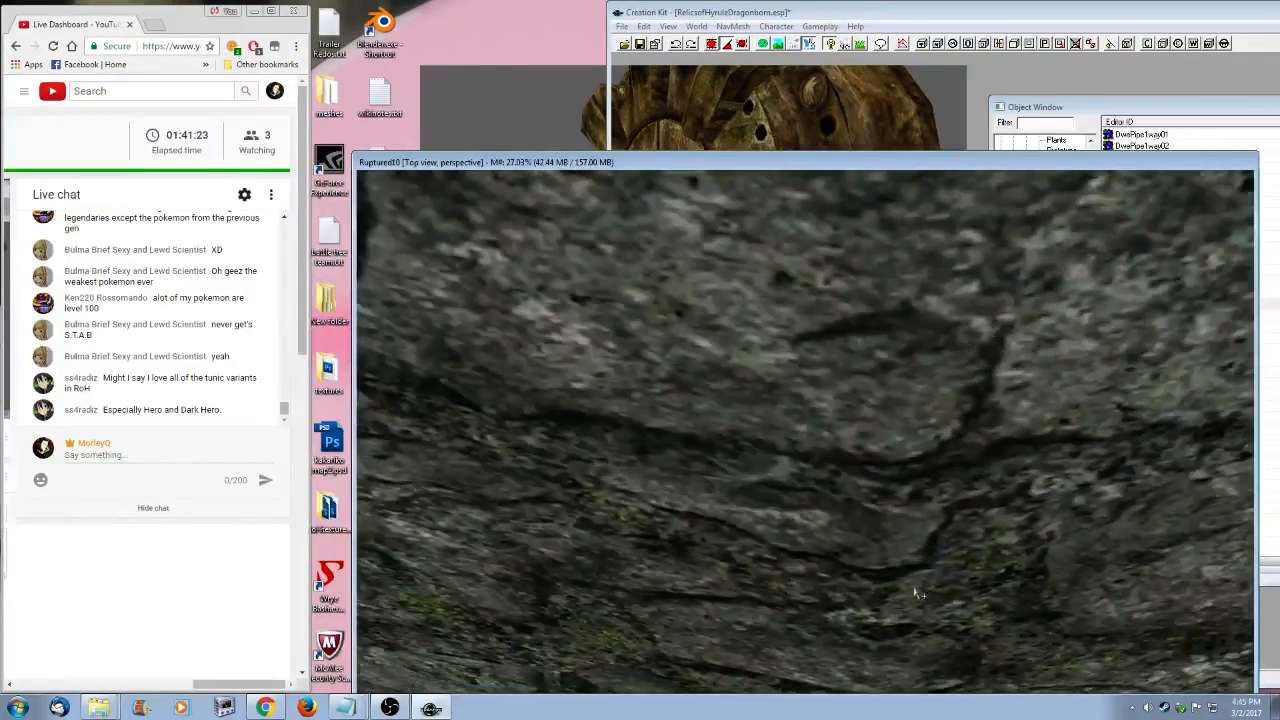
{"action": "scroll", "coordinate": [915, 592], "scroll_direction": "down", "scroll_amount": 5}
{"action": "middle_click_drag", "start_coordinate": [909, 617], "coordinate": [878, 530], "text": "shift"}
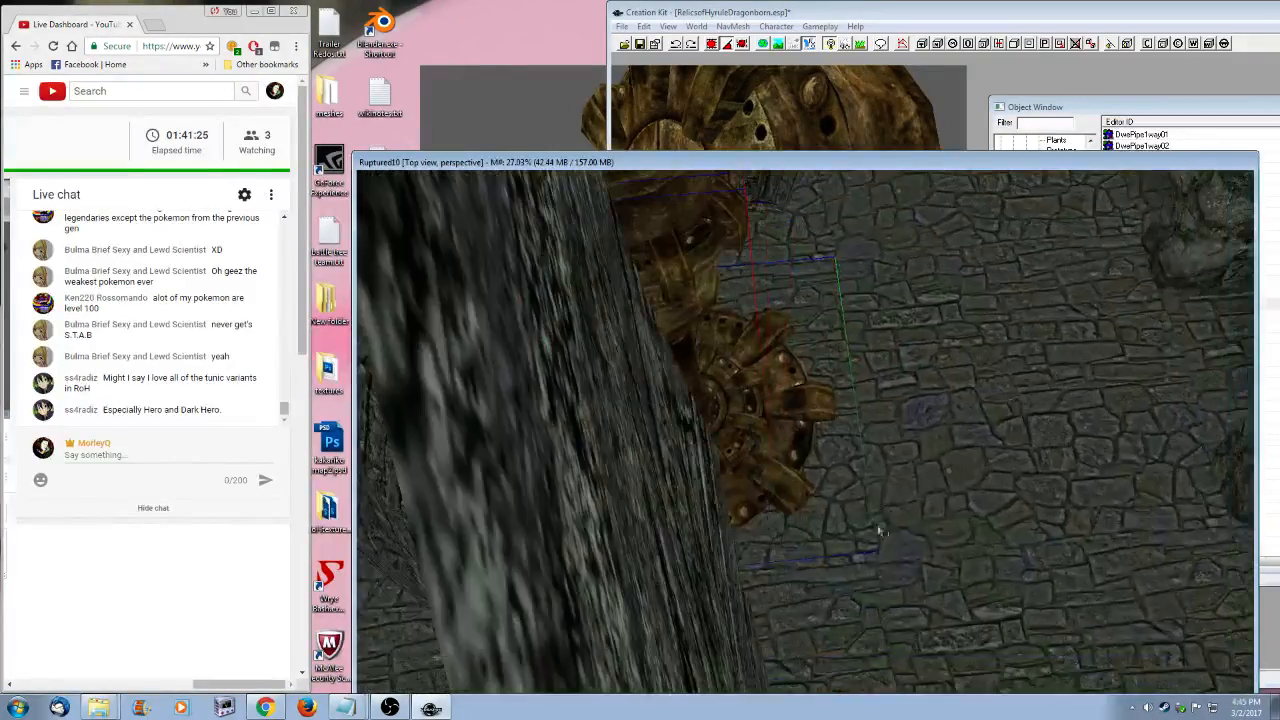
{"action": "middle_click_drag", "start_coordinate": [782, 462], "coordinate": [966, 622], "text": "shift"}
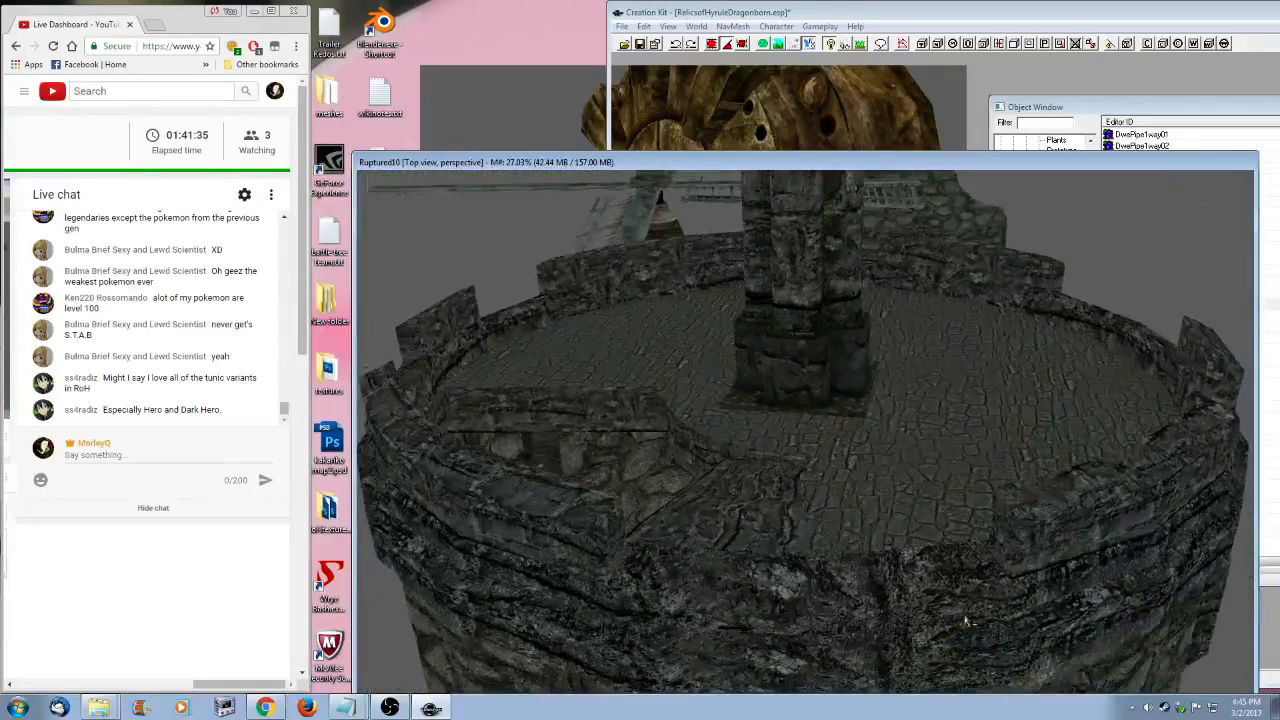
{"action": "middle_click_drag", "start_coordinate": [988, 574], "coordinate": [943, 565], "text": "shift"}
{"action": "scroll", "coordinate": [943, 565], "scroll_direction": "up", "scroll_amount": 1}
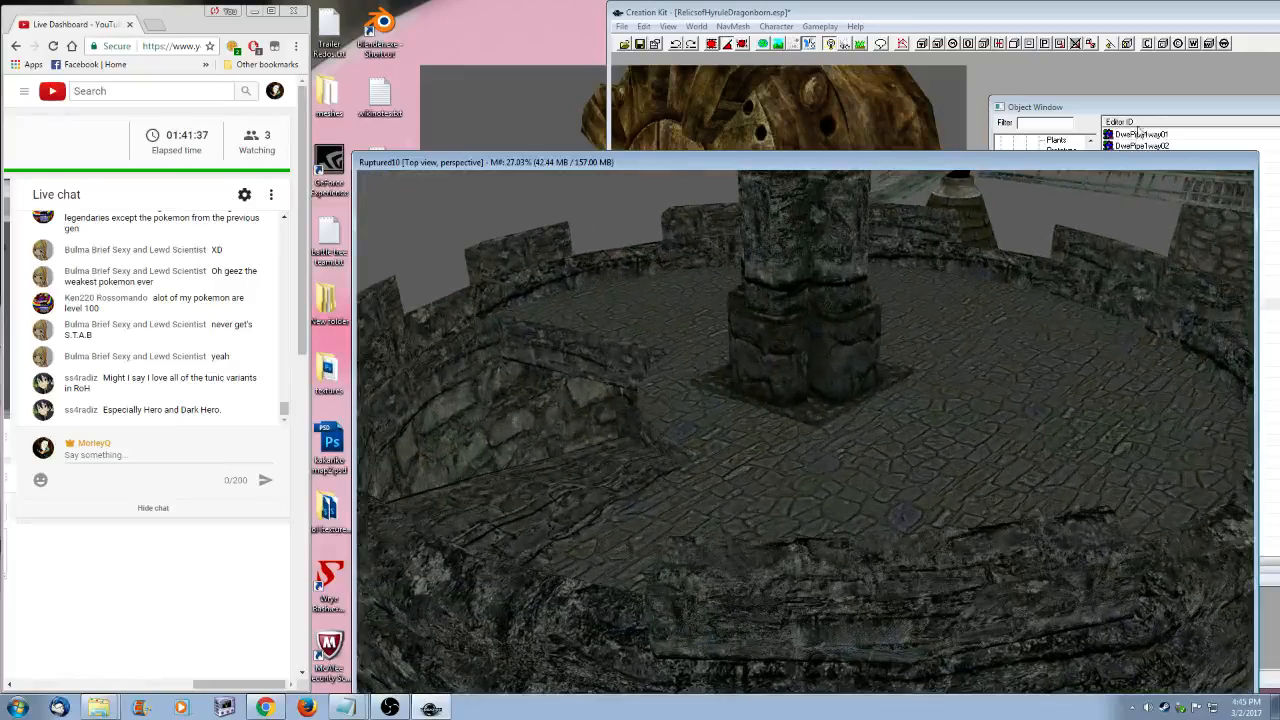
- Preview the DwePipeBoiler02 and DwePipeBoiler01 models from the Dwemer pipes set
{"action": "left_click", "coordinate": [1146, 109]}
{"action": "left_click", "coordinate": [1140, 282]}
{"action": "right_click", "coordinate": [1140, 282]}
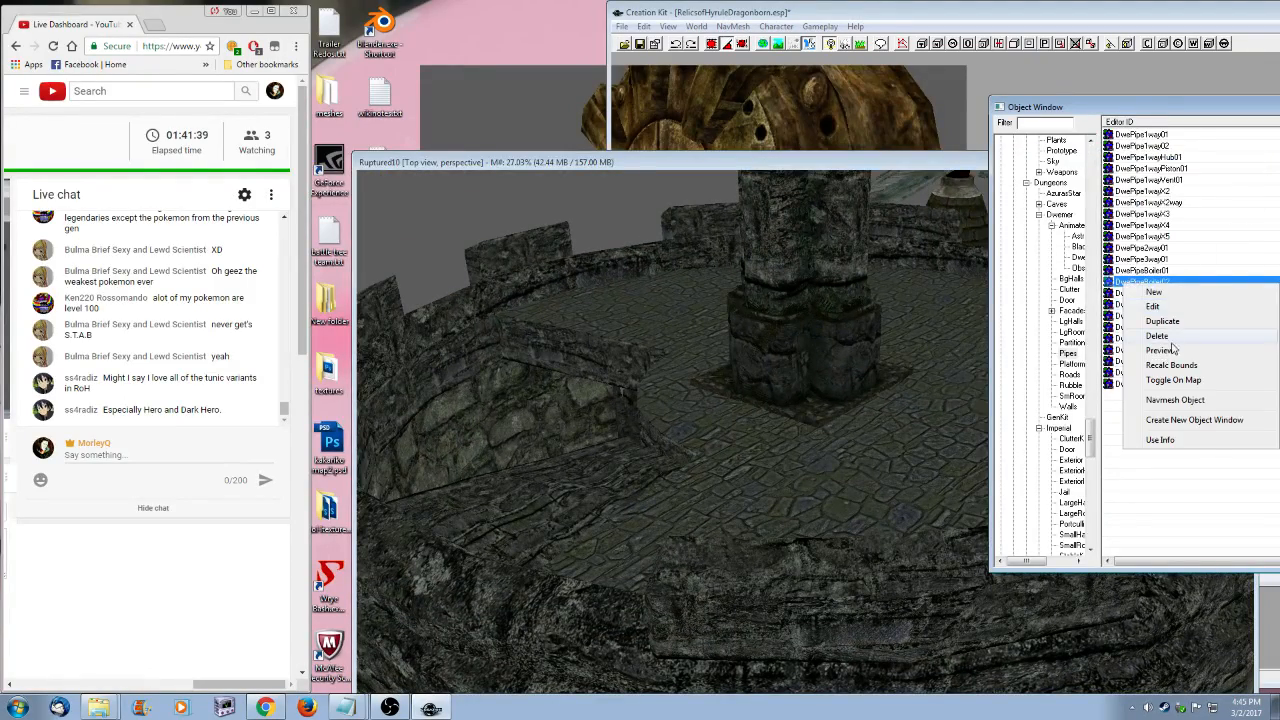
{"action": "left_click", "coordinate": [1165, 351]}
{"action": "scroll", "coordinate": [758, 259], "scroll_direction": "down", "scroll_amount": 3}
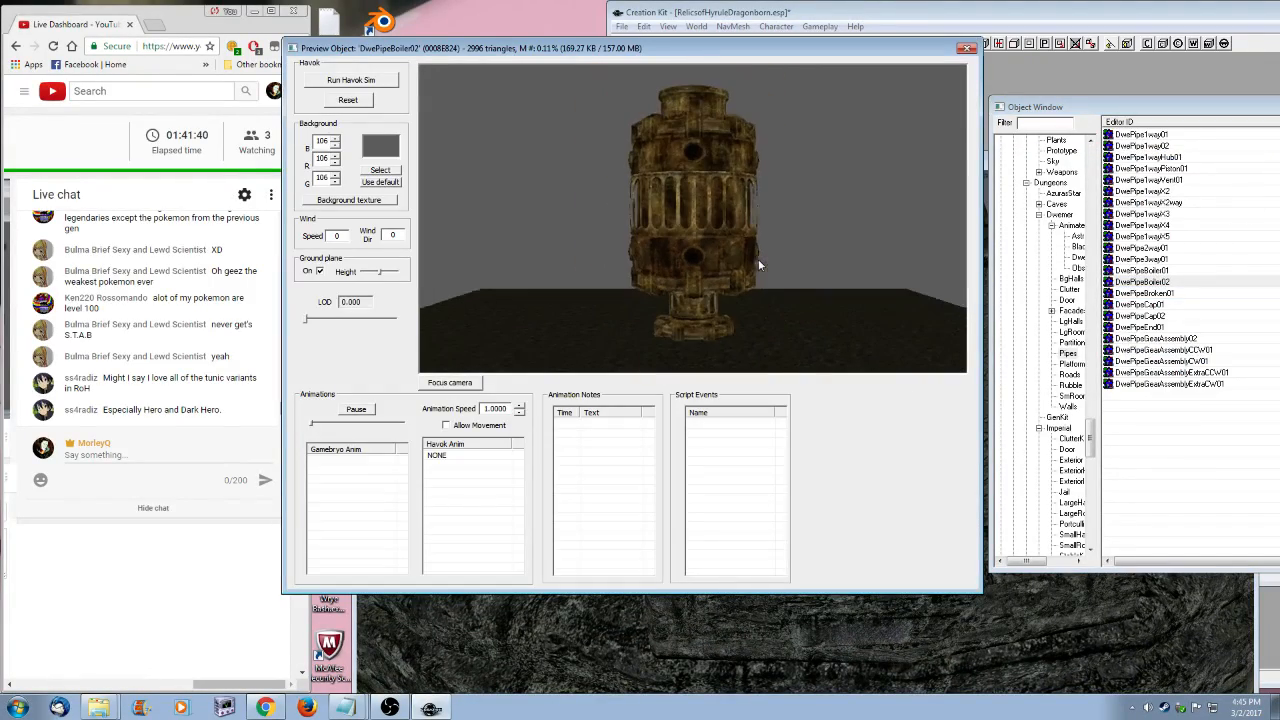
{"action": "left_click", "coordinate": [1160, 283]}
{"action": "left_click", "coordinate": [1150, 271]}
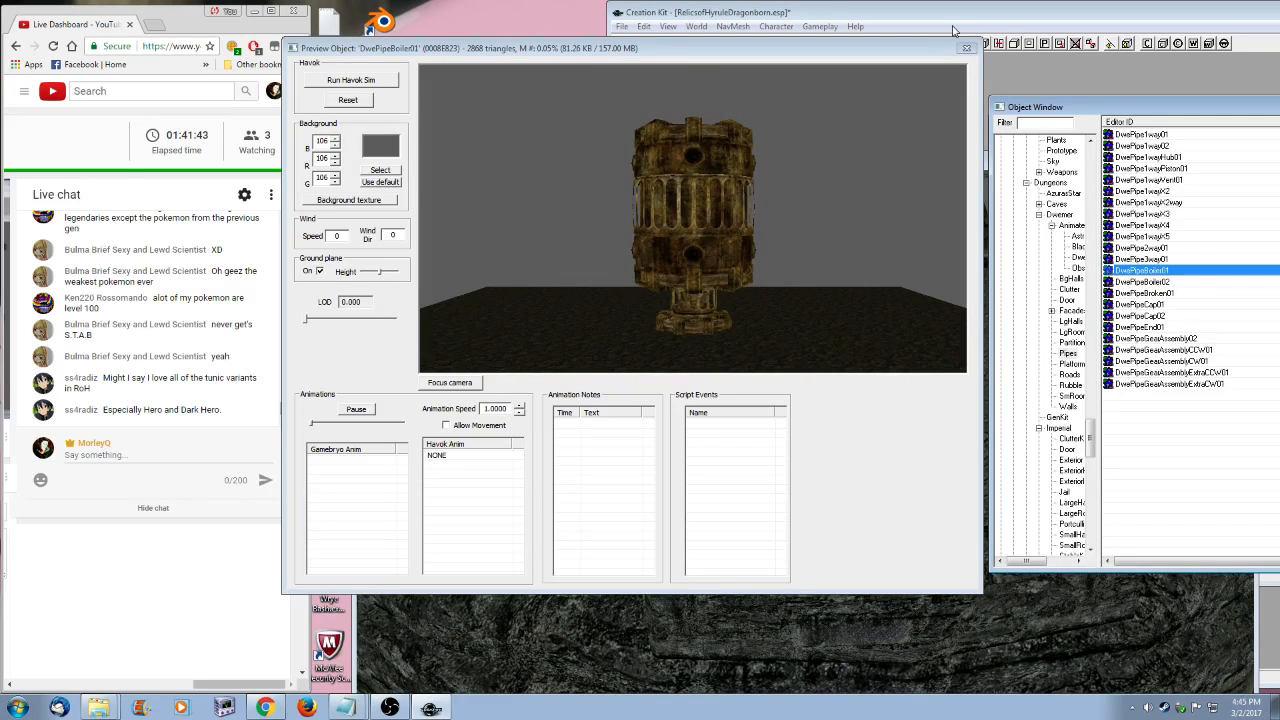
{"action": "left_click", "coordinate": [965, 50]}
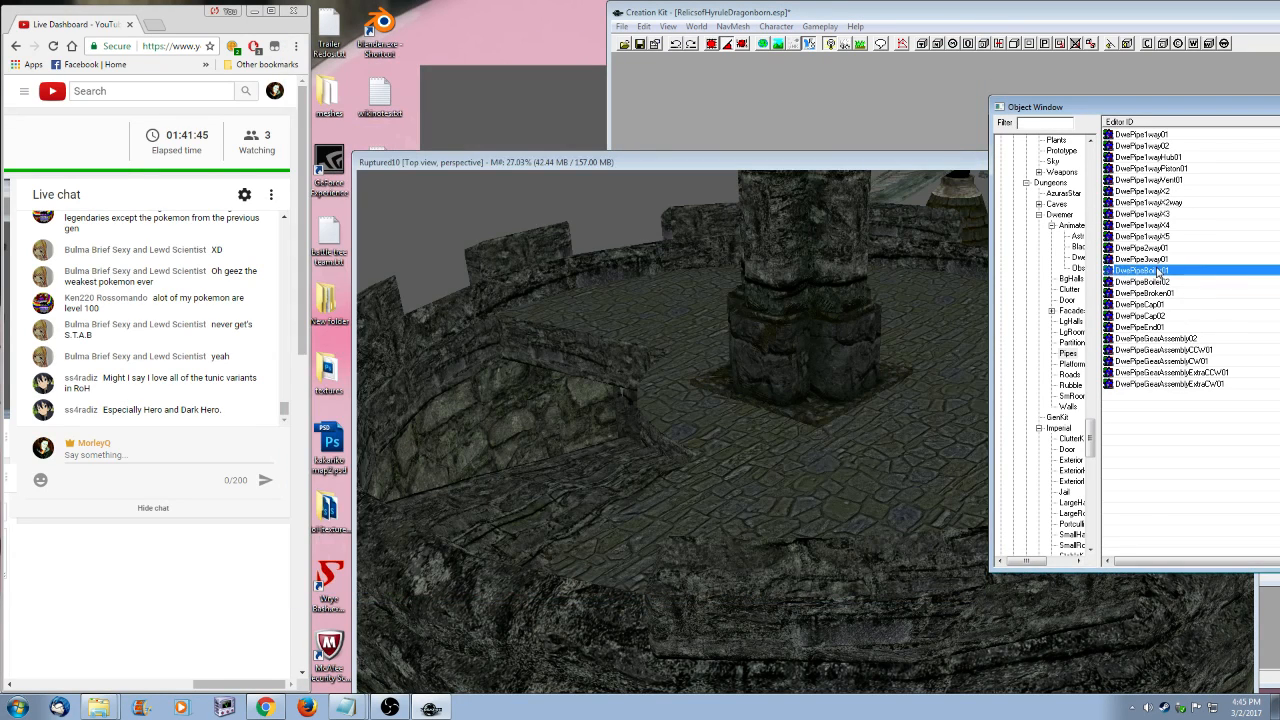
- Place a DwePipeBoiler01 on the round tower's roof terrace and align it around the lower part of the central pillar
{"action": "left_click_drag", "start_coordinate": [875, 420], "coordinate": [916, 450]}
{"action": "left_click_drag", "start_coordinate": [915, 338], "coordinate": [792, 292]}
{"action": "scroll", "coordinate": [843, 317], "scroll_direction": "down", "scroll_amount": 3}
{"action": "mouse_move", "coordinate": [843, 317]}
{"action": "middle_mouse_down", "text": "shift"}
{"action": "mouse_move", "coordinate": [880, 375]}
{"action": "mouse_move", "coordinate": [865, 416]}
{"action": "mouse_move", "coordinate": [946, 411]}
{"action": "mouse_move", "coordinate": [857, 394]}
{"action": "middle_mouse_up", "text": "shift"}
{"action": "left_click", "coordinate": [710, 47]}
{"action": "left_click_drag", "start_coordinate": [874, 396], "coordinate": [878, 355]}
{"action": "middle_click_drag", "start_coordinate": [878, 355], "coordinate": [761, 476], "text": "shift"}
{"action": "scroll", "coordinate": [797, 406], "scroll_direction": "down", "scroll_amount": 5}
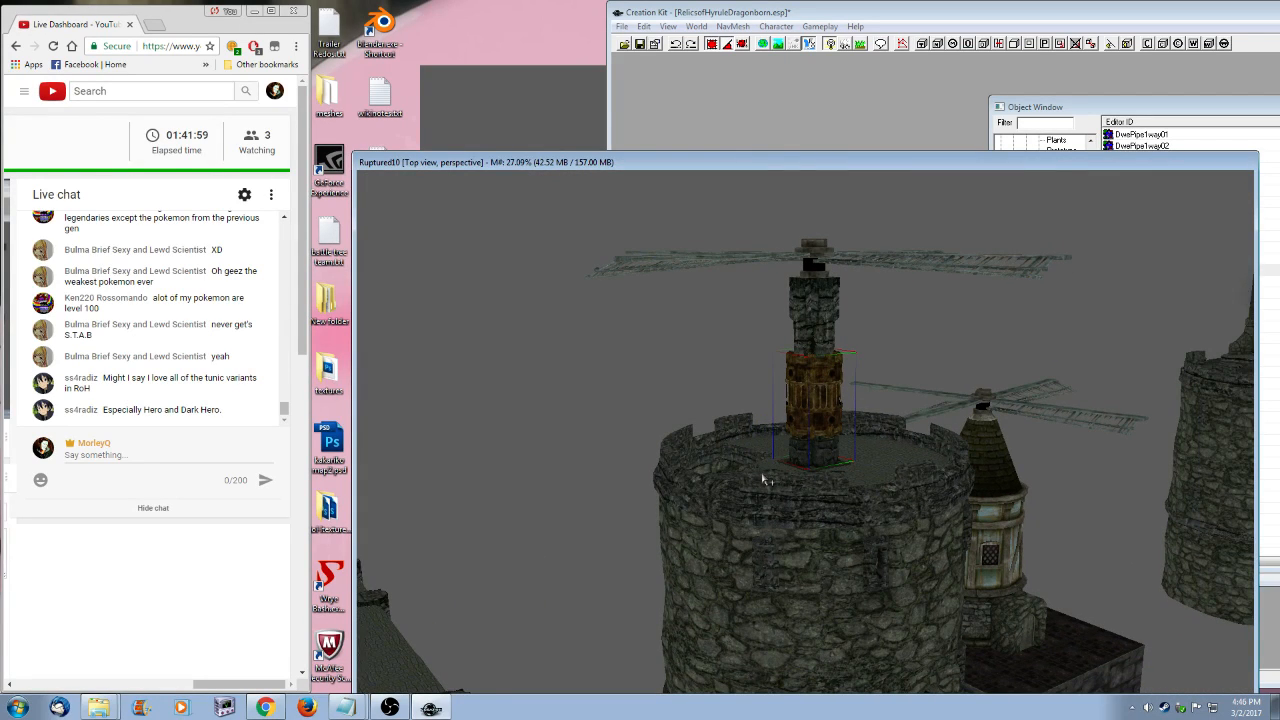
{"action": "middle_click_drag", "start_coordinate": [763, 480], "coordinate": [1052, 497], "text": "shift"}
{"action": "scroll", "coordinate": [976, 522], "scroll_direction": "up", "scroll_amount": 3}
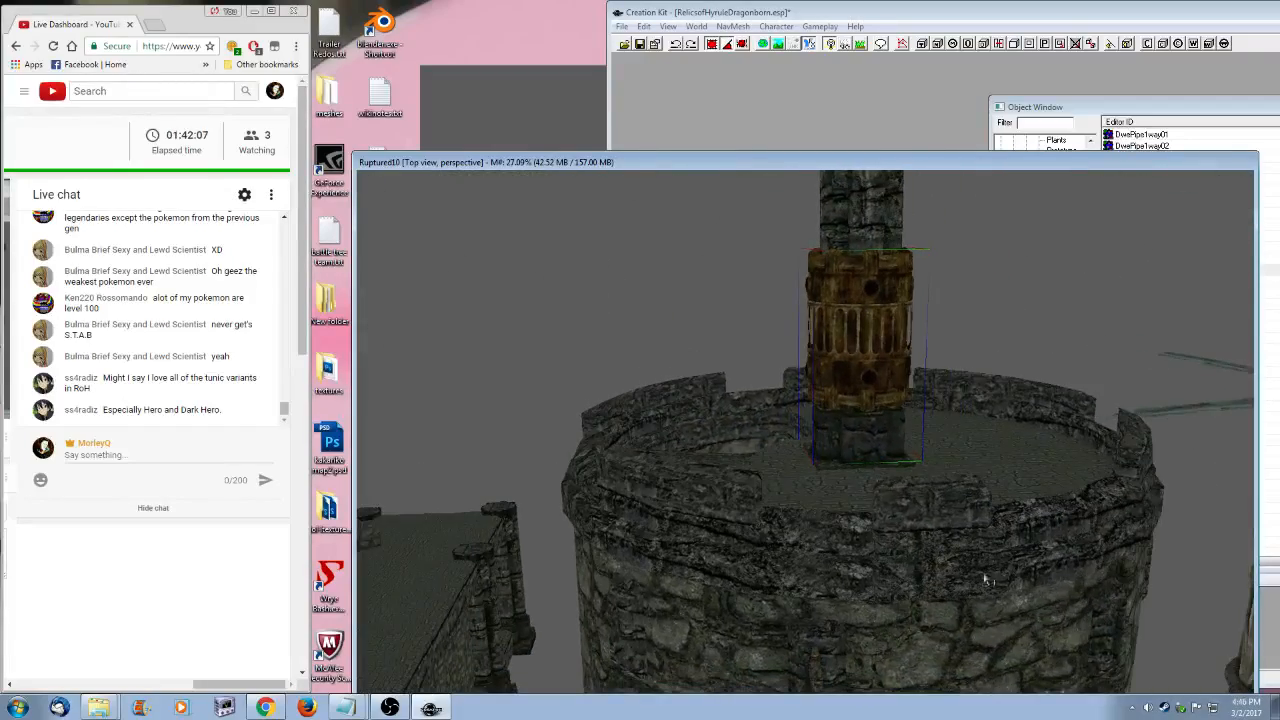
- Place another DwePipeBoiler01 around the windmill pillar on the ruined round tower, beside its smoking chimney
{"action": "scroll", "coordinate": [985, 578], "scroll_direction": "down", "scroll_amount": 4}
{"action": "mouse_move", "coordinate": [974, 509]}
{"action": "middle_mouse_down", "text": "shift"}
{"action": "mouse_move", "coordinate": [883, 510]}
{"action": "mouse_move", "coordinate": [975, 514]}
{"action": "middle_mouse_up", "text": "shift"}
{"action": "middle_click_drag", "start_coordinate": [548, 485], "coordinate": [1186, 530]}
{"action": "scroll", "coordinate": [816, 550], "scroll_direction": "up", "scroll_amount": 3}
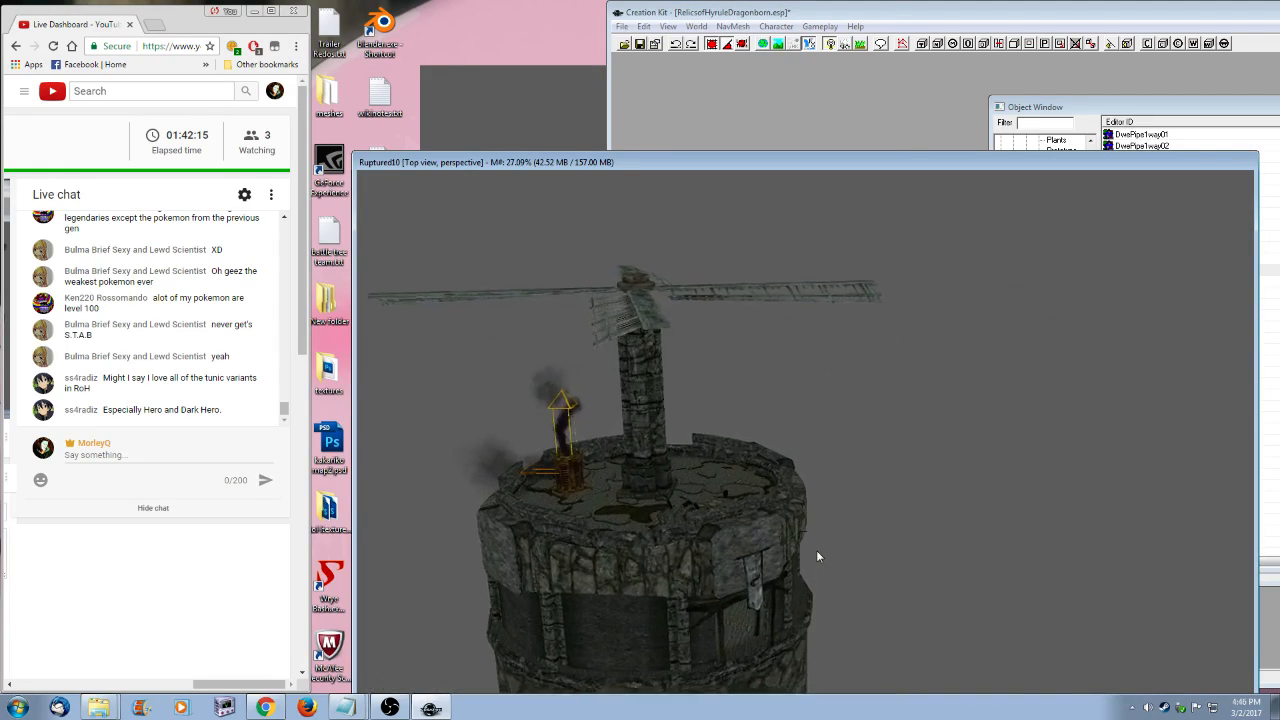
{"action": "scroll", "coordinate": [816, 556], "scroll_direction": "up", "scroll_amount": 5}
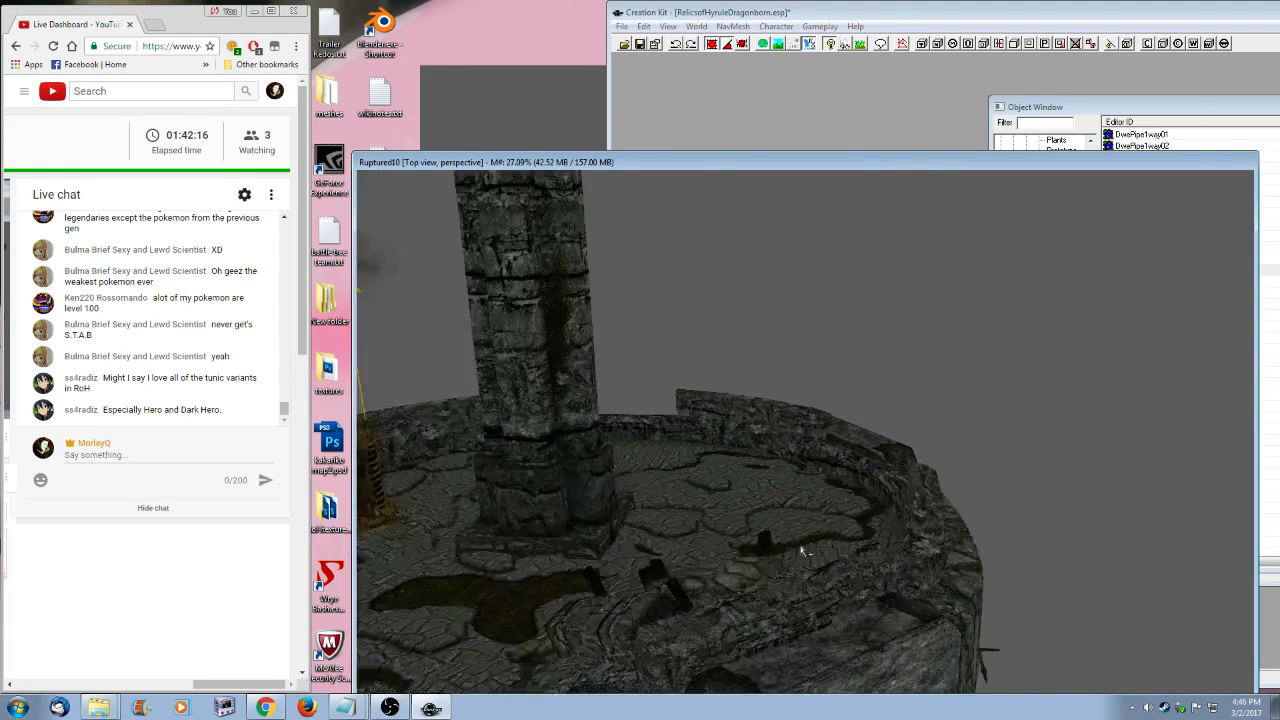
{"action": "scroll", "coordinate": [800, 550], "scroll_direction": "up", "scroll_amount": 2}
{"action": "left_click", "coordinate": [1150, 271]}
{"action": "left_click_drag", "start_coordinate": [636, 383], "coordinate": [642, 428]}
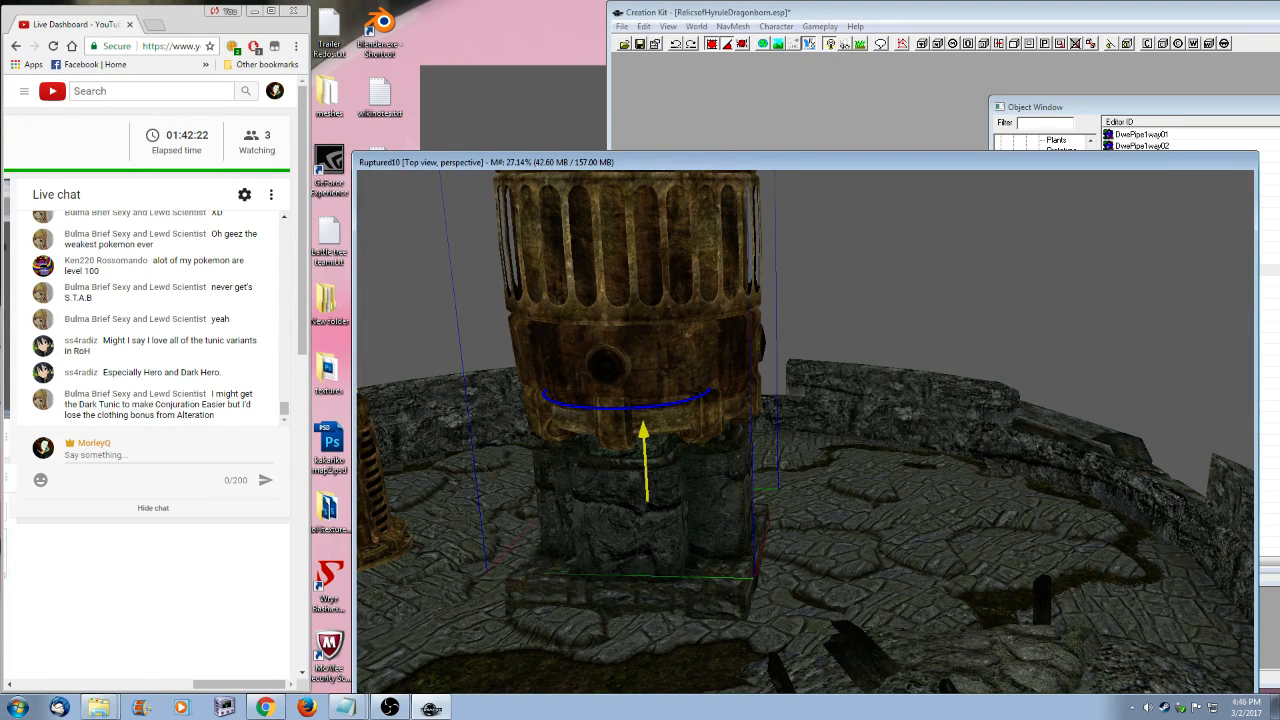
{"action": "scroll", "coordinate": [780, 390], "scroll_direction": "down", "scroll_amount": 10}
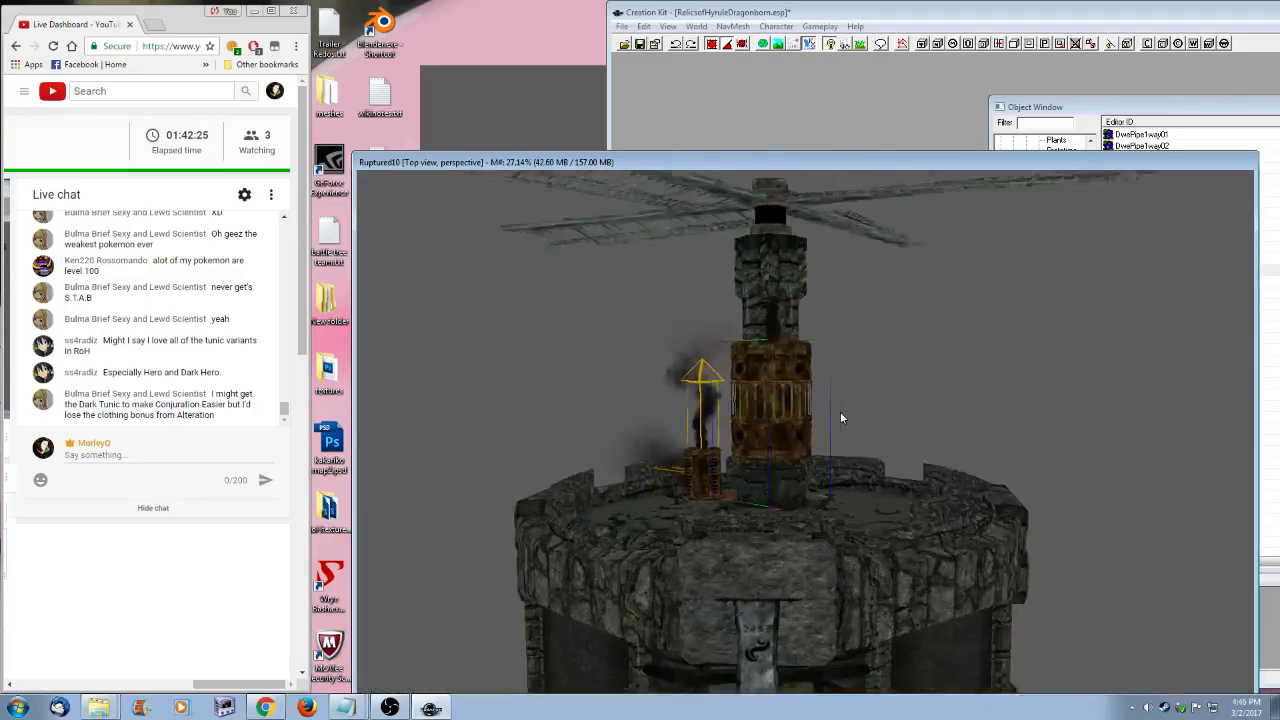
{"action": "scroll", "coordinate": [840, 417], "scroll_direction": "down", "scroll_amount": 4}
{"action": "middle_click_drag", "start_coordinate": [840, 417], "coordinate": [560, 516], "text": "shift"}
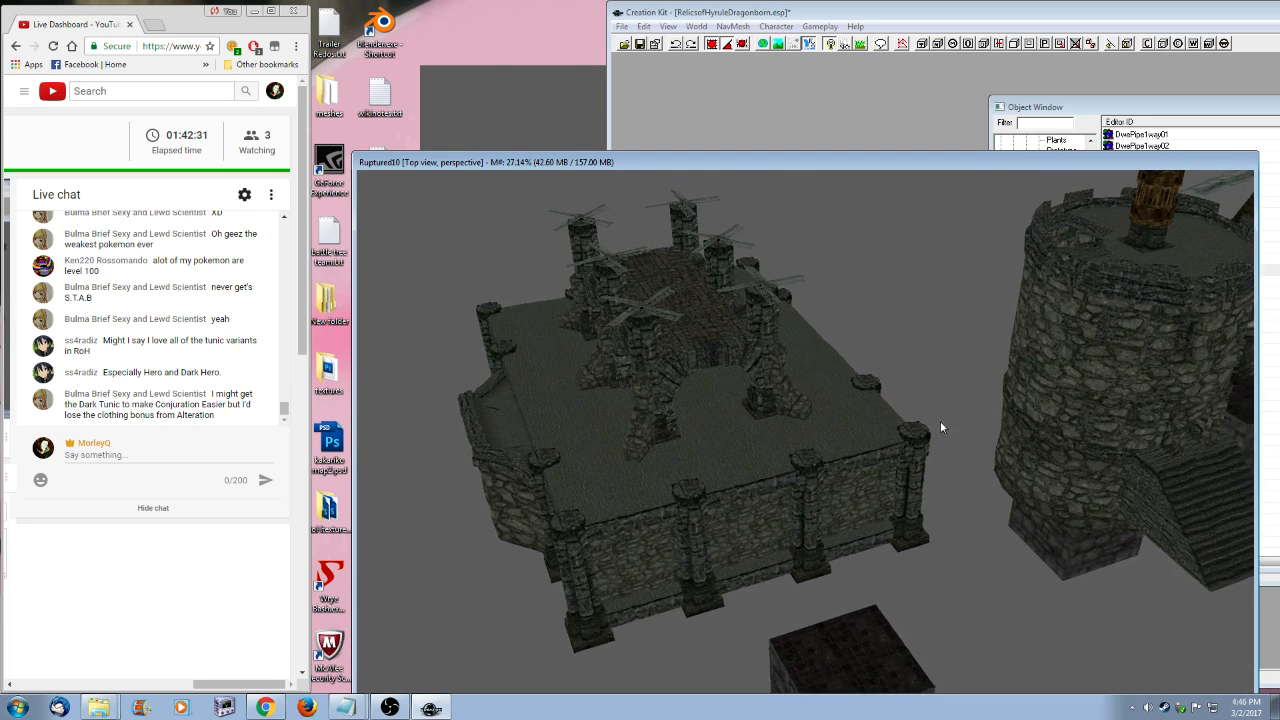
- Add a DwePipeBoiler01 to the windmill pillar above the octagonal turret and lower it along the pillar
{"action": "middle_click_drag", "start_coordinate": [940, 427], "coordinate": [560, 600]}
{"action": "scroll", "coordinate": [808, 586], "scroll_direction": "up", "scroll_amount": 6}
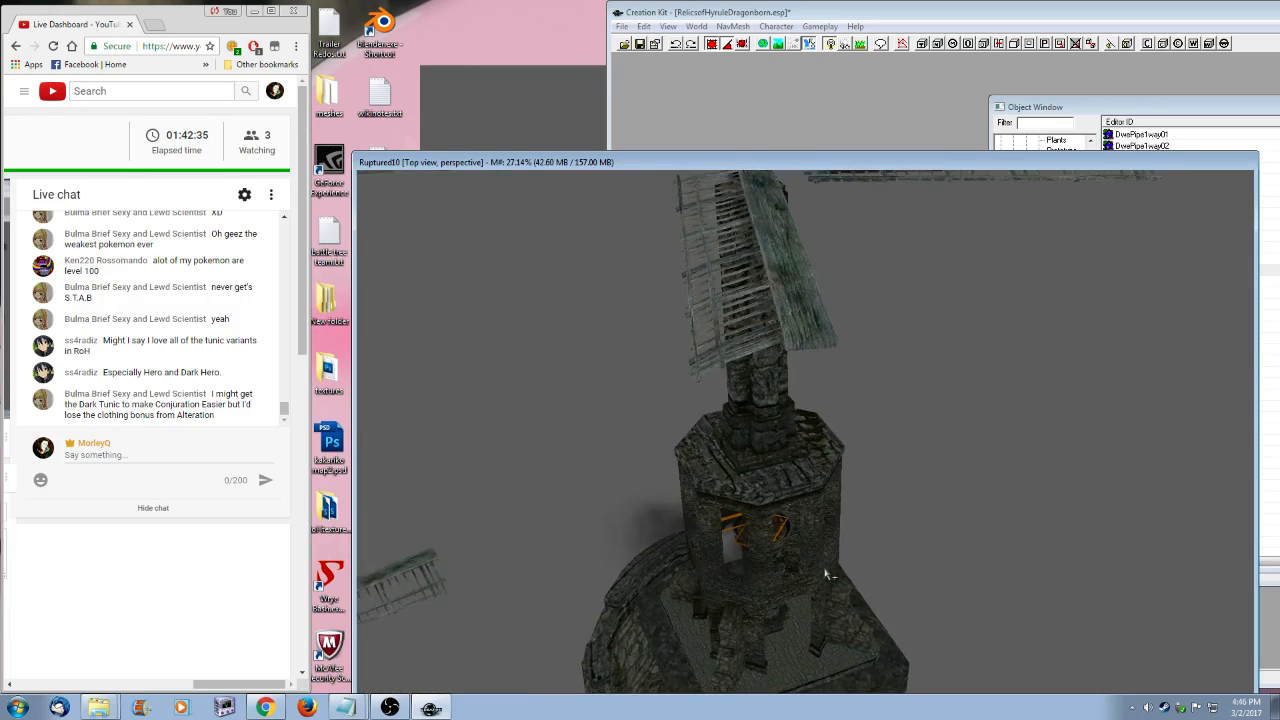
{"action": "middle_click_drag", "start_coordinate": [825, 573], "coordinate": [714, 566], "text": "shift"}
{"action": "left_click", "coordinate": [760, 432]}
{"action": "middle_click_drag", "start_coordinate": [760, 432], "coordinate": [766, 466], "text": "shift"}
{"action": "scroll", "coordinate": [766, 466], "scroll_direction": "up", "scroll_amount": 3}
{"action": "left_click", "coordinate": [1228, 112]}
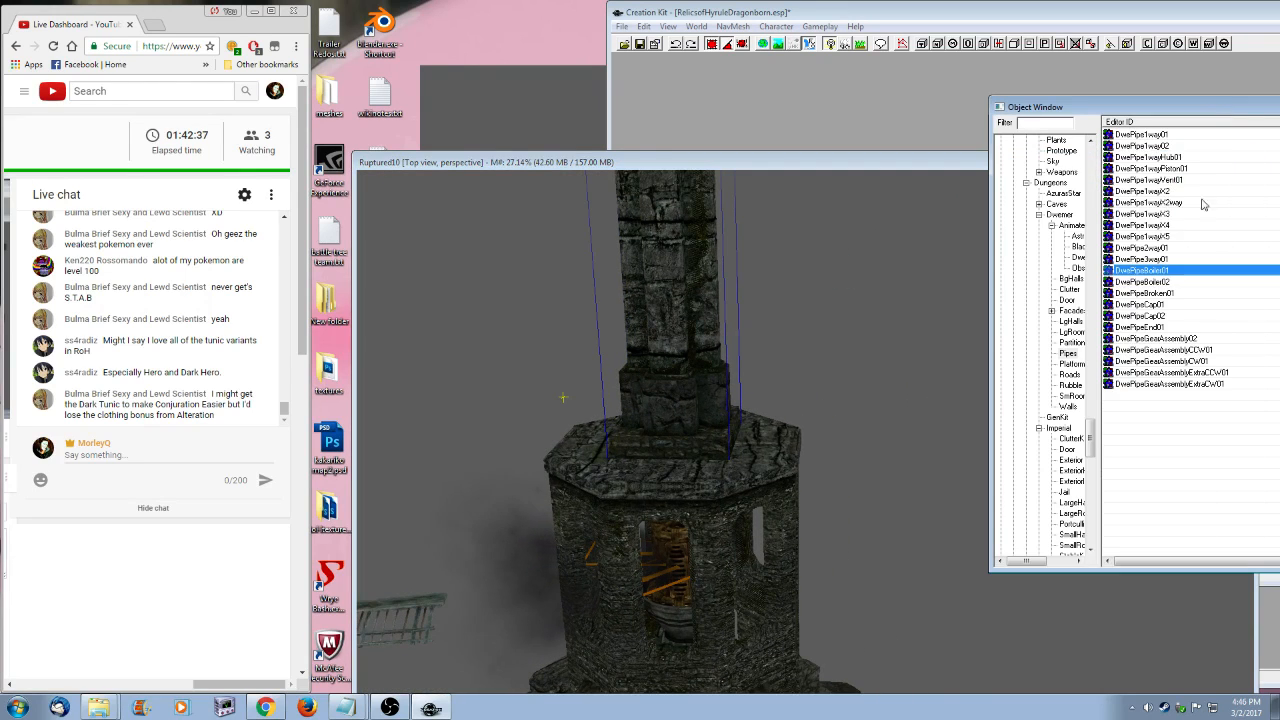
{"action": "left_click_drag", "start_coordinate": [650, 373], "coordinate": [732, 306]}
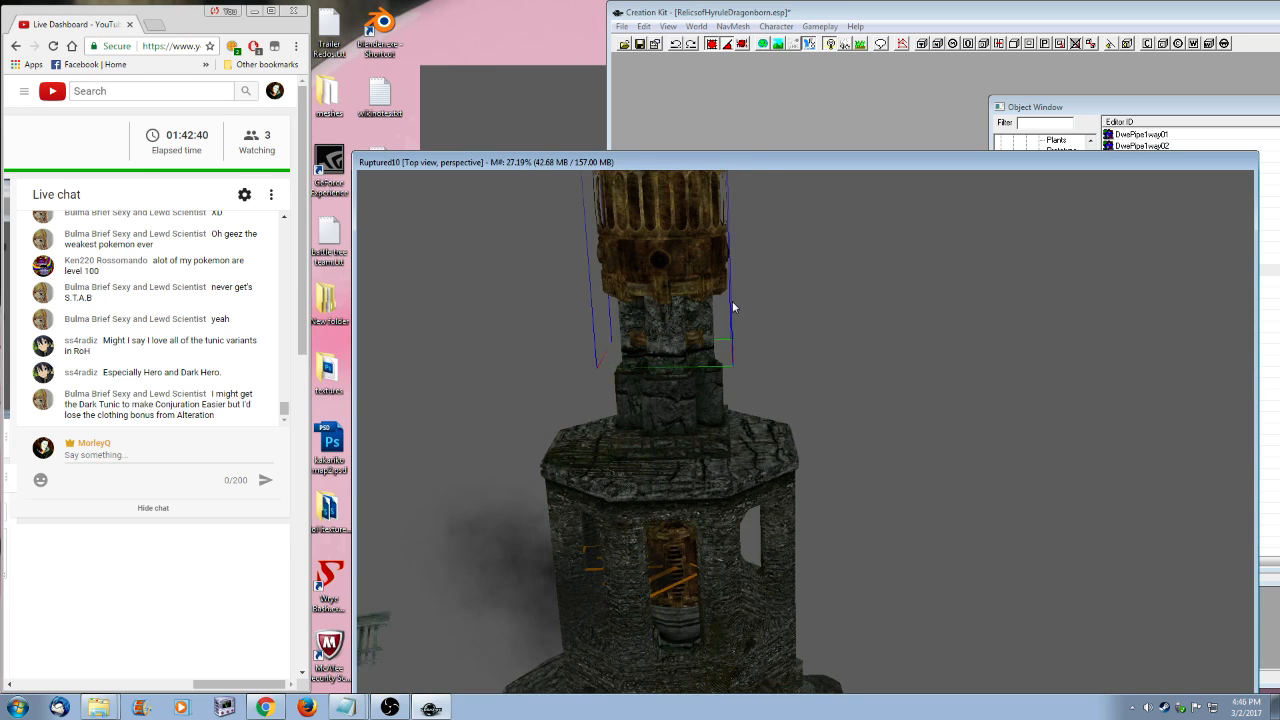
{"action": "middle_click_drag", "start_coordinate": [732, 301], "coordinate": [732, 357], "text": "shift"}
{"action": "left_click_drag", "start_coordinate": [732, 357], "coordinate": [731, 423]}
- Examine the boiler around the round tower's windmill pillar from a distance and from above the terrace
{"action": "scroll", "coordinate": [731, 423], "scroll_direction": "down", "scroll_amount": 5}
{"action": "middle_click_drag", "start_coordinate": [731, 423], "coordinate": [1130, 478], "text": "shift"}
{"action": "scroll", "coordinate": [851, 572], "scroll_direction": "down", "scroll_amount": 3}
{"action": "scroll", "coordinate": [706, 566], "scroll_direction": "up", "scroll_amount": 4}
{"action": "middle_click_drag", "start_coordinate": [749, 549], "coordinate": [714, 549]}
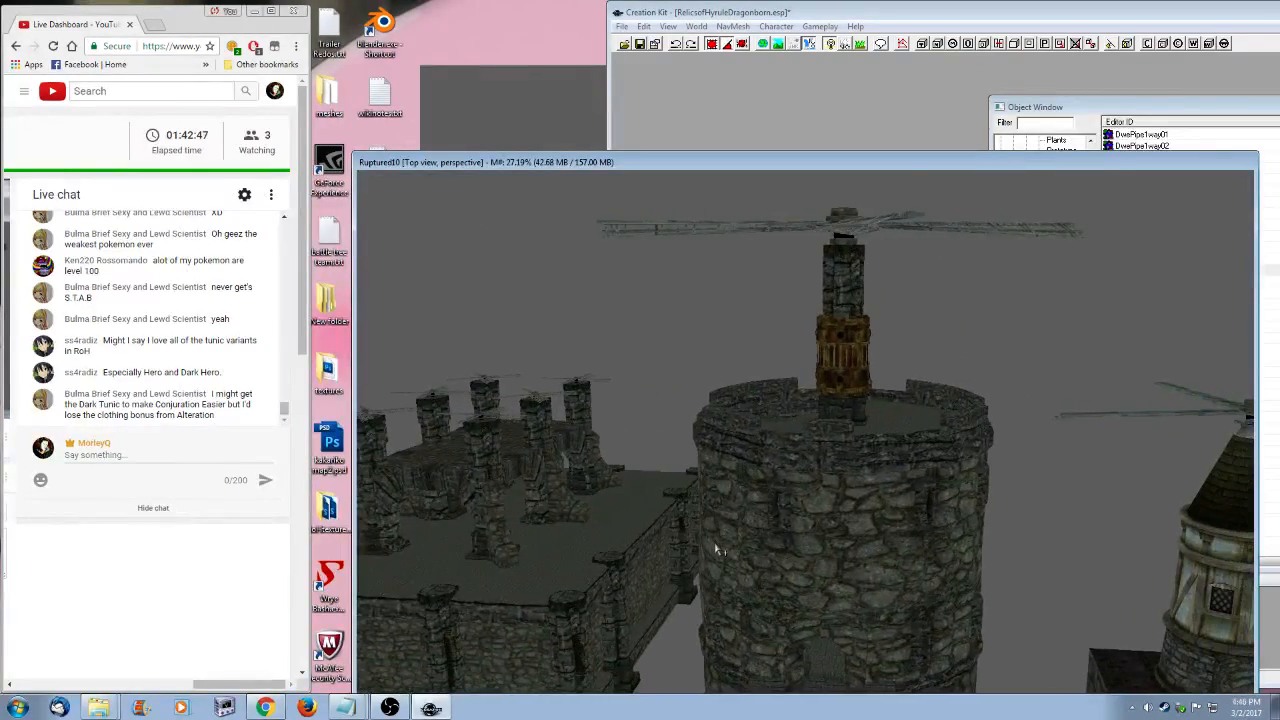
{"action": "scroll", "coordinate": [716, 549], "scroll_direction": "up", "scroll_amount": 1}
{"action": "scroll", "coordinate": [710, 551], "scroll_direction": "up", "scroll_amount": 3}
{"action": "middle_click_drag", "start_coordinate": [988, 420], "coordinate": [895, 487]}
{"action": "scroll", "coordinate": [890, 491], "scroll_direction": "up", "scroll_amount": 1}
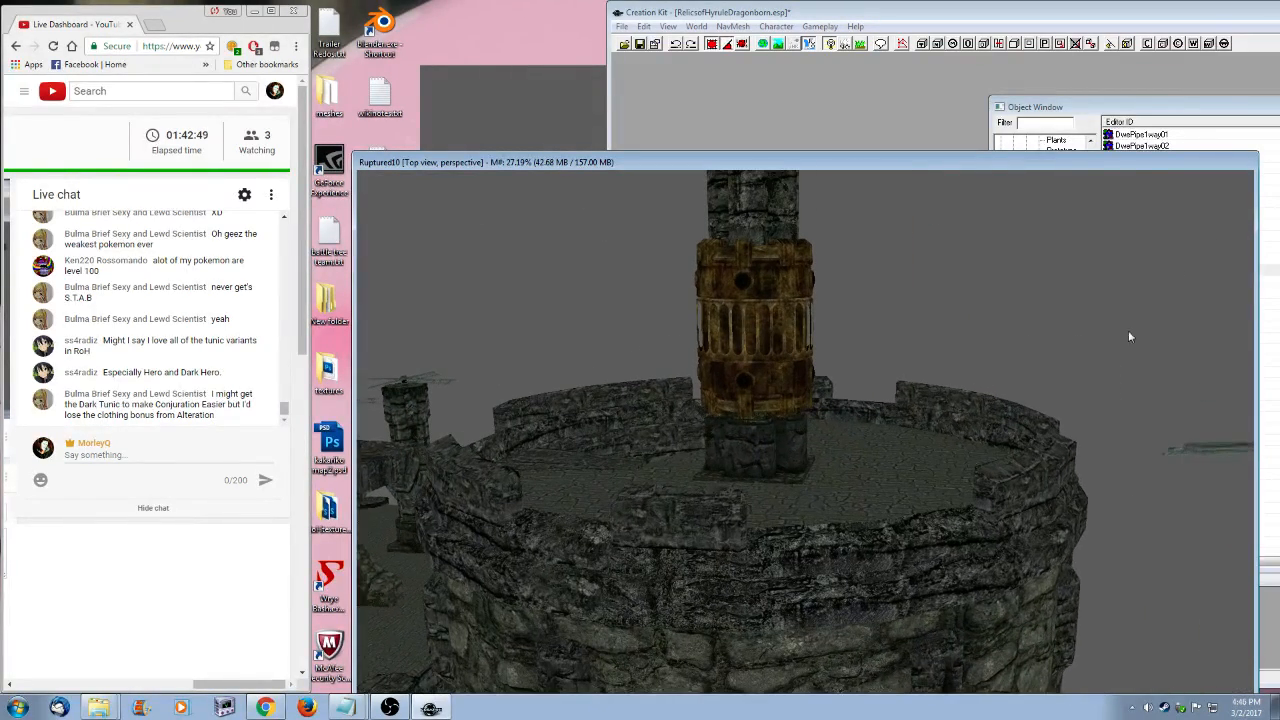
- Preview the DwePipeBoiler02 model again and close the preview
{"action": "left_click", "coordinate": [1210, 112]}
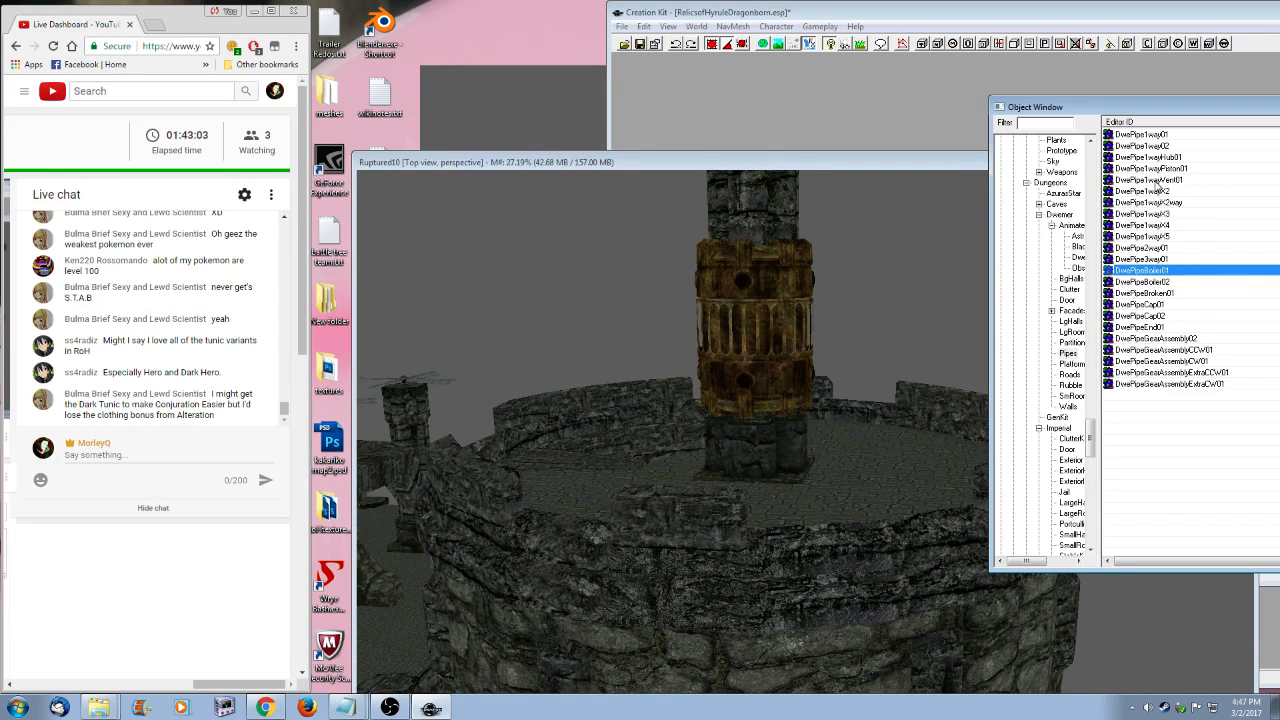
{"action": "left_click", "coordinate": [1142, 282]}
{"action": "right_click", "coordinate": [1142, 282]}
{"action": "left_click", "coordinate": [1178, 352]}
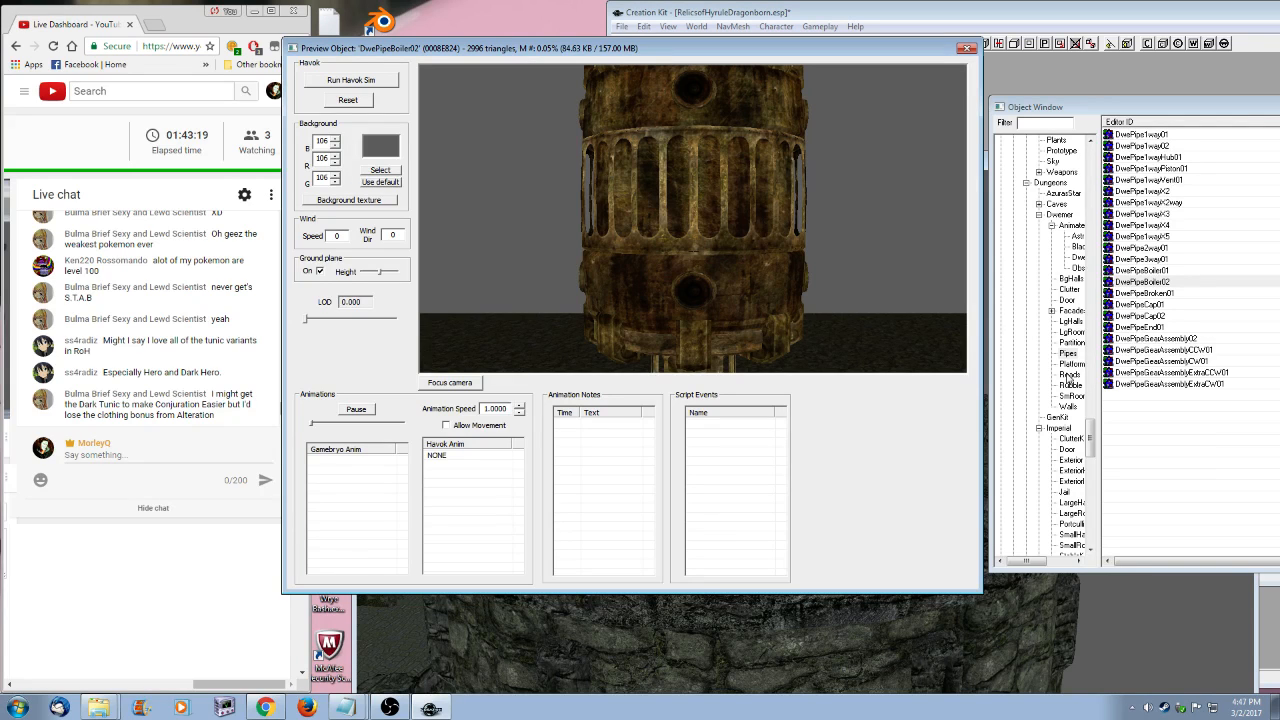
{"action": "left_click", "coordinate": [968, 50]}
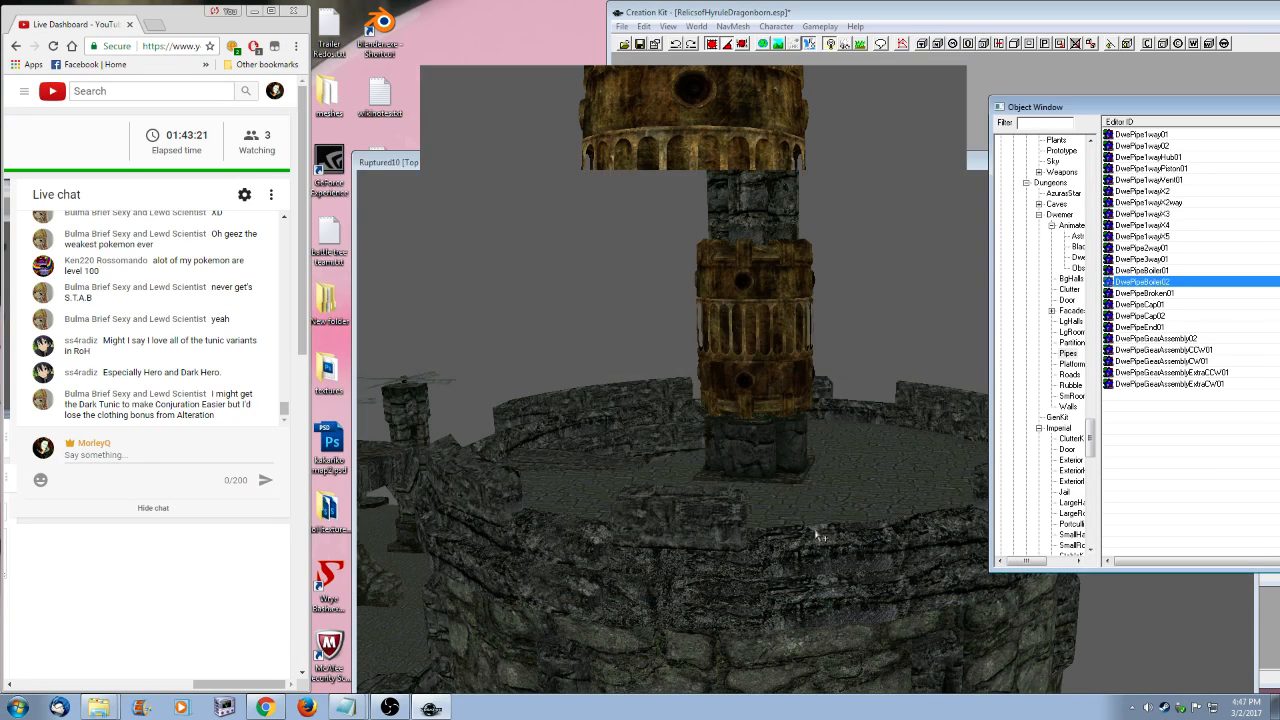
- Inspect the Dwemer piston column inside the tower, from its upper section to the base on the floor
{"action": "scroll", "coordinate": [808, 512], "scroll_direction": "up", "scroll_amount": 5}
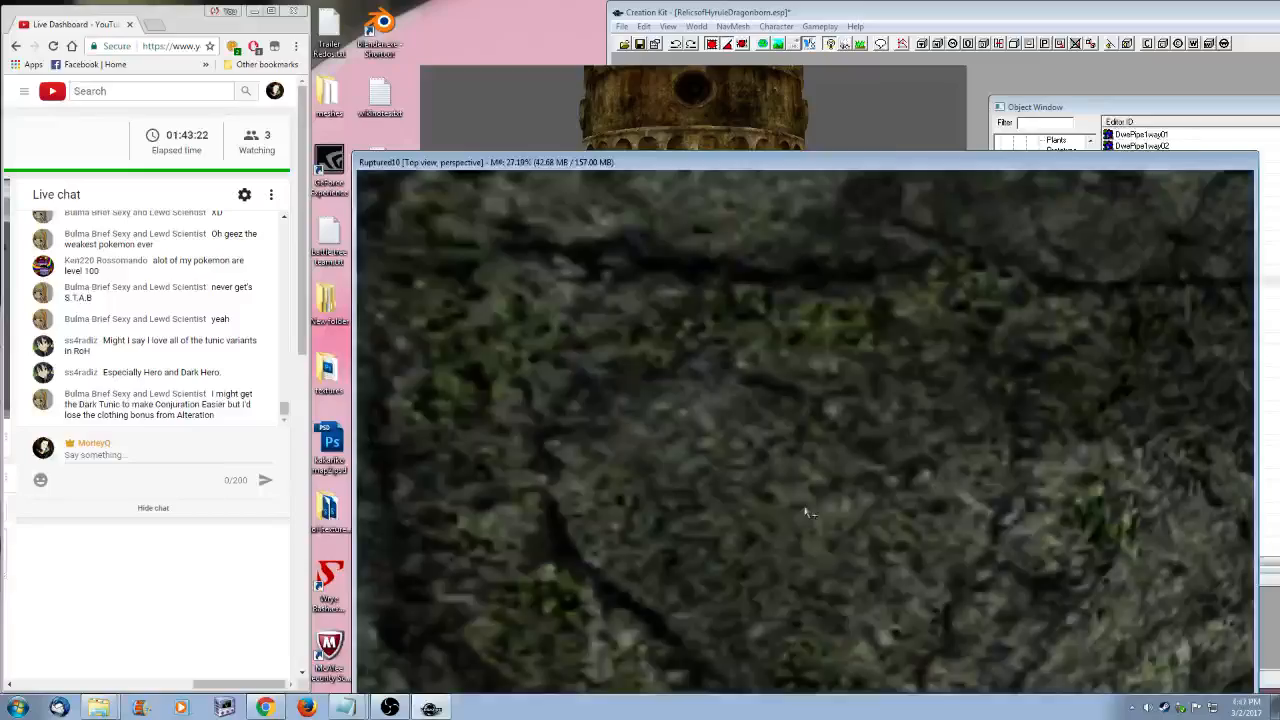
{"action": "middle_click_drag", "start_coordinate": [806, 512], "coordinate": [979, 405], "text": "shift"}
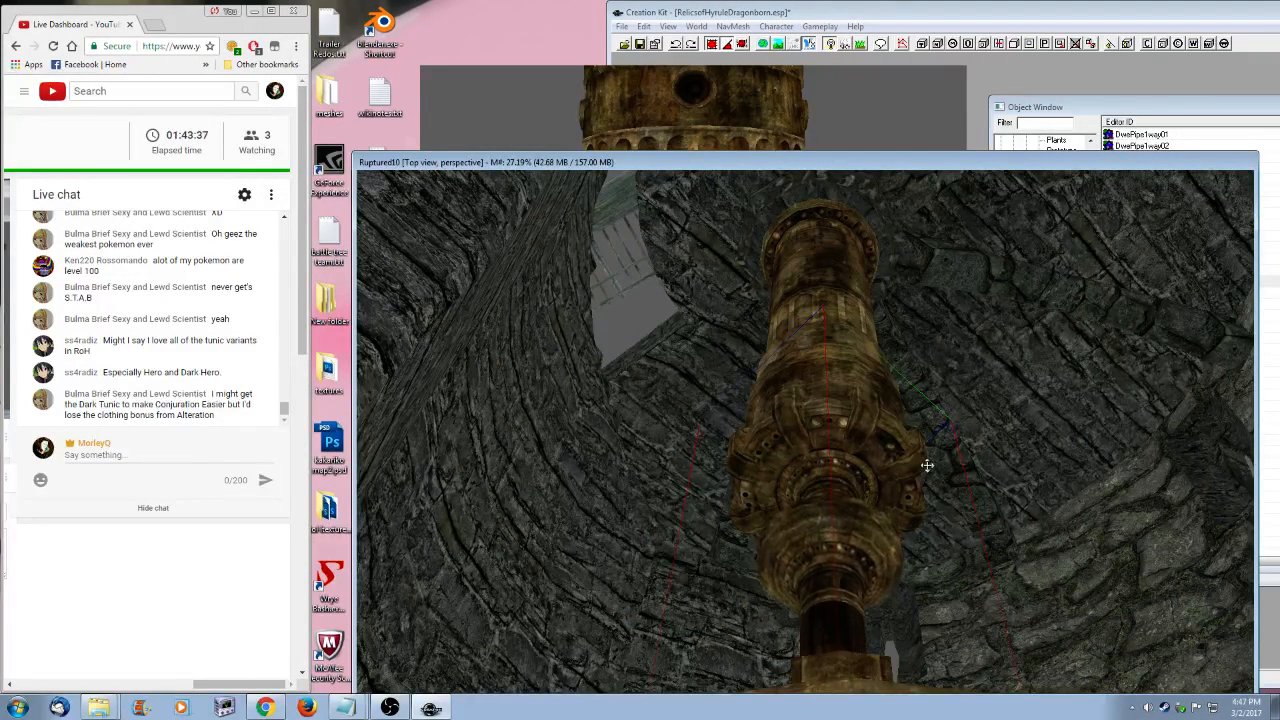
{"action": "scroll", "coordinate": [926, 529], "scroll_direction": "down", "scroll_amount": 1}
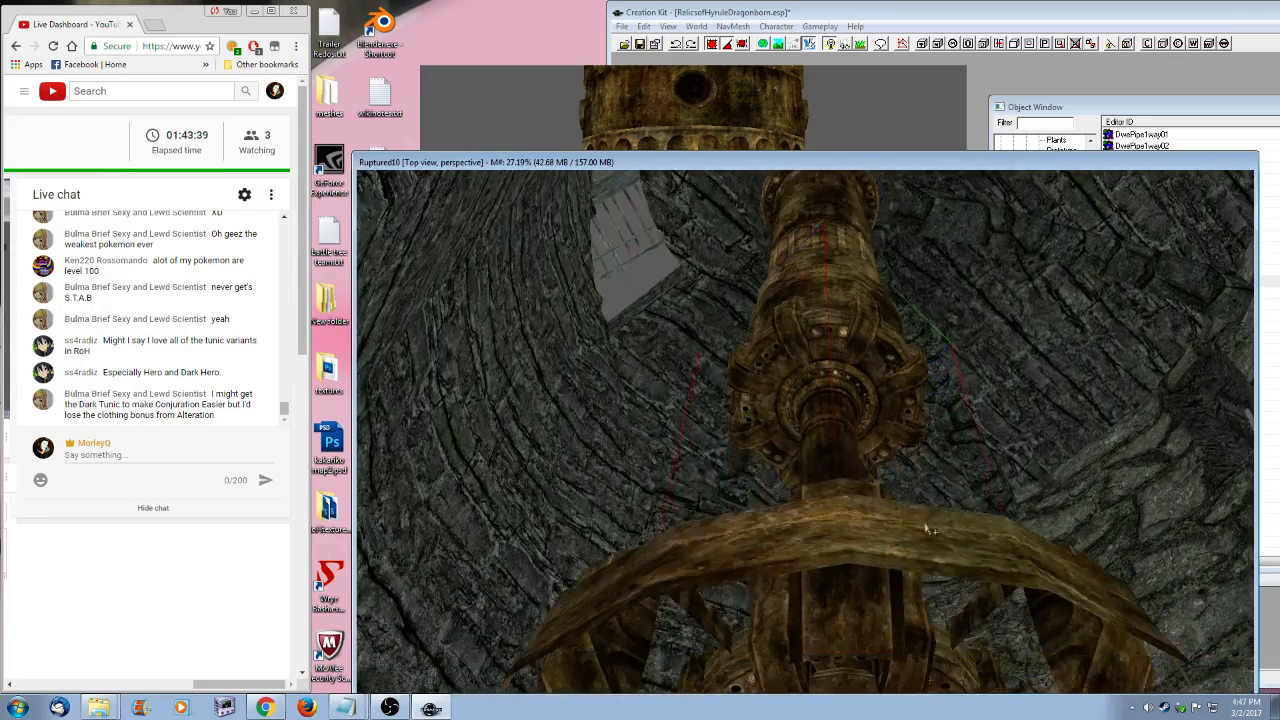
{"action": "middle_click_drag", "start_coordinate": [926, 531], "coordinate": [920, 594], "text": "shift"}
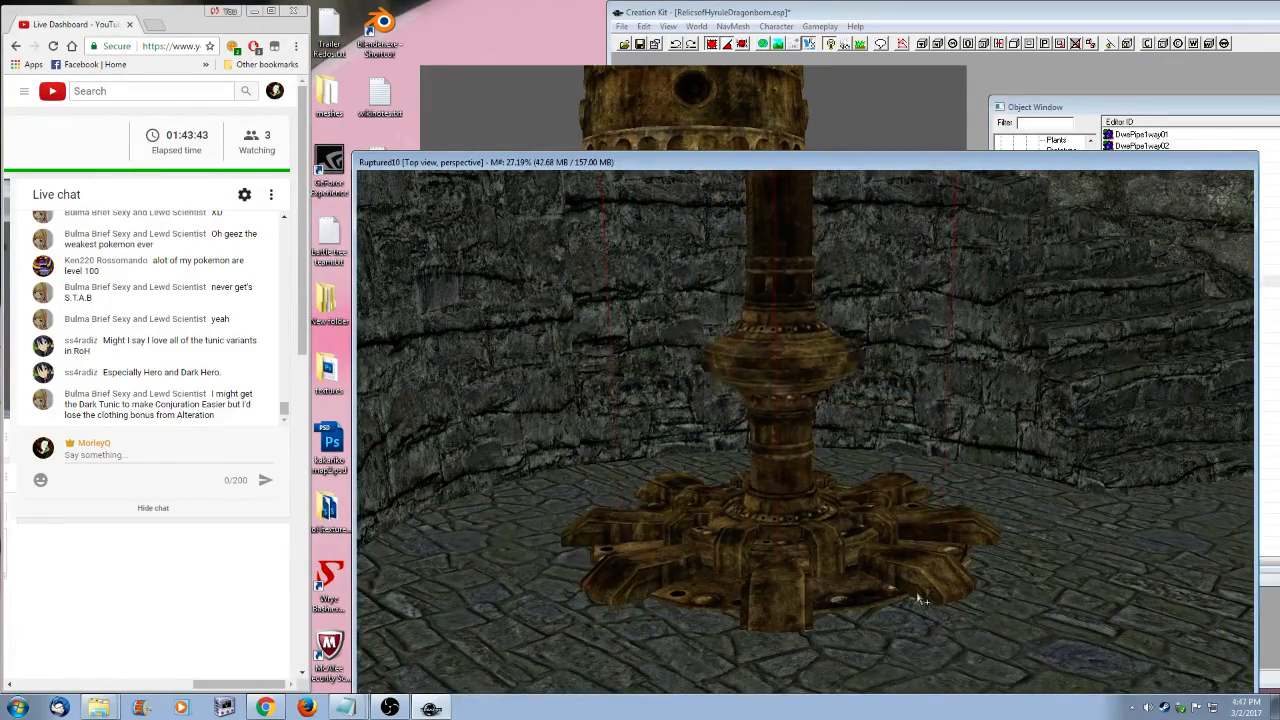
{"action": "middle_click_drag", "start_coordinate": [843, 597], "coordinate": [757, 595], "text": "shift"}
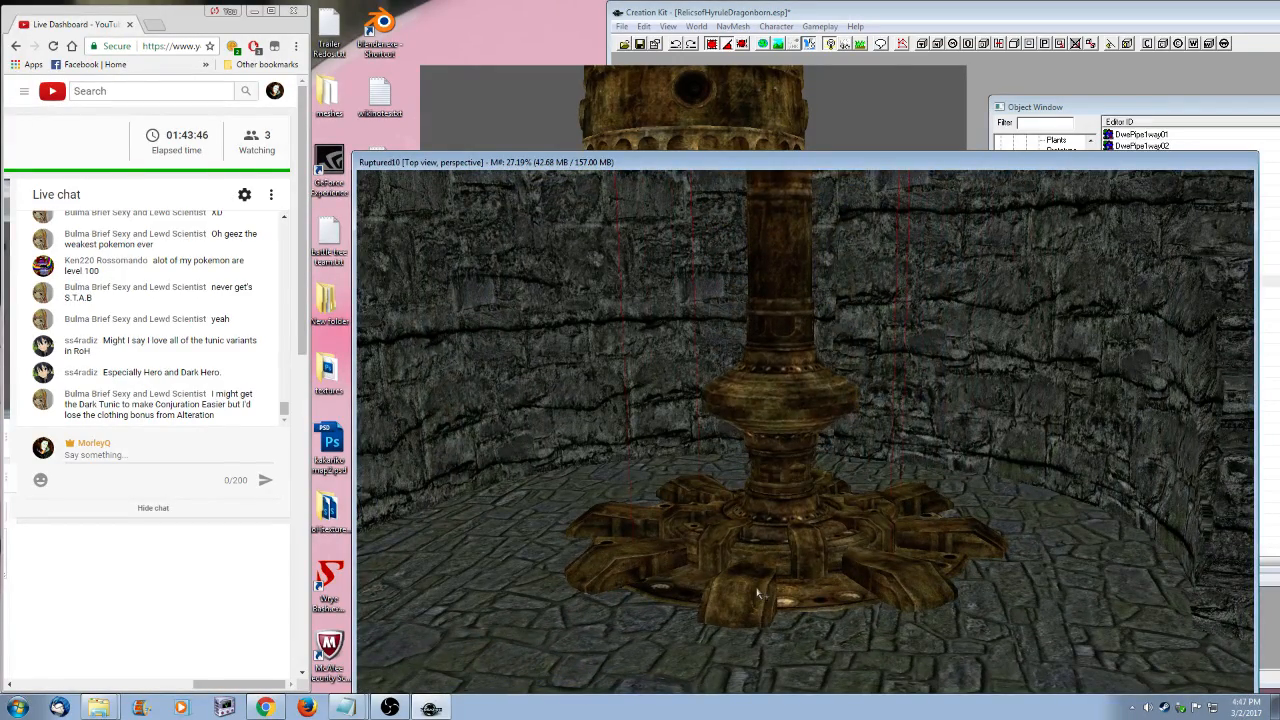
{"action": "middle_click_drag", "start_coordinate": [757, 594], "coordinate": [1204, 393], "text": "shift"}
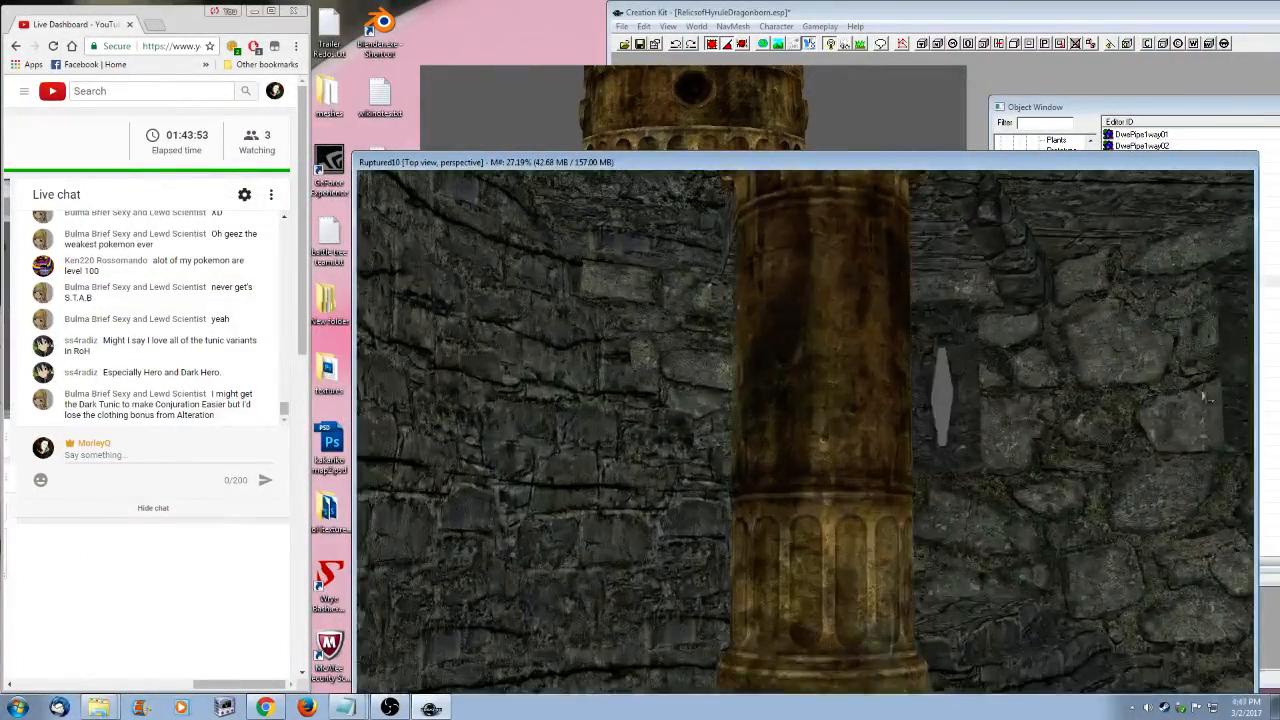
- Filter the movable statics and activators by "dwe" and preview the DLC2DweBoiler activator
{"action": "left_click", "coordinate": [1139, 121]}
{"action": "left_click_drag", "start_coordinate": [1093, 452], "coordinate": [1091, 278]}
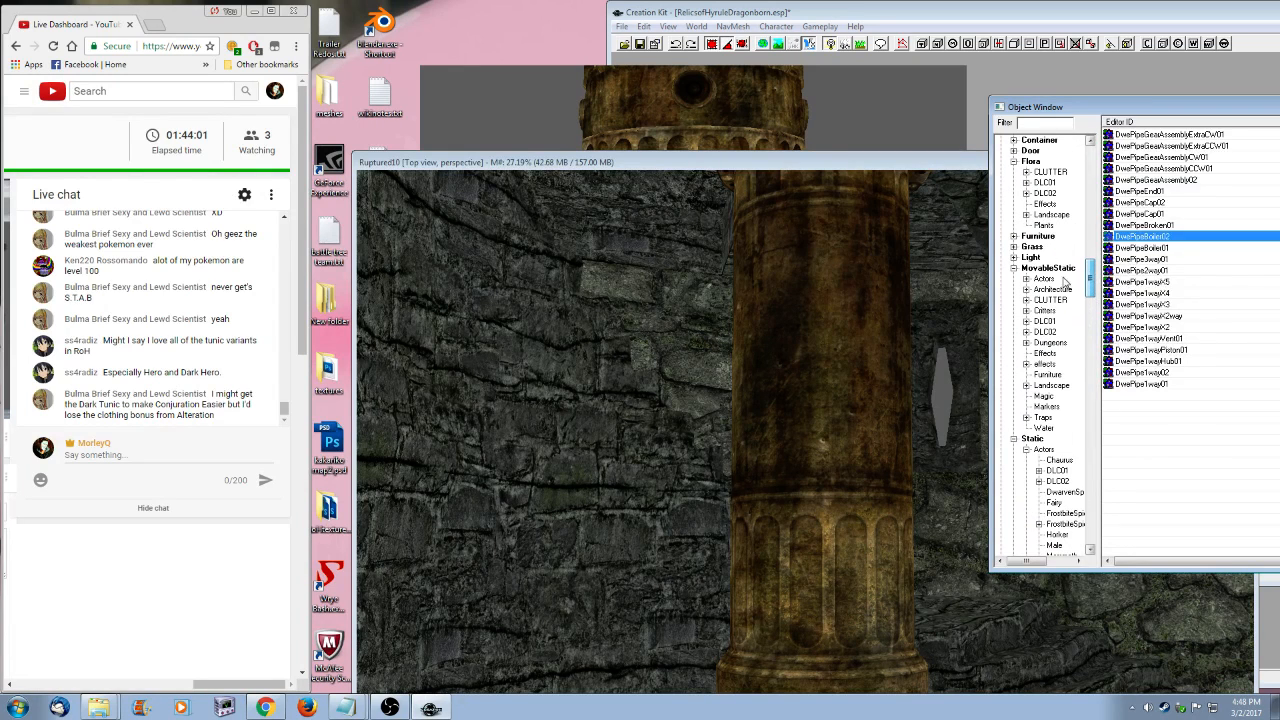
{"action": "left_click", "coordinate": [1047, 272]}
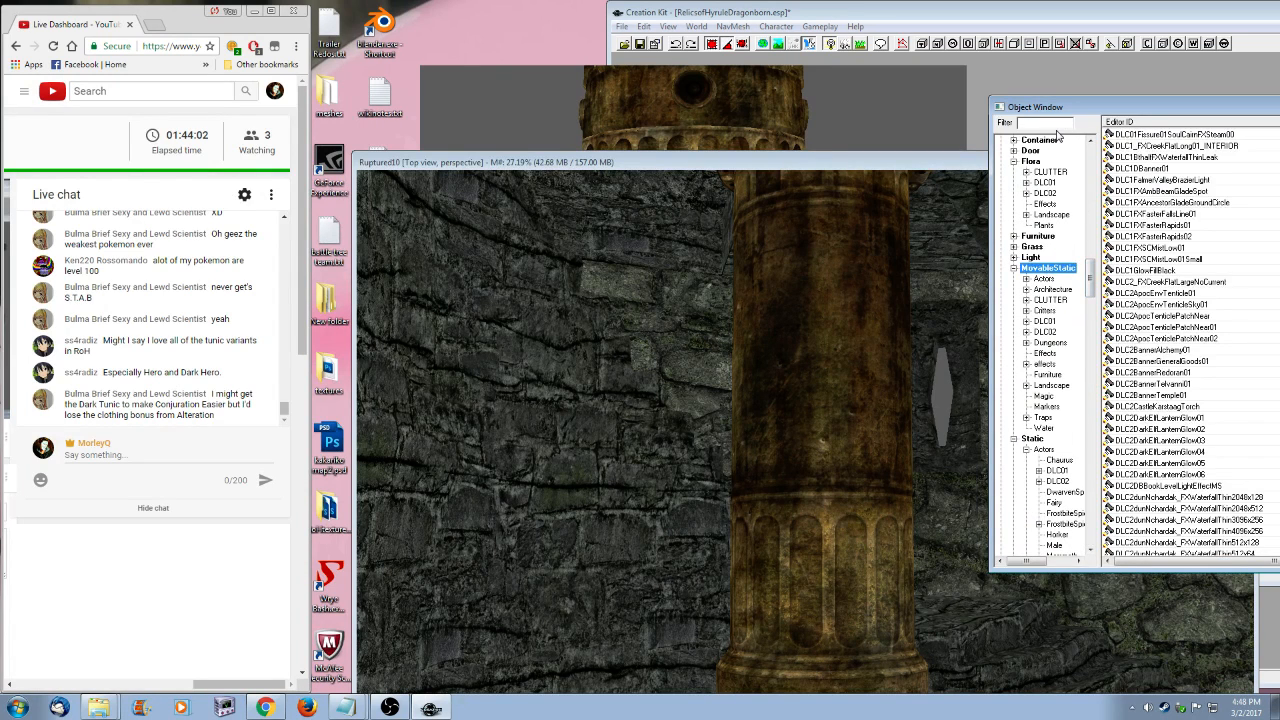
{"action": "type", "text": "dwe"}
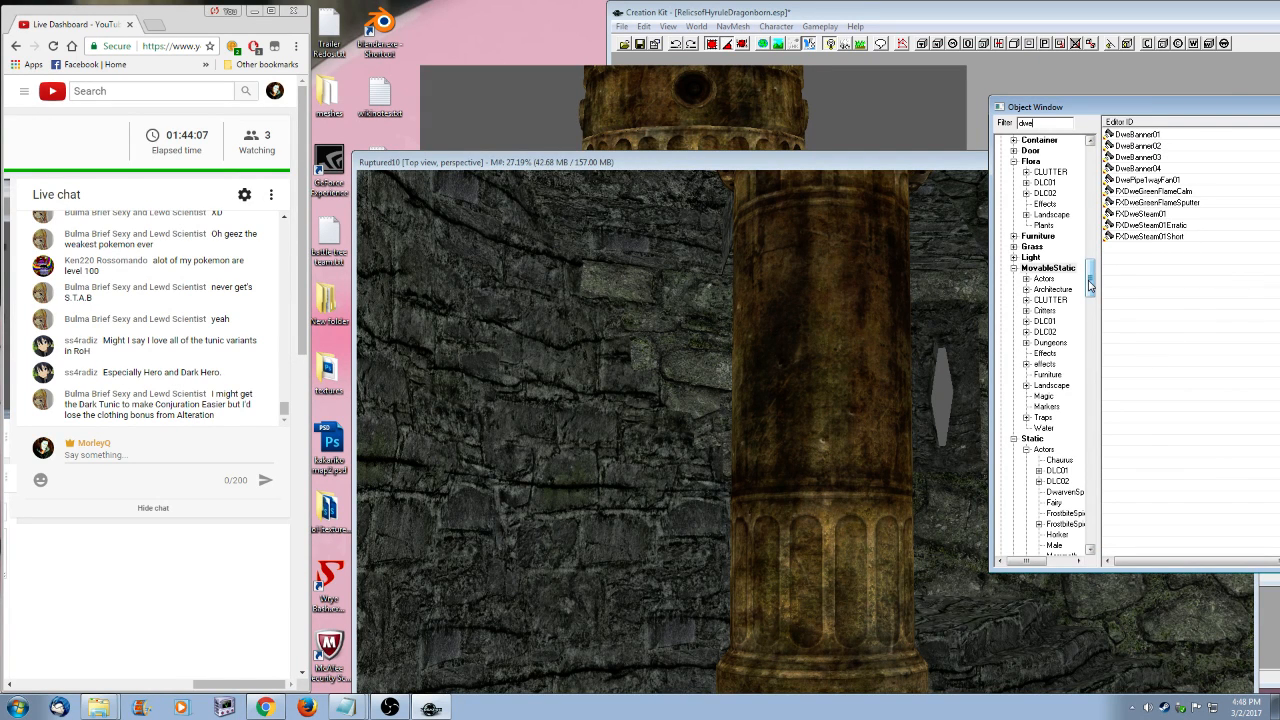
{"action": "left_click_drag", "start_coordinate": [1089, 285], "coordinate": [1089, 258]}
{"action": "left_click", "coordinate": [1035, 397]}
{"action": "right_click", "coordinate": [1140, 204]}
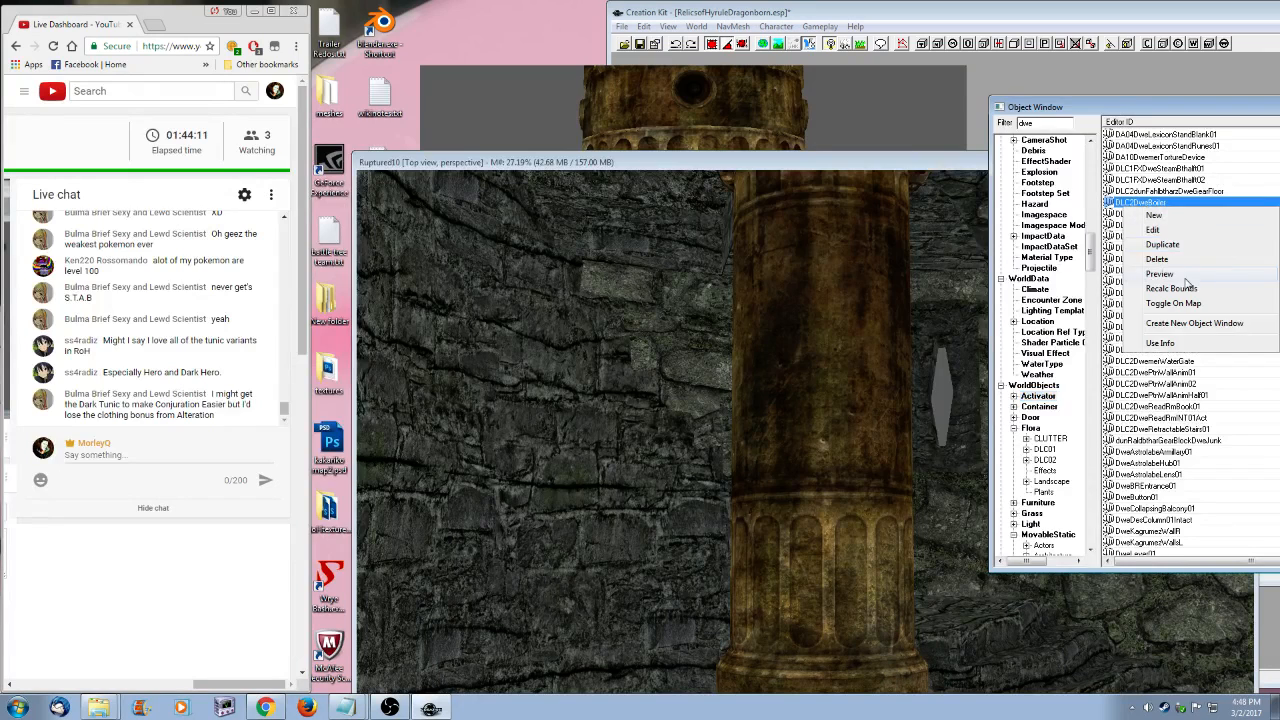
{"action": "left_click", "coordinate": [1183, 276]}
- Examine the DLC2DweBoiler model from its base to its top, dismissing the preview preferences and closing the preview
{"action": "left_click_drag", "start_coordinate": [779, 261], "coordinate": [644, 289]}
{"action": "right_click", "coordinate": [644, 284]}
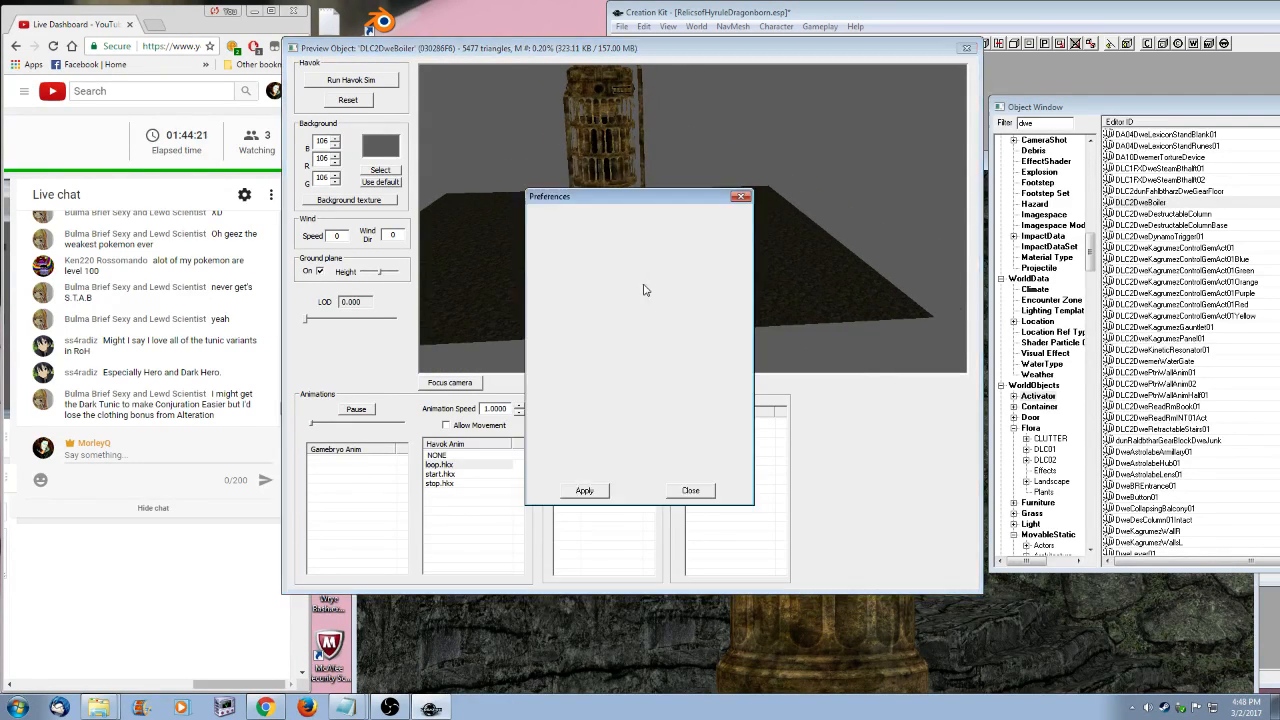
{"action": "left_click", "coordinate": [772, 126]}
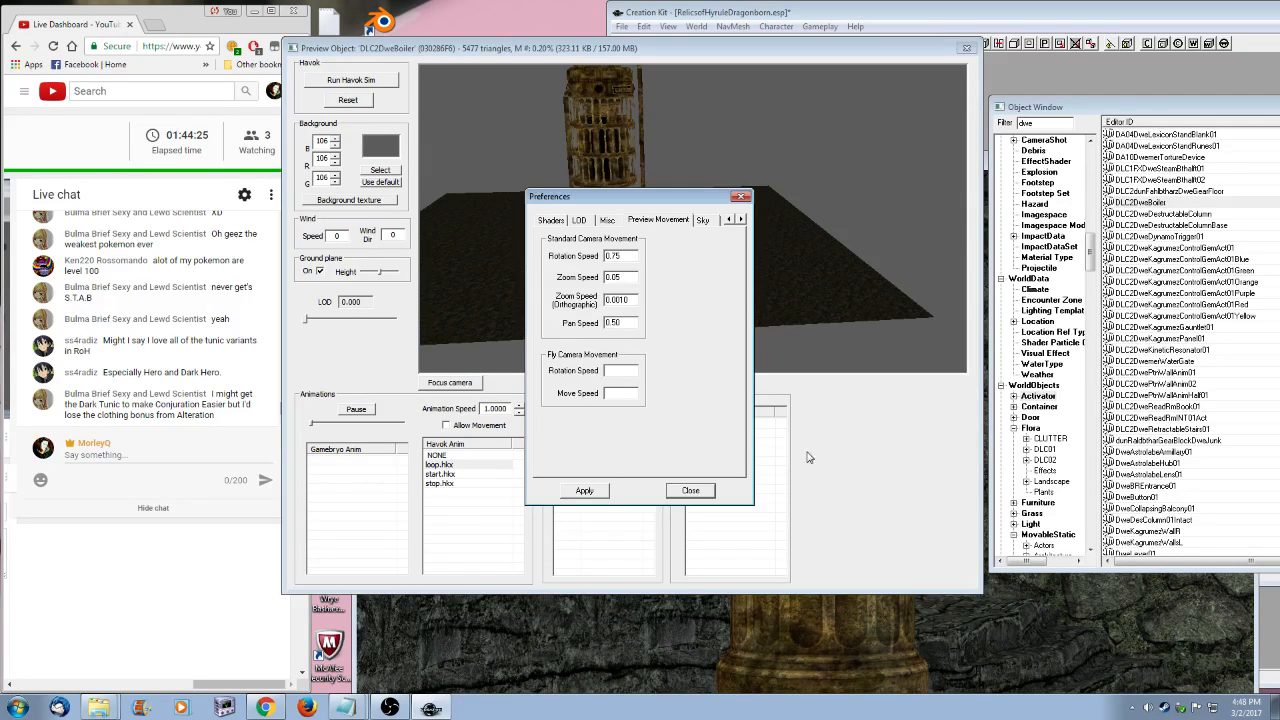
{"action": "left_click", "coordinate": [807, 388]}
{"action": "middle_click_drag", "start_coordinate": [785, 346], "coordinate": [584, 309]}
{"action": "scroll", "coordinate": [754, 350], "scroll_direction": "up", "scroll_amount": 3}
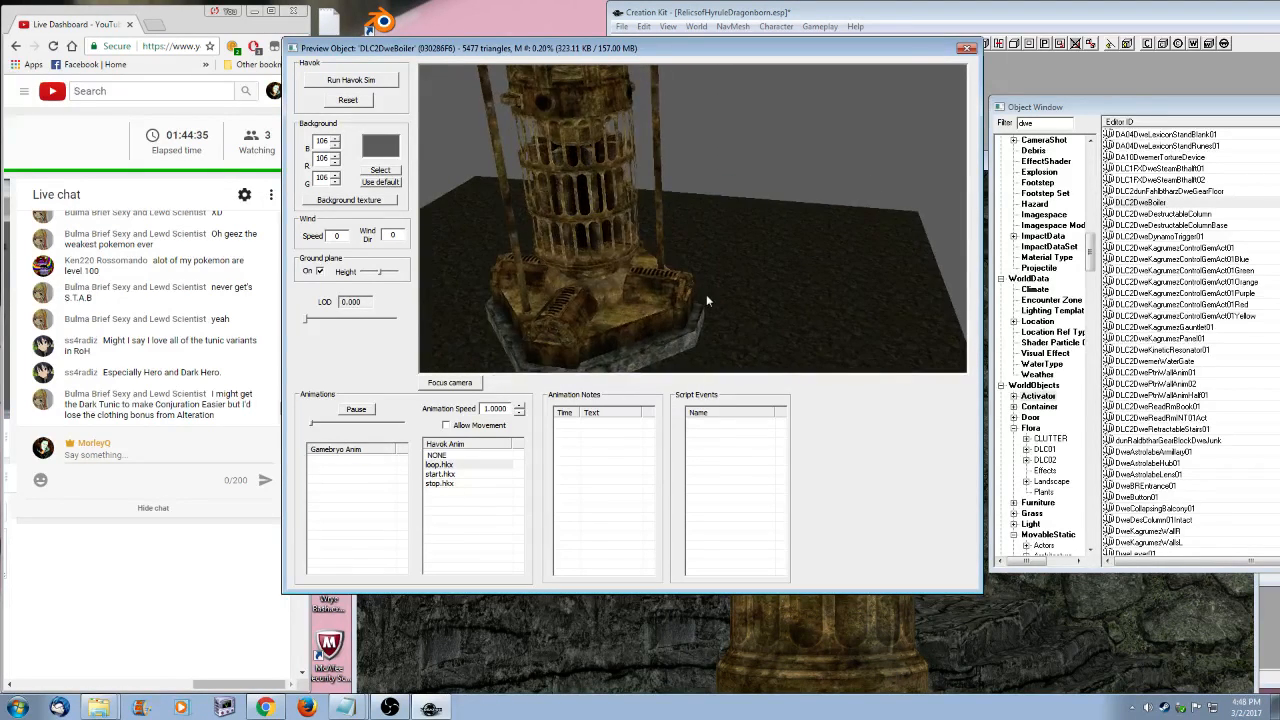
{"action": "mouse_move", "coordinate": [706, 294]}
{"action": "middle_mouse_down"}
{"action": "mouse_move", "coordinate": [772, 333]}
{"action": "mouse_move", "coordinate": [740, 320]}
{"action": "mouse_move", "coordinate": [740, 301]}
{"action": "mouse_move", "coordinate": [830, 287]}
{"action": "mouse_move", "coordinate": [704, 296]}
{"action": "middle_mouse_up"}
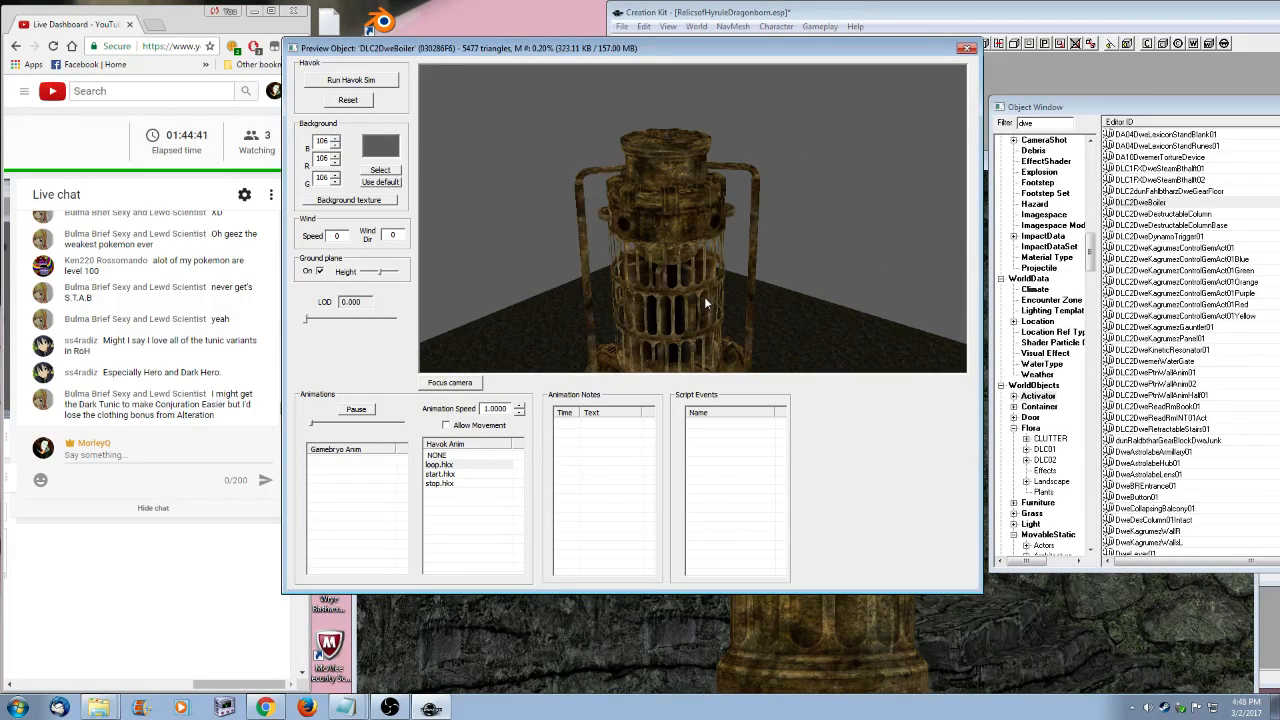
{"action": "right_click", "coordinate": [704, 296]}
{"action": "left_click", "coordinate": [702, 492]}
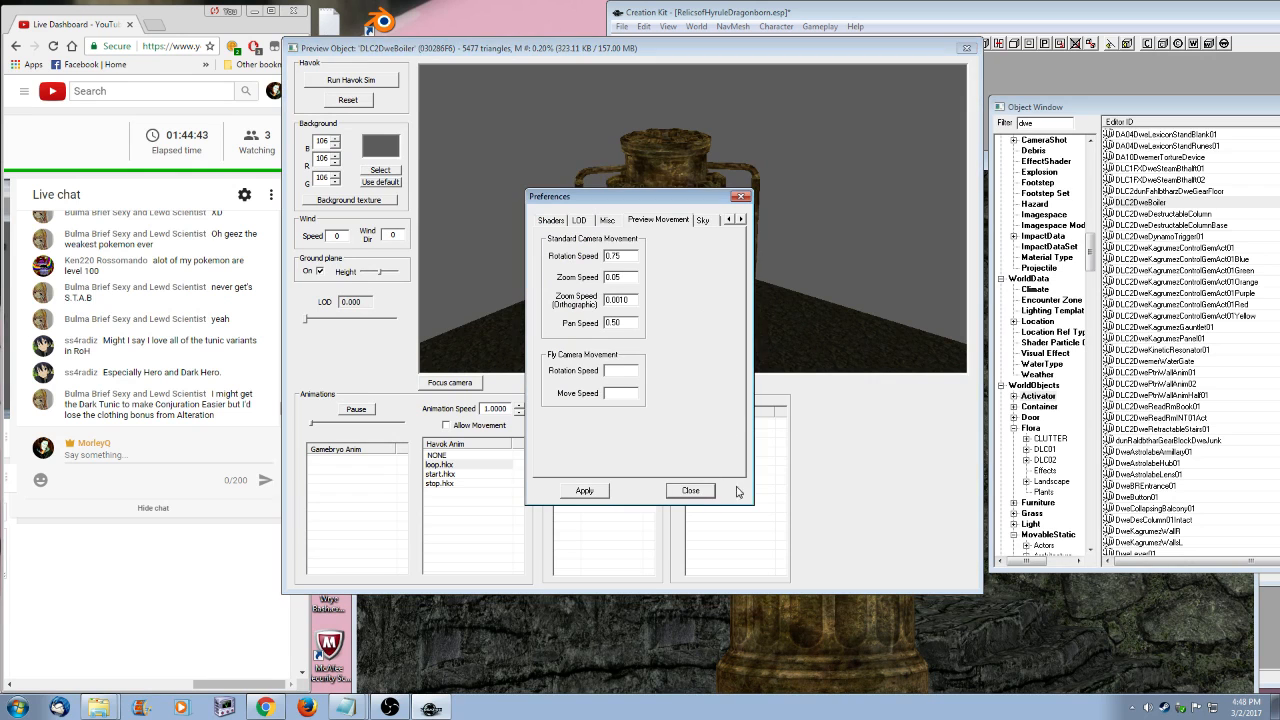
{"action": "left_click", "coordinate": [740, 196]}
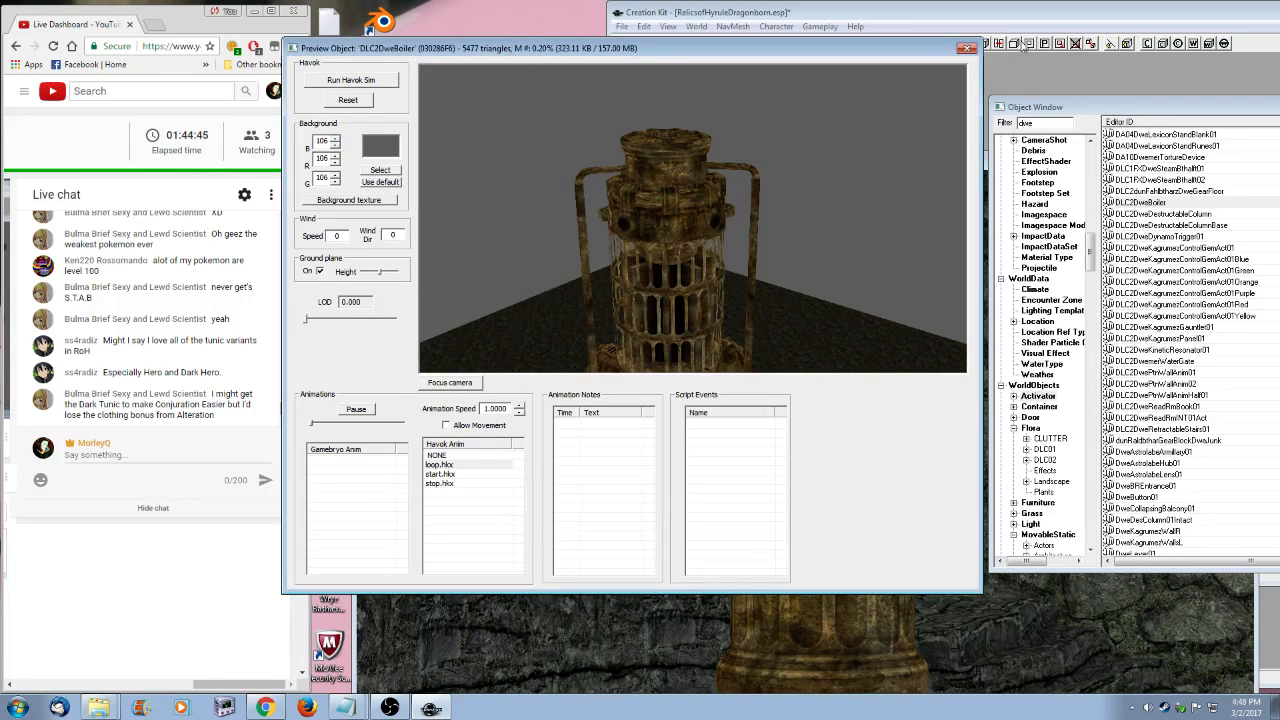
{"action": "left_click", "coordinate": [966, 48]}
- Delete the selected Dwemer column section inside the round tower and return to the Dwemer activators list
{"action": "left_click", "coordinate": [909, 514]}
{"action": "scroll", "coordinate": [909, 514], "scroll_direction": "up", "scroll_amount": 3}
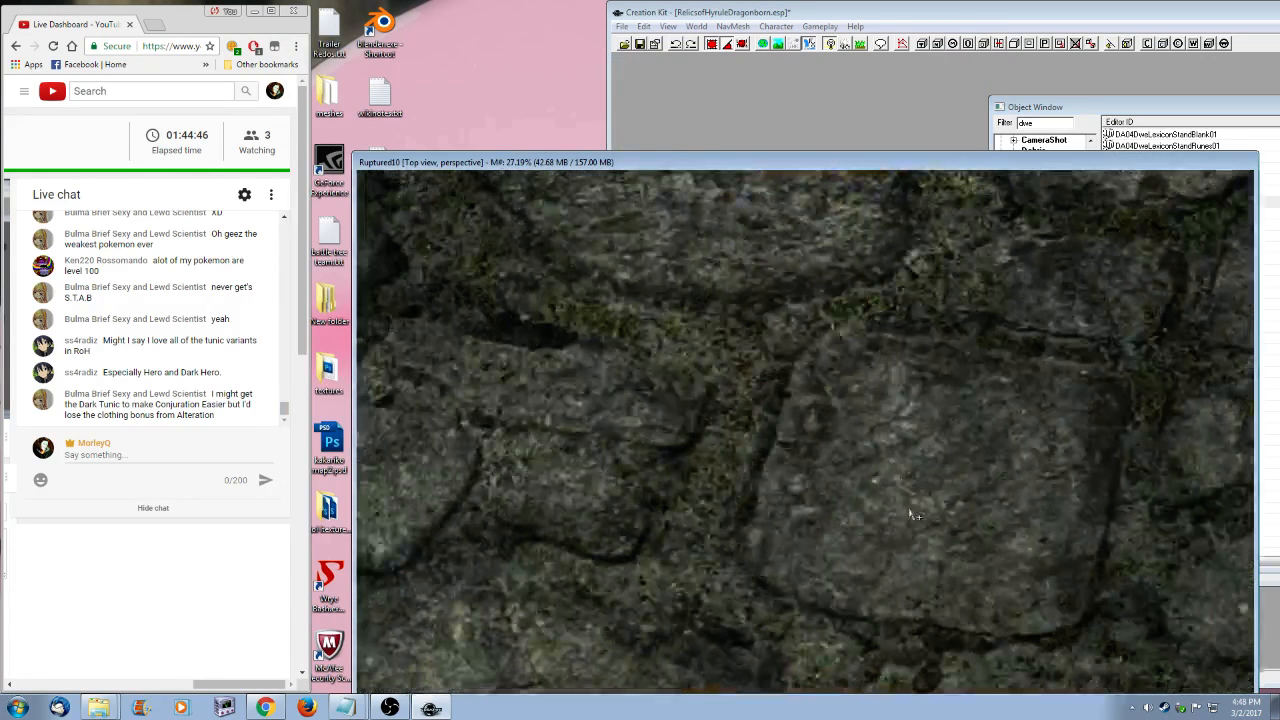
{"action": "scroll", "coordinate": [909, 514], "scroll_direction": "down", "scroll_amount": 3}
{"action": "key", "text": "Delete"}
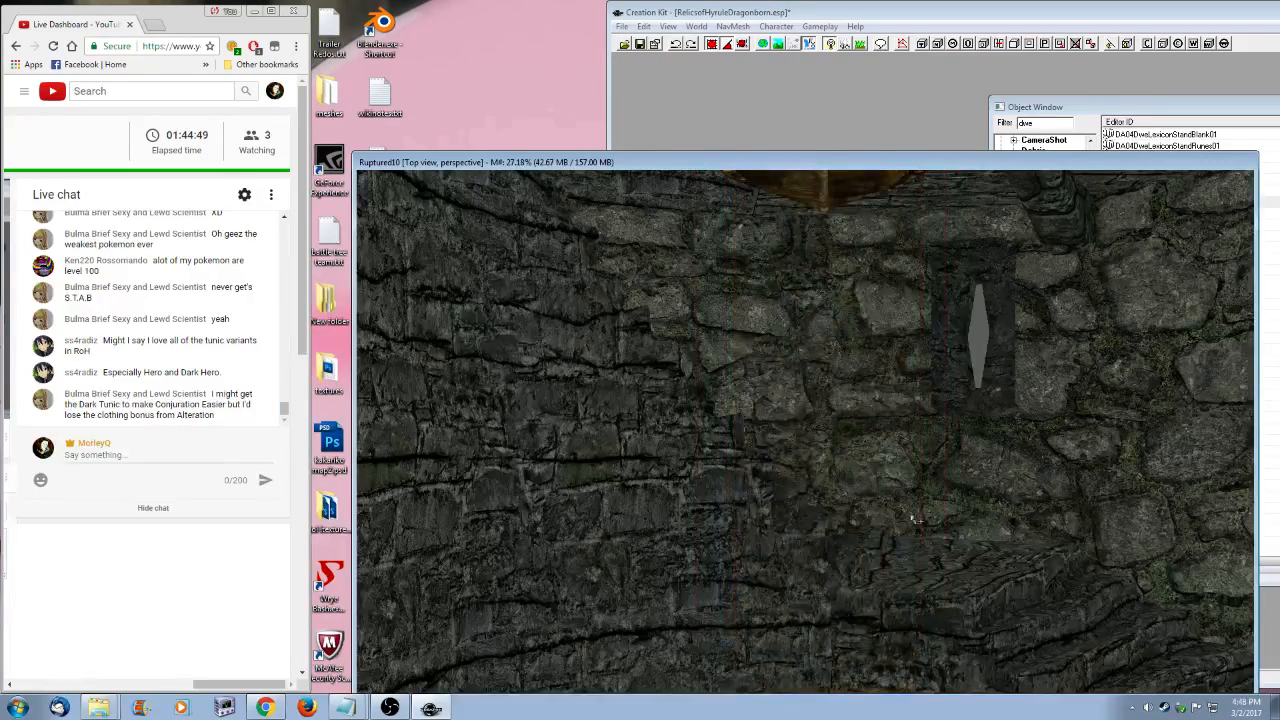
{"action": "middle_click_drag", "start_coordinate": [909, 514], "coordinate": [801, 563], "text": "shift"}
{"action": "scroll", "coordinate": [882, 491], "scroll_direction": "up", "scroll_amount": 3}
{"action": "scroll", "coordinate": [801, 565], "scroll_direction": "down", "scroll_amount": 5}
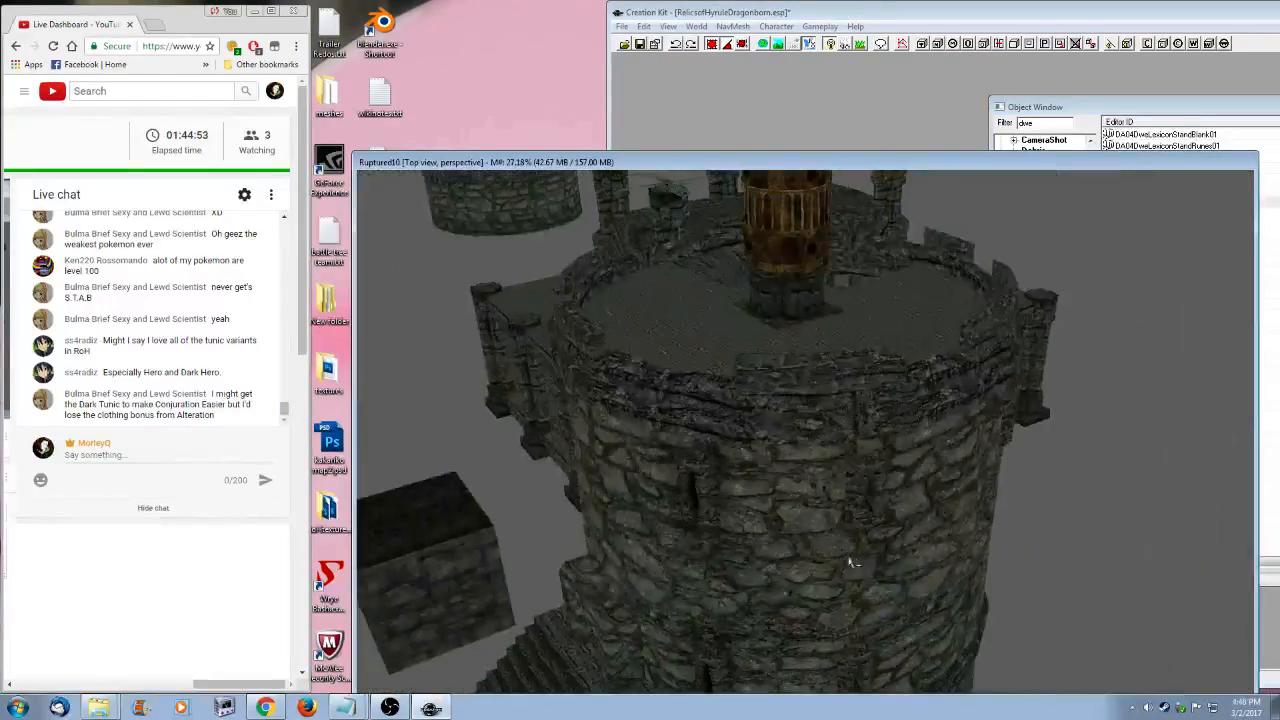
{"action": "left_click", "coordinate": [1234, 124]}
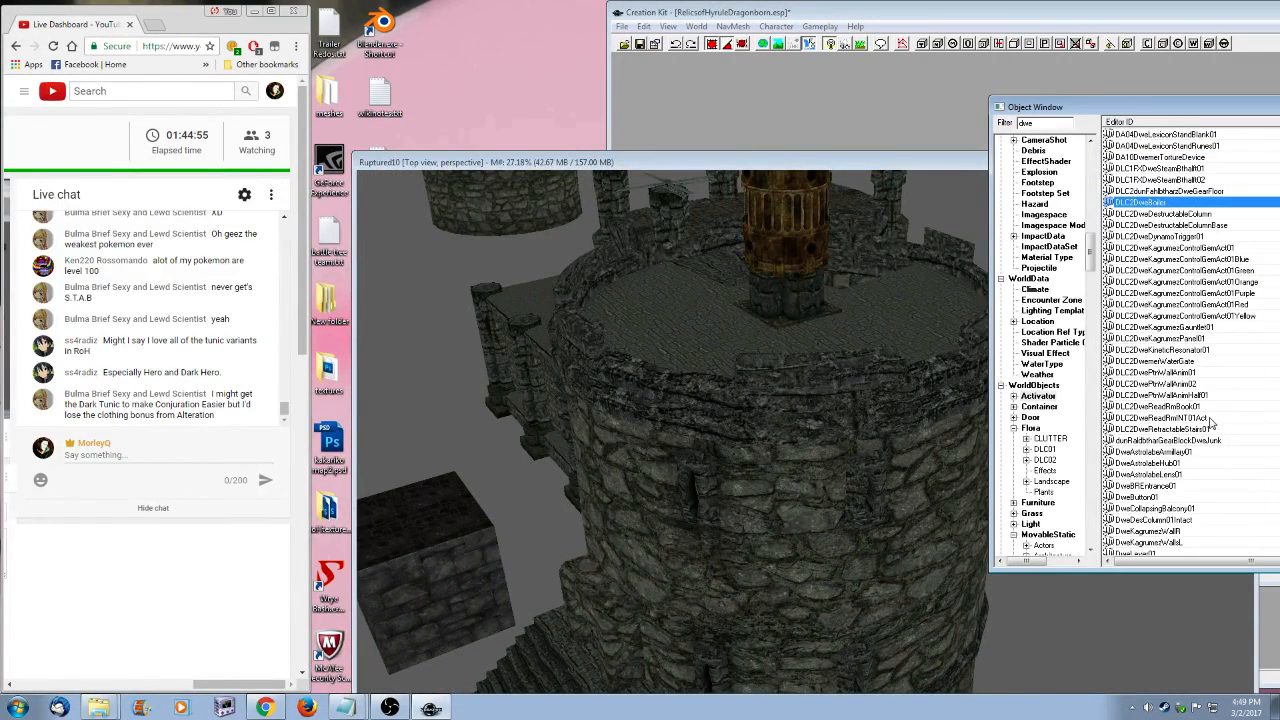
- Preview the DwePipeValve01 activator and view its valve wheel from above
{"action": "scroll", "coordinate": [1221, 499], "scroll_direction": "down", "scroll_amount": 6}
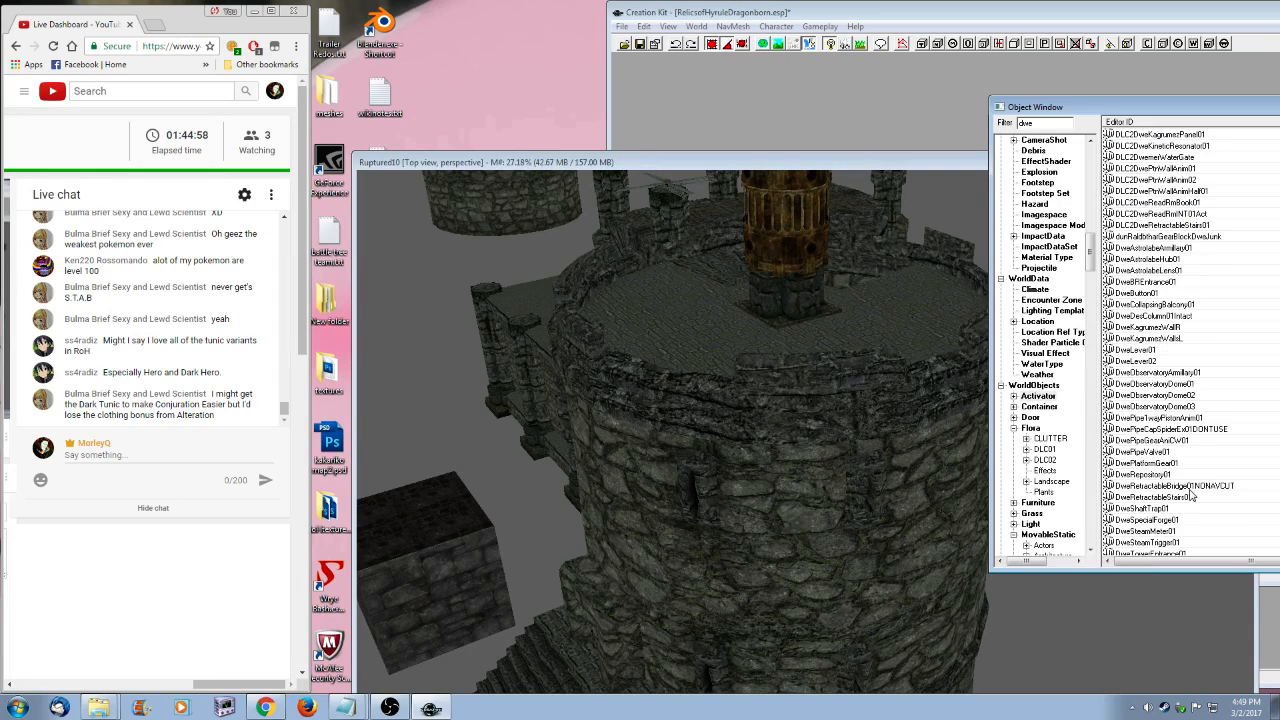
{"action": "scroll", "coordinate": [1190, 496], "scroll_direction": "down", "scroll_amount": 2}
{"action": "right_click", "coordinate": [1190, 383]}
{"action": "left_click", "coordinate": [1187, 456]}
{"action": "scroll", "coordinate": [727, 282], "scroll_direction": "down", "scroll_amount": 3}
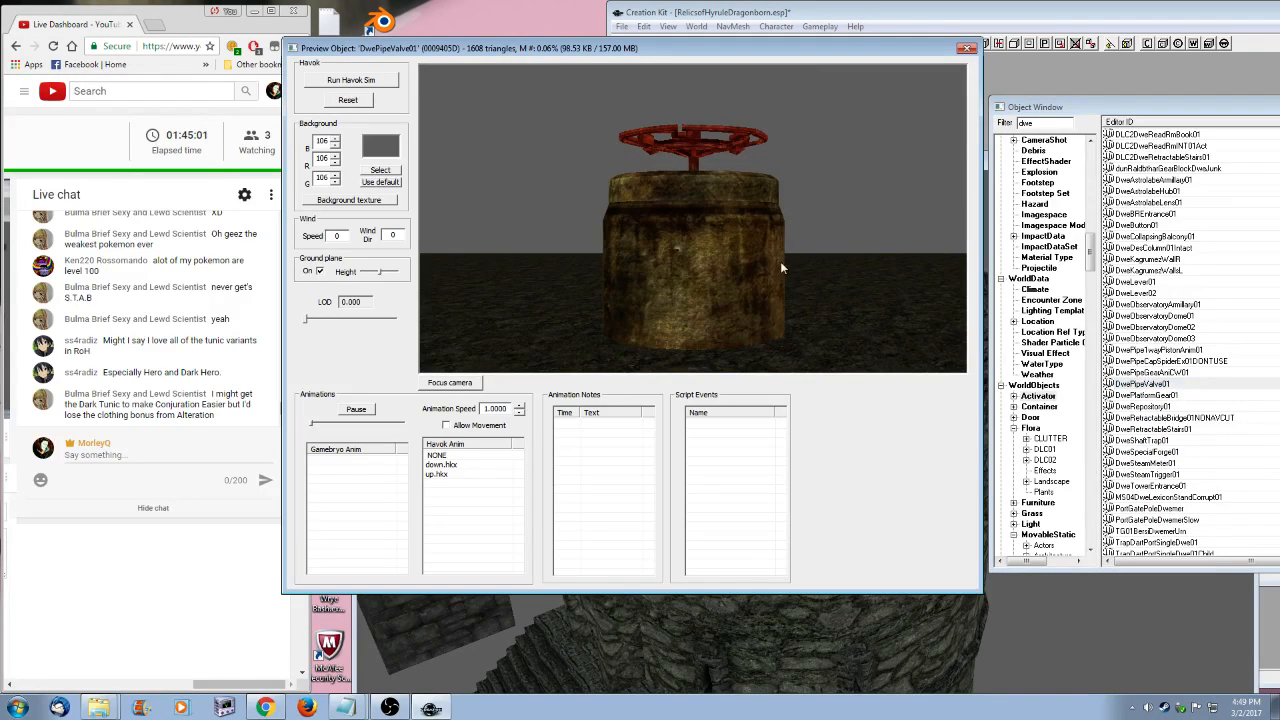
{"action": "left_click_drag", "start_coordinate": [780, 261], "coordinate": [930, 430]}
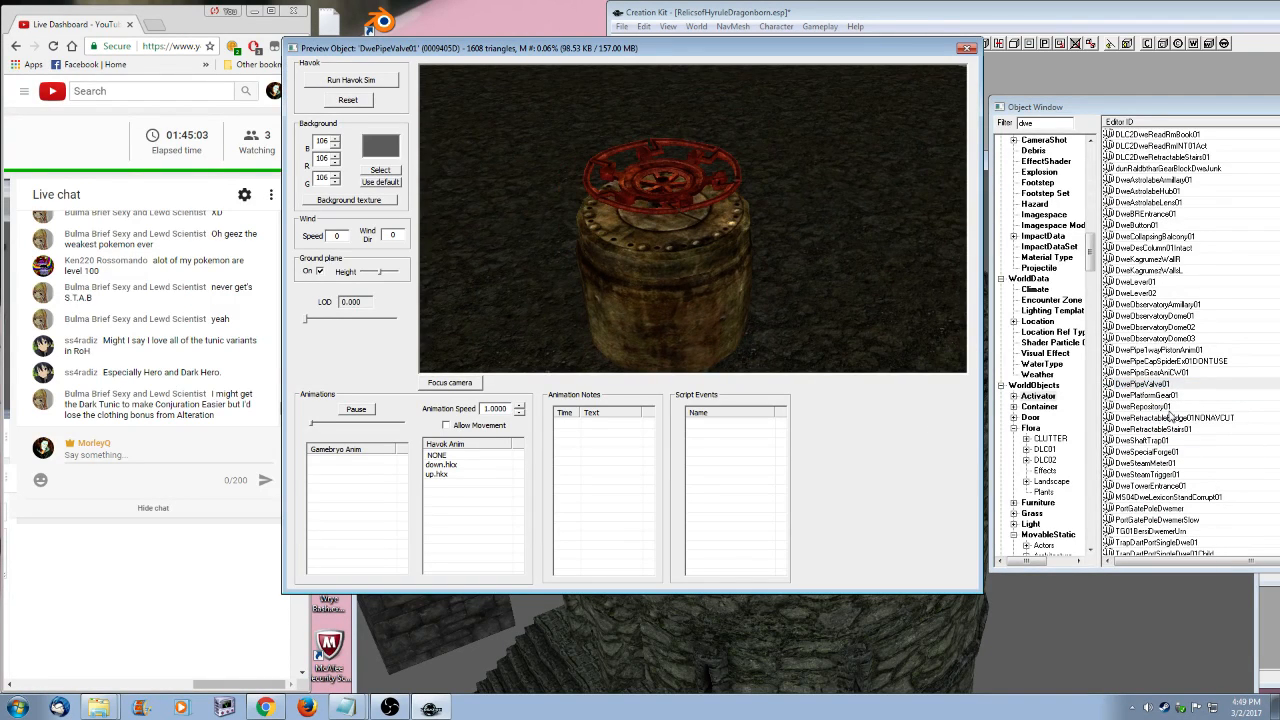
- Preview the DwePlatformGear01 and DweSteamMeter01 activators at a distance that shows each whole model
{"action": "left_click", "coordinate": [1150, 395]}
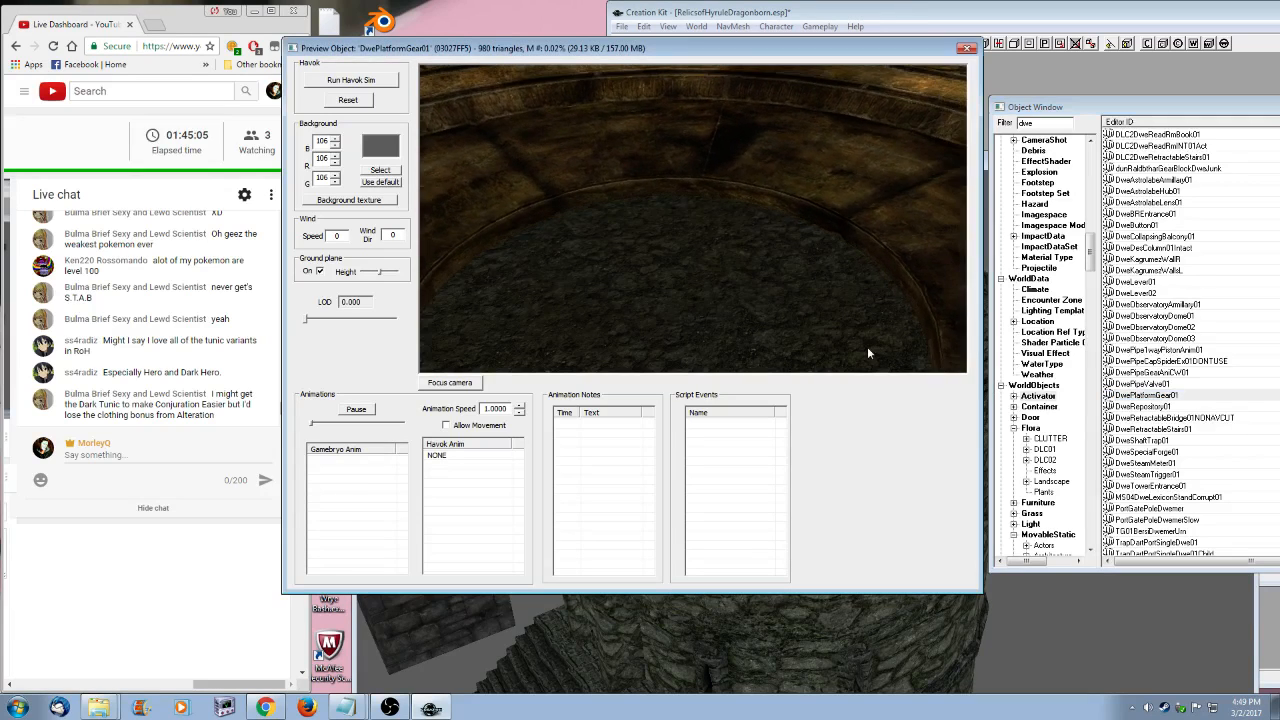
{"action": "scroll", "coordinate": [865, 344], "scroll_direction": "down", "scroll_amount": 6}
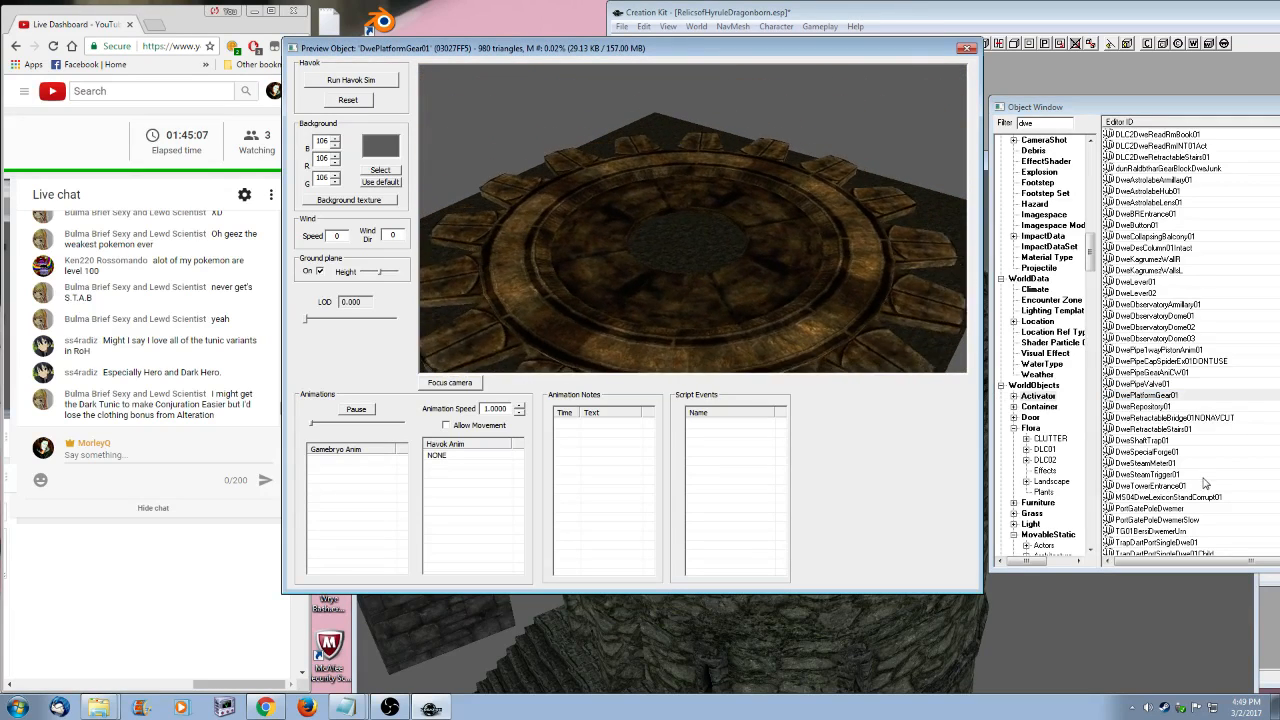
{"action": "left_click", "coordinate": [1160, 478]}
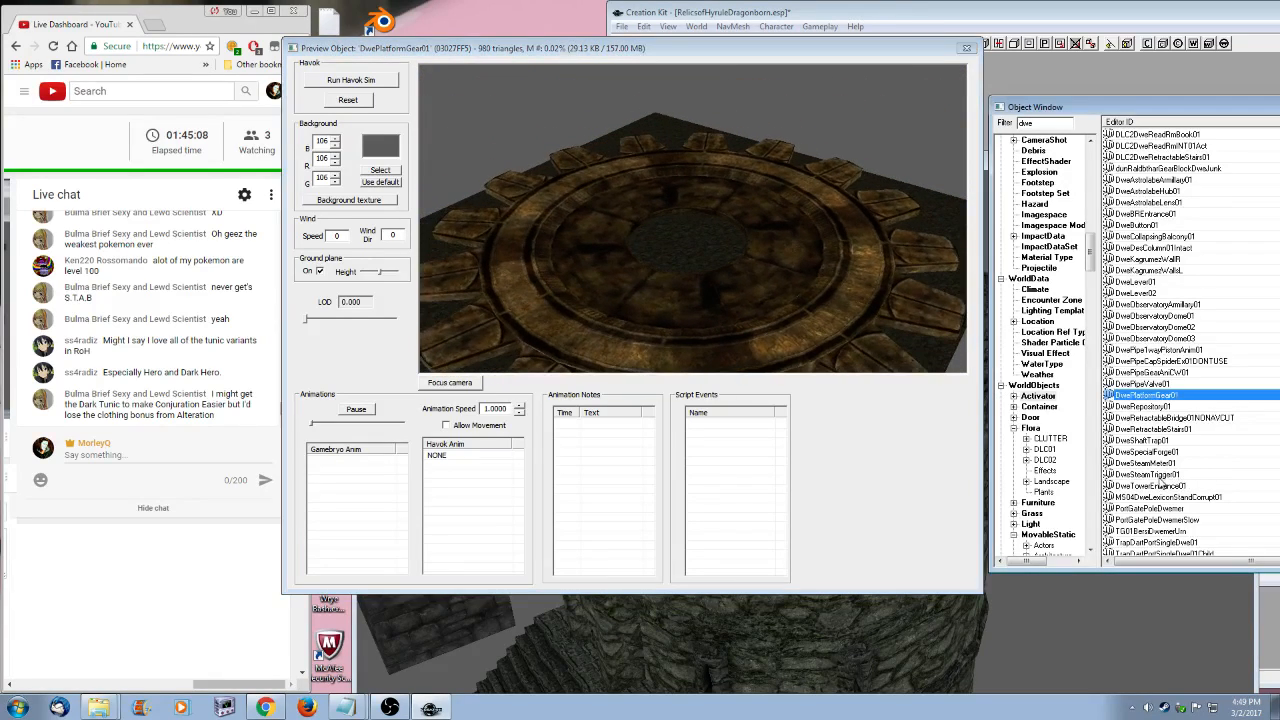
{"action": "left_click", "coordinate": [1160, 478]}
{"action": "left_click", "coordinate": [1160, 463]}
{"action": "scroll", "coordinate": [878, 304], "scroll_direction": "down", "scroll_amount": 3}
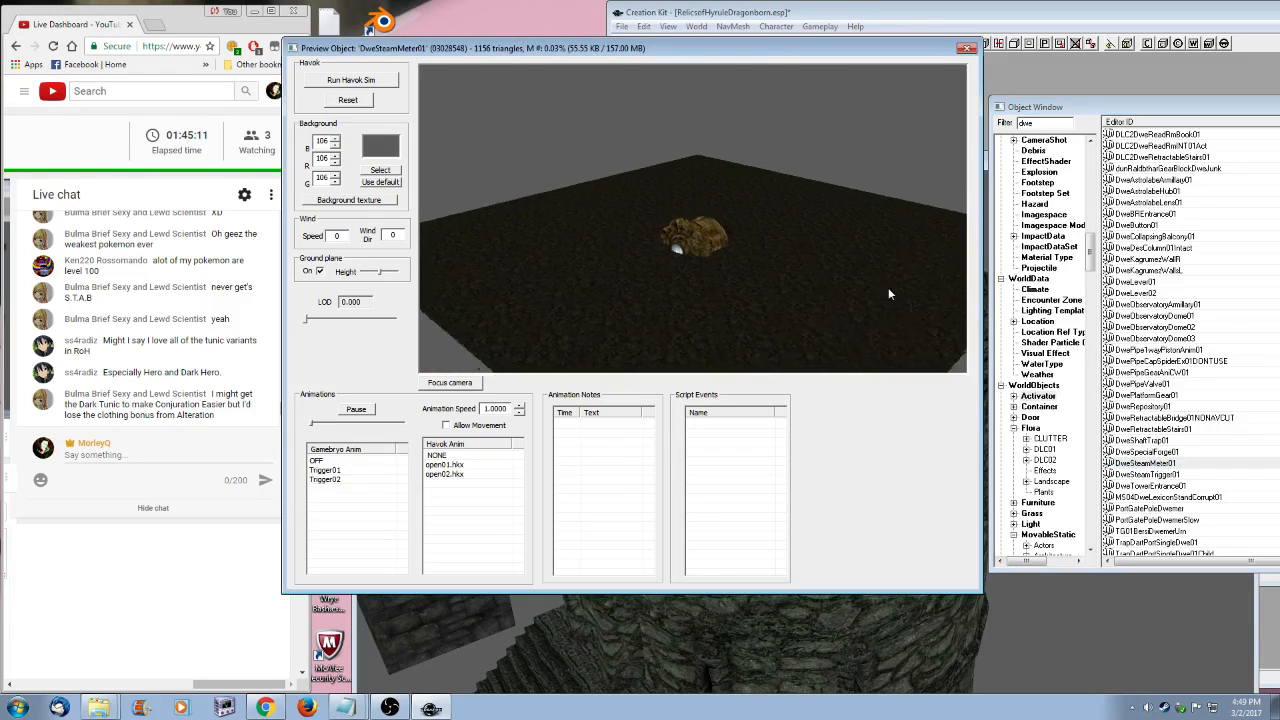
- Preview the DweShaftTrap01 activator and try its animations, dismissing the animation warning
{"action": "left_click", "coordinate": [1160, 441]}
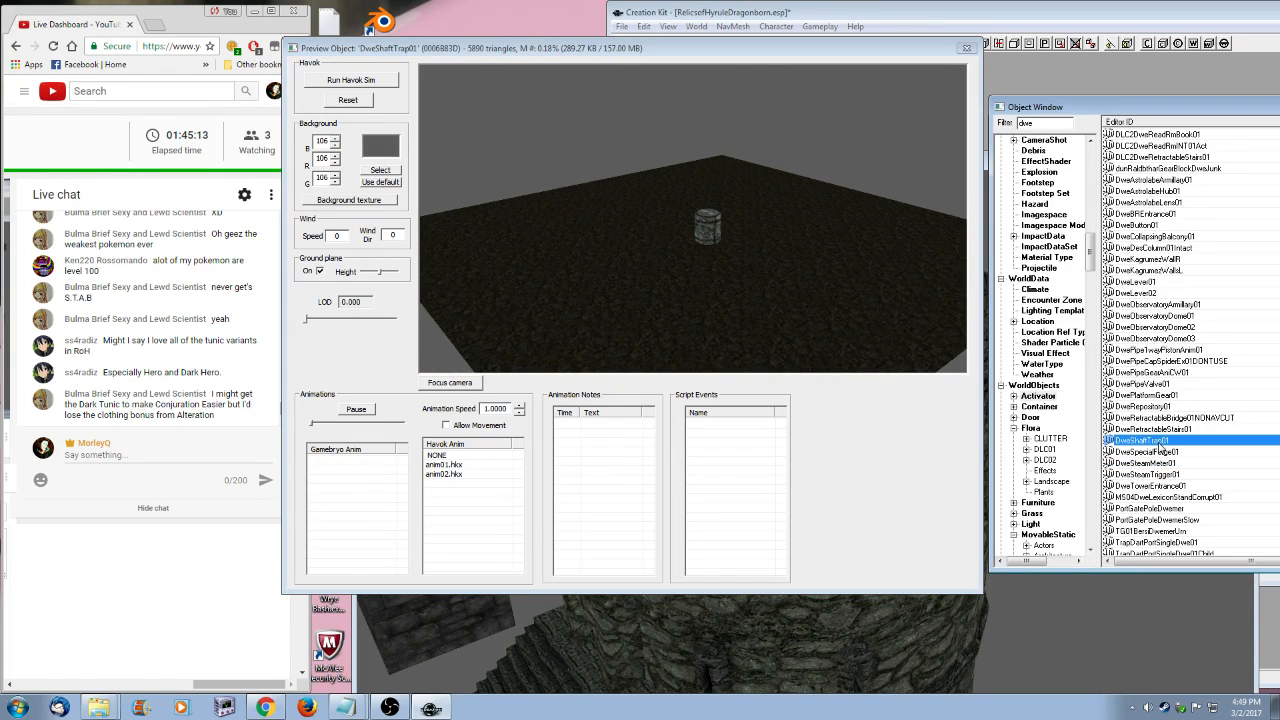
{"action": "scroll", "coordinate": [1177, 451], "scroll_direction": "down", "scroll_amount": 2}
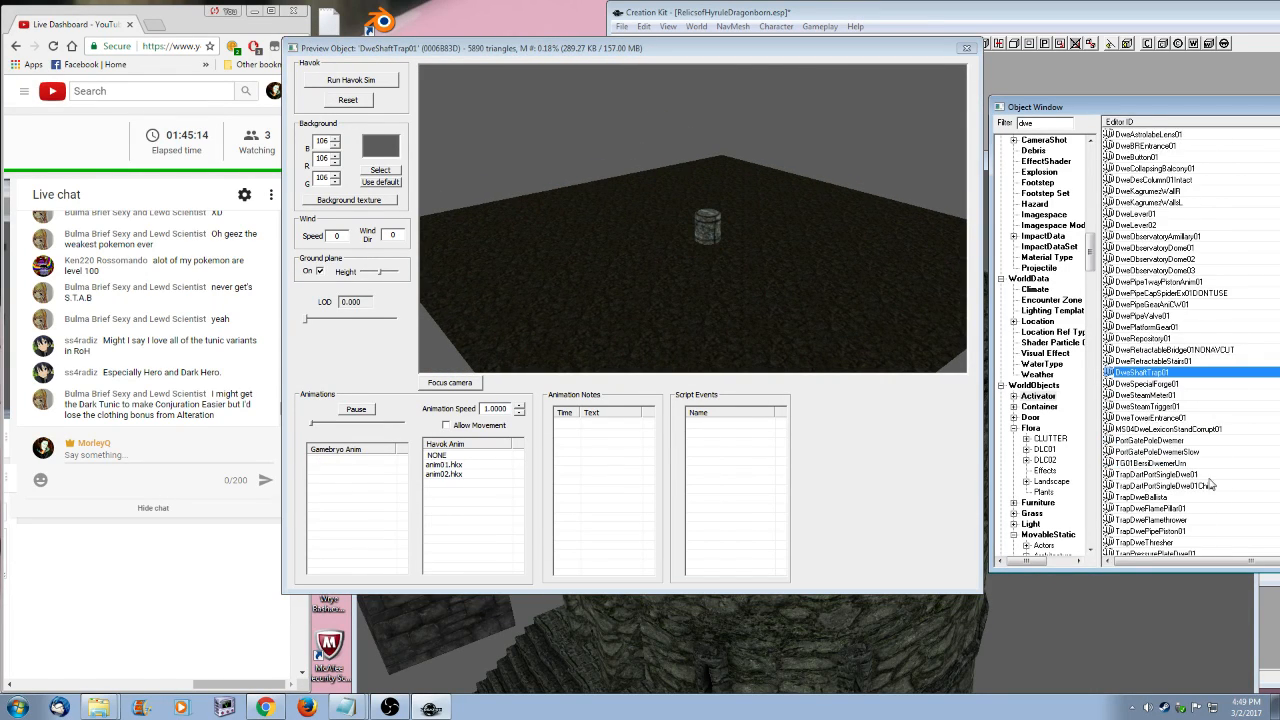
{"action": "left_click", "coordinate": [457, 476]}
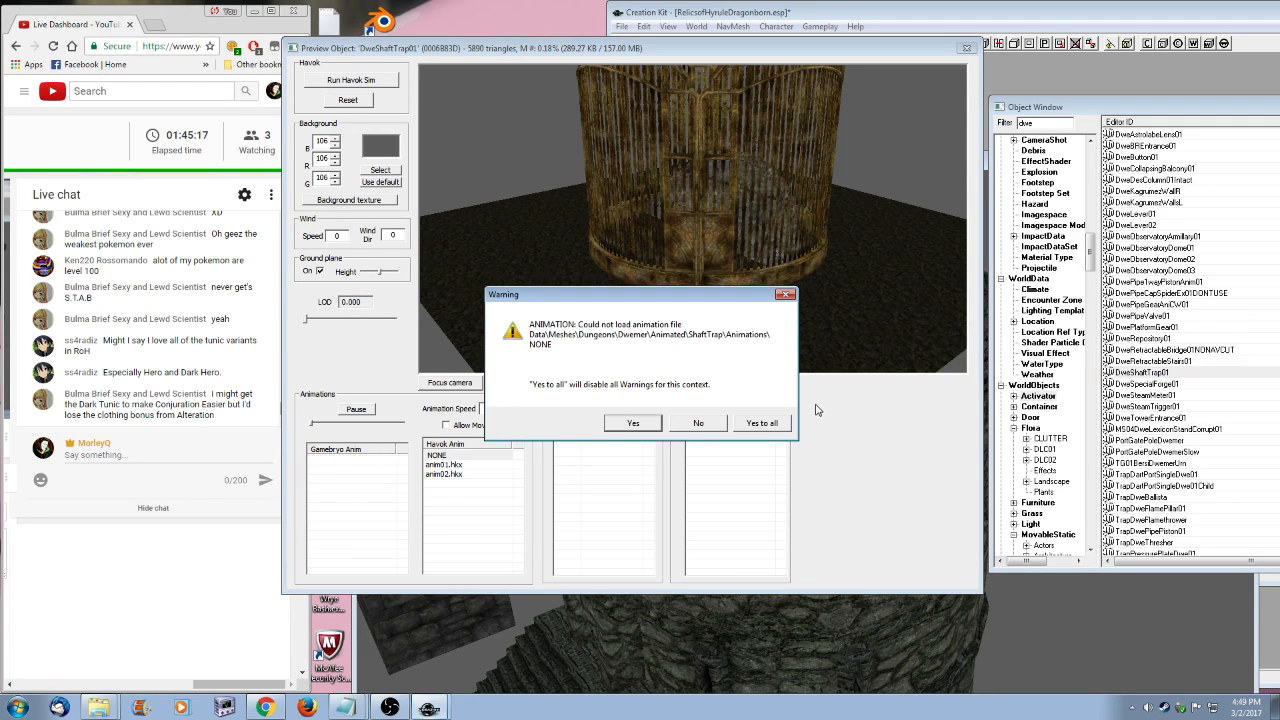
{"action": "key", "text": "Return"}
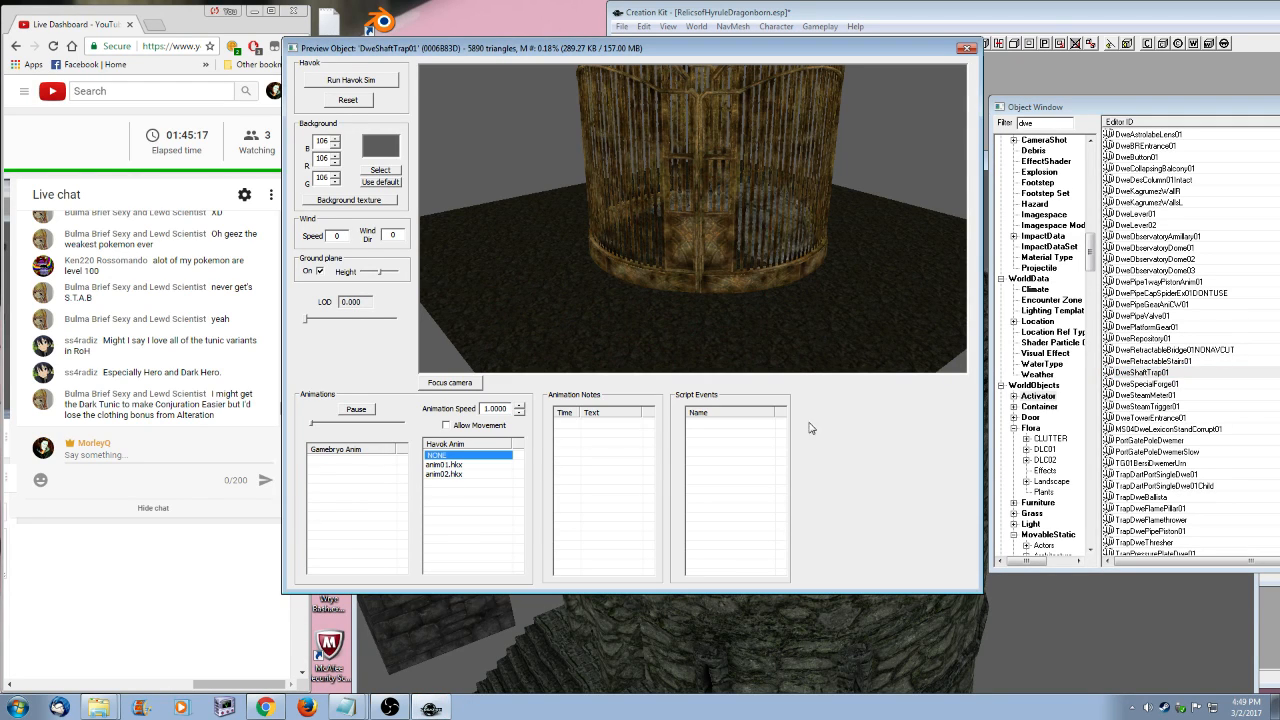
- Preview the PortGatePoleDwemerSlow activator and browse the remaining Dwemer activators for animated machinery
{"action": "double_click", "coordinate": [1211, 453]}
{"action": "scroll", "coordinate": [1215, 465], "scroll_direction": "down", "scroll_amount": 1}
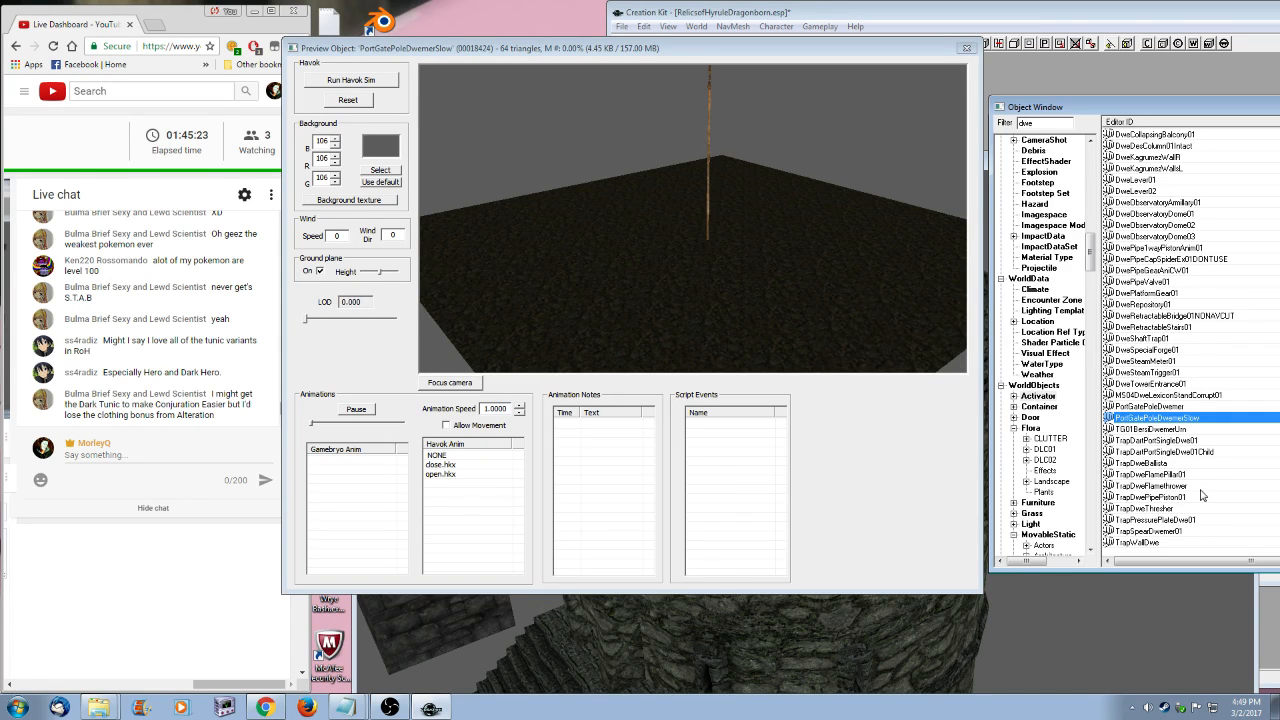
{"action": "scroll", "coordinate": [1202, 495], "scroll_direction": "up", "scroll_amount": 2}
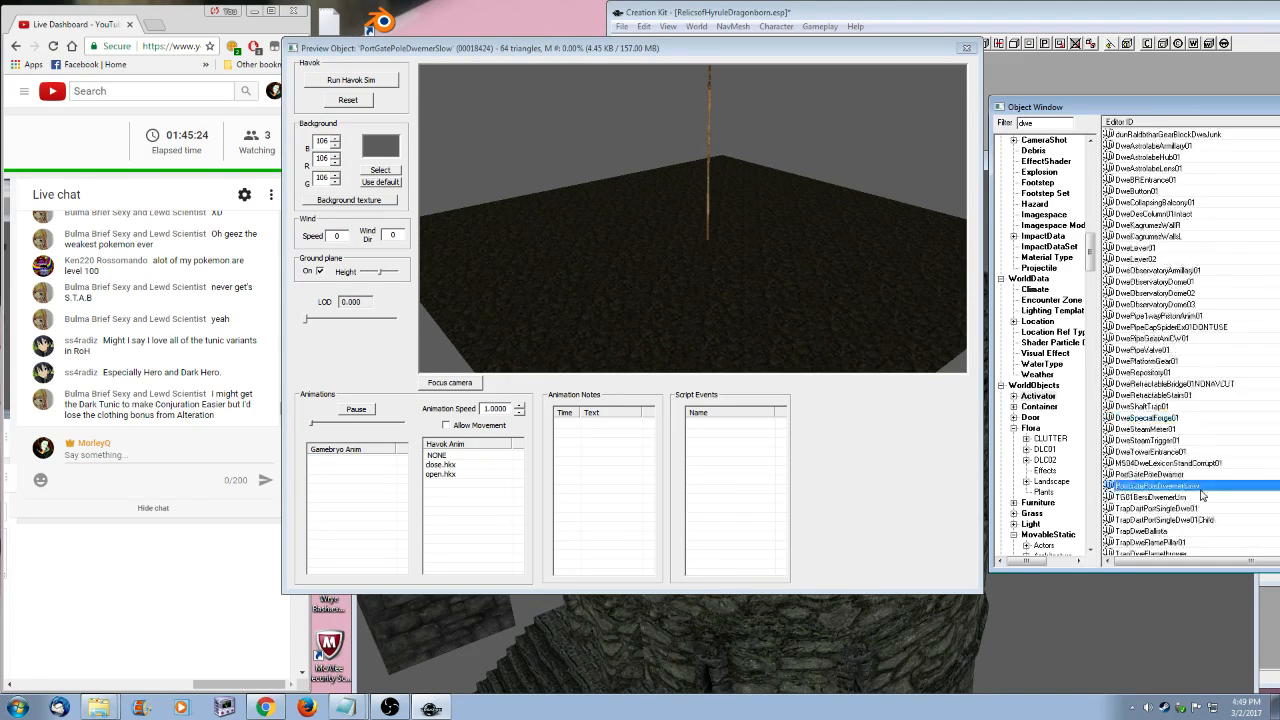
{"action": "scroll", "coordinate": [1202, 495], "scroll_direction": "up", "scroll_amount": 9}
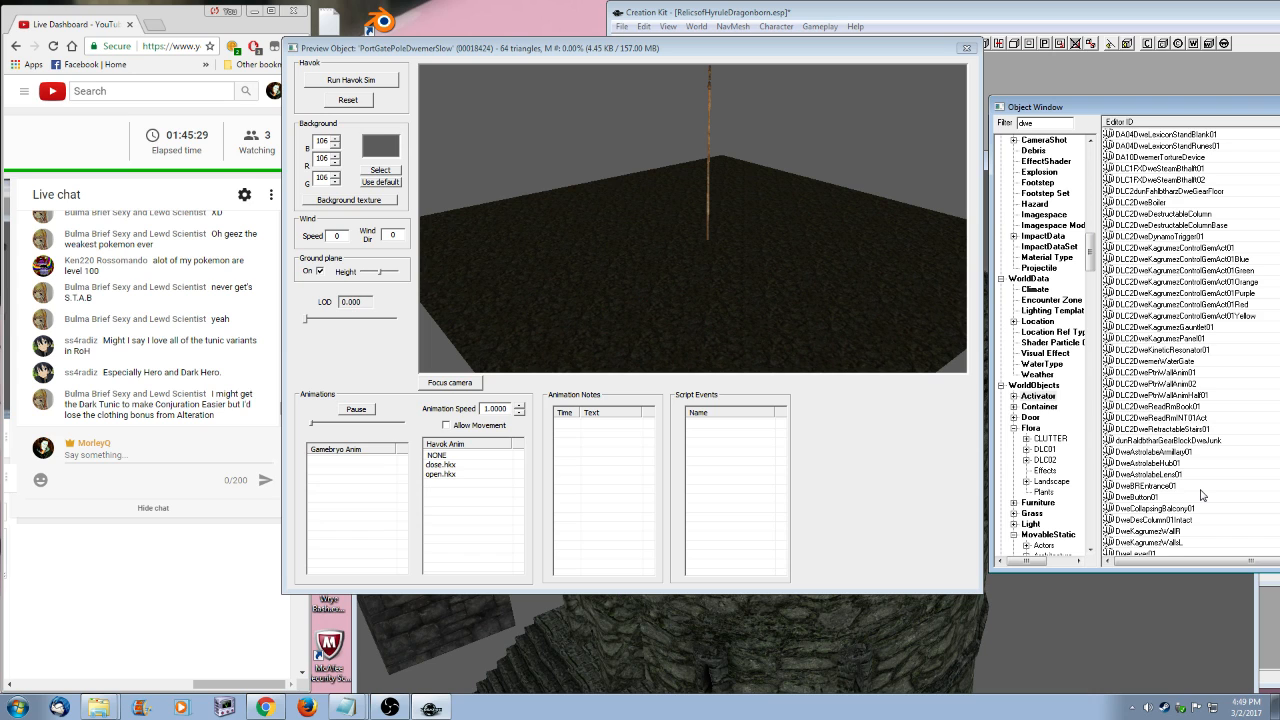
{"action": "scroll", "coordinate": [1202, 495], "scroll_direction": "down", "scroll_amount": 11}
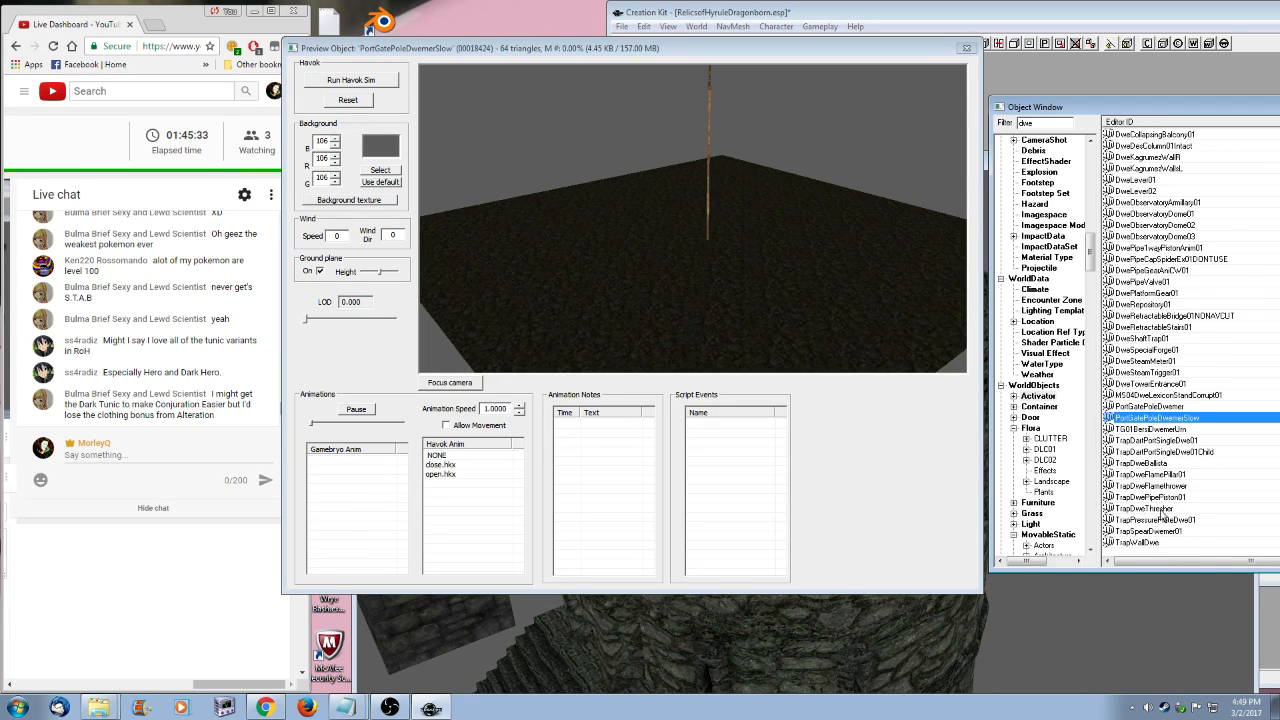
- Preview the TrapDweThresher activator playing loop.hkx, view it from several angles, and close the preview
{"action": "left_click", "coordinate": [1156, 509]}
{"action": "left_click", "coordinate": [439, 474]}
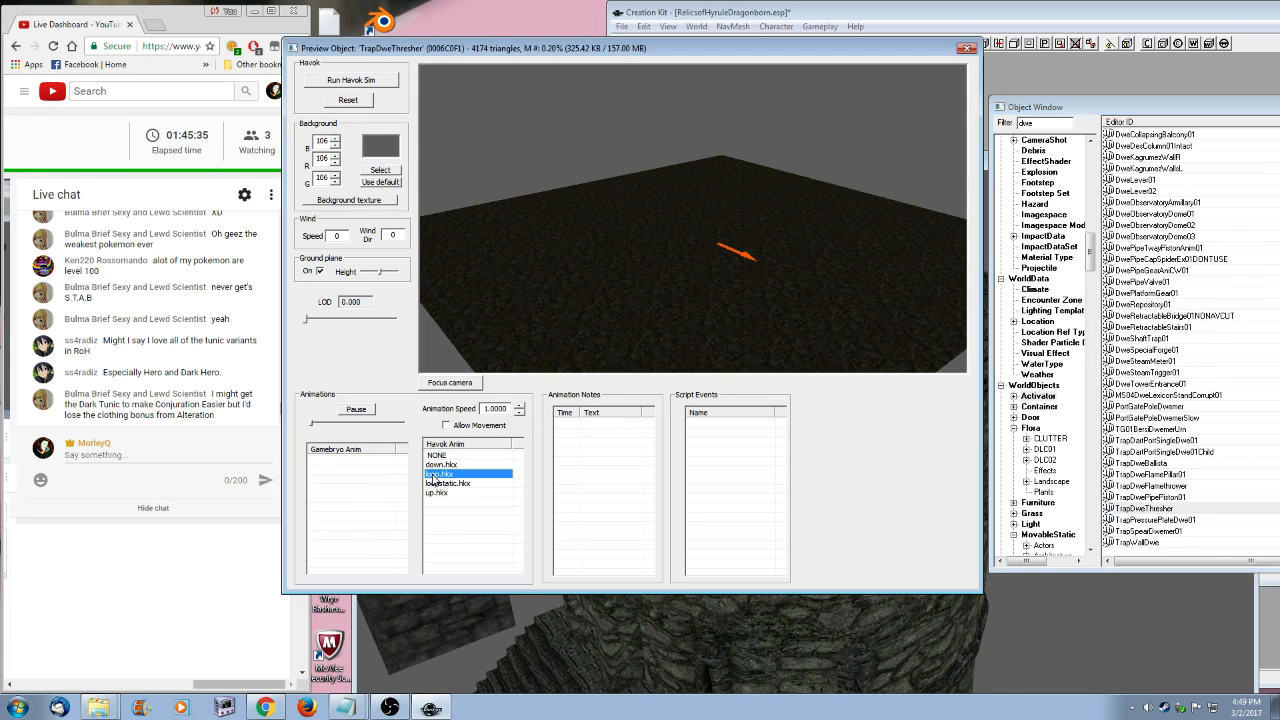
{"action": "left_click", "coordinate": [786, 277]}
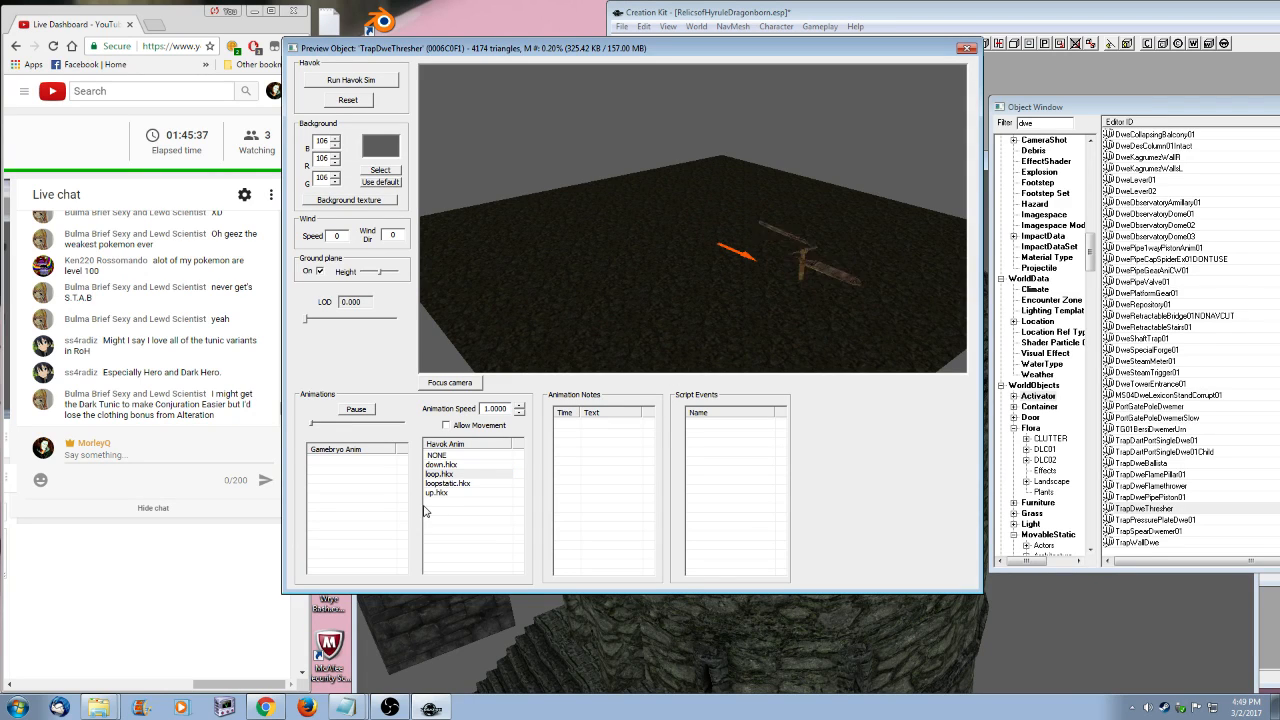
{"action": "left_click_drag", "start_coordinate": [711, 285], "coordinate": [946, 289]}
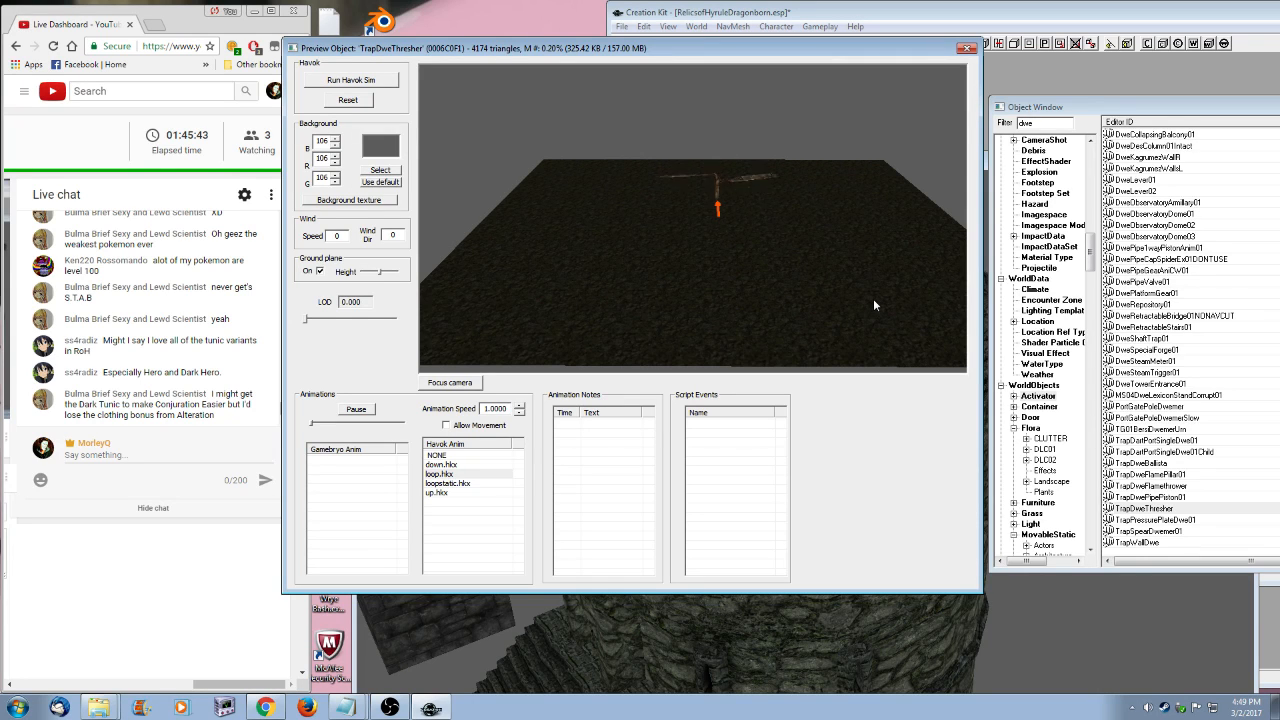
{"action": "left_click_drag", "start_coordinate": [760, 315], "coordinate": [937, 240]}
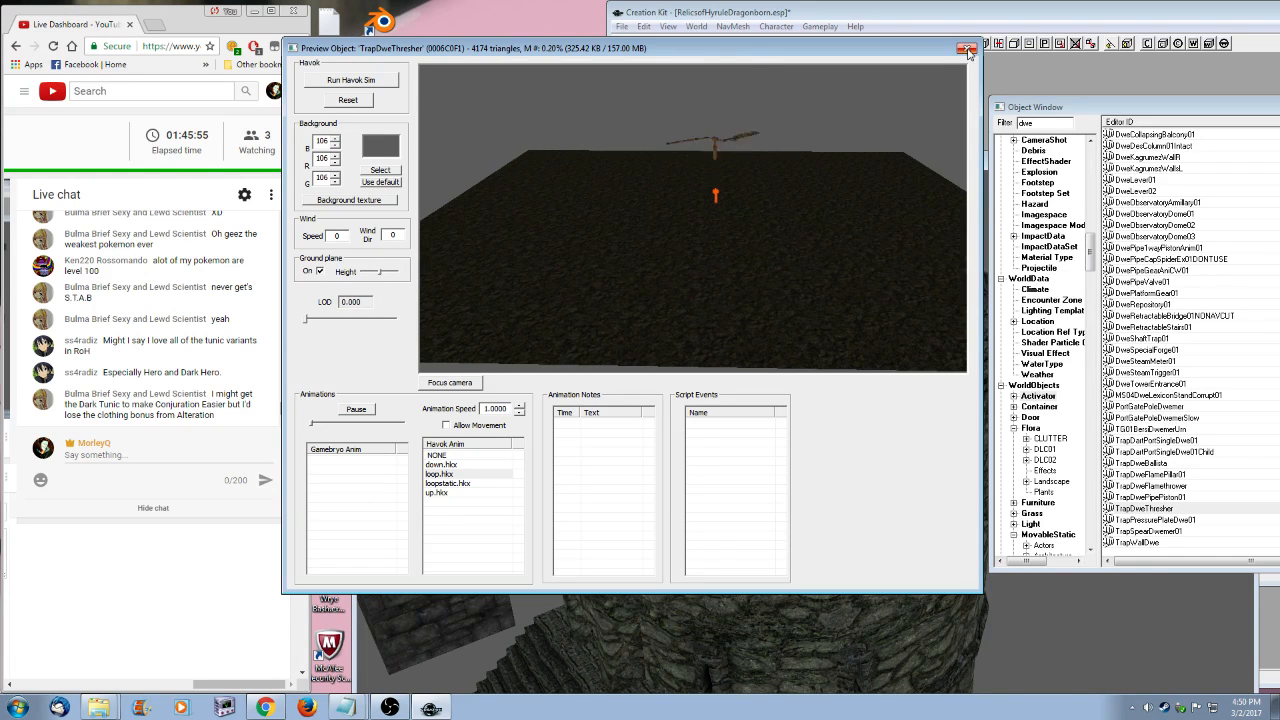
{"action": "left_click", "coordinate": [966, 48]}
- Survey the cell from the round tower to the arched platform surrounded by windmill-topped pillars
{"action": "left_click_drag", "start_coordinate": [787, 163], "coordinate": [777, 53]}
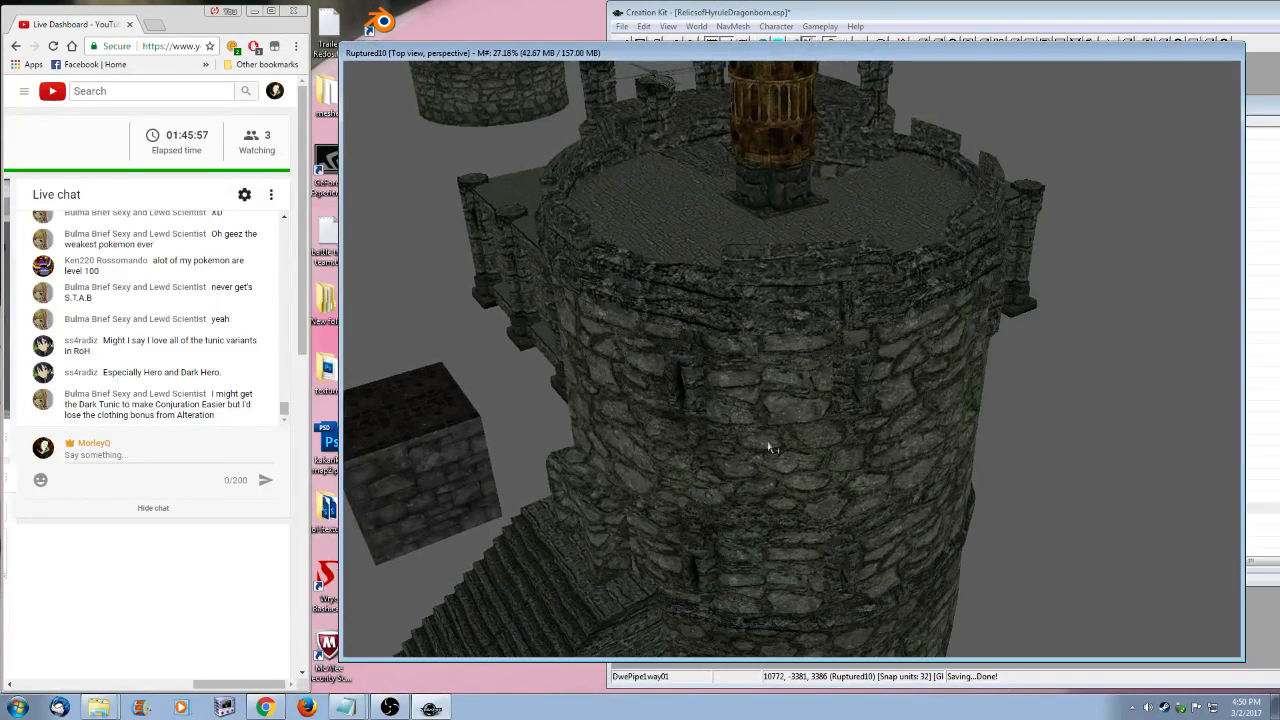
{"action": "scroll", "coordinate": [769, 447], "scroll_direction": "down", "scroll_amount": 3}
{"action": "scroll", "coordinate": [768, 446], "scroll_direction": "down", "scroll_amount": 4}
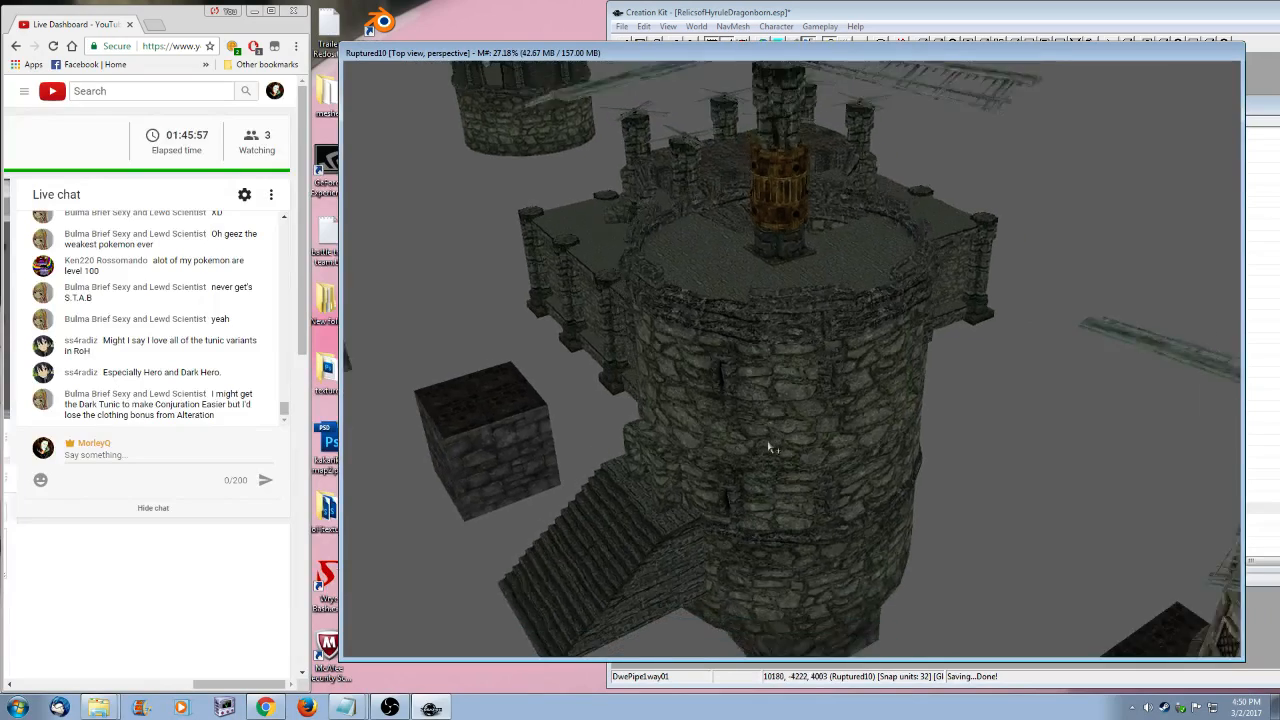
{"action": "middle_click_drag", "start_coordinate": [768, 446], "coordinate": [892, 509], "text": "shift"}
{"action": "scroll", "coordinate": [869, 506], "scroll_direction": "down", "scroll_amount": 2}
{"action": "scroll", "coordinate": [691, 528], "scroll_direction": "up", "scroll_amount": 2}
{"action": "scroll", "coordinate": [786, 523], "scroll_direction": "up", "scroll_amount": 3}
{"action": "scroll", "coordinate": [903, 497], "scroll_direction": "up", "scroll_amount": 2}
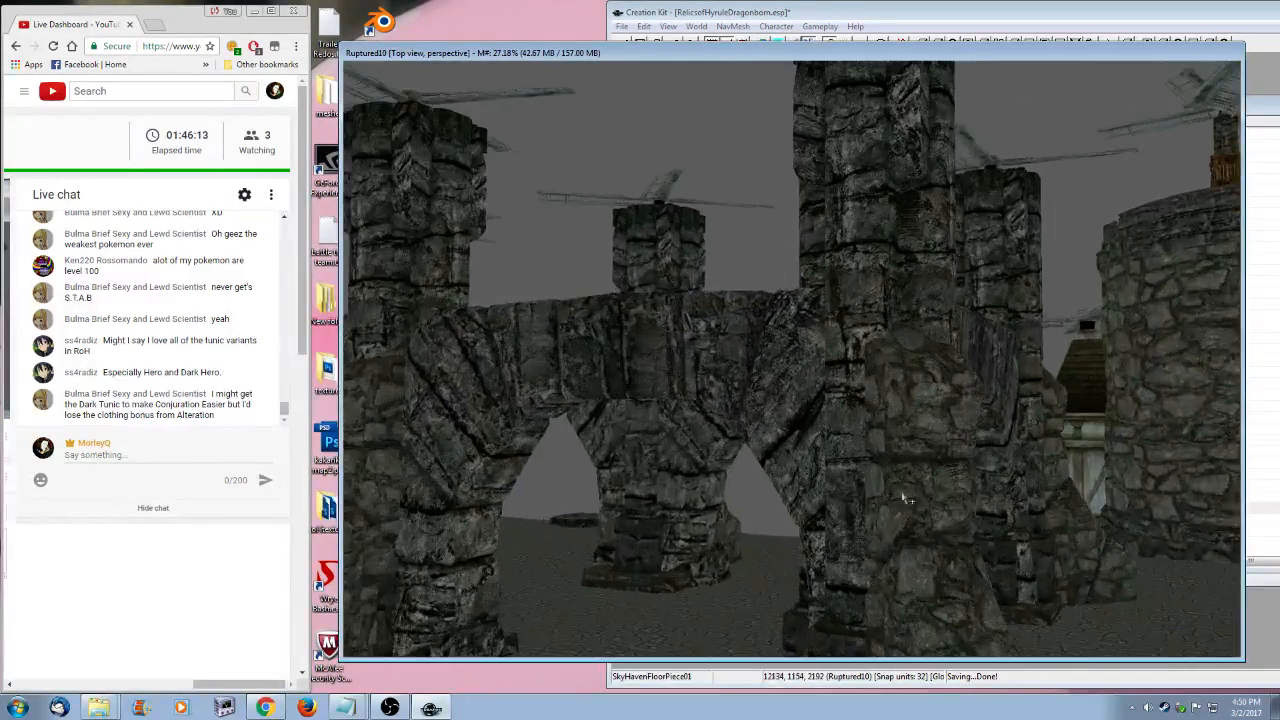
- Place a DLC2DweBoiler activator near the windmill pillars and drop it onto the floor beneath the arched platform
{"action": "left_click", "coordinate": [1258, 117]}
{"action": "scroll", "coordinate": [1190, 259], "scroll_direction": "up", "scroll_amount": 10}
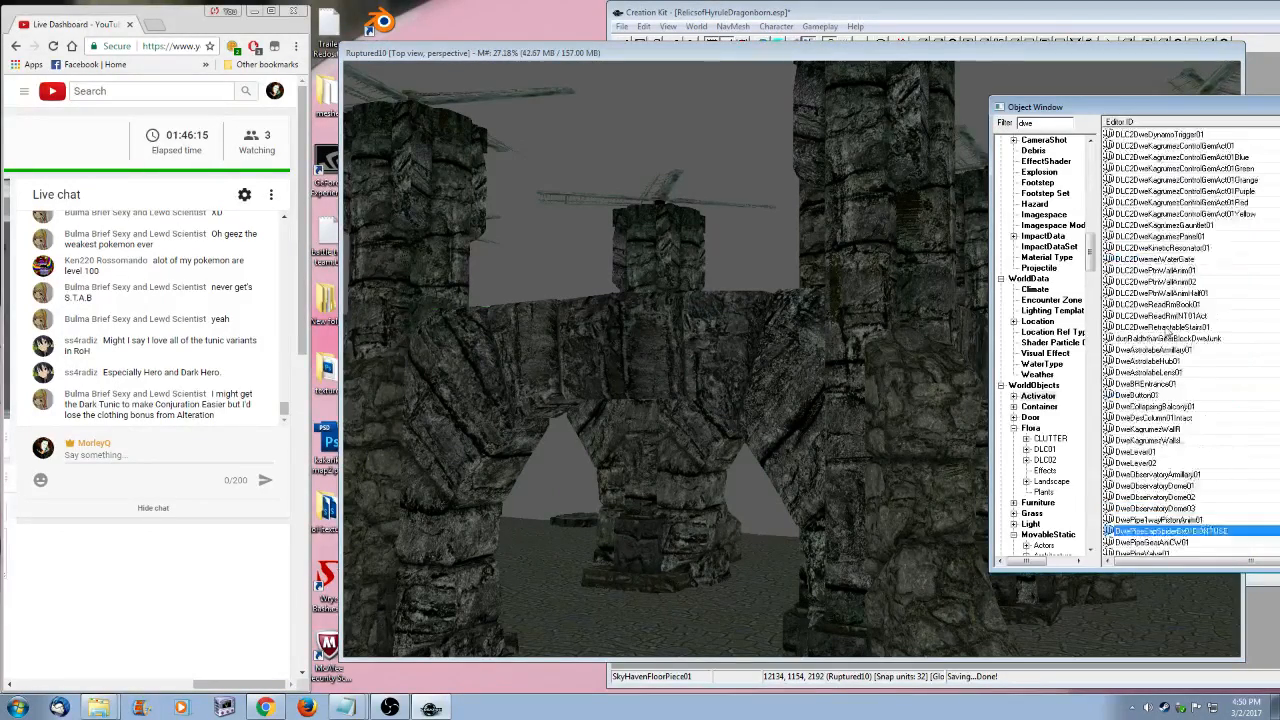
{"action": "left_click_drag", "start_coordinate": [1160, 202], "coordinate": [1055, 323]}
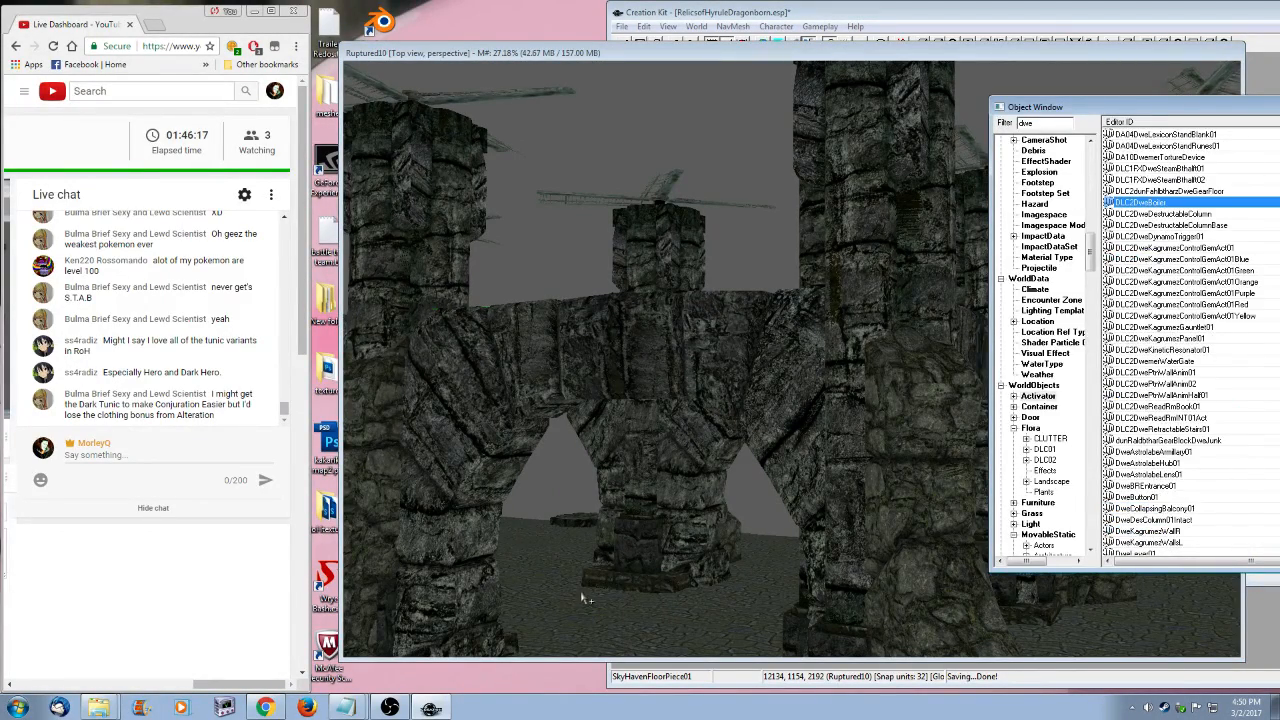
{"action": "left_click_drag", "start_coordinate": [585, 598], "coordinate": [558, 567]}
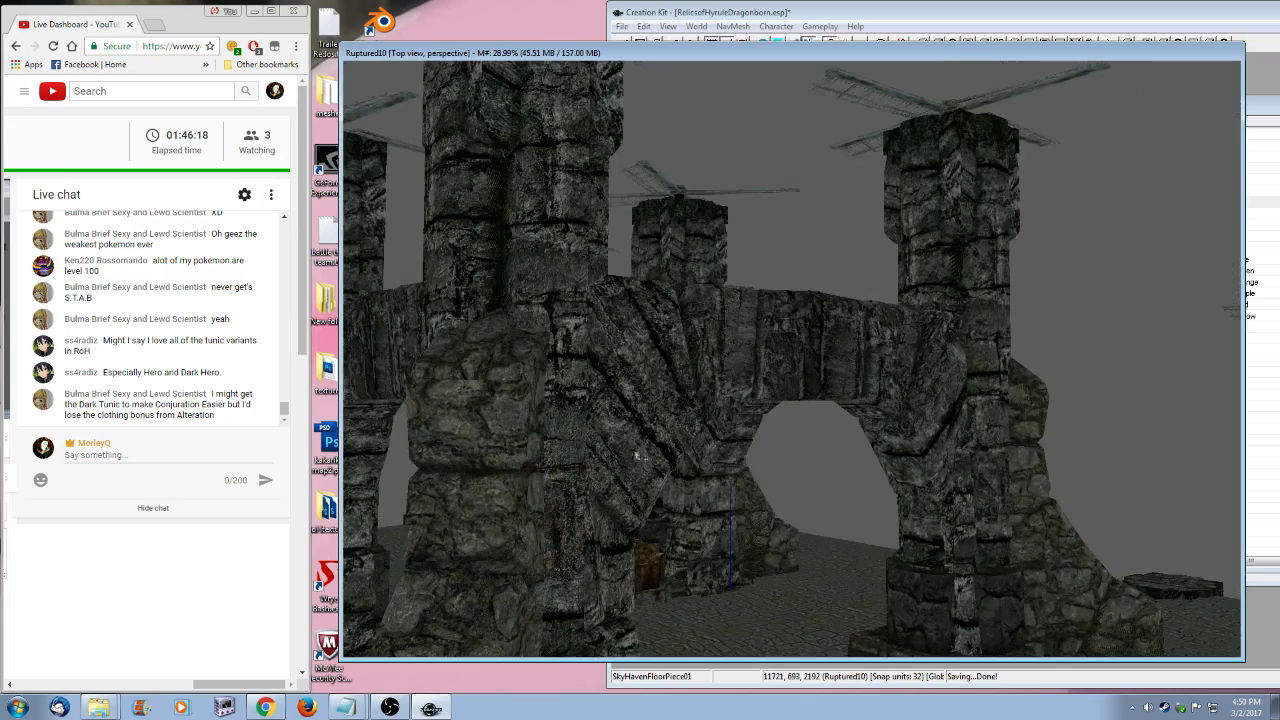
{"action": "key", "text": "f"}
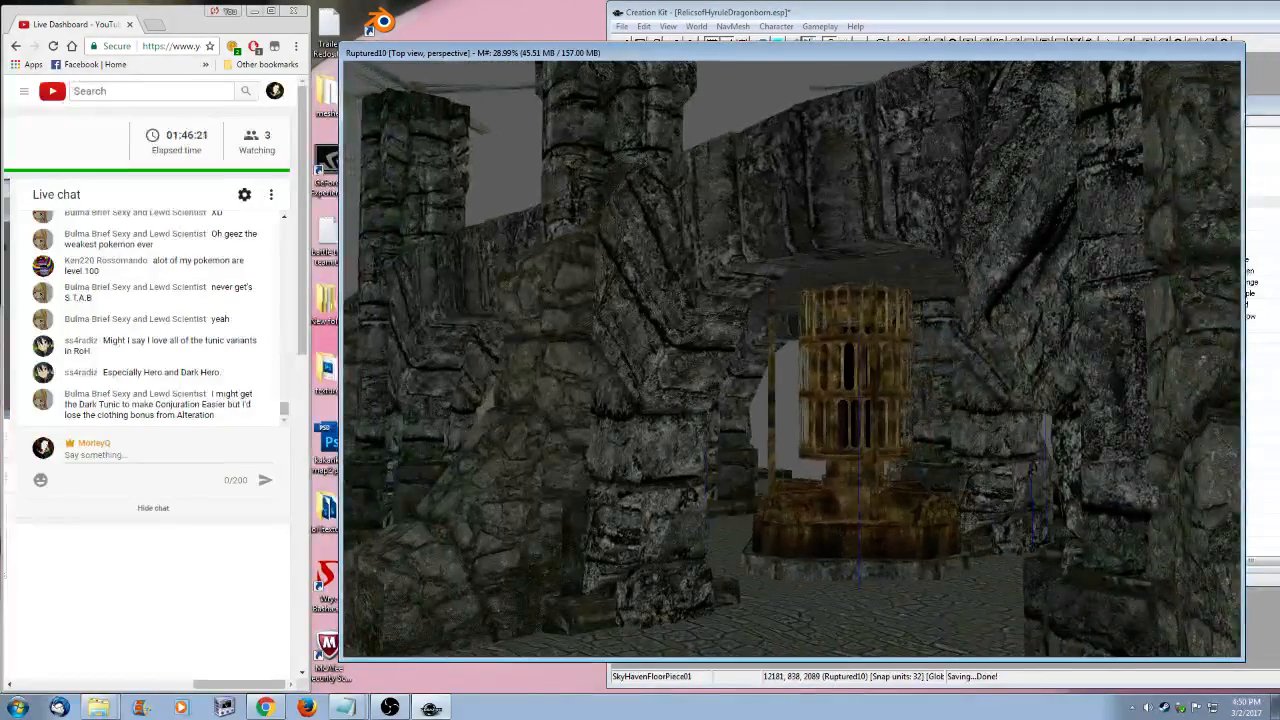
- Move the Dwemer boiler out from under the arched platform and set it on the floor beside the end windmill pillar
{"action": "middle_click_drag", "start_coordinate": [843, 383], "coordinate": [932, 455], "text": "shift"}
{"action": "left_click_drag", "start_coordinate": [932, 455], "coordinate": [952, 636]}
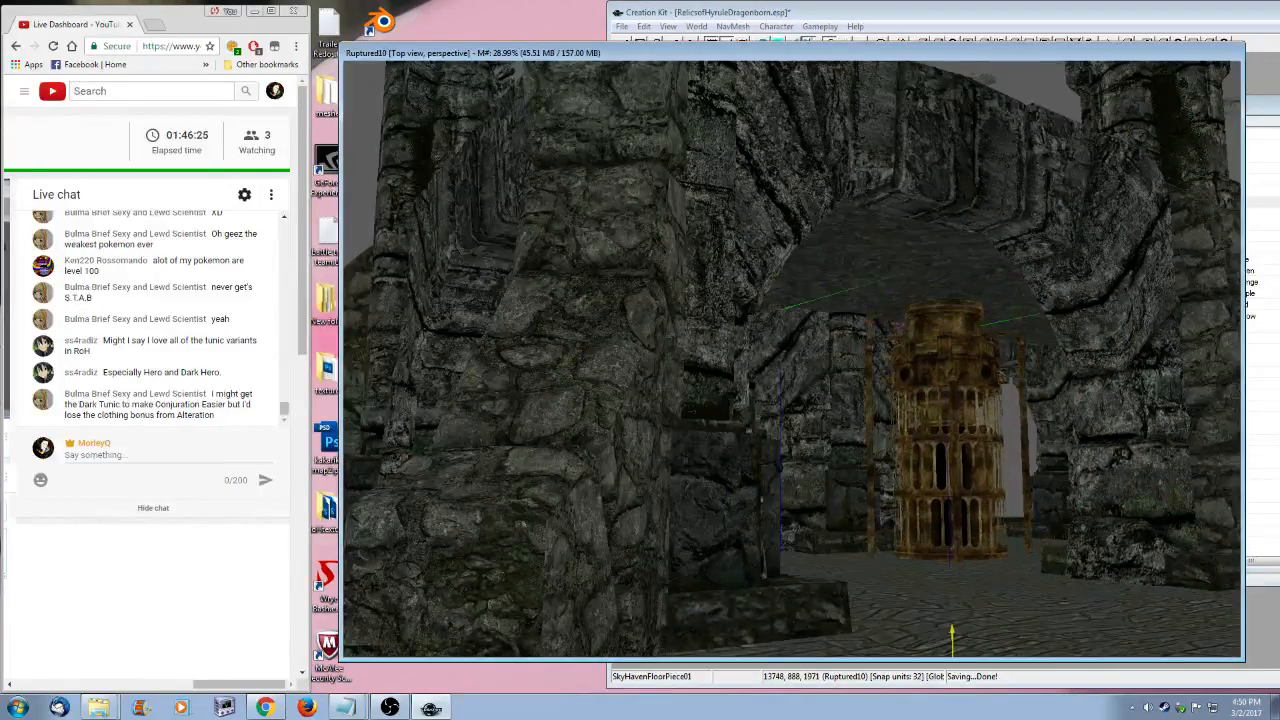
{"action": "scroll", "coordinate": [952, 636], "scroll_direction": "down", "scroll_amount": 8}
{"action": "middle_click_drag", "start_coordinate": [890, 523], "coordinate": [880, 550], "text": "shift"}
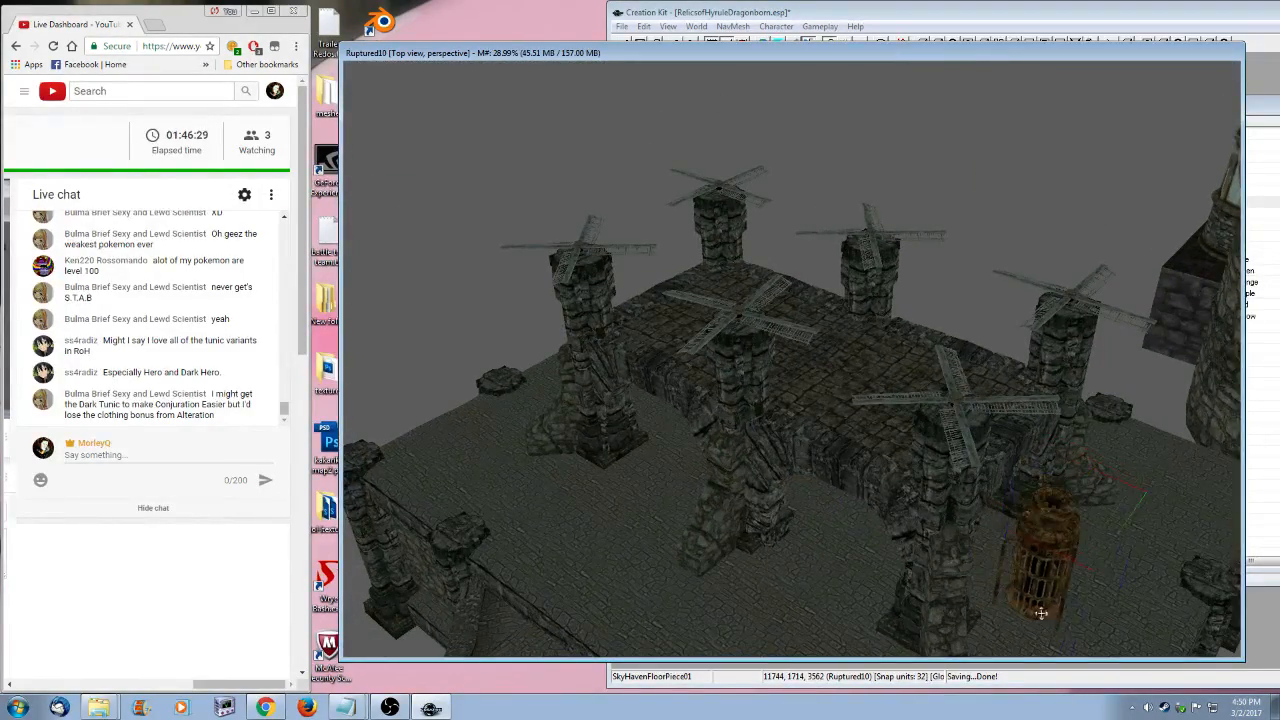
{"action": "mouse_move", "coordinate": [1037, 557]}
{"action": "left_mouse_down"}
{"action": "mouse_move", "coordinate": [1041, 545]}
{"action": "mouse_move", "coordinate": [1039, 558]}
{"action": "left_mouse_up"}
{"action": "middle_click_drag", "start_coordinate": [976, 600], "coordinate": [914, 571]}
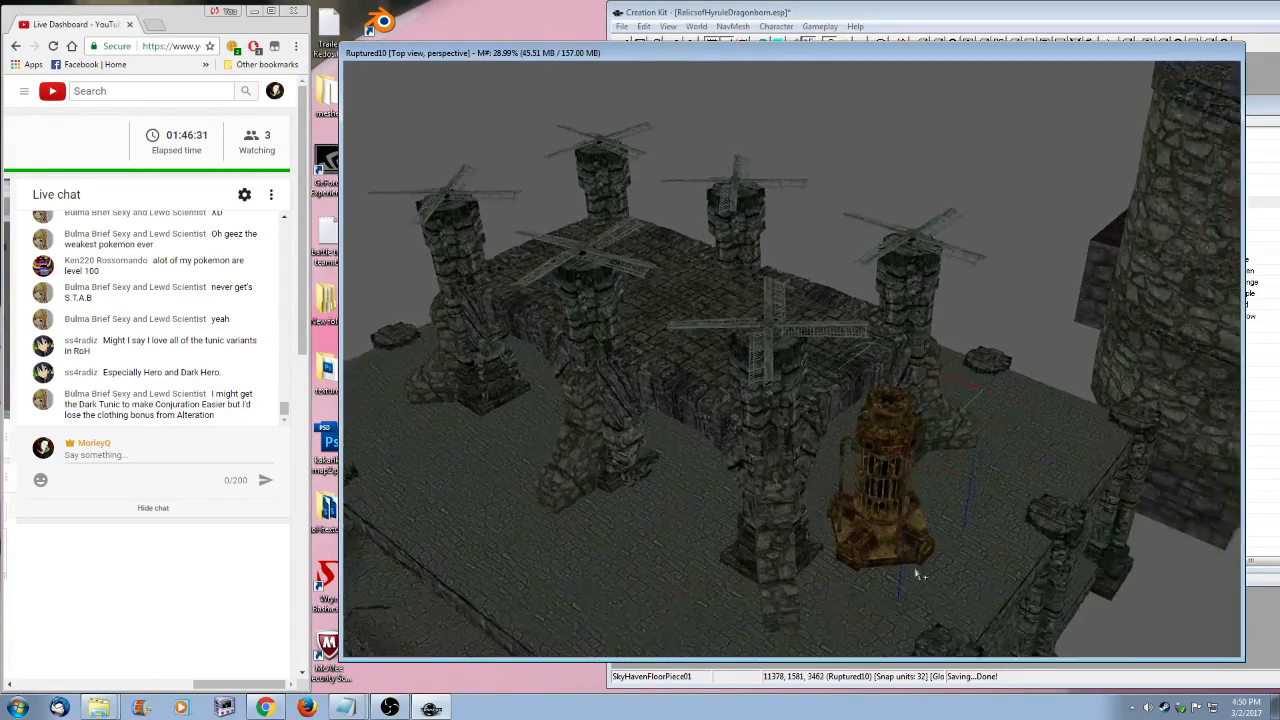
{"action": "scroll", "coordinate": [914, 571], "scroll_direction": "up", "scroll_amount": 2}
{"action": "left_click_drag", "start_coordinate": [909, 497], "coordinate": [906, 508]}
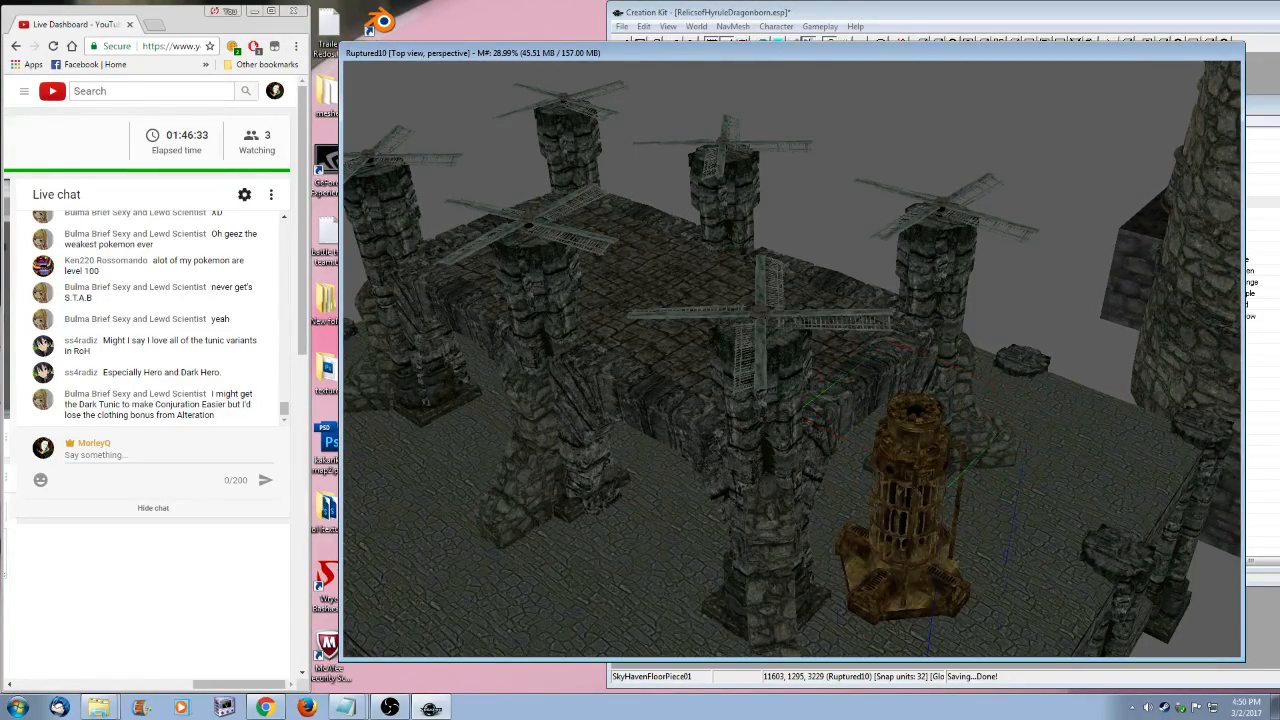
- Center the Dwemer boiler between the two end windmill pillars, in front of the platform's arch
{"action": "middle_click_drag", "start_coordinate": [906, 508], "coordinate": [883, 521], "text": "shift"}
{"action": "scroll", "coordinate": [857, 553], "scroll_direction": "up", "scroll_amount": 3}
{"action": "scroll", "coordinate": [975, 461], "scroll_direction": "down", "scroll_amount": 5}
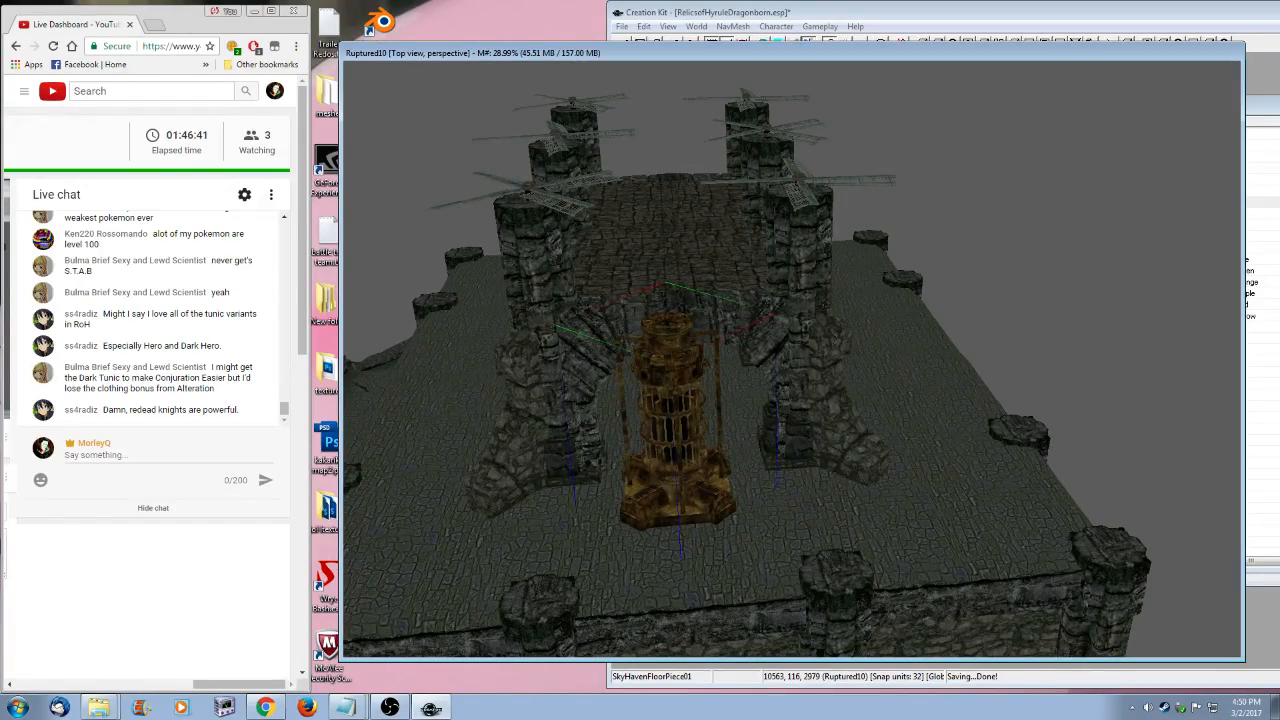
{"action": "left_click_drag", "start_coordinate": [678, 420], "coordinate": [694, 417]}
{"action": "middle_click_drag", "start_coordinate": [724, 470], "coordinate": [760, 533], "text": "shift"}
{"action": "scroll", "coordinate": [807, 495], "scroll_direction": "up", "scroll_amount": 5}
{"action": "scroll", "coordinate": [843, 497], "scroll_direction": "down", "scroll_amount": 3}
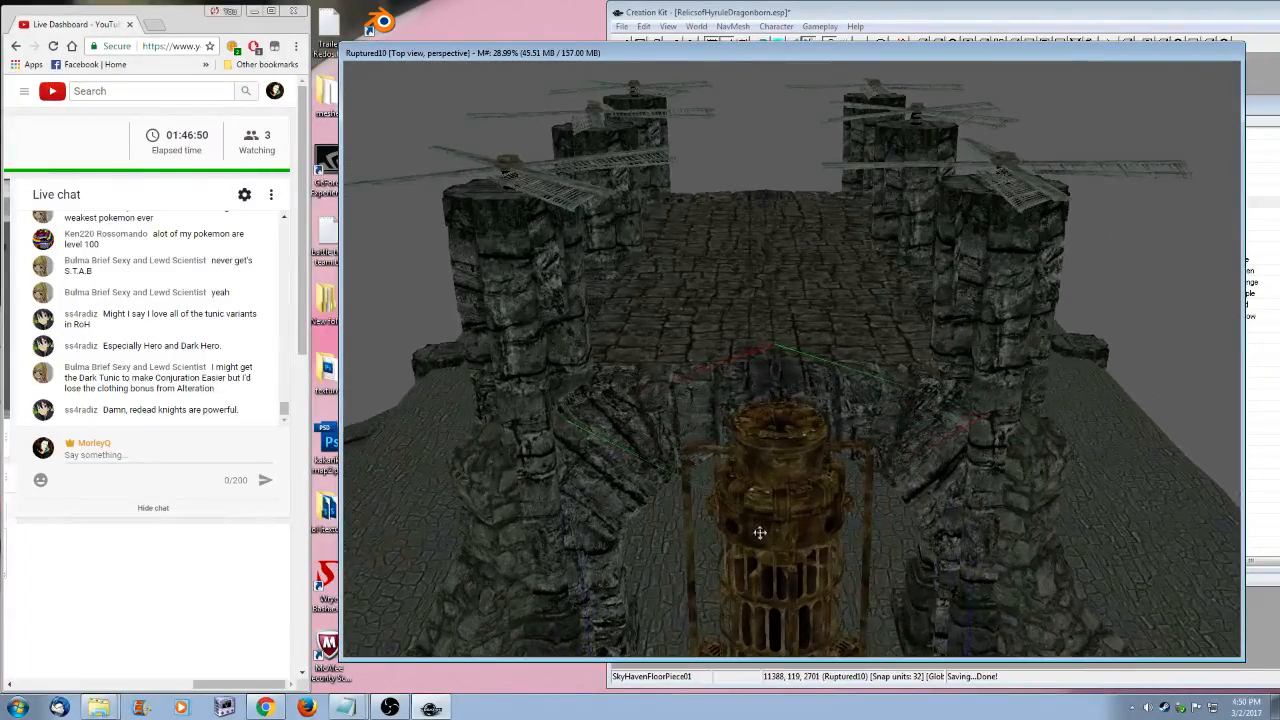
- Preview the DLC2DweBoiler activator again and play its start.hkx animation
{"action": "left_click", "coordinate": [1272, 117]}
{"action": "left_click_drag", "start_coordinate": [1091, 258], "coordinate": [1092, 286]}
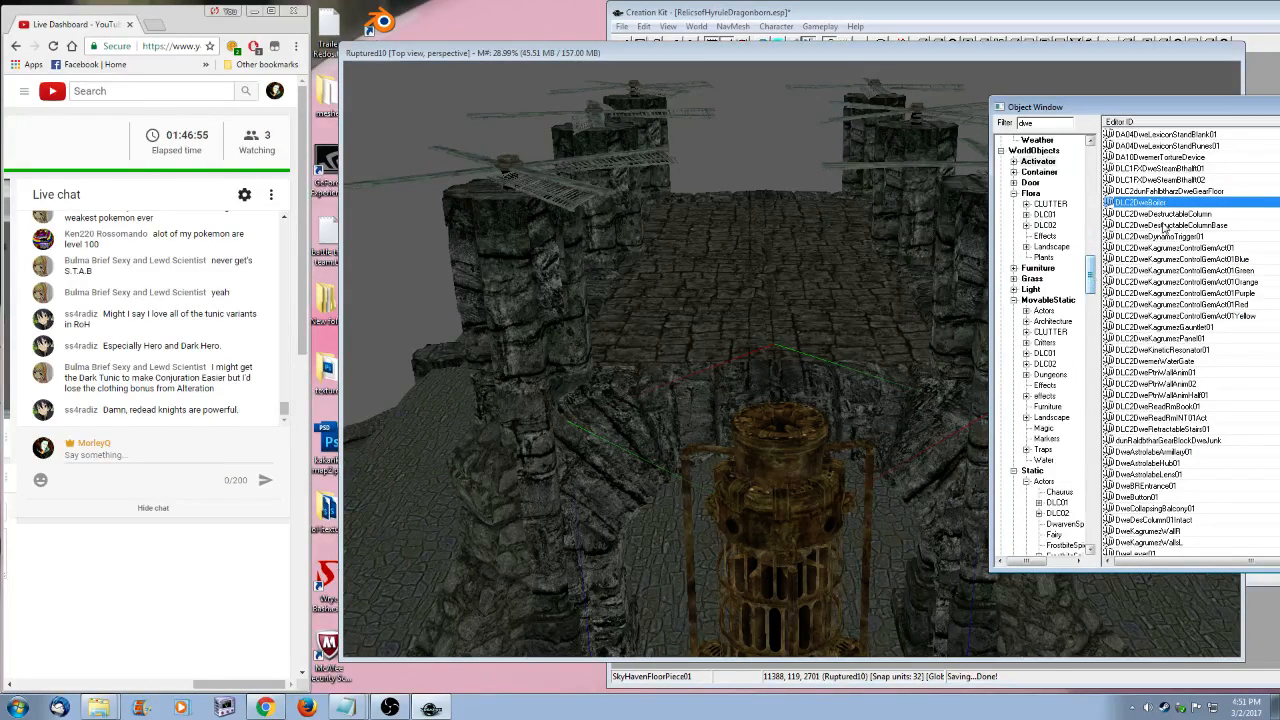
{"action": "right_click", "coordinate": [1157, 205]}
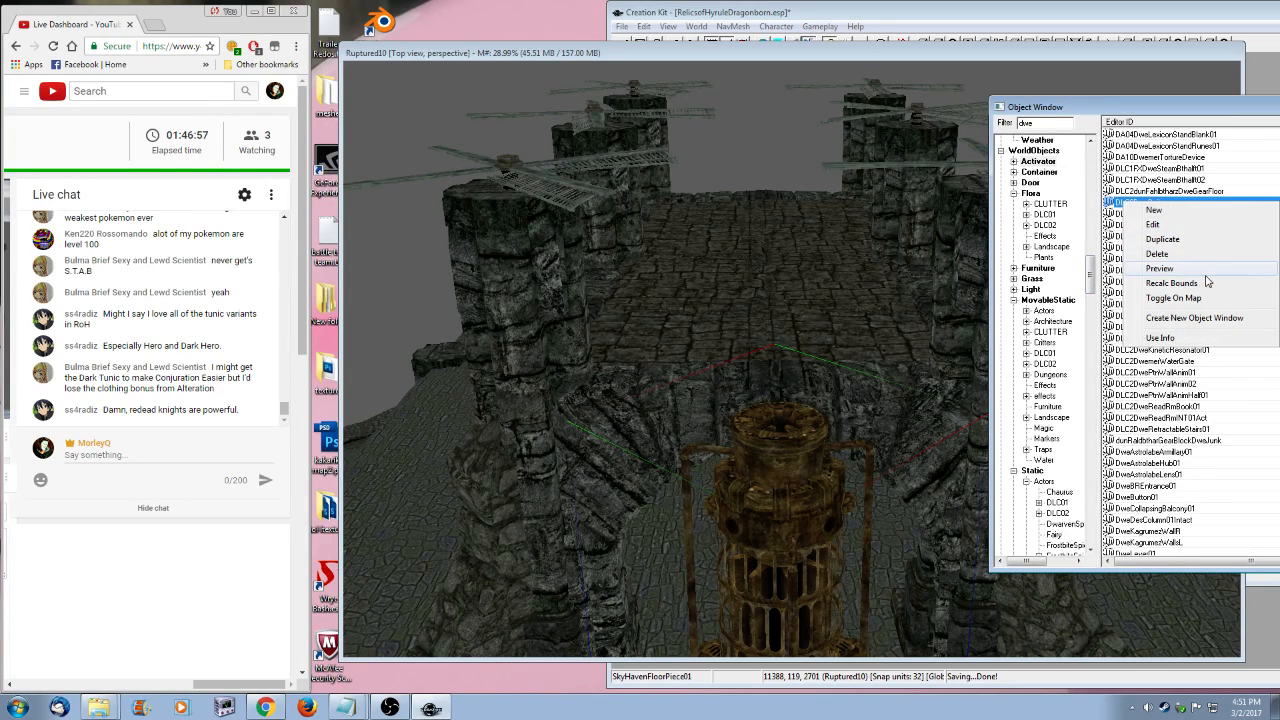
{"action": "left_click", "coordinate": [1187, 278]}
{"action": "left_click", "coordinate": [452, 476]}
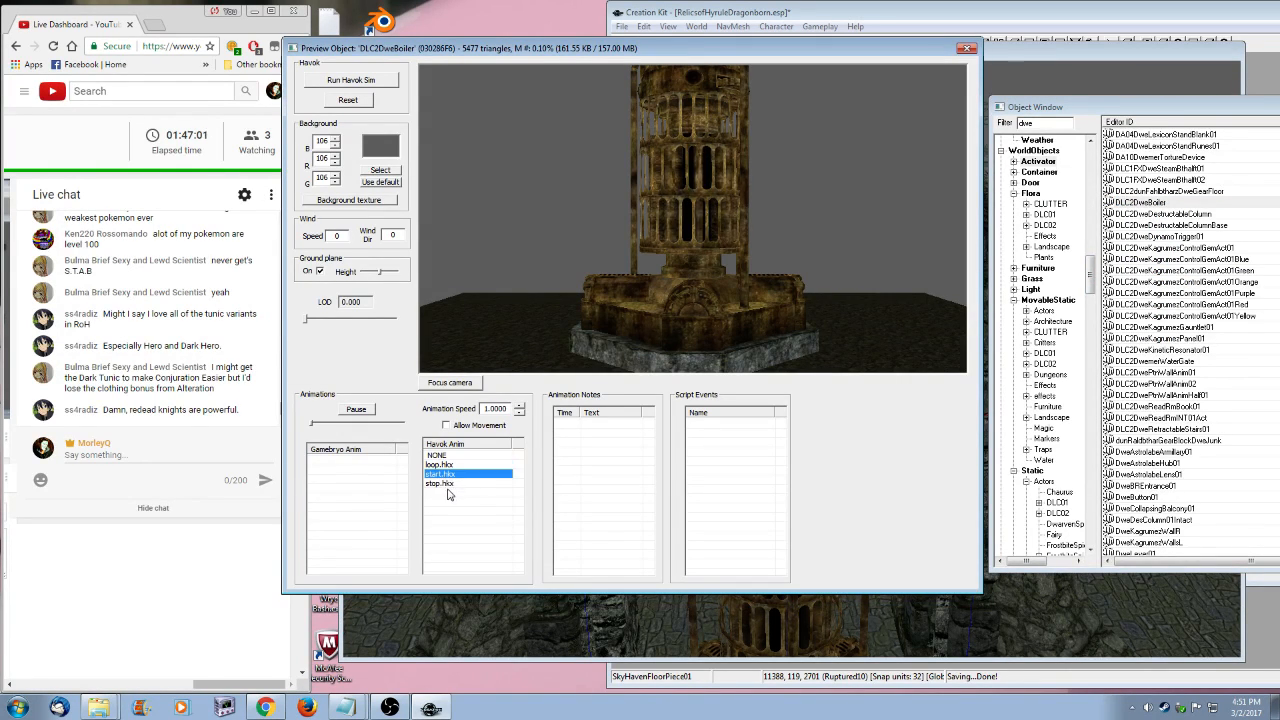
- Play the Dwemer boiler's stop.hkx and loop.hkx animations in the object preview and close it
{"action": "left_click", "coordinate": [443, 483]}
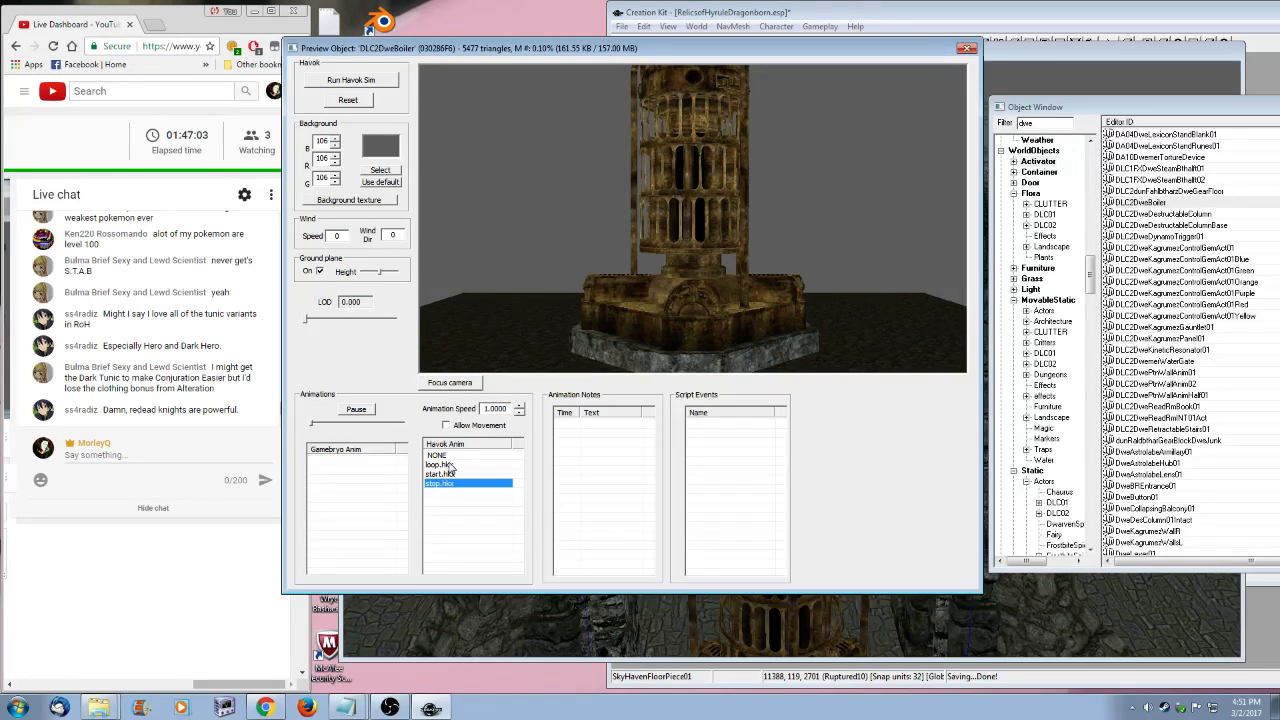
{"action": "left_click", "coordinate": [440, 464]}
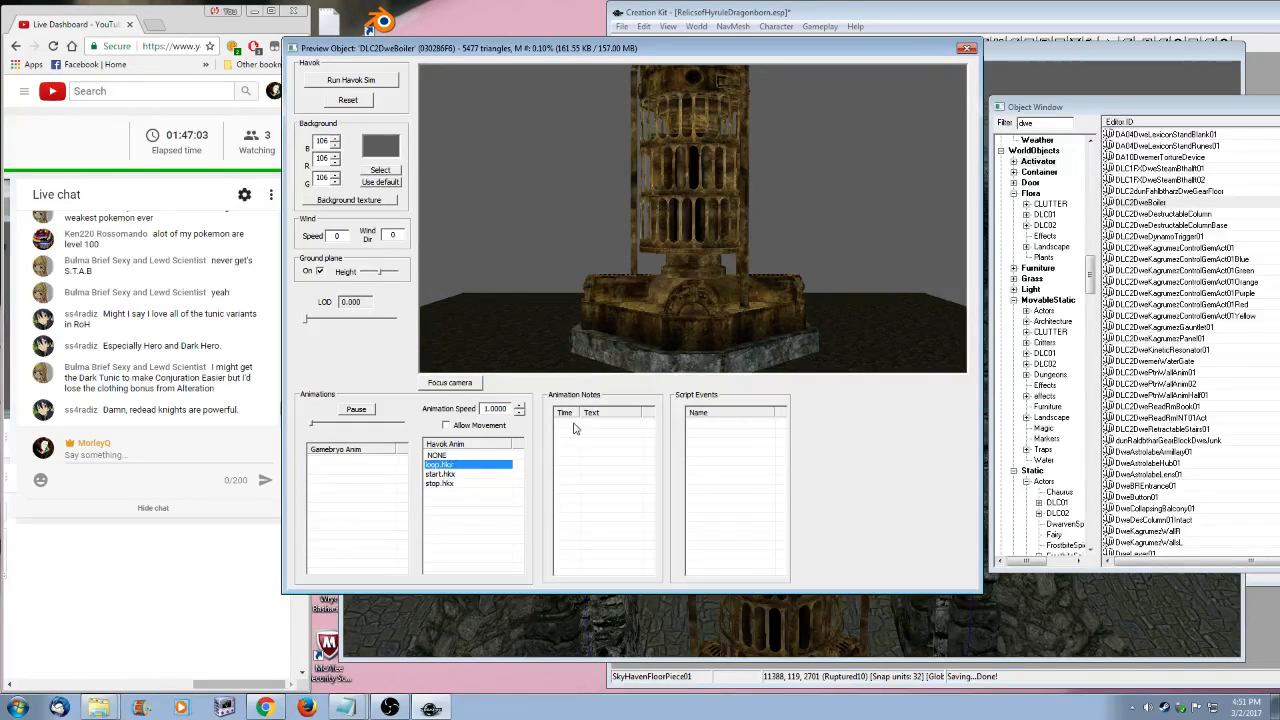
{"action": "left_click", "coordinate": [967, 49]}
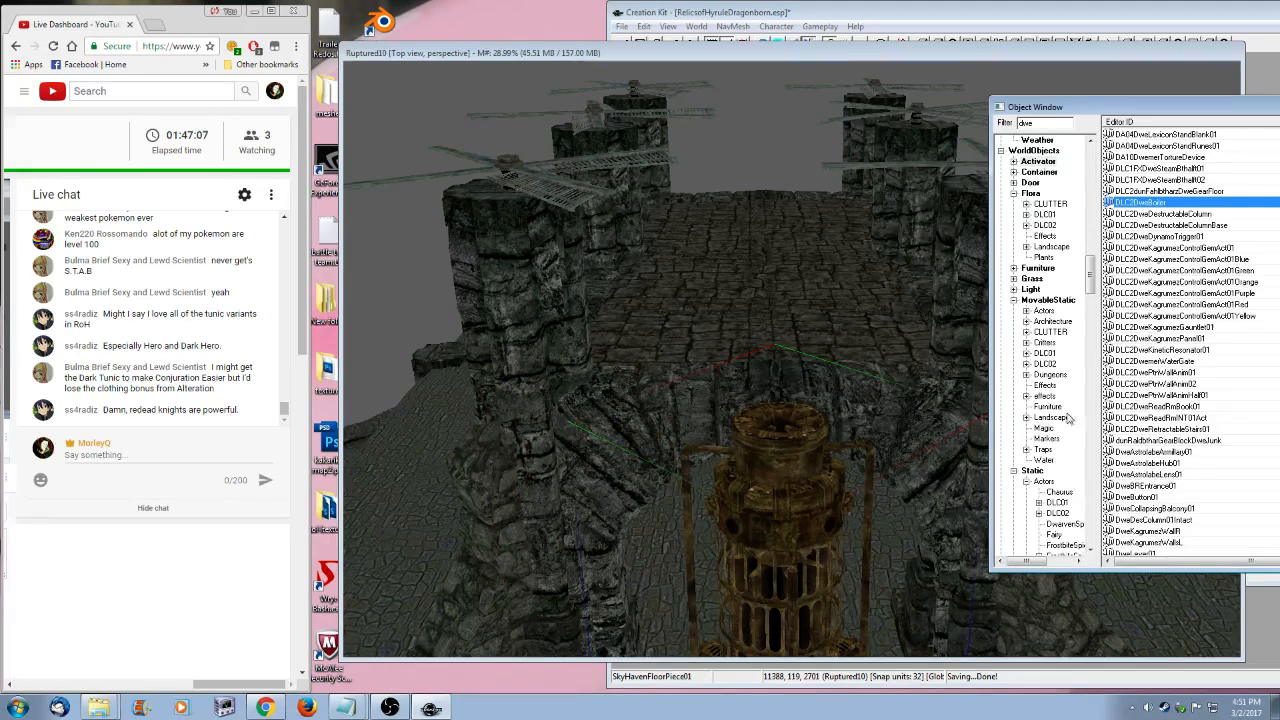
- List the static objects in the Dwemer dungeon Pipes category
{"action": "mouse_move", "coordinate": [791, 489]}
{"action": "middle_mouse_down", "text": "shift"}
{"action": "mouse_move", "coordinate": [814, 481]}
{"action": "mouse_move", "coordinate": [803, 460]}
{"action": "mouse_move", "coordinate": [802, 471]}
{"action": "middle_mouse_up", "text": "shift"}
{"action": "middle_click_drag", "start_coordinate": [766, 394], "coordinate": [780, 395], "text": "shift"}
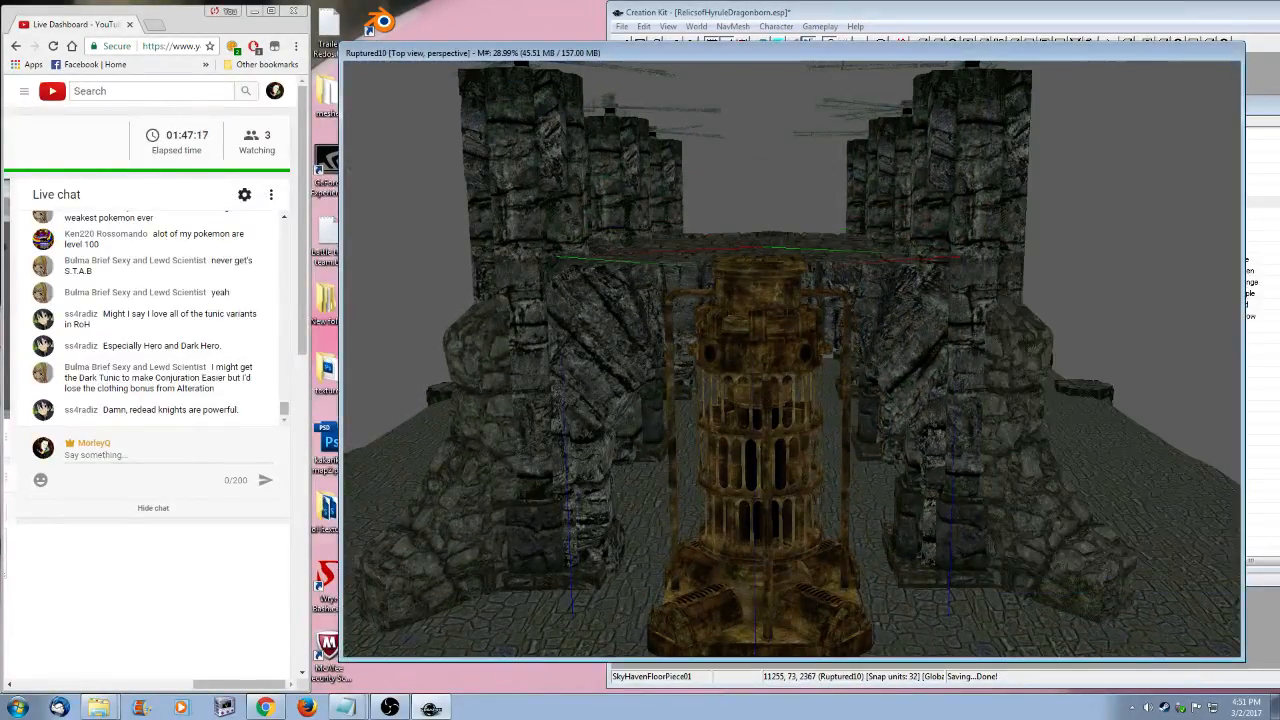
{"action": "scroll", "coordinate": [818, 376], "scroll_direction": "up", "scroll_amount": 3}
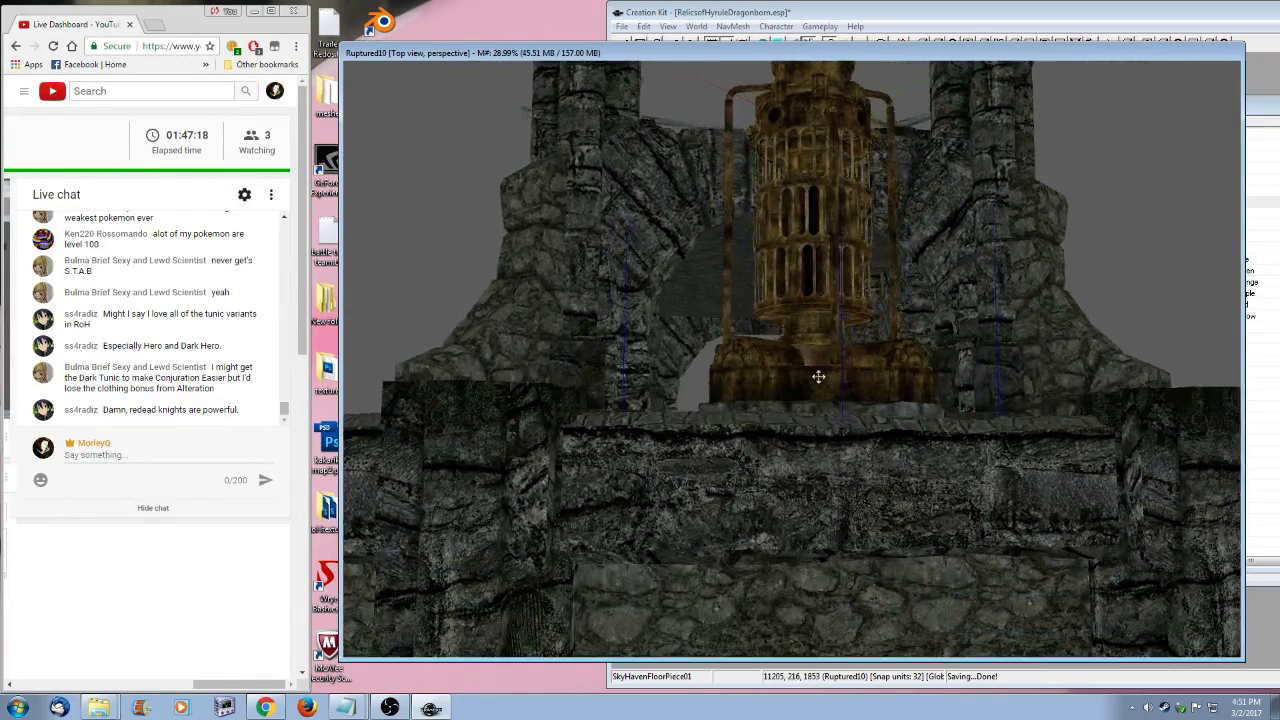
{"action": "middle_click_drag", "start_coordinate": [818, 376], "coordinate": [815, 408], "text": "shift"}
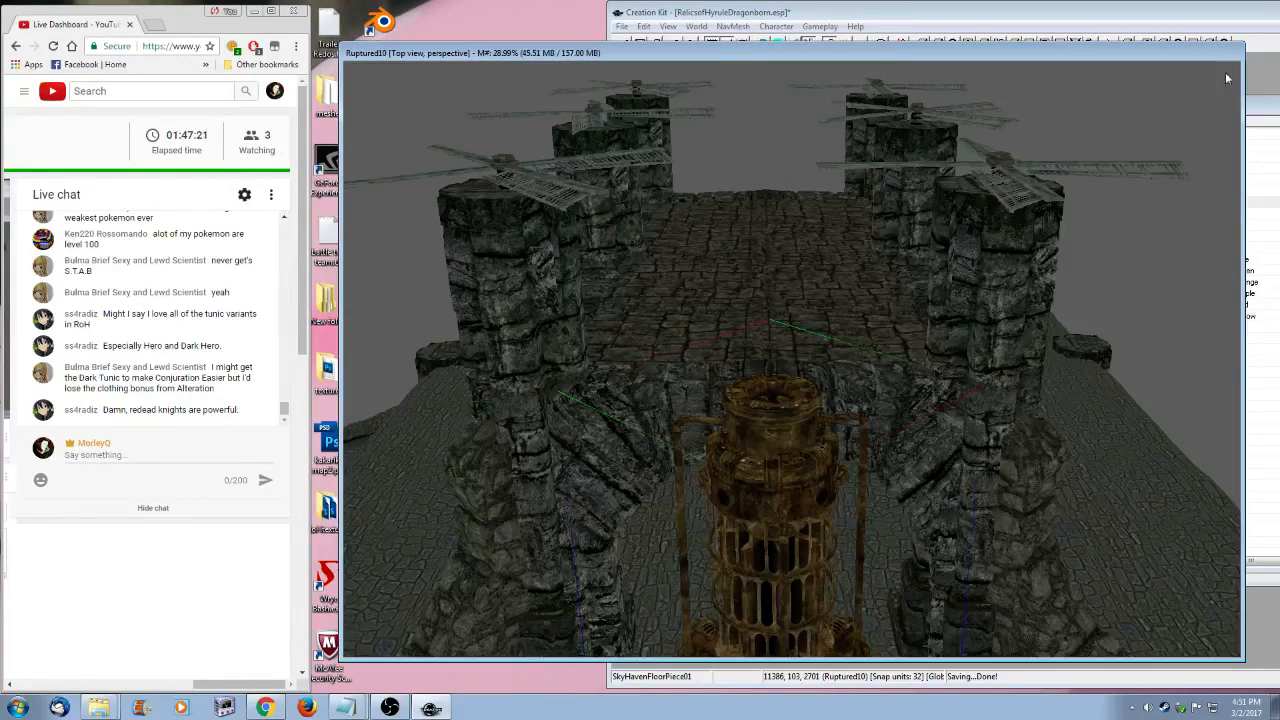
{"action": "left_click", "coordinate": [1266, 106]}
{"action": "left_click", "coordinate": [1034, 470]}
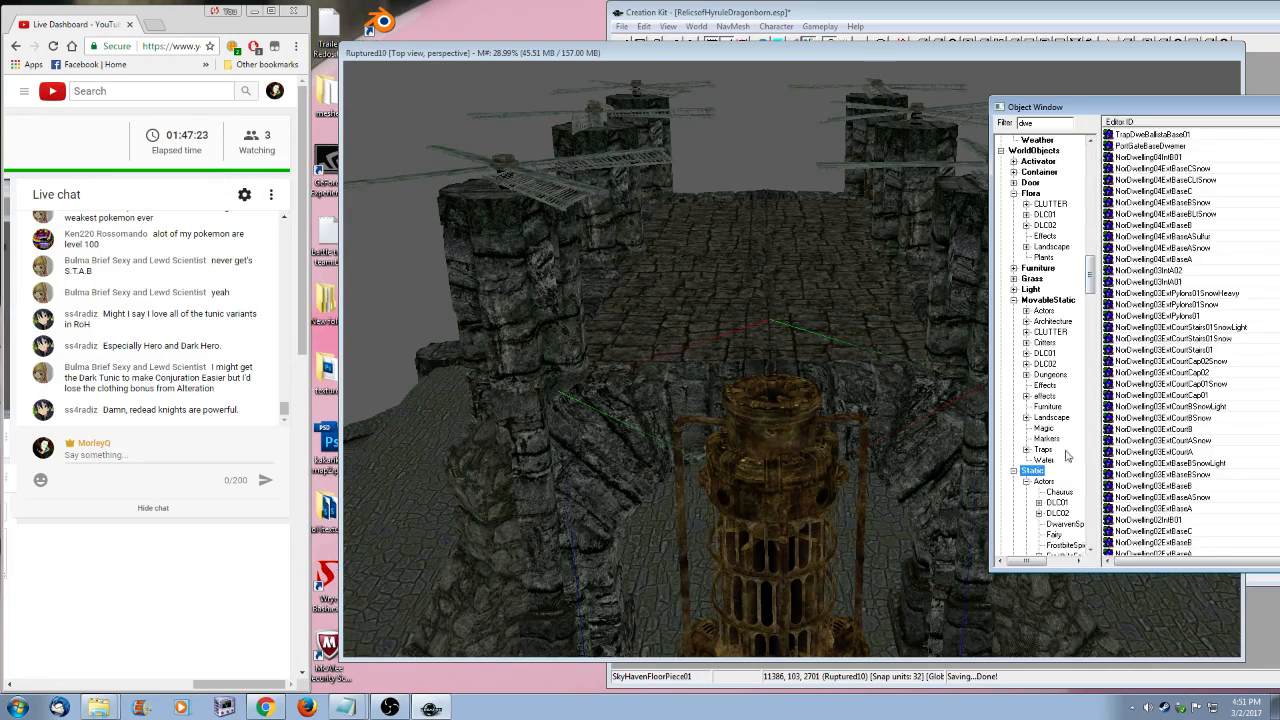
{"action": "left_click_drag", "start_coordinate": [1092, 282], "coordinate": [1097, 447]}
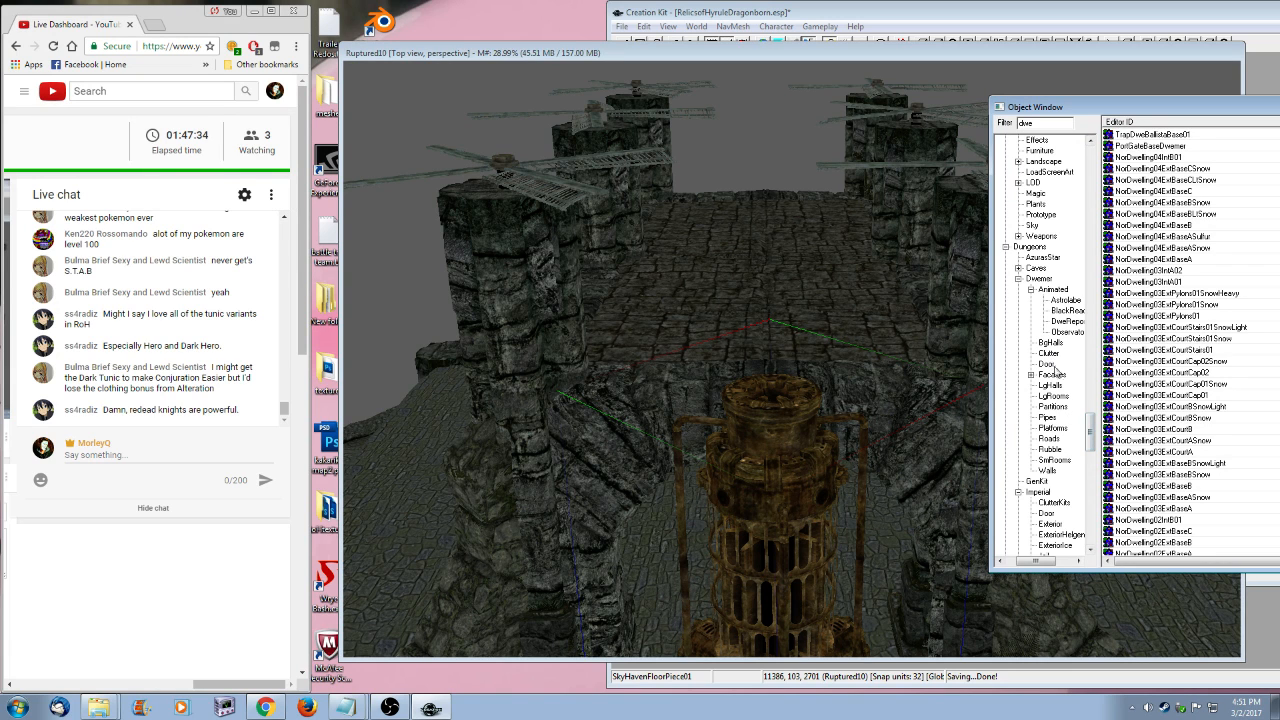
{"action": "left_click", "coordinate": [1047, 417]}
- Try a DwePipeBoiler02 static beside the end windmill pillar and delete it
{"action": "left_click_drag", "start_coordinate": [1153, 241], "coordinate": [1012, 269]}
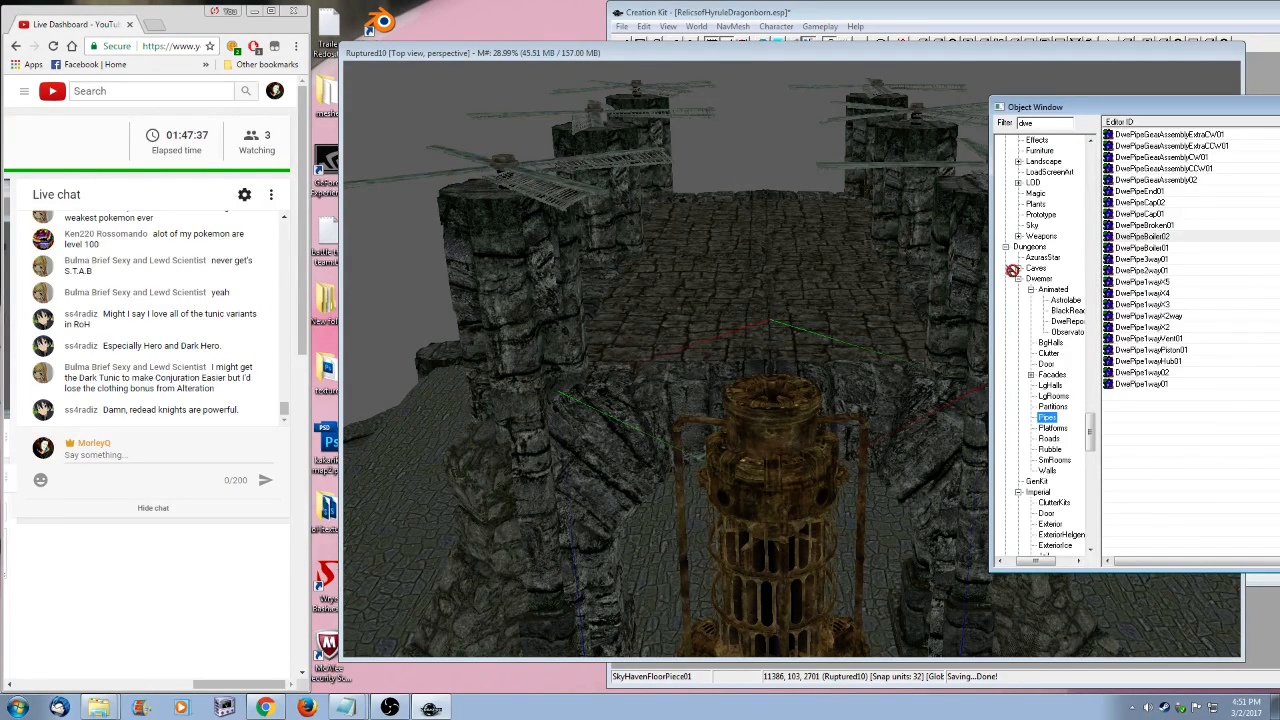
{"action": "left_click_drag", "start_coordinate": [940, 340], "coordinate": [897, 323]}
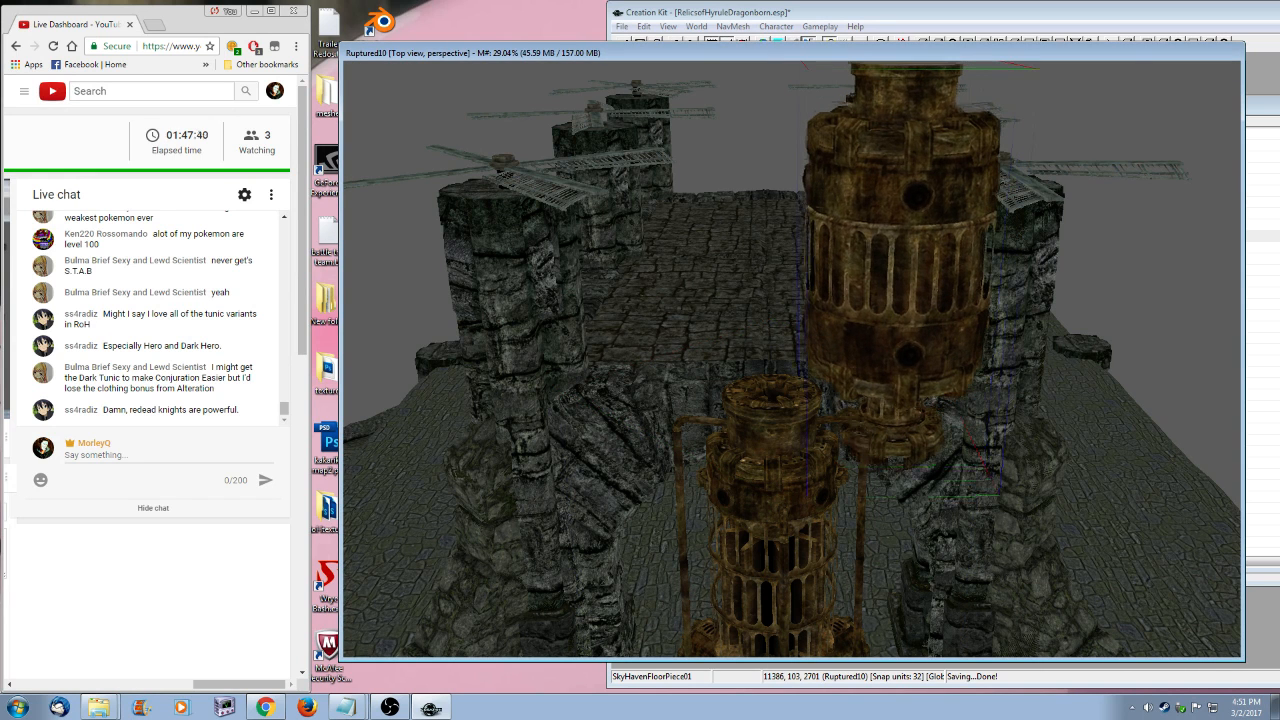
{"action": "key", "text": "Delete"}
- Try a DwePipeBoiler01 static, change its scale, fit it around the end windmill pillar and delete it
{"action": "left_click", "coordinate": [1262, 260]}
{"action": "left_click_drag", "start_coordinate": [1155, 249], "coordinate": [915, 369]}
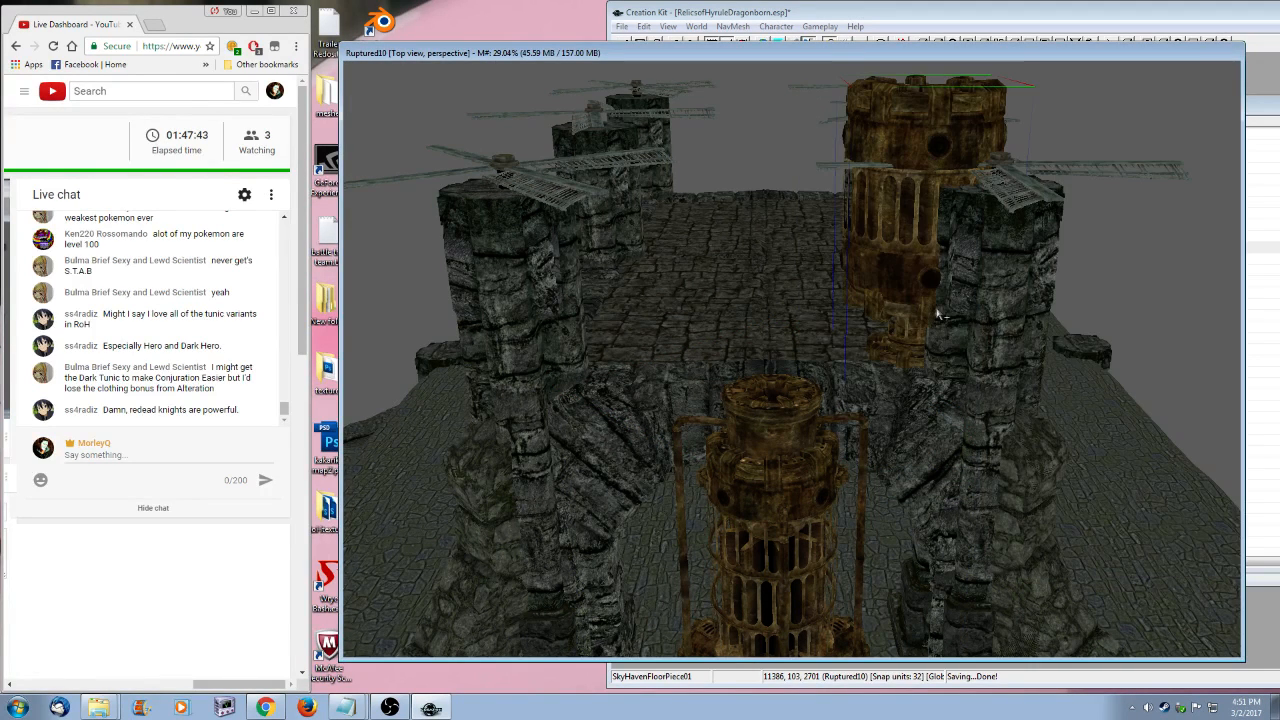
{"action": "double_click", "coordinate": [904, 240]}
{"action": "double_click", "coordinate": [590, 381]}
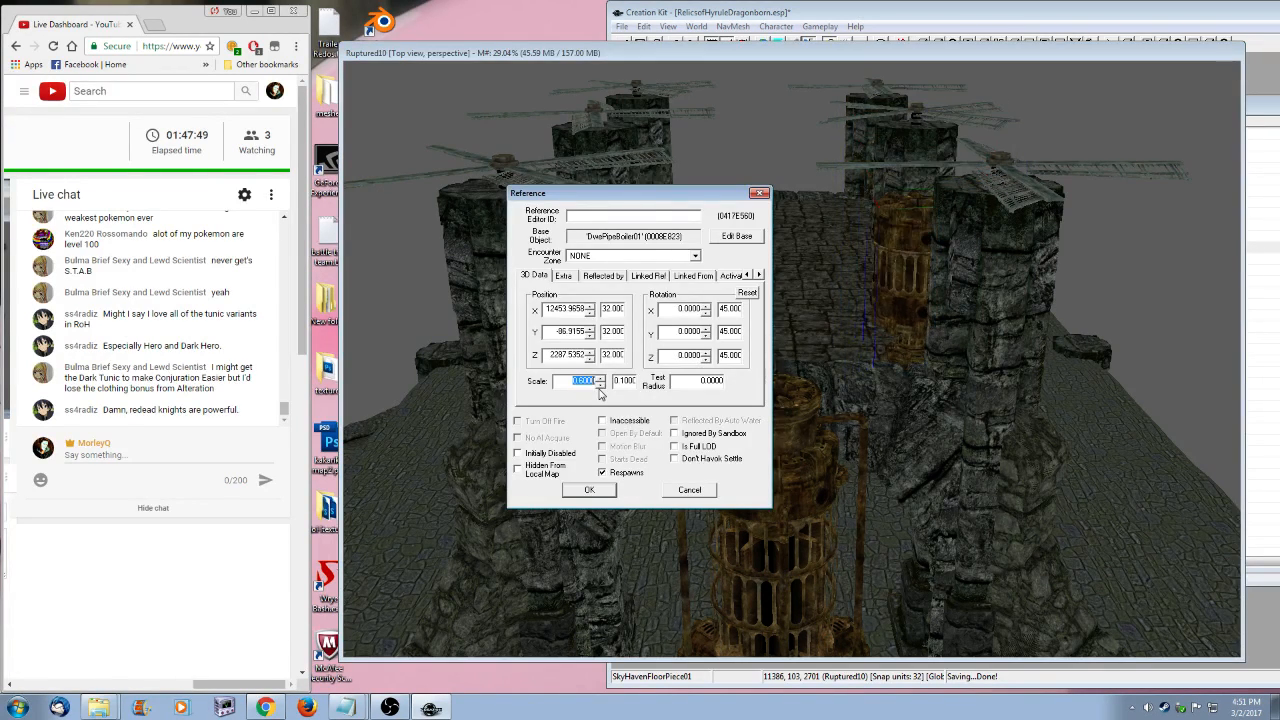
{"action": "left_click", "coordinate": [590, 489]}
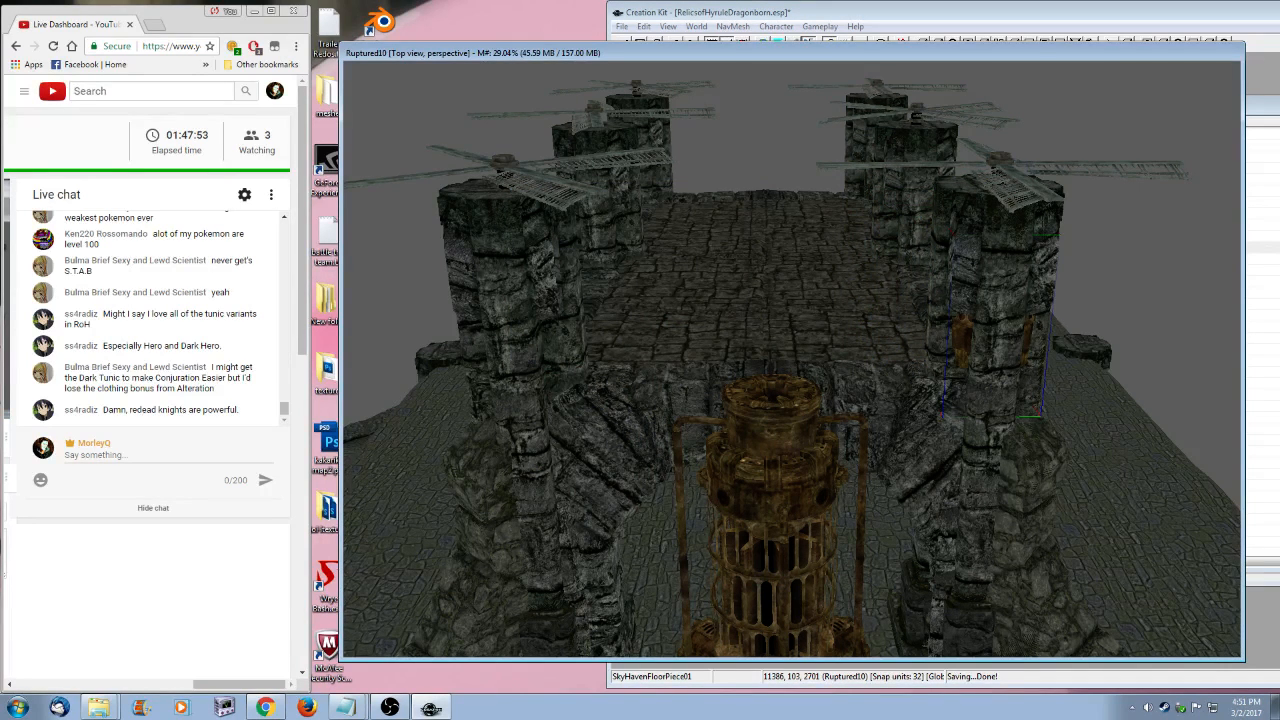
{"action": "mouse_move", "coordinate": [998, 330]}
{"action": "left_mouse_down"}
{"action": "mouse_move", "coordinate": [998, 272]}
{"action": "mouse_move", "coordinate": [994, 345]}
{"action": "mouse_move", "coordinate": [994, 318]}
{"action": "left_mouse_up"}
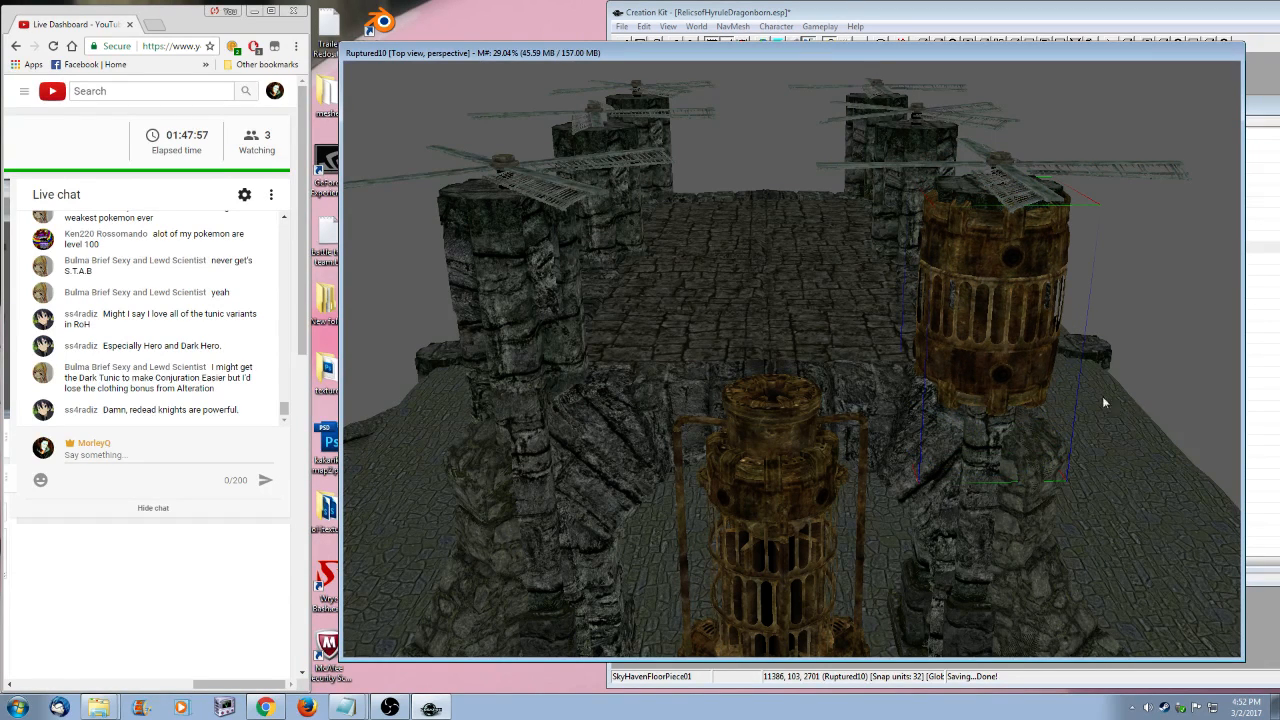
{"action": "key", "text": "Delete"}
- Preview the DwePipe1wayVent01 static and close the preview
{"action": "left_click", "coordinate": [1273, 112]}
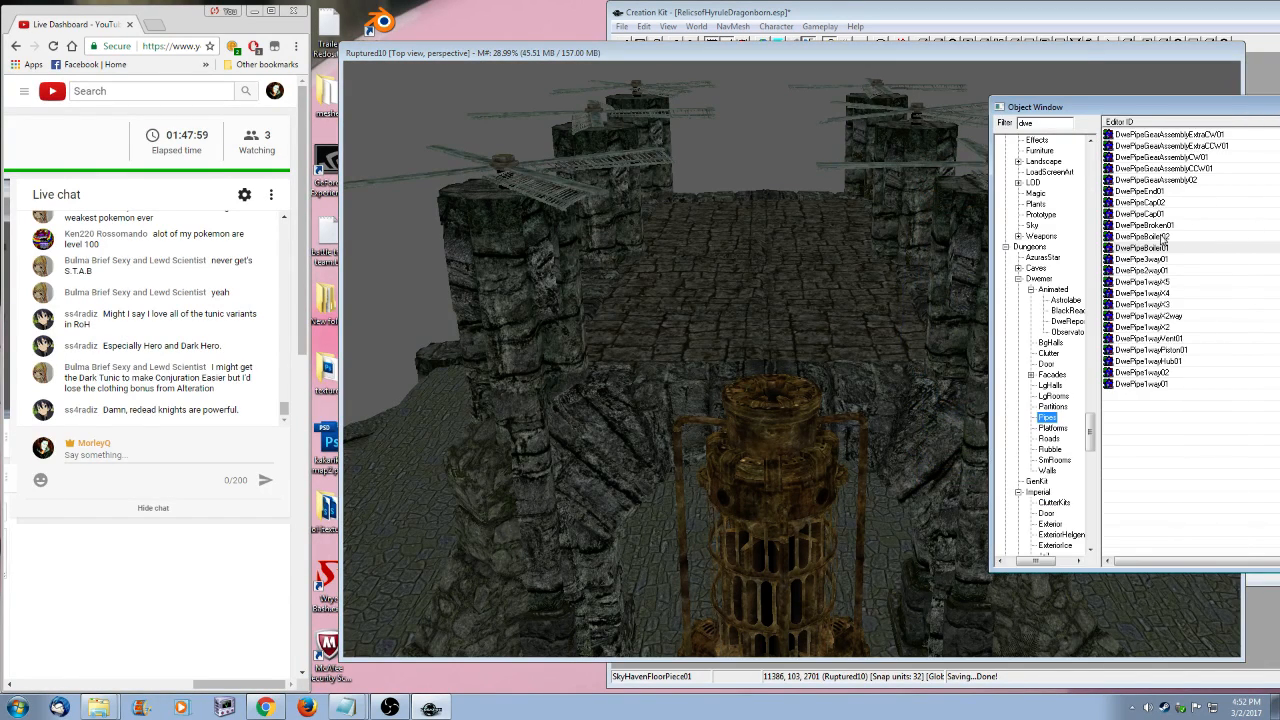
{"action": "right_click", "coordinate": [1136, 339]}
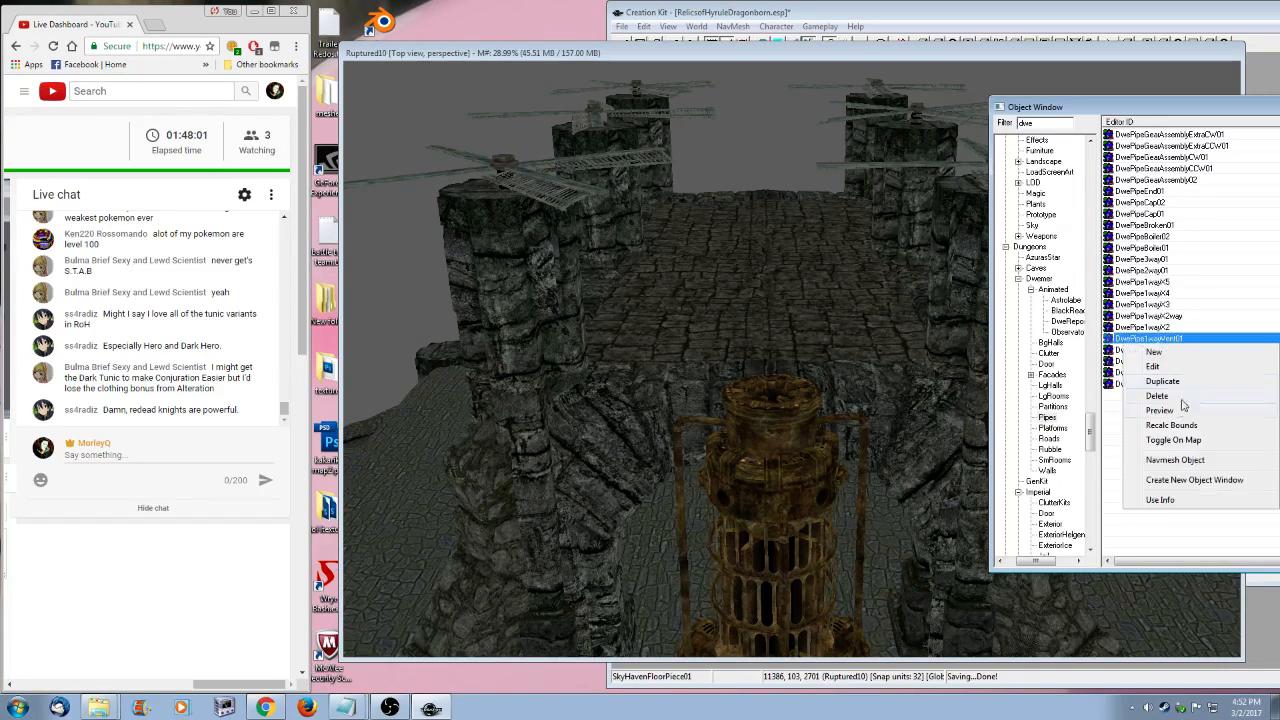
{"action": "left_click", "coordinate": [1166, 409]}
{"action": "key", "text": "shift"}
{"action": "left_click", "coordinate": [969, 49]}
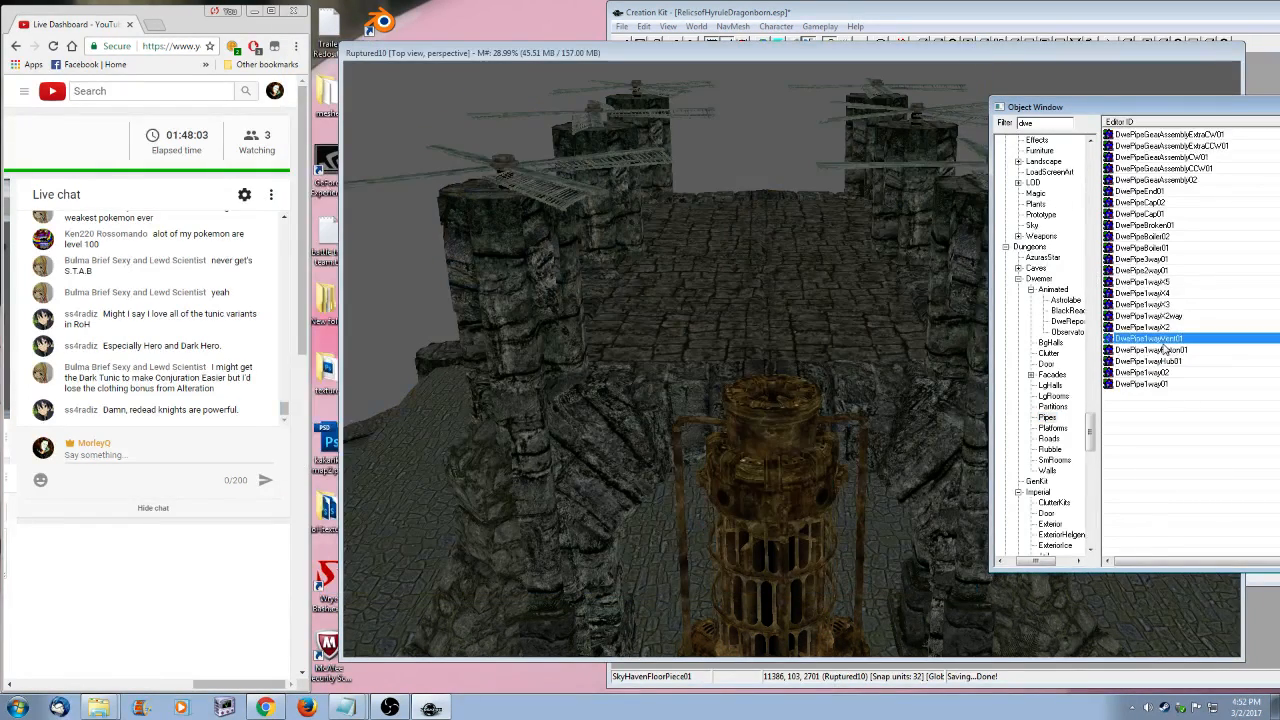
- Place a DwePipe1wayVent01 static at the end windmill pillar beside the boiler and turn it to enclose the pillar
{"action": "left_click", "coordinate": [597, 420]}
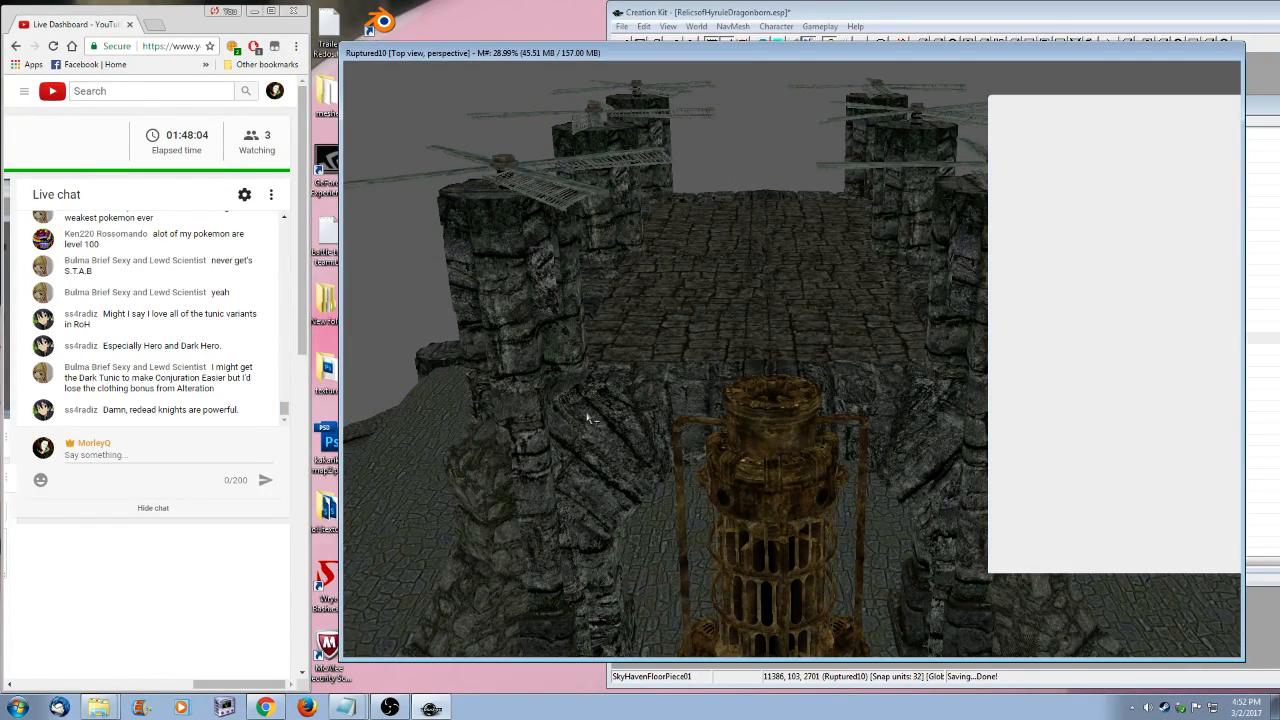
{"action": "left_click_drag", "start_coordinate": [587, 414], "coordinate": [524, 357]}
{"action": "right_click_drag", "start_coordinate": [524, 357], "coordinate": [576, 357]}
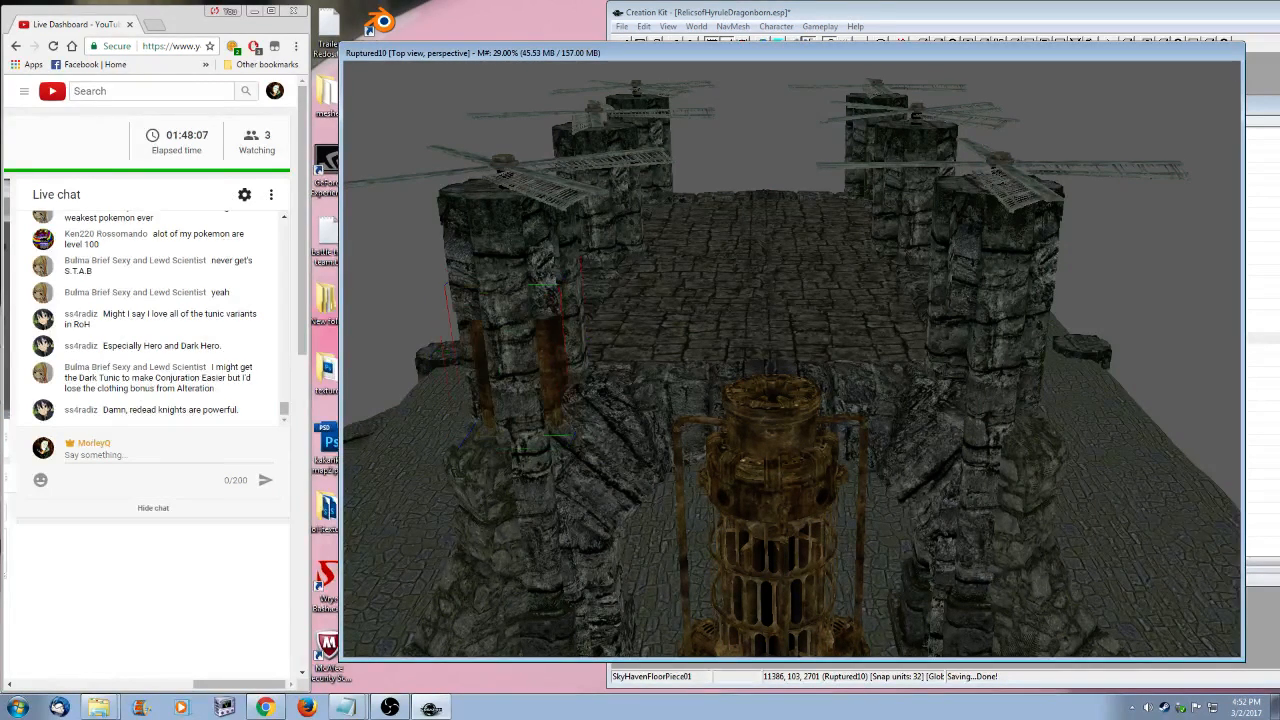
{"action": "mouse_move", "coordinate": [576, 357]}
{"action": "left_mouse_down"}
{"action": "mouse_move", "coordinate": [606, 357]}
{"action": "mouse_move", "coordinate": [593, 363]}
{"action": "left_mouse_up"}
- Raise the vent casing along its pillar until it sits directly beneath the windmill blades
{"action": "key", "text": "z"}
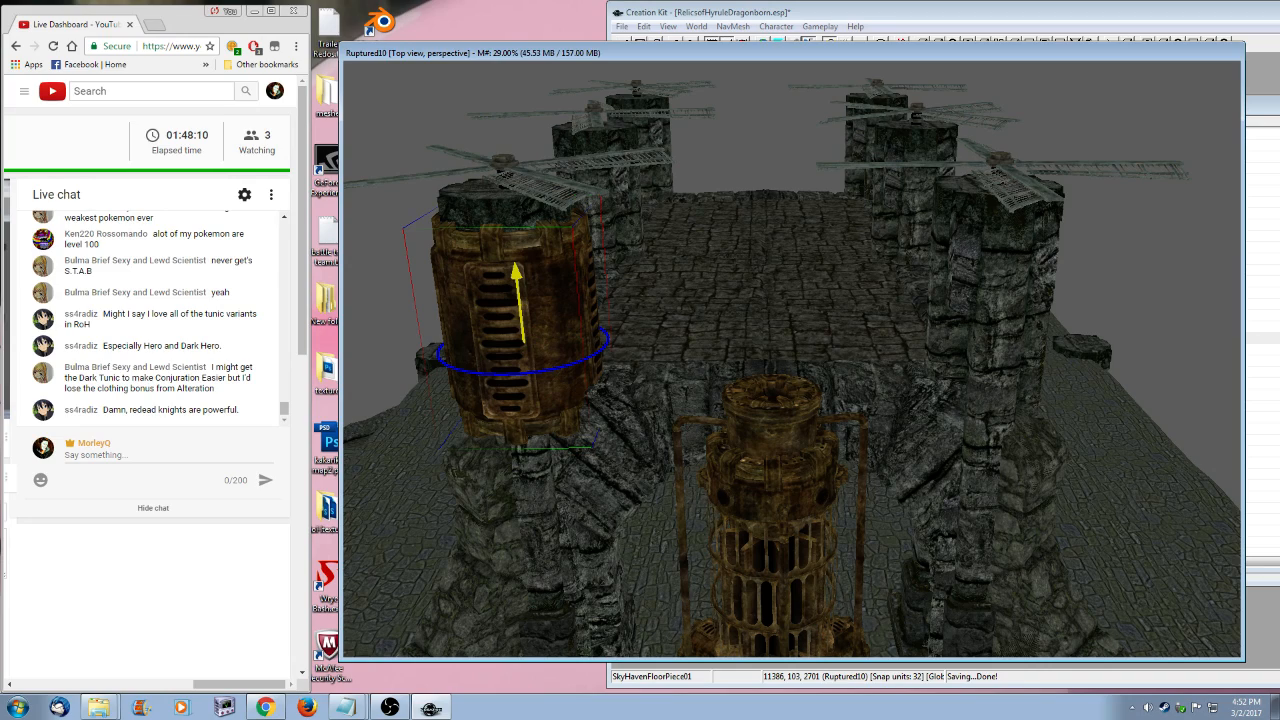
{"action": "key", "text": "shift"}
{"action": "mouse_move", "coordinate": [551, 316]}
{"action": "left_mouse_down"}
{"action": "mouse_move", "coordinate": [553, 296]}
{"action": "mouse_move", "coordinate": [553, 320]}
{"action": "left_mouse_up"}
{"action": "key", "text": "shift"}
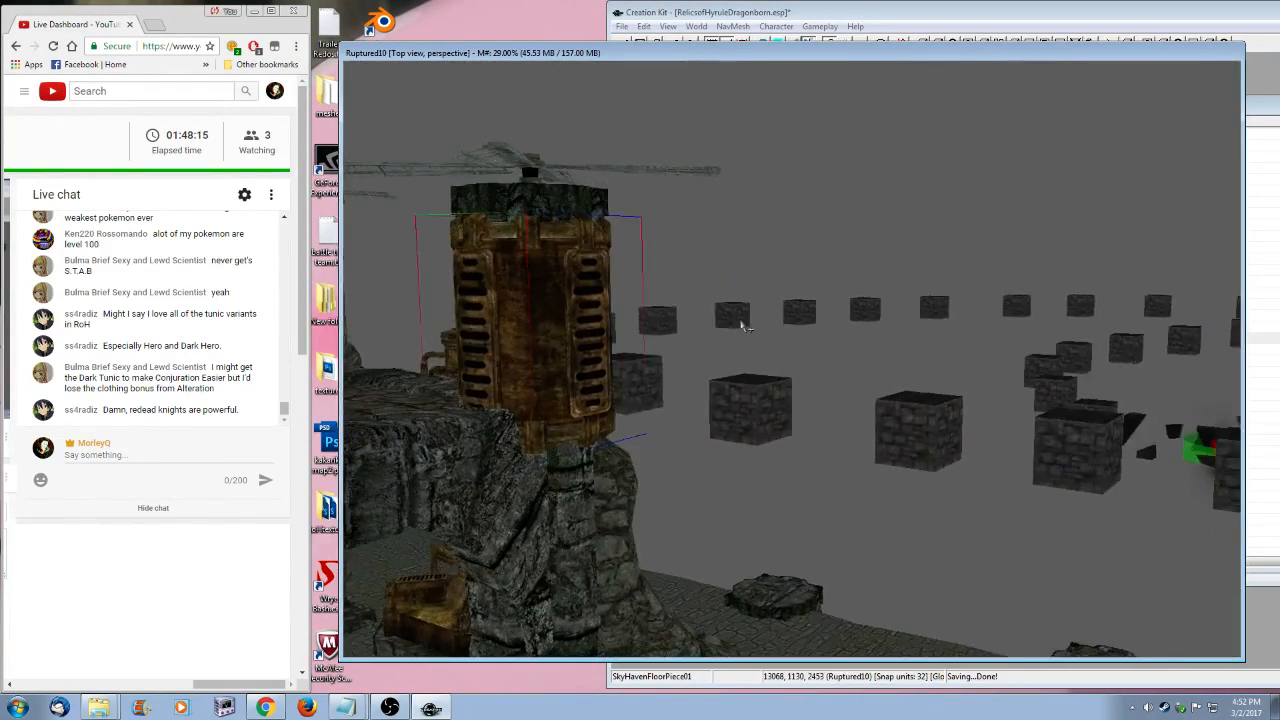
{"action": "key", "text": "z"}
{"action": "key", "text": "shift"}
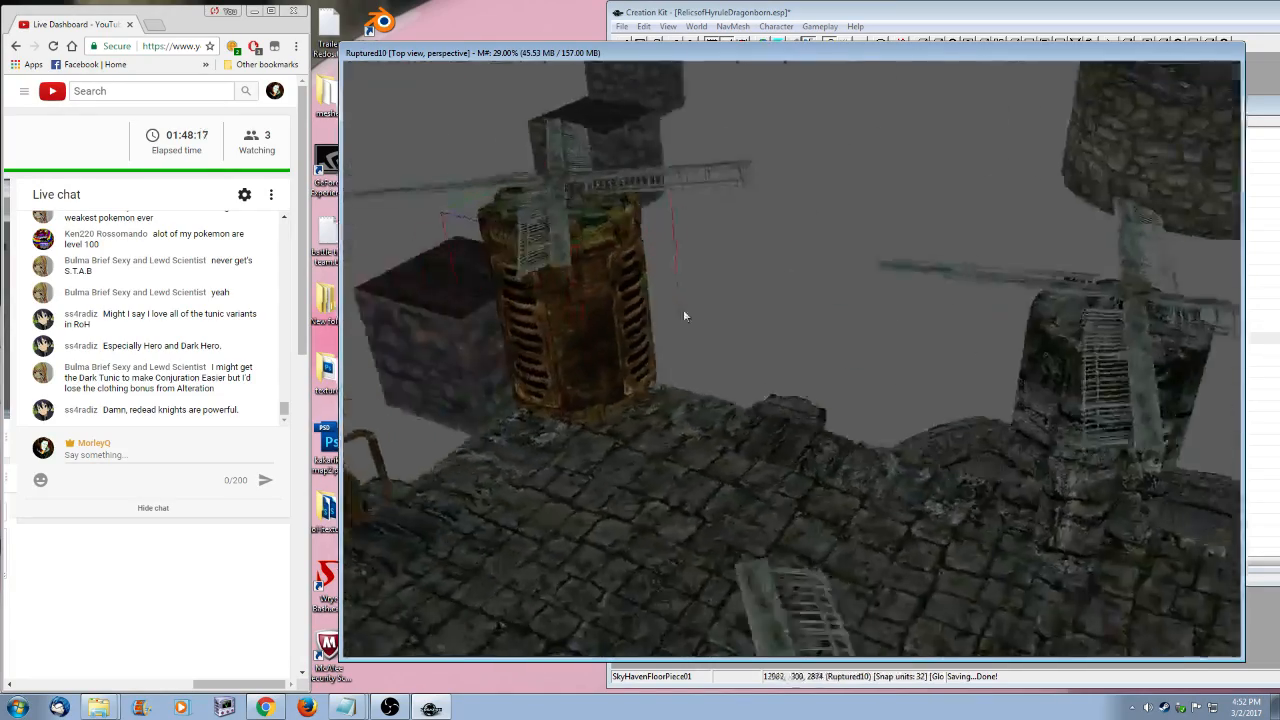
{"action": "key", "text": "shift"}
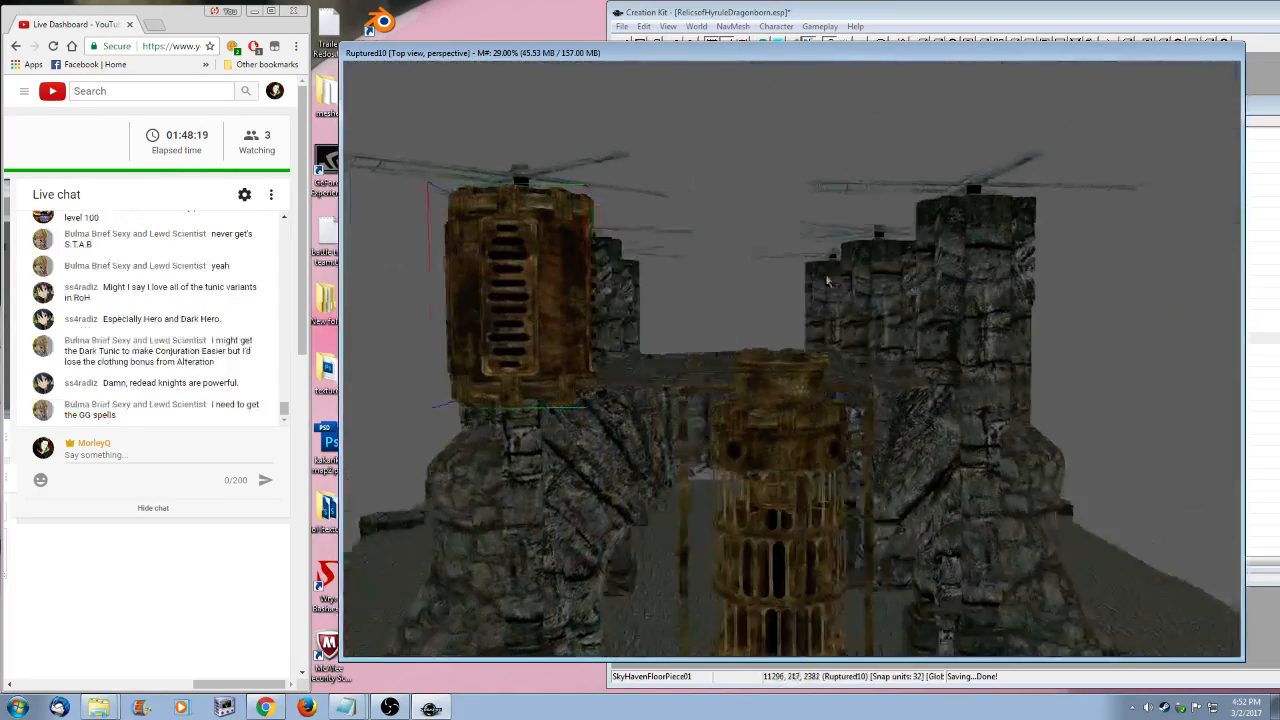
{"action": "key", "text": "shift"}
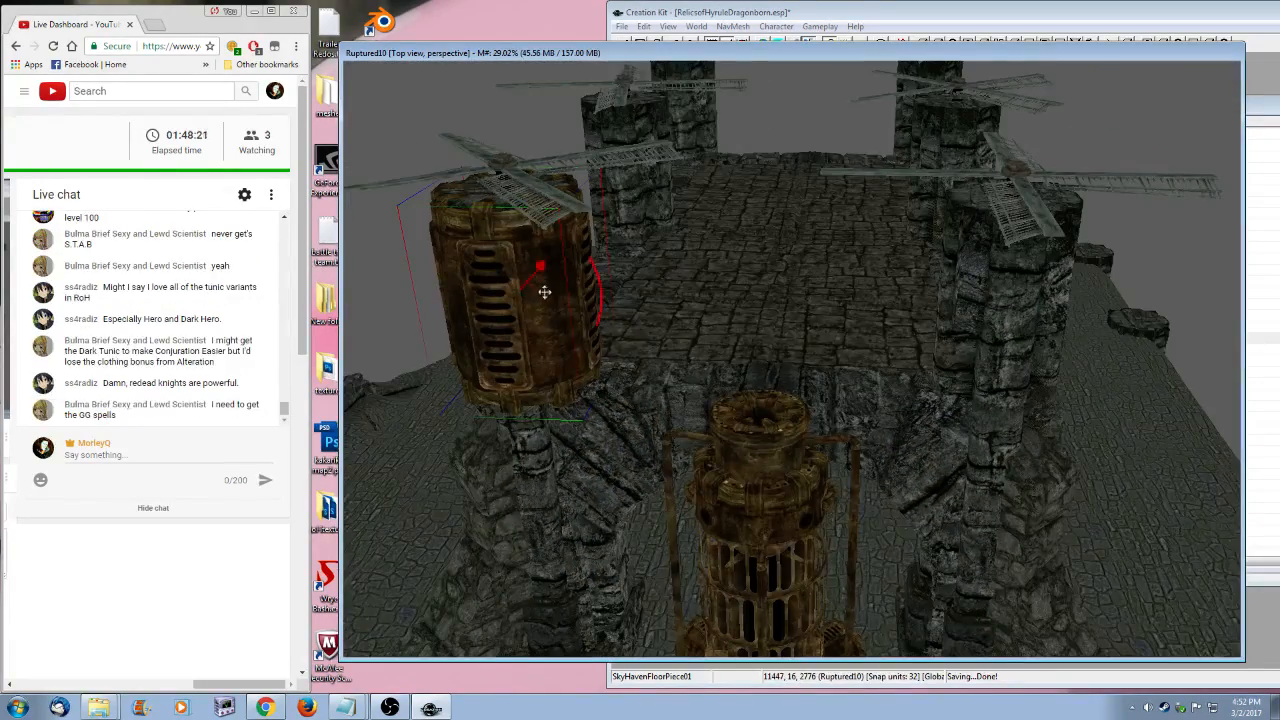
- Duplicate the vent casing onto the opposite windmill pillar at the same end of the platform
{"action": "key", "text": "ctrl+d"}
{"action": "left_click_drag", "start_coordinate": [536, 309], "coordinate": [1024, 308]}
{"action": "key", "text": "shift"}
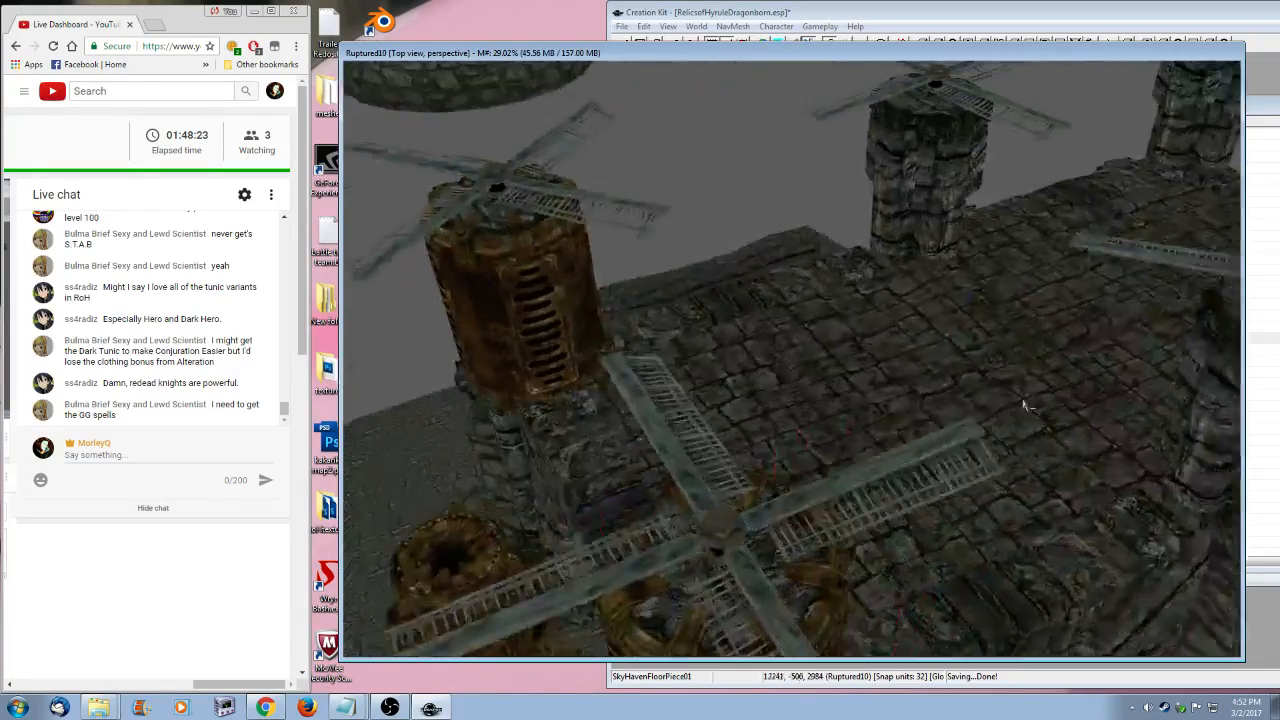
- Select both end vent casings and duplicate them onto the two middle windmill pillars
{"action": "key", "text": "shift"}
{"action": "key", "text": "shift"}
{"action": "scroll", "coordinate": [716, 450], "scroll_direction": "down", "scroll_amount": 3}
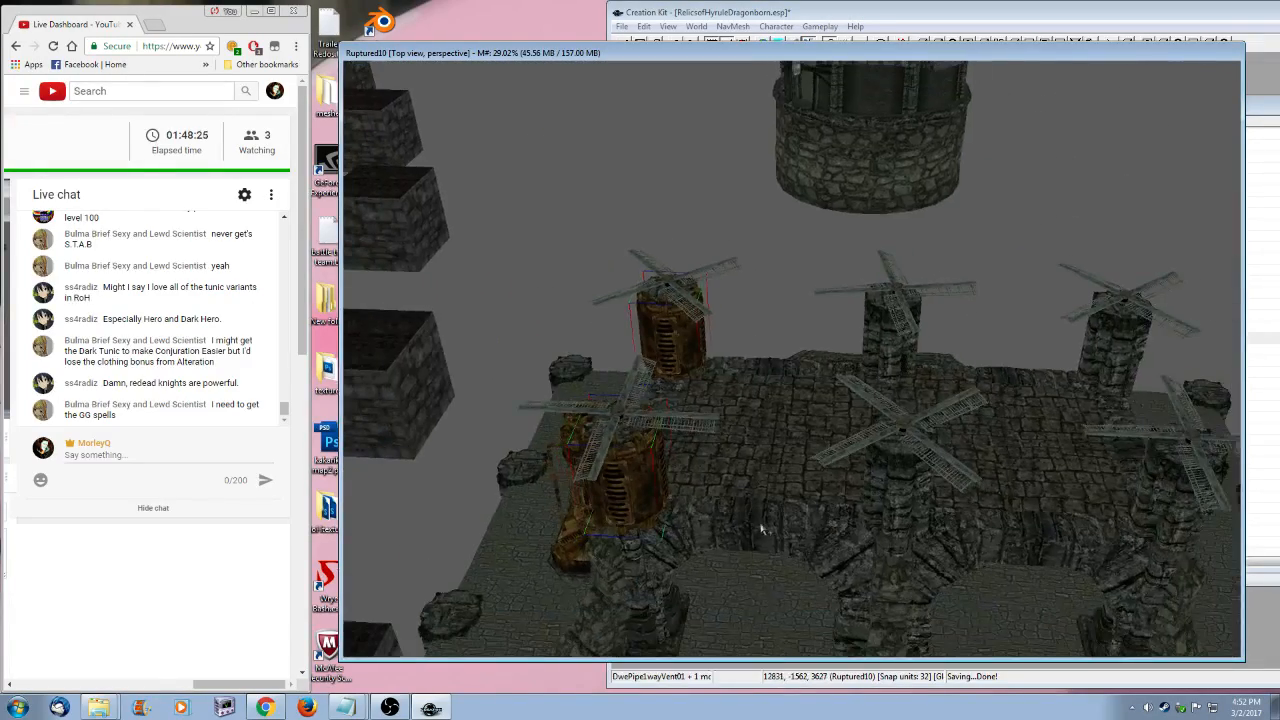
{"action": "key", "text": "ctrl+d"}
{"action": "left_click_drag", "start_coordinate": [638, 489], "coordinate": [915, 490]}
{"action": "key", "text": "shift"}
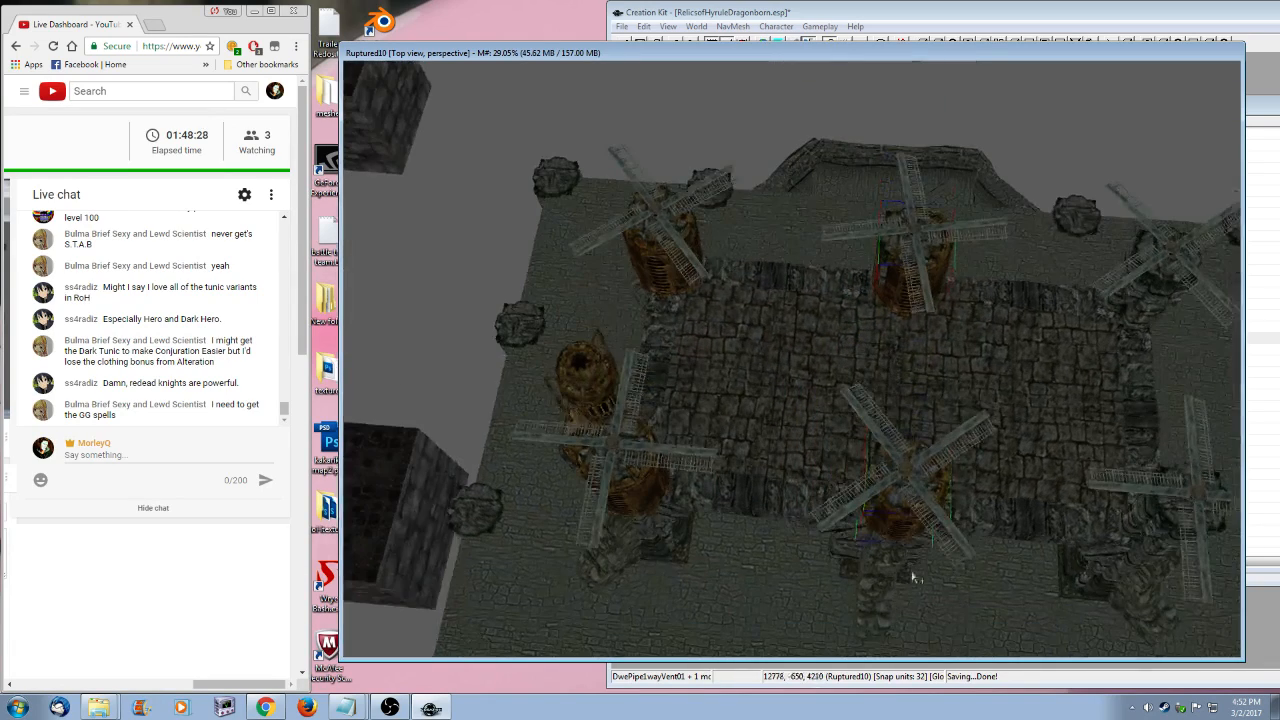
- Center the duplicated pair of vent casings around the two middle windmill pillars
{"action": "key", "text": "shift"}
{"action": "left_click_drag", "start_coordinate": [716, 58], "coordinate": [715, 62]}
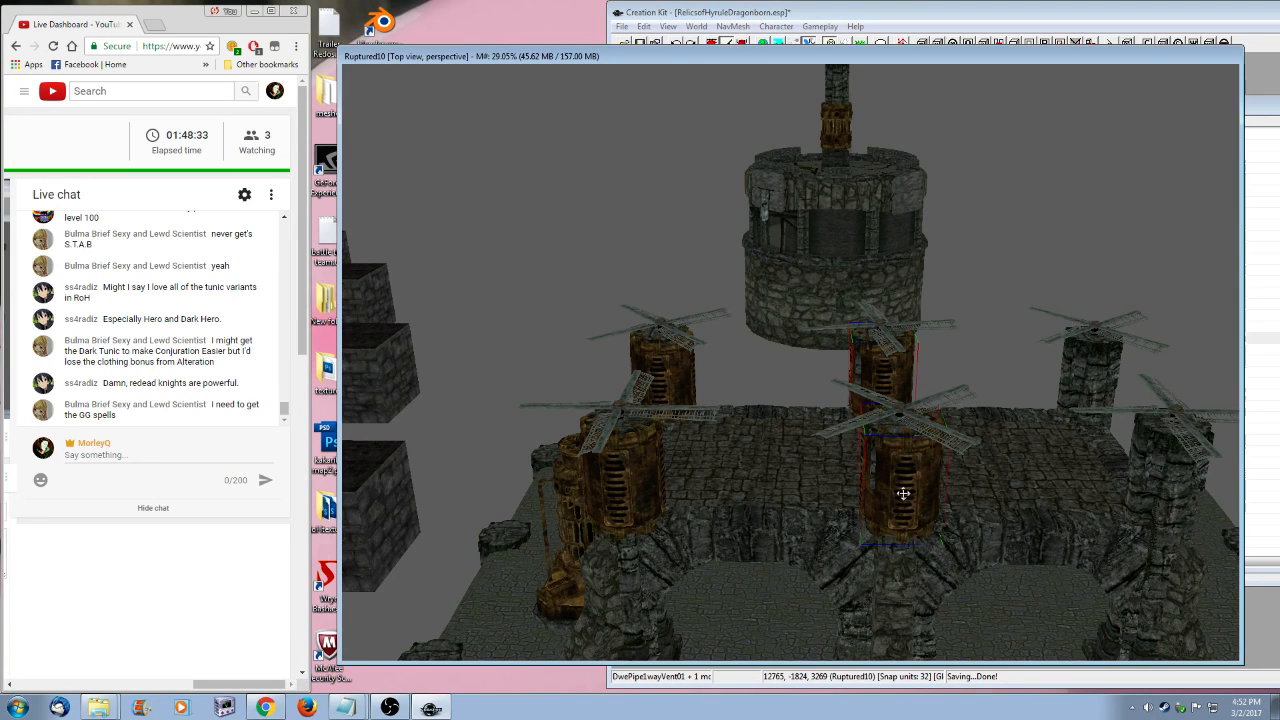
{"action": "left_click_drag", "start_coordinate": [903, 494], "coordinate": [897, 494]}
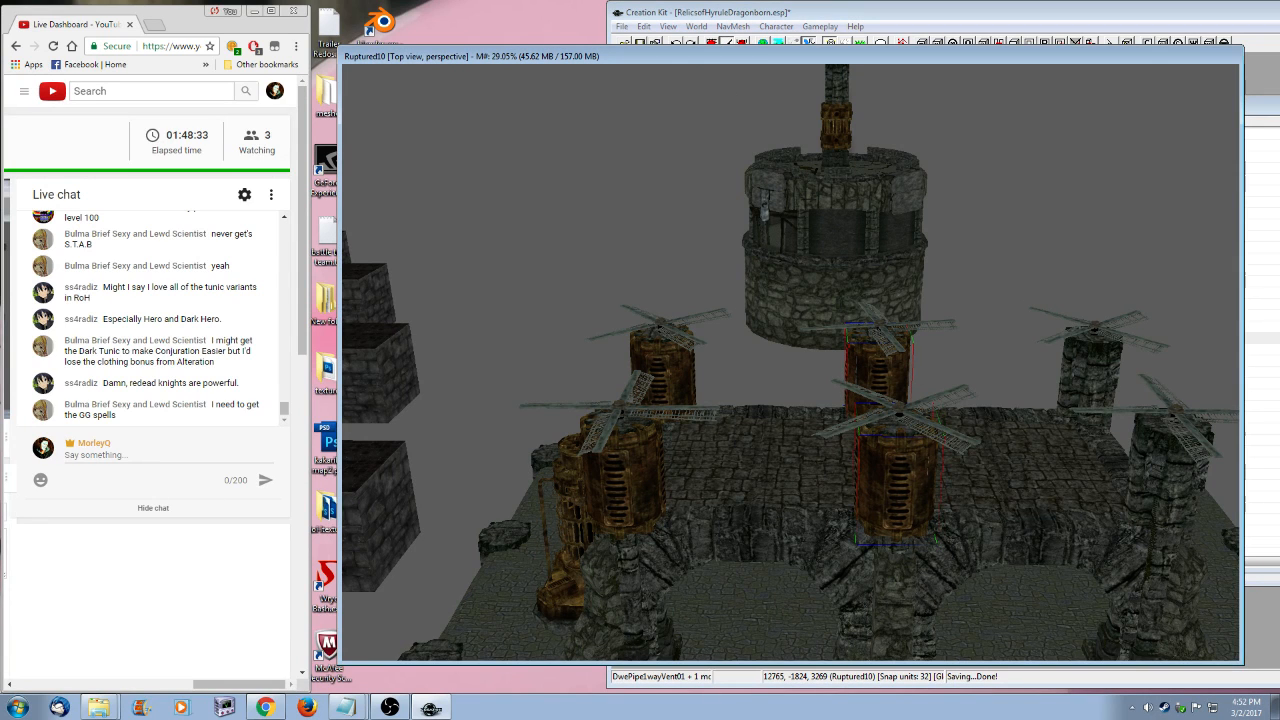
{"action": "left_click", "coordinate": [898, 491]}
{"action": "key", "text": "shift"}
{"action": "left_click", "coordinate": [907, 376], "text": "ctrl"}
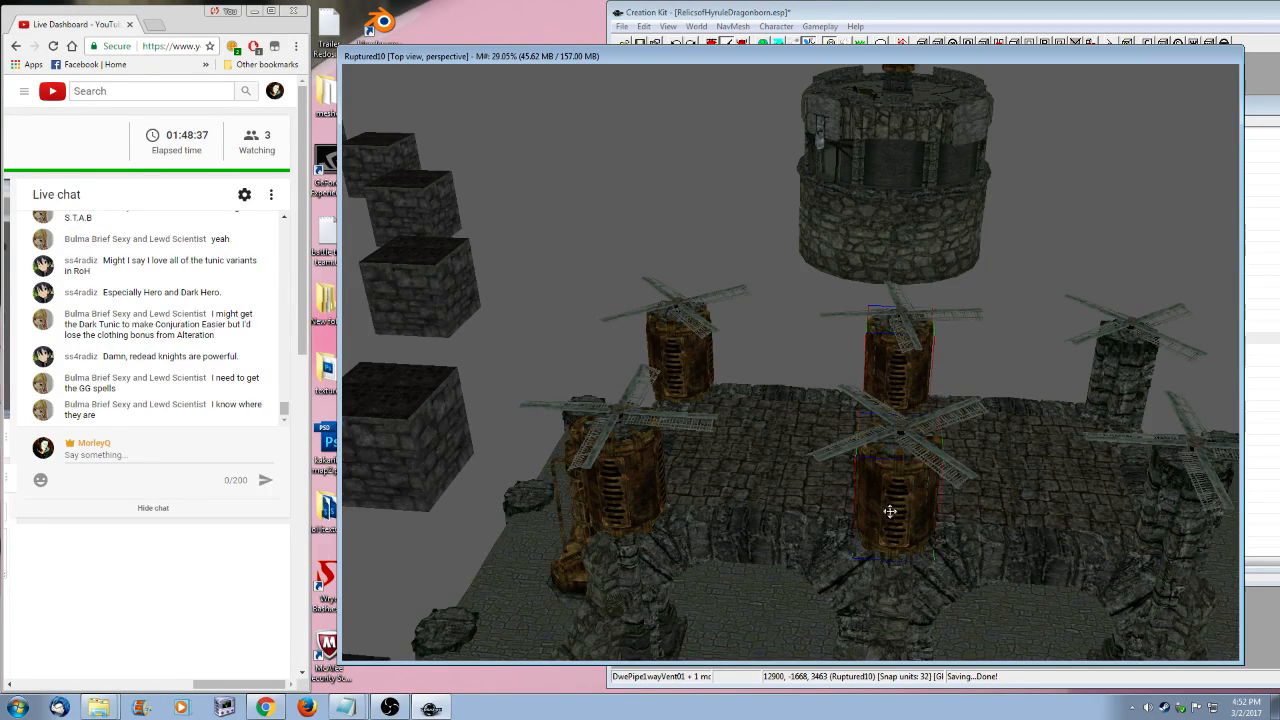
{"action": "left_click_drag", "start_coordinate": [889, 511], "coordinate": [906, 503]}
{"action": "left_click", "coordinate": [900, 372]}
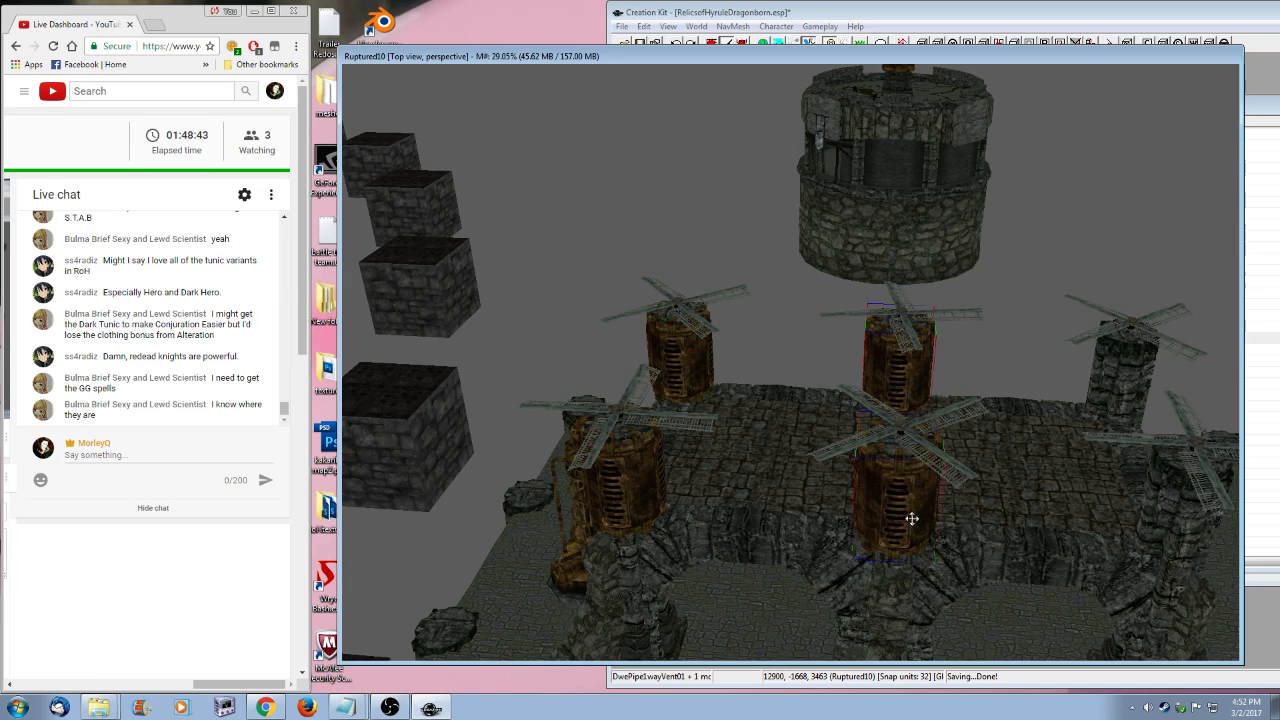
- Duplicate the middle pair of vent casings onto the two windmill pillars at the platform's far end
{"action": "key", "text": "ctrl+d"}
{"action": "left_click_drag", "start_coordinate": [900, 508], "coordinate": [1182, 525]}
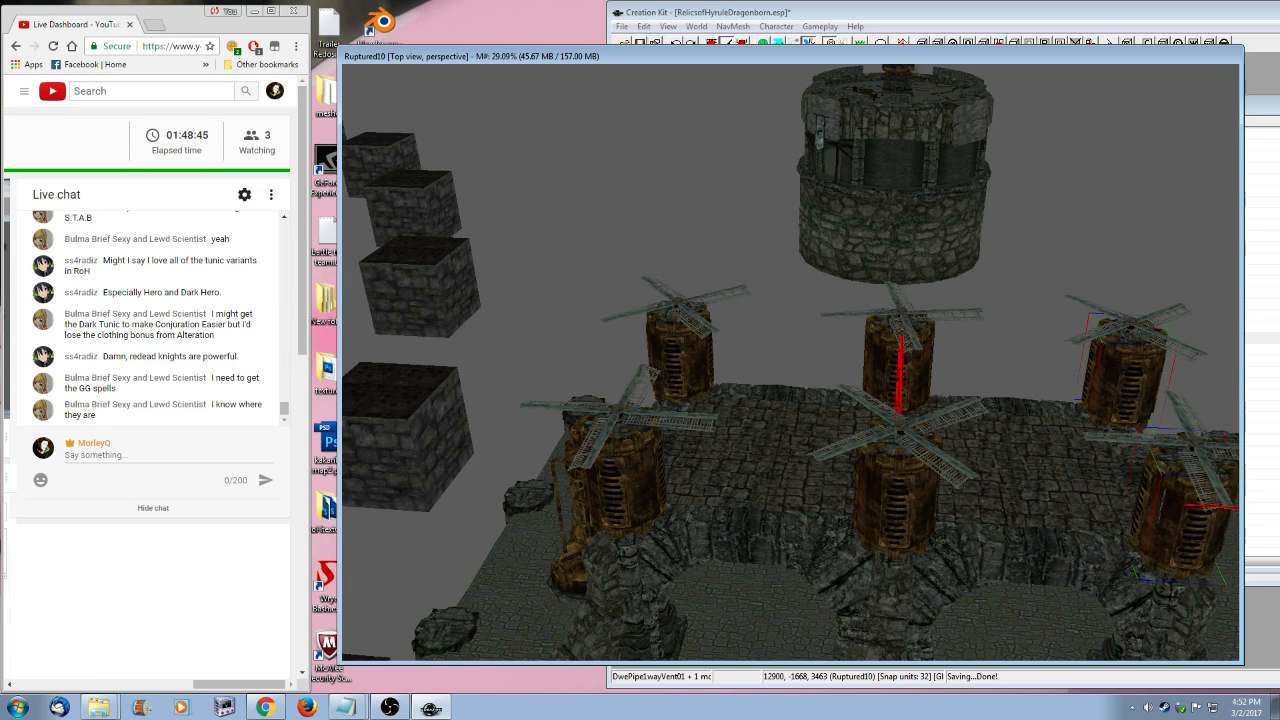
{"action": "middle_click_drag", "start_coordinate": [1182, 525], "coordinate": [1006, 483], "text": "shift"}
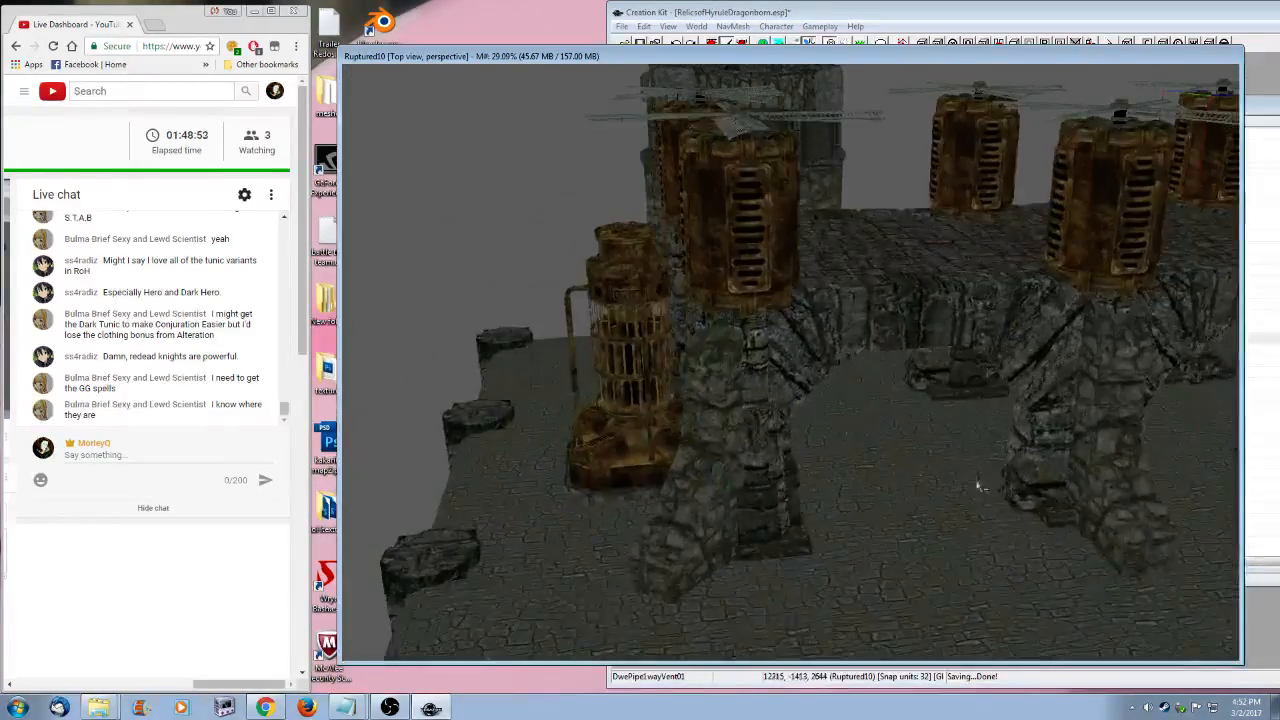
- Select the Dwemer boiler and examine how it stands between the cased end pillars
{"action": "left_click", "coordinate": [622, 354]}
{"action": "middle_click_drag", "start_coordinate": [622, 354], "coordinate": [881, 520], "text": "shift"}
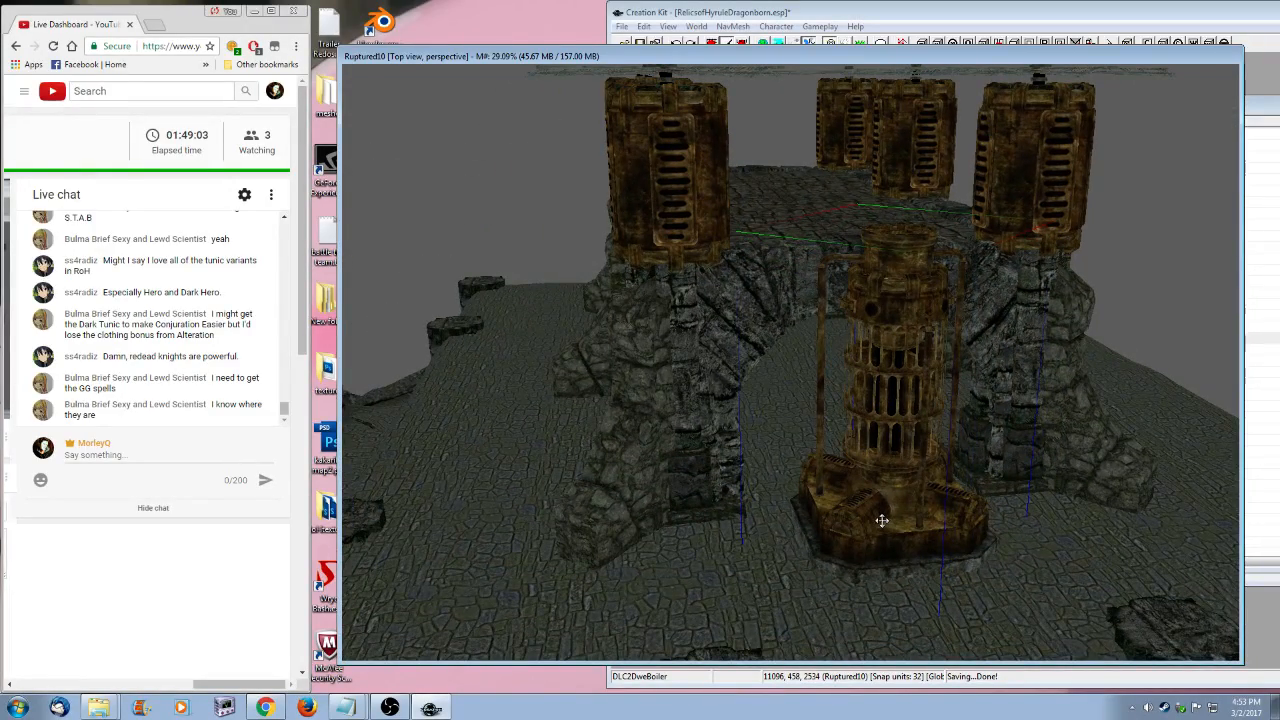
{"action": "middle_click_drag", "start_coordinate": [881, 520], "coordinate": [768, 498], "text": "shift"}
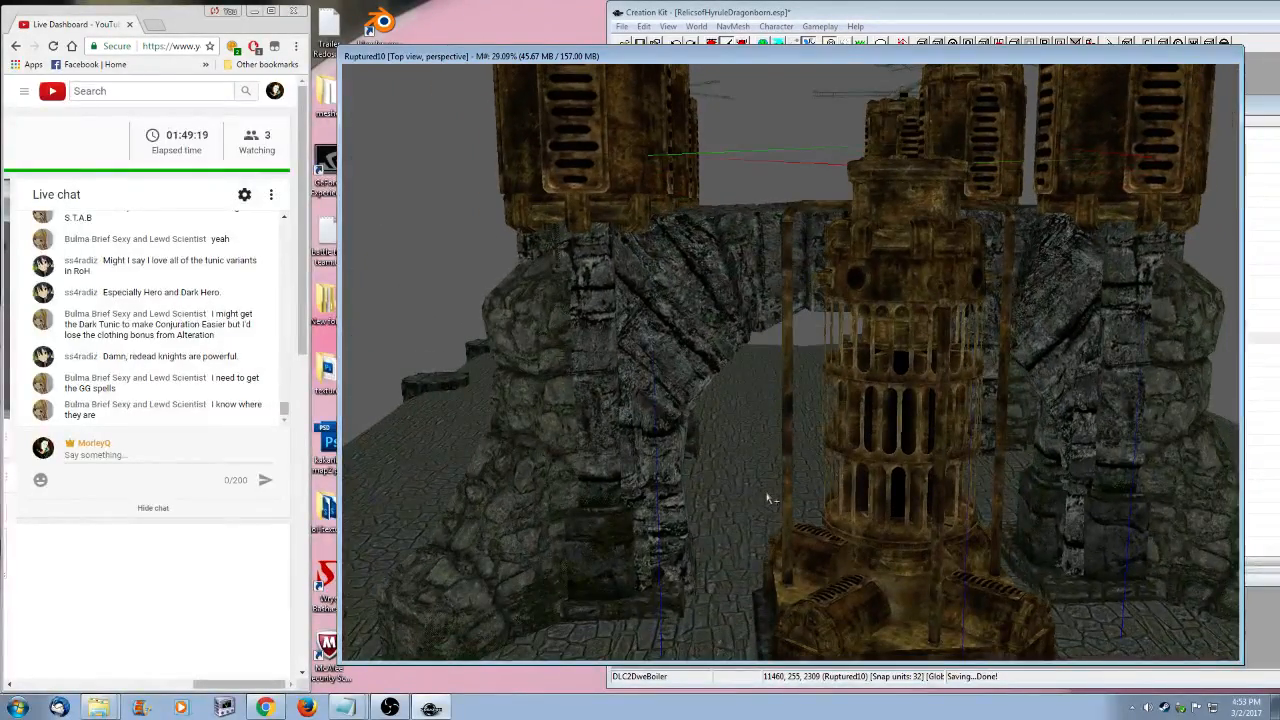
- Examine the boiler platform from above, from underneath its arches and from a distance beside the neighbouring windmill towers
{"action": "scroll", "coordinate": [768, 498], "scroll_direction": "down", "scroll_amount": 6}
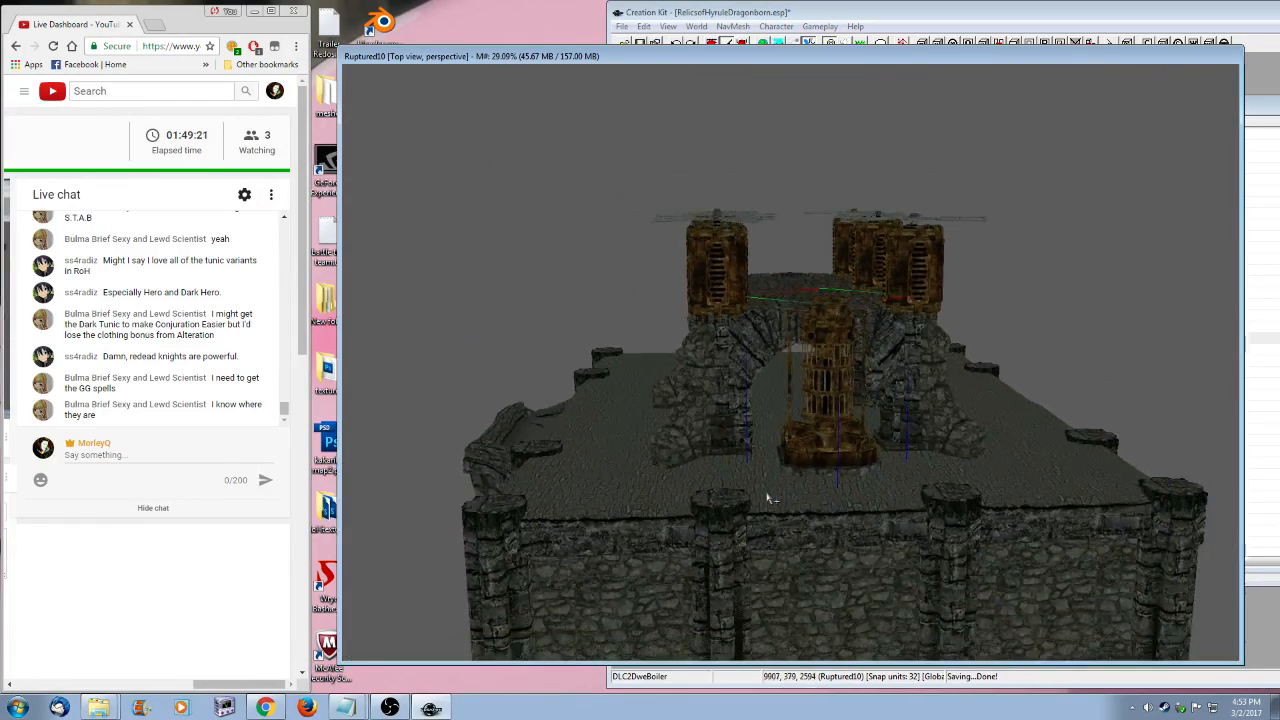
{"action": "middle_click_drag", "start_coordinate": [768, 498], "coordinate": [918, 542], "text": "shift"}
{"action": "scroll", "coordinate": [922, 517], "scroll_direction": "up", "scroll_amount": 2}
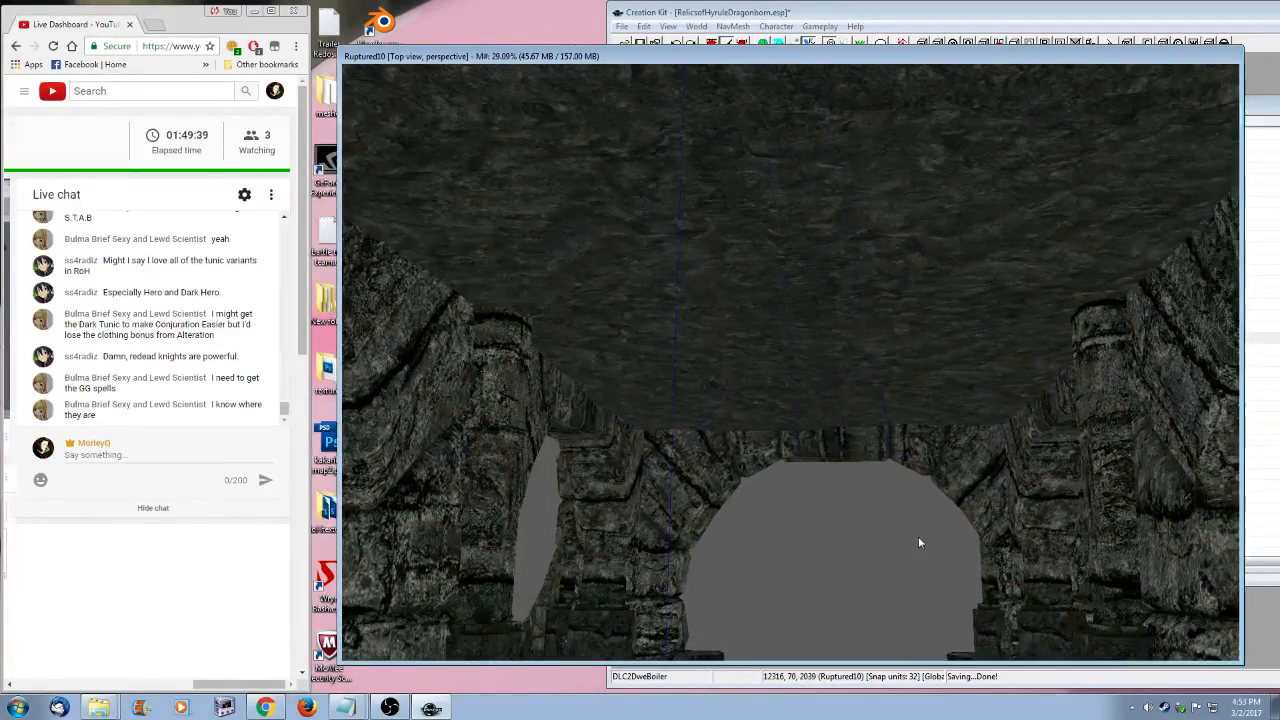
{"action": "left_click", "coordinate": [1243, 124]}
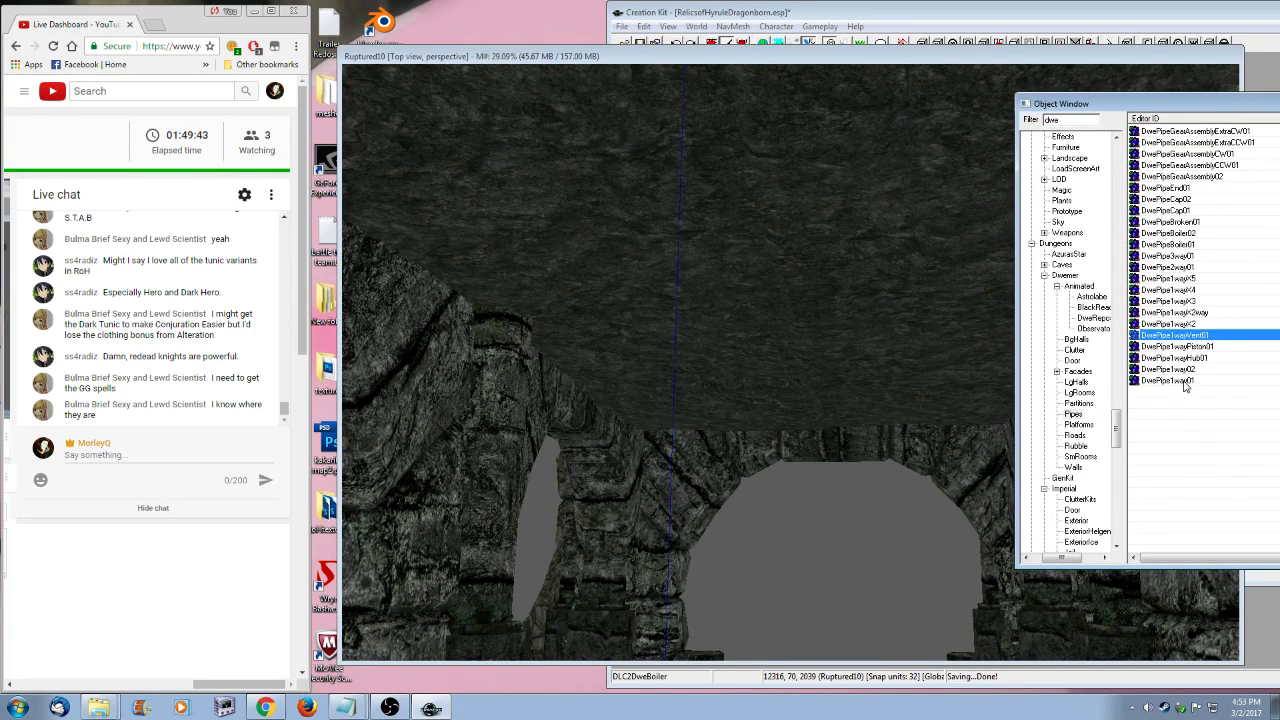
{"action": "left_click", "coordinate": [874, 63]}
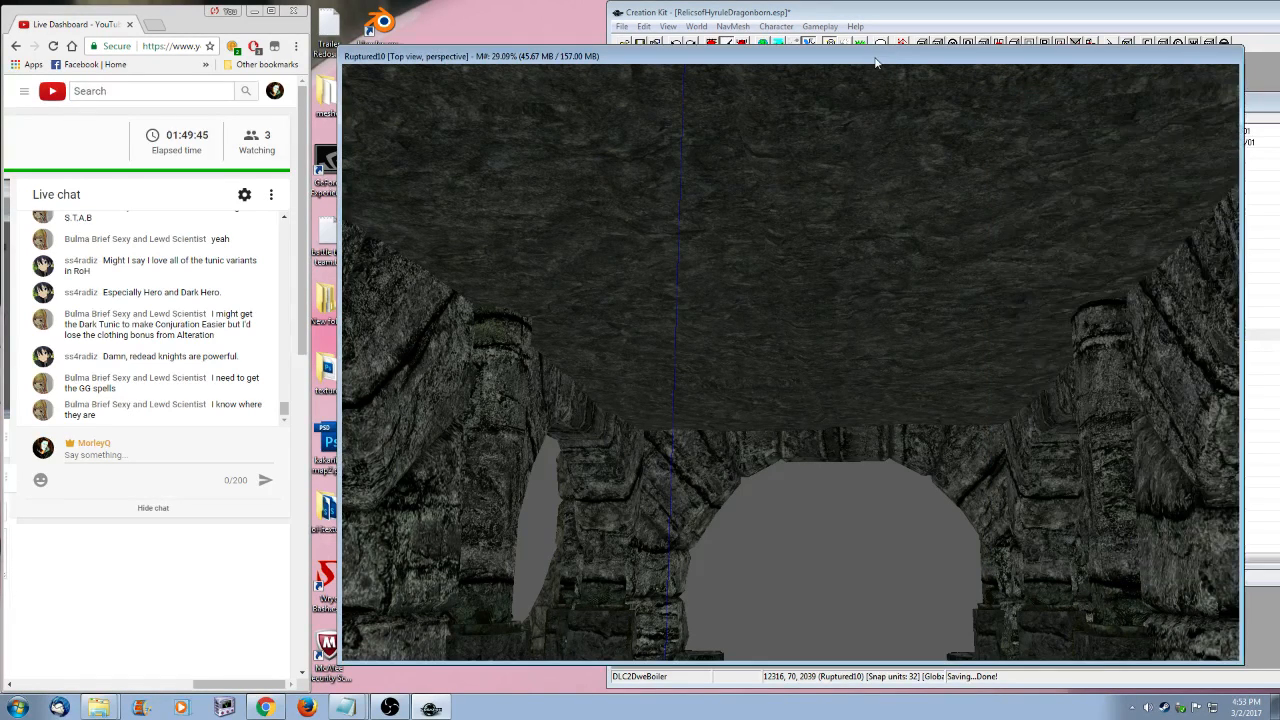
{"action": "scroll", "coordinate": [776, 386], "scroll_direction": "up", "scroll_amount": 1}
{"action": "scroll", "coordinate": [776, 386], "scroll_direction": "down", "scroll_amount": 10}
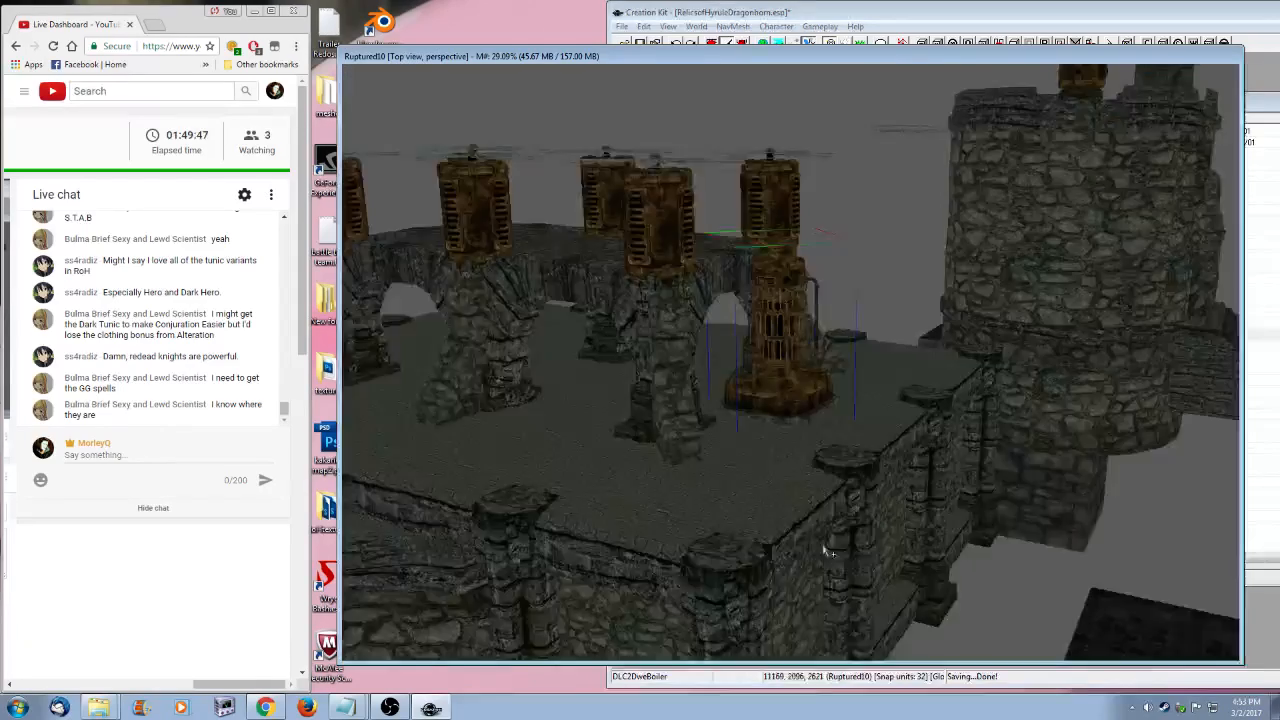
{"action": "scroll", "coordinate": [807, 561], "scroll_direction": "down", "scroll_amount": 8}
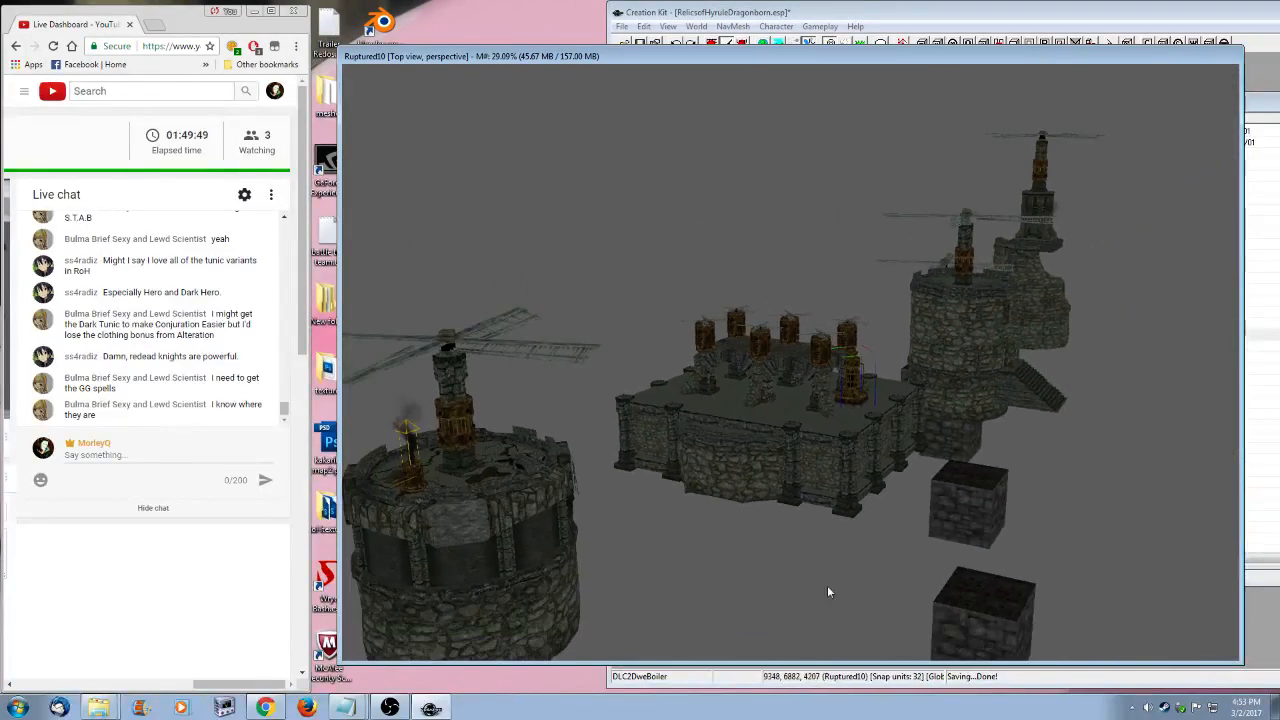
- Survey the whole layout of windmill towers, cased platform pillars and stone block paths from the sides and from above
{"action": "left_click", "coordinate": [914, 557]}
{"action": "middle_click_drag", "start_coordinate": [914, 557], "coordinate": [892, 572], "text": "shift"}
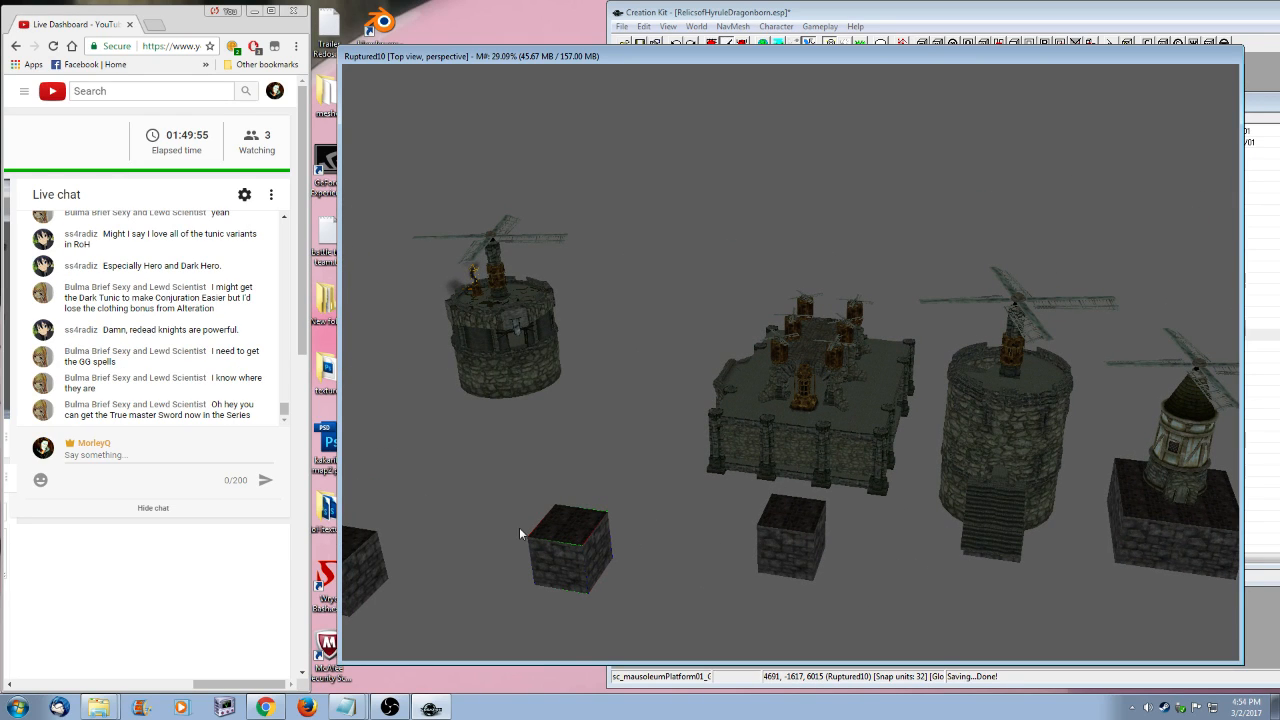
{"action": "middle_click_drag", "start_coordinate": [519, 527], "coordinate": [898, 460], "text": "shift"}
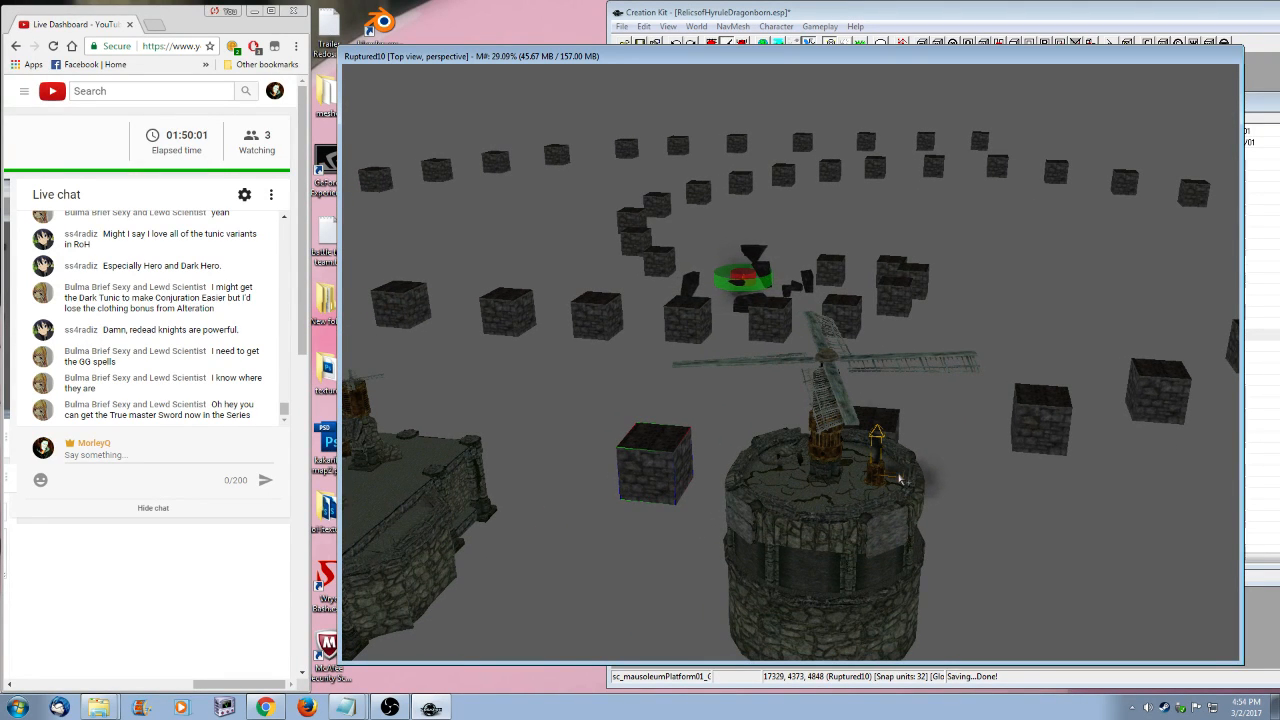
{"action": "middle_click_drag", "start_coordinate": [814, 480], "coordinate": [957, 494], "text": "shift"}
{"action": "middle_click_drag", "start_coordinate": [497, 475], "coordinate": [757, 478], "text": "shift"}
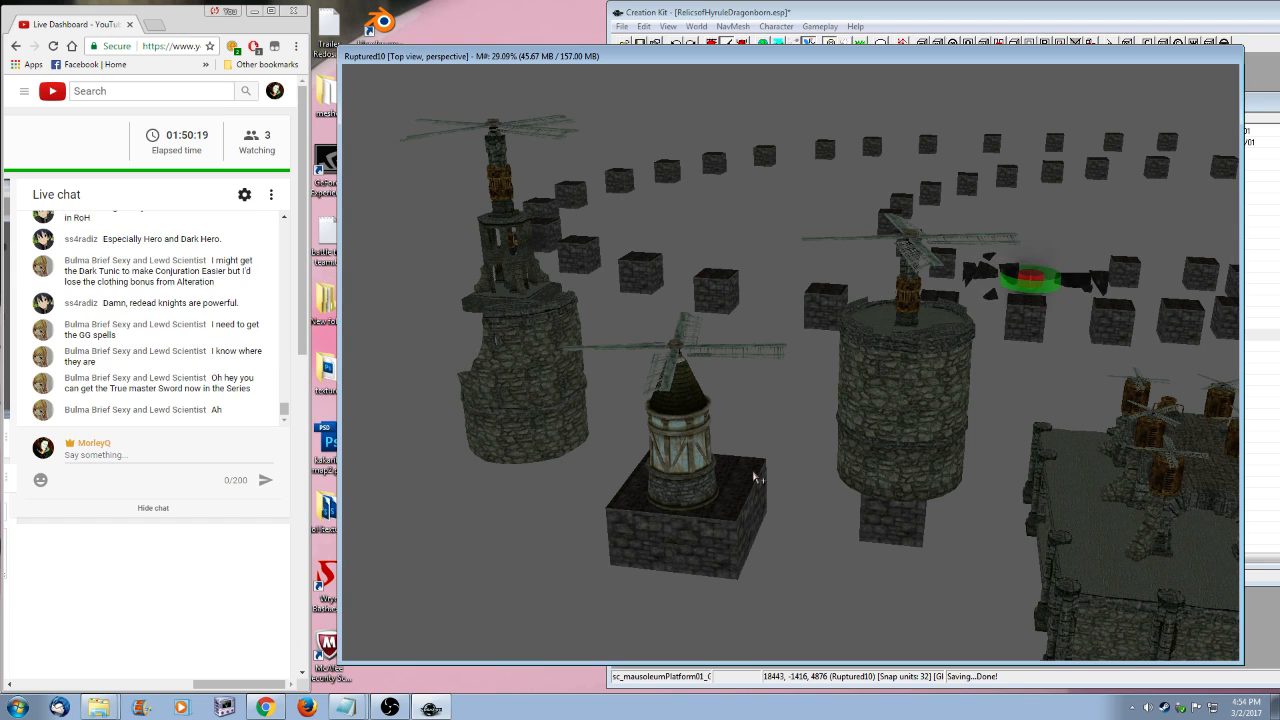
{"action": "left_click", "coordinate": [741, 505]}
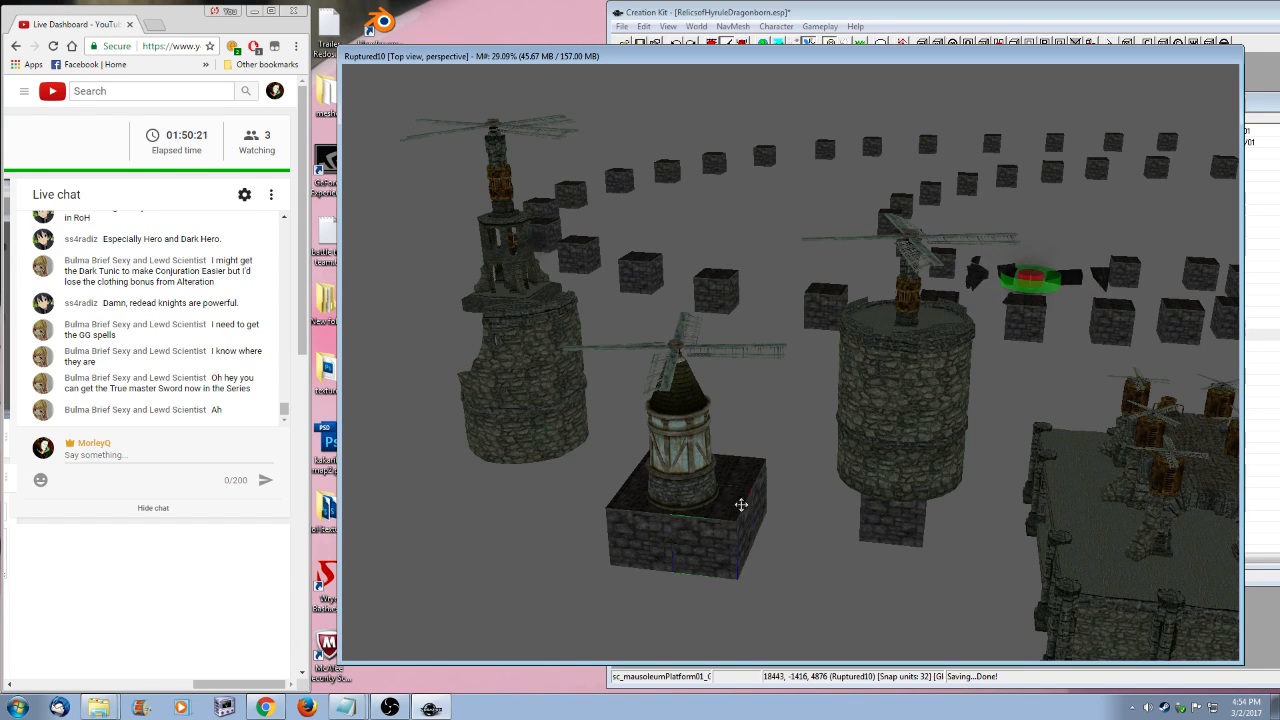
{"action": "key", "text": "shift"}
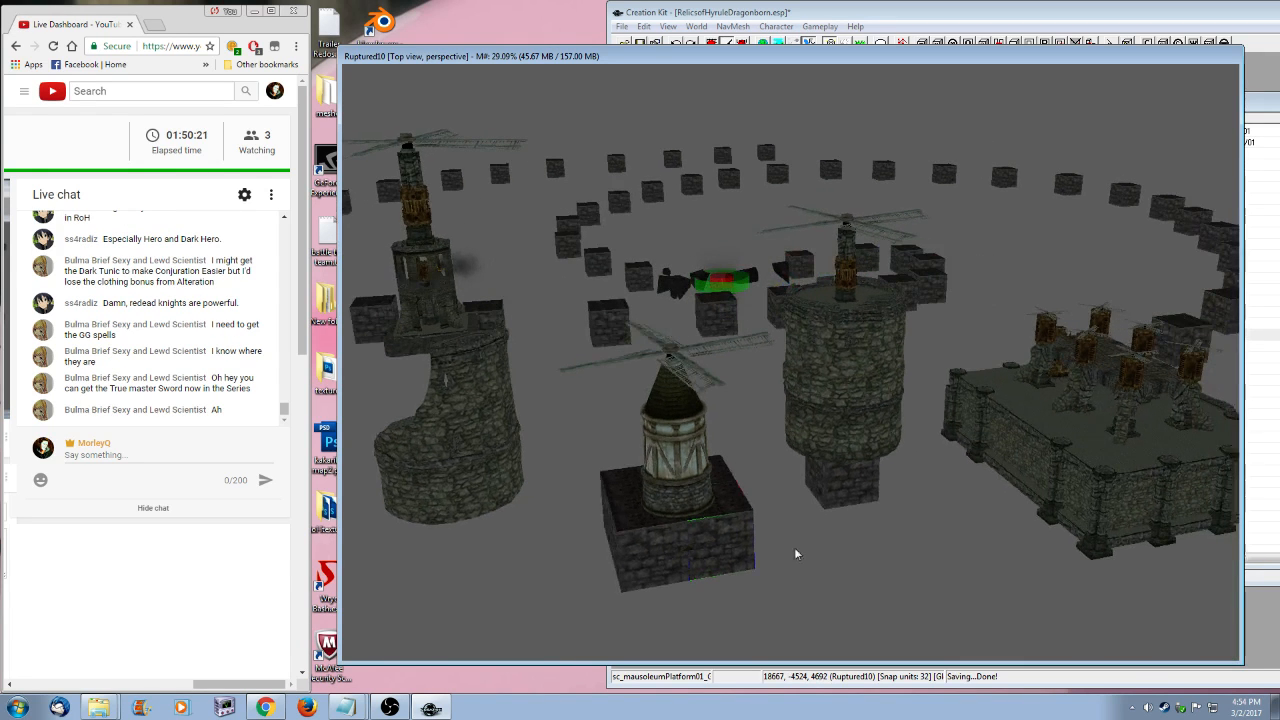
{"action": "key", "text": "shift"}
{"action": "key", "text": "shift"}
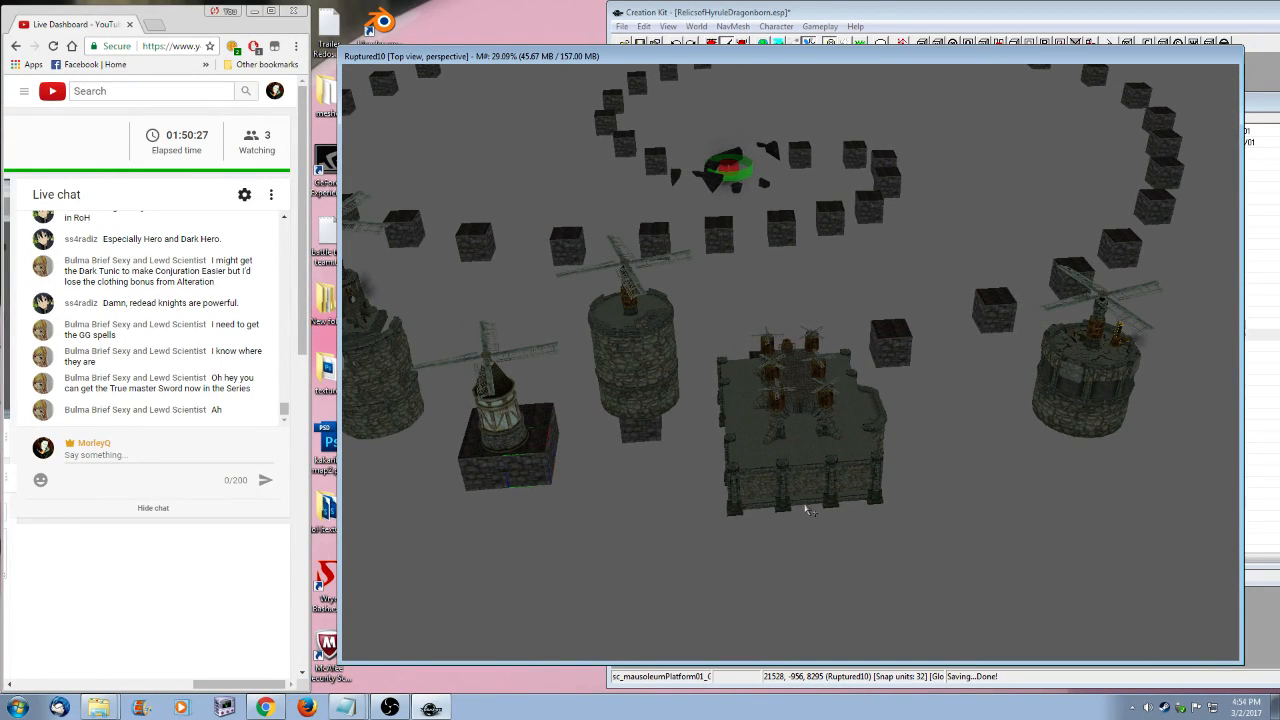
{"action": "key", "text": "shift"}
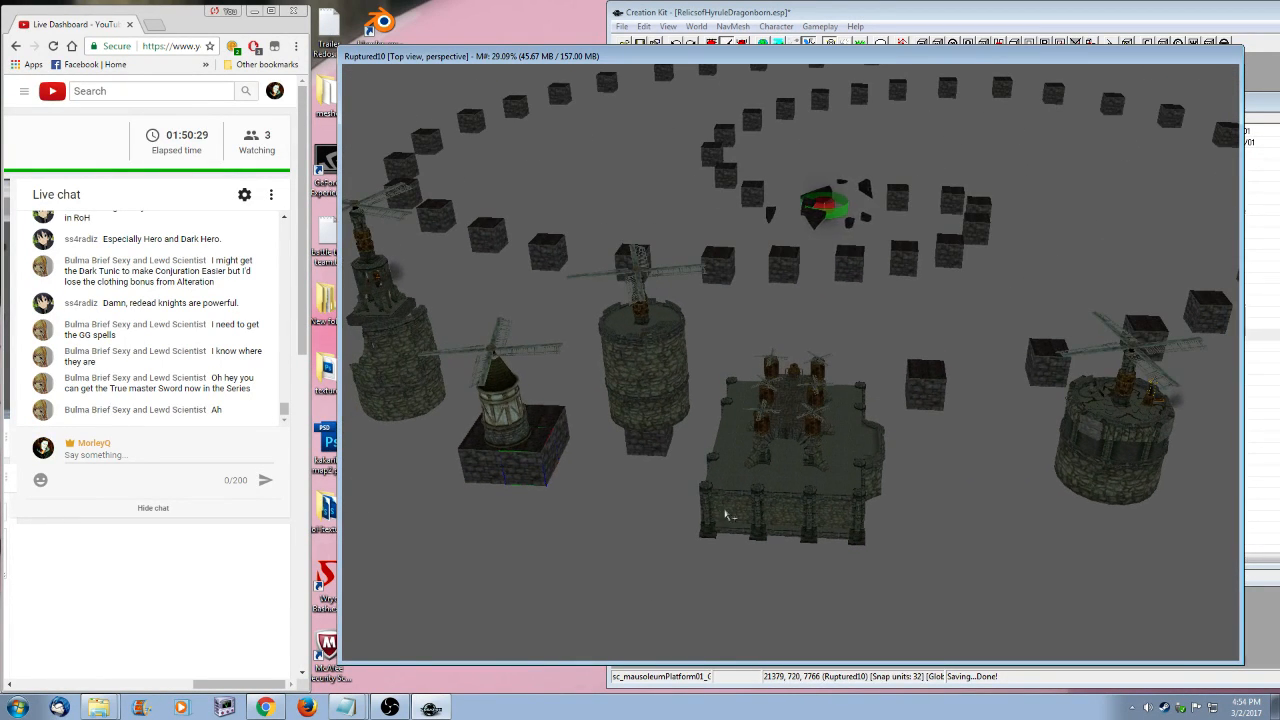
{"action": "key", "text": "shift"}
{"action": "key", "text": "shift"}
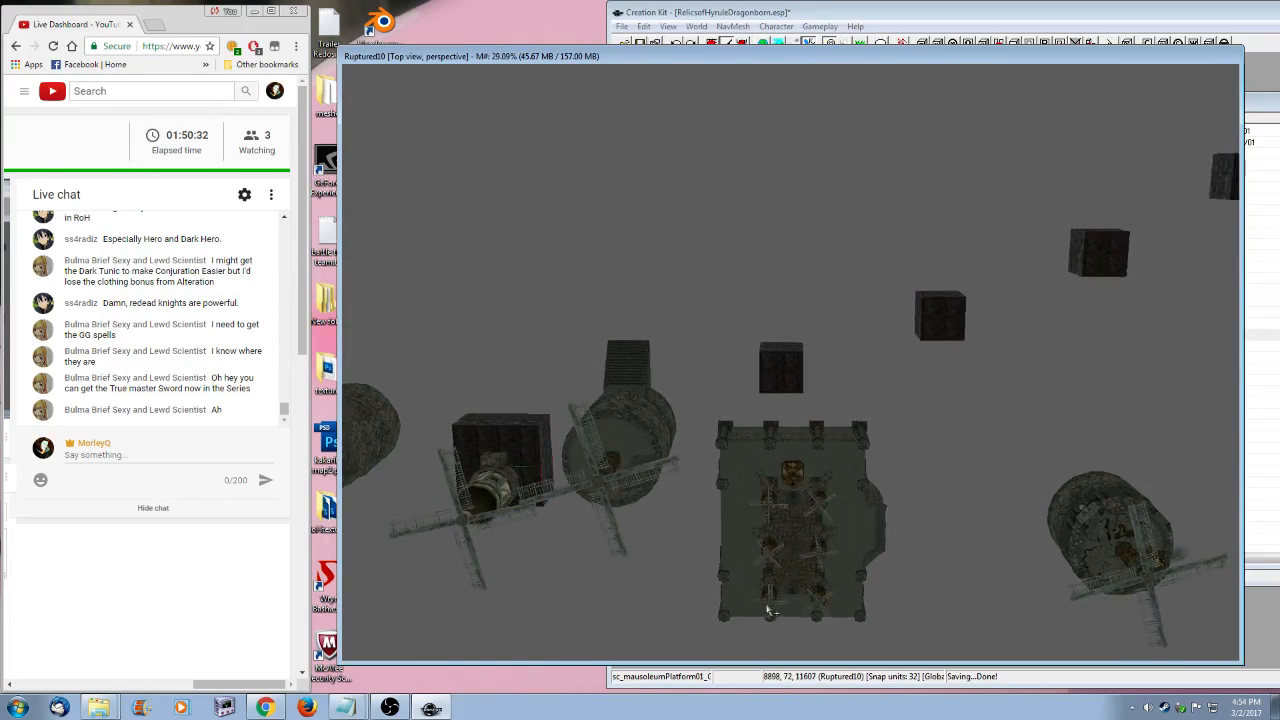
{"action": "key", "text": "shift"}
{"action": "scroll", "coordinate": [766, 499], "scroll_direction": "down", "scroll_amount": 2}
{"action": "middle_click_drag", "start_coordinate": [766, 499], "coordinate": [829, 586]}
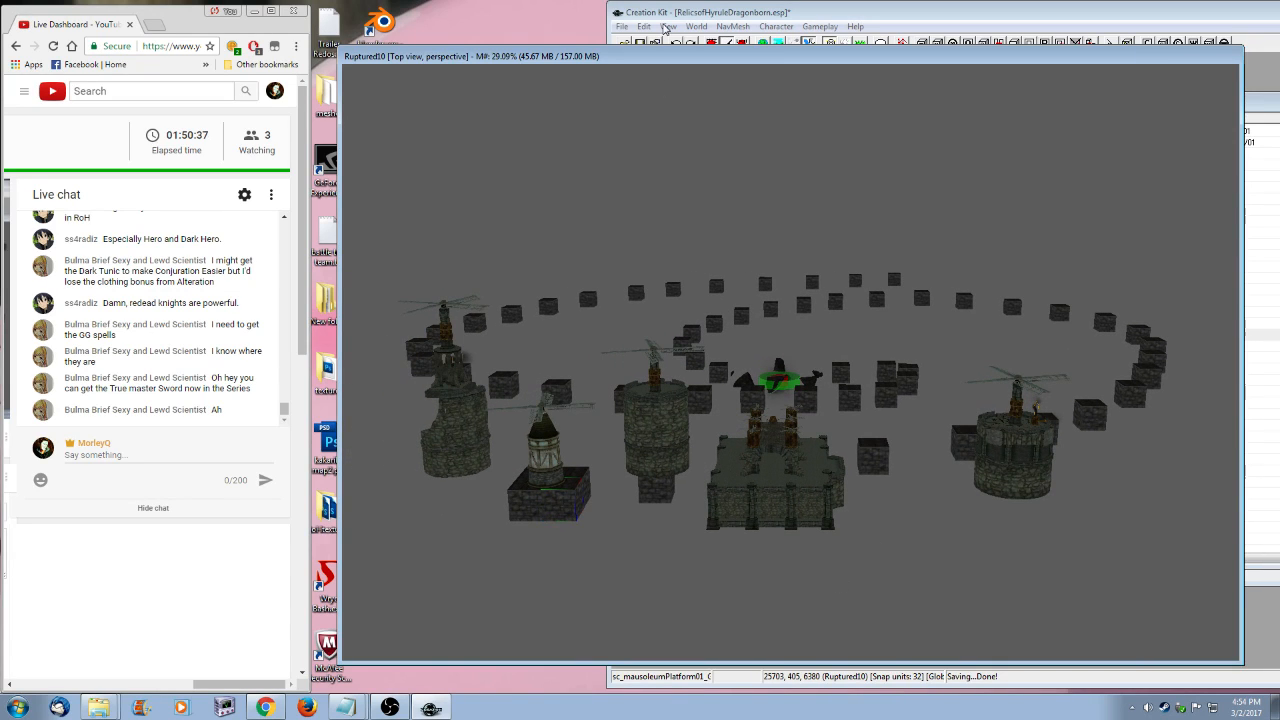
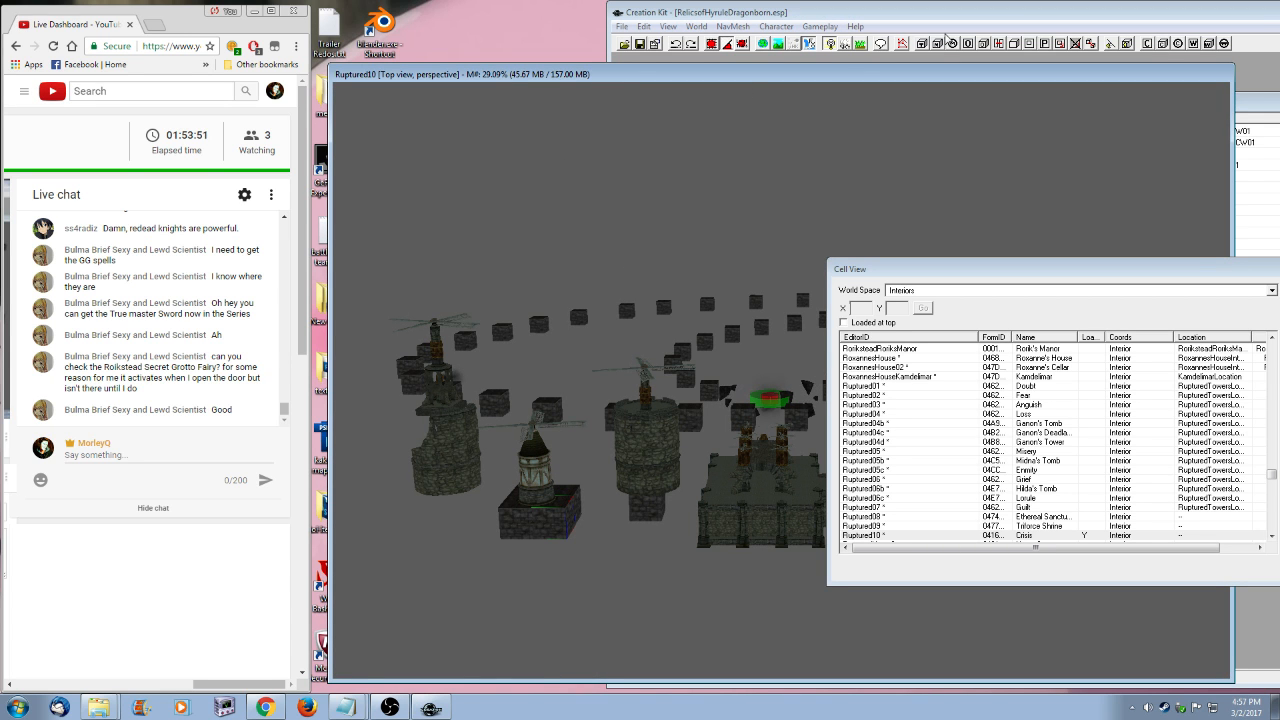
- Move the object and cell windows into view and list the cells of the RupturedLossBoss world space
{"action": "left_click_drag", "start_coordinate": [1262, 103], "coordinate": [716, 115]}
{"action": "left_click_drag", "start_coordinate": [1207, 268], "coordinate": [917, 255]}
{"action": "left_click", "coordinate": [800, 277]}
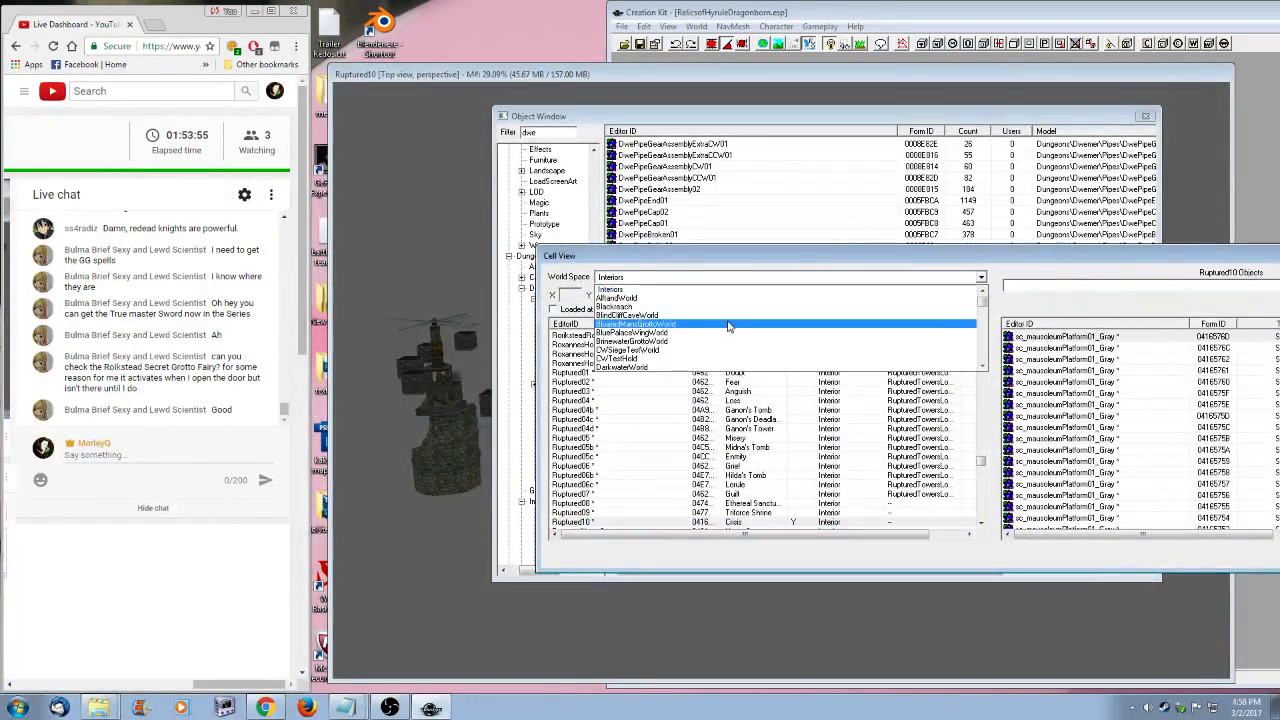
{"action": "key", "text": "r"}
{"action": "left_click", "coordinate": [708, 279]}
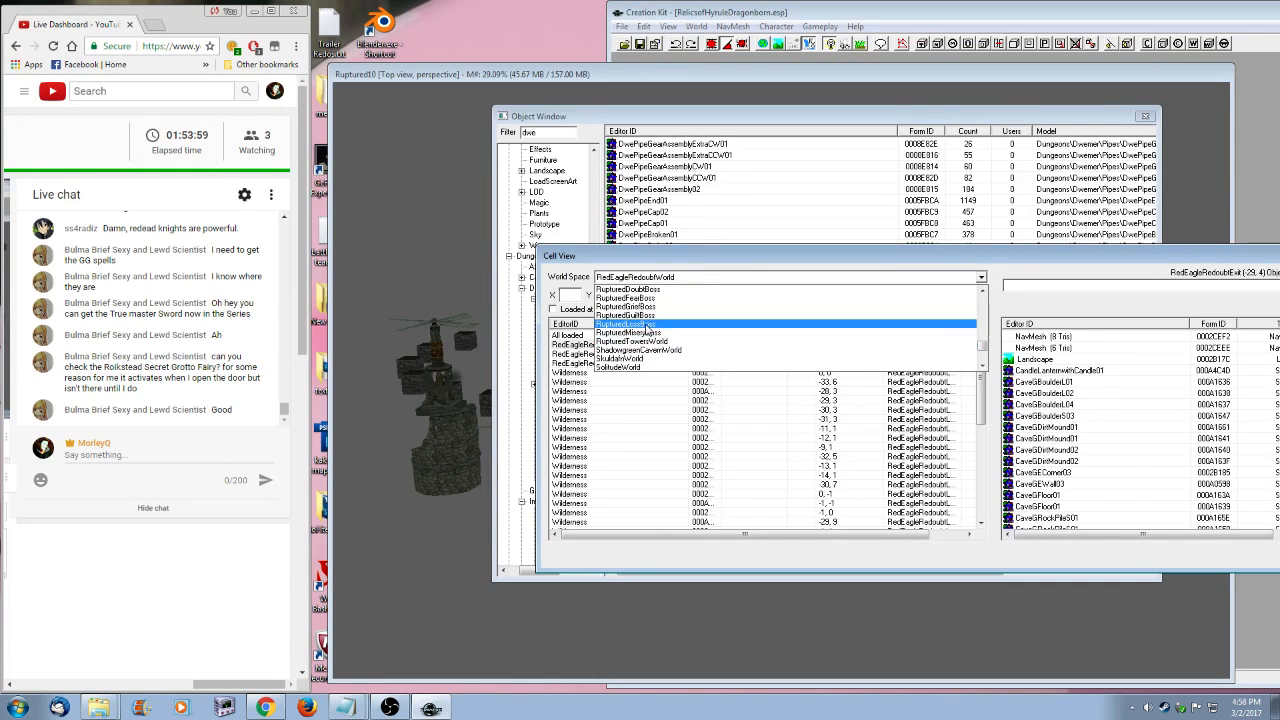
{"action": "left_click", "coordinate": [630, 349]}
{"action": "left_click_drag", "start_coordinate": [1020, 262], "coordinate": [771, 214]}
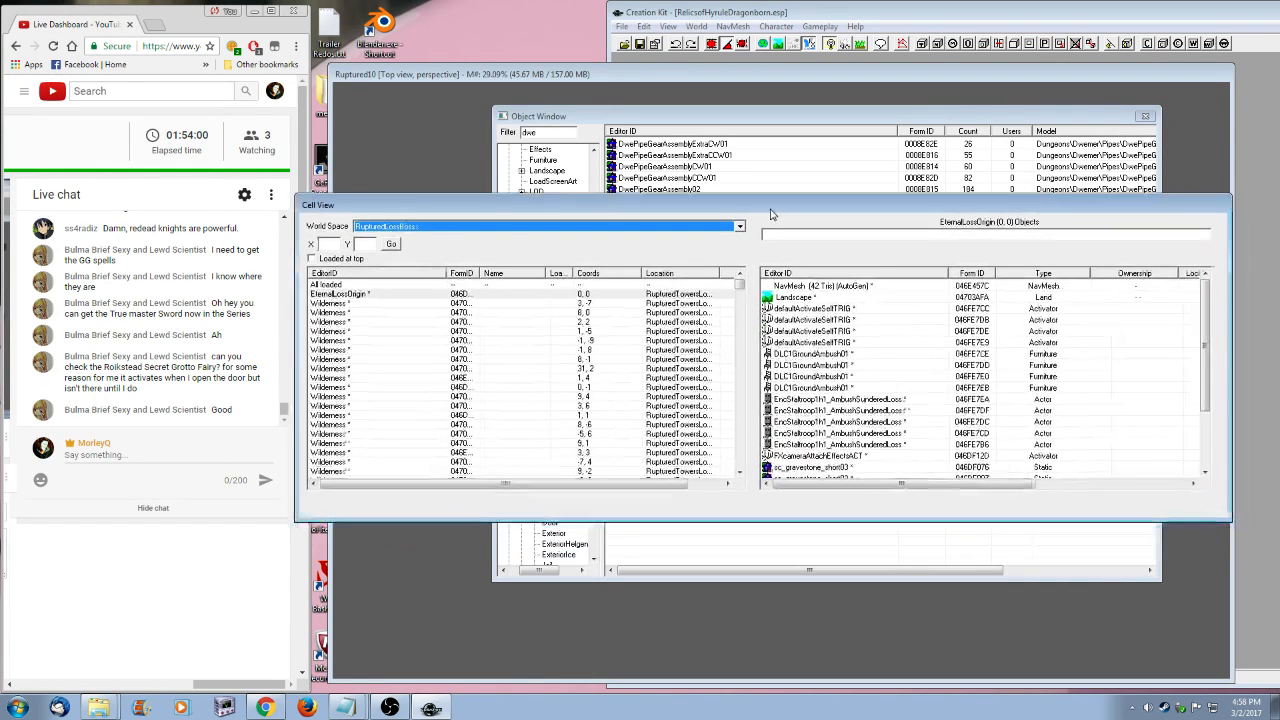
- Check the Activate Parents of the first EncStaltroop1h1_AmbushSunderedLoss actor in the EternalLossOrigin cell, leaving its reference unchanged
{"action": "right_click", "coordinate": [858, 400]}
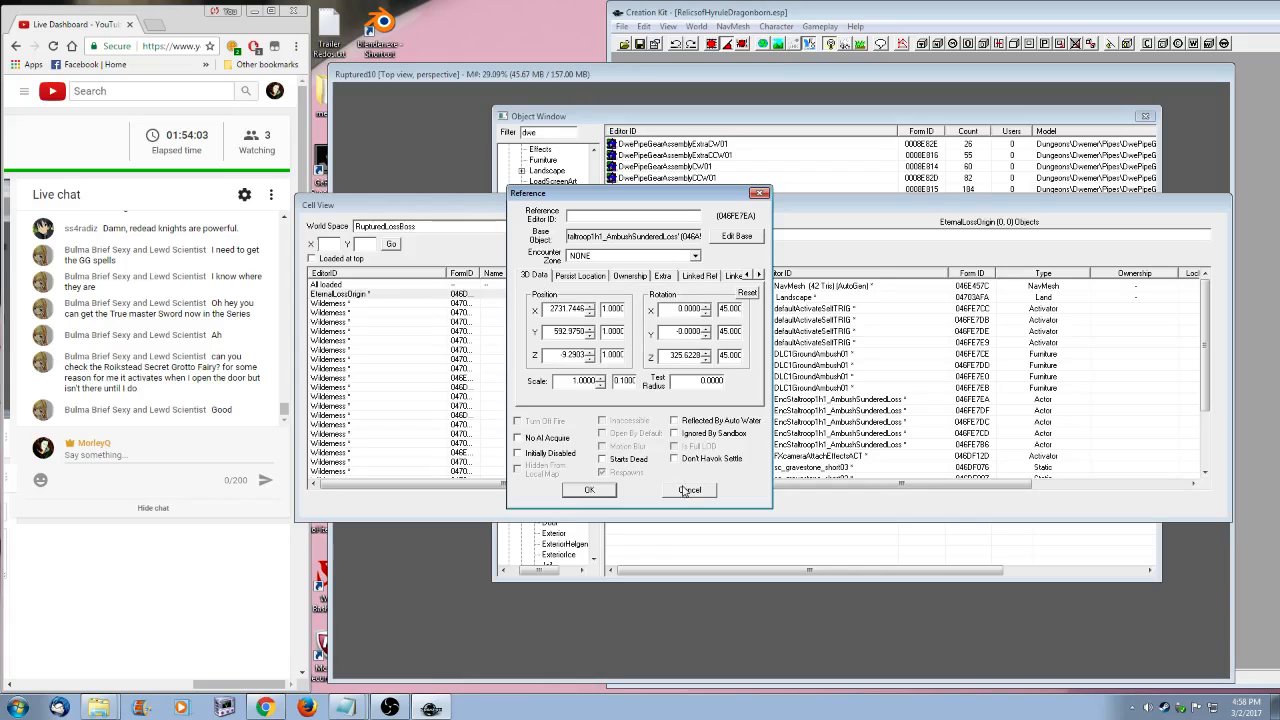
{"action": "left_click", "coordinate": [759, 274]}
{"action": "left_click", "coordinate": [759, 274]}
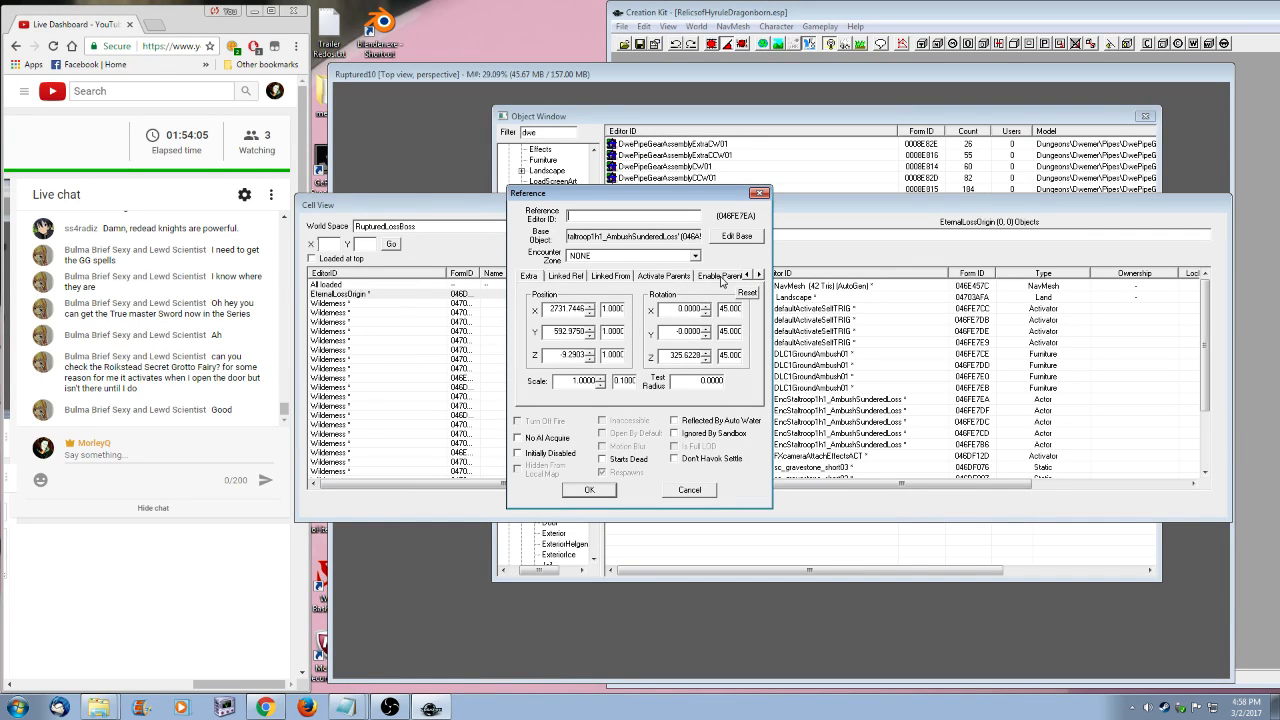
{"action": "left_click", "coordinate": [663, 276]}
{"action": "left_click", "coordinate": [709, 493]}
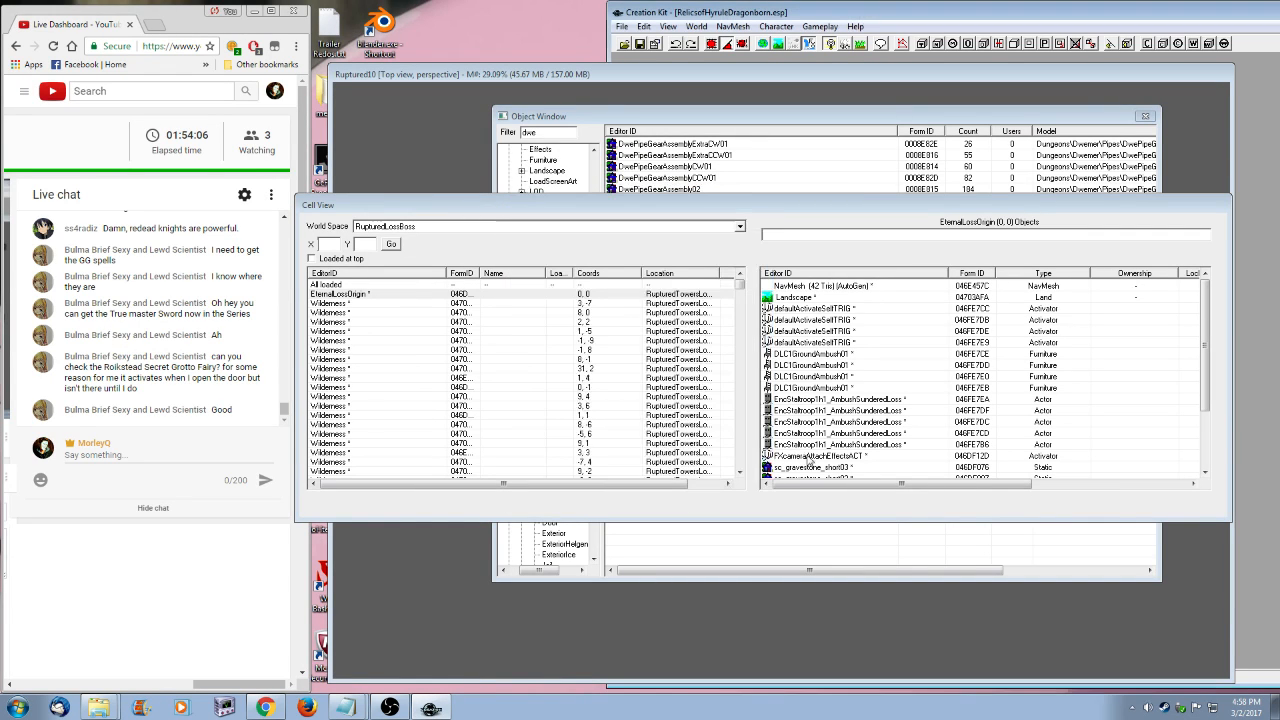
- Check the Activate Parents of two more EncStaltroop1h1_AmbushSunderedLoss actors in EternalLossOrigin without changing them
{"action": "right_click", "coordinate": [893, 424]}
{"action": "left_click", "coordinate": [927, 452]}
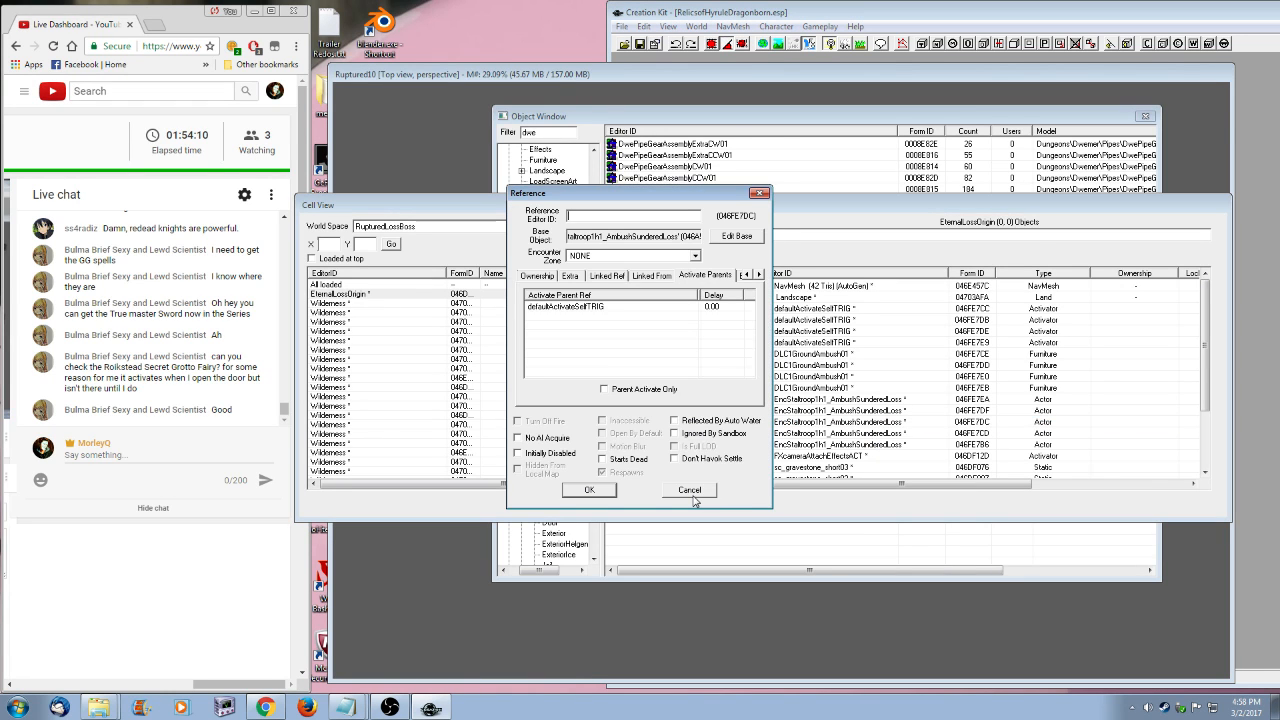
{"action": "left_click", "coordinate": [690, 491]}
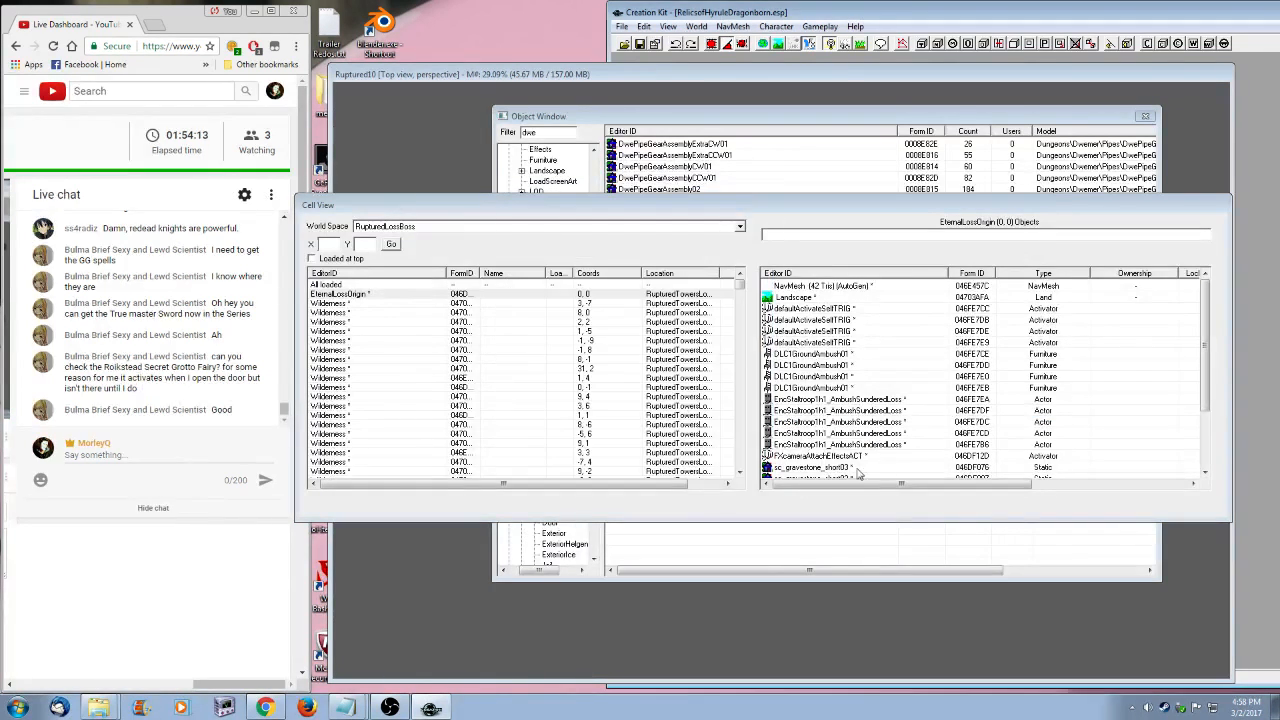
{"action": "right_click", "coordinate": [885, 445]}
{"action": "left_click", "coordinate": [915, 469]}
{"action": "left_click", "coordinate": [690, 491]}
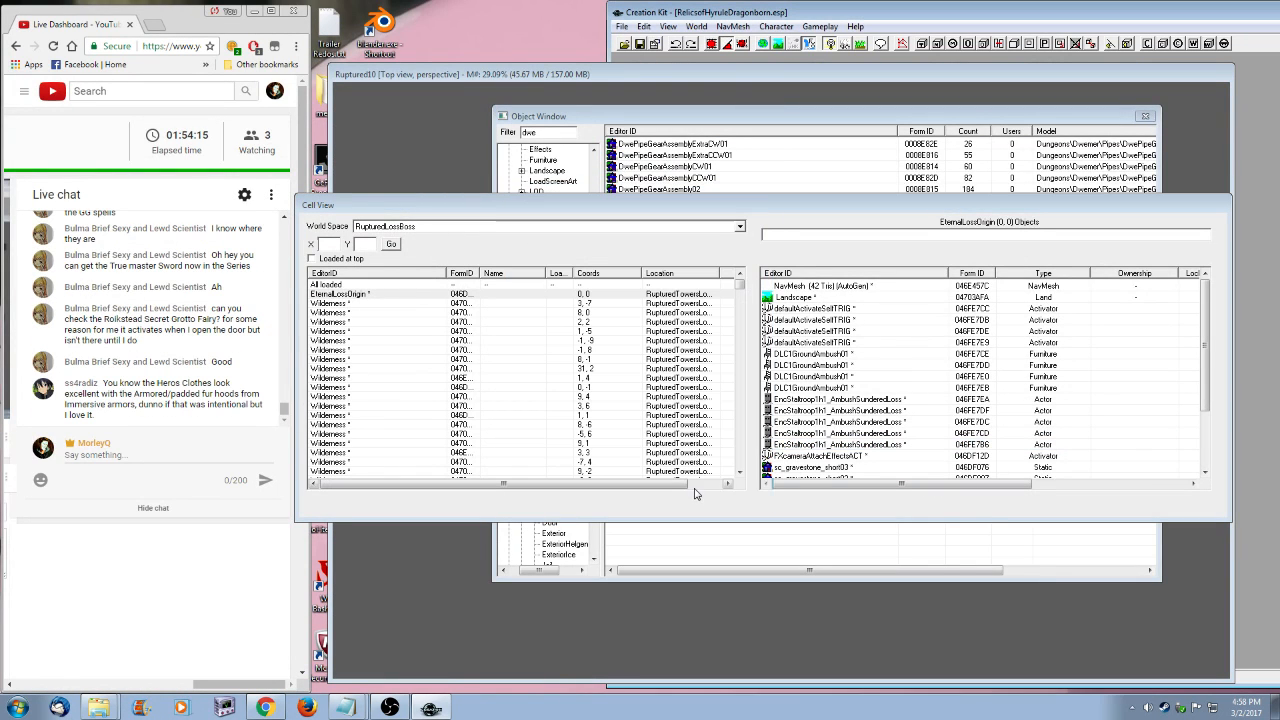
- Go through the RupturedLossBoss Wilderness cells from 3, -7 to 0, -1, looking for ambush actors among their objects
{"action": "left_click", "coordinate": [333, 303]}
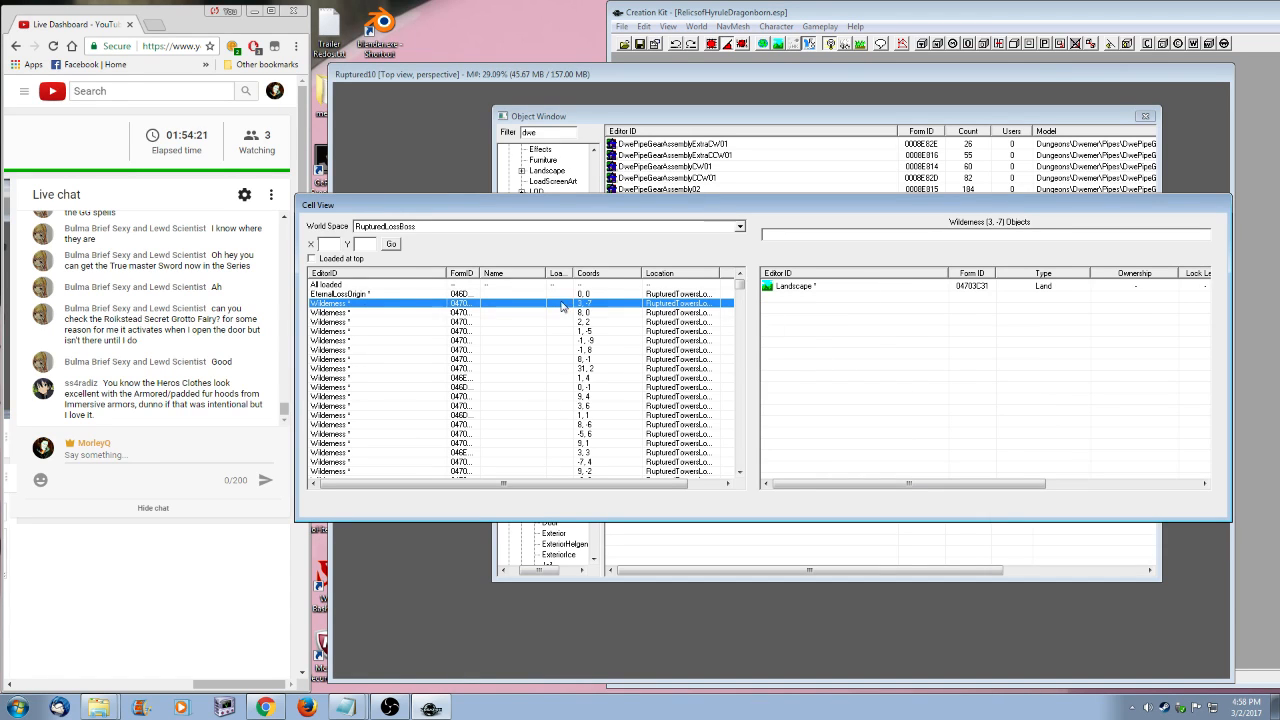
{"action": "key", "text": "Down"}
{"action": "key", "text": "Down"}
{"action": "key", "text": "Down"}
{"action": "key", "text": "Down"}
{"action": "key", "text": "Down"}
{"action": "key", "text": "Down"}
{"action": "key", "text": "Down"}
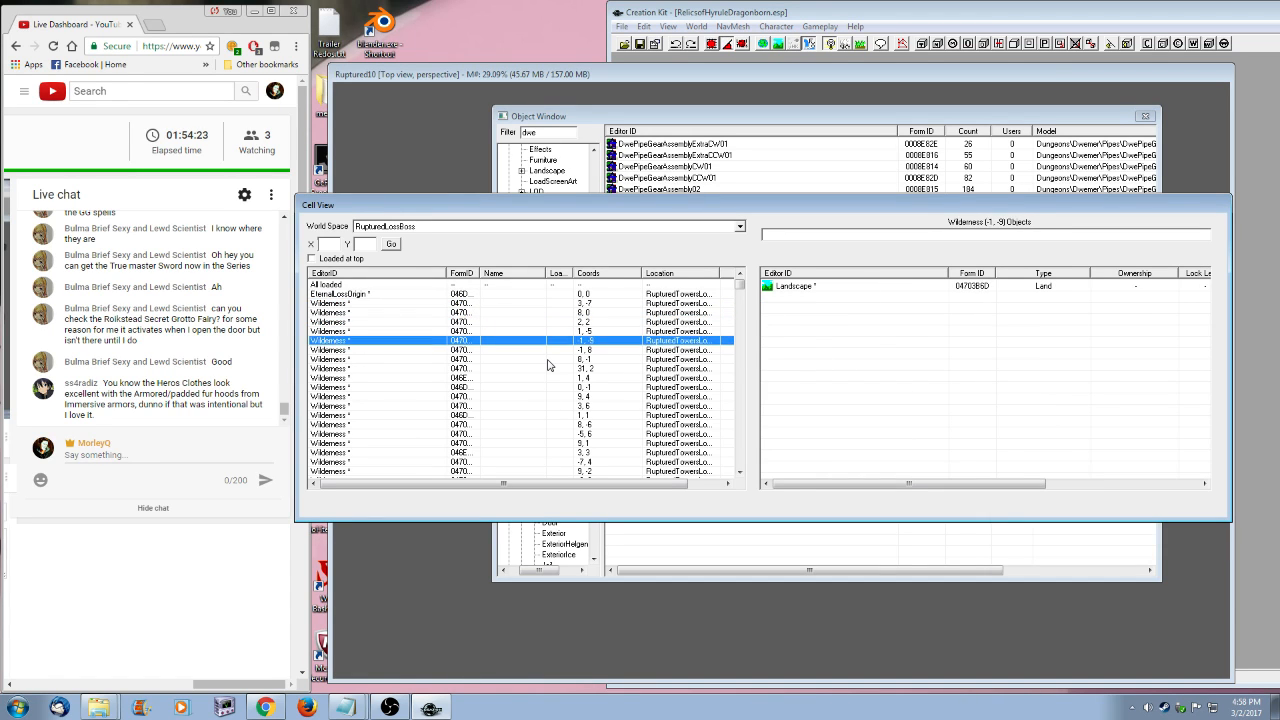
{"action": "key", "text": "Down"}
{"action": "key", "text": "Down"}
{"action": "key", "text": "Up"}
{"action": "key", "text": "Down"}
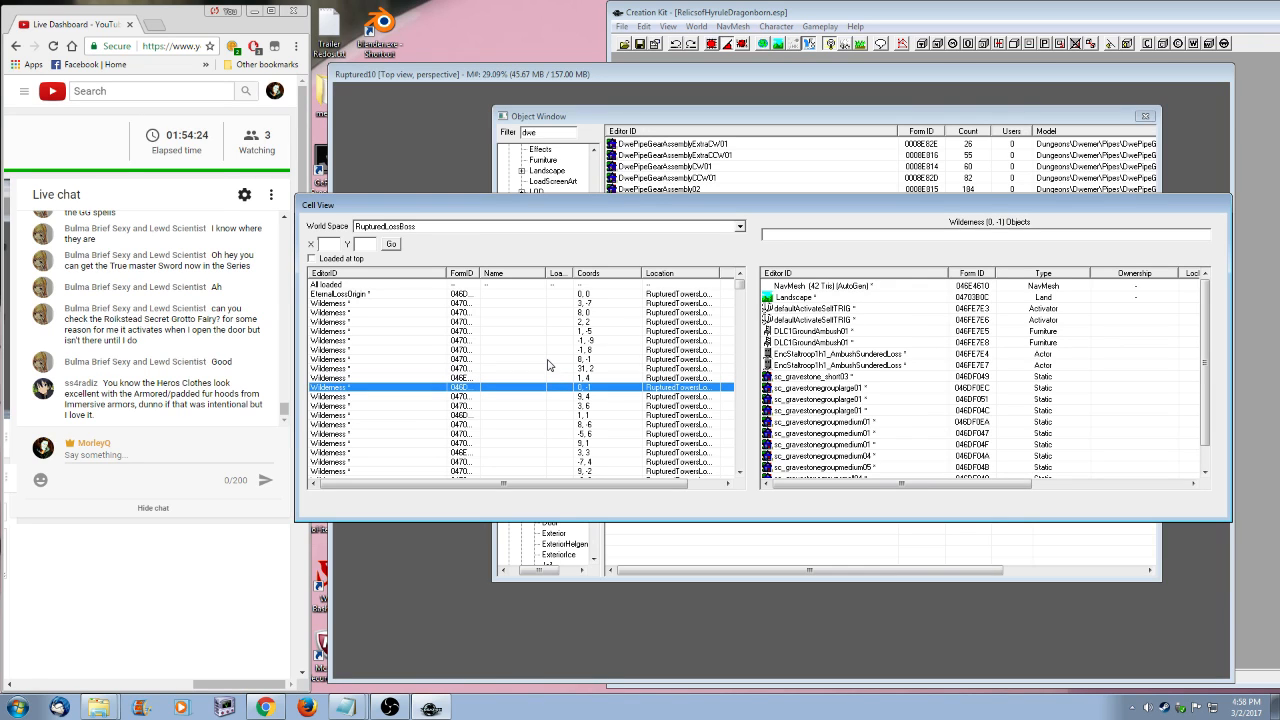
- Check the Activate Parents of both EncStaltroop1h1_AmbushSunderedLoss actors in Wilderness cell 0, -1 without changing them
{"action": "right_click", "coordinate": [879, 358]}
{"action": "left_click", "coordinate": [900, 368]}
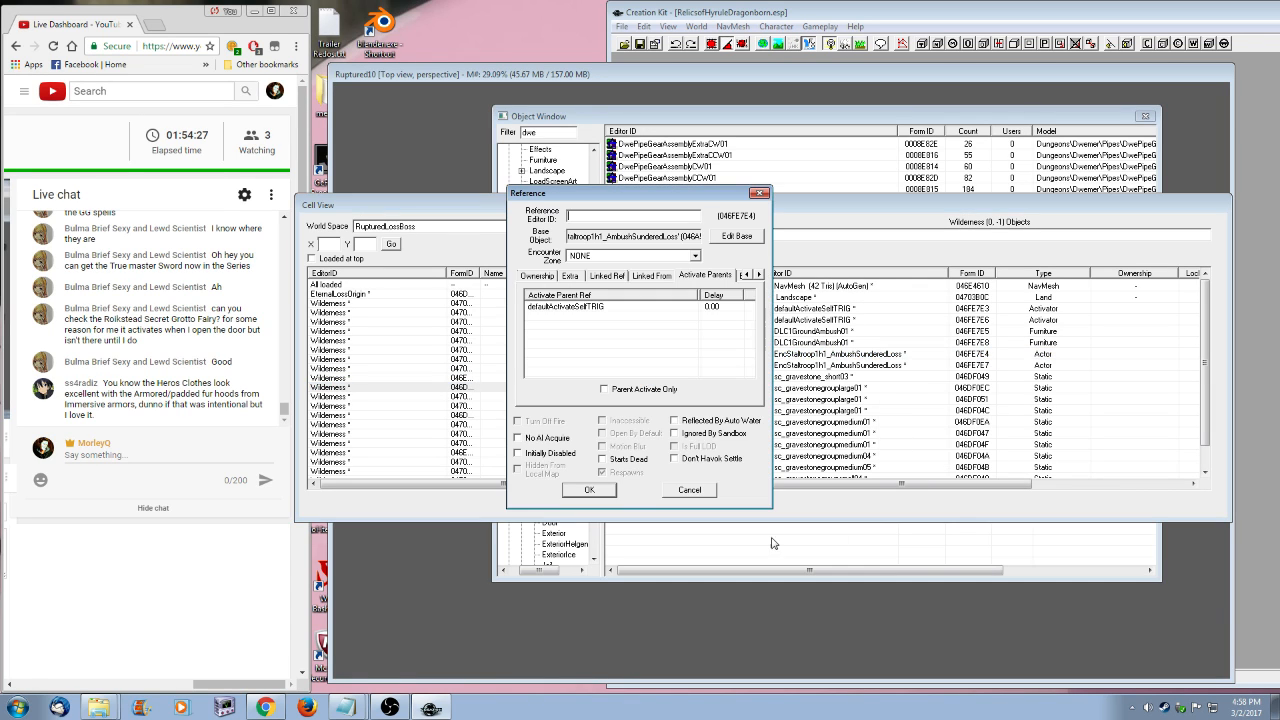
{"action": "left_click", "coordinate": [688, 490]}
{"action": "right_click", "coordinate": [875, 365]}
{"action": "left_click", "coordinate": [890, 389]}
{"action": "left_click", "coordinate": [692, 494]}
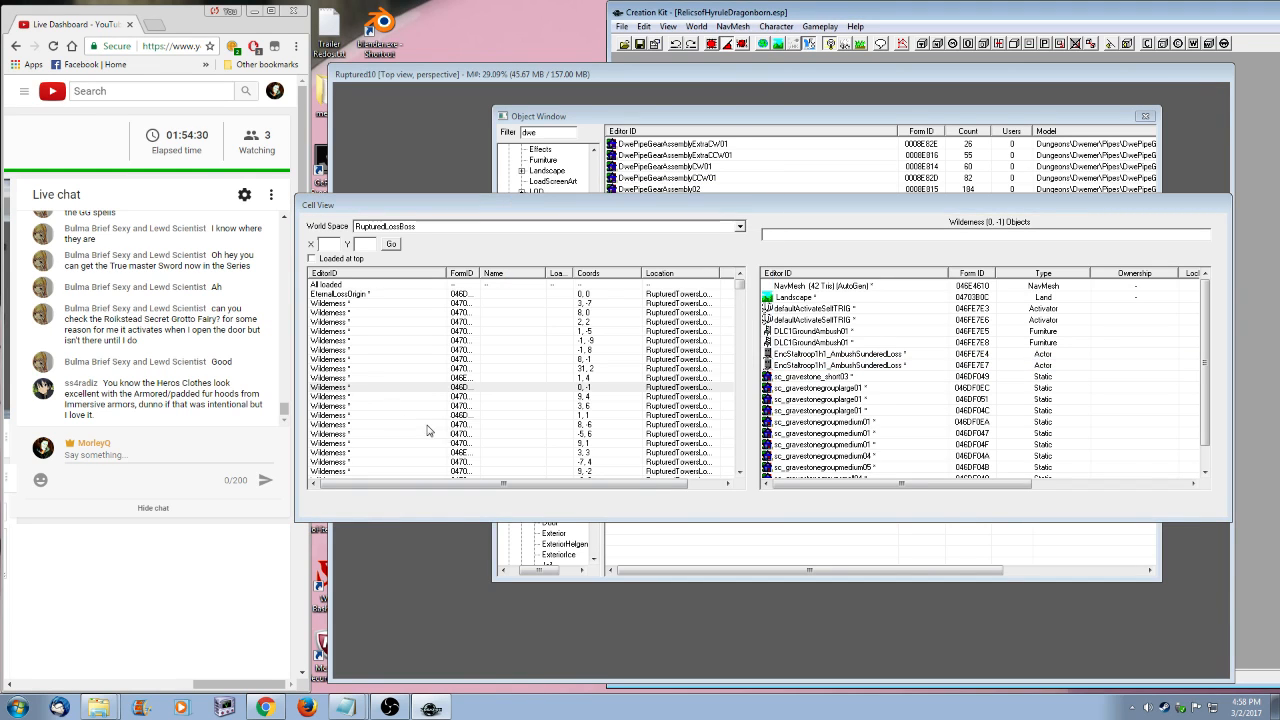
- Go through the RupturedLossBoss Wilderness cells from 9, 4 to -2, 1, looking for ambush actors among their objects
{"action": "left_click", "coordinate": [347, 397]}
{"action": "key", "text": "Down"}
{"action": "key", "text": "Down"}
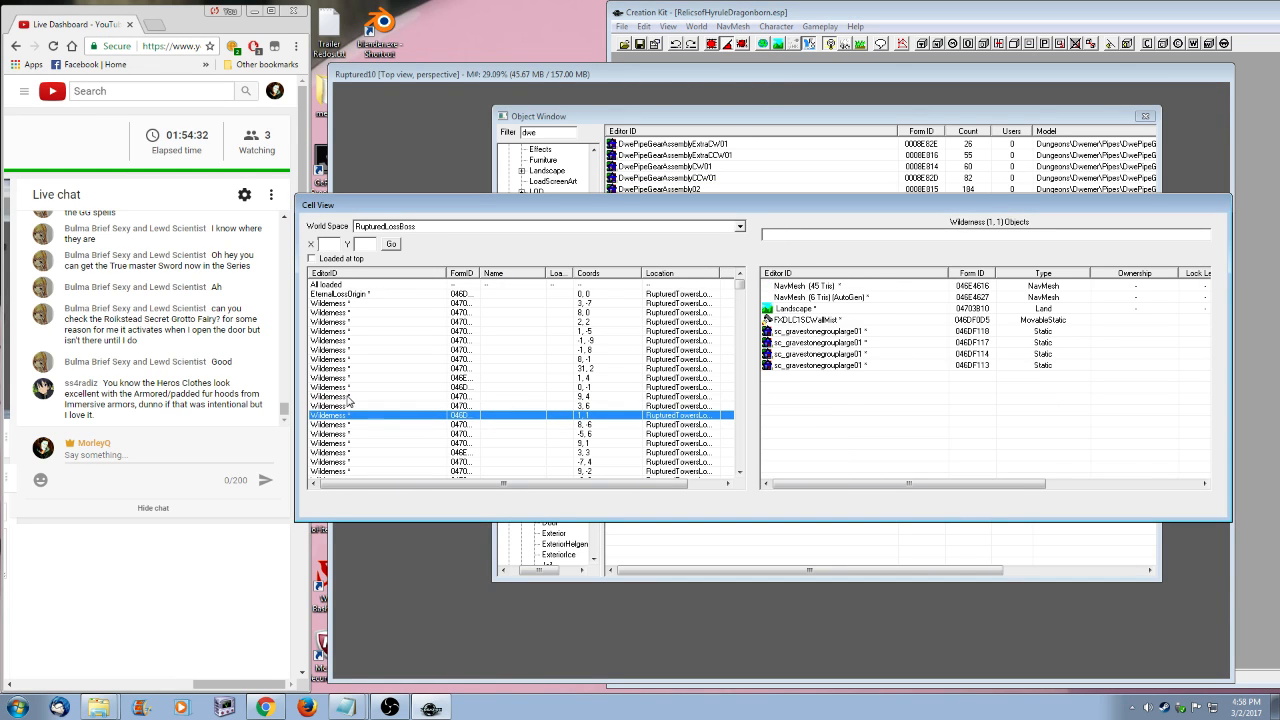
{"action": "key", "text": "Down"}
{"action": "key", "text": "Down"}
{"action": "key", "text": "Down"}
{"action": "key", "text": "Down"}
{"action": "key", "text": "Down"}
{"action": "key", "text": "Down"}
{"action": "key", "text": "Down"}
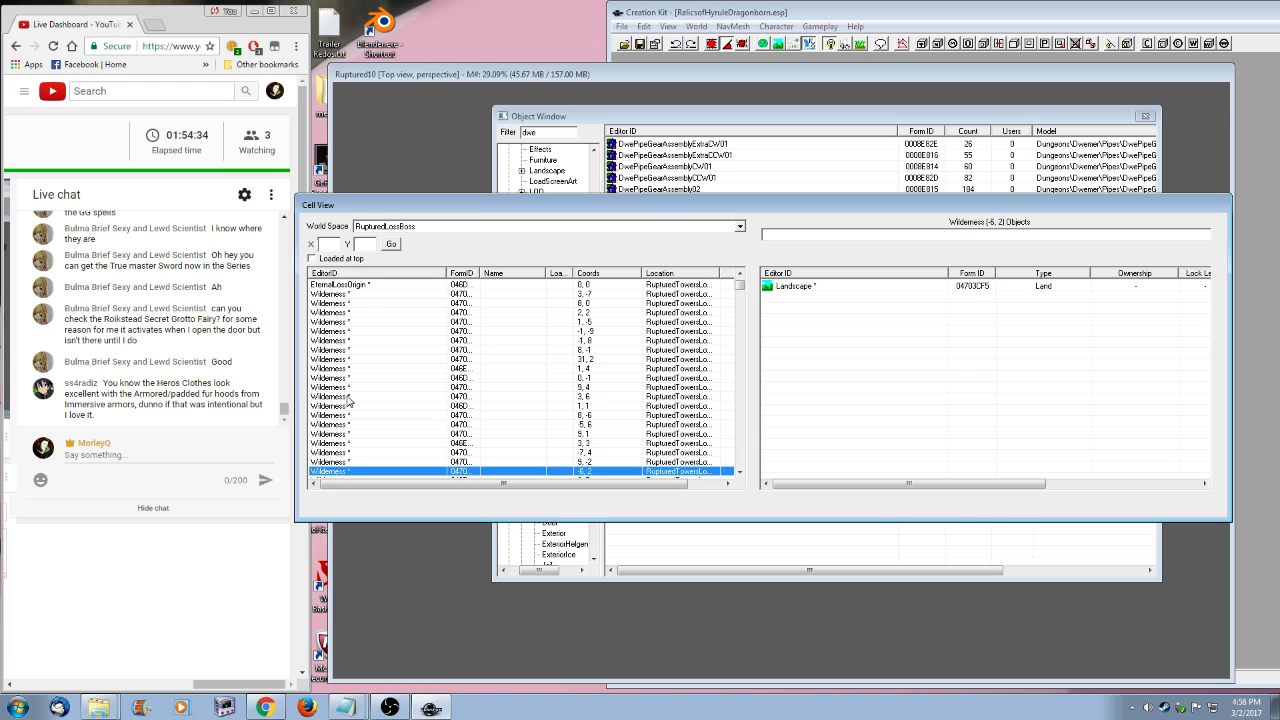
{"action": "key", "text": "Down"}
{"action": "key", "text": "Down"}
{"action": "key", "text": "Down"}
{"action": "key", "text": "Down"}
{"action": "key", "text": "Down"}
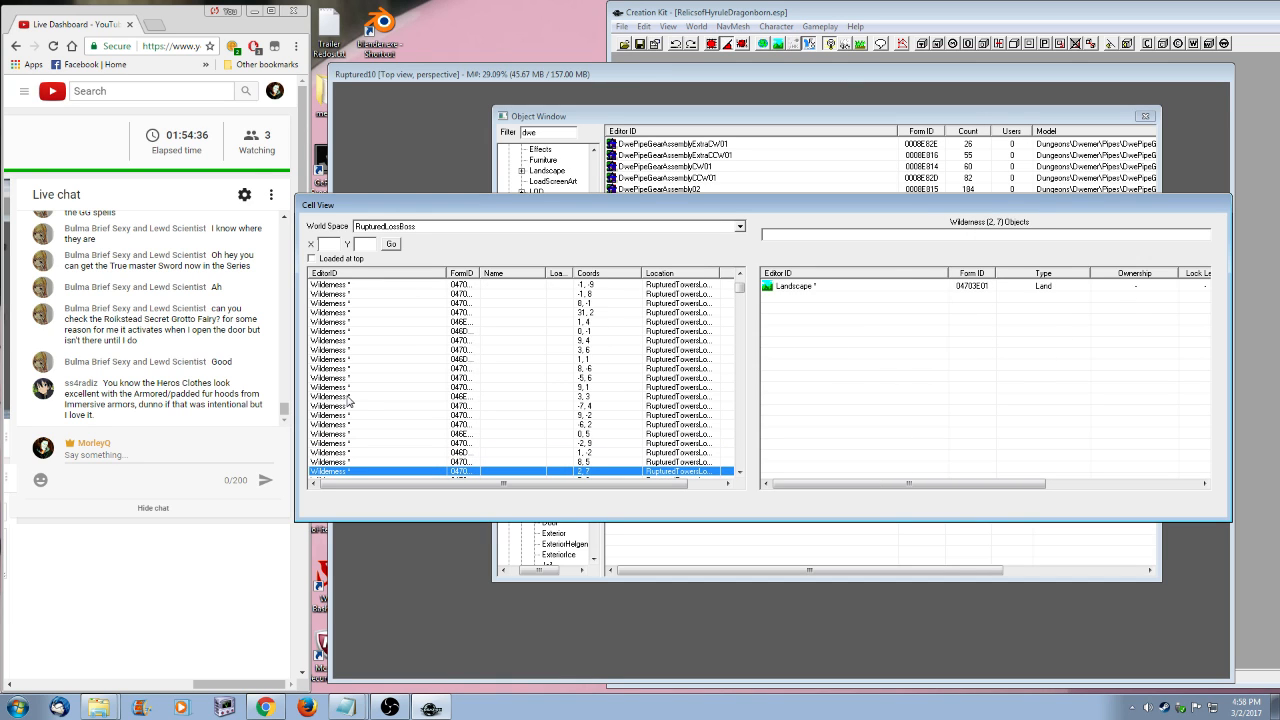
{"action": "key", "text": "Down"}
{"action": "key", "text": "Down"}
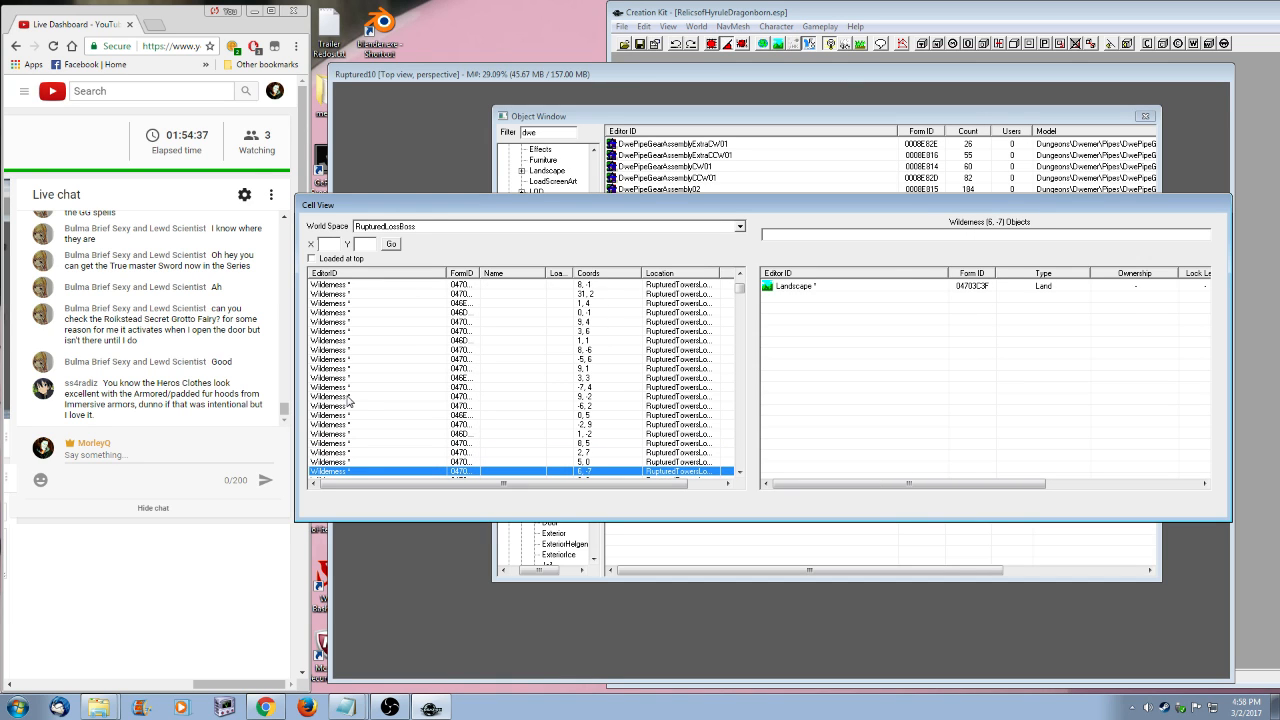
{"action": "key", "text": "Down"}
{"action": "key", "text": "Down"}
{"action": "key", "text": "Down"}
{"action": "key", "text": "Down"}
{"action": "key", "text": "Down"}
{"action": "key", "text": "Down"}
{"action": "key", "text": "Down"}
{"action": "key", "text": "Down"}
{"action": "key", "text": "Down"}
{"action": "key", "text": "Down"}
{"action": "key", "text": "Down"}
{"action": "key", "text": "Down"}
{"action": "key", "text": "Down"}
{"action": "key", "text": "Down"}
{"action": "key", "text": "Down"}
{"action": "key", "text": "Down"}
{"action": "key", "text": "Down"}
{"action": "key", "text": "Down"}
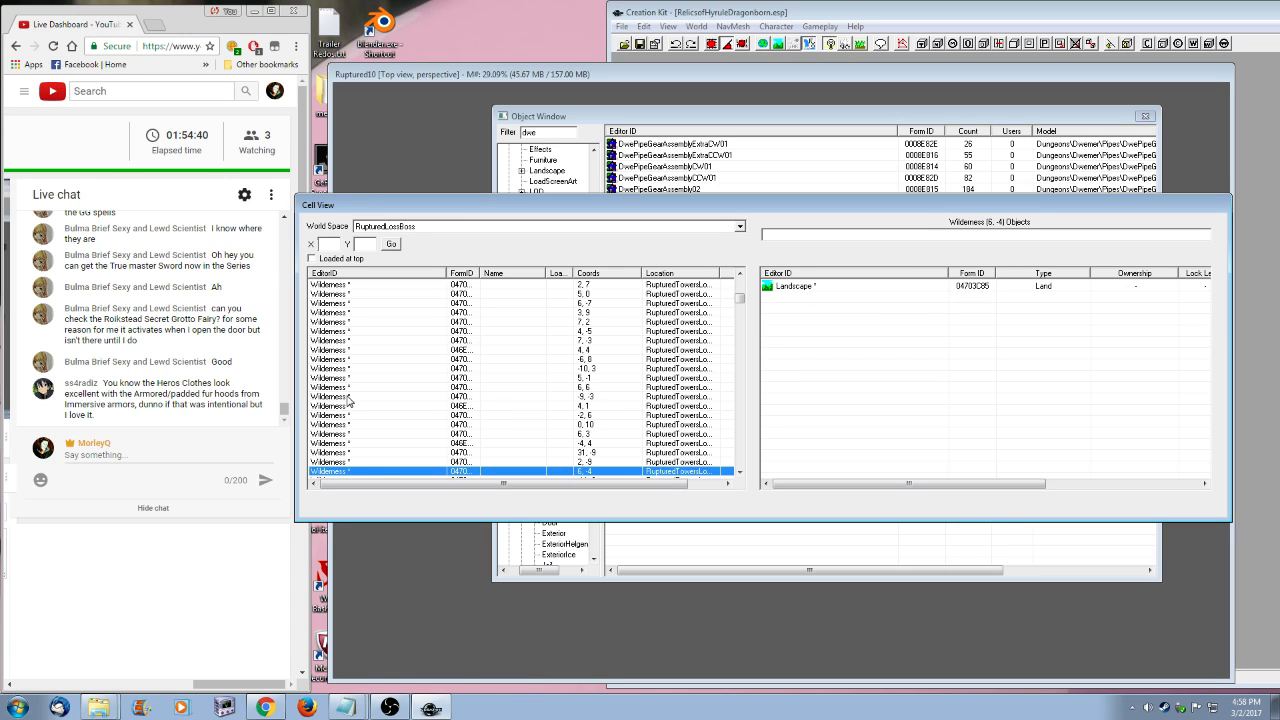
{"action": "key", "text": "Down"}
{"action": "key", "text": "Down"}
{"action": "key", "text": "Down"}
{"action": "key", "text": "Down"}
{"action": "key", "text": "Down"}
{"action": "key", "text": "Down"}
{"action": "key", "text": "Down"}
{"action": "key", "text": "Down"}
{"action": "key", "text": "Down"}
{"action": "key", "text": "Down"}
{"action": "key", "text": "Down"}
{"action": "key", "text": "Down"}
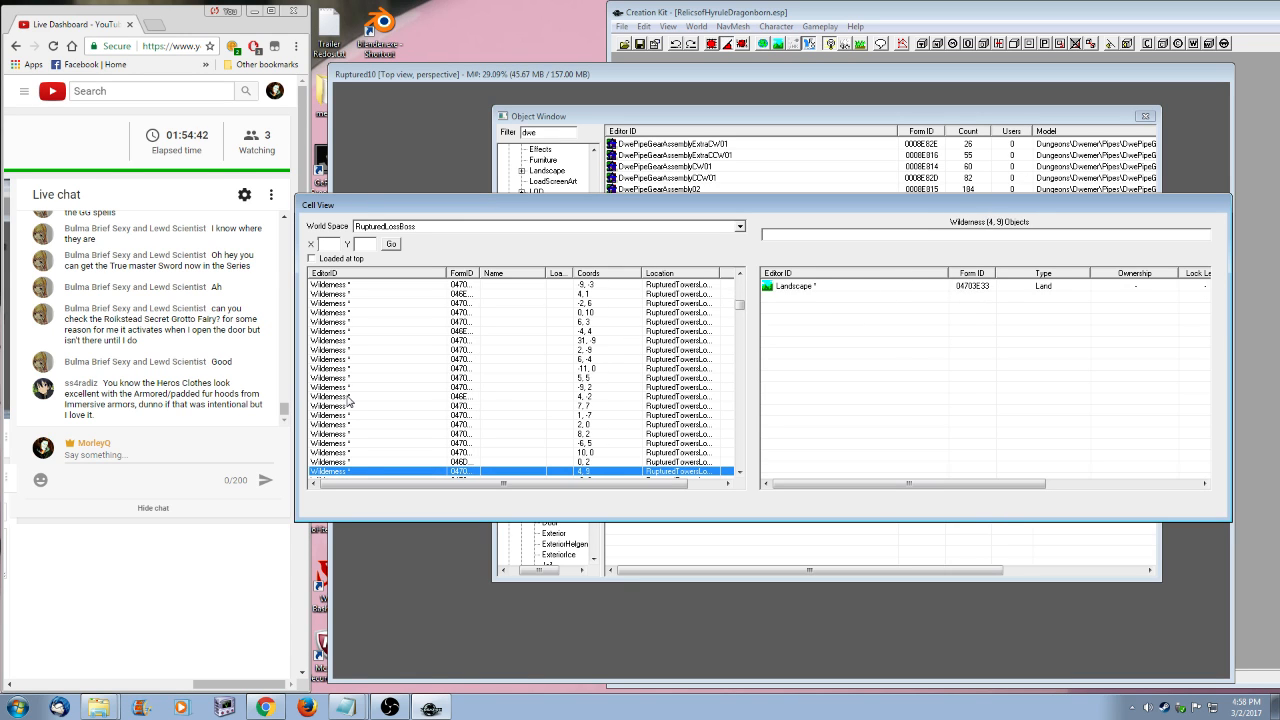
{"action": "key", "text": "Down"}
{"action": "key", "text": "Down"}
{"action": "key", "text": "Down"}
{"action": "key", "text": "Down"}
{"action": "key", "text": "Down"}
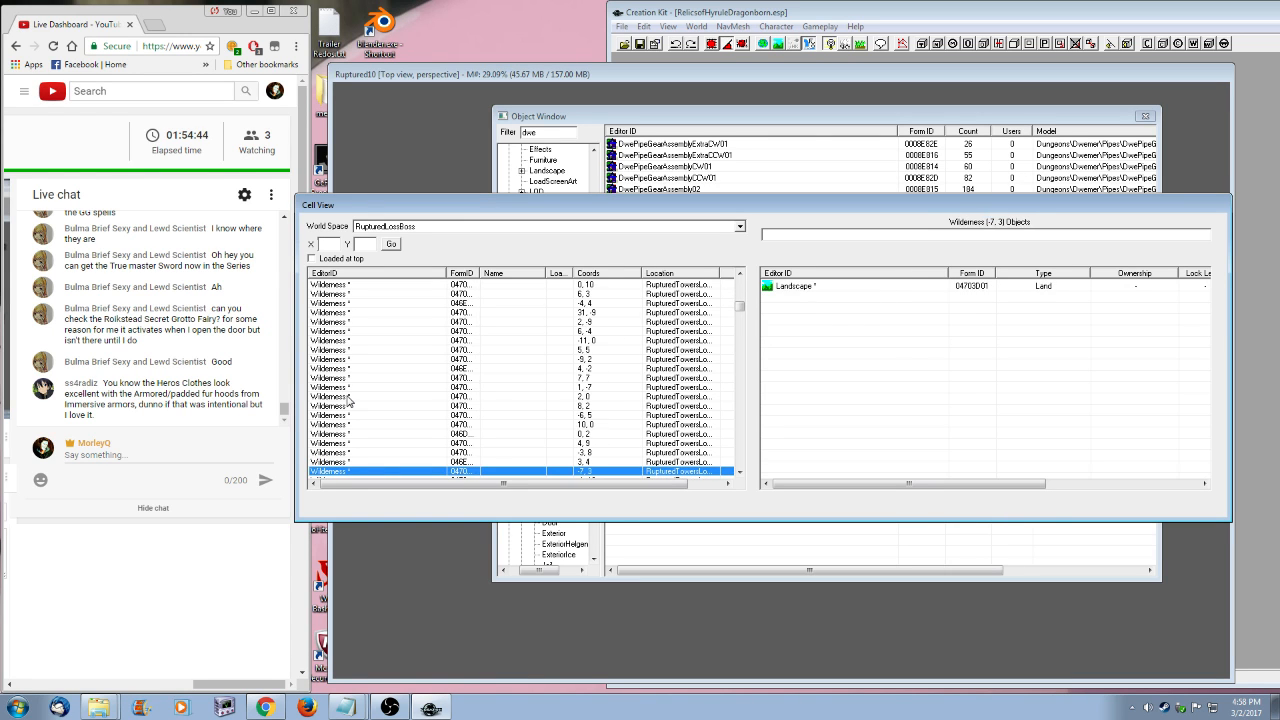
{"action": "key", "text": "Down"}
{"action": "key", "text": "Down"}
{"action": "key", "text": "Down"}
{"action": "key", "text": "Down"}
{"action": "key", "text": "Down"}
{"action": "key", "text": "Down"}
{"action": "key", "text": "Down"}
{"action": "key", "text": "Down"}
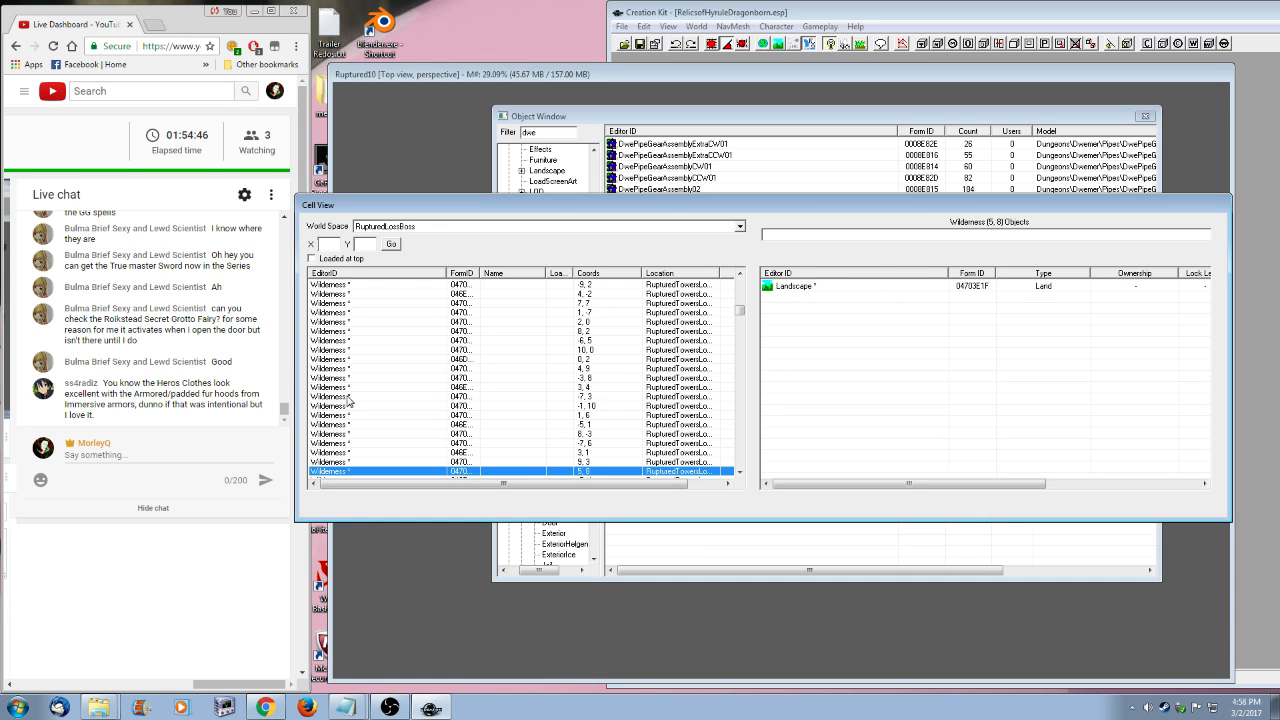
{"action": "key", "text": "Down"}
{"action": "key", "text": "Down"}
{"action": "key", "text": "Down"}
{"action": "key", "text": "Down"}
{"action": "key", "text": "Down"}
{"action": "key", "text": "Down"}
{"action": "key", "text": "Down"}
{"action": "key", "text": "Down"}
{"action": "key", "text": "Down"}
{"action": "key", "text": "Down"}
{"action": "key", "text": "Down"}
{"action": "key", "text": "Down"}
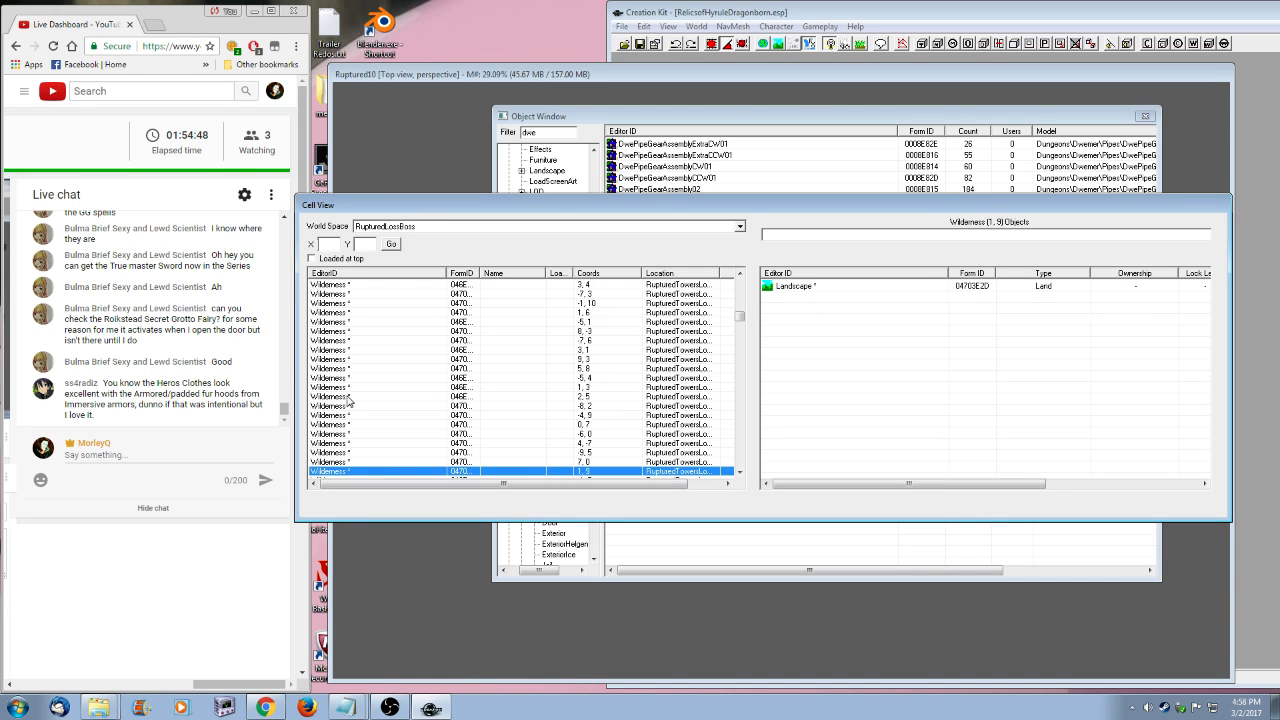
{"action": "key", "text": "Down"}
{"action": "key", "text": "Down"}
{"action": "key", "text": "Down"}
{"action": "key", "text": "Down"}
{"action": "key", "text": "Down"}
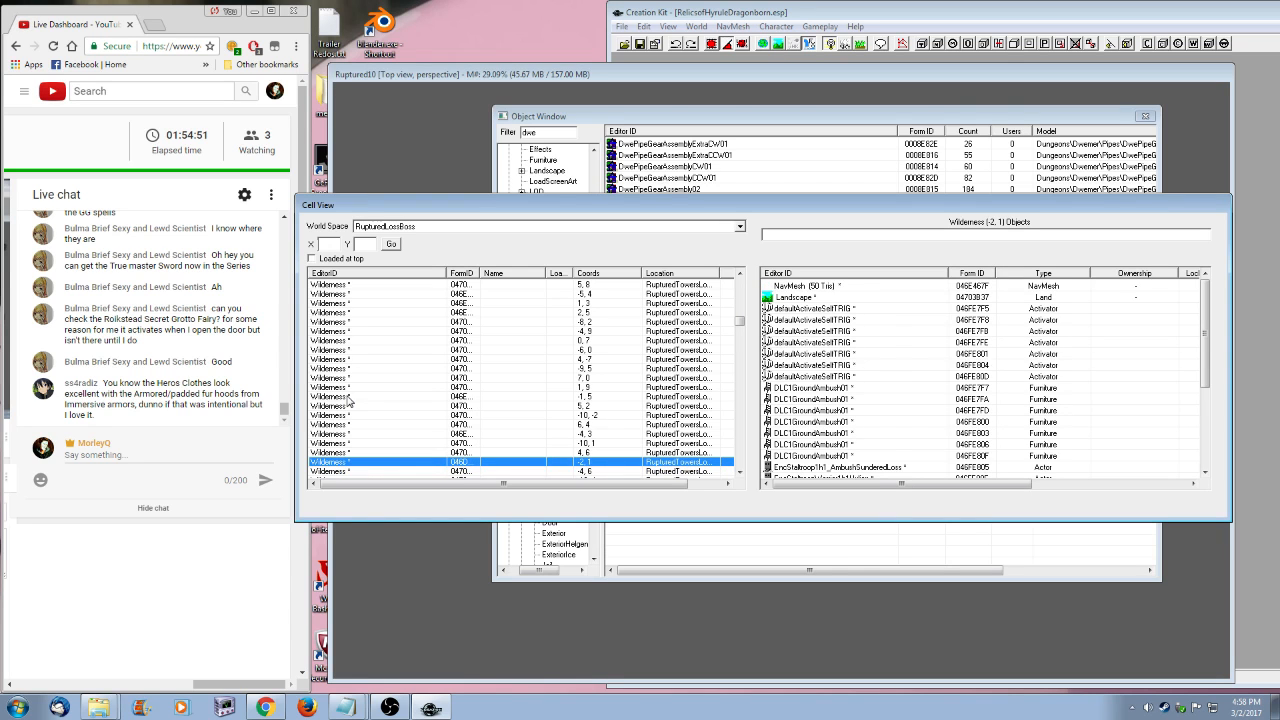
- Check the Activate Parents of the EncStaltroop1h1_AmbushSunderedLoss actor in Wilderness cell -2, 1, leaving its reference unchanged
{"action": "scroll", "coordinate": [840, 340], "scroll_direction": "down", "scroll_amount": 4}
{"action": "right_click", "coordinate": [838, 333]}
{"action": "left_click", "coordinate": [850, 354]}
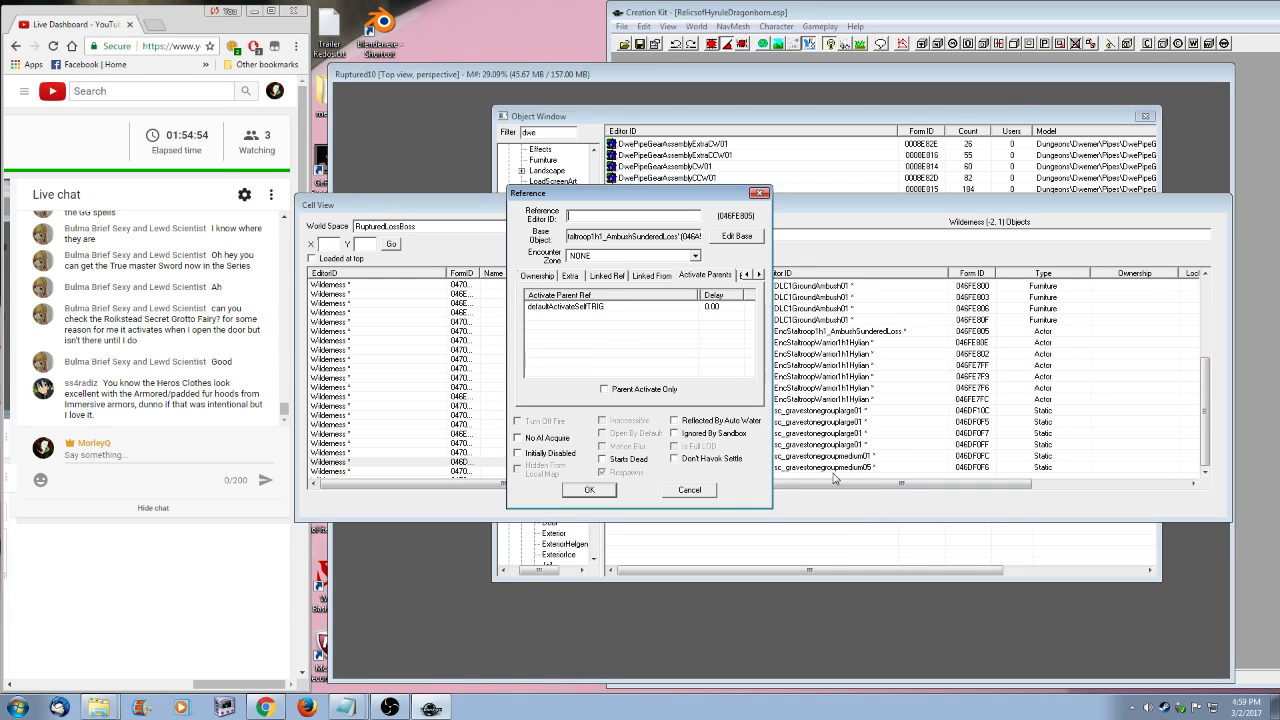
{"action": "left_click", "coordinate": [689, 490]}
- Check the Activate Parents of the first three EncStaltroopWarrior1h1Hylian actors in Wilderness cell -2, 1 without changing them
{"action": "right_click", "coordinate": [840, 342]}
{"action": "left_click", "coordinate": [850, 370]}
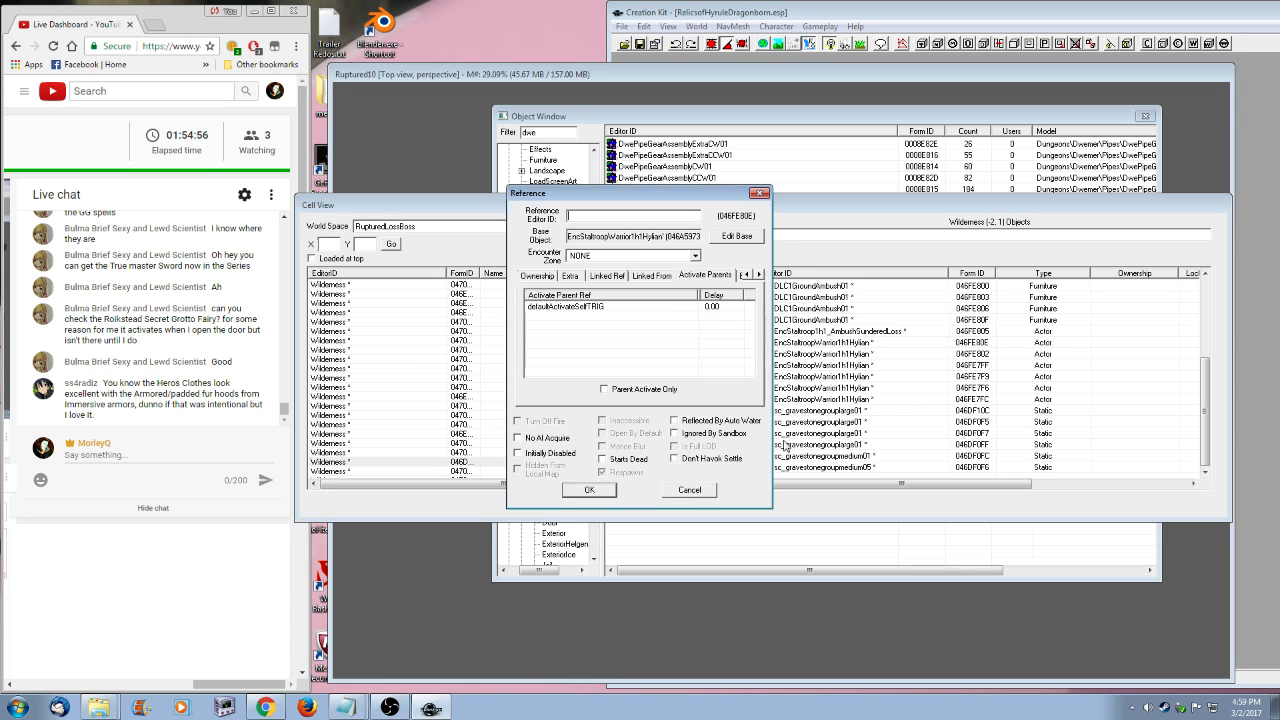
{"action": "left_click", "coordinate": [689, 490]}
{"action": "right_click", "coordinate": [840, 353]}
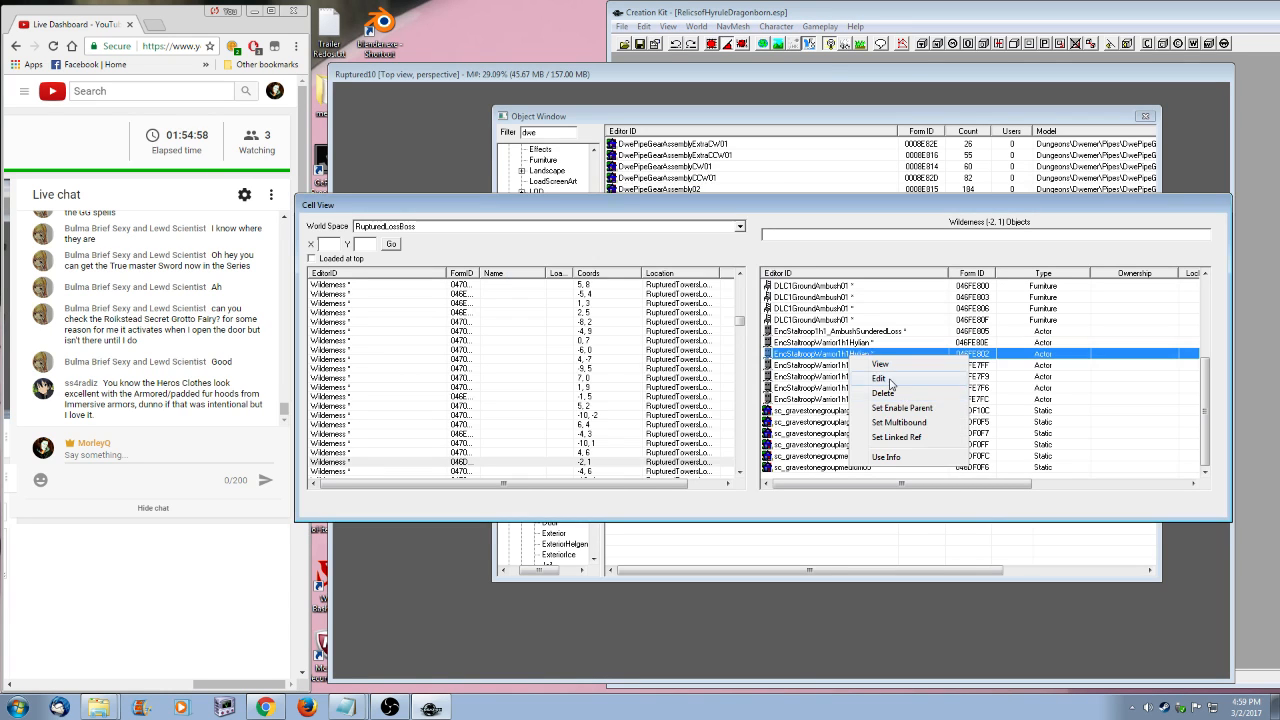
{"action": "left_click", "coordinate": [850, 380]}
{"action": "left_click", "coordinate": [689, 490]}
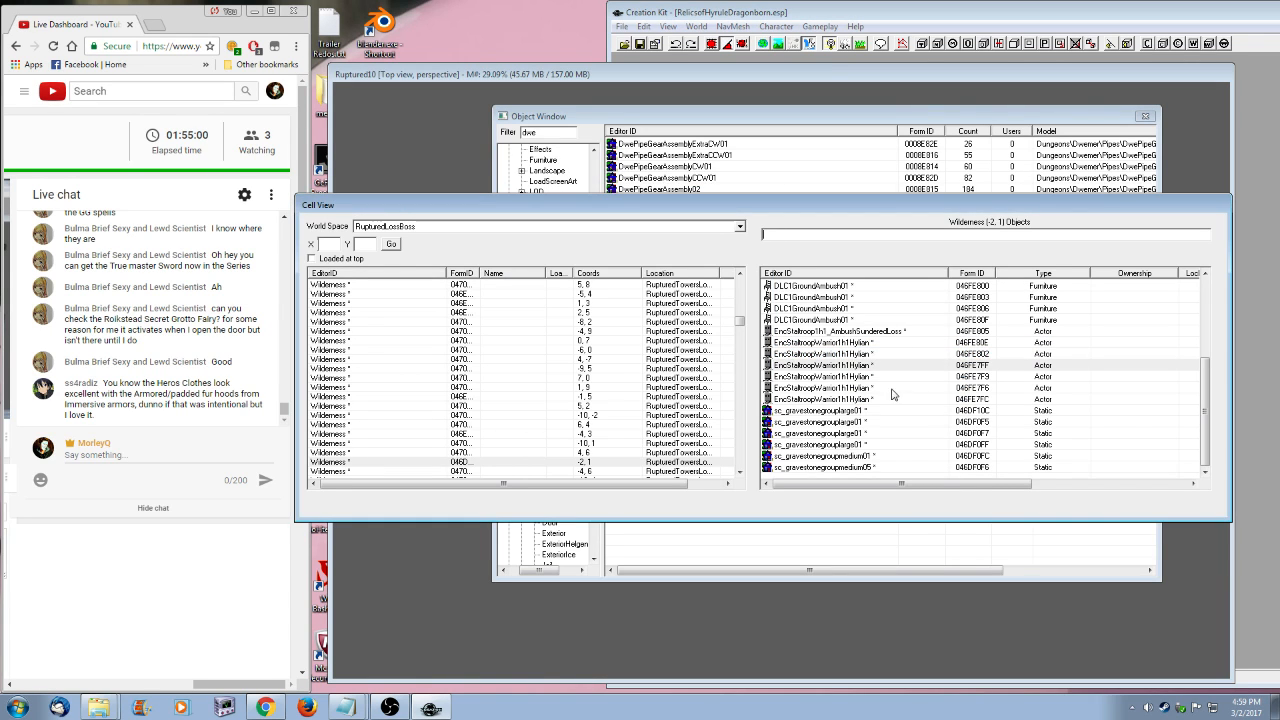
{"action": "right_click", "coordinate": [858, 366]}
{"action": "left_click", "coordinate": [875, 393]}
{"action": "left_click", "coordinate": [689, 490]}
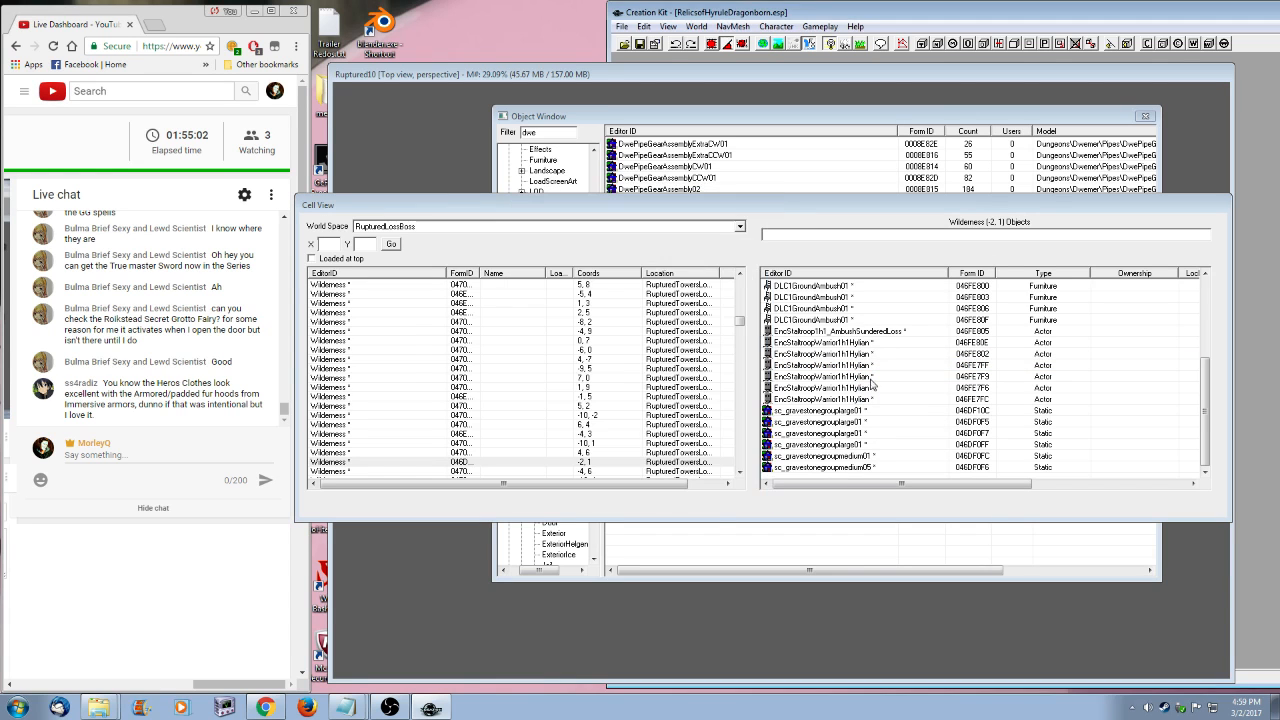
- Check the Activate Parents of the remaining three EncStaltroopWarrior1h1Hylian actors in Wilderness cell -2, 1 without changing them
{"action": "right_click", "coordinate": [866, 377]}
{"action": "left_click", "coordinate": [880, 390]}
{"action": "left_click", "coordinate": [689, 490]}
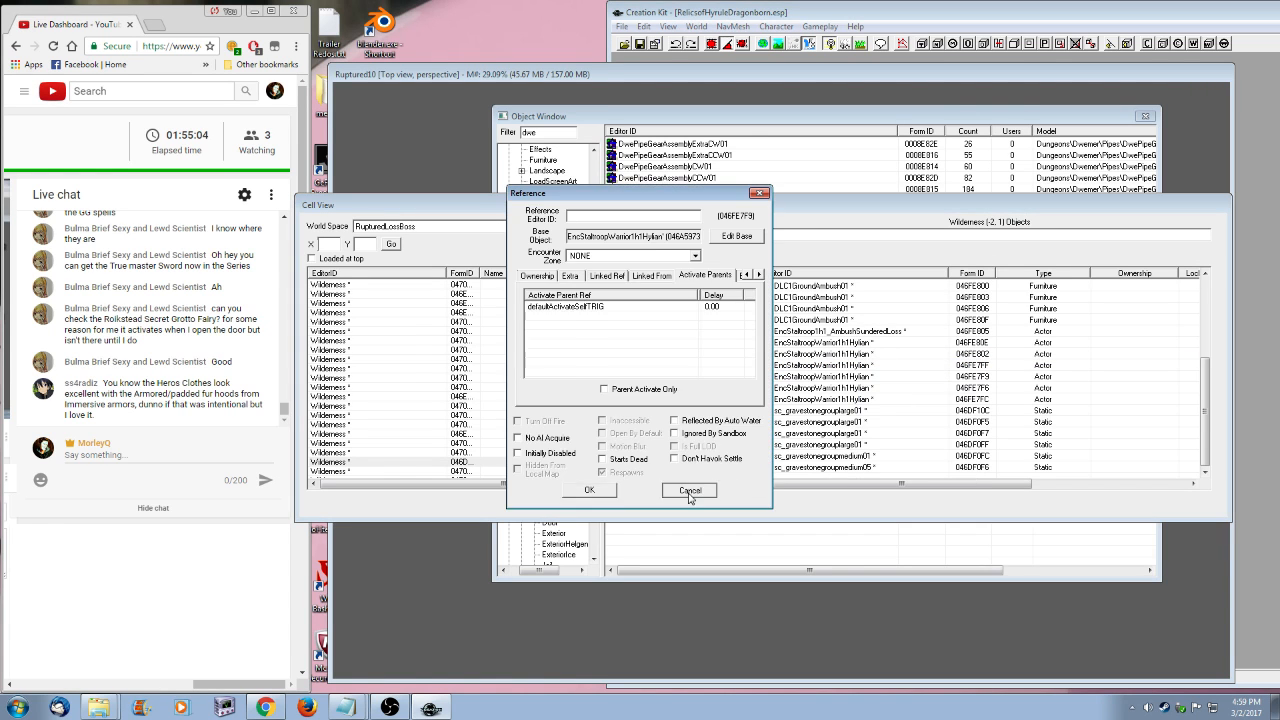
{"action": "right_click", "coordinate": [856, 388]}
{"action": "left_click", "coordinate": [880, 412]}
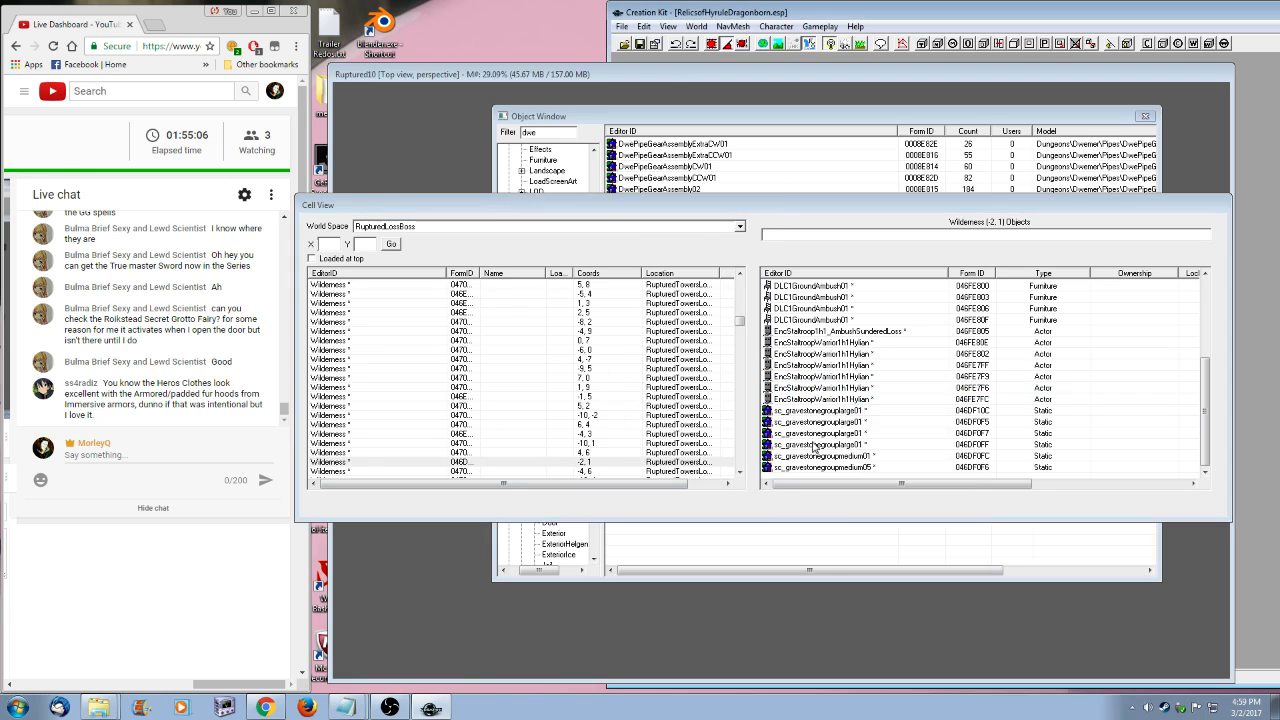
{"action": "right_click", "coordinate": [857, 400]}
{"action": "left_click", "coordinate": [878, 424]}
{"action": "left_click", "coordinate": [689, 490]}
- Go through the RupturedLossBoss Wilderness cells from -10, 4 to -1, 0, looking for more ambush actors
{"action": "left_click", "coordinate": [456, 478]}
{"action": "key", "text": "Down"}
{"action": "key", "text": "Down"}
{"action": "key", "text": "Down"}
{"action": "key", "text": "Down"}
{"action": "key", "text": "Down"}
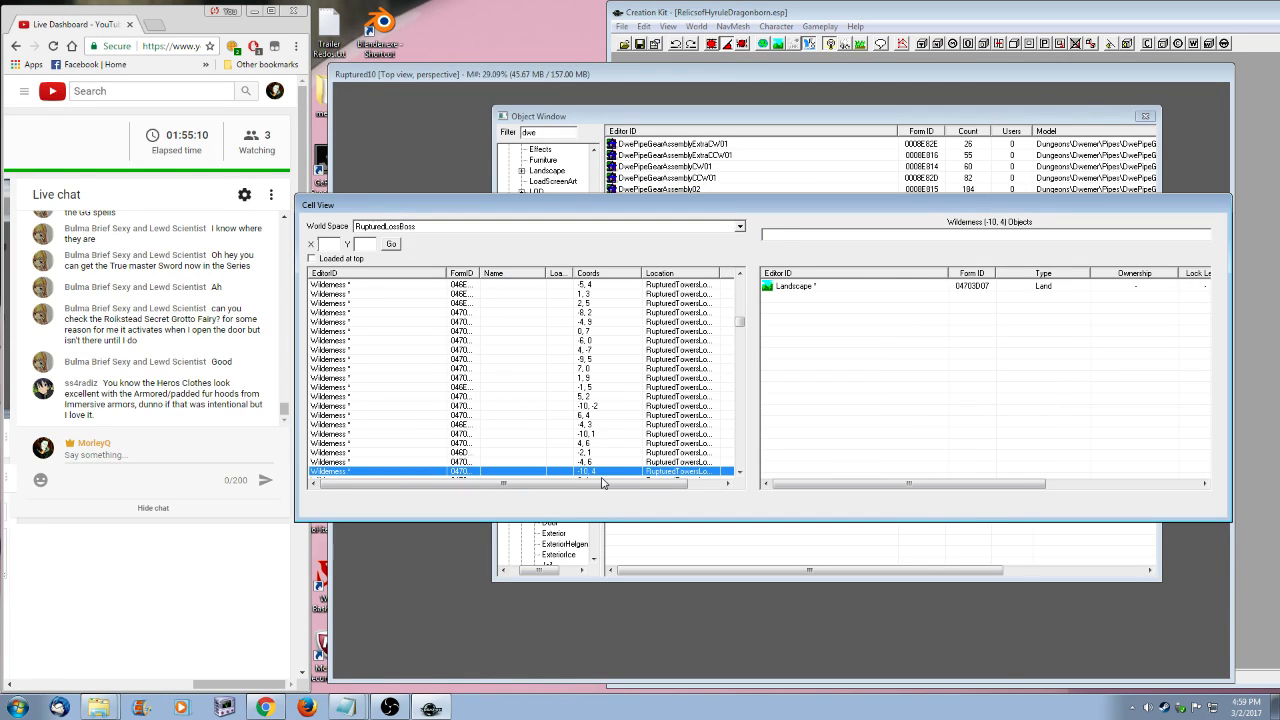
{"action": "key", "text": "Down"}
{"action": "key", "text": "Down"}
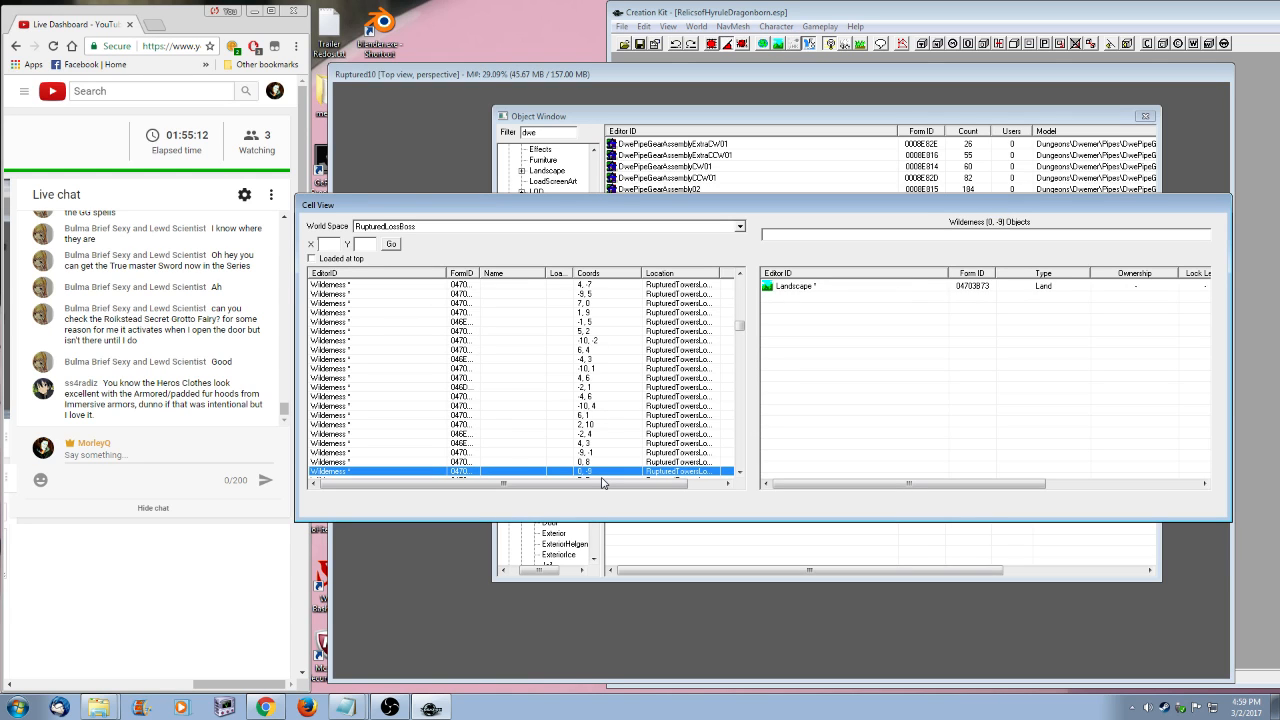
{"action": "key", "text": "Down"}
{"action": "key", "text": "Down"}
{"action": "key", "text": "Down"}
{"action": "key", "text": "Down"}
{"action": "key", "text": "Down"}
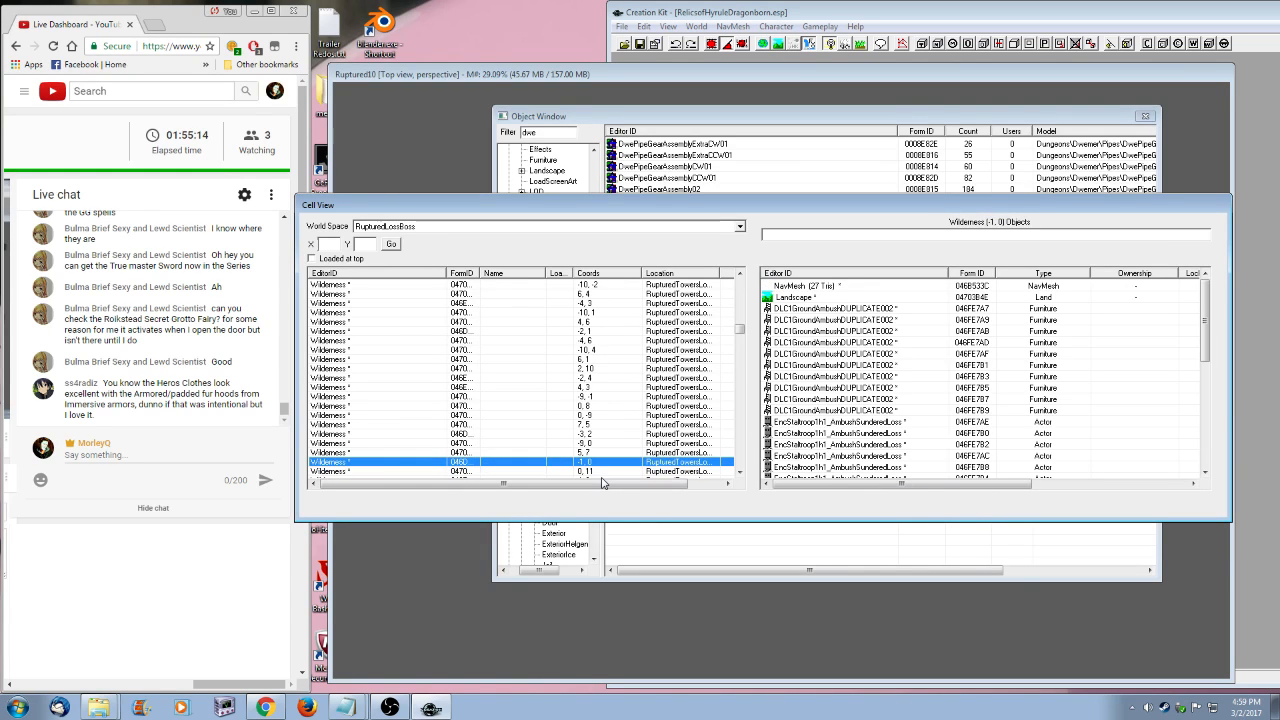
- Check the Activate Parents settings of the first two EncStaltroop1h1_AmbushSunderedLoss actors in Wilderness cell -1, 0, saving the second reference
{"action": "scroll", "coordinate": [1224, 300], "scroll_direction": "down", "scroll_amount": 3}
{"action": "right_click", "coordinate": [872, 332]}
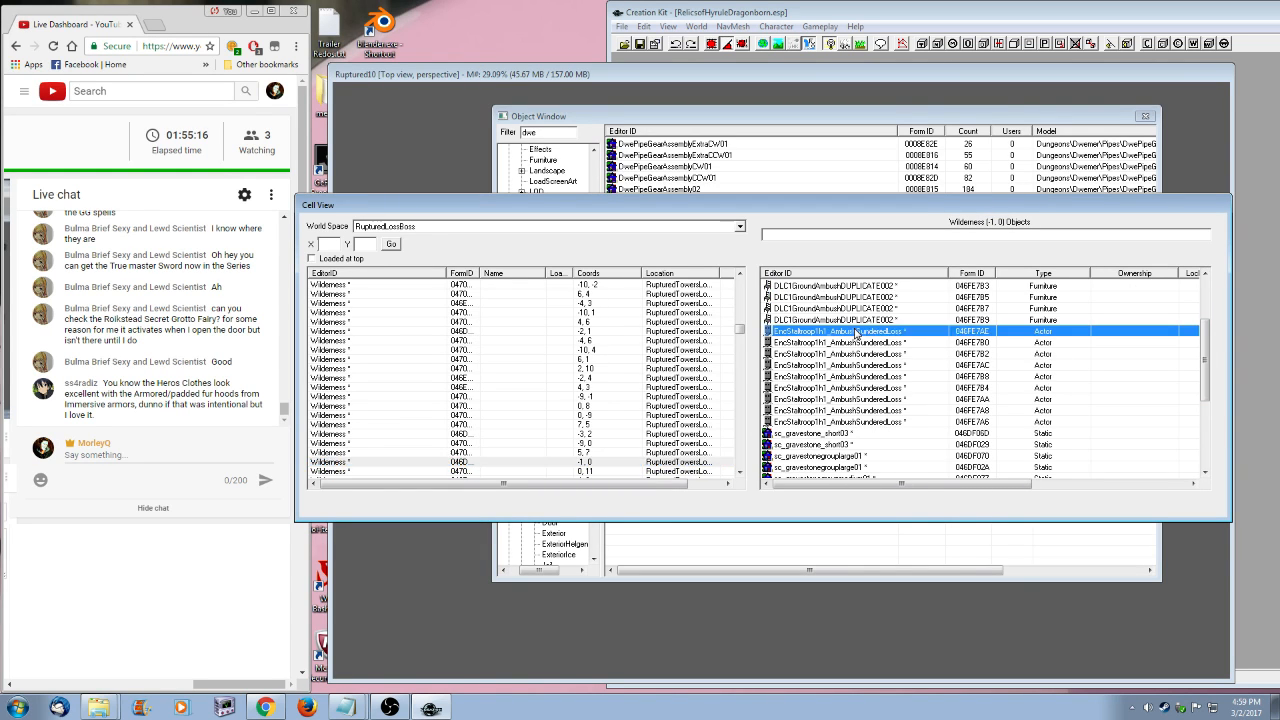
{"action": "left_click", "coordinate": [892, 352]}
{"action": "left_click", "coordinate": [690, 493]}
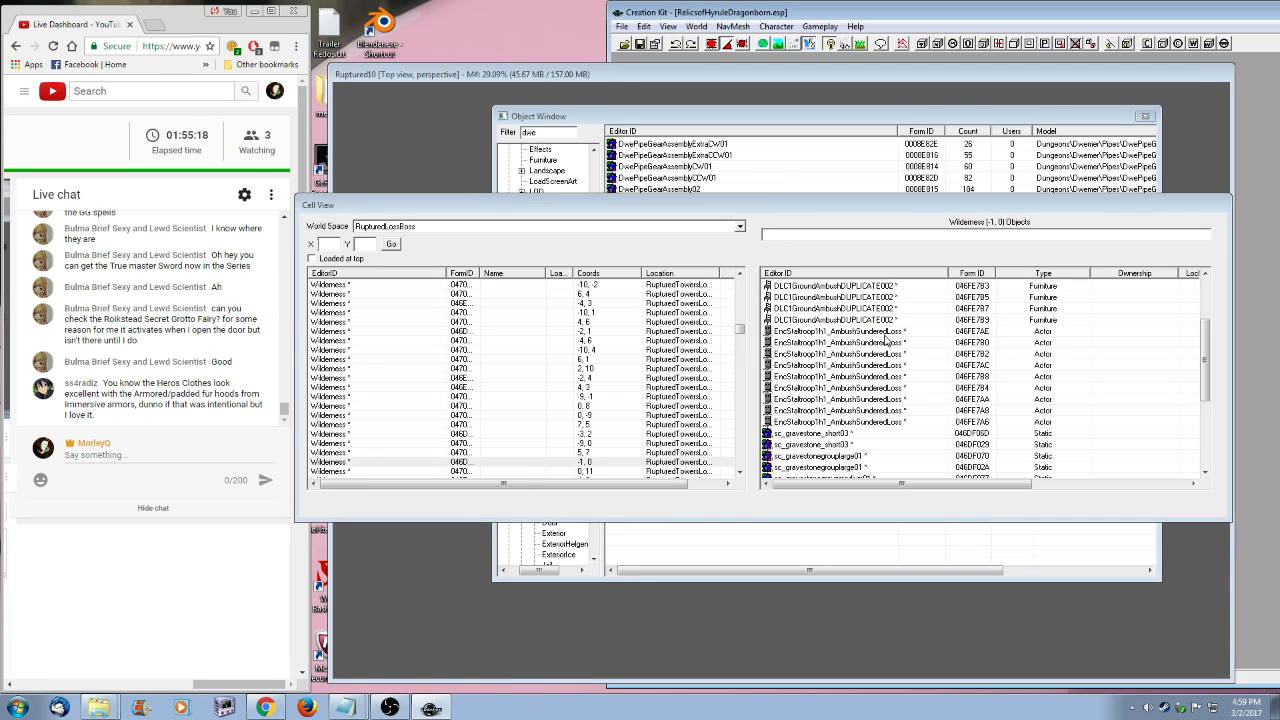
{"action": "right_click", "coordinate": [907, 343]}
{"action": "left_click", "coordinate": [914, 362]}
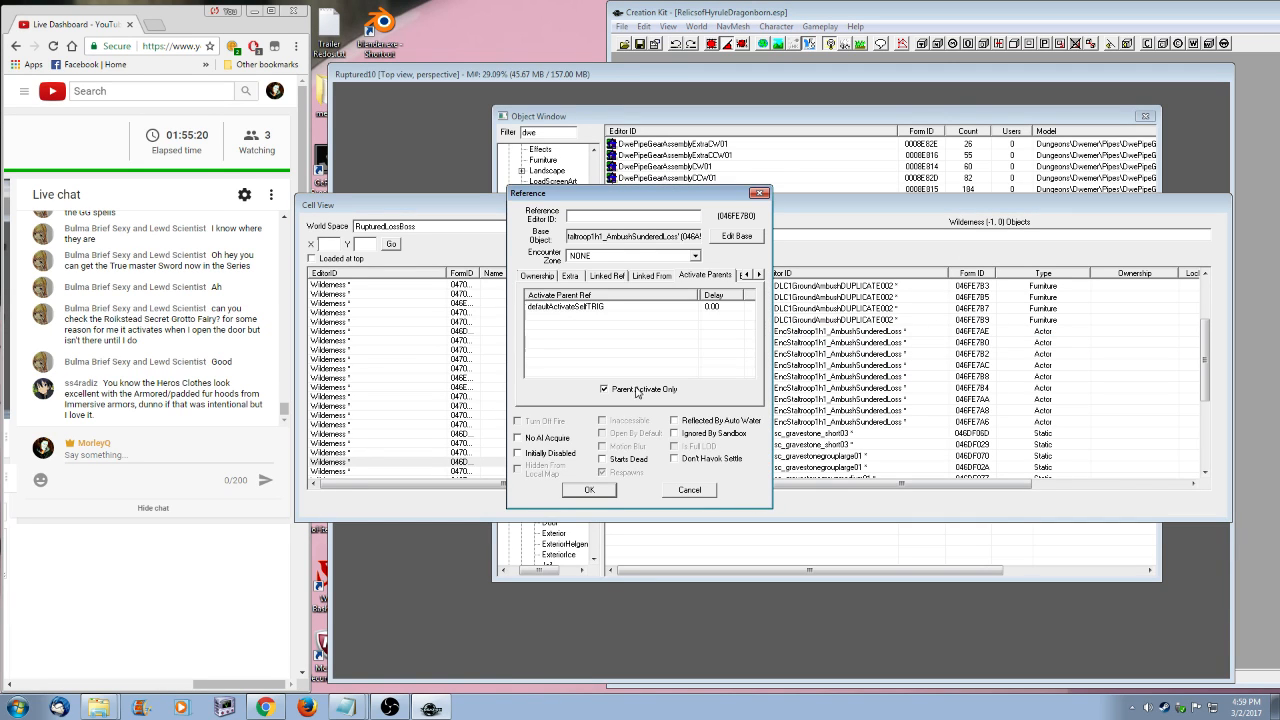
{"action": "left_click", "coordinate": [612, 488]}
- Check the Activate Parents of the third, fourth and last EncStaltroop1h1_AmbushSunderedLoss actors in Wilderness cell -1, 0
{"action": "right_click", "coordinate": [905, 354]}
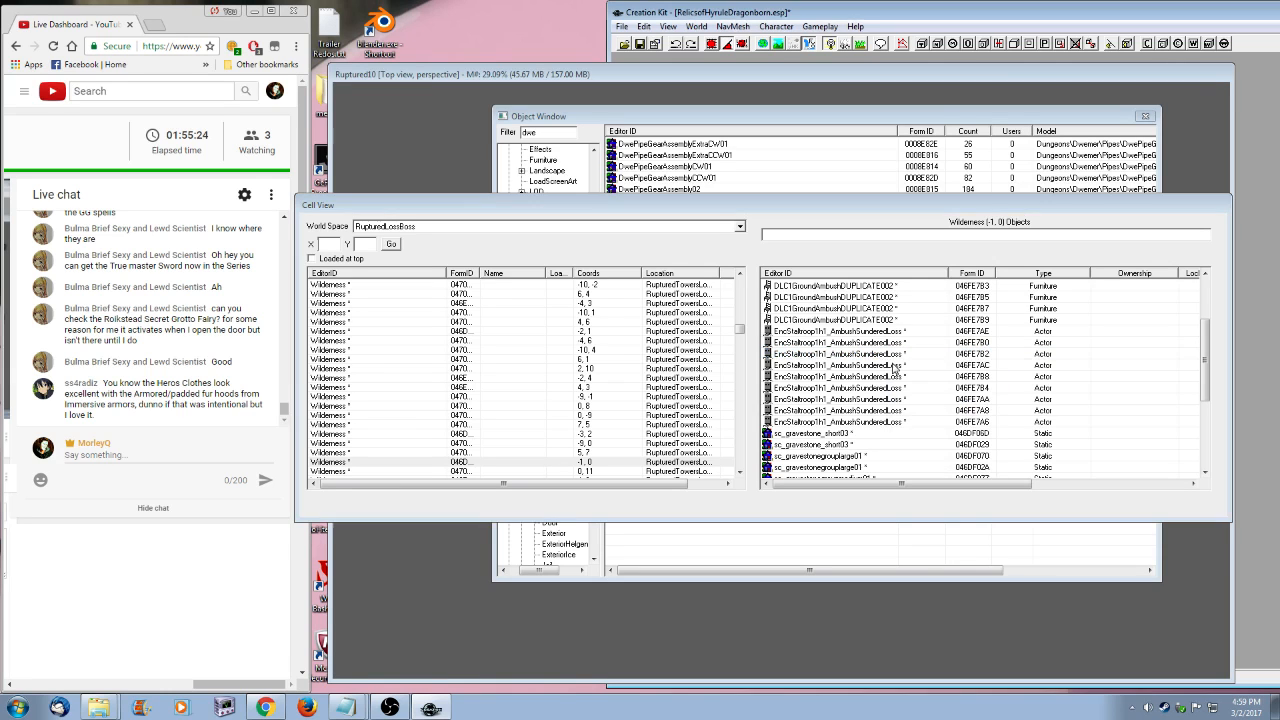
{"action": "right_click", "coordinate": [887, 365]}
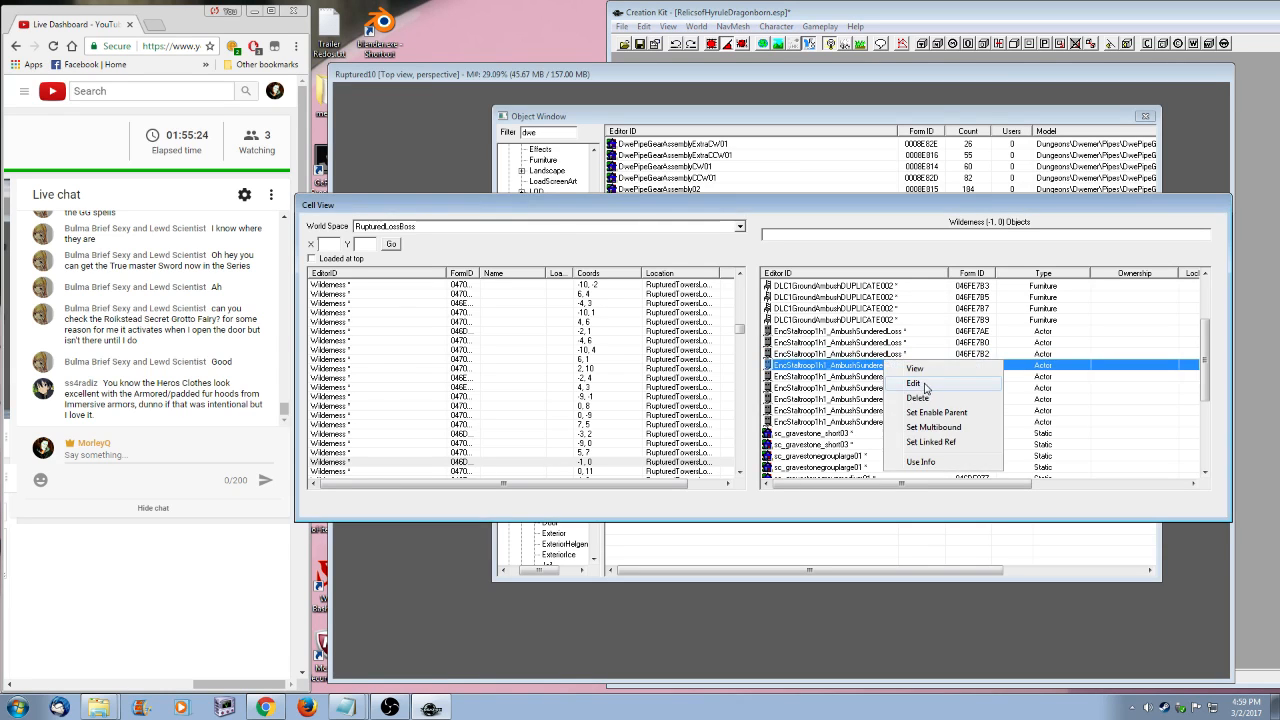
{"action": "left_click", "coordinate": [922, 387]}
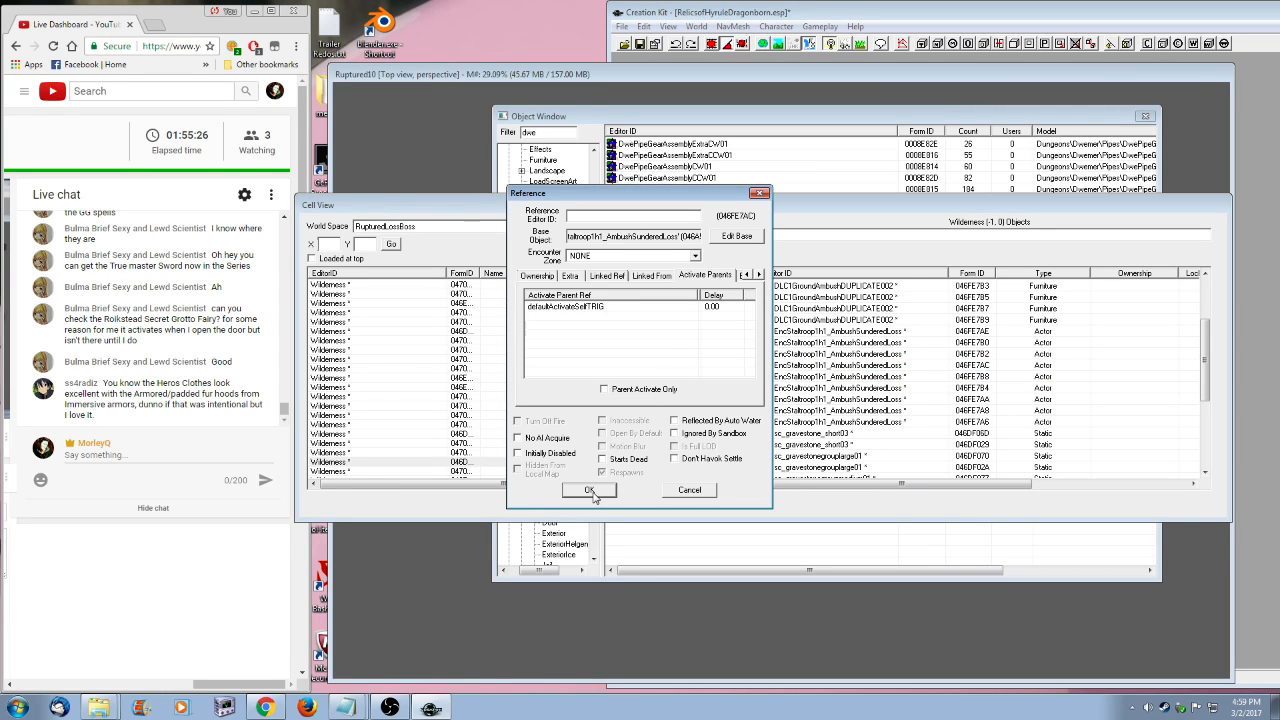
{"action": "left_click", "coordinate": [589, 490]}
{"action": "right_click", "coordinate": [875, 422]}
{"action": "left_click", "coordinate": [900, 441]}
{"action": "left_click", "coordinate": [606, 489]}
- Check the Activate Parents of the ambush actors 046FE7A8 and 046FE7AA in Wilderness cell -1, 0
{"action": "right_click", "coordinate": [877, 412]}
{"action": "left_click", "coordinate": [900, 431]}
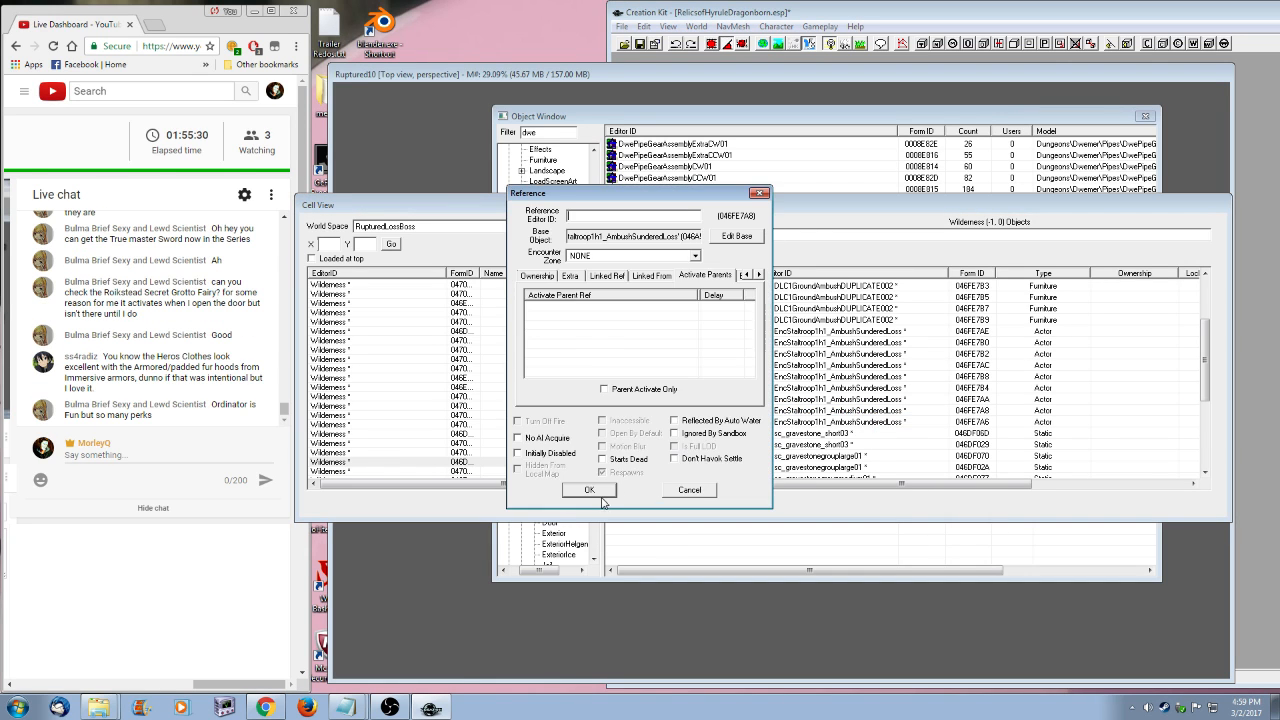
{"action": "left_click", "coordinate": [590, 491]}
{"action": "right_click", "coordinate": [879, 399]}
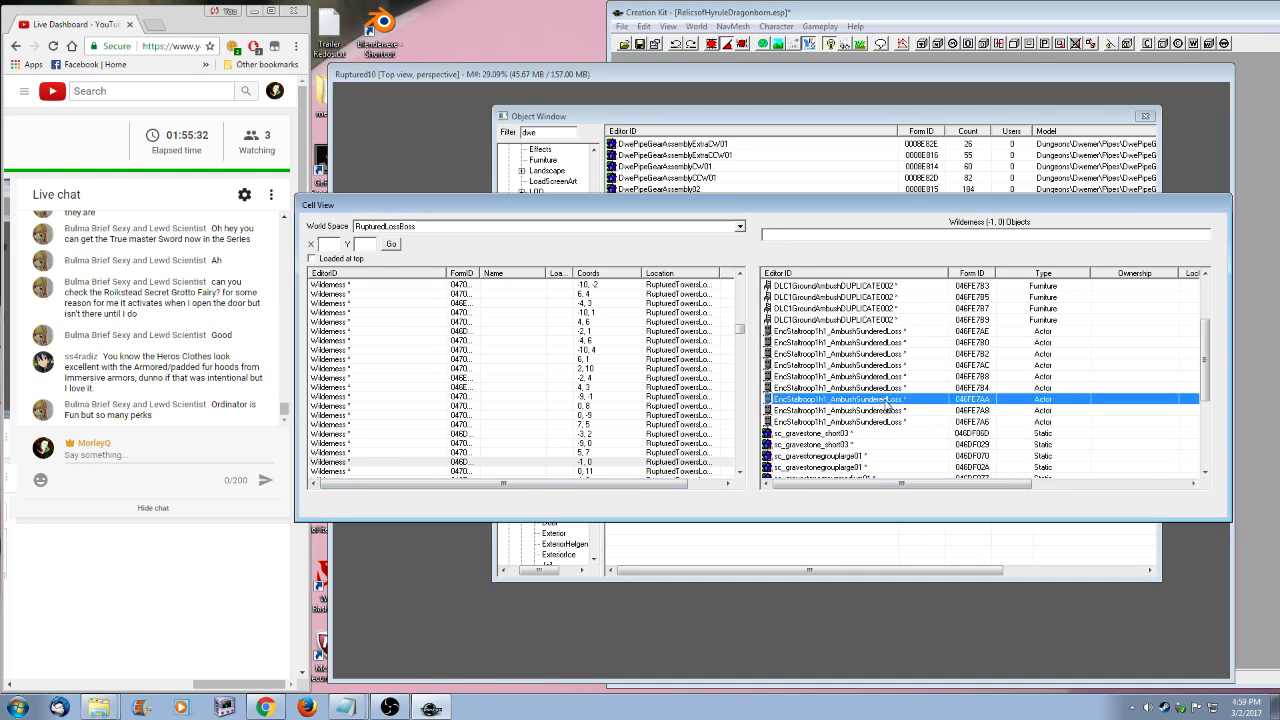
{"action": "left_click", "coordinate": [911, 423]}
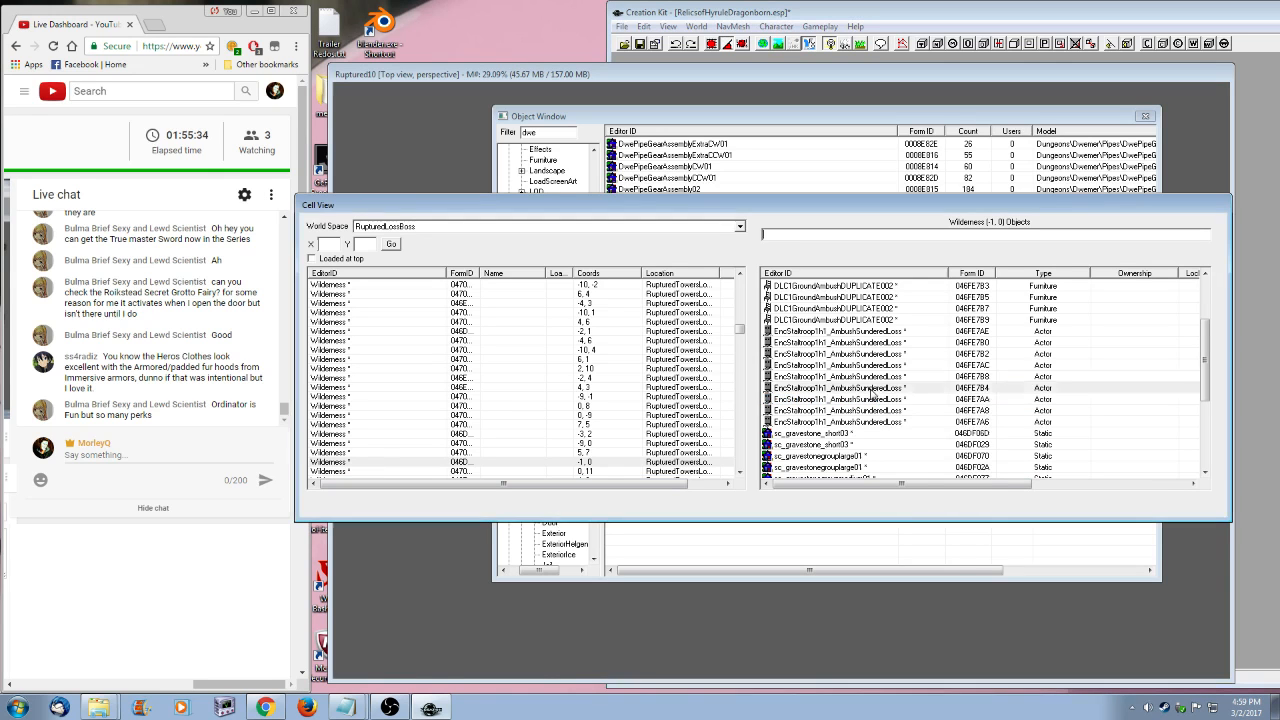
{"action": "key", "text": "Escape"}
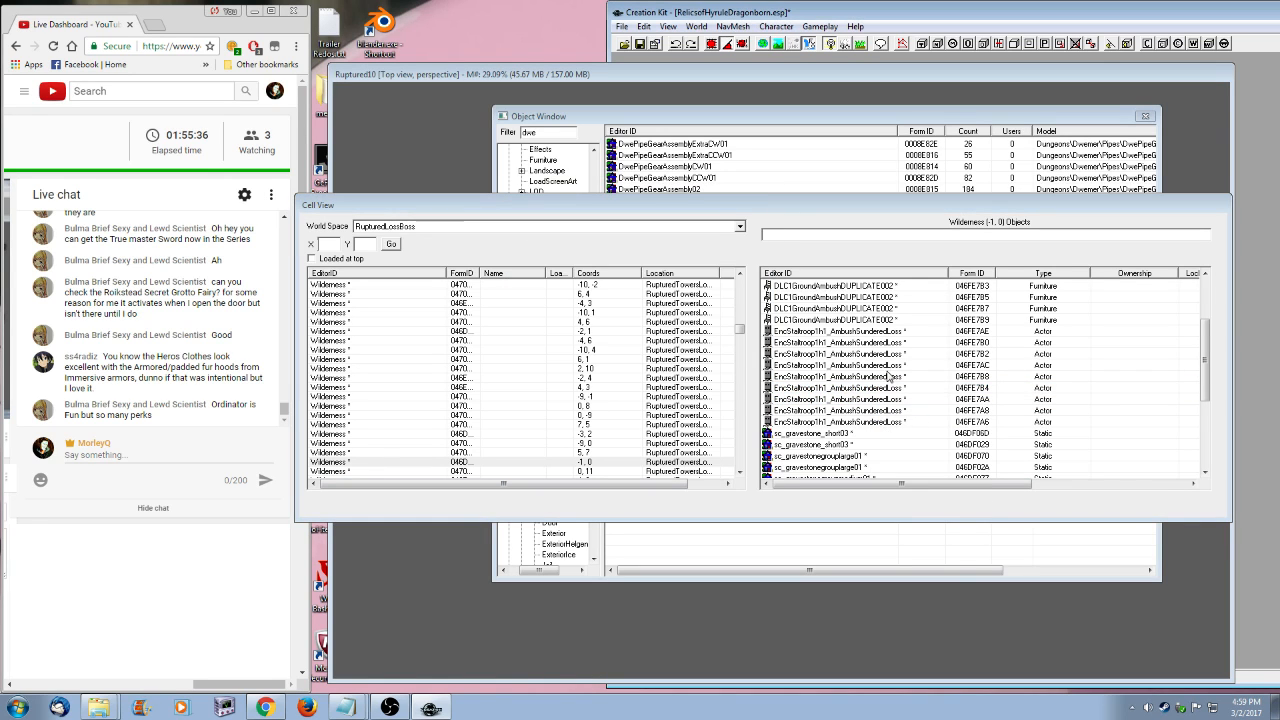
- Check the Activate Parents of the middle ambush actors in Wilderness cell -1, 0, including a second look at 046FE7AC
{"action": "right_click", "coordinate": [890, 367]}
{"action": "left_click", "coordinate": [920, 396]}
{"action": "left_click", "coordinate": [608, 491]}
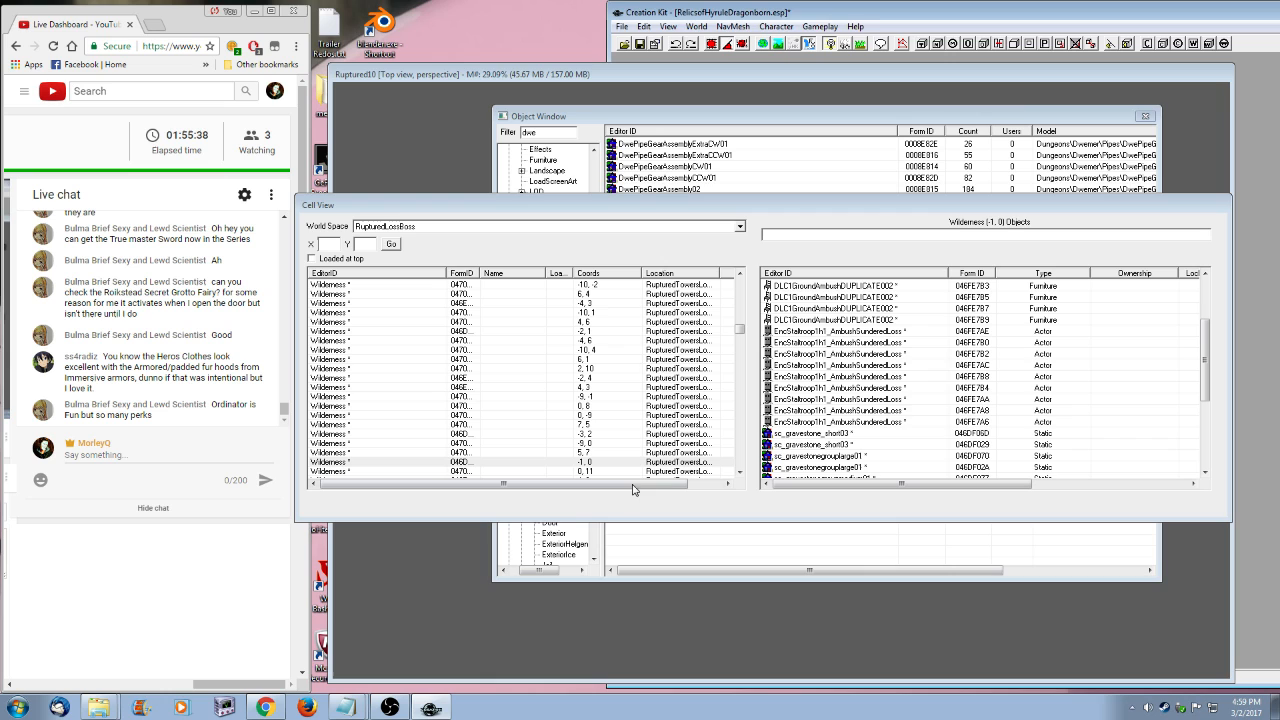
{"action": "right_click", "coordinate": [890, 368]}
{"action": "left_click", "coordinate": [921, 393]}
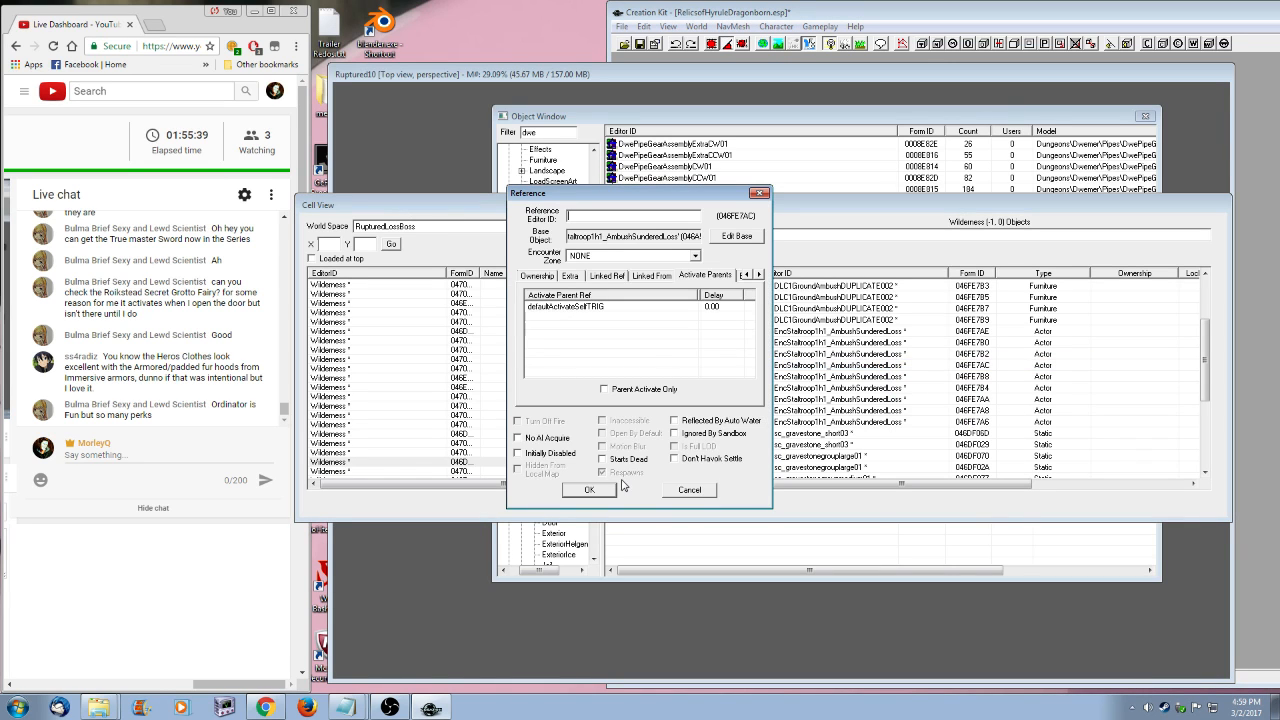
{"action": "left_click", "coordinate": [596, 489]}
- Look through the RupturedLossBoss Wilderness cells from -9, -4 to 31, 6 for ambush actors
{"action": "left_click", "coordinate": [534, 471]}
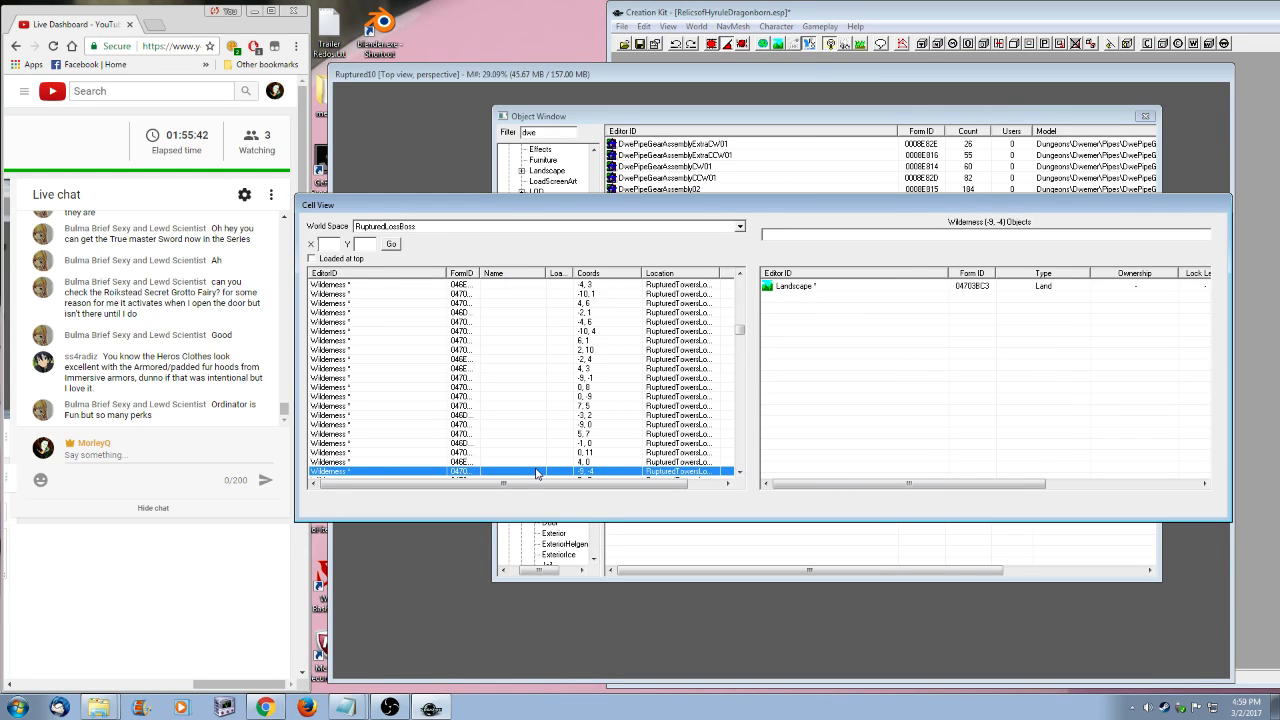
{"action": "key", "text": "Down"}
{"action": "key", "text": "Down"}
{"action": "key", "text": "Down"}
{"action": "key", "text": "Down"}
{"action": "key", "text": "Down"}
{"action": "key", "text": "Down"}
{"action": "key", "text": "Down"}
{"action": "key", "text": "Down"}
{"action": "key", "text": "Down"}
{"action": "key", "text": "Down"}
{"action": "key", "text": "Down"}
{"action": "key", "text": "Down"}
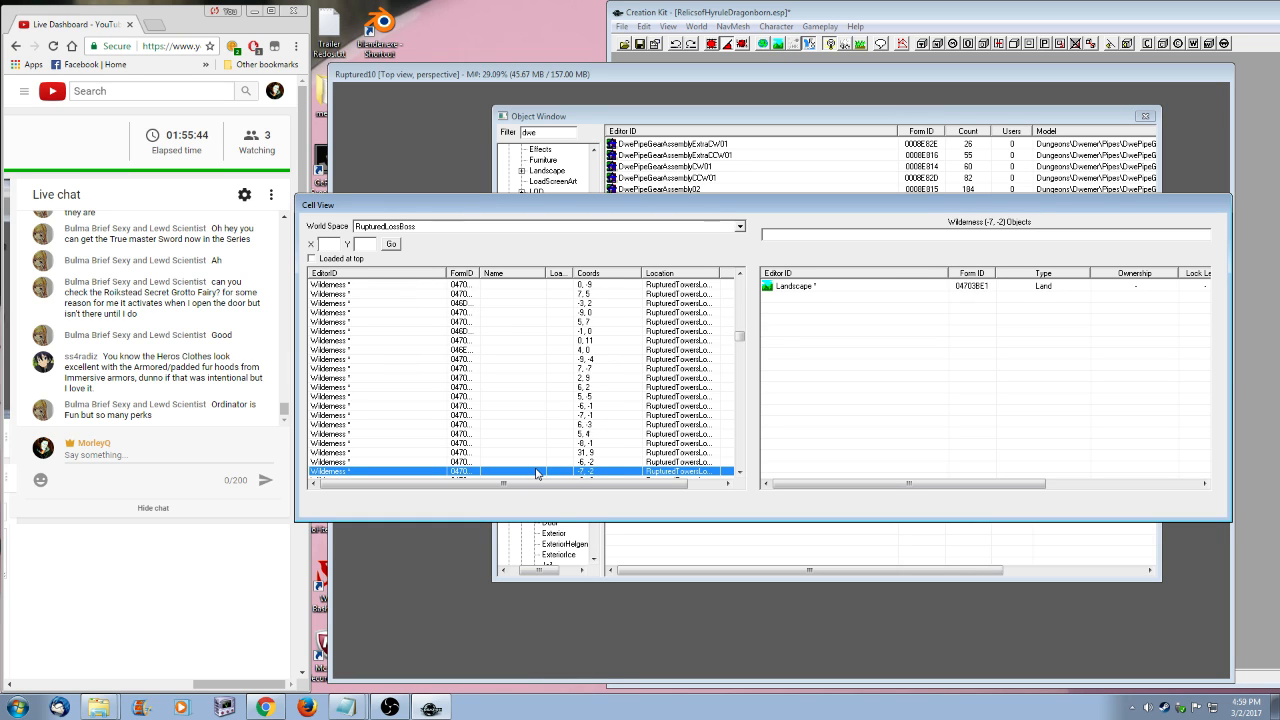
{"action": "key", "text": "Down"}
{"action": "key", "text": "Down"}
{"action": "key", "text": "Down"}
{"action": "key", "text": "Down"}
{"action": "key", "text": "Down"}
{"action": "key", "text": "Down"}
{"action": "key", "text": "Down"}
{"action": "key", "text": "Down"}
{"action": "key", "text": "Down"}
{"action": "key", "text": "Down"}
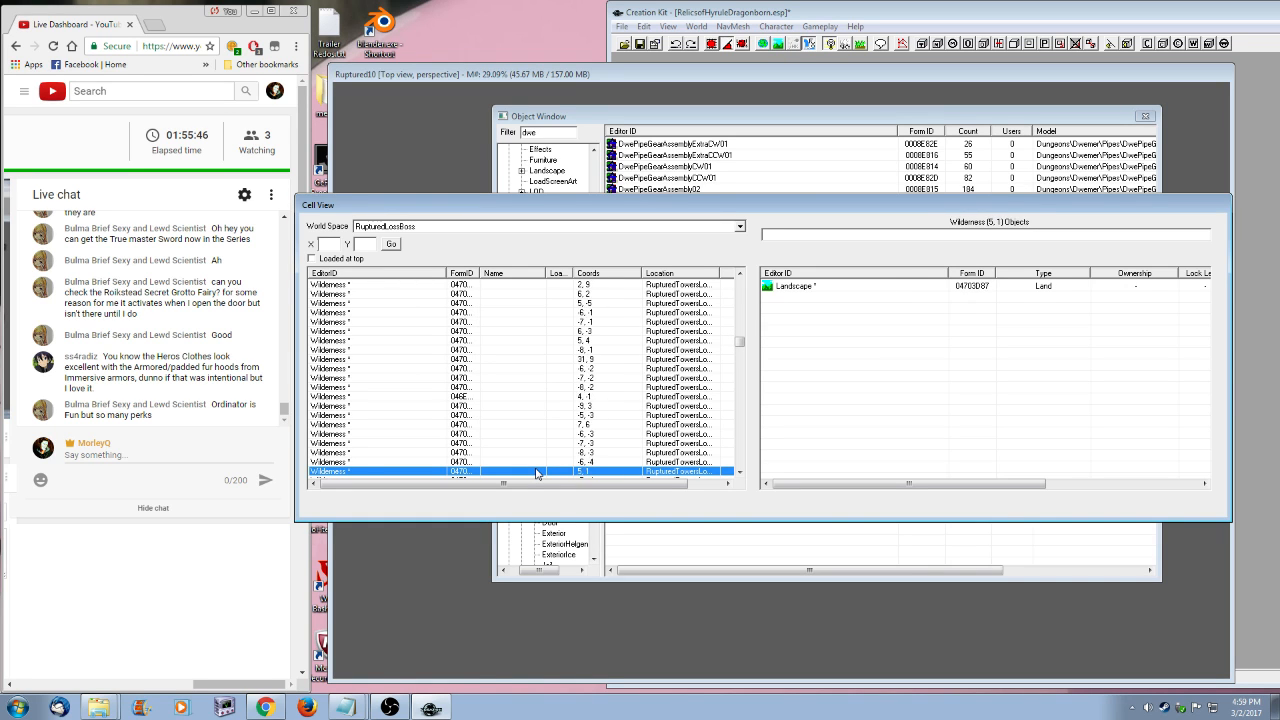
{"action": "key", "text": "Down"}
{"action": "key", "text": "Down"}
{"action": "key", "text": "Down"}
{"action": "key", "text": "Down"}
{"action": "key", "text": "Down"}
{"action": "key", "text": "Down"}
{"action": "key", "text": "Down"}
{"action": "key", "text": "Down"}
{"action": "key", "text": "Down"}
{"action": "key", "text": "Down"}
{"action": "key", "text": "Down"}
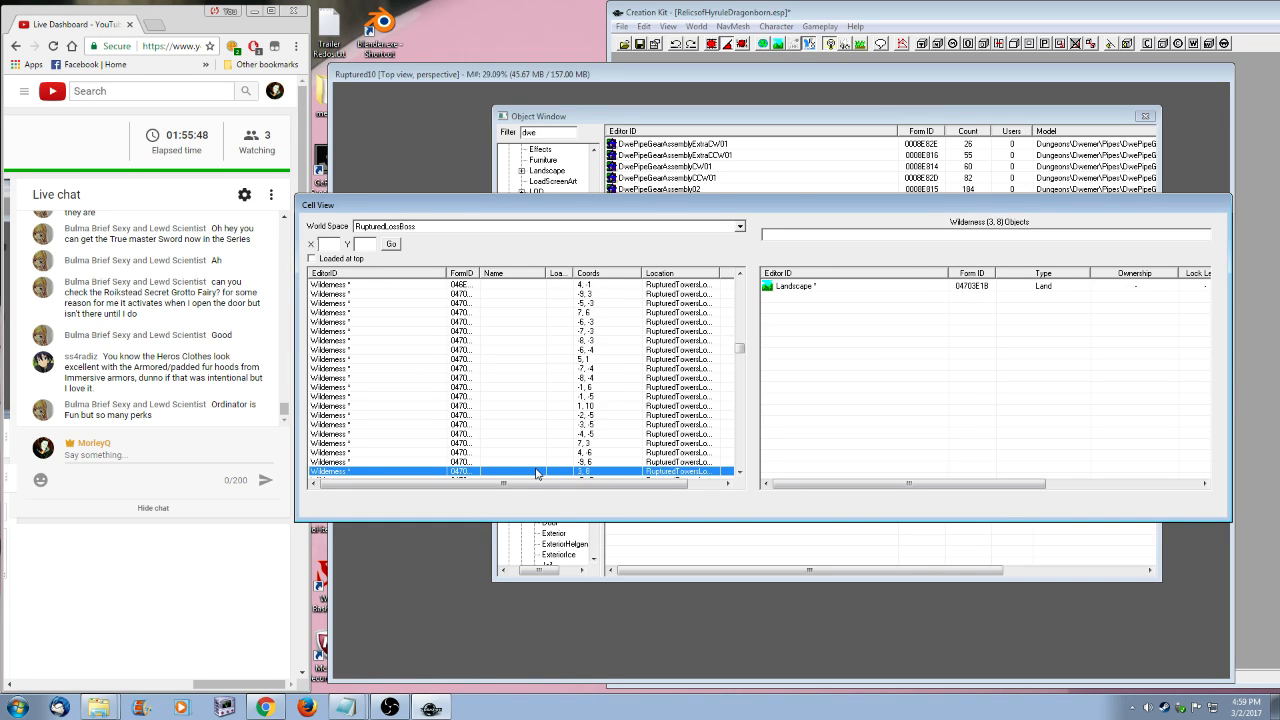
{"action": "key", "text": "Down"}
{"action": "key", "text": "Down"}
{"action": "key", "text": "Down"}
{"action": "key", "text": "Down"}
{"action": "key", "text": "Down"}
{"action": "key", "text": "Down"}
{"action": "key", "text": "Down"}
{"action": "key", "text": "Down"}
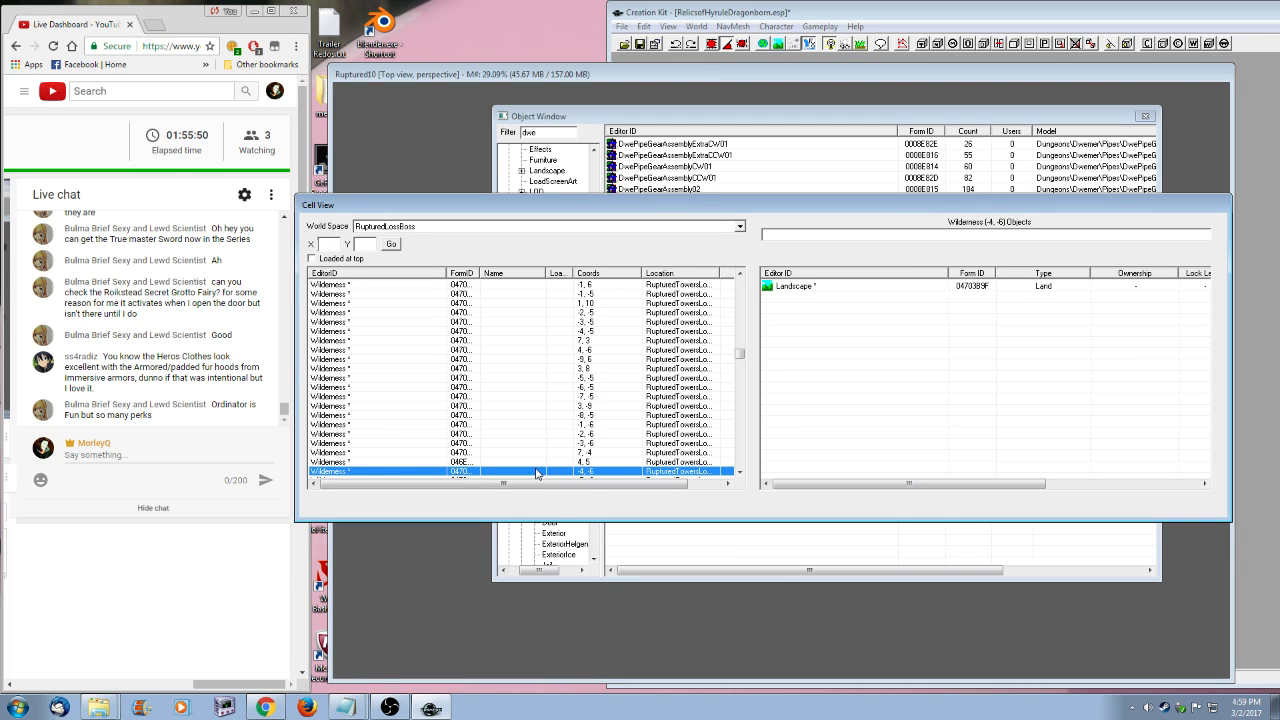
{"action": "key", "text": "Down"}
{"action": "key", "text": "Down"}
{"action": "key", "text": "Down"}
{"action": "key", "text": "Down"}
{"action": "key", "text": "Down"}
{"action": "key", "text": "Down"}
{"action": "key", "text": "Down"}
{"action": "key", "text": "Down"}
{"action": "key", "text": "Down"}
{"action": "key", "text": "Down"}
{"action": "key", "text": "Down"}
{"action": "key", "text": "Down"}
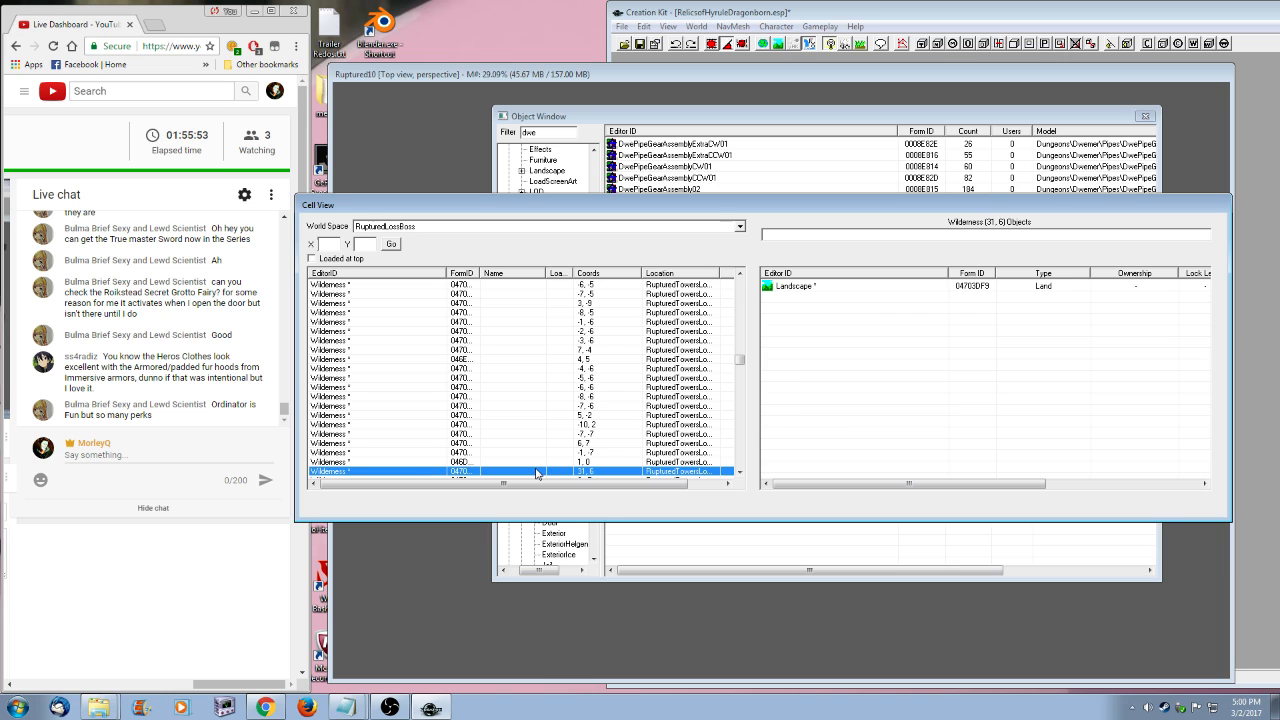
- Check the Activate Parents of the EncStaltroop1h1_AmbushSunderedLoss actor in Wilderness cell 1, 0
{"action": "left_click", "coordinate": [536, 462]}
{"action": "right_click", "coordinate": [886, 343]}
{"action": "left_click", "coordinate": [901, 362]}
{"action": "left_click", "coordinate": [692, 487]}
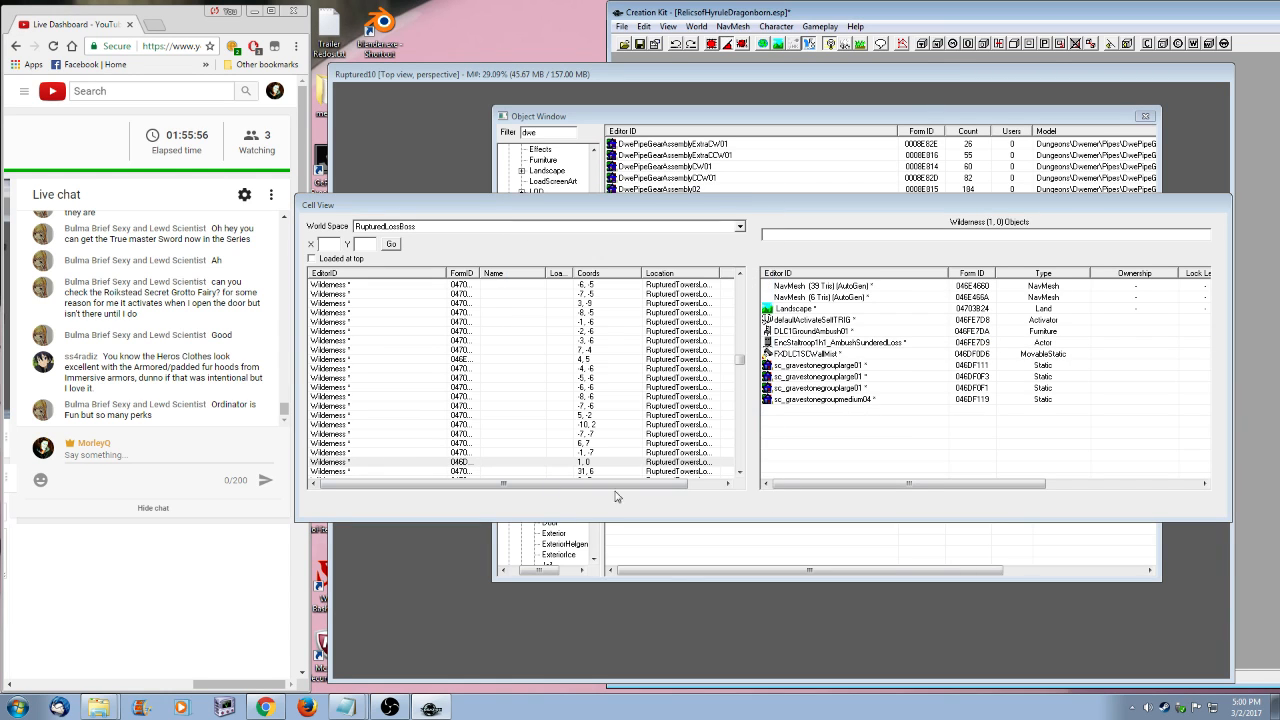
- Look through the Wilderness cells listed after 1, 0 for more ambush actors, ending on cell 0, 1
{"action": "left_click", "coordinate": [410, 472]}
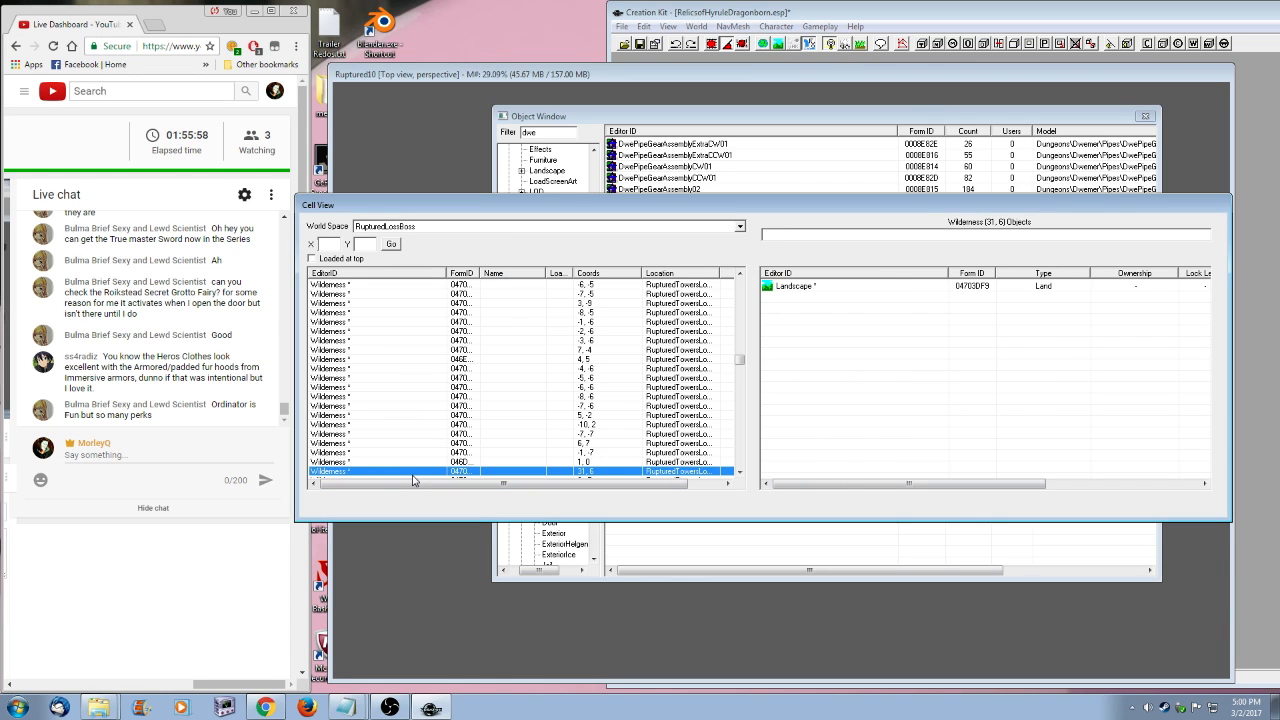
{"action": "key", "text": "Down"}
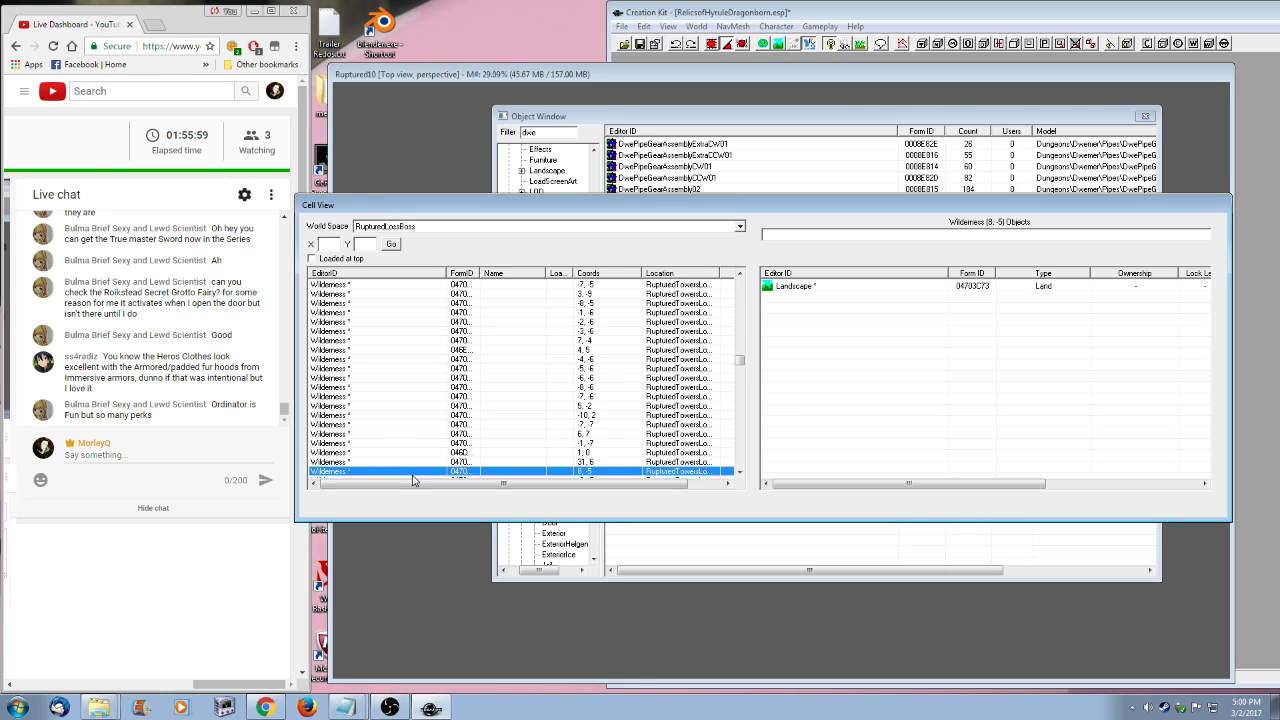
{"action": "key", "text": "Down"}
{"action": "key", "text": "Down"}
{"action": "key", "text": "Down"}
{"action": "key", "text": "Down"}
{"action": "key", "text": "Down"}
{"action": "key", "text": "Down"}
{"action": "key", "text": "Down"}
{"action": "key", "text": "Down"}
{"action": "key", "text": "Down"}
{"action": "key", "text": "Down"}
{"action": "key", "text": "Down"}
{"action": "key", "text": "Down"}
{"action": "key", "text": "Down"}
{"action": "key", "text": "Down"}
{"action": "key", "text": "Down"}
{"action": "key", "text": "Down"}
{"action": "key", "text": "Down"}
{"action": "key", "text": "Down"}
{"action": "key", "text": "Down"}
{"action": "key", "text": "Down"}
{"action": "key", "text": "Down"}
{"action": "key", "text": "Down"}
{"action": "key", "text": "Down"}
{"action": "key", "text": "Down"}
{"action": "key", "text": "Down"}
{"action": "key", "text": "Down"}
{"action": "key", "text": "Down"}
{"action": "key", "text": "Down"}
{"action": "key", "text": "Down"}
{"action": "key", "text": "Down"}
{"action": "key", "text": "Down"}
{"action": "key", "text": "Down"}
{"action": "key", "text": "Down"}
{"action": "key", "text": "Down"}
{"action": "key", "text": "Down"}
{"action": "key", "text": "Down"}
{"action": "key", "text": "Down"}
{"action": "key", "text": "Down"}
{"action": "key", "text": "Down"}
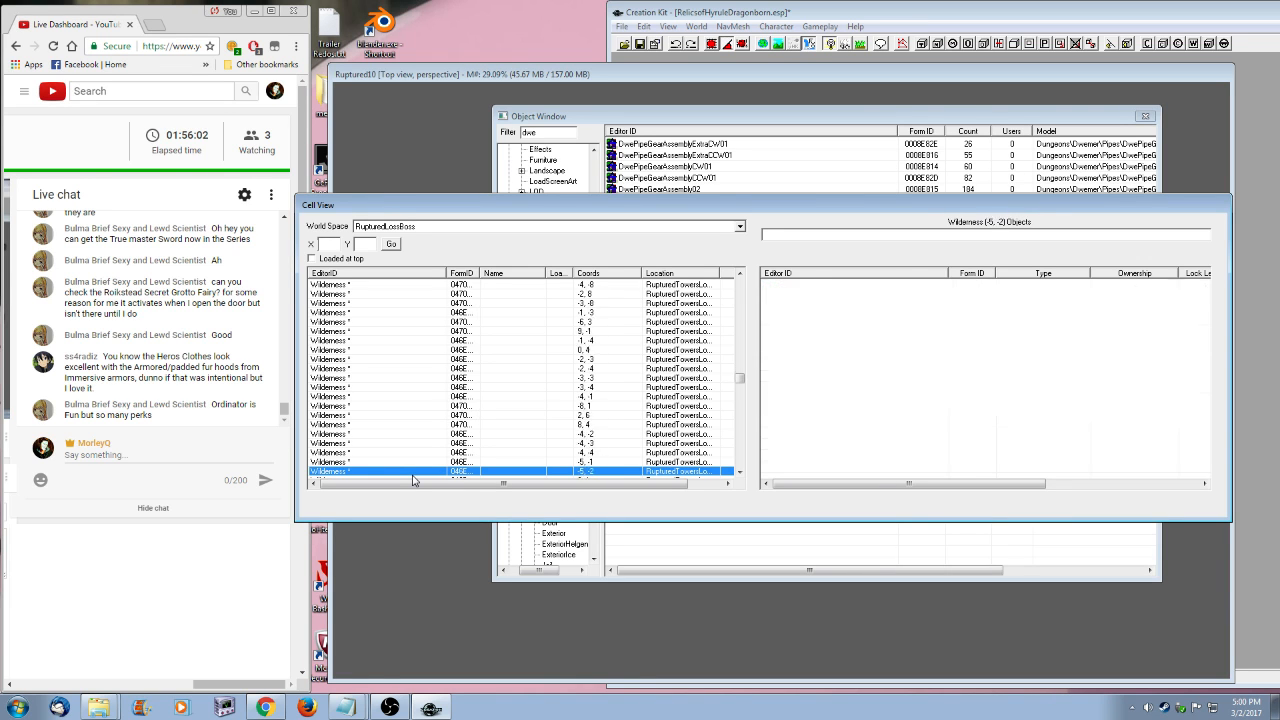
{"action": "key", "text": "Up"}
{"action": "key", "text": "Up"}
{"action": "key", "text": "Up"}
{"action": "key", "text": "Up"}
{"action": "key", "text": "Up"}
{"action": "key", "text": "Up"}
{"action": "key", "text": "Up"}
{"action": "key", "text": "Up"}
{"action": "key", "text": "Up"}
{"action": "key", "text": "Up"}
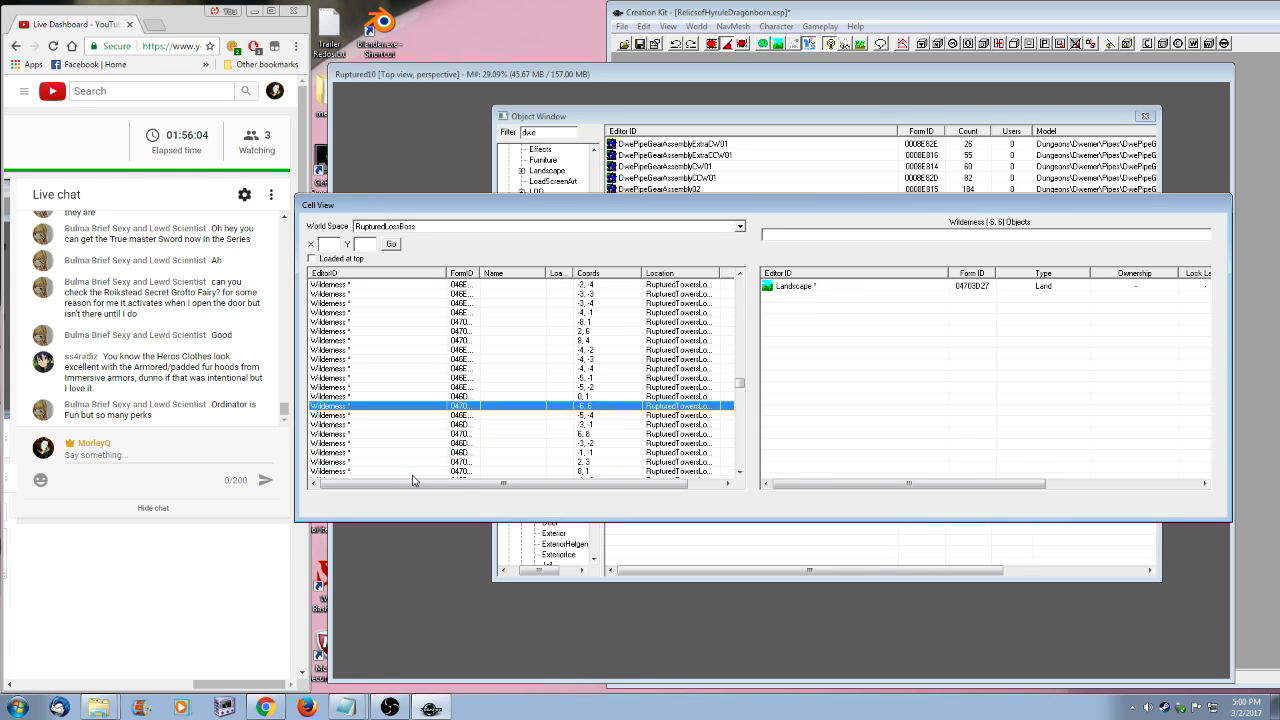
{"action": "key", "text": "Down"}
{"action": "key", "text": "Down"}
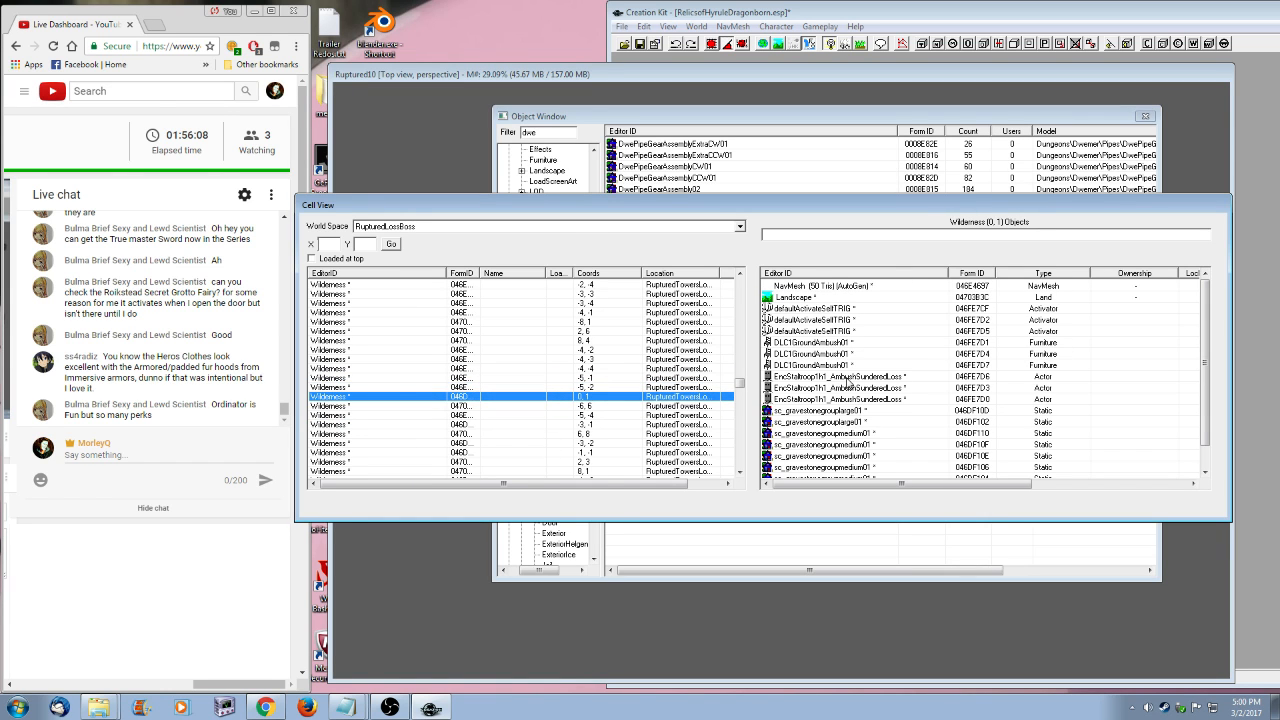
- Check the Activate Parents of the three EncStaltroop1h1_AmbushSunderedLoss actors in Wilderness cell 0, 1
{"action": "double_click", "coordinate": [845, 382]}
{"action": "left_click", "coordinate": [690, 492]}
{"action": "right_click", "coordinate": [858, 388]}
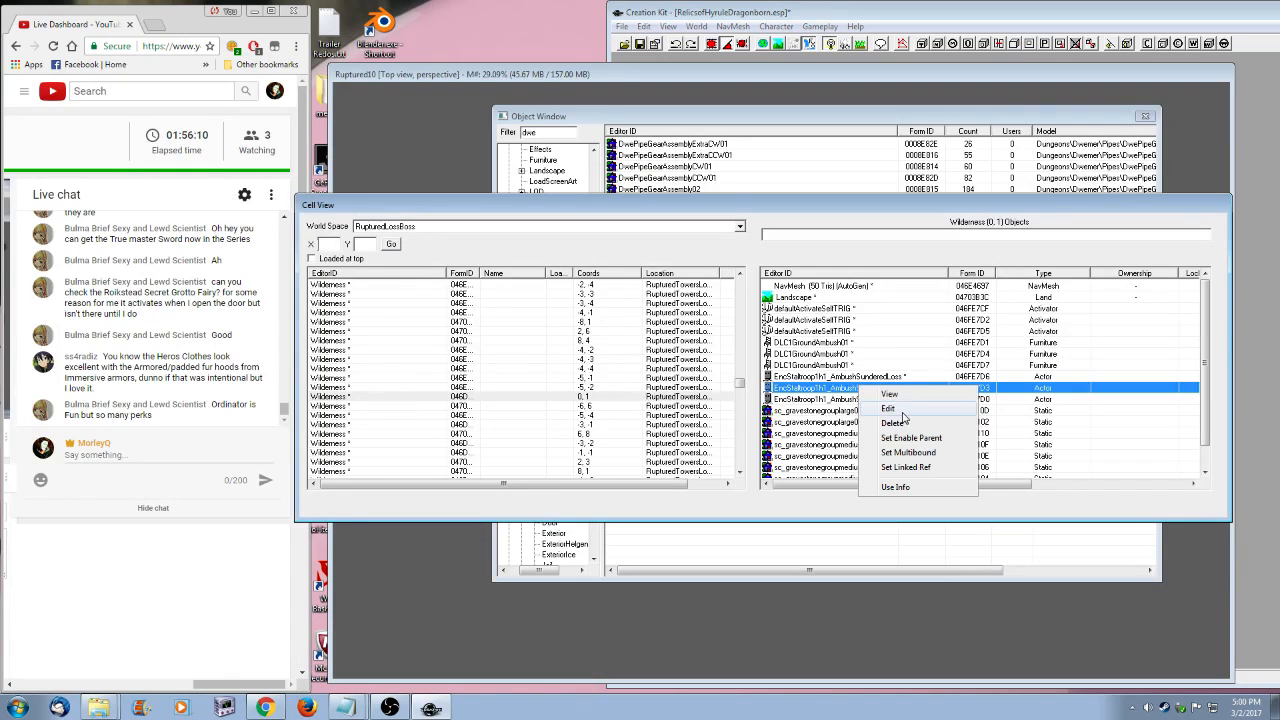
{"action": "left_click", "coordinate": [903, 412]}
{"action": "left_click", "coordinate": [706, 489]}
{"action": "right_click", "coordinate": [885, 402]}
{"action": "left_click", "coordinate": [907, 425]}
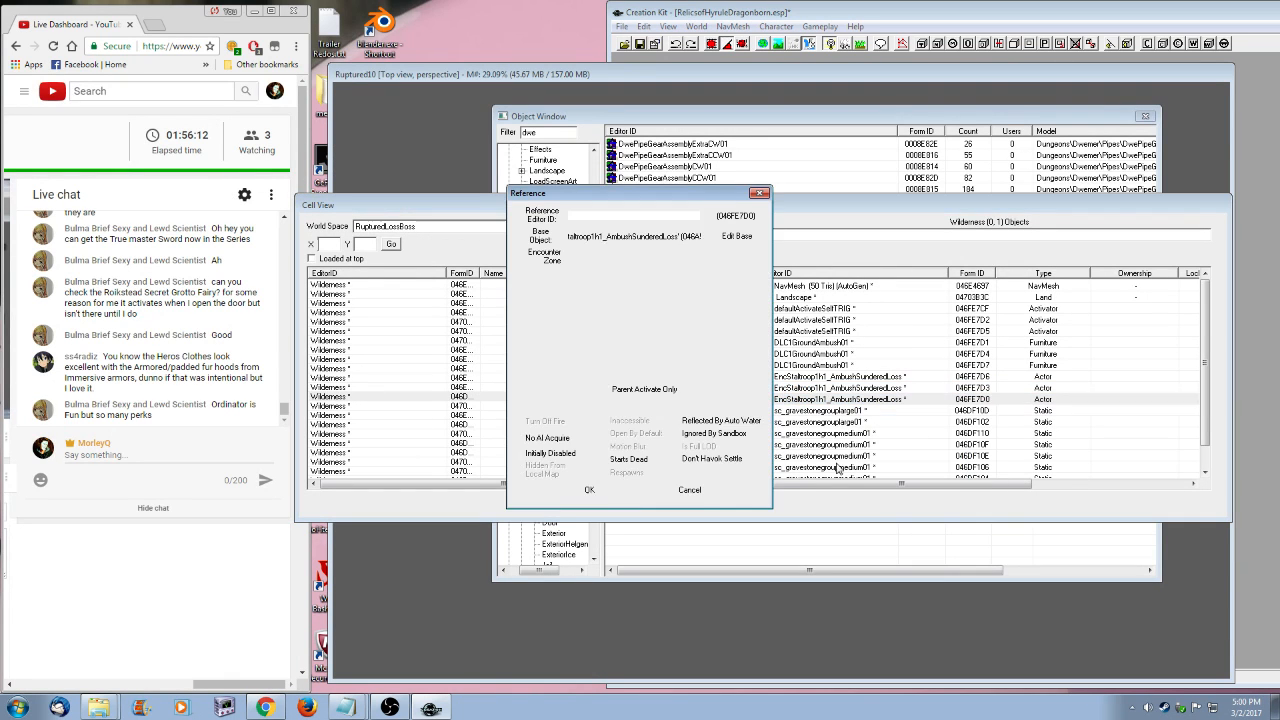
{"action": "left_click", "coordinate": [692, 490]}
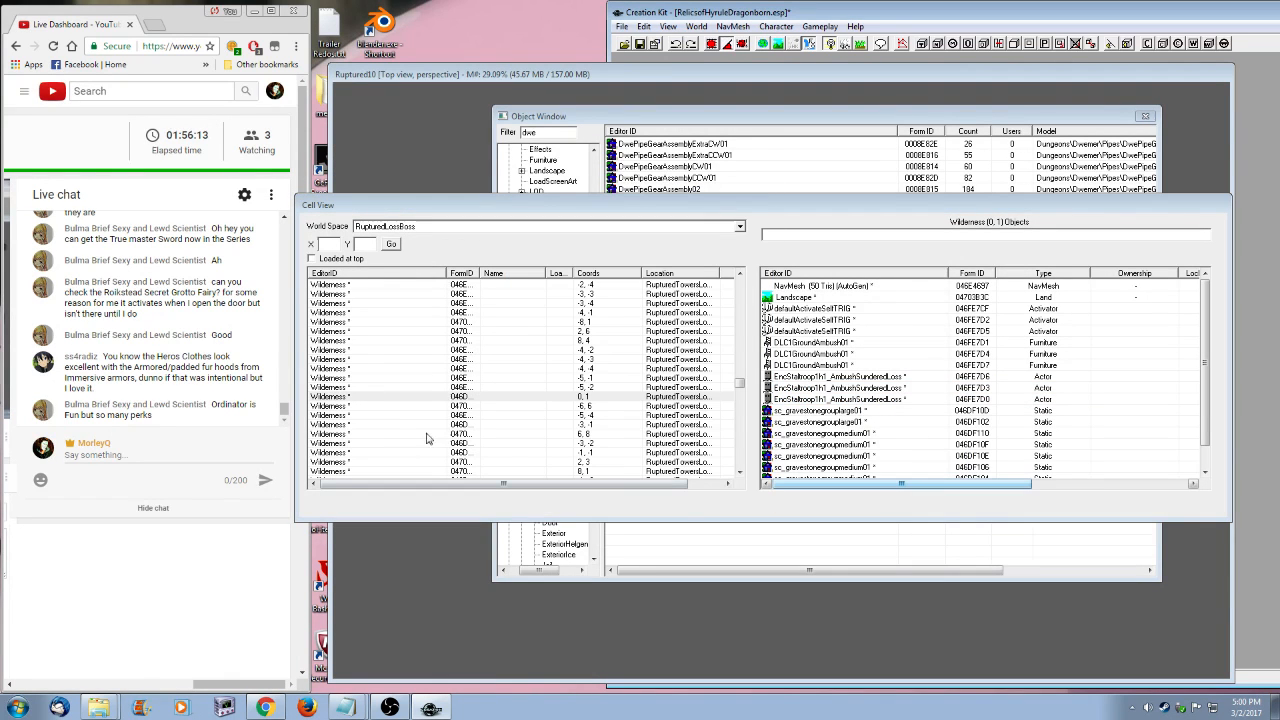
- Go through the cells from -3, -1 to -1, -1 and check the Activate Parents of the first two ambush actors in -1, -1
{"action": "left_click", "coordinate": [357, 424]}
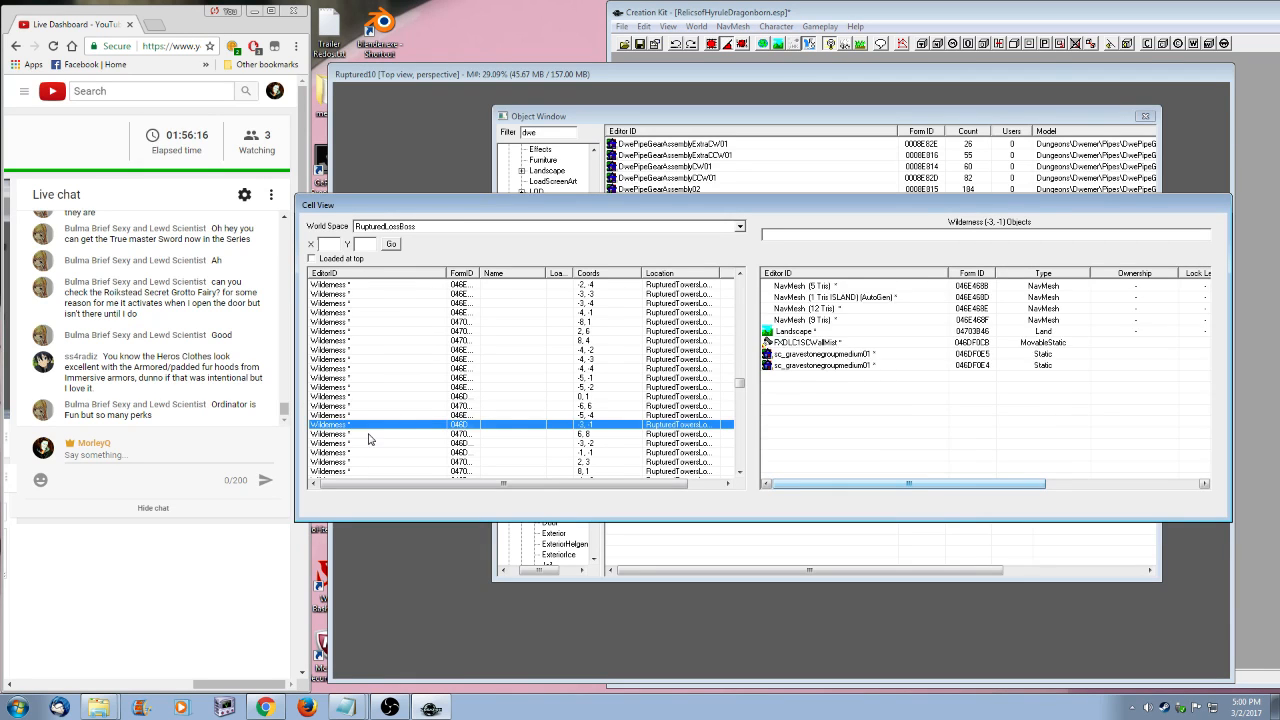
{"action": "left_click", "coordinate": [369, 434]}
{"action": "left_click", "coordinate": [466, 444]}
{"action": "left_click", "coordinate": [470, 453]}
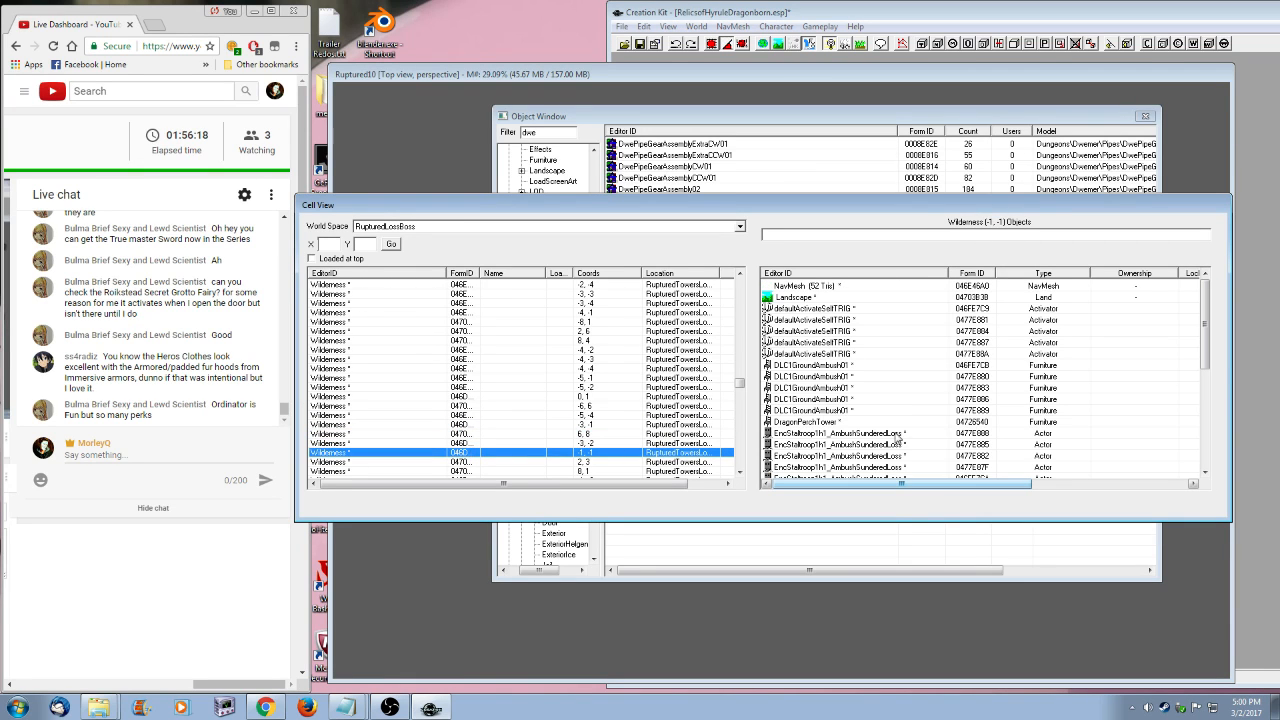
{"action": "right_click", "coordinate": [899, 440]}
{"action": "left_click", "coordinate": [937, 466]}
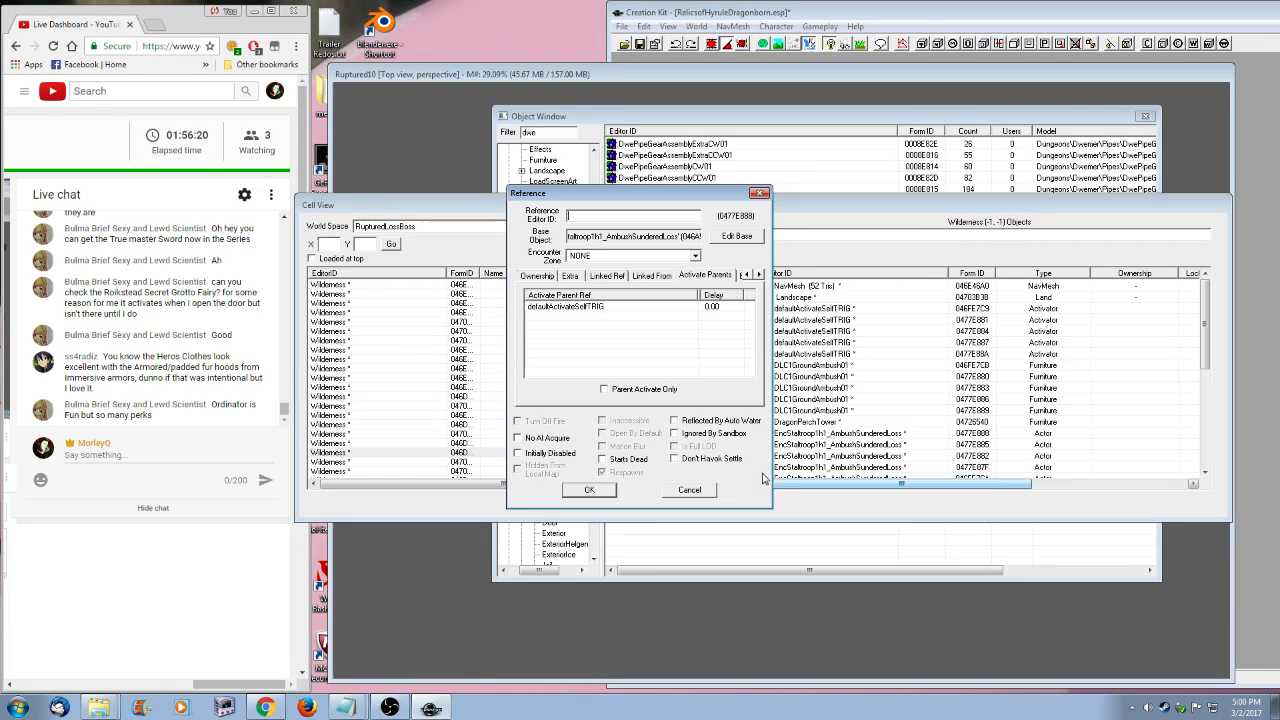
{"action": "left_click", "coordinate": [699, 489]}
{"action": "right_click", "coordinate": [903, 443]}
{"action": "left_click", "coordinate": [920, 466]}
{"action": "left_click", "coordinate": [689, 491]}
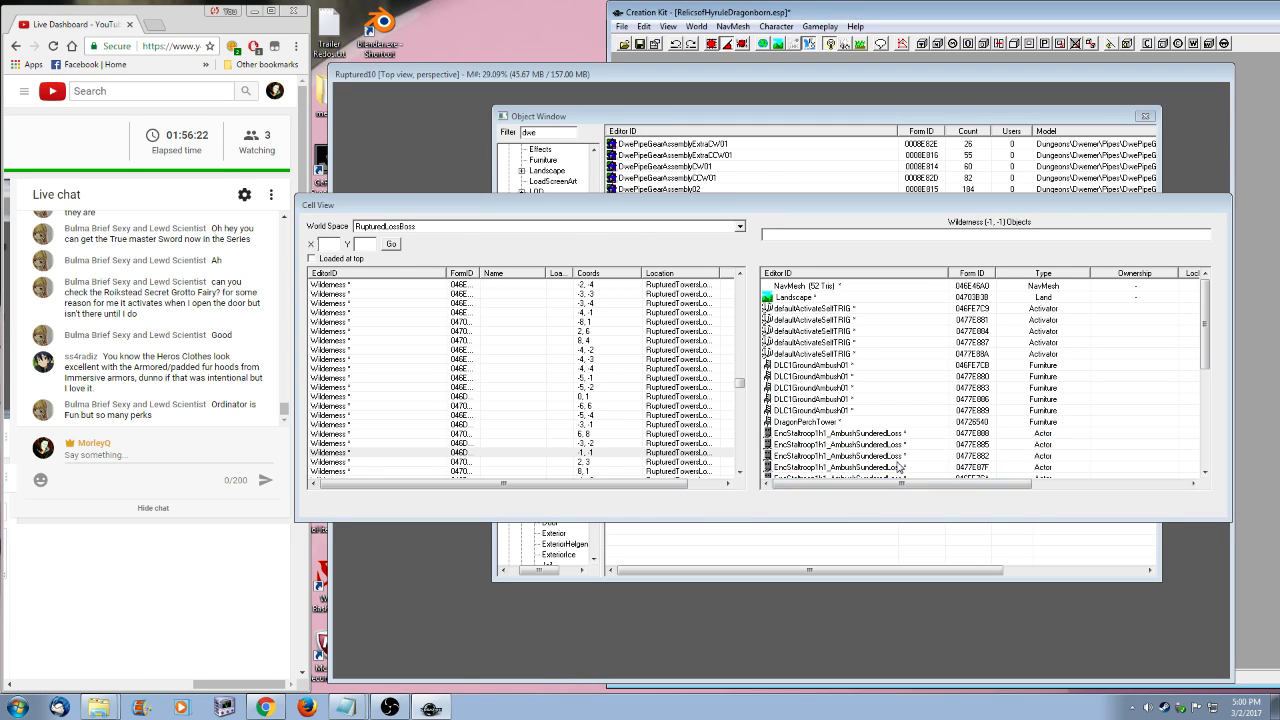
- Check the Activate Parents of the remaining ambush actors in Wilderness cell -1, -1, including 046FE7CA
{"action": "right_click", "coordinate": [899, 466]}
{"action": "left_click", "coordinate": [916, 489]}
{"action": "left_click", "coordinate": [689, 491]}
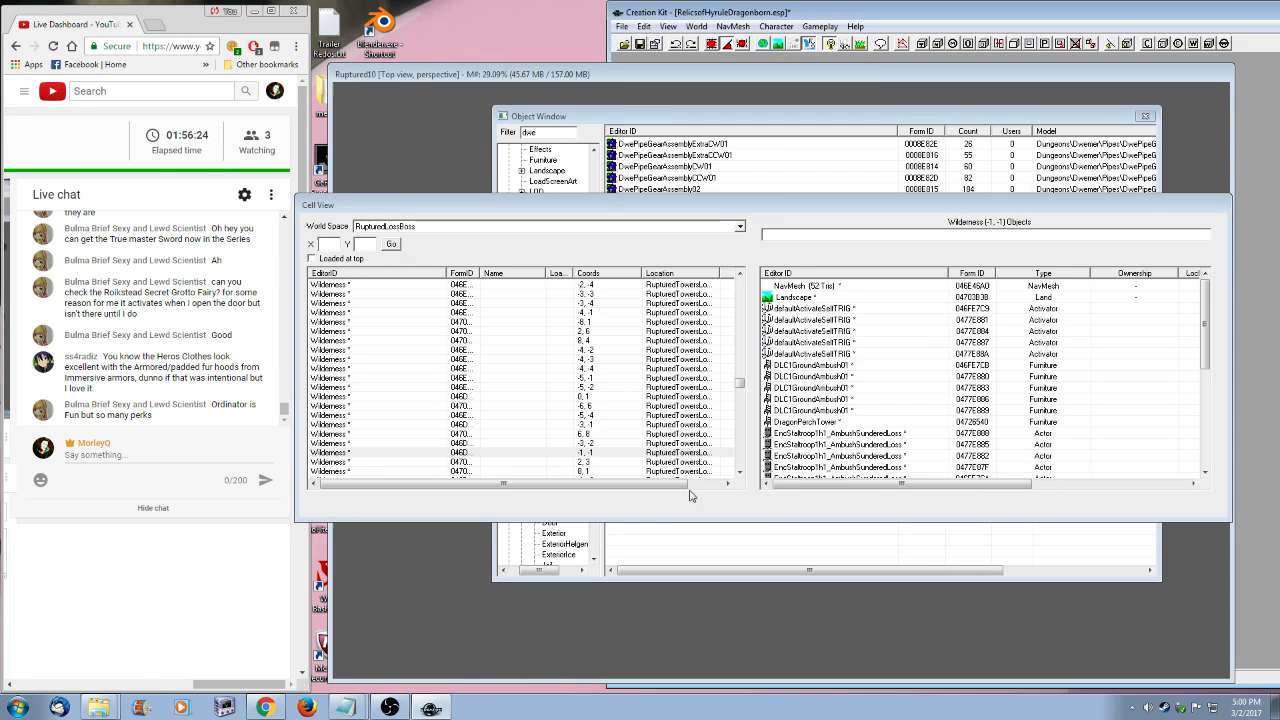
{"action": "right_click", "coordinate": [897, 467]}
{"action": "left_click", "coordinate": [926, 479]}
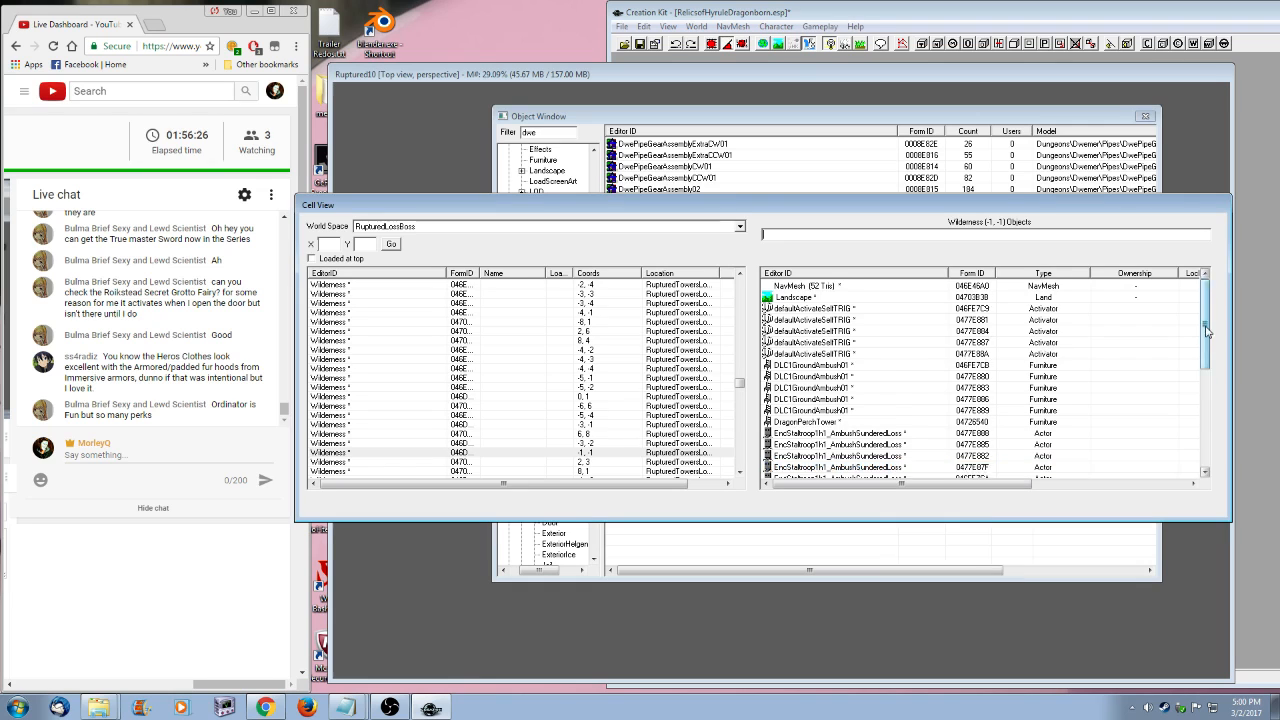
{"action": "scroll", "coordinate": [1176, 400], "scroll_direction": "down", "scroll_amount": 4}
{"action": "right_click", "coordinate": [869, 356]}
{"action": "left_click", "coordinate": [900, 378]}
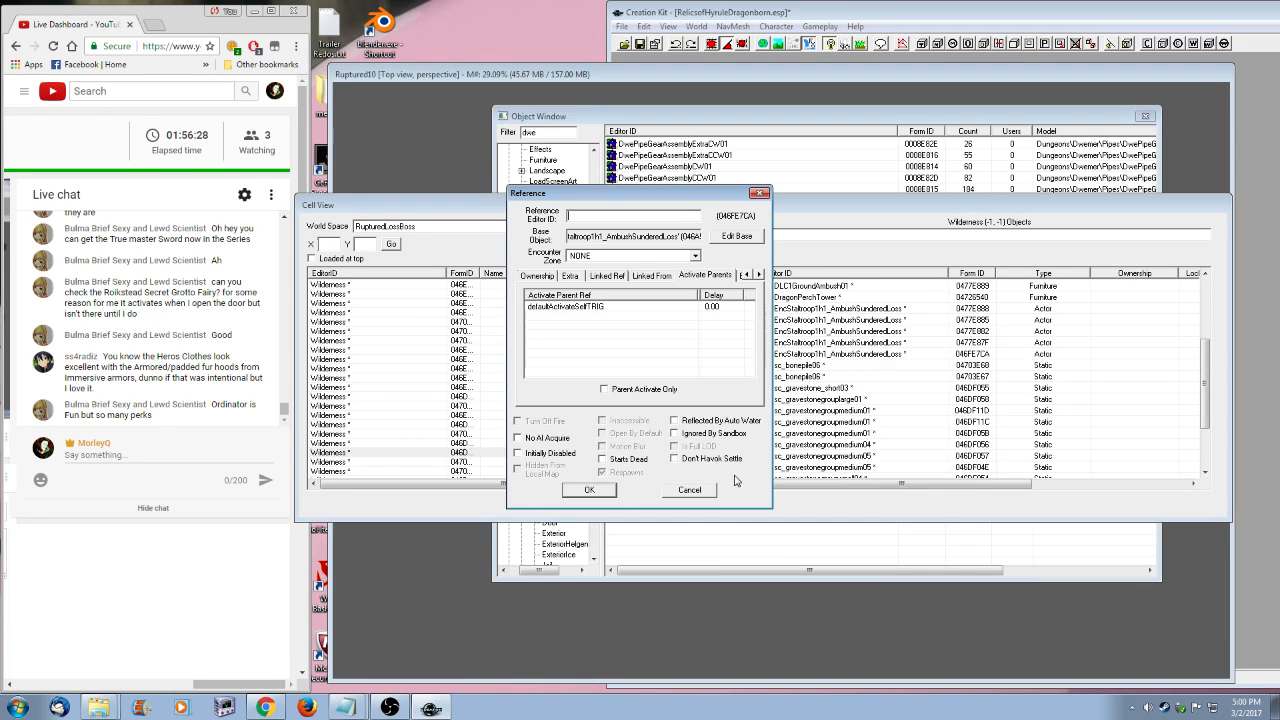
{"action": "left_click", "coordinate": [689, 490]}
{"action": "scroll", "coordinate": [1000, 400], "scroll_direction": "down", "scroll_amount": 3}
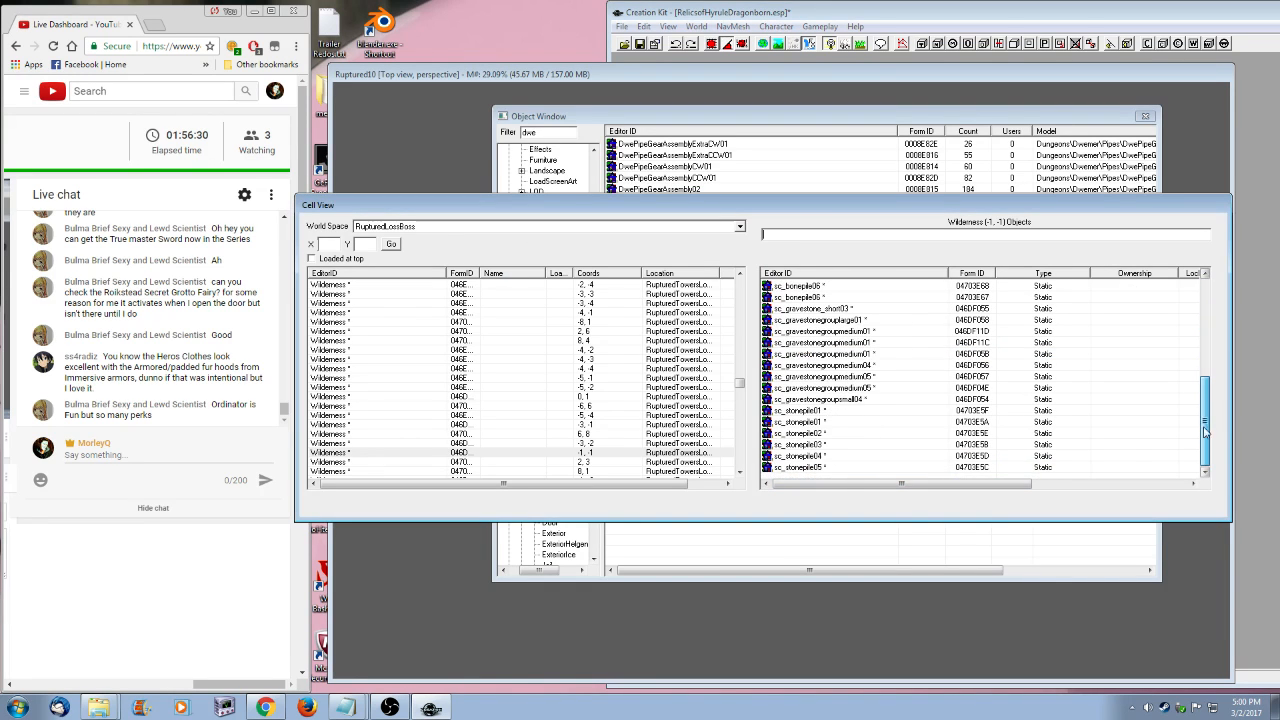
- Look through the Wilderness cells following -1, -1 for ambush actors, including -1, -2 and -8, 4, ending on cell -2, -1
{"action": "left_click", "coordinate": [399, 463]}
{"action": "left_click", "coordinate": [458, 476]}
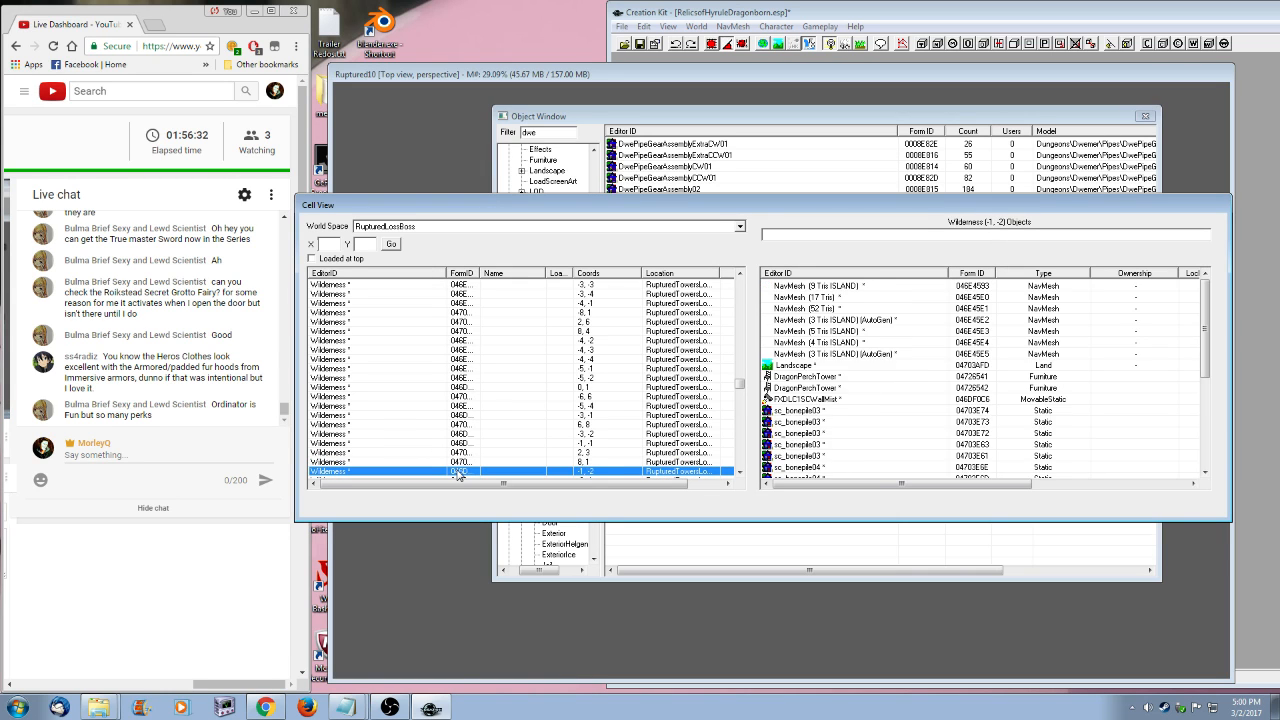
{"action": "left_click", "coordinate": [458, 476]}
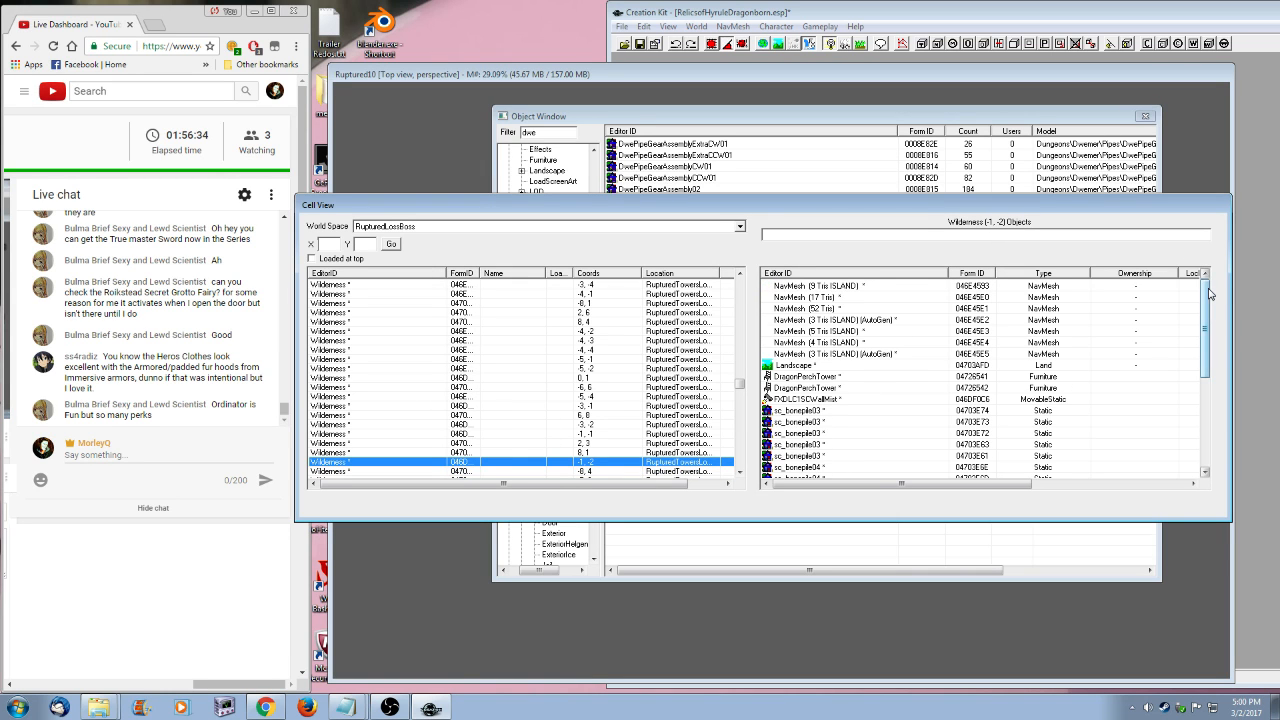
{"action": "left_click", "coordinate": [471, 469]}
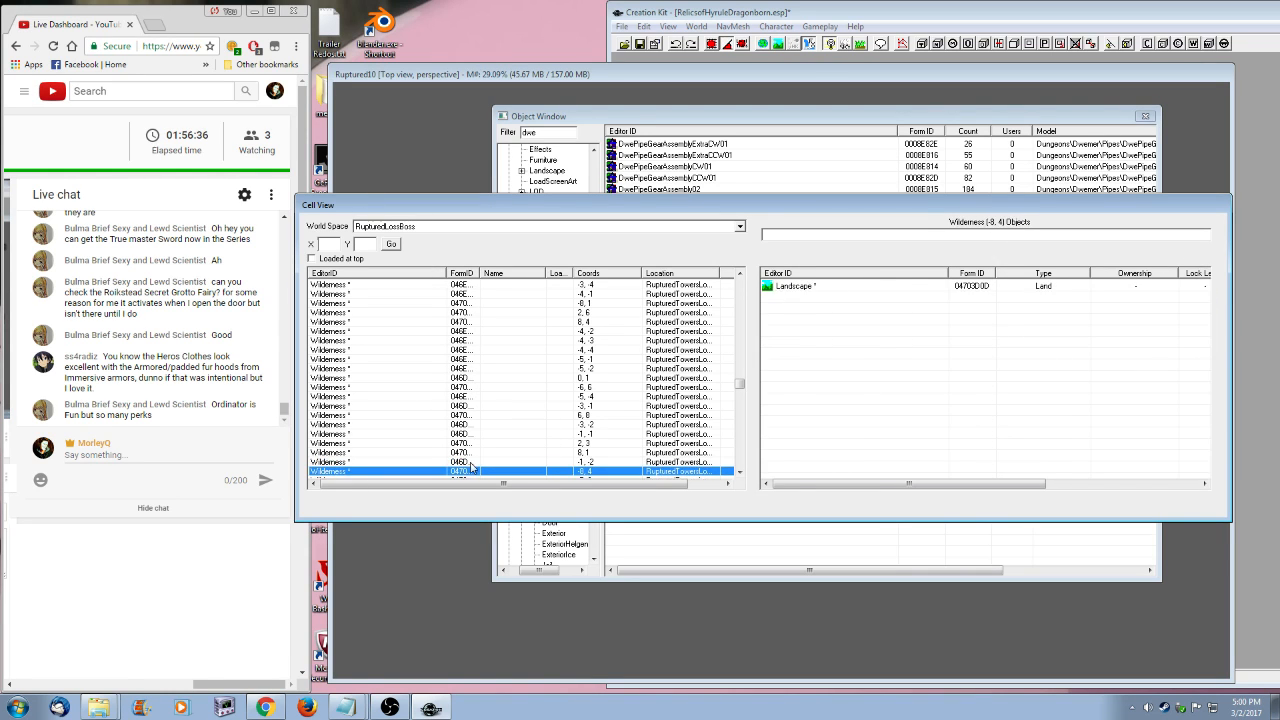
{"action": "key", "text": "Down"}
{"action": "key", "text": "Down"}
{"action": "key", "text": "Down"}
{"action": "key", "text": "Down"}
{"action": "key", "text": "Up"}
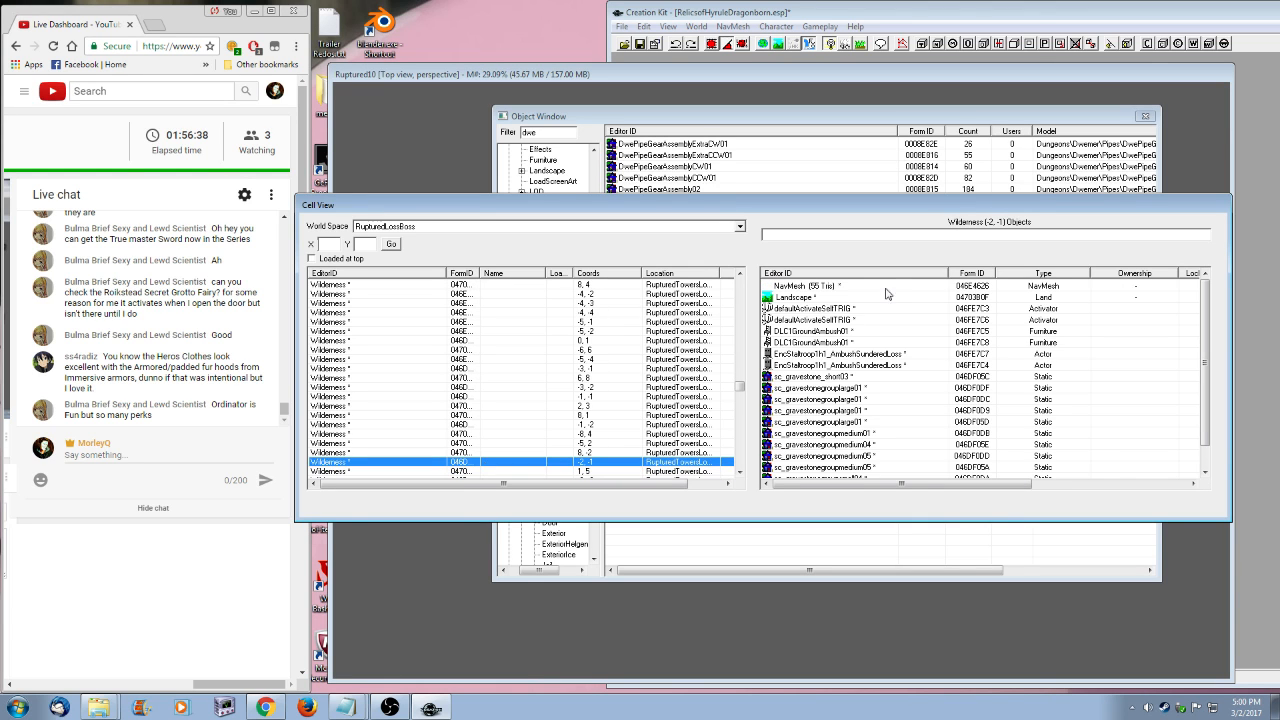
- Check the Activate Parents of ambush actors 046FE7C7 and 046FE7C4 in Wilderness cell -2, -1
{"action": "right_click", "coordinate": [884, 354]}
{"action": "left_click", "coordinate": [910, 362]}
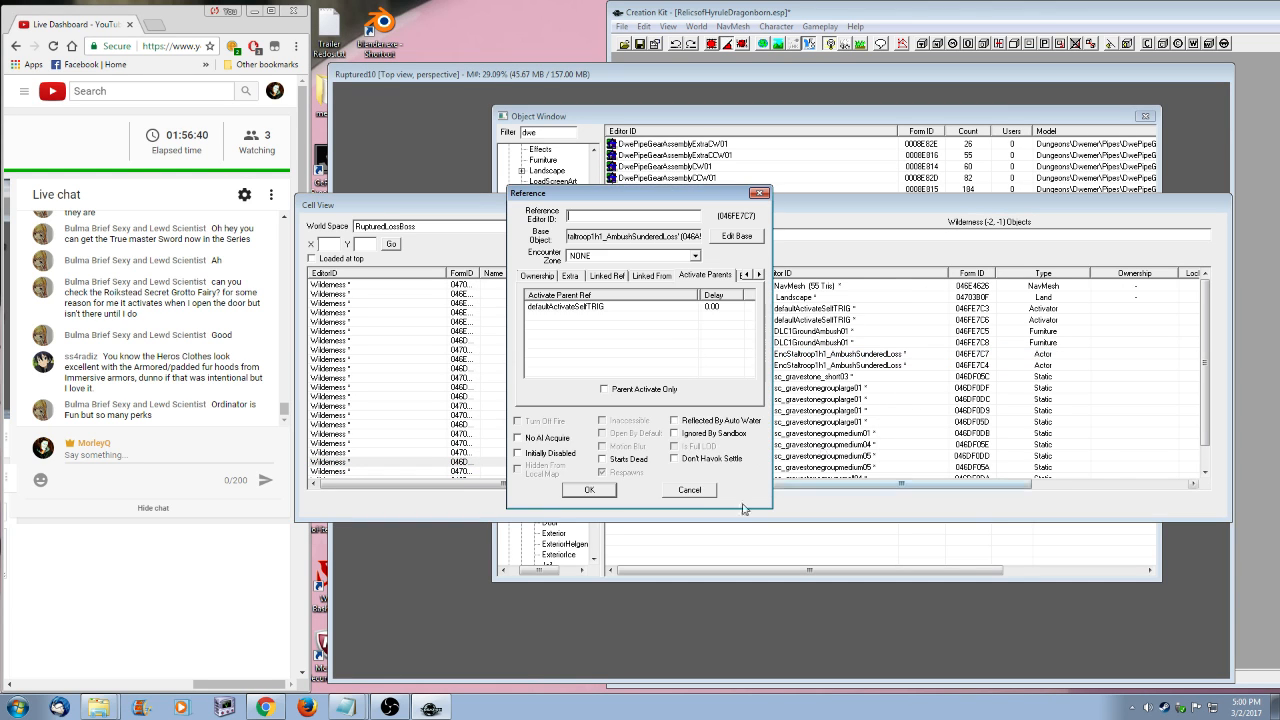
{"action": "left_click", "coordinate": [688, 494]}
{"action": "right_click", "coordinate": [866, 376]}
{"action": "left_click", "coordinate": [890, 384]}
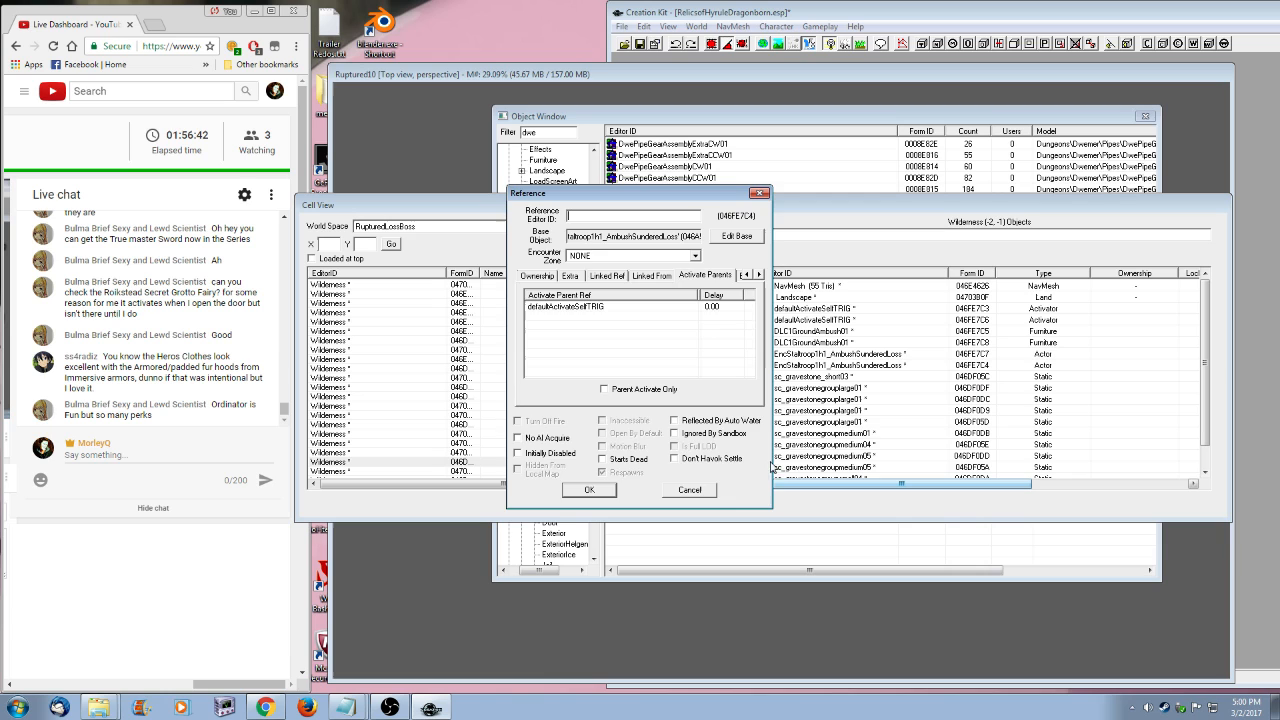
{"action": "left_click", "coordinate": [688, 494]}
- Look through the Wilderness cells after -2, -1 for ambush actors, from -1, 9 to -3, 1
{"action": "left_click", "coordinate": [414, 477]}
{"action": "left_click", "coordinate": [414, 477]}
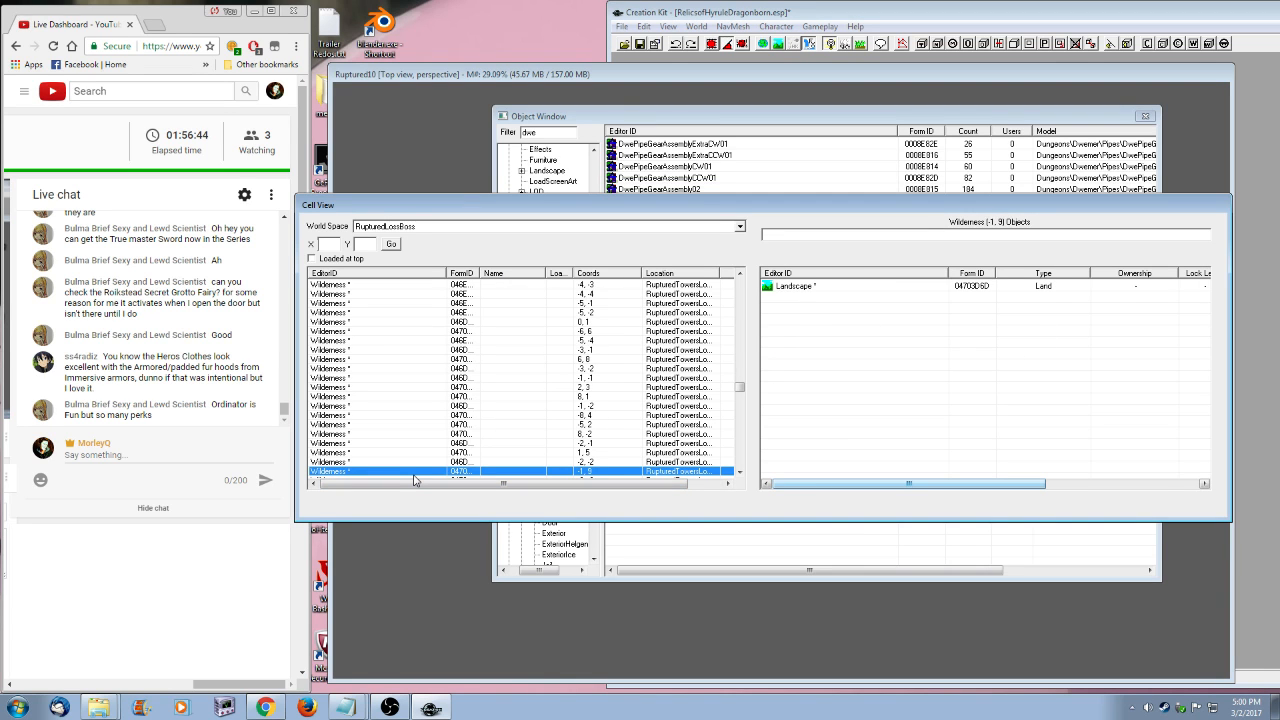
{"action": "key", "text": "Down"}
{"action": "key", "text": "Down"}
{"action": "key", "text": "Down"}
{"action": "key", "text": "Down"}
{"action": "key", "text": "Down"}
{"action": "key", "text": "Down"}
{"action": "key", "text": "Down"}
{"action": "key", "text": "Down"}
{"action": "key", "text": "Down"}
{"action": "key", "text": "Down"}
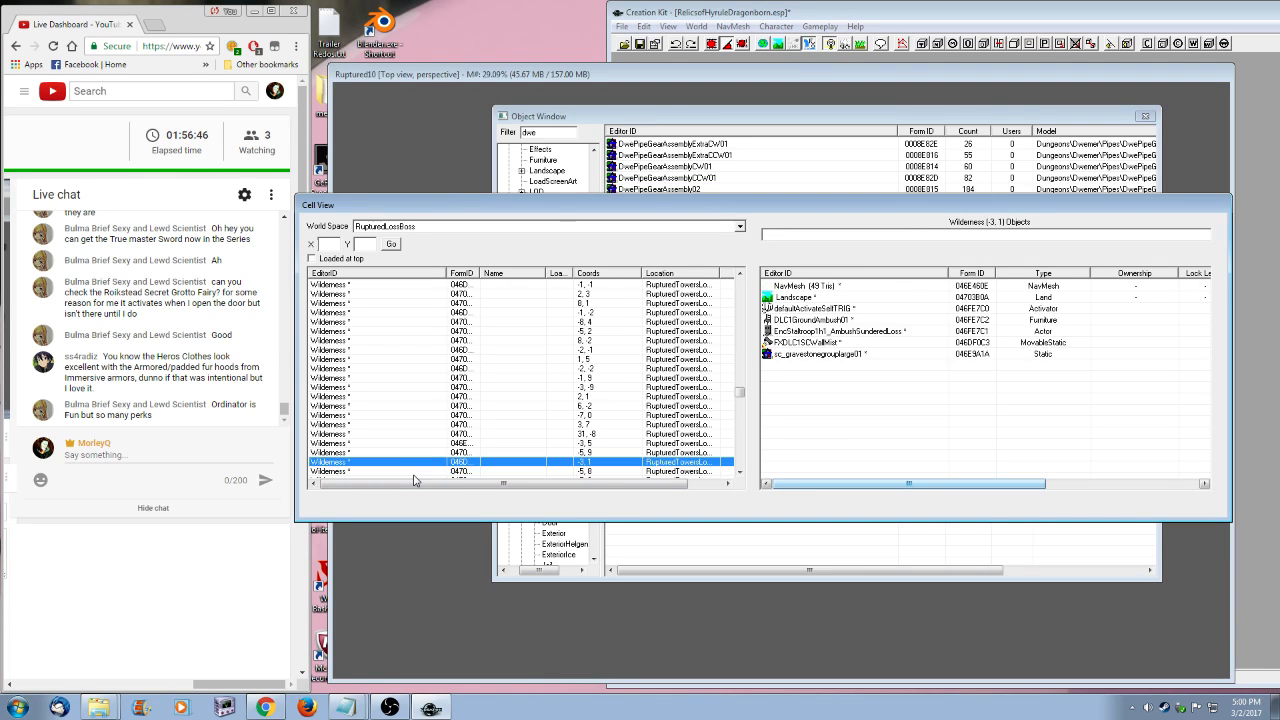
- Check the Activate Parents of ambush actor 046FE7C1 in Wilderness cell -3, 1
{"action": "right_click", "coordinate": [847, 337]}
{"action": "left_click", "coordinate": [872, 342]}
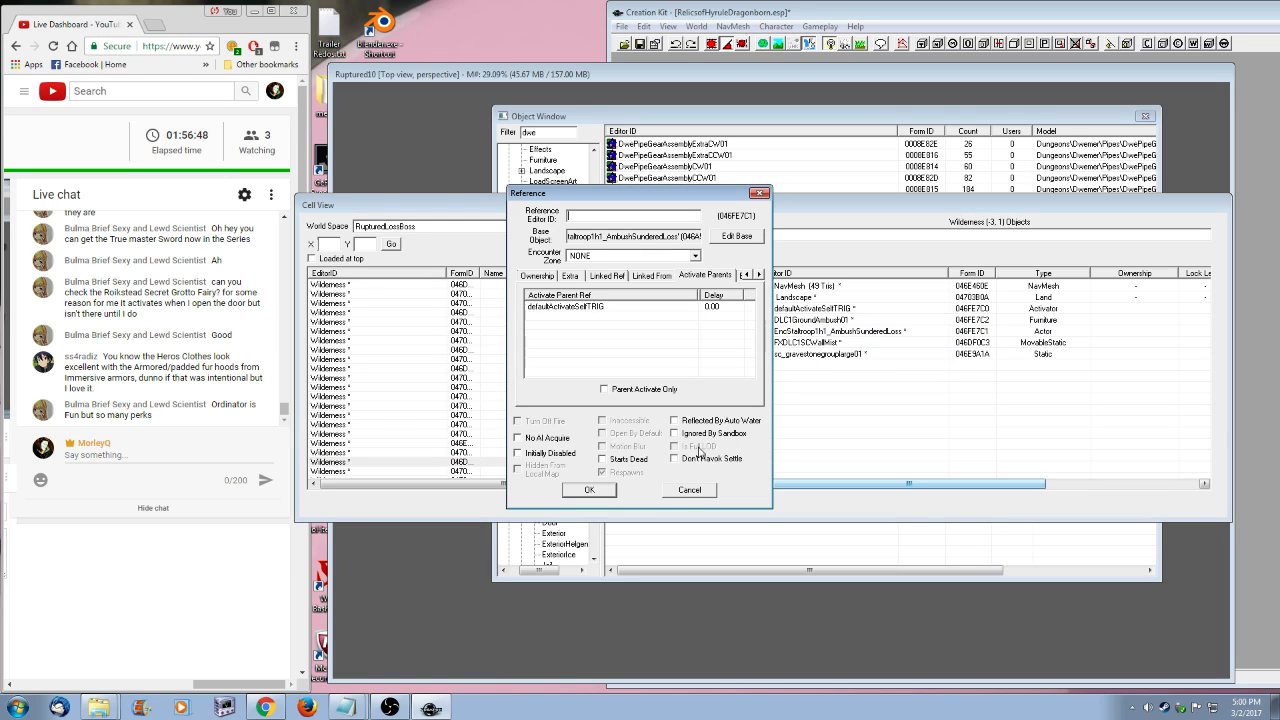
{"action": "left_click", "coordinate": [692, 490]}
- Look through the Wilderness cells from -2, 7 to -1, 1 for ambush actors and examine the full object list of -1, 1
{"action": "left_click", "coordinate": [381, 471]}
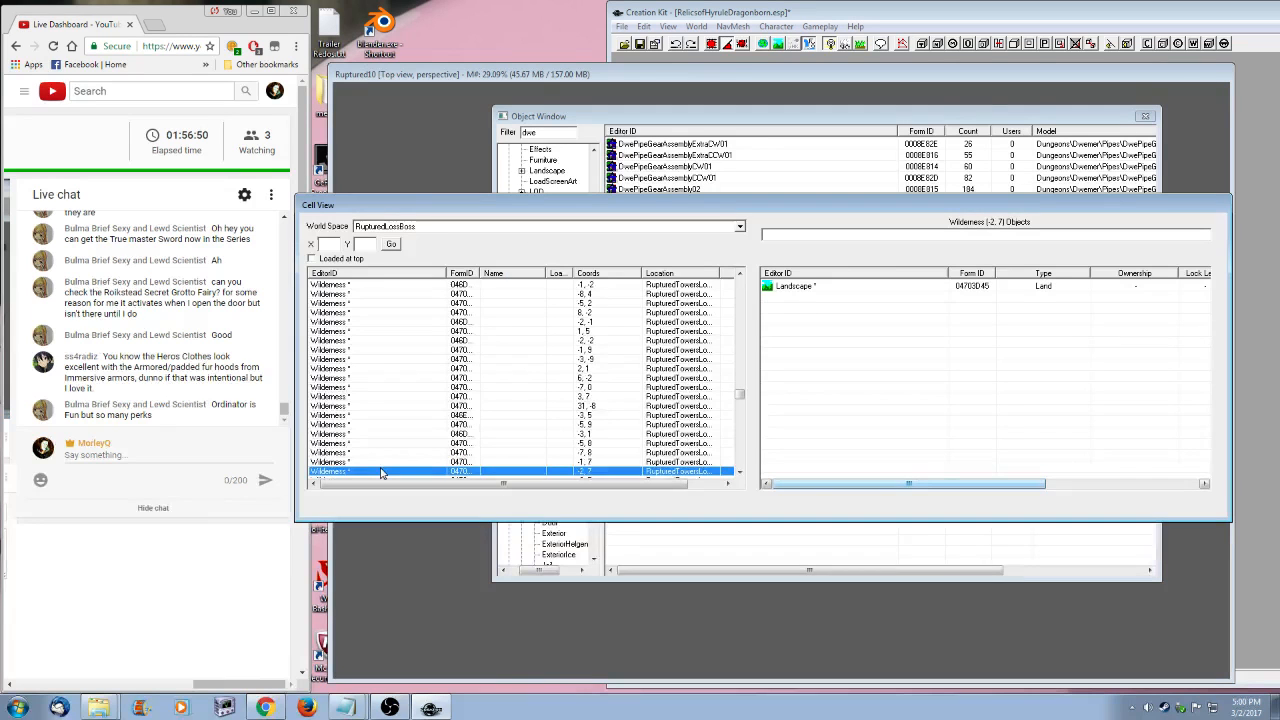
{"action": "key", "text": "Down"}
{"action": "key", "text": "Down"}
{"action": "key", "text": "Down"}
{"action": "key", "text": "Down"}
{"action": "key", "text": "Down"}
{"action": "key", "text": "Down"}
{"action": "key", "text": "Down"}
{"action": "key", "text": "Down"}
{"action": "key", "text": "Down"}
{"action": "key", "text": "Down"}
{"action": "key", "text": "Down"}
{"action": "key", "text": "Down"}
{"action": "key", "text": "Down"}
{"action": "key", "text": "Down"}
{"action": "key", "text": "Down"}
{"action": "key", "text": "Down"}
{"action": "key", "text": "Down"}
{"action": "key", "text": "Down"}
{"action": "key", "text": "Down"}
{"action": "key", "text": "Down"}
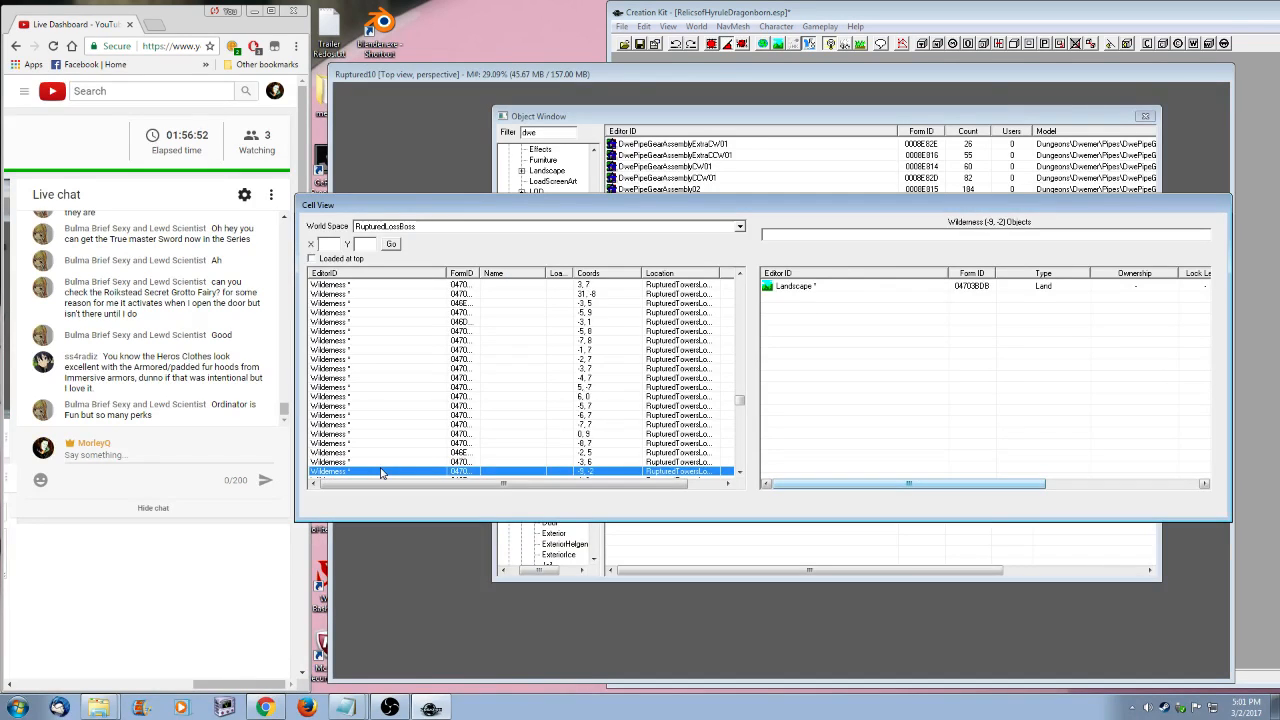
{"action": "key", "text": "Up"}
{"action": "key", "text": "Up"}
{"action": "key", "text": "Up"}
{"action": "key", "text": "Up"}
{"action": "key", "text": "Up"}
{"action": "key", "text": "Up"}
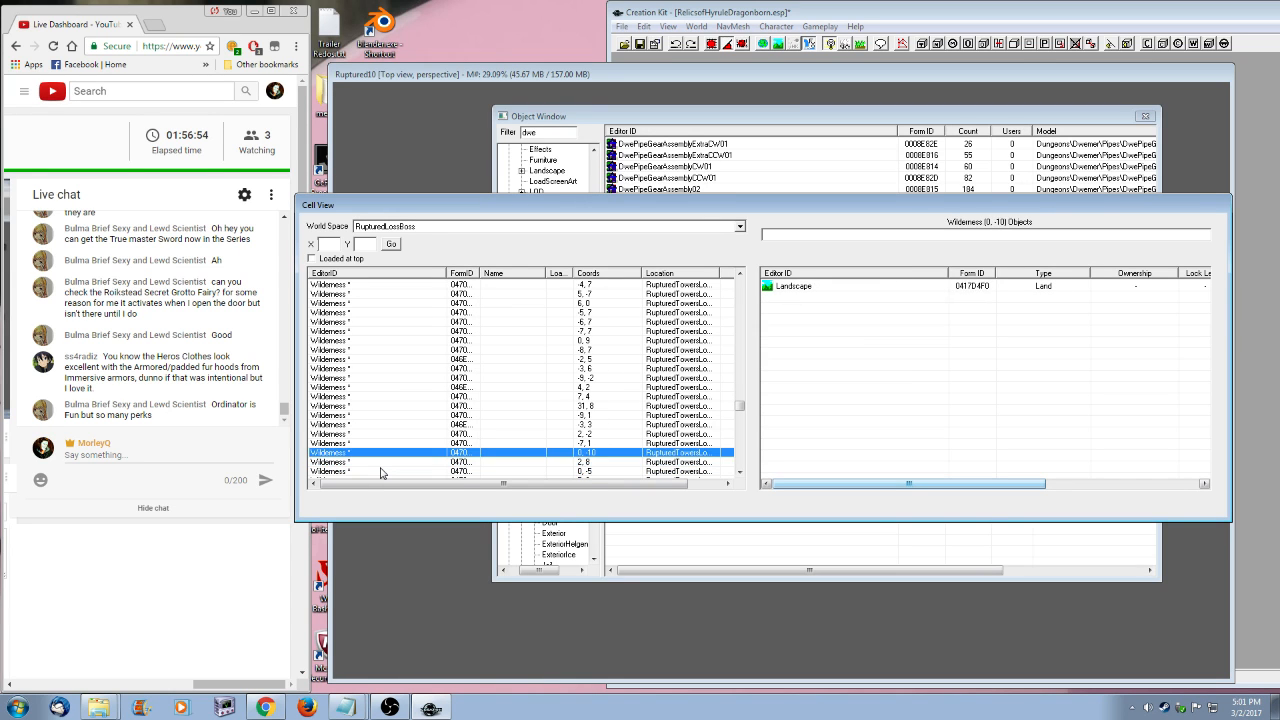
{"action": "key", "text": "Down"}
{"action": "key", "text": "Down"}
{"action": "key", "text": "Down"}
{"action": "key", "text": "Down"}
{"action": "key", "text": "Down"}
{"action": "key", "text": "Down"}
{"action": "key", "text": "Down"}
{"action": "key", "text": "Down"}
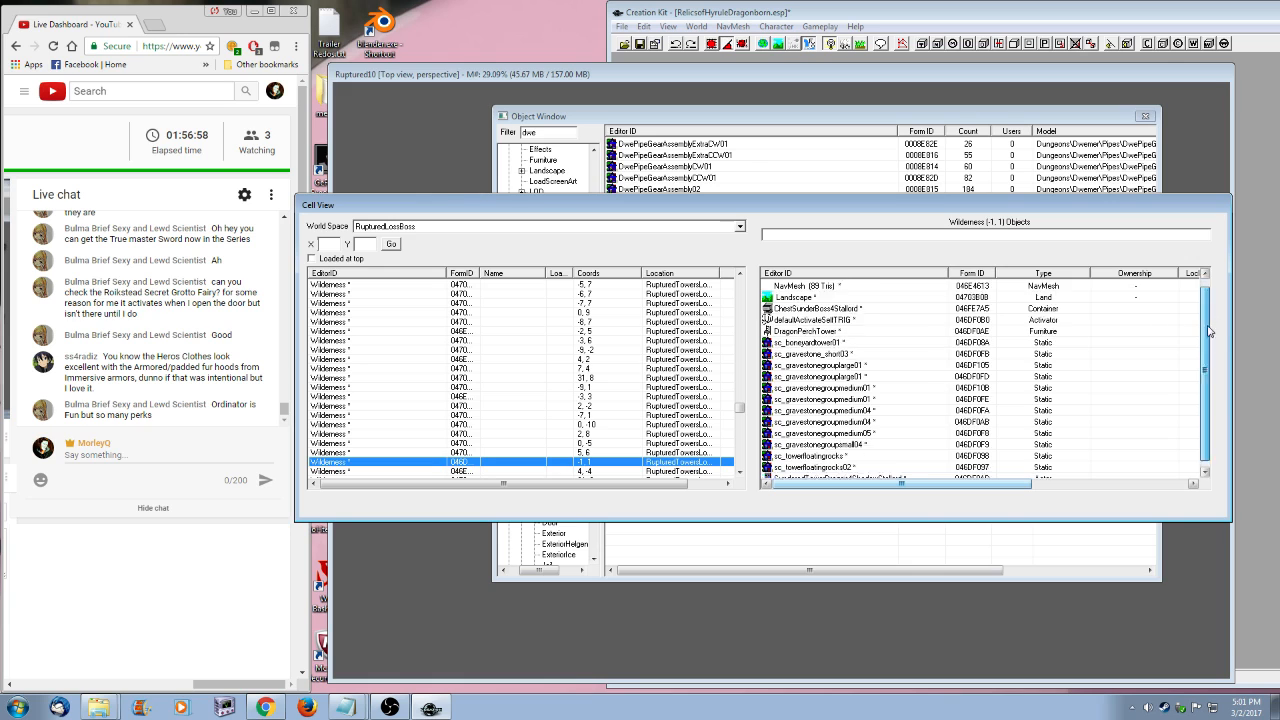
{"action": "scroll", "coordinate": [1168, 330], "scroll_direction": "down", "scroll_amount": 1}
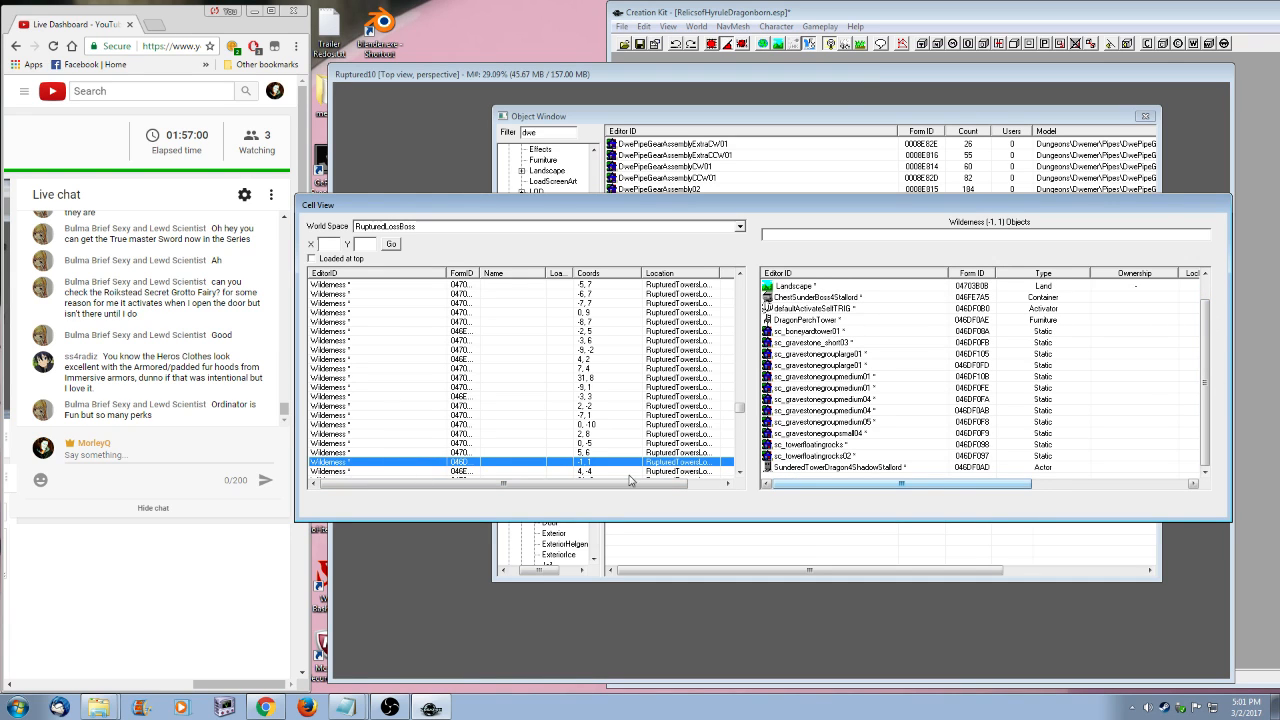
- Look through the Wilderness cells following -1, 1 for ambush actors, including -10, -1 and -4, 2, ending on cell -2, 0
{"action": "key", "text": "Down"}
{"action": "key", "text": "Down"}
{"action": "key", "text": "Down"}
{"action": "key", "text": "Down"}
{"action": "key", "text": "Down"}
{"action": "key", "text": "Down"}
{"action": "key", "text": "Down"}
{"action": "key", "text": "Down"}
{"action": "key", "text": "Down"}
{"action": "key", "text": "Down"}
{"action": "key", "text": "Down"}
{"action": "key", "text": "Down"}
{"action": "key", "text": "Down"}
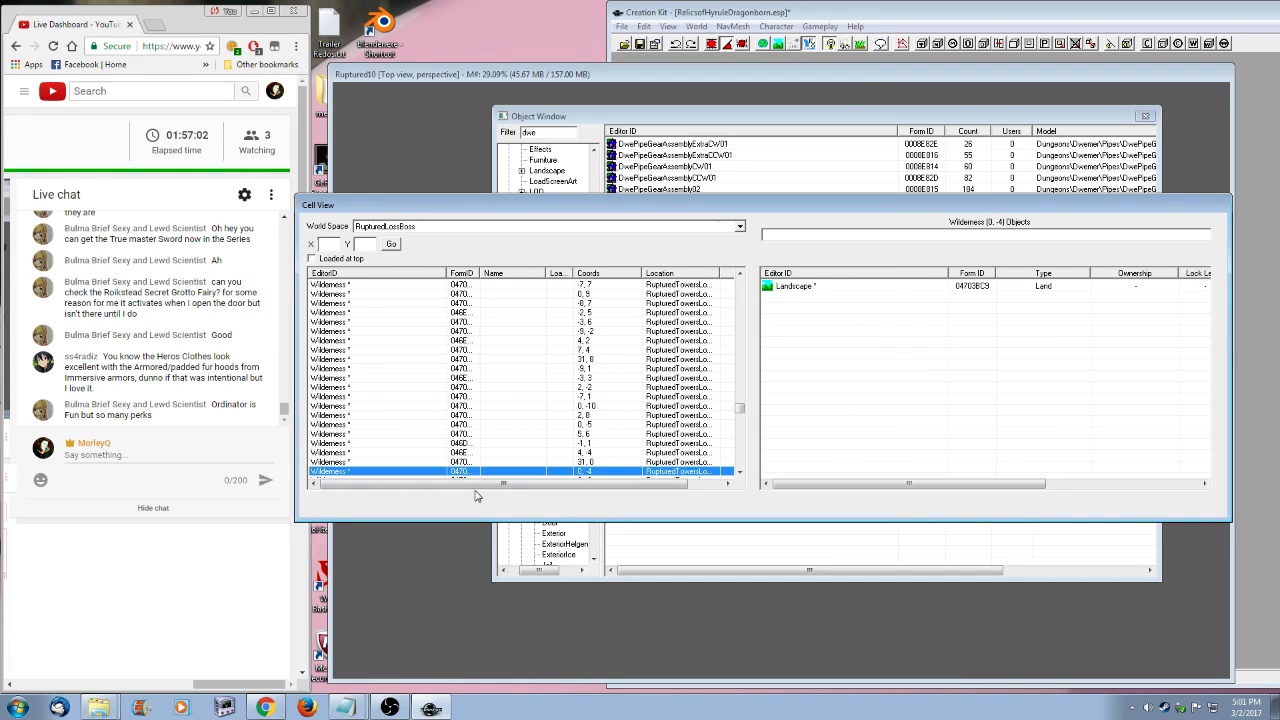
{"action": "key", "text": "Down"}
{"action": "key", "text": "Down"}
{"action": "key", "text": "Down"}
{"action": "key", "text": "Down"}
{"action": "key", "text": "Down"}
{"action": "key", "text": "Down"}
{"action": "key", "text": "Down"}
{"action": "key", "text": "Down"}
{"action": "key", "text": "Down"}
{"action": "key", "text": "Down"}
{"action": "key", "text": "Down"}
{"action": "key", "text": "Down"}
{"action": "key", "text": "Down"}
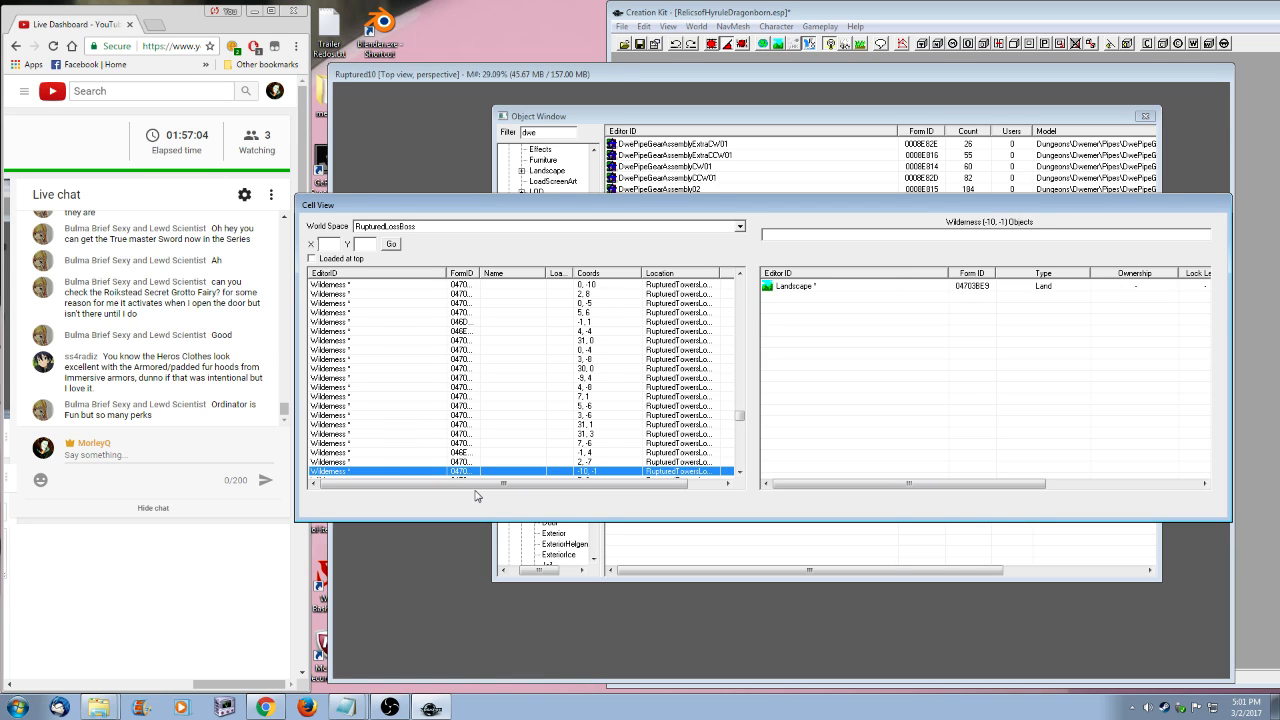
{"action": "key", "text": "Down"}
{"action": "key", "text": "Down"}
{"action": "key", "text": "Down"}
{"action": "key", "text": "Down"}
{"action": "key", "text": "Down"}
{"action": "key", "text": "Down"}
{"action": "key", "text": "Down"}
{"action": "key", "text": "Down"}
{"action": "key", "text": "Down"}
{"action": "key", "text": "Down"}
{"action": "key", "text": "Down"}
{"action": "key", "text": "Down"}
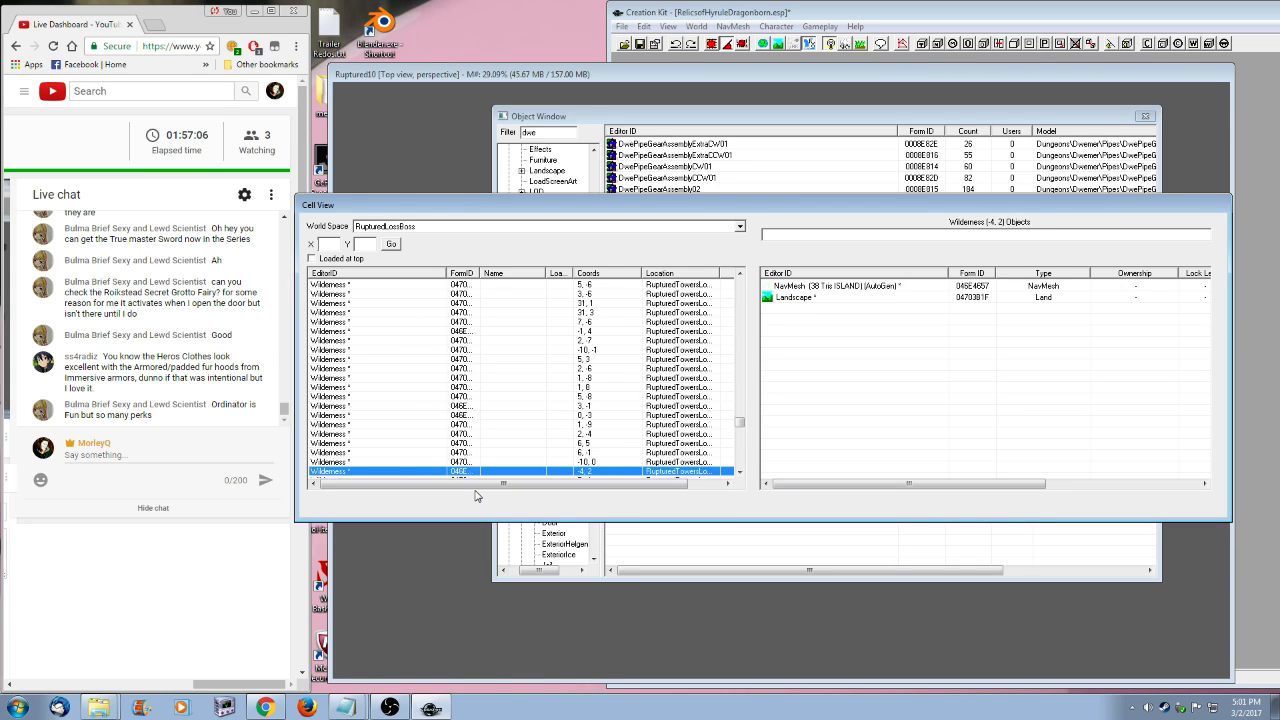
{"action": "key", "text": "Up"}
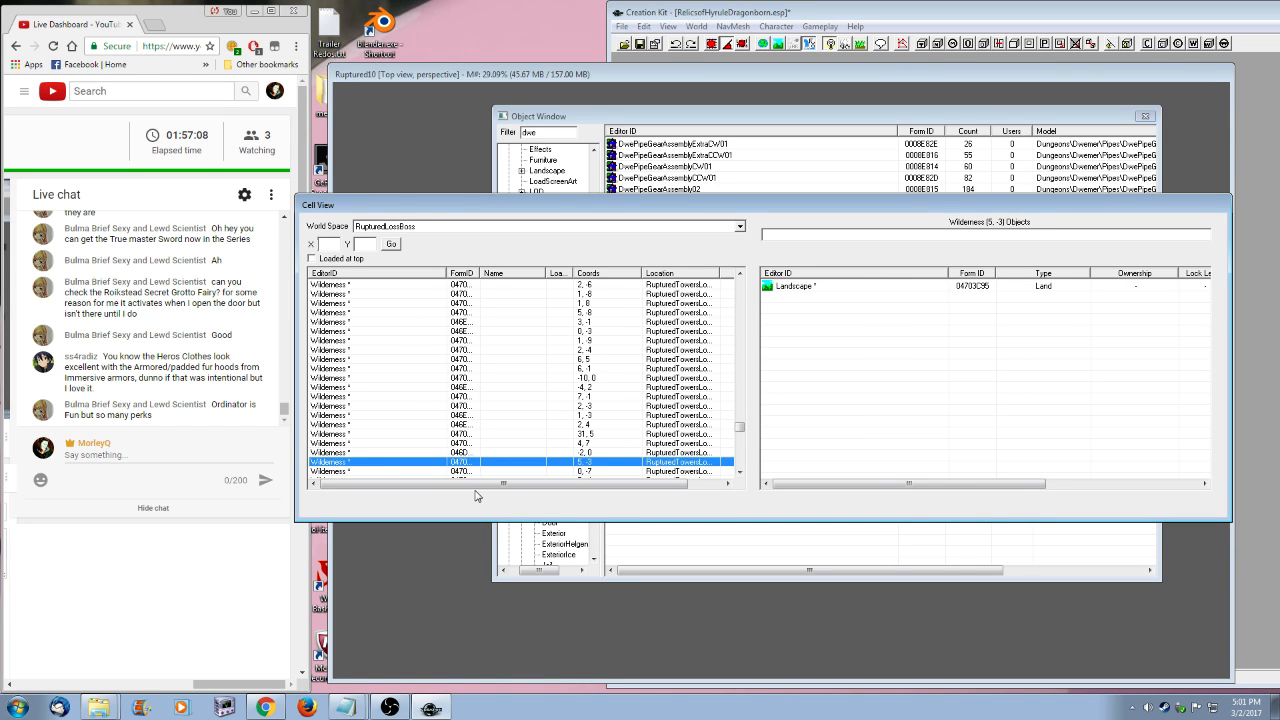
{"action": "key", "text": "Up"}
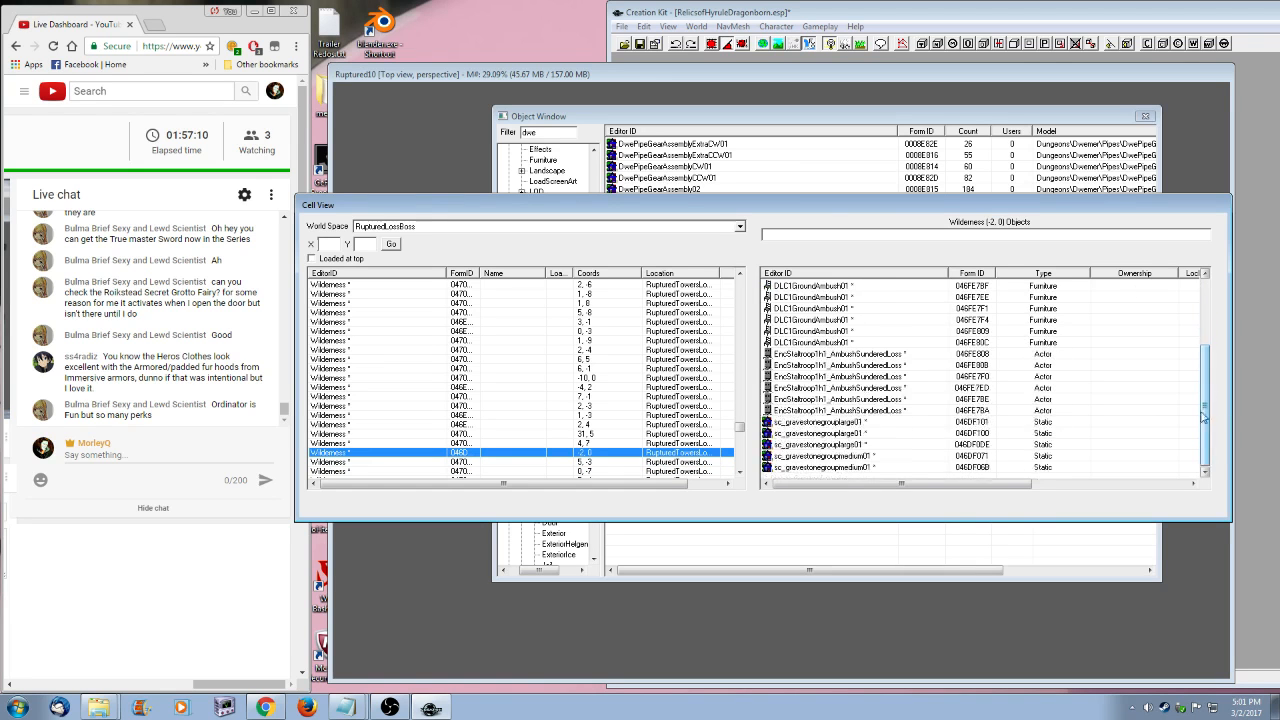
- Check the Activate Parents of several ambush actors in Wilderness cell -2, 0, including 046FE7ED
{"action": "right_click", "coordinate": [870, 357]}
{"action": "left_click", "coordinate": [905, 381]}
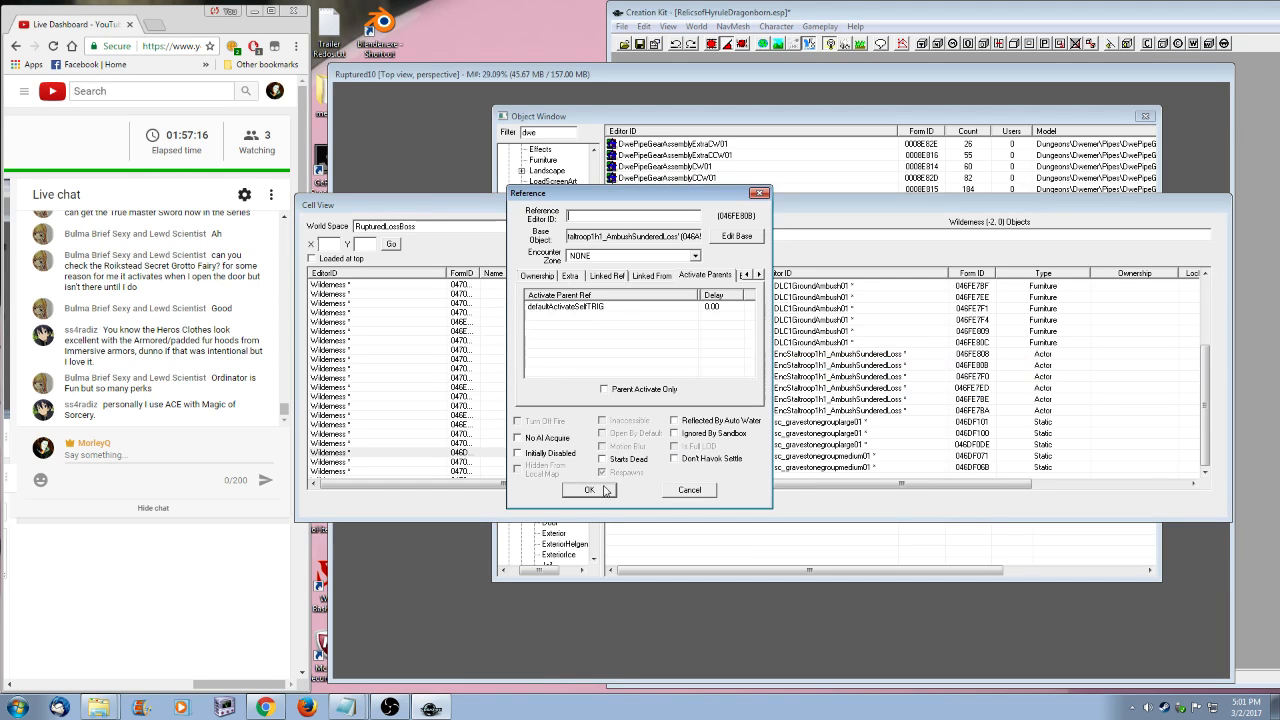
{"action": "left_click", "coordinate": [590, 490]}
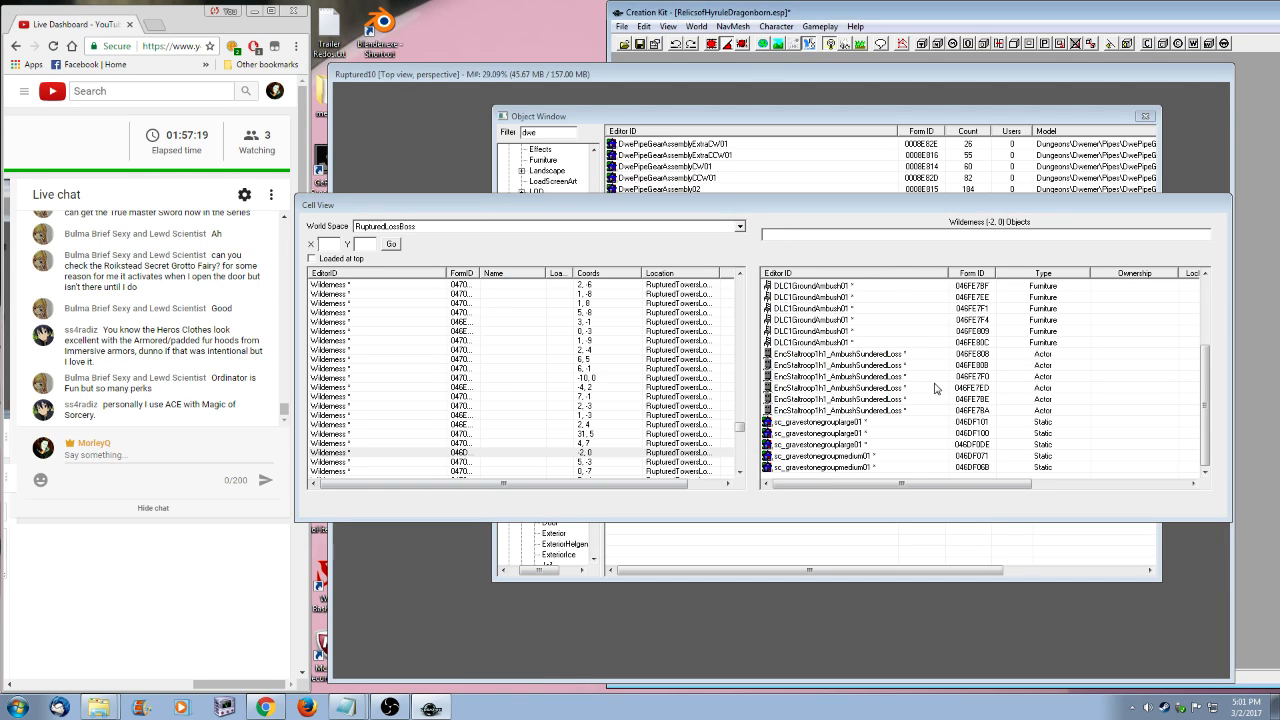
{"action": "double_click", "coordinate": [936, 388]}
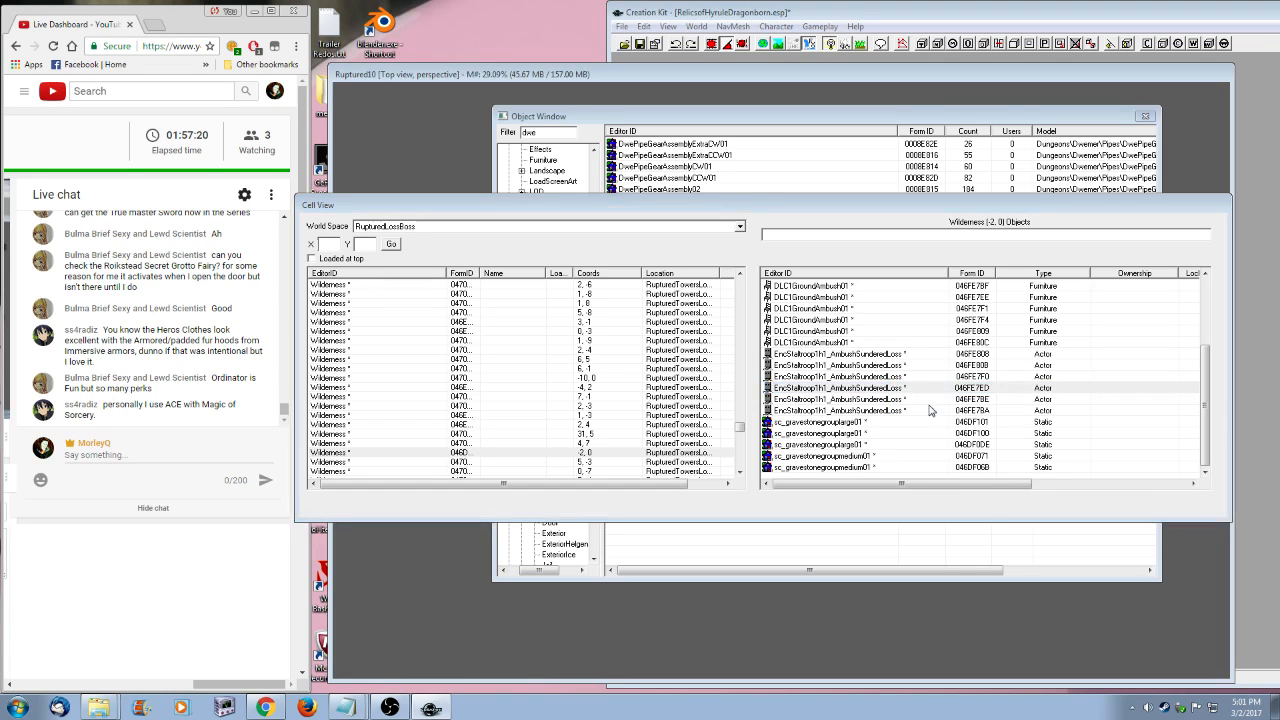
{"action": "right_click", "coordinate": [893, 405]}
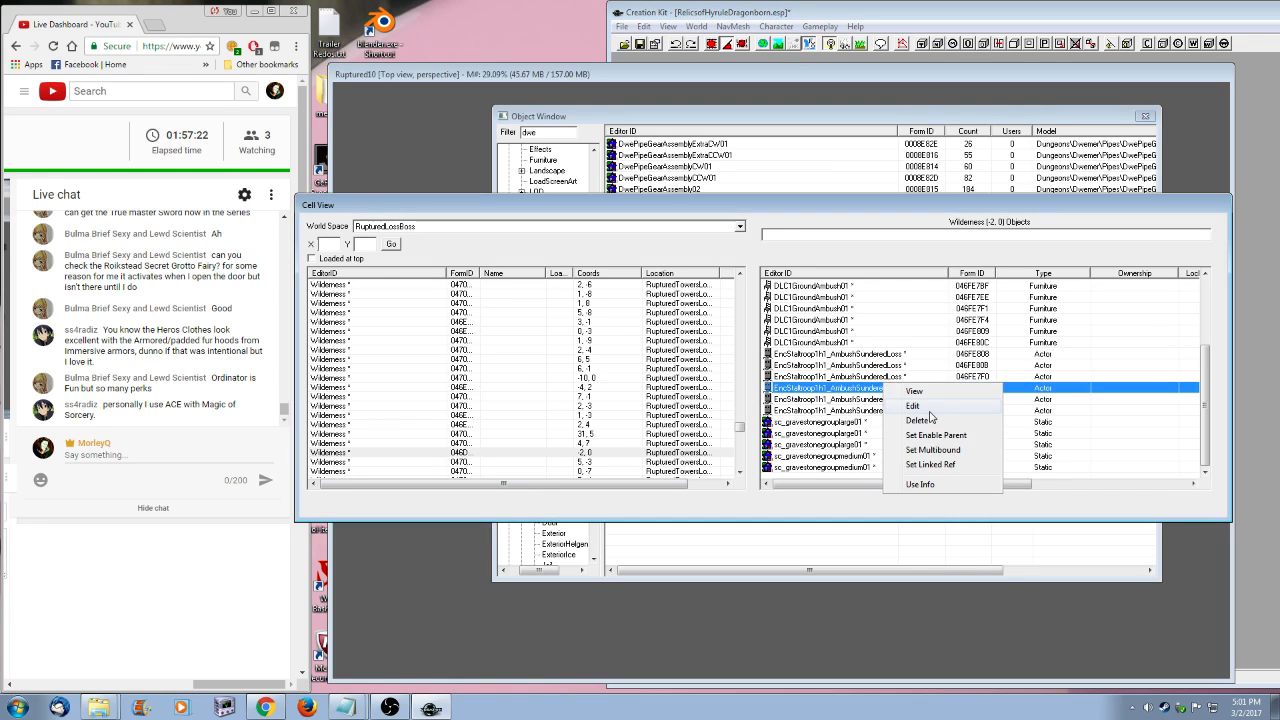
{"action": "left_click", "coordinate": [930, 415]}
{"action": "left_click", "coordinate": [590, 490]}
{"action": "right_click", "coordinate": [891, 406]}
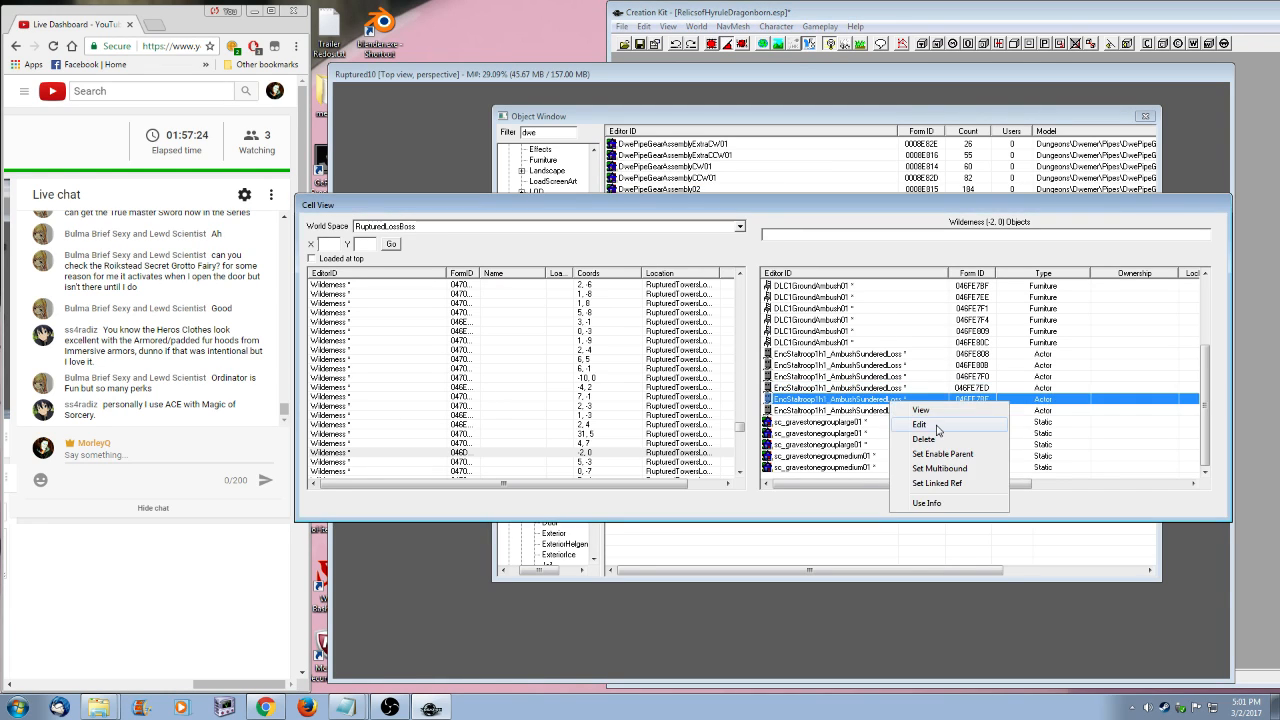
{"action": "left_click", "coordinate": [928, 416]}
{"action": "left_click", "coordinate": [601, 489]}
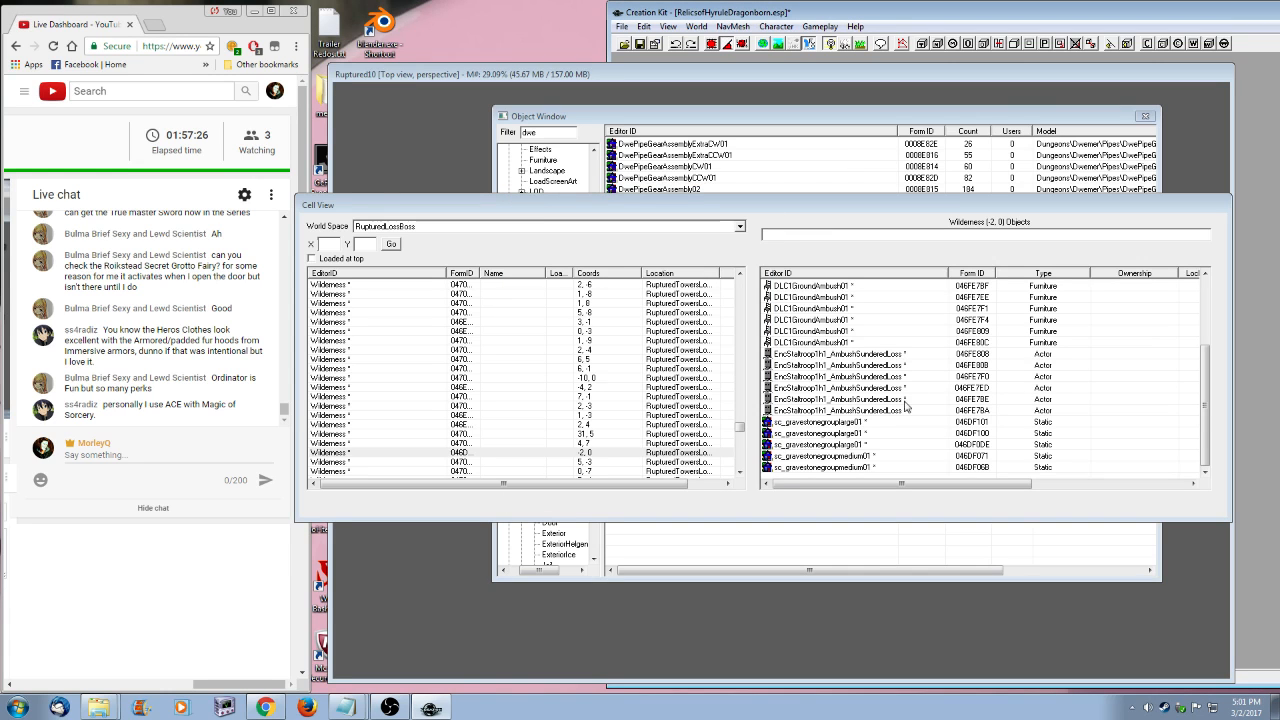
- Look through the Wilderness cells from 5, -3 onward for ambush actors, including 1, -4, ending on cell -3, 0
{"action": "left_click", "coordinate": [388, 463]}
{"action": "key", "text": "Down"}
{"action": "key", "text": "Down"}
{"action": "key", "text": "Down"}
{"action": "key", "text": "Down"}
{"action": "key", "text": "Down"}
{"action": "key", "text": "Down"}
{"action": "key", "text": "Down"}
{"action": "key", "text": "Down"}
{"action": "key", "text": "Down"}
{"action": "key", "text": "Down"}
{"action": "key", "text": "Down"}
{"action": "key", "text": "Down"}
{"action": "key", "text": "Down"}
{"action": "key", "text": "Down"}
{"action": "key", "text": "Down"}
{"action": "key", "text": "Down"}
{"action": "key", "text": "Down"}
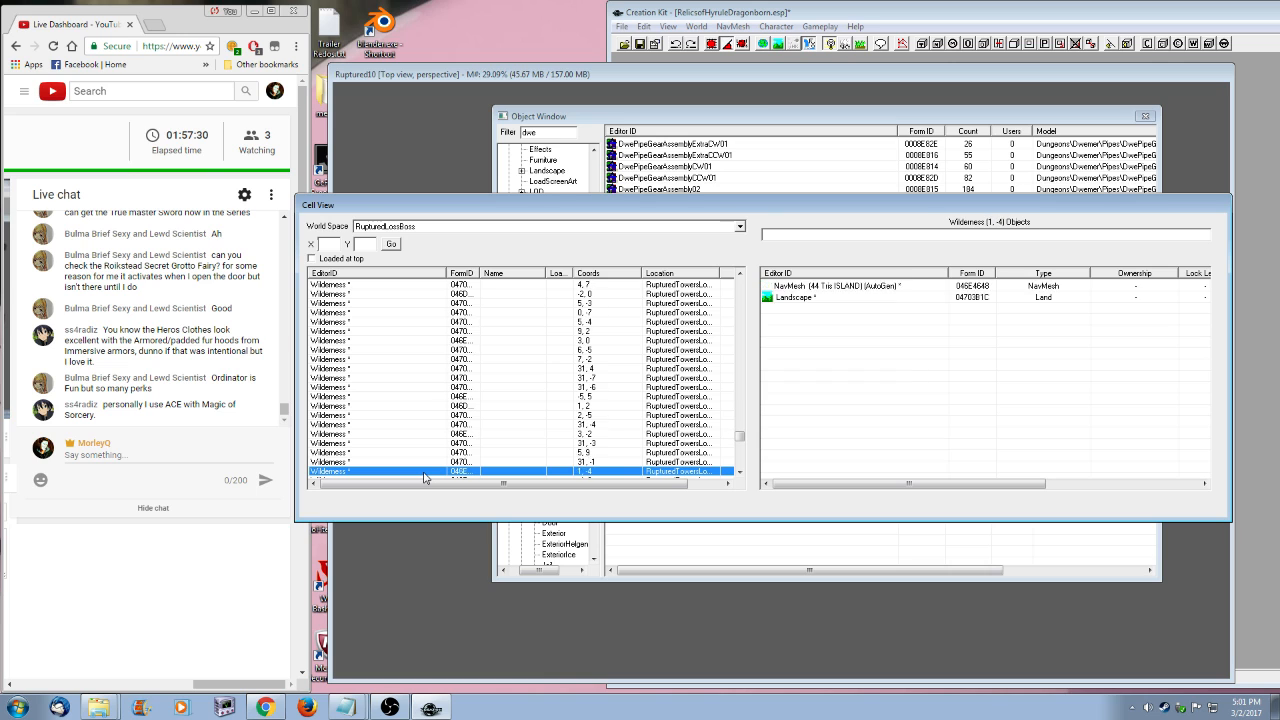
{"action": "key", "text": "Down"}
{"action": "key", "text": "Down"}
{"action": "key", "text": "Down"}
{"action": "key", "text": "Down"}
{"action": "key", "text": "Down"}
{"action": "key", "text": "Down"}
{"action": "key", "text": "Down"}
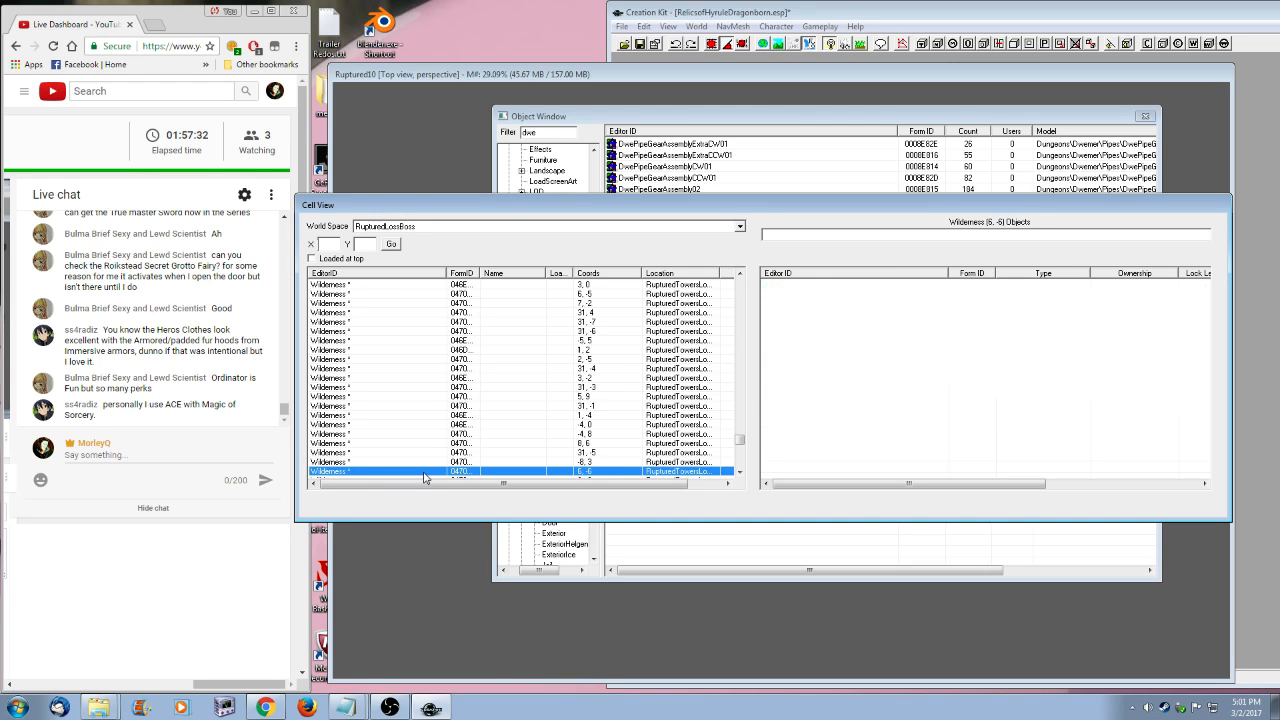
{"action": "key", "text": "Down"}
{"action": "key", "text": "Down"}
{"action": "key", "text": "Down"}
{"action": "key", "text": "Down"}
{"action": "key", "text": "Down"}
{"action": "key", "text": "Down"}
{"action": "key", "text": "Down"}
{"action": "key", "text": "Down"}
{"action": "key", "text": "Down"}
{"action": "key", "text": "Down"}
{"action": "key", "text": "Down"}
{"action": "key", "text": "Down"}
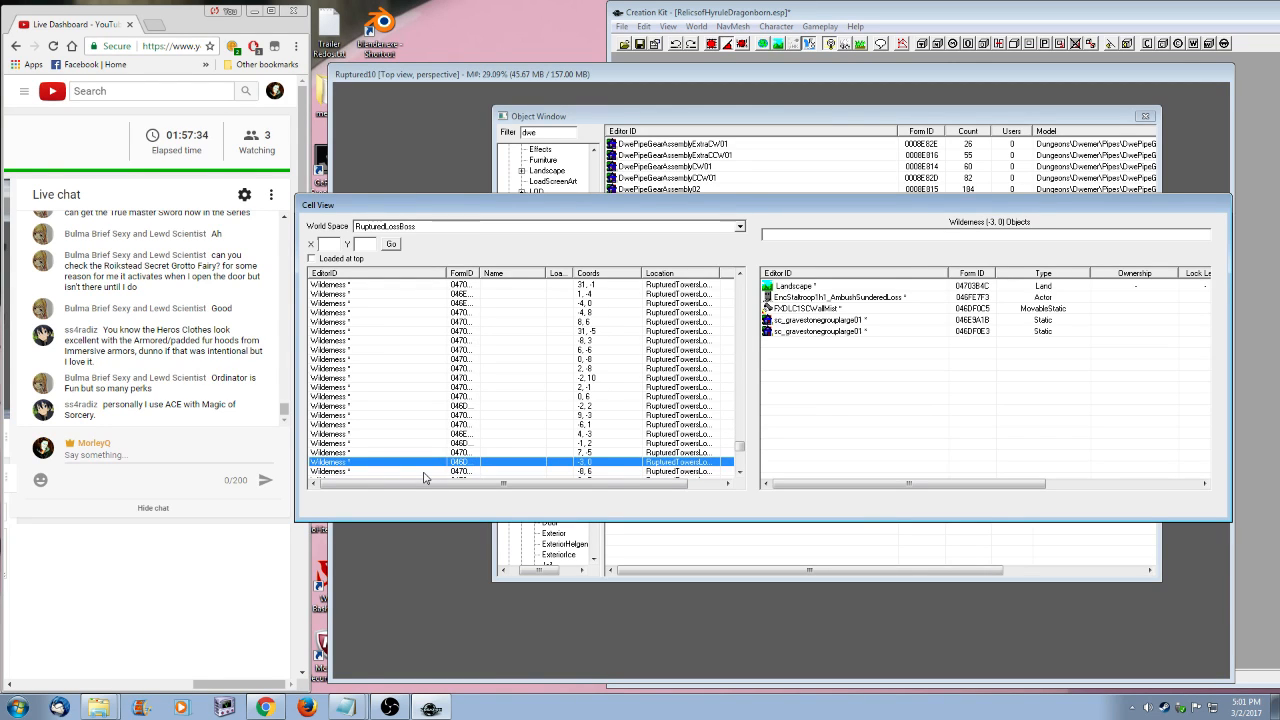
{"action": "key", "text": "Up"}
{"action": "key", "text": "Up"}
{"action": "key", "text": "Up"}
{"action": "key", "text": "Up"}
{"action": "key", "text": "Down"}
{"action": "key", "text": "Down"}
{"action": "key", "text": "Down"}
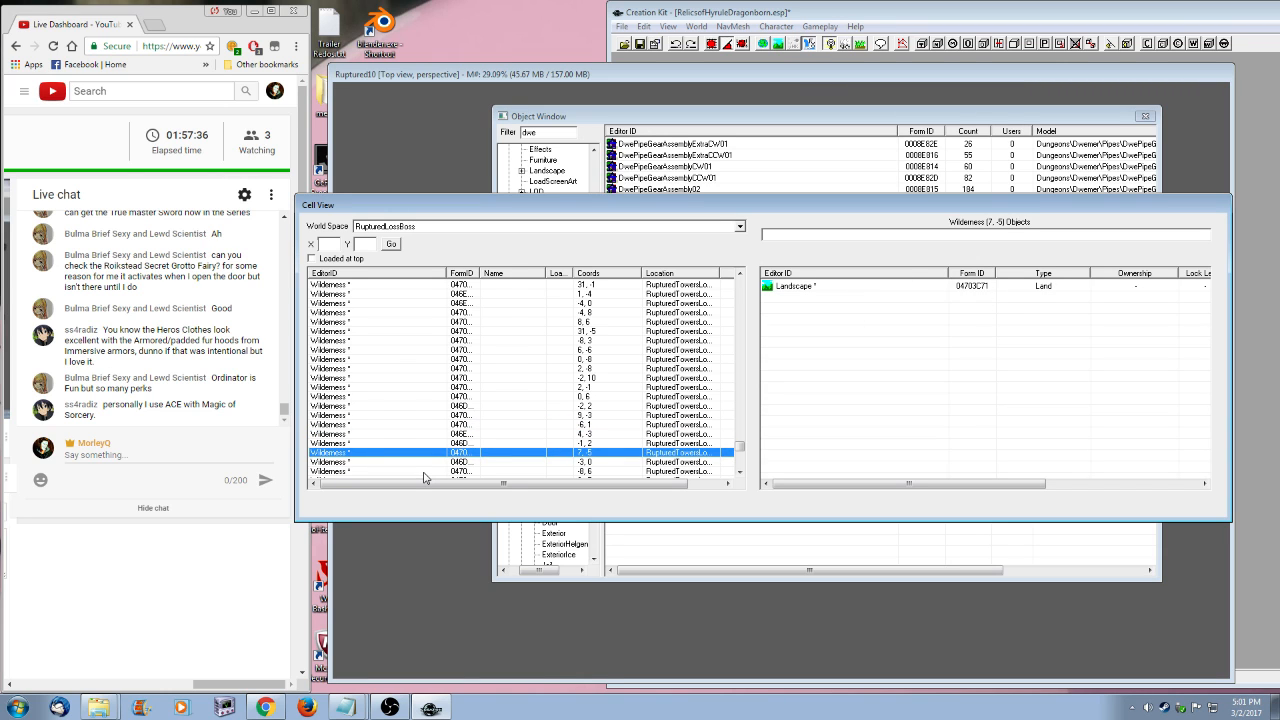
{"action": "key", "text": "Down"}
- Check the Activate Parents of ambush actor 046FE7F3 in Wilderness cell -3, 0 and move on to cell -8, 6
{"action": "right_click", "coordinate": [846, 298]}
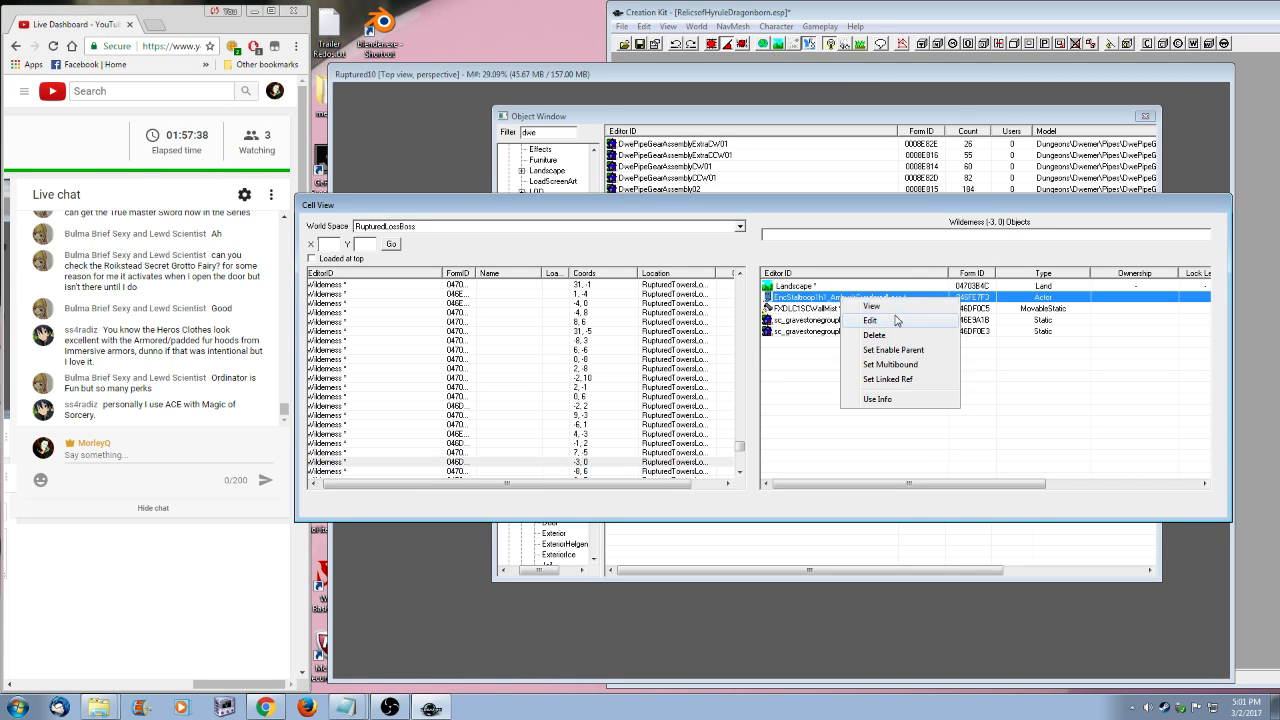
{"action": "left_click", "coordinate": [870, 320]}
{"action": "left_click", "coordinate": [692, 496]}
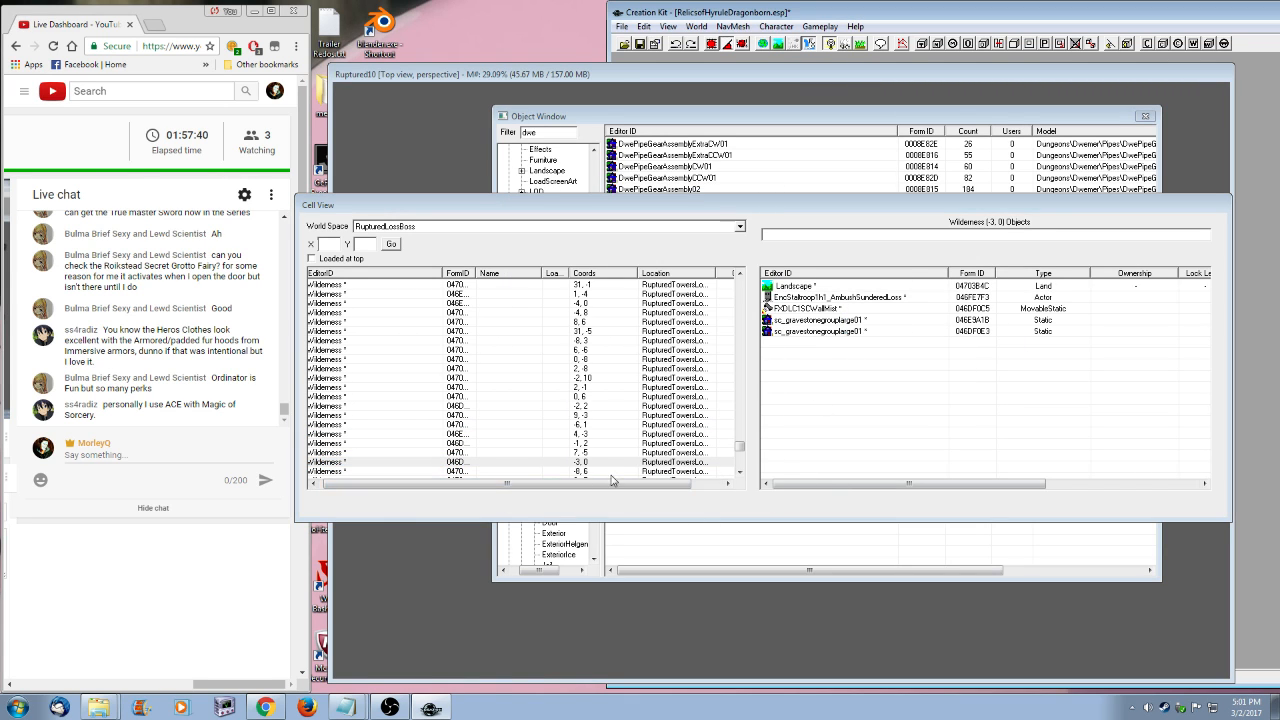
{"action": "left_click", "coordinate": [413, 473]}
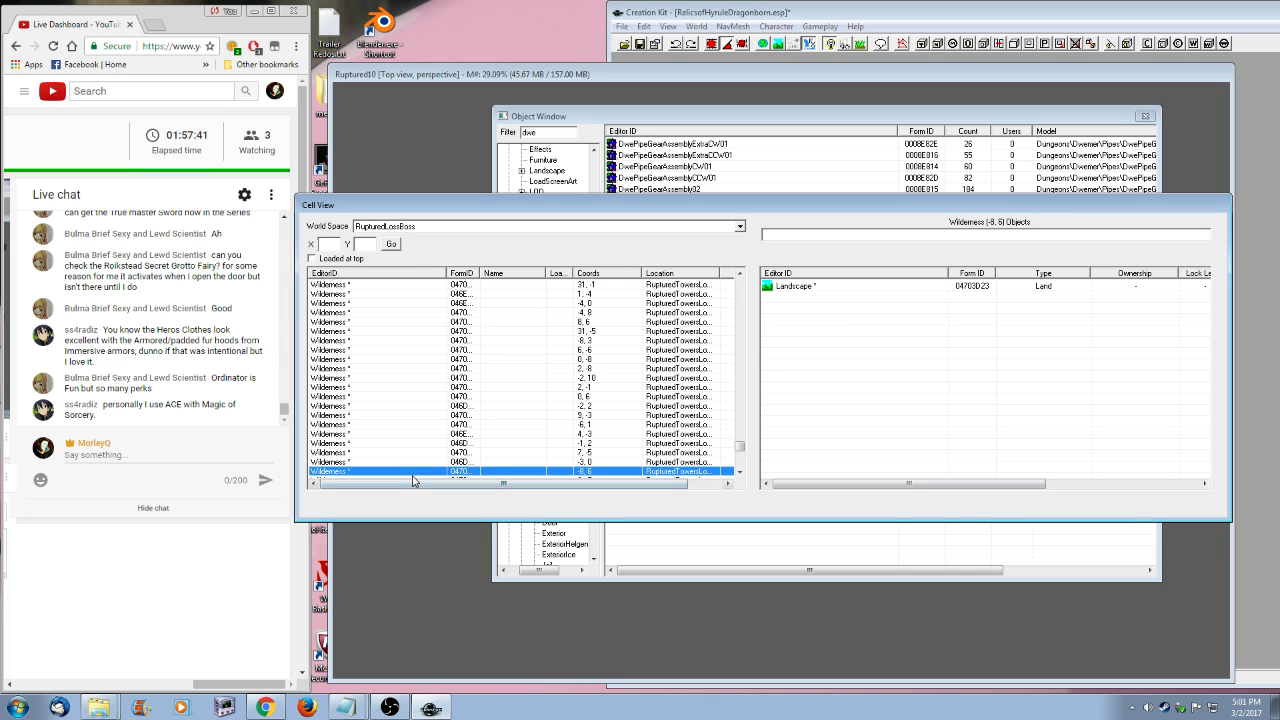
- Look through the Wilderness cells following -8, 6 for ambush actors, including 3, -3, ending on cell -8, 5
{"action": "key", "text": "Down"}
{"action": "key", "text": "Down"}
{"action": "key", "text": "Down"}
{"action": "key", "text": "Down"}
{"action": "key", "text": "Down"}
{"action": "key", "text": "Down"}
{"action": "key", "text": "Down"}
{"action": "key", "text": "Down"}
{"action": "key", "text": "Down"}
{"action": "key", "text": "Down"}
{"action": "key", "text": "Down"}
{"action": "key", "text": "Down"}
{"action": "key", "text": "Down"}
{"action": "key", "text": "Down"}
{"action": "key", "text": "Down"}
{"action": "key", "text": "Down"}
{"action": "key", "text": "Down"}
{"action": "key", "text": "Down"}
{"action": "key", "text": "Down"}
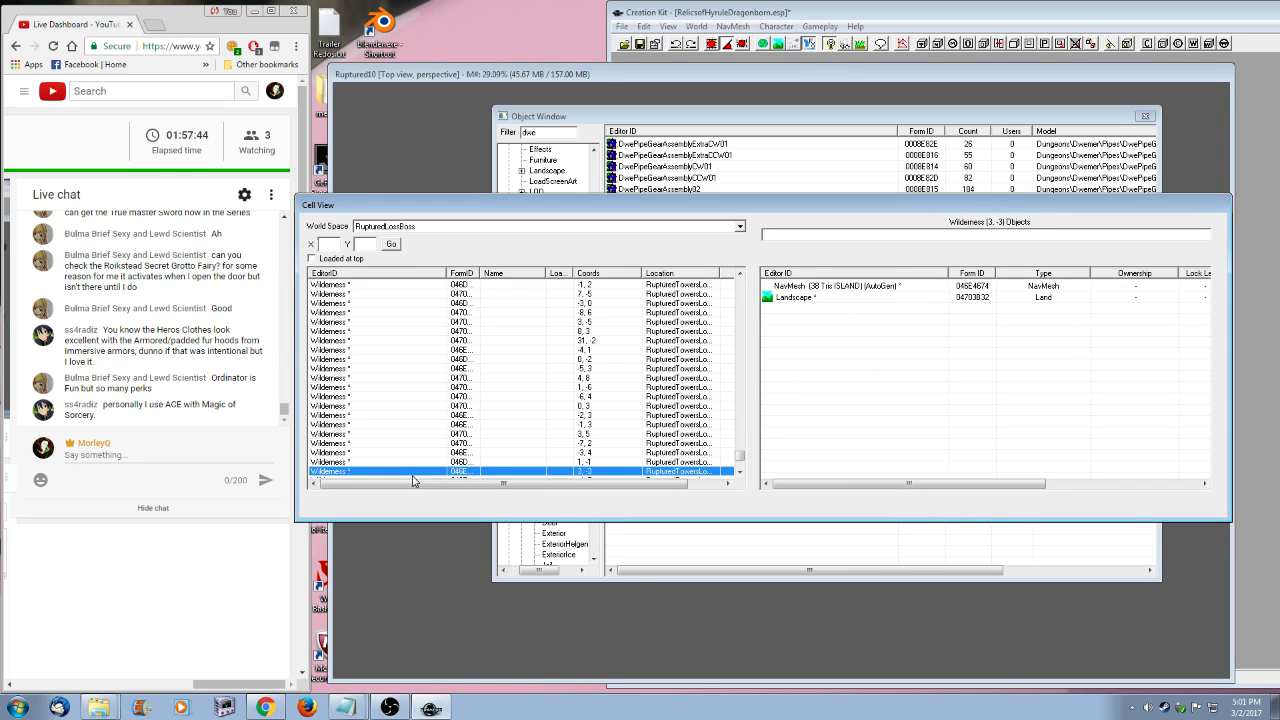
{"action": "key", "text": "Down"}
{"action": "key", "text": "Down"}
{"action": "key", "text": "Down"}
{"action": "key", "text": "Down"}
{"action": "key", "text": "Down"}
{"action": "key", "text": "Down"}
{"action": "key", "text": "Down"}
{"action": "key", "text": "Down"}
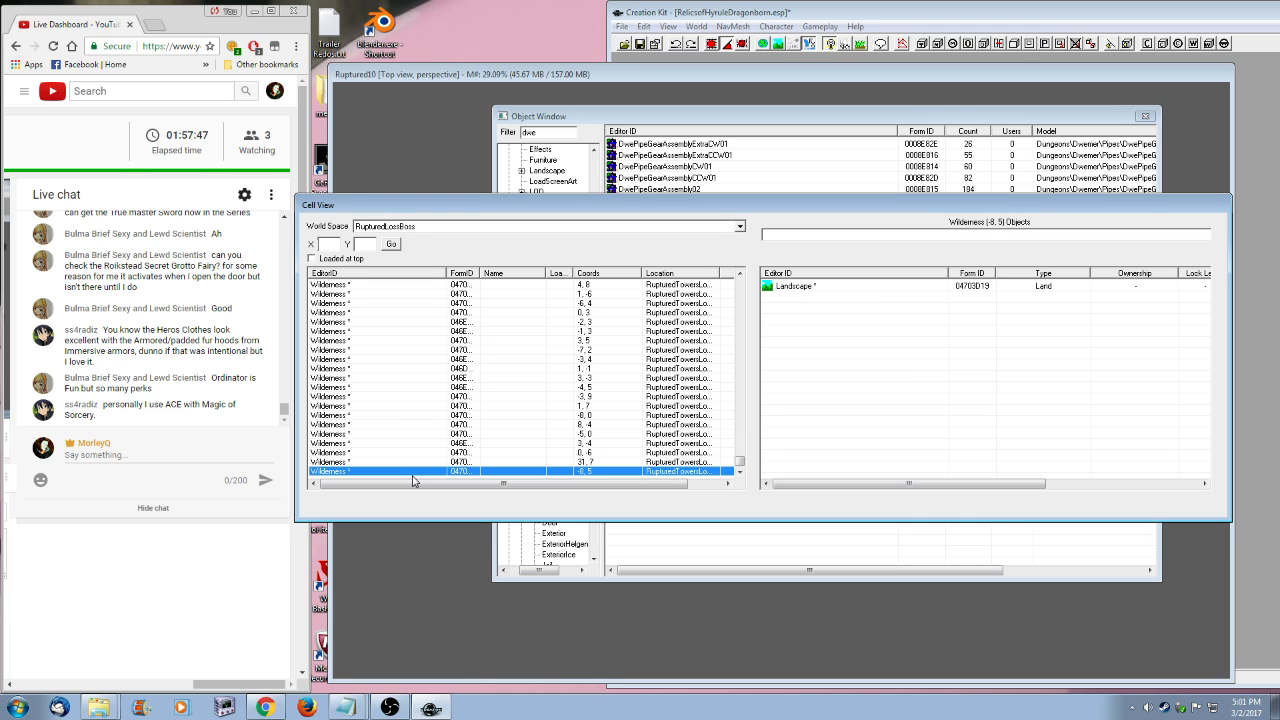
- Filter the Actor category of the Object Window by "dur" and open the DLC1DurnehviirSummon actor
{"action": "left_click", "coordinate": [773, 121]}
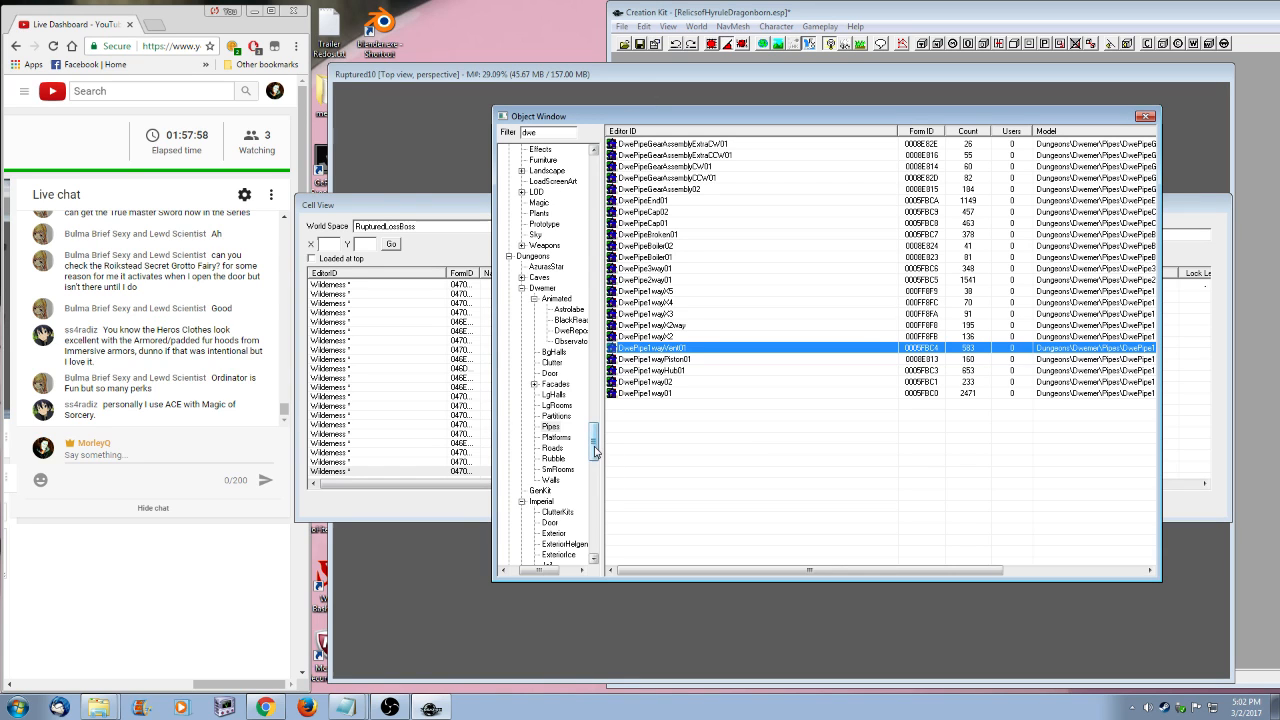
{"action": "left_click_drag", "start_coordinate": [596, 443], "coordinate": [428, 131]}
{"action": "left_click", "coordinate": [517, 160]}
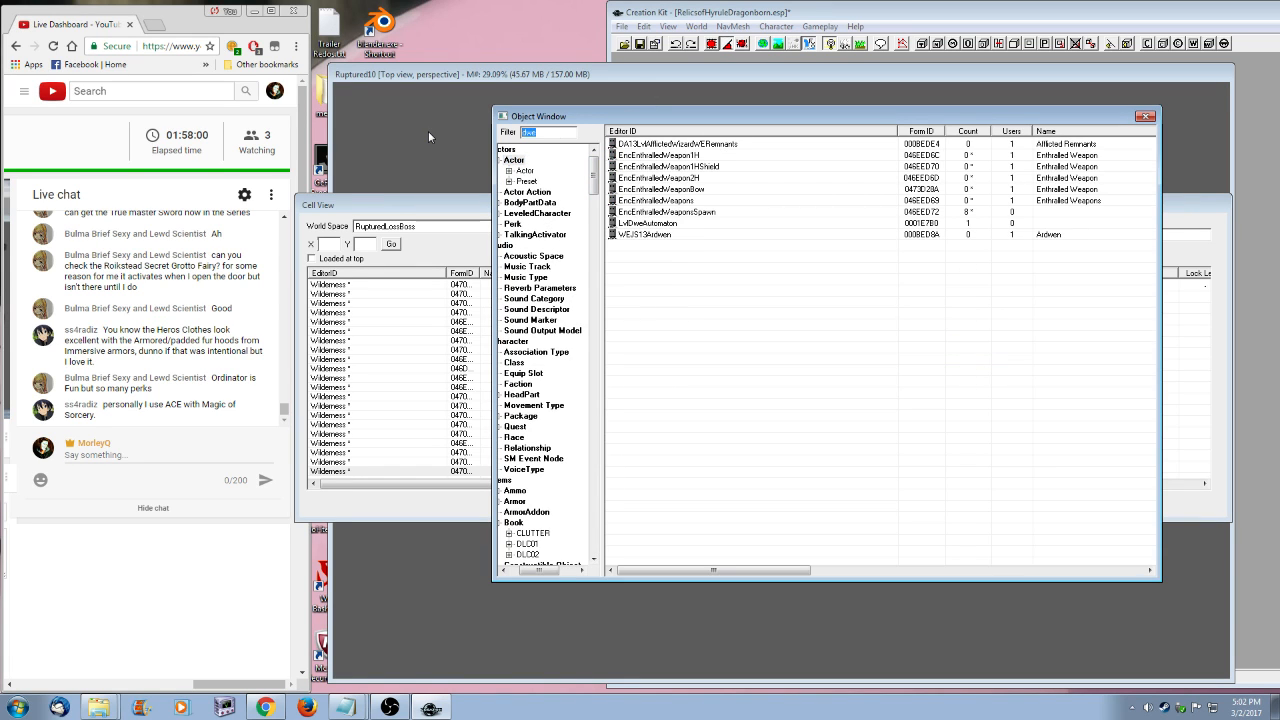
{"action": "type", "text": "dur"}
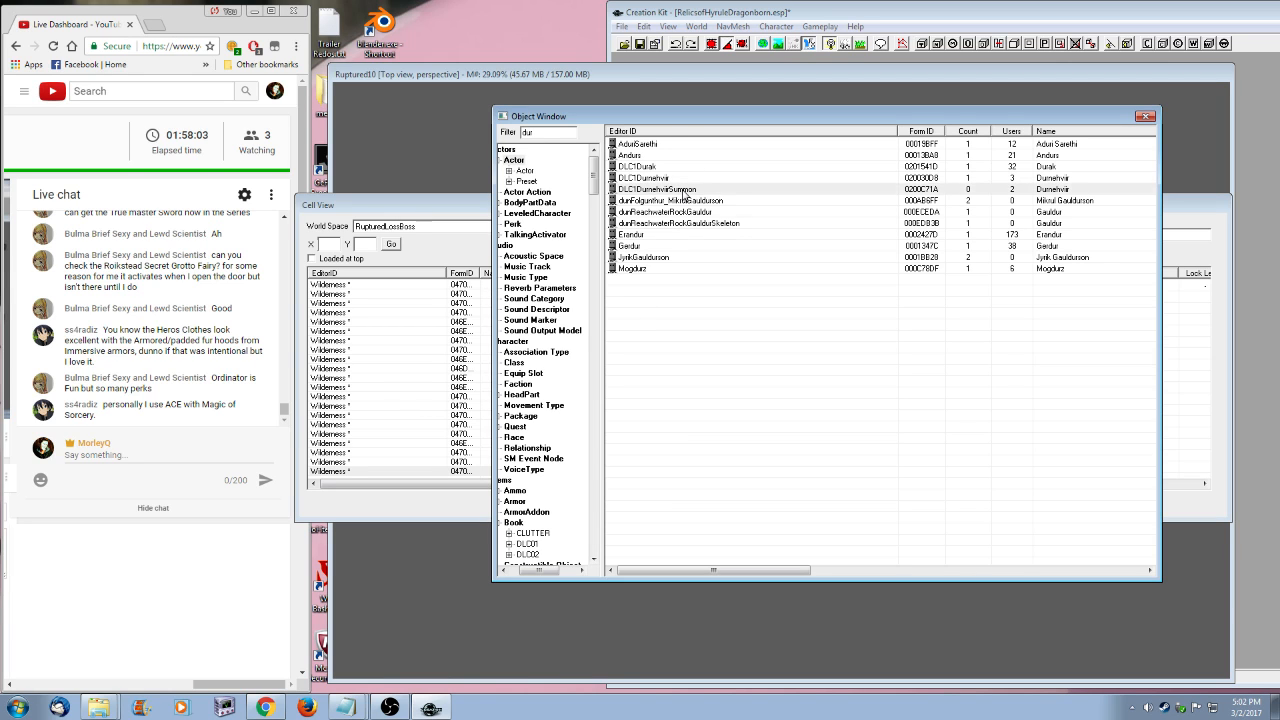
{"action": "double_click", "coordinate": [684, 190]}
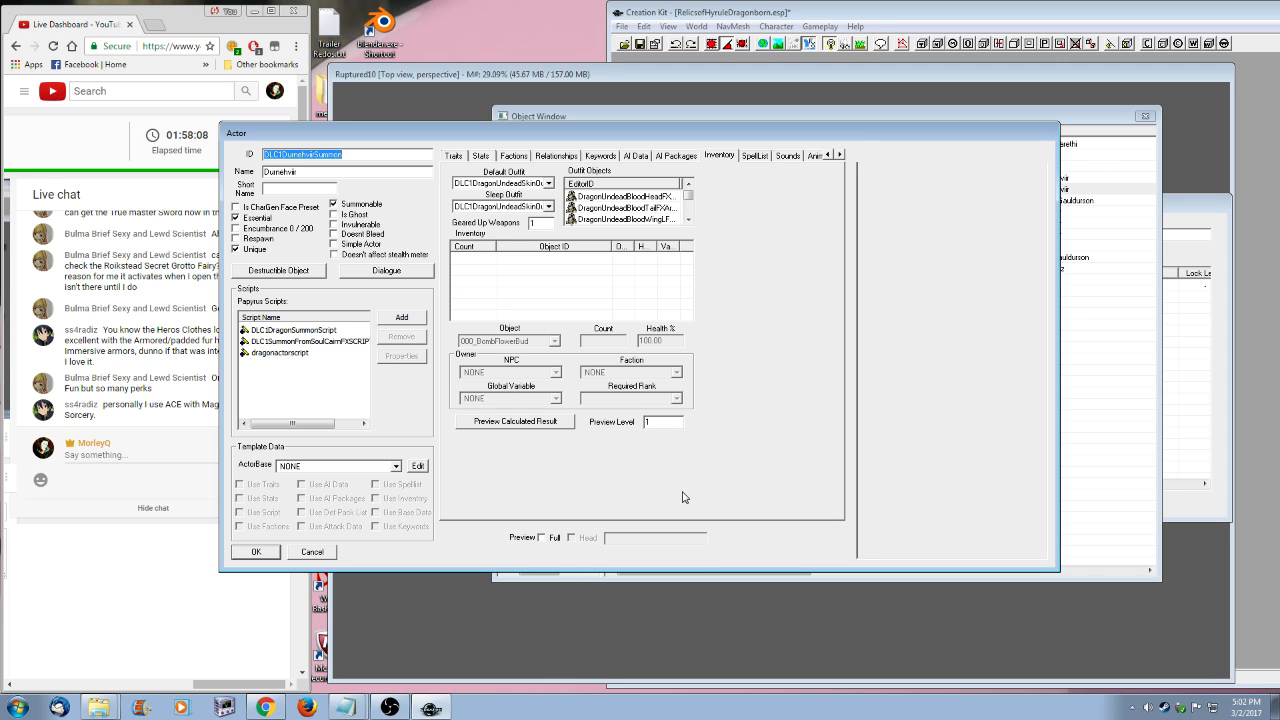
- Check the DLC1DragonSummonScript properties and the AI packages of the DLC1DurnehviirSummon actor
{"action": "double_click", "coordinate": [305, 331]}
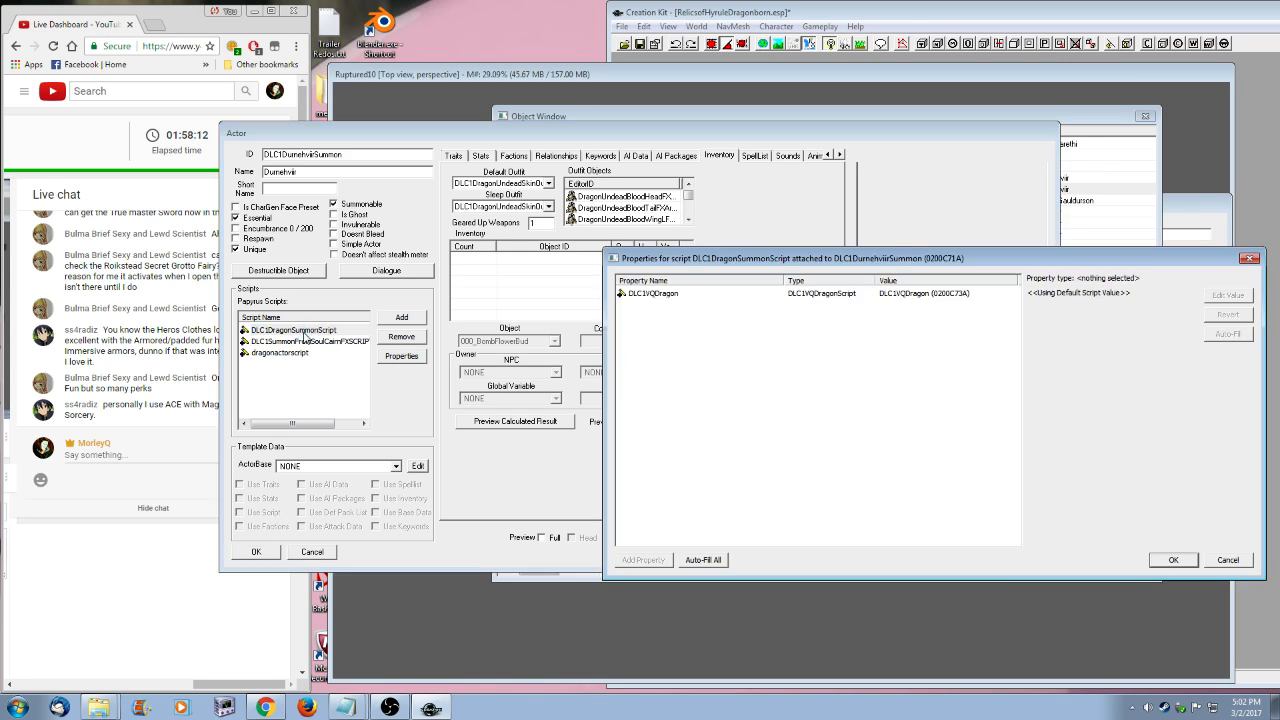
{"action": "left_click", "coordinate": [1226, 559]}
{"action": "left_click", "coordinate": [670, 157]}
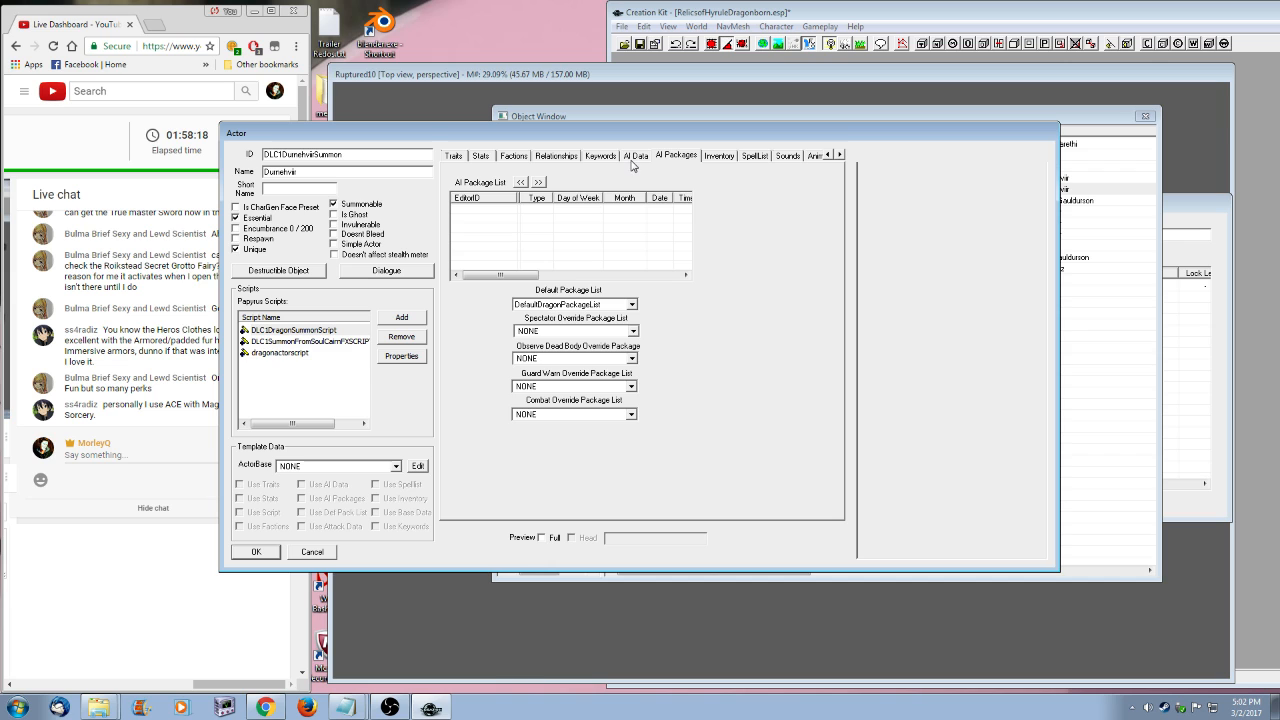
{"action": "right_click", "coordinate": [280, 330]}
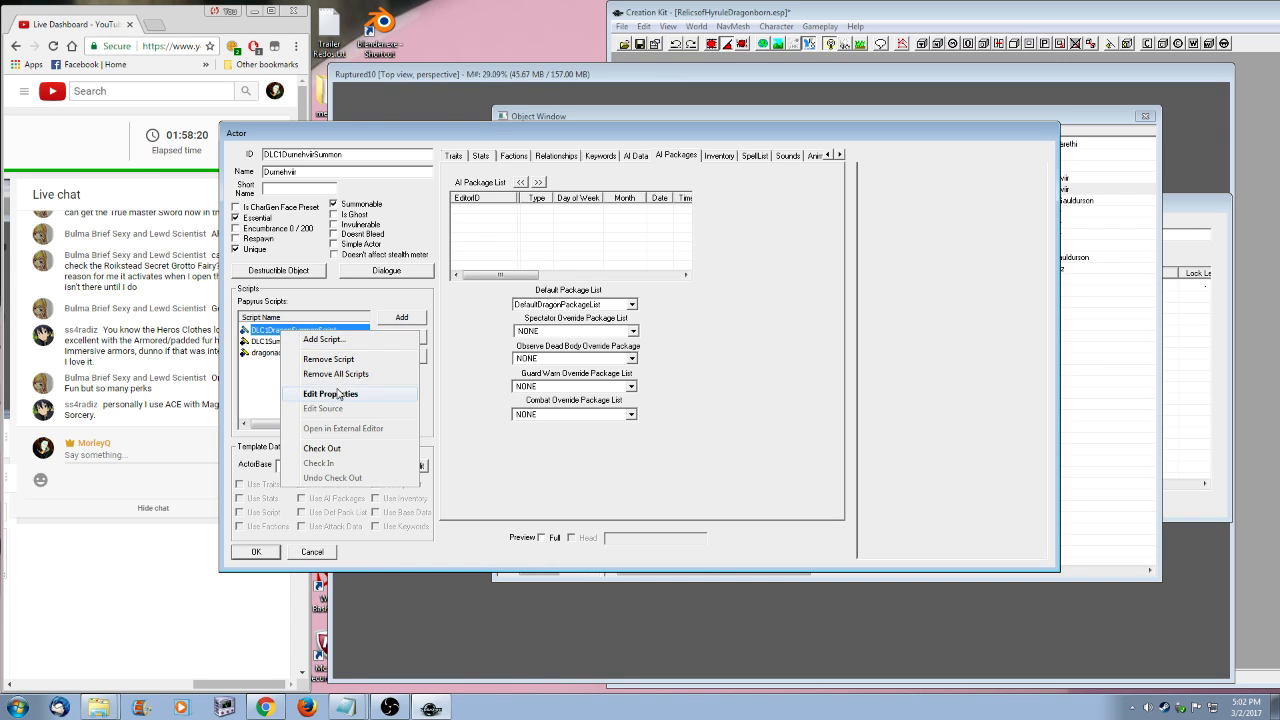
{"action": "left_click", "coordinate": [340, 395]}
{"action": "left_click", "coordinate": [1236, 560]}
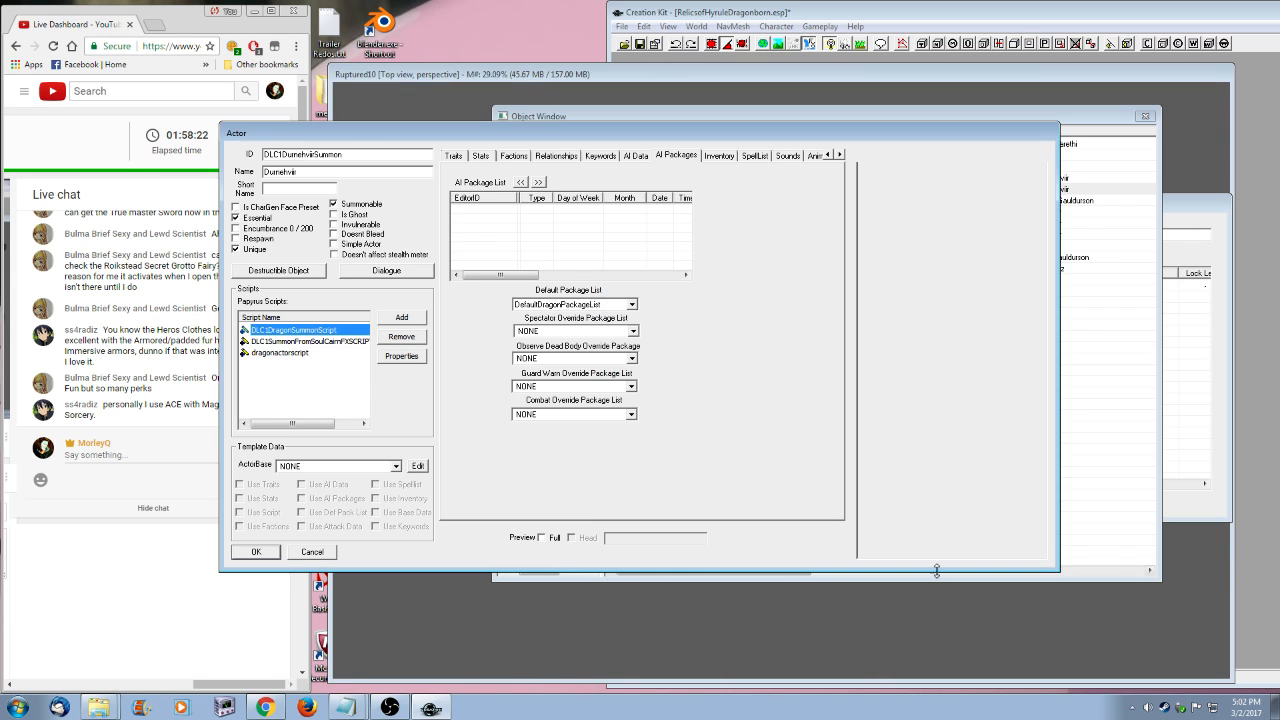
- Examine the remaining scripts on the Durnehviir summon actor, viewing the properties of DLC1SummonFromSoulCairnFXSCRIPT
{"action": "right_click", "coordinate": [311, 350]}
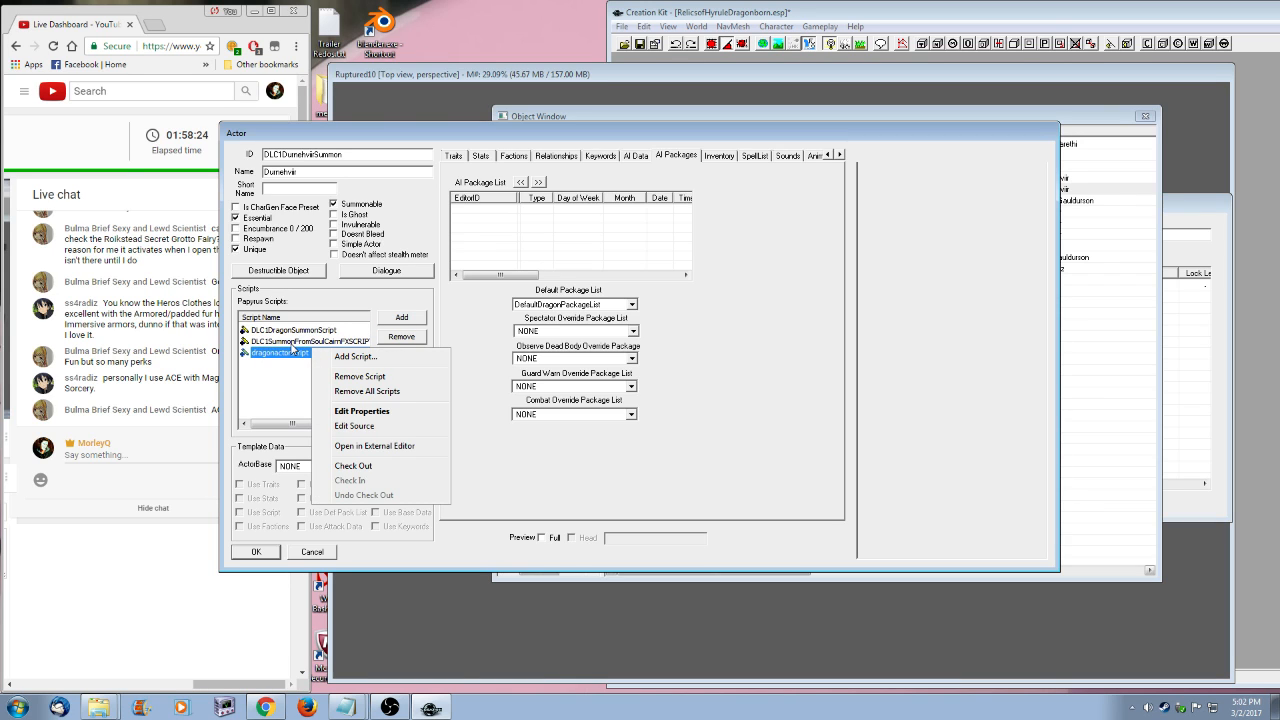
{"action": "left_click", "coordinate": [290, 356]}
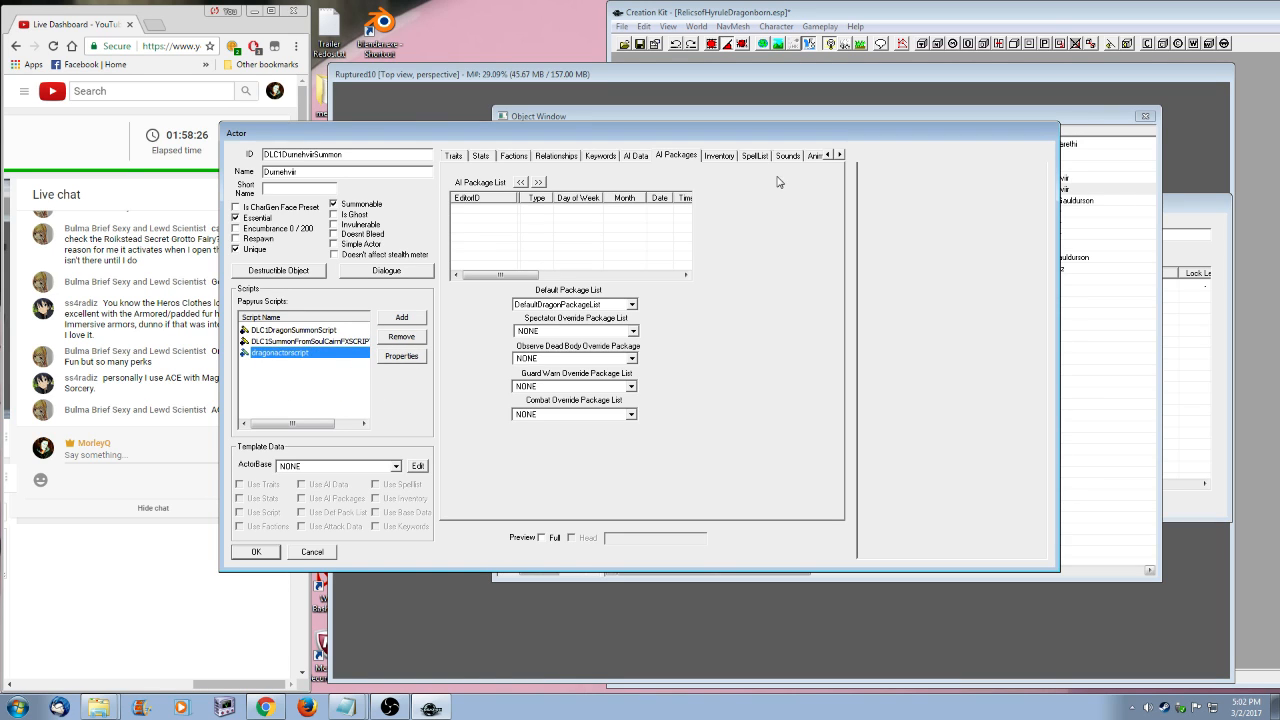
{"action": "left_click", "coordinate": [313, 341]}
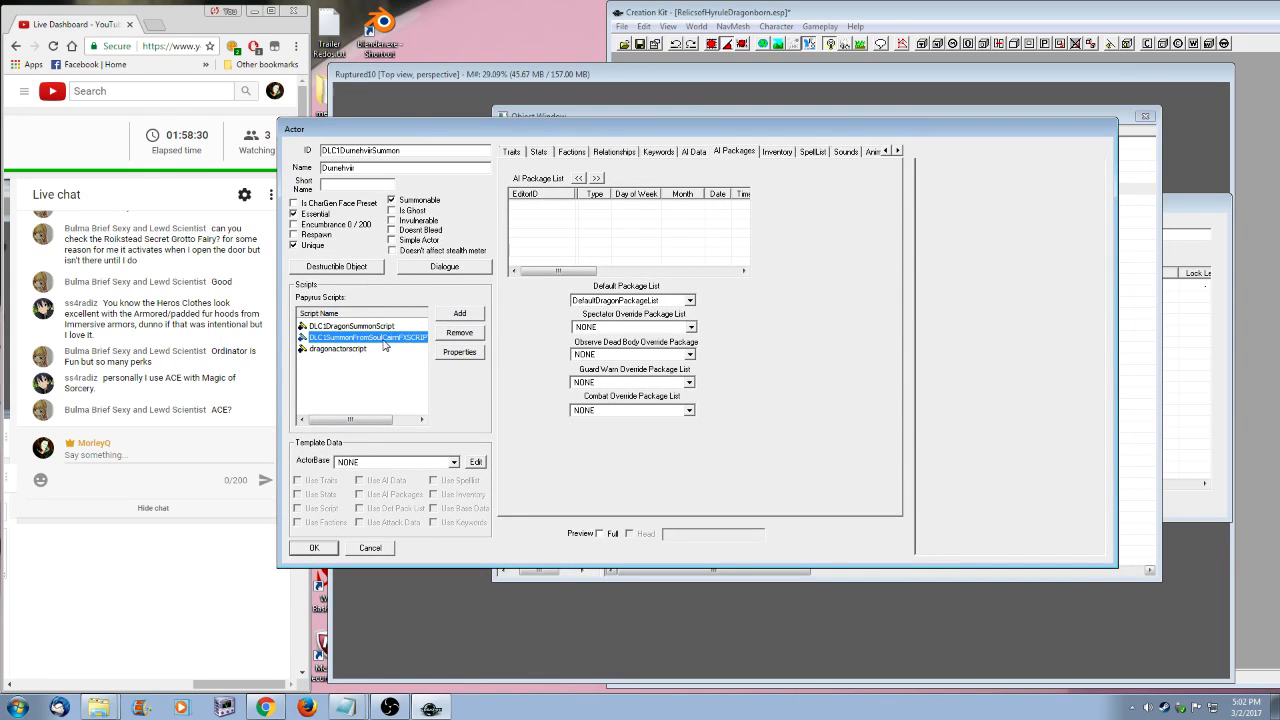
{"action": "right_click", "coordinate": [384, 345]}
{"action": "left_click", "coordinate": [425, 407]}
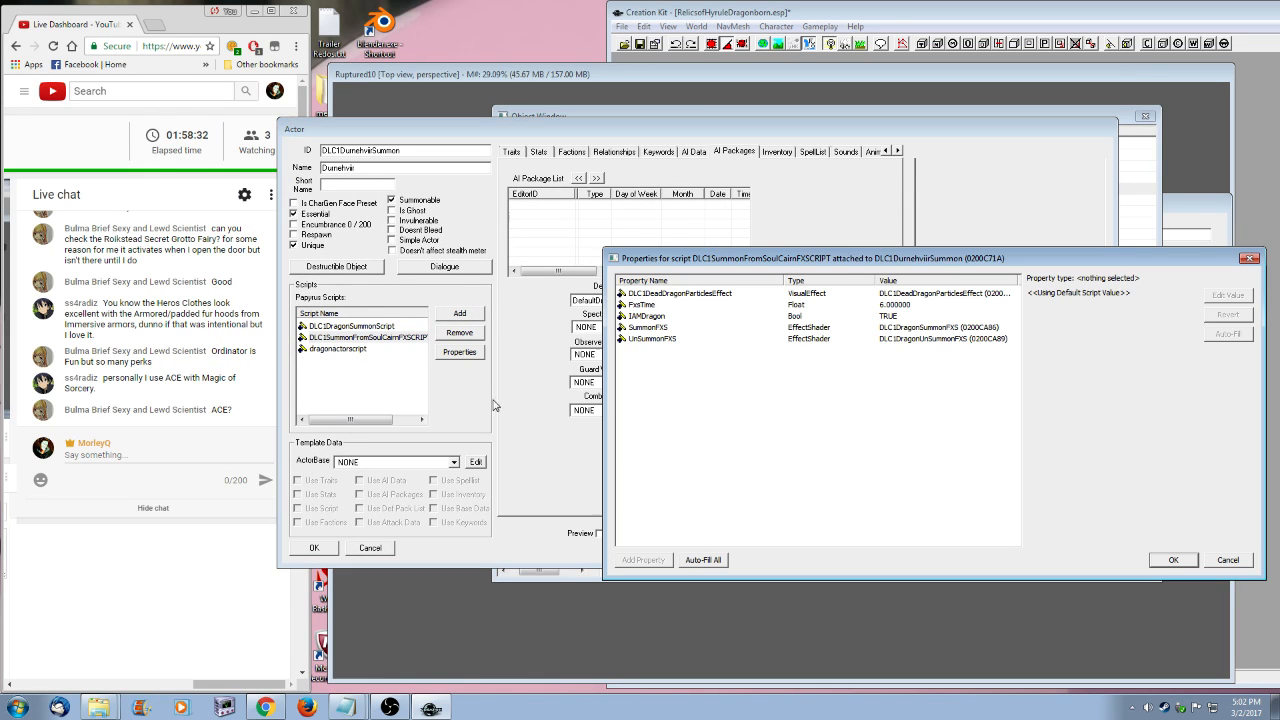
{"action": "left_click", "coordinate": [1227, 560]}
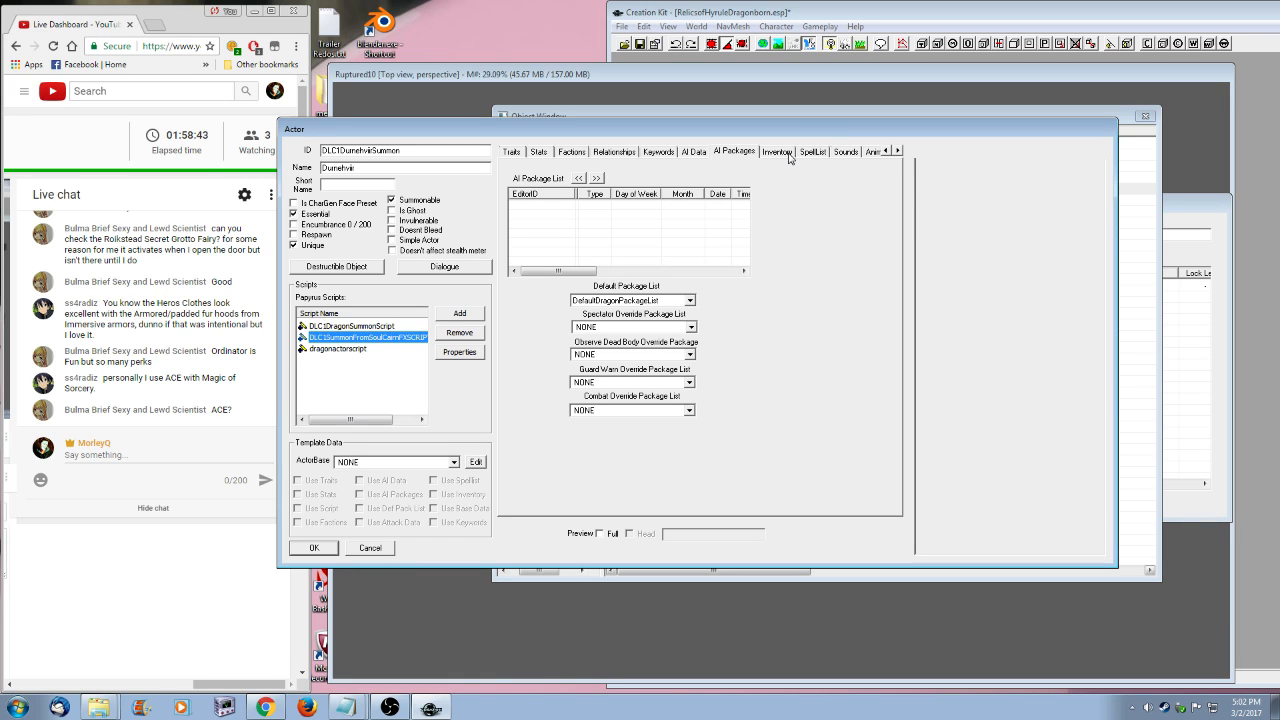
- Filter the actors by "dragon" and check where SunderedTowerDragon4ShadowStallord2 is used
{"action": "left_click_drag", "start_coordinate": [766, 129], "coordinate": [792, 180]}
{"action": "left_click", "coordinate": [694, 118]}
{"action": "type", "text": "dragon"}
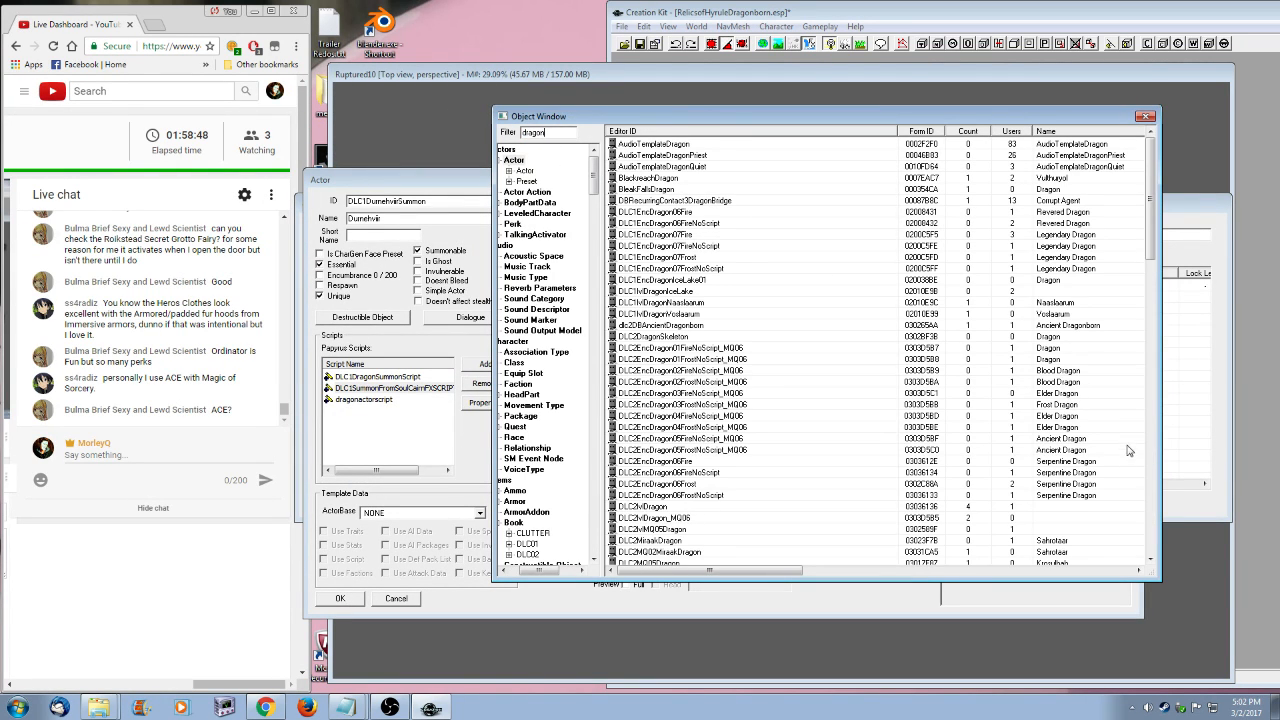
{"action": "left_click_drag", "start_coordinate": [1155, 190], "coordinate": [1170, 540]}
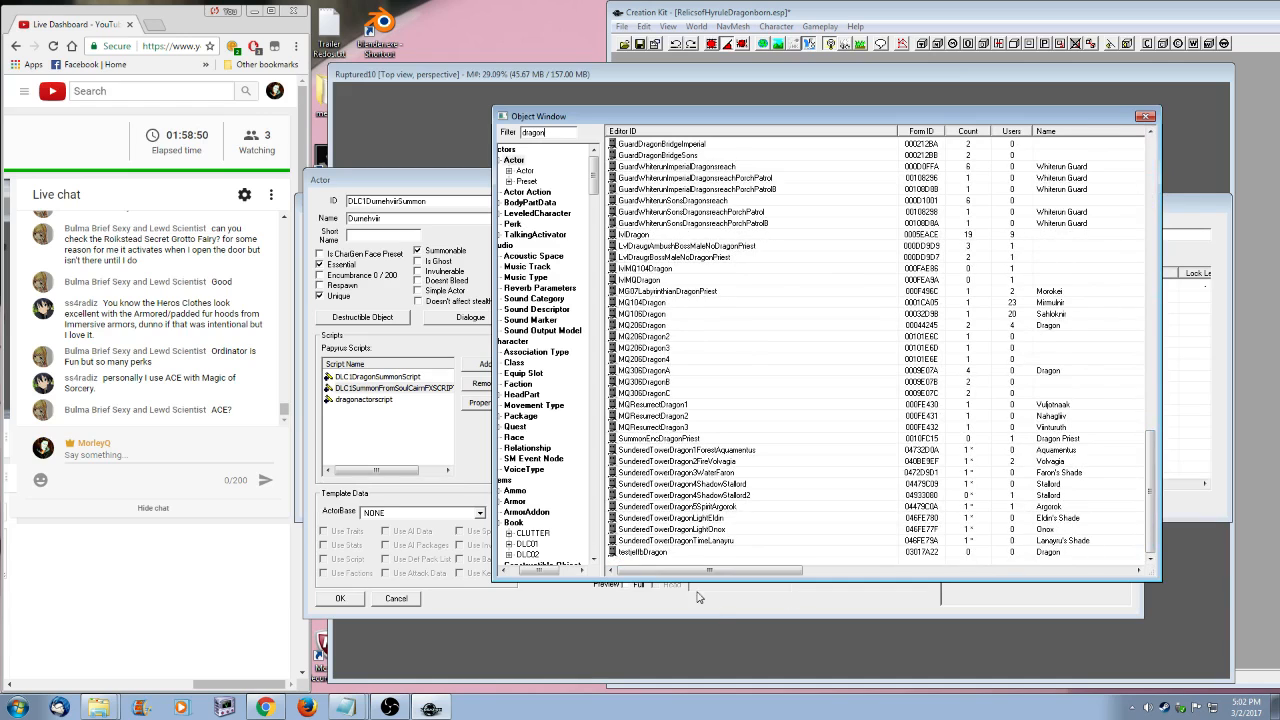
{"action": "right_click", "coordinate": [740, 495]}
{"action": "left_click", "coordinate": [790, 615]}
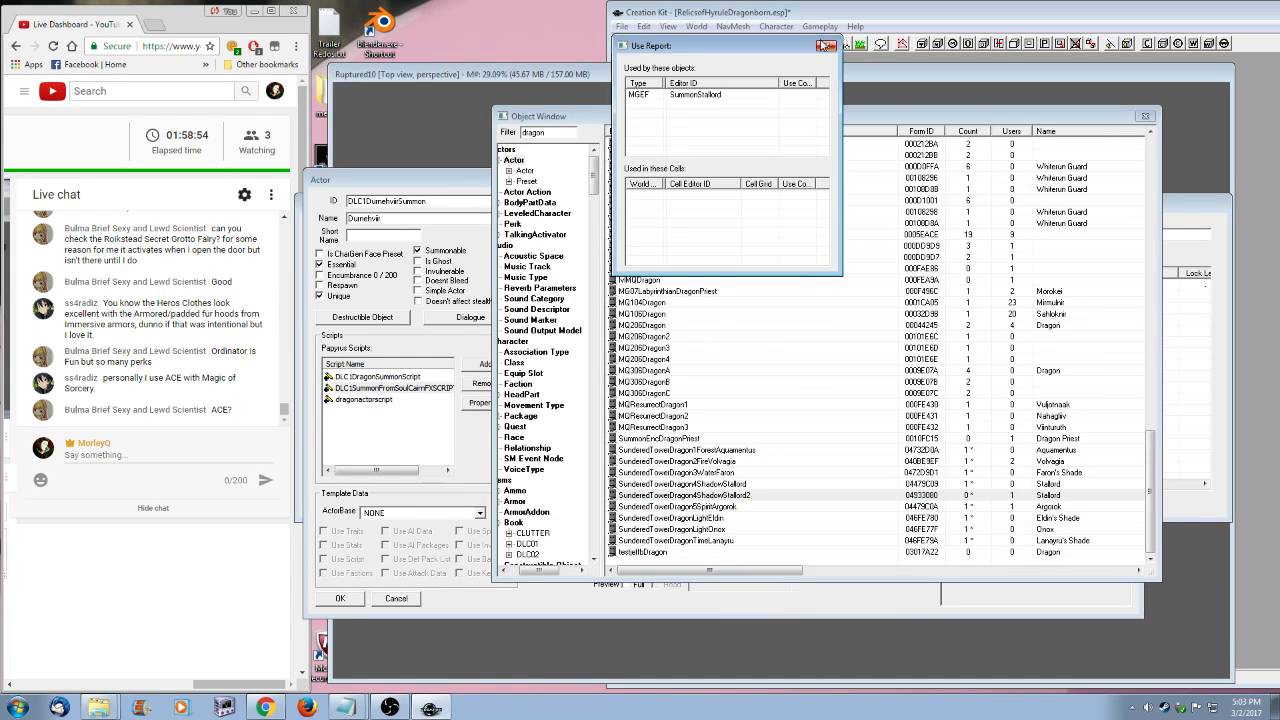
{"action": "left_click", "coordinate": [827, 46]}
- Rename the SunderedTowerDragon4ShadowStallord2 actor as SunderedTowerDragon4ShadowStallordSummon
{"action": "left_click", "coordinate": [735, 495]}
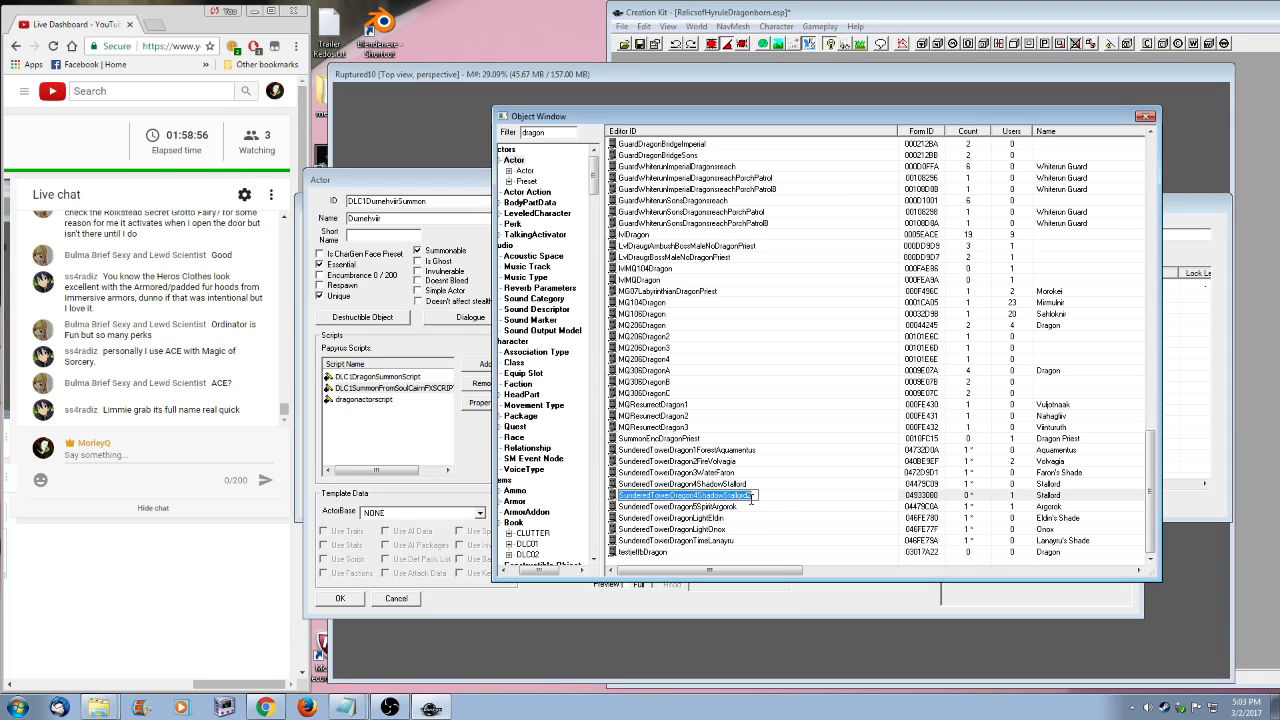
{"action": "left_click", "coordinate": [751, 496]}
{"action": "key", "text": "BackSpace"}
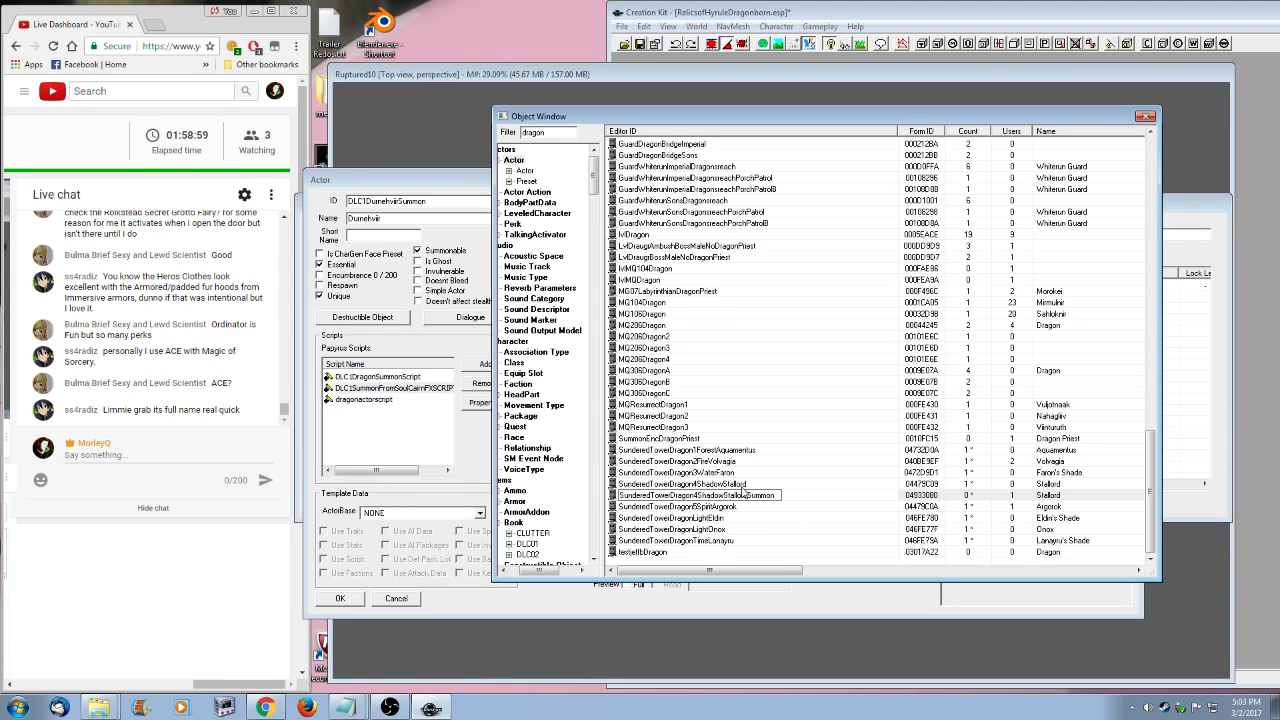
{"action": "type", "text": "Summon"}
{"action": "key", "text": "Return"}
- Duplicate the SunderedTowerDragon2FireVolvagia and SunderedTowerDragon1ForestAquamentus actors
{"action": "right_click", "coordinate": [716, 460]}
{"action": "left_click", "coordinate": [745, 495]}
{"action": "left_click", "coordinate": [741, 452]}
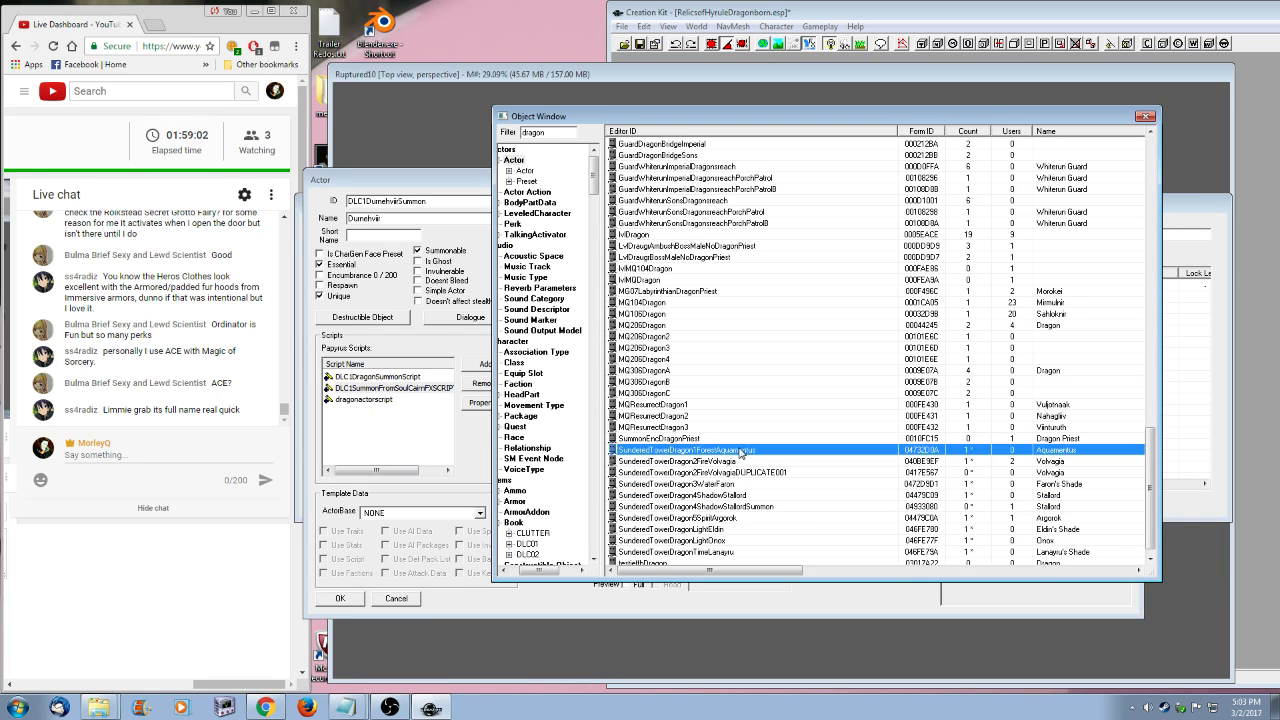
{"action": "right_click", "coordinate": [741, 452]}
{"action": "left_click", "coordinate": [745, 487]}
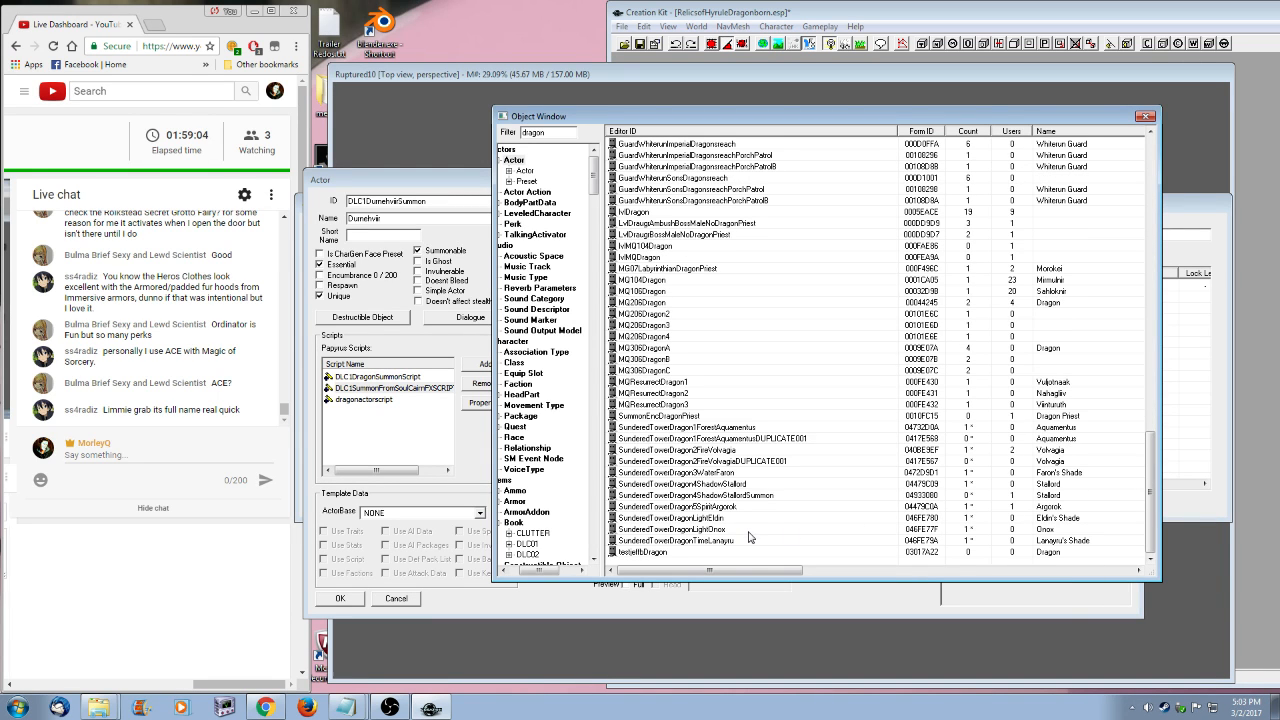
- Rename the duplicated Aquamentus actor as SunderedTowerDragon1ForestAquamentusSummon, without creating a new object
{"action": "double_click", "coordinate": [748, 439]}
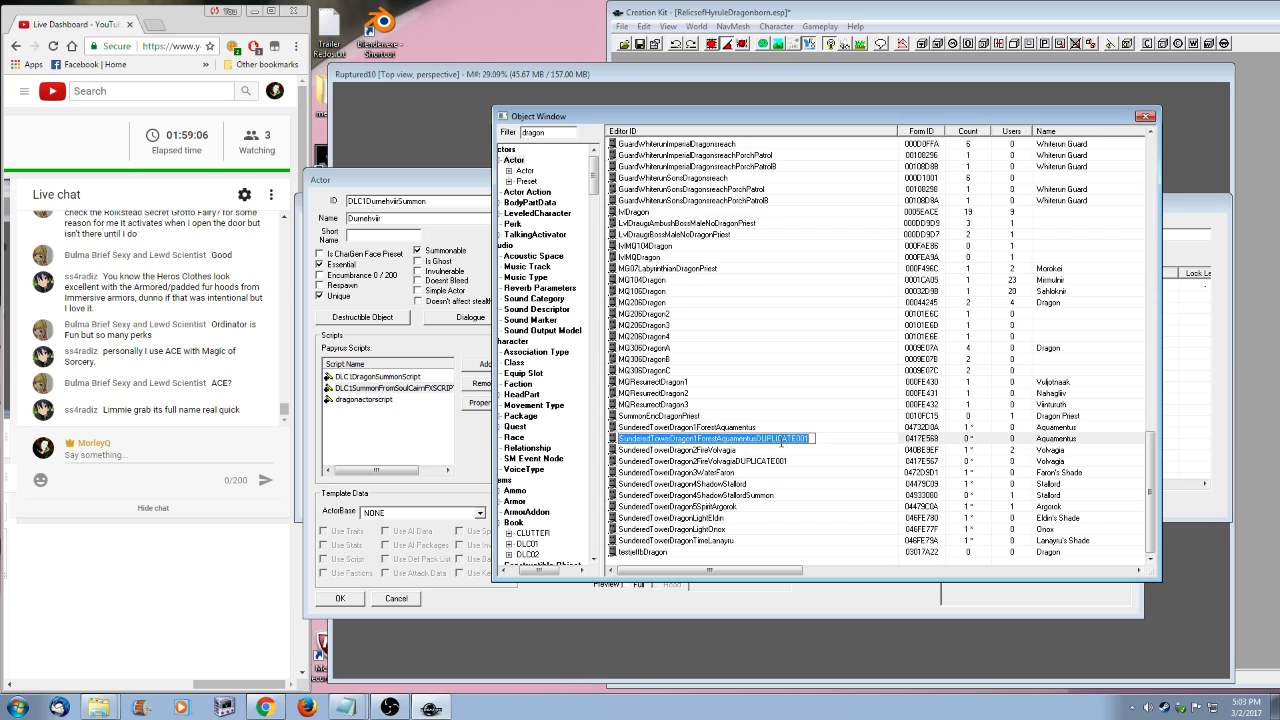
{"action": "left_click_drag", "start_coordinate": [763, 439], "coordinate": [943, 450]}
{"action": "key", "text": "BackSpace"}
{"action": "key", "text": "BackSpace"}
{"action": "type", "text": "Summ"}
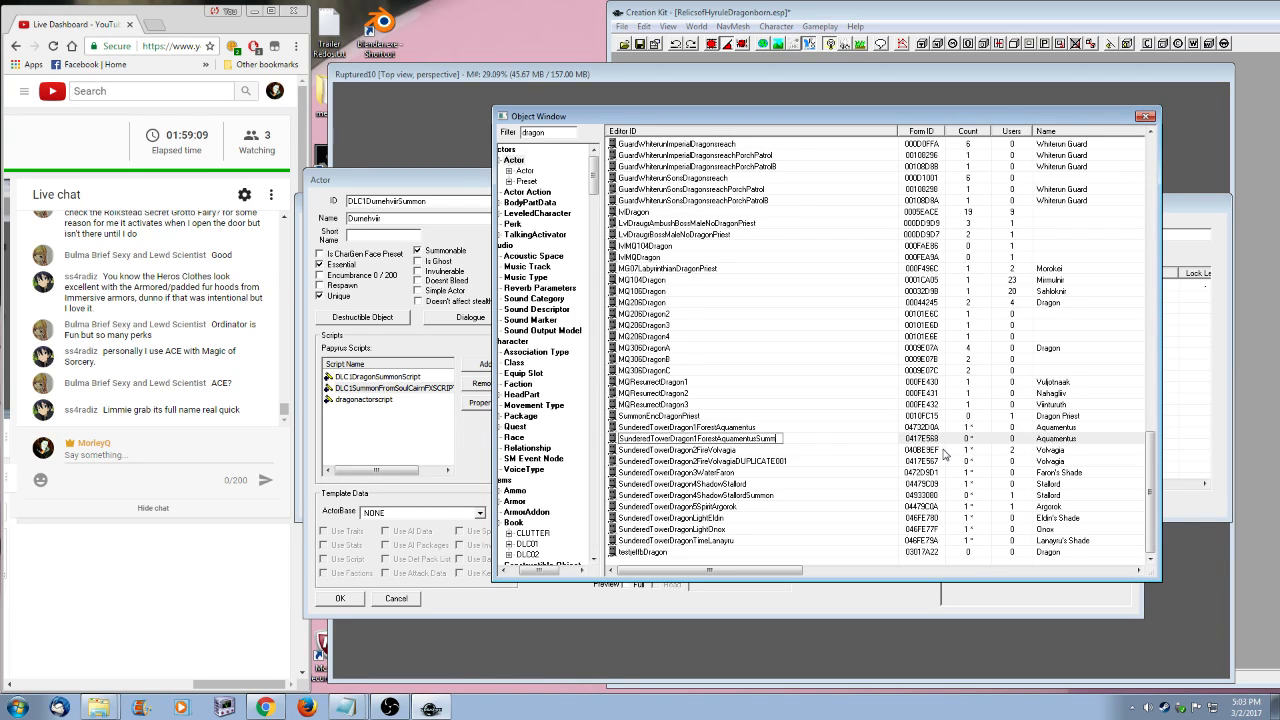
{"action": "type", "text": "on"}
{"action": "left_click", "coordinate": [761, 463]}
{"action": "left_click", "coordinate": [707, 396]}
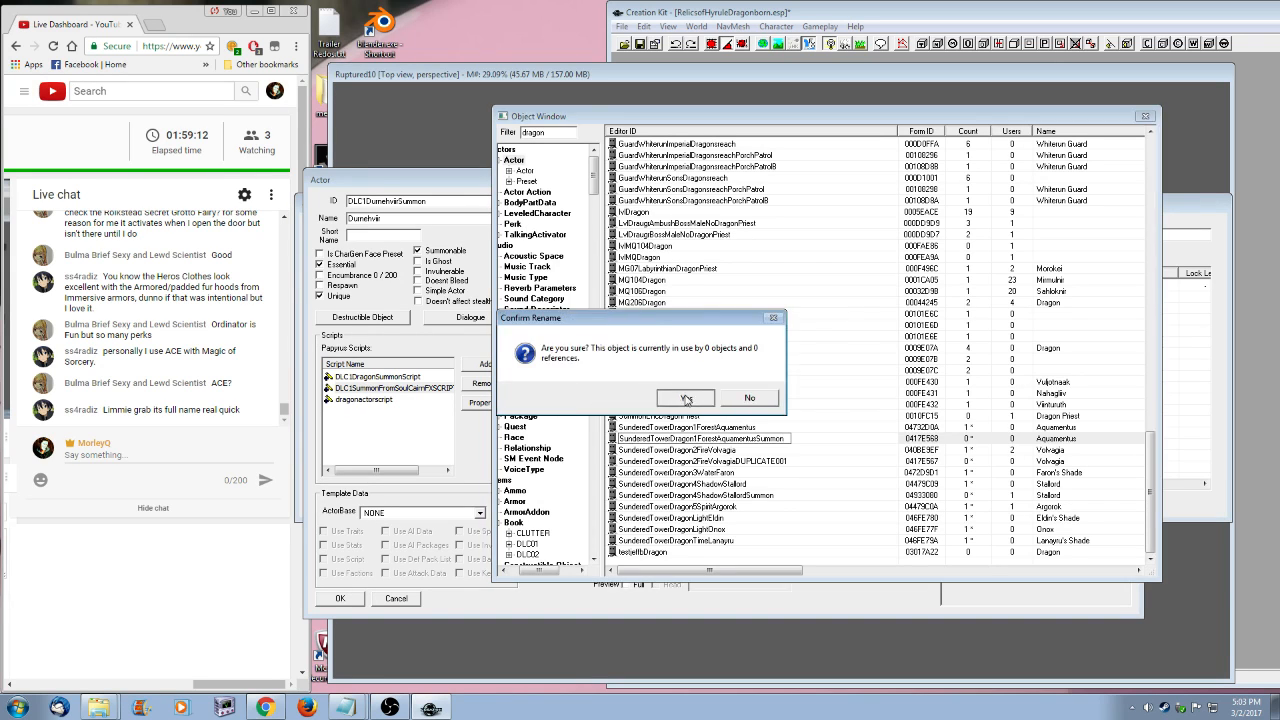
{"action": "left_click", "coordinate": [687, 396]}
- Change the ID of the duplicated Volvagia actor to SunderedTowerDragon2FireVolvagiaSummon and save it without creating a new object
{"action": "right_click", "coordinate": [748, 464]}
{"action": "left_click", "coordinate": [784, 485]}
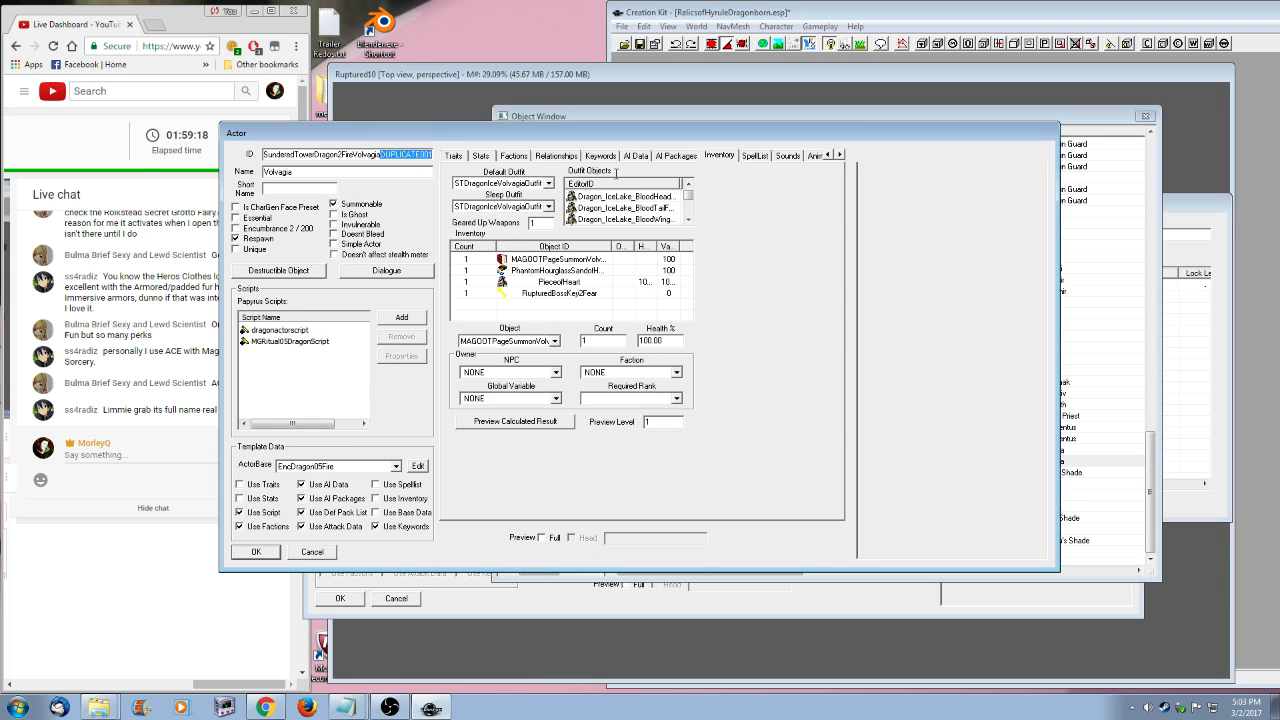
{"action": "type", "text": "Summon"}
{"action": "left_click_drag", "start_coordinate": [406, 134], "coordinate": [456, 132]}
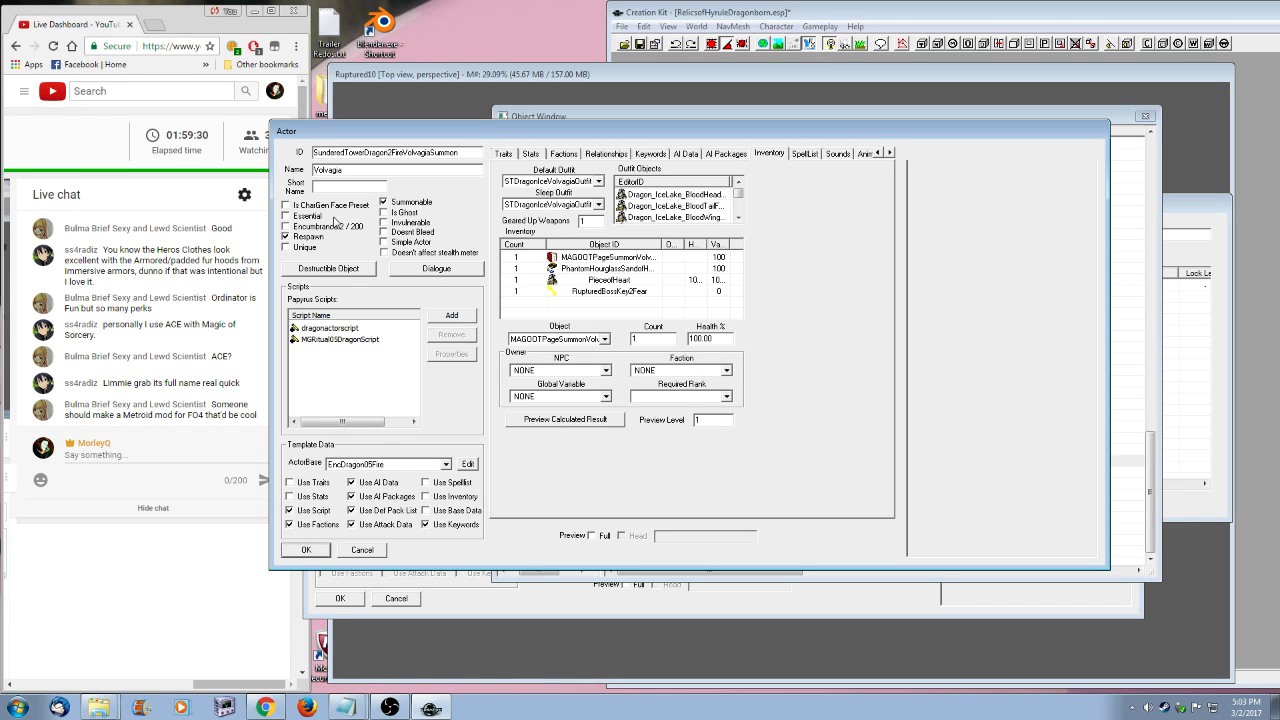
{"action": "key", "text": "Return"}
{"action": "left_click", "coordinate": [766, 416]}
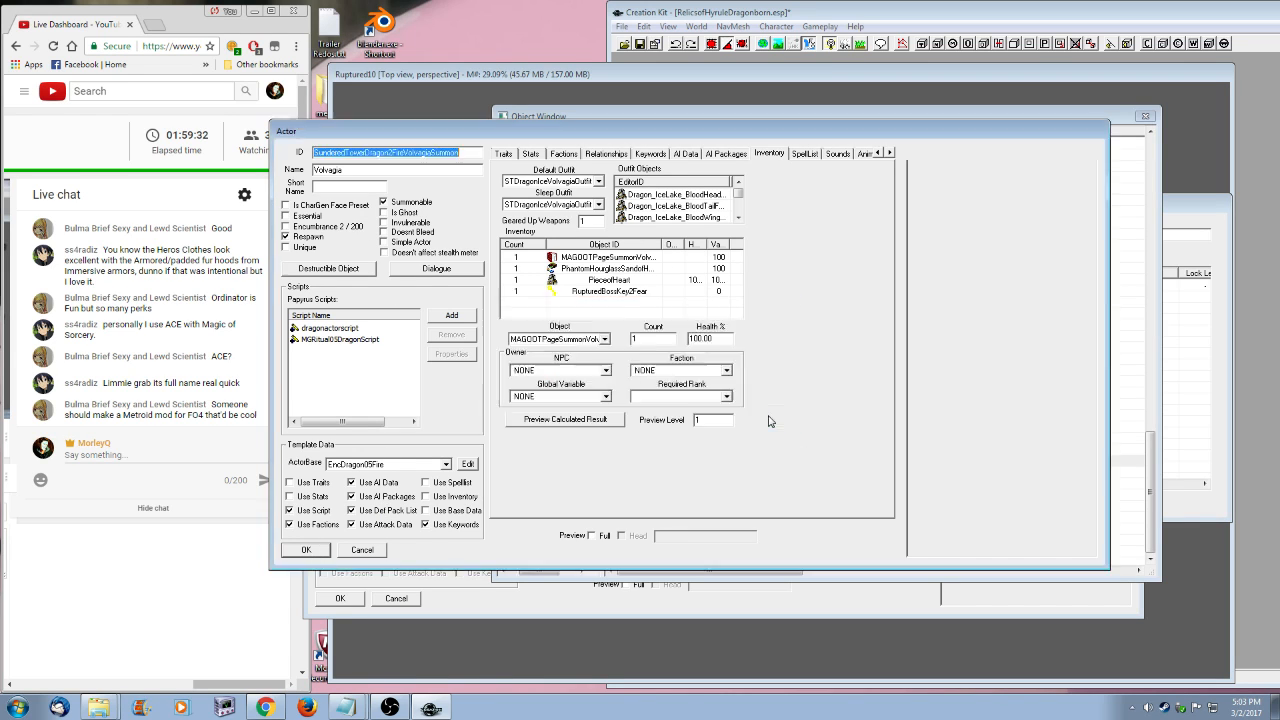
{"action": "left_click", "coordinate": [685, 393]}
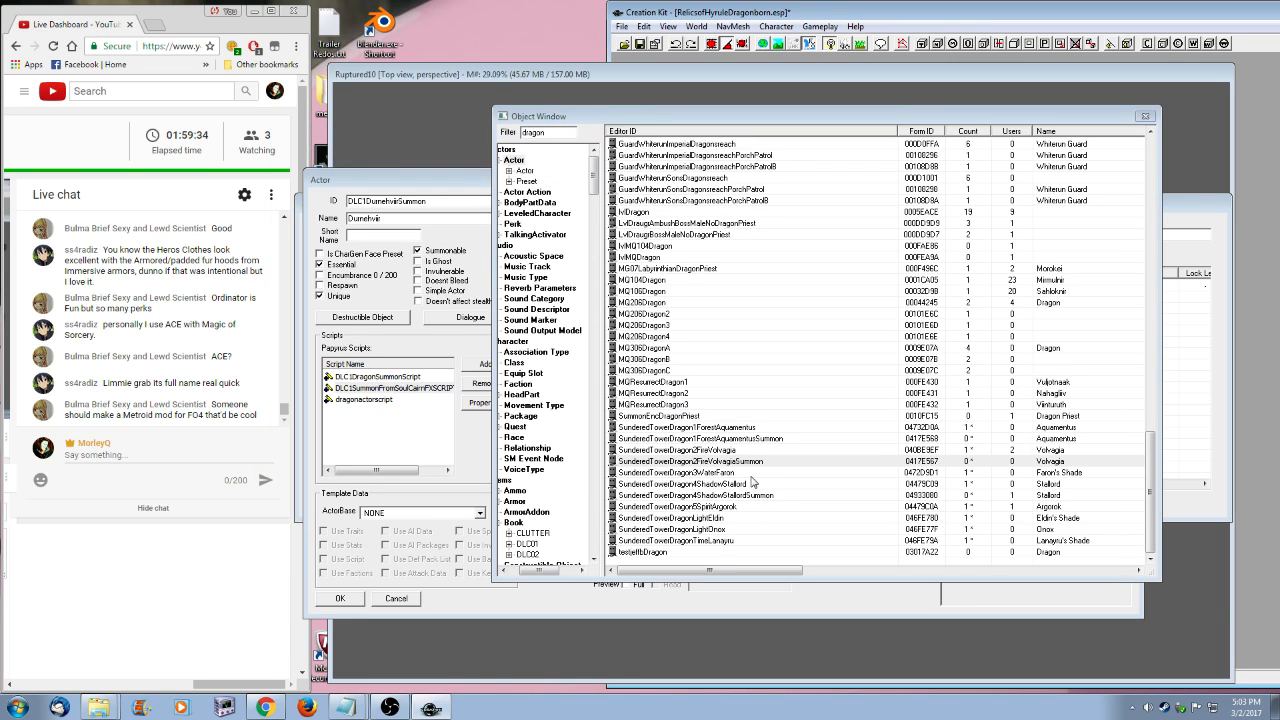
- Duplicate the SunderedTowerDragon5SpiritArgorok actor
{"action": "left_click", "coordinate": [765, 495]}
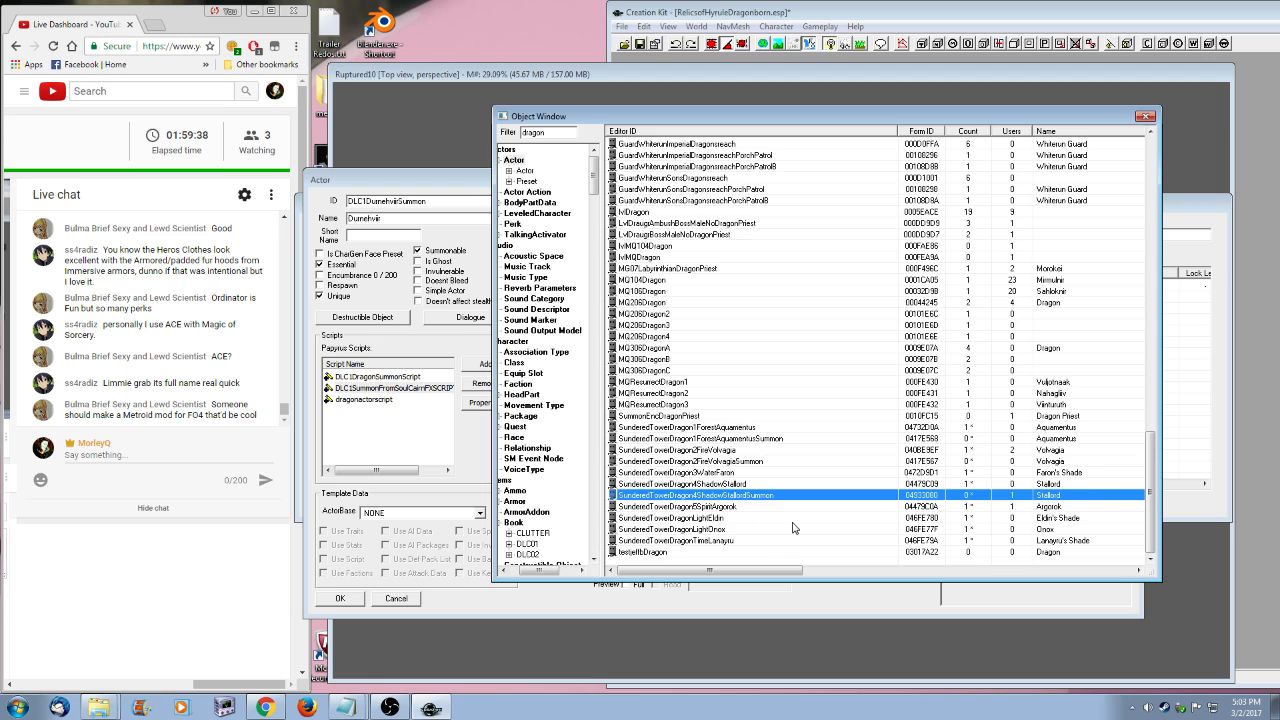
{"action": "right_click", "coordinate": [706, 510]}
{"action": "left_click", "coordinate": [759, 548]}
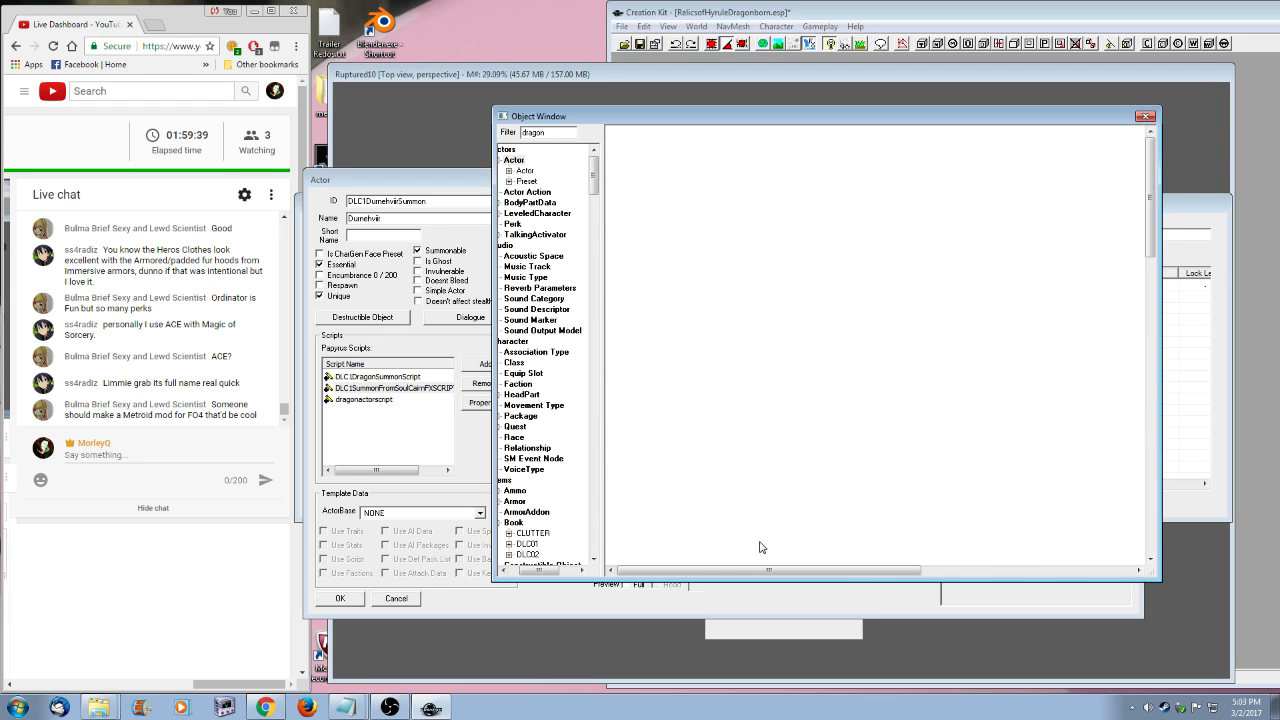
- Rename the duplicated Argorok actor as SunderedTowerDragon5SpiritArgorokSummon, without creating a new object
{"action": "left_click_drag", "start_coordinate": [738, 519], "coordinate": [795, 519]}
{"action": "key", "text": "BackSpace"}
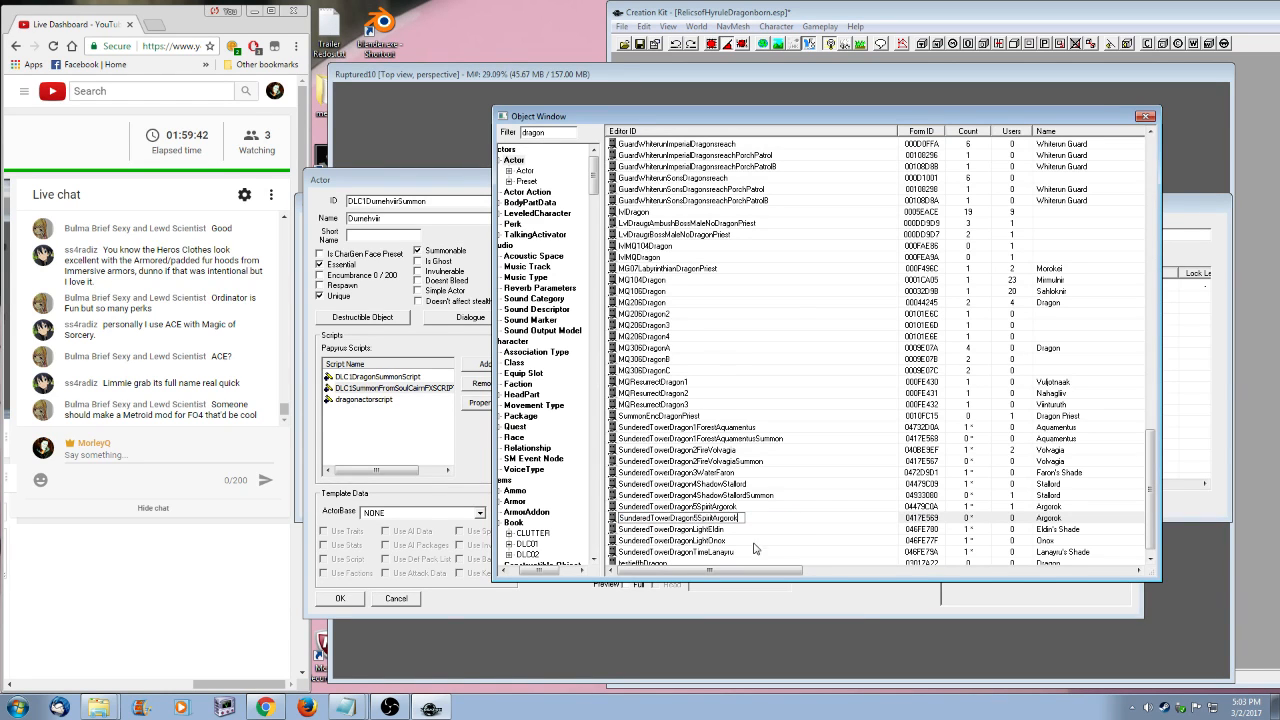
{"action": "key", "text": "Return"}
{"action": "left_click", "coordinate": [766, 398]}
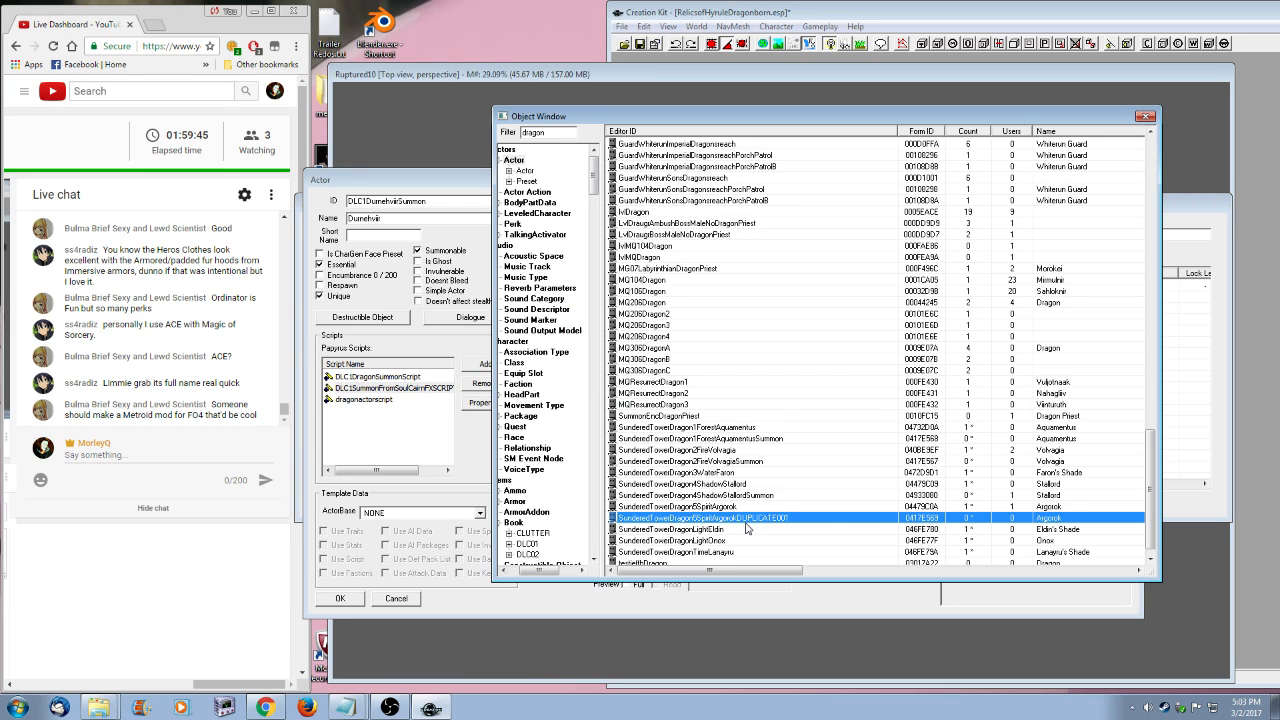
{"action": "type", "text": "on"}
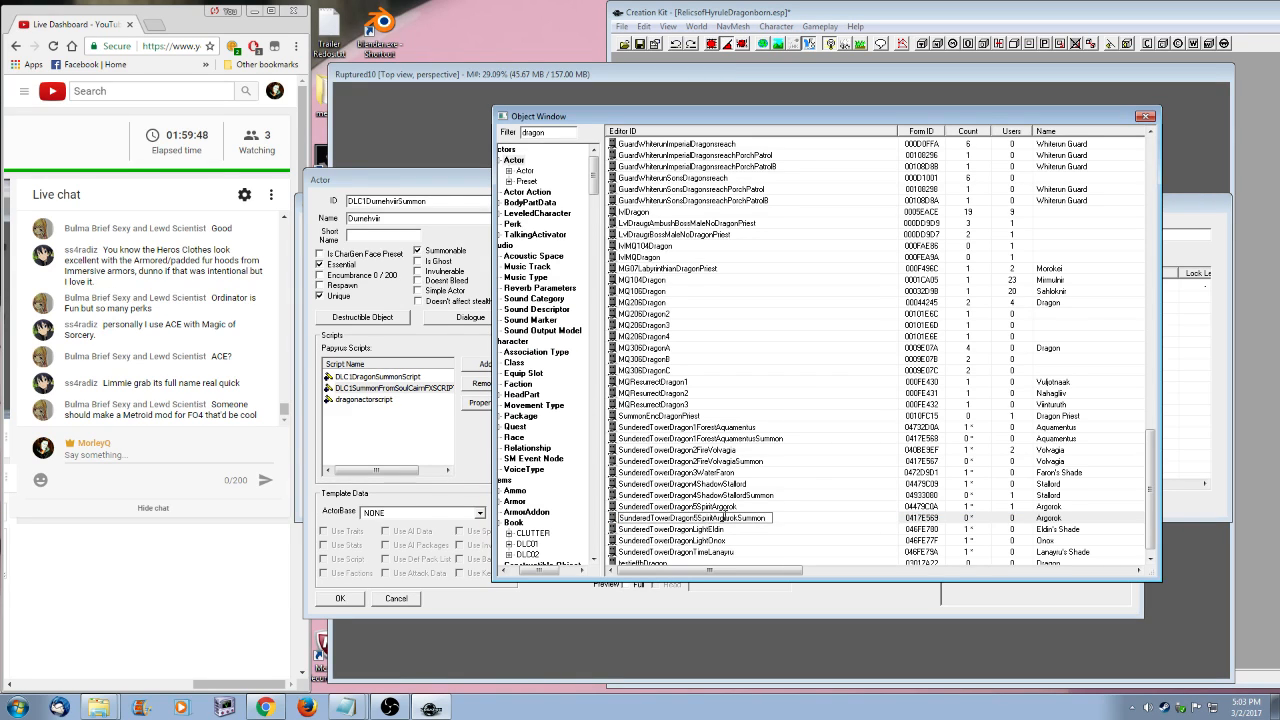
{"action": "key", "text": "Return"}
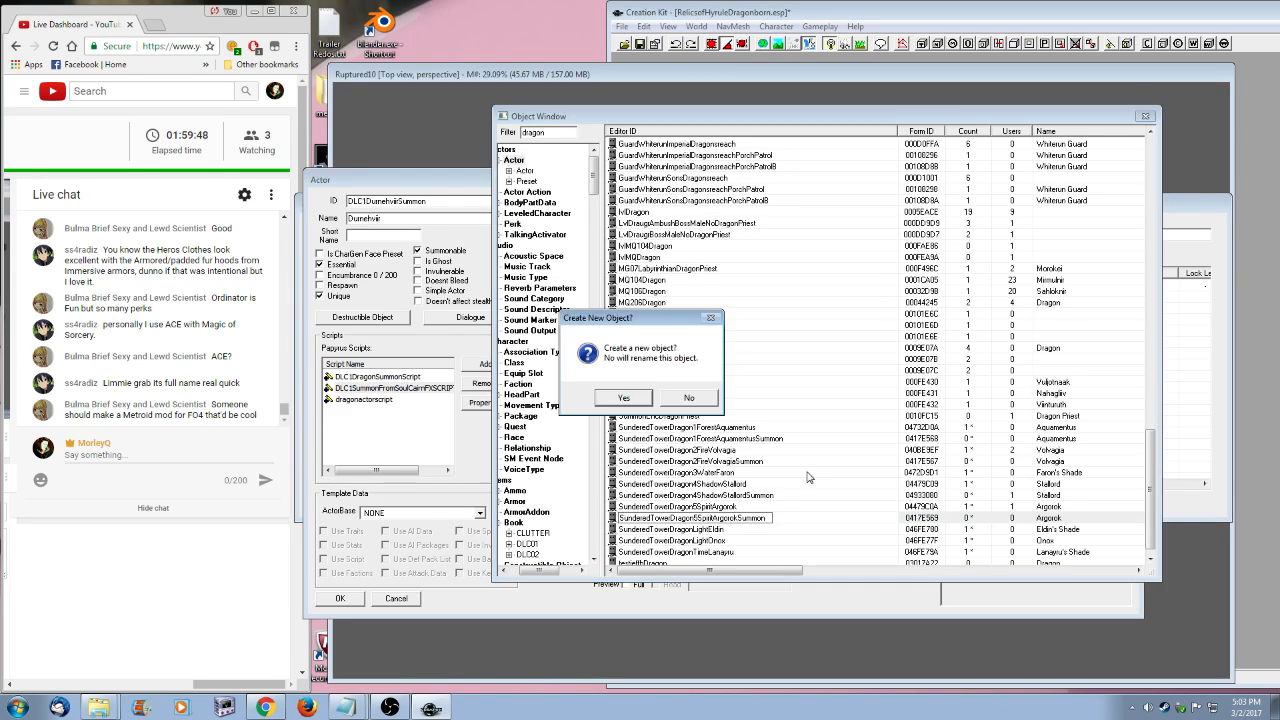
{"action": "left_click", "coordinate": [685, 395]}
{"action": "left_click", "coordinate": [685, 398]}
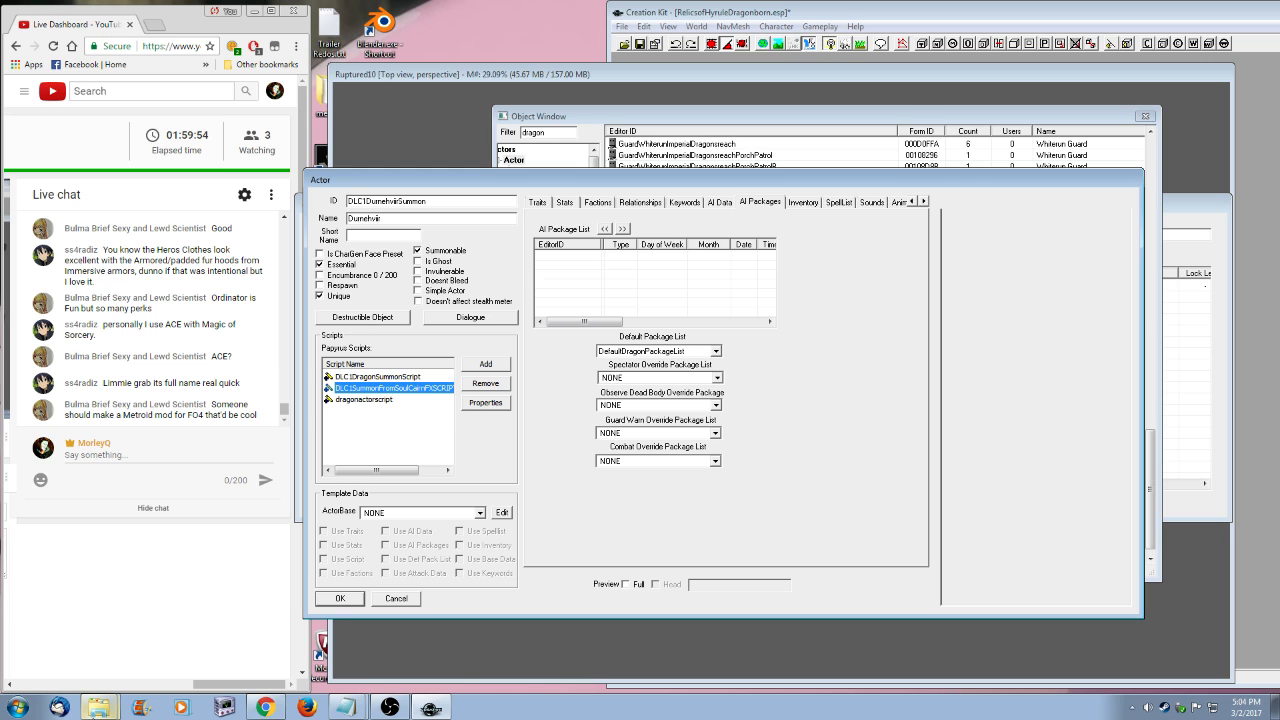
- Switch to the Skyrim Data folder in Windows Explorer and open the Dawnguard.bsa archive in BSA Browser
{"action": "left_click", "coordinate": [99, 707]}
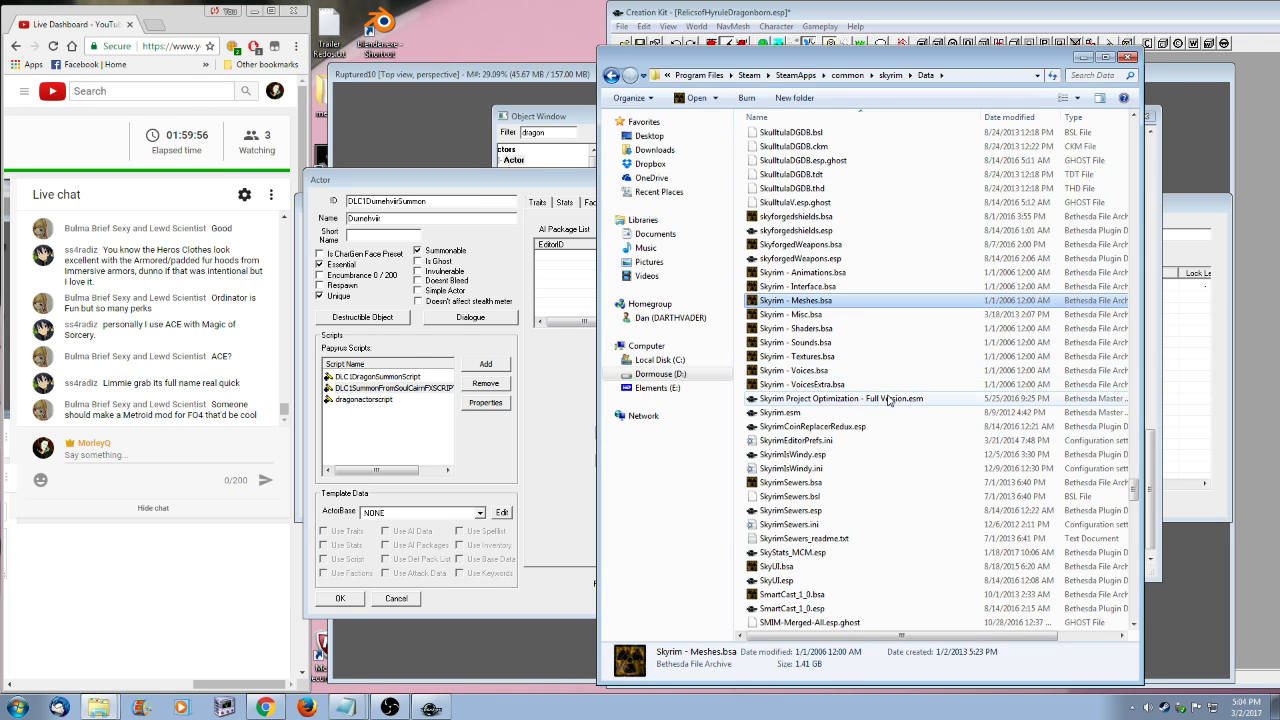
{"action": "key", "text": "d"}
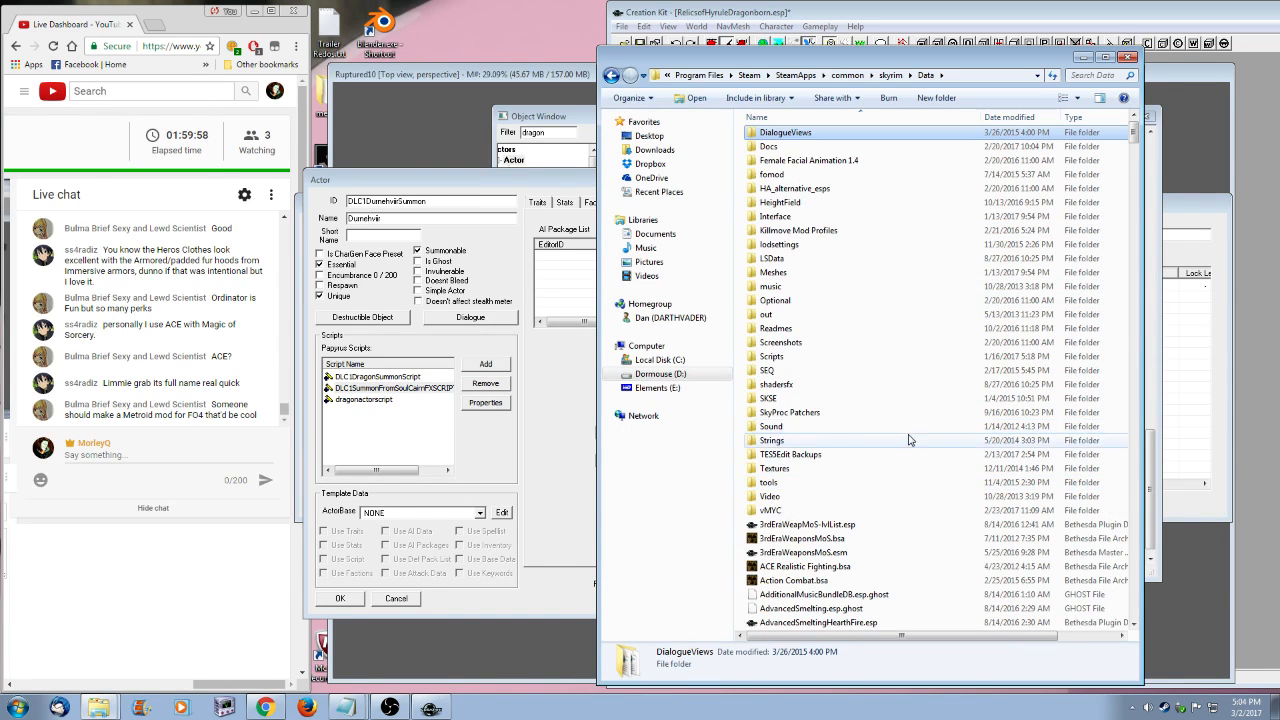
{"action": "scroll", "coordinate": [900, 445], "scroll_direction": "down", "scroll_amount": 11}
{"action": "scroll", "coordinate": [884, 452], "scroll_direction": "down", "scroll_amount": 10}
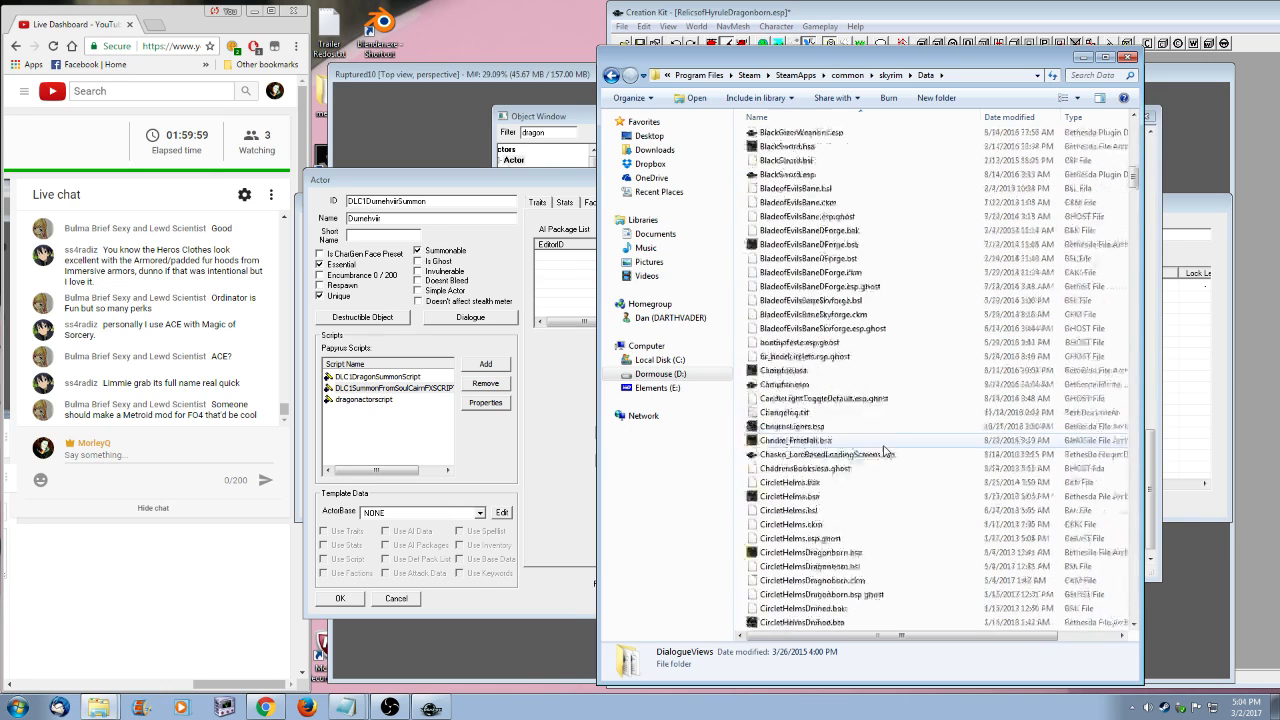
{"action": "scroll", "coordinate": [884, 452], "scroll_direction": "down", "scroll_amount": 15}
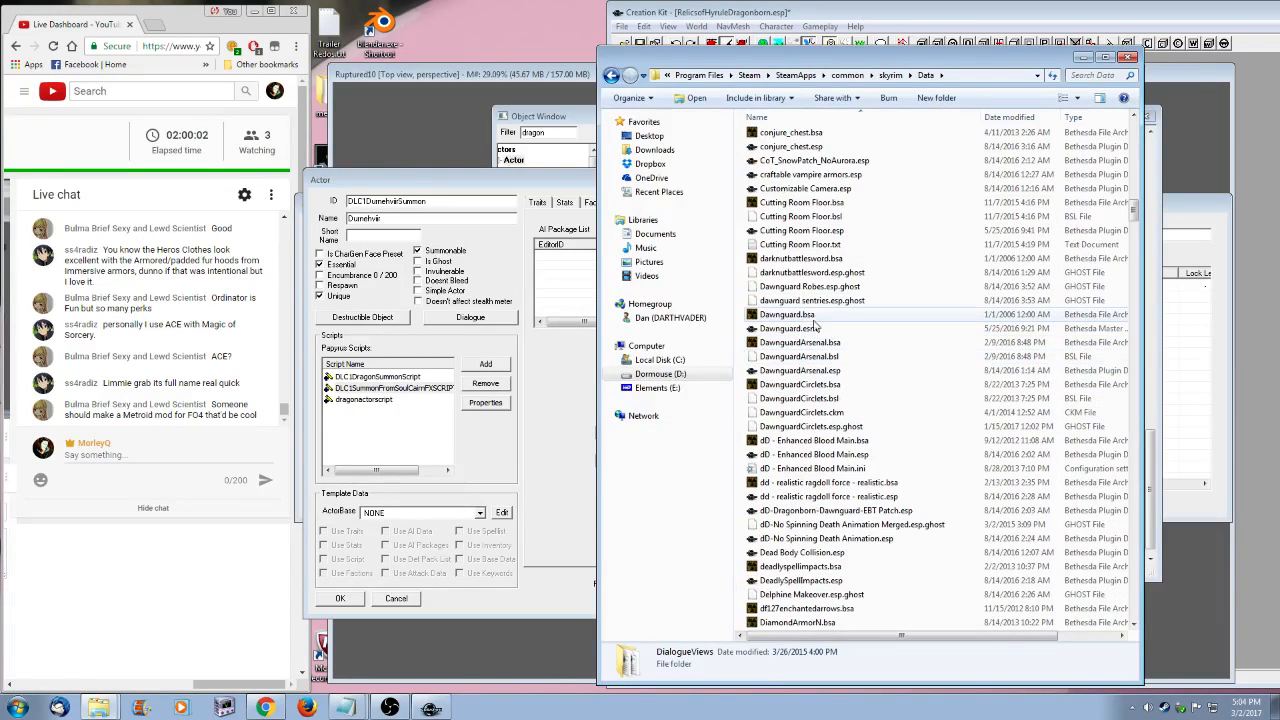
{"action": "left_click", "coordinate": [805, 315]}
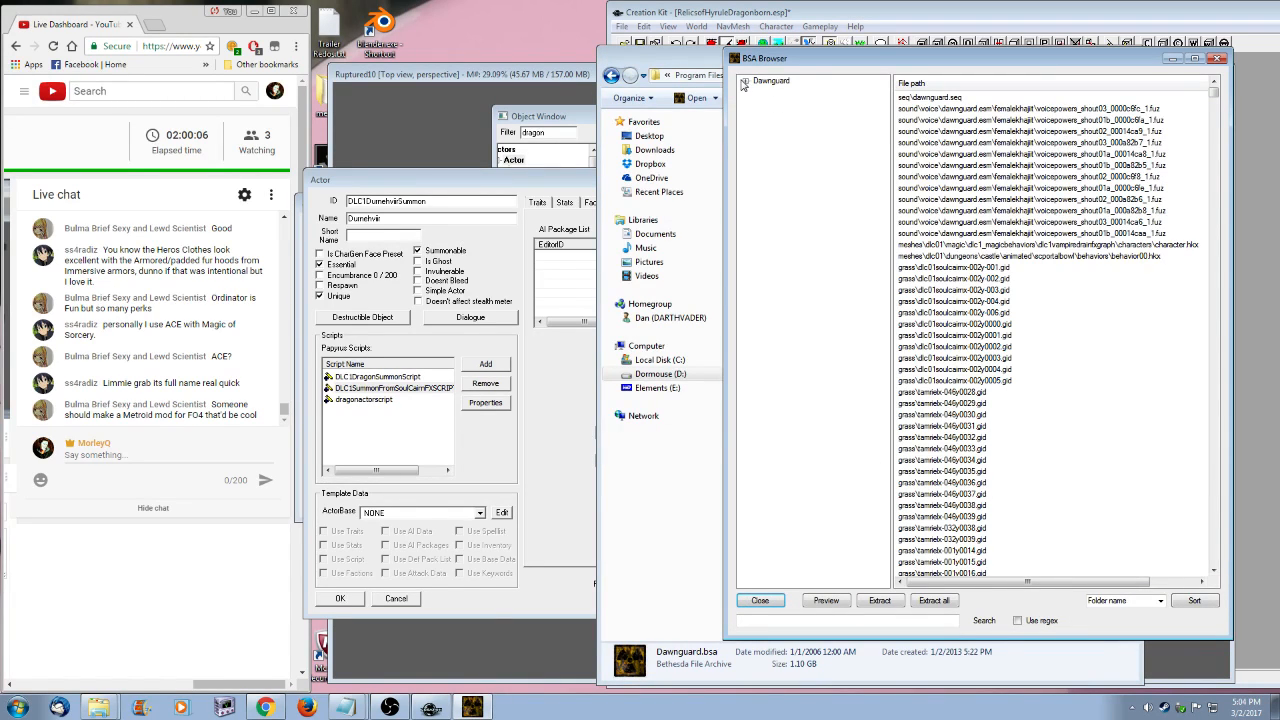
- Expand the Dawnguard archive, list its scripts folder and look through the script files
{"action": "left_click", "coordinate": [744, 81]}
{"action": "left_click", "coordinate": [778, 156]}
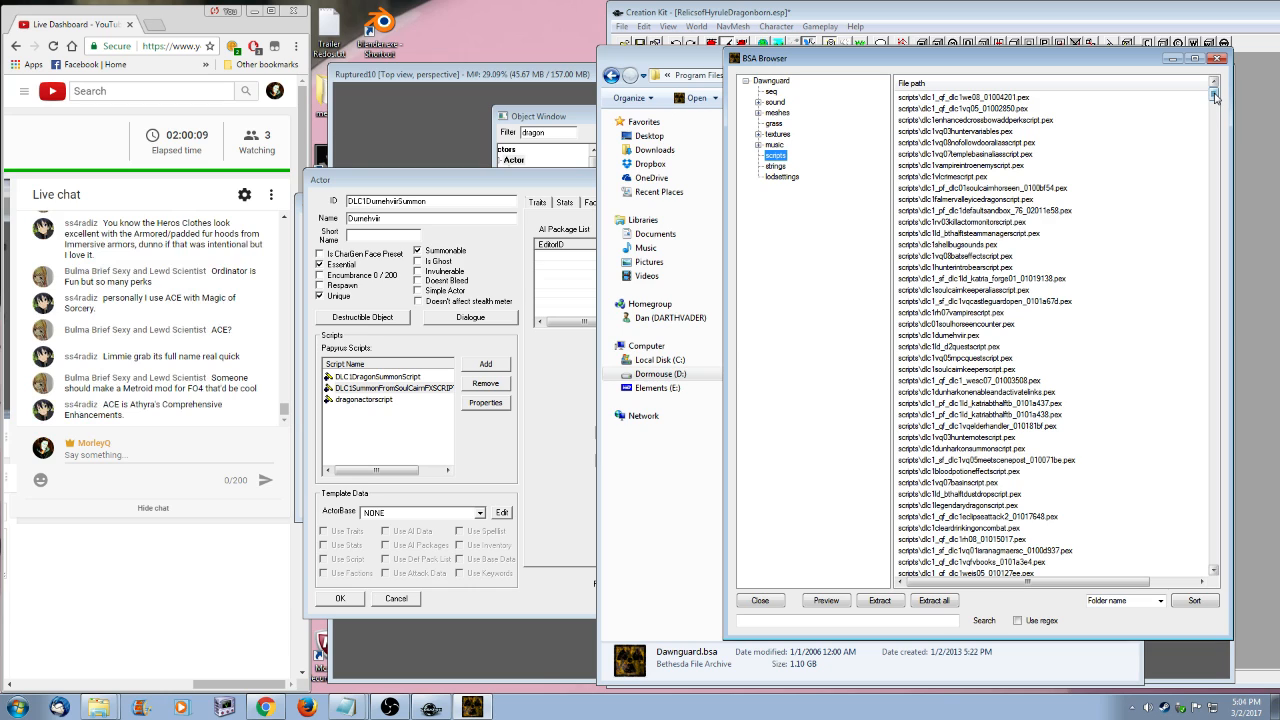
{"action": "left_click_drag", "start_coordinate": [1214, 94], "coordinate": [1213, 592]}
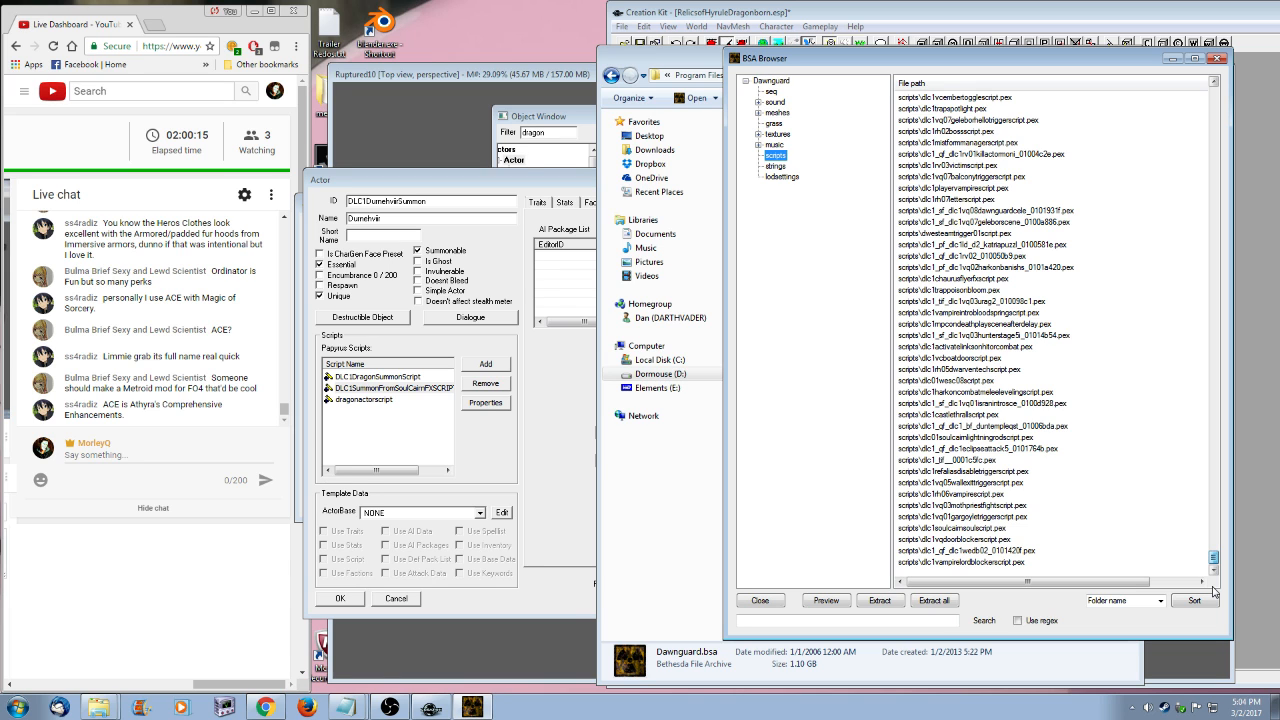
- Cancel the DLC1DurnehviirSummon actor dialog, clear the file browser and render window out of the way, and bring the Object Window forward
{"action": "left_click", "coordinate": [1212, 594]}
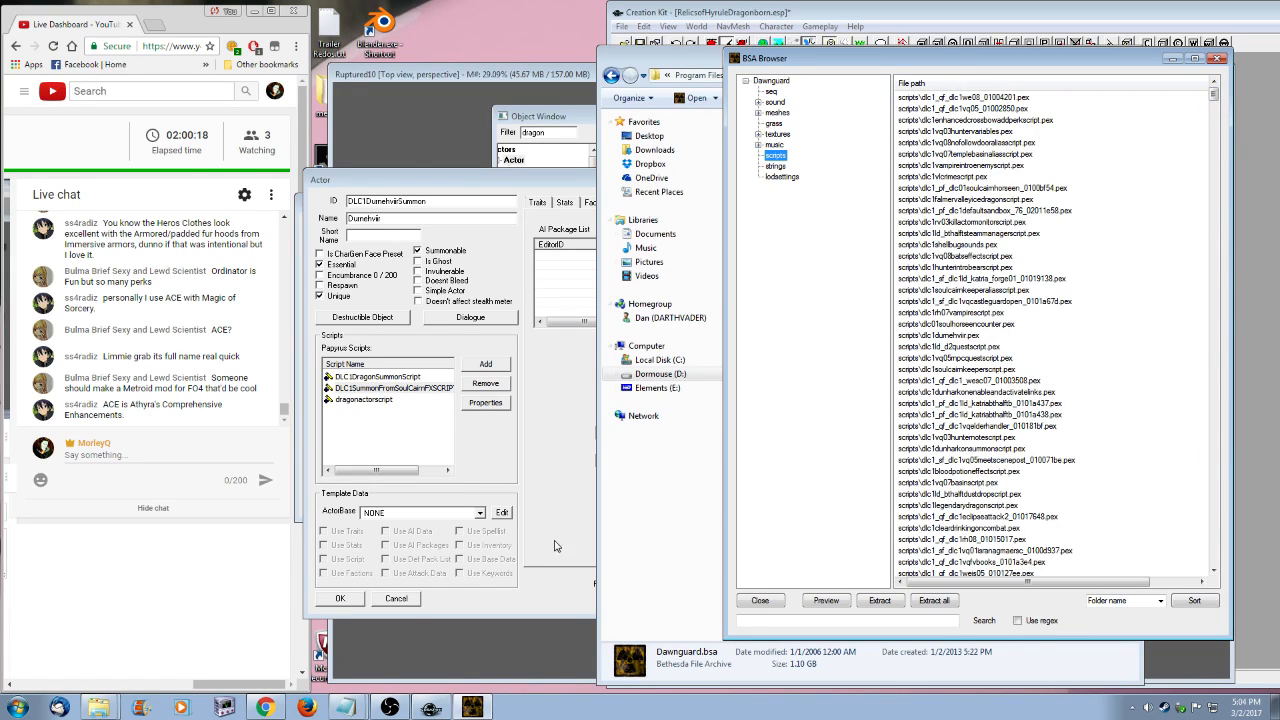
{"action": "left_click", "coordinate": [404, 599]}
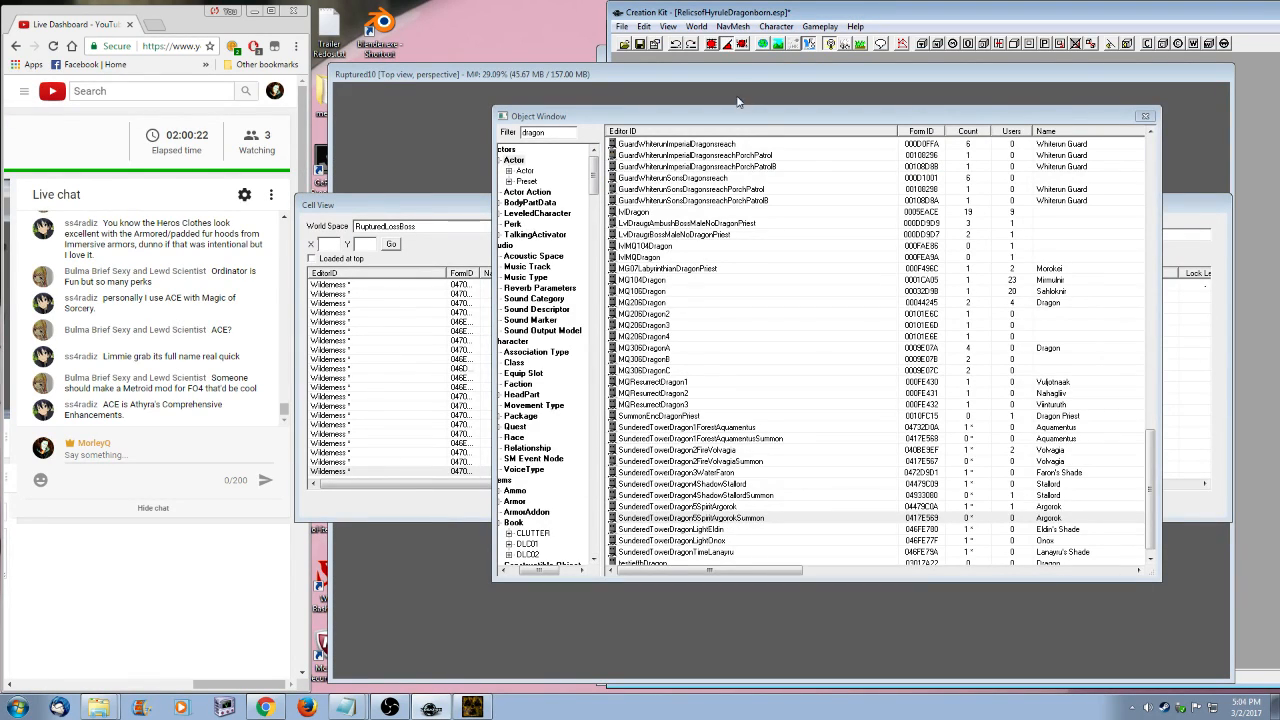
{"action": "mouse_move", "coordinate": [739, 117]}
{"action": "left_mouse_down"}
{"action": "mouse_move", "coordinate": [755, 285]}
{"action": "mouse_move", "coordinate": [743, 137]}
{"action": "left_mouse_up"}
{"action": "mouse_move", "coordinate": [580, 78]}
{"action": "left_mouse_down"}
{"action": "mouse_move", "coordinate": [584, 383]}
{"action": "mouse_move", "coordinate": [576, 82]}
{"action": "left_mouse_up"}
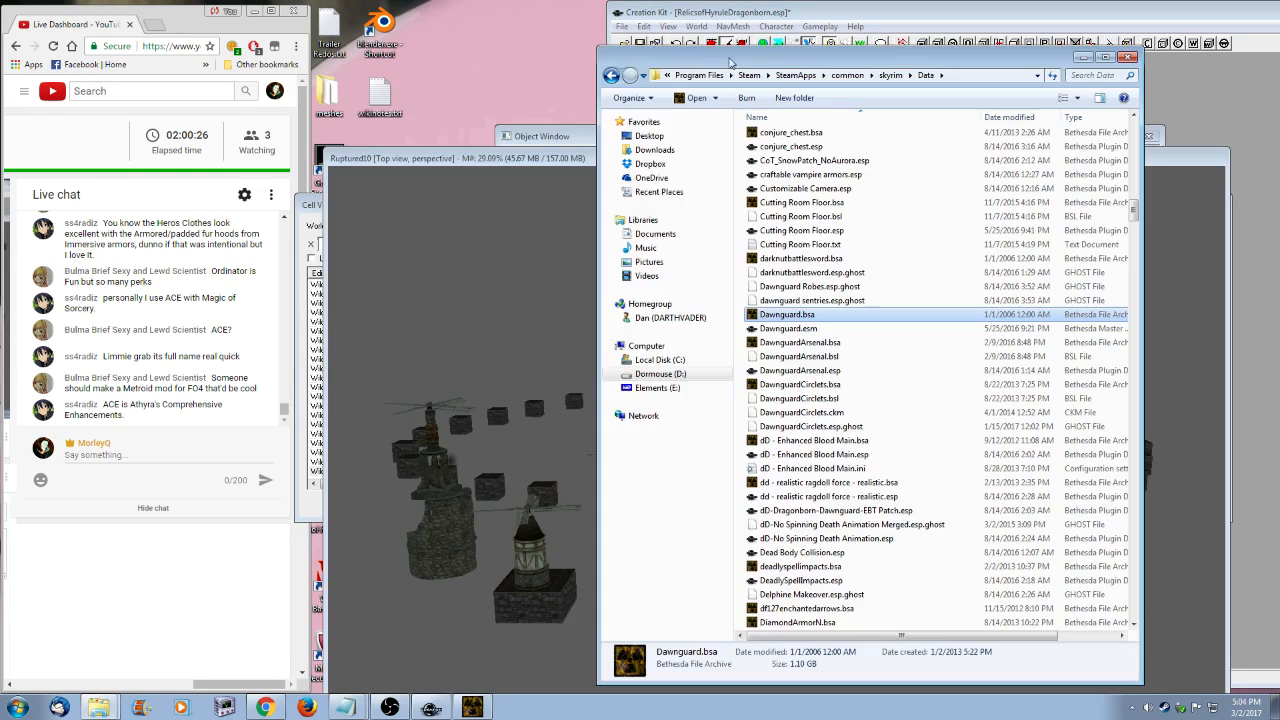
{"action": "left_click", "coordinate": [1076, 54]}
{"action": "left_click_drag", "start_coordinate": [711, 165], "coordinate": [787, 127]}
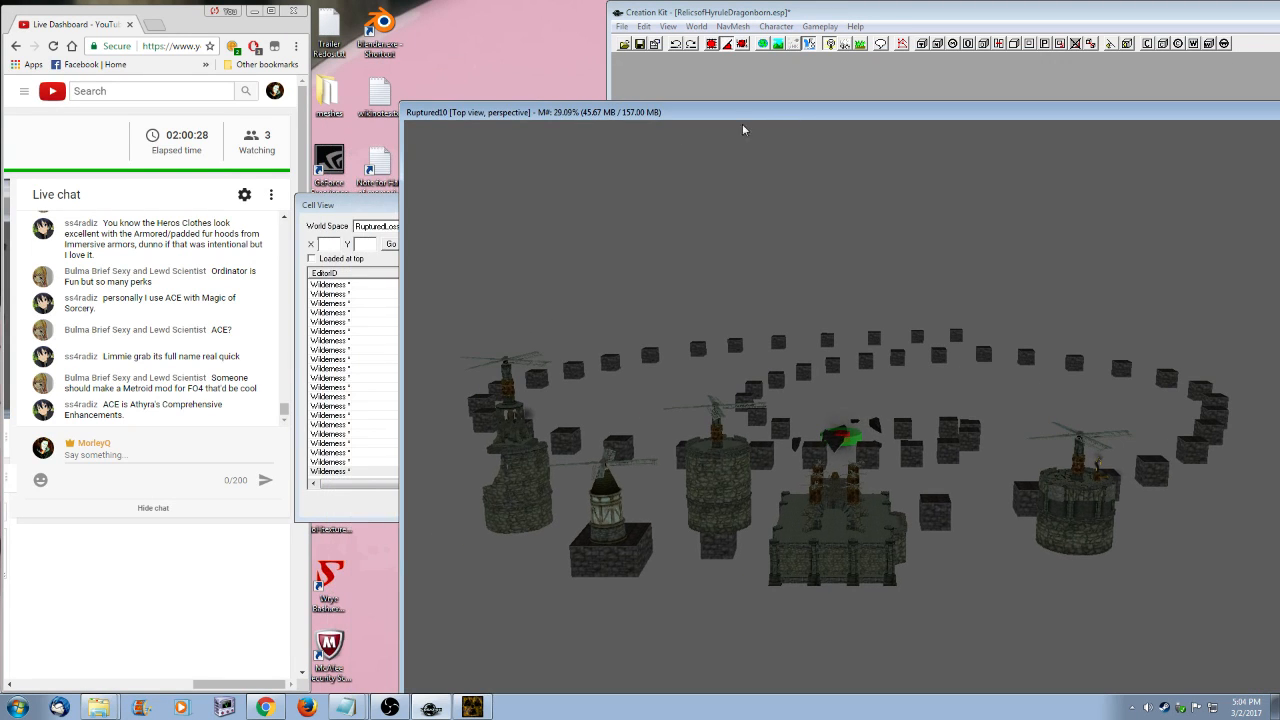
{"action": "left_click_drag", "start_coordinate": [630, 120], "coordinate": [574, 389]}
{"action": "left_click", "coordinate": [726, 148]}
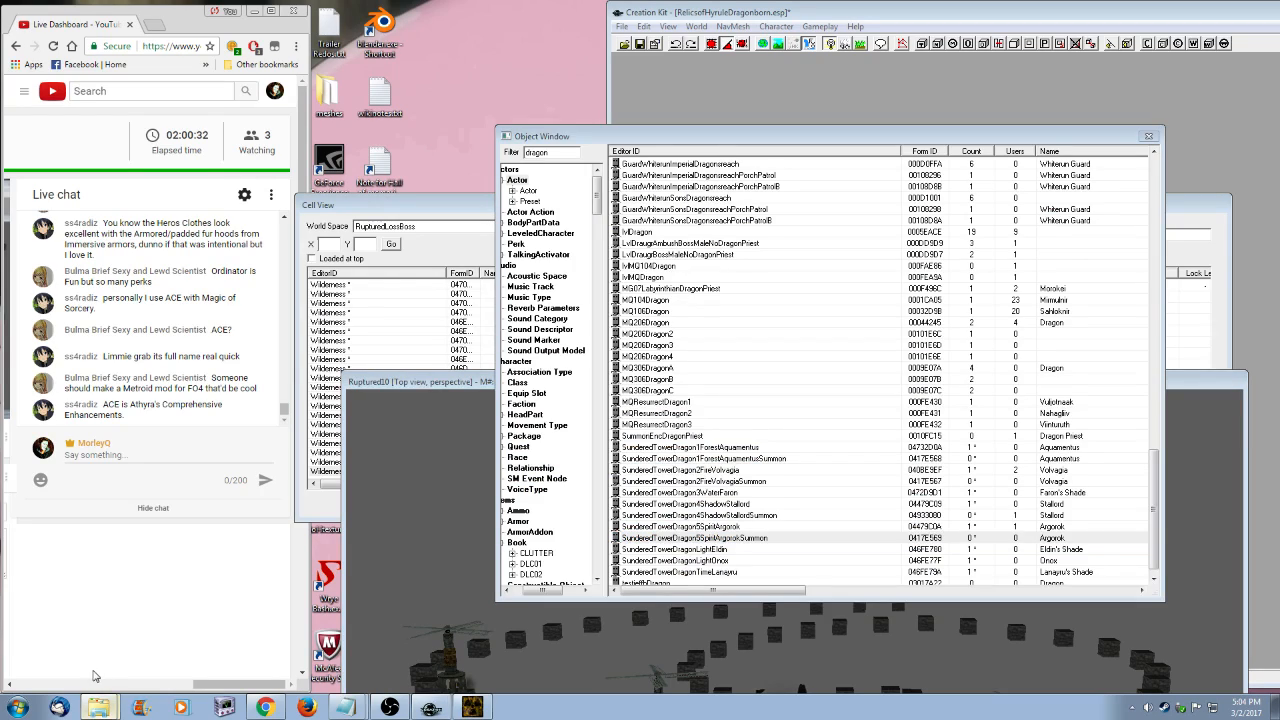
- Open the Dawnguard script source folder inside Skyrim's Data\Scripts\Source directory in the file browser
{"action": "left_click", "coordinate": [98, 707]}
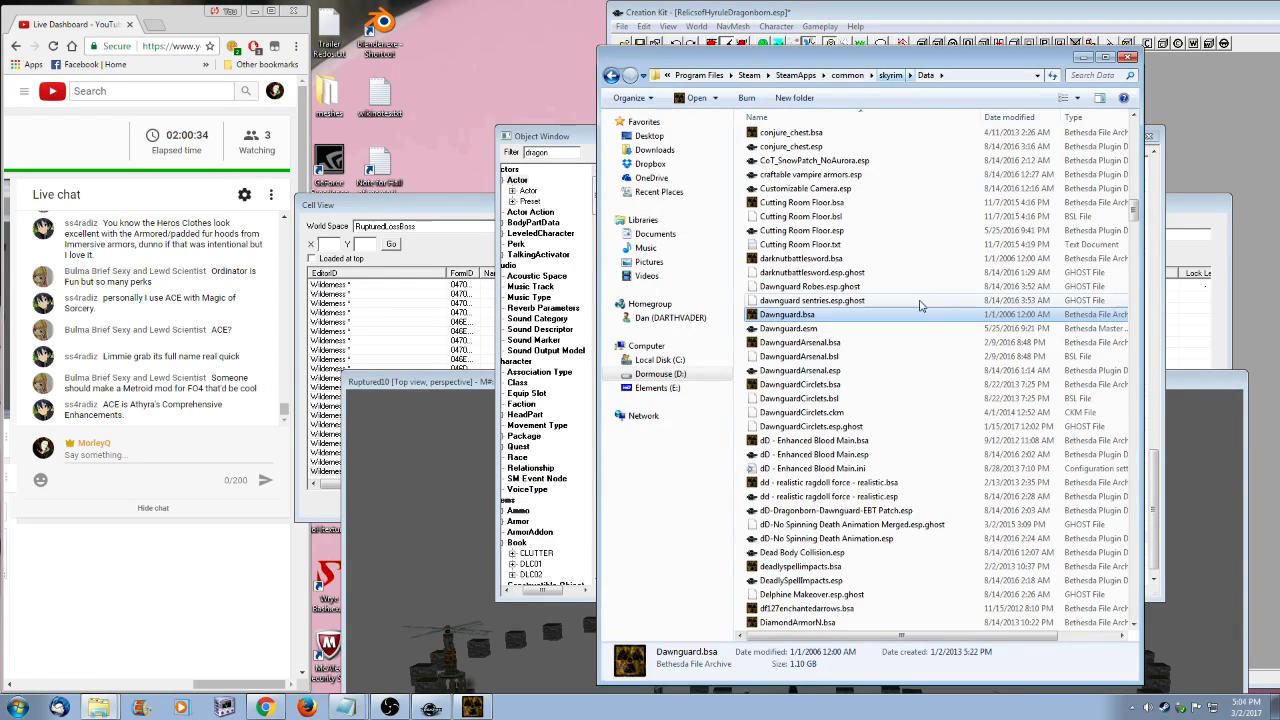
{"action": "left_click_drag", "start_coordinate": [1134, 212], "coordinate": [1135, 125]}
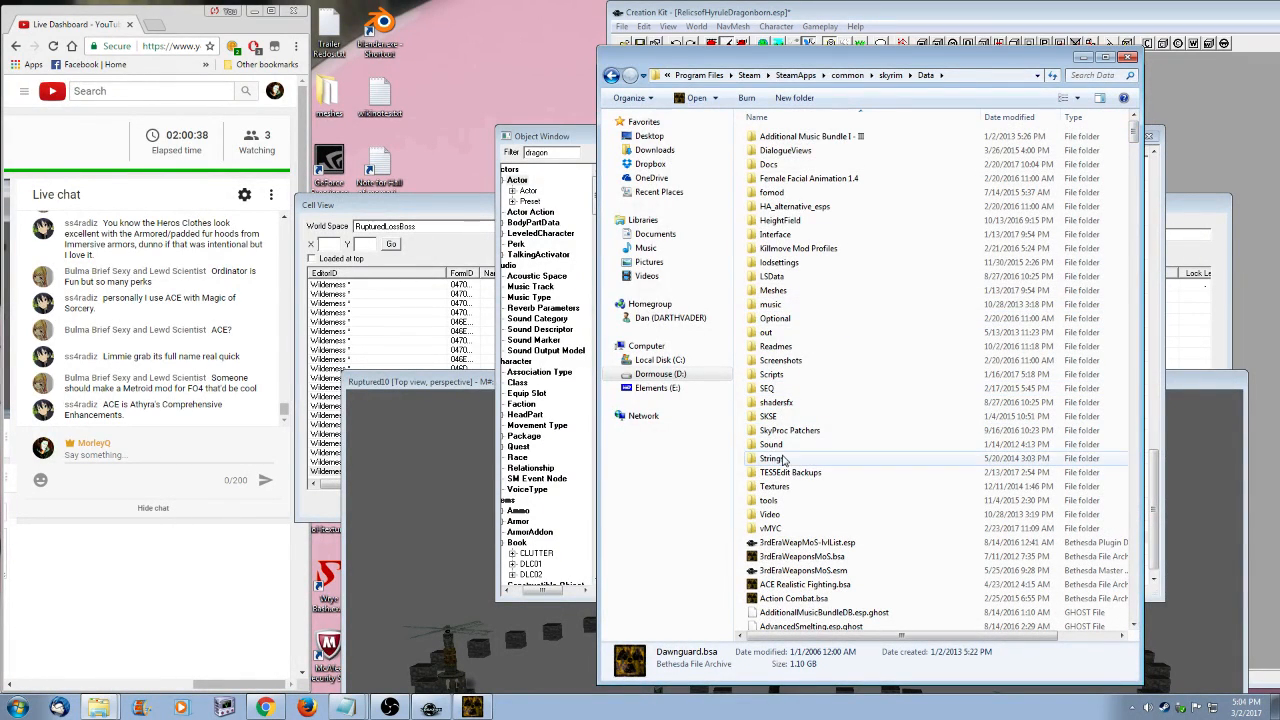
{"action": "left_click", "coordinate": [798, 377]}
{"action": "double_click", "coordinate": [798, 385]}
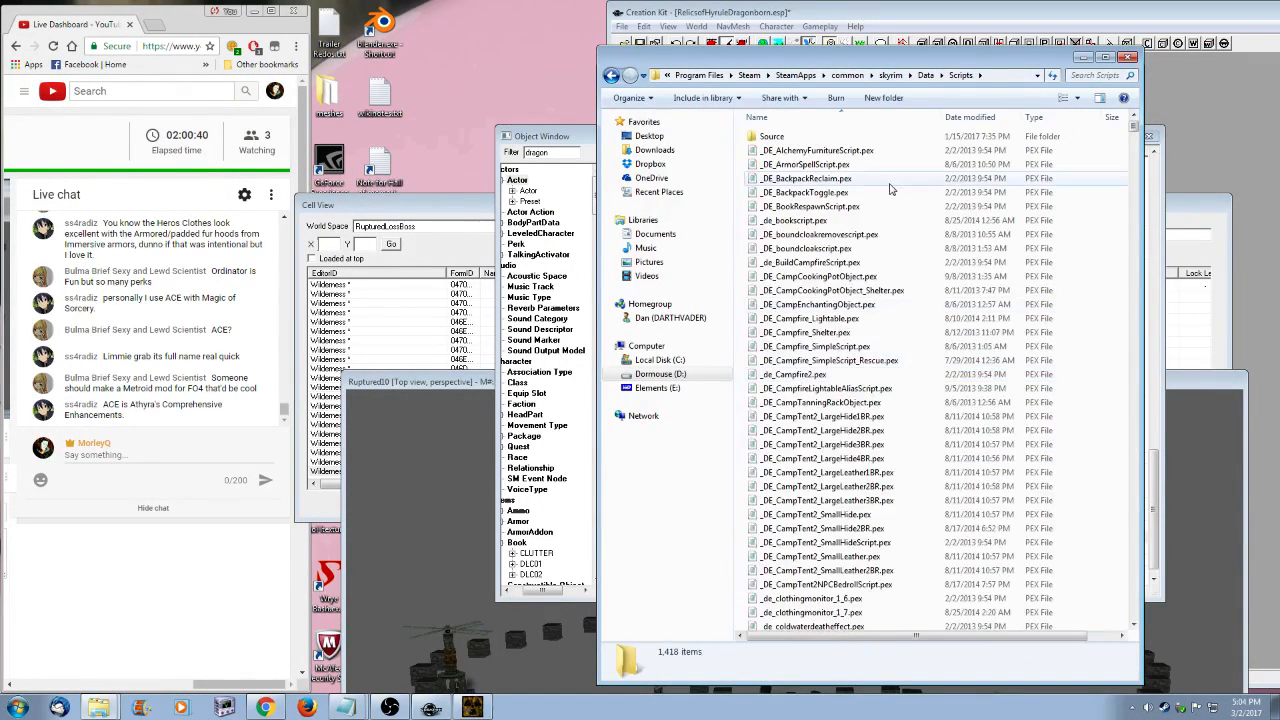
{"action": "double_click", "coordinate": [840, 136]}
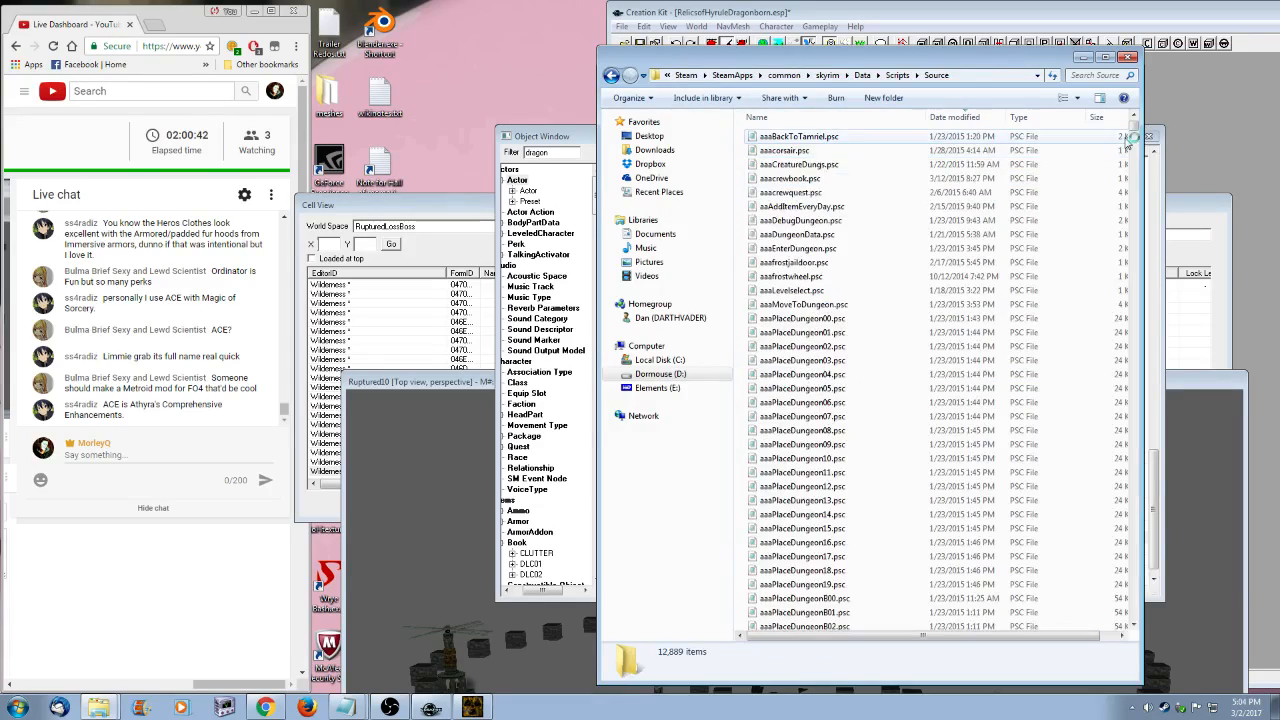
{"action": "left_click_drag", "start_coordinate": [1133, 127], "coordinate": [1141, 643]}
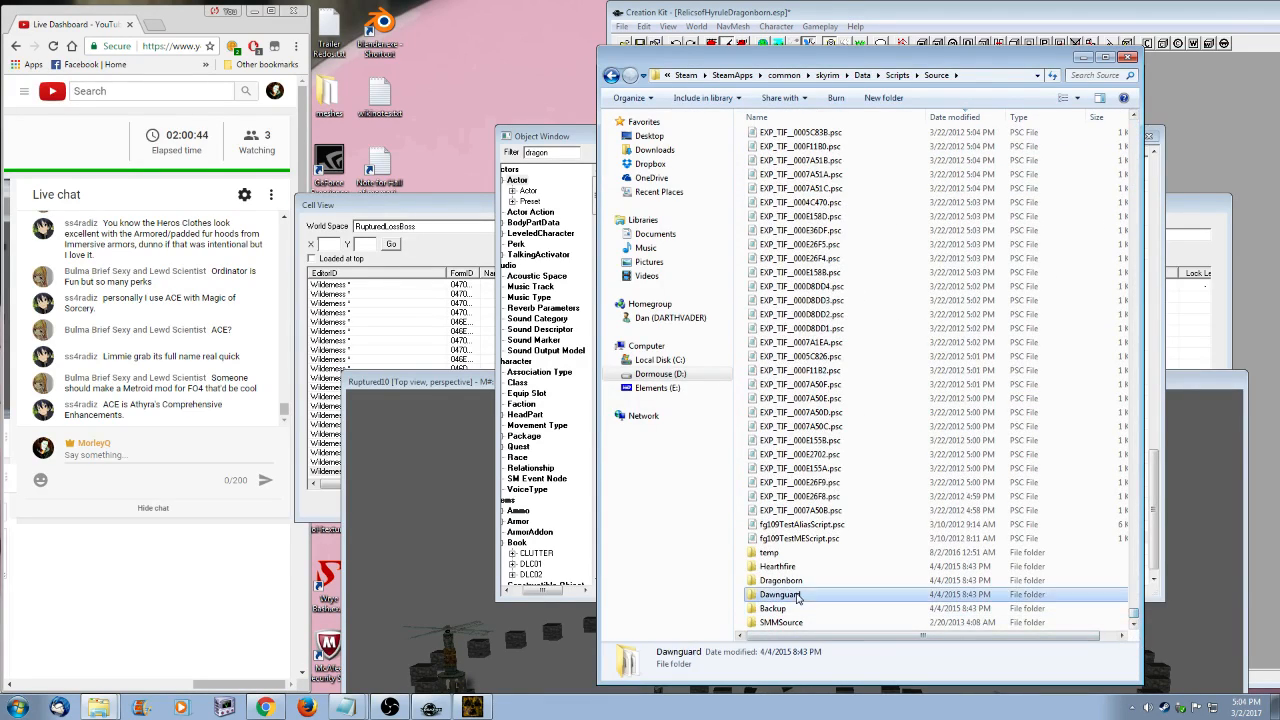
{"action": "double_click", "coordinate": [780, 594]}
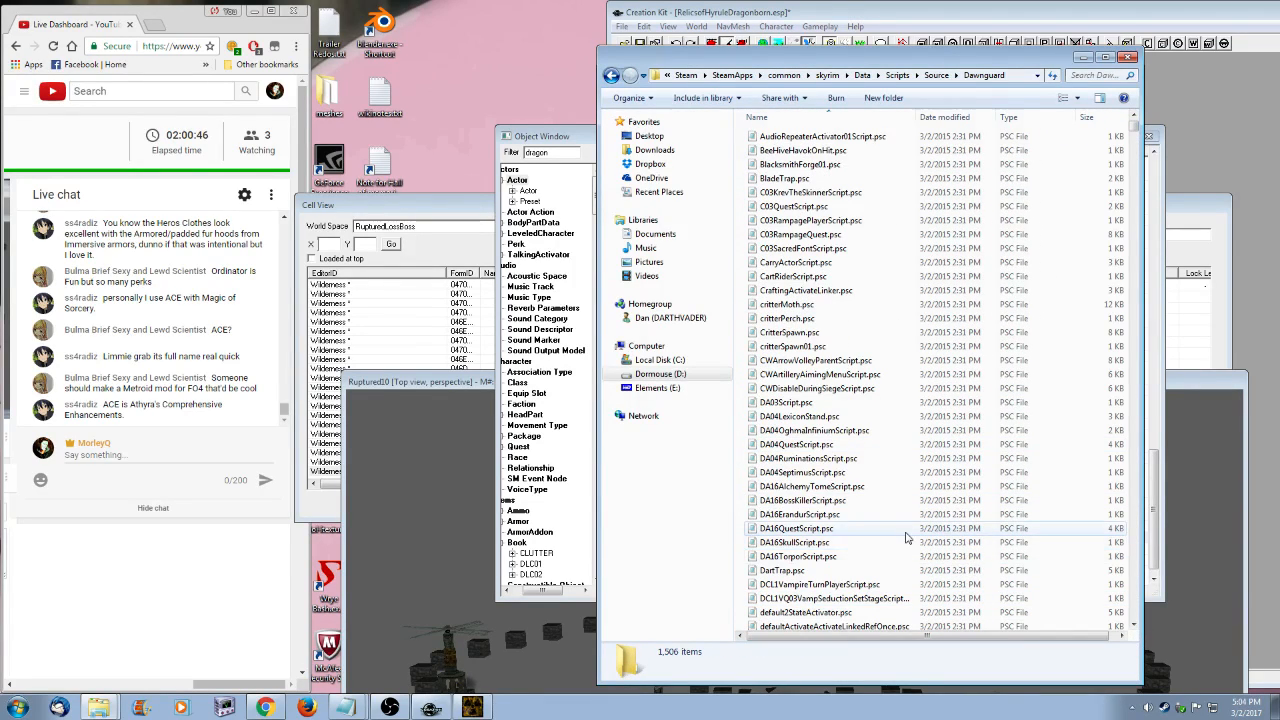
- Find DLC1DragonSummonScript.psc in the Dawnguard source folder, read through its code, and close the file
{"action": "scroll", "coordinate": [905, 565], "scroll_direction": "down", "scroll_amount": 20}
{"action": "scroll", "coordinate": [897, 578], "scroll_direction": "down", "scroll_amount": 11}
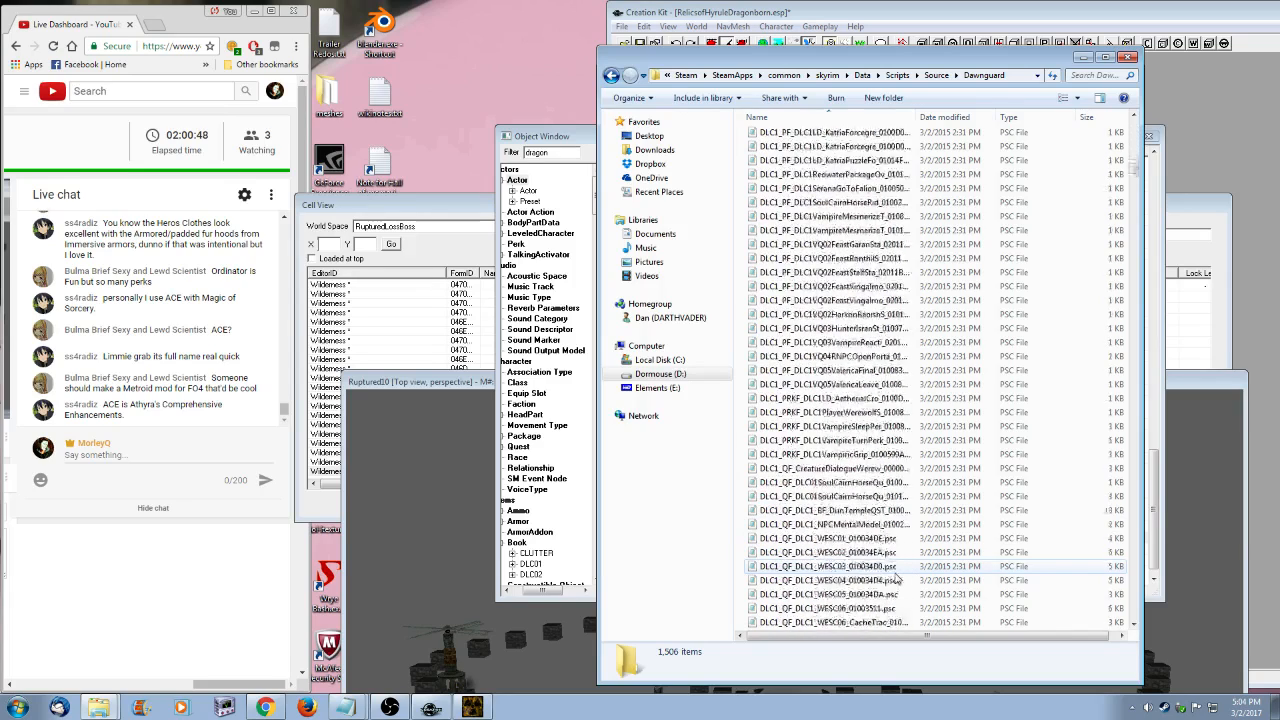
{"action": "scroll", "coordinate": [895, 576], "scroll_direction": "down", "scroll_amount": 10}
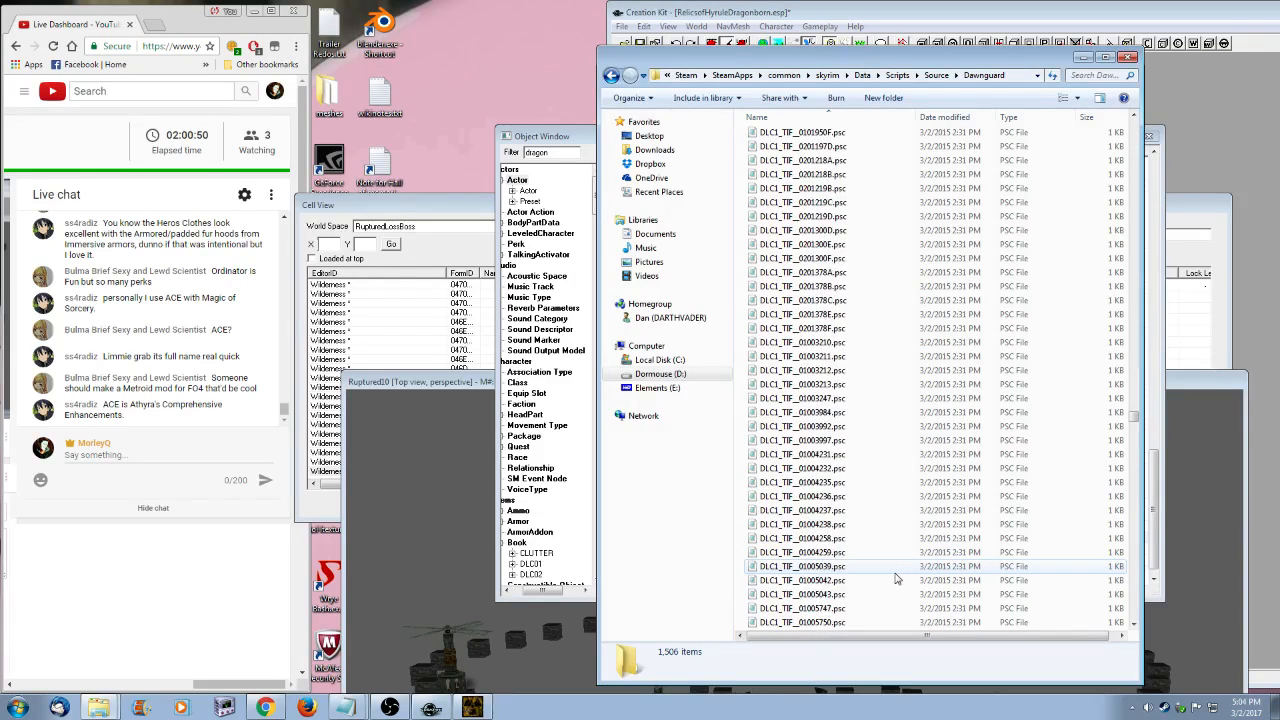
{"action": "left_click_drag", "start_coordinate": [1131, 424], "coordinate": [1131, 497]}
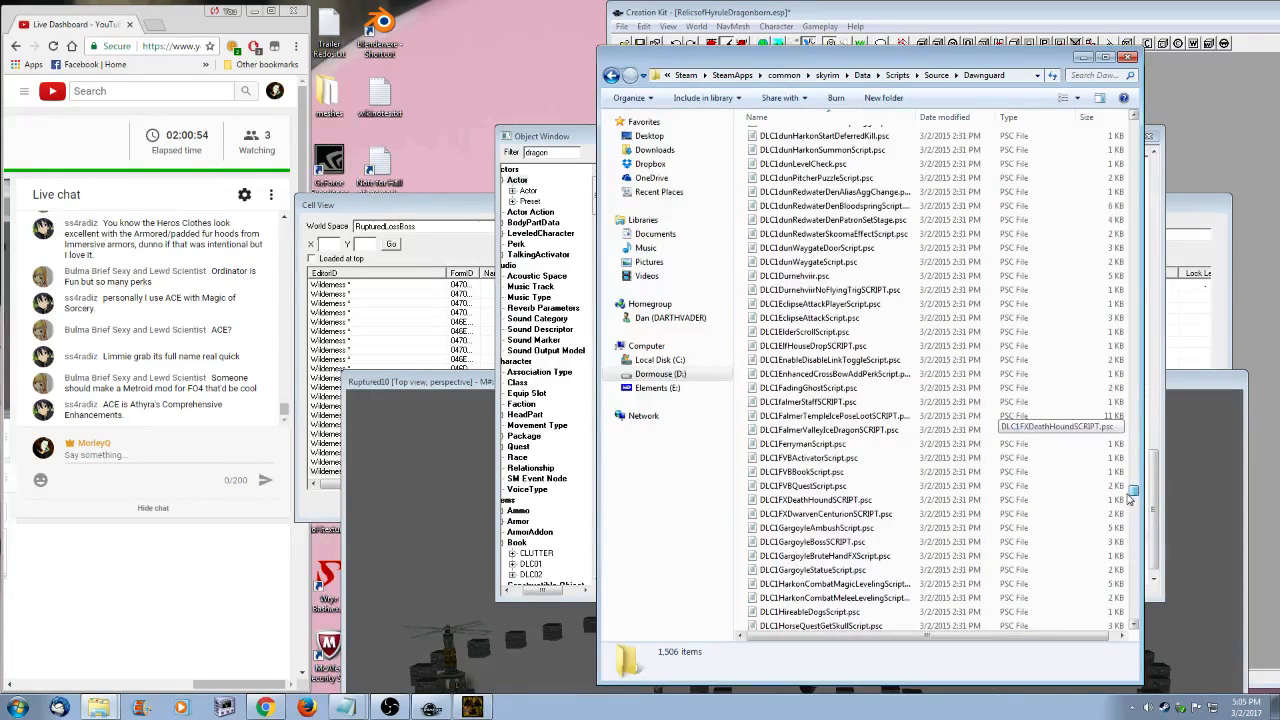
{"action": "left_click", "coordinate": [826, 276]}
{"action": "scroll", "coordinate": [892, 470], "scroll_direction": "up", "scroll_amount": 6}
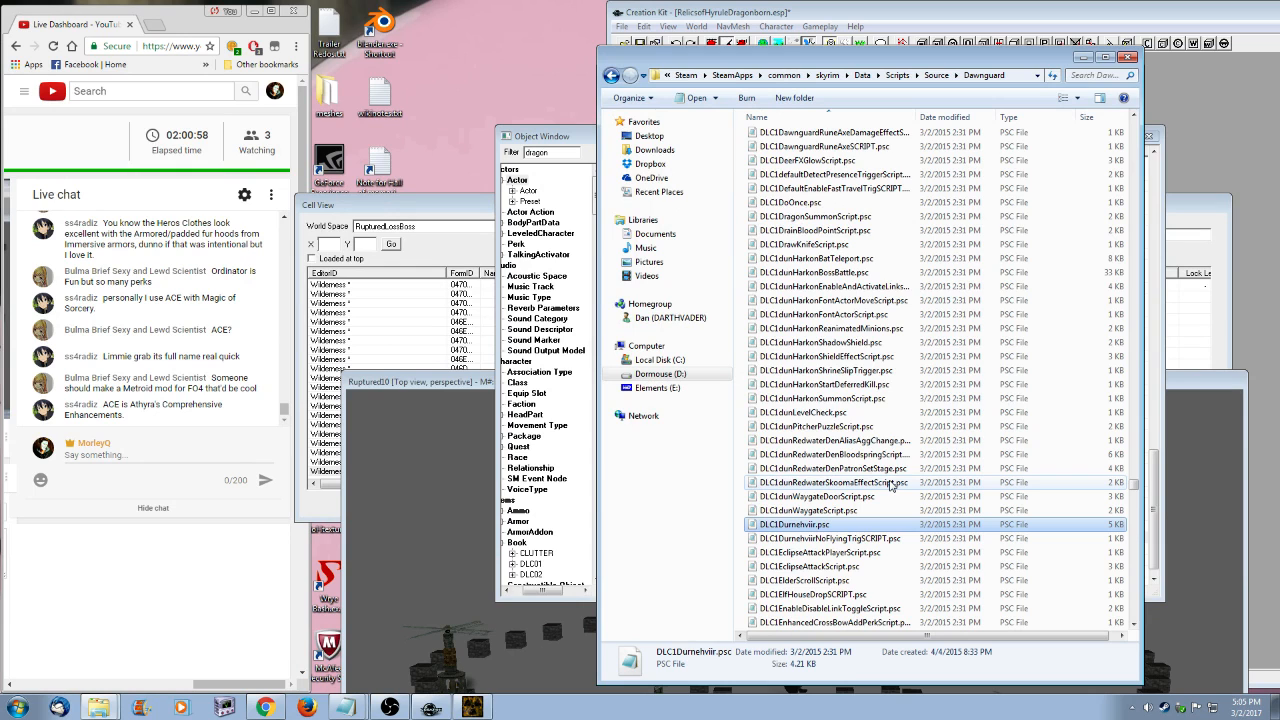
{"action": "double_click", "coordinate": [880, 217]}
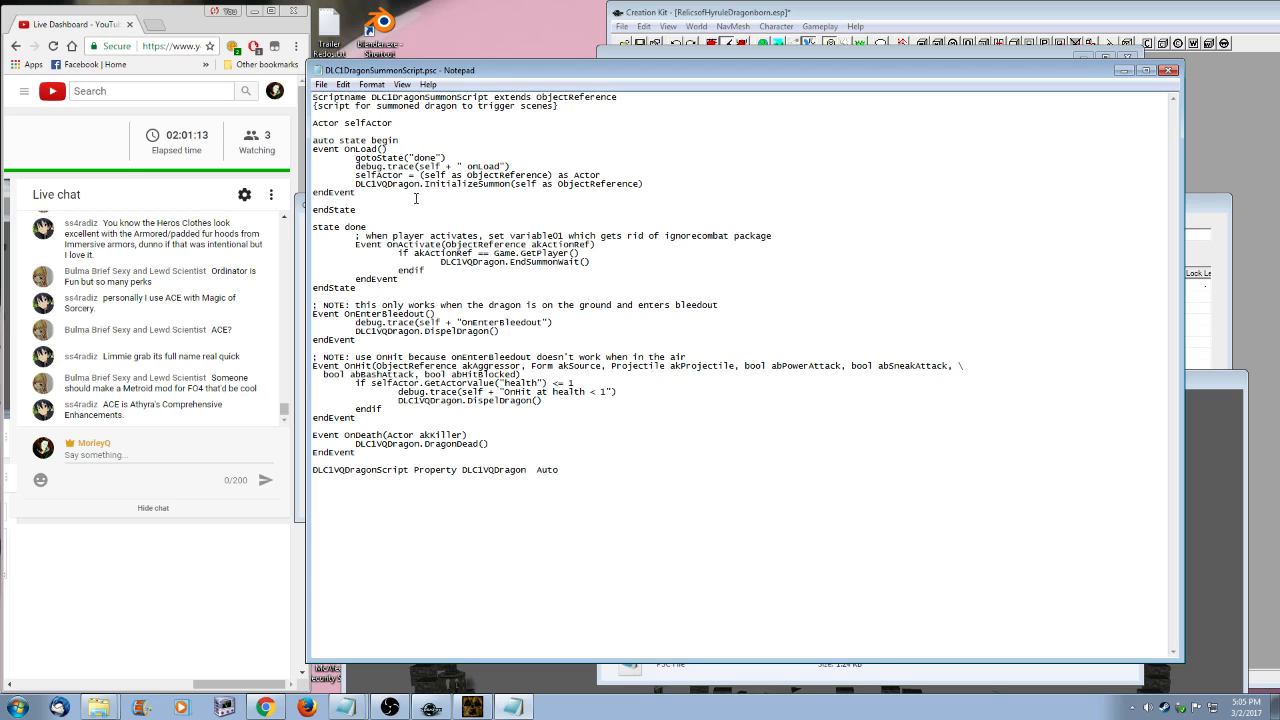
{"action": "left_click", "coordinate": [1168, 70]}
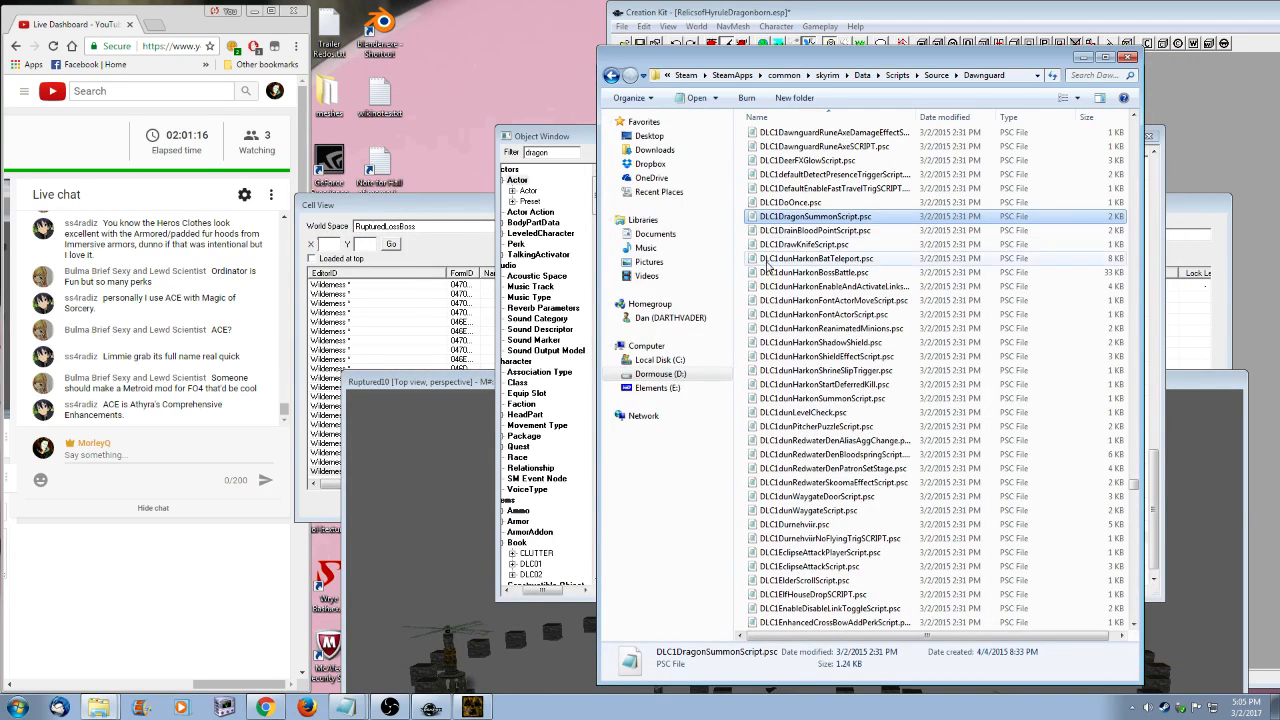
- Filter the Object Window's actor list by "du" to find the Durnehviir entries
{"action": "left_click", "coordinate": [553, 130]}
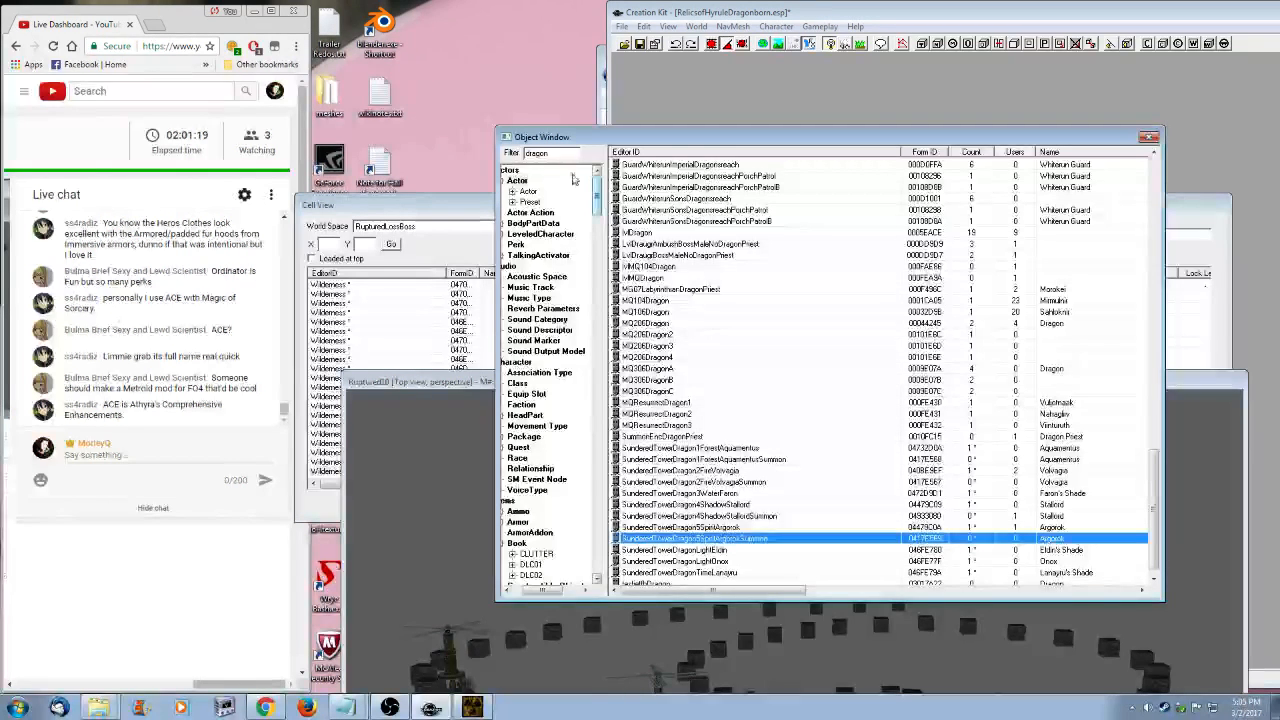
{"action": "left_click_drag", "start_coordinate": [562, 153], "coordinate": [446, 144]}
{"action": "type", "text": "durv"}
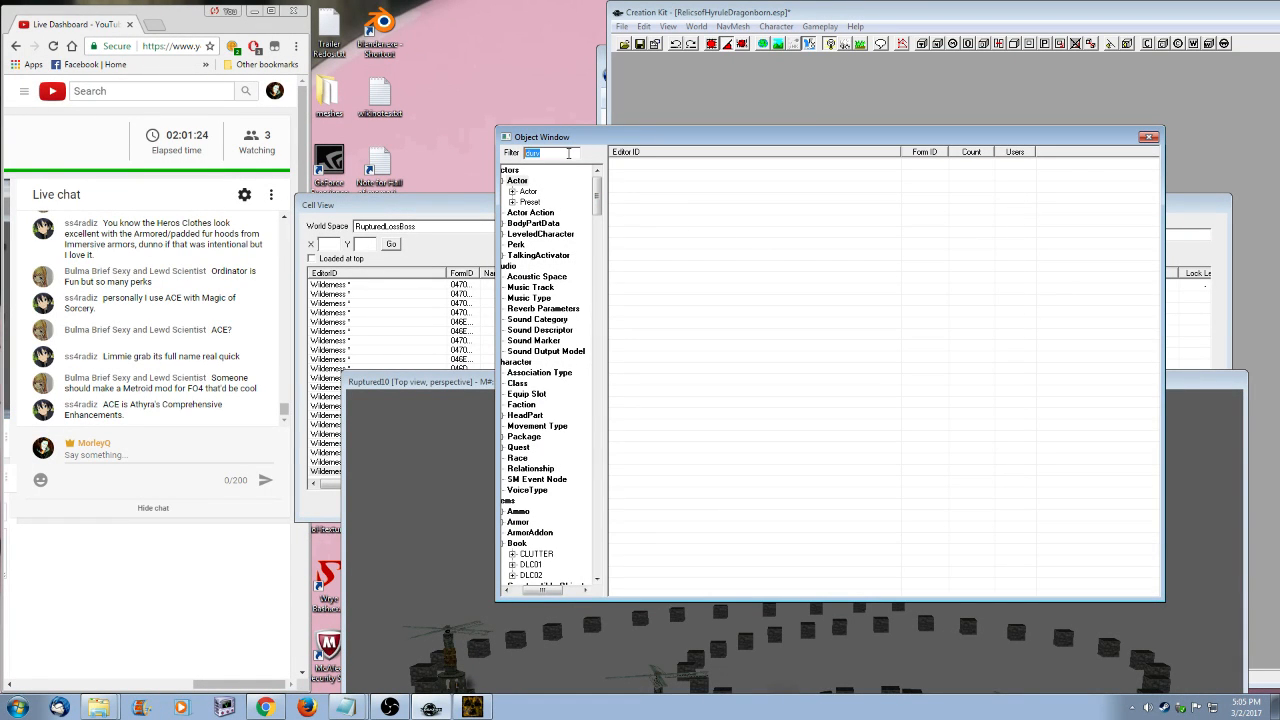
{"action": "key", "text": "BackSpace"}
{"action": "key", "text": "BackSpace"}
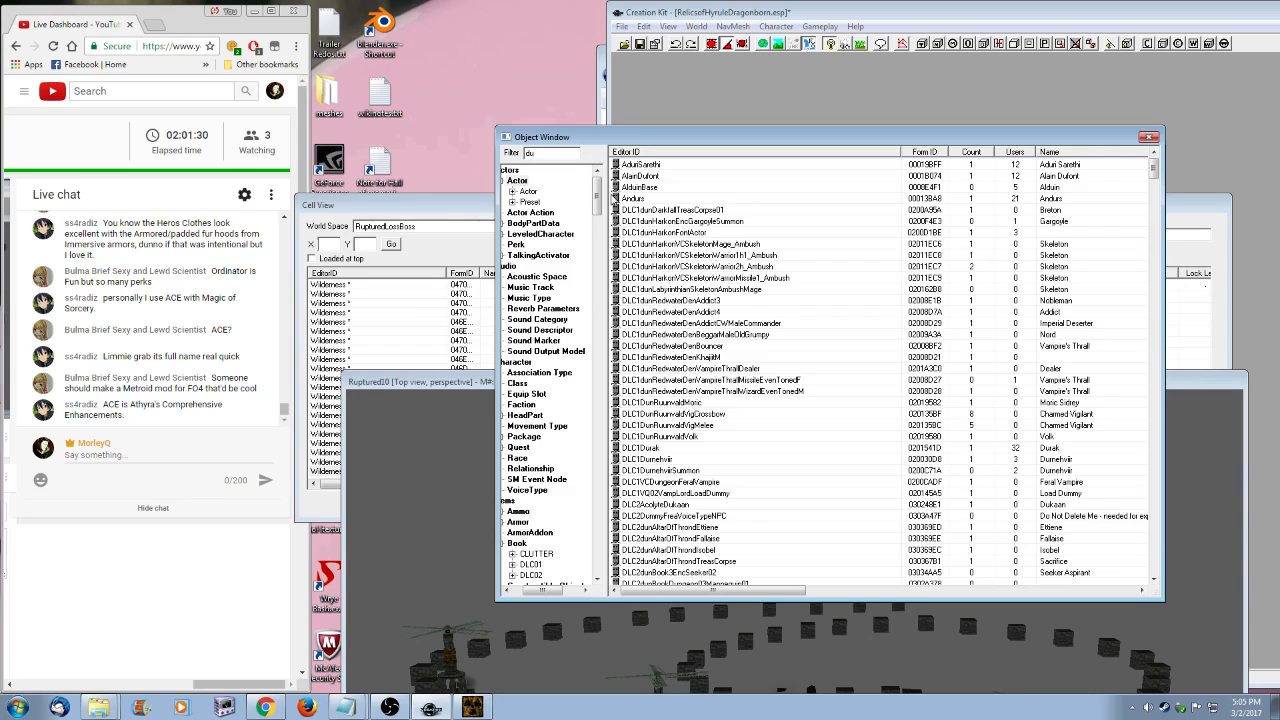
- Open the DLC1DurnehviirSummon actor for editing and bring up the properties of its attached DLC1DragonSummonScript
{"action": "left_click", "coordinate": [695, 470]}
{"action": "right_click", "coordinate": [700, 472]}
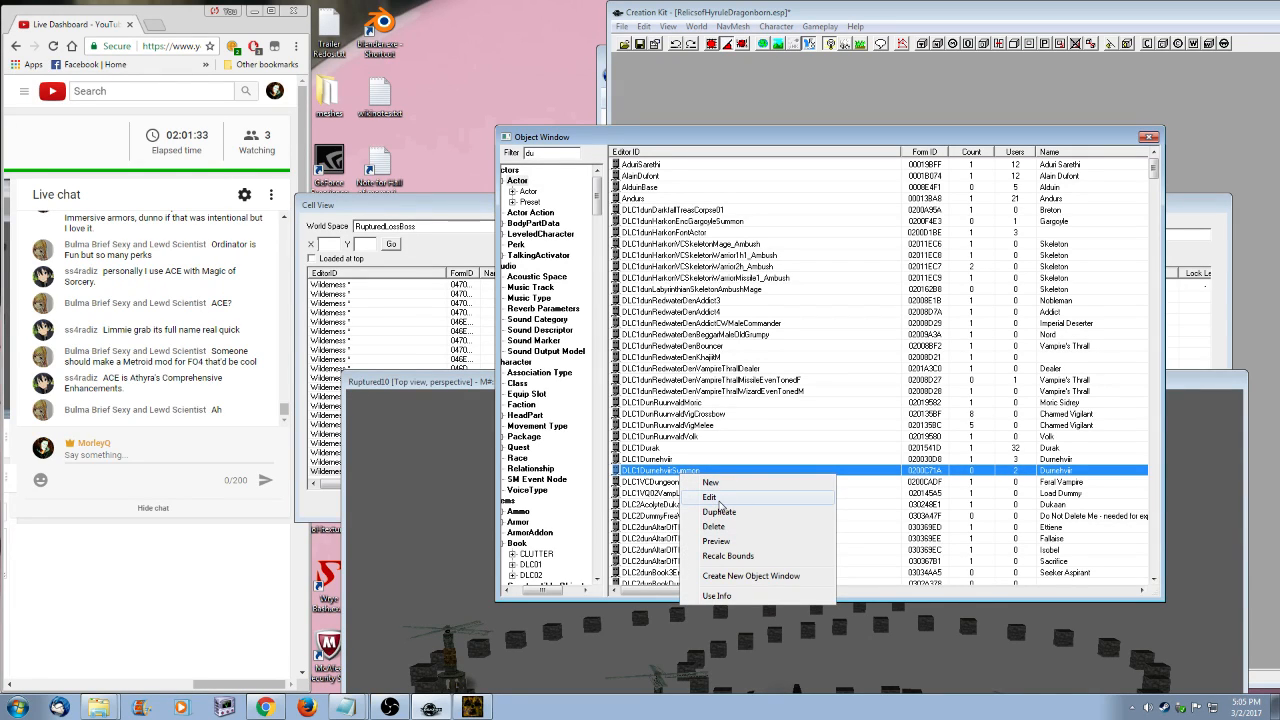
{"action": "left_click", "coordinate": [716, 499]}
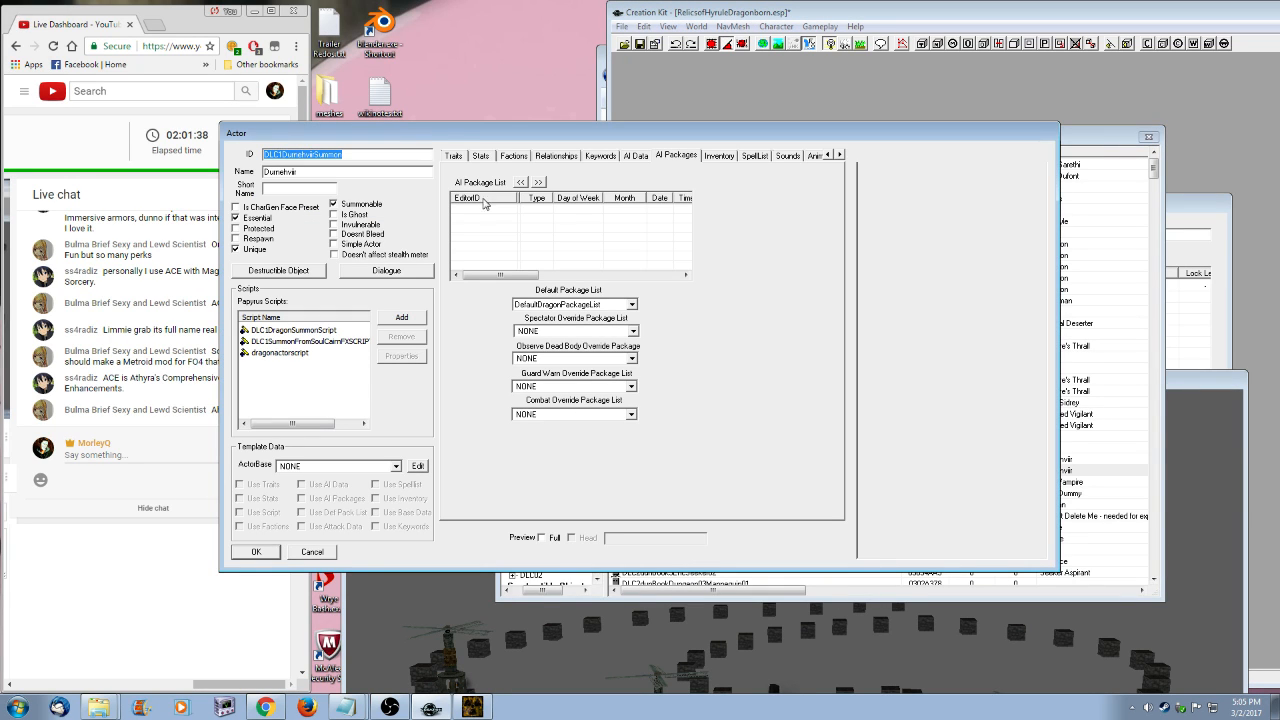
{"action": "left_click_drag", "start_coordinate": [460, 140], "coordinate": [645, 172]}
{"action": "double_click", "coordinate": [458, 355]}
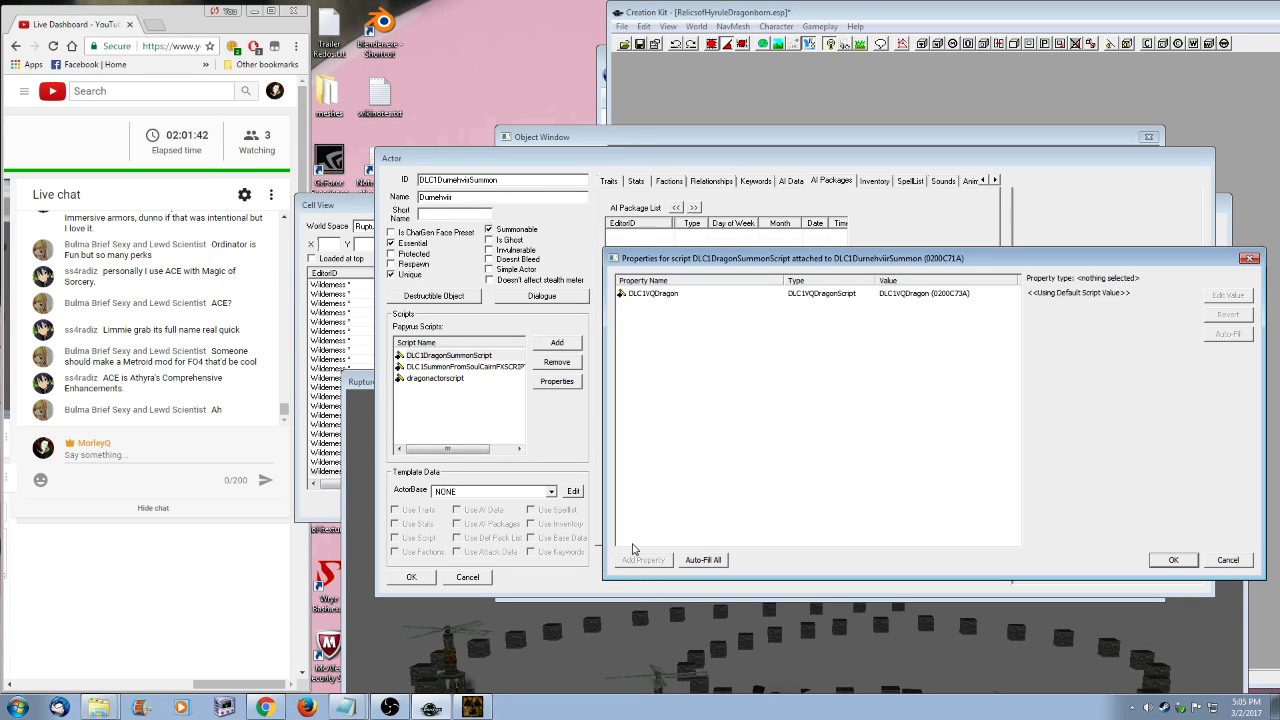
- Inspect the DLC1VQDragon property's type and value and check which objects can be assigned to it
{"action": "left_click", "coordinate": [900, 293]}
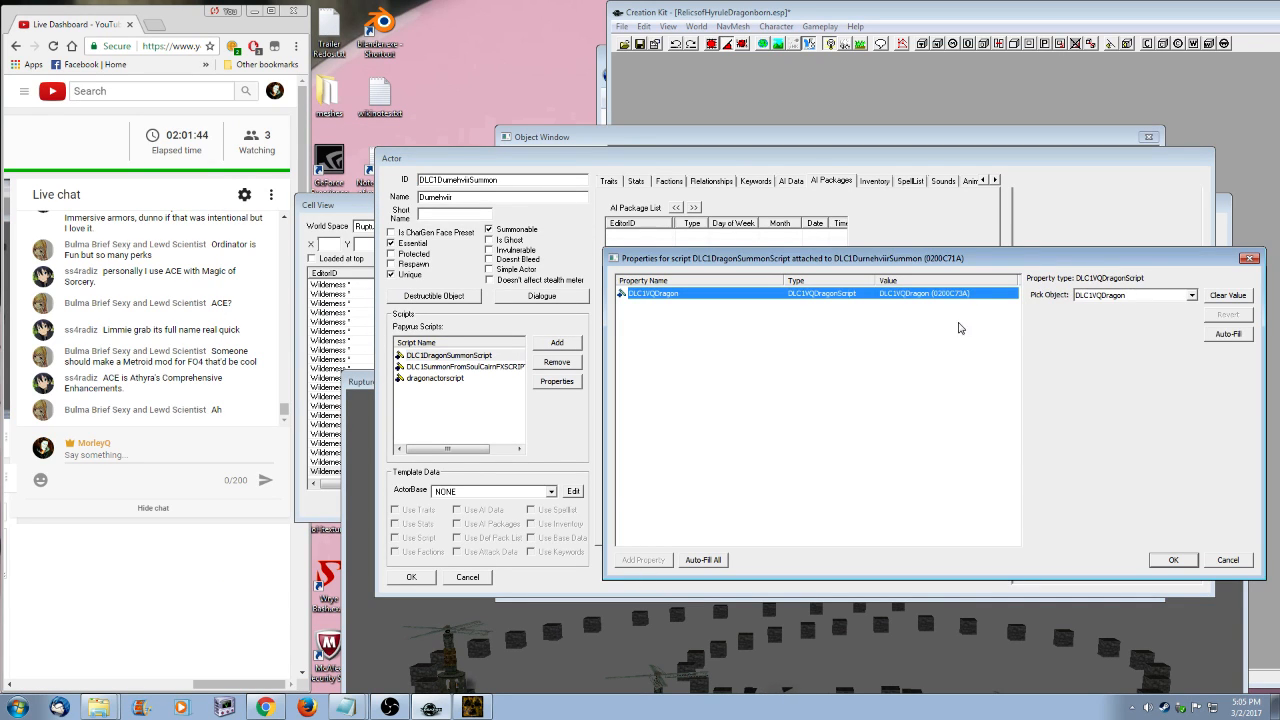
{"action": "left_click", "coordinate": [1193, 296]}
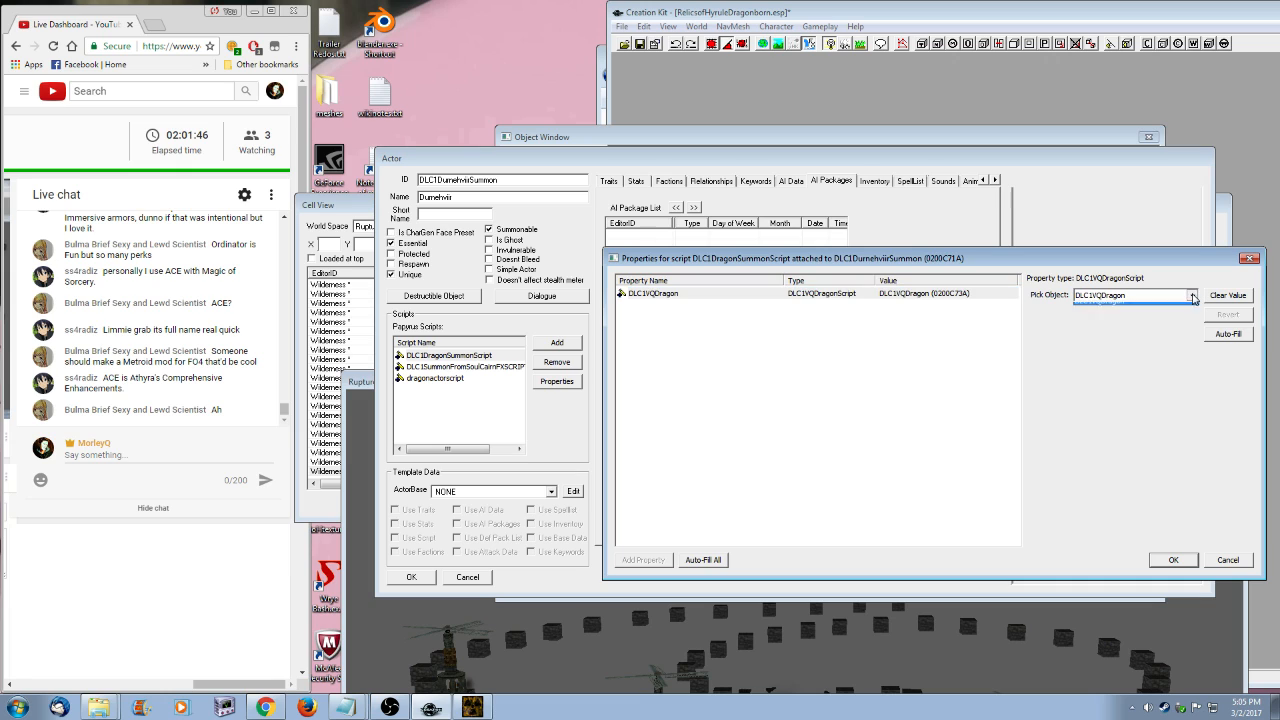
{"action": "left_click", "coordinate": [1193, 296]}
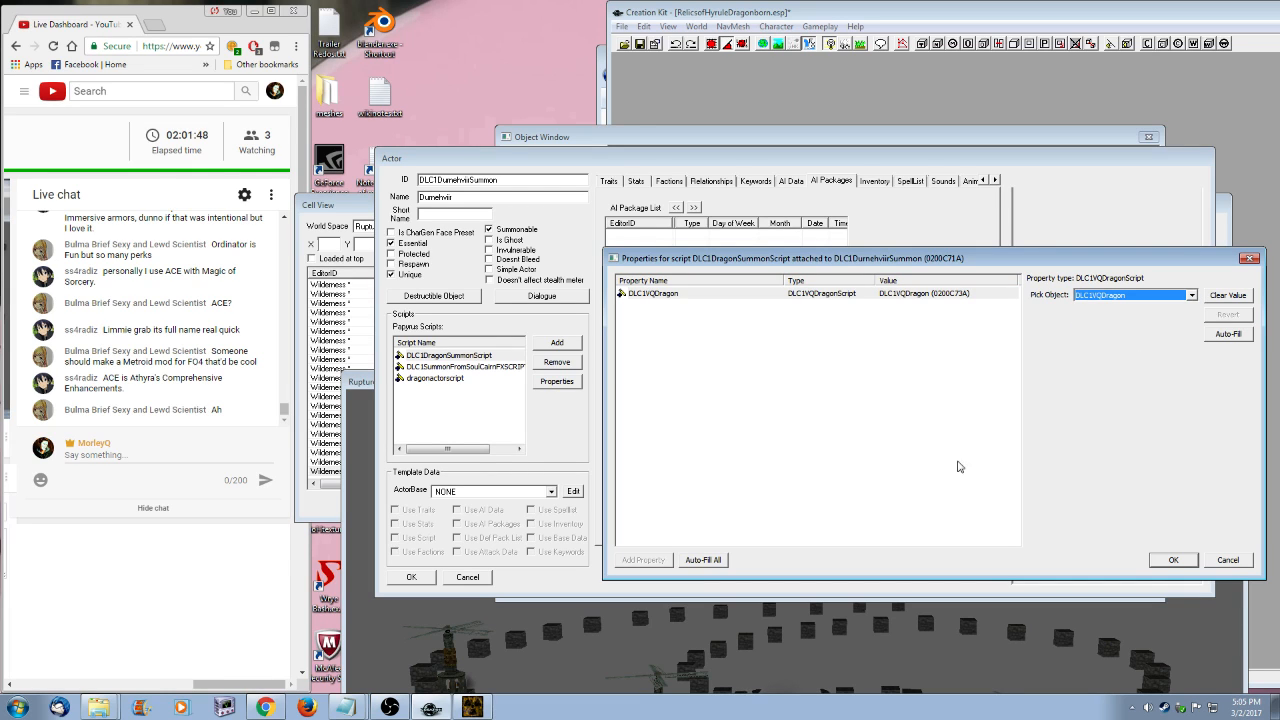
{"action": "left_click", "coordinate": [925, 293]}
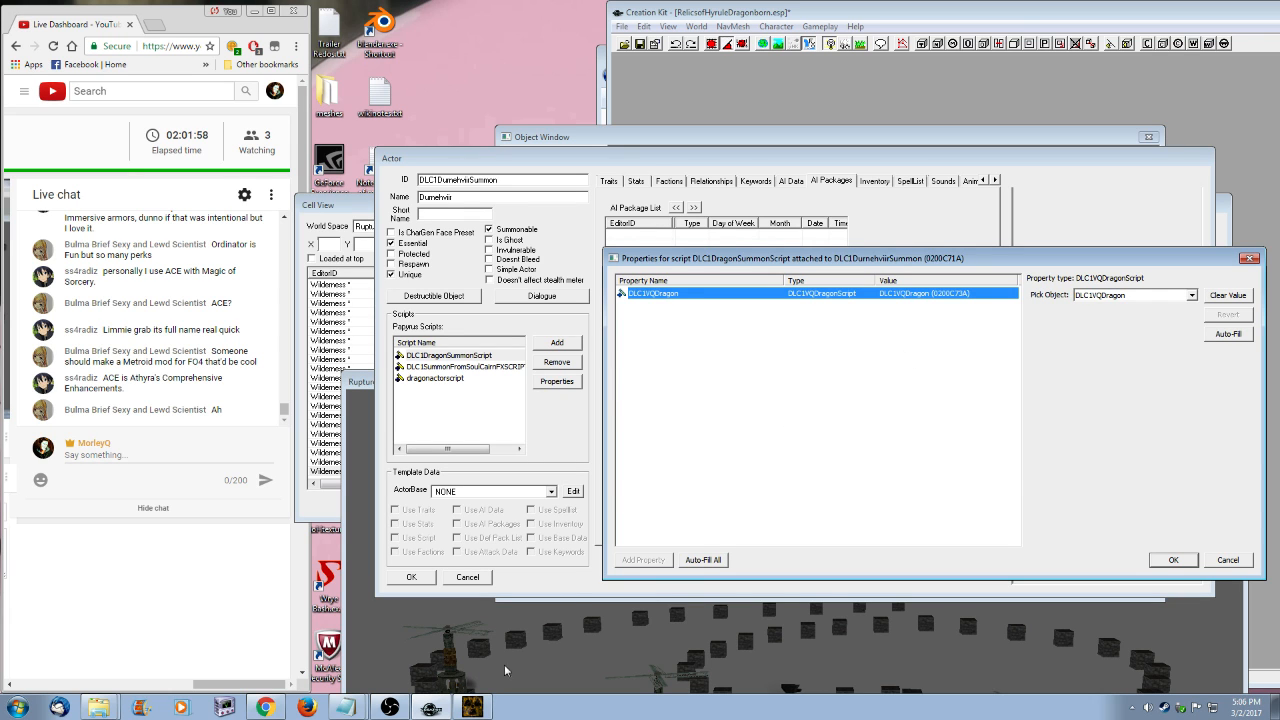
- Reread the source of DLC1DragonSummonScript.psc, close it, and cancel the script's properties dialog
{"action": "left_click", "coordinate": [99, 707]}
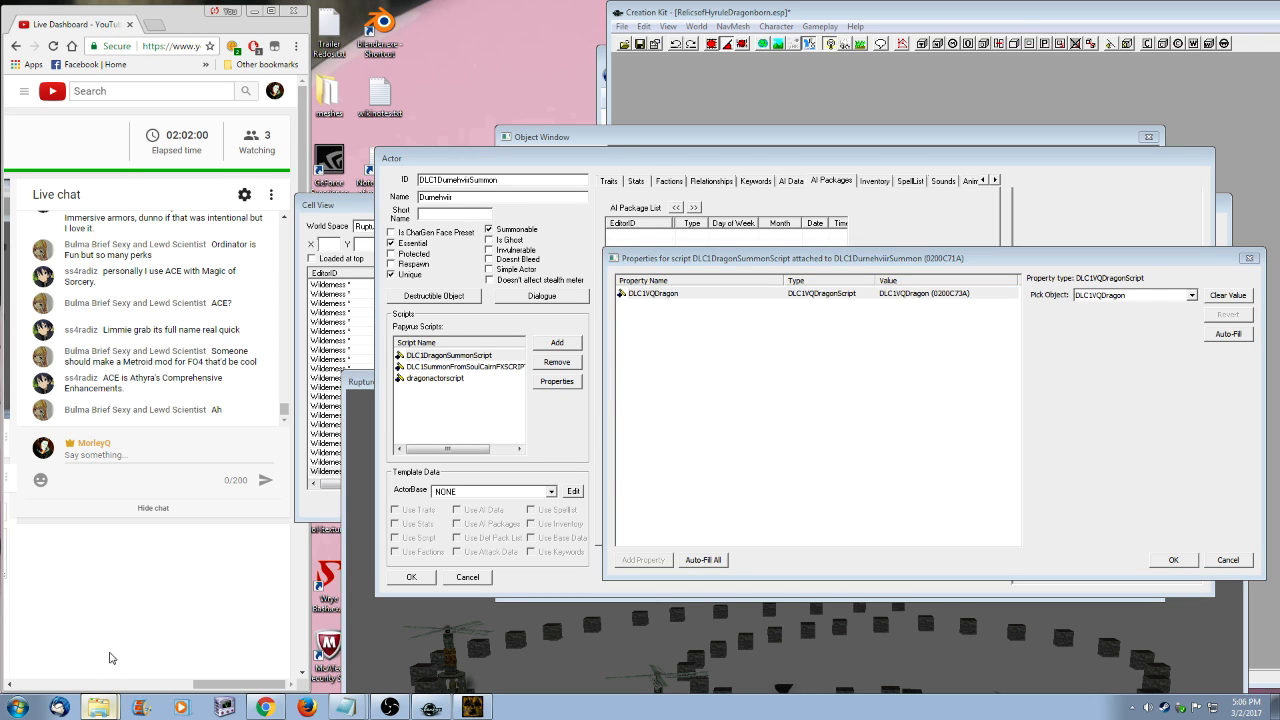
{"action": "double_click", "coordinate": [842, 213]}
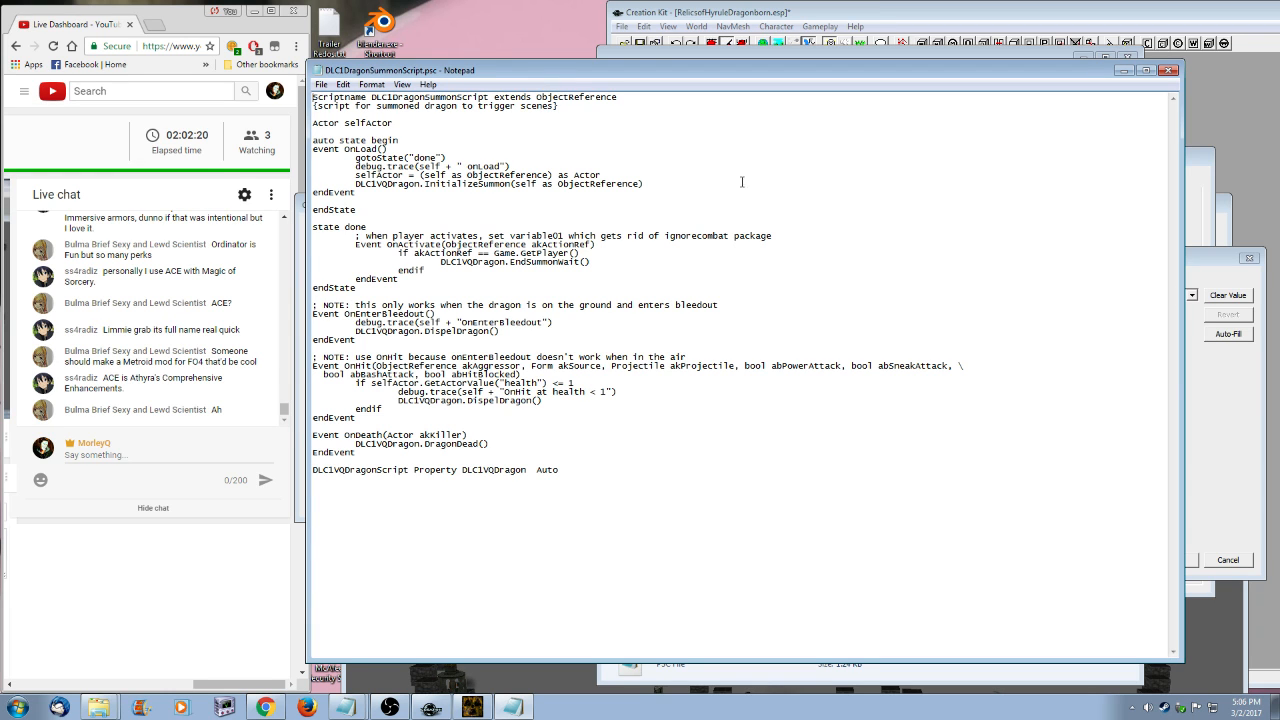
{"action": "left_click", "coordinate": [1168, 70]}
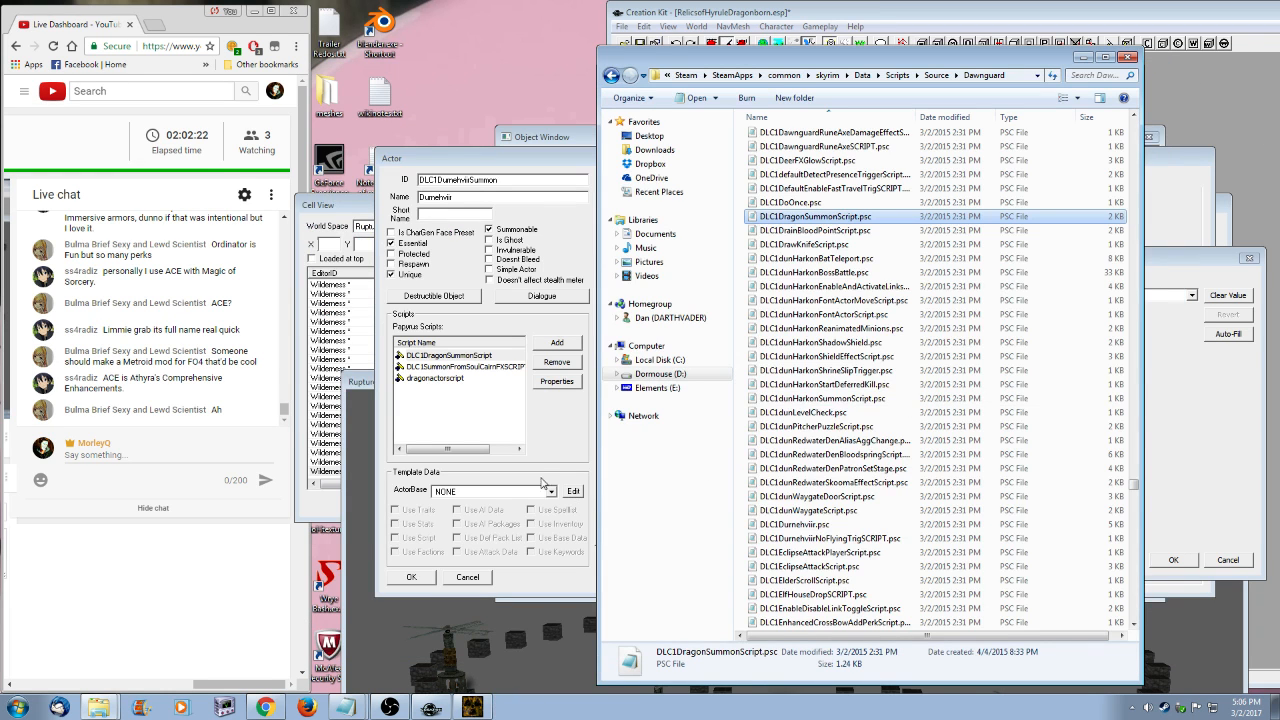
{"action": "left_click", "coordinate": [460, 369]}
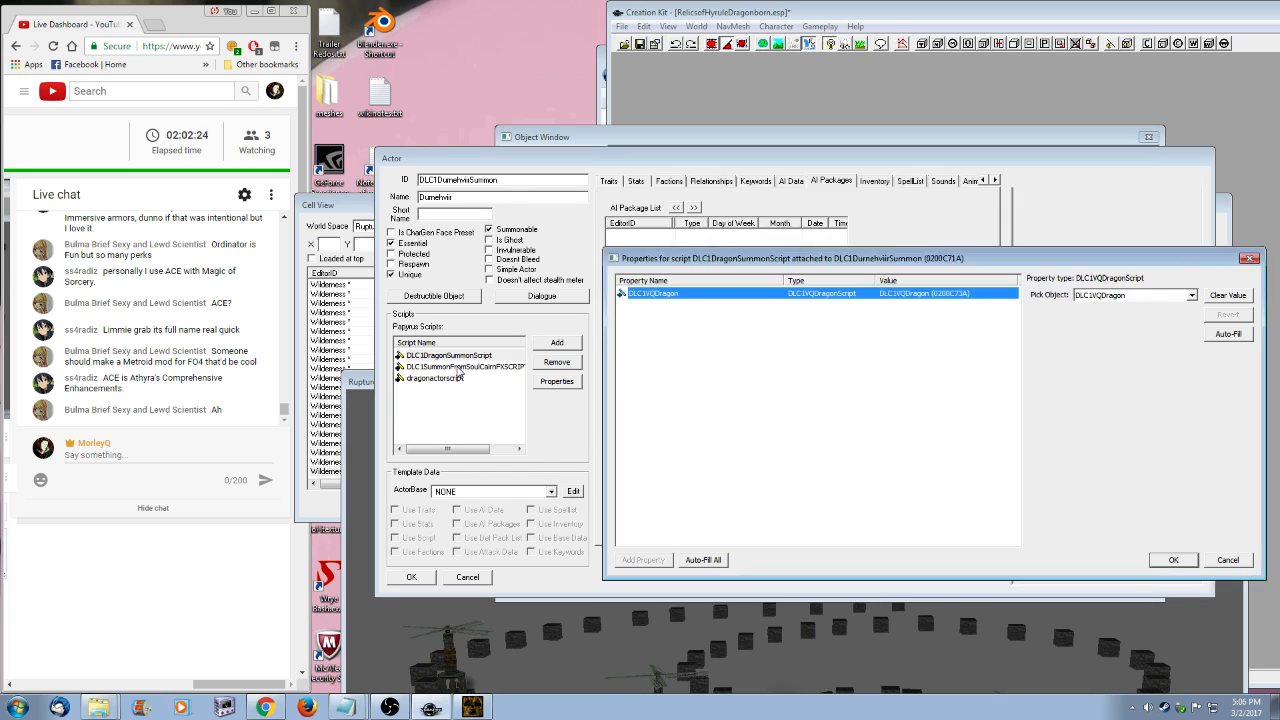
{"action": "left_click", "coordinate": [1232, 560]}
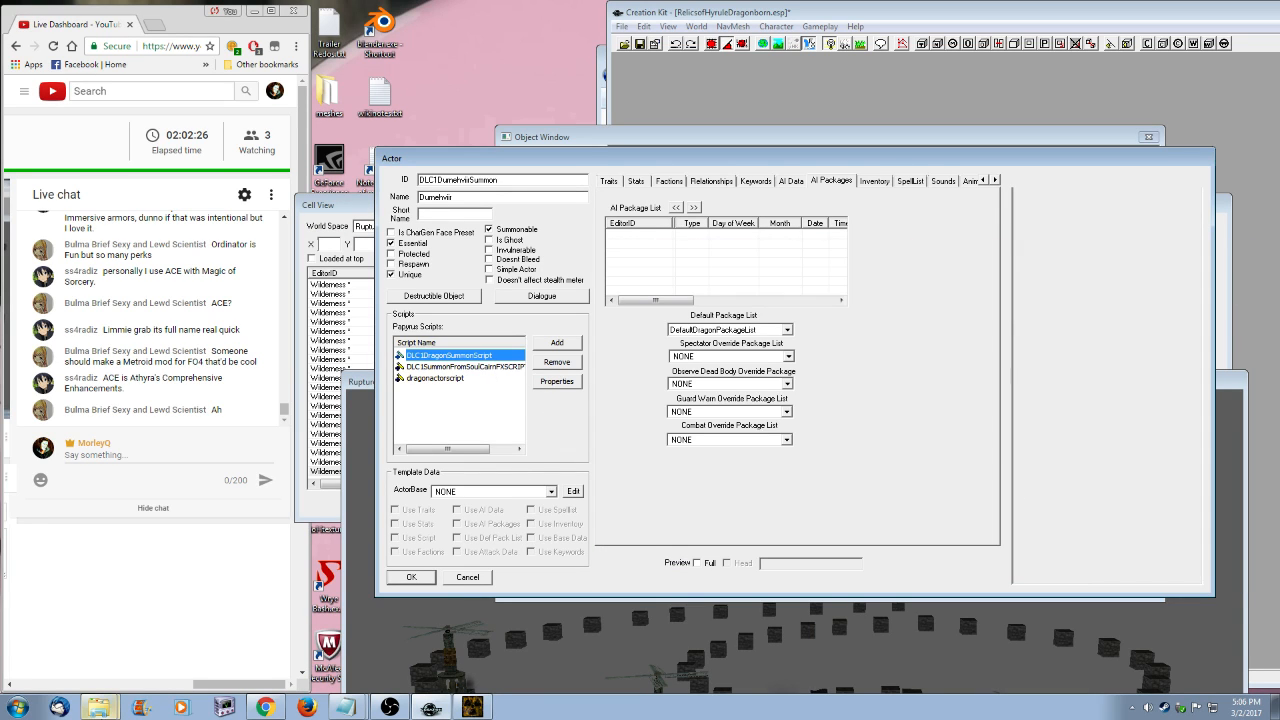
- Find DLC1SummonFromSoulCairnFXSCRIPT.psc in the Dawnguard script source folder, read its source, and close it
{"action": "left_click", "coordinate": [106, 707]}
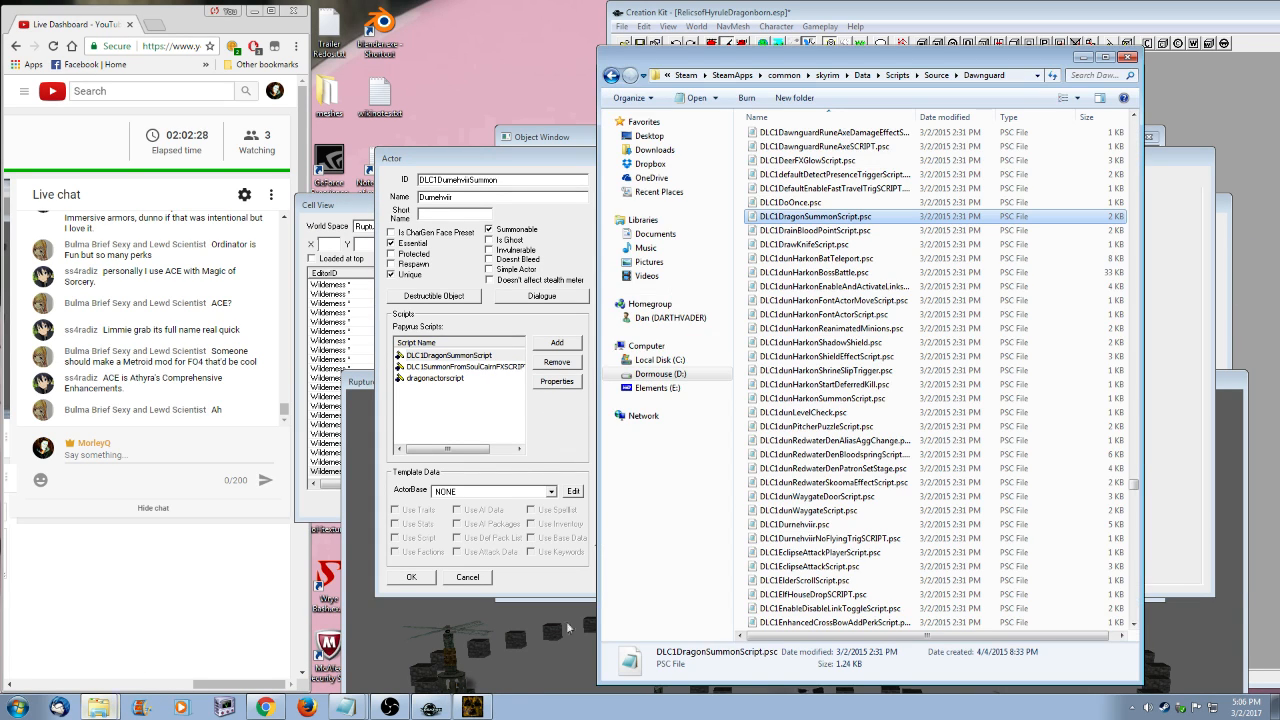
{"action": "left_click", "coordinate": [880, 524]}
{"action": "scroll", "coordinate": [884, 537], "scroll_direction": "down", "scroll_amount": 15}
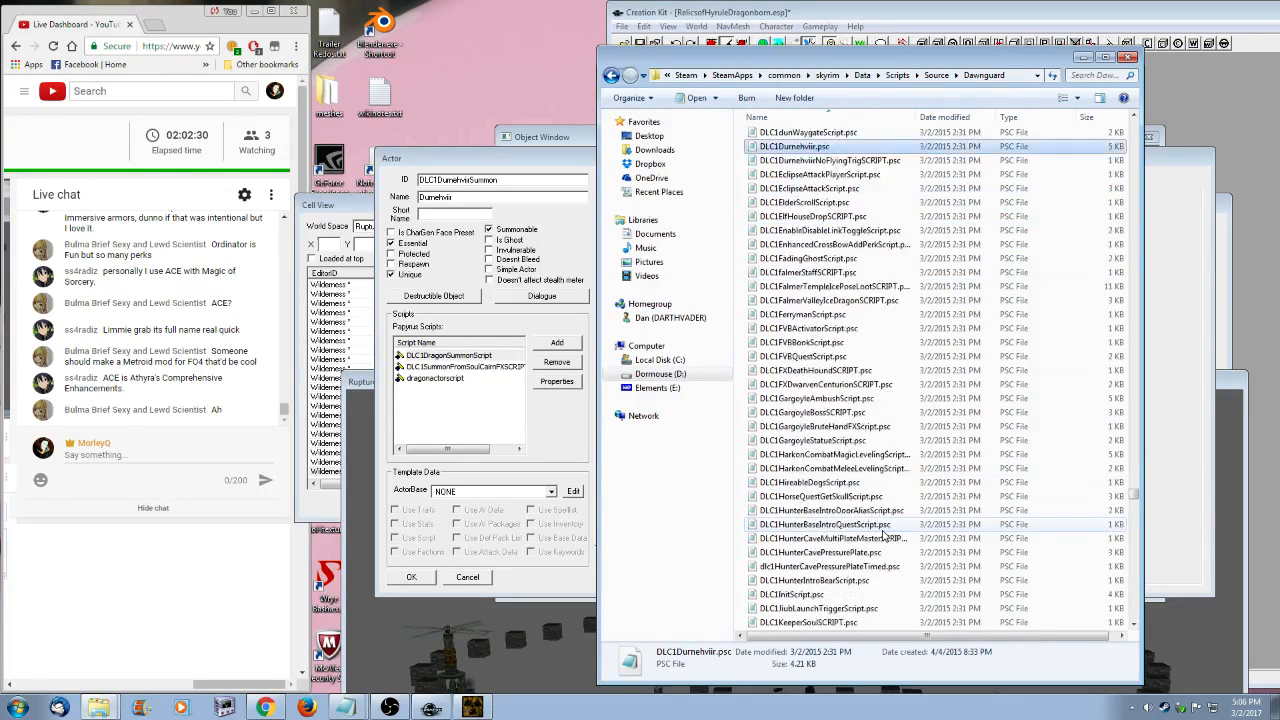
{"action": "scroll", "coordinate": [875, 539], "scroll_direction": "down", "scroll_amount": 20}
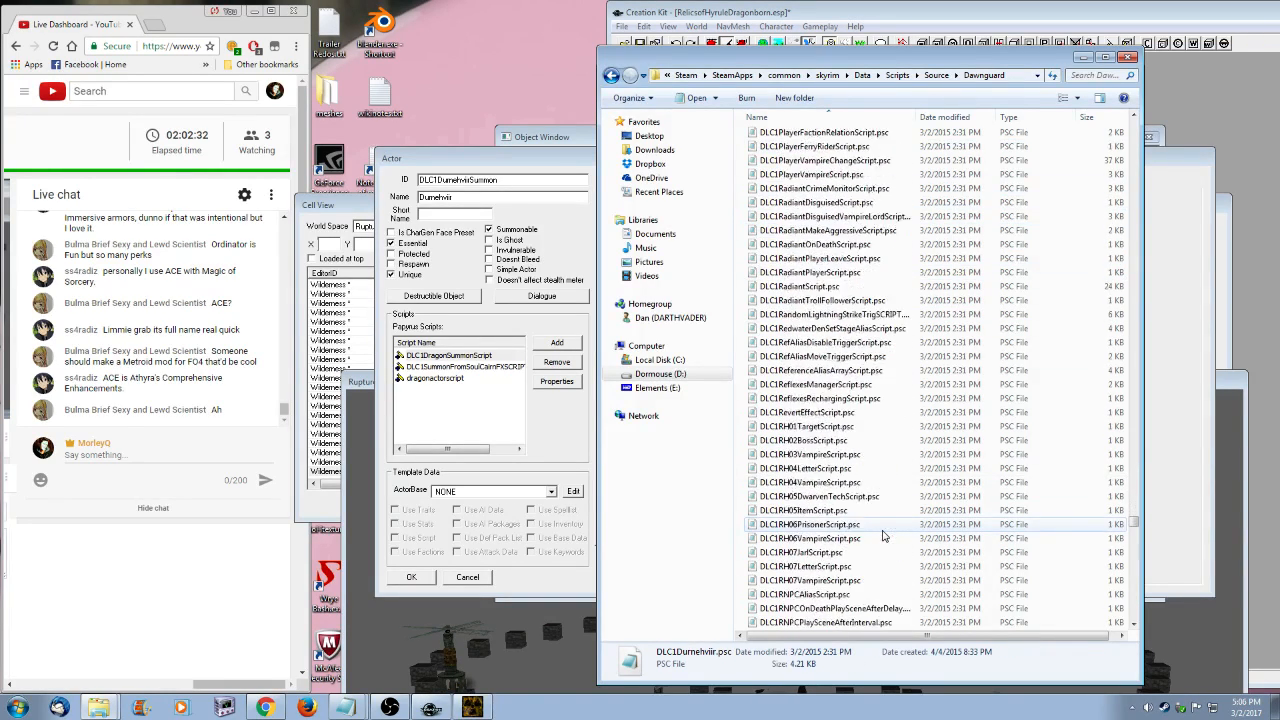
{"action": "scroll", "coordinate": [862, 540], "scroll_direction": "up", "scroll_amount": 2}
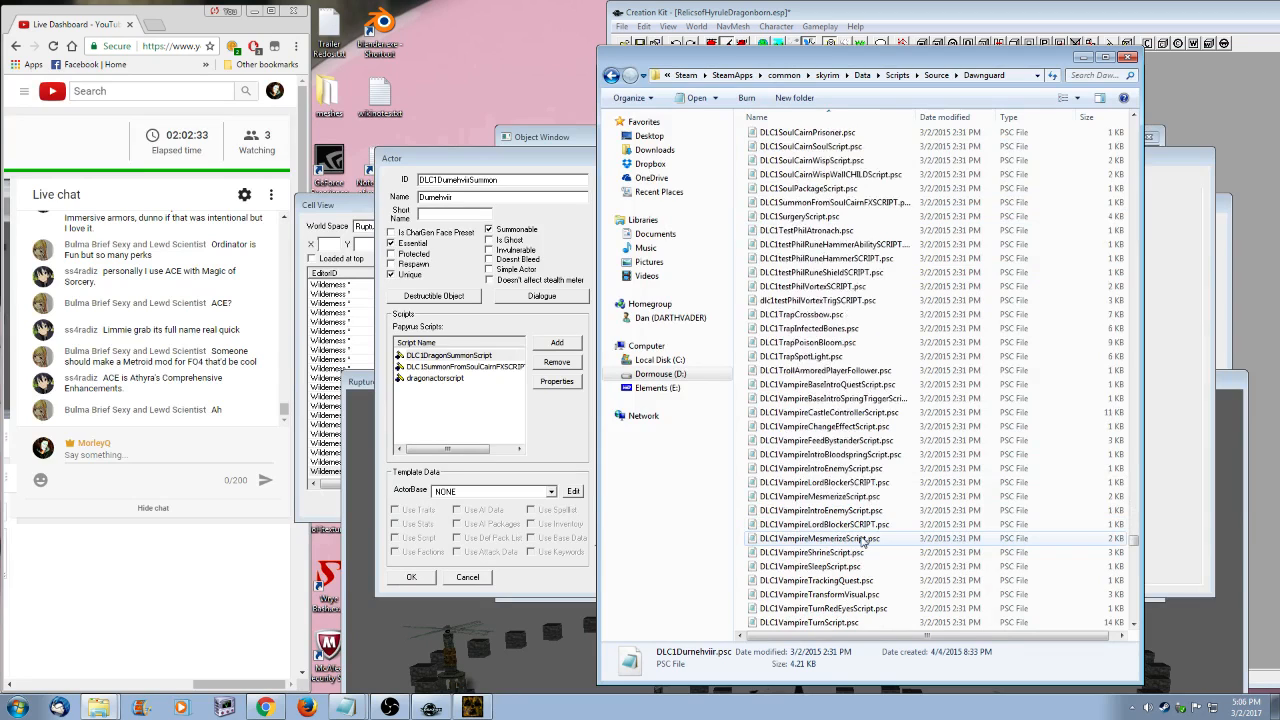
{"action": "scroll", "coordinate": [862, 540], "scroll_direction": "up", "scroll_amount": 3}
{"action": "double_click", "coordinate": [850, 328]}
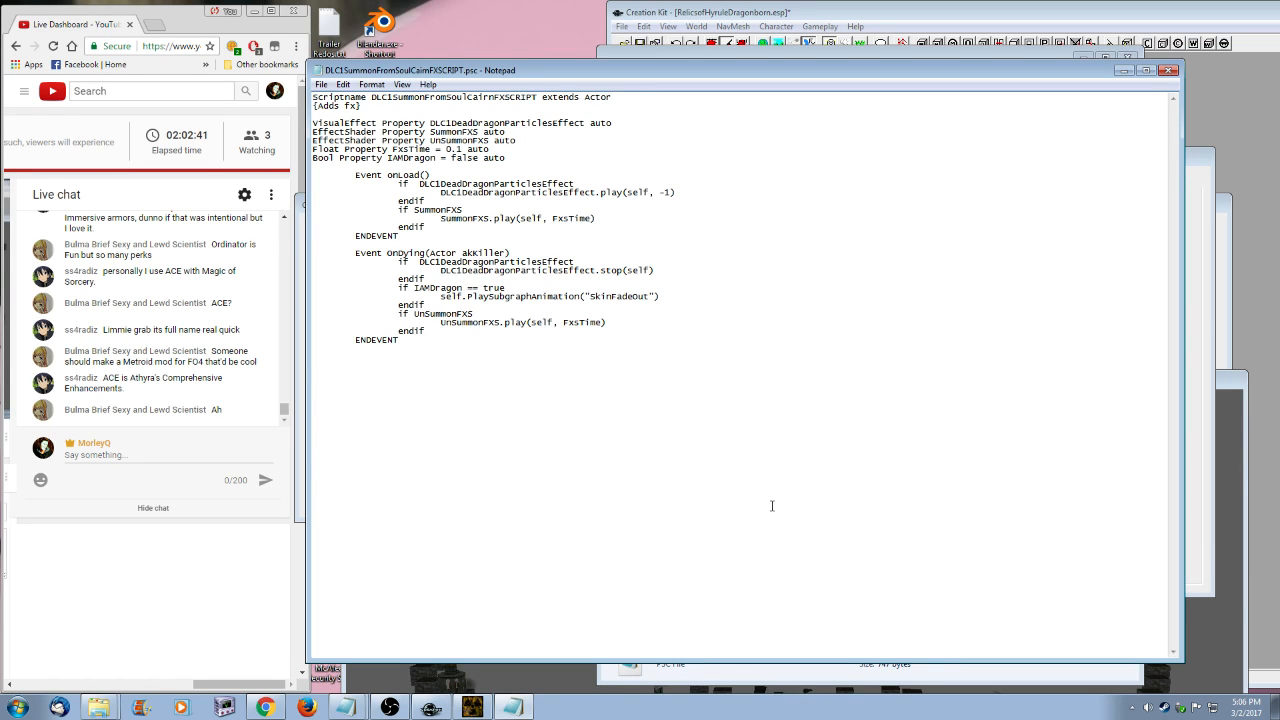
{"action": "left_click", "coordinate": [1168, 70]}
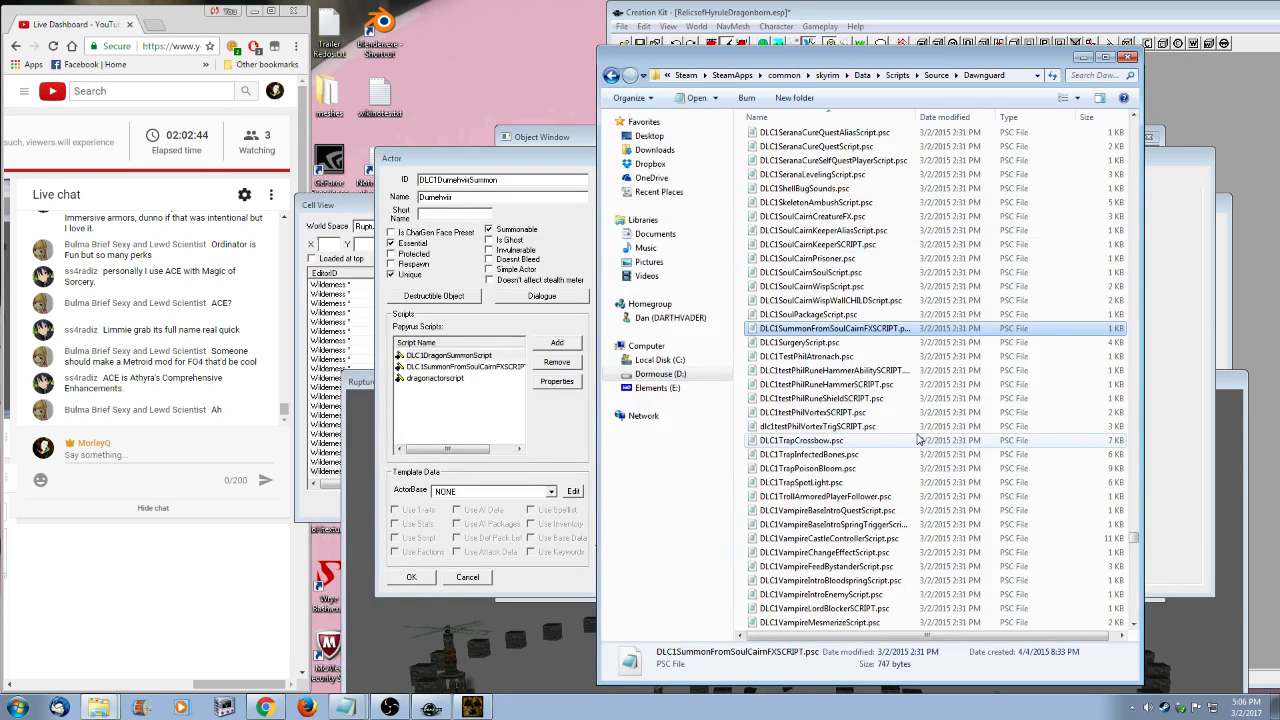
- Review the DLC1DurnehviirSummon actor's AI data, relationships, factions, stats and traits
{"action": "left_click", "coordinate": [556, 159]}
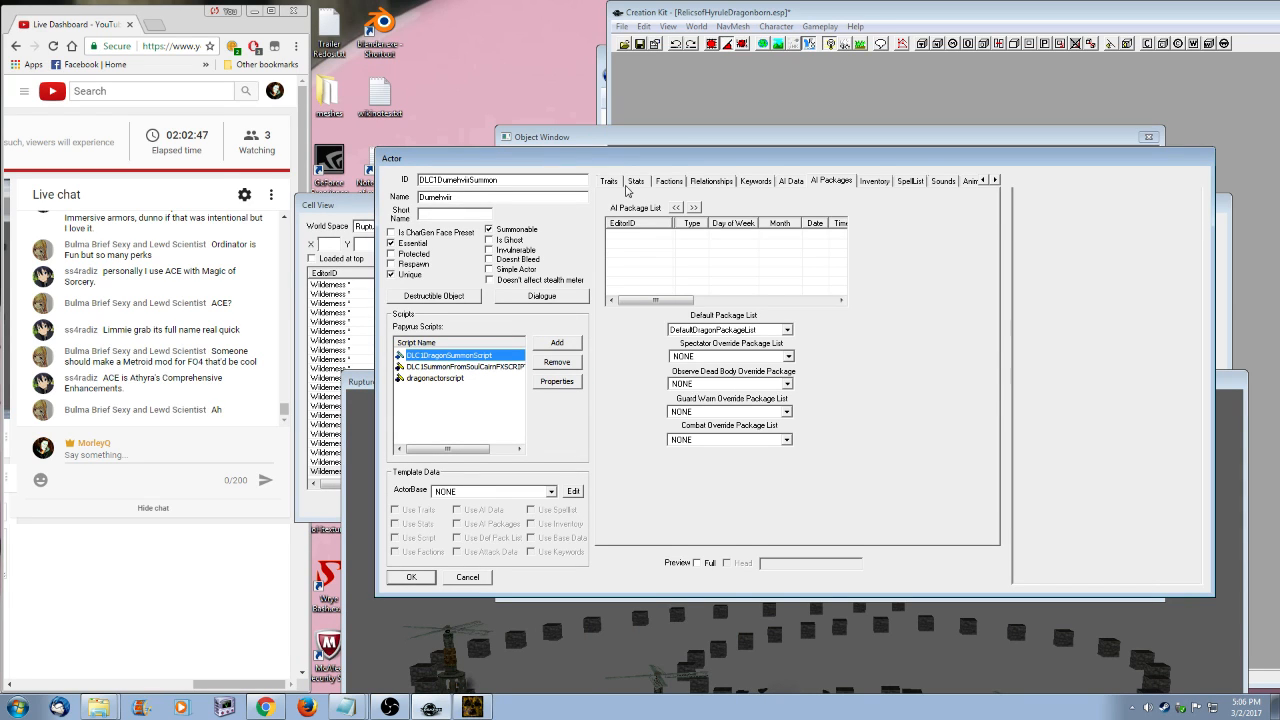
{"action": "left_click", "coordinate": [791, 182]}
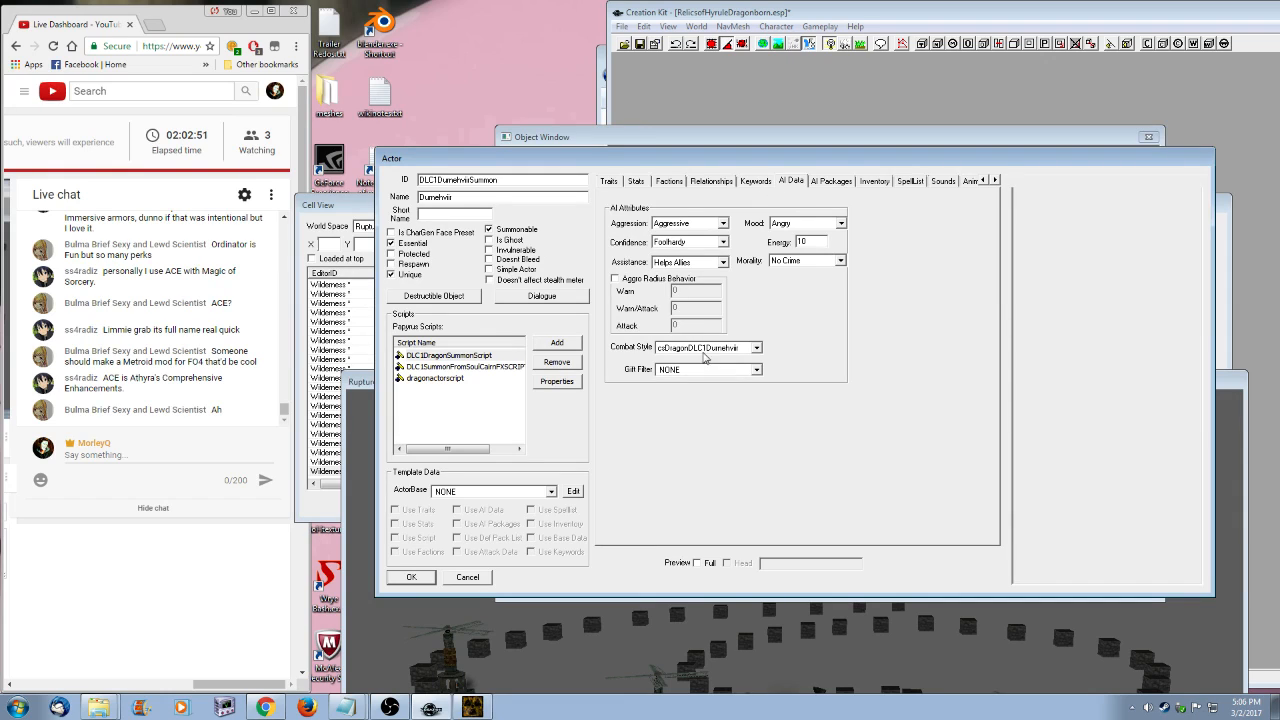
{"action": "left_click", "coordinate": [756, 182]}
{"action": "left_click", "coordinate": [721, 184]}
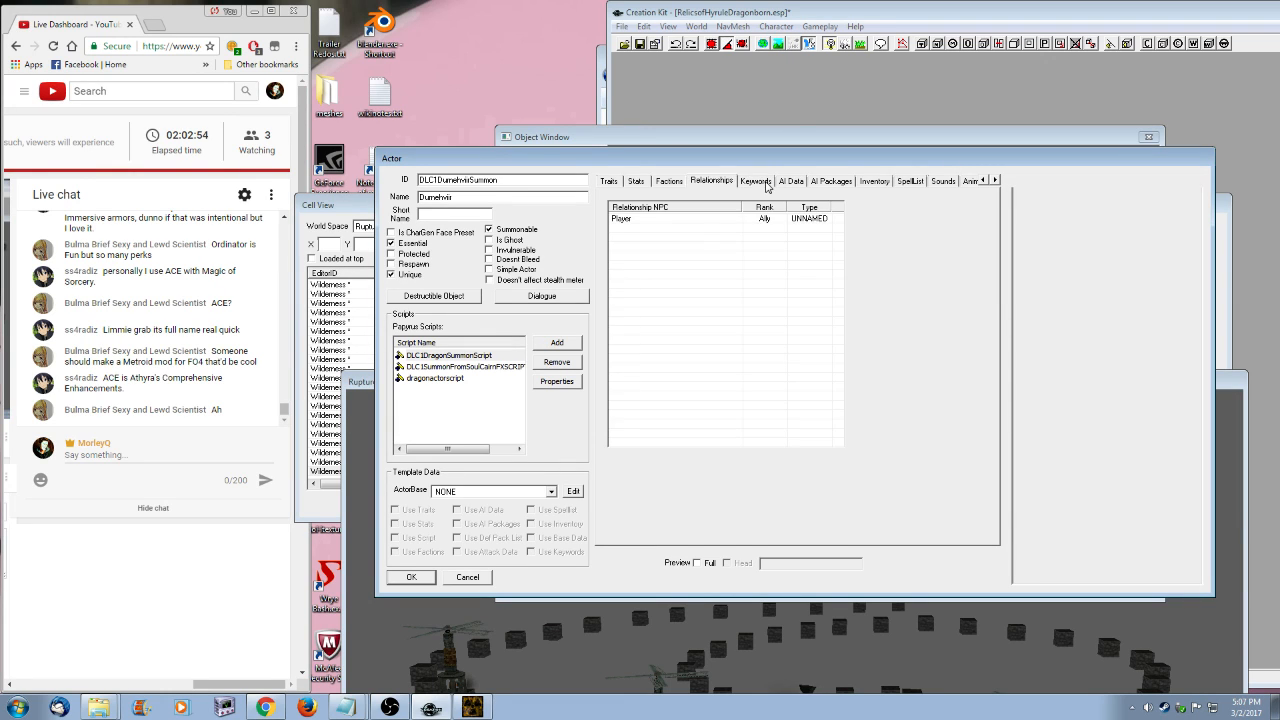
{"action": "left_click", "coordinate": [669, 182]}
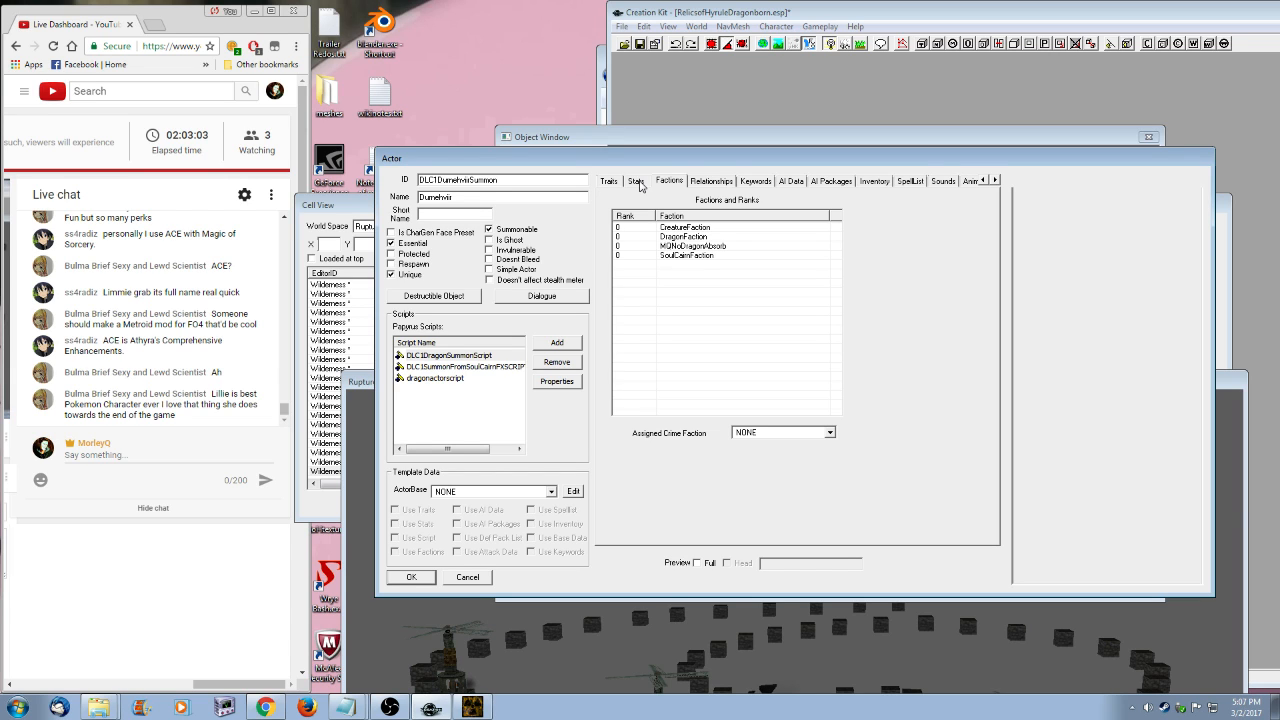
{"action": "left_click", "coordinate": [638, 183]}
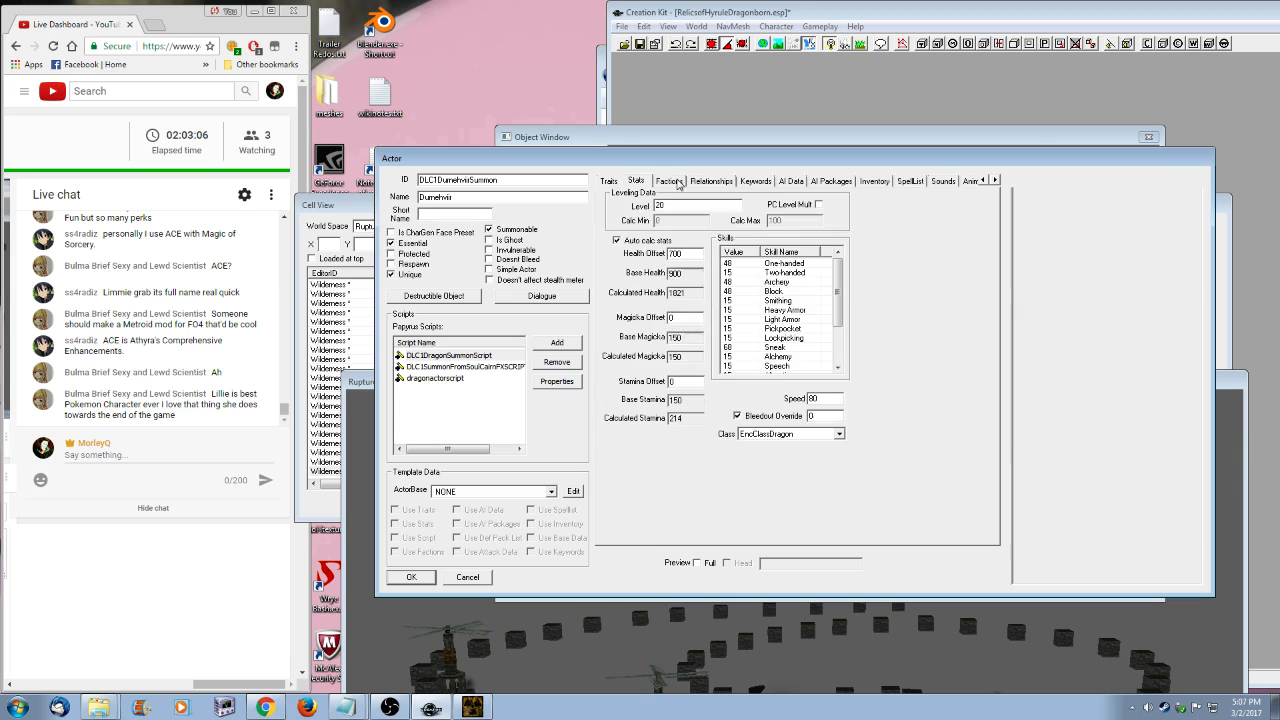
{"action": "left_click", "coordinate": [610, 183]}
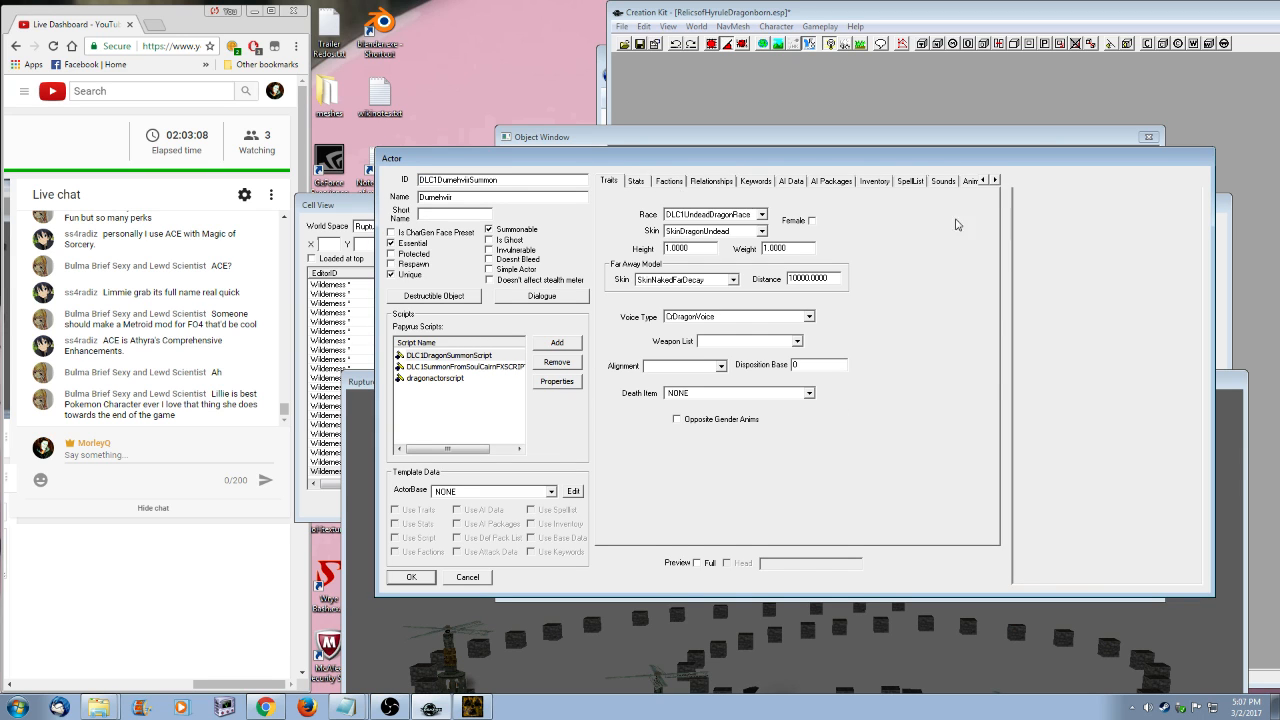
- Check the Durnehviir summon actor's attack data and animation list, and close the actor without saving changes
{"action": "left_click", "coordinate": [995, 180]}
{"action": "left_click", "coordinate": [995, 180]}
{"action": "left_click", "coordinate": [995, 180]}
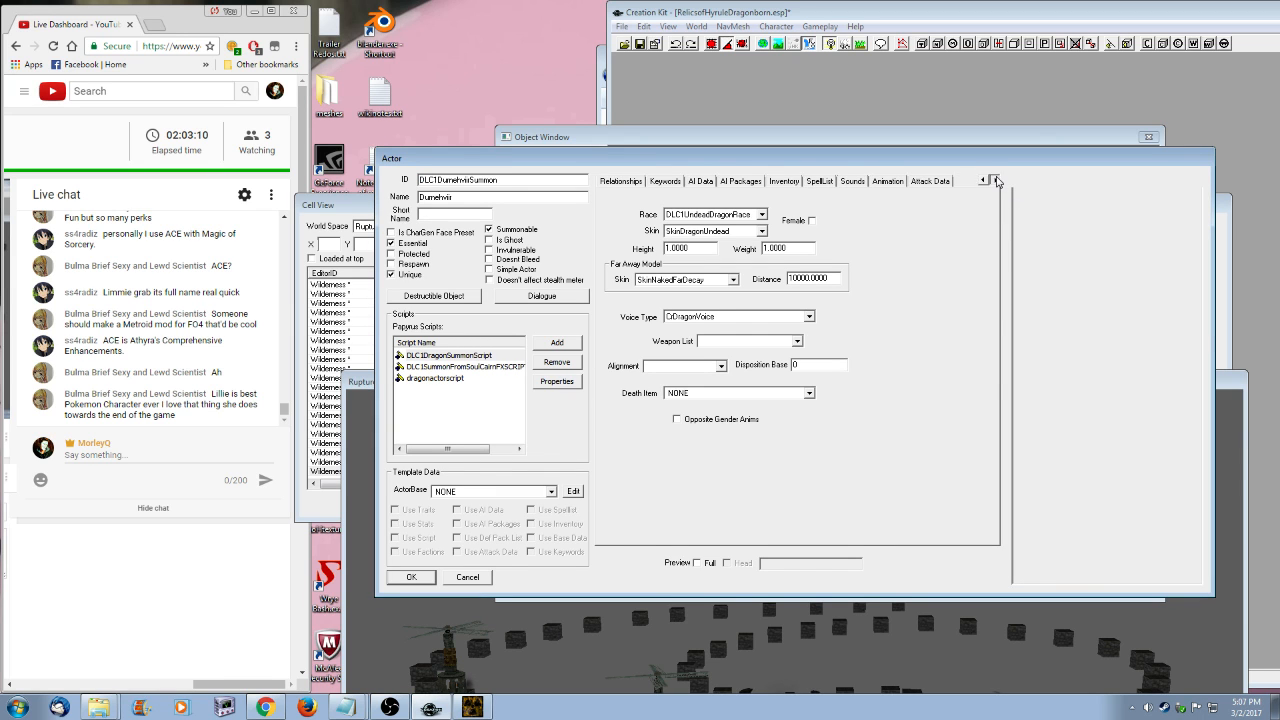
{"action": "left_click", "coordinate": [920, 182]}
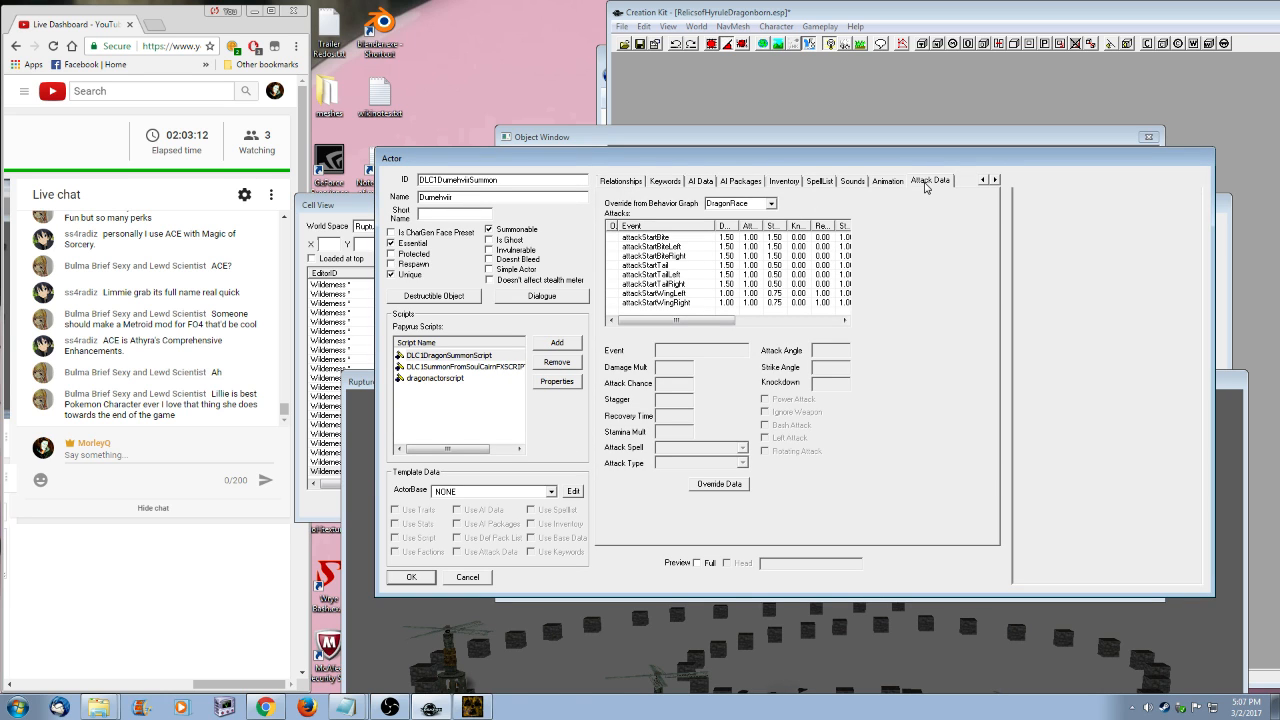
{"action": "left_click", "coordinate": [886, 182]}
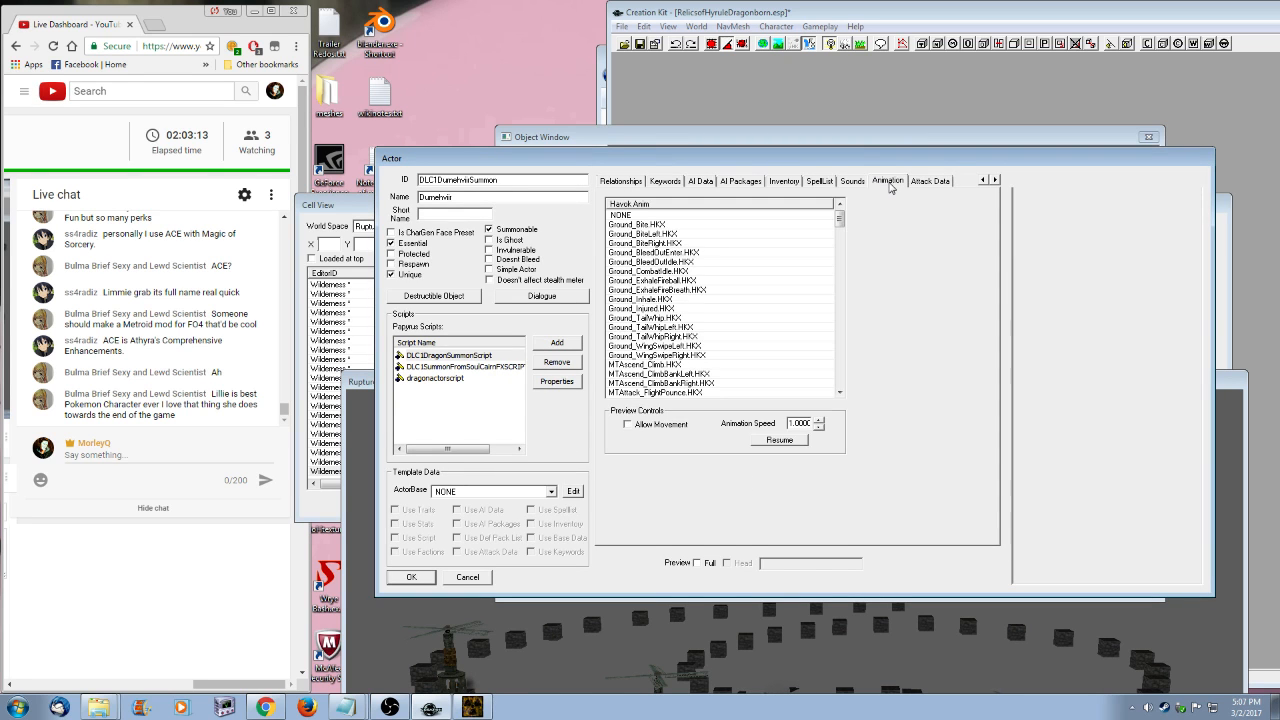
{"action": "left_click", "coordinate": [482, 577]}
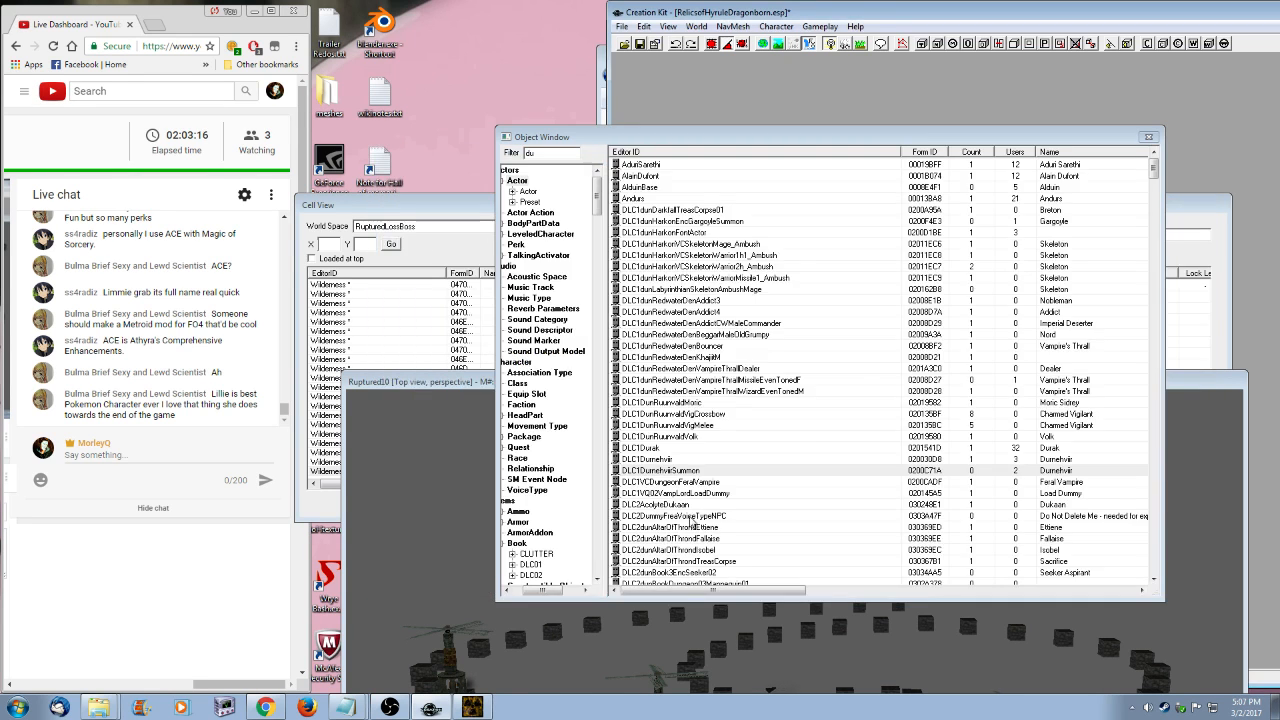
- Filter the actor list by "dragon" and open the SunderedTowerDragon2FireVolvagiaSummon actor for editing
{"action": "double_click", "coordinate": [540, 152]}
{"action": "type", "text": "dragon"}
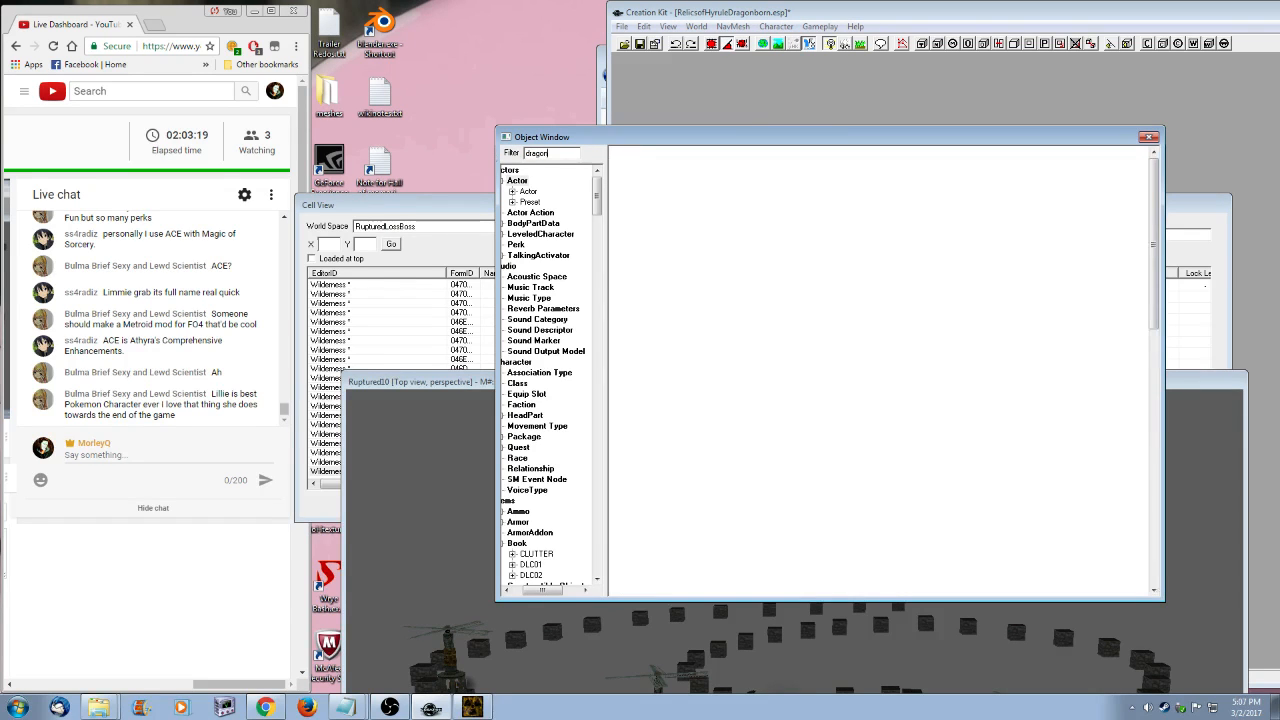
{"action": "left_click_drag", "start_coordinate": [1154, 210], "coordinate": [1154, 530]}
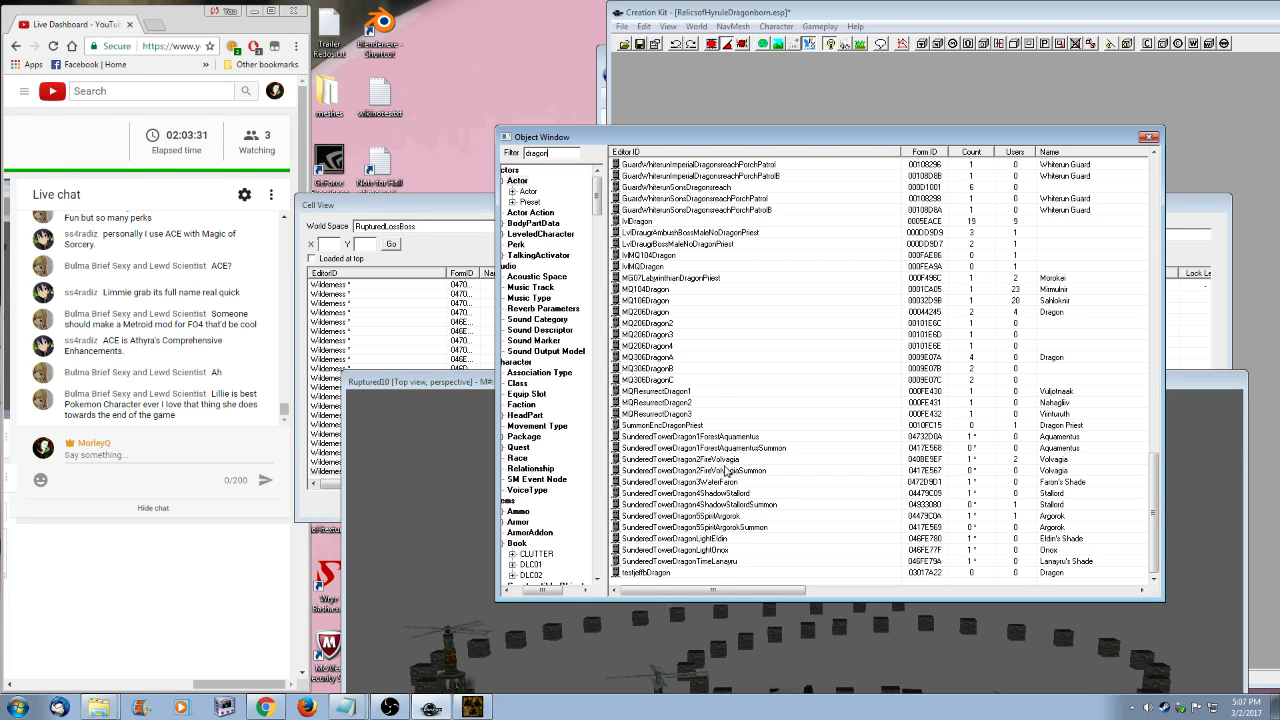
{"action": "right_click", "coordinate": [734, 469]}
{"action": "left_click", "coordinate": [775, 496]}
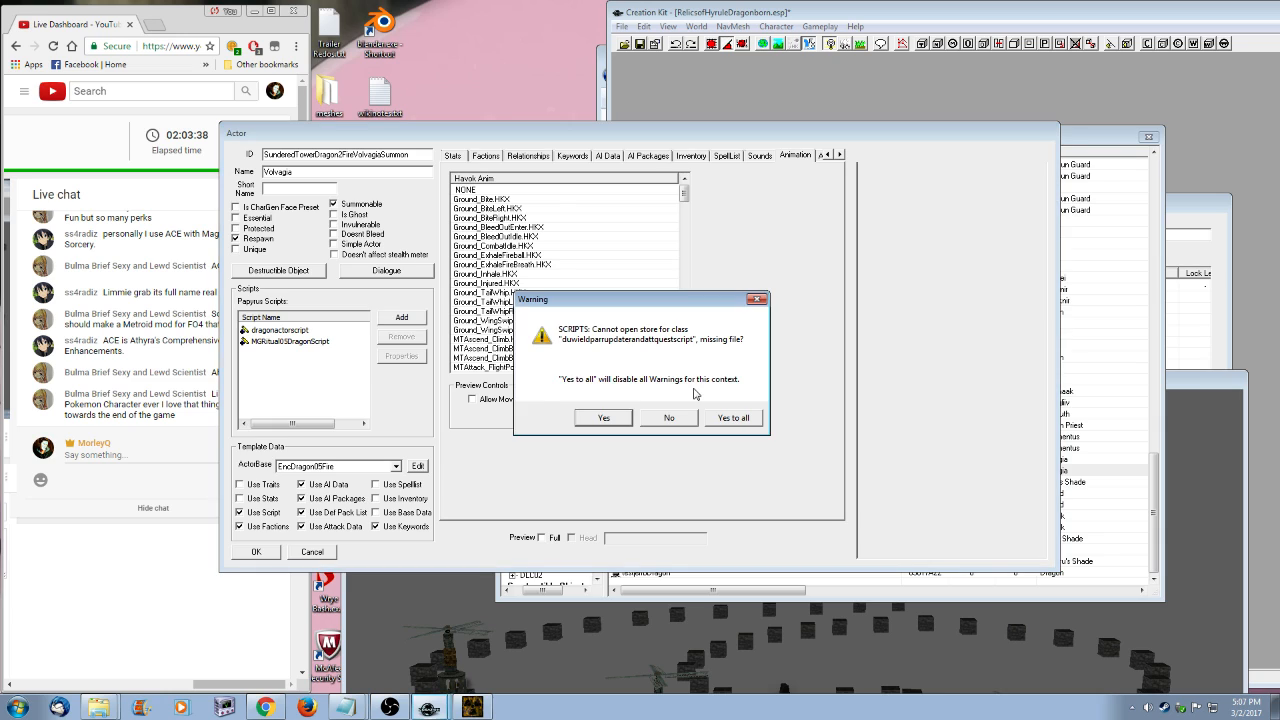
- Dismiss all script warnings and attach DLC1SummonFromSoulCairnFXSCRIPT to the Volvagia summon actor
{"action": "left_click", "coordinate": [736, 414]}
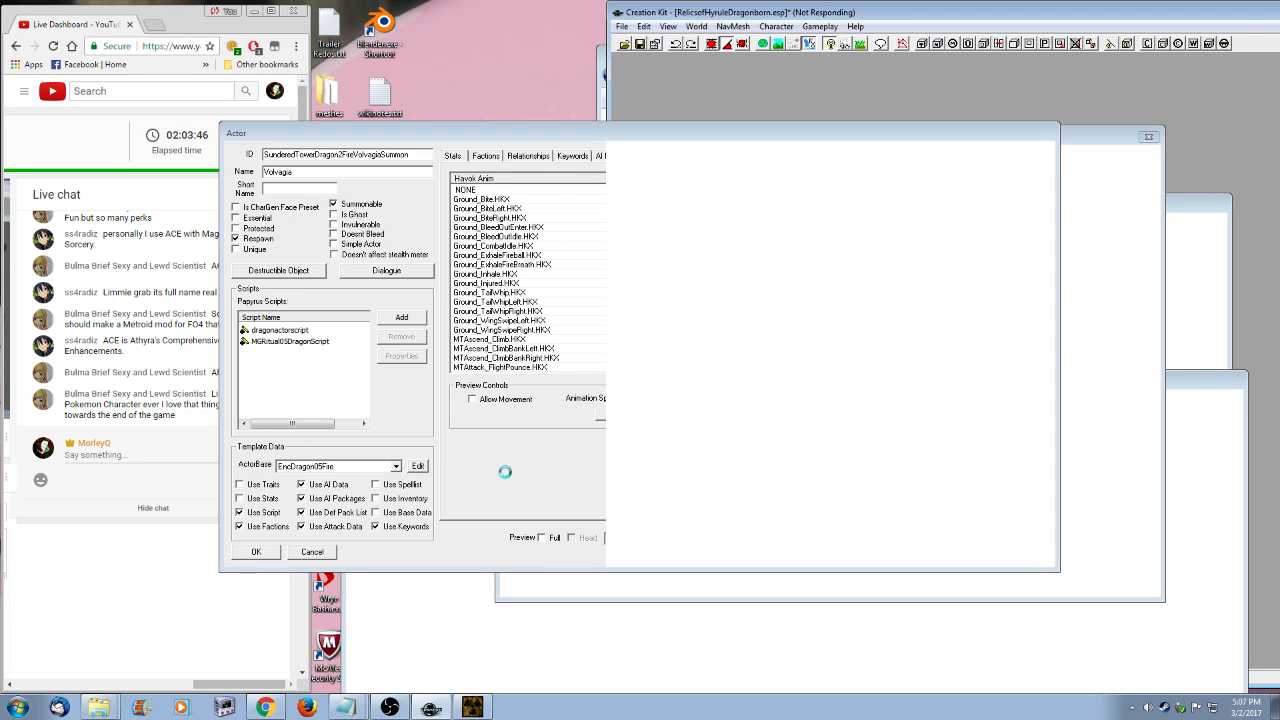
{"action": "left_click_drag", "start_coordinate": [502, 140], "coordinate": [594, 139]}
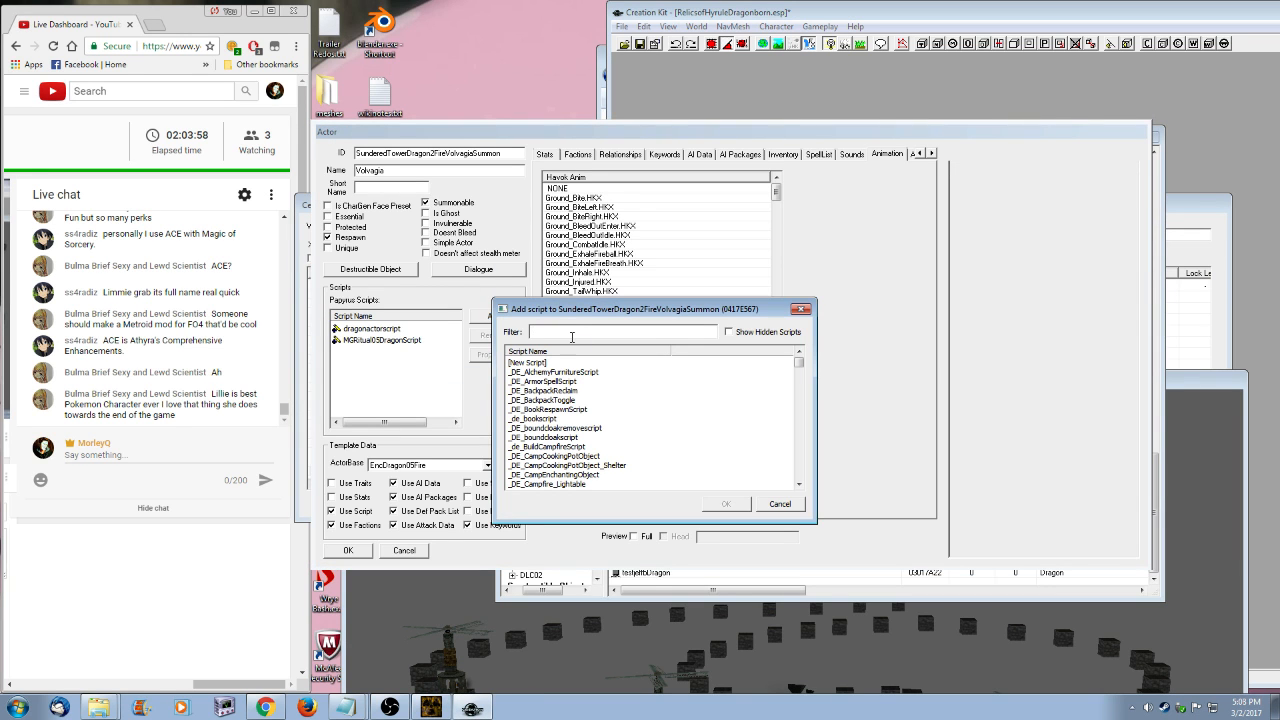
{"action": "type", "text": "summonf"}
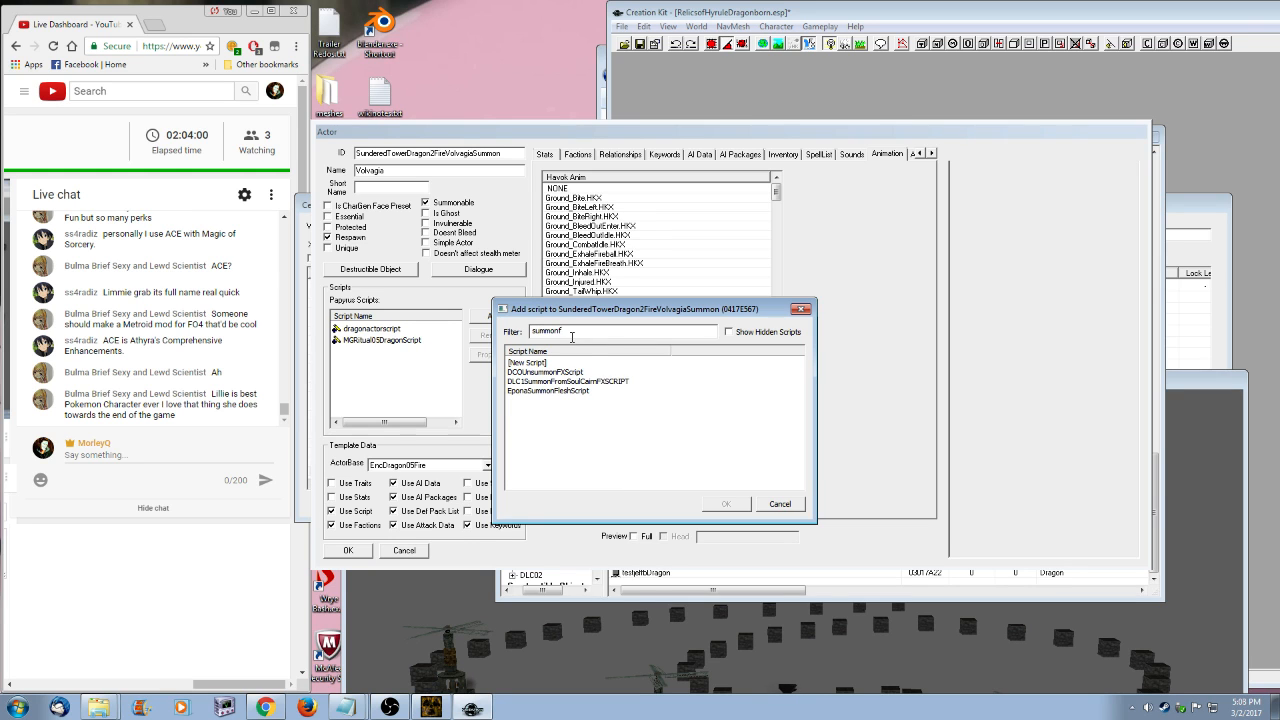
{"action": "left_click", "coordinate": [598, 382]}
{"action": "left_click", "coordinate": [726, 504]}
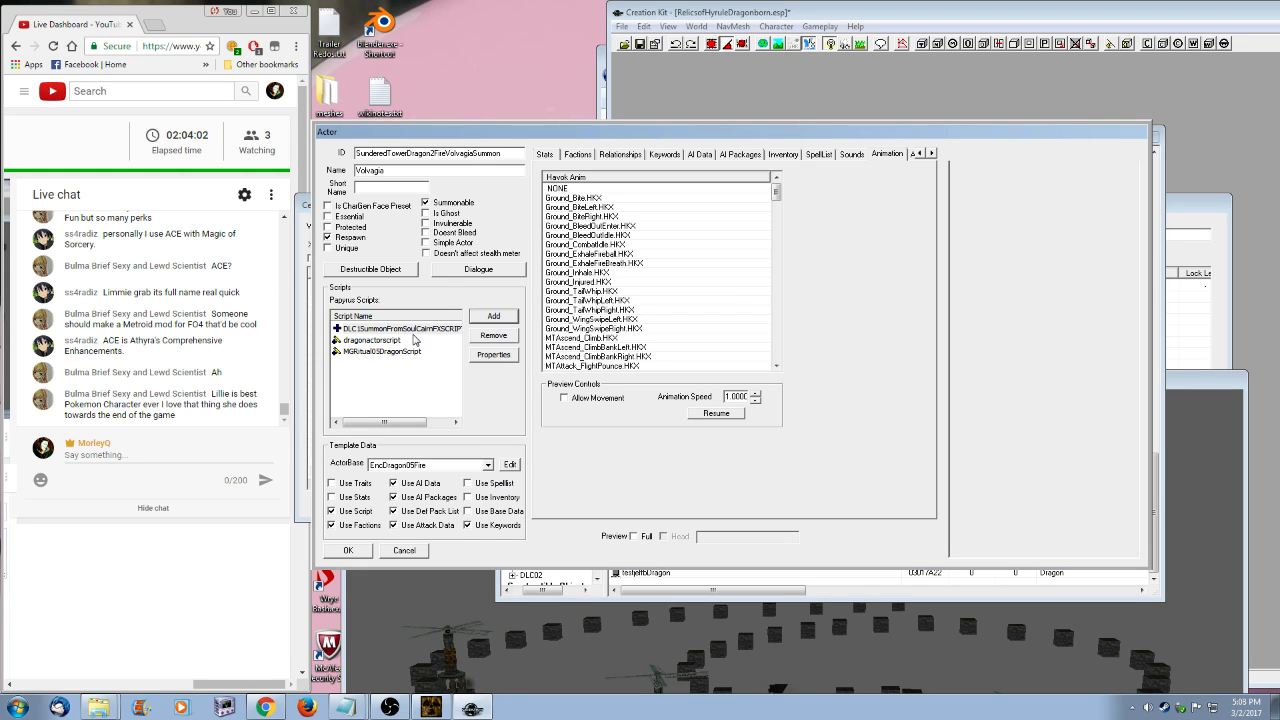
- Auto-fill the properties of the newly attached DLC1SummonFromSoulCairnFXSCRIPT and set FxsTime to 6
{"action": "double_click", "coordinate": [408, 329]}
{"action": "left_click", "coordinate": [705, 561]}
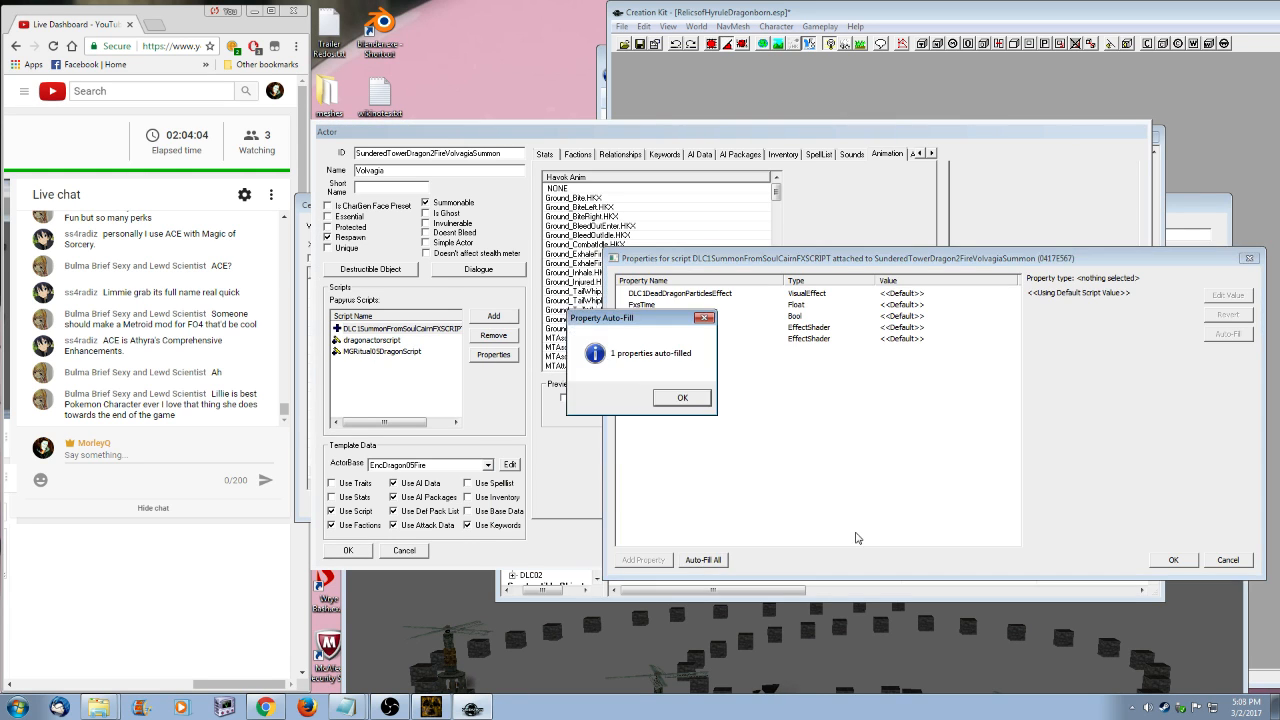
{"action": "key", "text": "Return"}
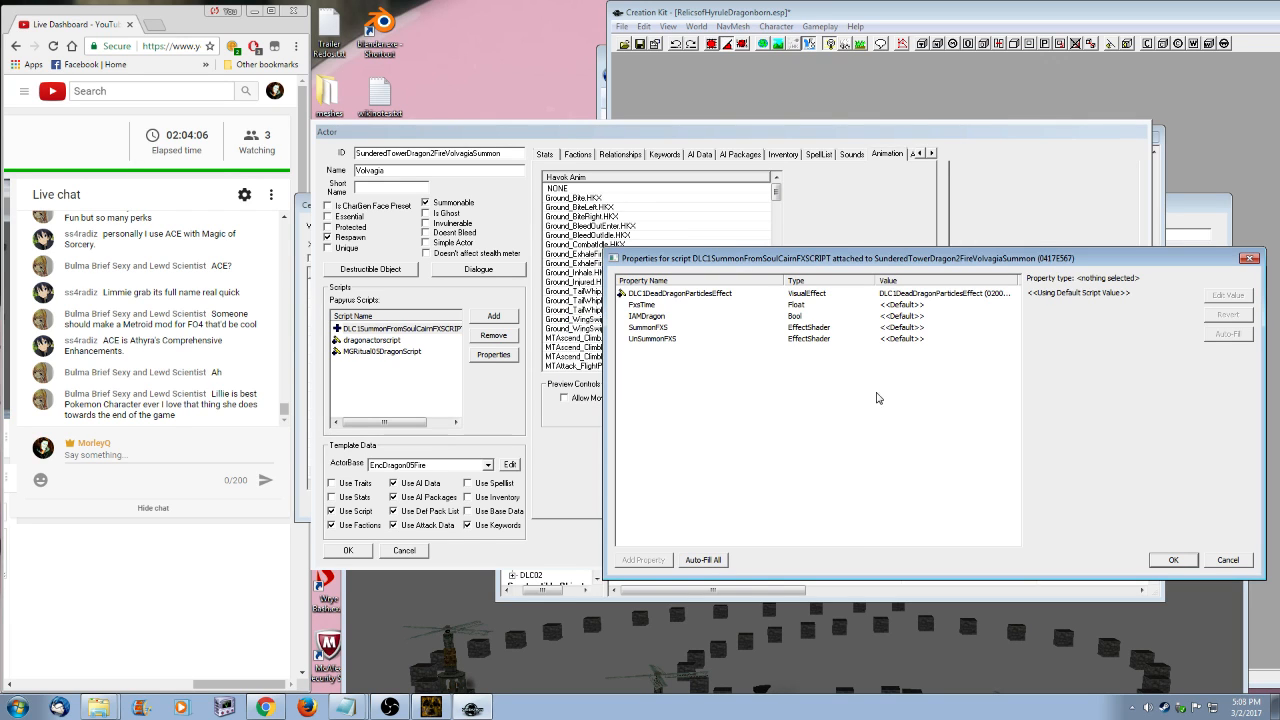
{"action": "left_click", "coordinate": [900, 305]}
{"action": "left_click", "coordinate": [1215, 297]}
{"action": "left_click_drag", "start_coordinate": [1128, 297], "coordinate": [881, 306]}
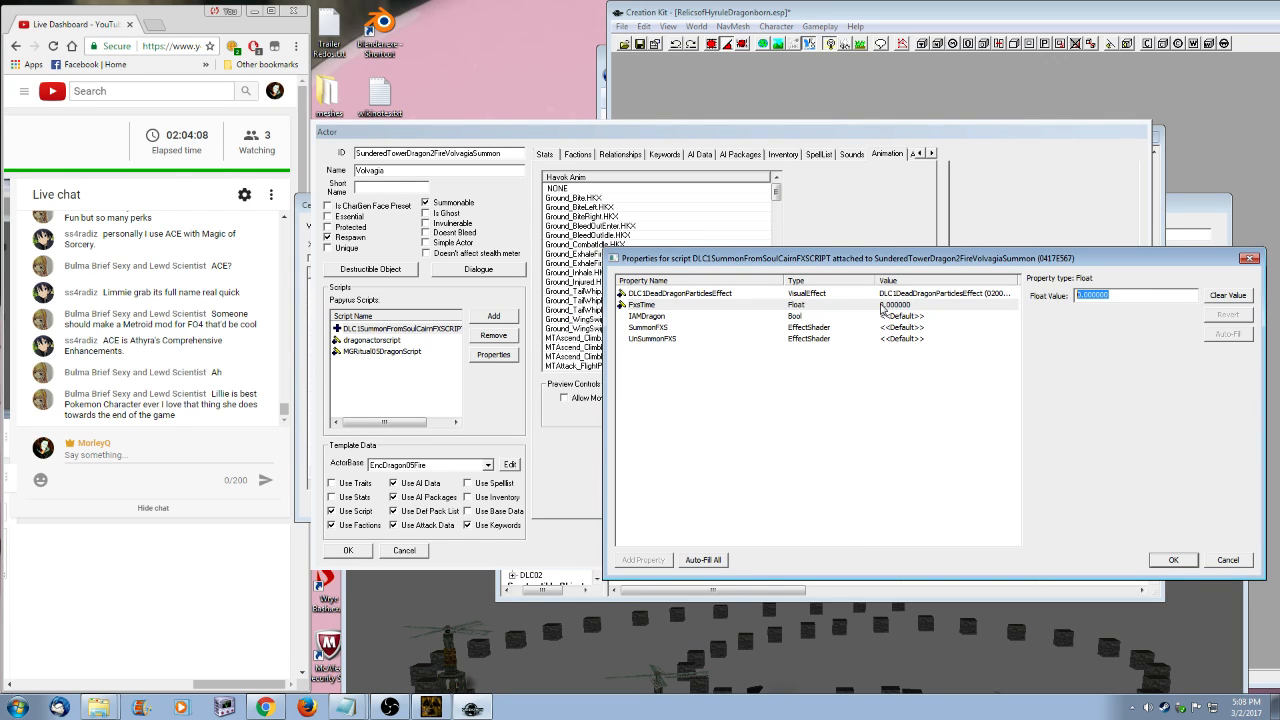
{"action": "type", "text": "6"}
- Set the IAMDragon property to TRUE, select the SummonFXS property, and cancel the script's properties dialog
{"action": "left_click", "coordinate": [905, 319]}
{"action": "left_click", "coordinate": [905, 318]}
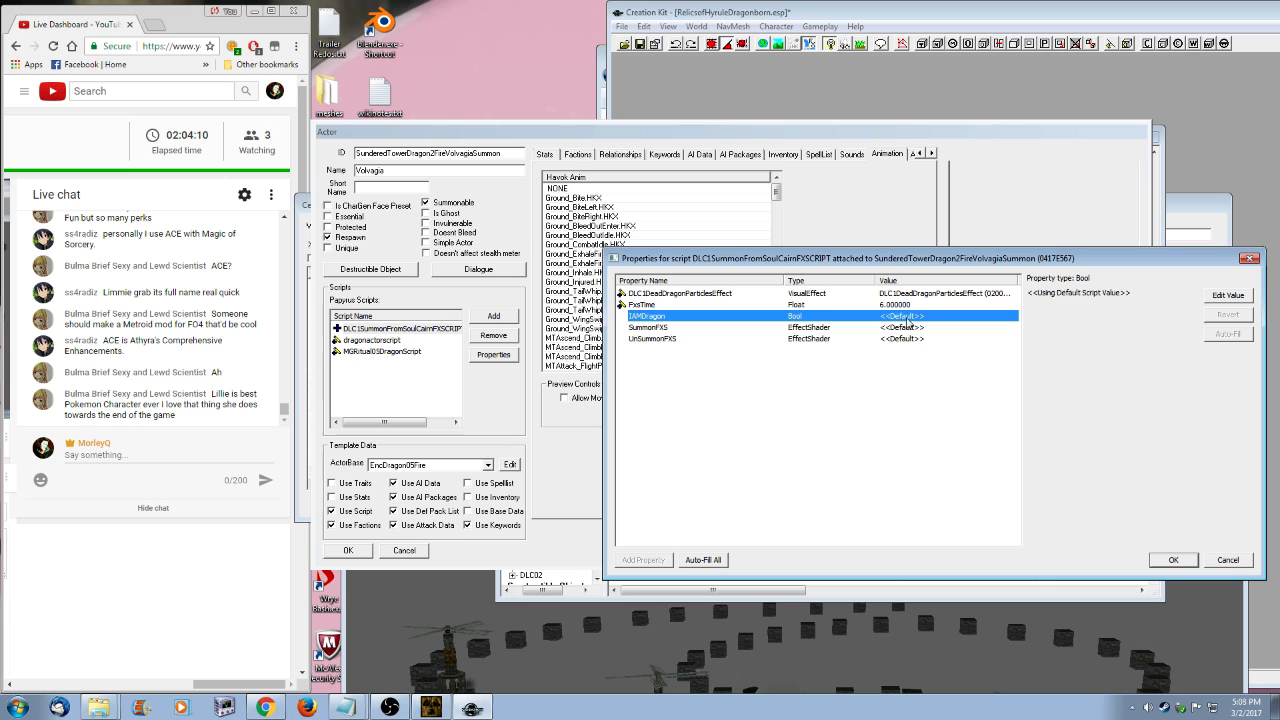
{"action": "left_click", "coordinate": [1230, 294]}
{"action": "left_click", "coordinate": [1033, 293]}
{"action": "left_click", "coordinate": [907, 325]}
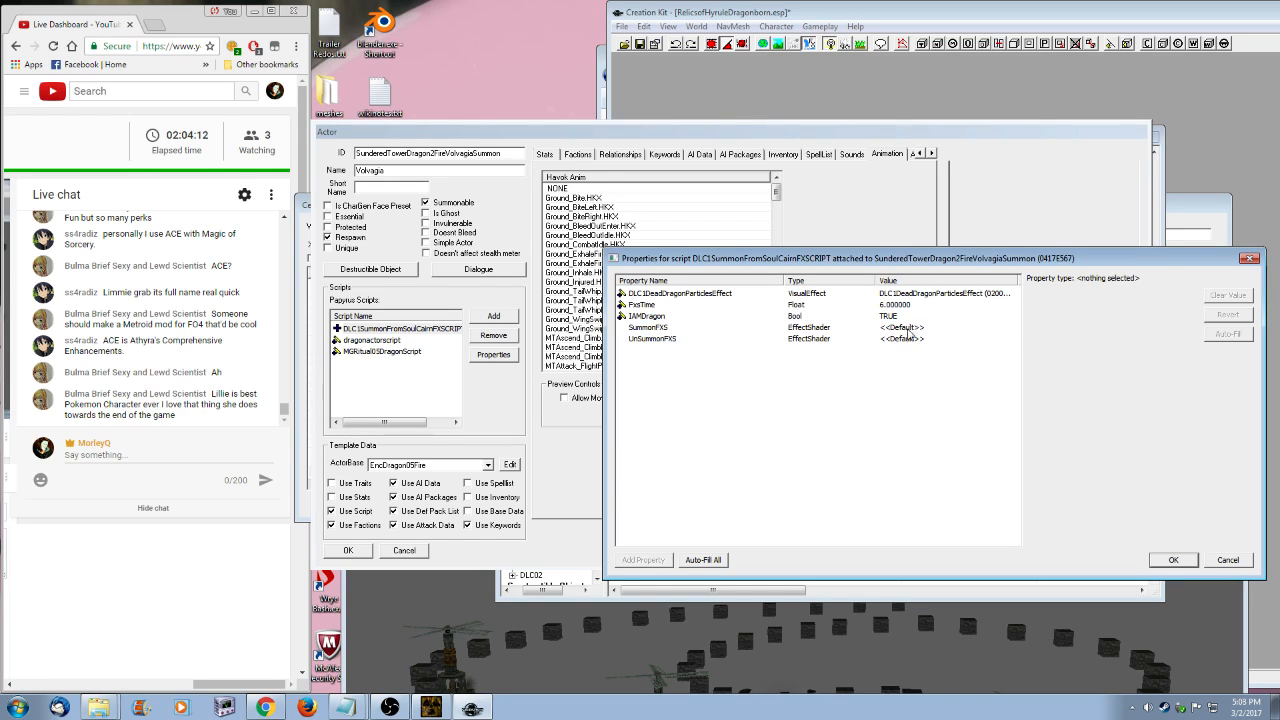
{"action": "left_click", "coordinate": [908, 326]}
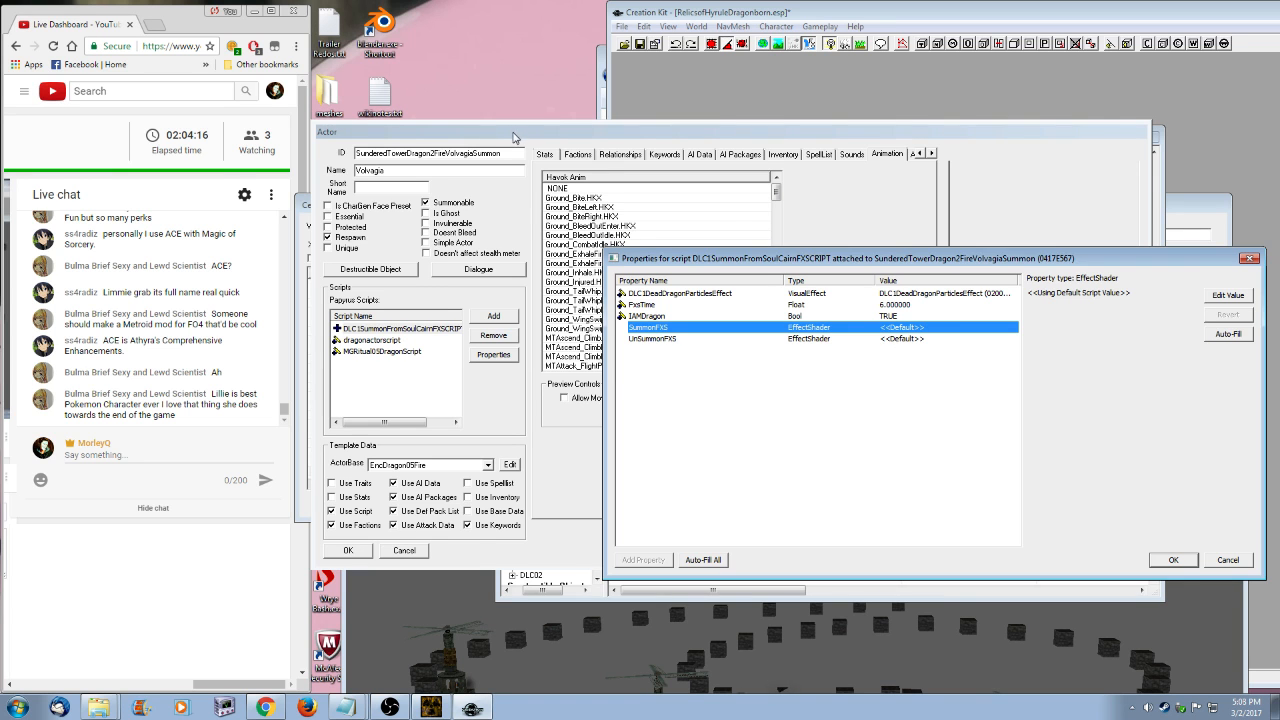
{"action": "left_click", "coordinate": [1237, 562]}
- Move the Volvagia actor window aside, filter the actor list by "durn", and open DLC1DurnehviirSummon for editing
{"action": "left_click_drag", "start_coordinate": [540, 134], "coordinate": [675, 318]}
{"action": "double_click", "coordinate": [548, 152]}
{"action": "type", "text": "sum"}
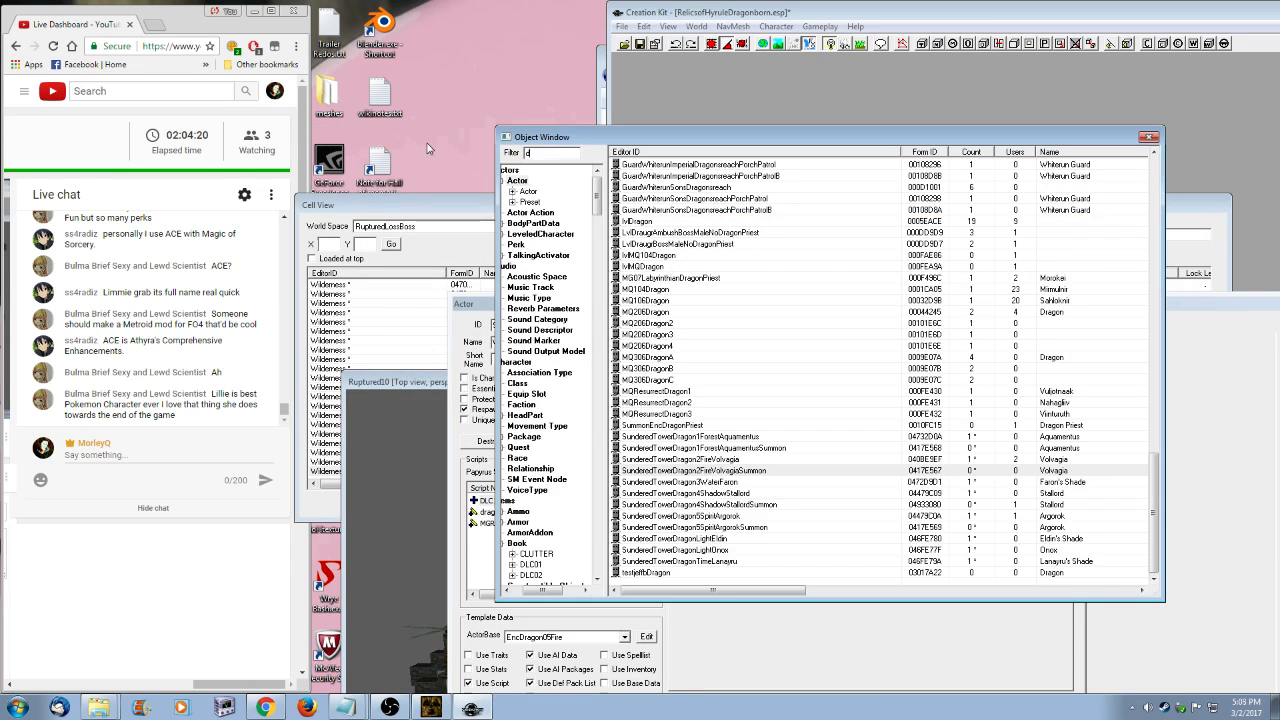
{"action": "right_click", "coordinate": [668, 177]}
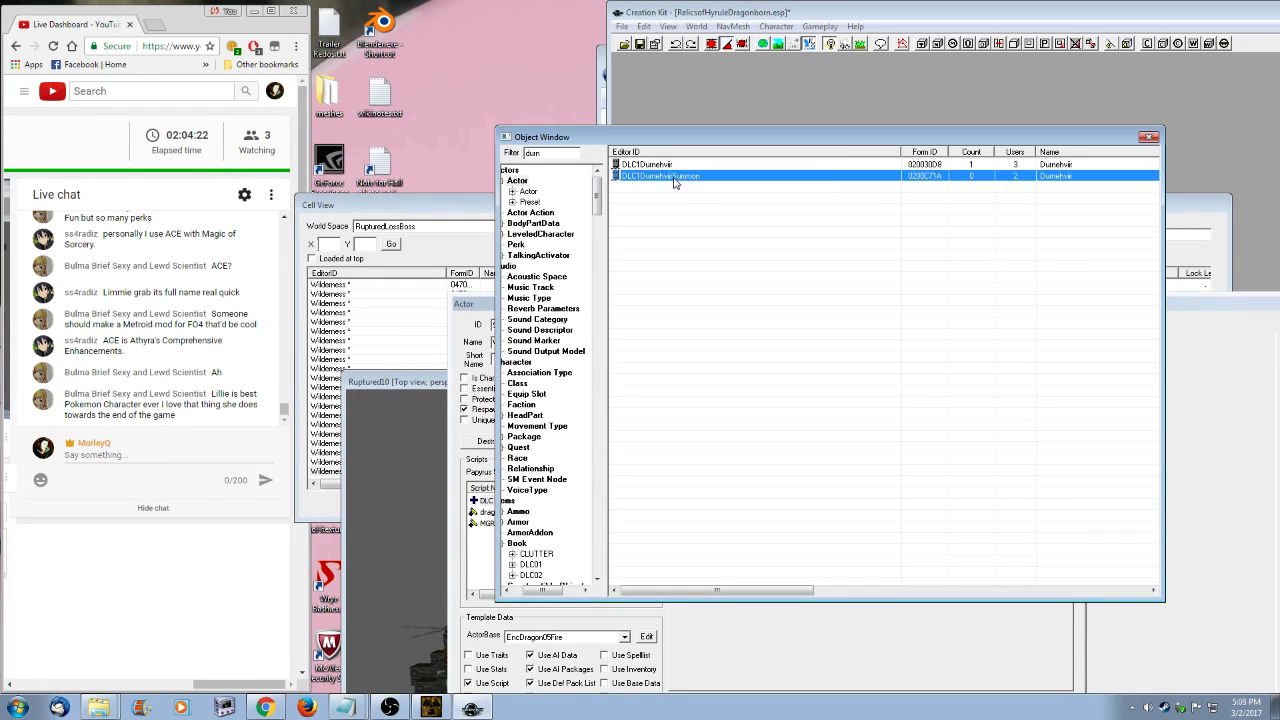
{"action": "left_click", "coordinate": [714, 204]}
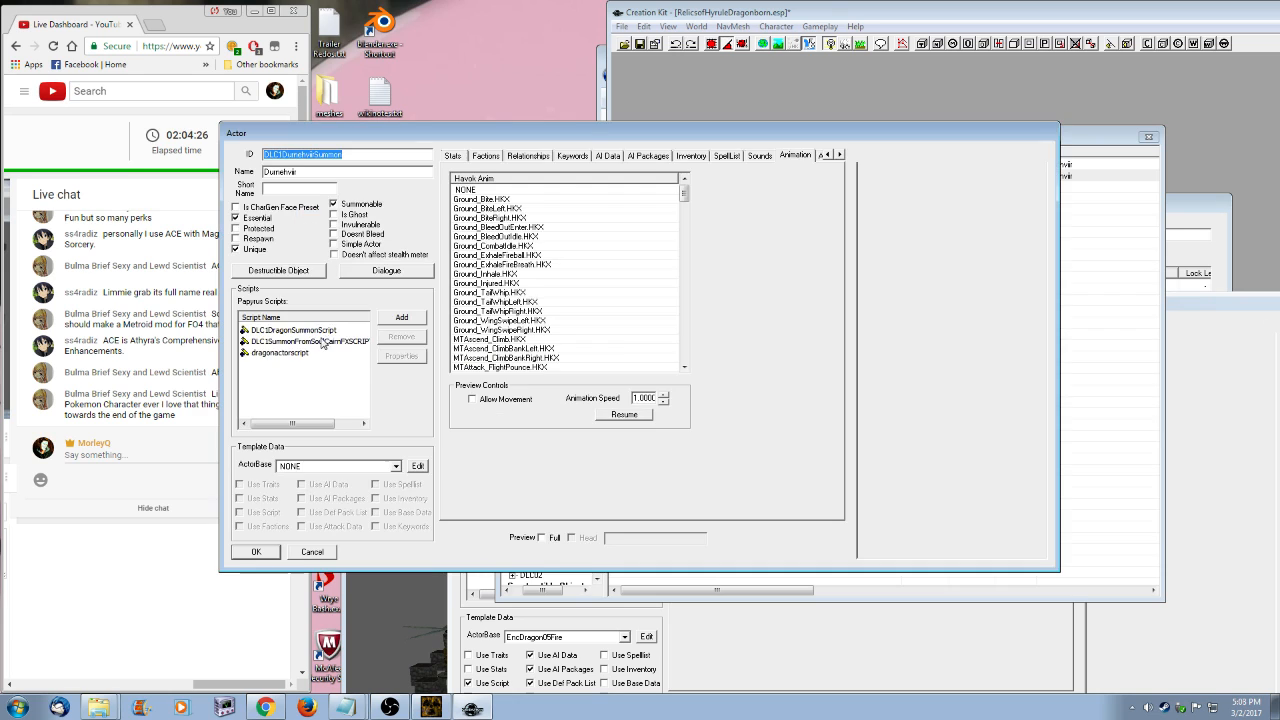
- Check the property values of DLC1SummonFromSoulCairnFXSCRIPT on the Durnehviir summon, cancel the dialog, and return to the Volvagia summon actor
{"action": "left_click", "coordinate": [321, 341]}
{"action": "double_click", "coordinate": [322, 342]}
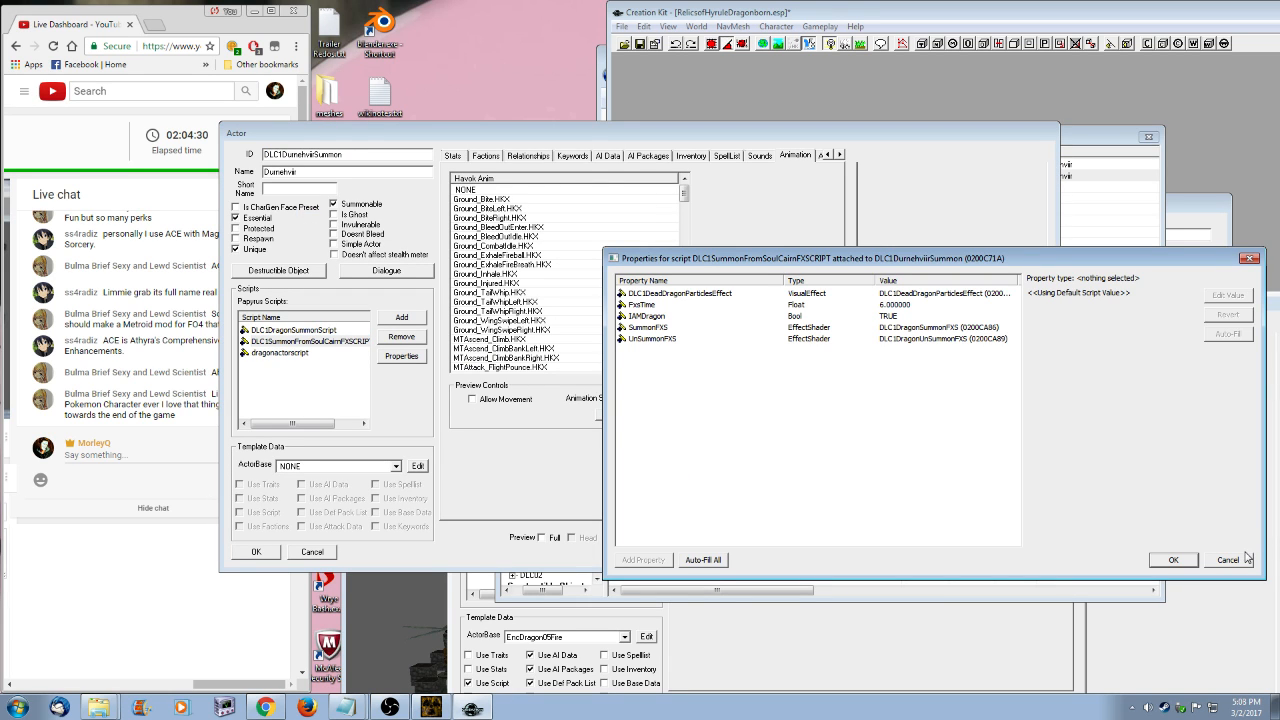
{"action": "left_click", "coordinate": [1245, 559]}
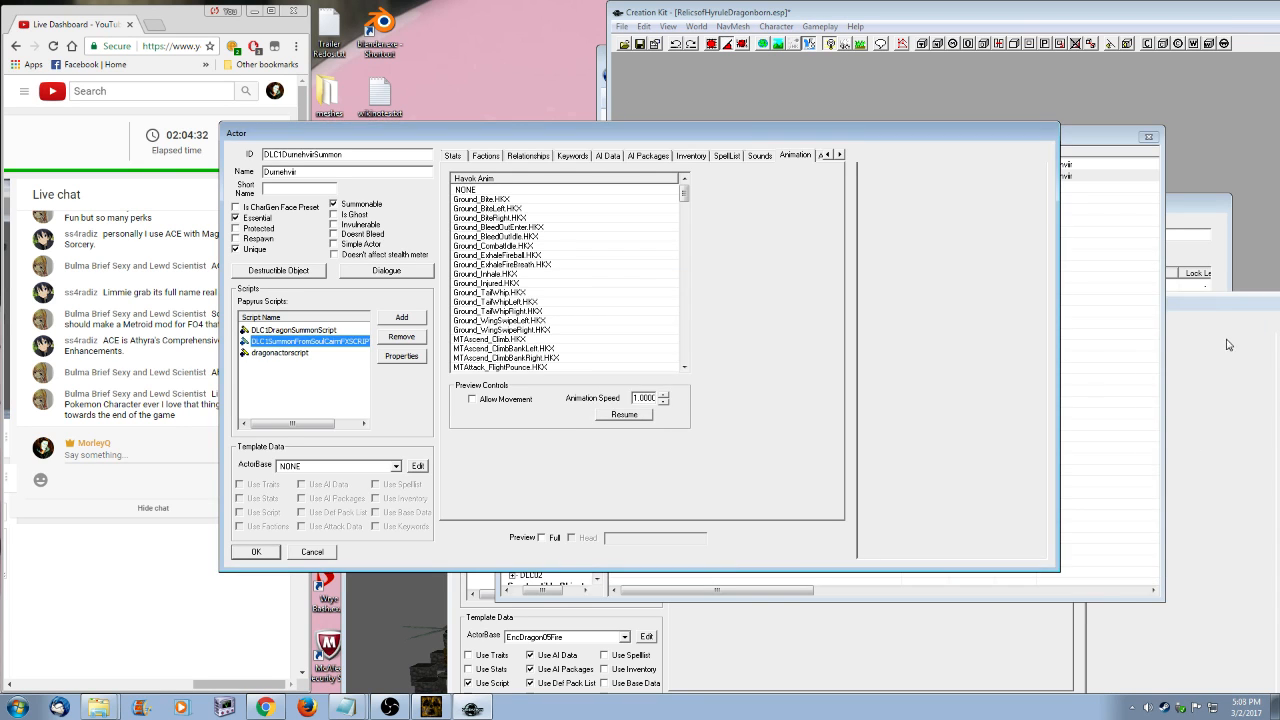
{"action": "left_click", "coordinate": [1205, 316]}
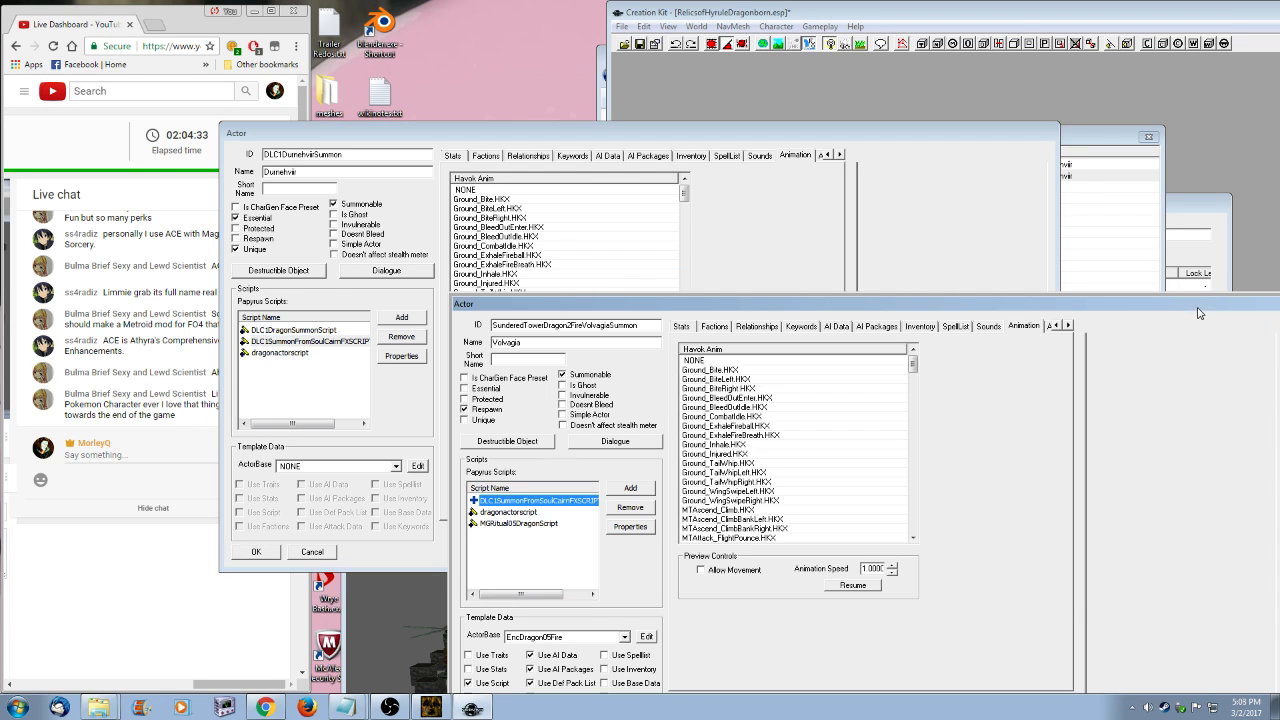
- Reopen the properties of DLC1SummonFromSoulCairnFXSCRIPT on the Volvagia summon actor and auto-fill them all
{"action": "double_click", "coordinate": [537, 502]}
{"action": "left_click", "coordinate": [1222, 557]}
{"action": "left_click_drag", "start_coordinate": [759, 306], "coordinate": [693, 260]}
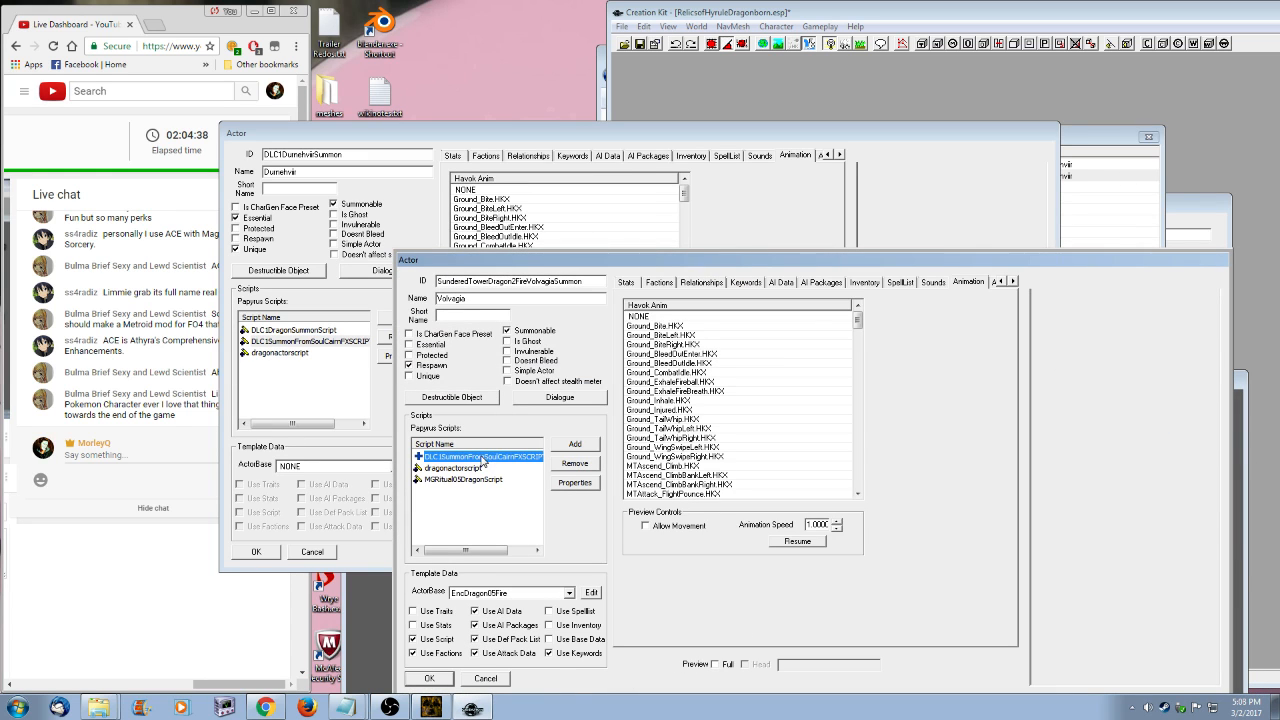
{"action": "double_click", "coordinate": [482, 457]}
{"action": "left_click", "coordinate": [708, 560]}
{"action": "left_click", "coordinate": [688, 398]}
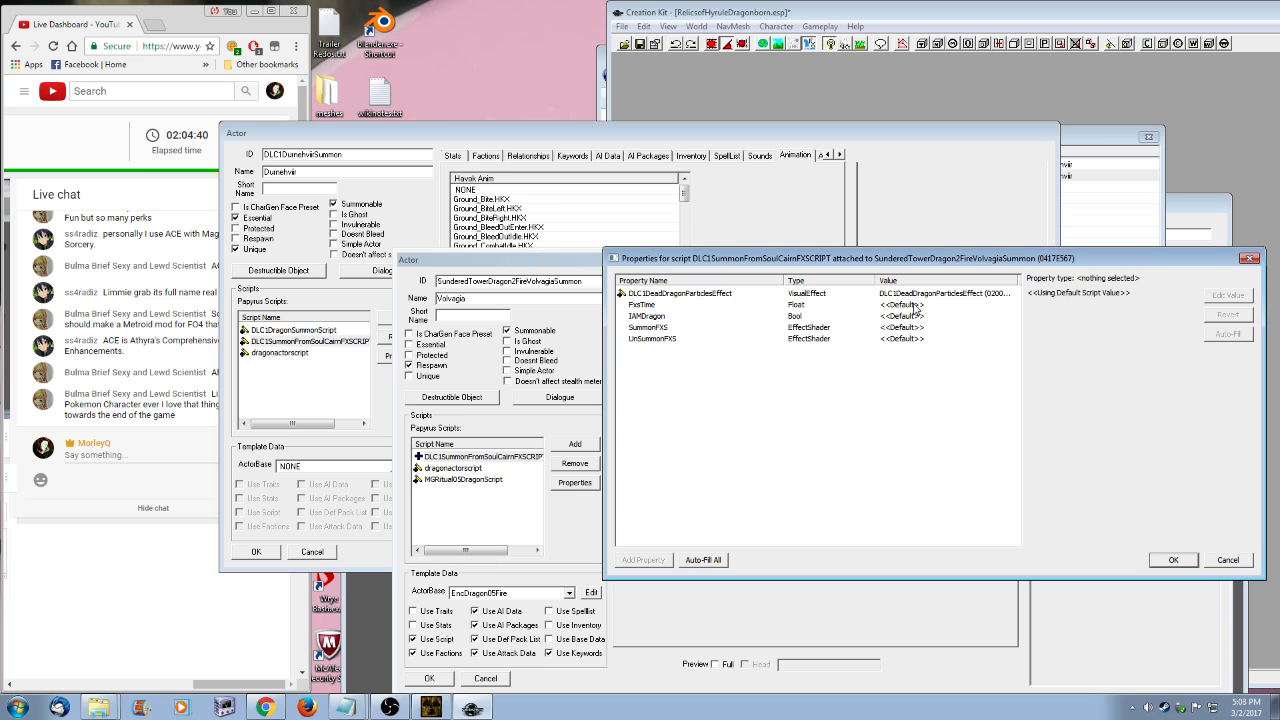
- Give the FxsTime property of Volvagia's summon effects script a float value of 5
{"action": "left_click", "coordinate": [914, 305]}
{"action": "left_click", "coordinate": [1093, 296]}
{"action": "double_click", "coordinate": [1093, 296]}
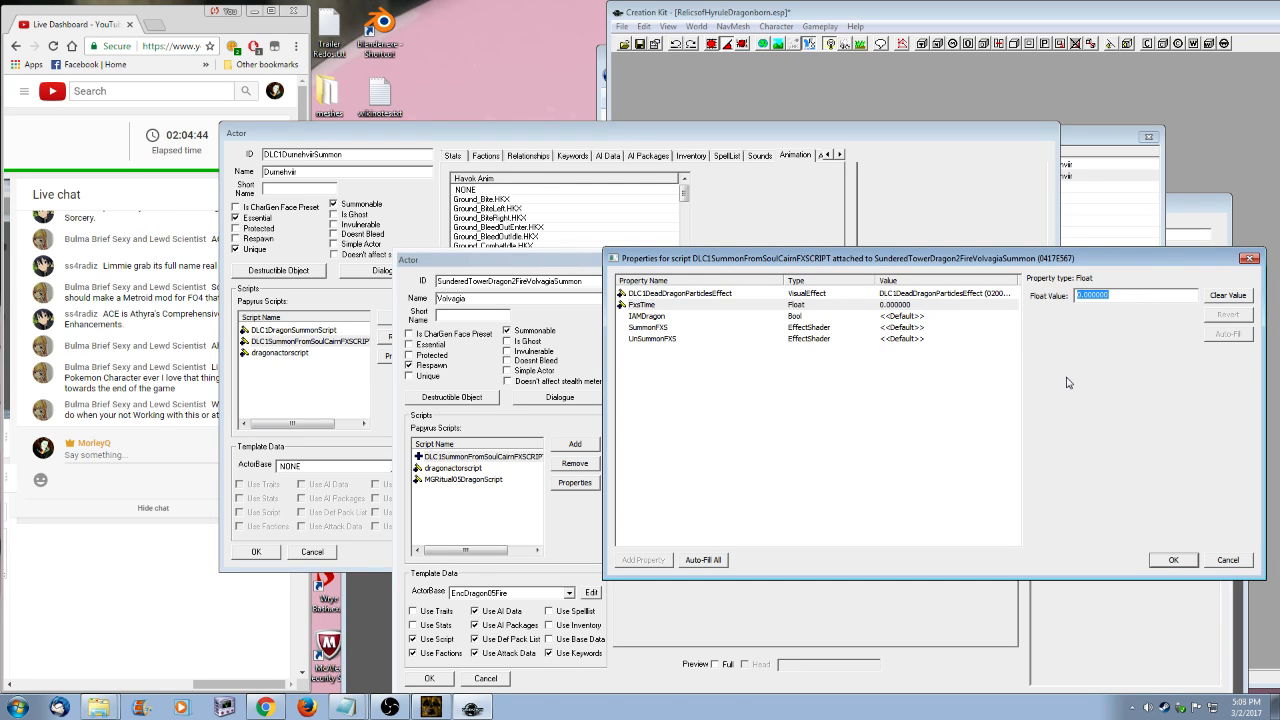
{"action": "type", "text": "30"}
{"action": "left_click_drag", "start_coordinate": [396, 139], "coordinate": [465, 102]}
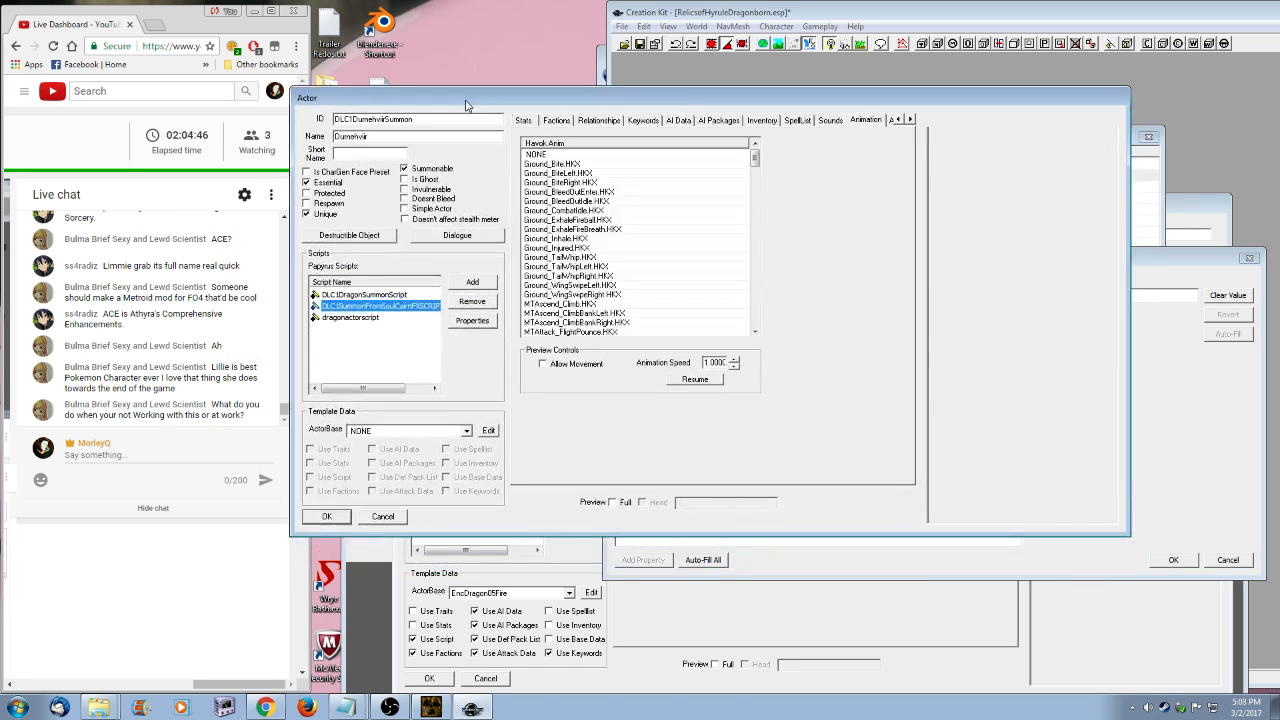
{"action": "left_click", "coordinate": [1176, 257]}
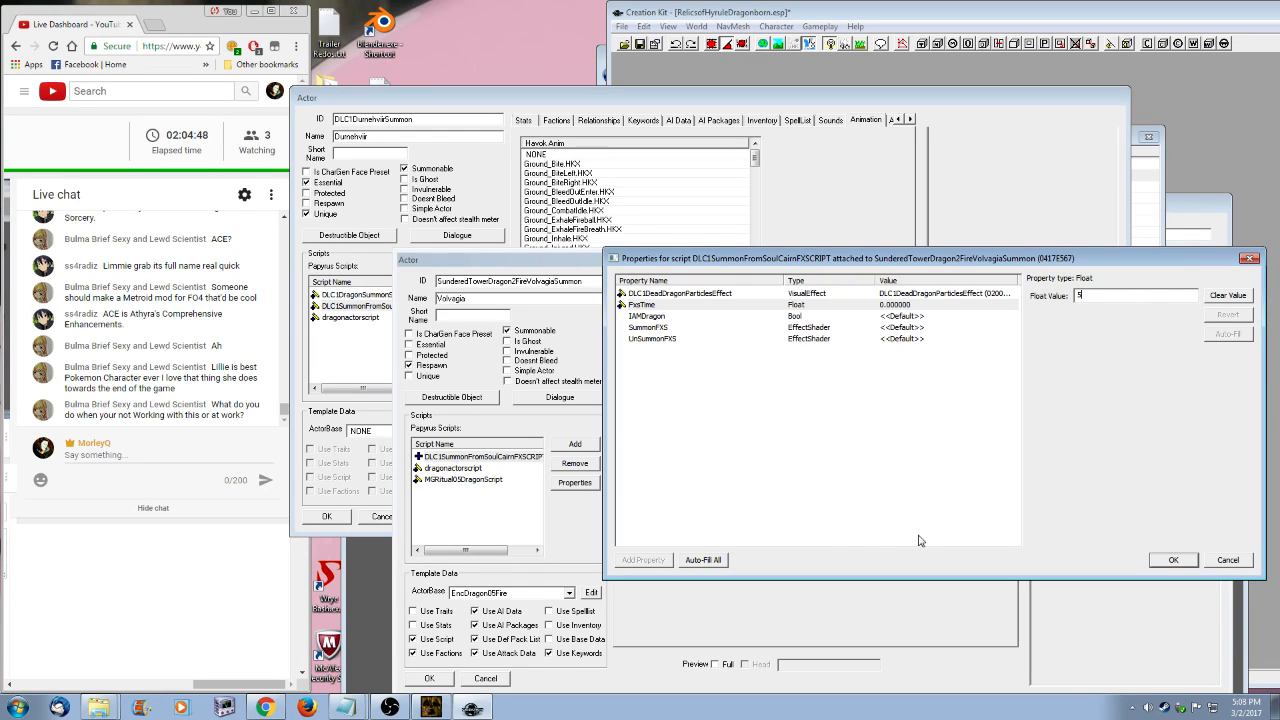
{"action": "left_click", "coordinate": [896, 327]}
- Set the IAMDragon property of Volvagia's summon effects script to TRUE
{"action": "left_click", "coordinate": [898, 317]}
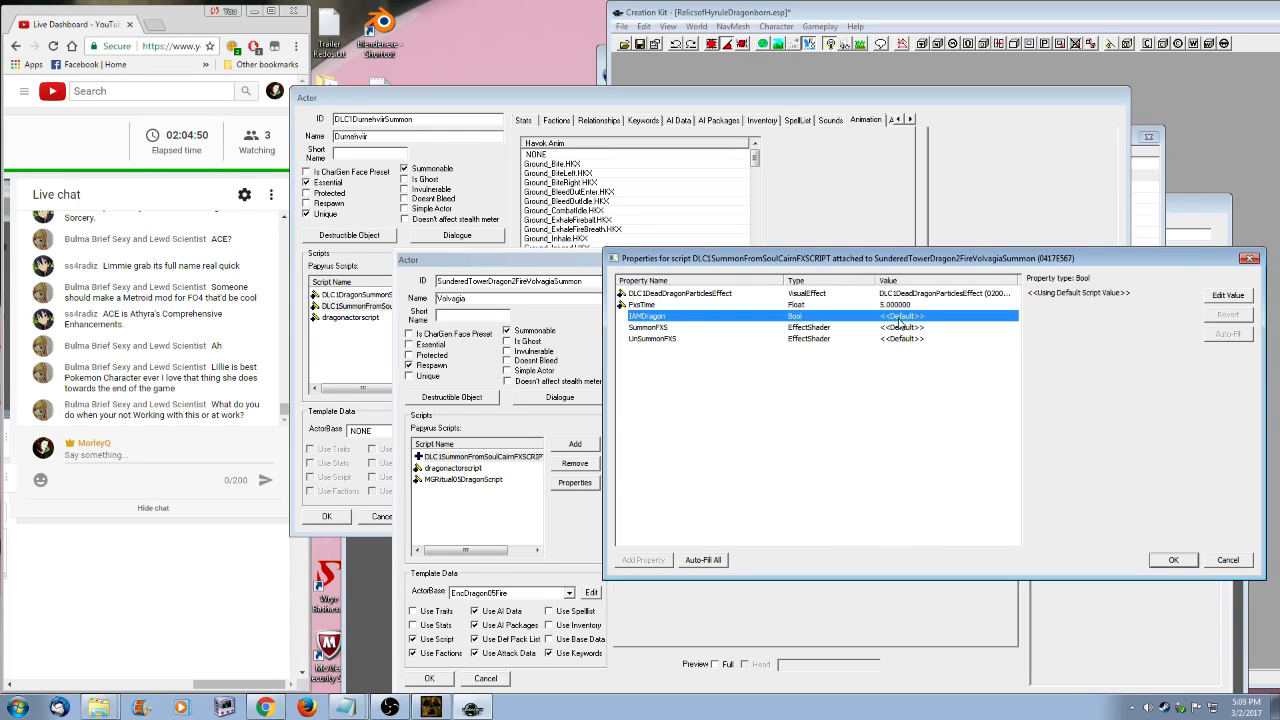
{"action": "double_click", "coordinate": [898, 318]}
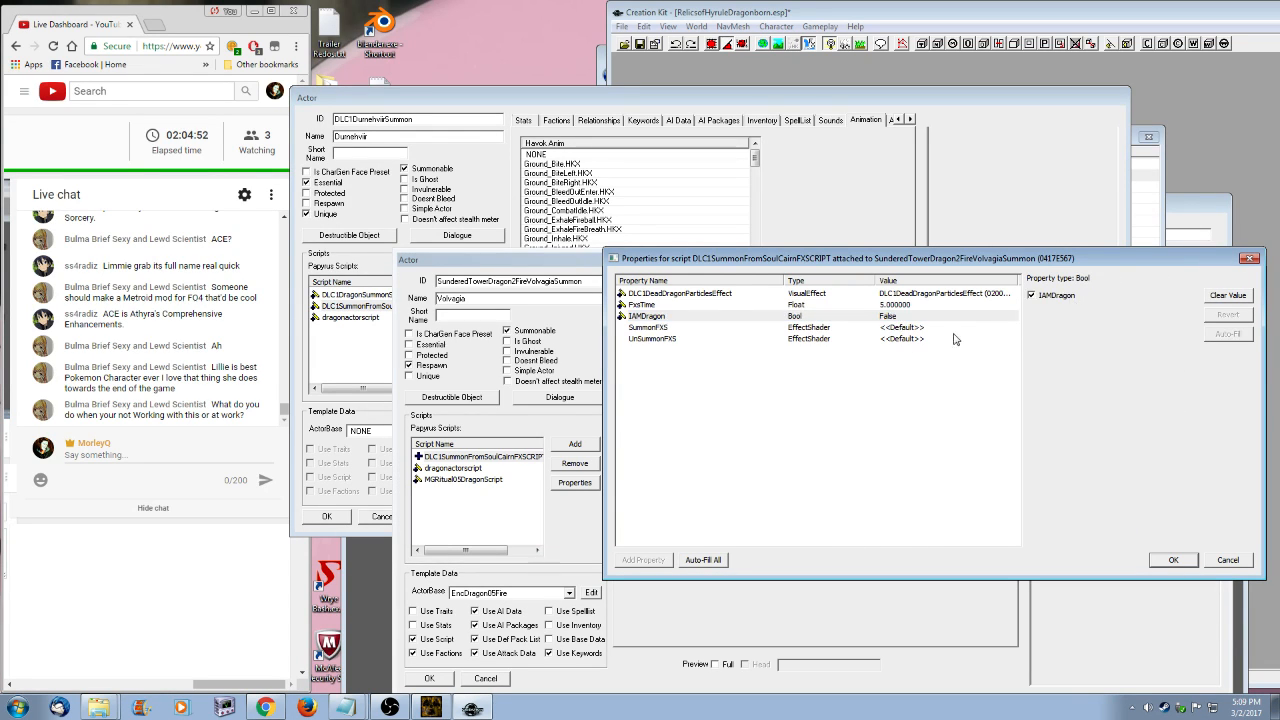
{"action": "left_click", "coordinate": [1032, 293]}
{"action": "left_click", "coordinate": [909, 318]}
- Assign the DLC1DragonSummonFXS effect shader to the script's SummonFXS property
{"action": "left_click", "coordinate": [910, 329]}
{"action": "left_click", "coordinate": [1227, 298]}
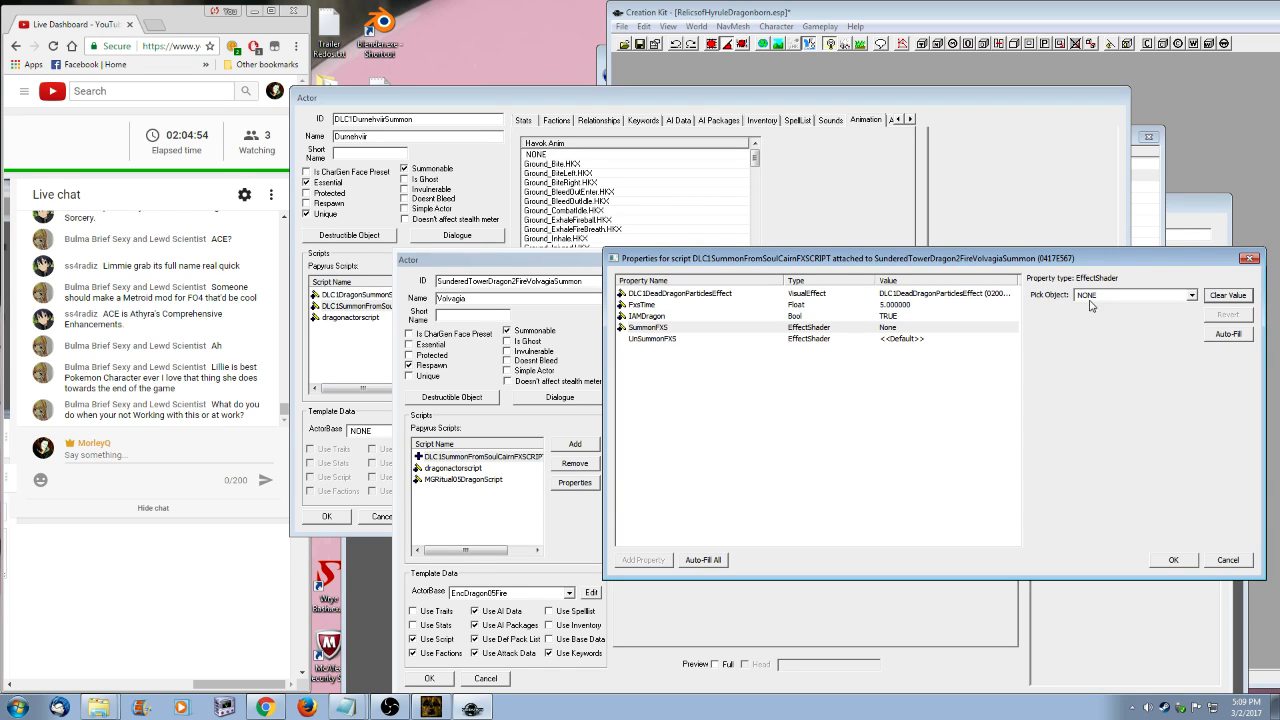
{"action": "left_click", "coordinate": [1191, 296]}
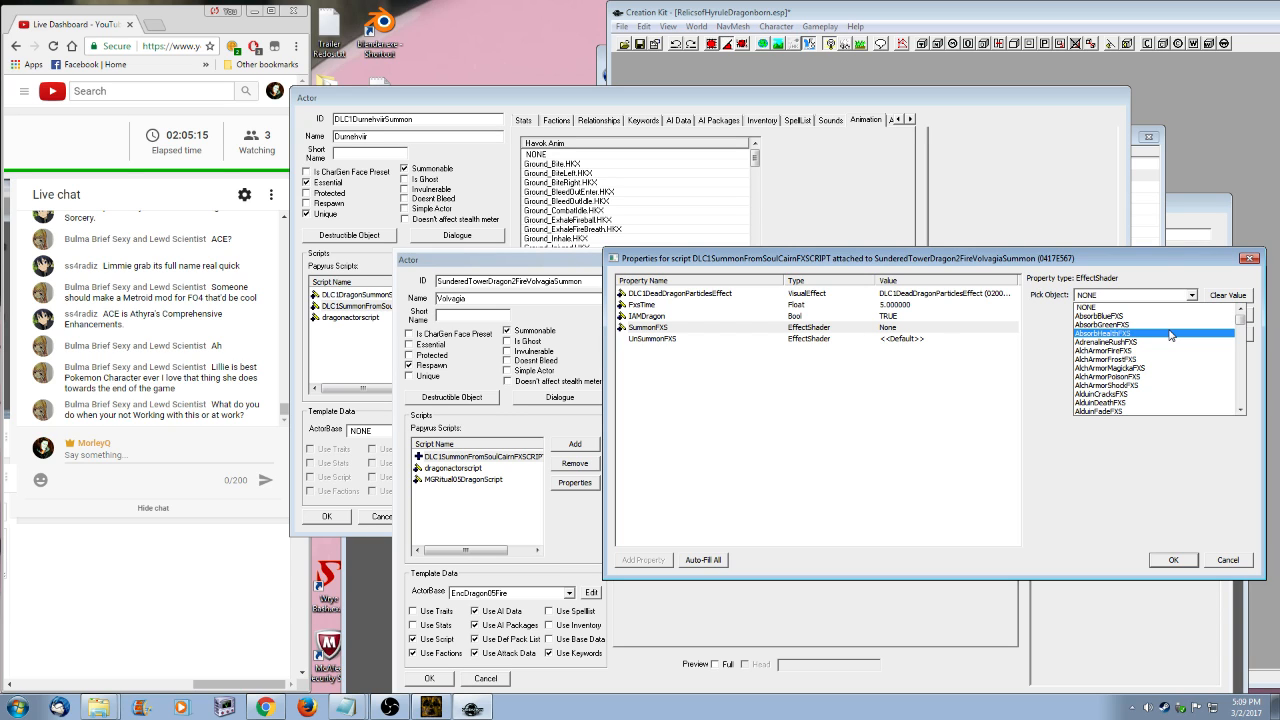
{"action": "scroll", "coordinate": [1160, 365], "scroll_direction": "down", "scroll_amount": 1}
{"action": "type", "text": "dlc1"}
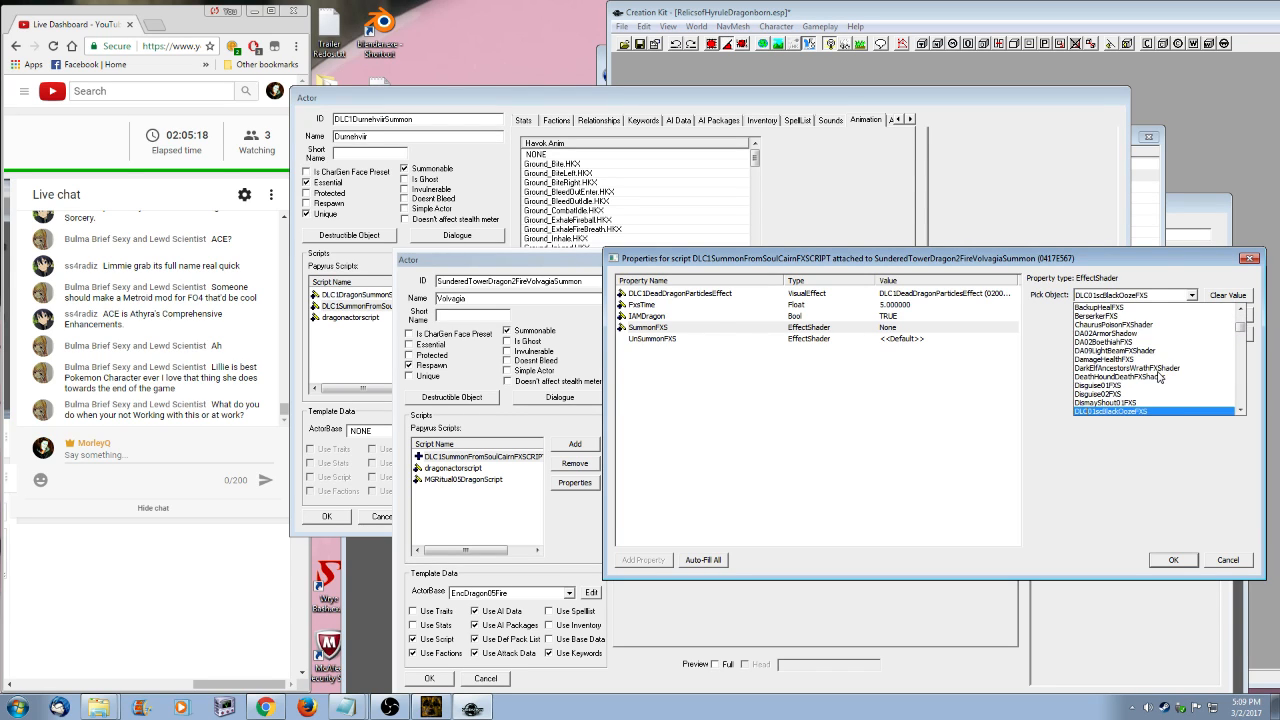
{"action": "scroll", "coordinate": [1150, 382], "scroll_direction": "down", "scroll_amount": 1}
{"action": "scroll", "coordinate": [1143, 395], "scroll_direction": "down", "scroll_amount": 3}
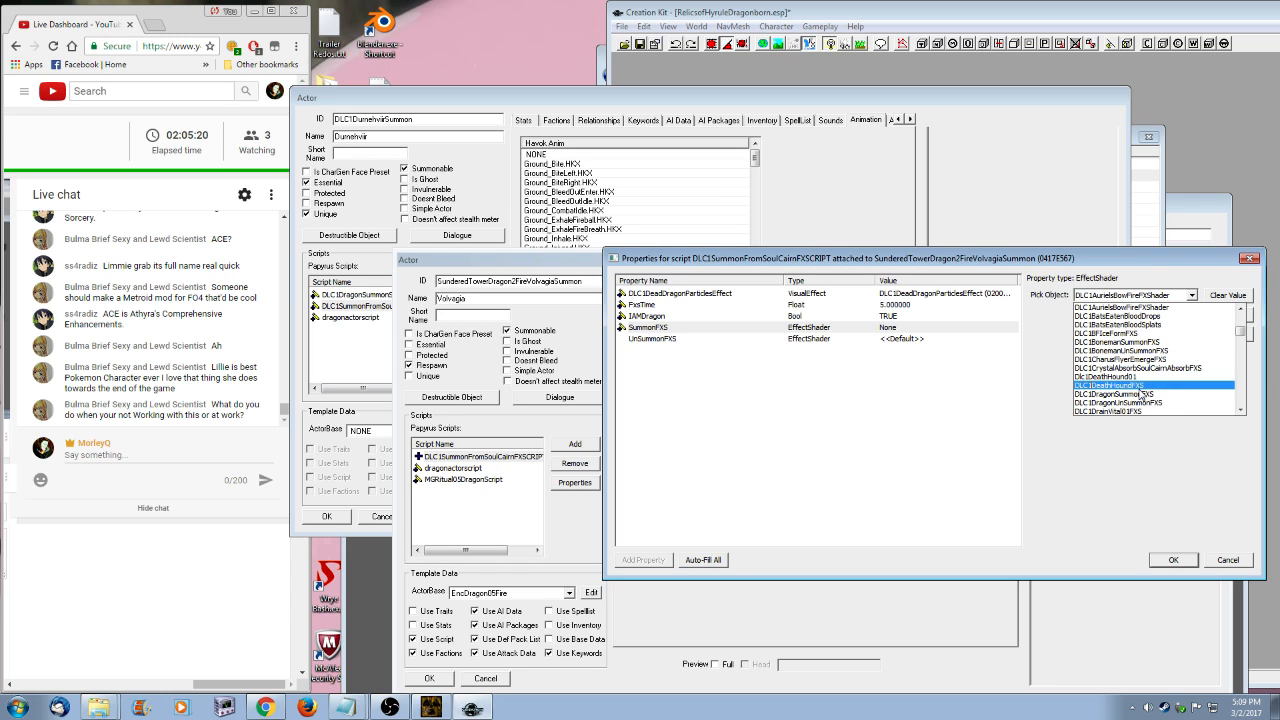
{"action": "left_click", "coordinate": [1153, 395]}
- Assign DLC1DragonUnSummonFXS to the UnSummonFXS property and accept the script's property values
{"action": "left_click", "coordinate": [935, 338]}
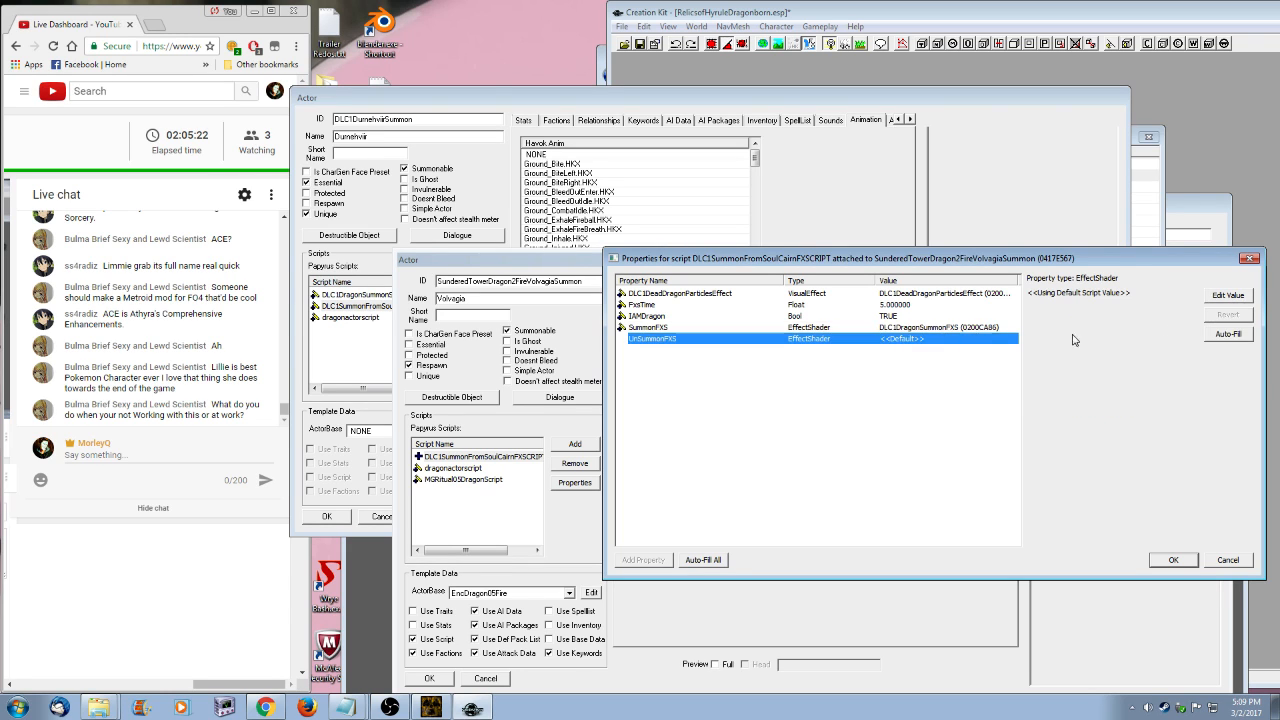
{"action": "left_click", "coordinate": [1230, 295]}
{"action": "left_click", "coordinate": [1192, 295]}
{"action": "type", "text": "dlc1d"}
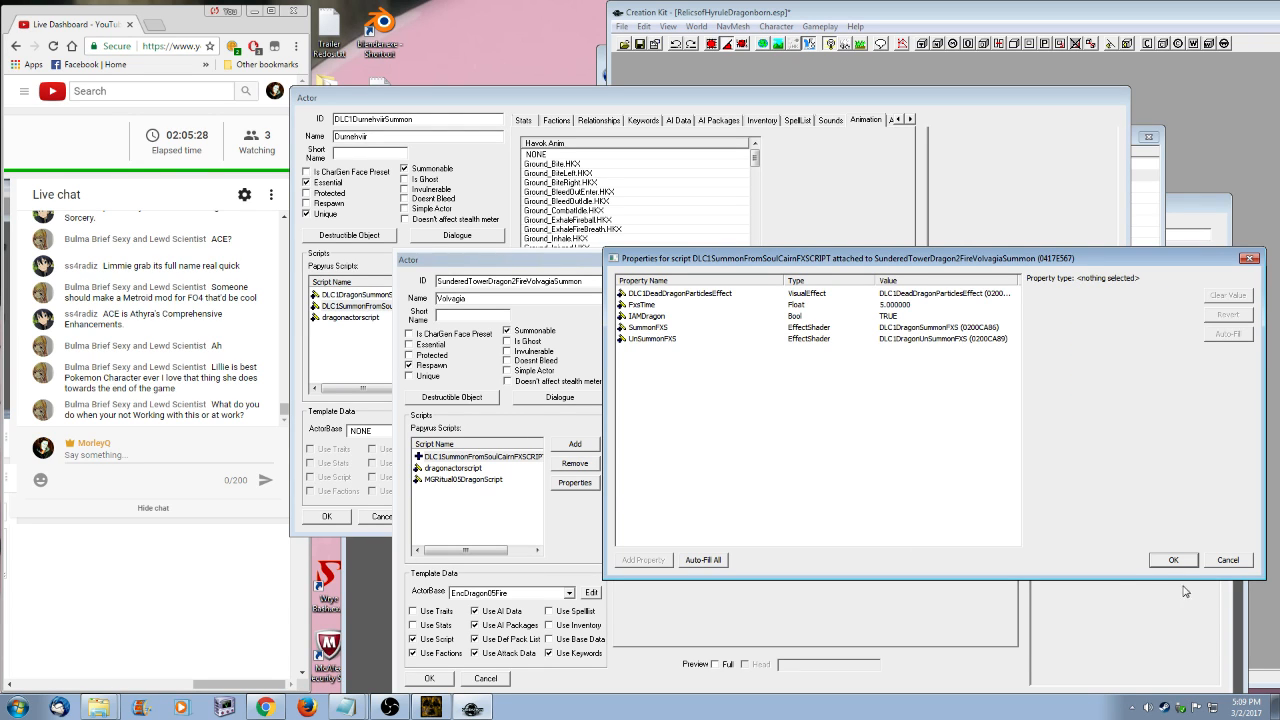
{"action": "left_click", "coordinate": [1175, 560]}
- Compare the AI attributes and combat style of the Volvagia summon with those of DLC1DurnehviirSummon
{"action": "left_click_drag", "start_coordinate": [710, 259], "coordinate": [730, 106]}
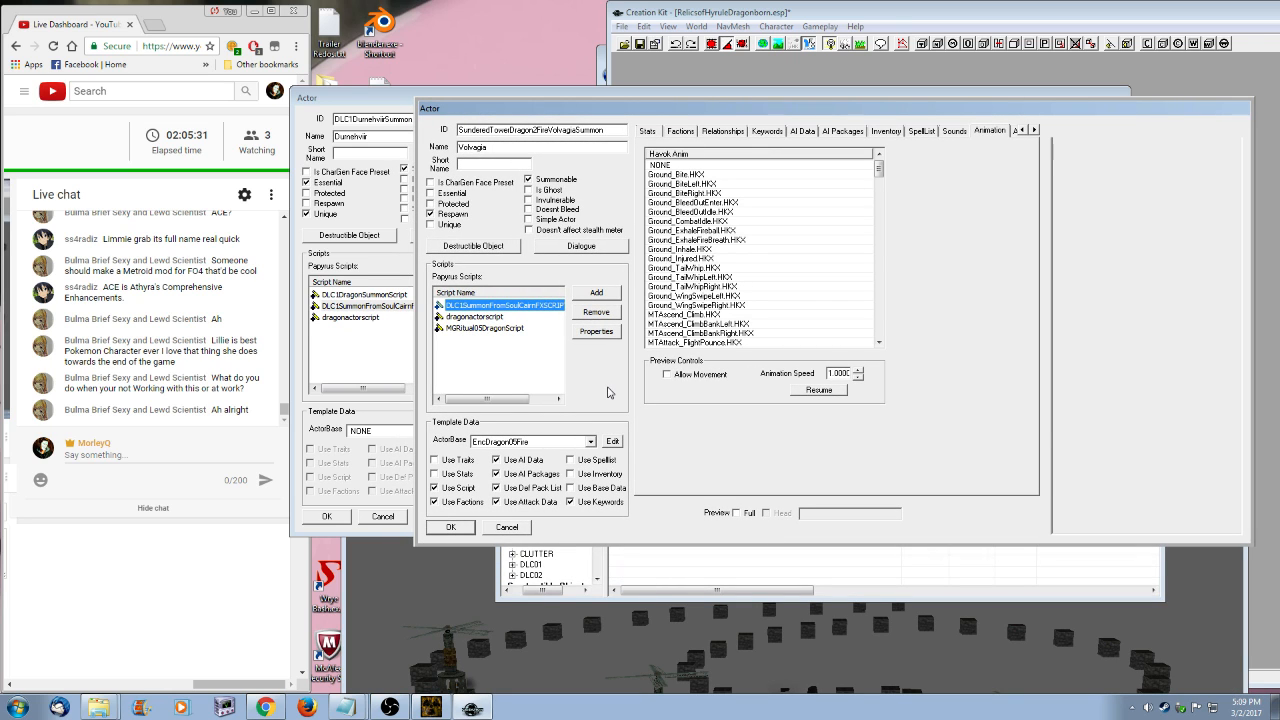
{"action": "left_click", "coordinate": [537, 378]}
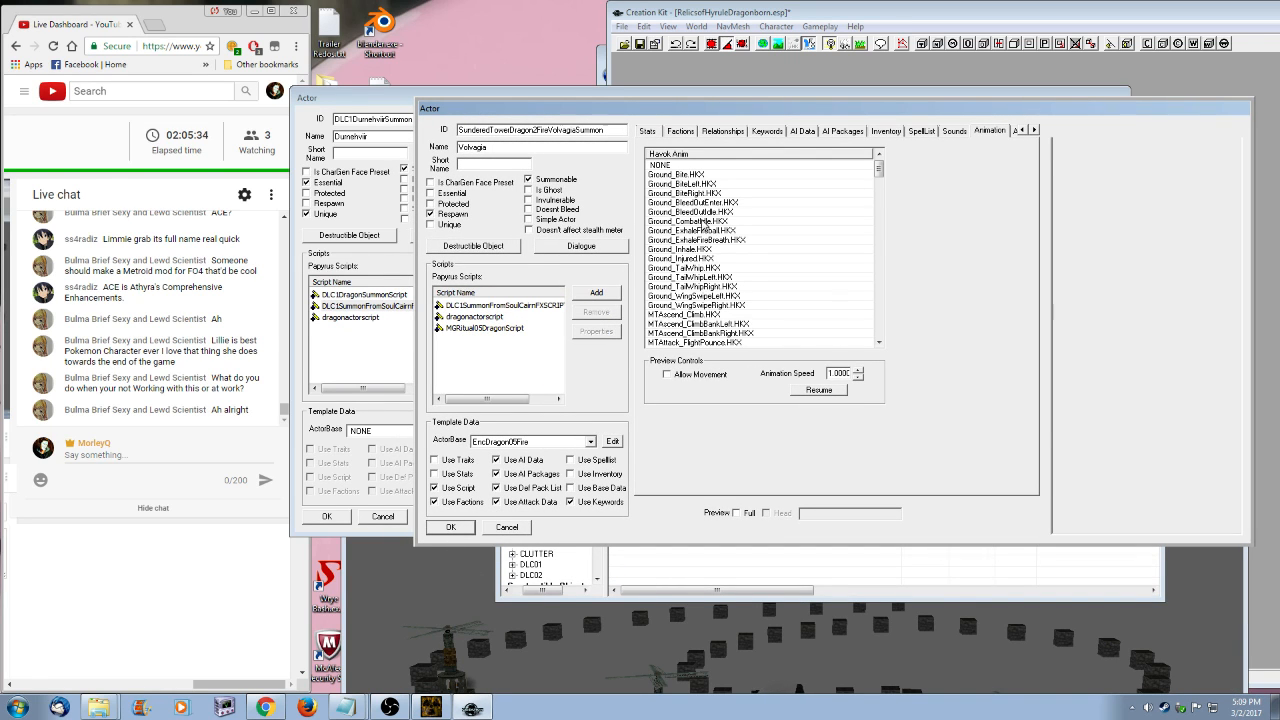
{"action": "left_click_drag", "start_coordinate": [772, 117], "coordinate": [800, 127]}
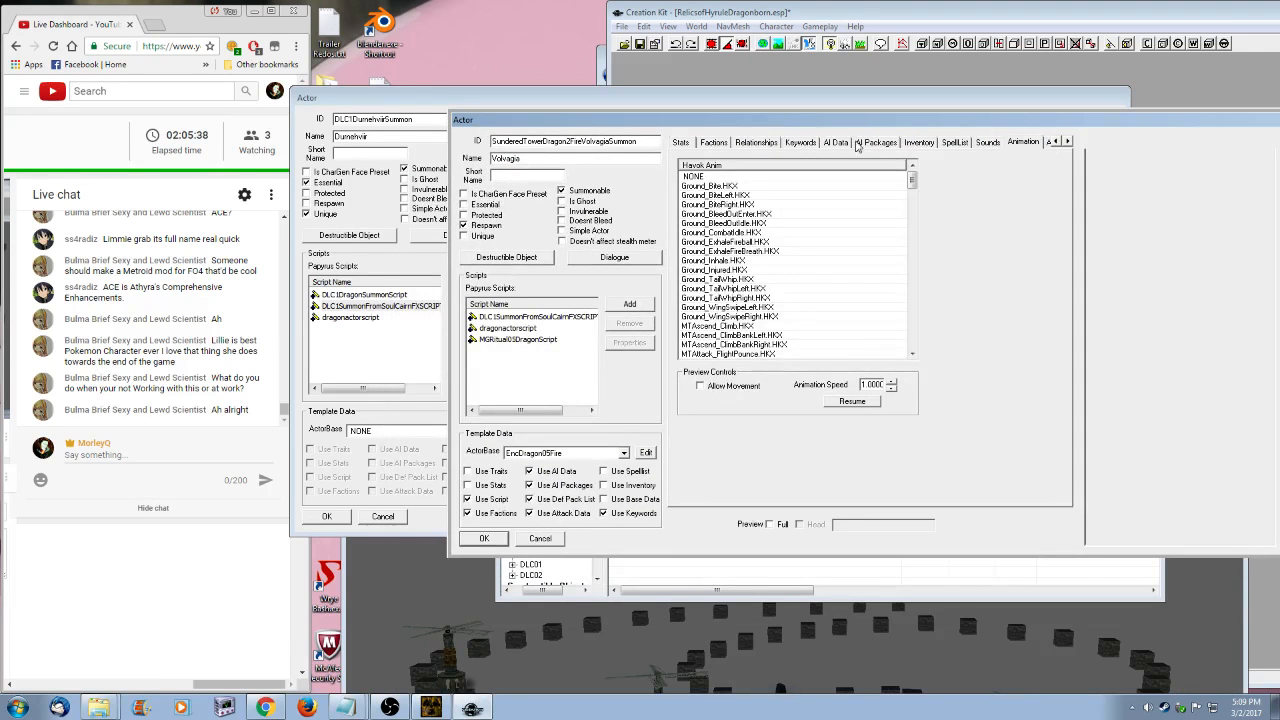
{"action": "left_click", "coordinate": [858, 143]}
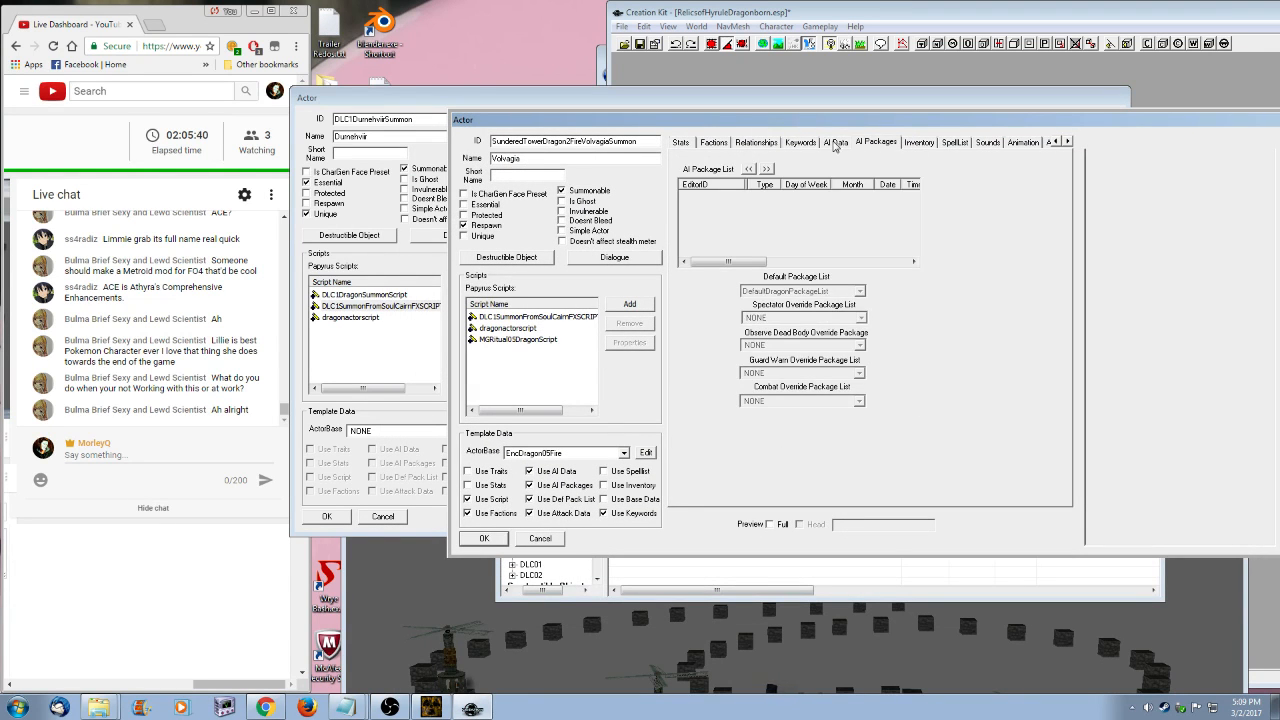
{"action": "left_click", "coordinate": [836, 142]}
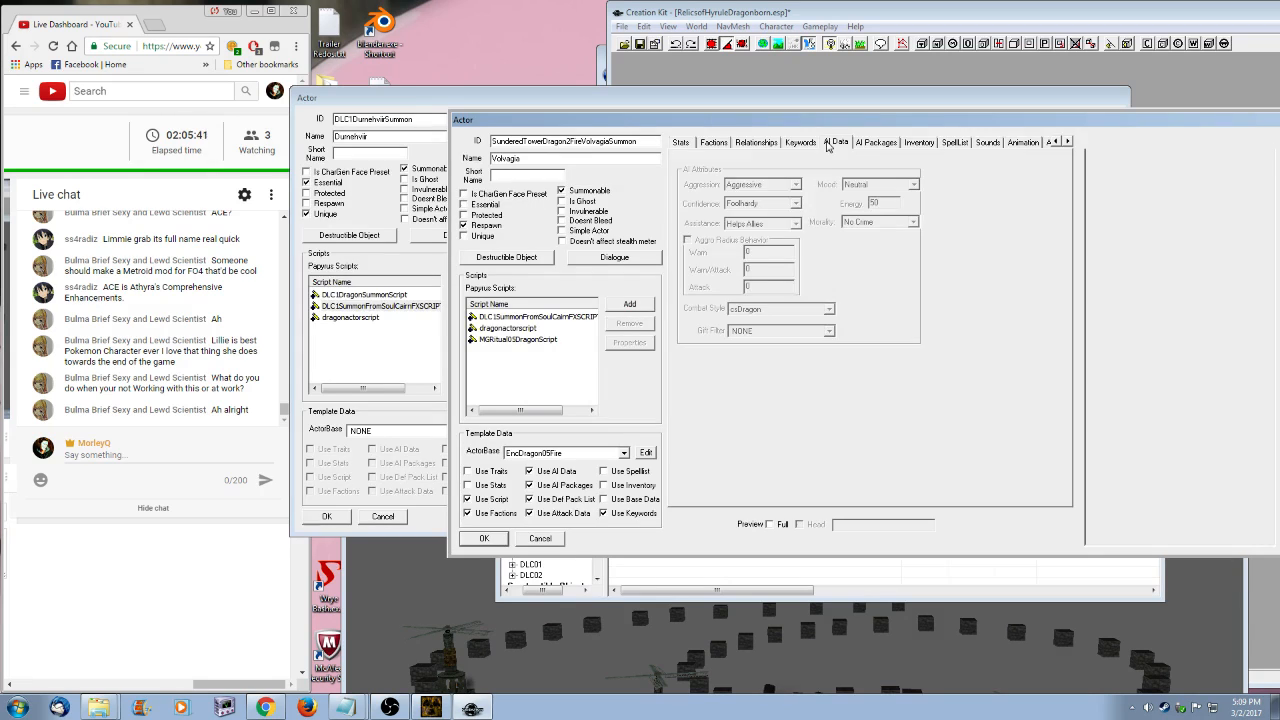
{"action": "left_click", "coordinate": [688, 98]}
{"action": "left_click", "coordinate": [677, 121]}
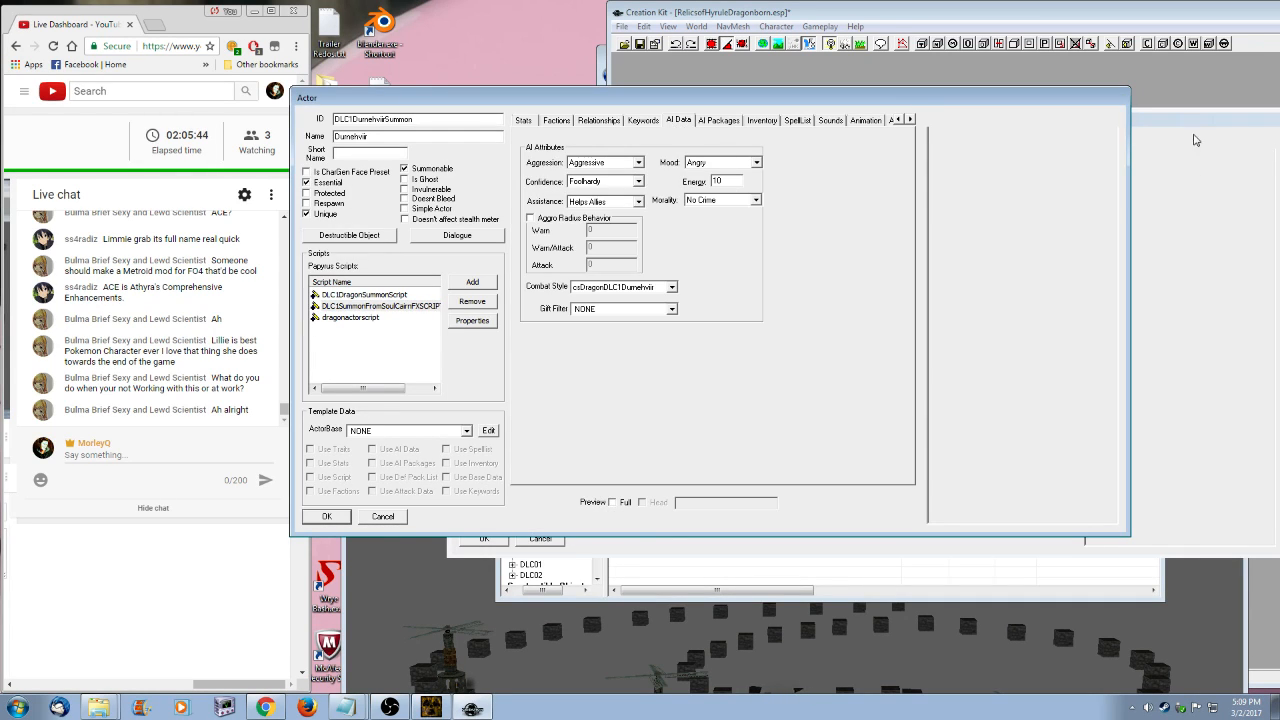
{"action": "left_click", "coordinate": [1176, 123]}
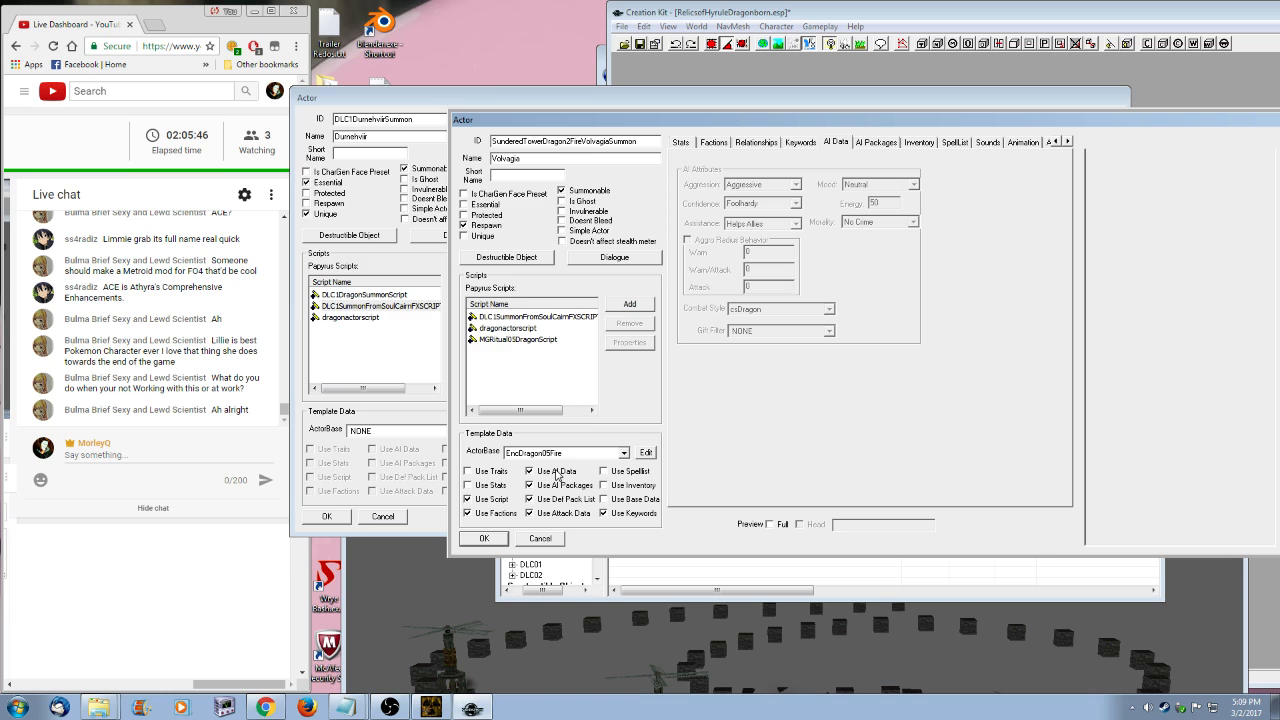
- Stop Volvagia from using the template's AI data, and set its combat style to csDragonDLC1Durnehviir and gift filter to NONE
{"action": "left_click", "coordinate": [556, 474]}
{"action": "left_click", "coordinate": [810, 309]}
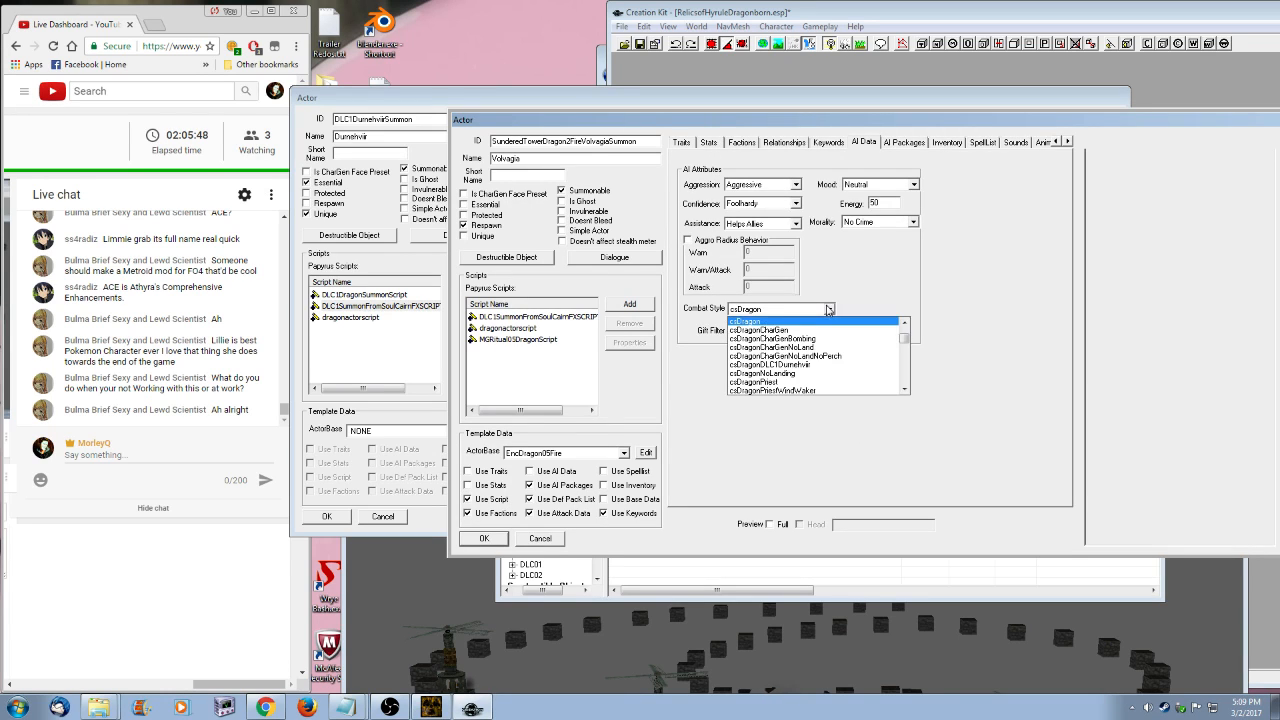
{"action": "left_click", "coordinate": [820, 364]}
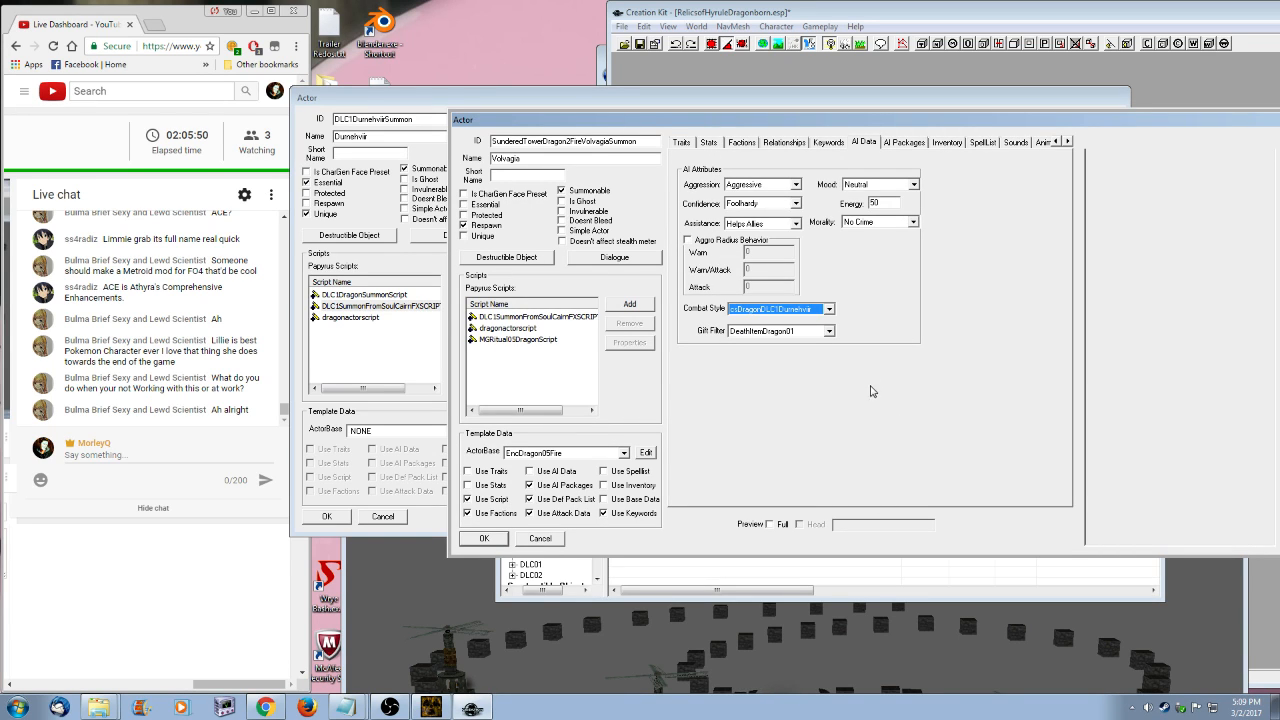
{"action": "left_click_drag", "start_coordinate": [705, 123], "coordinate": [791, 142]}
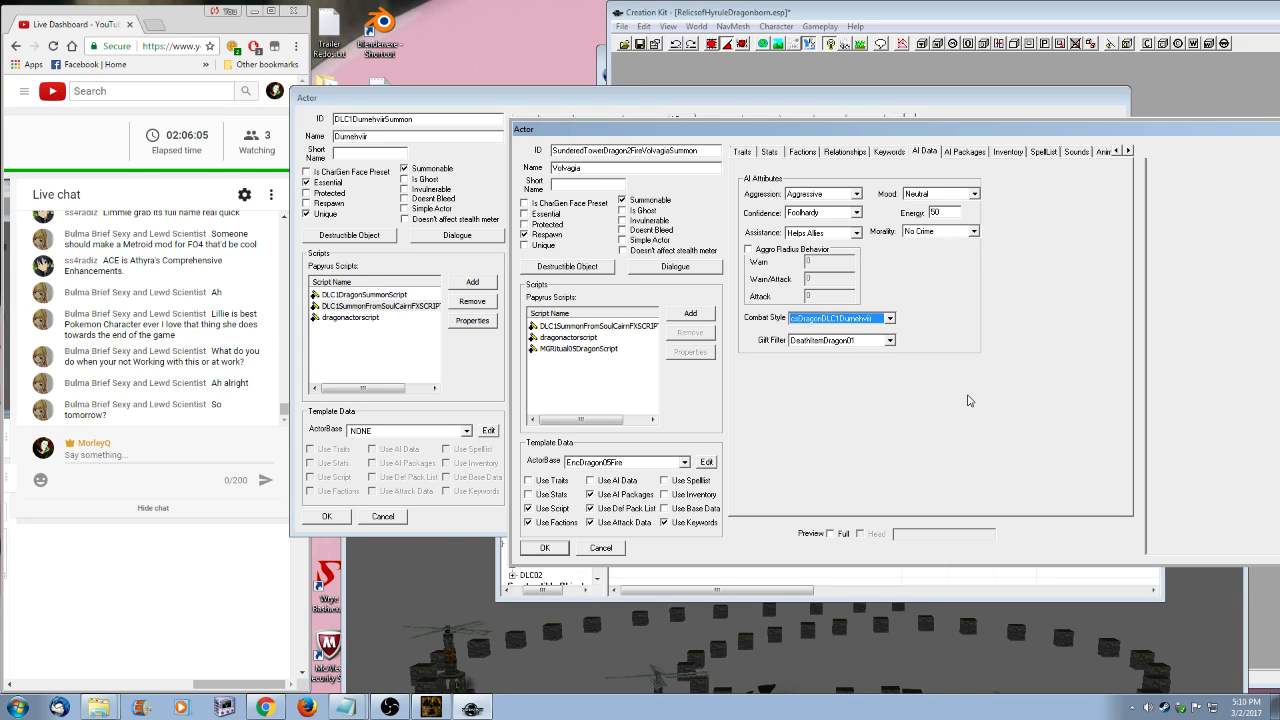
{"action": "left_click_drag", "start_coordinate": [742, 133], "coordinate": [743, 338]}
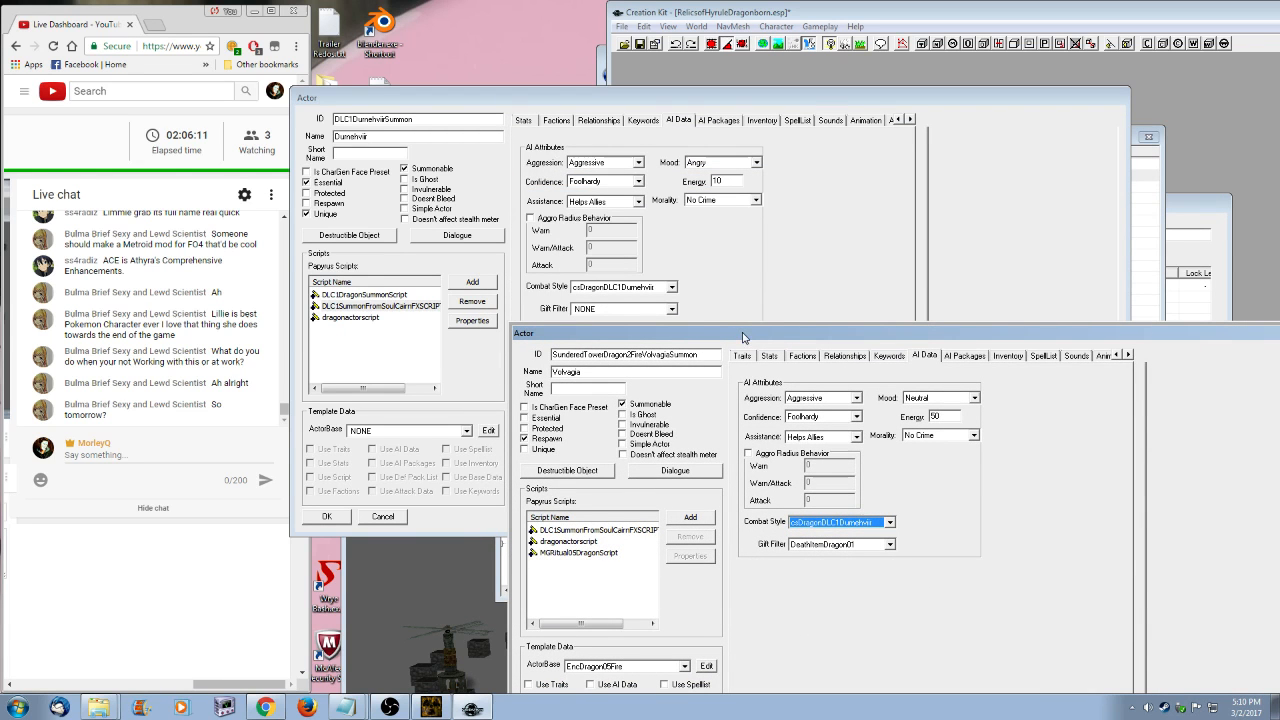
{"action": "left_click_drag", "start_coordinate": [782, 333], "coordinate": [993, 225]}
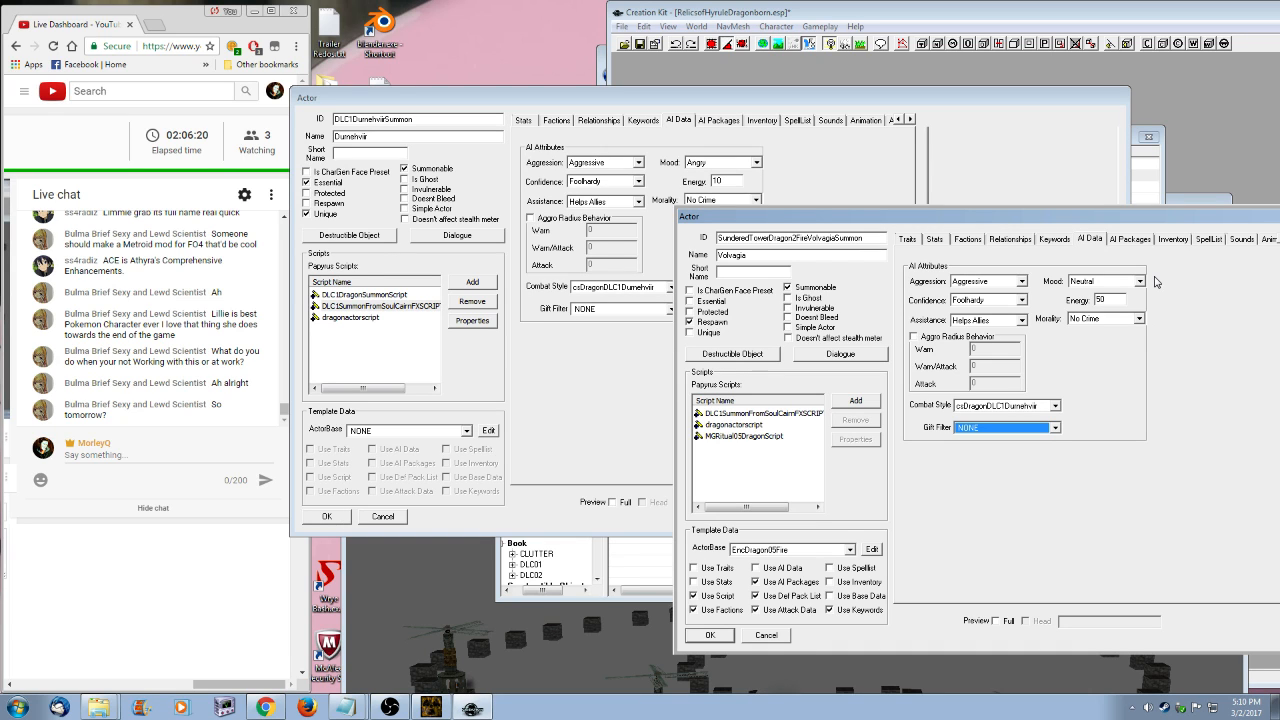
- Check Volvagia's traits and compare its stats with Durnehviir's, and accept both actor windows
{"action": "left_click", "coordinate": [1054, 243]}
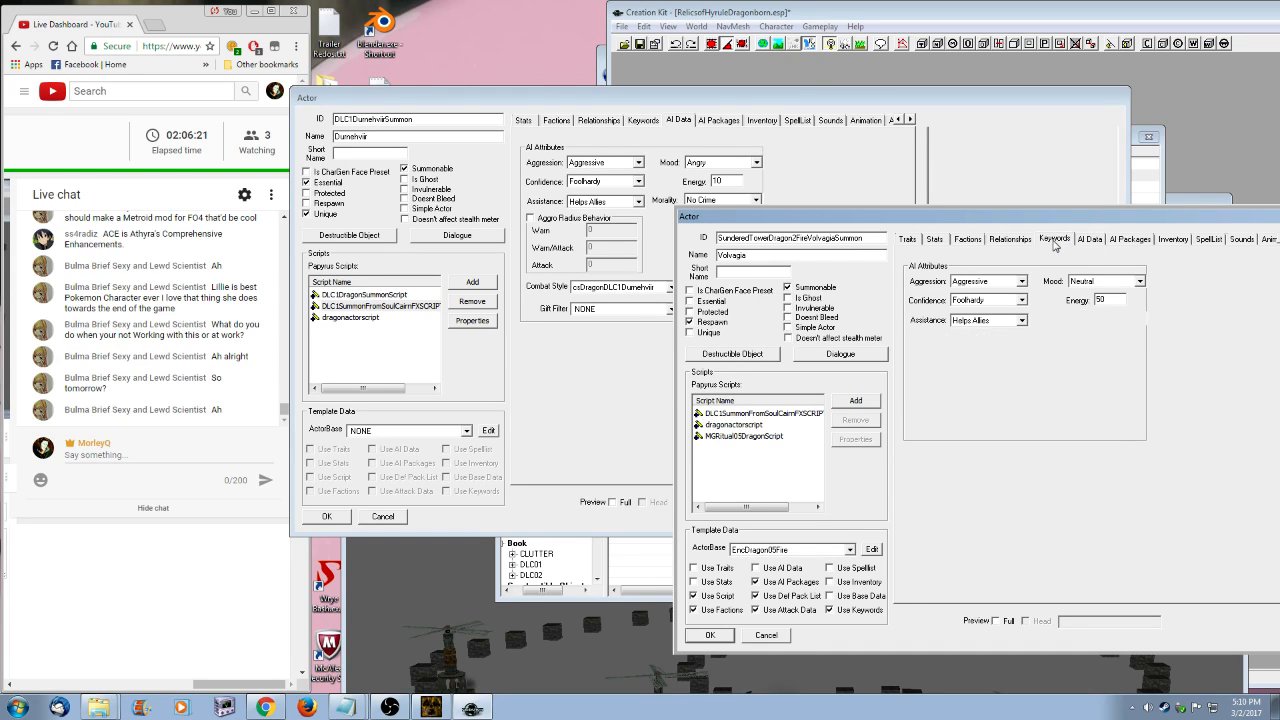
{"action": "left_click", "coordinate": [931, 246]}
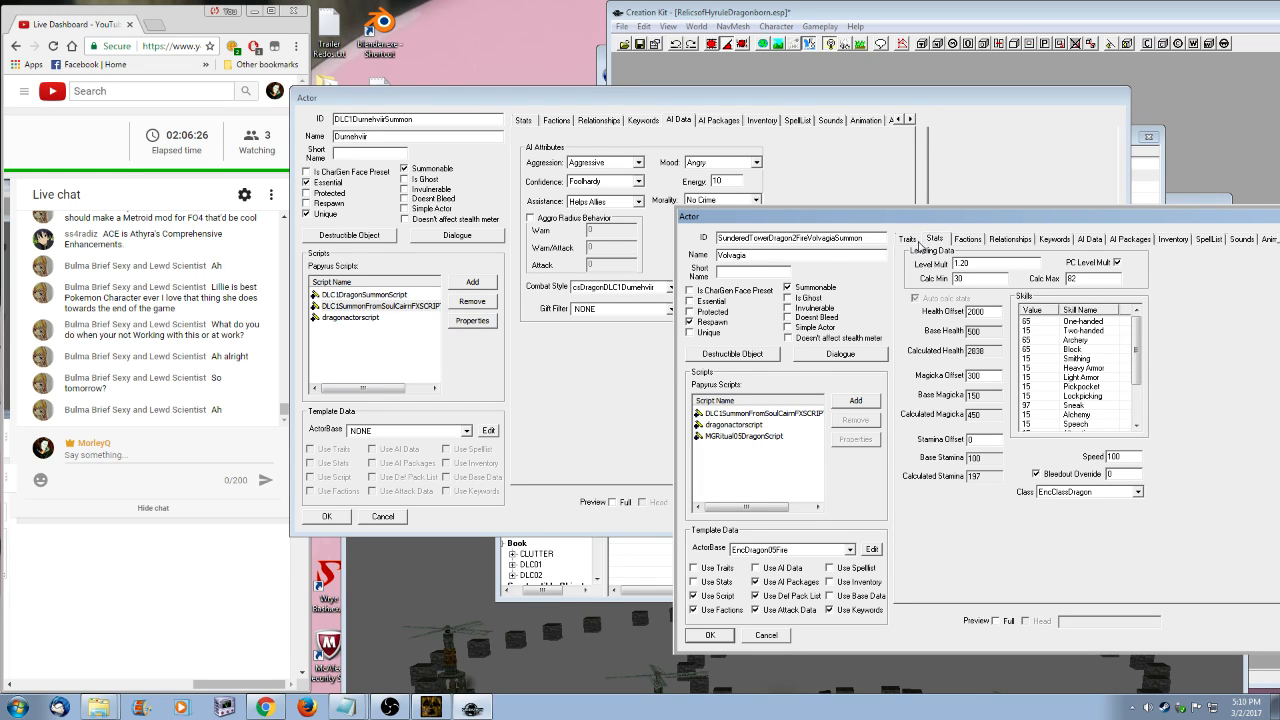
{"action": "left_click", "coordinate": [913, 246]}
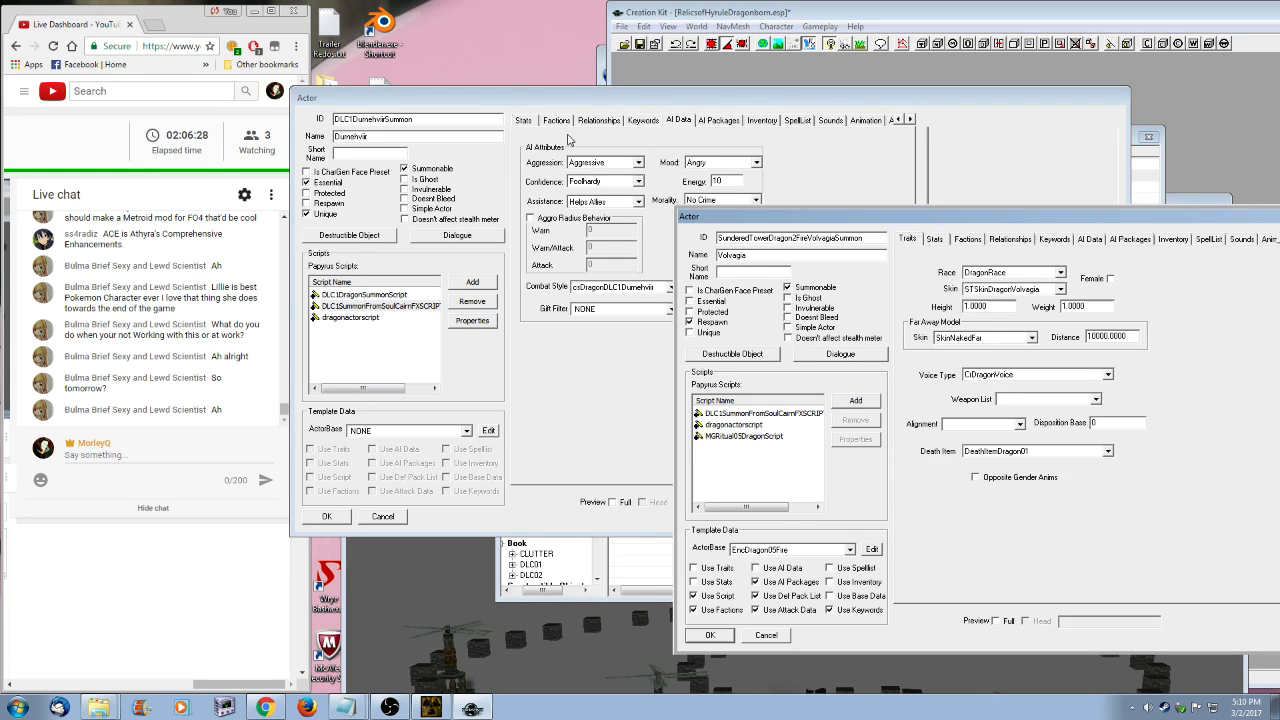
{"action": "left_click", "coordinate": [533, 124]}
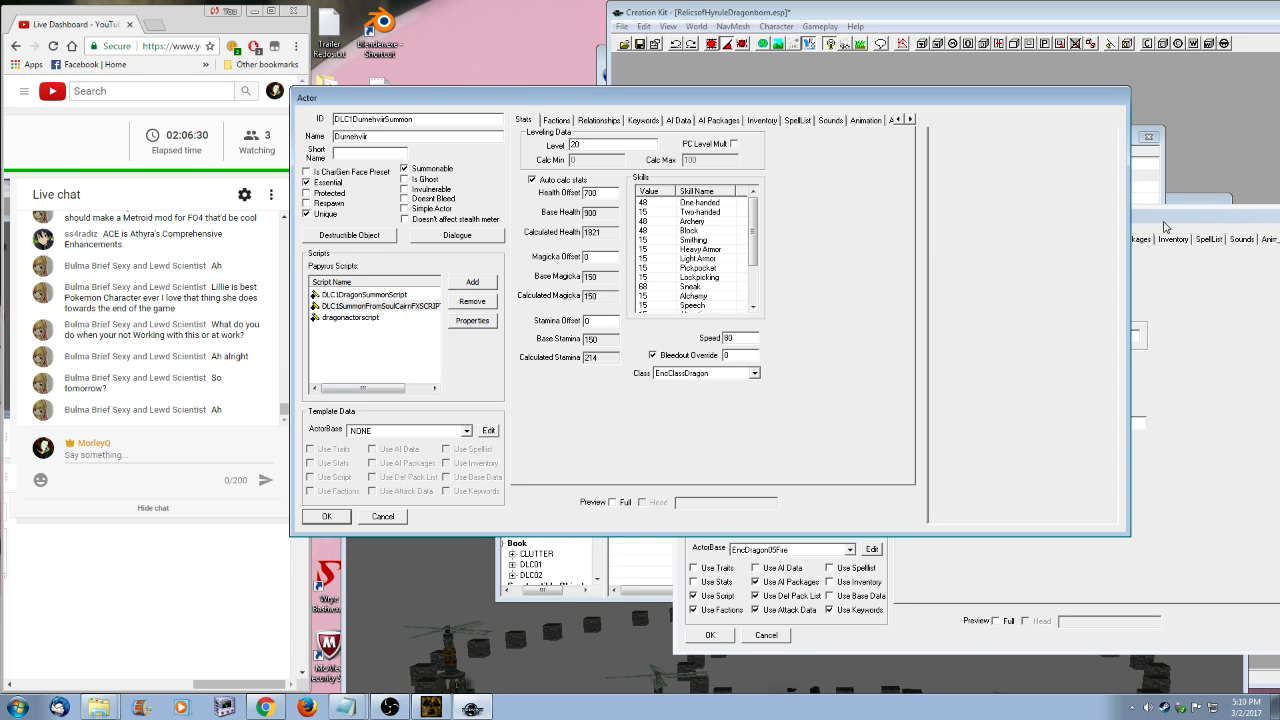
{"action": "left_click", "coordinate": [1164, 224]}
{"action": "left_click", "coordinate": [941, 240]}
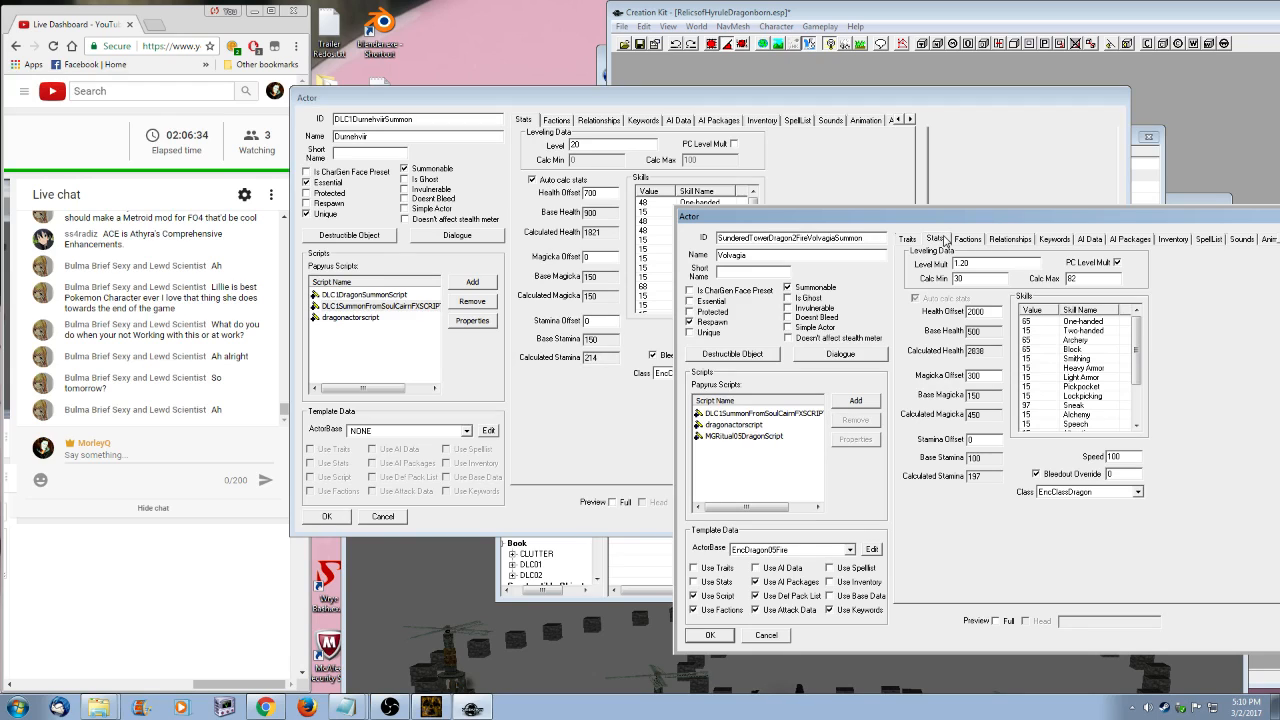
{"action": "left_click", "coordinate": [710, 636]}
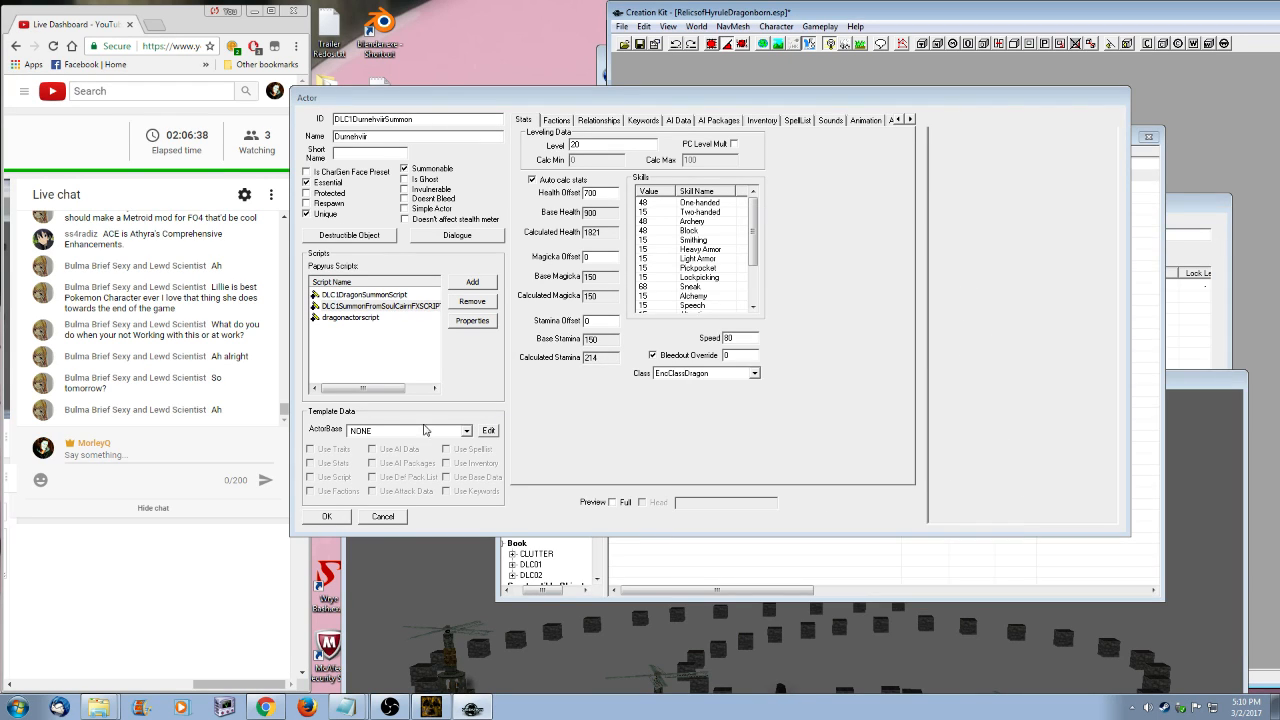
{"action": "left_click", "coordinate": [328, 516]}
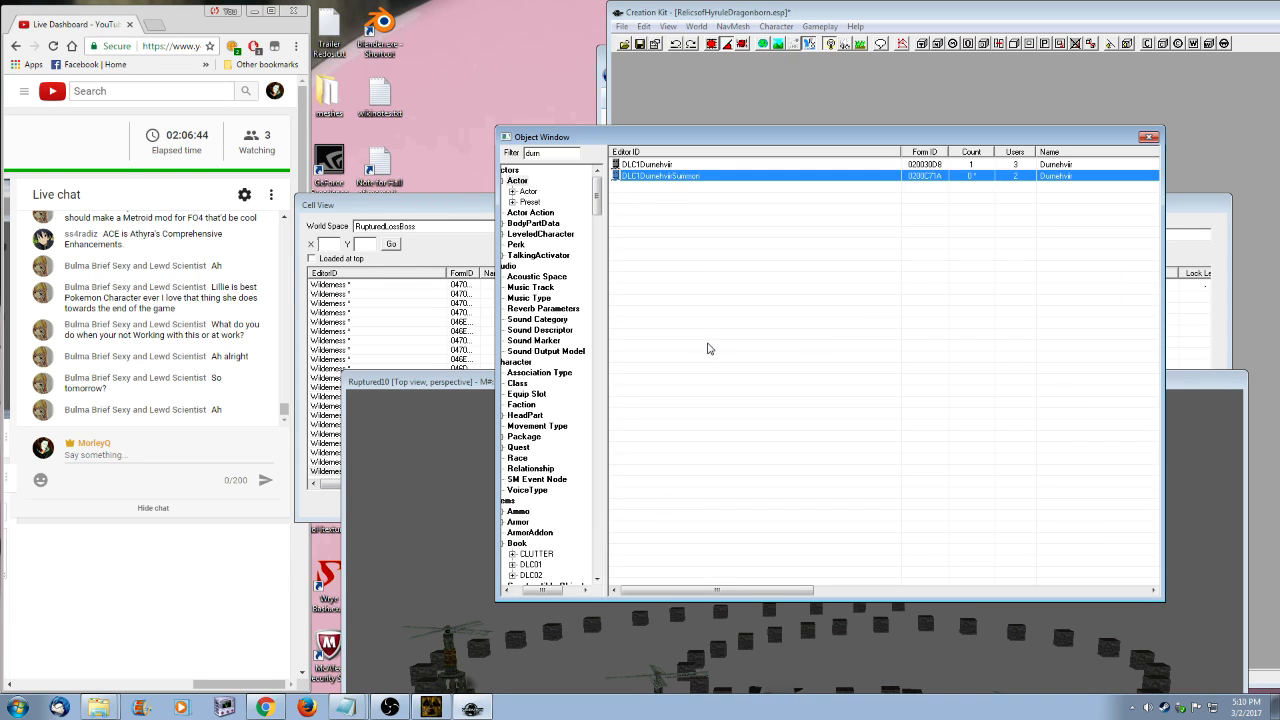
- Move the windows off the desktop icons, open the Random Funtimes References folder, and open dirty edits.txt in Notepad
{"action": "left_click_drag", "start_coordinate": [414, 206], "coordinate": [643, 212]}
{"action": "left_click_drag", "start_coordinate": [403, 387], "coordinate": [538, 365]}
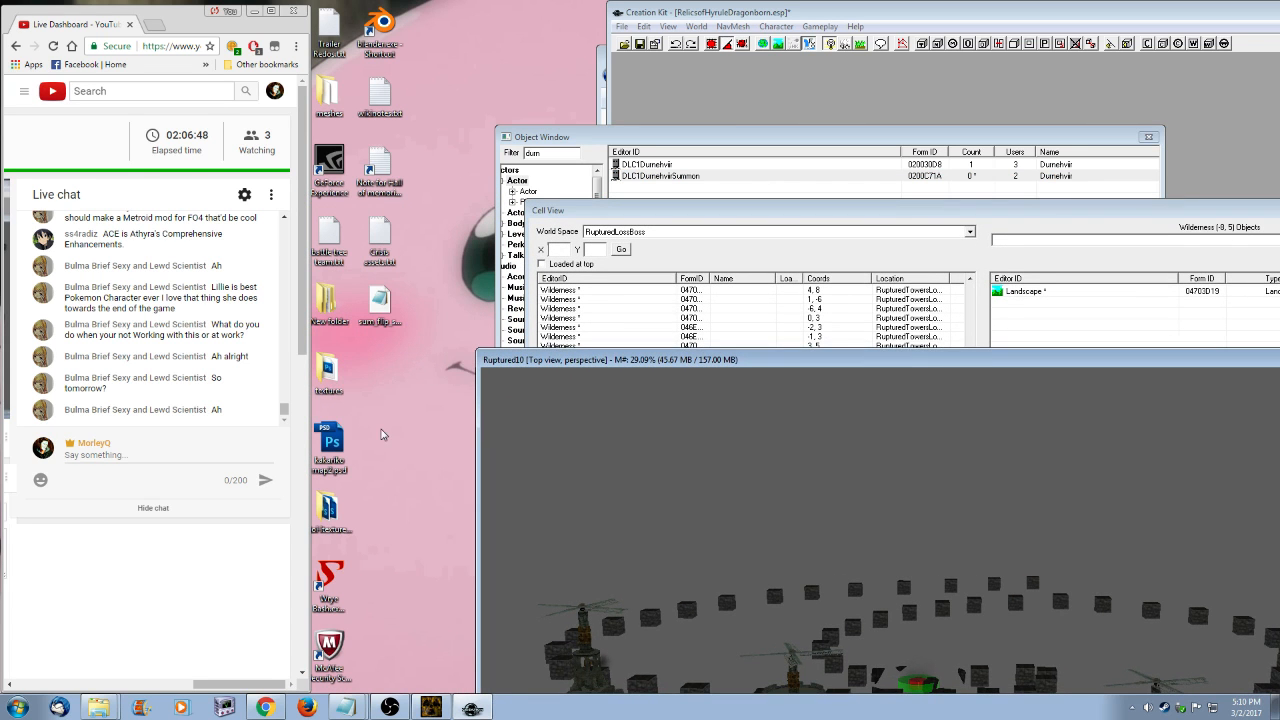
{"action": "left_click_drag", "start_coordinate": [182, 15], "coordinate": [483, 20]}
{"action": "double_click", "coordinate": [25, 650]}
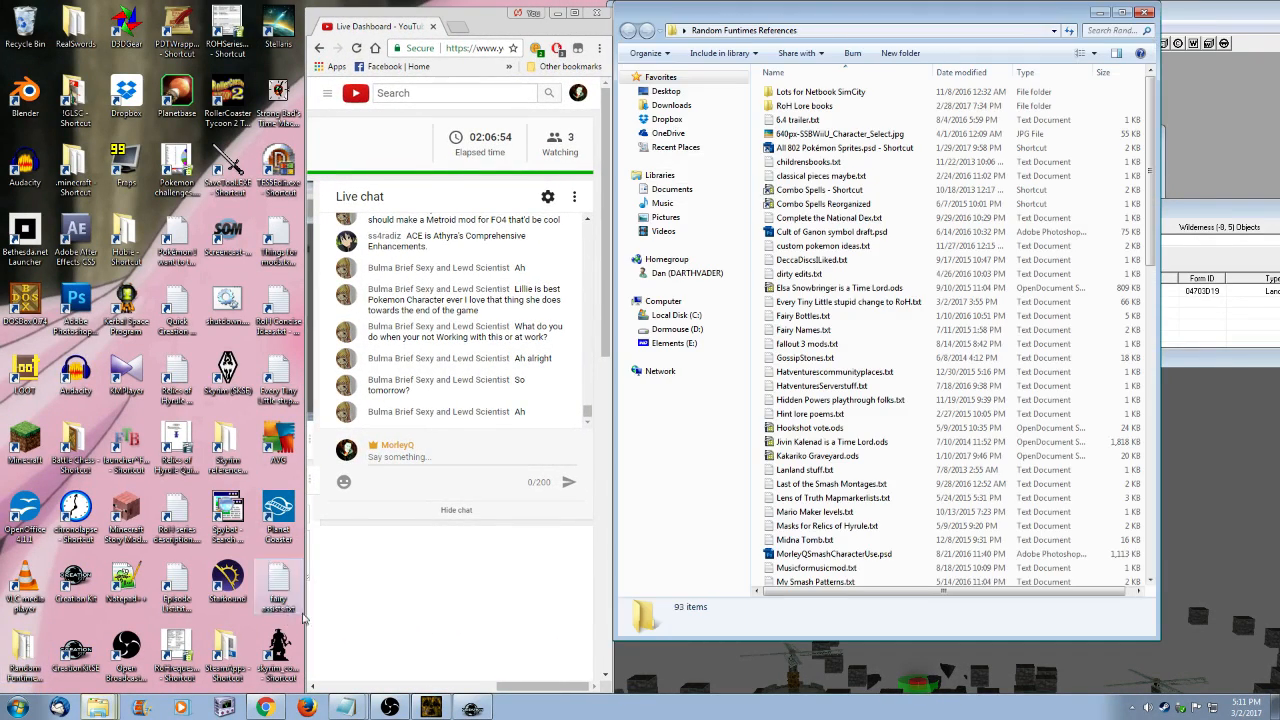
{"action": "double_click", "coordinate": [835, 274]}
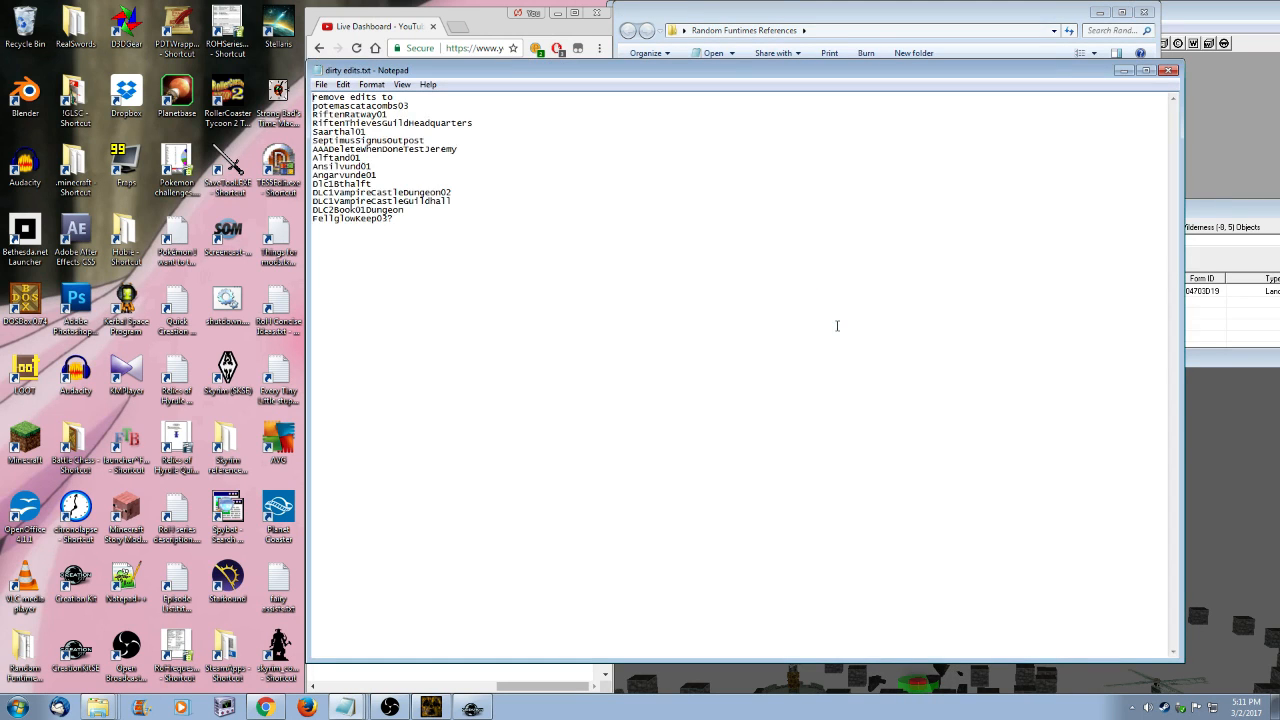
- Add DLC1DurneviirSummon as a separate entry at the end of dirty edits.txt, checking the name in Creation Kit, and close the notes
{"action": "left_click_drag", "start_coordinate": [515, 74], "coordinate": [1029, 184]}
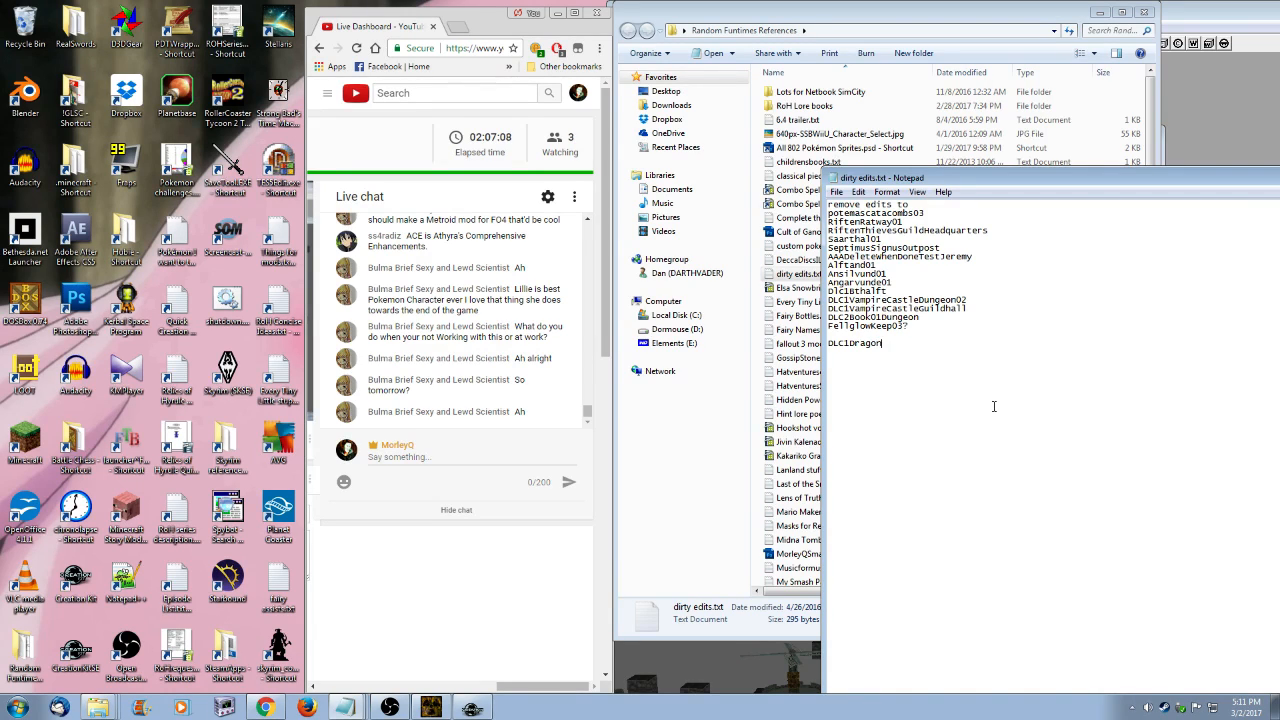
{"action": "type", "text": "ir"}
{"action": "left_click", "coordinate": [471, 708]}
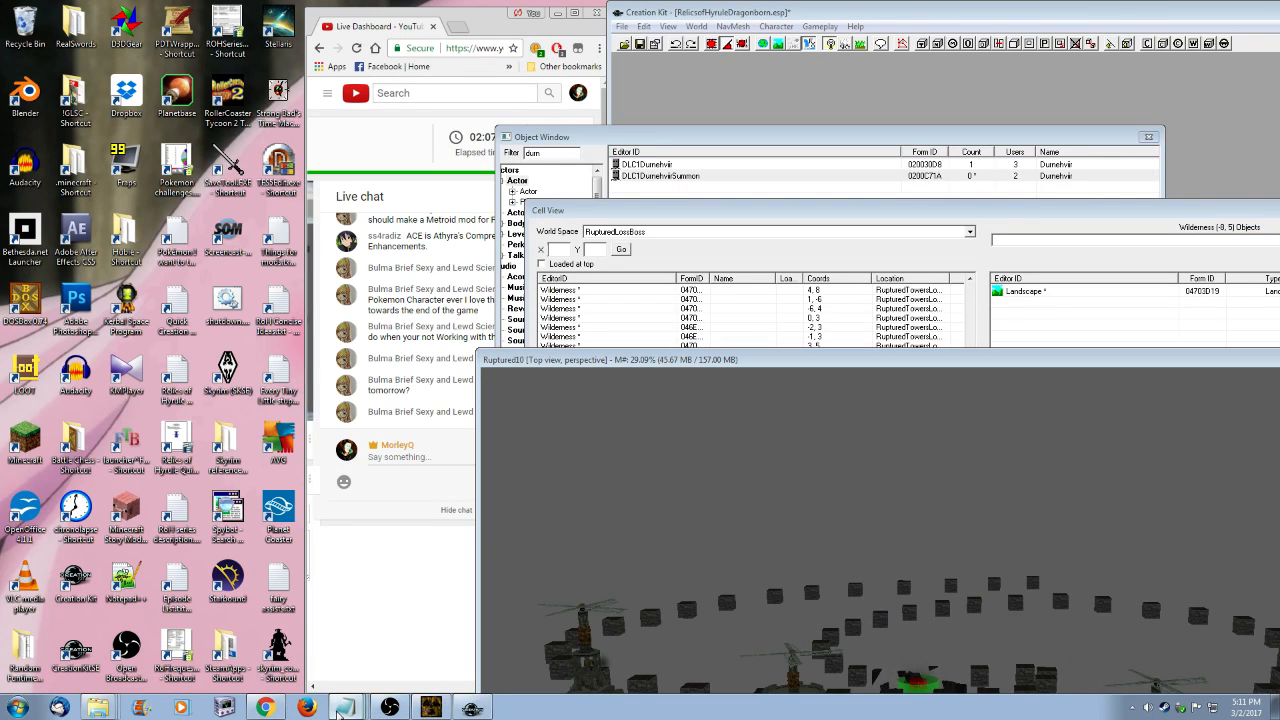
{"action": "key", "text": "alt+Tab"}
{"action": "left_click", "coordinate": [881, 343]}
{"action": "key", "text": "BackSpace"}
{"action": "key", "text": "BackSpace"}
{"action": "key", "text": "BackSpace"}
{"action": "key", "text": "BackSpace"}
{"action": "key", "text": "BackSpace"}
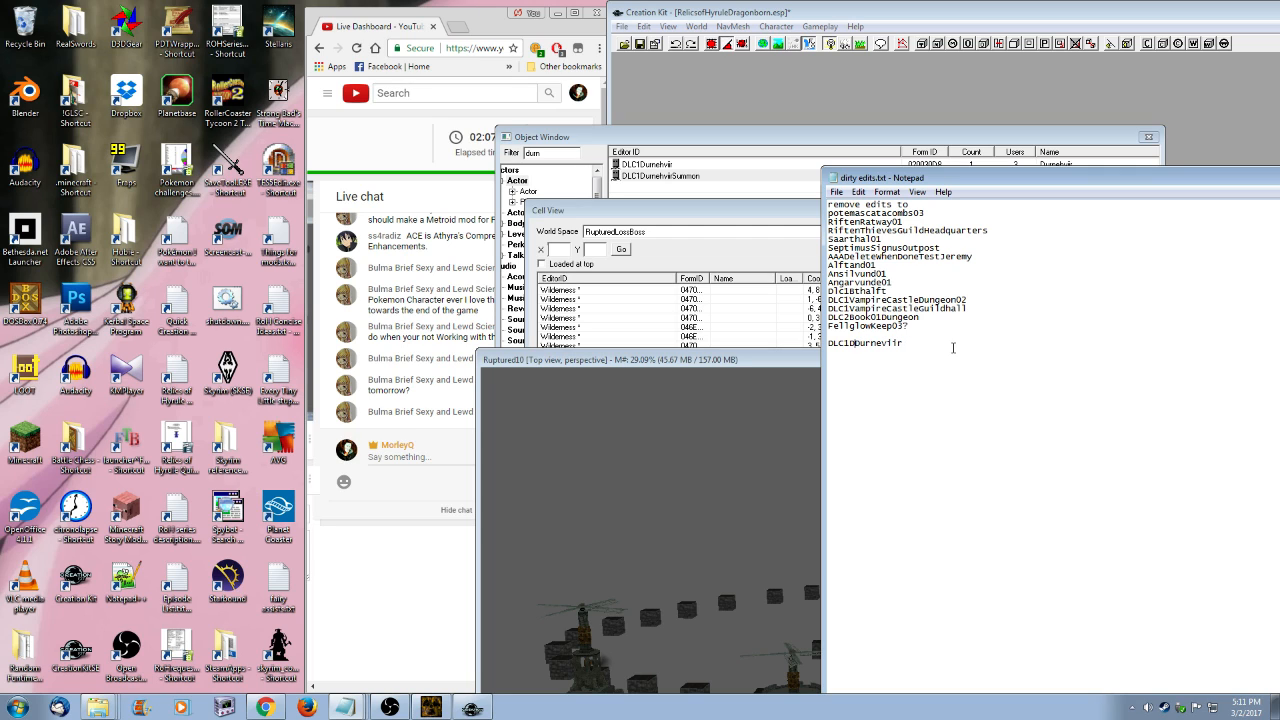
{"action": "key", "text": "Delete"}
{"action": "key", "text": "End"}
{"action": "type", "text": "Sum"}
{"action": "left_click_drag", "start_coordinate": [1165, 178], "coordinate": [723, 211]}
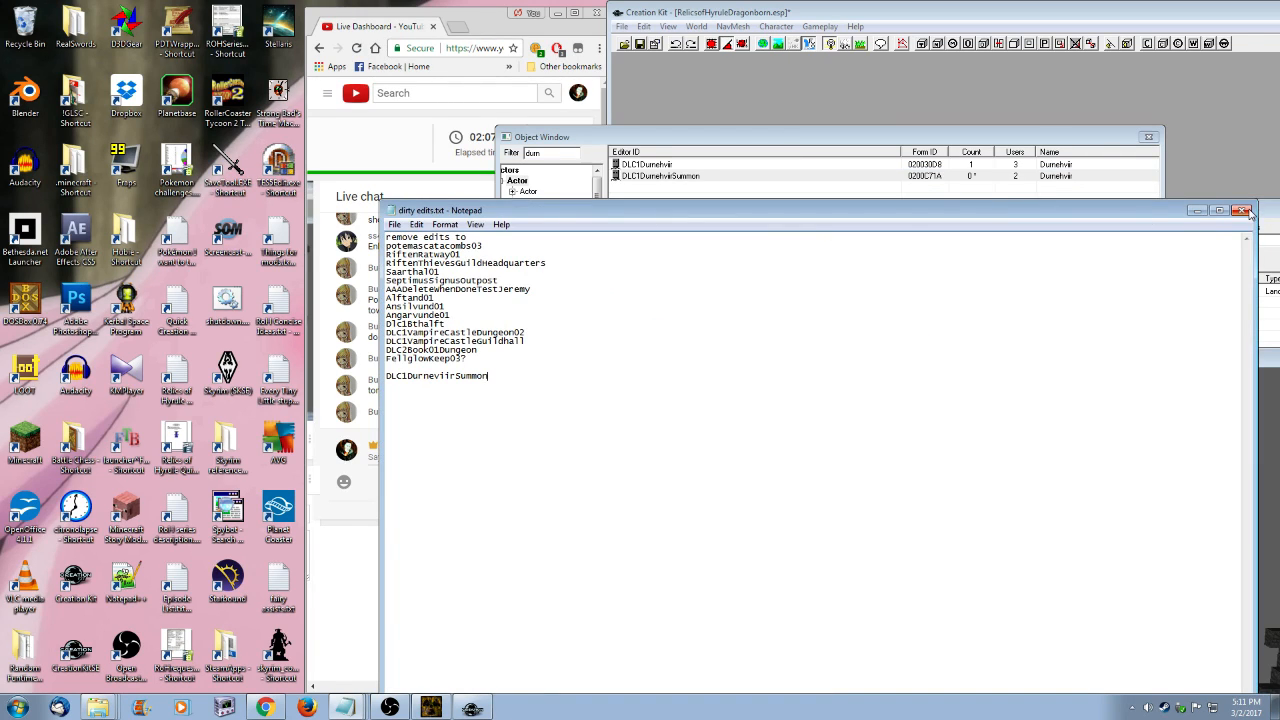
{"action": "left_click", "coordinate": [1241, 211]}
- Rearrange the browser, Creation Kit, render and Object windows so that the object list is fully accessible beside the live chat
{"action": "left_click_drag", "start_coordinate": [498, 36], "coordinate": [198, 28]}
{"action": "left_click_drag", "start_coordinate": [853, 13], "coordinate": [560, 12]}
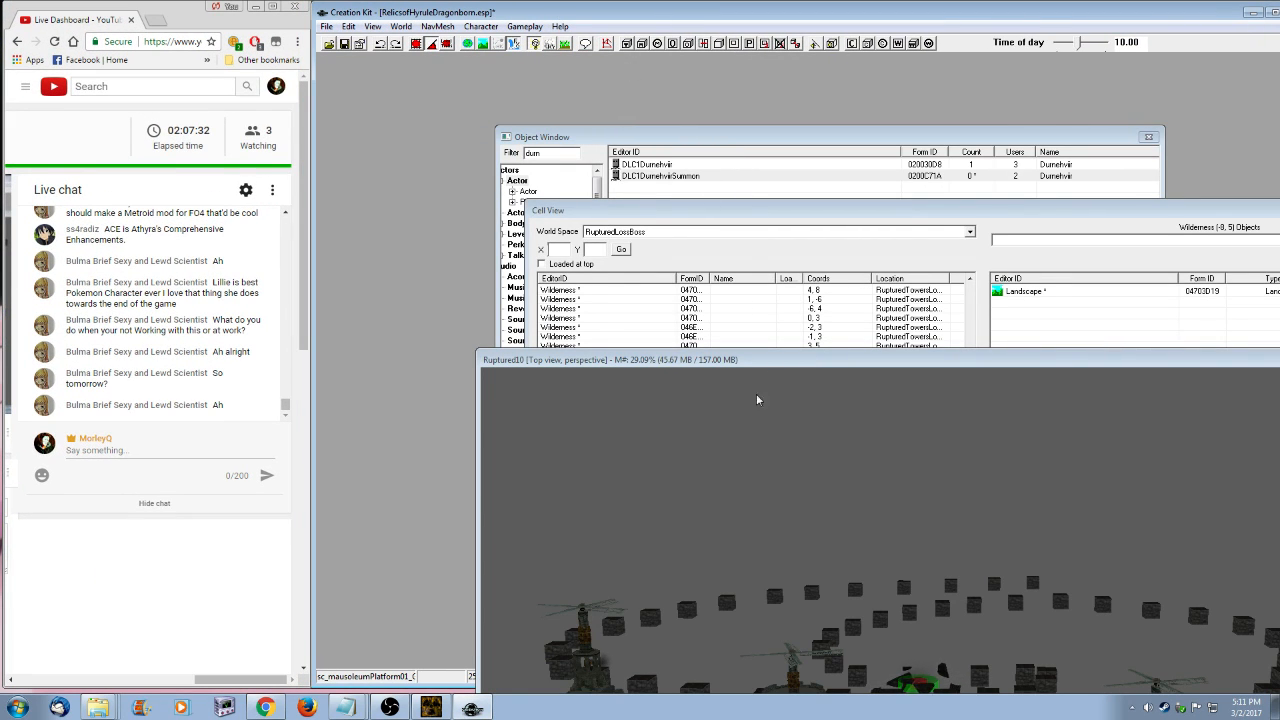
{"action": "left_click_drag", "start_coordinate": [767, 362], "coordinate": [773, 362]}
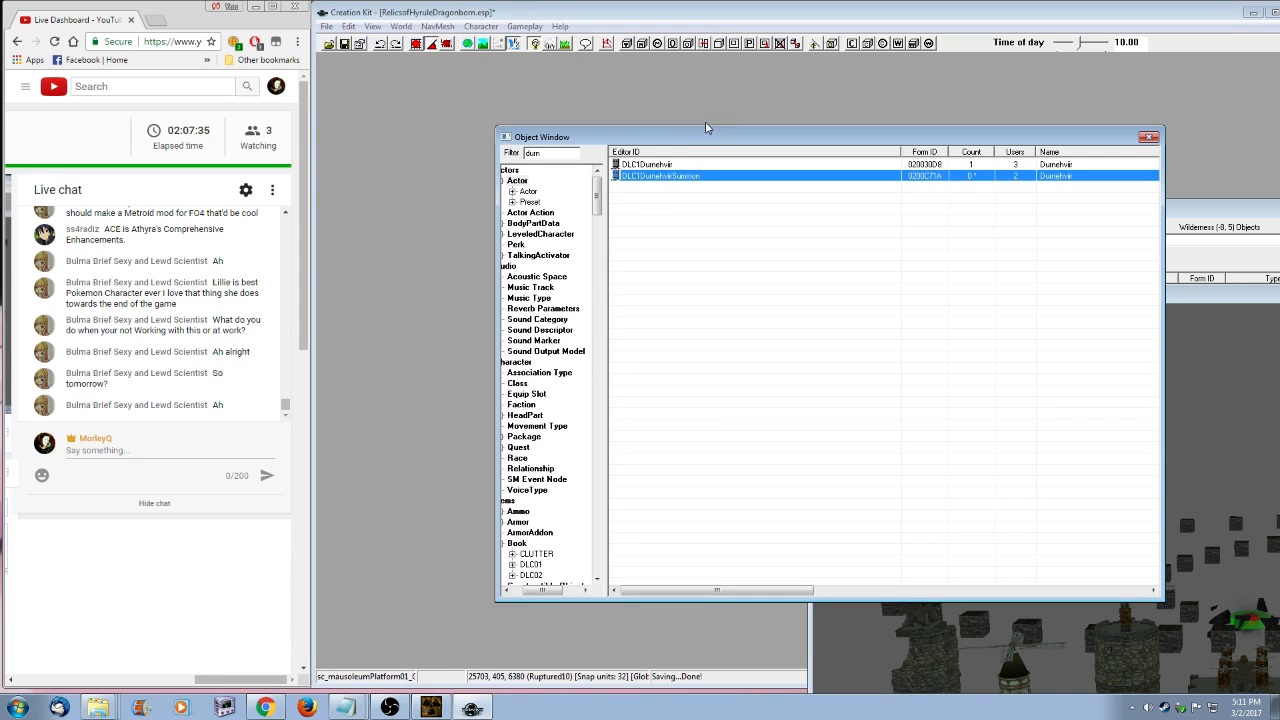
{"action": "left_click_drag", "start_coordinate": [705, 134], "coordinate": [617, 152]}
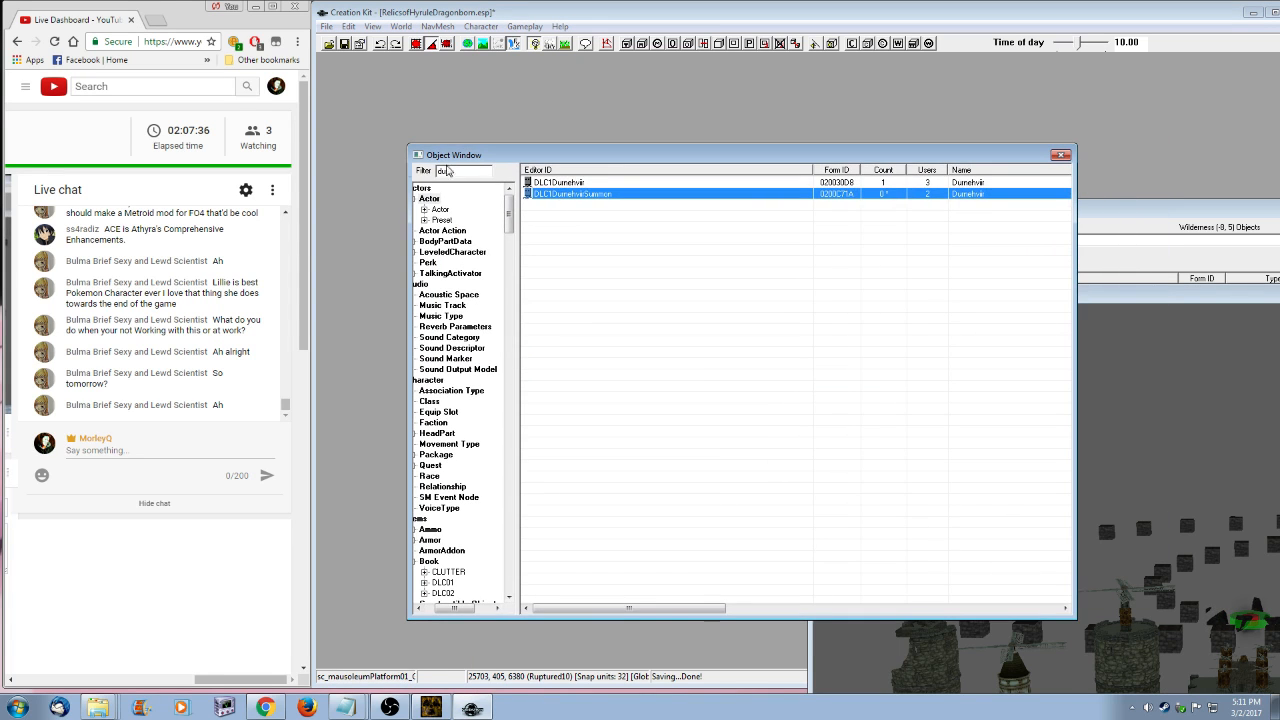
- Filter the actor list by "sunder" and open SunderedTowerDragon5SpiritArgorokSummon for editing
{"action": "left_click_drag", "start_coordinate": [455, 171], "coordinate": [382, 173]}
{"action": "type", "text": "sum"}
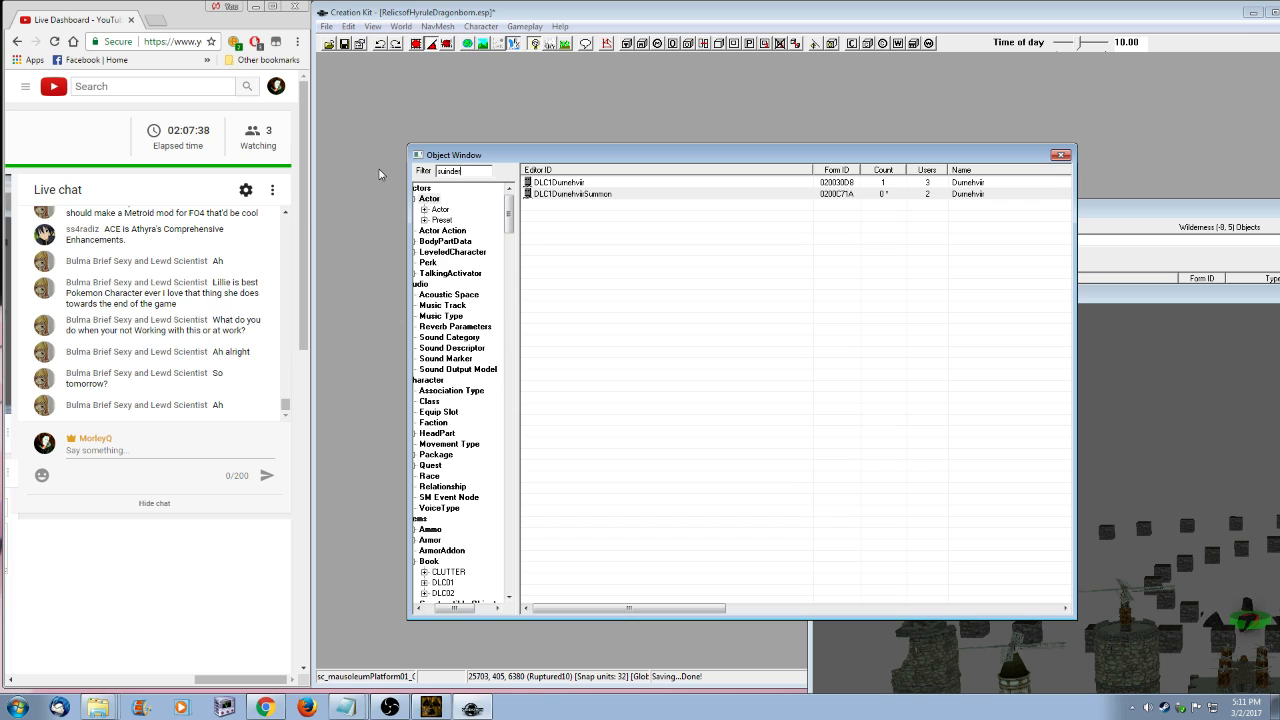
{"action": "type", "text": "nder"}
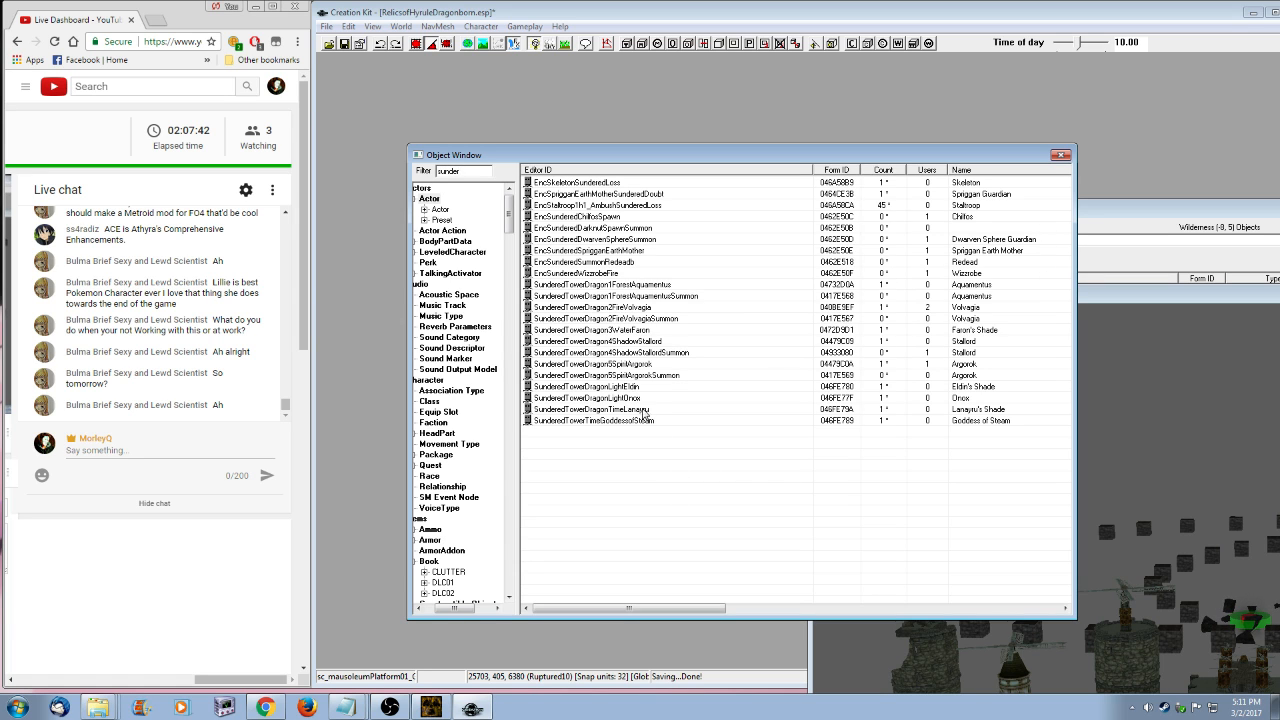
{"action": "right_click", "coordinate": [659, 377]}
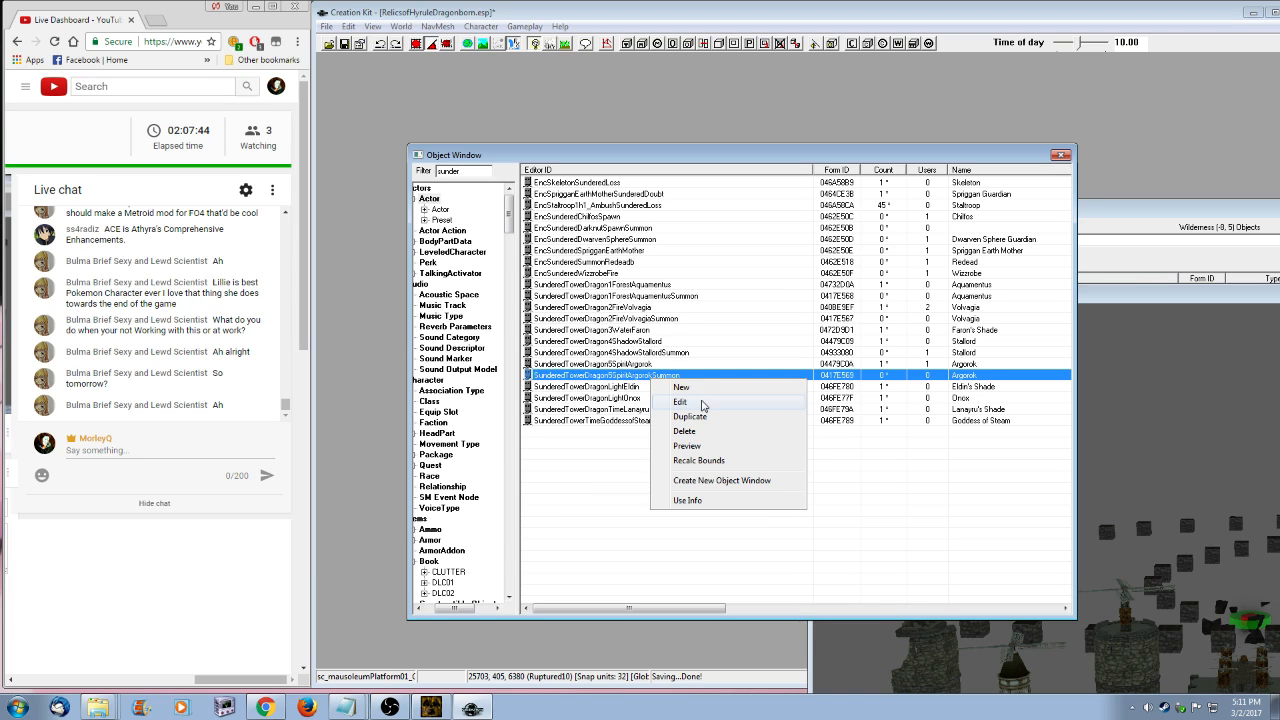
{"action": "left_click", "coordinate": [703, 403]}
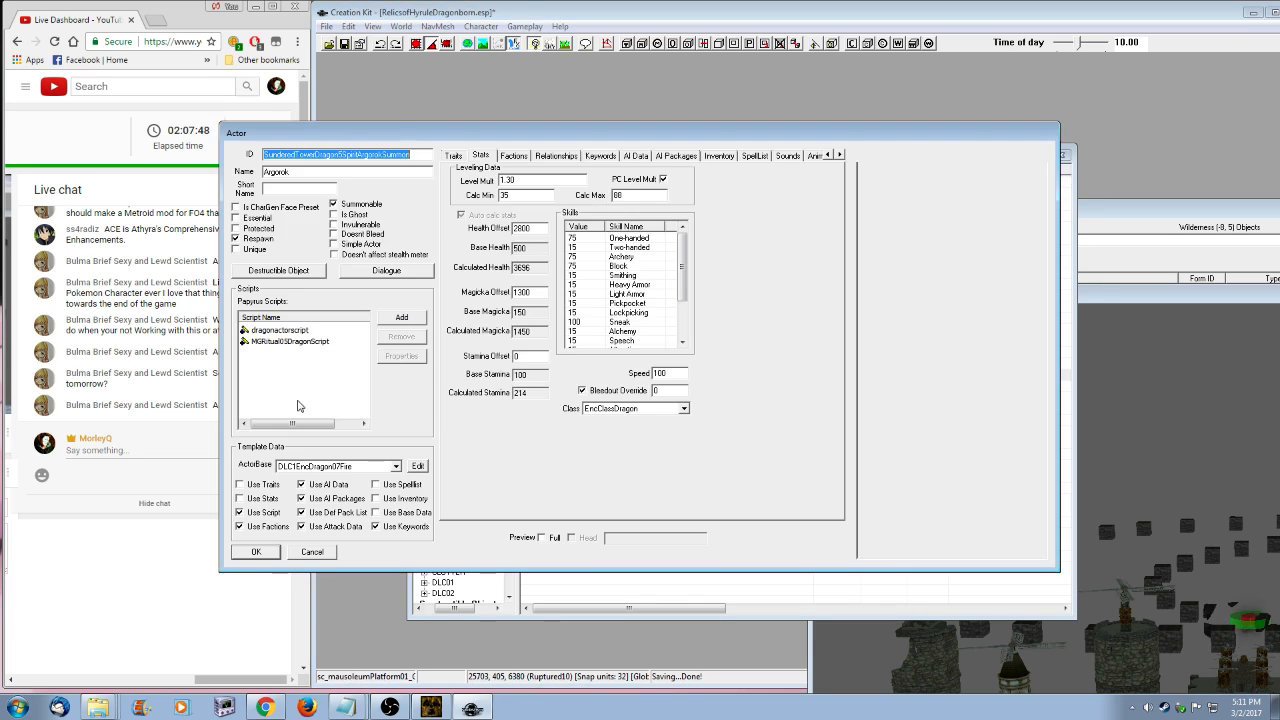
{"action": "left_click", "coordinate": [401, 317]}
{"action": "type", "text": "d"}
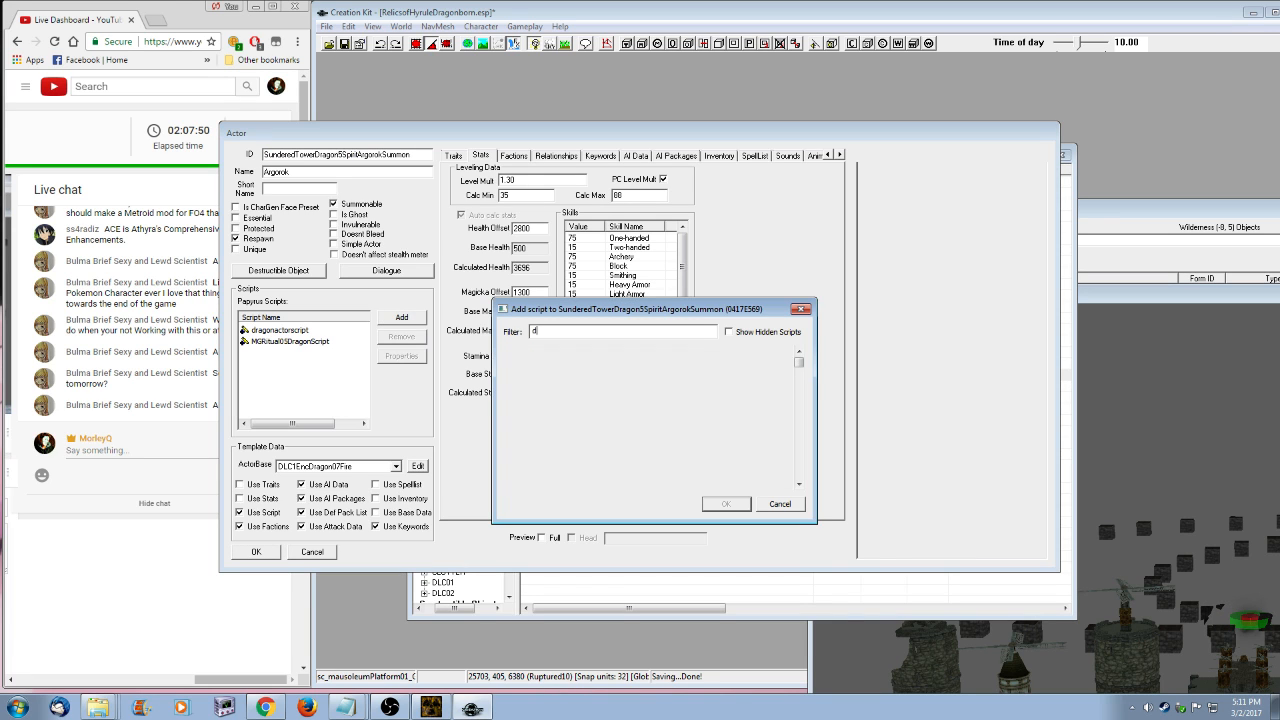
{"action": "type", "text": "lc1d"}
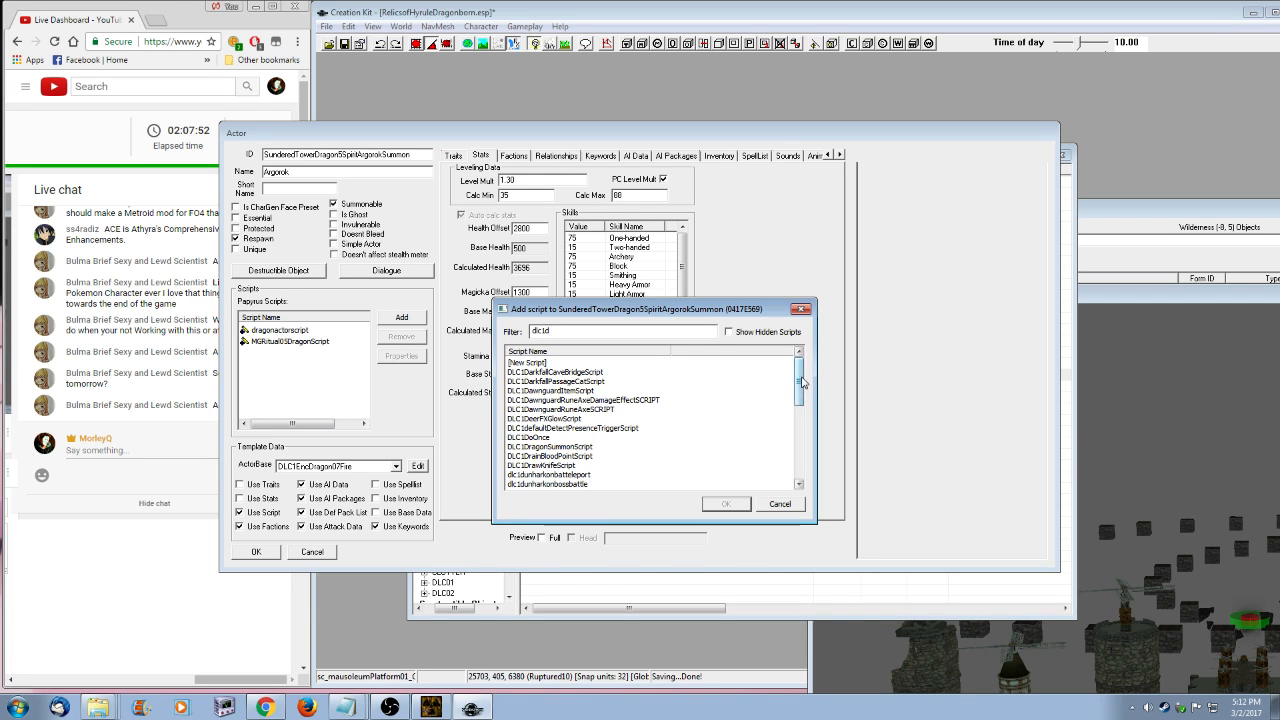
{"action": "left_click", "coordinate": [600, 447]}
{"action": "left_click", "coordinate": [708, 507]}
{"action": "double_click", "coordinate": [303, 331]}
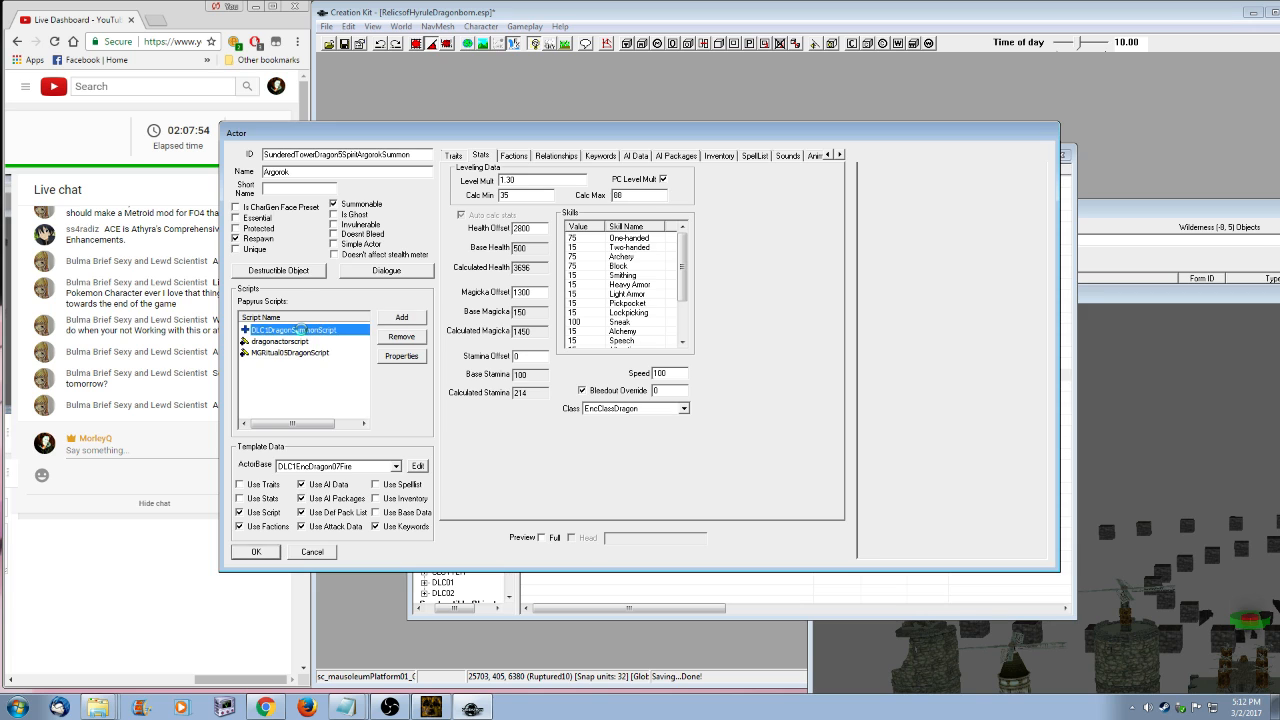
{"action": "left_click", "coordinate": [703, 560]}
{"action": "left_click", "coordinate": [683, 398]}
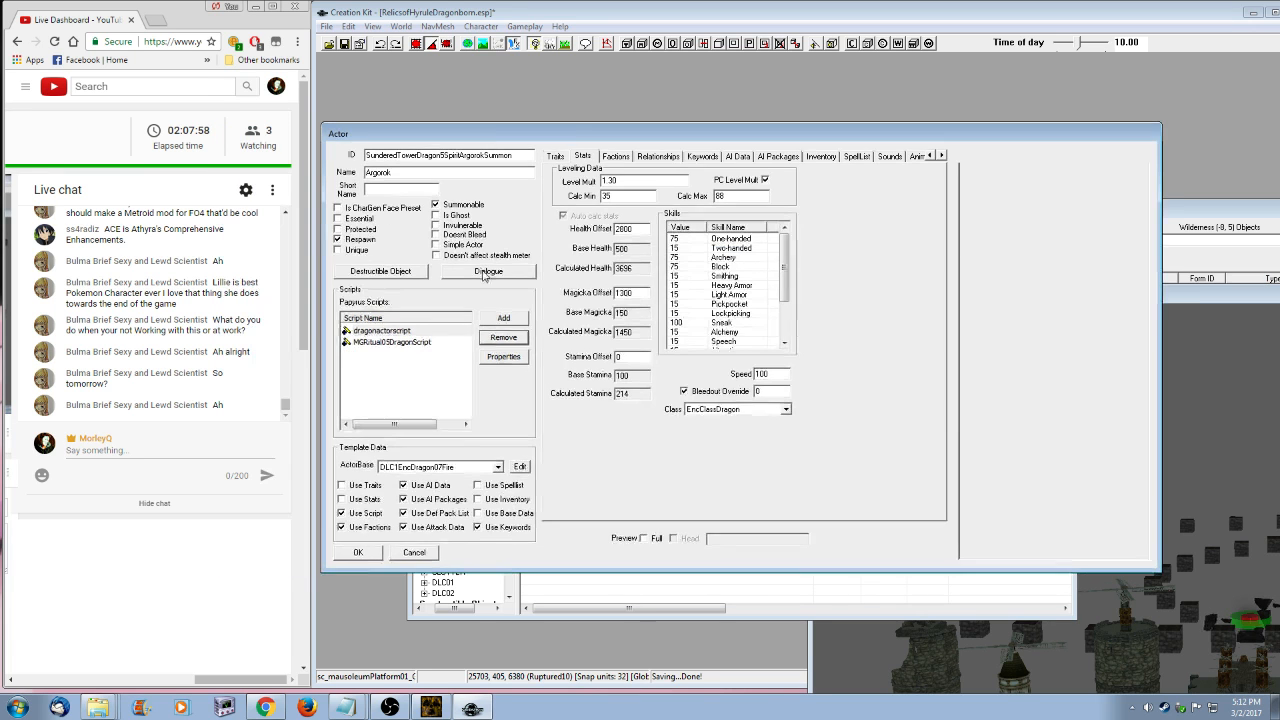
{"action": "left_click", "coordinate": [405, 378]}
- Attach DLC1SummonFromSoulCairnFXSCRIPT to the Argorok summon and auto-fill the script's properties
{"action": "left_click", "coordinate": [515, 318]}
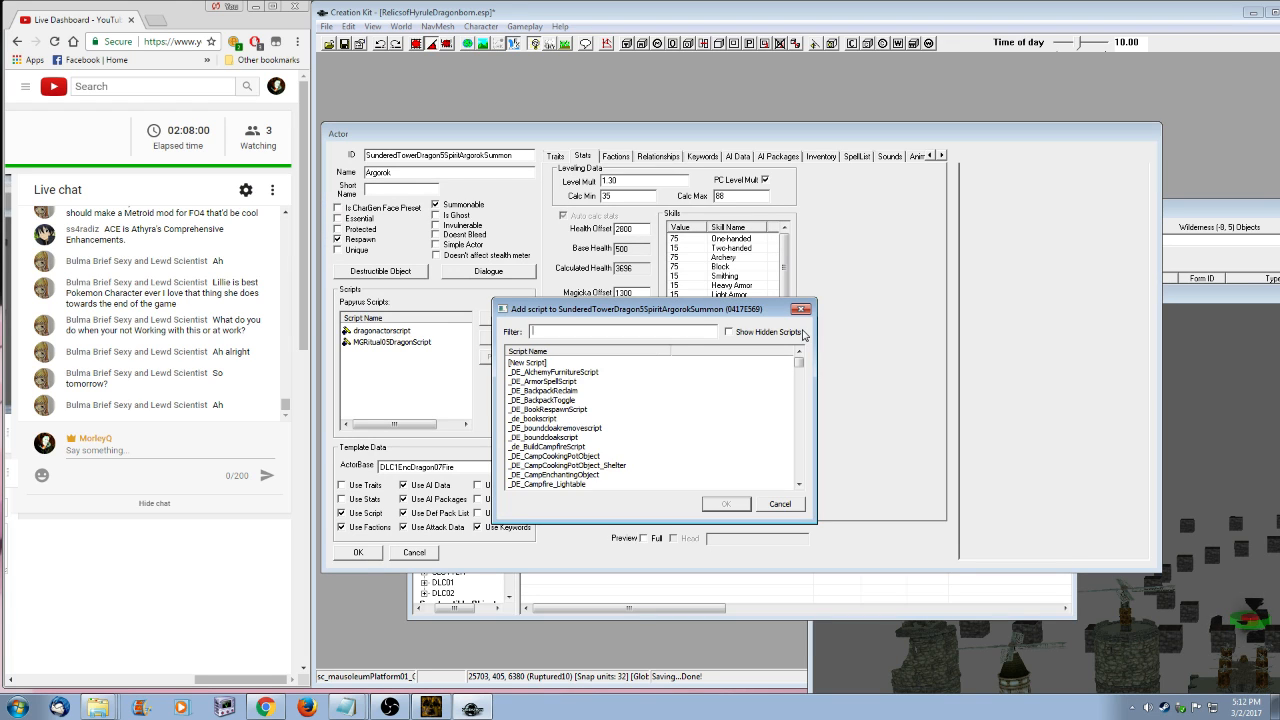
{"action": "type", "text": "summonfrom"}
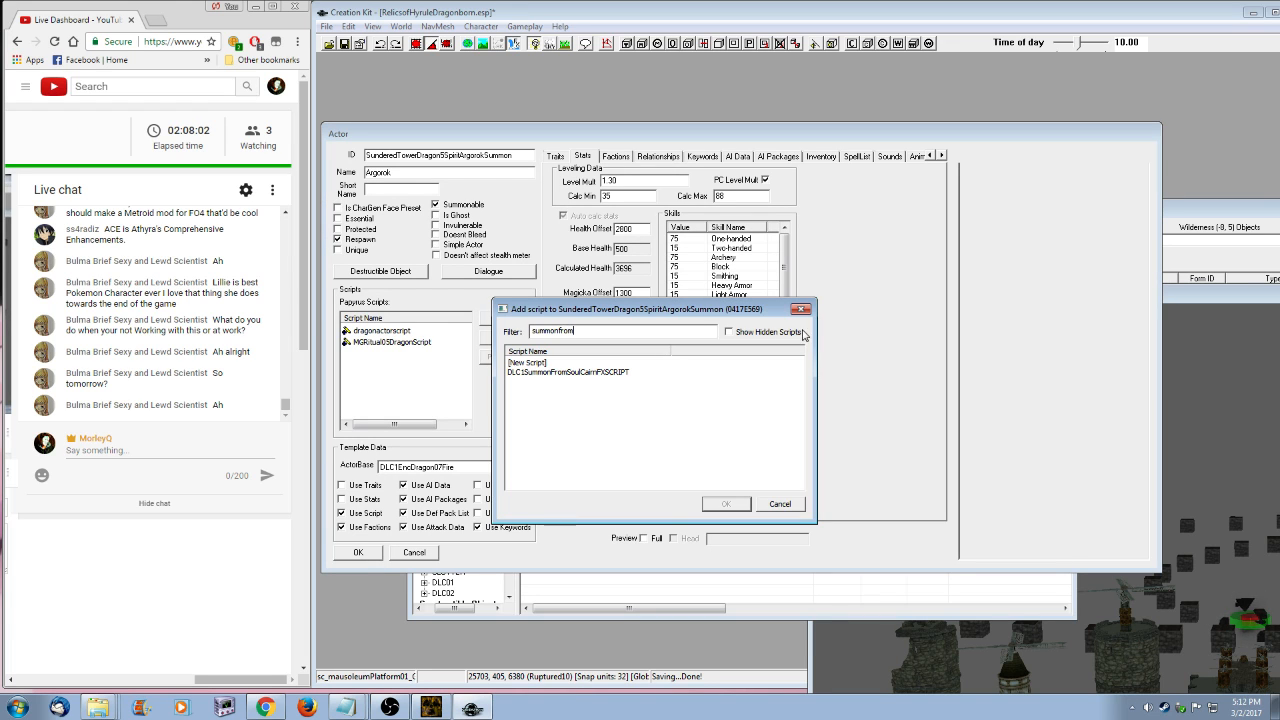
{"action": "left_click", "coordinate": [615, 373]}
{"action": "left_click", "coordinate": [726, 503]}
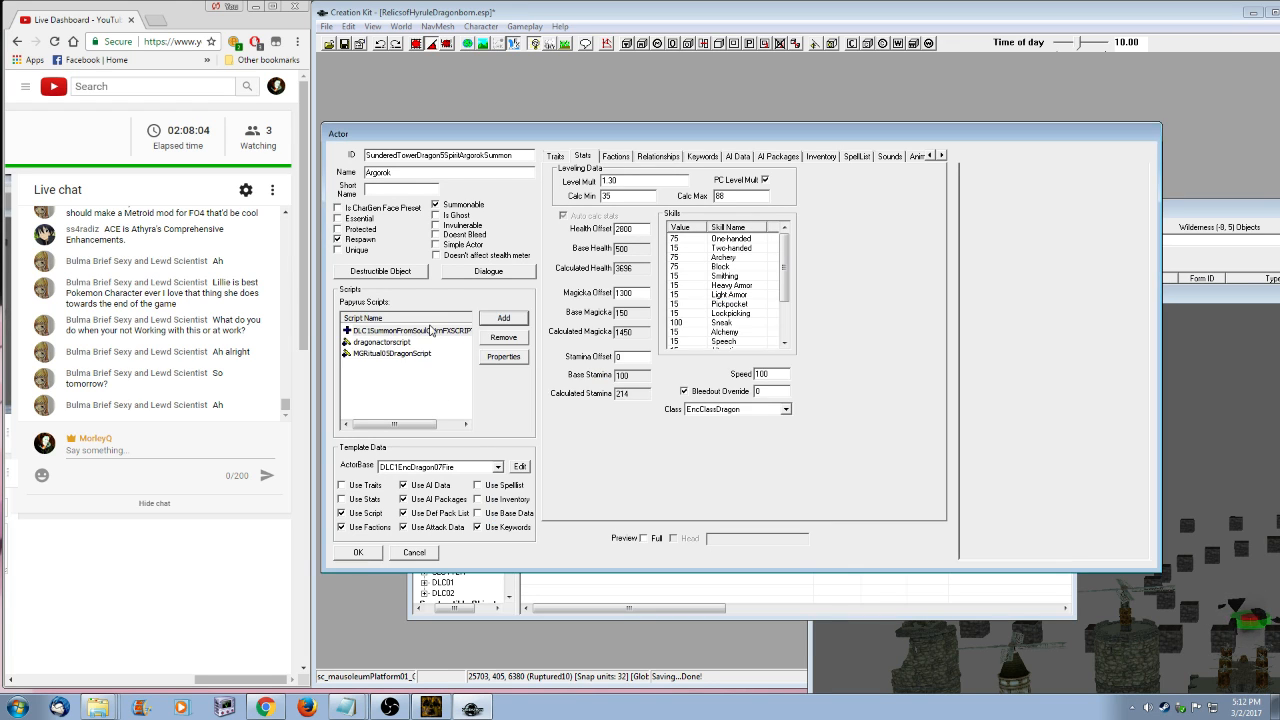
{"action": "left_click", "coordinate": [703, 560]}
{"action": "left_click", "coordinate": [688, 438]}
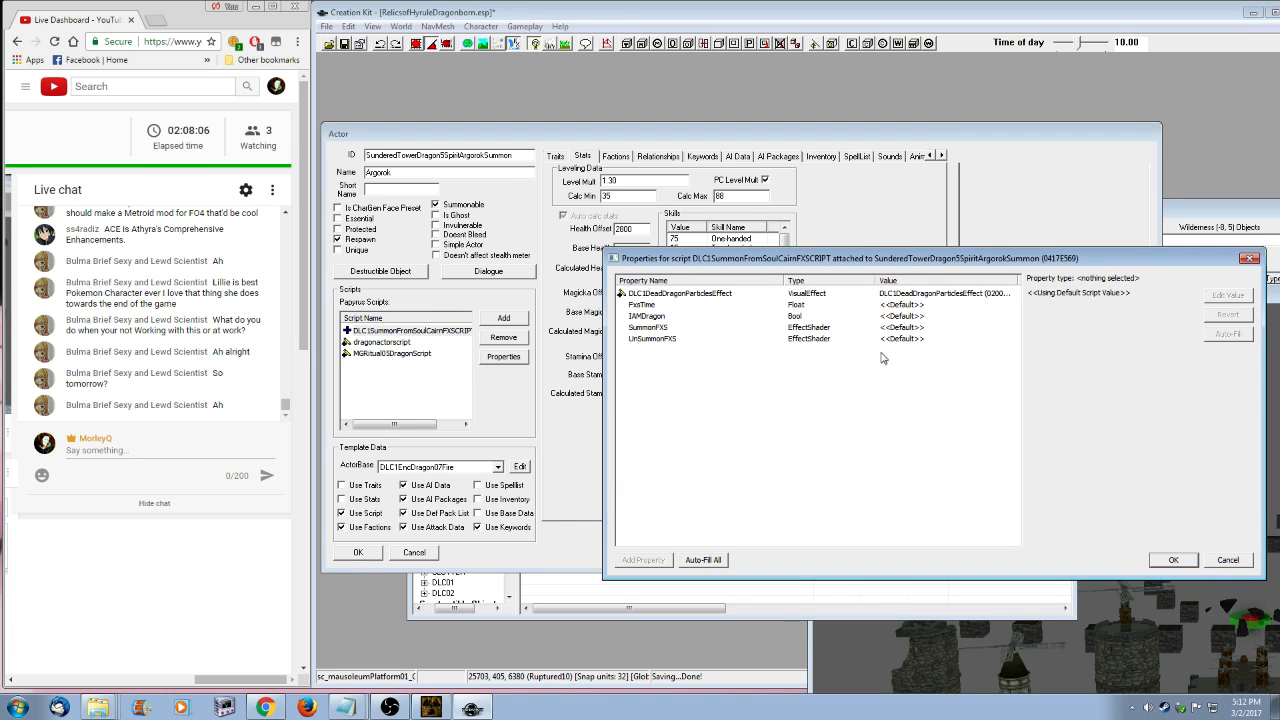
- Set the script's float time property to 5 and IAMDragon to TRUE, and open the SummonFXS property for editing
{"action": "left_click", "coordinate": [905, 305]}
{"action": "type", "text": "5"}
{"action": "left_click", "coordinate": [920, 316]}
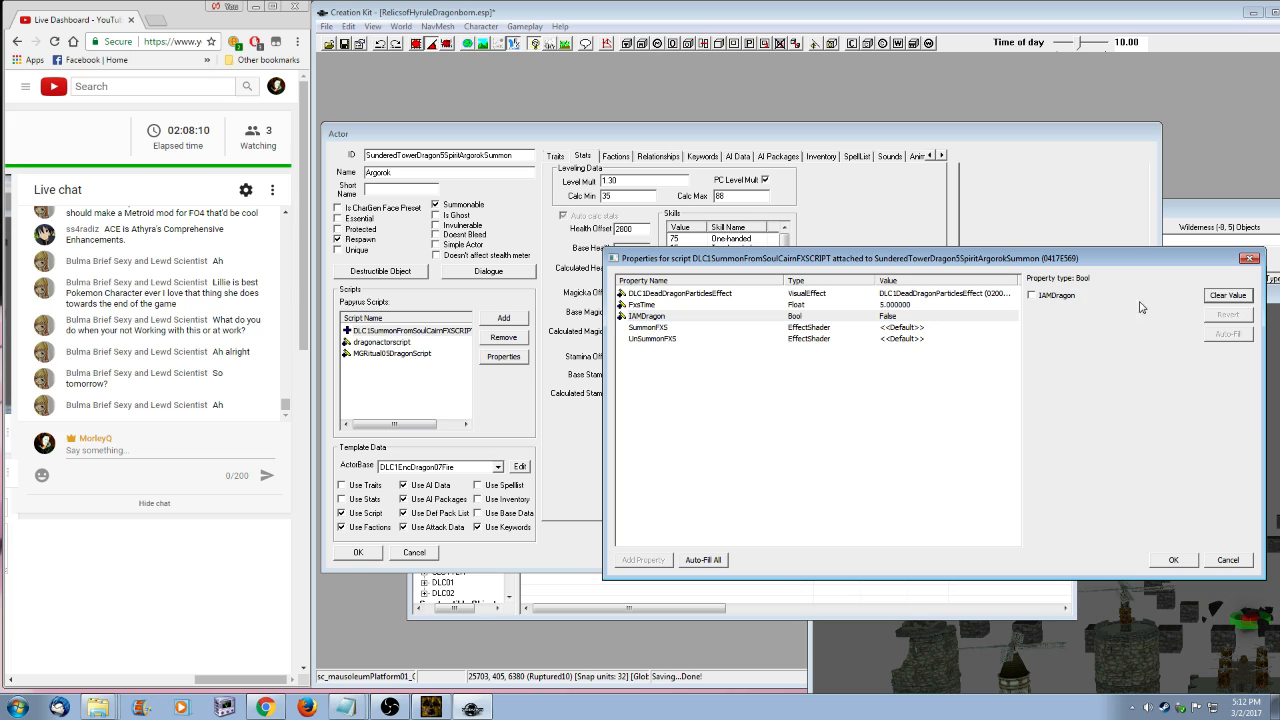
{"action": "left_click", "coordinate": [1080, 297]}
{"action": "left_click", "coordinate": [953, 327]}
{"action": "left_click", "coordinate": [1227, 296]}
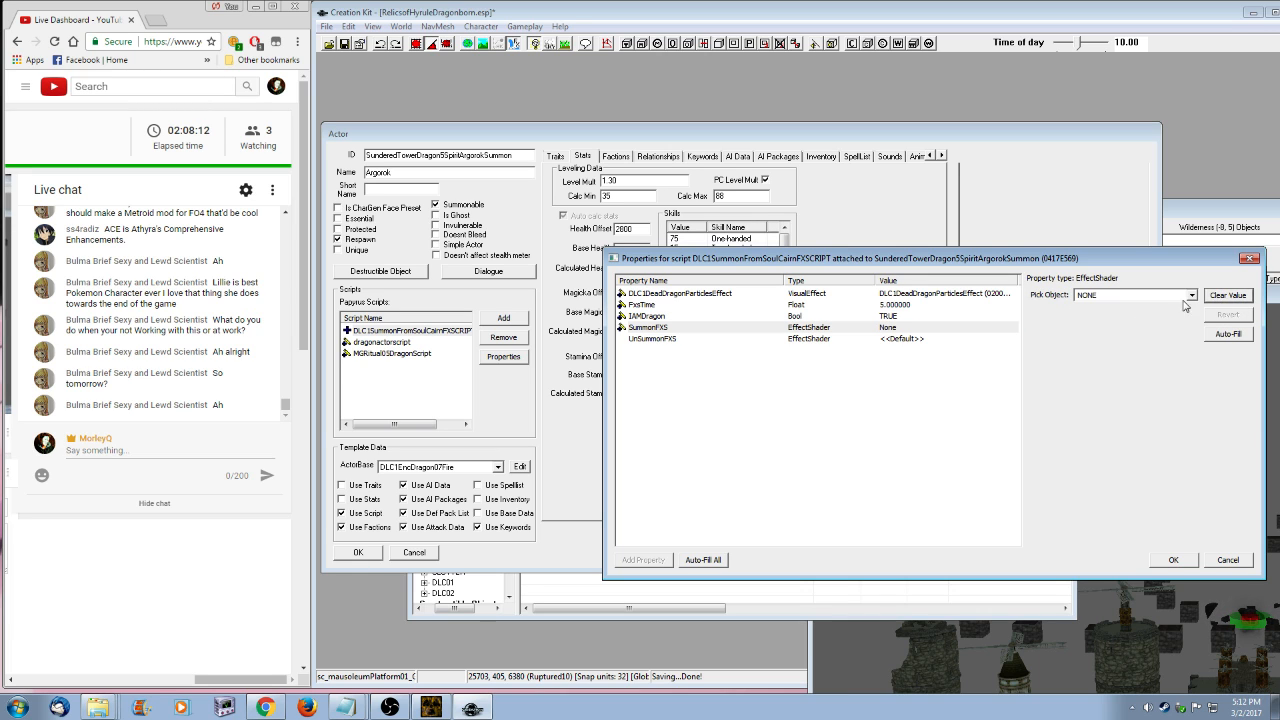
- Try to find the dragon summon shader among the DLC1 effect shaders offered for SummonFXS
{"action": "left_click", "coordinate": [1192, 296]}
{"action": "type", "text": "dlc1su"}
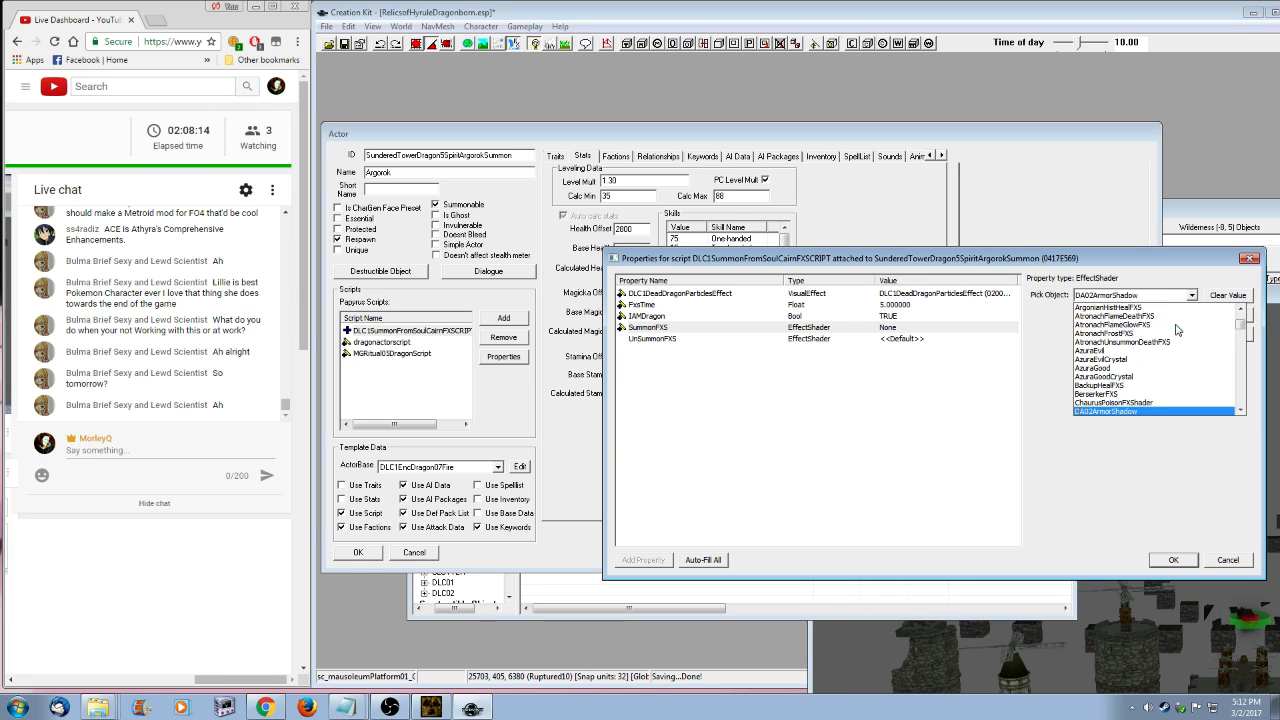
{"action": "key", "text": "Up"}
{"action": "key", "text": "Up"}
{"action": "key", "text": "Up"}
{"action": "key", "text": "Up"}
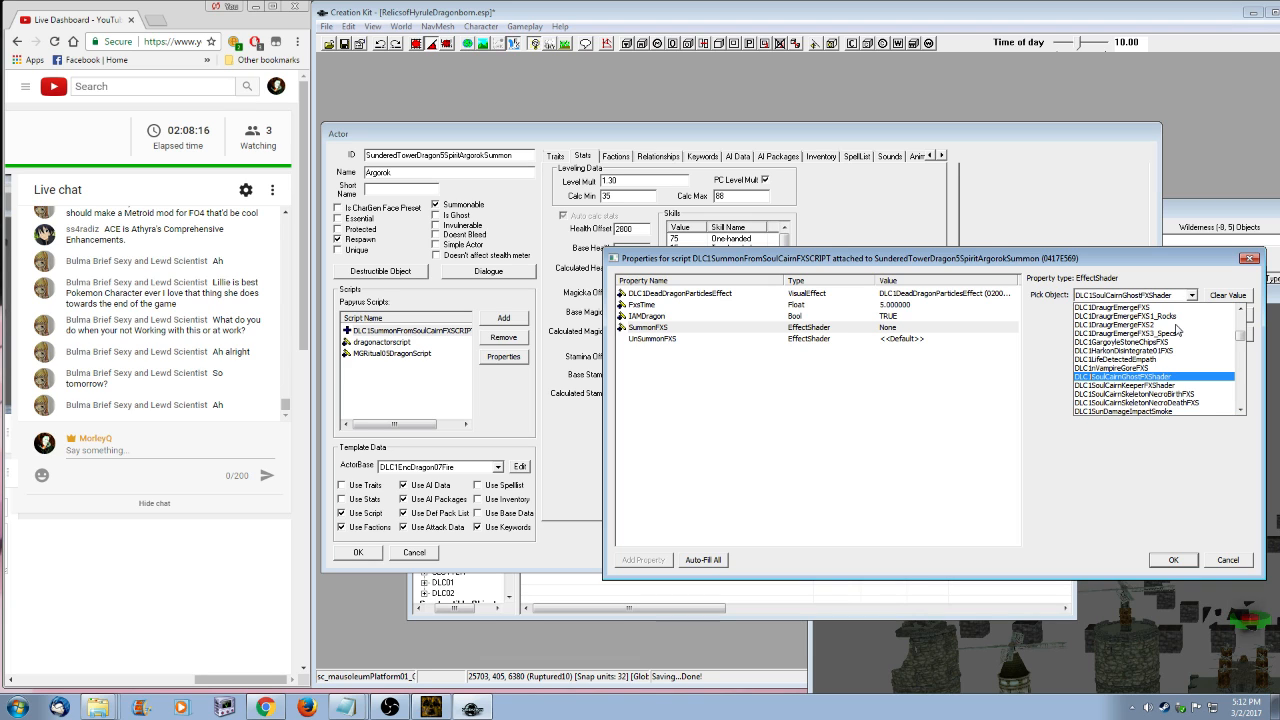
{"action": "key", "text": "Down"}
{"action": "key", "text": "Down"}
{"action": "key", "text": "Down"}
{"action": "key", "text": "Down"}
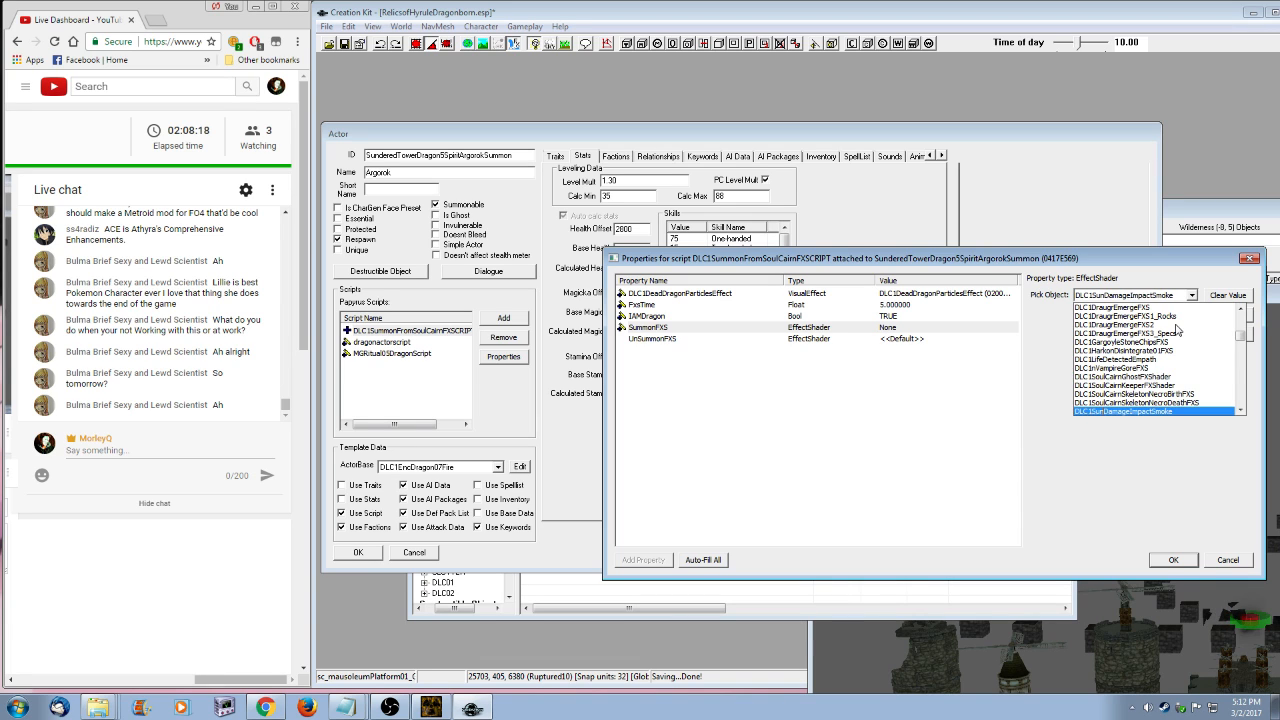
{"action": "key", "text": "Up"}
{"action": "key", "text": "Up"}
{"action": "key", "text": "Up"}
{"action": "key", "text": "Up"}
{"action": "type", "text": "d"}
{"action": "type", "text": "sh"}
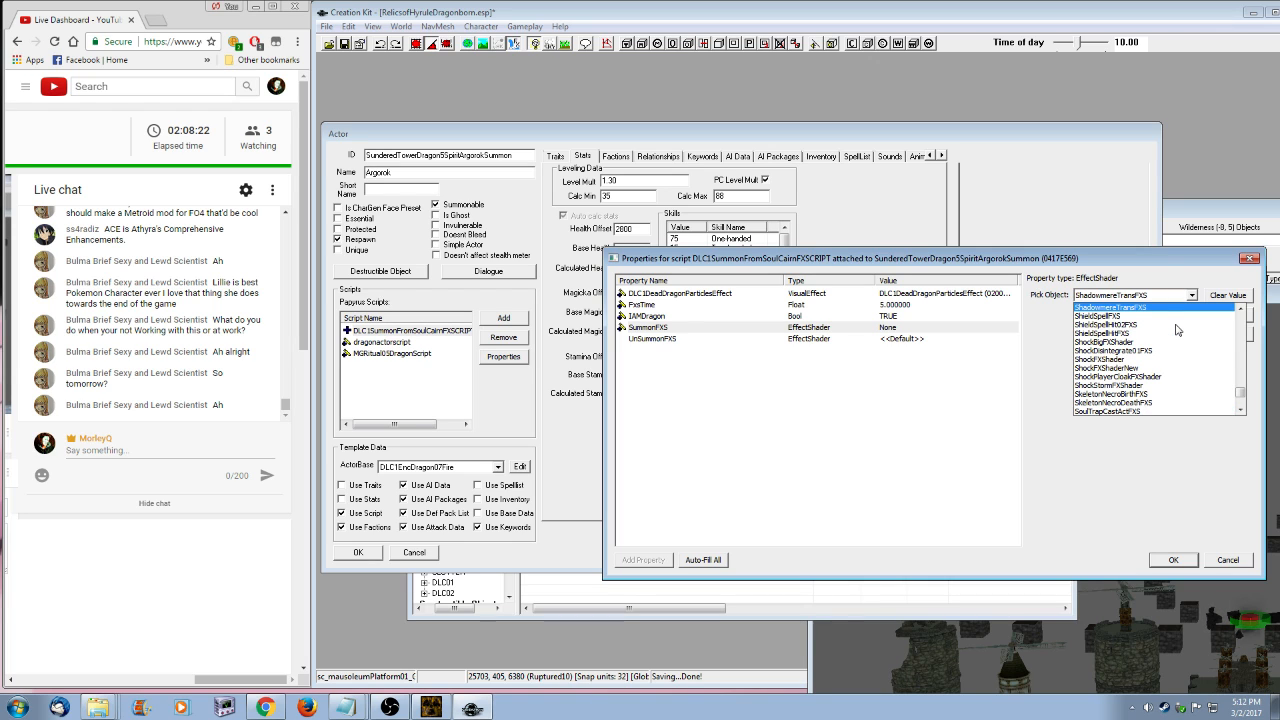
{"action": "type", "text": "dl"}
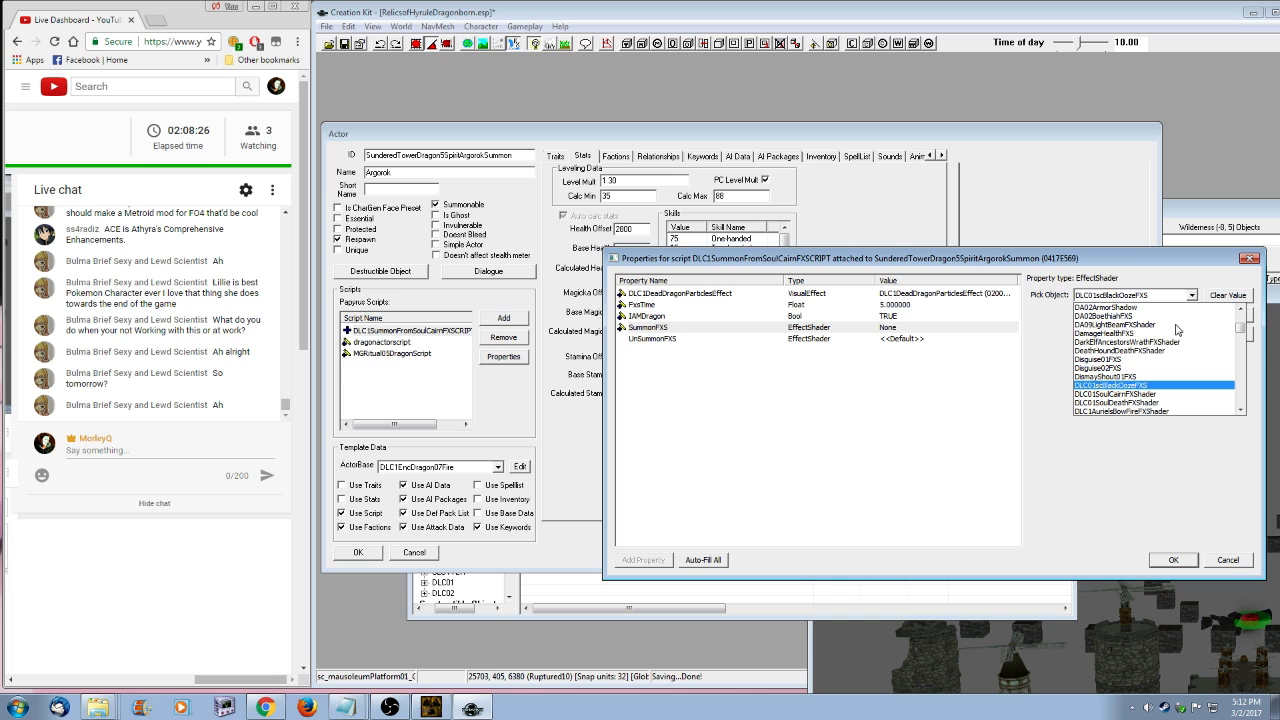
{"action": "left_click", "coordinate": [1210, 298]}
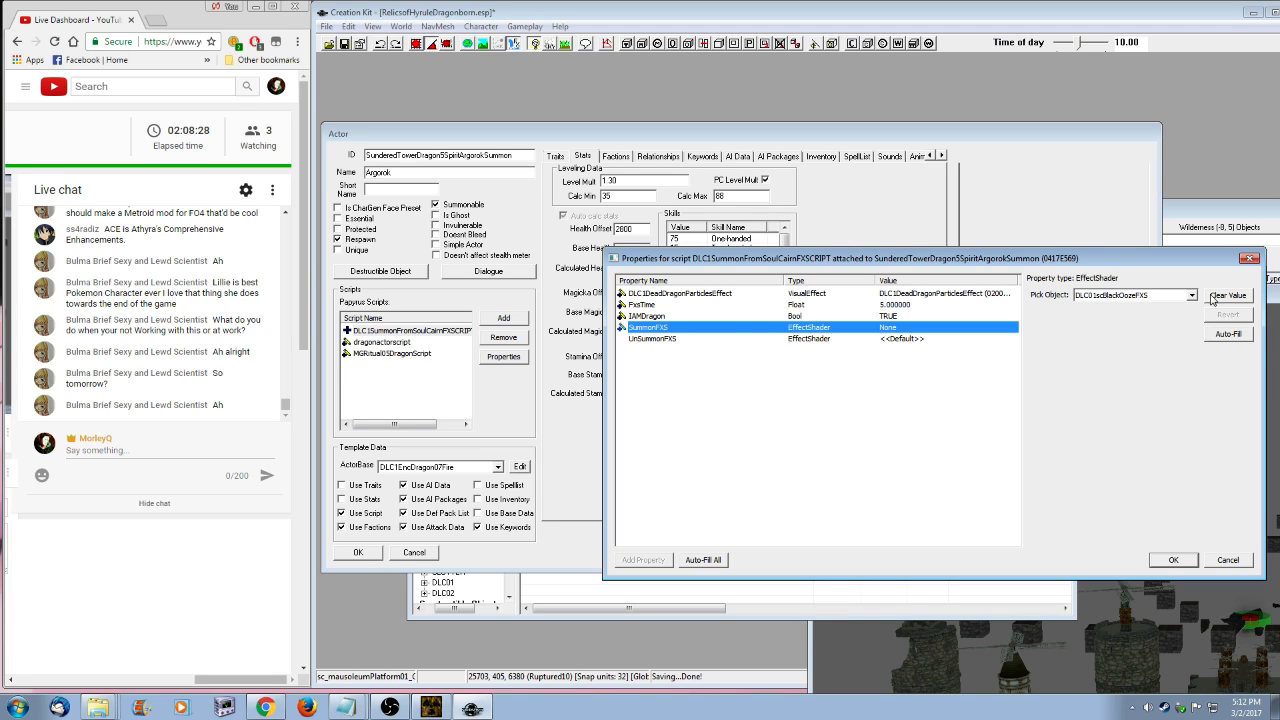
- Set the SummonFXS property to the DLC1DragonSummonFXS effect shader
{"action": "left_click", "coordinate": [1192, 296]}
{"action": "type", "text": "dlc1dragonSummonFXS"}
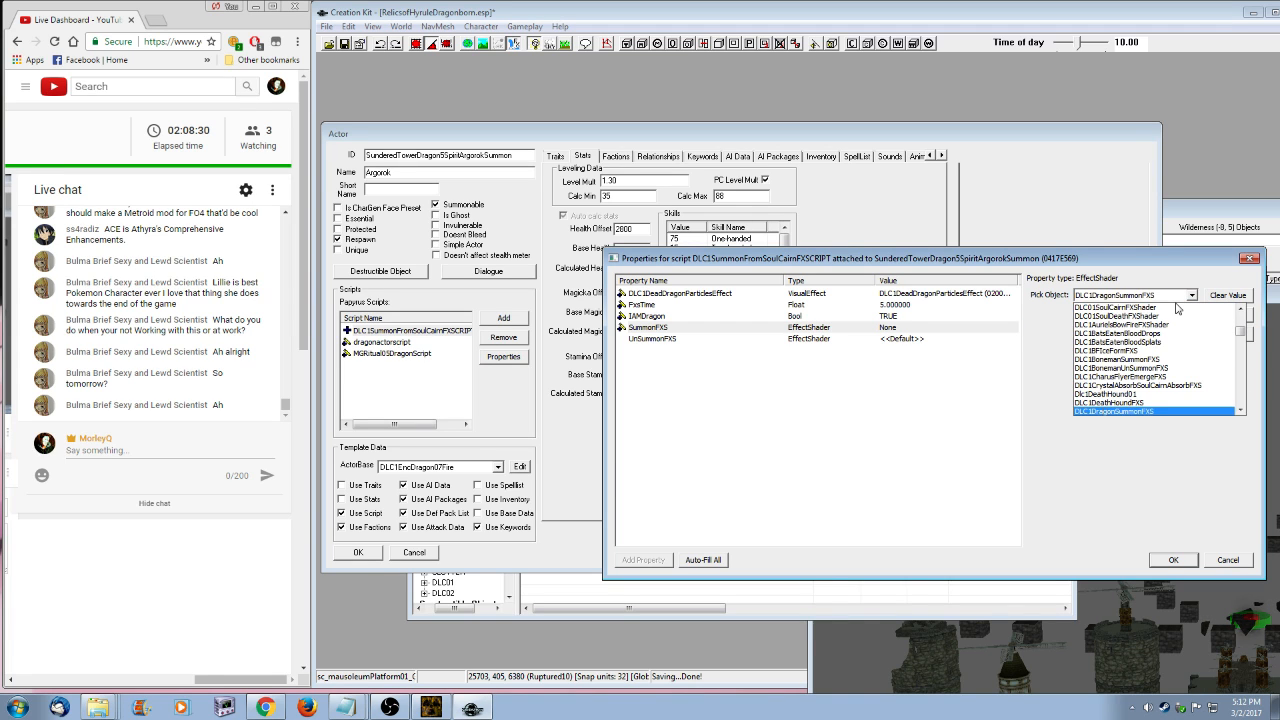
{"action": "left_click", "coordinate": [1125, 412]}
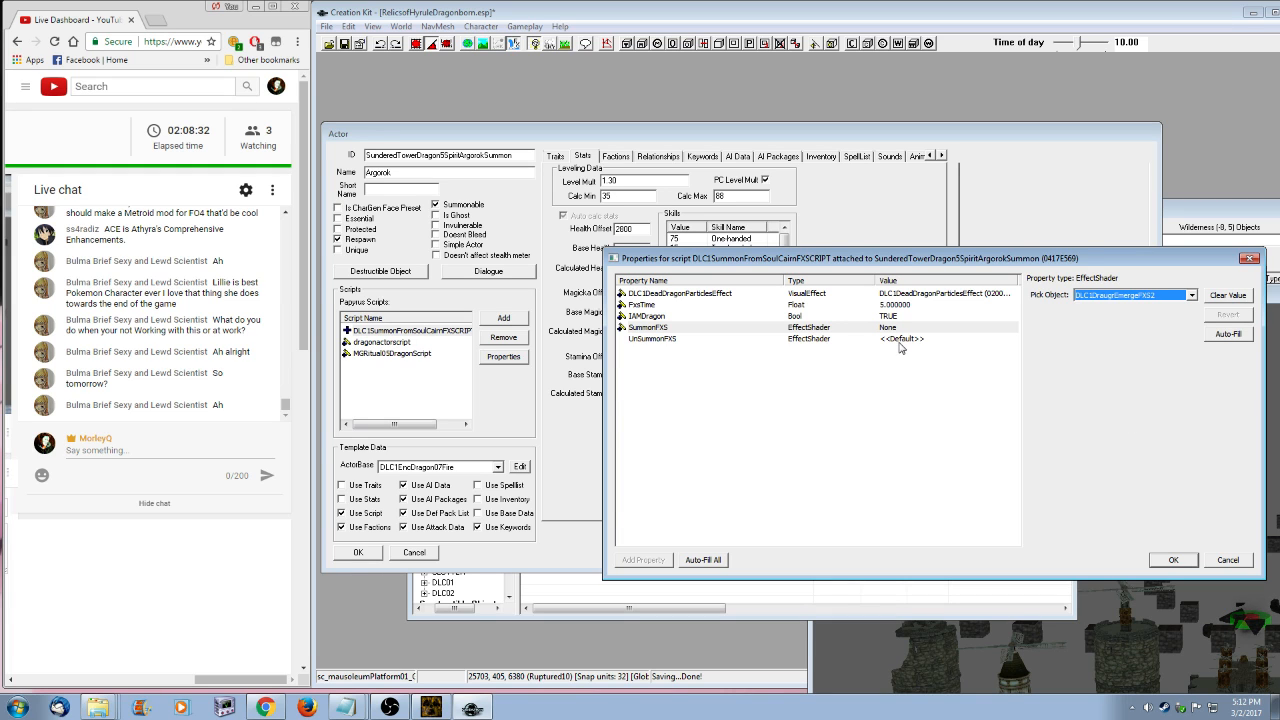
{"action": "left_click", "coordinate": [1192, 296]}
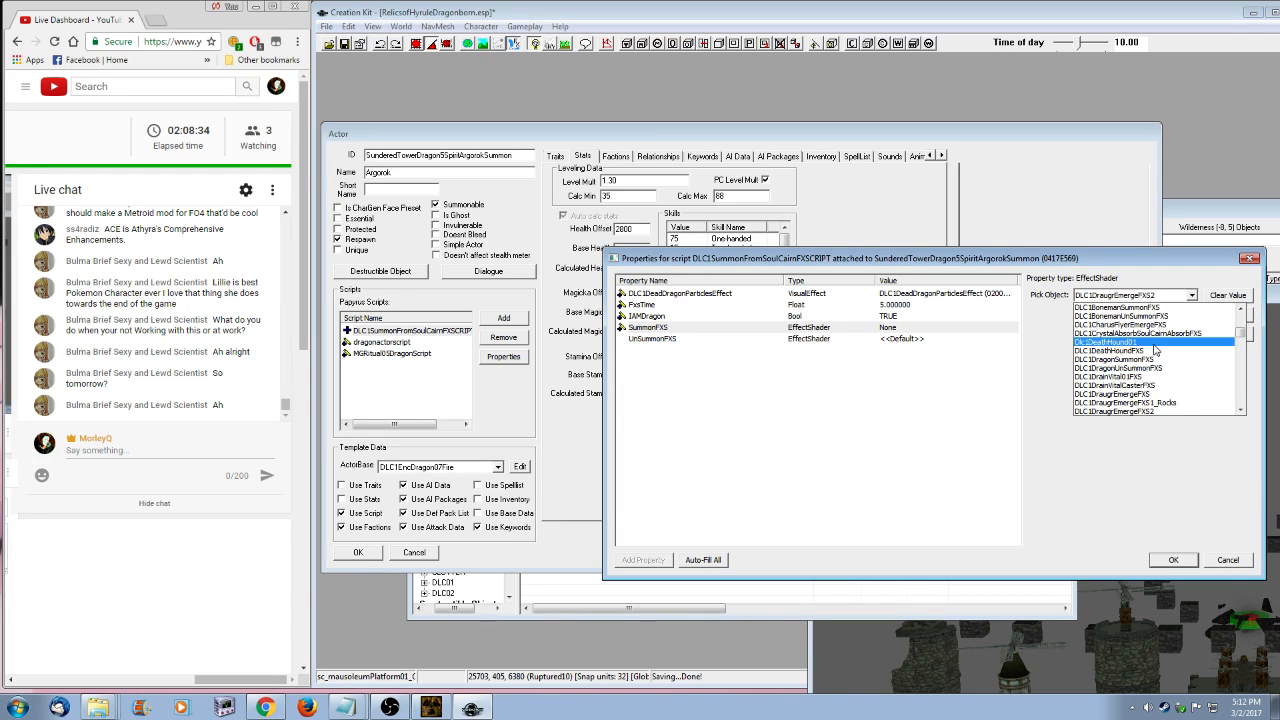
{"action": "left_click", "coordinate": [1151, 363]}
{"action": "left_click", "coordinate": [900, 352]}
- Set the UnSummonFXS property to DLC1DragonUnSummonFXS, and accept the script properties and the Argorok summon actor
{"action": "left_click", "coordinate": [911, 340]}
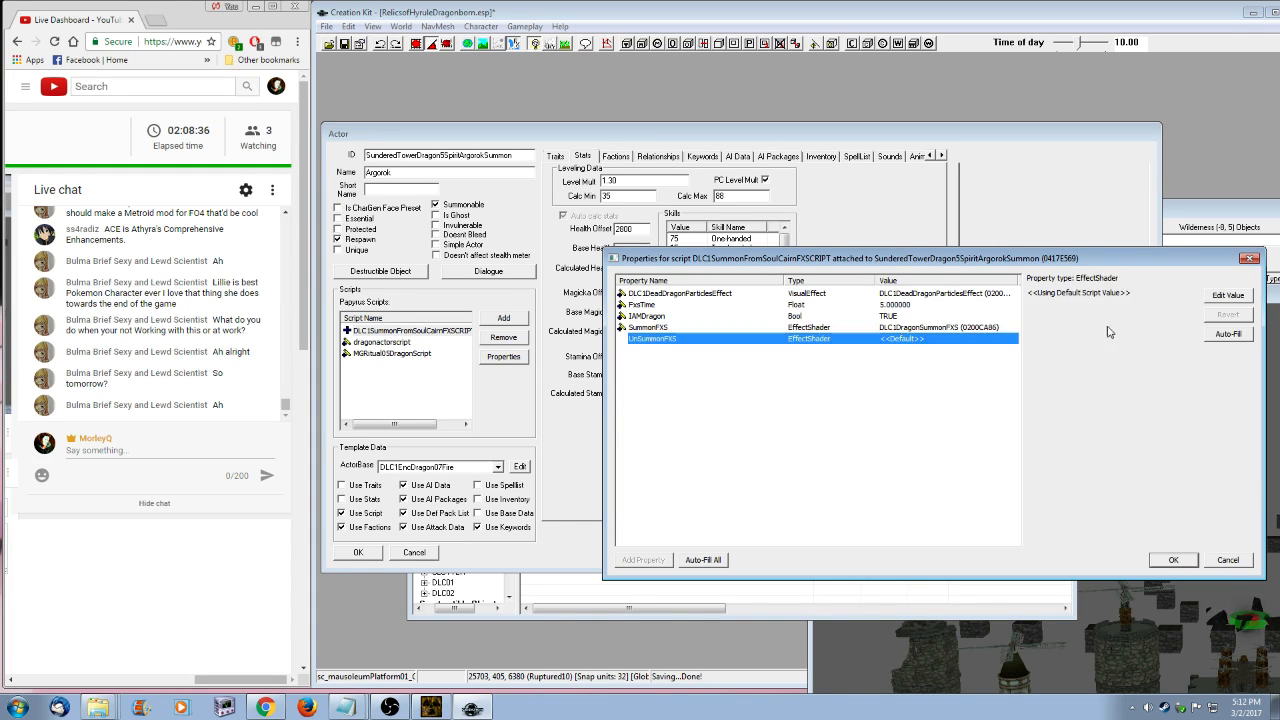
{"action": "left_click", "coordinate": [1192, 296]}
{"action": "type", "text": "dlc1dr"}
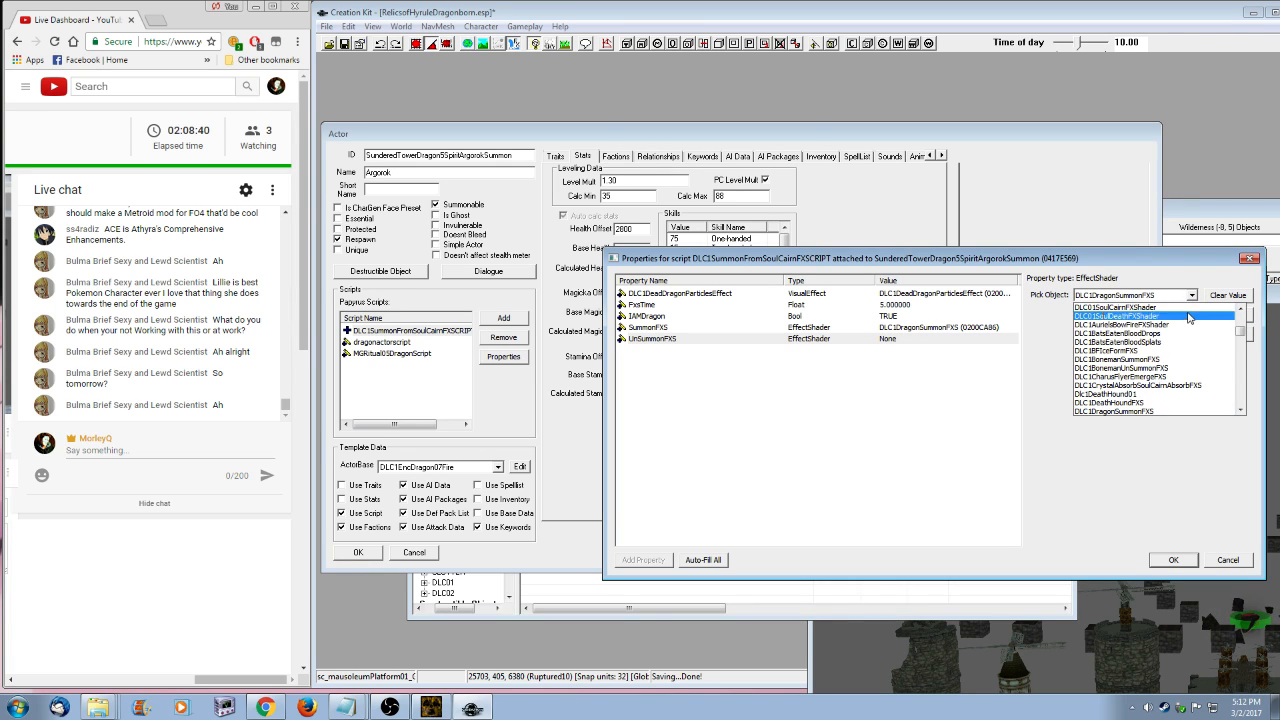
{"action": "scroll", "coordinate": [1182, 342], "scroll_direction": "down", "scroll_amount": 1}
{"action": "left_click", "coordinate": [1150, 395]}
{"action": "left_click", "coordinate": [962, 441]}
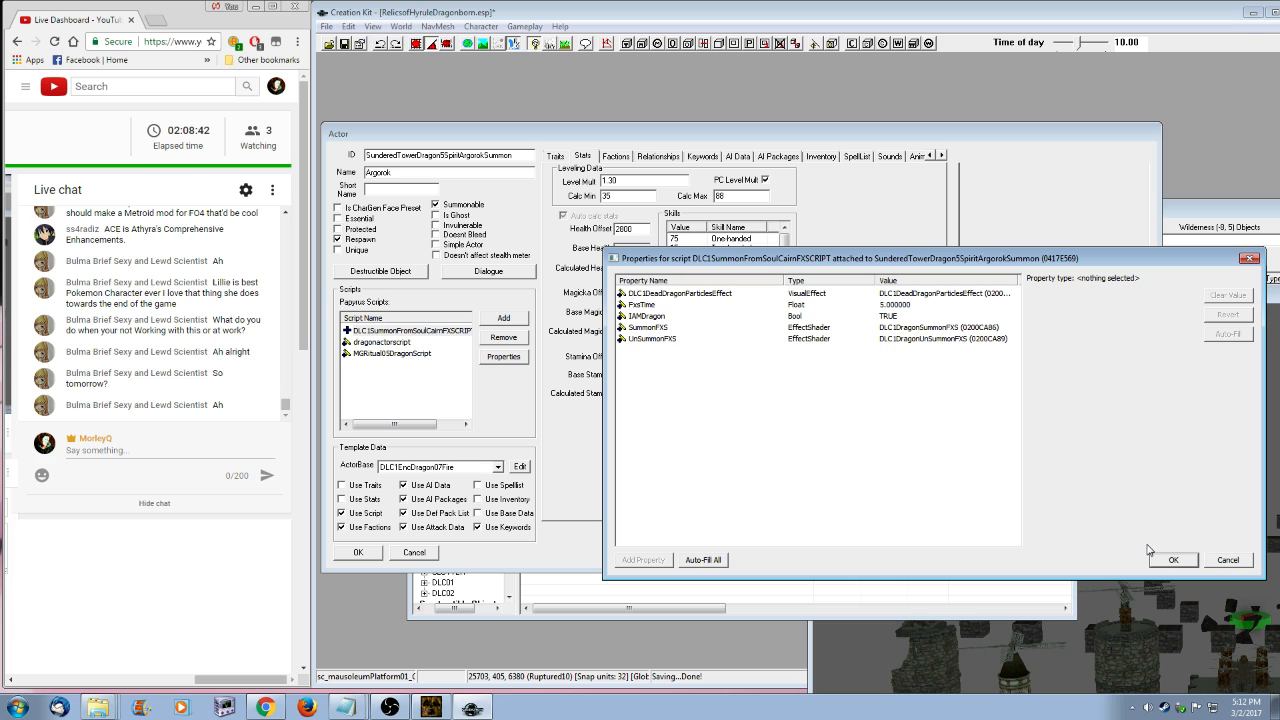
{"action": "left_click", "coordinate": [1173, 559]}
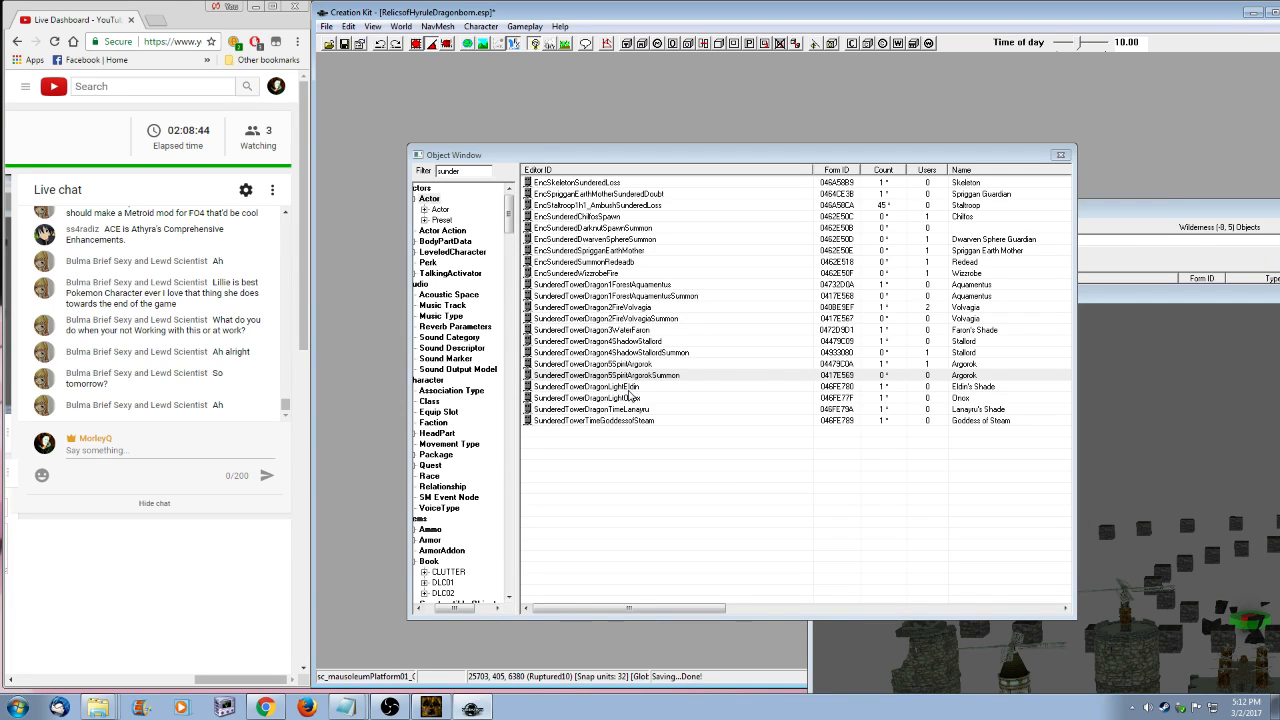
- Open the Stallord summon actor, attach the DLC1SummonFromSoulCairnFXSCRIPT script, and open the script's properties
{"action": "right_click", "coordinate": [676, 353]}
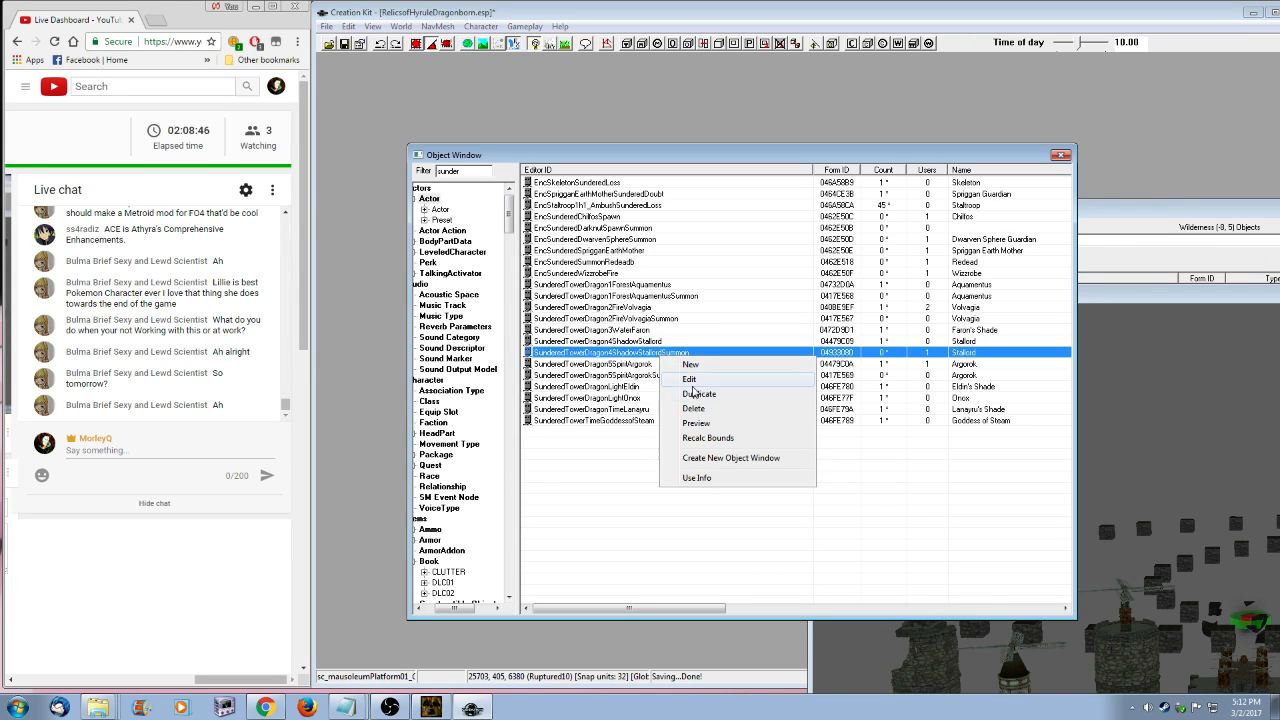
{"action": "left_click", "coordinate": [690, 385]}
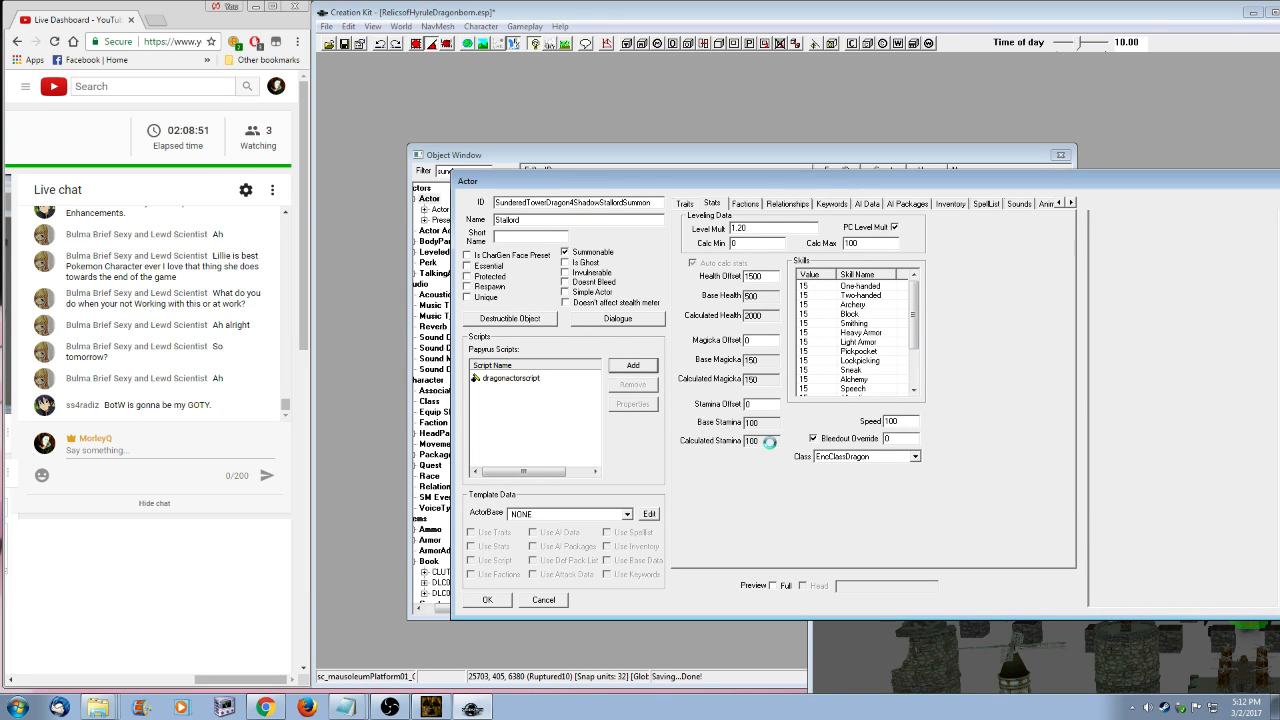
{"action": "left_click", "coordinate": [584, 382]}
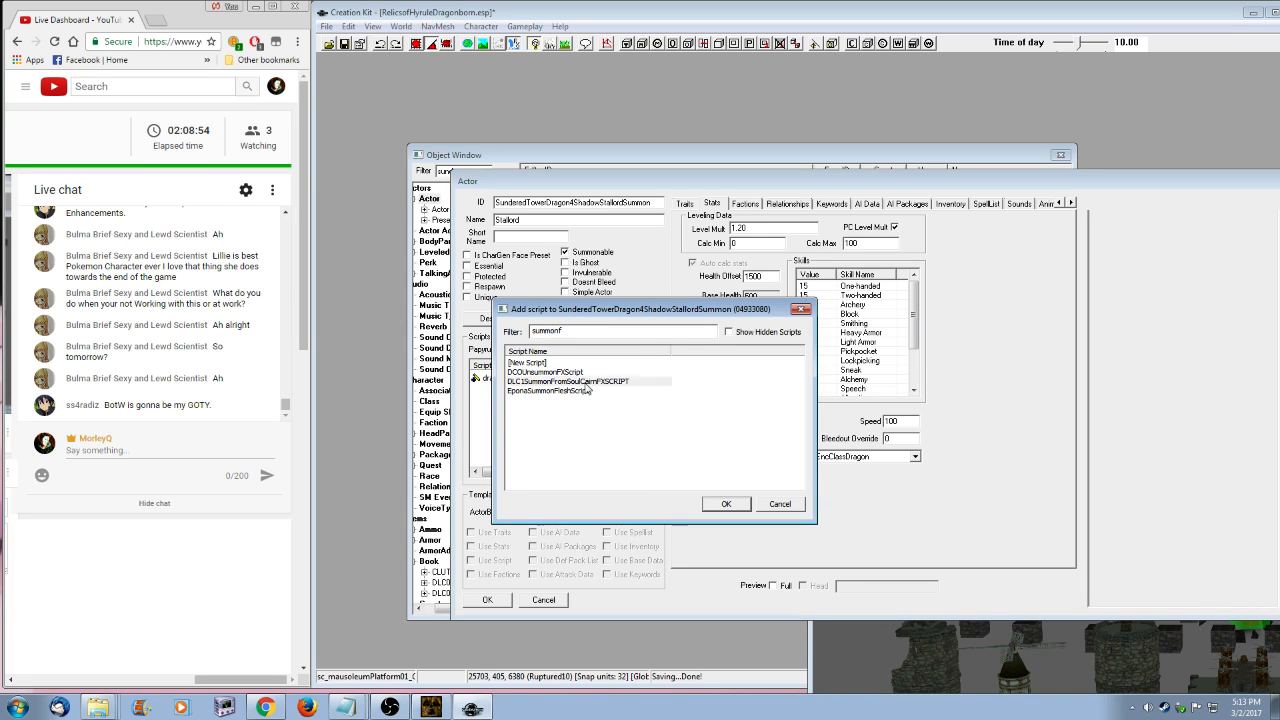
{"action": "left_click", "coordinate": [724, 504]}
{"action": "double_click", "coordinate": [566, 379]}
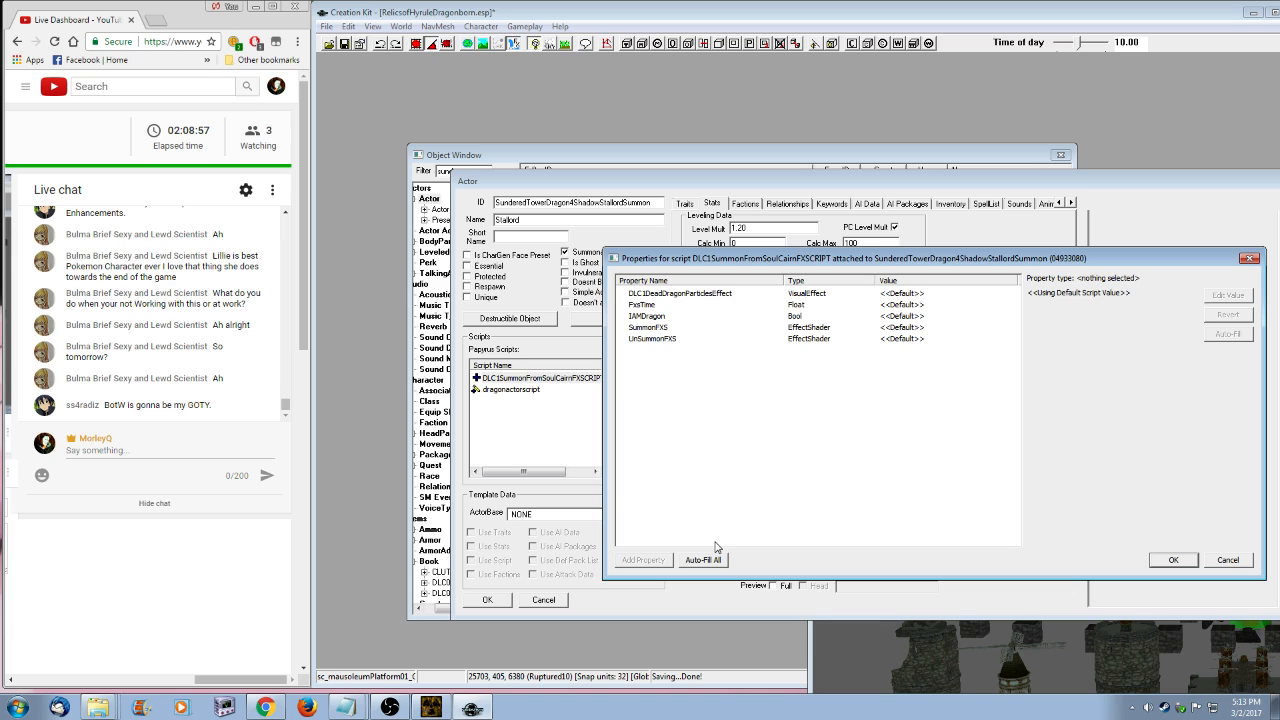
- Auto-fill the script properties, set IAMDragon to TRUE, and set the float time property to 5
{"action": "left_click", "coordinate": [710, 558]}
{"action": "left_click", "coordinate": [895, 317]}
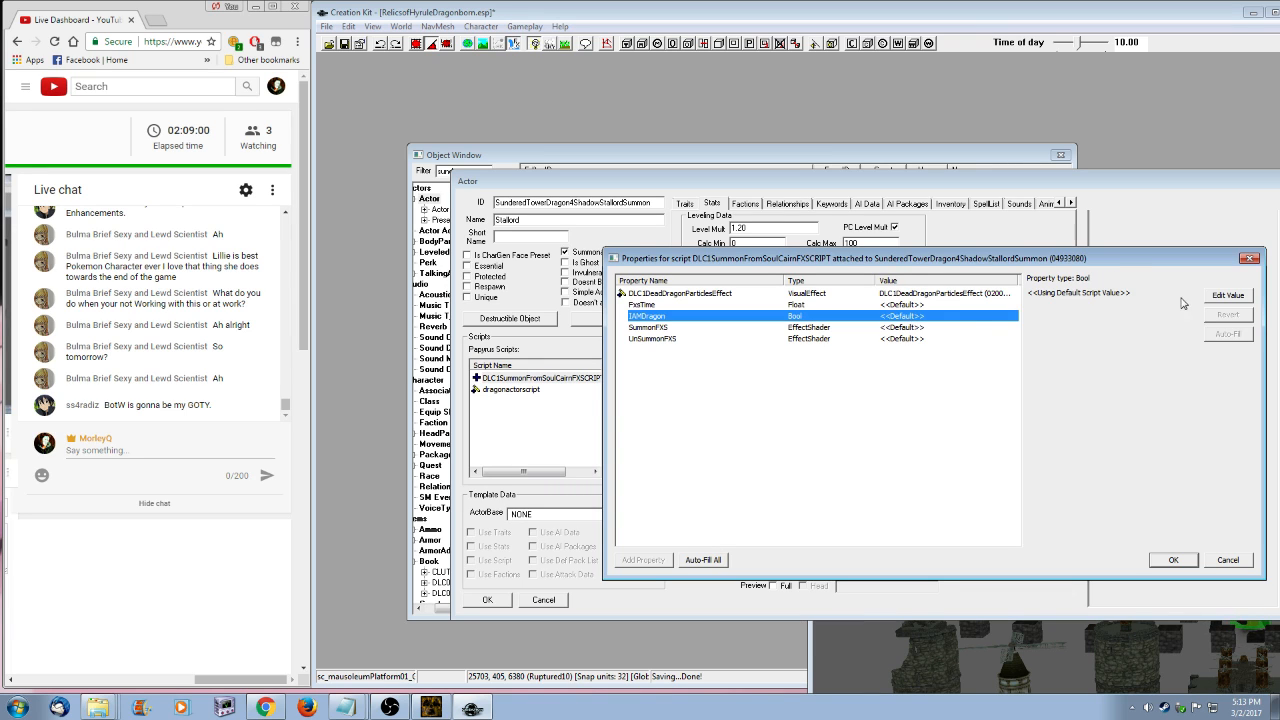
{"action": "left_click", "coordinate": [1218, 300]}
{"action": "left_click", "coordinate": [1072, 300]}
{"action": "left_click", "coordinate": [900, 306]}
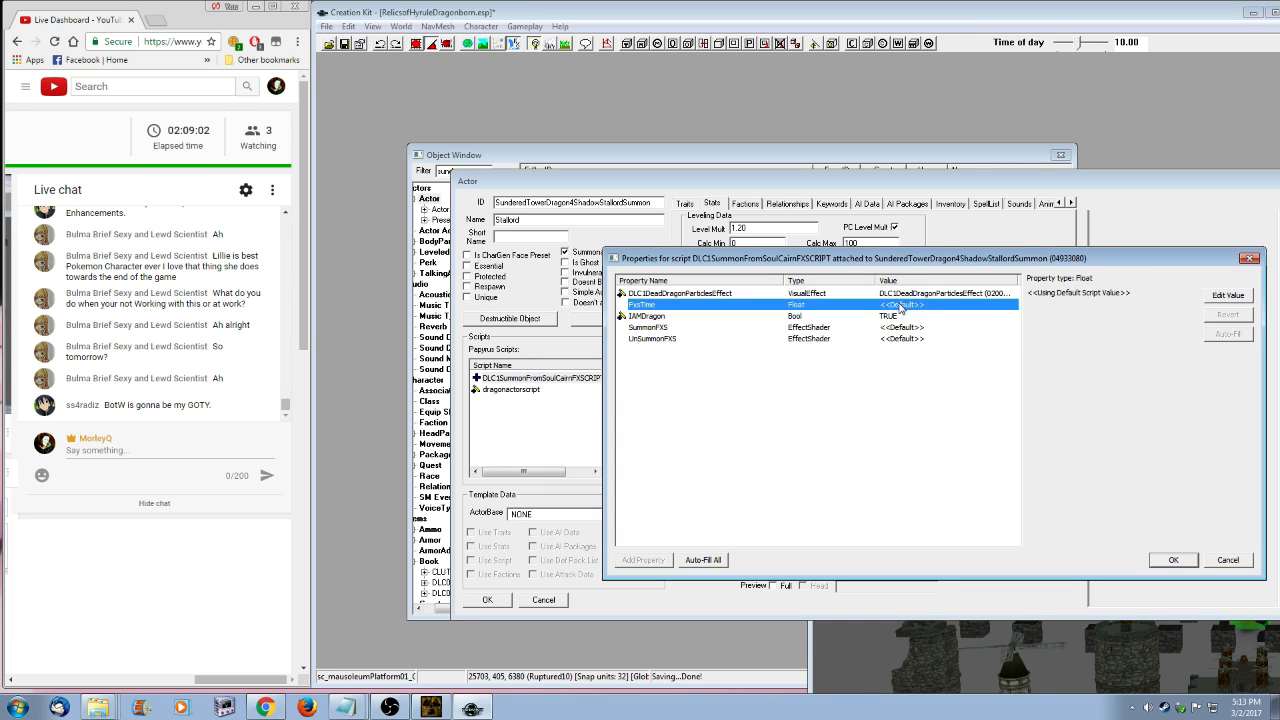
{"action": "left_click", "coordinate": [1224, 295]}
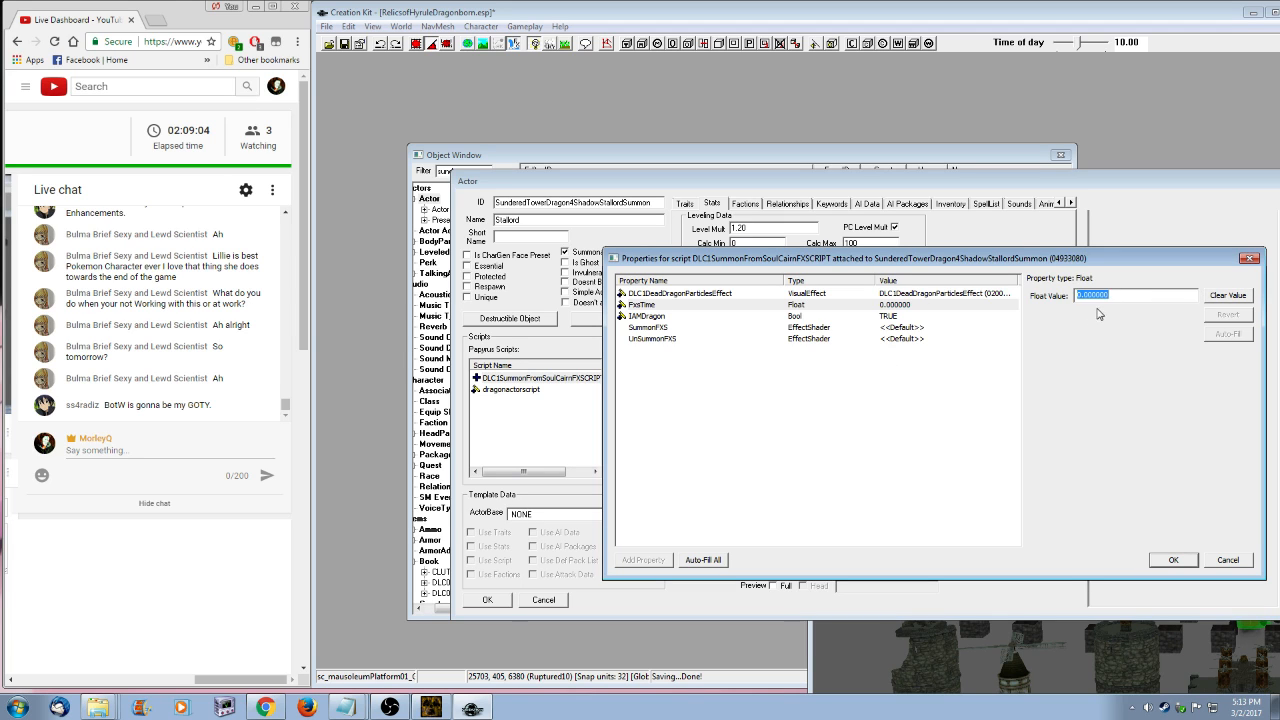
{"action": "type", "text": "5"}
- Set the Stallord script's SummonFXS property to the DLC1DragonSummonFXS effect shader
{"action": "left_click", "coordinate": [899, 340]}
{"action": "left_click", "coordinate": [897, 327]}
{"action": "left_click", "coordinate": [1224, 295]}
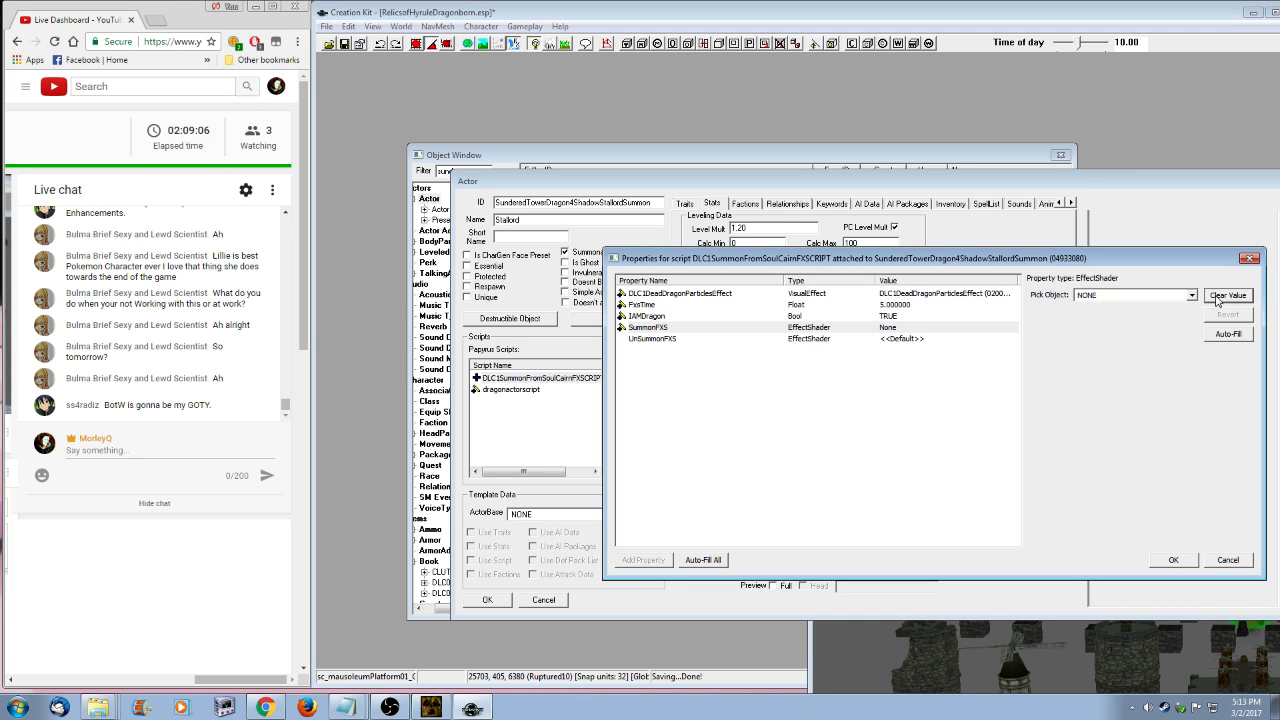
{"action": "left_click", "coordinate": [1190, 295]}
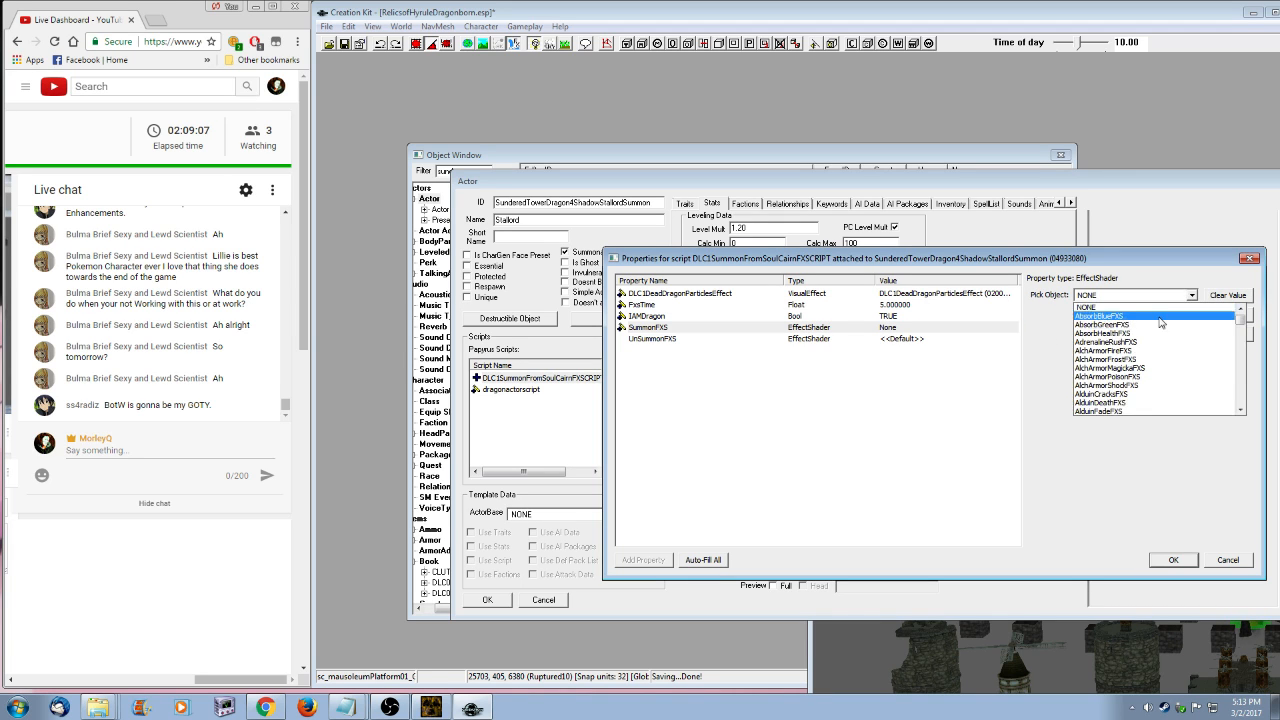
{"action": "type", "text": "dlc1dr"}
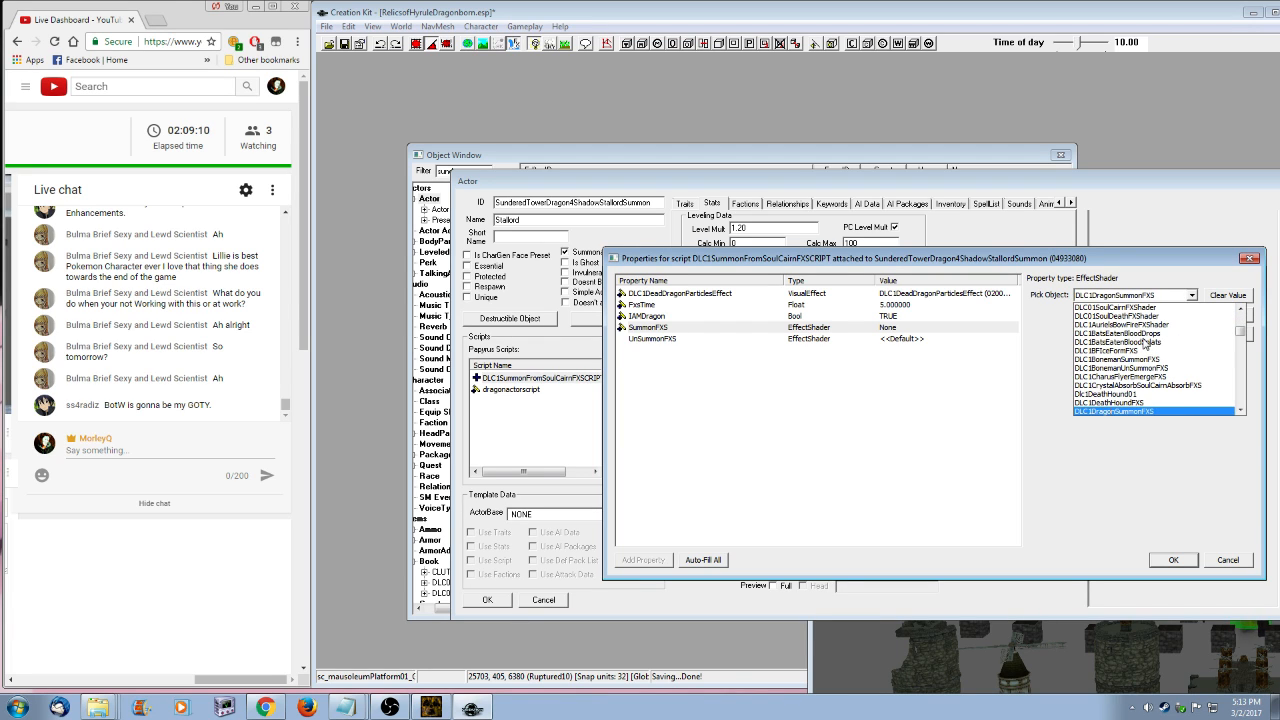
{"action": "left_click", "coordinate": [1124, 411]}
- Set UnSummonFXS to DLC1DragonUnSummonFXS, and accept the script properties and the Stallord summon actor
{"action": "left_click", "coordinate": [921, 343]}
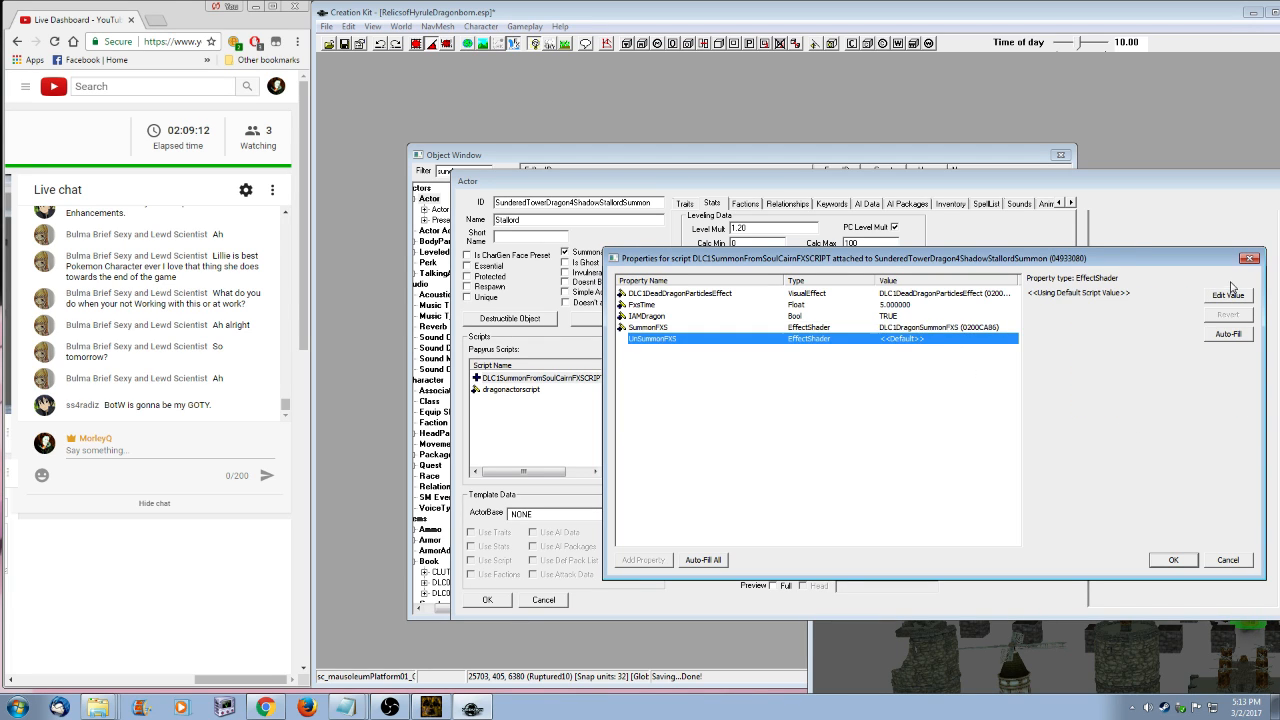
{"action": "left_click", "coordinate": [1229, 297]}
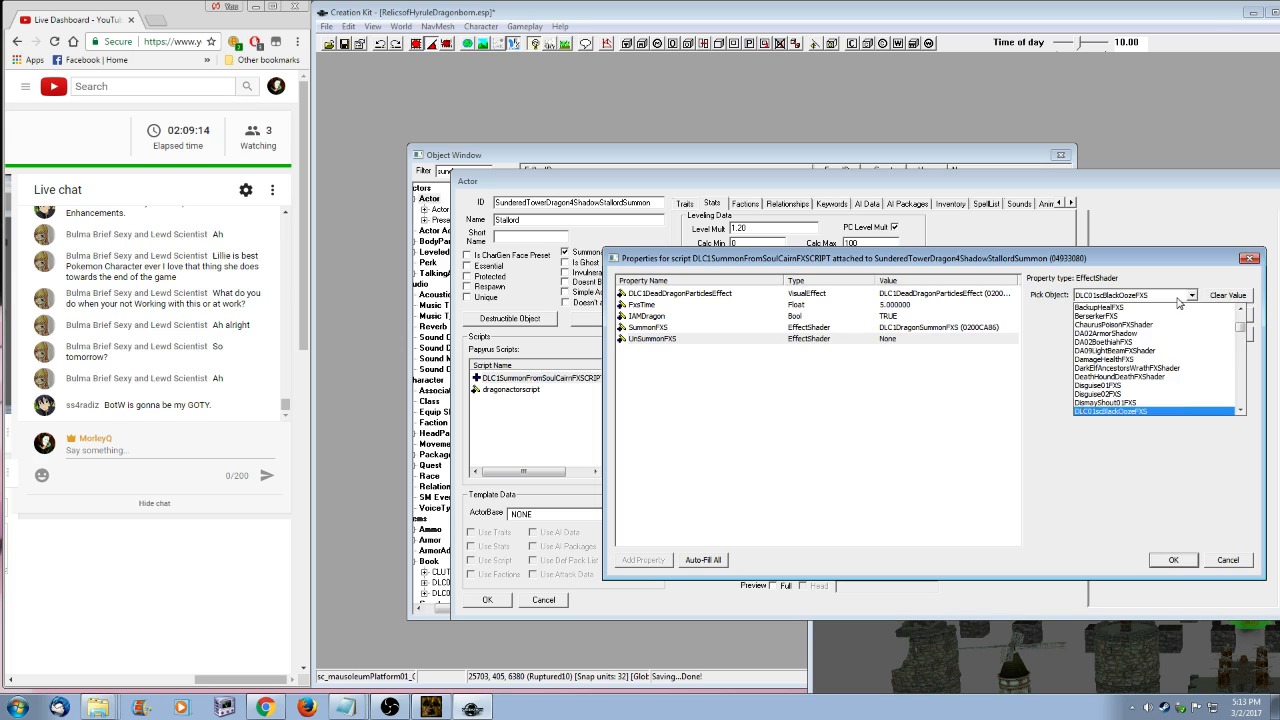
{"action": "type", "text": "1dr"}
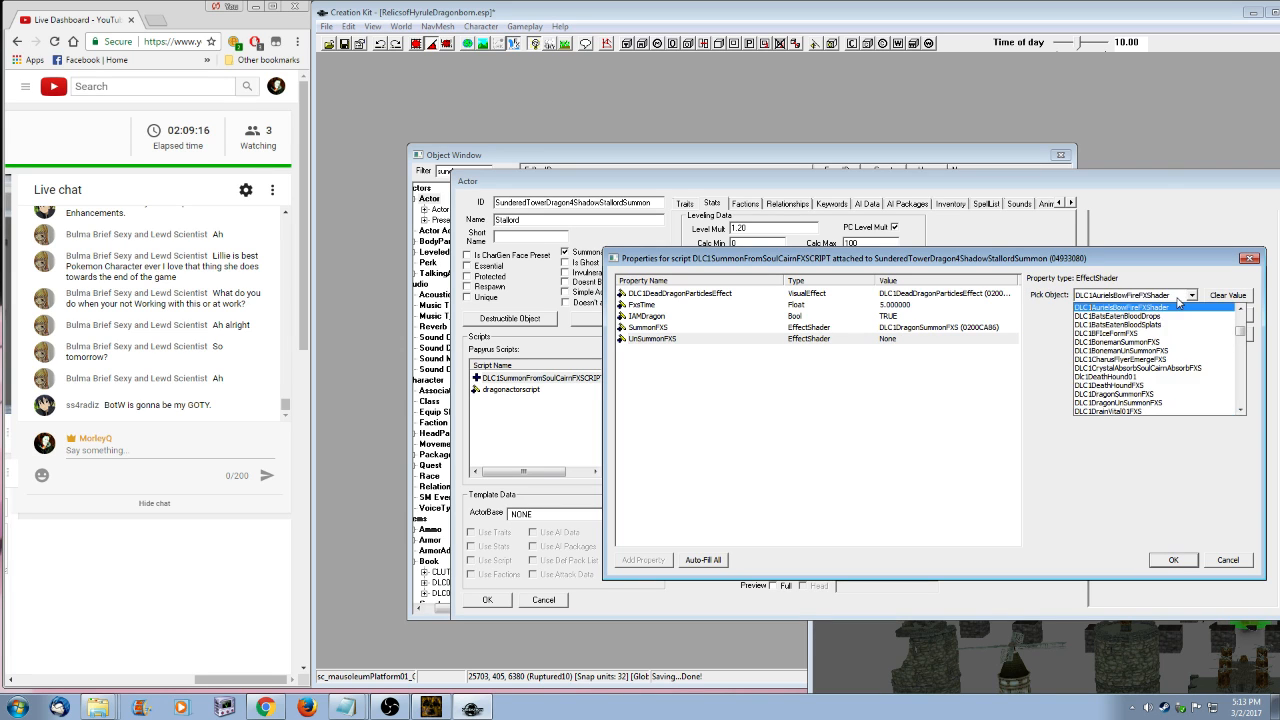
{"action": "left_click", "coordinate": [1162, 403]}
{"action": "left_click", "coordinate": [893, 434]}
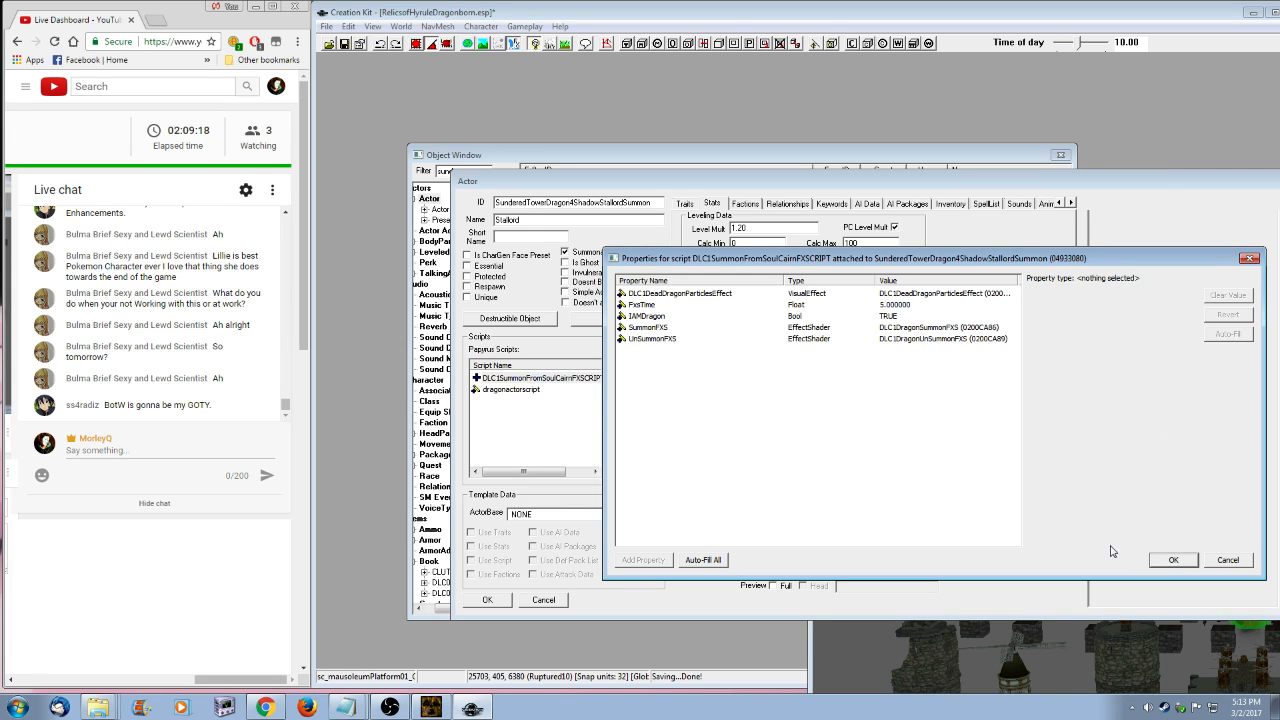
{"action": "left_click", "coordinate": [1170, 560]}
{"action": "left_click", "coordinate": [487, 600]}
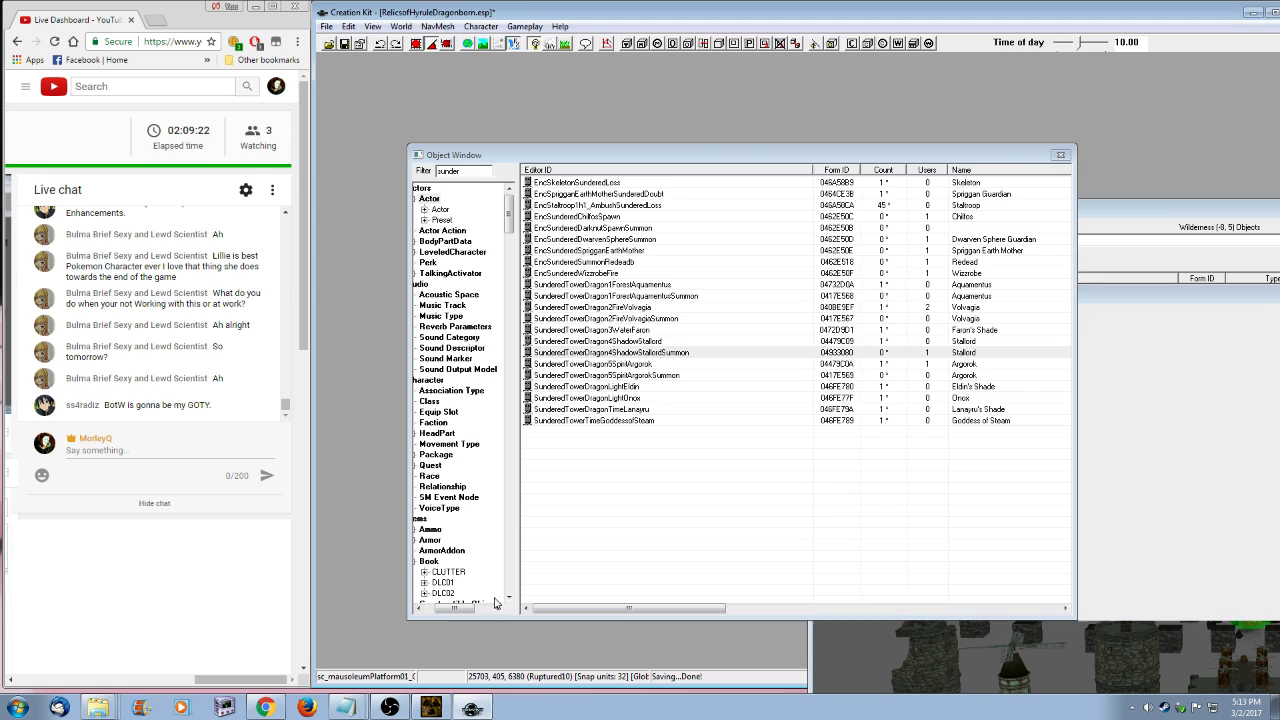
- Open the Aquamentus summon actor and attach the DLC1SummonFromSoulCairnFXSCRIPT script to it
{"action": "right_click", "coordinate": [666, 298]}
{"action": "left_click", "coordinate": [788, 484]}
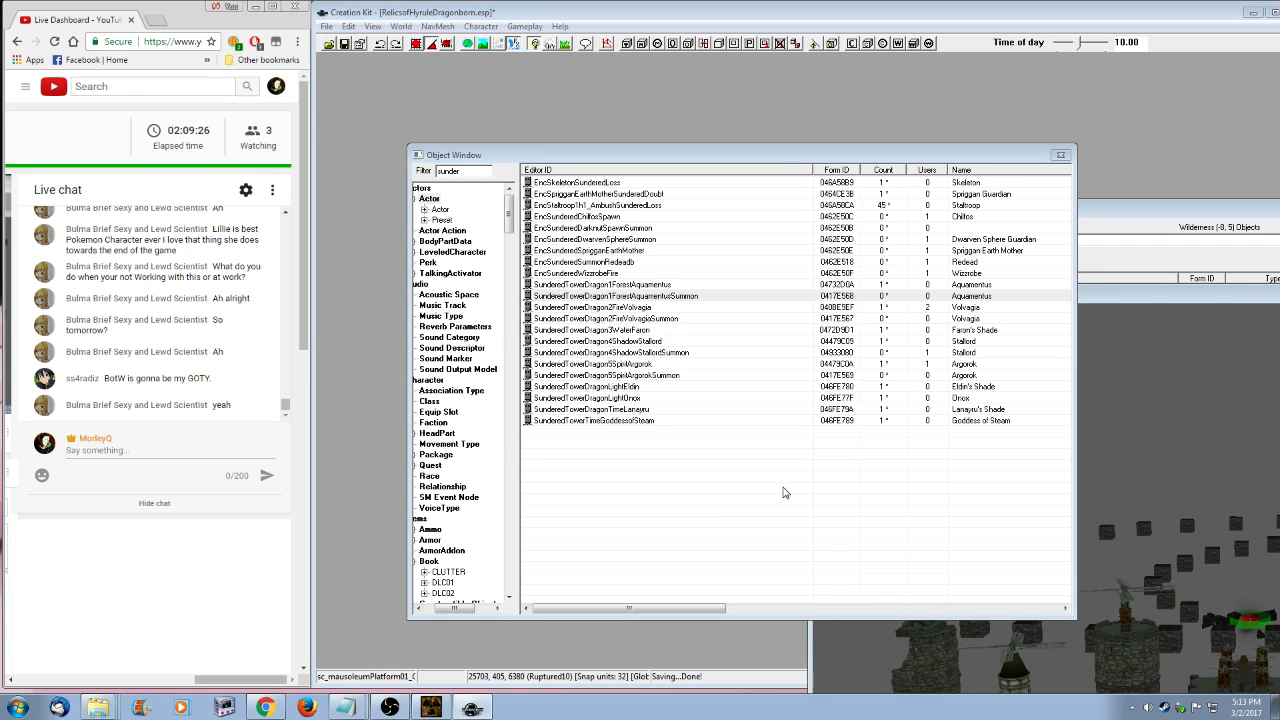
{"action": "key", "text": "Return"}
{"action": "left_click_drag", "start_coordinate": [549, 142], "coordinate": [681, 168]}
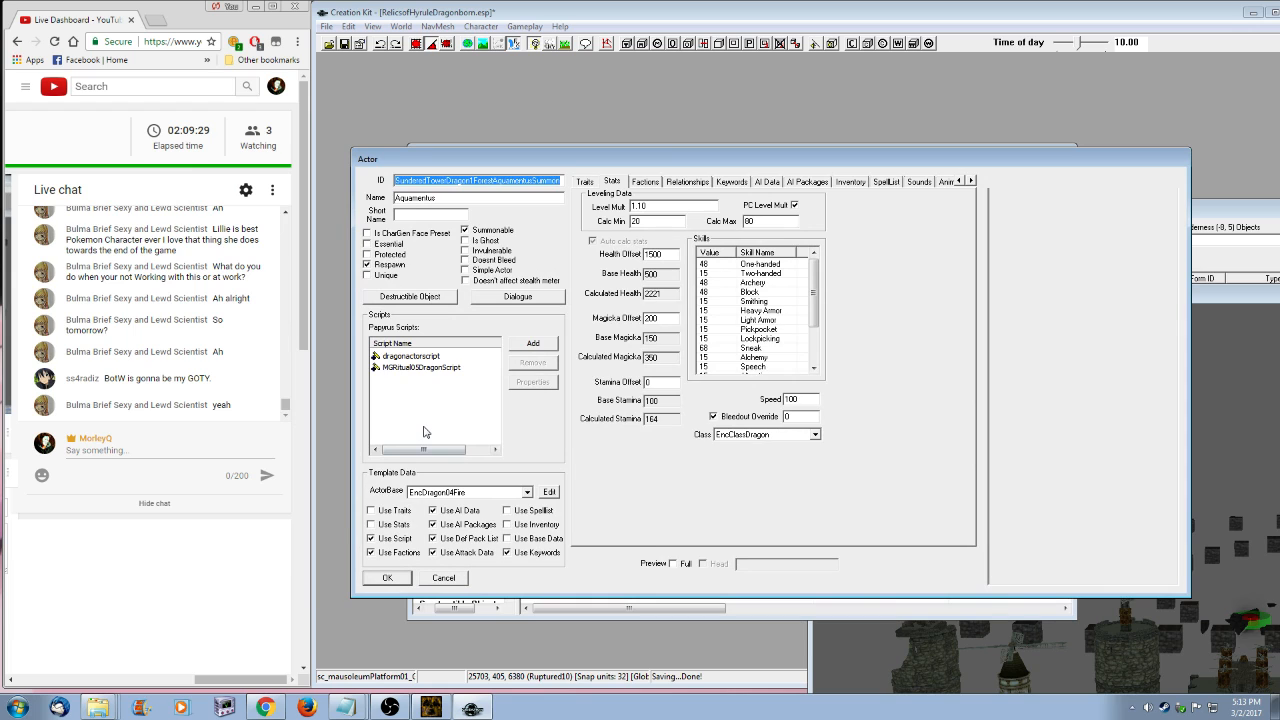
{"action": "left_click", "coordinate": [533, 343]}
{"action": "type", "text": "dlc1dr"}
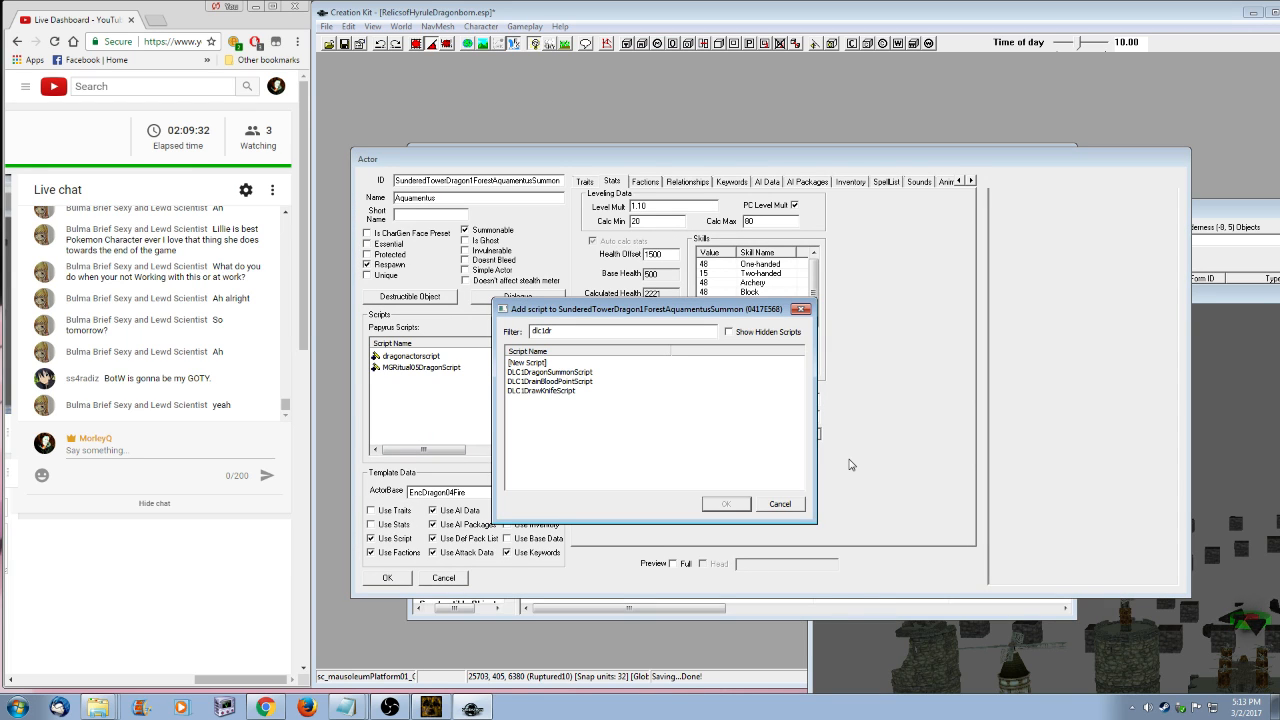
{"action": "key", "text": "BackSpace"}
{"action": "key", "text": "BackSpace"}
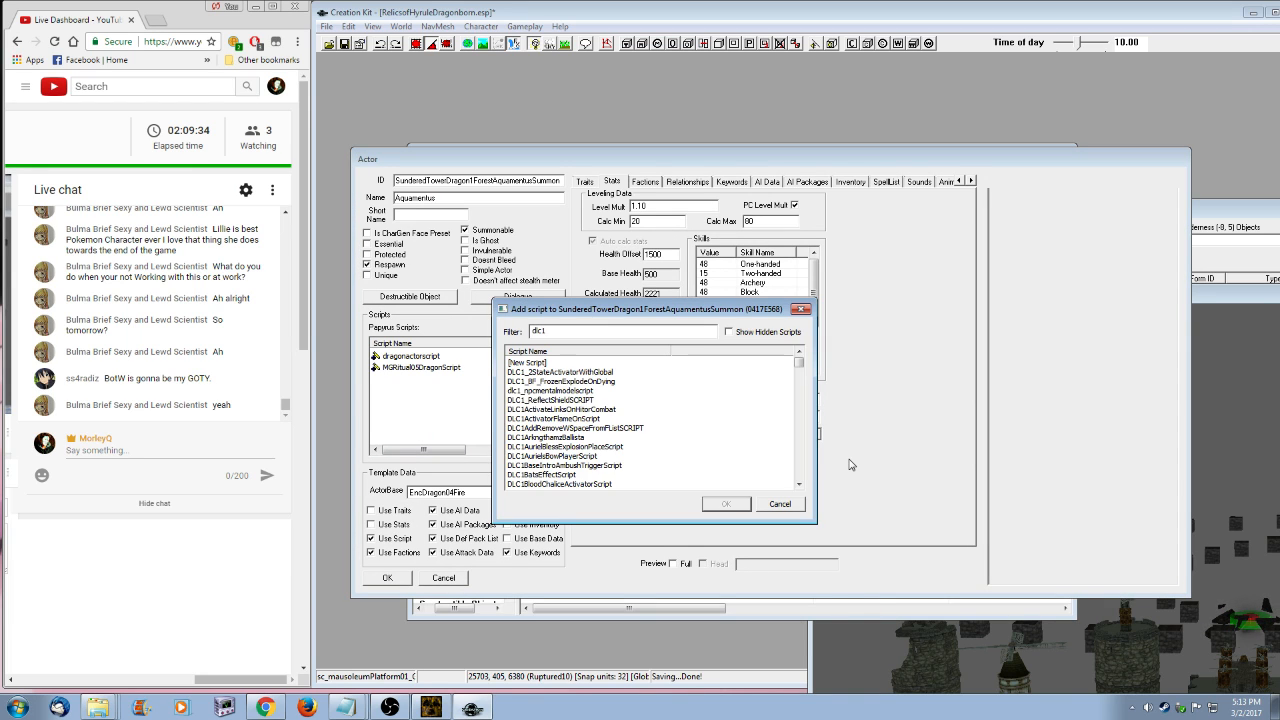
{"action": "type", "text": "su"}
{"action": "key", "text": "BackSpace"}
{"action": "type", "text": "d"}
{"action": "key", "text": "BackSpace"}
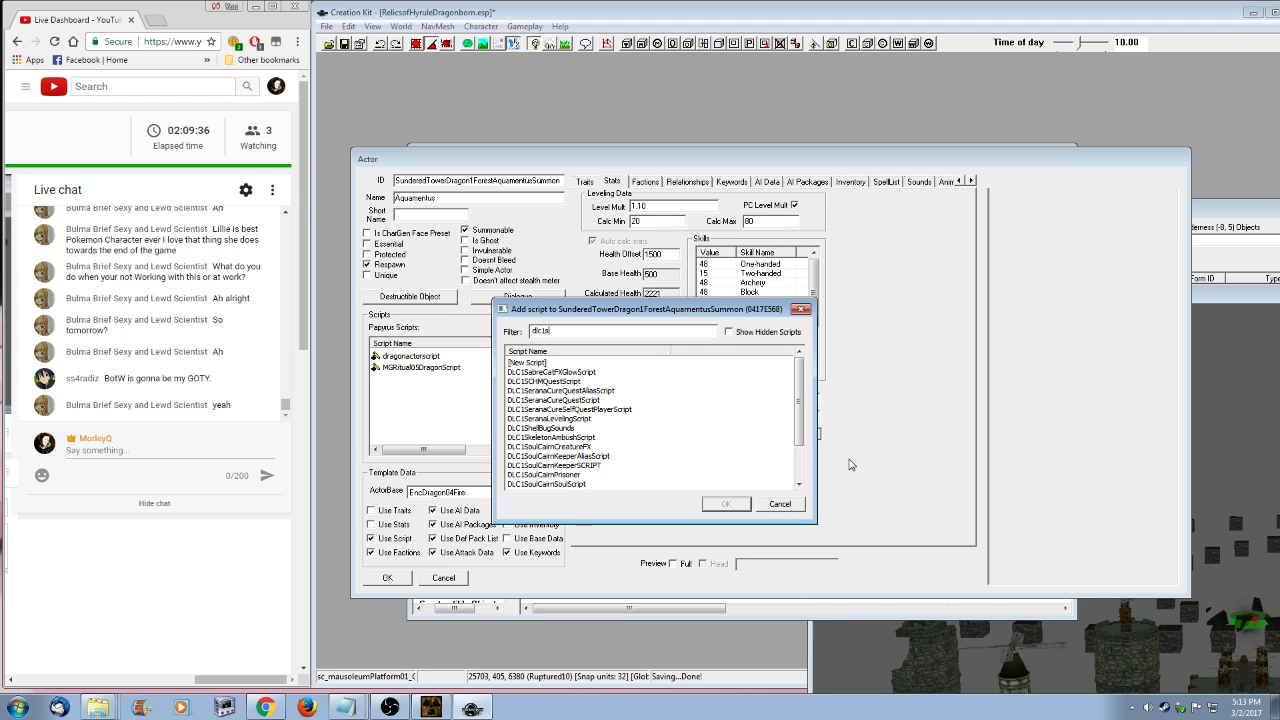
{"action": "type", "text": "u"}
{"action": "left_click", "coordinate": [587, 372]}
{"action": "left_click", "coordinate": [726, 504]}
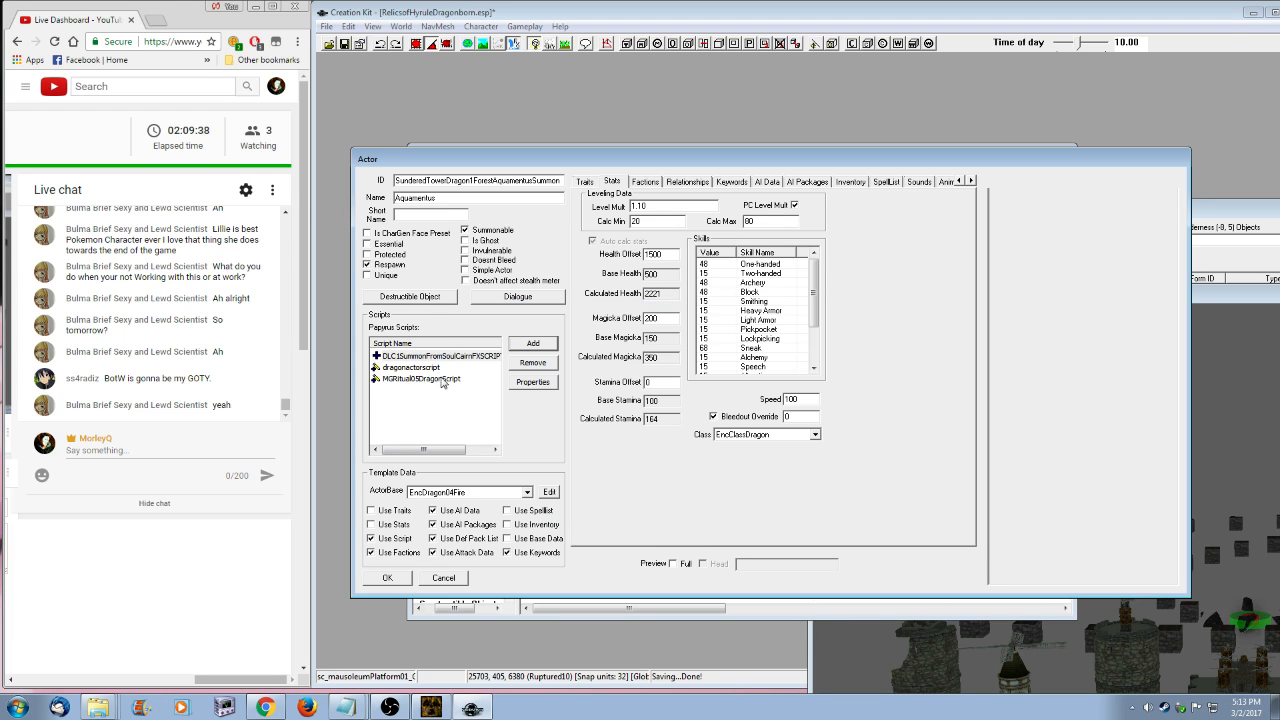
- Auto-fill the Aquamentus script's properties, set the float time to 5 and IAMDragon to TRUE, and open SummonFXS for editing
{"action": "double_click", "coordinate": [447, 355]}
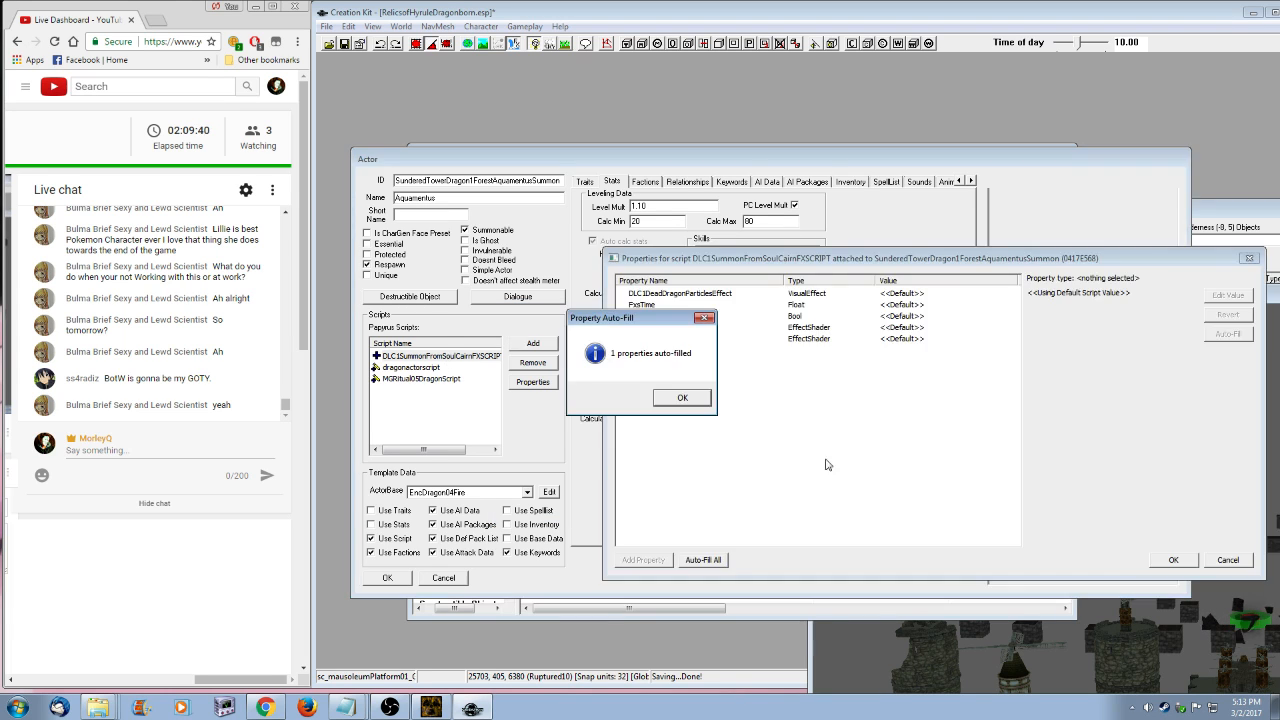
{"action": "left_click", "coordinate": [715, 405]}
{"action": "left_click", "coordinate": [910, 304]}
{"action": "left_click", "coordinate": [1222, 295]}
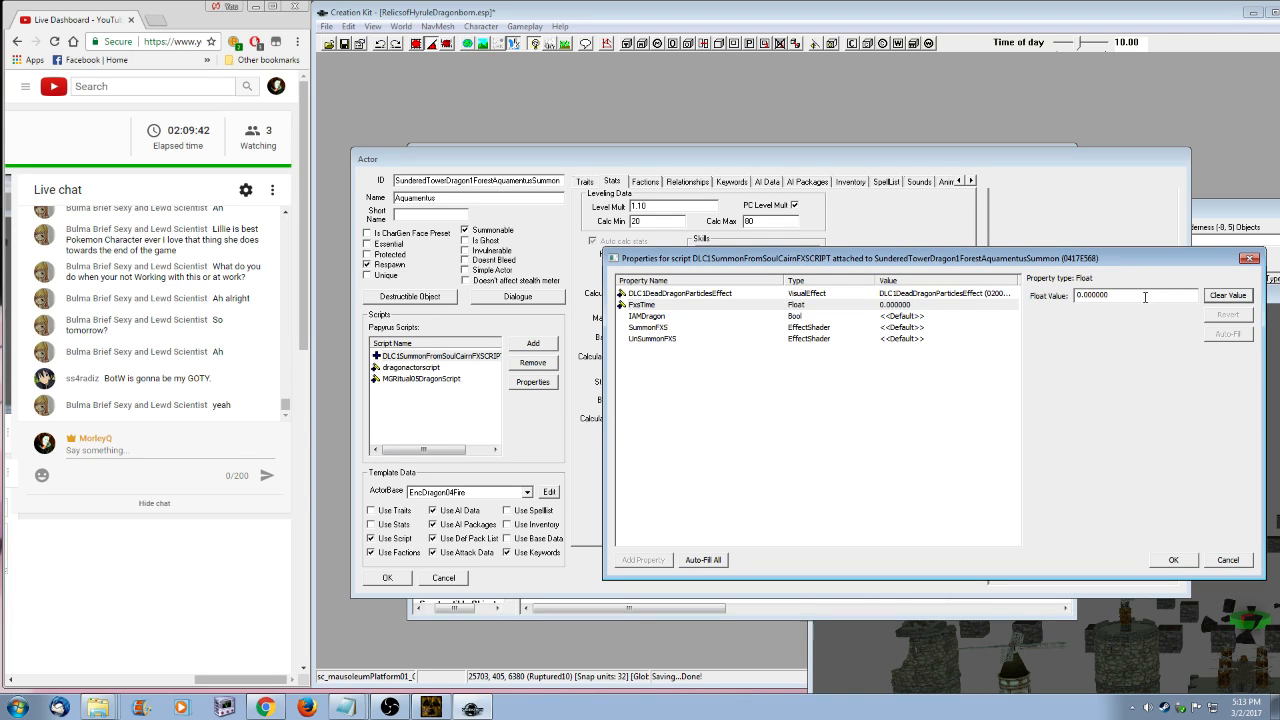
{"action": "left_click_drag", "start_coordinate": [1134, 296], "coordinate": [951, 295]}
{"action": "type", "text": "5"}
{"action": "left_click", "coordinate": [900, 316]}
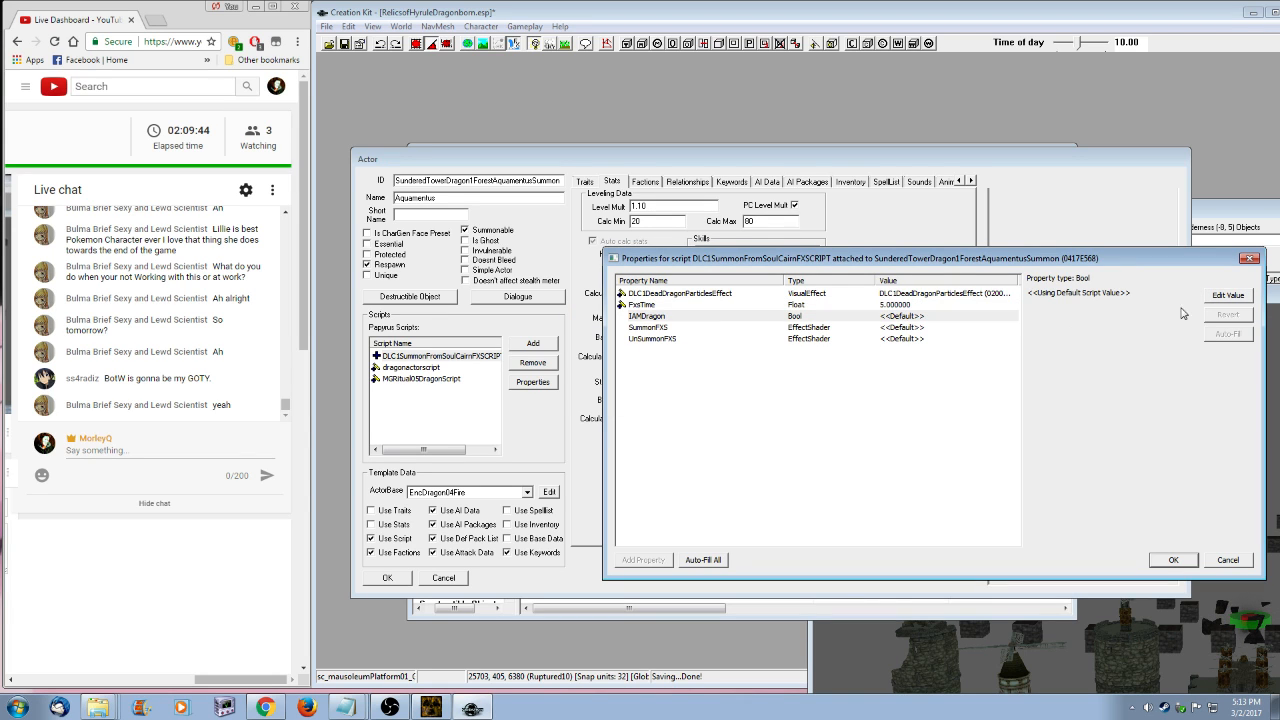
{"action": "left_click", "coordinate": [900, 327]}
{"action": "left_click", "coordinate": [1215, 297]}
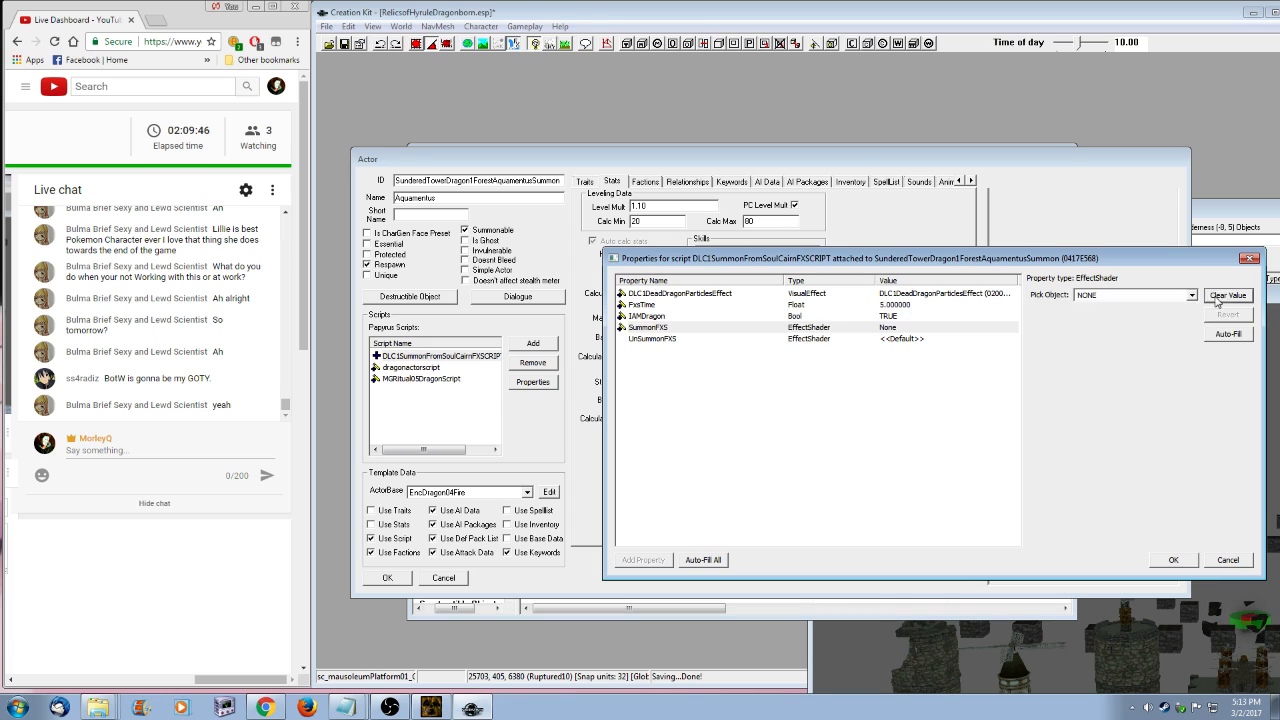
- Try to pick the DLC1 dragon summon shader for the SummonFXS property from the effect shaders
{"action": "left_click", "coordinate": [1161, 298]}
{"action": "type", "text": "DLC2DragonbornAspectFXS01"}
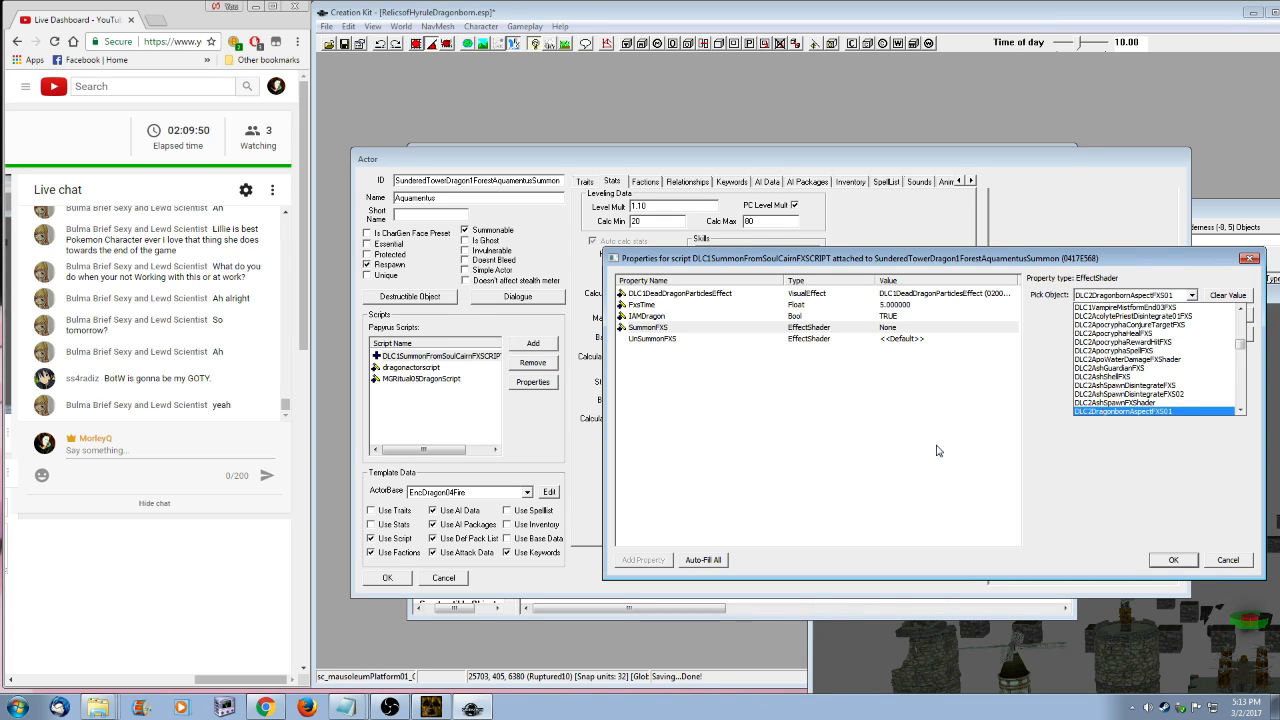
{"action": "left_click", "coordinate": [1180, 297]}
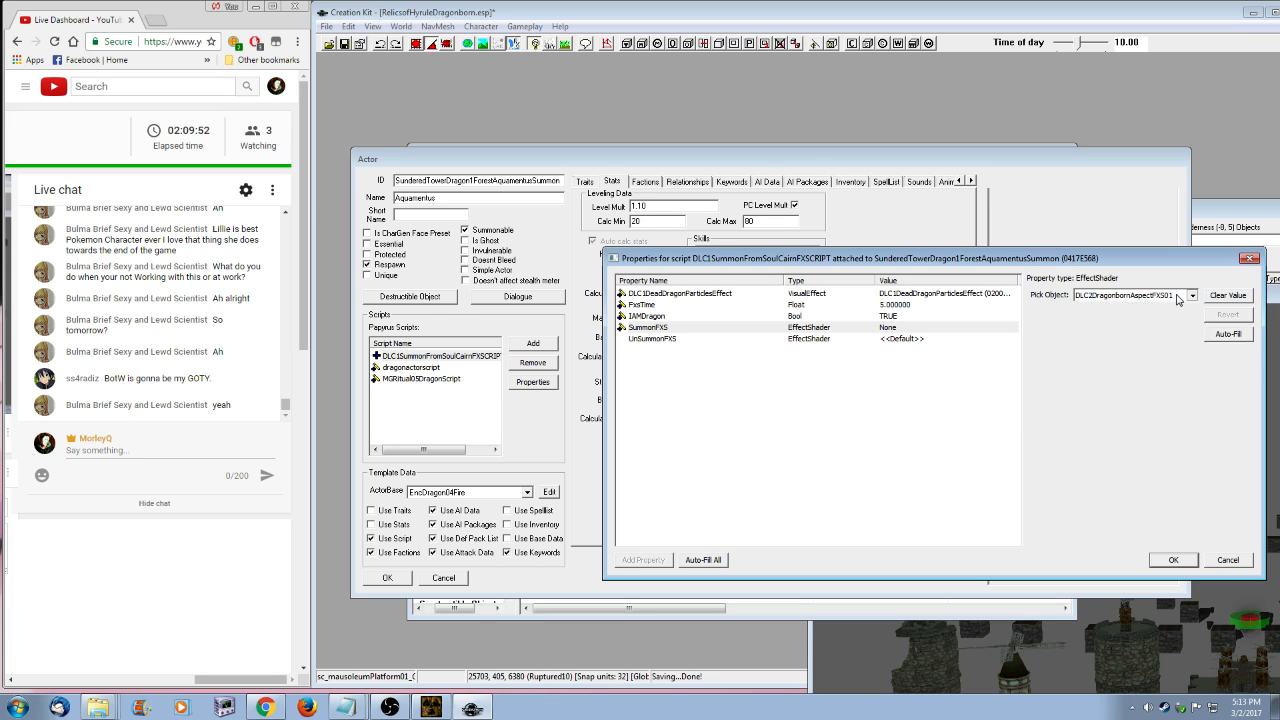
{"action": "left_click", "coordinate": [1180, 297]}
{"action": "type", "text": "DLC1Dr"}
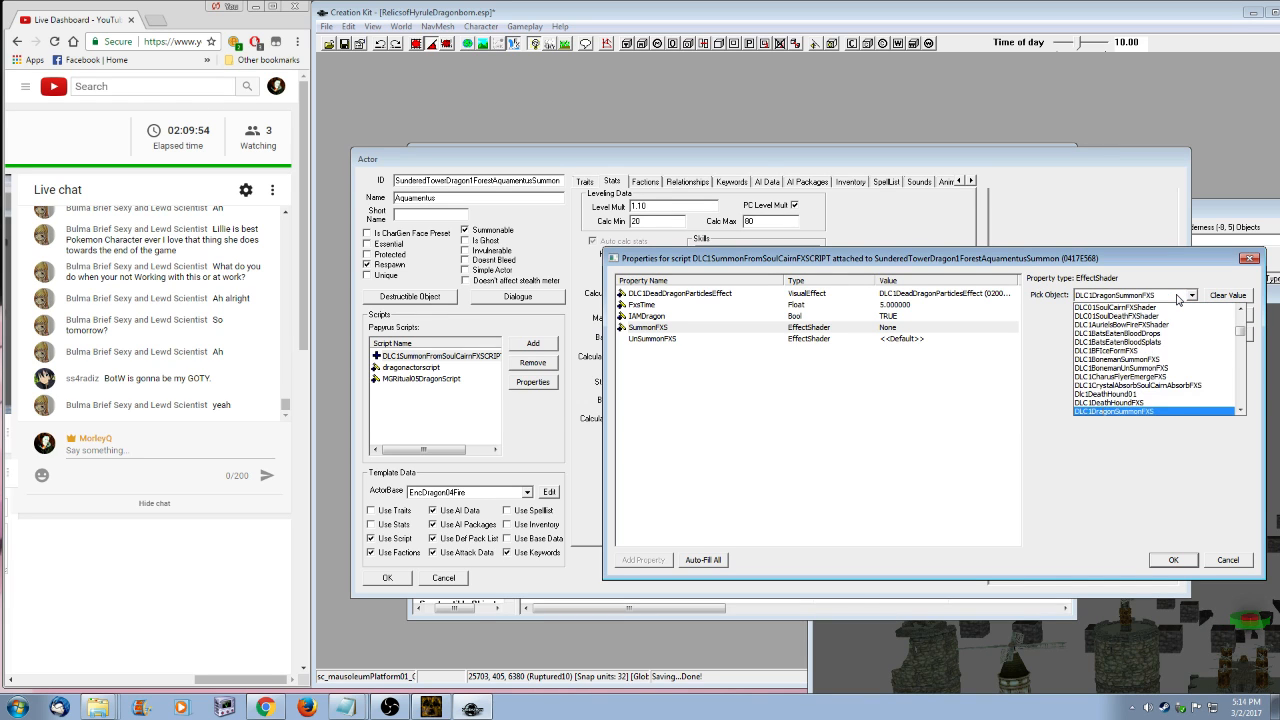
{"action": "type", "text": "au"}
{"action": "key", "text": "Return"}
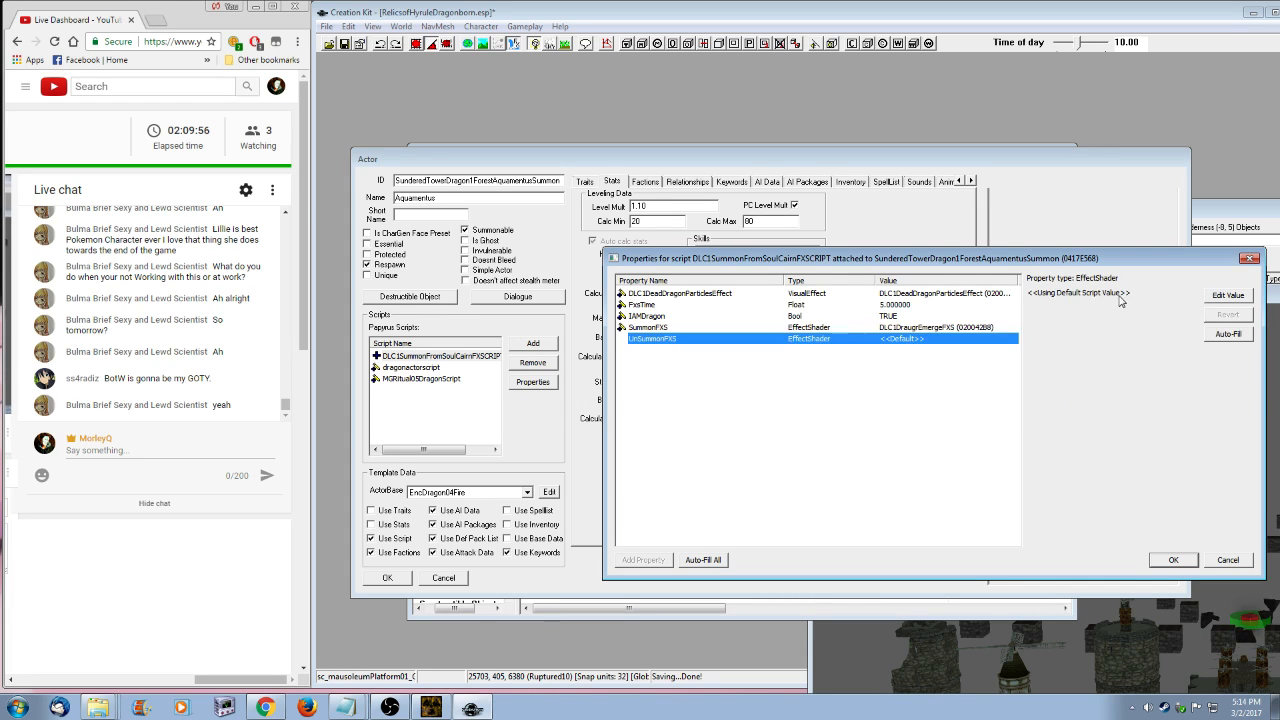
- Set SummonFXS to DLC1DragonSummonFXS and UnSummonFXS to DLC1DragonUnSummonFXS, and accept the Aquamentus script properties
{"action": "left_click", "coordinate": [1191, 295]}
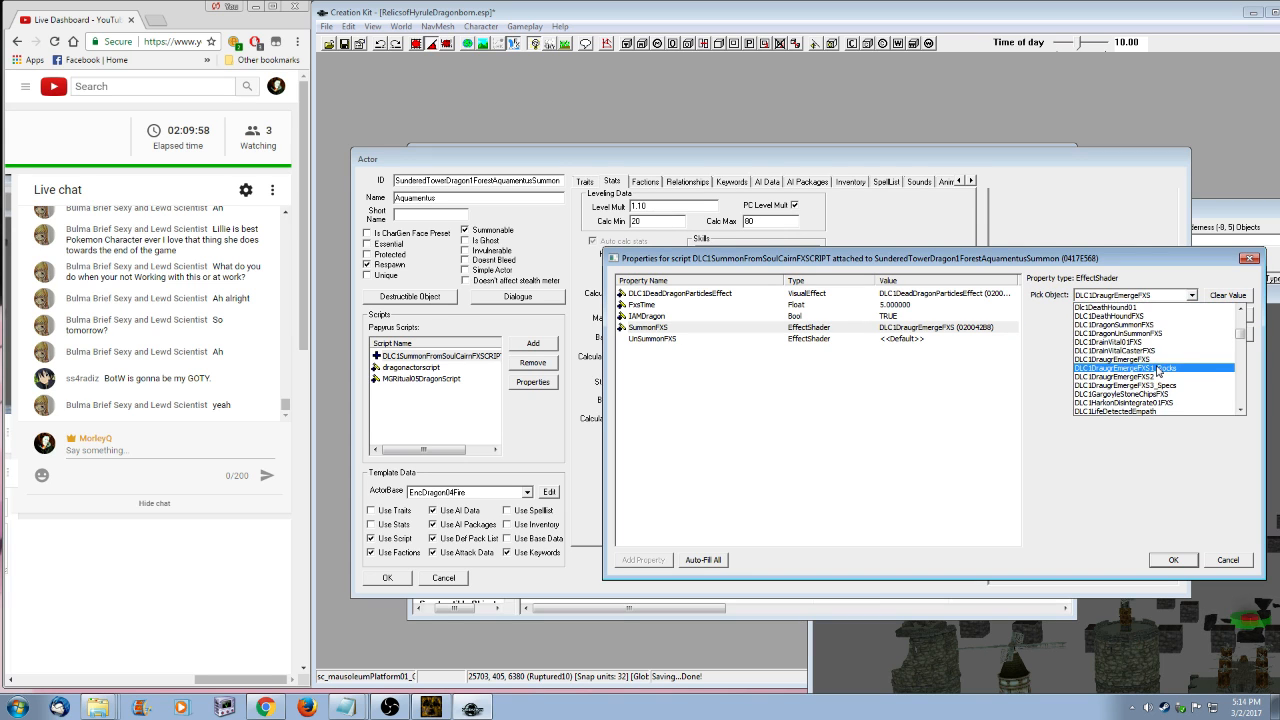
{"action": "left_click", "coordinate": [1155, 329]}
{"action": "left_click", "coordinate": [913, 340]}
{"action": "left_click", "coordinate": [1228, 295]}
{"action": "left_click", "coordinate": [1191, 295]}
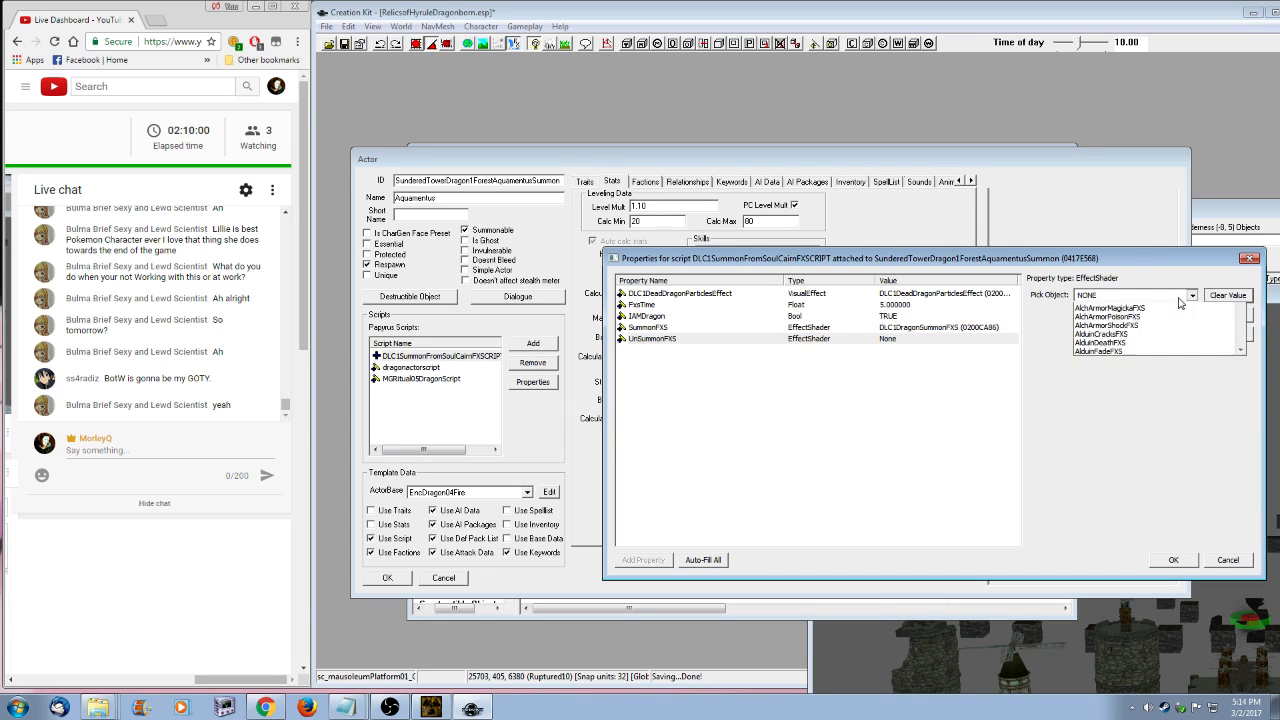
{"action": "type", "text": "dlc1dr"}
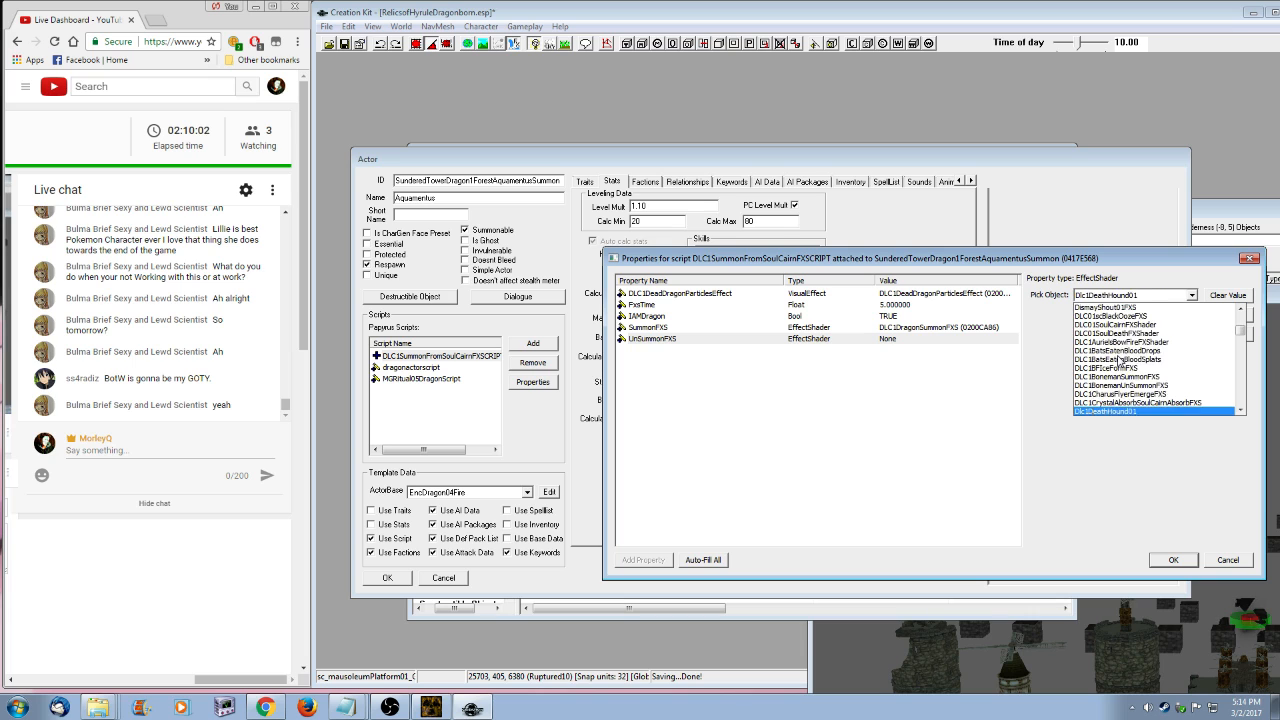
{"action": "scroll", "coordinate": [1145, 375], "scroll_direction": "down", "scroll_amount": 1}
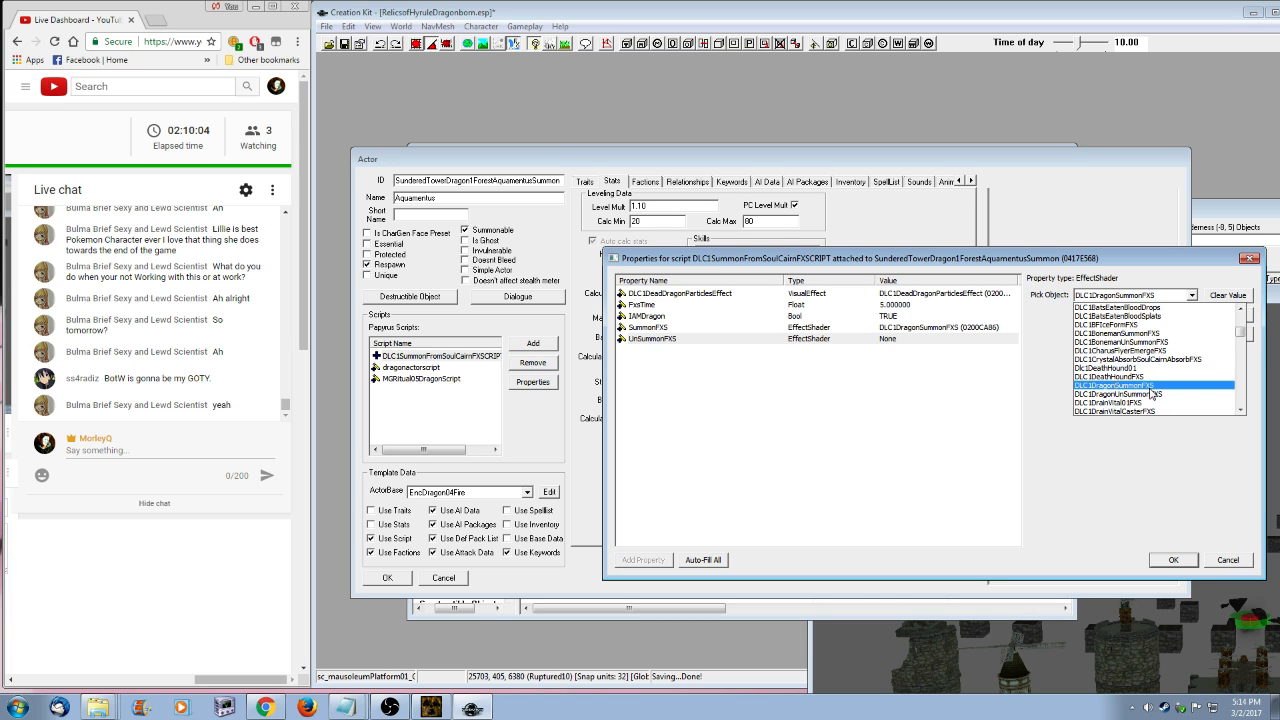
{"action": "left_click", "coordinate": [1150, 393]}
{"action": "left_click", "coordinate": [1173, 559]}
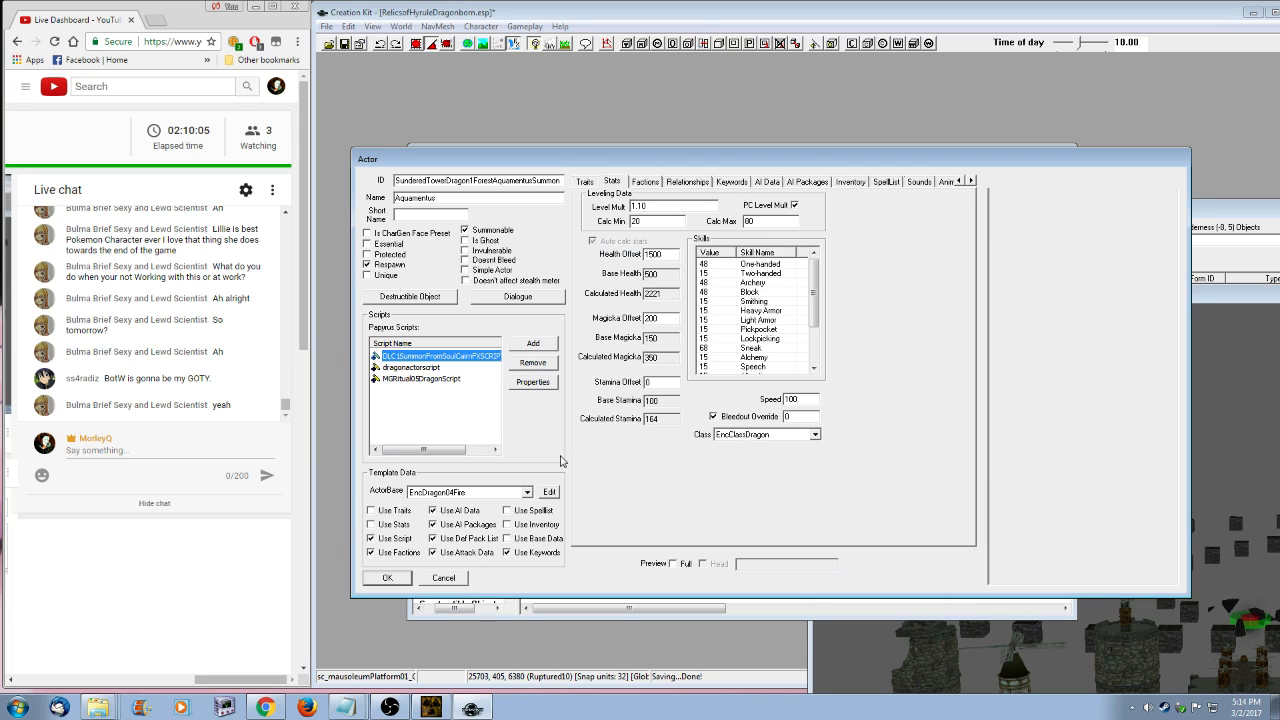
- Turn off the Use AI Data template option for the Aquamentus summon actor
{"action": "left_click", "coordinate": [447, 511]}
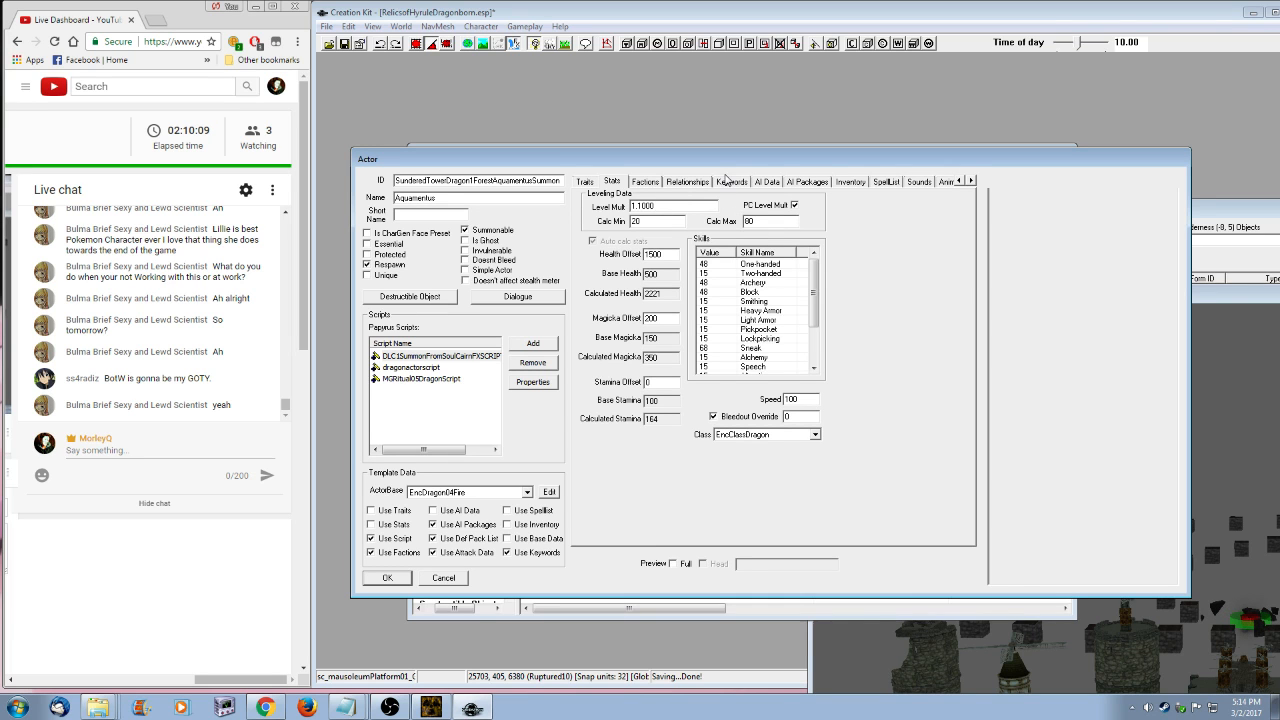
- Set the Aquamentus summon actor's combat style to csDragonDLC1Durnehviir and accept the actor
{"action": "left_click", "coordinate": [755, 181]}
{"action": "left_click", "coordinate": [720, 358]}
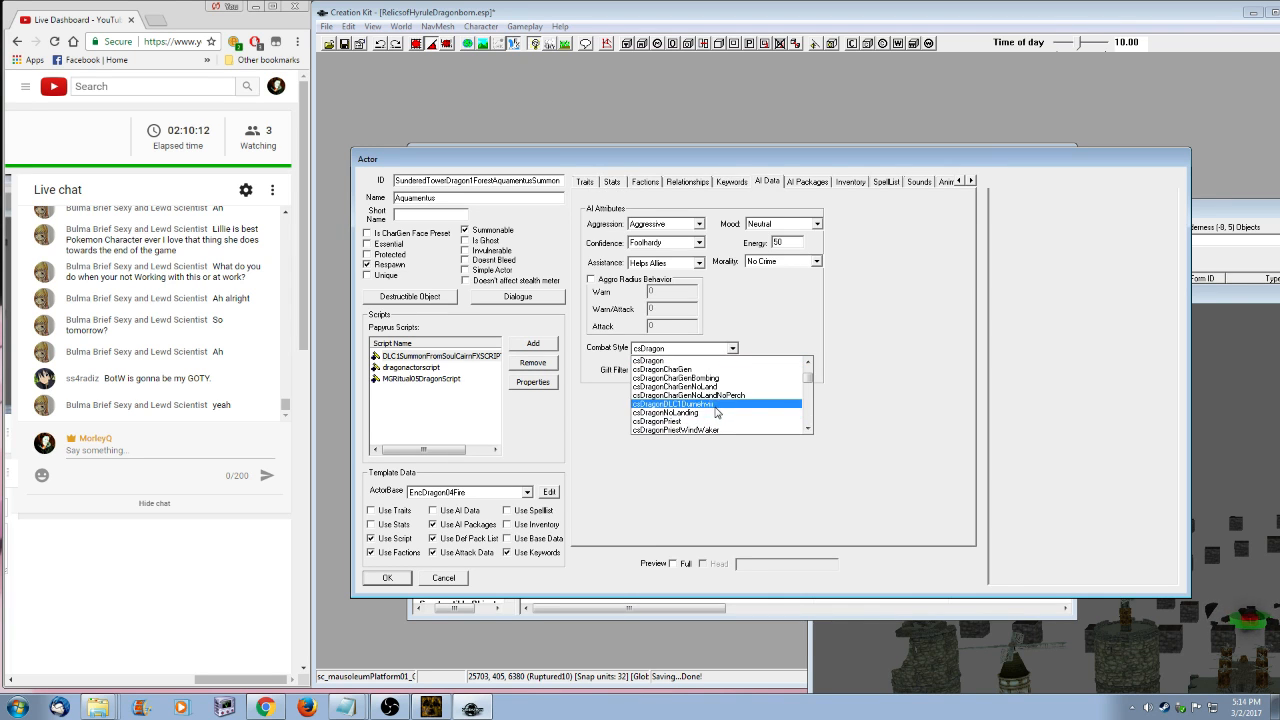
{"action": "left_click", "coordinate": [700, 410]}
{"action": "left_click", "coordinate": [400, 580]}
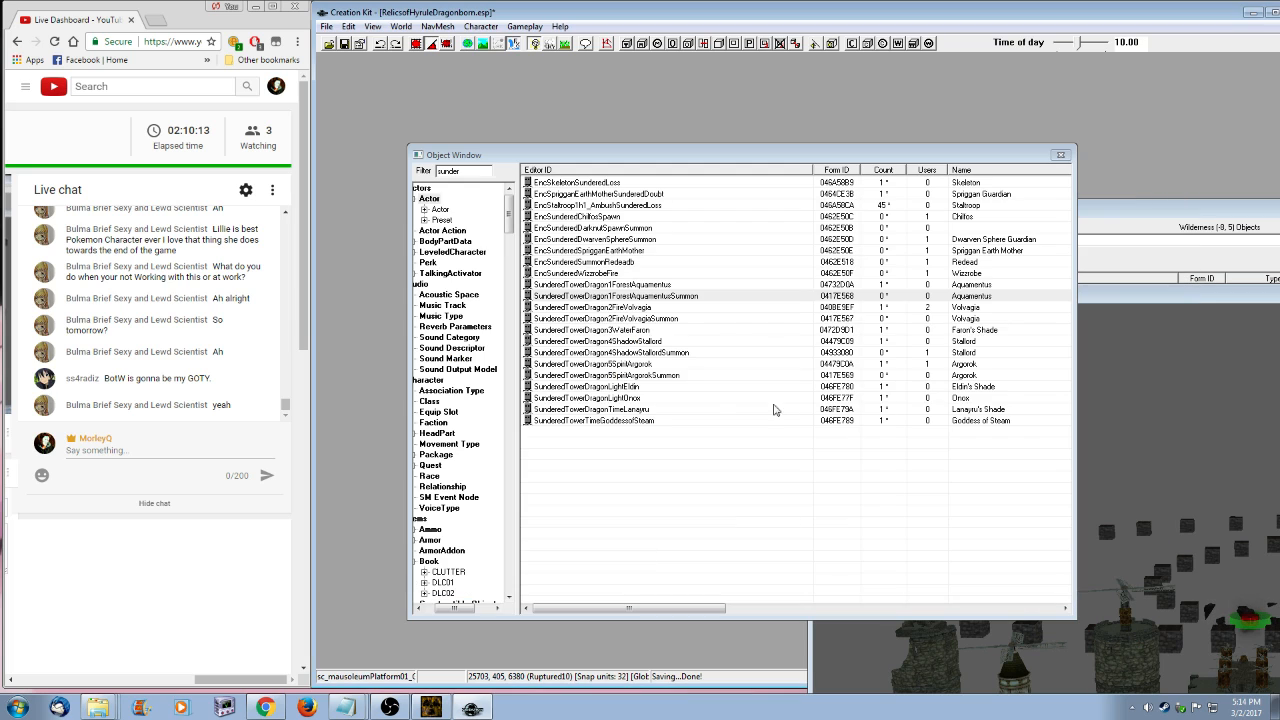
- Open the Stallord summon actor, set its combat style to csDragonDLC1Durnehviir and accept the actor
{"action": "right_click", "coordinate": [665, 318]}
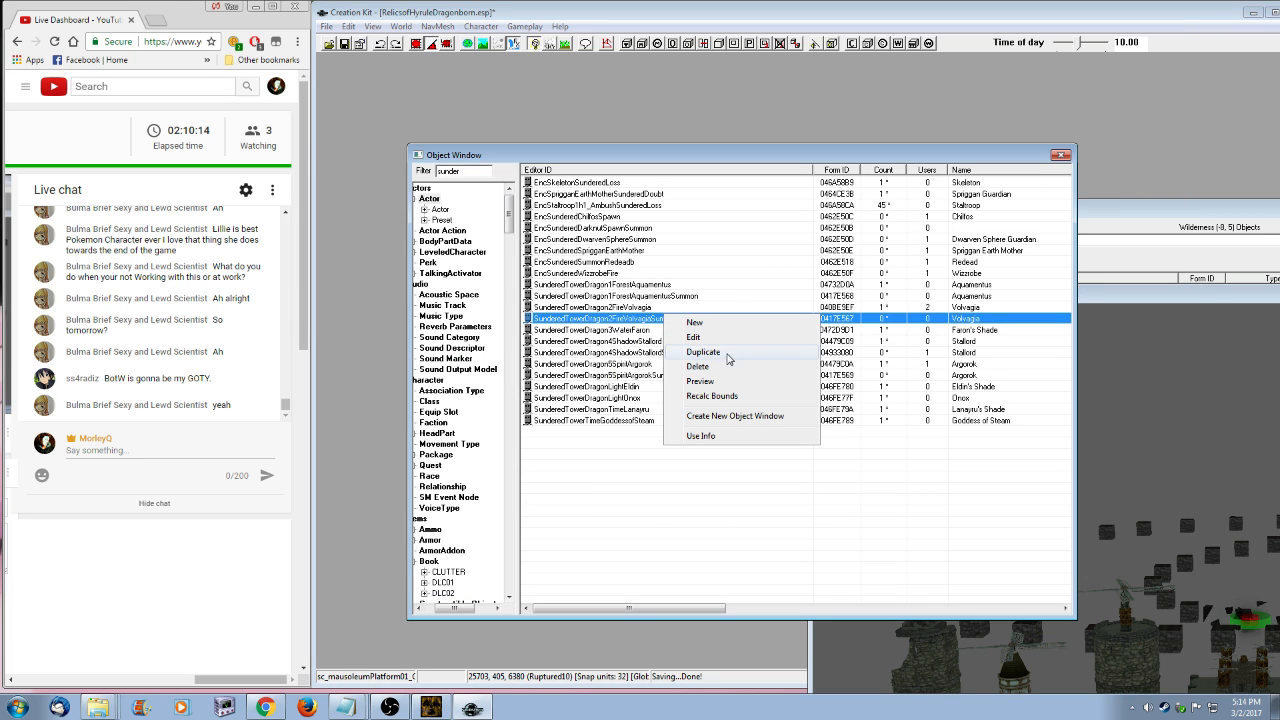
{"action": "right_click", "coordinate": [640, 346]}
{"action": "right_click", "coordinate": [622, 354]}
{"action": "left_click", "coordinate": [664, 380]}
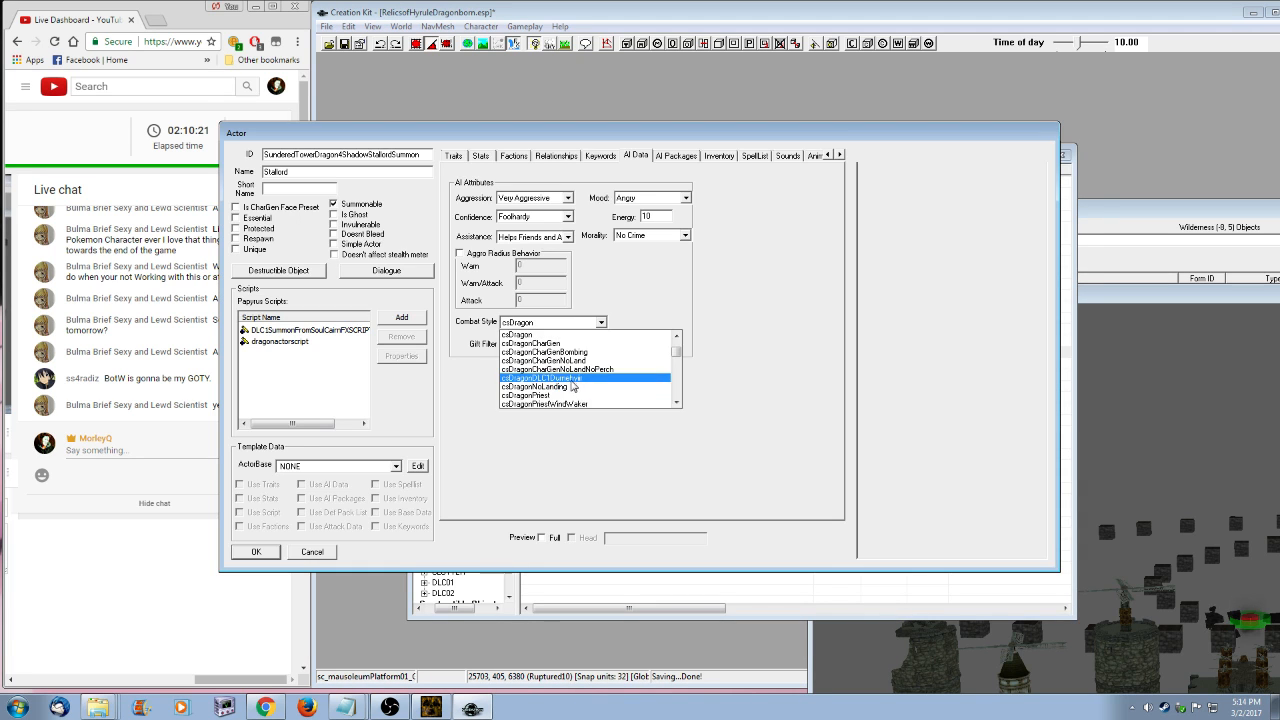
{"action": "left_click", "coordinate": [571, 381]}
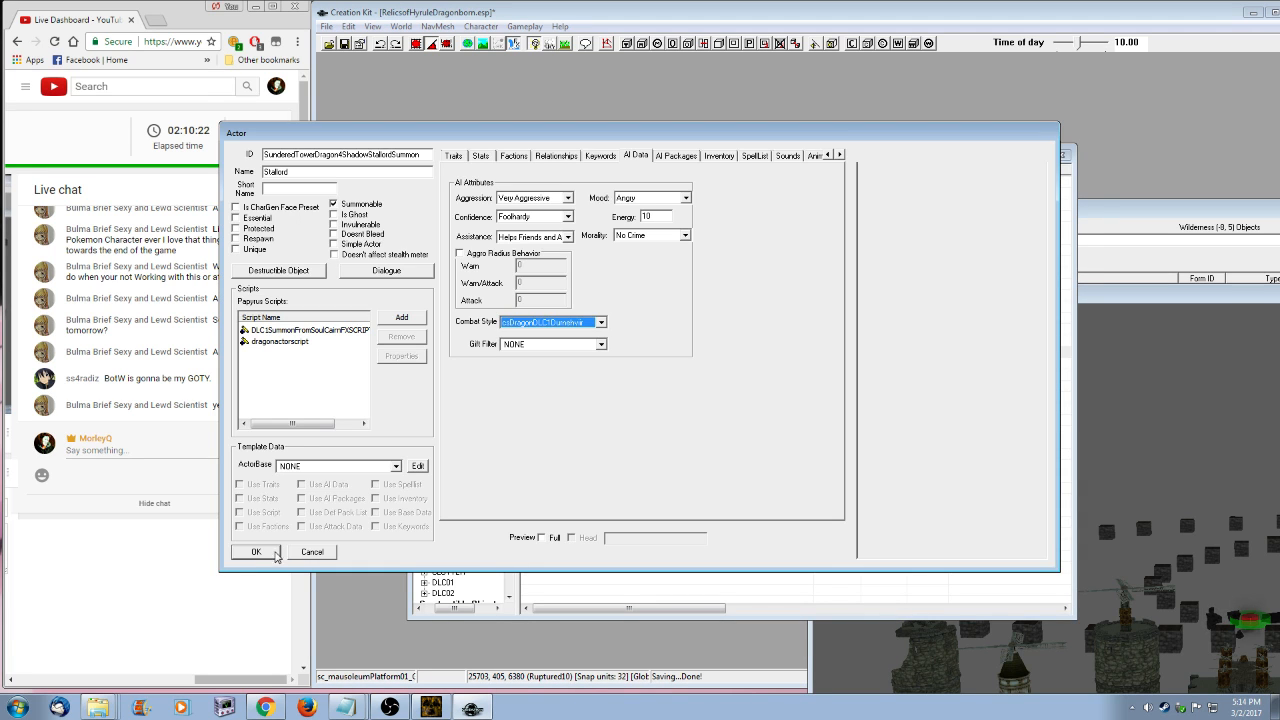
{"action": "left_click", "coordinate": [274, 551]}
- For the Argorok summon actor, turn off the Use AI Data template option and set the combat style to csDragonDLC1Durnehviir
{"action": "right_click", "coordinate": [690, 377]}
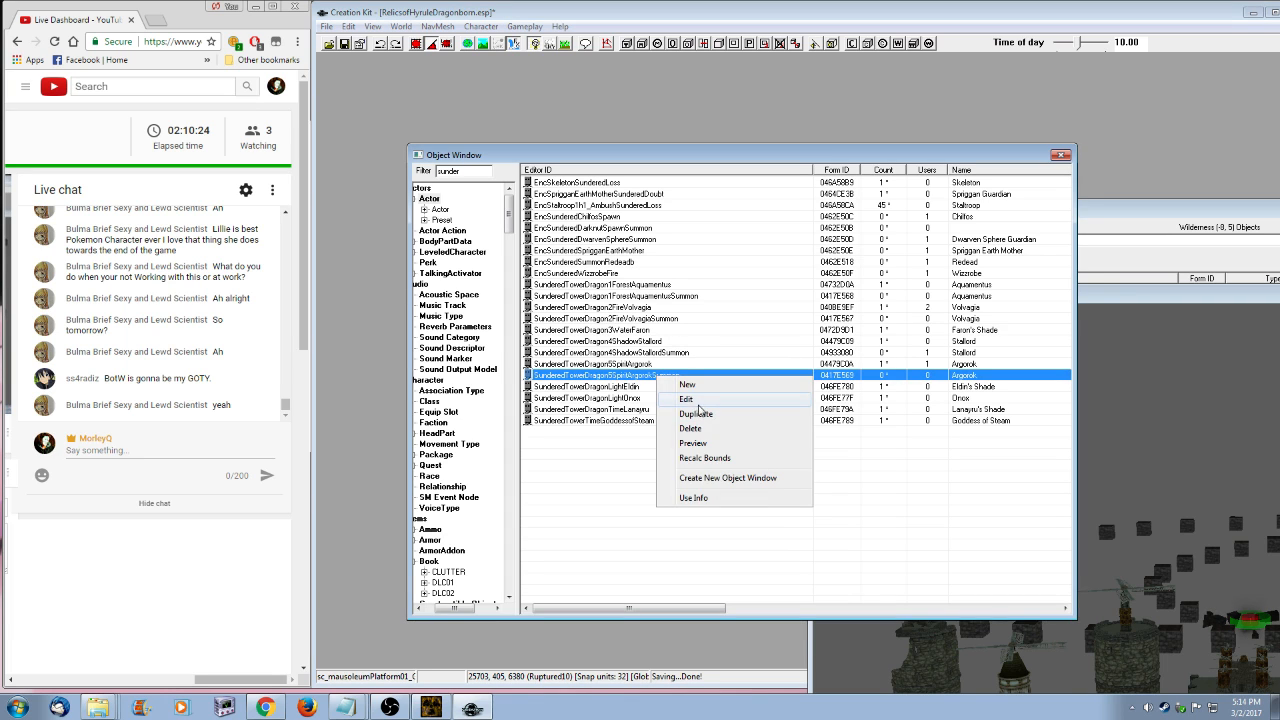
{"action": "left_click", "coordinate": [693, 409]}
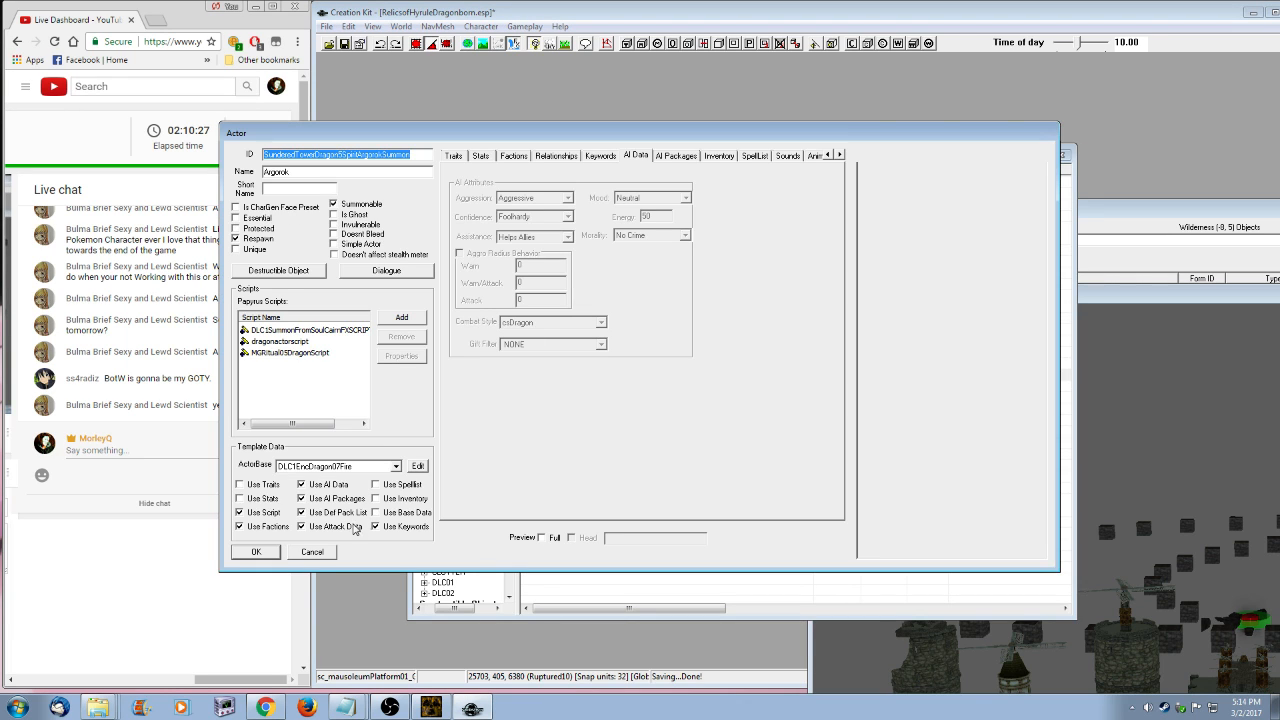
{"action": "left_click", "coordinate": [348, 485]}
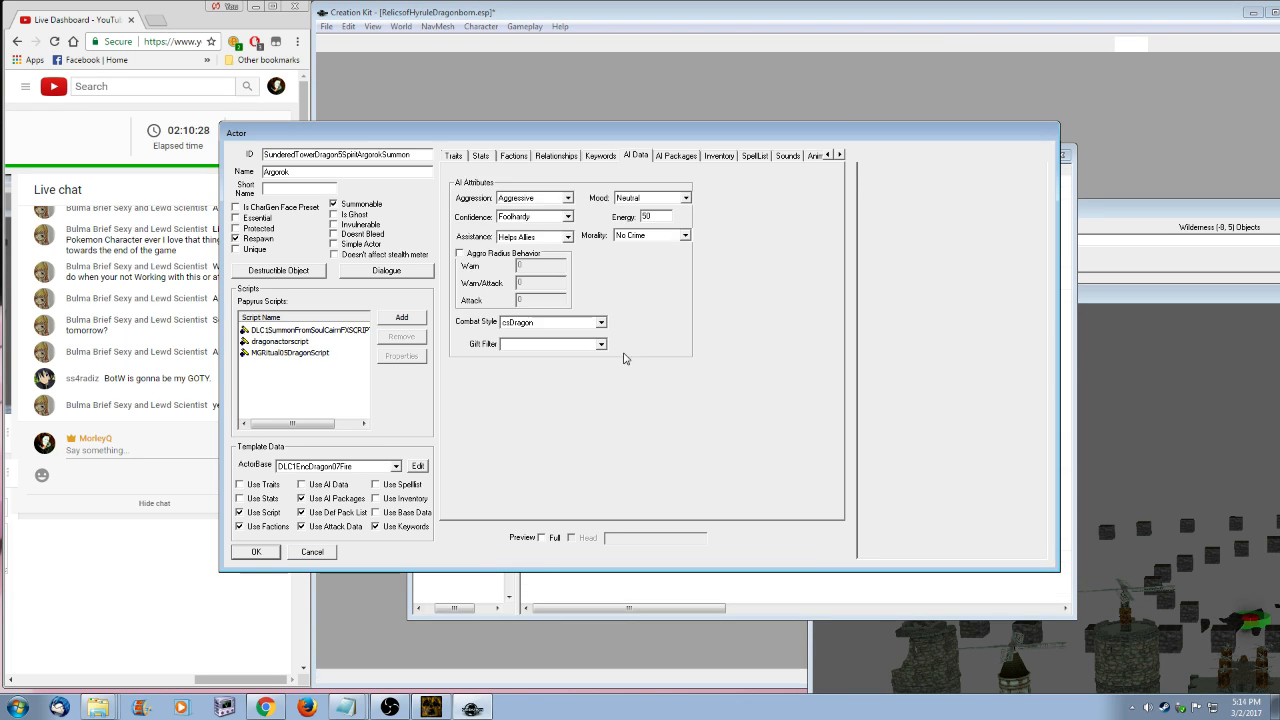
{"action": "left_click", "coordinate": [601, 321]}
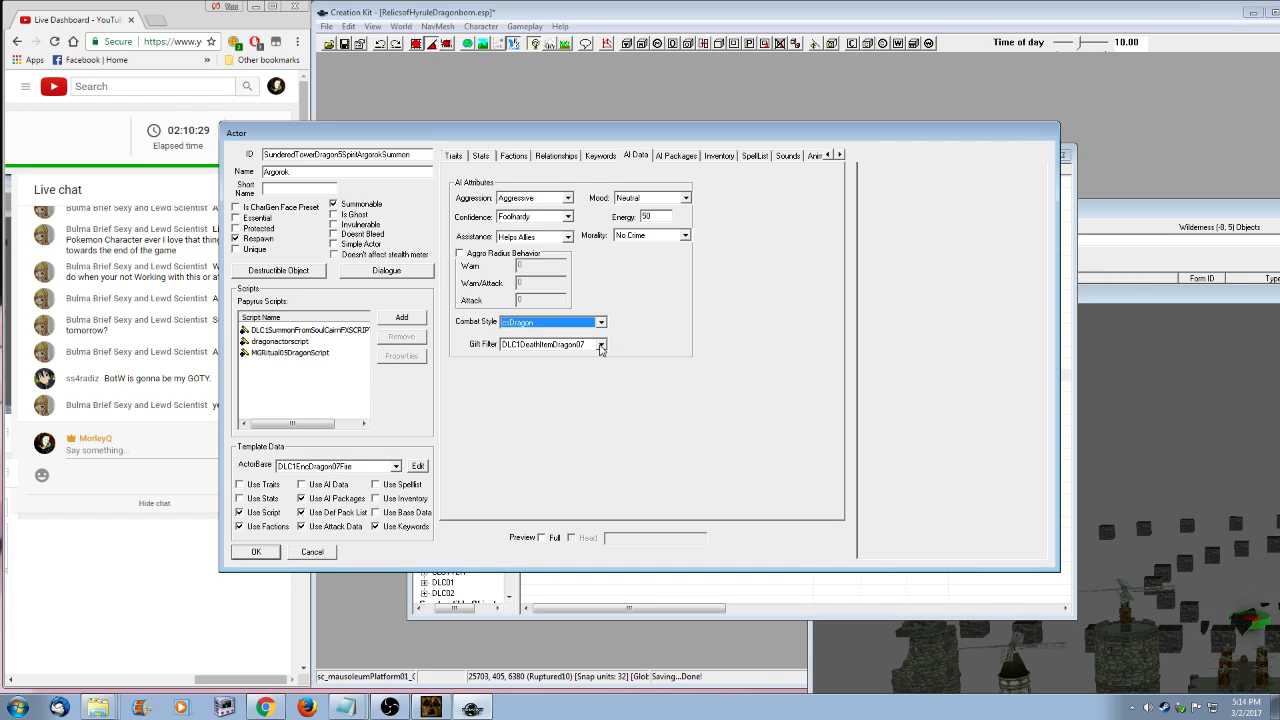
{"action": "left_click", "coordinate": [601, 321]}
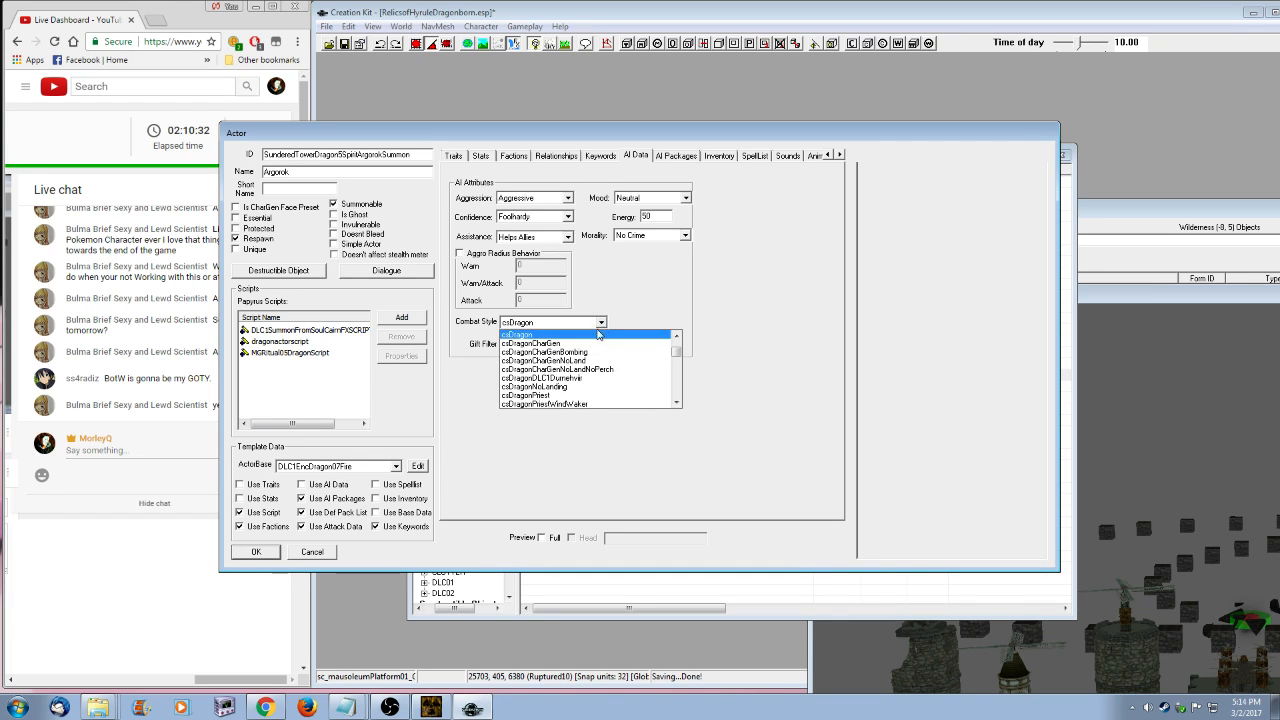
{"action": "left_click", "coordinate": [572, 378]}
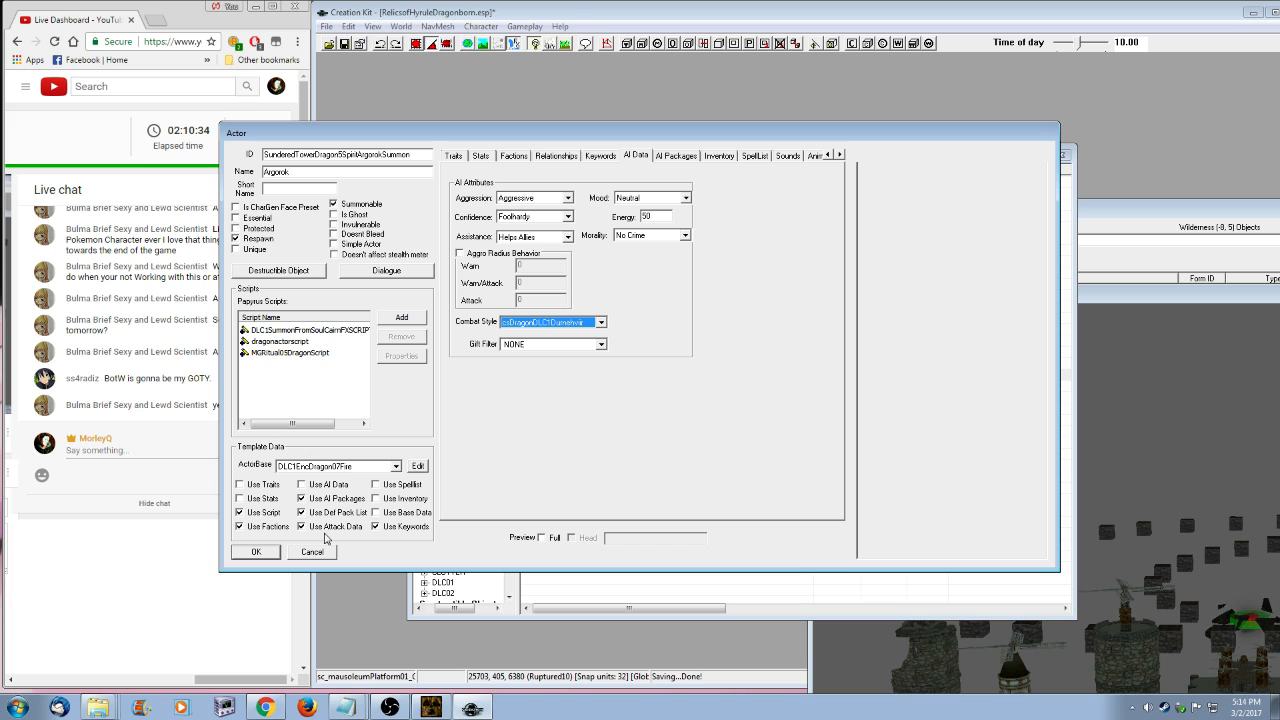
{"action": "left_click", "coordinate": [262, 555]}
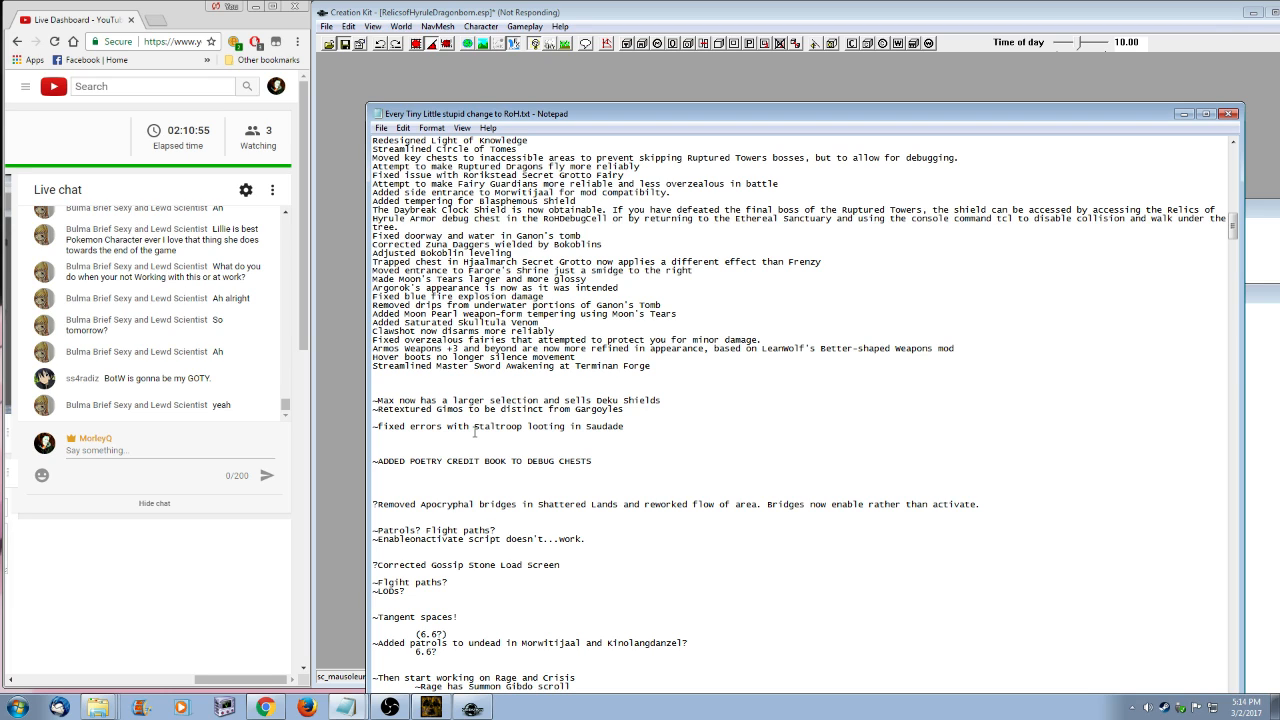
- In the Notepad change list, start a "?Fixed errors" line and reword the Staltroop looting entry to begin with "Attempt to fix errors"
{"action": "type", "text": "?Fixed errors"}
{"action": "left_click", "coordinate": [379, 428]}
{"action": "key", "text": "BackSpace"}
{"action": "type", "text": "Attempt"}
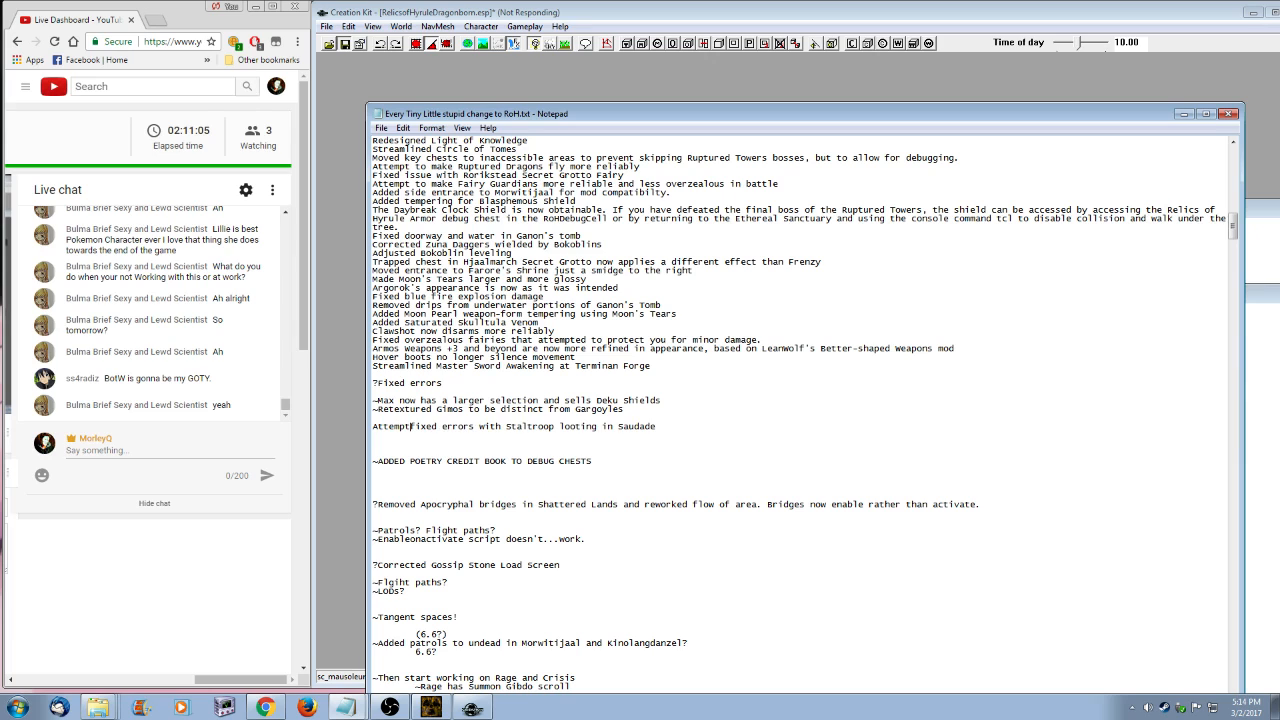
{"action": "key", "text": "Delete"}
{"action": "key", "text": "Delete"}
{"action": "key", "text": "Delete"}
{"action": "key", "text": "Delete"}
{"action": "key", "text": "Delete"}
{"action": "type", "text": "to fix"}
- Move the Staltroop looting entry directly below the Streamlined Master Sword Awakening line
{"action": "left_click", "coordinate": [717, 426]}
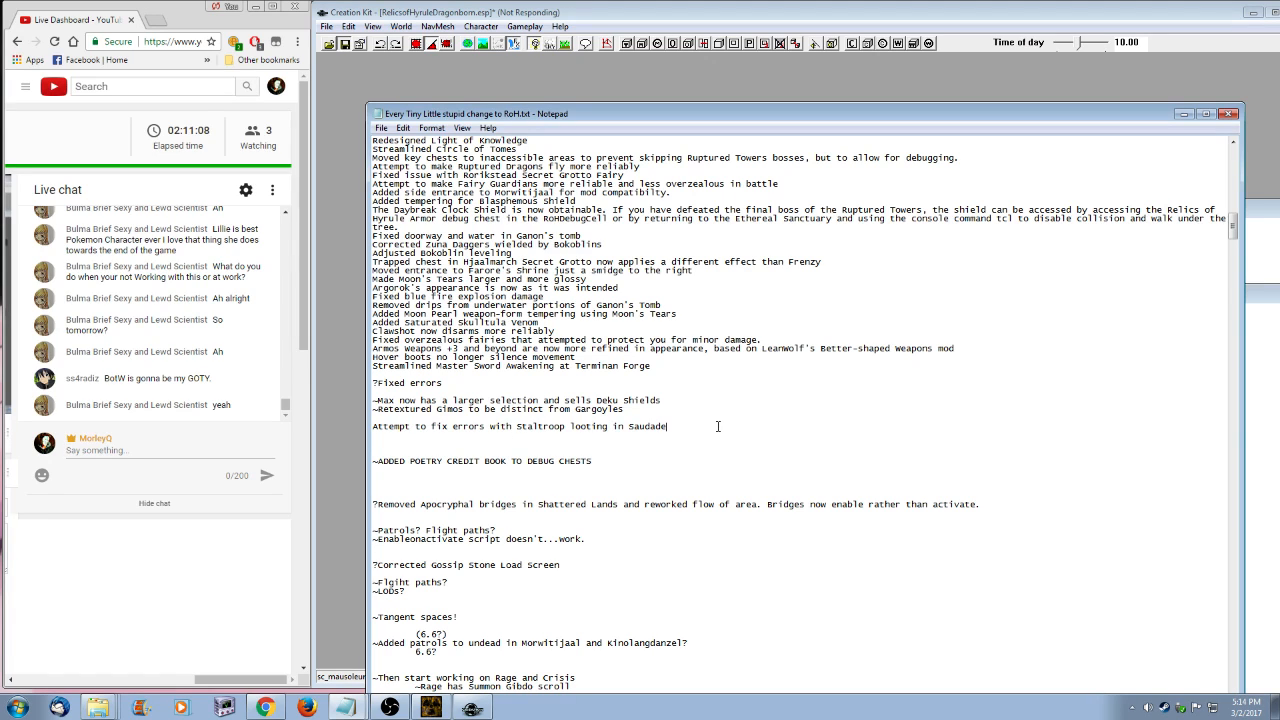
{"action": "key", "text": "shift+Home"}
{"action": "key", "text": "ctrl+x"}
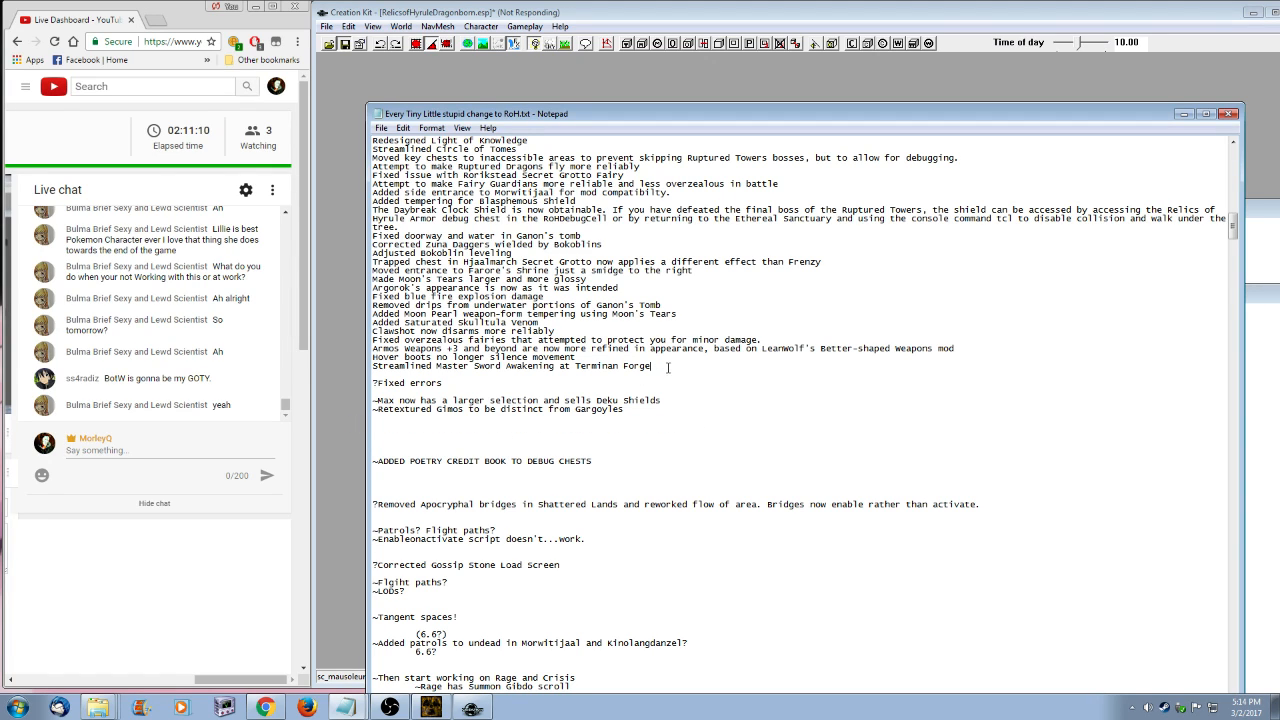
{"action": "left_click", "coordinate": [649, 367]}
{"action": "key", "text": "Return"}
{"action": "key", "text": "ctrl+v"}
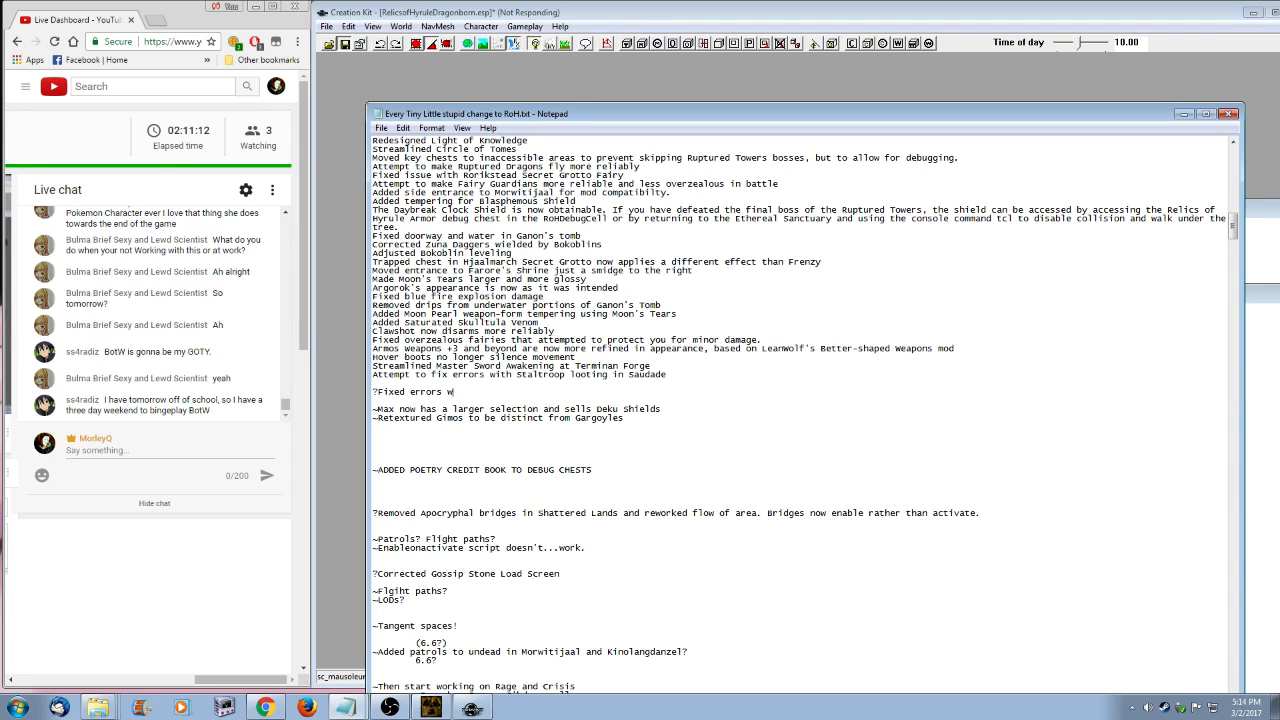
- Complete the note as "?Fixed errors with summonable Ruptured Towers dragons", add the line "~Aquamentus is now summonable" and save the file
{"action": "type", "text": "with summonable dragons"}
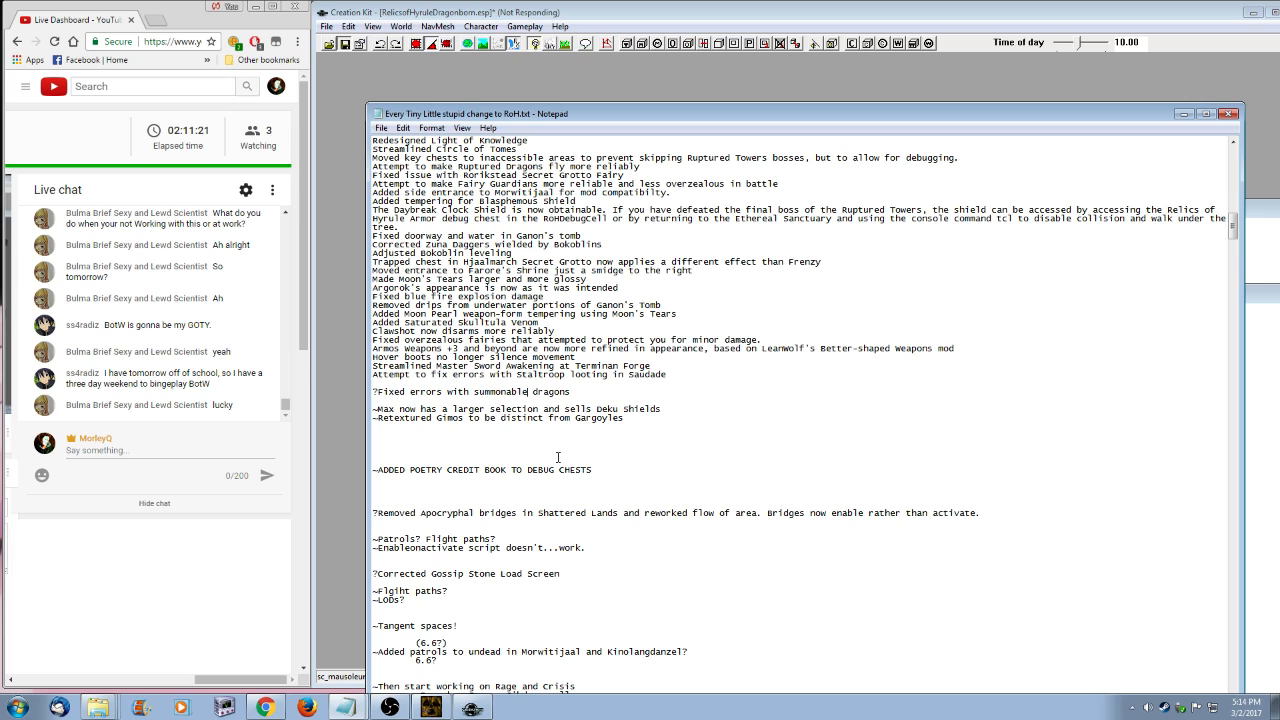
{"action": "type", "text": "Ruptured Towers"}
{"action": "left_click", "coordinate": [647, 429]}
{"action": "key", "text": "Return"}
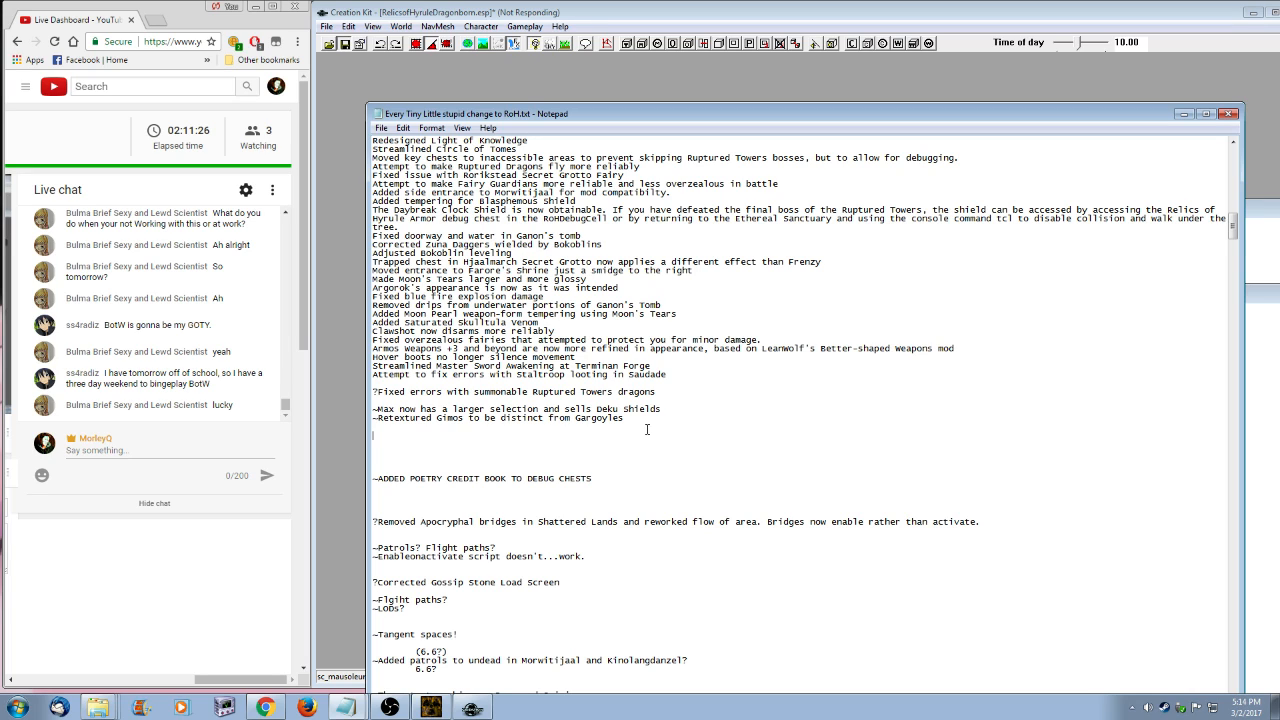
{"action": "type", "text": "~Aquamentus is now summonable"}
{"action": "left_click", "coordinate": [381, 128]}
{"action": "left_click", "coordinate": [415, 173]}
- Search for "zeldawiki gimos" in a new Chrome tab and open the Zelda Wiki Gimos page in its own widened window
{"action": "left_click", "coordinate": [155, 20]}
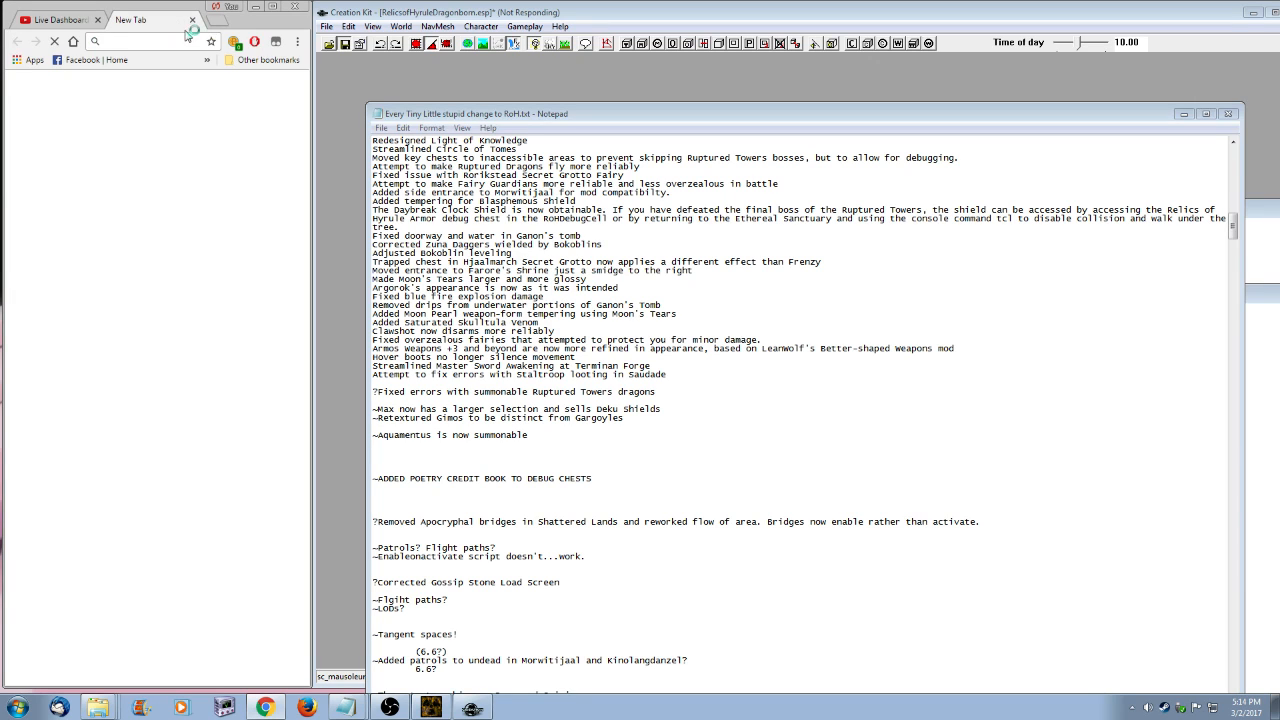
{"action": "type", "text": "ambidexterous"}
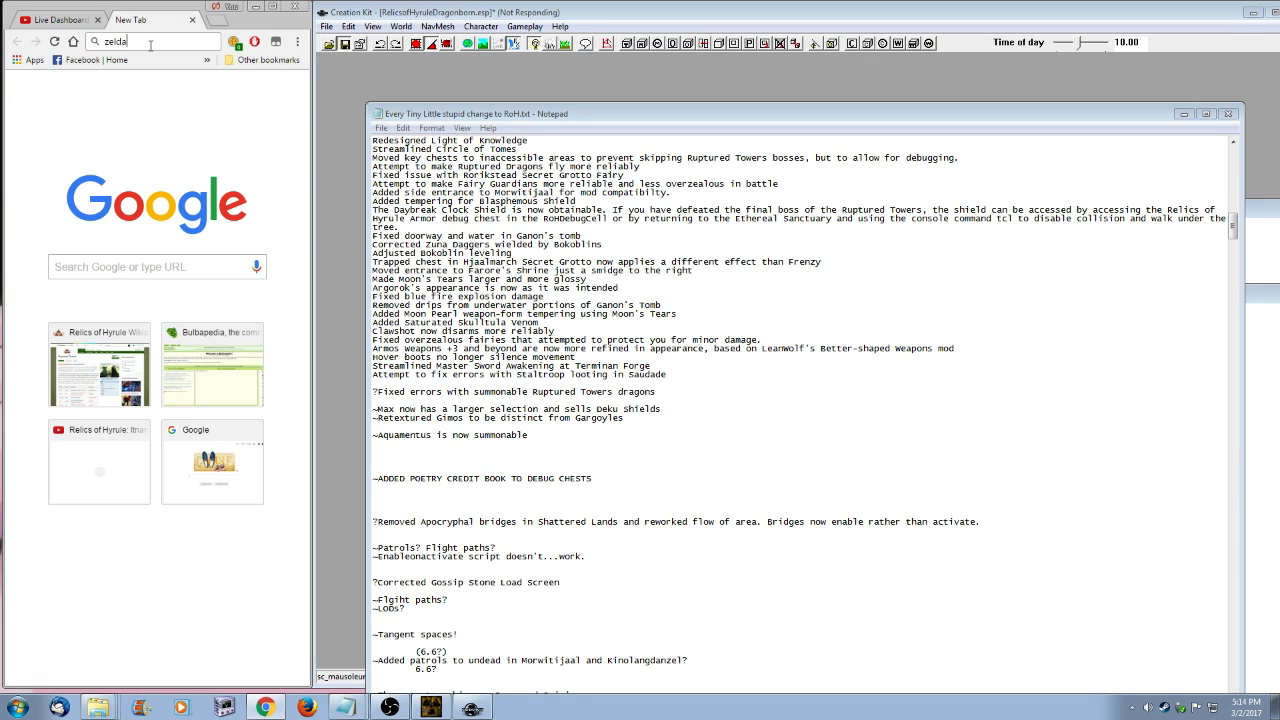
{"action": "key", "text": "Return"}
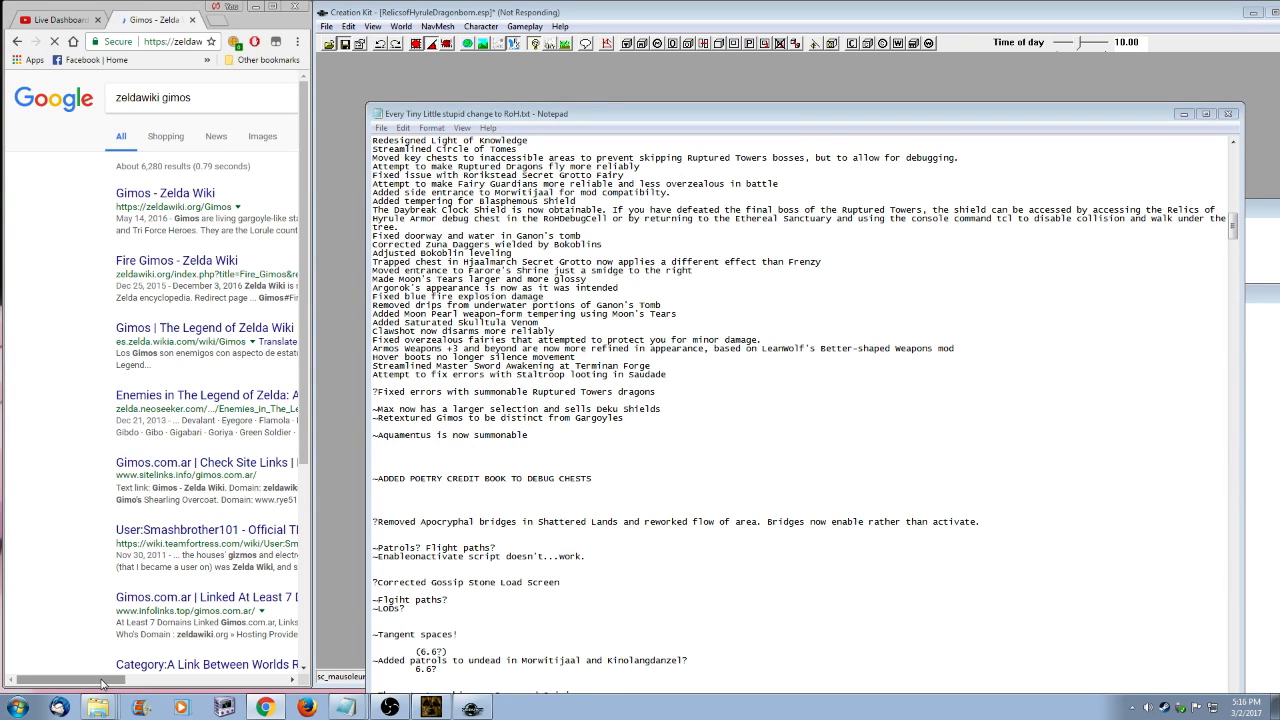
{"action": "left_click_drag", "start_coordinate": [155, 19], "coordinate": [515, 27]}
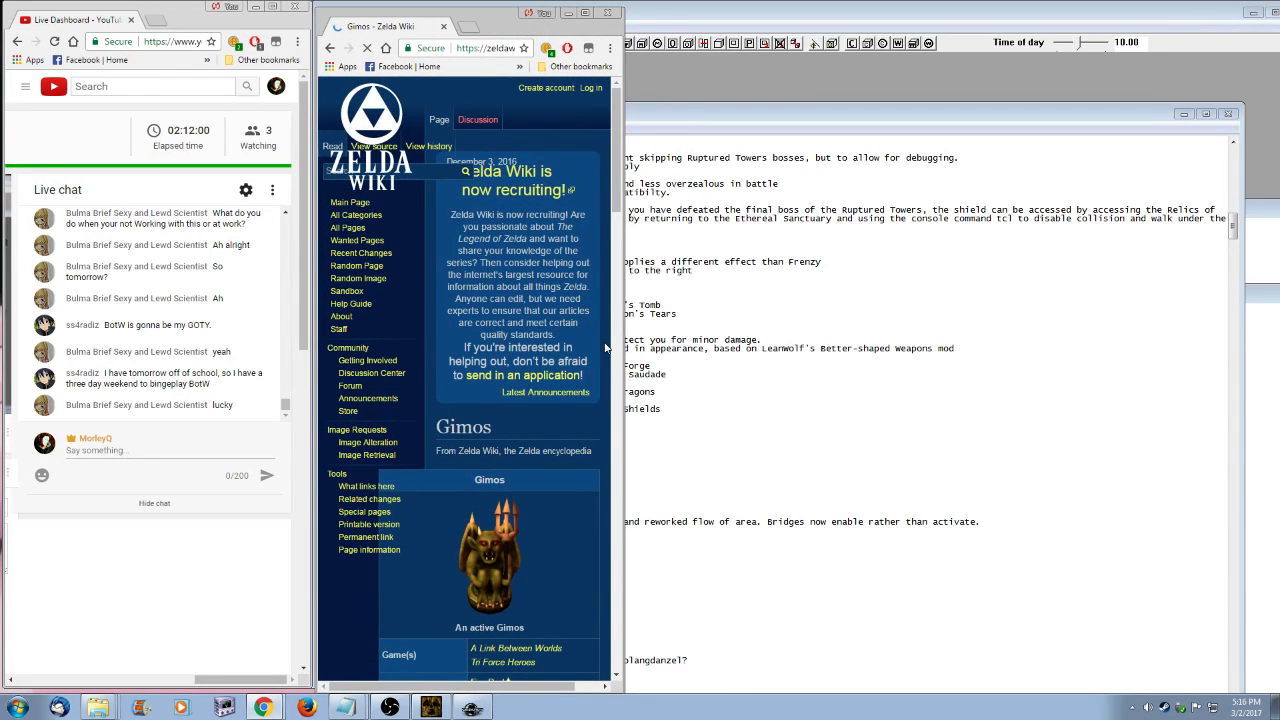
{"action": "left_click_drag", "start_coordinate": [624, 344], "coordinate": [1267, 337]}
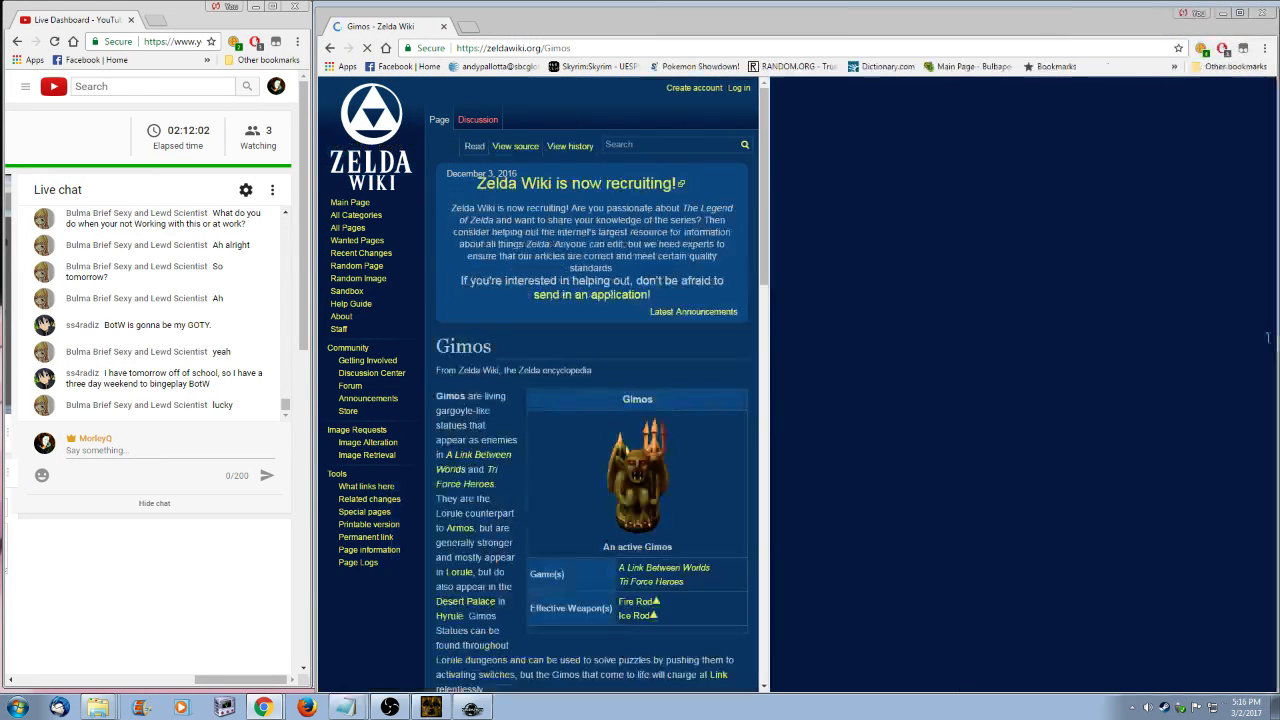
- Examine the Gimos variations and gallery images on the Zelda Wiki page, then minimize its window
{"action": "scroll", "coordinate": [779, 480], "scroll_direction": "down", "scroll_amount": 4}
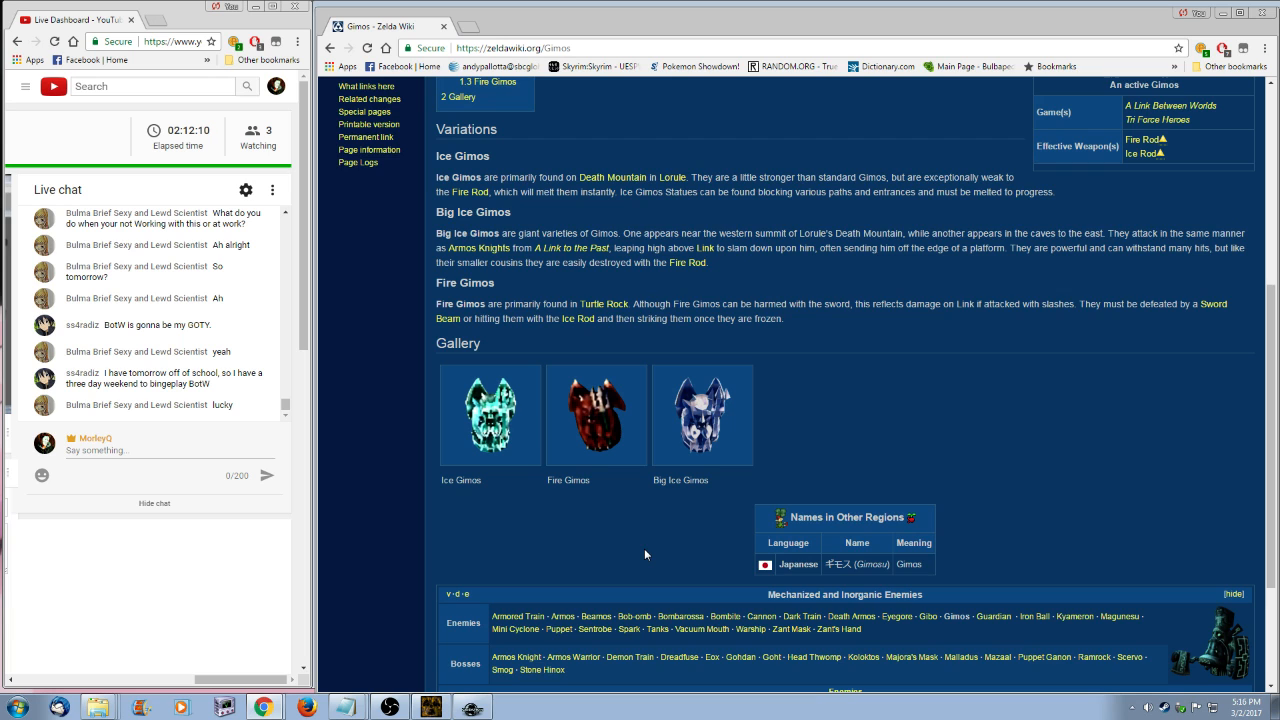
{"action": "scroll", "coordinate": [644, 548], "scroll_direction": "up", "scroll_amount": 5}
{"action": "scroll", "coordinate": [644, 548], "scroll_direction": "down", "scroll_amount": 3}
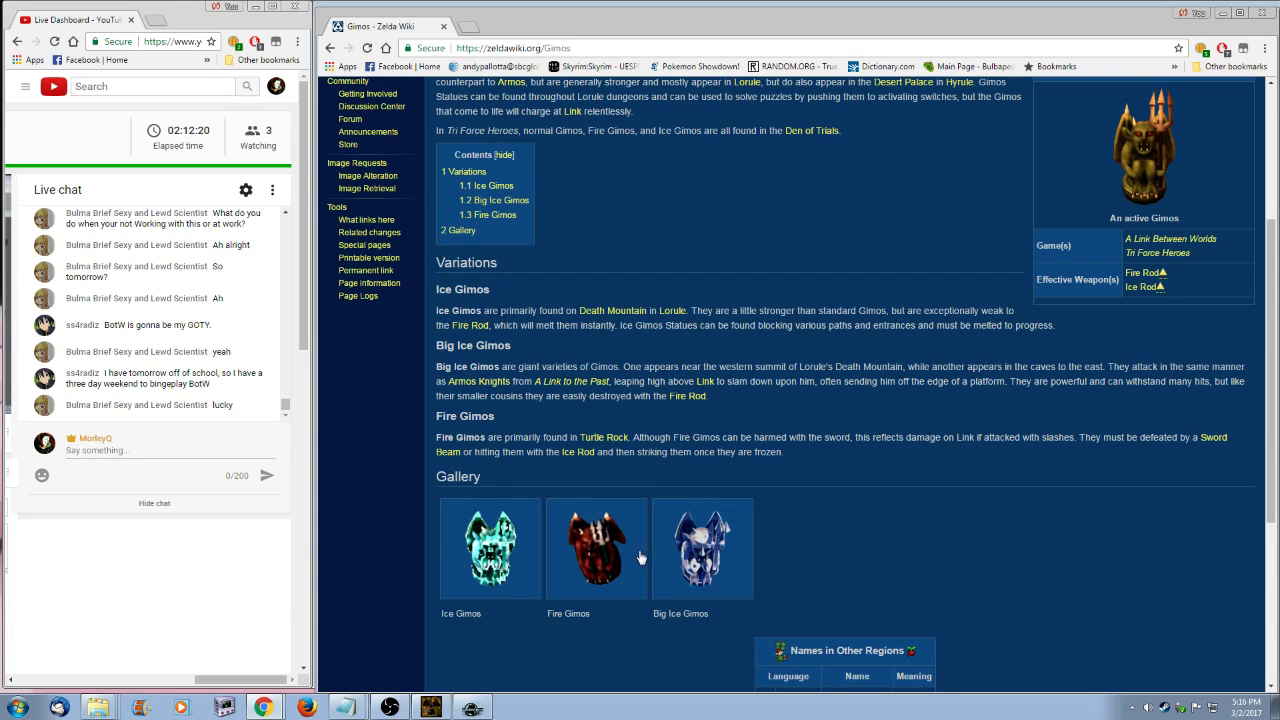
{"action": "scroll", "coordinate": [641, 557], "scroll_direction": "down", "scroll_amount": 2}
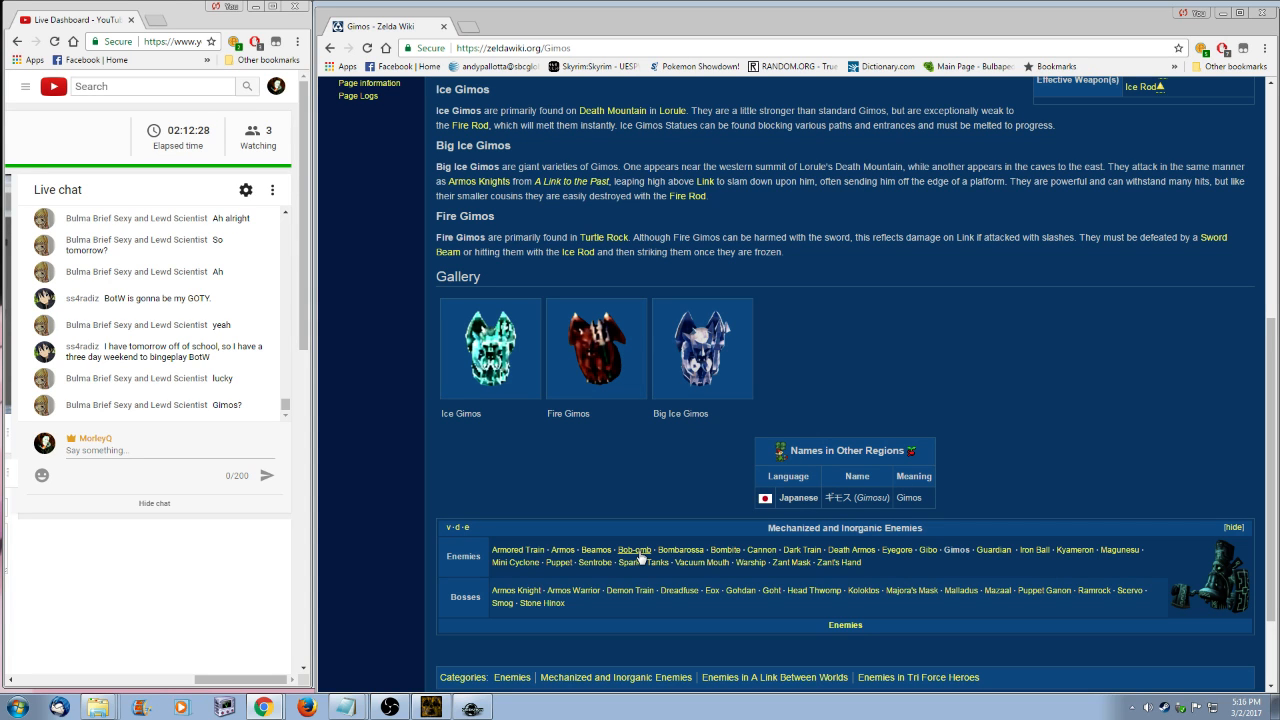
{"action": "scroll", "coordinate": [651, 553], "scroll_direction": "up", "scroll_amount": 3}
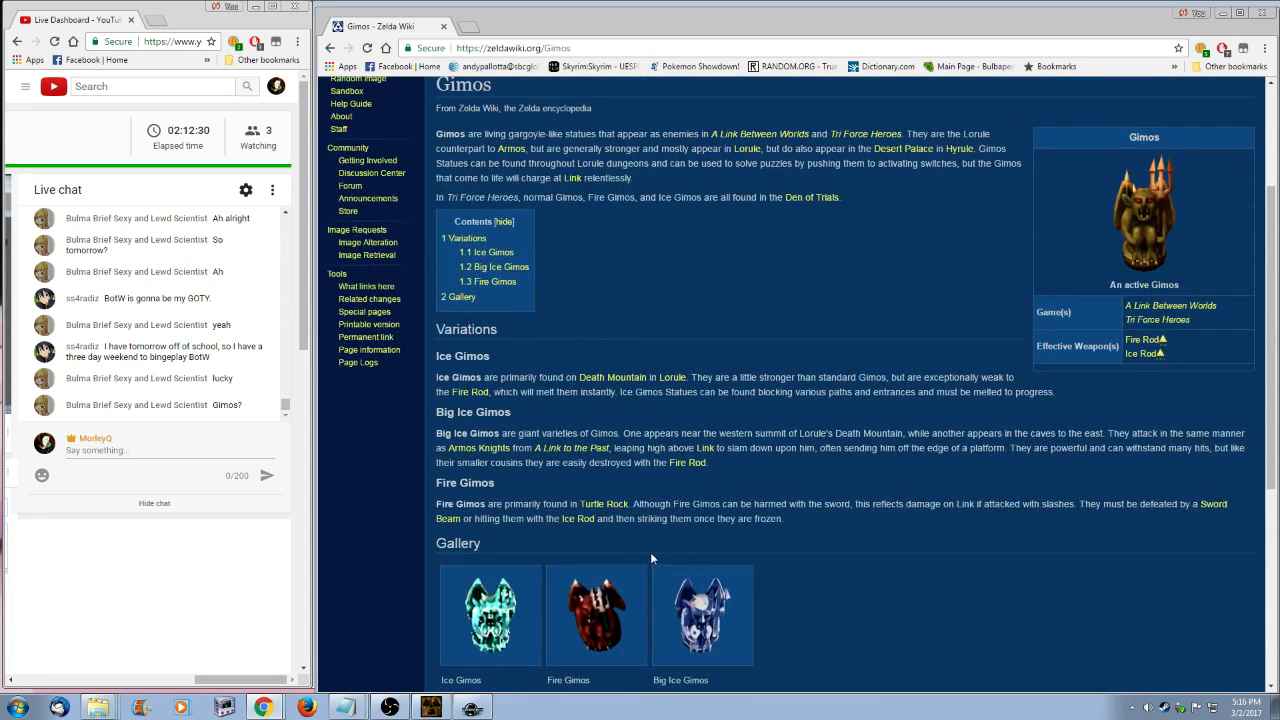
{"action": "scroll", "coordinate": [651, 558], "scroll_direction": "up", "scroll_amount": 1}
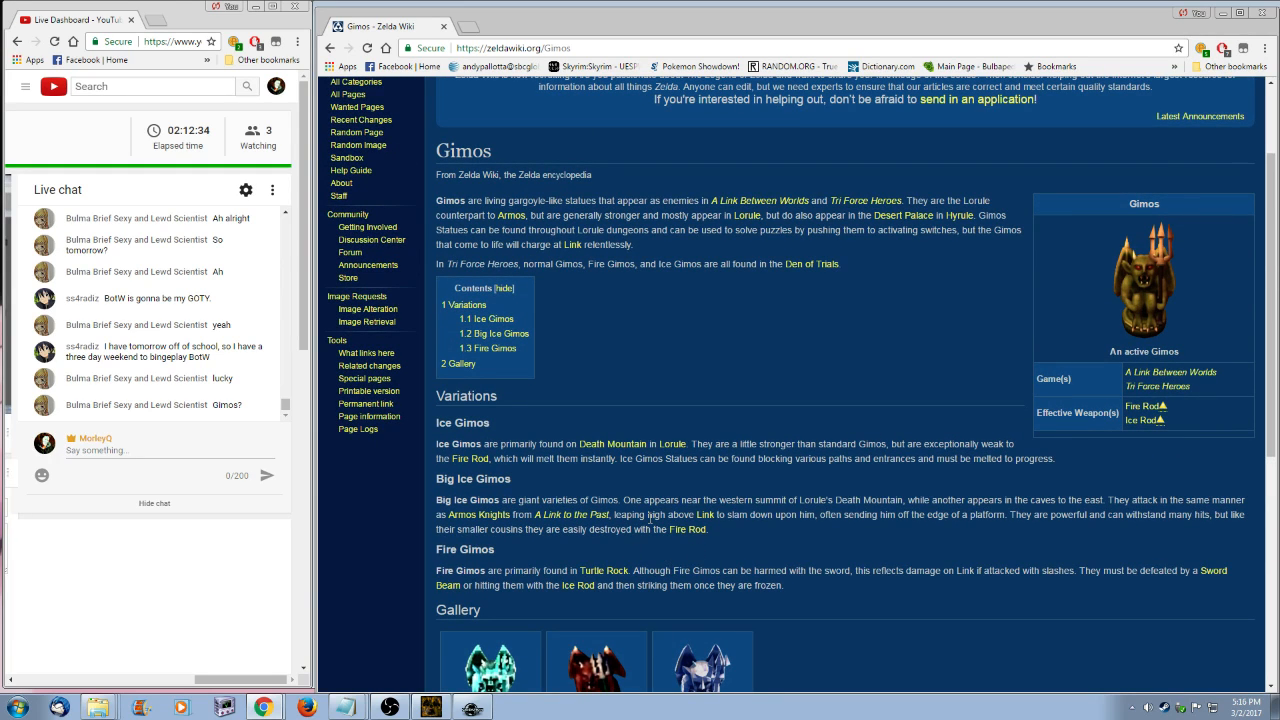
{"action": "scroll", "coordinate": [746, 448], "scroll_direction": "down", "scroll_amount": 1}
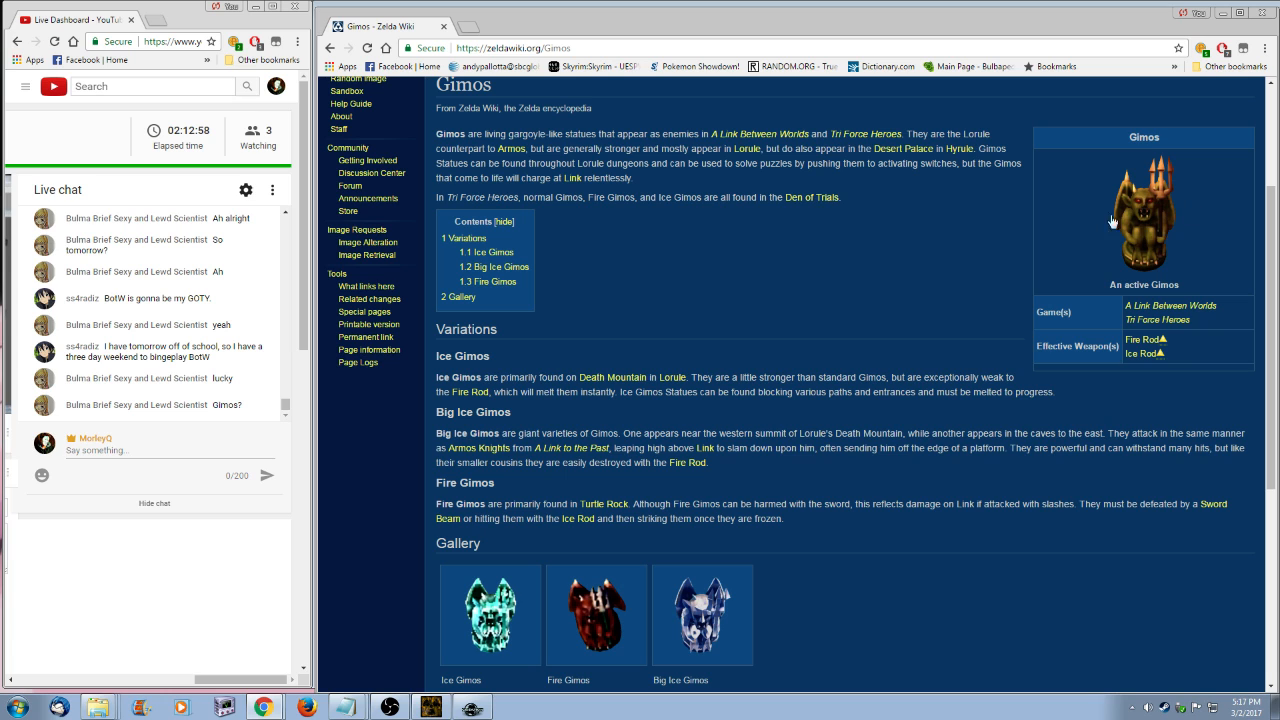
{"action": "scroll", "coordinate": [1113, 221], "scroll_direction": "down", "scroll_amount": 1}
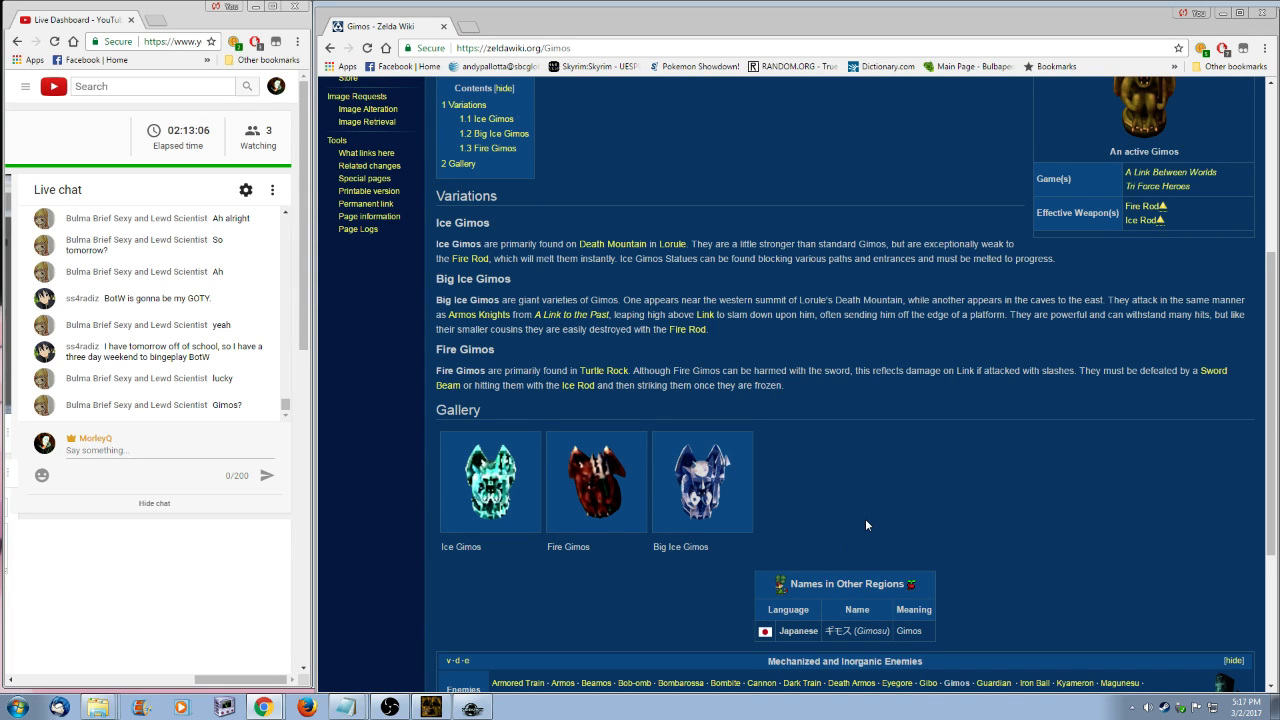
{"action": "scroll", "coordinate": [866, 525], "scroll_direction": "up", "scroll_amount": 1}
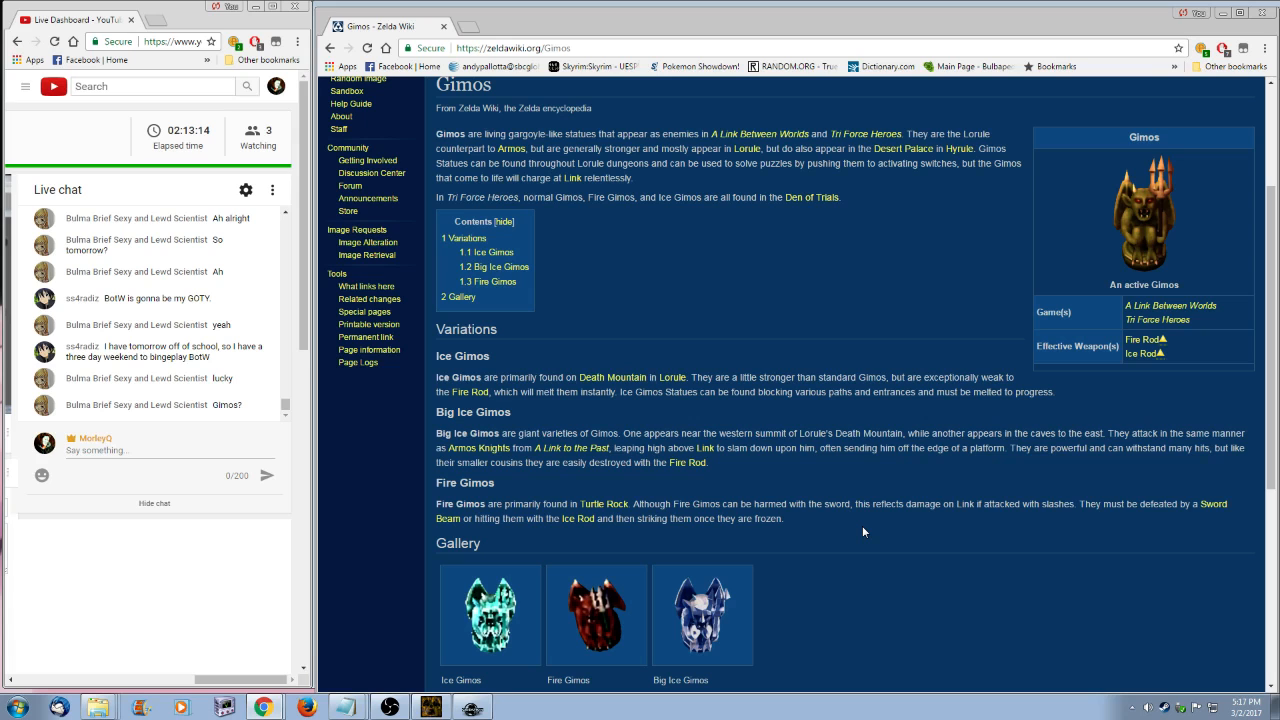
{"action": "left_click", "coordinate": [1222, 13]}
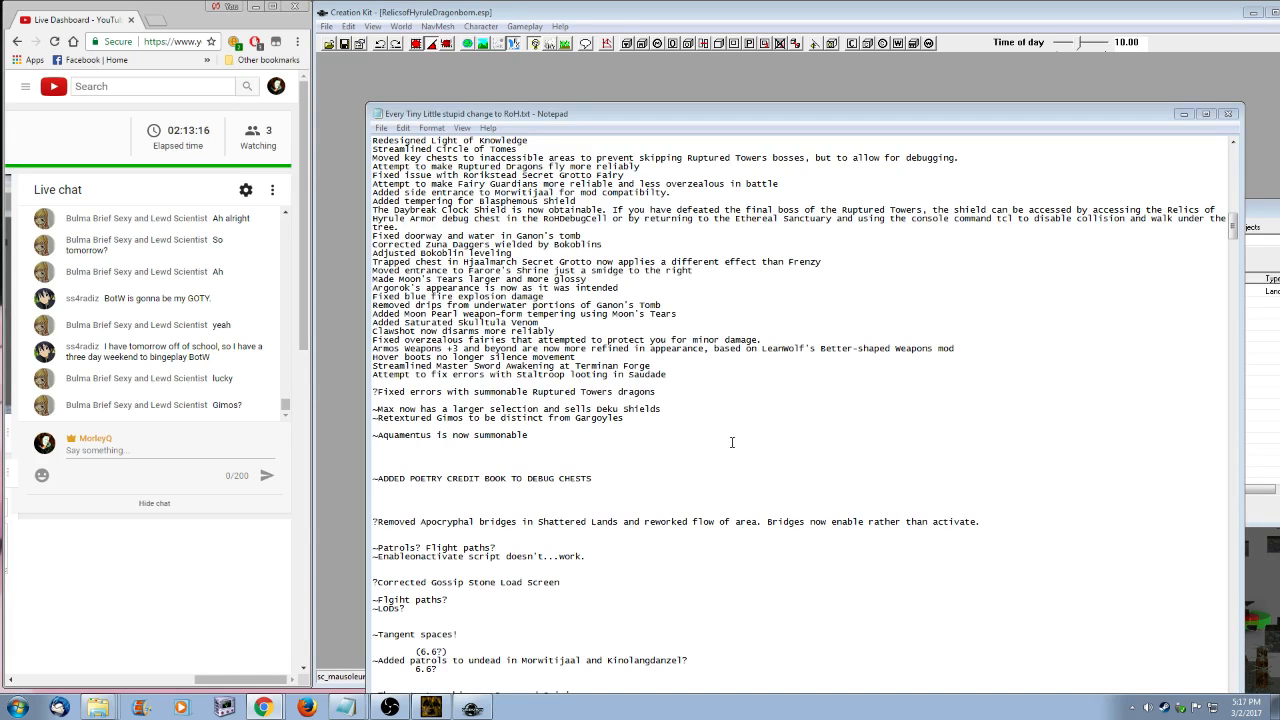
- Return to the Creation Kit, list the interior cells and load LostSkyFalseGodPassage for editing
{"action": "left_click", "coordinate": [760, 99]}
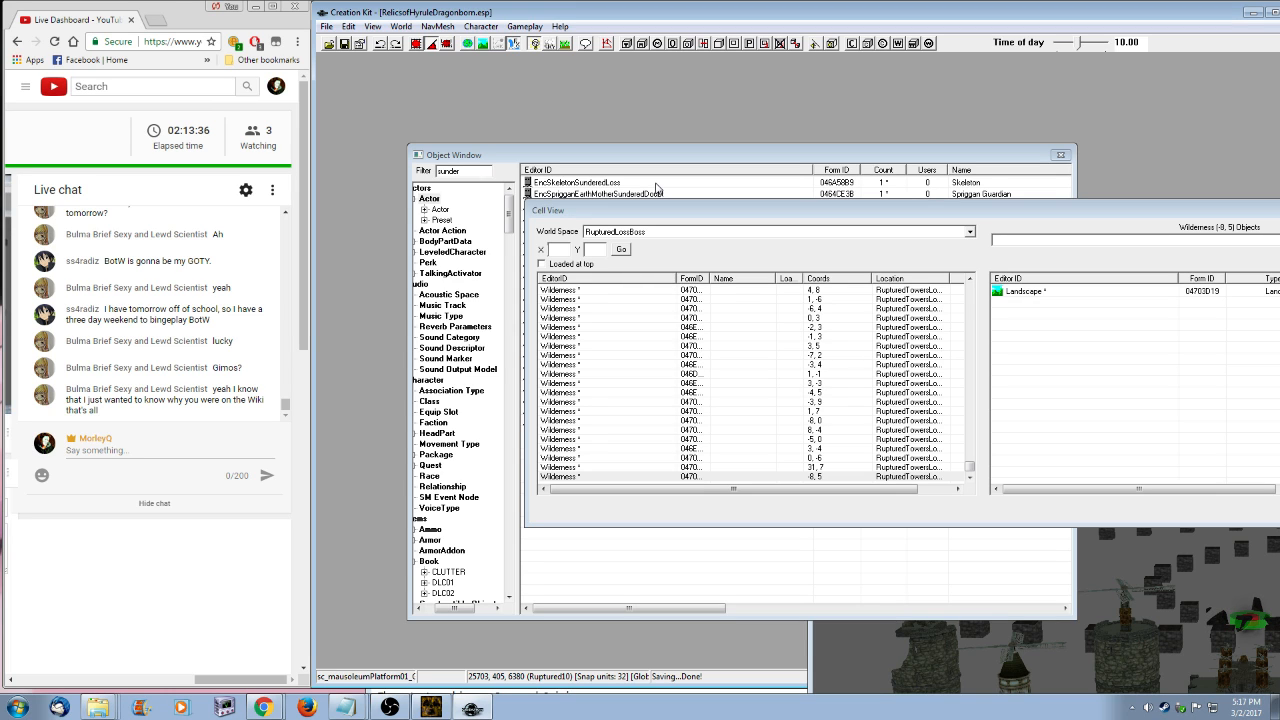
{"action": "left_click", "coordinate": [624, 233]}
{"action": "left_click", "coordinate": [672, 383]}
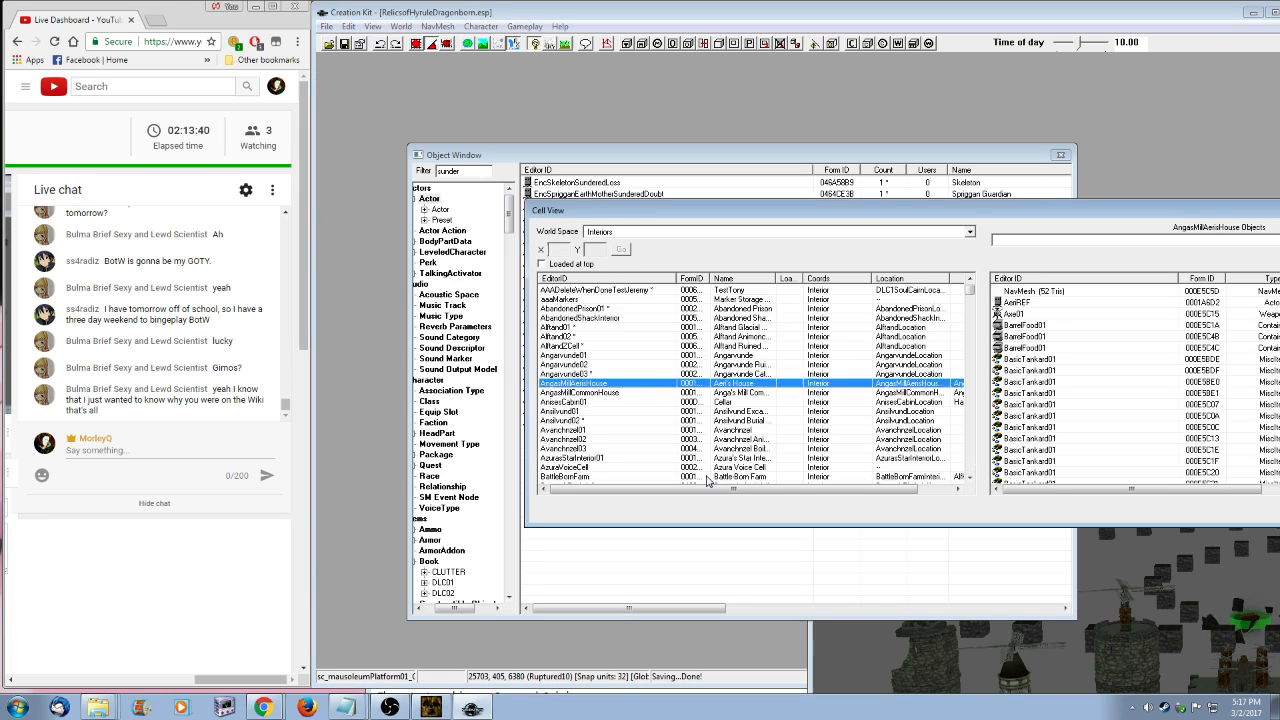
{"action": "type", "text": "lost"}
{"action": "scroll", "coordinate": [683, 378], "scroll_direction": "down", "scroll_amount": 3}
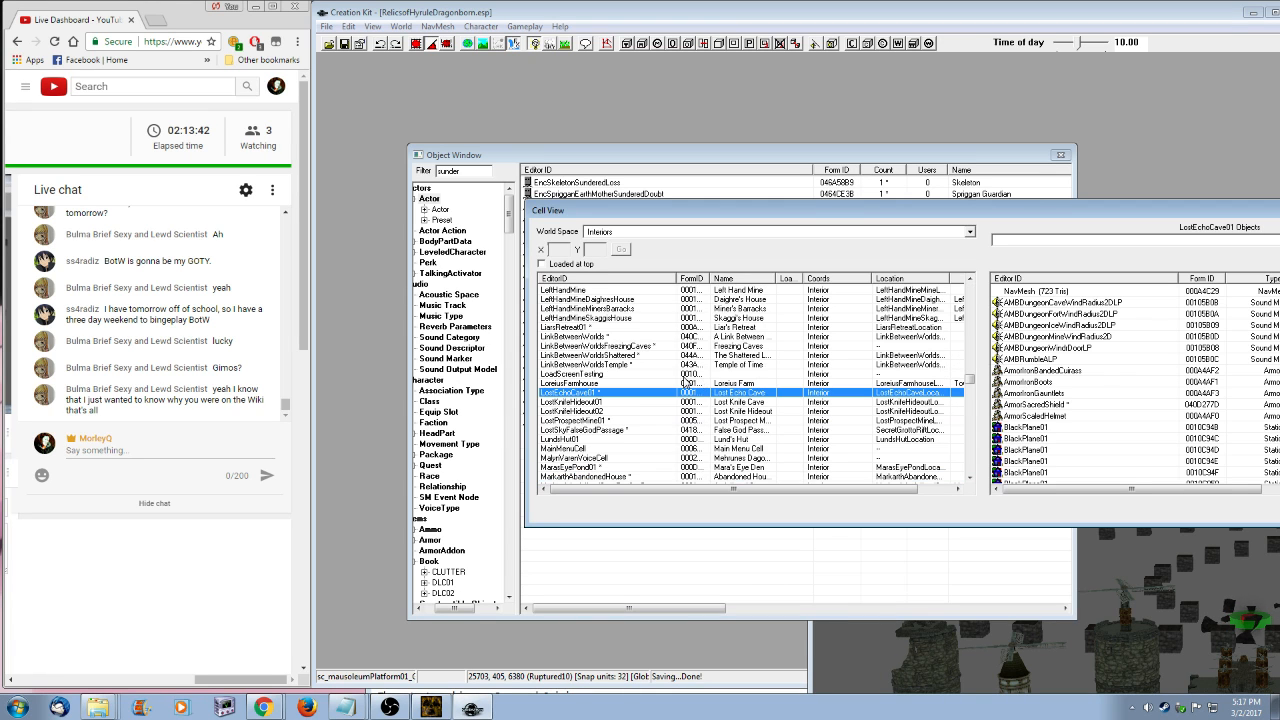
{"action": "left_click", "coordinate": [607, 430]}
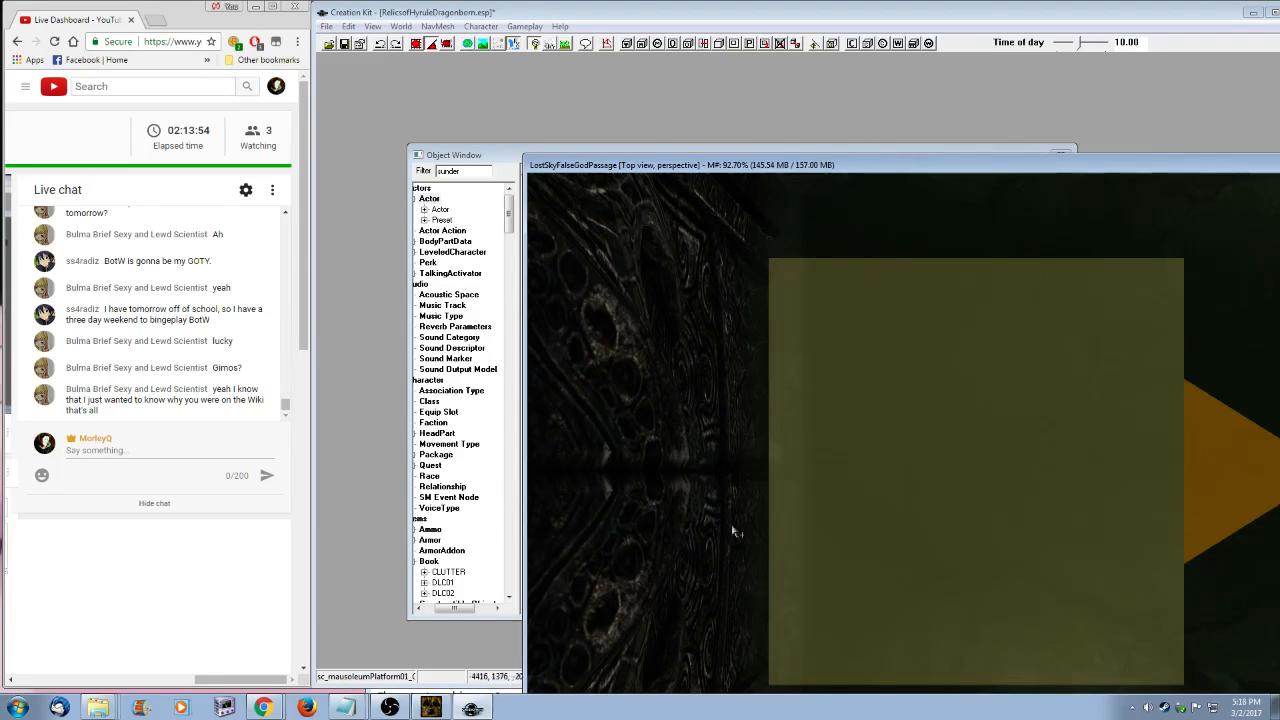
- Rearrange the render and object windows over the main chamber and filter the Actor list for "tekt"
{"action": "scroll", "coordinate": [732, 526], "scroll_direction": "down", "scroll_amount": 10}
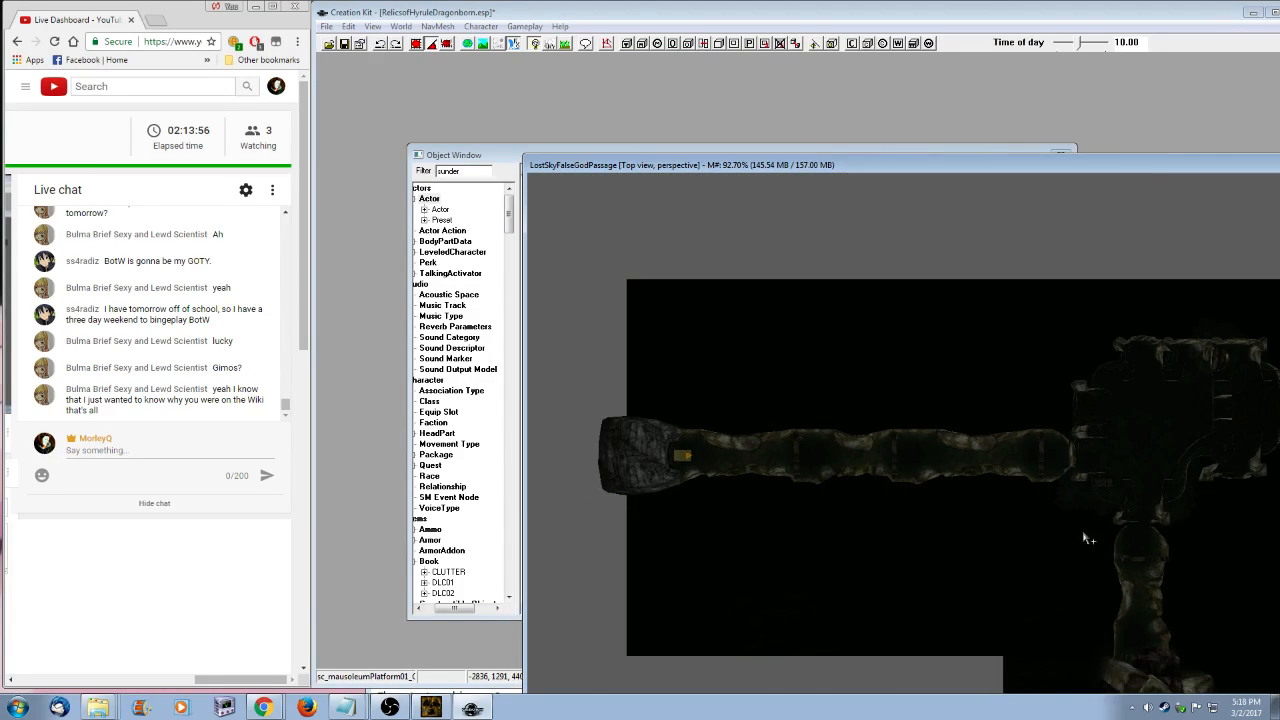
{"action": "middle_click_drag", "start_coordinate": [1086, 537], "coordinate": [840, 520]}
{"action": "scroll", "coordinate": [839, 519], "scroll_direction": "up", "scroll_amount": 3}
{"action": "scroll", "coordinate": [840, 526], "scroll_direction": "up", "scroll_amount": 2}
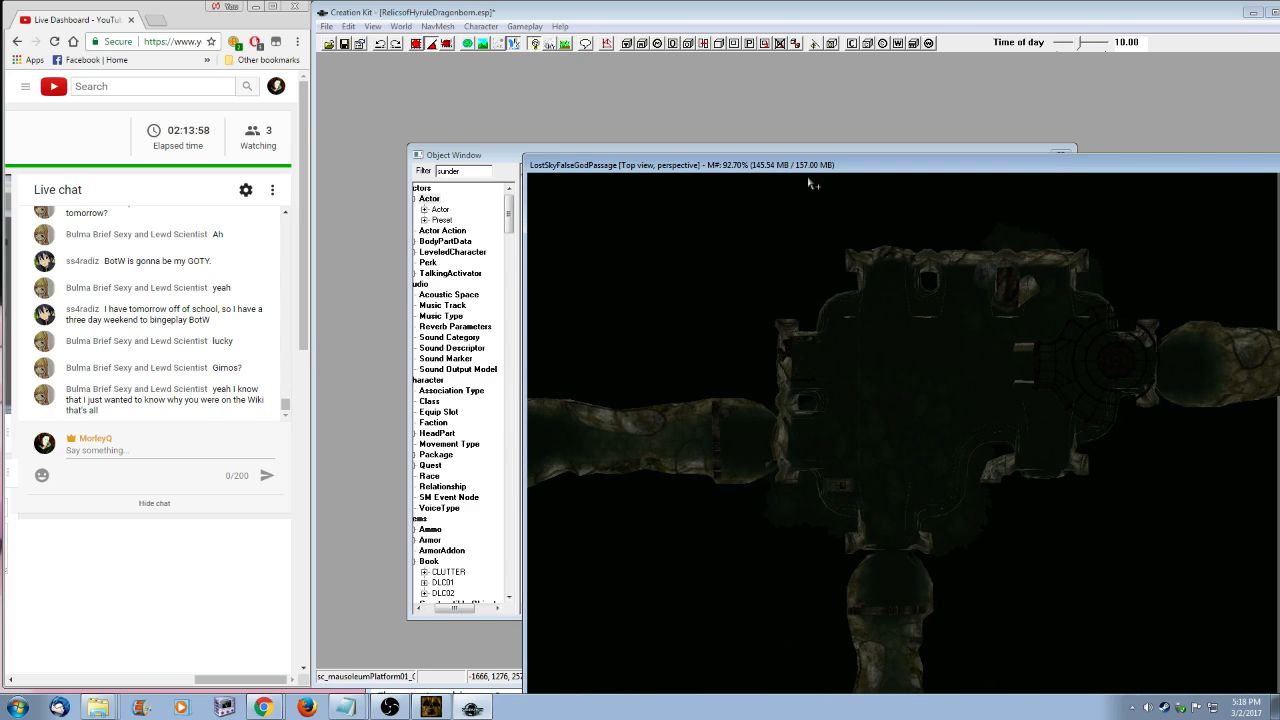
{"action": "left_click_drag", "start_coordinate": [809, 171], "coordinate": [806, 98]}
{"action": "left_click_drag", "start_coordinate": [513, 152], "coordinate": [471, 140]}
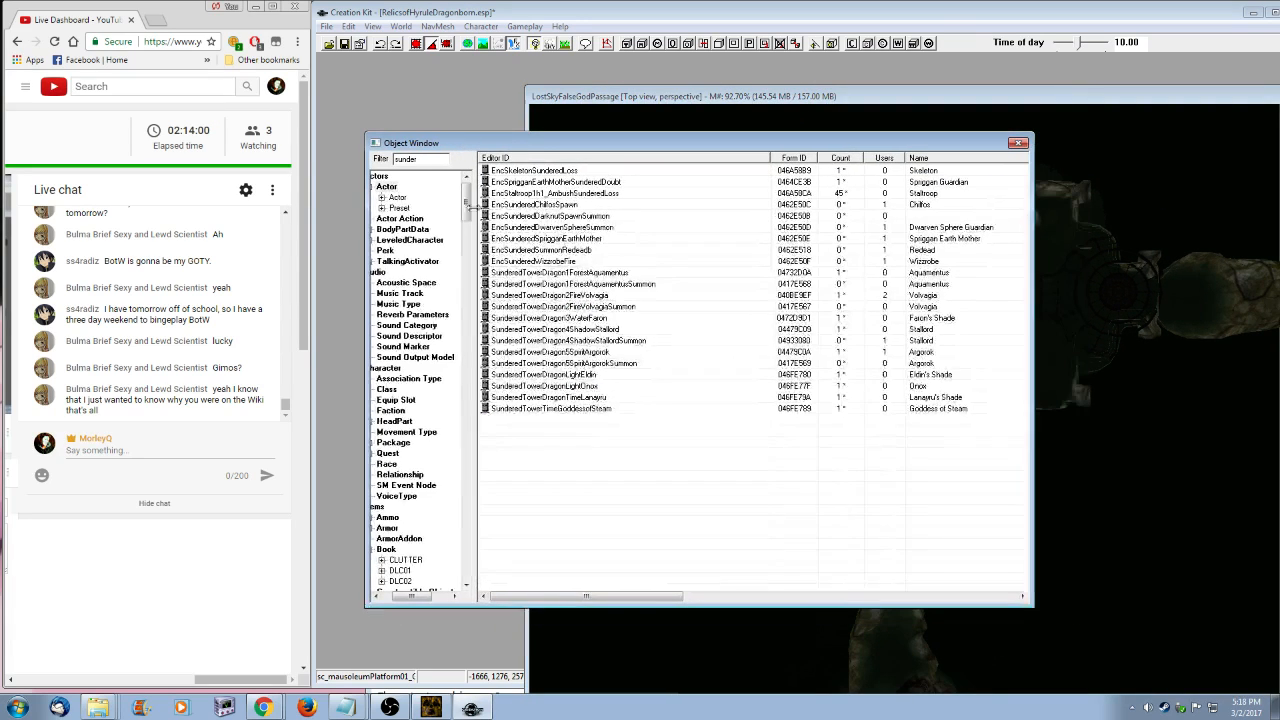
{"action": "left_click_drag", "start_coordinate": [467, 203], "coordinate": [470, 258]}
{"action": "left_click", "coordinate": [386, 188]}
{"action": "left_click_drag", "start_coordinate": [436, 160], "coordinate": [336, 160]}
{"action": "type", "text": "tekt"}
- Place DLC2EncTektiteSpawnAll in the passage's main chamber, reposition it and duplicate it there
{"action": "left_click_drag", "start_coordinate": [613, 146], "coordinate": [536, 142]}
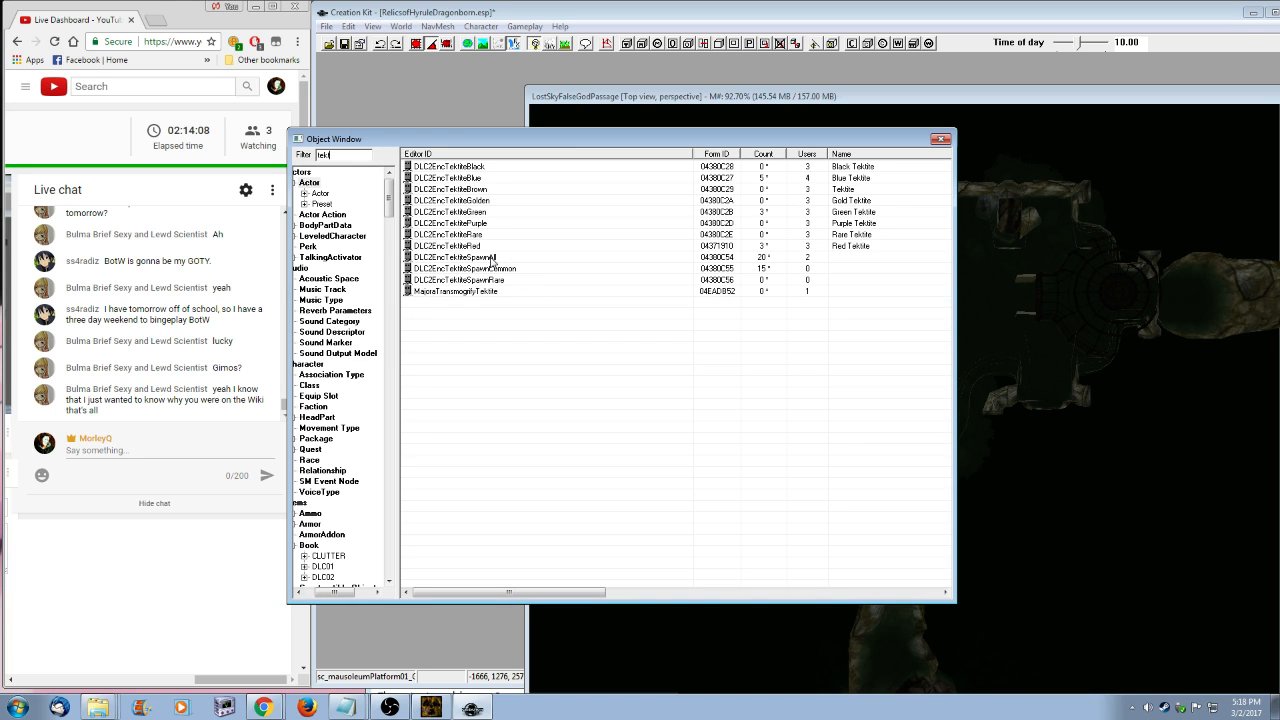
{"action": "left_click_drag", "start_coordinate": [492, 258], "coordinate": [995, 322]}
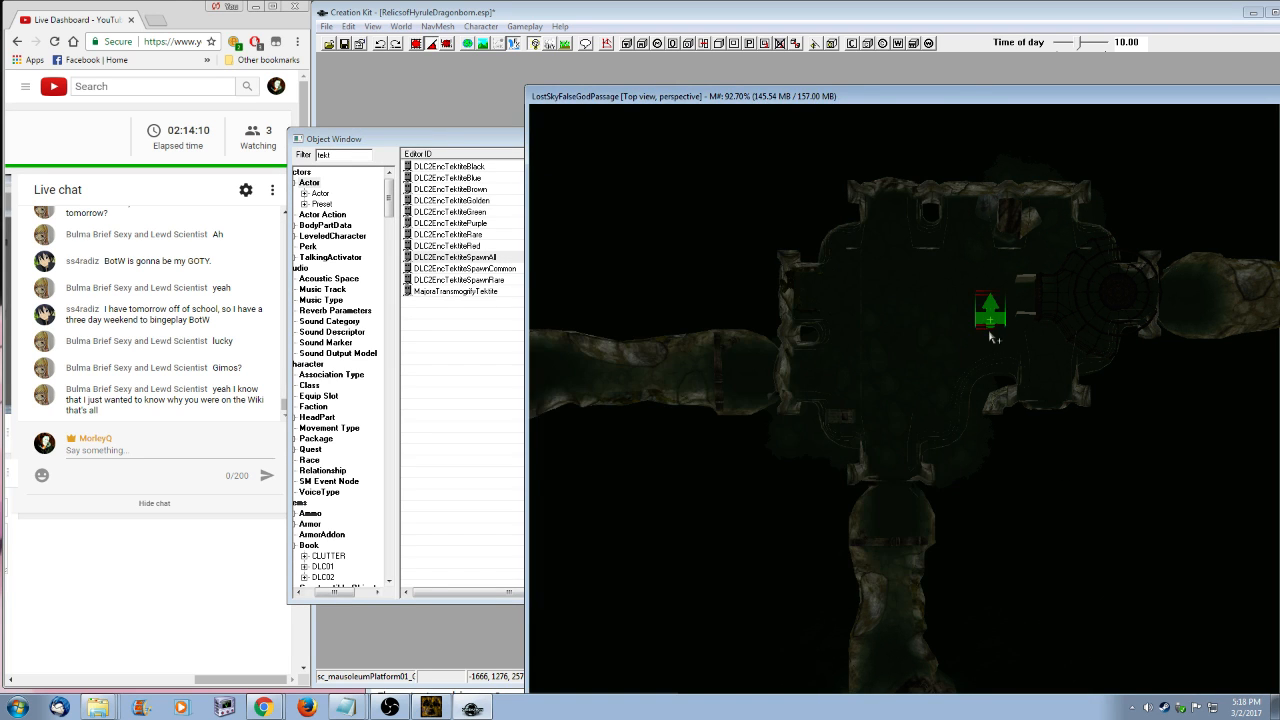
{"action": "mouse_move", "coordinate": [989, 332]}
{"action": "middle_mouse_down", "text": "shift"}
{"action": "mouse_move", "coordinate": [1041, 295]}
{"action": "mouse_move", "coordinate": [940, 256]}
{"action": "middle_mouse_up", "text": "shift"}
{"action": "left_click", "coordinate": [429, 42]}
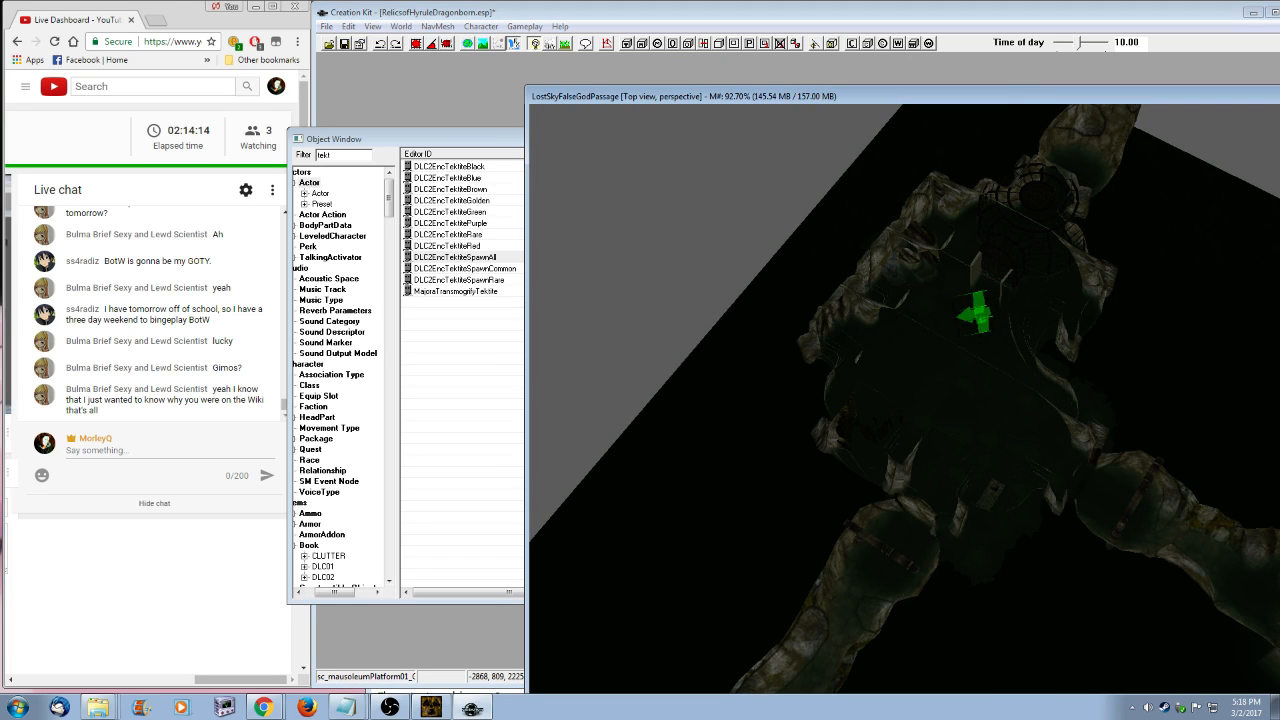
{"action": "mouse_move", "coordinate": [971, 316]}
{"action": "left_mouse_down"}
{"action": "mouse_move", "coordinate": [930, 304]}
{"action": "mouse_move", "coordinate": [1016, 440]}
{"action": "left_mouse_up"}
{"action": "key", "text": "ctrl+d"}
{"action": "mouse_move", "coordinate": [947, 298]}
{"action": "middle_mouse_down"}
{"action": "mouse_move", "coordinate": [803, 506]}
{"action": "mouse_move", "coordinate": [837, 500]}
{"action": "mouse_move", "coordinate": [946, 400]}
{"action": "mouse_move", "coordinate": [969, 449]}
{"action": "mouse_move", "coordinate": [952, 443]}
{"action": "mouse_move", "coordinate": [956, 457]}
{"action": "mouse_move", "coordinate": [900, 425]}
{"action": "middle_mouse_up"}
{"action": "left_click", "coordinate": [946, 400]}
- Place another DLC2EncTektiteSpawnAll in the winding stone tunnel and rotate it along the passage
{"action": "mouse_move", "coordinate": [471, 260]}
{"action": "left_mouse_down"}
{"action": "mouse_move", "coordinate": [672, 361]}
{"action": "mouse_move", "coordinate": [1072, 150]}
{"action": "left_mouse_up"}
{"action": "scroll", "coordinate": [1040, 230], "scroll_direction": "down", "scroll_amount": 5}
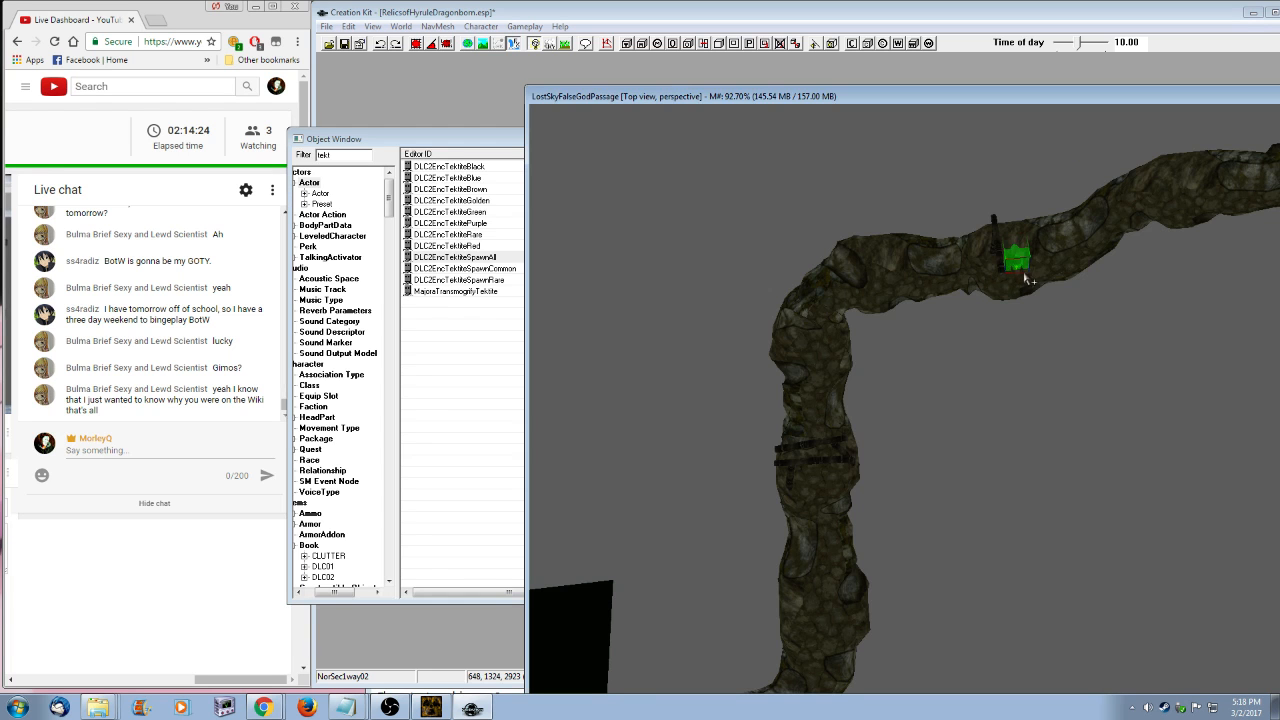
{"action": "mouse_move", "coordinate": [1022, 272]}
{"action": "left_mouse_down"}
{"action": "mouse_move", "coordinate": [1014, 260]}
{"action": "mouse_move", "coordinate": [1032, 262]}
{"action": "mouse_move", "coordinate": [1021, 252]}
{"action": "left_mouse_up"}
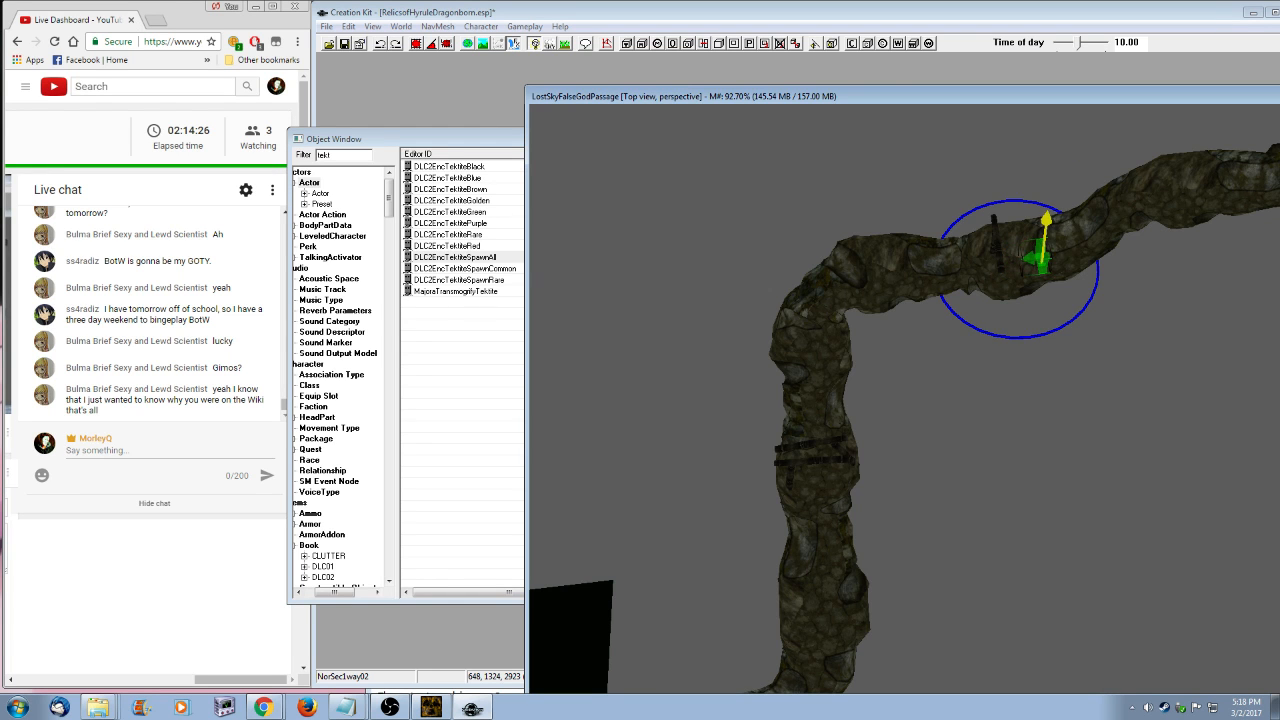
- Filter the actors for "skullt" and place an EncSkulltulaGold in the earthen cavern before the gate
{"action": "mouse_move", "coordinate": [1021, 252]}
{"action": "middle_mouse_down", "text": "shift"}
{"action": "mouse_move", "coordinate": [1130, 298]}
{"action": "mouse_move", "coordinate": [783, 563]}
{"action": "middle_mouse_up", "text": "shift"}
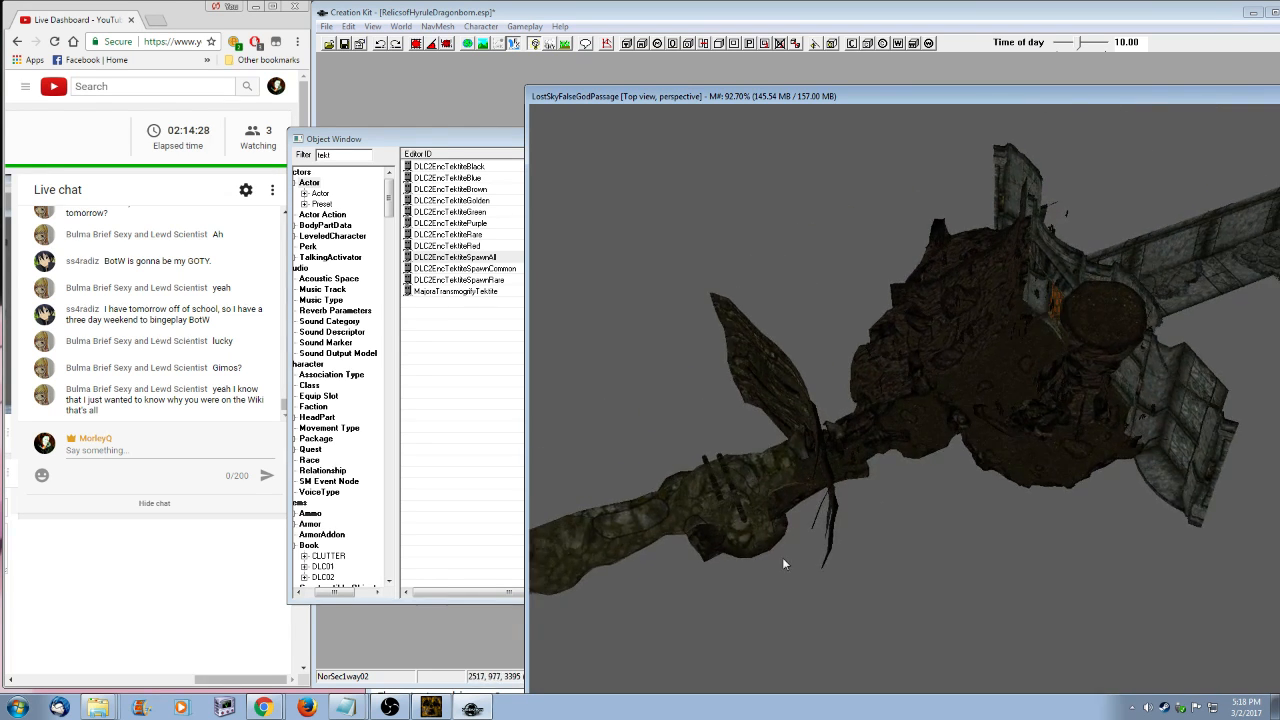
{"action": "left_click", "coordinate": [396, 150]}
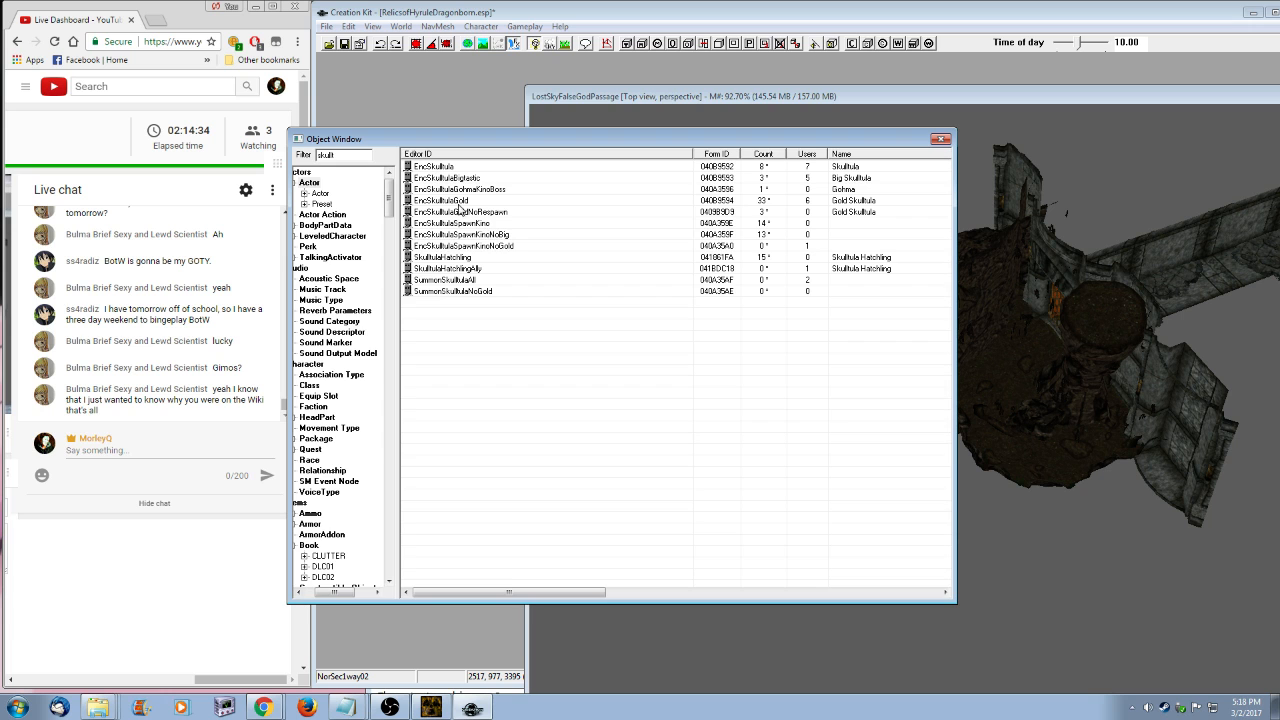
{"action": "left_click", "coordinate": [443, 204]}
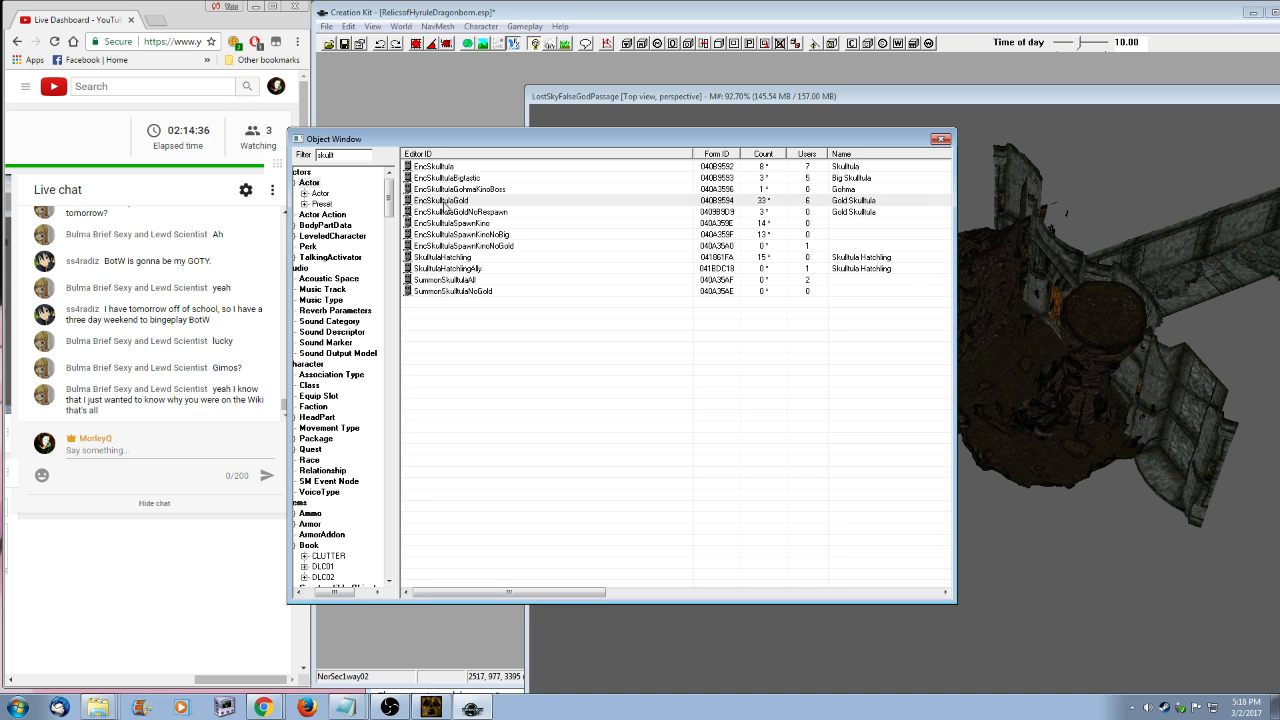
{"action": "left_click_drag", "start_coordinate": [445, 204], "coordinate": [1033, 460]}
{"action": "key", "text": "shift"}
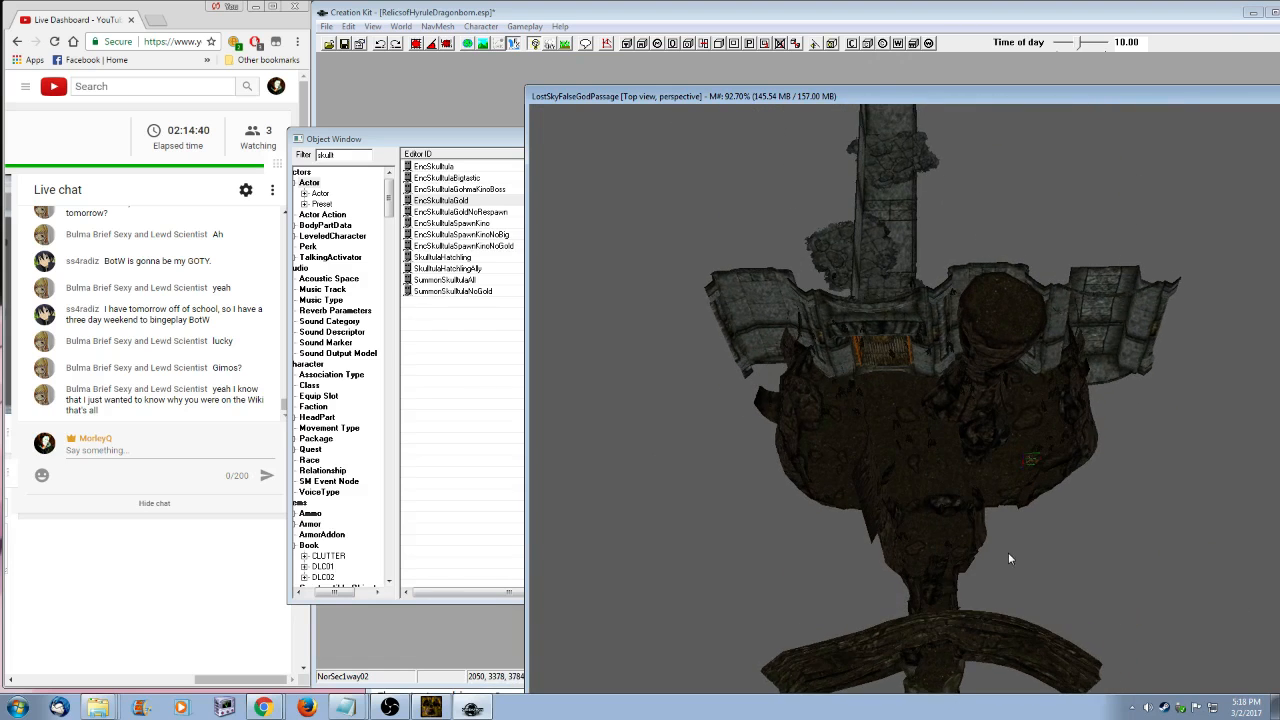
- Place an EncSkulltulaSpawnKinoNoGold on the cavern floor and reposition it closer to the gate
{"action": "scroll", "coordinate": [908, 578], "scroll_direction": "up", "scroll_amount": 4}
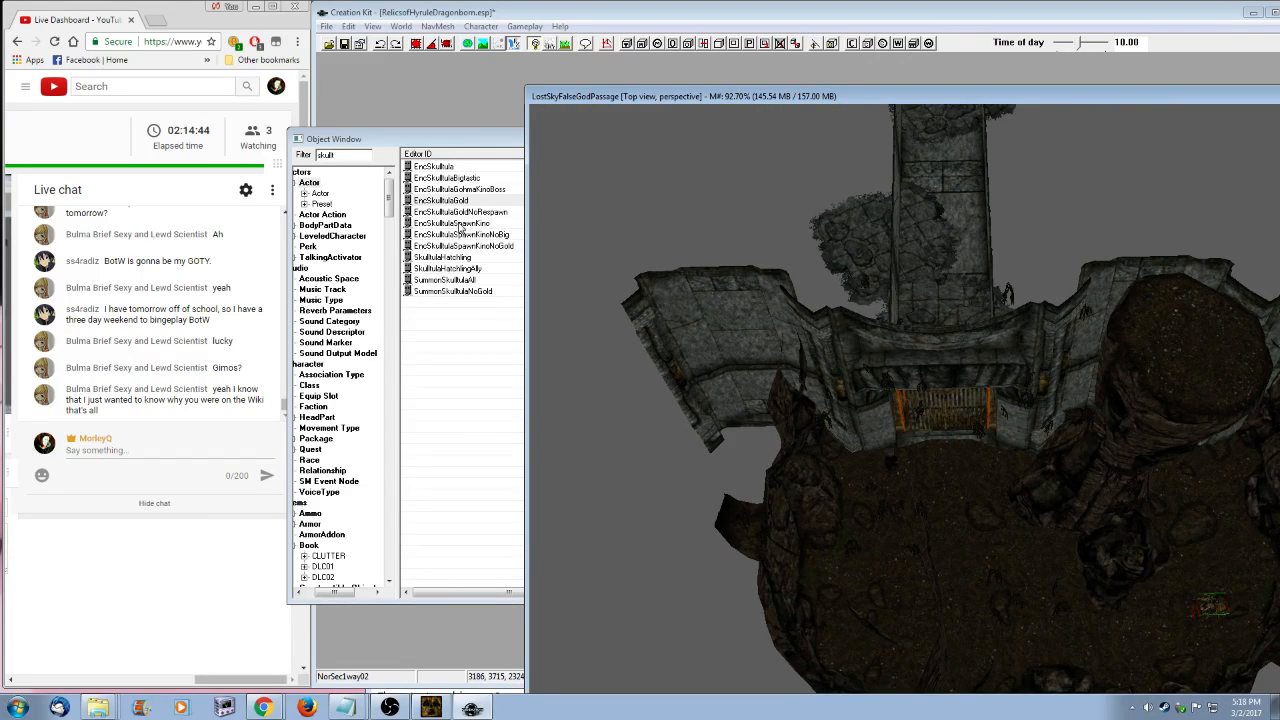
{"action": "left_click", "coordinate": [458, 226]}
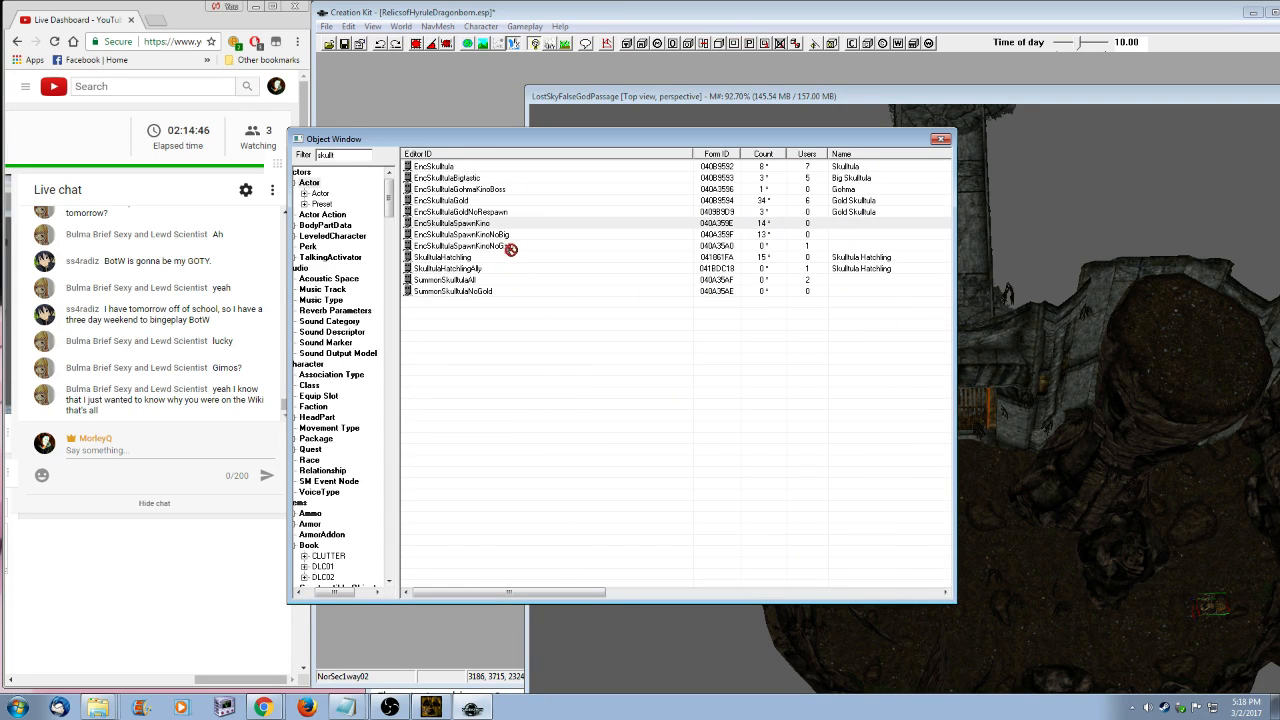
{"action": "left_click_drag", "start_coordinate": [505, 248], "coordinate": [1038, 657]}
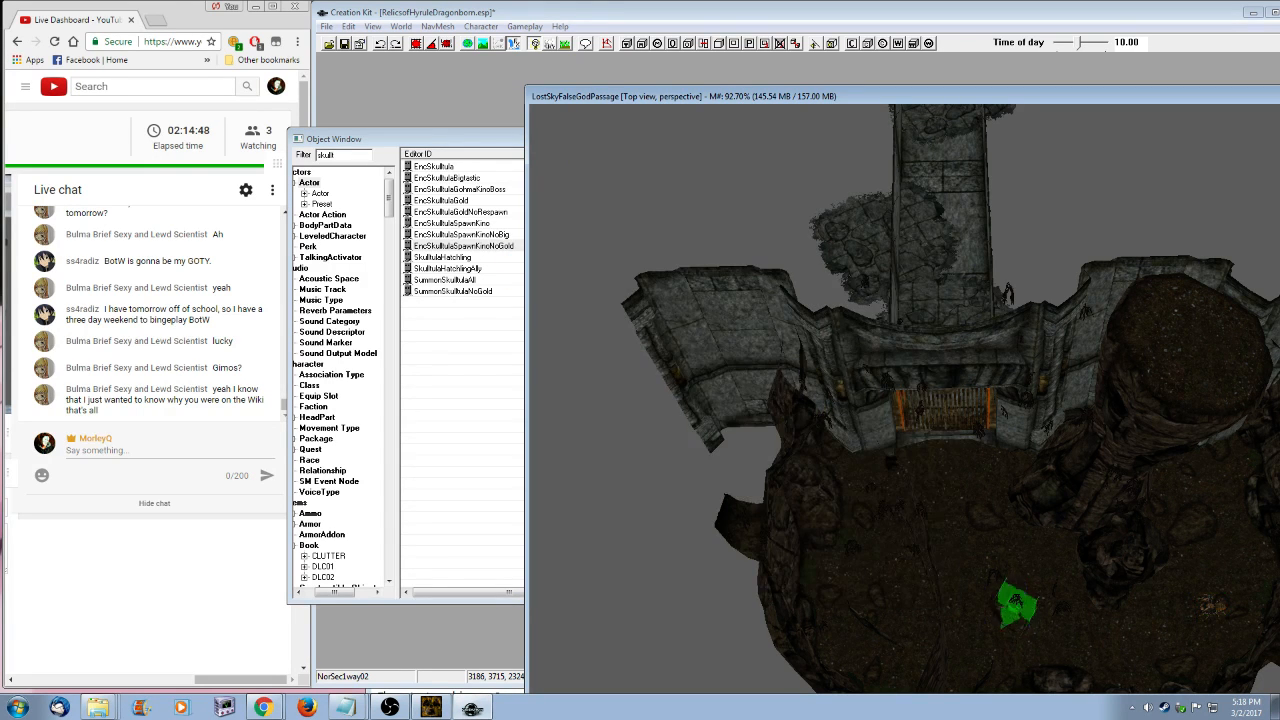
{"action": "key", "text": "shift"}
{"action": "left_click_drag", "start_coordinate": [1016, 598], "coordinate": [994, 540]}
{"action": "key", "text": "shift"}
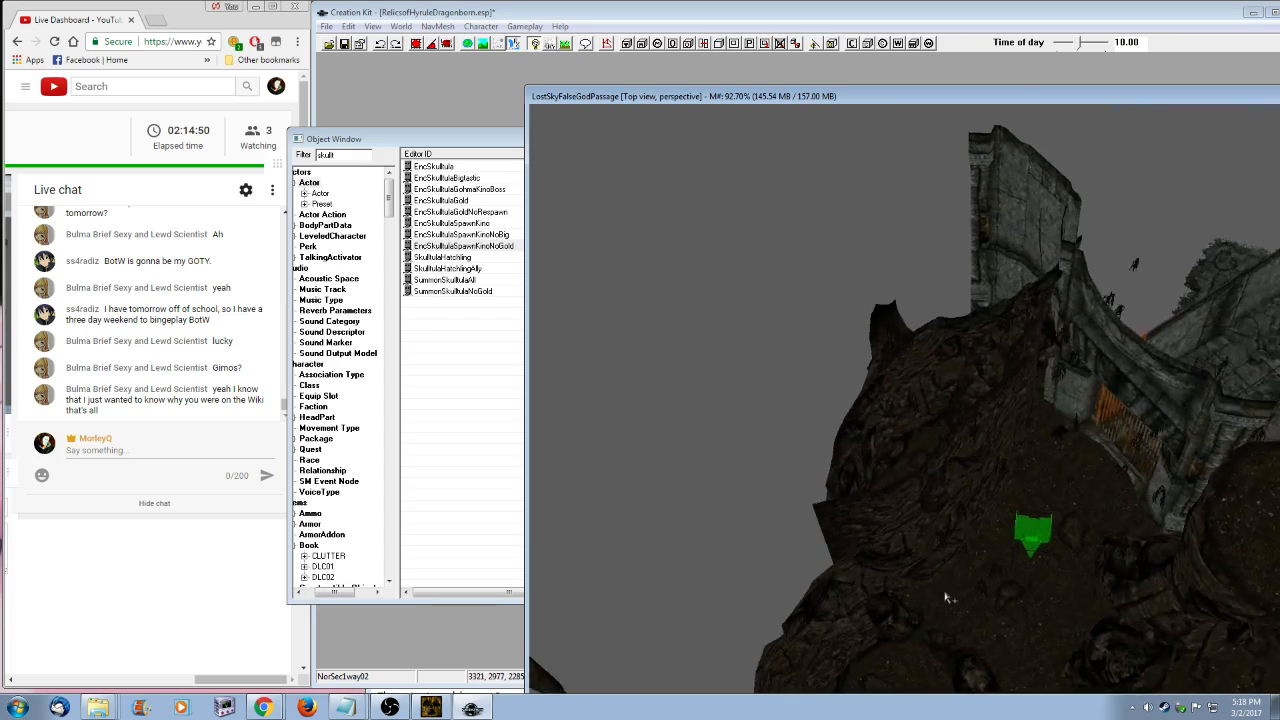
{"action": "key", "text": "shift"}
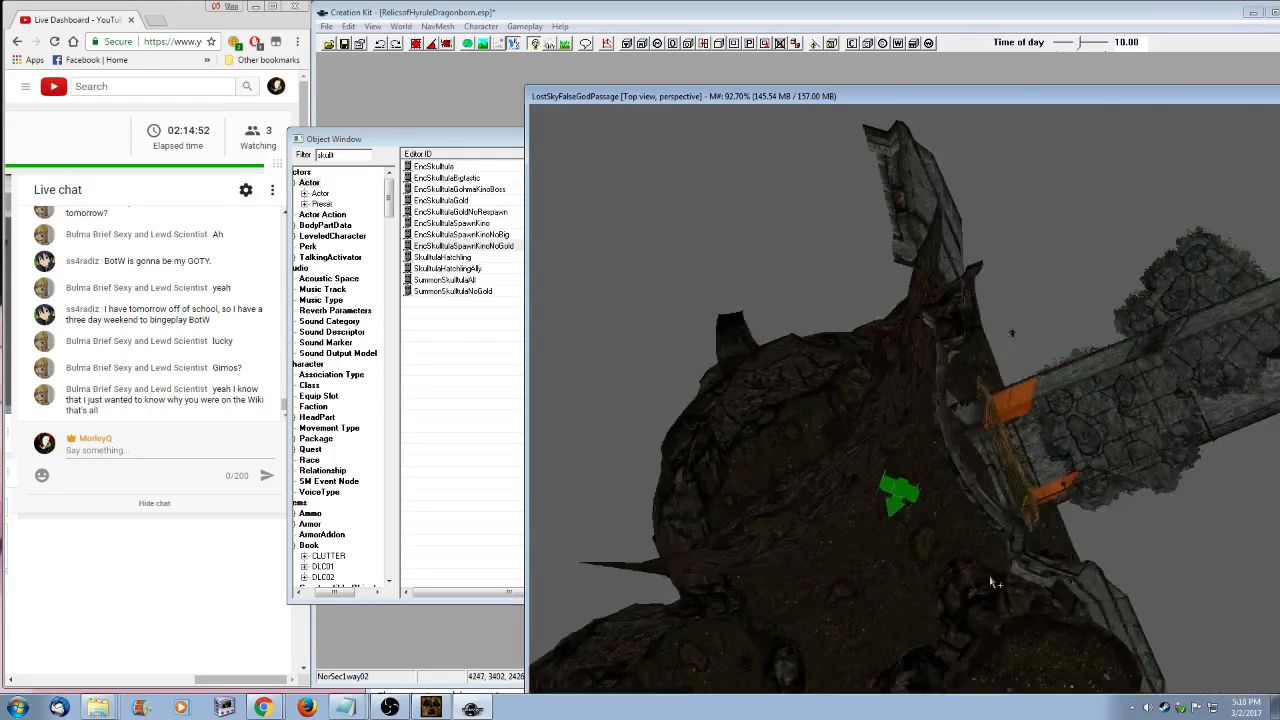
- Filter the actors for "tekt" and place a DLC2EncTektiteSpawnAll on the ruined stone walkway beyond the gate
{"action": "left_click", "coordinate": [361, 171]}
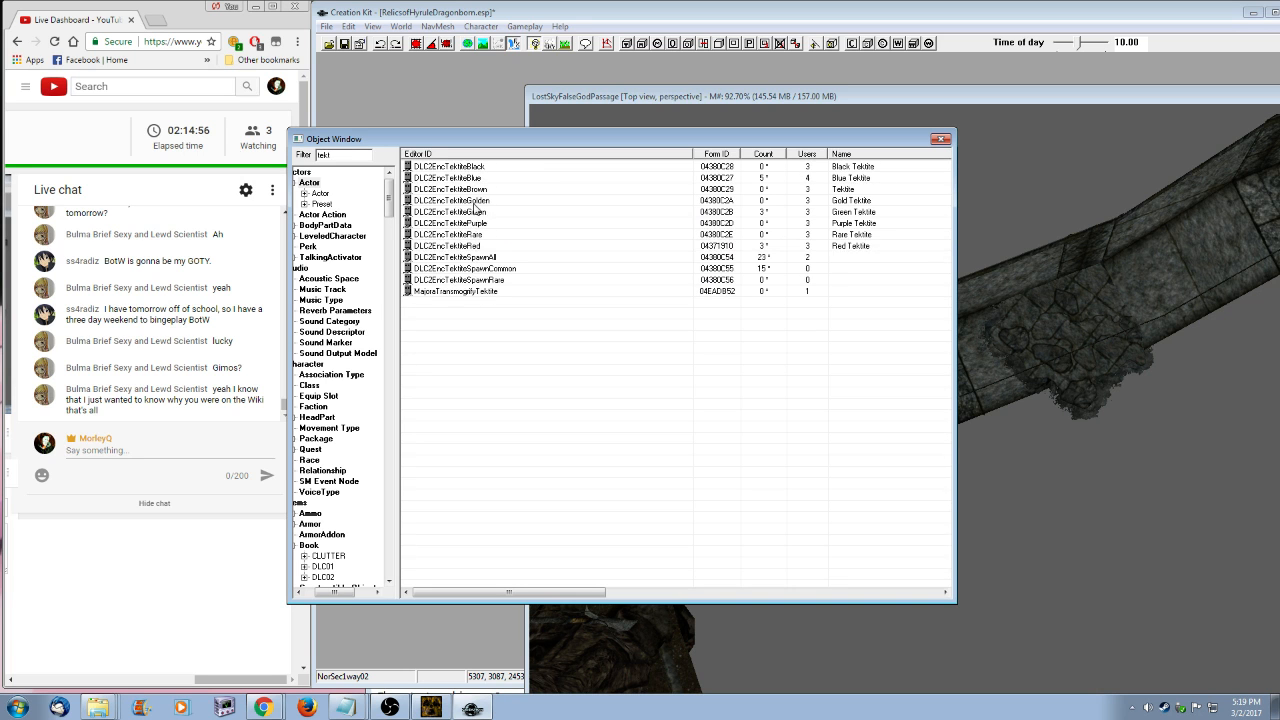
{"action": "left_click", "coordinate": [1046, 507]}
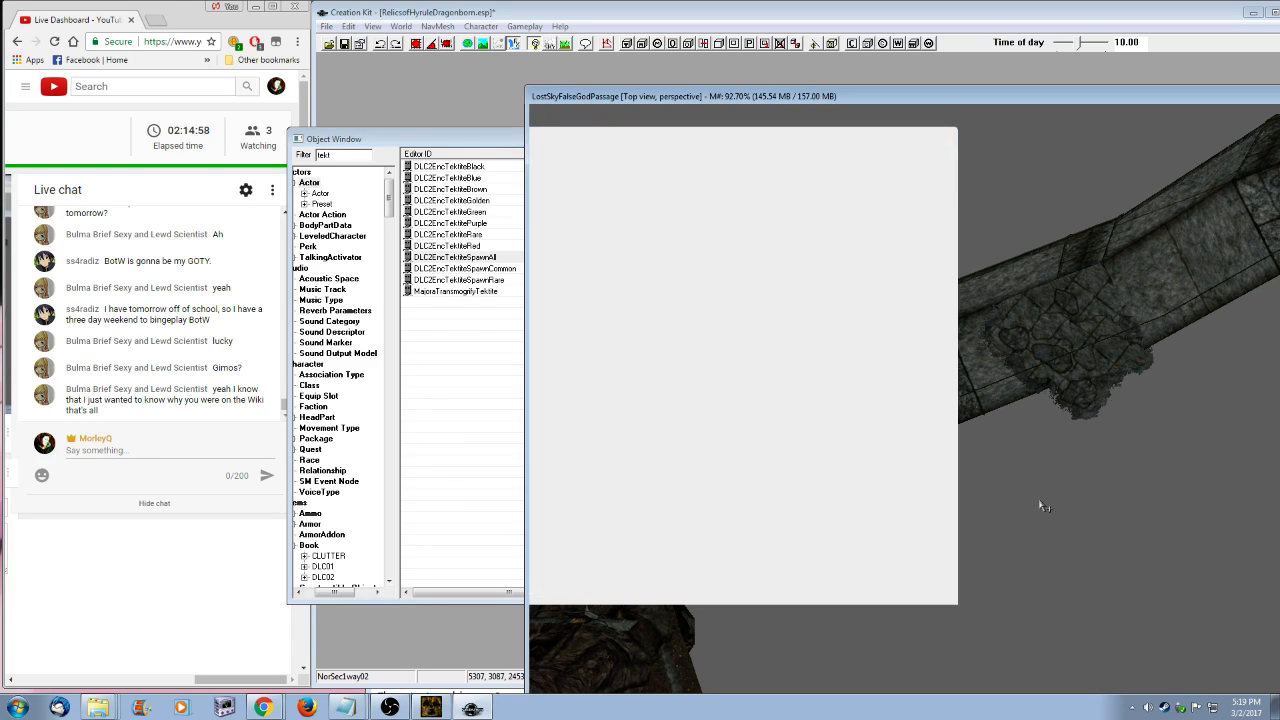
{"action": "key", "text": "shift"}
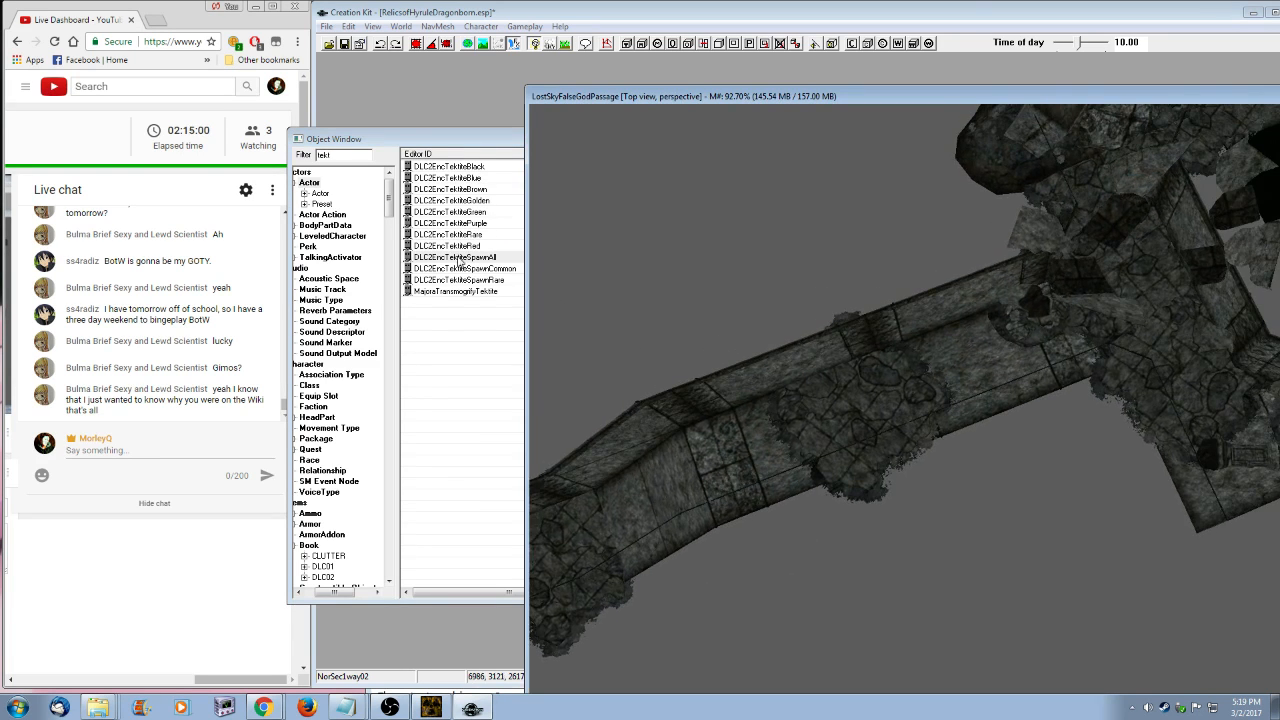
{"action": "mouse_move", "coordinate": [460, 258]}
{"action": "left_mouse_down"}
{"action": "mouse_move", "coordinate": [715, 258]}
{"action": "mouse_move", "coordinate": [1068, 505]}
{"action": "left_mouse_up"}
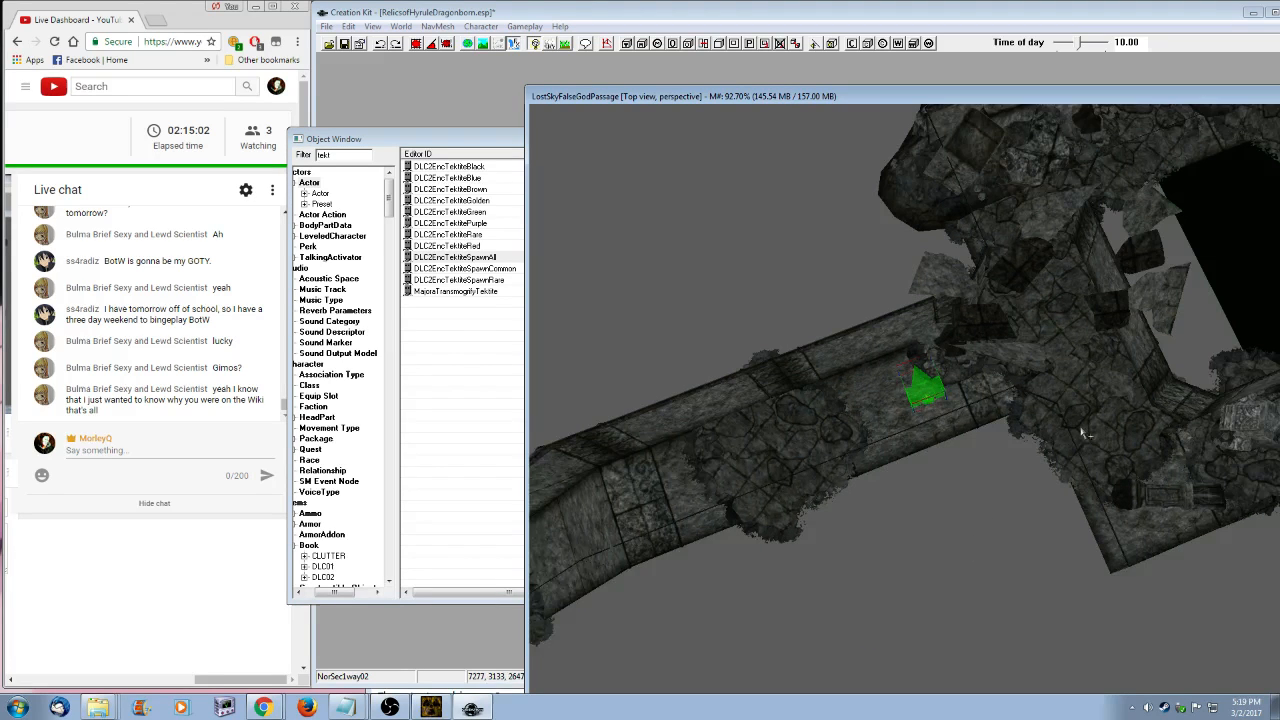
- Place two more DLC2EncTektiteSpawnAll spawns in the dark cavern around the domed building
{"action": "middle_click_drag", "start_coordinate": [1083, 432], "coordinate": [630, 458]}
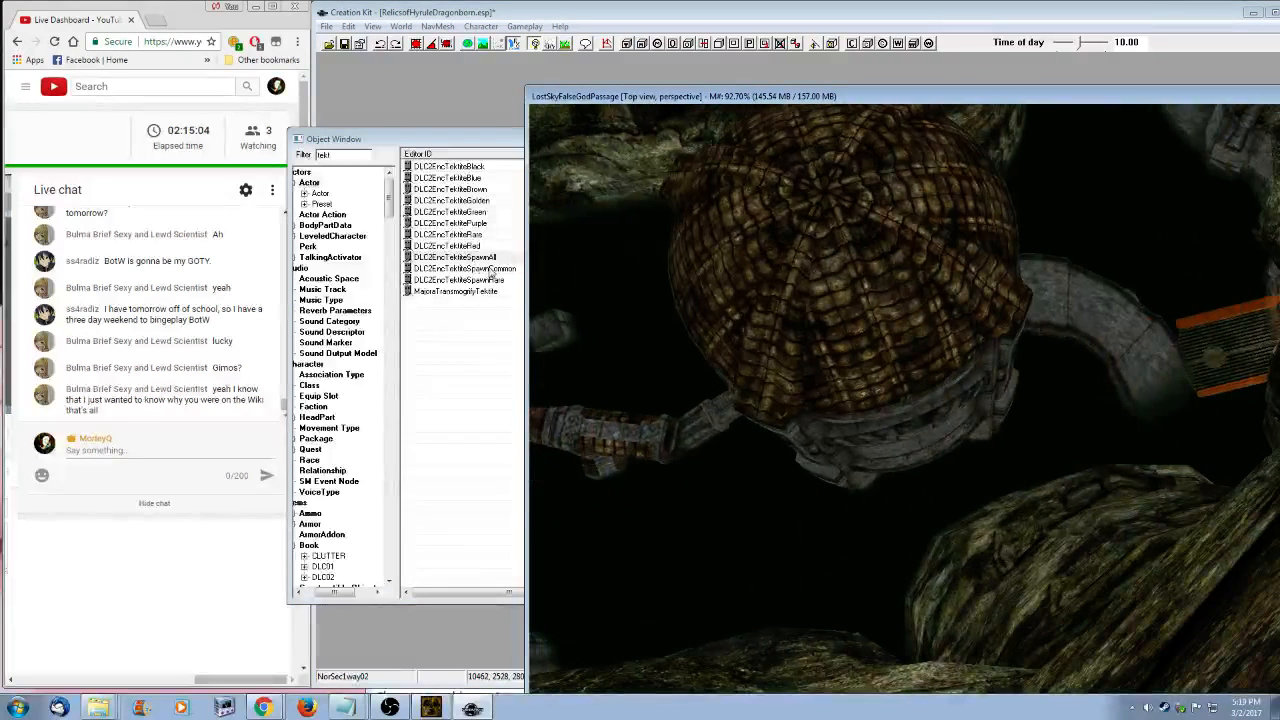
{"action": "left_click_drag", "start_coordinate": [470, 259], "coordinate": [693, 619]}
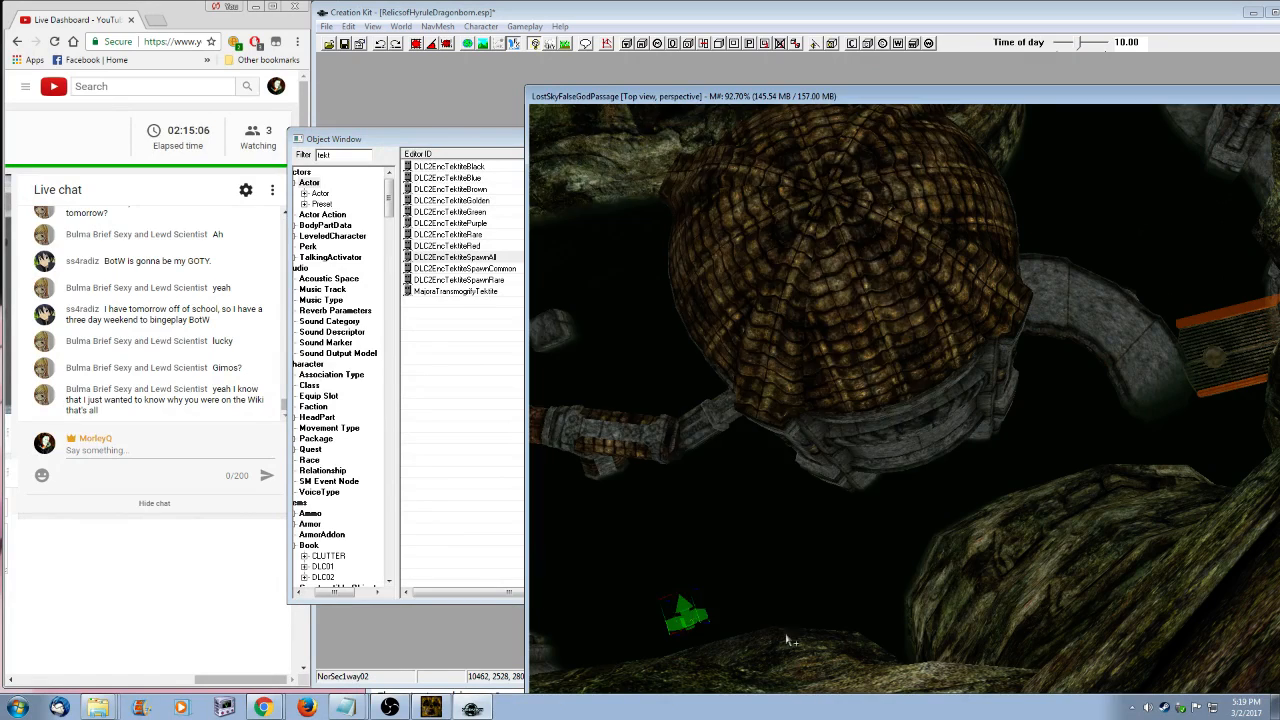
{"action": "middle_click_drag", "start_coordinate": [883, 527], "coordinate": [799, 583]}
{"action": "left_click_drag", "start_coordinate": [470, 258], "coordinate": [1038, 308]}
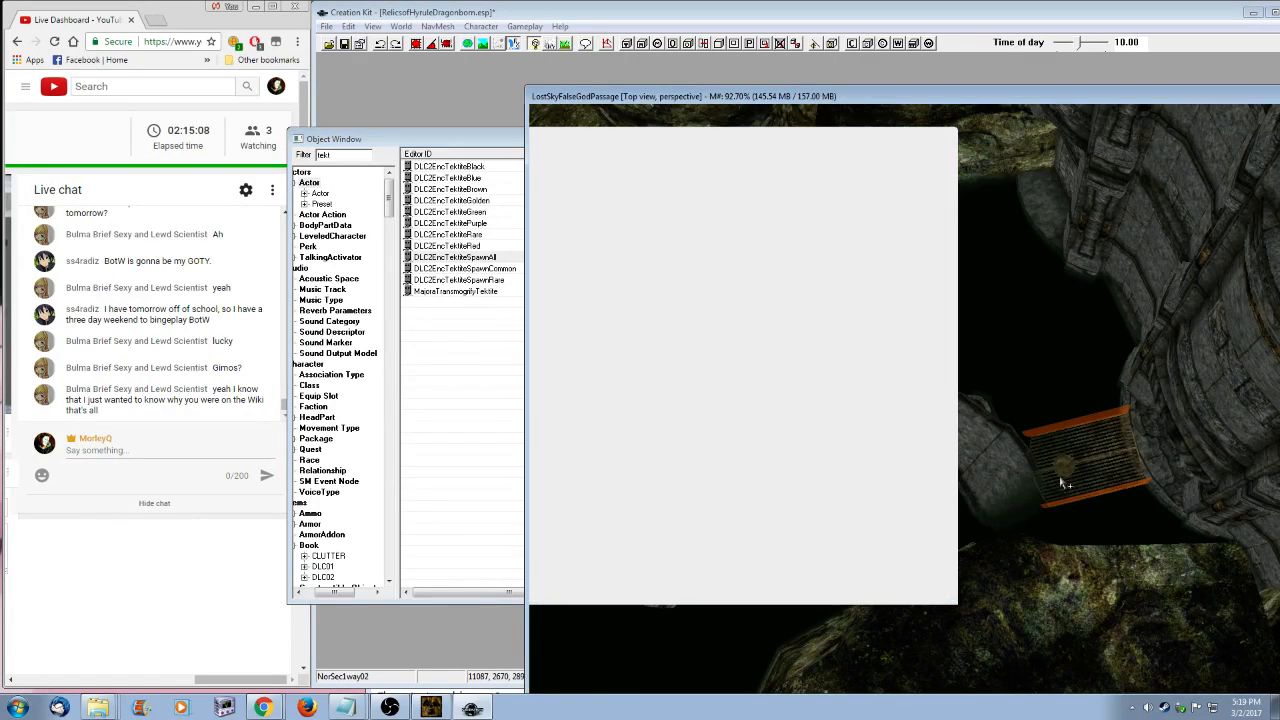
- Add a DLC2EncTektiteSpawnAll near the round rubble-covered platform and adjust its position beside the bridge
{"action": "middle_click_drag", "start_coordinate": [1089, 474], "coordinate": [700, 610]}
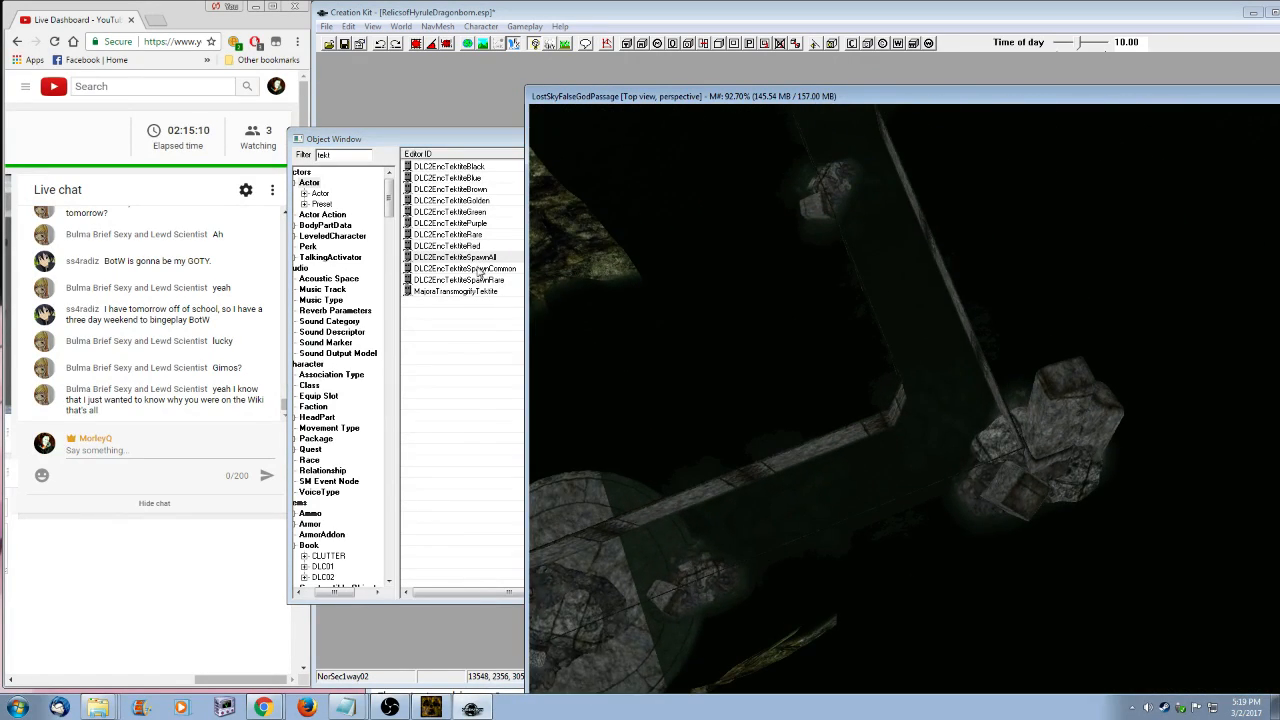
{"action": "left_click", "coordinate": [764, 508]}
{"action": "middle_click_drag", "start_coordinate": [764, 508], "coordinate": [1008, 393], "text": "shift"}
{"action": "left_click_drag", "start_coordinate": [1017, 484], "coordinate": [935, 308]}
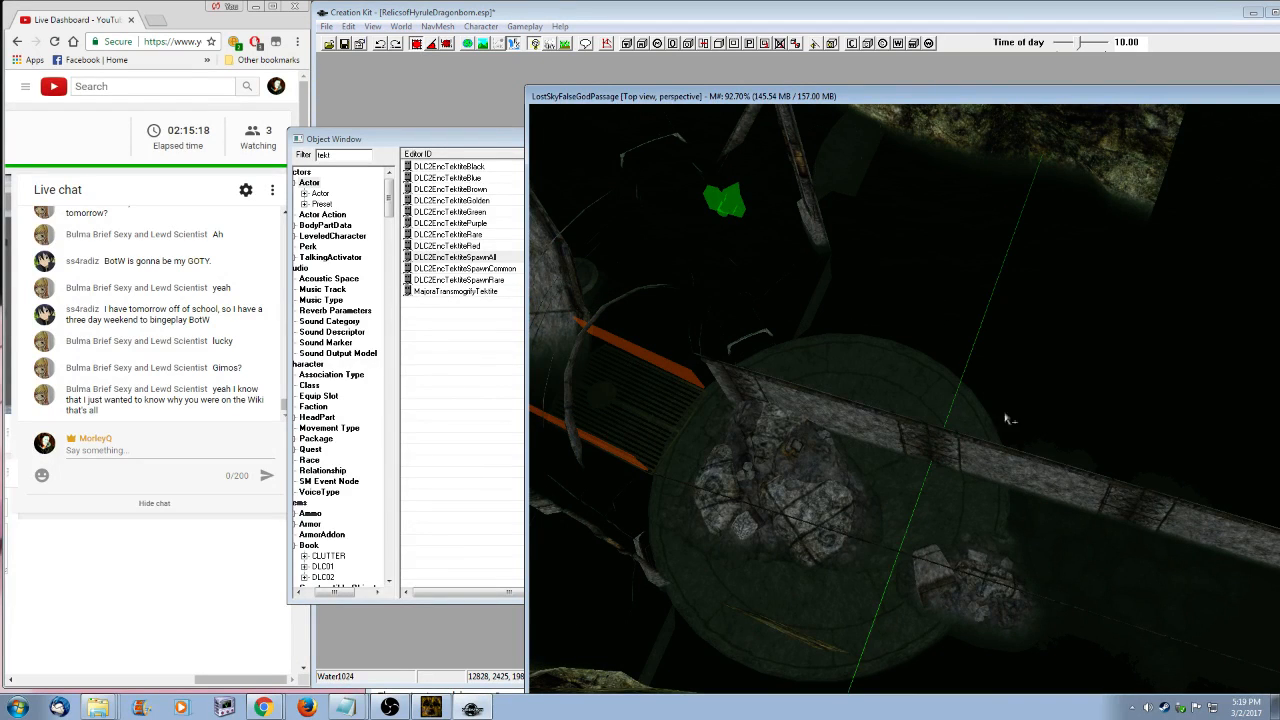
- Place DLC2EncTektiteSpawnAll spawns along the angular walled walkway and in the dark winding tunnel leading to the end chamber
{"action": "middle_click_drag", "start_coordinate": [1040, 516], "coordinate": [888, 458]}
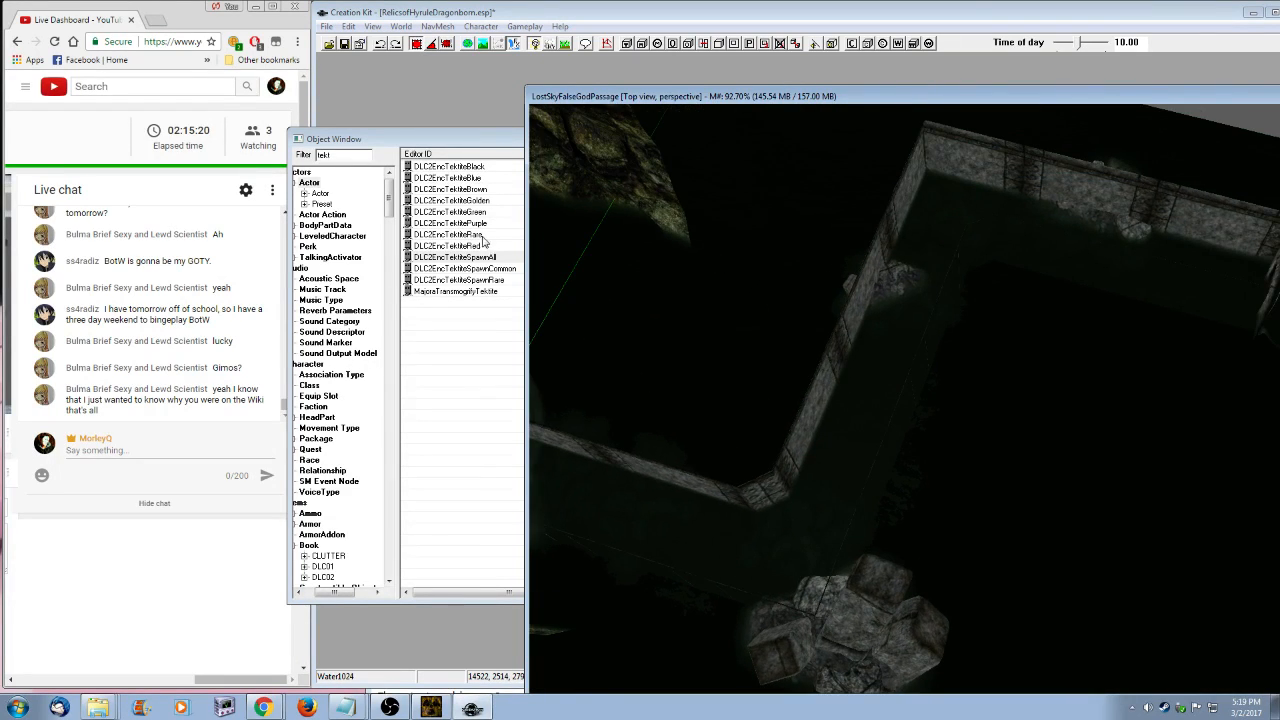
{"action": "left_click_drag", "start_coordinate": [471, 256], "coordinate": [971, 192]}
{"action": "middle_click_drag", "start_coordinate": [1048, 431], "coordinate": [698, 404]}
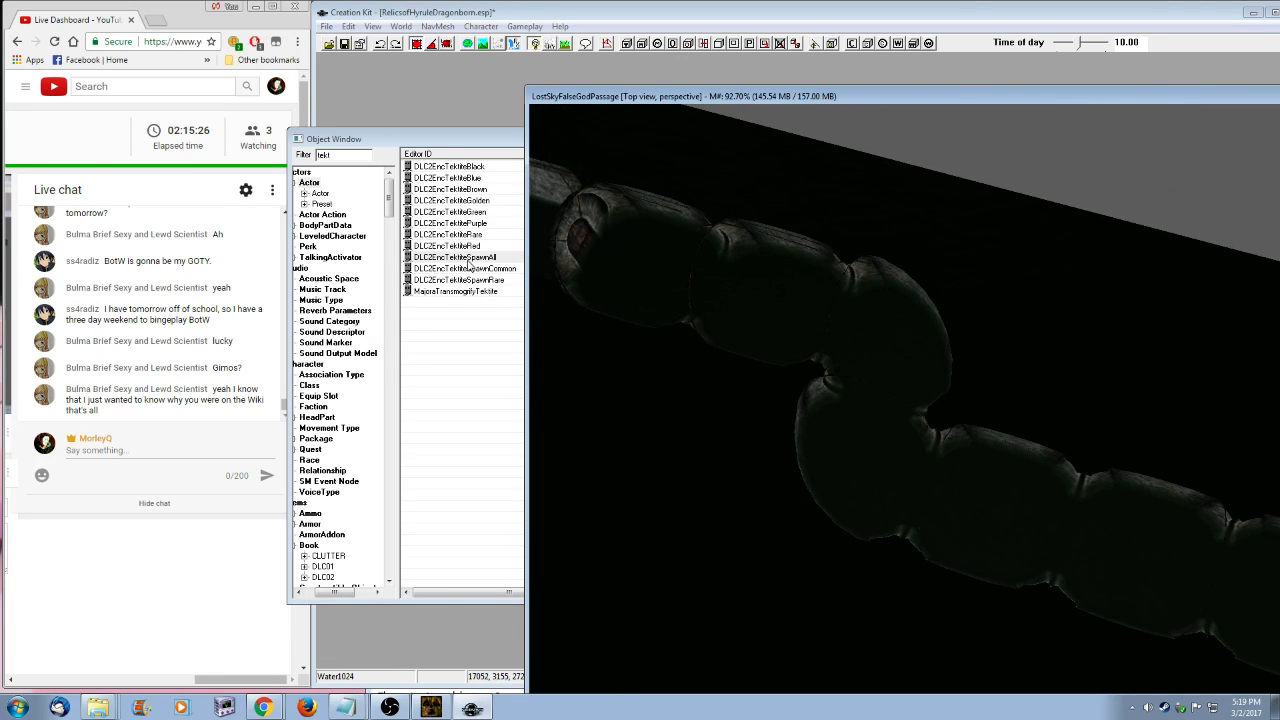
{"action": "left_click_drag", "start_coordinate": [465, 262], "coordinate": [997, 505]}
{"action": "middle_click_drag", "start_coordinate": [997, 505], "coordinate": [460, 151]}
- Search the actors for "ash" and check the DLC2EncAshHopper entry beside the end chamber view
{"action": "left_click", "coordinate": [364, 153]}
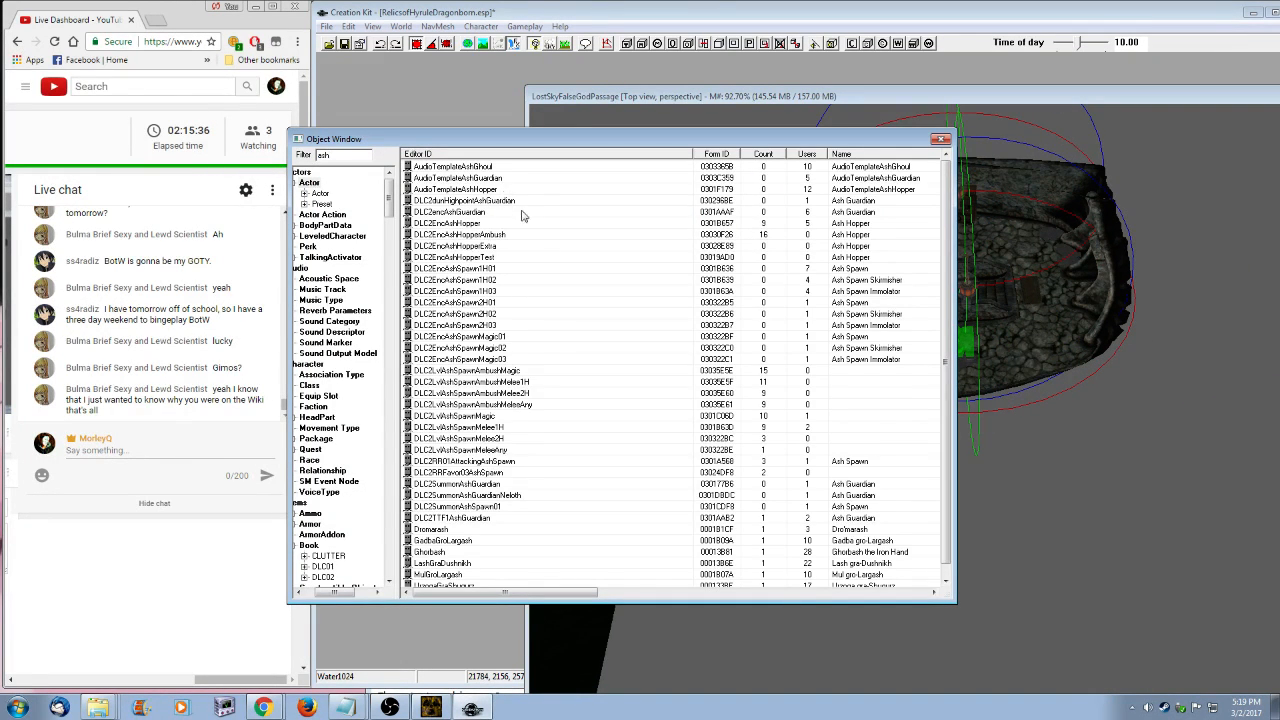
{"action": "left_click_drag", "start_coordinate": [550, 147], "coordinate": [263, 196]}
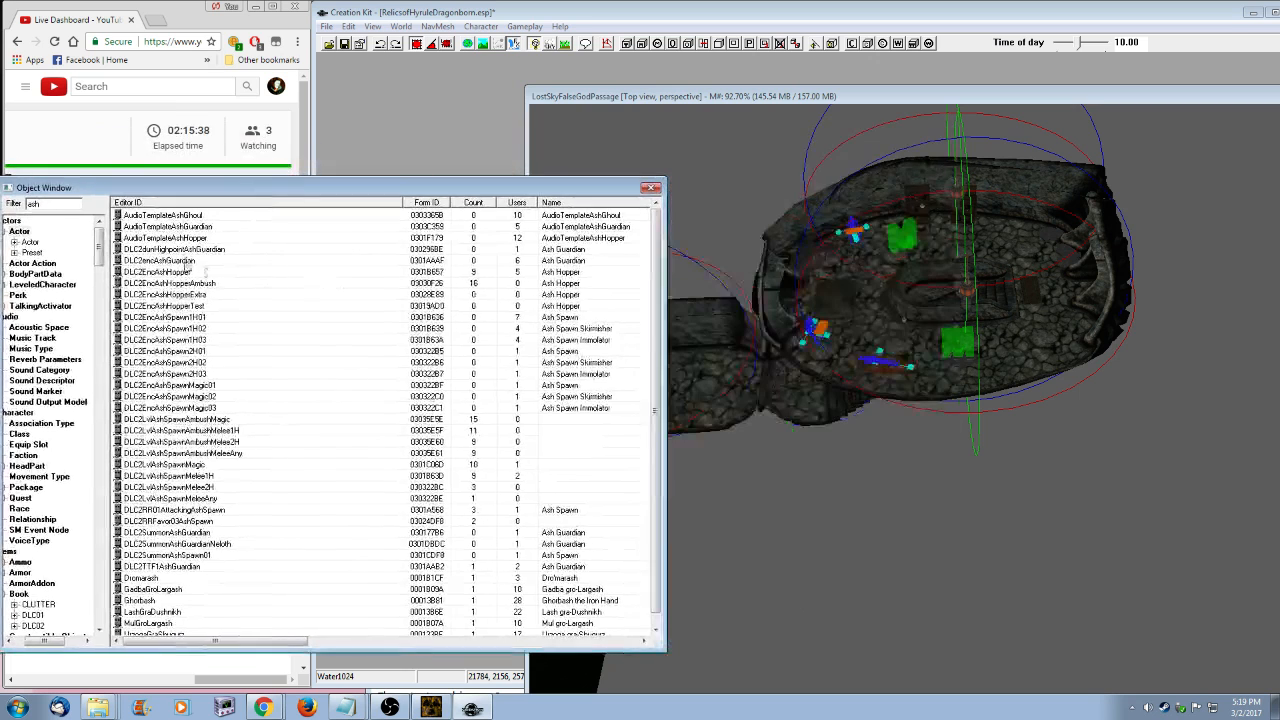
{"action": "left_click", "coordinate": [1118, 343]}
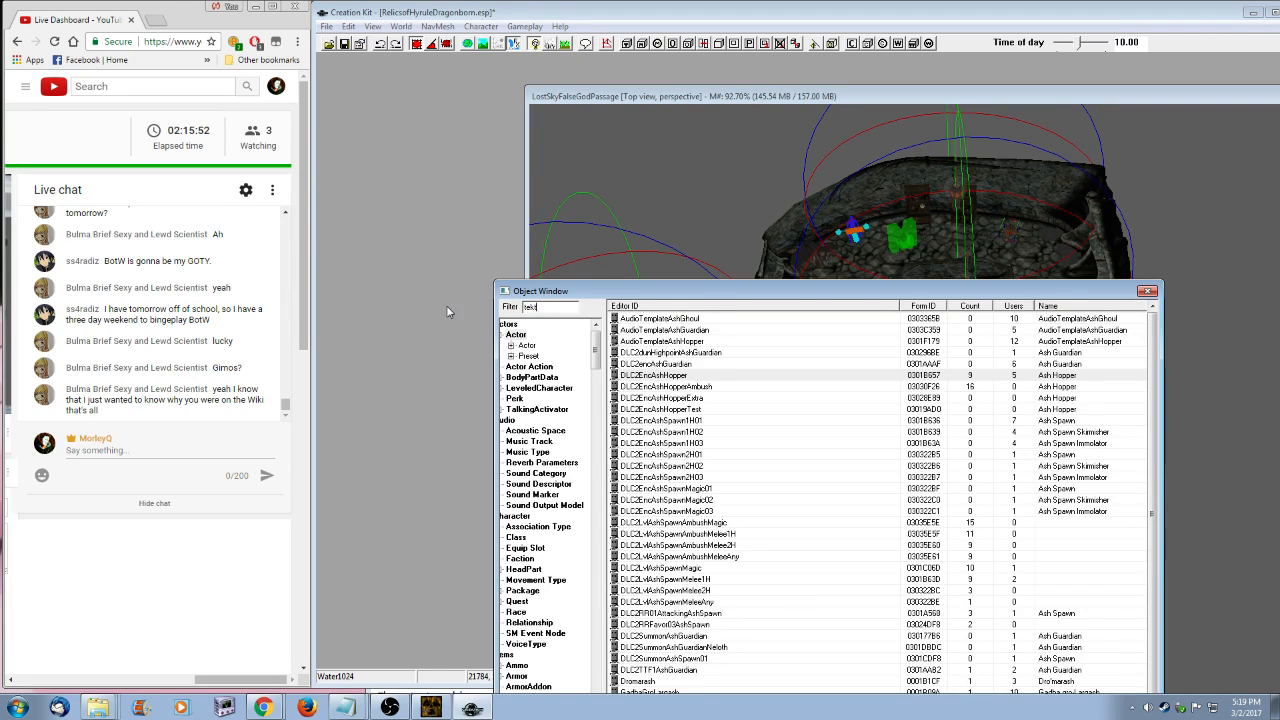
- Place a DLC2EncTektiteBrown actor on the stone floor of the oval end chamber and check its position
{"action": "left_click_drag", "start_coordinate": [716, 296], "coordinate": [423, 394]}
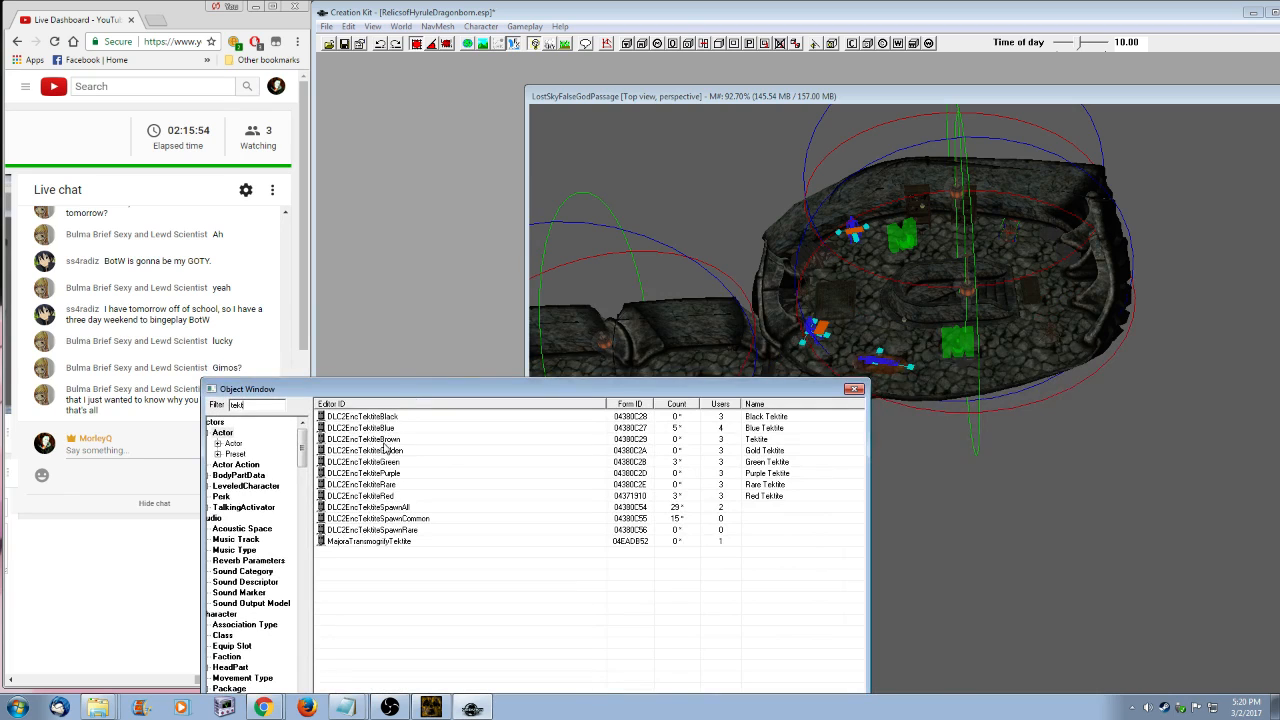
{"action": "left_click_drag", "start_coordinate": [385, 439], "coordinate": [1011, 359]}
{"action": "scroll", "coordinate": [1002, 508], "scroll_direction": "up", "scroll_amount": 5}
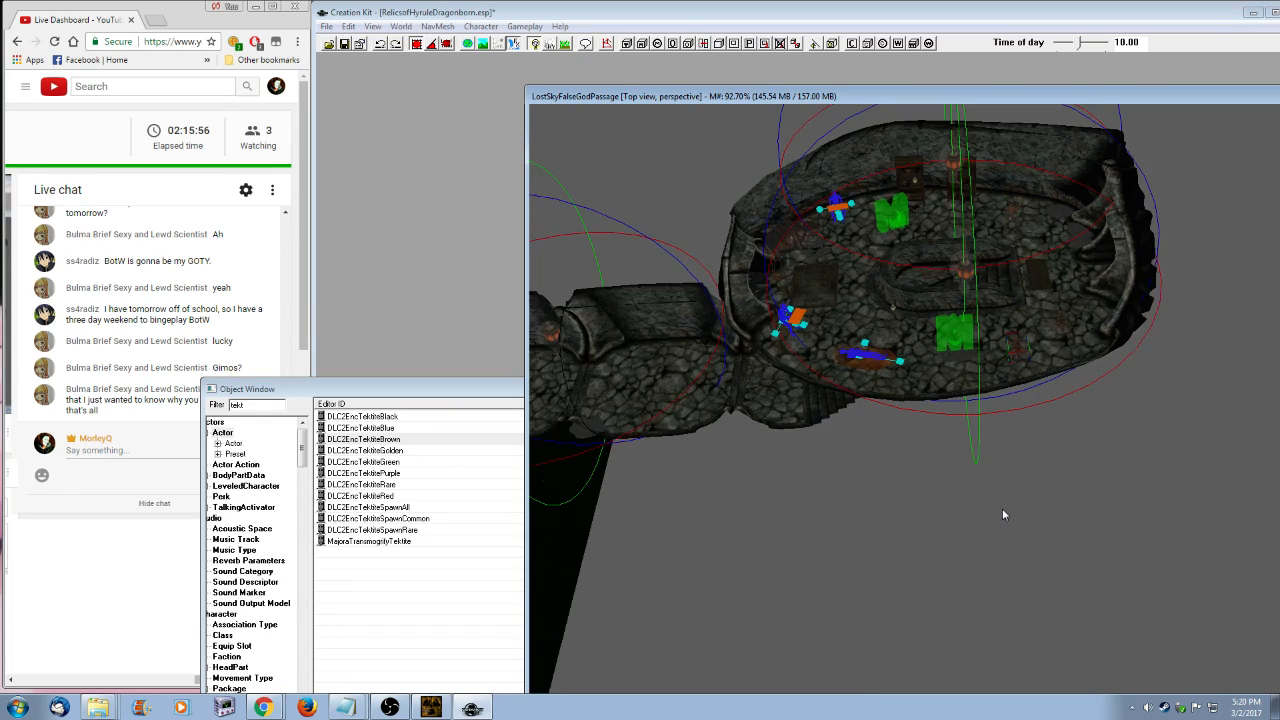
{"action": "scroll", "coordinate": [1002, 508], "scroll_direction": "down", "scroll_amount": 6}
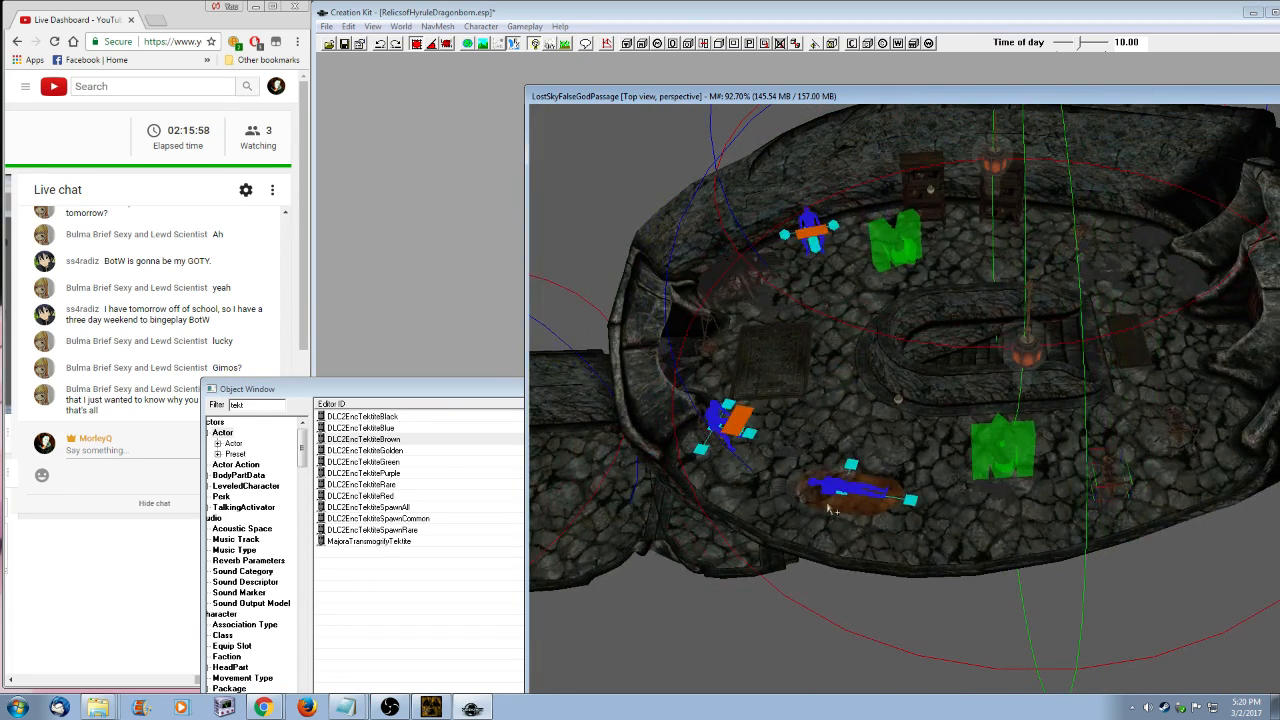
{"action": "middle_click_drag", "start_coordinate": [953, 535], "coordinate": [1058, 546], "text": "shift"}
{"action": "scroll", "coordinate": [1112, 540], "scroll_direction": "up", "scroll_amount": 5}
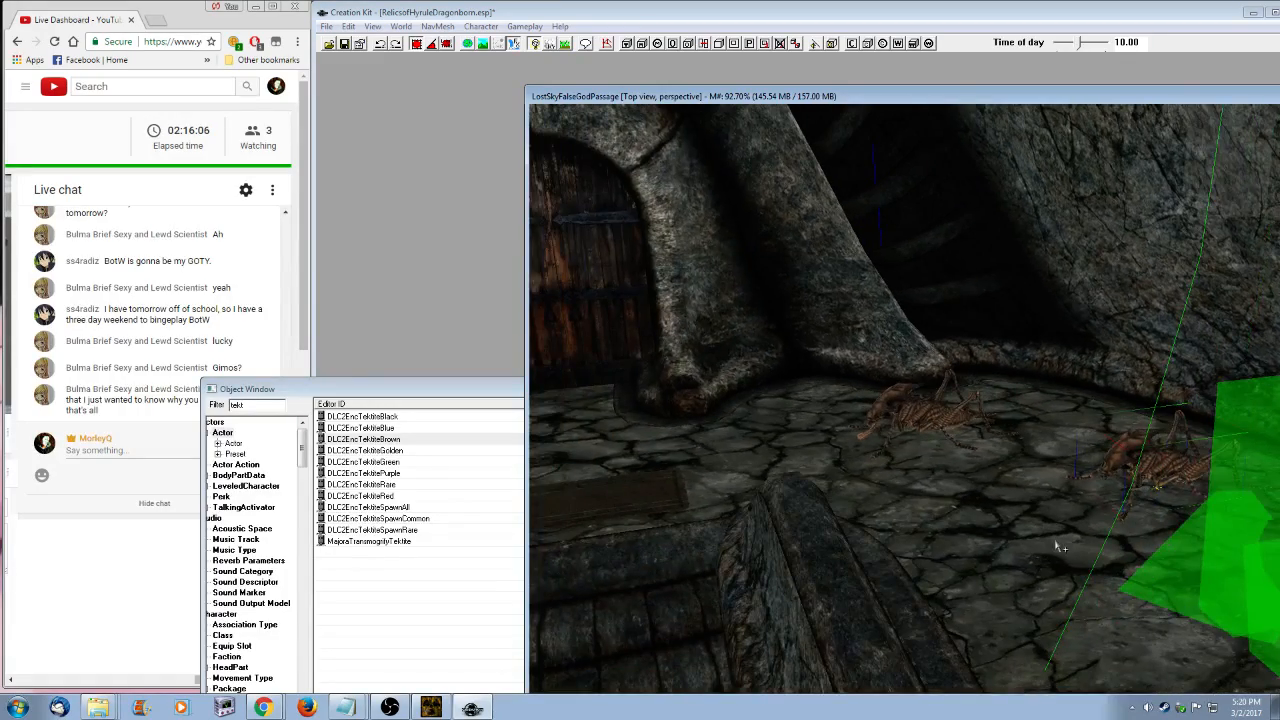
- Add further DLC2EncTektiteBrown actors, including in the stairwell chamber at the other end of the corridor
{"action": "scroll", "coordinate": [1058, 546], "scroll_direction": "down", "scroll_amount": 15}
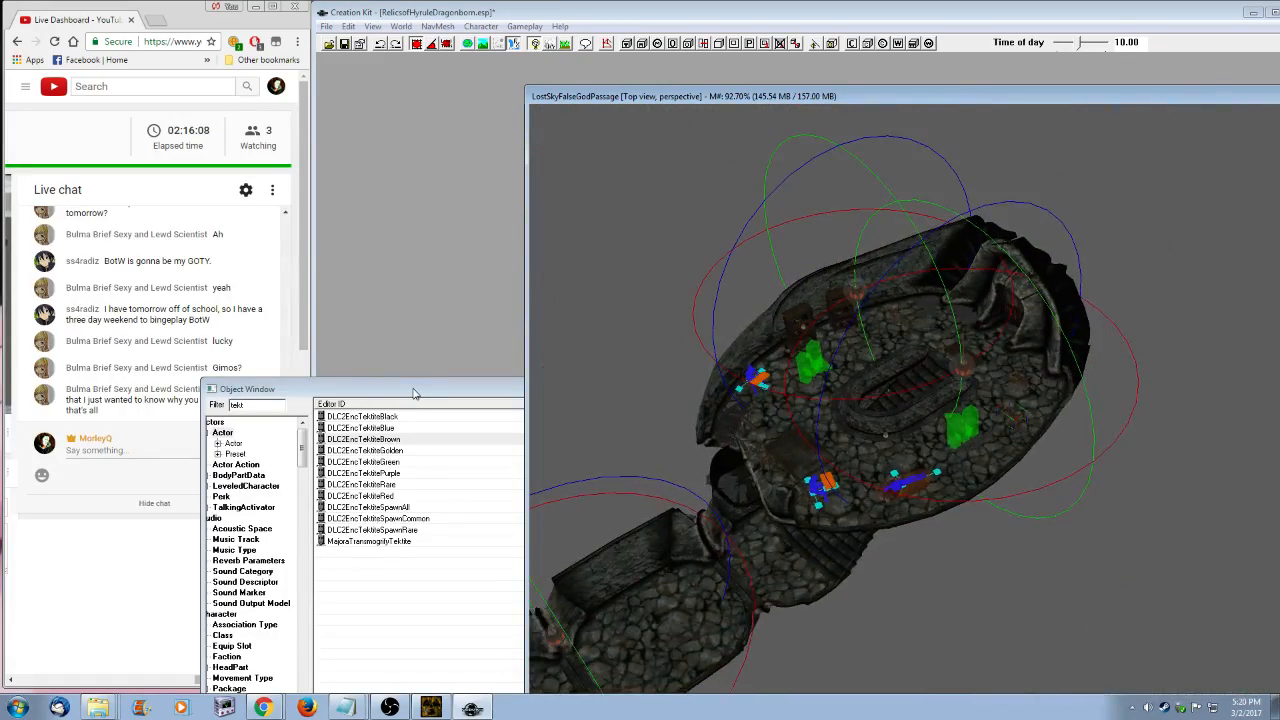
{"action": "middle_click_drag", "start_coordinate": [765, 520], "coordinate": [870, 532], "text": "shift"}
{"action": "left_click_drag", "start_coordinate": [384, 441], "coordinate": [981, 508]}
{"action": "middle_click_drag", "start_coordinate": [923, 404], "coordinate": [966, 553], "text": "shift"}
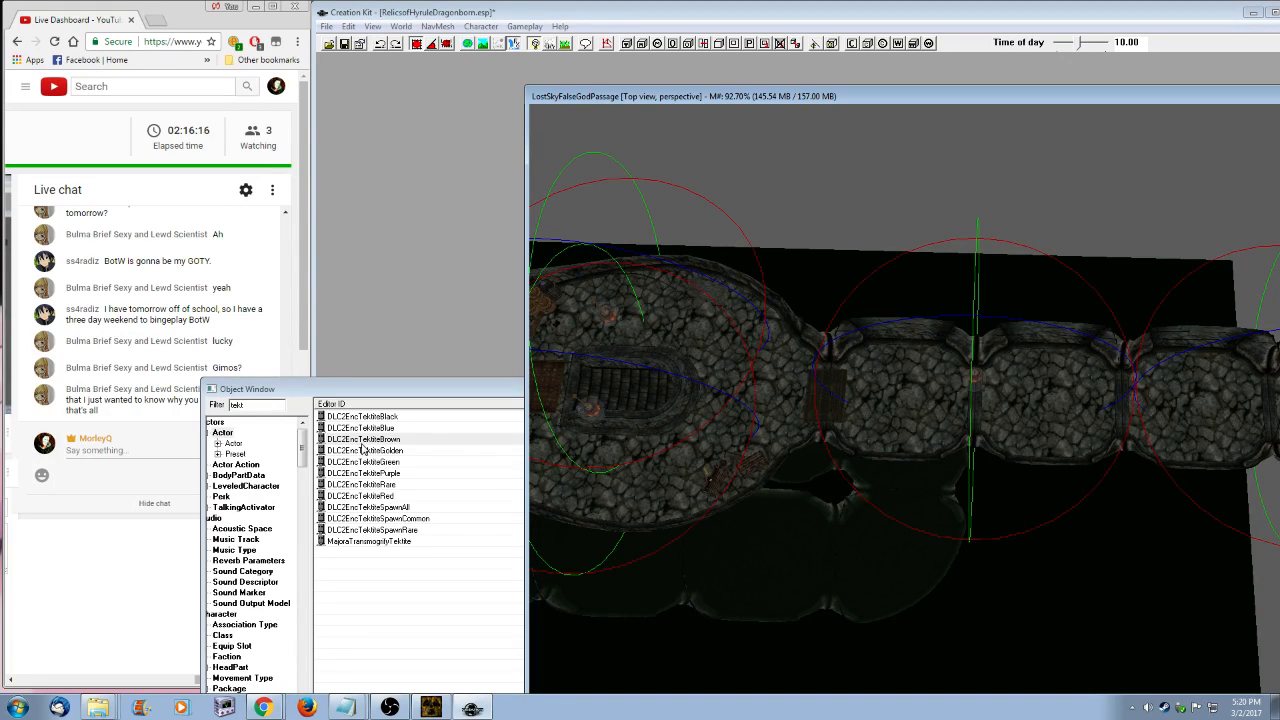
{"action": "middle_click_drag", "start_coordinate": [771, 494], "coordinate": [942, 501]}
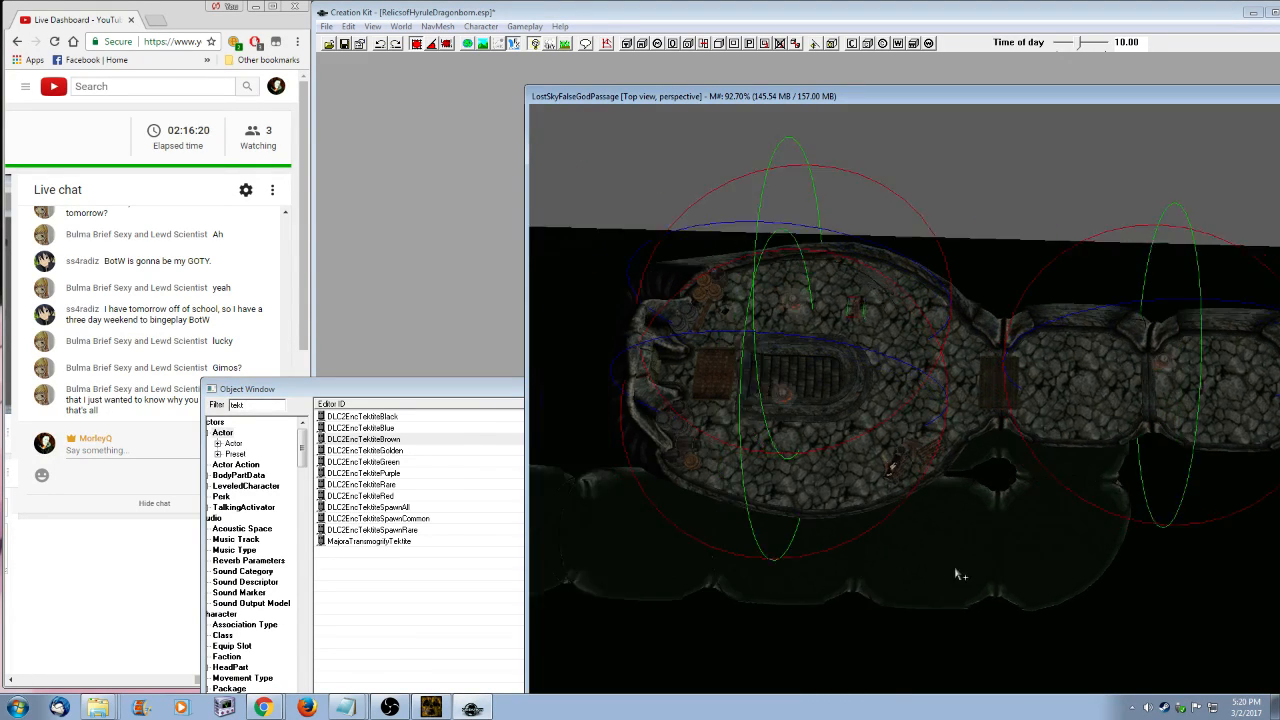
{"action": "middle_click_drag", "start_coordinate": [954, 566], "coordinate": [950, 530]}
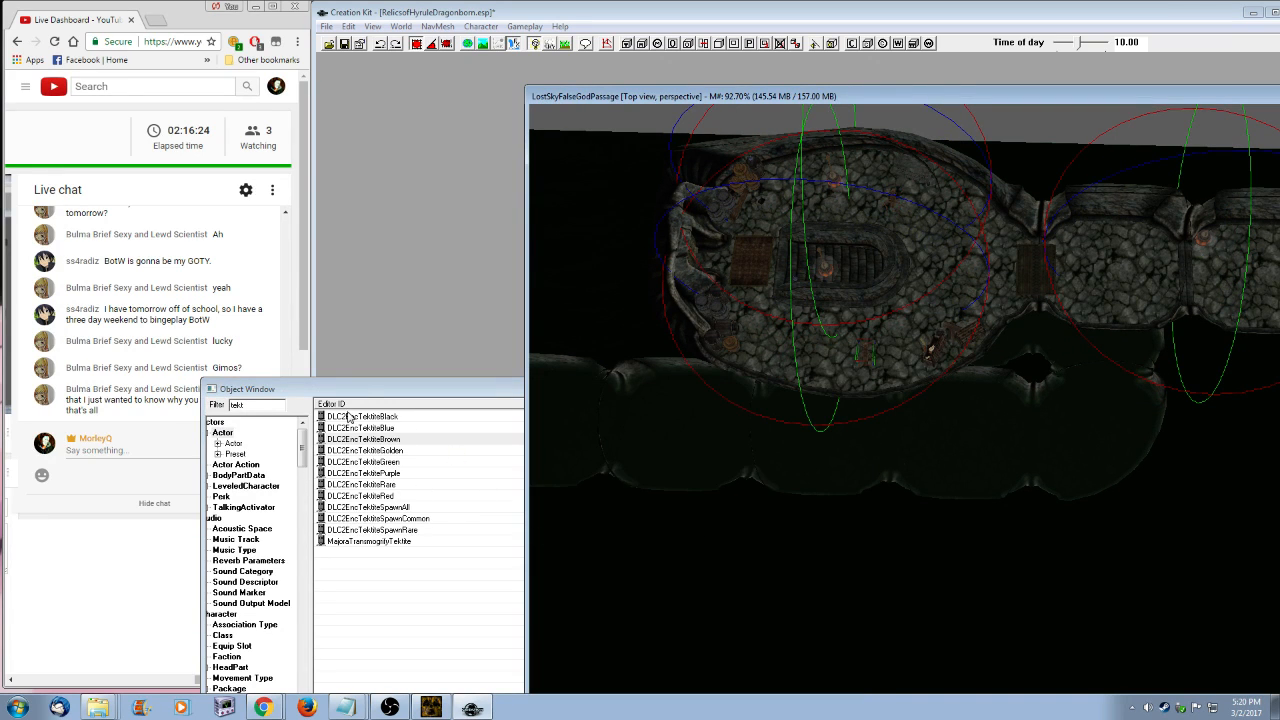
- Close the object list and review the passage layout between the stairwell chamber and the end chamber
{"action": "left_click_drag", "start_coordinate": [360, 393], "coordinate": [463, 387]}
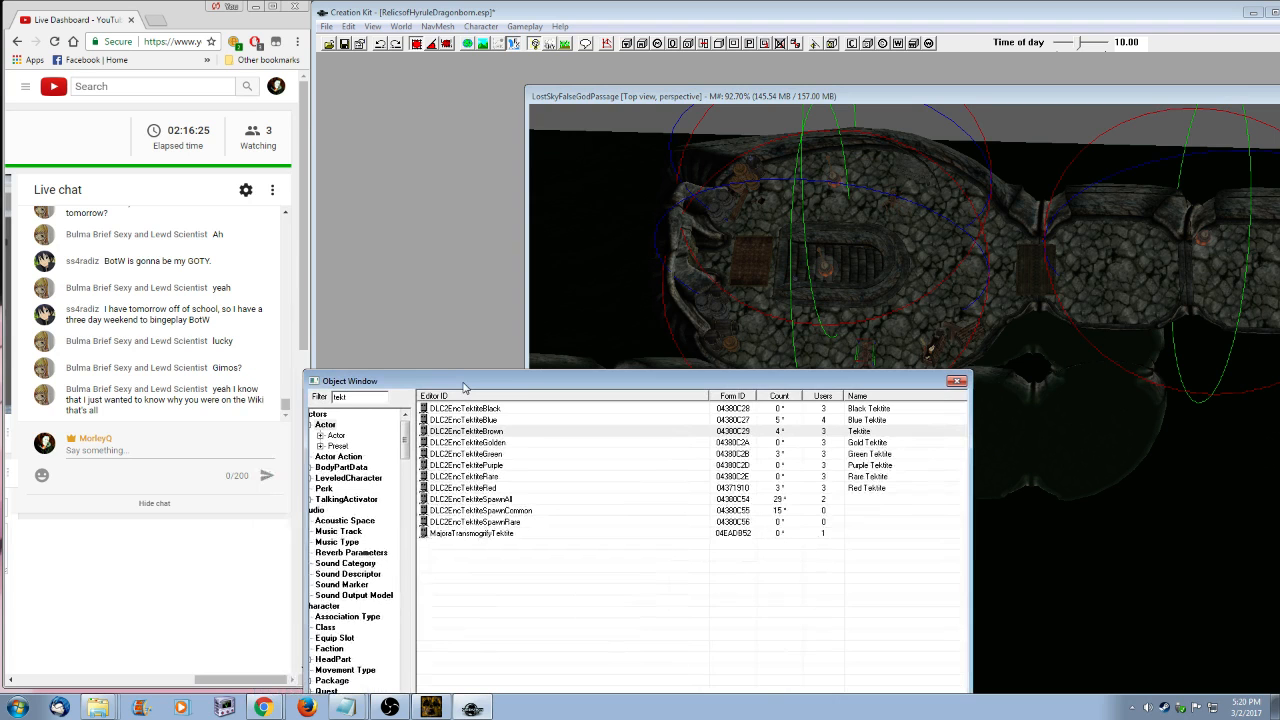
{"action": "left_click", "coordinate": [957, 381]}
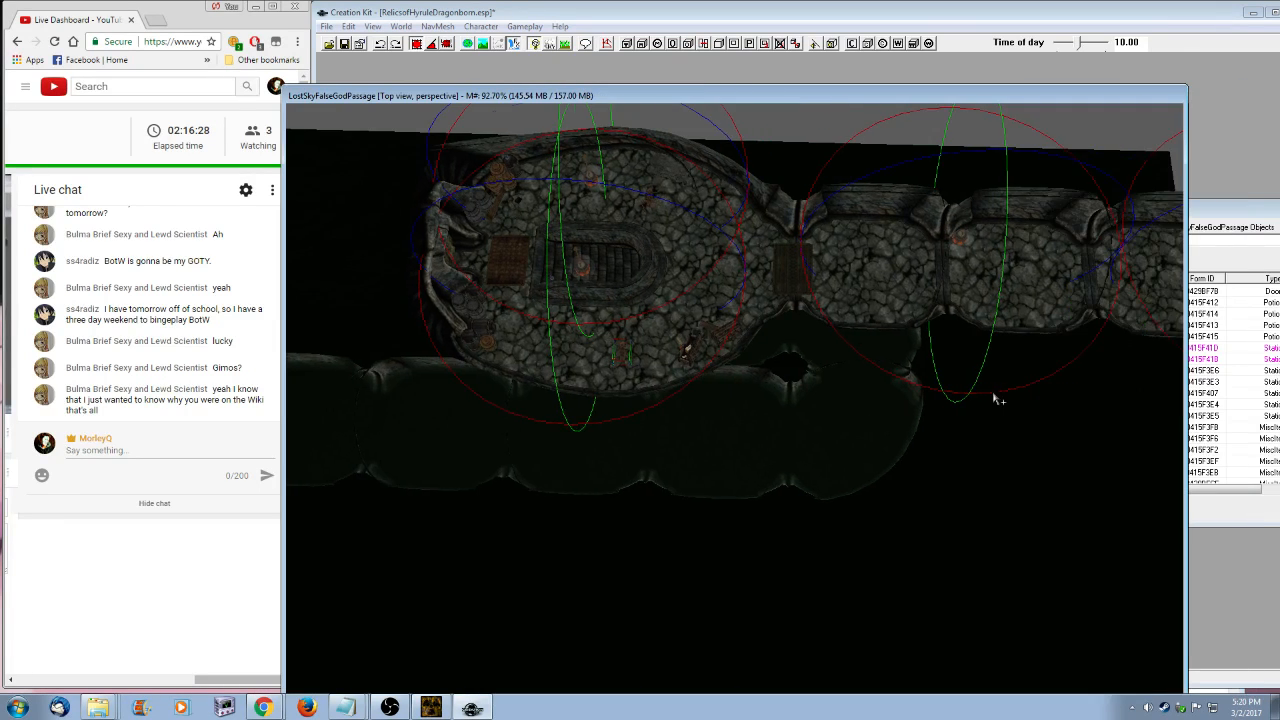
{"action": "scroll", "coordinate": [996, 400], "scroll_direction": "down", "scroll_amount": 5}
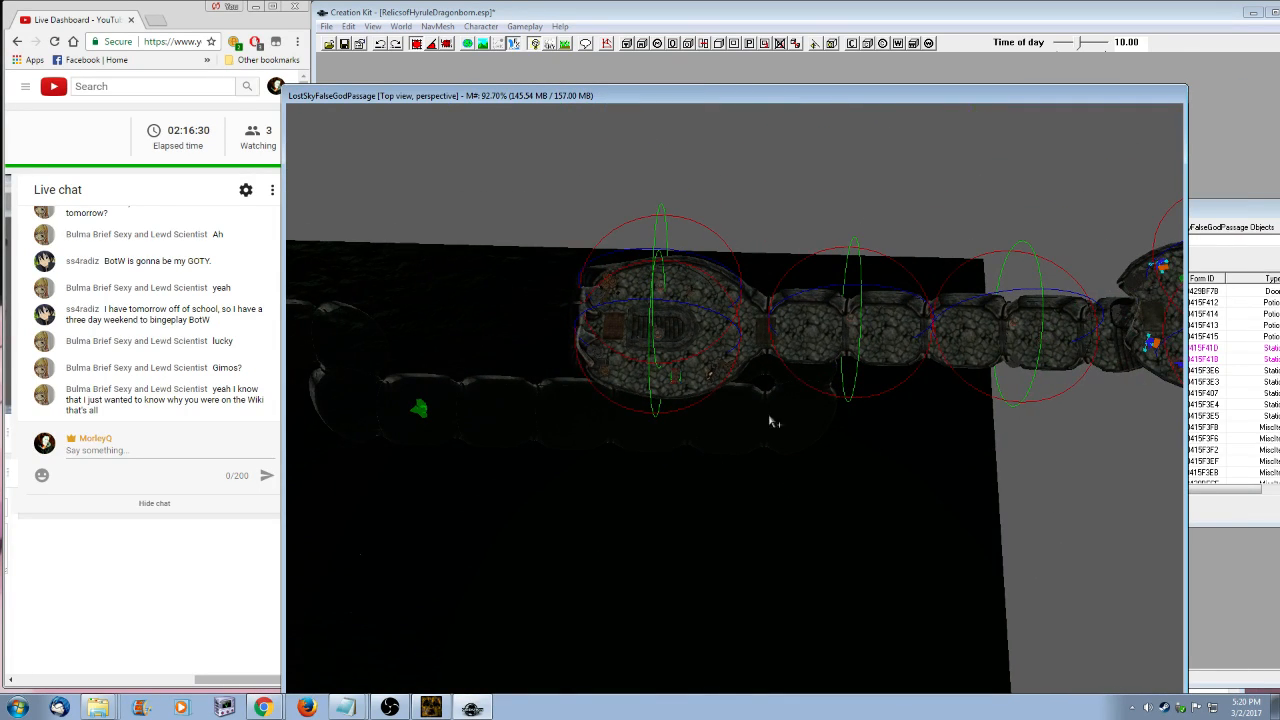
{"action": "middle_click_drag", "start_coordinate": [771, 422], "coordinate": [682, 486]}
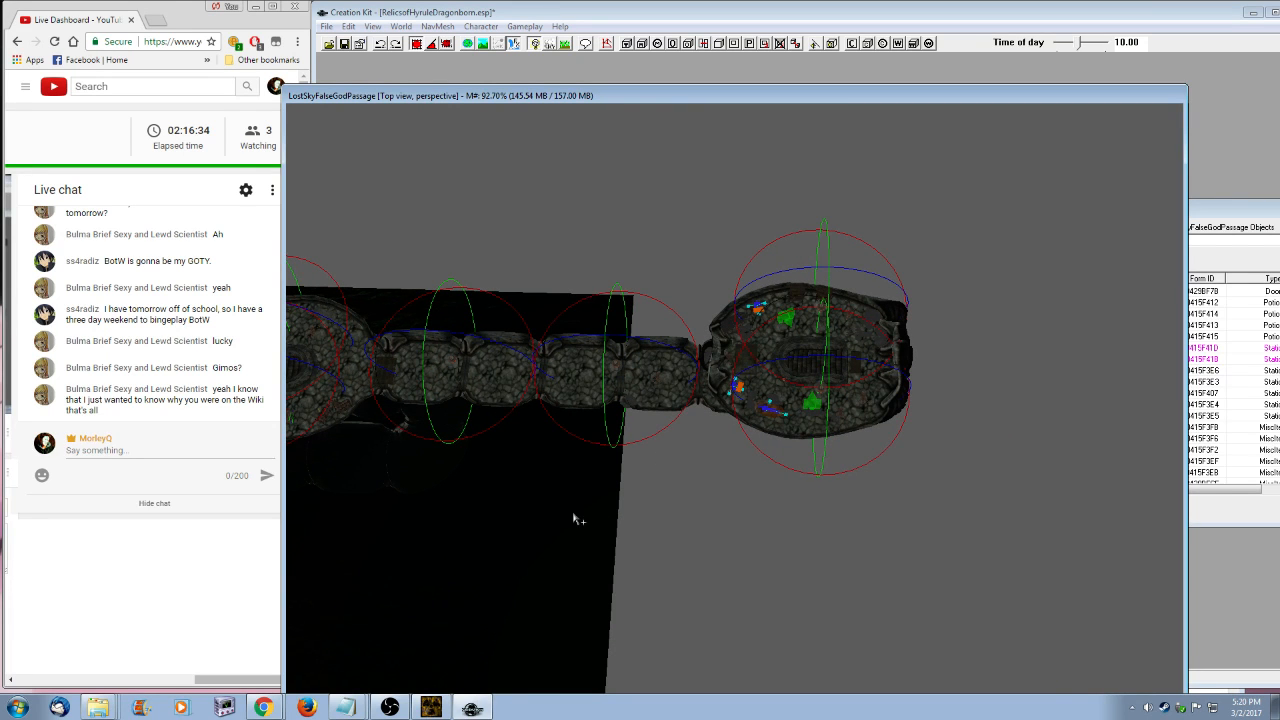
{"action": "middle_click_drag", "start_coordinate": [577, 517], "coordinate": [640, 523]}
{"action": "left_click_drag", "start_coordinate": [538, 95], "coordinate": [591, 97]}
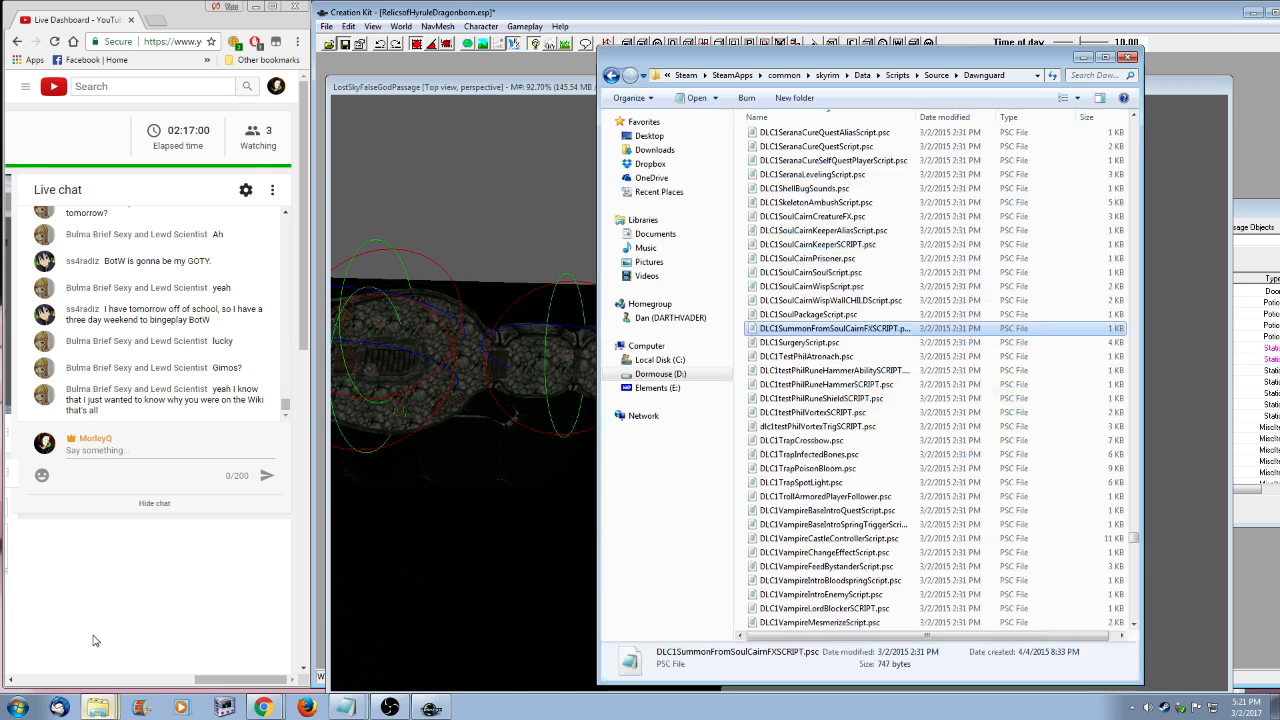
- Switch to the file explorer, go to Skyrim's Data folder and open Dawnguard.bsa in BSA Browser
{"action": "left_click", "coordinate": [862, 75]}
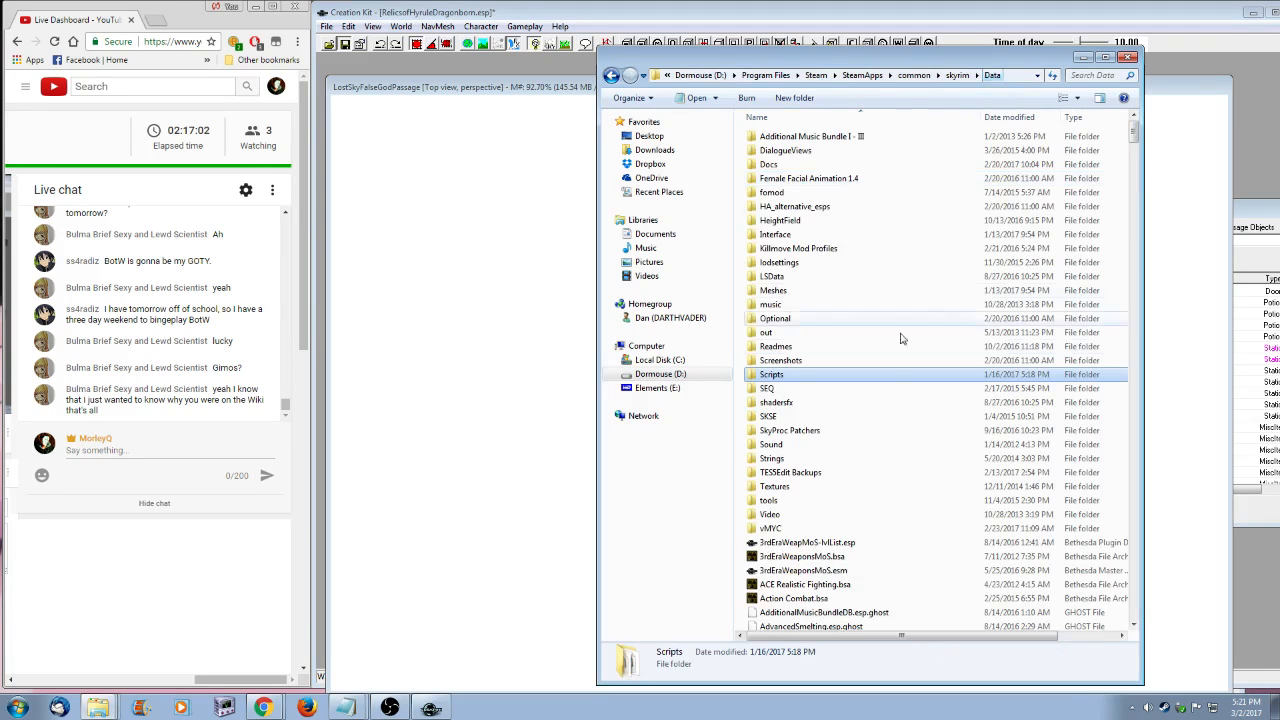
{"action": "scroll", "coordinate": [857, 532], "scroll_direction": "down", "scroll_amount": 5}
{"action": "left_click", "coordinate": [852, 540]}
{"action": "key", "text": "d"}
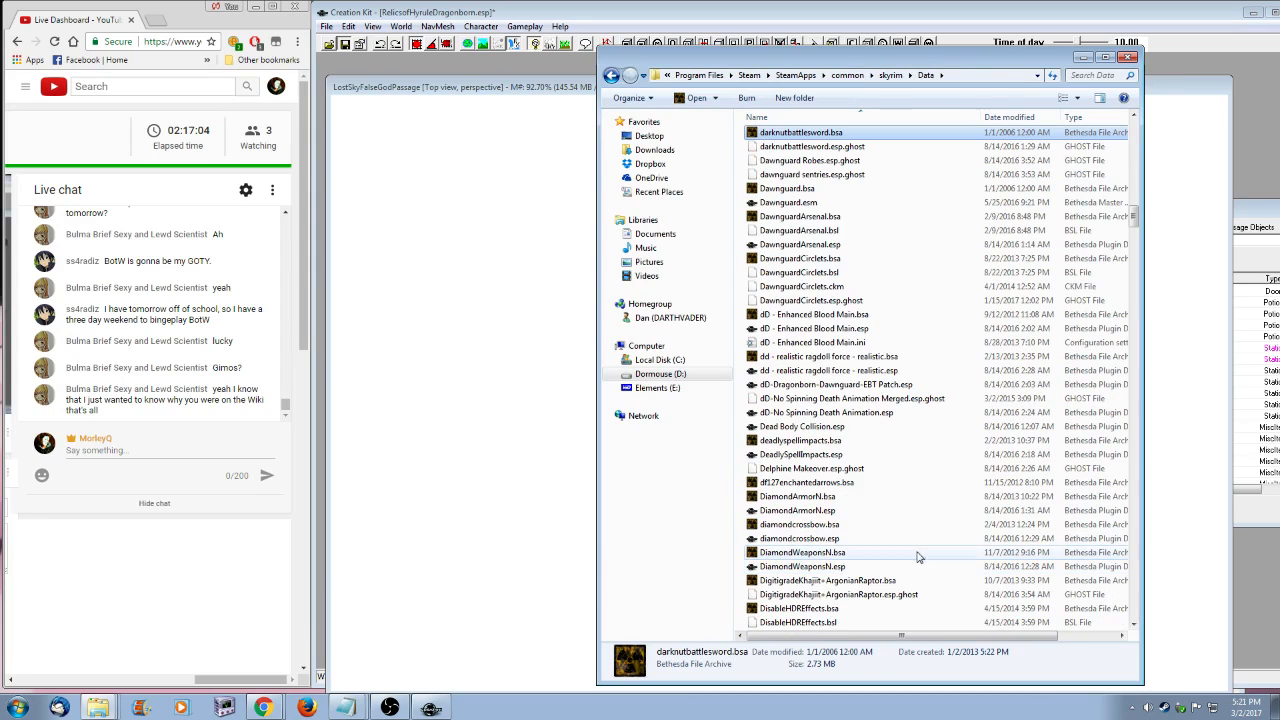
{"action": "left_click", "coordinate": [808, 190]}
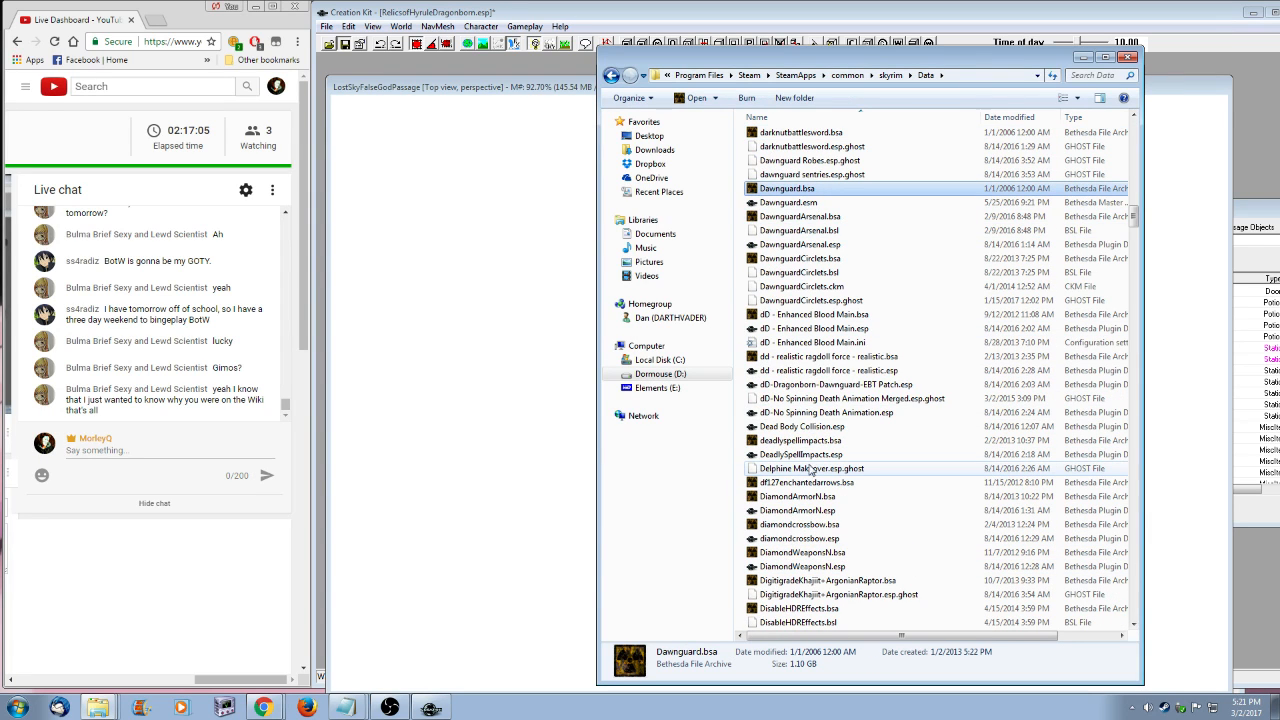
{"action": "key", "text": "Return"}
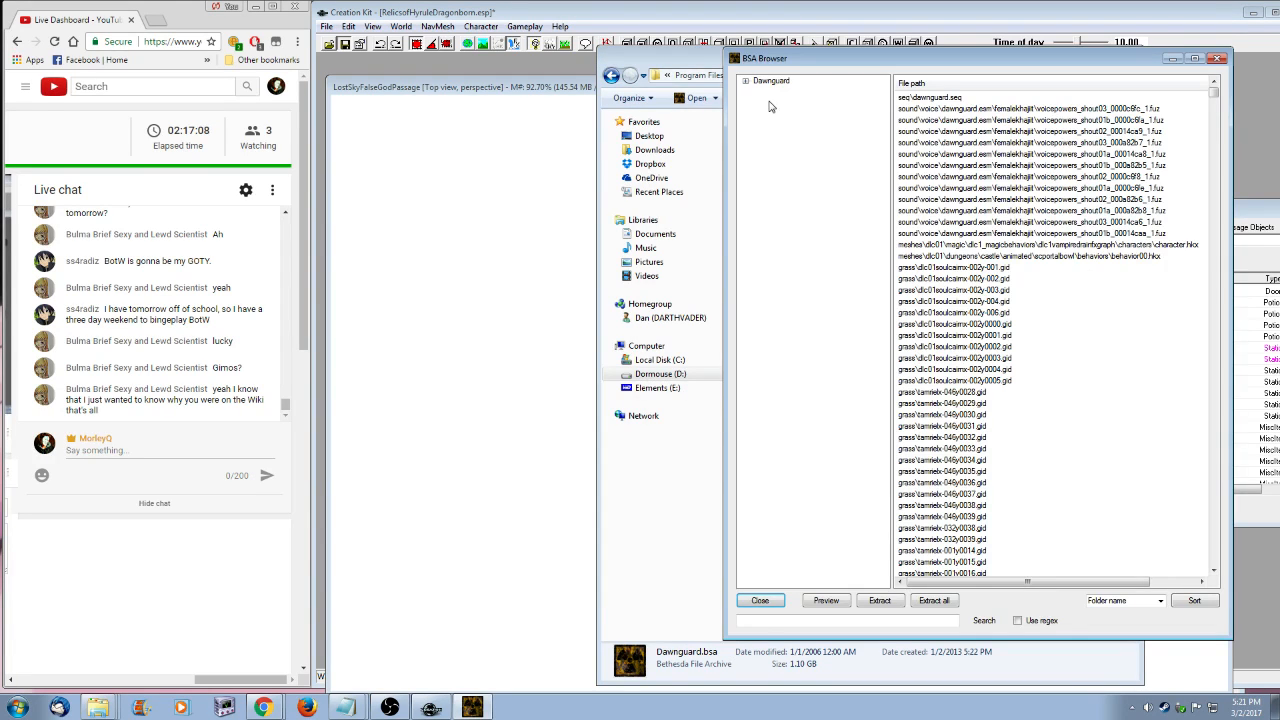
- Browse the Dawnguard archive to textures\actors\dlc01\vampirebrute and list that folder's files
{"action": "left_click", "coordinate": [745, 81]}
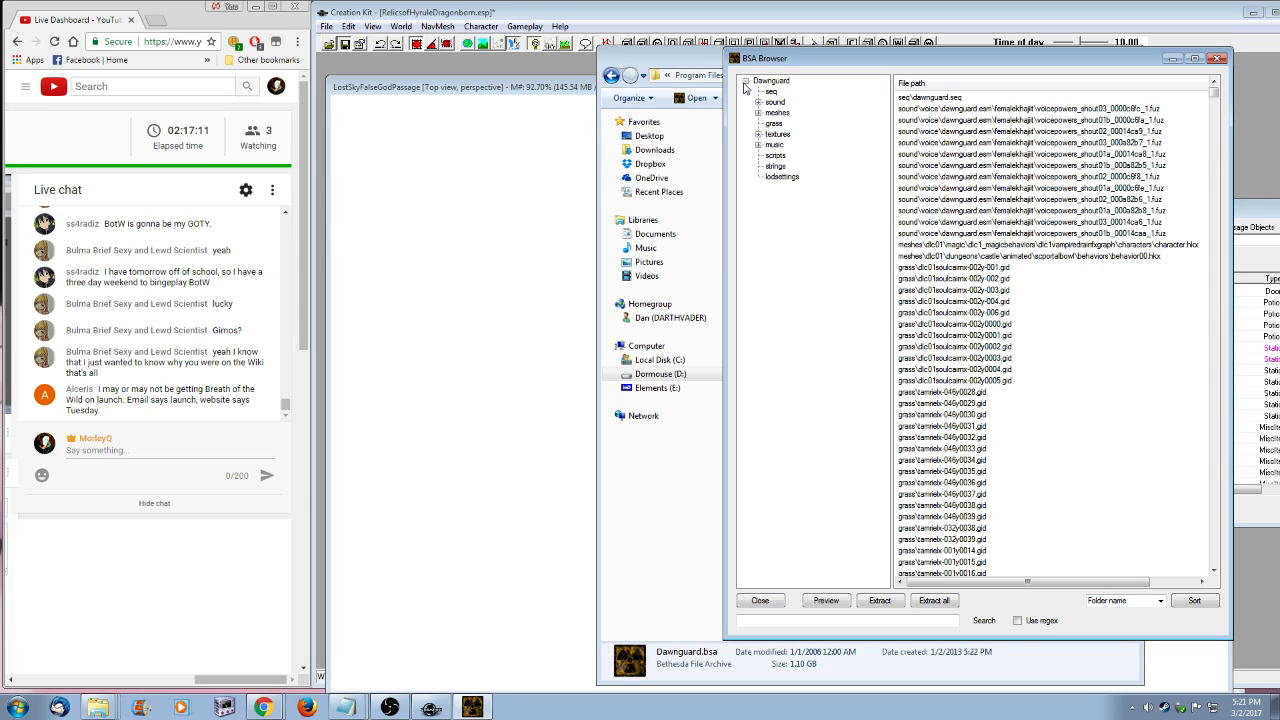
{"action": "left_click", "coordinate": [758, 113]}
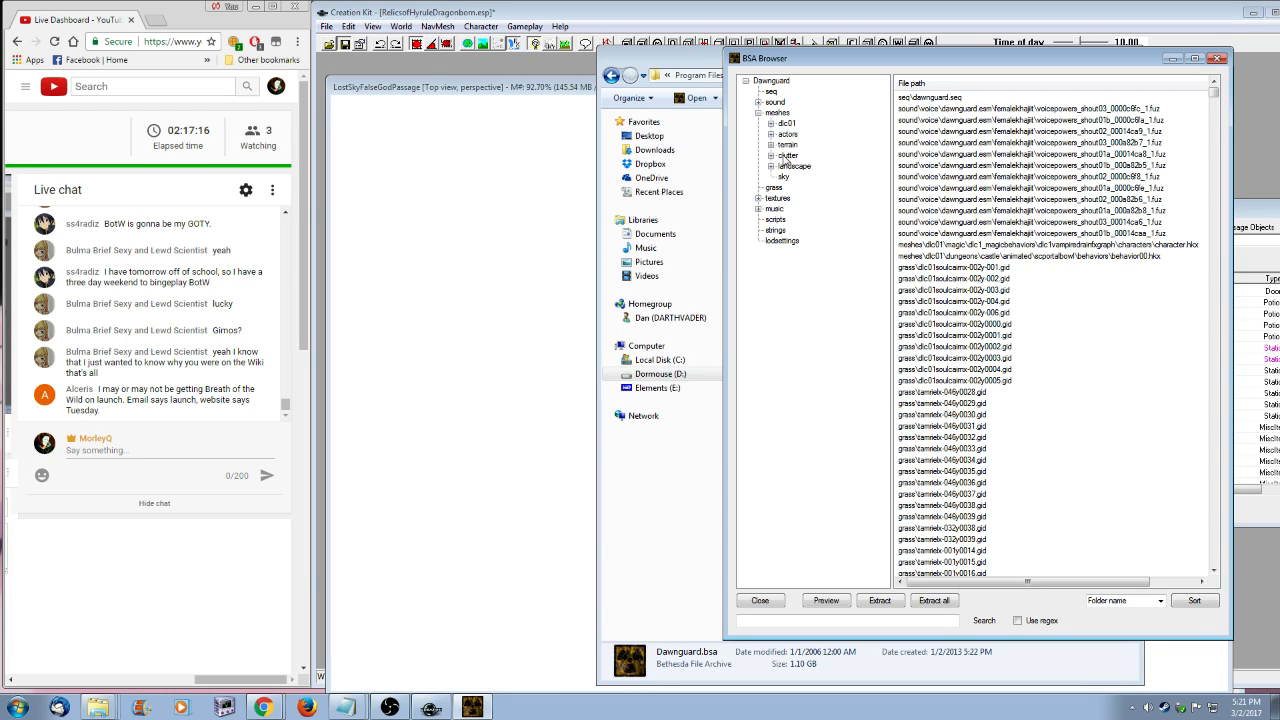
{"action": "left_click", "coordinate": [758, 199]}
{"action": "left_click", "coordinate": [771, 209]}
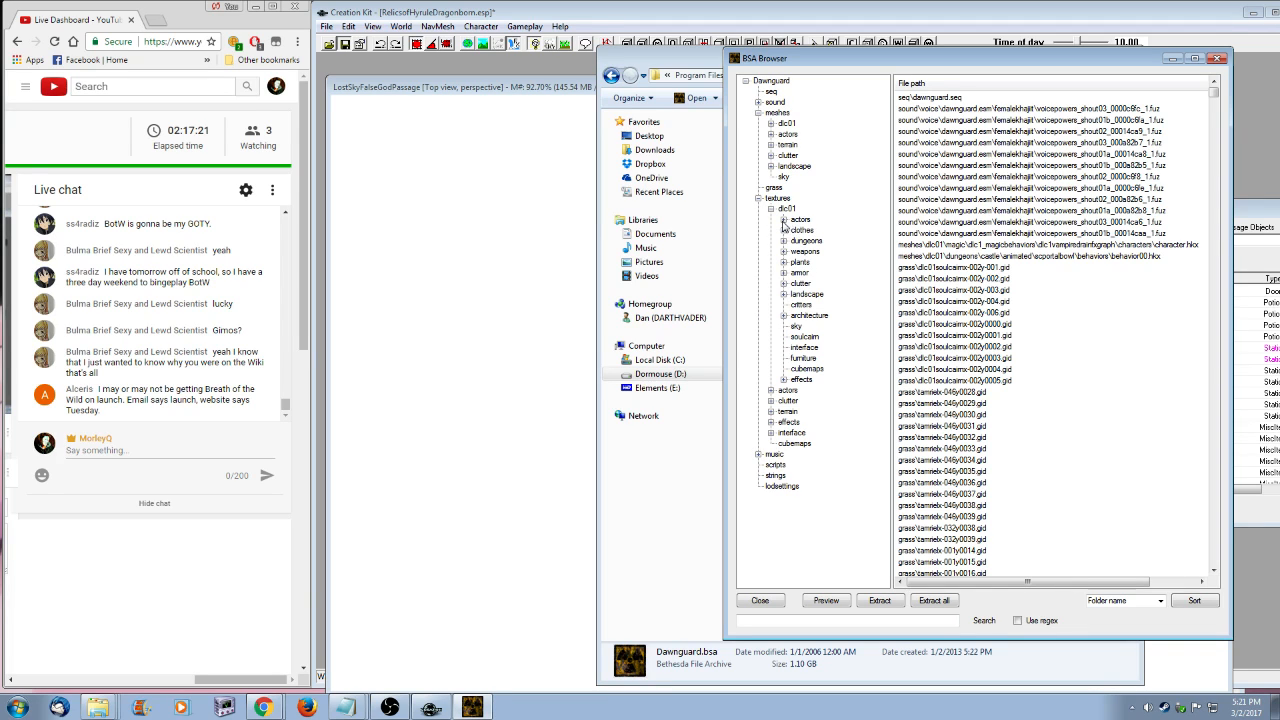
{"action": "left_click", "coordinate": [784, 221]}
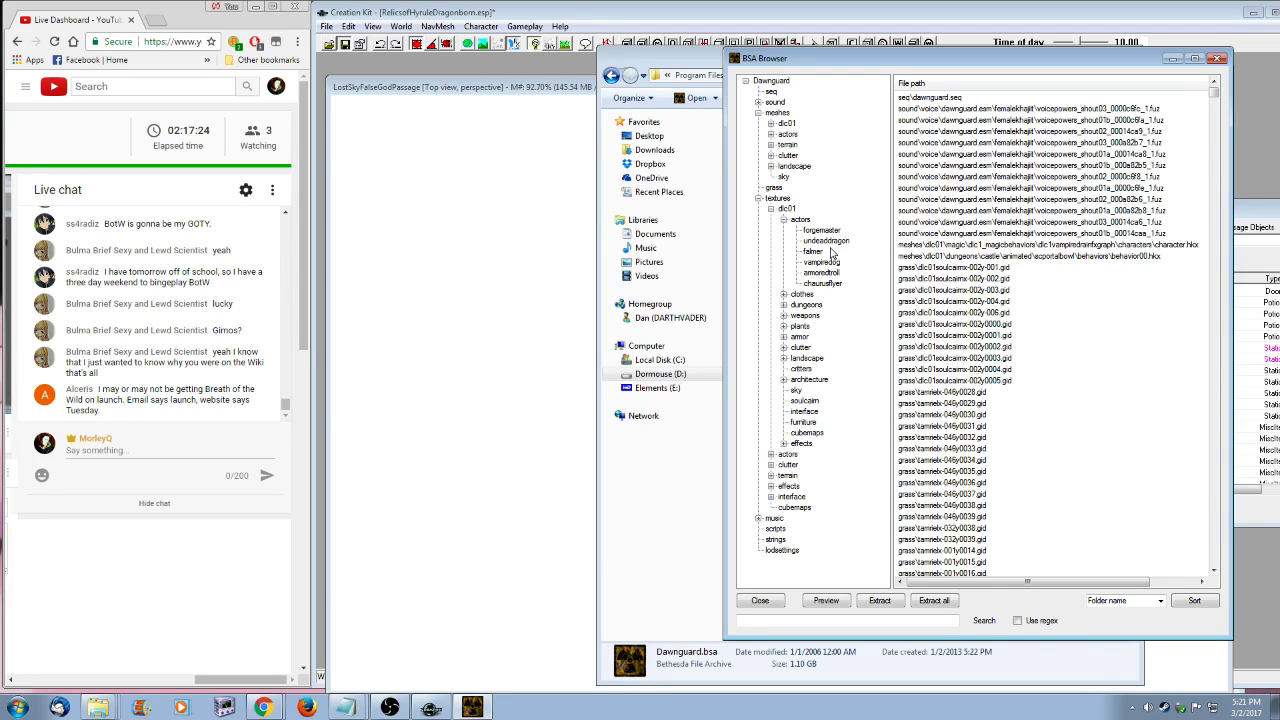
{"action": "left_click", "coordinate": [771, 455]}
{"action": "left_click", "coordinate": [784, 465]}
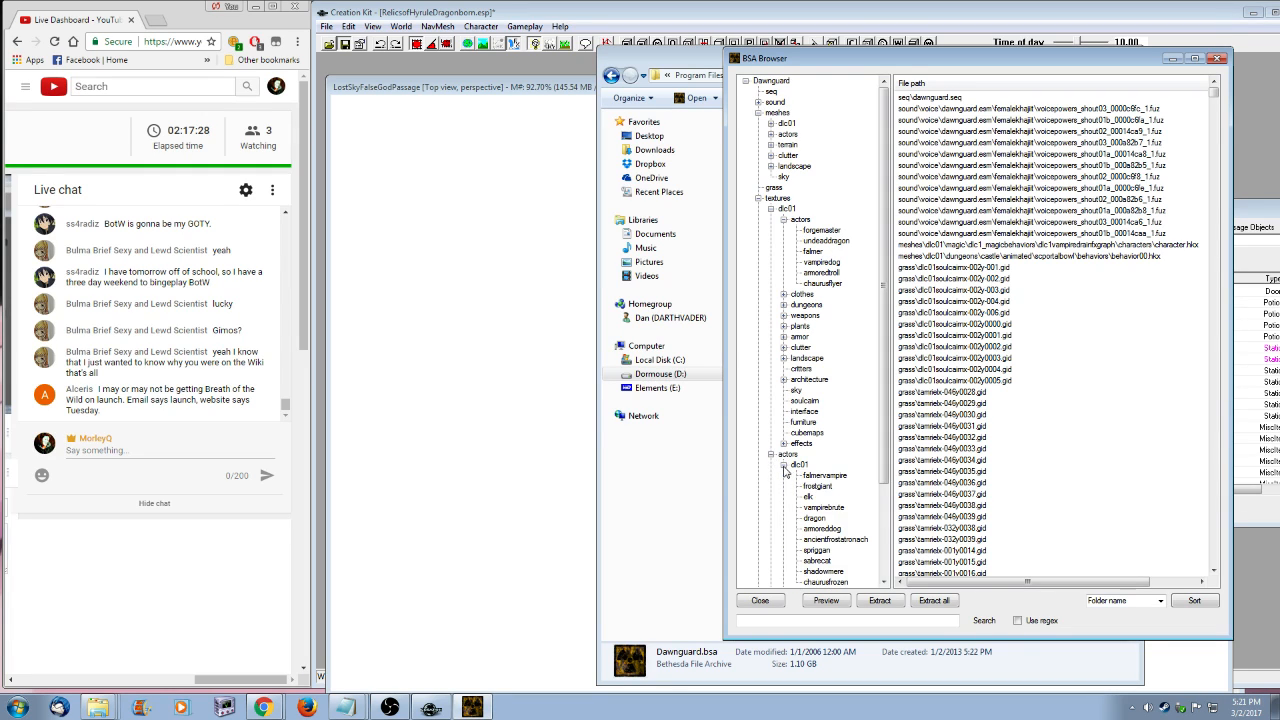
{"action": "scroll", "coordinate": [815, 484], "scroll_direction": "down", "scroll_amount": 1}
{"action": "scroll", "coordinate": [815, 484], "scroll_direction": "down", "scroll_amount": 1}
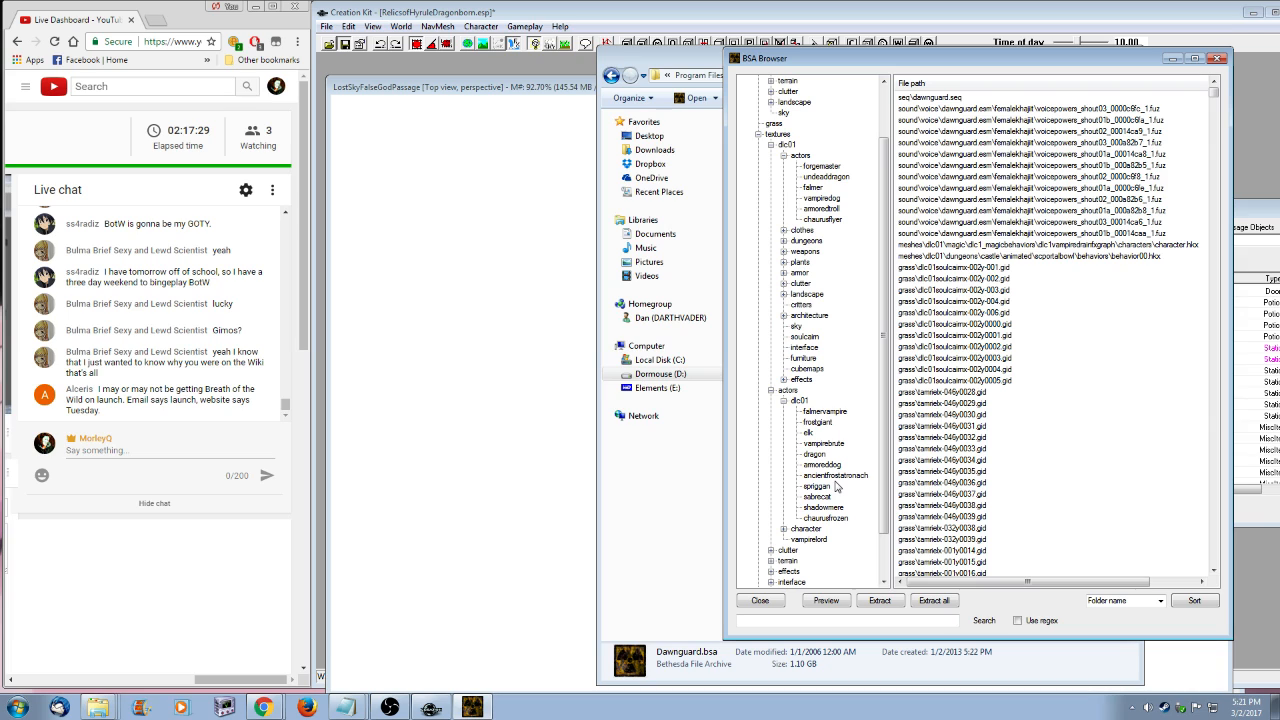
{"action": "left_click", "coordinate": [824, 443]}
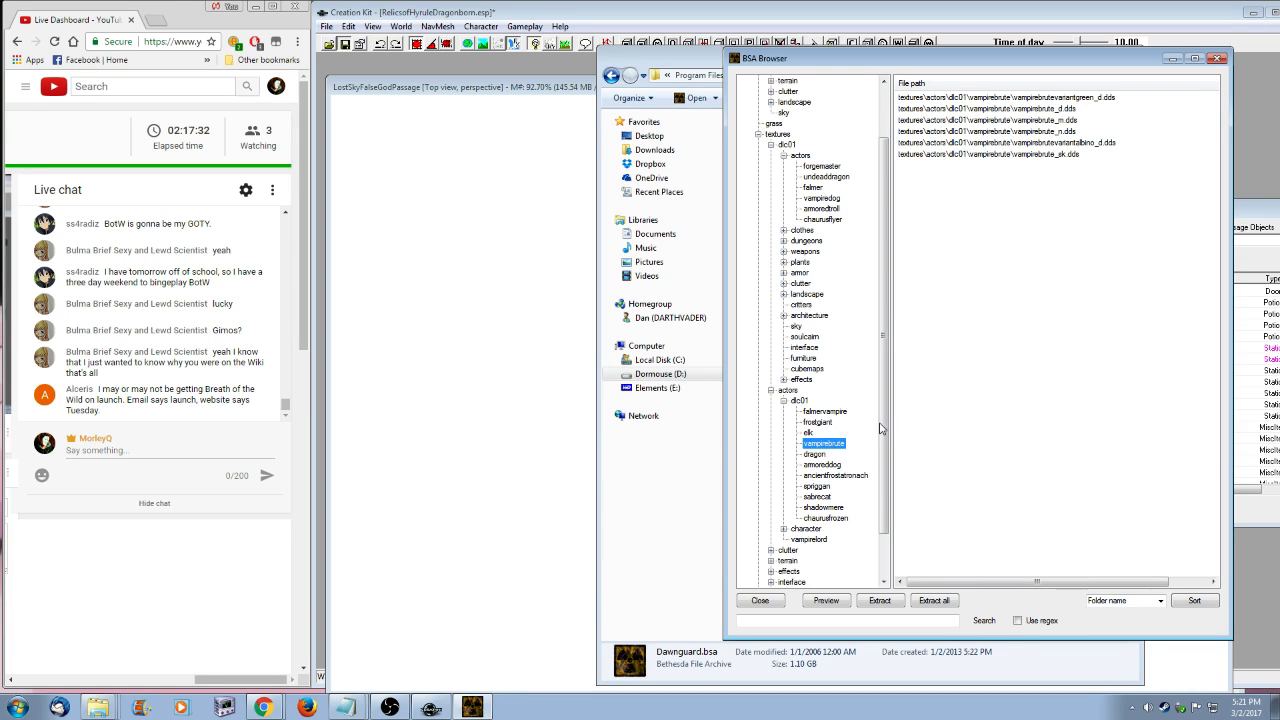
- Extract vampirebrute_d.dds, vampirebrutevariantgreen_d.dds and vampirebrutevariantalbino_d.dds, and minimise the archive browser and file explorer
{"action": "left_click", "coordinate": [1077, 143]}
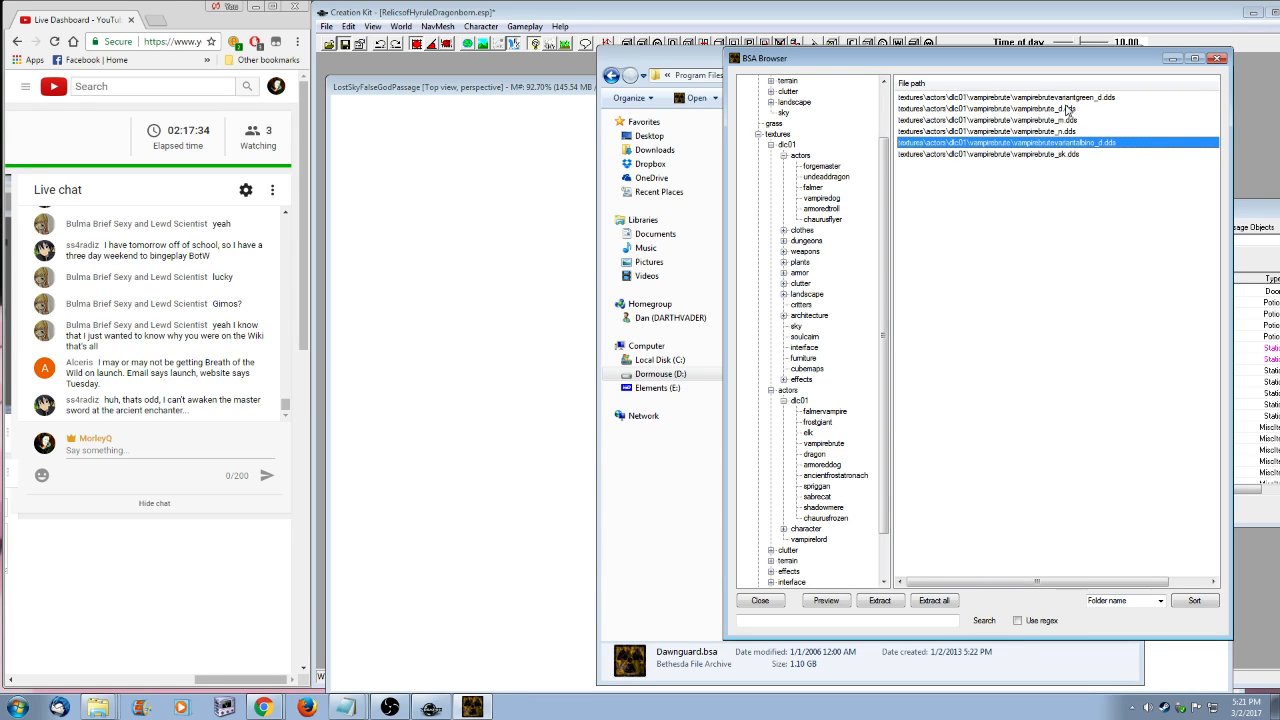
{"action": "left_click", "coordinate": [1076, 108], "text": "ctrl"}
{"action": "left_click", "coordinate": [1076, 108], "text": "ctrl"}
{"action": "left_click", "coordinate": [1100, 108], "text": "ctrl"}
{"action": "left_click", "coordinate": [1097, 98], "text": "ctrl"}
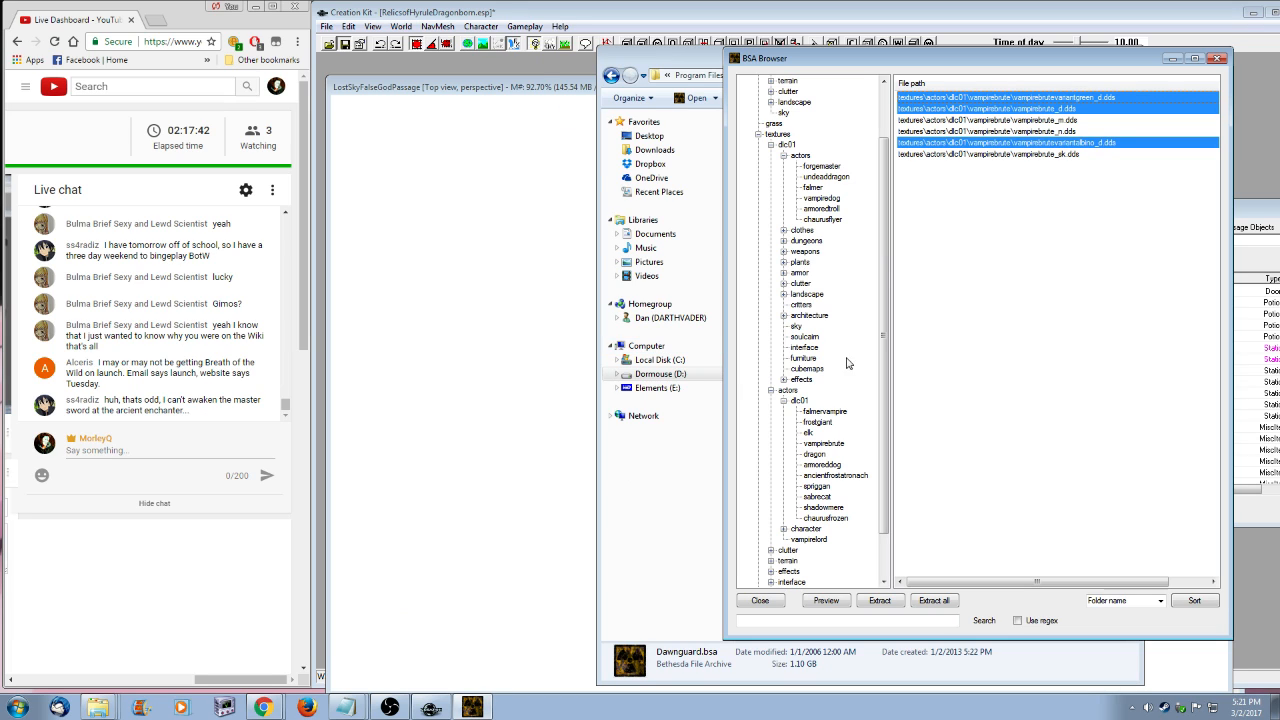
{"action": "left_click", "coordinate": [876, 603]}
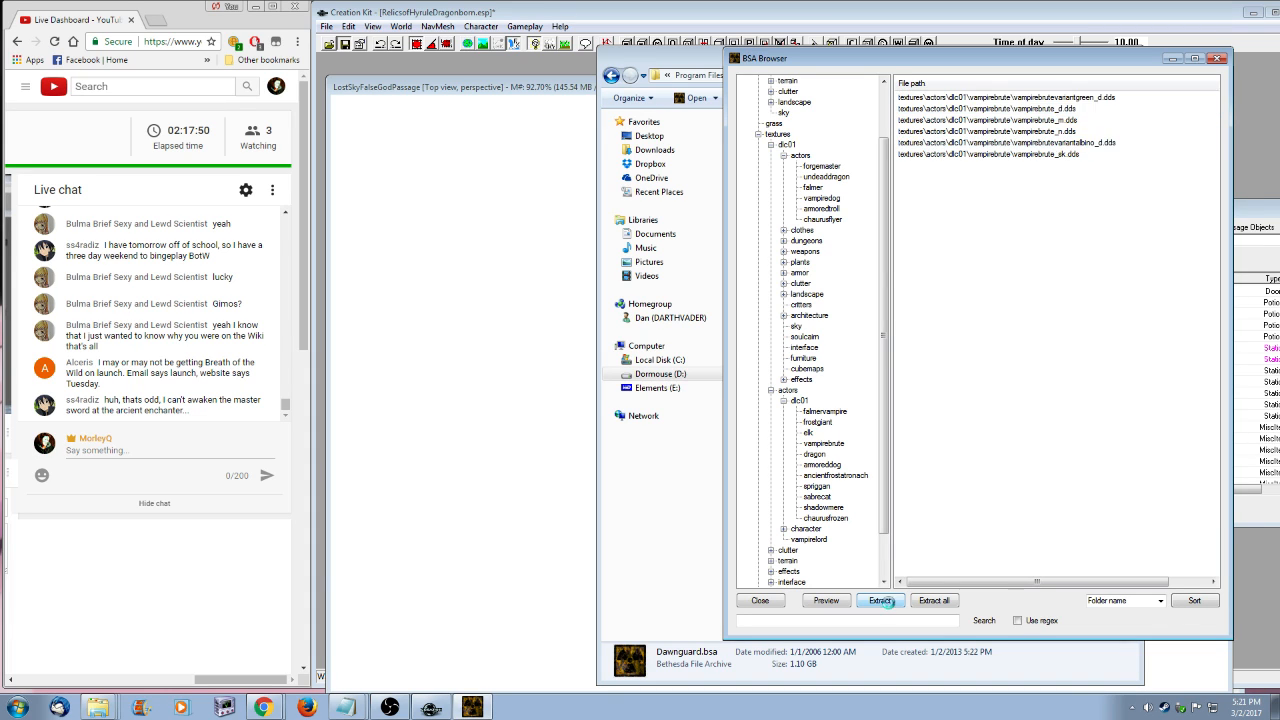
{"action": "left_click", "coordinate": [660, 437]}
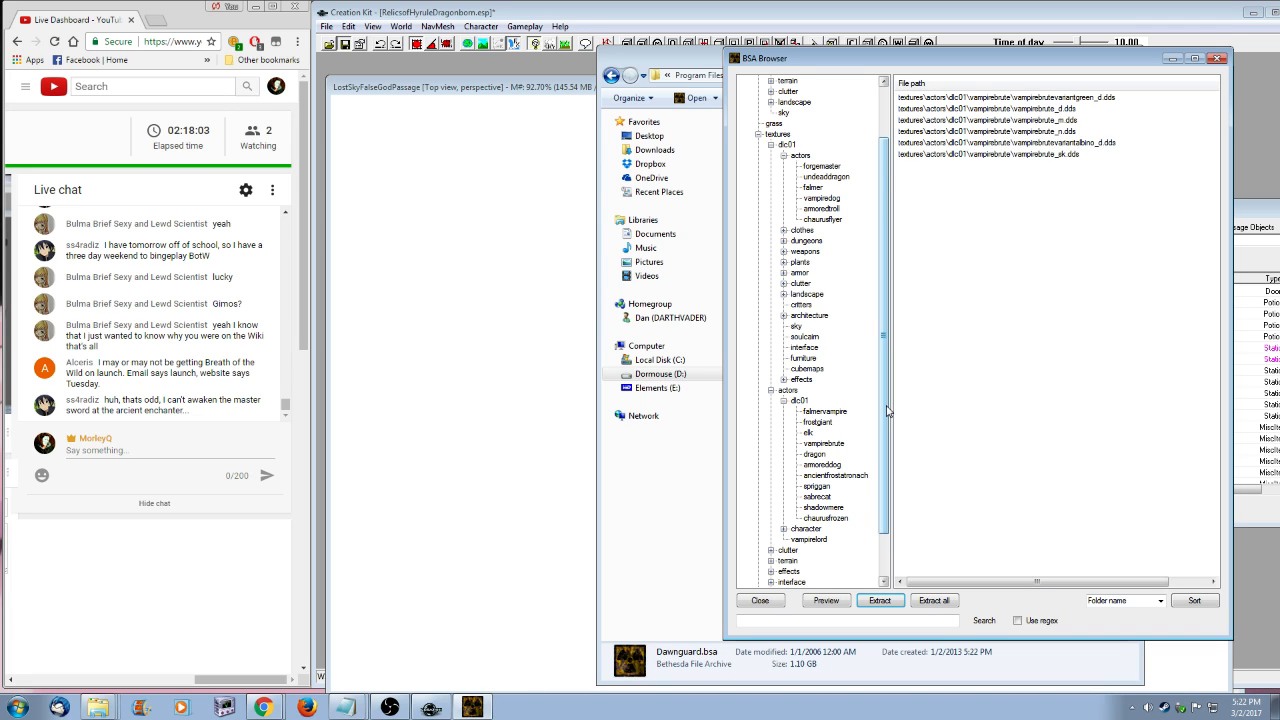
{"action": "scroll", "coordinate": [887, 410], "scroll_direction": "down", "scroll_amount": 2}
{"action": "left_click", "coordinate": [1173, 58]}
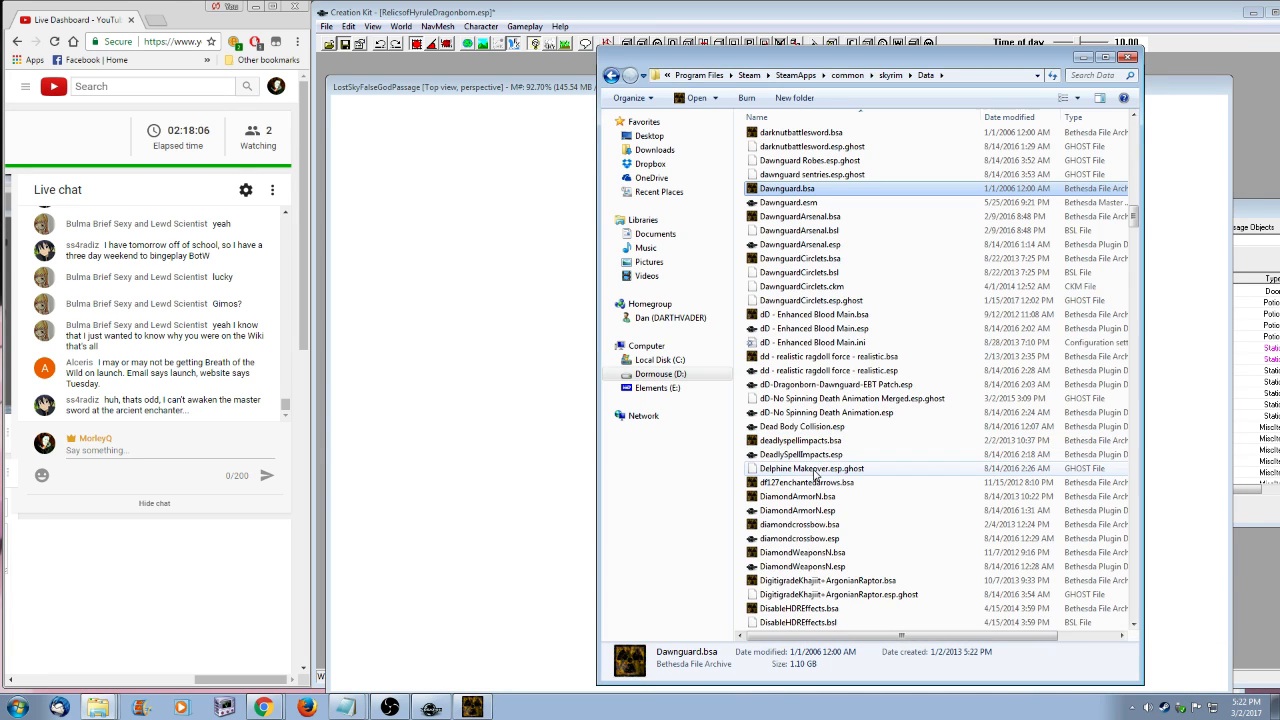
{"action": "left_click", "coordinate": [1082, 57]}
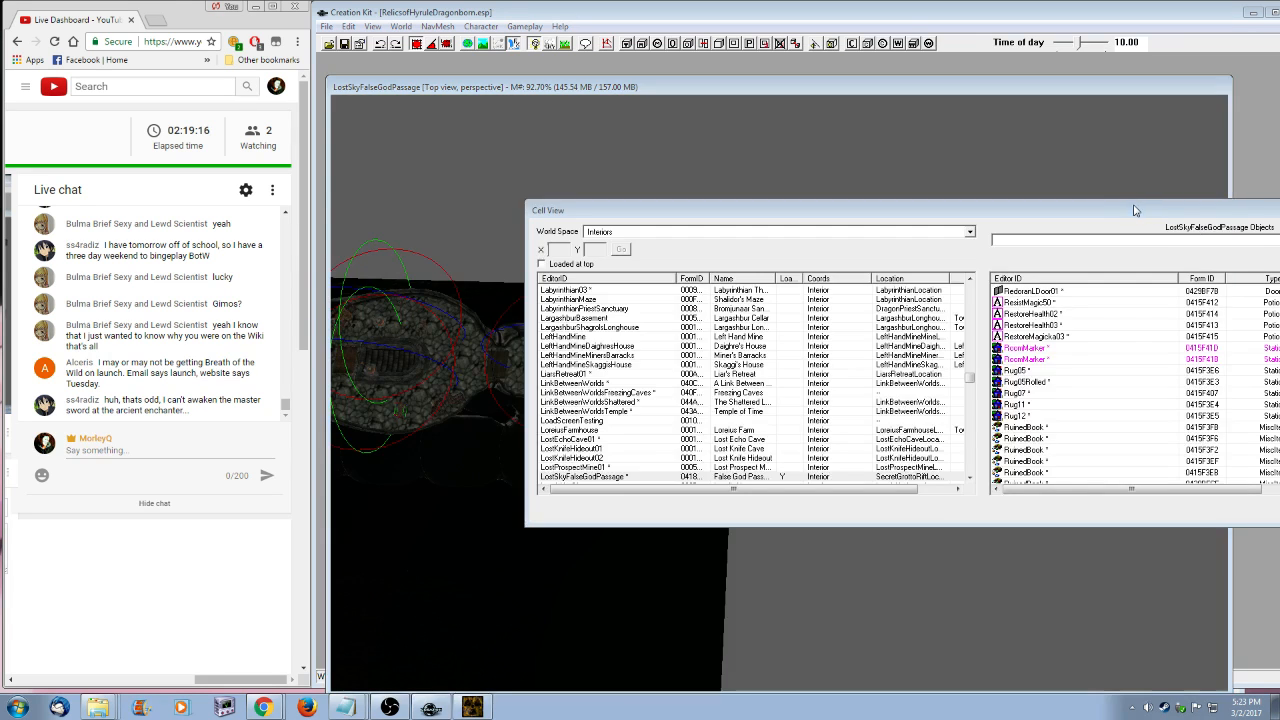
- Filter the constructible objects by "master" and examine RecipeMasterSwordAwakenGoddesses, checking its GetItemCount condition for aaMasterSwordSleep
{"action": "left_click", "coordinate": [370, 26]}
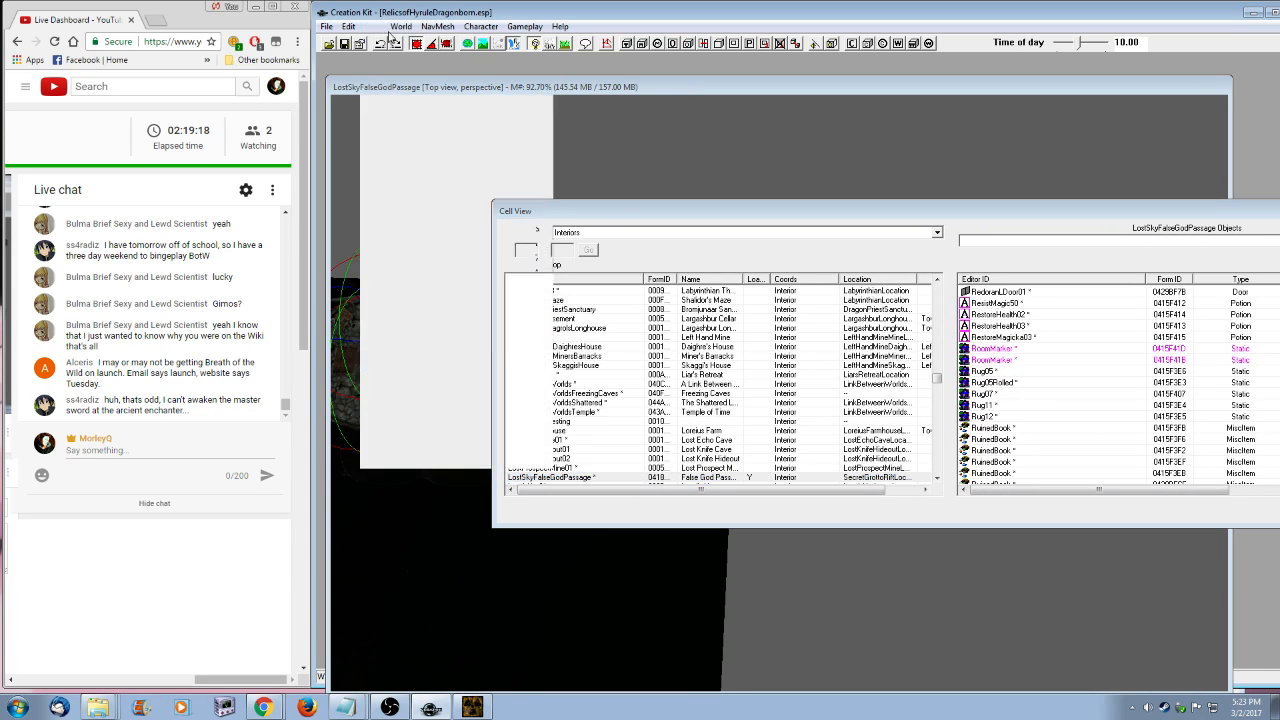
{"action": "left_click", "coordinate": [398, 73]}
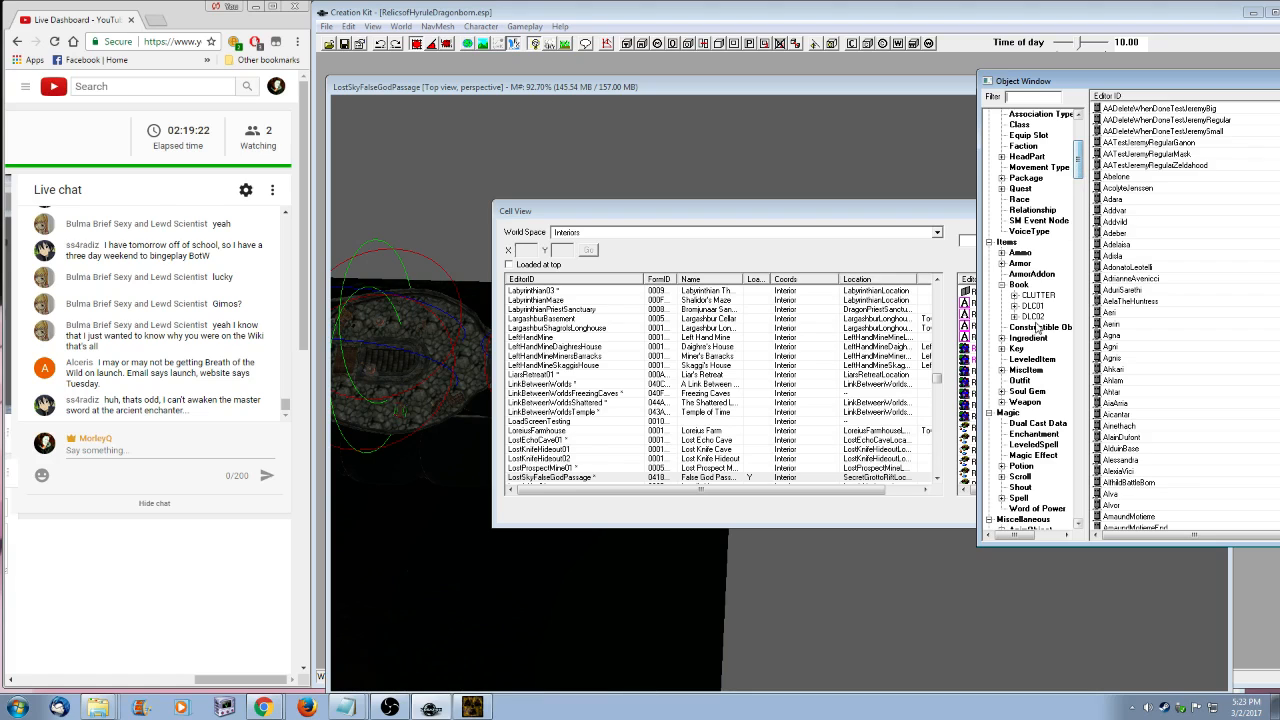
{"action": "left_click", "coordinate": [1029, 94]}
{"action": "type", "text": "master"}
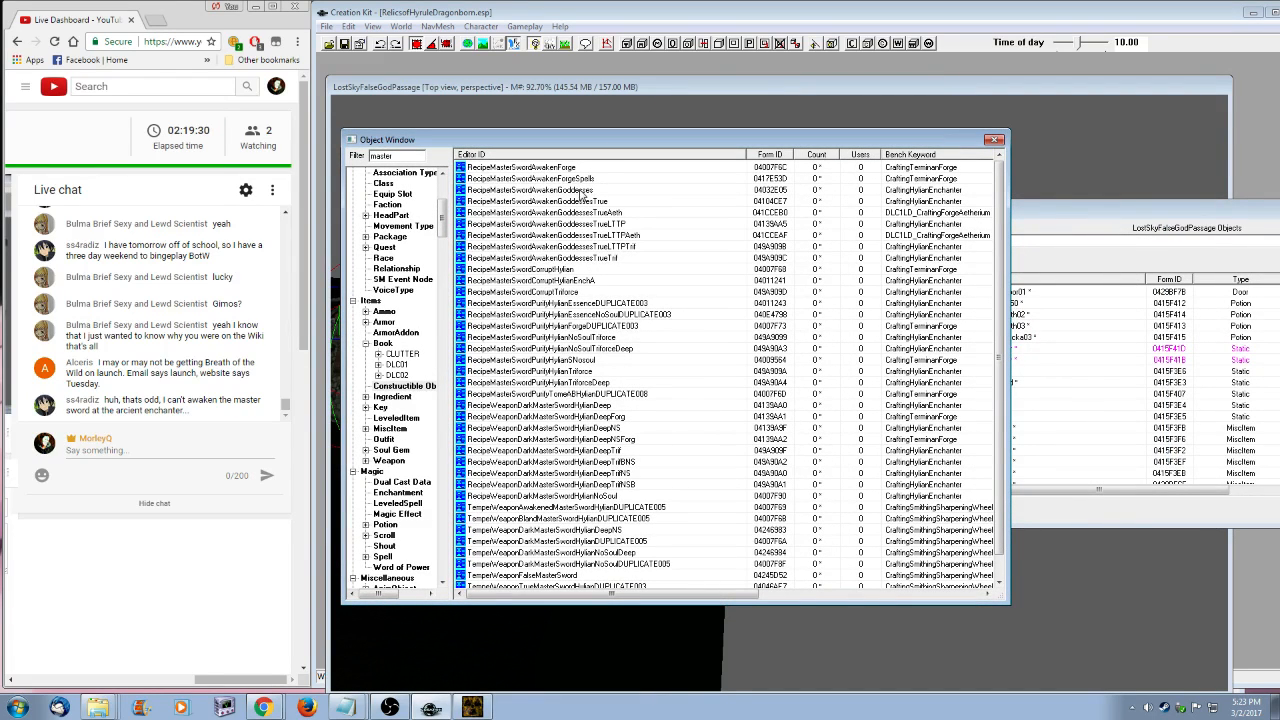
{"action": "double_click", "coordinate": [583, 192]}
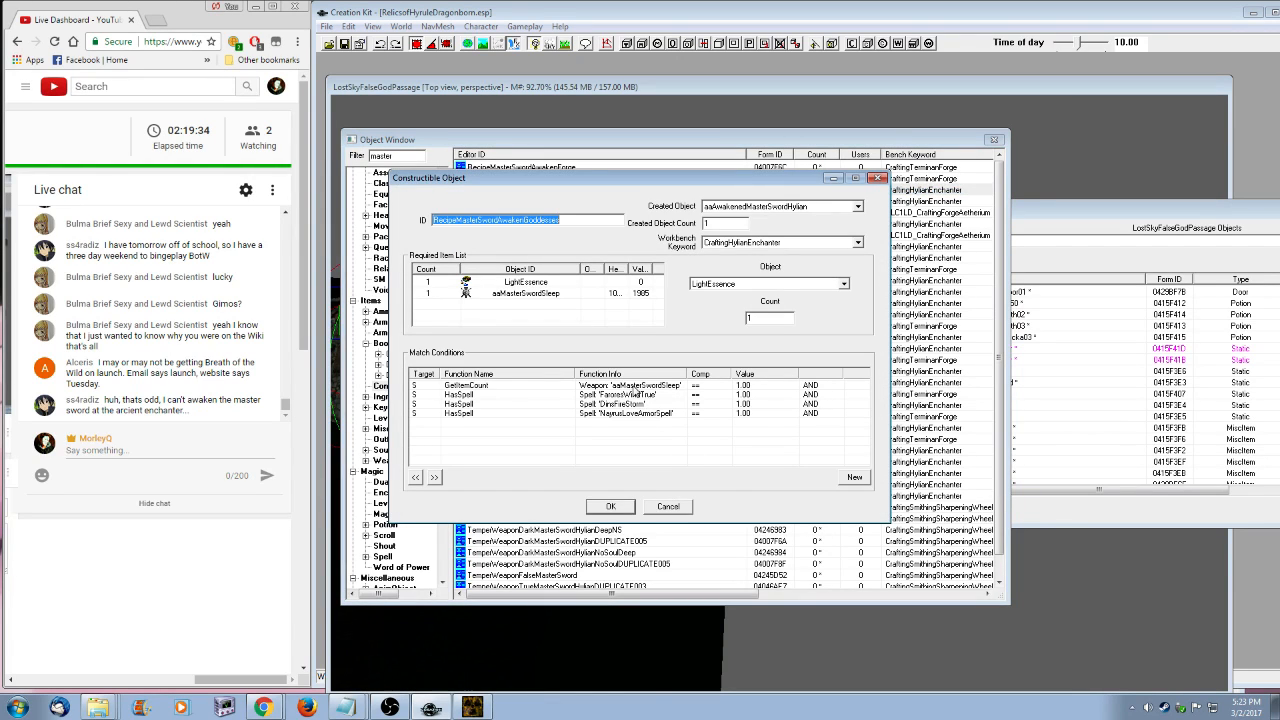
{"action": "left_click", "coordinate": [669, 387]}
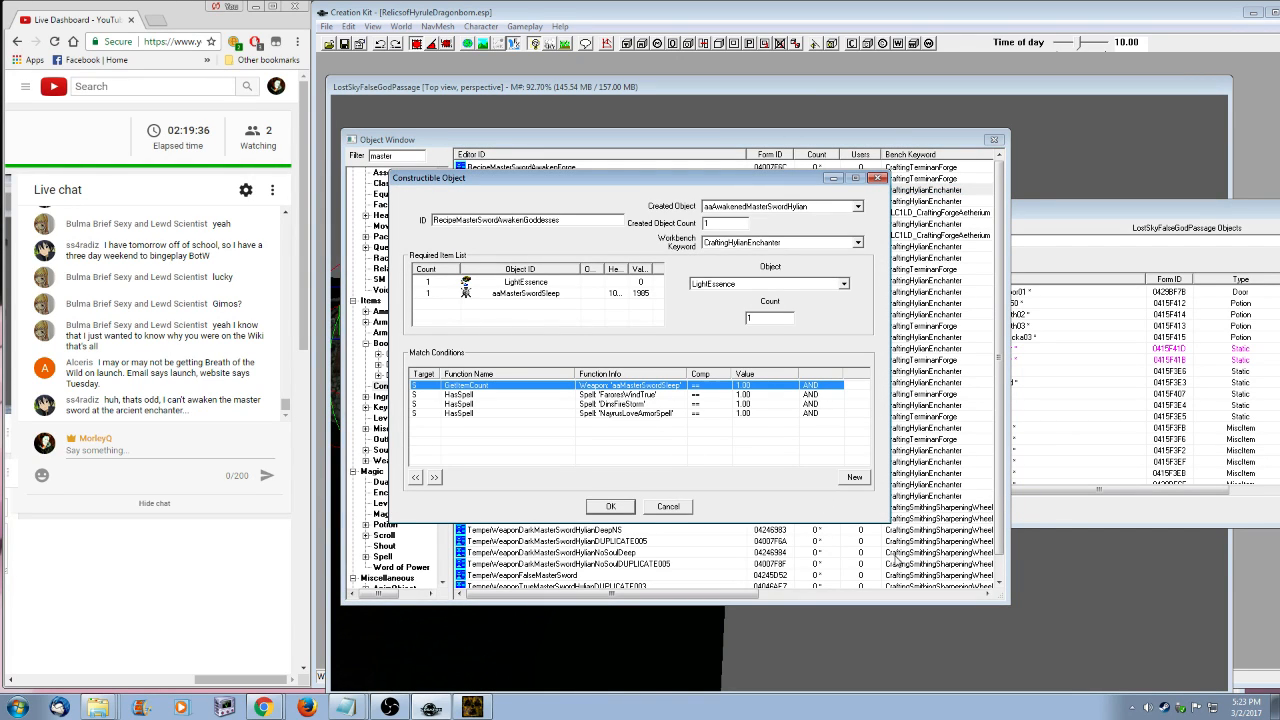
- Review the HasSpell conditions of RecipeMasterSwordAwakenGoddesses, moving its window aside to compare it with the other Master Sword recipes
{"action": "key", "text": "Down"}
{"action": "key", "text": "Down"}
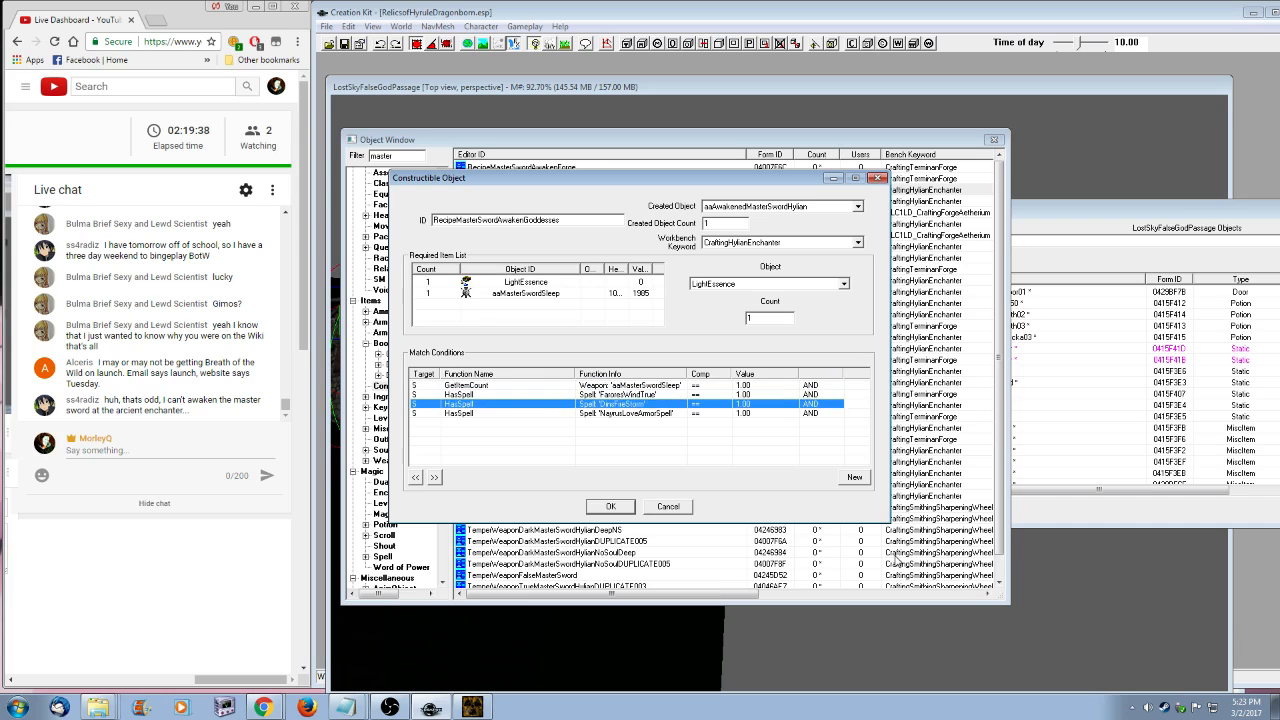
{"action": "key", "text": "Down"}
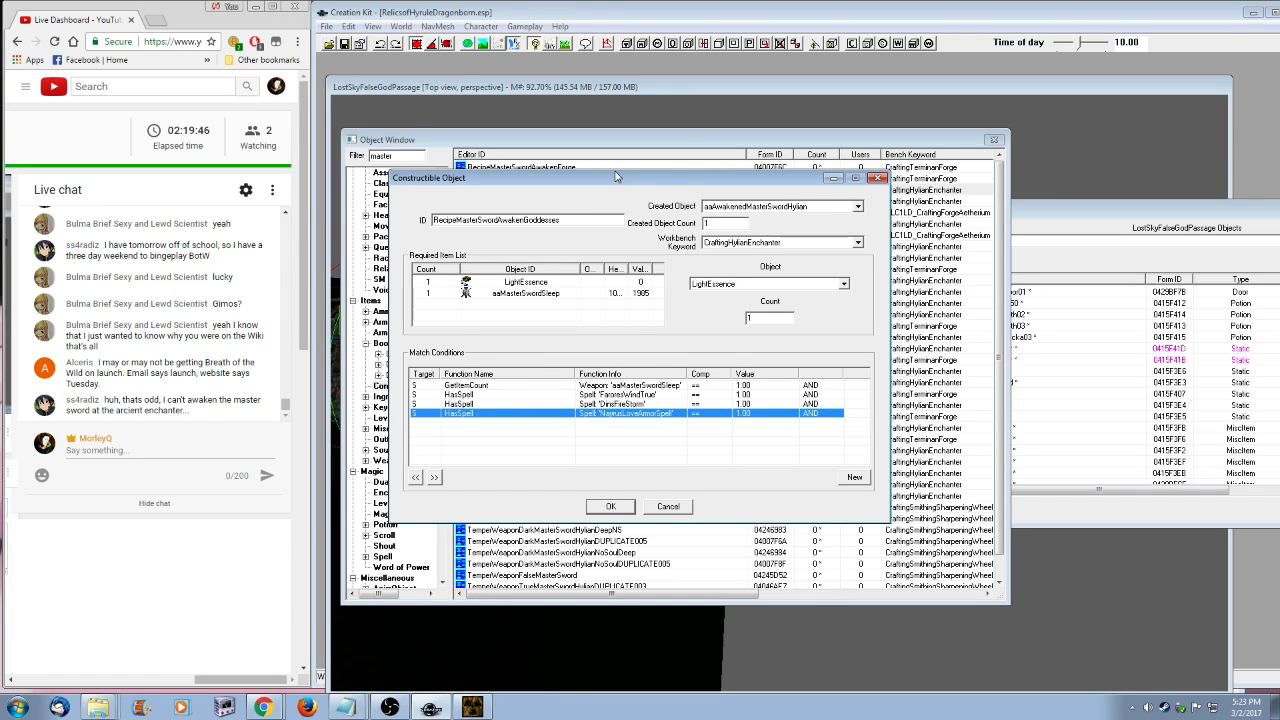
{"action": "left_click_drag", "start_coordinate": [620, 177], "coordinate": [893, 163]}
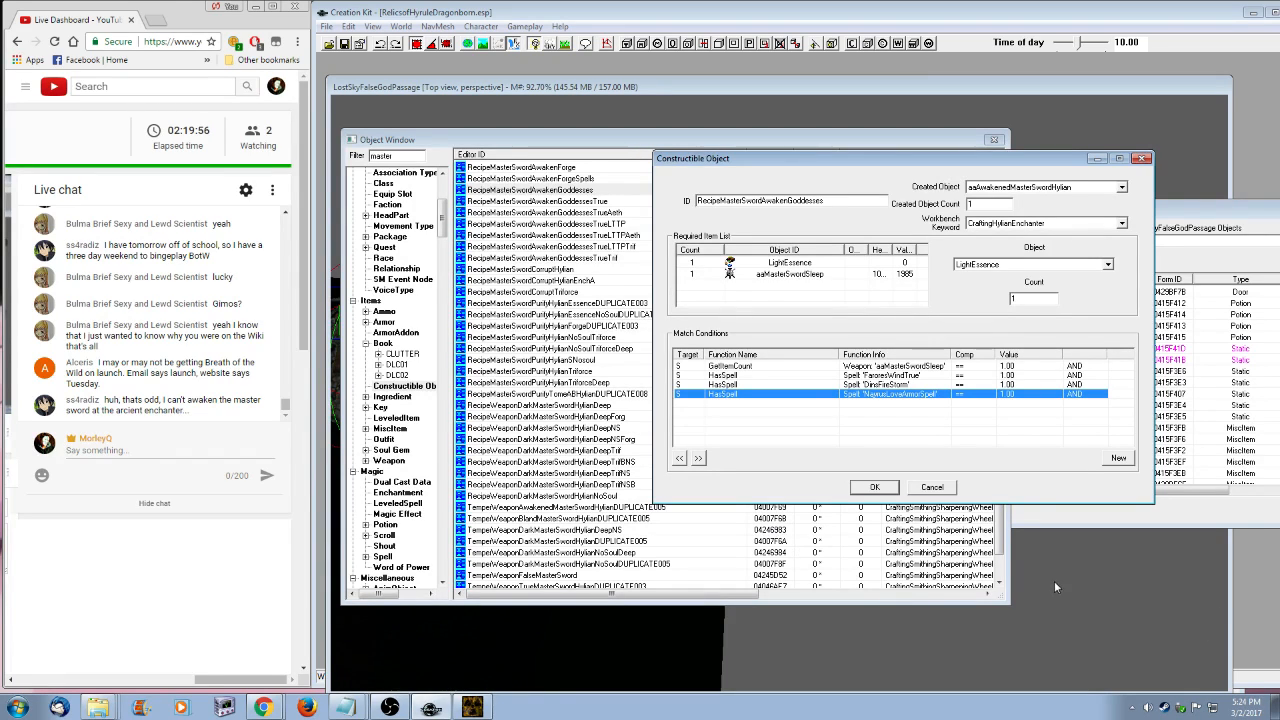
{"action": "left_click", "coordinate": [1003, 546]}
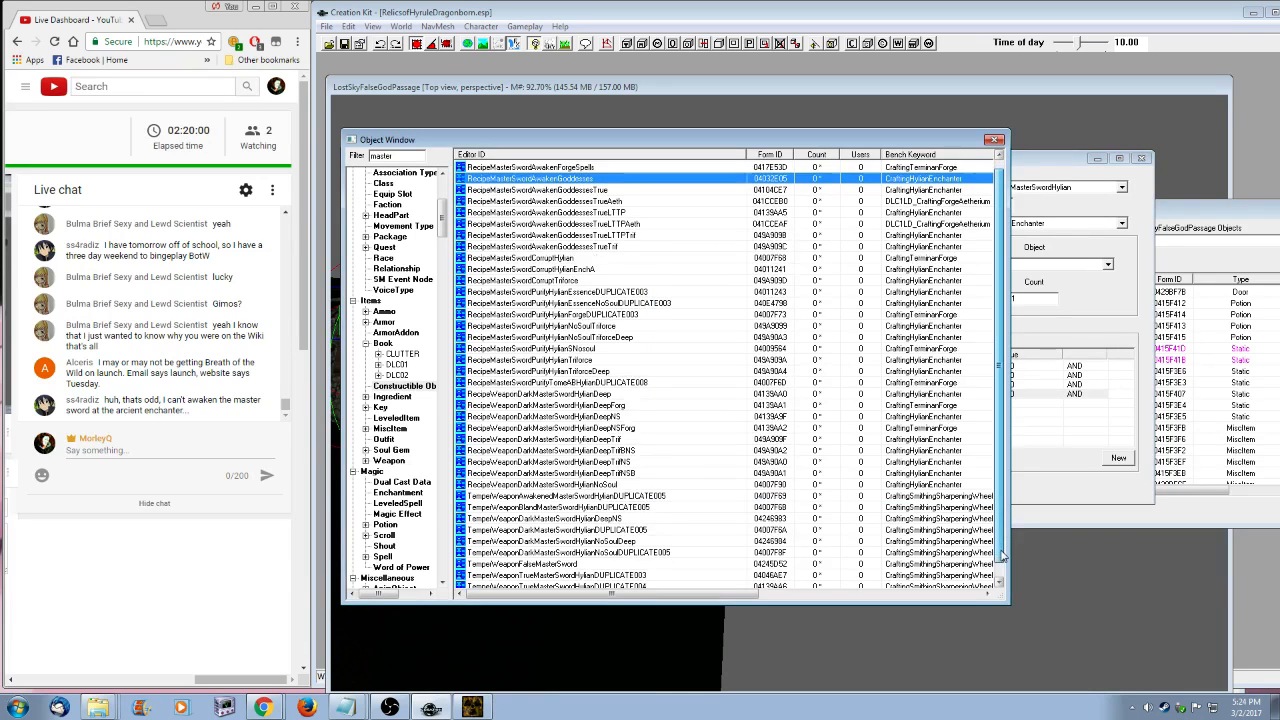
{"action": "scroll", "coordinate": [1003, 580], "scroll_direction": "down", "scroll_amount": 1}
{"action": "scroll", "coordinate": [1003, 580], "scroll_direction": "up", "scroll_amount": 1}
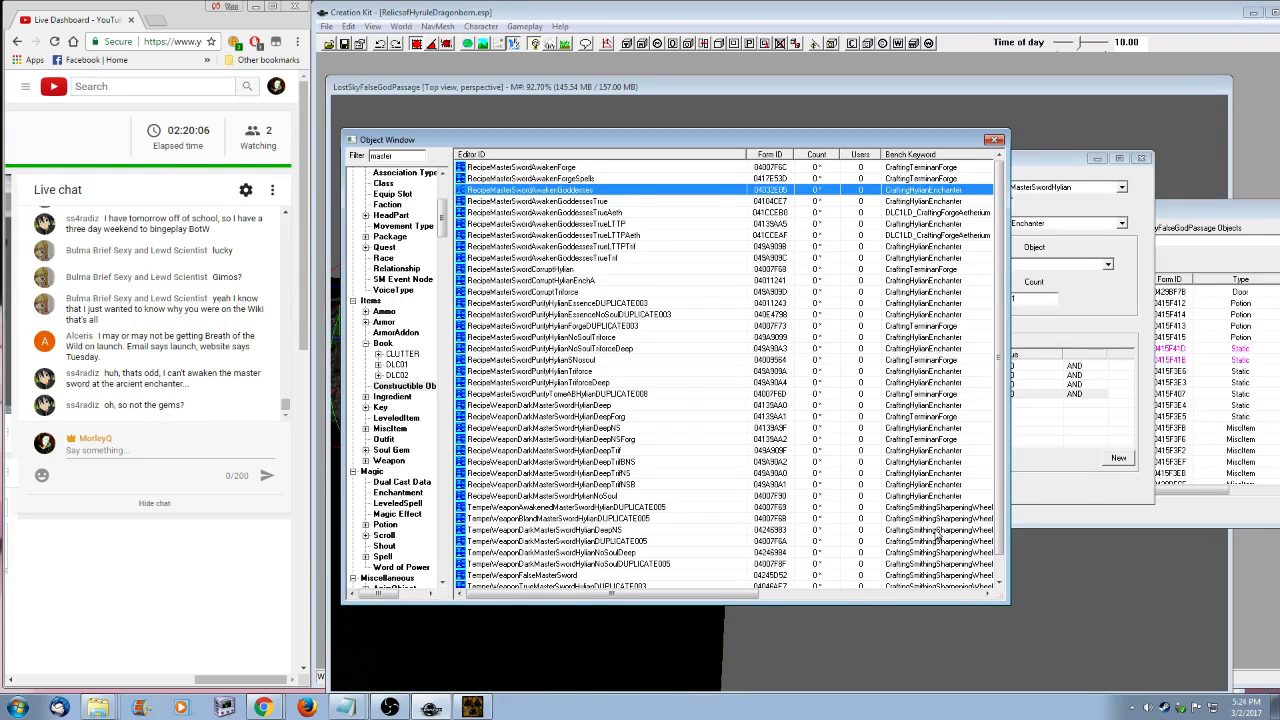
{"action": "left_click", "coordinate": [1045, 162]}
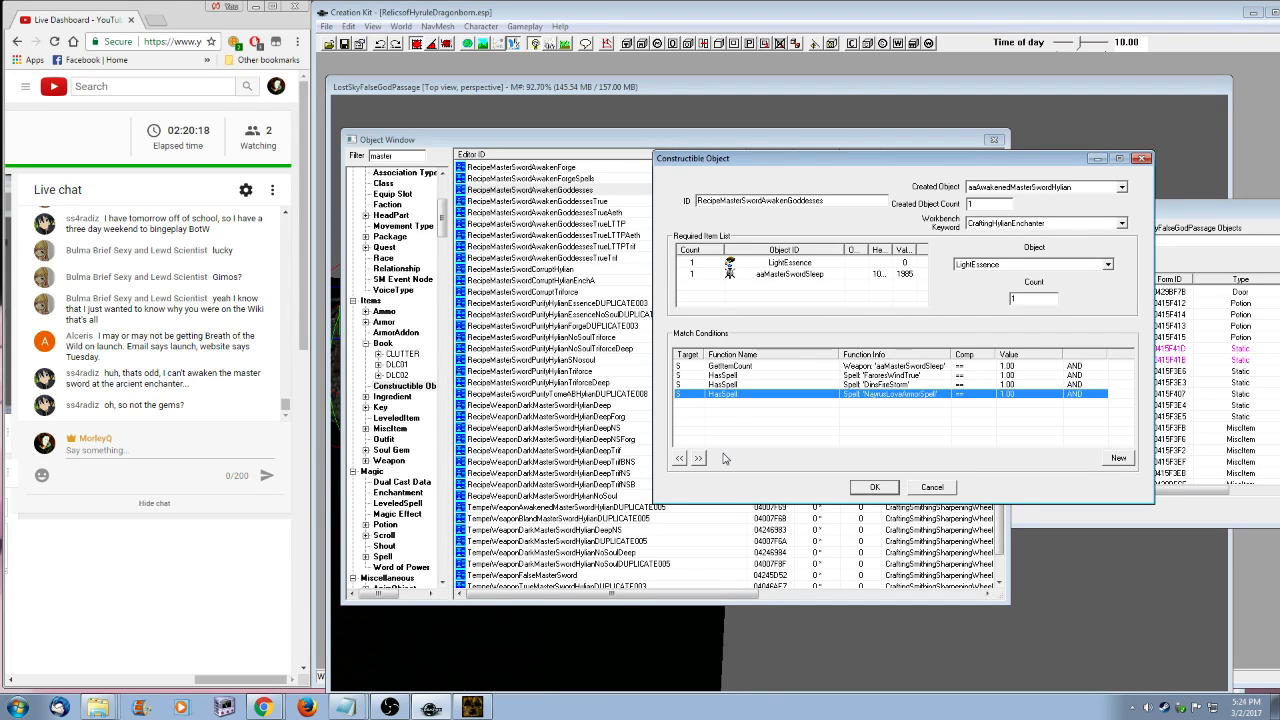
- Check the use info of RecipeMasterSwordAwakenForge, examine its required items and match conditions, and close it without changes
{"action": "left_click", "coordinate": [561, 169]}
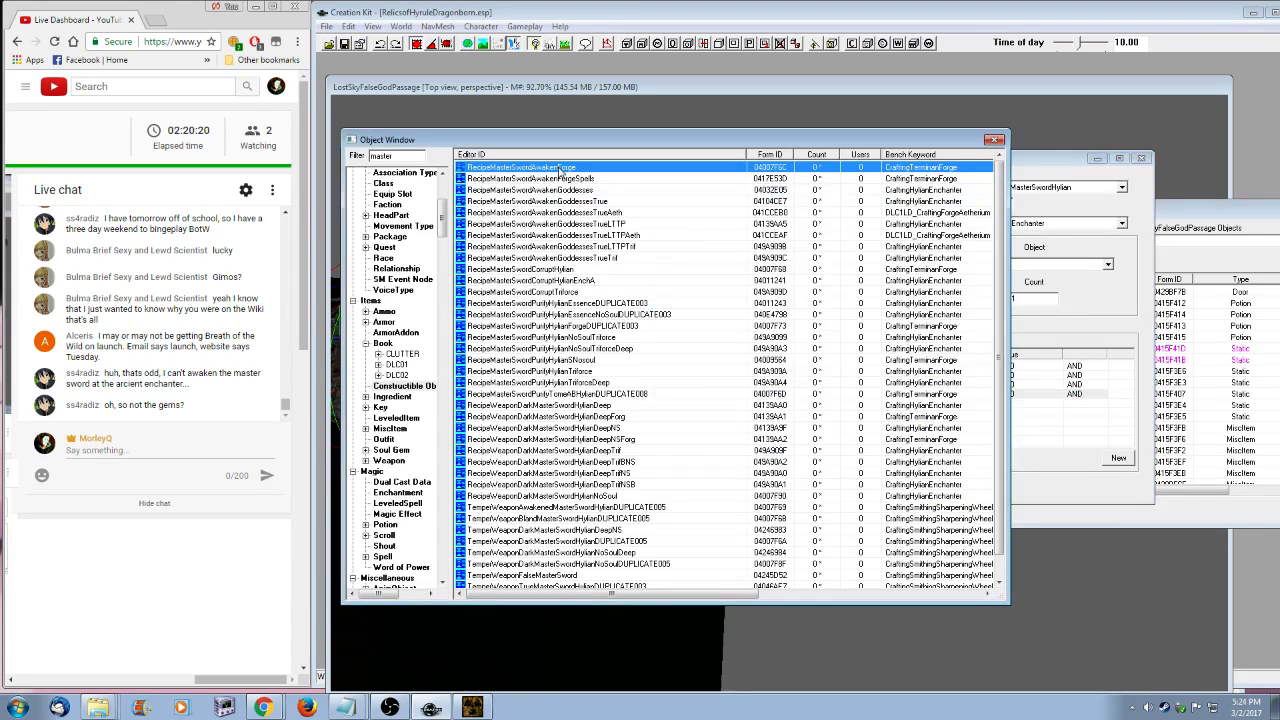
{"action": "right_click", "coordinate": [559, 168]}
{"action": "left_click", "coordinate": [625, 267]}
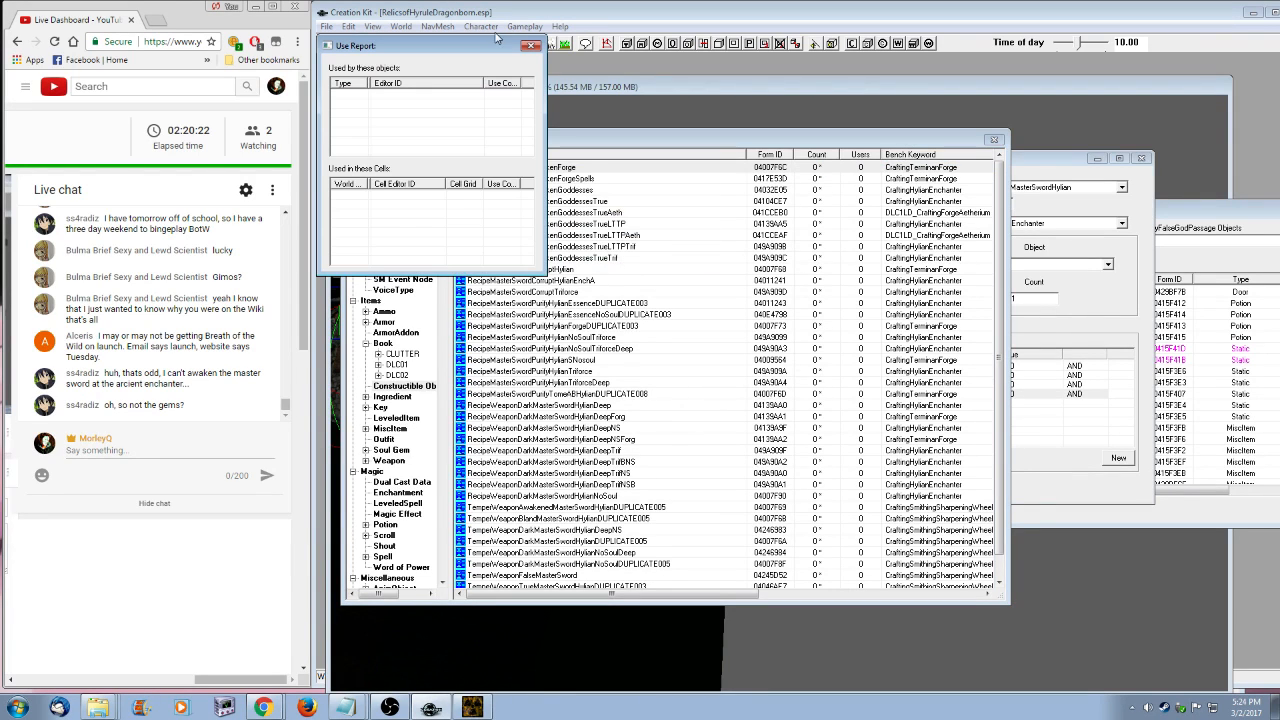
{"action": "left_click", "coordinate": [530, 48]}
{"action": "left_click", "coordinate": [566, 171]}
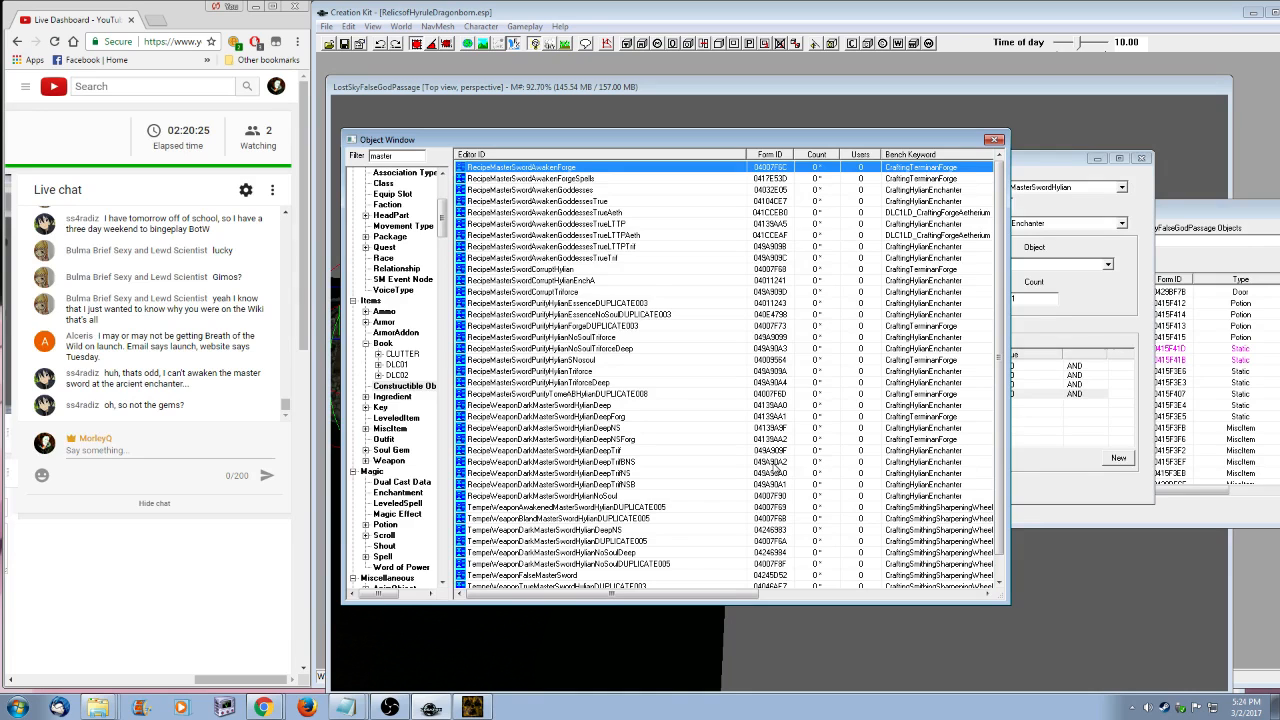
{"action": "key", "text": "Return"}
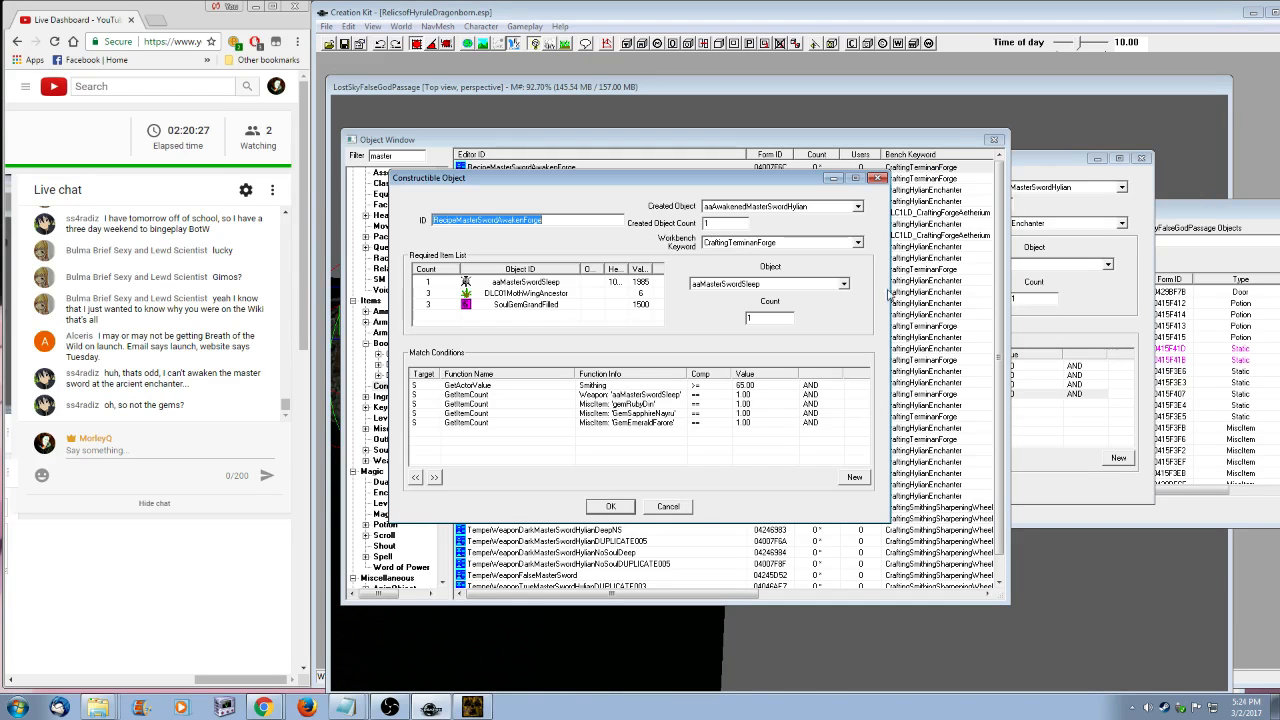
{"action": "left_click", "coordinate": [668, 507]}
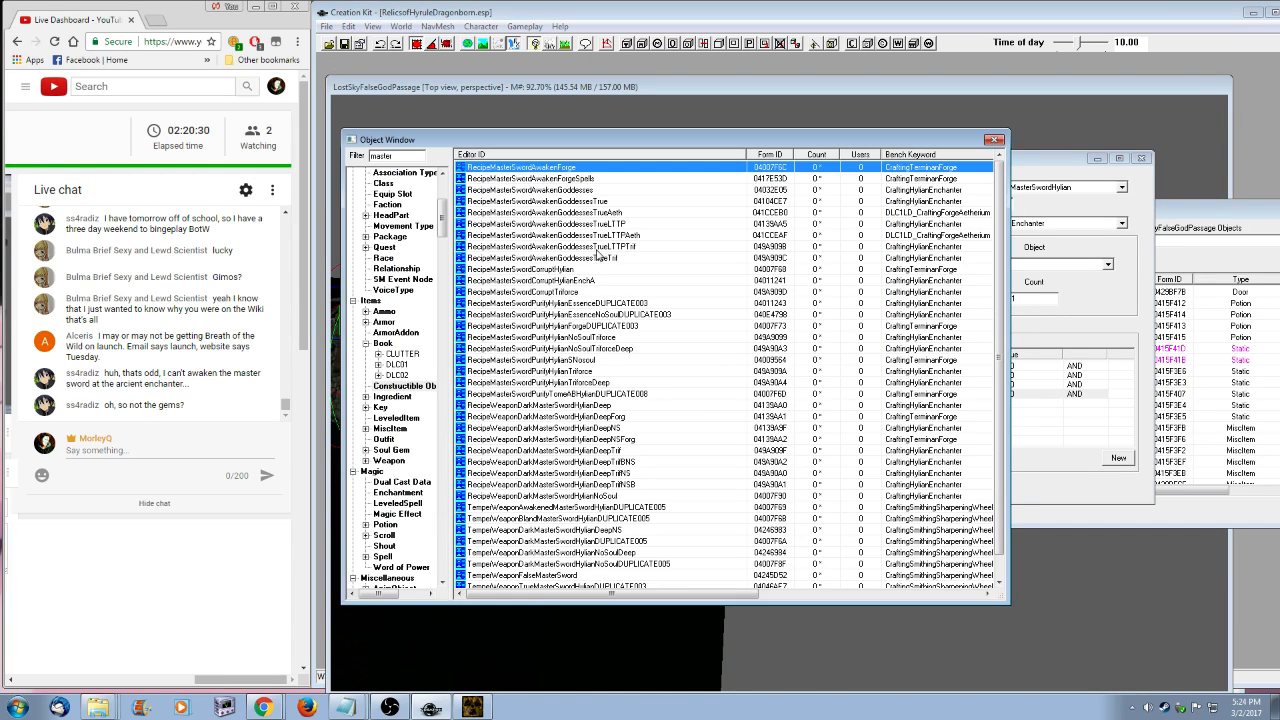
- Recheck the required items and conditions of RecipeMasterSwordAwakenGoddesses and close it without changes
{"action": "left_click", "coordinate": [664, 452]}
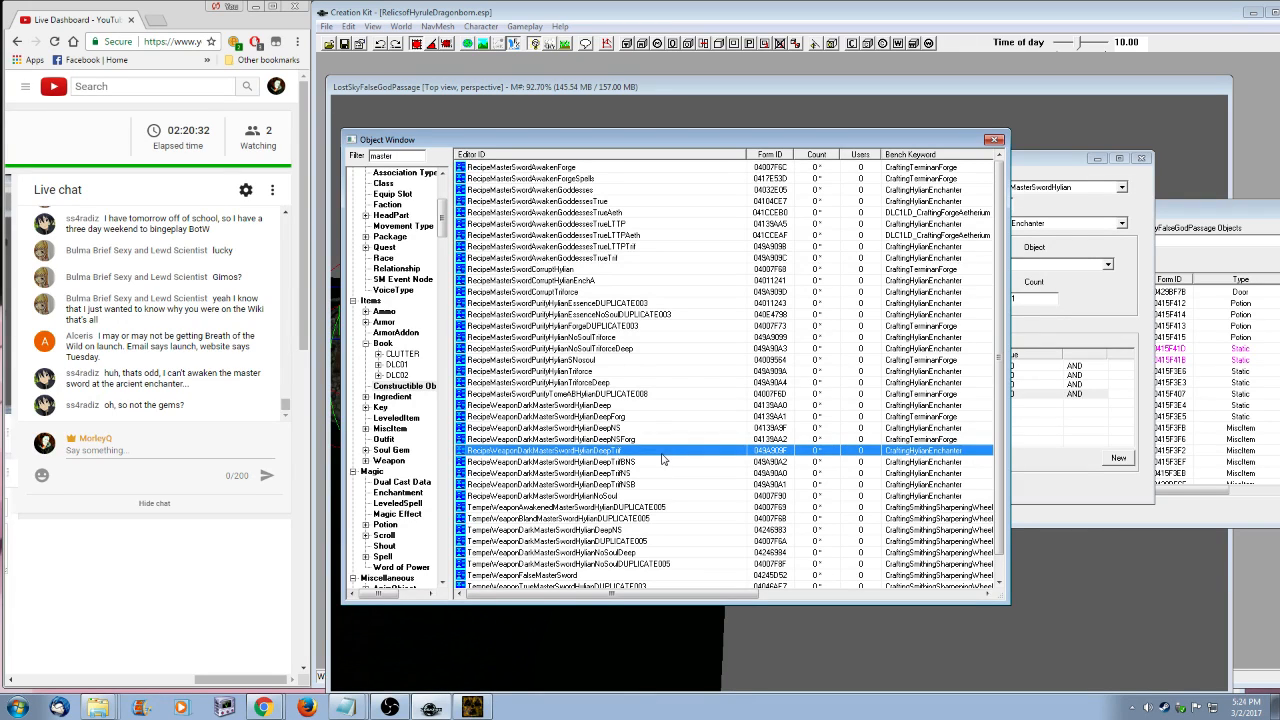
{"action": "left_click", "coordinate": [1032, 161]}
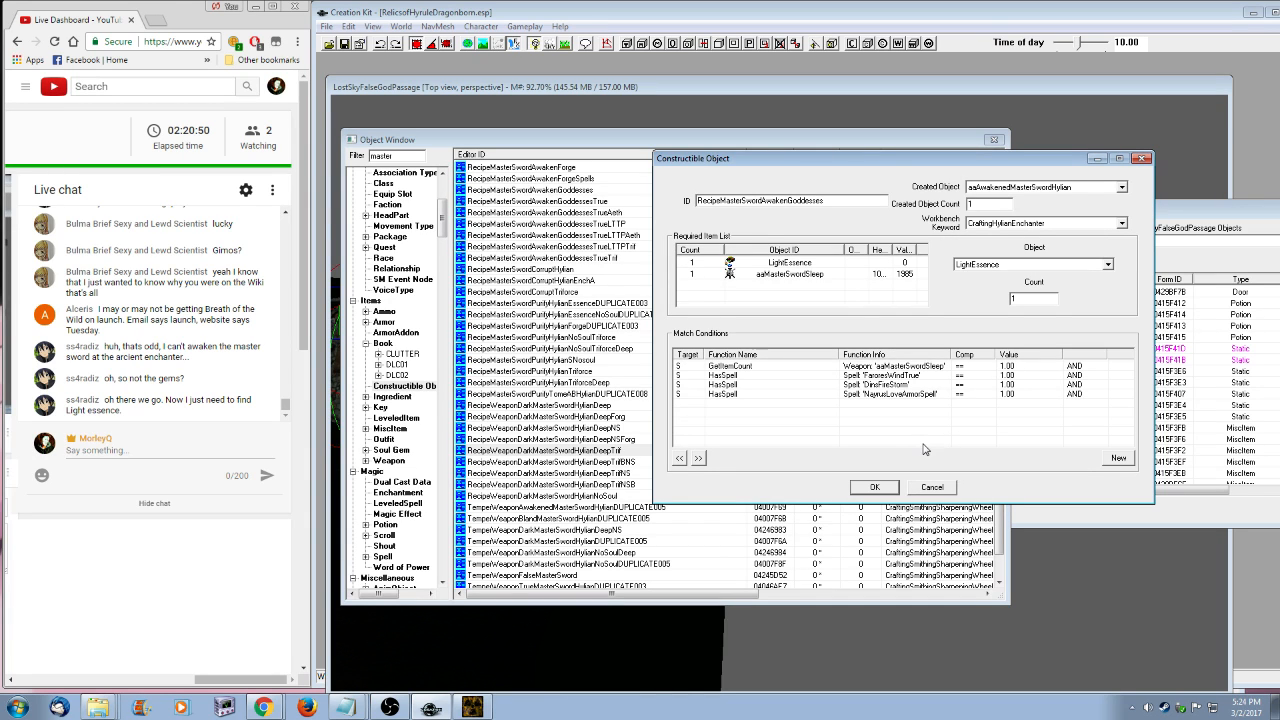
{"action": "left_click", "coordinate": [932, 487]}
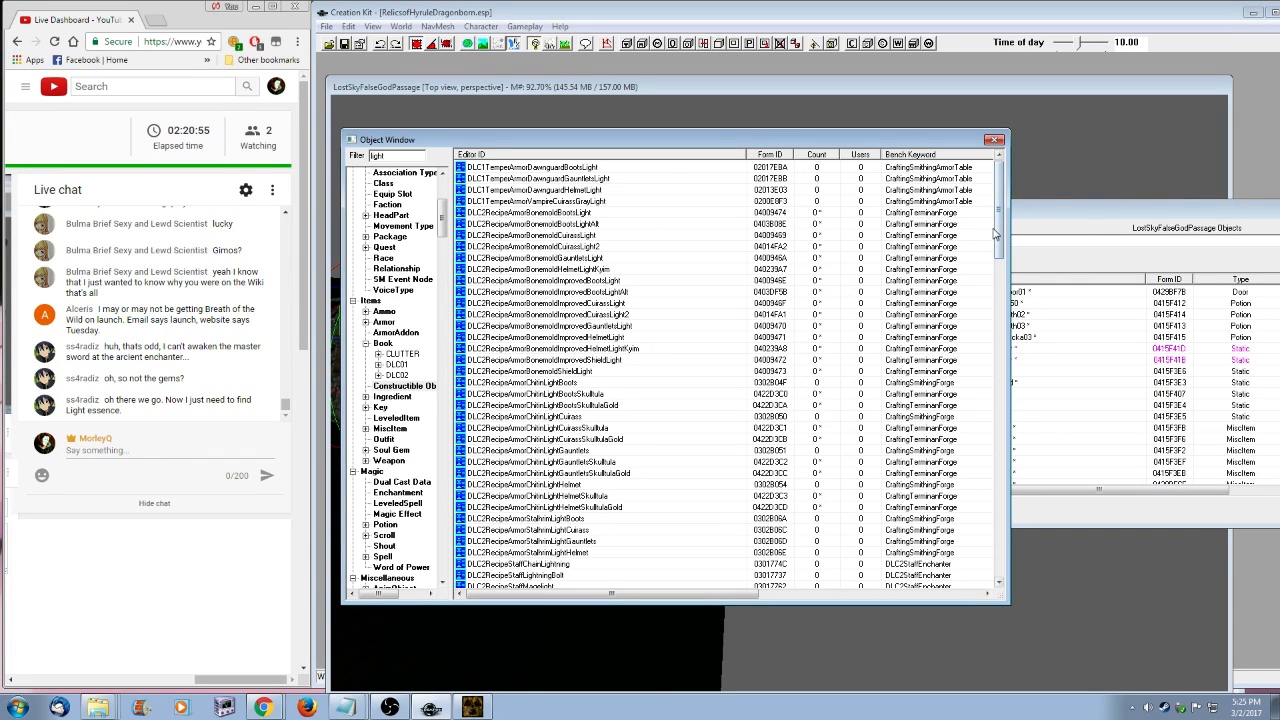
- Filter the constructible objects by "esse" and examine the ingredients and spell conditions of HylianEnchanterLightEssenceGrey
{"action": "left_click_drag", "start_coordinate": [392, 155], "coordinate": [312, 155]}
{"action": "type", "text": "esse"}
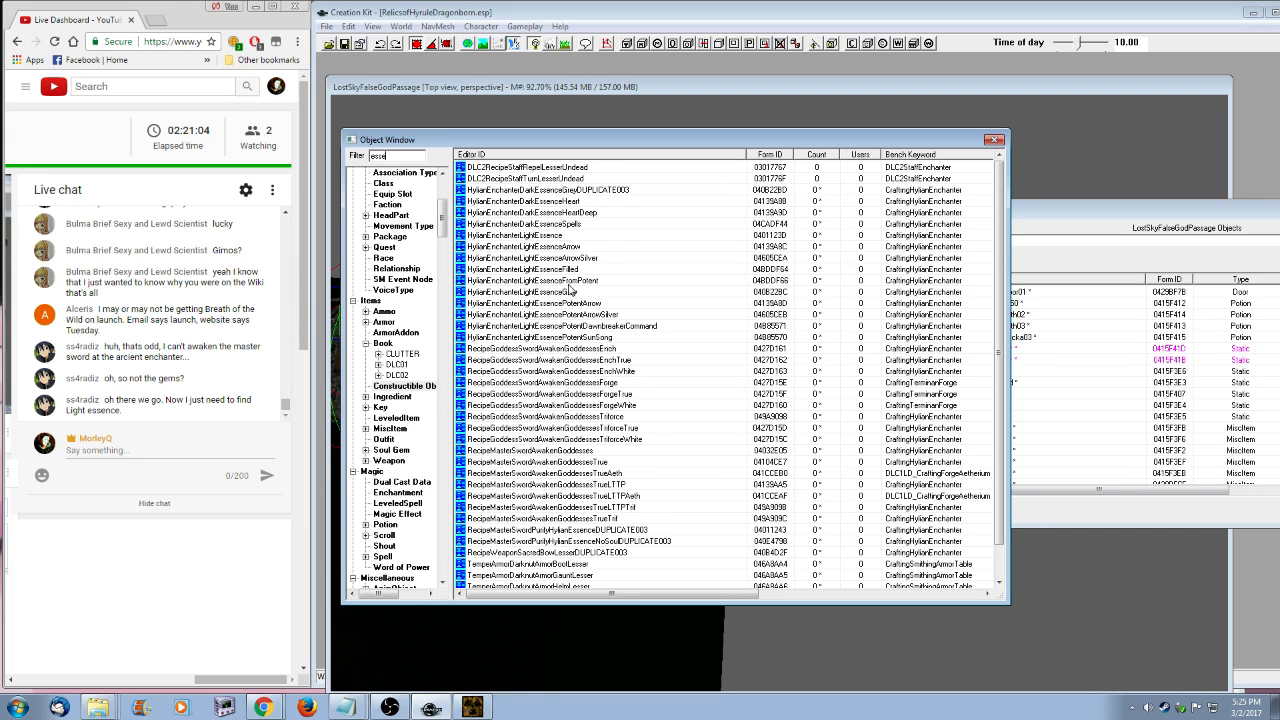
{"action": "right_click", "coordinate": [574, 291]}
{"action": "left_click", "coordinate": [548, 313]}
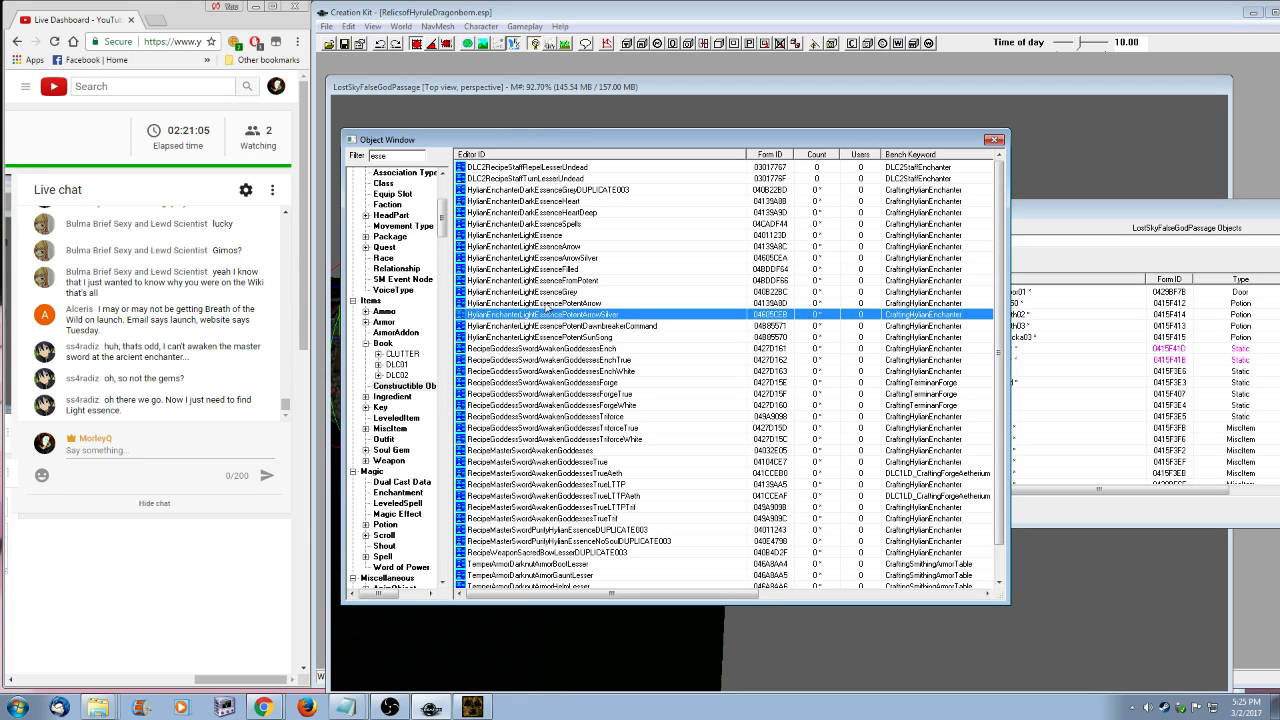
{"action": "double_click", "coordinate": [548, 291]}
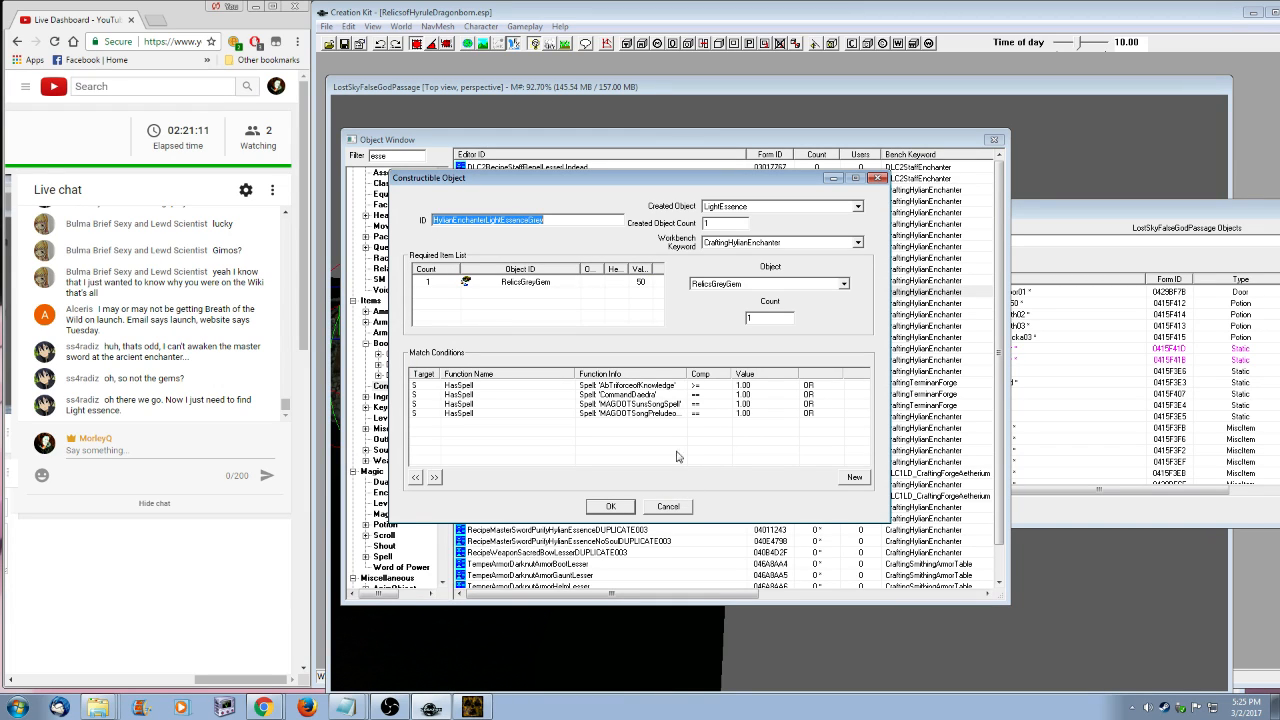
{"action": "left_click", "coordinate": [680, 394]}
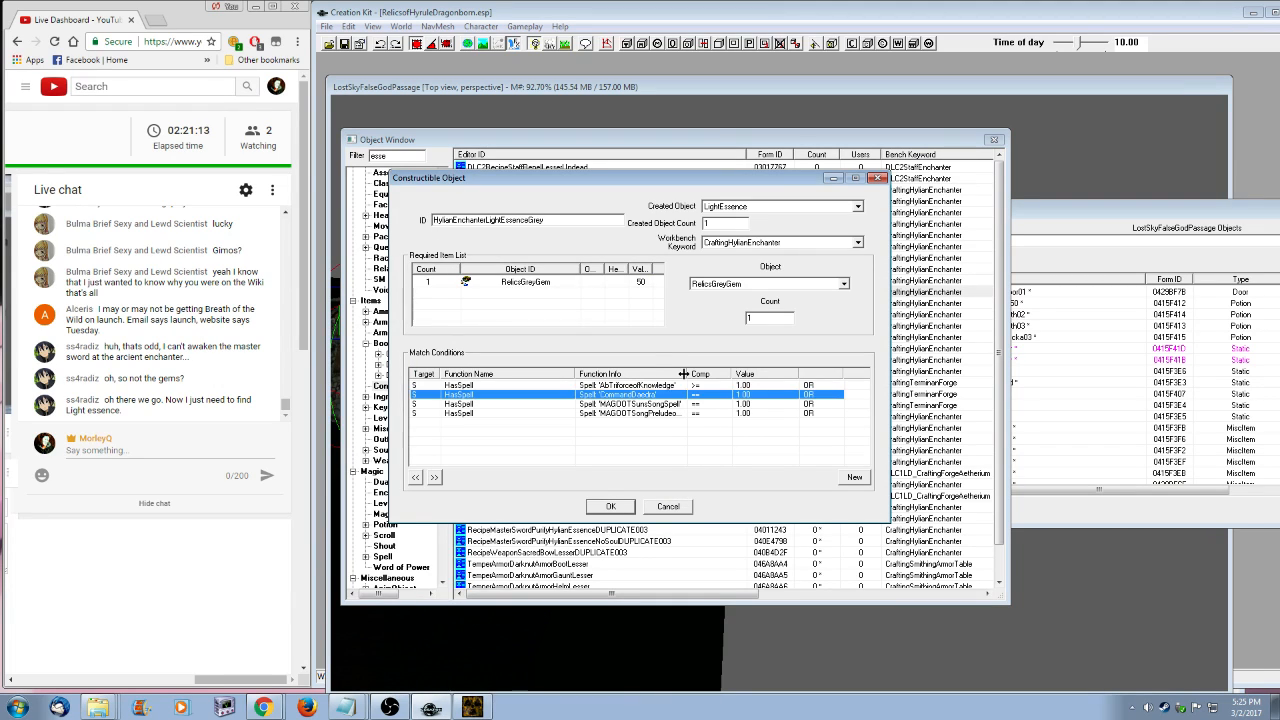
{"action": "left_click", "coordinate": [667, 507]}
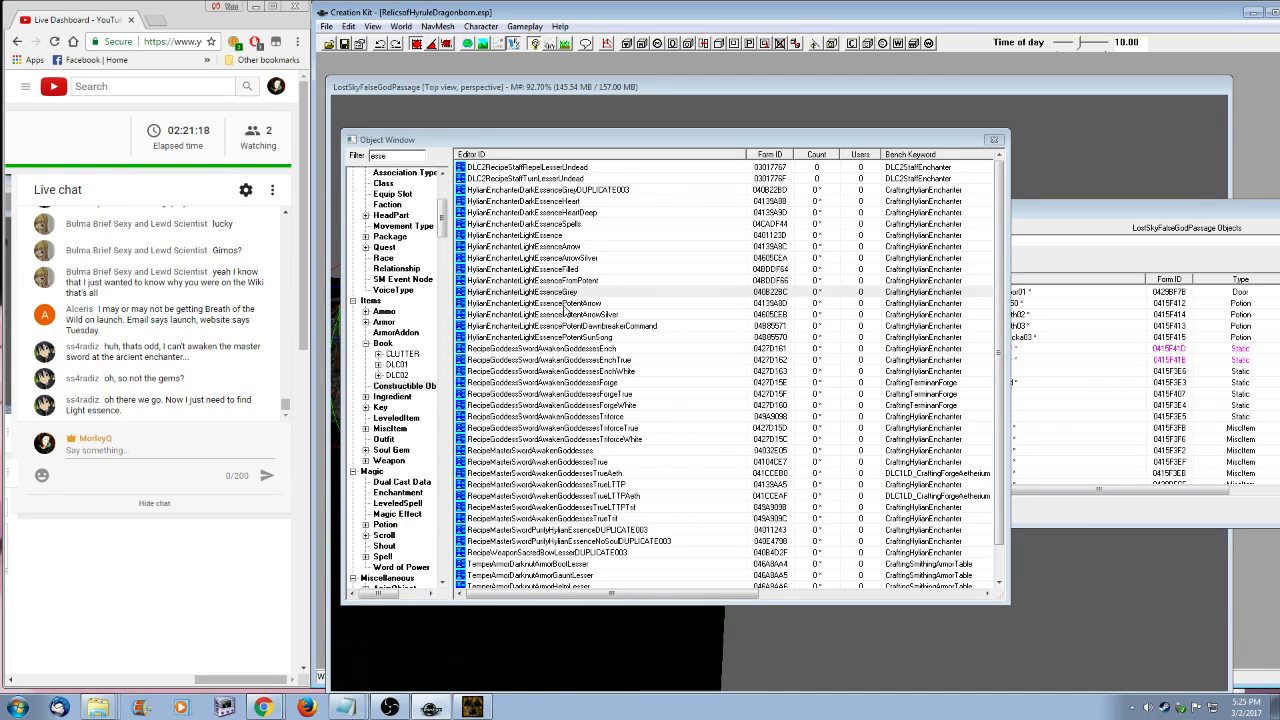
- Check the use info of HylianEnchanterLightEssenceArrow and examine its required items, closing it without changes
{"action": "right_click", "coordinate": [549, 248]}
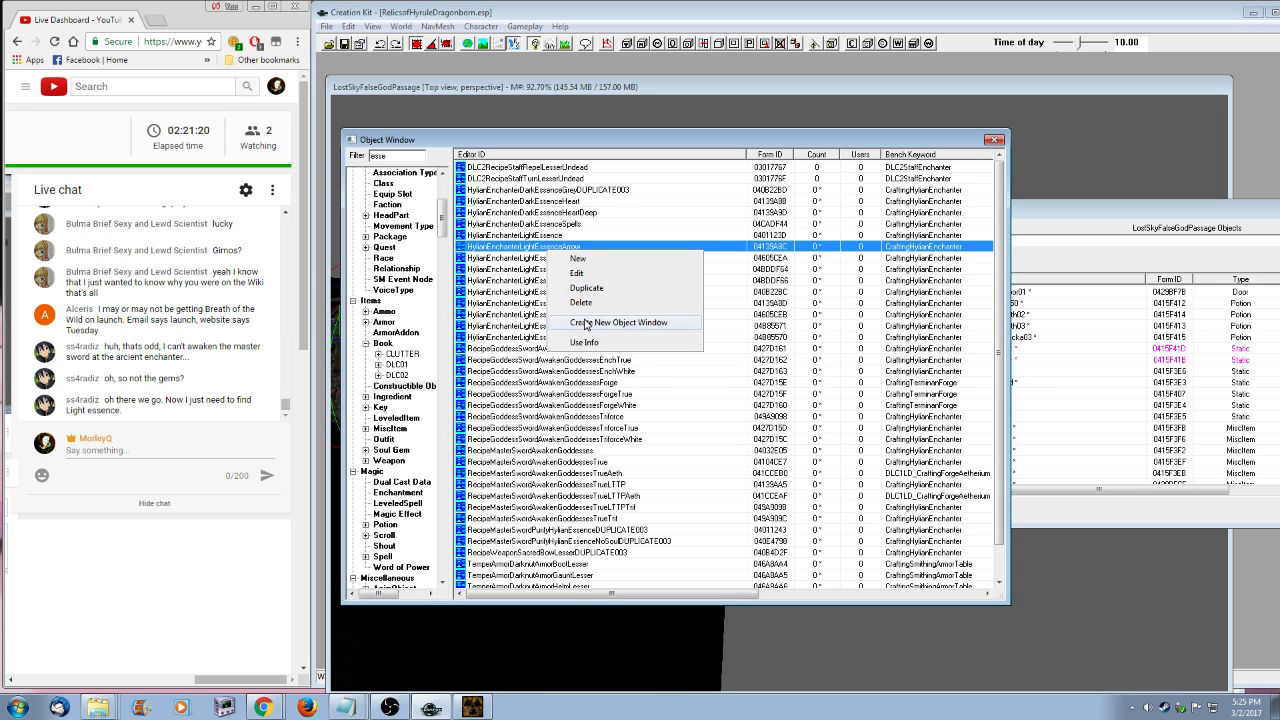
{"action": "left_click", "coordinate": [597, 344]}
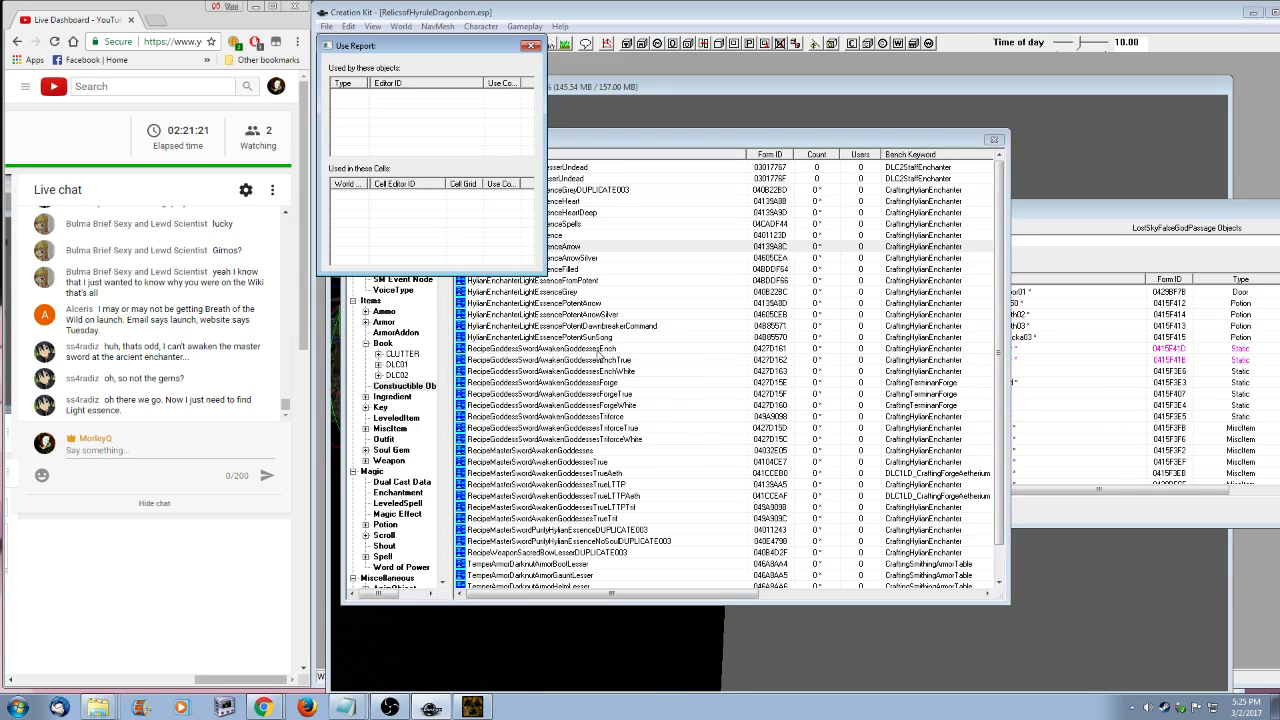
{"action": "key", "text": "Escape"}
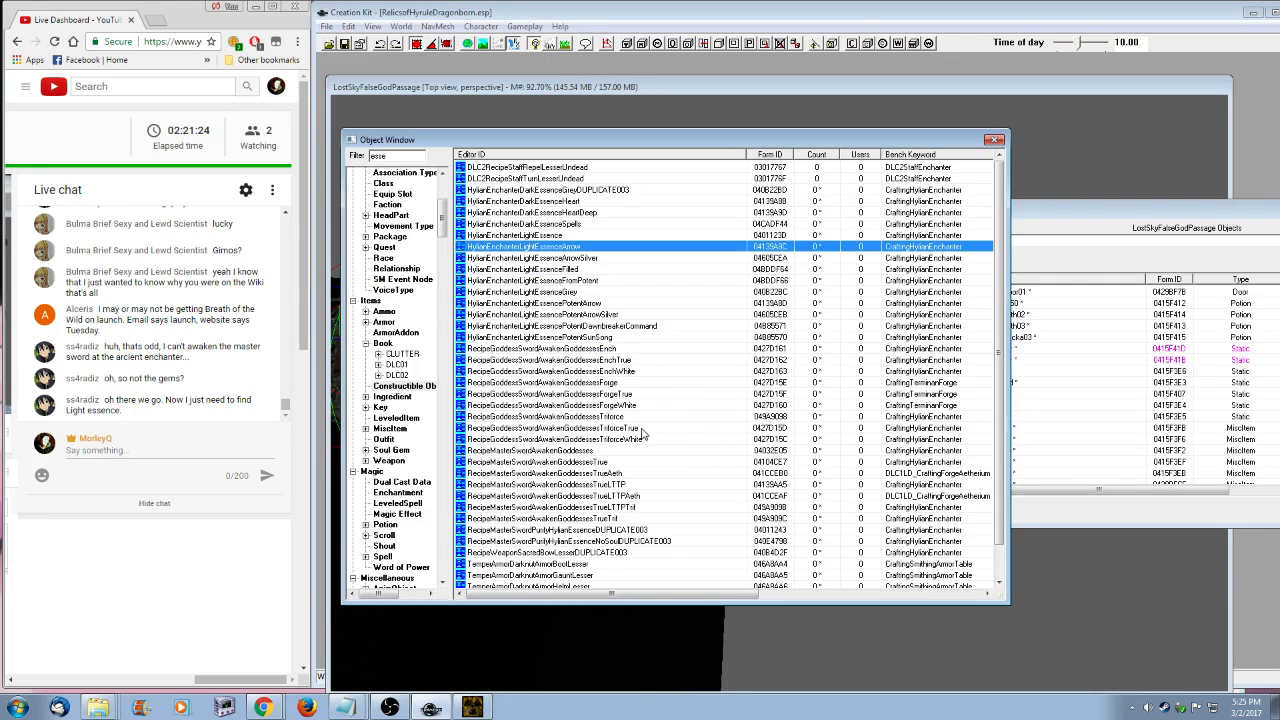
{"action": "key", "text": "Return"}
{"action": "left_click", "coordinate": [531, 294]}
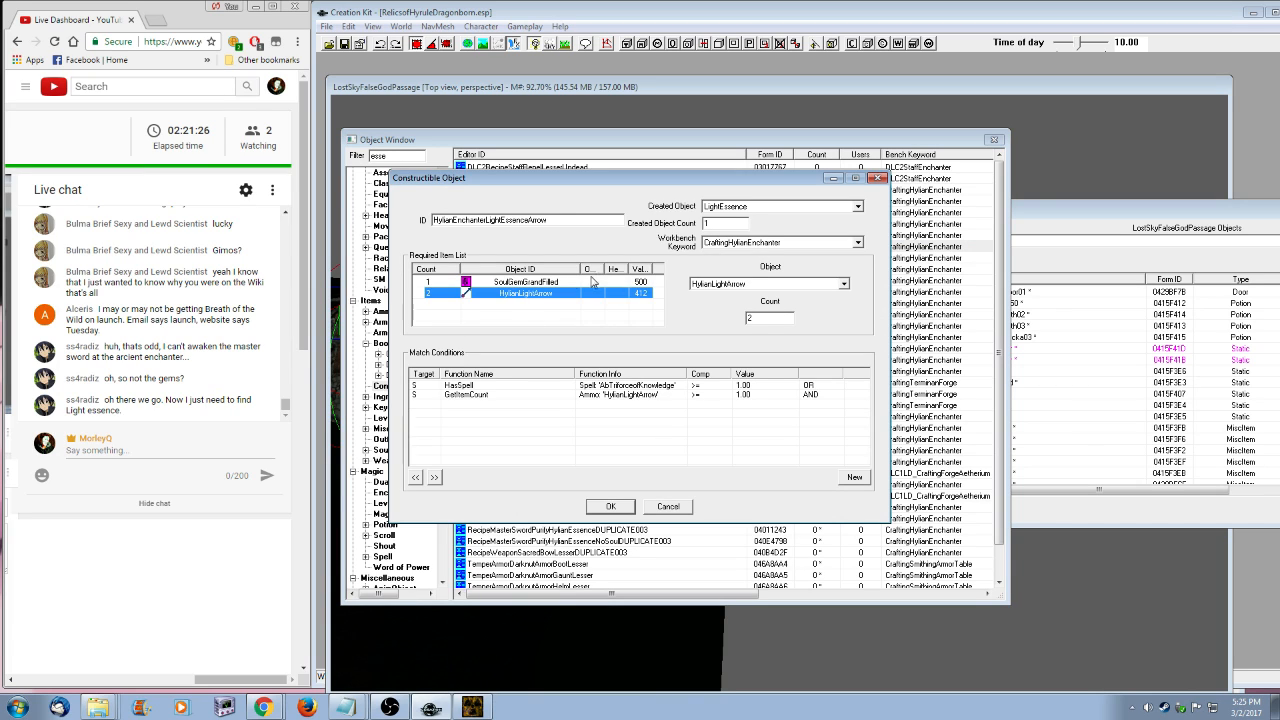
{"action": "left_click", "coordinate": [531, 282]}
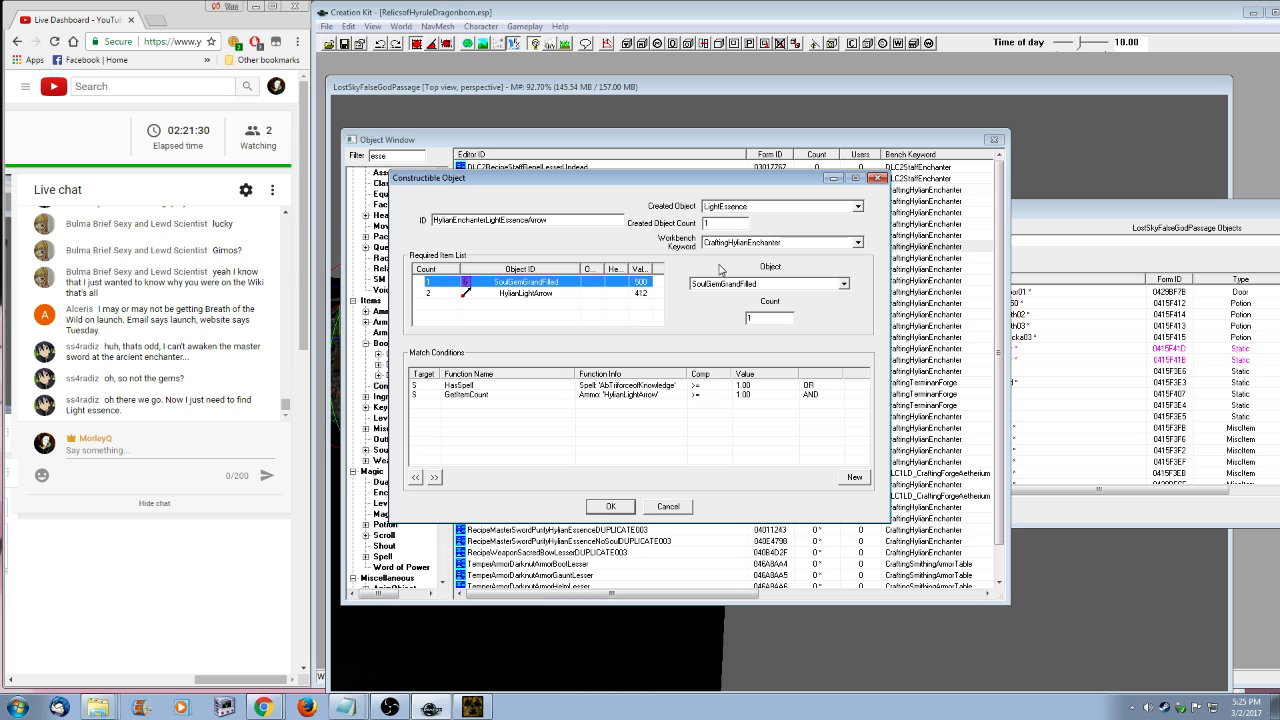
{"action": "left_click", "coordinate": [668, 507]}
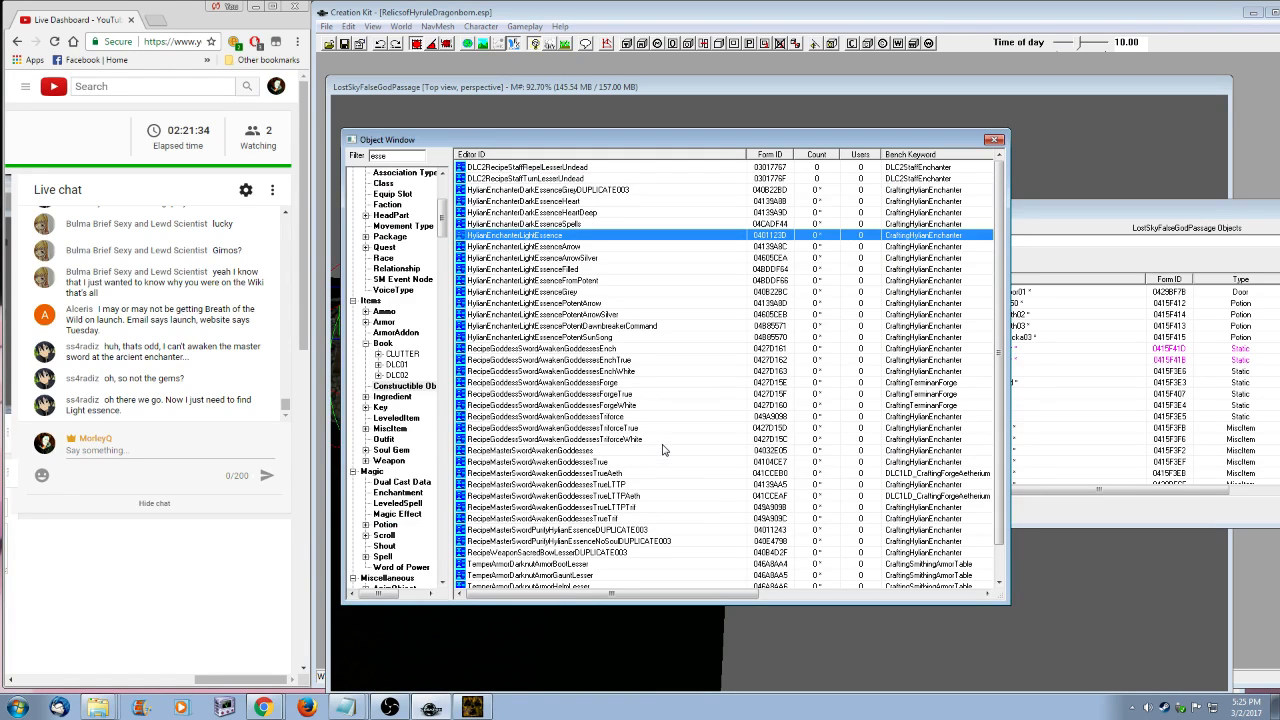
- Examine HylianEnchanterLightEssence's match conditions with a wider Function Info column, try moving the AbTriforceofKnowledge condition first, and cancel
{"action": "key", "text": "Return"}
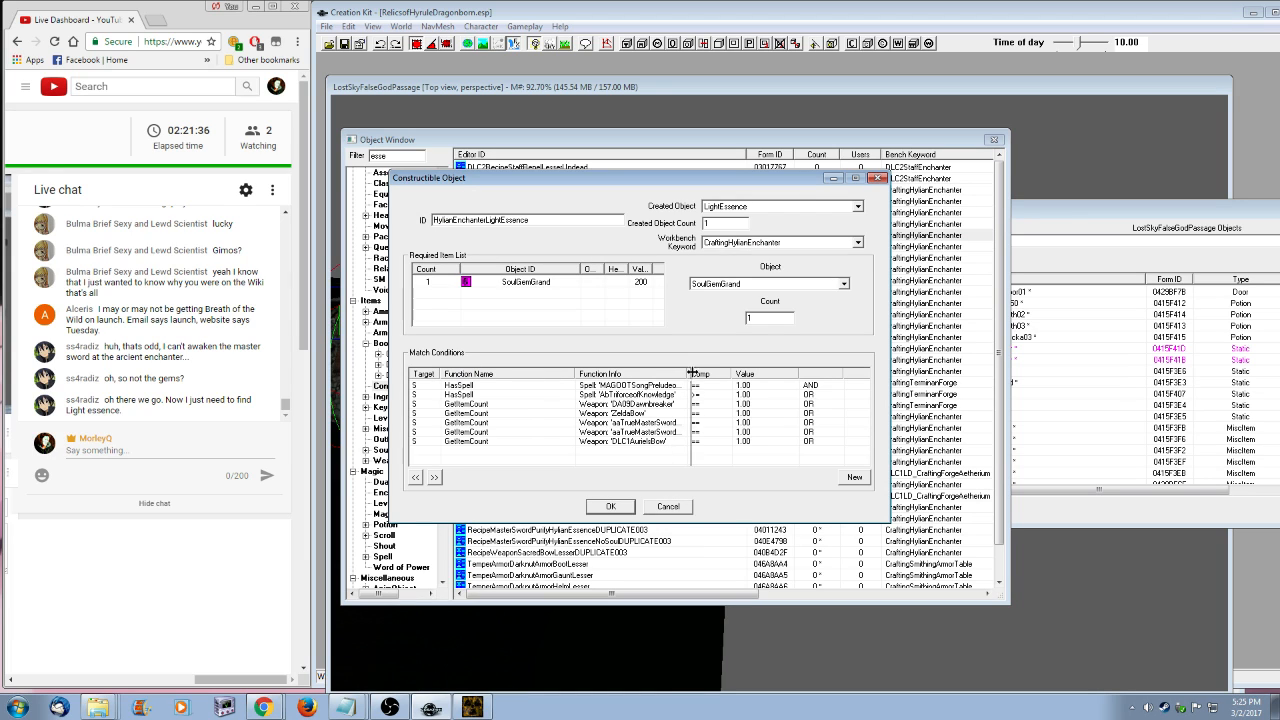
{"action": "left_click_drag", "start_coordinate": [690, 372], "coordinate": [702, 372]}
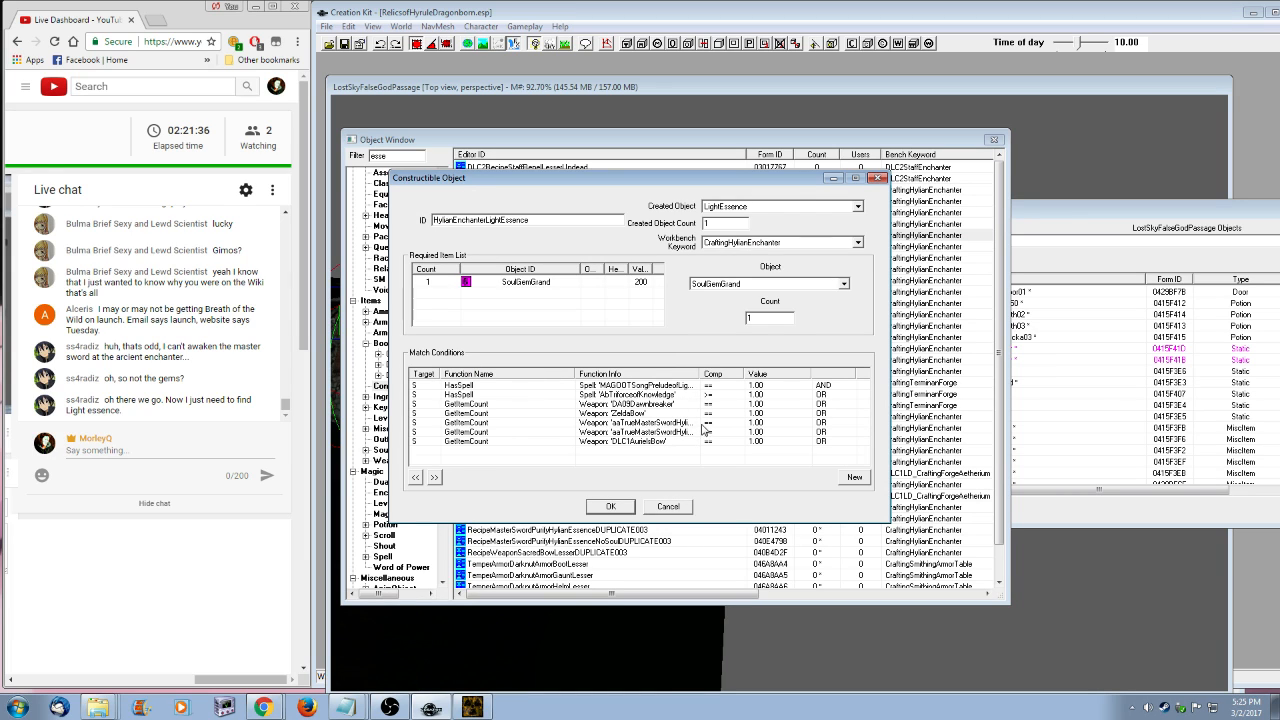
{"action": "left_click", "coordinate": [658, 388]}
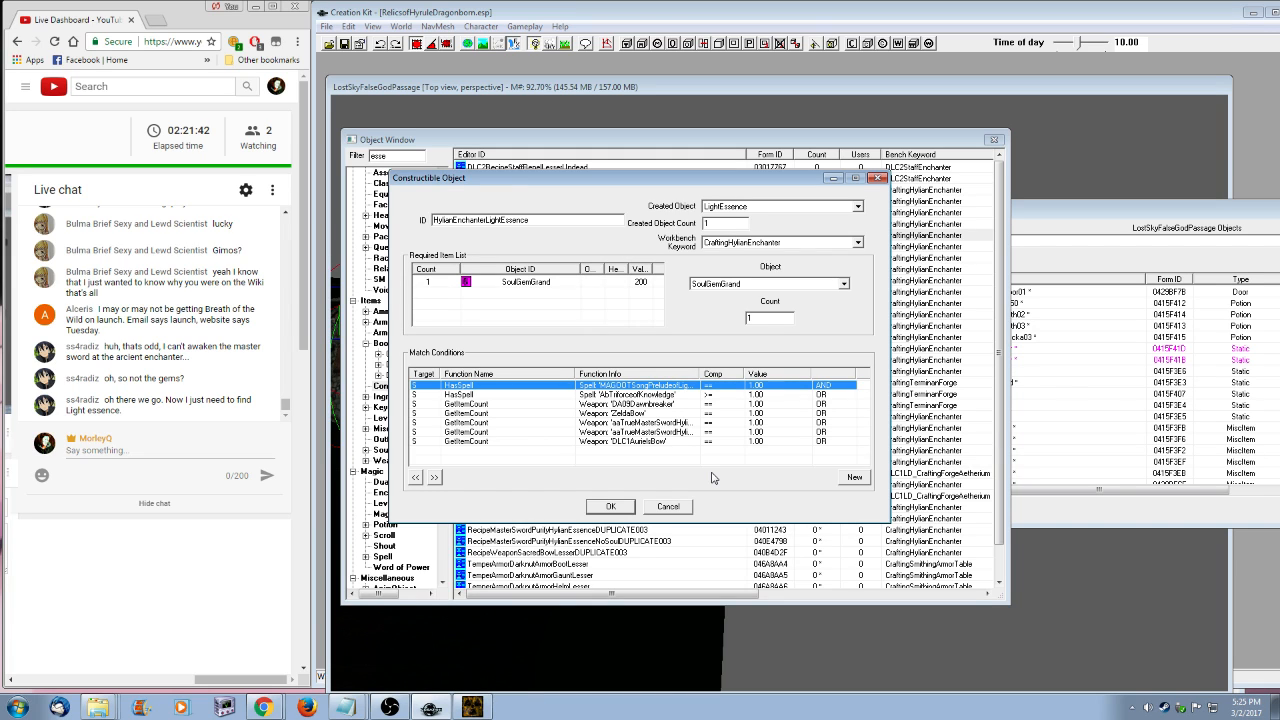
{"action": "left_click", "coordinate": [658, 395]}
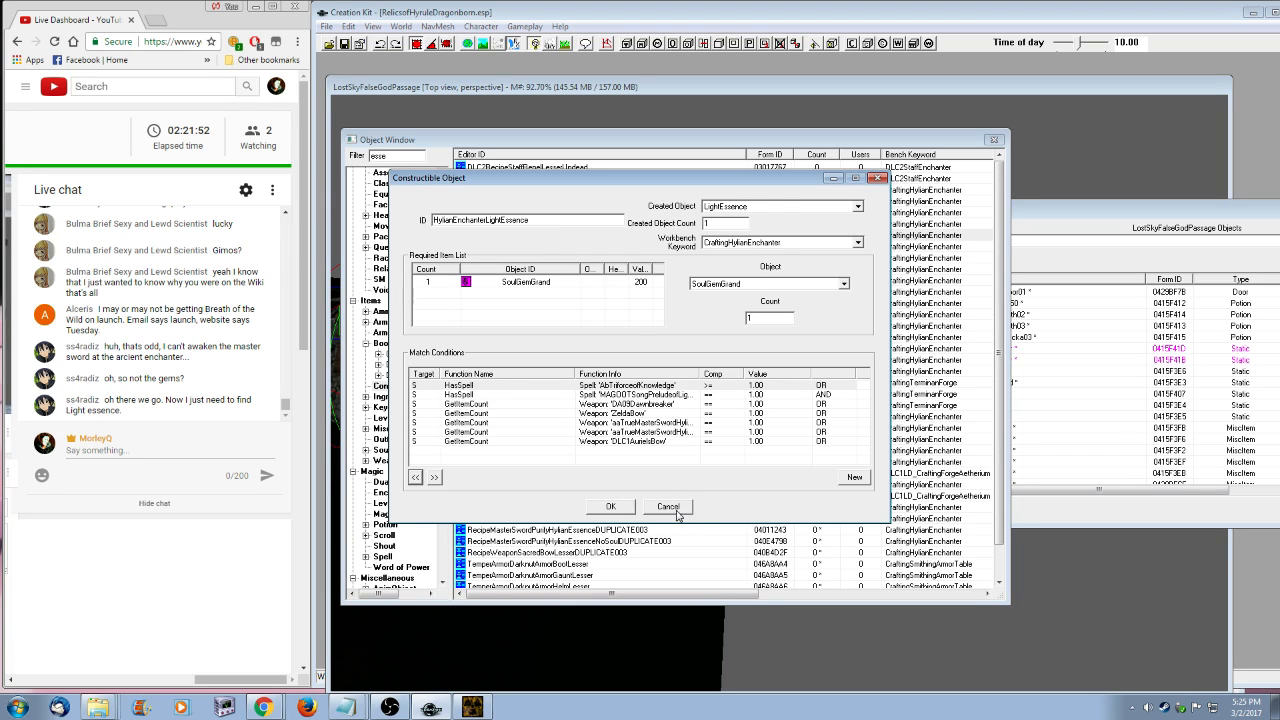
{"action": "left_click", "coordinate": [668, 507]}
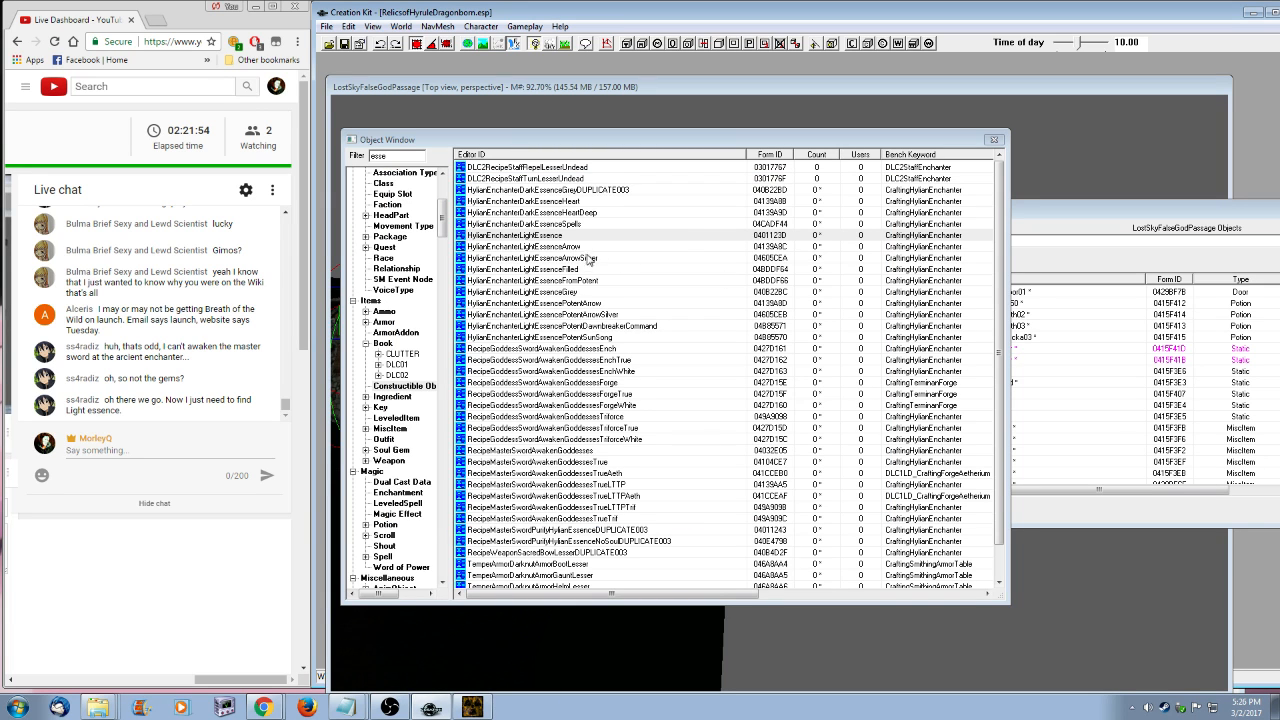
- Compare the required items and conditions of HylianEnchanterLightEssenceArrowSilver and HylianEnchanterLightEssenceArrow, closing both without changes
{"action": "left_click", "coordinate": [590, 259]}
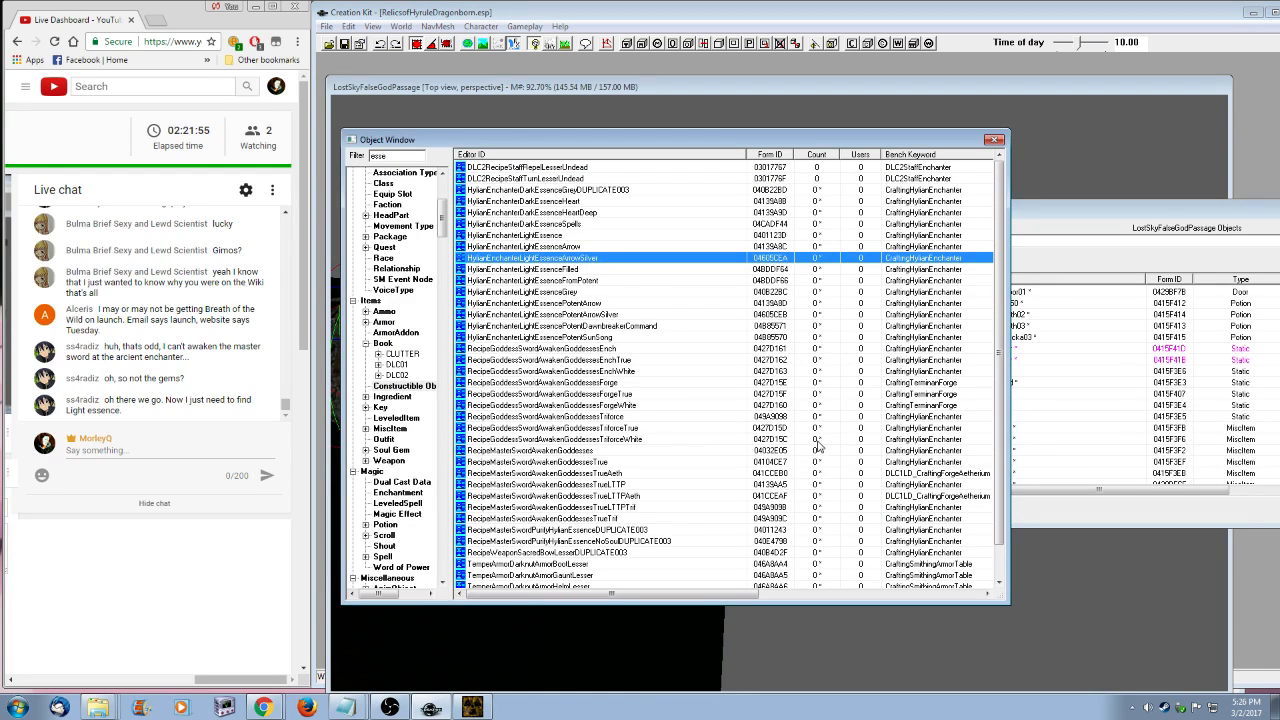
{"action": "key", "text": "Return"}
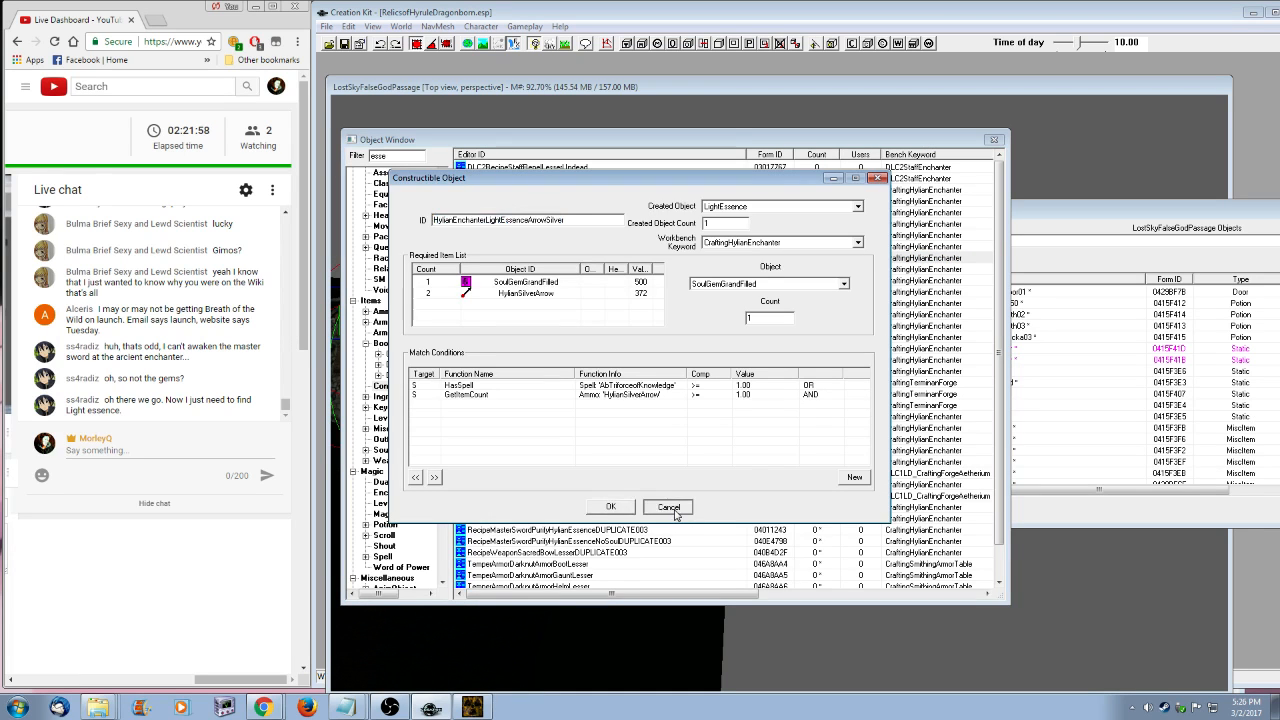
{"action": "left_click", "coordinate": [674, 510]}
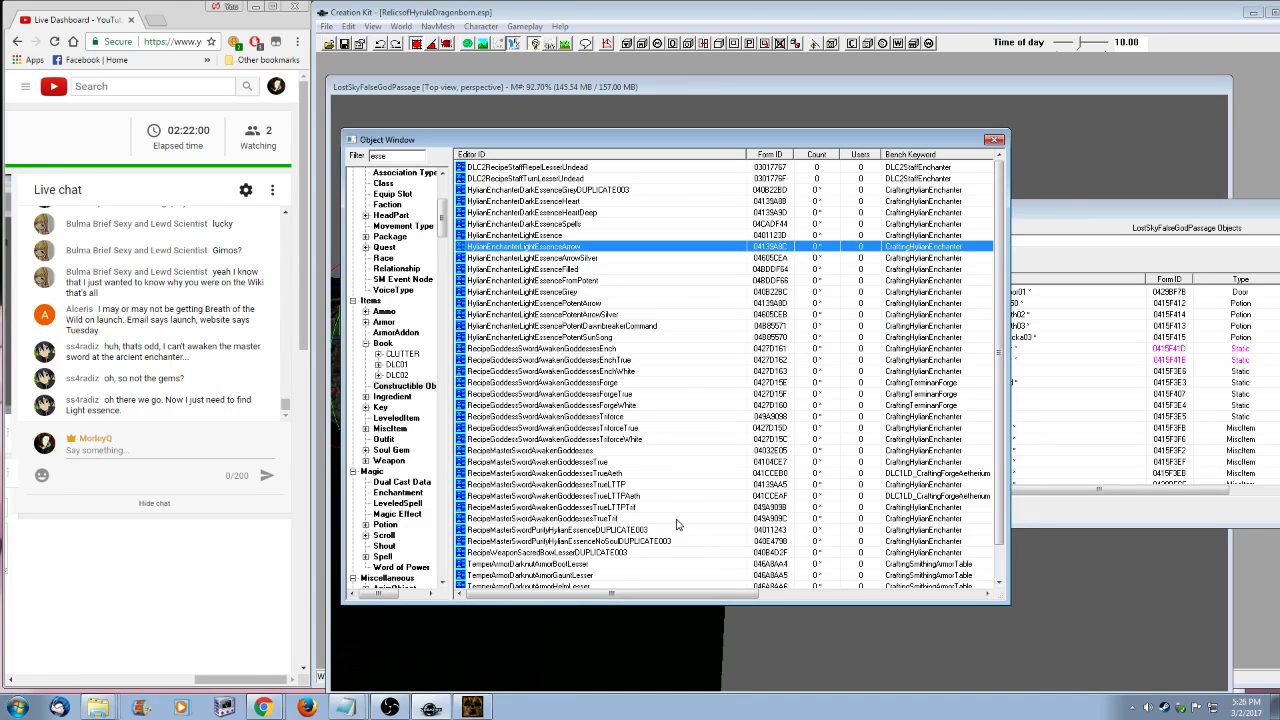
{"action": "key", "text": "Return"}
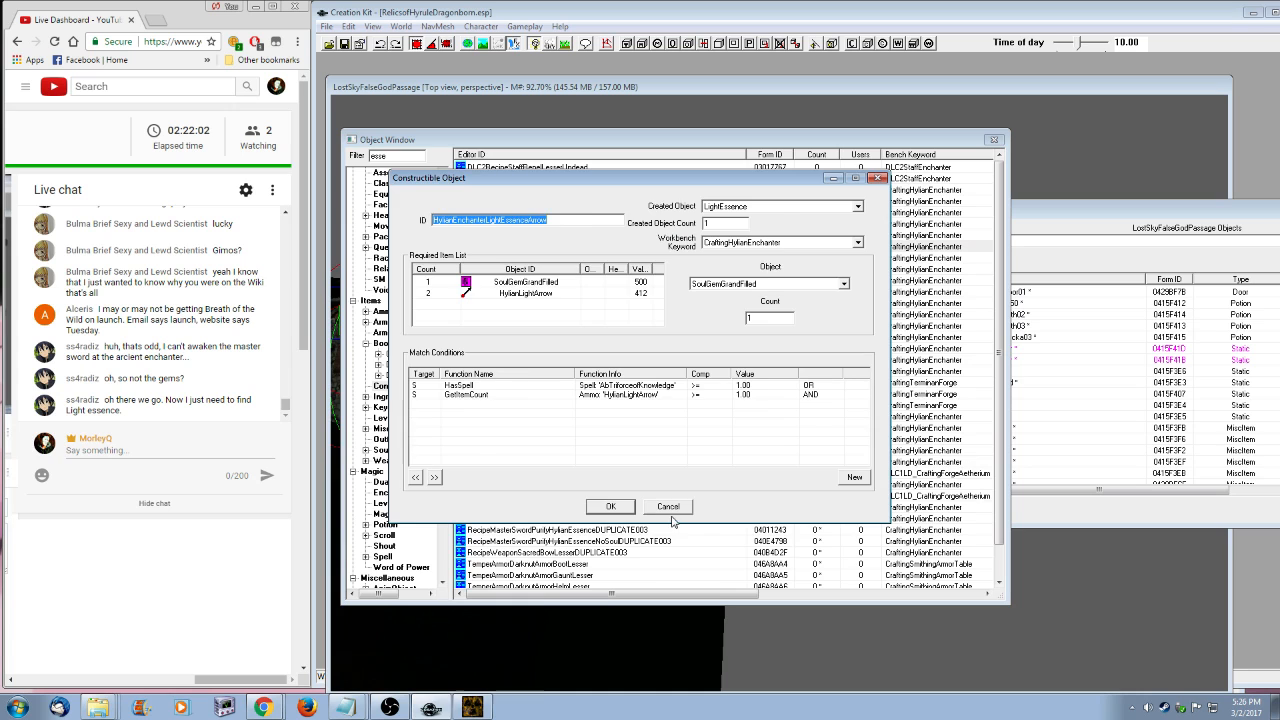
{"action": "left_click", "coordinate": [675, 512]}
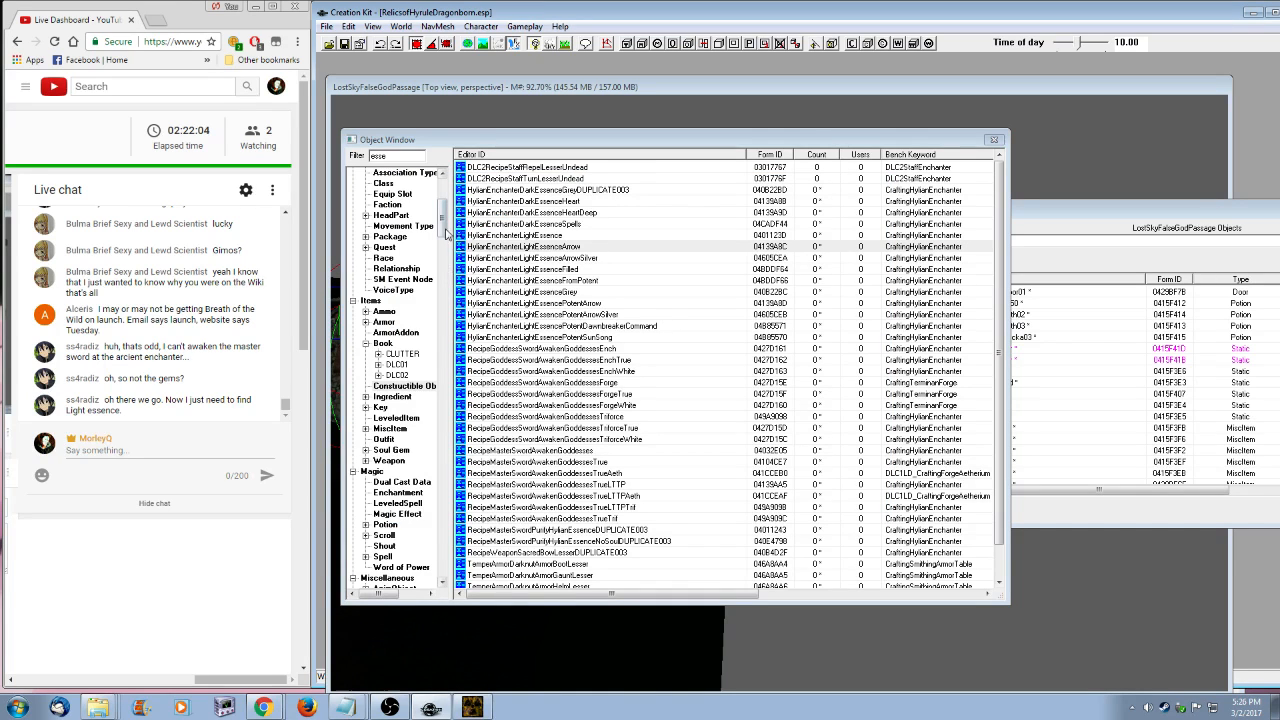
- Check the use info of the LightEssence misc item, examining the cells it is used in with a wider Cell Editor ID column
{"action": "left_click", "coordinate": [395, 429]}
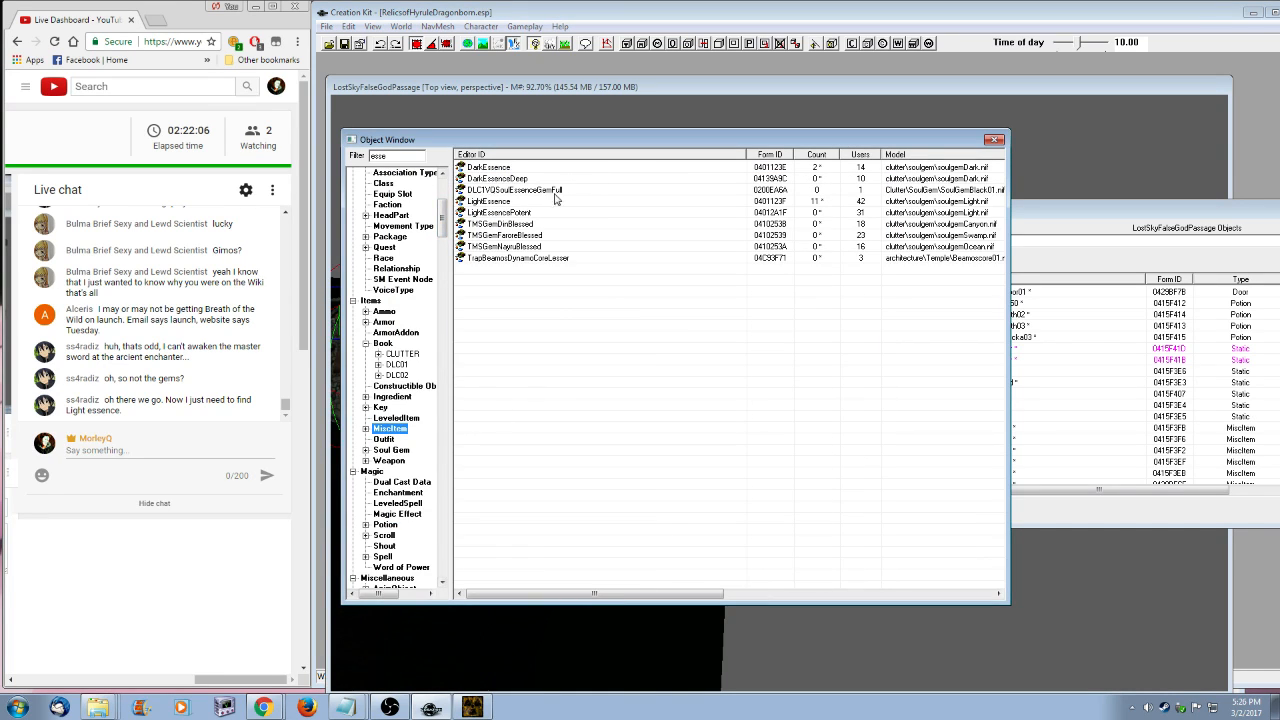
{"action": "right_click", "coordinate": [494, 203]}
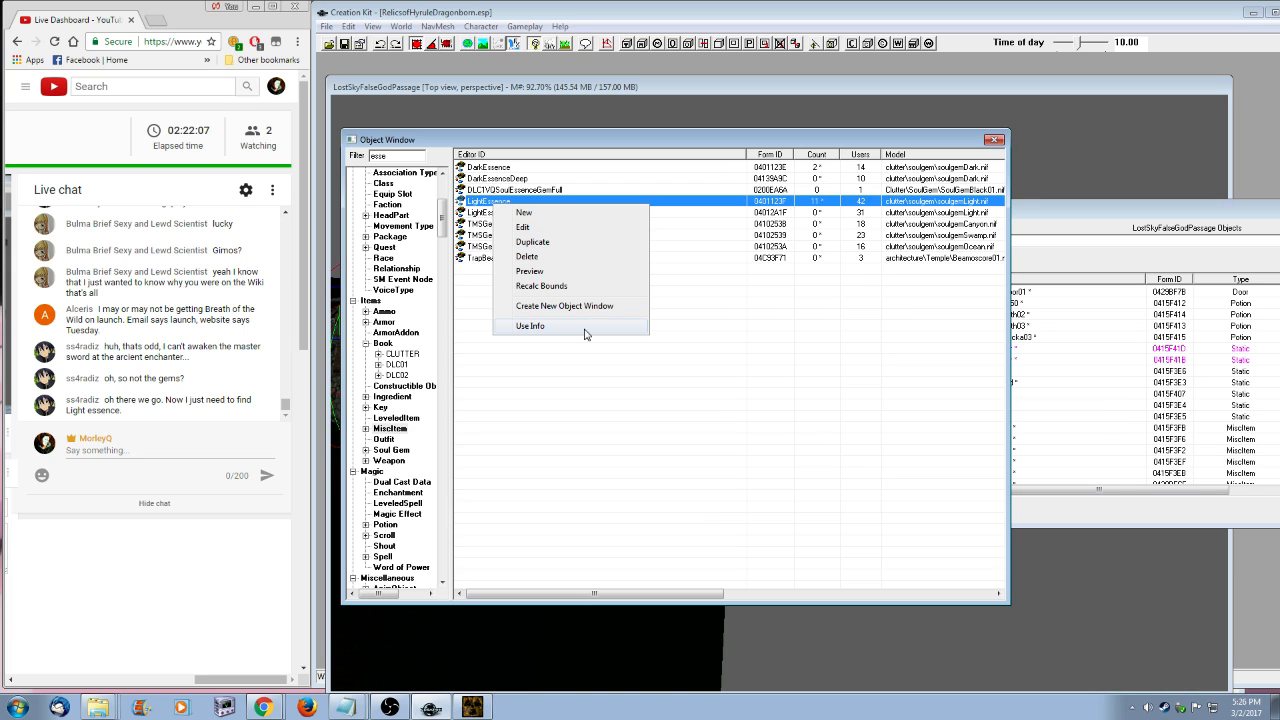
{"action": "left_click", "coordinate": [586, 325]}
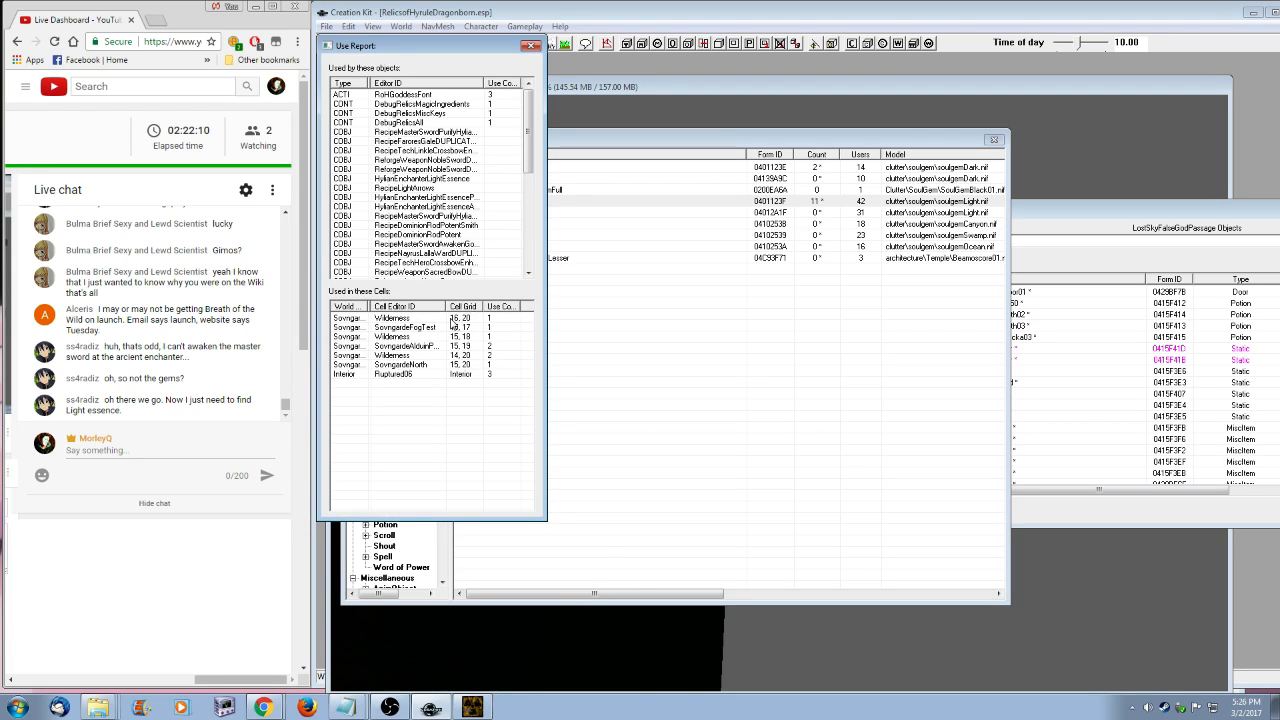
{"action": "left_click_drag", "start_coordinate": [449, 305], "coordinate": [477, 305]}
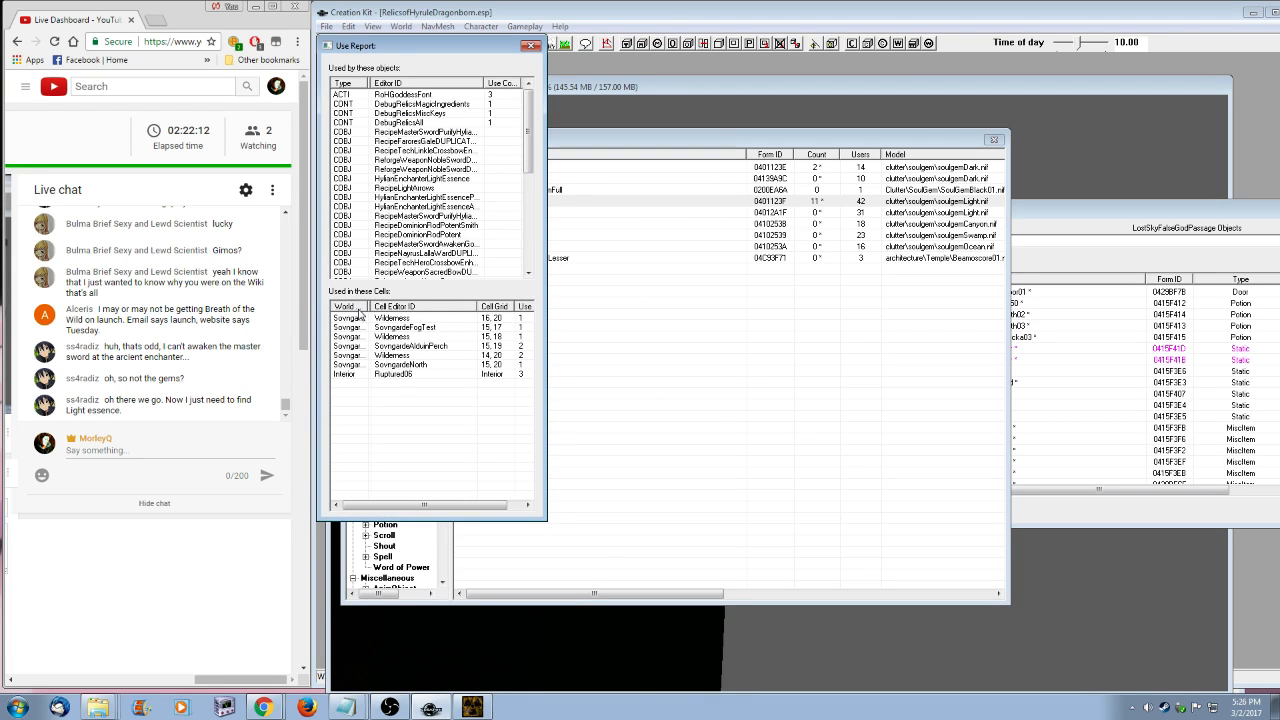
{"action": "left_click", "coordinate": [398, 377]}
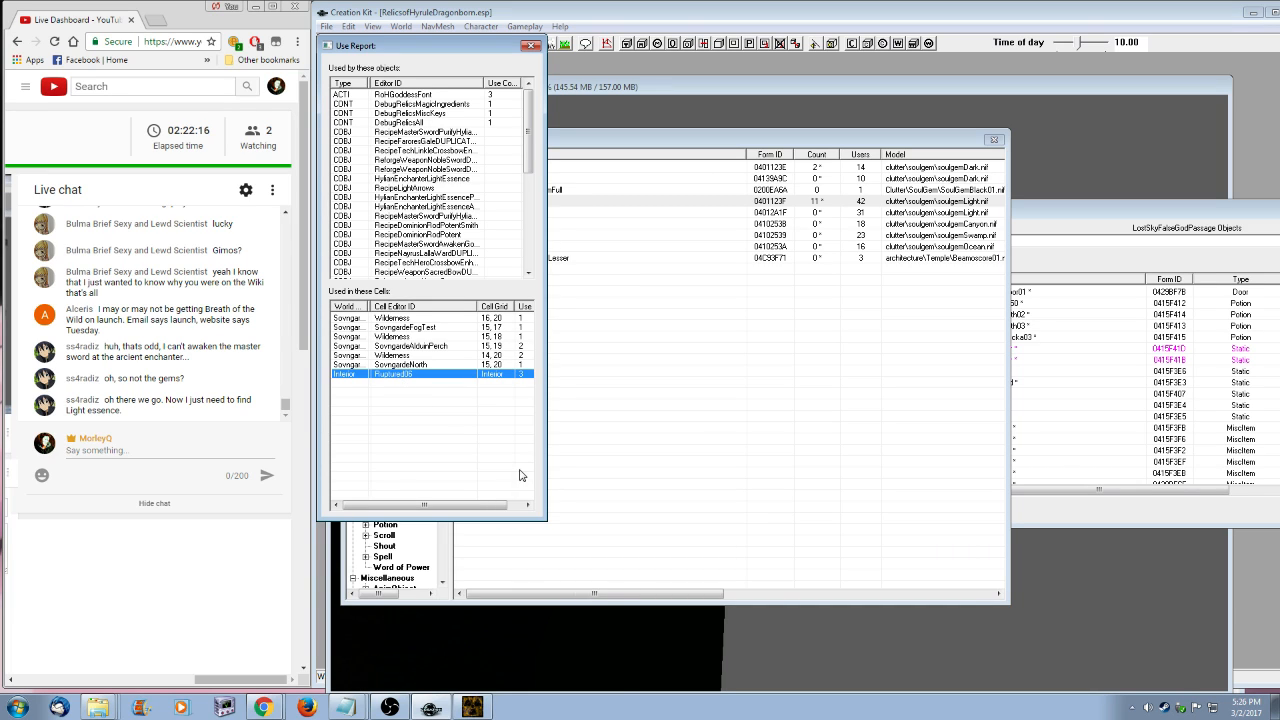
{"action": "left_click", "coordinate": [366, 327]}
{"action": "left_click", "coordinate": [531, 45]}
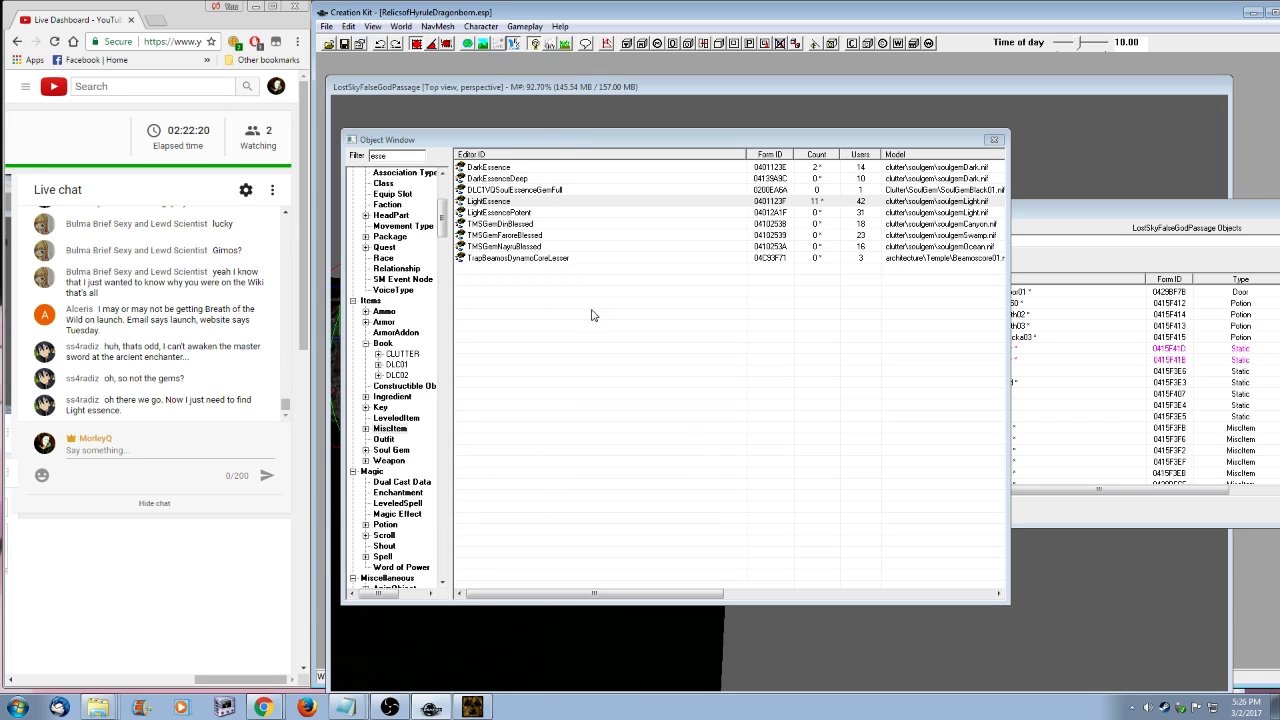
- Reopen LightEssence's use report to examine the objects that reference it, and close the report
{"action": "right_click", "coordinate": [500, 201]}
{"action": "left_click", "coordinate": [570, 328]}
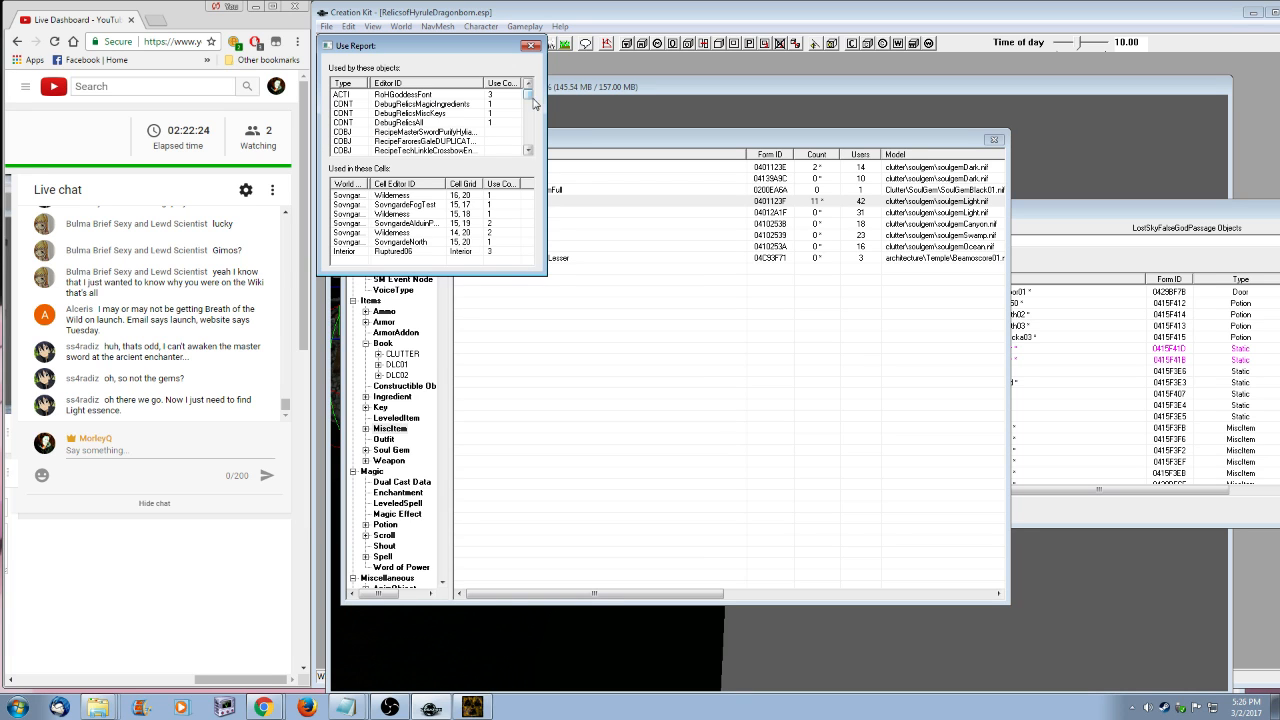
{"action": "mouse_move", "coordinate": [533, 96]}
{"action": "left_mouse_down"}
{"action": "mouse_move", "coordinate": [535, 143]}
{"action": "mouse_move", "coordinate": [539, 76]}
{"action": "left_mouse_up"}
{"action": "left_click", "coordinate": [531, 45]}
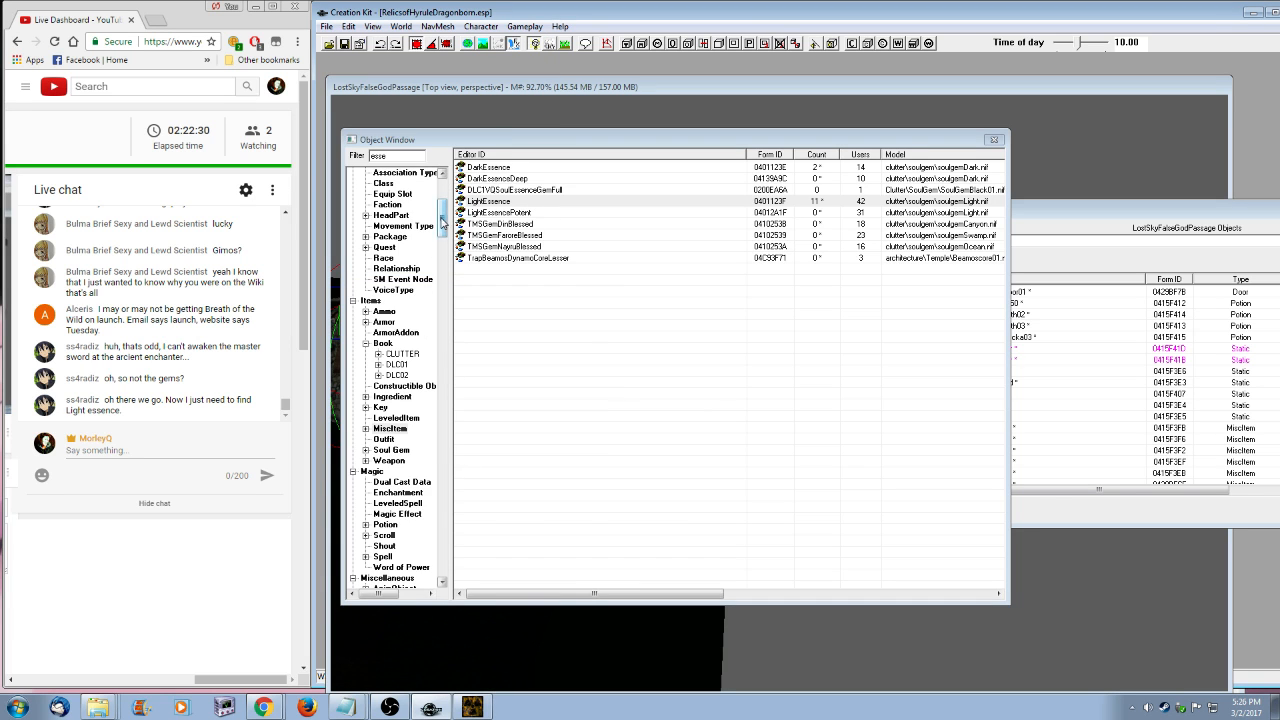
- Filter the activators by "godd" and check the use info of RoHGoddessFont
{"action": "left_click_drag", "start_coordinate": [443, 222], "coordinate": [445, 283]}
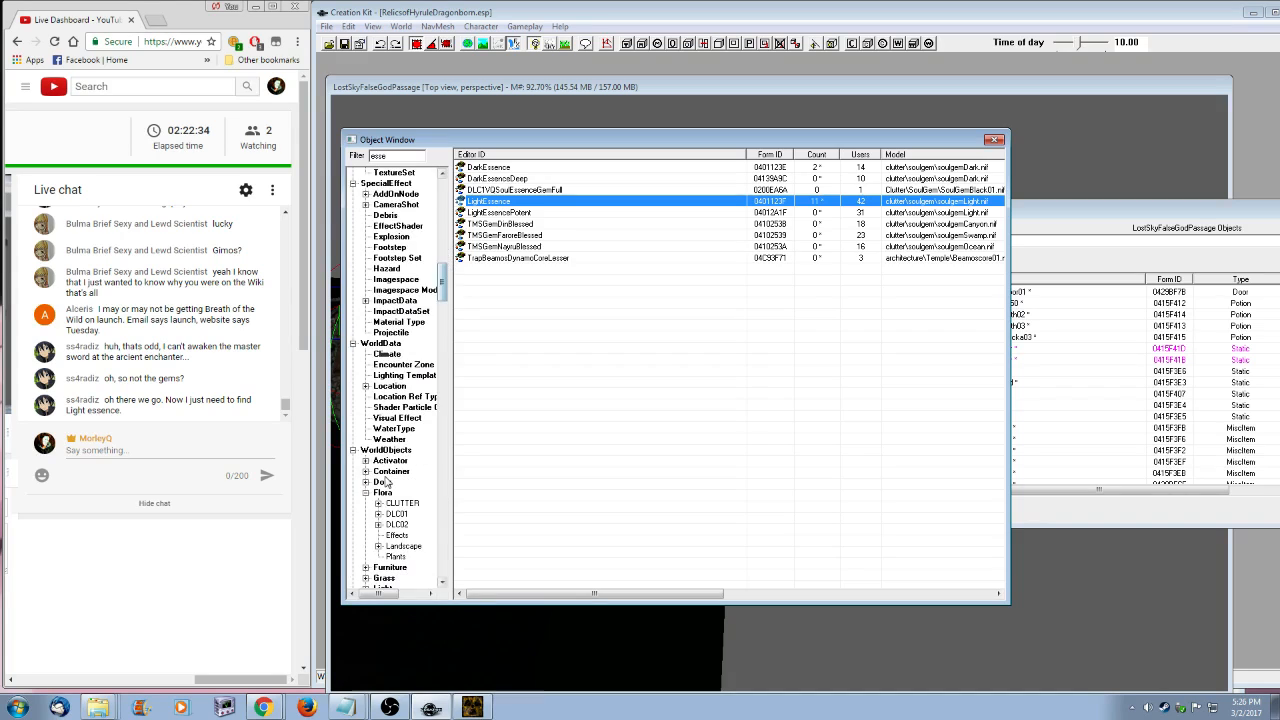
{"action": "left_click", "coordinate": [388, 461]}
{"action": "key", "text": "Tab"}
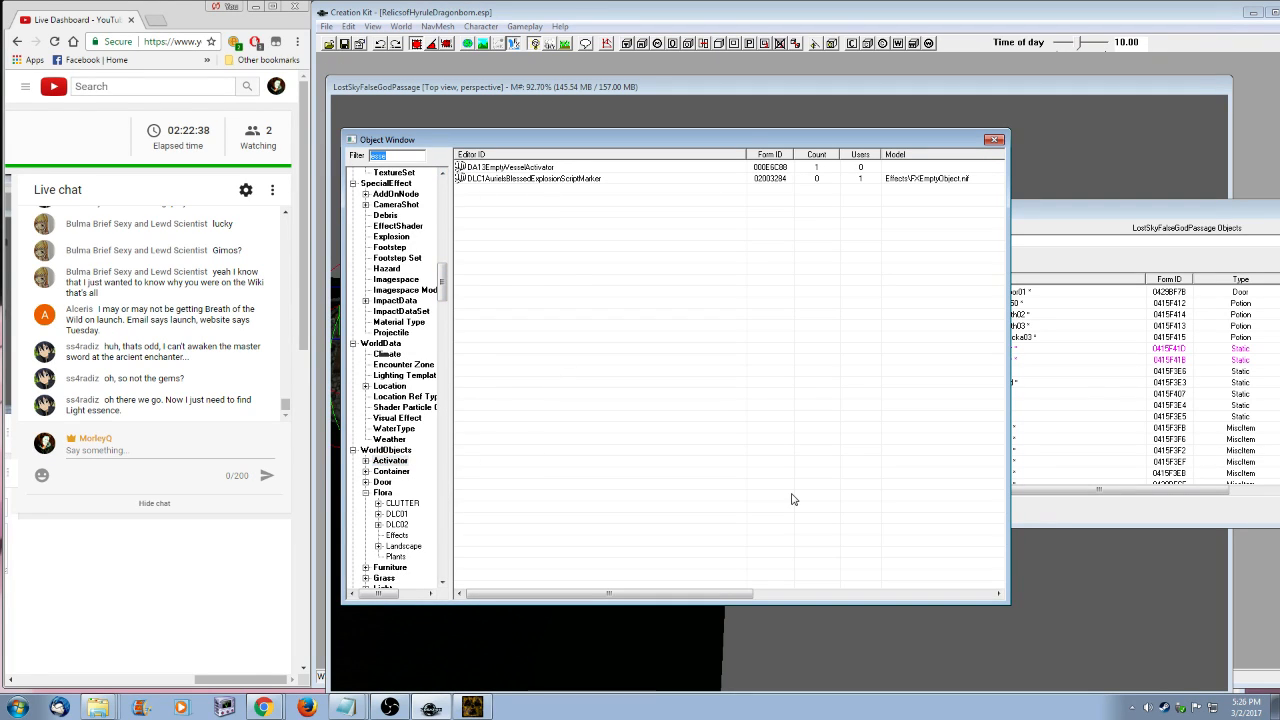
{"action": "type", "text": "godd"}
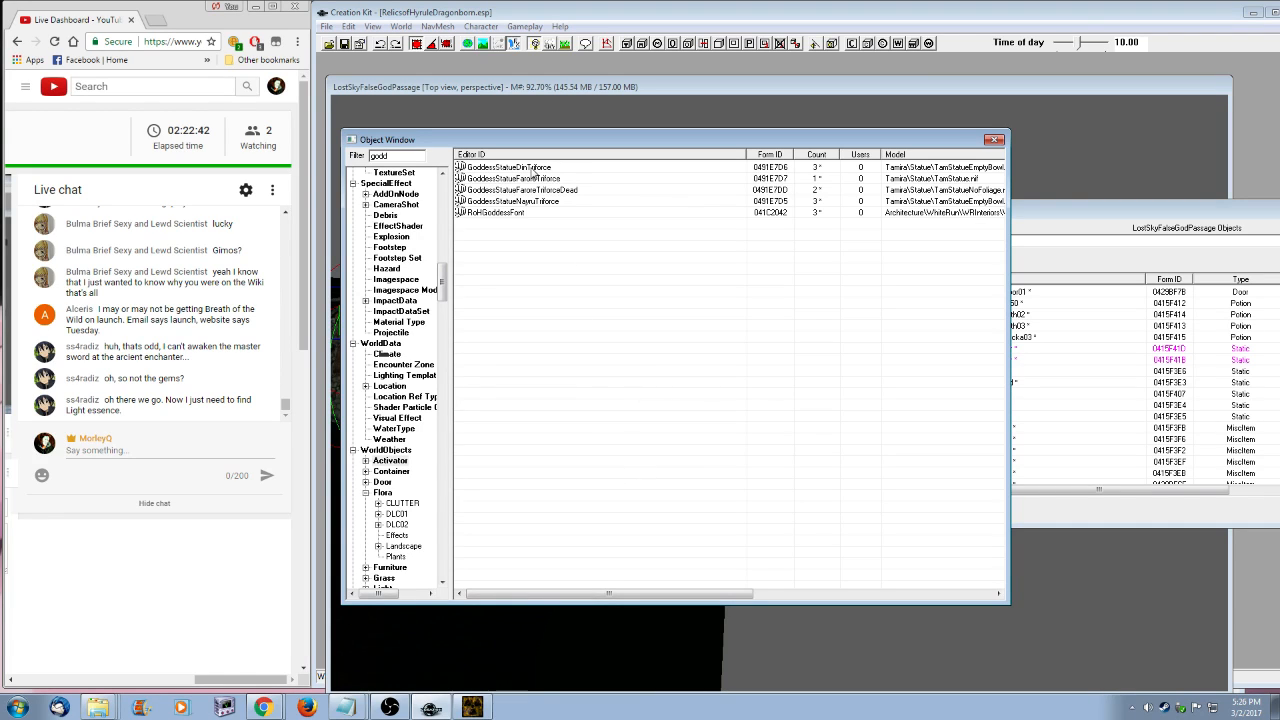
{"action": "left_click", "coordinate": [493, 214]}
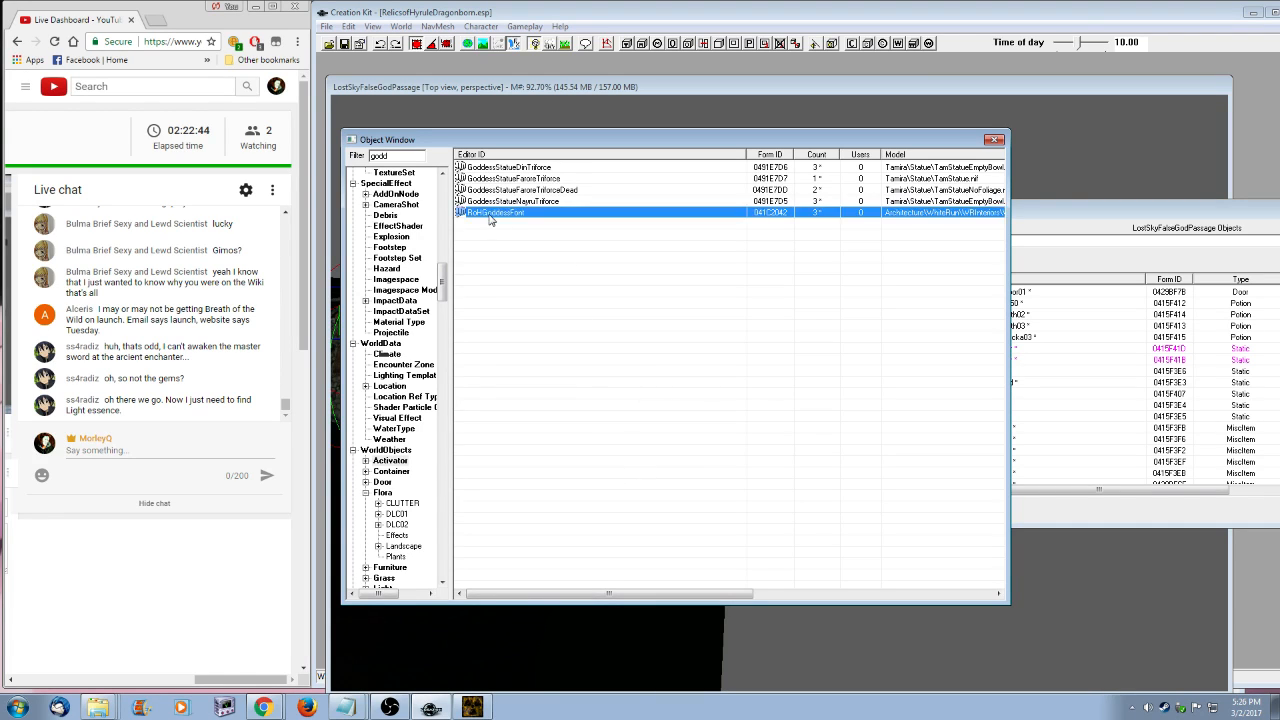
{"action": "right_click", "coordinate": [500, 214]}
{"action": "left_click", "coordinate": [540, 351]}
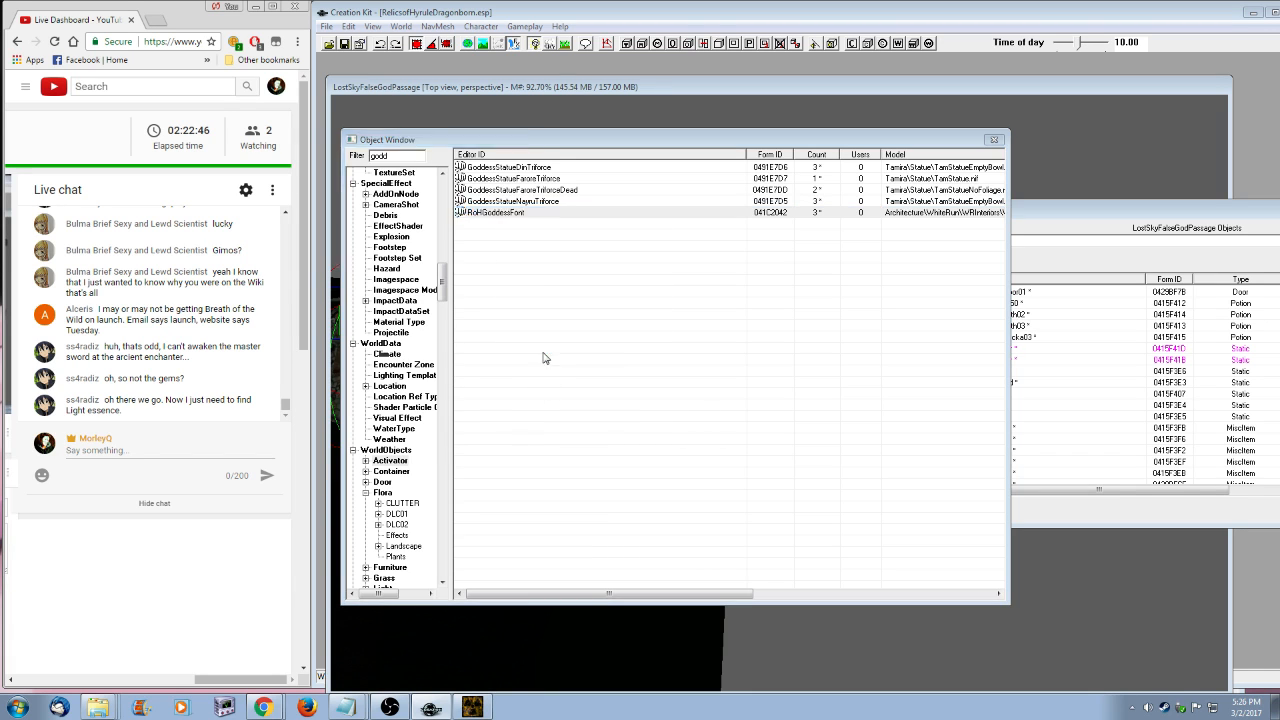
{"action": "left_click", "coordinate": [536, 40]}
- Examine the source of GoddessFontScript on the RoHGoddessFont activator, closing both without changes
{"action": "right_click", "coordinate": [508, 214]}
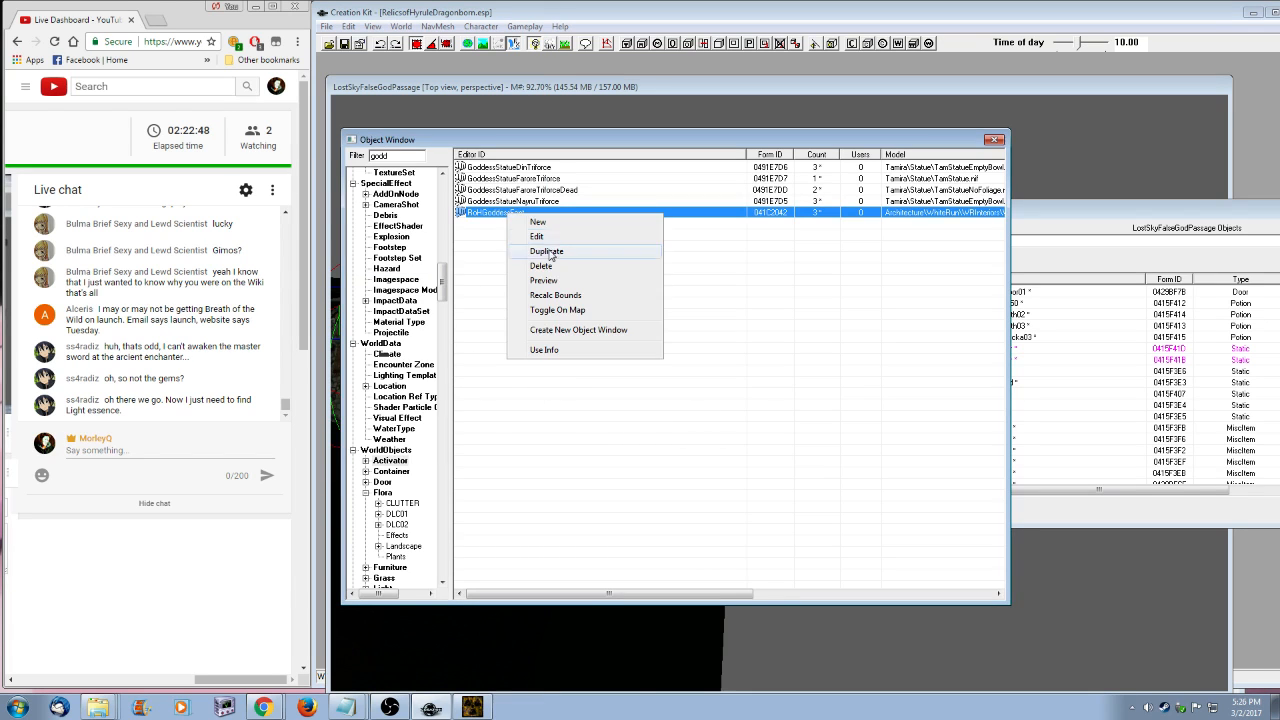
{"action": "left_click", "coordinate": [540, 237]}
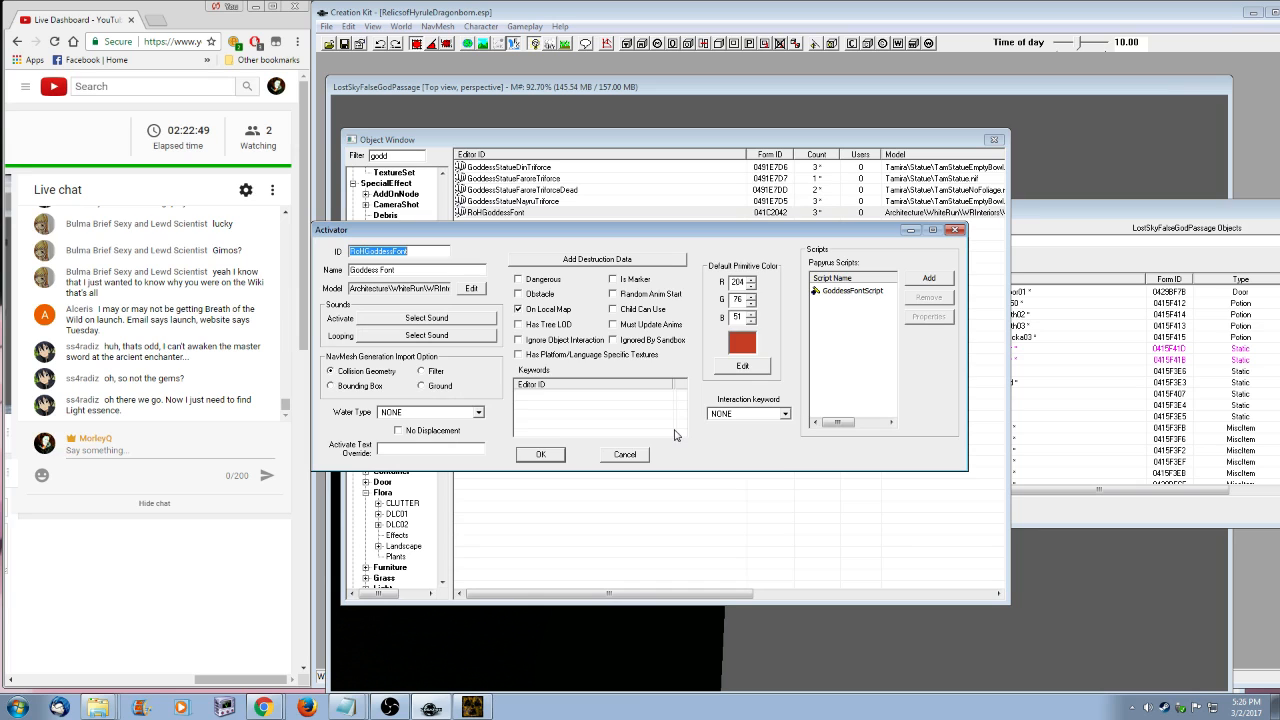
{"action": "right_click", "coordinate": [848, 290]}
{"action": "left_click", "coordinate": [880, 352]}
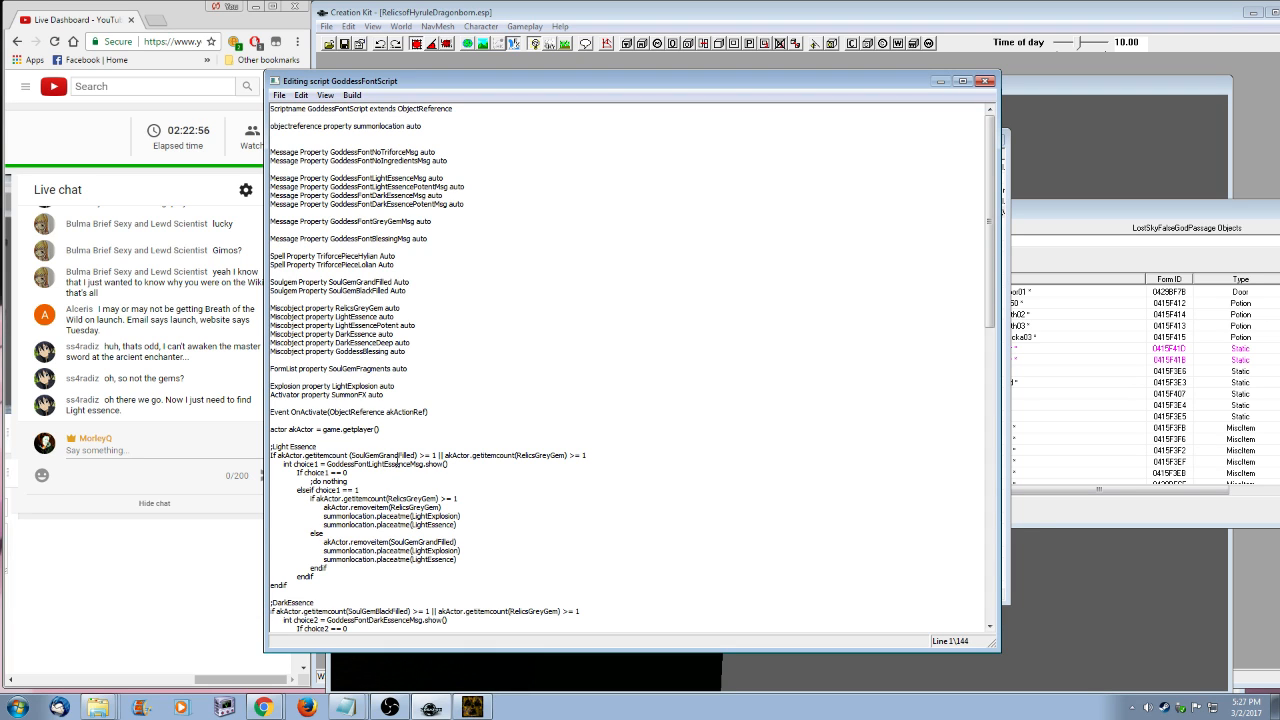
{"action": "left_click", "coordinate": [980, 79]}
{"action": "left_click", "coordinate": [632, 454]}
{"action": "left_click", "coordinate": [657, 350]}
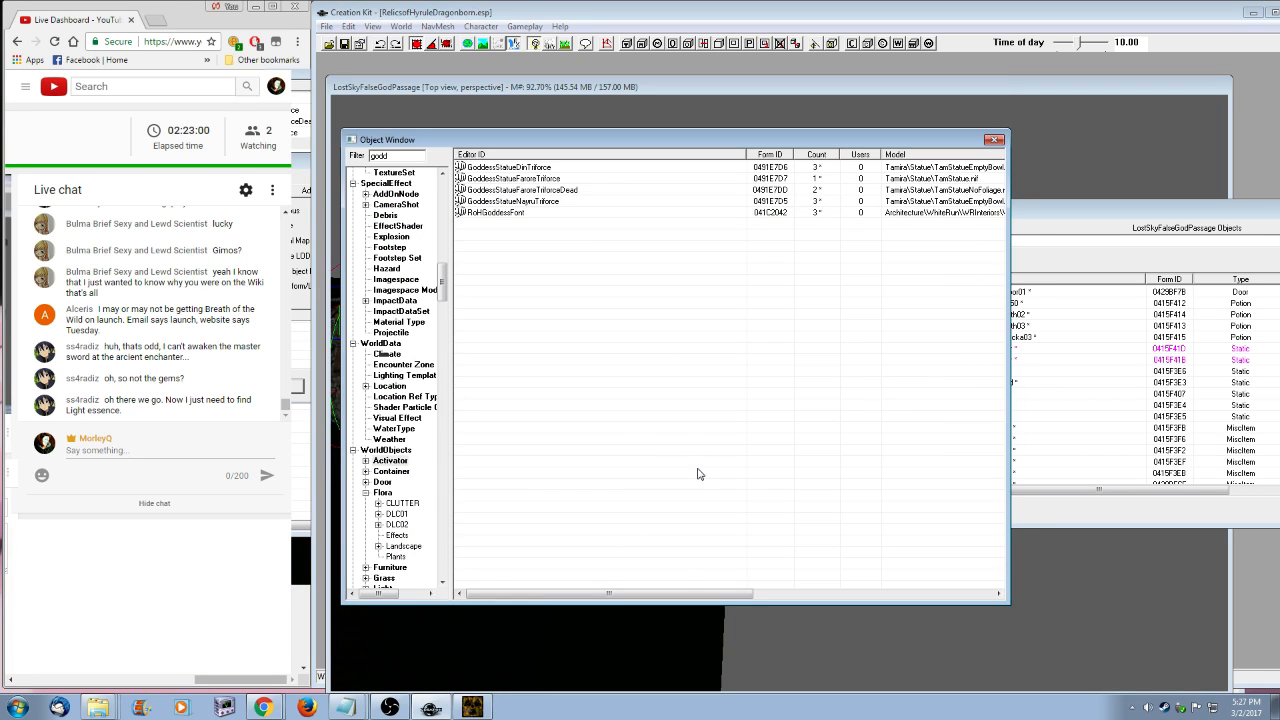
- Move the Object Window aside and check RoHGoddessFont's use info again
{"action": "left_click", "coordinate": [508, 213]}
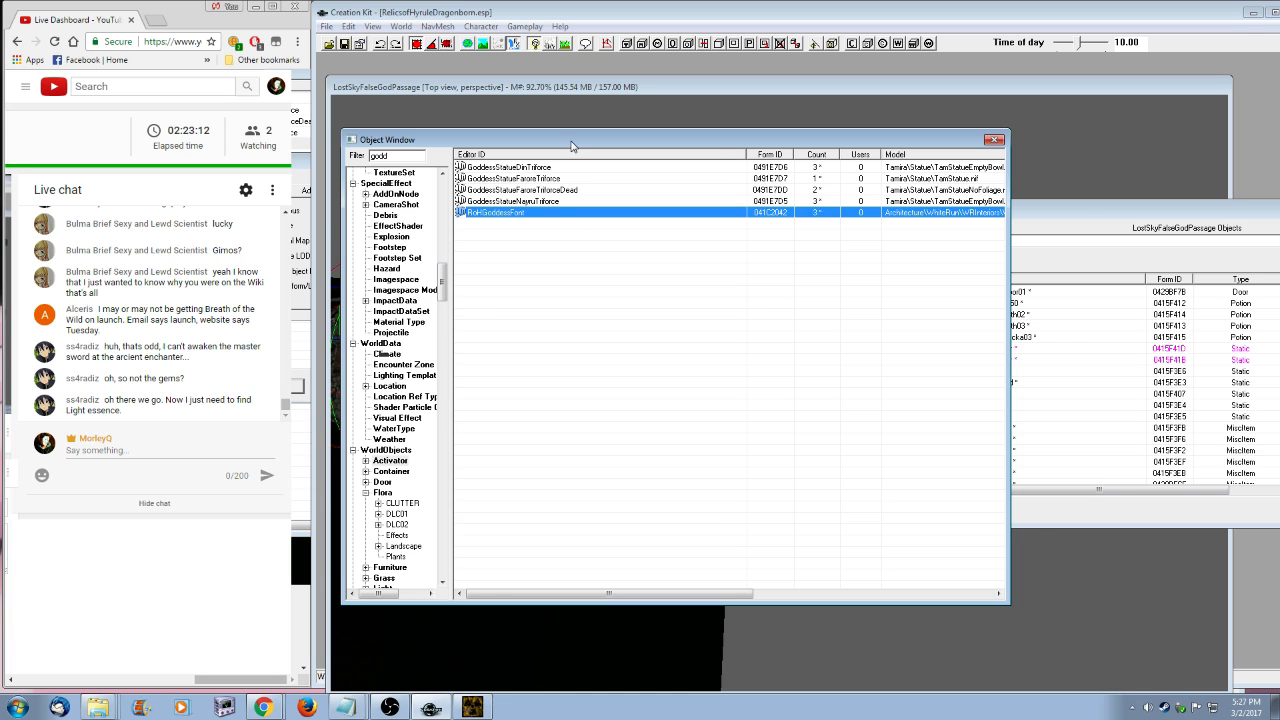
{"action": "left_click_drag", "start_coordinate": [568, 146], "coordinate": [652, 149]}
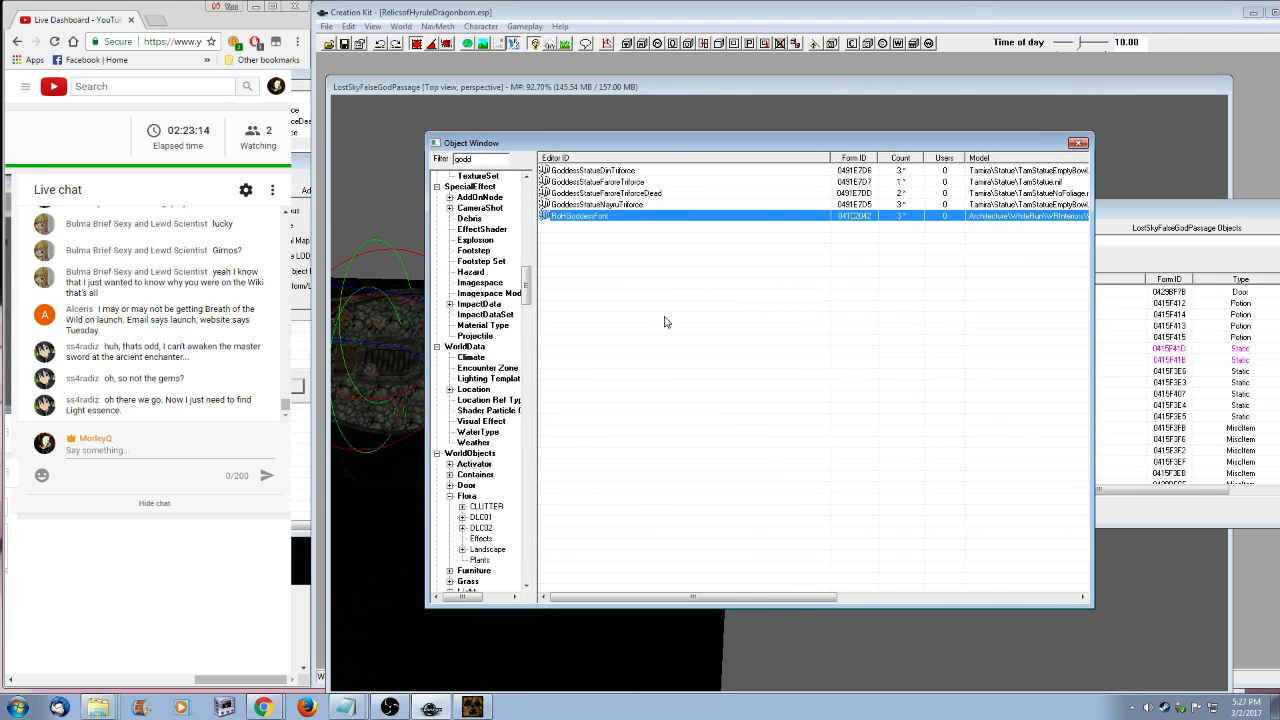
{"action": "right_click", "coordinate": [594, 216]}
{"action": "left_click", "coordinate": [680, 352]}
- Reread the Light Essence section of the Goddess Font's script, cancel the activator, and reposition the Object Window
{"action": "double_click", "coordinate": [620, 216]}
{"action": "right_click", "coordinate": [862, 293]}
{"action": "left_click", "coordinate": [890, 371]}
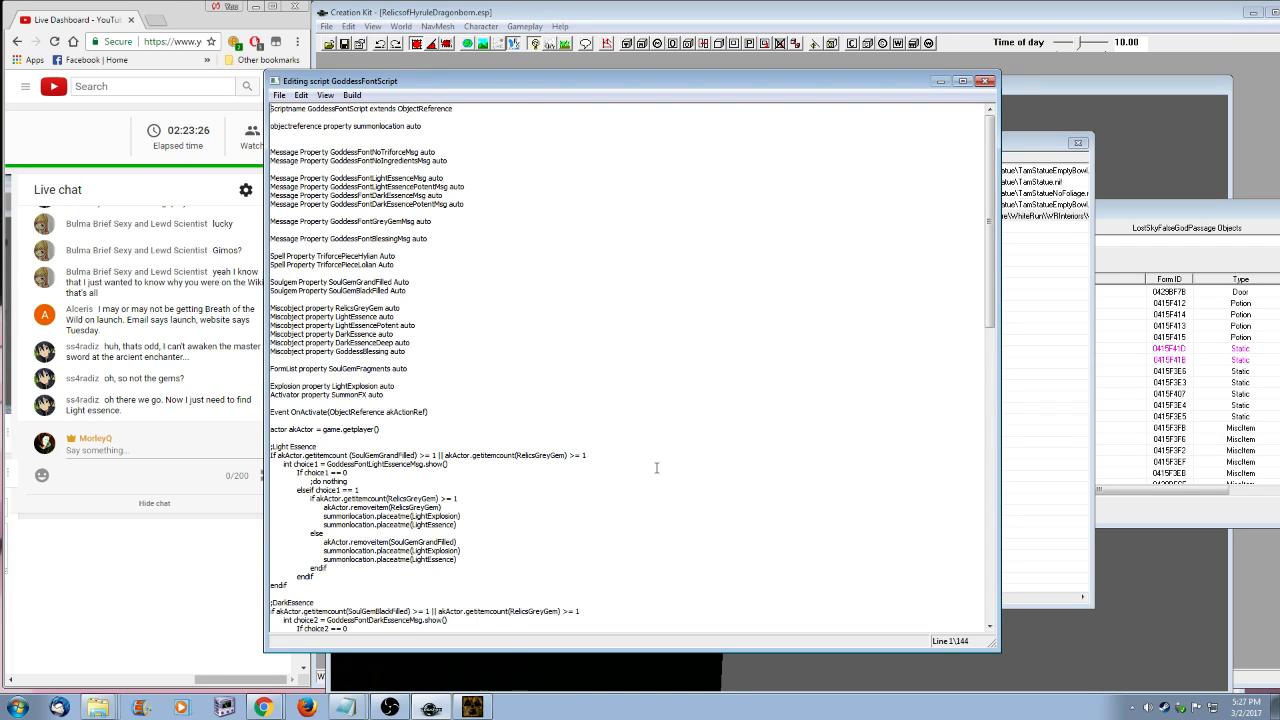
{"action": "left_click", "coordinate": [985, 80]}
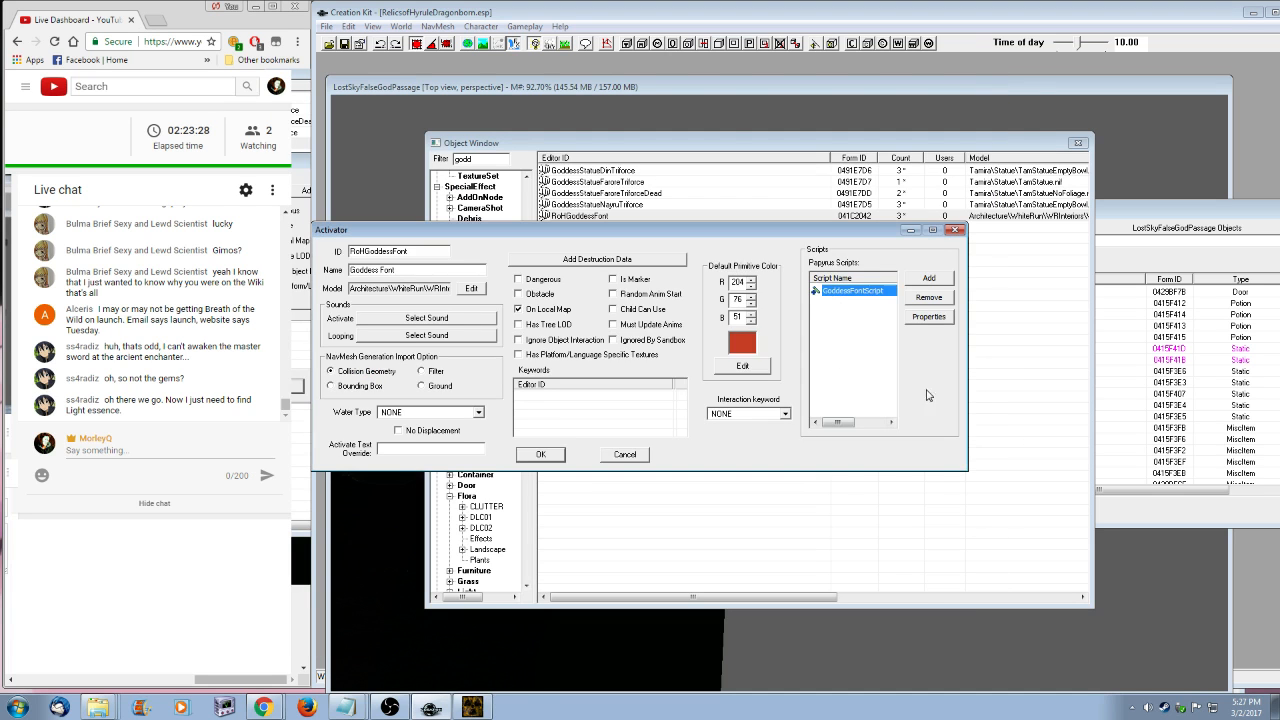
{"action": "key", "text": "Escape"}
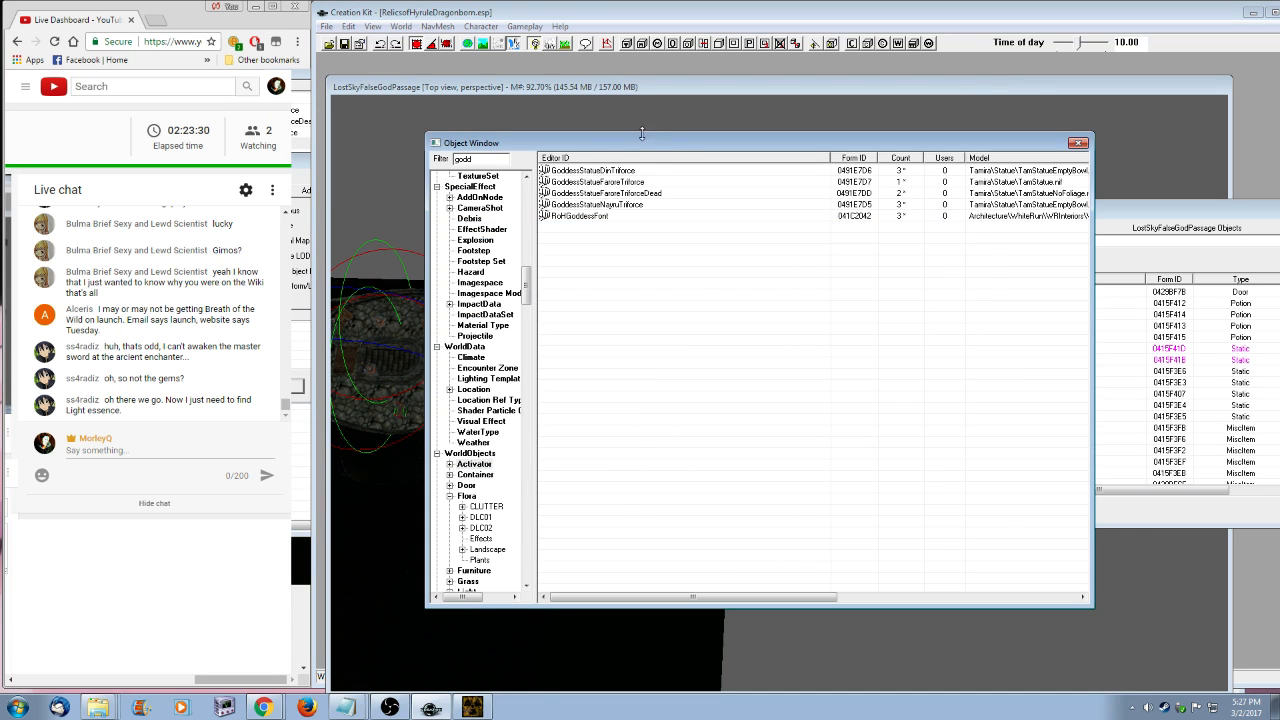
{"action": "left_click_drag", "start_coordinate": [657, 150], "coordinate": [677, 196]}
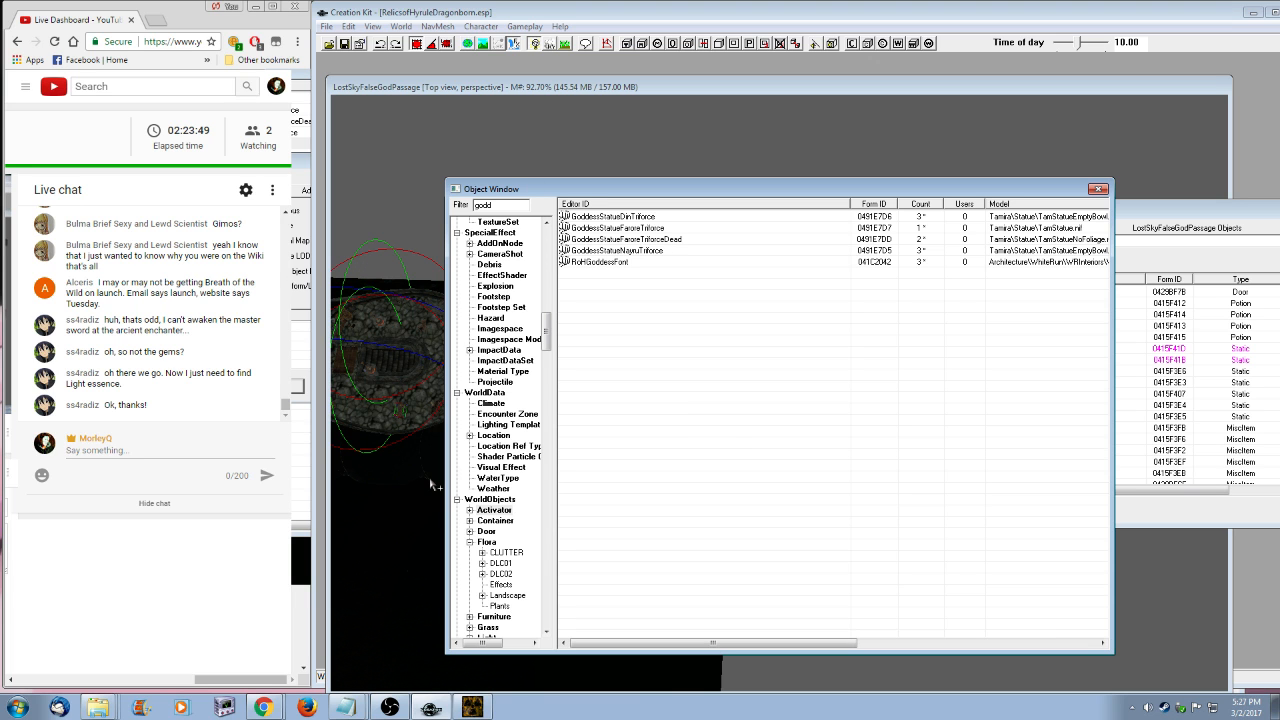
- Copy the three vampire brute DDS files from actors\dlc01\vampirebrute inside the desktop's textures folder
{"action": "key", "text": "super+d"}
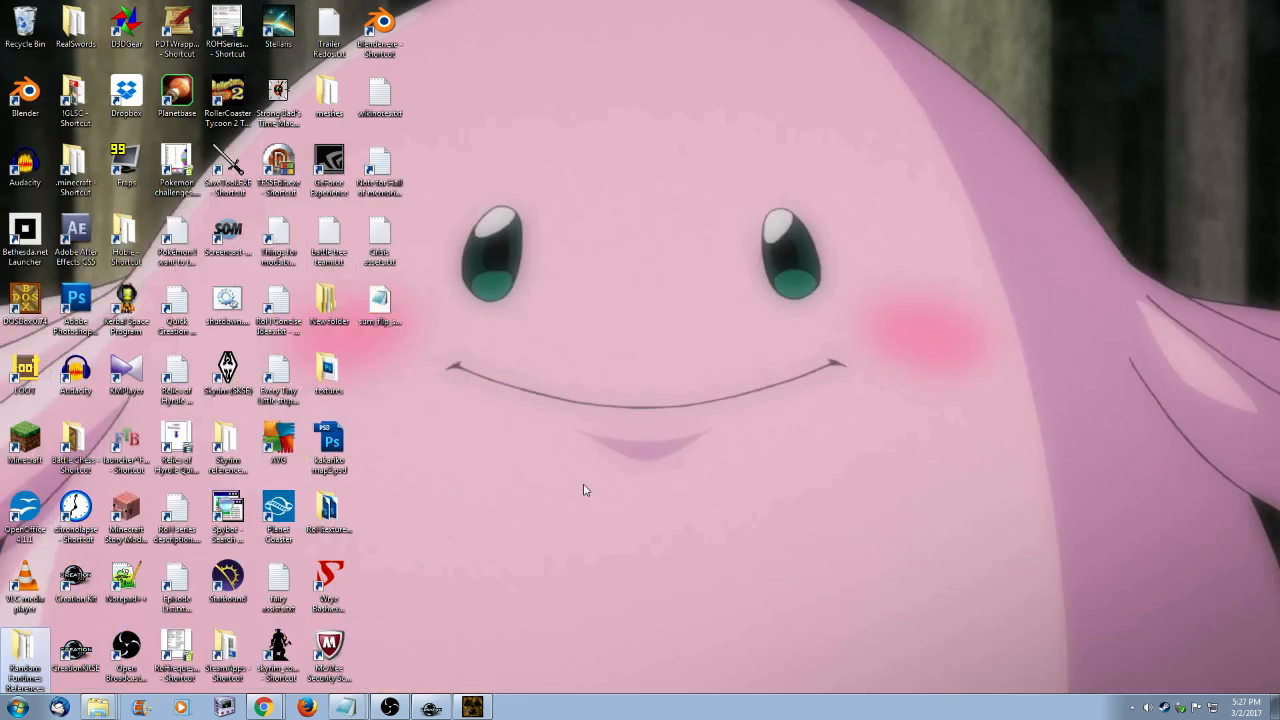
{"action": "double_click", "coordinate": [328, 372]}
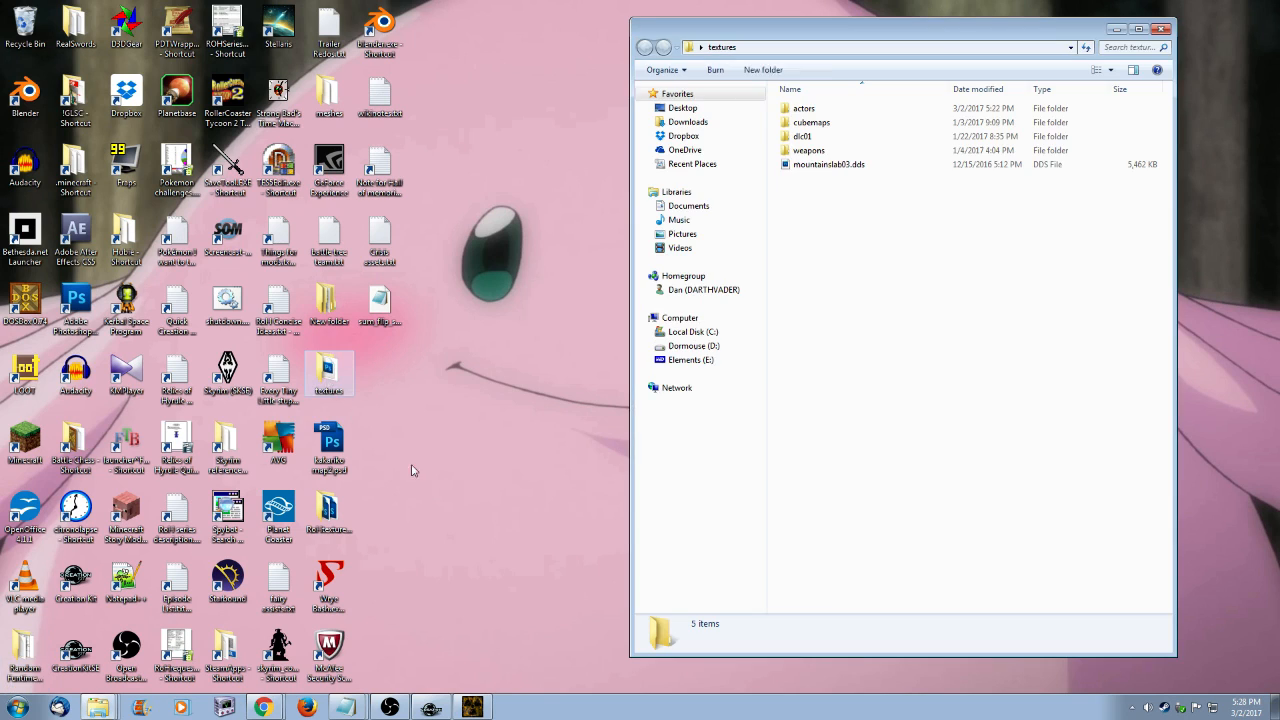
{"action": "double_click", "coordinate": [830, 108]}
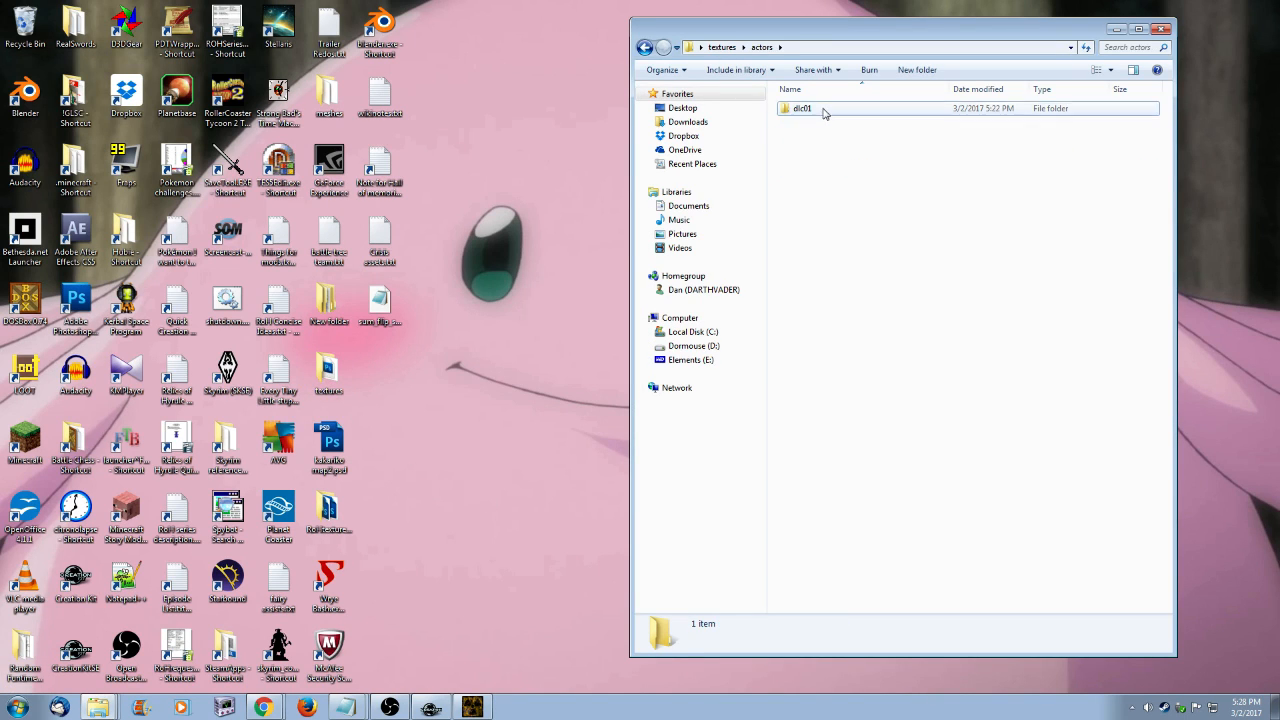
{"action": "double_click", "coordinate": [826, 109]}
{"action": "double_click", "coordinate": [843, 115]}
{"action": "left_click_drag", "start_coordinate": [960, 214], "coordinate": [919, 193]}
{"action": "left_click_drag", "start_coordinate": [853, 101], "coordinate": [853, 101]}
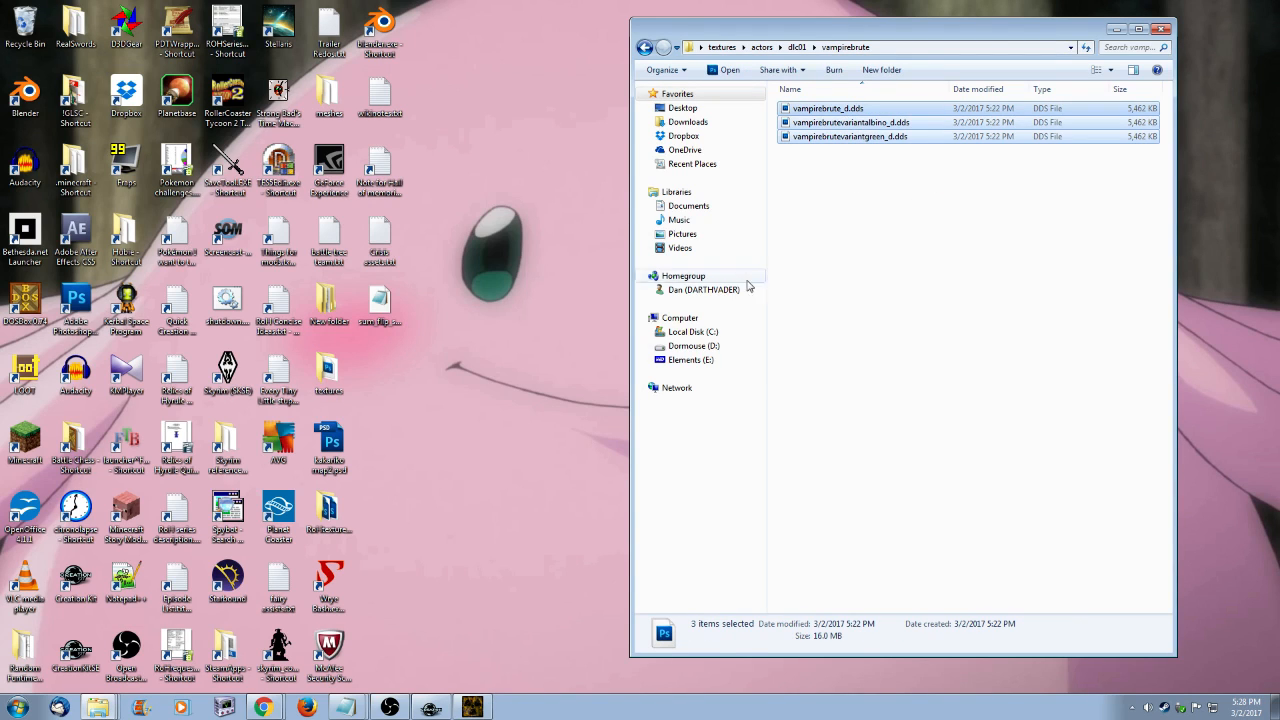
- Open the Textures\actors folder inside Skyrim's Data directory in the other File Explorer window
{"action": "left_click", "coordinate": [98, 707]}
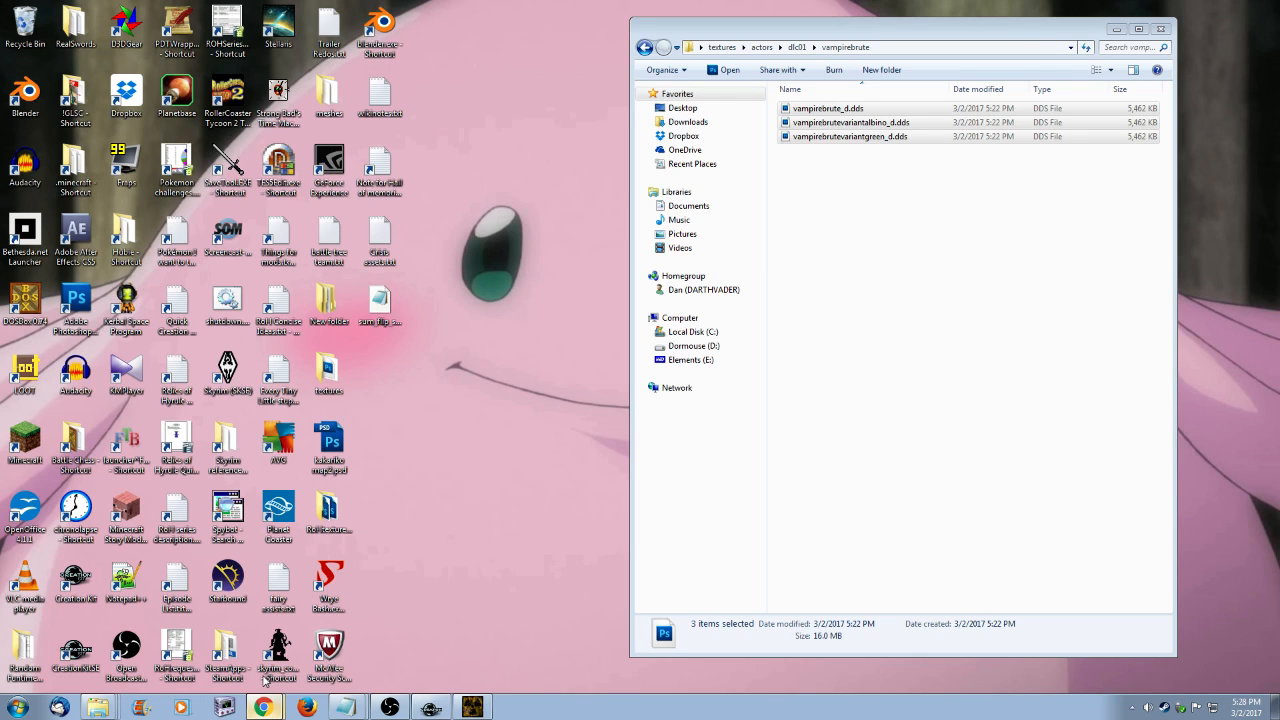
{"action": "left_click", "coordinate": [265, 680]}
{"action": "left_click", "coordinate": [71, 614]}
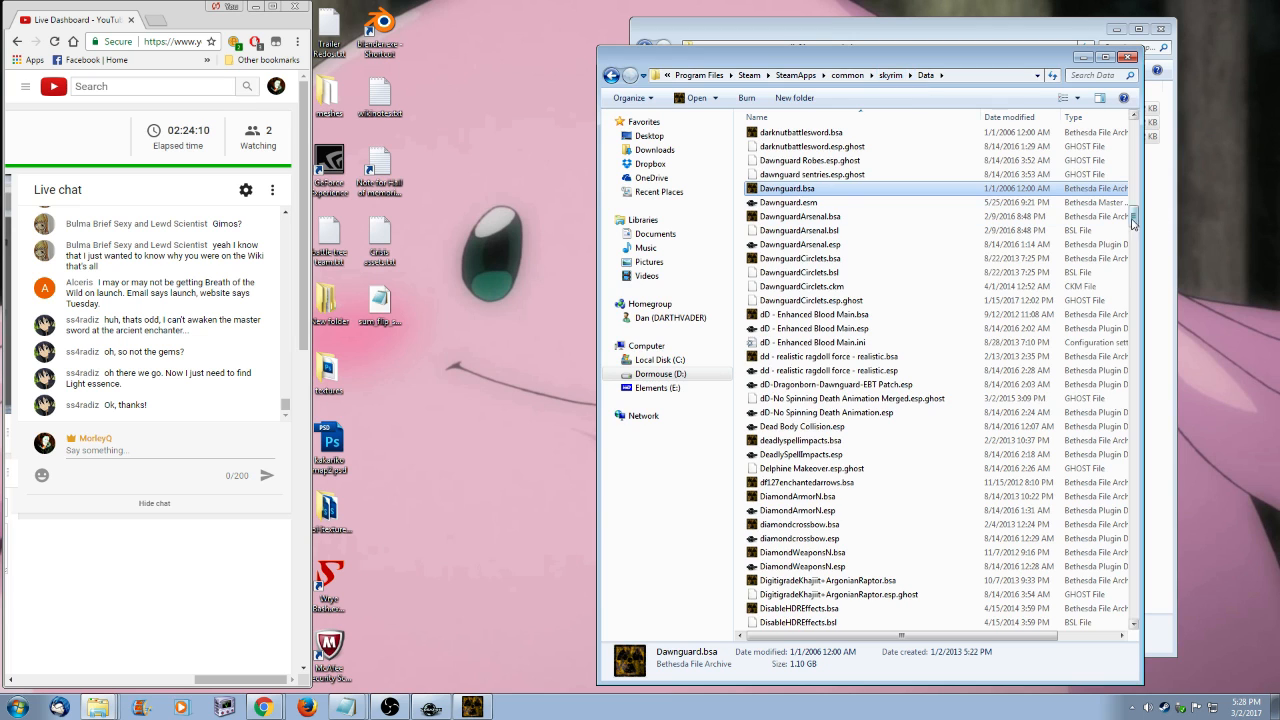
{"action": "left_click_drag", "start_coordinate": [1135, 219], "coordinate": [1150, 130]}
{"action": "double_click", "coordinate": [806, 486]}
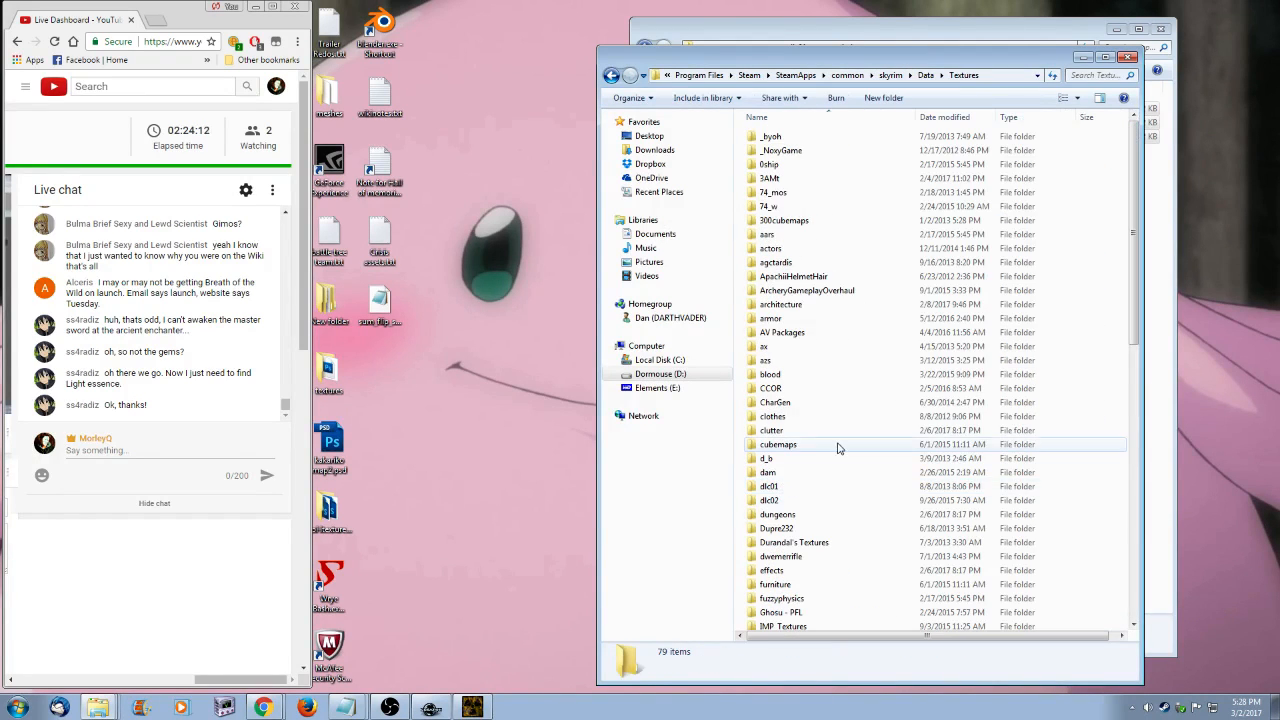
{"action": "double_click", "coordinate": [808, 250]}
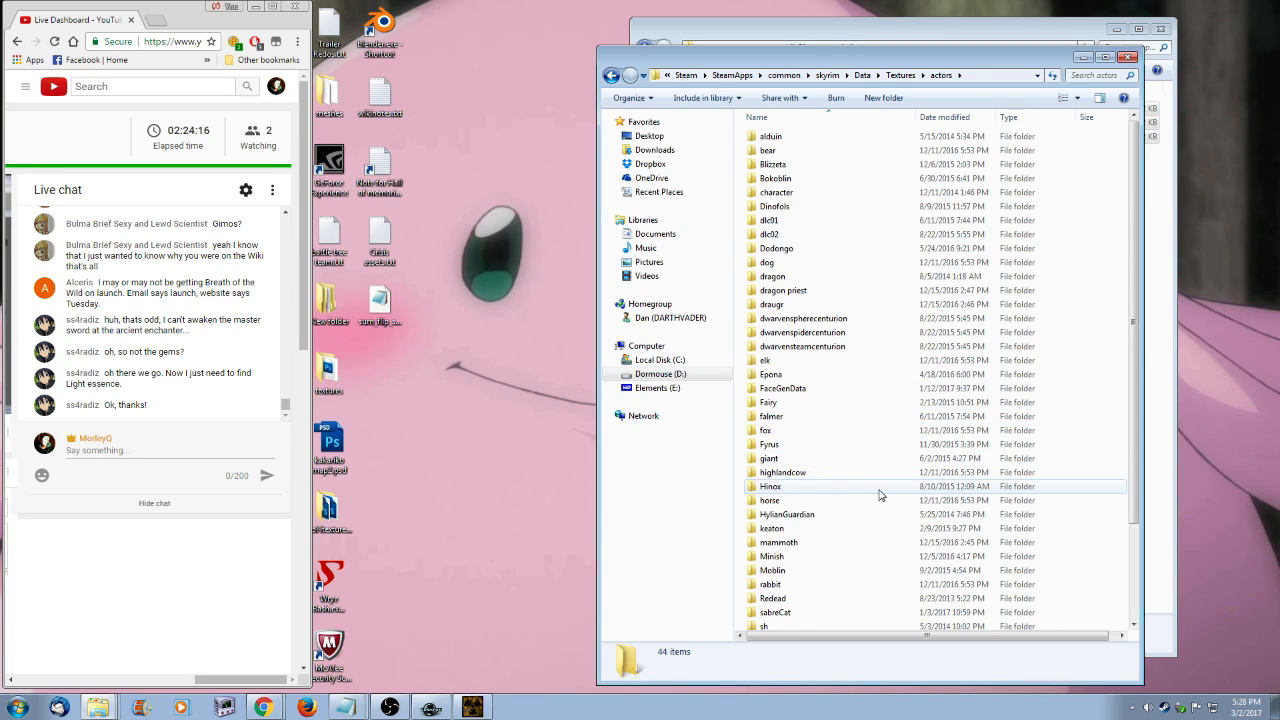
- Create a folder named Gimos in Textures\actors and paste the three vampire brute textures into it
{"action": "right_click", "coordinate": [752, 576]}
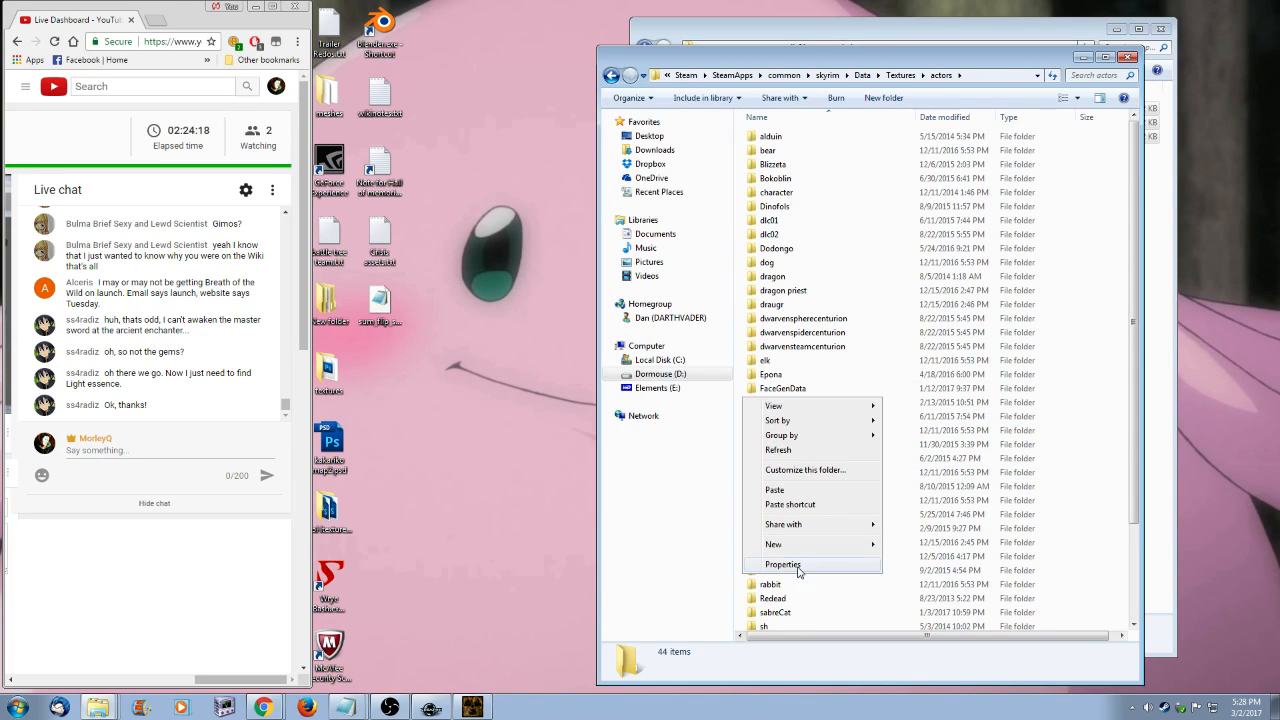
{"action": "mouse_move", "coordinate": [798, 546]}
{"action": "left_click", "coordinate": [912, 320]}
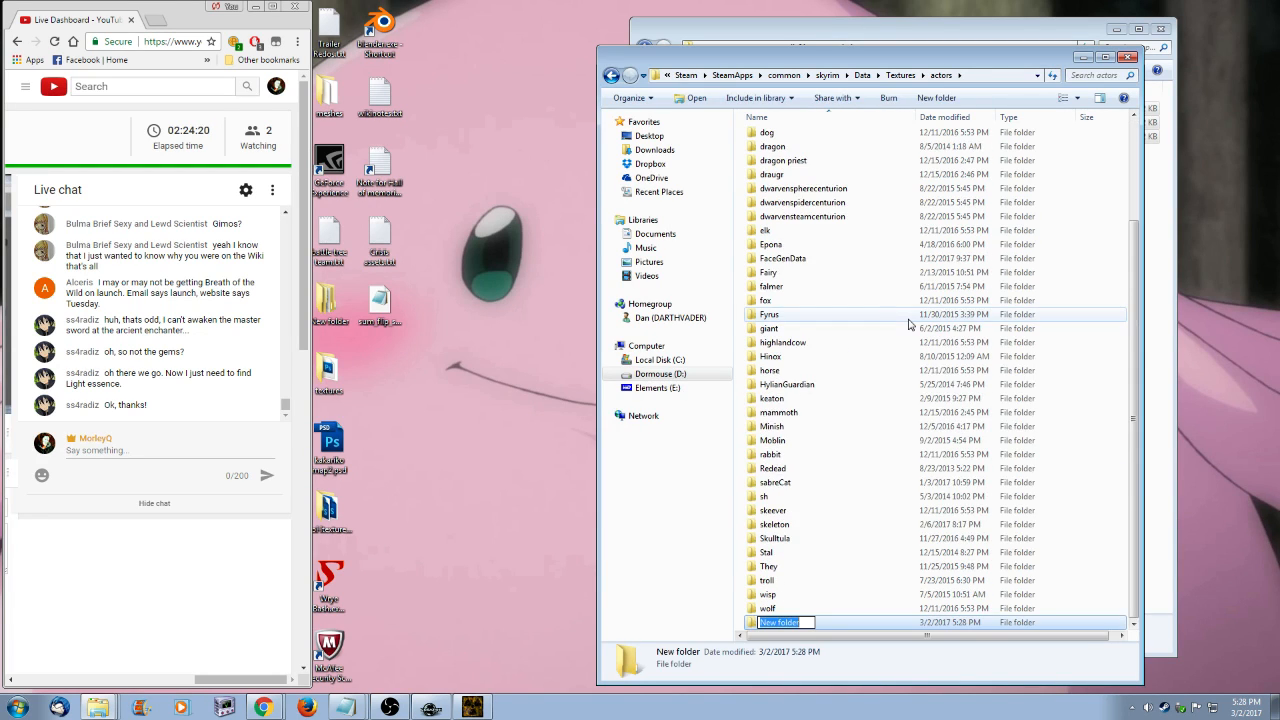
{"action": "type", "text": "Gimos"}
{"action": "key", "text": "Return"}
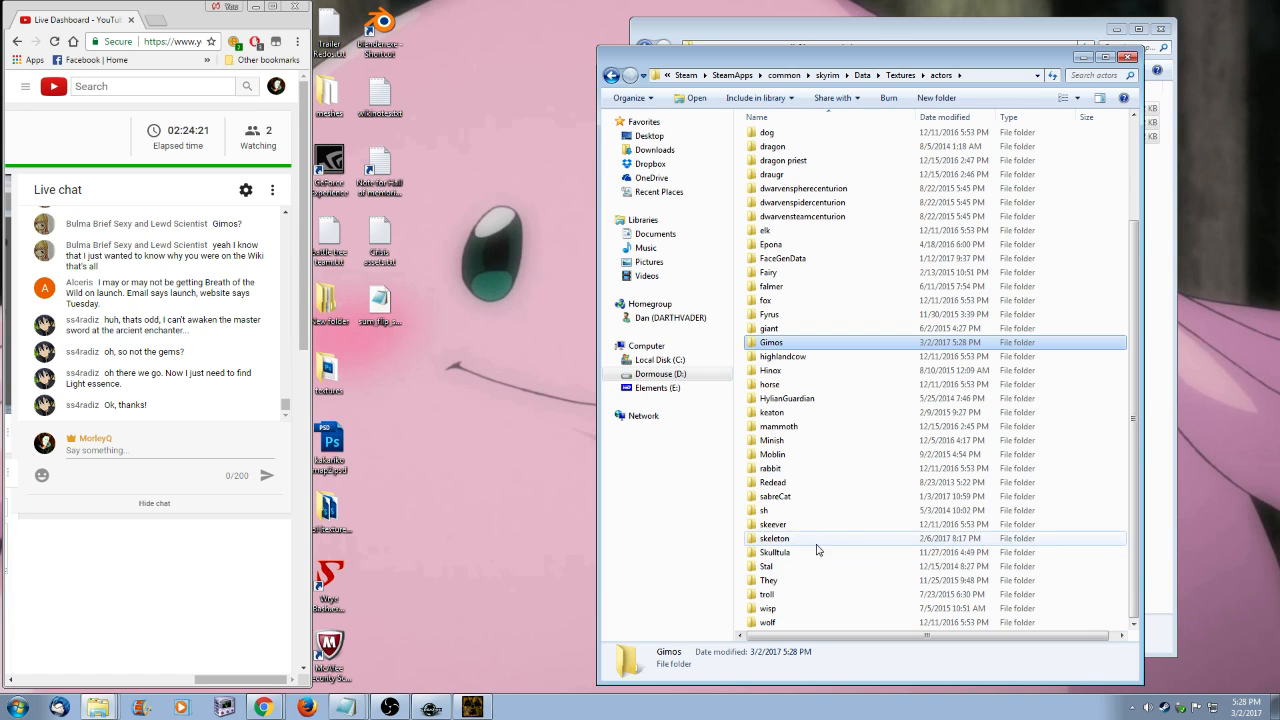
{"action": "double_click", "coordinate": [773, 343]}
{"action": "key", "text": "ctrl+v"}
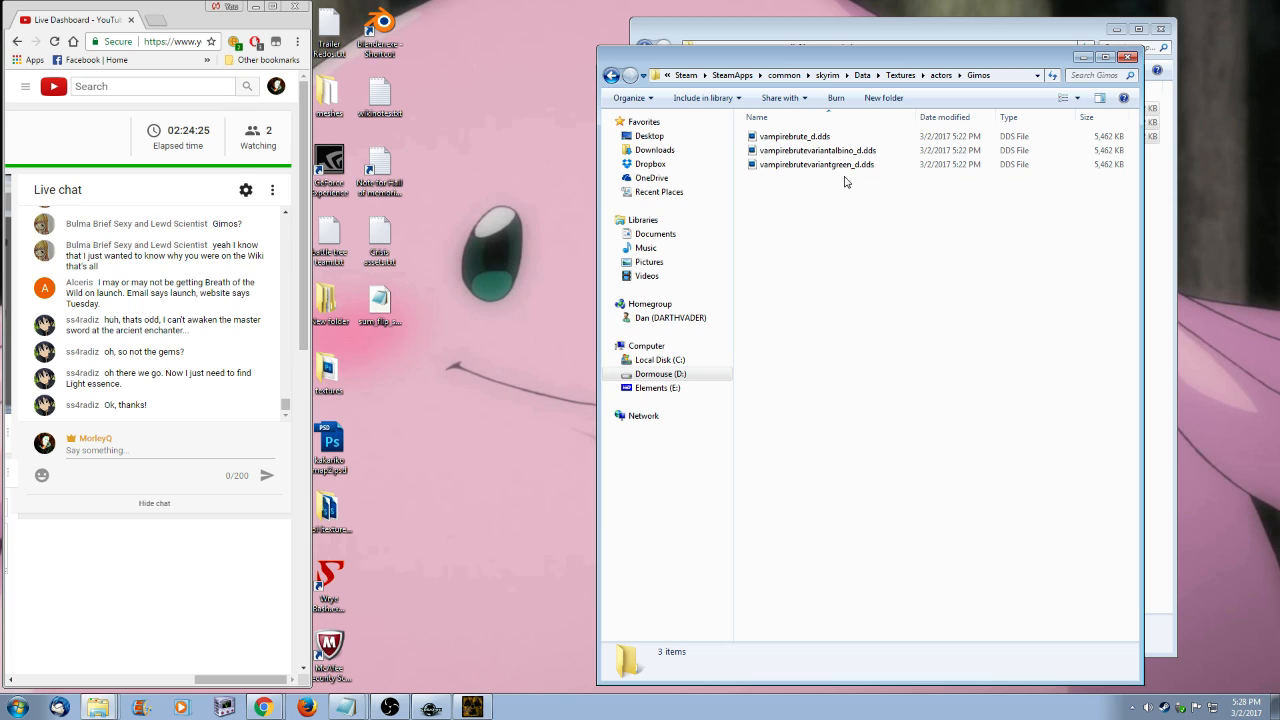
- Open vampirebrute_d.dds from the Gimos folder in Photoshop and restore the program window to a smaller size
{"action": "double_click", "coordinate": [806, 136]}
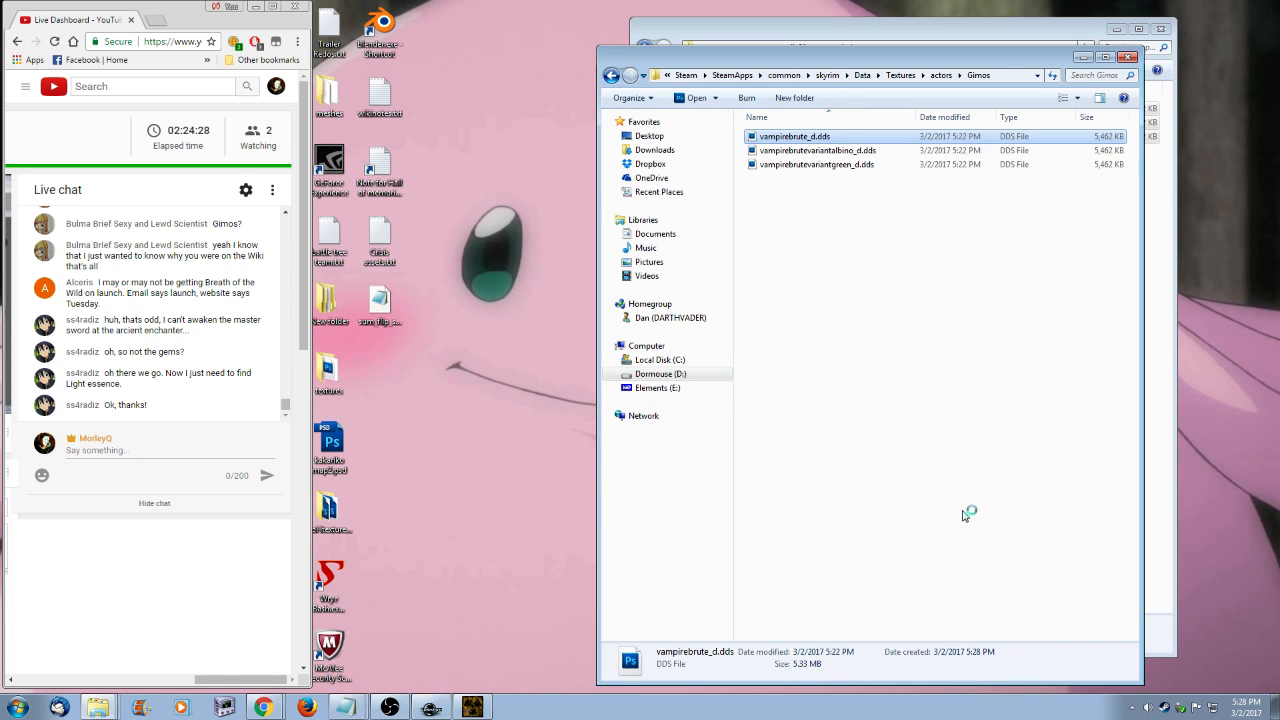
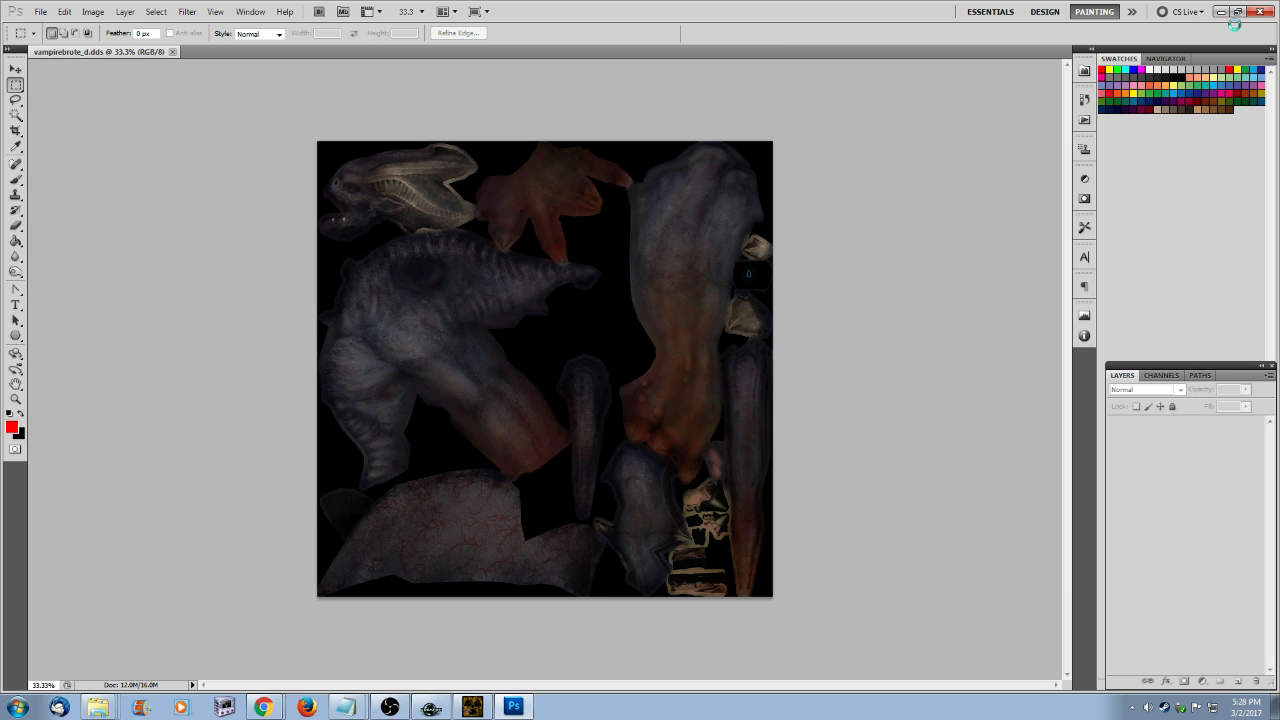
{"action": "left_click", "coordinate": [1239, 12]}
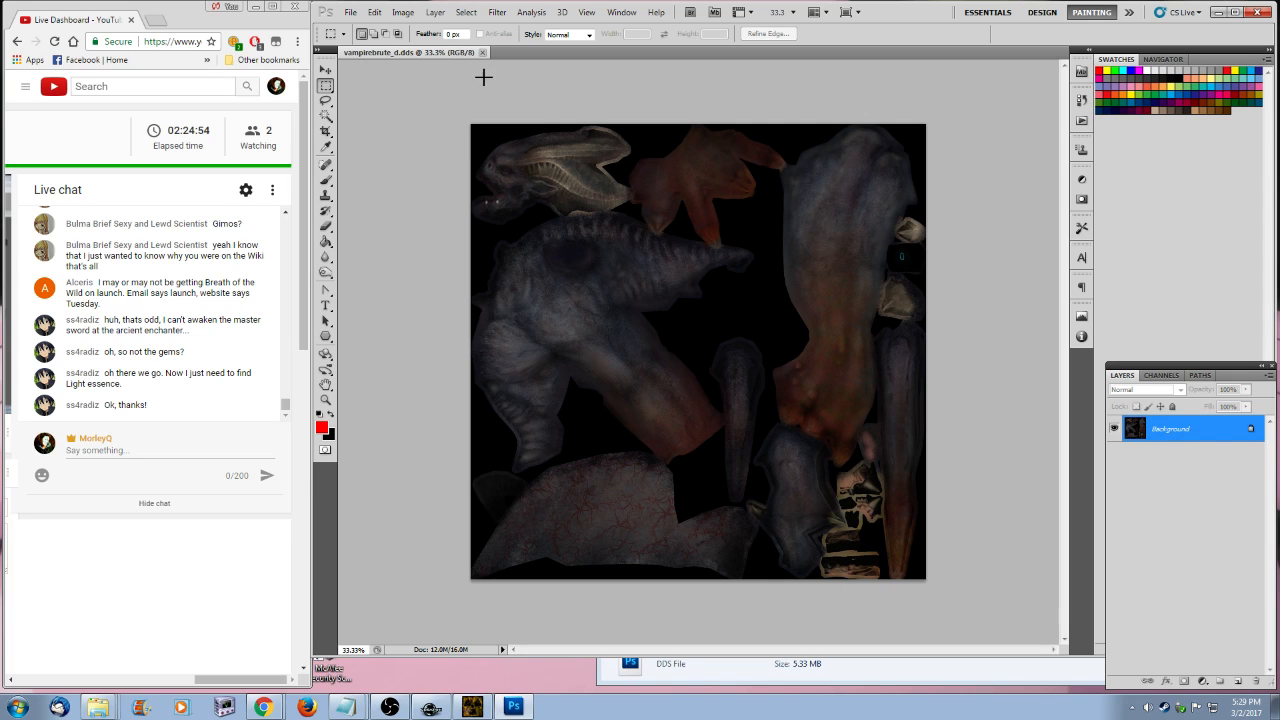
{"action": "left_click", "coordinate": [408, 13]}
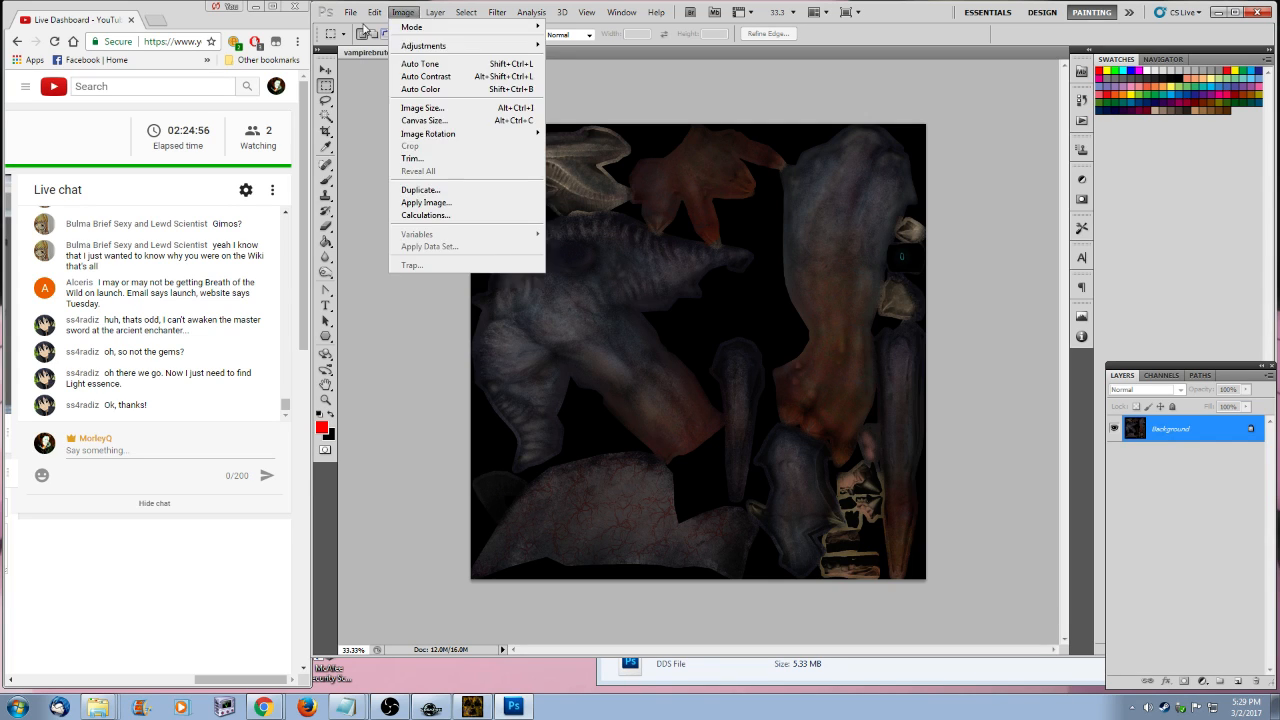
{"action": "mouse_move", "coordinate": [415, 45]}
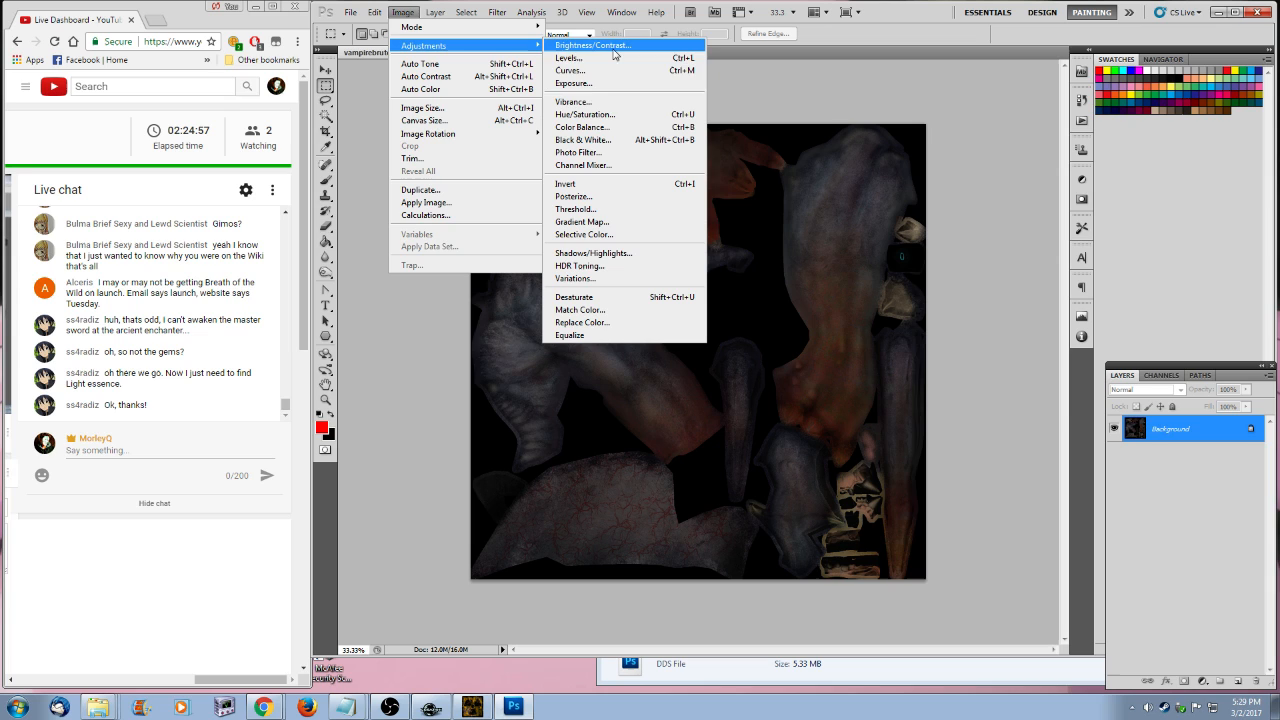
{"action": "left_click", "coordinate": [608, 116]}
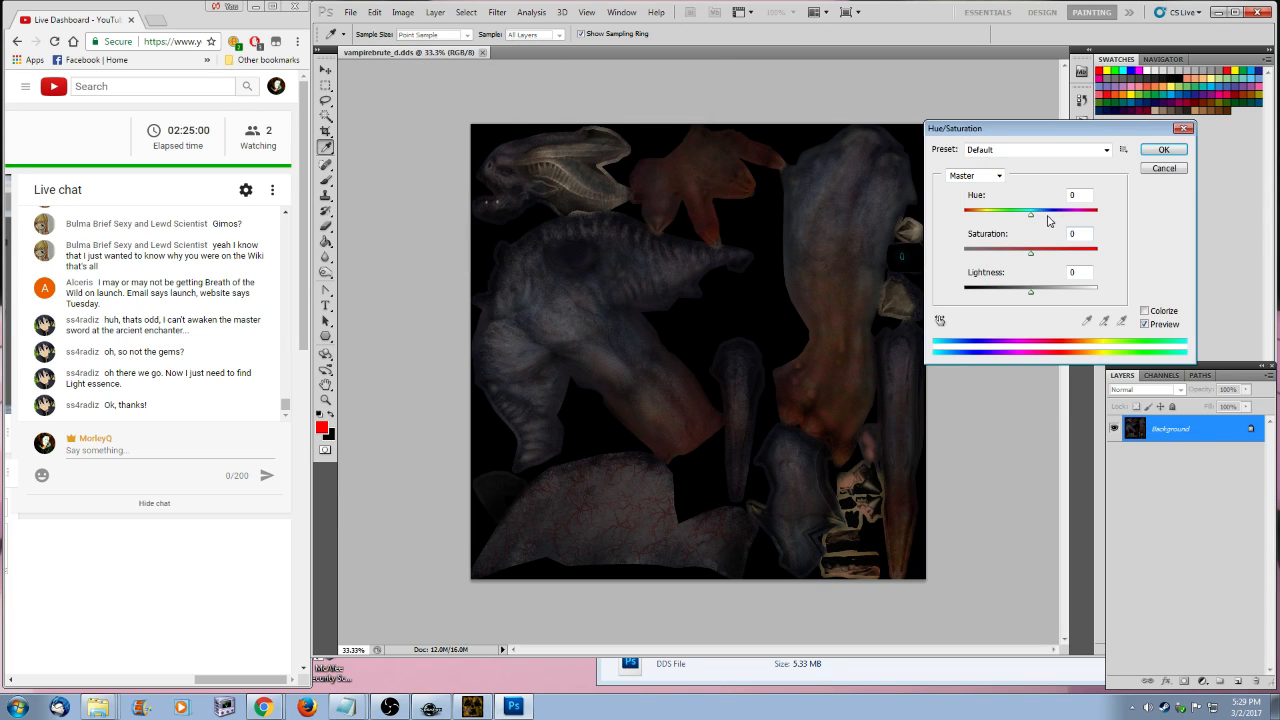
{"action": "left_click_drag", "start_coordinate": [1031, 213], "coordinate": [964, 219]}
{"action": "left_click", "coordinate": [1164, 168]}
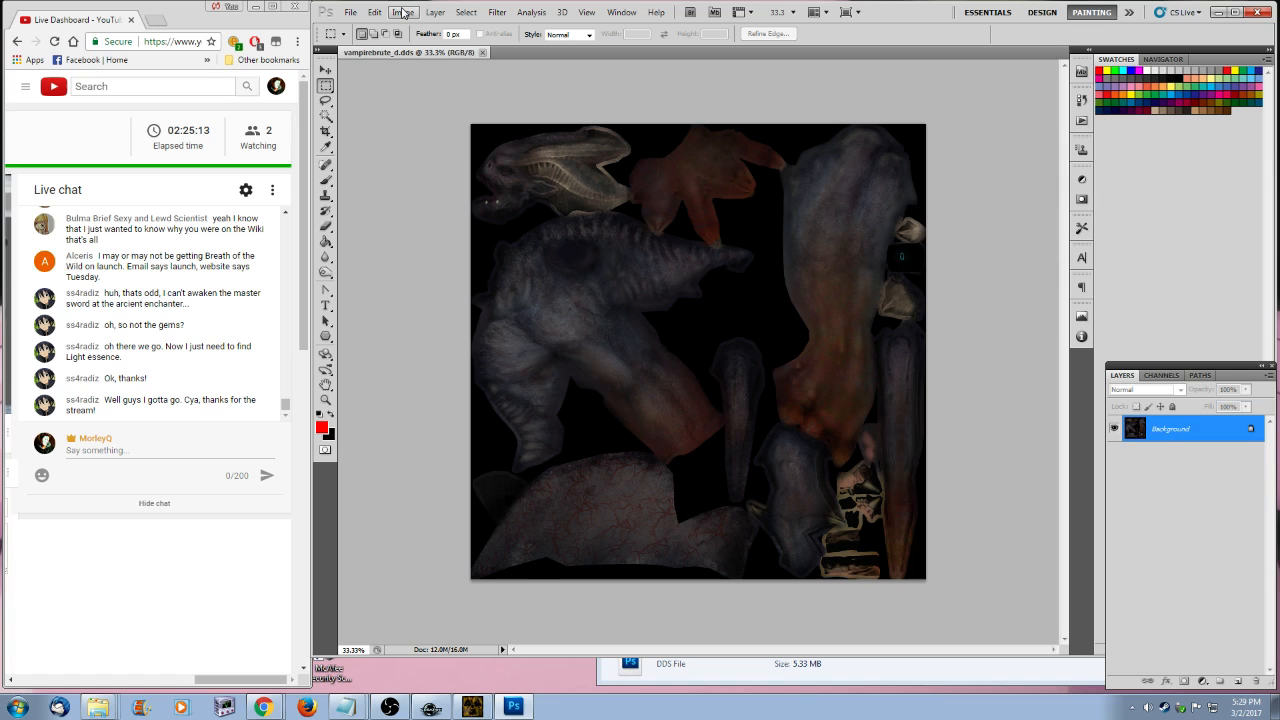
- Add a new layer above the background and fill it with orange (ff9600)
{"action": "left_click", "coordinate": [1238, 682]}
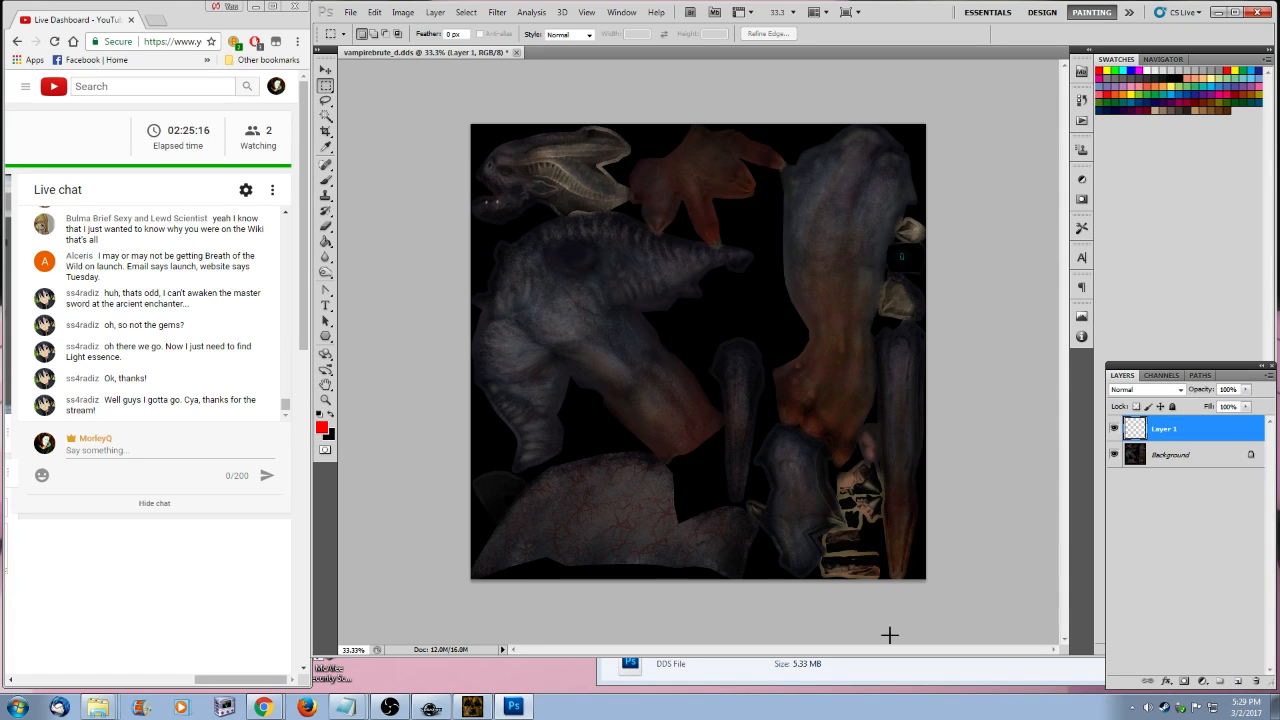
{"action": "key", "text": "i"}
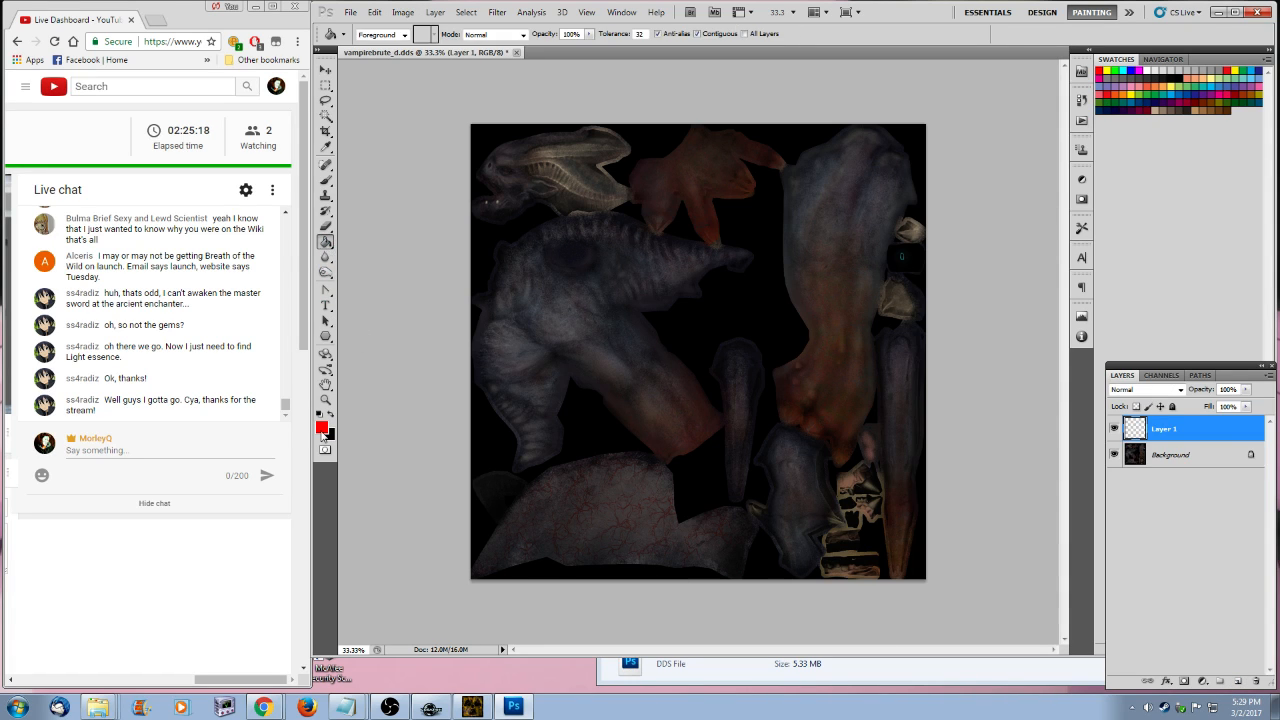
{"action": "left_click", "coordinate": [321, 428]}
{"action": "left_click_drag", "start_coordinate": [540, 345], "coordinate": [540, 326]}
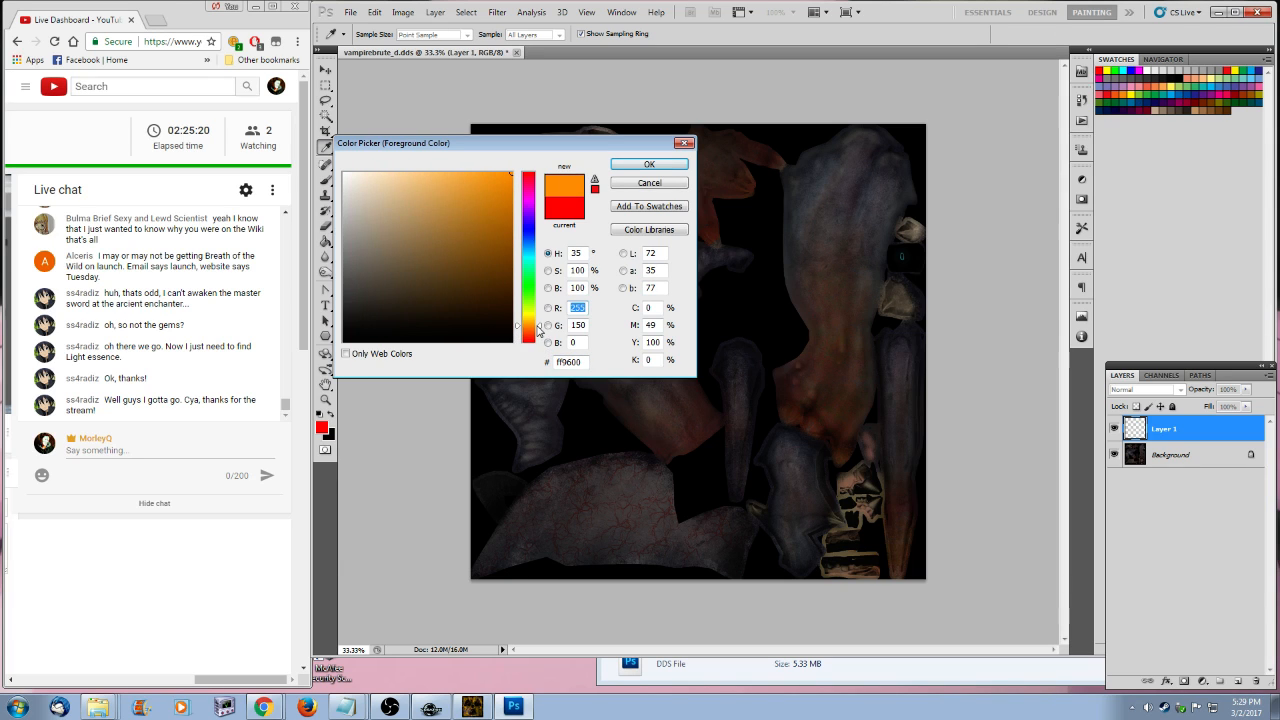
{"action": "left_click", "coordinate": [648, 163]}
{"action": "key", "text": "g"}
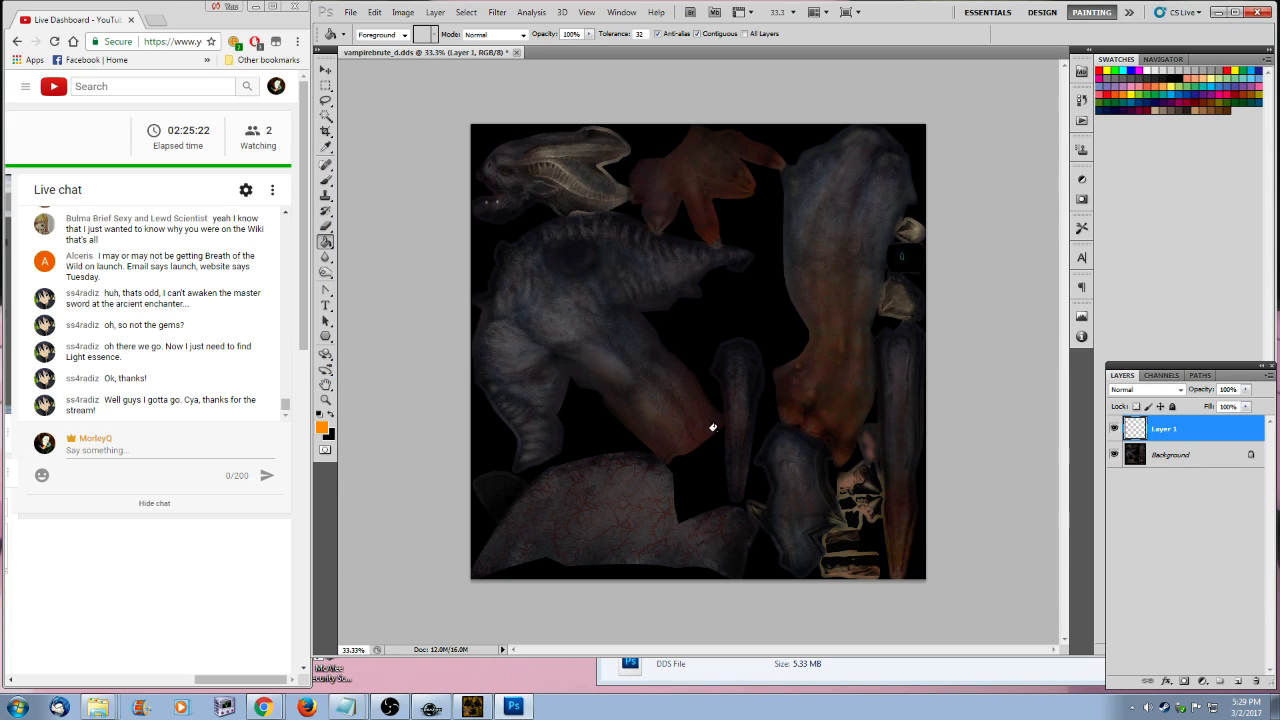
{"action": "left_click", "coordinate": [730, 437]}
- Set the orange layer's blend mode to Color and its opacity to 27%, and compare the texture with and without it
{"action": "left_click", "coordinate": [1181, 390]}
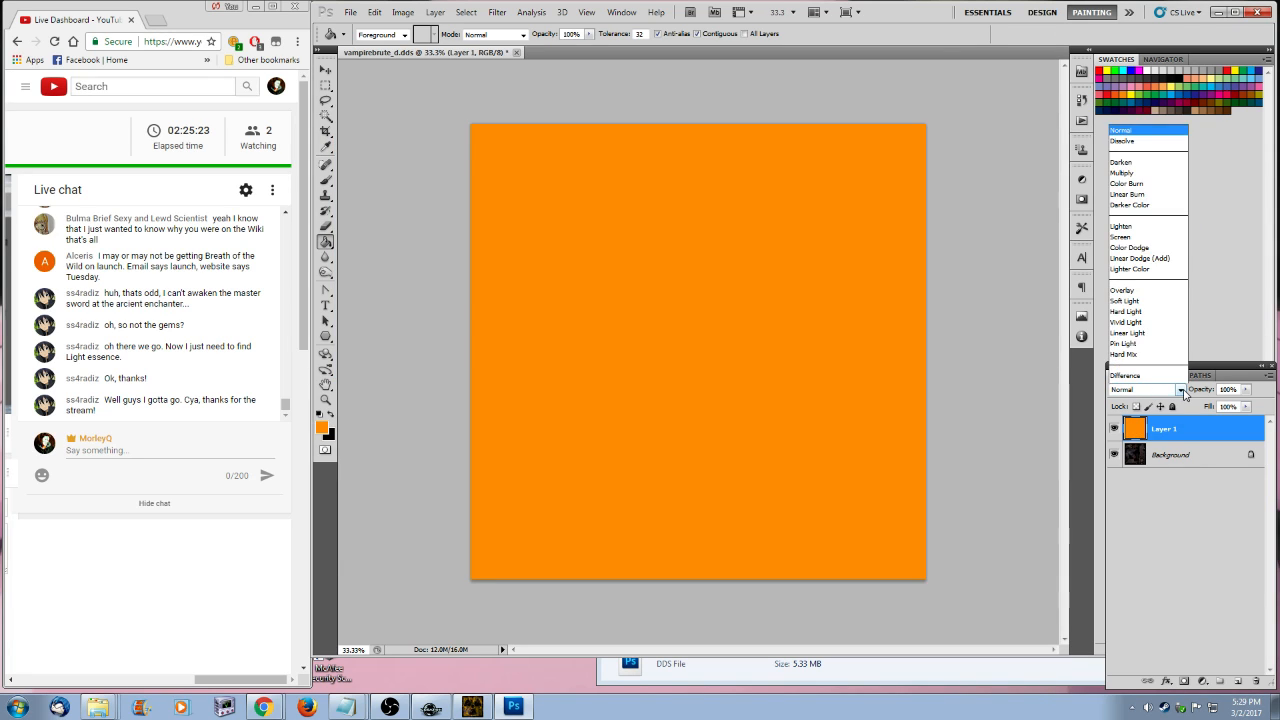
{"action": "left_click", "coordinate": [1130, 368]}
{"action": "left_click", "coordinate": [1246, 390]}
{"action": "left_click_drag", "start_coordinate": [1247, 402], "coordinate": [1199, 408]}
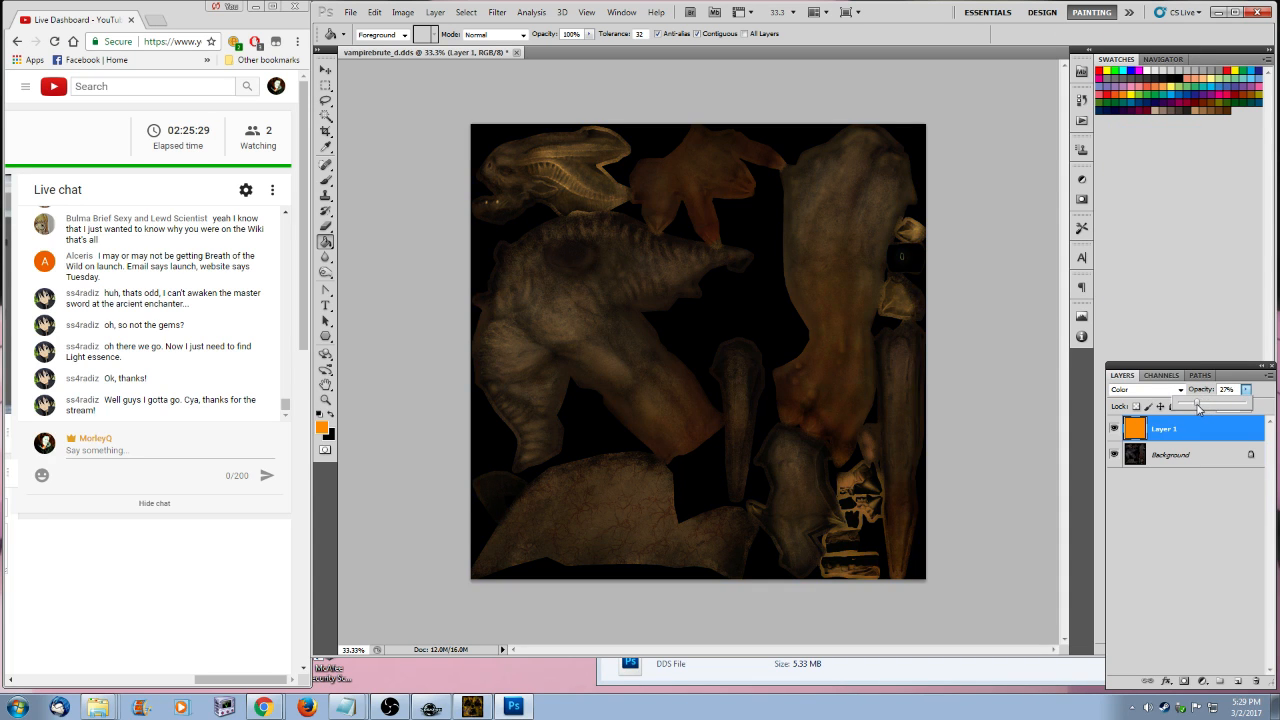
{"action": "left_click", "coordinate": [1114, 430]}
{"action": "left_click", "coordinate": [1175, 549]}
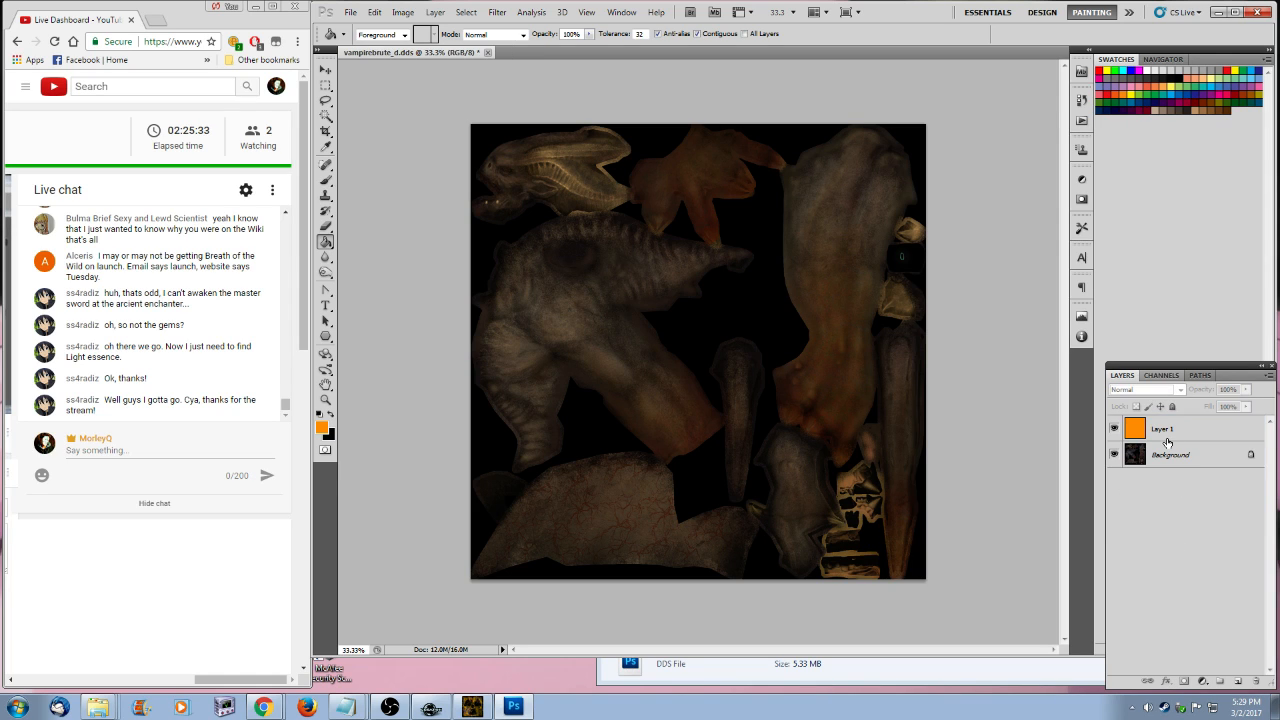
- Erase the orange overlay from the small glowing teal ring near the texture's right edge
{"action": "left_click", "coordinate": [1165, 438]}
{"action": "key", "text": "z"}
{"action": "left_click_drag", "start_coordinate": [866, 246], "coordinate": [969, 301]}
{"action": "left_click", "coordinate": [325, 227]}
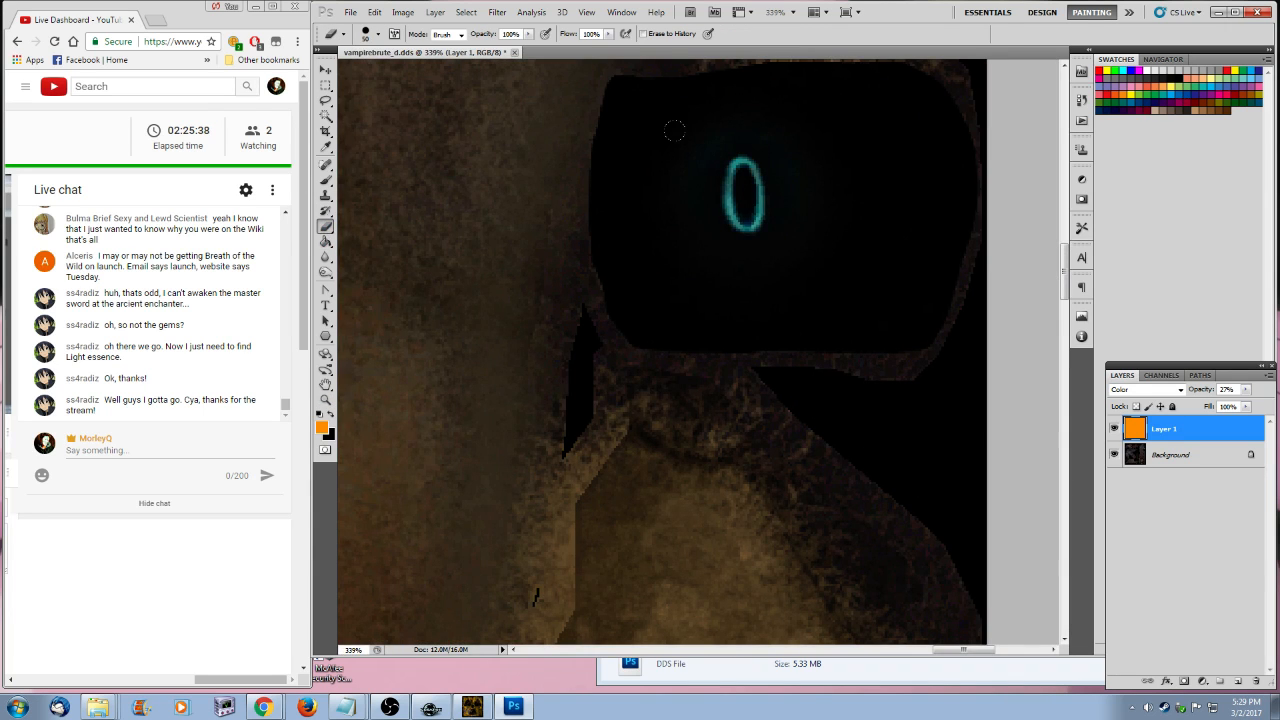
{"action": "key", "text": "z"}
{"action": "right_click", "coordinate": [418, 338]}
{"action": "left_click", "coordinate": [445, 346]}
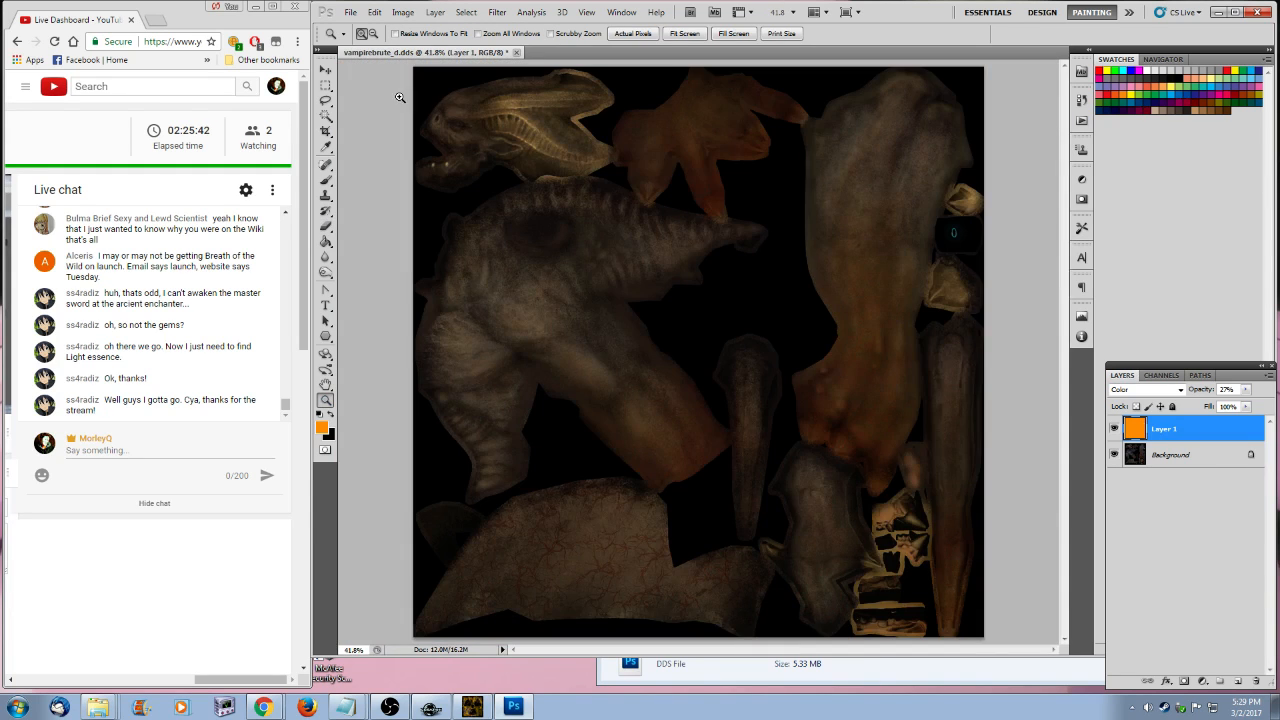
- Compare the creature's face and inner mouth with the orange overlay layer hidden and shown
{"action": "left_click_drag", "start_coordinate": [400, 97], "coordinate": [504, 178]}
{"action": "left_click", "coordinate": [1115, 429]}
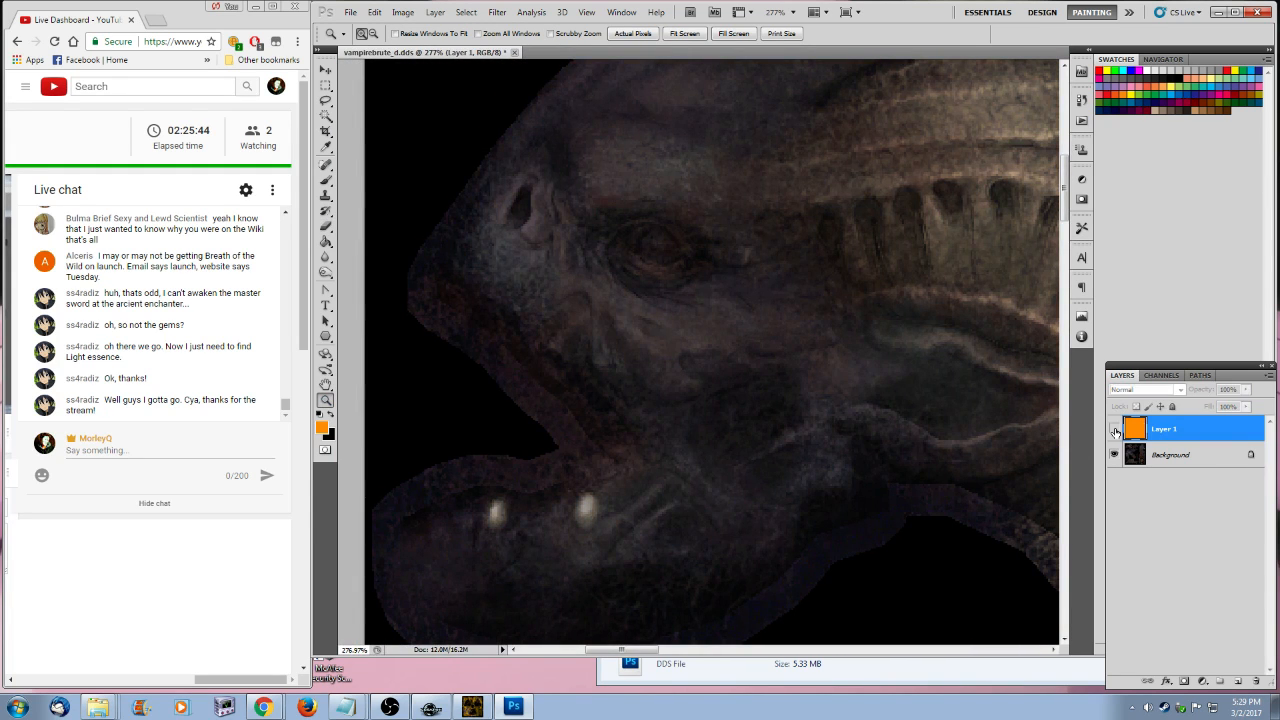
{"action": "left_click", "coordinate": [1115, 430]}
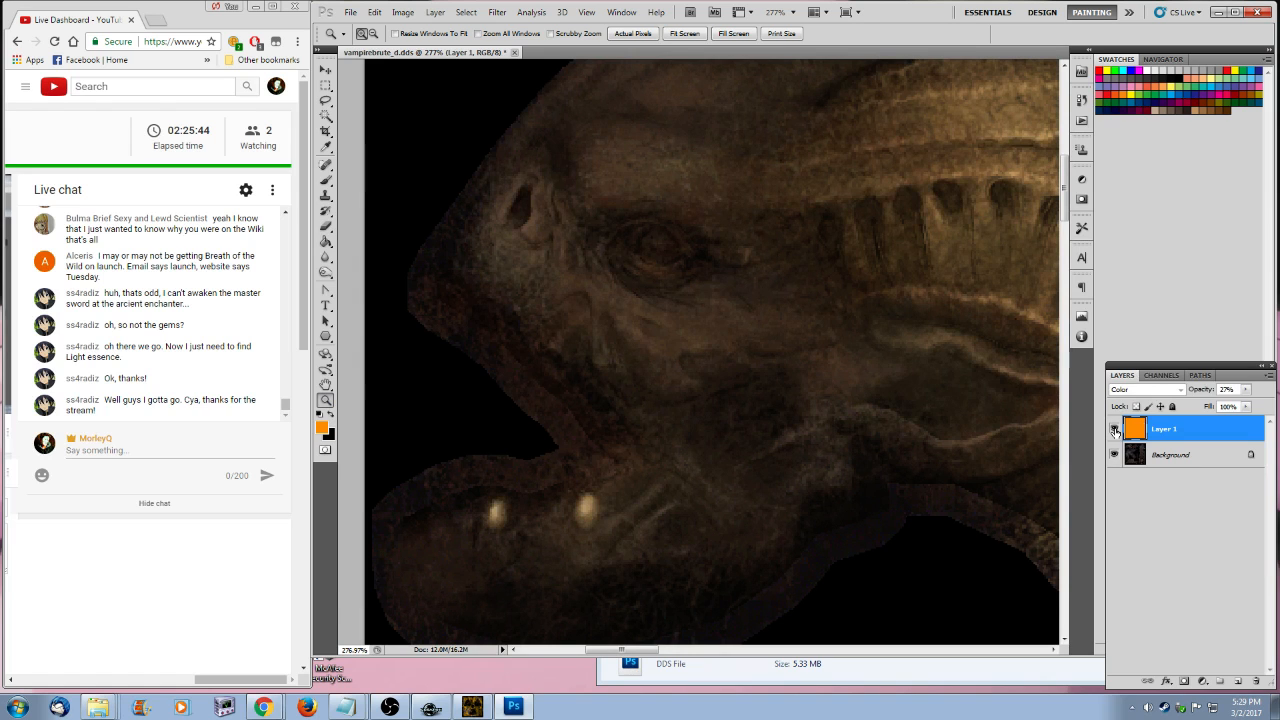
{"action": "left_click", "coordinate": [697, 649]}
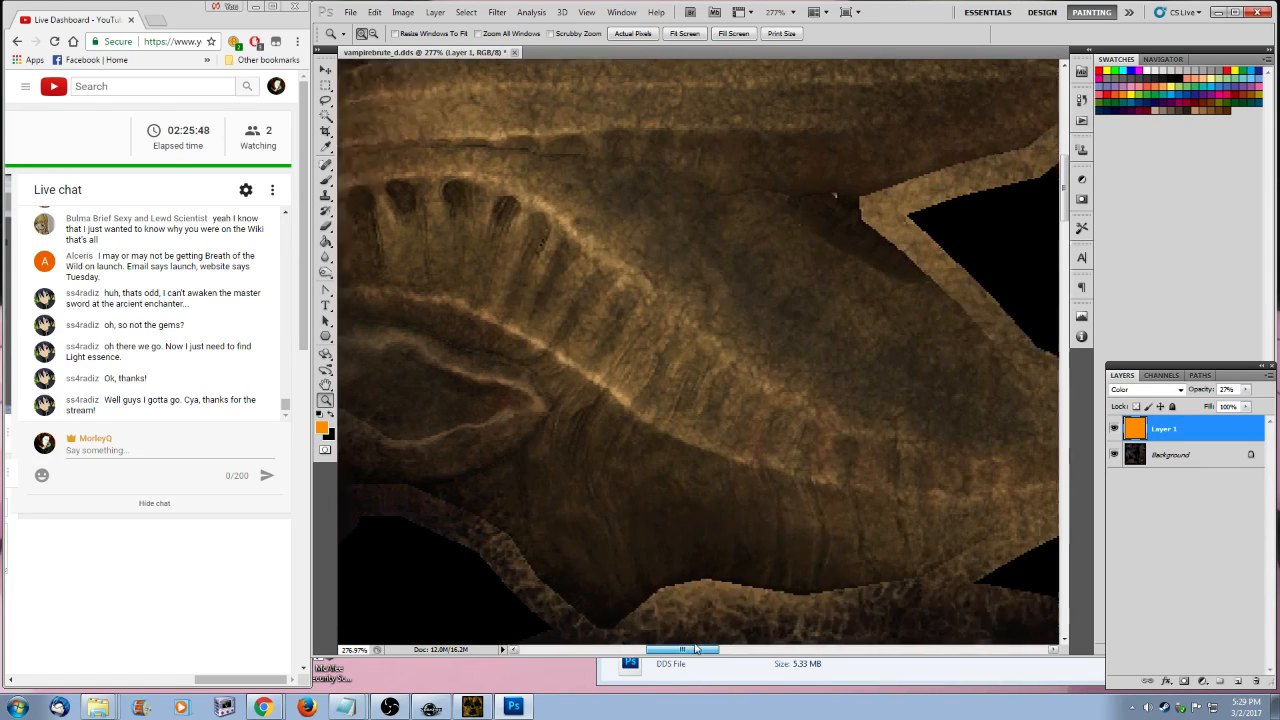
{"action": "left_click_drag", "start_coordinate": [697, 649], "coordinate": [705, 649]}
{"action": "left_click", "coordinate": [1114, 429]}
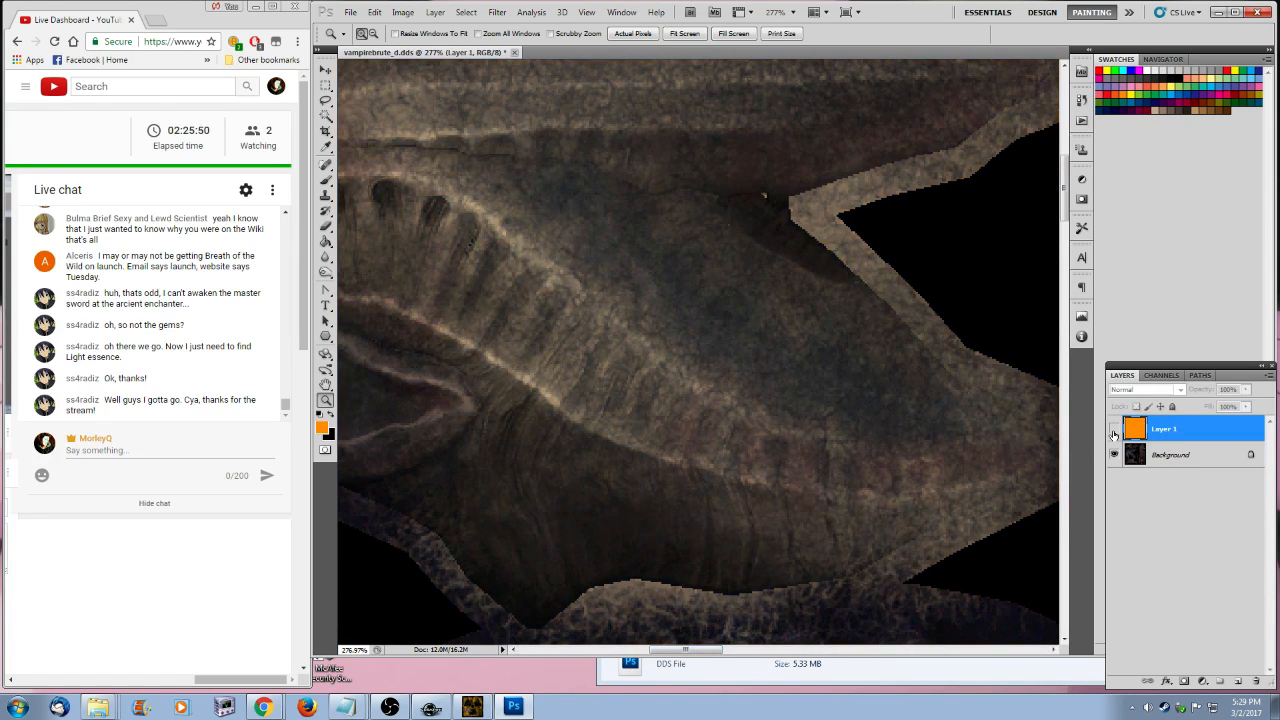
{"action": "left_click", "coordinate": [1114, 430]}
{"action": "left_click", "coordinate": [1114, 430]}
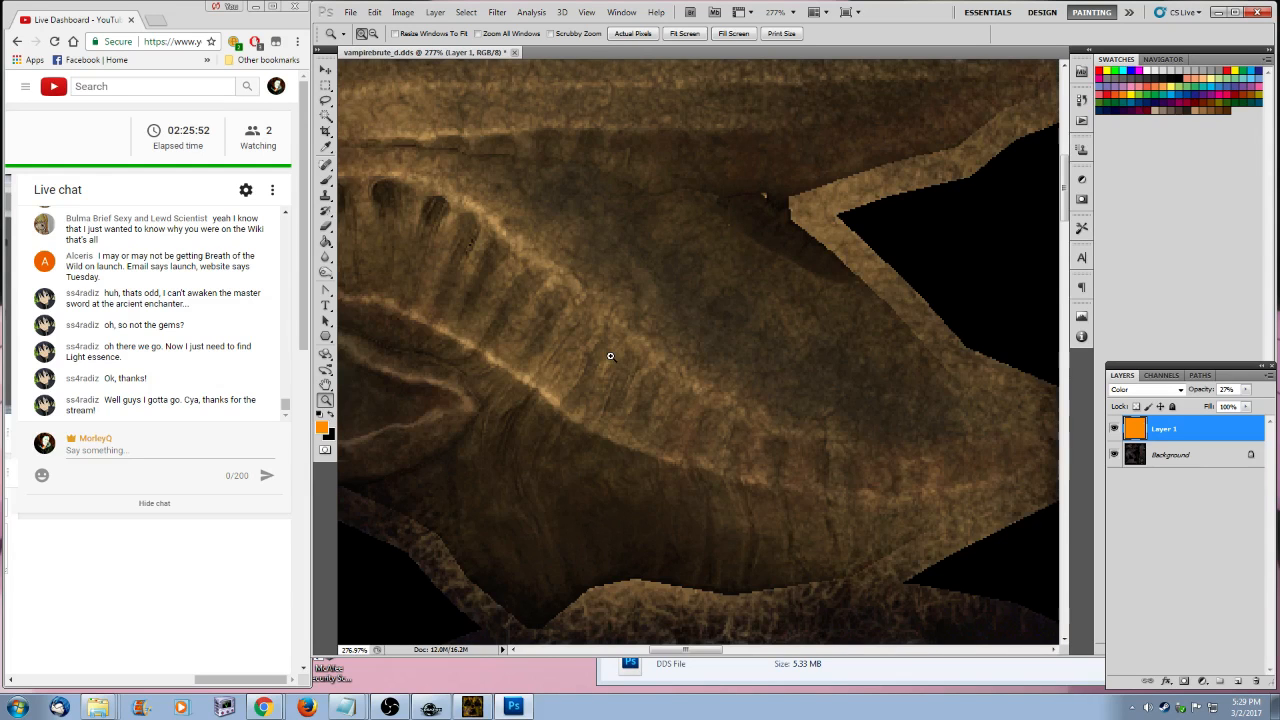
- Erase the orange overlay from the ribbed inner mouth and the upper jaw's interior using a soft 50 px eraser
{"action": "left_click", "coordinate": [626, 365], "text": "alt"}
{"action": "left_click", "coordinate": [326, 226]}
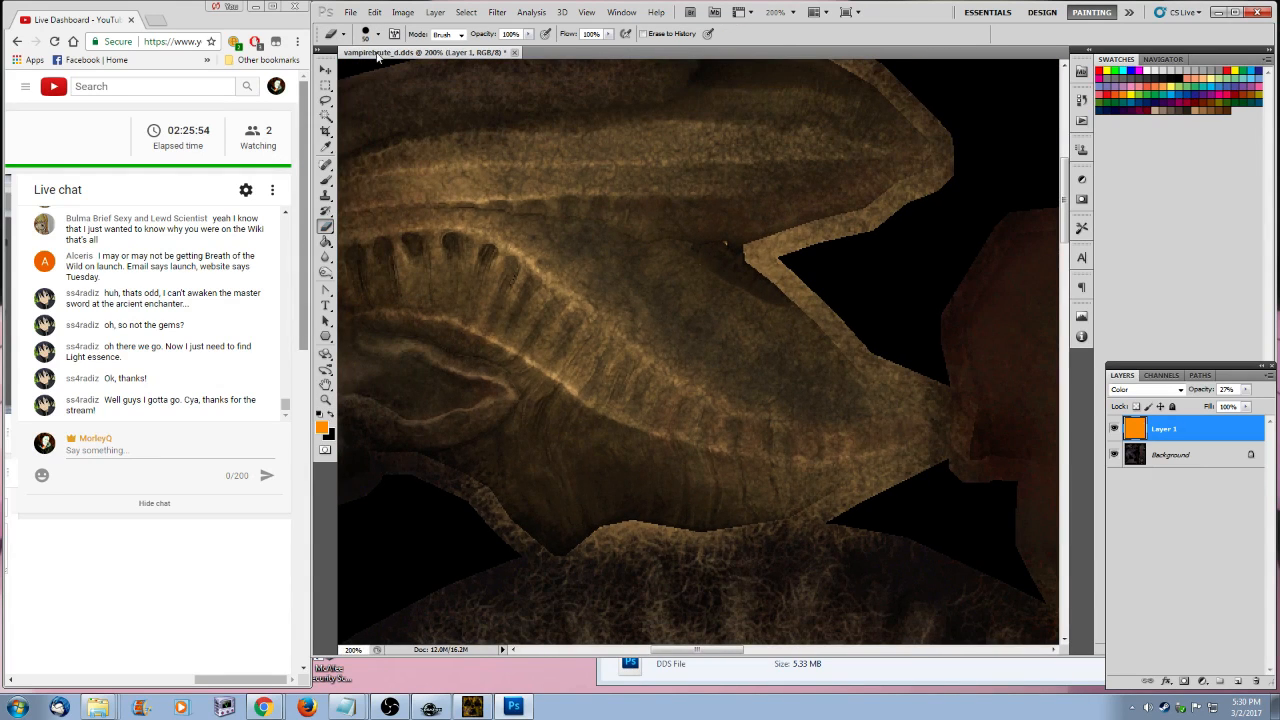
{"action": "left_click", "coordinate": [378, 34]}
{"action": "left_click", "coordinate": [440, 85]}
{"action": "left_click", "coordinate": [903, 31]}
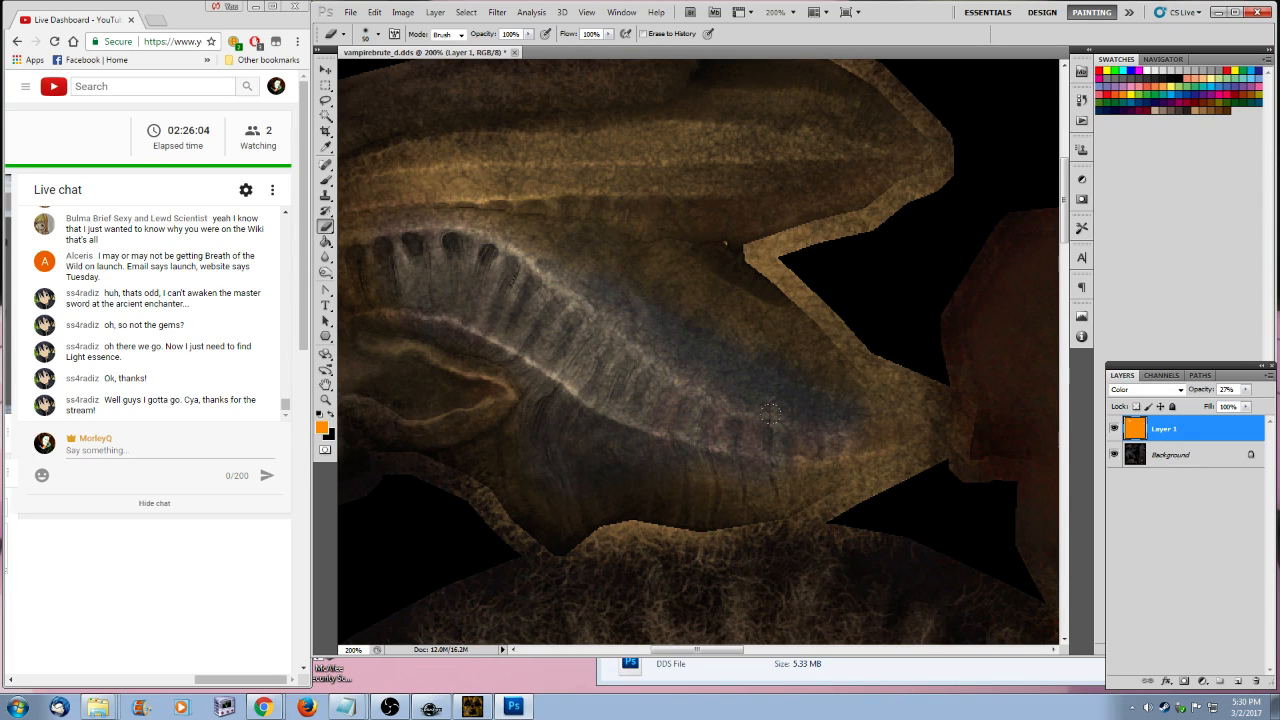
{"action": "scroll", "coordinate": [695, 413], "scroll_direction": "up", "scroll_amount": 3}
{"action": "left_click_drag", "start_coordinate": [698, 651], "coordinate": [680, 655]}
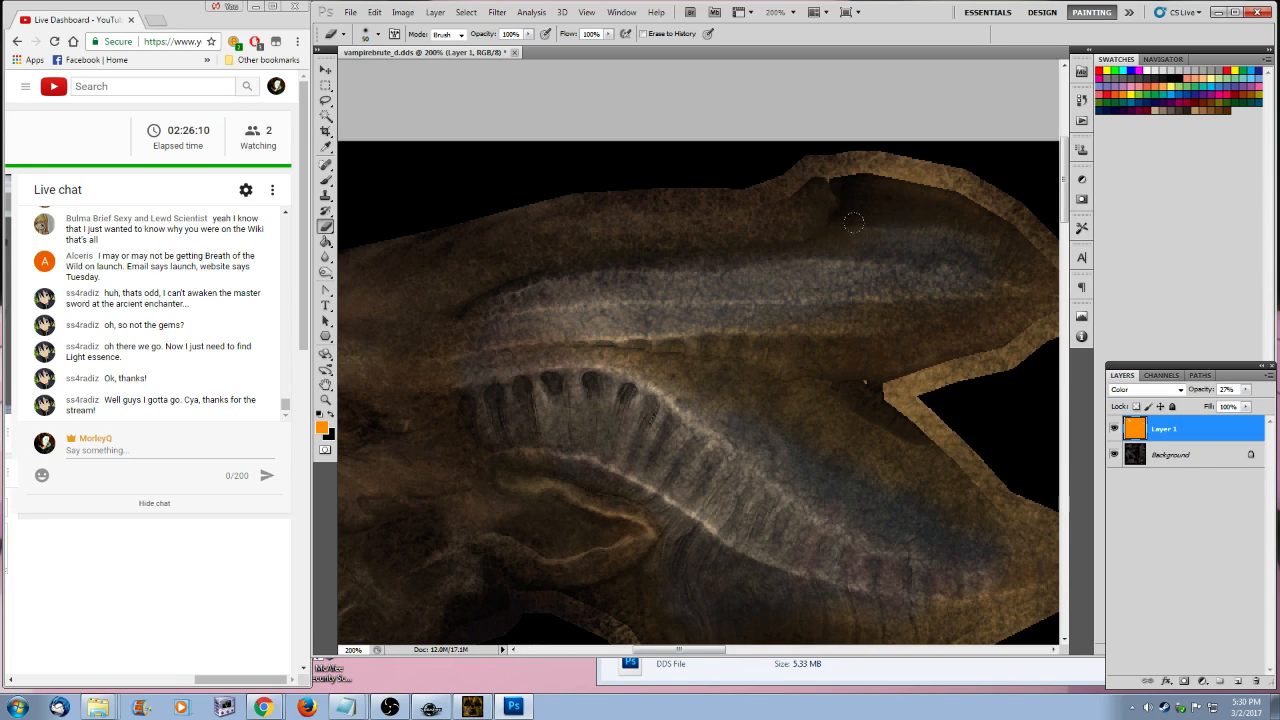
- Try the Blur tool on the overlay's erased edges, and erase more orange between the jaws and around the mouth corner
{"action": "left_click", "coordinate": [325, 258]}
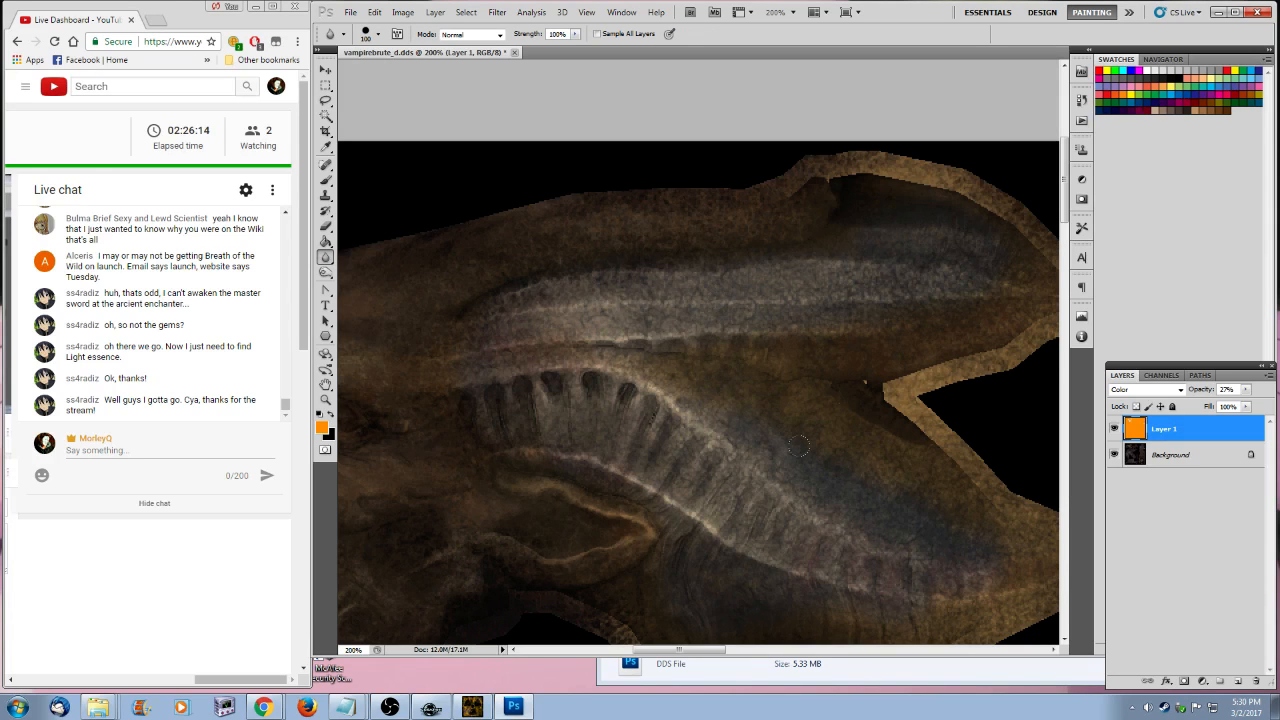
{"action": "scroll", "coordinate": [798, 446], "scroll_direction": "down", "scroll_amount": 3}
{"action": "left_click_drag", "start_coordinate": [693, 649], "coordinate": [726, 649]}
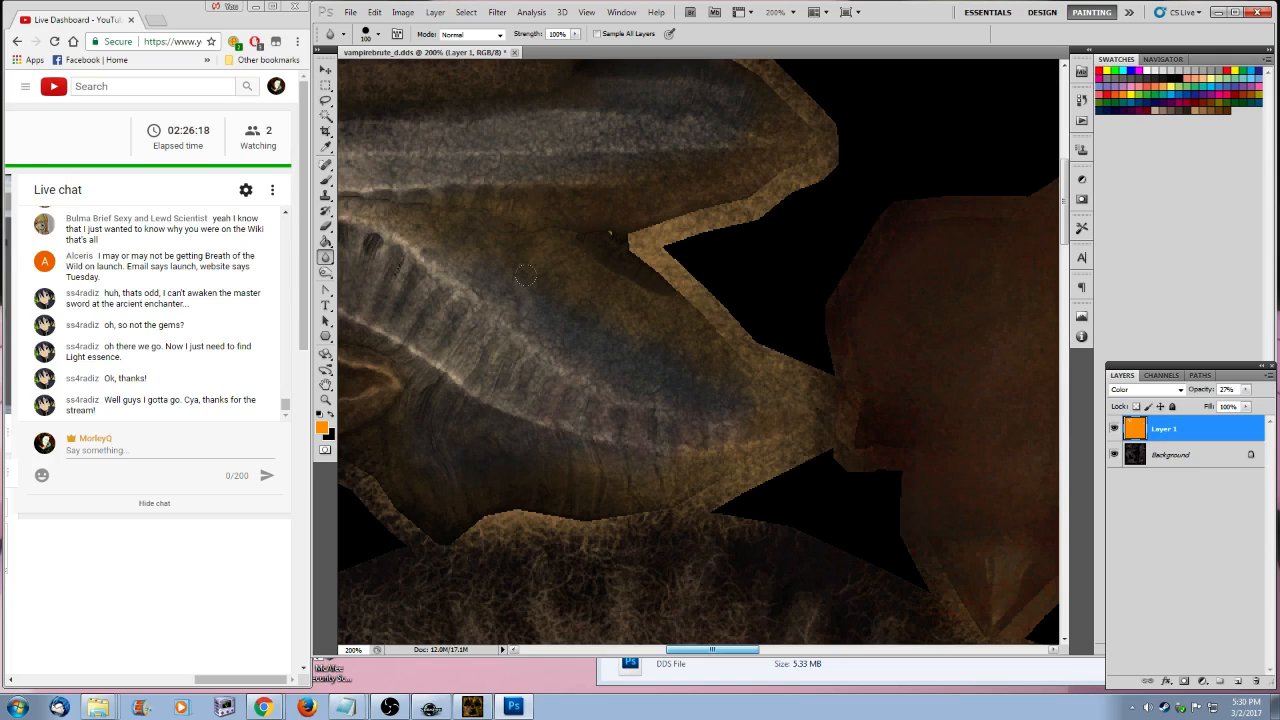
{"action": "left_click", "coordinate": [325, 226]}
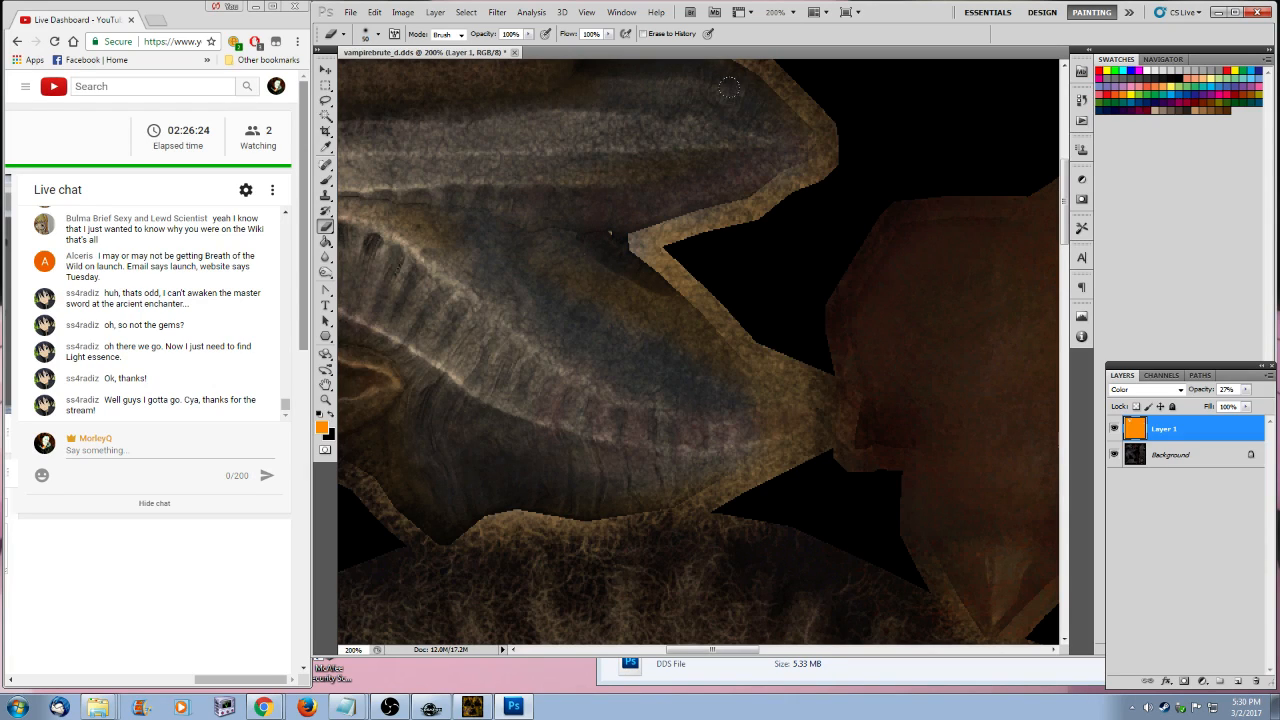
- Erase the orange tint on Layer 1 over the ribbed inner areas and lower edge of the creature's head
{"action": "left_click", "coordinate": [325, 257]}
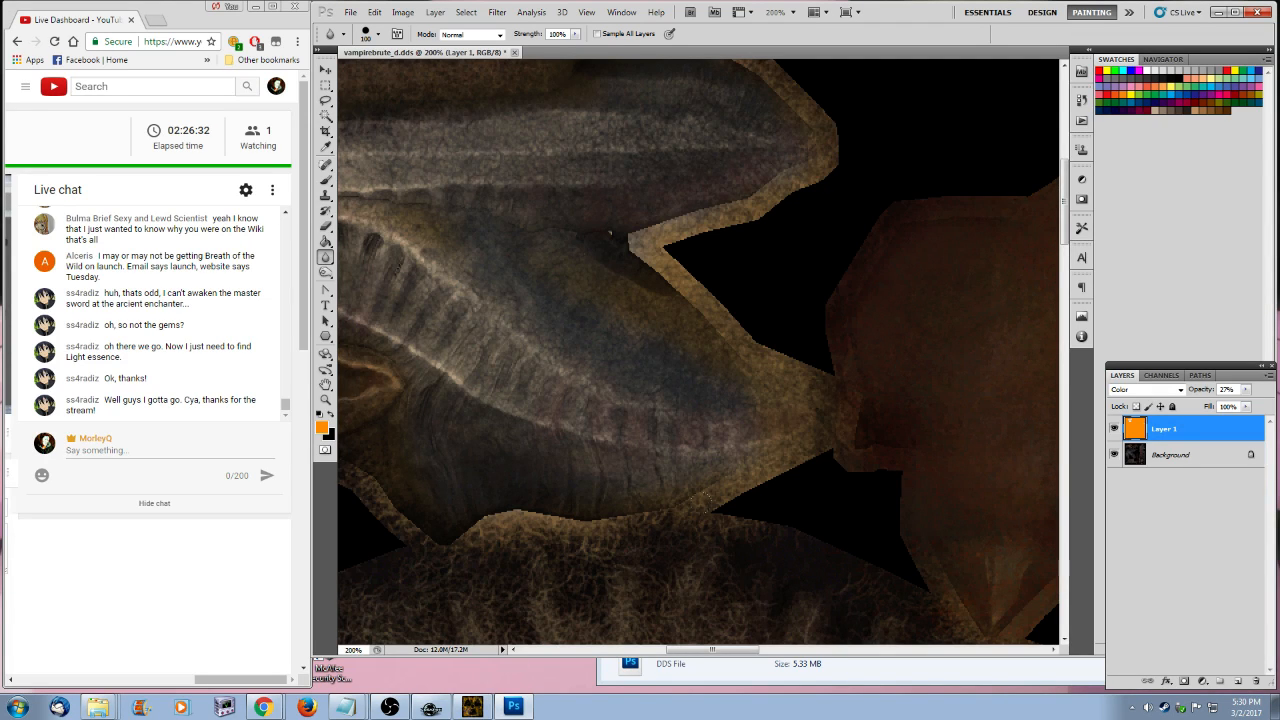
{"action": "scroll", "coordinate": [670, 566], "scroll_direction": "left", "scroll_amount": 5}
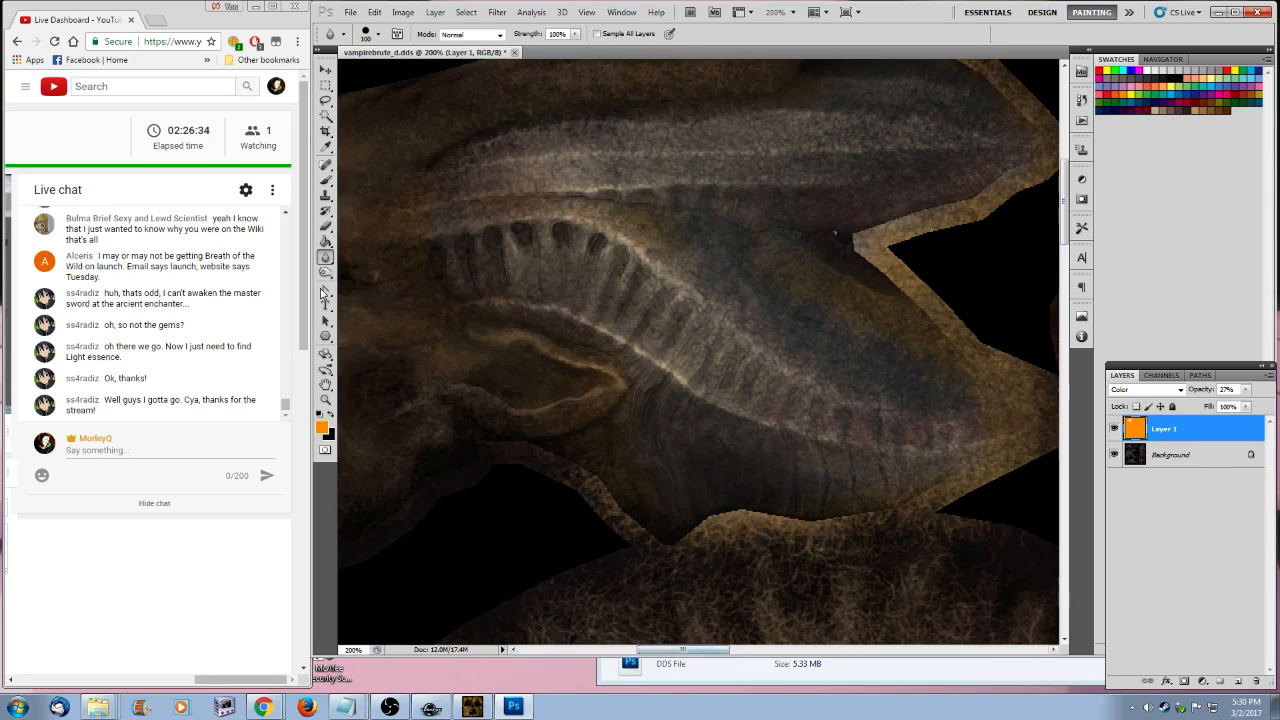
{"action": "key", "text": "b"}
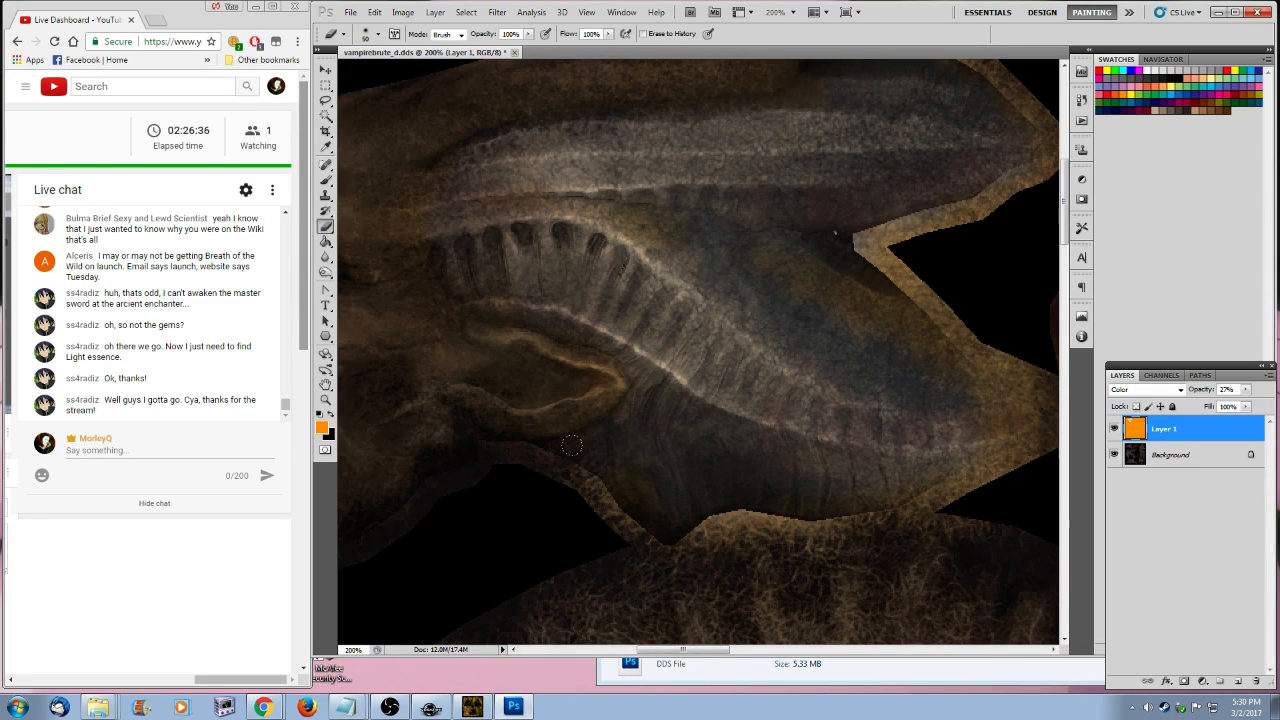
{"action": "left_click", "coordinate": [325, 257]}
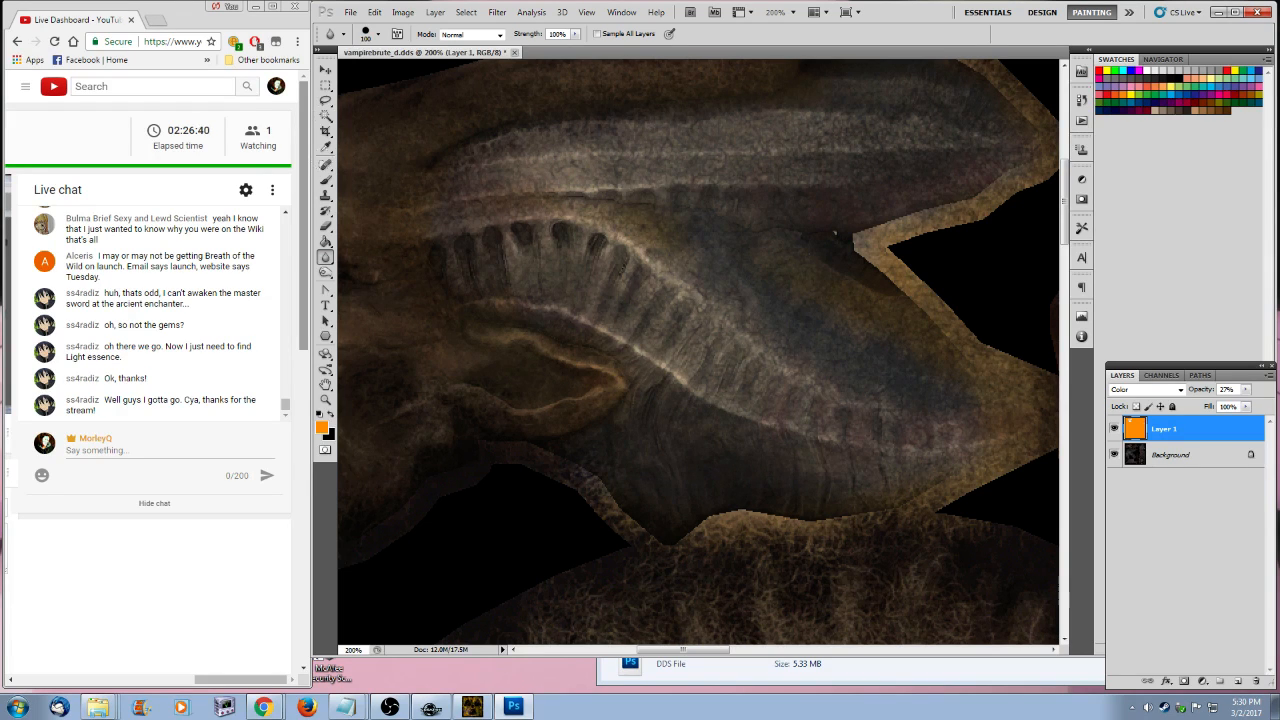
{"action": "scroll", "coordinate": [698, 252], "scroll_direction": "up", "scroll_amount": 2}
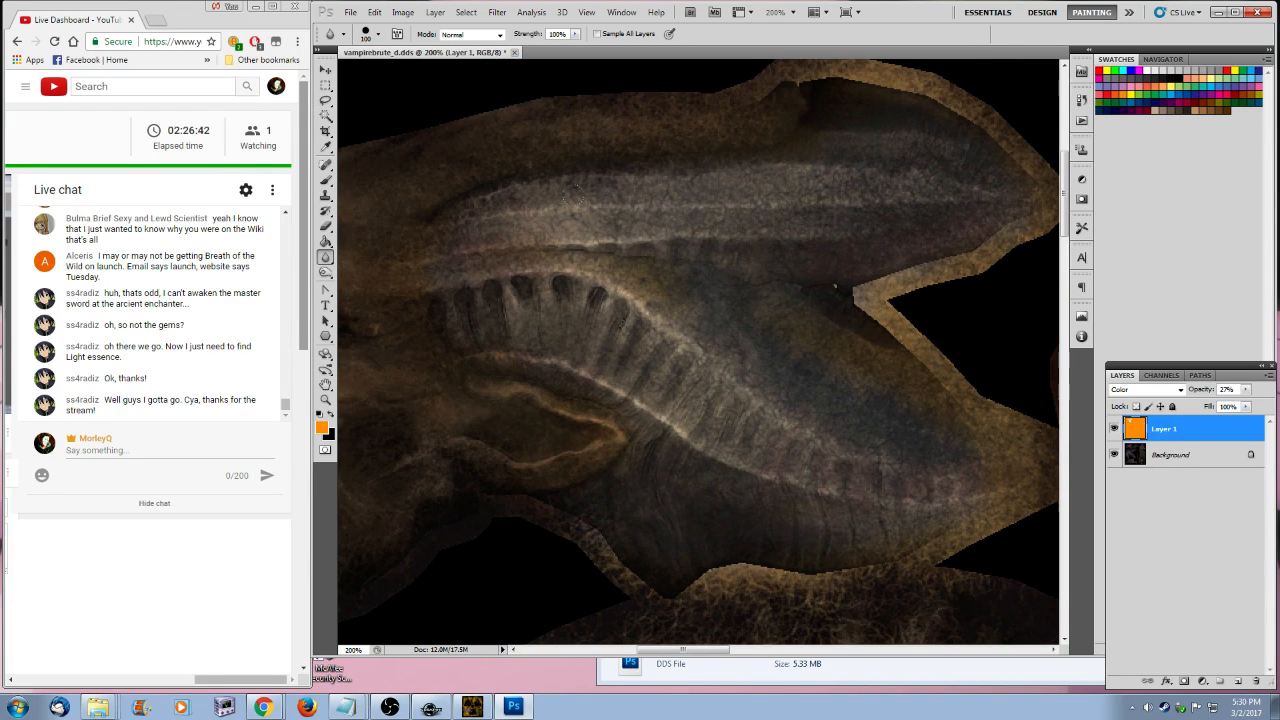
- Merge the orange tint layer into the background and save the texture as an 8.8.8.8 ARGB 32 bpp DDS with generated MIP maps
{"action": "double_click", "coordinate": [325, 399]}
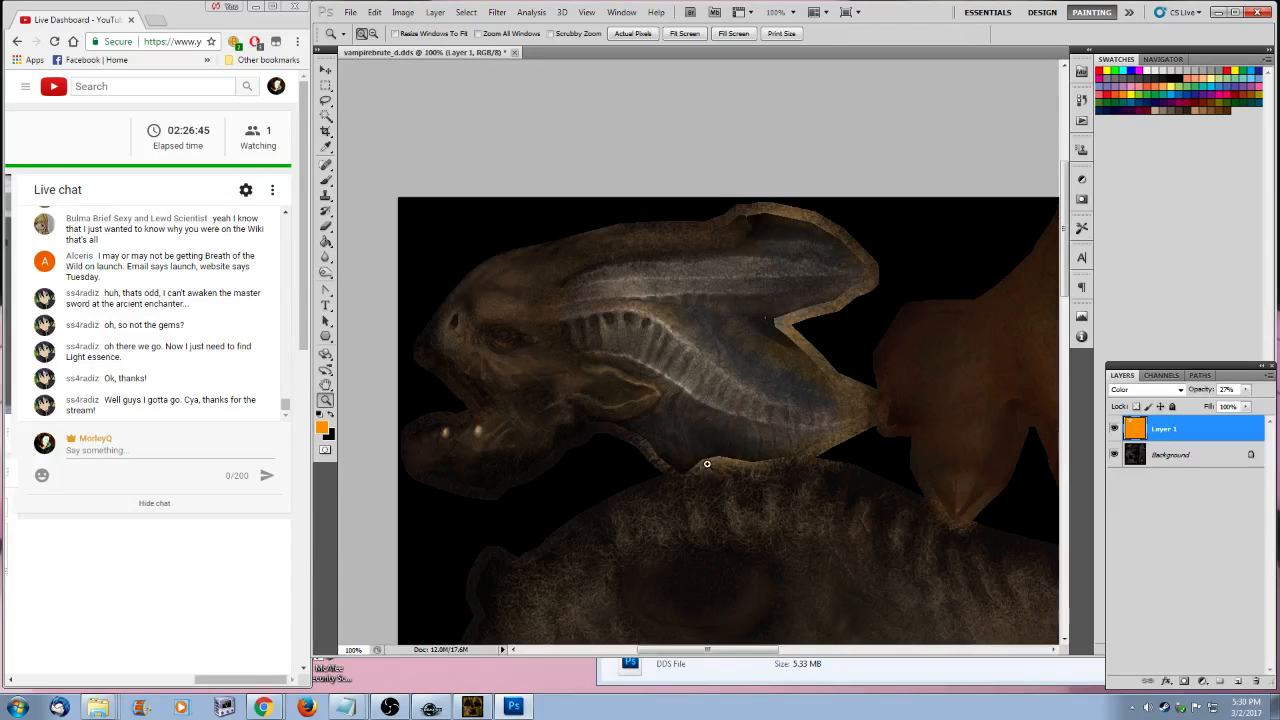
{"action": "right_click", "coordinate": [663, 372]}
{"action": "left_click", "coordinate": [708, 382]}
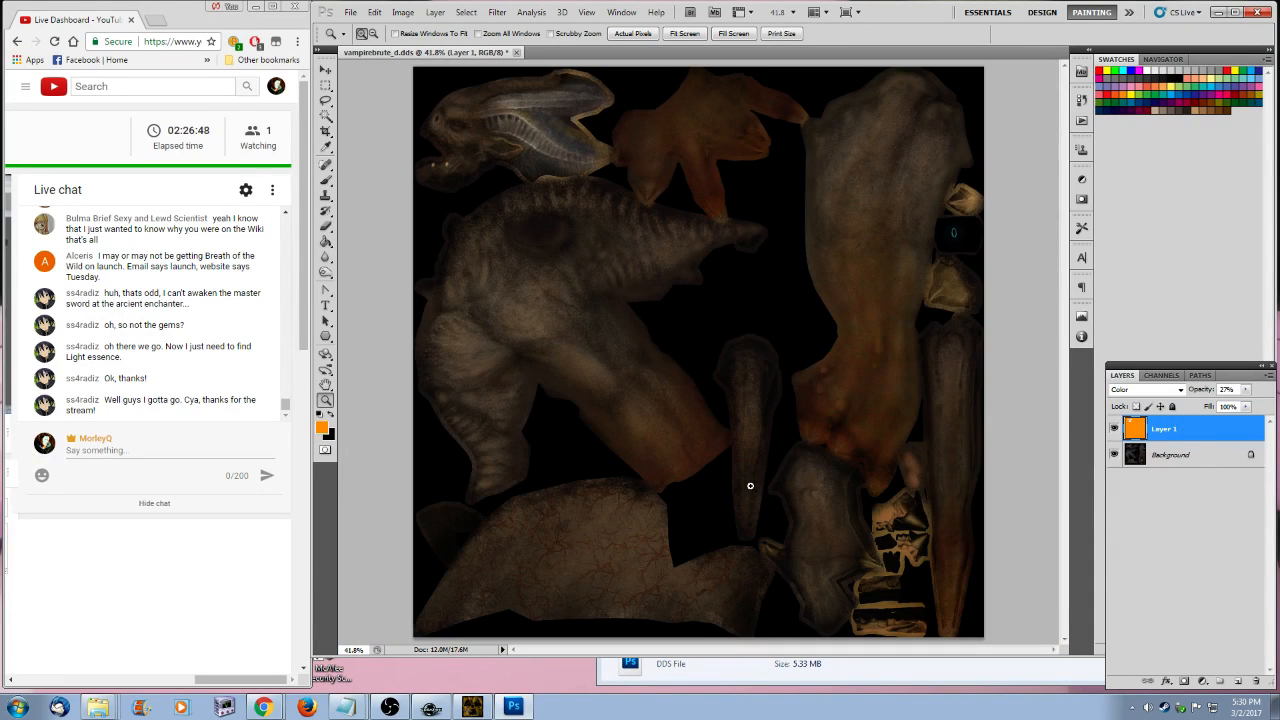
{"action": "key", "text": "ctrl+e"}
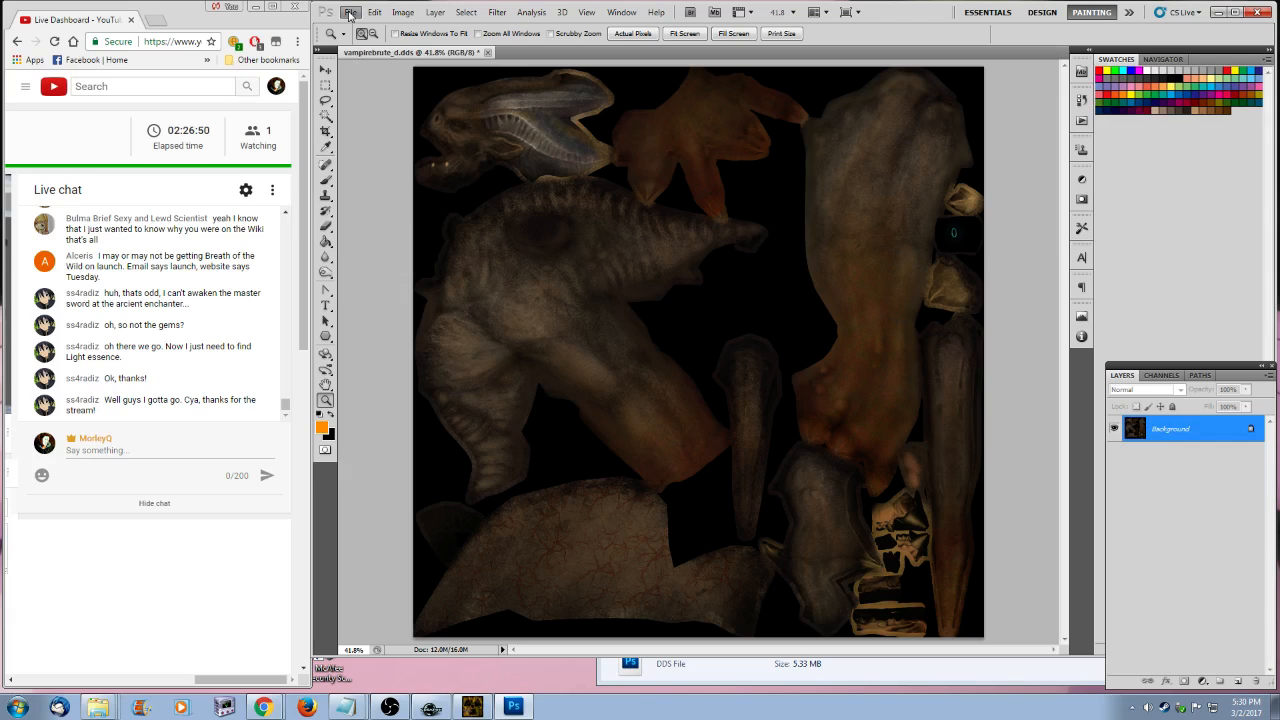
{"action": "left_click", "coordinate": [351, 13]}
{"action": "left_click", "coordinate": [373, 205]}
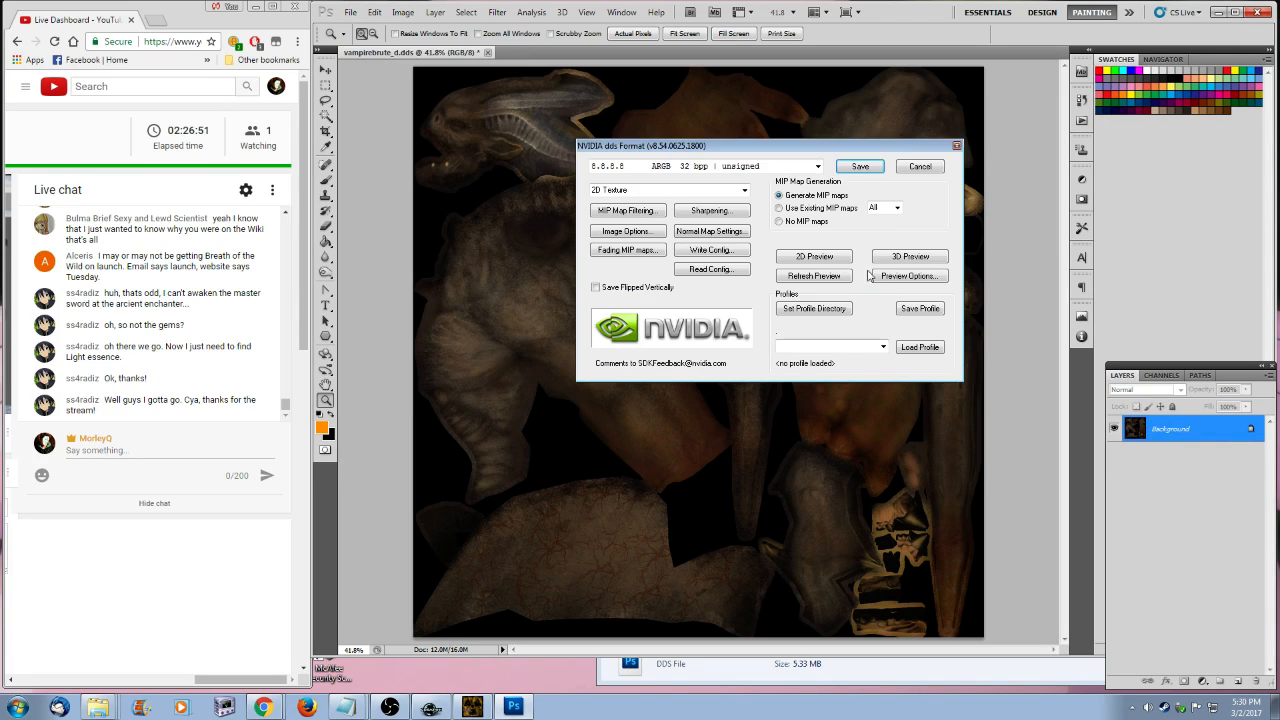
{"action": "left_click", "coordinate": [857, 166]}
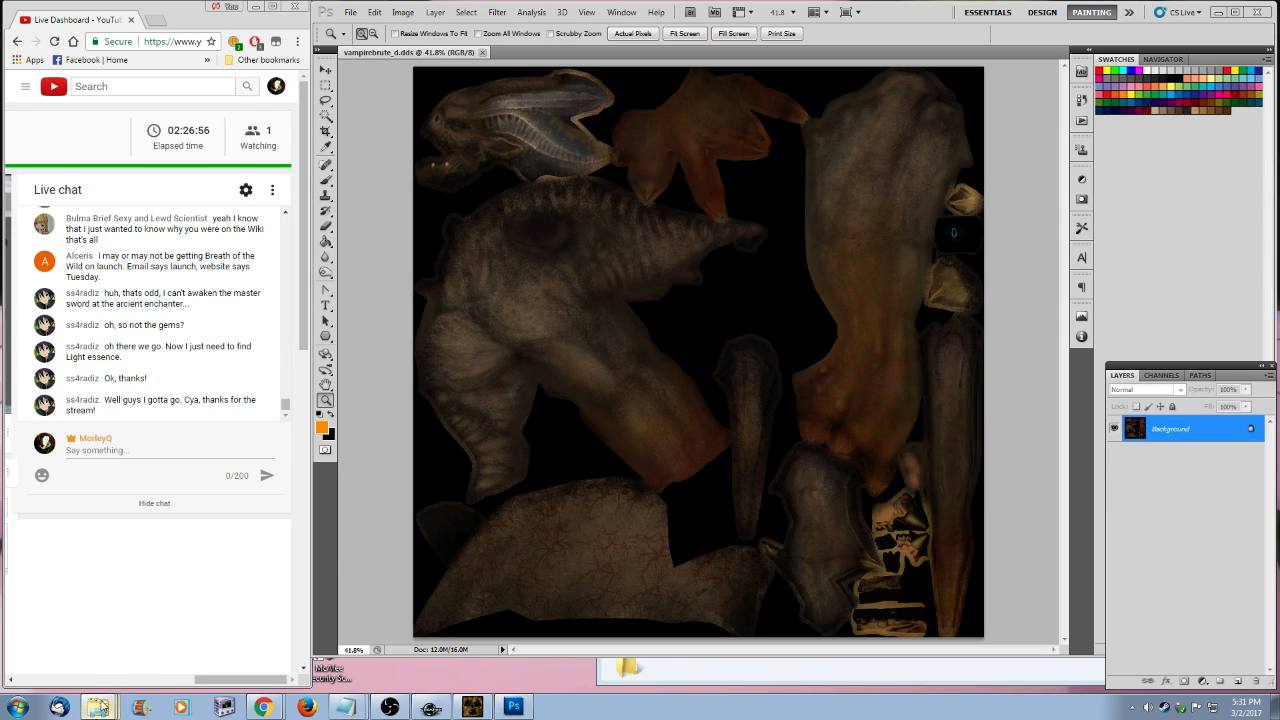
- Bring up the Gimos texture folder in Windows Explorer and close the vampirebrute_d.dds document in Photoshop
{"action": "left_click", "coordinate": [97, 707]}
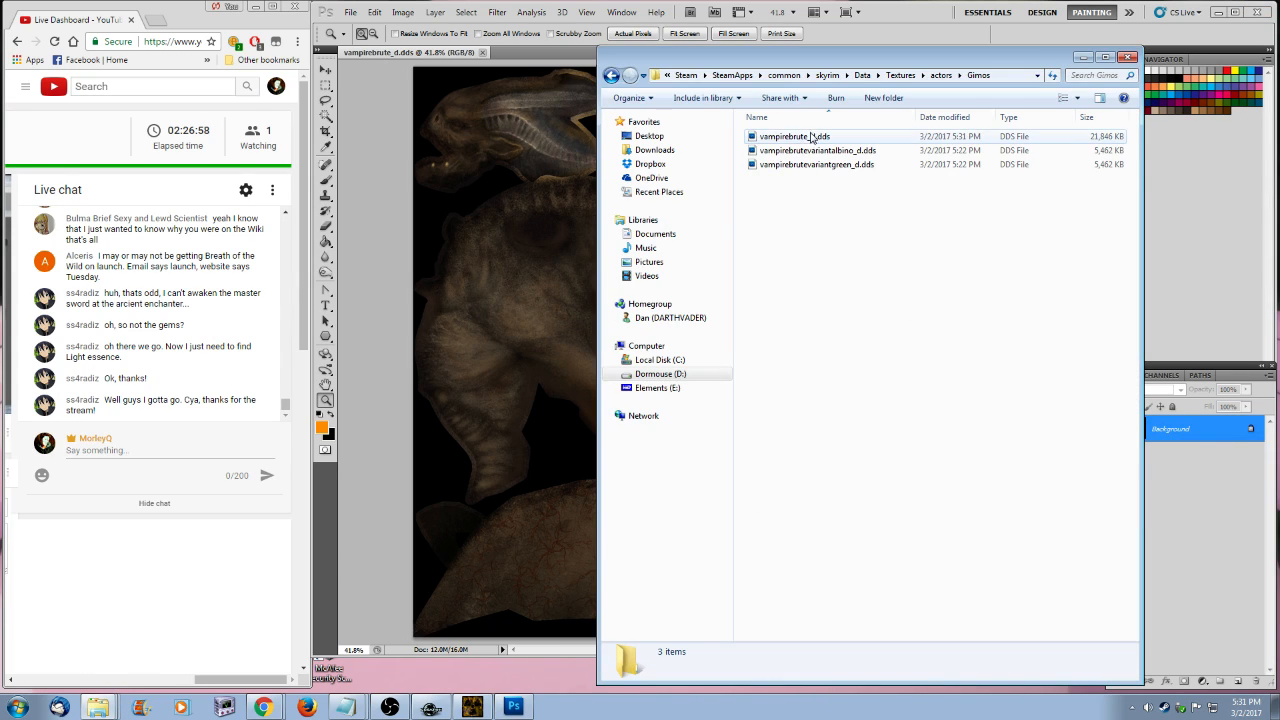
{"action": "left_click", "coordinate": [483, 53]}
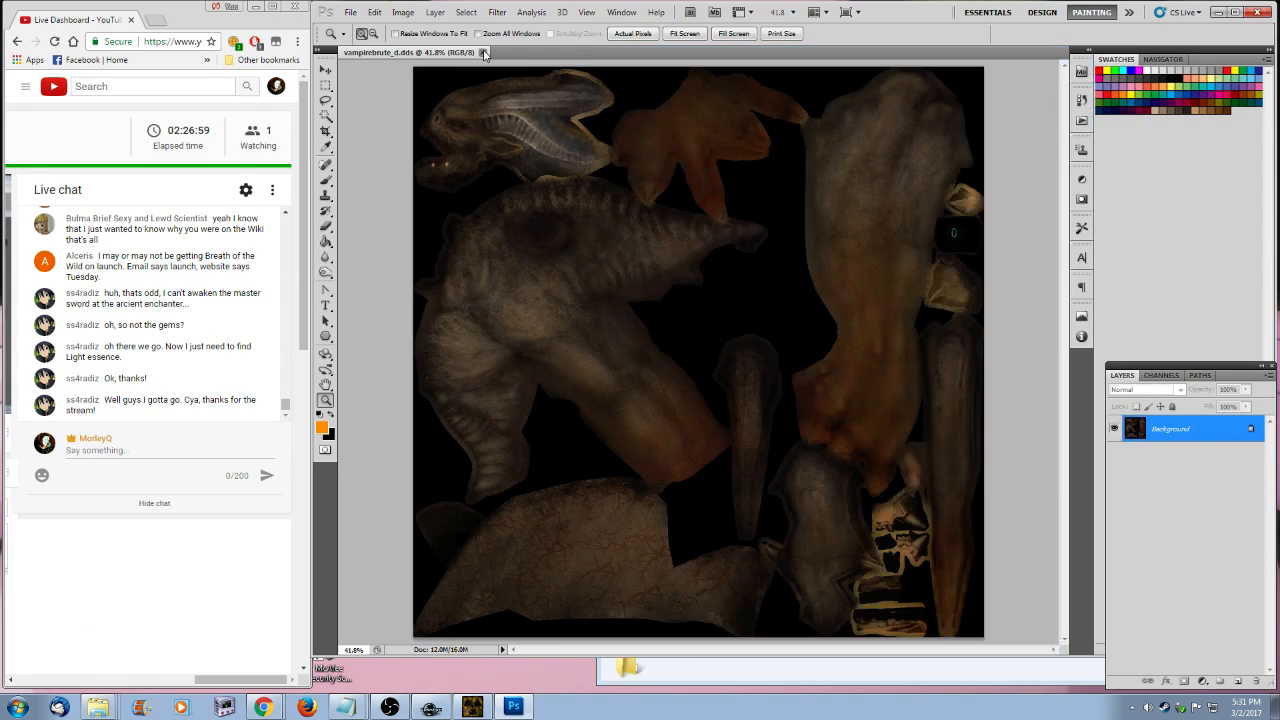
{"action": "left_click", "coordinate": [483, 53]}
- Rename vampirebrute_d.dds in the Gimos texture folder to GimosFire_d.dds
{"action": "left_click", "coordinate": [797, 137]}
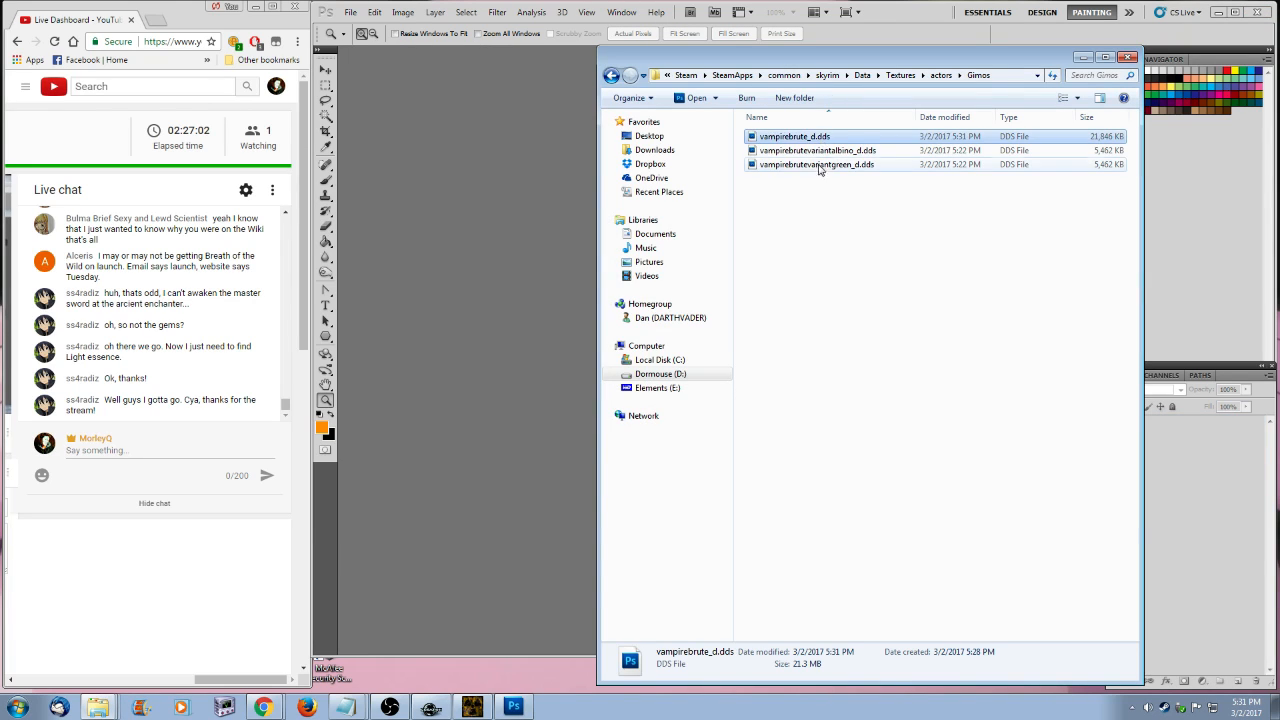
{"action": "left_click", "coordinate": [797, 137]}
{"action": "left_click", "coordinate": [812, 136]}
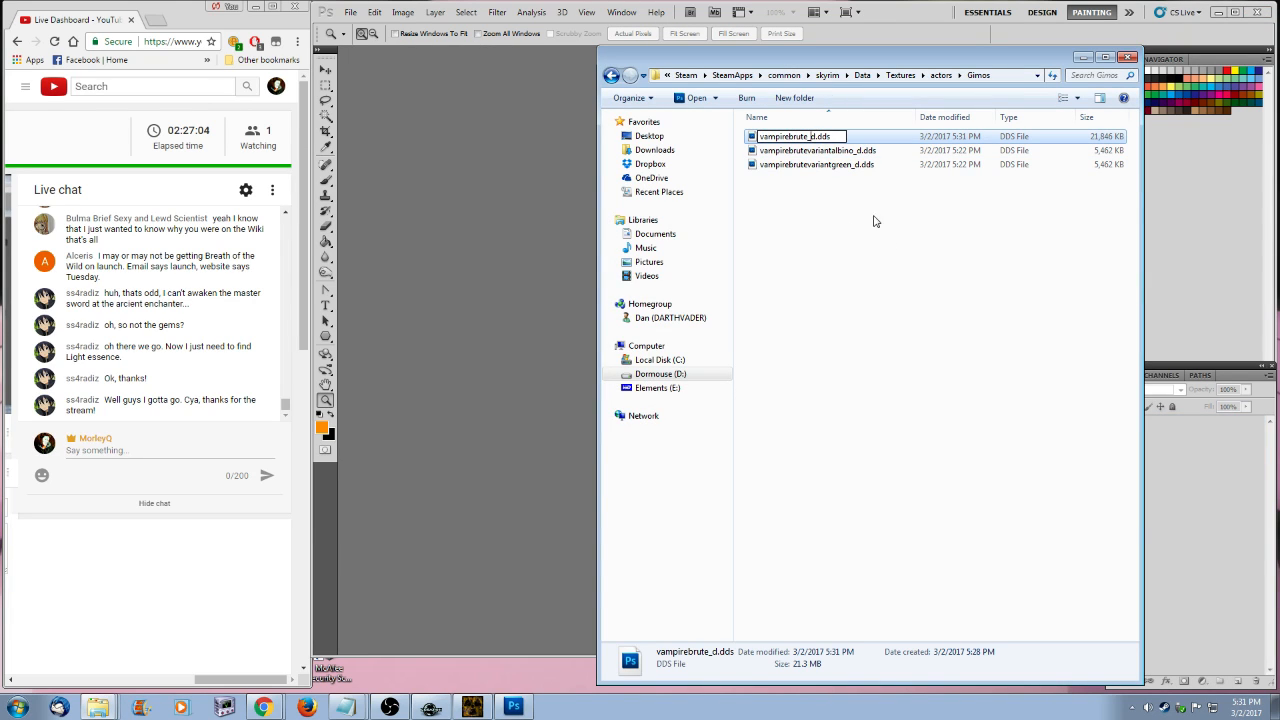
{"action": "type", "text": "Fire"}
{"action": "type", "text": "Gimos"}
- Rename vampirebrutevariantalbino_d.dds to GimosIce_d.dds
{"action": "left_click", "coordinate": [800, 152]}
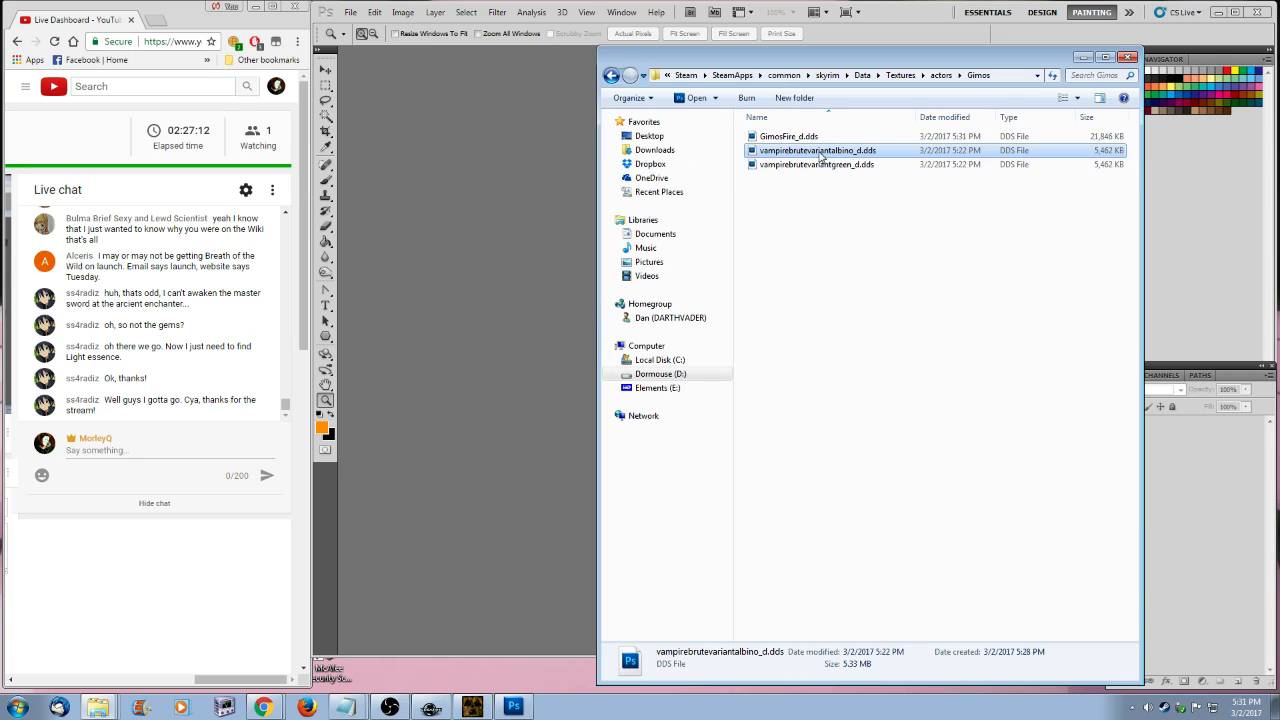
{"action": "left_click", "coordinate": [818, 151]}
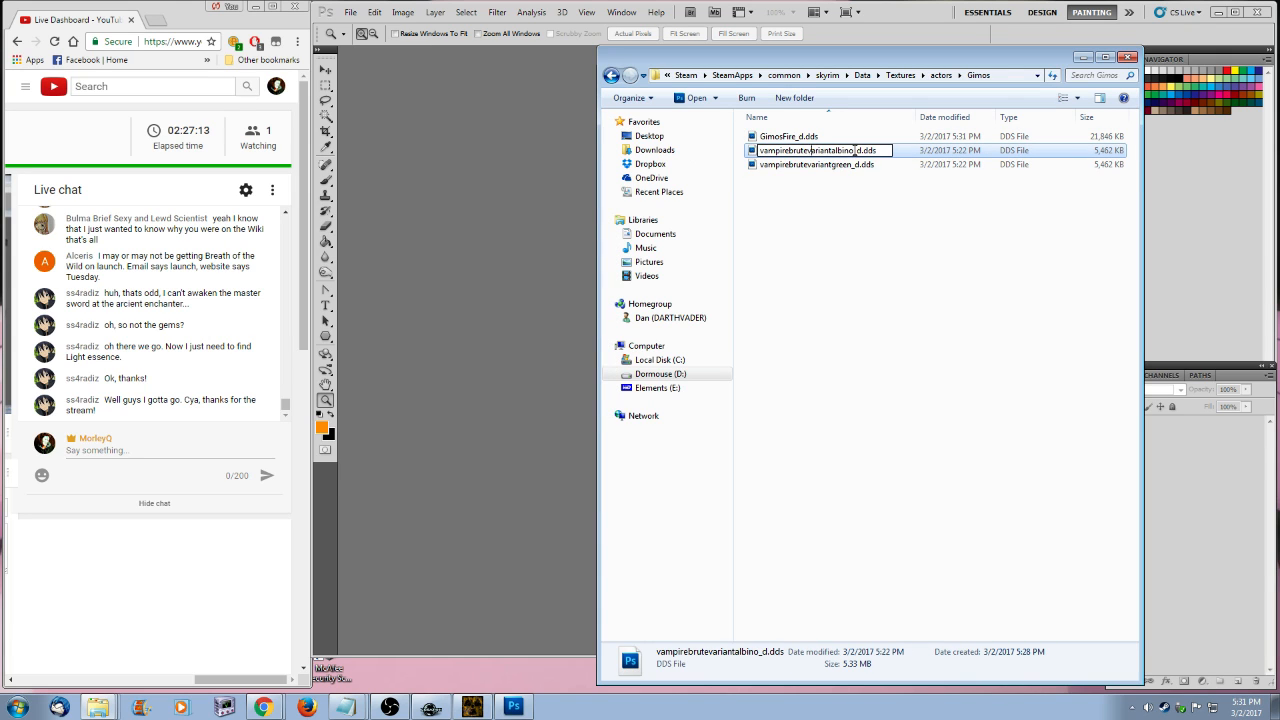
{"action": "type", "text": "GimosIce"}
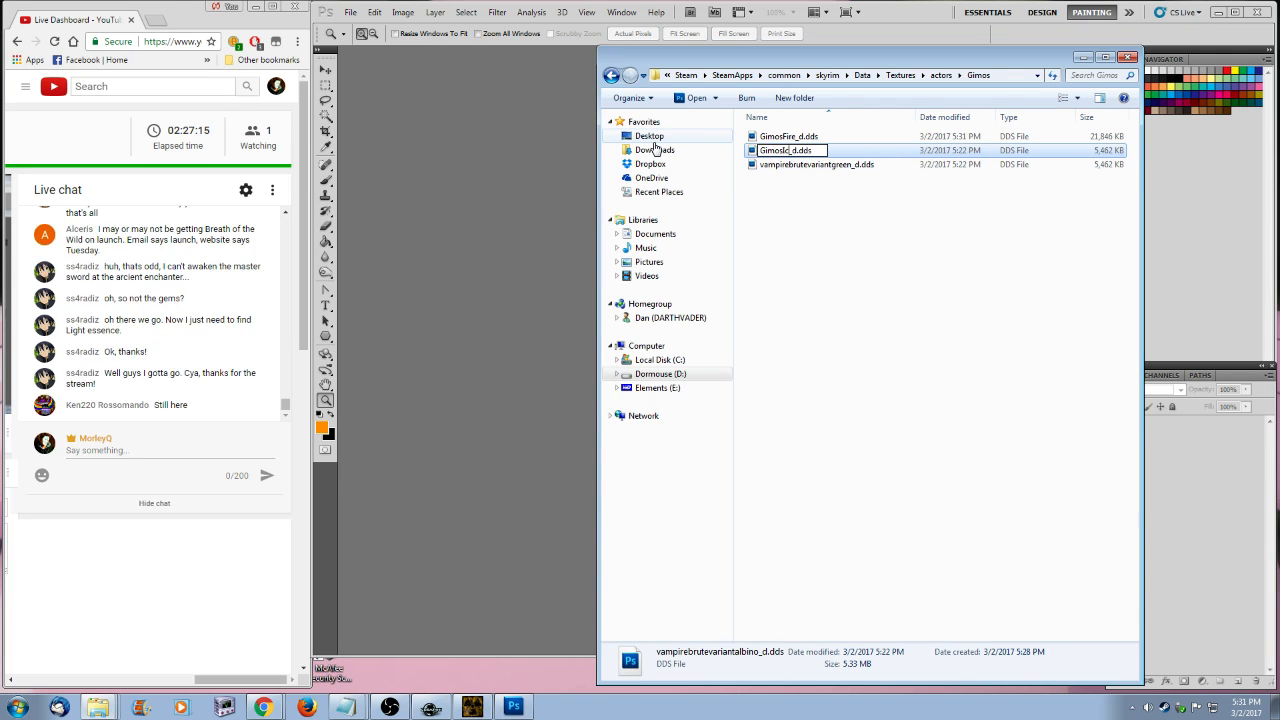
- Rename vampirebrutevariantgreen_d.dds to GimosWind_d.dds
{"action": "left_click", "coordinate": [818, 164]}
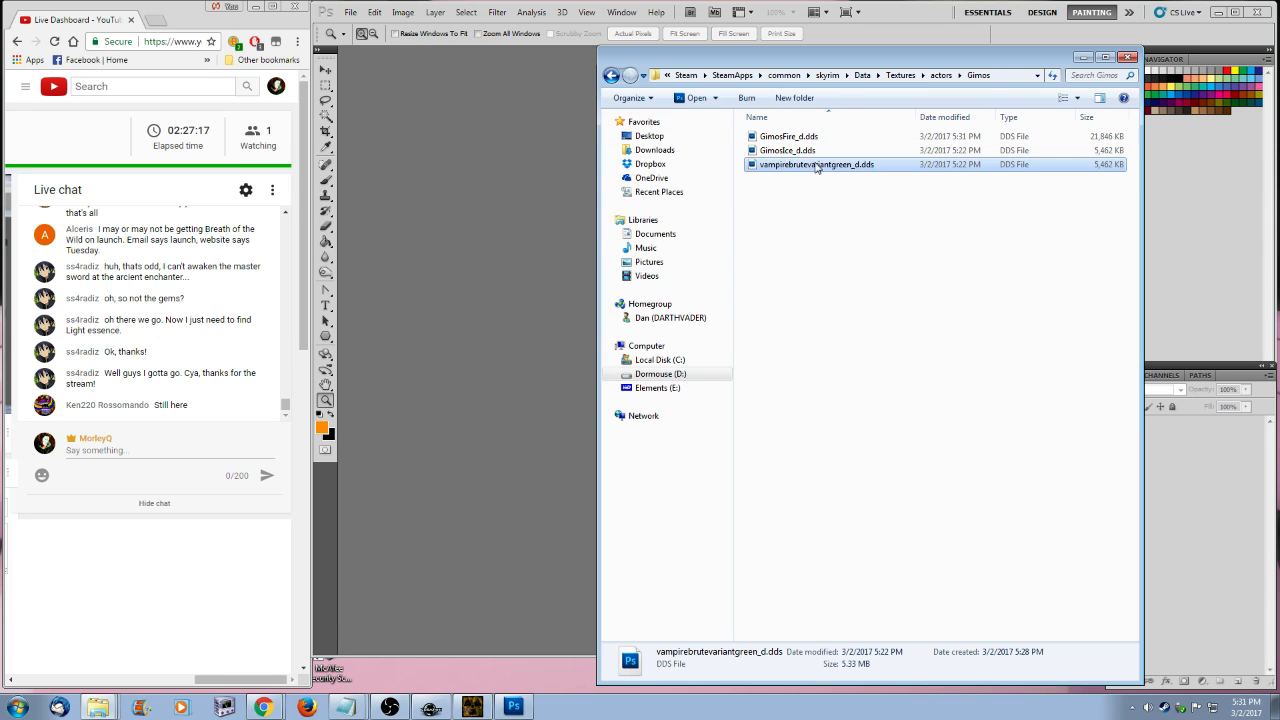
{"action": "left_click", "coordinate": [818, 165]}
{"action": "left_click", "coordinate": [834, 166]}
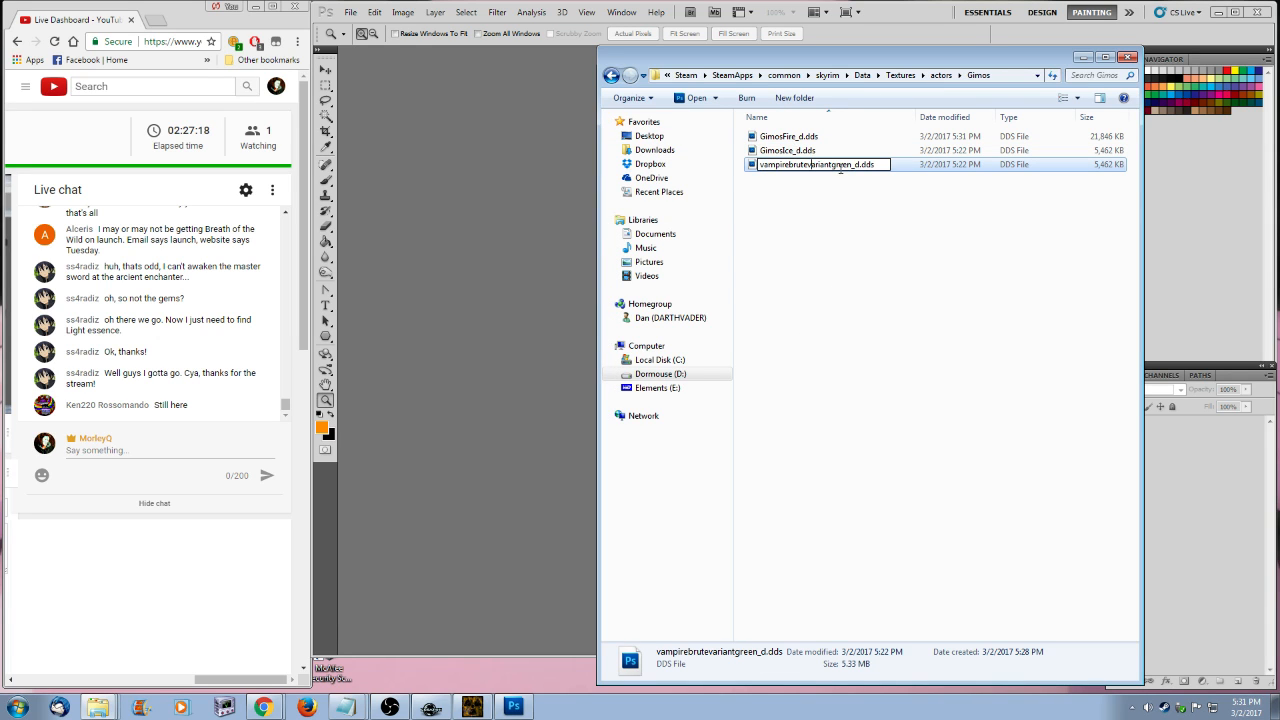
{"action": "left_click_drag", "start_coordinate": [852, 166], "coordinate": [651, 165]}
{"action": "type", "text": "GimosWind"}
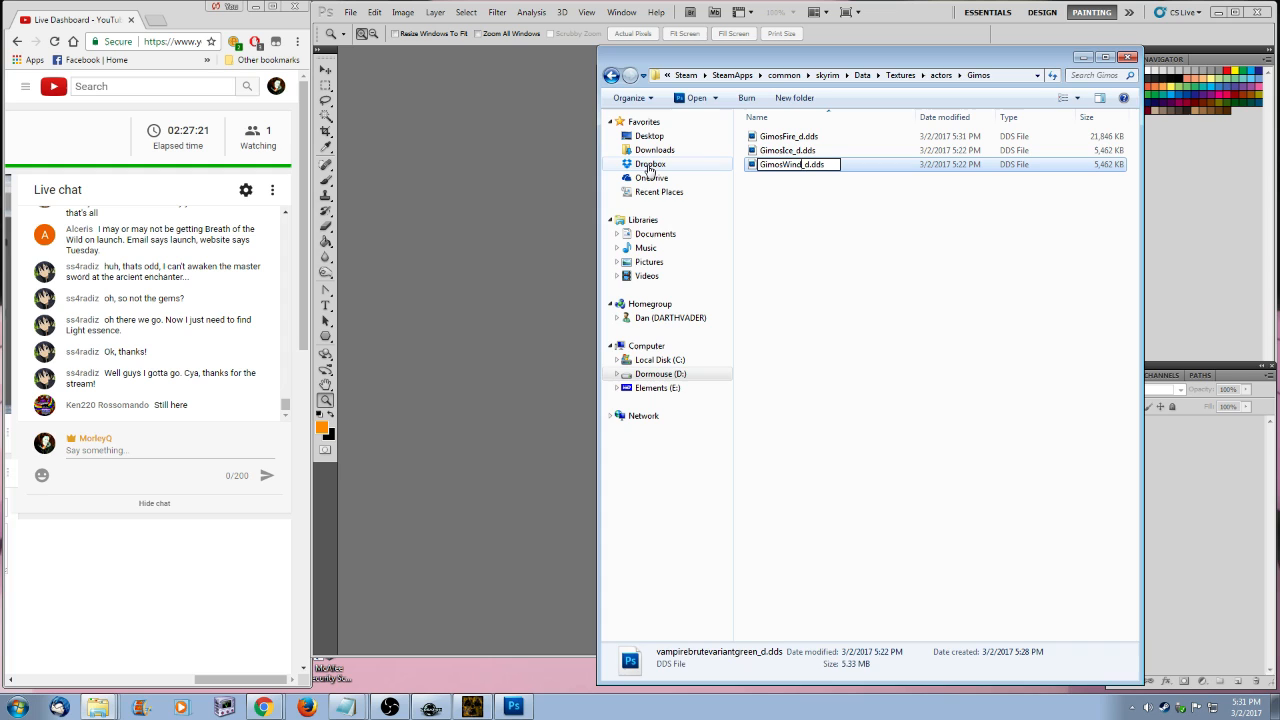
{"action": "left_click", "coordinate": [803, 274]}
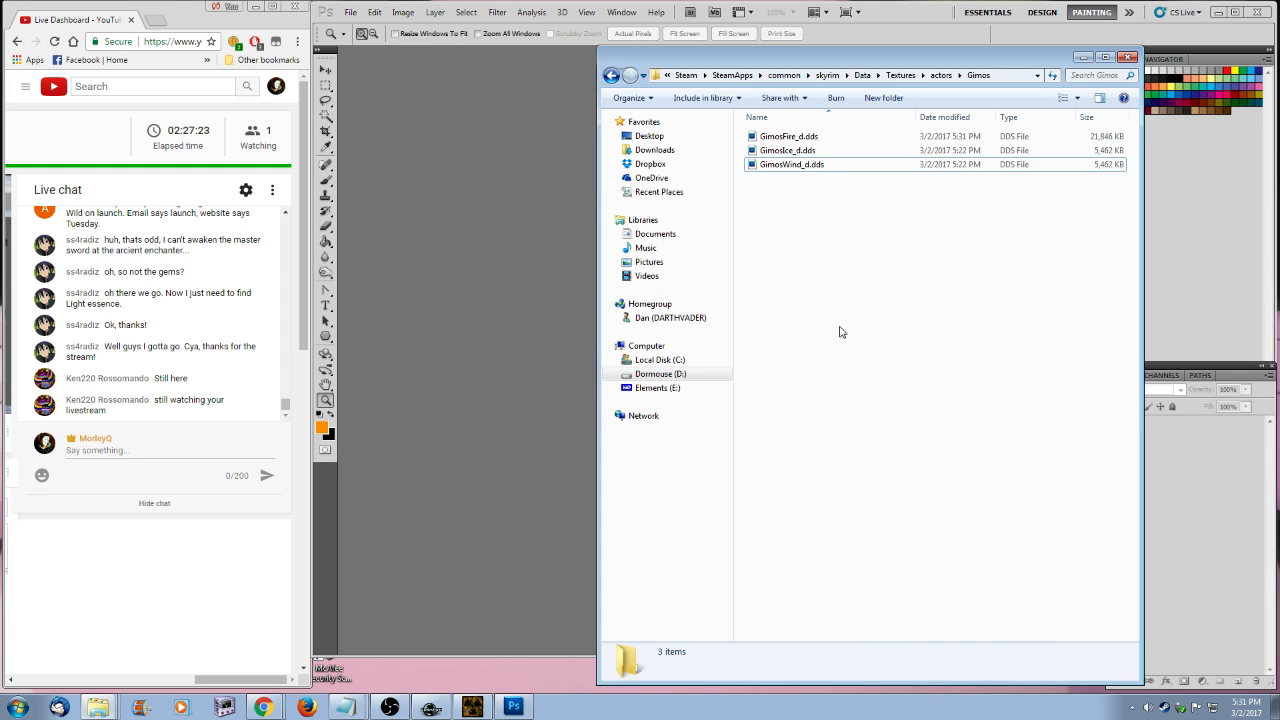
- Duplicate GimosFire_d.dds in the same folder and rename the copy Gimos.dds
{"action": "left_click", "coordinate": [800, 139]}
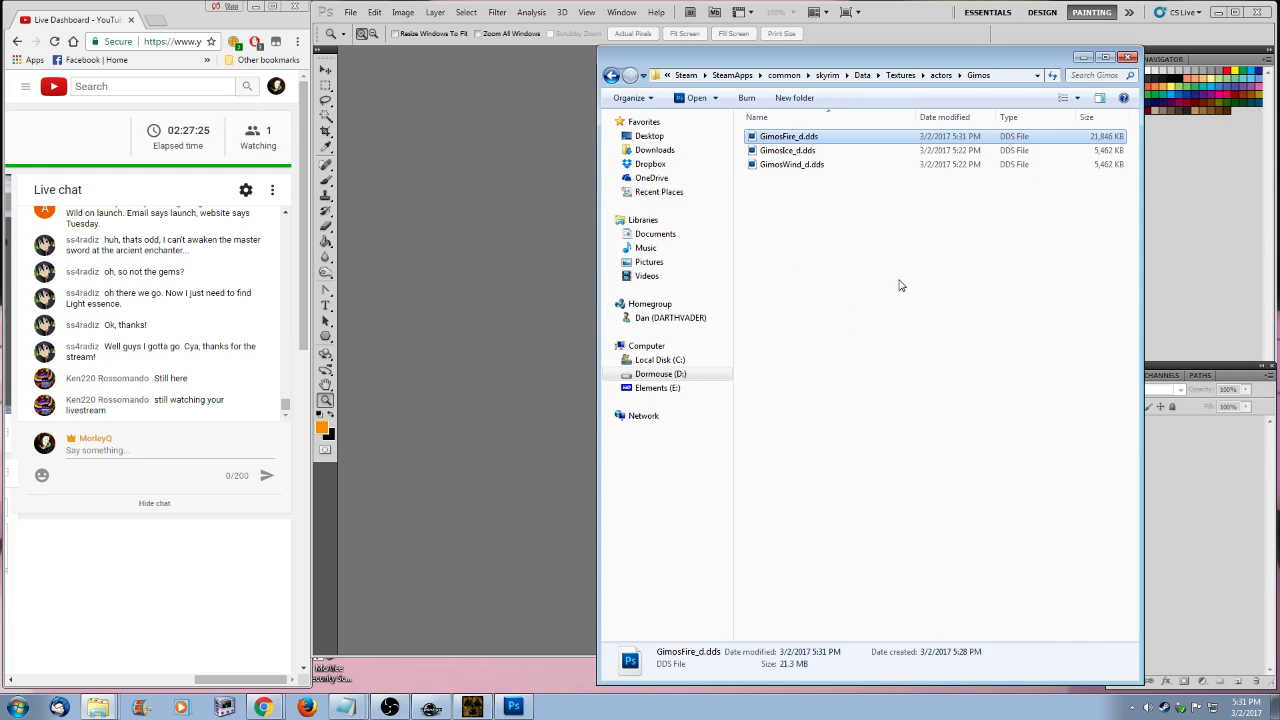
{"action": "double_click", "coordinate": [789, 142]}
{"action": "left_click", "coordinate": [791, 204]}
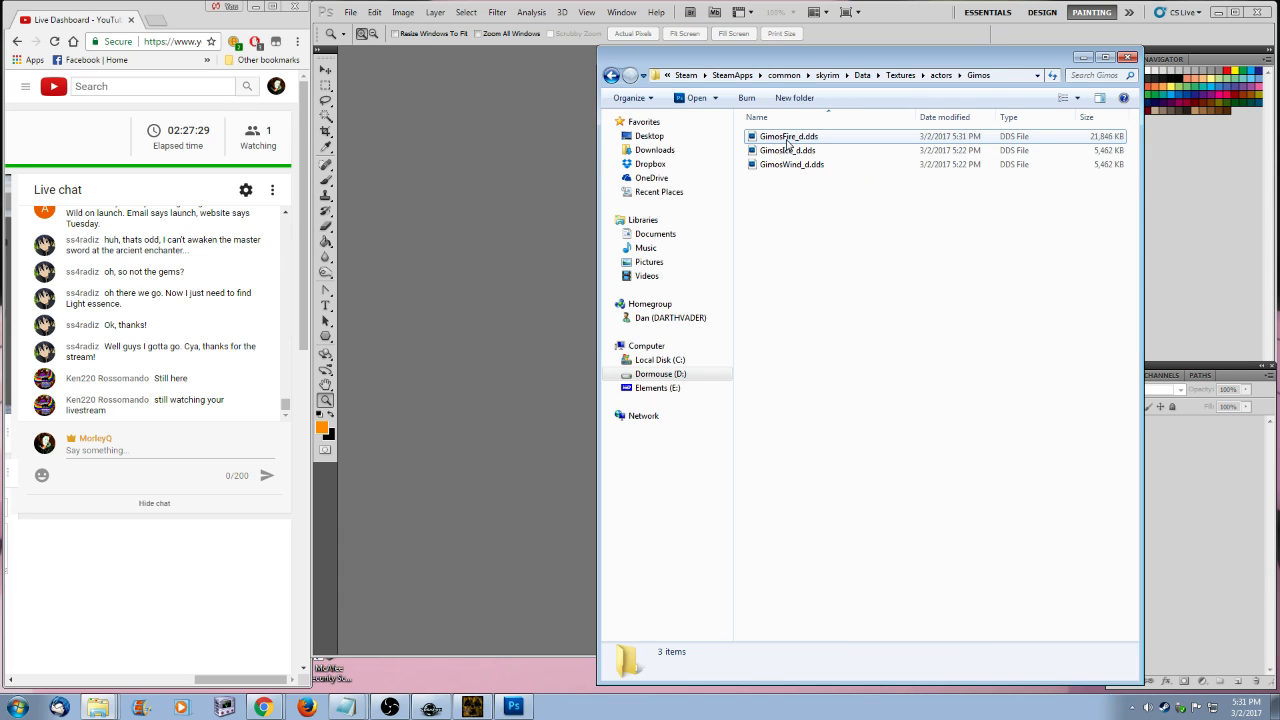
{"action": "left_click", "coordinate": [787, 143]}
{"action": "key", "text": "ctrl+c"}
{"action": "key", "text": "ctrl+v"}
{"action": "left_click", "coordinate": [786, 137]}
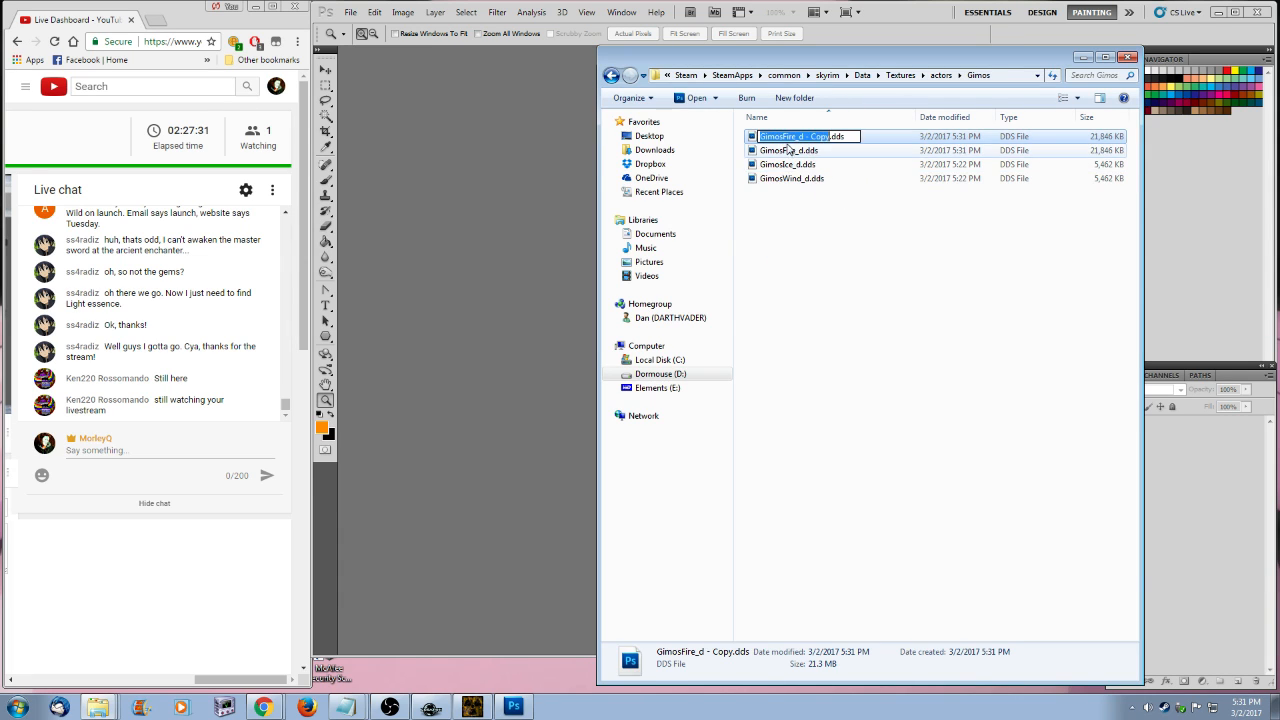
{"action": "left_click", "coordinate": [786, 137]}
{"action": "left_click_drag", "start_coordinate": [786, 137], "coordinate": [820, 137]}
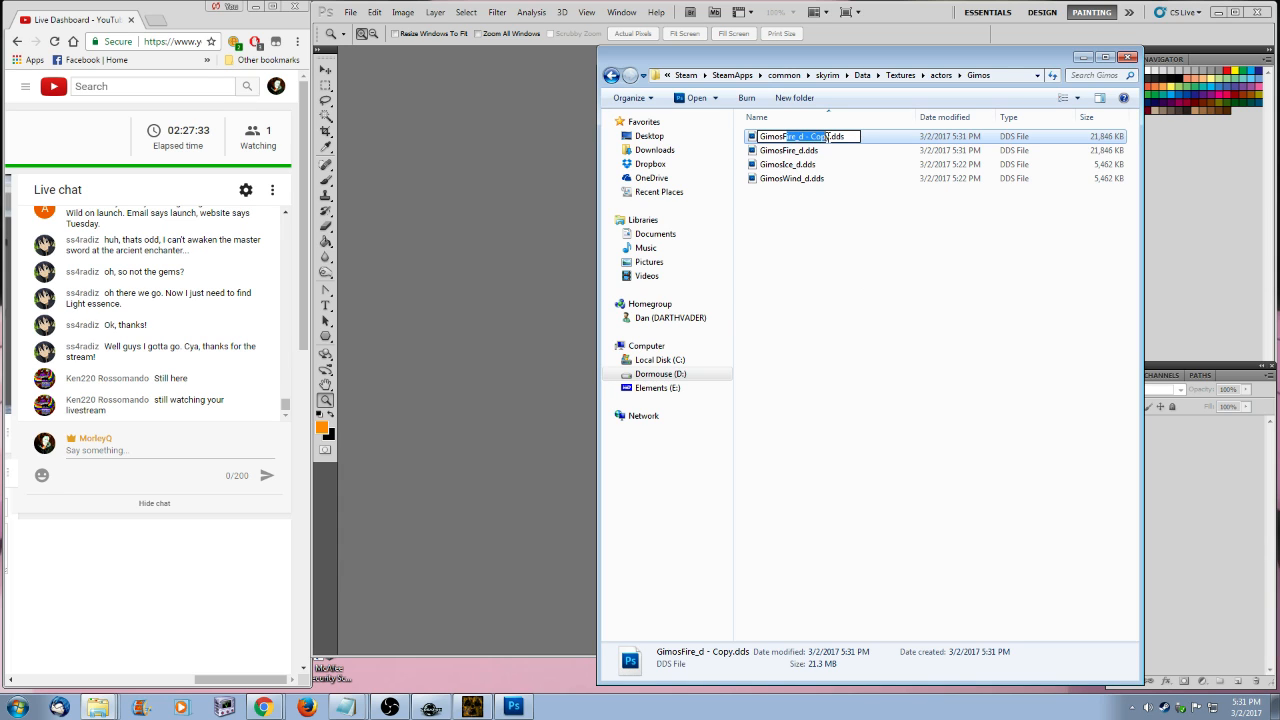
{"action": "key", "text": "BackSpace"}
{"action": "left_click", "coordinate": [845, 373]}
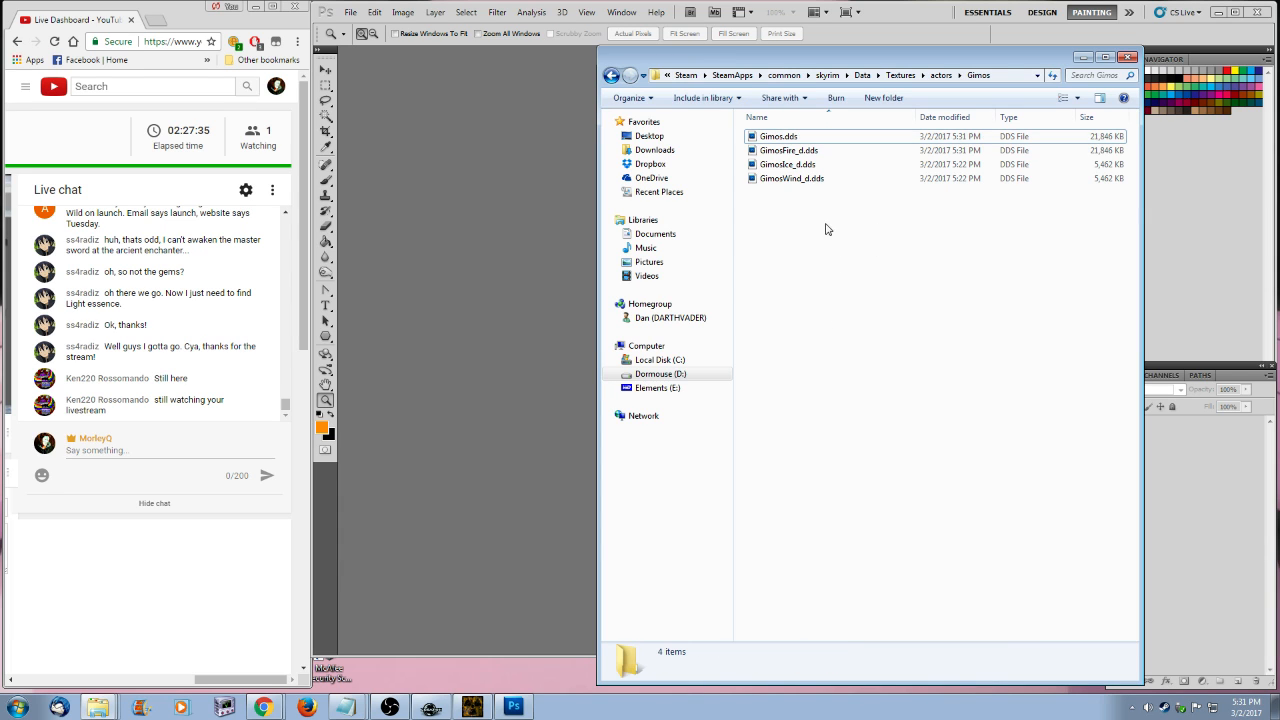
- Copy the original vampirebrute_d.dds from the dlc01 vampirebrute texture folder into the Gimos folder
{"action": "left_click", "coordinate": [790, 150]}
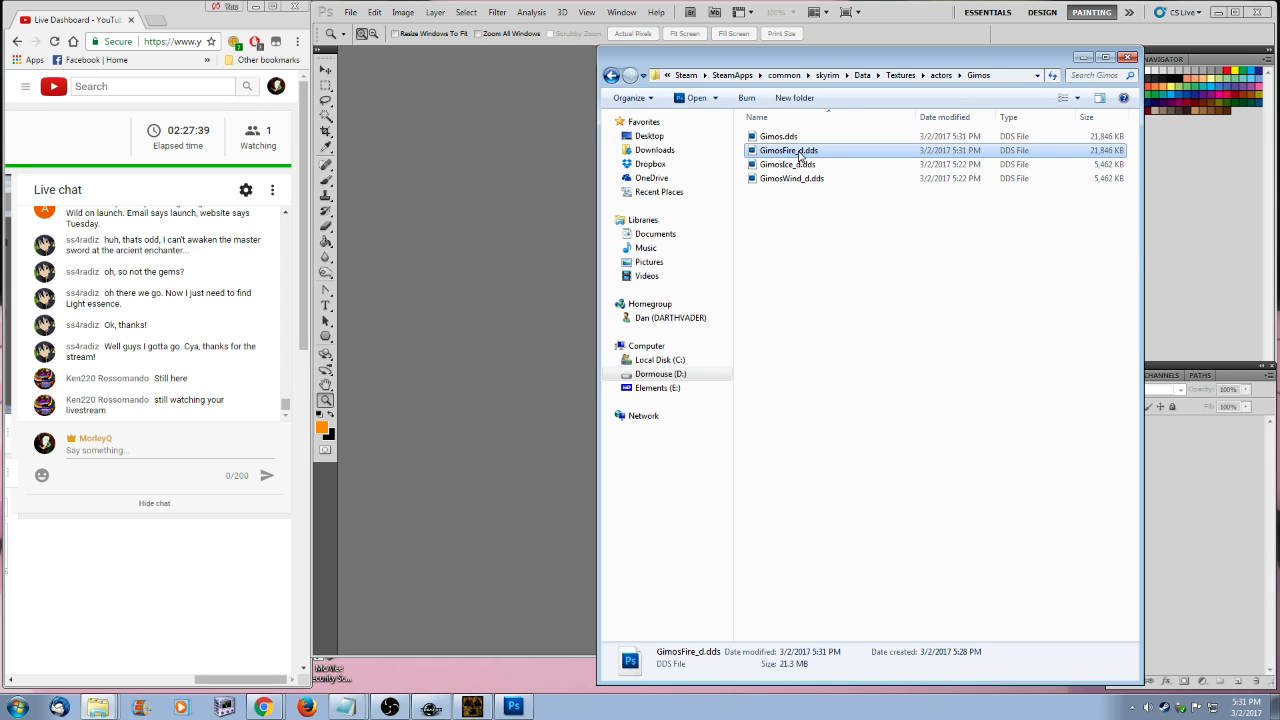
{"action": "left_click", "coordinate": [97, 681]}
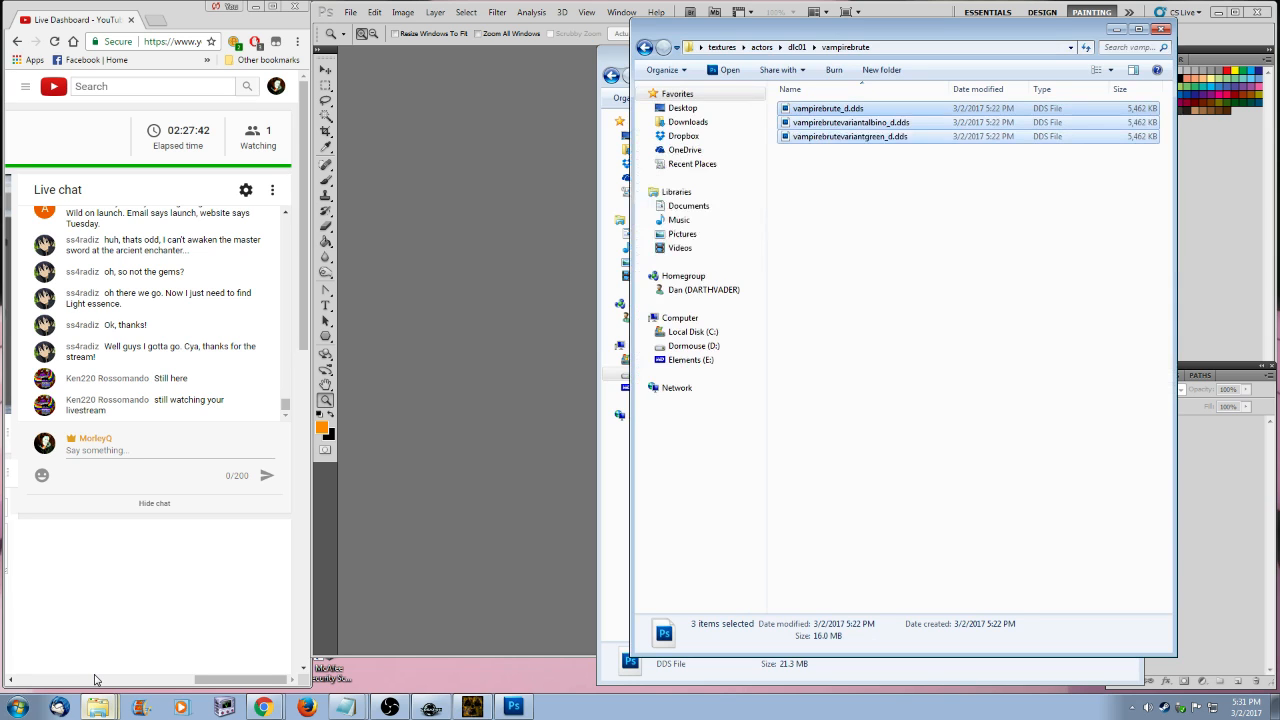
{"action": "left_click", "coordinate": [850, 108]}
{"action": "key", "text": "ctrl+c"}
{"action": "left_click", "coordinate": [1116, 29]}
{"action": "key", "text": "ctrl+v"}
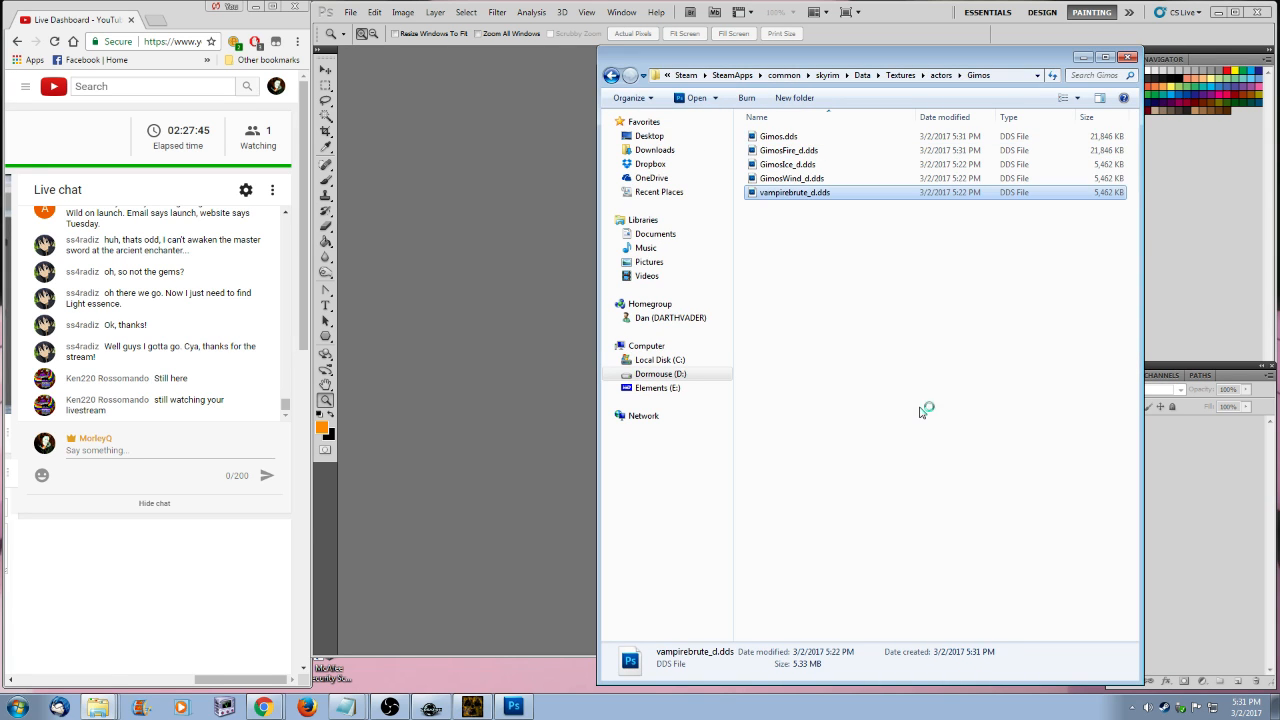
- Delete the recolored GimosFire_d.dds from the Gimos folder
{"action": "left_click", "coordinate": [798, 154]}
{"action": "key", "text": "Delete"}
{"action": "left_click", "coordinate": [688, 406]}
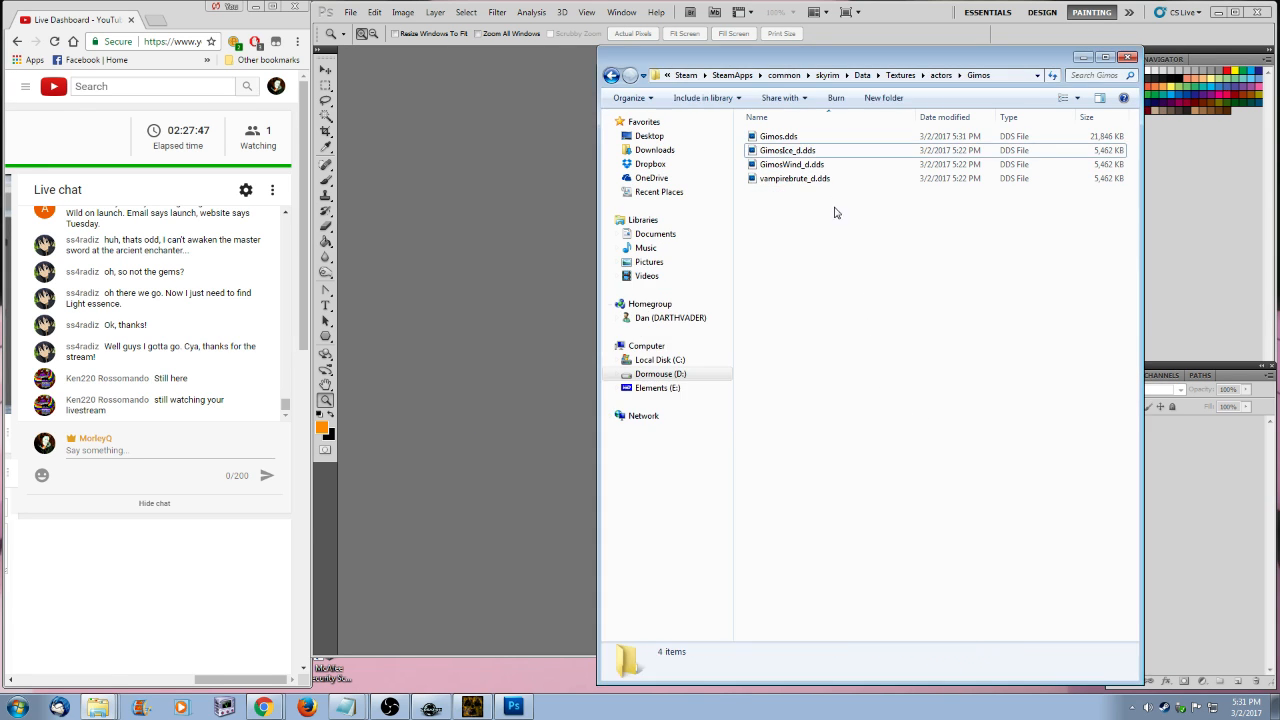
- Rename the newly pasted vampirebrute_d.dds to GimosFire_d.dds
{"action": "left_click", "coordinate": [813, 180]}
{"action": "left_click", "coordinate": [783, 180]}
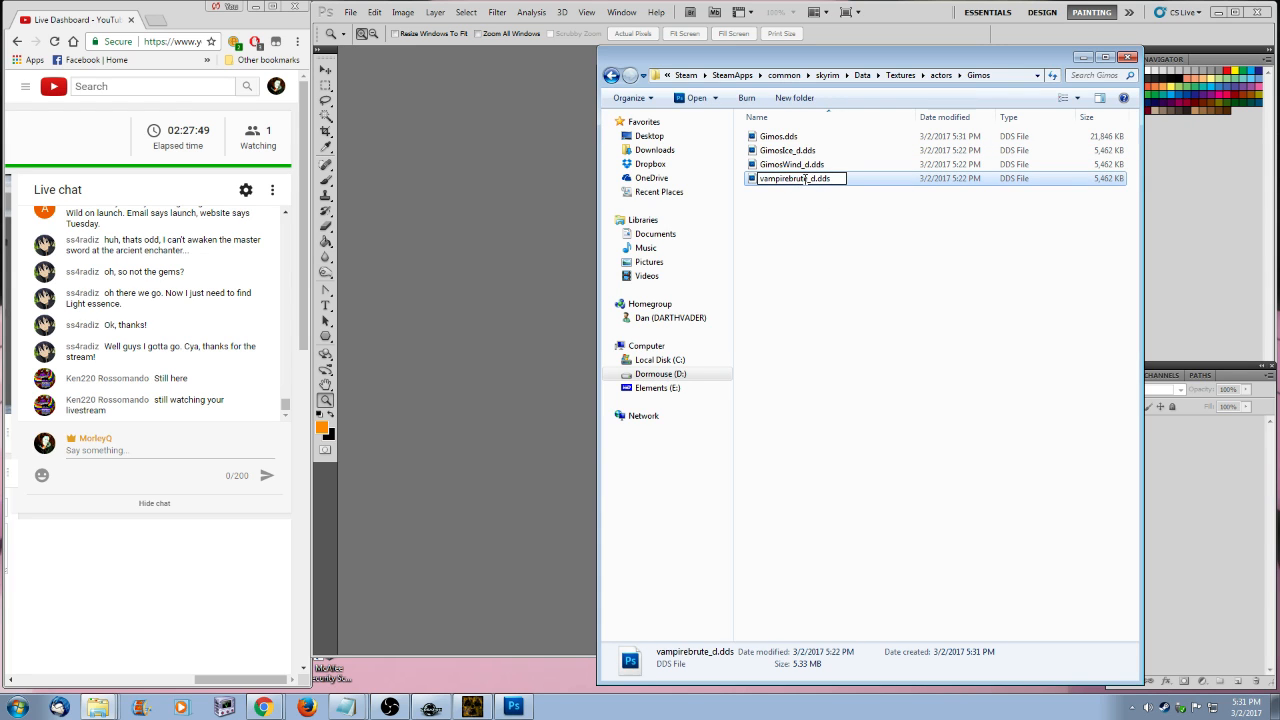
{"action": "left_click_drag", "start_coordinate": [808, 178], "coordinate": [663, 187]}
{"action": "type", "text": "Gimos"}
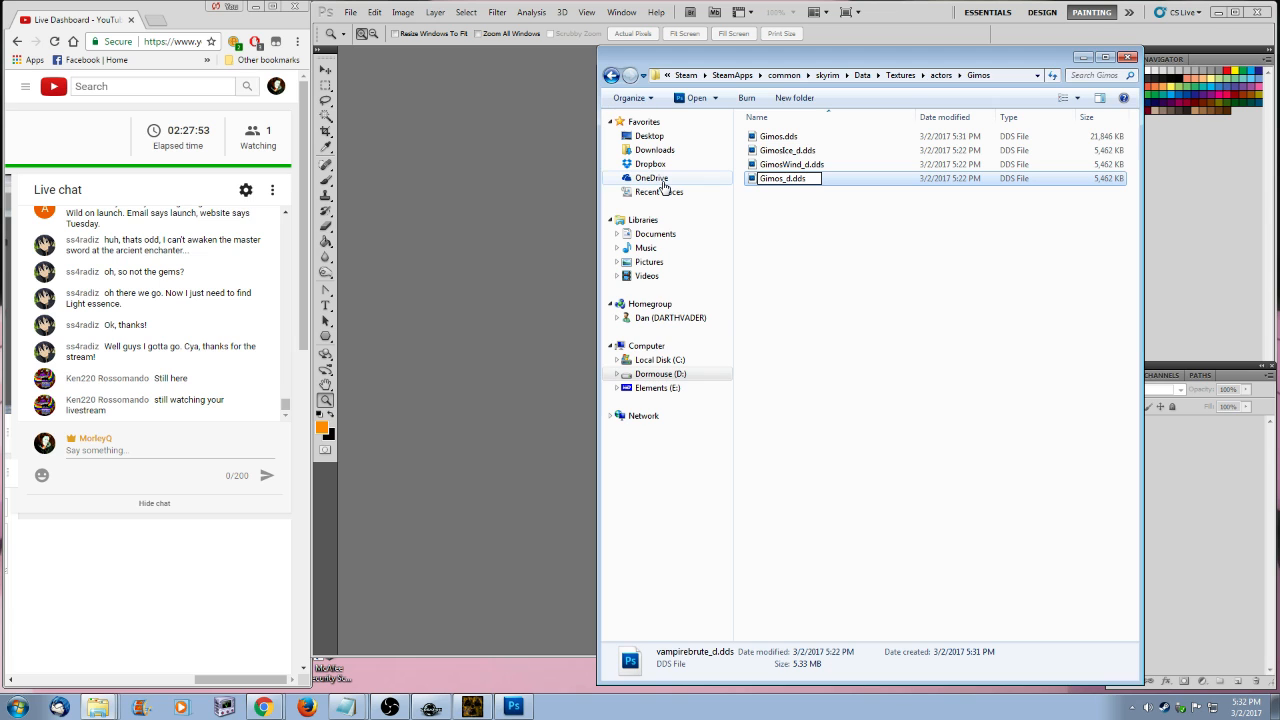
{"action": "type", "text": "Fire"}
{"action": "key", "text": "Return"}
- Open GimosFire_d.dds for editing and fill a new layer above the background with solid red
{"action": "double_click", "coordinate": [700, 150]}
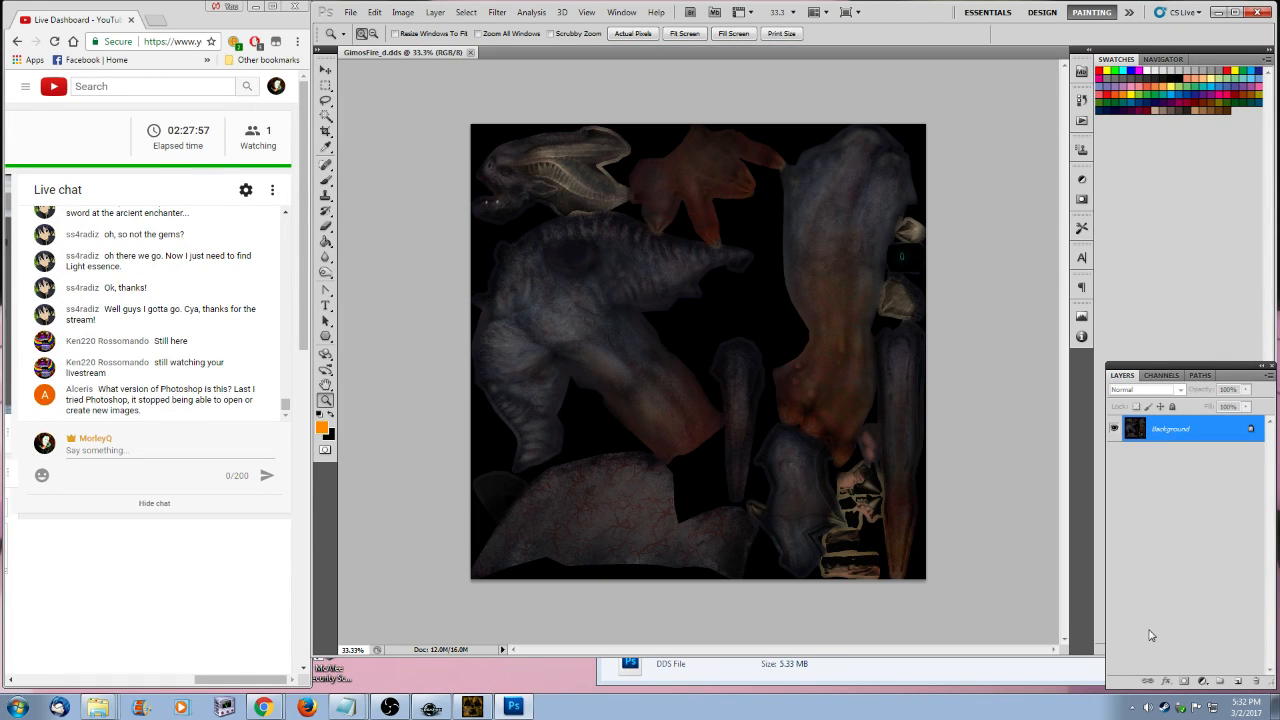
{"action": "left_click", "coordinate": [1238, 681]}
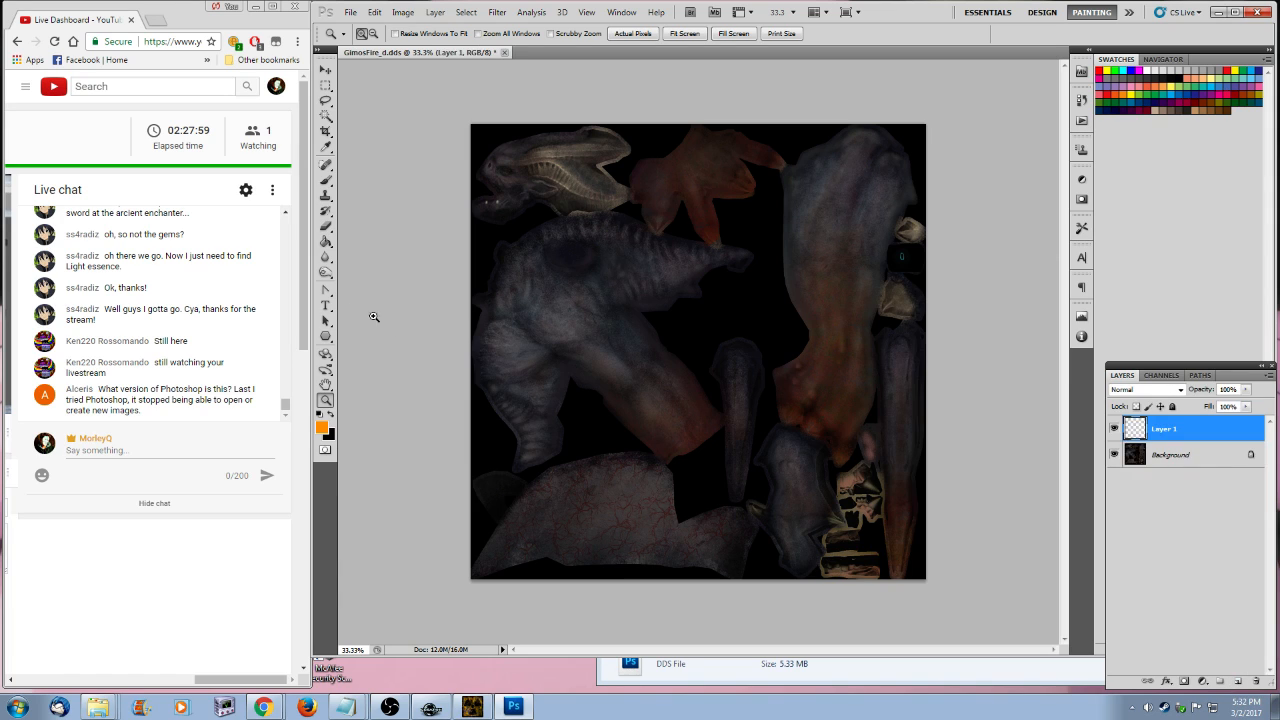
{"action": "left_click", "coordinate": [326, 243]}
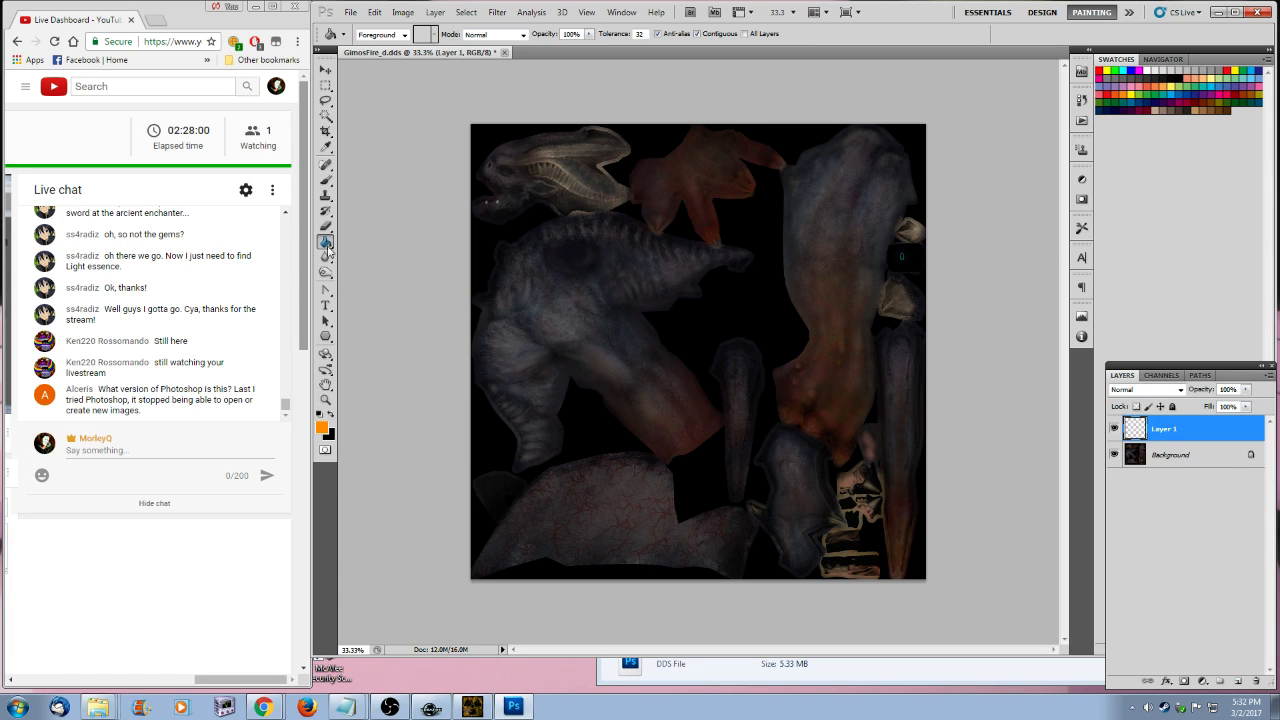
{"action": "left_click", "coordinate": [321, 426]}
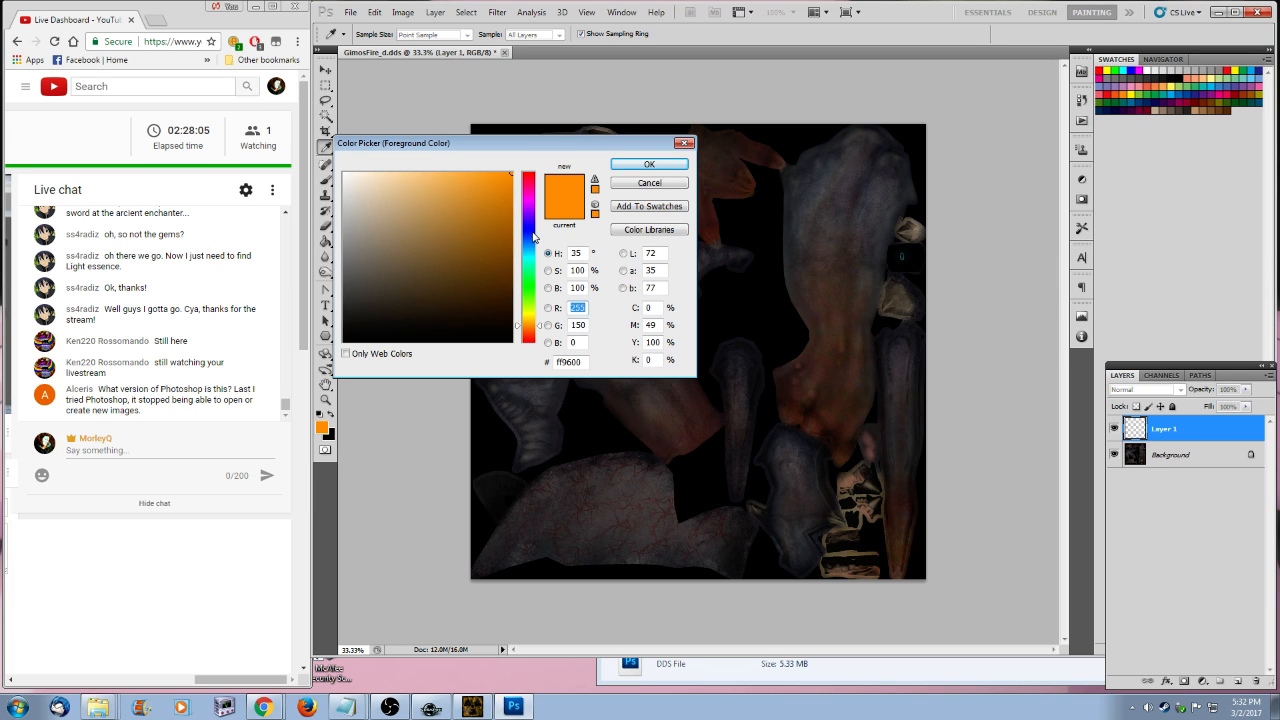
{"action": "left_click_drag", "start_coordinate": [537, 238], "coordinate": [538, 213]}
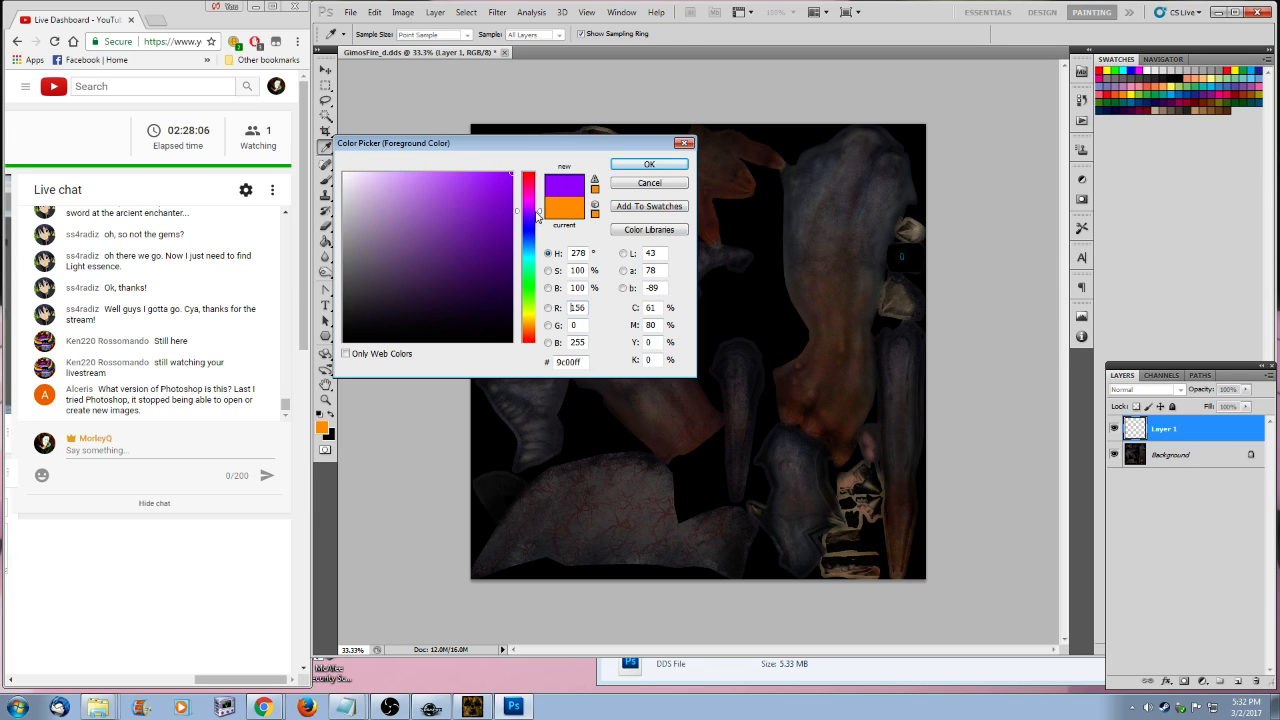
{"action": "left_click", "coordinate": [649, 164]}
{"action": "left_click", "coordinate": [757, 357]}
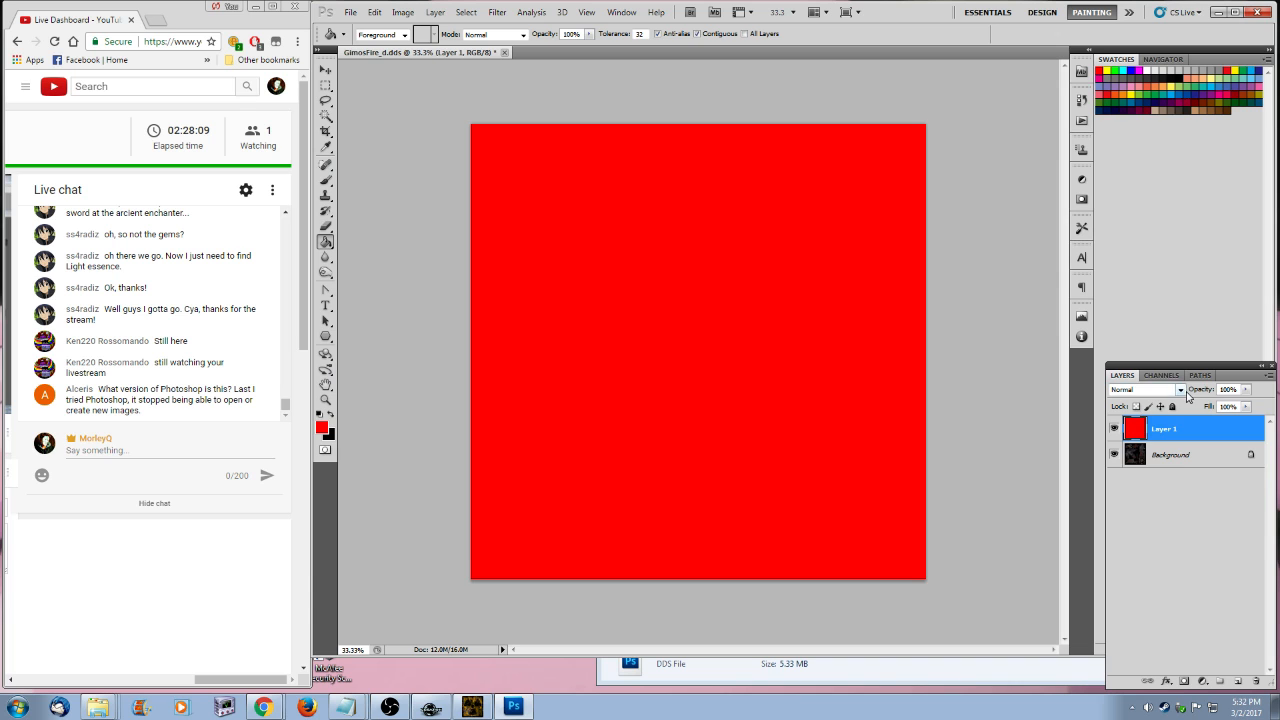
- Set the red layer's blend mode to Hue
{"action": "left_click", "coordinate": [402, 12]}
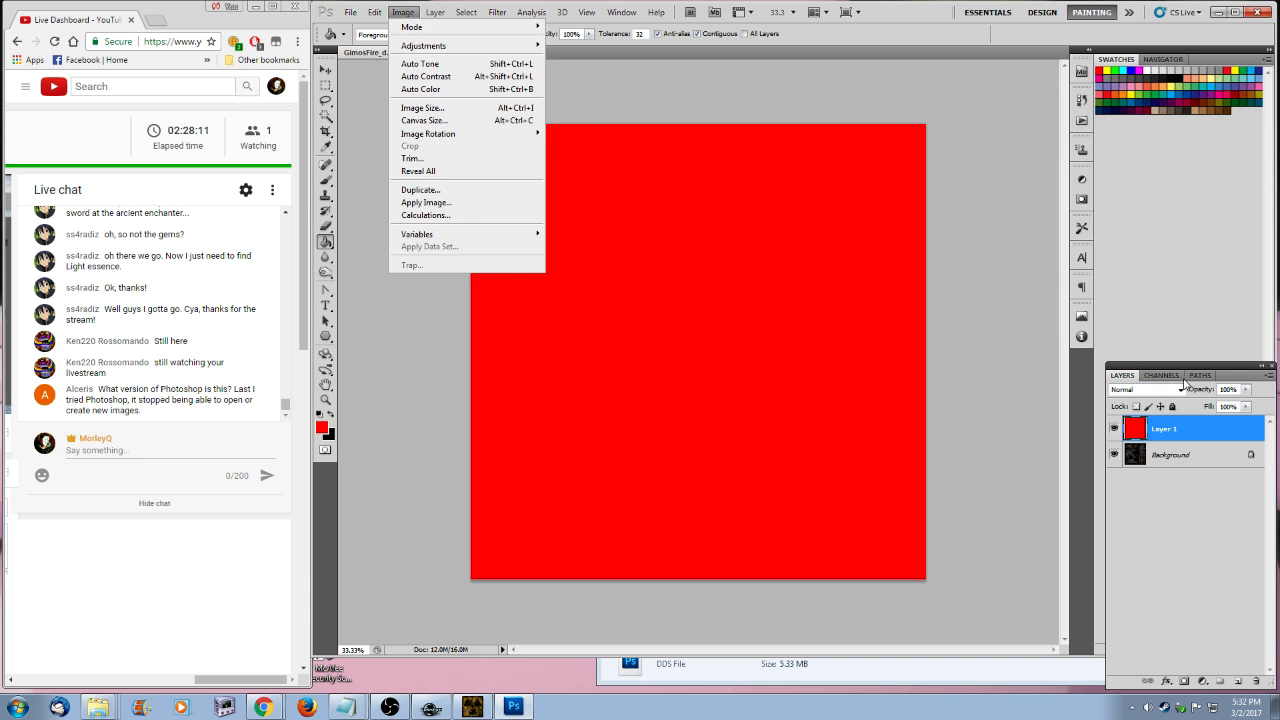
{"action": "left_click", "coordinate": [1182, 389]}
{"action": "left_click", "coordinate": [1140, 343]}
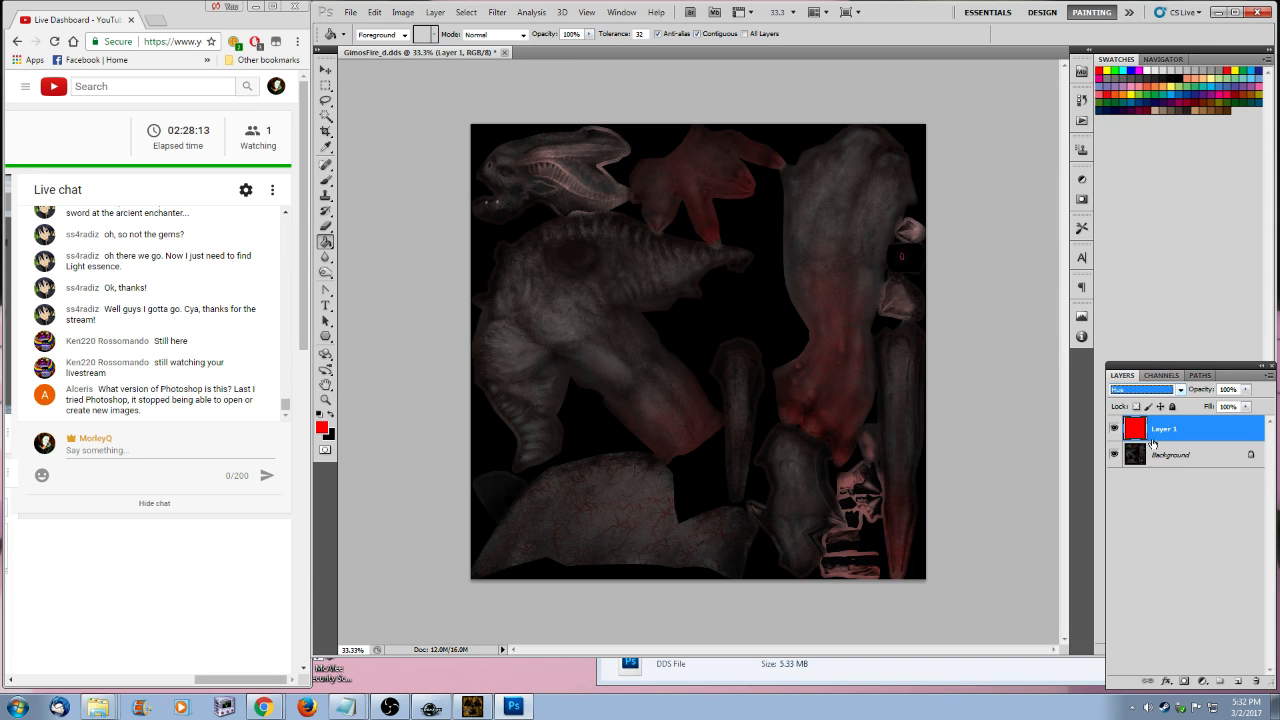
- Compare the creature texture with and without the red Hue layer, leaving the layer visible
{"action": "left_click", "coordinate": [1115, 428]}
{"action": "left_click", "coordinate": [1115, 428]}
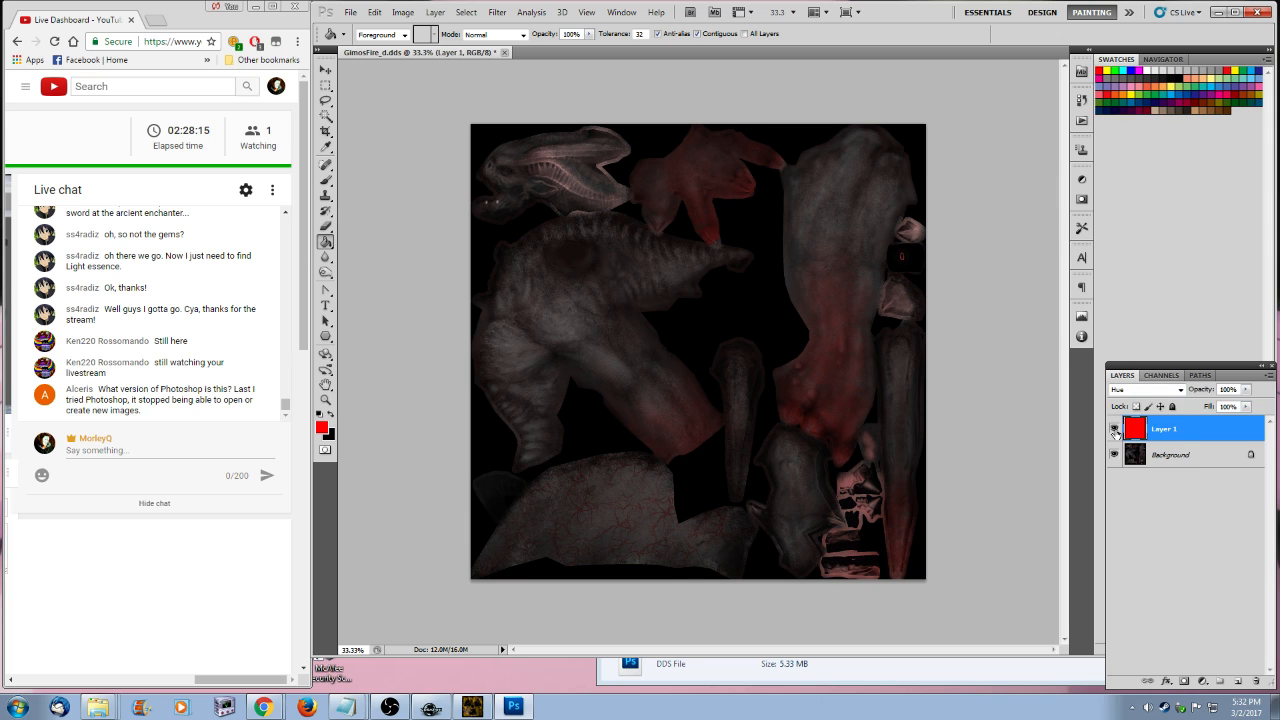
{"action": "left_click", "coordinate": [1115, 429]}
{"action": "left_click", "coordinate": [1115, 429]}
{"action": "left_click", "coordinate": [1115, 429]}
{"action": "left_click", "coordinate": [1115, 429]}
{"action": "left_click", "coordinate": [1115, 429]}
{"action": "left_click", "coordinate": [1115, 429]}
{"action": "left_click", "coordinate": [1115, 429]}
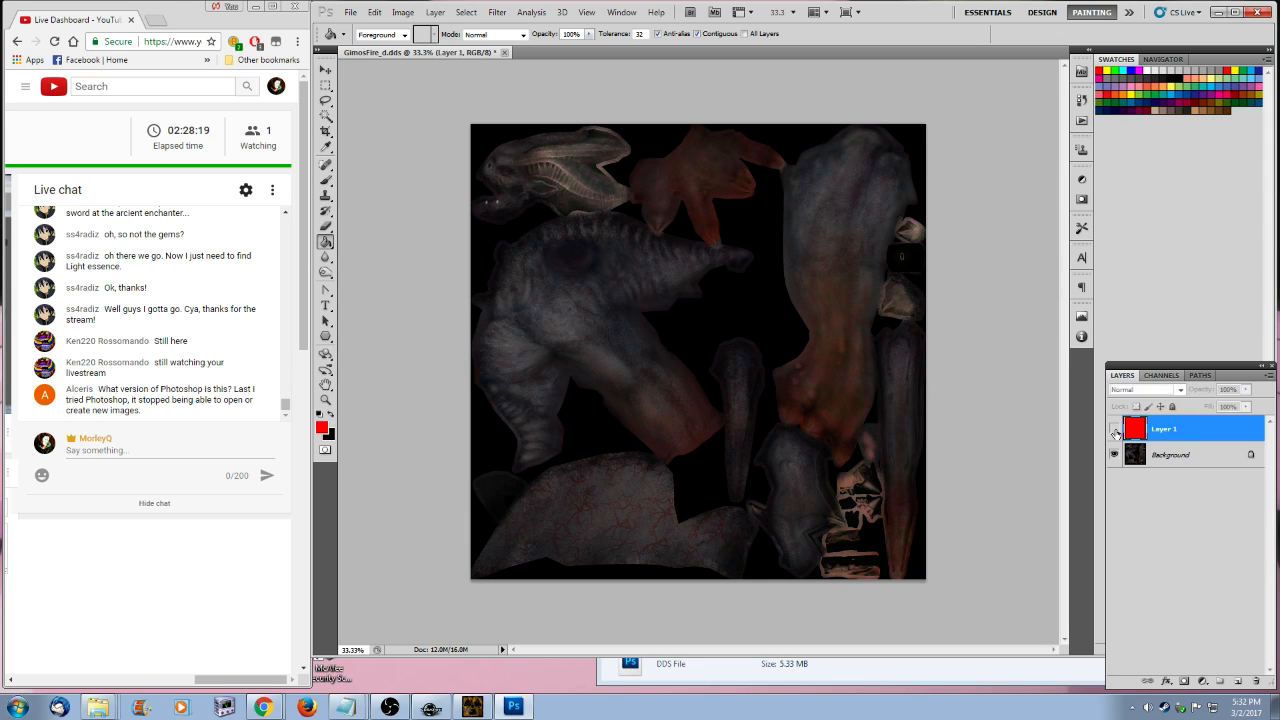
{"action": "left_click", "coordinate": [1115, 429]}
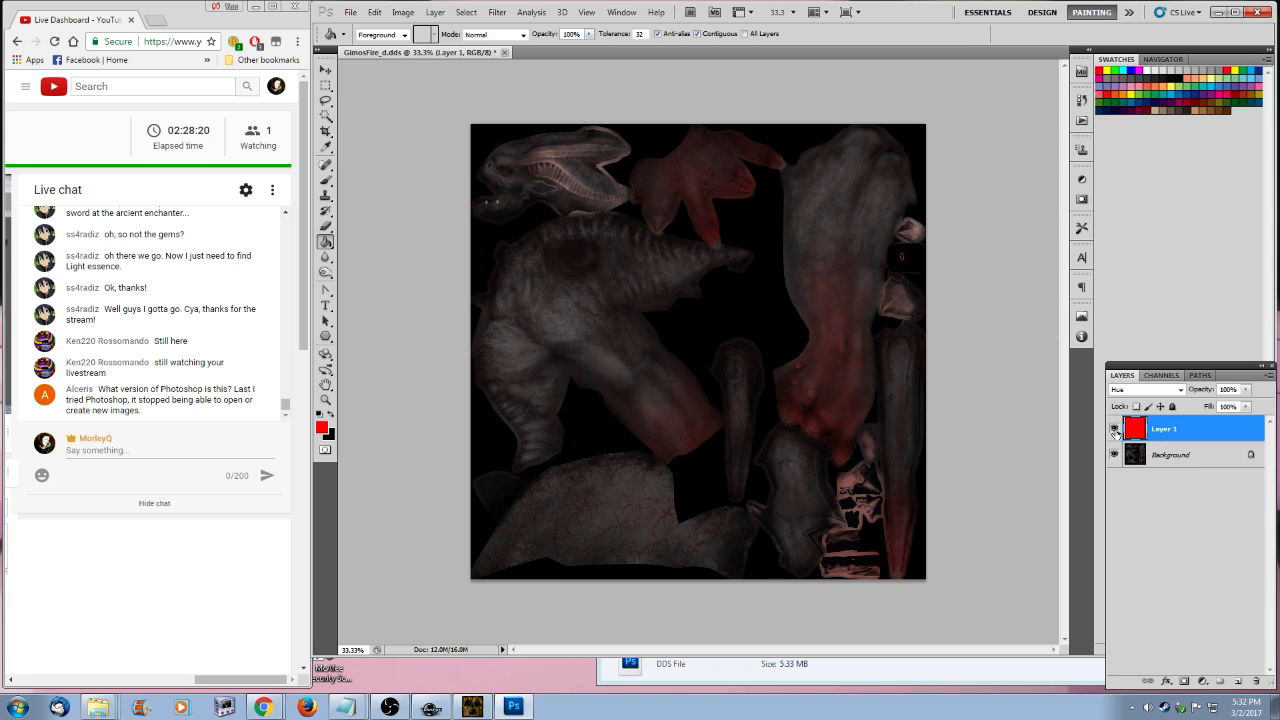
- Erase the red layer over the small glowing eye slit near the texture's right edge
{"action": "left_click", "coordinate": [325, 400]}
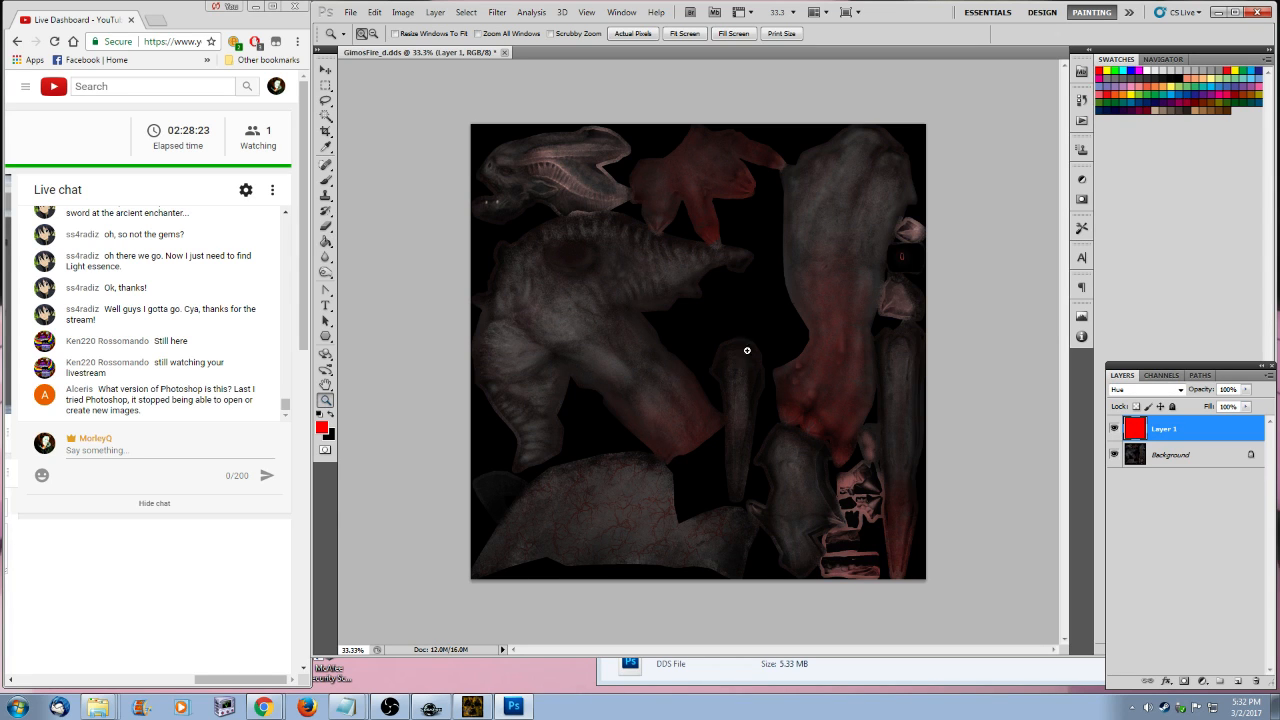
{"action": "left_click_drag", "start_coordinate": [977, 305], "coordinate": [992, 334]}
{"action": "left_click", "coordinate": [325, 226]}
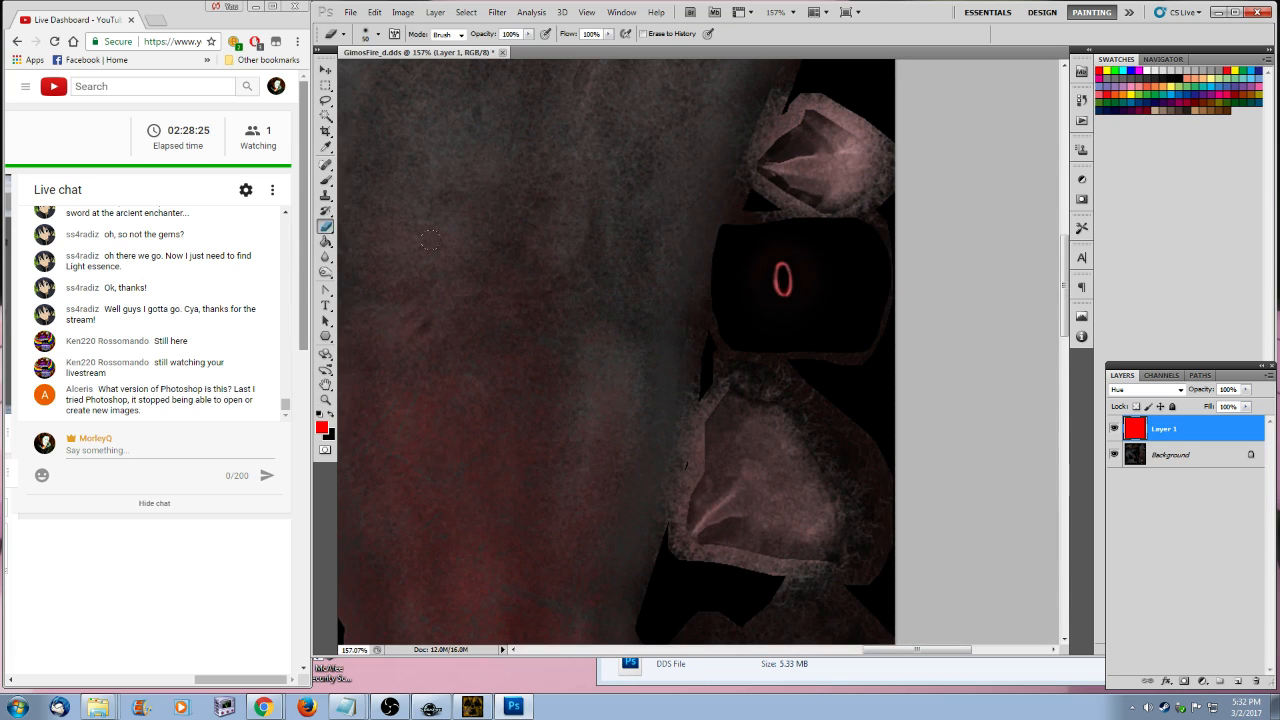
{"action": "left_click_drag", "start_coordinate": [778, 262], "coordinate": [756, 263]}
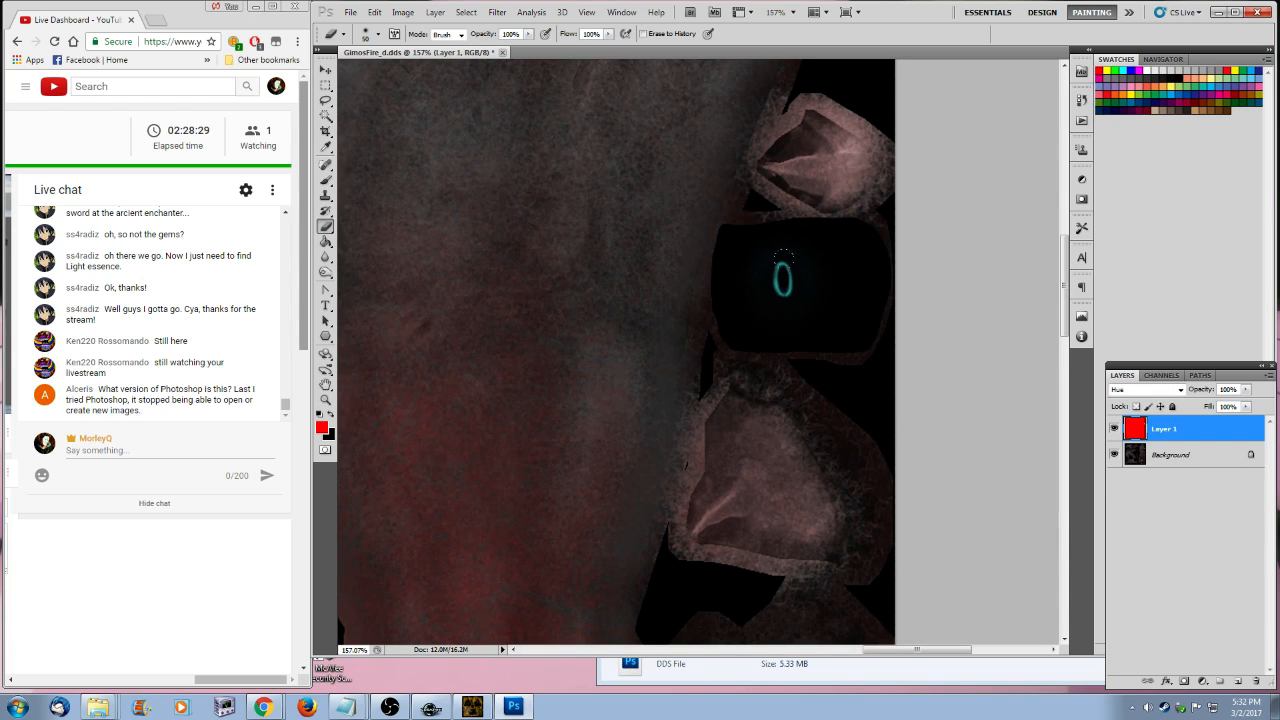
{"action": "left_click", "coordinate": [325, 400]}
{"action": "right_click", "coordinate": [433, 352]}
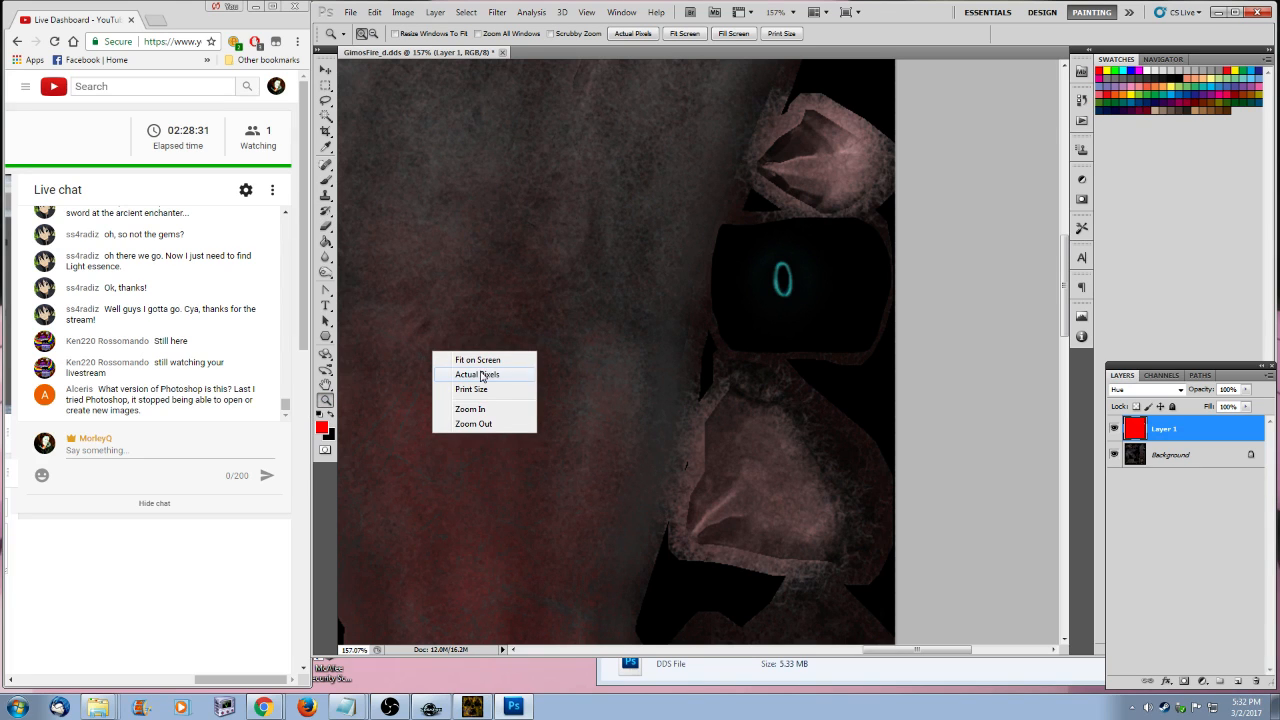
{"action": "left_click", "coordinate": [478, 360]}
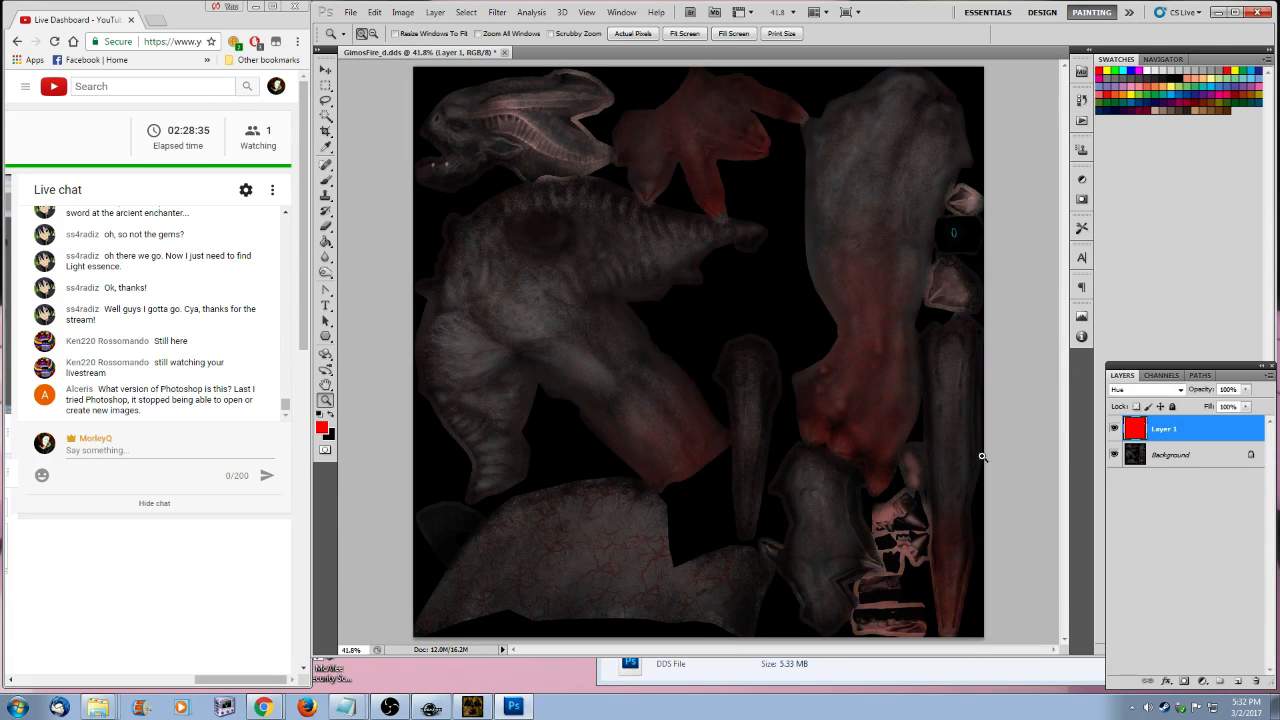
- Merge the red layer into the background and save GimosFire_d.dds as 8.8.8.8 ARGB 32 bpp with generated MIP maps
{"action": "key", "text": "ctrl+e"}
{"action": "left_click", "coordinate": [351, 12]}
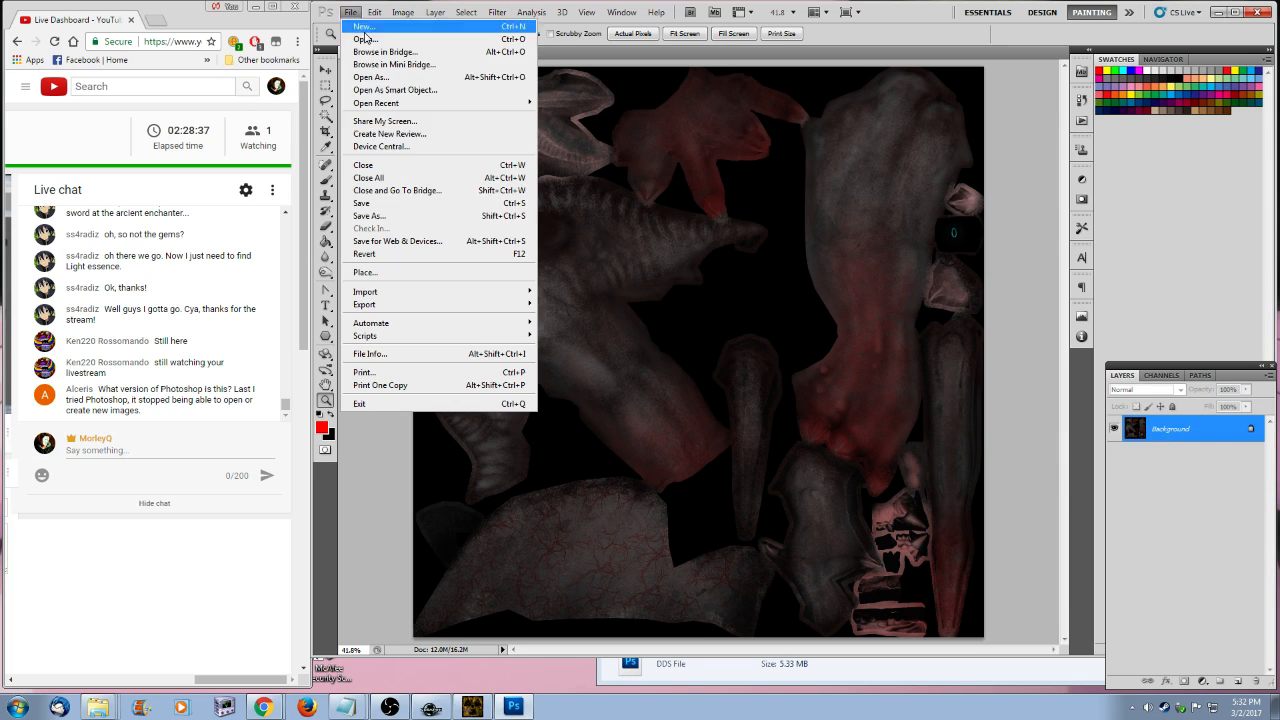
{"action": "left_click", "coordinate": [380, 205]}
{"action": "left_click", "coordinate": [859, 166]}
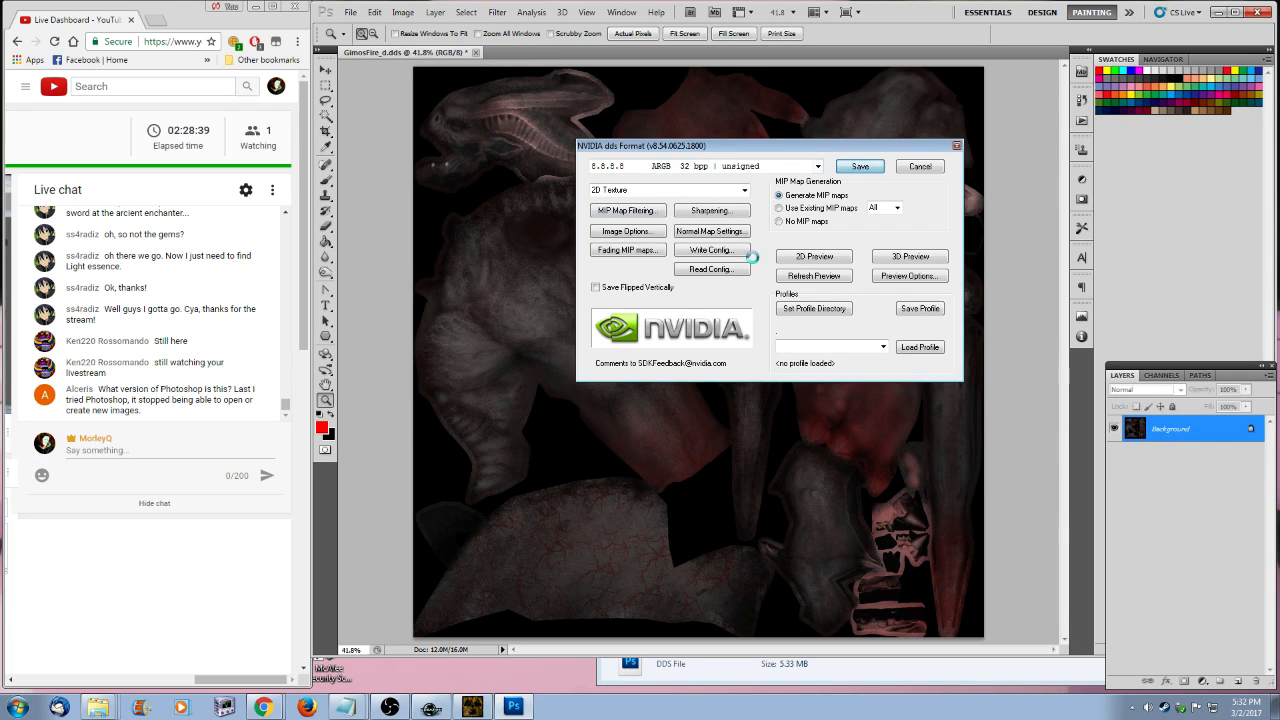
- Open GimosIce_d.dds and GimosWind_d.dds from the Gimos folder and close GimosFire_d.dds
{"action": "left_click", "coordinate": [103, 710]}
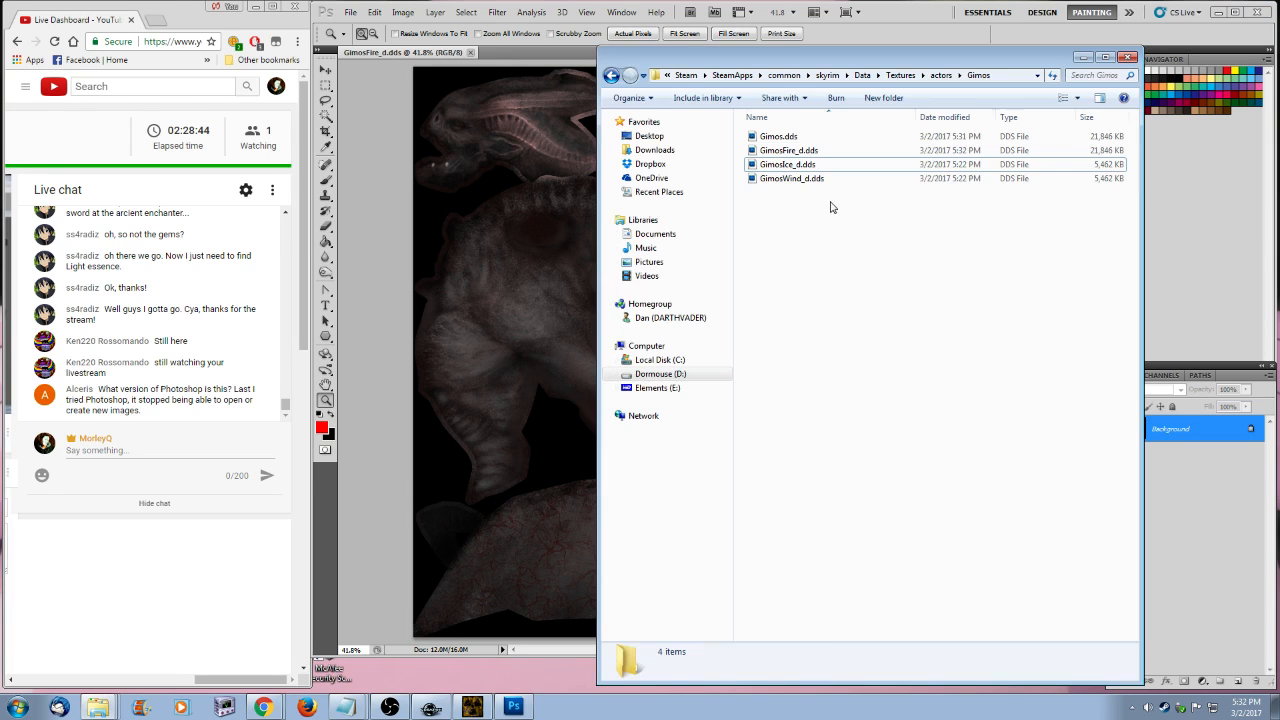
{"action": "double_click", "coordinate": [790, 166]}
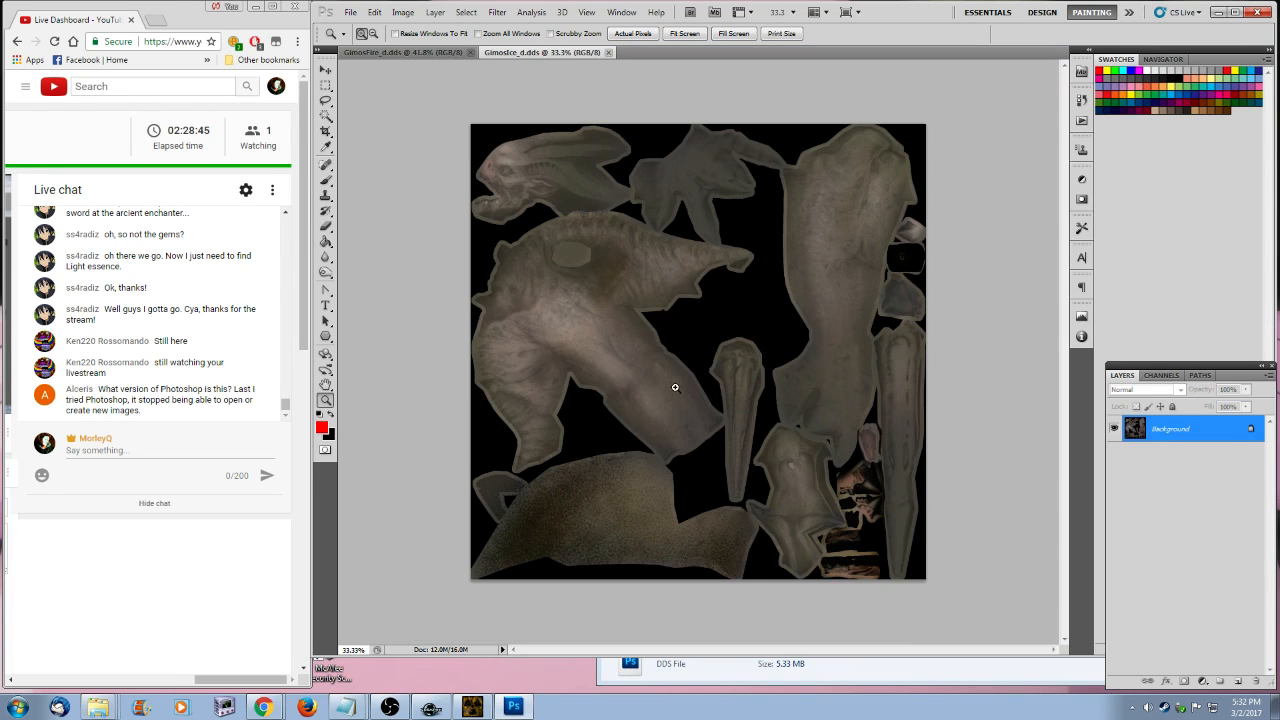
{"action": "key", "text": "alt+Tab"}
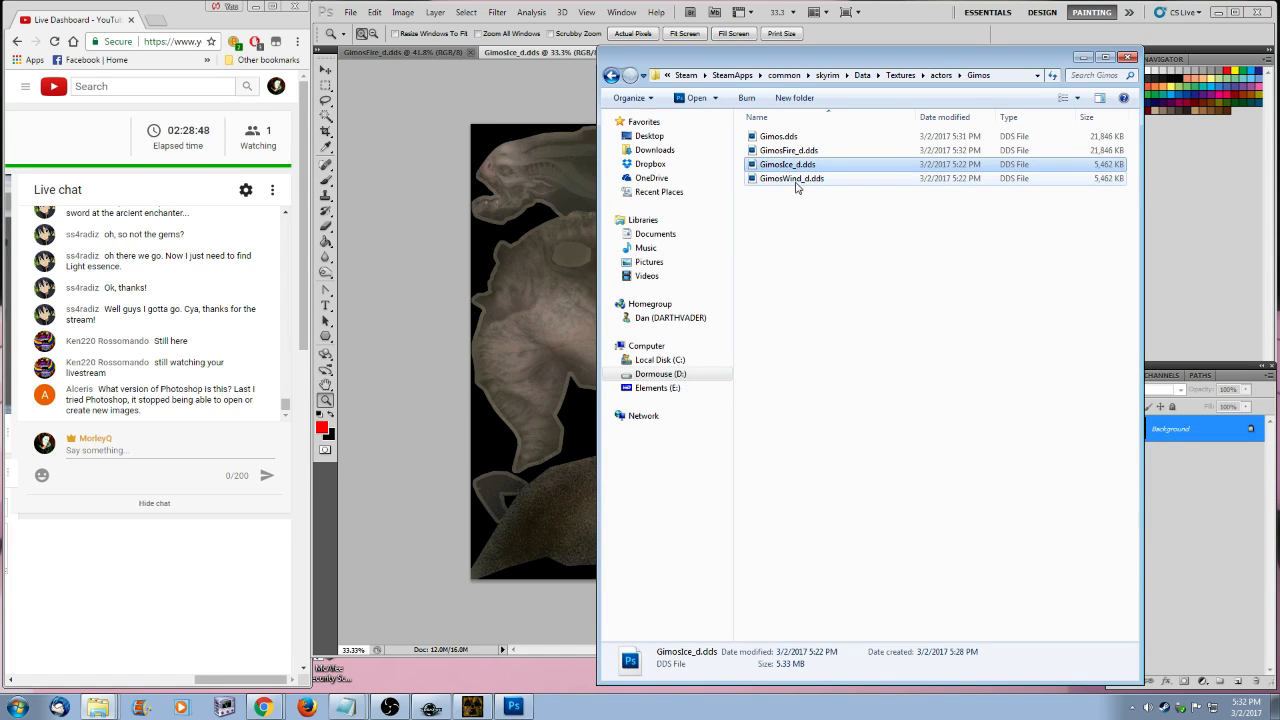
{"action": "double_click", "coordinate": [791, 178]}
{"action": "left_click", "coordinate": [455, 53]}
{"action": "left_click", "coordinate": [470, 53]}
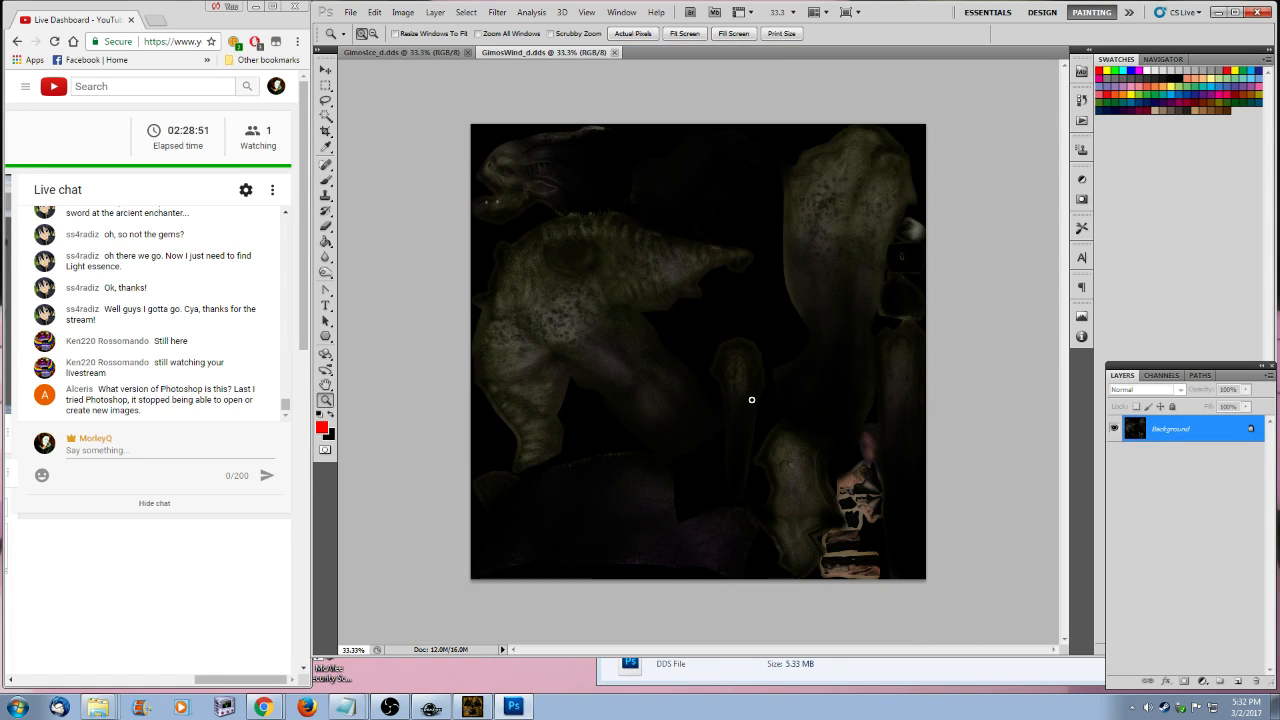
- Shift the hue of GimosIce_d.dds by +170 and save it as 8.8.8.8 ARGB with generated MIP maps
{"action": "left_click", "coordinate": [397, 53]}
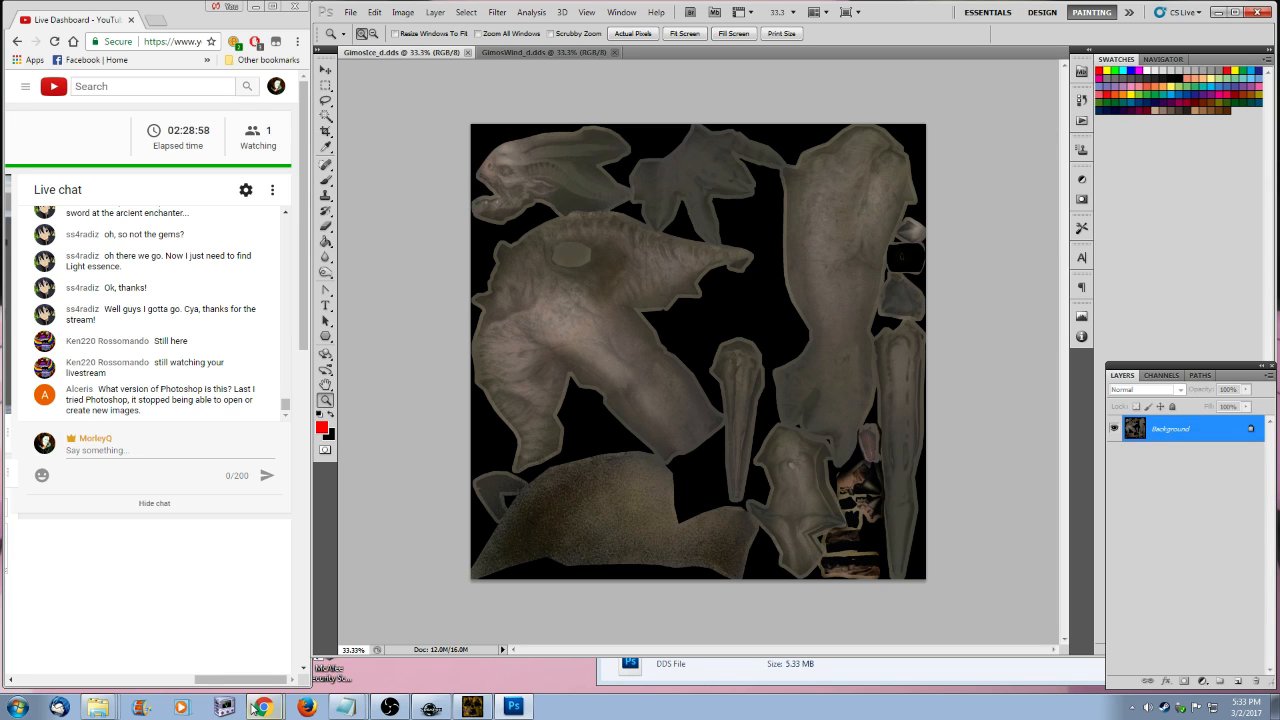
{"action": "left_click", "coordinate": [403, 12]}
{"action": "mouse_move", "coordinate": [470, 46]}
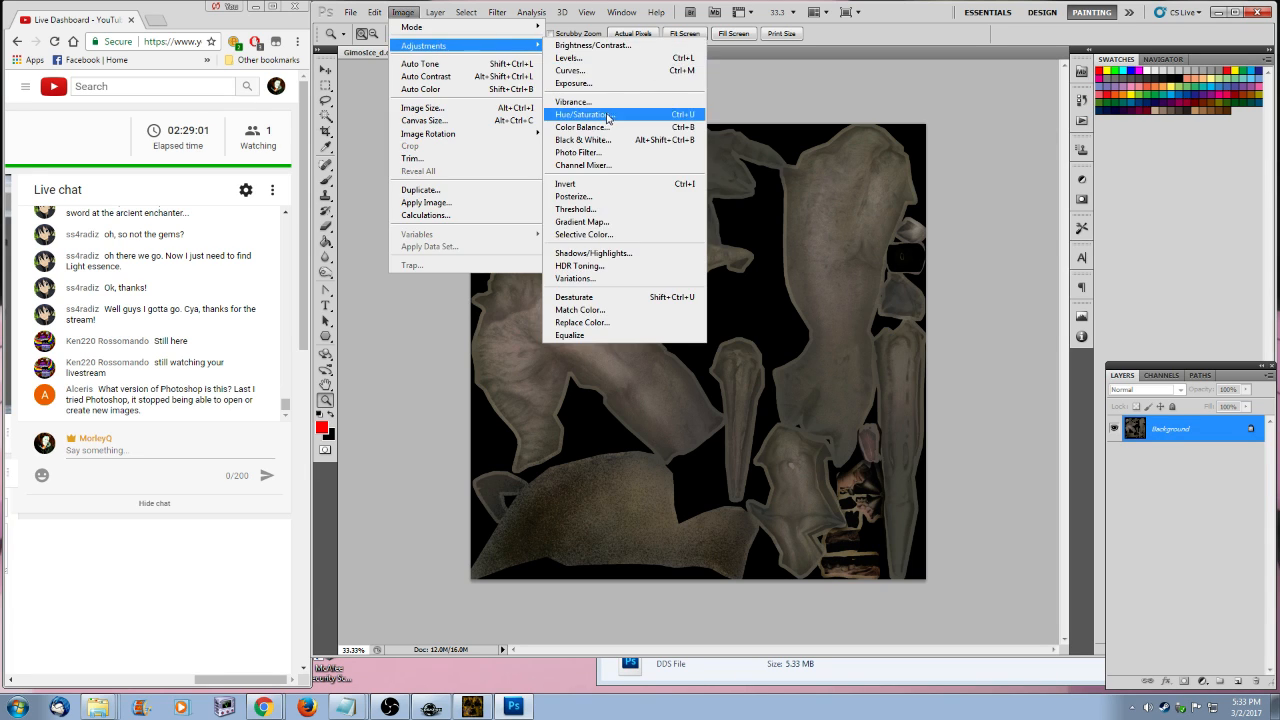
{"action": "left_click", "coordinate": [608, 117]}
{"action": "left_click_drag", "start_coordinate": [1030, 214], "coordinate": [1097, 216]}
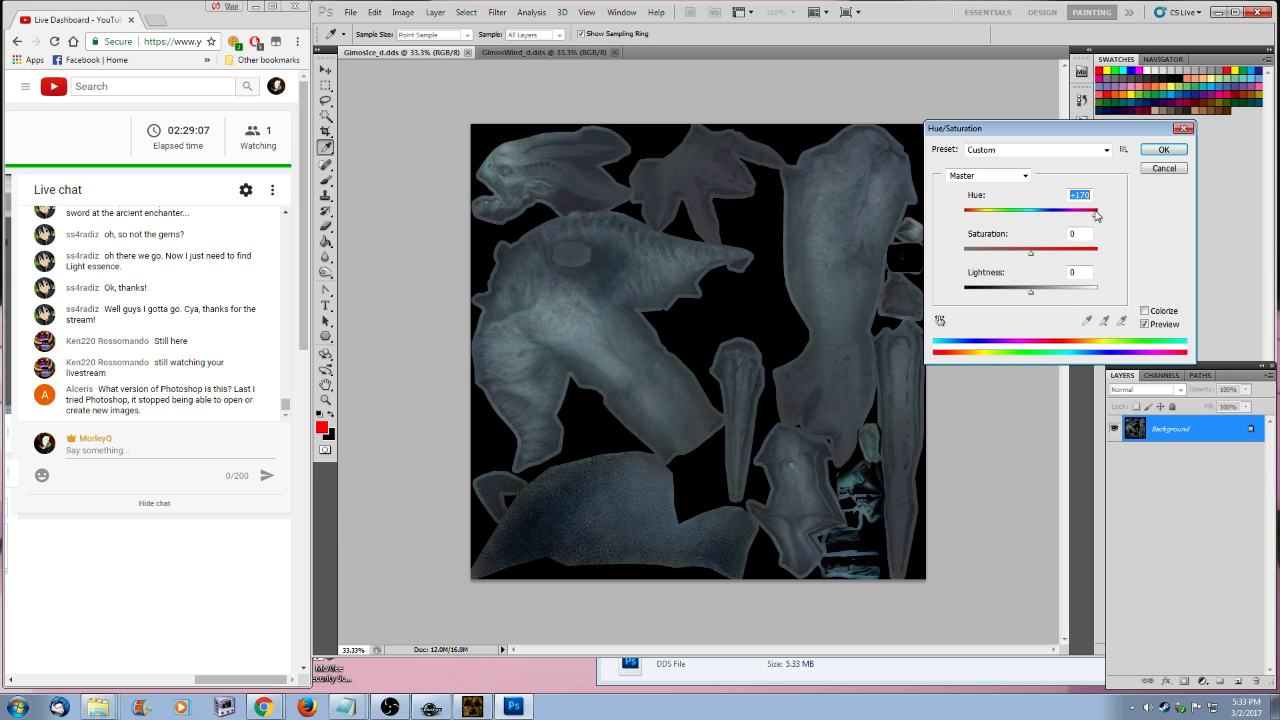
{"action": "left_click", "coordinate": [1164, 149]}
{"action": "left_click", "coordinate": [351, 12]}
{"action": "left_click", "coordinate": [388, 203]}
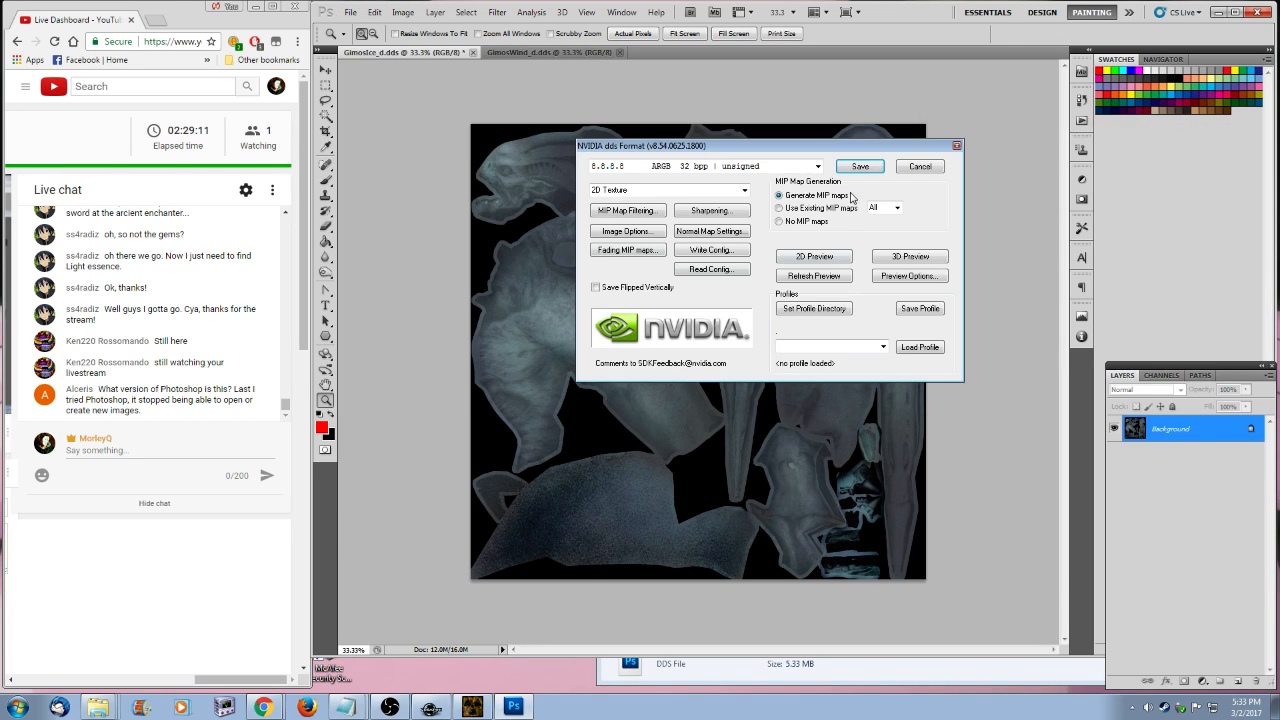
- Apply a Hue/Saturation adjustment with saturation -51 to GimosWind_d.dds
{"action": "left_click", "coordinate": [520, 52]}
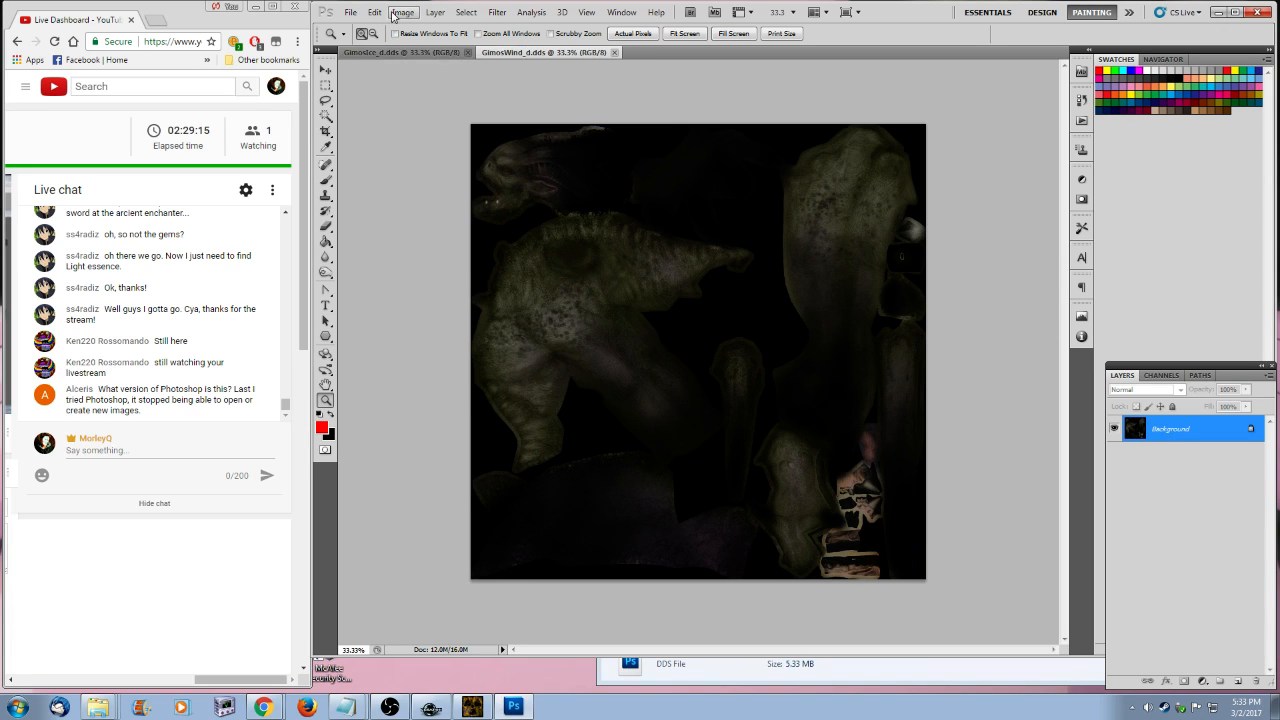
{"action": "left_click", "coordinate": [403, 12]}
{"action": "mouse_move", "coordinate": [420, 42]}
{"action": "left_click", "coordinate": [585, 112]}
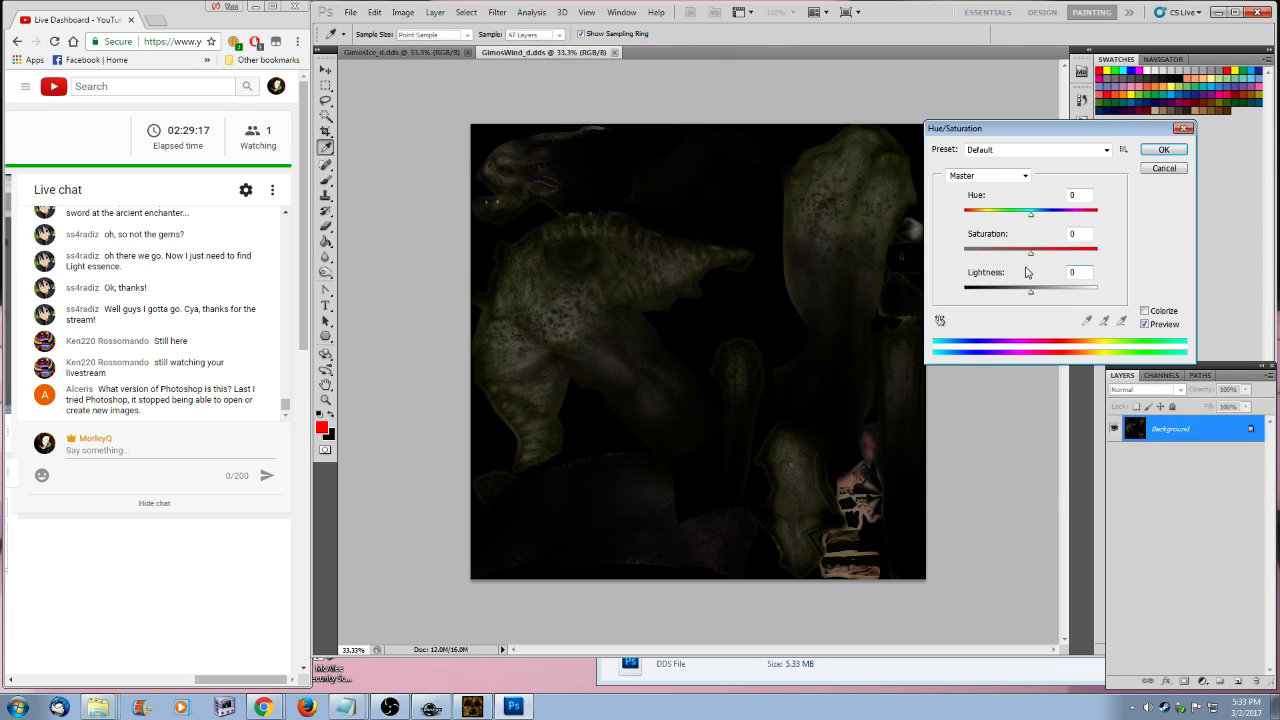
{"action": "left_click_drag", "start_coordinate": [1031, 259], "coordinate": [998, 257]}
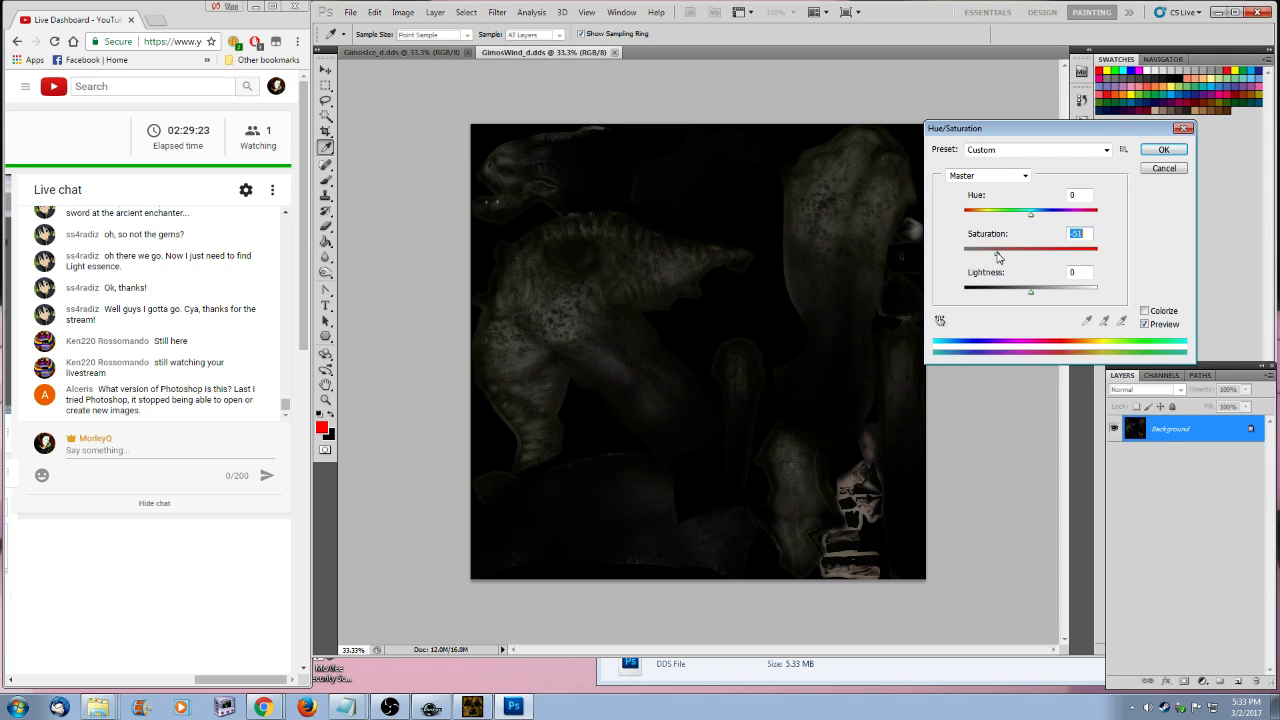
{"action": "left_click", "coordinate": [1163, 149]}
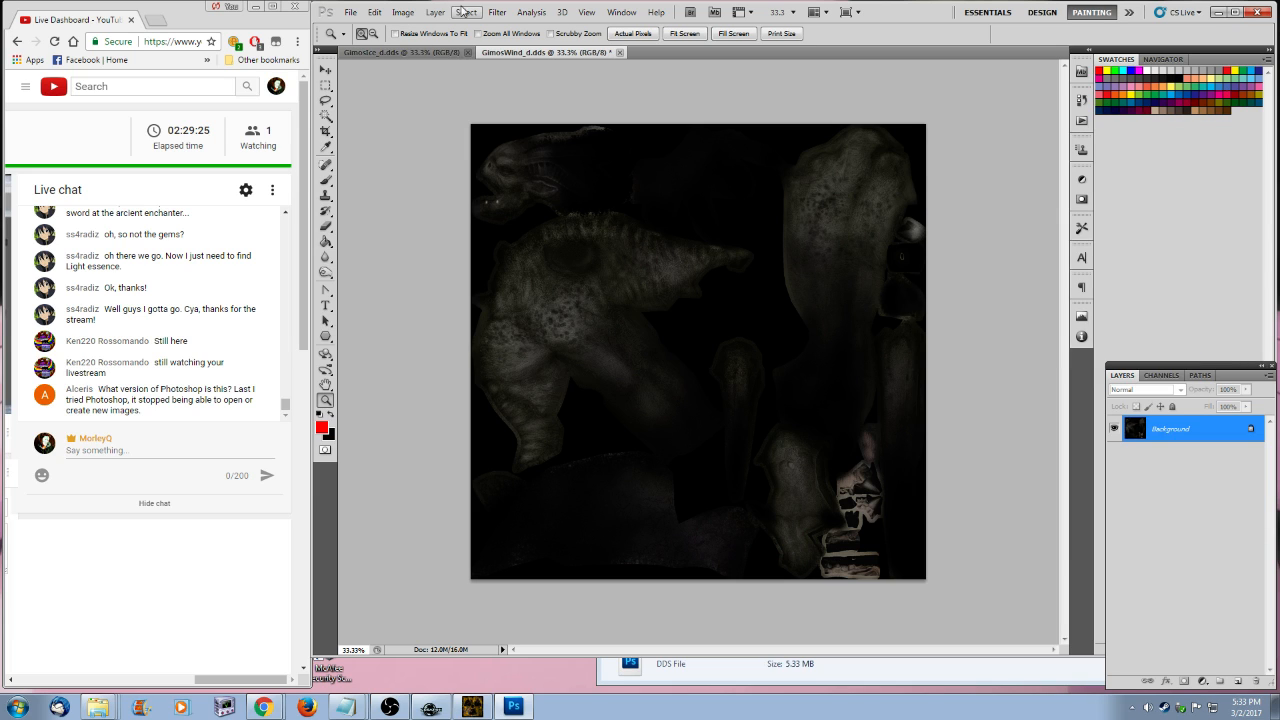
- Raise the saturation of GimosWind_d.dds with another Hue/Saturation adjustment and save it as 8.8.8.8 ARGB with generated MIP maps
{"action": "key", "text": "ctrl+u"}
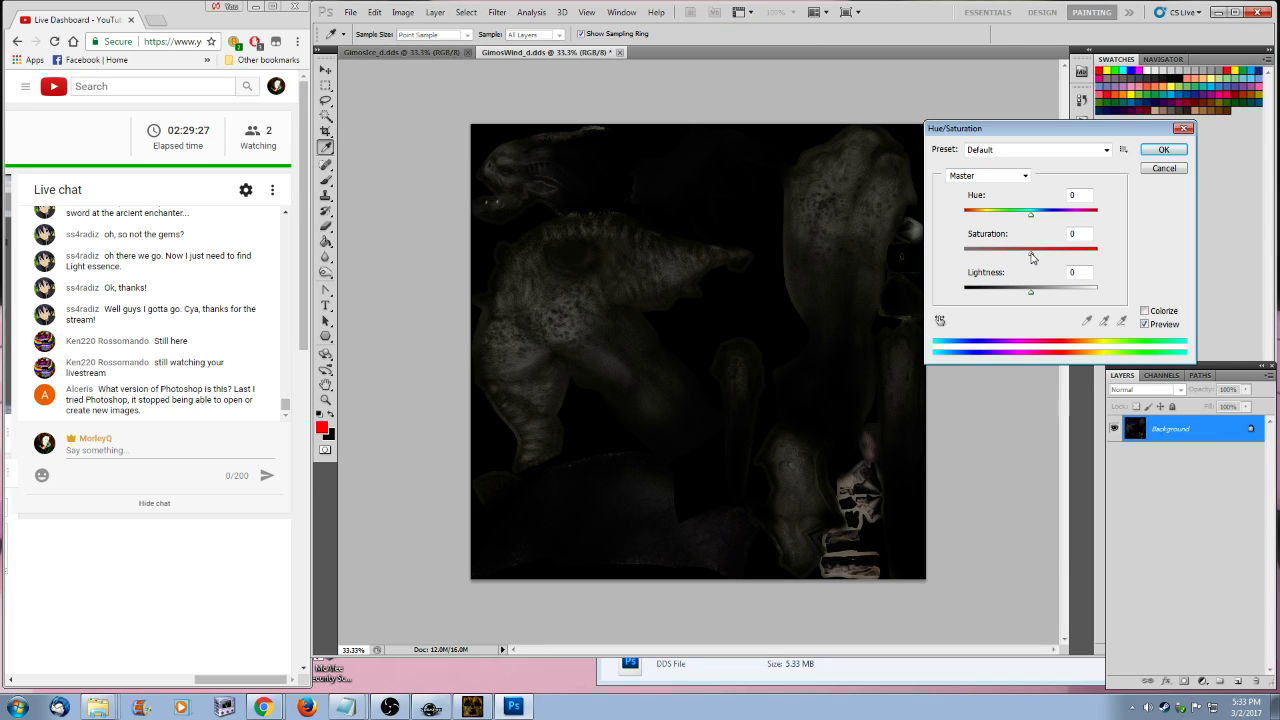
{"action": "left_click_drag", "start_coordinate": [1032, 257], "coordinate": [1053, 256]}
{"action": "left_click", "coordinate": [1160, 149]}
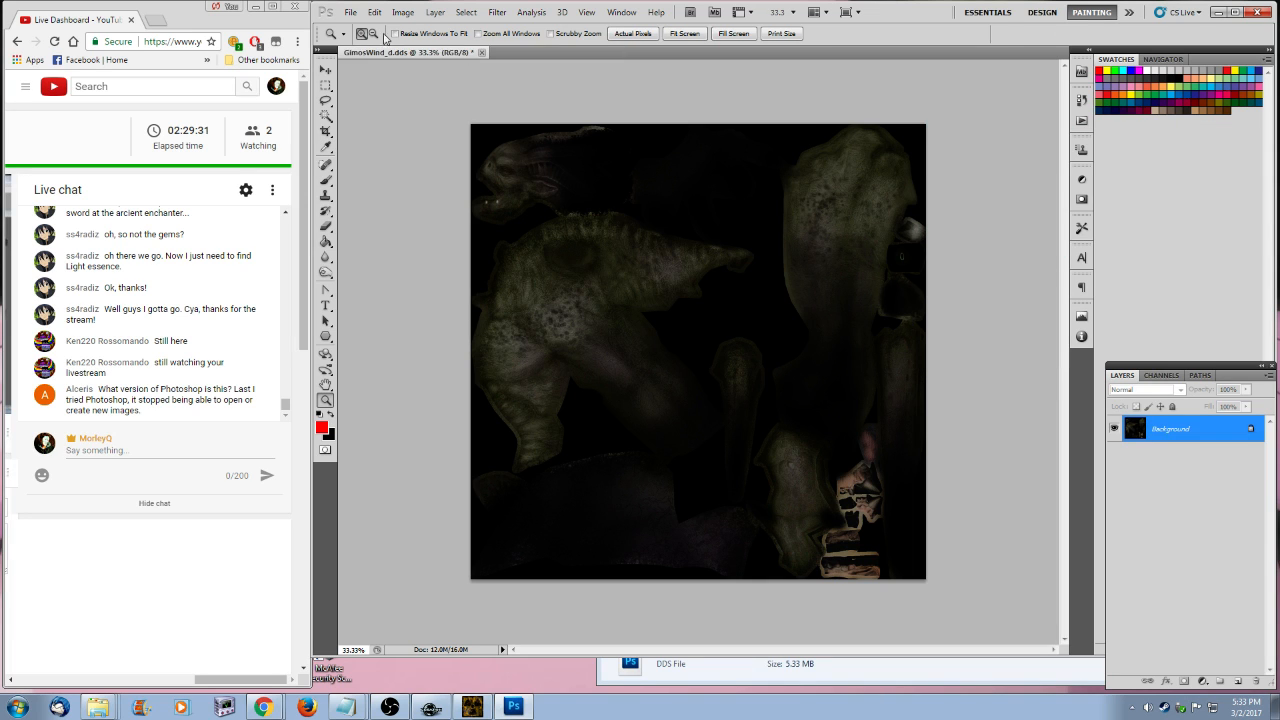
{"action": "left_click", "coordinate": [350, 12]}
{"action": "left_click", "coordinate": [393, 204]}
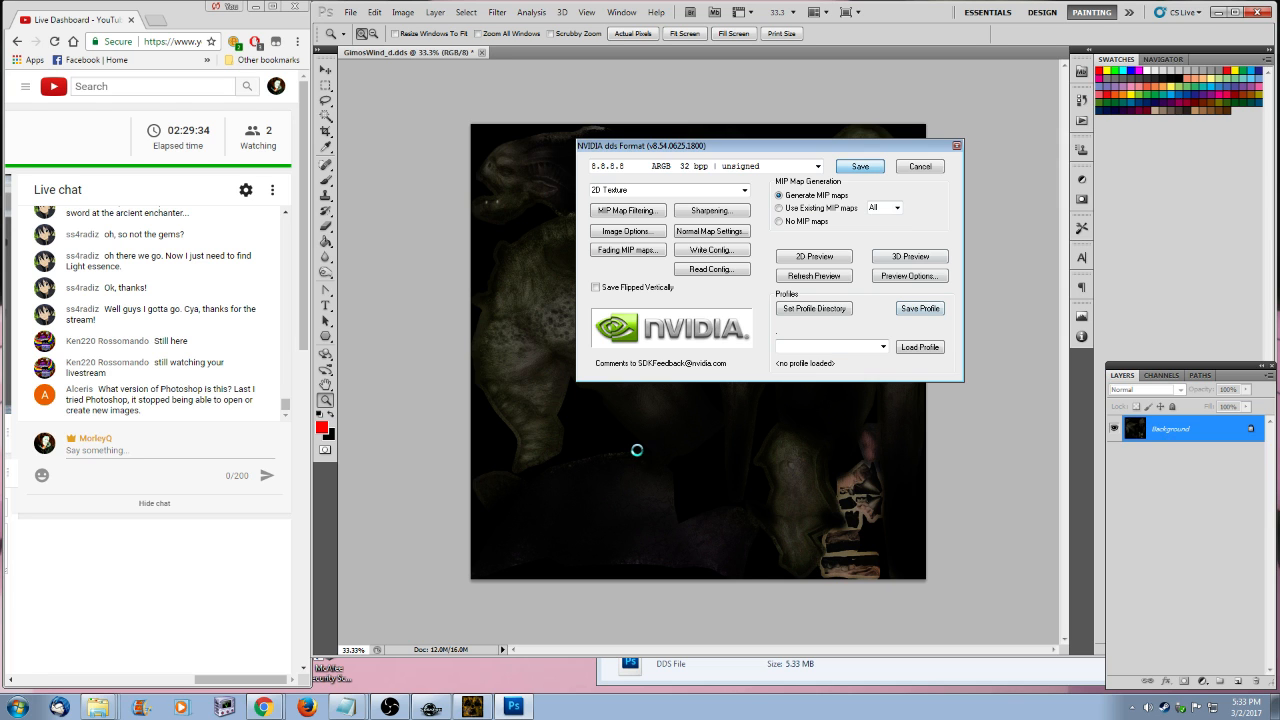
- Switch to the Creation Kit, list all TextureSet objects without a filter, and rearrange the overlapping Object Window and Cell View
{"action": "left_click", "coordinate": [431, 708]}
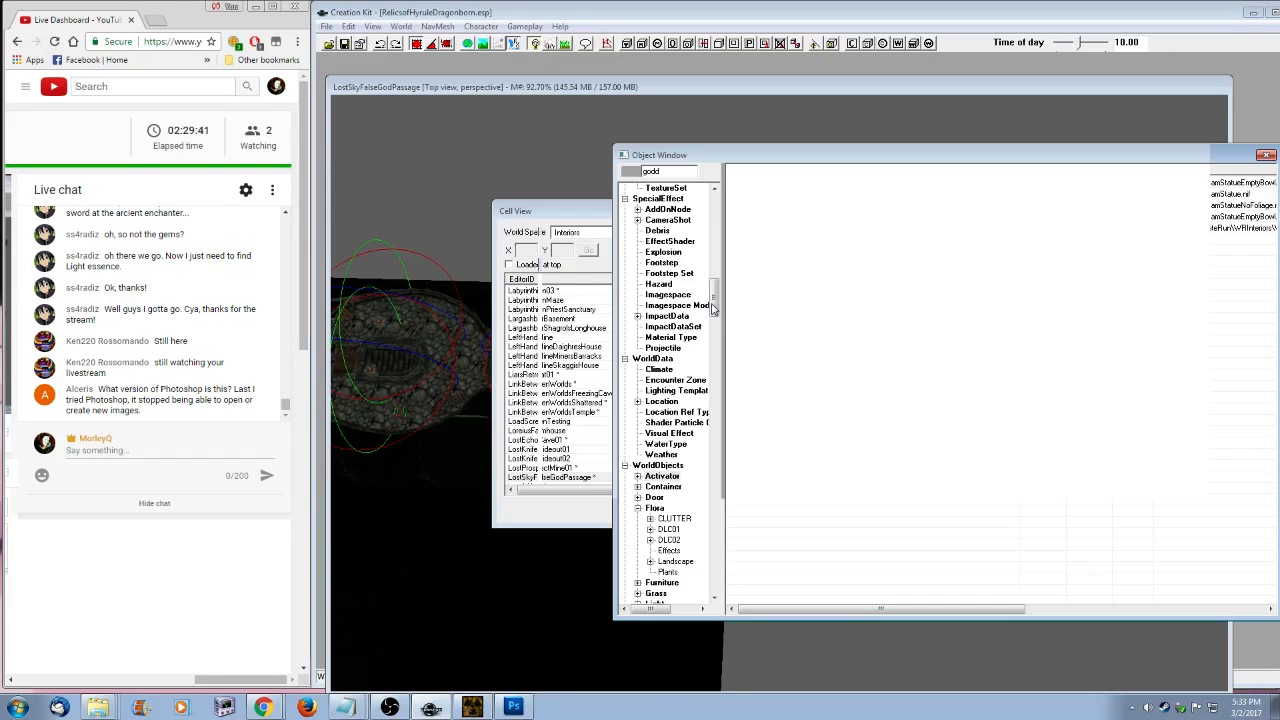
{"action": "left_click_drag", "start_coordinate": [717, 298], "coordinate": [713, 267]}
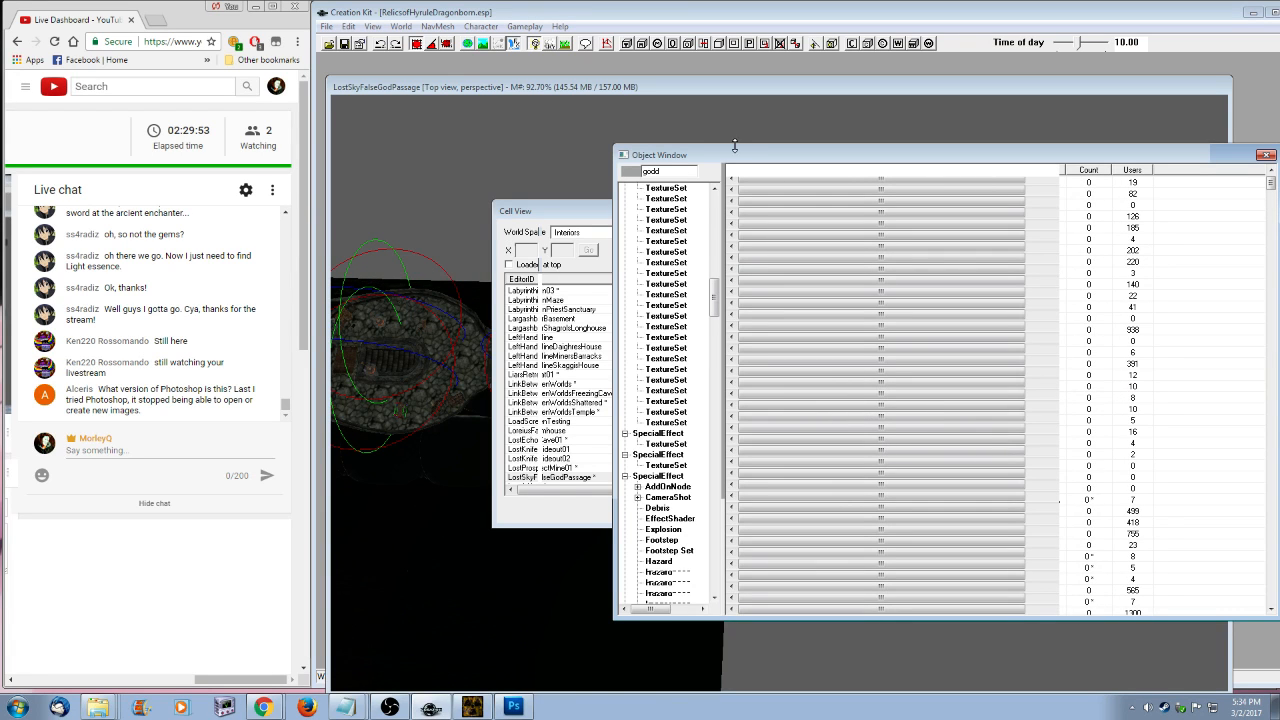
{"action": "left_click_drag", "start_coordinate": [730, 150], "coordinate": [898, 179]}
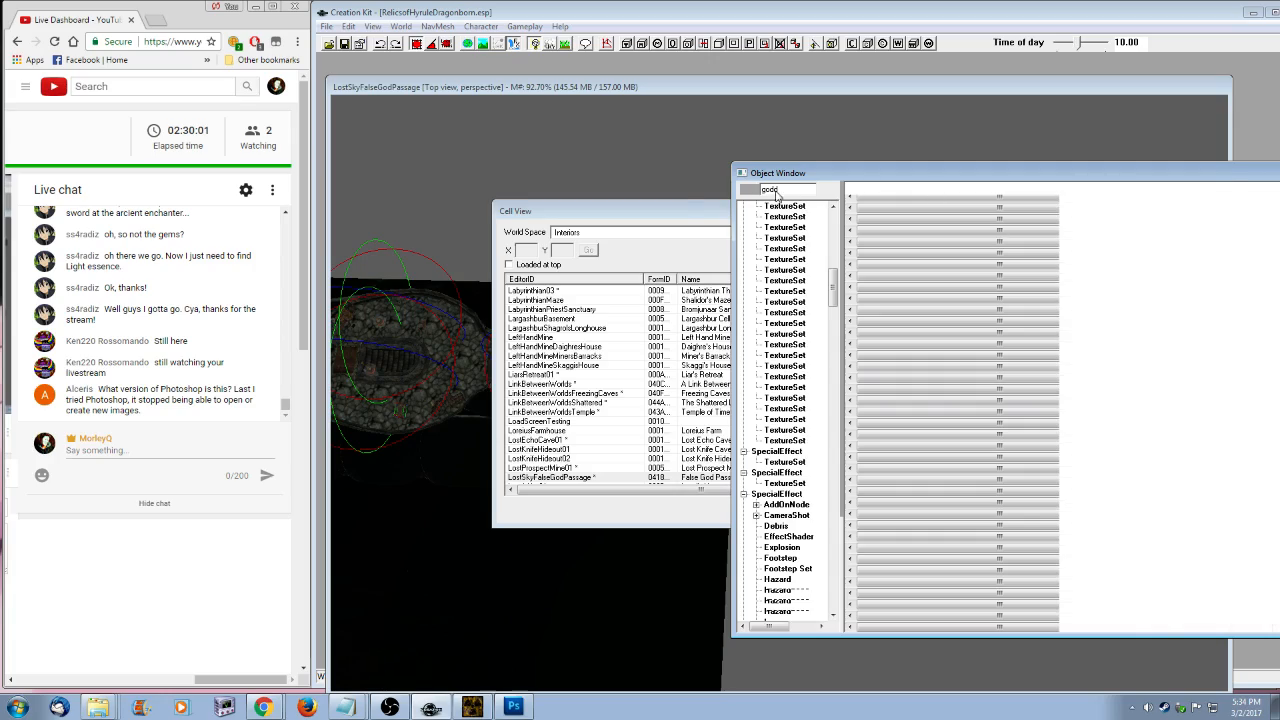
{"action": "left_click_drag", "start_coordinate": [703, 210], "coordinate": [569, 586]}
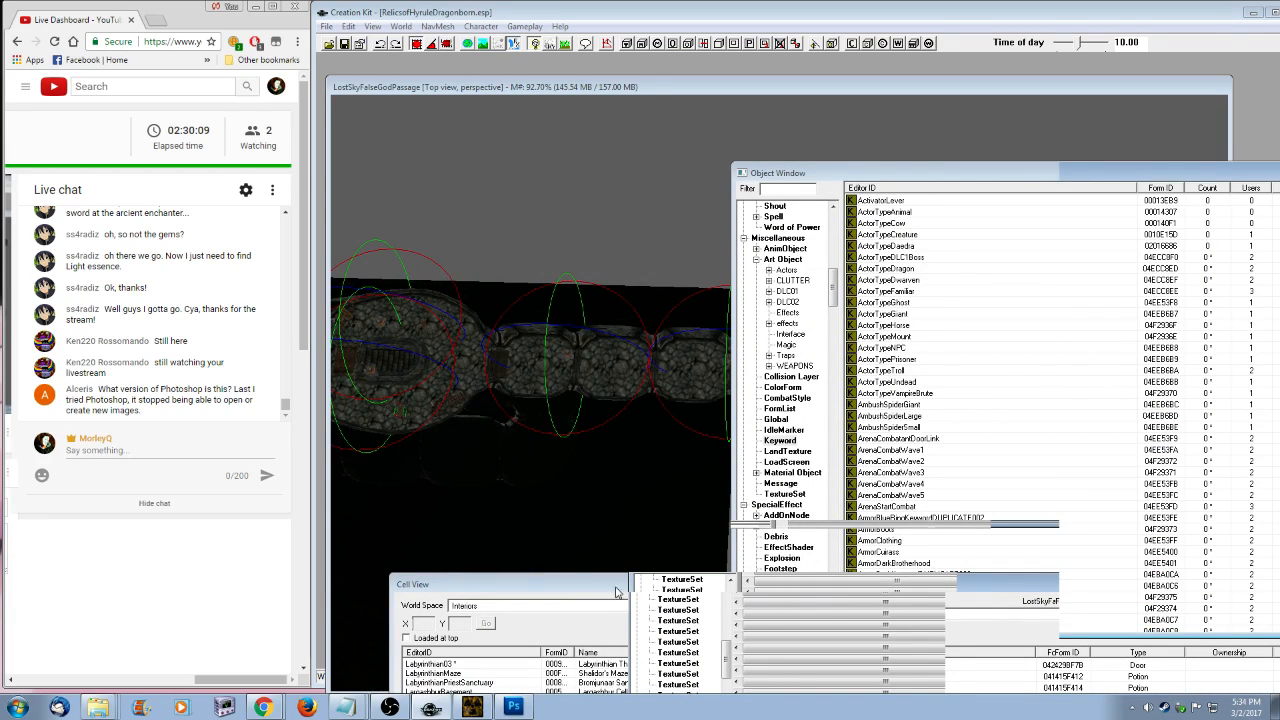
{"action": "left_click_drag", "start_coordinate": [590, 587], "coordinate": [577, 110]}
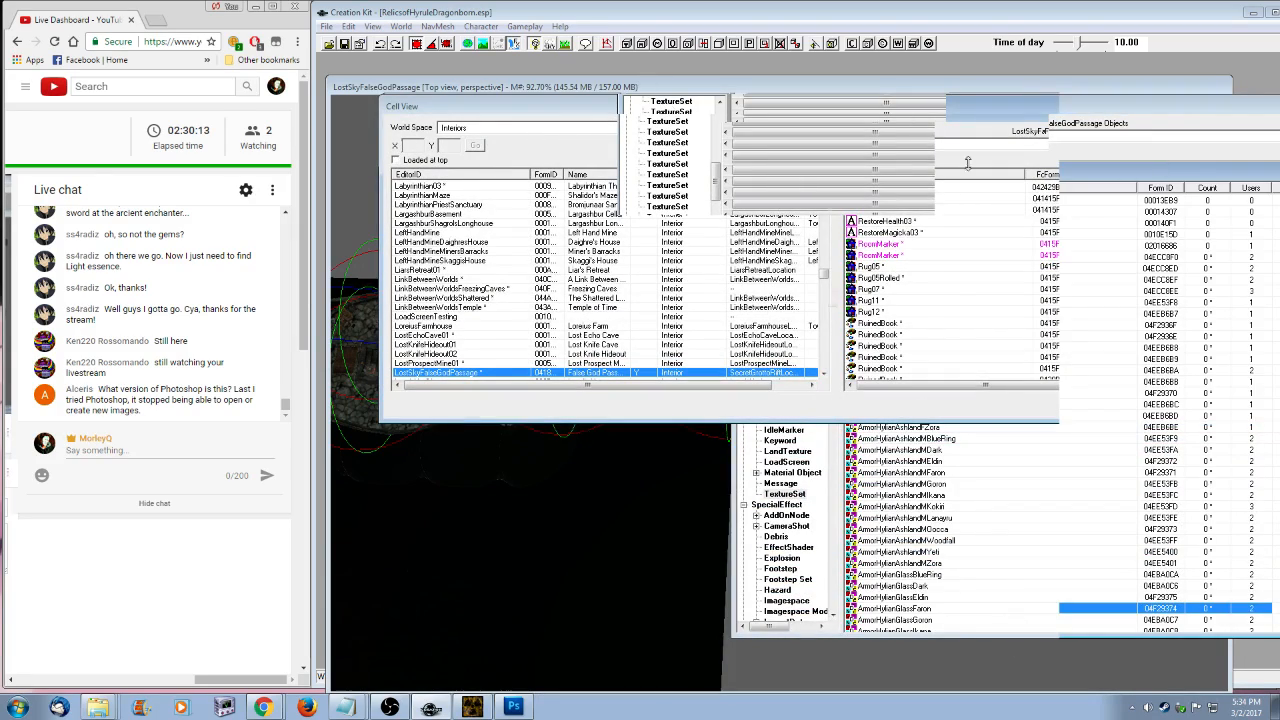
{"action": "left_click_drag", "start_coordinate": [1190, 178], "coordinate": [975, 146]}
{"action": "left_click_drag", "start_coordinate": [580, 110], "coordinate": [1198, 99]}
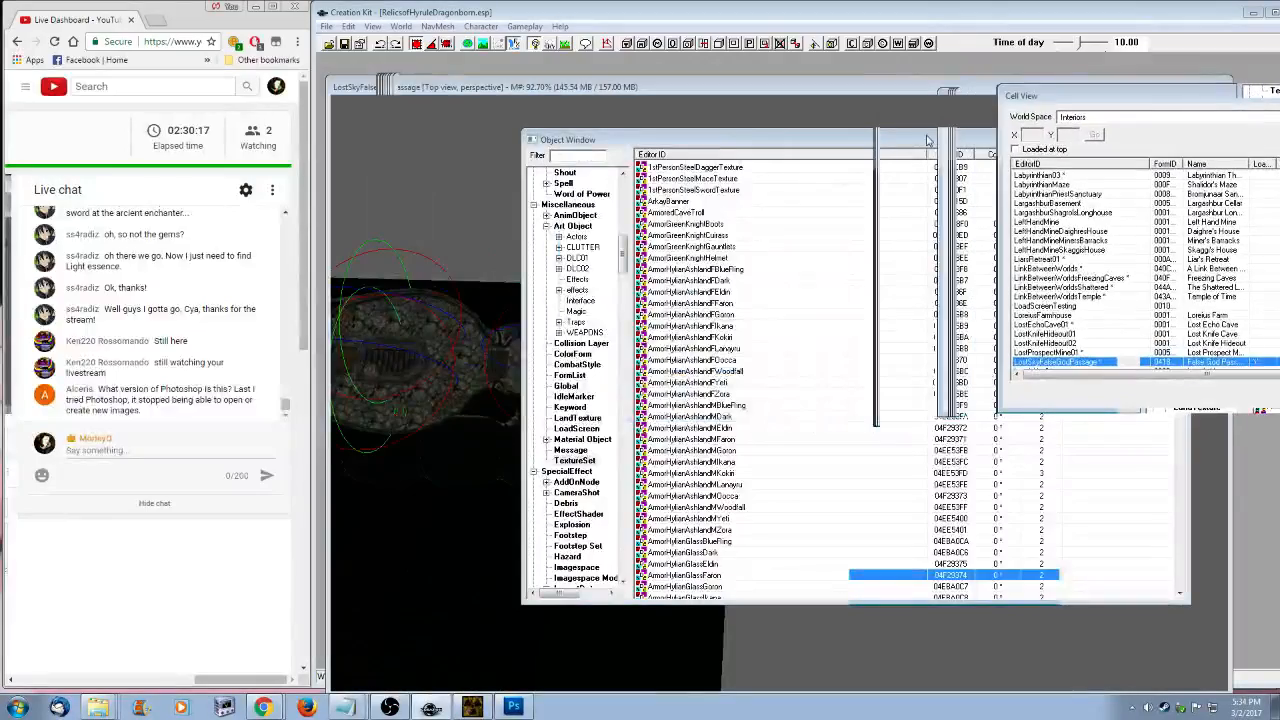
{"action": "left_click_drag", "start_coordinate": [829, 147], "coordinate": [781, 143]}
{"action": "scroll", "coordinate": [686, 416], "scroll_direction": "down", "scroll_amount": 10}
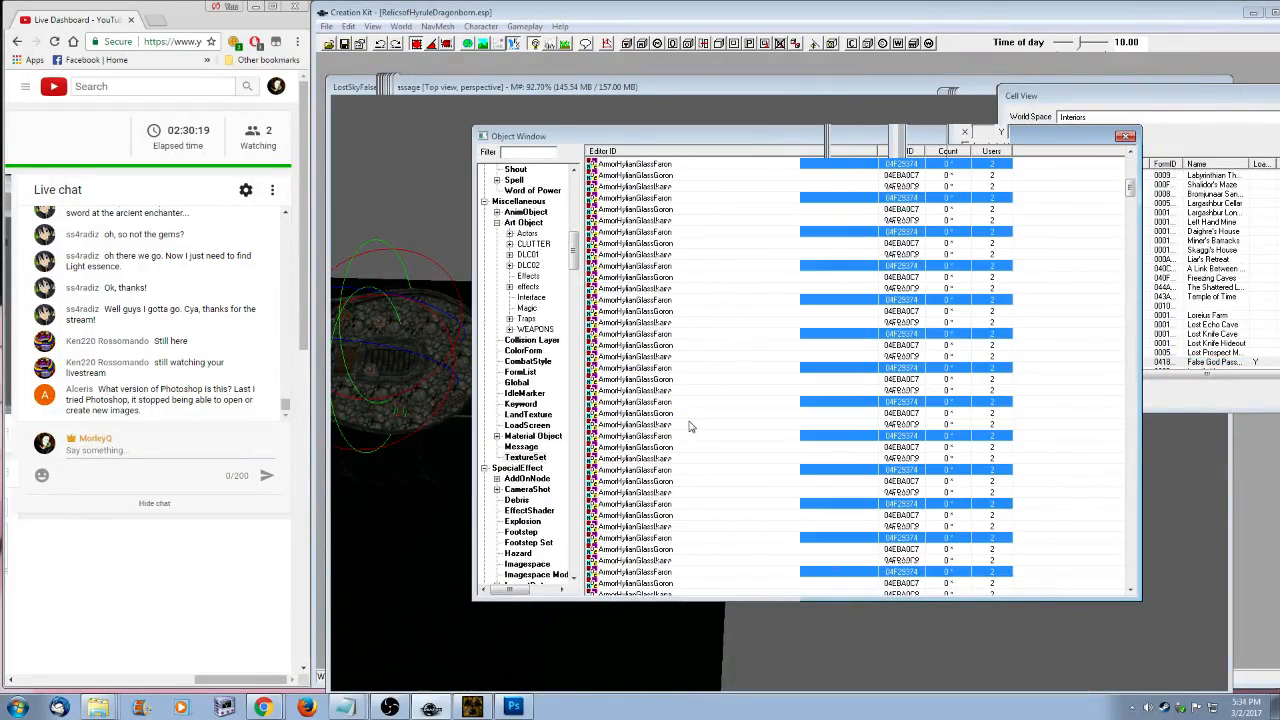
{"action": "mouse_move", "coordinate": [1157, 105]}
{"action": "left_mouse_down"}
{"action": "mouse_move", "coordinate": [1100, 116]}
{"action": "mouse_move", "coordinate": [1087, 143]}
{"action": "mouse_move", "coordinate": [1145, 120]}
{"action": "left_mouse_up"}
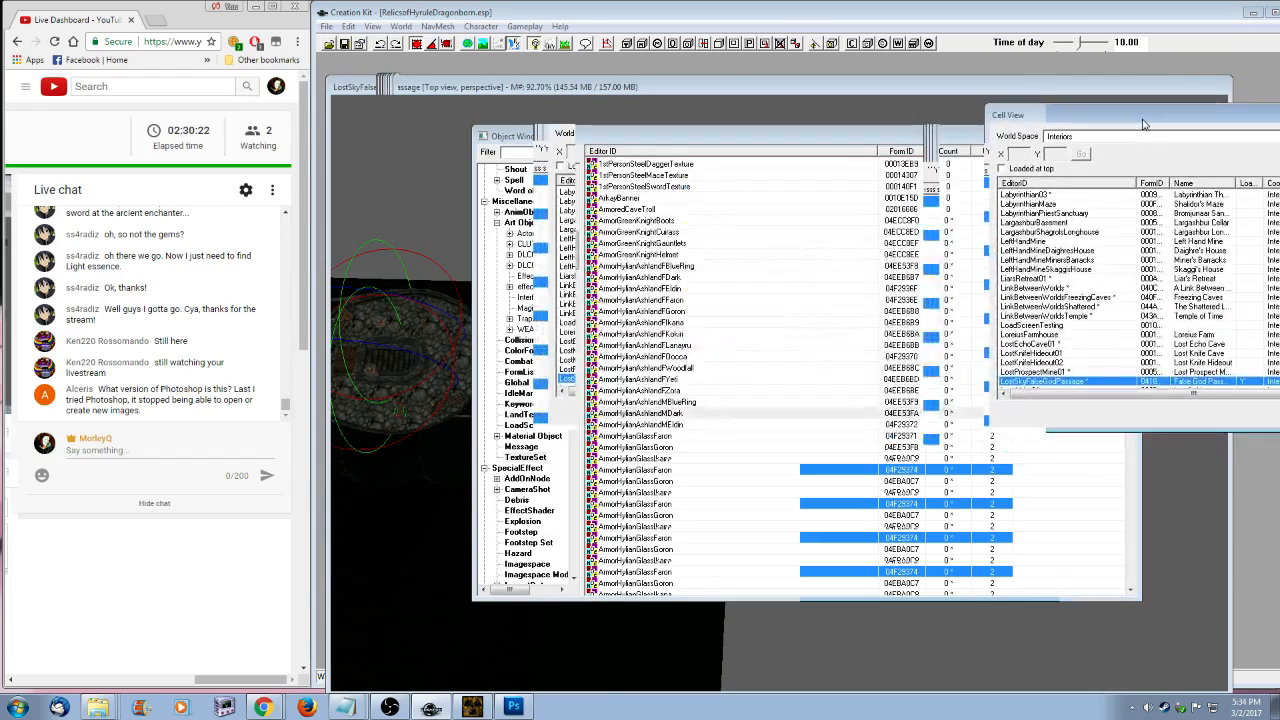
{"action": "right_click", "coordinate": [657, 212]}
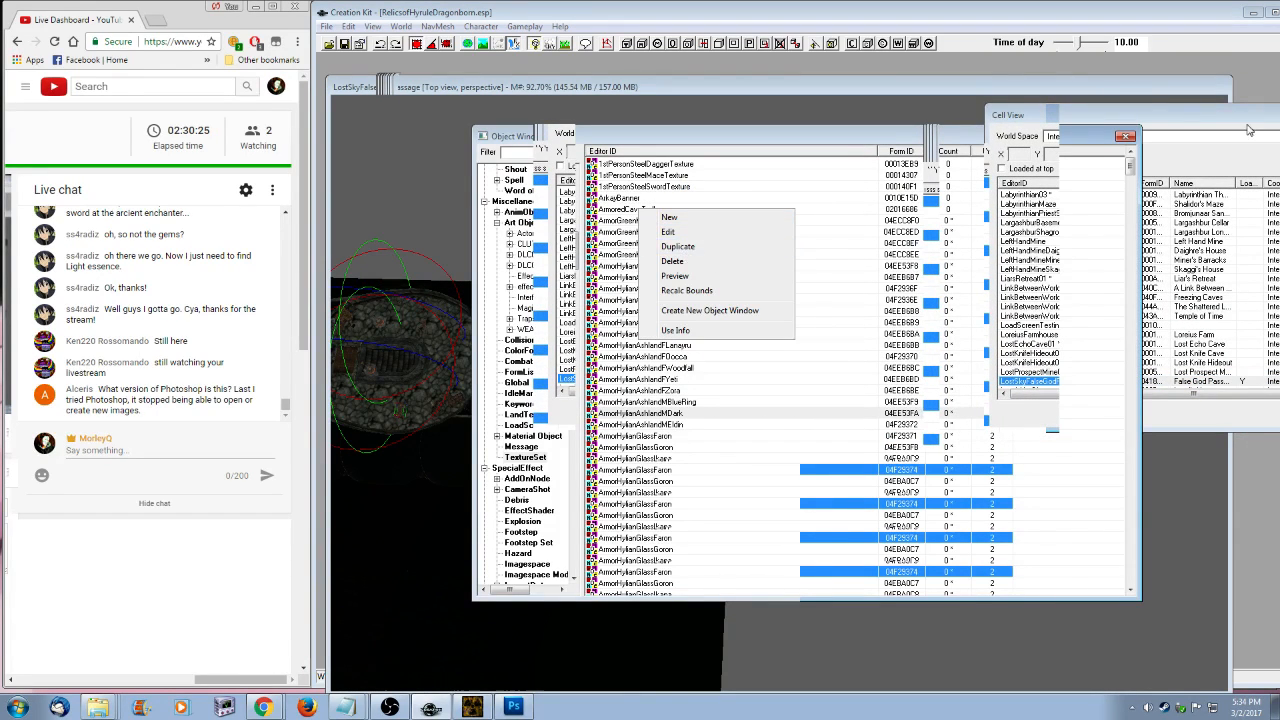
{"action": "left_click", "coordinate": [1197, 117]}
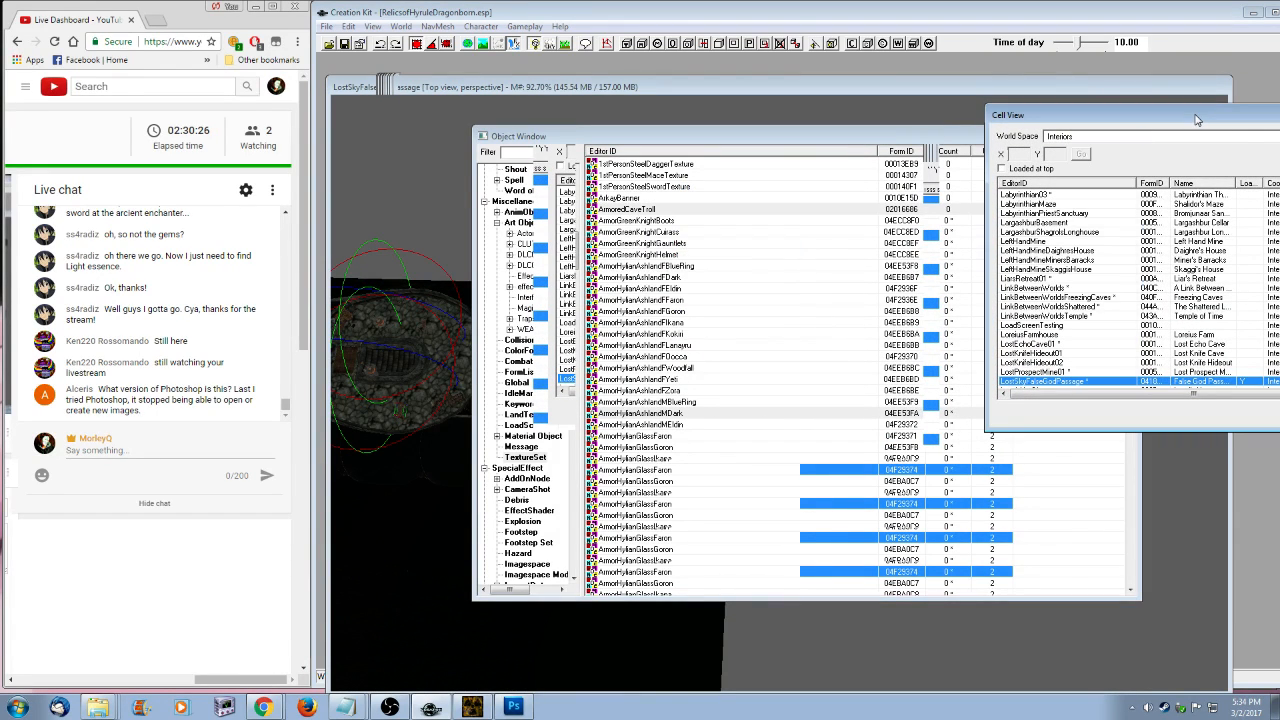
- Duplicate the SabreCatPeltSnow texture set in the Object Window and open the copy for editing
{"action": "left_click", "coordinate": [629, 210]}
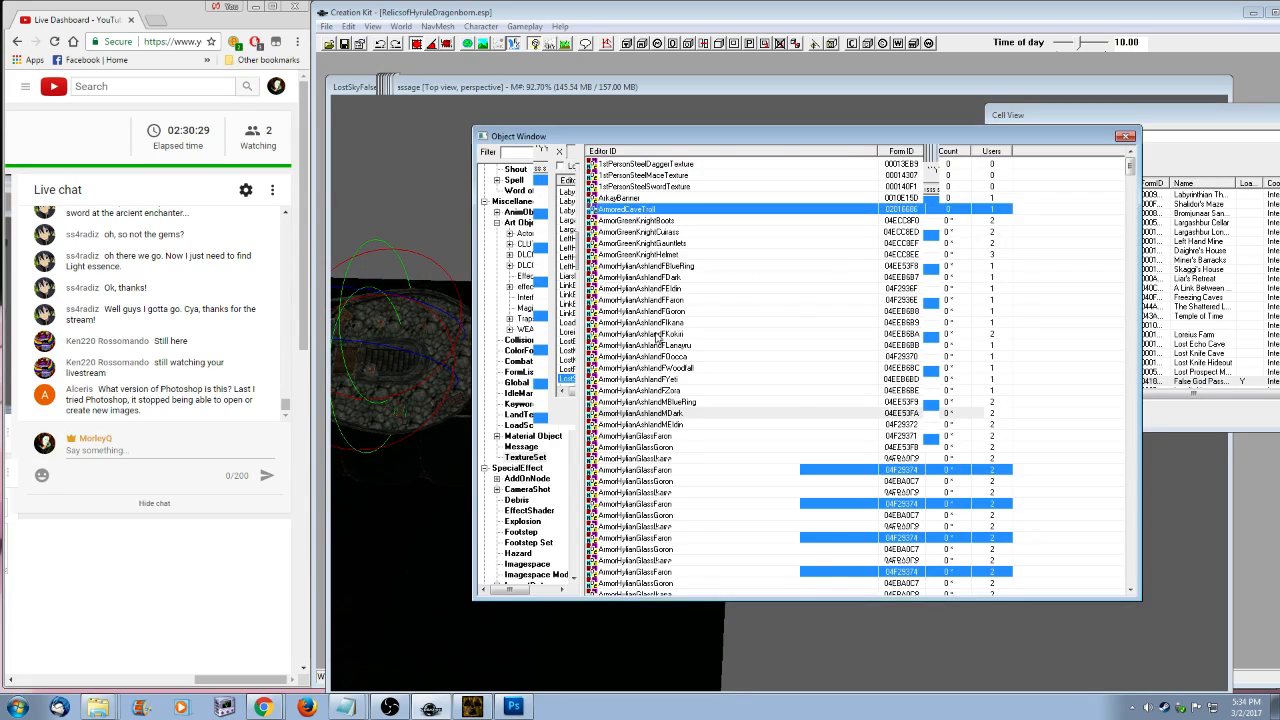
{"action": "scroll", "coordinate": [655, 338], "scroll_direction": "down", "scroll_amount": 20}
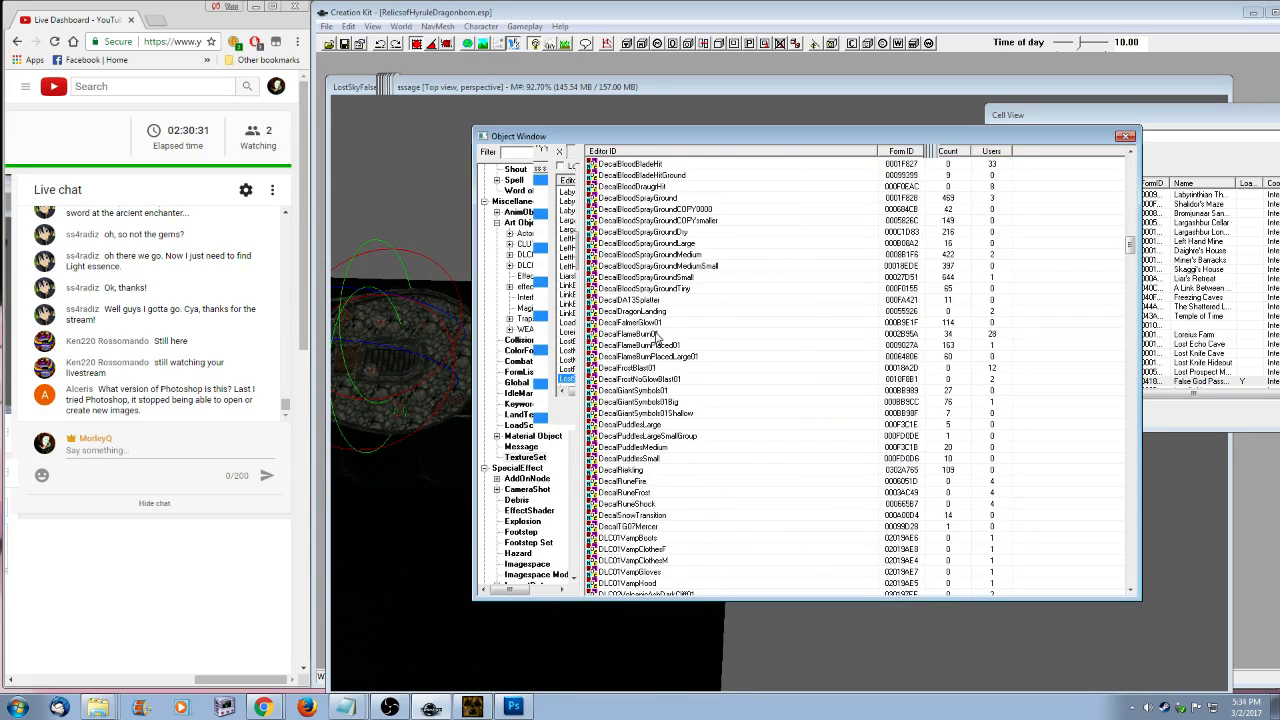
{"action": "scroll", "coordinate": [657, 338], "scroll_direction": "down", "scroll_amount": 20}
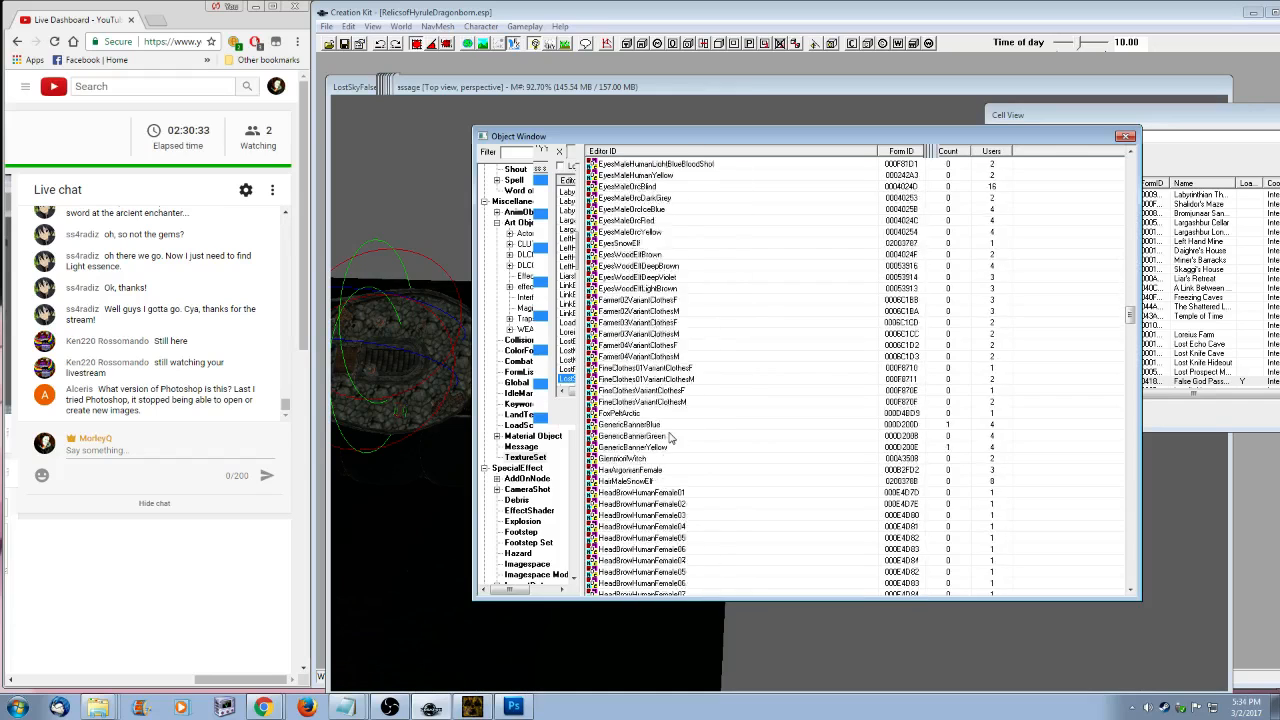
{"action": "scroll", "coordinate": [671, 437], "scroll_direction": "down", "scroll_amount": 13}
{"action": "scroll", "coordinate": [671, 437], "scroll_direction": "down", "scroll_amount": 15}
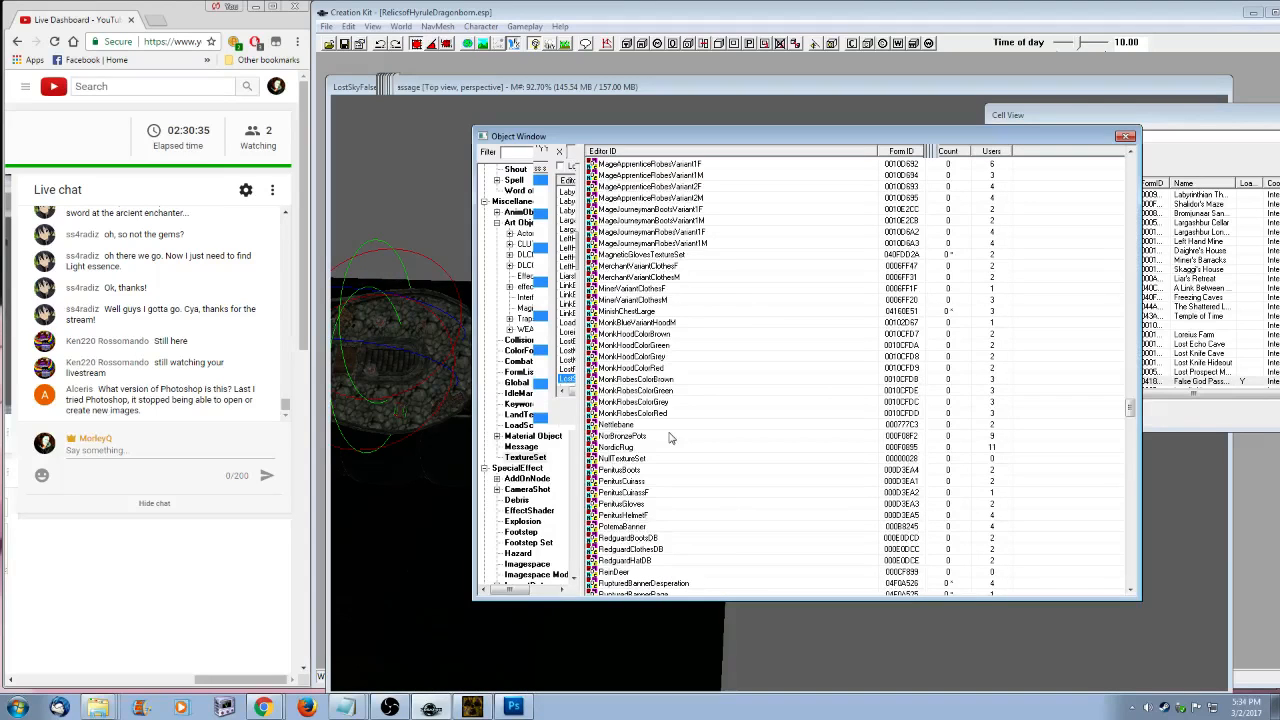
{"action": "scroll", "coordinate": [678, 481], "scroll_direction": "down", "scroll_amount": 9}
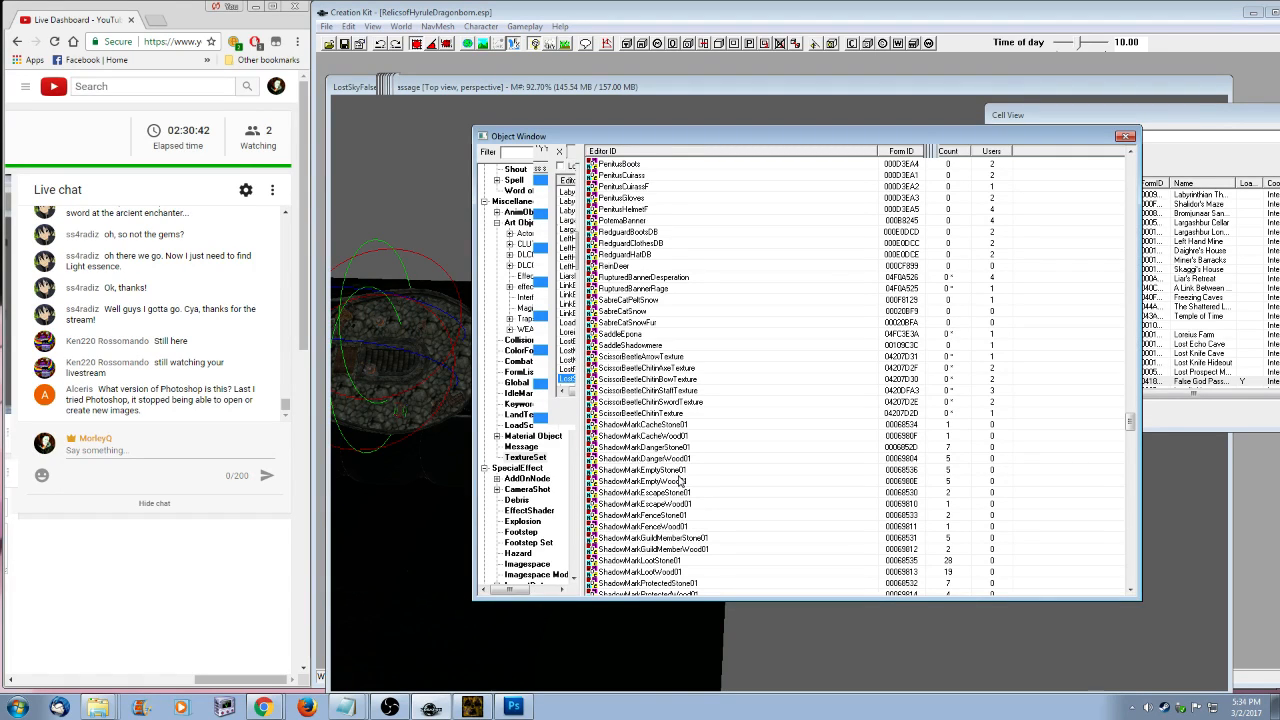
{"action": "right_click", "coordinate": [662, 299]}
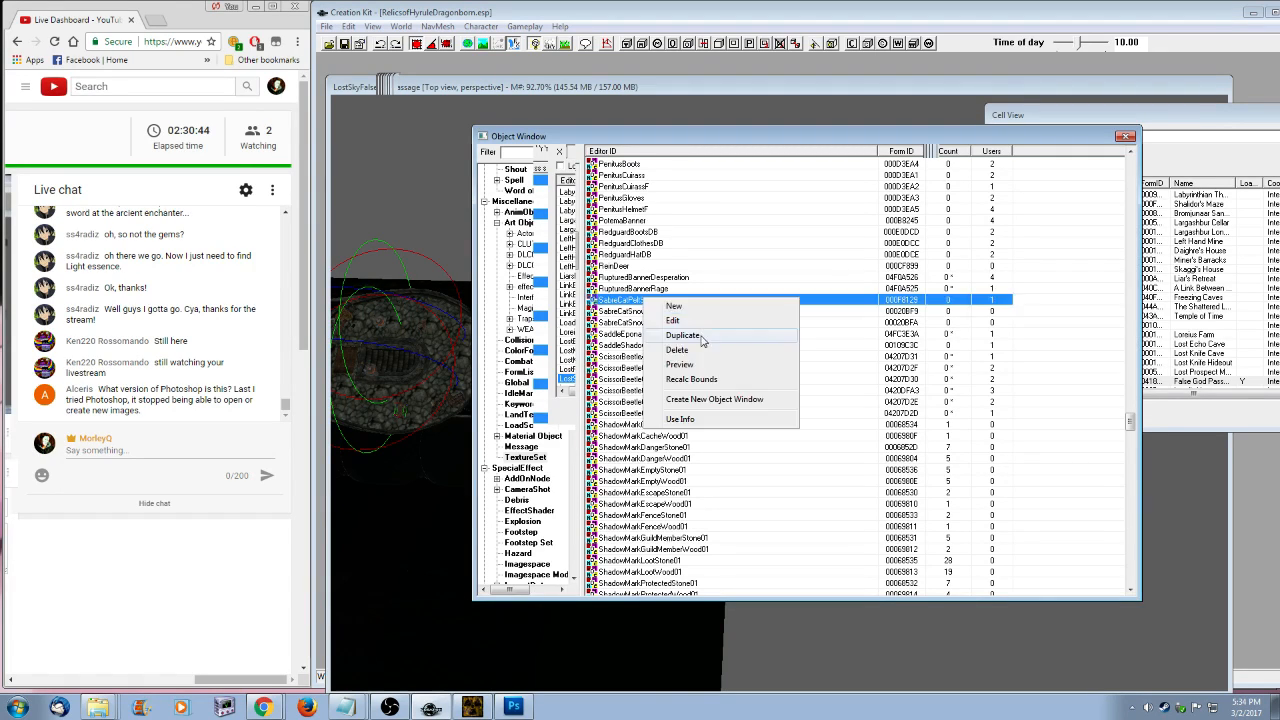
{"action": "left_click", "coordinate": [690, 338]}
{"action": "right_click", "coordinate": [668, 311]}
{"action": "left_click", "coordinate": [689, 338]}
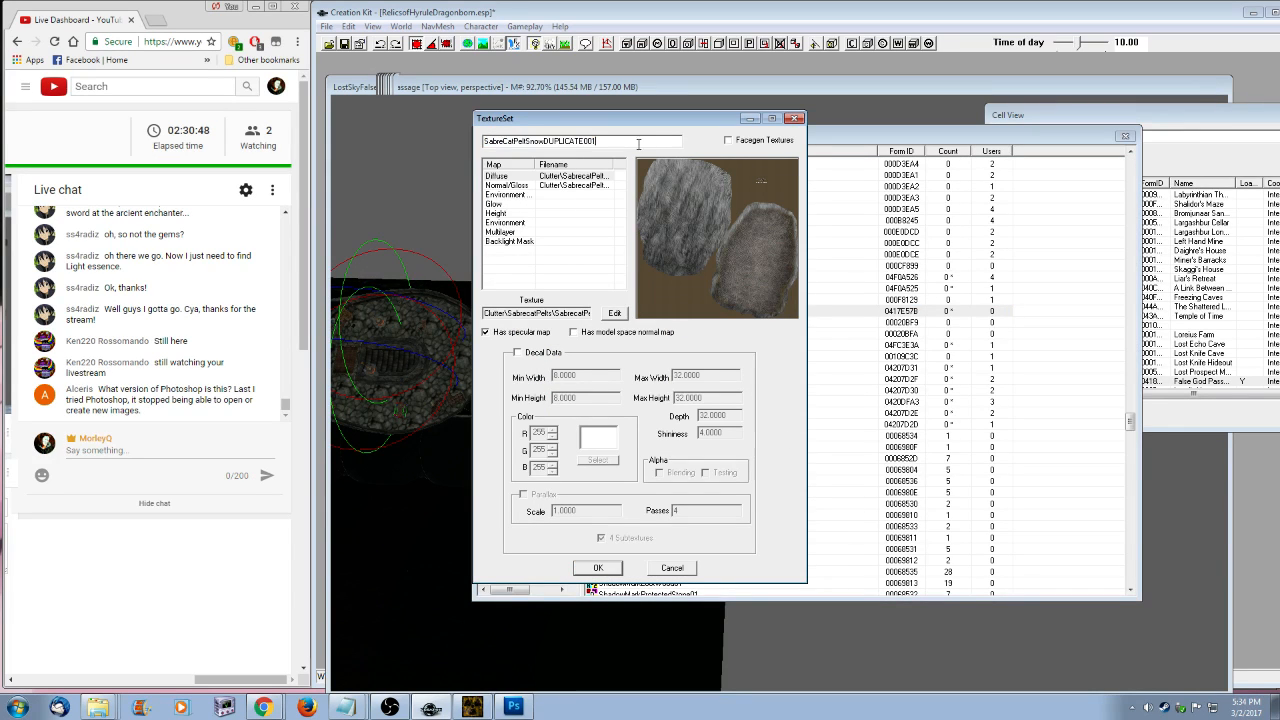
- Rename the duplicated texture set's ID to GimosTexture
{"action": "type", "text": "Gimos"}
{"action": "left_click", "coordinate": [572, 177]}
{"action": "left_click", "coordinate": [519, 141]}
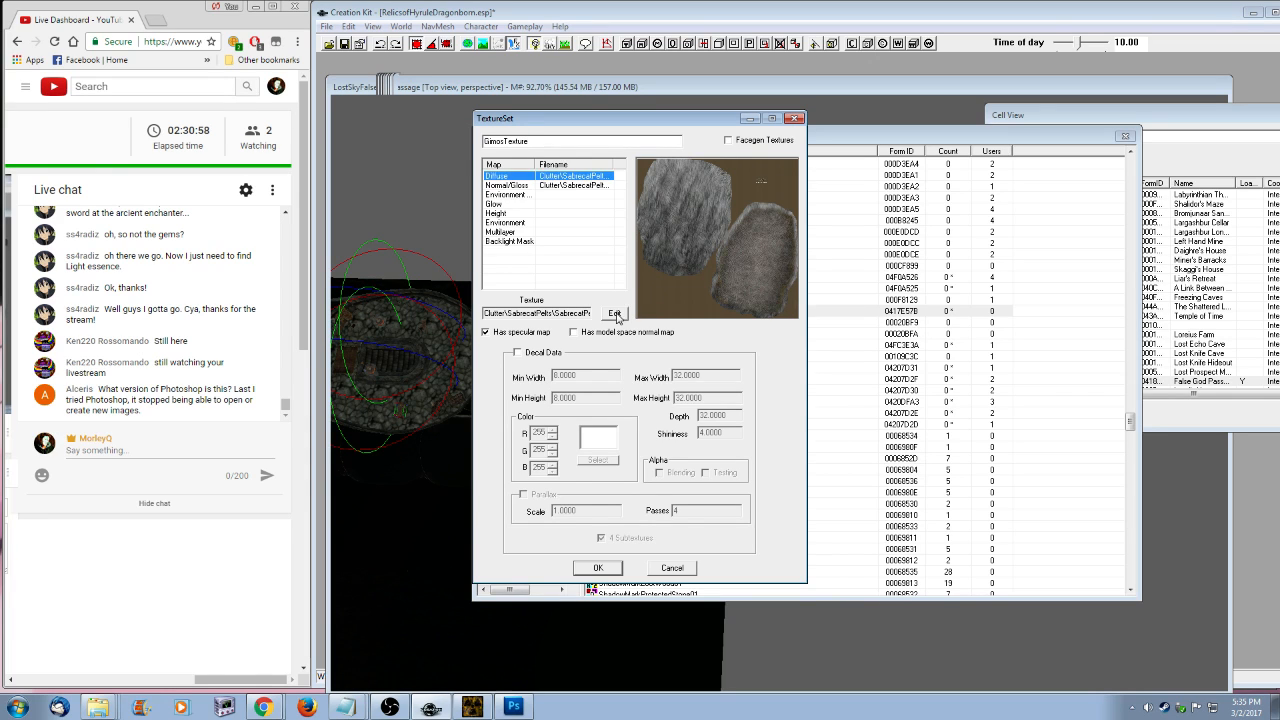
- Set the texture set's Diffuse map to Gimos.dds from the Data\Textures\actors\Gimos folder
{"action": "left_click", "coordinate": [680, 278]}
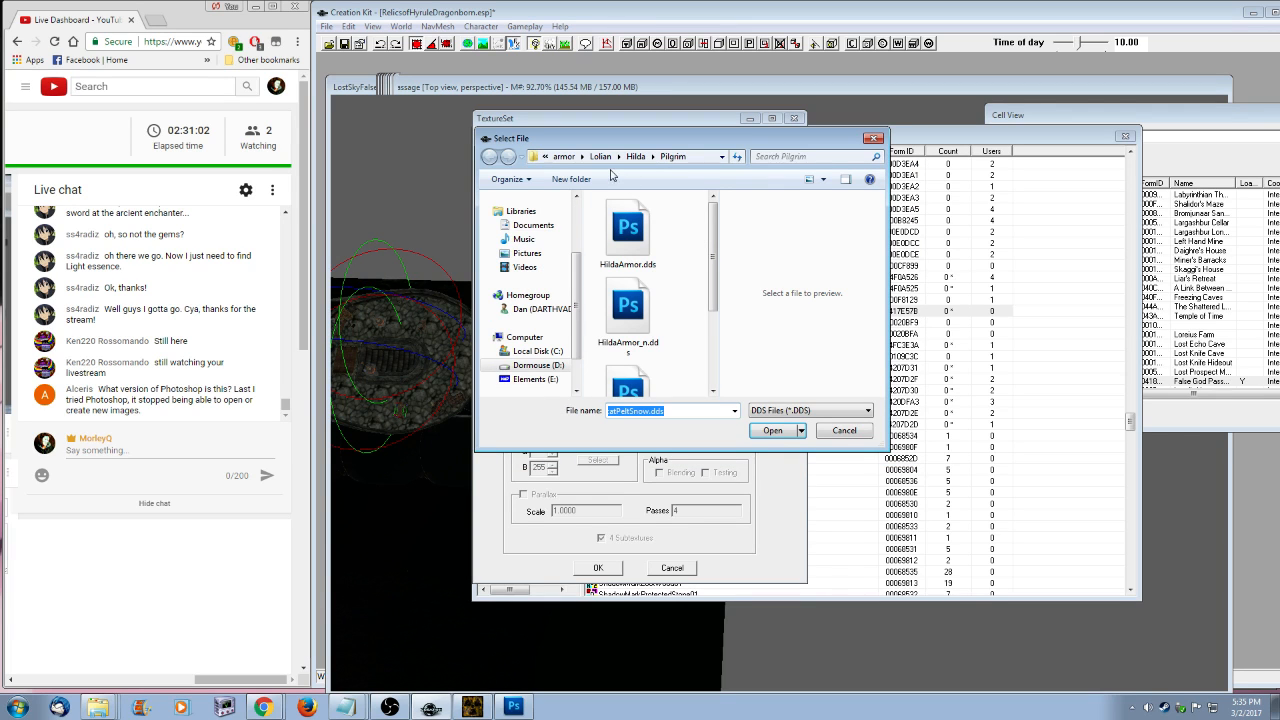
{"action": "left_click", "coordinate": [564, 156]}
{"action": "left_click", "coordinate": [562, 156]}
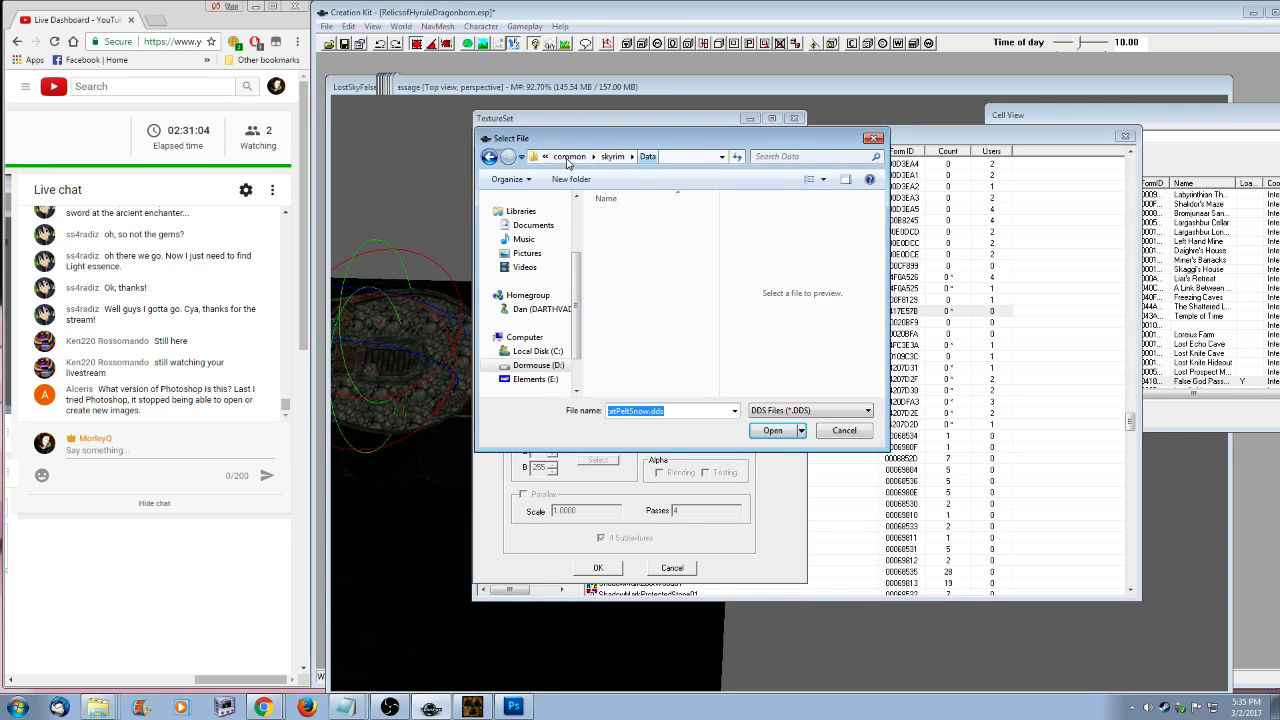
{"action": "scroll", "coordinate": [690, 235], "scroll_direction": "up", "scroll_amount": 5}
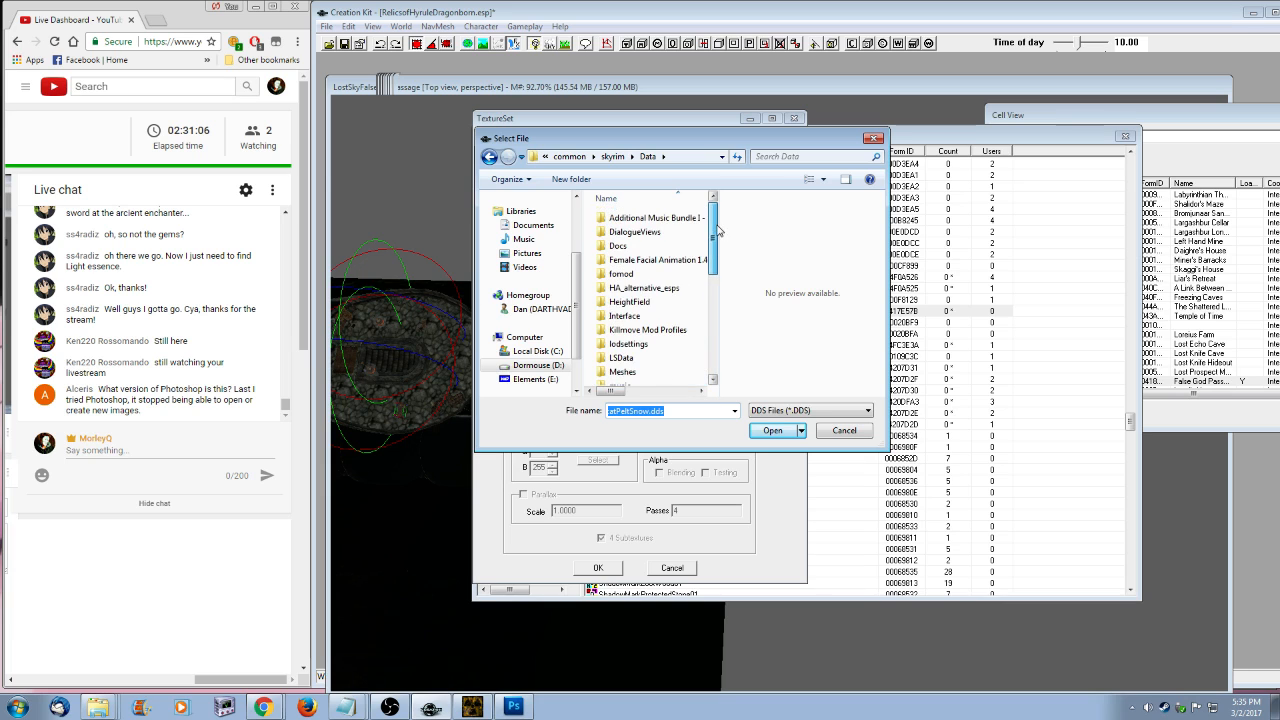
{"action": "left_click", "coordinate": [707, 248]}
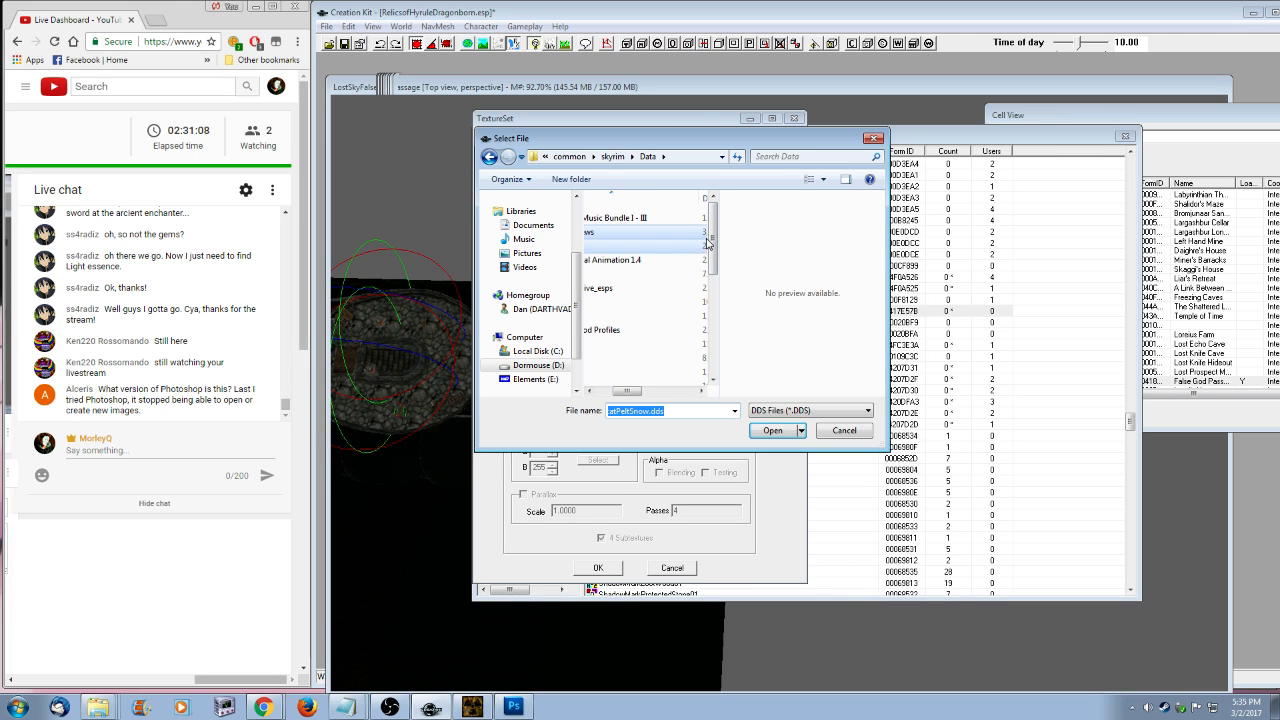
{"action": "double_click", "coordinate": [707, 243]}
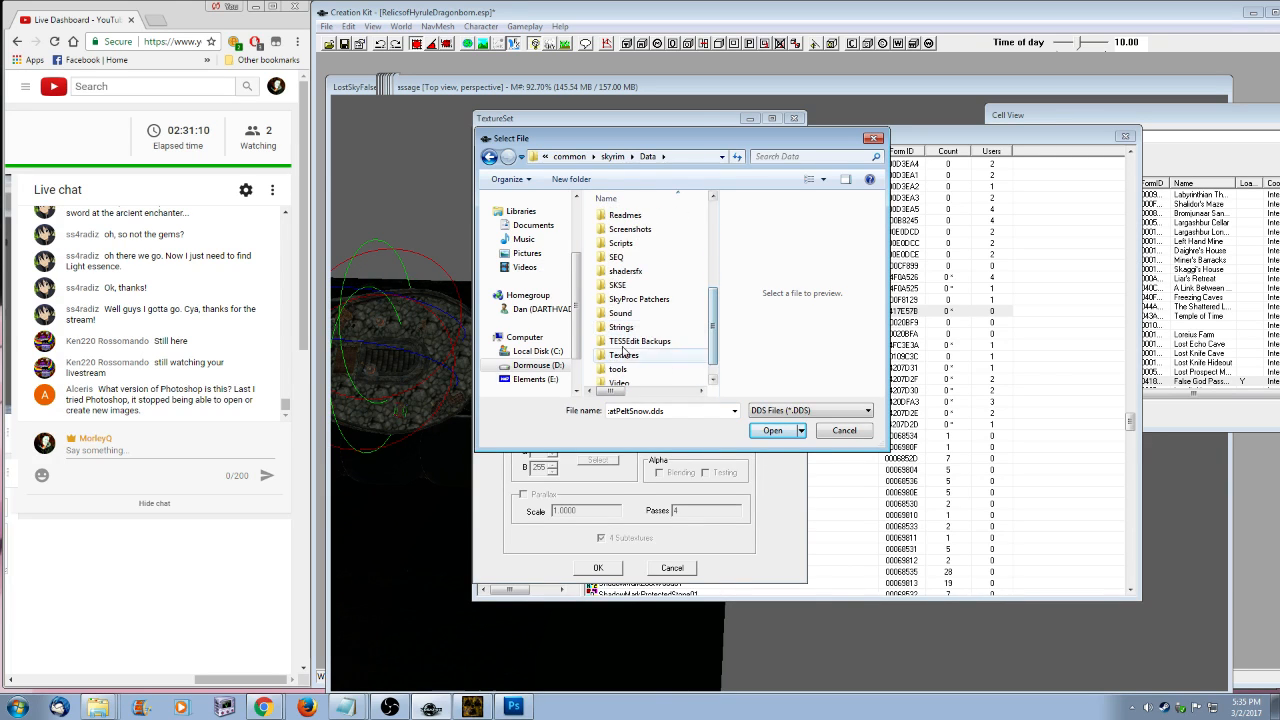
{"action": "double_click", "coordinate": [620, 329]}
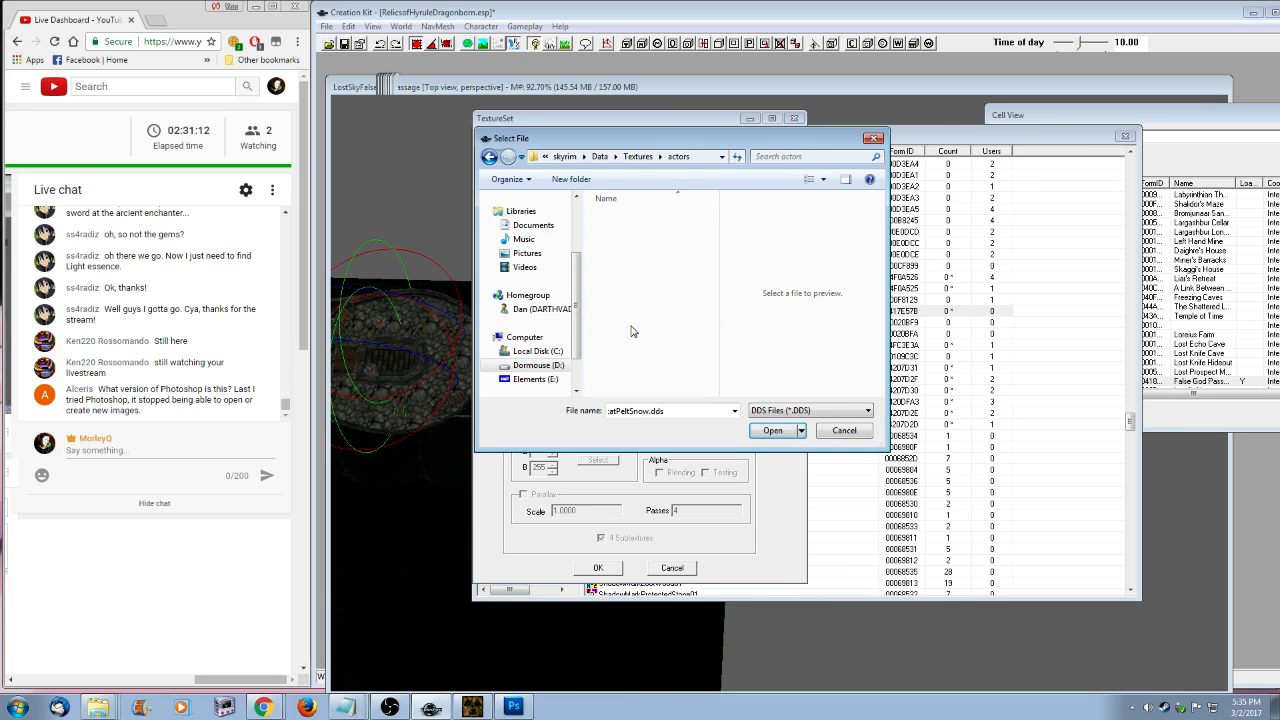
{"action": "scroll", "coordinate": [711, 260], "scroll_direction": "down", "scroll_amount": 4}
{"action": "scroll", "coordinate": [711, 268], "scroll_direction": "down", "scroll_amount": 4}
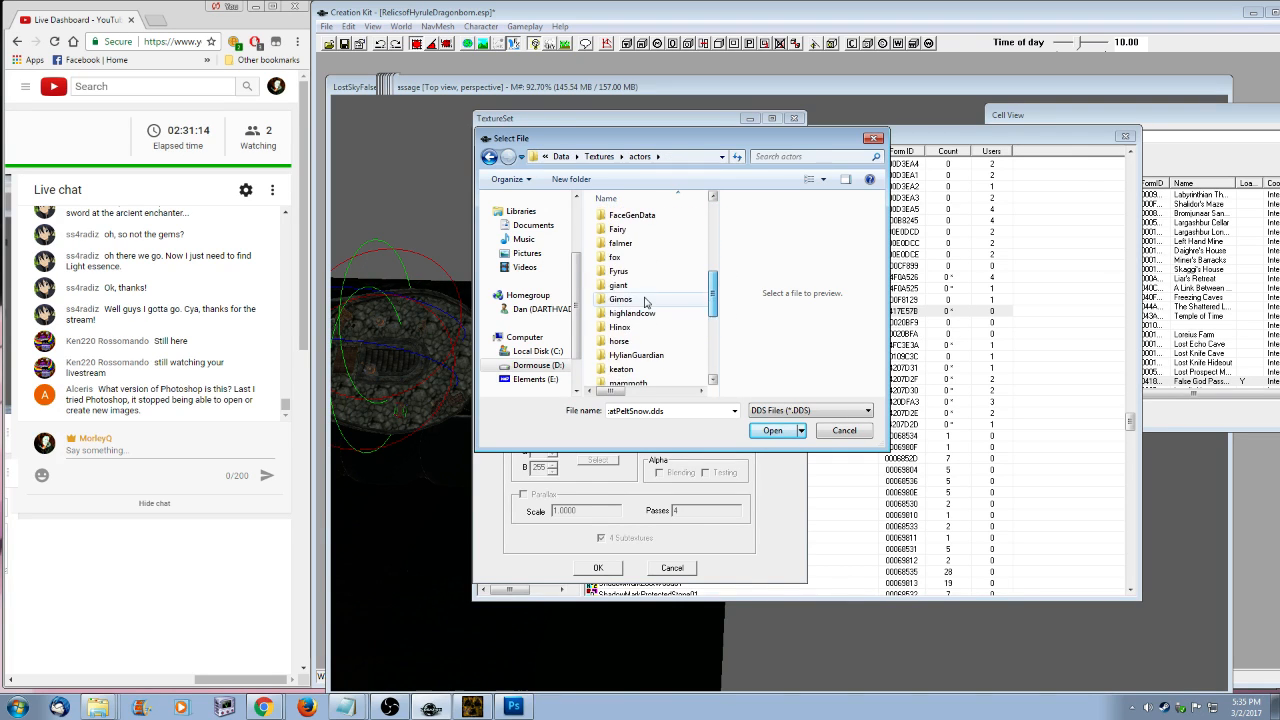
{"action": "double_click", "coordinate": [640, 299]}
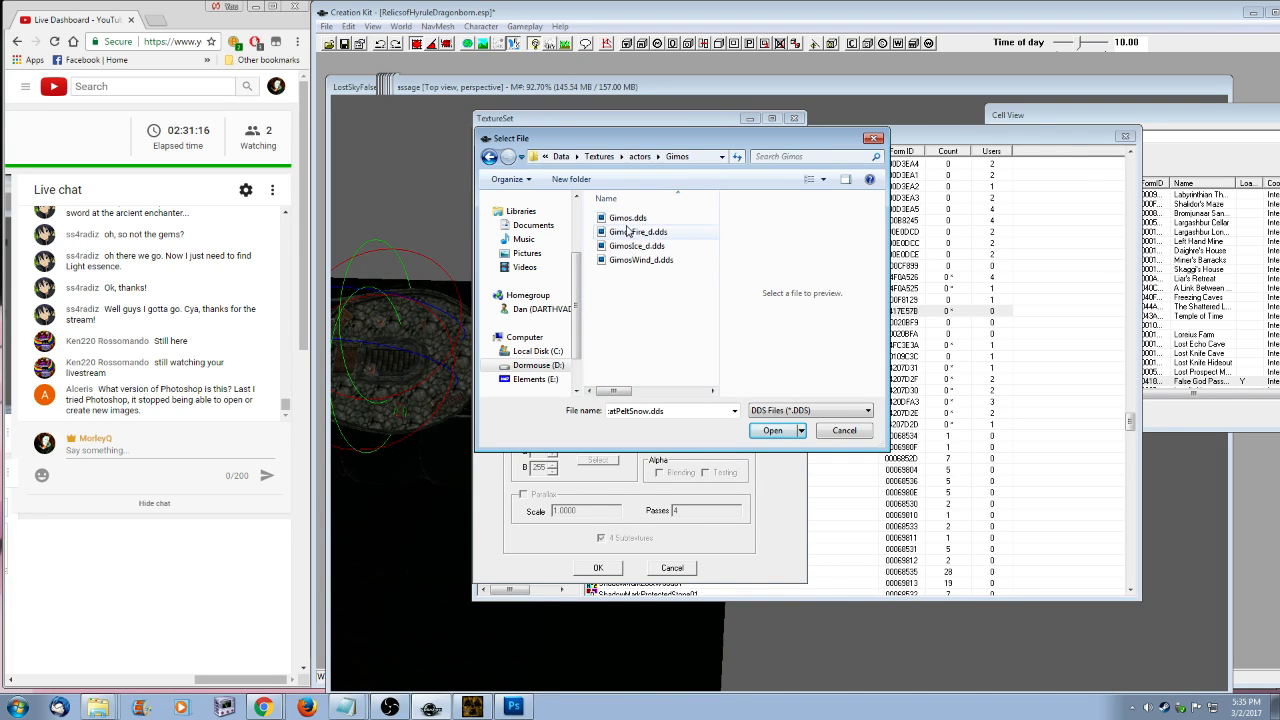
{"action": "left_click", "coordinate": [624, 222]}
{"action": "left_click", "coordinate": [772, 430]}
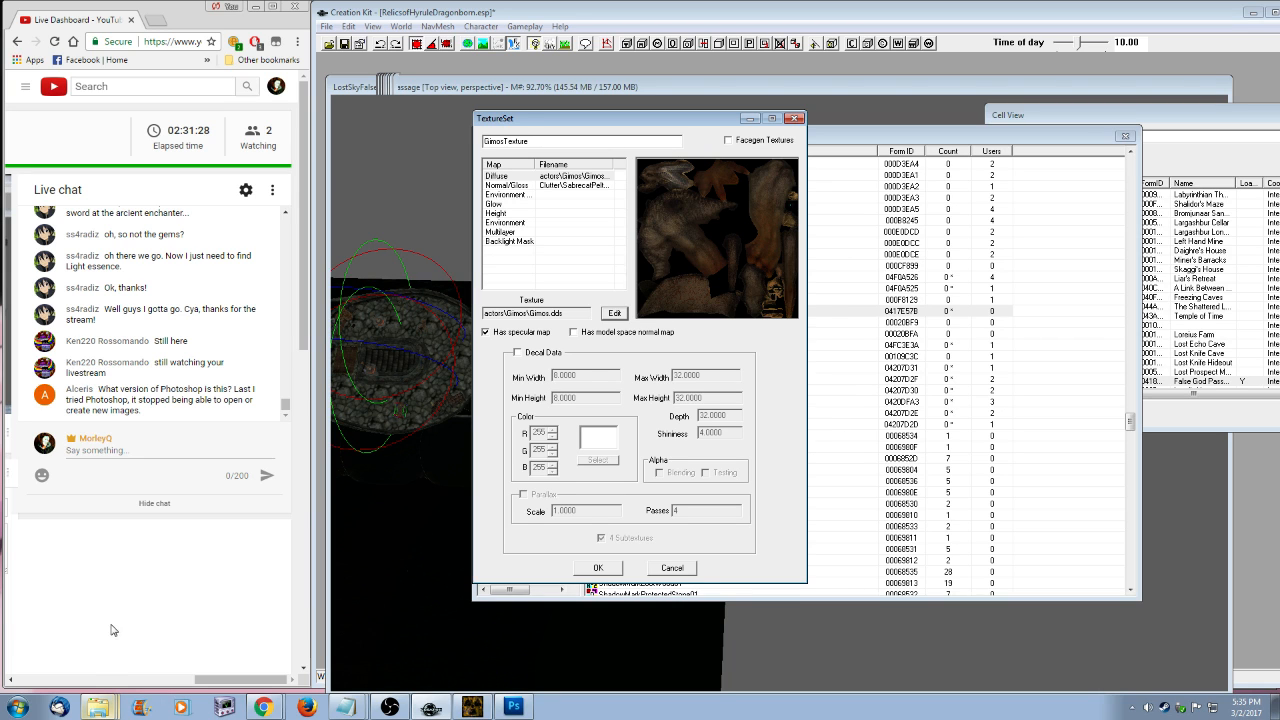
- Check the extracted vampirebrute folder and the BSA Browser listing for the vampire brute's normal map file
{"action": "left_click", "coordinate": [95, 704]}
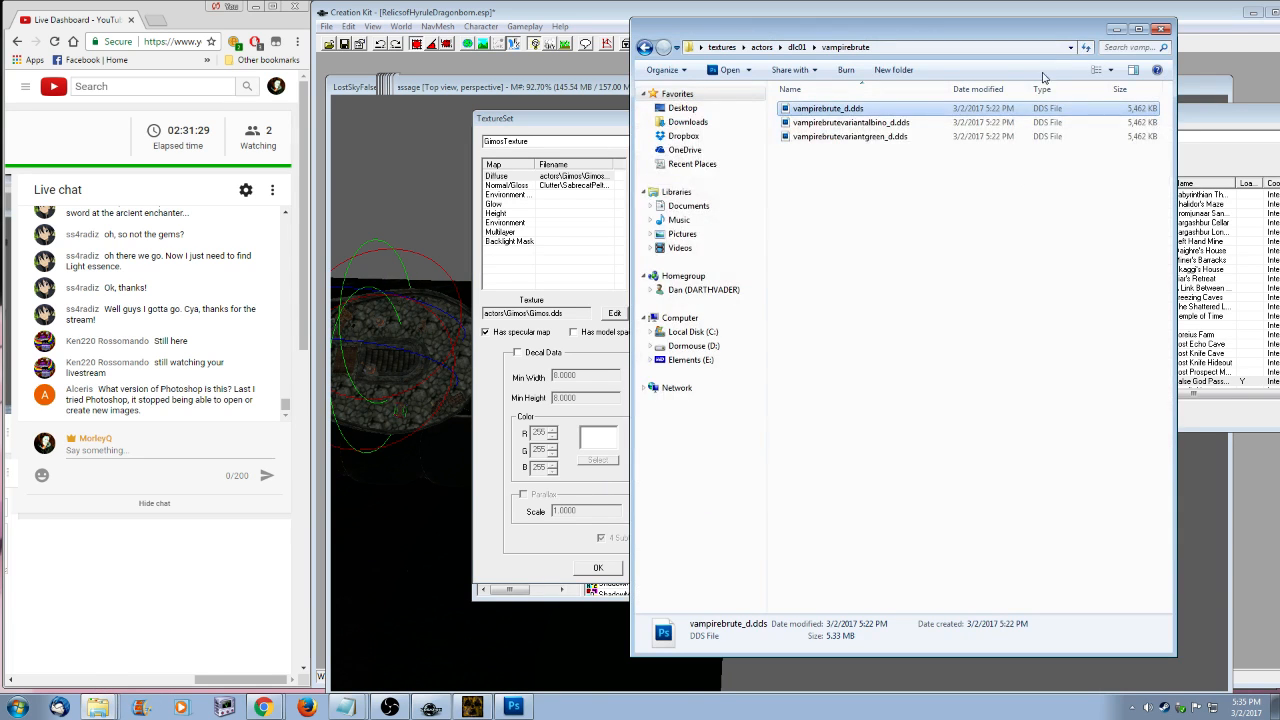
{"action": "left_click", "coordinate": [1116, 28]}
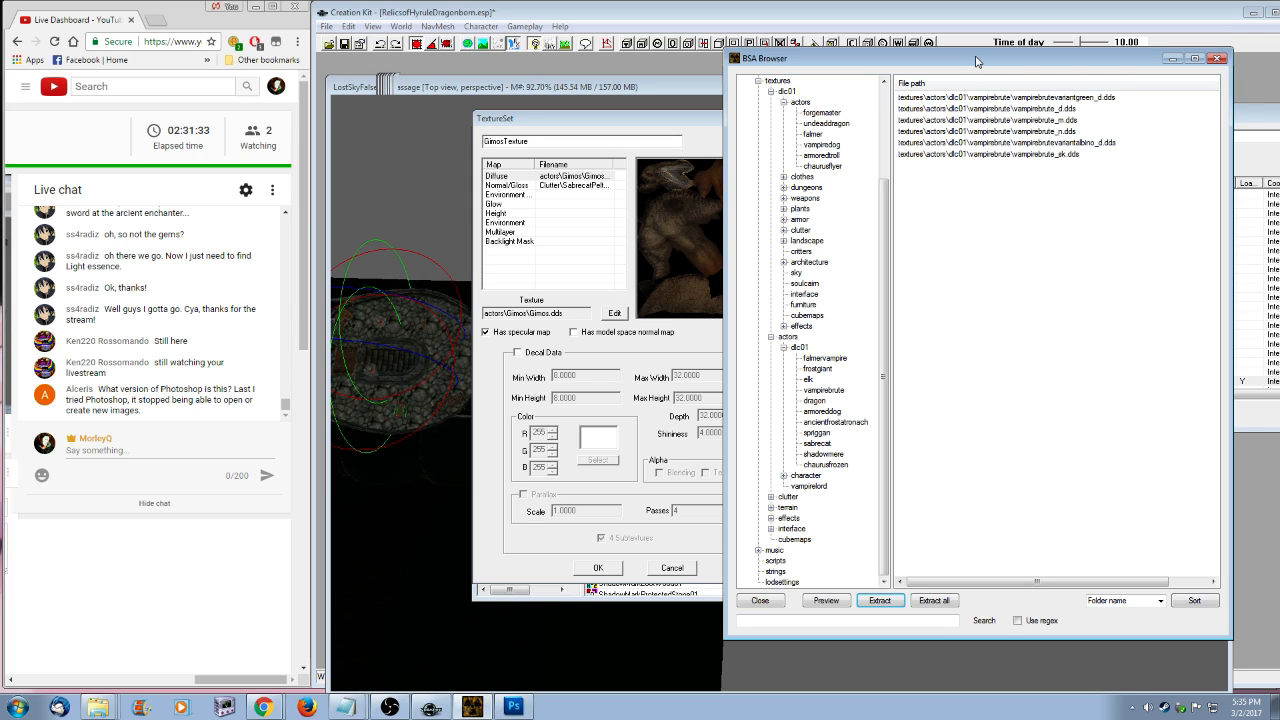
{"action": "left_click_drag", "start_coordinate": [977, 62], "coordinate": [1010, 87]}
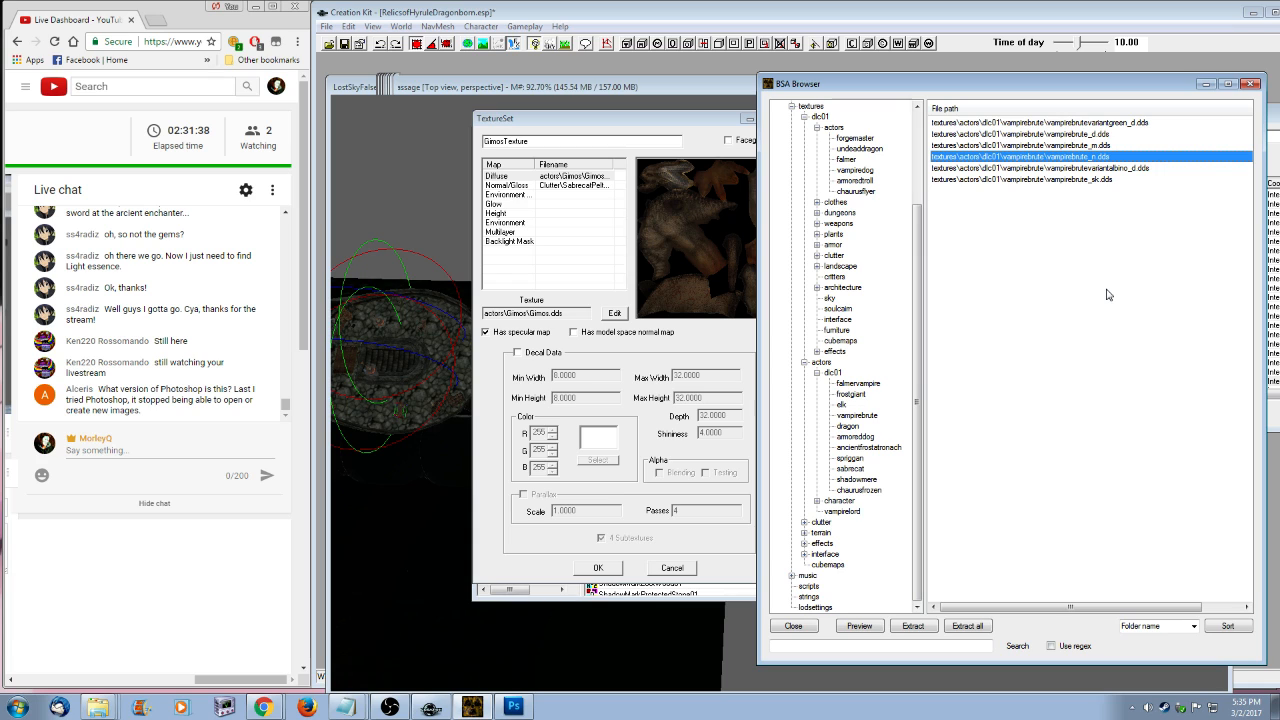
- Start choosing a file for GimosTexture's Normal/Gloss map and browse to the Data\Textures\dlc01\actors folder
{"action": "left_click", "coordinate": [575, 177]}
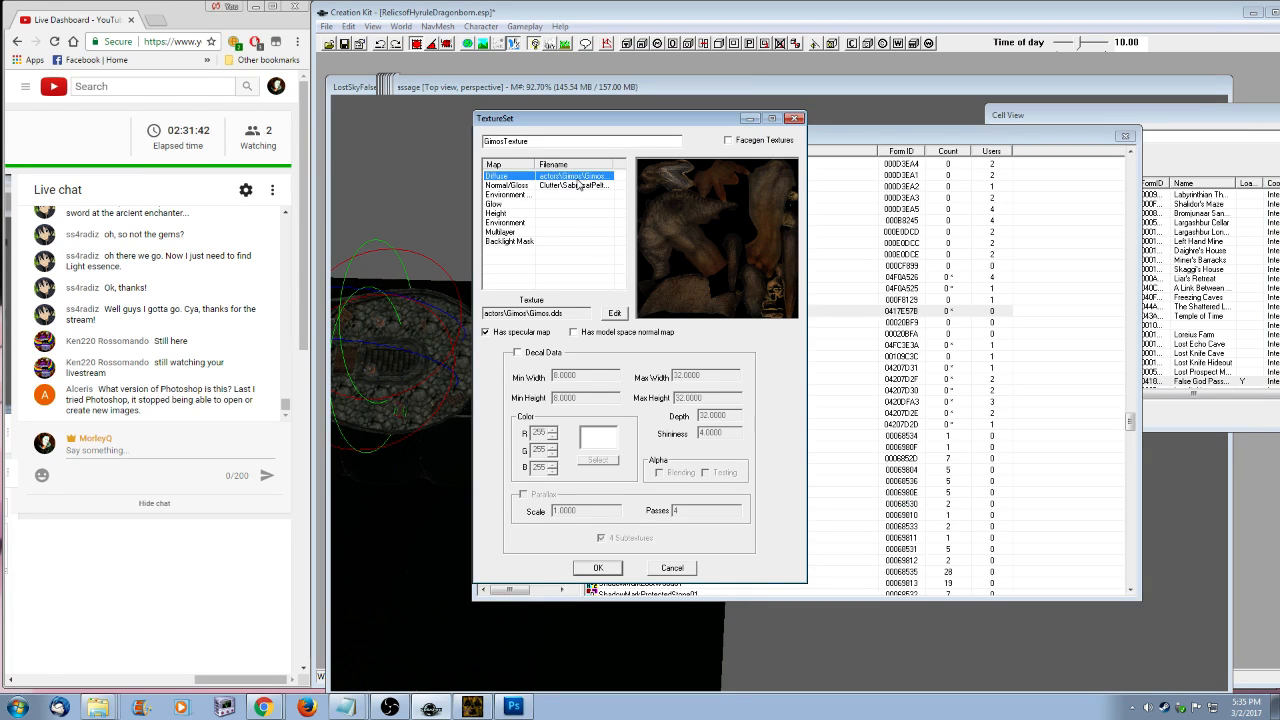
{"action": "left_click", "coordinate": [561, 187]}
{"action": "left_click", "coordinate": [614, 313]}
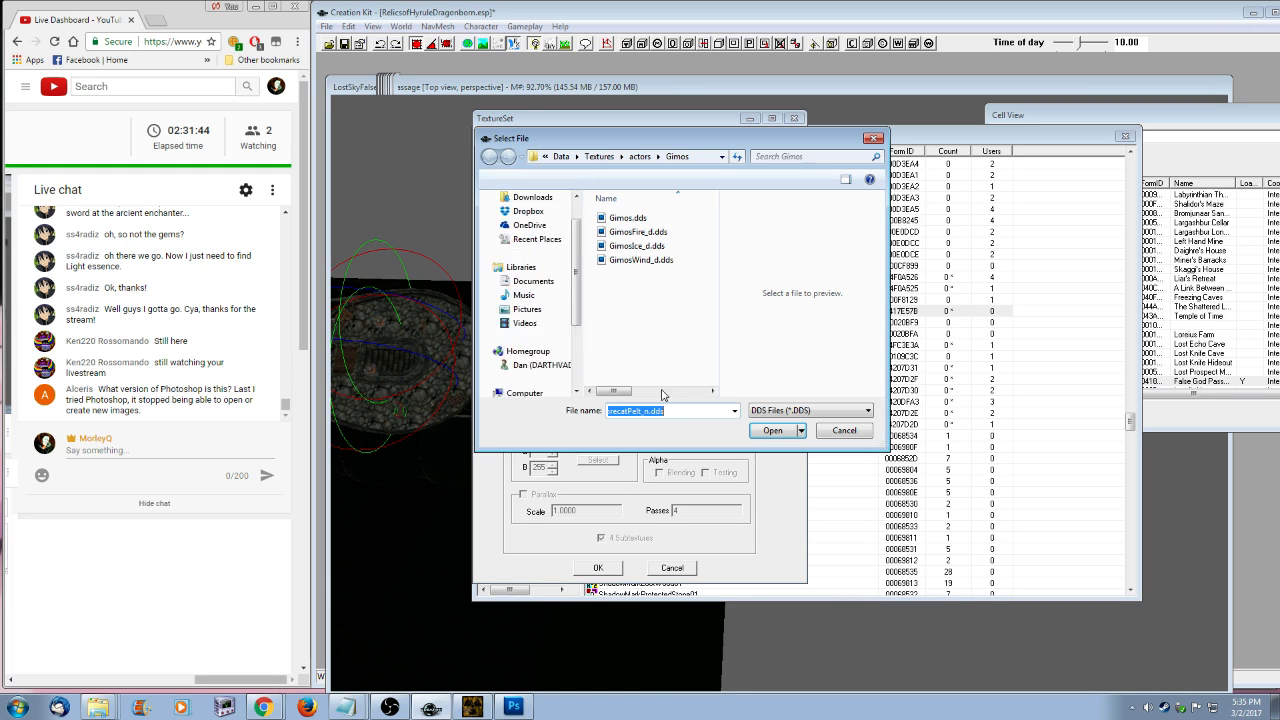
{"action": "left_click", "coordinate": [629, 157]}
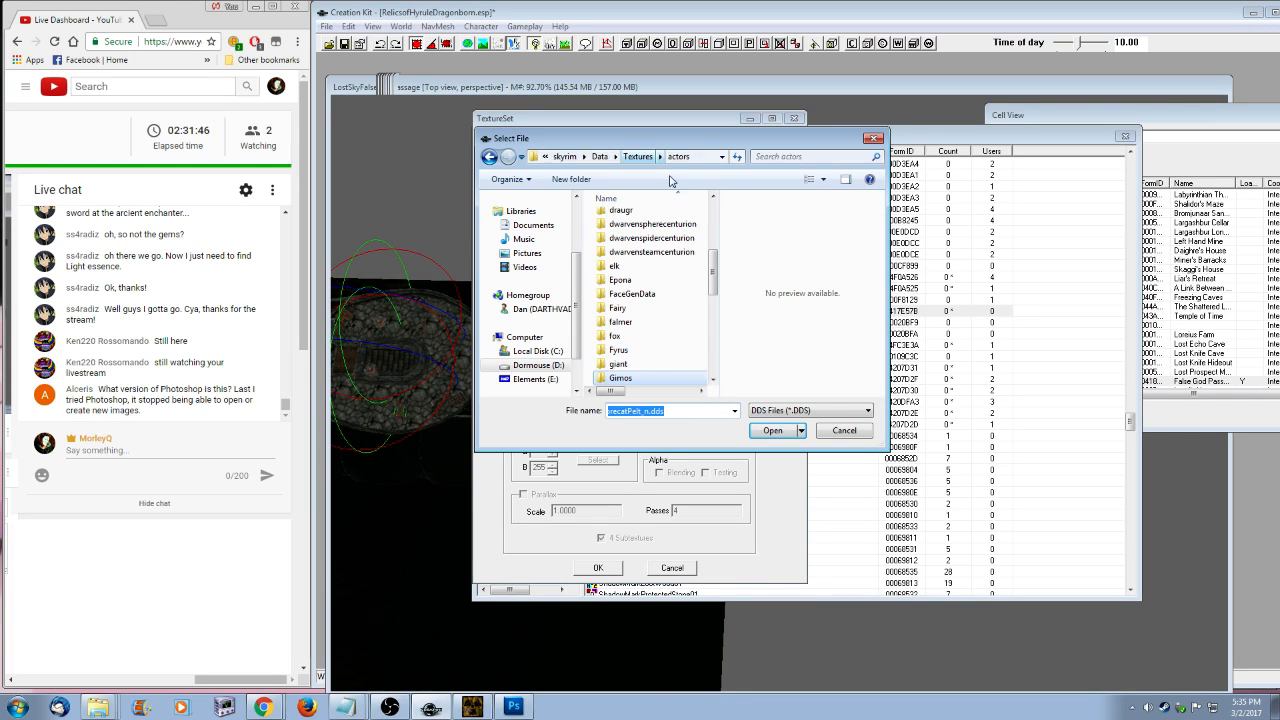
{"action": "left_click", "coordinate": [628, 157]}
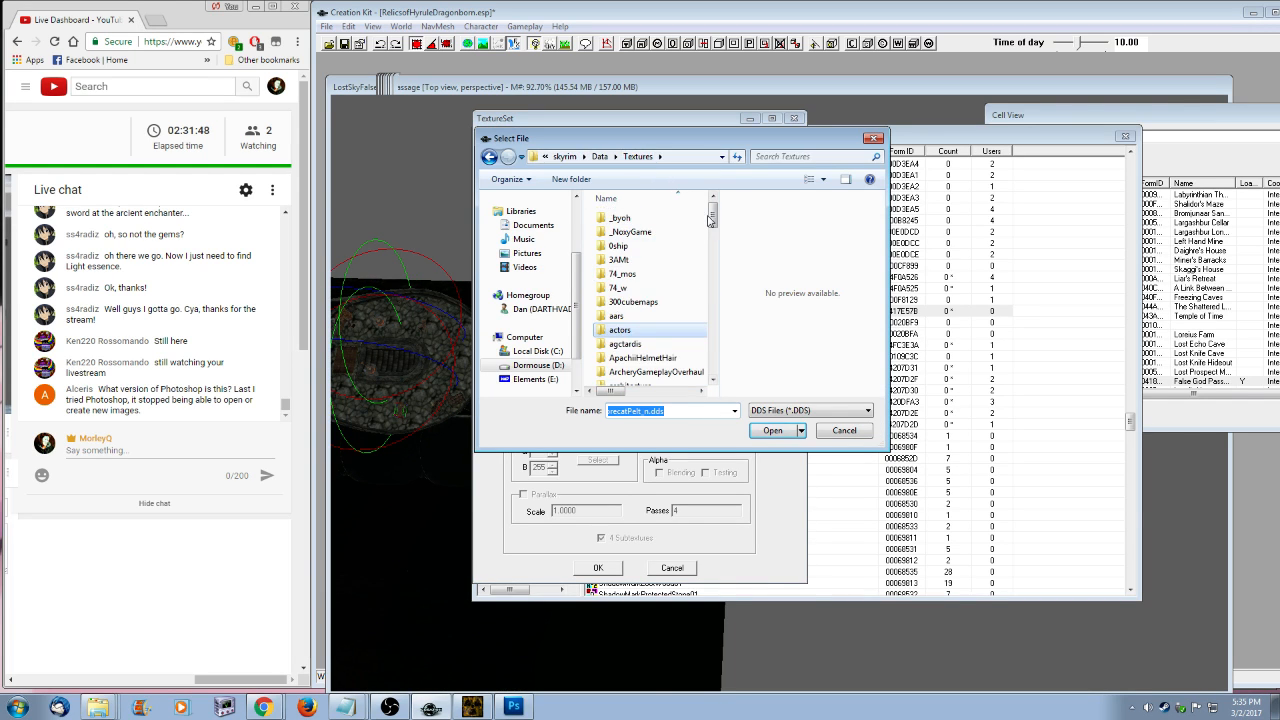
{"action": "left_click_drag", "start_coordinate": [713, 214], "coordinate": [714, 254]}
{"action": "double_click", "coordinate": [660, 274]}
{"action": "double_click", "coordinate": [629, 219]}
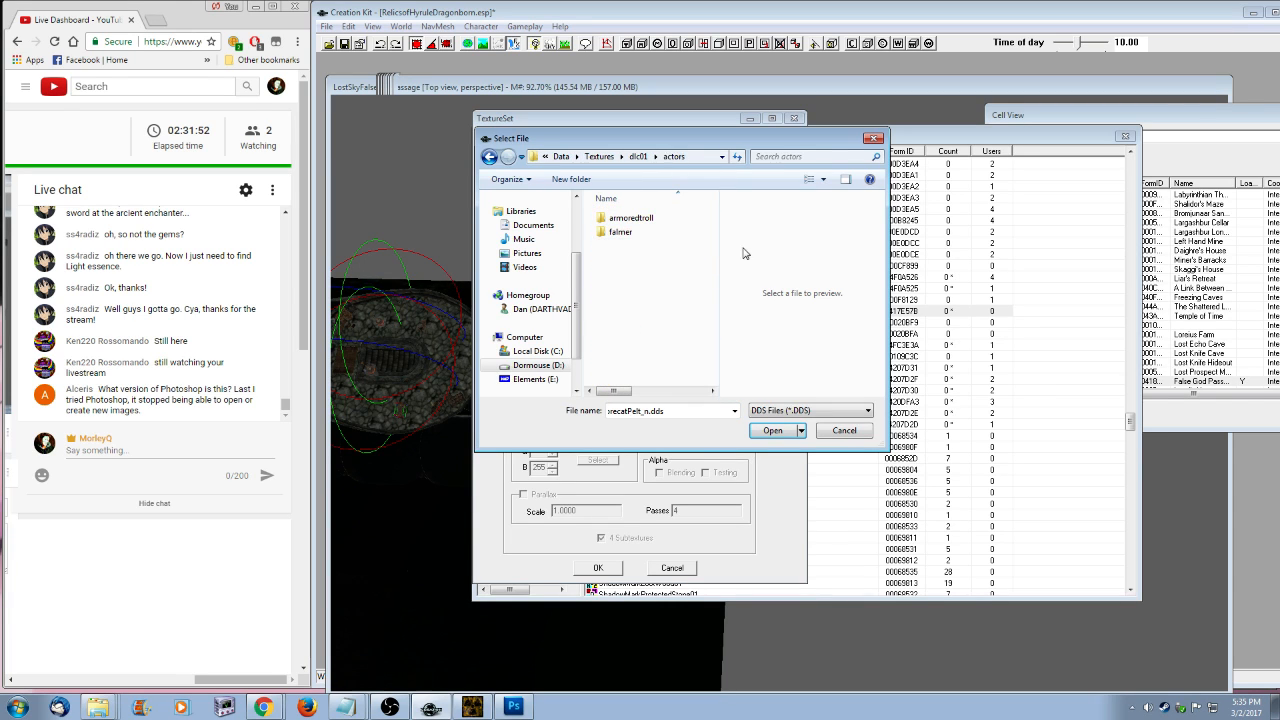
- Compare with the normal map's path in BSA Browser and browse to the Textures\actors\dlc01 folder for the Normal/Gloss map
{"action": "left_click", "coordinate": [468, 708]}
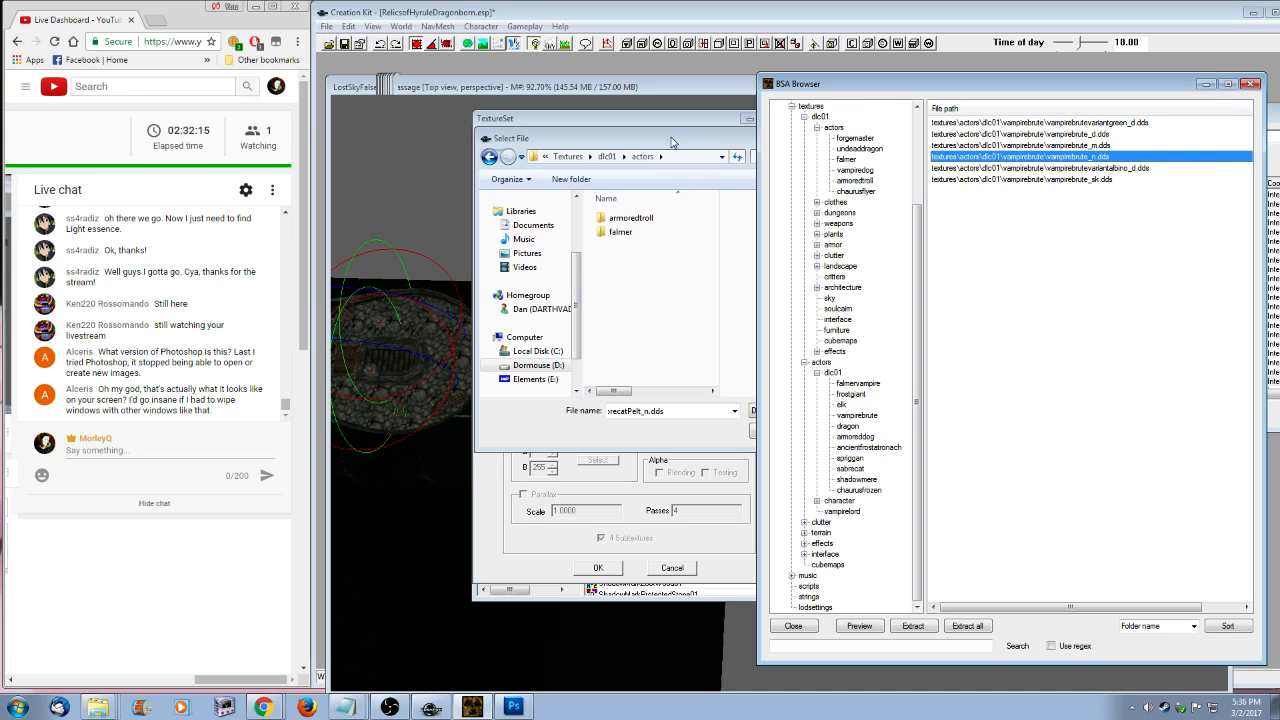
{"action": "left_click", "coordinate": [676, 412]}
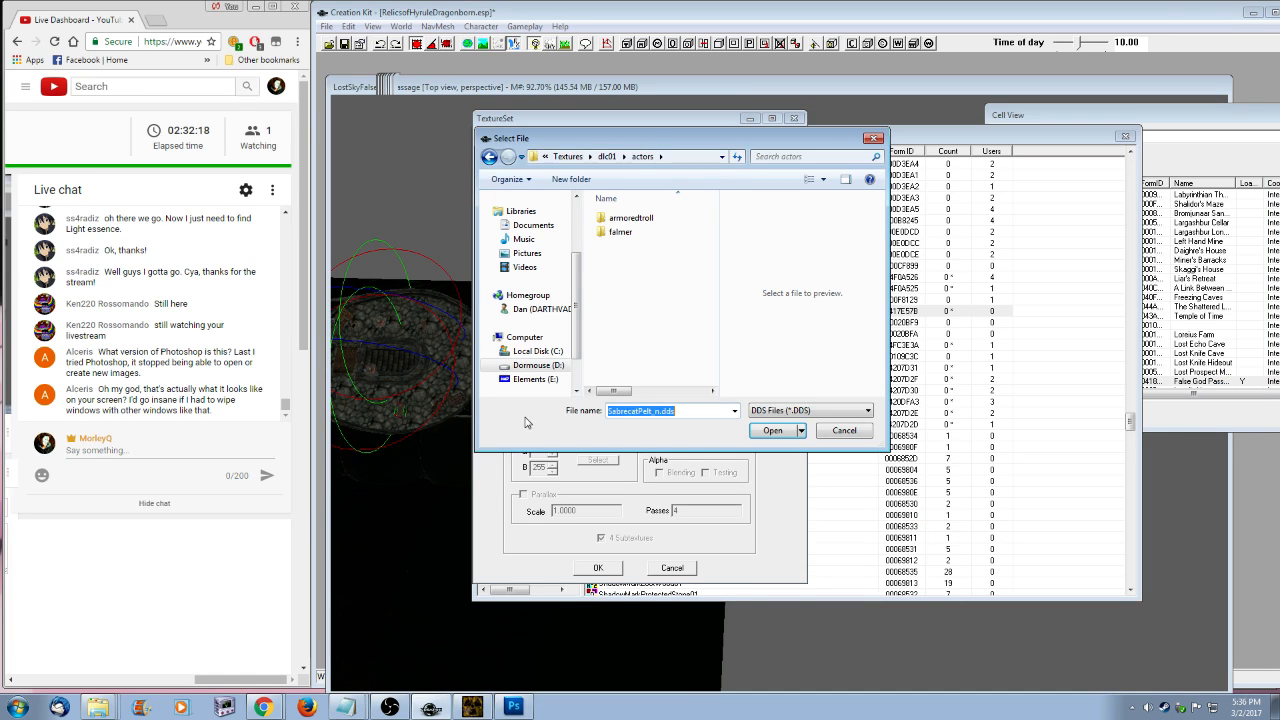
{"action": "left_click", "coordinate": [462, 708]}
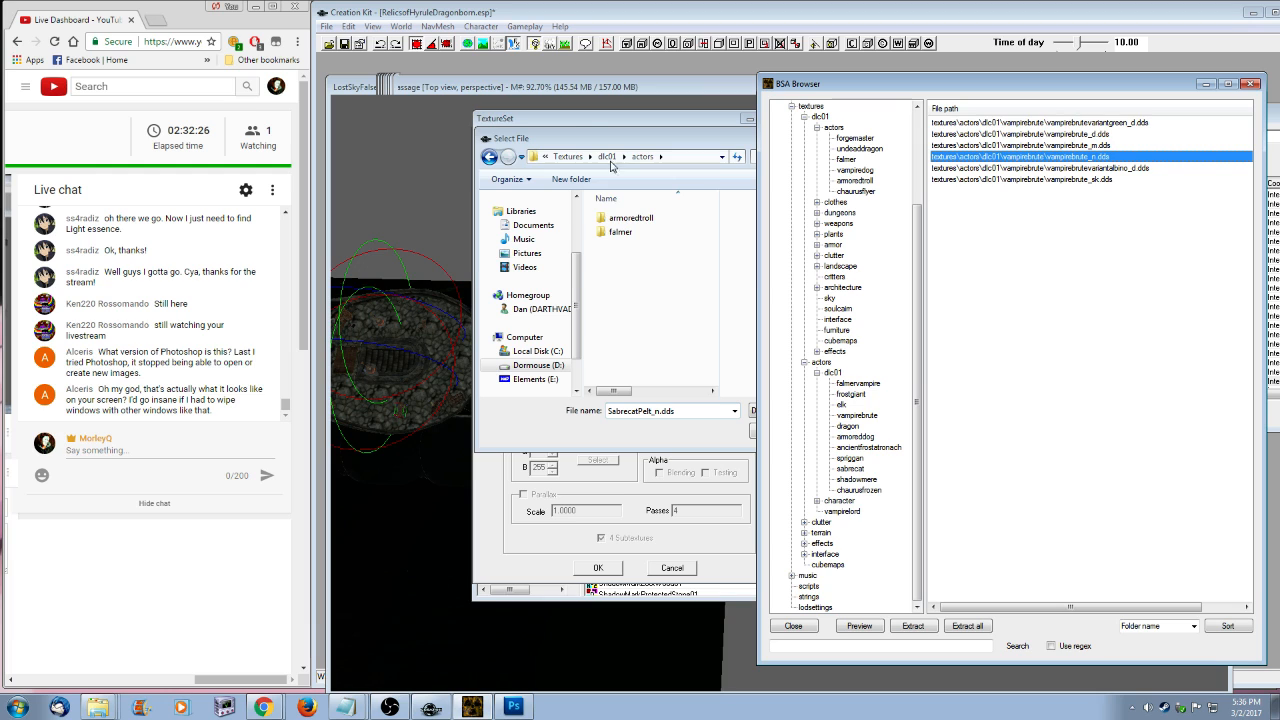
{"action": "left_click", "coordinate": [568, 156]}
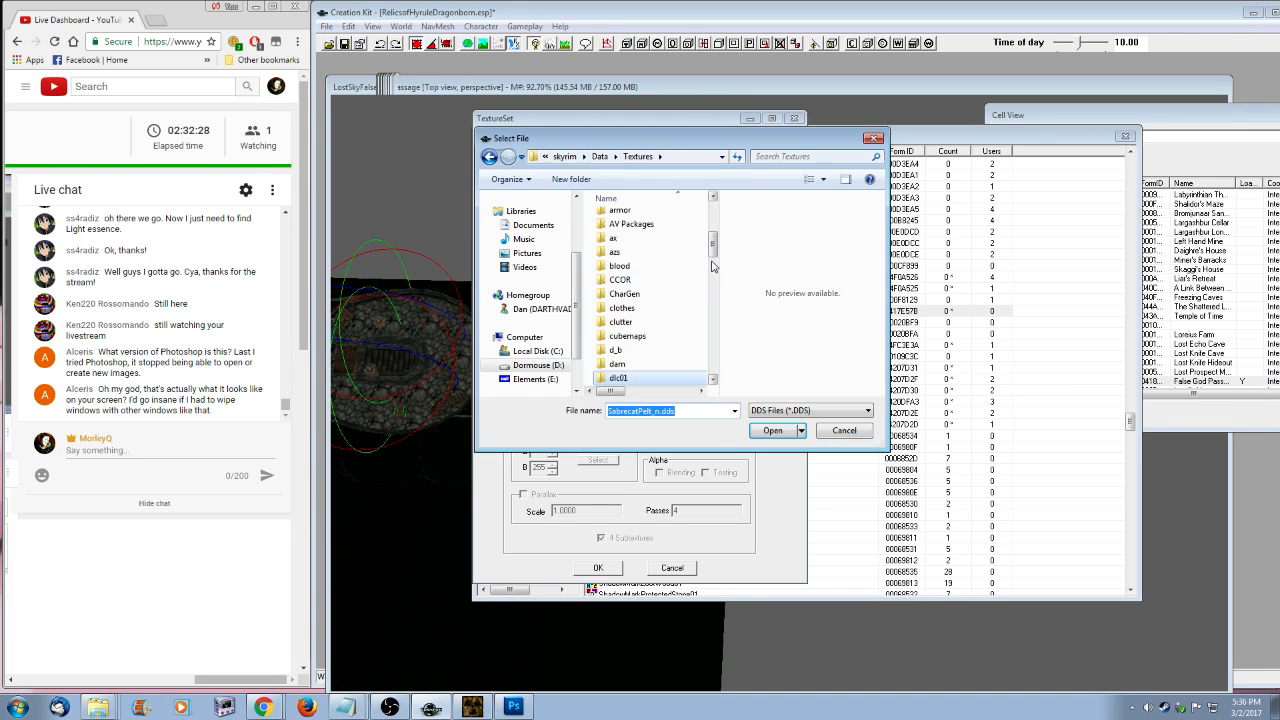
{"action": "scroll", "coordinate": [712, 265], "scroll_direction": "up", "scroll_amount": 5}
{"action": "double_click", "coordinate": [625, 268]}
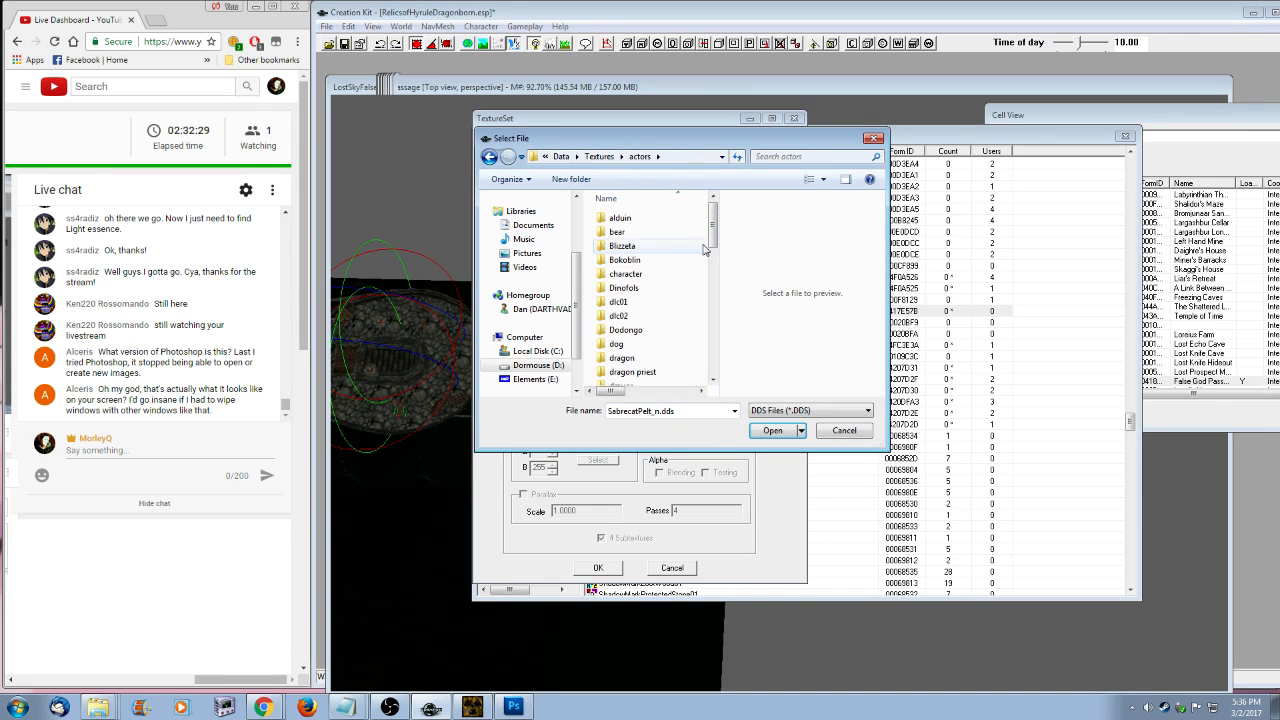
{"action": "double_click", "coordinate": [652, 301]}
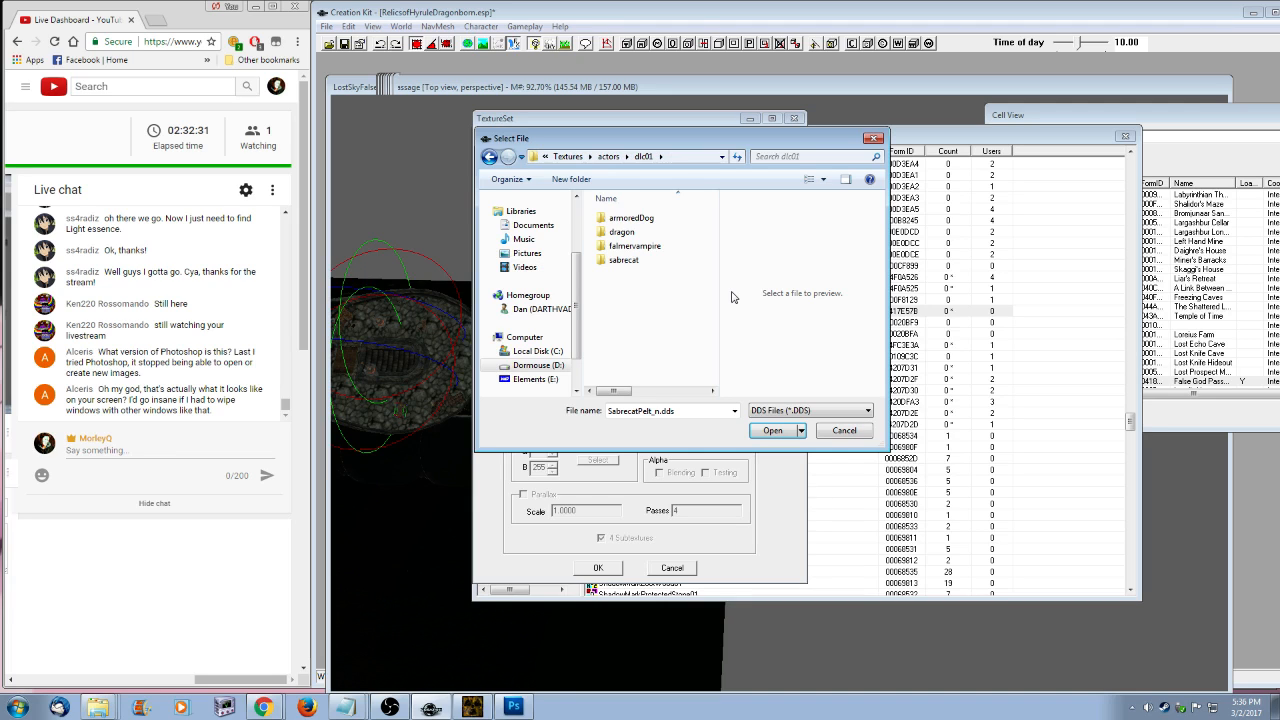
- Replace the Normal/Gloss file name with the folder path textures\actors\dlc01\vampirebrute\
{"action": "double_click", "coordinate": [696, 411]}
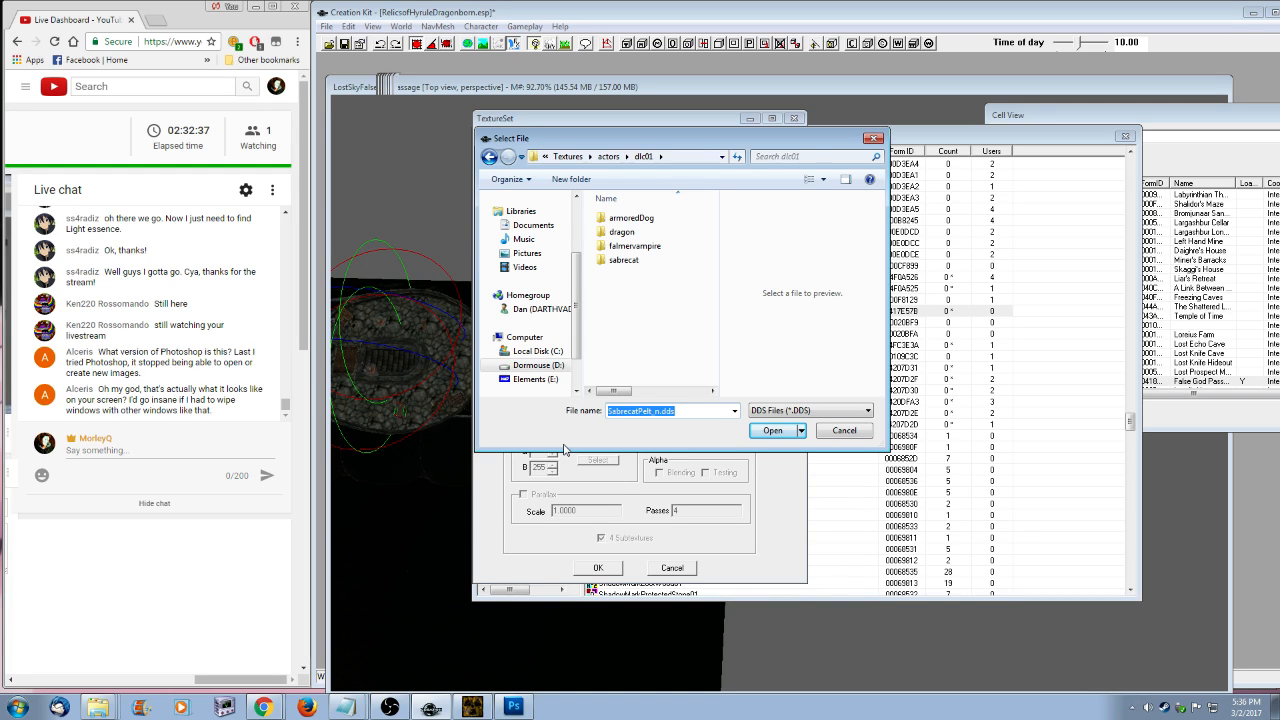
{"action": "type", "text": "textures\\actors\\d"}
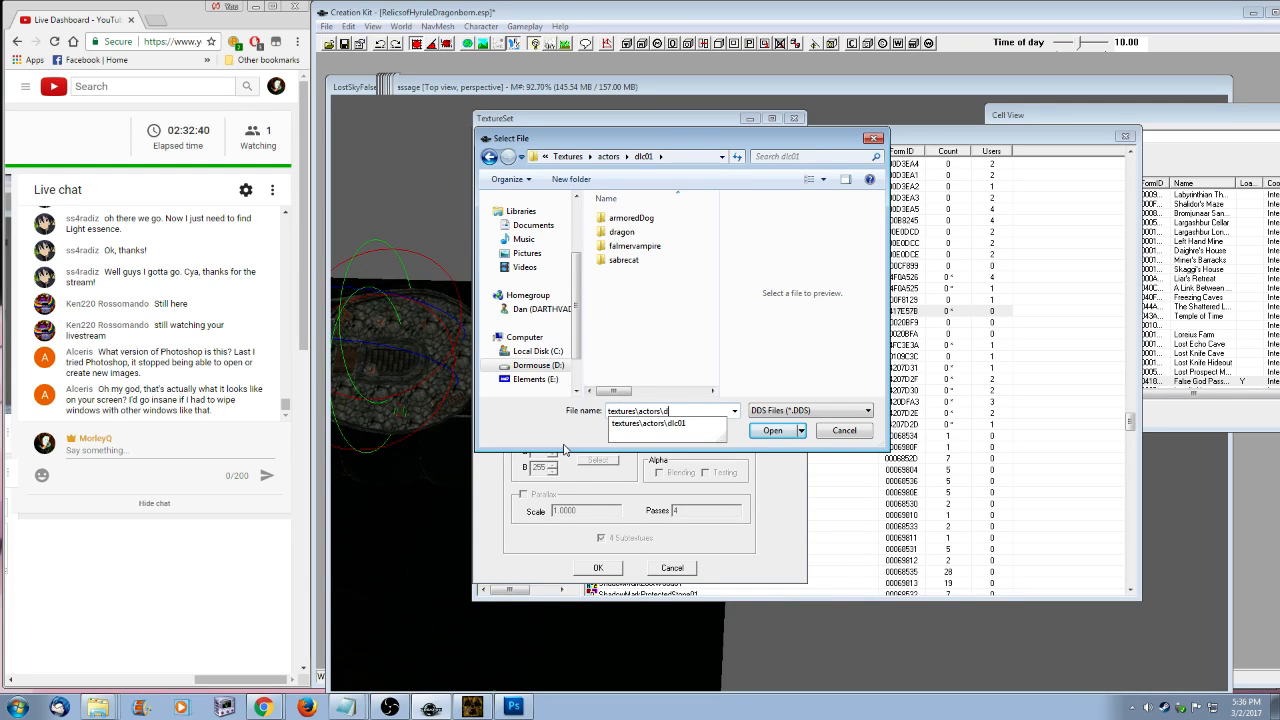
{"action": "type", "text": "lc01"}
{"action": "left_click", "coordinate": [483, 703]}
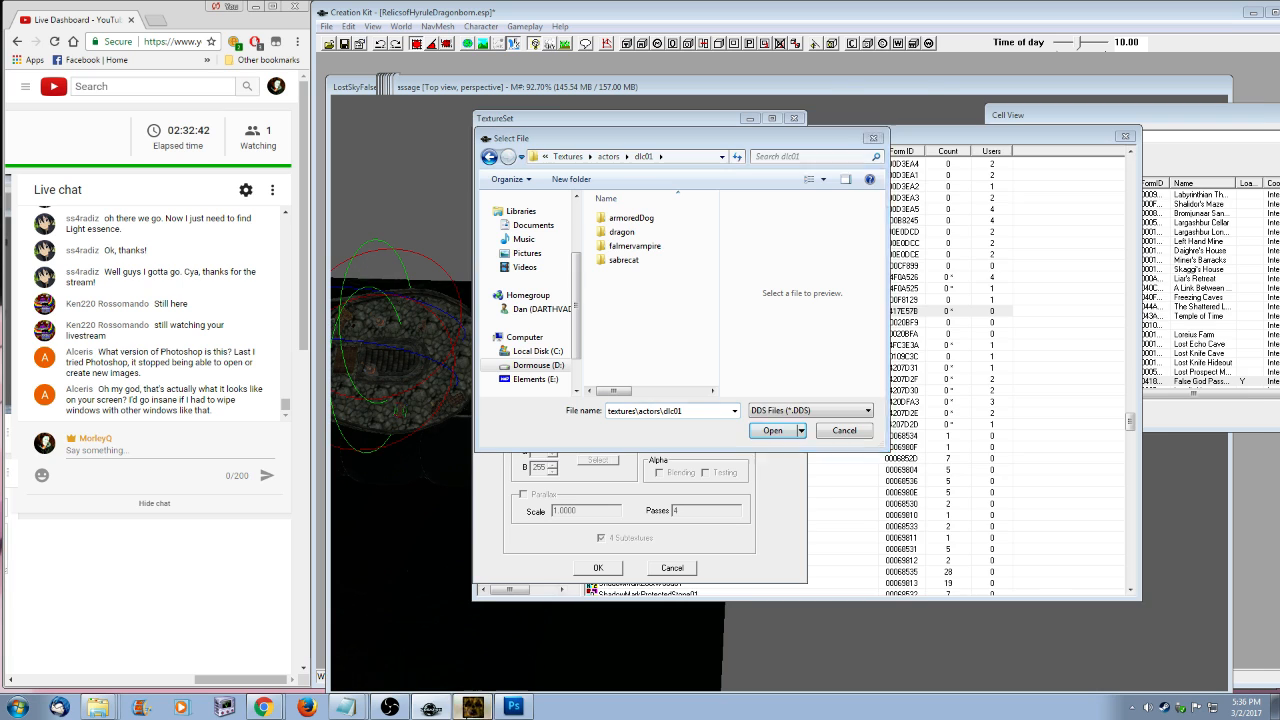
{"action": "left_click", "coordinate": [683, 439]}
{"action": "type", "text": "\\vampireb"}
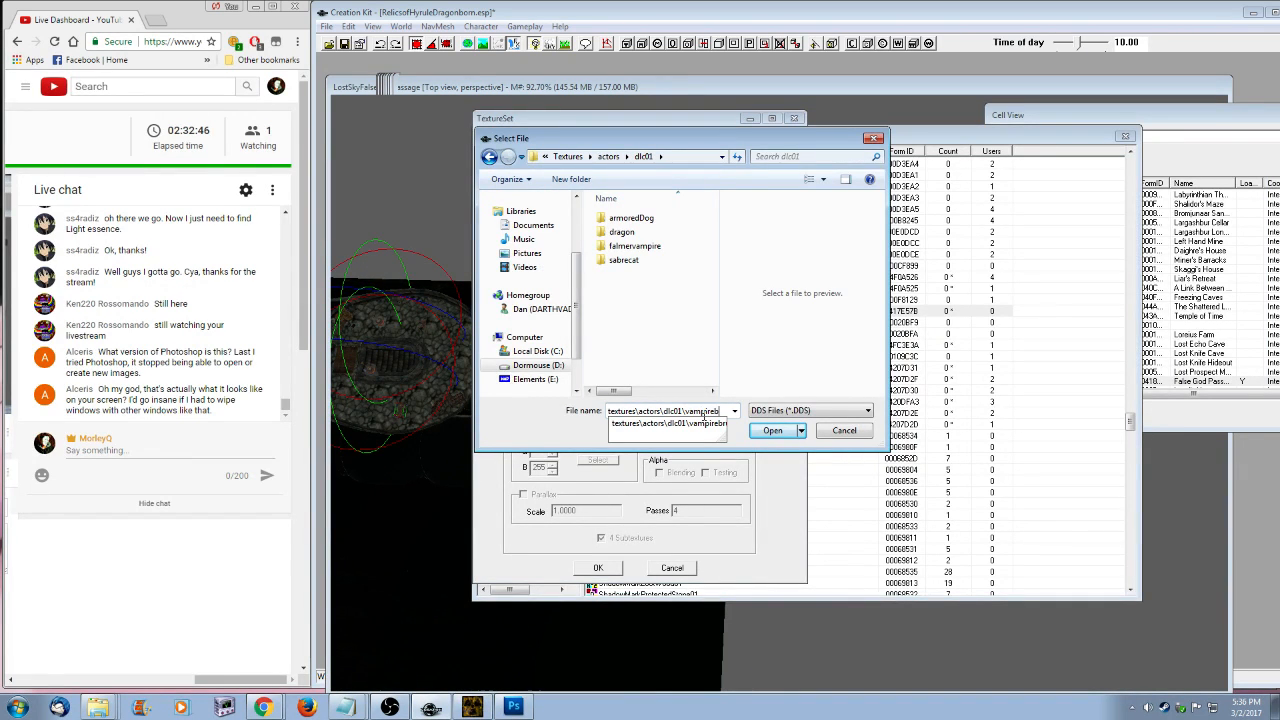
{"action": "type", "text": "rute\\"}
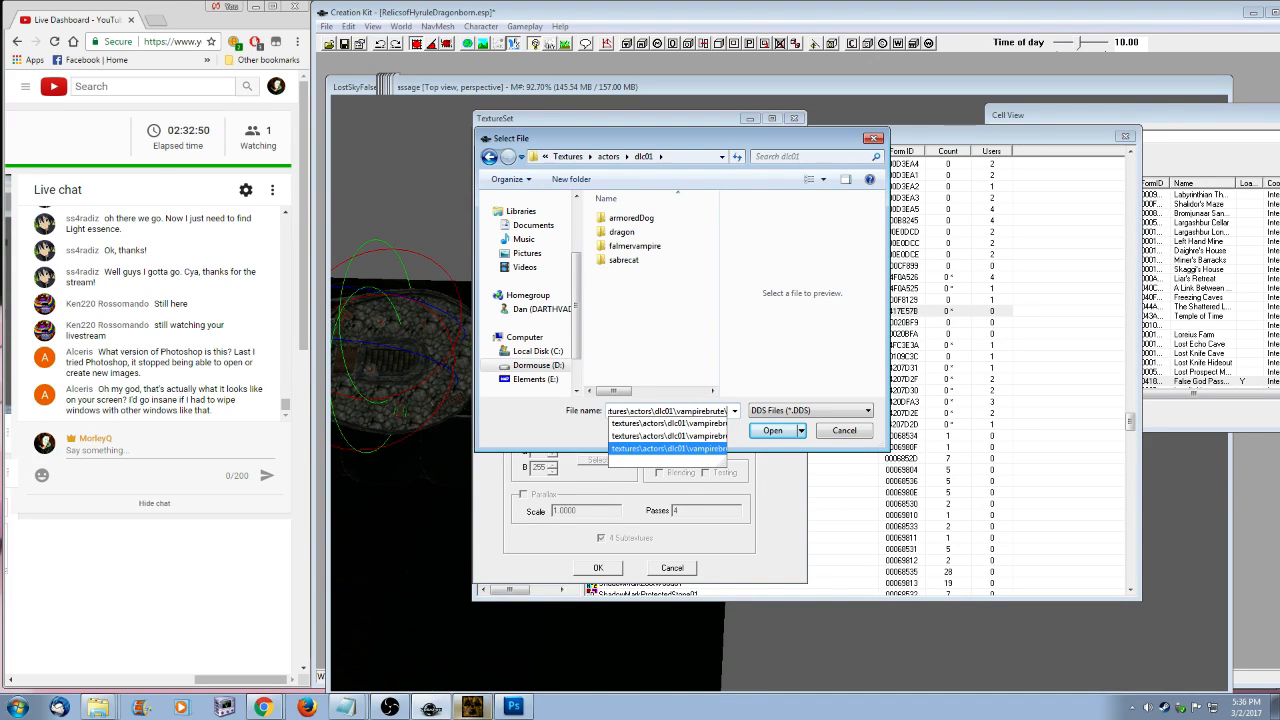
- Complete the path with vampirebrute_n.dds and assign it as the Normal/Gloss map
{"action": "left_click", "coordinate": [472, 707]}
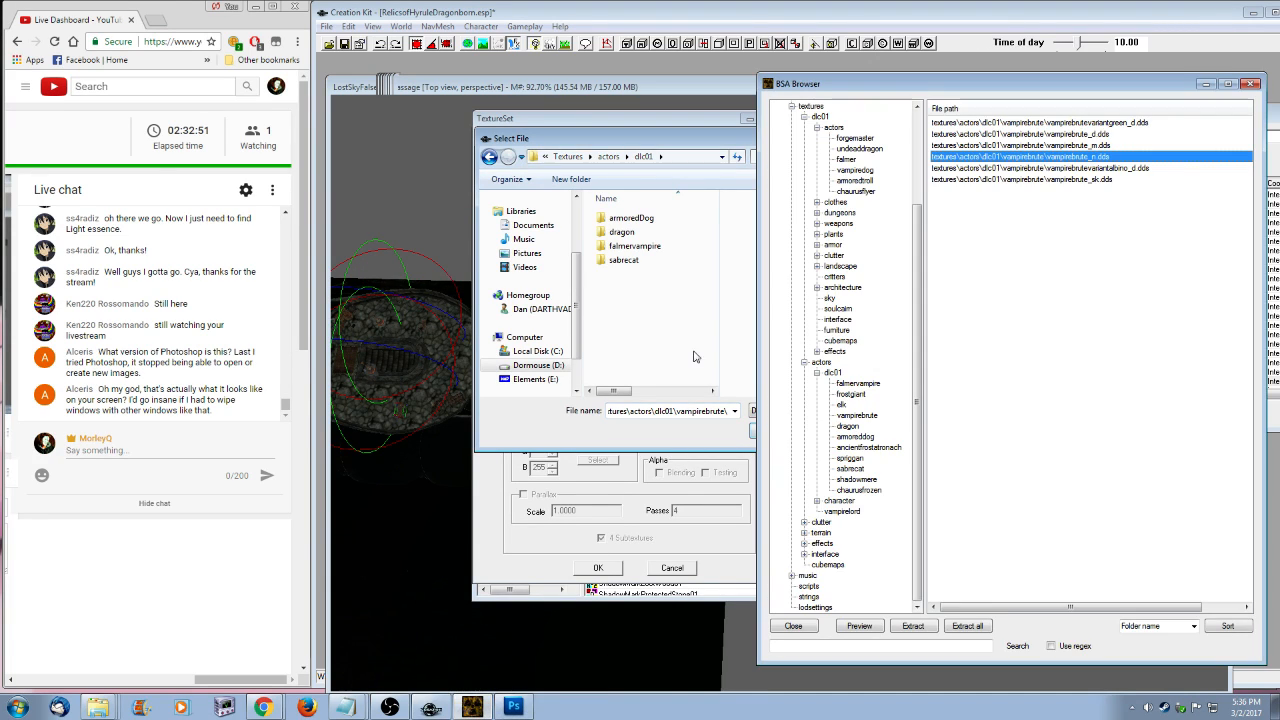
{"action": "left_click", "coordinate": [688, 150]}
{"action": "double_click", "coordinate": [722, 413]}
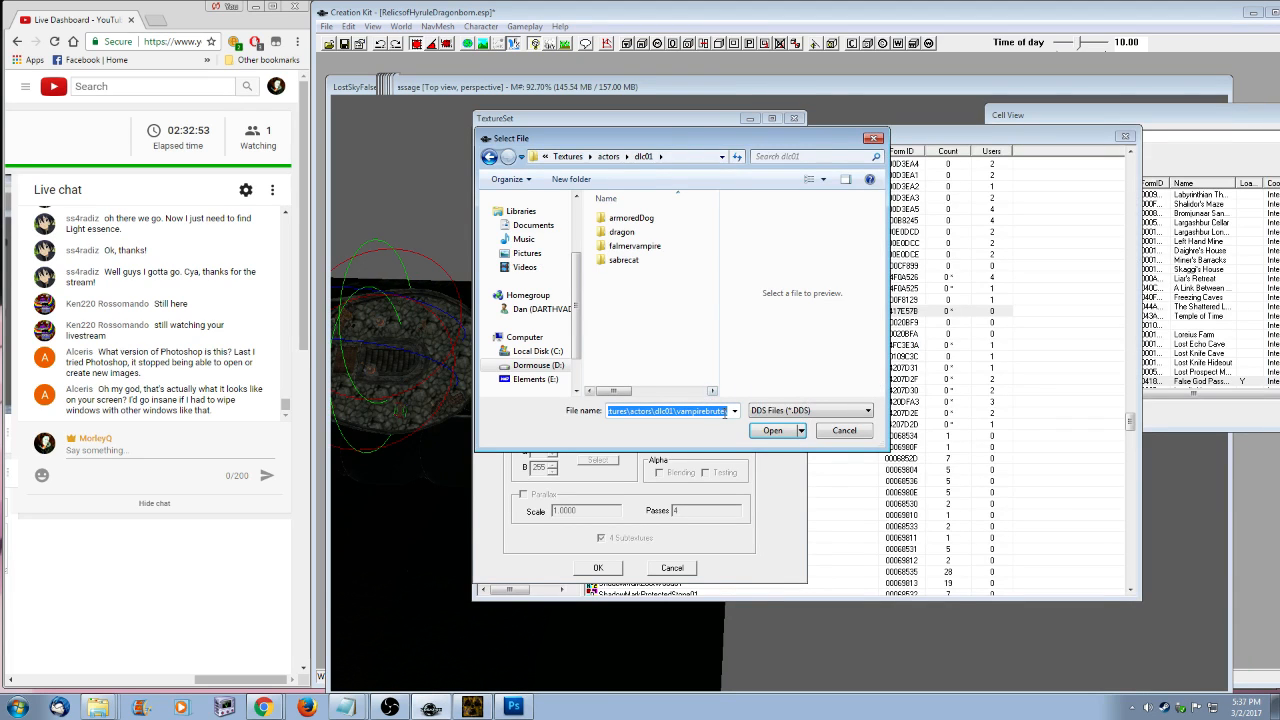
{"action": "left_click", "coordinate": [725, 414]}
{"action": "type", "text": "vampireb"}
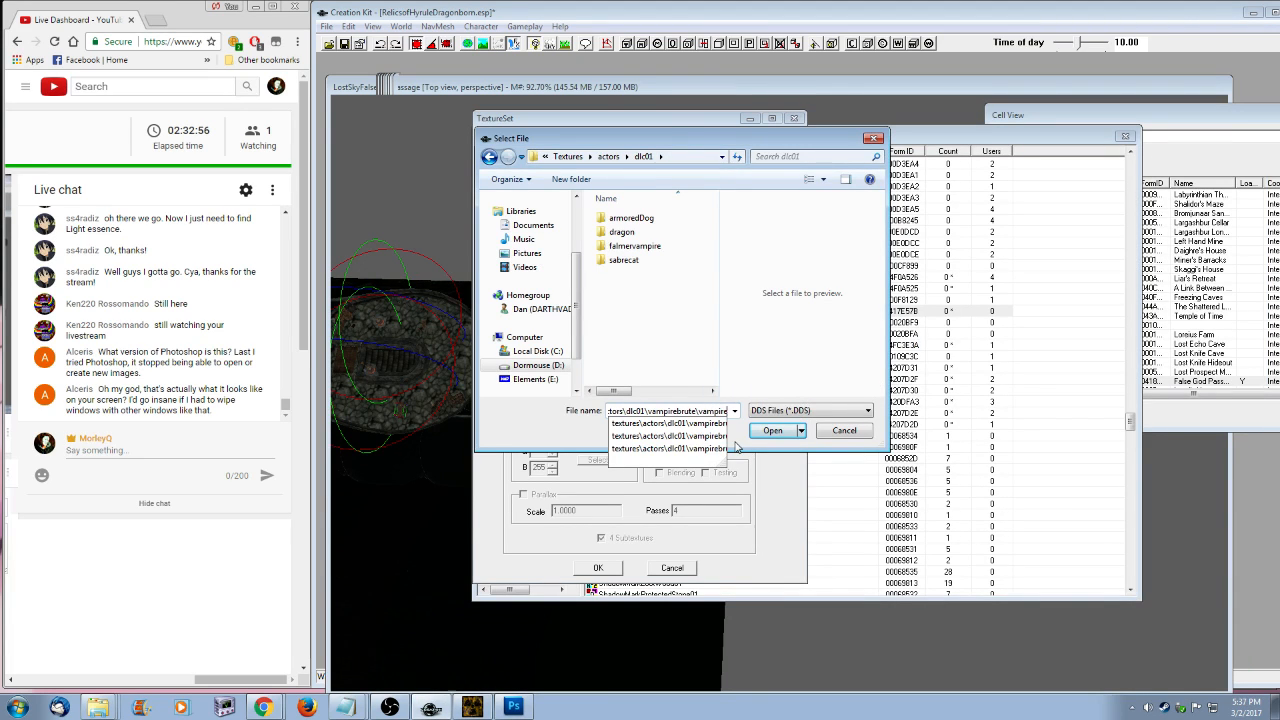
{"action": "type", "text": "rute_n.dds"}
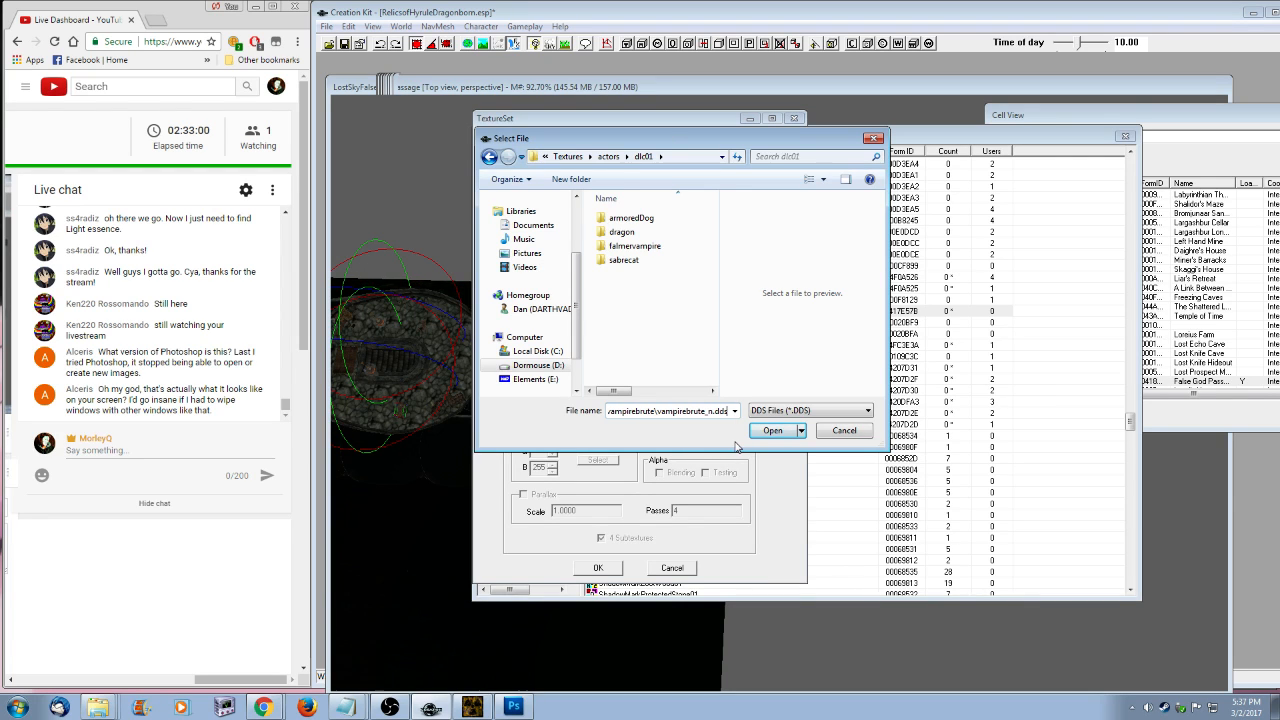
{"action": "left_click", "coordinate": [771, 432]}
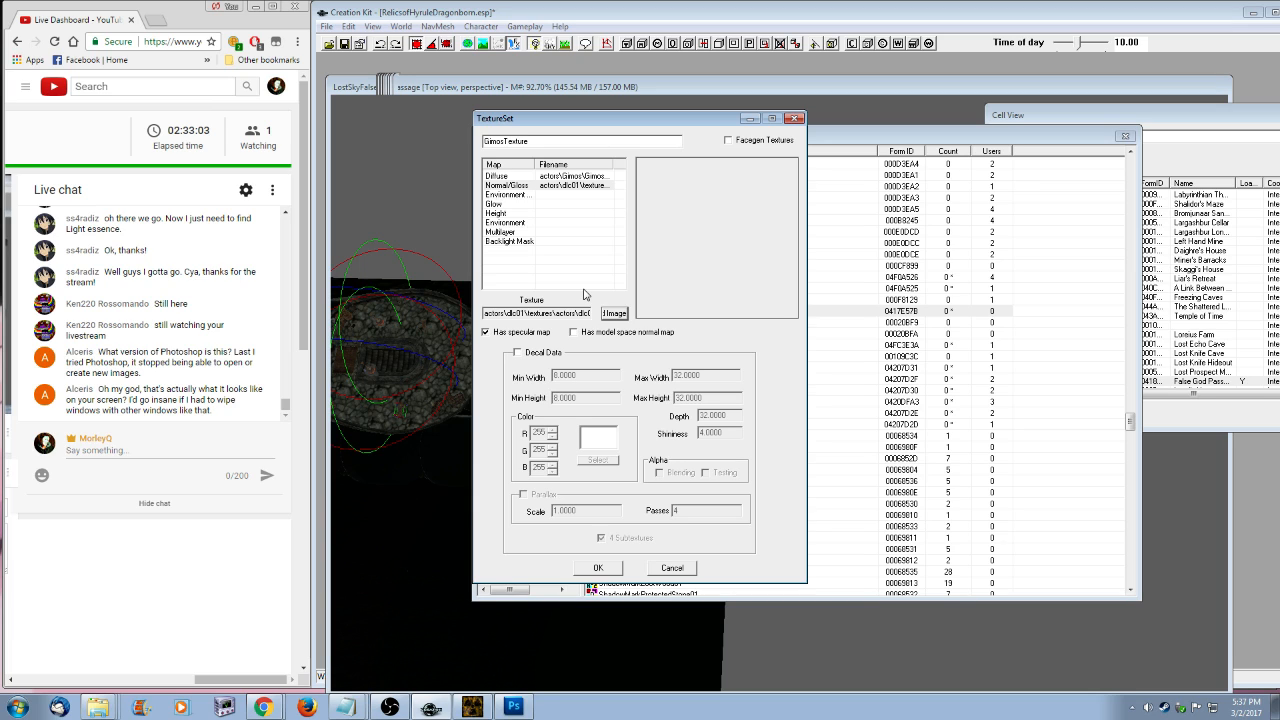
- Recheck the Normal/Gloss entry against BSA Browser and save the GimosTexture set without creating a new form
{"action": "left_click", "coordinate": [573, 187]}
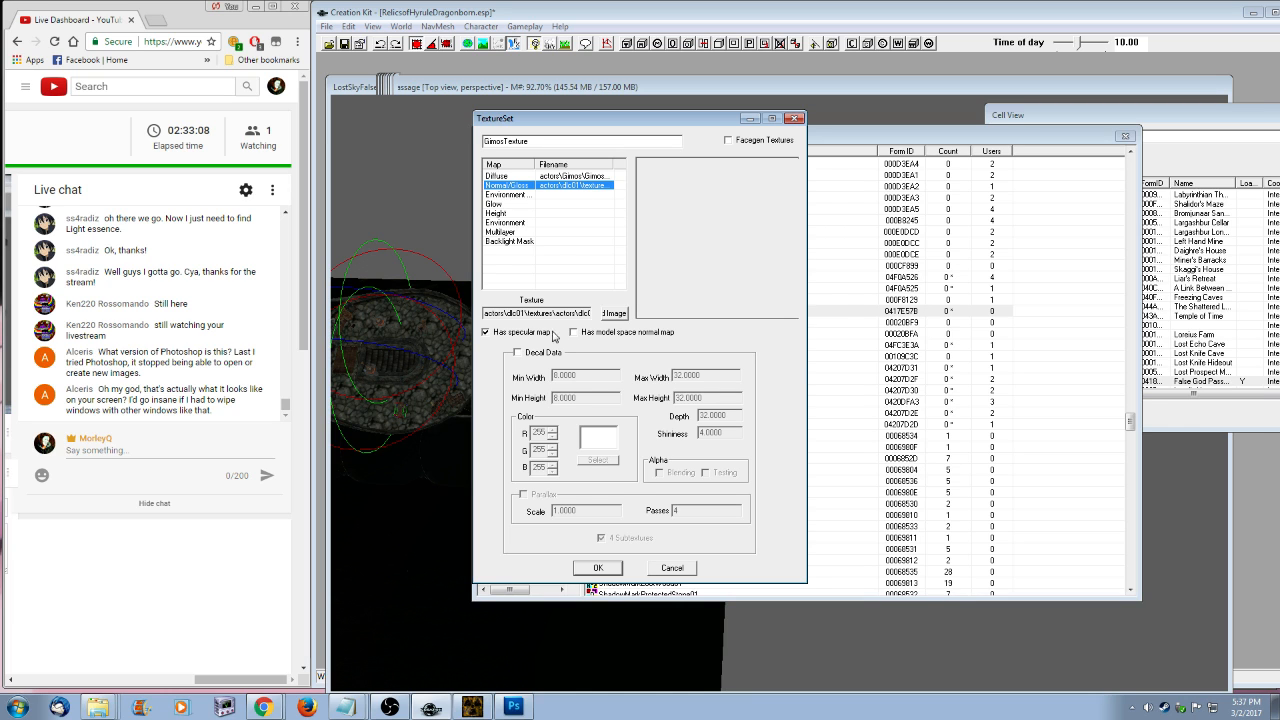
{"action": "key", "text": "alt+Tab"}
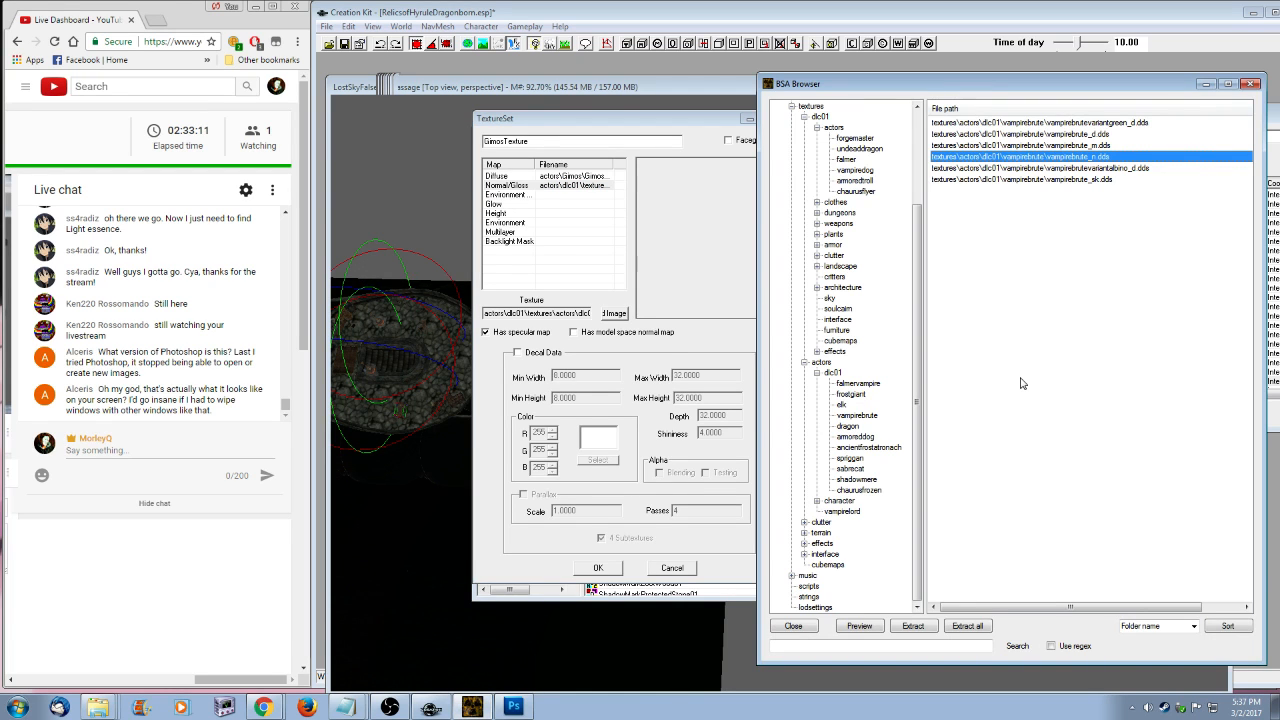
{"action": "left_click", "coordinate": [573, 188]}
{"action": "left_click", "coordinate": [599, 568]}
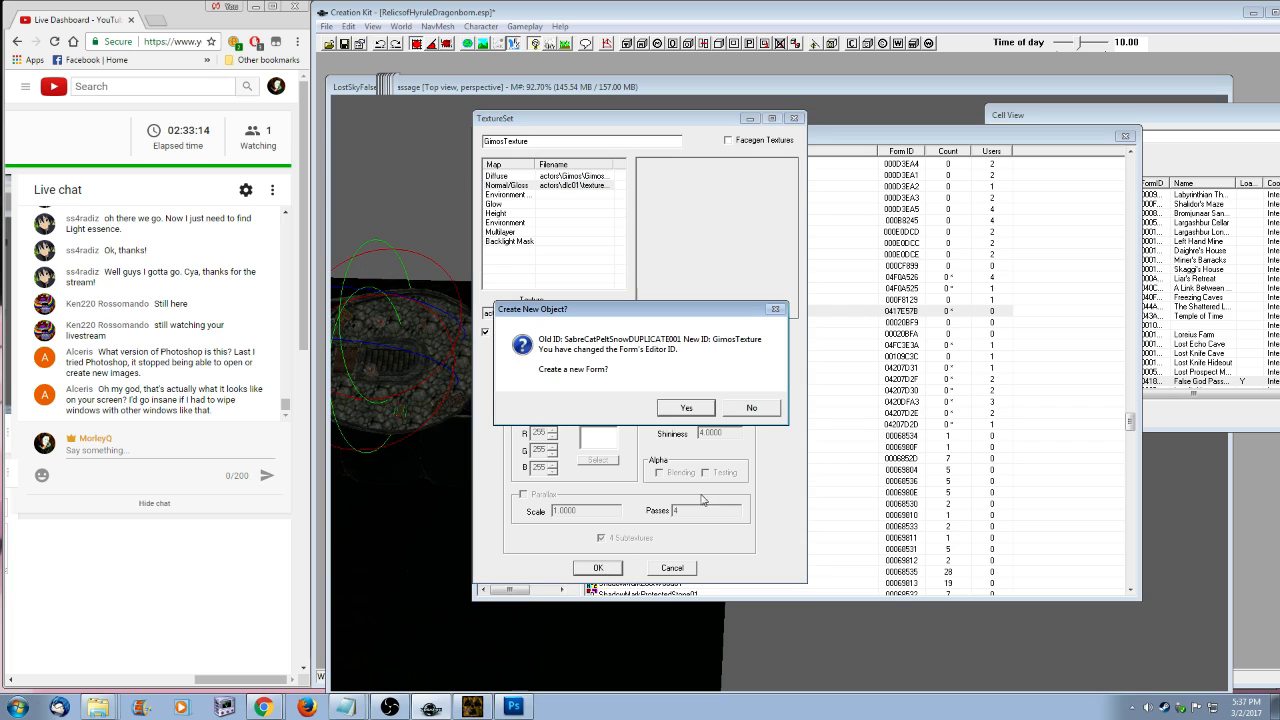
{"action": "left_click", "coordinate": [752, 409]}
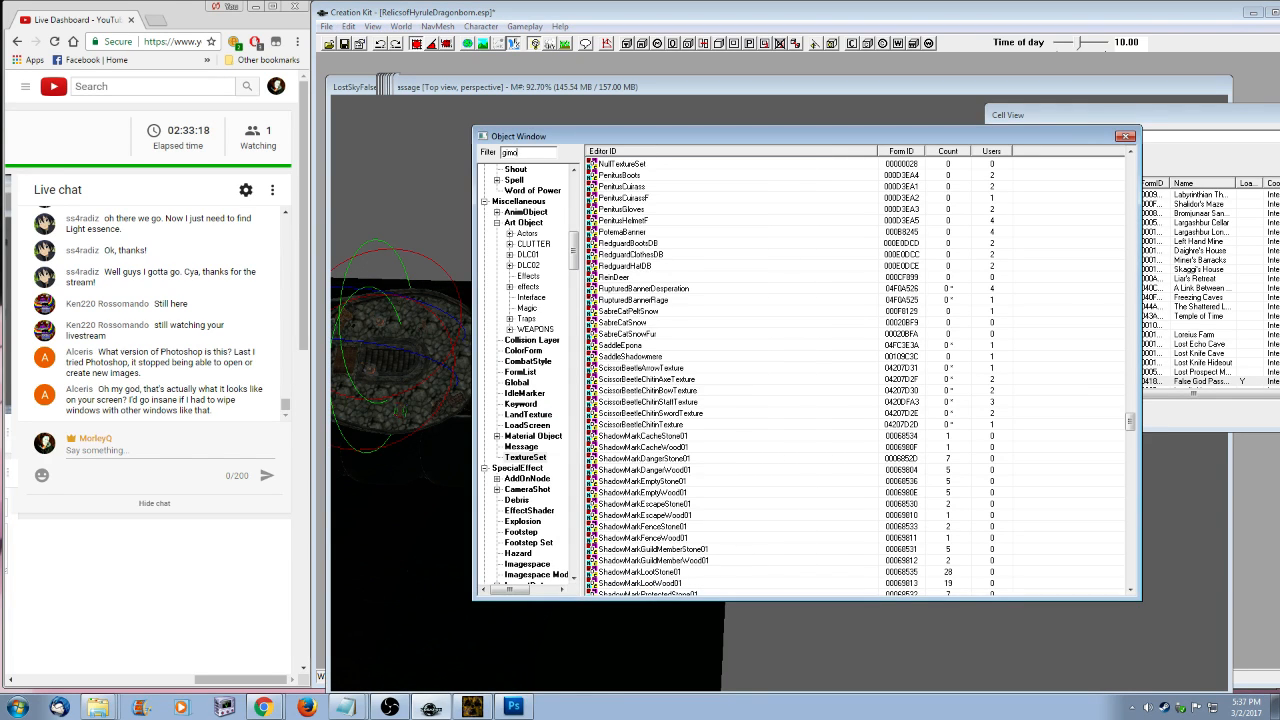
- Duplicate the GimosTexture set found with the filter "gimos" and rename the copy's ID to GimosTextureFire
{"action": "right_click", "coordinate": [625, 165]}
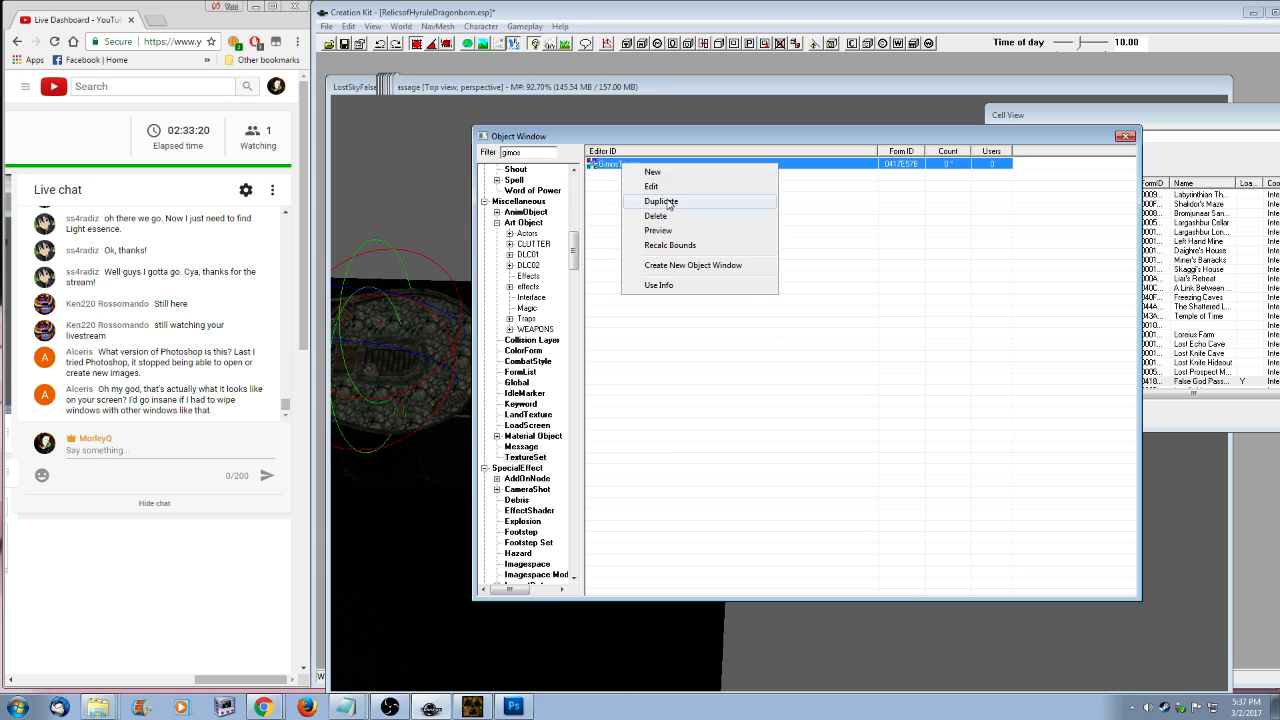
{"action": "left_click", "coordinate": [630, 203]}
{"action": "right_click", "coordinate": [629, 177]}
{"action": "left_click", "coordinate": [660, 197]}
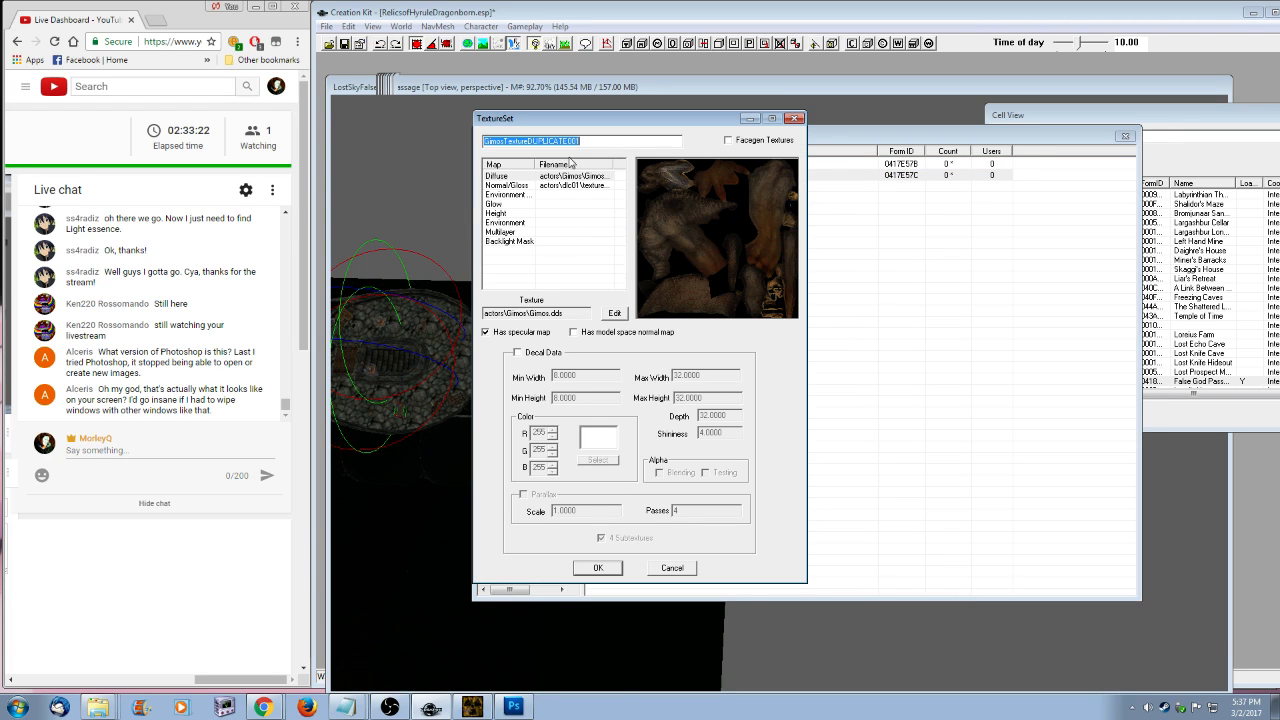
{"action": "left_click_drag", "start_coordinate": [530, 141], "coordinate": [724, 158]}
{"action": "type", "text": "Fire"}
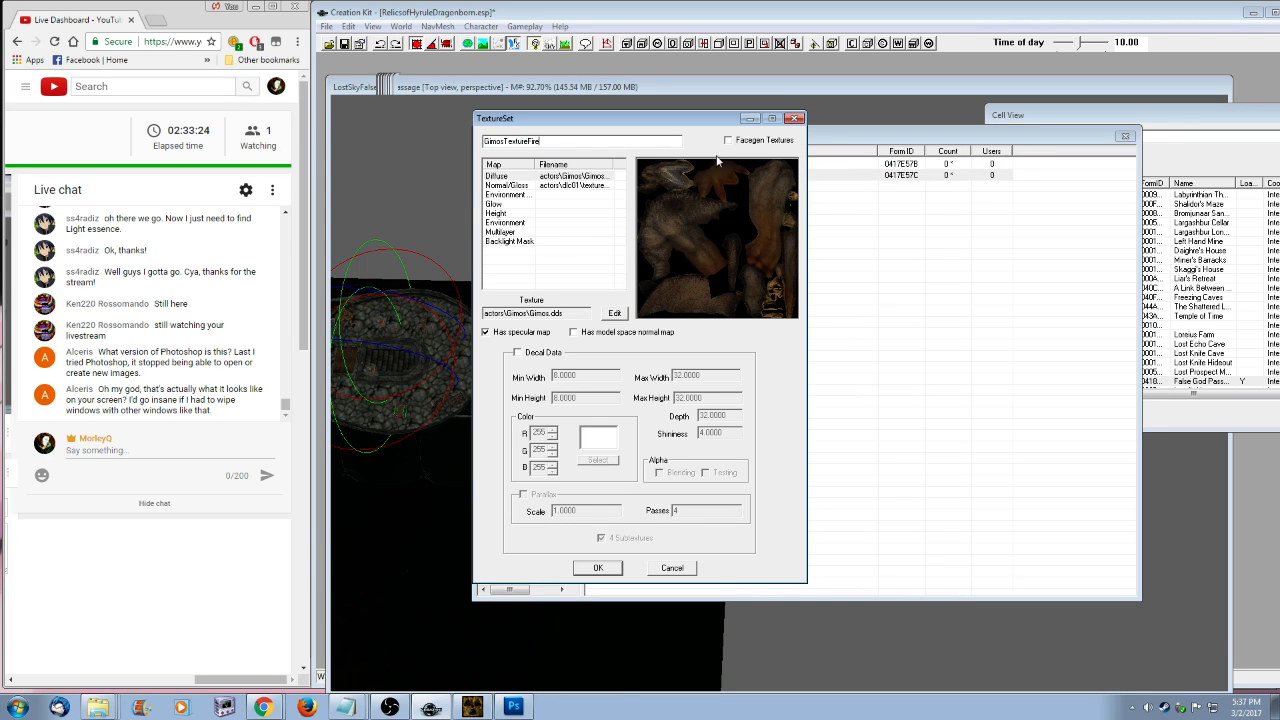
- Start choosing a new Diffuse map for GimosTextureFire and browse drive D: to the Steam\SteamApps\common folder
{"action": "double_click", "coordinate": [573, 178]}
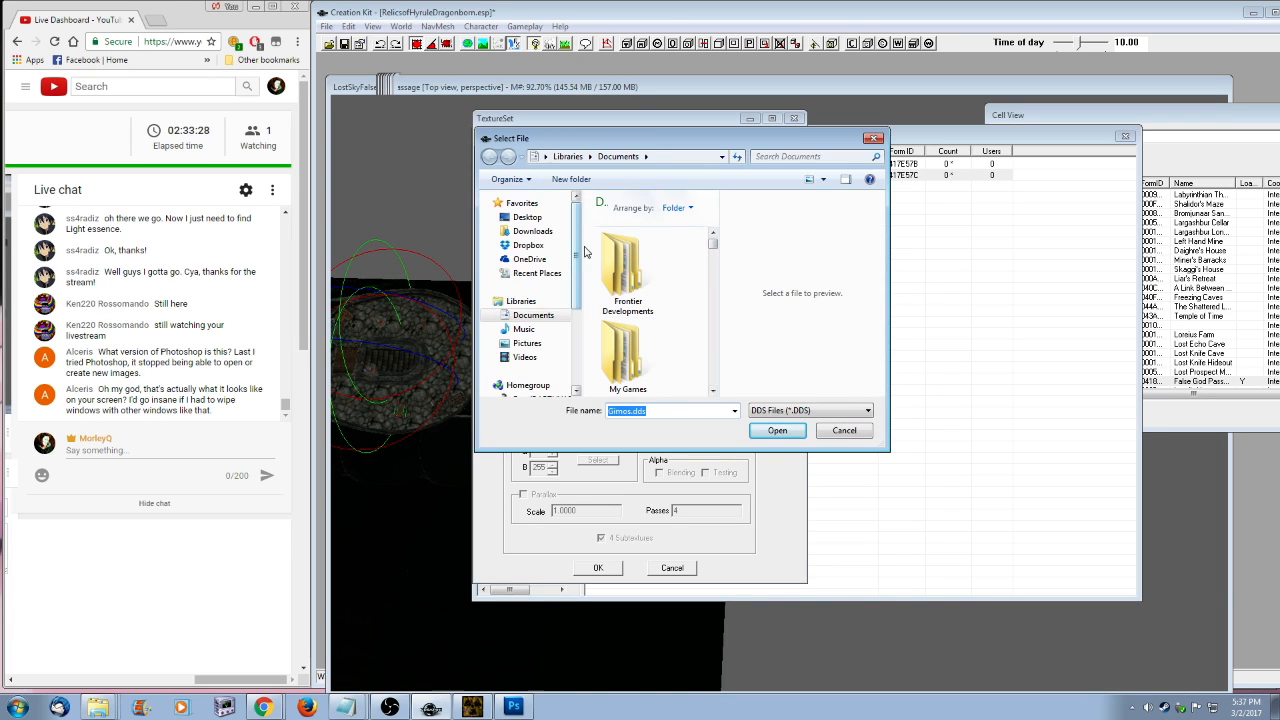
{"action": "left_click_drag", "start_coordinate": [577, 251], "coordinate": [577, 327]}
{"action": "left_click", "coordinate": [532, 323]}
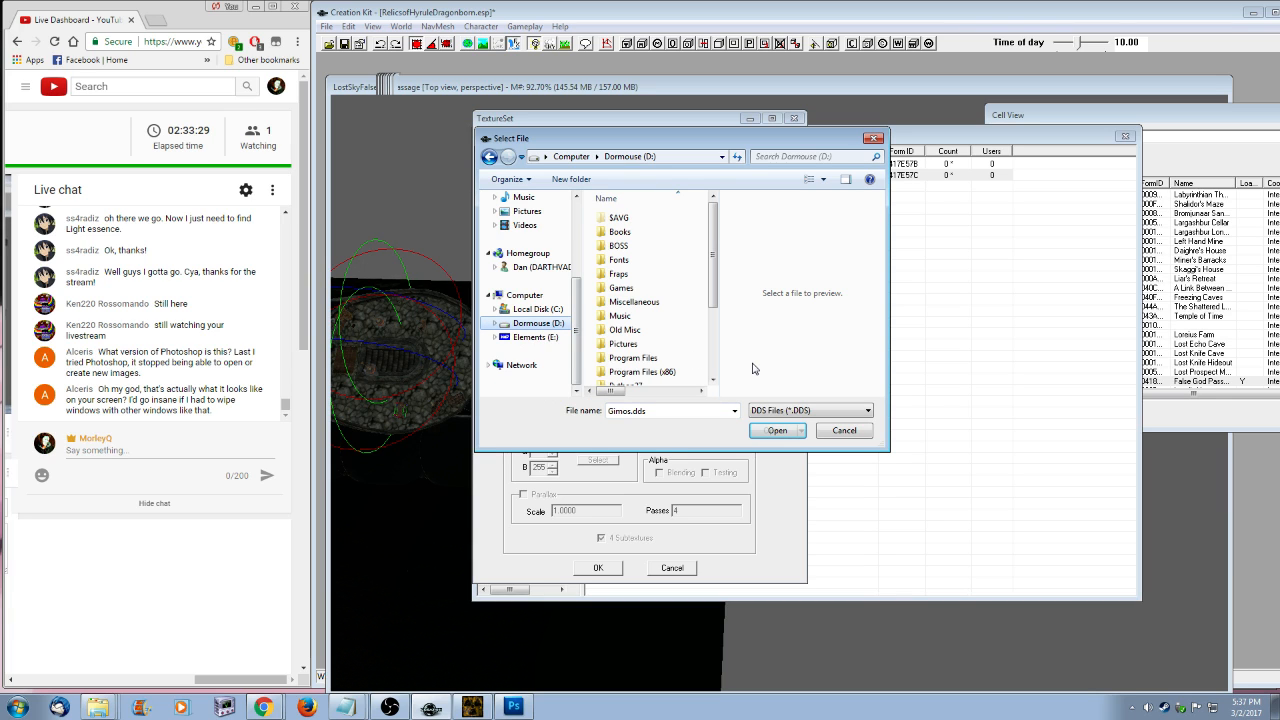
{"action": "left_click_drag", "start_coordinate": [712, 240], "coordinate": [709, 330]}
{"action": "double_click", "coordinate": [637, 377]}
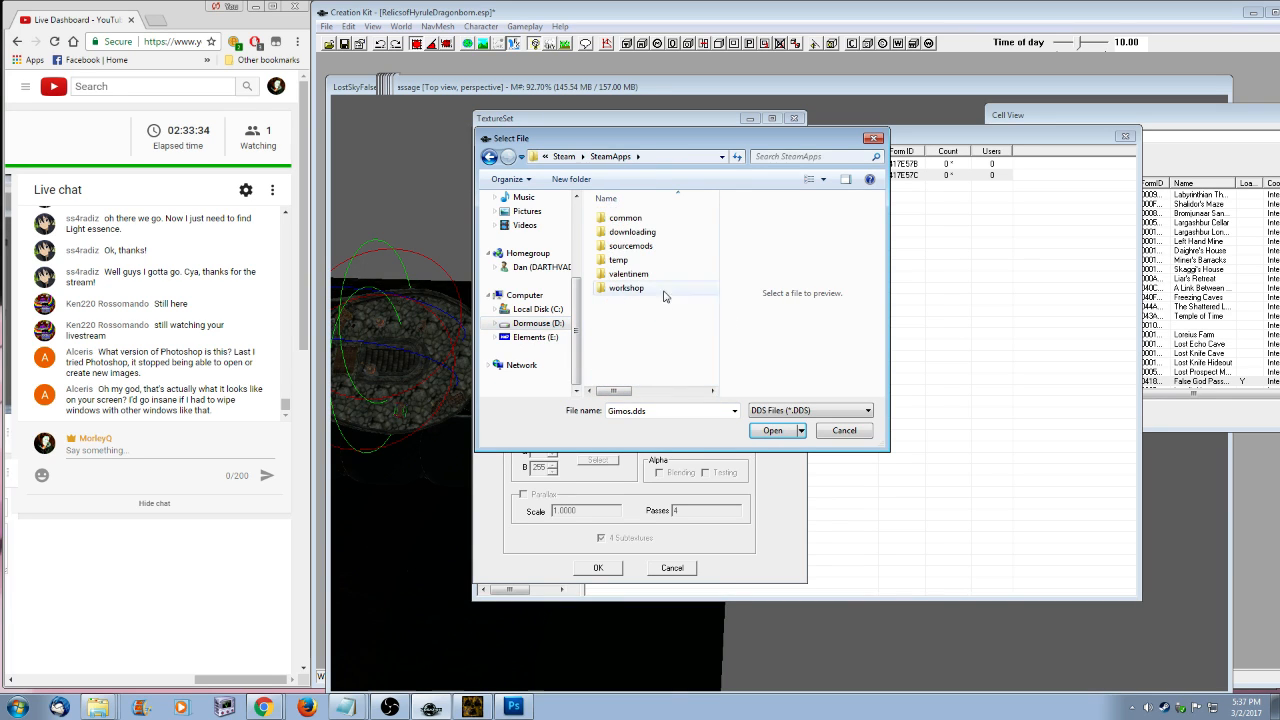
{"action": "left_click", "coordinate": [626, 219]}
{"action": "double_click", "coordinate": [626, 219]}
- Continue browsing for the Diffuse map through common\skyrim\Data to the Textures folder
{"action": "left_click_drag", "start_coordinate": [713, 212], "coordinate": [720, 321]}
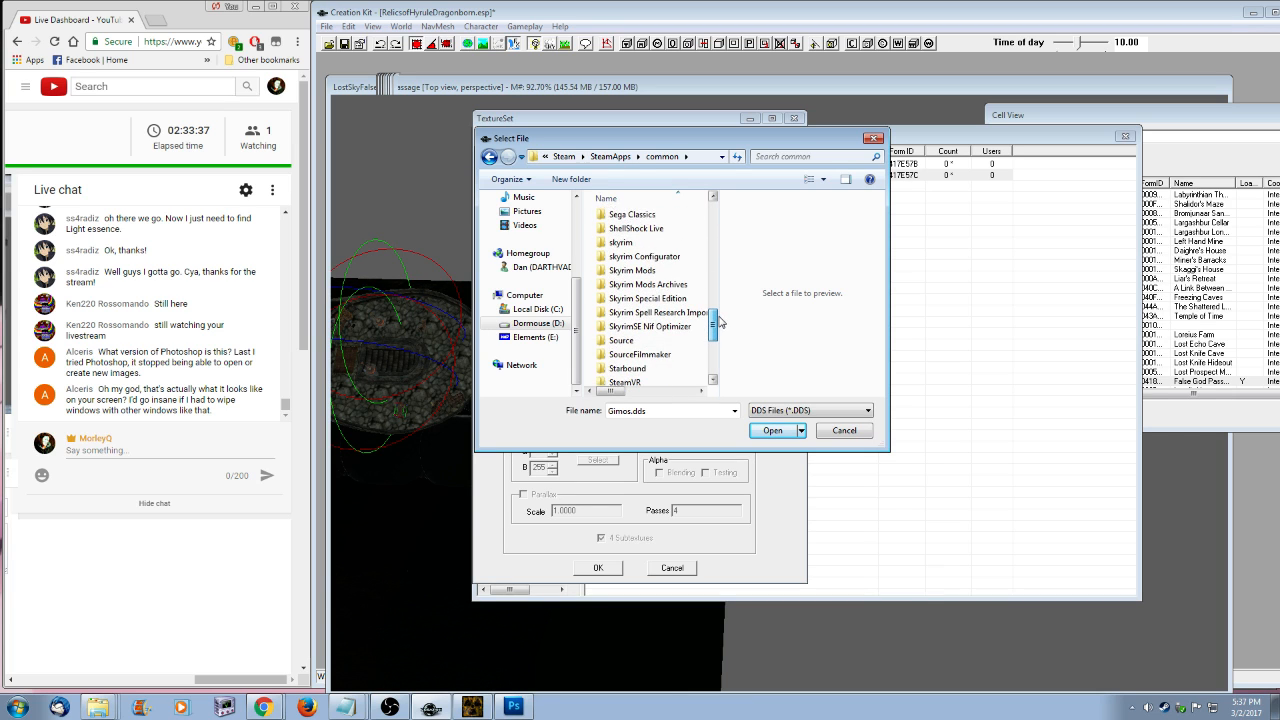
{"action": "double_click", "coordinate": [621, 242]}
{"action": "double_click", "coordinate": [624, 214]}
{"action": "left_click_drag", "start_coordinate": [712, 225], "coordinate": [710, 298]}
{"action": "scroll", "coordinate": [645, 355], "scroll_direction": "down", "scroll_amount": 2}
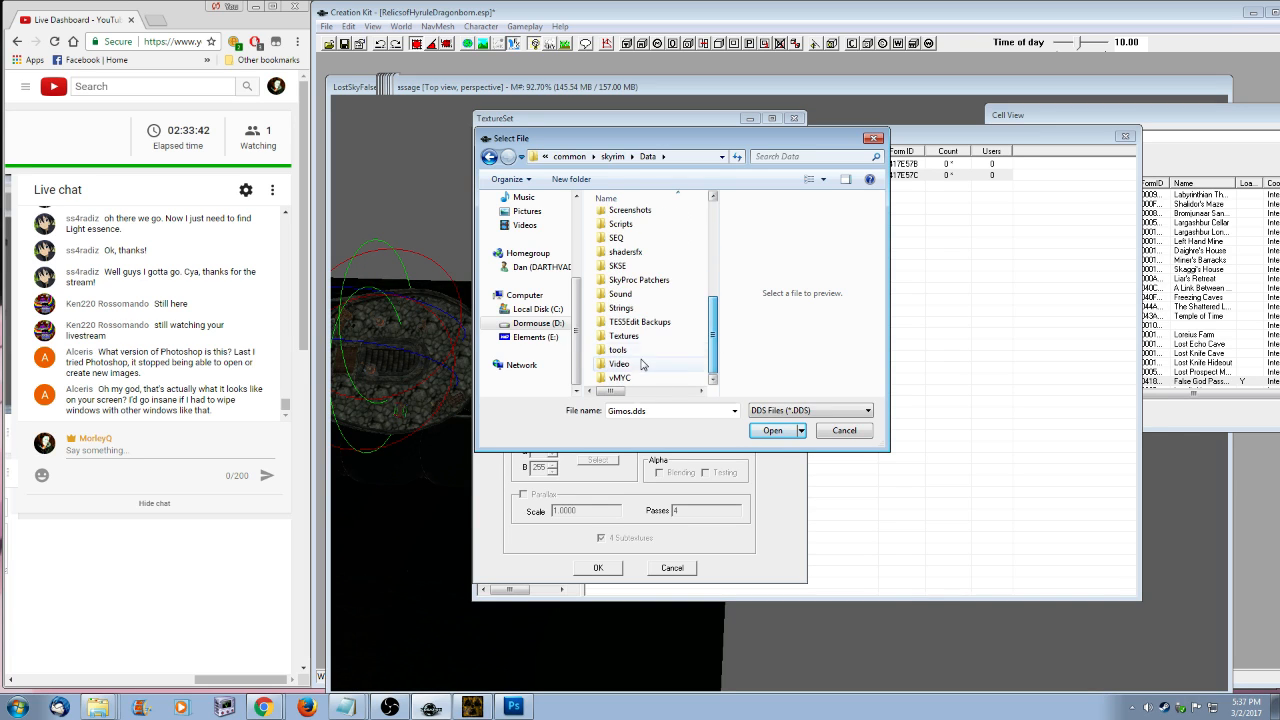
{"action": "left_click", "coordinate": [623, 338]}
{"action": "double_click", "coordinate": [623, 337]}
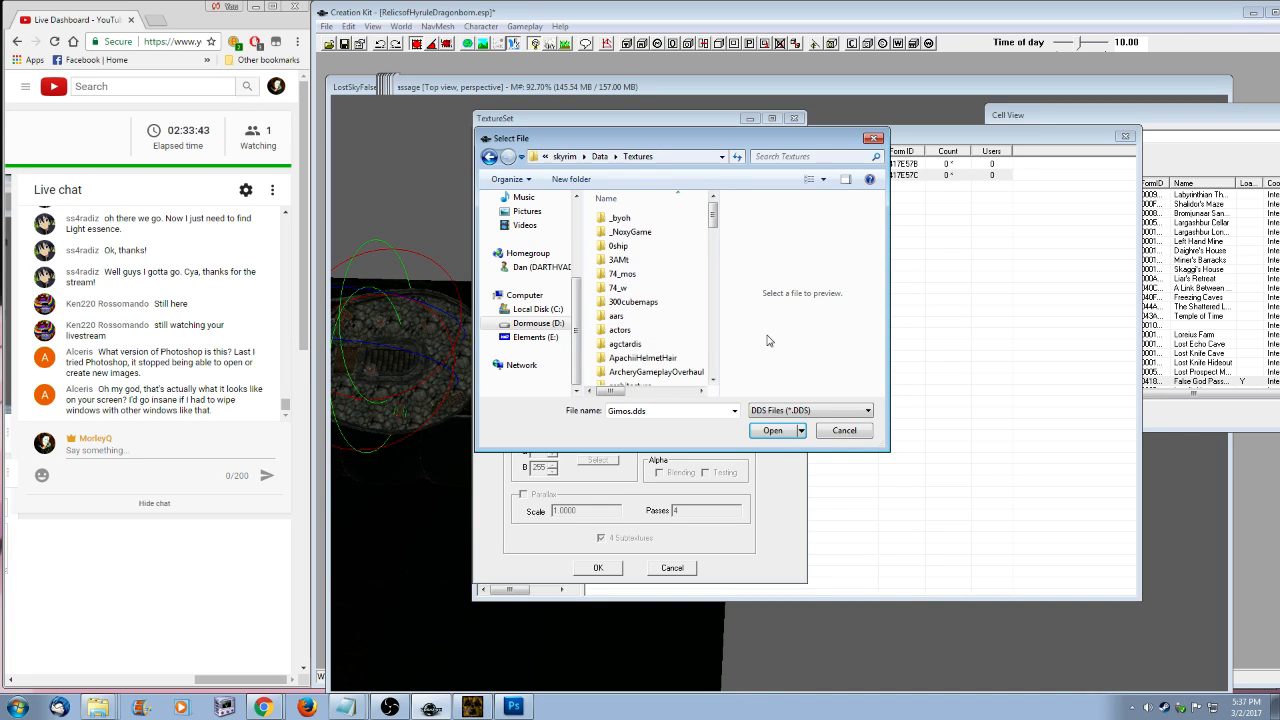
- Assign GimosFire_d.dds from the actors\Gimos folder as the Diffuse map of GimosTextureFire
{"action": "scroll", "coordinate": [768, 341], "scroll_direction": "down", "scroll_amount": 3}
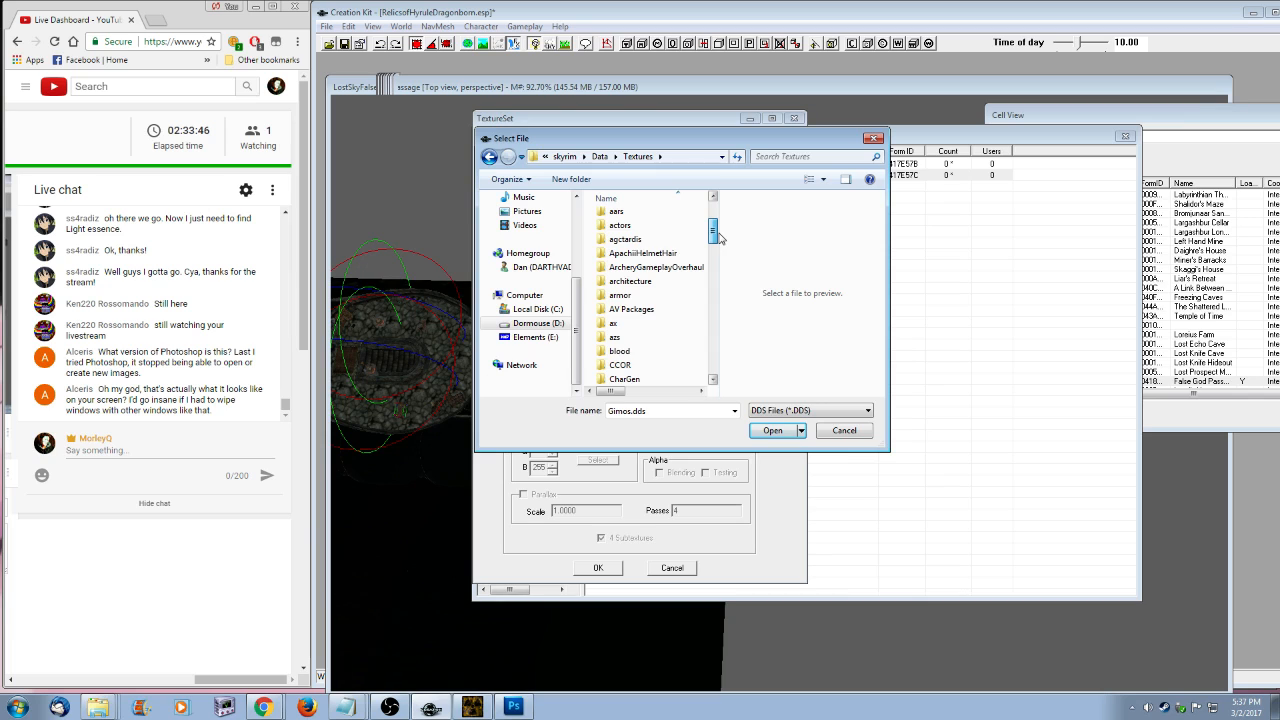
{"action": "scroll", "coordinate": [714, 237], "scroll_direction": "down", "scroll_amount": 1}
{"action": "scroll", "coordinate": [712, 240], "scroll_direction": "up", "scroll_amount": 2}
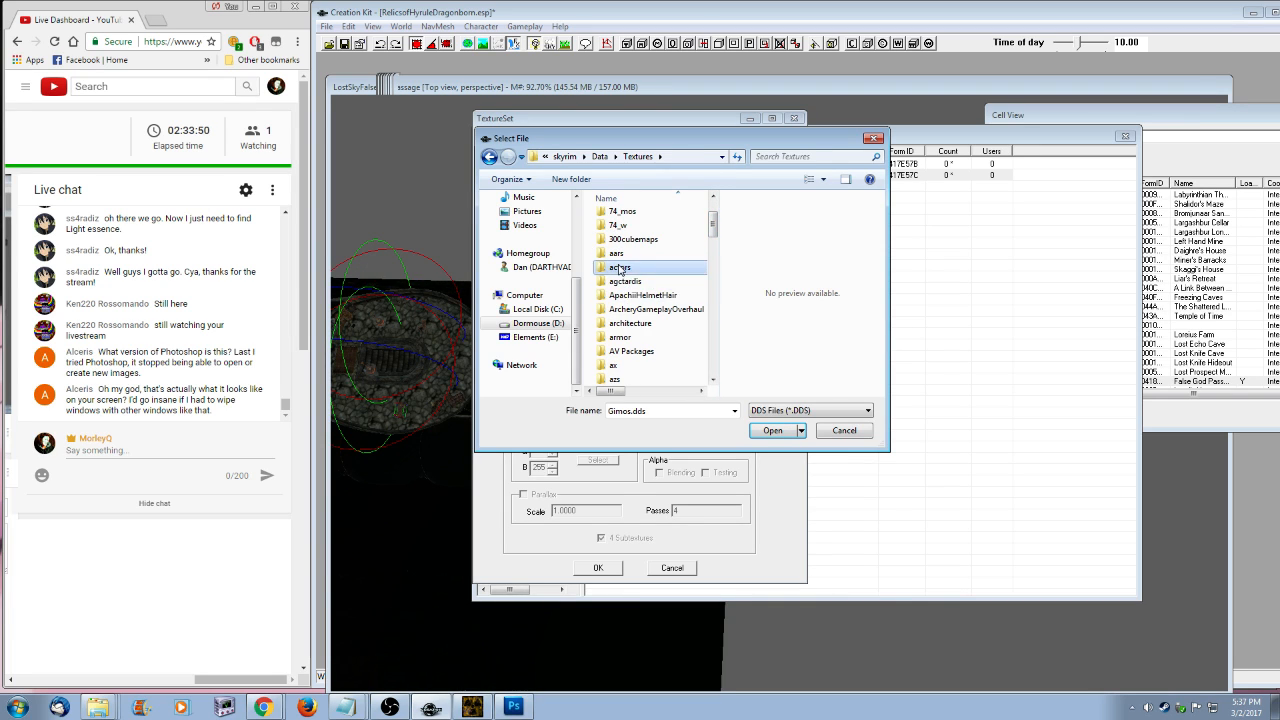
{"action": "double_click", "coordinate": [620, 267]}
{"action": "scroll", "coordinate": [640, 300], "scroll_direction": "down", "scroll_amount": 6}
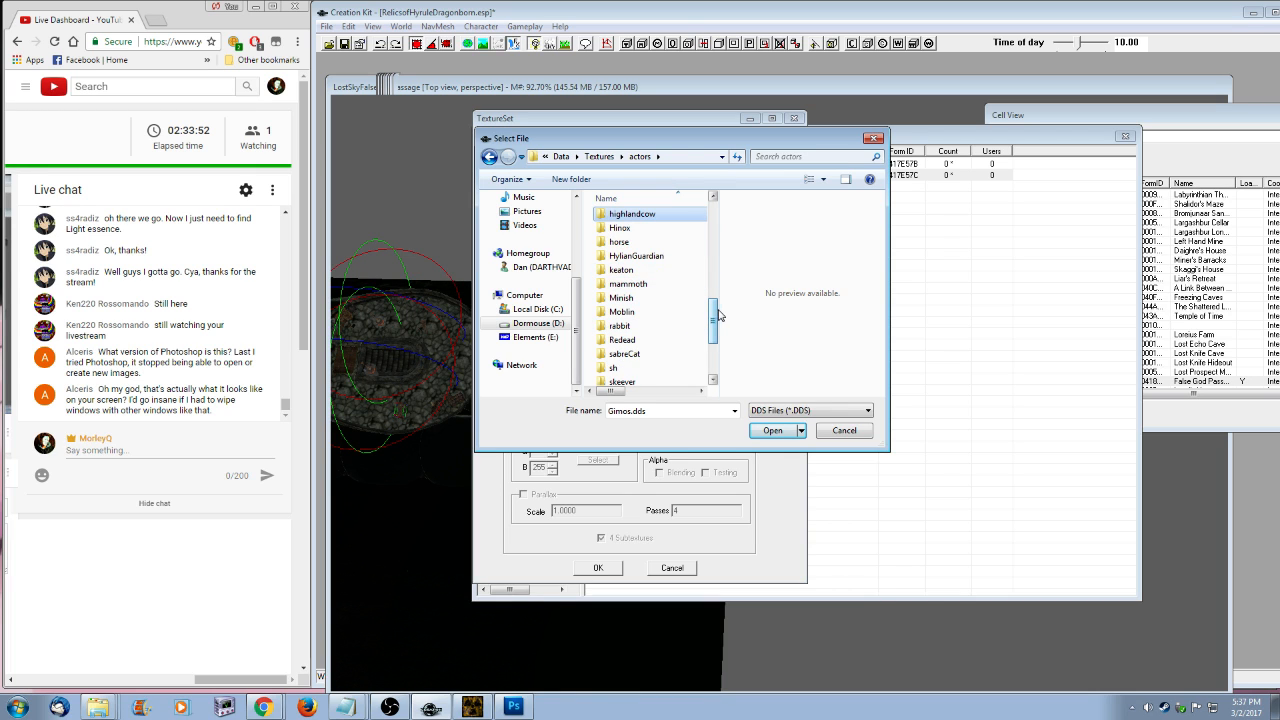
{"action": "left_click", "coordinate": [630, 228]}
{"action": "left_click", "coordinate": [772, 430]}
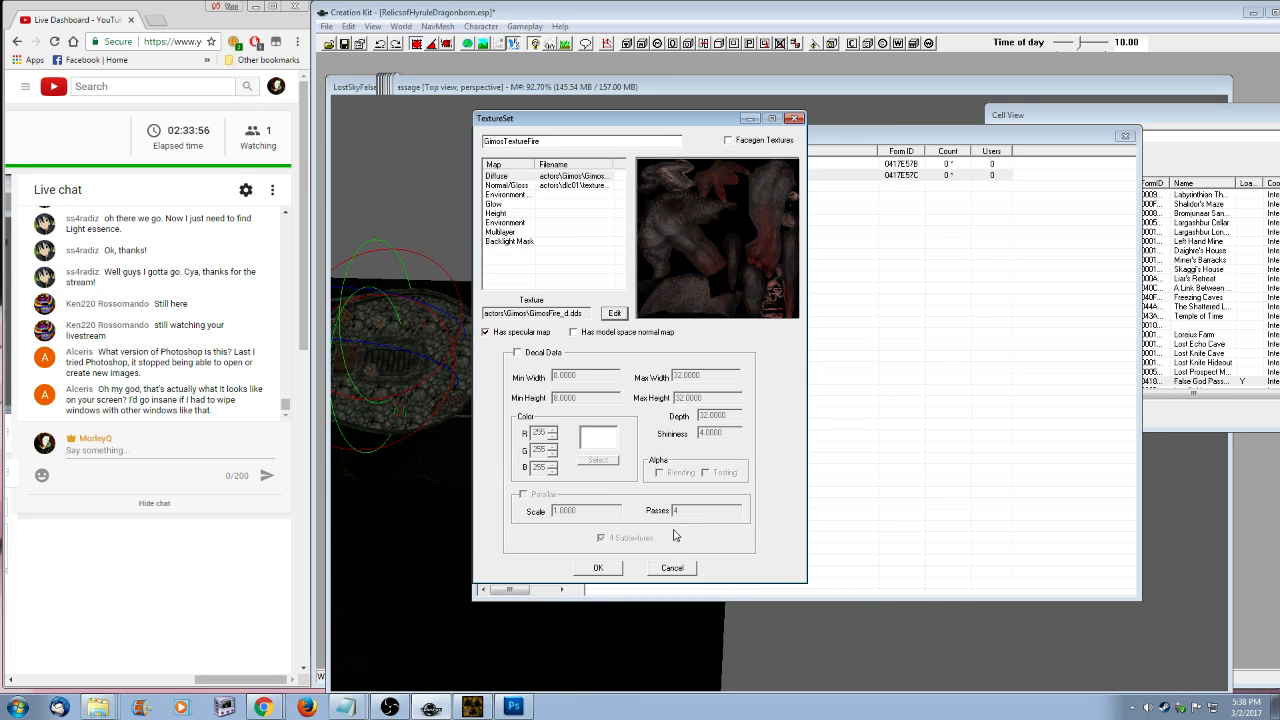
- Save the GimosTextureFire set, confirming the rename without creating a new form
{"action": "left_click", "coordinate": [598, 567]}
{"action": "left_click", "coordinate": [749, 405]}
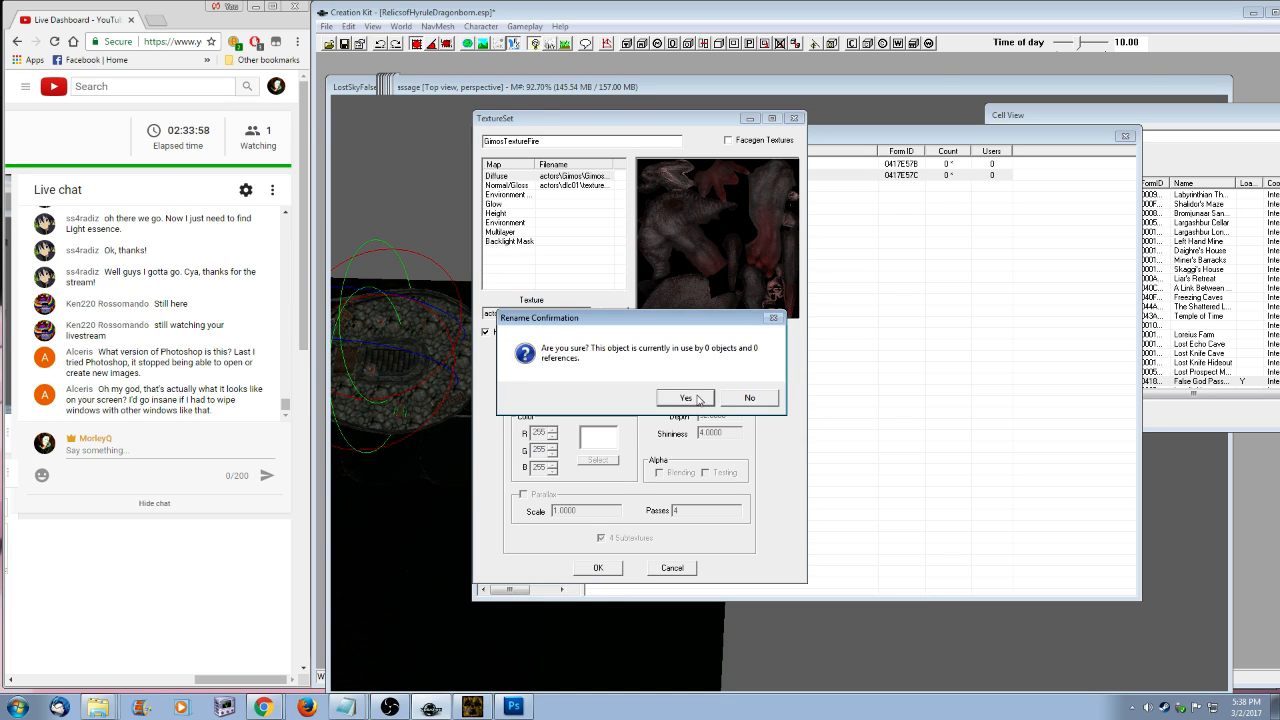
{"action": "left_click", "coordinate": [686, 398]}
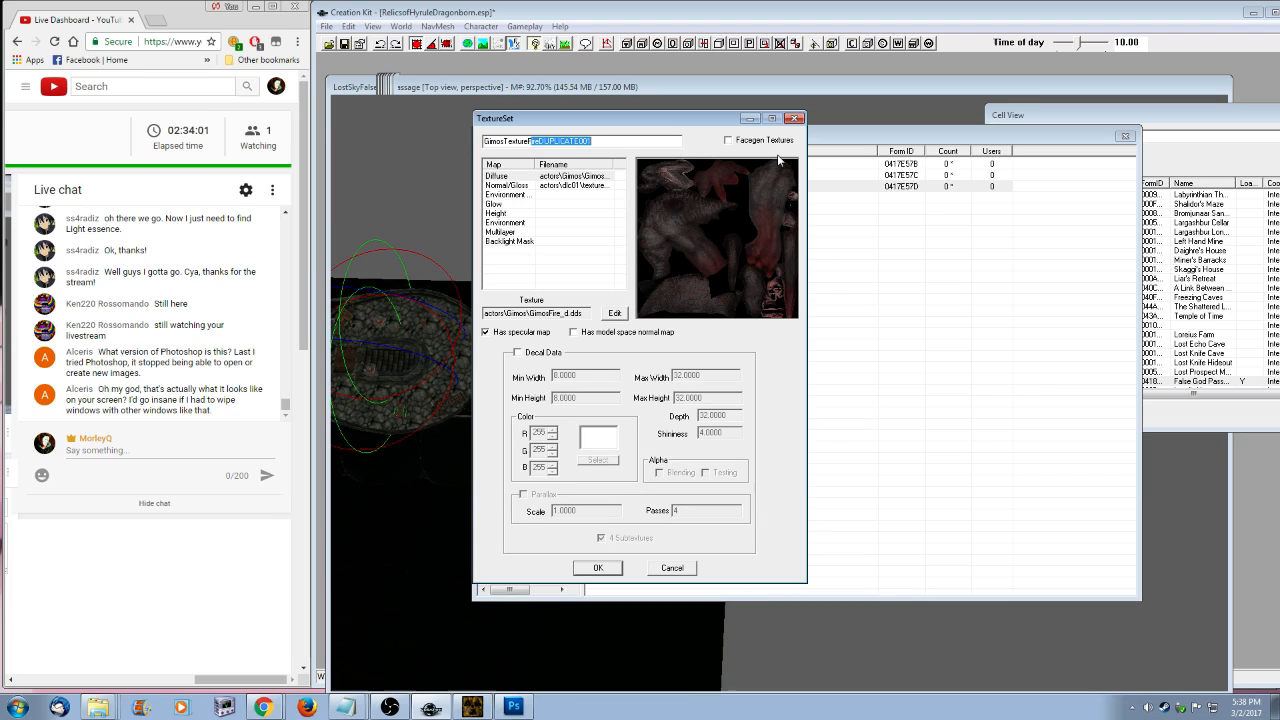
- Duplicate the GimosTextureFire set and rename the copy's ID to GimosTextureWind
{"action": "key", "text": "BackSpace"}
{"action": "key", "text": "BackSpace"}
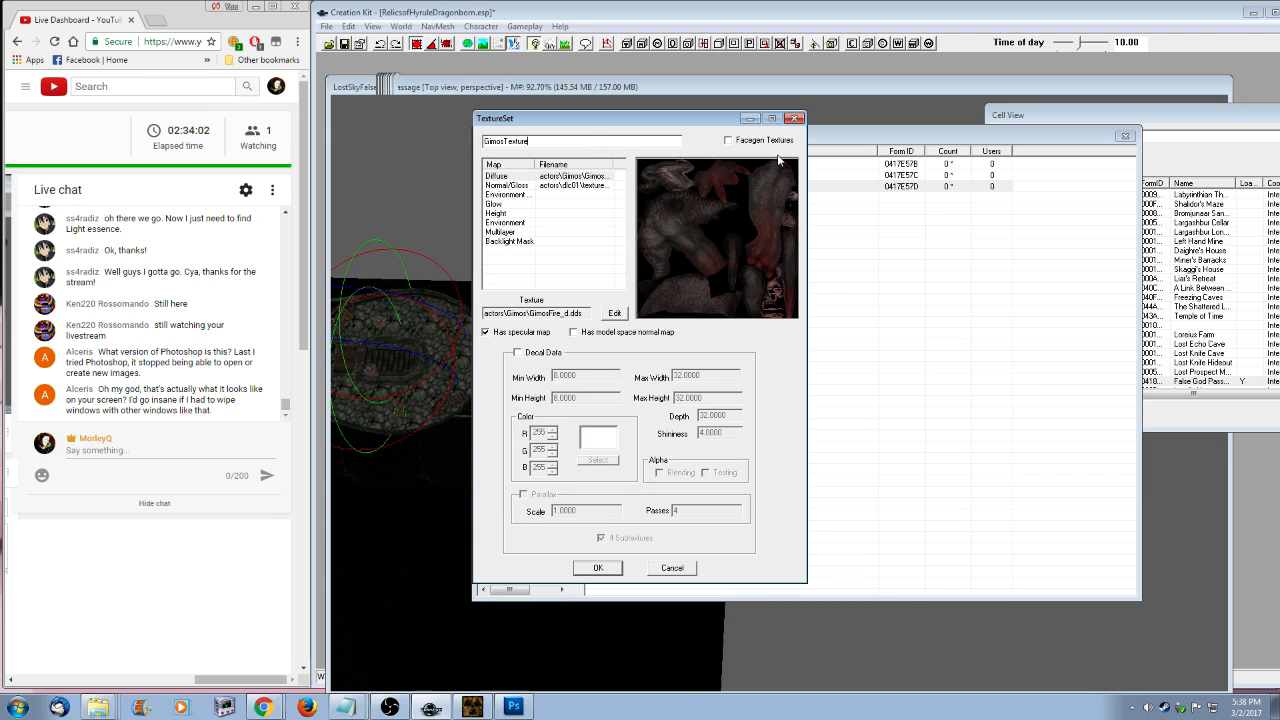
{"action": "type", "text": "Wind"}
- Assign GimosWind_d.dds as the Diffuse map and save GimosTextureWind without creating a new form
{"action": "left_click", "coordinate": [590, 240]}
{"action": "left_click", "coordinate": [574, 176]}
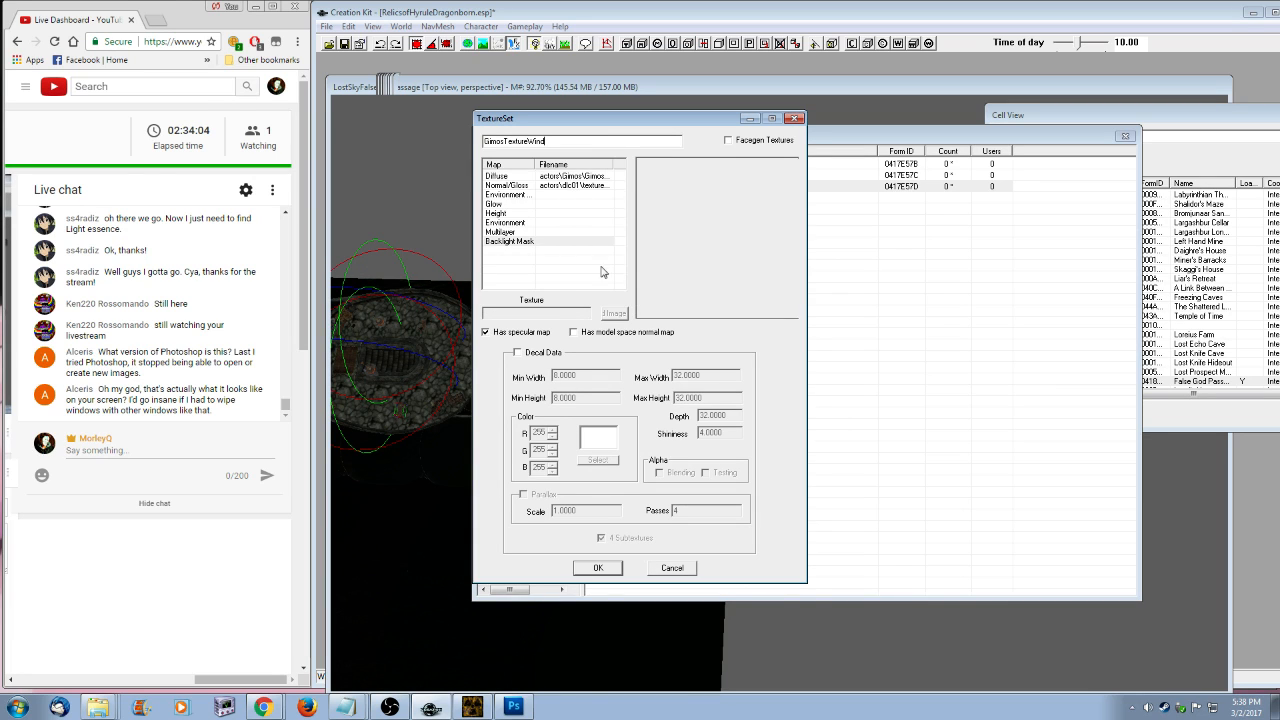
{"action": "left_click", "coordinate": [617, 315]}
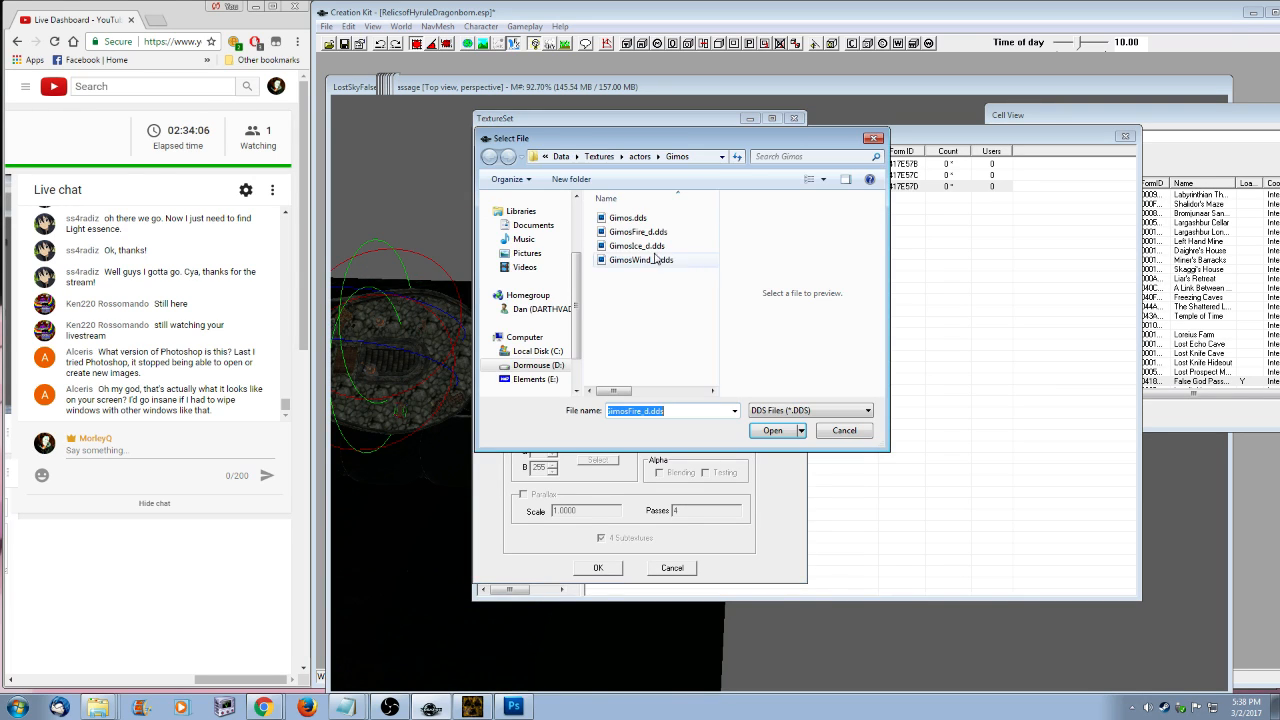
{"action": "left_click", "coordinate": [656, 261]}
{"action": "left_click", "coordinate": [771, 431]}
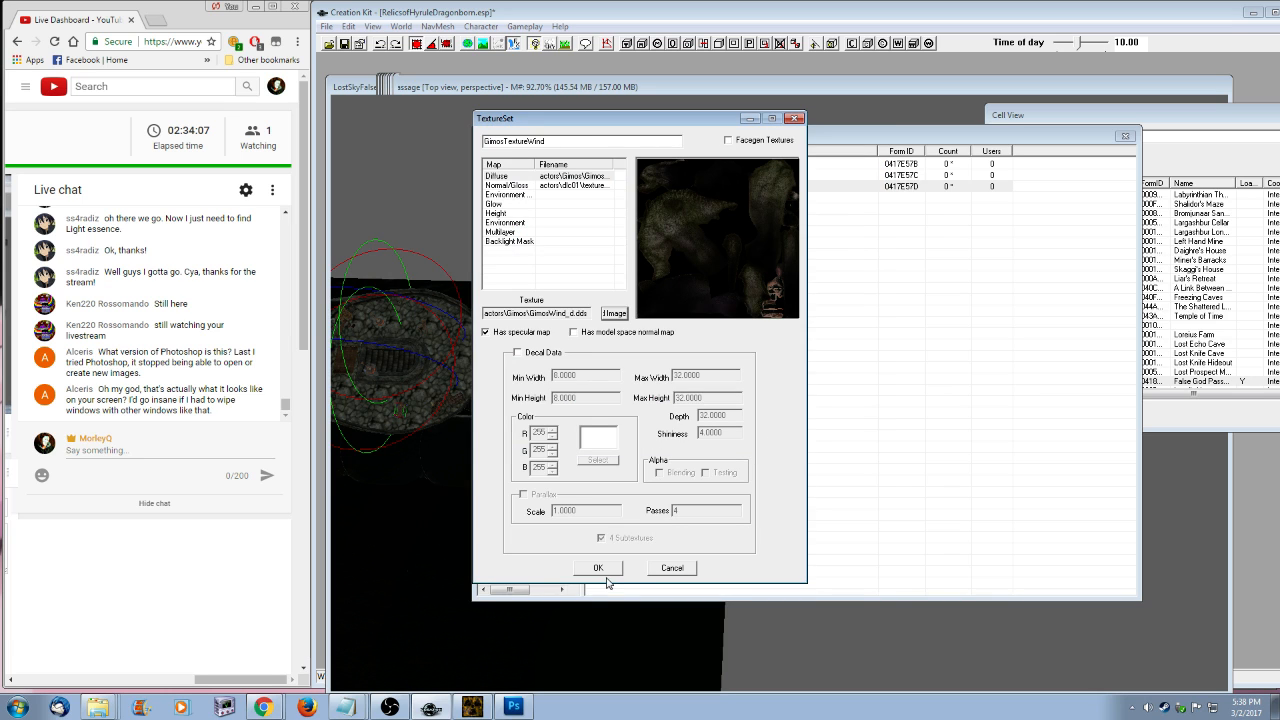
{"action": "left_click", "coordinate": [598, 567]}
{"action": "left_click", "coordinate": [757, 409]}
- Duplicate the GimosTextureWind set and rename the copy's ID to GimosTextureIce
{"action": "right_click", "coordinate": [655, 186]}
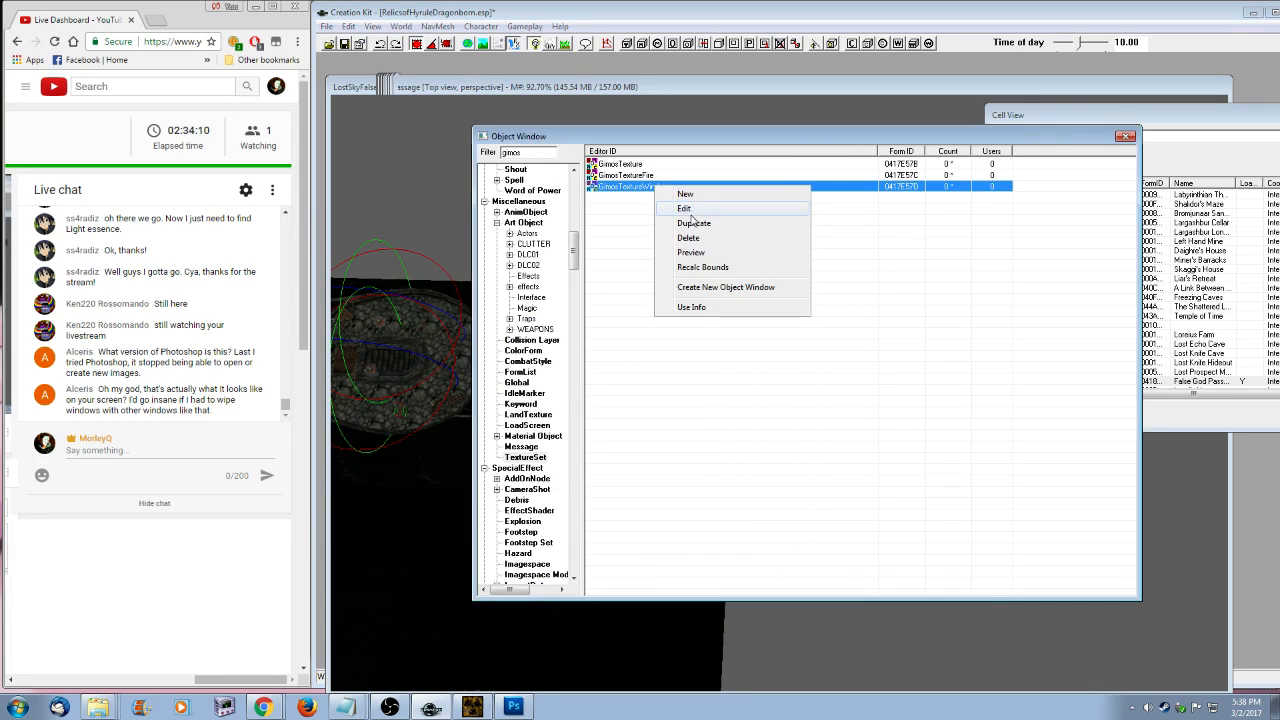
{"action": "left_click", "coordinate": [693, 222]}
{"action": "right_click", "coordinate": [644, 199]}
{"action": "left_click", "coordinate": [684, 220]}
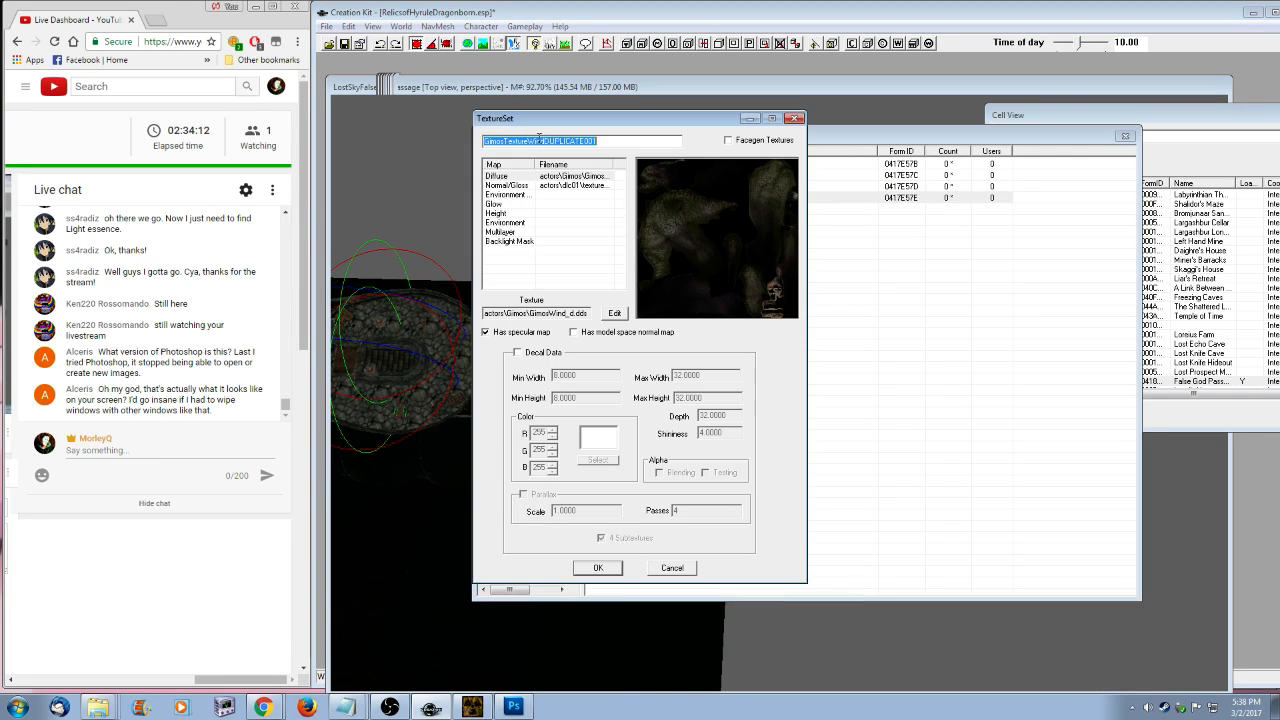
{"action": "left_click_drag", "start_coordinate": [531, 140], "coordinate": [726, 162]}
{"action": "key", "text": "Delete"}
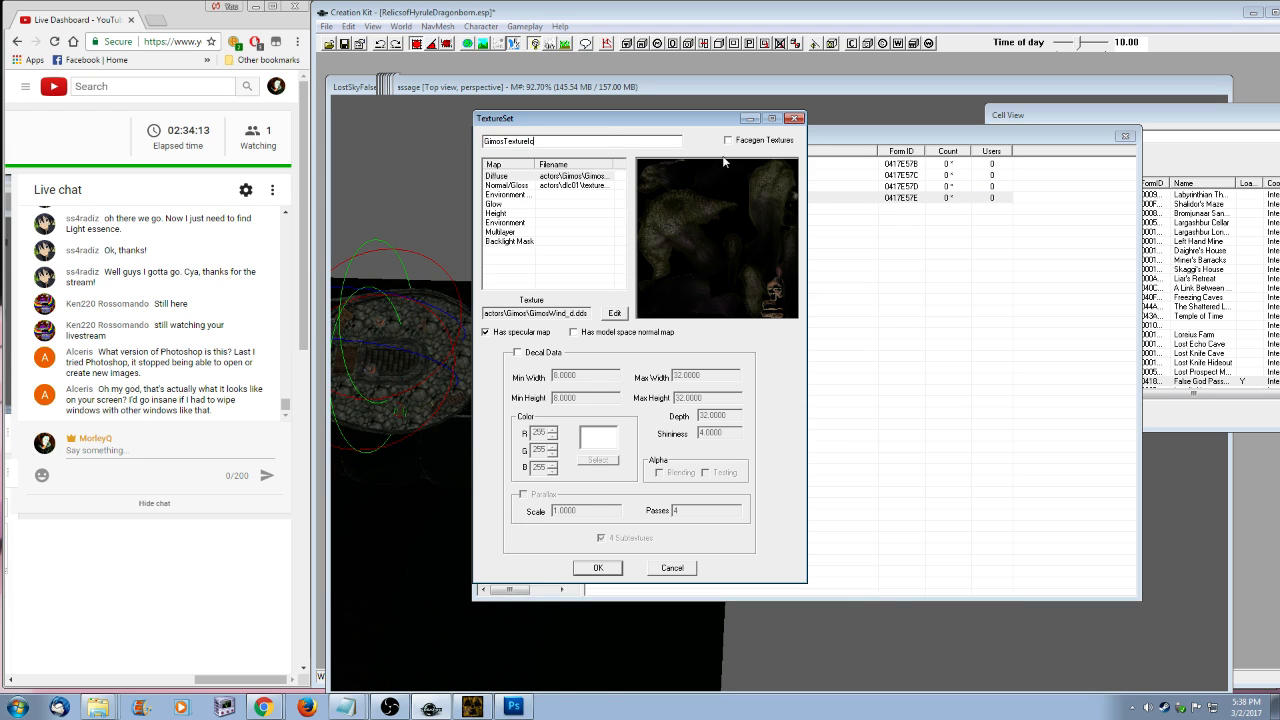
{"action": "type", "text": "Ice"}
- Assign GimosIce_d.dds as the Diffuse map and save GimosTextureIce as a rename without creating a new form
{"action": "left_click", "coordinate": [614, 313]}
{"action": "left_click", "coordinate": [666, 248]}
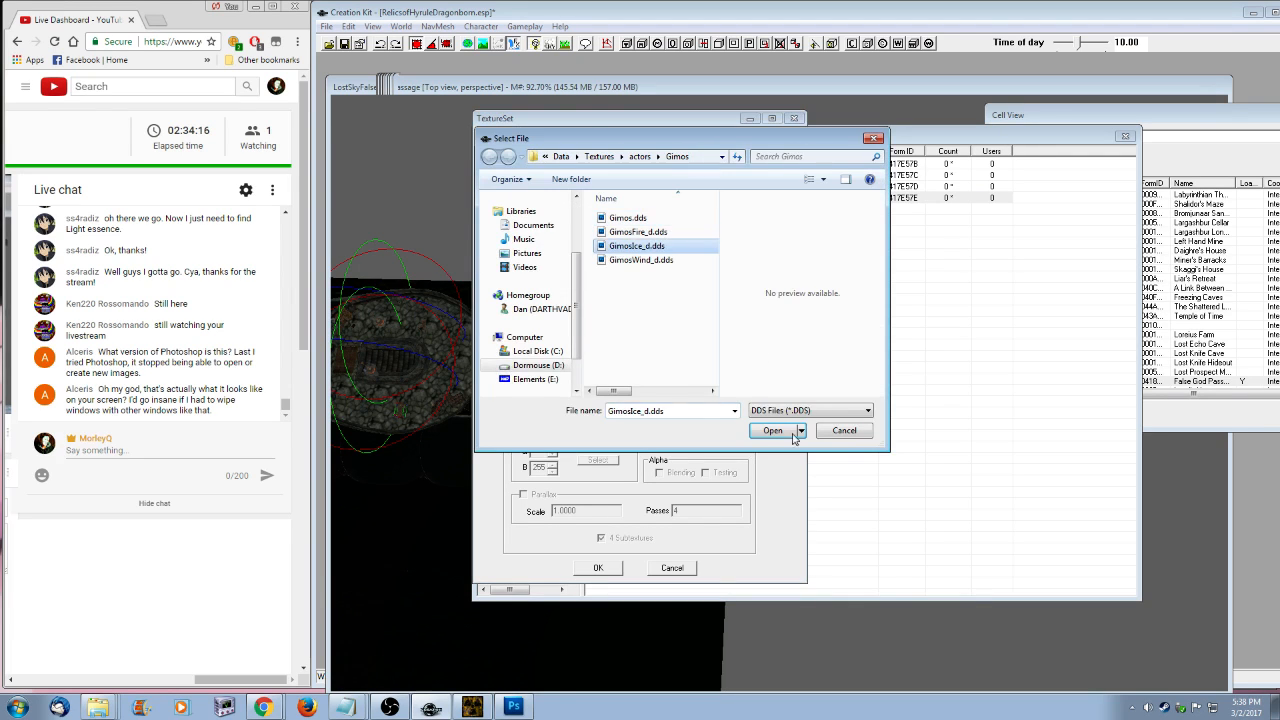
{"action": "left_click", "coordinate": [776, 432]}
{"action": "left_click", "coordinate": [598, 570]}
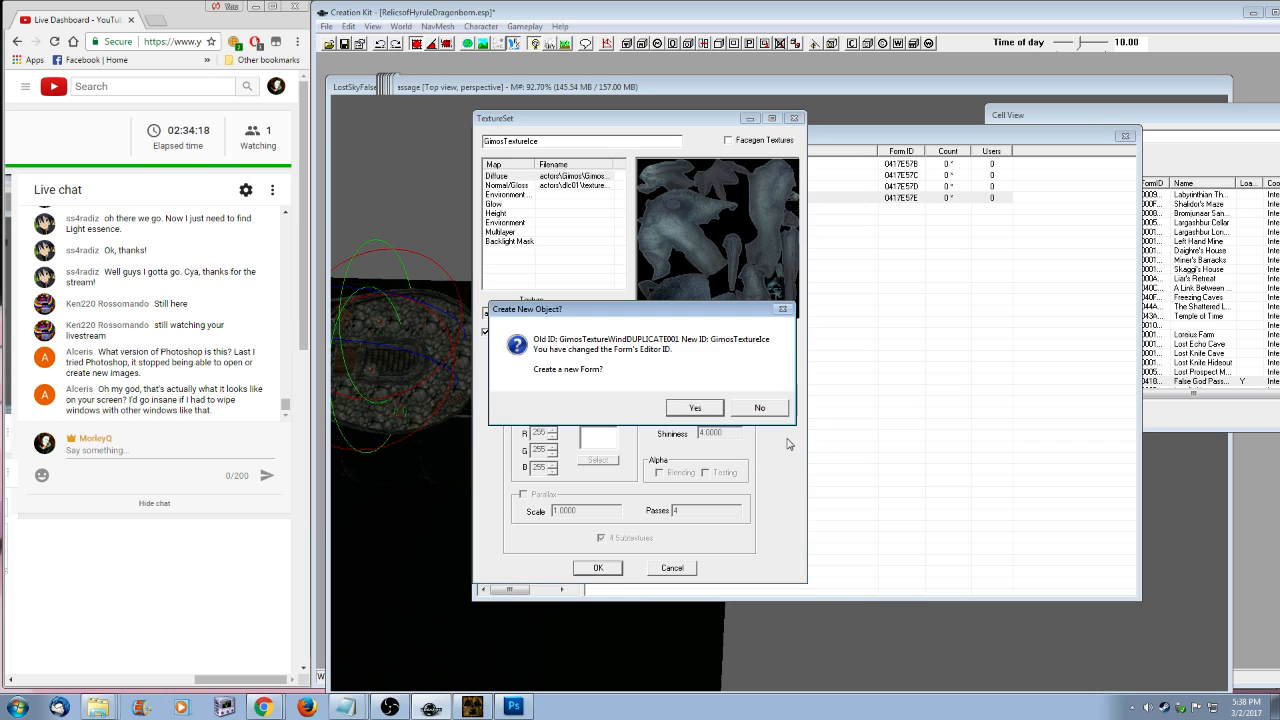
{"action": "left_click", "coordinate": [765, 407]}
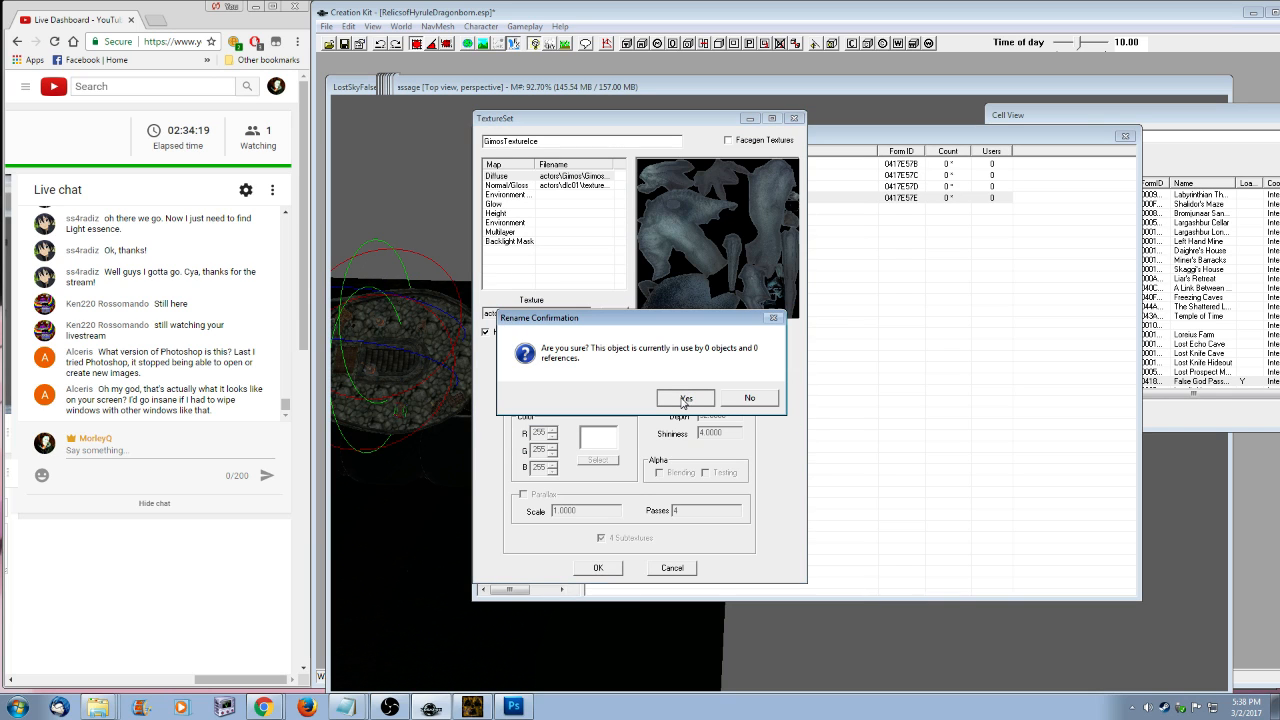
{"action": "left_click", "coordinate": [686, 399]}
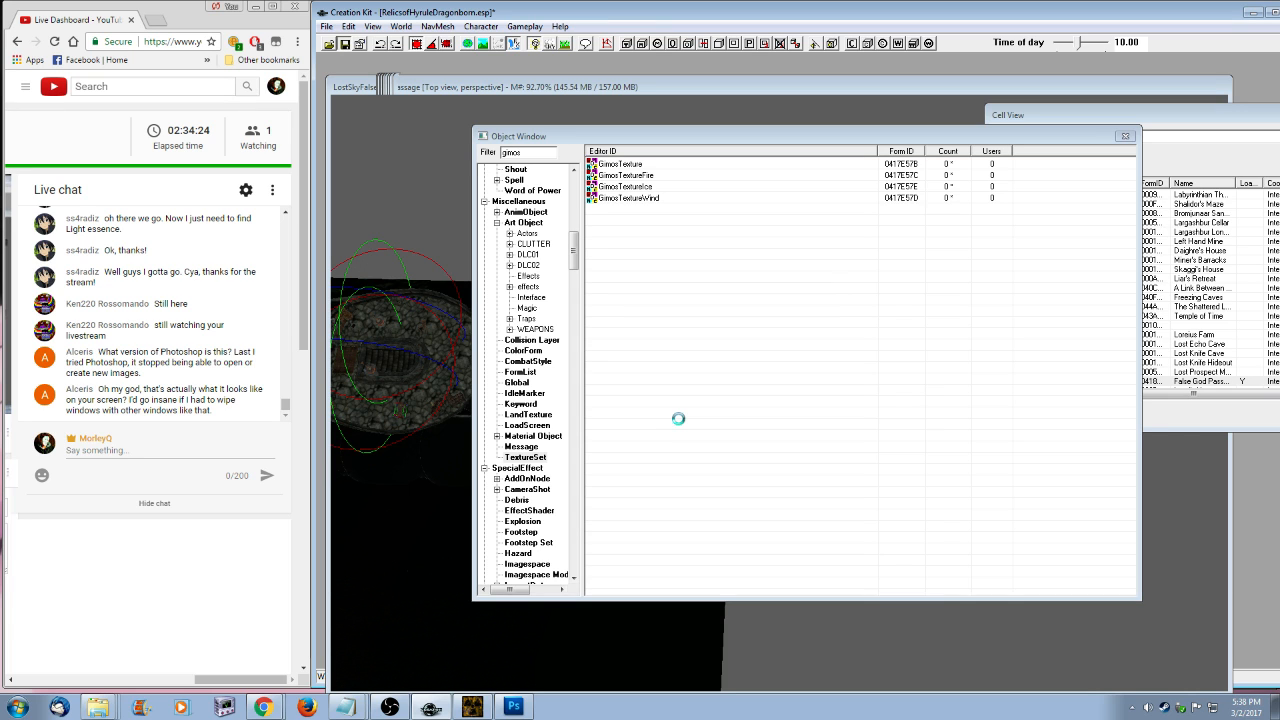
- Switch to Photoshop, where GimosWind_d.dds is open, and close the program
{"action": "left_click", "coordinate": [515, 708]}
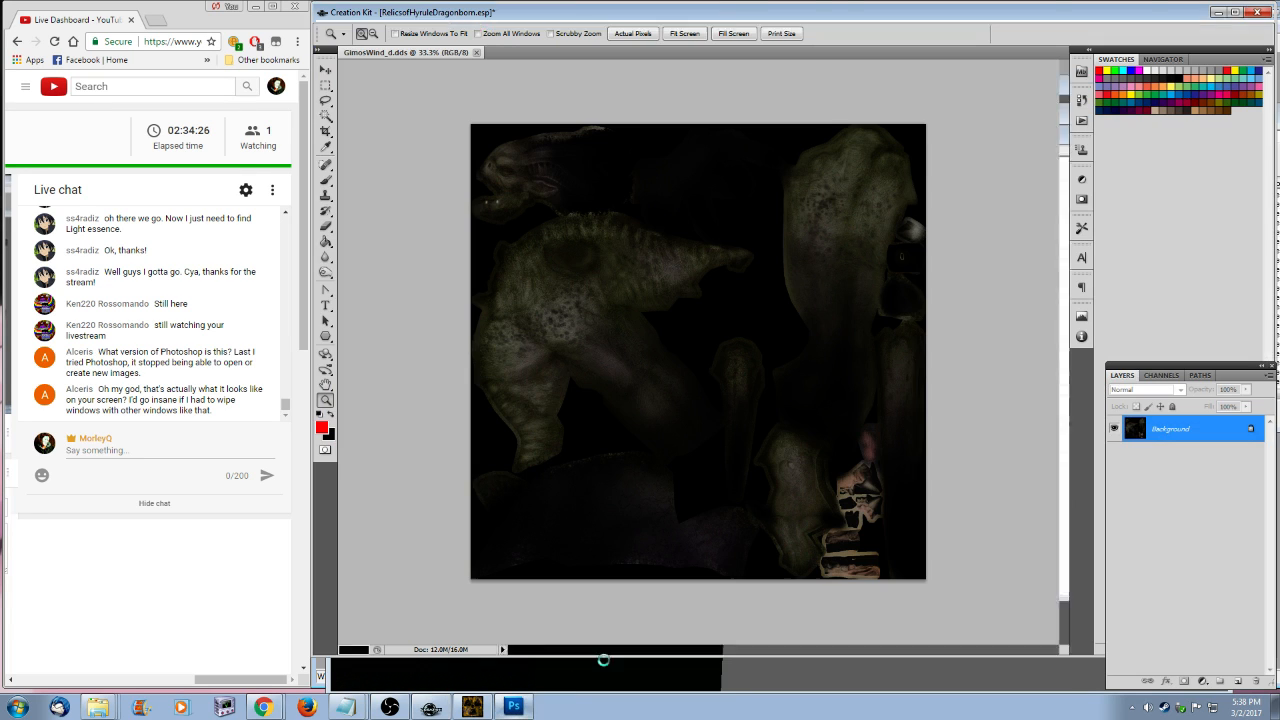
{"action": "left_click", "coordinate": [1256, 14]}
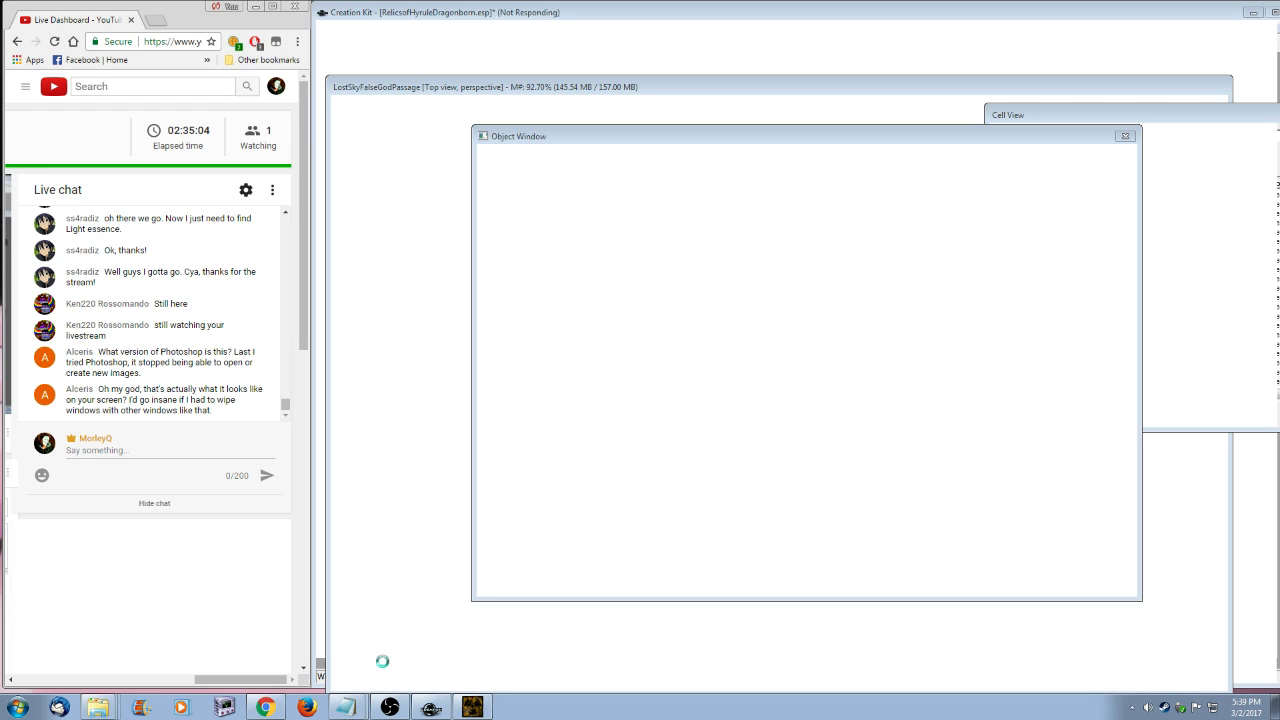
- In the Notepad change log, move "Retextured Gimos to be distinct from Gargoyles" below the Staltroop looting line, without its leading tilde
{"action": "left_click", "coordinate": [346, 707]}
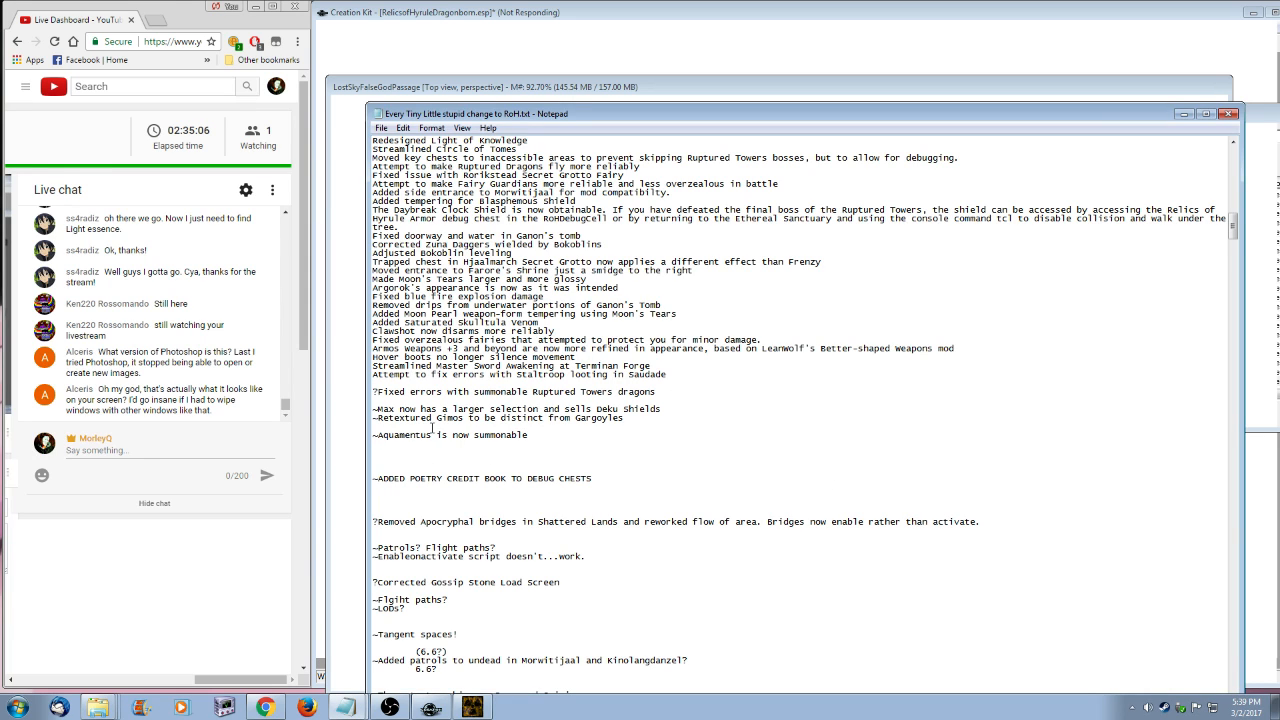
{"action": "left_click_drag", "start_coordinate": [624, 418], "coordinate": [350, 421]}
{"action": "key", "text": "ctrl+c"}
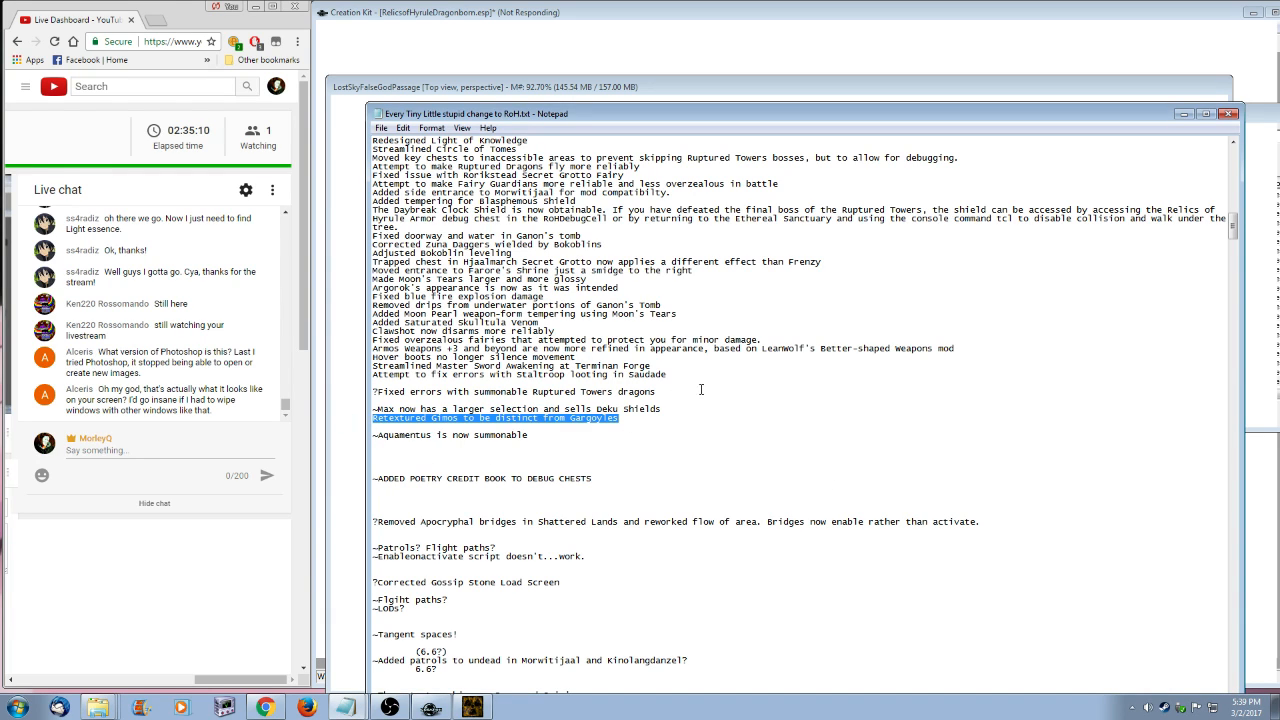
{"action": "key", "text": "Delete"}
{"action": "left_click", "coordinate": [685, 378]}
{"action": "key", "text": "Return"}
{"action": "key", "text": "ctrl+v"}
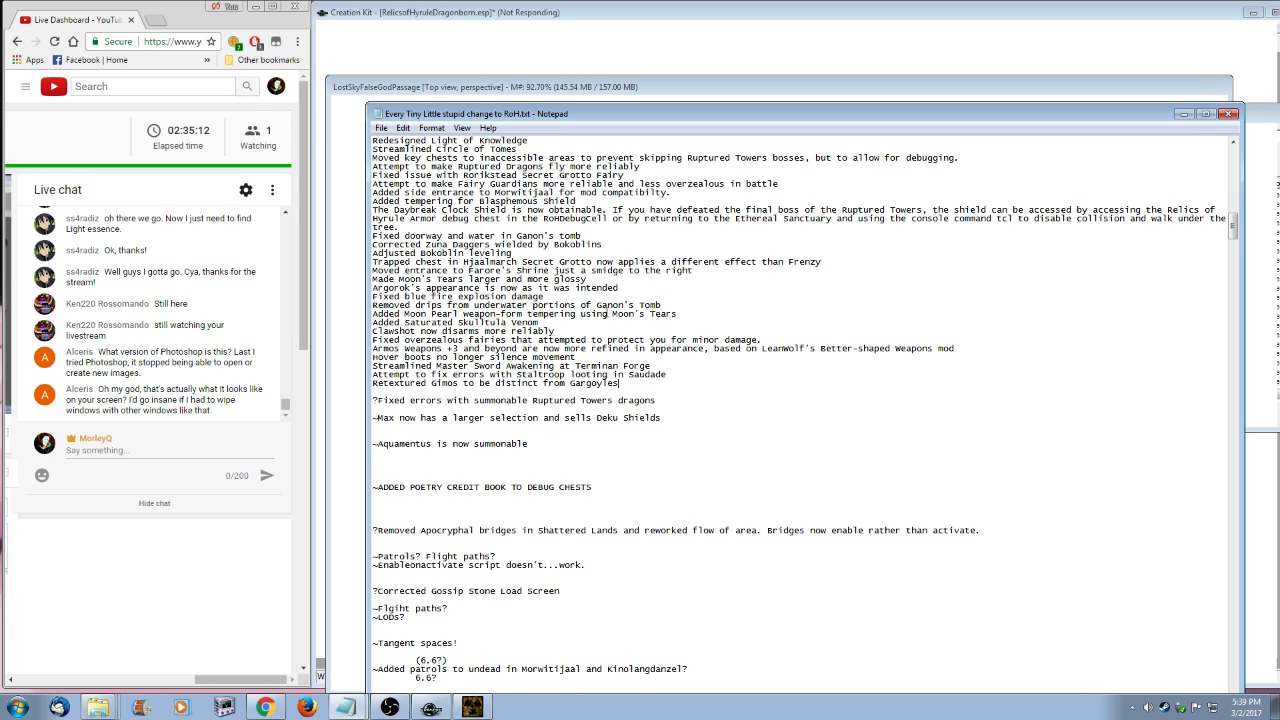
- Save the change log text file and close Notepad
{"action": "left_click", "coordinate": [381, 128]}
{"action": "left_click", "coordinate": [420, 176]}
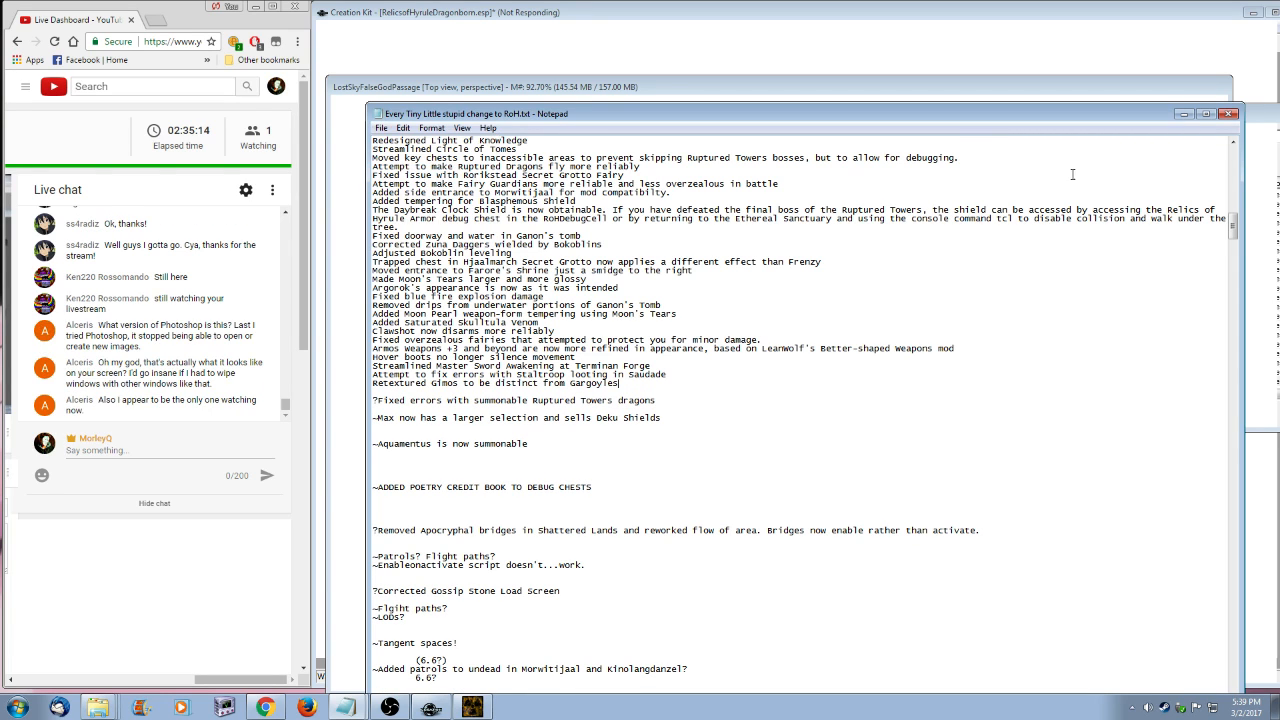
{"action": "left_click", "coordinate": [1229, 114]}
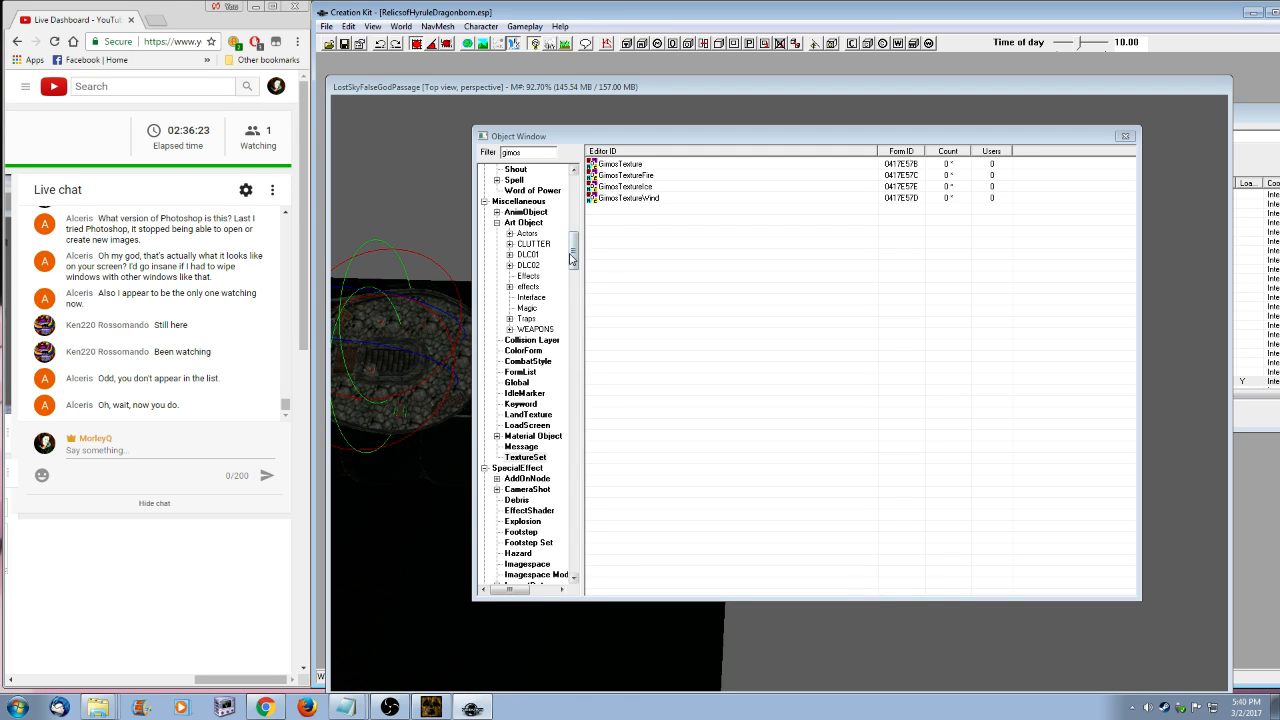
- List the Gimos actors in Creation Kit, preview the EncGargoyleGimosWind model, and close the preview
{"action": "left_click_drag", "start_coordinate": [574, 259], "coordinate": [574, 200]}
{"action": "left_click", "coordinate": [524, 181]}
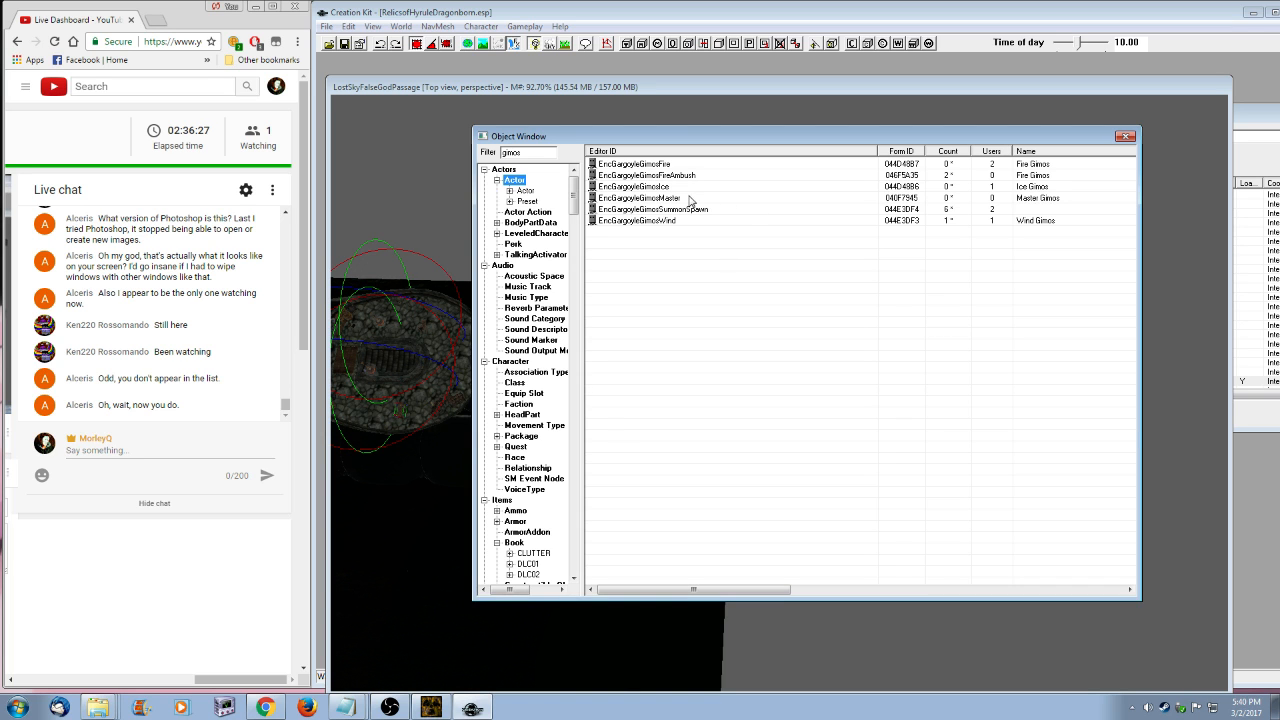
{"action": "double_click", "coordinate": [640, 220]}
{"action": "left_click_drag", "start_coordinate": [580, 262], "coordinate": [728, 275]}
{"action": "left_click_drag", "start_coordinate": [951, 48], "coordinate": [967, 150]}
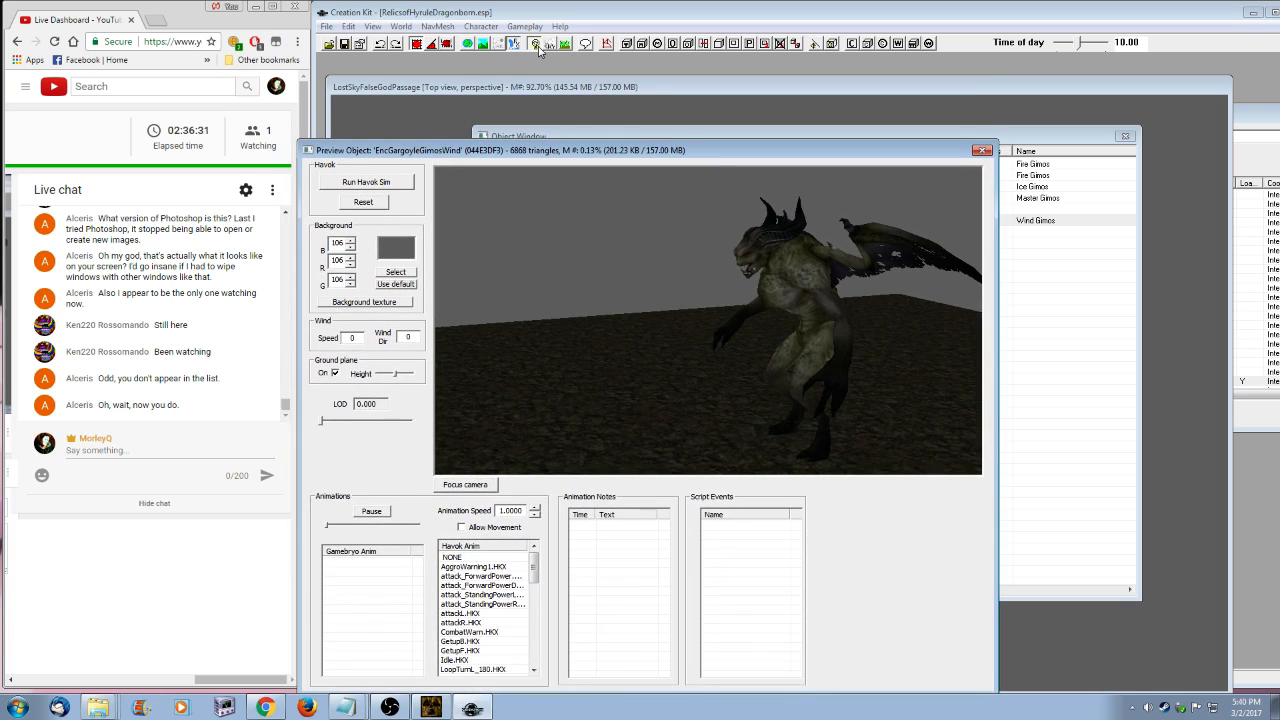
{"action": "left_click", "coordinate": [983, 150]}
- Open only the EncGargoyleGimosFire actor for editing and show its Traits settings
{"action": "right_click", "coordinate": [653, 164]}
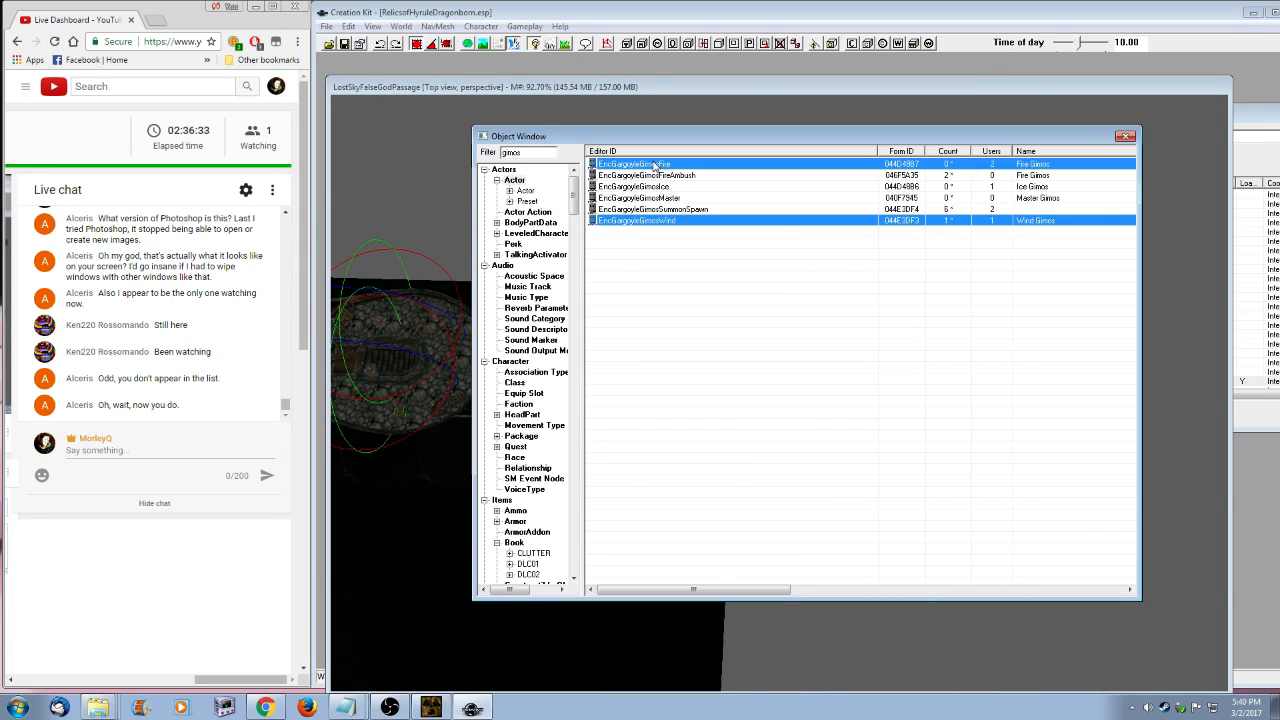
{"action": "left_click", "coordinate": [623, 365]}
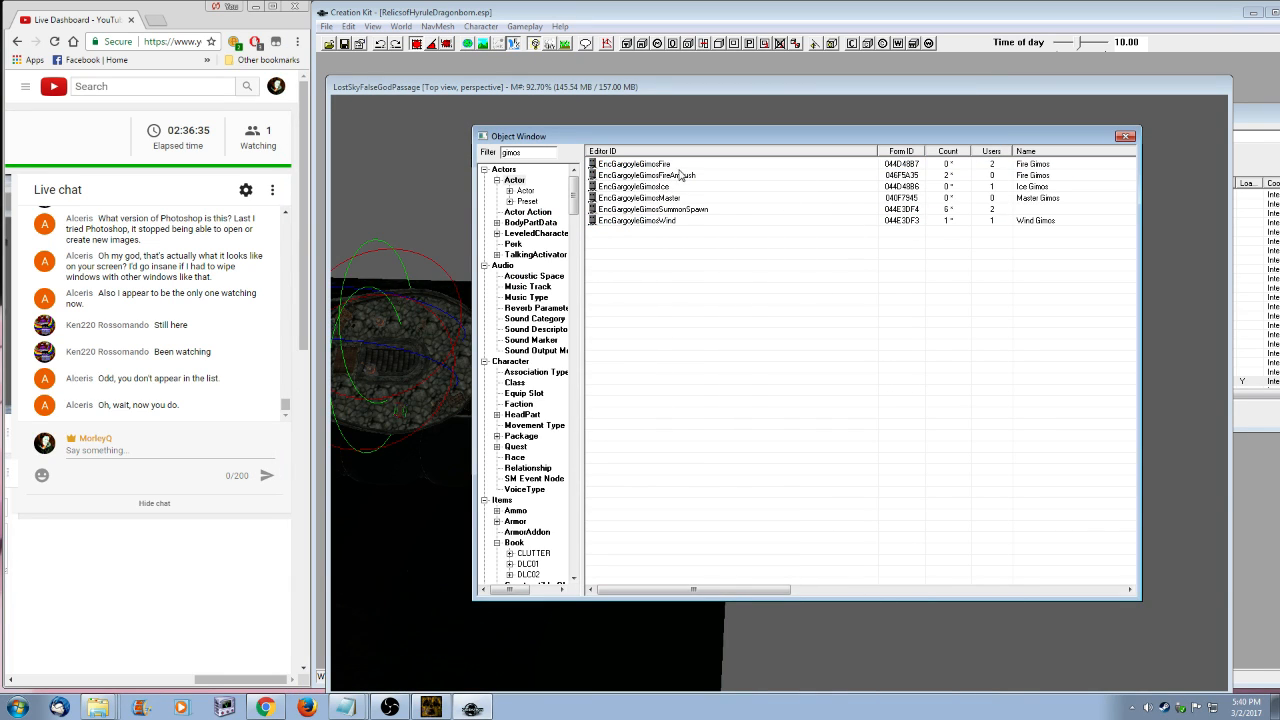
{"action": "left_click", "coordinate": [654, 163]}
{"action": "right_click", "coordinate": [654, 166]}
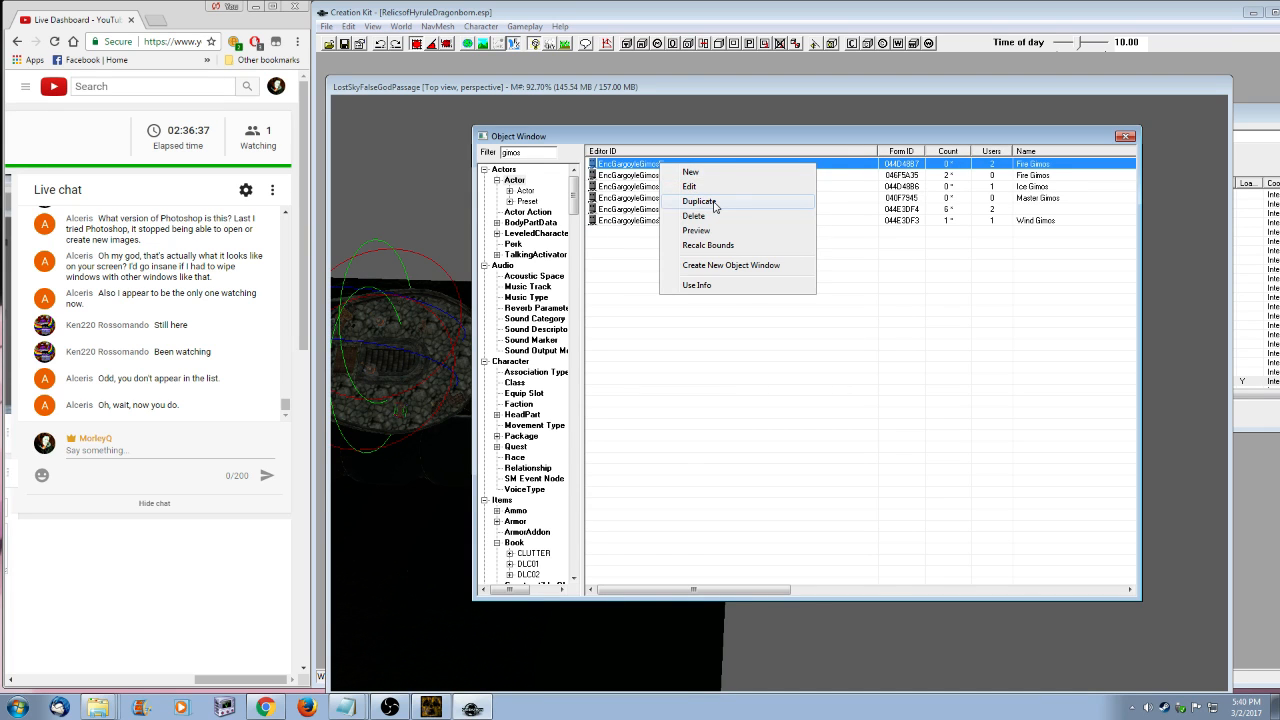
{"action": "left_click", "coordinate": [705, 187]}
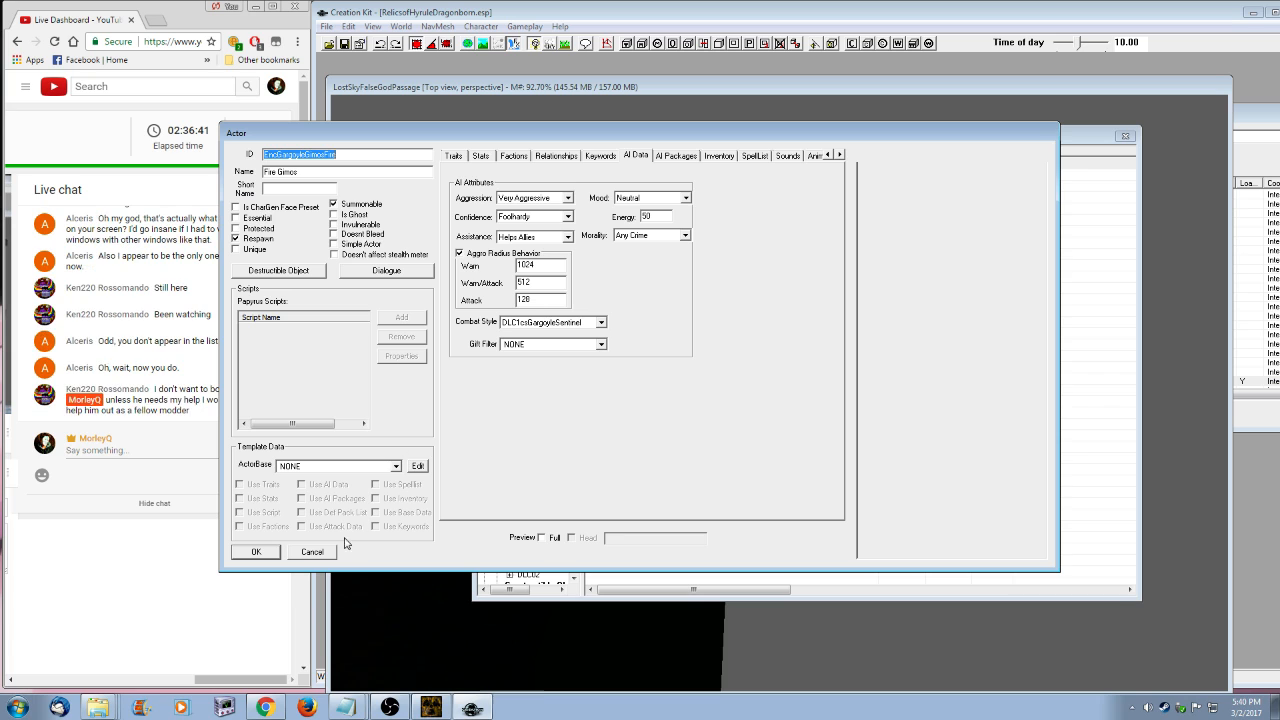
{"action": "left_click_drag", "start_coordinate": [366, 142], "coordinate": [416, 134]}
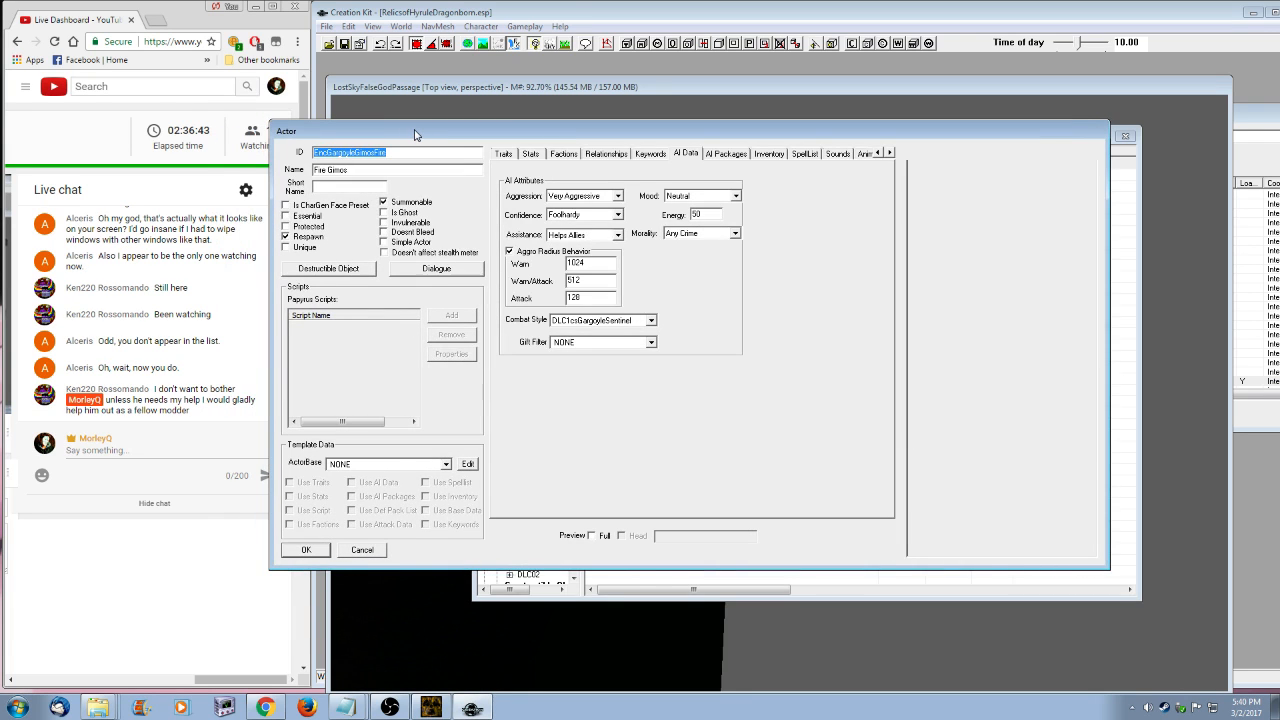
{"action": "left_click", "coordinate": [505, 154]}
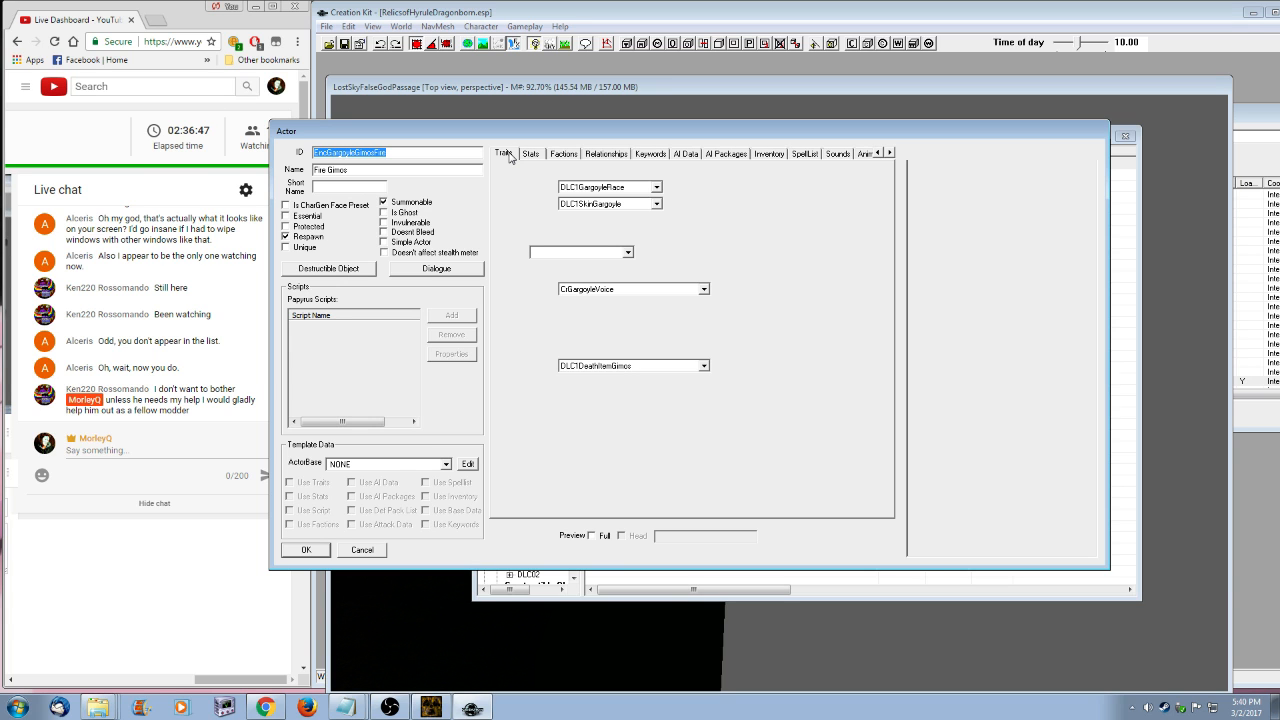
- Close the Fire Gimos actor without changes and list the ArmorAddon entries filtered by "gargo"
{"action": "key", "text": "Escape"}
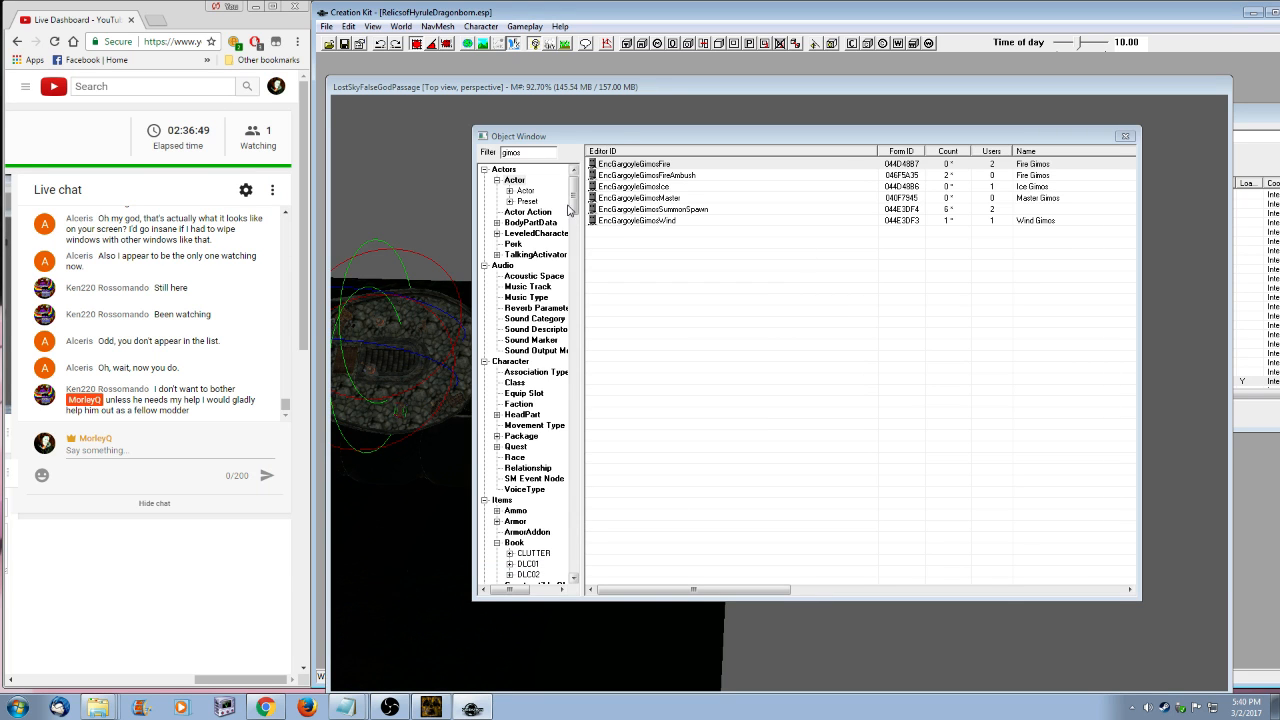
{"action": "scroll", "coordinate": [574, 205], "scroll_direction": "down", "scroll_amount": 7}
{"action": "left_click", "coordinate": [527, 308]}
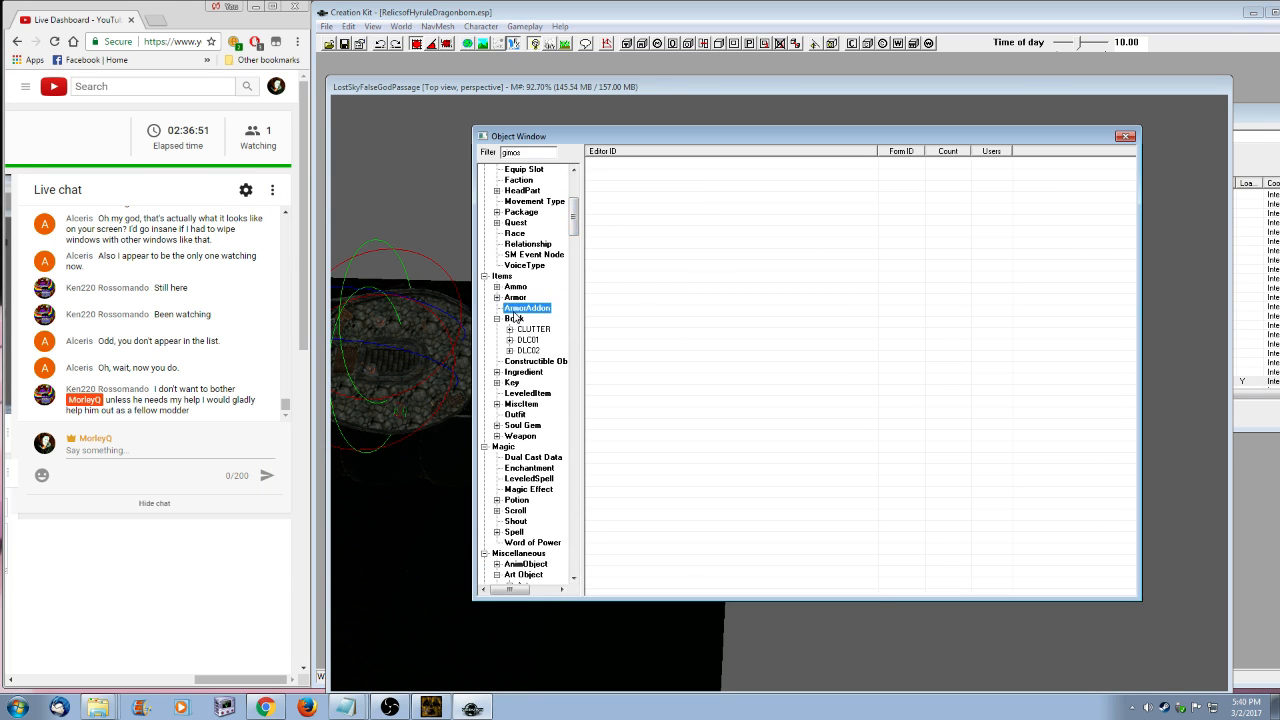
{"action": "double_click", "coordinate": [537, 153]}
{"action": "type", "text": "g"}
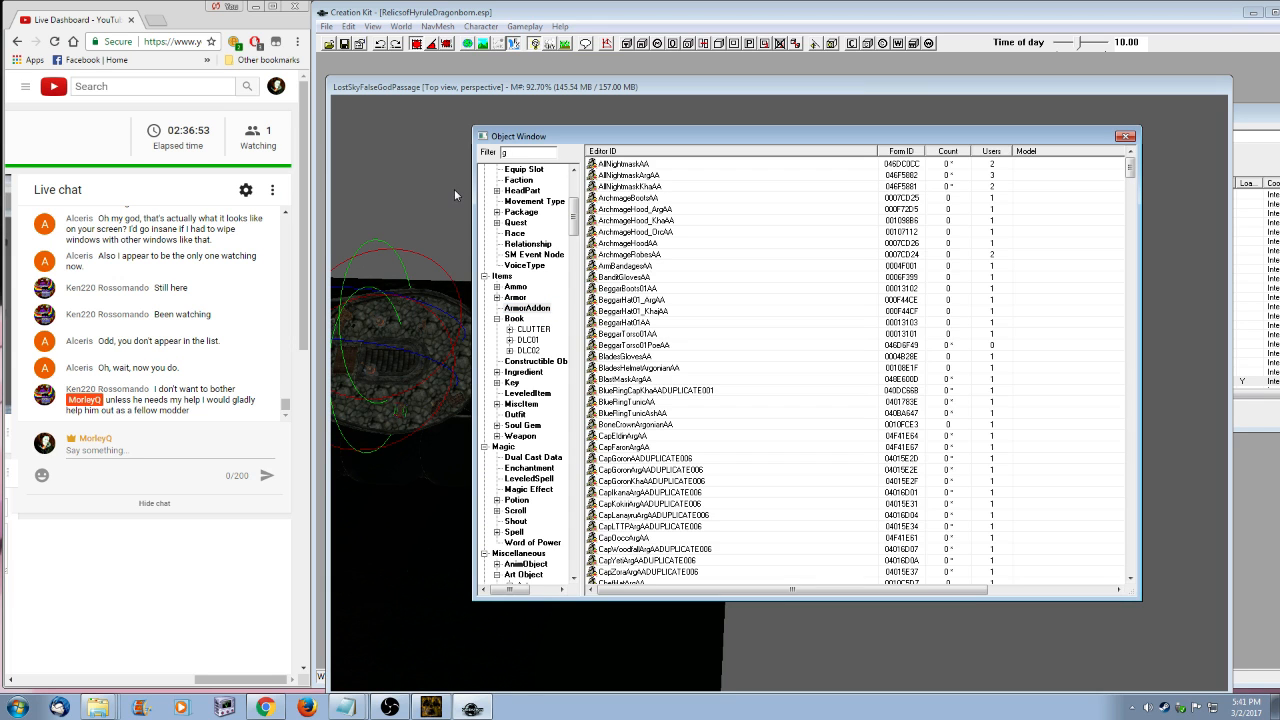
{"action": "type", "text": "argo"}
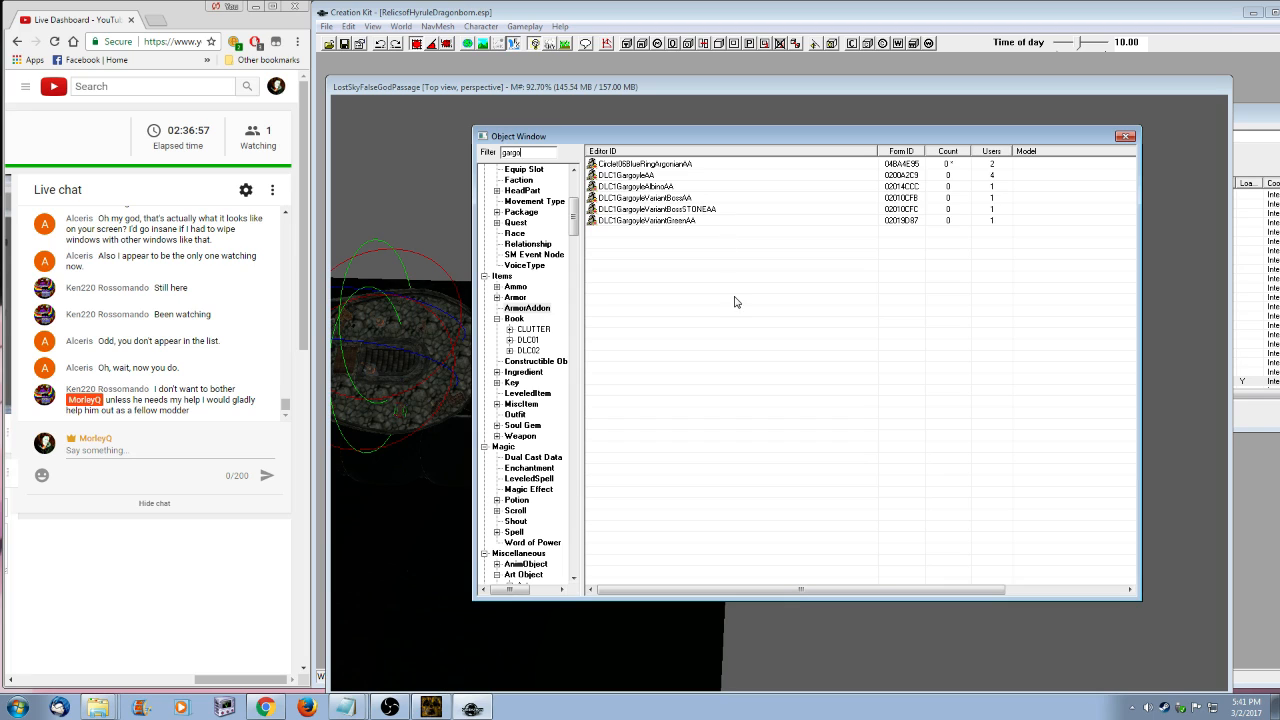
- Duplicate the DLC1GargoyleAA, DLC1GargoyleAlbinoAA, DLC1GargoyleVariantBossAA and DLC1GargoyleVariantGreenAA armor addons
{"action": "right_click", "coordinate": [642, 177]}
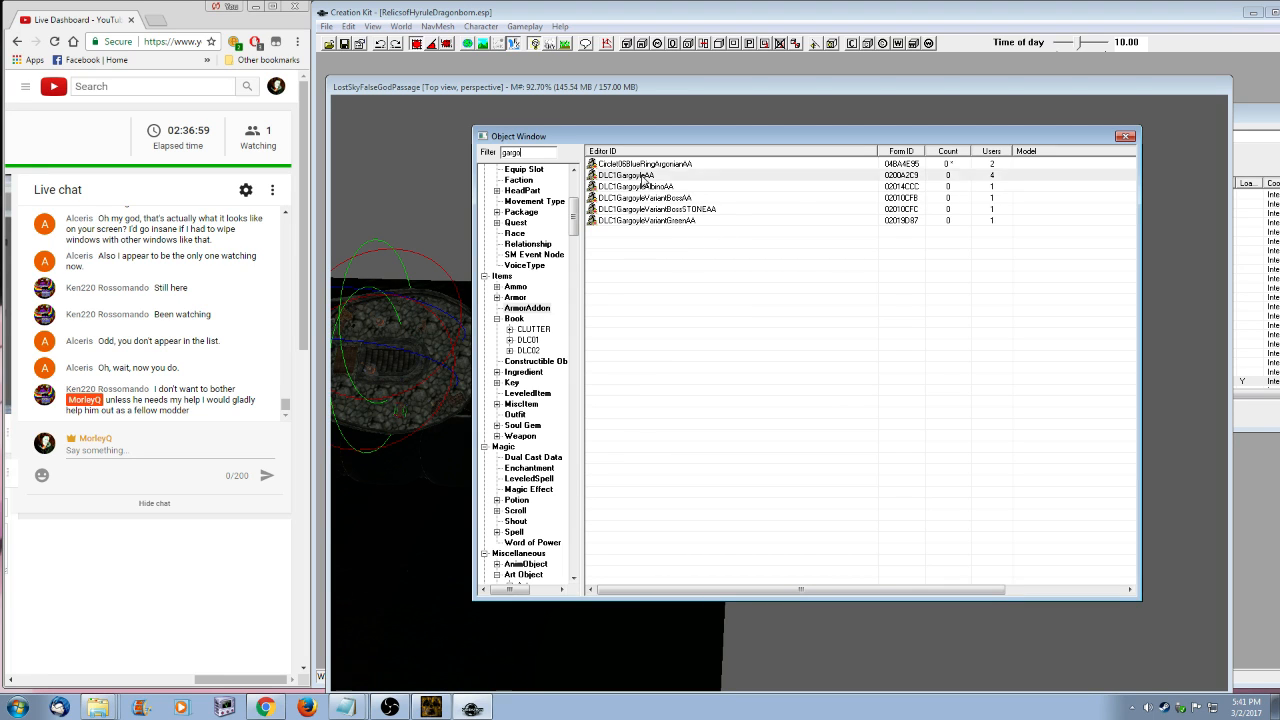
{"action": "left_click", "coordinate": [682, 214]}
{"action": "right_click", "coordinate": [656, 199]}
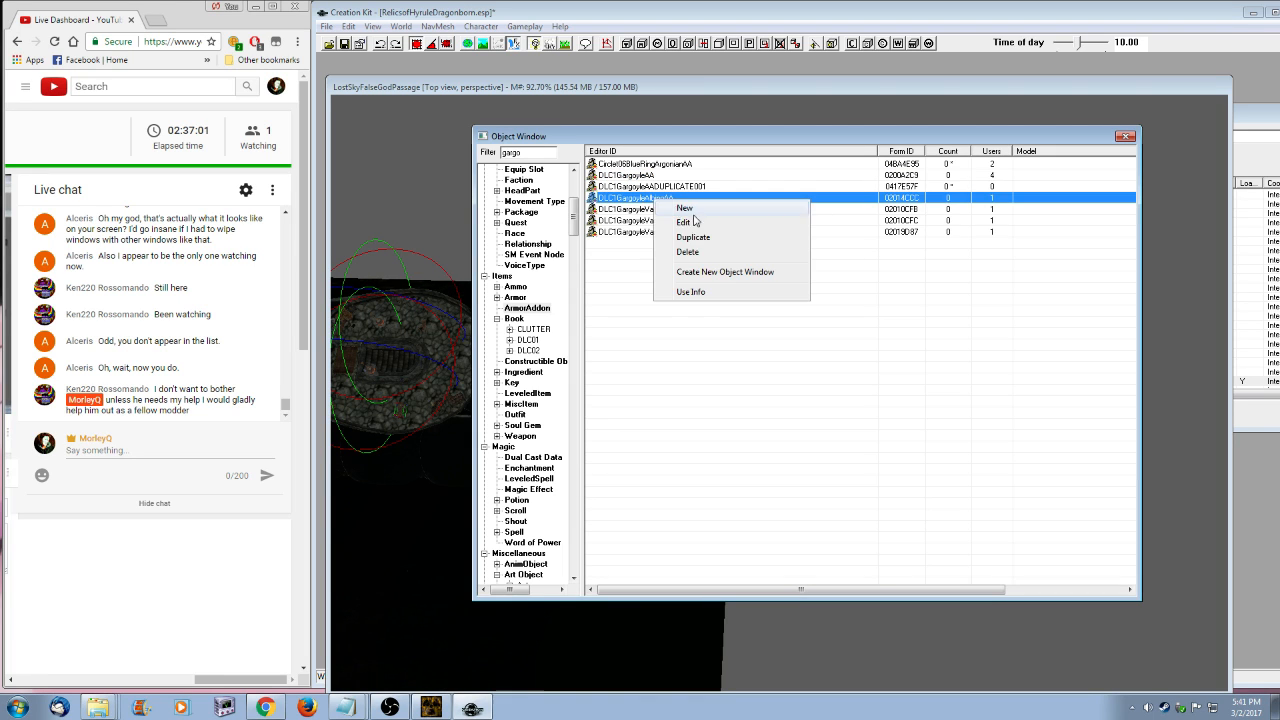
{"action": "left_click", "coordinate": [745, 237]}
{"action": "left_click", "coordinate": [680, 220]}
{"action": "right_click", "coordinate": [680, 220]}
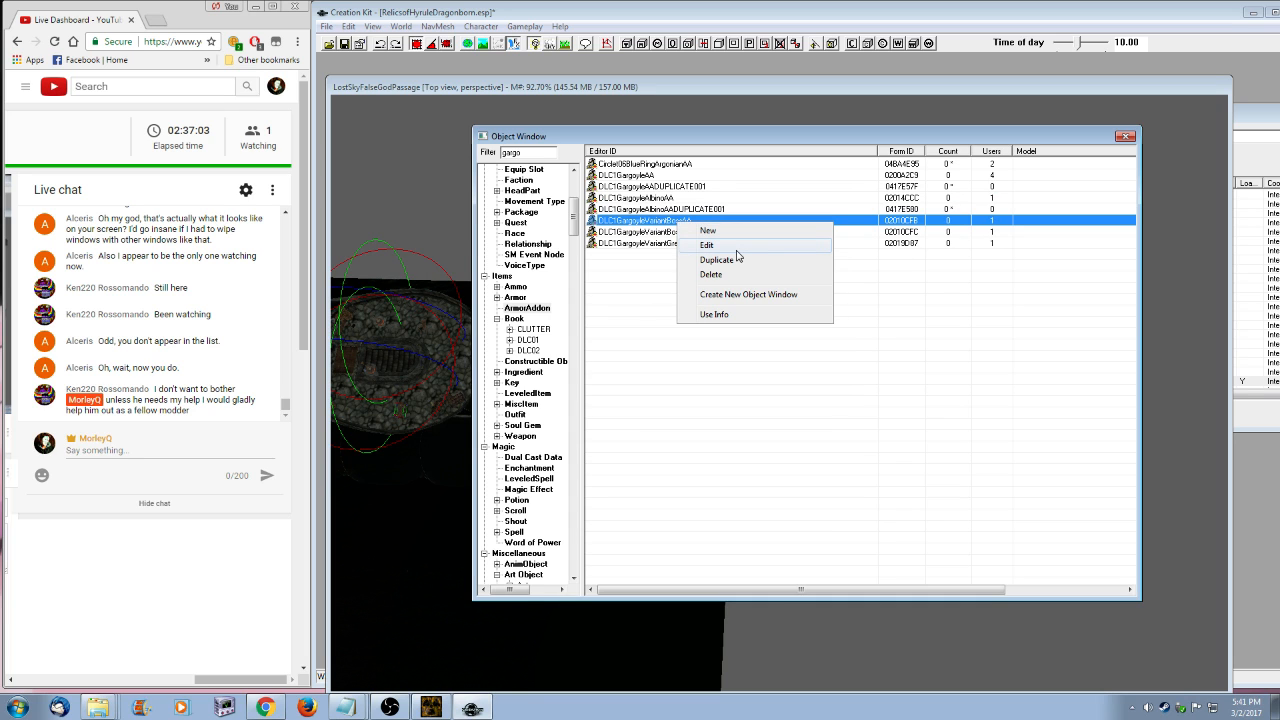
{"action": "left_click", "coordinate": [737, 258]}
- Open the duplicate of DLC1GargoyleAA for editing and change its ID to GimosAA
{"action": "right_click", "coordinate": [680, 186]}
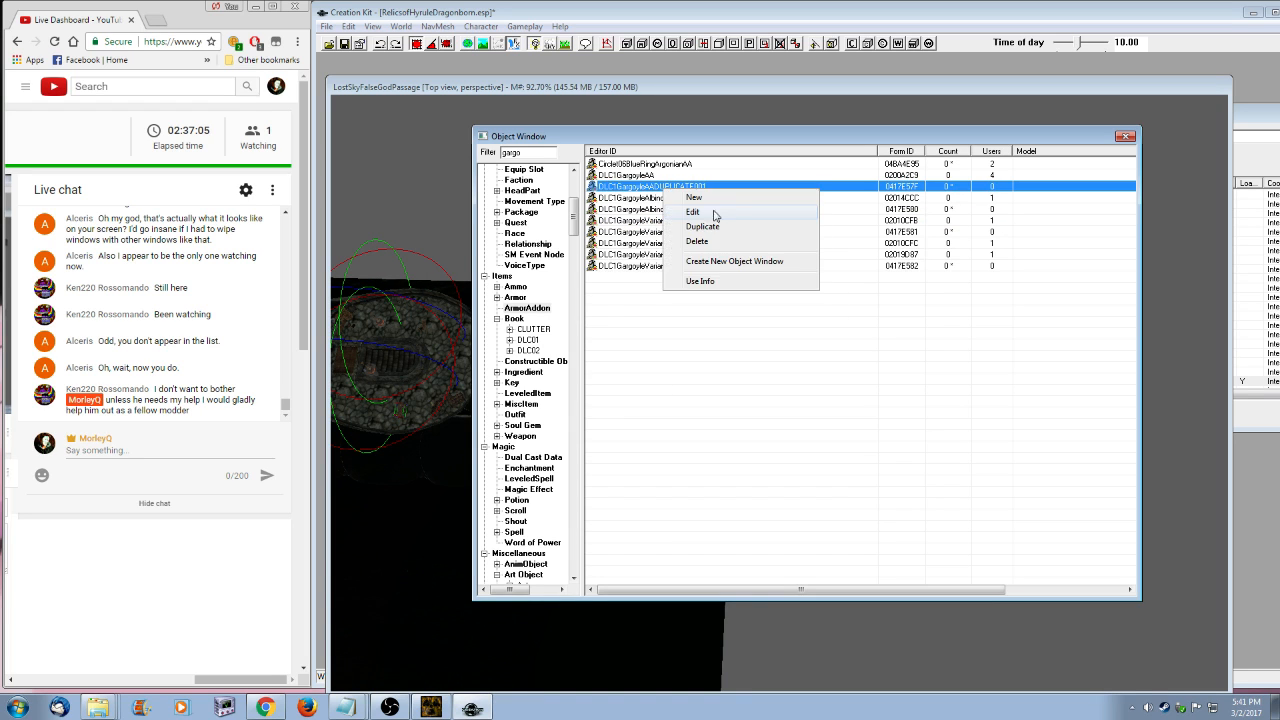
{"action": "left_click", "coordinate": [716, 211]}
{"action": "left_click_drag", "start_coordinate": [589, 154], "coordinate": [397, 158]}
{"action": "key", "text": "Delete"}
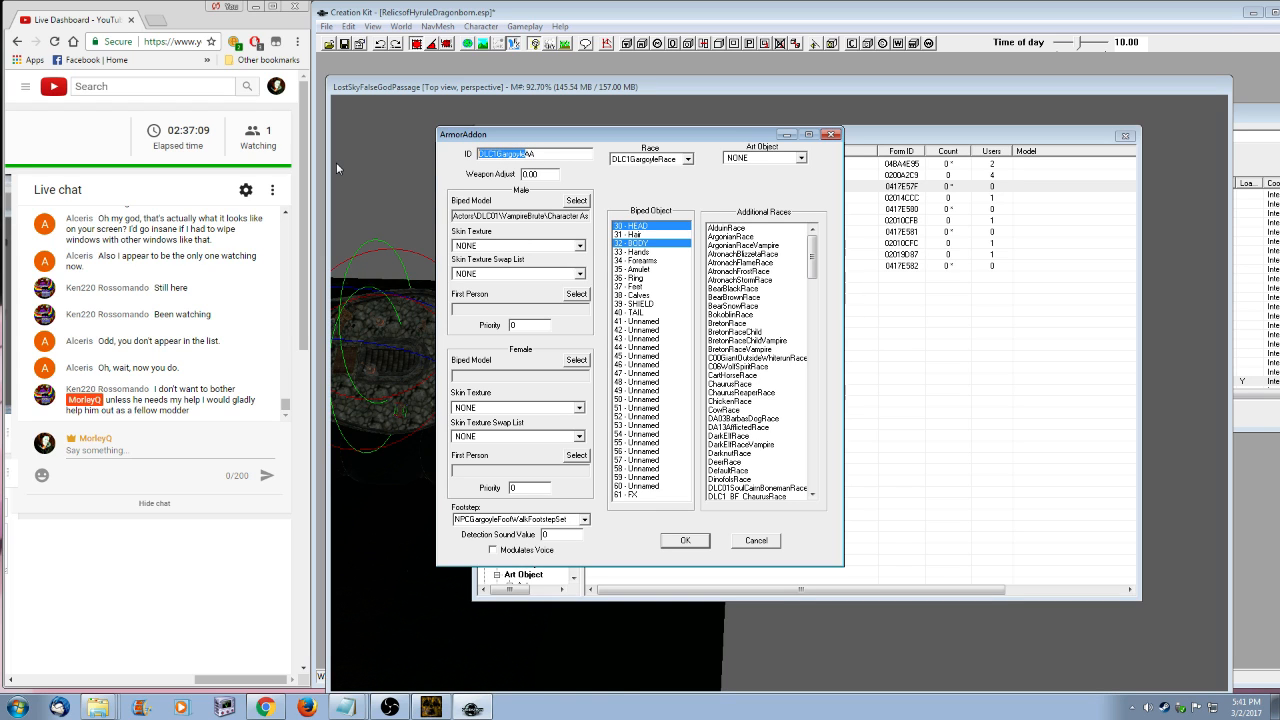
{"action": "type", "text": "Gimos"}
- Assign a Gimos texture set as alternate texture on GimosAA's male biped model and save the addon without creating a new form
{"action": "left_click", "coordinate": [576, 200]}
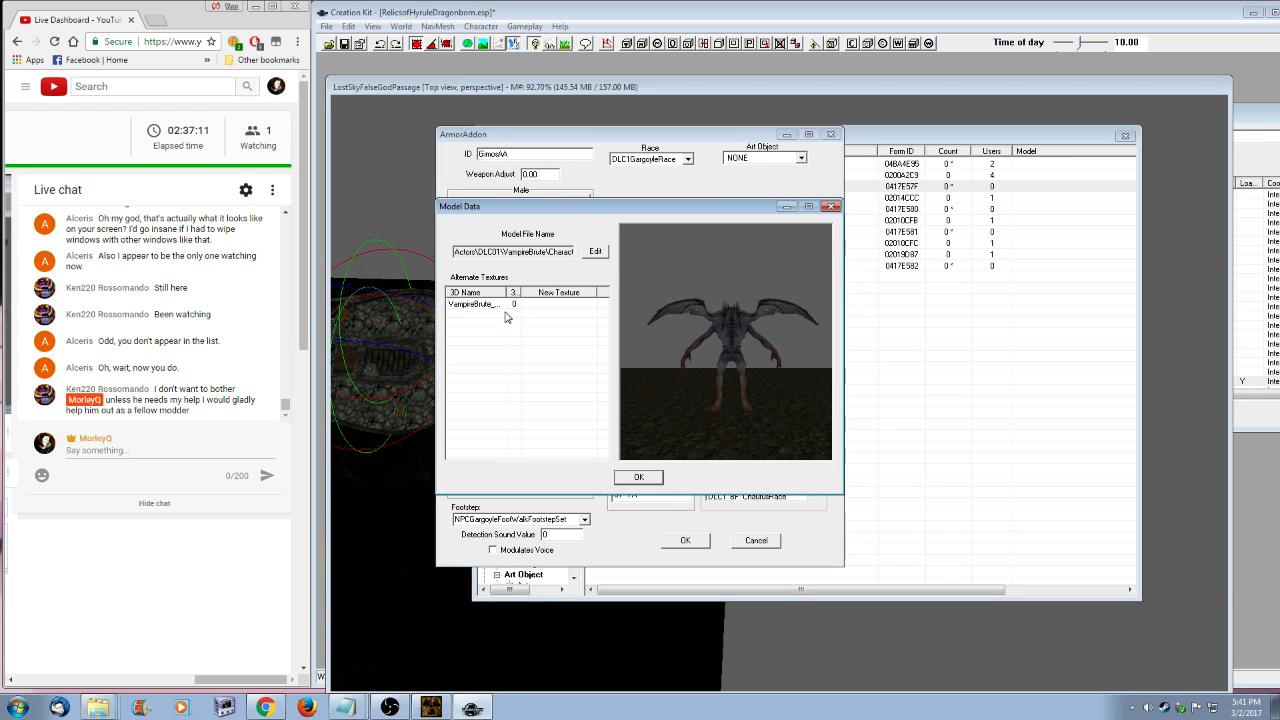
{"action": "double_click", "coordinate": [473, 310]}
{"action": "type", "text": "gimos"}
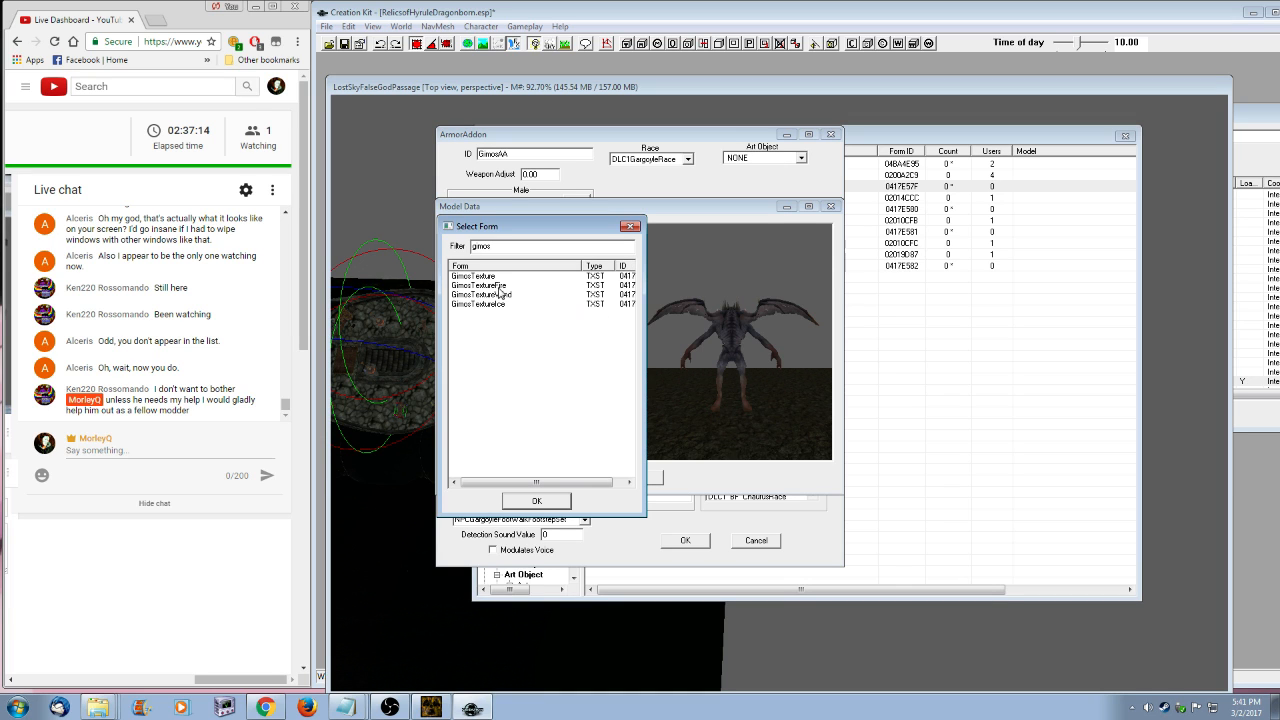
{"action": "double_click", "coordinate": [500, 294]}
{"action": "left_click", "coordinate": [657, 477]}
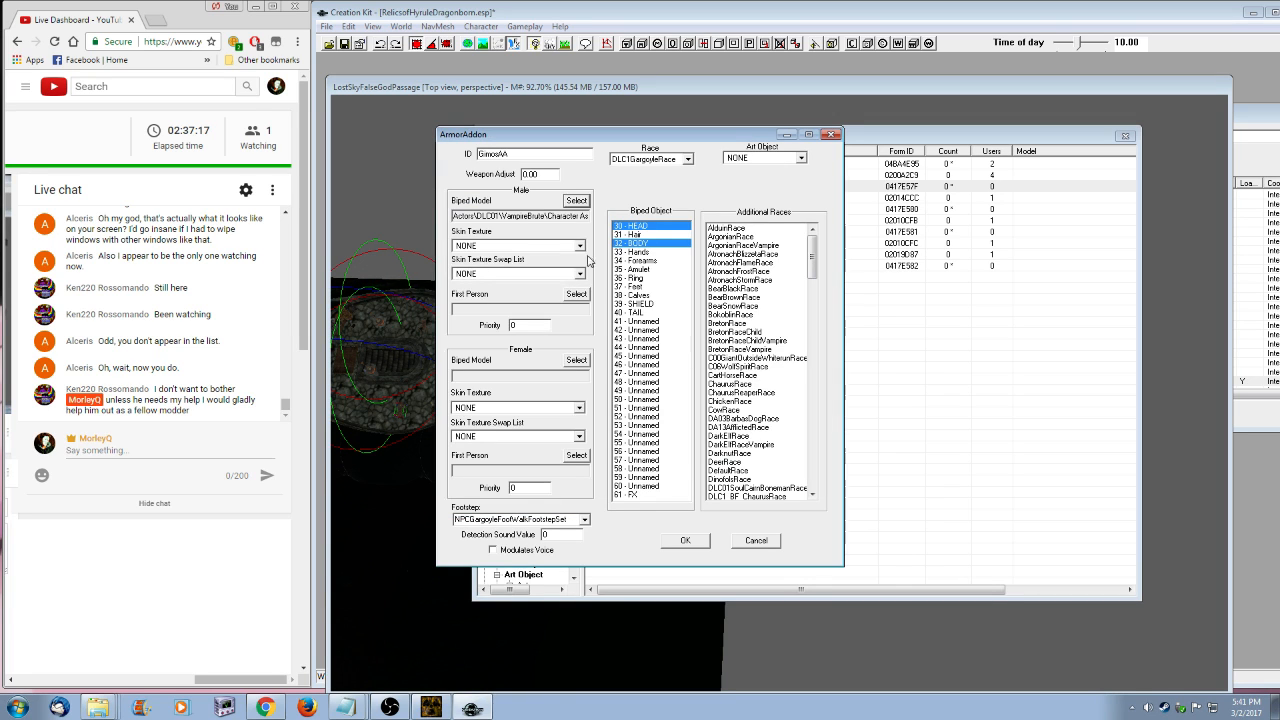
{"action": "left_click", "coordinate": [698, 541]}
{"action": "left_click", "coordinate": [740, 408]}
{"action": "left_click", "coordinate": [690, 398]}
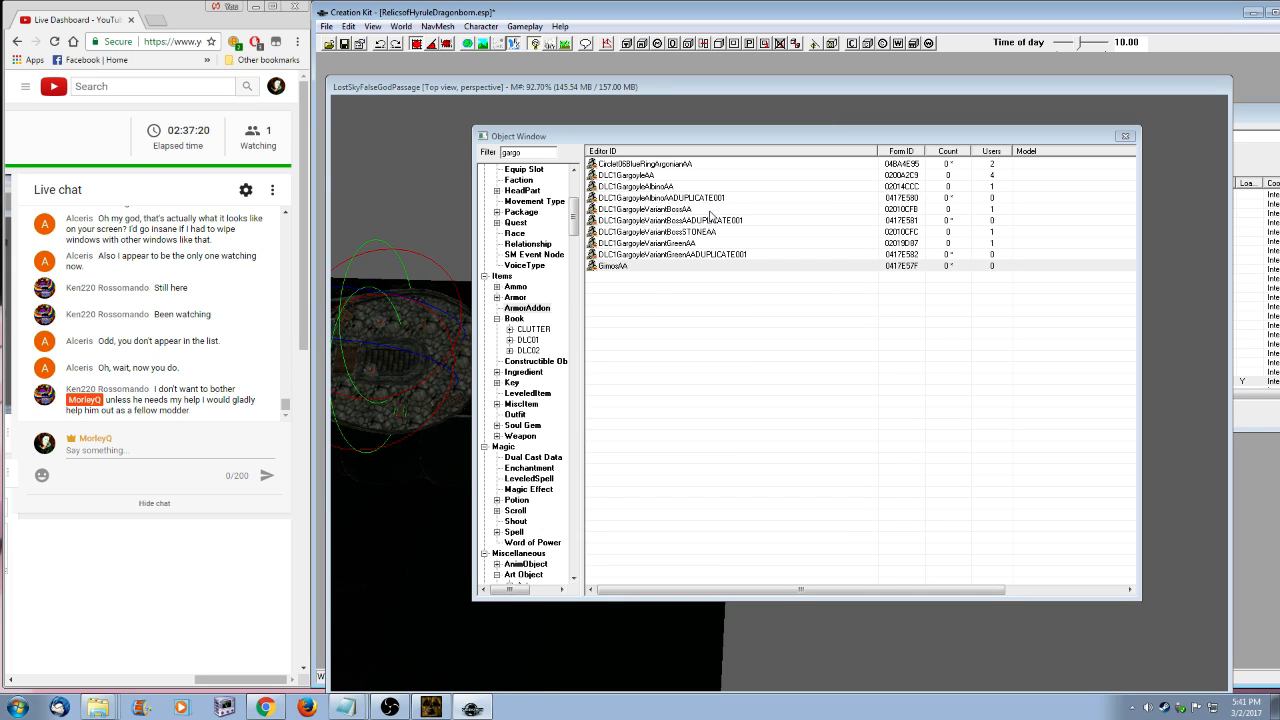
- Open the duplicate of DLC1GargoyleAlbinoAA for editing and change its ID to GimosIceAA
{"action": "double_click", "coordinate": [660, 197]}
{"action": "left_click_drag", "start_coordinate": [513, 153], "coordinate": [396, 151]}
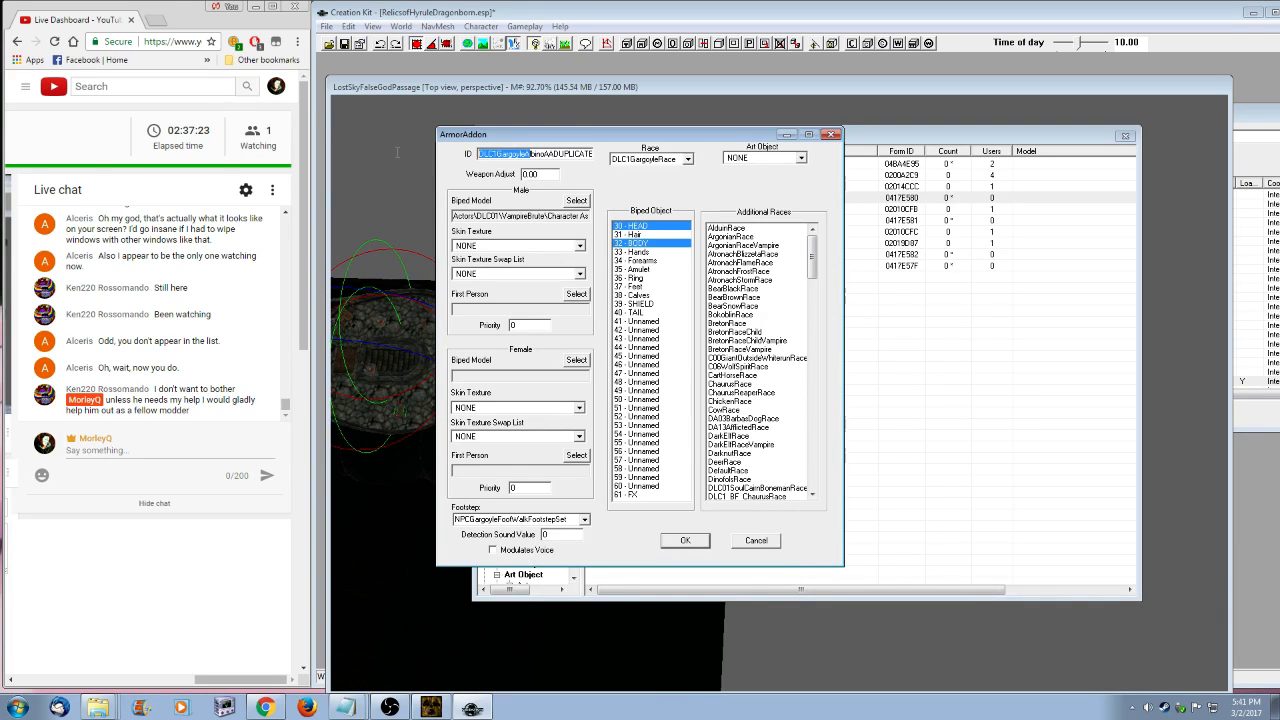
{"action": "type", "text": "GimosIce"}
{"action": "key", "text": "Delete"}
{"action": "key", "text": "Delete"}
{"action": "key", "text": "Delete"}
{"action": "key", "text": "Delete"}
{"action": "key", "text": "Delete"}
{"action": "left_click_drag", "start_coordinate": [523, 154], "coordinate": [600, 170]}
{"action": "key", "text": "BackSpace"}
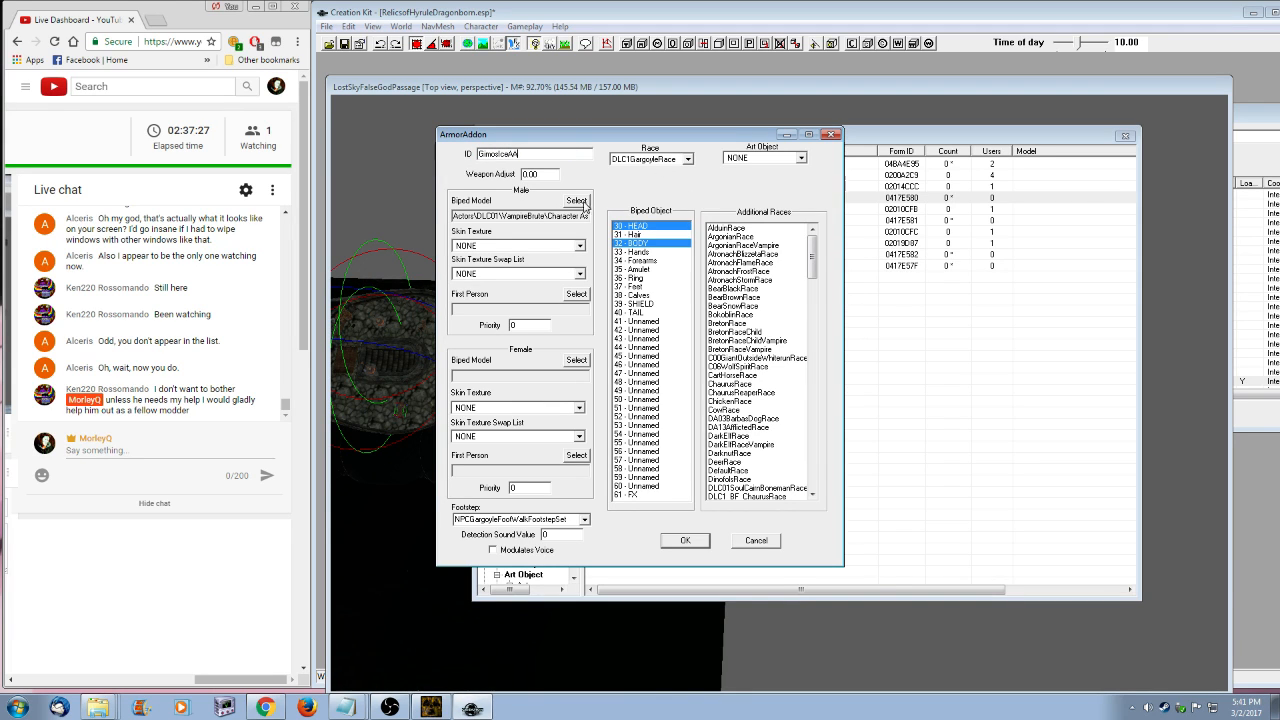
- Assign a Gimos texture set as alternate texture on GimosIceAA's male biped model and save the addon without creating a new form
{"action": "left_click", "coordinate": [576, 201]}
{"action": "right_click", "coordinate": [472, 305]}
{"action": "left_click", "coordinate": [501, 315]}
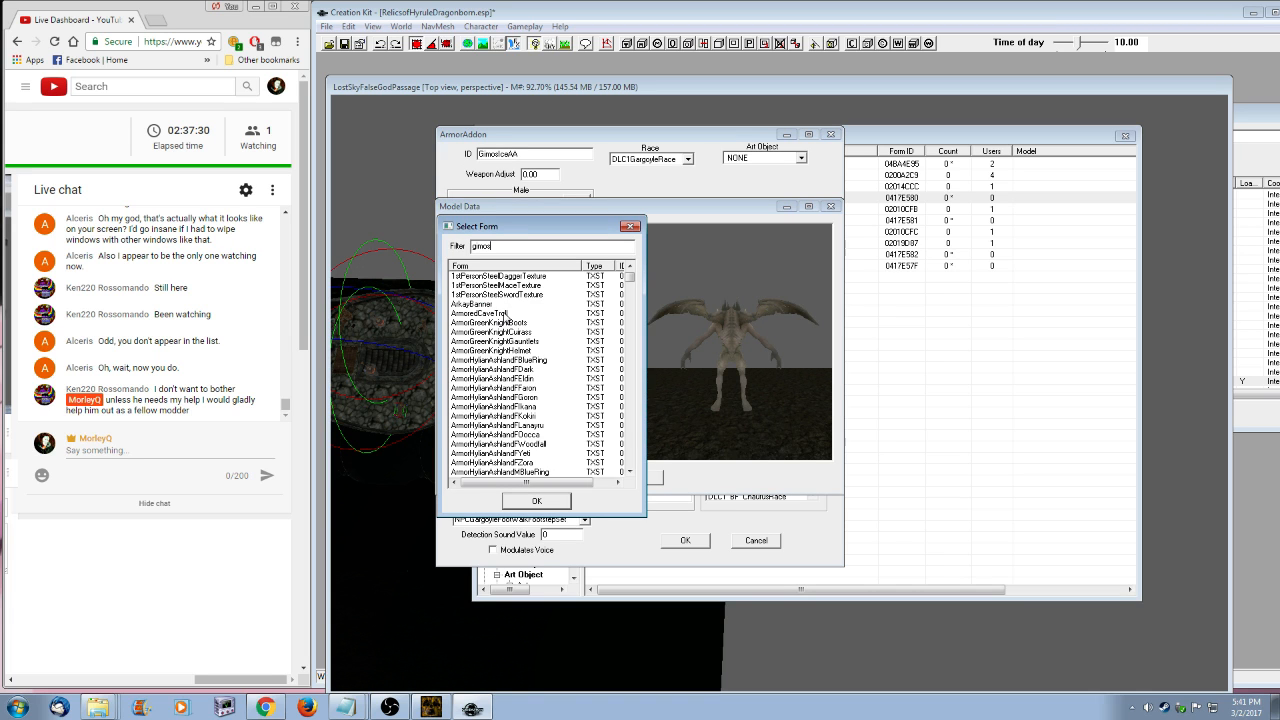
{"action": "left_click", "coordinate": [536, 500]}
{"action": "left_click", "coordinate": [641, 478]}
{"action": "left_click", "coordinate": [687, 540]}
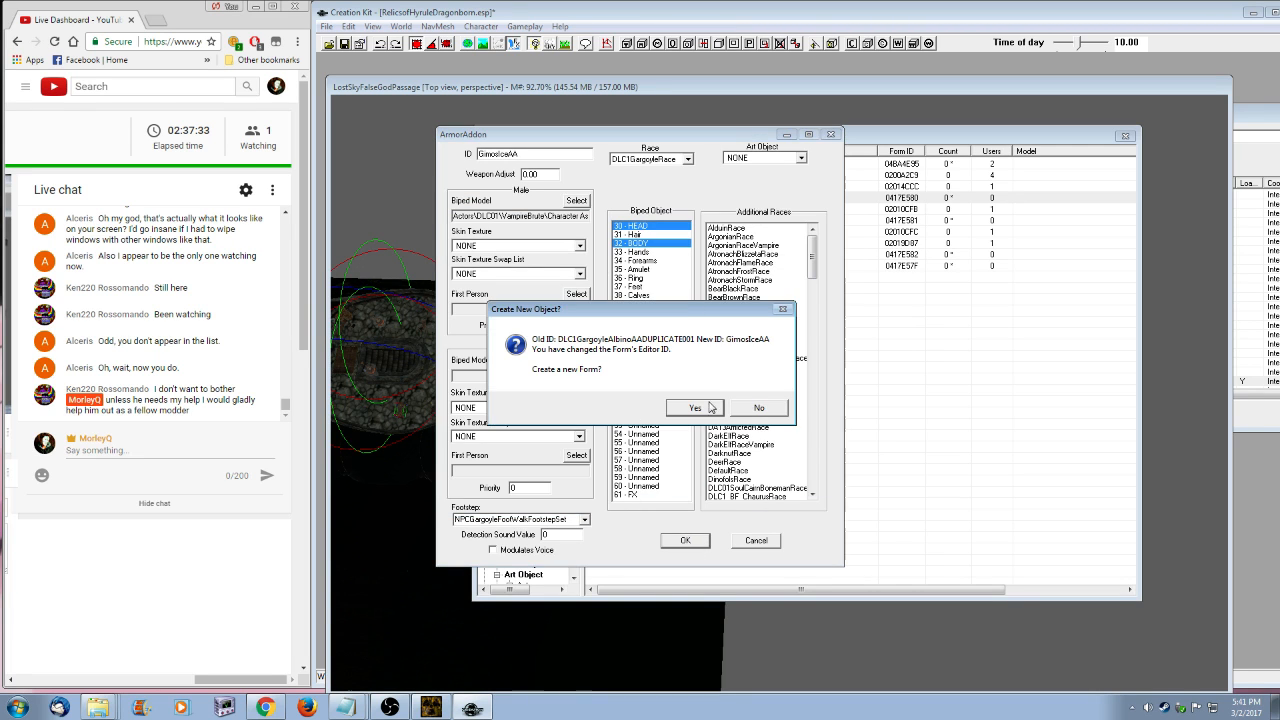
{"action": "left_click", "coordinate": [710, 407]}
{"action": "left_click", "coordinate": [741, 410]}
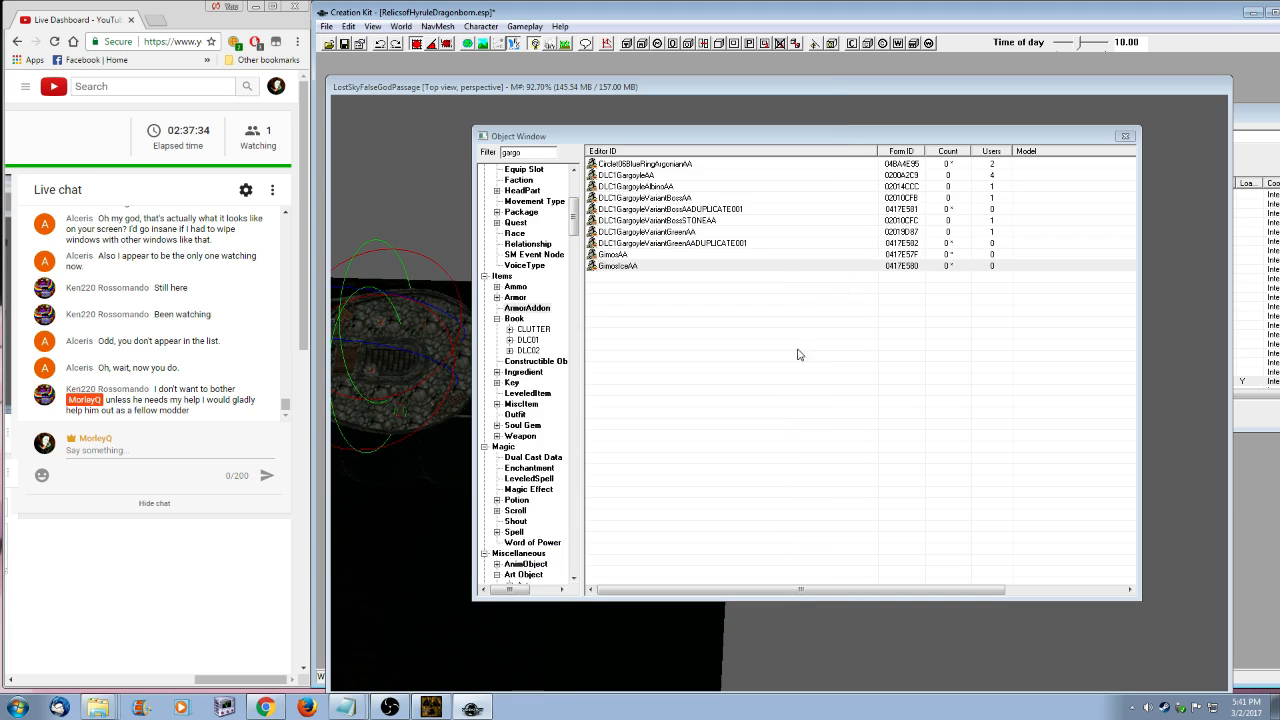
- Try to rename the duplicate of DLC1GargoyleVariantBossAA as GimosFireAA
{"action": "double_click", "coordinate": [660, 209]}
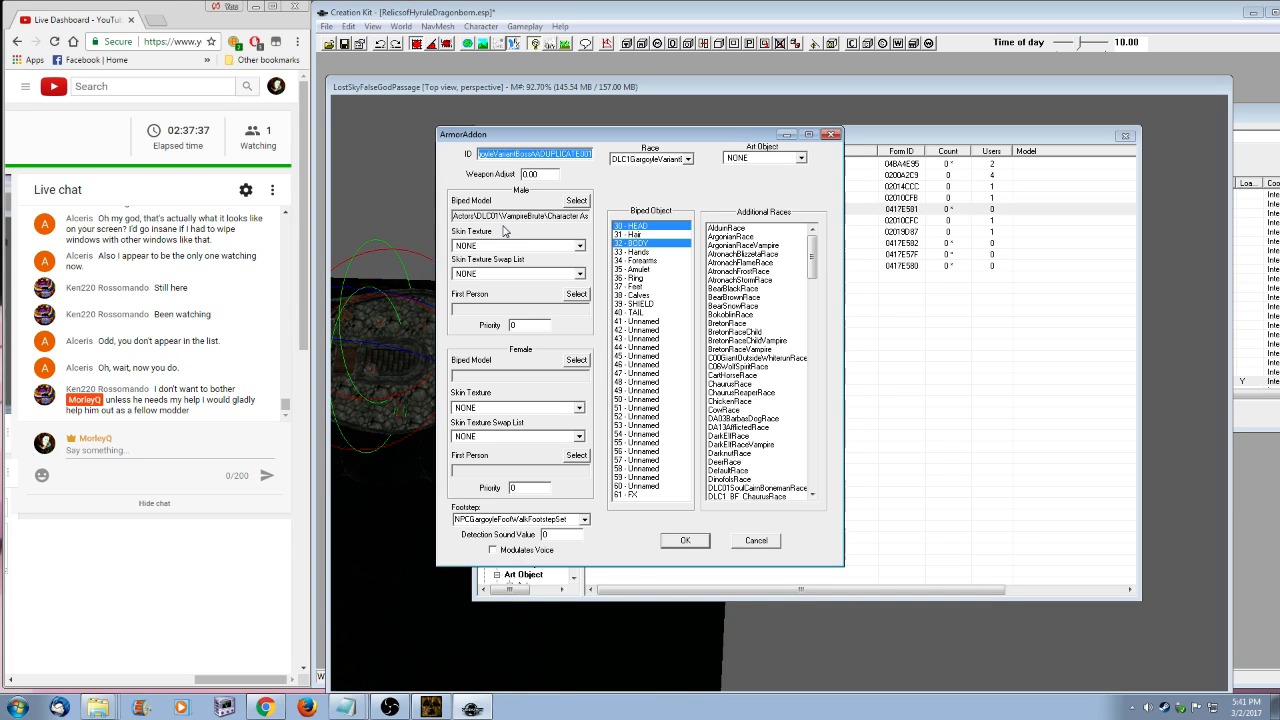
{"action": "left_click", "coordinate": [519, 150]}
{"action": "left_click_drag", "start_coordinate": [532, 158], "coordinate": [459, 162]}
{"action": "type", "text": "GimosI"}
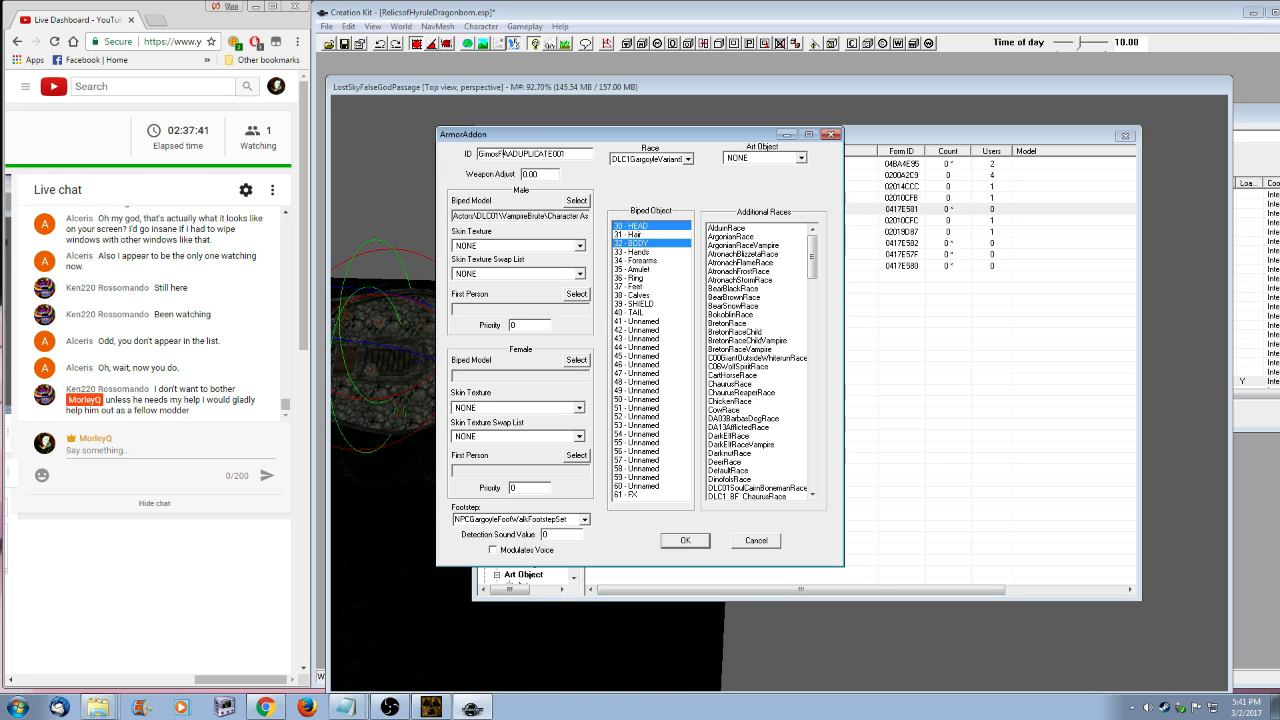
{"action": "type", "text": "ire"}
{"action": "left_click_drag", "start_coordinate": [518, 154], "coordinate": [578, 154]}
{"action": "key", "text": "BackSpace"}
- Examine the boss variant's male biped model in the preview from several angles, and discard the addon's edits
{"action": "left_click", "coordinate": [578, 201]}
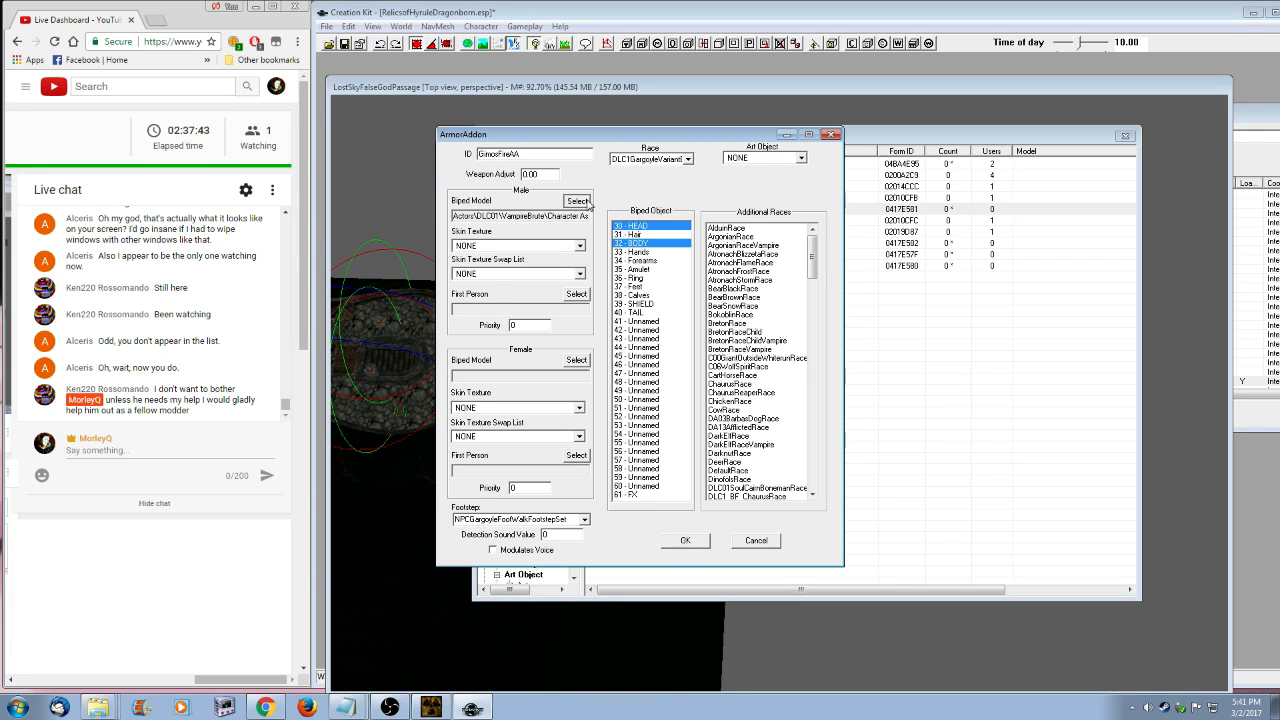
{"action": "left_click_drag", "start_coordinate": [700, 380], "coordinate": [746, 390]}
{"action": "scroll", "coordinate": [759, 395], "scroll_direction": "up", "scroll_amount": 3}
{"action": "scroll", "coordinate": [758, 393], "scroll_direction": "down", "scroll_amount": 3}
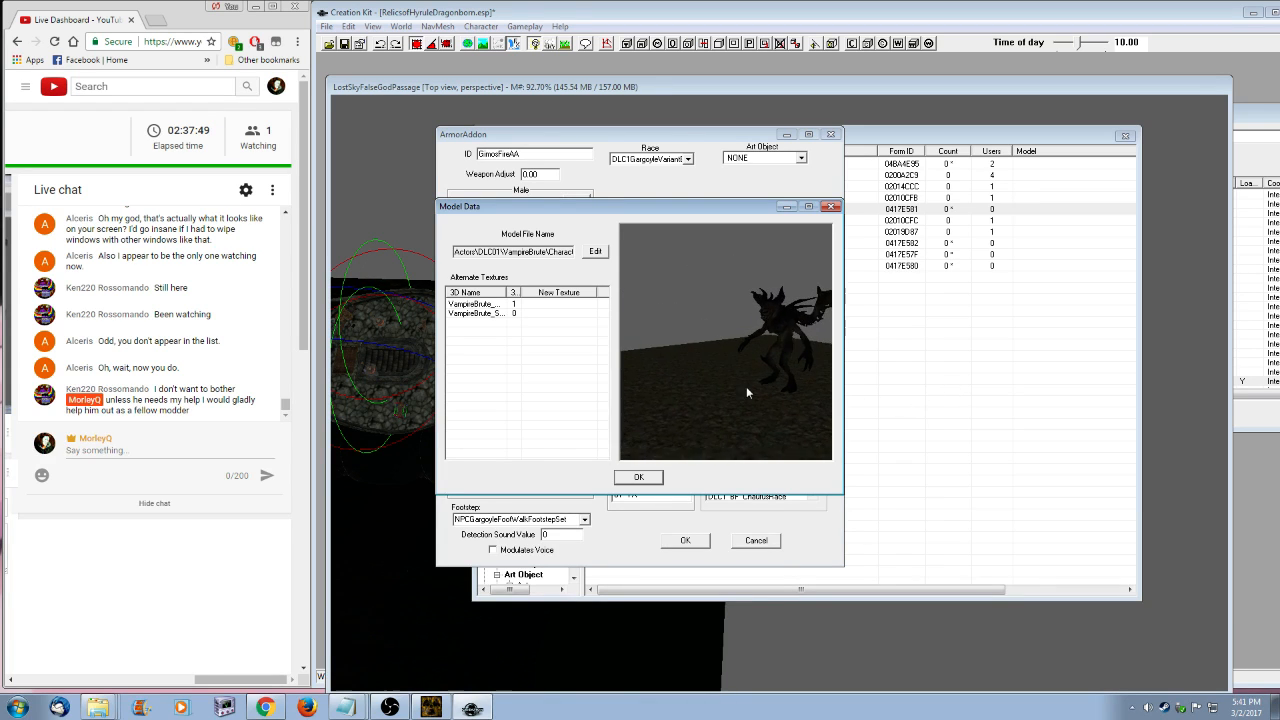
{"action": "scroll", "coordinate": [746, 390], "scroll_direction": "up", "scroll_amount": 2}
{"action": "middle_click_drag", "start_coordinate": [788, 374], "coordinate": [716, 376]}
{"action": "scroll", "coordinate": [718, 380], "scroll_direction": "down", "scroll_amount": 2}
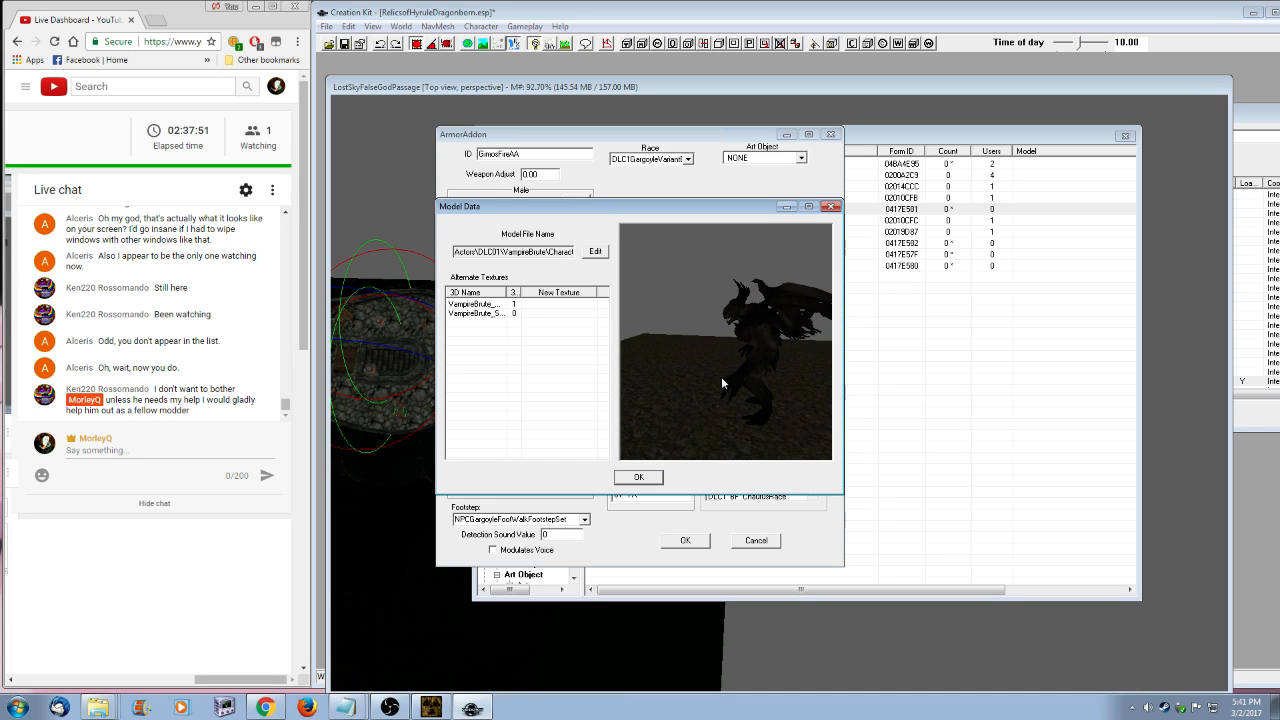
{"action": "left_click_drag", "start_coordinate": [721, 376], "coordinate": [656, 399]}
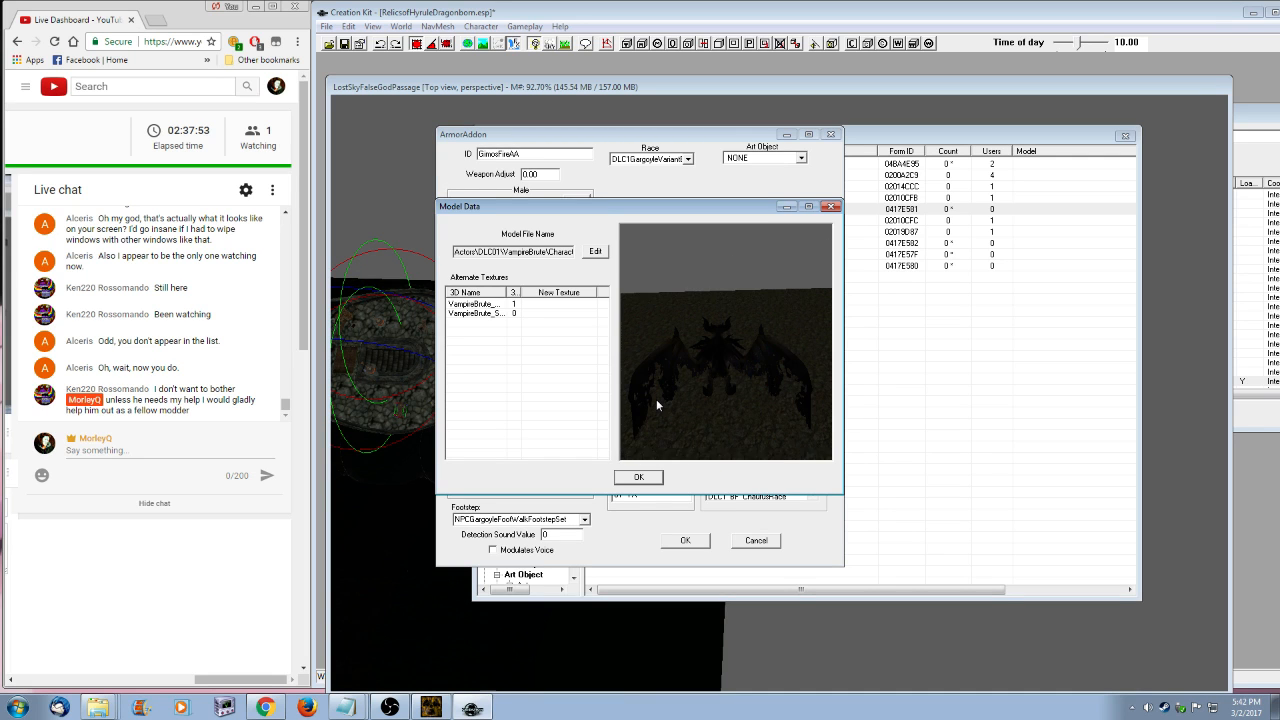
{"action": "left_click", "coordinate": [638, 477]}
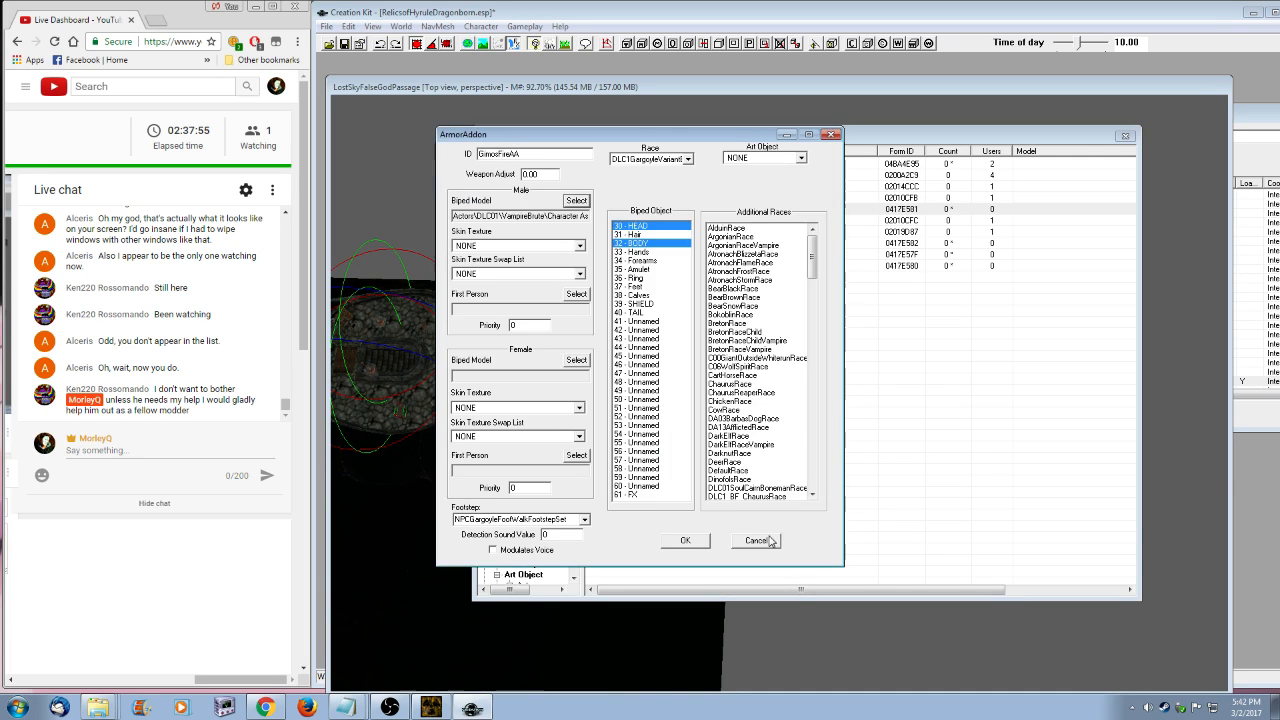
{"action": "left_click", "coordinate": [770, 541]}
- Assign GimosTextureWind as the alternate texture on the male biped model of the DLC1GargoyleVariantGreenAA duplicate
{"action": "right_click", "coordinate": [692, 244]}
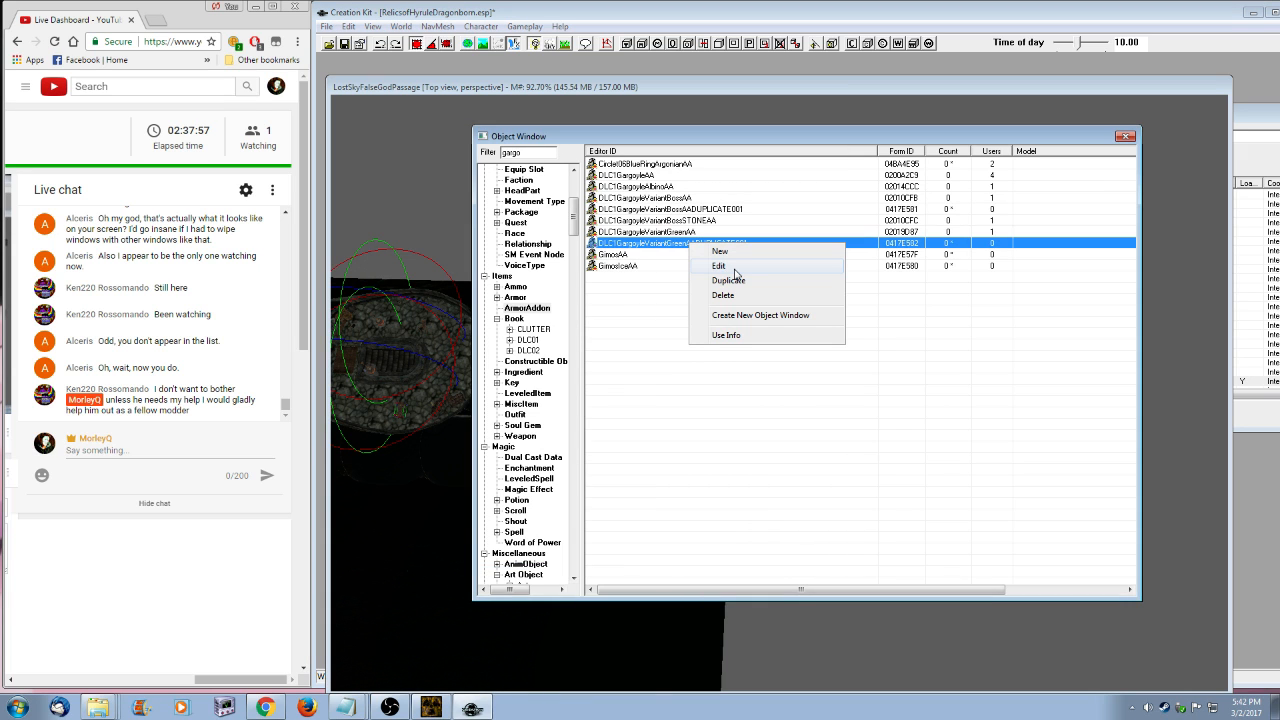
{"action": "left_click", "coordinate": [735, 270]}
{"action": "left_click", "coordinate": [594, 218]}
{"action": "left_click_drag", "start_coordinate": [668, 338], "coordinate": [755, 367]}
{"action": "right_click", "coordinate": [490, 305]}
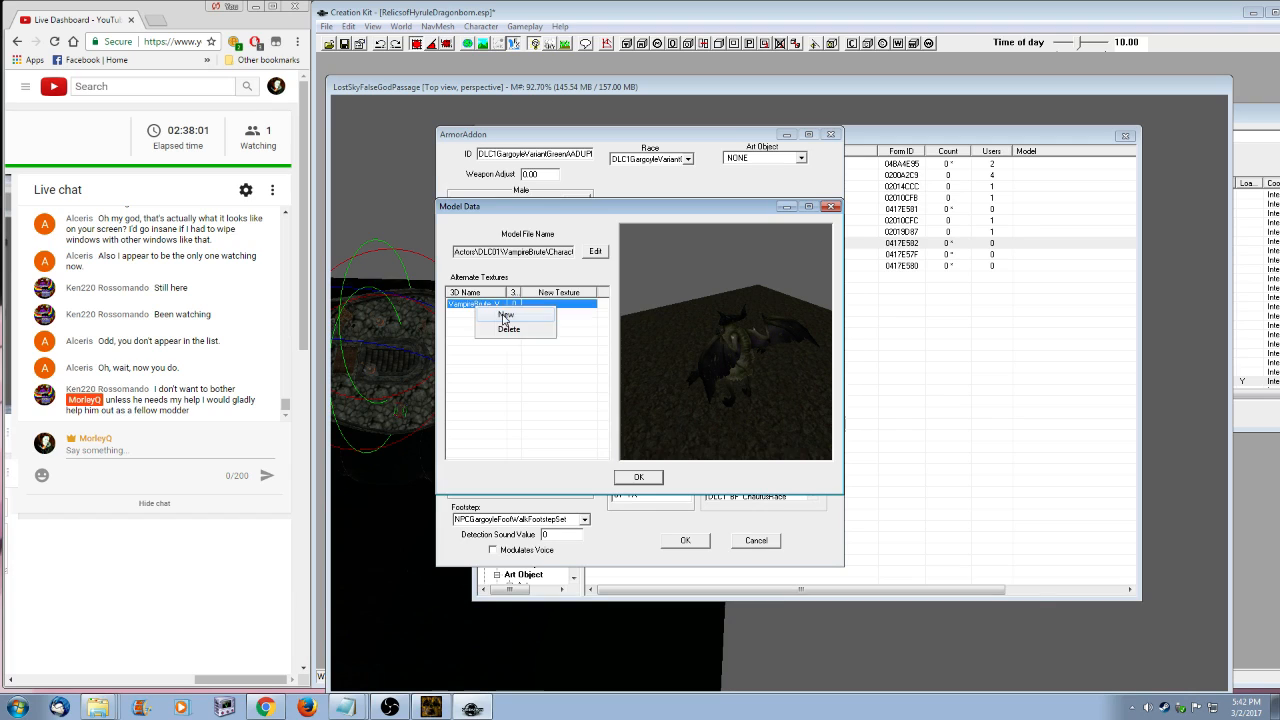
{"action": "left_click", "coordinate": [505, 316]}
{"action": "type", "text": "gimosw"}
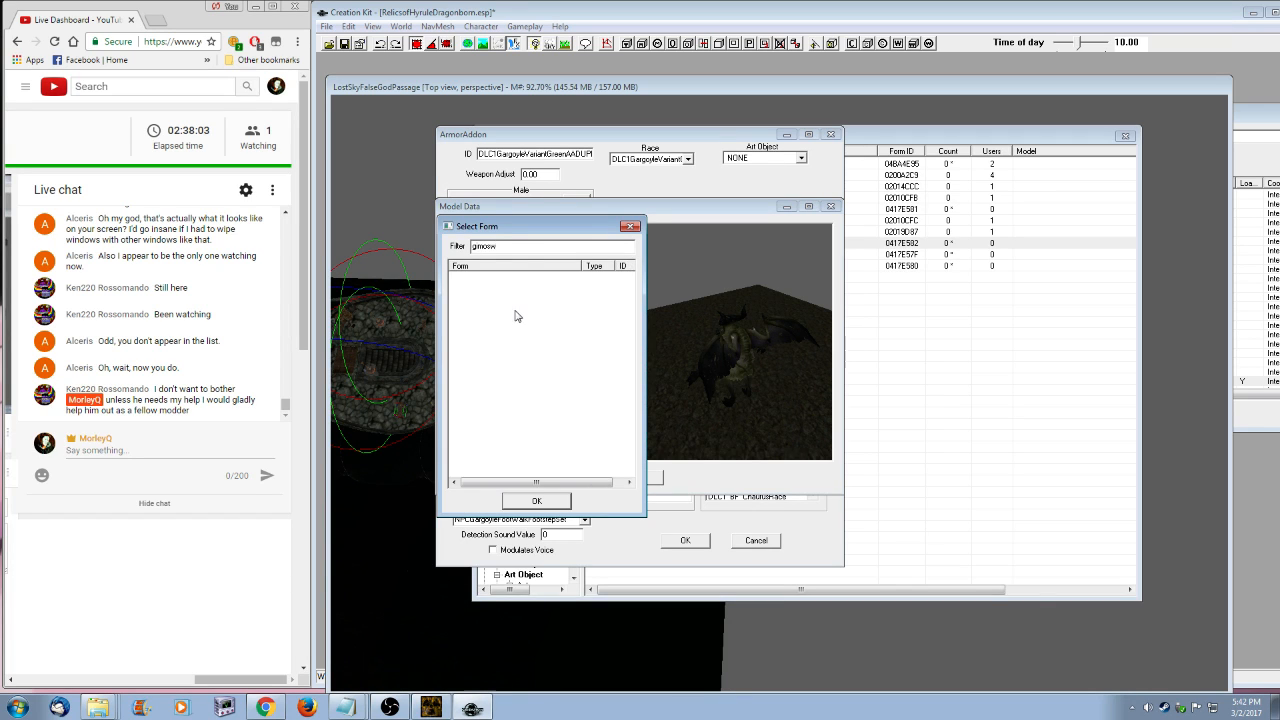
{"action": "key", "text": "BackSpace"}
{"action": "left_click", "coordinate": [525, 295]}
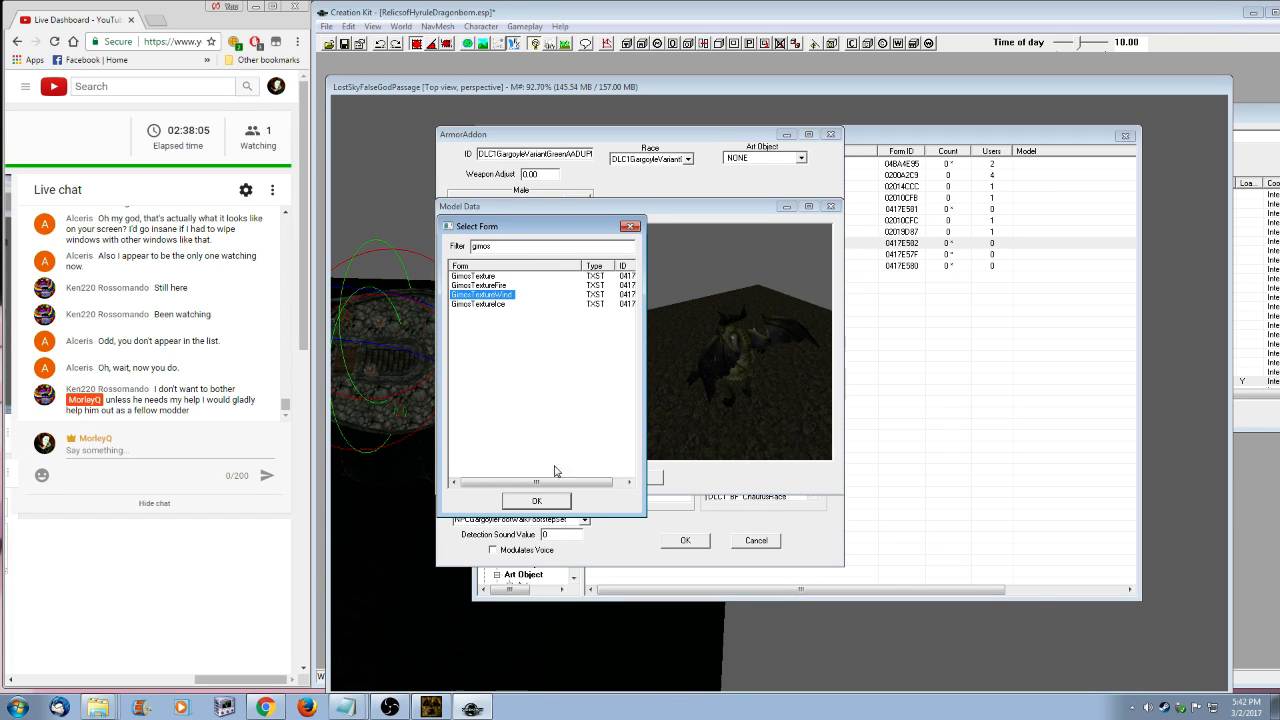
{"action": "left_click", "coordinate": [540, 501]}
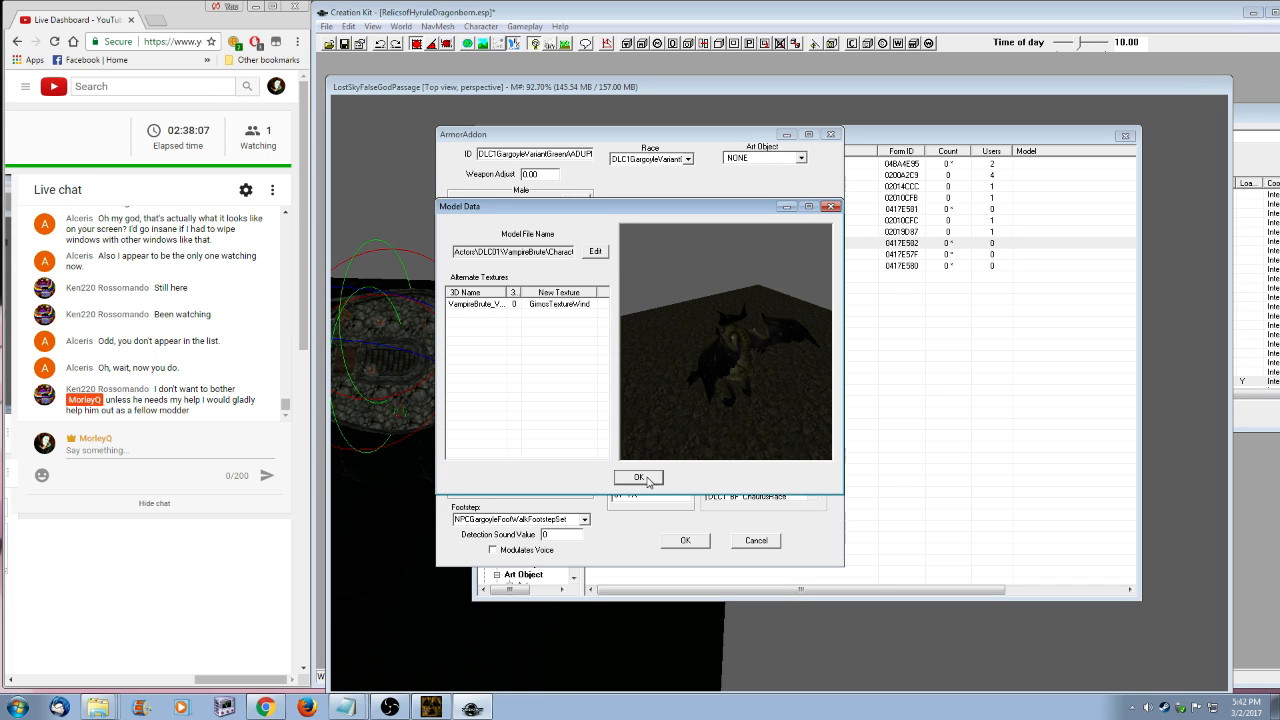
{"action": "left_click", "coordinate": [639, 477]}
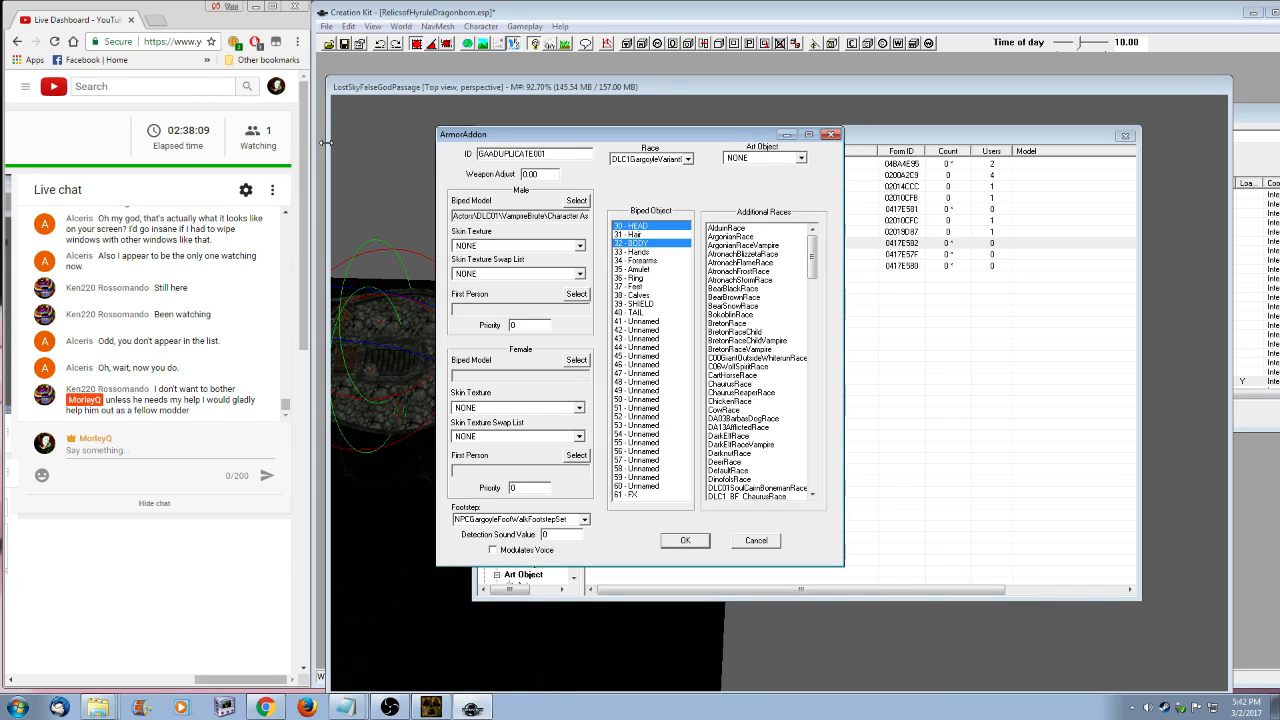
- Rename the green variant's duplicate as GimosWindAA and save the armor addon
{"action": "type", "text": "imosWind"}
{"action": "left_click_drag", "start_coordinate": [525, 153], "coordinate": [592, 156]}
{"action": "key", "text": "BackSpace"}
{"action": "left_click", "coordinate": [693, 538]}
- Duplicate the GimosWindAA armor addon and filter the list to the Gimos entries
{"action": "right_click", "coordinate": [615, 268]}
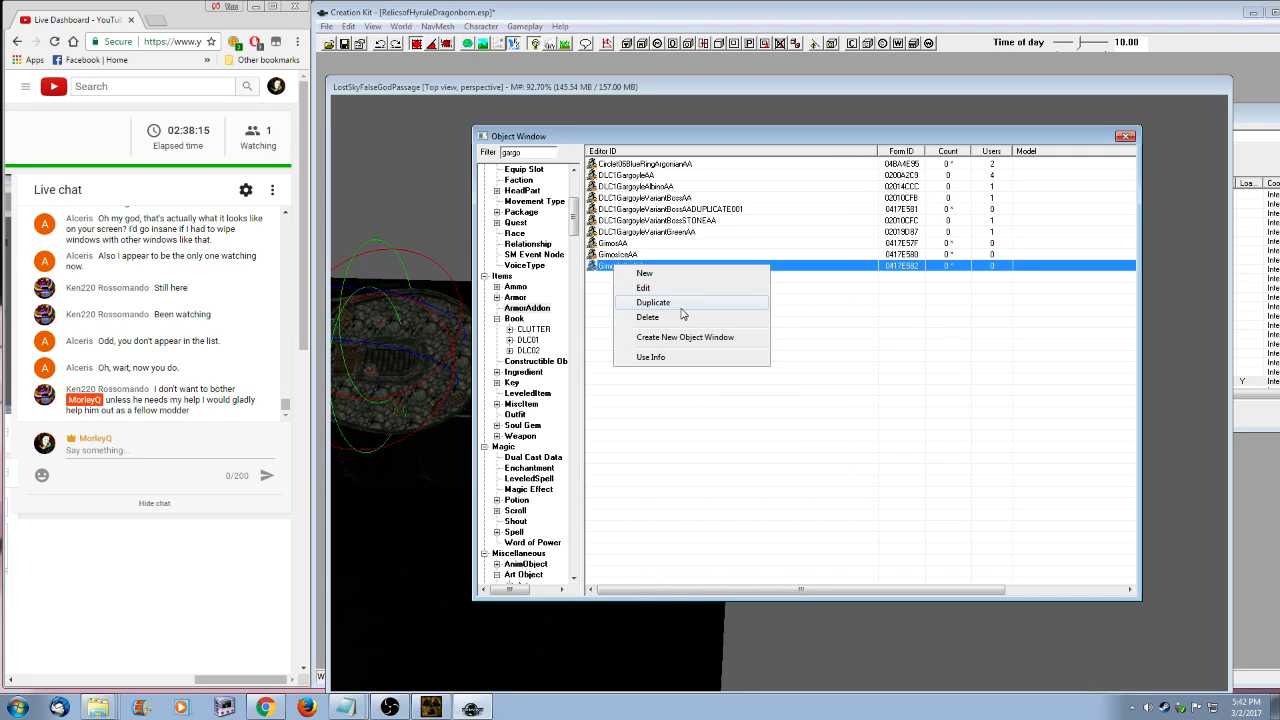
{"action": "left_click", "coordinate": [668, 309]}
{"action": "left_click_drag", "start_coordinate": [528, 152], "coordinate": [439, 154]}
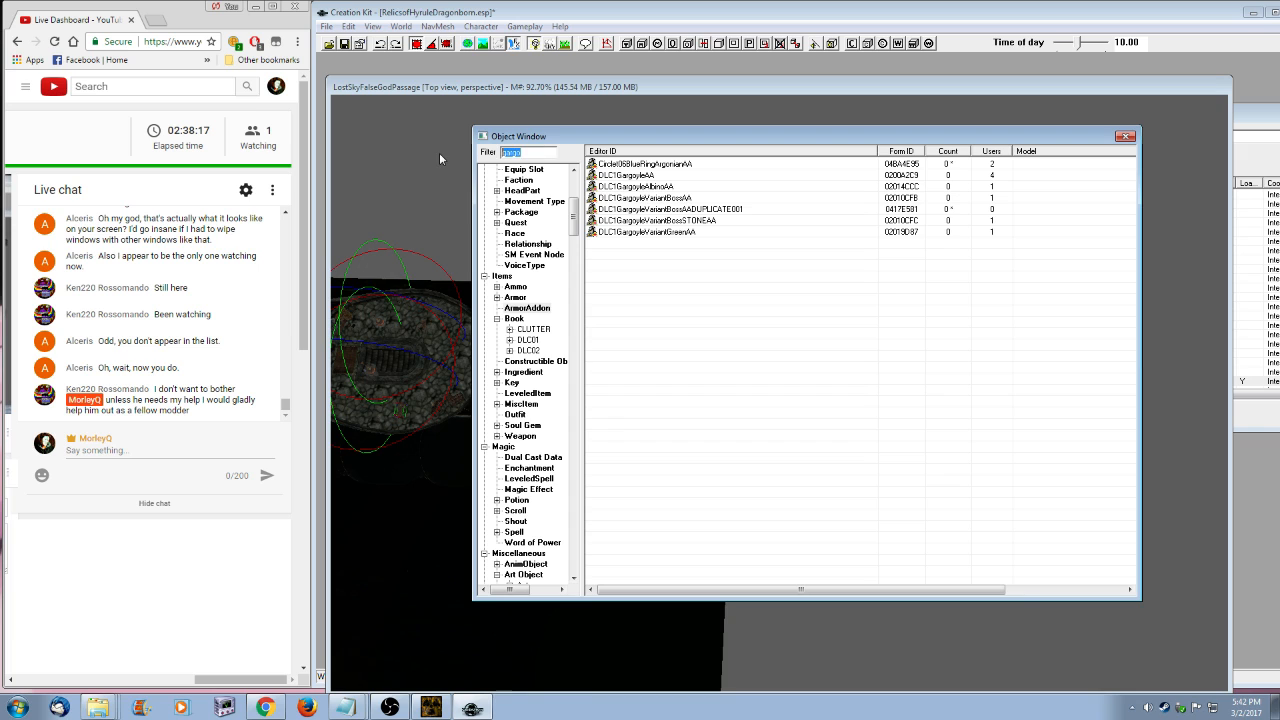
{"action": "type", "text": "gmos"}
- Rename the duplicate of the GimosWindAA armor addon as GimosFireAA
{"action": "double_click", "coordinate": [620, 197]}
{"action": "left_click_drag", "start_coordinate": [515, 154], "coordinate": [506, 156]}
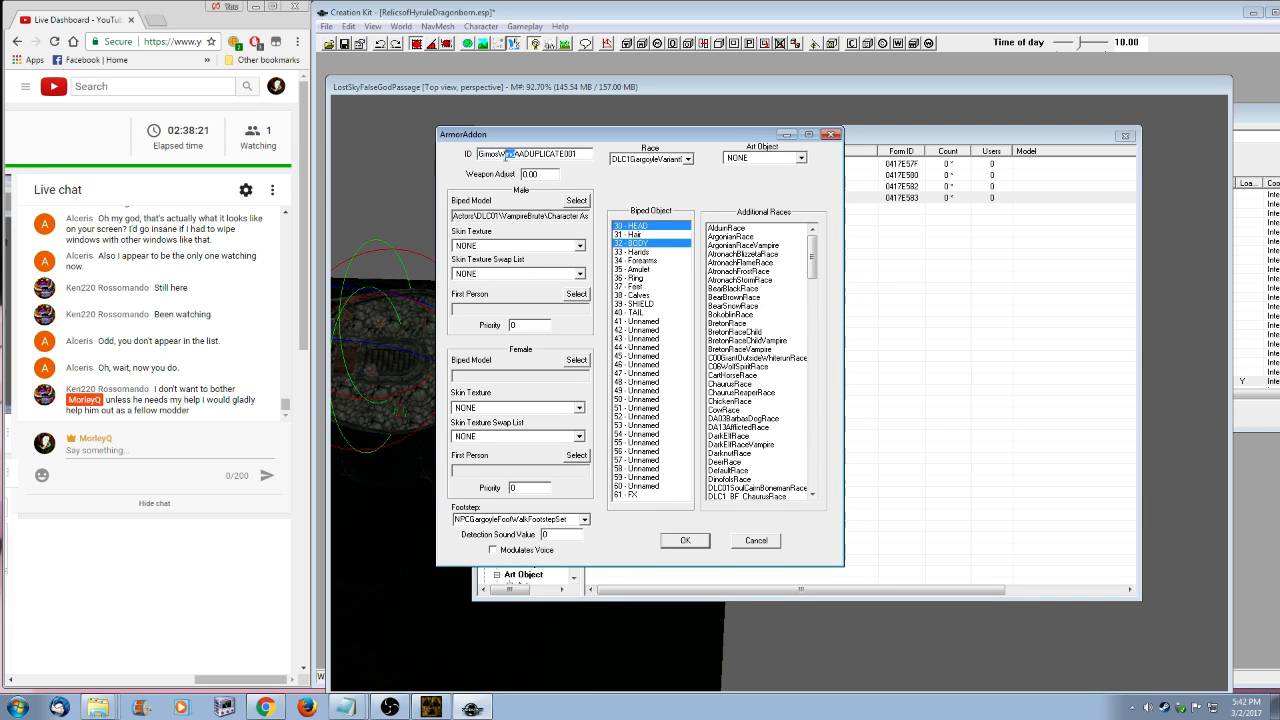
{"action": "type", "text": "Fire"}
{"action": "key", "text": "shift+End"}
{"action": "key", "text": "Delete"}
- Assign GimosTextureFire as the alternate texture on GimosFireAA's male biped model and save the armor addon
{"action": "left_click", "coordinate": [577, 202]}
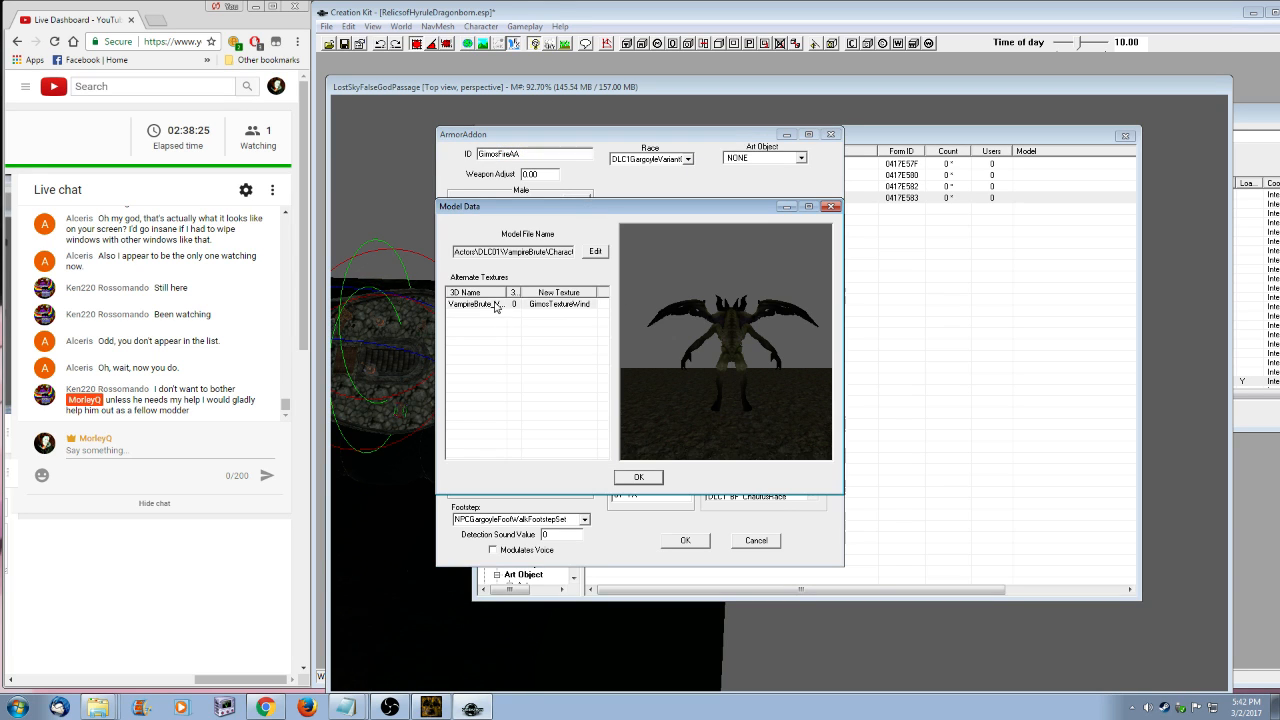
{"action": "double_click", "coordinate": [496, 303]}
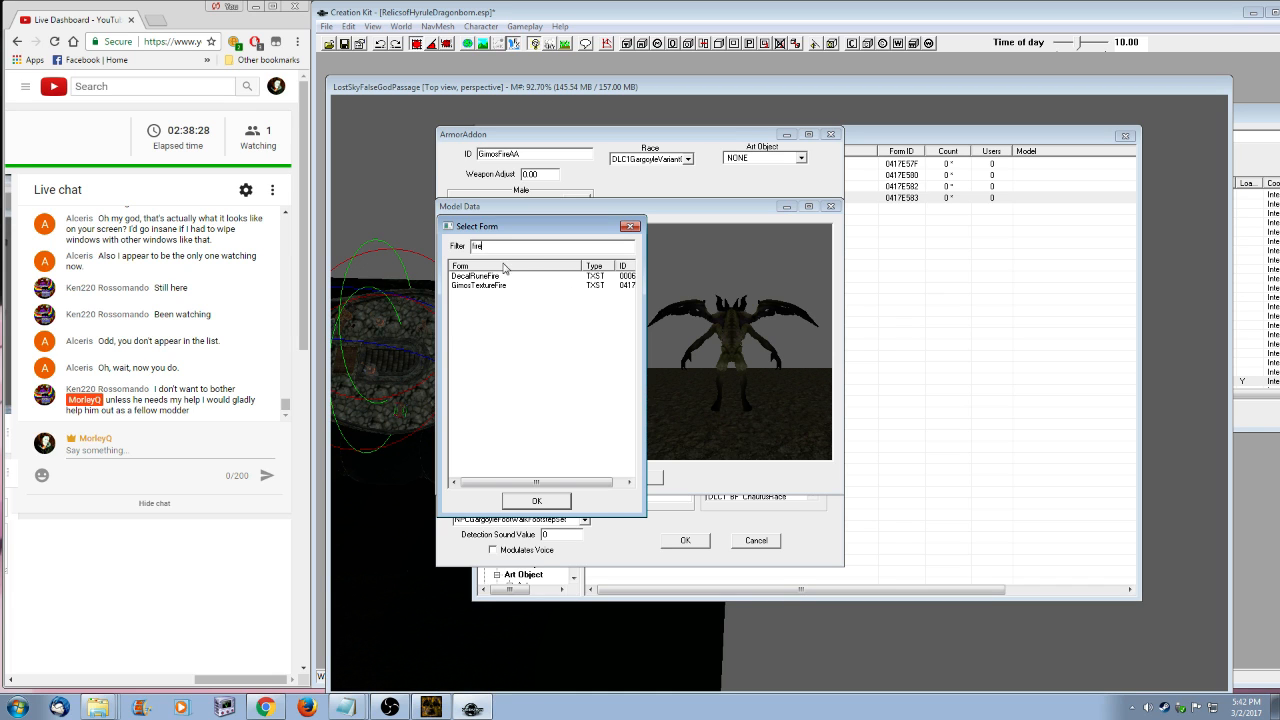
{"action": "double_click", "coordinate": [480, 285]}
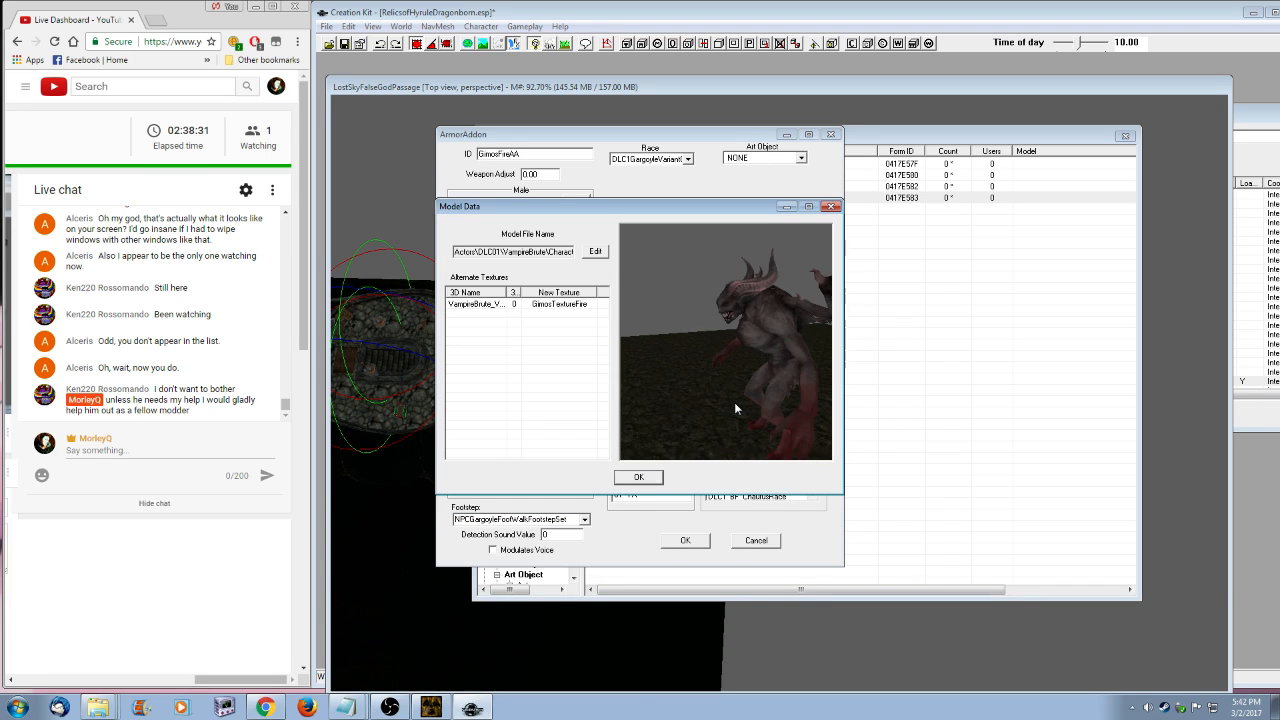
{"action": "left_click_drag", "start_coordinate": [734, 402], "coordinate": [769, 401]}
{"action": "key", "text": "Return"}
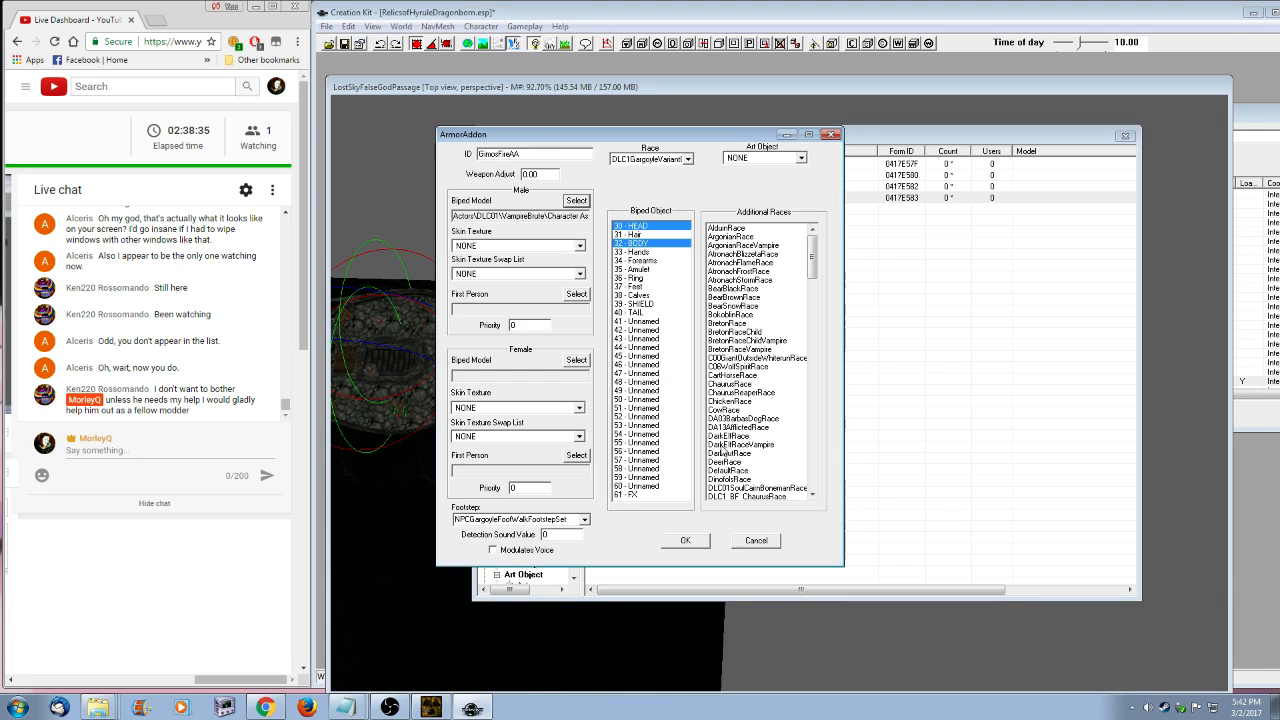
{"action": "left_click", "coordinate": [686, 540]}
{"action": "left_click", "coordinate": [745, 409]}
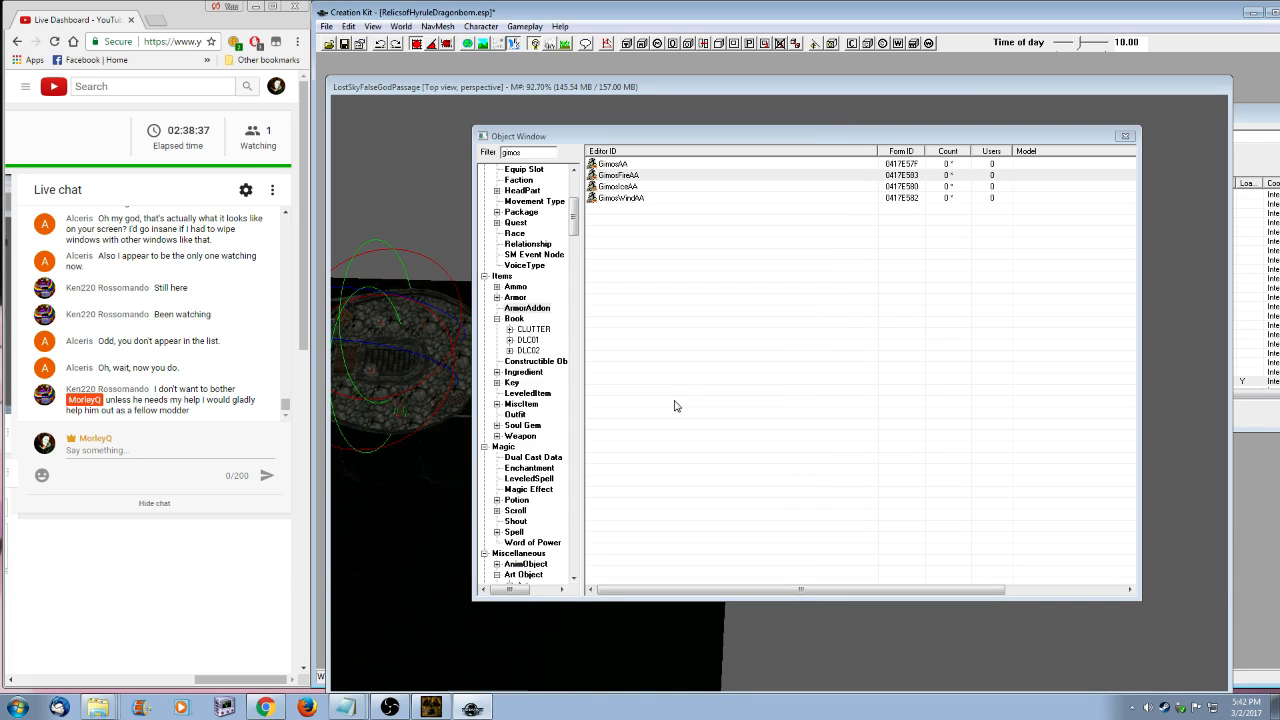
- Filter the armor list by "garg" and duplicate DLC1SkinGargoyle and DLC1SkinGargoyleAlbino once each, and DLC1SkinGargoyleVariantGreen twice
{"action": "left_click", "coordinate": [516, 298]}
{"action": "left_click", "coordinate": [533, 152]}
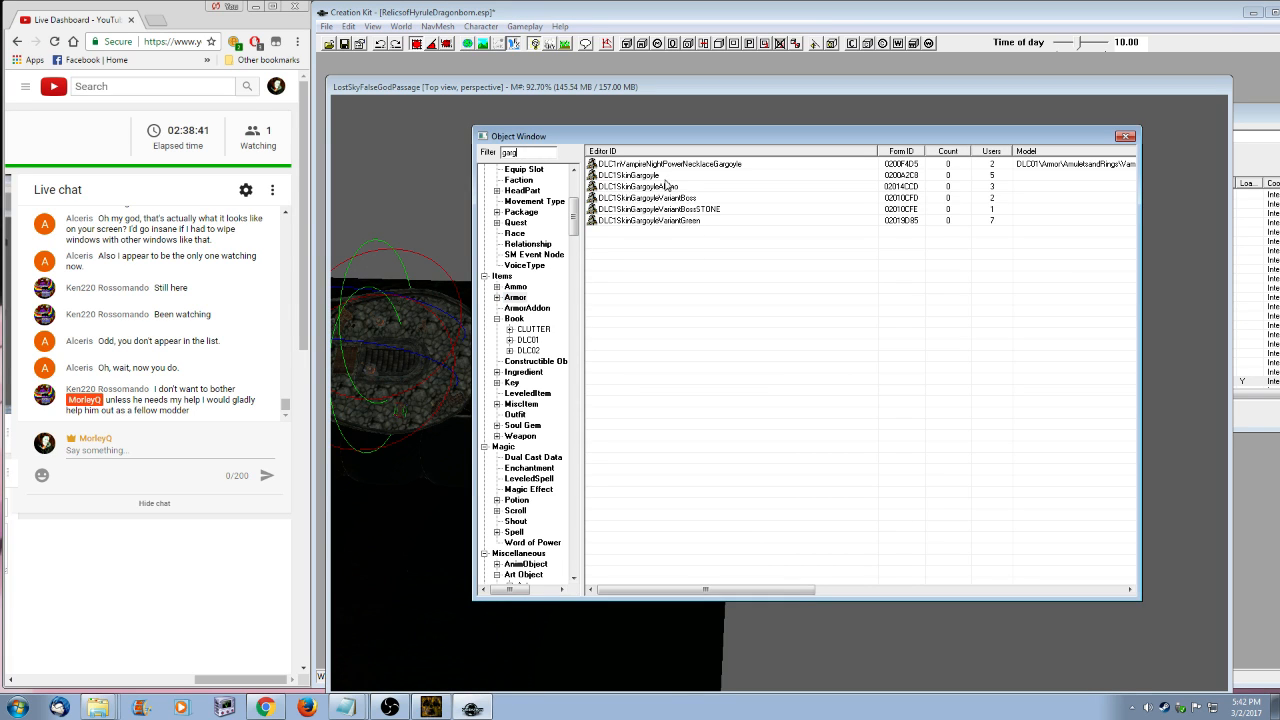
{"action": "right_click", "coordinate": [636, 177]}
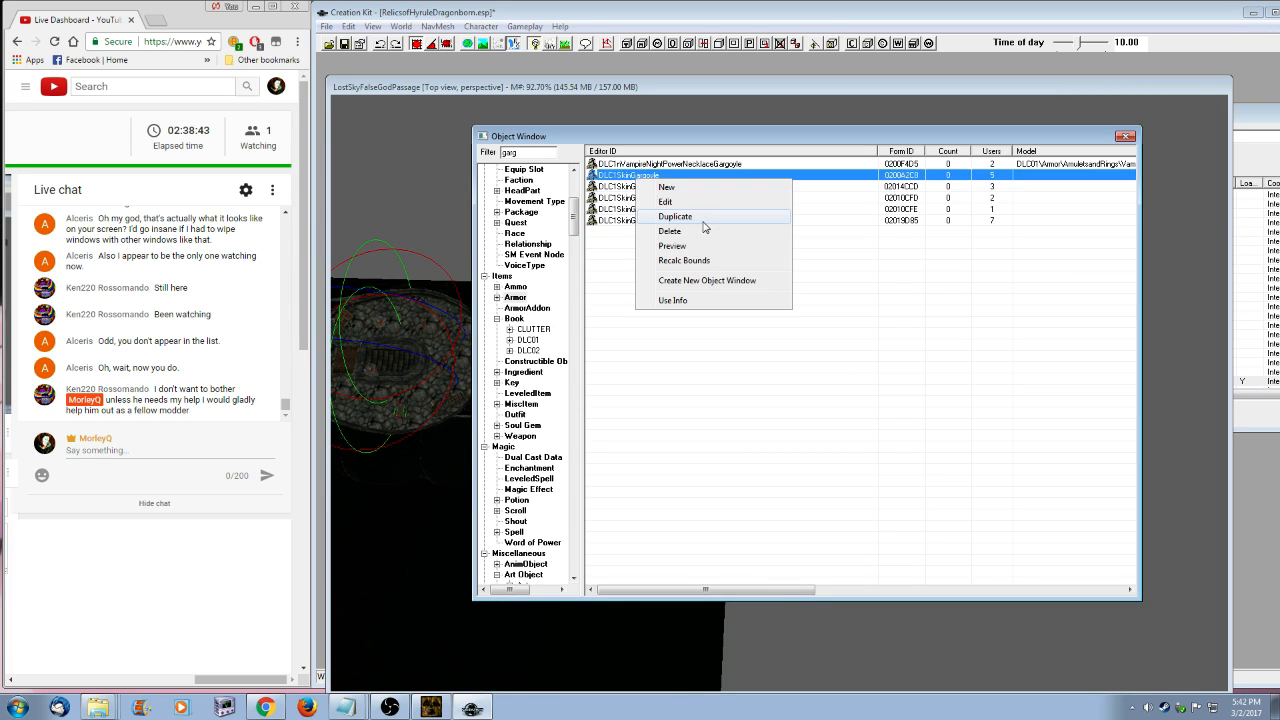
{"action": "left_click", "coordinate": [690, 217]}
{"action": "left_click", "coordinate": [665, 188]}
{"action": "right_click", "coordinate": [665, 188]}
{"action": "left_click", "coordinate": [682, 222]}
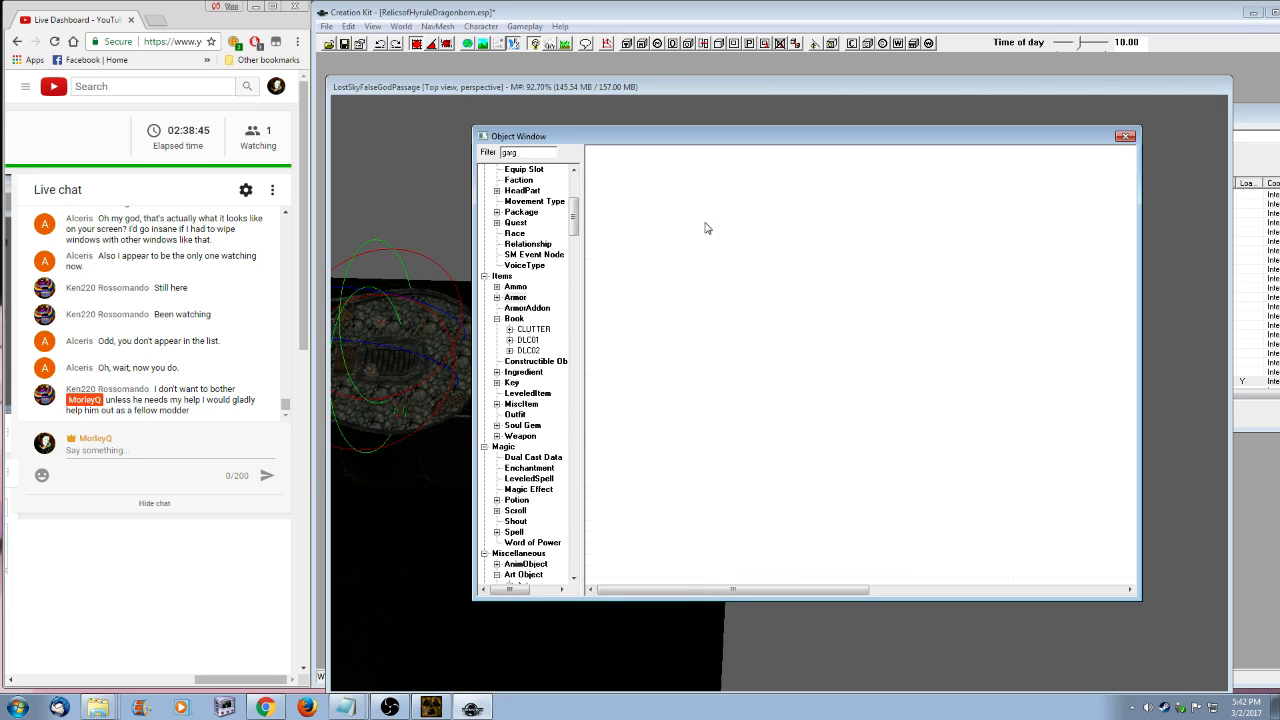
{"action": "right_click", "coordinate": [688, 244]}
{"action": "left_click", "coordinate": [703, 272]}
{"action": "right_click", "coordinate": [686, 256]}
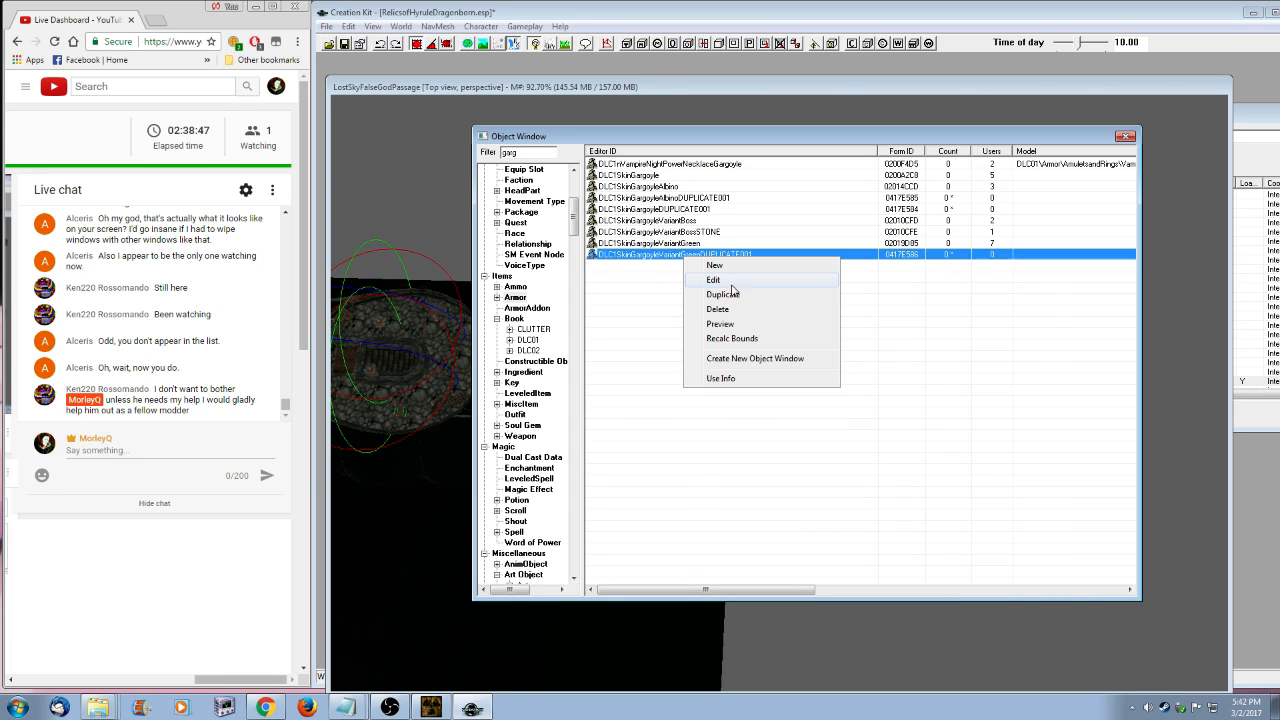
{"action": "left_click", "coordinate": [731, 296]}
- Rename the DLC1SkinGargoyleAlbino duplicate as SkinGimosIce
{"action": "left_click", "coordinate": [678, 200]}
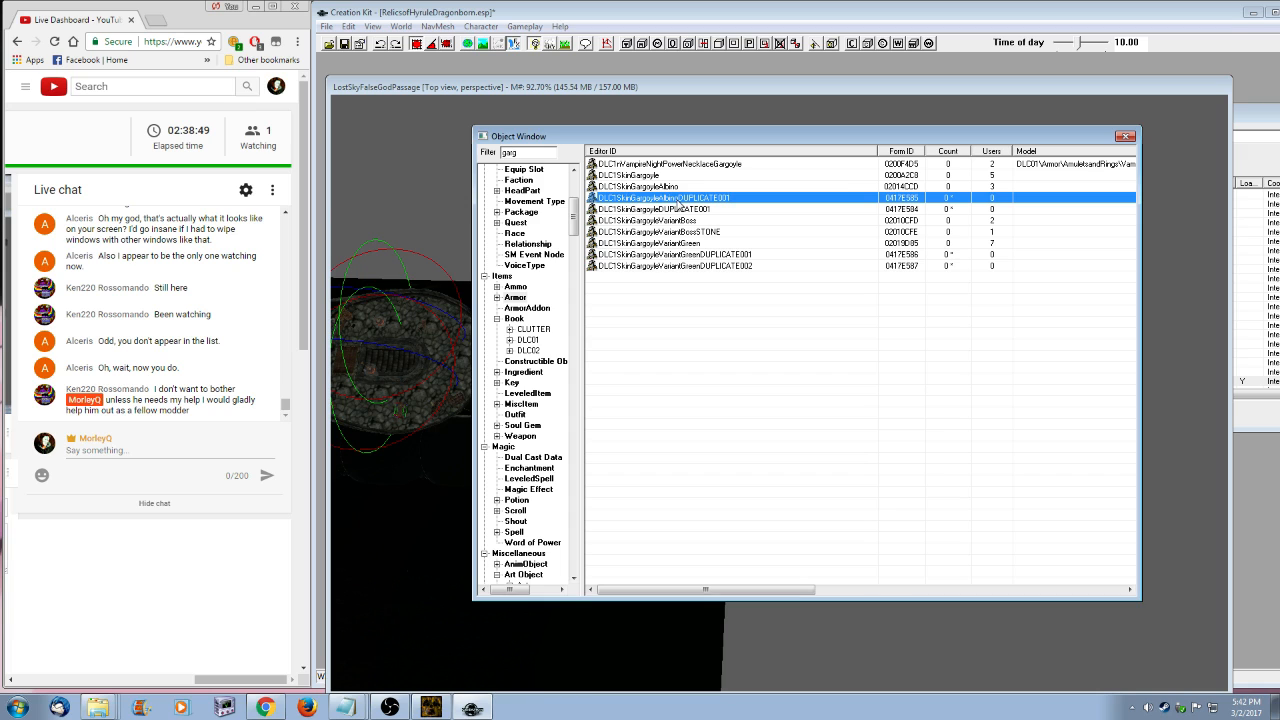
{"action": "double_click", "coordinate": [678, 201]}
{"action": "left_click_drag", "start_coordinate": [470, 168], "coordinate": [277, 166]}
{"action": "type", "text": "GimosDUPLICATE001"}
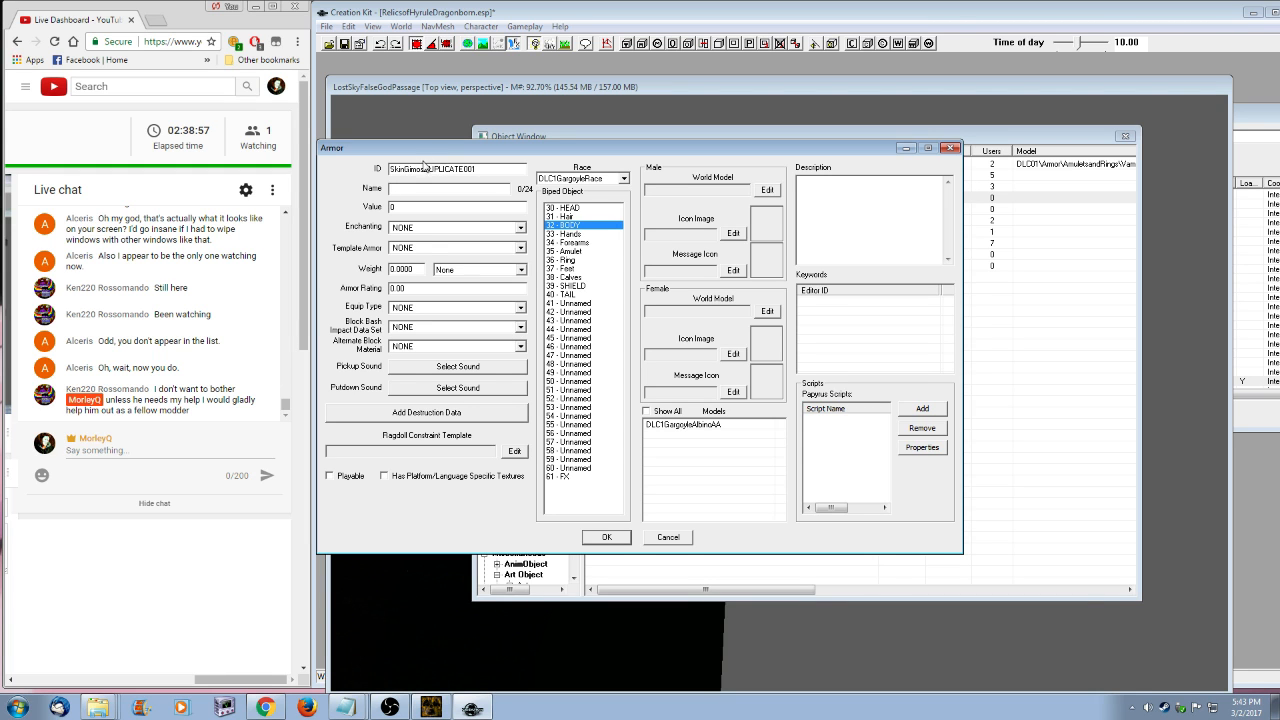
{"action": "left_click_drag", "start_coordinate": [425, 170], "coordinate": [717, 308]}
{"action": "key", "text": "BackSpace"}
{"action": "left_click_drag", "start_coordinate": [600, 149], "coordinate": [636, 178]}
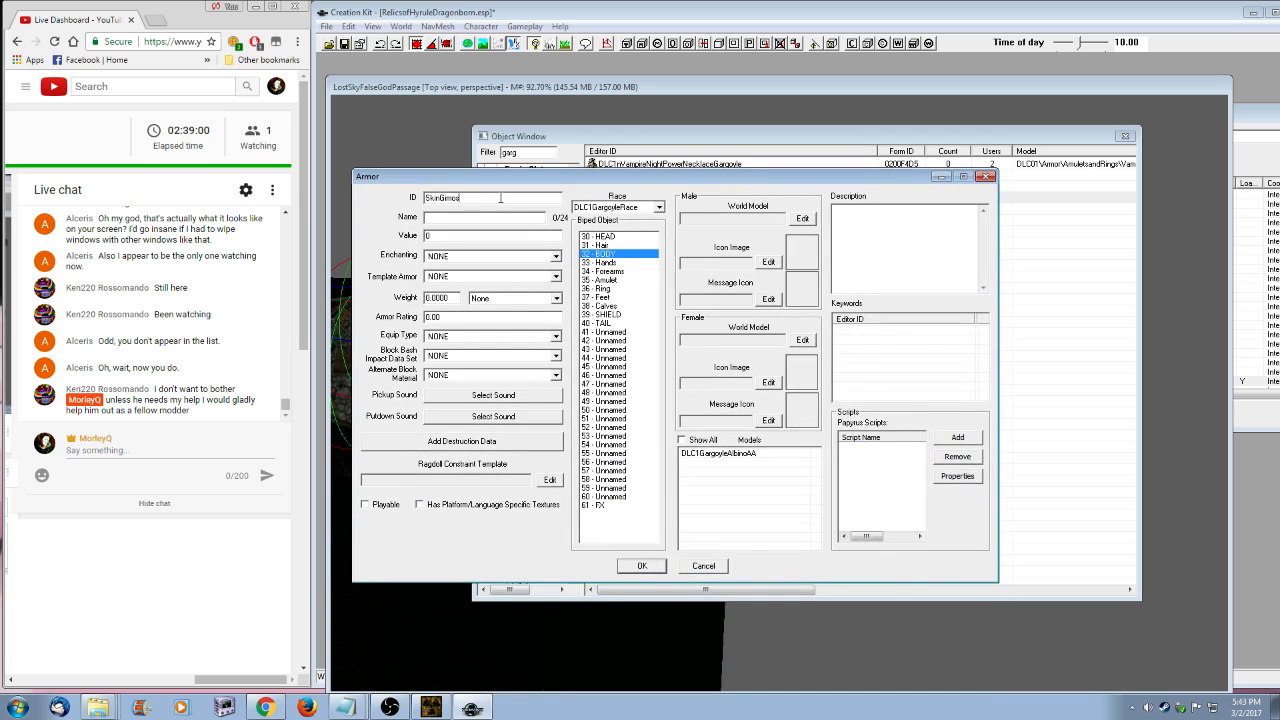
- Replace SkinGimosIce's DLC1GargoyleAlbinoAA model with GimosIceAA and save the armor
{"action": "right_click", "coordinate": [745, 487]}
{"action": "left_click", "coordinate": [774, 489]}
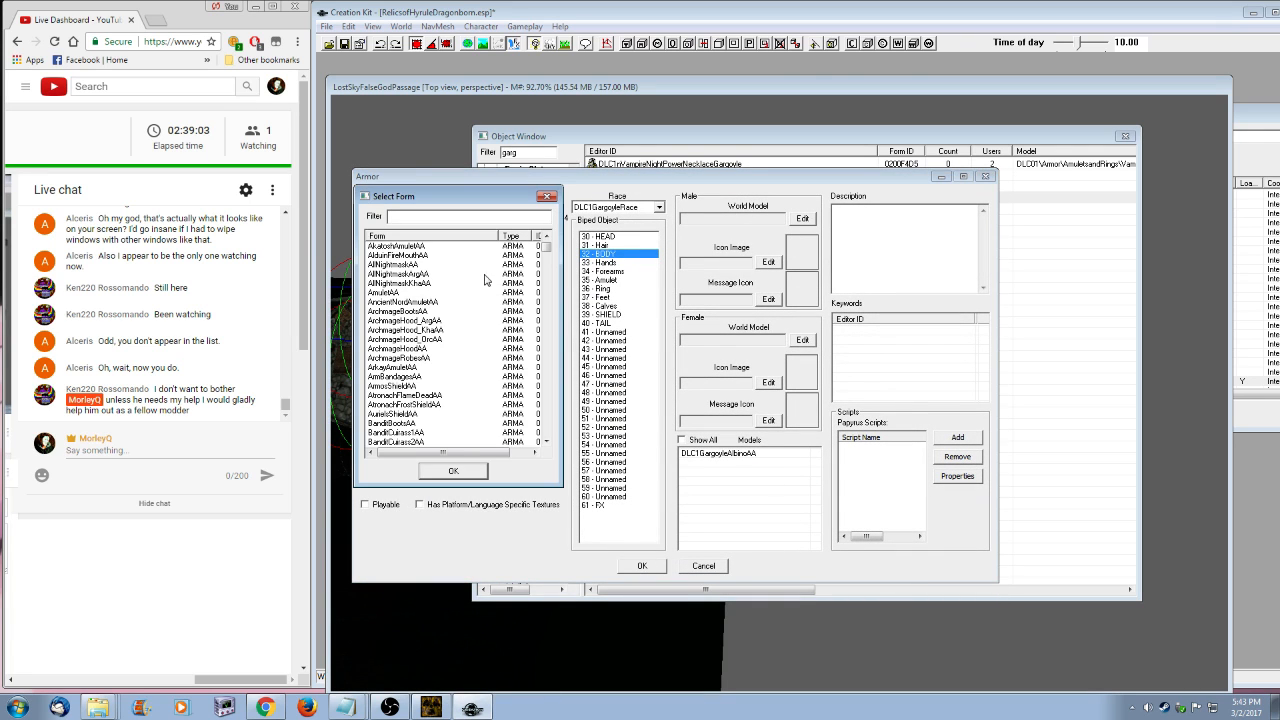
{"action": "left_click_drag", "start_coordinate": [403, 216], "coordinate": [319, 221]}
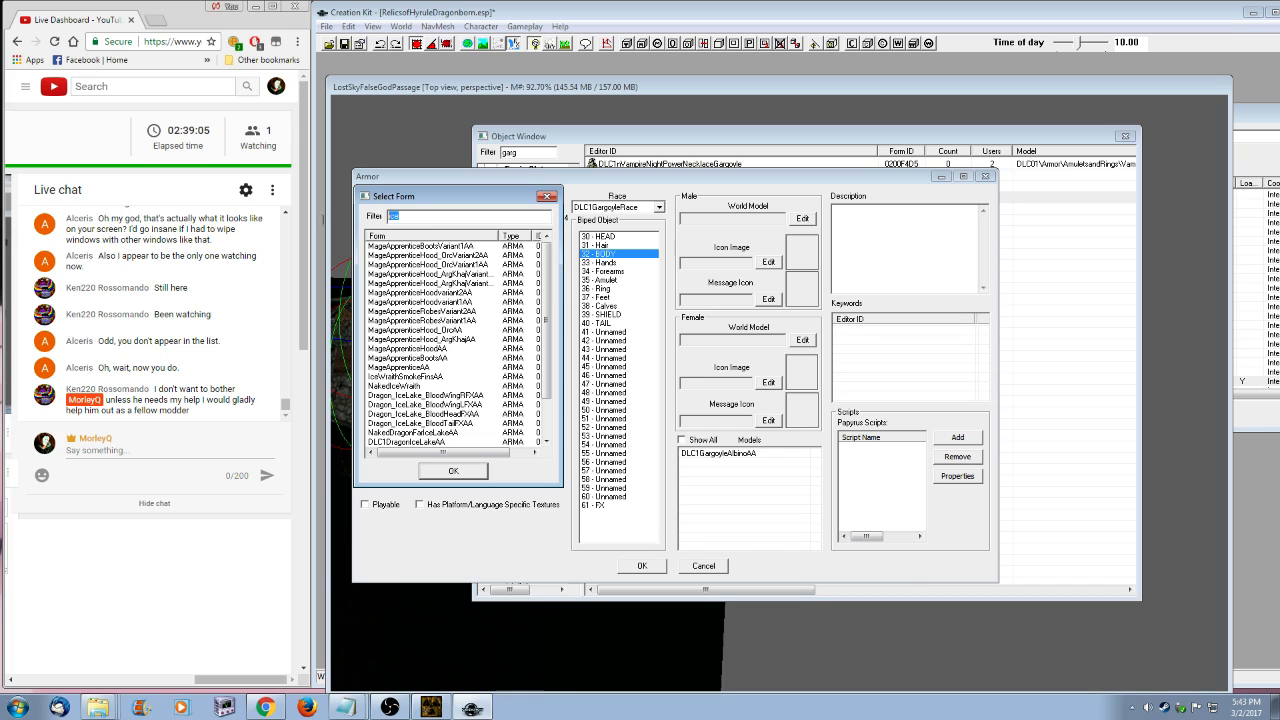
{"action": "type", "text": "gims"}
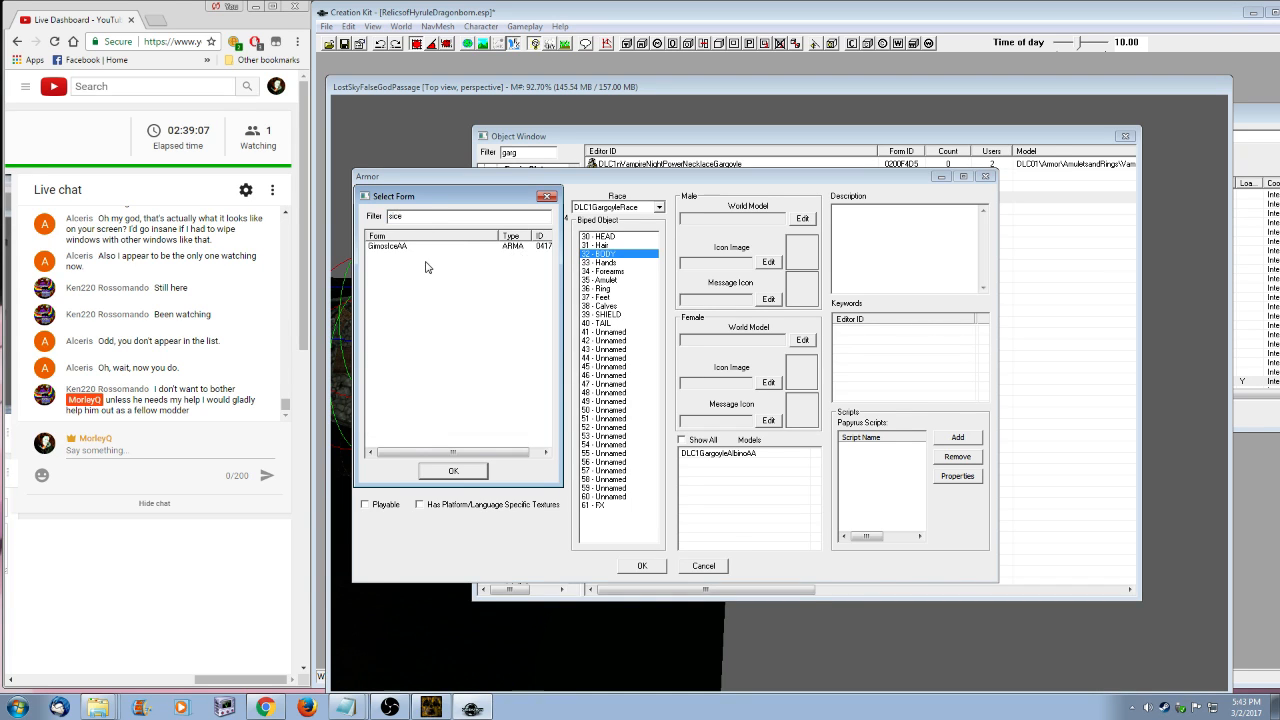
{"action": "left_click", "coordinate": [390, 248]}
{"action": "left_click", "coordinate": [460, 474]}
{"action": "left_click", "coordinate": [716, 456]}
{"action": "key", "text": "Delete"}
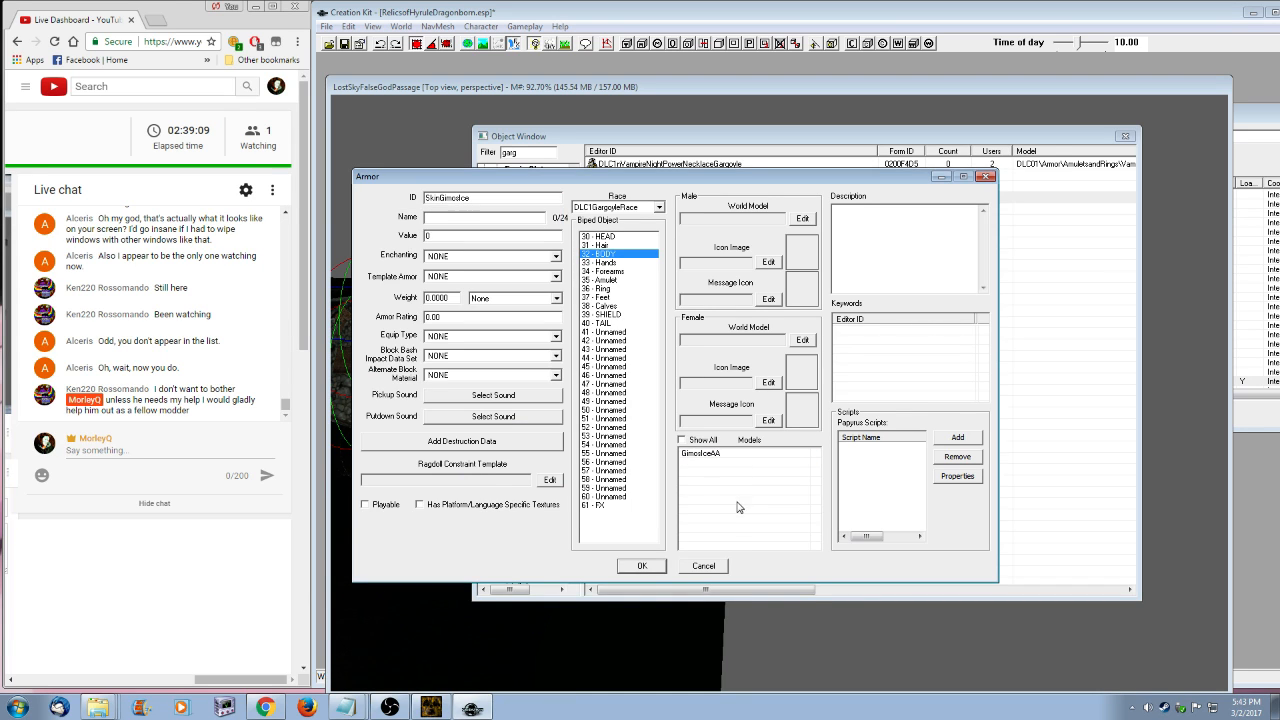
{"action": "left_click", "coordinate": [648, 564]}
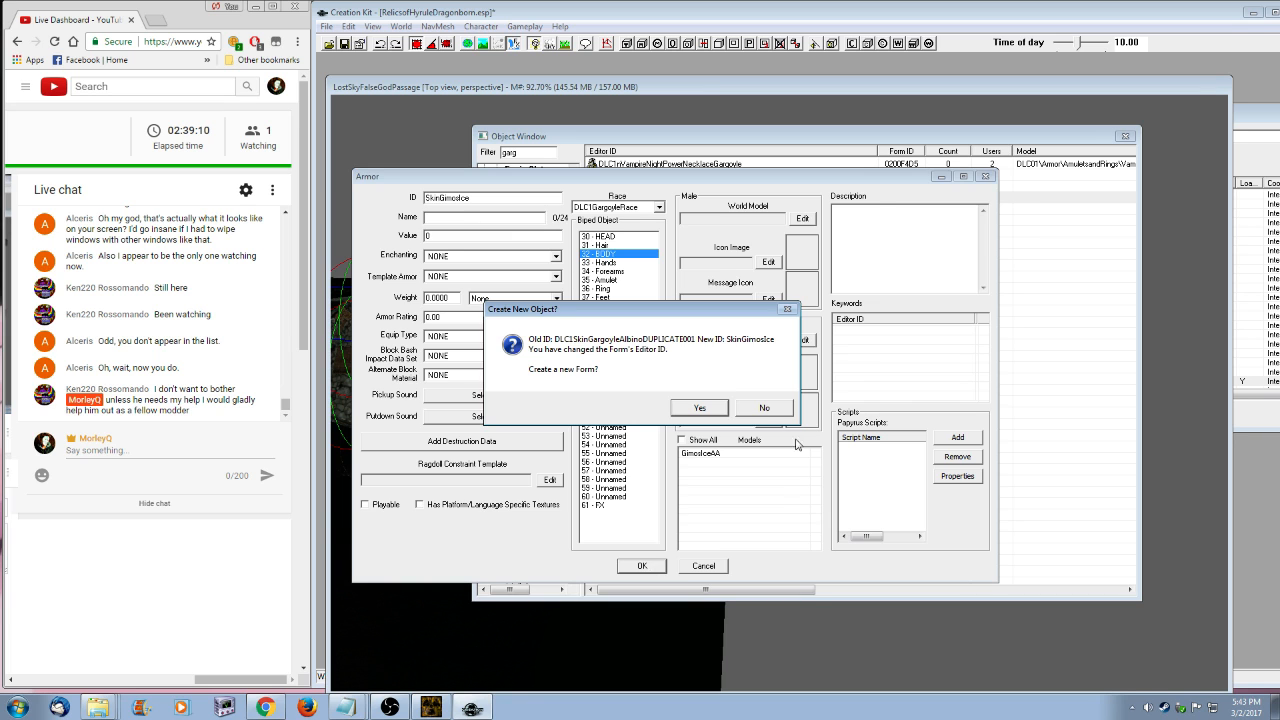
{"action": "left_click", "coordinate": [700, 408]}
- Rename the DLC1SkinGargoyle duplicate as SkinGimos, replace its armor addon model, and save the armor
{"action": "right_click", "coordinate": [700, 198]}
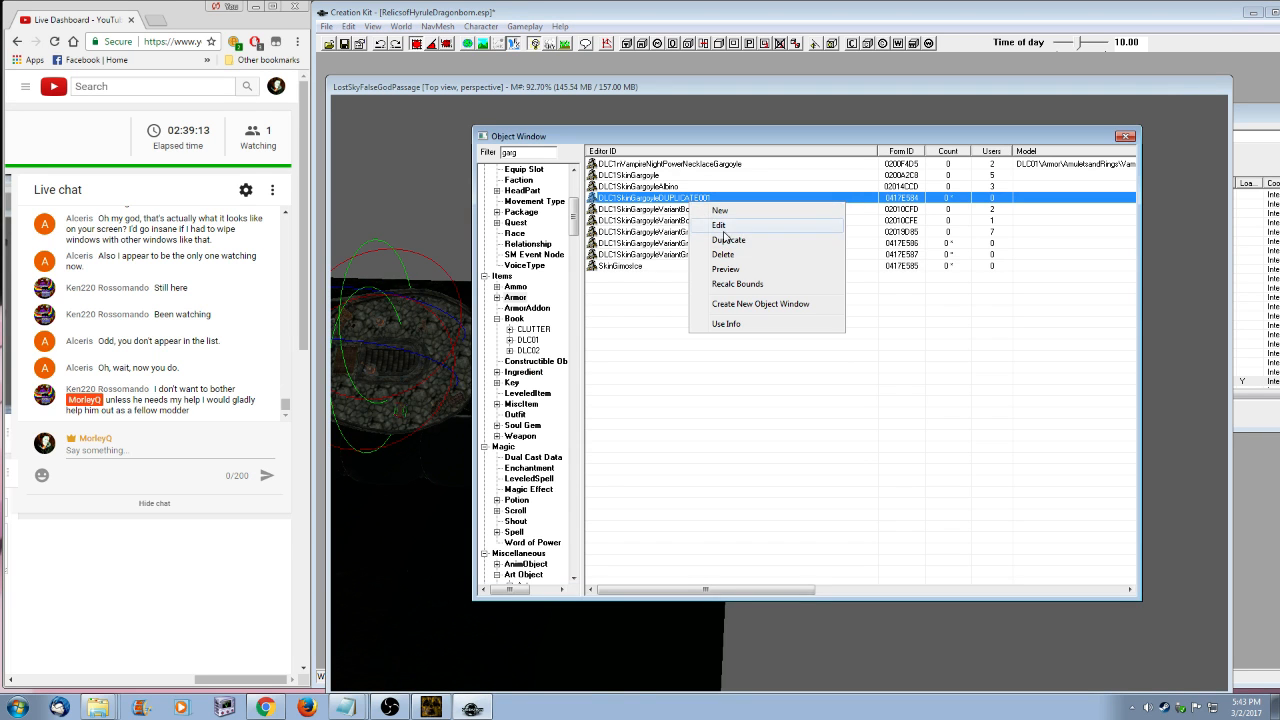
{"action": "left_click", "coordinate": [740, 226]}
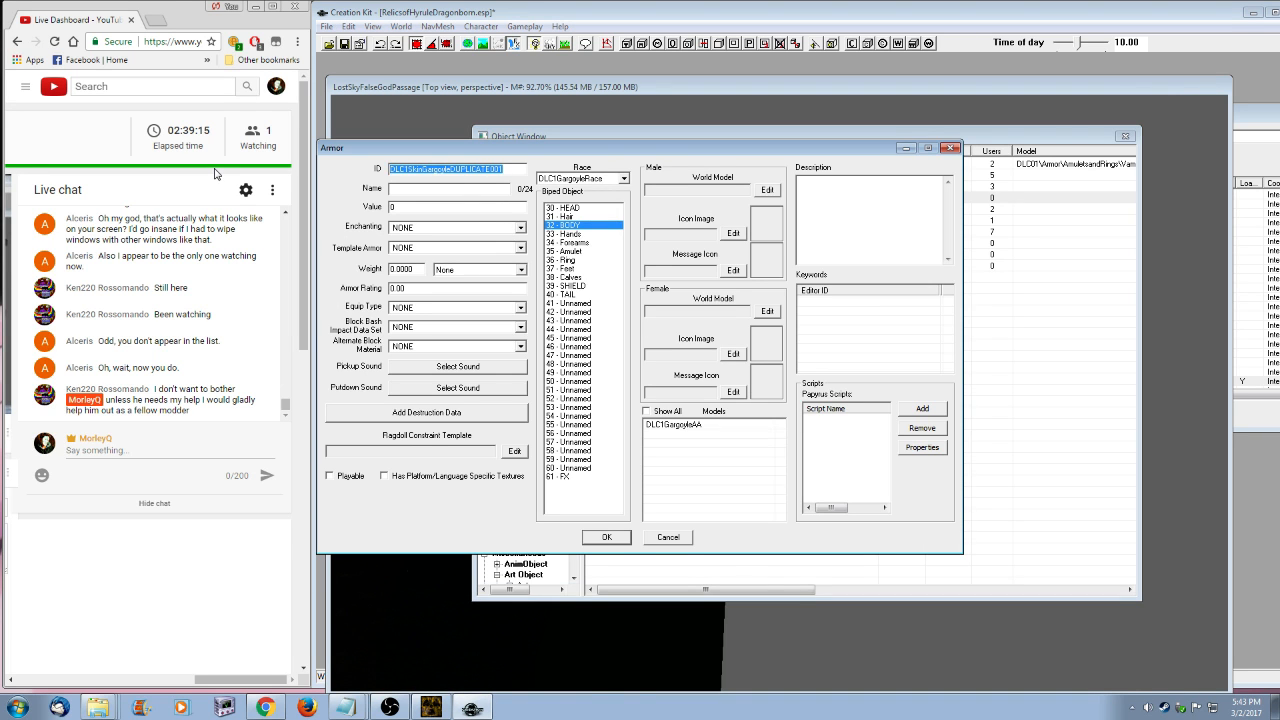
{"action": "type", "text": "A"}
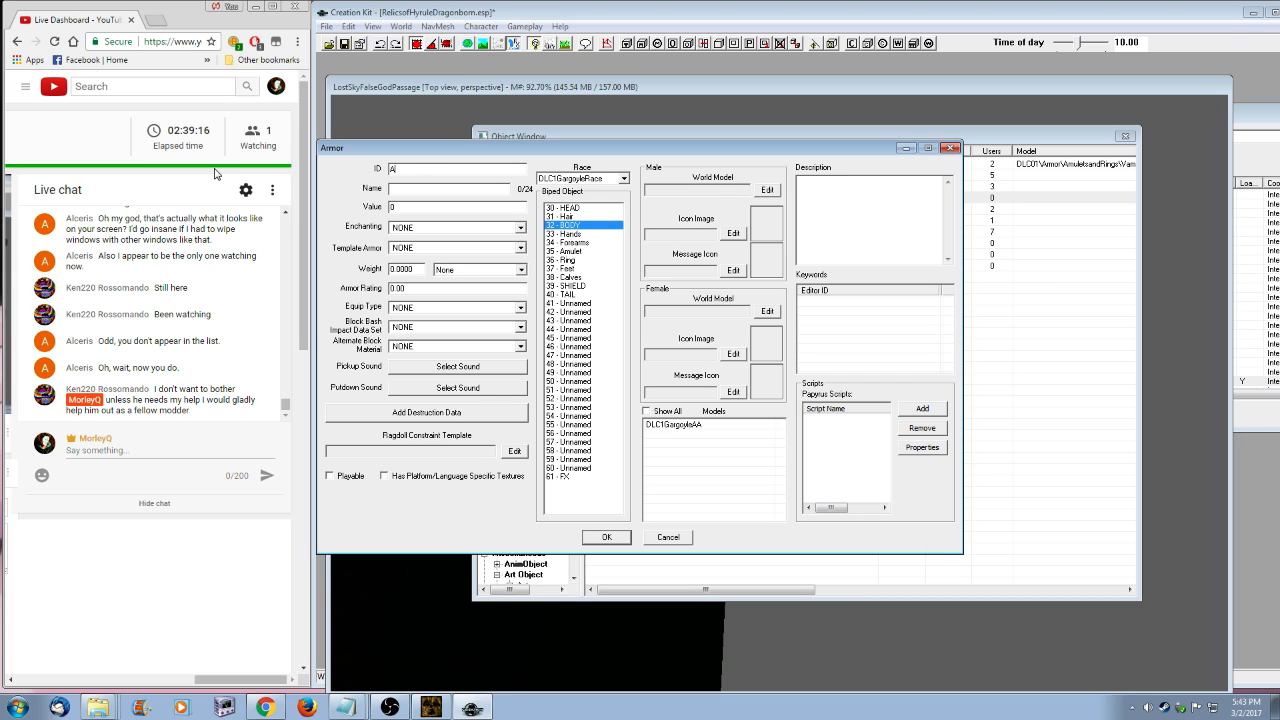
{"action": "right_click", "coordinate": [718, 497]}
{"action": "left_click", "coordinate": [705, 497]}
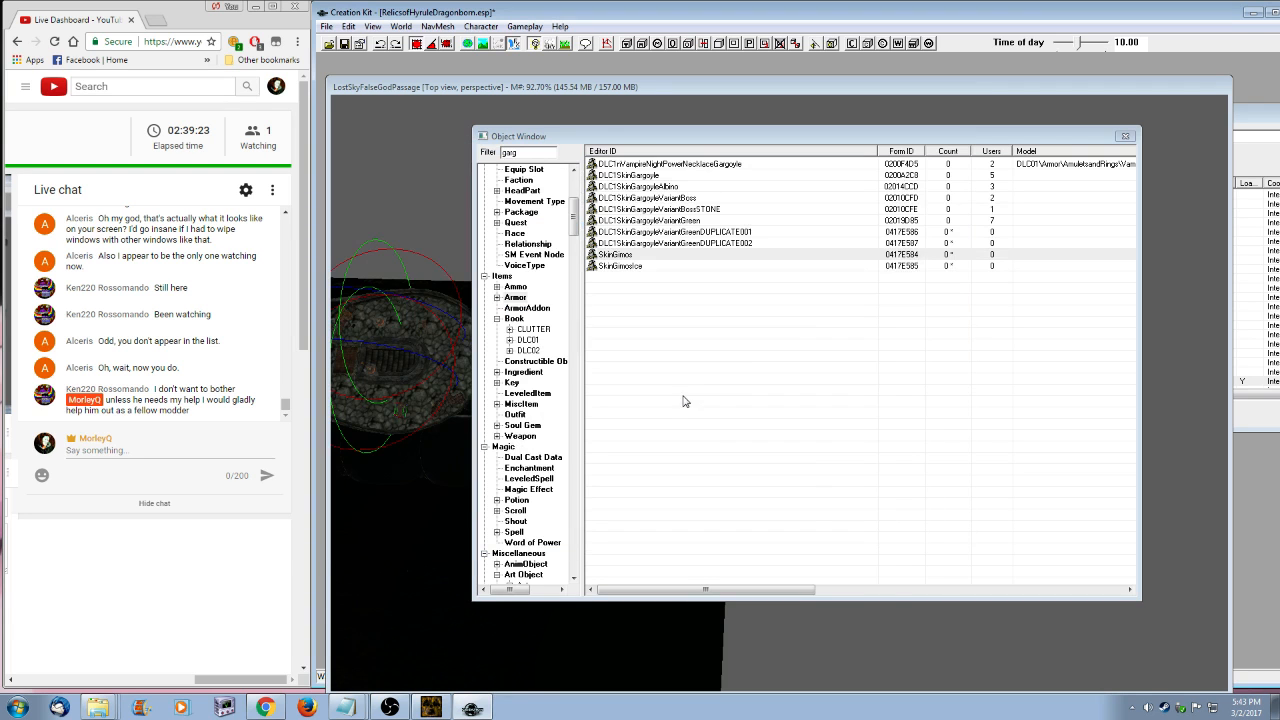
- Add GimosWindAA to the models of the first DLC1SkinGargoyleVariantGreen duplicate
{"action": "left_click", "coordinate": [722, 243]}
{"action": "right_click", "coordinate": [722, 243]}
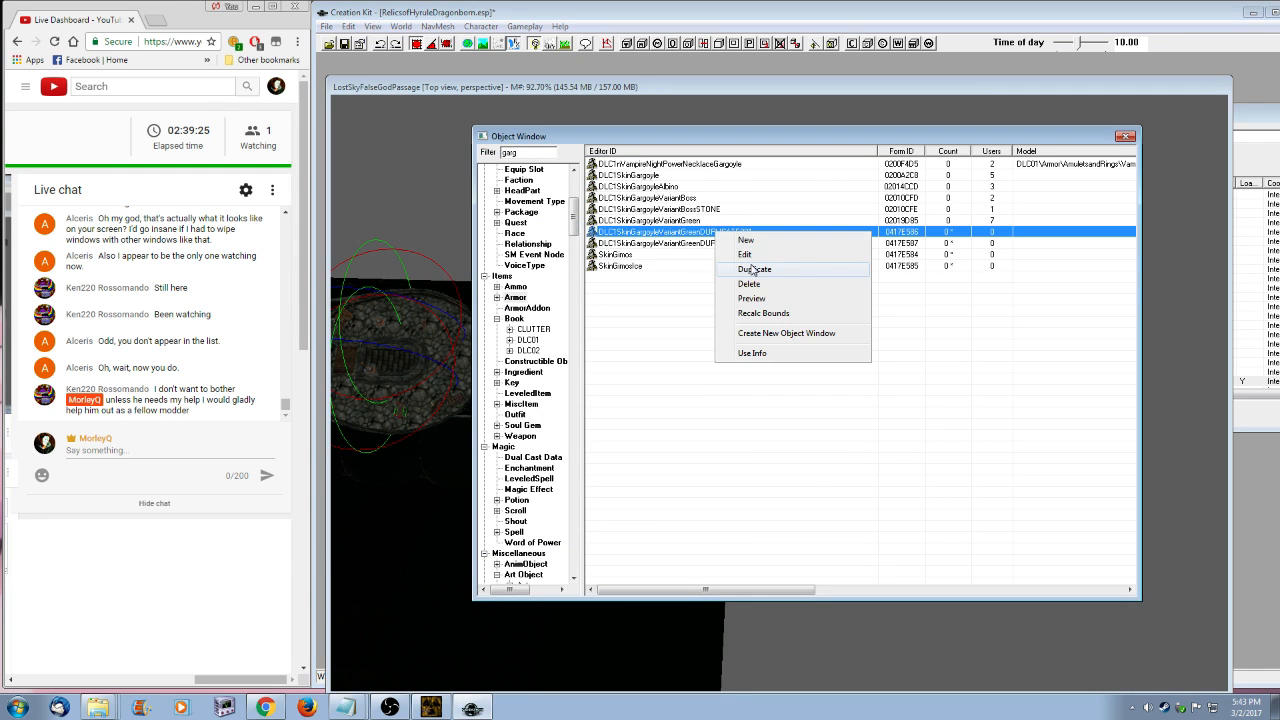
{"action": "left_click", "coordinate": [750, 258]}
{"action": "right_click", "coordinate": [687, 488]}
{"action": "left_click", "coordinate": [723, 493]}
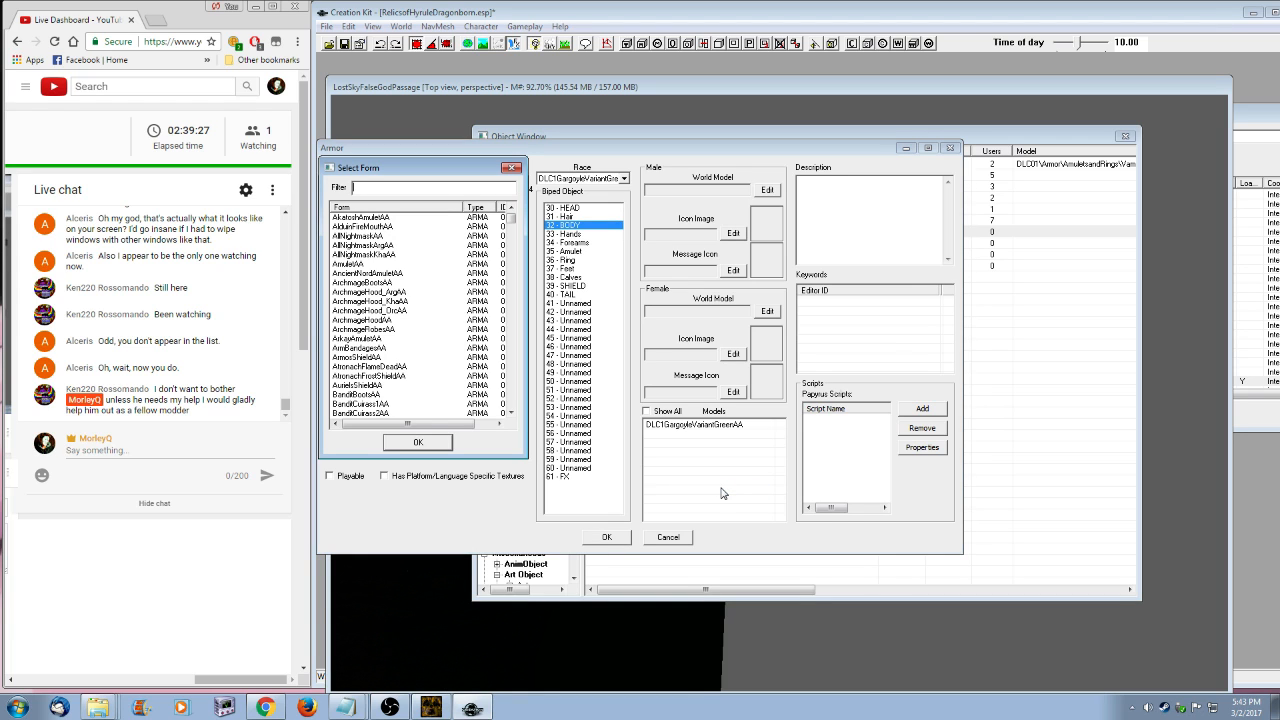
{"action": "type", "text": "swind"}
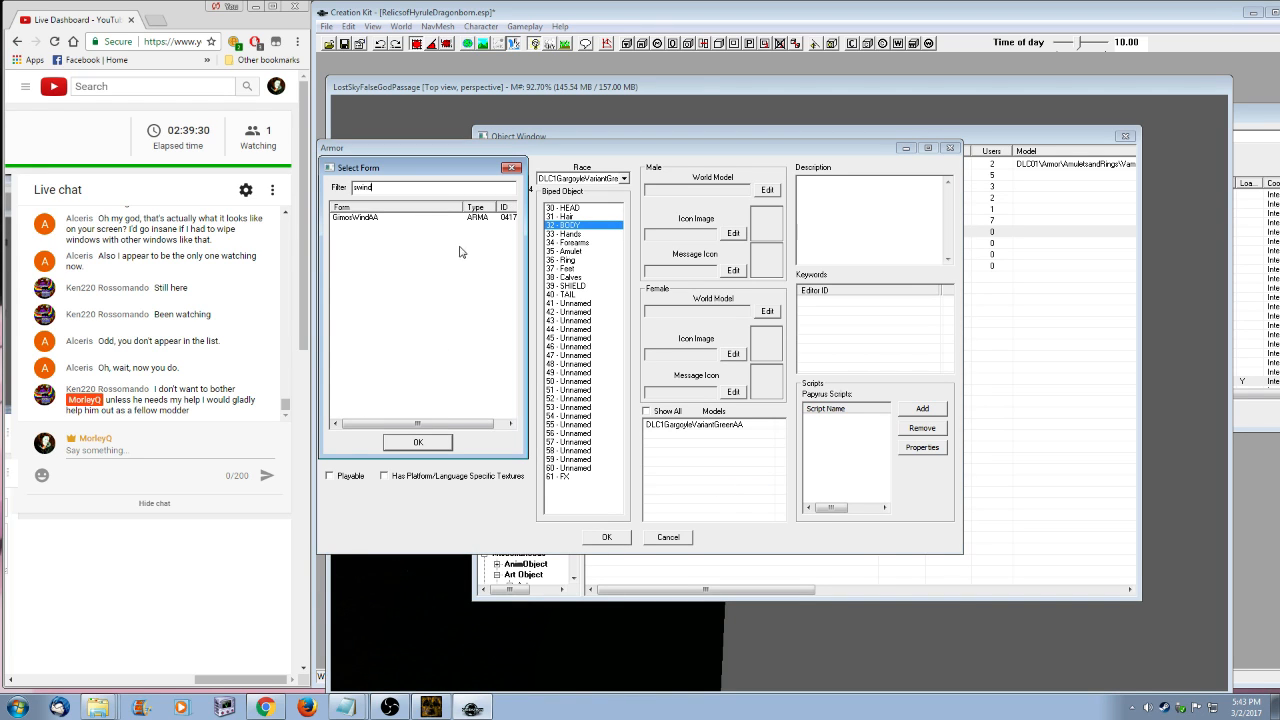
{"action": "left_click", "coordinate": [355, 220]}
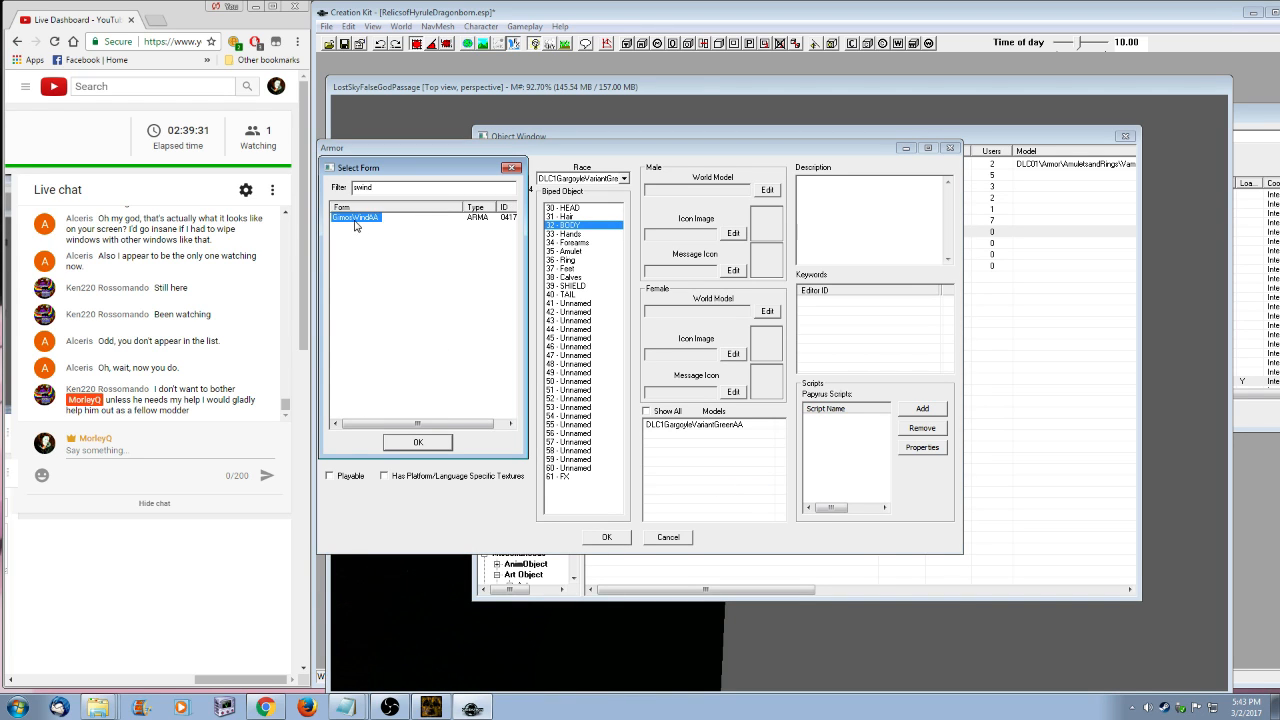
{"action": "left_click", "coordinate": [420, 443]}
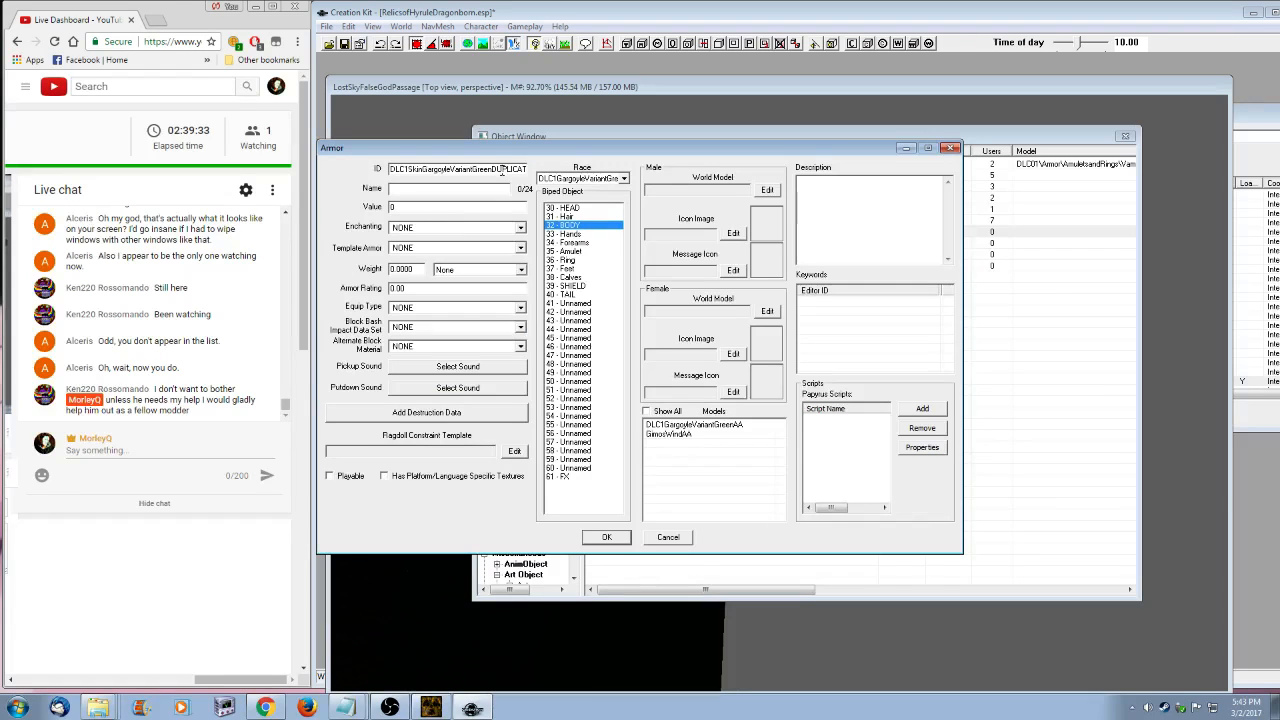
- Remove the DLC1GargoyleVariantGreenAA model from this armor, rename it as GimosWind, and save it
{"action": "double_click", "coordinate": [392, 169]}
{"action": "type", "text": "GimosWind"}
{"action": "key", "text": "Return"}
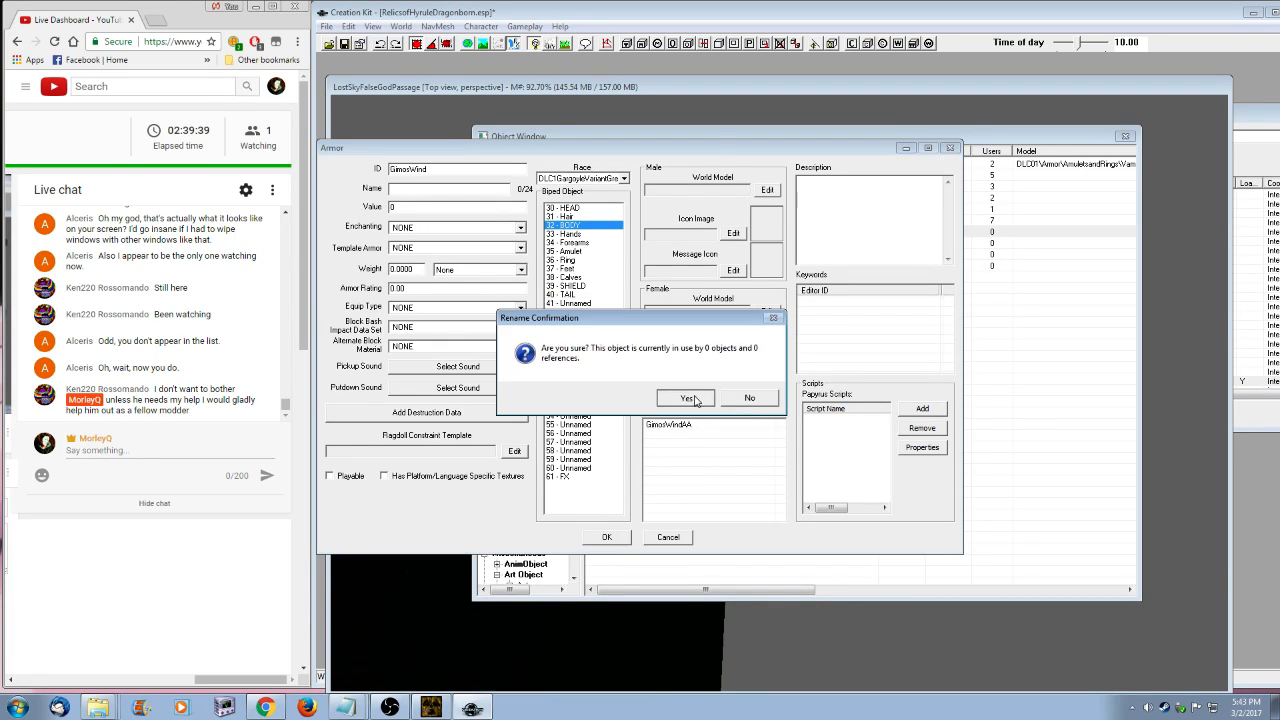
{"action": "left_click", "coordinate": [705, 400]}
- Replace the model of the remaining DLC1SkinGargoyleVariantGreen duplicate with GimosFireAA
{"action": "left_click", "coordinate": [685, 233]}
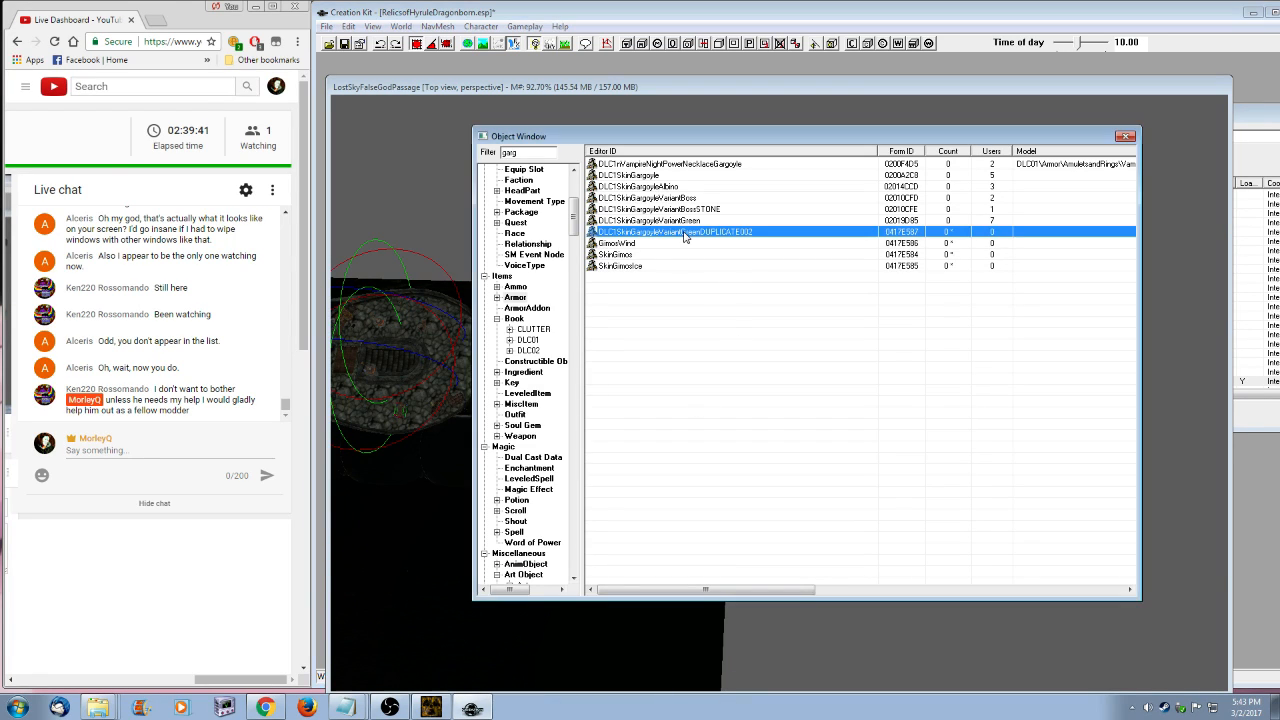
{"action": "double_click", "coordinate": [685, 233]}
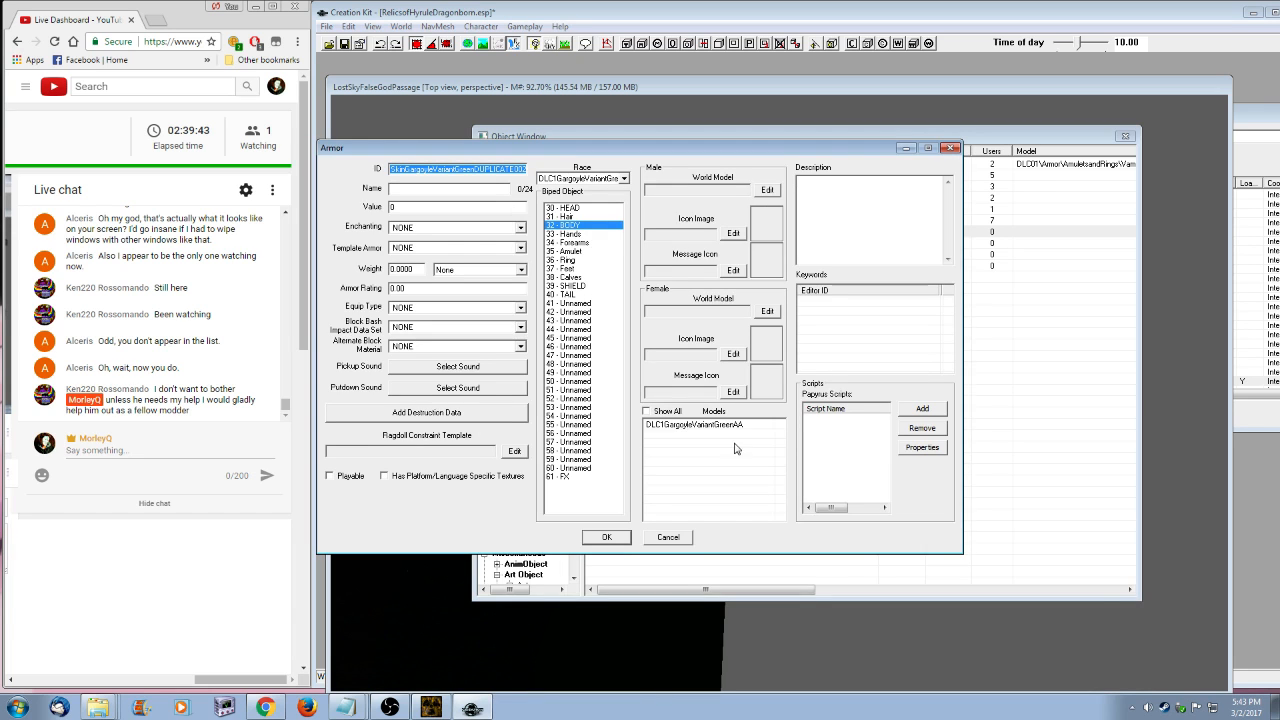
{"action": "double_click", "coordinate": [727, 476]}
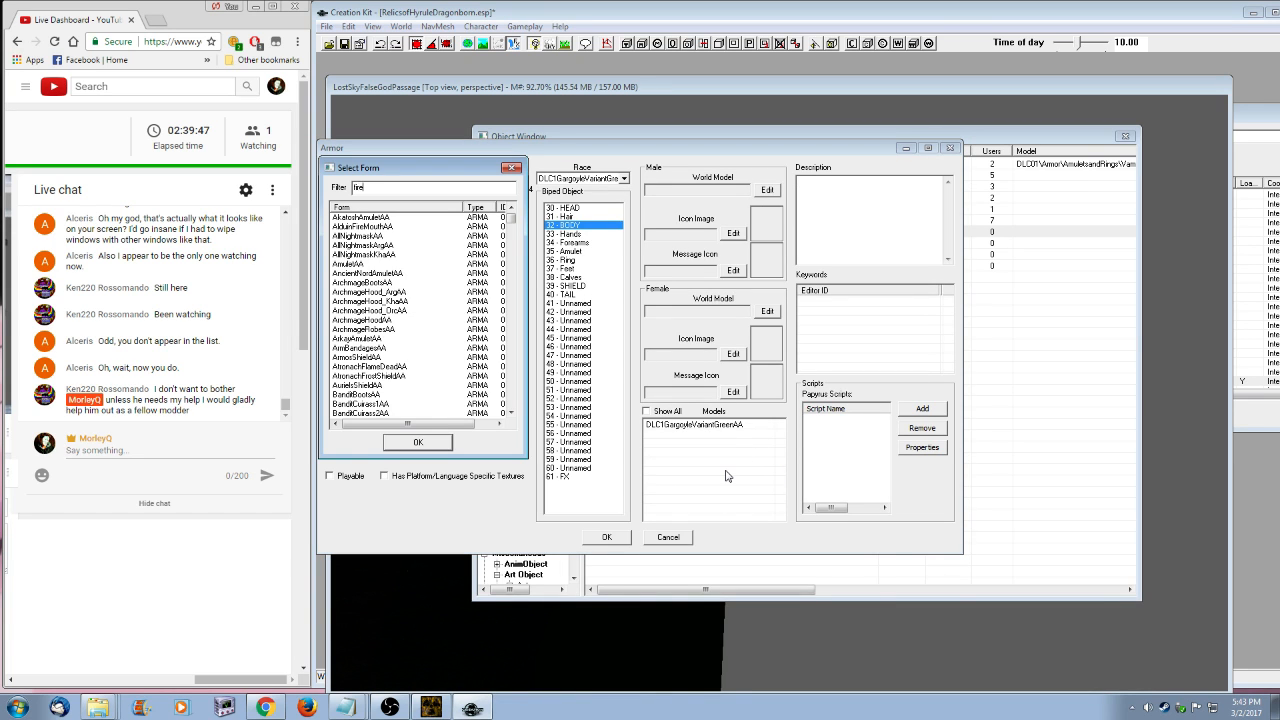
{"action": "key", "text": "Return"}
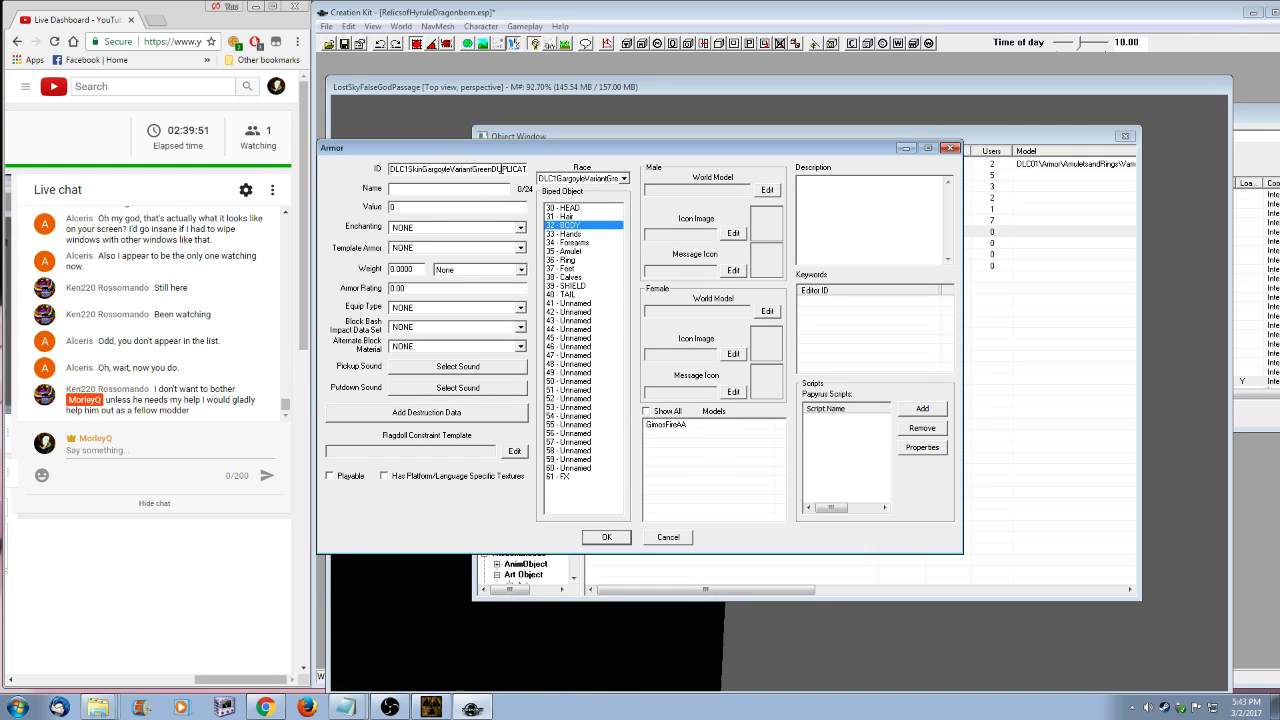
- Rename the remaining DLC1SkinGargoyleVariantGreen duplicate as SkinGimosFire and save the armor
{"action": "double_click", "coordinate": [393, 170]}
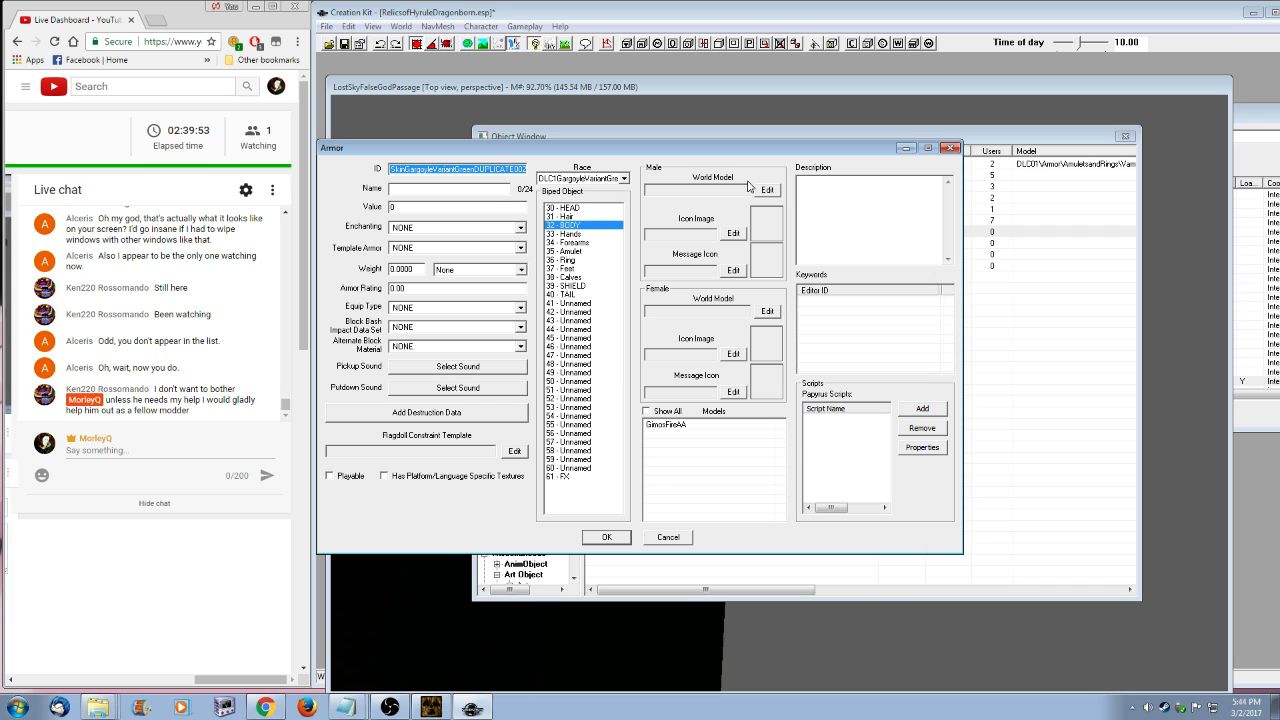
{"action": "type", "text": "SkinGimosFire"}
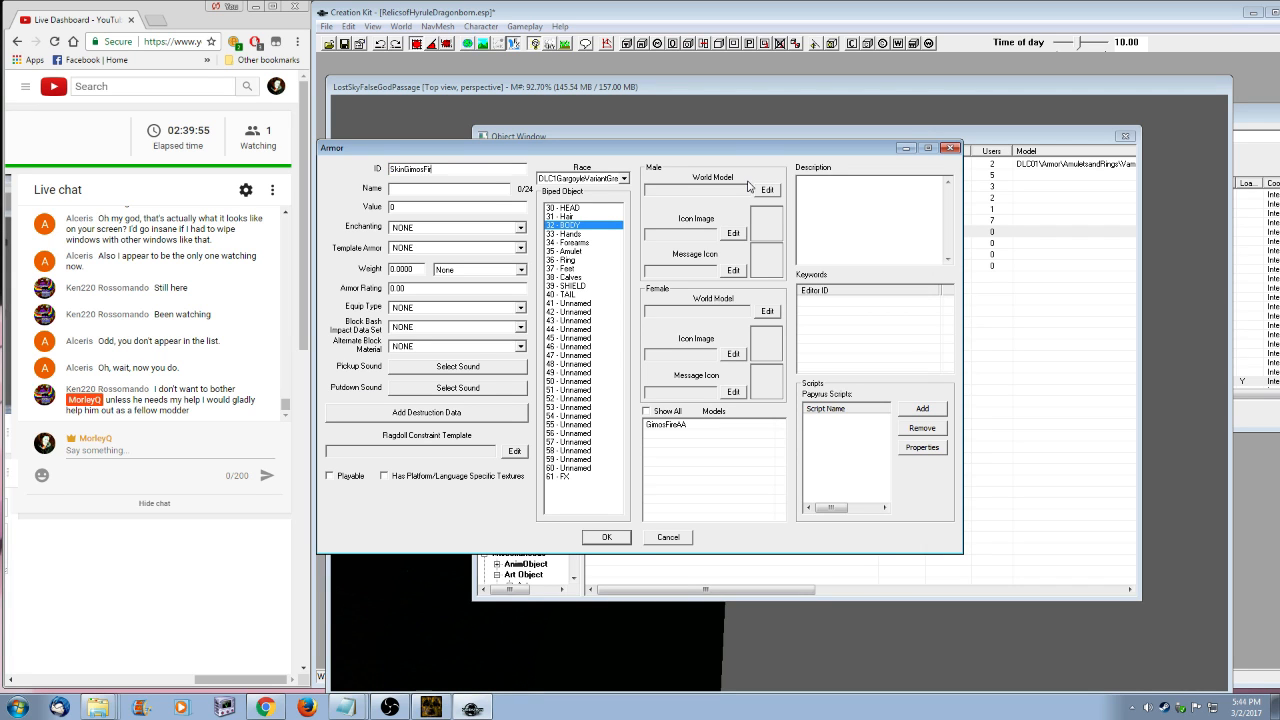
{"action": "left_click", "coordinate": [606, 537]}
{"action": "left_click", "coordinate": [755, 418]}
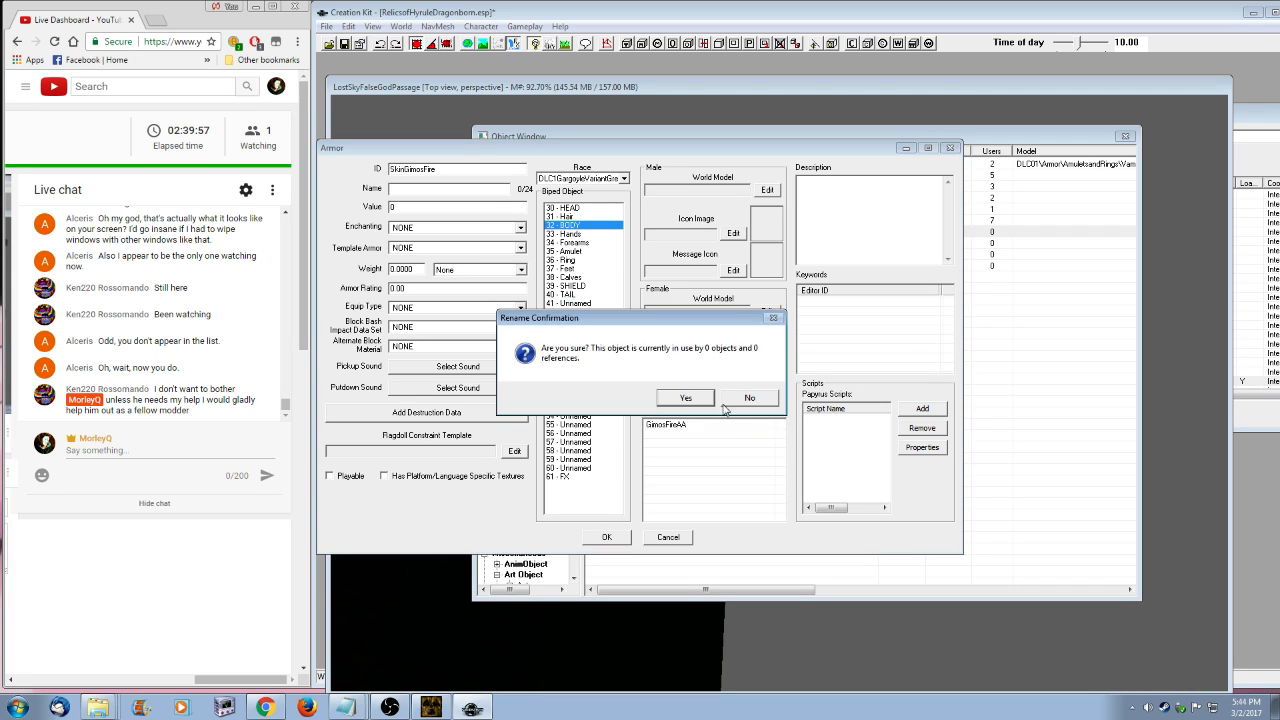
{"action": "left_click", "coordinate": [692, 394]}
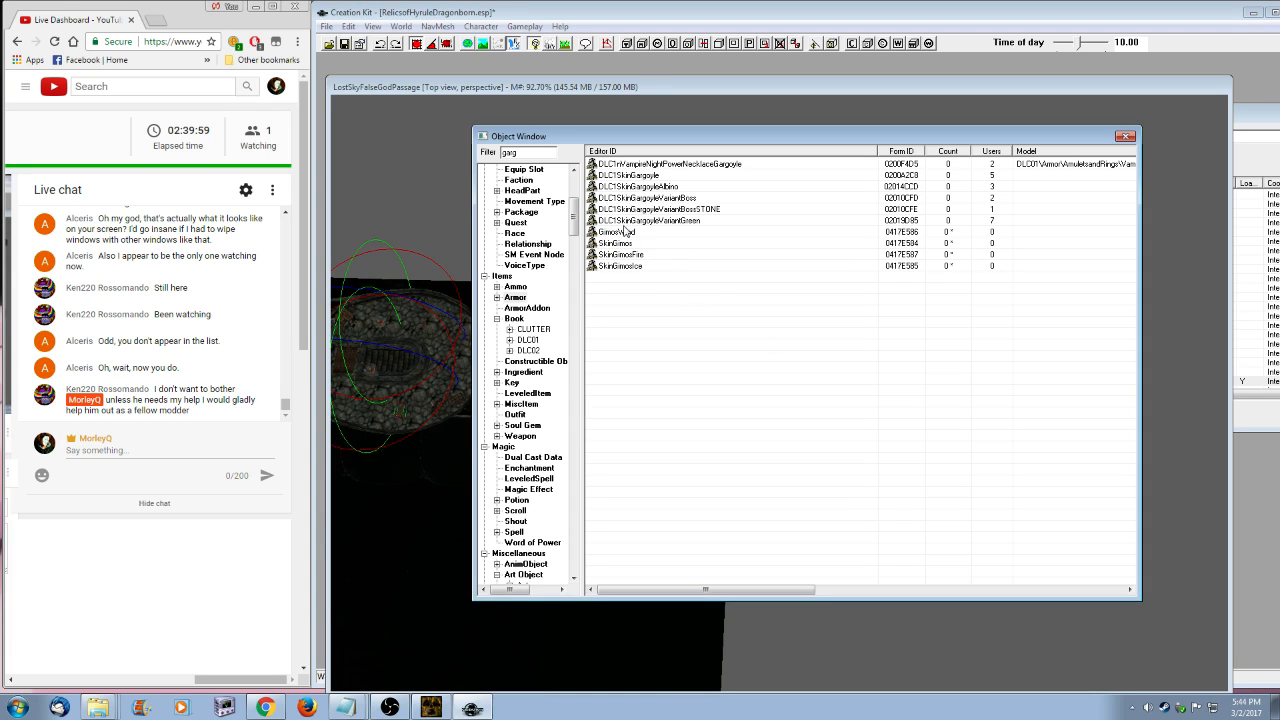
- Rename the GimosWind armor as SkinGimosWind, without creating a new object
{"action": "left_click", "coordinate": [625, 232]}
{"action": "left_click", "coordinate": [625, 232]}
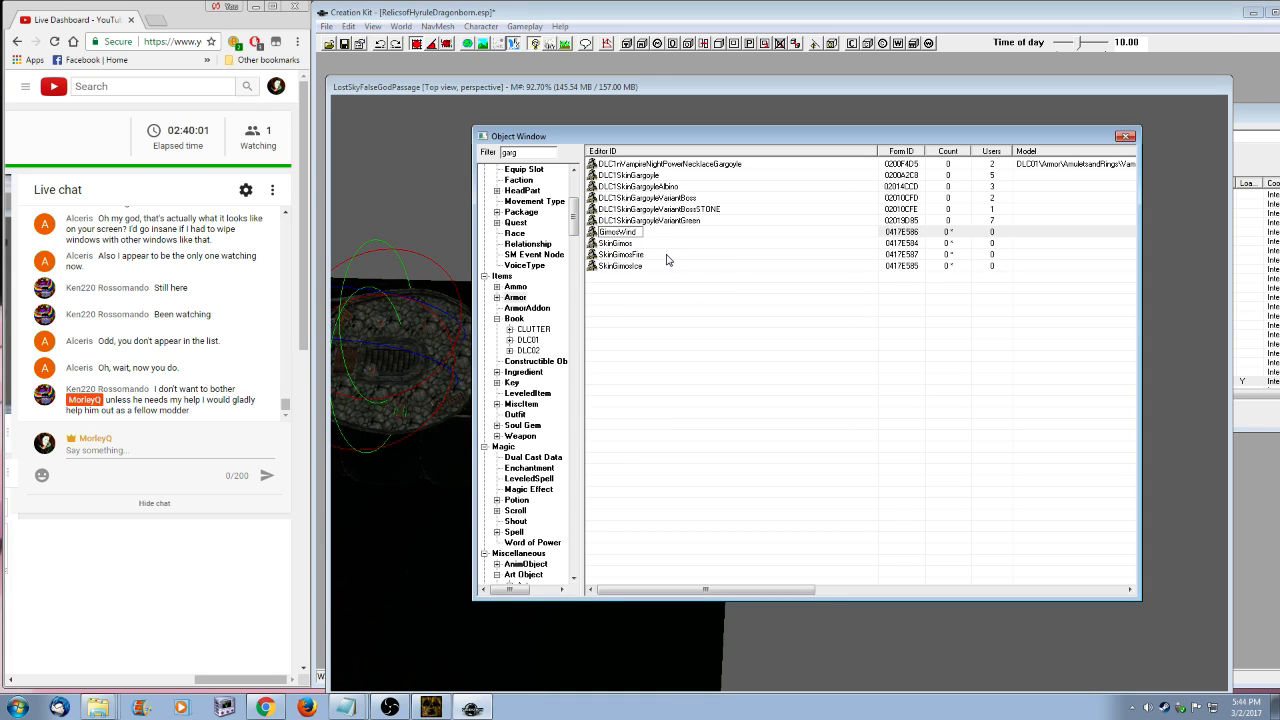
{"action": "type", "text": "Skin"}
{"action": "key", "text": "Return"}
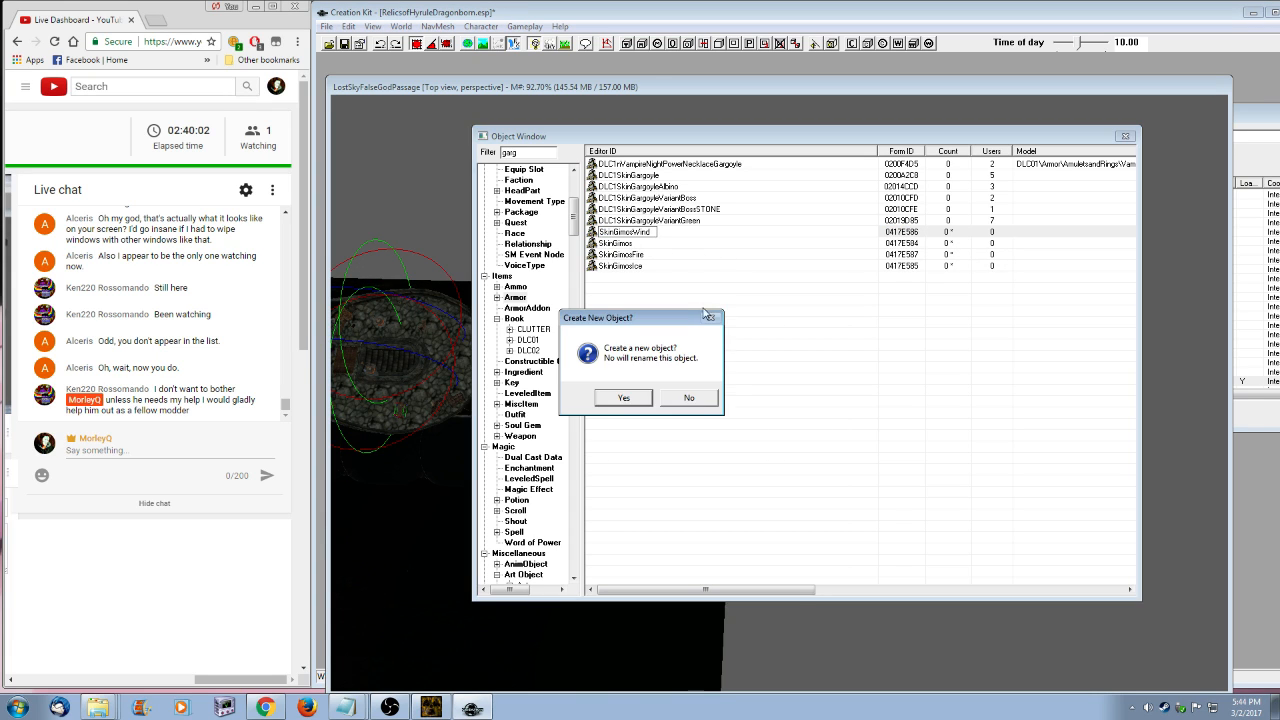
{"action": "left_click", "coordinate": [689, 399]}
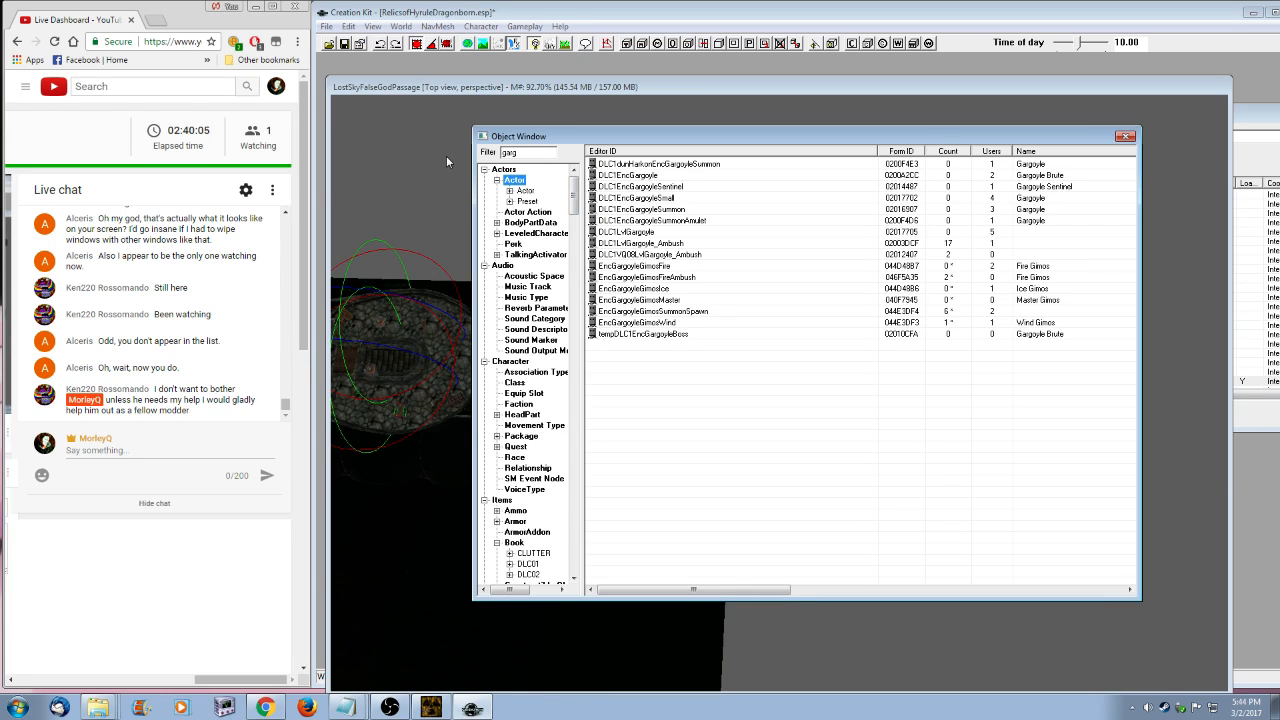
- Set the skin of the EncGargoyleGimosFire actor to SkinGimosFire and save the actor
{"action": "double_click", "coordinate": [541, 155]}
{"action": "left_click", "coordinate": [651, 267]}
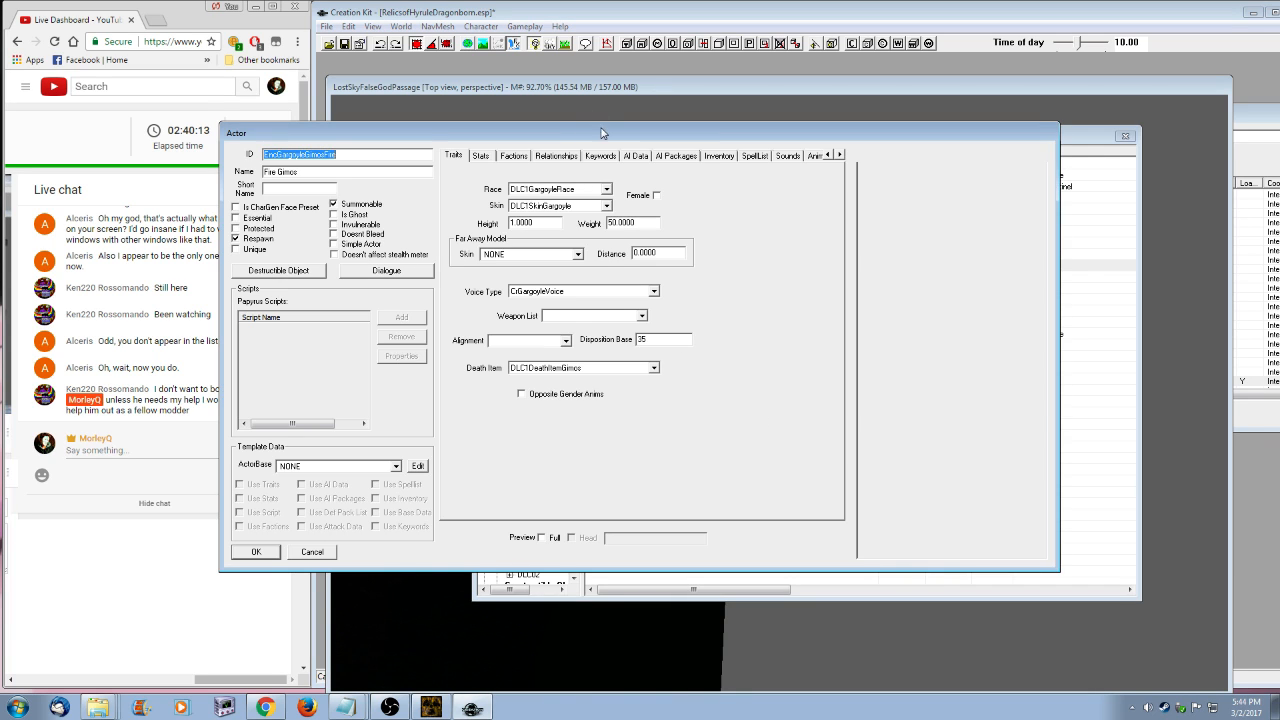
{"action": "left_click_drag", "start_coordinate": [602, 133], "coordinate": [730, 194]}
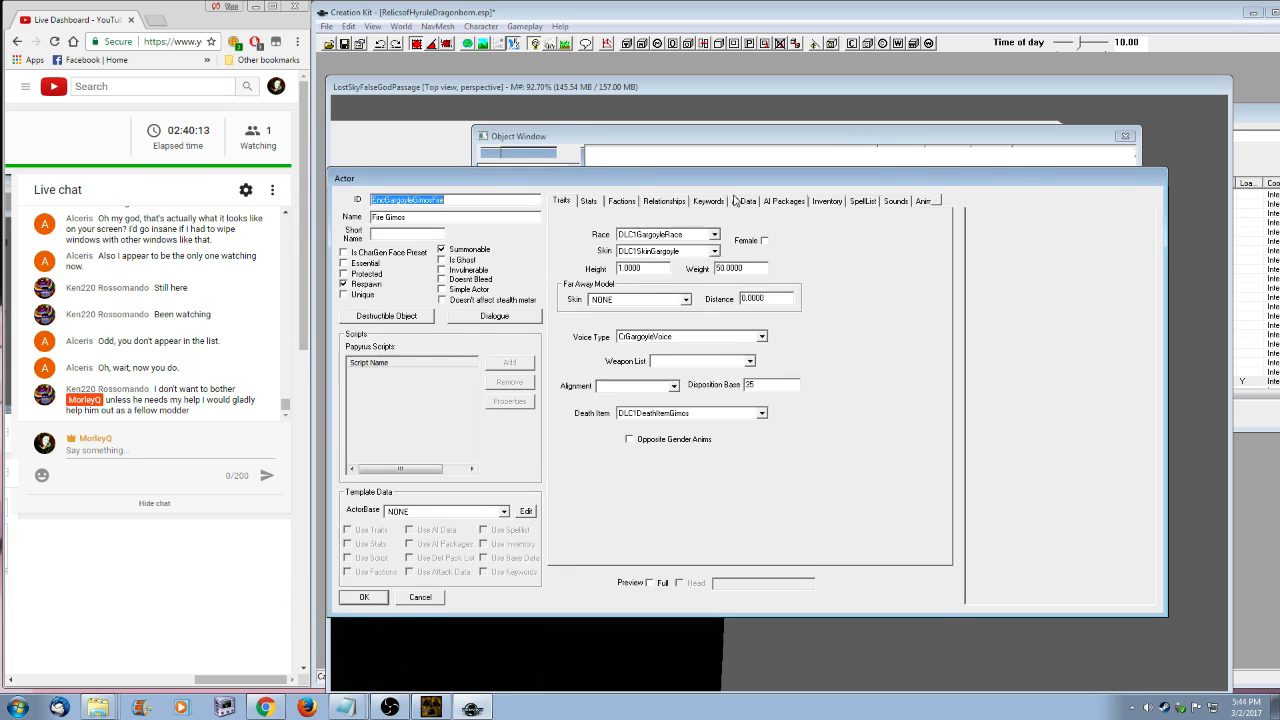
{"action": "left_click", "coordinate": [732, 264]}
{"action": "left_click", "coordinate": [840, 343]}
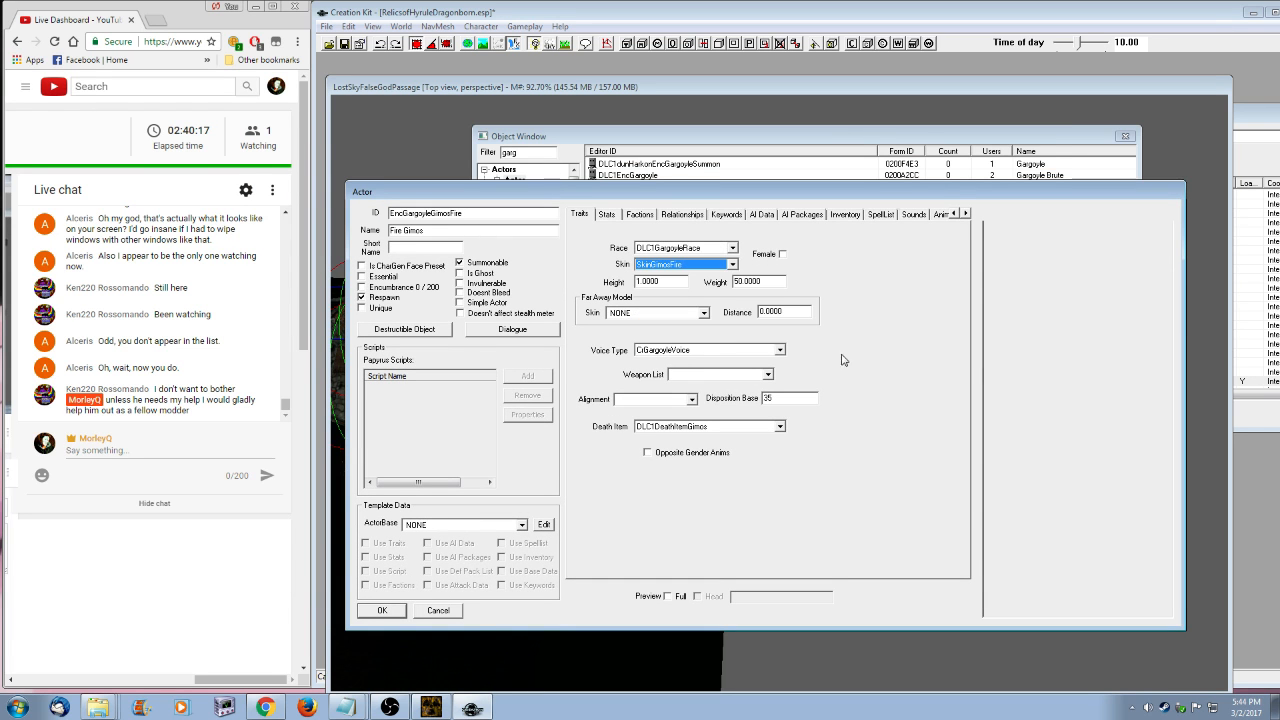
{"action": "left_click", "coordinate": [382, 610]}
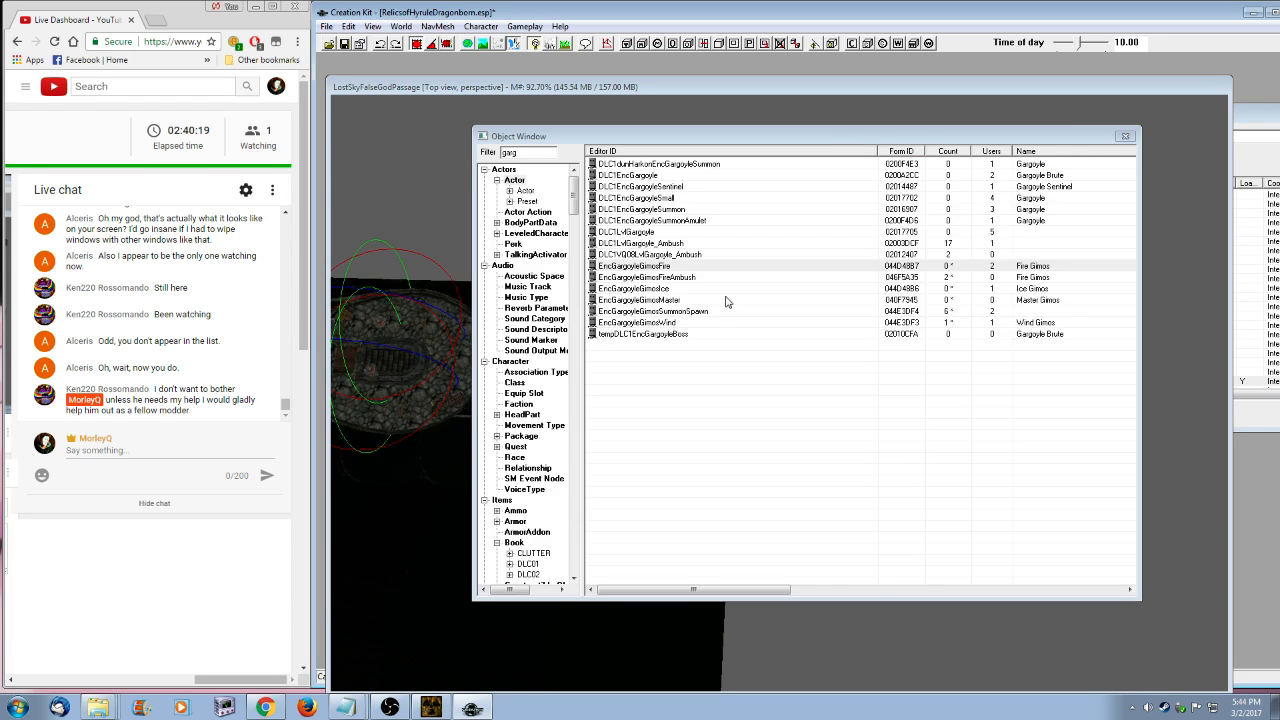
- Preview the EncGargoyleGimosFire actor's model from another angle and close the preview
{"action": "right_click", "coordinate": [700, 266]}
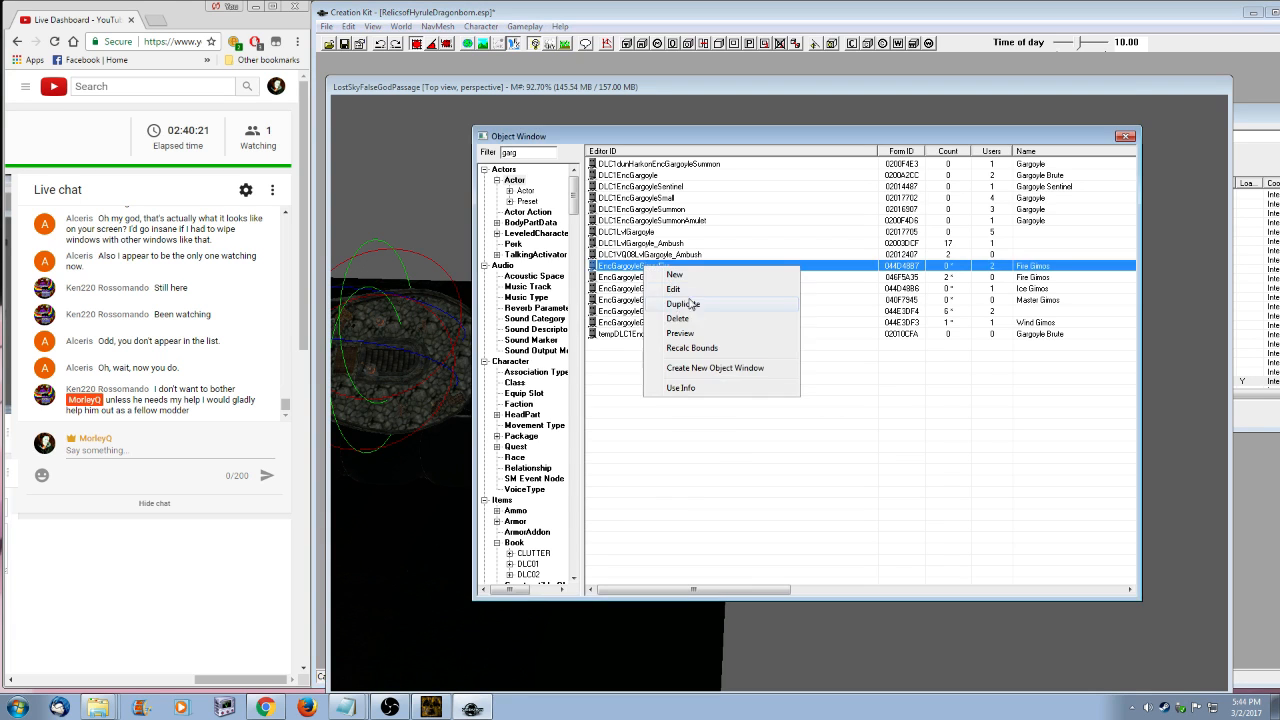
{"action": "left_click", "coordinate": [700, 334]}
{"action": "left_click_drag", "start_coordinate": [921, 188], "coordinate": [646, 318]}
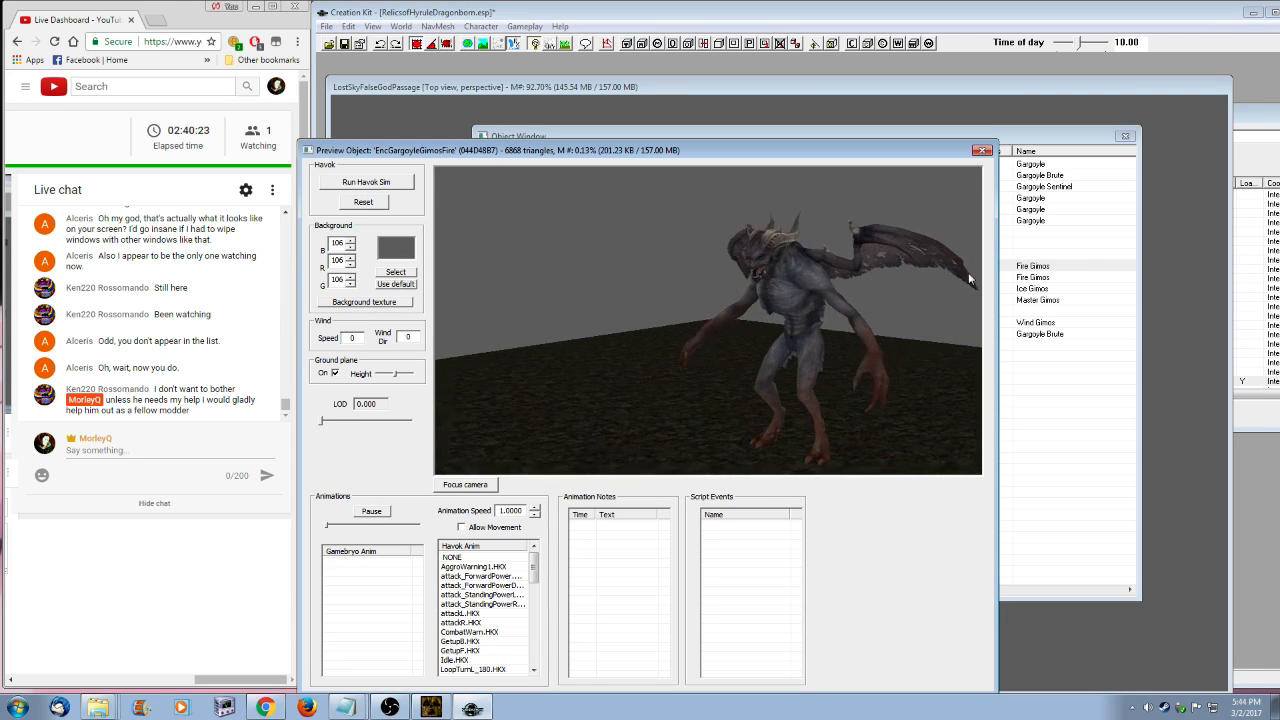
{"action": "left_click", "coordinate": [982, 150]}
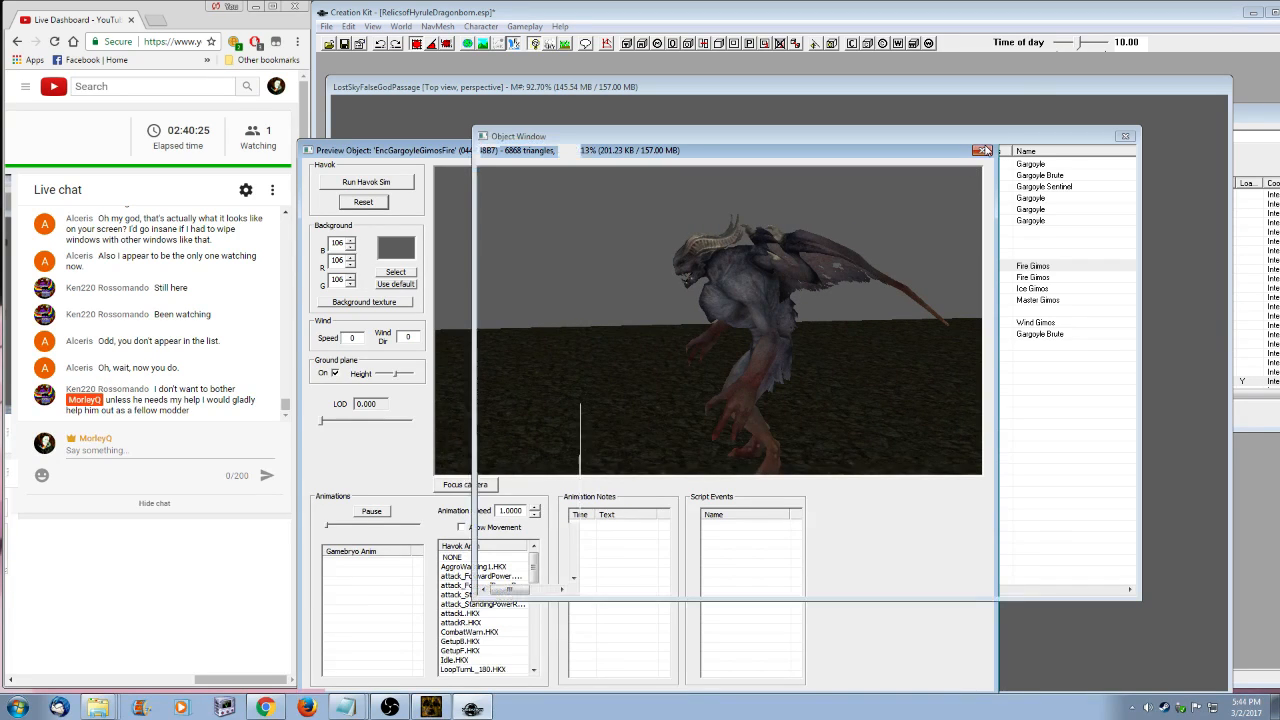
{"action": "key", "text": "Down"}
{"action": "key", "text": "Up"}
{"action": "key", "text": "Up"}
{"action": "key", "text": "Up"}
{"action": "key", "text": "Up"}
{"action": "key", "text": "Down"}
{"action": "key", "text": "Down"}
{"action": "key", "text": "Down"}
{"action": "key", "text": "Down"}
{"action": "key", "text": "Down"}
{"action": "key", "text": "Down"}
{"action": "key", "text": "Down"}
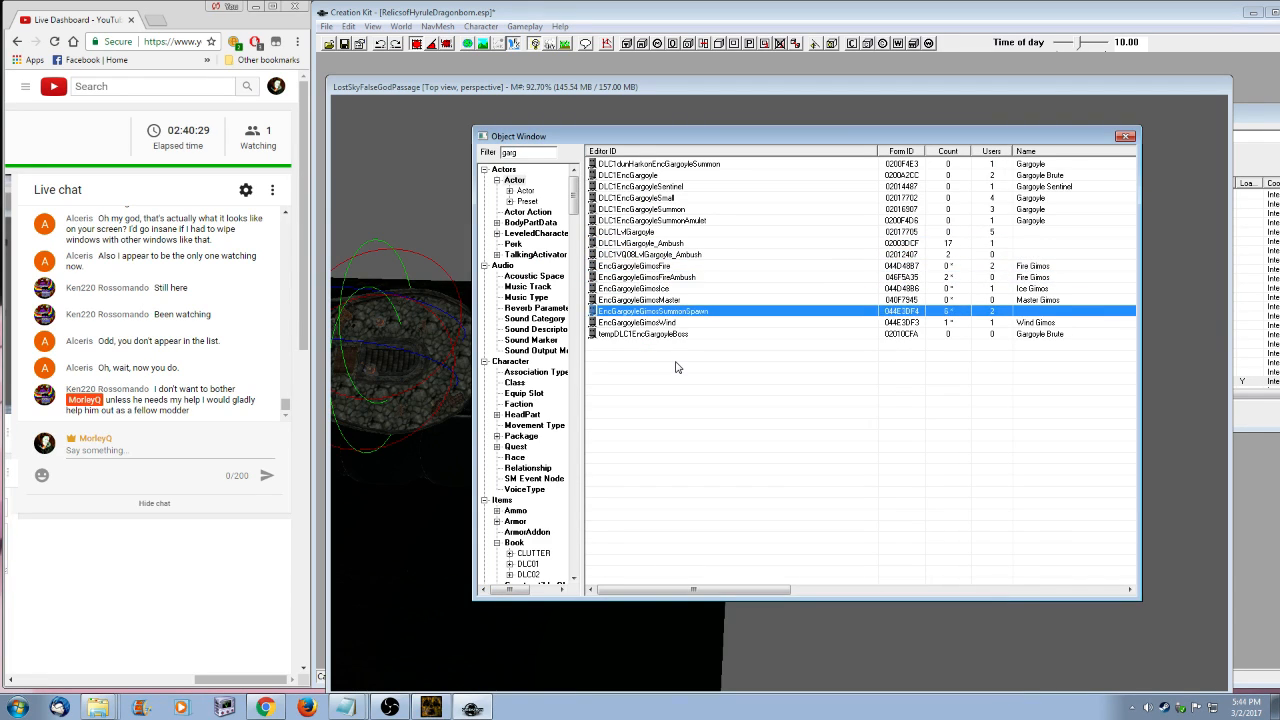
{"action": "key", "text": "Up"}
{"action": "key", "text": "Up"}
{"action": "key", "text": "Up"}
- Examine the EncGargoyleGimosFire actor's inventory, traits, AI data, spell list and attack data, and close it without saving
{"action": "left_click", "coordinate": [665, 267]}
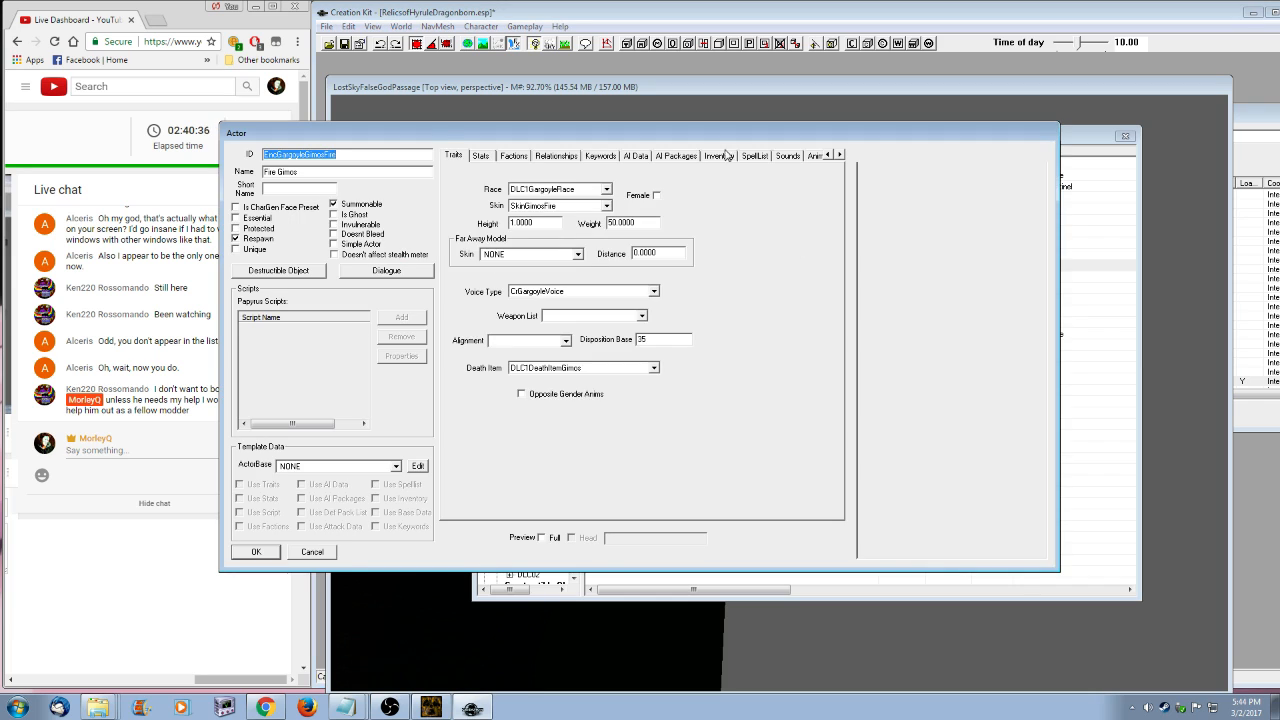
{"action": "left_click", "coordinate": [720, 156]}
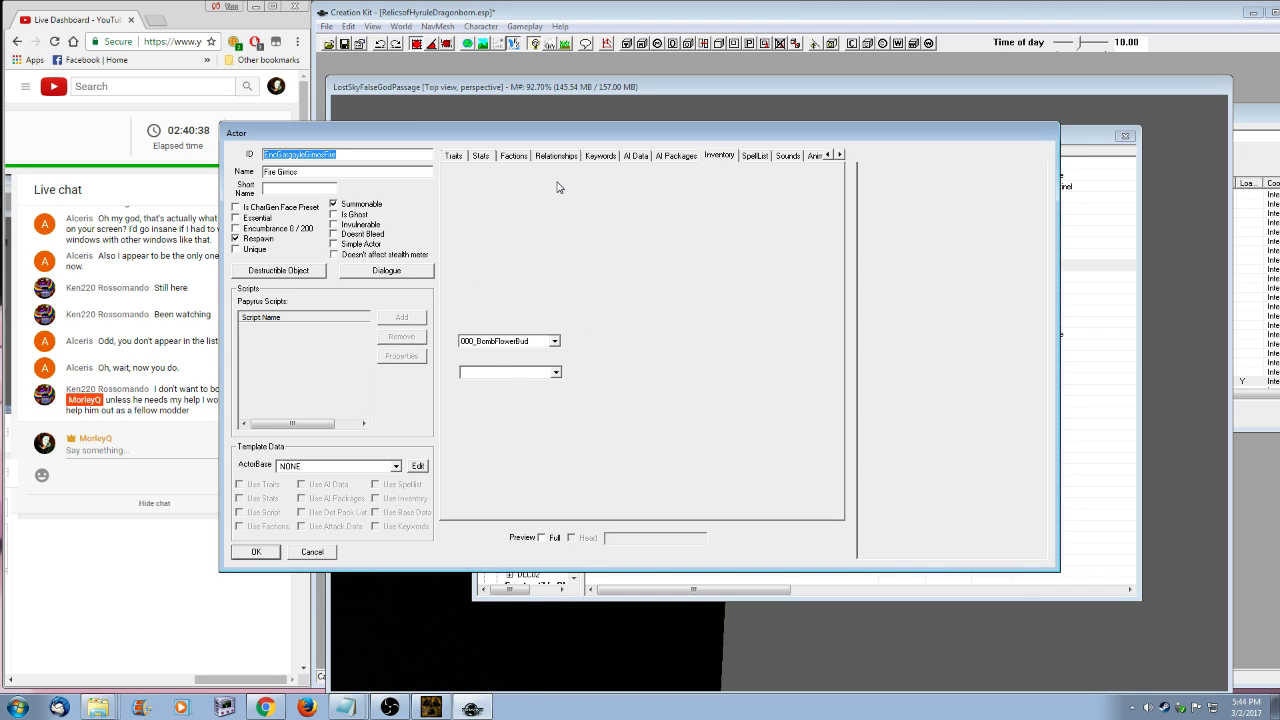
{"action": "left_click", "coordinate": [462, 155]}
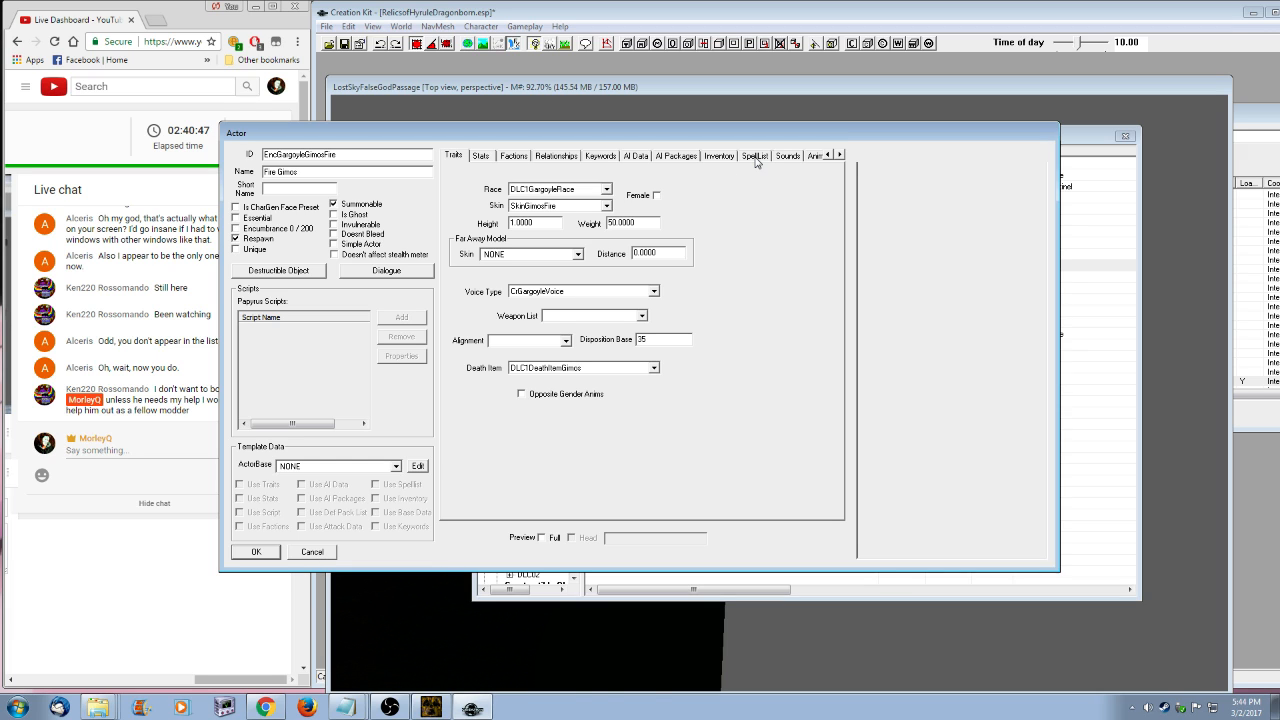
{"action": "left_click", "coordinate": [636, 156]}
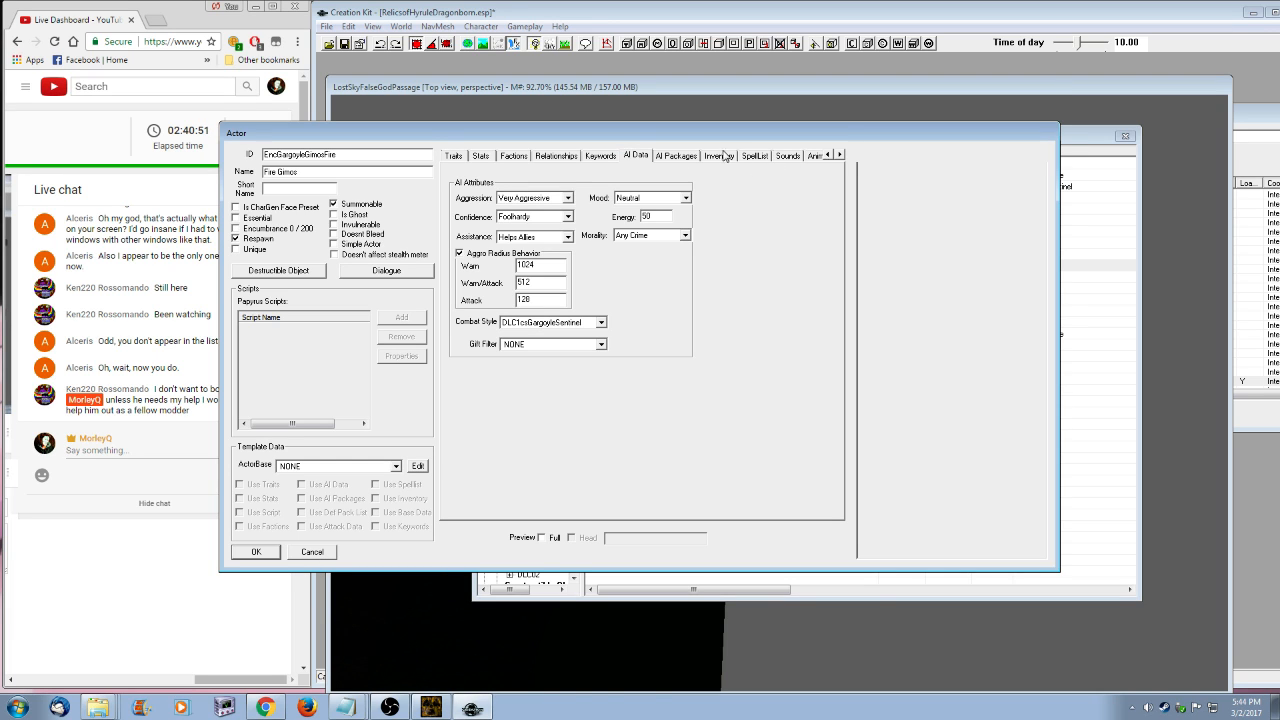
{"action": "left_click", "coordinate": [680, 157]}
{"action": "left_click", "coordinate": [732, 157]}
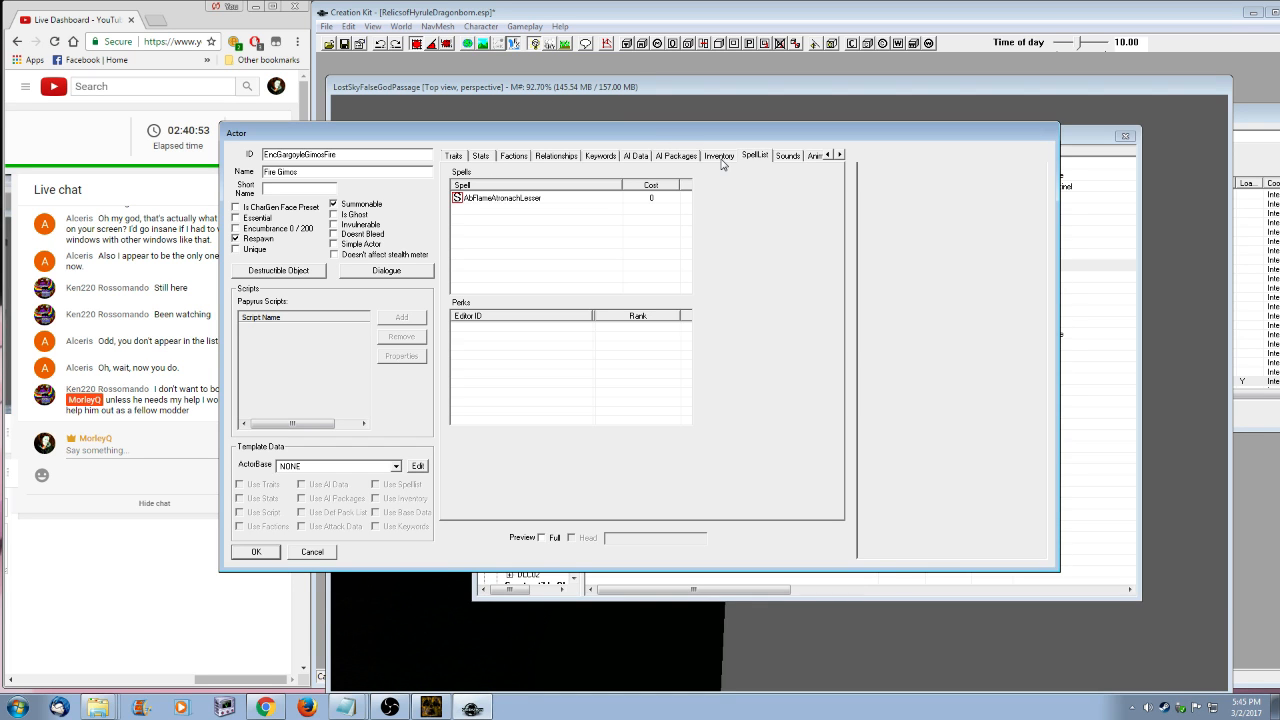
{"action": "left_click", "coordinate": [839, 155]}
{"action": "left_click", "coordinate": [839, 155]}
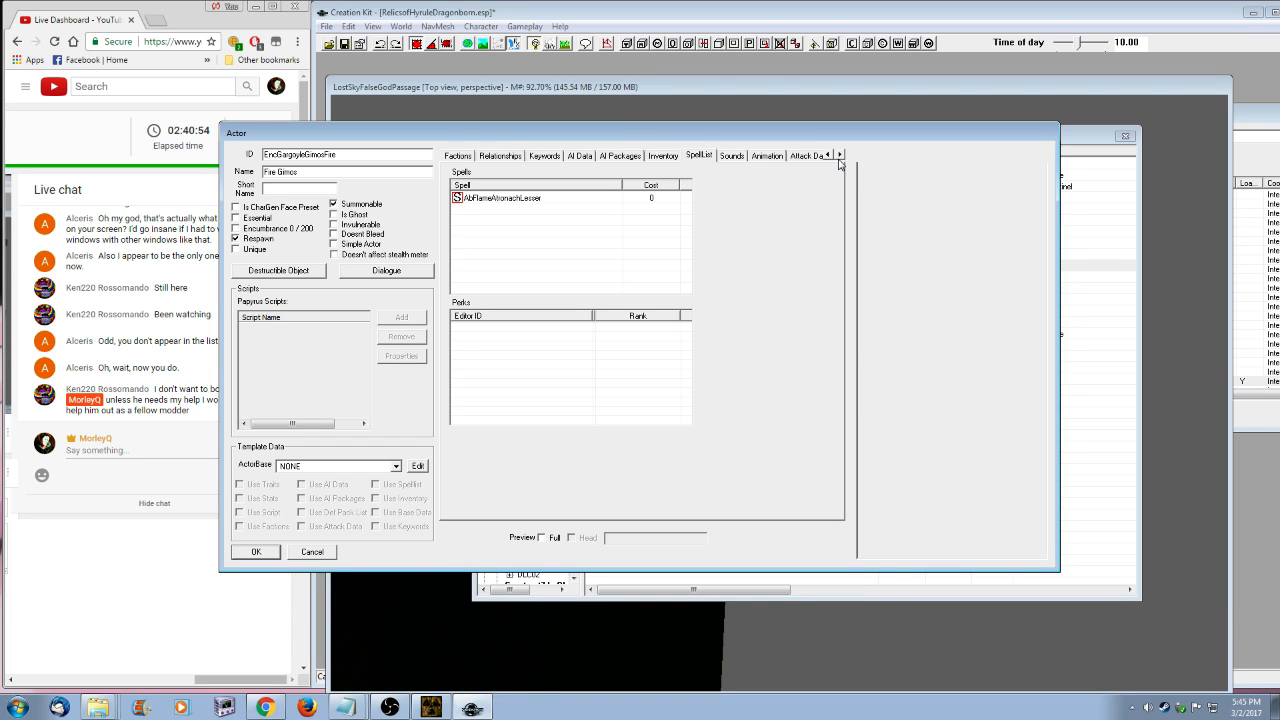
{"action": "left_click", "coordinate": [839, 157]}
{"action": "left_click", "coordinate": [768, 156]}
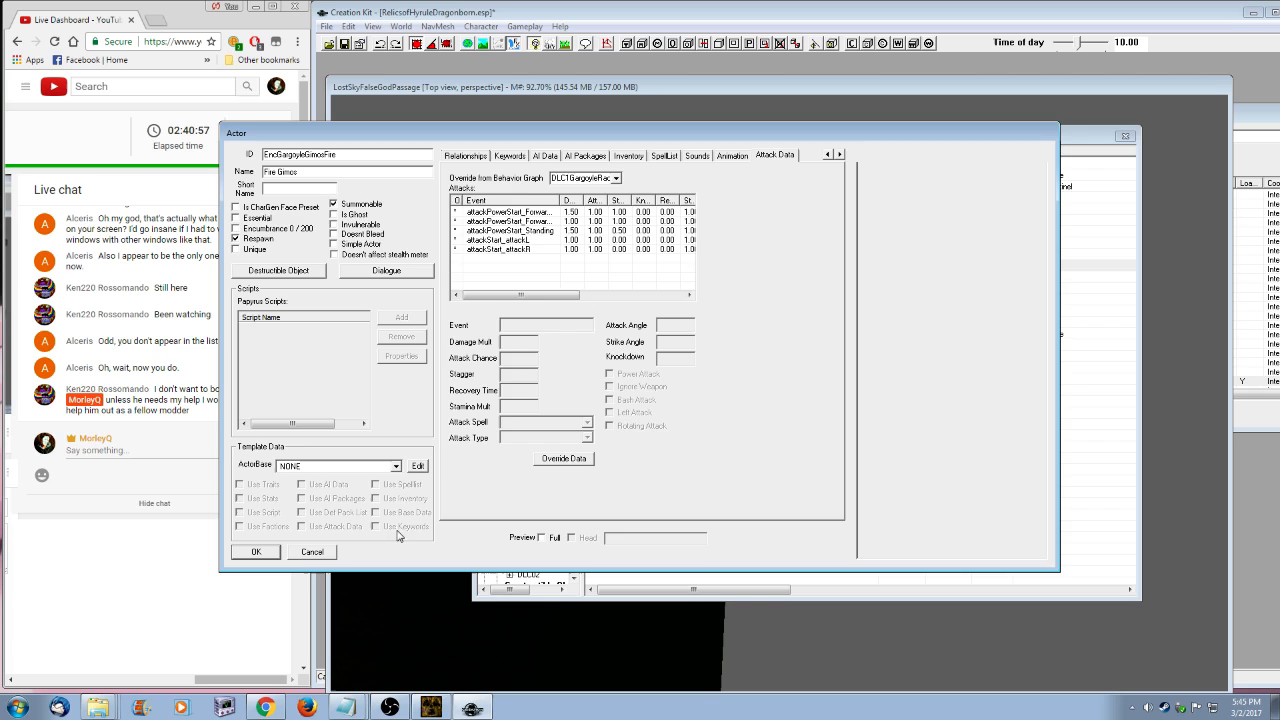
{"action": "left_click", "coordinate": [311, 552]}
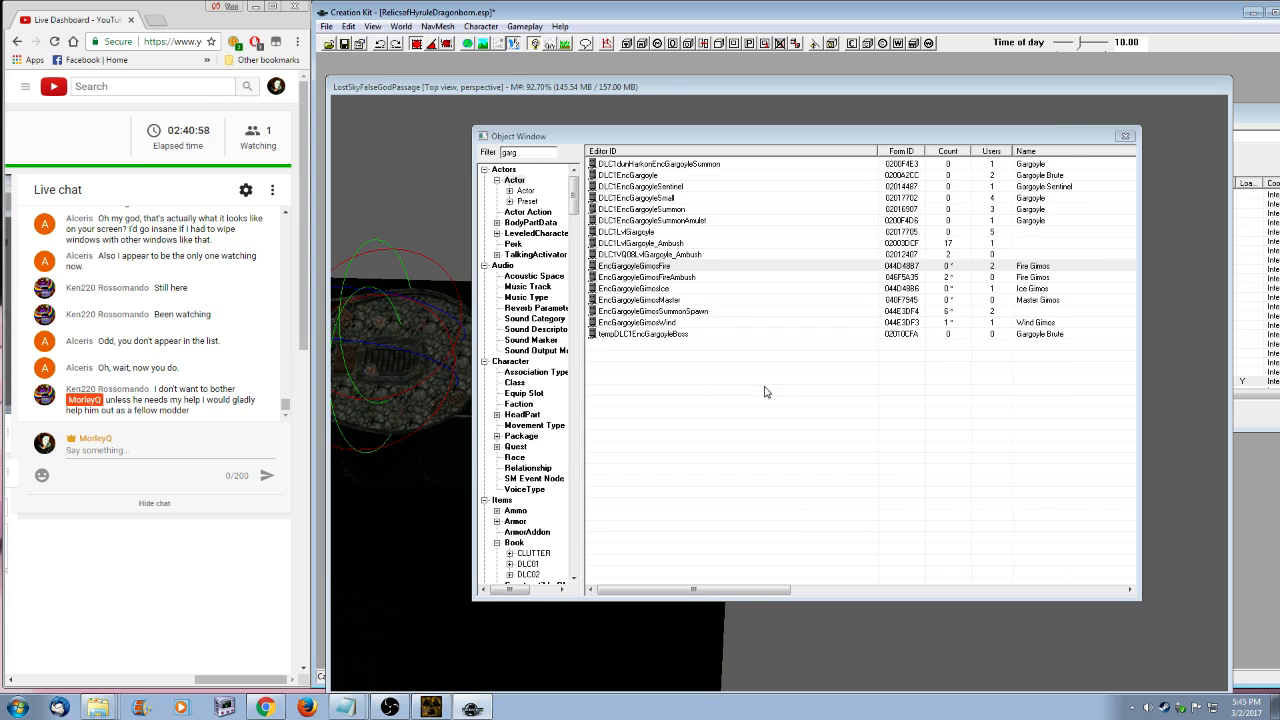
- Duplicate the DLC1GargoyleBossSTONEoutfit outfit
{"action": "left_click", "coordinate": [574, 191]}
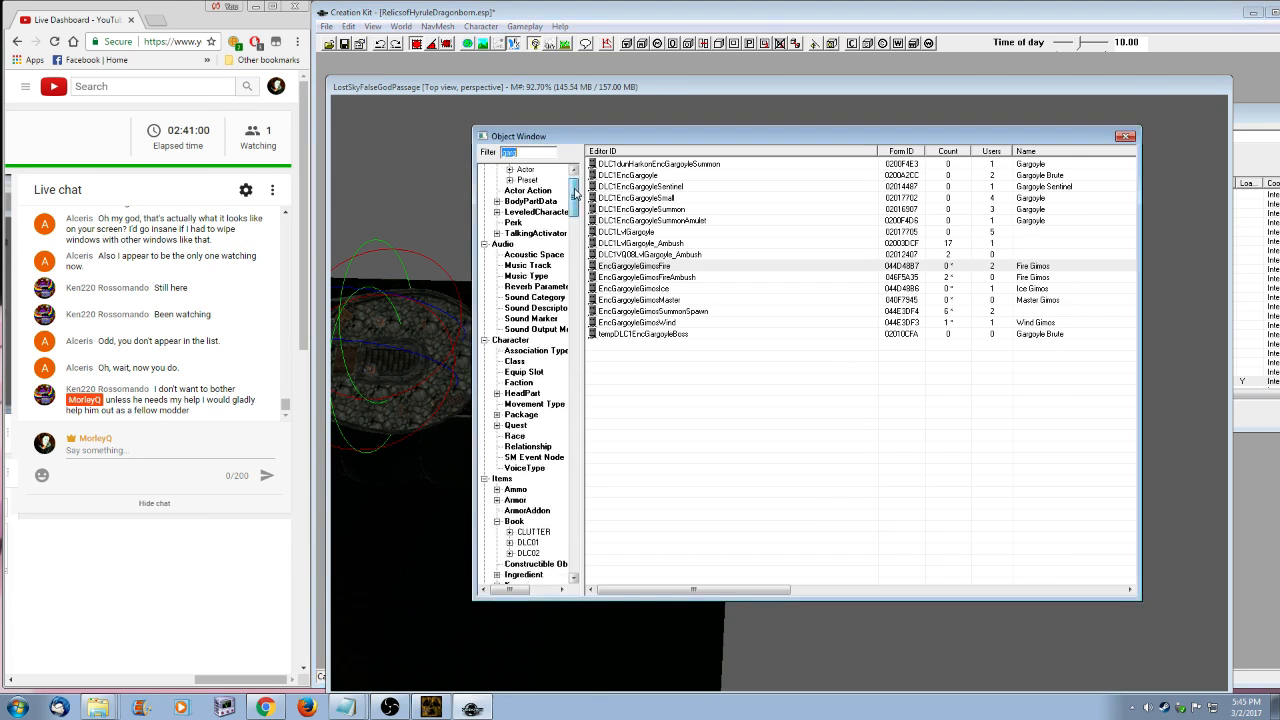
{"action": "left_click_drag", "start_coordinate": [574, 194], "coordinate": [576, 212]}
{"action": "left_click", "coordinate": [514, 435]}
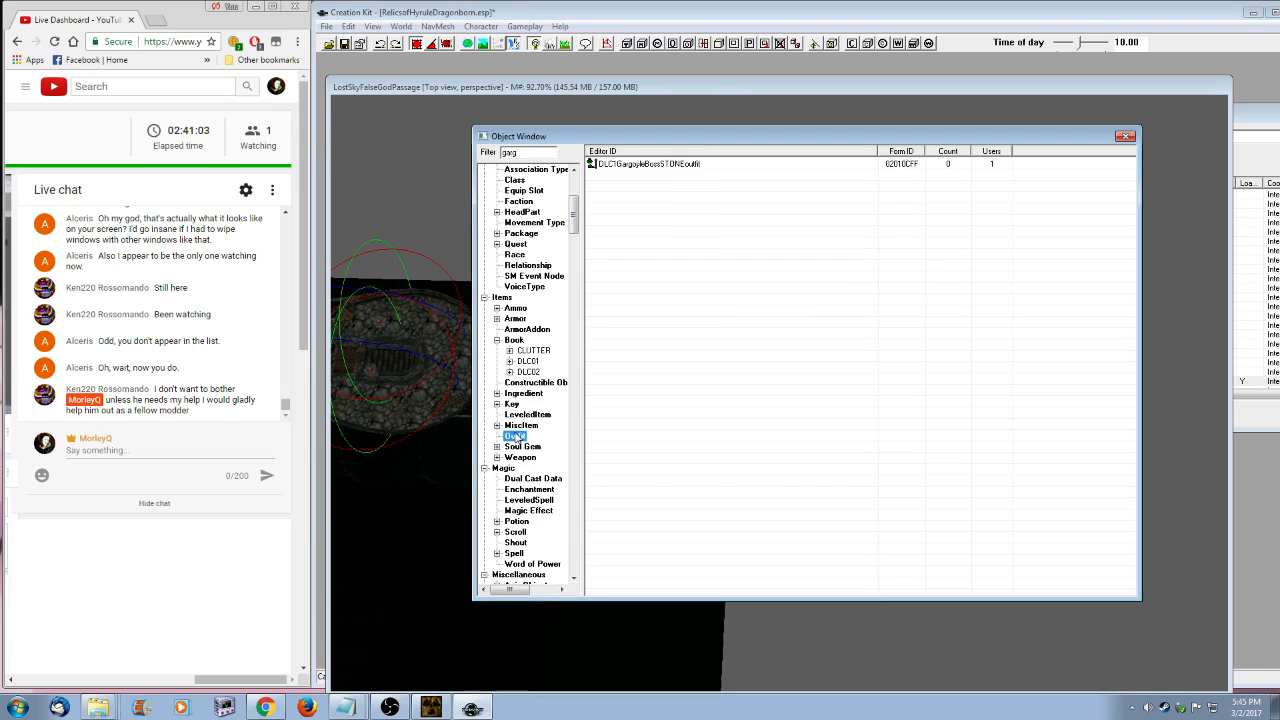
{"action": "right_click", "coordinate": [667, 163]}
{"action": "left_click", "coordinate": [718, 201]}
- Rename the duplicated outfit as GimosOutfitFire and remove the DLC1SkinGargoyleVariantBossSTONE armor from it
{"action": "right_click", "coordinate": [689, 175]}
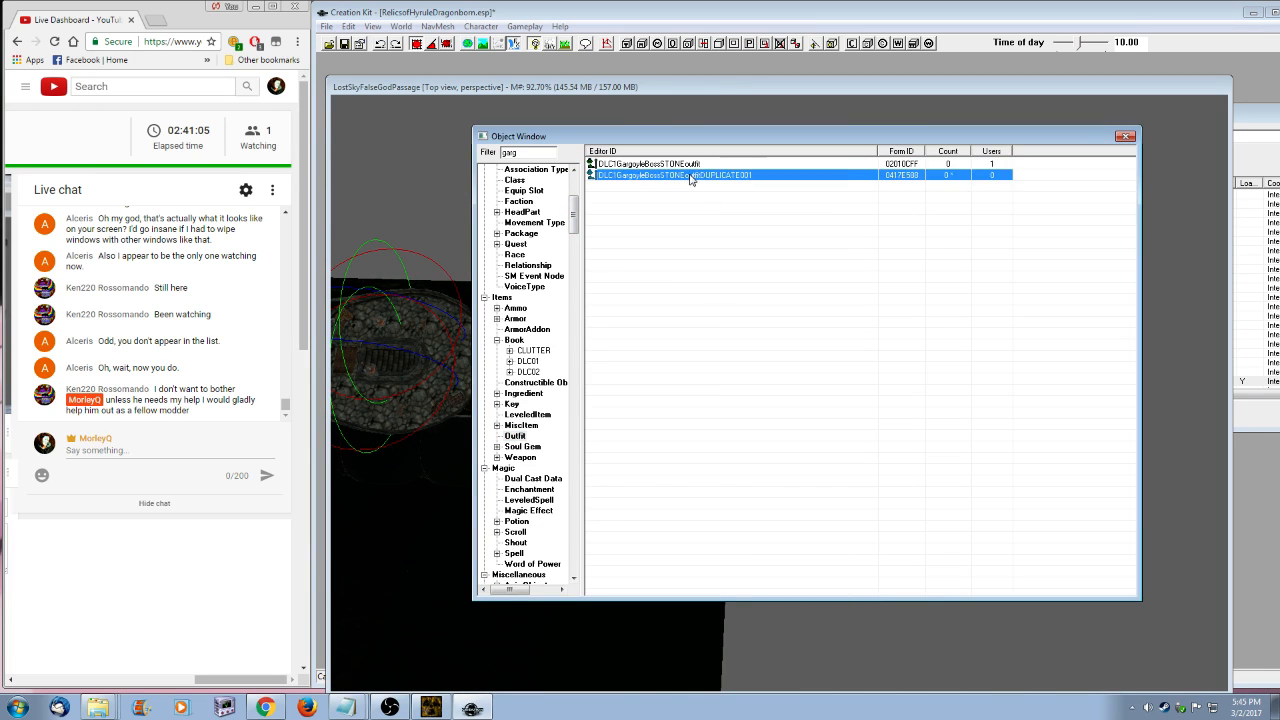
{"action": "left_click", "coordinate": [720, 197]}
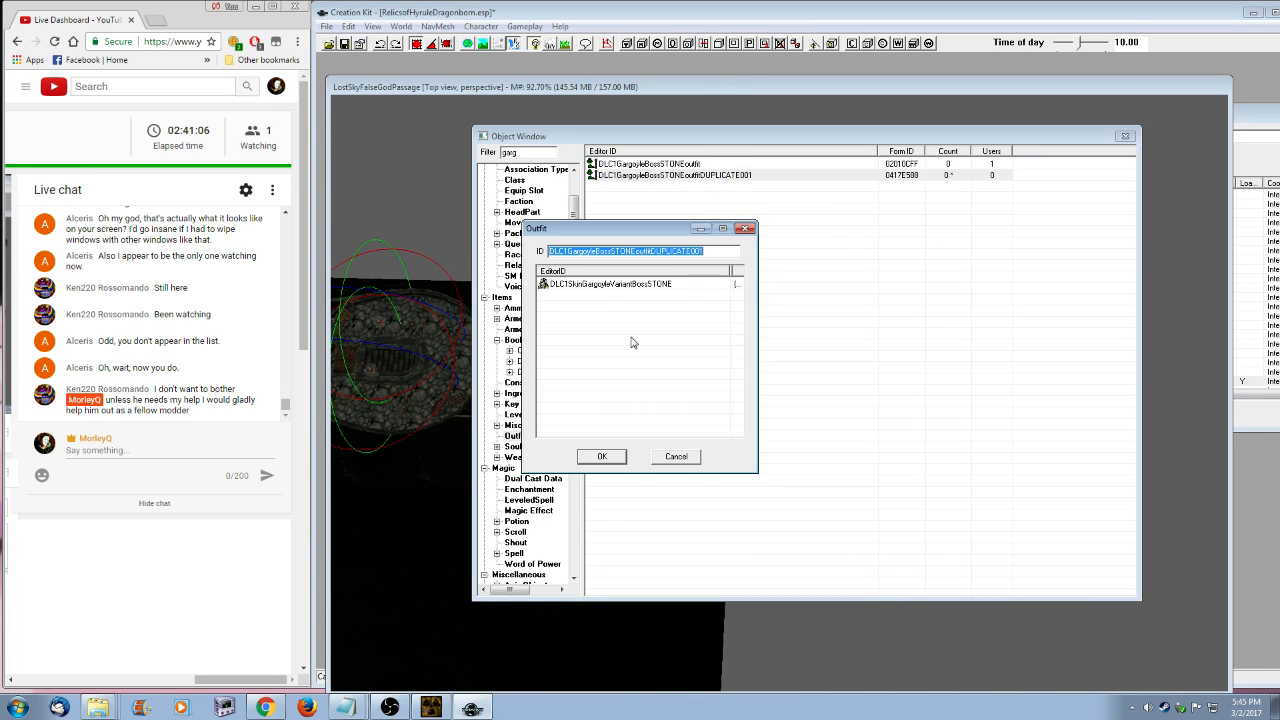
{"action": "type", "text": "gimo"}
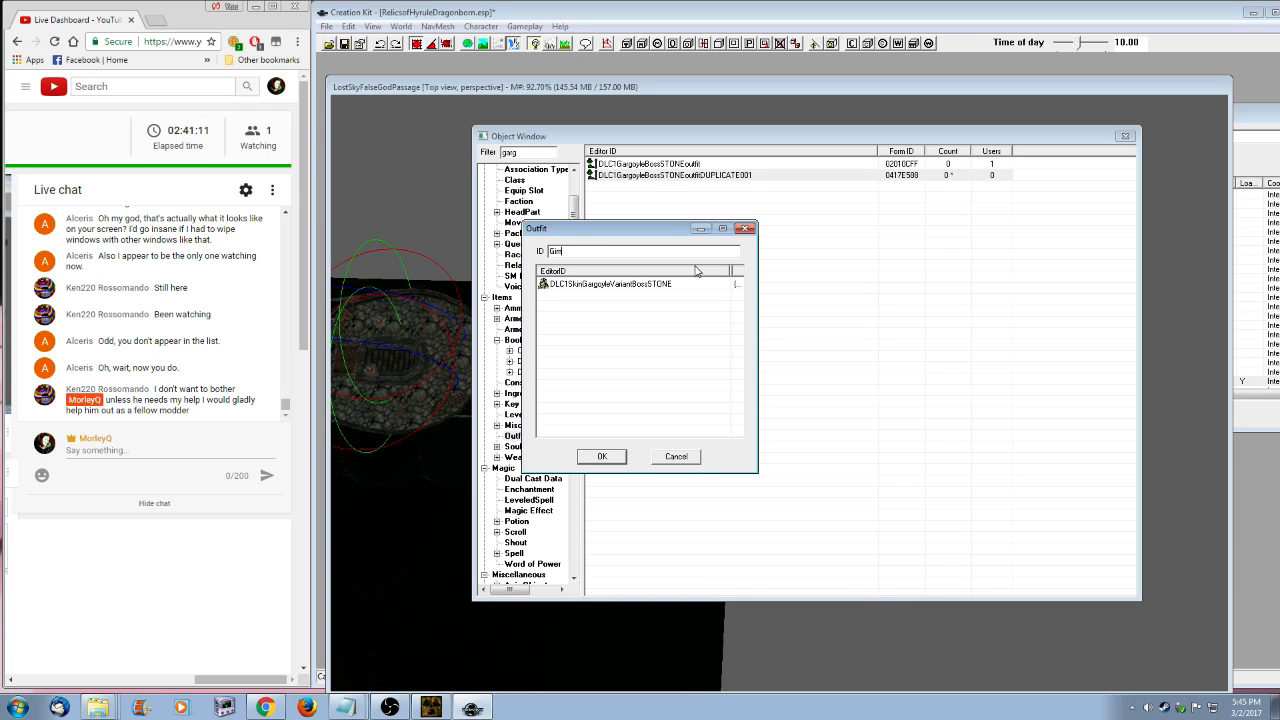
{"action": "type", "text": "sOutfitFire"}
{"action": "left_click", "coordinate": [666, 284]}
{"action": "key", "text": "Delete"}
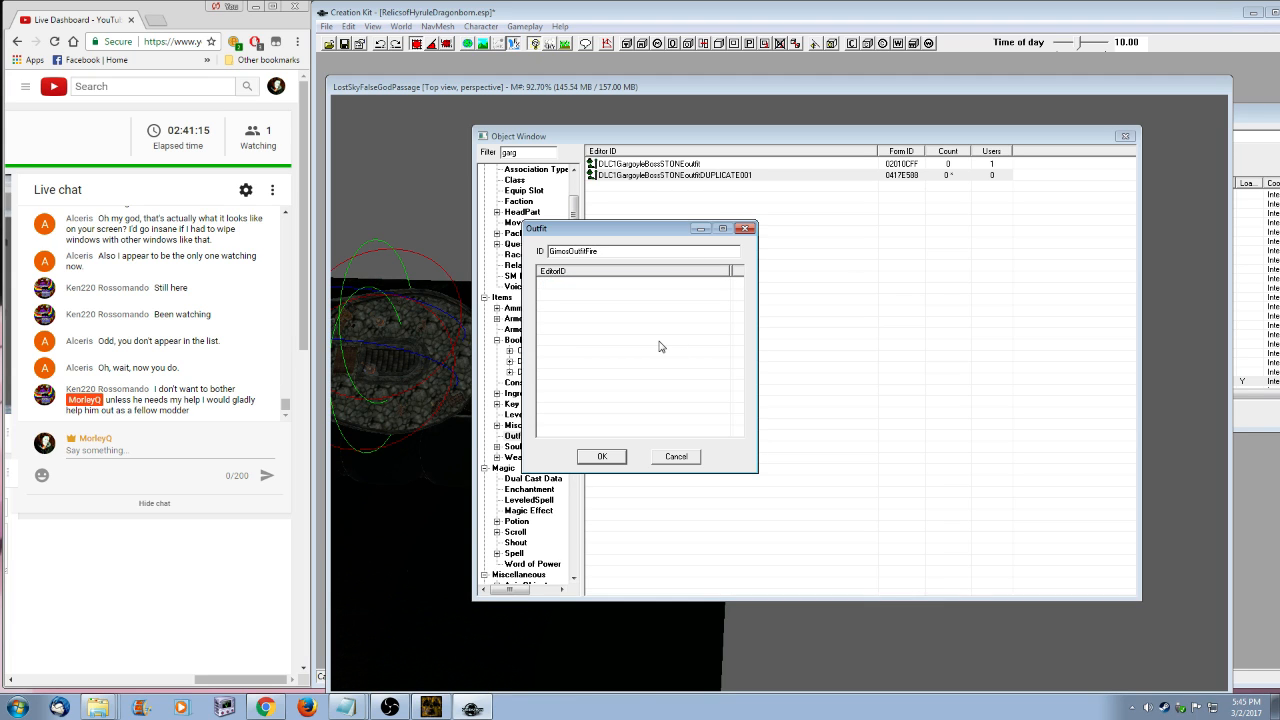
- Filter the armors by "gimos", add SkinGimosFire to the GimosOutfitFire outfit, and save the renamed outfit
{"action": "left_click_drag", "start_coordinate": [650, 228], "coordinate": [806, 228]}
{"action": "left_click", "coordinate": [515, 318]}
{"action": "left_click_drag", "start_coordinate": [524, 152], "coordinate": [467, 157]}
{"action": "type", "text": "gimos"}
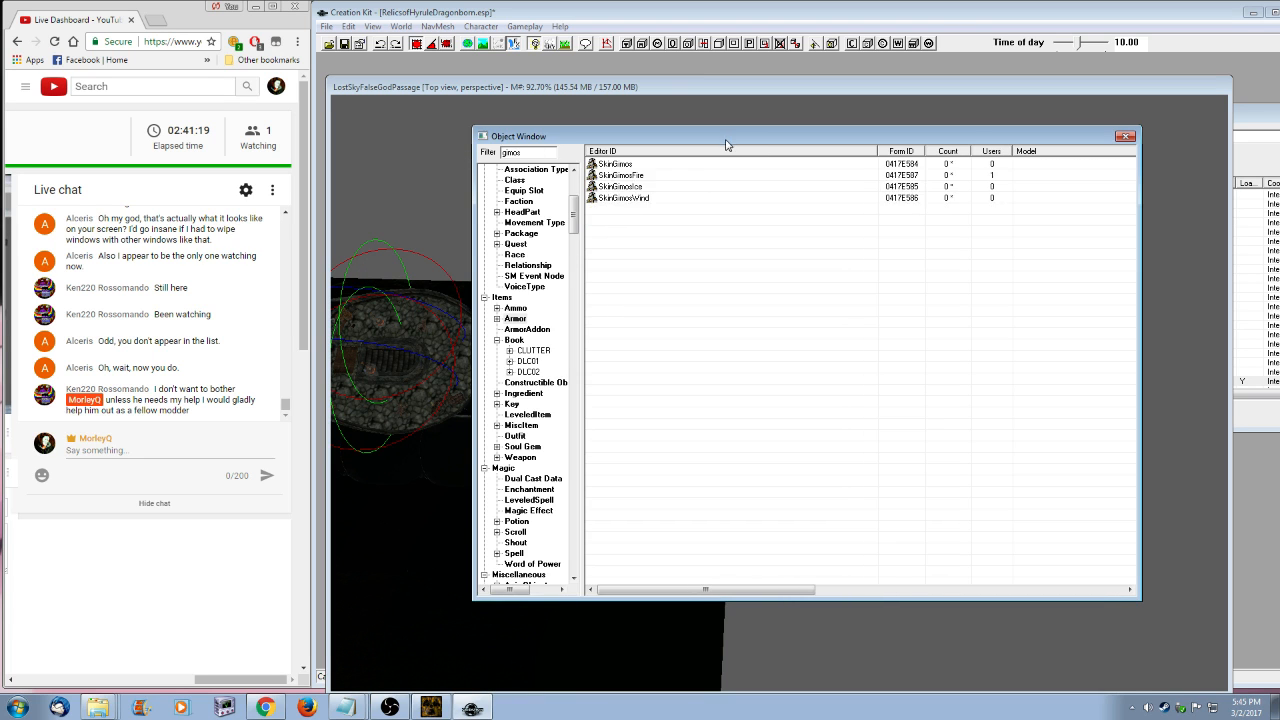
{"action": "left_click_drag", "start_coordinate": [728, 140], "coordinate": [606, 436]}
{"action": "left_click_drag", "start_coordinate": [500, 469], "coordinate": [768, 338]}
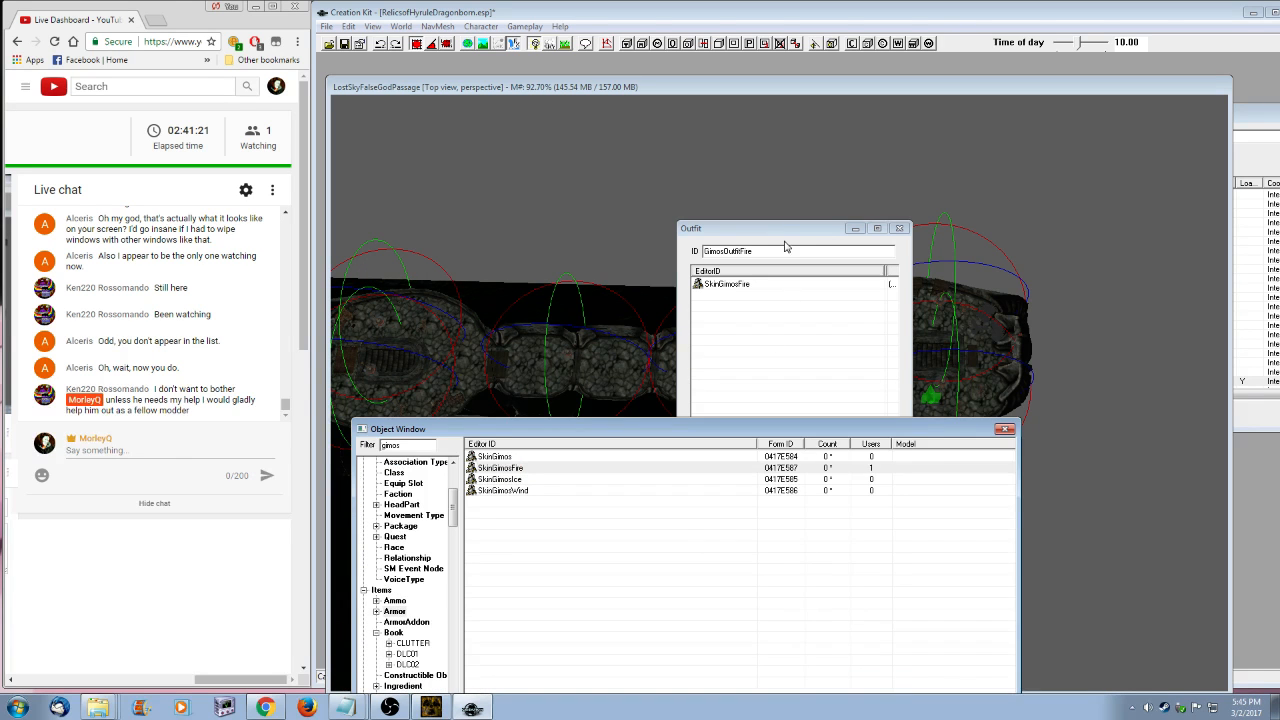
{"action": "left_click", "coordinate": [786, 234]}
{"action": "left_click", "coordinate": [758, 456]}
{"action": "left_click", "coordinate": [687, 413]}
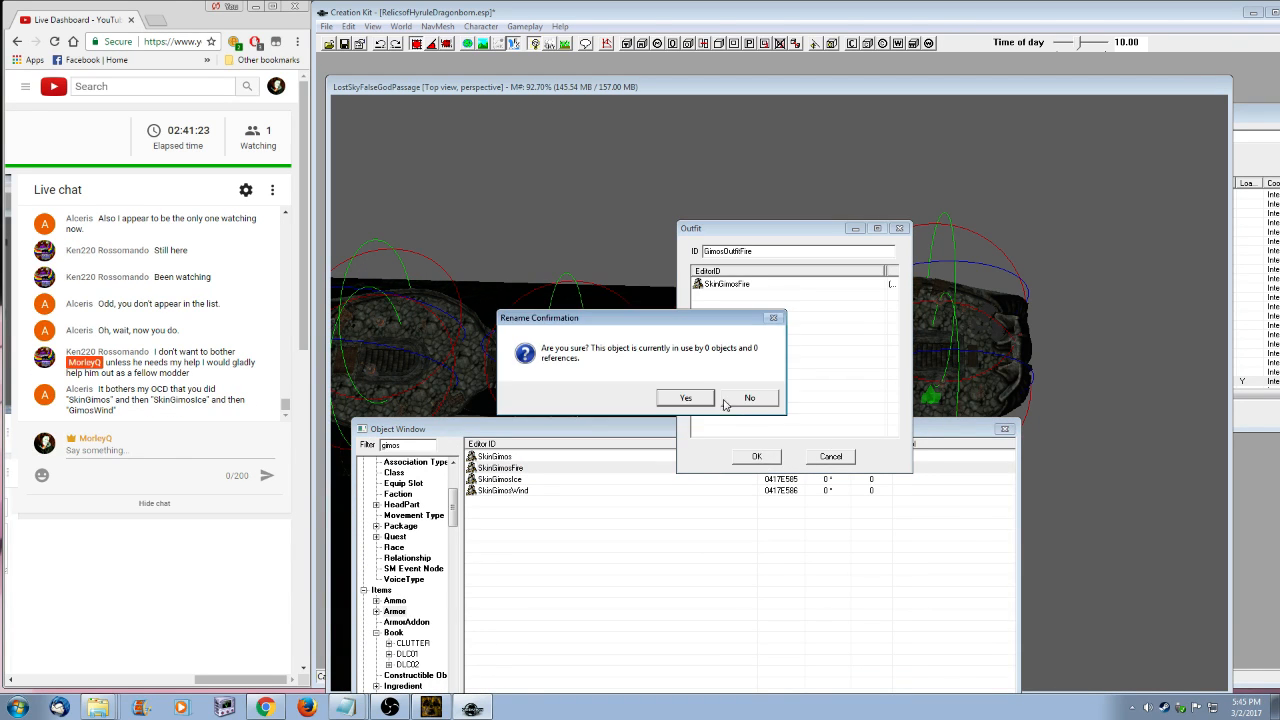
{"action": "left_click", "coordinate": [686, 399]}
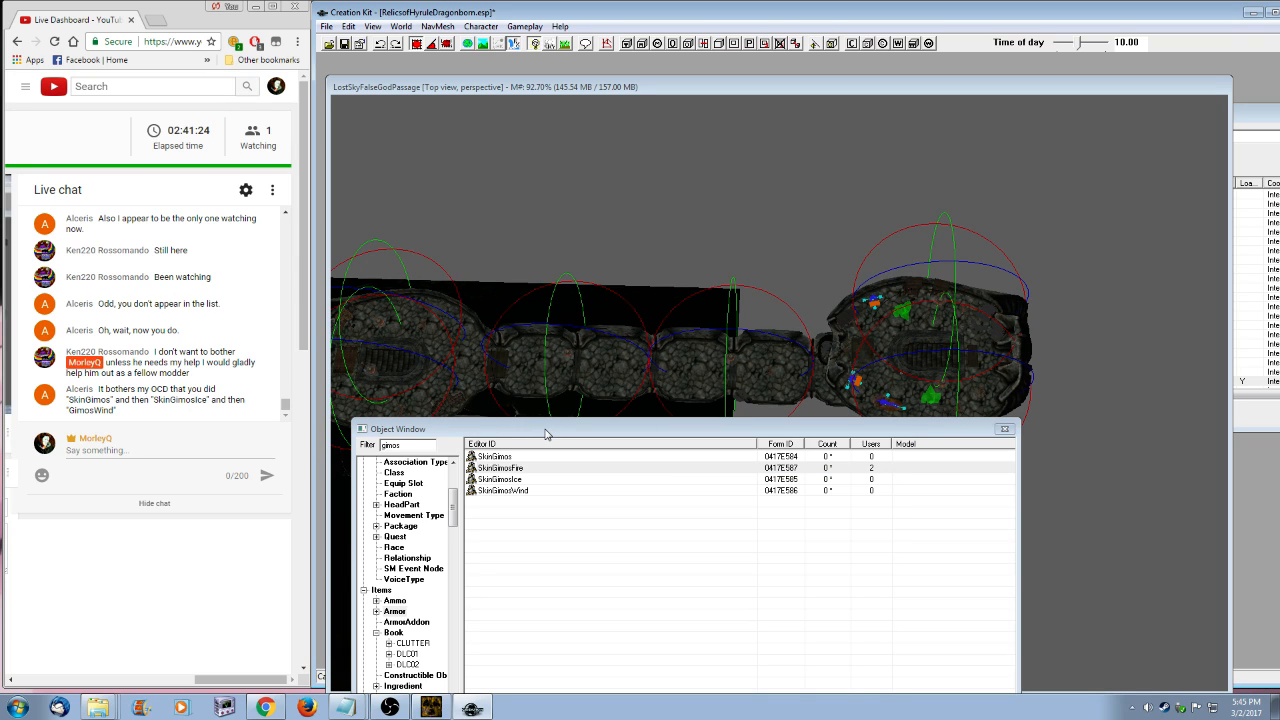
{"action": "left_click_drag", "start_coordinate": [546, 433], "coordinate": [694, 161]}
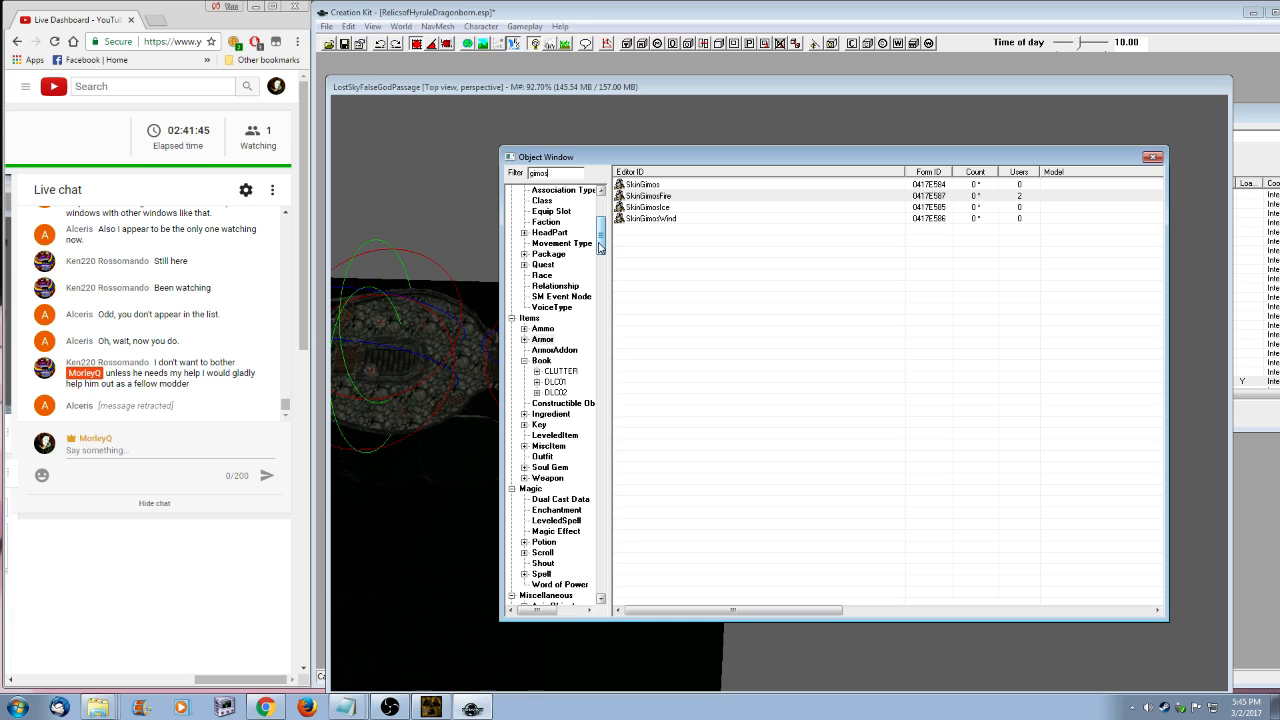
{"action": "left_click_drag", "start_coordinate": [600, 247], "coordinate": [600, 255]}
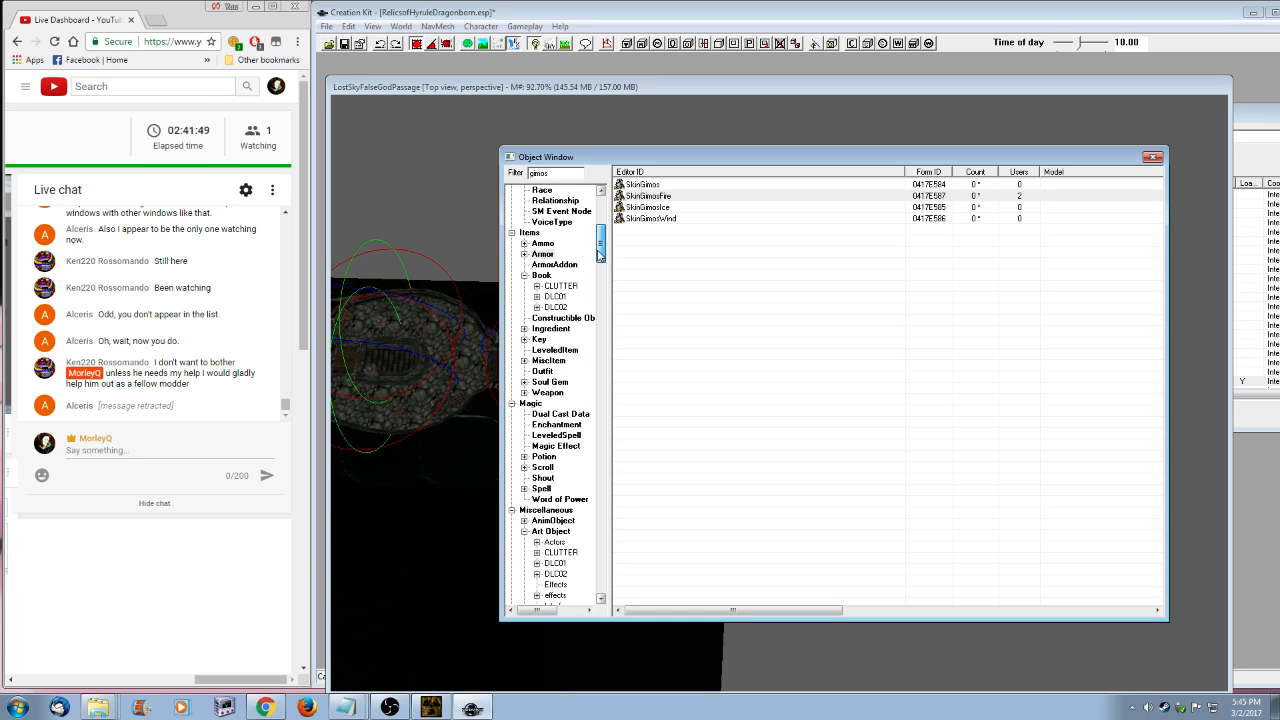
- Duplicate the GimosOutfitFire outfit twice
{"action": "left_click_drag", "start_coordinate": [597, 250], "coordinate": [603, 215]}
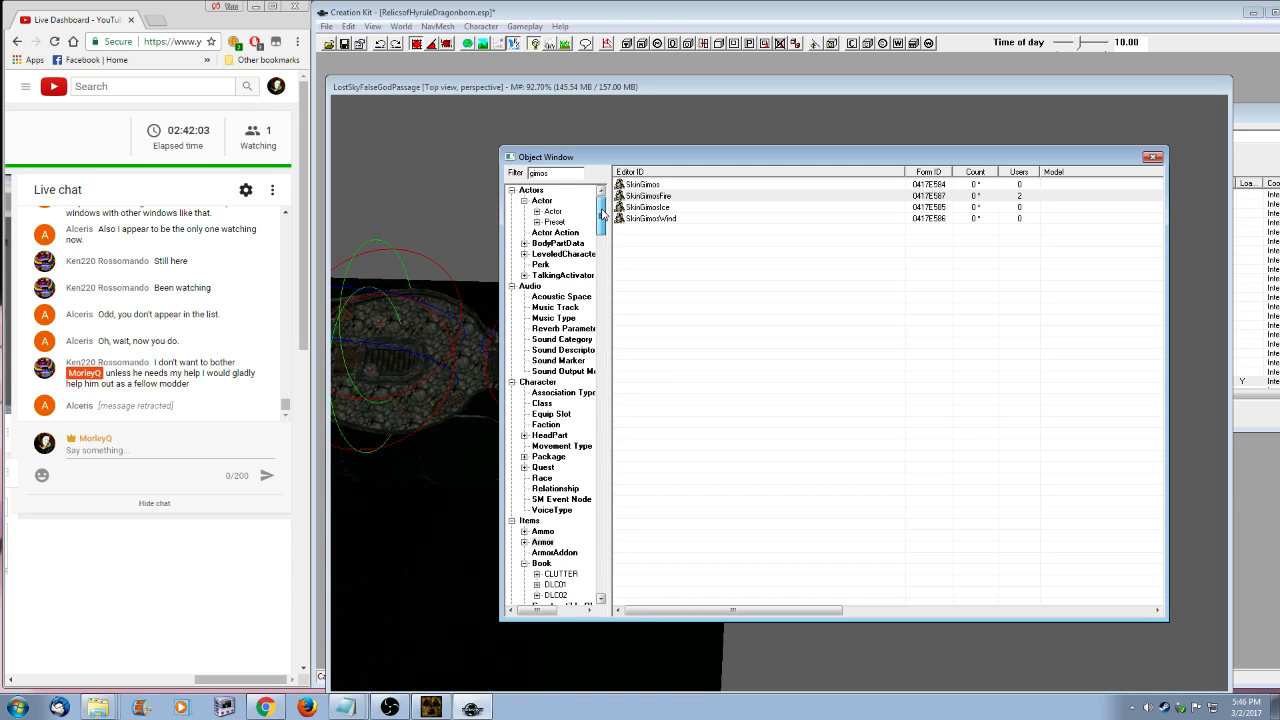
{"action": "left_click", "coordinate": [542, 541]}
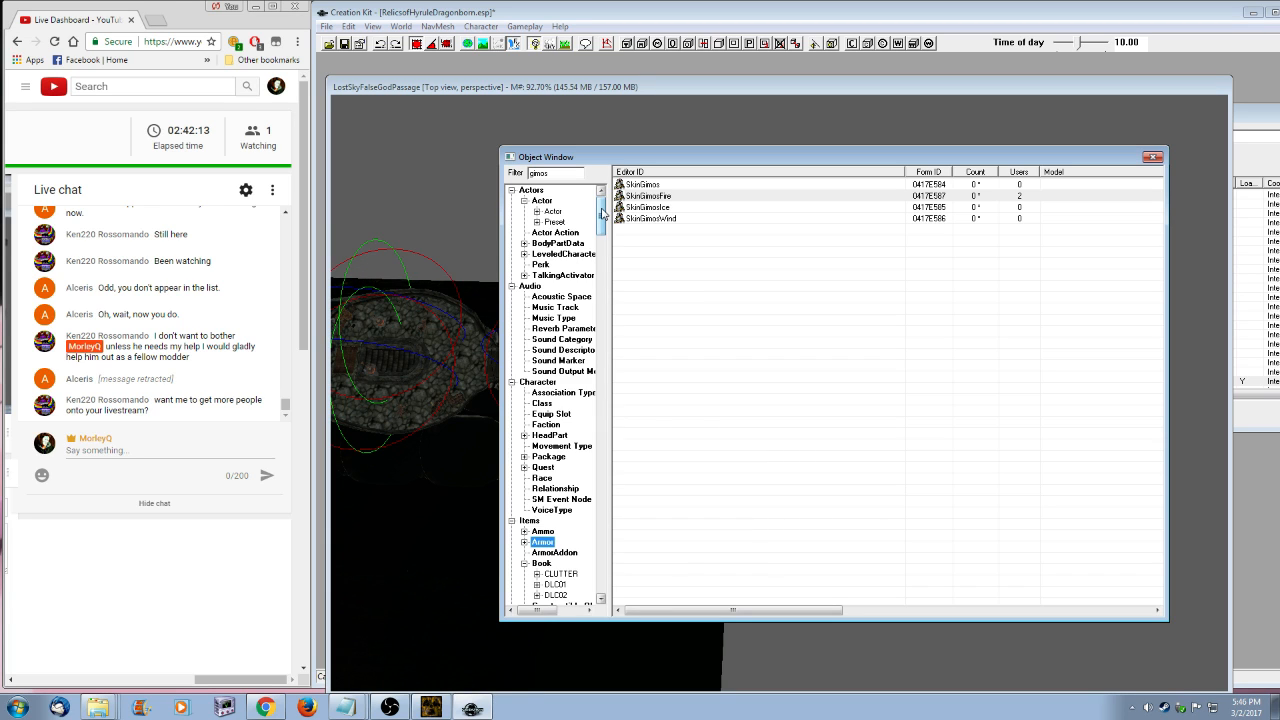
{"action": "left_click_drag", "start_coordinate": [601, 219], "coordinate": [604, 252]}
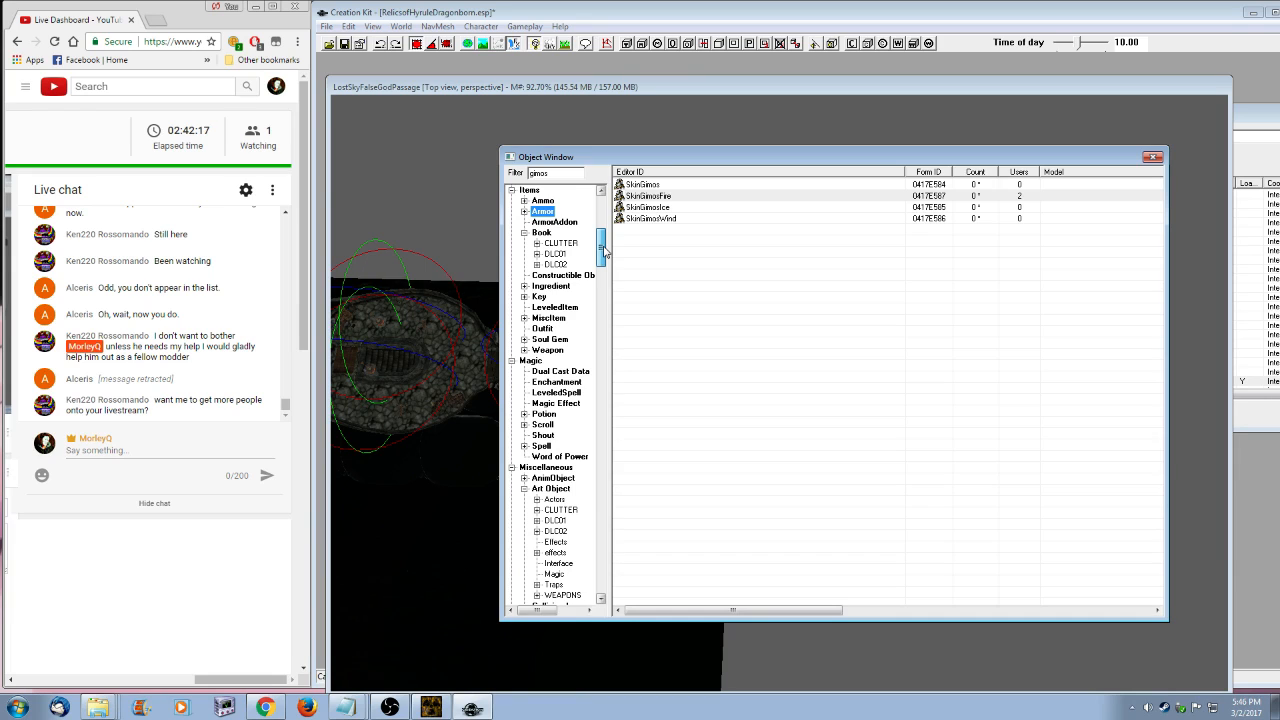
{"action": "left_click_drag", "start_coordinate": [604, 252], "coordinate": [605, 262]}
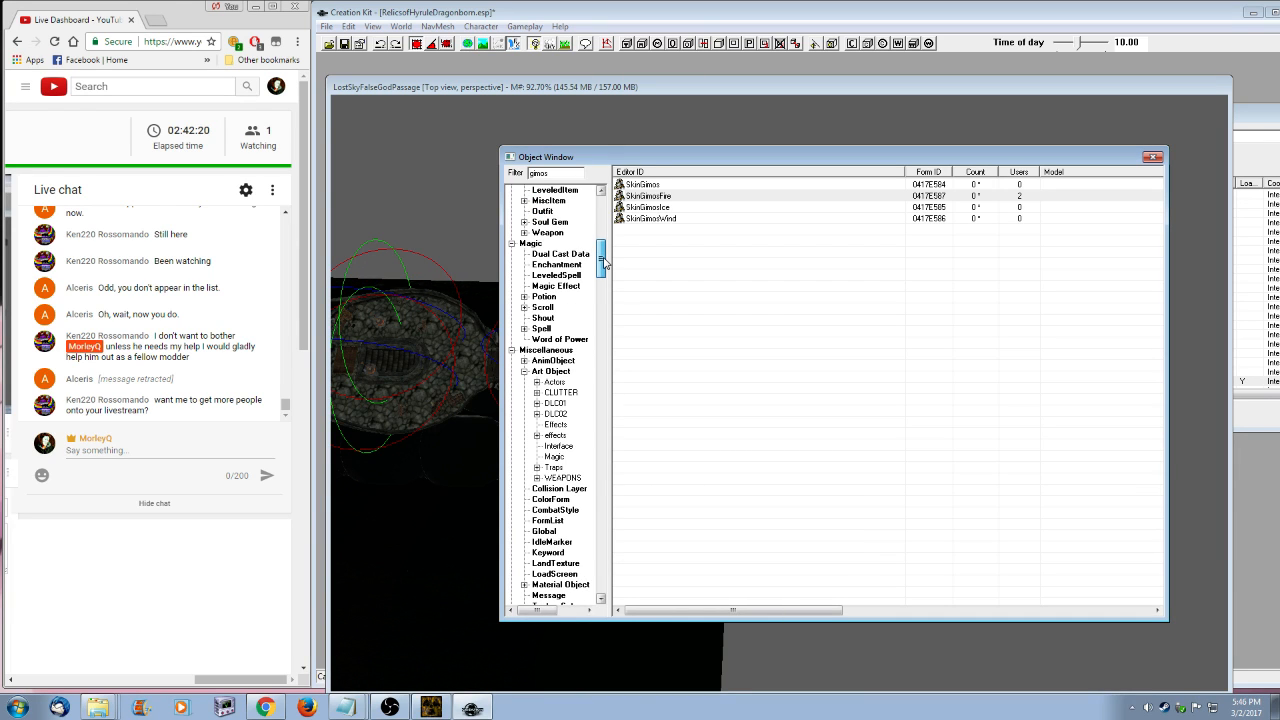
{"action": "left_click_drag", "start_coordinate": [605, 262], "coordinate": [606, 205]}
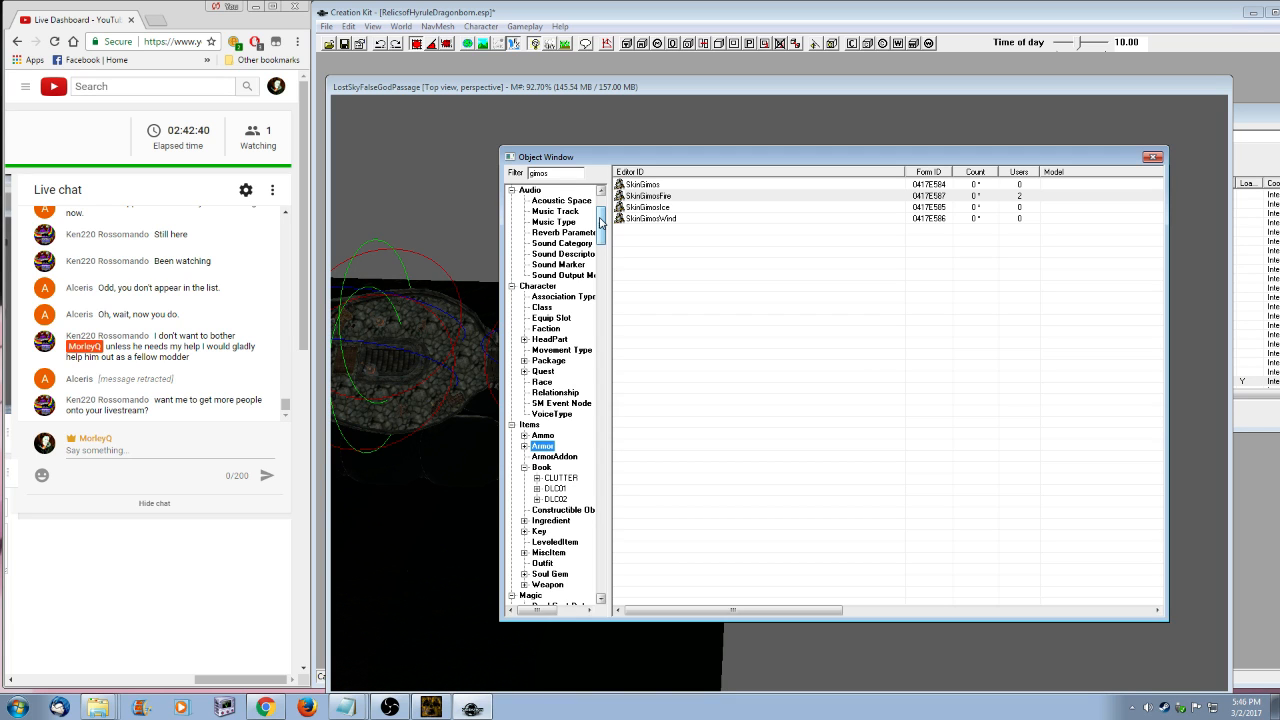
{"action": "left_click_drag", "start_coordinate": [601, 222], "coordinate": [601, 250]}
{"action": "left_click", "coordinate": [543, 264]}
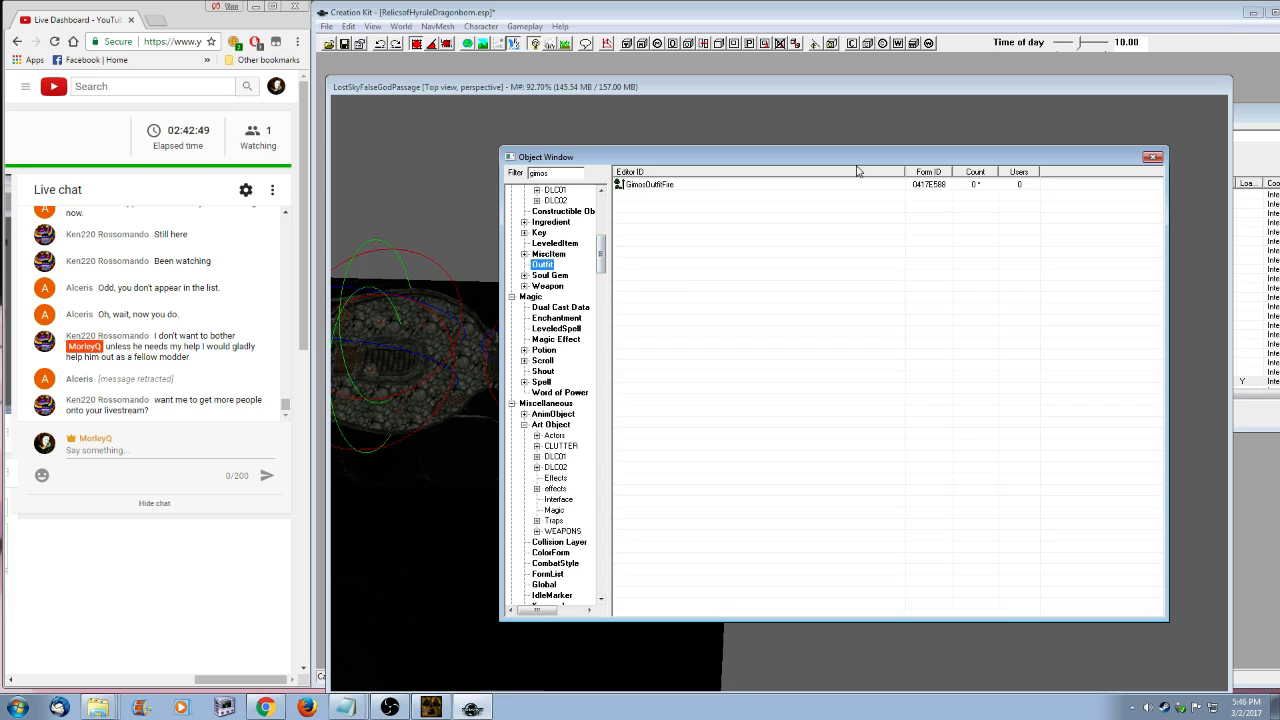
{"action": "right_click", "coordinate": [660, 184]}
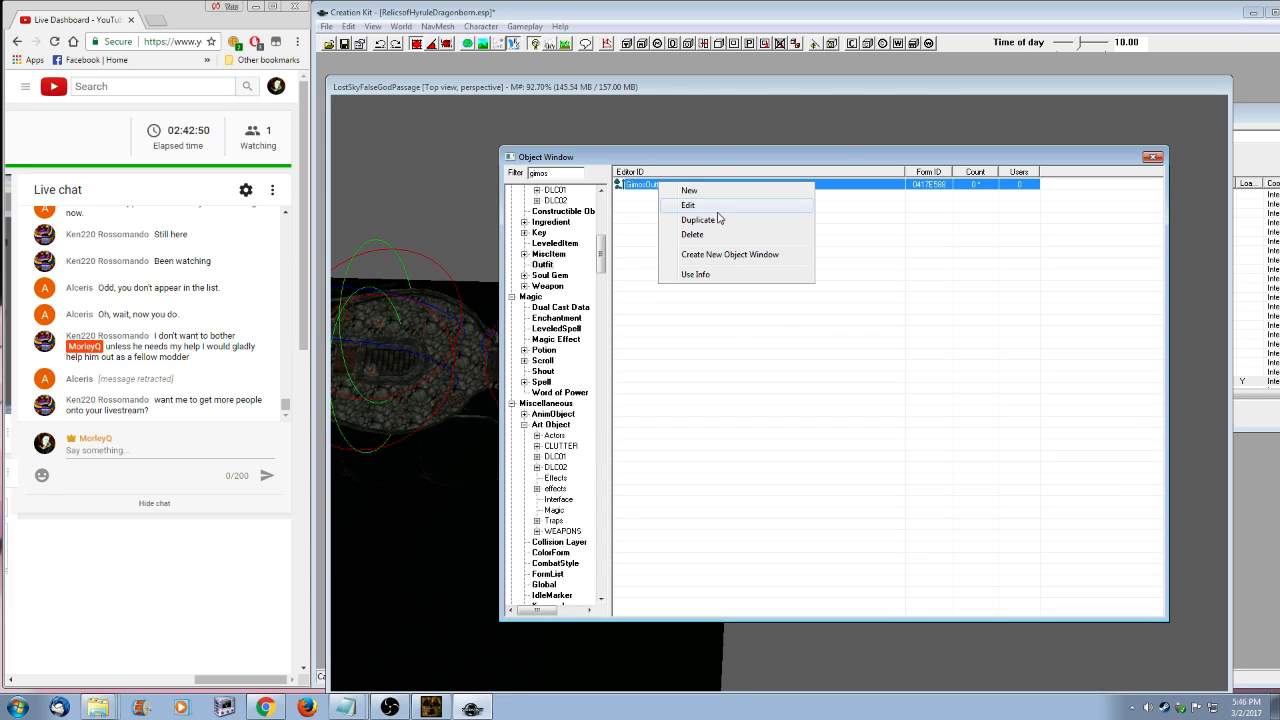
{"action": "left_click", "coordinate": [718, 219]}
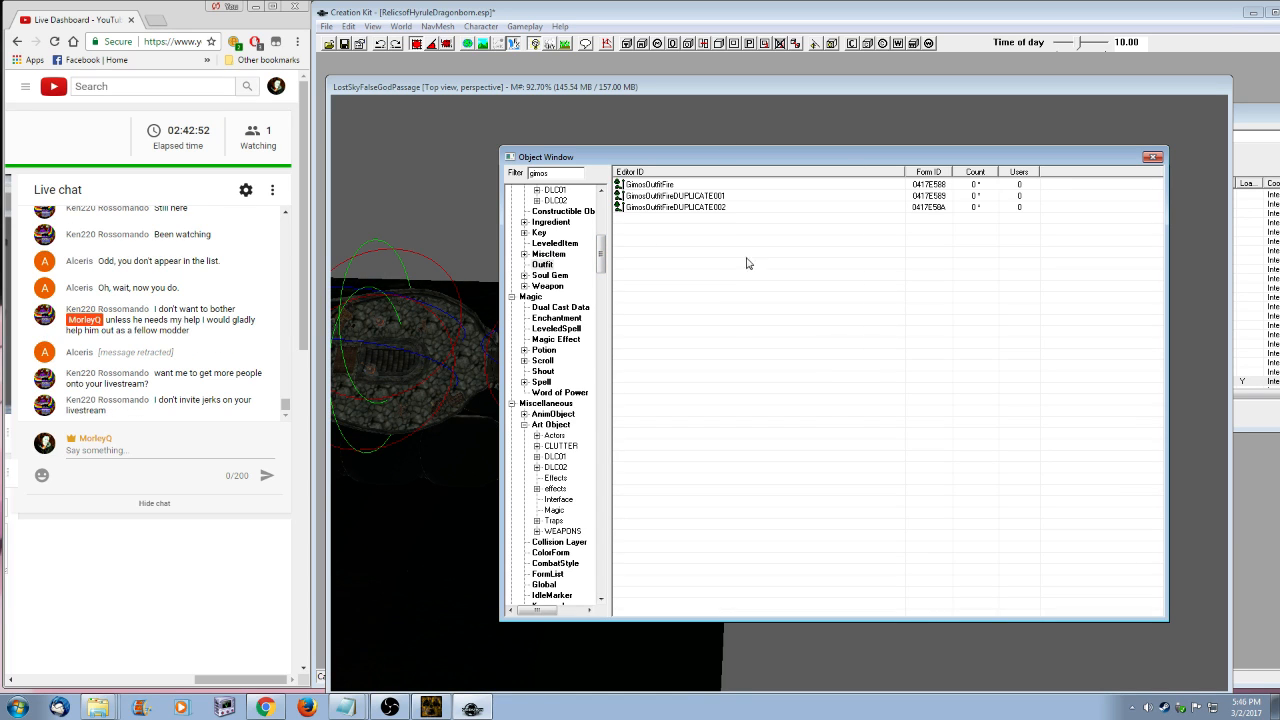
- Rename the first GimosOutfitFire duplicate as GimosOutfitWind
{"action": "left_click", "coordinate": [677, 196]}
{"action": "left_click", "coordinate": [679, 196]}
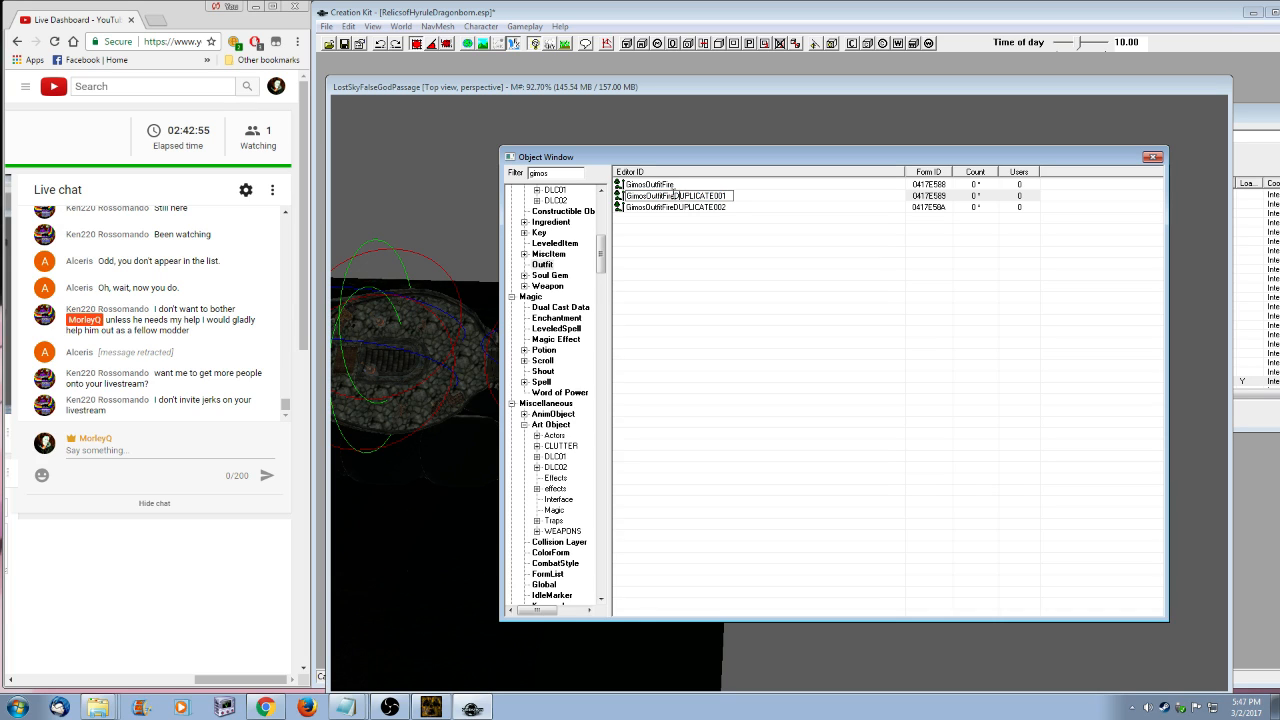
{"action": "left_click_drag", "start_coordinate": [662, 196], "coordinate": [733, 195]}
{"action": "type", "text": "Wind"}
{"action": "key", "text": "Return"}
{"action": "key", "text": "Return"}
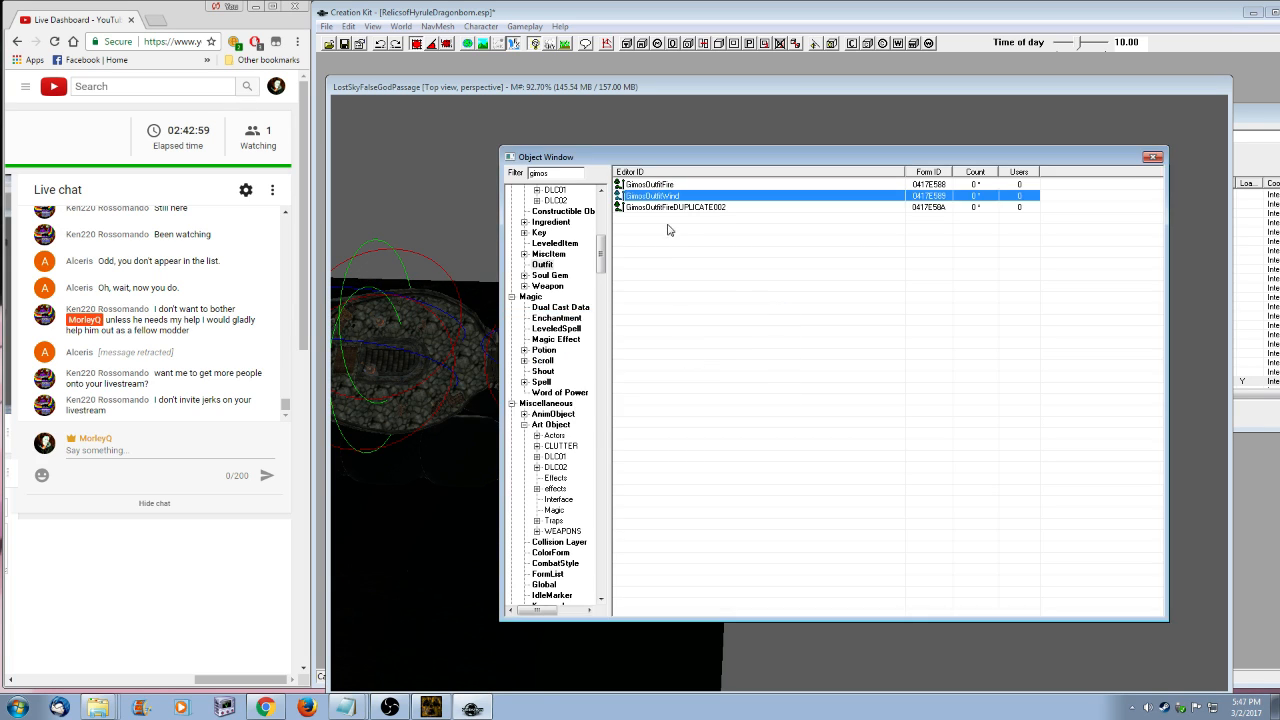
- Rename the remaining GimosOutfitFire duplicate as GimosOutfitIce
{"action": "left_click", "coordinate": [666, 207]}
{"action": "left_click", "coordinate": [666, 207]}
{"action": "left_click_drag", "start_coordinate": [664, 207], "coordinate": [862, 224]}
{"action": "key", "text": "BackSpace"}
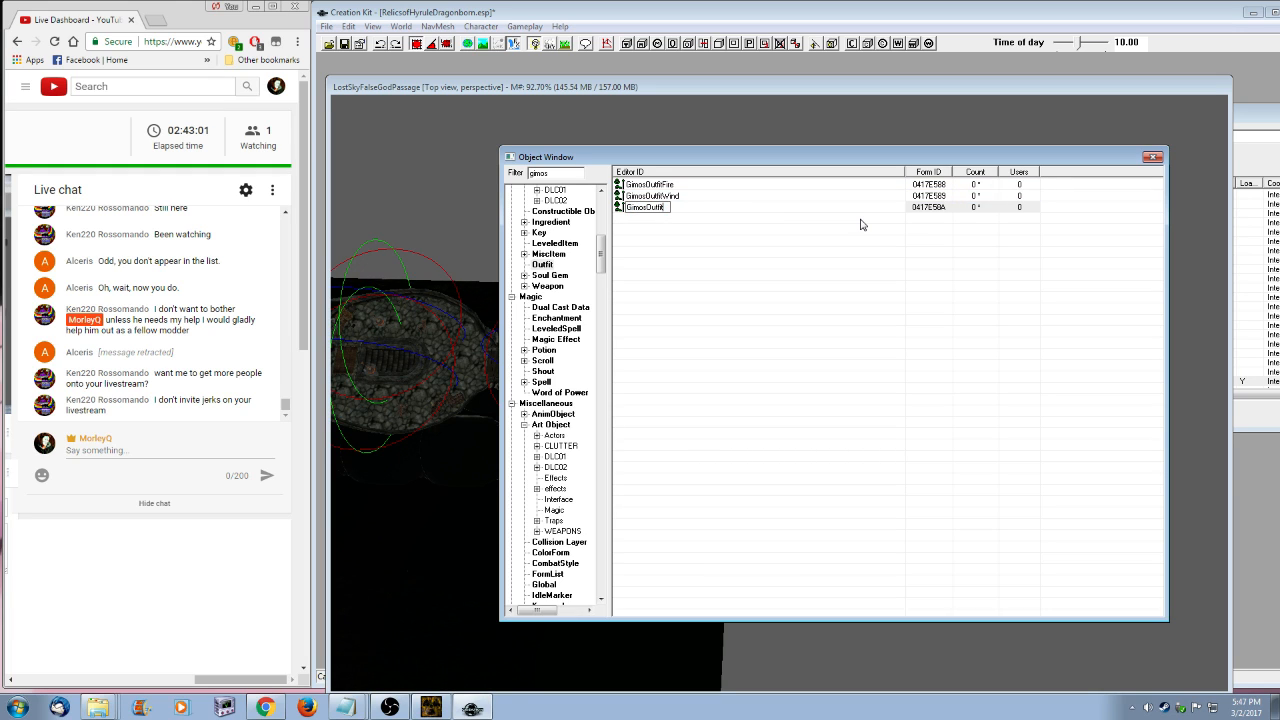
{"action": "type", "text": "Ice"}
{"action": "key", "text": "Return"}
{"action": "left_click", "coordinate": [690, 396]}
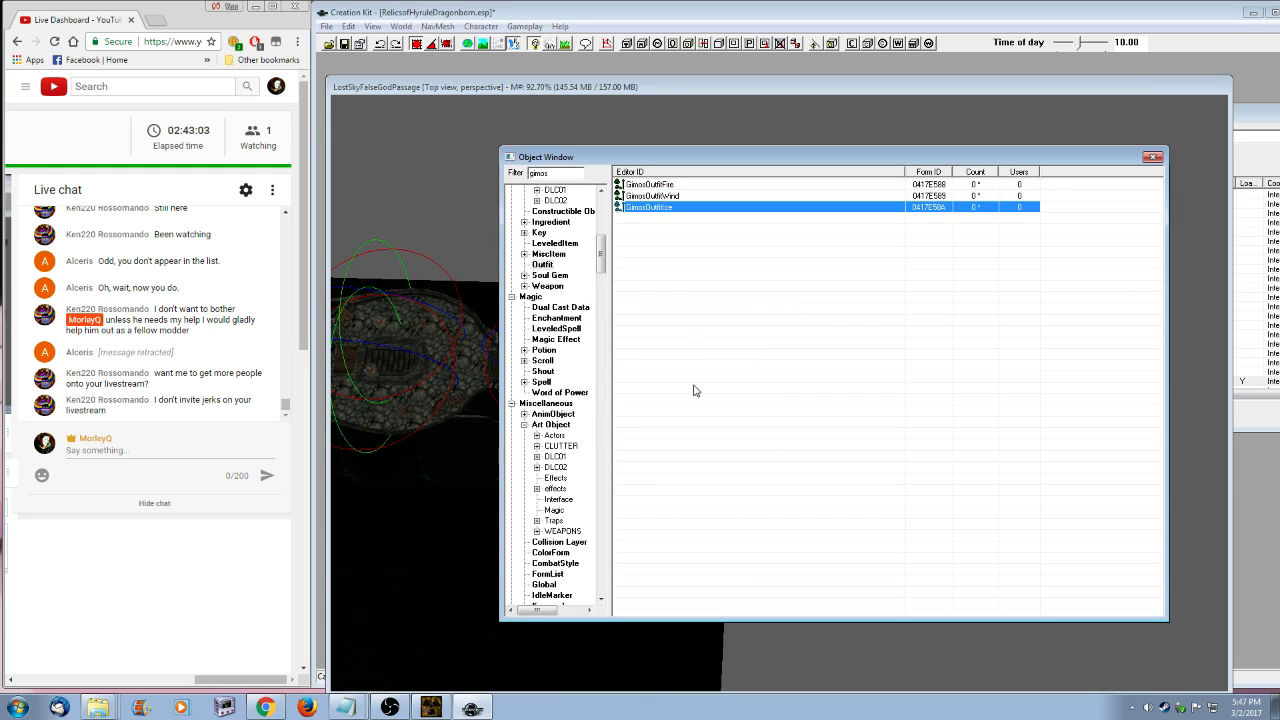
{"action": "left_click", "coordinate": [665, 210]}
{"action": "left_click_drag", "start_coordinate": [664, 208], "coordinate": [771, 223]}
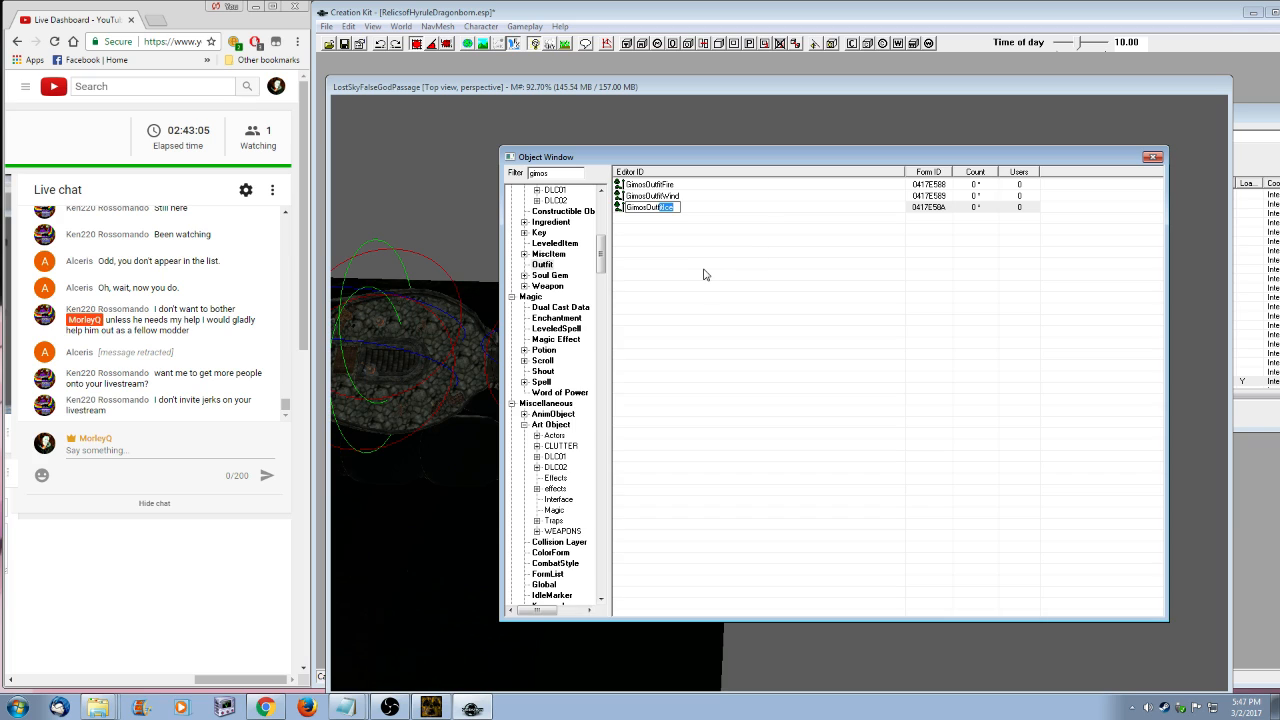
{"action": "key", "text": "BackSpace"}
{"action": "type", "text": "t"}
{"action": "key", "text": "Return"}
{"action": "left_click", "coordinate": [690, 396]}
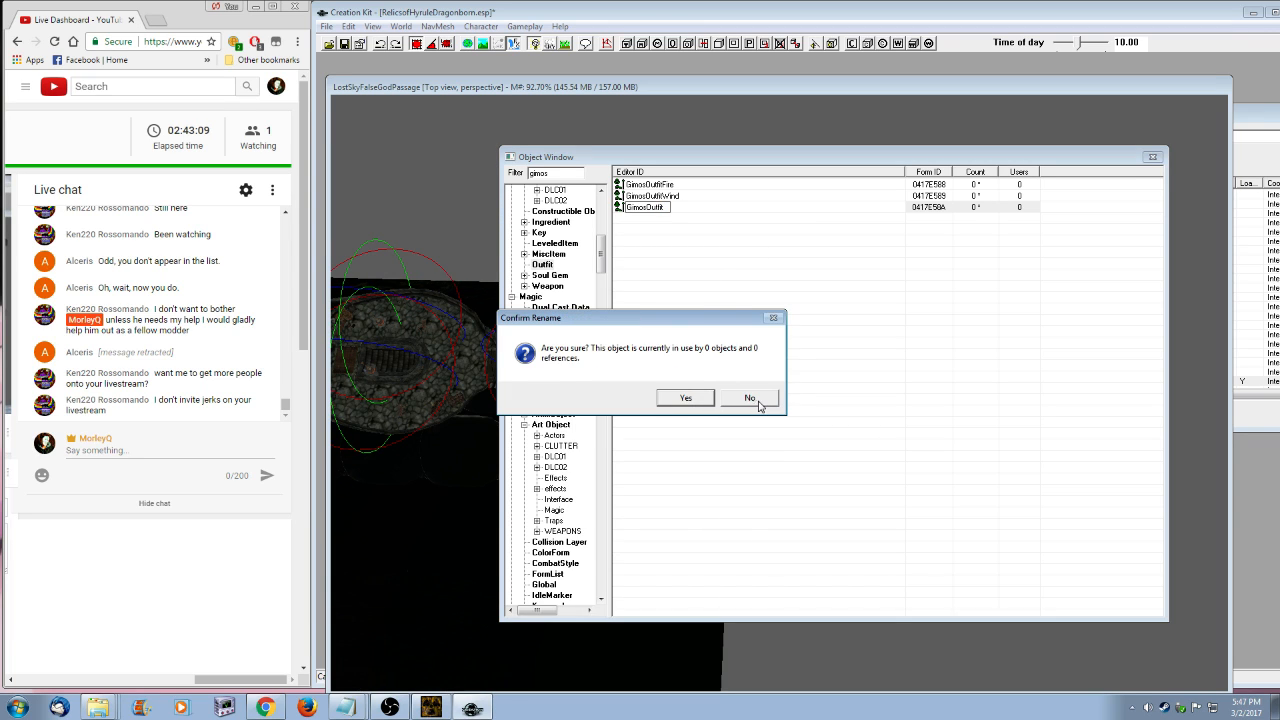
{"action": "left_click", "coordinate": [750, 398]}
- Duplicate the GimosOutfitIce outfit and rename the copy as GimosOutfit
{"action": "right_click", "coordinate": [665, 208]}
{"action": "left_click", "coordinate": [682, 249]}
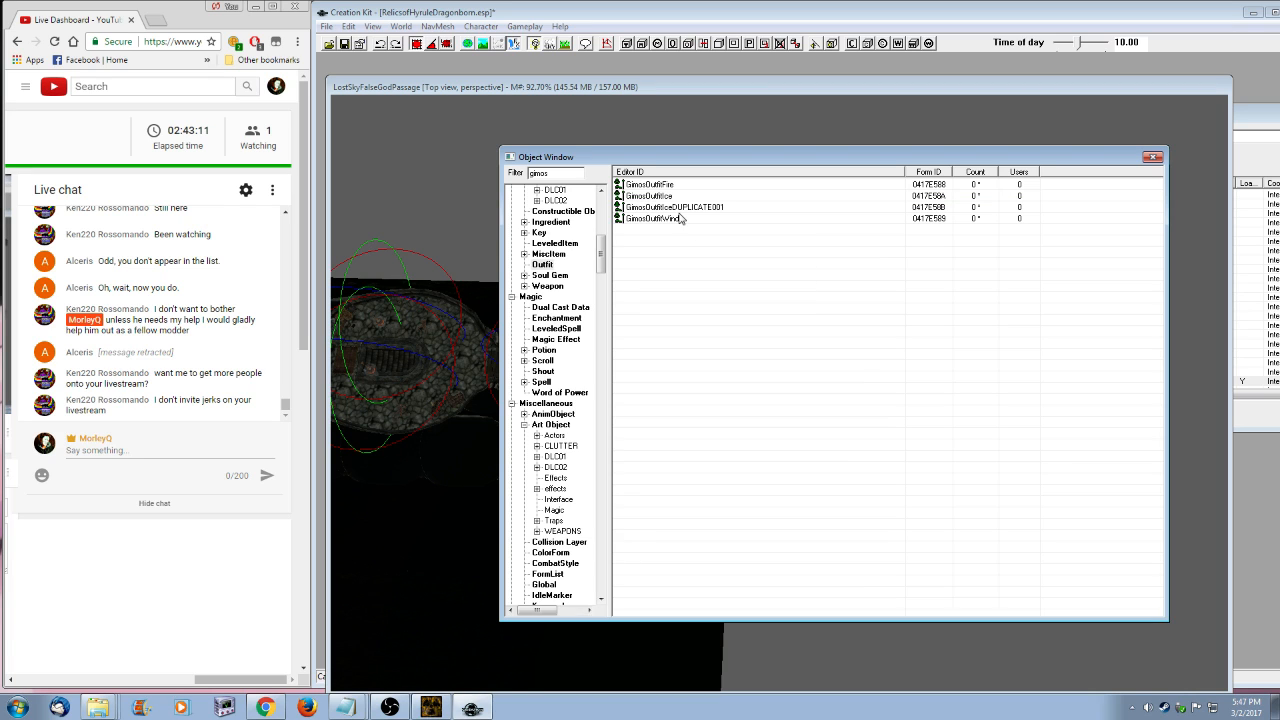
{"action": "left_click", "coordinate": [675, 209]}
{"action": "left_click_drag", "start_coordinate": [665, 207], "coordinate": [771, 262]}
{"action": "key", "text": "BackSpace"}
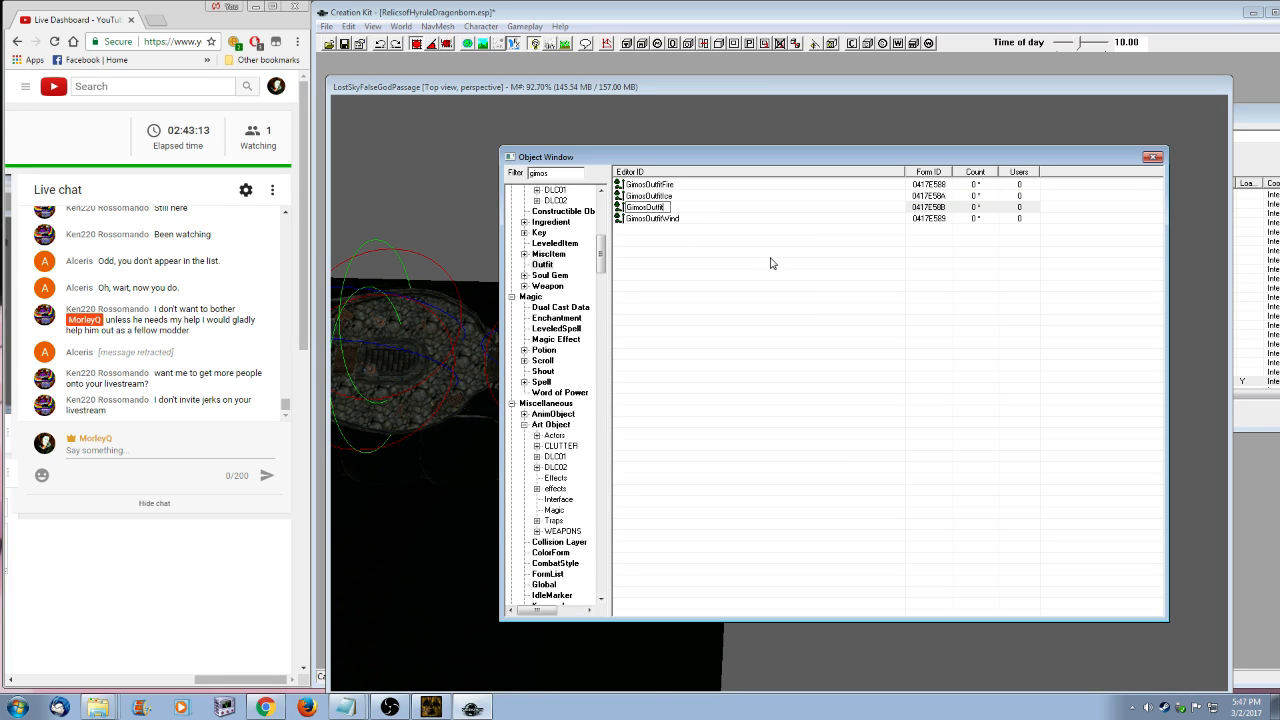
{"action": "left_click", "coordinate": [700, 270]}
{"action": "left_click", "coordinate": [706, 399]}
{"action": "left_click", "coordinate": [685, 398]}
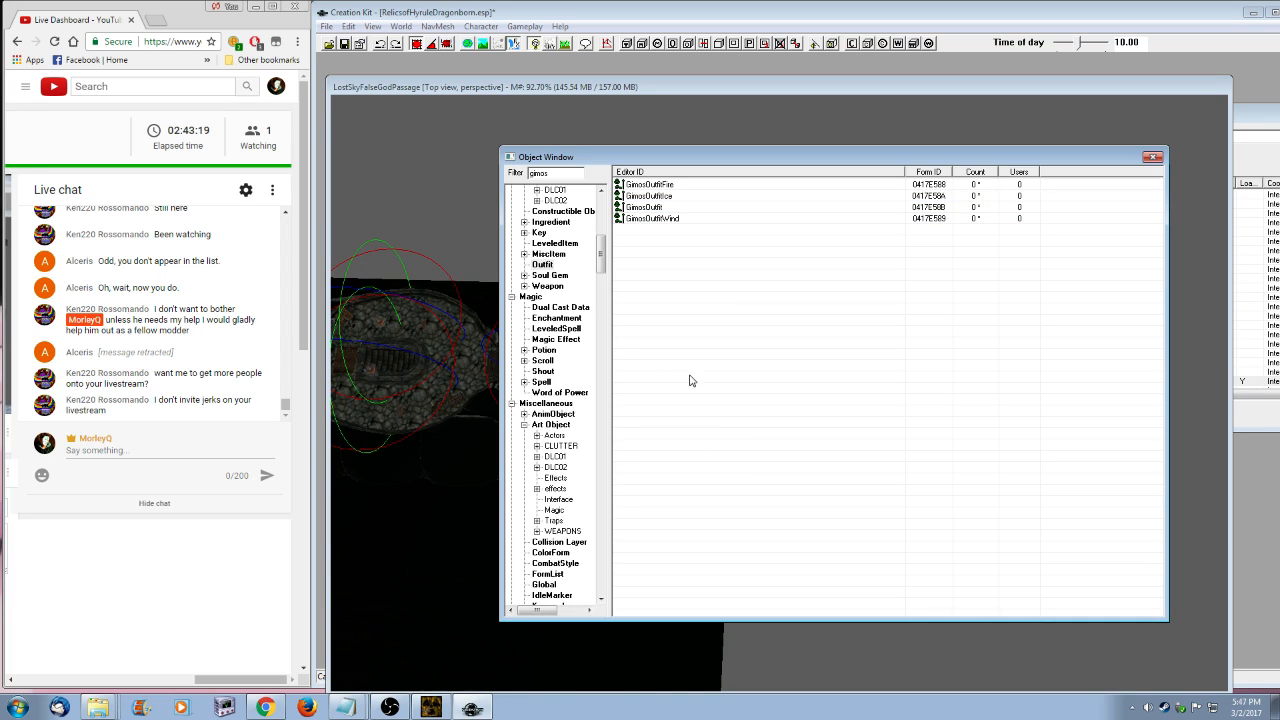
- Check which armor the GimosOutfitFire outfit contains and close it
{"action": "right_click", "coordinate": [660, 186]}
{"action": "left_click", "coordinate": [690, 212]}
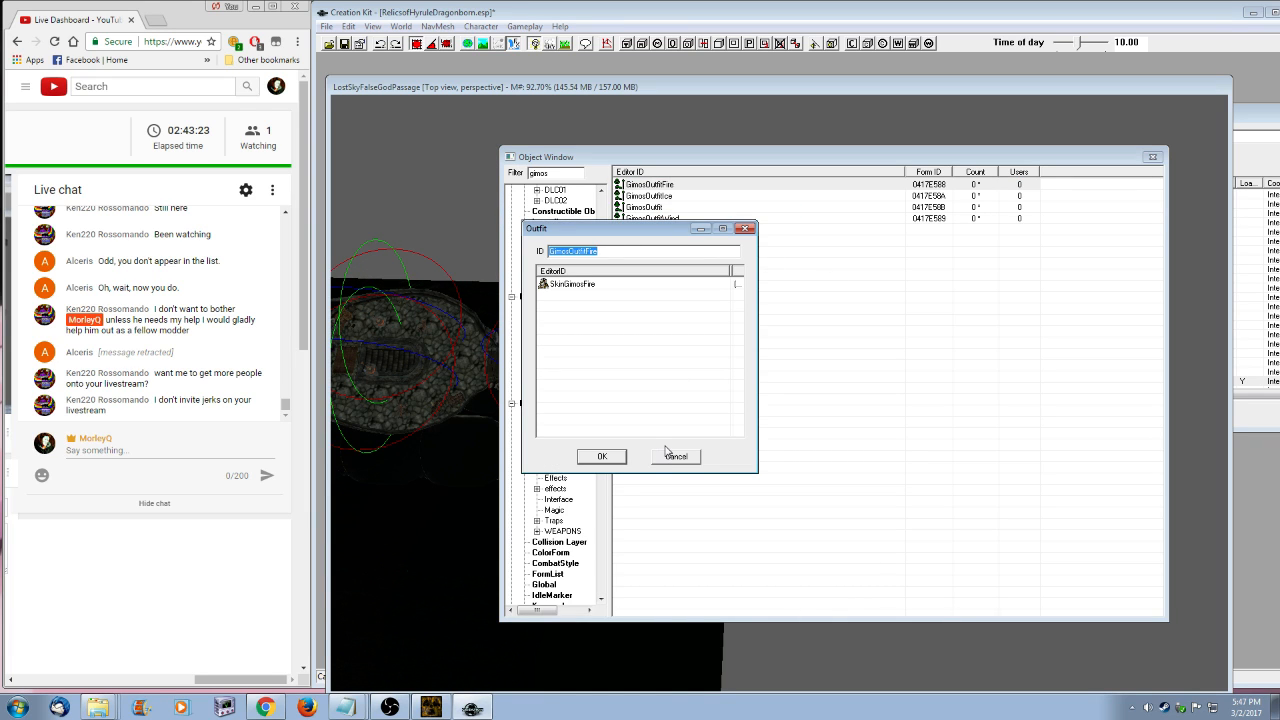
{"action": "right_click", "coordinate": [657, 195]}
{"action": "left_click", "coordinate": [704, 220]}
{"action": "left_click_drag", "start_coordinate": [636, 229], "coordinate": [956, 233]}
{"action": "left_click", "coordinate": [648, 208]}
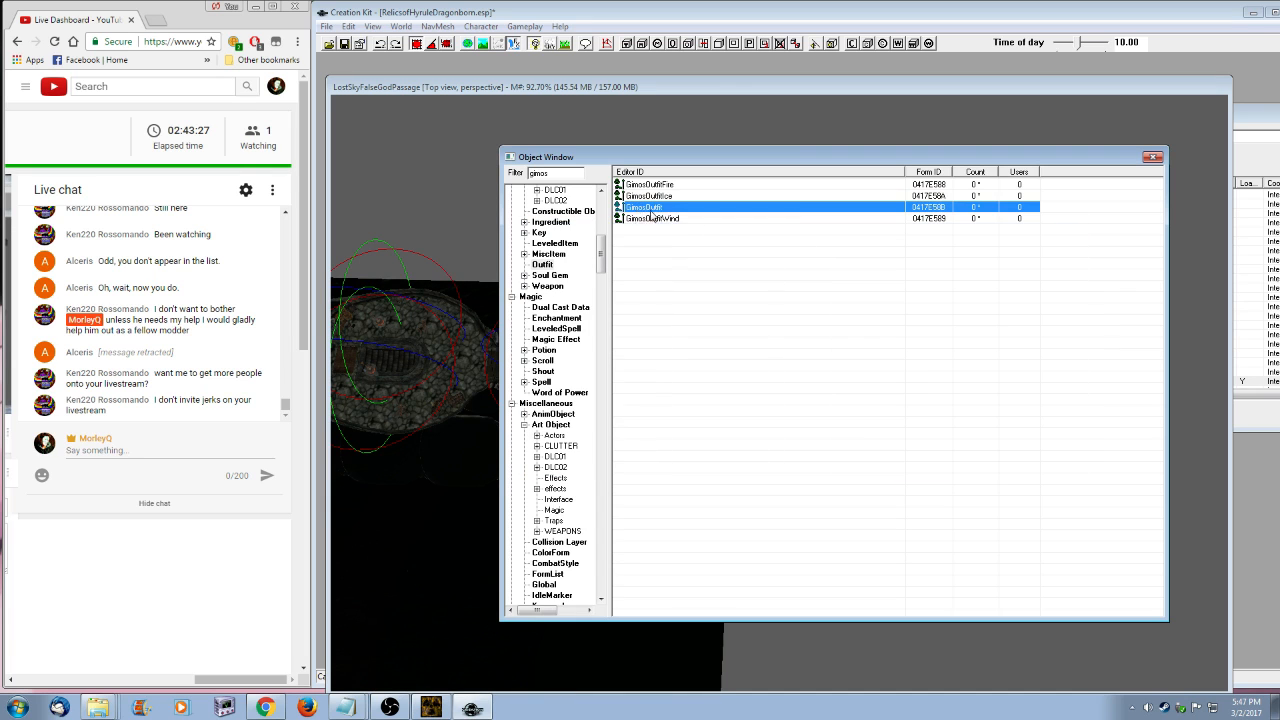
{"action": "right_click", "coordinate": [650, 213]}
{"action": "left_click", "coordinate": [702, 245]}
{"action": "left_click", "coordinate": [679, 198]}
{"action": "key", "text": "Delete"}
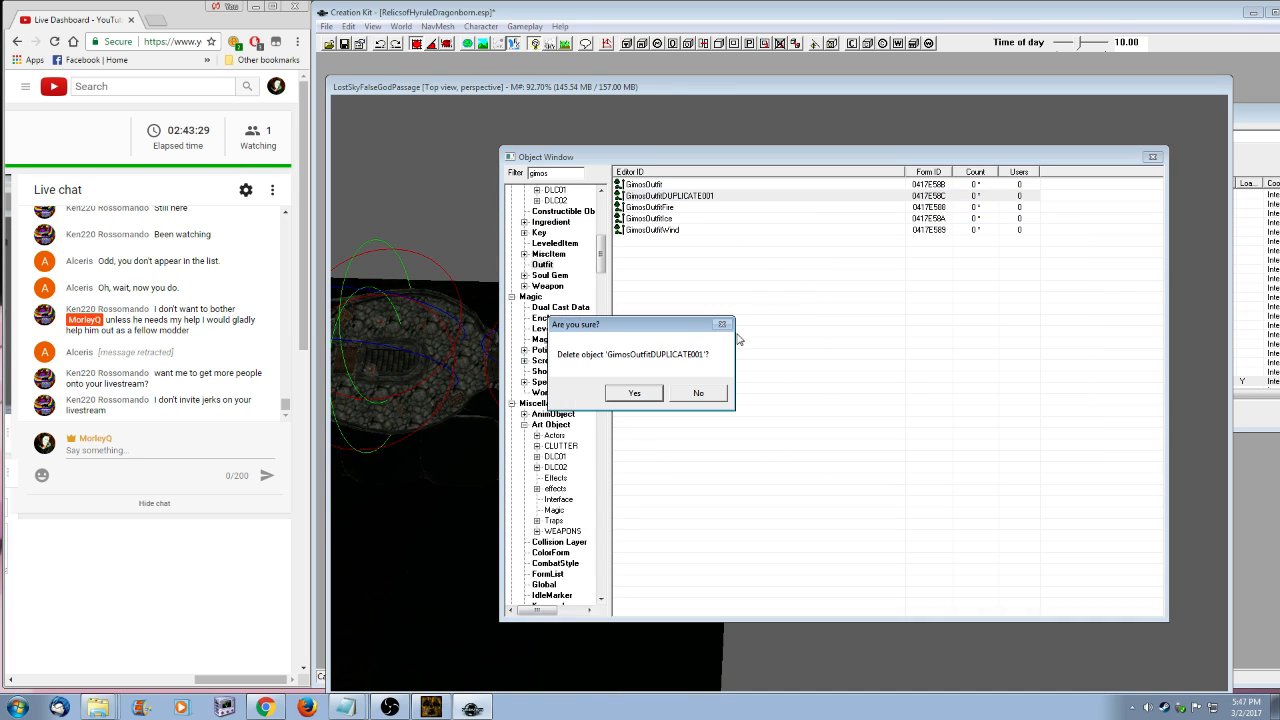
{"action": "left_click", "coordinate": [656, 392]}
- Open the GimosOutfitWind, GimosOutfitIce and GimosOutfit outfits for editing side by side
{"action": "right_click", "coordinate": [668, 229]}
{"action": "left_click", "coordinate": [712, 256]}
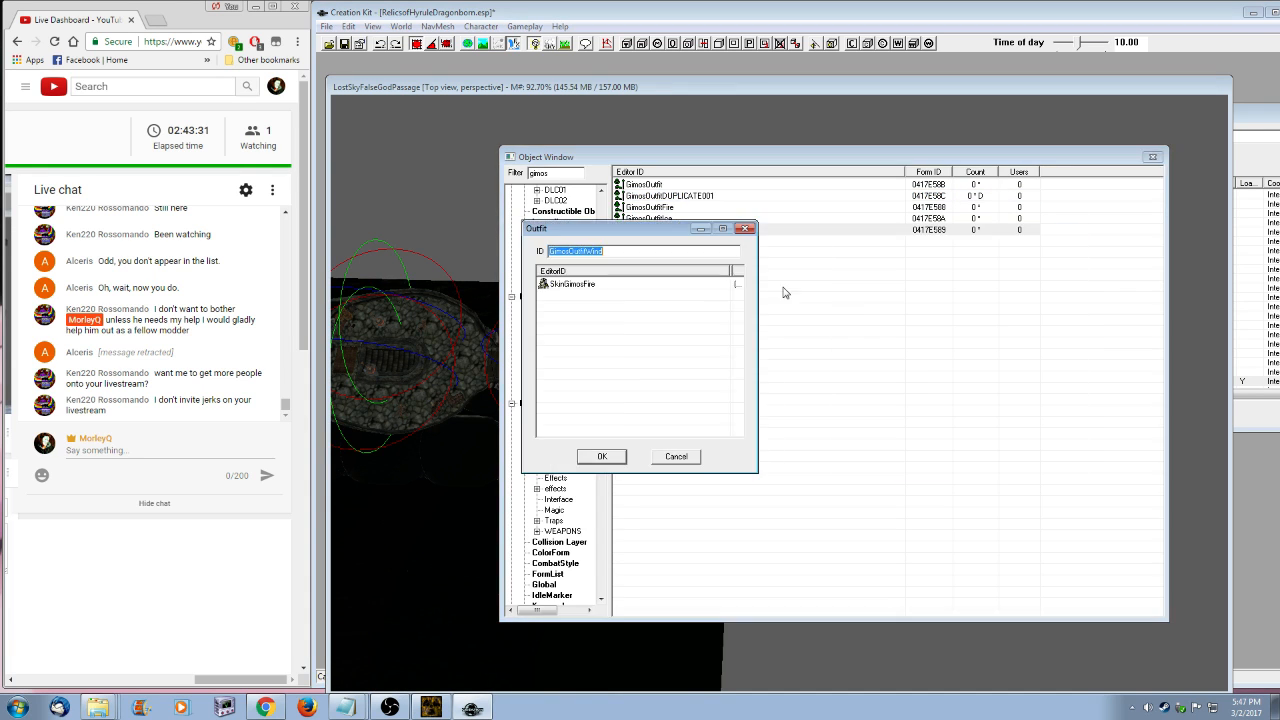
{"action": "left_click_drag", "start_coordinate": [634, 229], "coordinate": [779, 359]}
{"action": "right_click", "coordinate": [664, 219]}
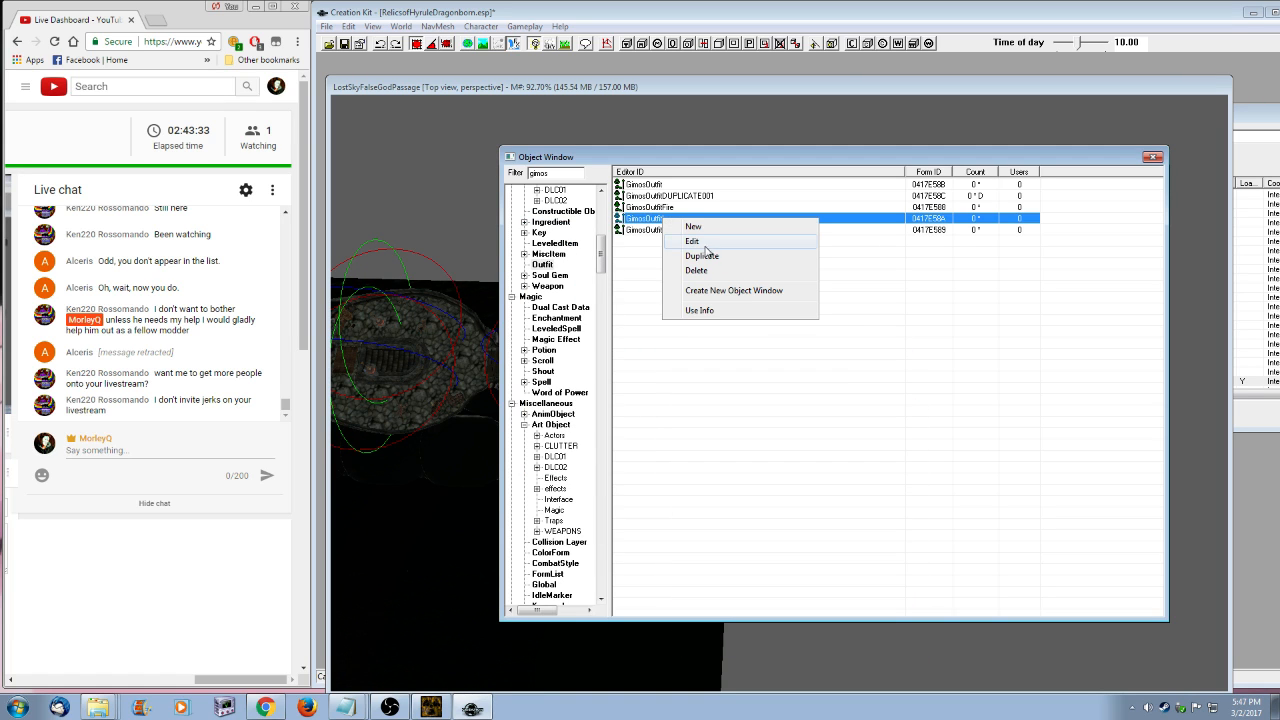
{"action": "left_click", "coordinate": [697, 243]}
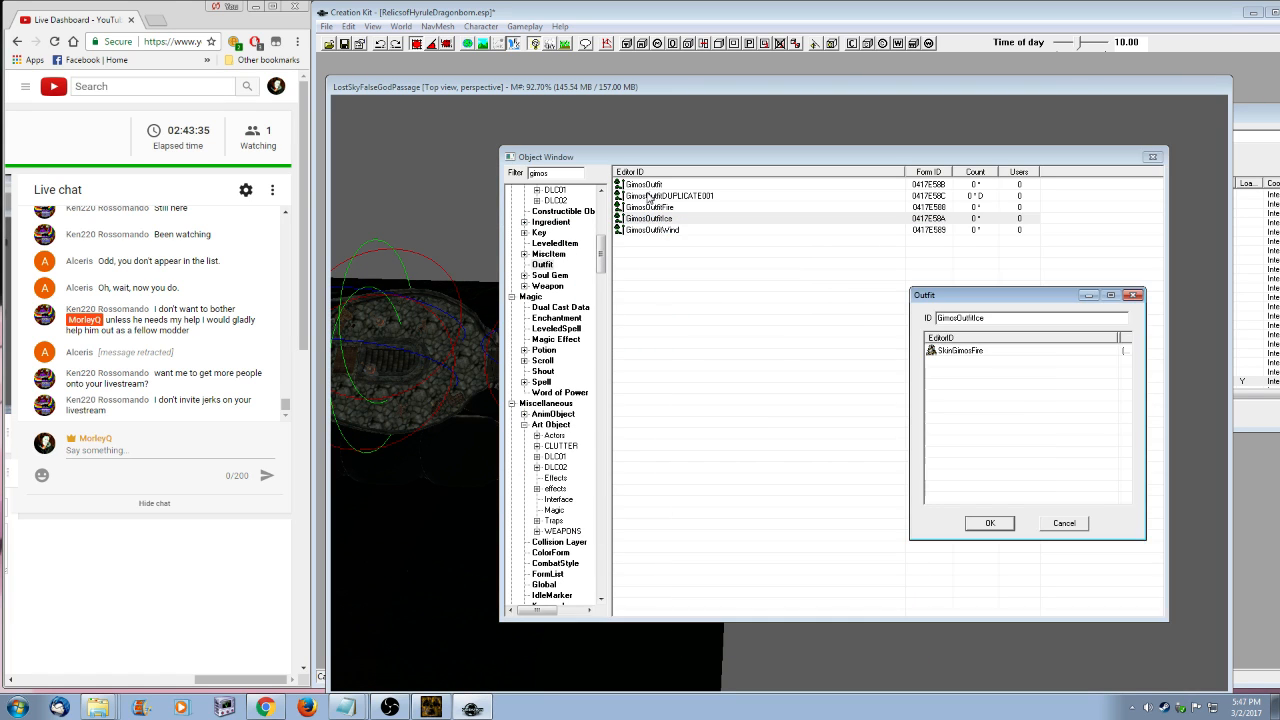
{"action": "right_click", "coordinate": [651, 184]}
{"action": "left_click", "coordinate": [700, 209]}
{"action": "left_click_drag", "start_coordinate": [618, 245], "coordinate": [881, 321]}
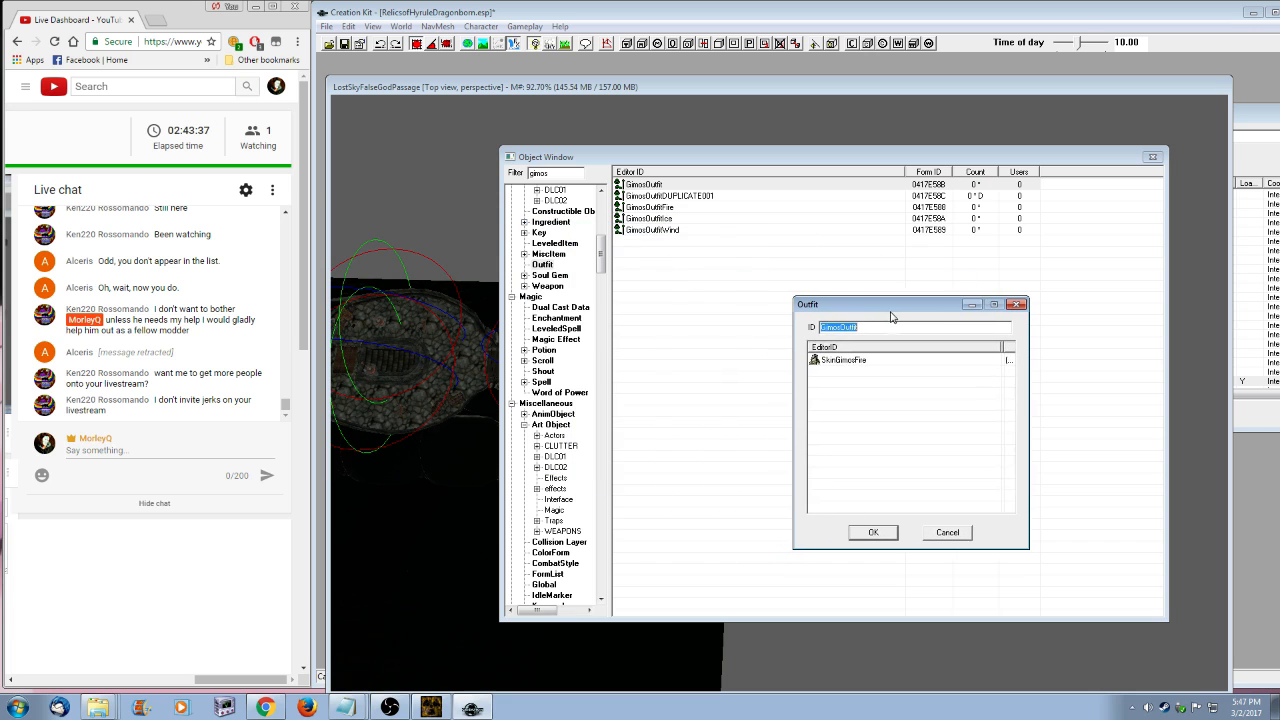
- List the Gimos armors and replace SkinGimosFire with SkinGimos in the GimosOutfit outfit
{"action": "left_click", "coordinate": [602, 262]}
{"action": "scroll", "coordinate": [595, 275], "scroll_direction": "up", "scroll_amount": 6}
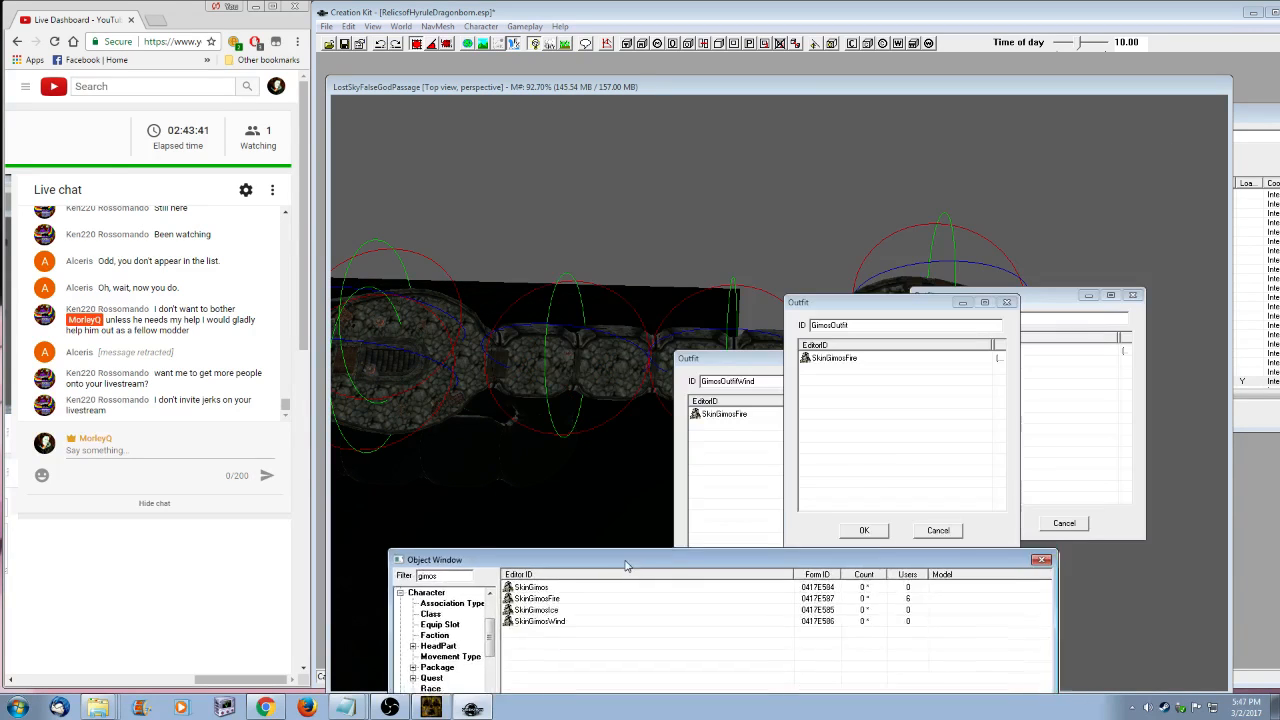
{"action": "left_click_drag", "start_coordinate": [520, 570], "coordinate": [877, 380]}
{"action": "left_click", "coordinate": [934, 423]}
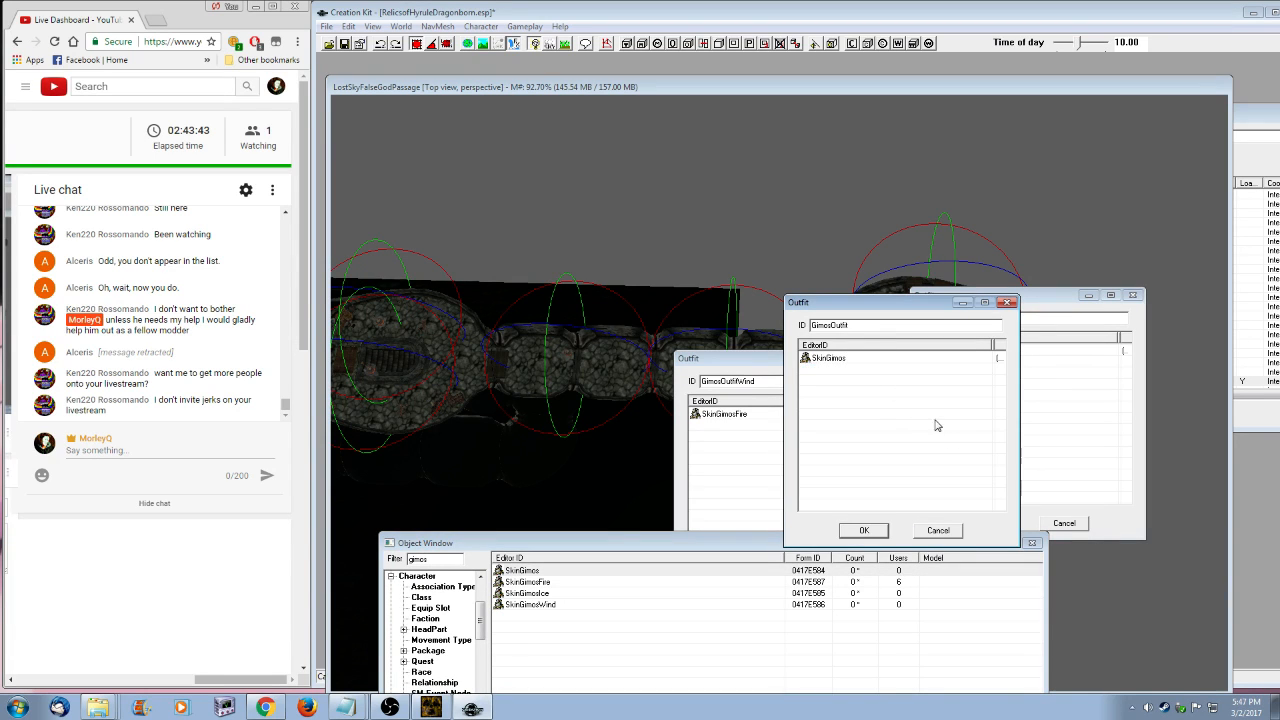
- Replace SkinGimosFire with SkinGimosWind in GimosOutfitWind and with SkinGimosIce in GimosOutfitIce, and save the open outfits
{"action": "left_click", "coordinate": [757, 370]}
{"action": "left_click_drag", "start_coordinate": [535, 605], "coordinate": [740, 425]}
{"action": "left_click", "coordinate": [1060, 297]}
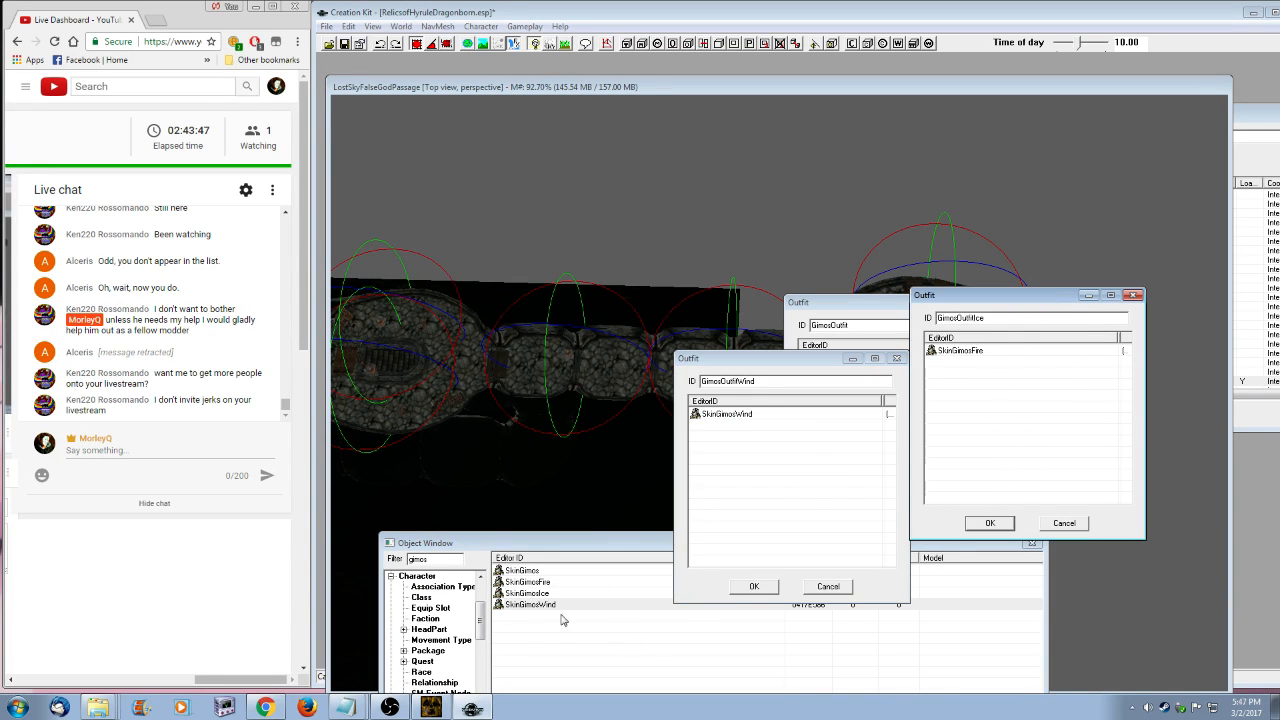
{"action": "left_click_drag", "start_coordinate": [538, 597], "coordinate": [1030, 440]}
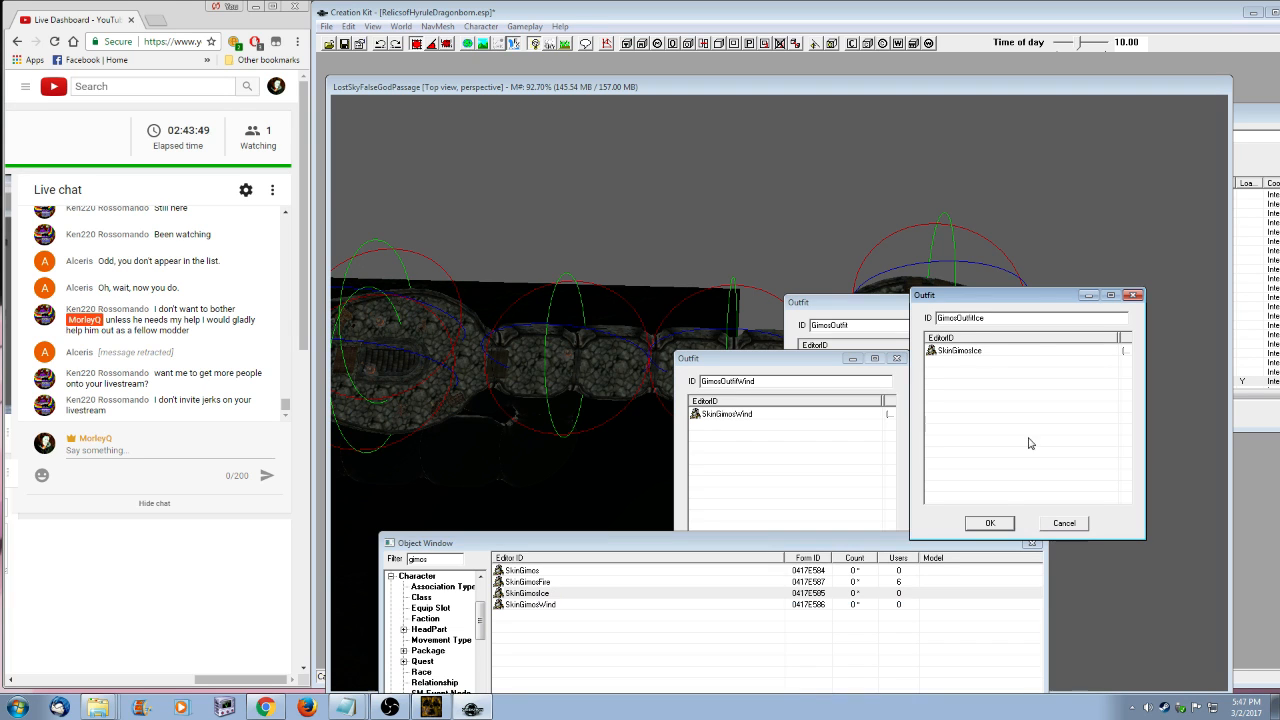
{"action": "left_click", "coordinate": [989, 523]}
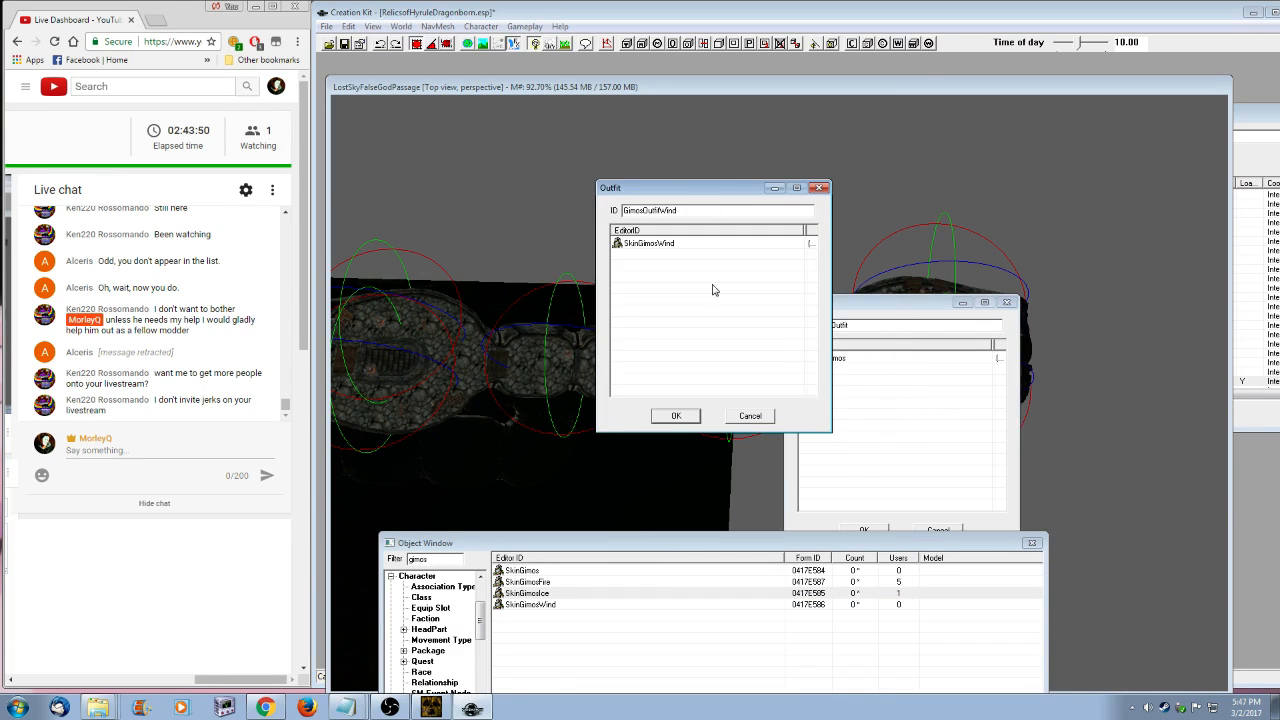
{"action": "left_click", "coordinate": [676, 415]}
{"action": "left_click", "coordinate": [741, 384]}
- Set the default outfit of the EncGargoyleGimosFire actor to GimosOutfitFire and save the actor
{"action": "left_click_drag", "start_coordinate": [692, 553], "coordinate": [794, 153]}
{"action": "left_click", "coordinate": [522, 187]}
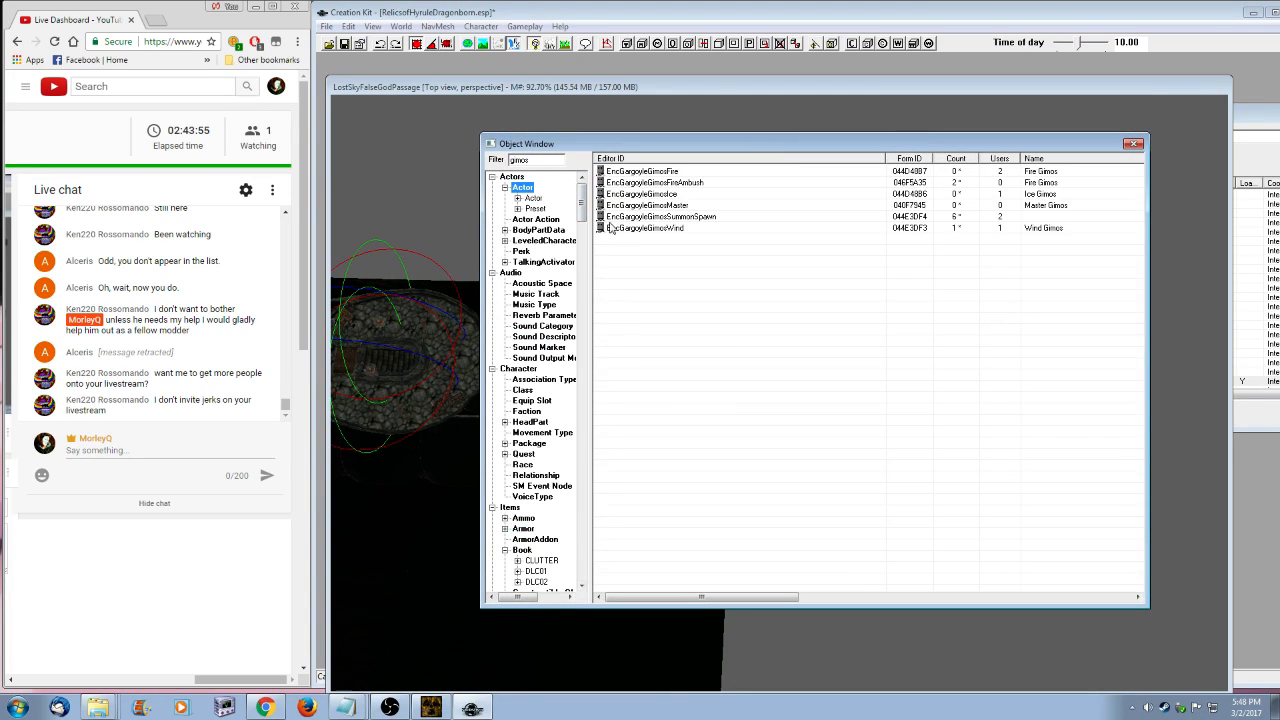
{"action": "right_click", "coordinate": [662, 172]}
{"action": "left_click", "coordinate": [703, 196]}
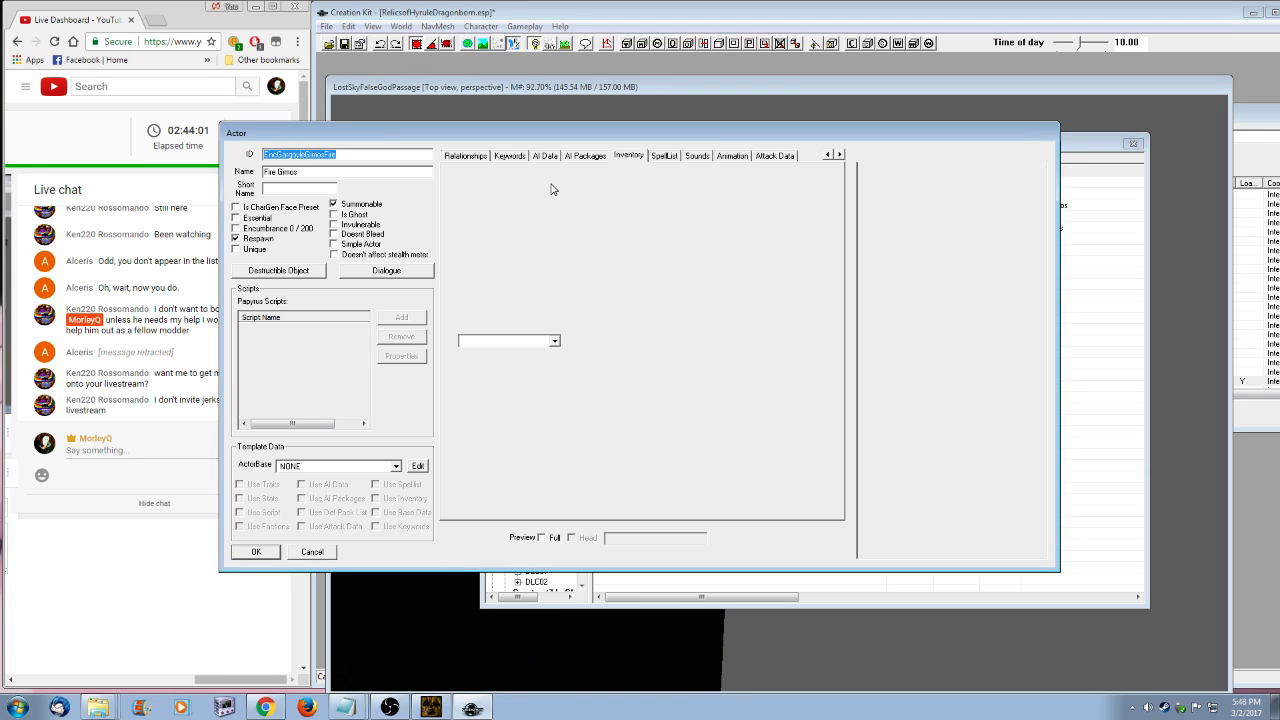
{"action": "left_click", "coordinate": [549, 185]}
{"action": "type", "text": "ou"}
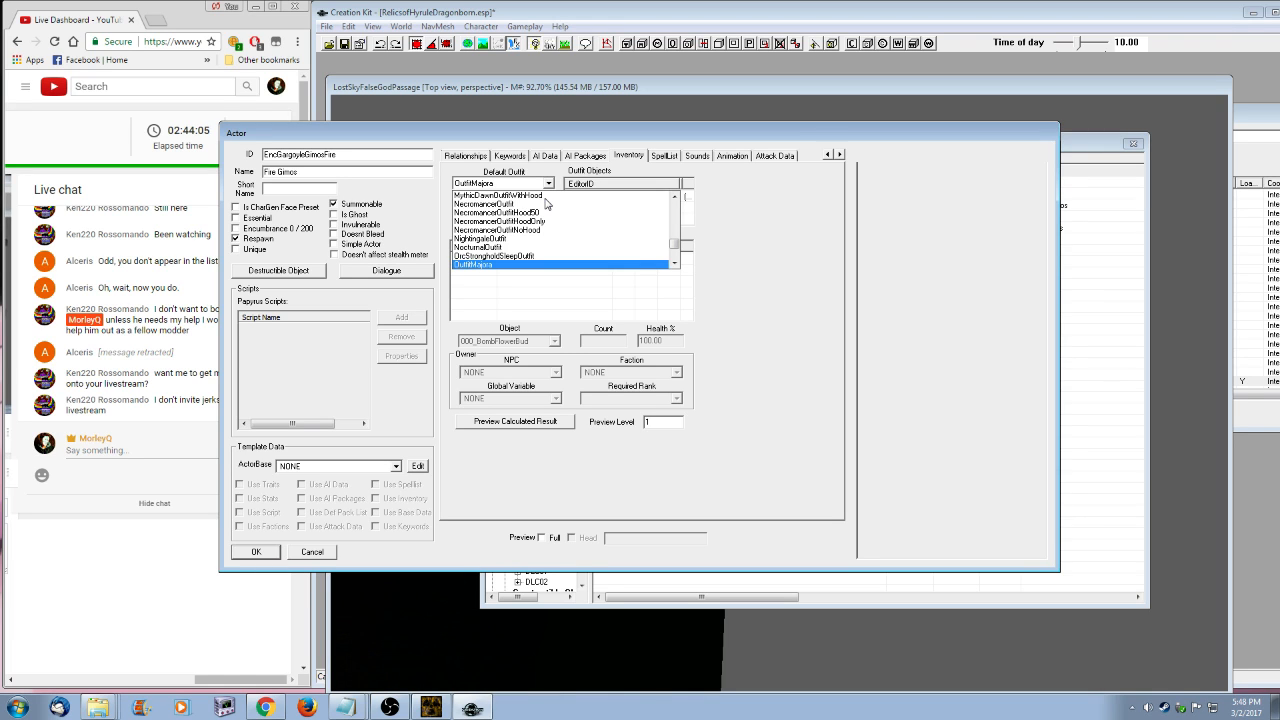
{"action": "type", "text": "g"}
{"action": "left_click", "coordinate": [515, 213]}
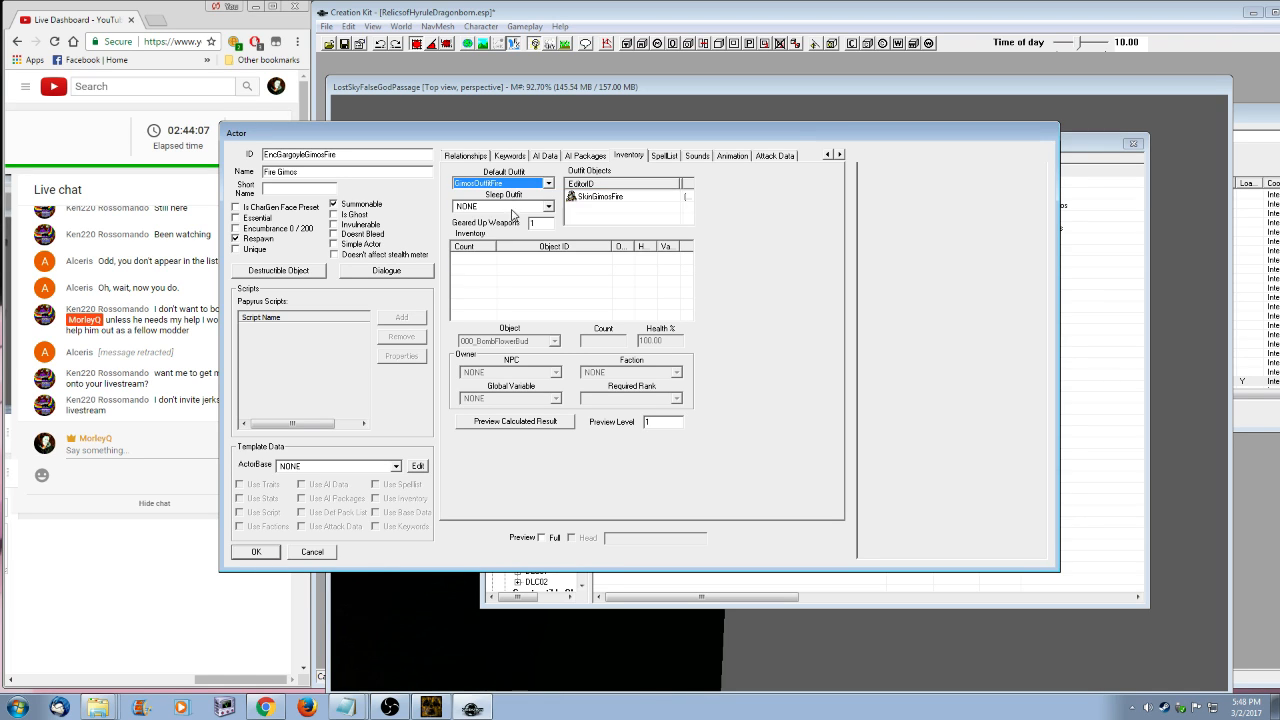
{"action": "left_click", "coordinate": [264, 552]}
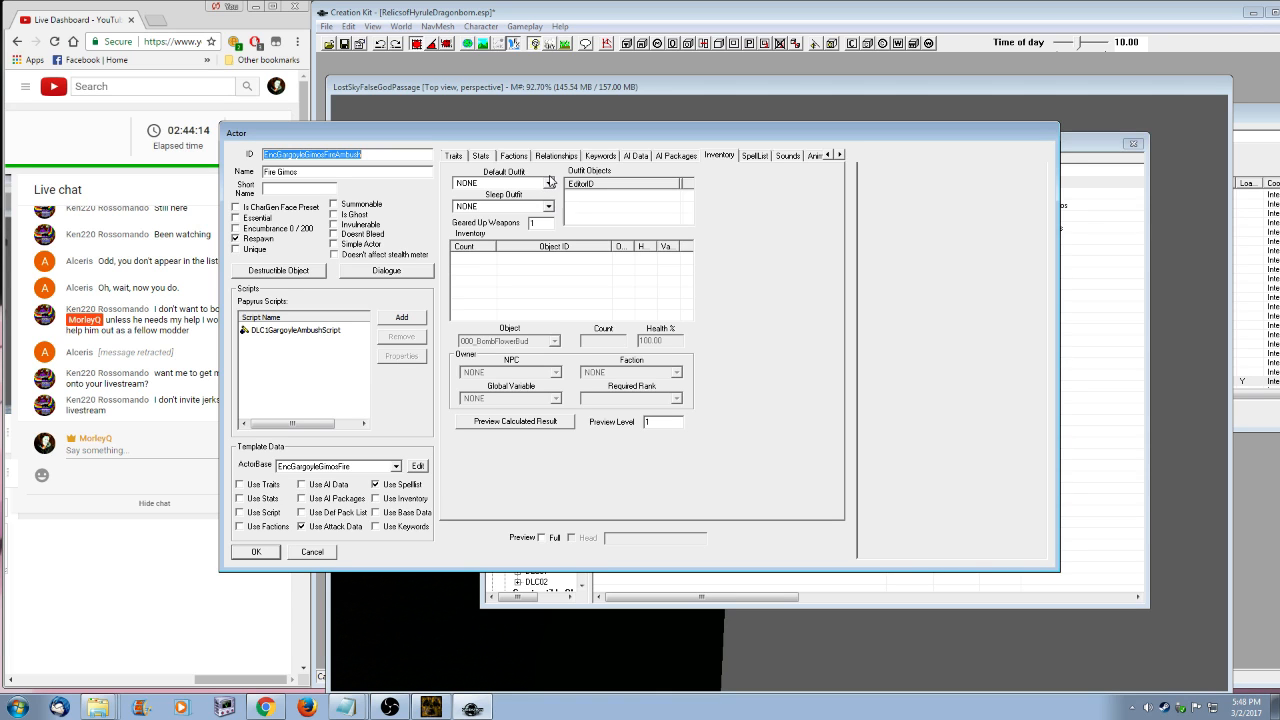
- Make the EncGargoyleGimosFireAmbush actor use the inventory of its EncGargoyleGimosFire template and save it
{"action": "left_click", "coordinate": [376, 498]}
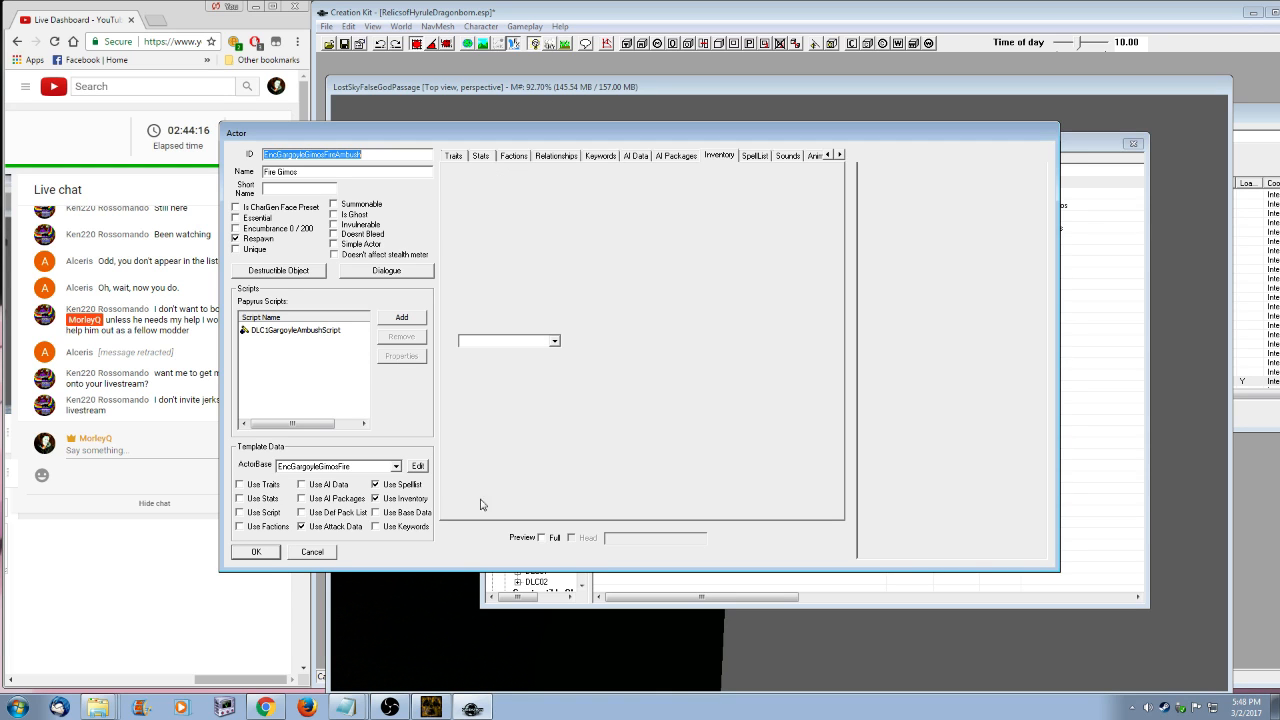
{"action": "left_click", "coordinate": [257, 555]}
- Set the default outfit of the EncGargoyleGimosIce actor to GimosOutfitIce and save the actor
{"action": "right_click", "coordinate": [736, 193]}
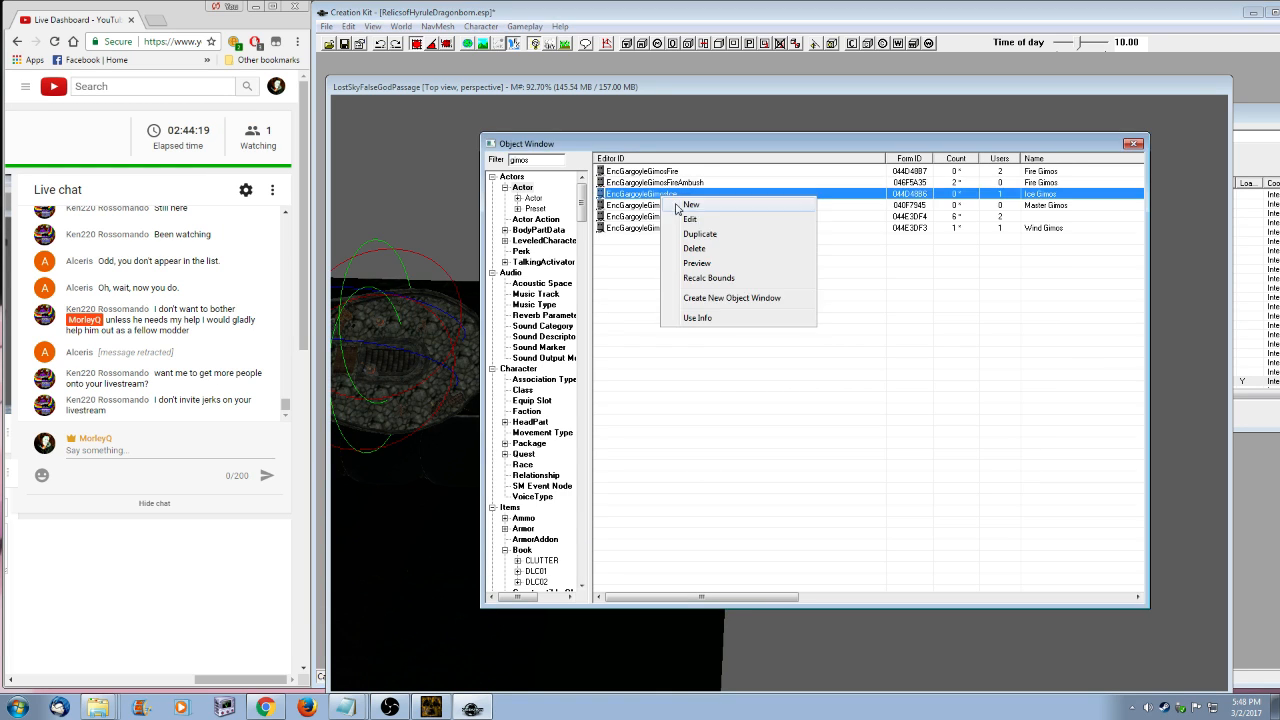
{"action": "left_click", "coordinate": [714, 232]}
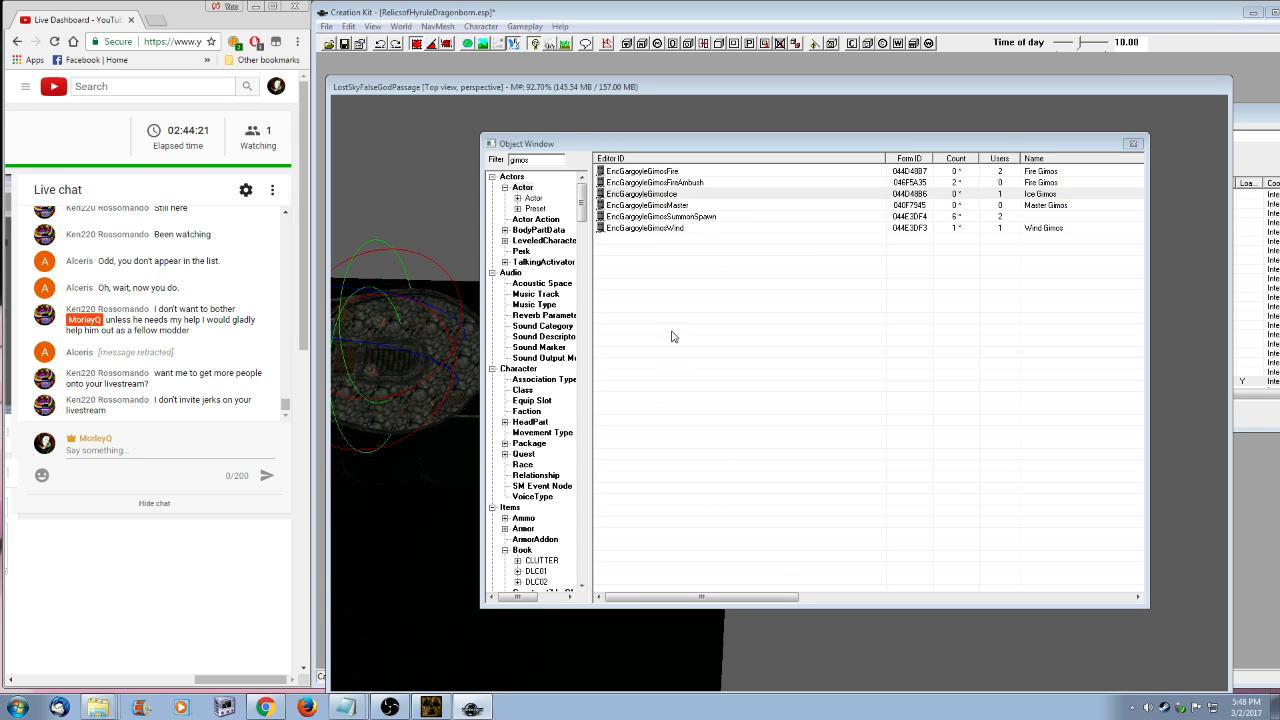
{"action": "key", "text": "Return"}
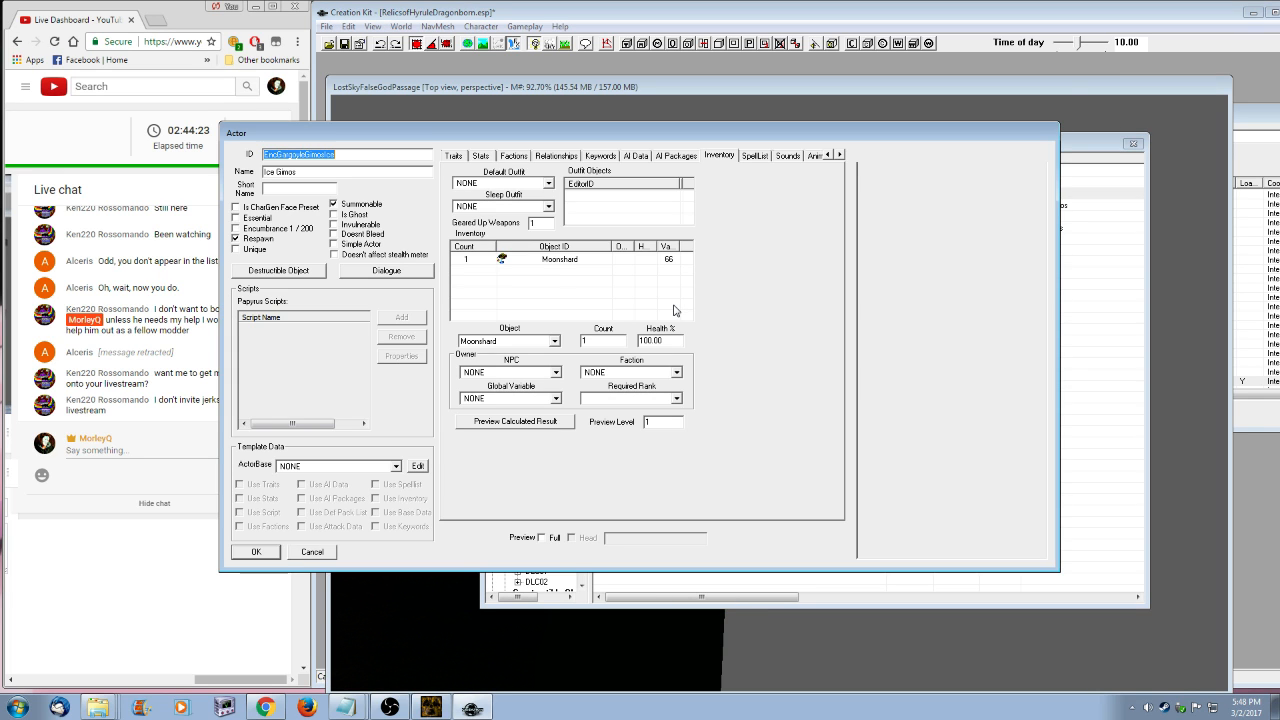
{"action": "left_click", "coordinate": [548, 184]}
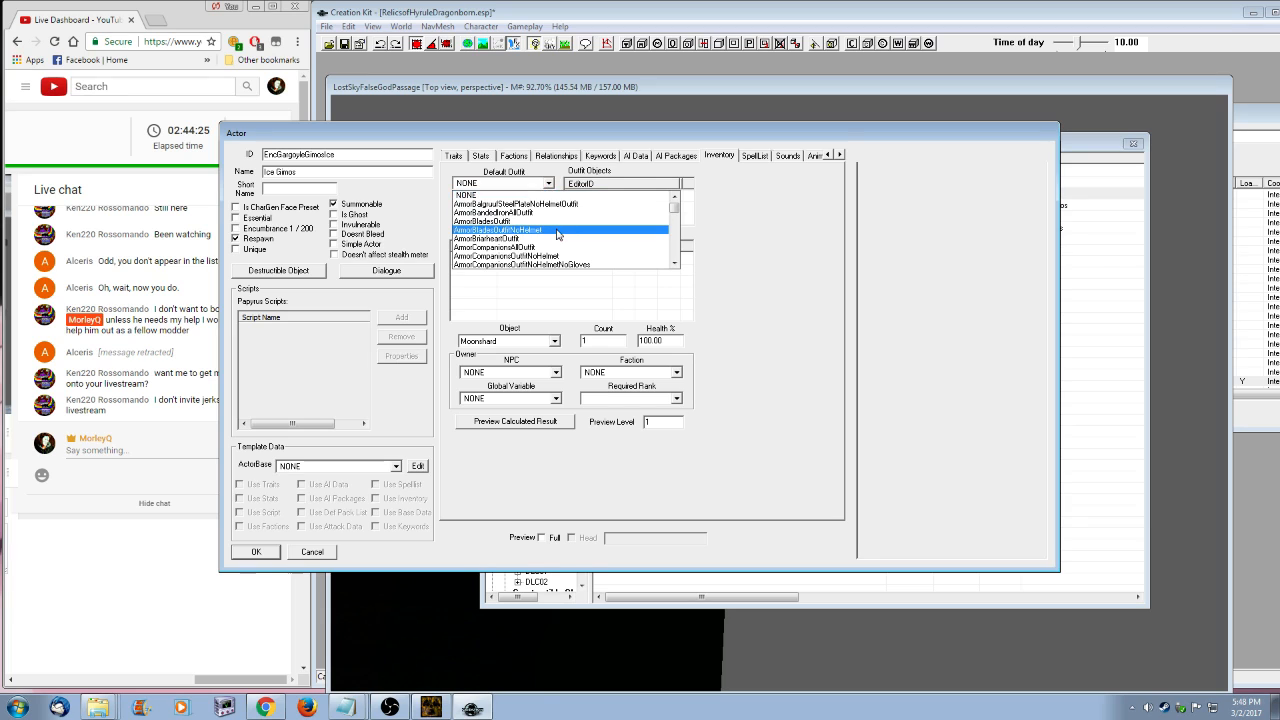
{"action": "key", "text": "g"}
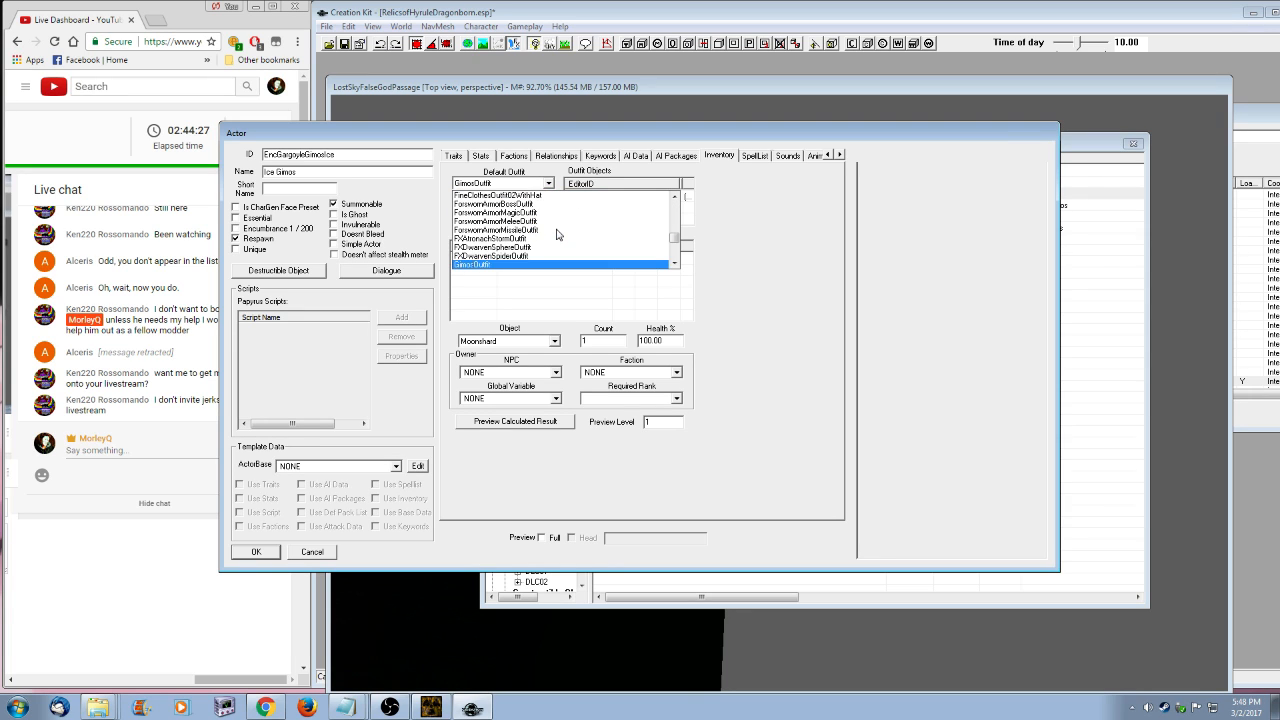
{"action": "scroll", "coordinate": [557, 229], "scroll_direction": "down", "scroll_amount": 1}
{"action": "left_click", "coordinate": [507, 264]}
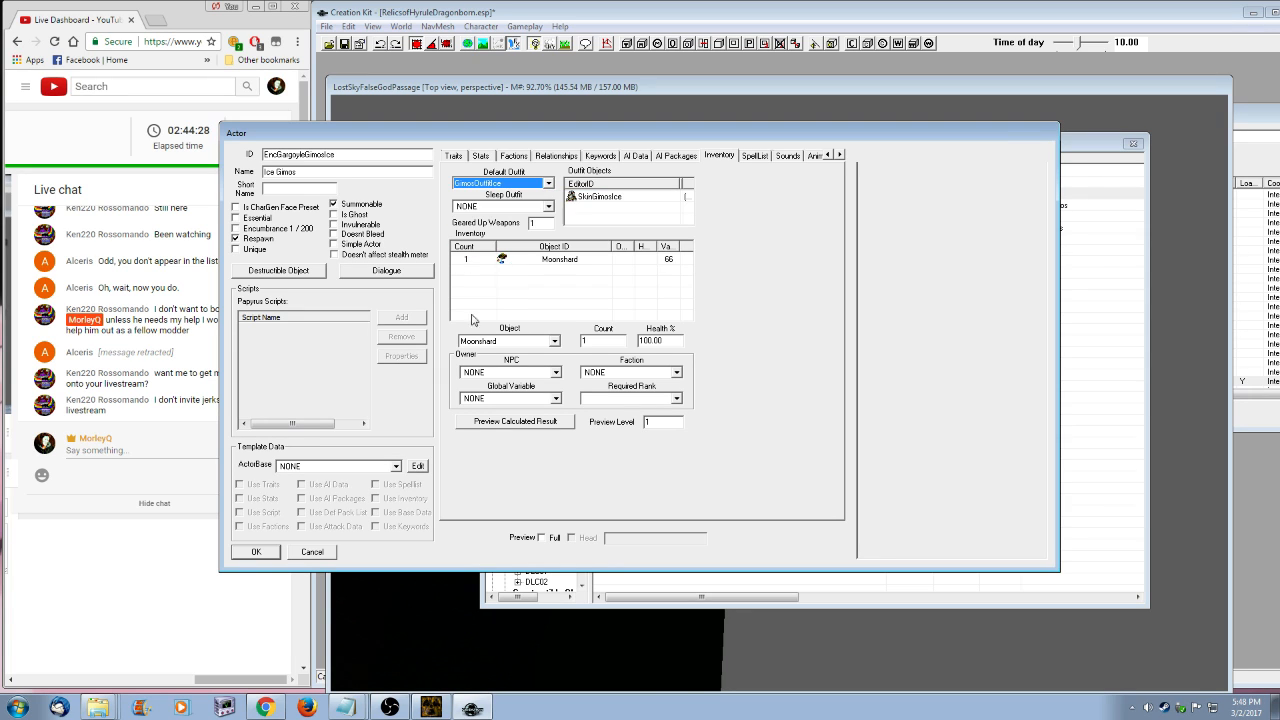
{"action": "left_click", "coordinate": [256, 552]}
- Set the default outfit of the EncGargoyleGimosWind actor to GimosOutfitWind and save the actor
{"action": "right_click", "coordinate": [680, 228]}
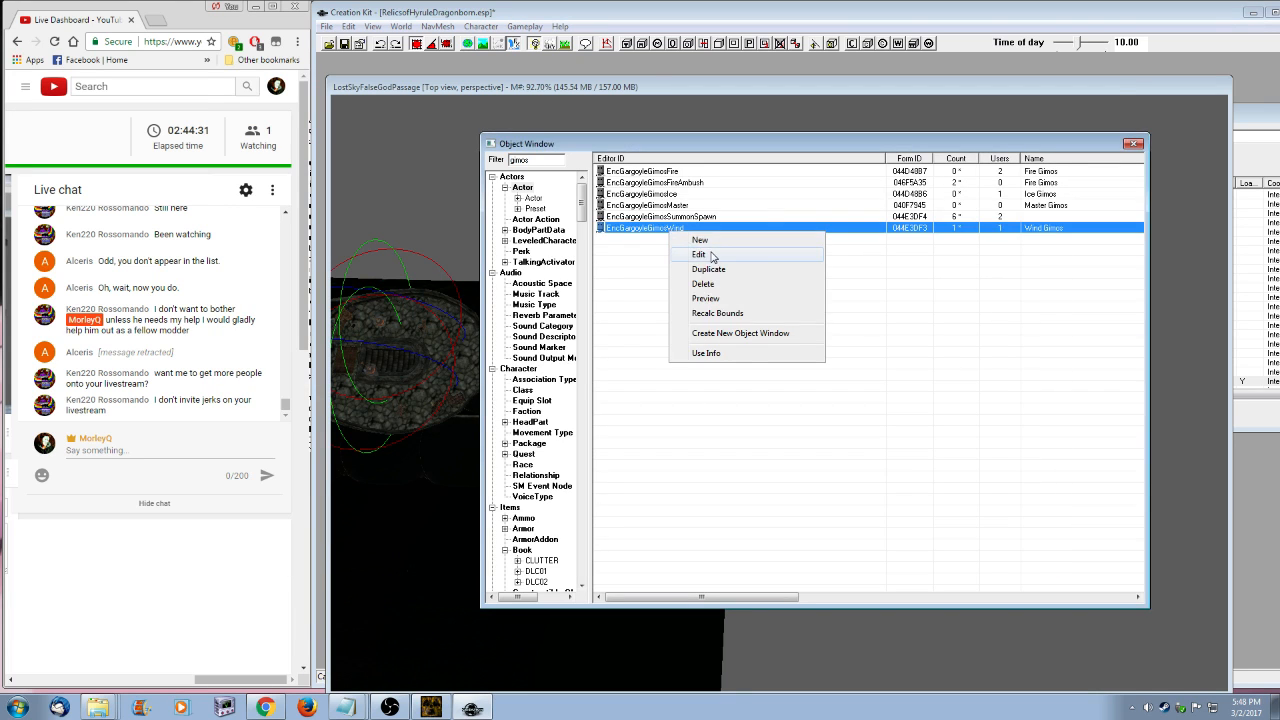
{"action": "left_click", "coordinate": [640, 428]}
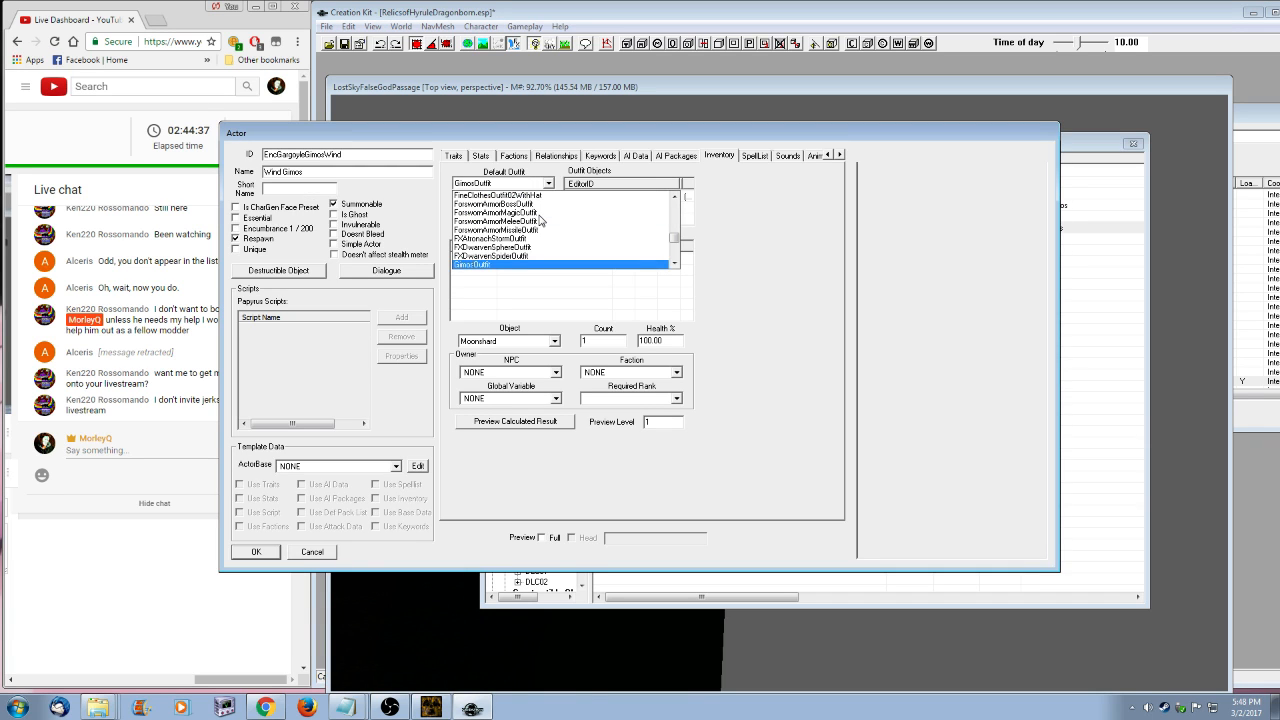
{"action": "scroll", "coordinate": [525, 243], "scroll_direction": "up", "scroll_amount": 2}
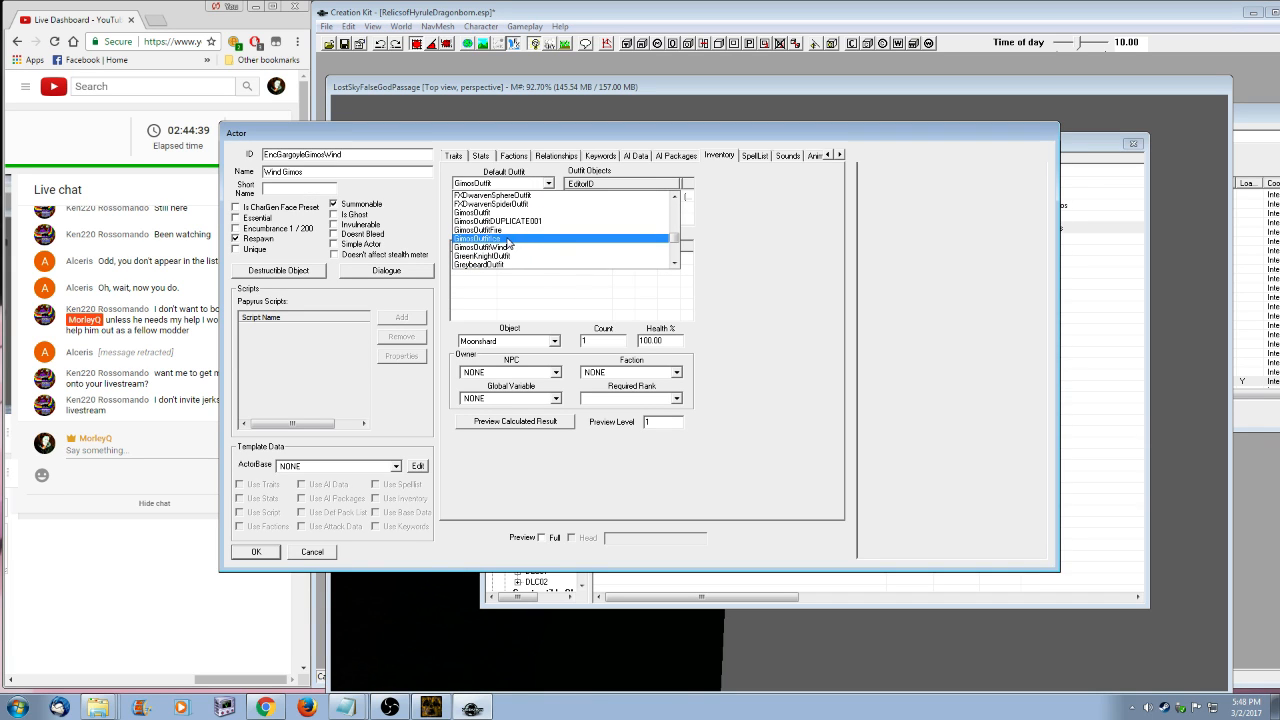
{"action": "left_click", "coordinate": [512, 248]}
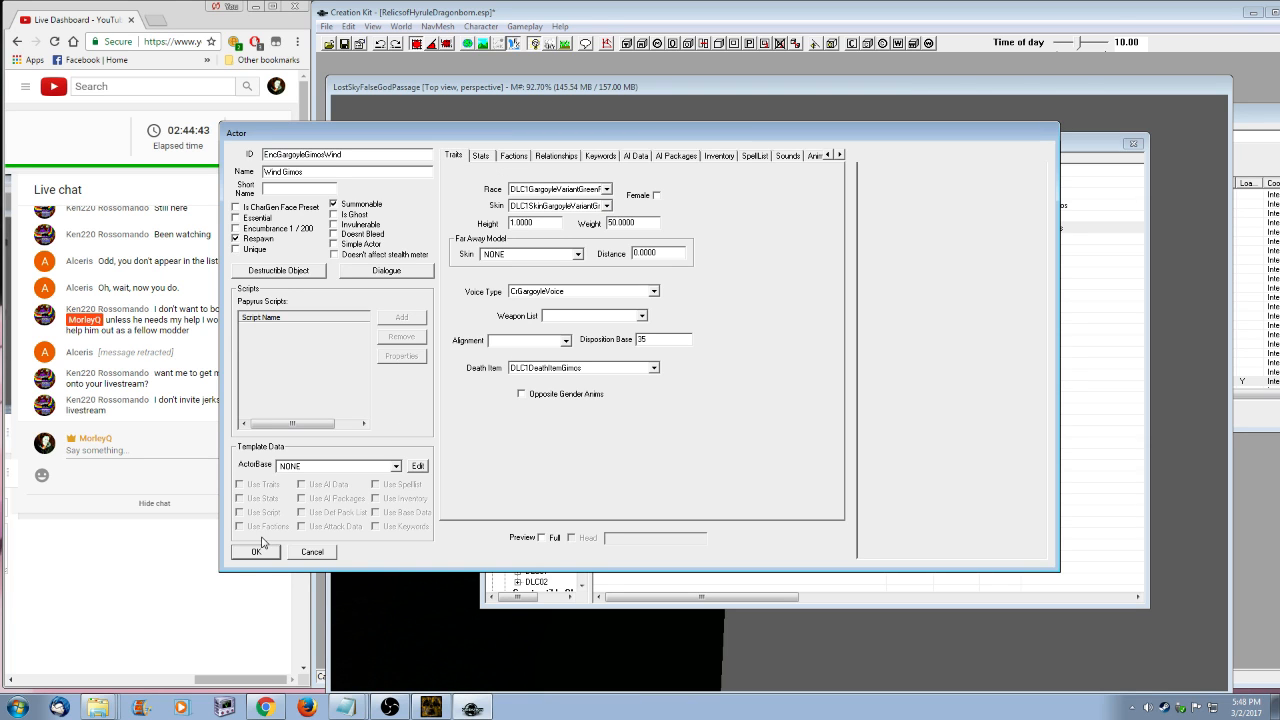
{"action": "left_click", "coordinate": [262, 552]}
- Preview the Wind, Ice and Fire Gimos actors in turn, compare their skins from several angles, and close the preview
{"action": "right_click", "coordinate": [667, 228]}
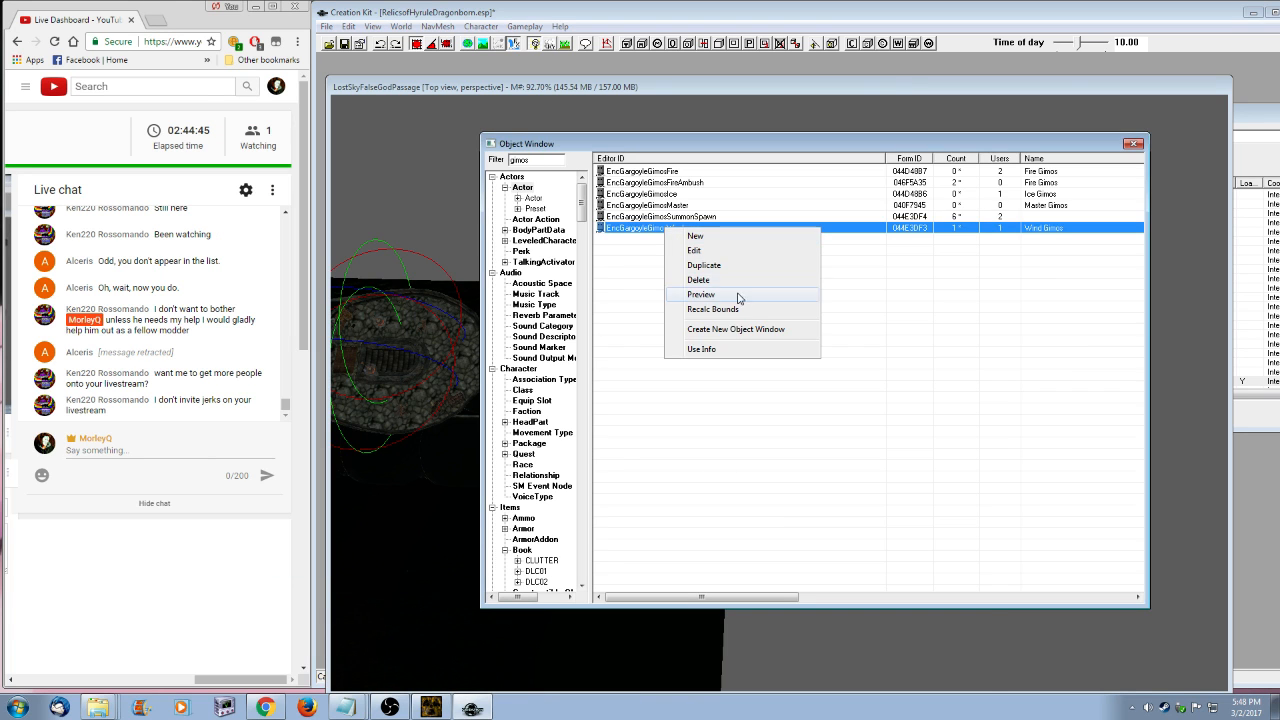
{"action": "left_click", "coordinate": [735, 296]}
{"action": "left_click_drag", "start_coordinate": [597, 363], "coordinate": [750, 356]}
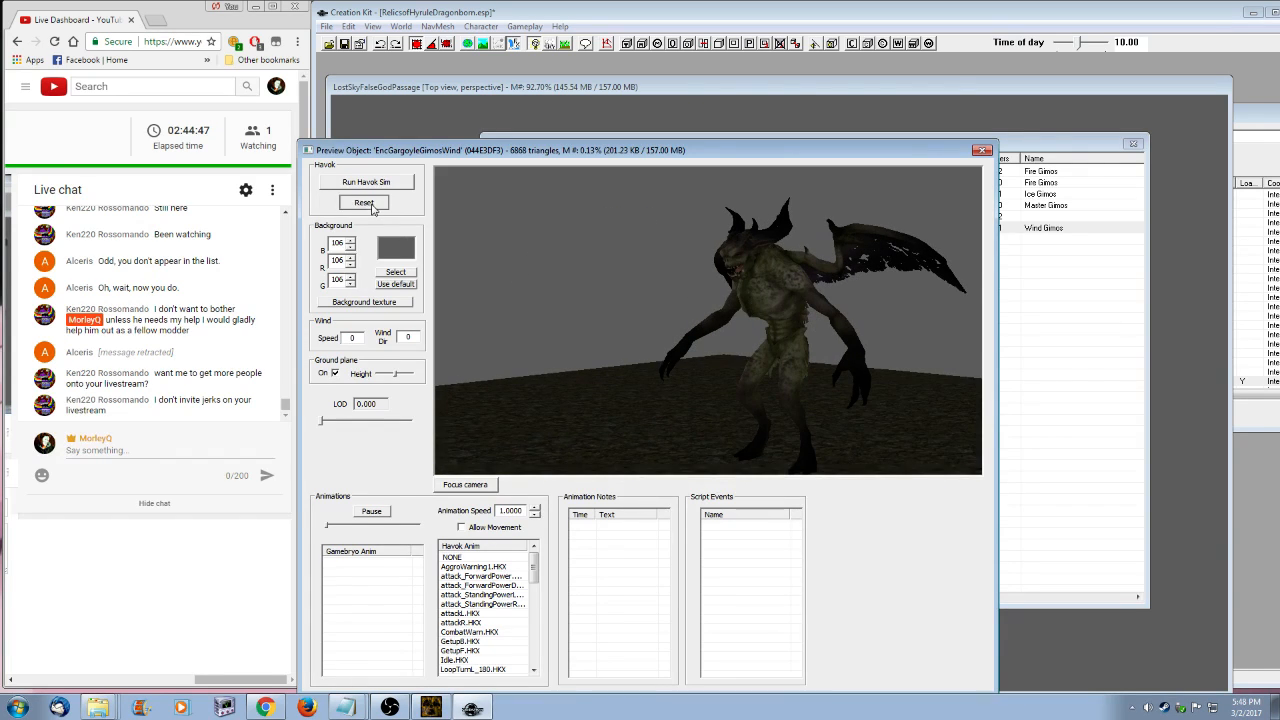
{"action": "left_click_drag", "start_coordinate": [750, 153], "coordinate": [725, 241]}
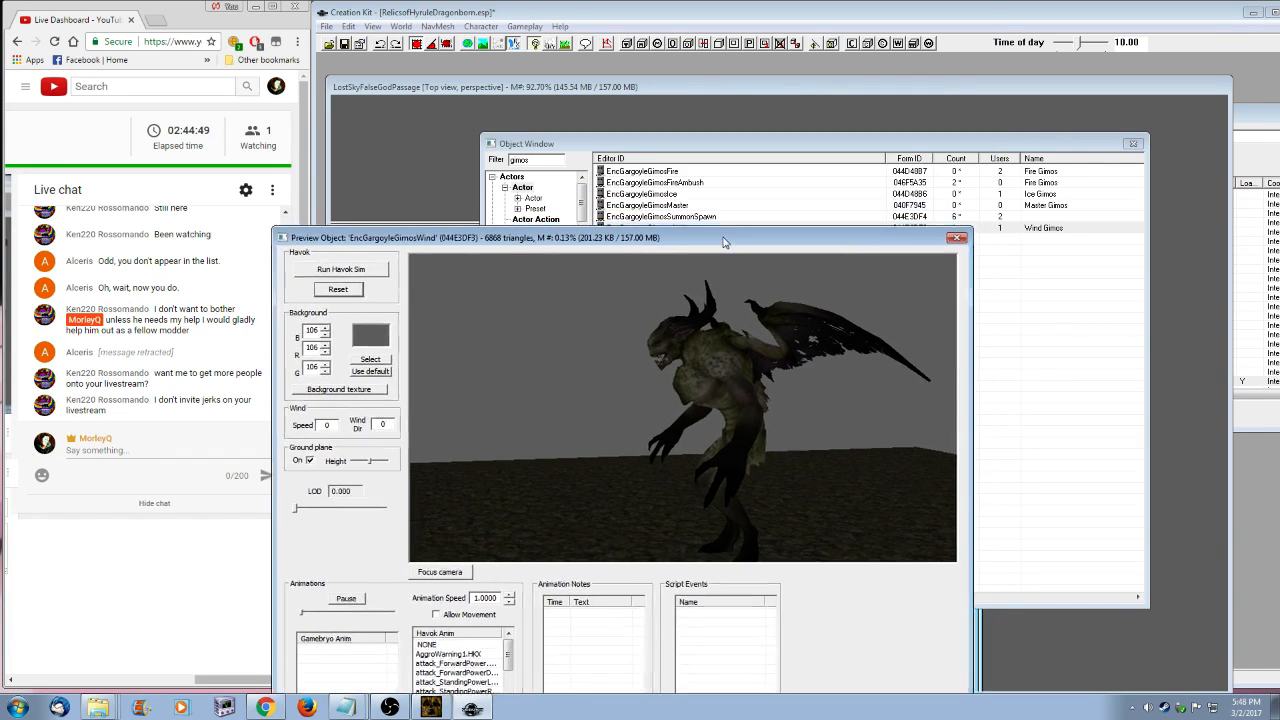
{"action": "left_click", "coordinate": [668, 193]}
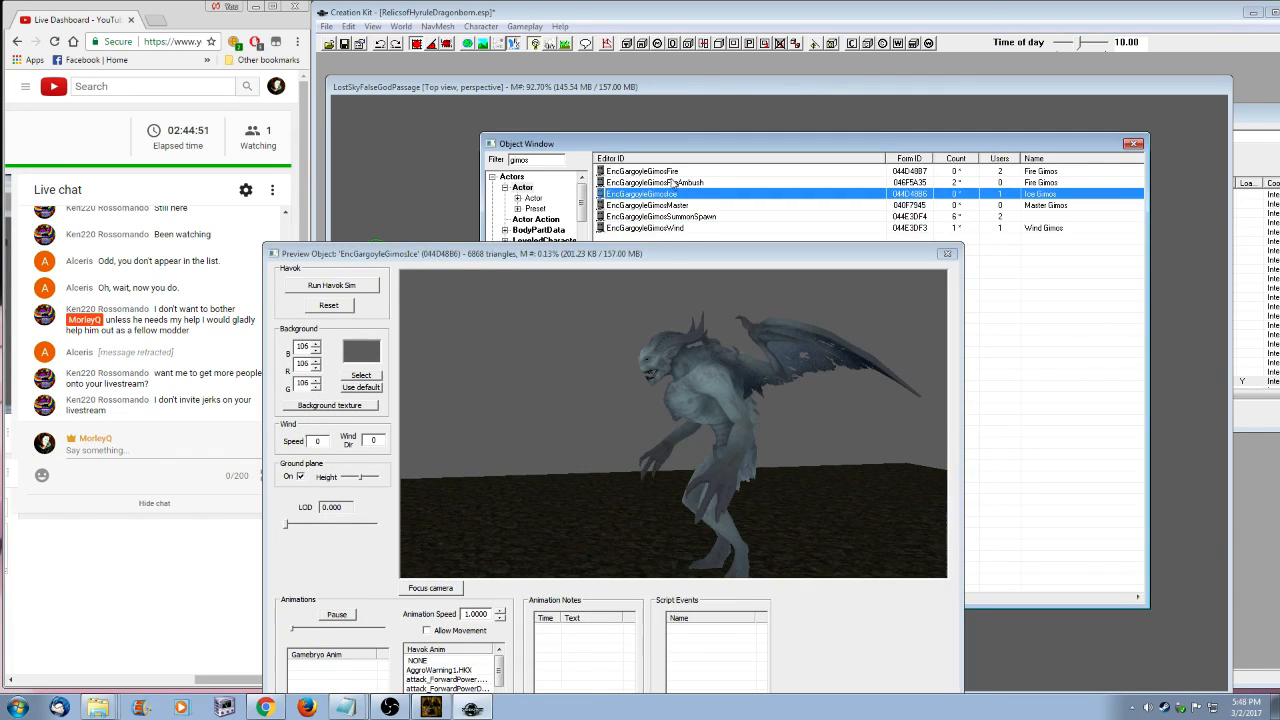
{"action": "left_click", "coordinate": [655, 172]}
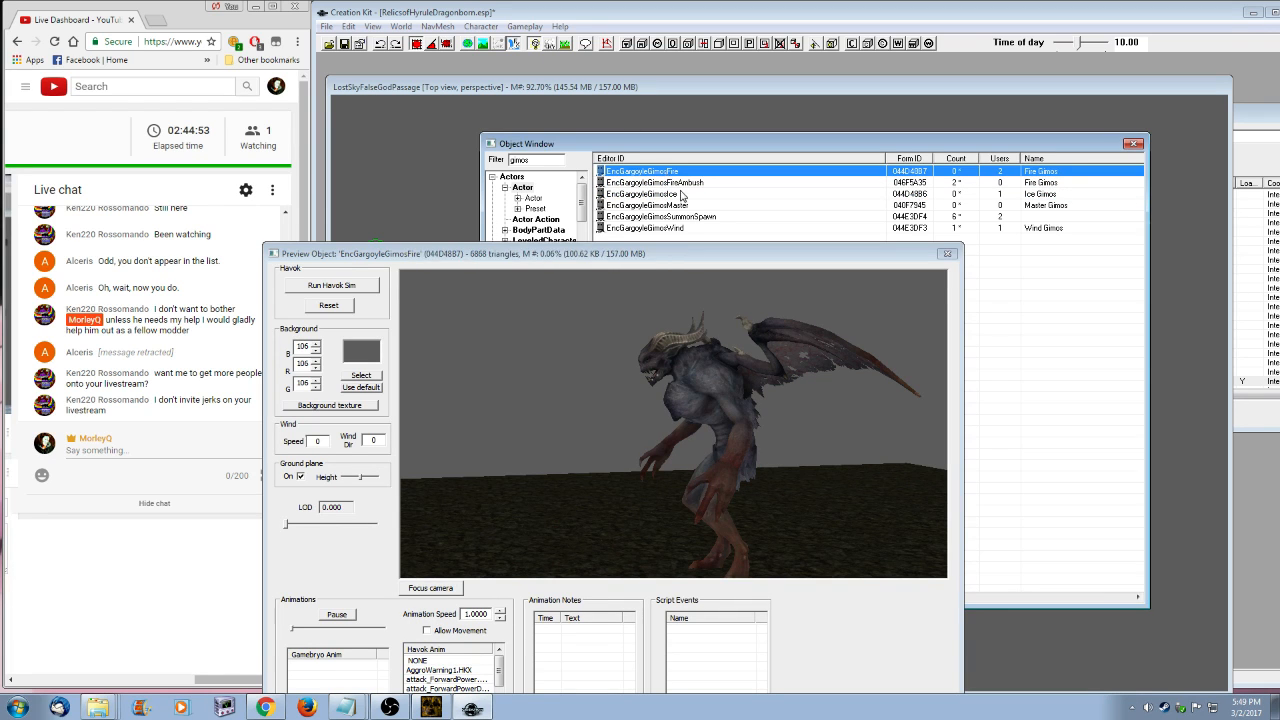
{"action": "left_click_drag", "start_coordinate": [722, 410], "coordinate": [650, 327]}
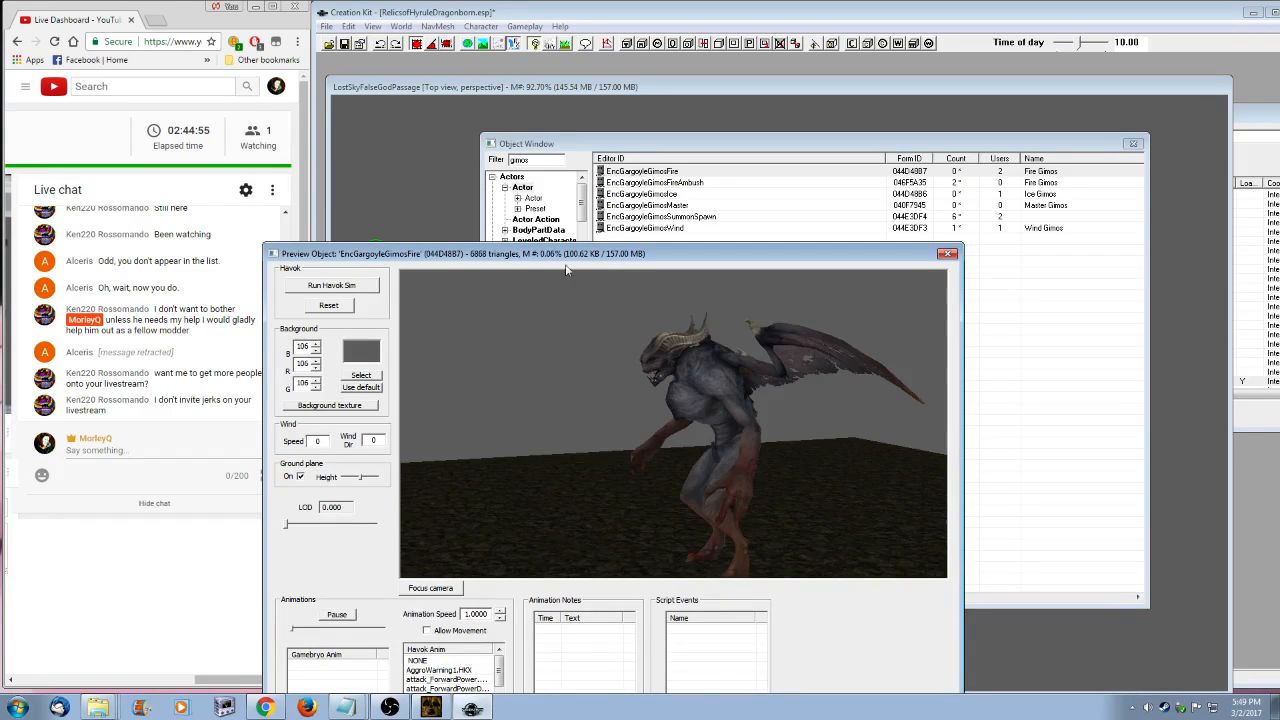
{"action": "left_click_drag", "start_coordinate": [700, 379], "coordinate": [725, 410]}
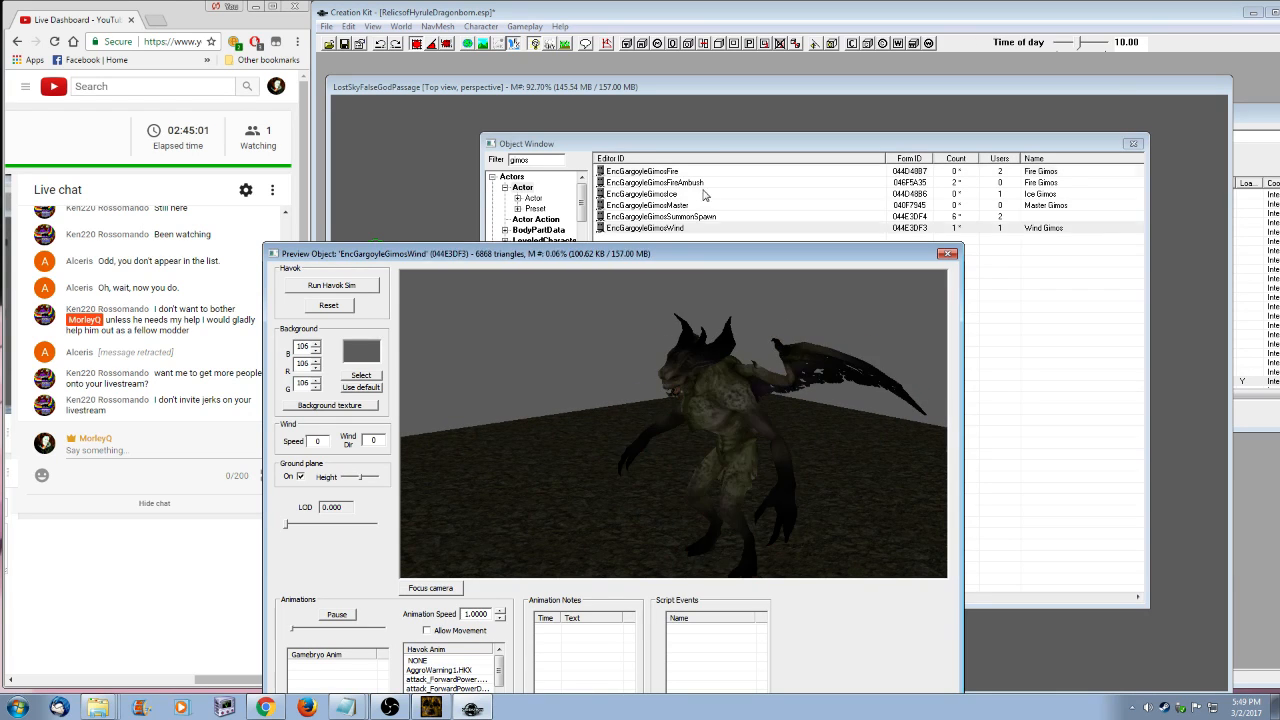
{"action": "left_click", "coordinate": [672, 195]}
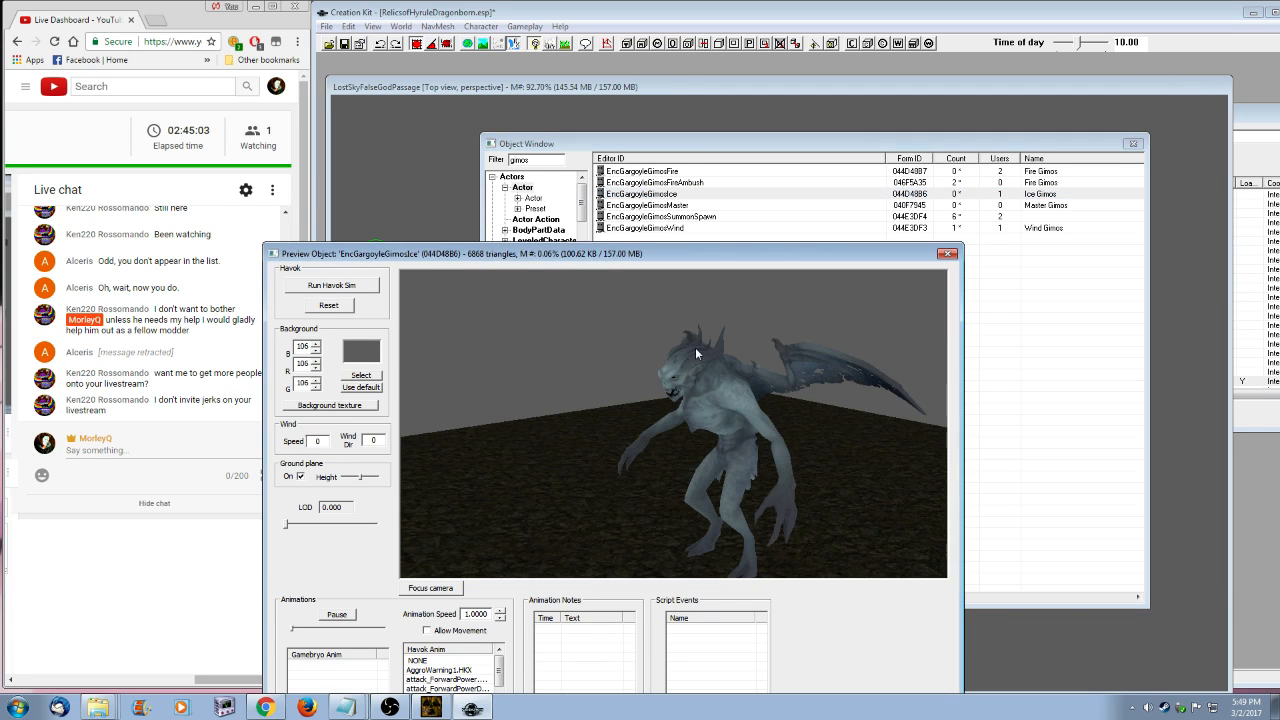
{"action": "left_click", "coordinate": [684, 229]}
{"action": "left_click", "coordinate": [694, 262]}
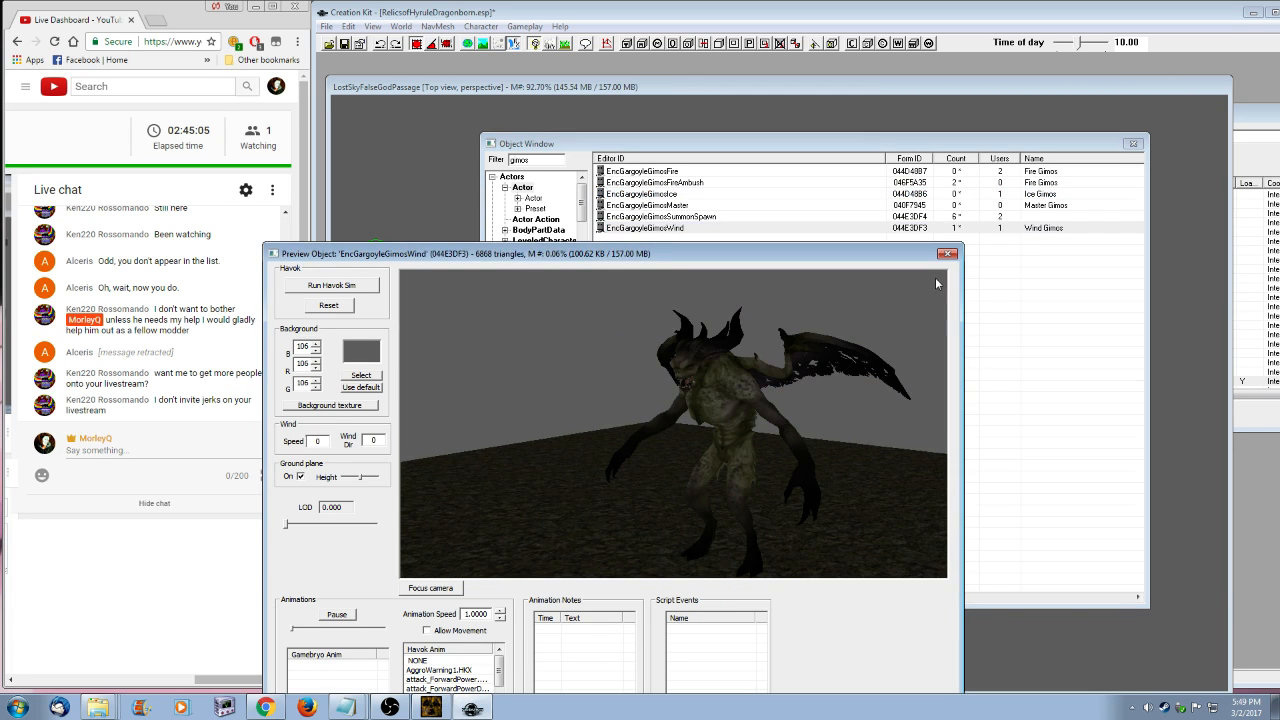
{"action": "key", "text": "Escape"}
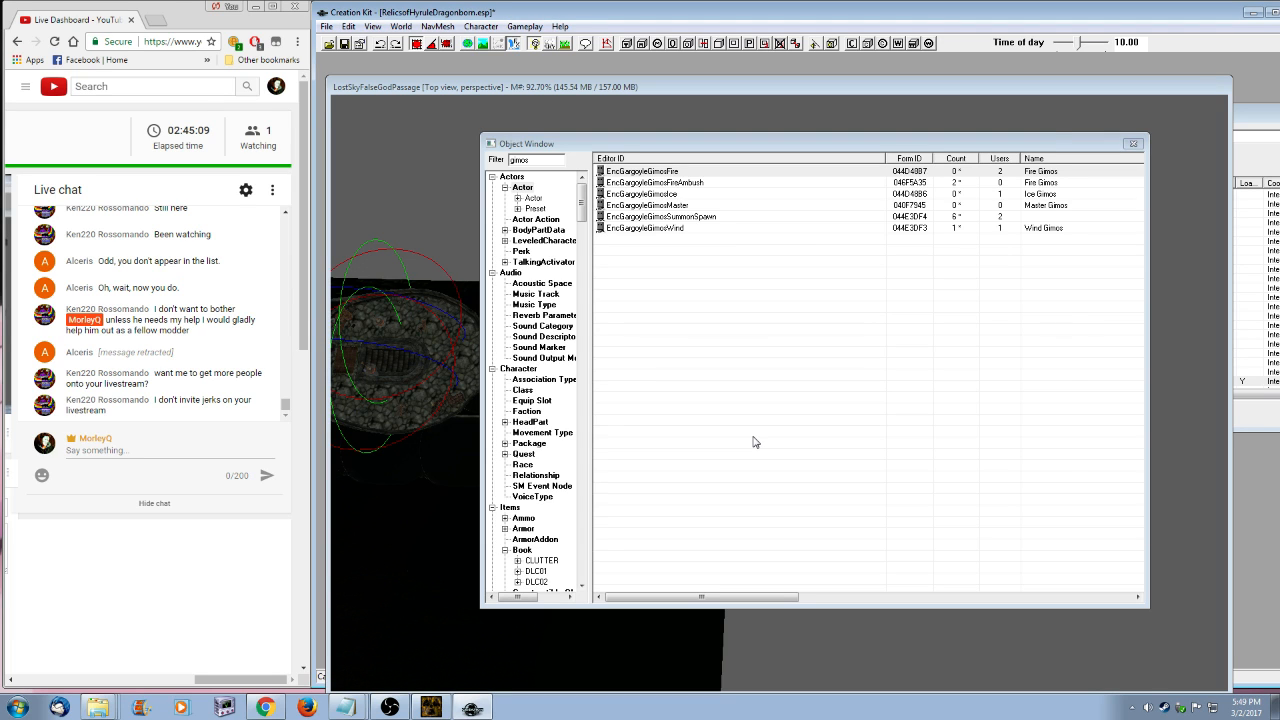
- Check the race and skin assigned to the EncGargoyleGimosFire actor, and close it without saving
{"action": "key", "text": "Return"}
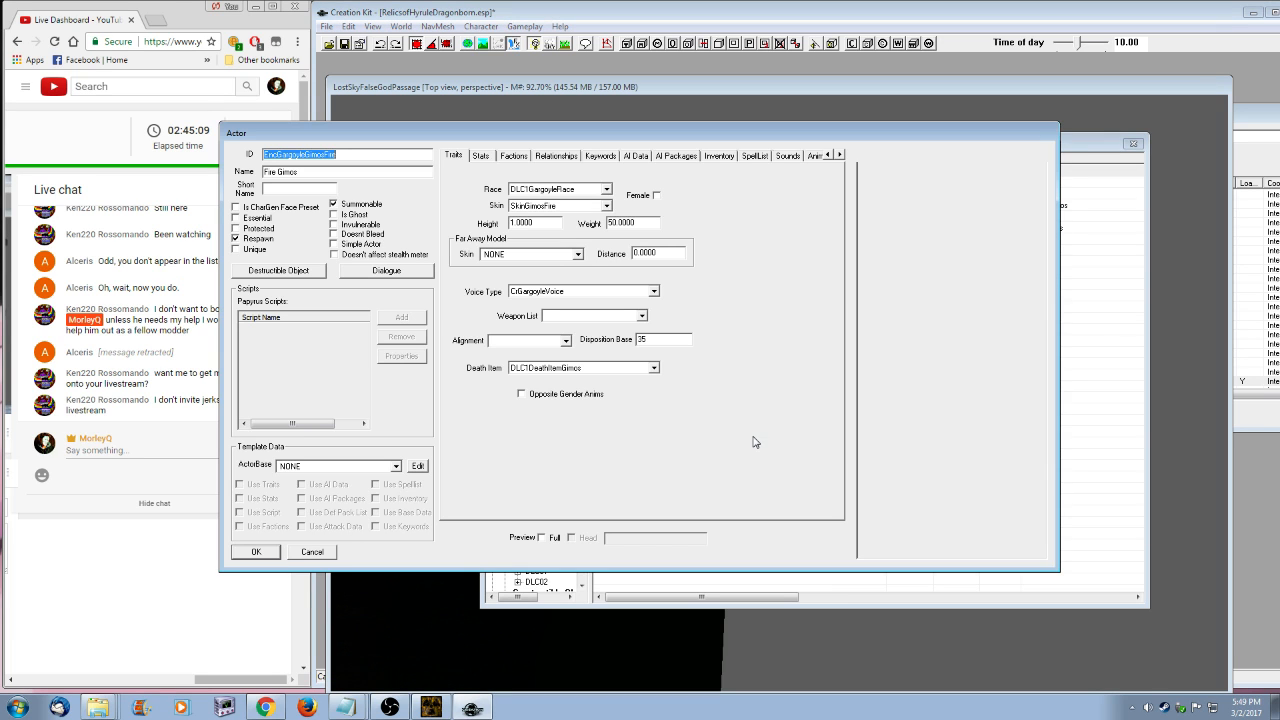
{"action": "left_click", "coordinate": [605, 206]}
{"action": "left_click", "coordinate": [605, 206]}
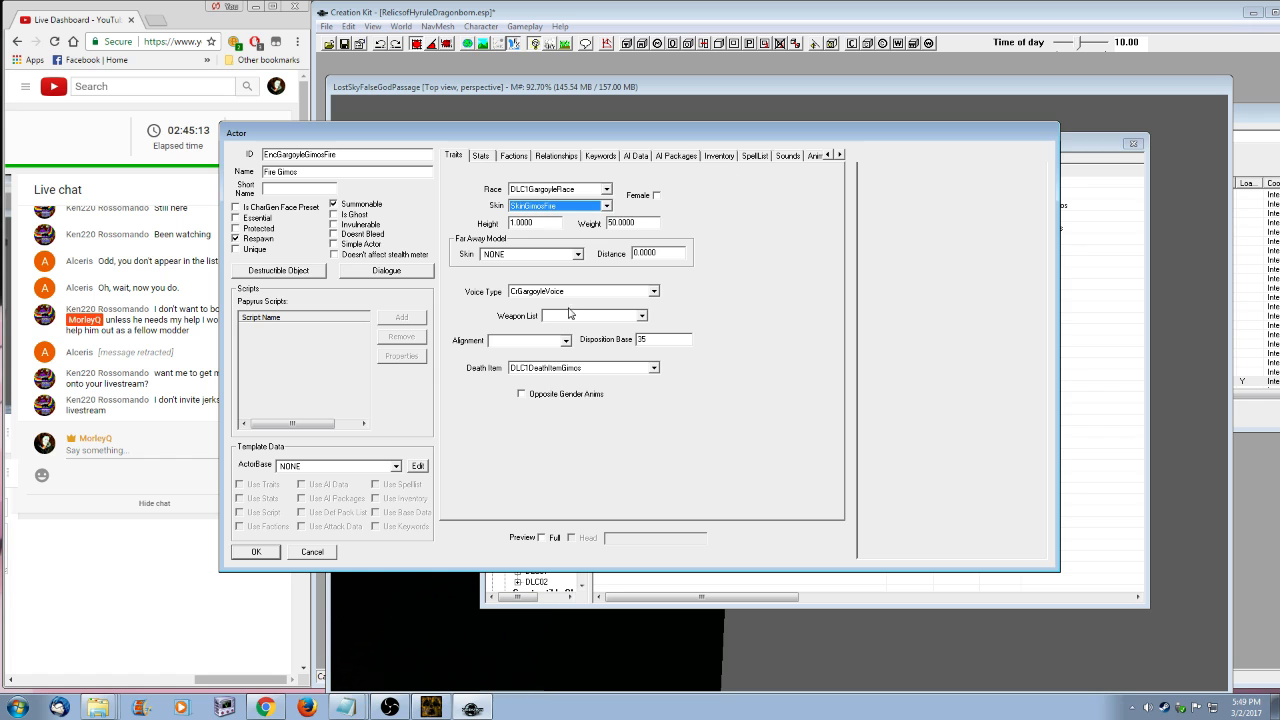
{"action": "left_click", "coordinate": [312, 552]}
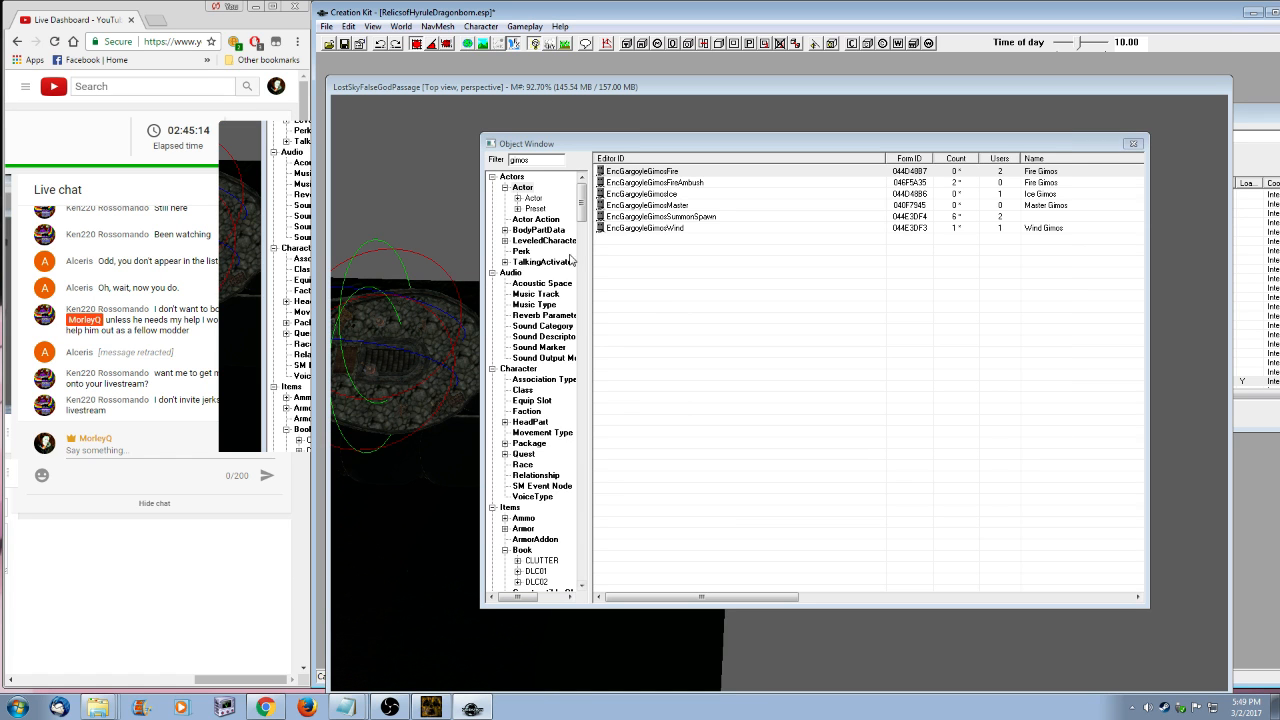
- Add DLC1GargoyleRace as an additional race of the GimosFireAA armor addon and save it
{"action": "left_click", "coordinate": [535, 539]}
{"action": "double_click", "coordinate": [637, 186]}
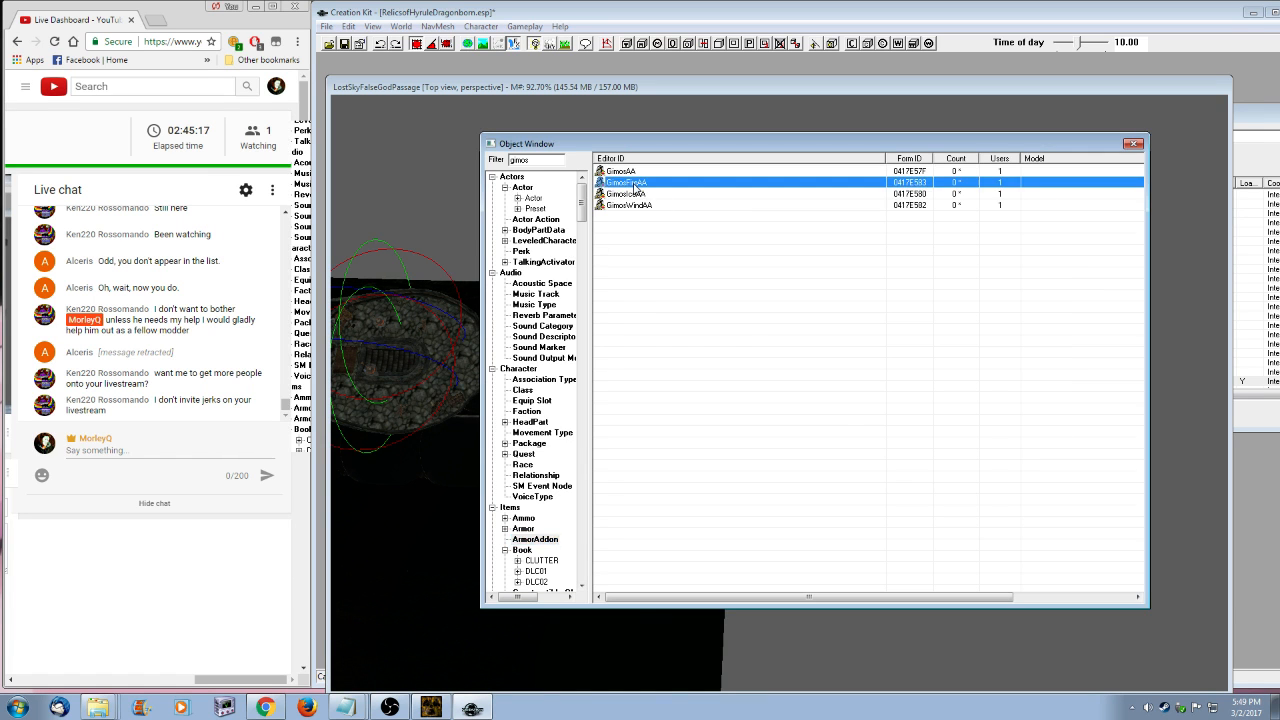
{"action": "mouse_move", "coordinate": [813, 248]}
{"action": "left_mouse_down"}
{"action": "mouse_move", "coordinate": [815, 310]}
{"action": "mouse_move", "coordinate": [813, 240]}
{"action": "left_mouse_up"}
{"action": "left_click", "coordinate": [688, 159]}
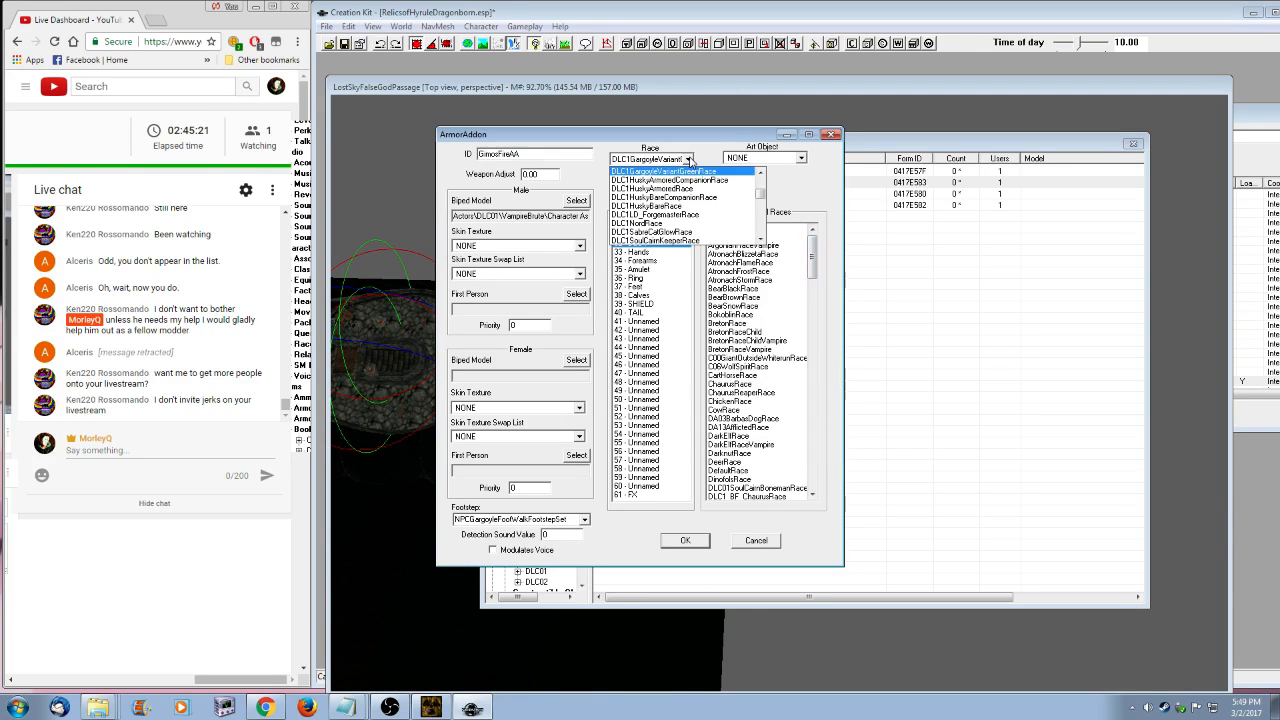
{"action": "left_click", "coordinate": [689, 160]}
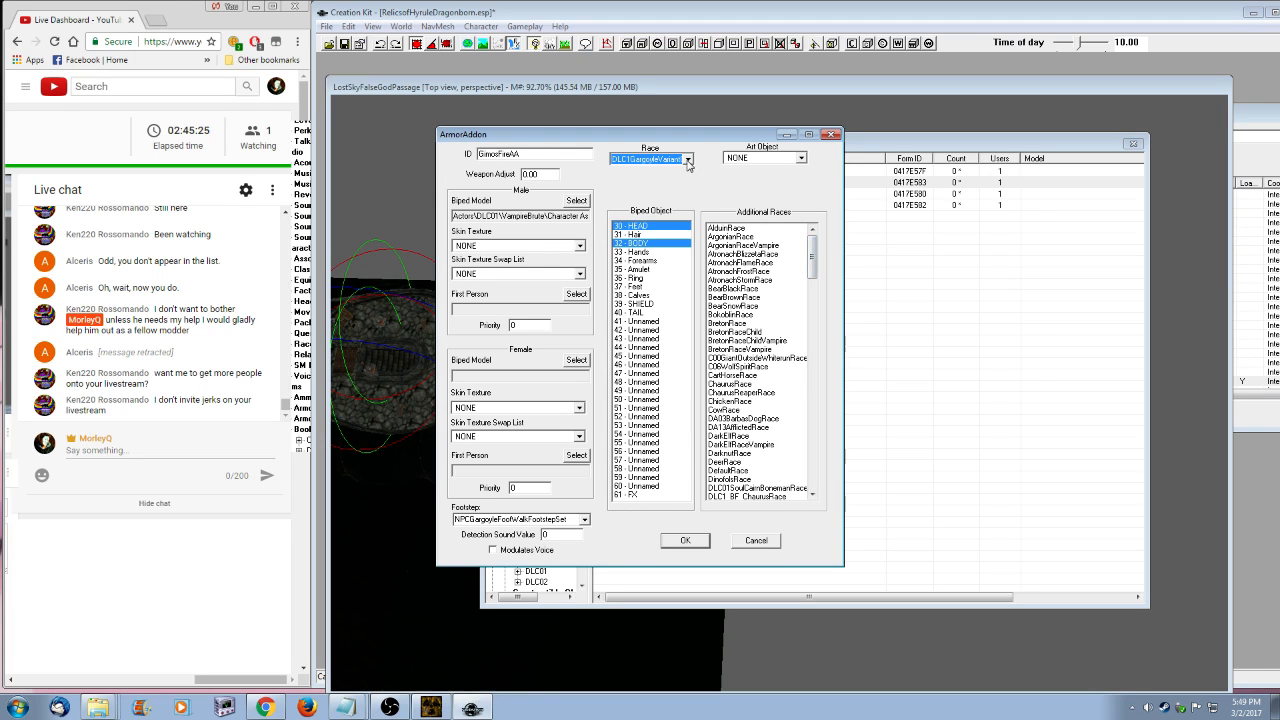
{"action": "left_click_drag", "start_coordinate": [815, 245], "coordinate": [813, 290]}
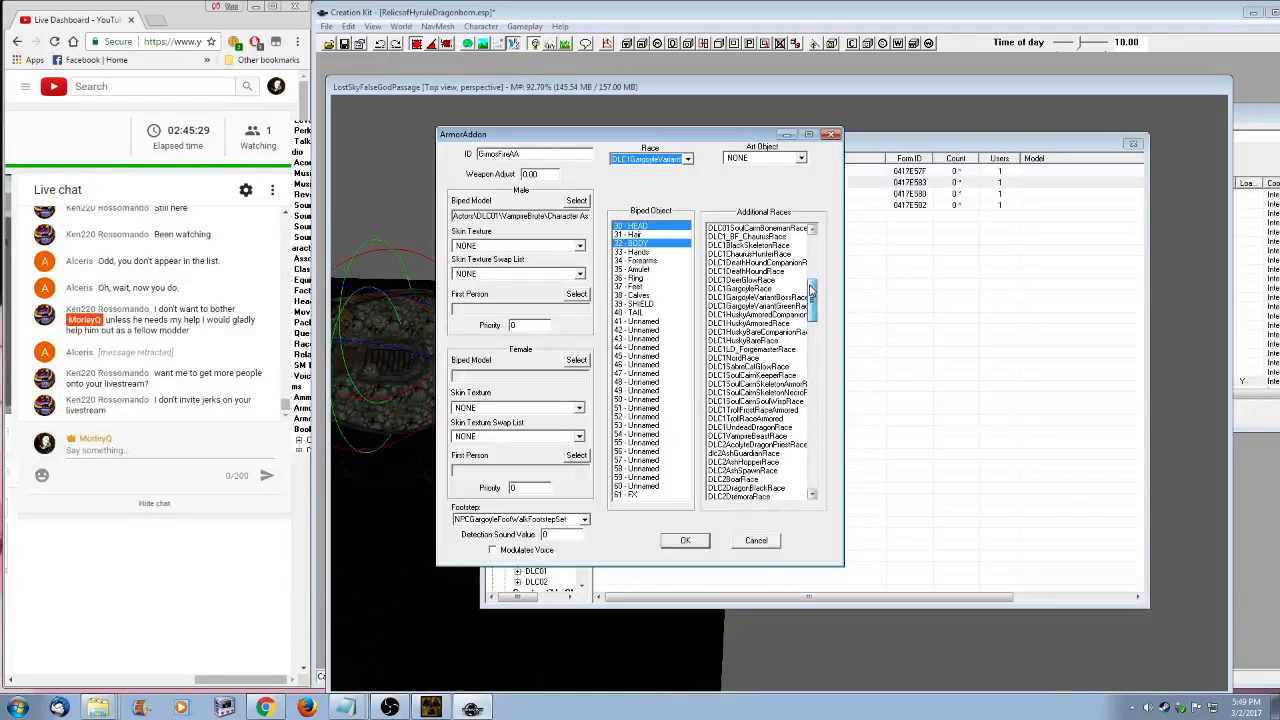
{"action": "left_click", "coordinate": [748, 288]}
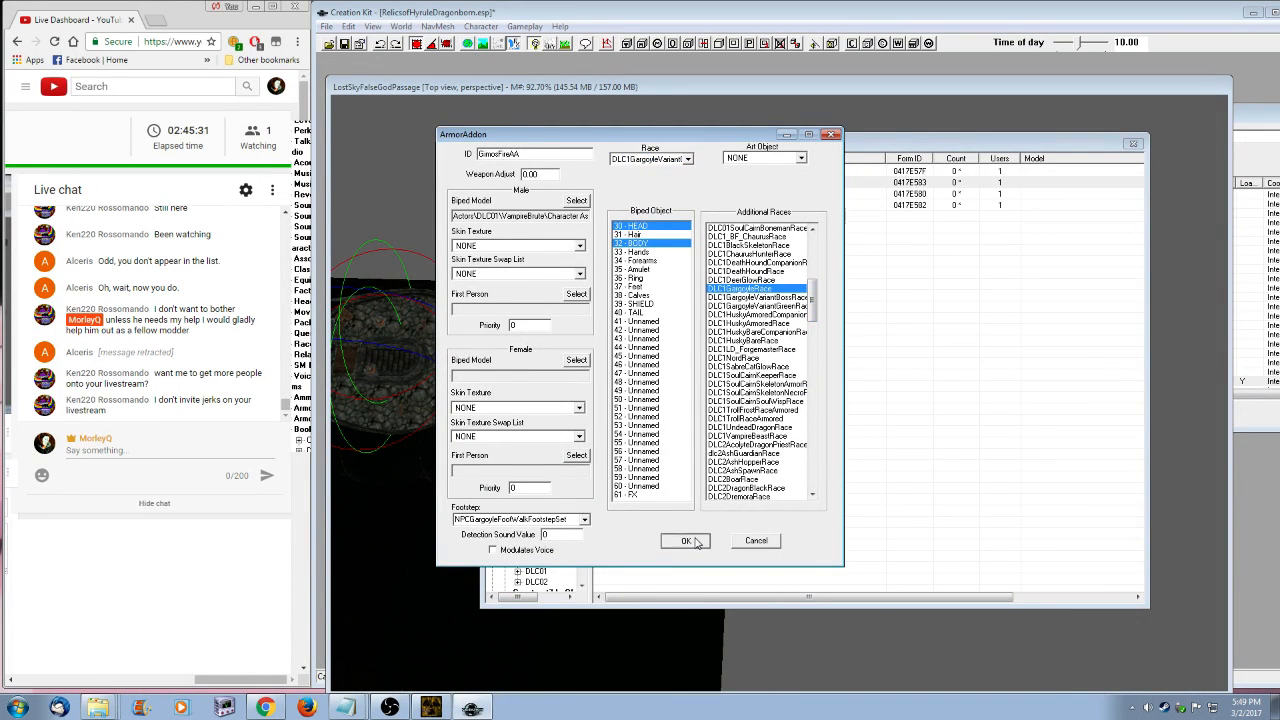
{"action": "left_click", "coordinate": [686, 540]}
- Preview the EncGargoyleGimosFire actor again and compare it with the Ice and Wind Gimos, viewing it from back and front
{"action": "left_click", "coordinate": [523, 187]}
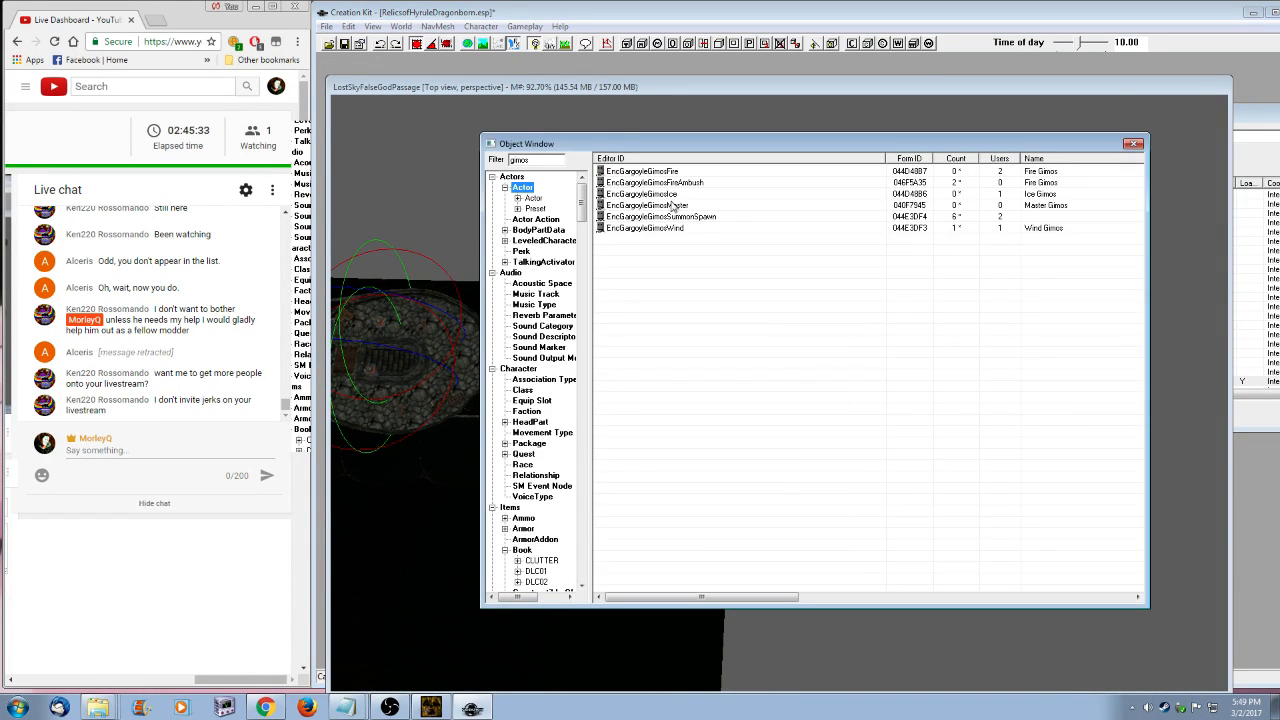
{"action": "right_click", "coordinate": [662, 171]}
{"action": "left_click", "coordinate": [697, 235]}
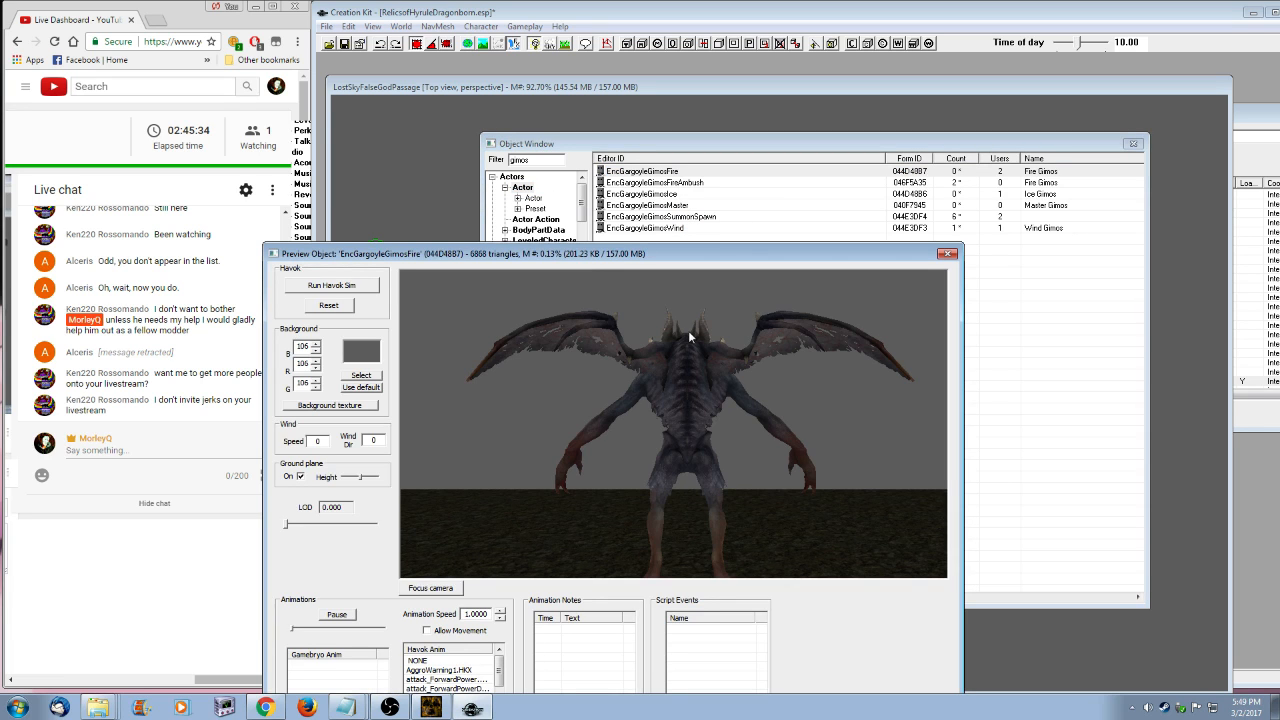
{"action": "left_click_drag", "start_coordinate": [688, 330], "coordinate": [620, 469]}
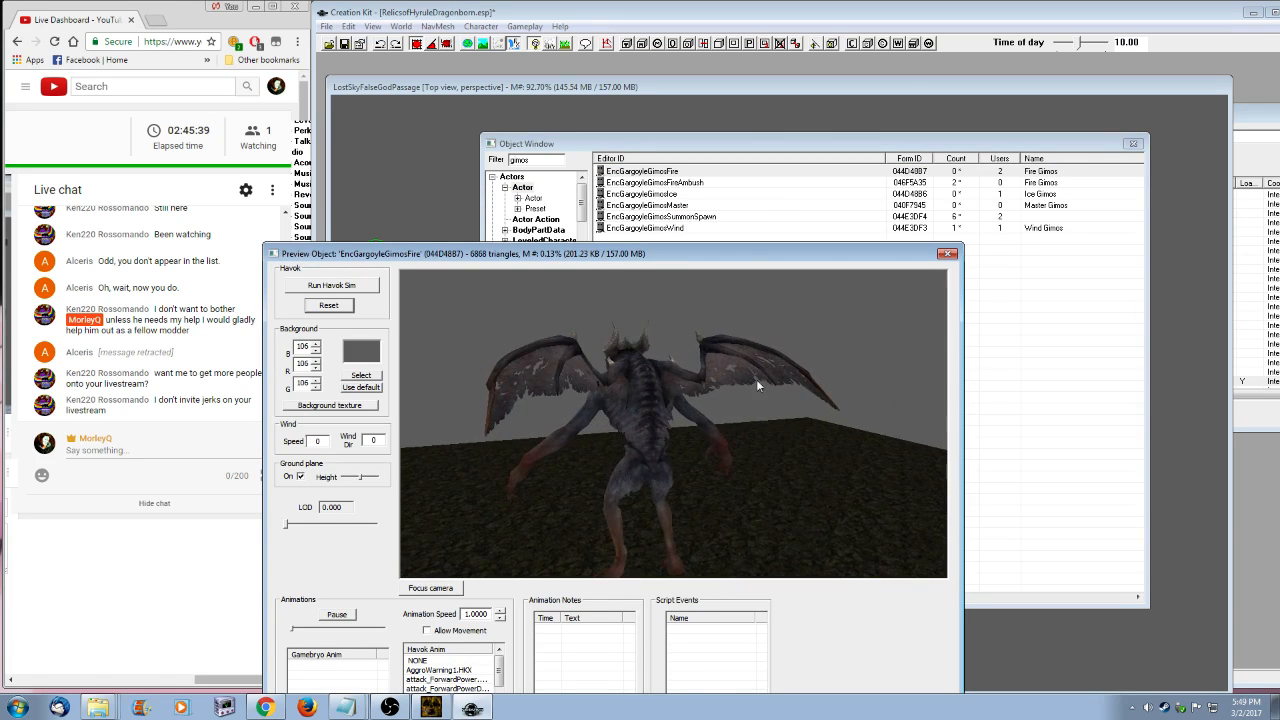
{"action": "left_click", "coordinate": [675, 186]}
{"action": "left_click", "coordinate": [666, 195]}
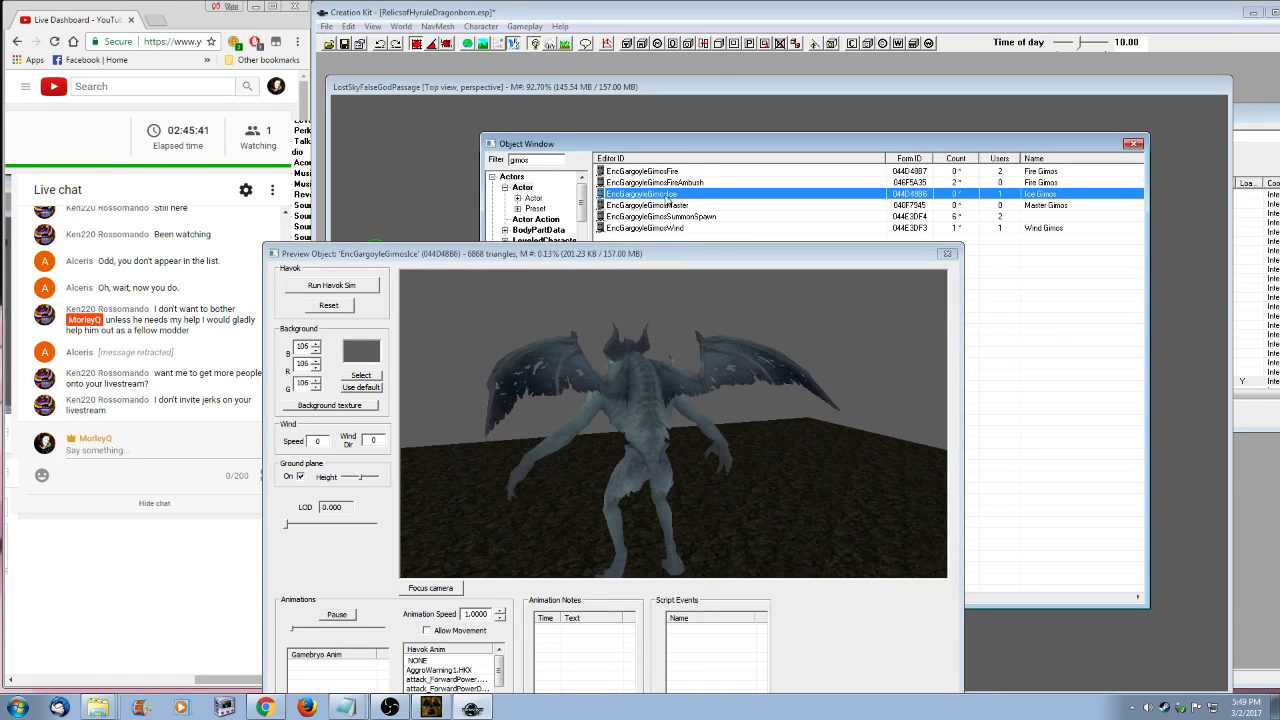
{"action": "left_click", "coordinate": [668, 228]}
{"action": "left_click", "coordinate": [673, 171]}
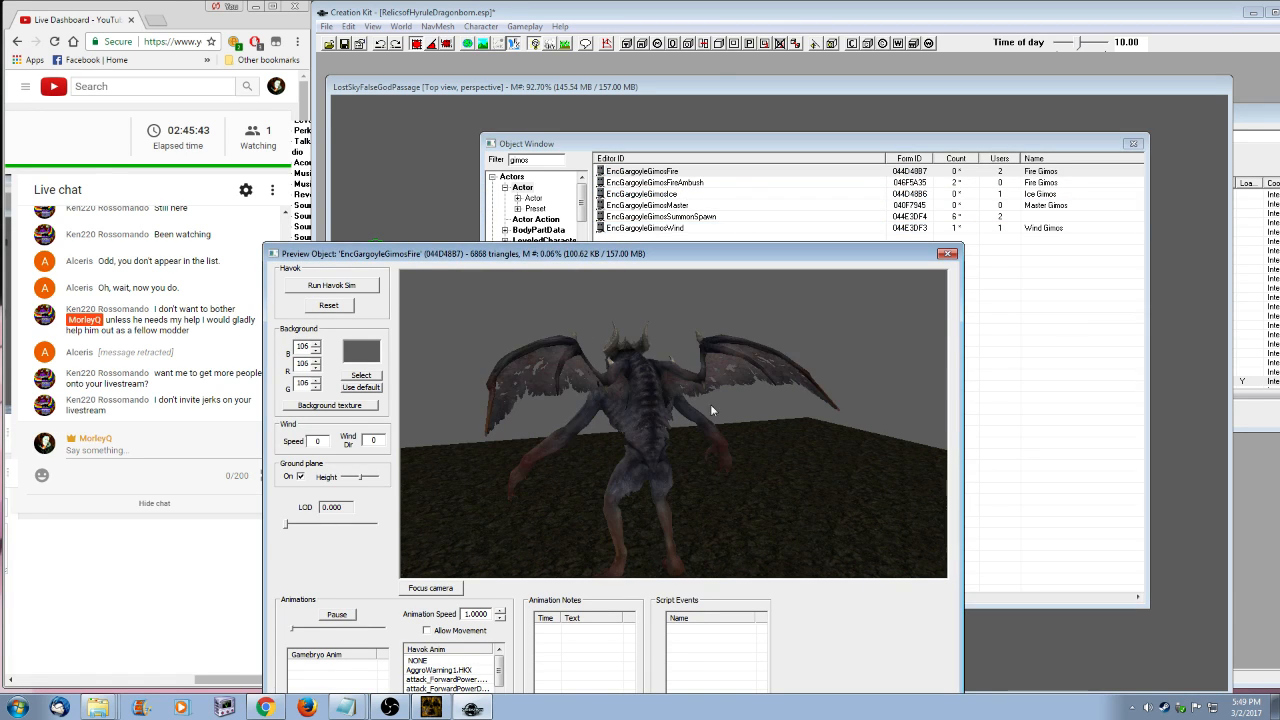
{"action": "left_click_drag", "start_coordinate": [710, 404], "coordinate": [789, 387]}
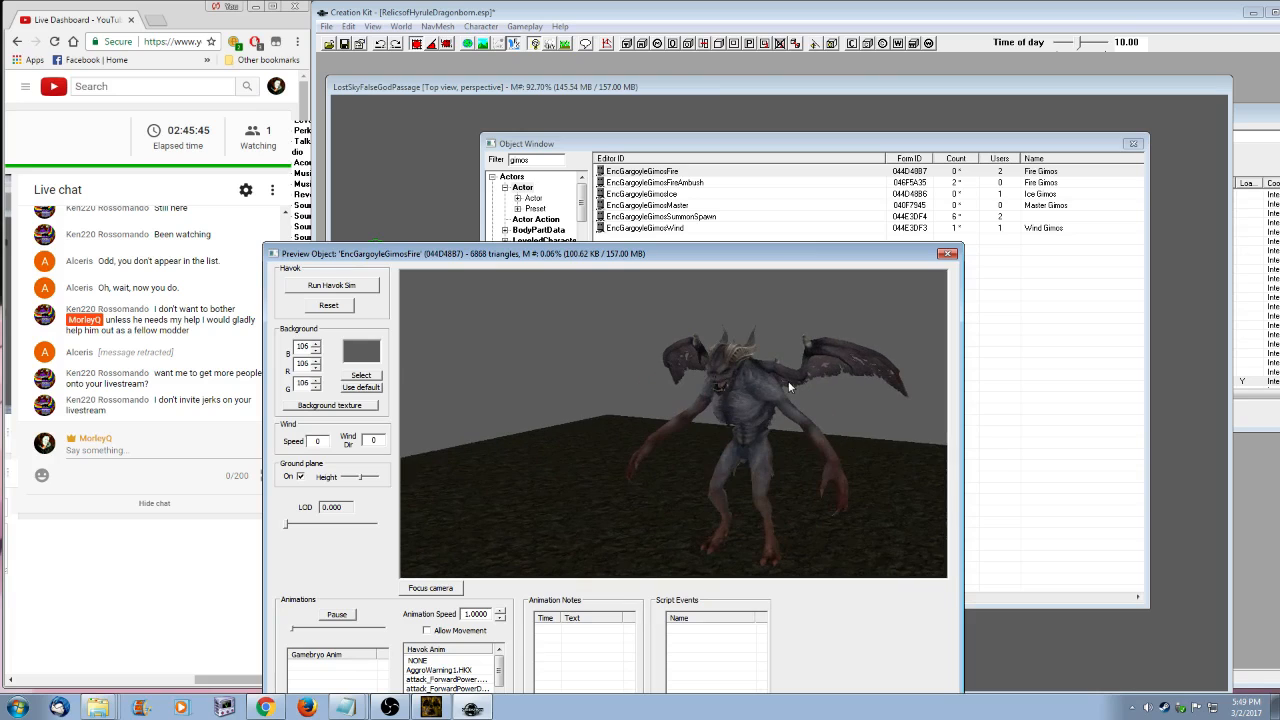
- Filter the actors by "garg", preview the DLC1EncGargoyle, Small and Sentinel variants for comparison, and close the preview
{"action": "double_click", "coordinate": [535, 160]}
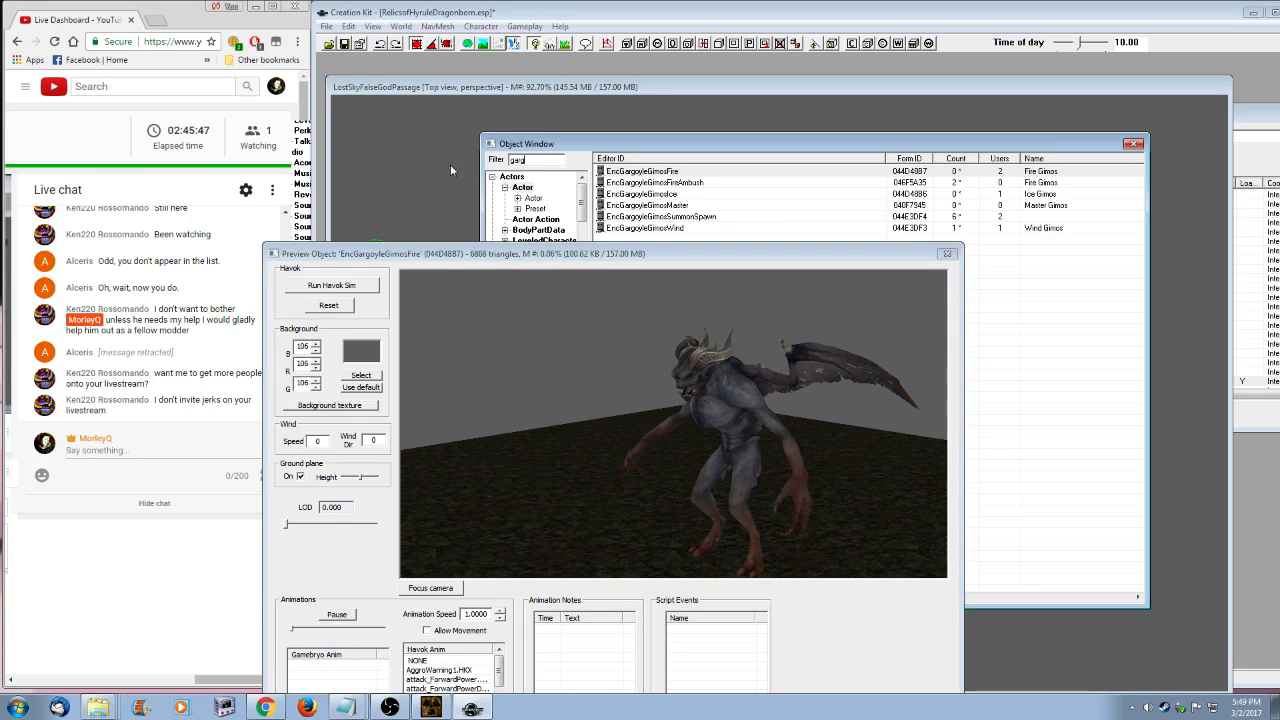
{"action": "type", "text": "garg"}
{"action": "left_click", "coordinate": [641, 183]}
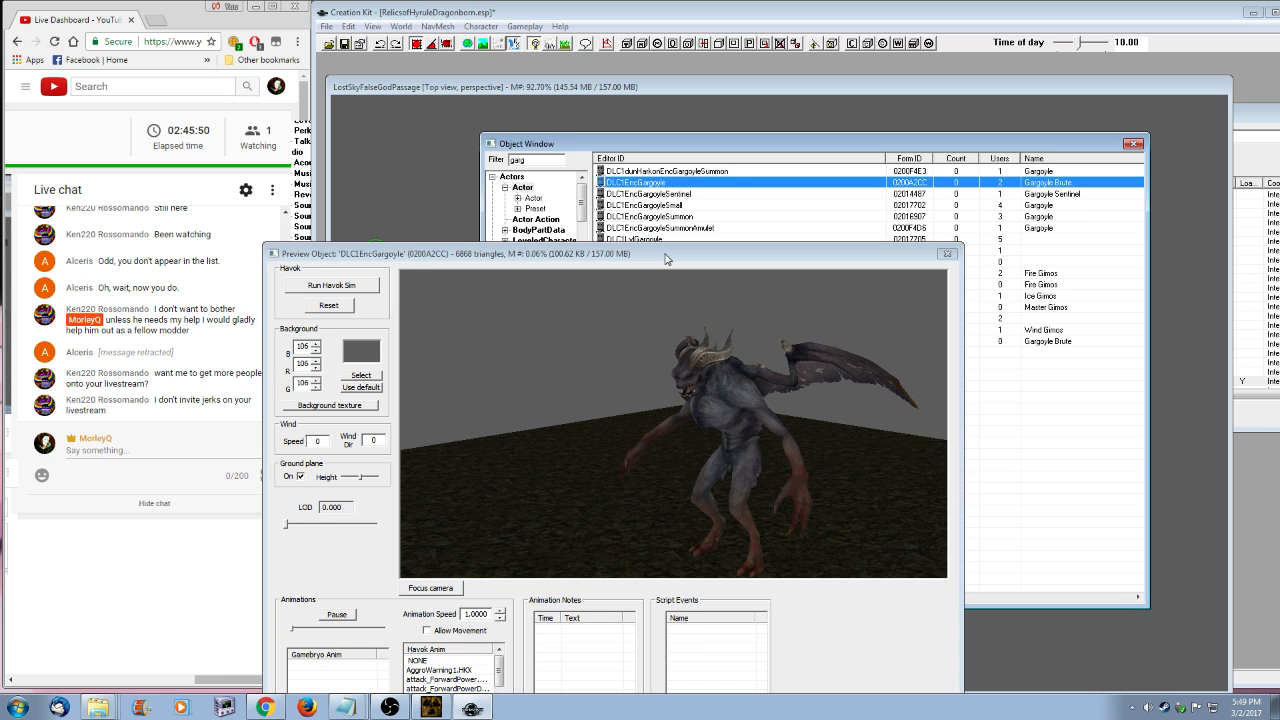
{"action": "left_click", "coordinate": [649, 205]}
{"action": "left_click", "coordinate": [649, 183]}
{"action": "left_click", "coordinate": [675, 194]}
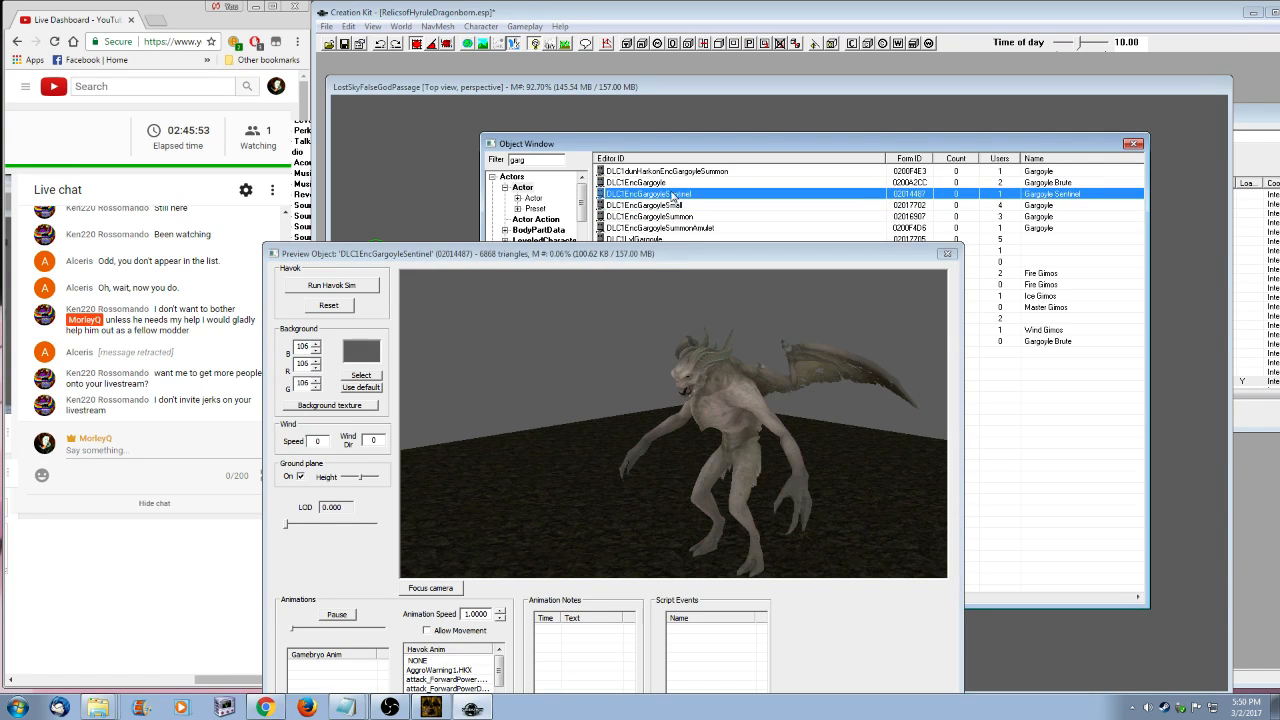
{"action": "left_click", "coordinate": [649, 185]}
{"action": "left_click", "coordinate": [947, 253]}
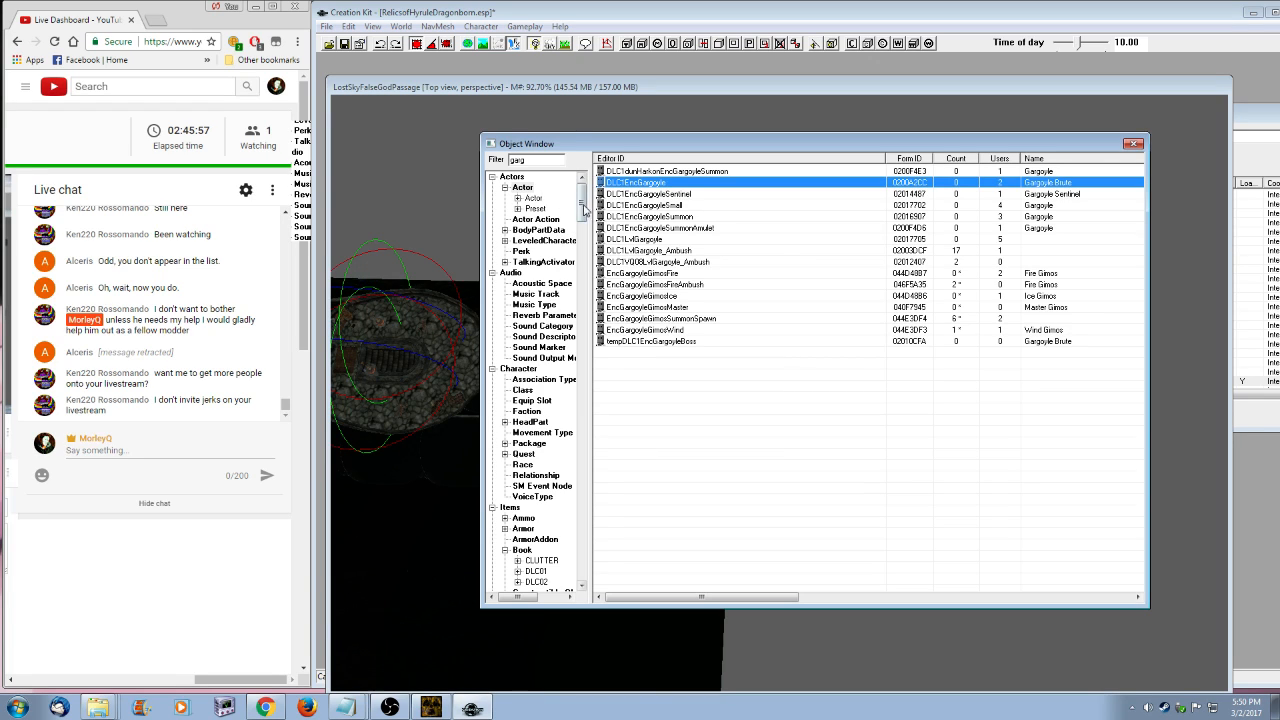
- Find the GimosFireAA armor addon with the "gimos" filter and inspect its male biped model and alternate texture from several angles
{"action": "left_click", "coordinate": [523, 530]}
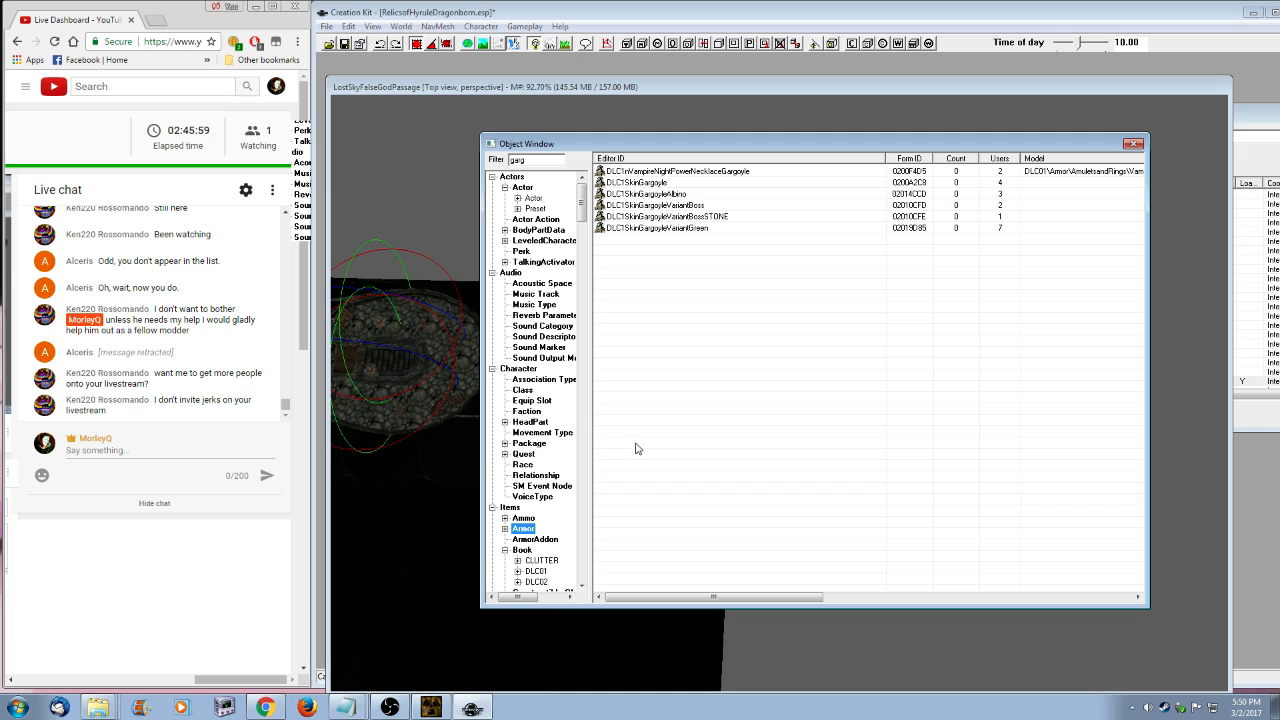
{"action": "left_click_drag", "start_coordinate": [543, 160], "coordinate": [448, 162]}
{"action": "type", "text": "gimos"}
{"action": "left_click", "coordinate": [535, 539]}
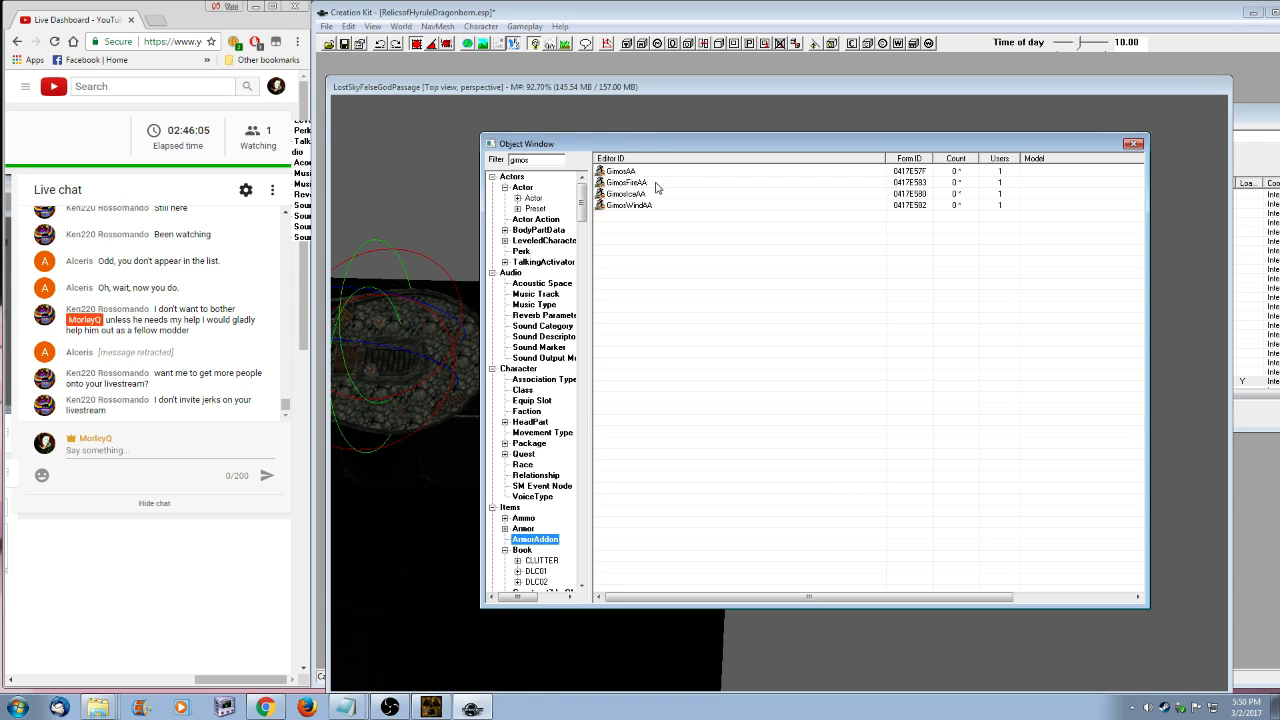
{"action": "double_click", "coordinate": [647, 183]}
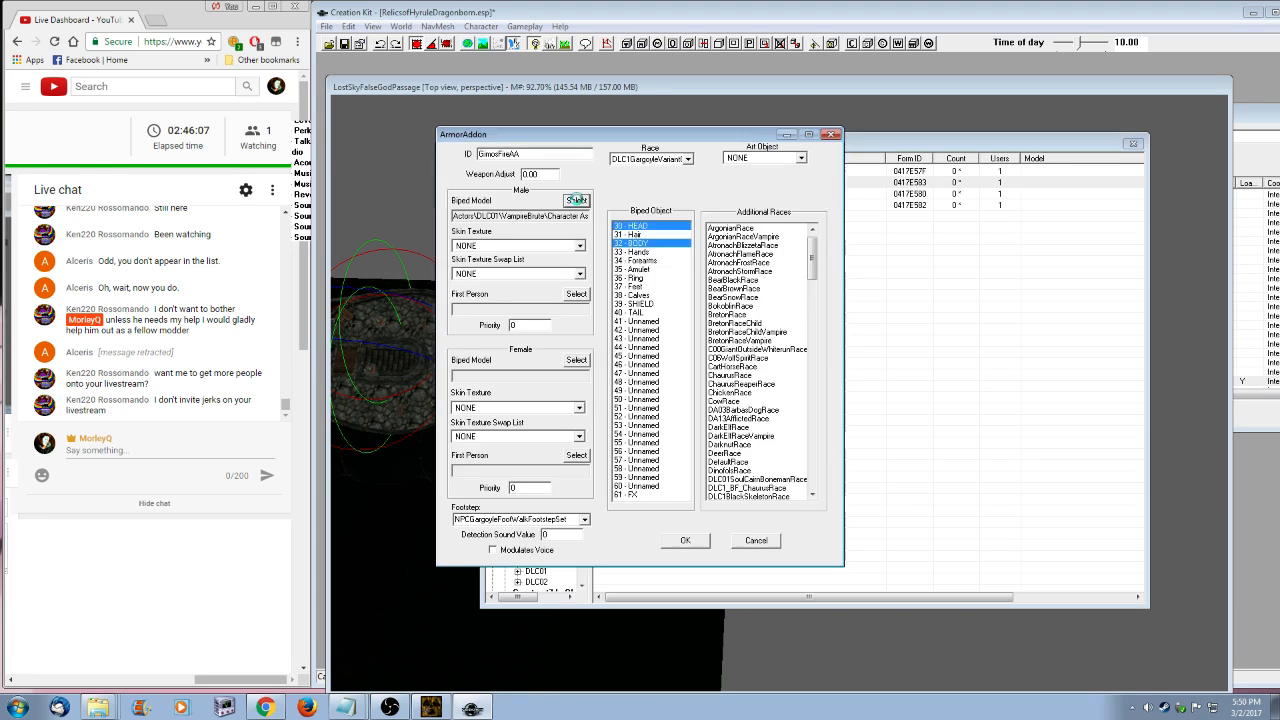
{"action": "left_click", "coordinate": [573, 201]}
{"action": "middle_click_drag", "start_coordinate": [709, 372], "coordinate": [902, 387]}
{"action": "scroll", "coordinate": [750, 388], "scroll_direction": "up", "scroll_amount": 4}
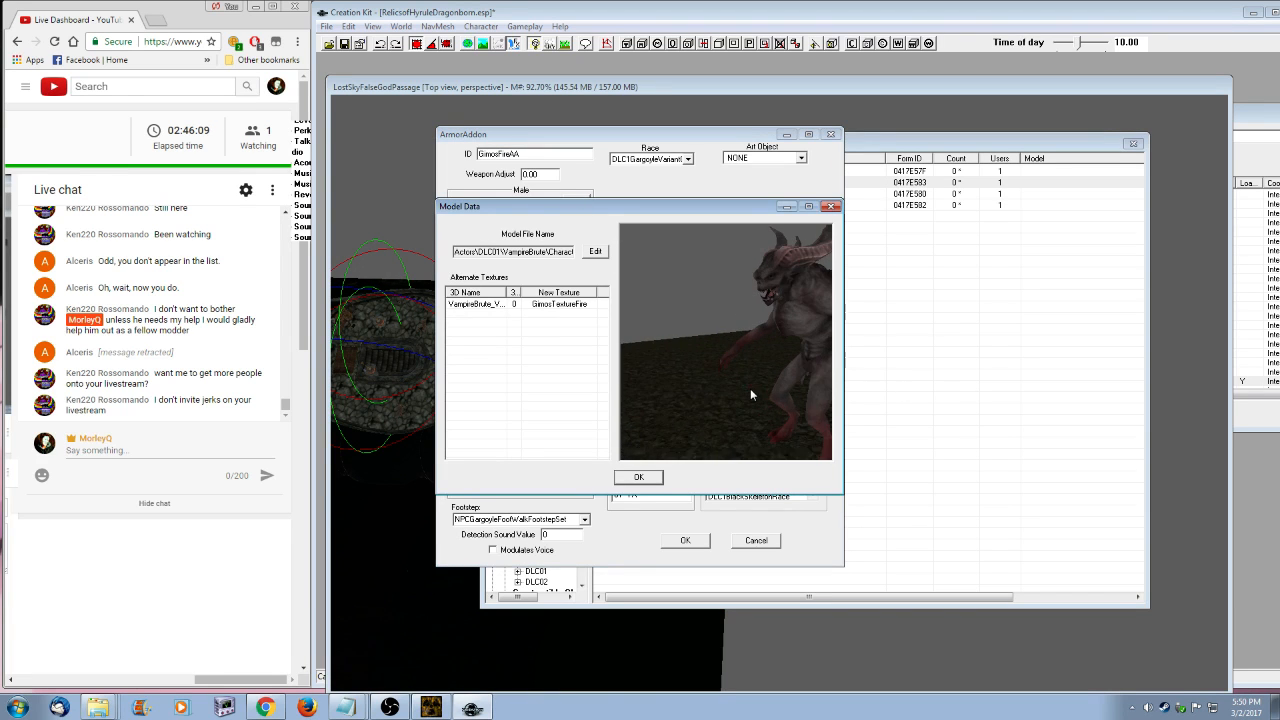
{"action": "scroll", "coordinate": [750, 388], "scroll_direction": "down", "scroll_amount": 1}
{"action": "middle_click_drag", "start_coordinate": [750, 388], "coordinate": [670, 466]}
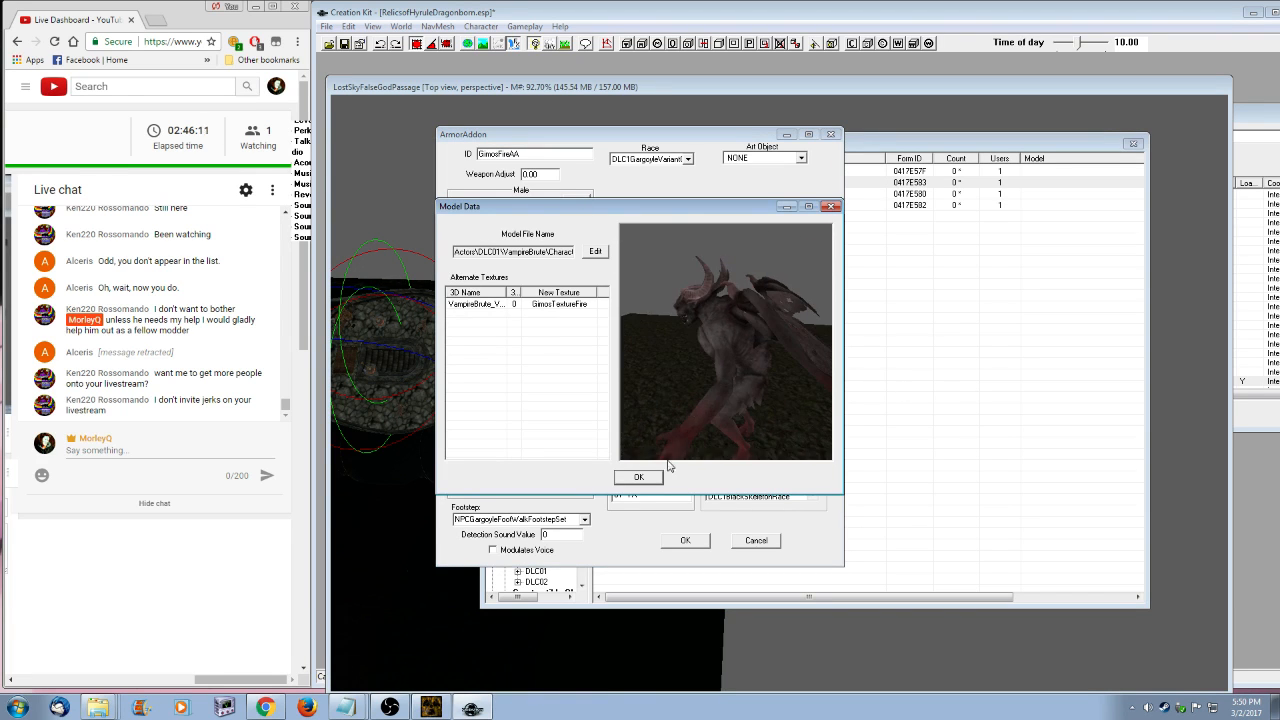
{"action": "left_click", "coordinate": [638, 477]}
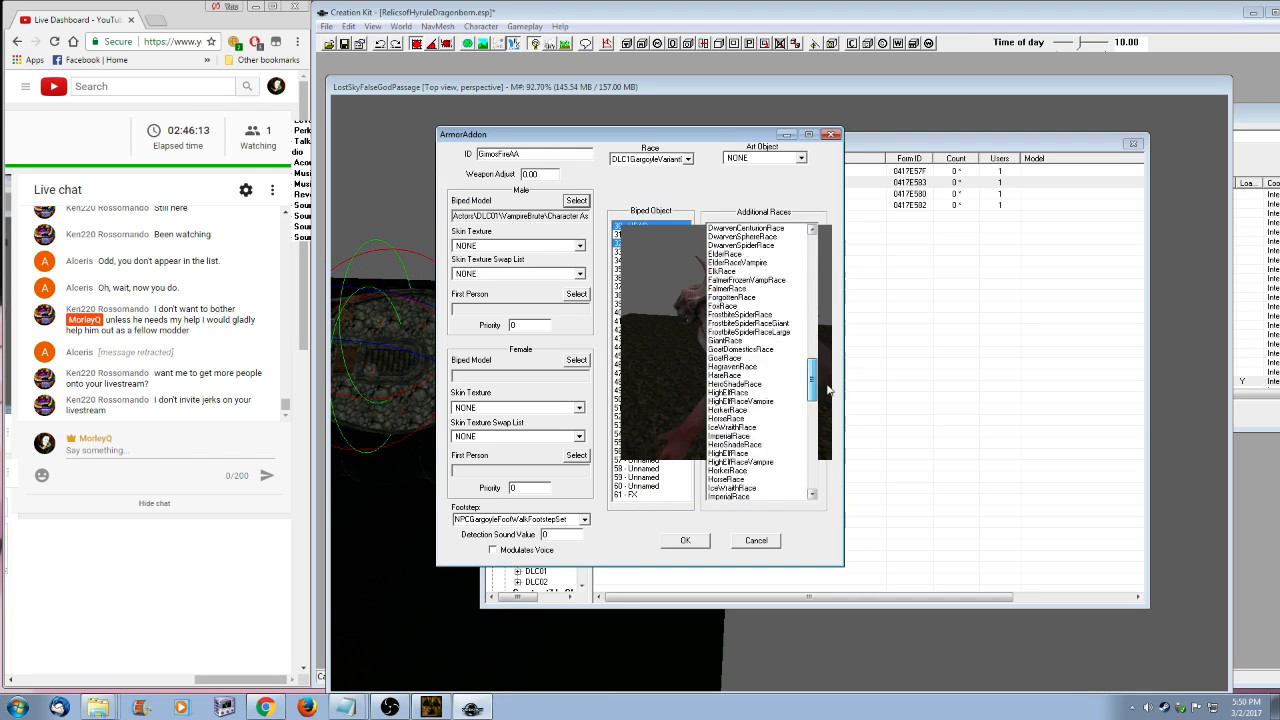
- Add DLC1GargoyleVariantGreenRace as an additional race of the GimosFireAA armor addon and save it
{"action": "scroll", "coordinate": [817, 308], "scroll_direction": "down", "scroll_amount": 5}
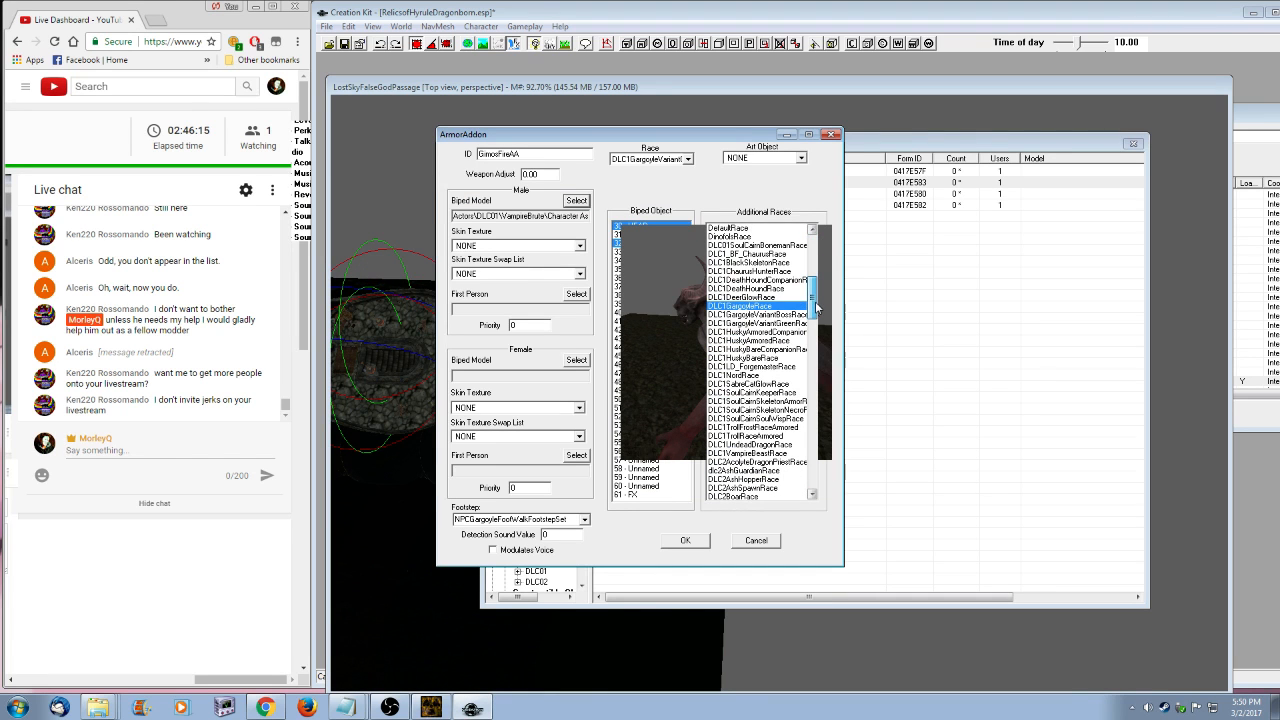
{"action": "left_click", "coordinate": [778, 323], "text": "ctrl"}
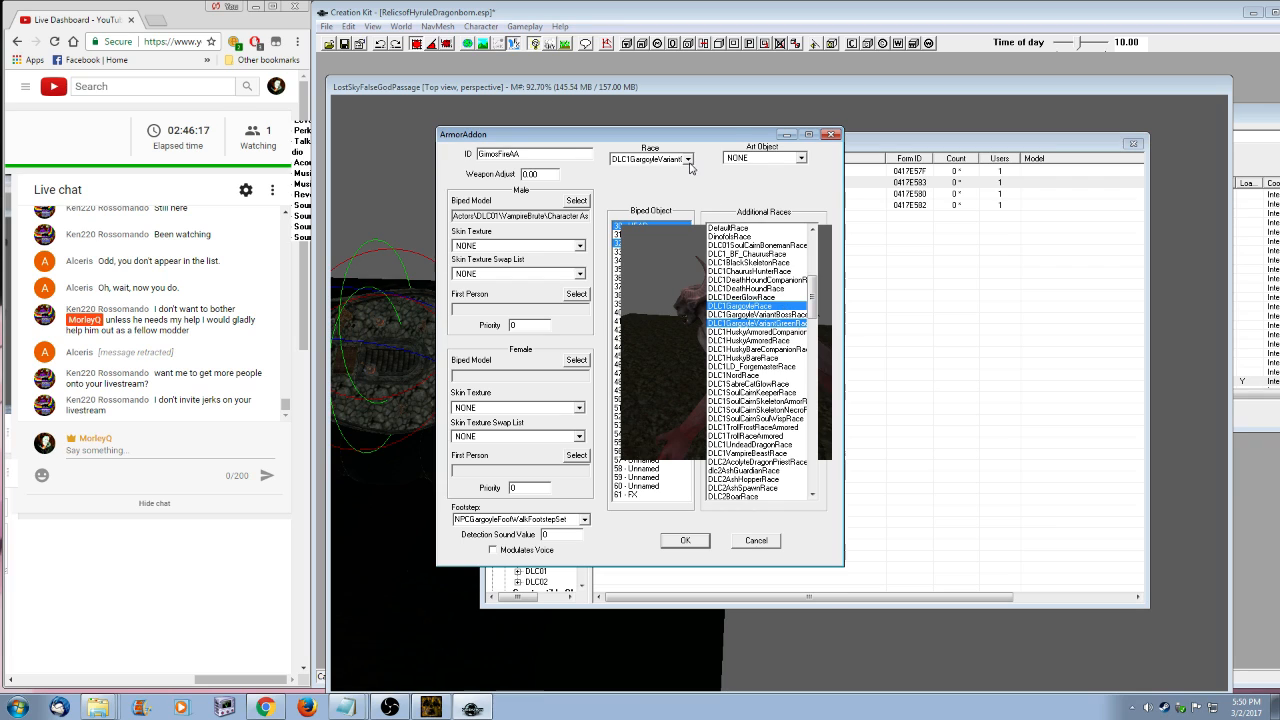
{"action": "left_click", "coordinate": [693, 546]}
- Check the EncGargoyleGimosFire actor's preview and outfit, and set its race to DLC1GargoyleVariantGreenRace
{"action": "left_click", "coordinate": [522, 195]}
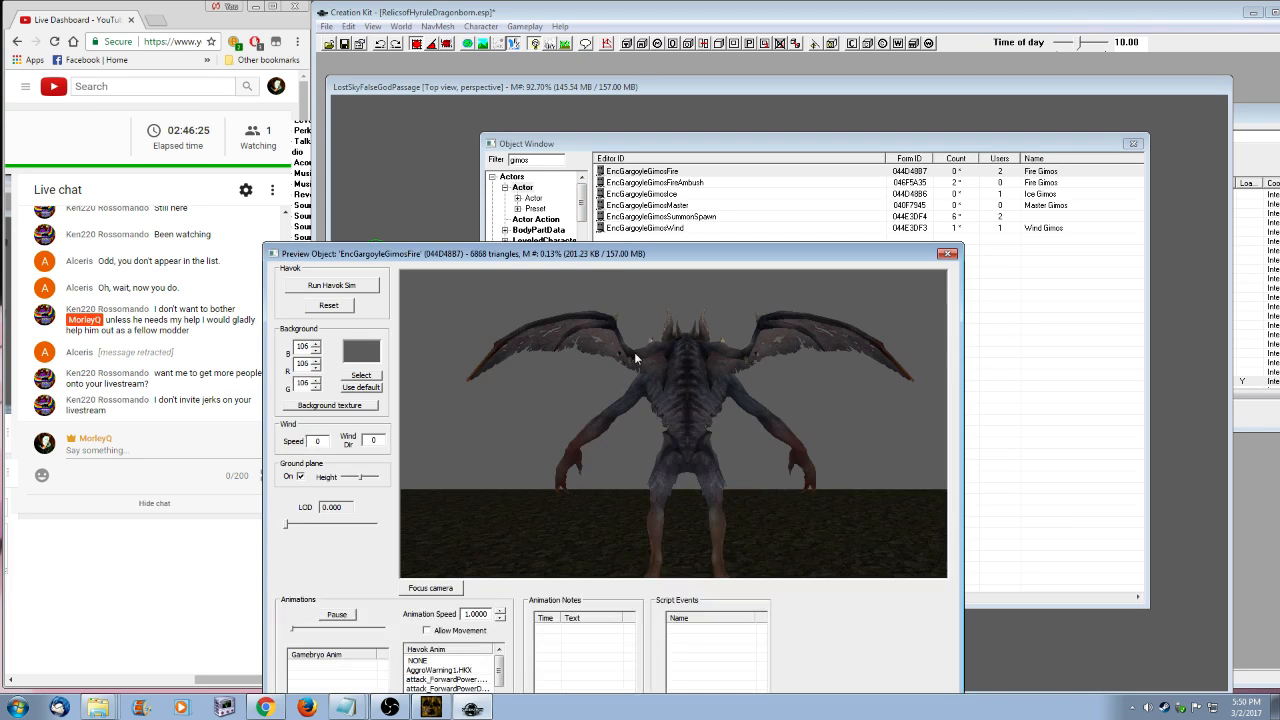
{"action": "left_click", "coordinate": [947, 253]}
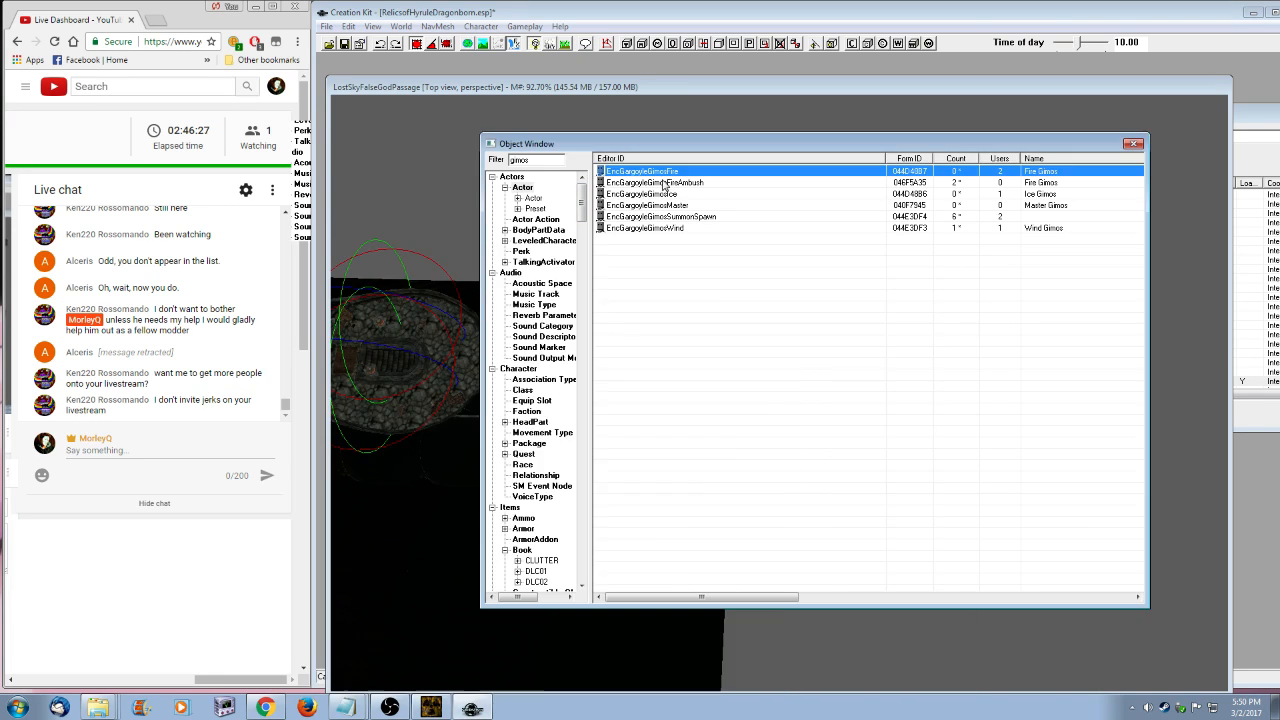
{"action": "right_click", "coordinate": [650, 172]}
{"action": "left_click", "coordinate": [700, 198]}
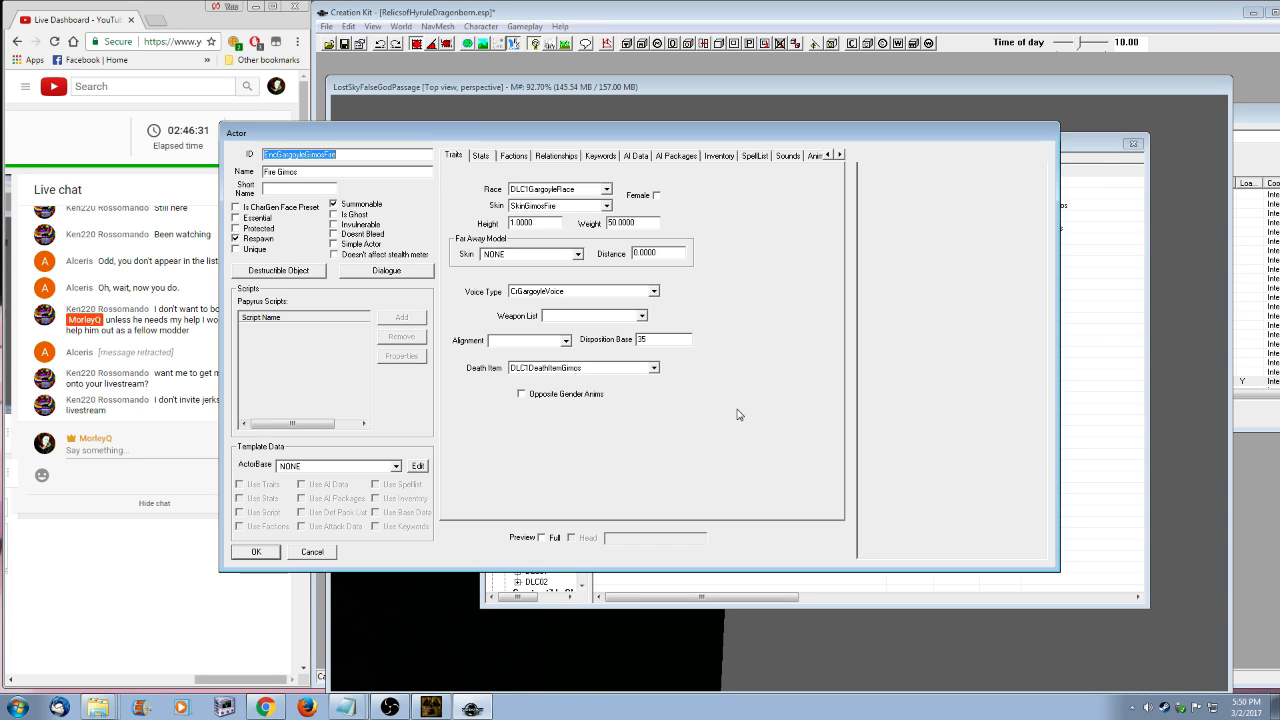
{"action": "left_click", "coordinate": [718, 156]}
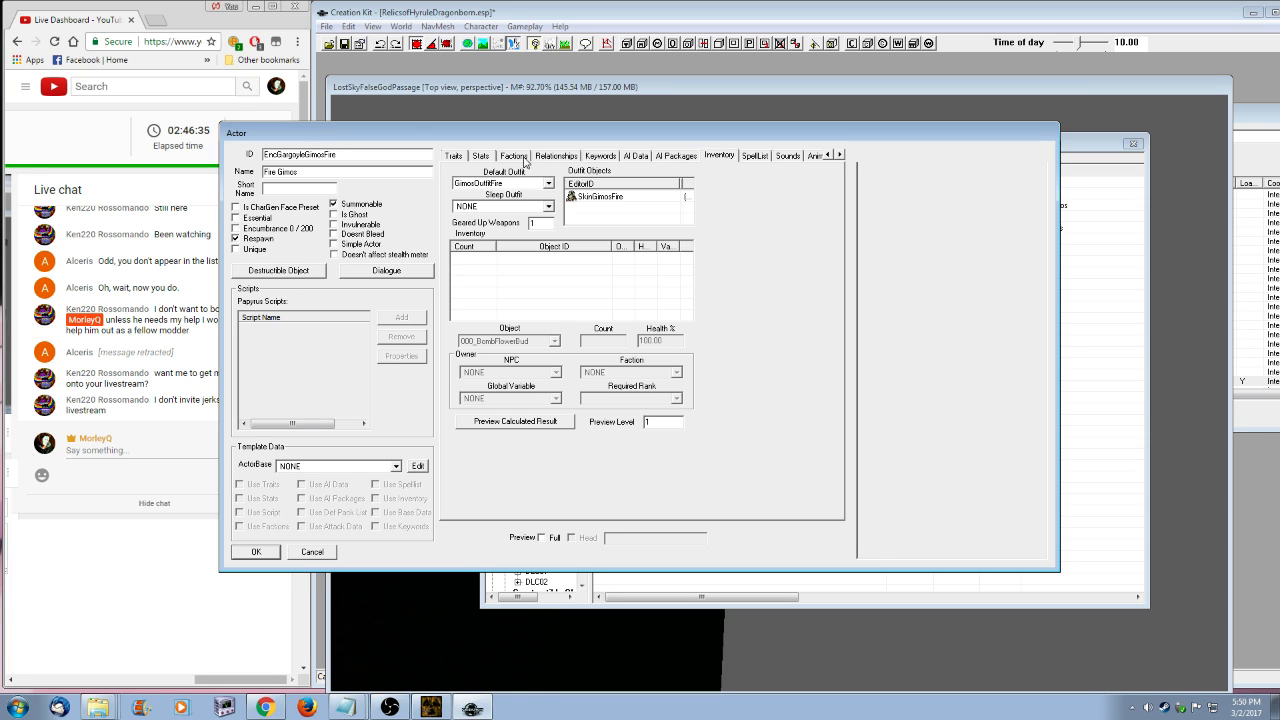
{"action": "left_click", "coordinate": [456, 158]}
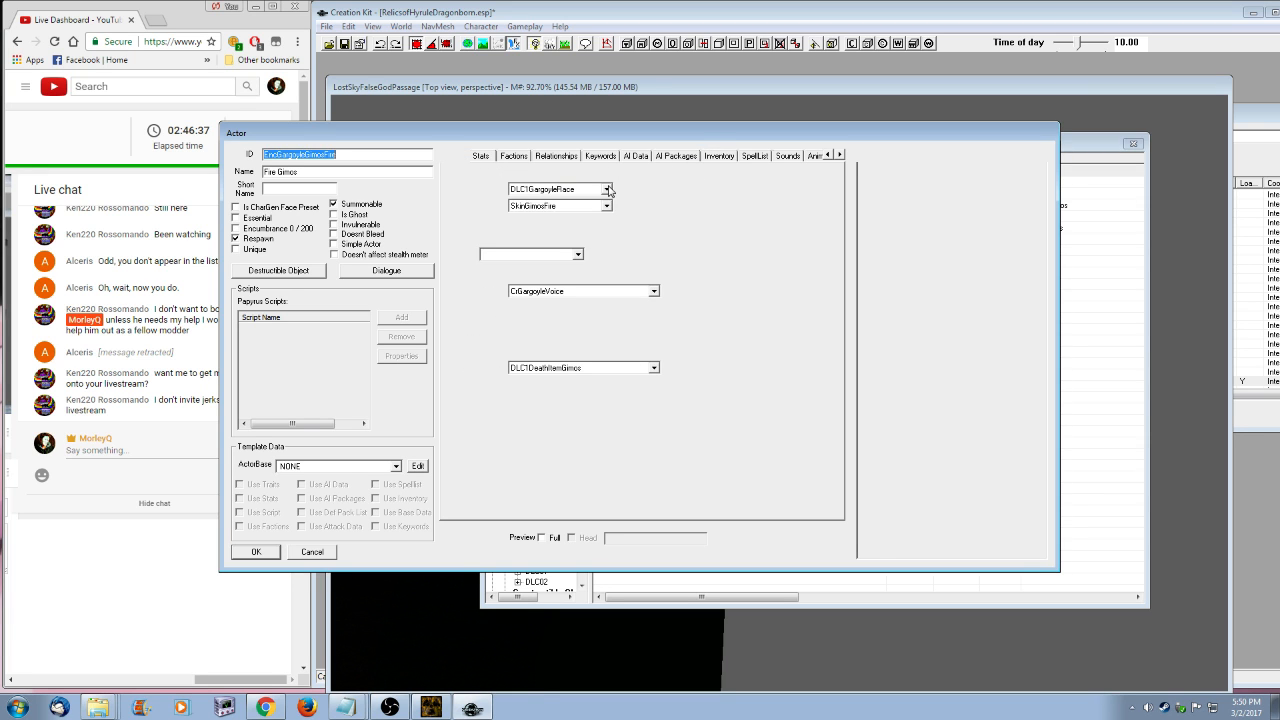
{"action": "left_click", "coordinate": [605, 189]}
{"action": "left_click", "coordinate": [609, 219]}
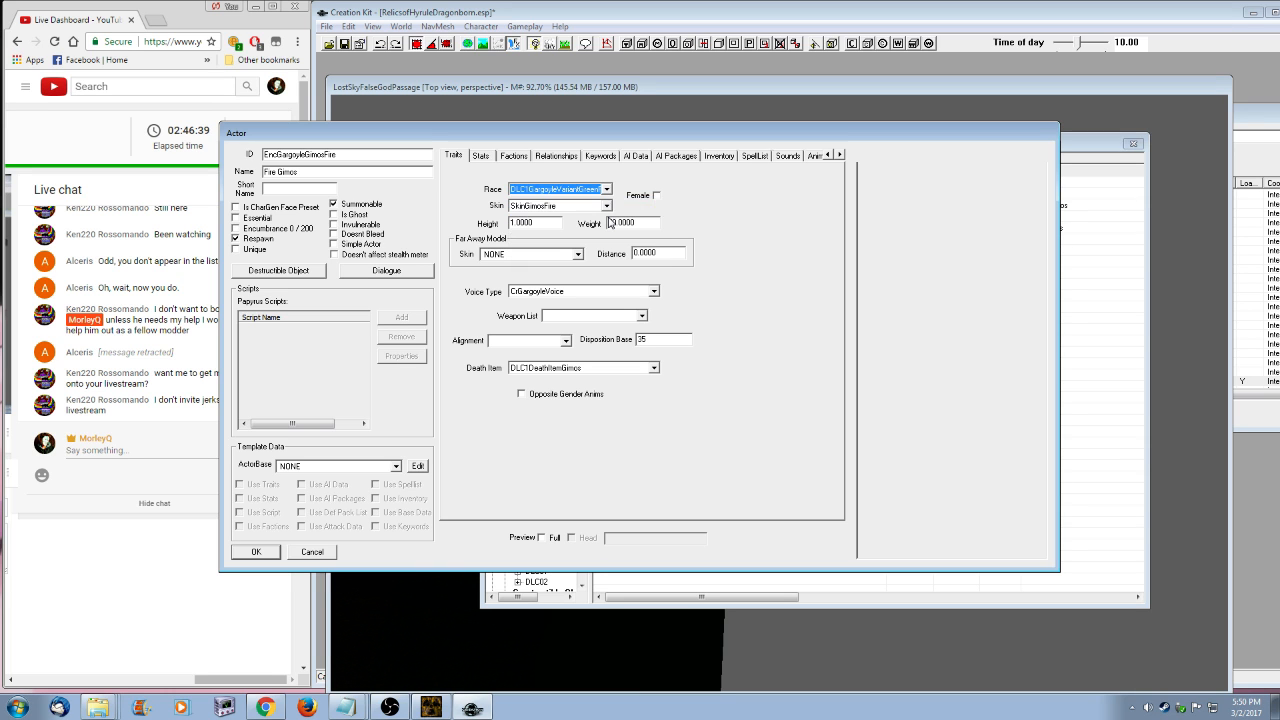
{"action": "key", "text": "Escape"}
- Preview the EncGargoyleGimosFire actor and examine its model and skin from the back, side and front
{"action": "right_click", "coordinate": [666, 177]}
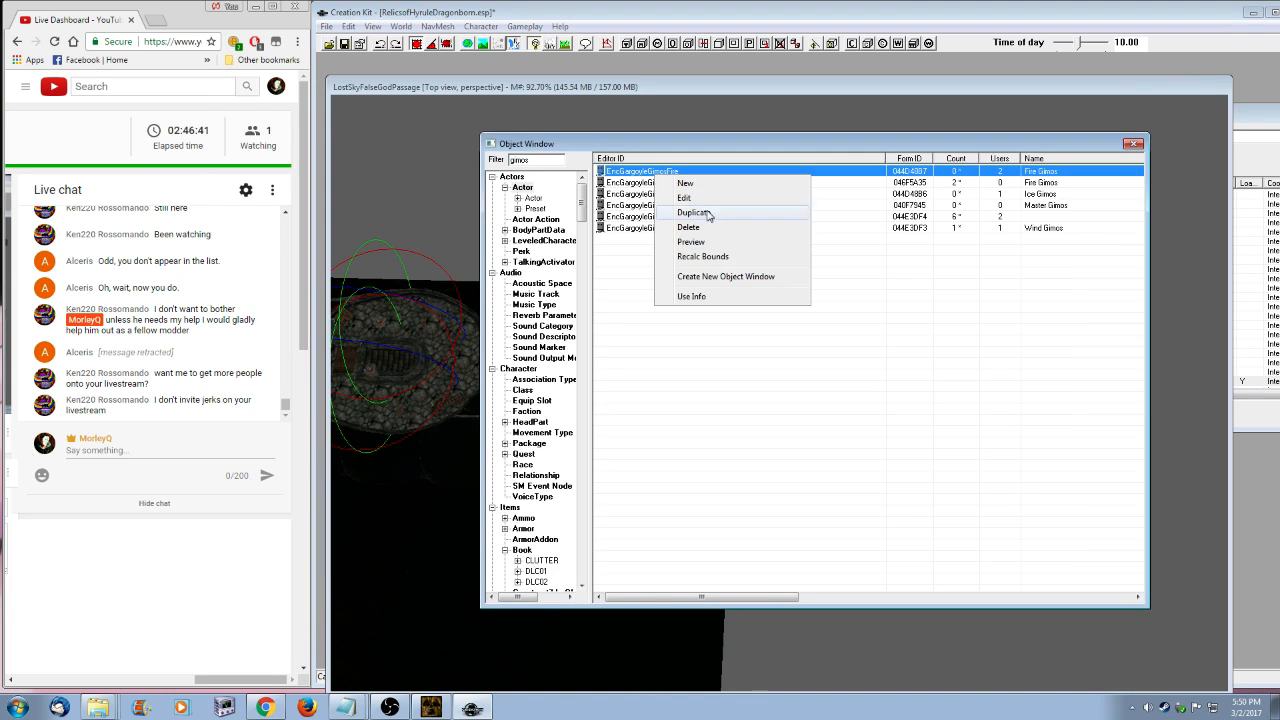
{"action": "left_click", "coordinate": [688, 243]}
{"action": "left_click", "coordinate": [336, 307]}
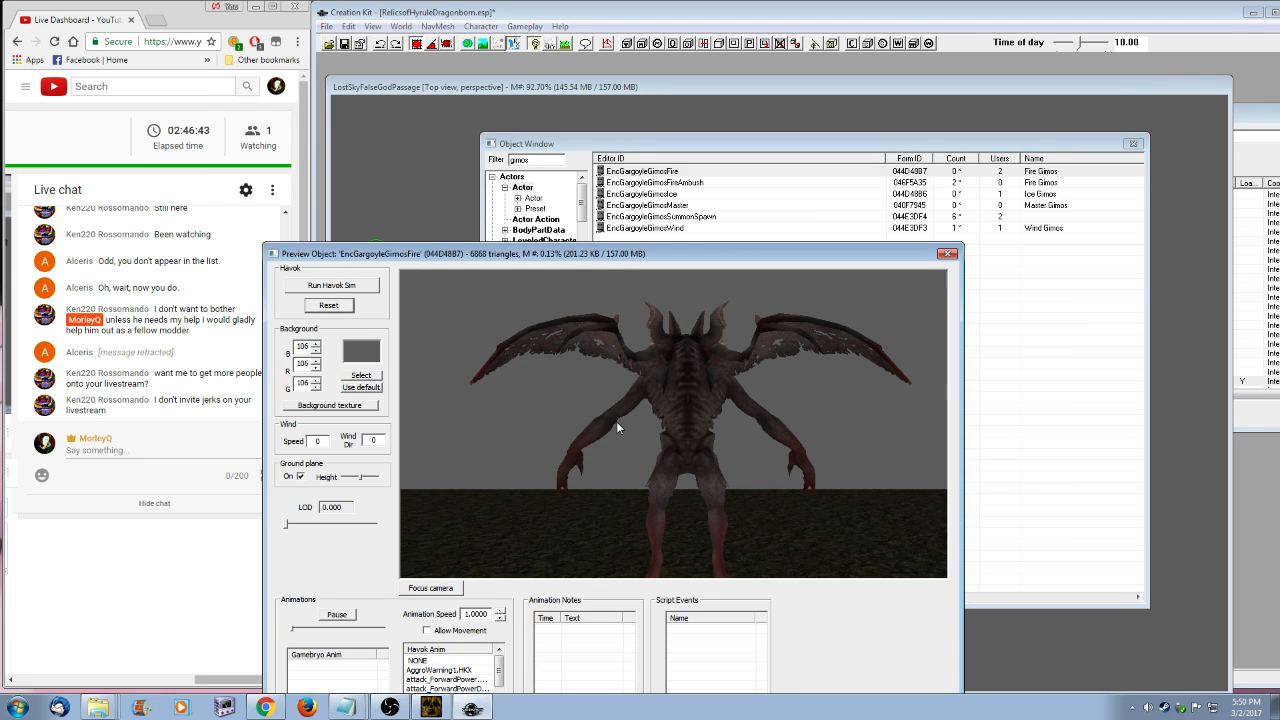
{"action": "middle_click_drag", "start_coordinate": [616, 421], "coordinate": [778, 482], "text": "shift"}
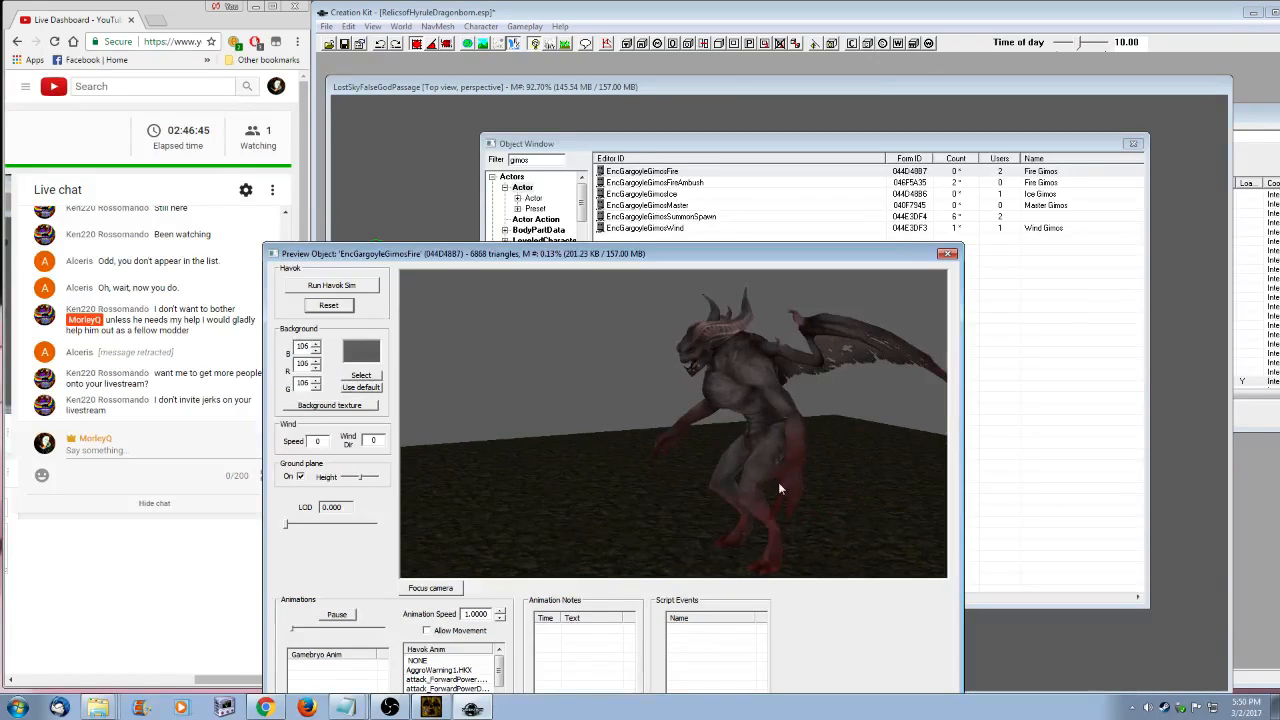
{"action": "middle_click_drag", "start_coordinate": [682, 402], "coordinate": [800, 454], "text": "shift"}
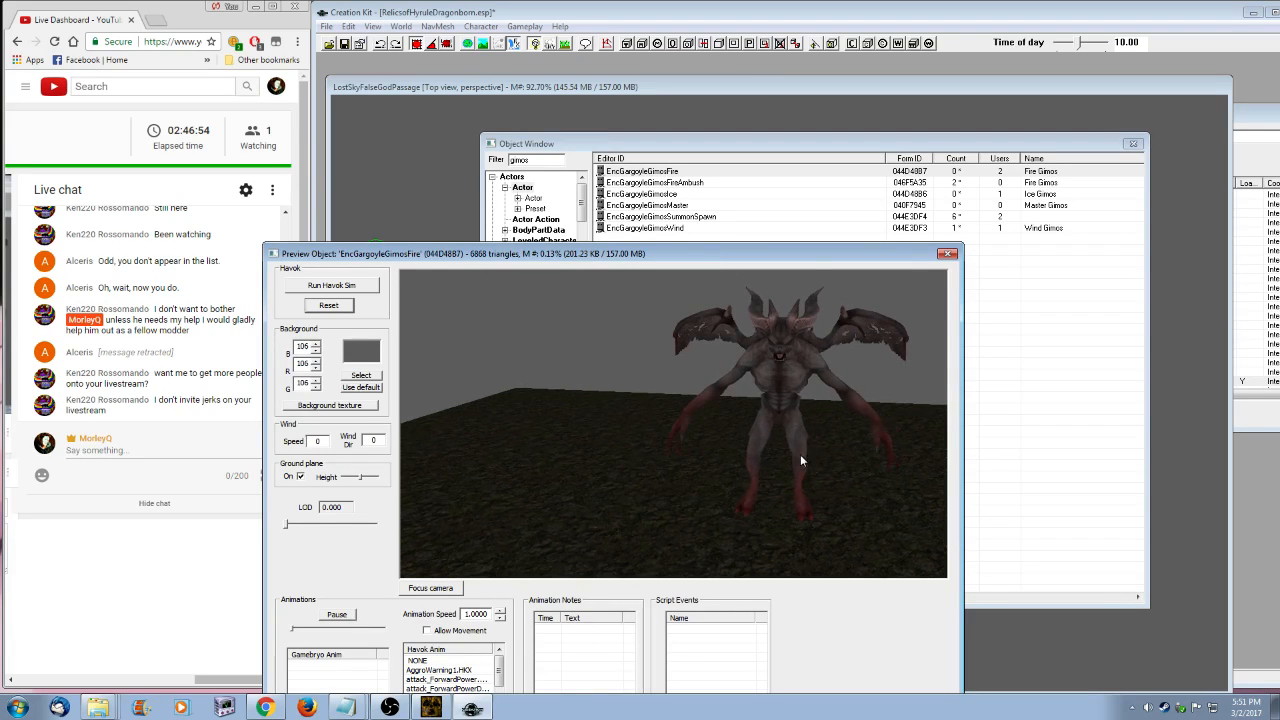
- Compare the previews of the Ice, Wind, Fire and Fire Ambush Gimos actors
{"action": "left_click", "coordinate": [655, 193]}
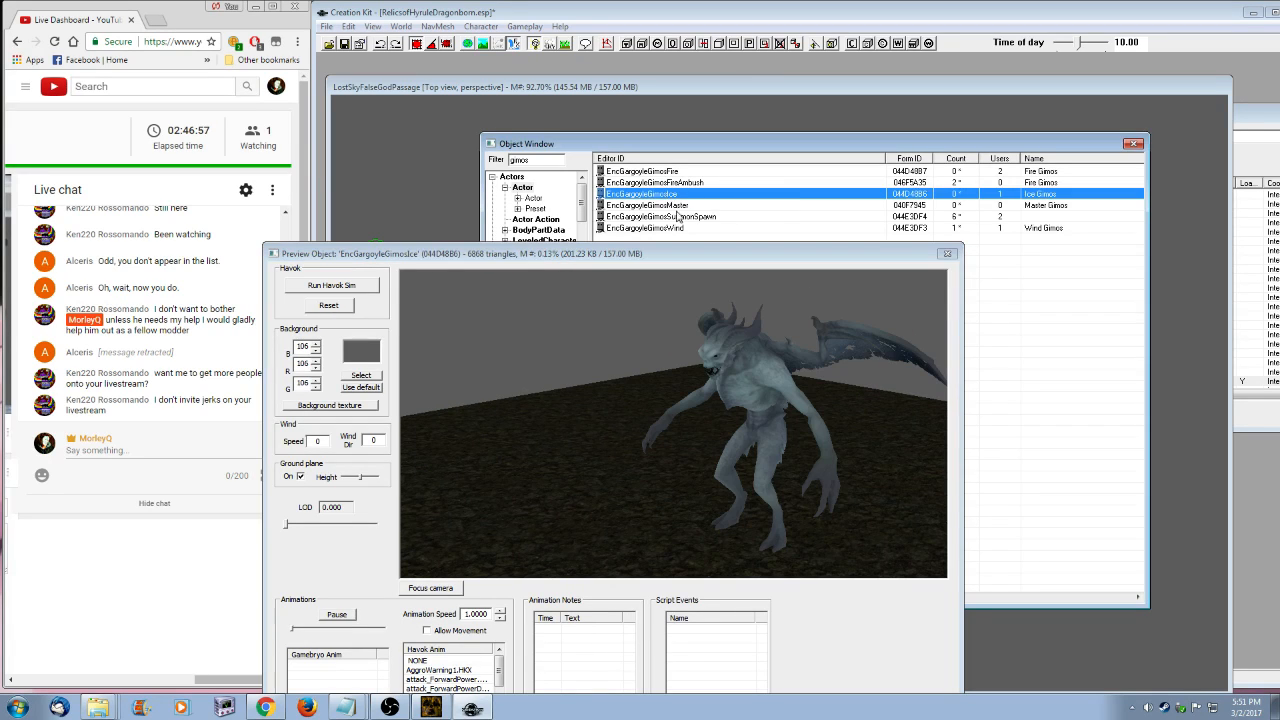
{"action": "left_click", "coordinate": [677, 230]}
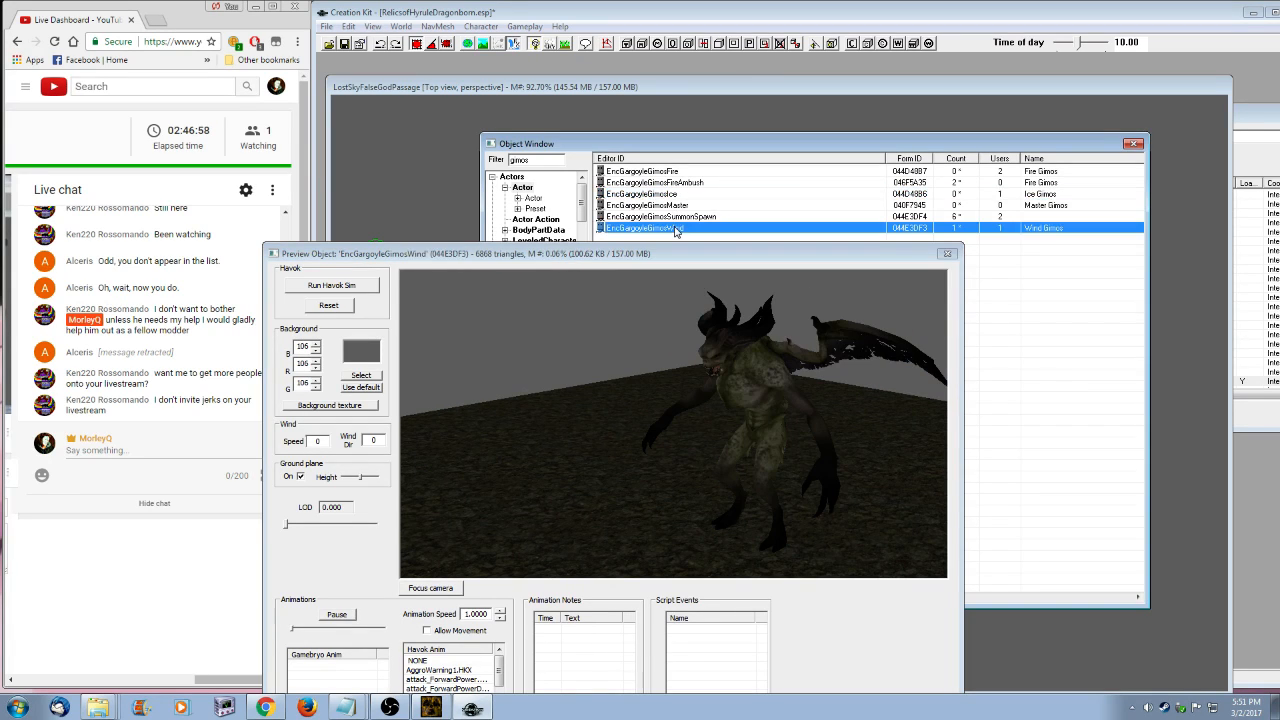
{"action": "left_click", "coordinate": [682, 173]}
{"action": "left_click", "coordinate": [700, 184]}
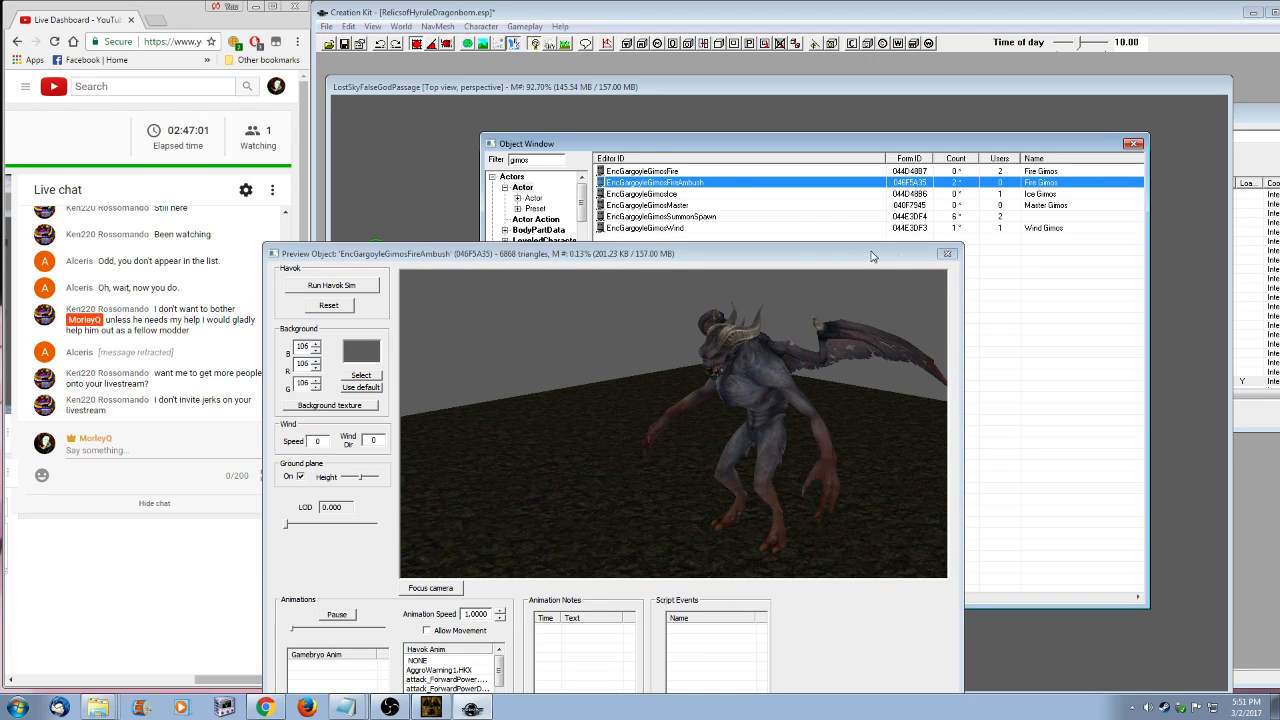
{"action": "left_click", "coordinate": [952, 272]}
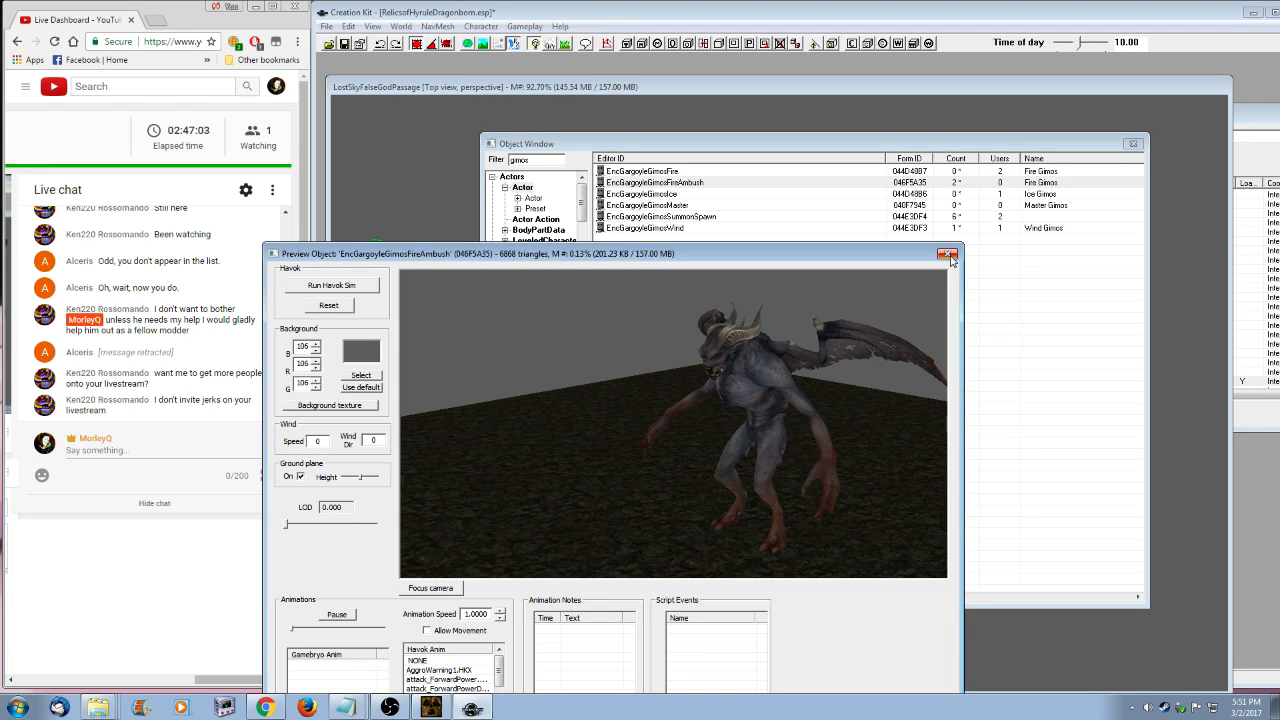
- Switch repeatedly between the EncGargoyleGimosFire and EncGargoyleGimosFireAmbush previews to compare their models from the side, and close the preview
{"action": "left_click", "coordinate": [668, 172]}
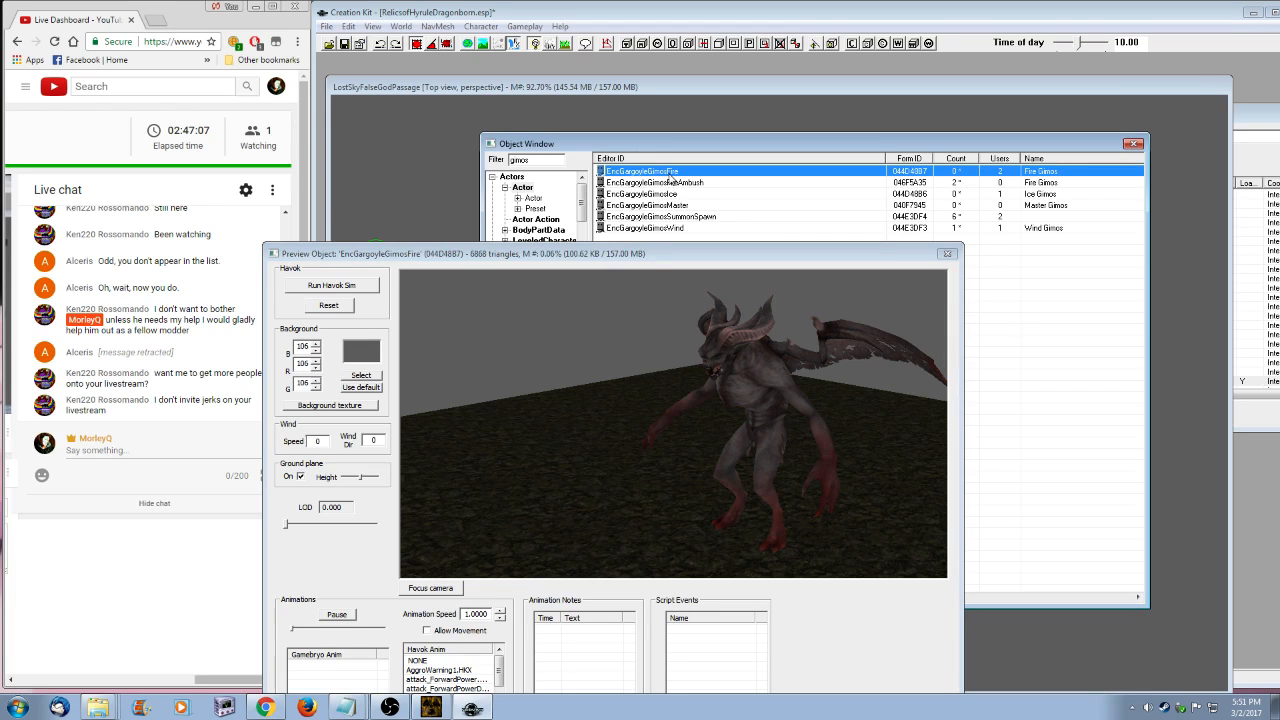
{"action": "left_click", "coordinate": [676, 183]}
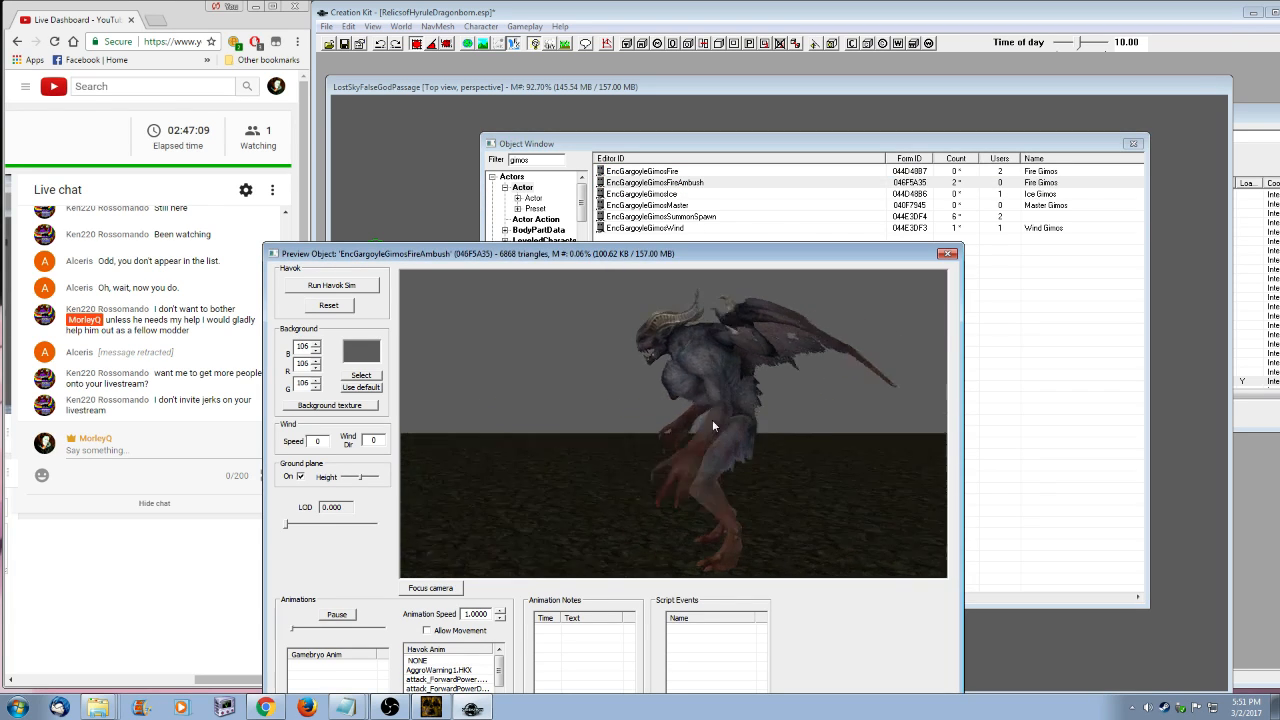
{"action": "left_click", "coordinate": [670, 172]}
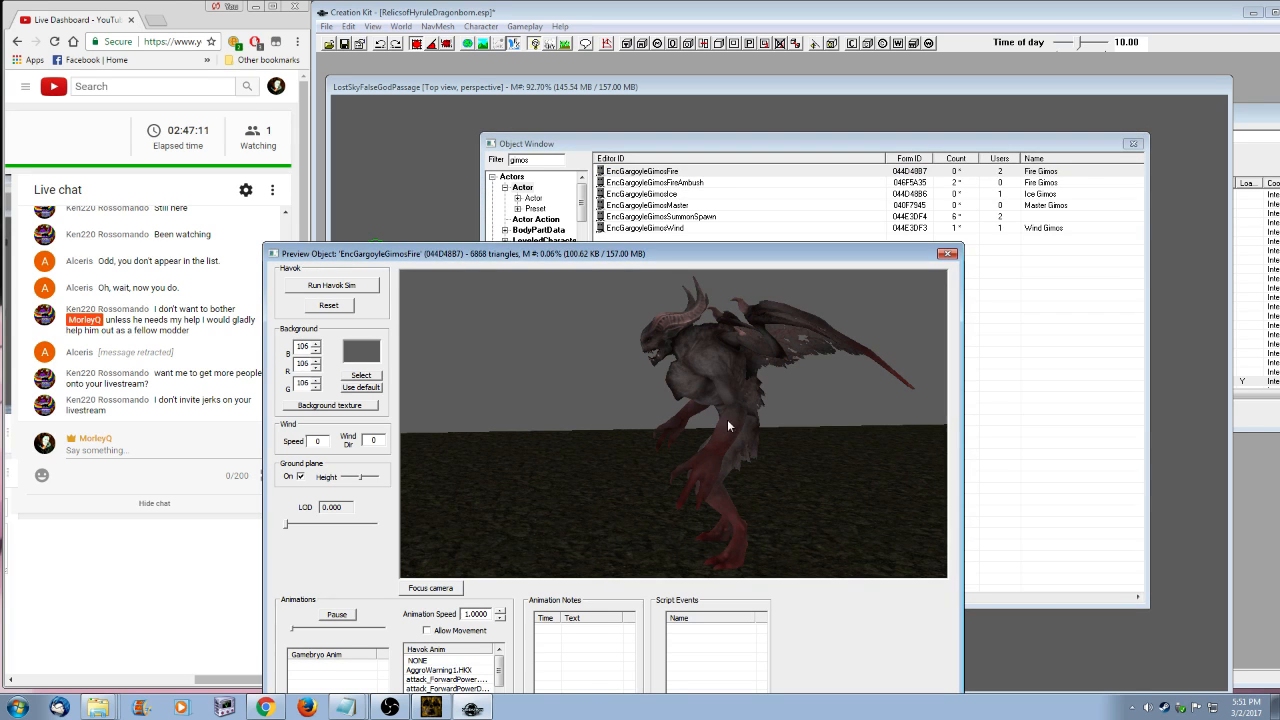
{"action": "left_click", "coordinate": [653, 172]}
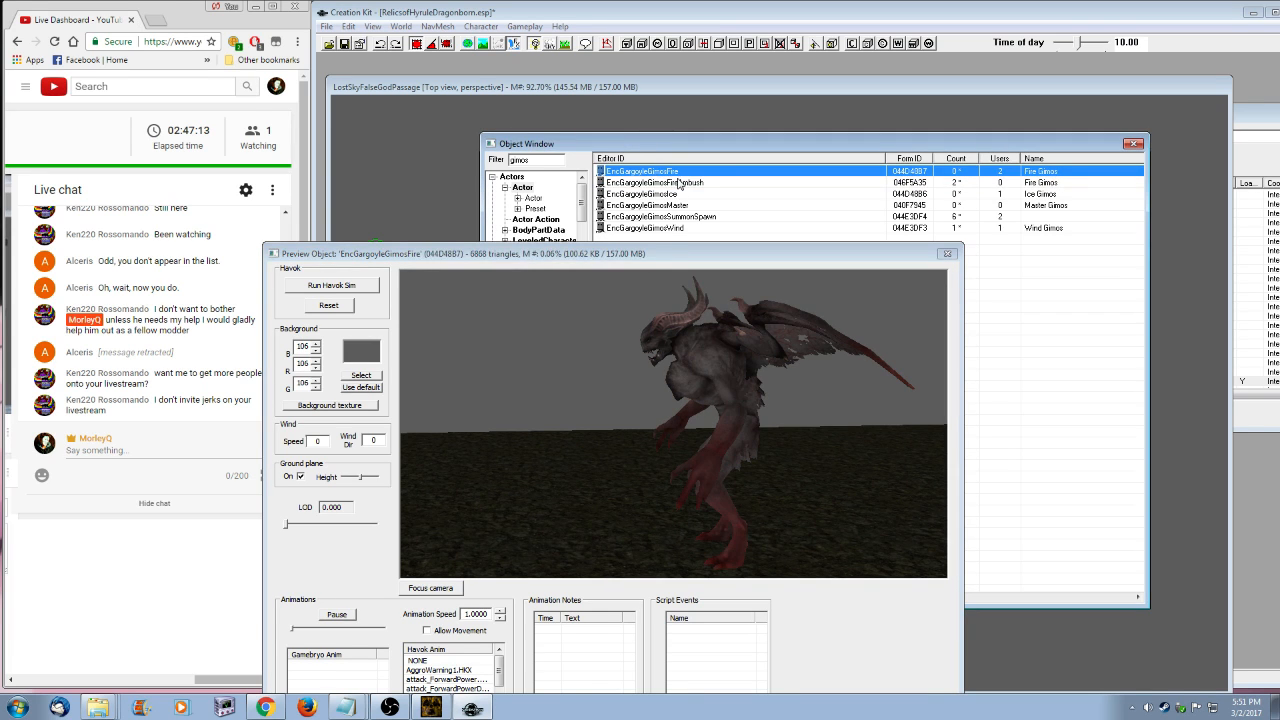
{"action": "left_click", "coordinate": [678, 182]}
{"action": "left_click", "coordinate": [658, 172]}
{"action": "left_click", "coordinate": [680, 182]}
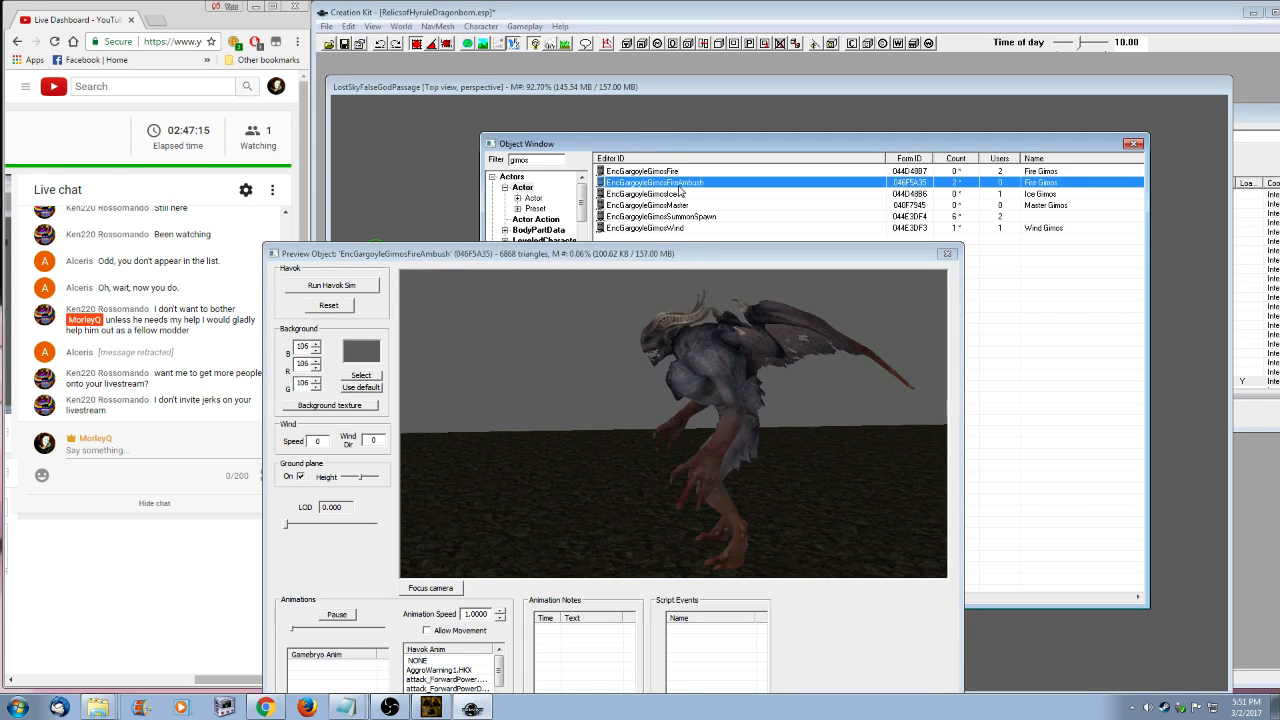
{"action": "left_click", "coordinate": [718, 410]}
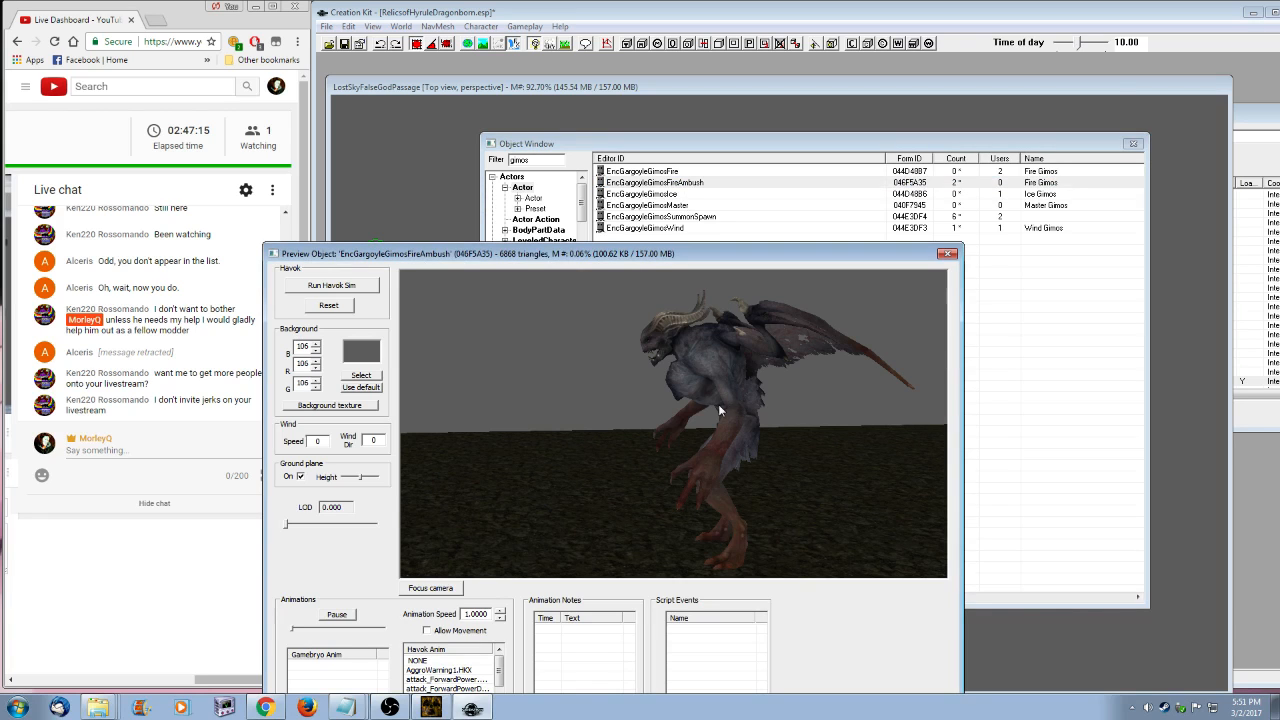
{"action": "key", "text": "Escape"}
- Set the race of the EncGargoyleGimosFireAmbush actor to DLC1GargoyleVariantGreenRace and save the actor
{"action": "right_click", "coordinate": [692, 184]}
{"action": "left_click", "coordinate": [858, 448]}
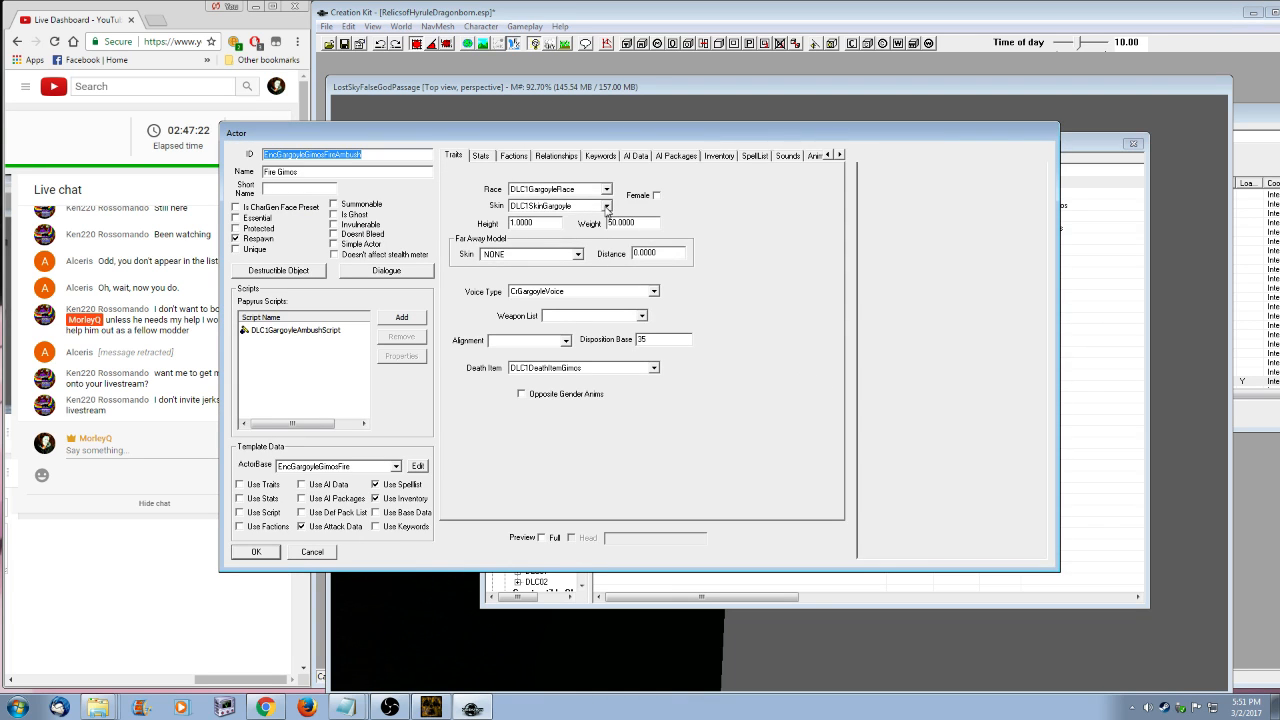
{"action": "left_click", "coordinate": [606, 189]}
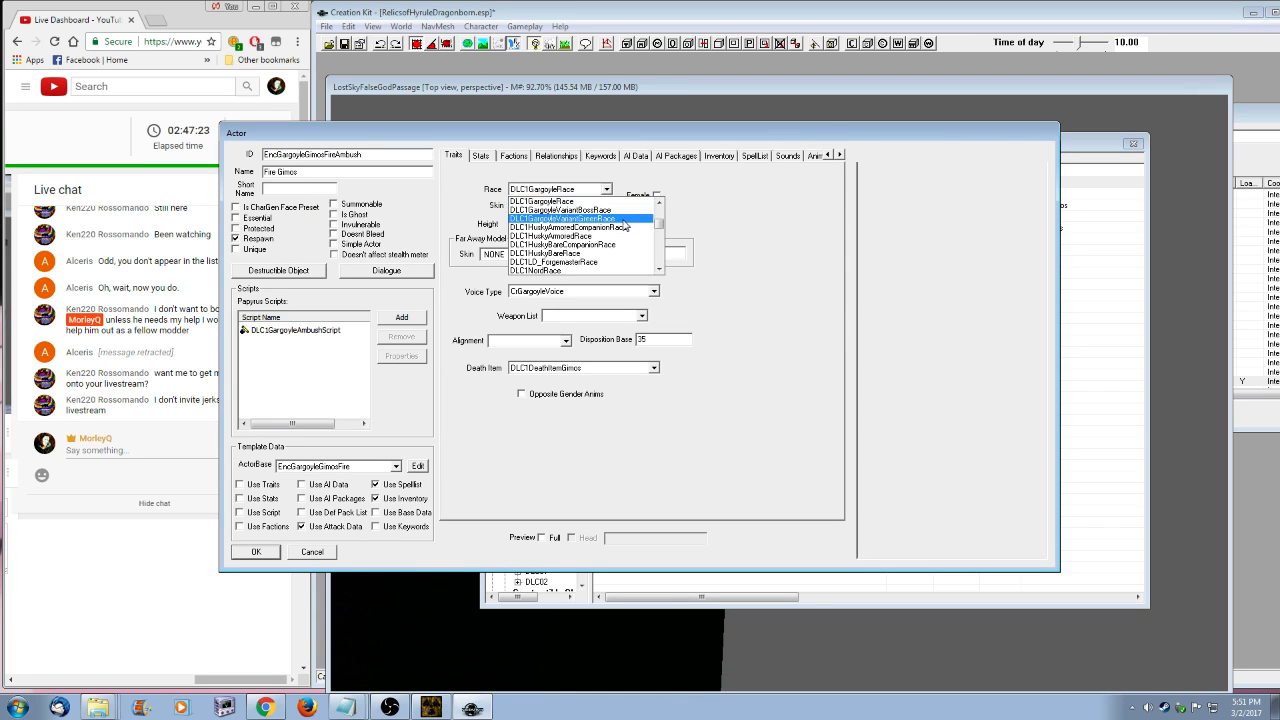
{"action": "left_click", "coordinate": [624, 219]}
{"action": "left_click", "coordinate": [256, 552]}
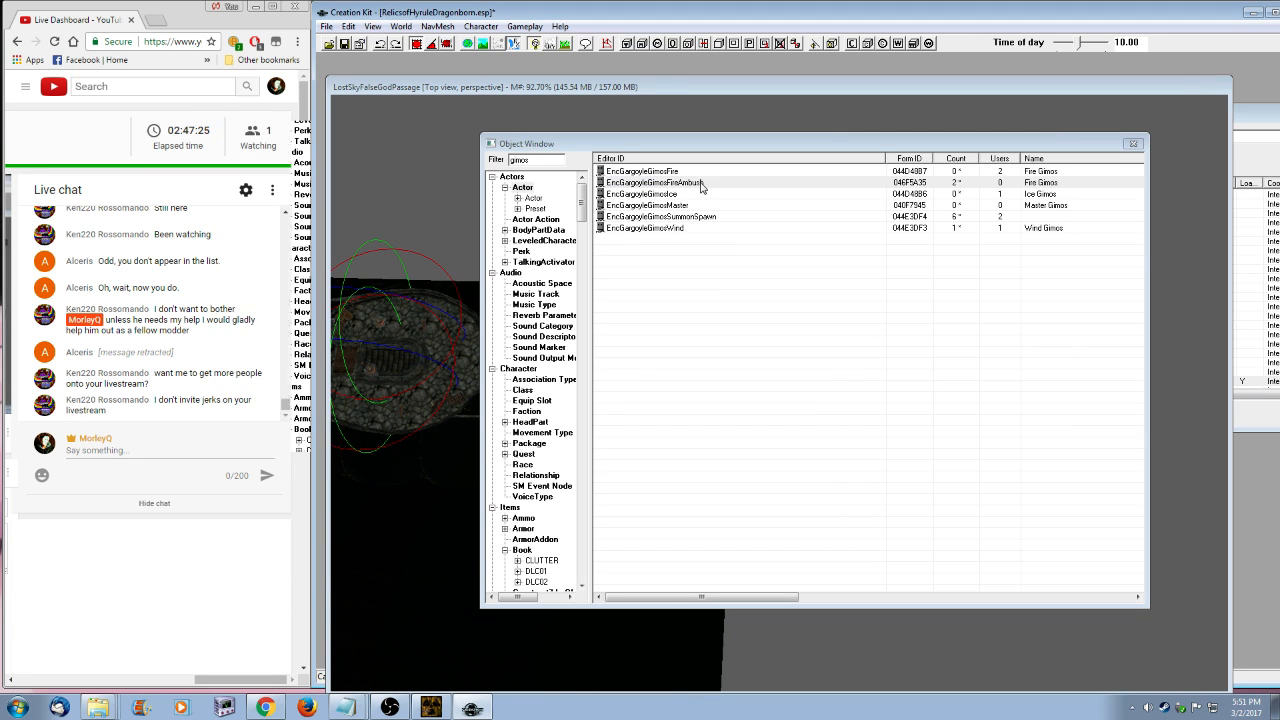
- Preview the EncGargoyleGimosFireAmbush actor, compare its skin with the light and sky toggled, close the preview and restore the lighting and sky settings
{"action": "right_click", "coordinate": [698, 184]}
{"action": "left_click", "coordinate": [794, 383]}
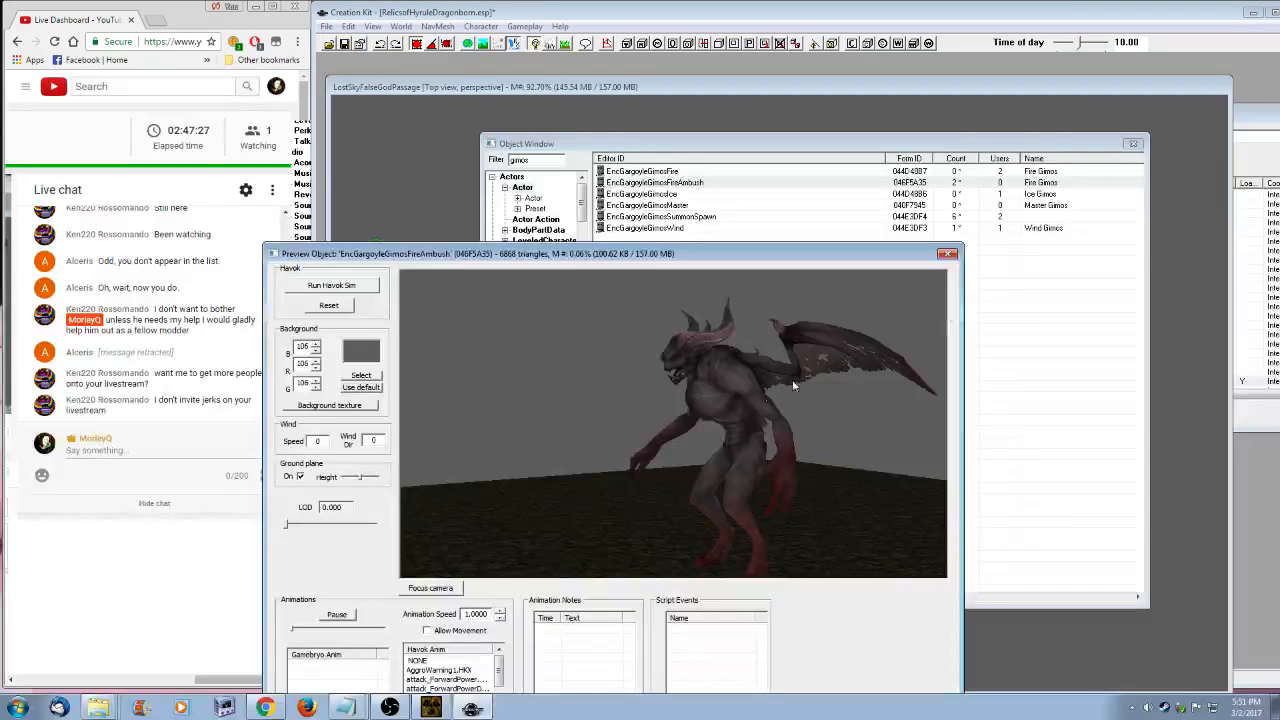
{"action": "left_click", "coordinate": [534, 46]}
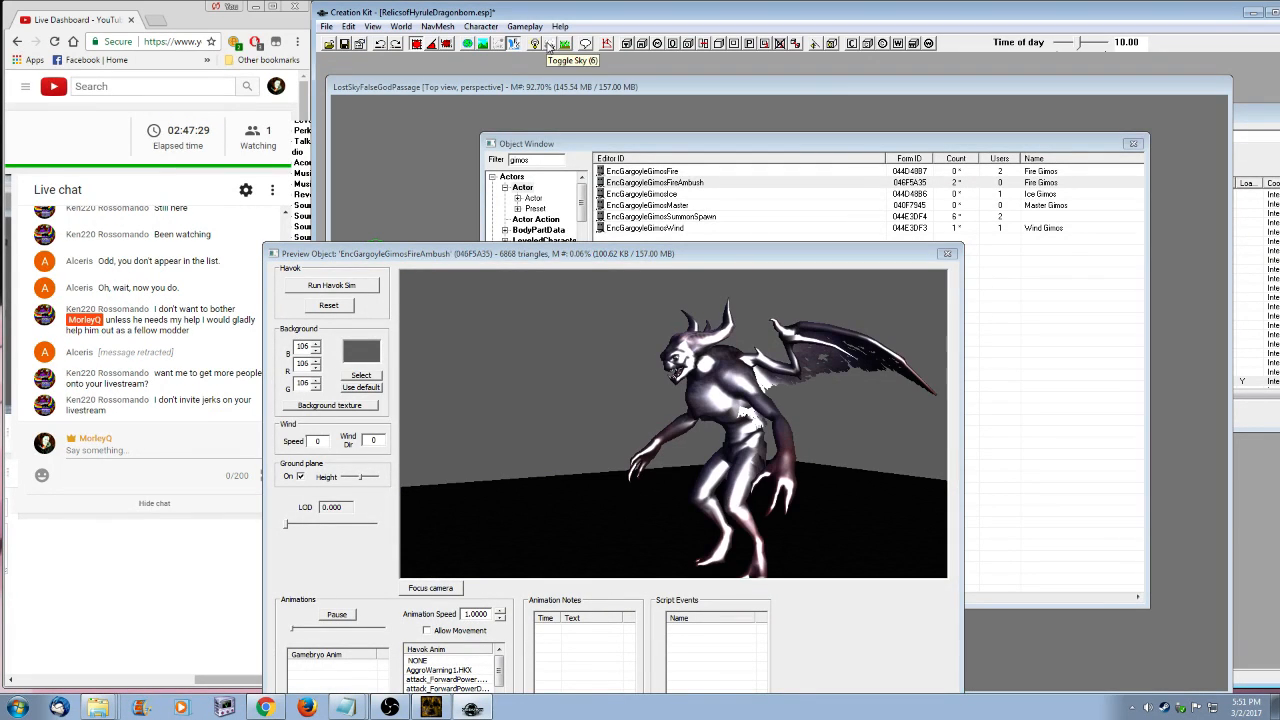
{"action": "left_click", "coordinate": [550, 44]}
{"action": "left_click_drag", "start_coordinate": [681, 435], "coordinate": [828, 363]}
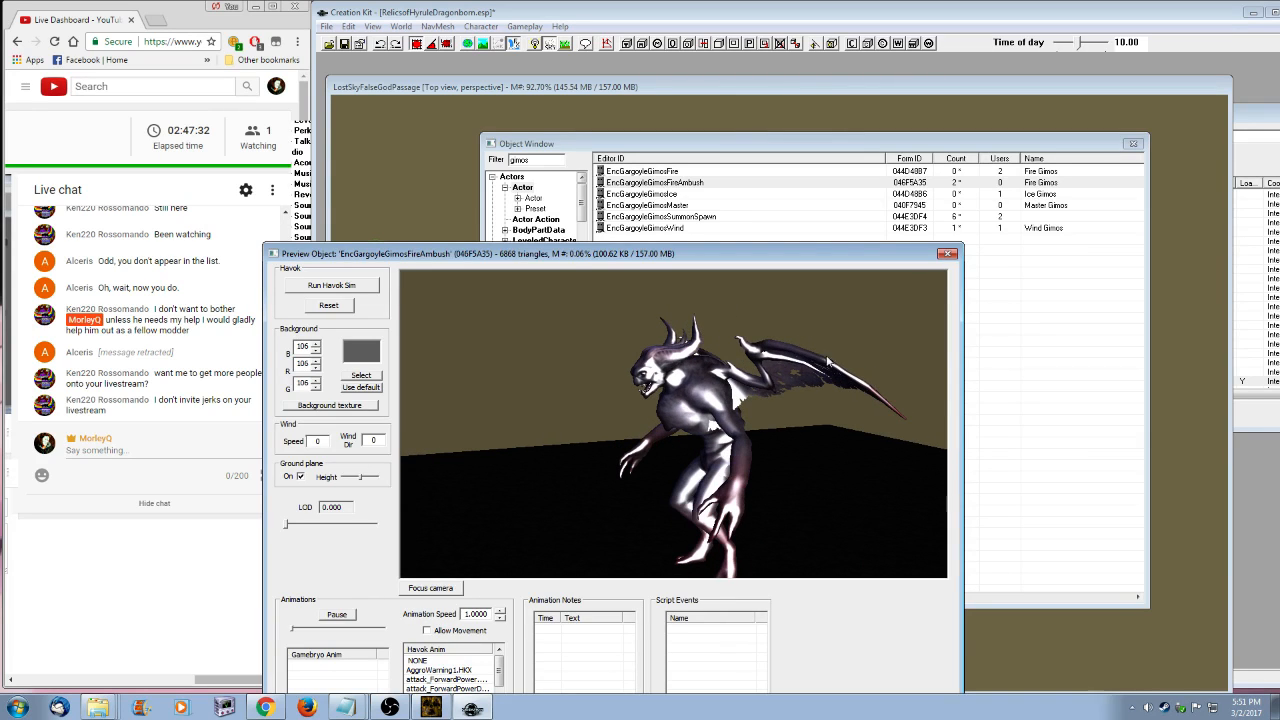
{"action": "left_click", "coordinate": [947, 253]}
{"action": "left_click", "coordinate": [549, 46]}
{"action": "left_click", "coordinate": [548, 46]}
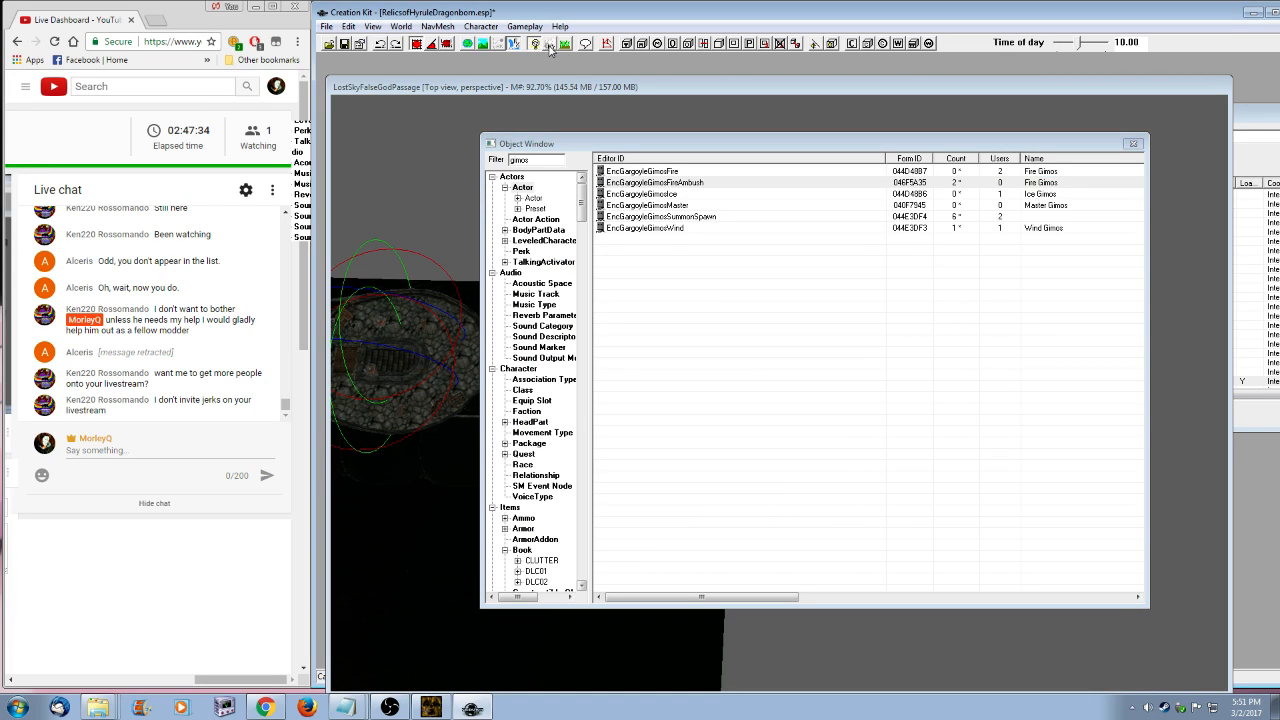
- Save the RelicsofHyruleDragonborn.esp plugin and switch to the OBS streaming window
{"action": "key", "text": "ctrl+s"}
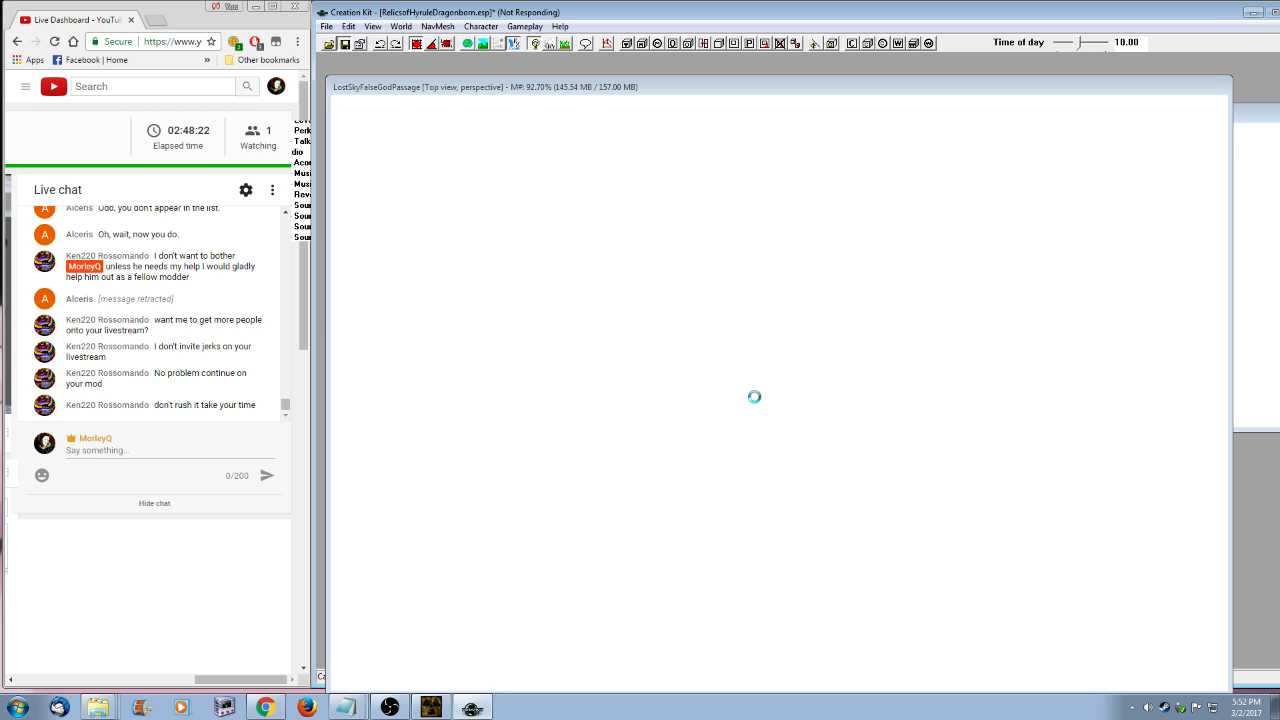
{"action": "key", "text": "alt+Tab"}
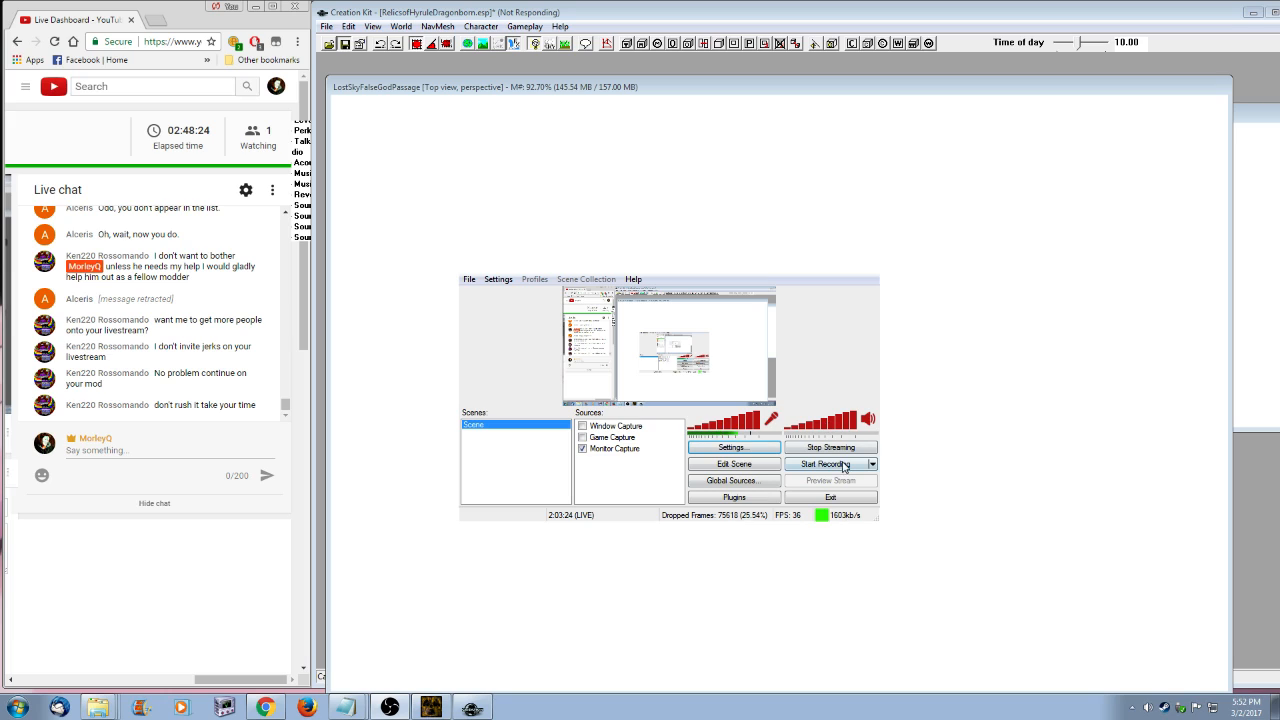